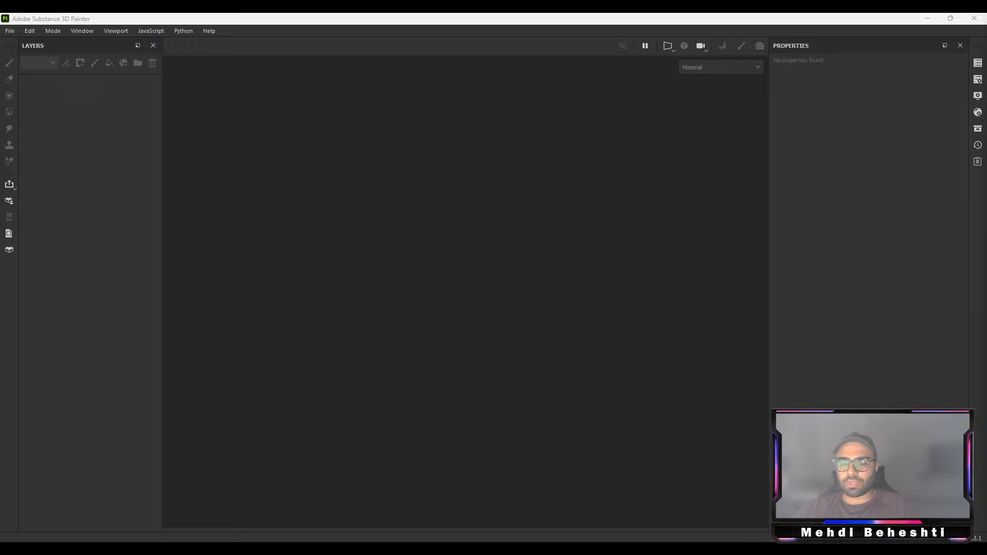
Switch to the StreamTut folder in File Explorer, deselect its files, and reposition and enlarge the window
{"action": "key", "text": "alt+Tab"}
{"action": "key", "text": "alt+Tab"}
{"action": "key", "text": "alt+Tab"}
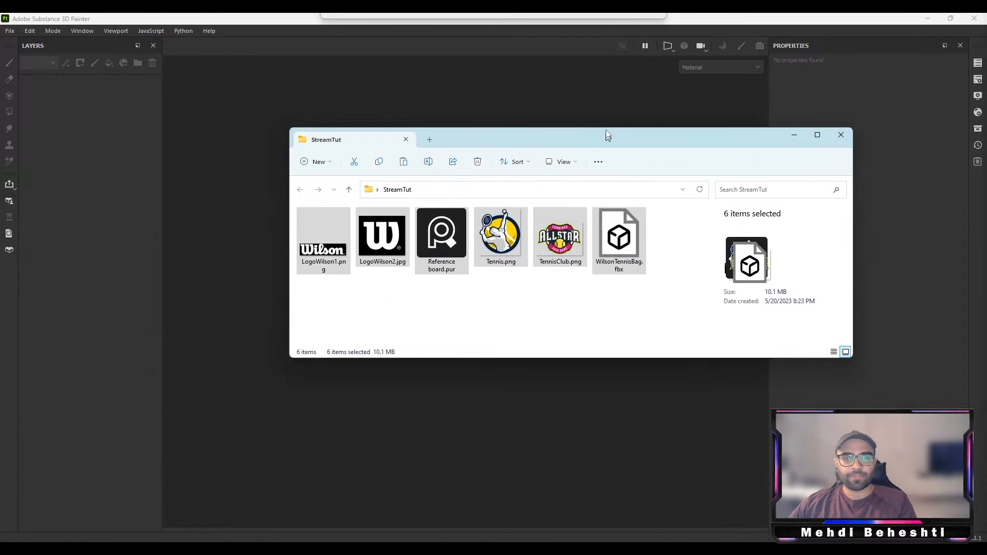
{"action": "left_click_drag", "start_coordinate": [607, 135], "coordinate": [602, 119]}
{"action": "left_click", "coordinate": [633, 300]}
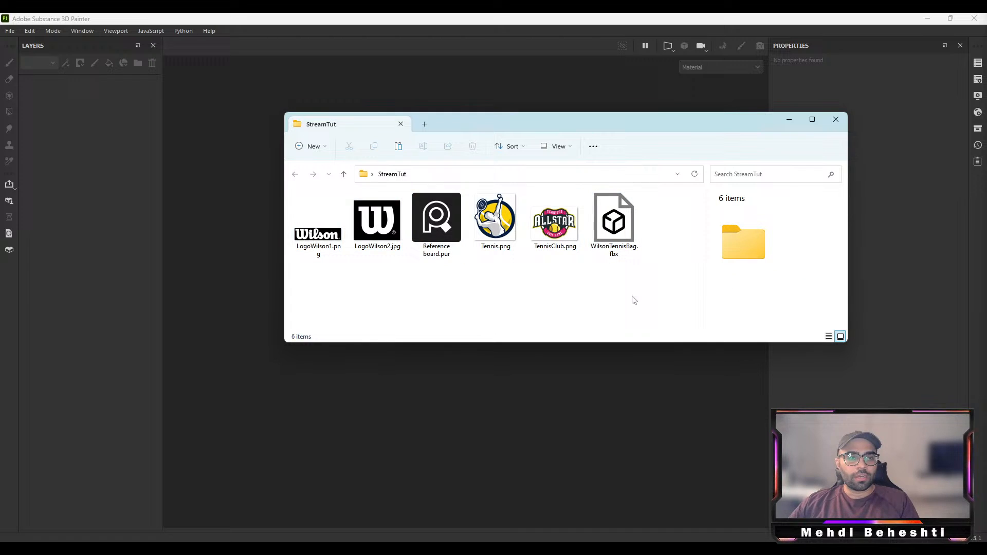
{"action": "left_click_drag", "start_coordinate": [843, 342], "coordinate": [863, 402]}
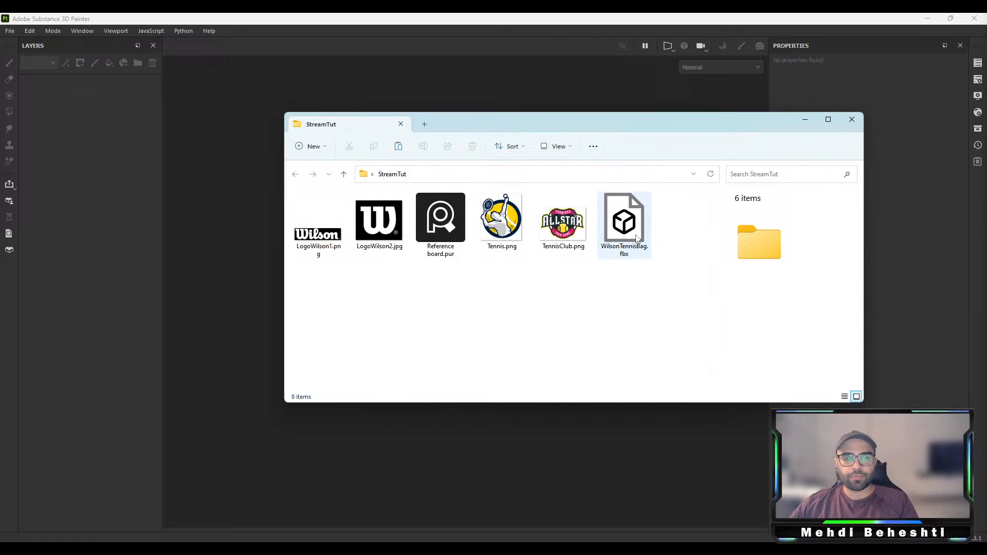
Preview WilsonTennisBag.fbx in 3D Viewer, inspect the bag from another angle, and close the preview
{"action": "left_click", "coordinate": [630, 238]}
{"action": "double_click", "coordinate": [631, 238]}
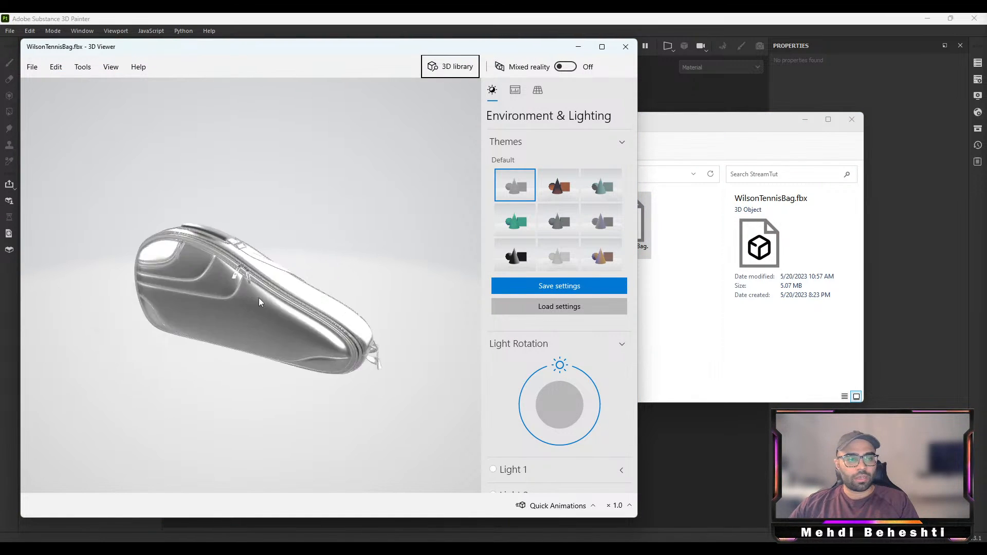
{"action": "left_click_drag", "start_coordinate": [258, 298], "coordinate": [252, 285]}
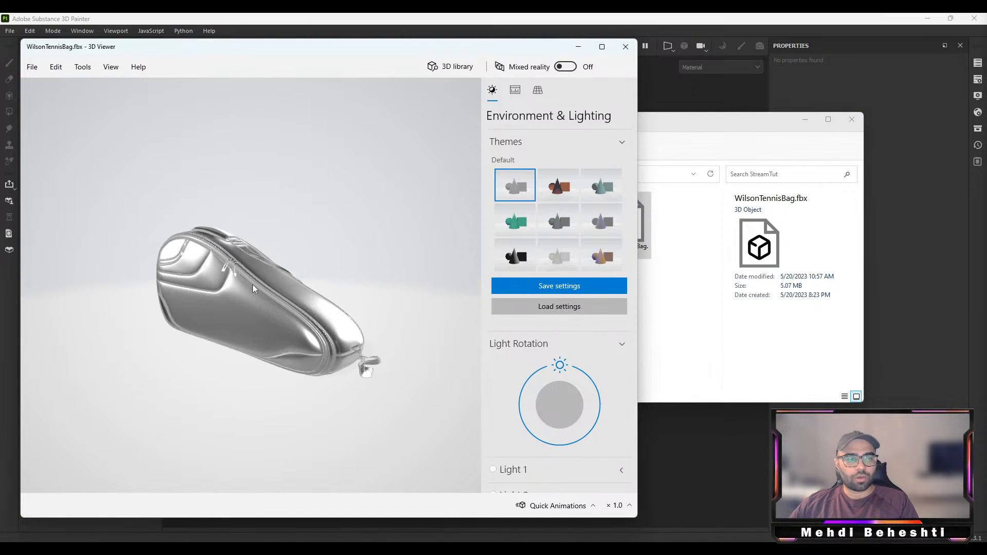
{"action": "left_click", "coordinate": [626, 46]}
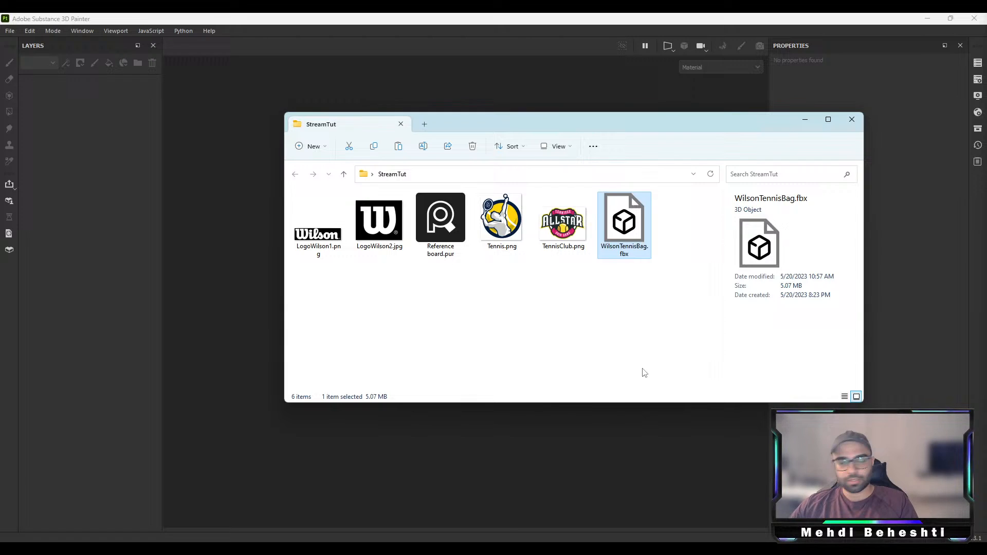
{"action": "left_click", "coordinate": [591, 360]}
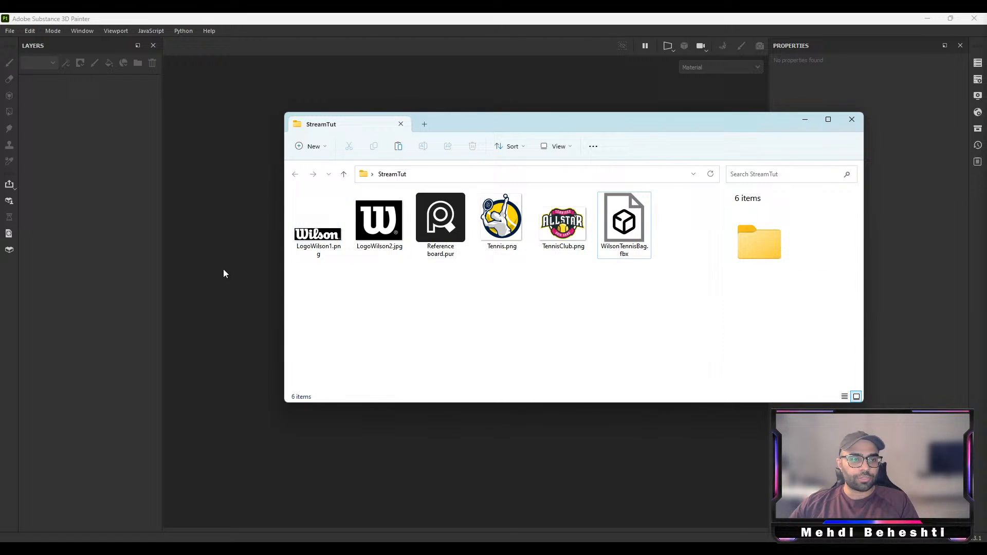
Review the logo images by selecting the two Wilson logos, and Tennis.png together with TennisClub.png
{"action": "left_click_drag", "start_coordinate": [309, 273], "coordinate": [381, 218]}
{"action": "left_click", "coordinate": [388, 311]}
{"action": "left_click", "coordinate": [373, 224]}
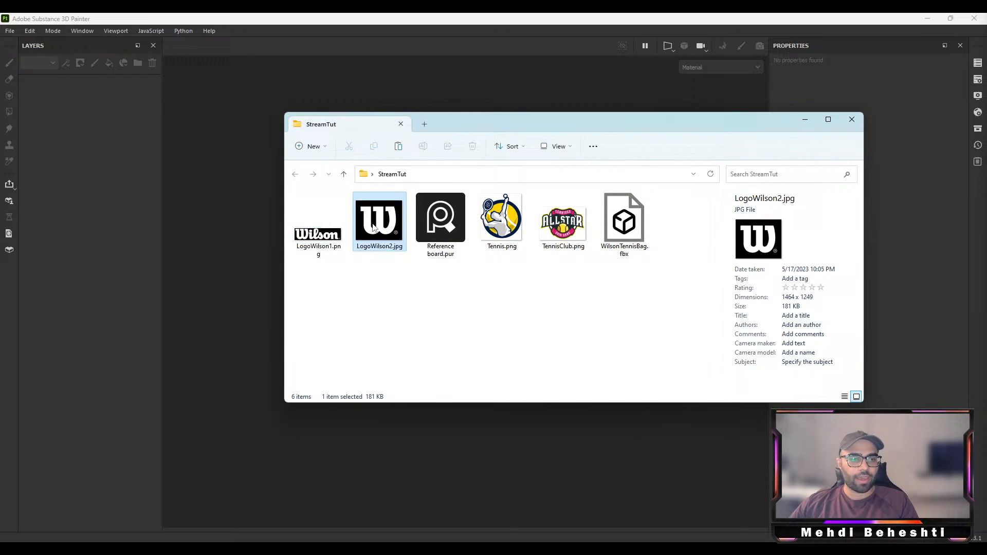
{"action": "key", "text": "Left"}
{"action": "left_click_drag", "start_coordinate": [574, 298], "coordinate": [513, 229]}
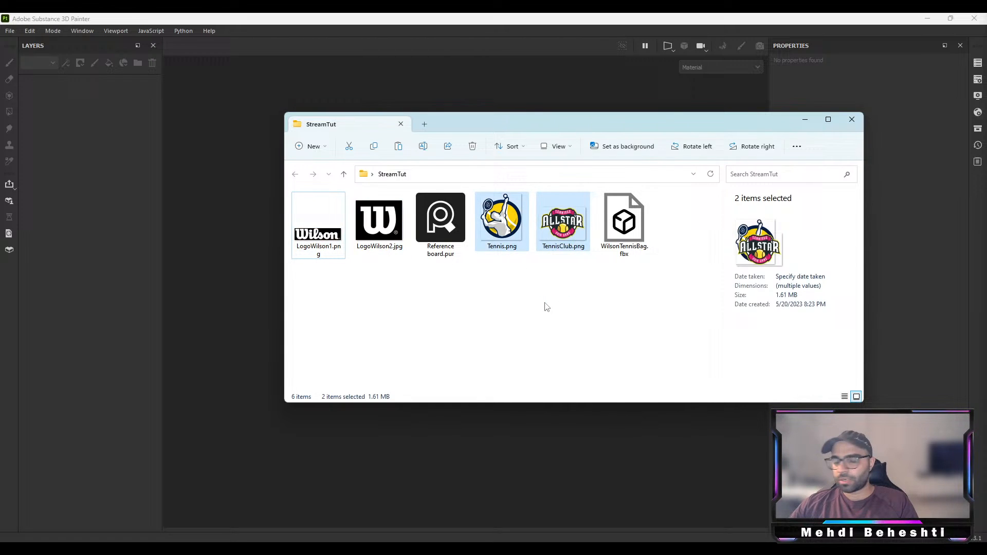
{"action": "left_click", "coordinate": [547, 306]}
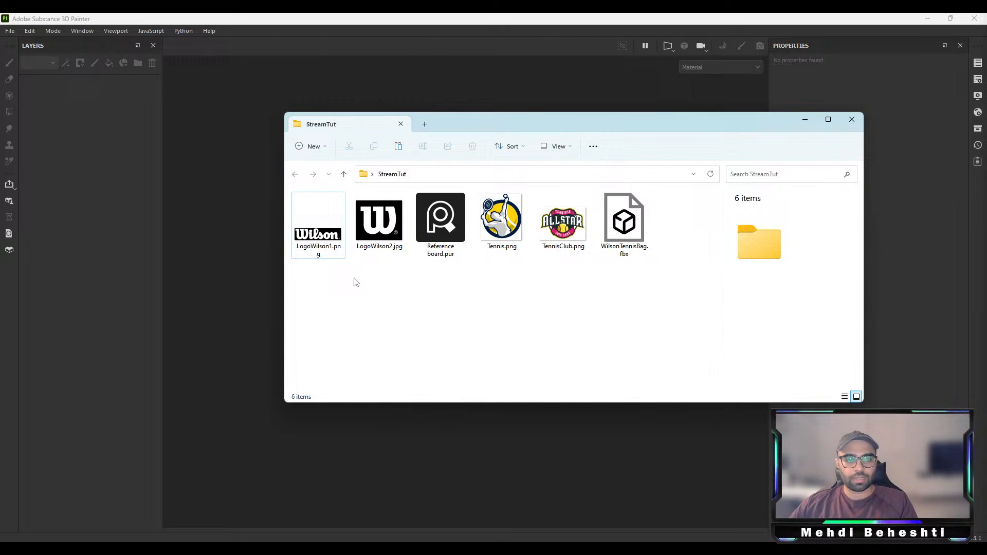
Bring up the tennis bag reference board and examine the red Wilson bag with the racket, along with the full set of images
{"action": "left_click", "coordinate": [417, 254]}
{"action": "left_click", "coordinate": [516, 519]}
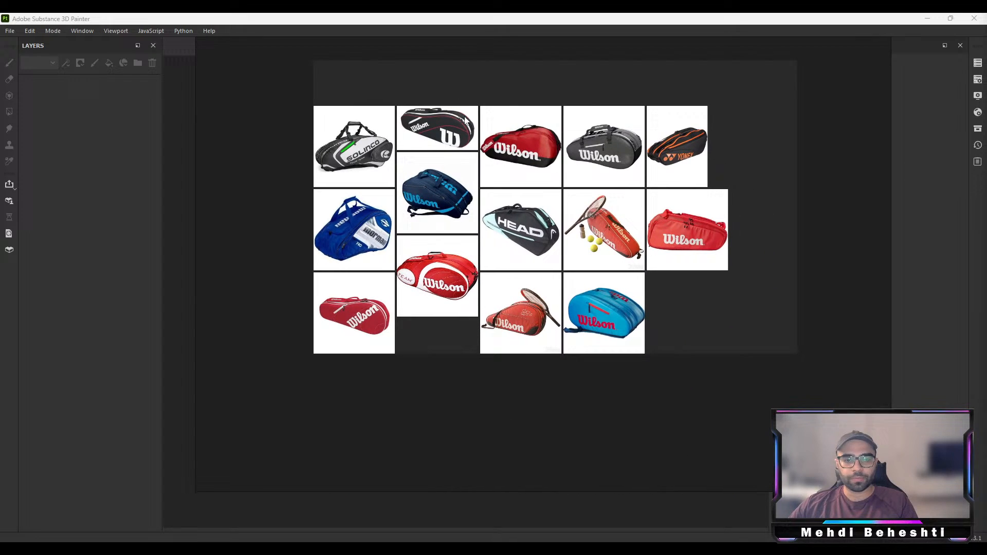
{"action": "scroll", "coordinate": [713, 252], "scroll_direction": "up", "scroll_amount": 5}
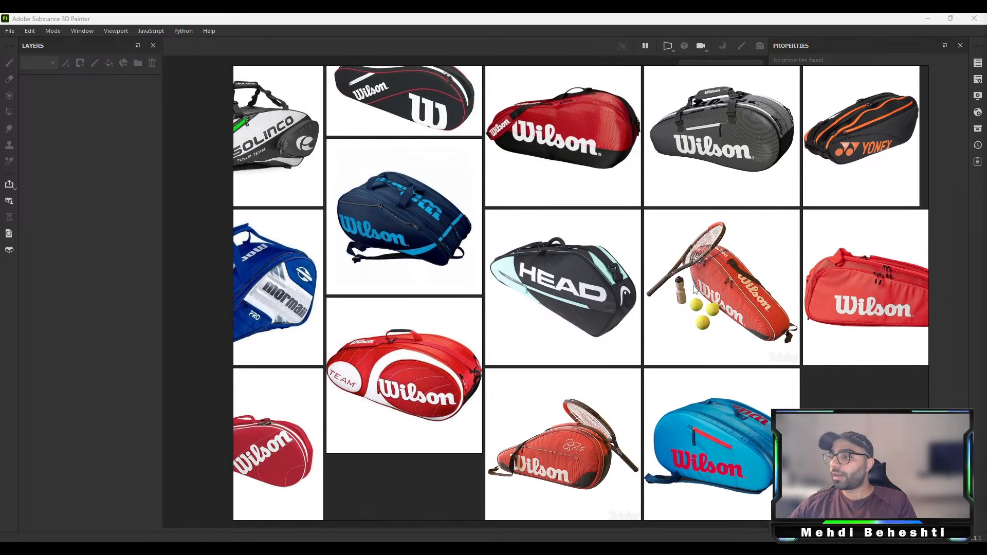
{"action": "scroll", "coordinate": [694, 290], "scroll_direction": "up", "scroll_amount": 2}
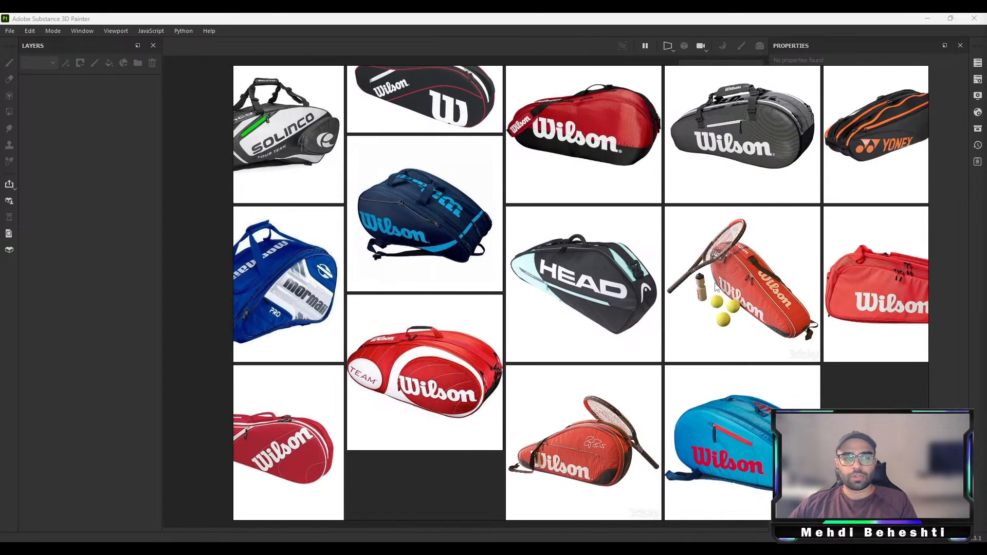
{"action": "scroll", "coordinate": [715, 288], "scroll_direction": "up", "scroll_amount": 6}
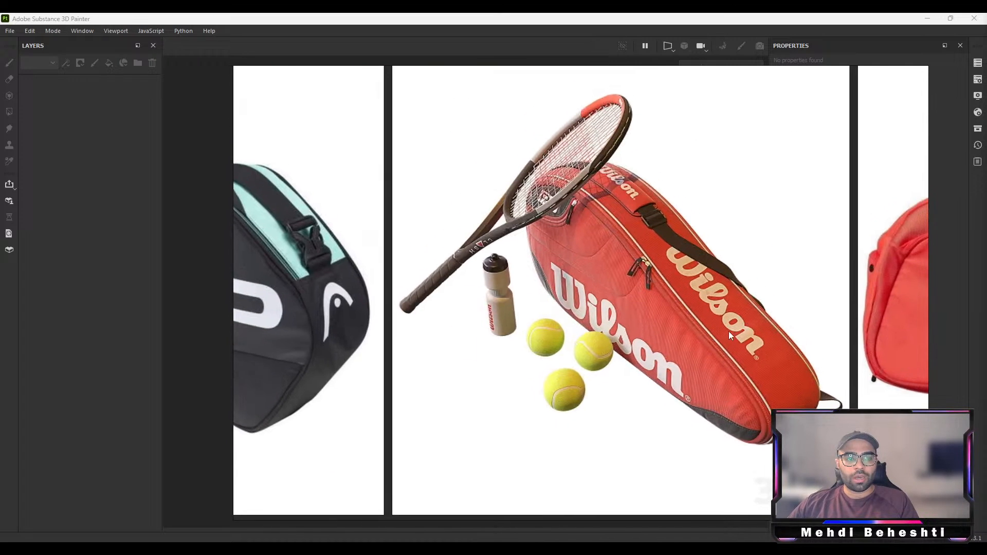
{"action": "scroll", "coordinate": [709, 337], "scroll_direction": "up", "scroll_amount": 2}
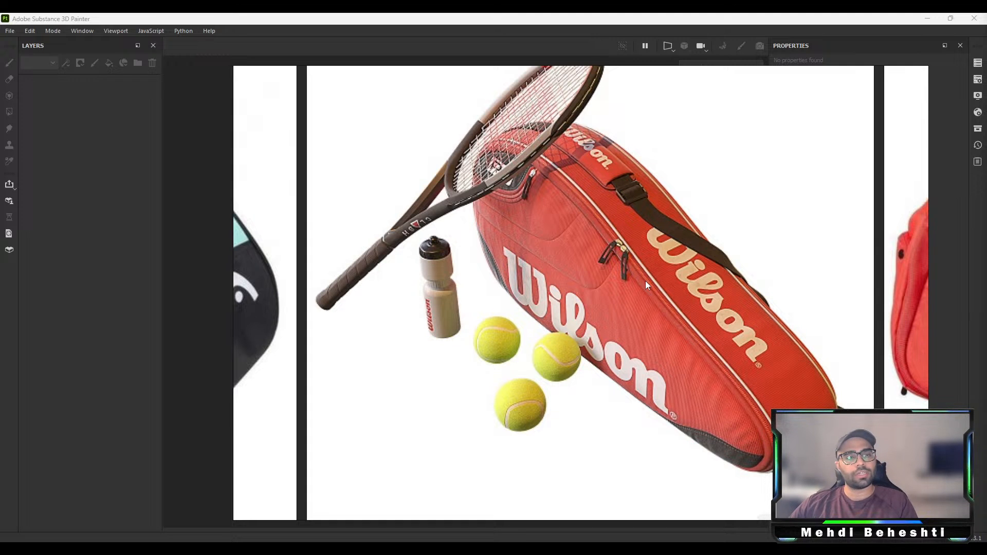
{"action": "scroll", "coordinate": [646, 281], "scroll_direction": "down", "scroll_amount": 10}
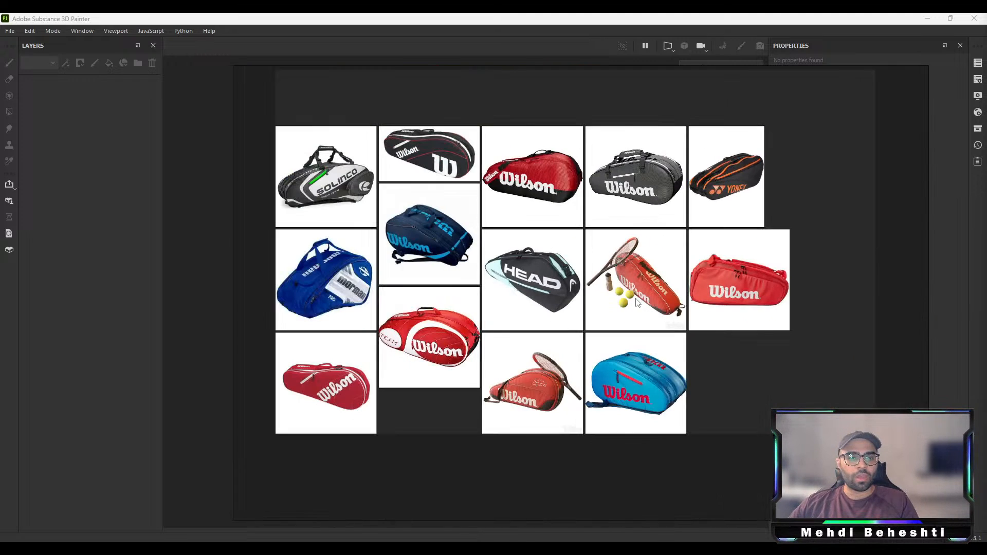
{"action": "mouse_move", "coordinate": [732, 295]}
{"action": "middle_mouse_down"}
{"action": "mouse_move", "coordinate": [791, 308]}
{"action": "mouse_move", "coordinate": [774, 310]}
{"action": "middle_mouse_up"}
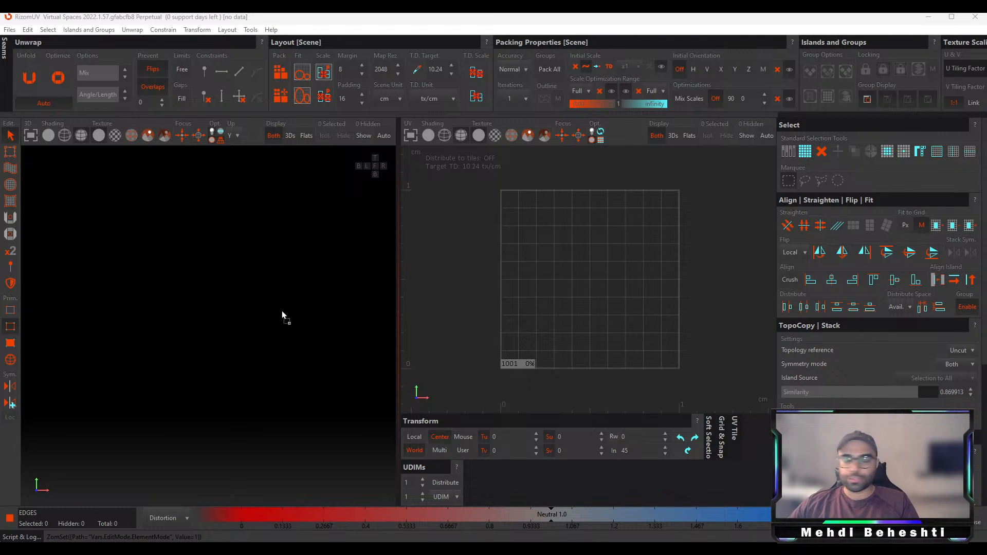
Load WilsonTennisBag.fbx into RizomUV and inspect the bag's mesh in the 3D view
{"action": "left_click_drag", "start_coordinate": [282, 311], "coordinate": [281, 311]}
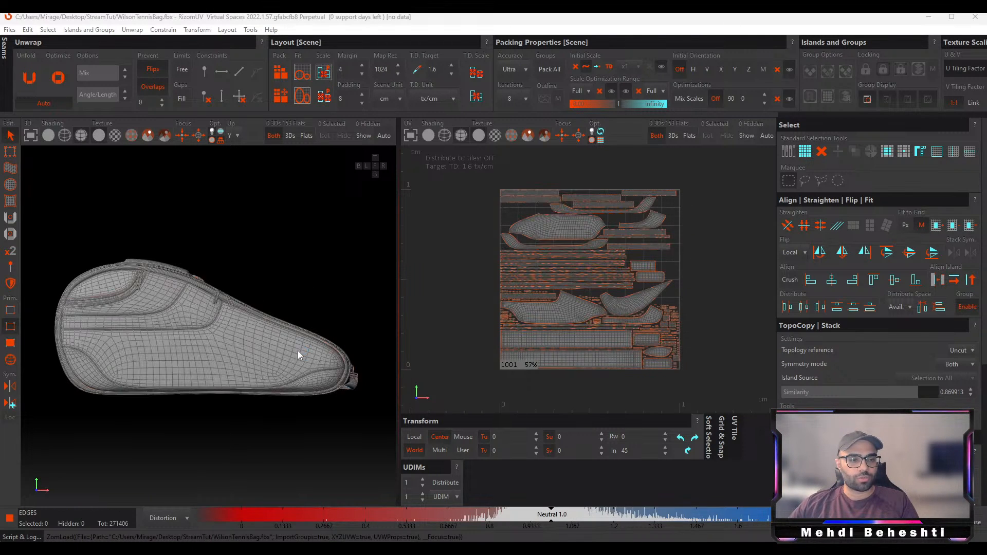
{"action": "scroll", "coordinate": [298, 351], "scroll_direction": "up", "scroll_amount": 5}
{"action": "scroll", "coordinate": [305, 350], "scroll_direction": "down", "scroll_amount": 4}
{"action": "left_click_drag", "start_coordinate": [305, 350], "coordinate": [278, 317], "text": "alt"}
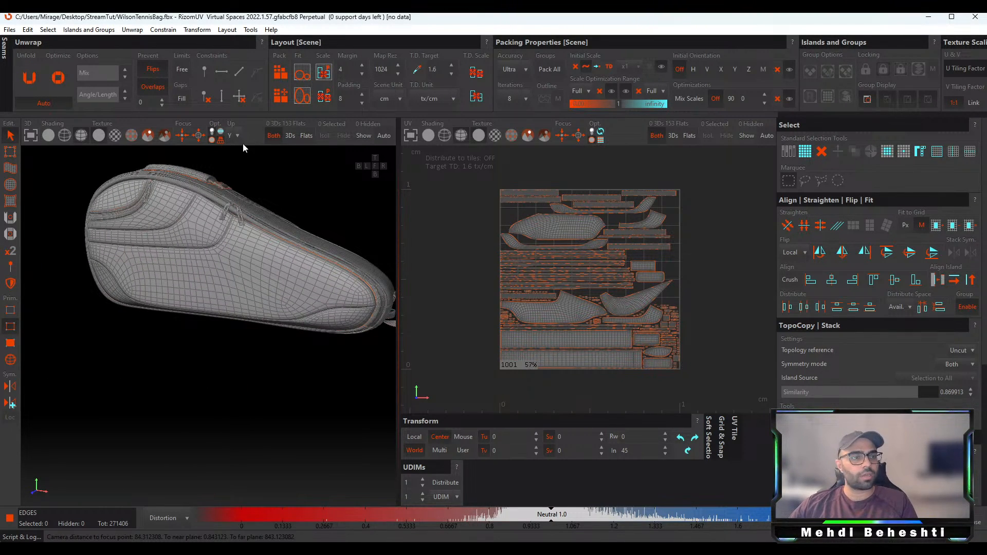
Show the checker texture with plain shading in the 3D view and examine the bag's UV seams and texture distortion
{"action": "left_click", "coordinate": [114, 137]}
{"action": "left_click", "coordinate": [50, 138]}
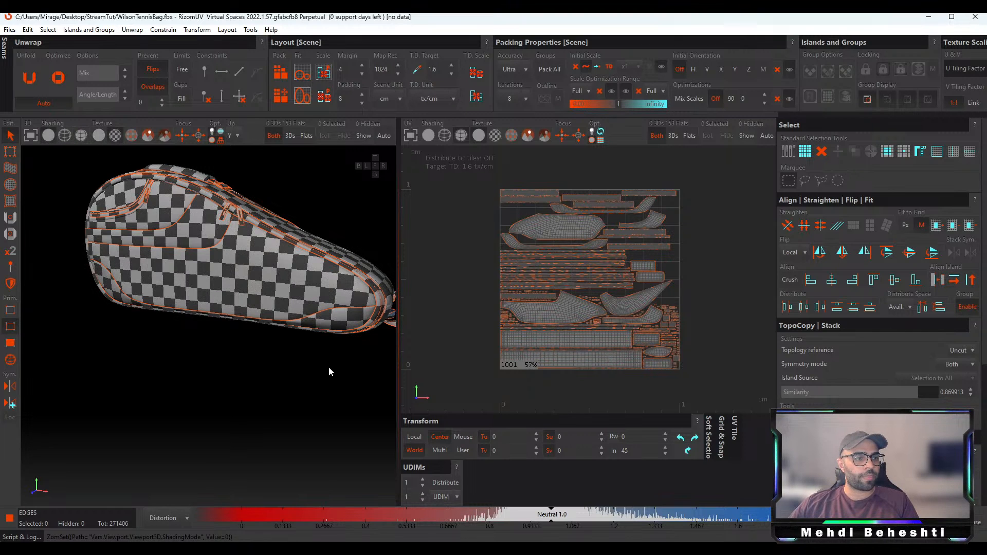
{"action": "mouse_move", "coordinate": [328, 366]}
{"action": "left_mouse_down", "text": "alt"}
{"action": "mouse_move", "coordinate": [277, 393]}
{"action": "mouse_move", "coordinate": [144, 286]}
{"action": "left_mouse_up", "text": "alt"}
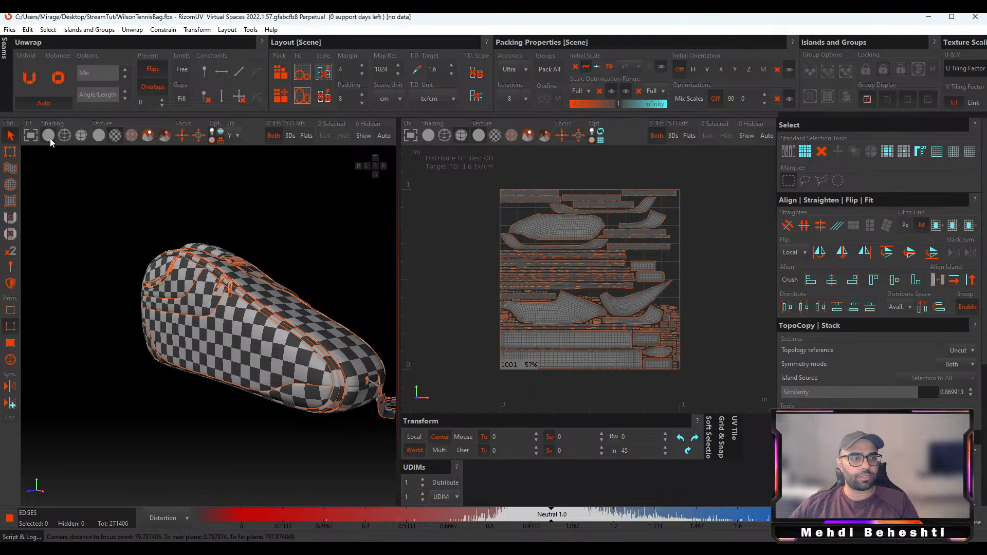
{"action": "scroll", "coordinate": [266, 382], "scroll_direction": "up", "scroll_amount": 5}
{"action": "left_click_drag", "start_coordinate": [267, 382], "coordinate": [353, 364], "text": "alt"}
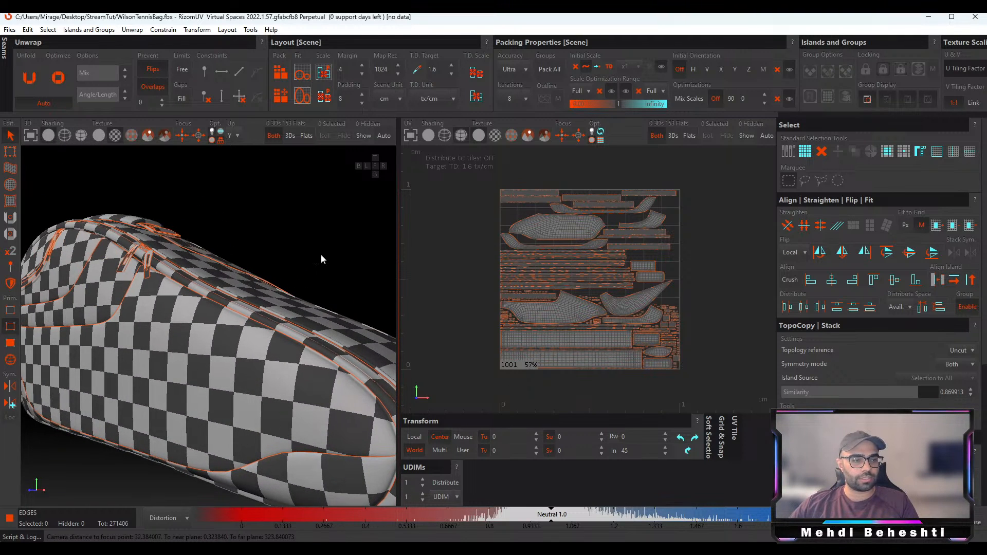
{"action": "left_click_drag", "start_coordinate": [19, 298], "coordinate": [176, 198], "text": "alt"}
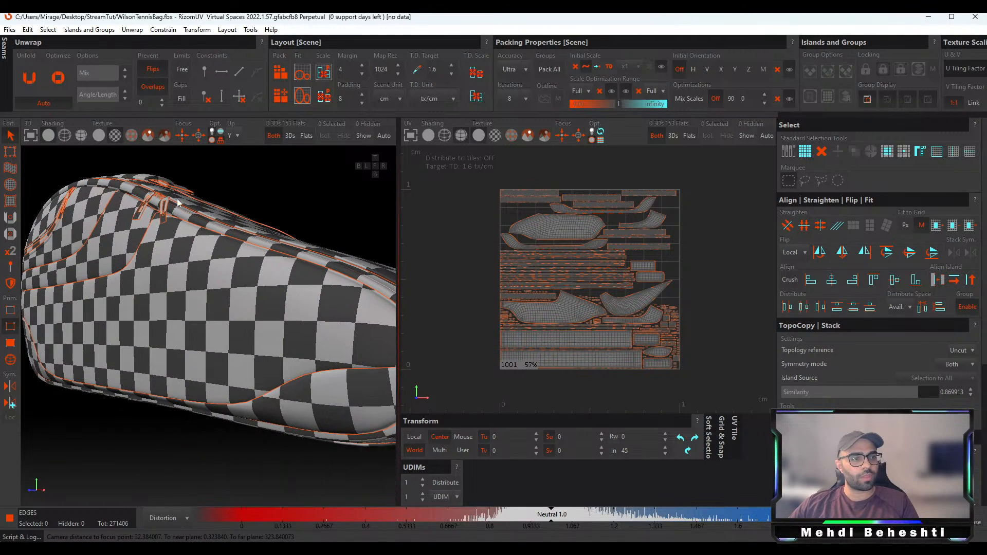
{"action": "left_click", "coordinate": [114, 137]}
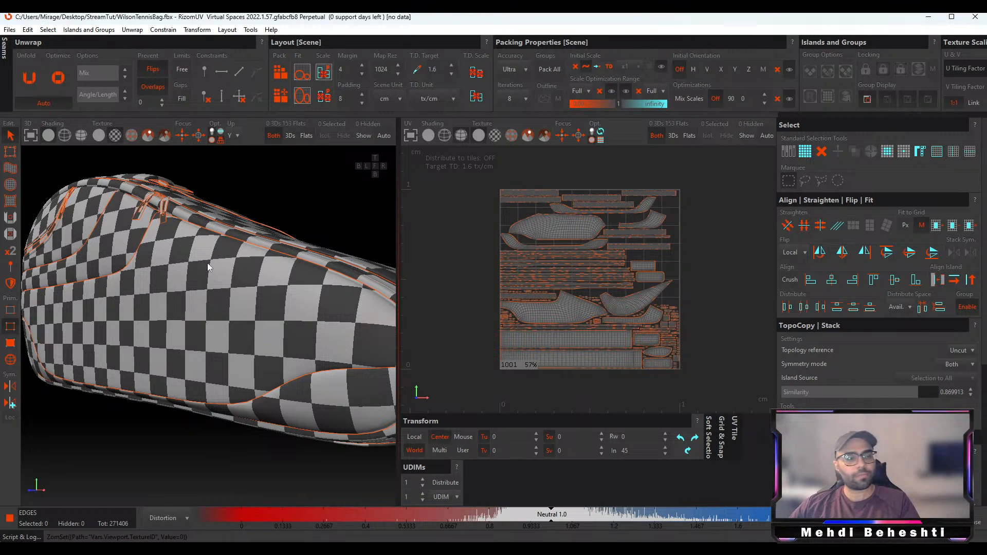
{"action": "left_click_drag", "start_coordinate": [240, 312], "coordinate": [218, 297], "text": "alt"}
{"action": "scroll", "coordinate": [233, 276], "scroll_direction": "up", "scroll_amount": 5}
{"action": "scroll", "coordinate": [233, 279], "scroll_direction": "down", "scroll_amount": 5}
Select the three large UV islands on the bag's side to examine their placement in the layout, and clear the selection
{"action": "left_click", "coordinate": [237, 276]}
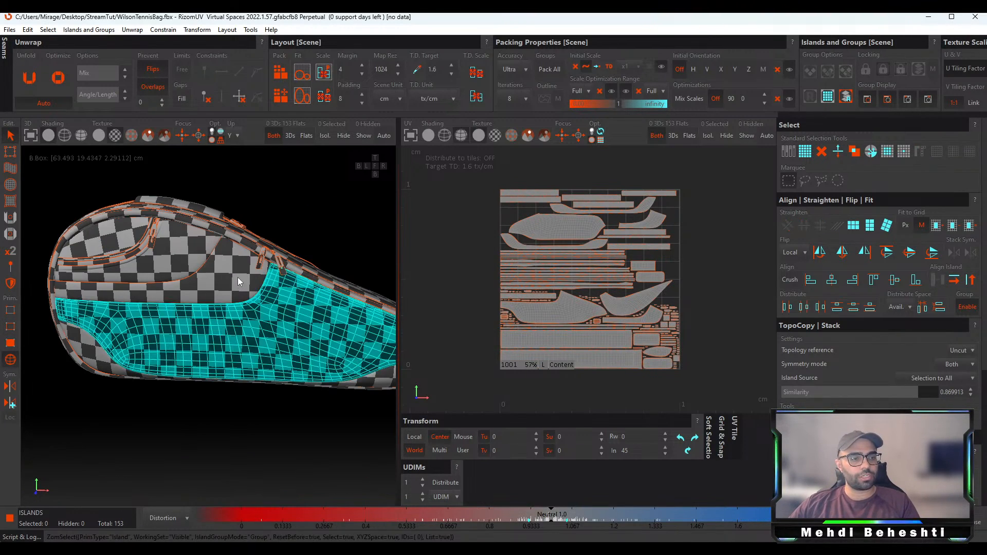
{"action": "left_click", "coordinate": [181, 255], "text": "shift"}
{"action": "left_click", "coordinate": [221, 318], "text": "shift"}
{"action": "left_click_drag", "start_coordinate": [221, 317], "coordinate": [178, 252], "text": "alt"}
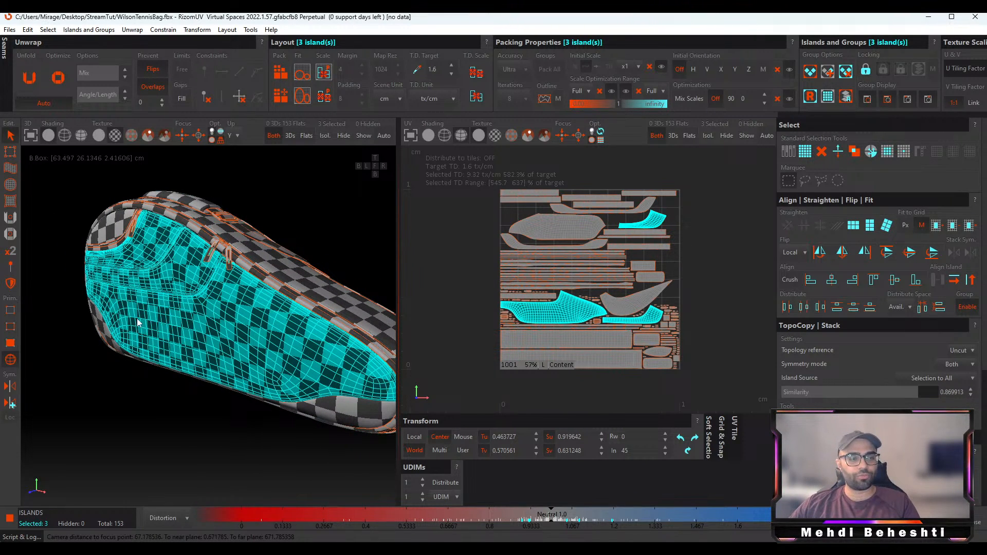
{"action": "left_click", "coordinate": [199, 400]}
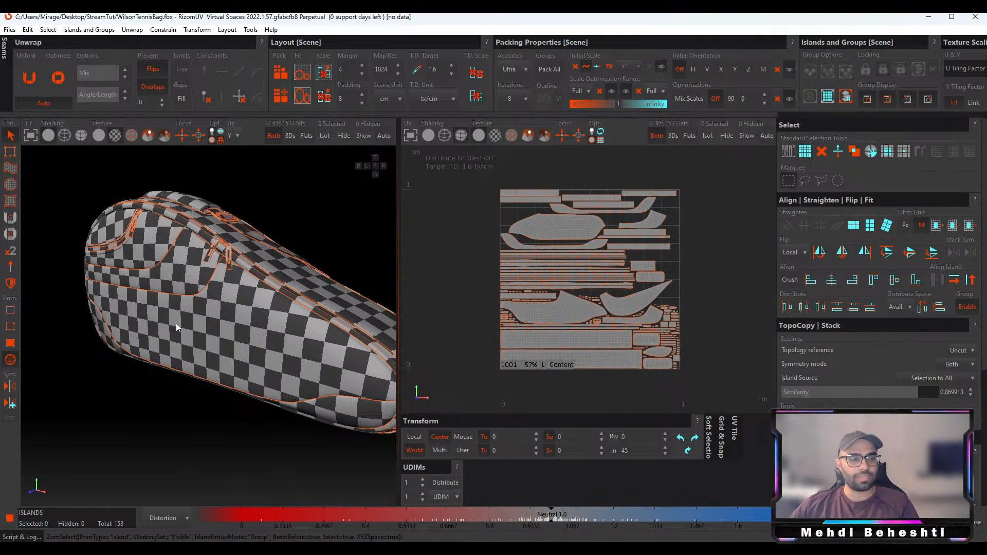
Select the upper side pocket's UV island and examine its checker alignment with the neighbouring panel
{"action": "scroll", "coordinate": [190, 285], "scroll_direction": "up", "scroll_amount": 3}
{"action": "left_click", "coordinate": [137, 245]}
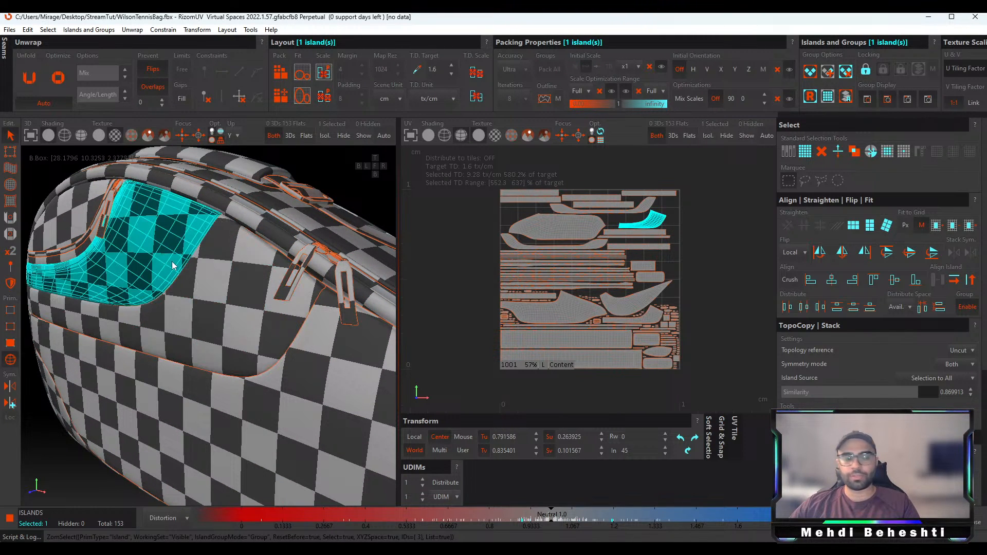
{"action": "left_click_drag", "start_coordinate": [172, 261], "coordinate": [267, 312], "text": "alt"}
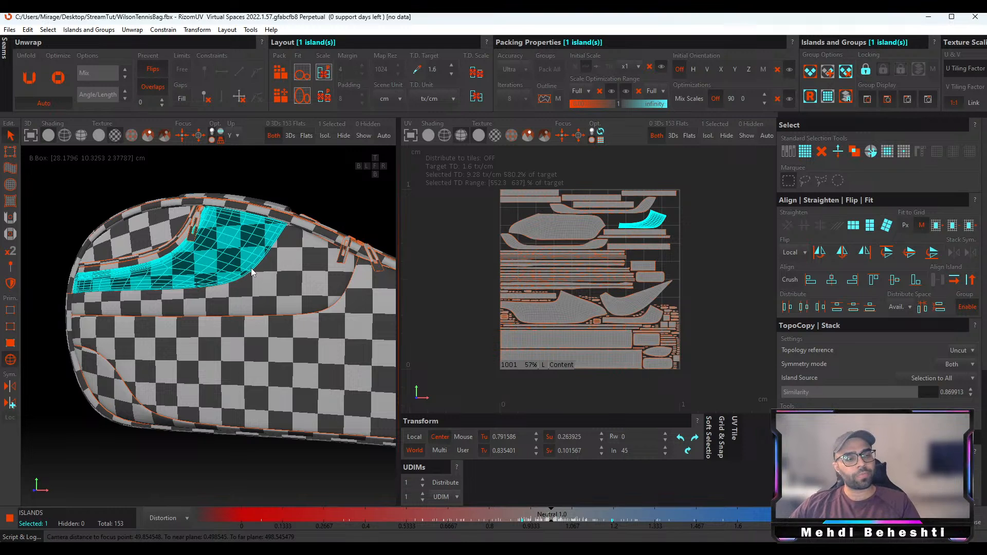
{"action": "scroll", "coordinate": [284, 268], "scroll_direction": "up", "scroll_amount": 3}
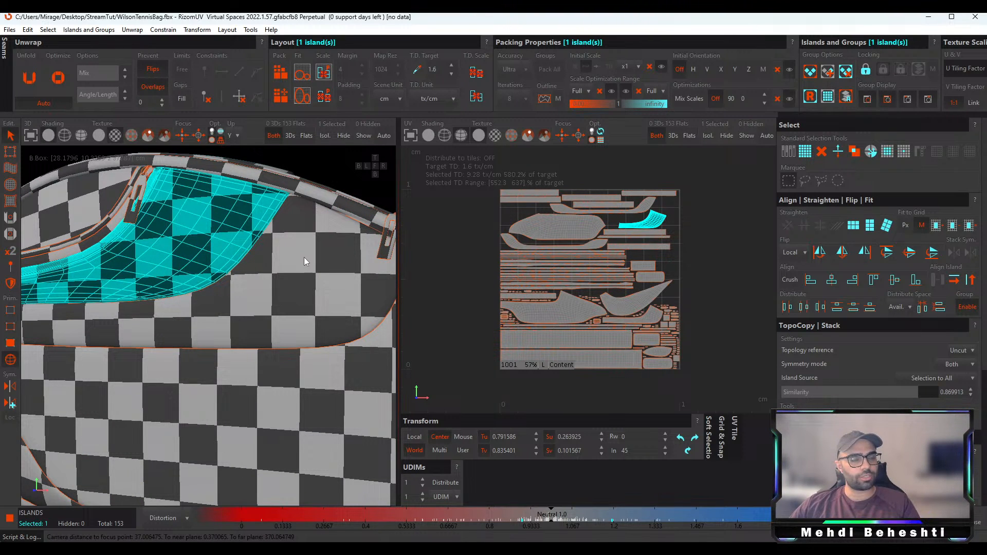
Alternate the selection between the upper pocket island and the adjacent panel island to compare them across their seam, and clear the selection
{"action": "left_click", "coordinate": [237, 233]}
{"action": "key", "text": "ctrl+z"}
{"action": "left_click", "coordinate": [205, 233]}
{"action": "key", "text": "ctrl+z"}
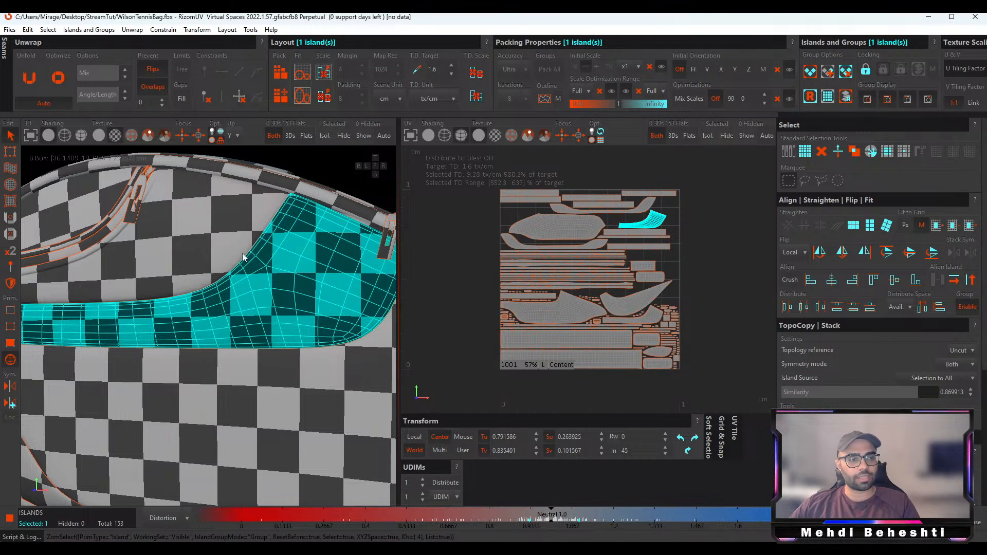
{"action": "left_click", "coordinate": [227, 240]}
{"action": "left_click", "coordinate": [222, 236]}
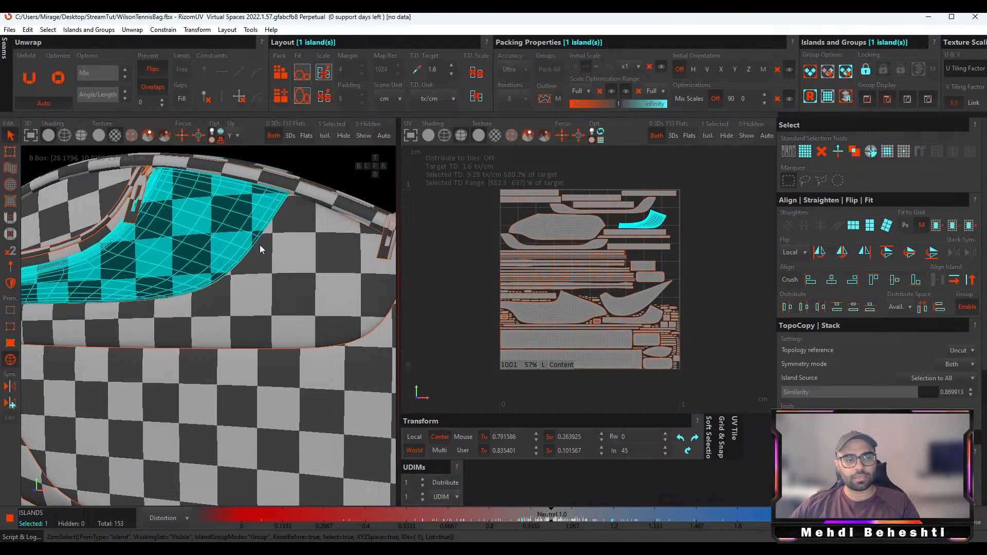
{"action": "left_click", "coordinate": [321, 178]}
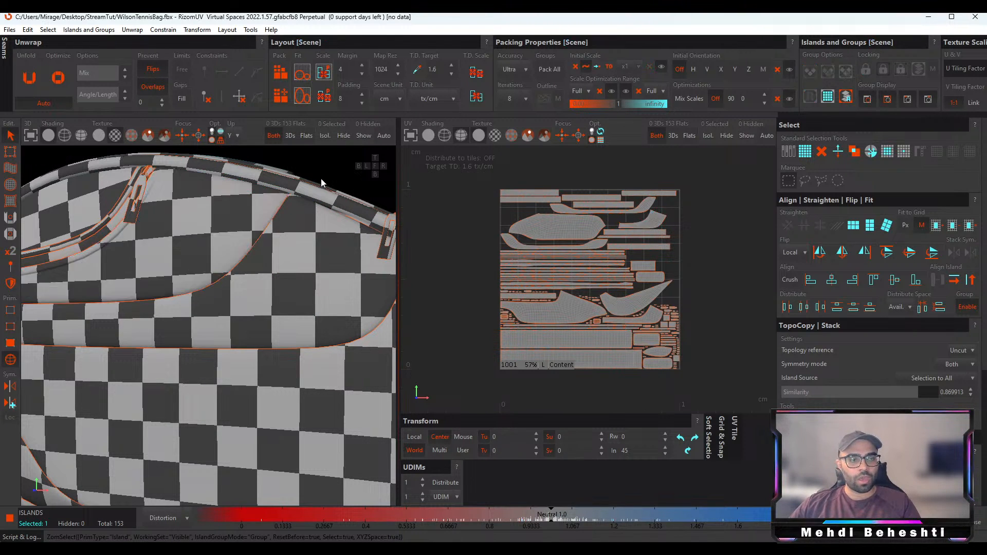
Close RizomUV and return to Substance 3D Painter
{"action": "scroll", "coordinate": [321, 178], "scroll_direction": "down", "scroll_amount": 6}
{"action": "middle_click_drag", "start_coordinate": [334, 185], "coordinate": [221, 214], "text": "alt"}
{"action": "left_click_drag", "start_coordinate": [246, 226], "coordinate": [221, 327], "text": "alt"}
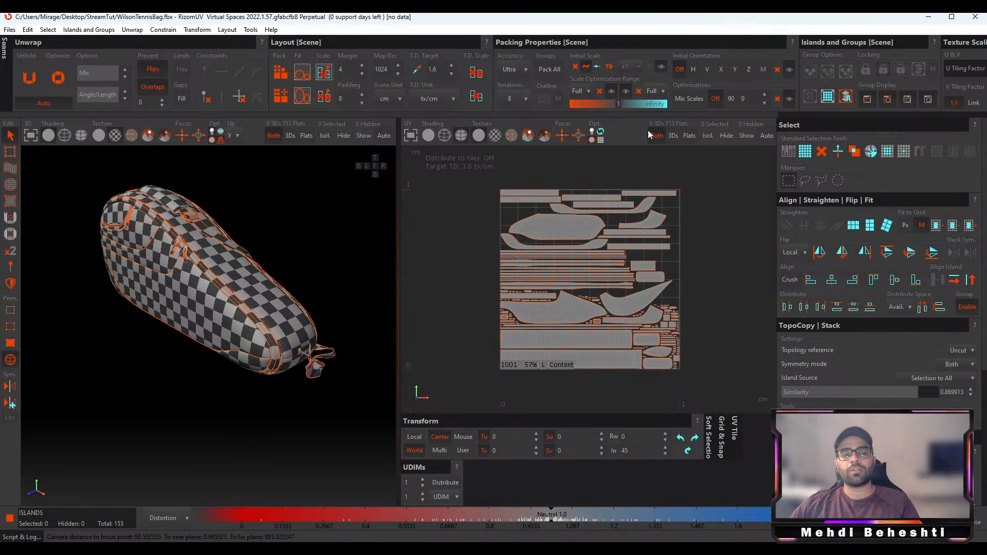
{"action": "left_click", "coordinate": [975, 17]}
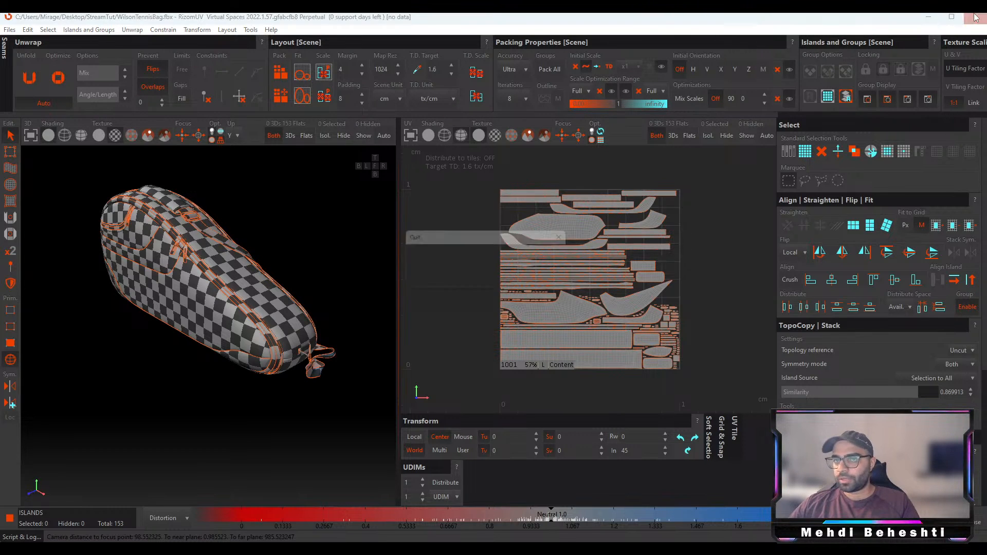
{"action": "left_click", "coordinate": [510, 280]}
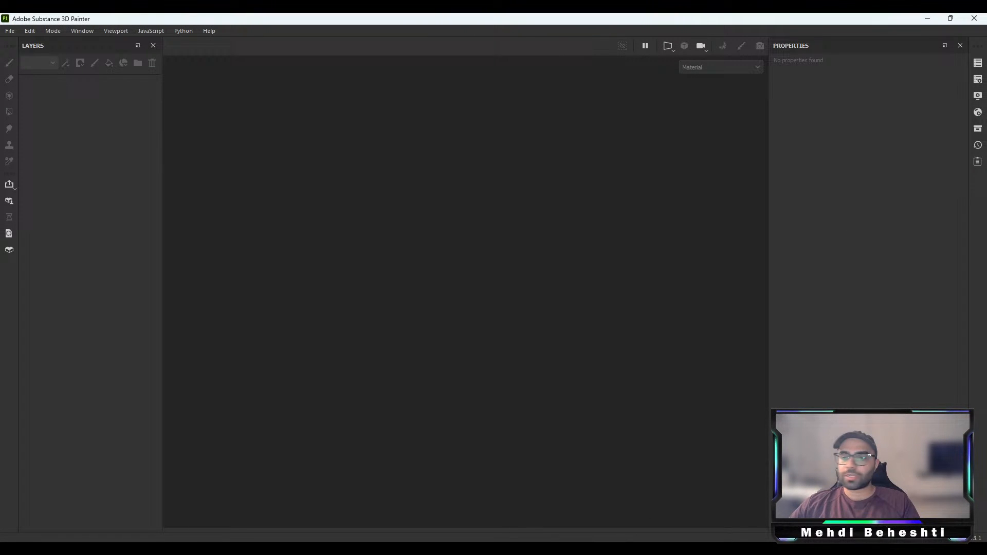
Create a new project from WilsonTennisBag.fbx with the Unreal Engine 4 (starter_assets) template, 2048 document resolution and DirectX normal map format
{"action": "left_click_drag", "start_coordinate": [0, 242], "coordinate": [472, 293]}
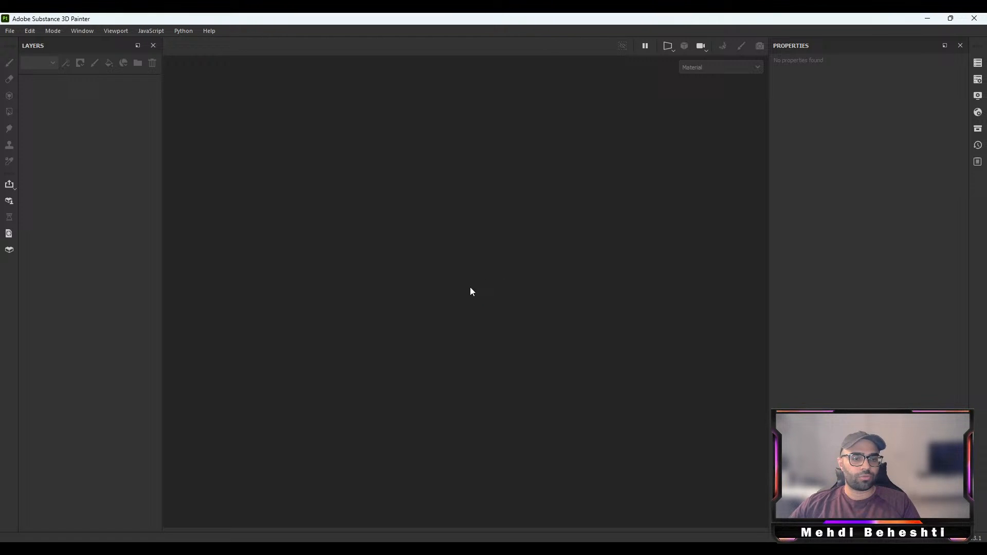
{"action": "mouse_move", "coordinate": [463, 135]}
{"action": "left_mouse_down"}
{"action": "mouse_move", "coordinate": [475, 131]}
{"action": "mouse_move", "coordinate": [467, 131]}
{"action": "left_mouse_up"}
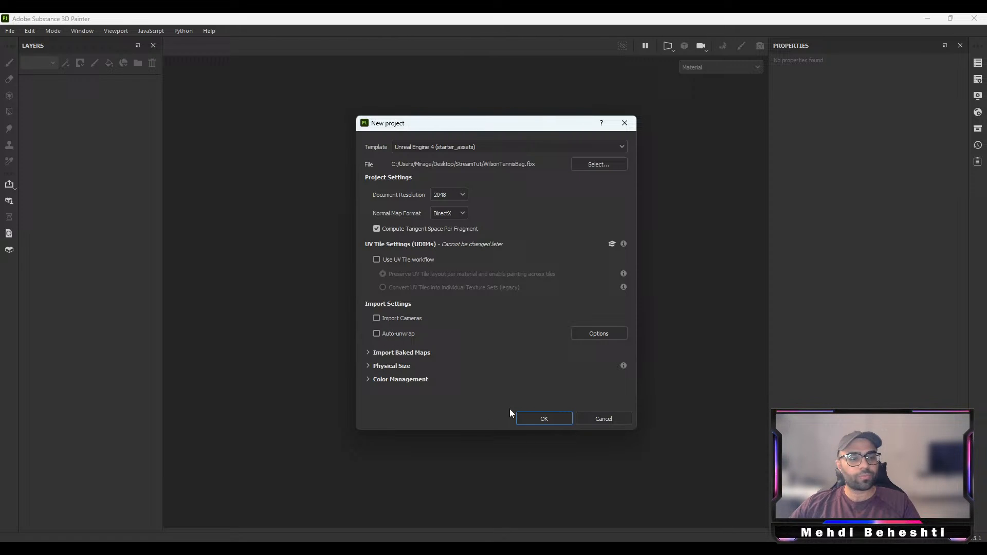
{"action": "left_click", "coordinate": [541, 421]}
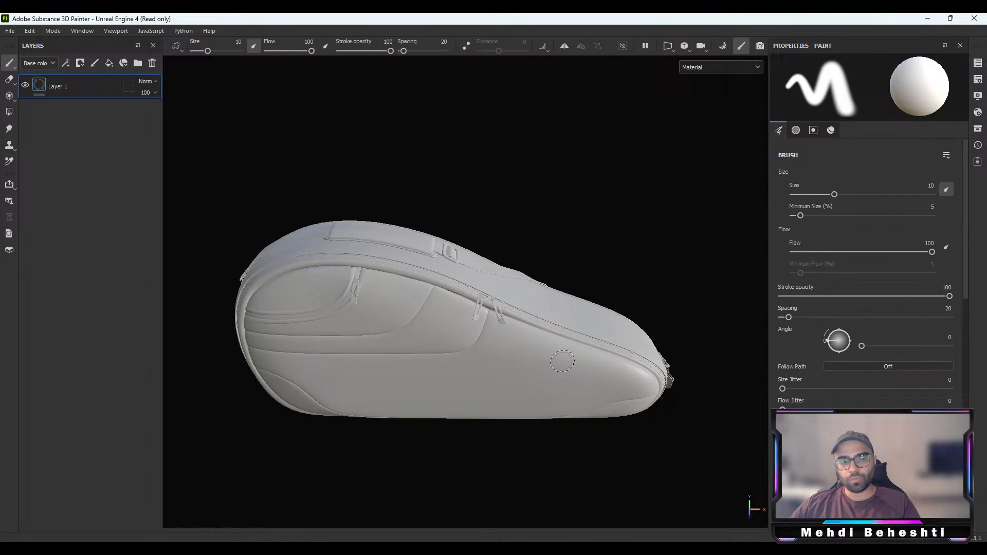
Examine the imported bag in 3D and its UV layout in 2D, and finish with the 3D-only view
{"action": "mouse_move", "coordinate": [598, 249]}
{"action": "left_mouse_down", "text": "alt"}
{"action": "mouse_move", "coordinate": [509, 190]}
{"action": "mouse_move", "coordinate": [292, 185]}
{"action": "mouse_move", "coordinate": [573, 221]}
{"action": "mouse_move", "coordinate": [489, 209]}
{"action": "mouse_move", "coordinate": [457, 341]}
{"action": "mouse_move", "coordinate": [481, 325]}
{"action": "mouse_move", "coordinate": [520, 329]}
{"action": "left_mouse_up", "text": "alt"}
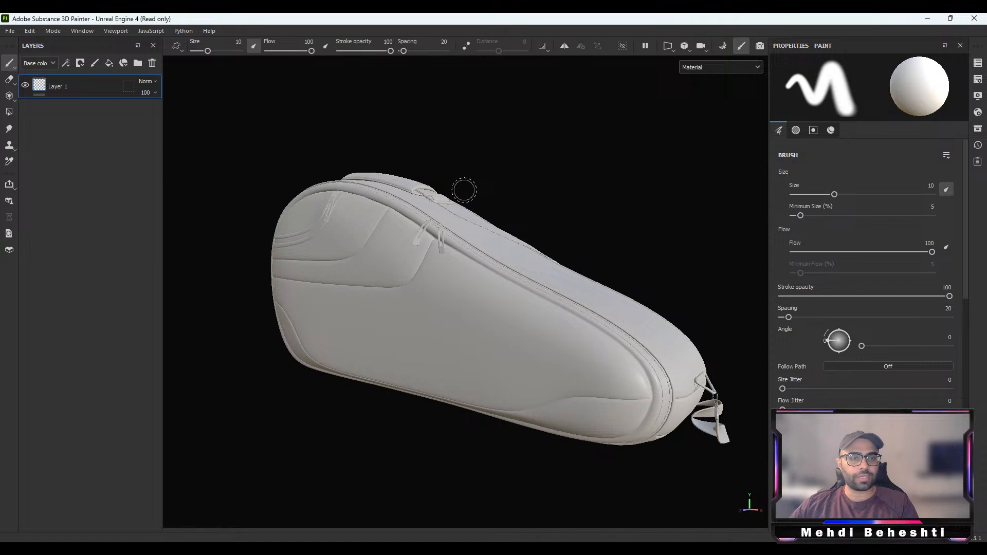
{"action": "key", "text": "F2"}
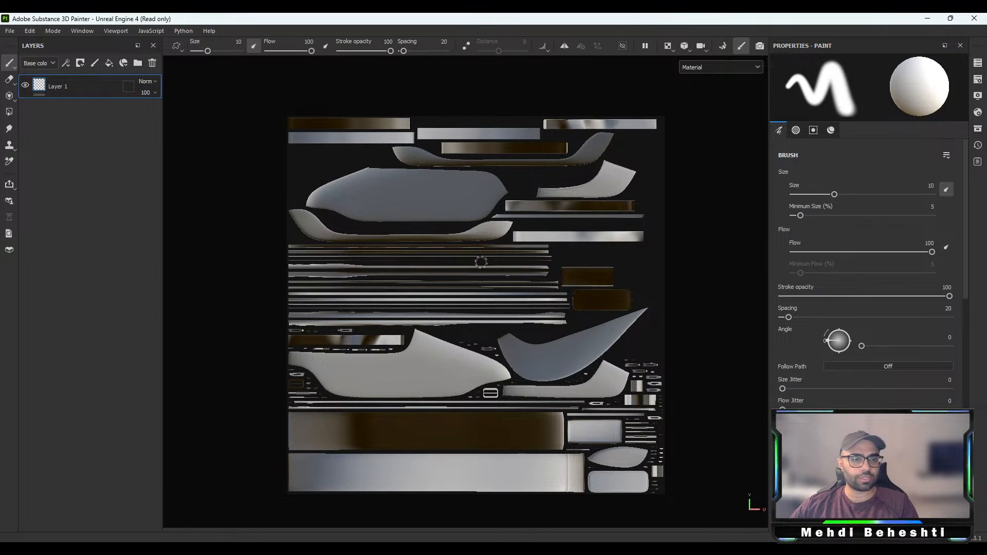
{"action": "key", "text": "F2"}
{"action": "key", "text": "F3"}
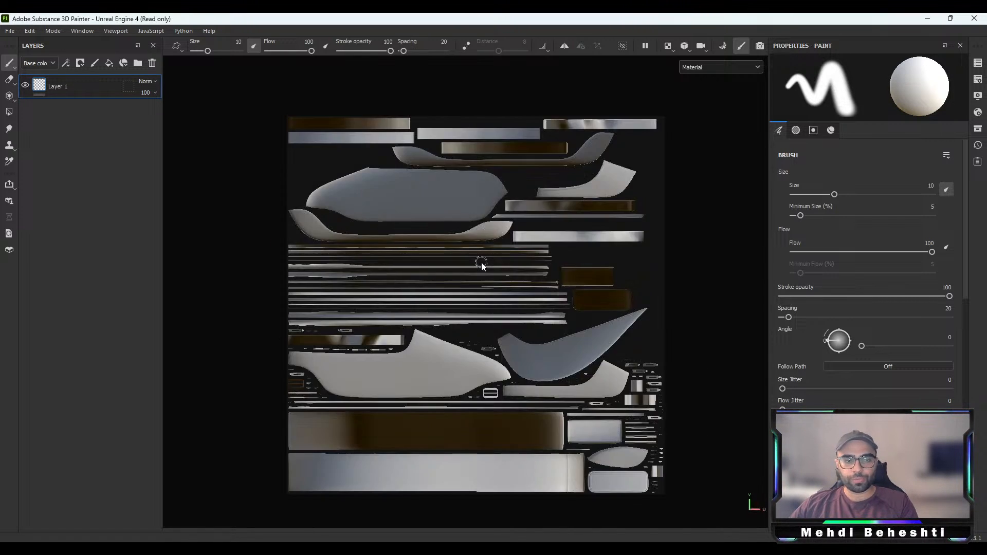
{"action": "key", "text": "F2"}
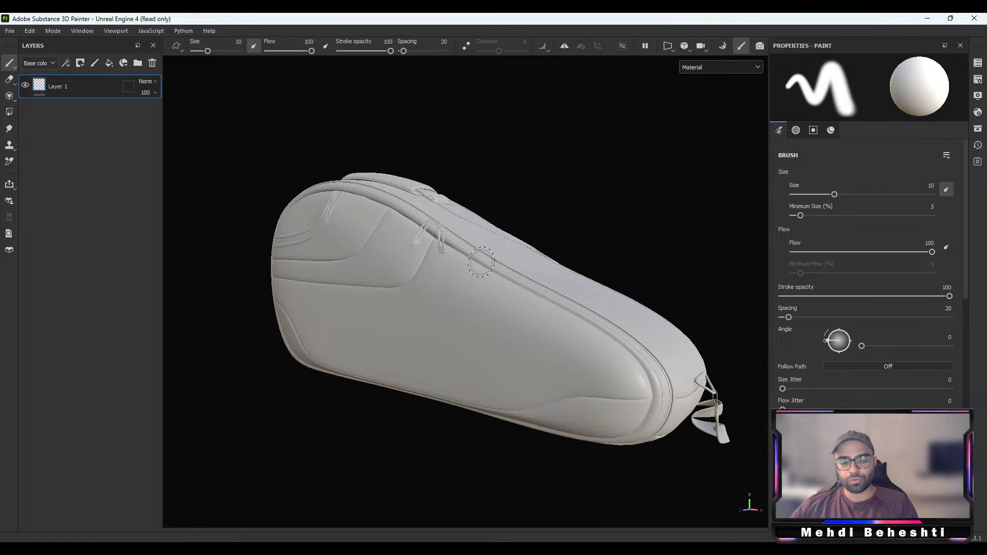
{"action": "key", "text": "F3"}
{"action": "key", "text": "F2"}
{"action": "scroll", "coordinate": [481, 262], "scroll_direction": "down", "scroll_amount": 3}
{"action": "left_click_drag", "start_coordinate": [481, 262], "coordinate": [479, 296], "text": "alt"}
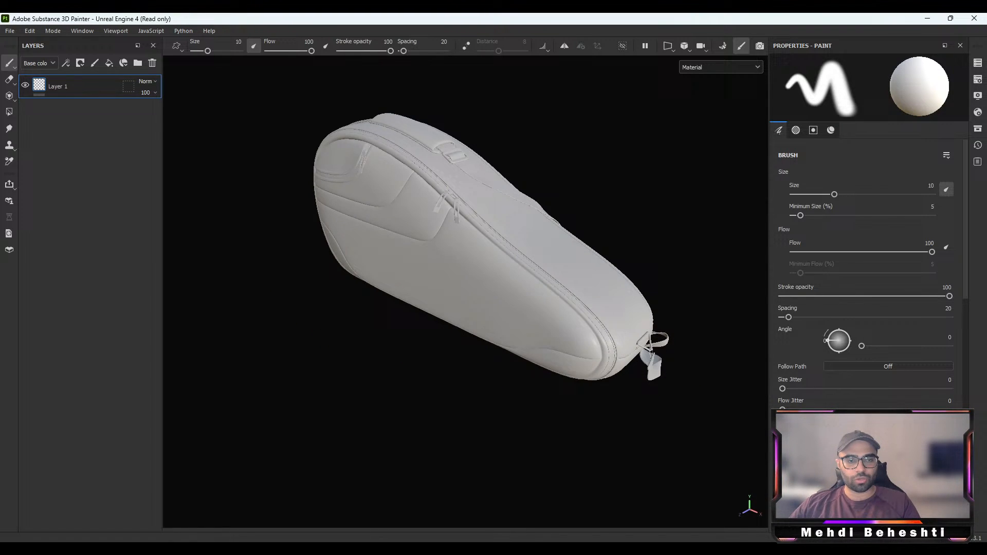
Minimize the Spot on the Mouse settings window and look over the untextured bag's shape
{"action": "middle_click_drag", "start_coordinate": [490, 195], "coordinate": [491, 208], "text": "alt"}
{"action": "scroll", "coordinate": [490, 207], "scroll_direction": "up", "scroll_amount": 3}
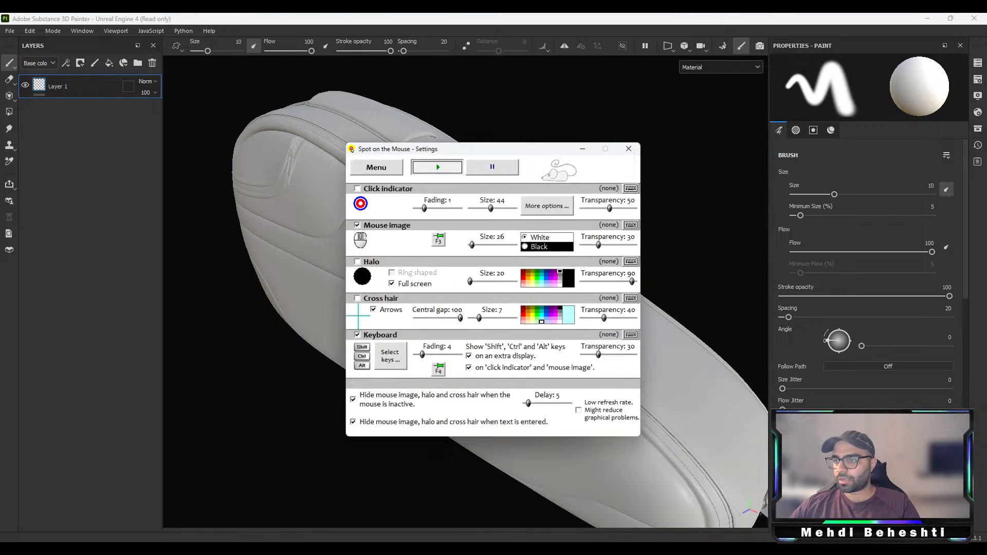
{"action": "left_click", "coordinate": [583, 145]}
{"action": "middle_click_drag", "start_coordinate": [519, 241], "coordinate": [522, 213], "text": "alt"}
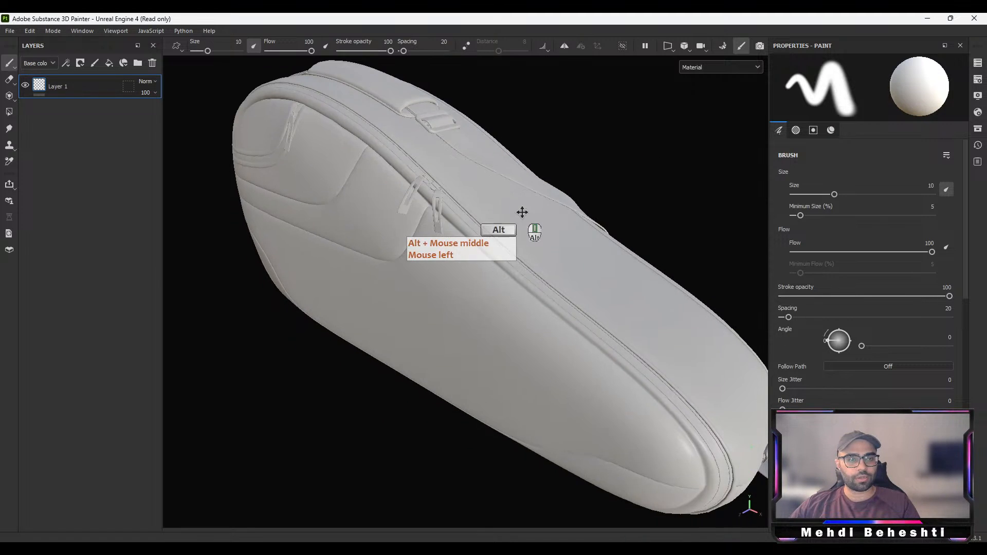
{"action": "right_click_drag", "start_coordinate": [522, 214], "coordinate": [482, 148], "text": "alt"}
{"action": "middle_click_drag", "start_coordinate": [517, 229], "coordinate": [499, 250], "text": "alt"}
{"action": "left_click_drag", "start_coordinate": [499, 250], "coordinate": [507, 226], "text": "alt"}
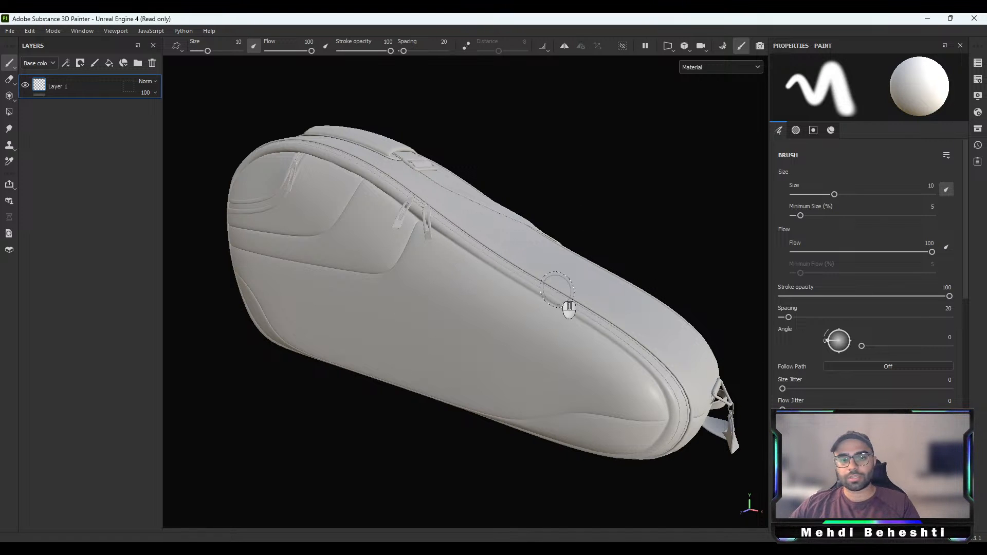
{"action": "mouse_move", "coordinate": [514, 293]}
{"action": "left_mouse_down", "text": "alt"}
{"action": "mouse_move", "coordinate": [486, 252]}
{"action": "mouse_move", "coordinate": [505, 292]}
{"action": "left_mouse_up", "text": "alt"}
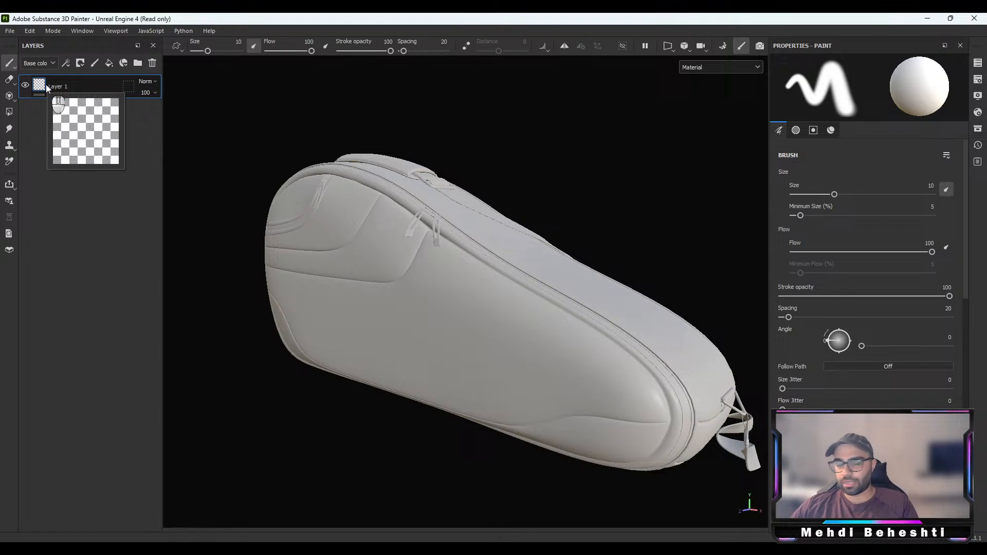
Delete the default Layer 1 and create four empty folders in the layer stack
{"action": "left_click", "coordinate": [94, 88]}
{"action": "left_click", "coordinate": [148, 68]}
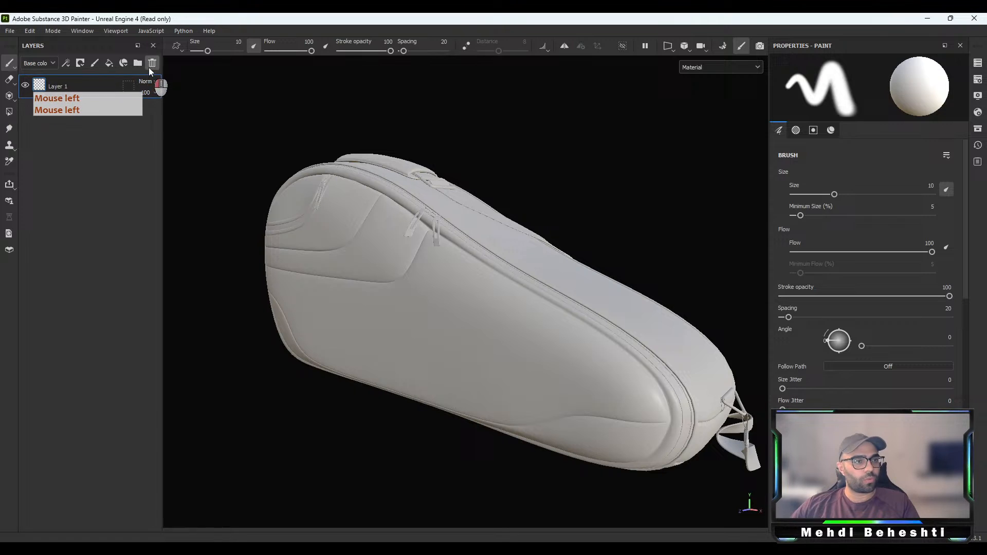
{"action": "left_click", "coordinate": [148, 67]}
{"action": "left_click", "coordinate": [143, 65]}
{"action": "left_click", "coordinate": [143, 64]}
{"action": "left_click", "coordinate": [143, 64]}
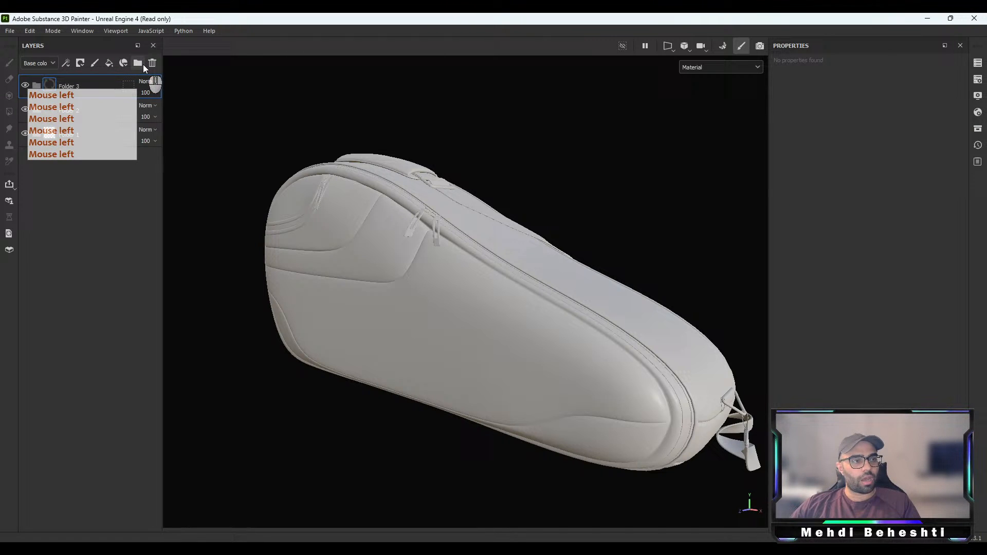
{"action": "left_click", "coordinate": [143, 65]}
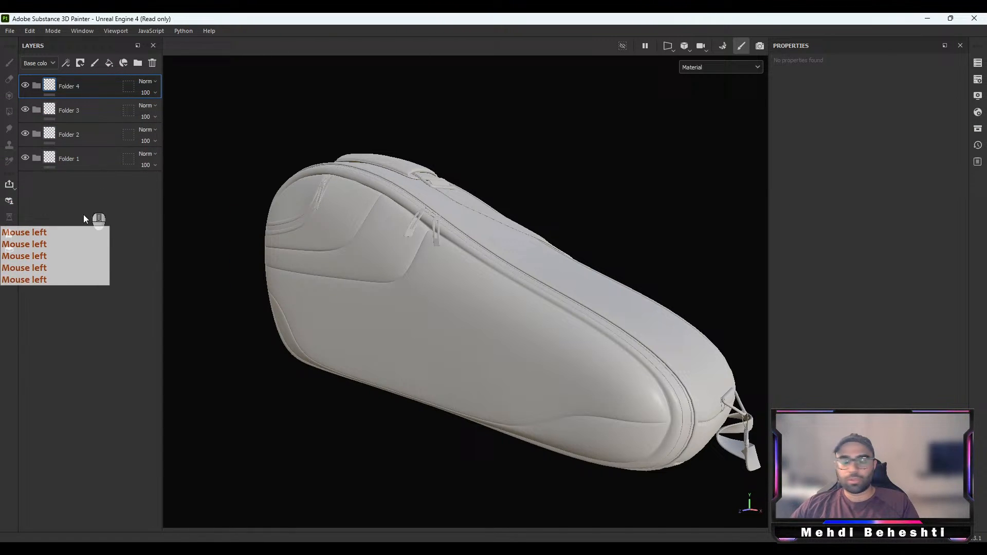
Rename Folder 1 as MainBag
{"action": "left_click", "coordinate": [77, 159]}
{"action": "double_click", "coordinate": [76, 158]}
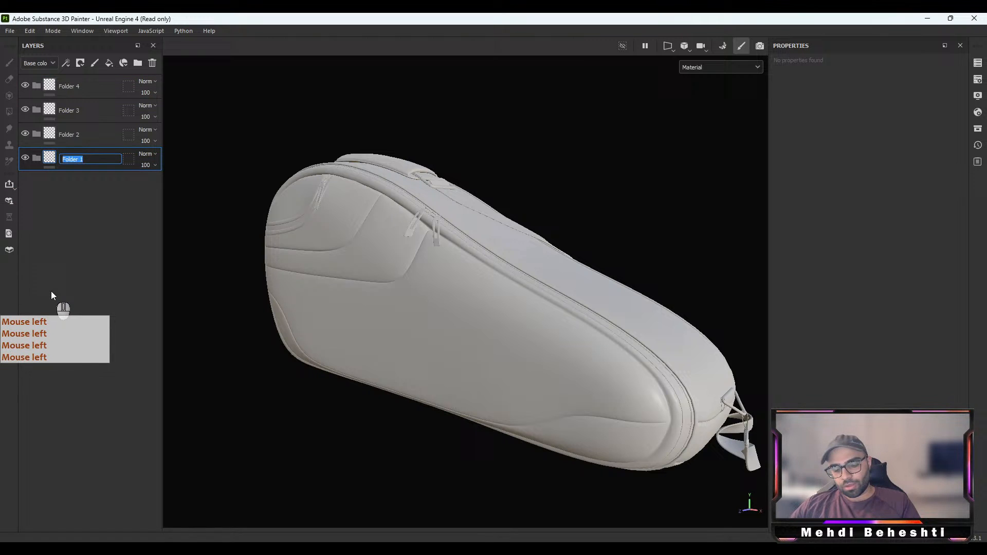
{"action": "type", "text": "Main"}
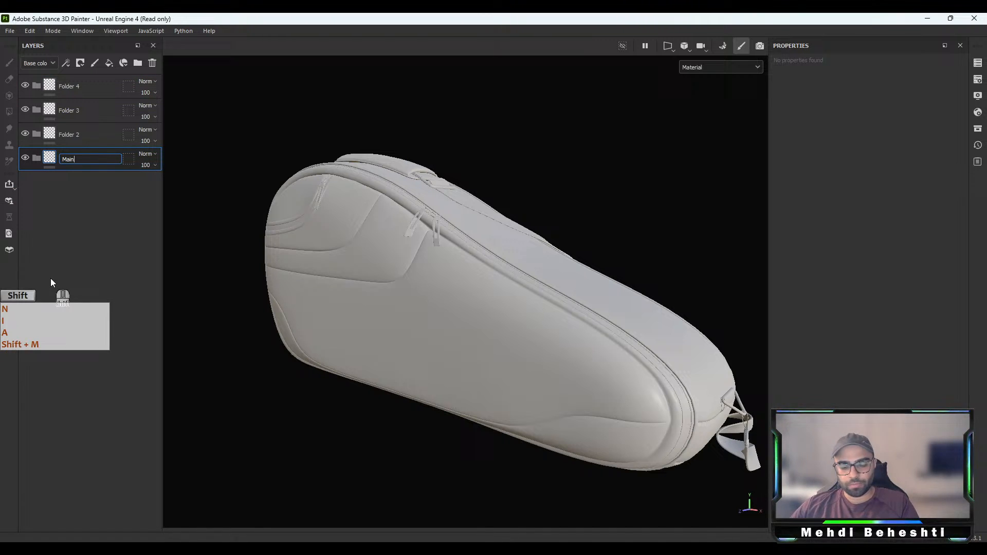
{"action": "type", "text": "Bag"}
{"action": "key", "text": "Return"}
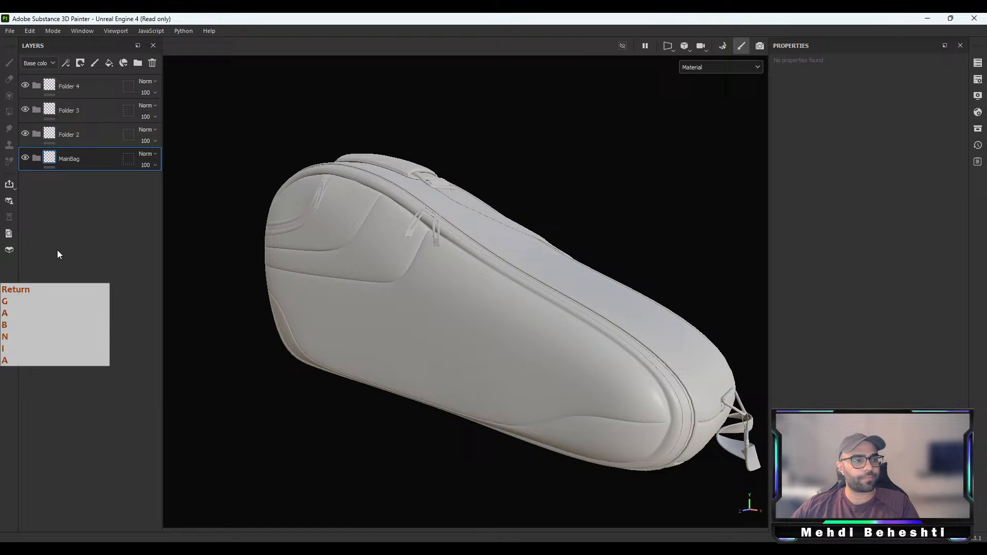
Rename Folder 2 as Strap
{"action": "double_click", "coordinate": [69, 134]}
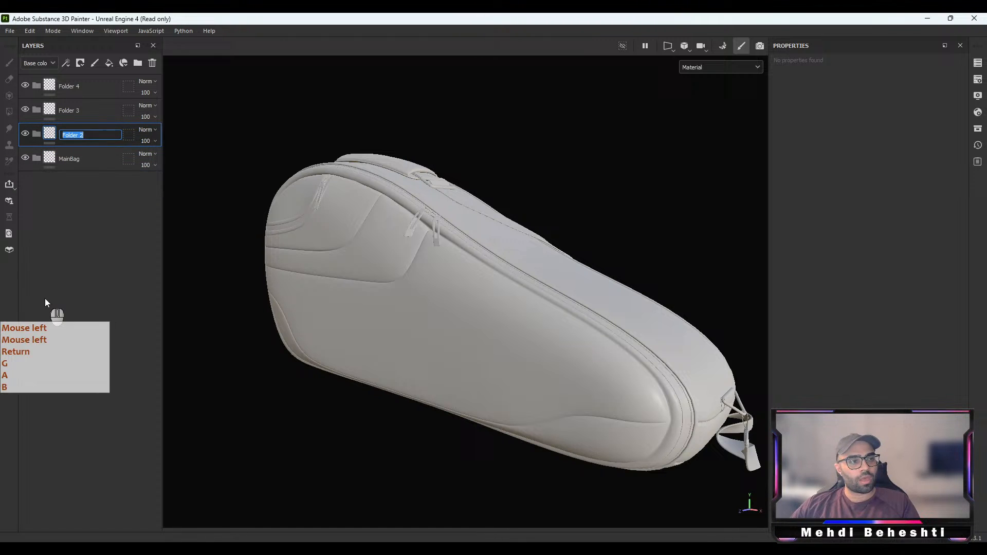
{"action": "type", "text": "Strap"}
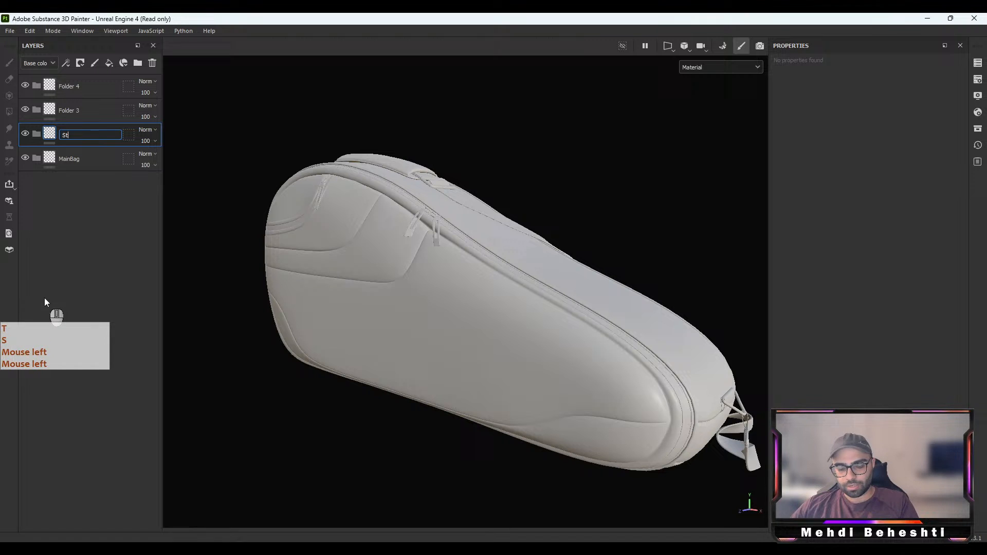
{"action": "key", "text": "Return"}
Rename Folder 3 as Metal
{"action": "left_click_drag", "start_coordinate": [385, 271], "coordinate": [559, 234], "text": "alt"}
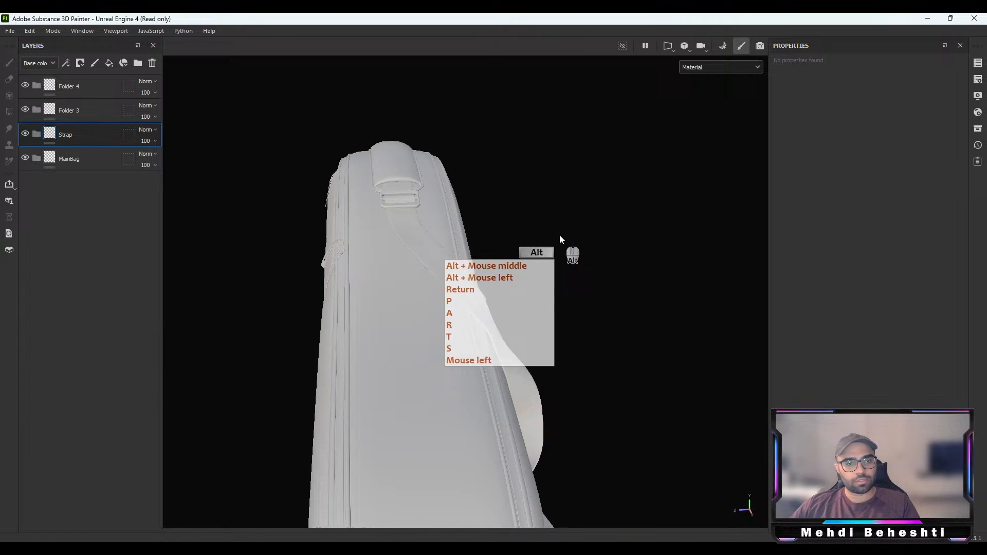
{"action": "middle_click_drag", "start_coordinate": [559, 235], "coordinate": [462, 221], "text": "alt"}
{"action": "left_click_drag", "start_coordinate": [463, 221], "coordinate": [348, 203], "text": "alt"}
{"action": "middle_click_drag", "start_coordinate": [421, 507], "coordinate": [452, 392], "text": "alt"}
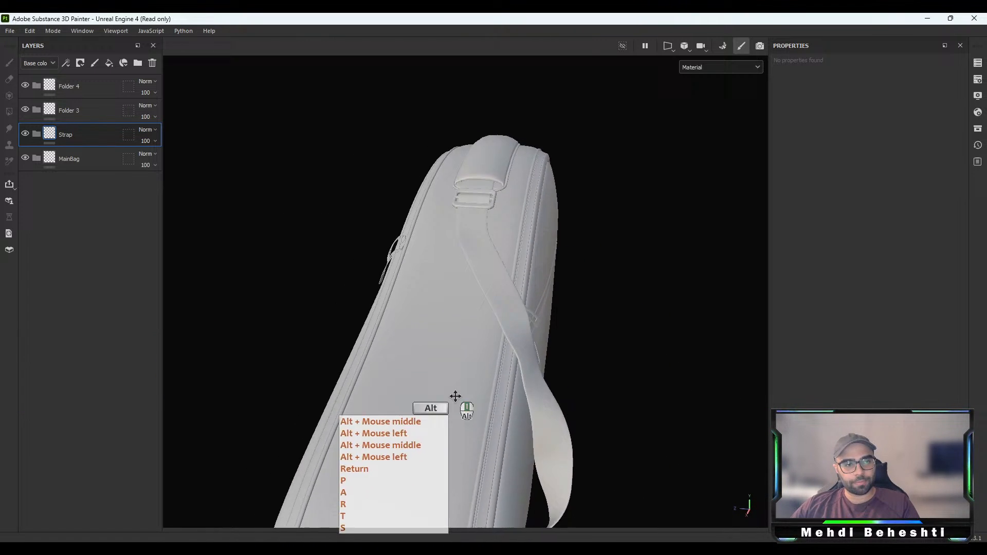
{"action": "left_click_drag", "start_coordinate": [452, 392], "coordinate": [518, 330], "text": "alt"}
{"action": "middle_click_drag", "start_coordinate": [518, 331], "coordinate": [182, 239], "text": "alt"}
{"action": "double_click", "coordinate": [65, 112]}
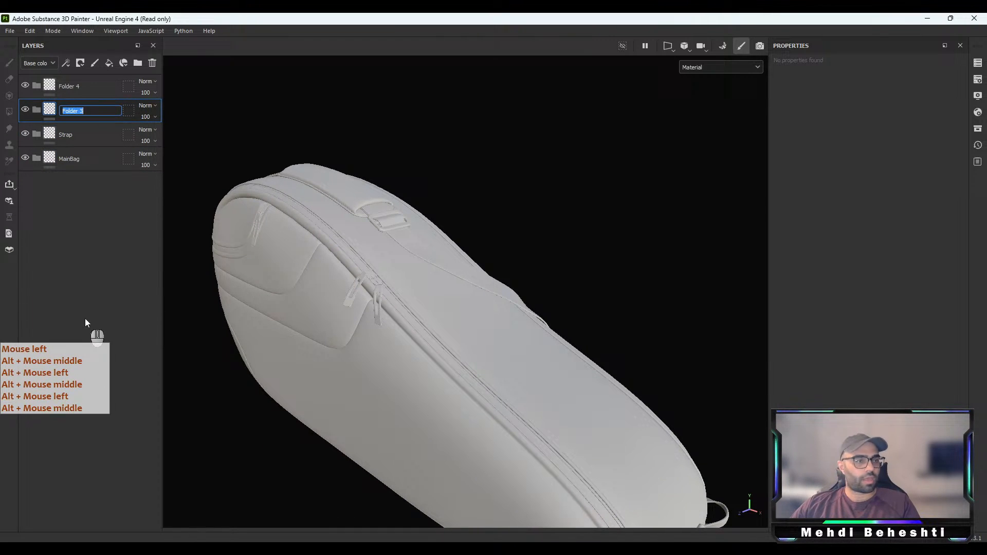
{"action": "type", "text": "Metal"}
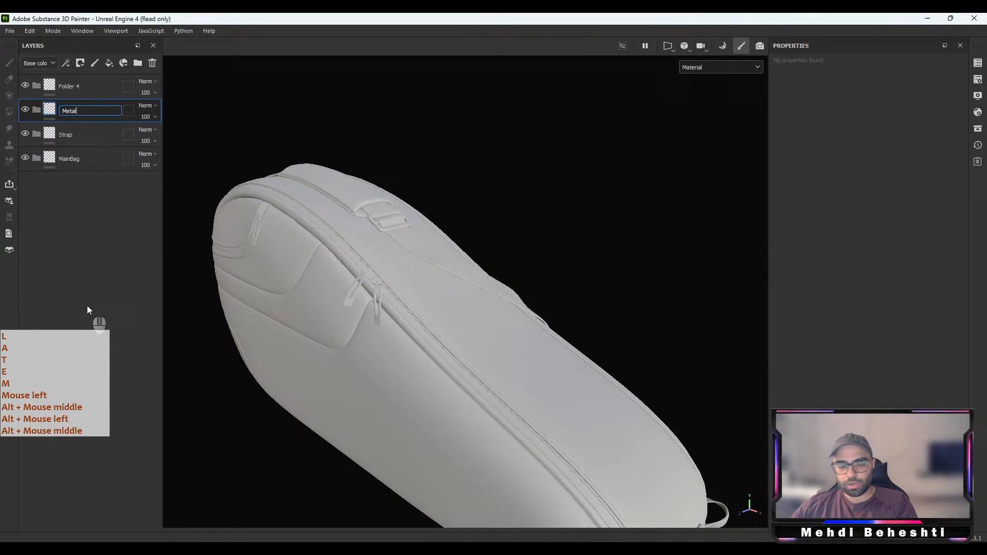
{"action": "key", "text": "Return"}
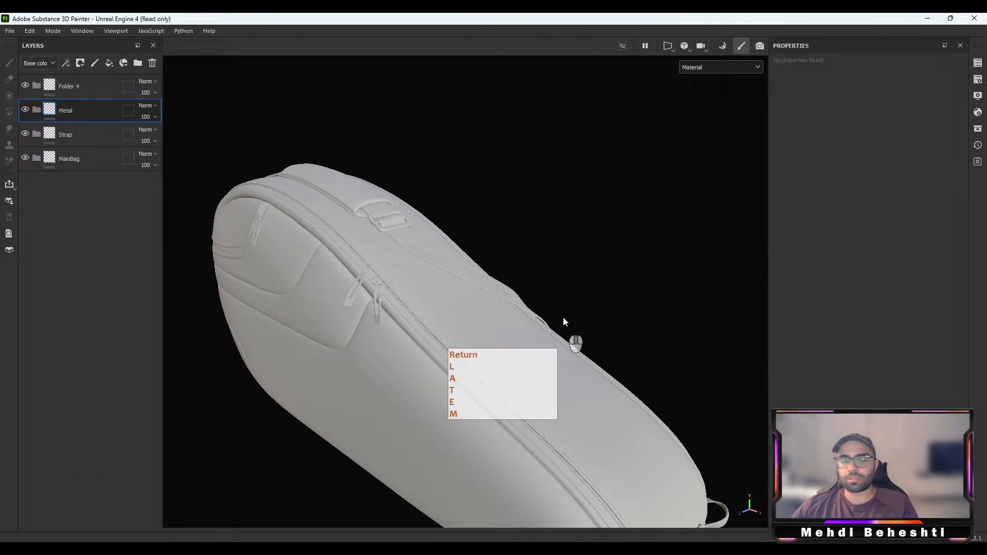
Examine the strap's buckle and the ring and straps at the bag's narrow end to identify the metal parts
{"action": "scroll", "coordinate": [359, 215], "scroll_direction": "up", "scroll_amount": 5}
{"action": "scroll", "coordinate": [411, 208], "scroll_direction": "up", "scroll_amount": 3}
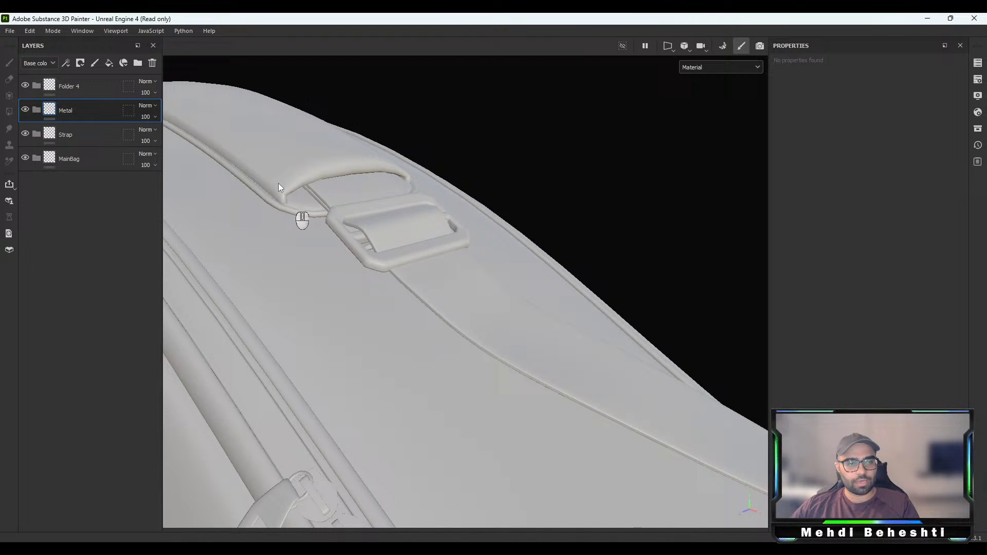
{"action": "scroll", "coordinate": [452, 267], "scroll_direction": "down", "scroll_amount": 5}
{"action": "middle_click_drag", "start_coordinate": [519, 383], "coordinate": [280, 83], "text": "alt"}
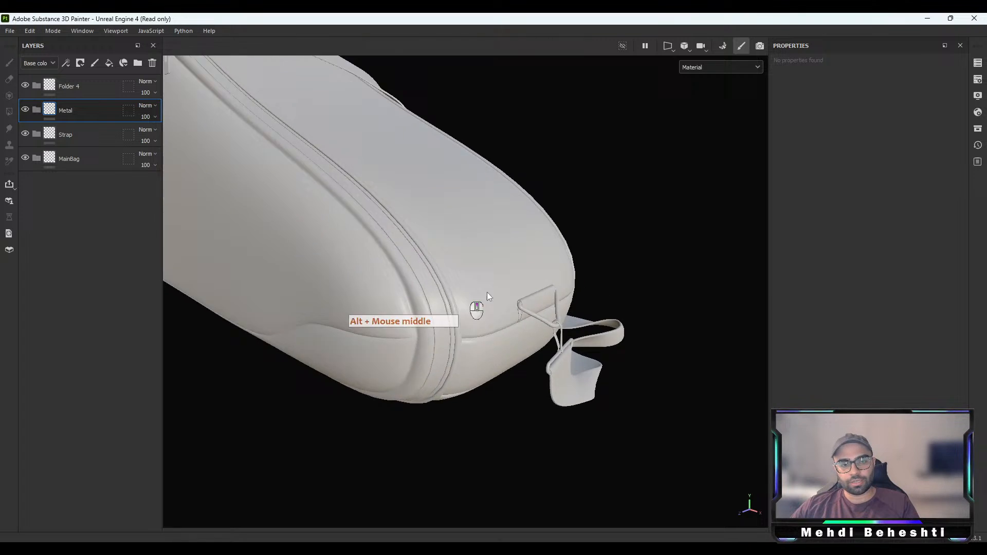
{"action": "scroll", "coordinate": [571, 325], "scroll_direction": "up", "scroll_amount": 6}
{"action": "middle_click_drag", "start_coordinate": [574, 326], "coordinate": [466, 320], "text": "alt"}
{"action": "middle_click_drag", "start_coordinate": [372, 221], "coordinate": [663, 375], "text": "alt"}
{"action": "right_click_drag", "start_coordinate": [663, 375], "coordinate": [370, 154], "text": "alt"}
{"action": "right_click_drag", "start_coordinate": [504, 288], "coordinate": [282, 40], "text": "alt"}
{"action": "right_click_drag", "start_coordinate": [459, 406], "coordinate": [355, 160], "text": "alt"}
{"action": "middle_click_drag", "start_coordinate": [355, 160], "coordinate": [627, 401], "text": "alt"}
{"action": "right_click_drag", "start_coordinate": [627, 401], "coordinate": [389, 182], "text": "alt"}
{"action": "middle_click_drag", "start_coordinate": [390, 182], "coordinate": [426, 134], "text": "alt"}
Delete the unused Folder 4 from the layer stack
{"action": "left_click", "coordinate": [66, 85]}
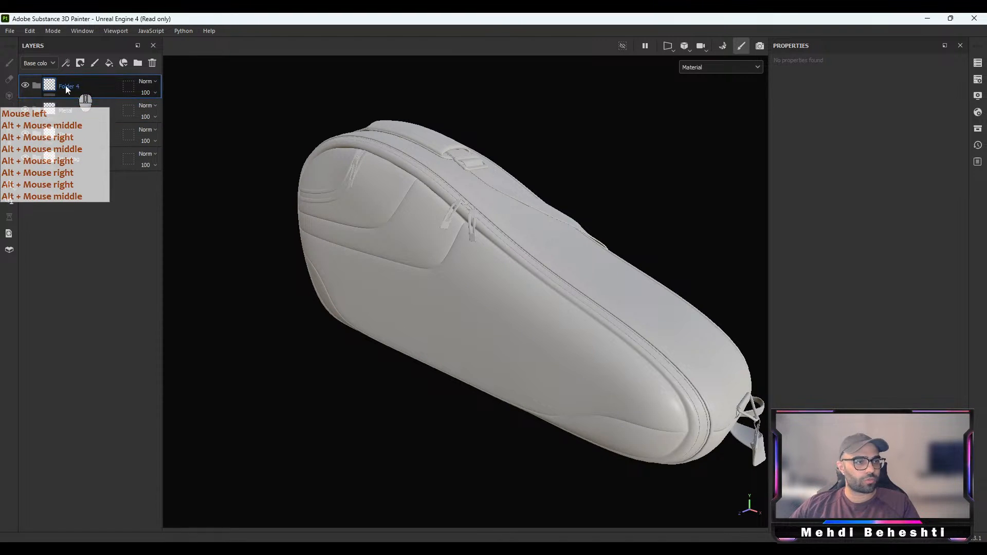
{"action": "left_click", "coordinate": [155, 66]}
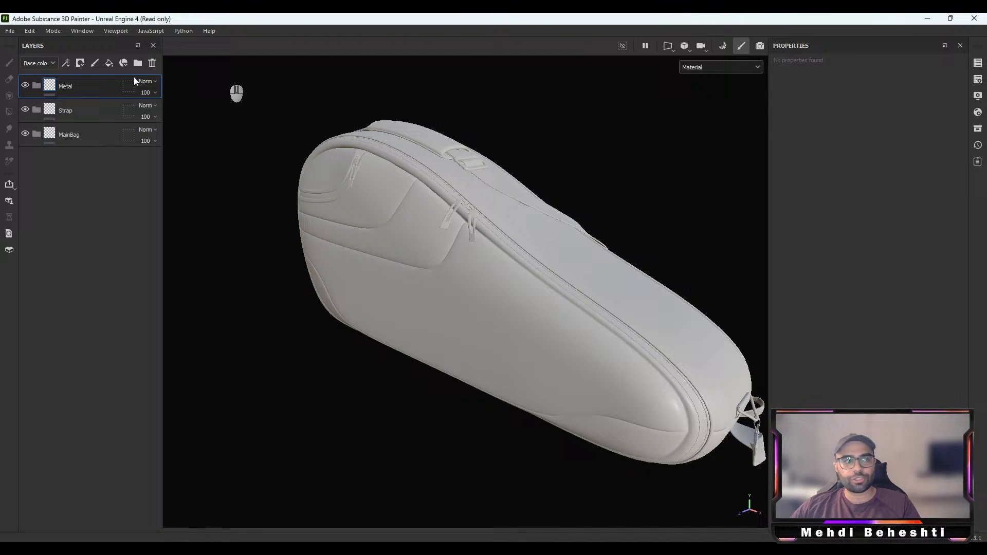
Switch to mesh map baking mode and clear the messages from the log
{"action": "left_click", "coordinate": [29, 31]}
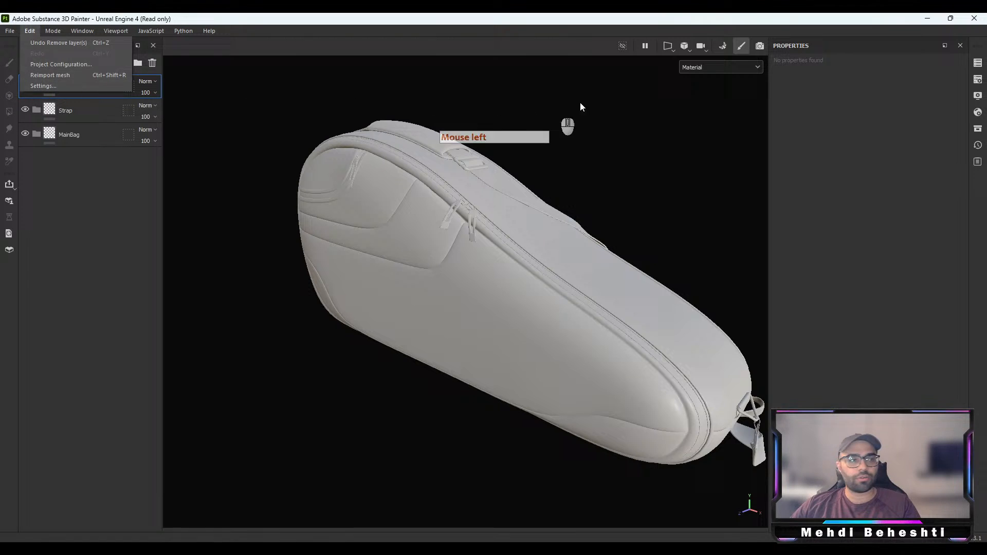
{"action": "left_click", "coordinate": [504, 93]}
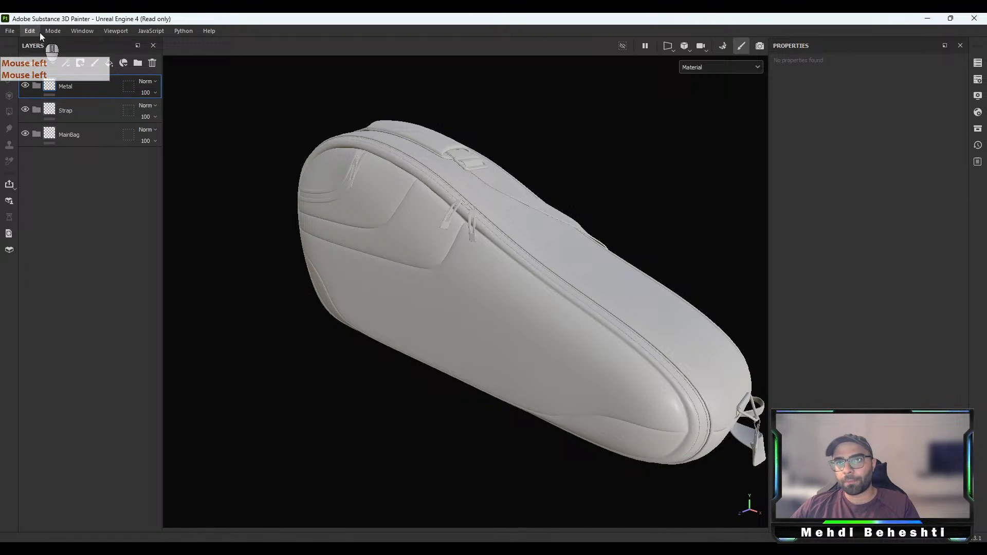
{"action": "left_click", "coordinate": [53, 31]}
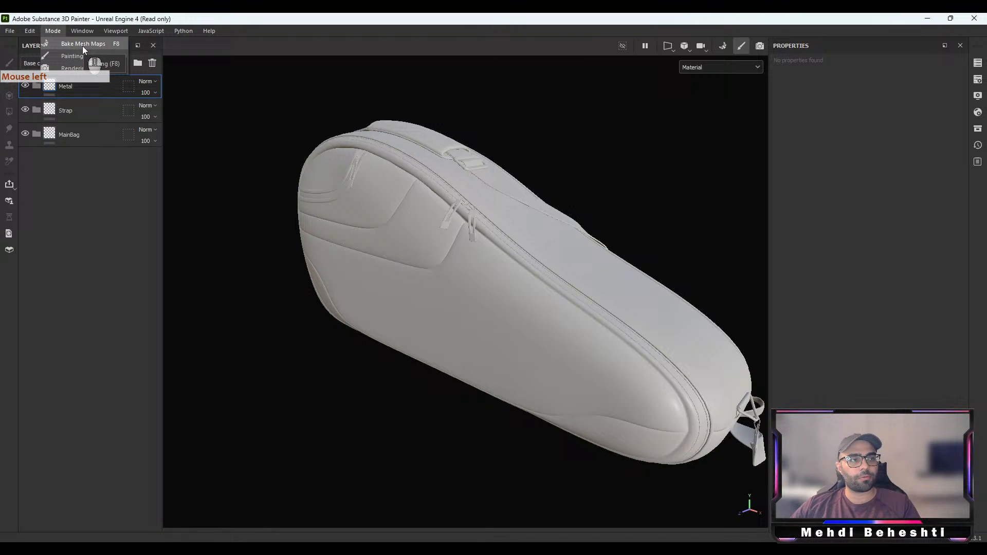
{"action": "left_click", "coordinate": [83, 45]}
{"action": "left_click", "coordinate": [186, 470]}
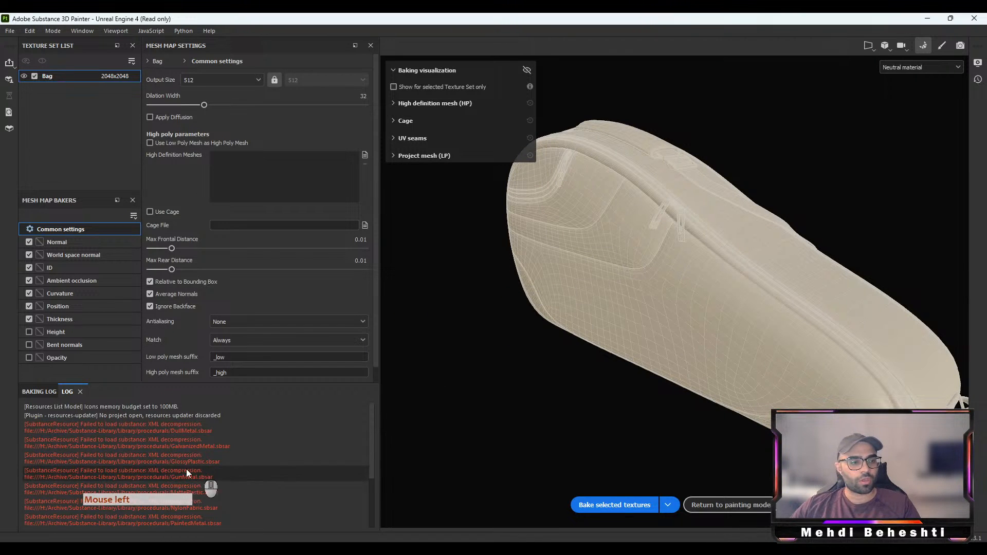
{"action": "right_click", "coordinate": [144, 466]}
{"action": "left_click", "coordinate": [183, 486]}
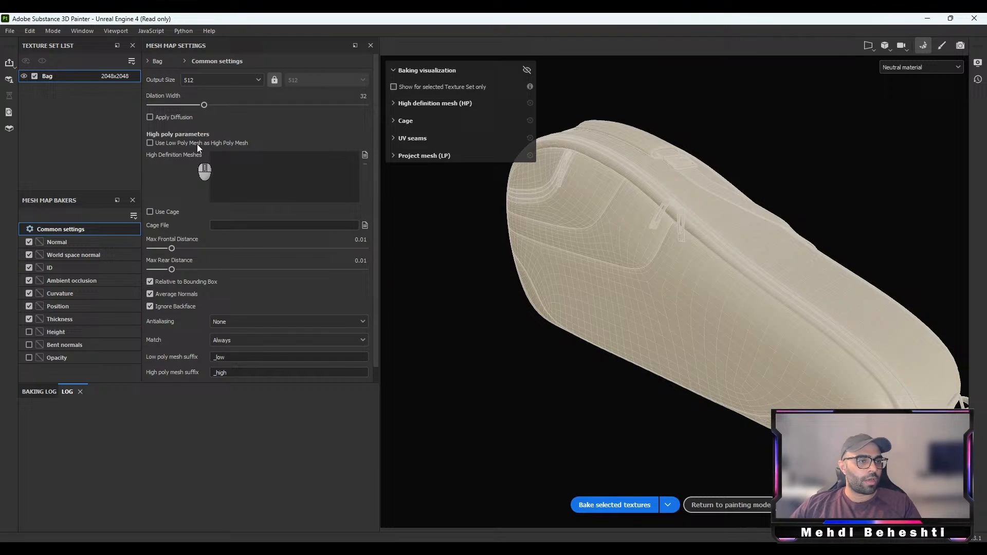
Configure the bake with a 4096 output size, the low poly mesh used as high poly mesh, and Supersampling 64x antialiasing
{"action": "left_click", "coordinate": [233, 85]}
{"action": "left_click", "coordinate": [235, 84]}
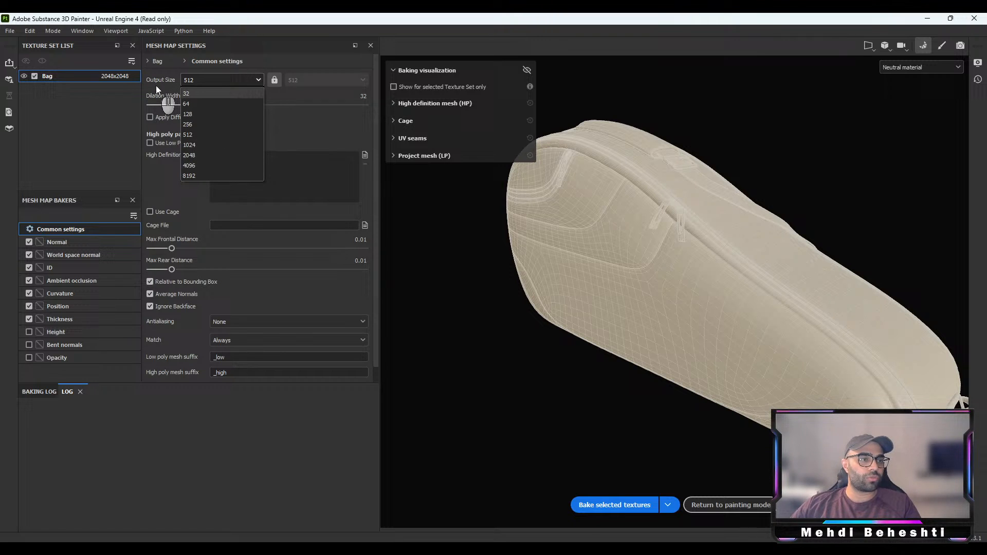
{"action": "left_click", "coordinate": [199, 166]}
{"action": "scroll", "coordinate": [152, 174], "scroll_direction": "down", "scroll_amount": 1}
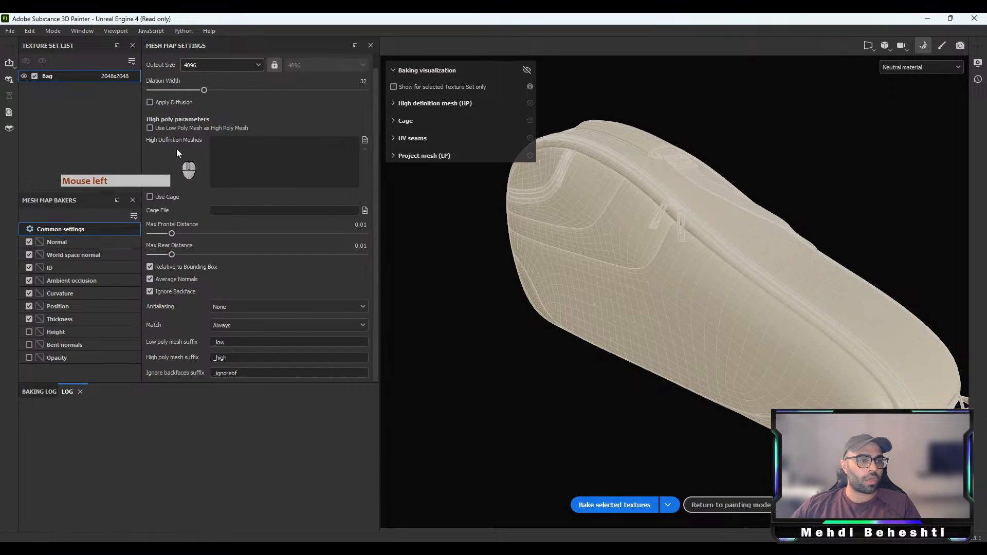
{"action": "left_click", "coordinate": [168, 126]}
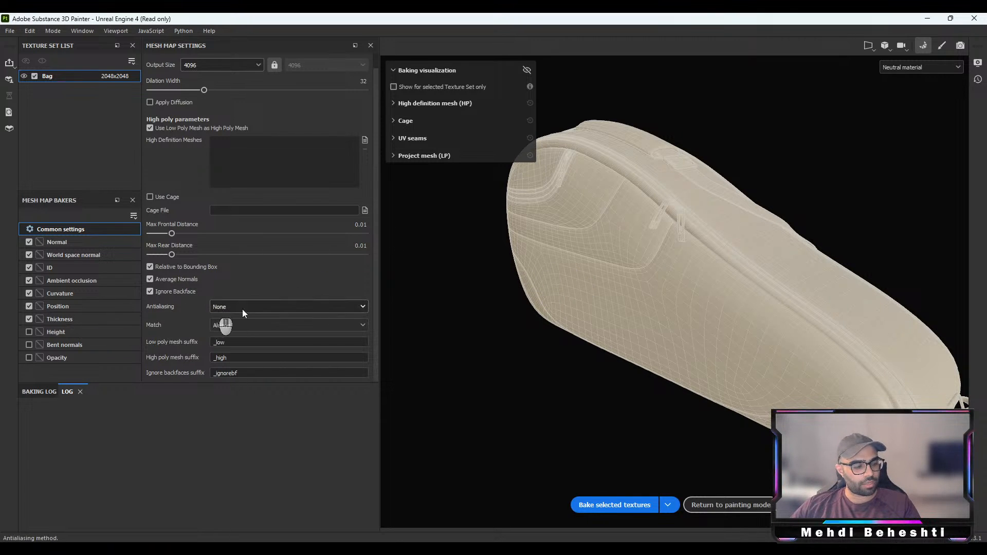
{"action": "left_click", "coordinate": [269, 306]}
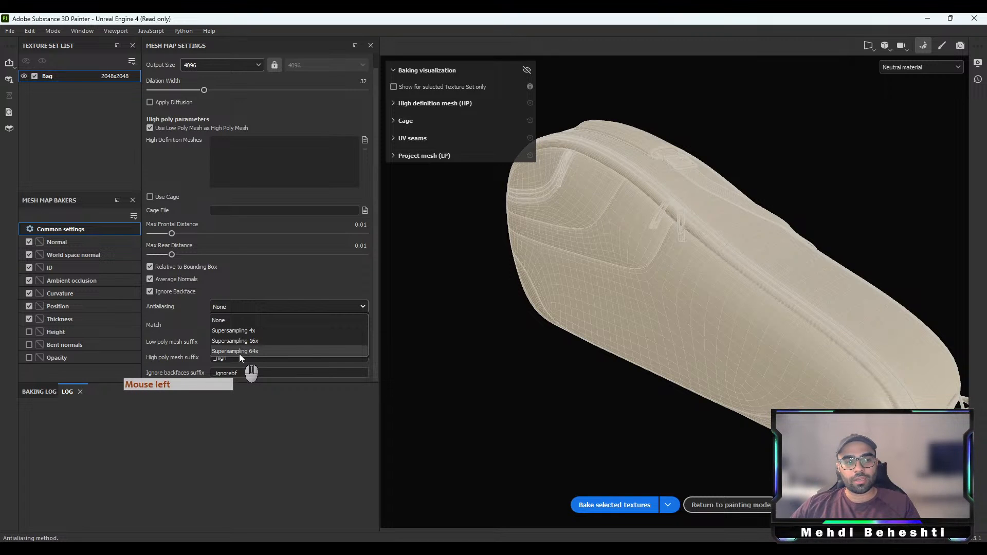
{"action": "left_click", "coordinate": [239, 351]}
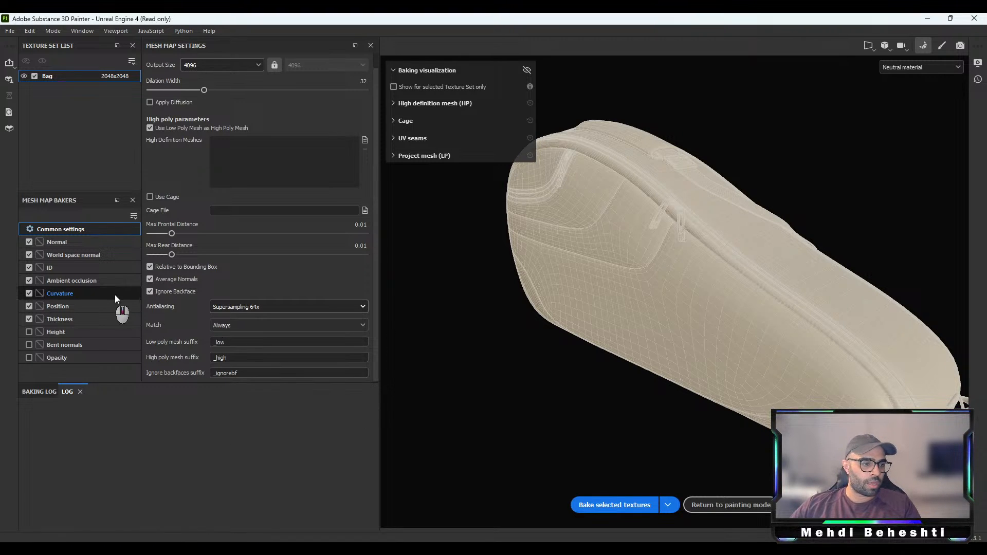
Include Bent normals among the mesh maps and bake the textures for the Bag texture set
{"action": "left_click", "coordinate": [29, 345]}
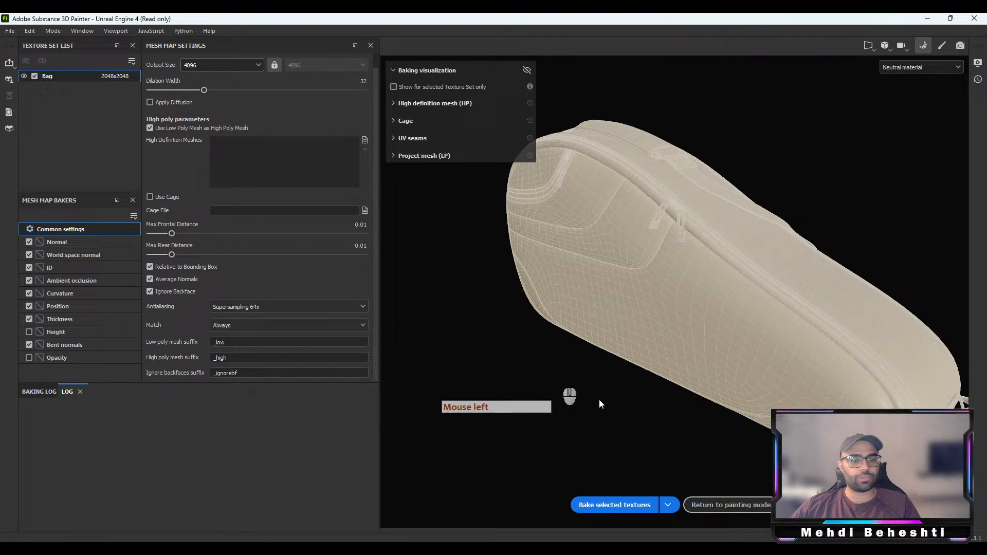
{"action": "left_click", "coordinate": [588, 508]}
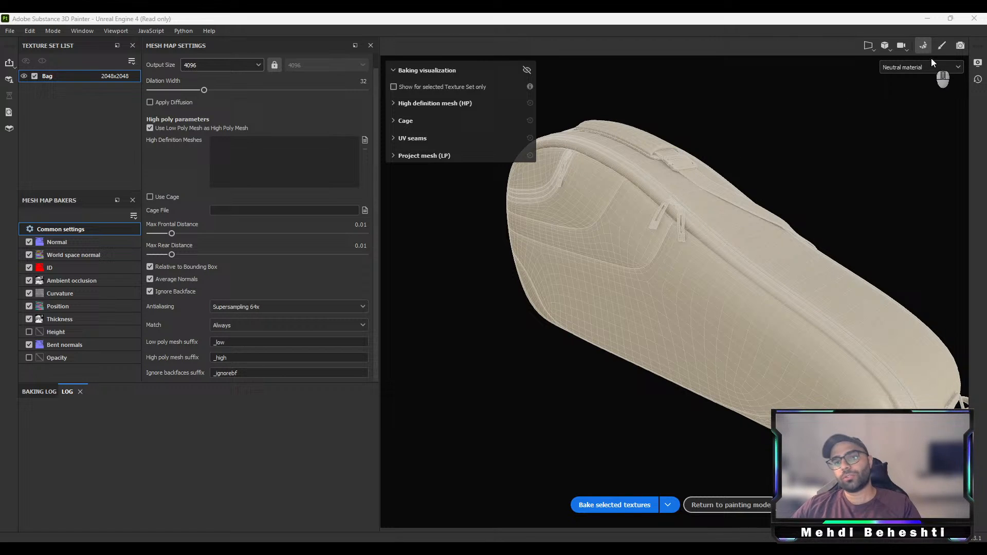
Return to painting mode and view the whole bag with its baked maps
{"action": "left_click", "coordinate": [942, 47]}
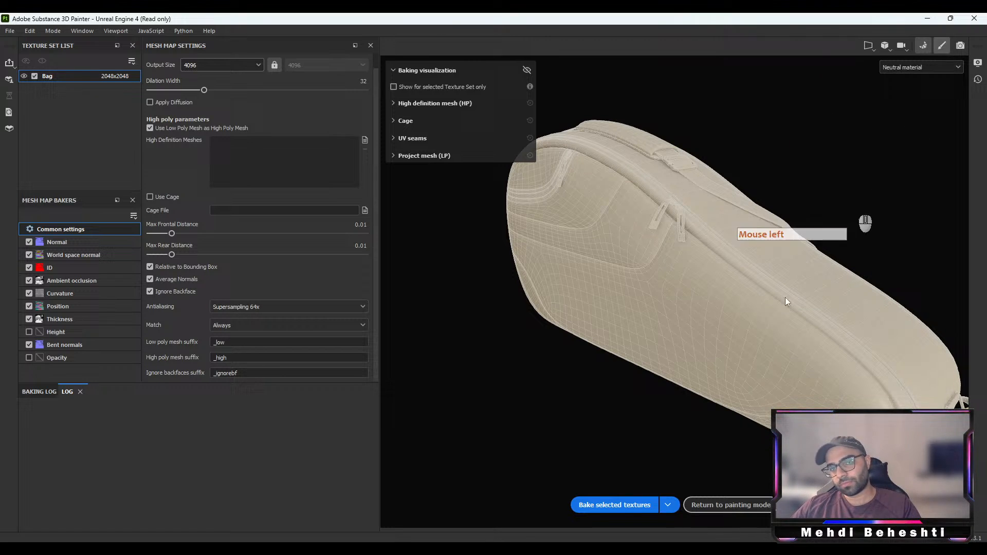
{"action": "middle_click_drag", "start_coordinate": [689, 338], "coordinate": [597, 308], "text": "alt"}
{"action": "left_click_drag", "start_coordinate": [596, 307], "coordinate": [586, 273], "text": "alt"}
{"action": "right_click_drag", "start_coordinate": [586, 273], "coordinate": [522, 168], "text": "alt"}
{"action": "left_click_drag", "start_coordinate": [522, 167], "coordinate": [514, 283], "text": "alt"}
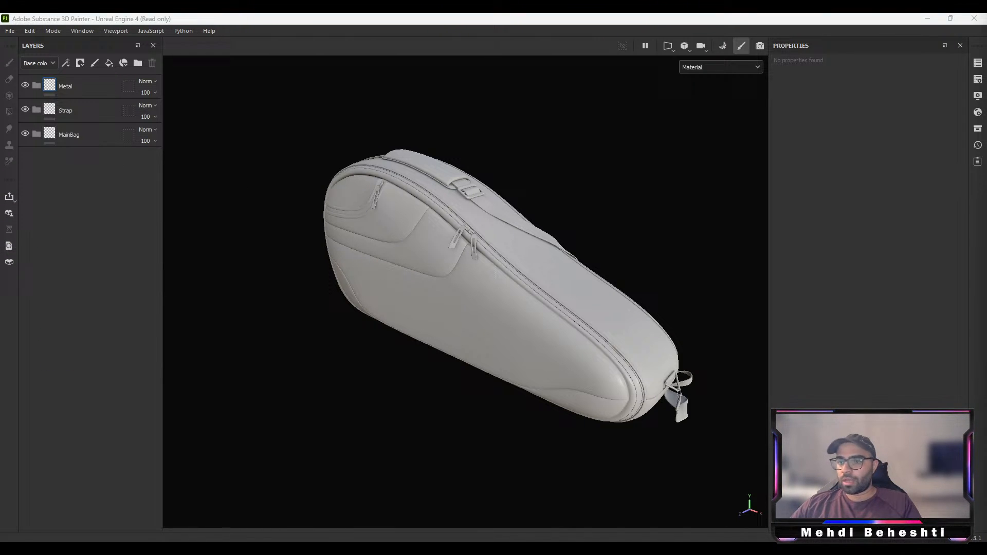
{"action": "left_click", "coordinate": [79, 87]}
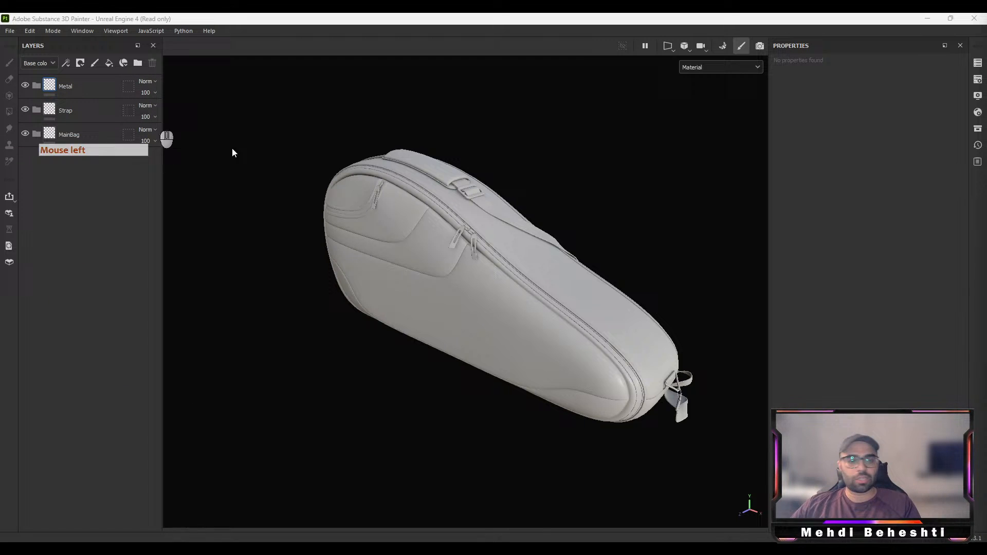
{"action": "left_click", "coordinate": [740, 399]}
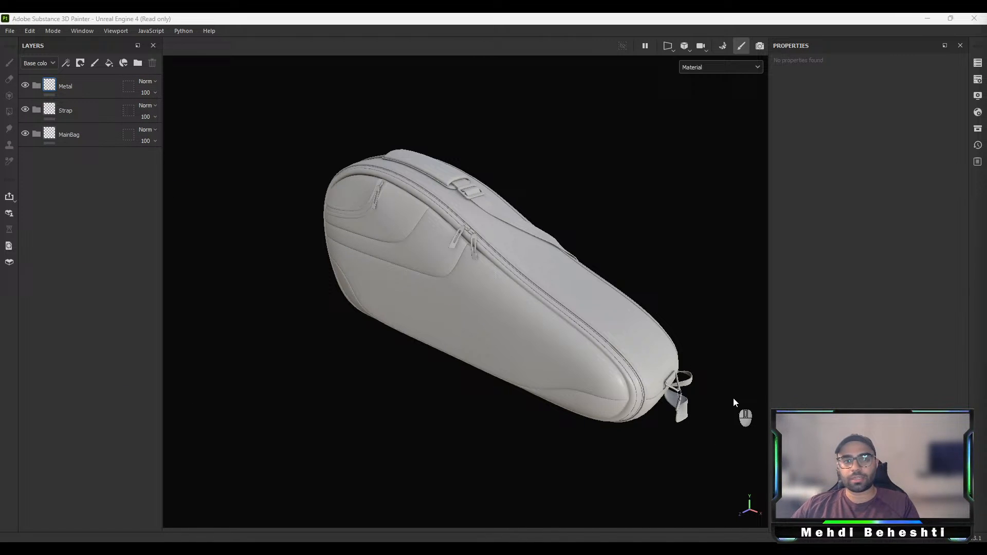
Add a black mask with a paint effect to the Metal folder
{"action": "scroll", "coordinate": [535, 271], "scroll_direction": "up", "scroll_amount": 3}
{"action": "middle_click_drag", "start_coordinate": [575, 373], "coordinate": [539, 354], "text": "alt"}
{"action": "left_click_drag", "start_coordinate": [539, 354], "coordinate": [518, 338], "text": "alt"}
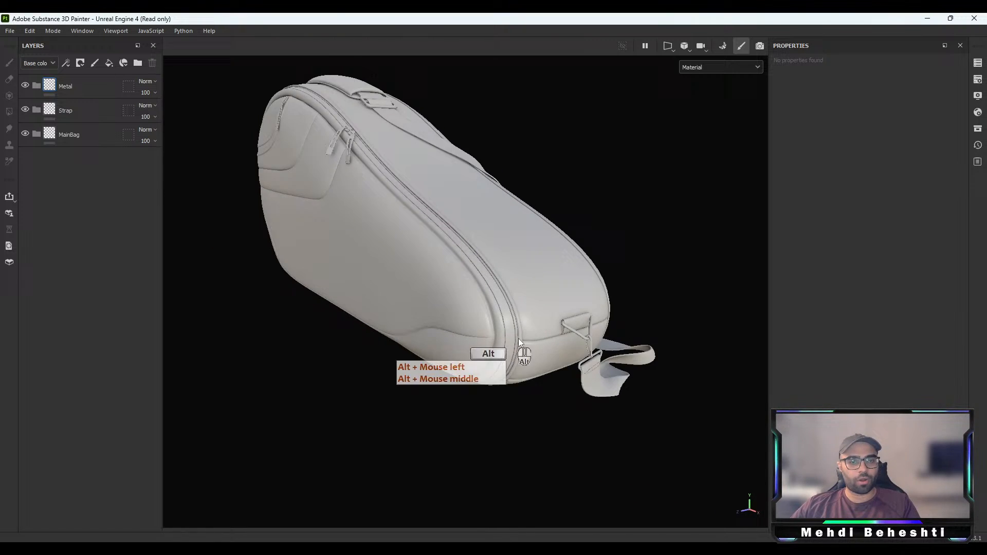
{"action": "scroll", "coordinate": [598, 304], "scroll_direction": "up", "scroll_amount": 5}
{"action": "right_click", "coordinate": [62, 88]}
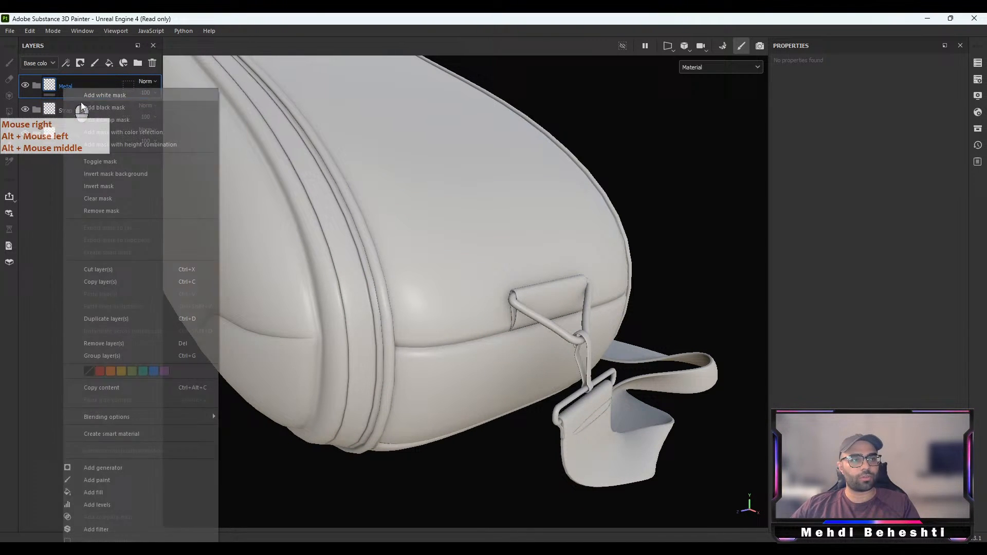
{"action": "left_click", "coordinate": [94, 107]}
{"action": "right_click", "coordinate": [81, 85]}
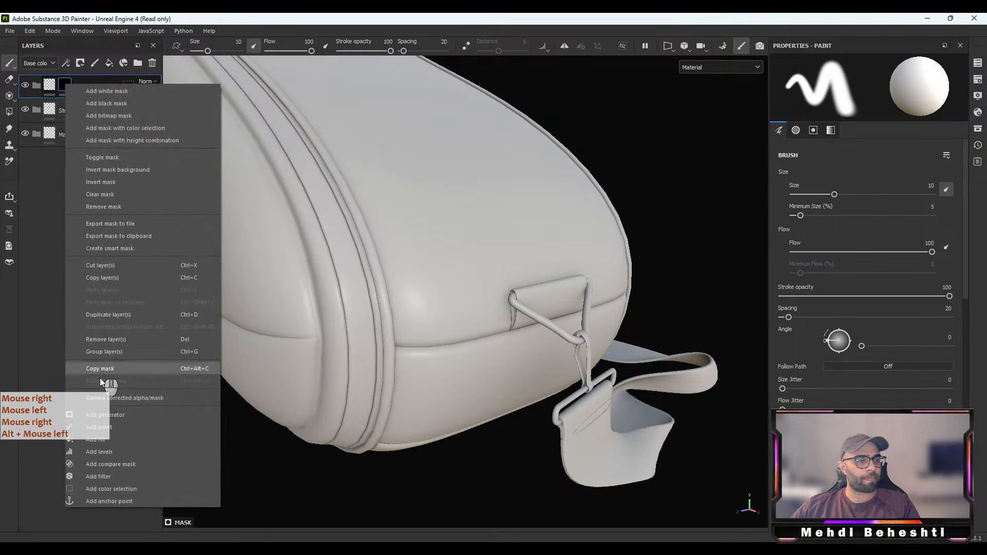
{"action": "left_click", "coordinate": [109, 429]}
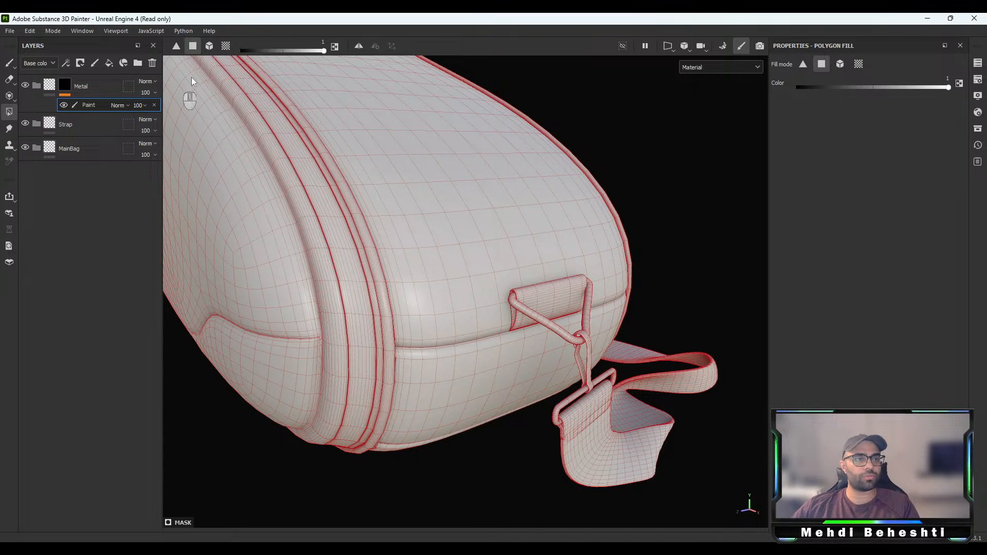
Display the Metal mask and fill the triangular ring, connecting loop and lower strap ring at the bag's narrow end by whole mesh with Polygon Fill
{"action": "left_click", "coordinate": [209, 46]}
{"action": "scroll", "coordinate": [575, 370], "scroll_direction": "up", "scroll_amount": 6}
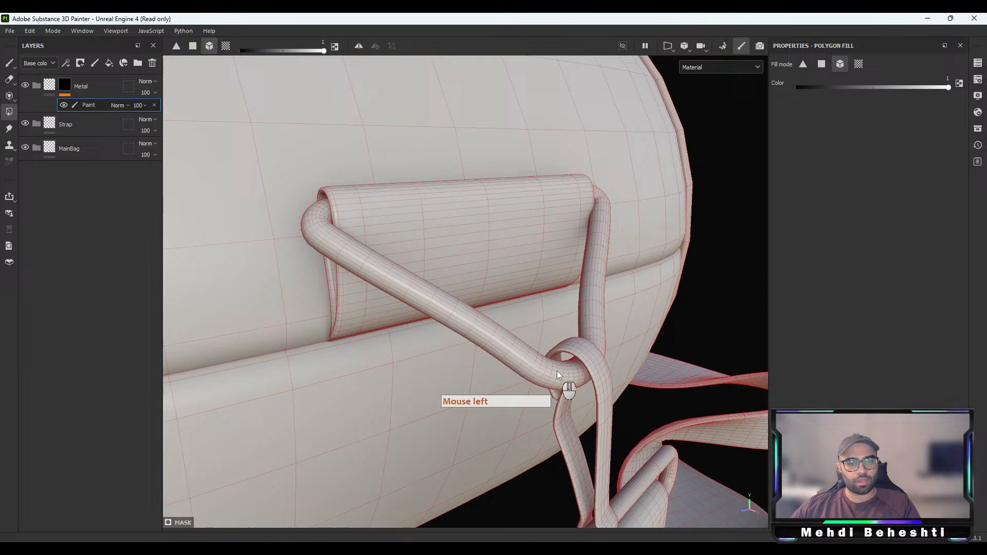
{"action": "middle_click_drag", "start_coordinate": [558, 374], "coordinate": [551, 310], "text": "alt"}
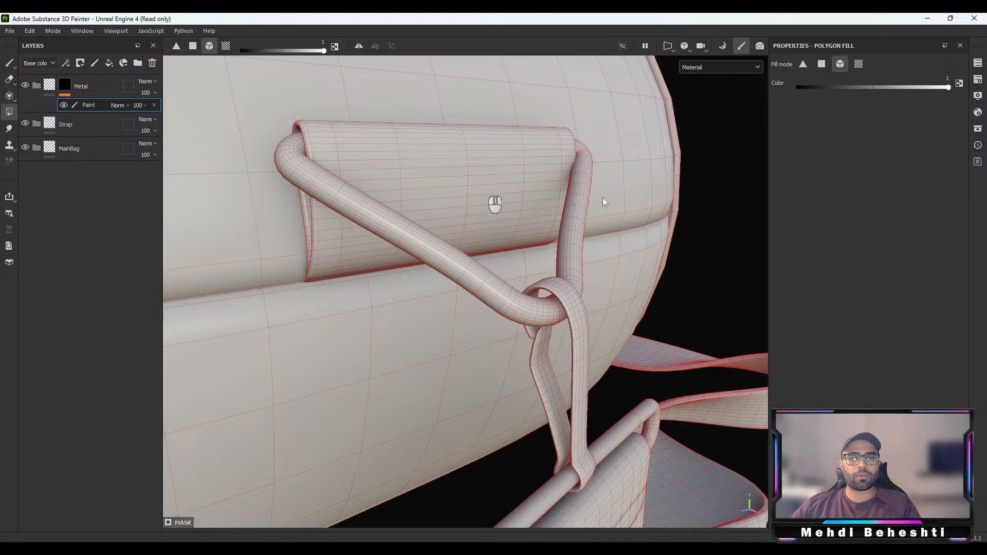
{"action": "left_click", "coordinate": [65, 85], "text": "alt"}
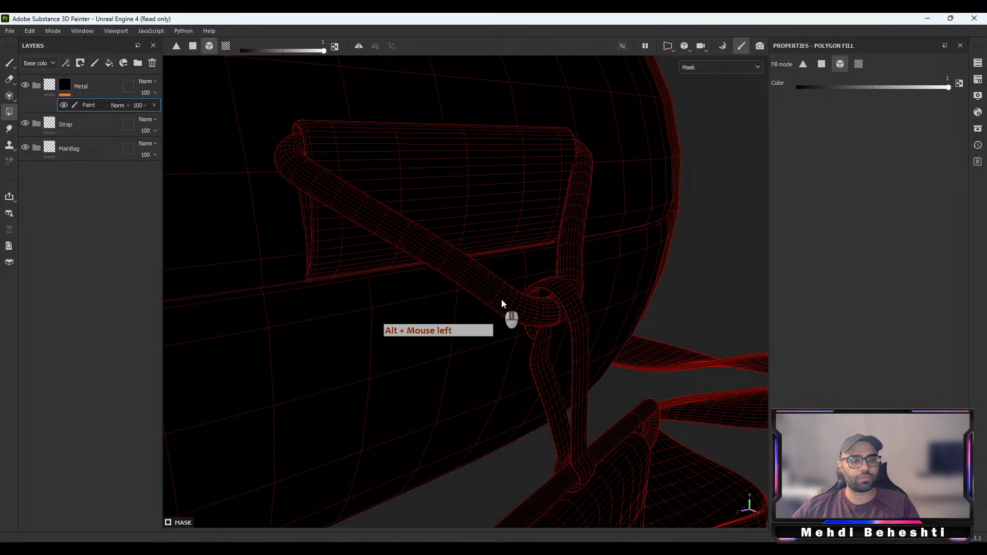
{"action": "left_click", "coordinate": [437, 257]}
{"action": "left_click", "coordinate": [587, 331]}
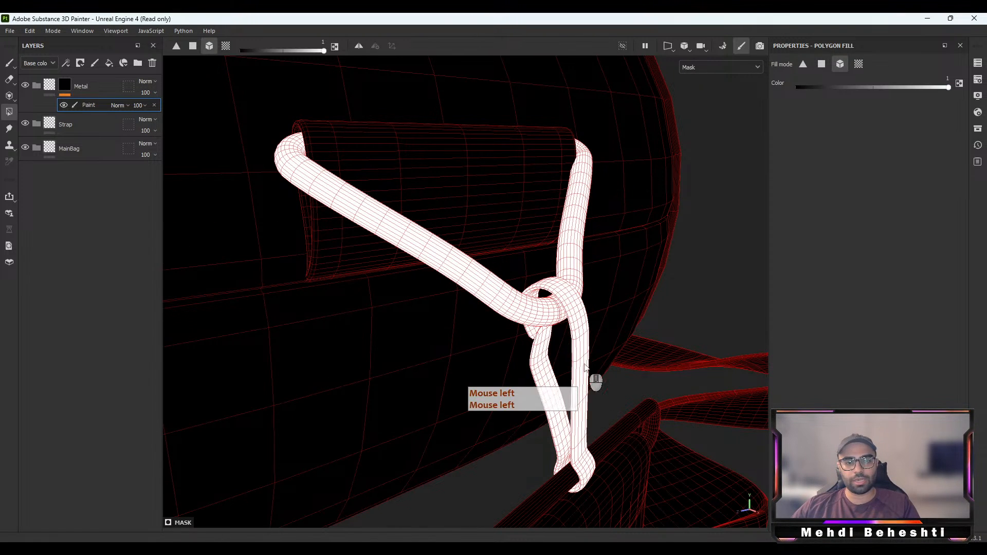
{"action": "middle_click_drag", "start_coordinate": [595, 379], "coordinate": [560, 214], "text": "alt"}
{"action": "left_click", "coordinate": [577, 137]}
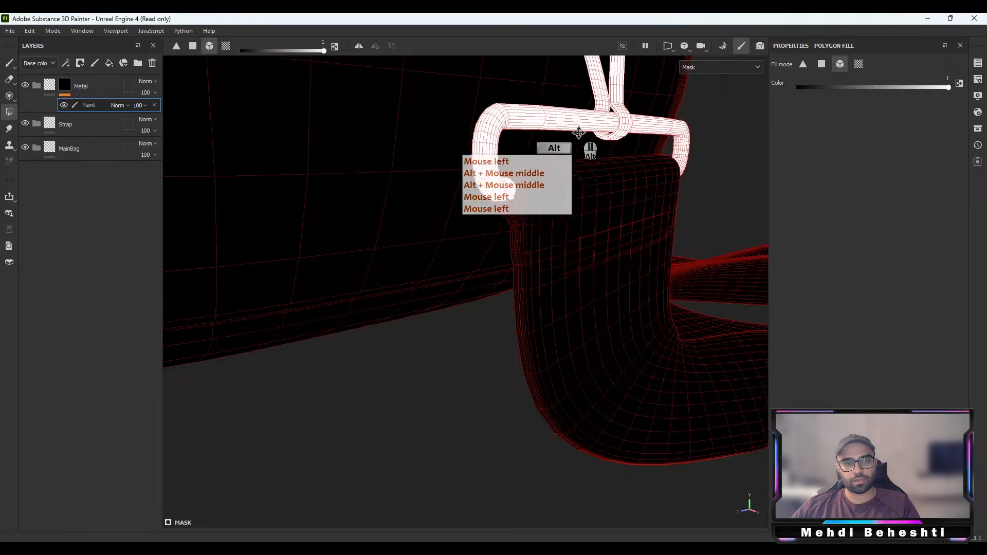
Fill the buckle on the shoulder strap in the Metal mask
{"action": "middle_click_drag", "start_coordinate": [577, 137], "coordinate": [555, 146], "text": "alt"}
{"action": "right_click_drag", "start_coordinate": [555, 146], "coordinate": [493, 174], "text": "alt"}
{"action": "left_click_drag", "start_coordinate": [494, 175], "coordinate": [458, 205], "text": "alt"}
{"action": "right_click_drag", "start_coordinate": [458, 205], "coordinate": [685, 155], "text": "alt"}
{"action": "middle_click_drag", "start_coordinate": [685, 155], "coordinate": [449, 289], "text": "alt"}
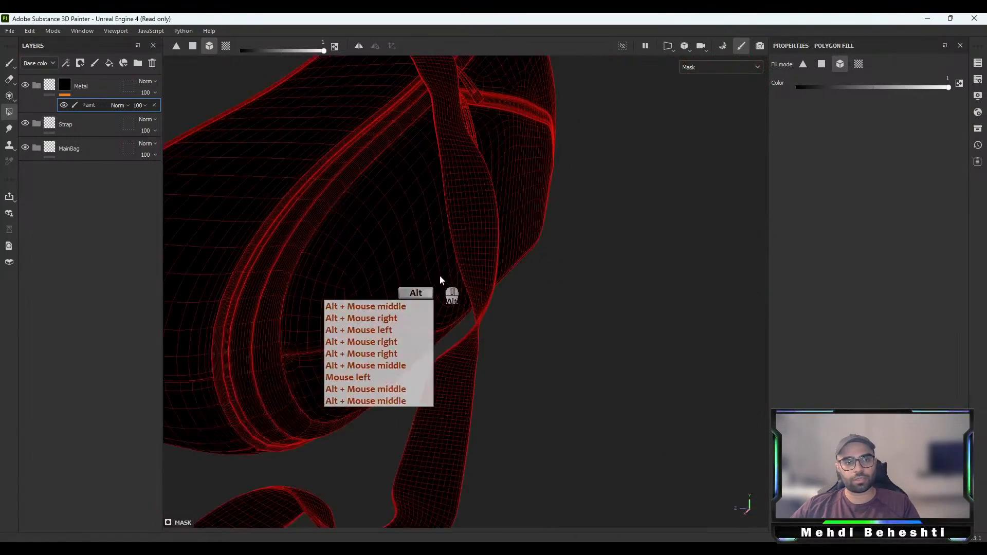
{"action": "left_click_drag", "start_coordinate": [450, 288], "coordinate": [447, 334], "text": "alt"}
{"action": "middle_click_drag", "start_coordinate": [447, 334], "coordinate": [443, 373], "text": "alt"}
{"action": "scroll", "coordinate": [486, 196], "scroll_direction": "up", "scroll_amount": 10}
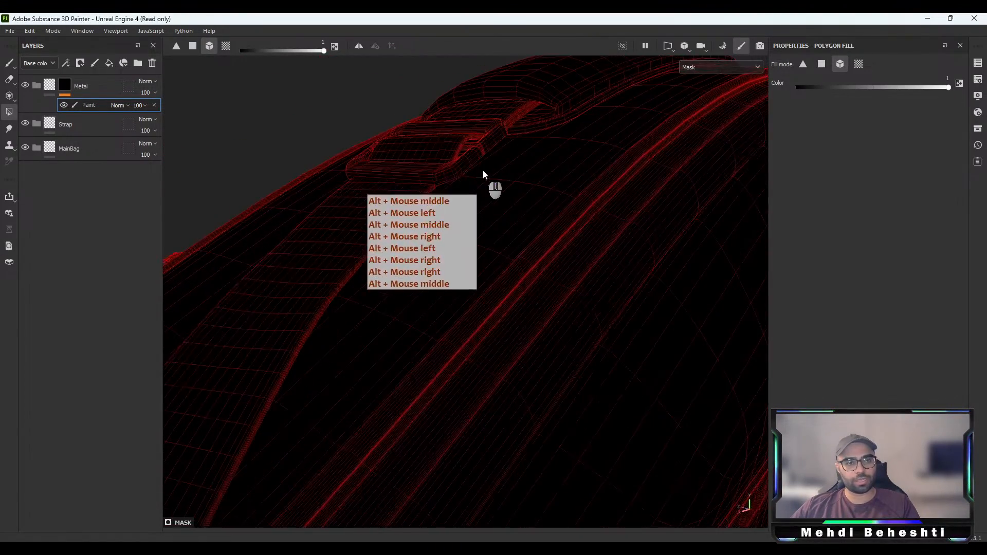
{"action": "left_click", "coordinate": [482, 155]}
{"action": "left_click", "coordinate": [481, 148]}
Add the remaining buckle pieces along the strap to the Metal mask, working from several angles
{"action": "left_click_drag", "start_coordinate": [481, 146], "coordinate": [337, 348], "text": "alt"}
{"action": "middle_click_drag", "start_coordinate": [337, 344], "coordinate": [440, 372], "text": "alt"}
{"action": "scroll", "coordinate": [453, 357], "scroll_direction": "up", "scroll_amount": 10}
{"action": "left_click", "coordinate": [384, 298]}
{"action": "left_click_drag", "start_coordinate": [440, 372], "coordinate": [513, 248], "text": "alt"}
{"action": "left_click", "coordinate": [498, 216]}
{"action": "right_click_drag", "start_coordinate": [513, 247], "coordinate": [504, 215], "text": "alt"}
{"action": "right_click_drag", "start_coordinate": [503, 216], "coordinate": [493, 187], "text": "alt"}
{"action": "middle_click_drag", "start_coordinate": [493, 187], "coordinate": [485, 308], "text": "alt"}
{"action": "left_click", "coordinate": [525, 248]}
{"action": "left_click_drag", "start_coordinate": [486, 308], "coordinate": [433, 288], "text": "alt"}
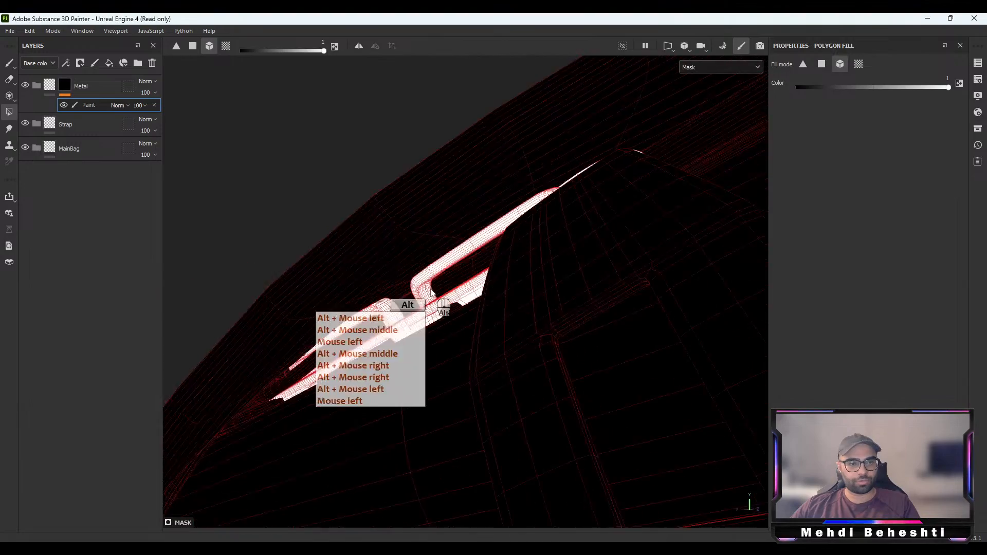
{"action": "middle_click_drag", "start_coordinate": [433, 288], "coordinate": [406, 291], "text": "alt"}
{"action": "left_click", "coordinate": [406, 291]}
Add the zipper slider and its puller ring on the strap side of the bag to the Metal mask
{"action": "left_click_drag", "start_coordinate": [406, 291], "coordinate": [485, 287], "text": "alt"}
{"action": "right_click_drag", "start_coordinate": [485, 287], "coordinate": [516, 229], "text": "alt"}
{"action": "middle_click_drag", "start_coordinate": [517, 228], "coordinate": [434, 260], "text": "alt"}
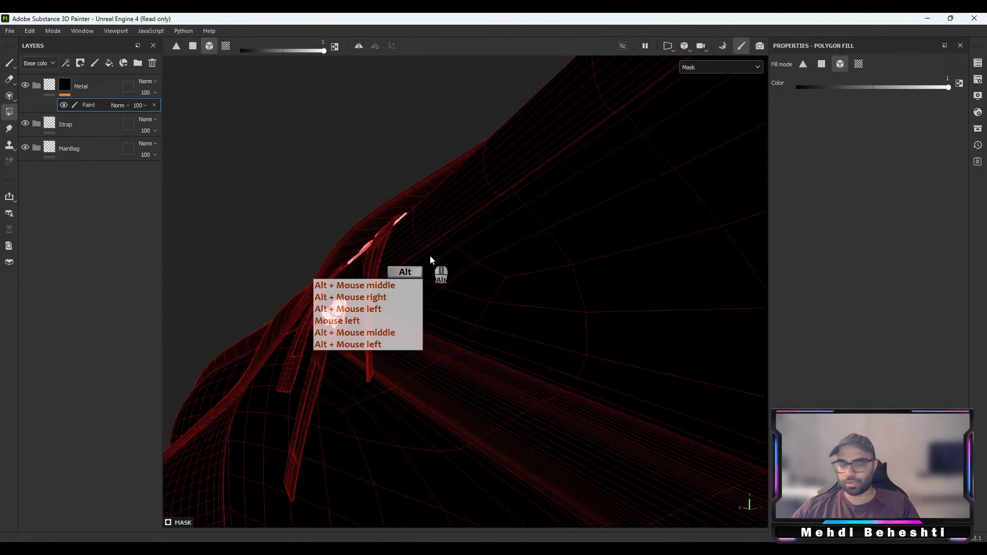
{"action": "left_click_drag", "start_coordinate": [434, 260], "coordinate": [504, 286], "text": "alt"}
{"action": "right_click_drag", "start_coordinate": [504, 286], "coordinate": [360, 491], "text": "alt"}
{"action": "middle_click_drag", "start_coordinate": [360, 491], "coordinate": [455, 238], "text": "alt"}
{"action": "left_click", "coordinate": [456, 238]}
{"action": "left_click", "coordinate": [460, 246]}
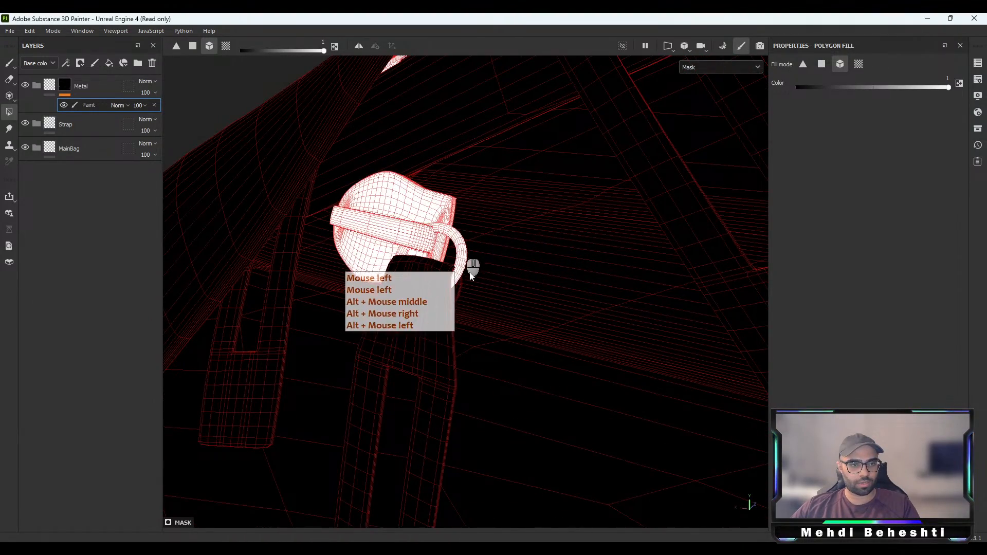
Add the first of the paired zipper sliders near the strap buckle to the Metal mask
{"action": "scroll", "coordinate": [507, 377], "scroll_direction": "down", "scroll_amount": 6}
{"action": "left_click_drag", "start_coordinate": [427, 437], "coordinate": [514, 308], "text": "alt"}
{"action": "middle_click_drag", "start_coordinate": [514, 309], "coordinate": [602, 304], "text": "alt"}
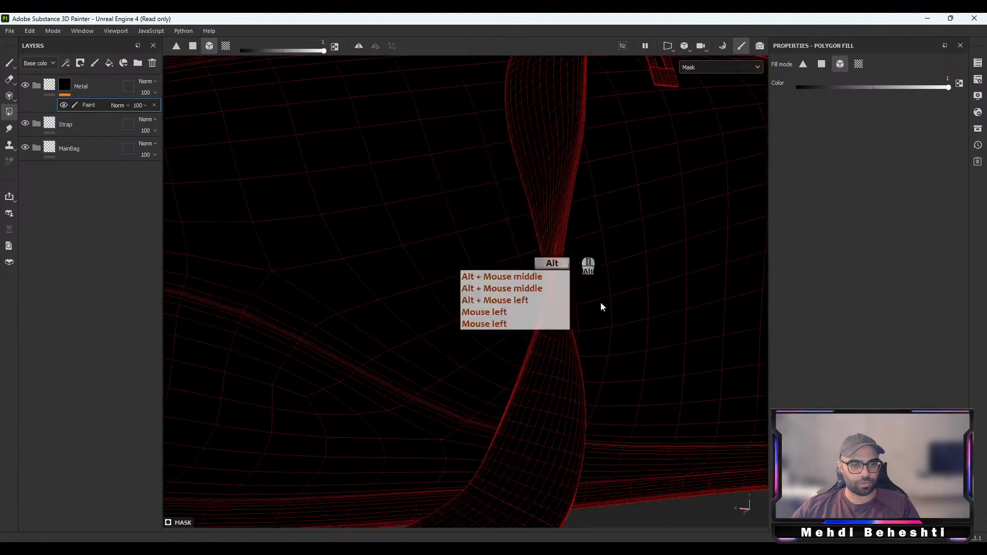
{"action": "right_click_drag", "start_coordinate": [602, 304], "coordinate": [427, 308], "text": "alt"}
{"action": "left_click_drag", "start_coordinate": [427, 308], "coordinate": [301, 382], "text": "alt"}
{"action": "middle_click_drag", "start_coordinate": [300, 382], "coordinate": [654, 409], "text": "alt"}
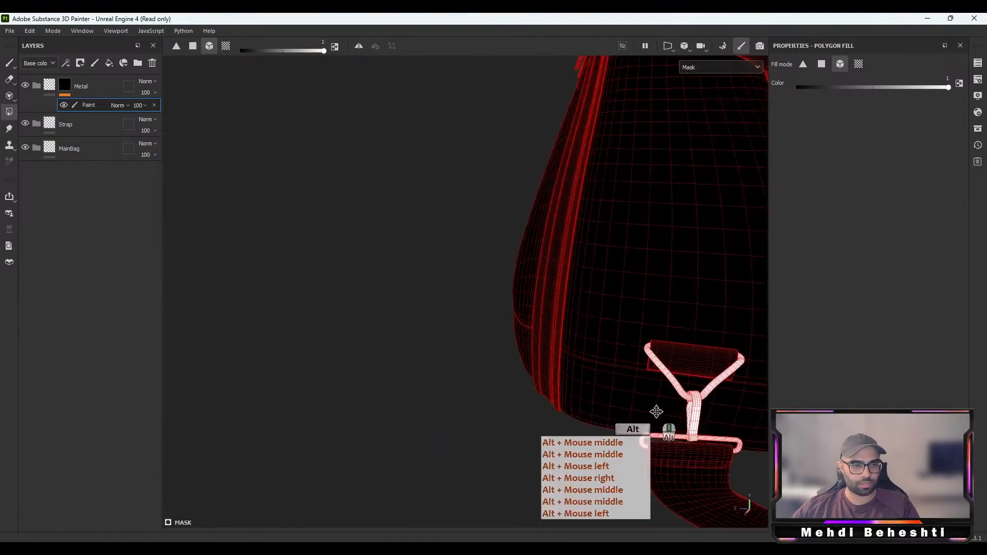
{"action": "left_click_drag", "start_coordinate": [655, 410], "coordinate": [595, 341], "text": "alt"}
{"action": "middle_click_drag", "start_coordinate": [595, 342], "coordinate": [766, 513], "text": "alt"}
{"action": "middle_click_drag", "start_coordinate": [588, 272], "coordinate": [616, 405], "text": "alt"}
{"action": "scroll", "coordinate": [552, 280], "scroll_direction": "up", "scroll_amount": 10}
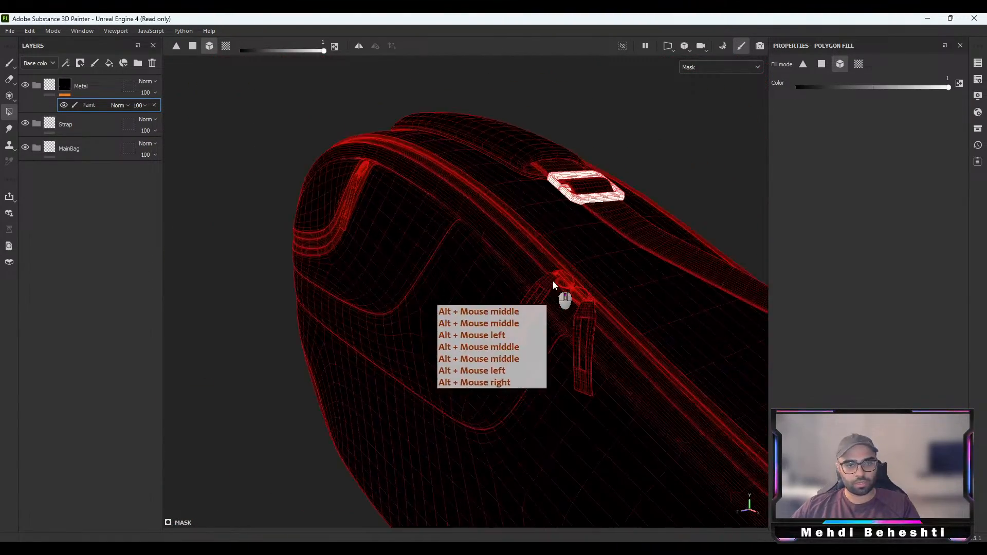
{"action": "left_click", "coordinate": [550, 263]}
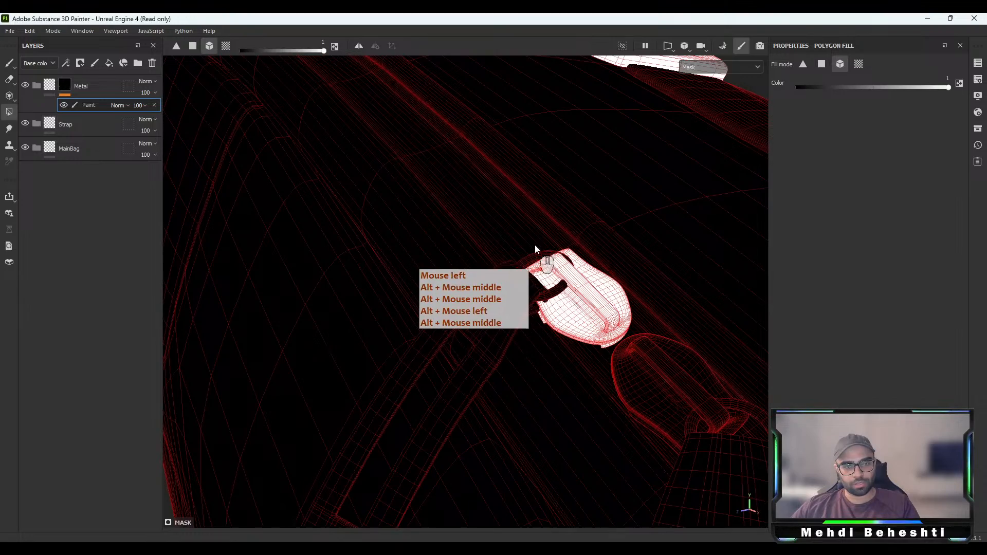
{"action": "left_click", "coordinate": [535, 255]}
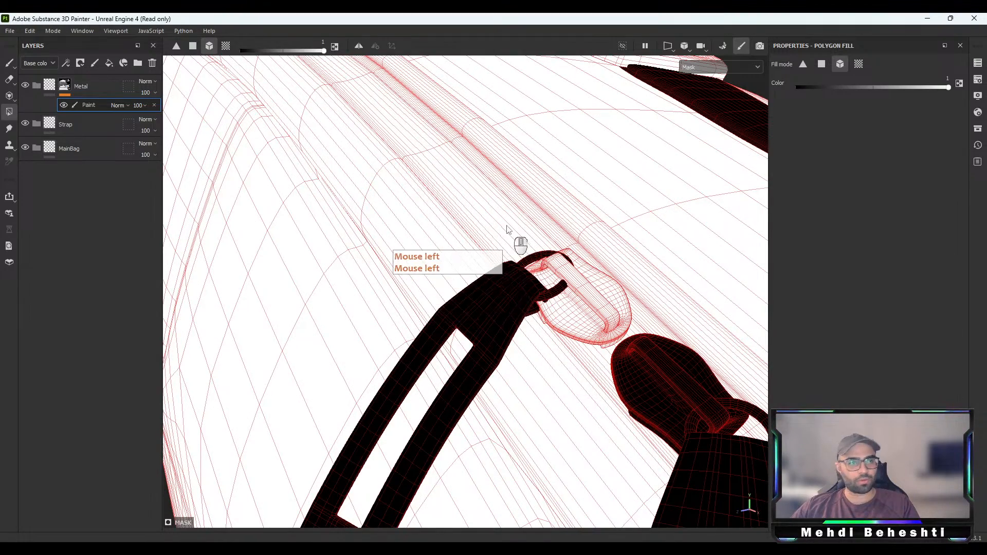
{"action": "scroll", "coordinate": [476, 205], "scroll_direction": "down", "scroll_amount": 8}
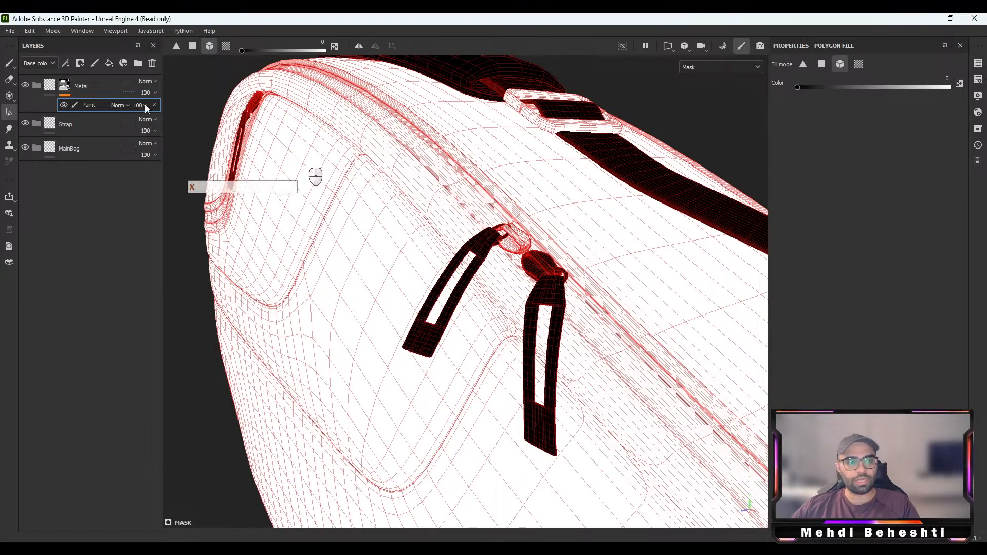
{"action": "left_click", "coordinate": [403, 180]}
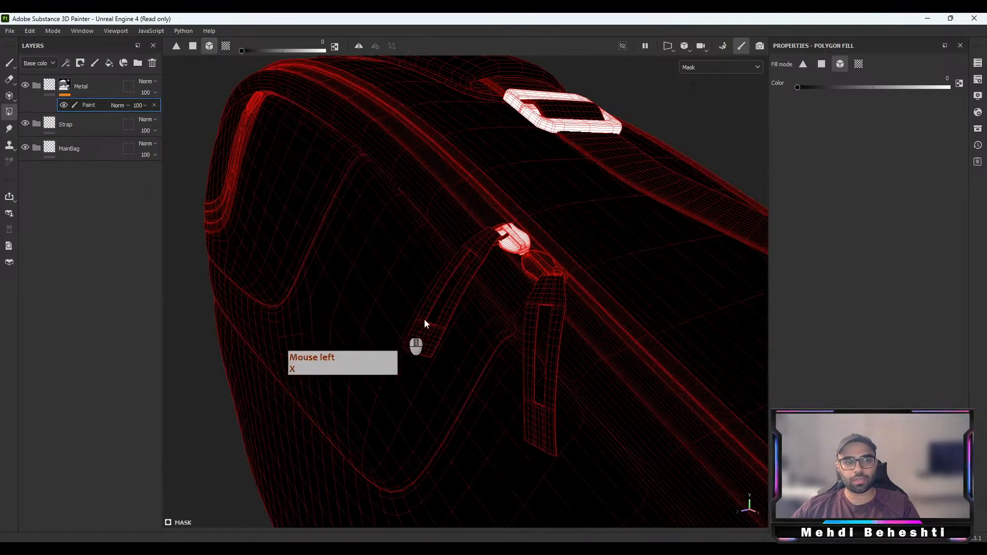
Restore the white fill and add the first slider's puller ring and the second slider with its ring to the Metal mask
{"action": "scroll", "coordinate": [549, 244], "scroll_direction": "up", "scroll_amount": 6}
{"action": "key", "text": "x"}
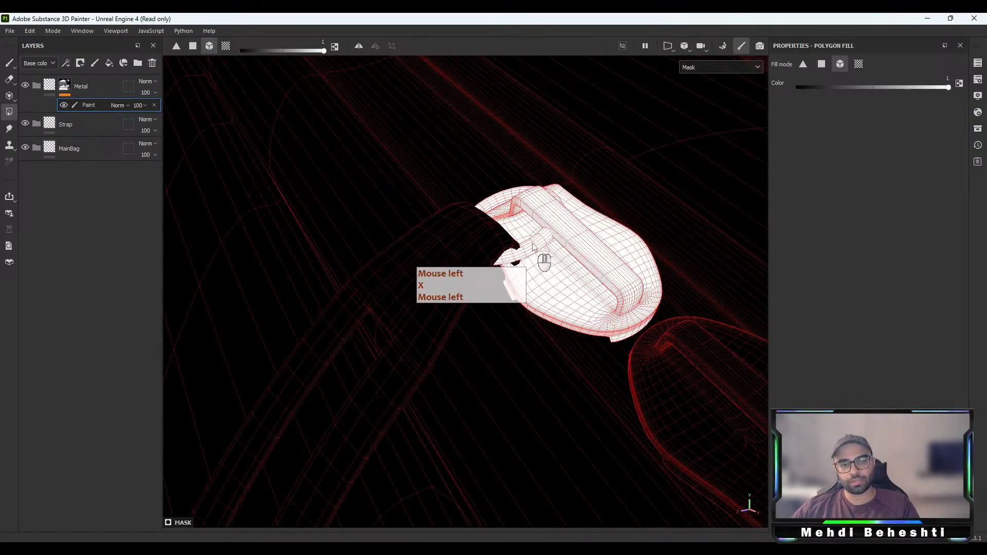
{"action": "middle_click_drag", "start_coordinate": [532, 247], "coordinate": [445, 245], "text": "alt"}
{"action": "left_click", "coordinate": [607, 352]}
{"action": "left_click", "coordinate": [642, 377]}
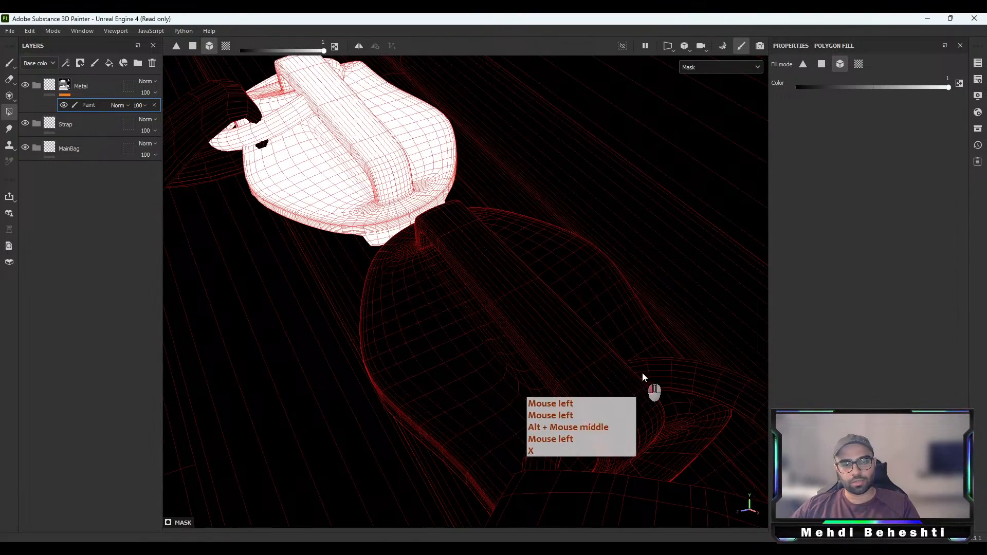
{"action": "left_click", "coordinate": [553, 355]}
{"action": "left_click", "coordinate": [552, 349]}
{"action": "scroll", "coordinate": [551, 343], "scroll_direction": "down", "scroll_amount": 10}
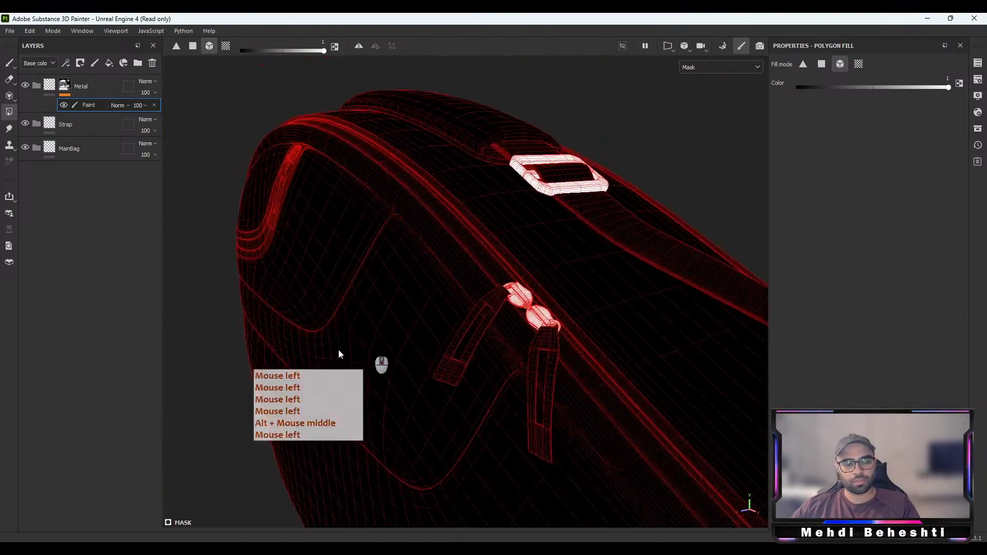
Add the side pocket's zipper slider and its puller ring to the Metal mask
{"action": "middle_click_drag", "start_coordinate": [338, 354], "coordinate": [504, 348], "text": "alt"}
{"action": "middle_click_drag", "start_coordinate": [383, 238], "coordinate": [399, 270], "text": "alt"}
{"action": "left_click_drag", "start_coordinate": [399, 271], "coordinate": [478, 268], "text": "alt"}
{"action": "middle_click_drag", "start_coordinate": [478, 267], "coordinate": [511, 301], "text": "alt"}
{"action": "scroll", "coordinate": [460, 214], "scroll_direction": "up", "scroll_amount": 3}
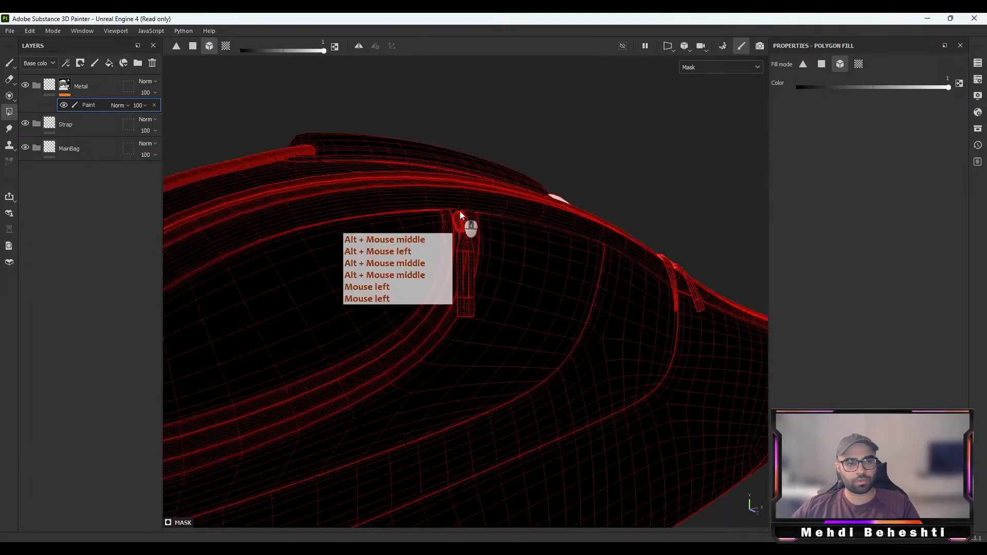
{"action": "scroll", "coordinate": [460, 213], "scroll_direction": "up", "scroll_amount": 5}
{"action": "key", "text": "x"}
{"action": "key", "text": "x"}
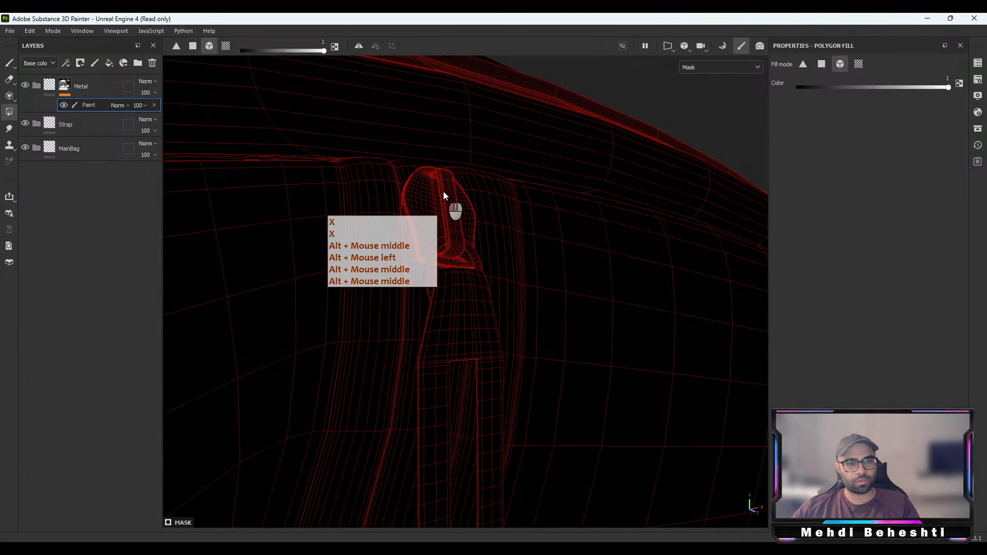
{"action": "left_click", "coordinate": [443, 193]}
{"action": "scroll", "coordinate": [444, 247], "scroll_direction": "down", "scroll_amount": 8}
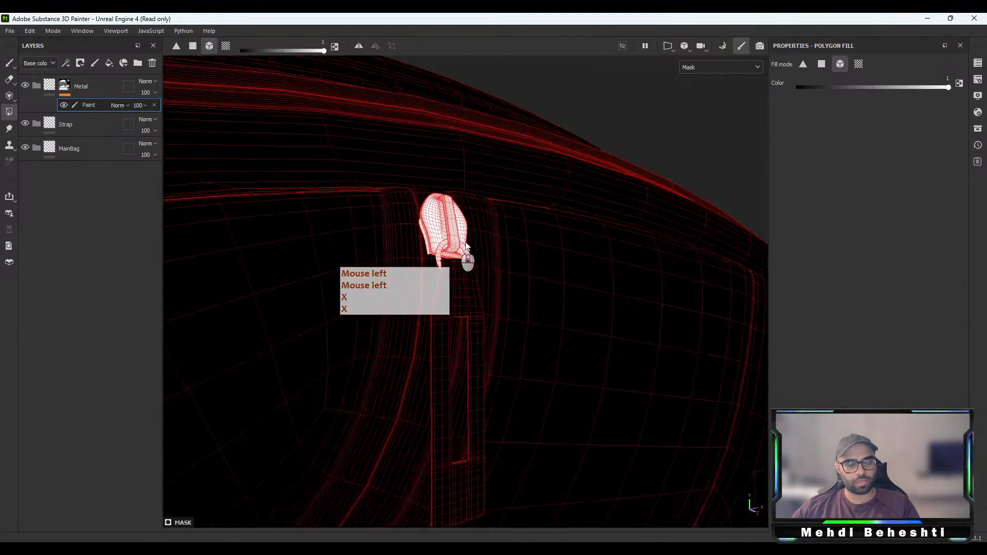
Fill the strap ring and its connecting loop at the bag's wide end in the Metal mask
{"action": "middle_click_drag", "start_coordinate": [475, 241], "coordinate": [686, 155], "text": "alt"}
{"action": "left_click_drag", "start_coordinate": [327, 210], "coordinate": [334, 220], "text": "alt"}
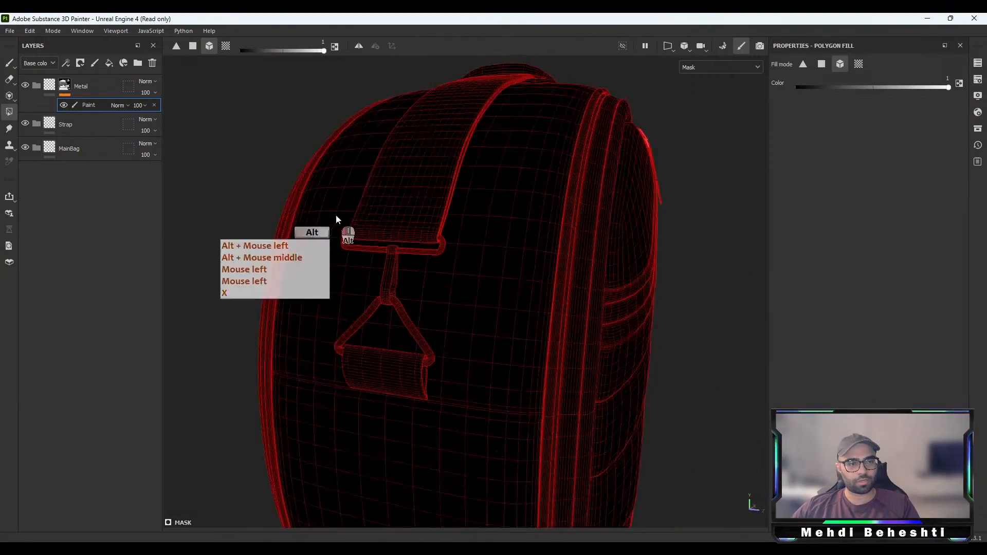
{"action": "scroll", "coordinate": [403, 277], "scroll_direction": "up", "scroll_amount": 3}
{"action": "left_click", "coordinate": [394, 235]}
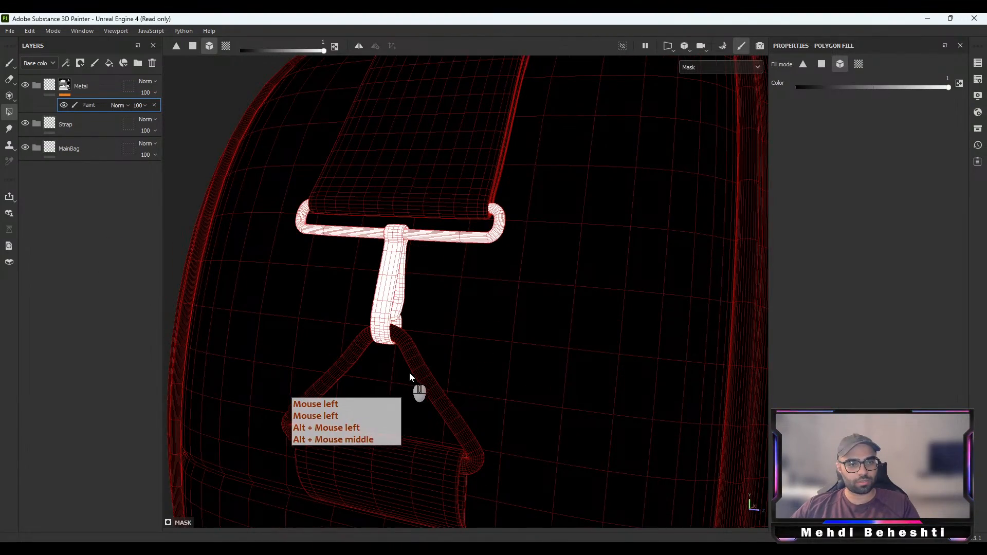
Inspect the bag from all sides for metal parts still missing from the Metal mask
{"action": "scroll", "coordinate": [417, 372], "scroll_direction": "down", "scroll_amount": 5}
{"action": "middle_click_drag", "start_coordinate": [571, 364], "coordinate": [468, 228], "text": "alt"}
{"action": "left_click_drag", "start_coordinate": [704, 329], "coordinate": [550, 355], "text": "alt"}
{"action": "middle_click_drag", "start_coordinate": [546, 355], "coordinate": [443, 257], "text": "alt"}
{"action": "right_click_drag", "start_coordinate": [441, 257], "coordinate": [462, 183], "text": "alt"}
{"action": "middle_click_drag", "start_coordinate": [462, 183], "coordinate": [405, 220], "text": "alt"}
{"action": "left_click_drag", "start_coordinate": [406, 221], "coordinate": [423, 296], "text": "alt"}
{"action": "middle_click_drag", "start_coordinate": [694, 339], "coordinate": [473, 253], "text": "alt"}
{"action": "left_click_drag", "start_coordinate": [473, 253], "coordinate": [226, 206], "text": "alt"}
{"action": "middle_click_drag", "start_coordinate": [691, 313], "coordinate": [223, 328], "text": "alt"}
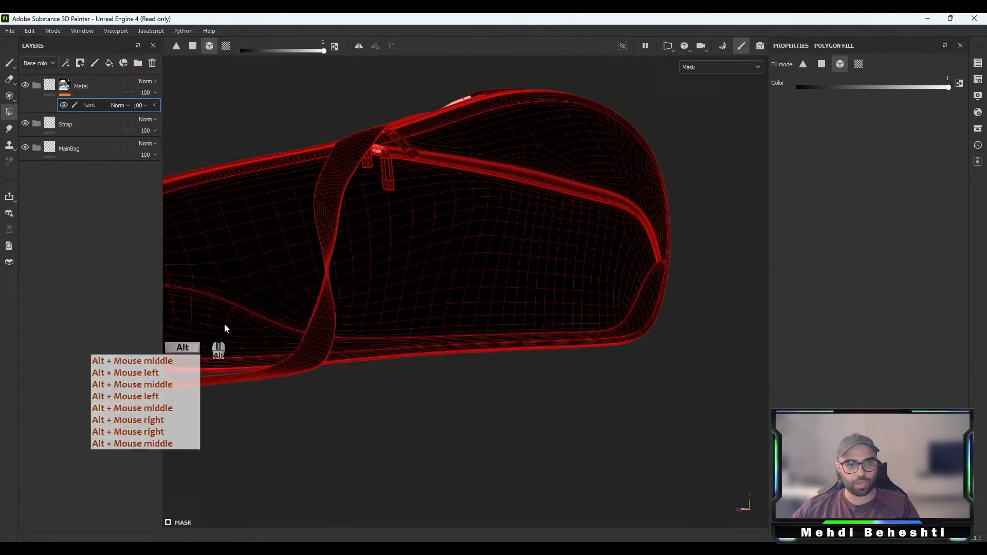
{"action": "left_click_drag", "start_coordinate": [653, 305], "coordinate": [464, 301], "text": "alt"}
{"action": "middle_click_drag", "start_coordinate": [625, 277], "coordinate": [473, 309], "text": "alt"}
{"action": "left_click_drag", "start_coordinate": [474, 310], "coordinate": [479, 305], "text": "alt"}
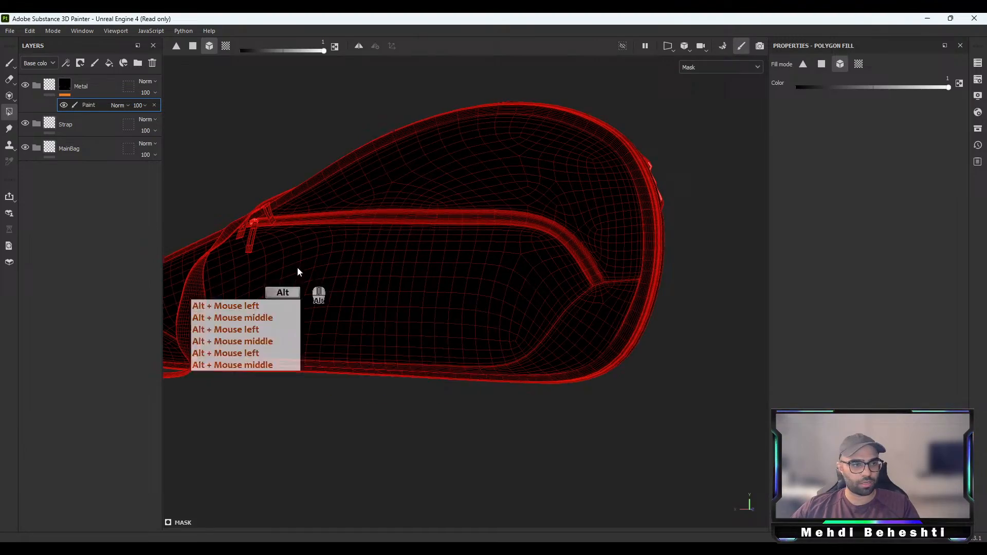
{"action": "scroll", "coordinate": [252, 222], "scroll_direction": "up", "scroll_amount": 4}
{"action": "scroll", "coordinate": [251, 223], "scroll_direction": "down", "scroll_amount": 8}
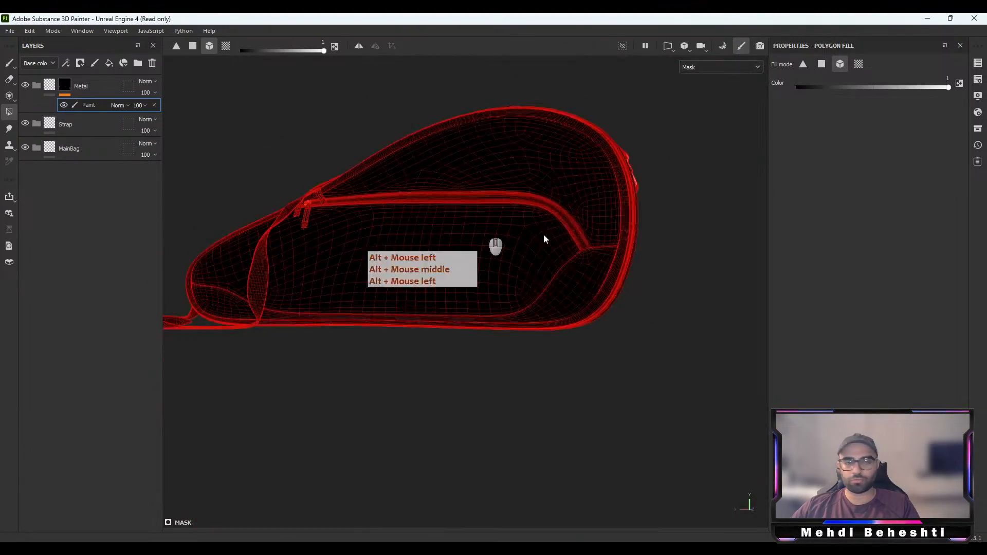
{"action": "left_click_drag", "start_coordinate": [494, 244], "coordinate": [192, 311], "text": "alt"}
{"action": "scroll", "coordinate": [449, 295], "scroll_direction": "up", "scroll_amount": 4}
{"action": "left_click_drag", "start_coordinate": [452, 294], "coordinate": [274, 314], "text": "alt"}
{"action": "middle_click_drag", "start_coordinate": [535, 278], "coordinate": [392, 315], "text": "alt"}
{"action": "left_click_drag", "start_coordinate": [504, 248], "coordinate": [318, 288], "text": "alt"}
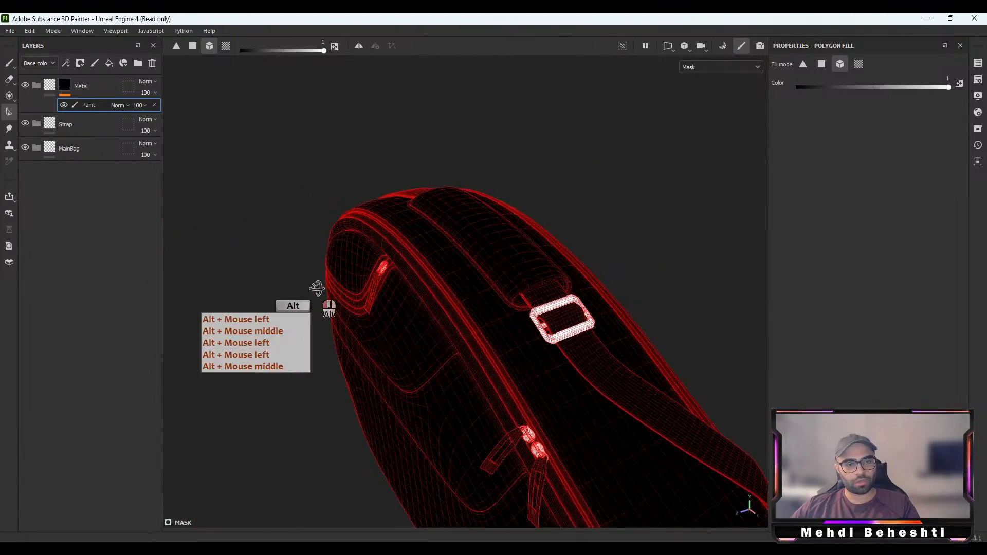
{"action": "middle_click_drag", "start_coordinate": [619, 392], "coordinate": [563, 331], "text": "alt"}
{"action": "right_click_drag", "start_coordinate": [564, 332], "coordinate": [455, 281], "text": "alt"}
{"action": "middle_click_drag", "start_coordinate": [455, 281], "coordinate": [427, 200], "text": "alt"}
{"action": "left_click_drag", "start_coordinate": [437, 247], "coordinate": [511, 257], "text": "alt"}
{"action": "middle_click_drag", "start_coordinate": [511, 257], "coordinate": [531, 255], "text": "alt"}
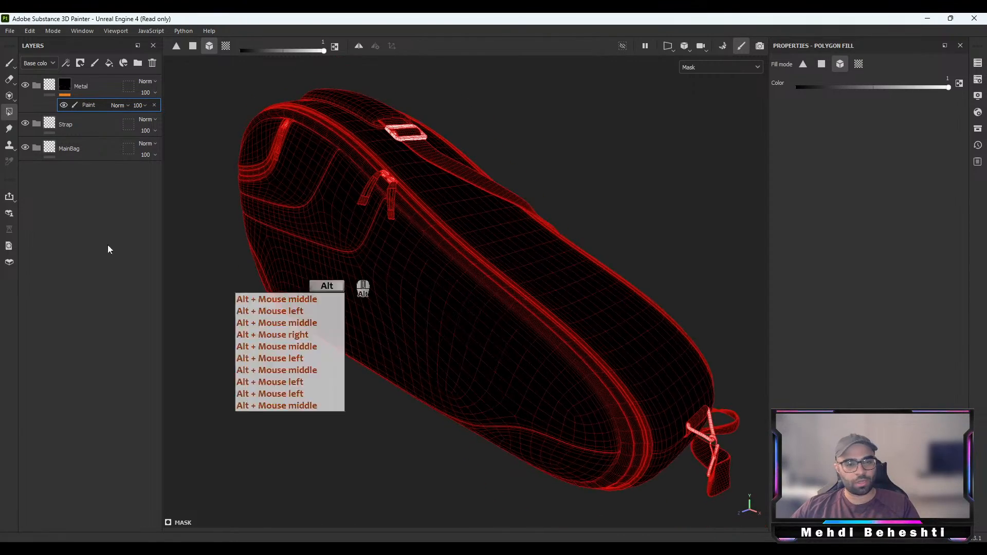
Select the Metal folder itself instead of its mask to return to the material display
{"action": "left_click", "coordinate": [49, 84]}
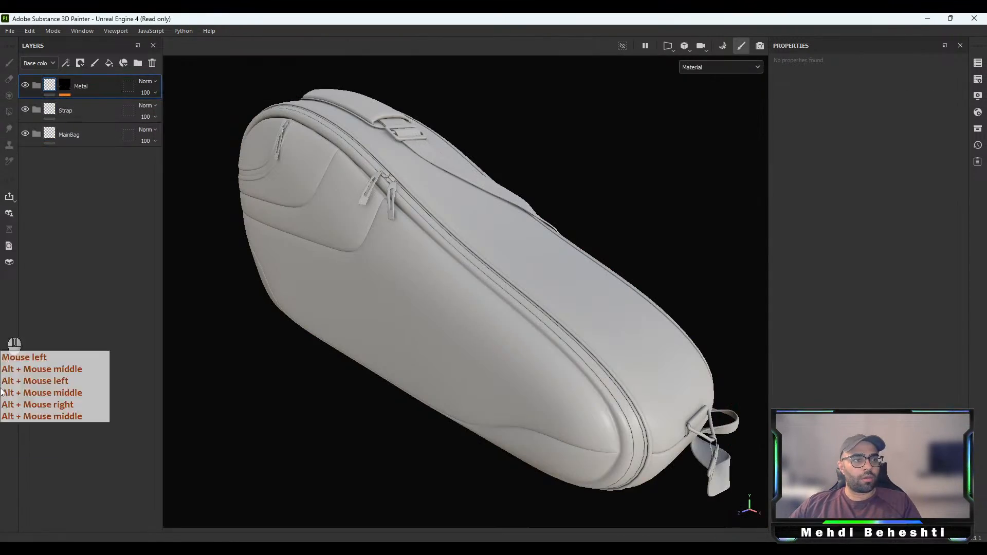
{"action": "middle_click_drag", "start_coordinate": [476, 366], "coordinate": [501, 325], "text": "alt"}
{"action": "left_click_drag", "start_coordinate": [501, 325], "coordinate": [517, 302], "text": "alt"}
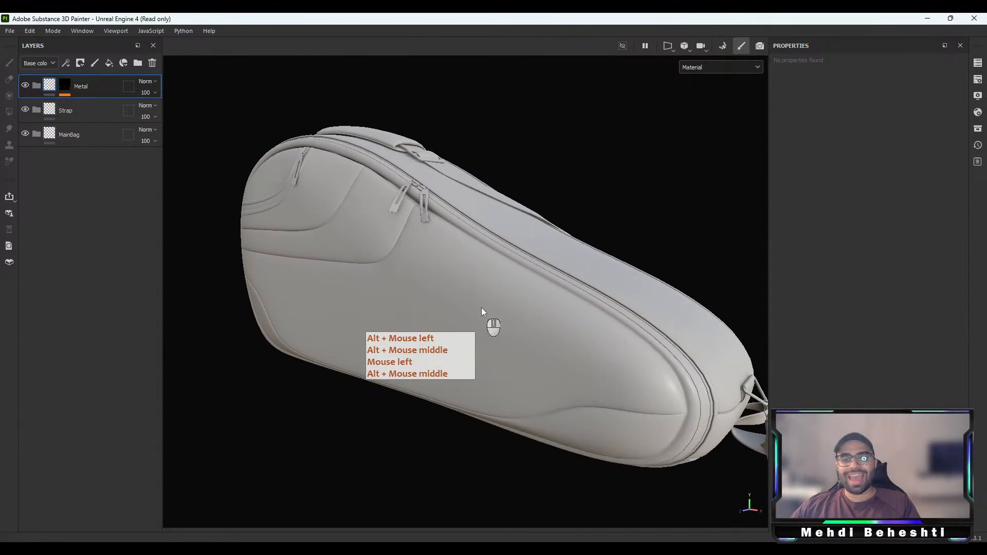
{"action": "middle_click_drag", "start_coordinate": [683, 387], "coordinate": [521, 336], "text": "alt"}
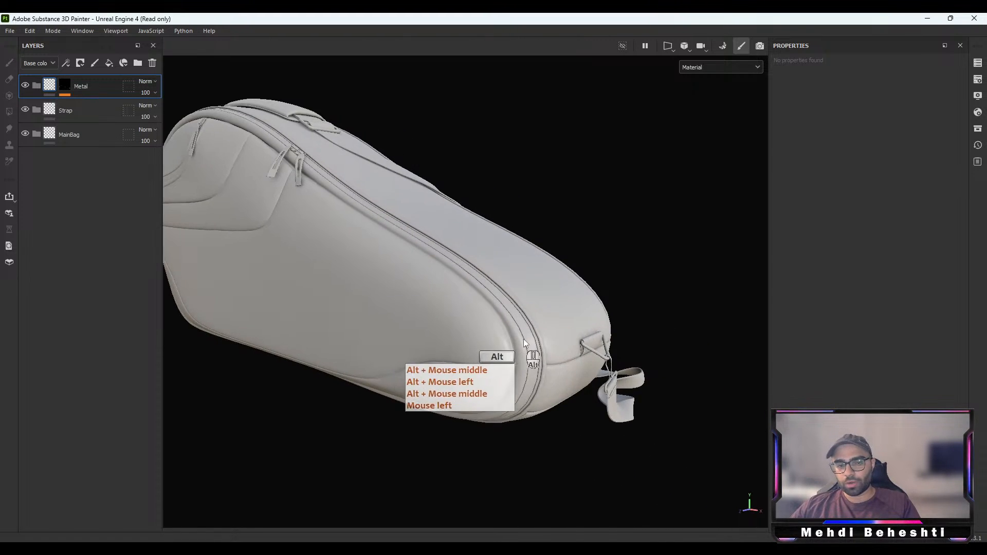
{"action": "right_click_drag", "start_coordinate": [521, 335], "coordinate": [689, 381], "text": "alt"}
{"action": "middle_click_drag", "start_coordinate": [689, 381], "coordinate": [579, 310], "text": "alt"}
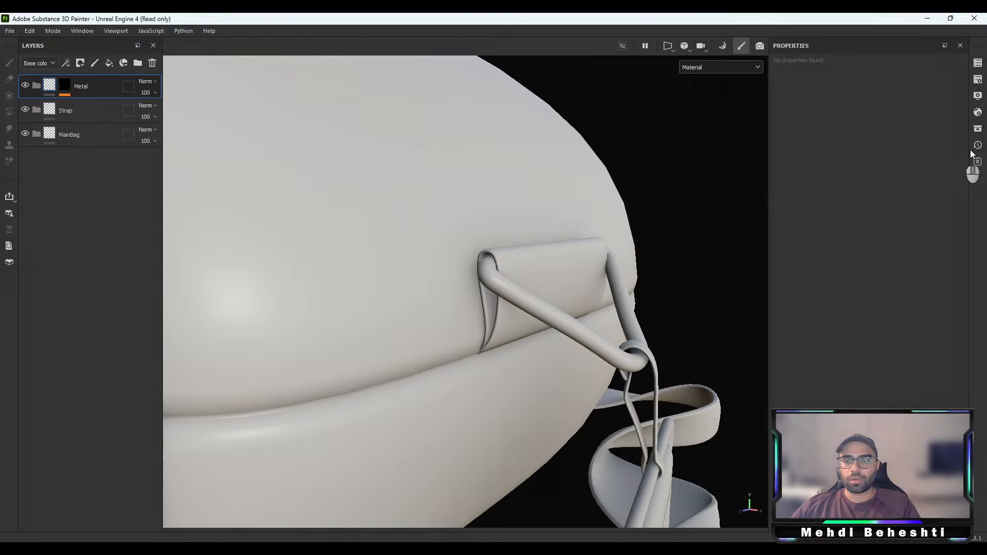
Search the smart materials for "dark stee" and place Steel Dark Aged inside the Metal folder
{"action": "left_click", "coordinate": [976, 132]}
{"action": "left_click_drag", "start_coordinate": [932, 130], "coordinate": [696, 134]}
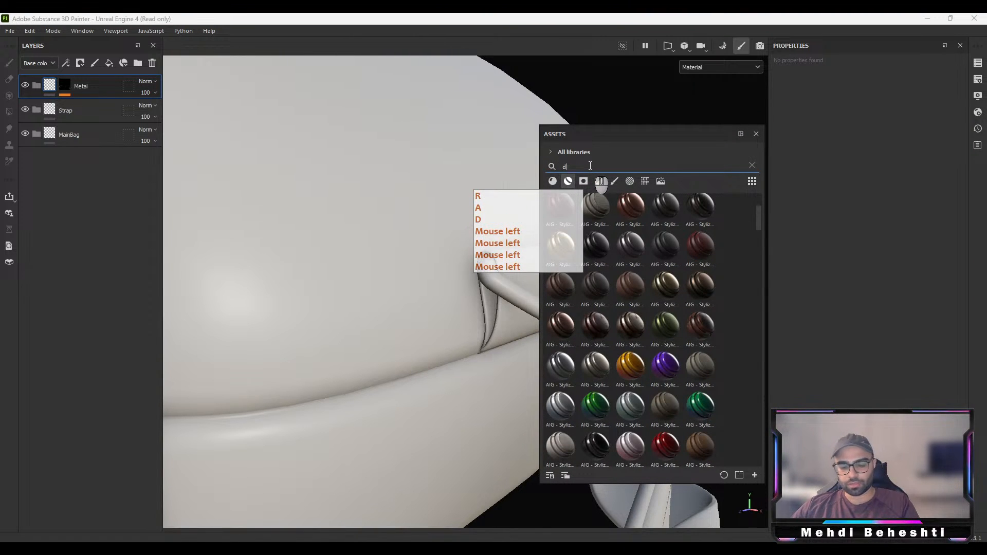
{"action": "type", "text": "ark stee"}
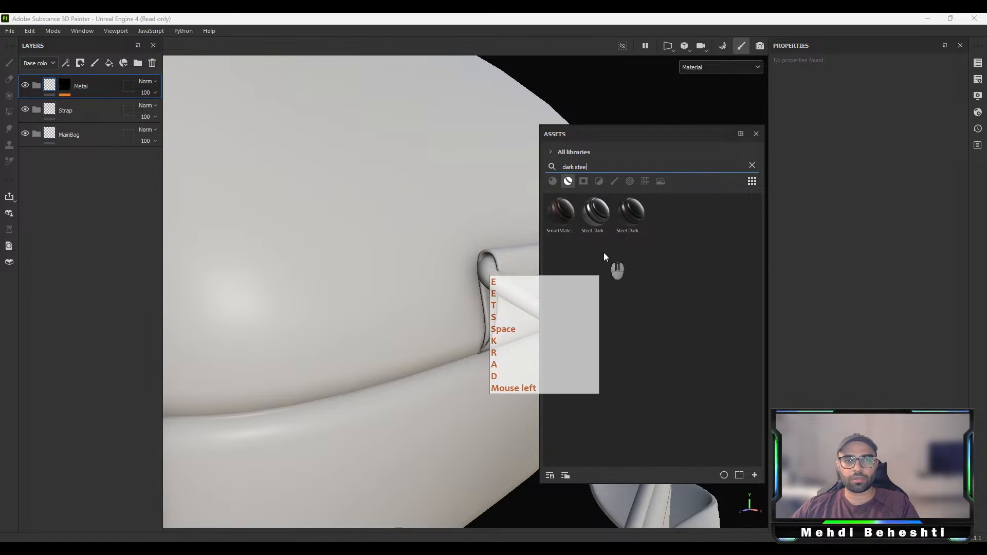
{"action": "left_click_drag", "start_coordinate": [596, 216], "coordinate": [85, 105]}
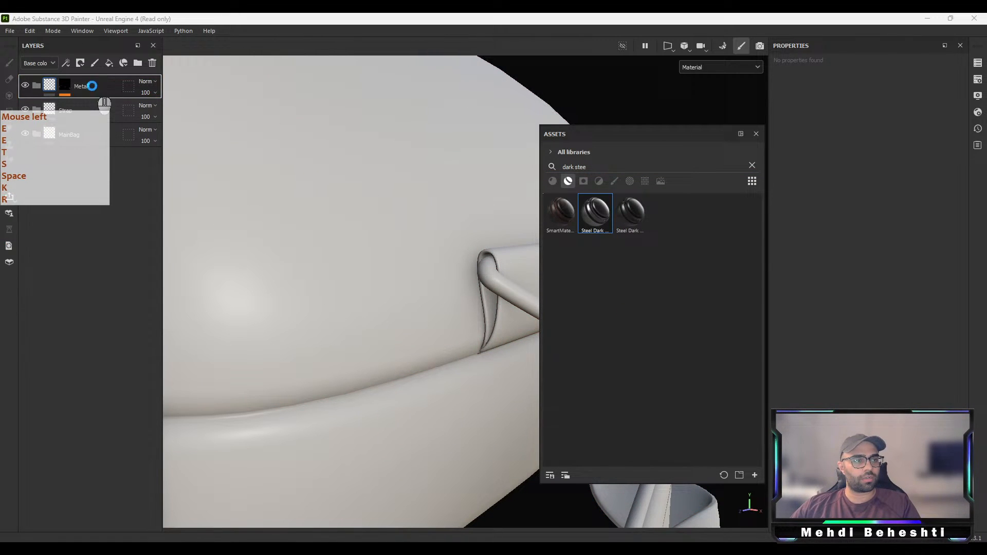
{"action": "left_click_drag", "start_coordinate": [659, 125], "coordinate": [986, 149]}
Examine the Steel Dark Aged material on the rings, strap buckle and zipper sliders around the bag
{"action": "middle_click_drag", "start_coordinate": [606, 309], "coordinate": [571, 208], "text": "alt"}
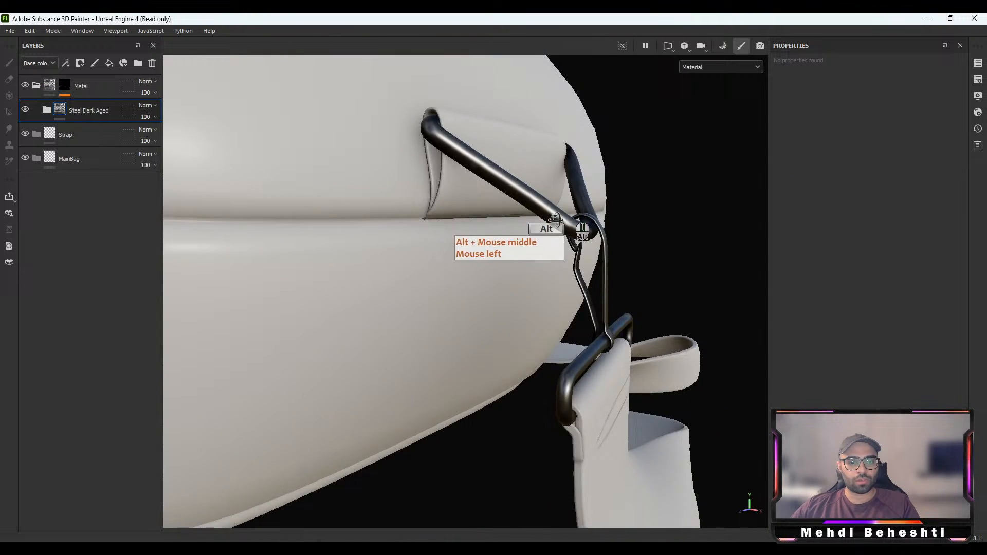
{"action": "left_click_drag", "start_coordinate": [572, 208], "coordinate": [447, 149], "text": "alt"}
{"action": "right_click_drag", "start_coordinate": [448, 149], "coordinate": [619, 331], "text": "alt"}
{"action": "left_click_drag", "start_coordinate": [619, 332], "coordinate": [653, 205], "text": "alt"}
{"action": "middle_click_drag", "start_coordinate": [355, 133], "coordinate": [657, 464], "text": "alt"}
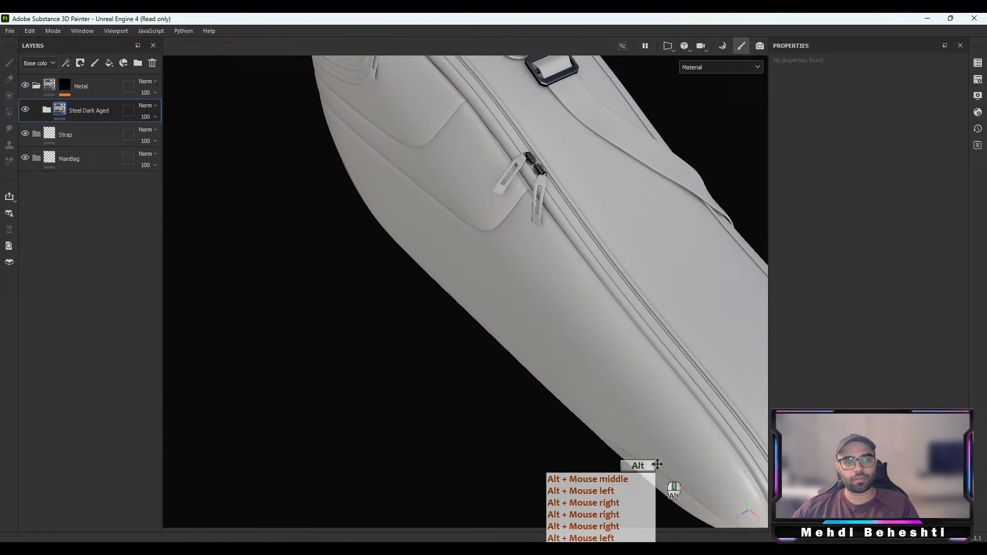
{"action": "middle_click_drag", "start_coordinate": [424, 219], "coordinate": [476, 406], "text": "alt"}
{"action": "left_click_drag", "start_coordinate": [476, 406], "coordinate": [442, 242], "text": "alt"}
{"action": "middle_click_drag", "start_coordinate": [442, 241], "coordinate": [303, 183], "text": "alt"}
{"action": "middle_click_drag", "start_coordinate": [519, 252], "coordinate": [519, 205], "text": "alt"}
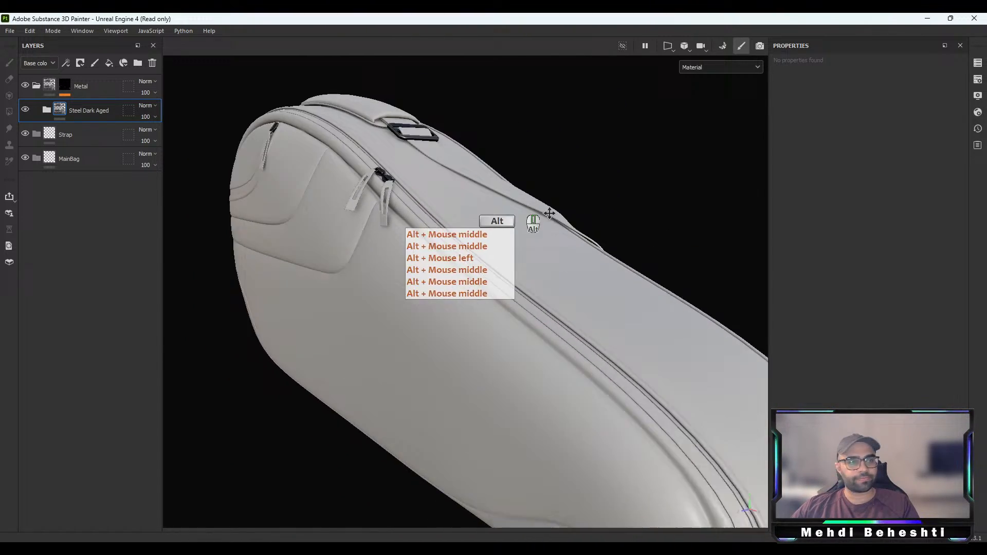
{"action": "left_click_drag", "start_coordinate": [519, 204], "coordinate": [513, 212], "text": "alt"}
{"action": "middle_click_drag", "start_coordinate": [431, 256], "coordinate": [248, 176], "text": "alt"}
{"action": "middle_click_drag", "start_coordinate": [535, 272], "coordinate": [529, 268], "text": "alt"}
{"action": "left_click_drag", "start_coordinate": [529, 268], "coordinate": [455, 265], "text": "alt"}
{"action": "scroll", "coordinate": [525, 337], "scroll_direction": "up", "scroll_amount": 4}
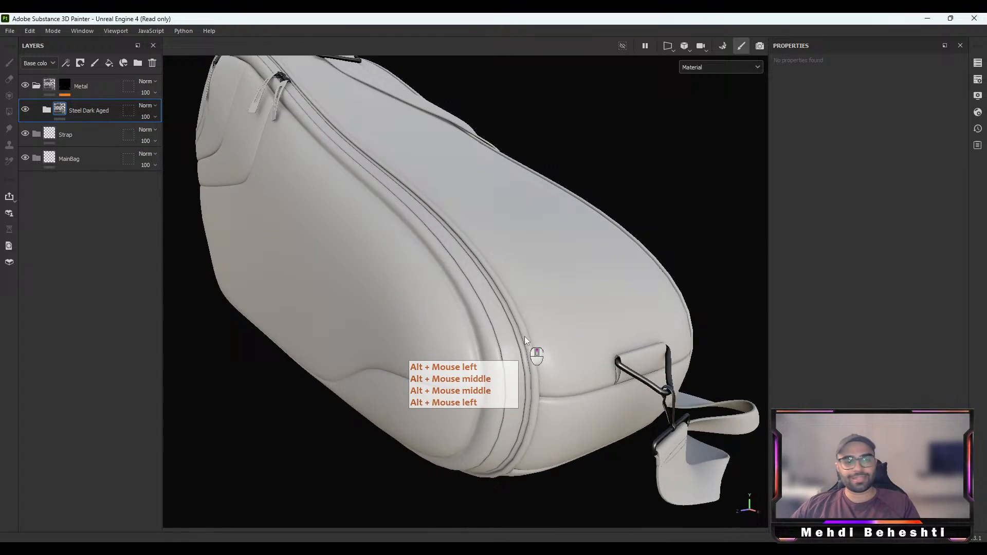
{"action": "scroll", "coordinate": [504, 339], "scroll_direction": "down", "scroll_amount": 3}
{"action": "middle_click_drag", "start_coordinate": [586, 269], "coordinate": [586, 268], "text": "alt"}
{"action": "middle_click_drag", "start_coordinate": [516, 294], "coordinate": [533, 272], "text": "alt"}
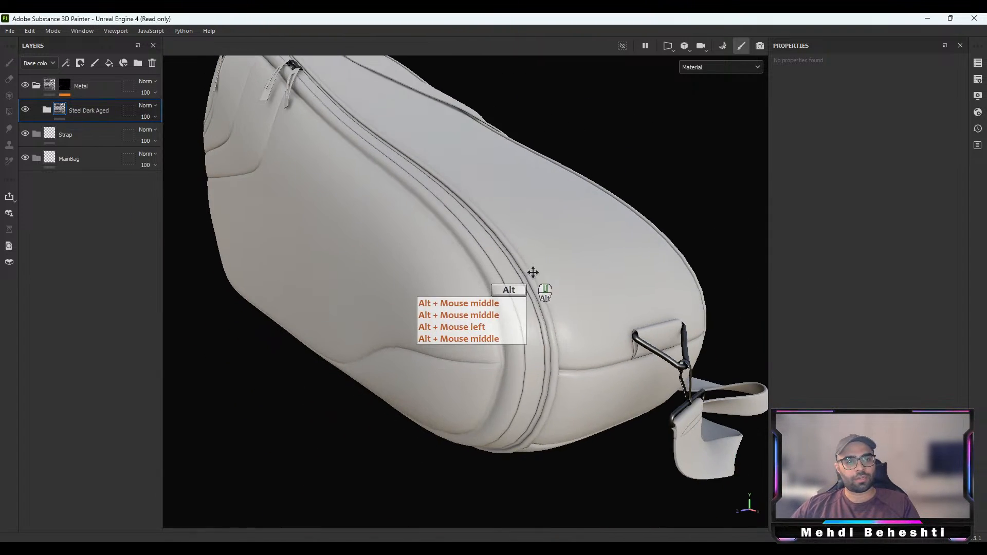
{"action": "scroll", "coordinate": [617, 334], "scroll_direction": "up", "scroll_amount": 1}
{"action": "middle_click_drag", "start_coordinate": [630, 339], "coordinate": [458, 273], "text": "alt"}
{"action": "scroll", "coordinate": [522, 291], "scroll_direction": "up", "scroll_amount": 6}
{"action": "middle_click_drag", "start_coordinate": [522, 291], "coordinate": [469, 294], "text": "alt"}
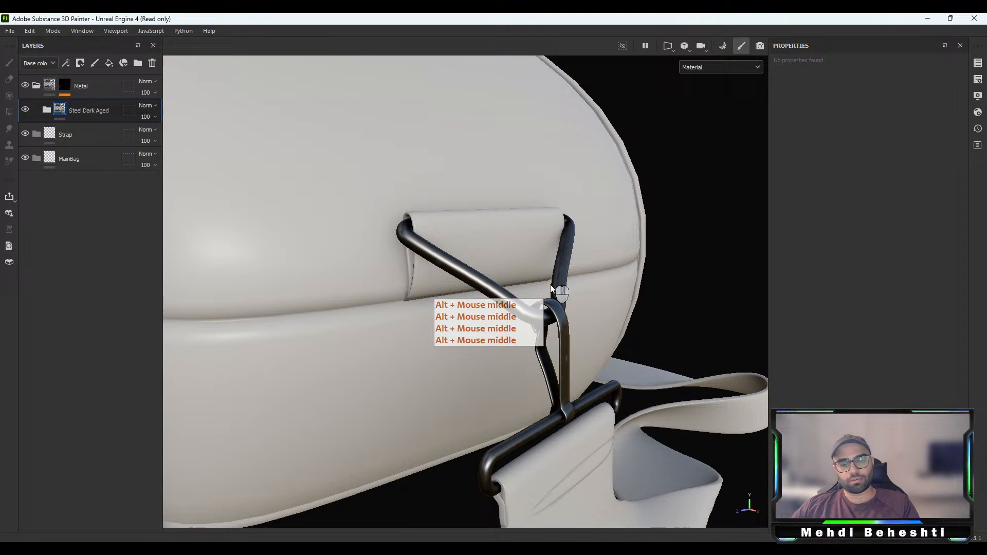
Add a fill layer named Roughness above Steel Dark Aged in the Metal folder, affecting only the roughness channel
{"action": "left_click", "coordinate": [109, 63]}
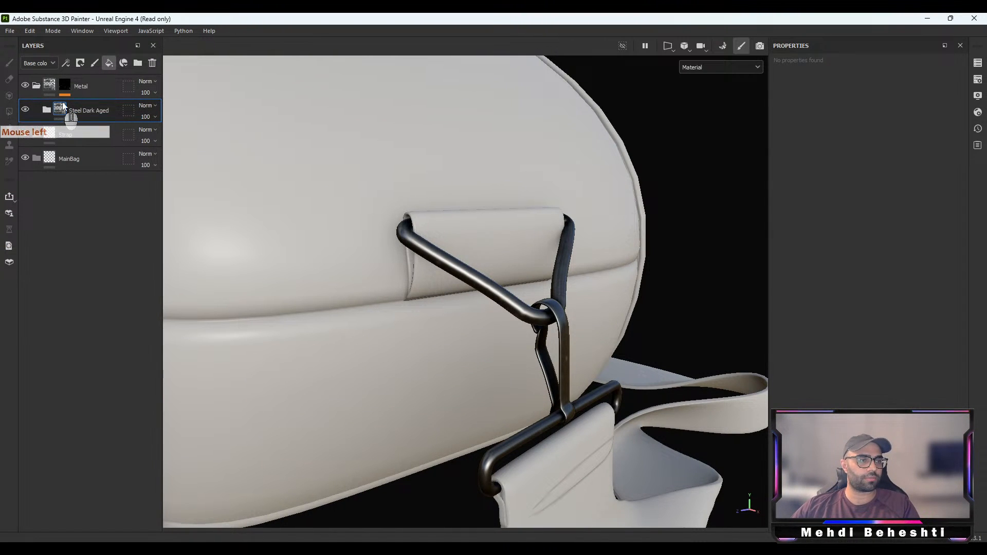
{"action": "double_click", "coordinate": [66, 105]}
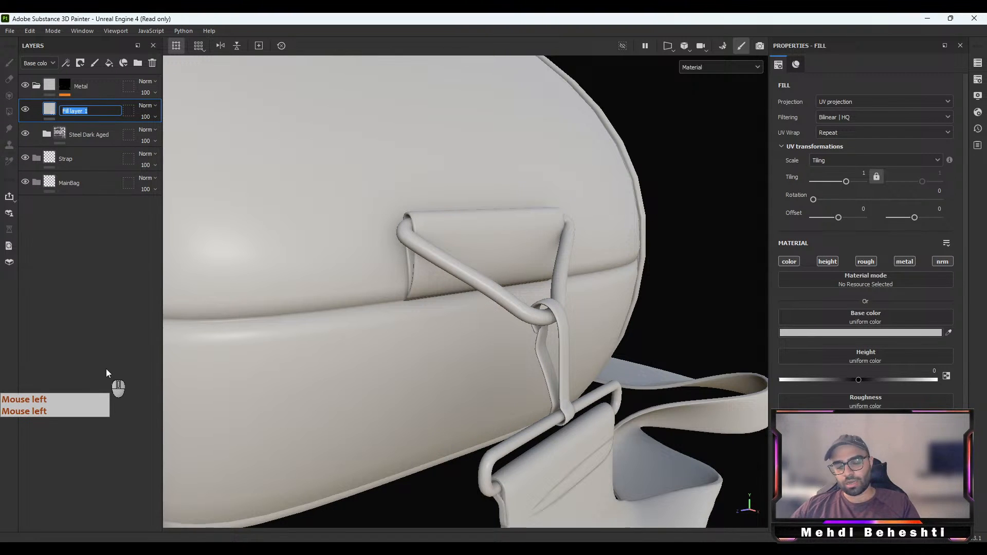
{"action": "type", "text": "Rough"}
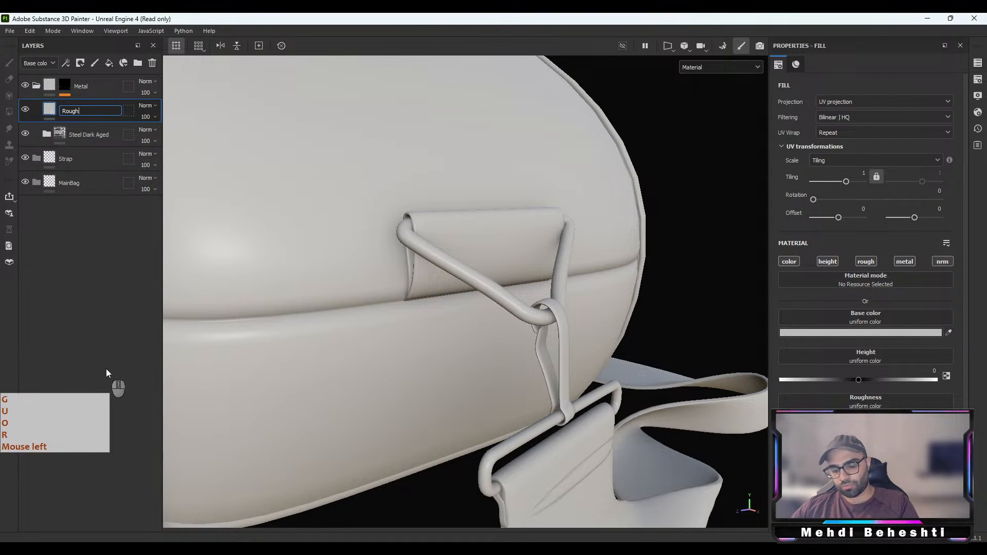
{"action": "type", "text": "ness"}
{"action": "key", "text": "Return"}
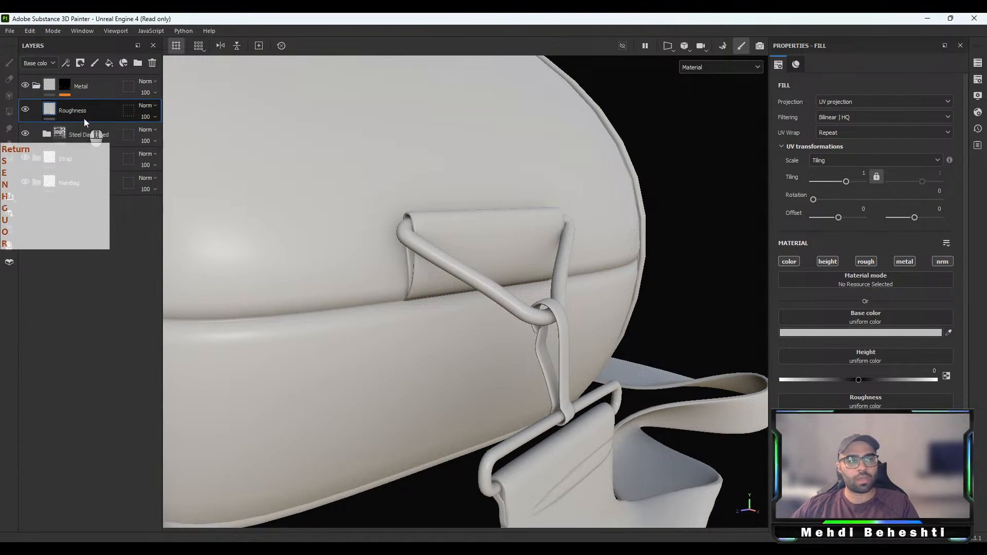
{"action": "left_click", "coordinate": [875, 264], "text": "alt"}
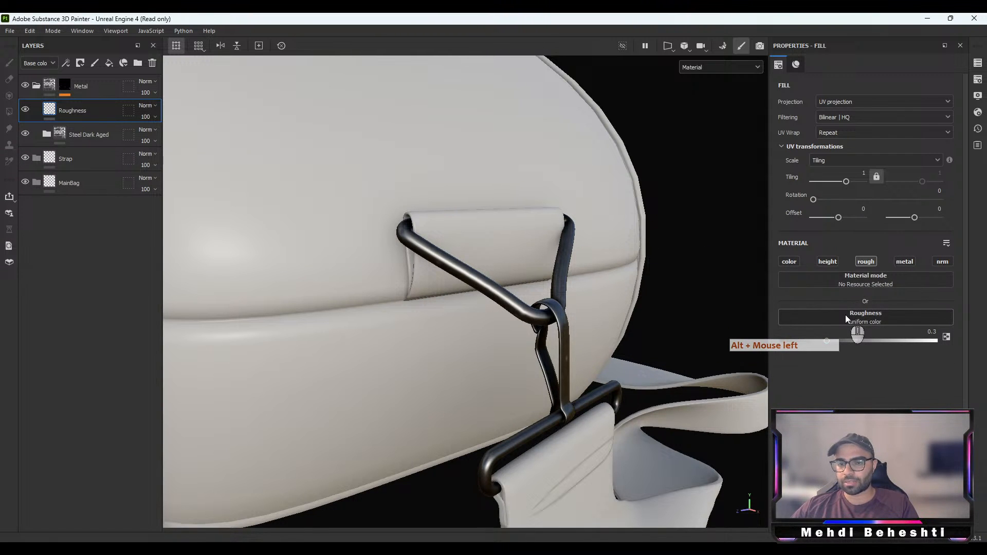
Try the Grunge Dirt Splats texture as the Roughness layer's roughness source and undo it
{"action": "left_click", "coordinate": [847, 319]}
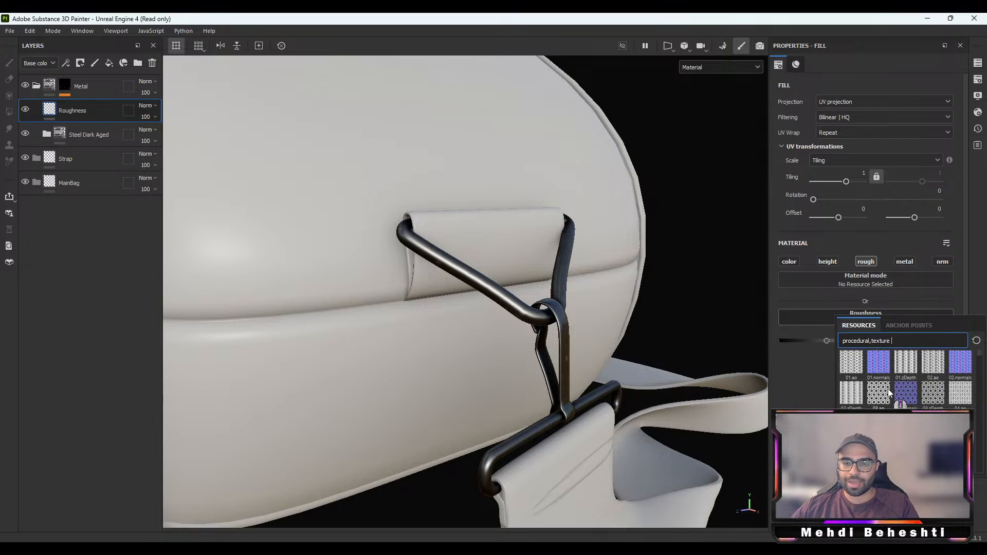
{"action": "type", "text": "grung"}
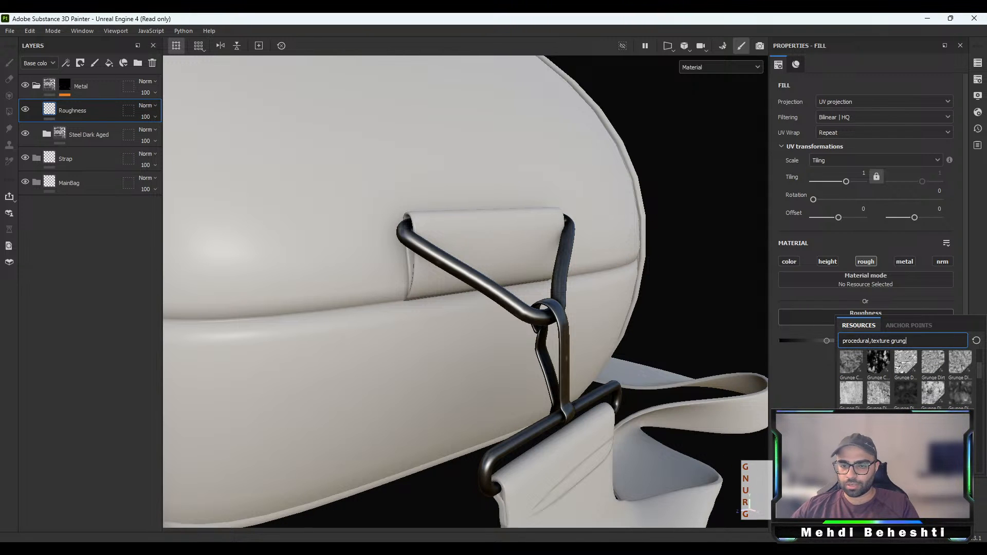
{"action": "left_click", "coordinate": [906, 363]}
{"action": "left_click_drag", "start_coordinate": [419, 379], "coordinate": [396, 317], "text": "alt"}
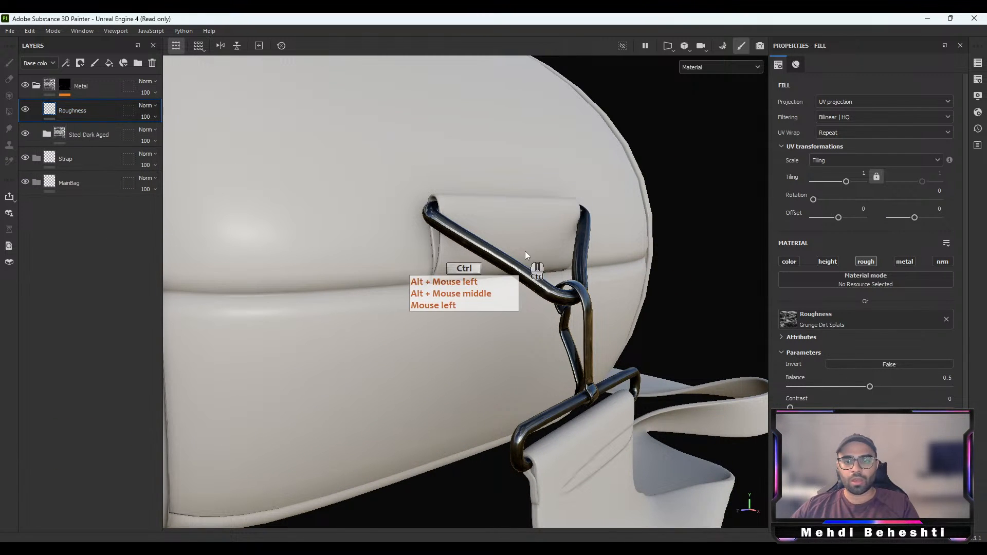
{"action": "key", "text": "ctrl+z"}
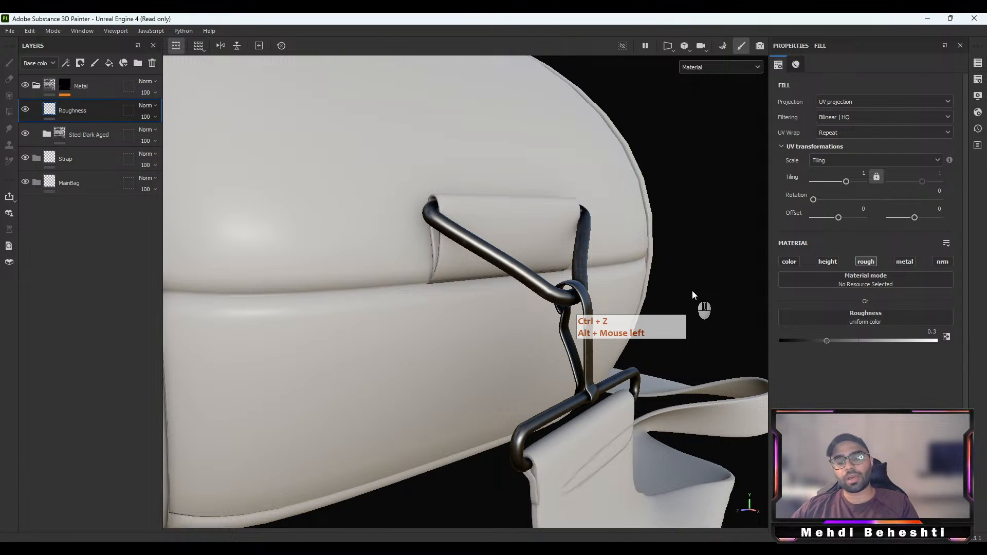
Add a black mask to the Roughness layer and give that mask a fill effect
{"action": "right_click", "coordinate": [75, 109]}
{"action": "left_click", "coordinate": [123, 35]}
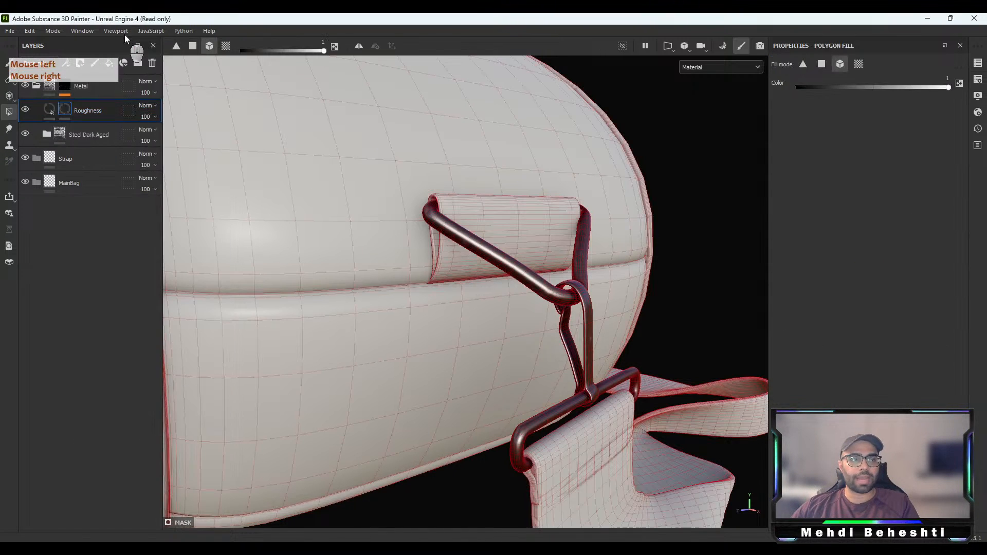
{"action": "right_click", "coordinate": [70, 106]}
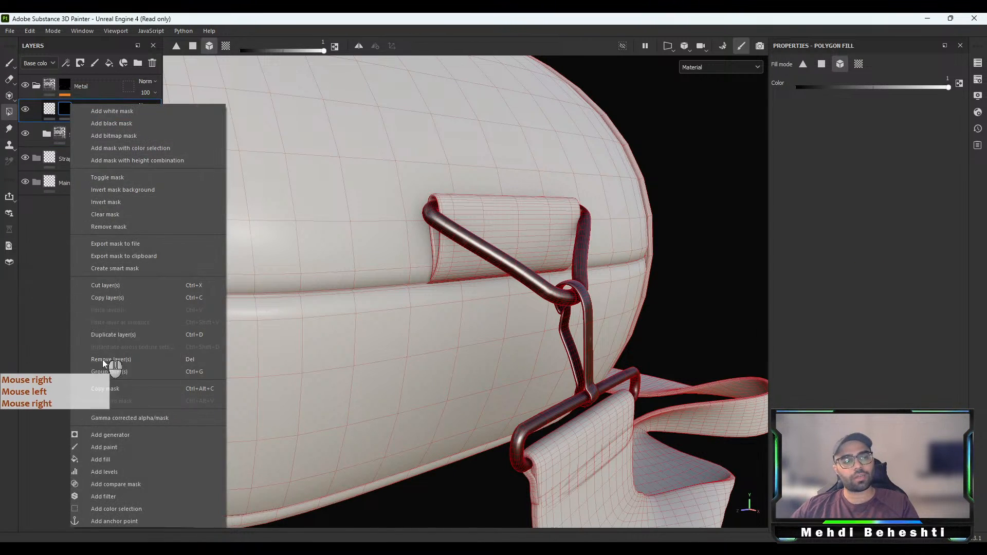
{"action": "left_click", "coordinate": [94, 459]}
Browse the grunge textures and assign Grunge Cobweb to the Roughness mask's fill
{"action": "left_click", "coordinate": [894, 263]}
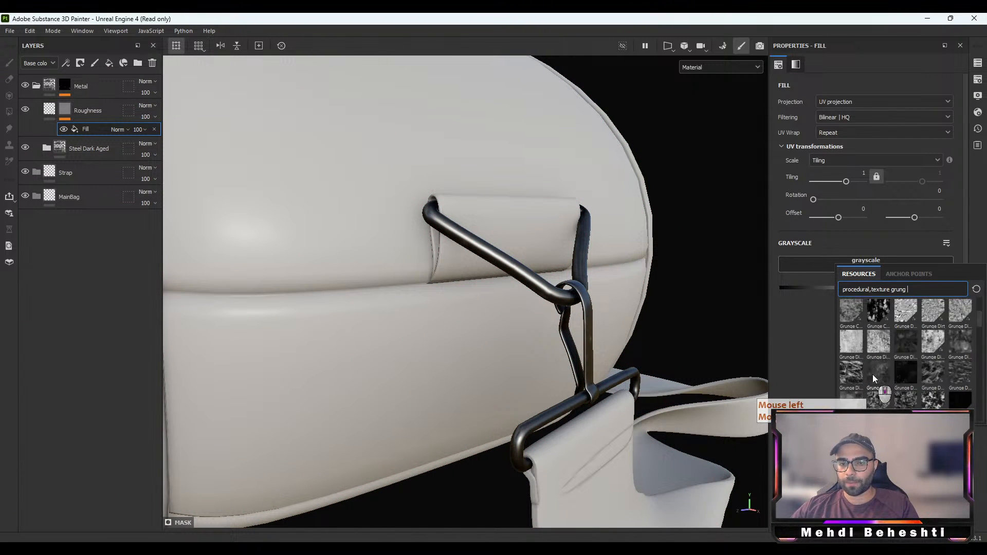
{"action": "scroll", "coordinate": [869, 368], "scroll_direction": "down", "scroll_amount": 5}
{"action": "scroll", "coordinate": [902, 365], "scroll_direction": "down", "scroll_amount": 4}
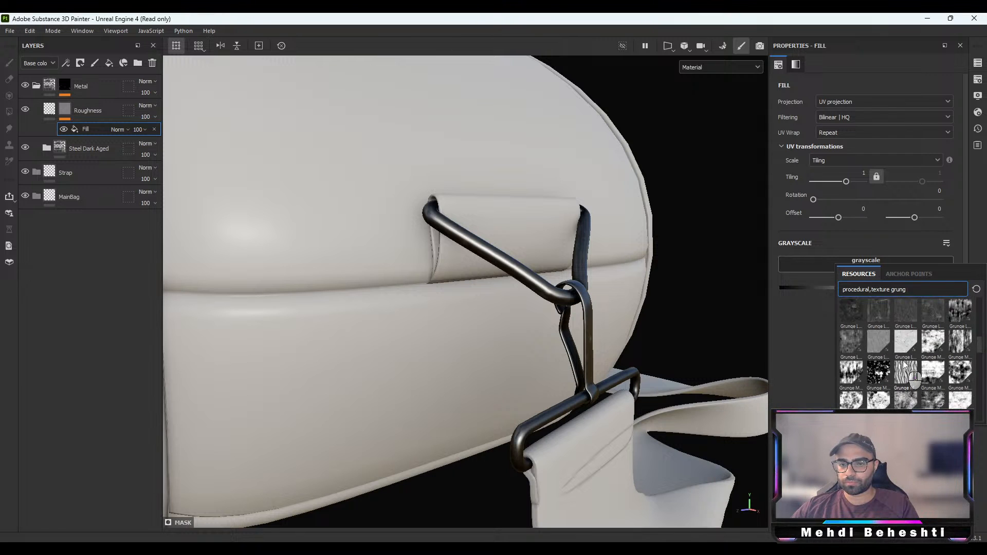
{"action": "scroll", "coordinate": [902, 360], "scroll_direction": "up", "scroll_amount": 4}
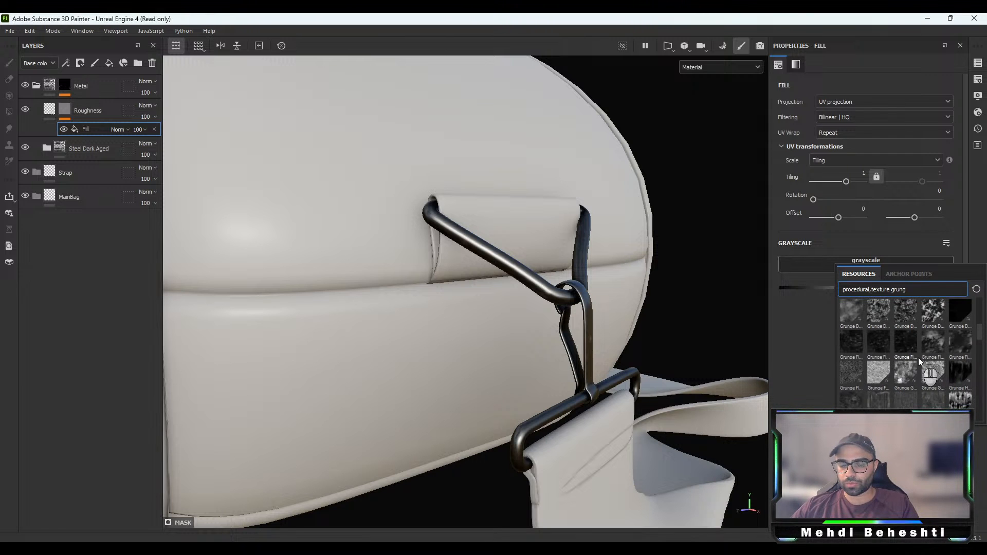
{"action": "scroll", "coordinate": [918, 357], "scroll_direction": "down", "scroll_amount": 8}
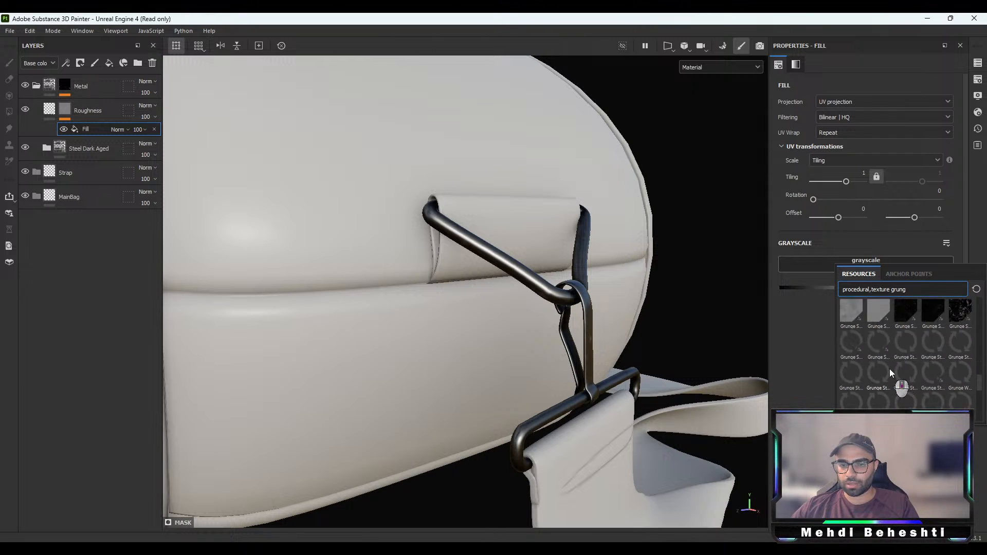
{"action": "scroll", "coordinate": [888, 370], "scroll_direction": "up", "scroll_amount": 8}
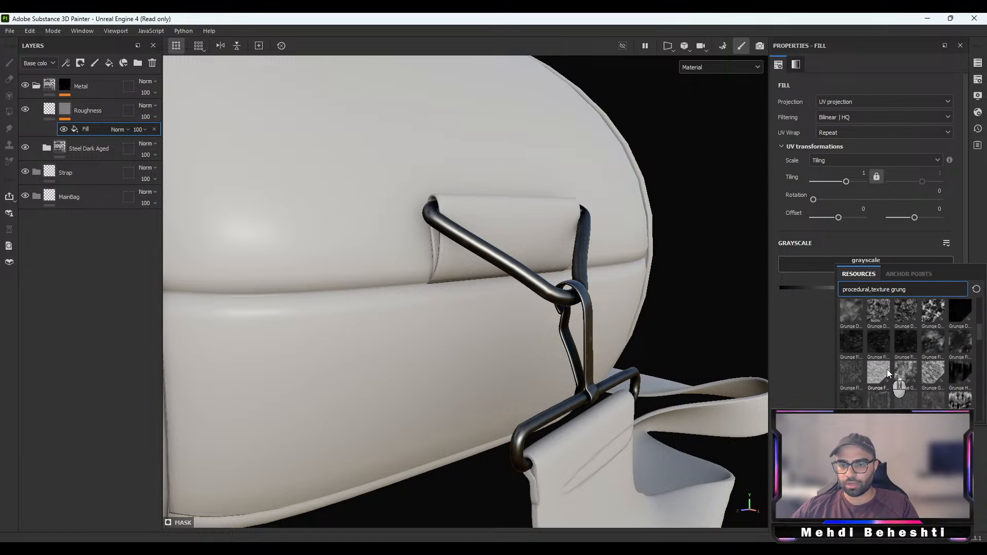
{"action": "scroll", "coordinate": [940, 357], "scroll_direction": "up", "scroll_amount": 3}
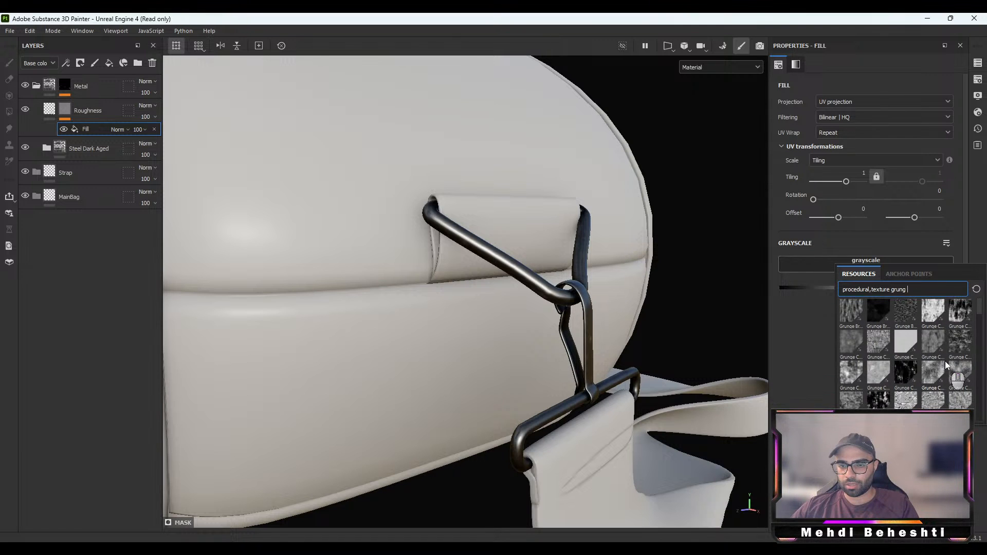
{"action": "left_click", "coordinate": [957, 315]}
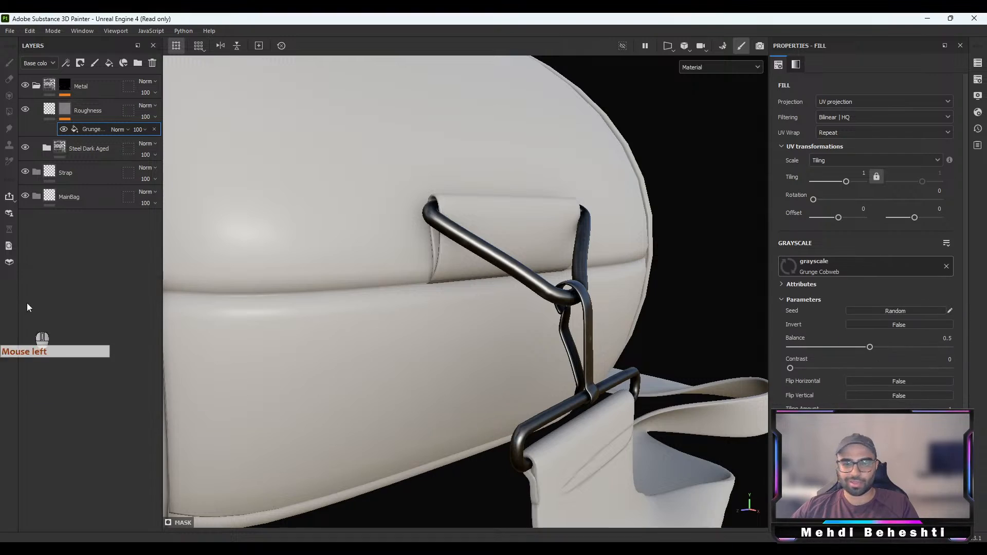
Display the Roughness mask on the bag and set its Grunge Cobweb fill to tiling 3 and balance 0.39
{"action": "left_click", "coordinate": [65, 110], "text": "alt"}
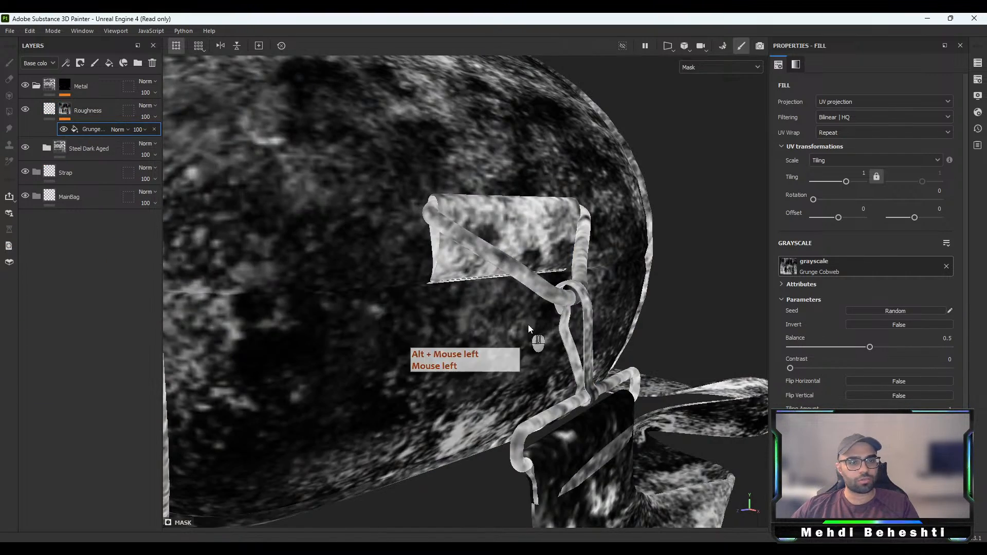
{"action": "scroll", "coordinate": [548, 326], "scroll_direction": "down", "scroll_amount": 5}
{"action": "left_click_drag", "start_coordinate": [548, 326], "coordinate": [568, 273], "text": "alt"}
{"action": "right_click_drag", "start_coordinate": [568, 273], "coordinate": [591, 314], "text": "alt"}
{"action": "right_click_drag", "start_coordinate": [591, 314], "coordinate": [612, 356], "text": "alt"}
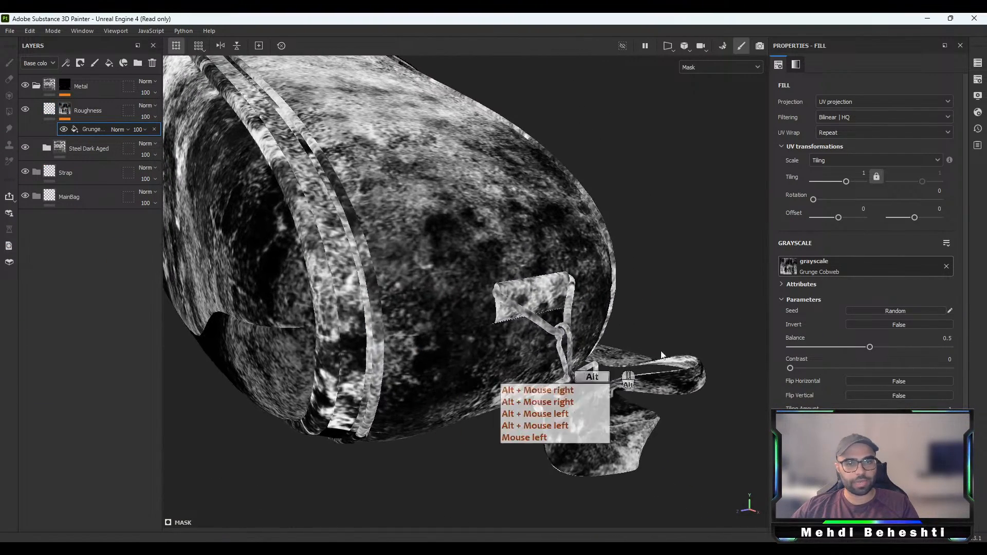
{"action": "left_click", "coordinate": [863, 173]}
{"action": "type", "text": "3"}
{"action": "key", "text": "Return"}
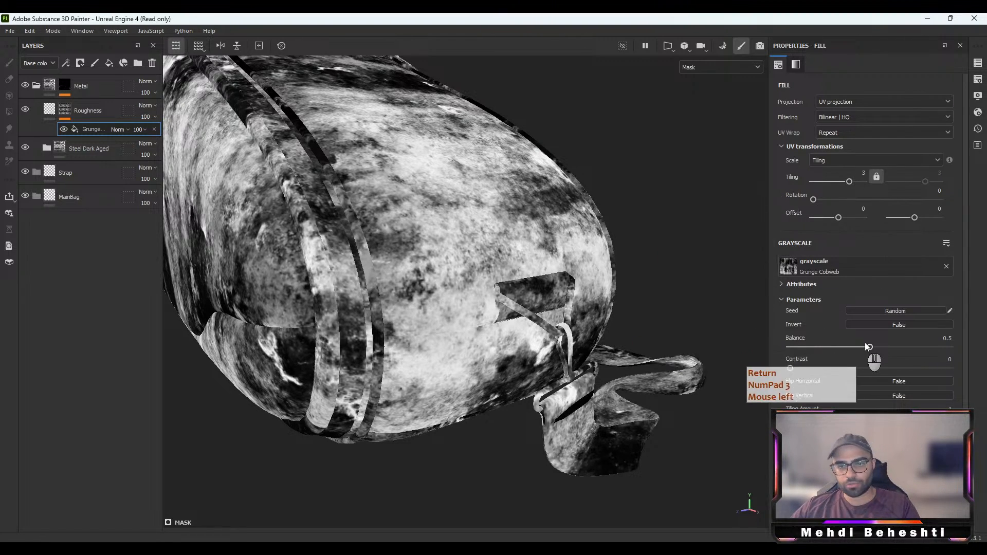
{"action": "left_click_drag", "start_coordinate": [869, 347], "coordinate": [852, 347]}
Return to the Roughness layer's material and set its uniform roughness to about 0.526
{"action": "left_click", "coordinate": [49, 109]}
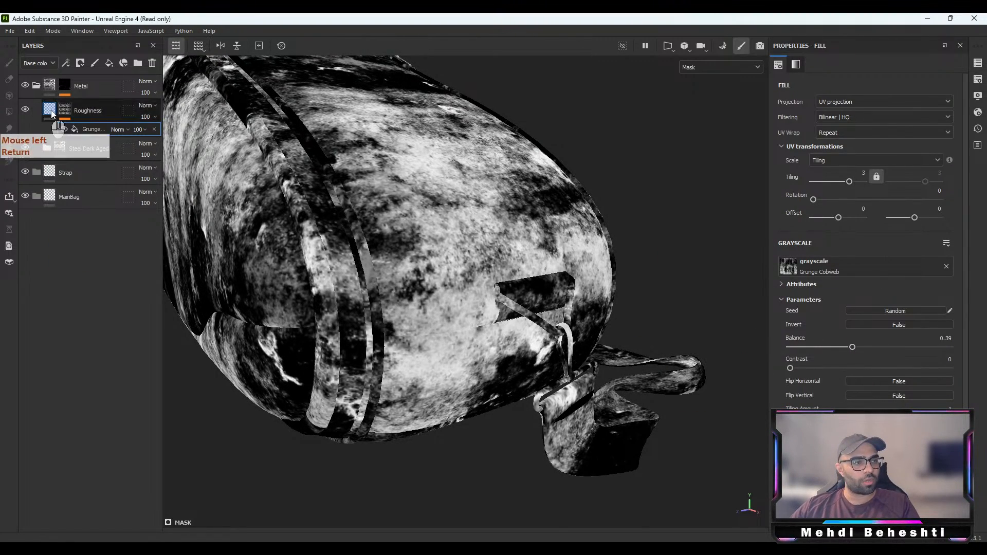
{"action": "scroll", "coordinate": [578, 319], "scroll_direction": "up", "scroll_amount": 8}
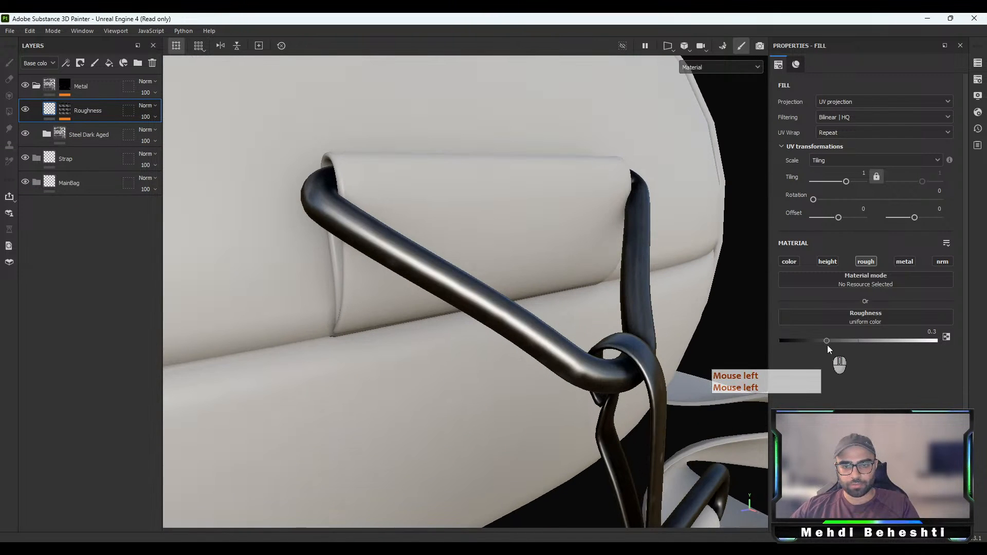
{"action": "left_click_drag", "start_coordinate": [828, 348], "coordinate": [889, 352]}
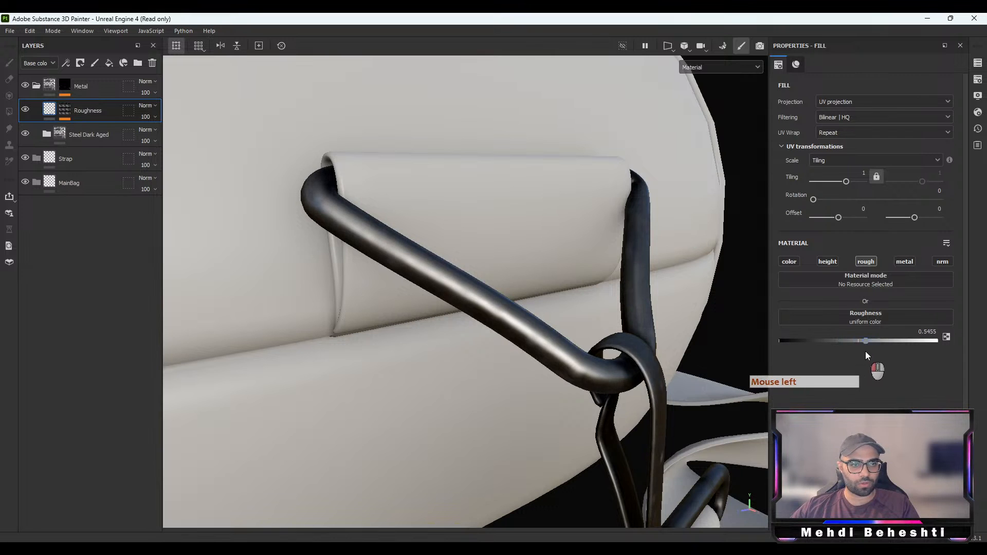
Examine the whole bag from the side and above with the adjusted metal roughness
{"action": "scroll", "coordinate": [617, 317], "scroll_direction": "down", "scroll_amount": 10}
{"action": "middle_click_drag", "start_coordinate": [364, 170], "coordinate": [464, 265], "text": "alt"}
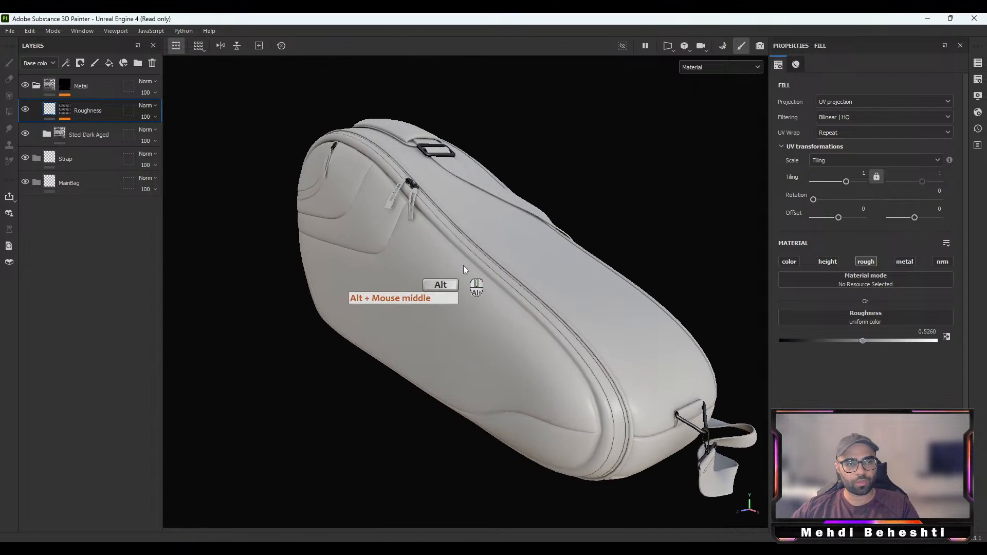
{"action": "left_click_drag", "start_coordinate": [464, 265], "coordinate": [482, 302], "text": "alt"}
{"action": "right_click_drag", "start_coordinate": [482, 302], "coordinate": [426, 247], "text": "alt"}
{"action": "middle_click_drag", "start_coordinate": [426, 249], "coordinate": [431, 261], "text": "alt"}
{"action": "left_click_drag", "start_coordinate": [431, 261], "coordinate": [434, 273], "text": "alt"}
{"action": "middle_click_drag", "start_coordinate": [435, 272], "coordinate": [441, 274], "text": "alt"}
{"action": "left_click_drag", "start_coordinate": [441, 273], "coordinate": [452, 243], "text": "alt"}
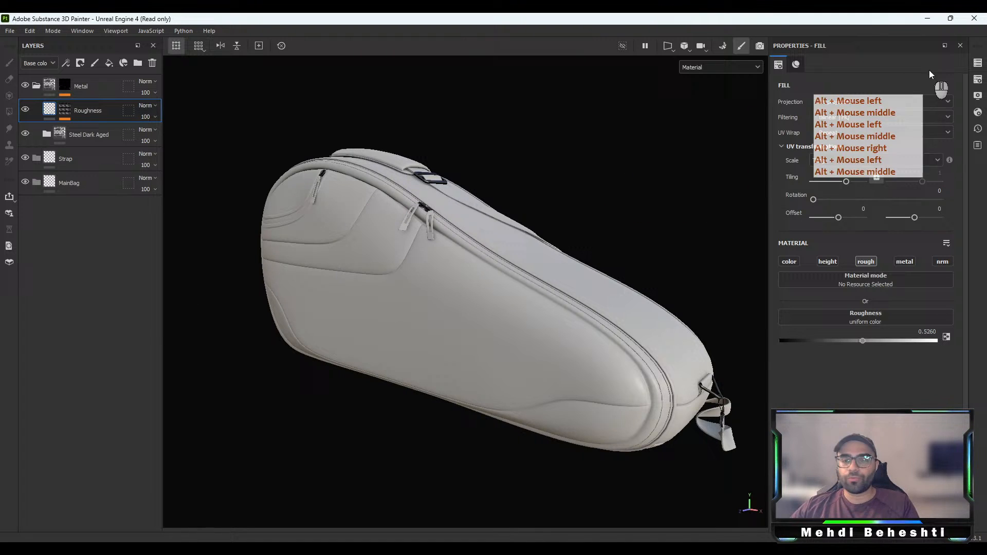
Set the Bag texture set's size to 4096
{"action": "left_click", "coordinate": [977, 79]}
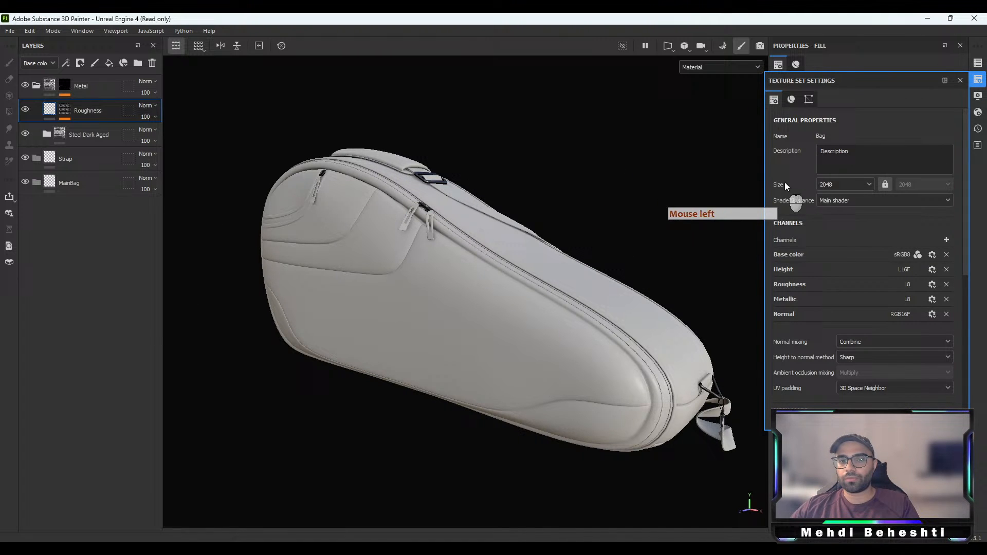
{"action": "left_click", "coordinate": [842, 184]}
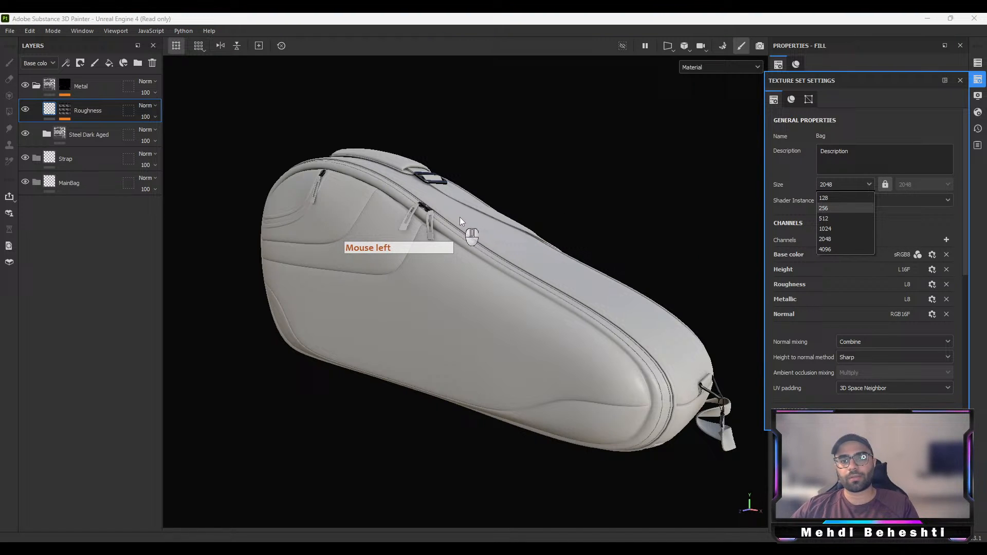
{"action": "left_click", "coordinate": [824, 248]}
Examine the metal ring and strap hook at the bag's end at the higher resolution, and close the texture set settings
{"action": "middle_click", "coordinate": [578, 214], "text": "alt"}
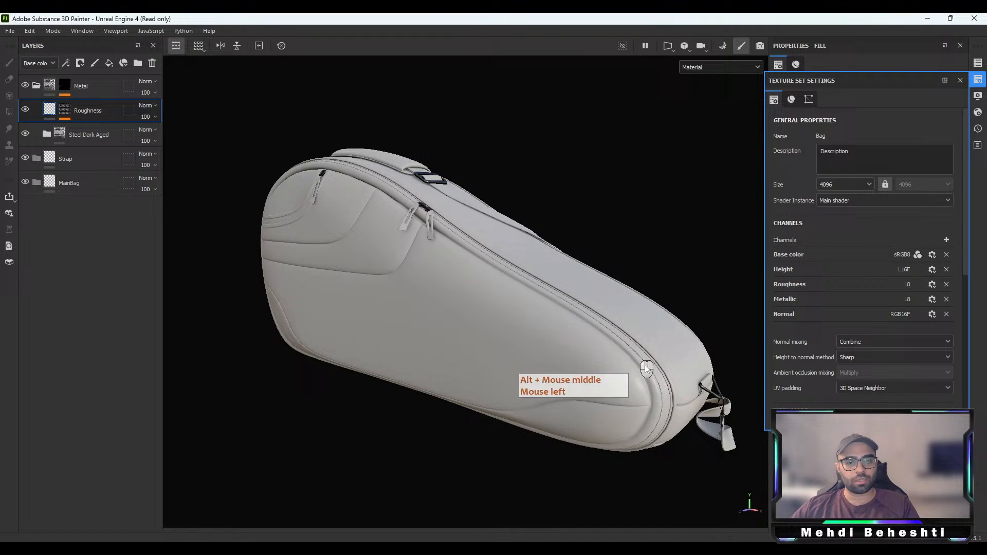
{"action": "middle_click_drag", "start_coordinate": [646, 367], "coordinate": [423, 396], "text": "alt"}
{"action": "scroll", "coordinate": [637, 346], "scroll_direction": "up", "scroll_amount": 5}
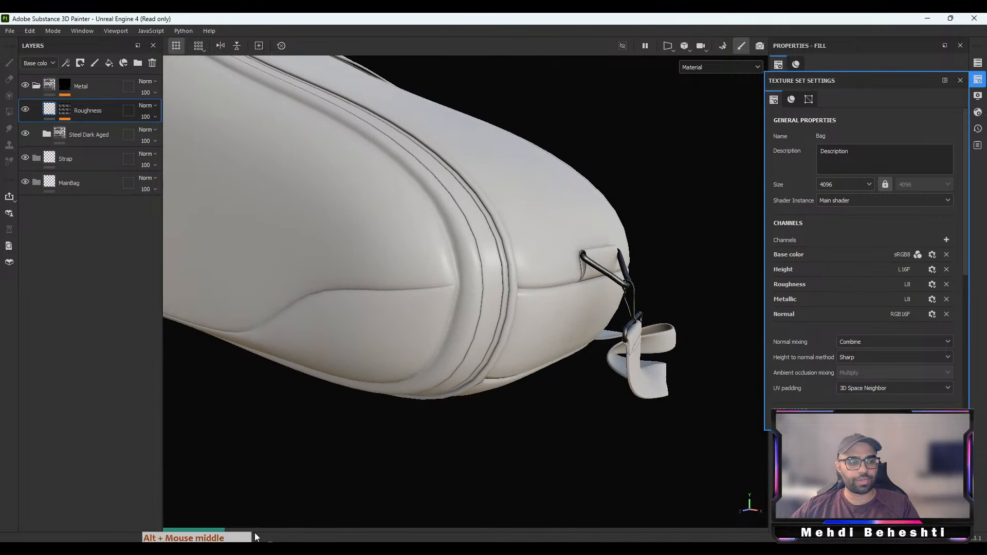
{"action": "middle_click_drag", "start_coordinate": [624, 300], "coordinate": [639, 283], "text": "alt"}
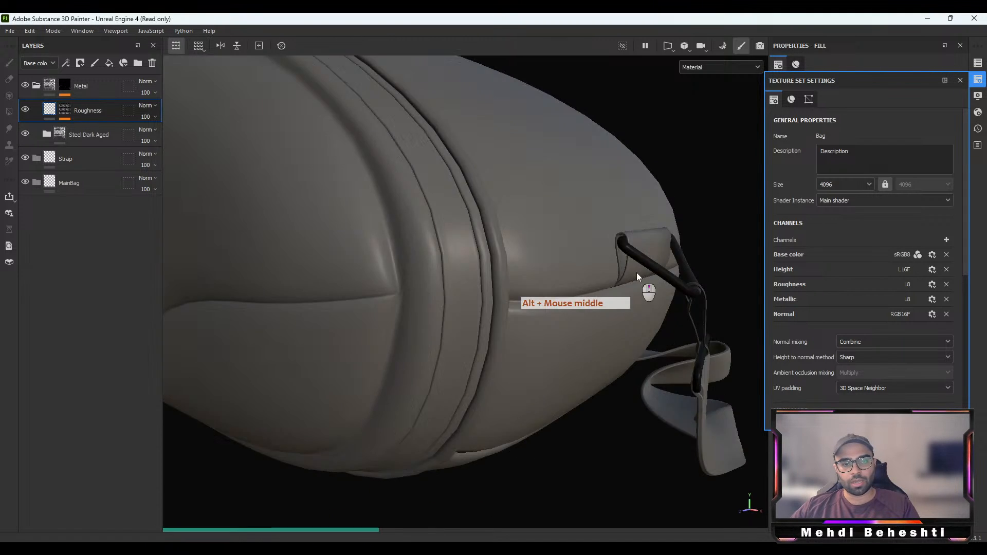
{"action": "left_click_drag", "start_coordinate": [638, 283], "coordinate": [577, 276], "text": "alt"}
{"action": "middle_click", "coordinate": [518, 295], "text": "alt"}
{"action": "middle_click_drag", "start_coordinate": [518, 296], "coordinate": [520, 301], "text": "alt"}
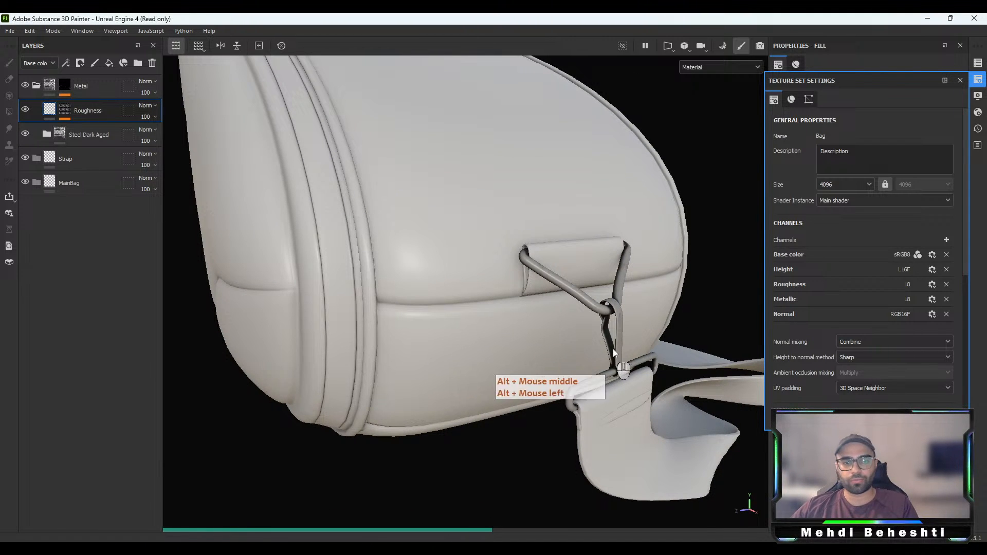
{"action": "scroll", "coordinate": [616, 340], "scroll_direction": "up", "scroll_amount": 3}
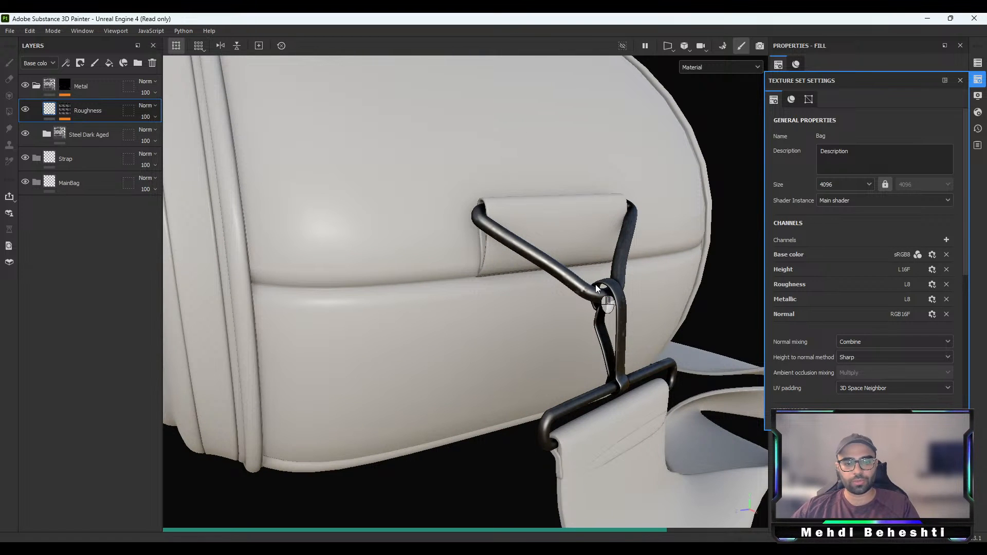
{"action": "scroll", "coordinate": [591, 287], "scroll_direction": "down", "scroll_amount": 1}
{"action": "scroll", "coordinate": [591, 288], "scroll_direction": "down", "scroll_amount": 4}
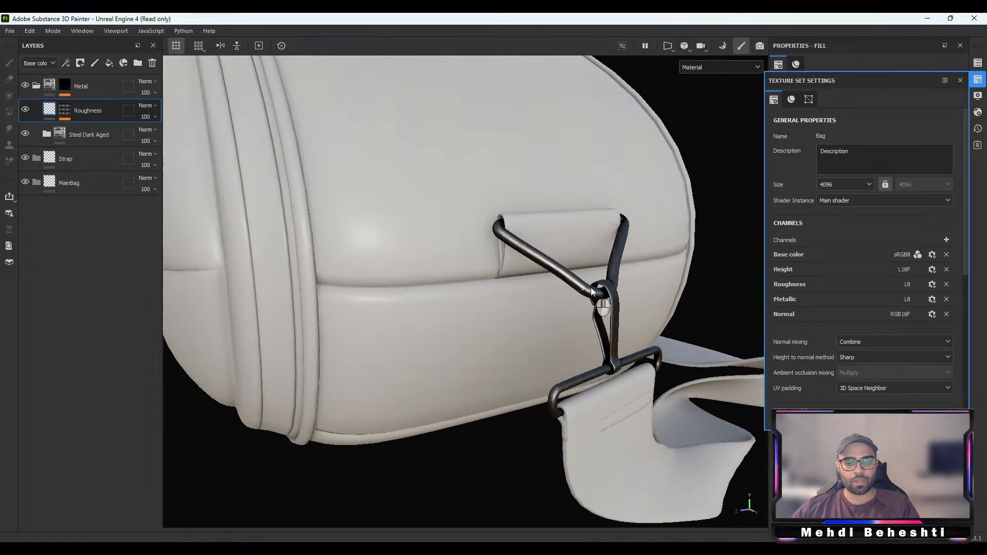
{"action": "left_click", "coordinate": [960, 80]}
{"action": "middle_click_drag", "start_coordinate": [452, 360], "coordinate": [462, 440], "text": "alt"}
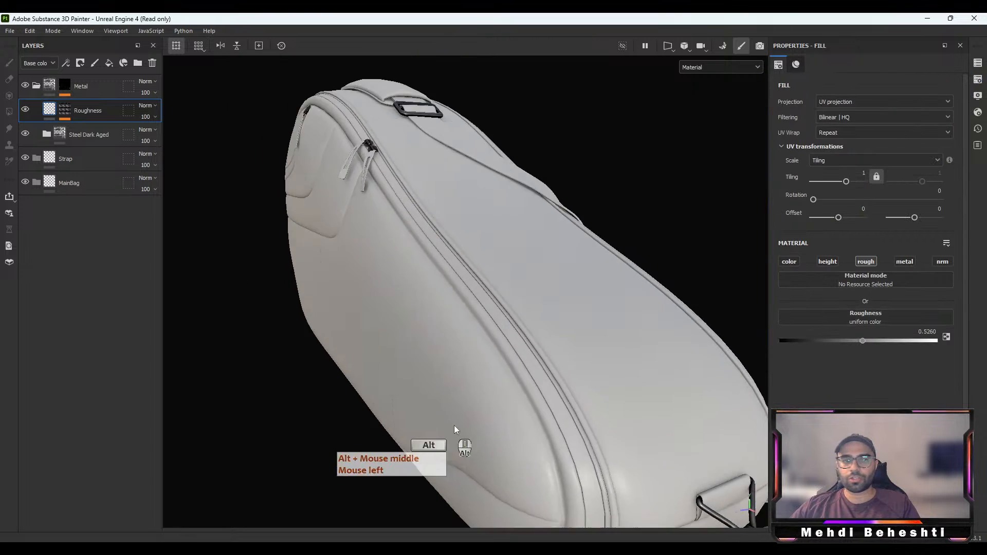
Bring the whole bag into view and replace the environment map with Studio Tomoco
{"action": "right_click_drag", "start_coordinate": [463, 441], "coordinate": [452, 309], "text": "alt"}
{"action": "left_click_drag", "start_coordinate": [453, 309], "coordinate": [144, 185], "text": "alt"}
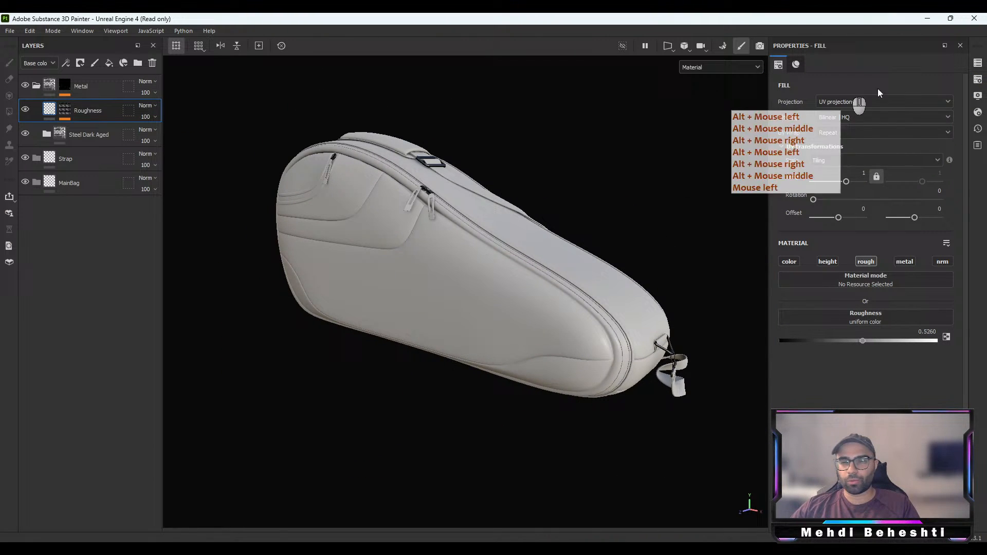
{"action": "left_click", "coordinate": [975, 97]}
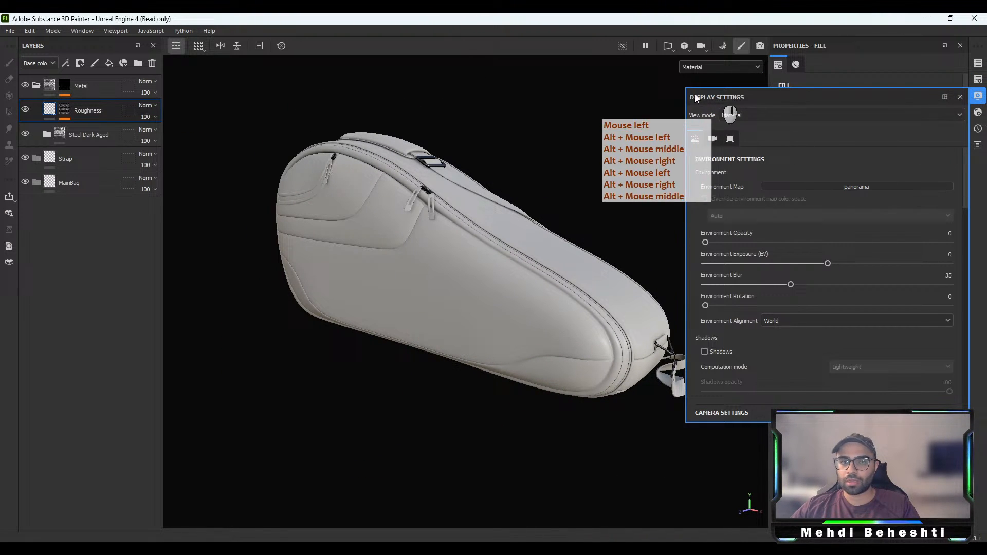
{"action": "left_click", "coordinate": [829, 186]}
{"action": "scroll", "coordinate": [883, 259], "scroll_direction": "down", "scroll_amount": 3}
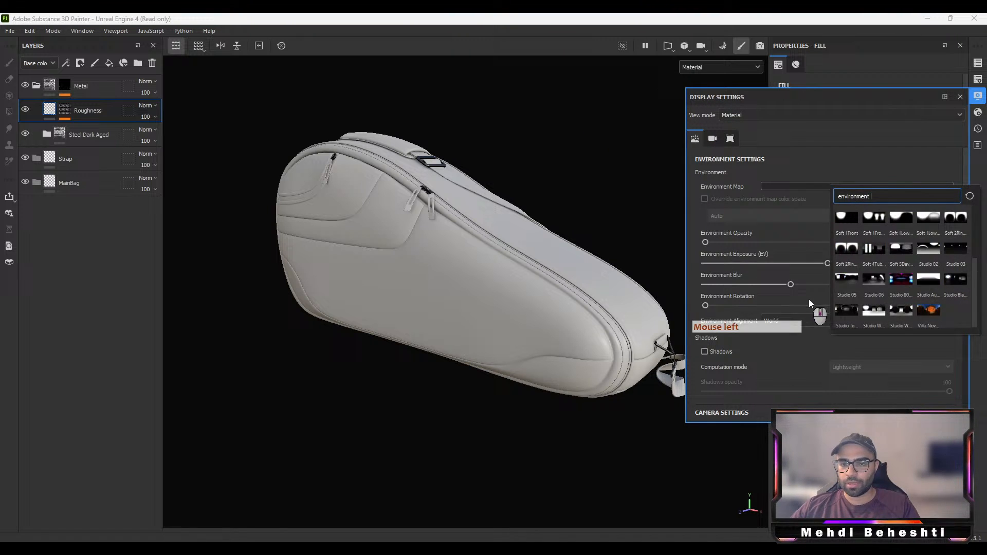
{"action": "left_click", "coordinate": [842, 318]}
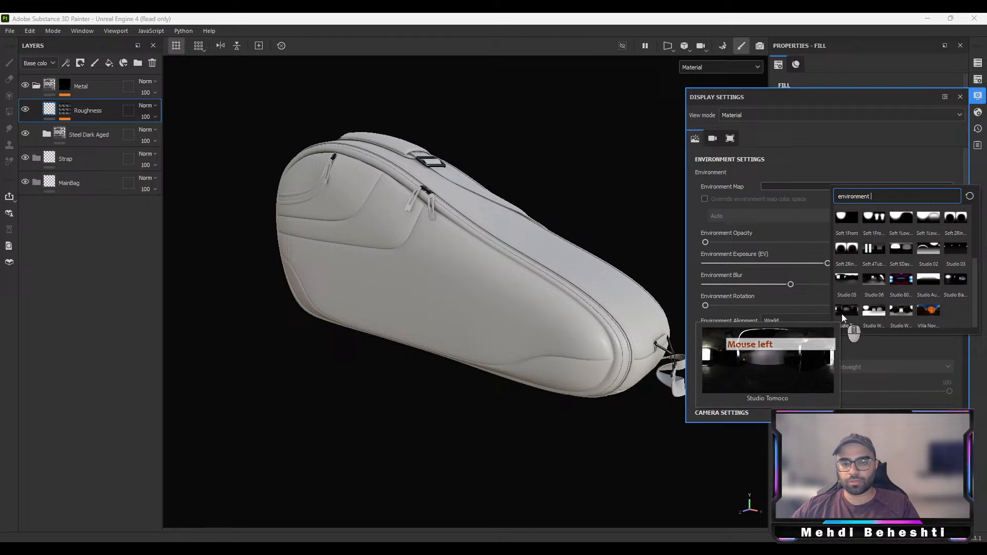
Set the camera's field of view to 30 degrees, reframe the whole bag, and close the display settings
{"action": "scroll", "coordinate": [773, 252], "scroll_direction": "down", "scroll_amount": 3}
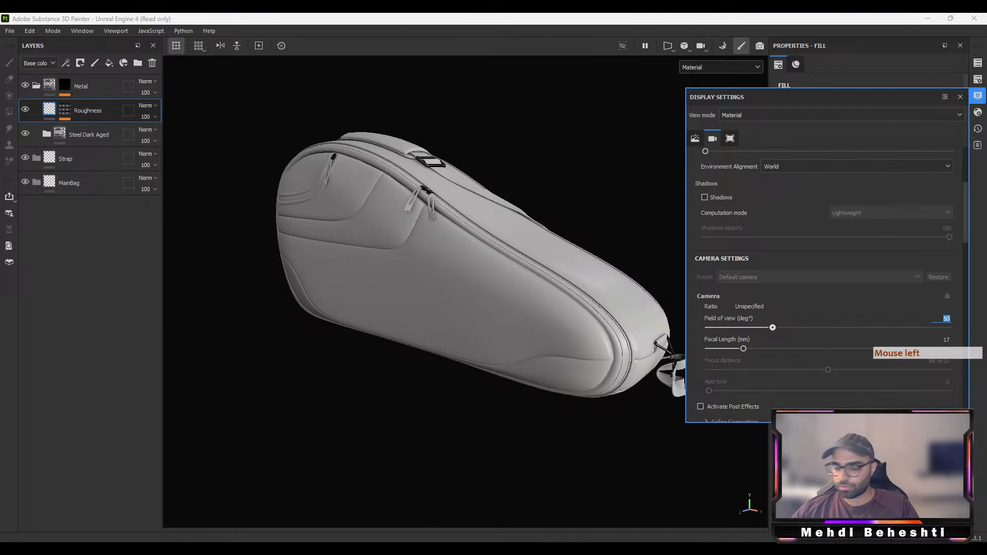
{"action": "key", "text": "Return"}
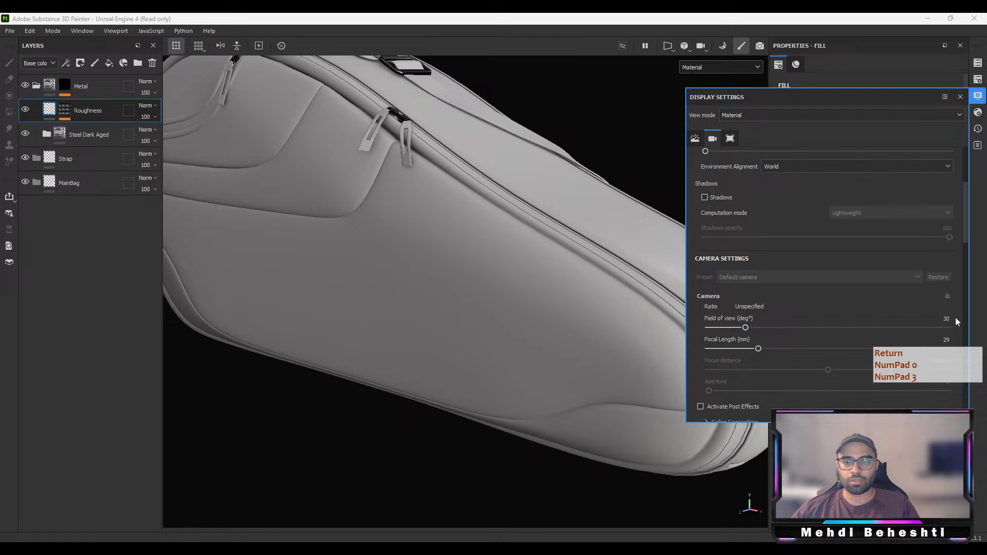
{"action": "left_click_drag", "start_coordinate": [276, 326], "coordinate": [408, 304], "text": "alt"}
{"action": "middle_click_drag", "start_coordinate": [408, 304], "coordinate": [542, 329], "text": "alt"}
{"action": "left_click_drag", "start_coordinate": [543, 326], "coordinate": [429, 334], "text": "alt"}
{"action": "mouse_move", "coordinate": [429, 334]}
{"action": "middle_mouse_down", "text": "alt"}
{"action": "mouse_move", "coordinate": [401, 329]}
{"action": "mouse_move", "coordinate": [417, 329]}
{"action": "middle_mouse_up", "text": "alt"}
{"action": "left_click_drag", "start_coordinate": [417, 329], "coordinate": [384, 319], "text": "alt"}
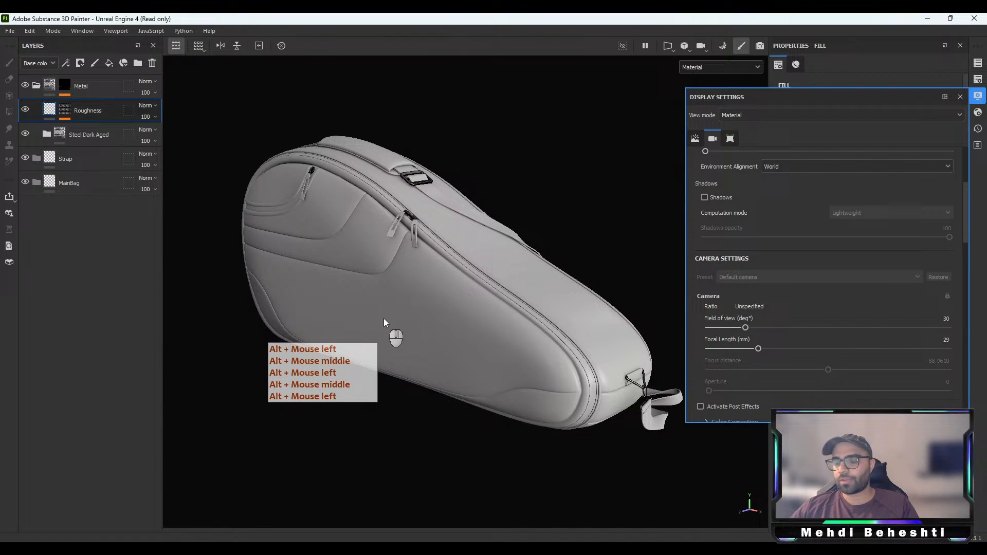
{"action": "left_click", "coordinate": [961, 96]}
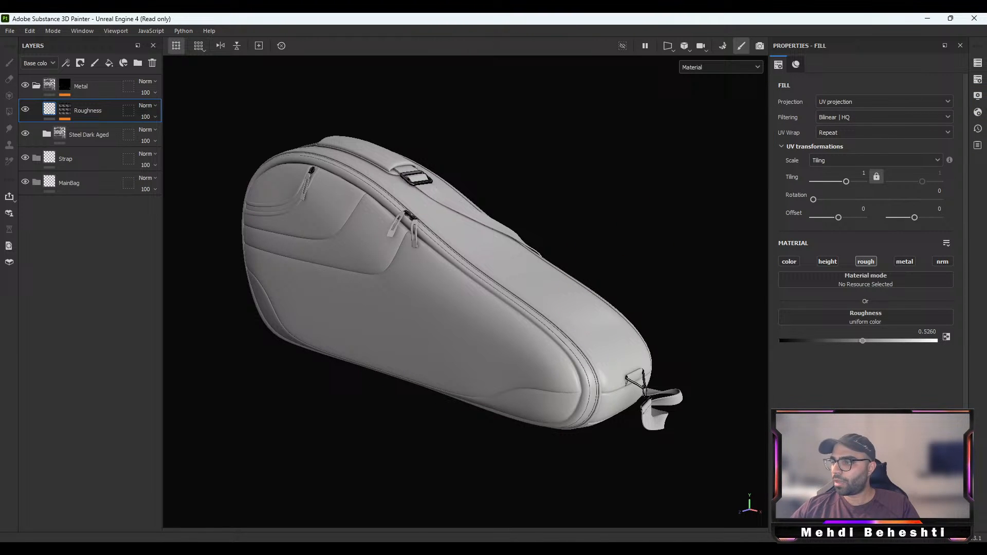
Activate temporal anti-aliasing in the camera settings and check the edges around the strap buckle and zipper pulls
{"action": "left_click", "coordinate": [978, 96]}
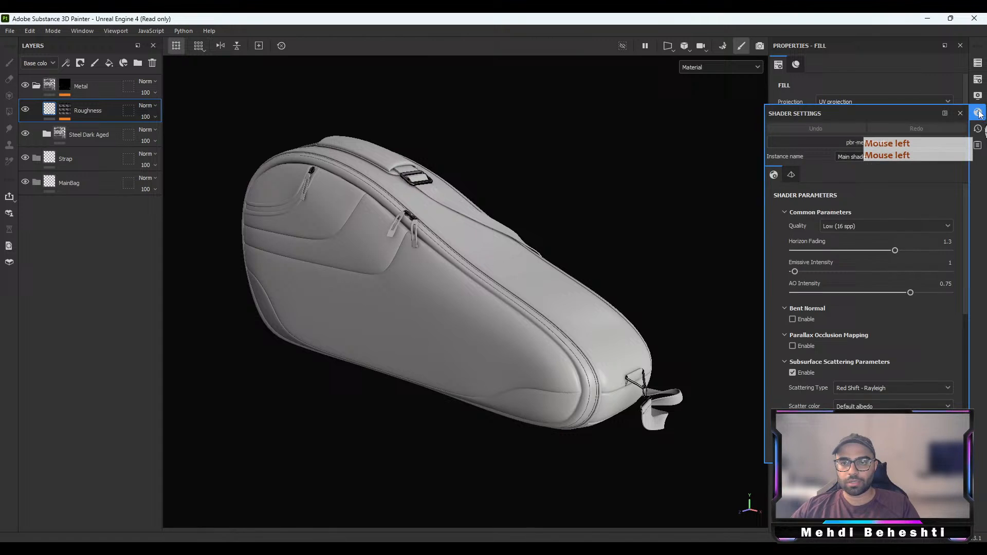
{"action": "scroll", "coordinate": [866, 275], "scroll_direction": "down", "scroll_amount": 8}
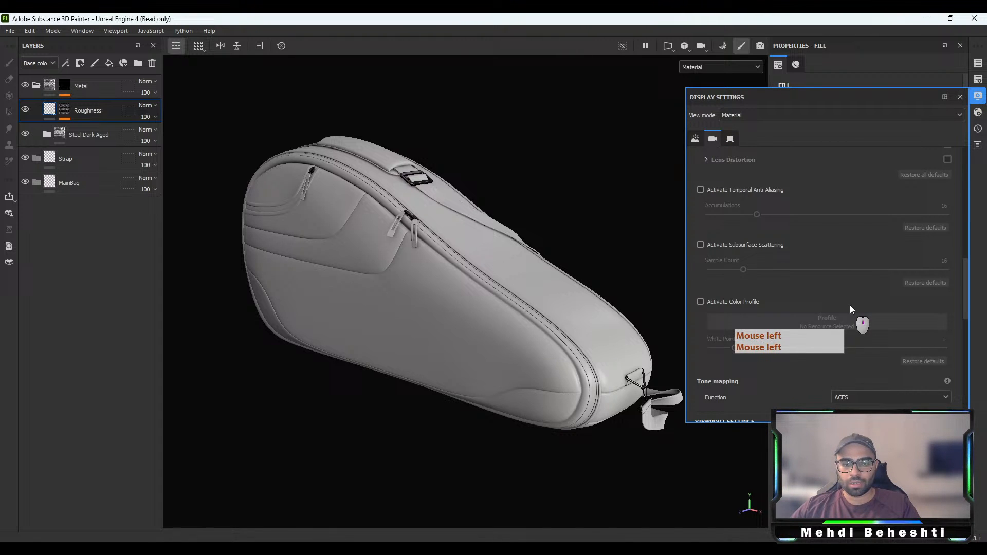
{"action": "left_click", "coordinate": [704, 191]}
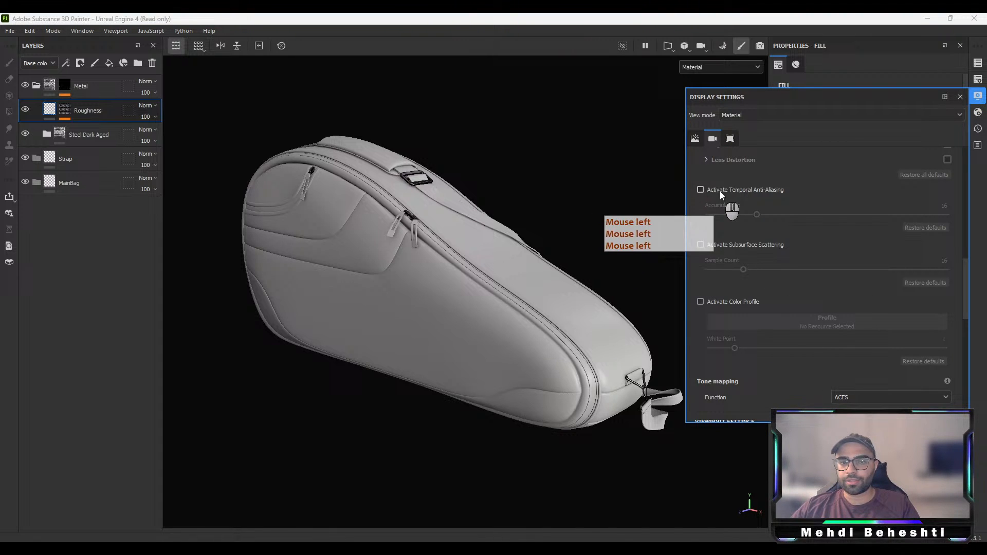
{"action": "left_click", "coordinate": [702, 191]}
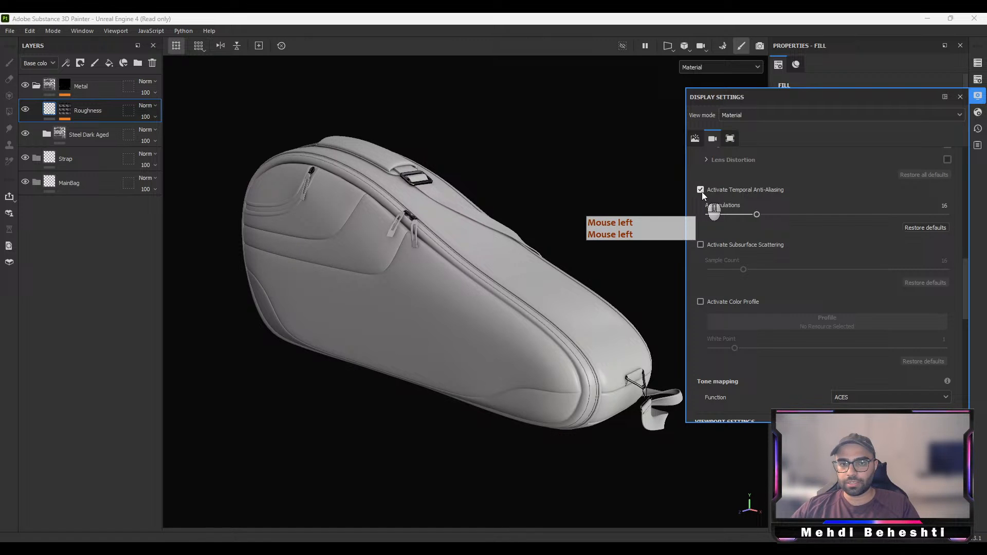
{"action": "middle_click_drag", "start_coordinate": [540, 264], "coordinate": [521, 261], "text": "alt"}
{"action": "scroll", "coordinate": [788, 269], "scroll_direction": "up", "scroll_amount": 6}
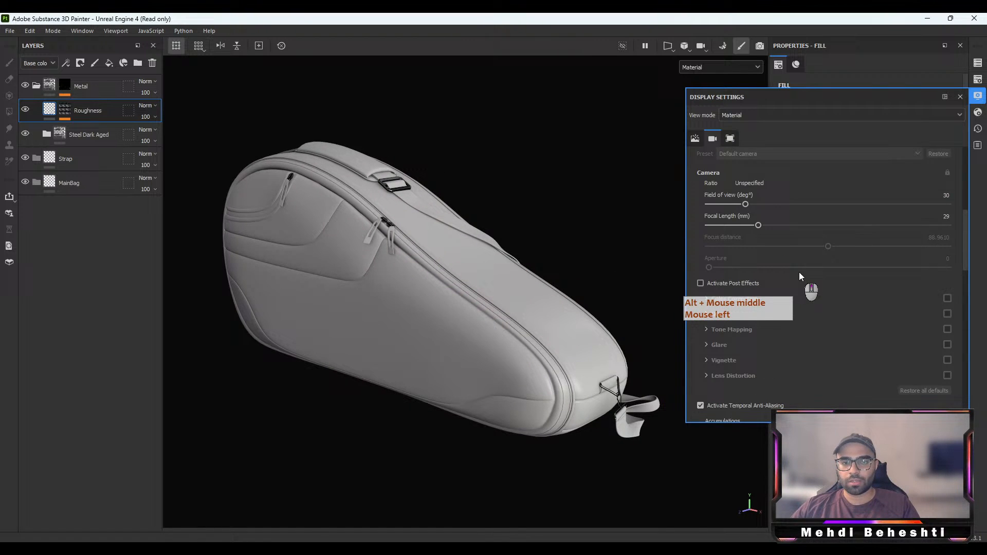
{"action": "scroll", "coordinate": [798, 272], "scroll_direction": "down", "scroll_amount": 4}
{"action": "scroll", "coordinate": [797, 276], "scroll_direction": "down", "scroll_amount": 1}
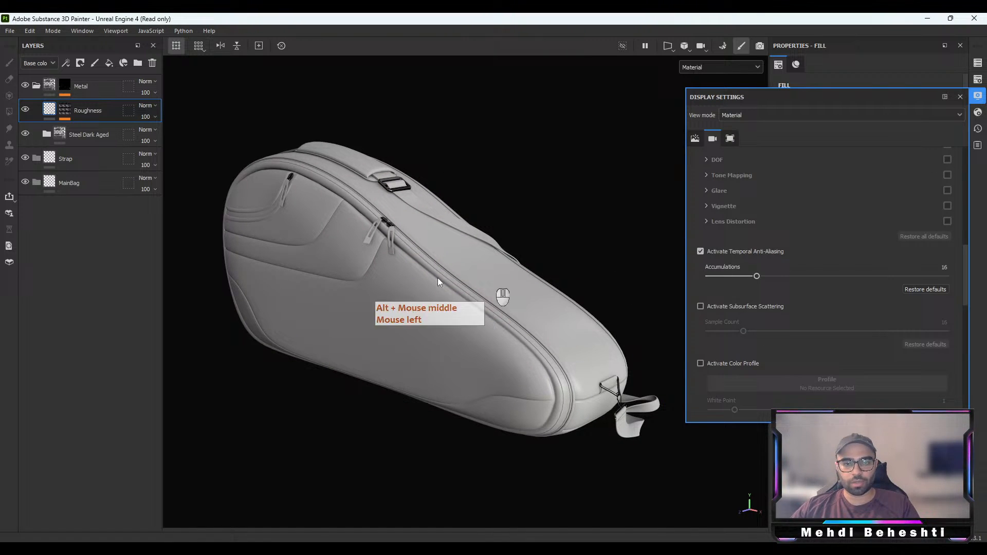
{"action": "scroll", "coordinate": [503, 251], "scroll_direction": "up", "scroll_amount": 7}
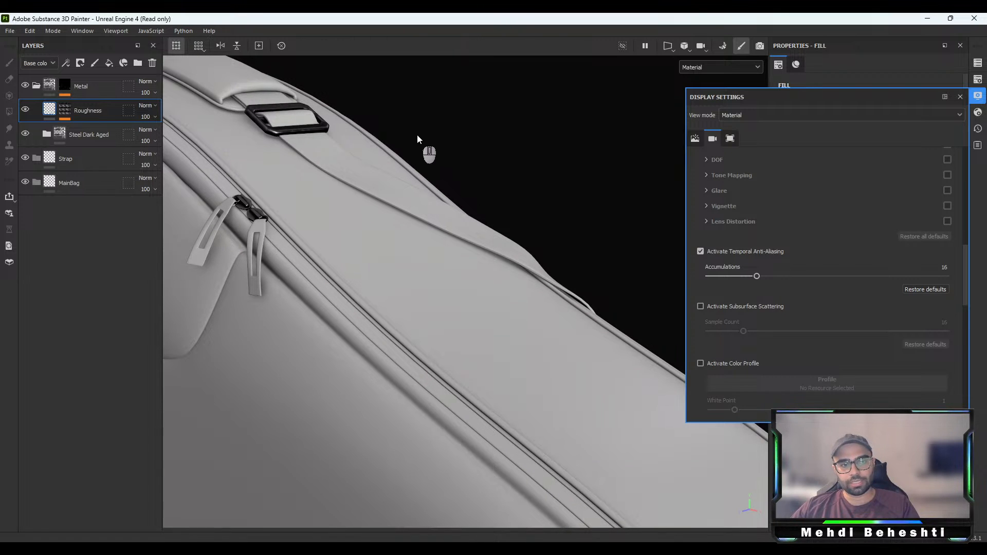
{"action": "scroll", "coordinate": [489, 211], "scroll_direction": "down", "scroll_amount": 7}
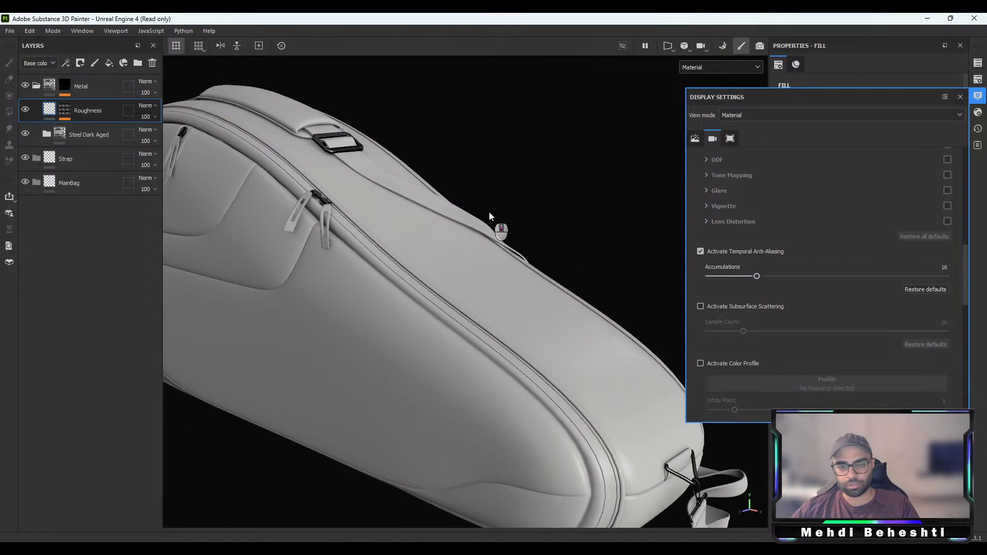
{"action": "middle_click_drag", "start_coordinate": [489, 217], "coordinate": [573, 239], "text": "alt"}
Try High (8spp) anisotropic filtering for the viewport, set it back to Medium (4spp), and close the display settings
{"action": "scroll", "coordinate": [698, 322], "scroll_direction": "down", "scroll_amount": 5}
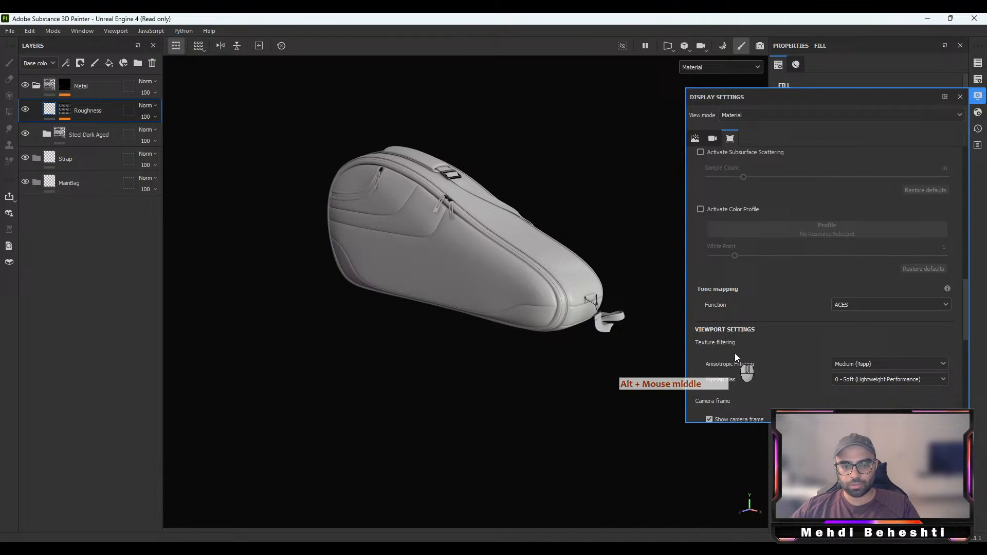
{"action": "left_click", "coordinate": [852, 365]}
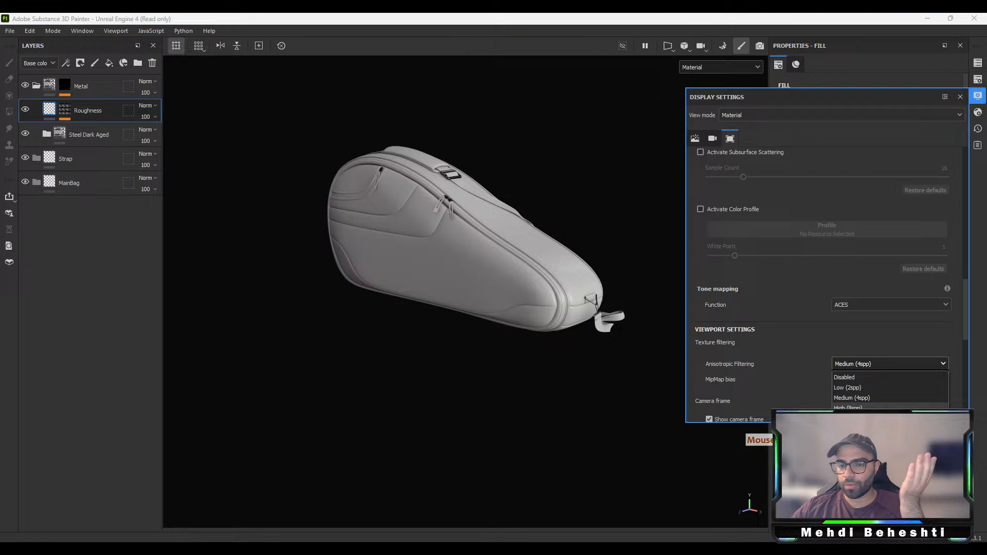
{"action": "left_click", "coordinate": [853, 407]}
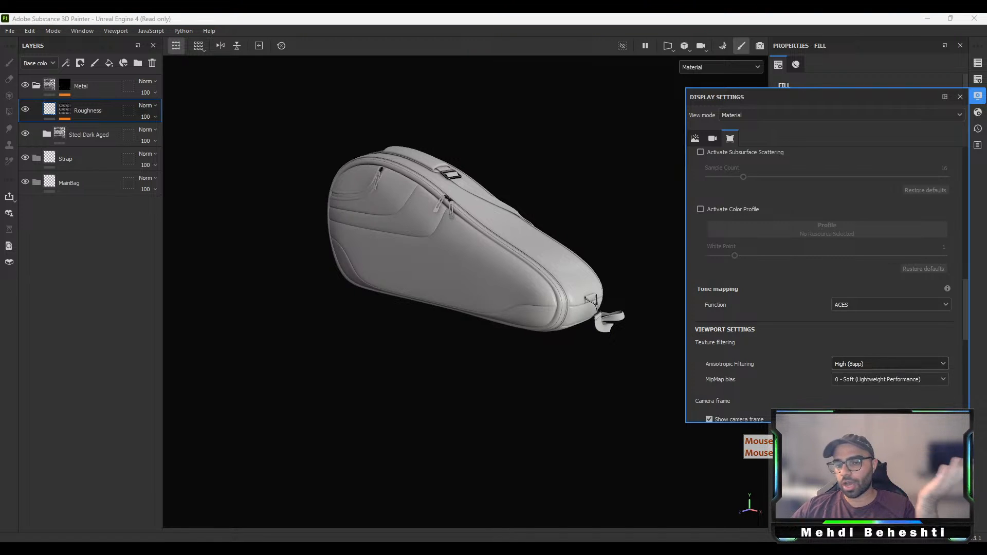
{"action": "left_click", "coordinate": [862, 362]}
{"action": "left_click", "coordinate": [859, 396]}
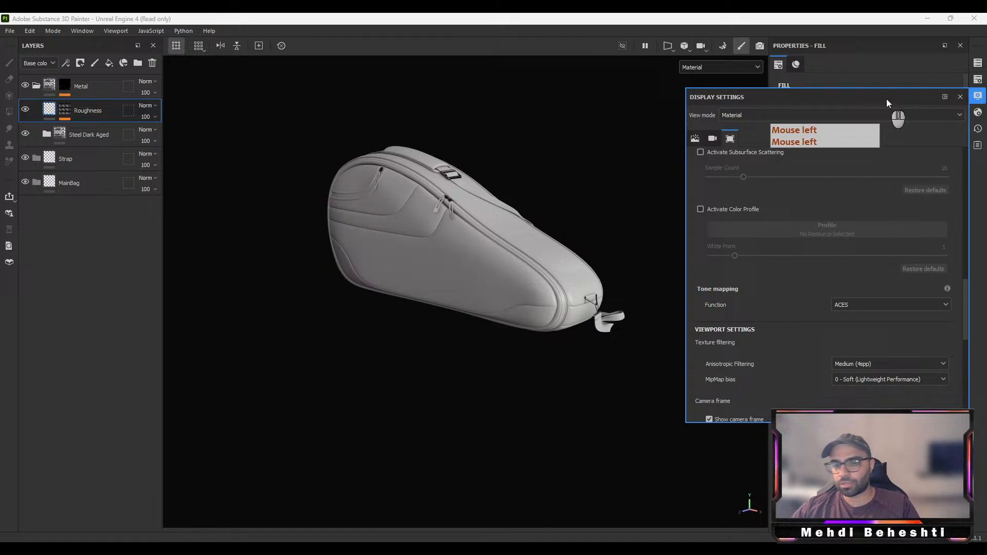
{"action": "left_click", "coordinate": [959, 98]}
Collapse the Metal folder in the layer stack
{"action": "middle_click_drag", "start_coordinate": [413, 231], "coordinate": [424, 266], "text": "alt"}
{"action": "left_click_drag", "start_coordinate": [424, 266], "coordinate": [505, 275], "text": "alt"}
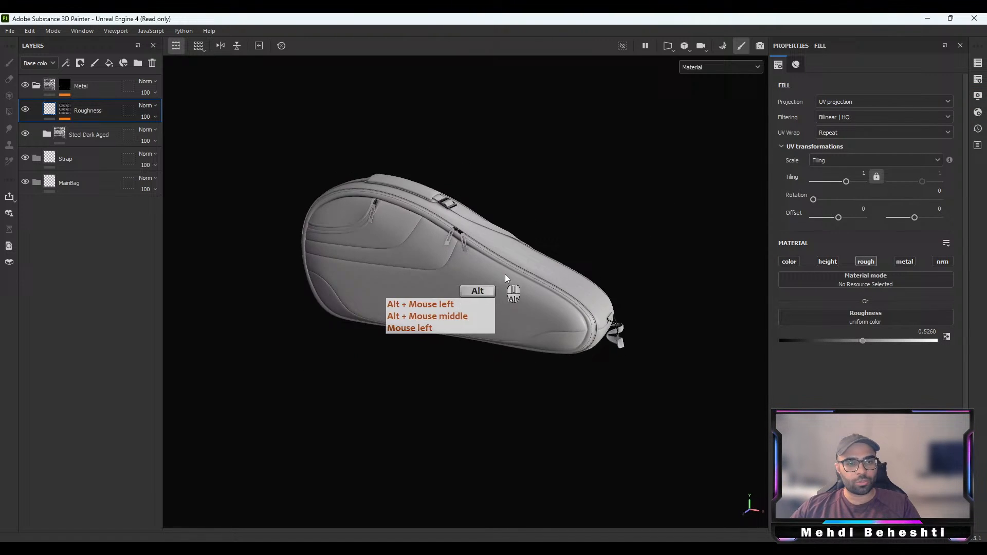
{"action": "scroll", "coordinate": [543, 300], "scroll_direction": "up", "scroll_amount": 2}
{"action": "left_click_drag", "start_coordinate": [548, 302], "coordinate": [590, 334], "text": "alt"}
{"action": "scroll", "coordinate": [592, 336], "scroll_direction": "up", "scroll_amount": 3}
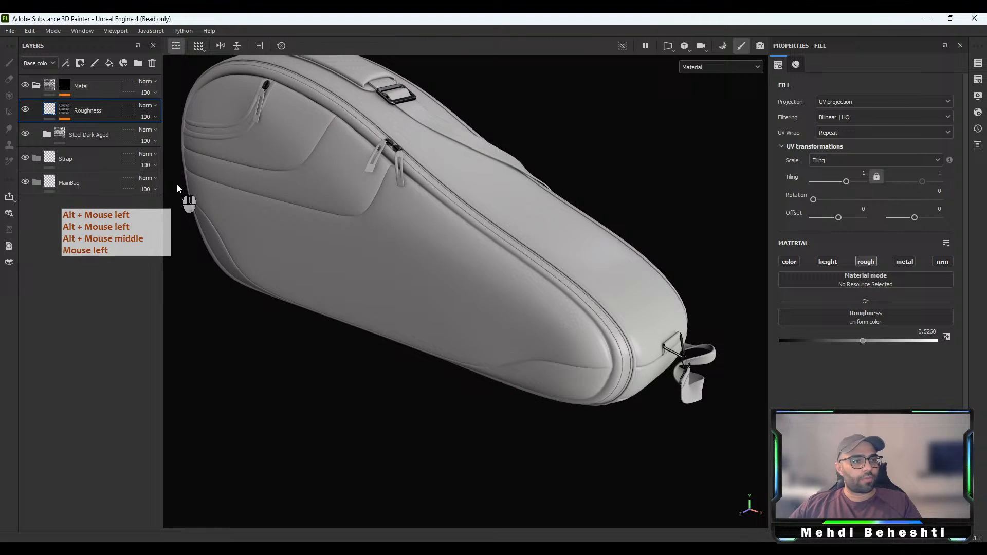
{"action": "left_click", "coordinate": [36, 83]}
Examine the zipper track along the bag's edge up close and from several sides
{"action": "left_click_drag", "start_coordinate": [445, 284], "coordinate": [624, 345], "text": "alt"}
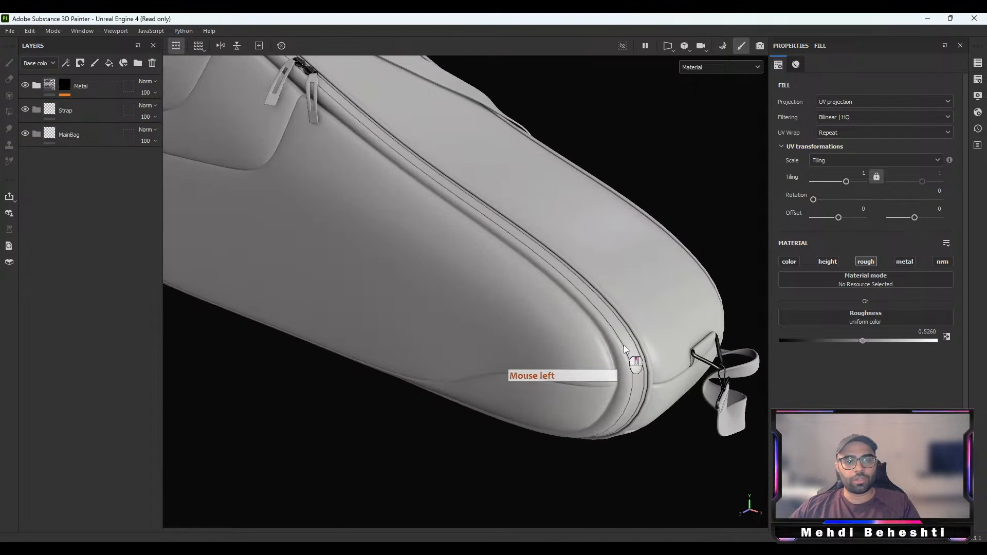
{"action": "scroll", "coordinate": [624, 344], "scroll_direction": "up", "scroll_amount": 5}
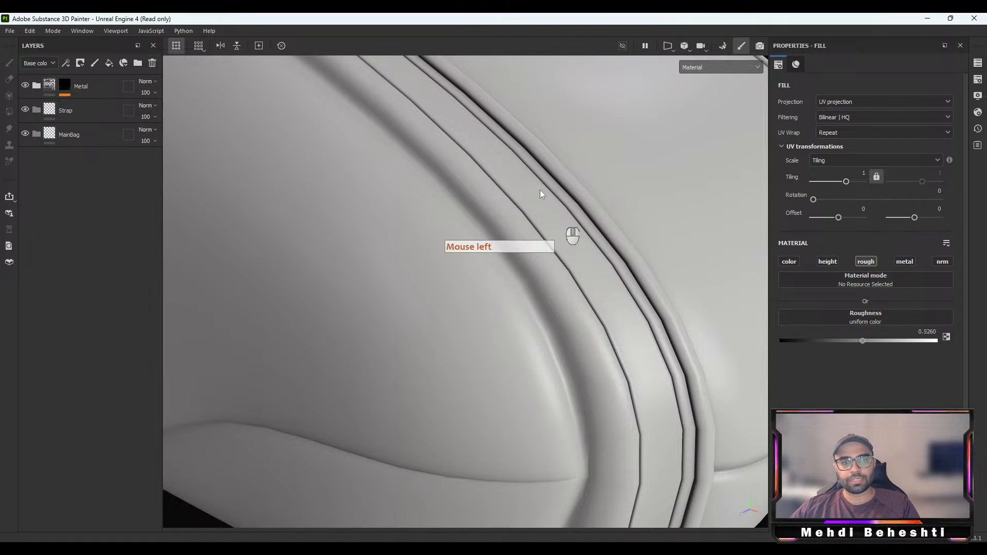
{"action": "scroll", "coordinate": [501, 261], "scroll_direction": "down", "scroll_amount": 7}
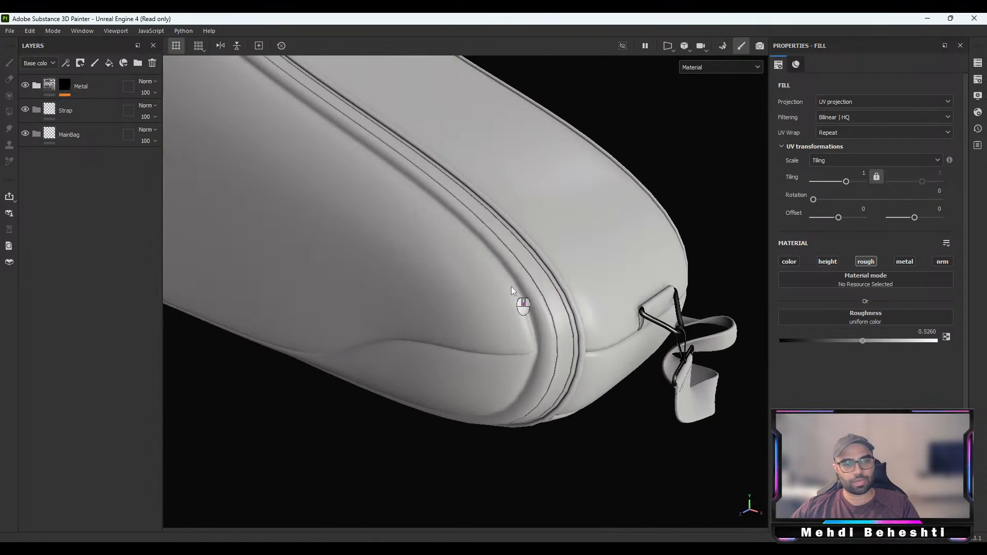
{"action": "middle_click_drag", "start_coordinate": [555, 355], "coordinate": [619, 400], "text": "alt"}
{"action": "left_click_drag", "start_coordinate": [619, 399], "coordinate": [571, 369], "text": "alt"}
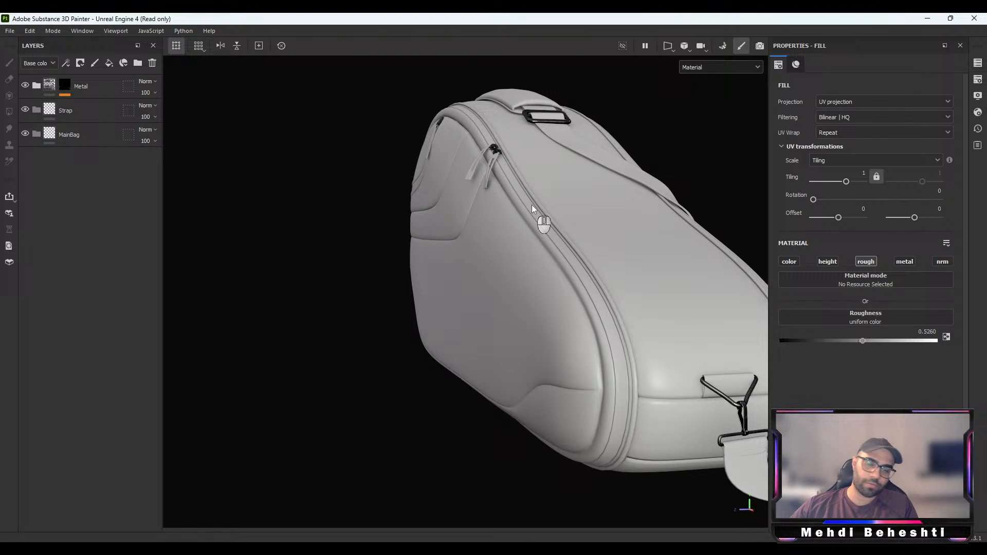
{"action": "left_click_drag", "start_coordinate": [532, 204], "coordinate": [481, 265], "text": "alt"}
{"action": "middle_click_drag", "start_coordinate": [481, 264], "coordinate": [475, 193], "text": "alt"}
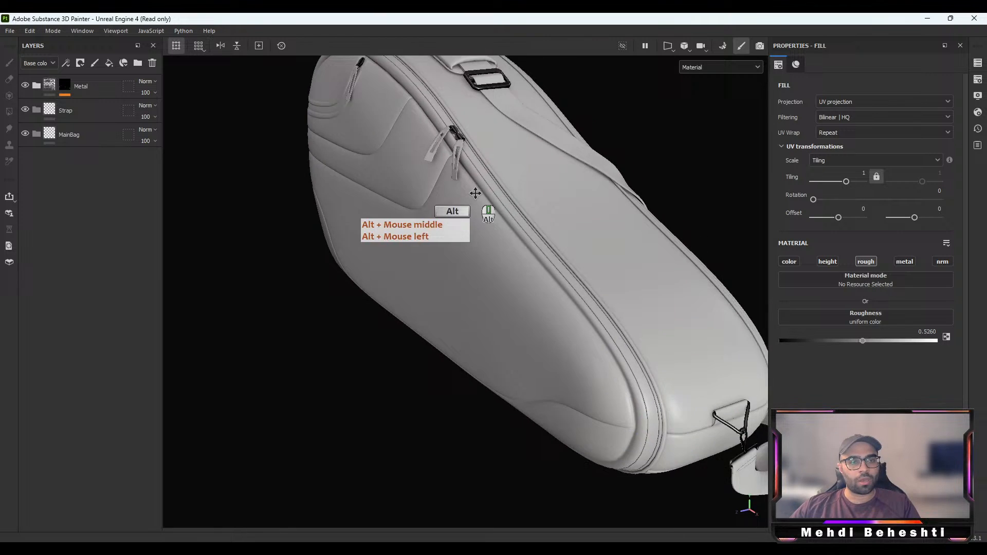
{"action": "right_click_drag", "start_coordinate": [475, 193], "coordinate": [483, 154], "text": "alt"}
{"action": "middle_click_drag", "start_coordinate": [483, 154], "coordinate": [349, 206], "text": "alt"}
Create a new folder inside the MainBag folder and name it Zipline
{"action": "left_click", "coordinate": [54, 135]}
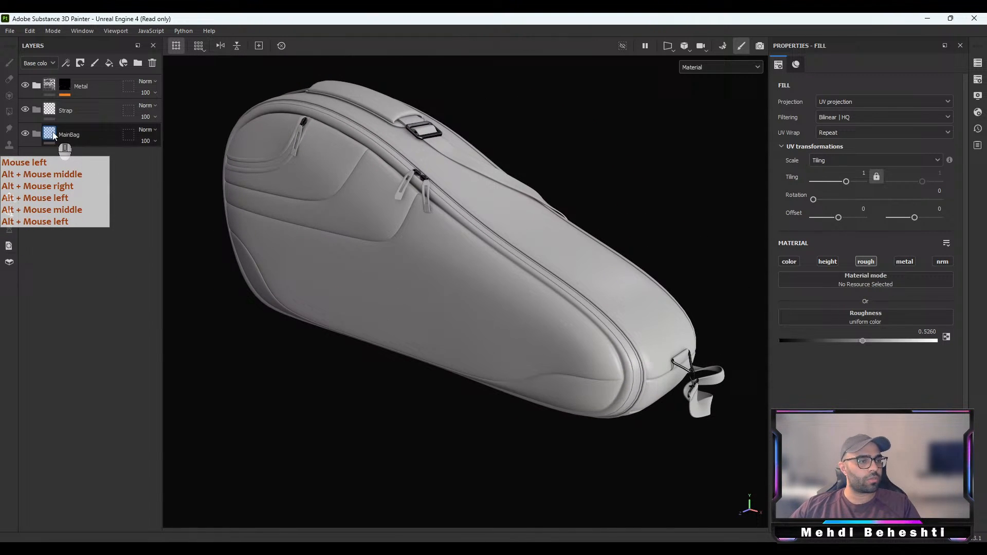
{"action": "left_click", "coordinate": [33, 132]}
{"action": "left_click", "coordinate": [77, 139]}
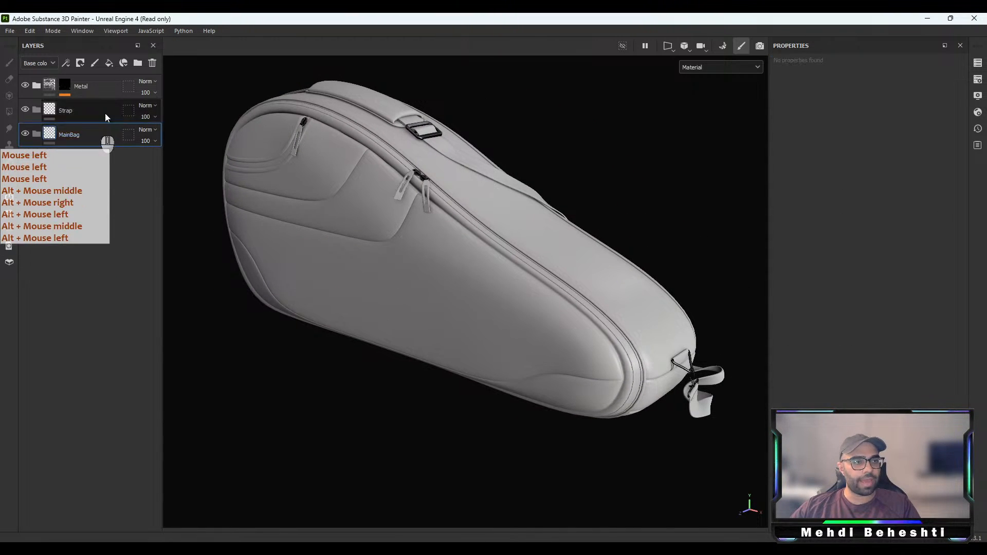
{"action": "left_click", "coordinate": [138, 62]}
{"action": "left_click_drag", "start_coordinate": [85, 139], "coordinate": [81, 162]}
{"action": "double_click", "coordinate": [81, 161]}
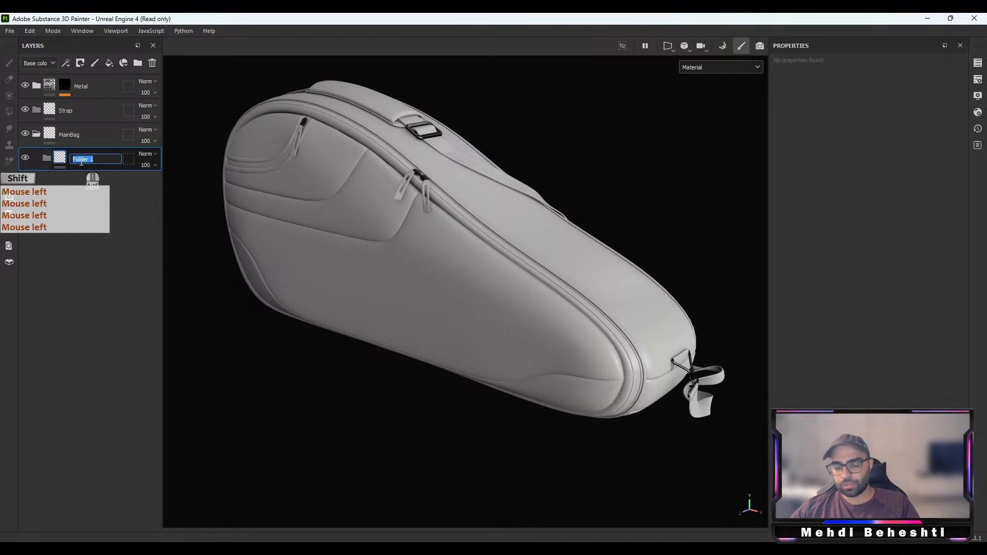
{"action": "type", "text": "Zipline"}
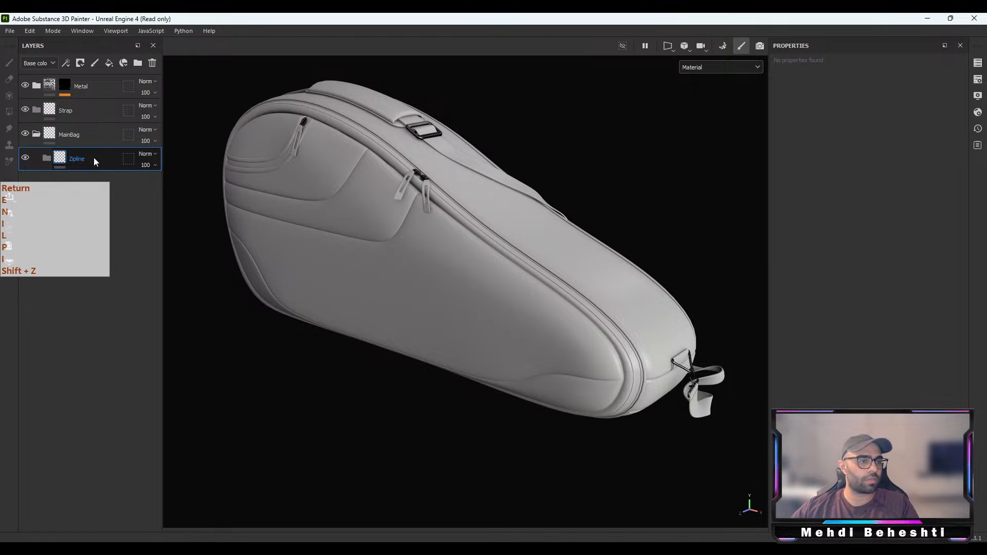
Add a black mask to the Zipline folder and put a paint effect on that mask
{"action": "right_click", "coordinate": [93, 157]}
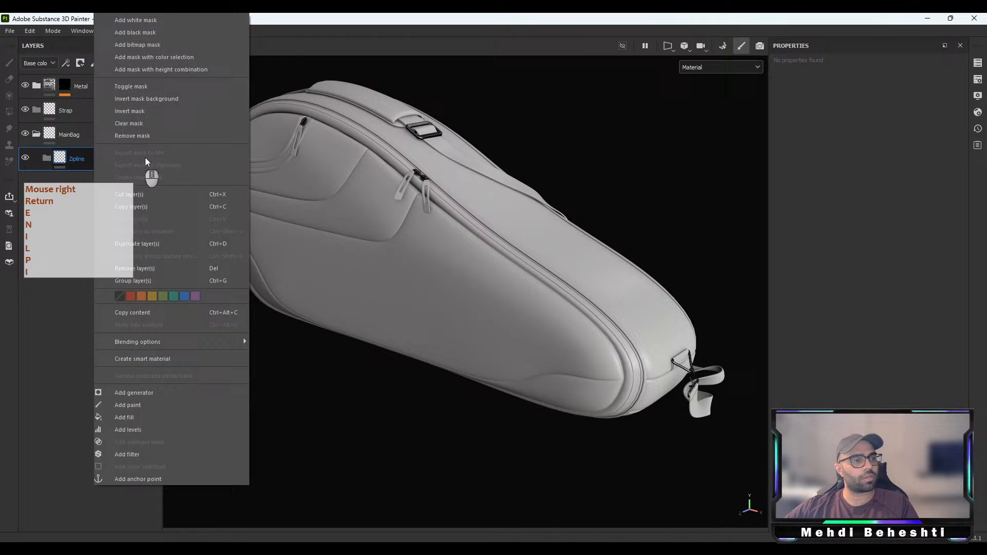
{"action": "left_click", "coordinate": [144, 32]}
{"action": "right_click", "coordinate": [76, 157]}
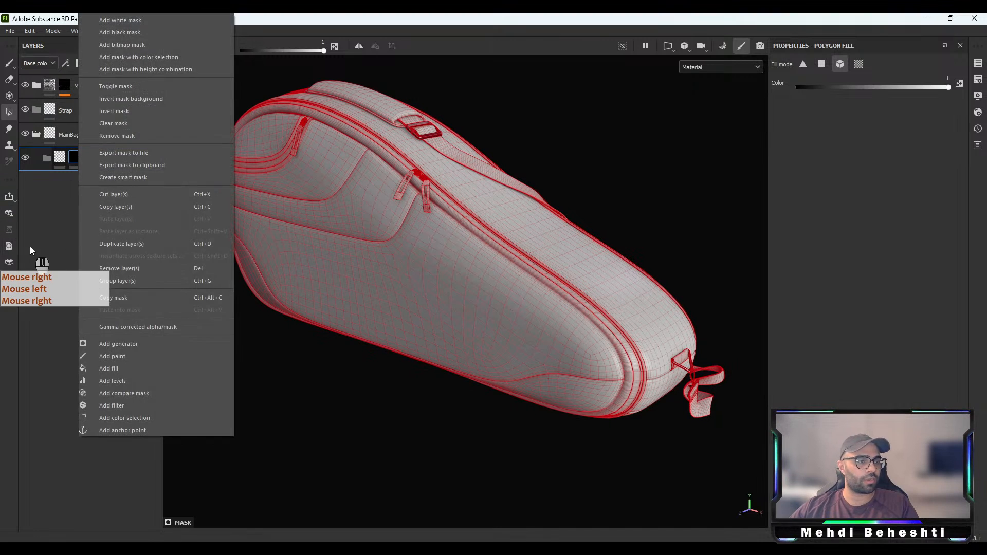
{"action": "left_click", "coordinate": [50, 237]}
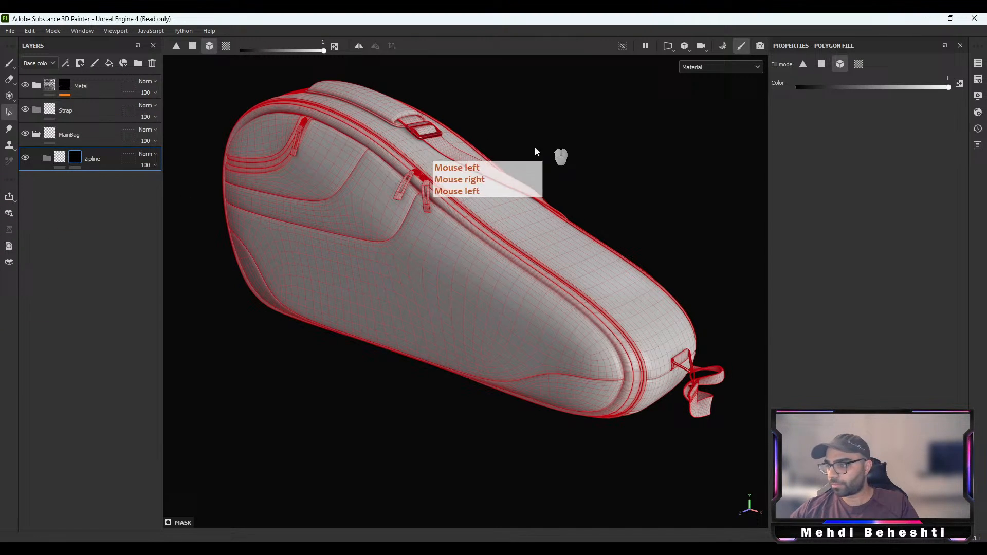
{"action": "right_click", "coordinate": [76, 155]}
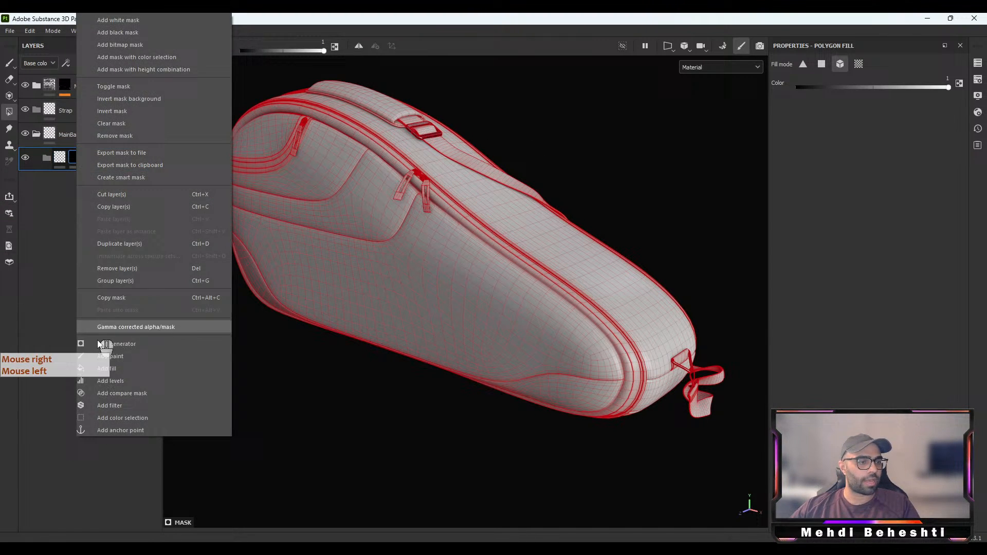
{"action": "left_click", "coordinate": [107, 356]}
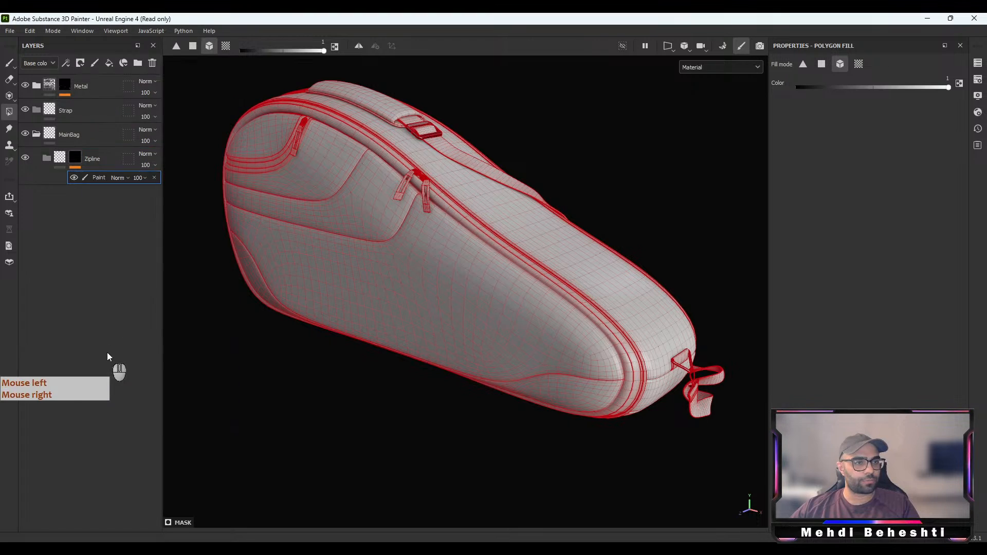
Display only the Zipline mask and use UV chunk fill to make the main zipper strip under the two pulls white
{"action": "left_click", "coordinate": [226, 45]}
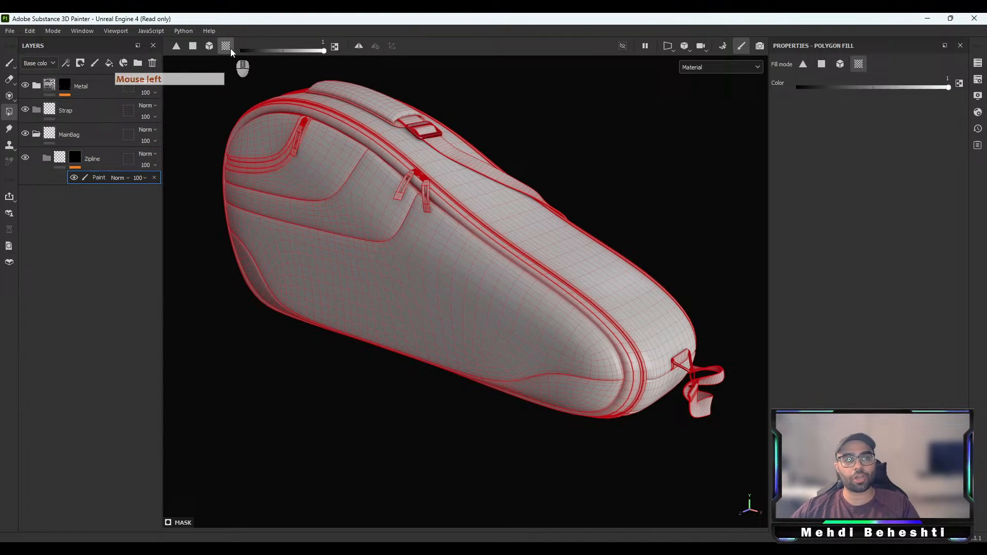
{"action": "middle_click_drag", "start_coordinate": [476, 260], "coordinate": [409, 234], "text": "alt"}
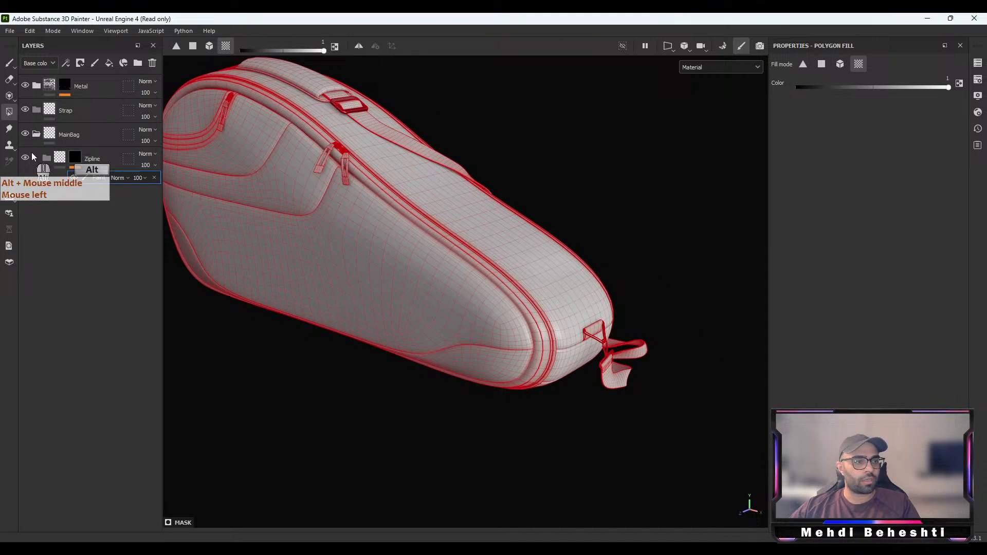
{"action": "left_click", "coordinate": [74, 155], "text": "alt"}
{"action": "scroll", "coordinate": [570, 327], "scroll_direction": "up", "scroll_amount": 8}
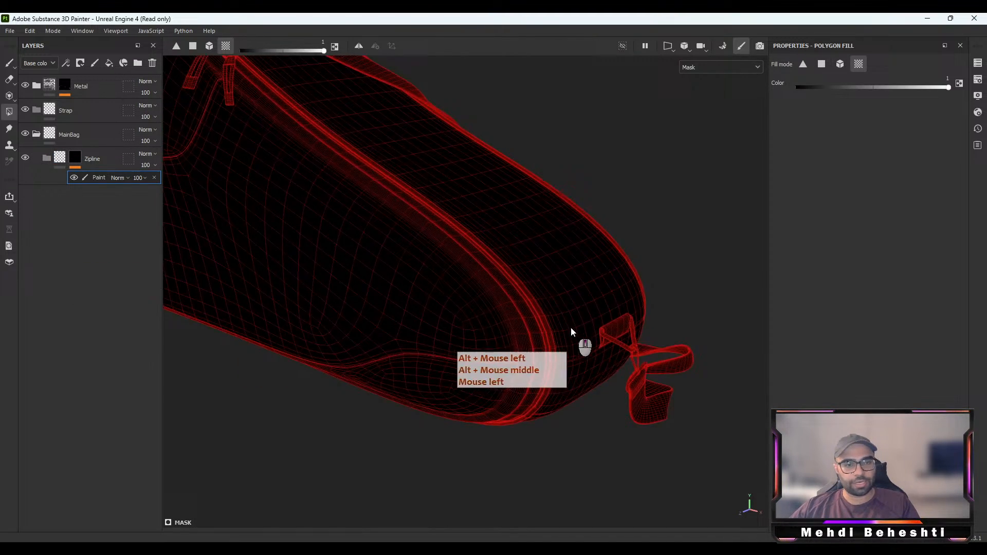
{"action": "left_click", "coordinate": [550, 314]}
{"action": "right_click_drag", "start_coordinate": [598, 357], "coordinate": [380, 169], "text": "alt"}
{"action": "middle_click_drag", "start_coordinate": [380, 169], "coordinate": [669, 373], "text": "alt"}
{"action": "scroll", "coordinate": [515, 242], "scroll_direction": "up", "scroll_amount": 8}
{"action": "scroll", "coordinate": [499, 294], "scroll_direction": "up", "scroll_amount": 3}
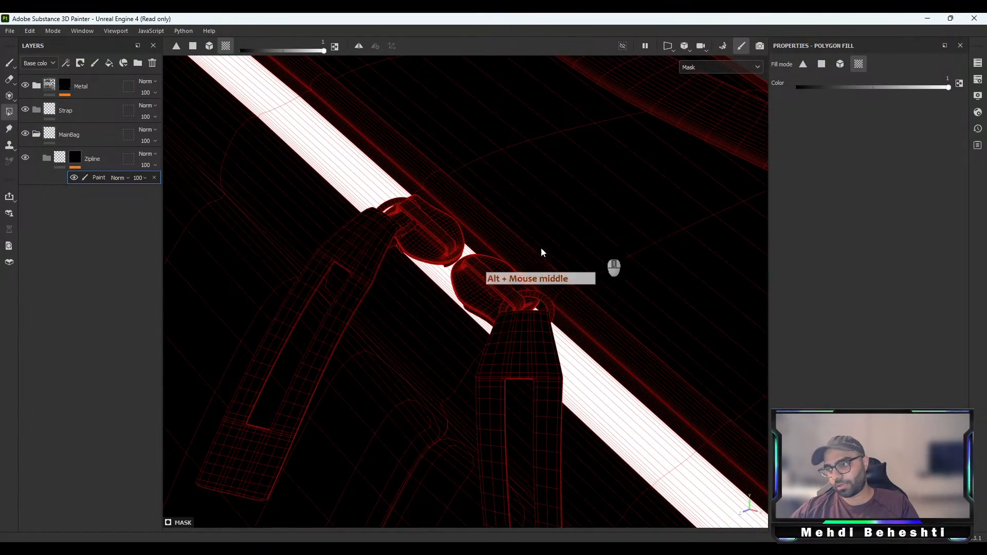
Fill the remaining section of that main zipper strip white, where it continues around the bag's narrow end
{"action": "scroll", "coordinate": [494, 252], "scroll_direction": "down", "scroll_amount": 8}
{"action": "scroll", "coordinate": [497, 251], "scroll_direction": "down", "scroll_amount": 3}
{"action": "middle_click_drag", "start_coordinate": [668, 470], "coordinate": [584, 392], "text": "alt"}
{"action": "left_click_drag", "start_coordinate": [585, 392], "coordinate": [608, 431], "text": "alt"}
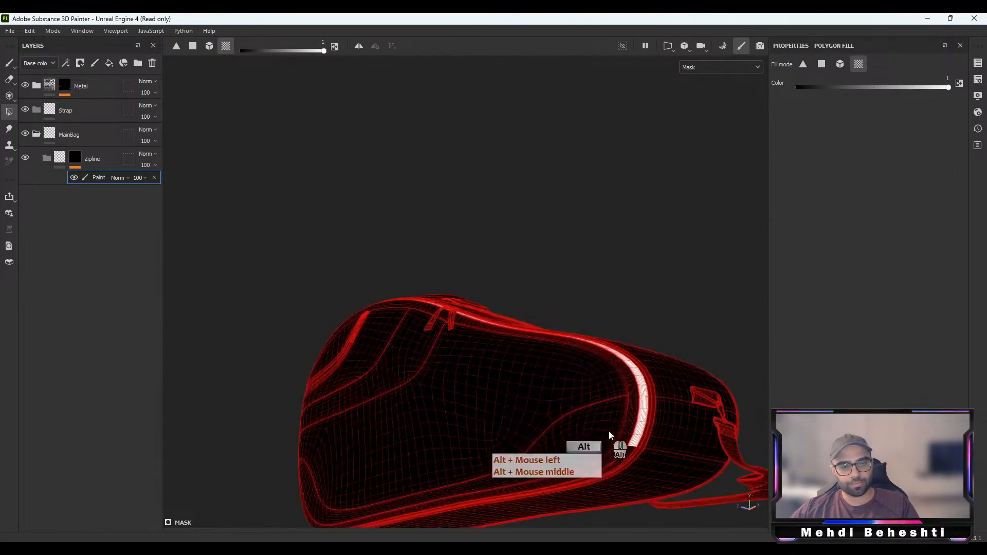
{"action": "middle_click_drag", "start_coordinate": [609, 430], "coordinate": [617, 352], "text": "alt"}
{"action": "scroll", "coordinate": [616, 354], "scroll_direction": "up", "scroll_amount": 6}
{"action": "left_click", "coordinate": [631, 382]}
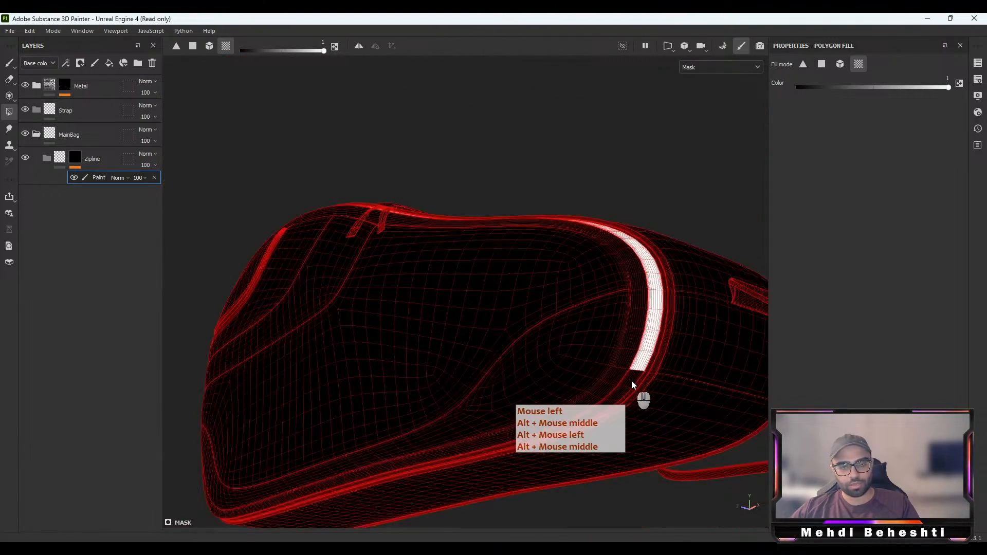
{"action": "left_click", "coordinate": [623, 389]}
Fill the curved zipper strip of the small pocket with the single pull white in the Zipline mask
{"action": "scroll", "coordinate": [611, 381], "scroll_direction": "down", "scroll_amount": 6}
{"action": "left_click_drag", "start_coordinate": [595, 370], "coordinate": [647, 417], "text": "alt"}
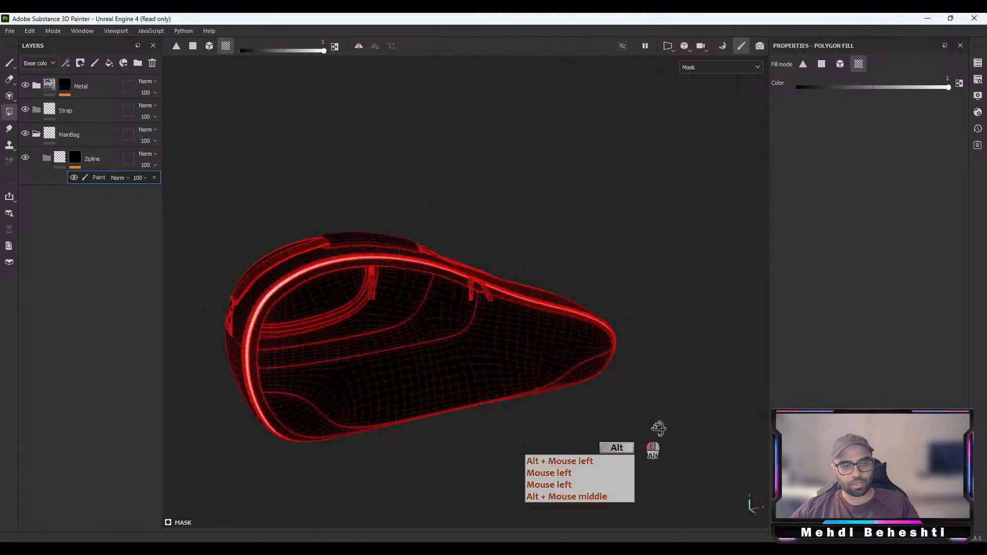
{"action": "middle_click_drag", "start_coordinate": [647, 417], "coordinate": [448, 379], "text": "alt"}
{"action": "left_click_drag", "start_coordinate": [447, 378], "coordinate": [445, 343], "text": "alt"}
{"action": "scroll", "coordinate": [445, 343], "scroll_direction": "up", "scroll_amount": 8}
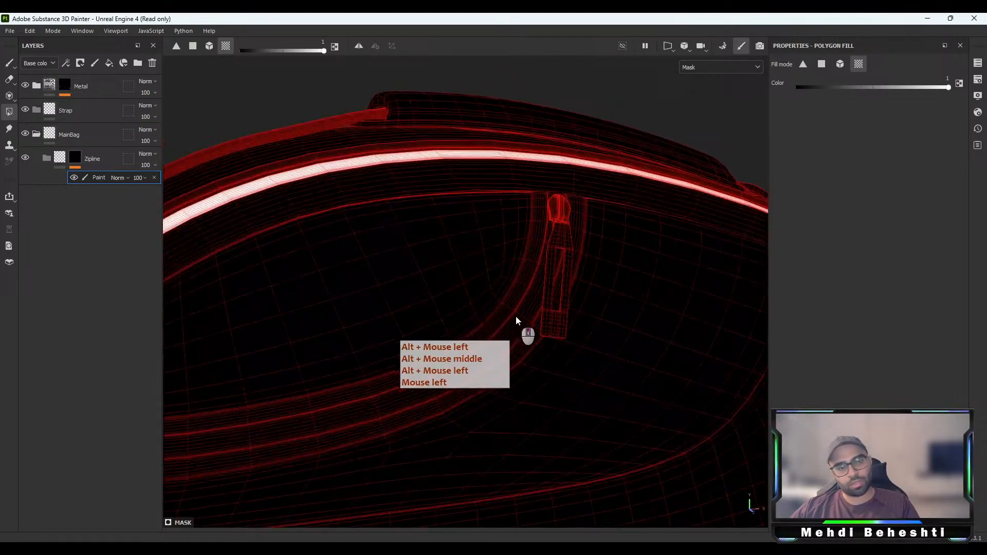
{"action": "left_click", "coordinate": [514, 359]}
Fill both sections of the main zipper strip on the opposite side of the bag white in the mask
{"action": "left_click_drag", "start_coordinate": [514, 358], "coordinate": [403, 341], "text": "alt"}
{"action": "right_click_drag", "start_coordinate": [403, 341], "coordinate": [383, 345], "text": "alt"}
{"action": "left_click_drag", "start_coordinate": [383, 345], "coordinate": [478, 314], "text": "alt"}
{"action": "right_click_drag", "start_coordinate": [478, 314], "coordinate": [410, 278], "text": "alt"}
{"action": "left_click_drag", "start_coordinate": [410, 278], "coordinate": [498, 231], "text": "alt"}
{"action": "right_click_drag", "start_coordinate": [498, 232], "coordinate": [416, 229], "text": "alt"}
{"action": "middle_click_drag", "start_coordinate": [412, 229], "coordinate": [506, 241], "text": "alt"}
{"action": "left_click_drag", "start_coordinate": [507, 241], "coordinate": [627, 242], "text": "alt"}
{"action": "middle_click_drag", "start_coordinate": [627, 241], "coordinate": [547, 249], "text": "alt"}
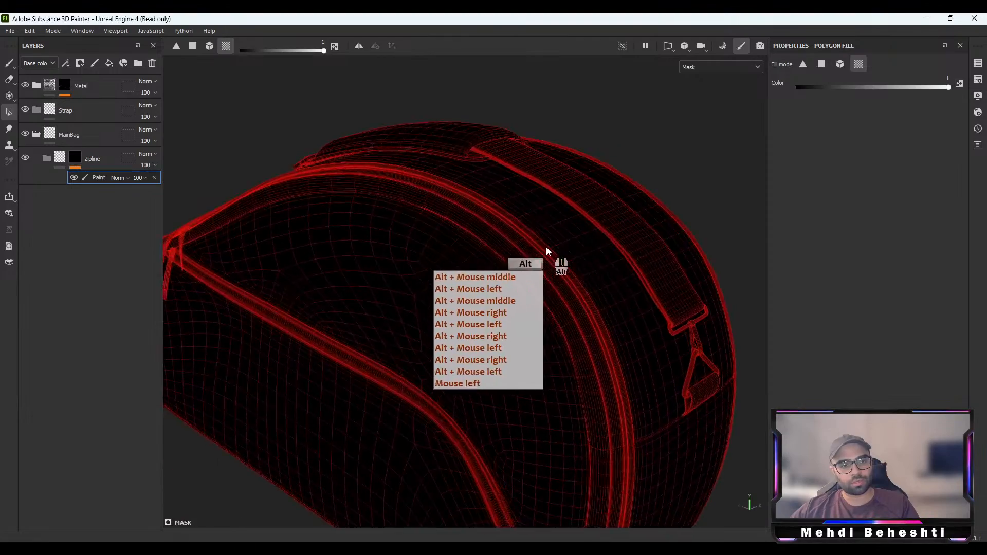
{"action": "scroll", "coordinate": [542, 254], "scroll_direction": "up", "scroll_amount": 3}
{"action": "left_click", "coordinate": [531, 268]}
{"action": "scroll", "coordinate": [531, 267], "scroll_direction": "down", "scroll_amount": 5}
{"action": "middle_click_drag", "start_coordinate": [594, 381], "coordinate": [594, 320], "text": "alt"}
{"action": "scroll", "coordinate": [594, 321], "scroll_direction": "up", "scroll_amount": 5}
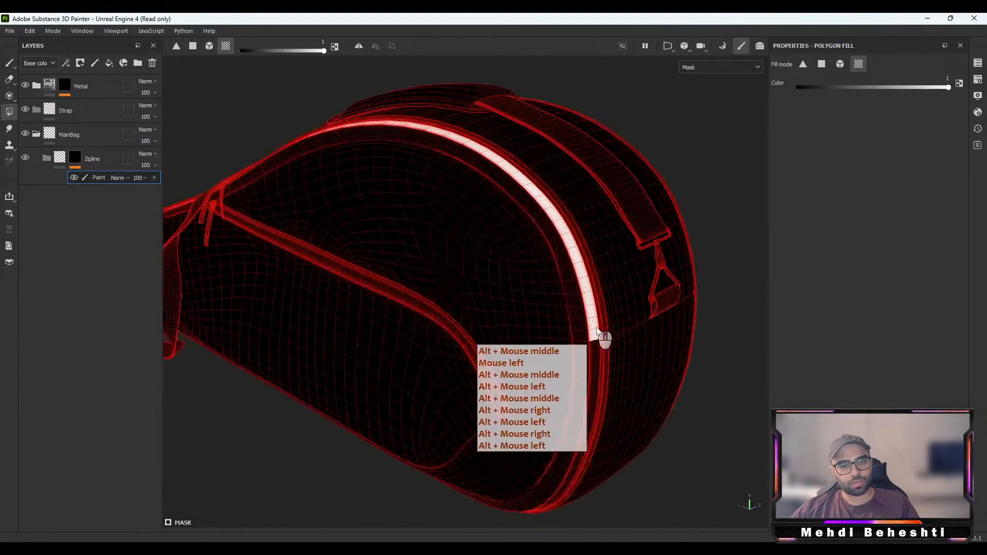
{"action": "left_click", "coordinate": [604, 353]}
Fill the long side-pocket zipper strip that curves down toward the bag's wide end white in the mask
{"action": "scroll", "coordinate": [606, 354], "scroll_direction": "down", "scroll_amount": 5}
{"action": "middle_click_drag", "start_coordinate": [518, 397], "coordinate": [541, 377], "text": "alt"}
{"action": "scroll", "coordinate": [547, 386], "scroll_direction": "up", "scroll_amount": 6}
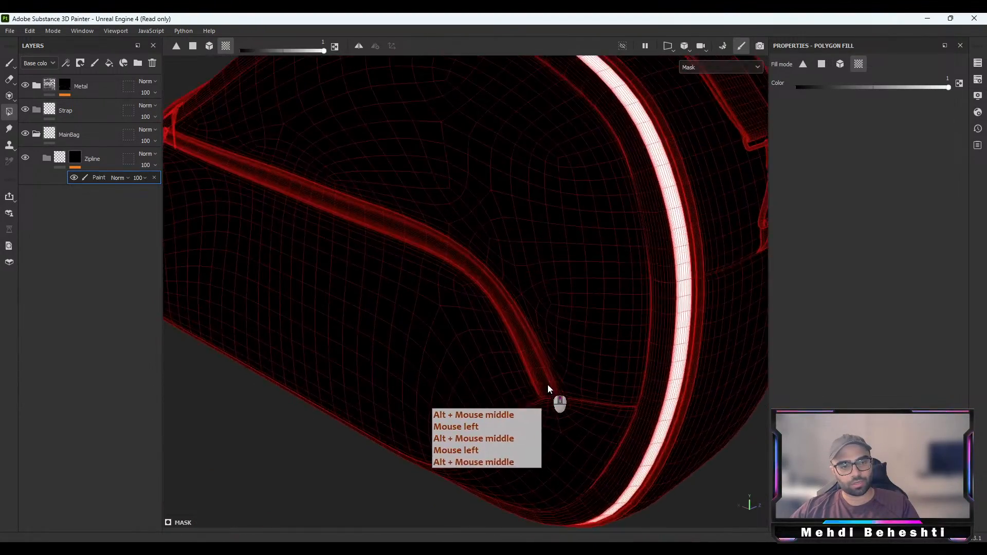
{"action": "left_click", "coordinate": [541, 388]}
{"action": "left_click", "coordinate": [543, 380]}
{"action": "scroll", "coordinate": [543, 379], "scroll_direction": "down", "scroll_amount": 8}
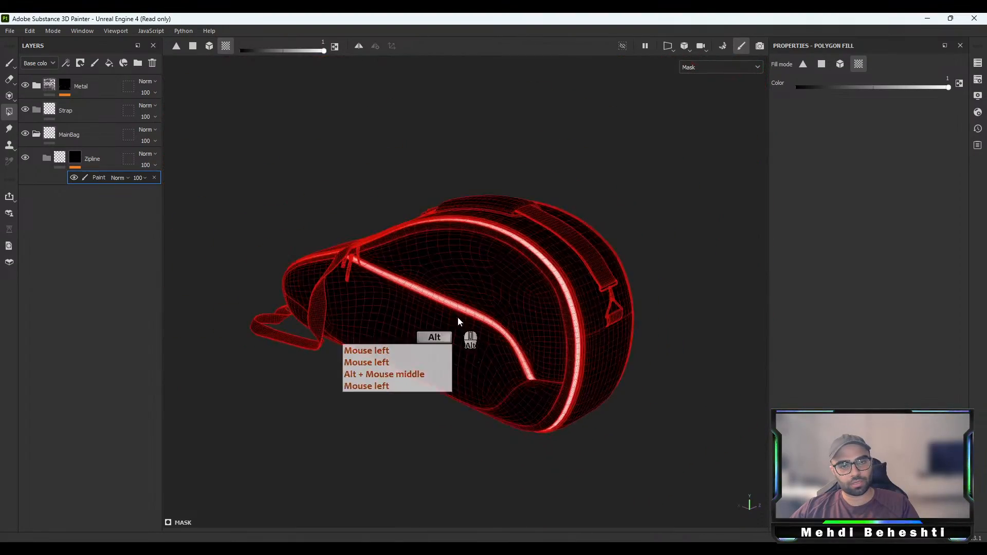
Examine the masked zipper strips from all around the bag for missed sections
{"action": "left_click_drag", "start_coordinate": [458, 322], "coordinate": [610, 317], "text": "alt"}
{"action": "middle_click_drag", "start_coordinate": [324, 362], "coordinate": [442, 355], "text": "alt"}
{"action": "left_click_drag", "start_coordinate": [442, 355], "coordinate": [628, 309], "text": "alt"}
{"action": "scroll", "coordinate": [629, 308], "scroll_direction": "up", "scroll_amount": 6}
{"action": "middle_click_drag", "start_coordinate": [537, 316], "coordinate": [522, 294], "text": "alt"}
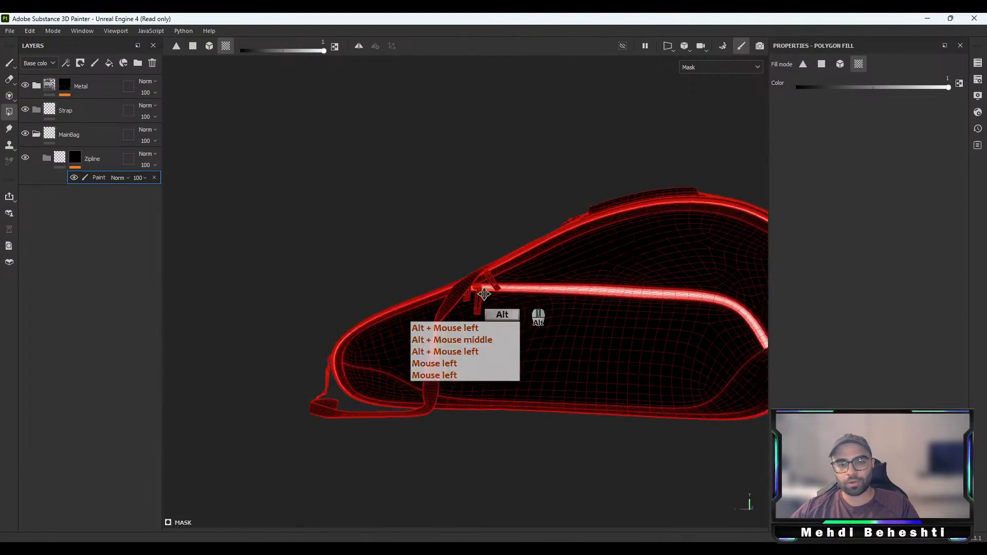
{"action": "left_click_drag", "start_coordinate": [522, 294], "coordinate": [383, 335], "text": "alt"}
{"action": "middle_click_drag", "start_coordinate": [383, 335], "coordinate": [374, 283], "text": "alt"}
{"action": "left_click_drag", "start_coordinate": [375, 282], "coordinate": [506, 370], "text": "alt"}
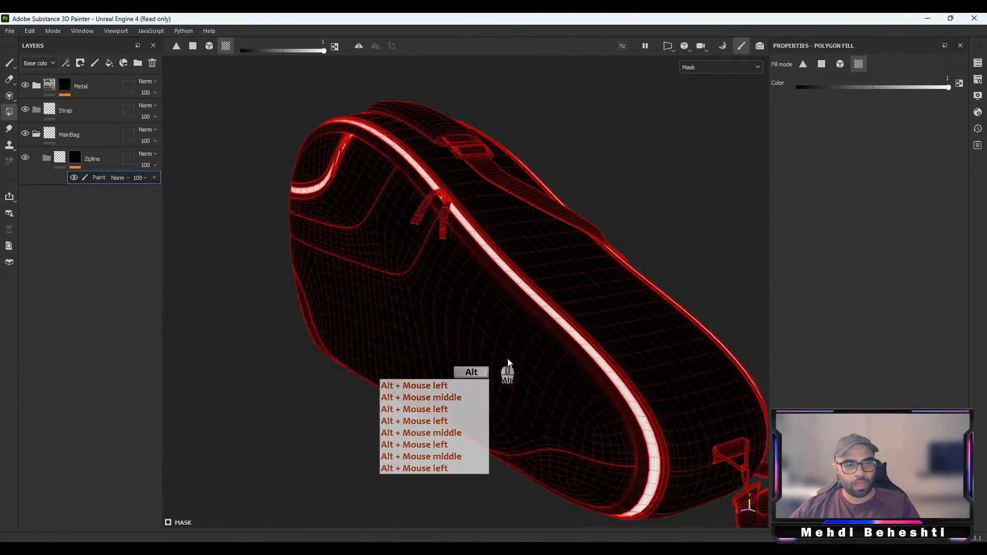
{"action": "middle_click_drag", "start_coordinate": [507, 370], "coordinate": [493, 355], "text": "alt"}
Add a paint layer inside the Zipline folder and name it Zipline
{"action": "left_click", "coordinate": [60, 155]}
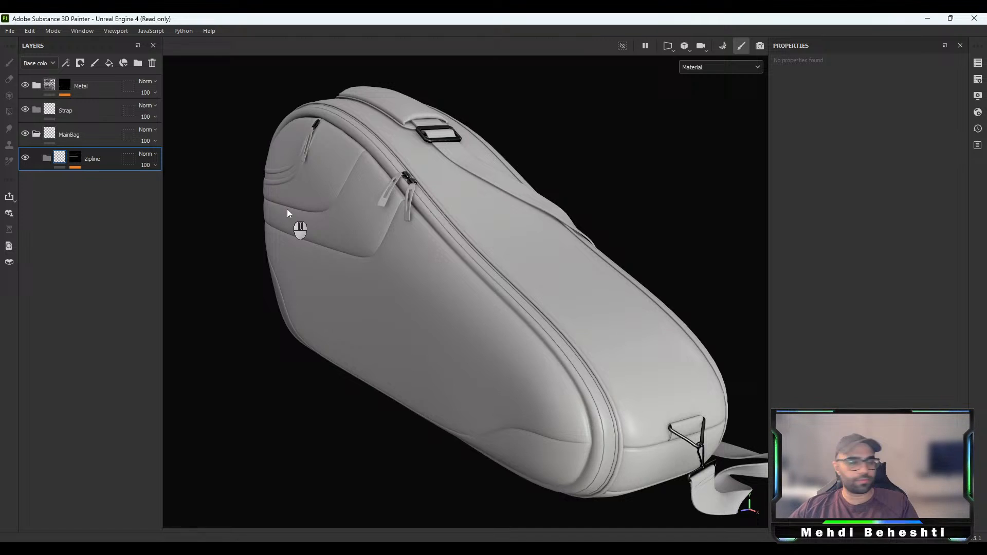
{"action": "left_click", "coordinate": [99, 66]}
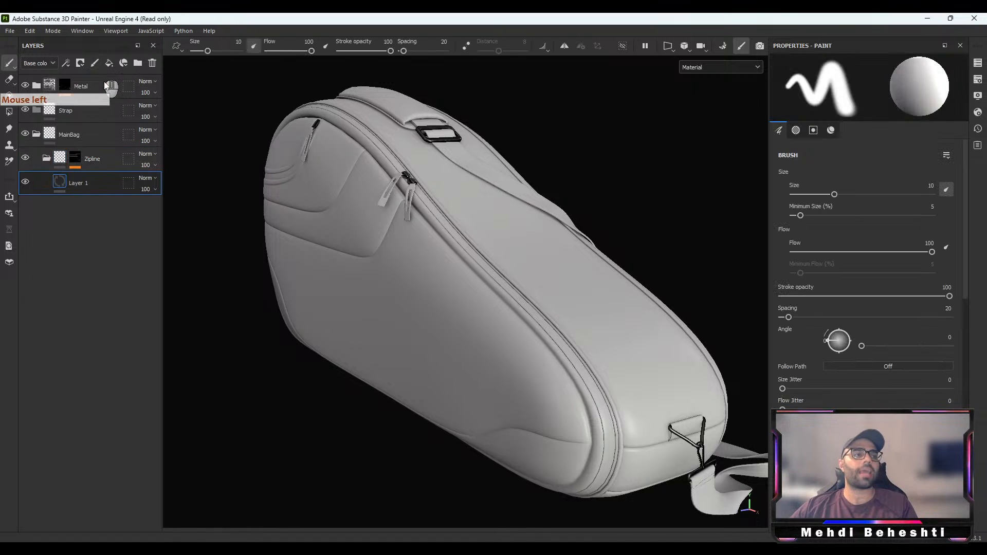
{"action": "double_click", "coordinate": [88, 185]}
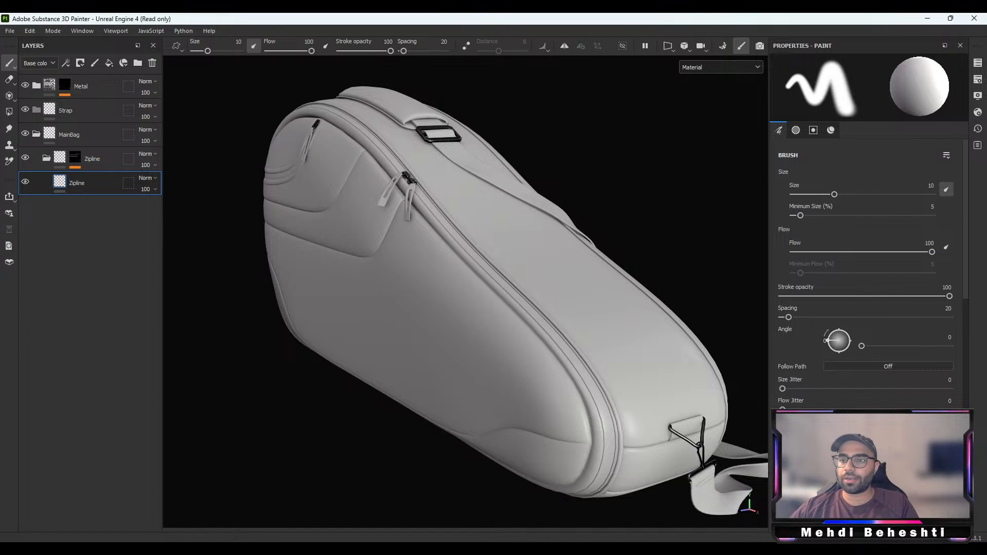
Search the assets for "zip", limit the results to brushes, and select the gold zipper brush that shows a full curved zipper
{"action": "left_click_drag", "start_coordinate": [986, 148], "coordinate": [593, 143]}
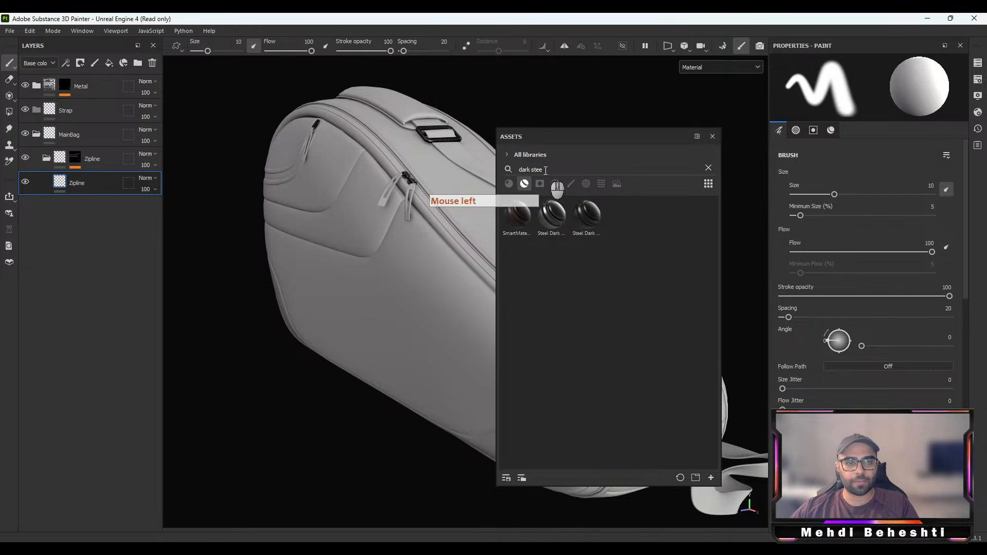
{"action": "left_click", "coordinate": [546, 170]}
{"action": "key", "text": "i"}
{"action": "key", "text": "p"}
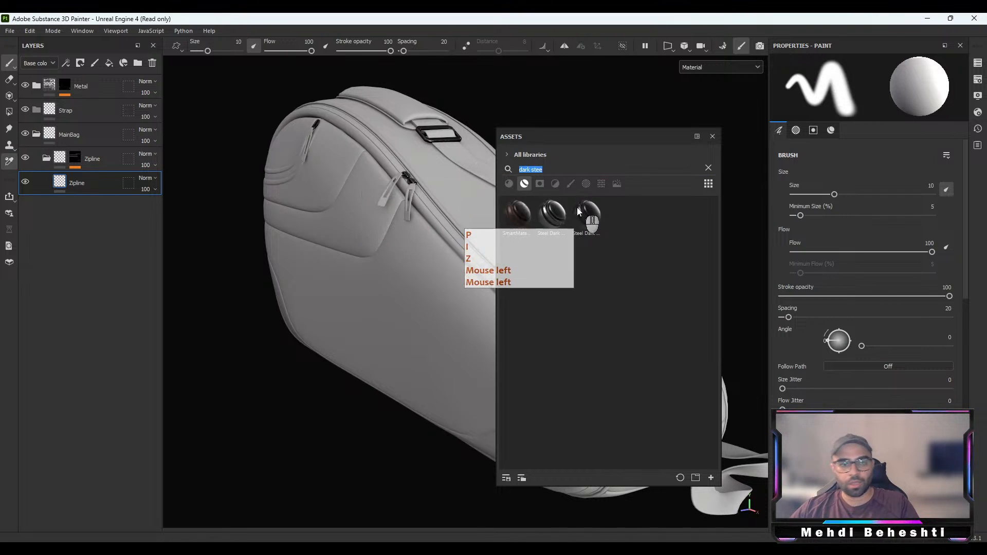
{"action": "left_click", "coordinate": [556, 174]}
{"action": "key", "text": "ctrl+a"}
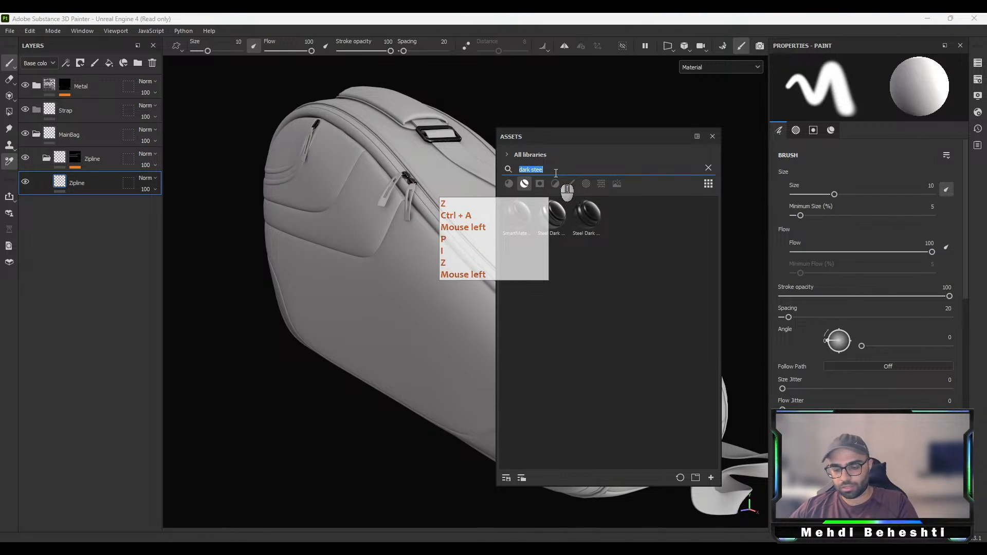
{"action": "type", "text": "zip"}
{"action": "left_click", "coordinate": [572, 184]}
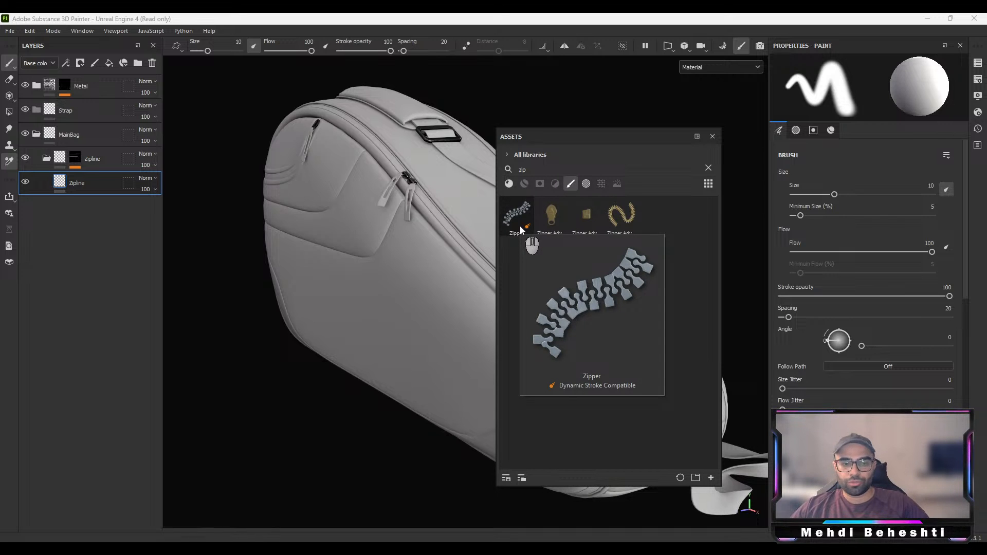
{"action": "left_click", "coordinate": [612, 219]}
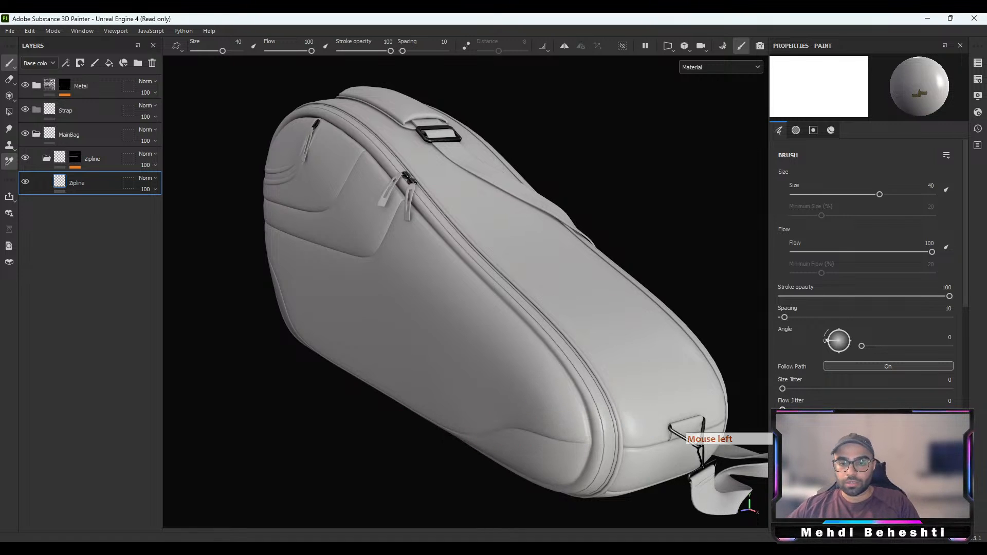
Try painting the gold zipper brush along the main zip line in the 3D view, and undo the strokes
{"action": "middle_click_drag", "start_coordinate": [463, 275], "coordinate": [768, 407], "text": "alt"}
{"action": "scroll", "coordinate": [781, 391], "scroll_direction": "down", "scroll_amount": 3}
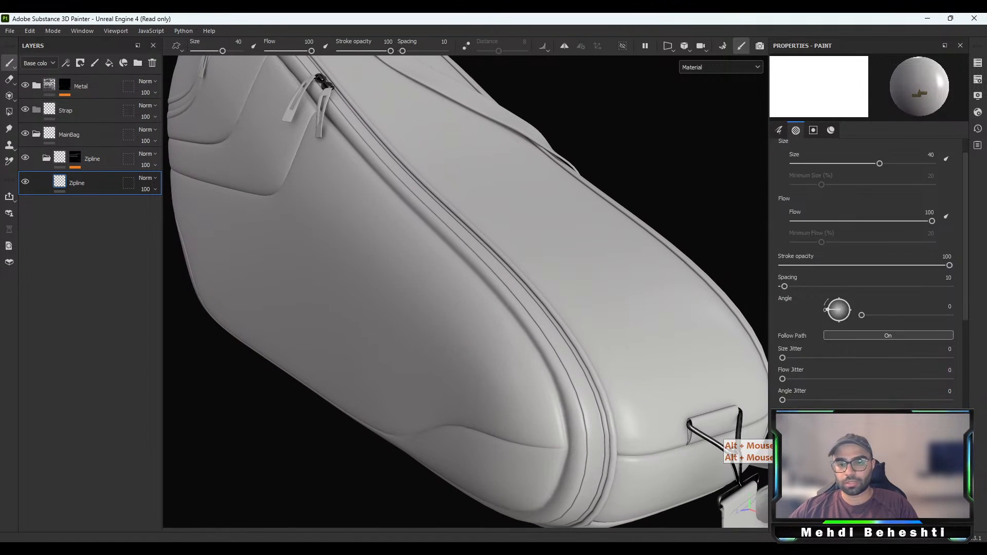
{"action": "left_click", "coordinate": [176, 45]}
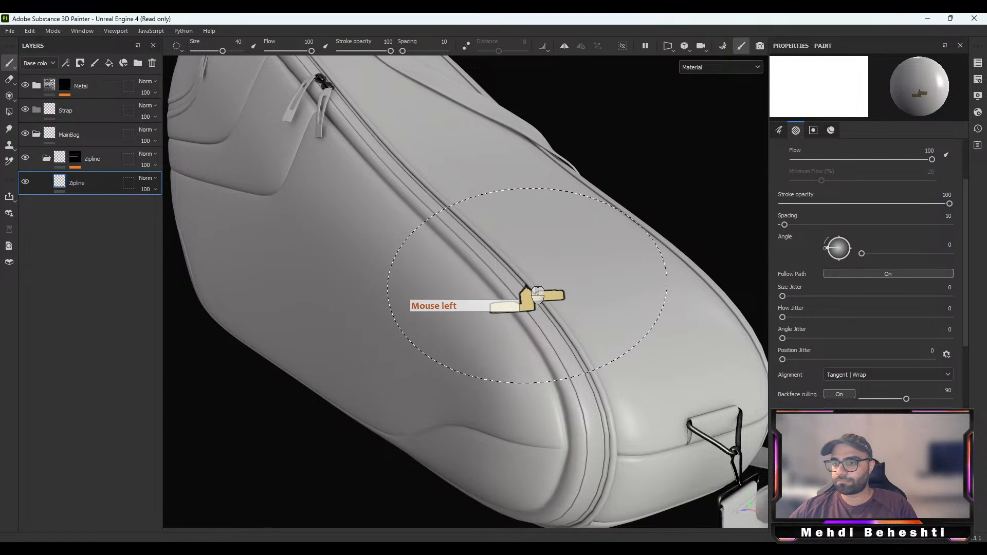
{"action": "scroll", "coordinate": [538, 293], "scroll_direction": "up", "scroll_amount": 5}
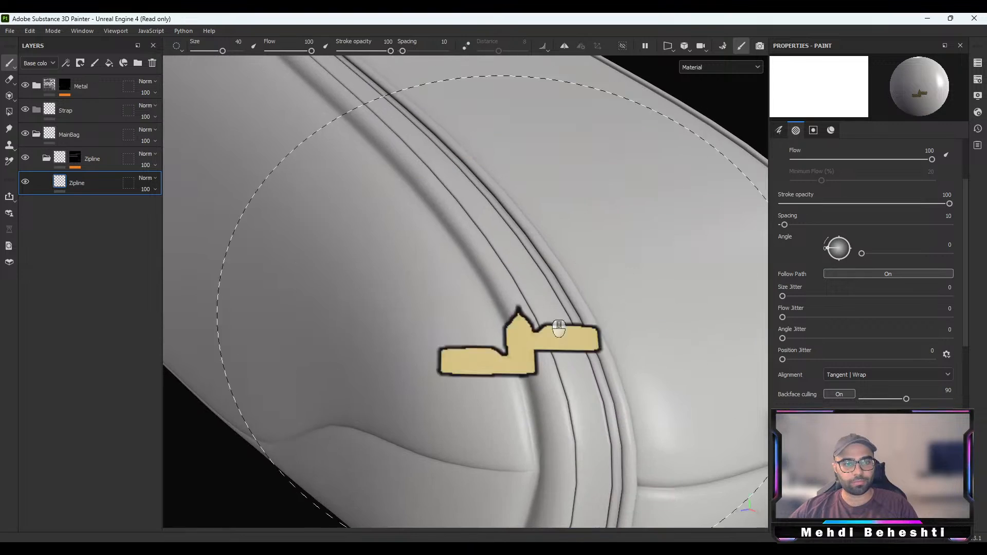
{"action": "mouse_move", "coordinate": [591, 399]}
{"action": "left_mouse_down"}
{"action": "mouse_move", "coordinate": [534, 265]}
{"action": "mouse_move", "coordinate": [402, 119]}
{"action": "mouse_move", "coordinate": [340, 77]}
{"action": "left_mouse_up"}
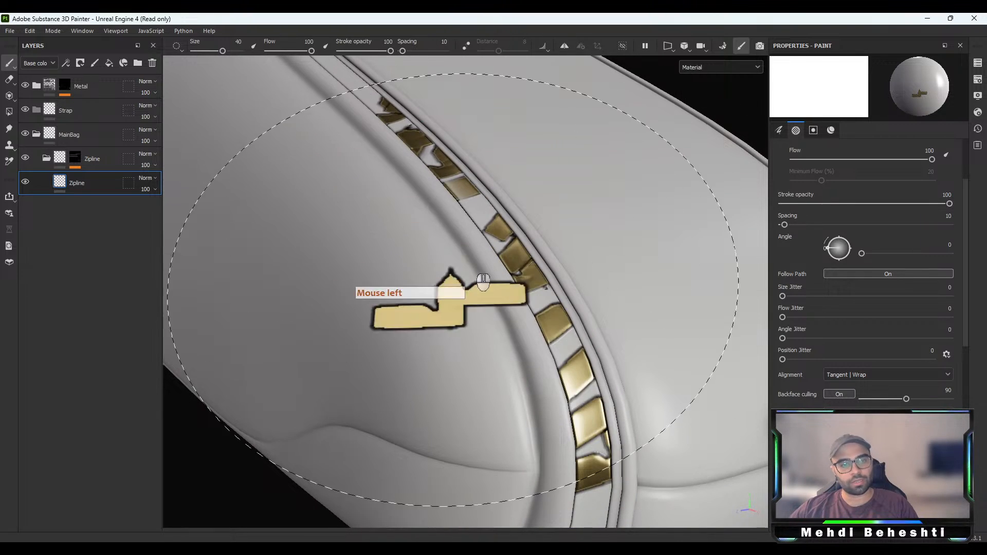
{"action": "key", "text": "ctrl+z"}
{"action": "scroll", "coordinate": [569, 321], "scroll_direction": "down", "scroll_amount": 1}
{"action": "scroll", "coordinate": [568, 308], "scroll_direction": "down", "scroll_amount": 5}
{"action": "middle_click_drag", "start_coordinate": [400, 258], "coordinate": [434, 268], "text": "alt"}
{"action": "left_click_drag", "start_coordinate": [434, 267], "coordinate": [508, 278], "text": "alt"}
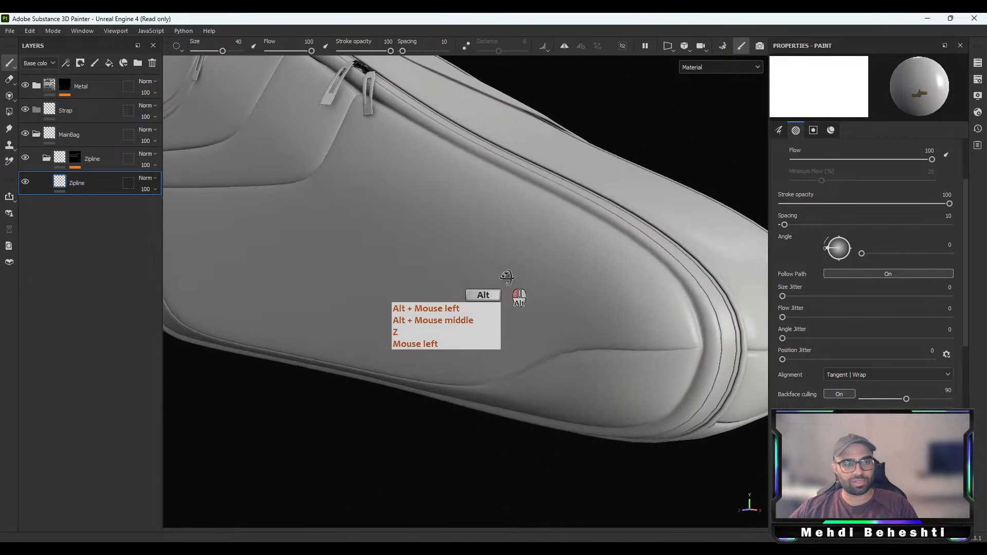
{"action": "left_click", "coordinate": [518, 284]}
{"action": "key", "text": "ctrl+z"}
Review the zipper brush settings and switch the viewport to show only the bag's 2D UV layout
{"action": "middle_click_drag", "start_coordinate": [766, 355], "coordinate": [656, 327], "text": "alt"}
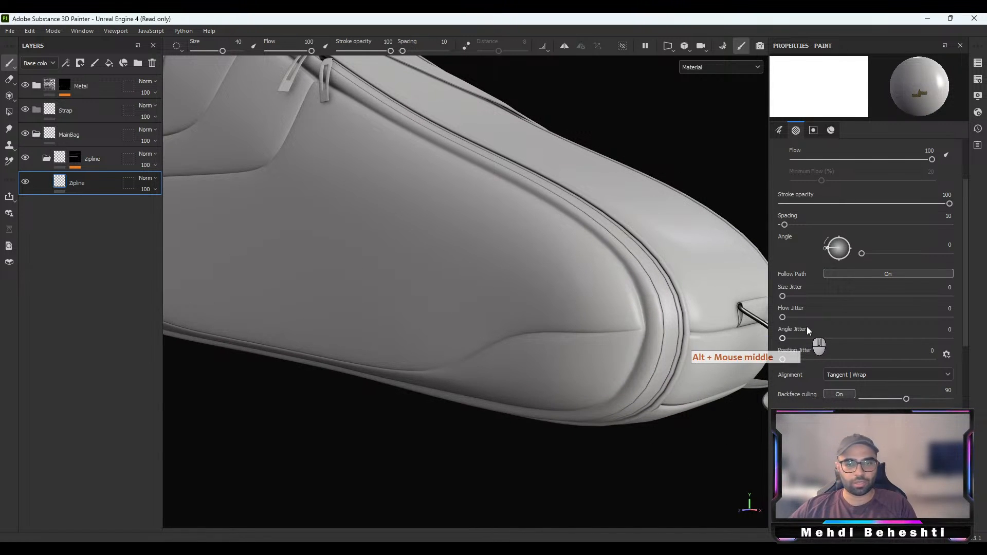
{"action": "scroll", "coordinate": [793, 221], "scroll_direction": "up", "scroll_amount": 2}
{"action": "scroll", "coordinate": [794, 221], "scroll_direction": "up", "scroll_amount": 1}
{"action": "scroll", "coordinate": [822, 378], "scroll_direction": "down", "scroll_amount": 6}
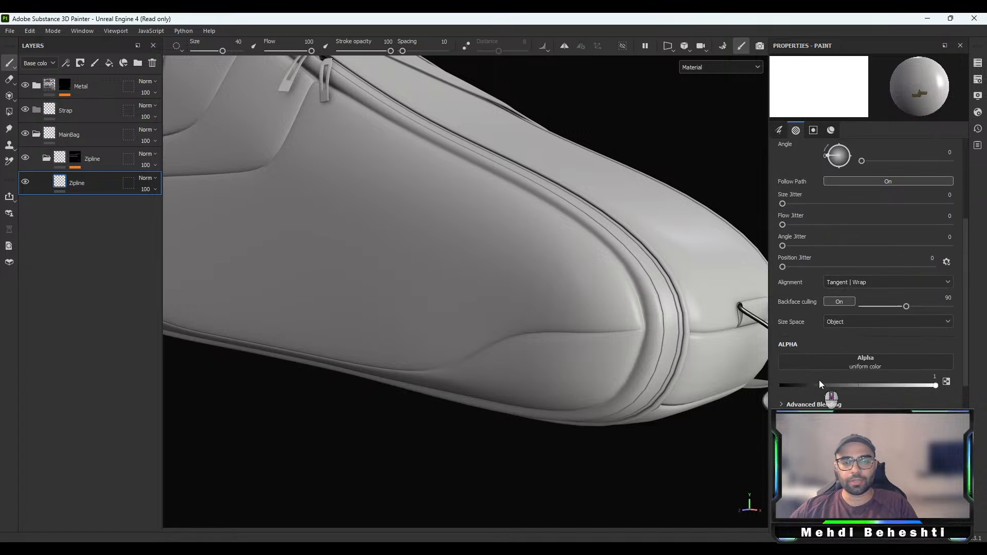
{"action": "middle_click", "coordinate": [568, 354]}
{"action": "key", "text": "F3"}
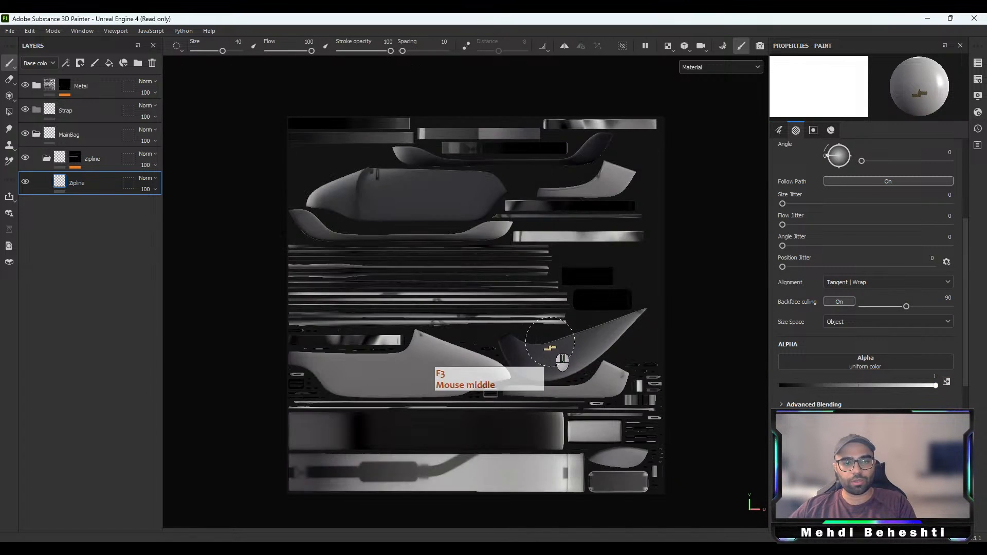
Enable lazy mouse for the zipper brush and set its distance to 1
{"action": "middle_click_drag", "start_coordinate": [555, 347], "coordinate": [502, 274], "text": "alt"}
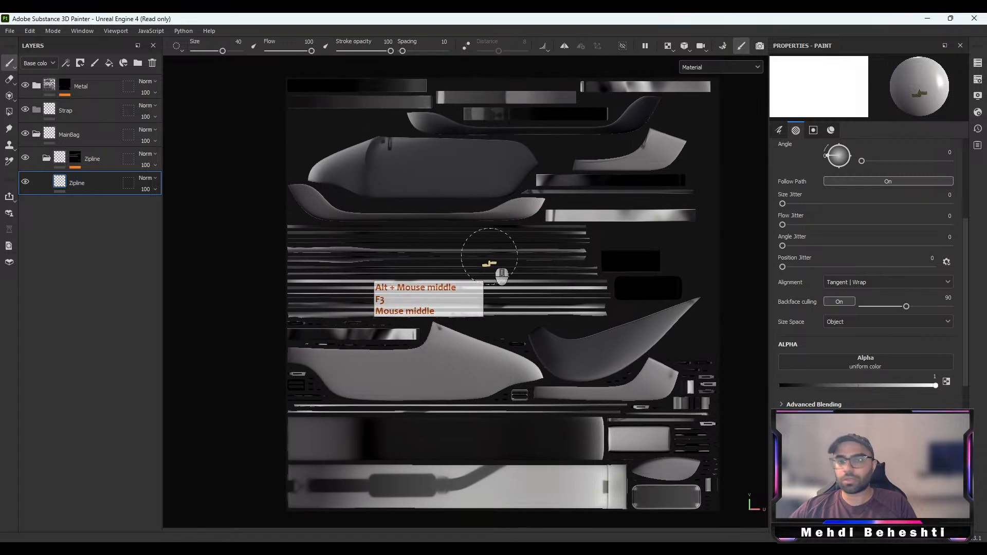
{"action": "middle_click_drag", "start_coordinate": [614, 410], "coordinate": [595, 403], "text": "alt"}
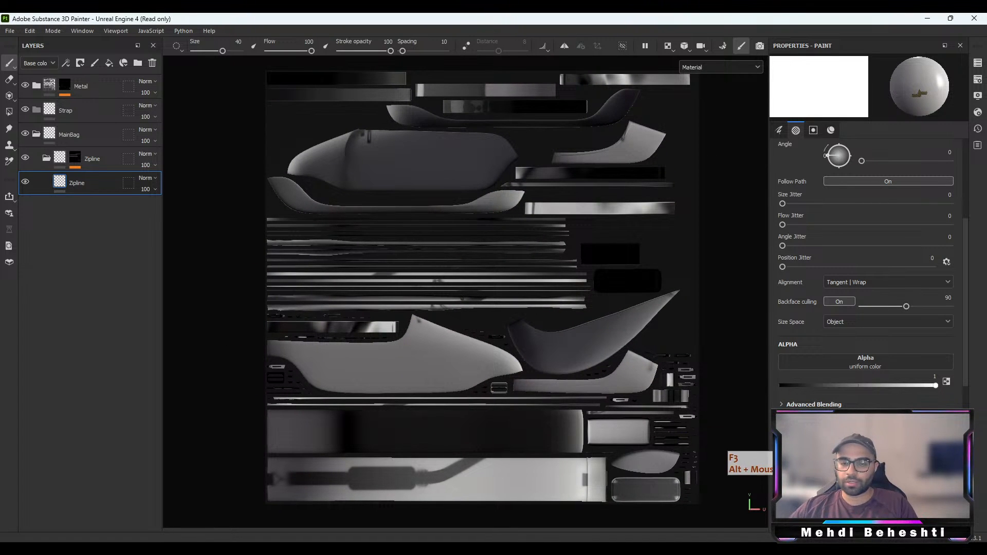
{"action": "scroll", "coordinate": [802, 360], "scroll_direction": "down", "scroll_amount": 1}
{"action": "scroll", "coordinate": [794, 367], "scroll_direction": "up", "scroll_amount": 4}
{"action": "scroll", "coordinate": [784, 334], "scroll_direction": "up", "scroll_amount": 3}
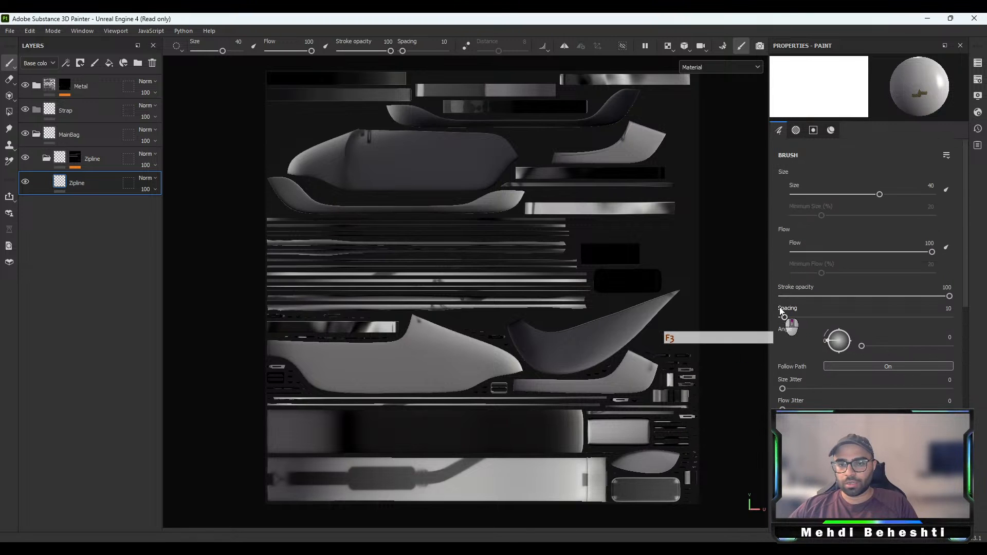
{"action": "left_click", "coordinate": [468, 45]}
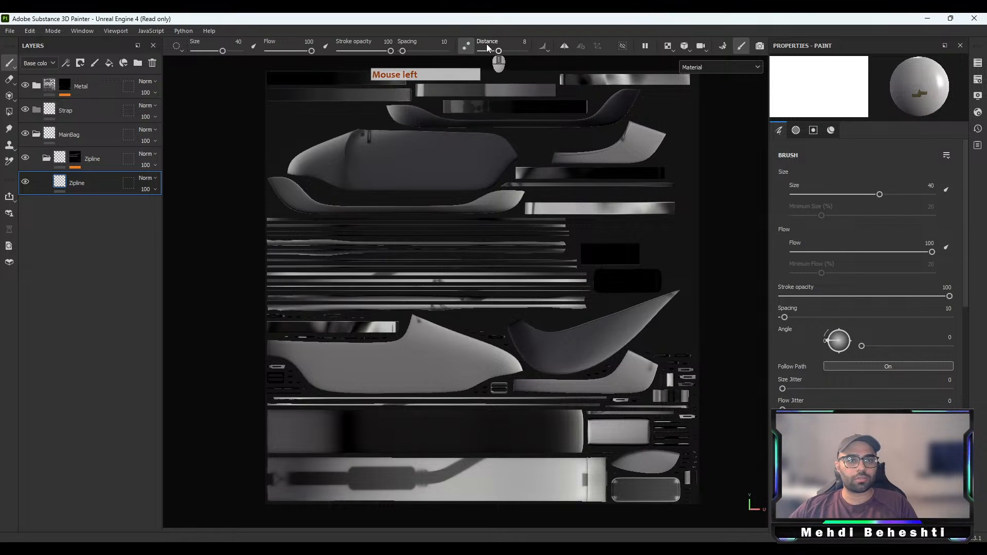
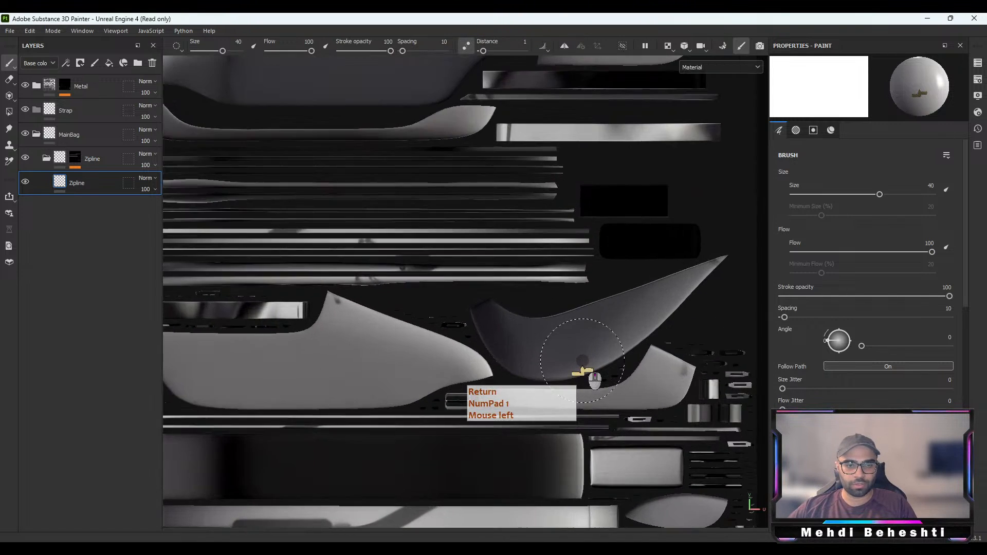
{"action": "scroll", "coordinate": [578, 370], "scroll_direction": "up", "scroll_amount": 3}
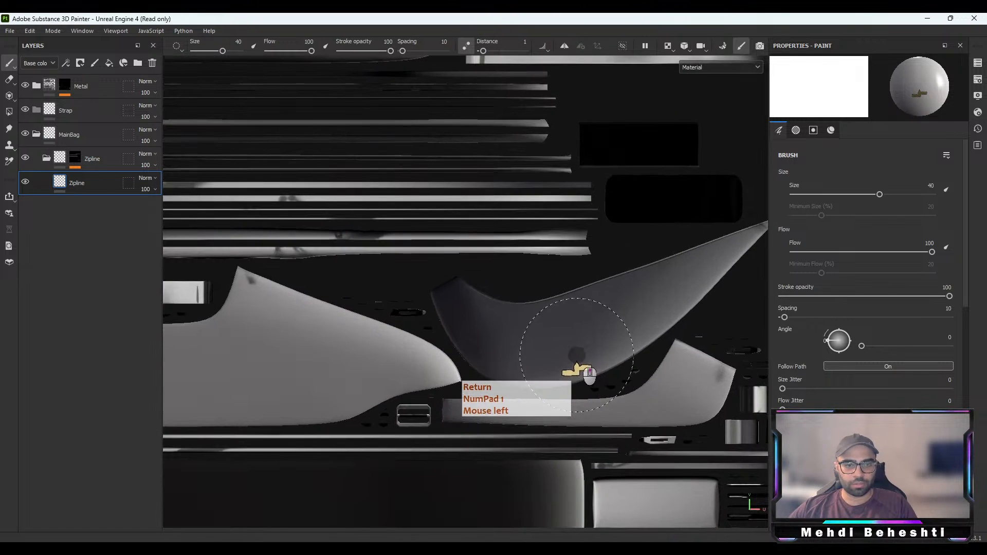
Set the zipper brush's alignment to UV and its size space to Texture
{"action": "left_click", "coordinate": [237, 41]}
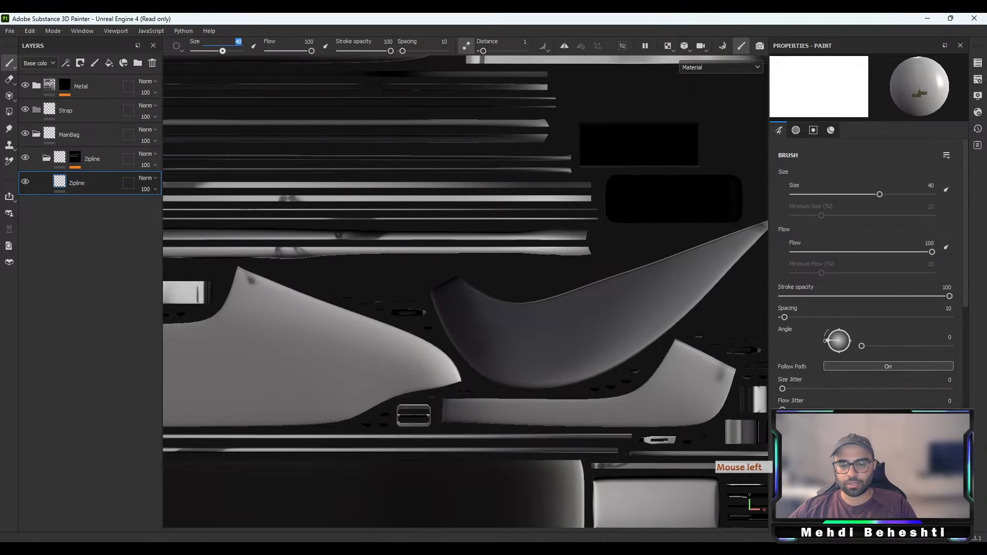
{"action": "scroll", "coordinate": [864, 283], "scroll_direction": "down", "scroll_amount": 2}
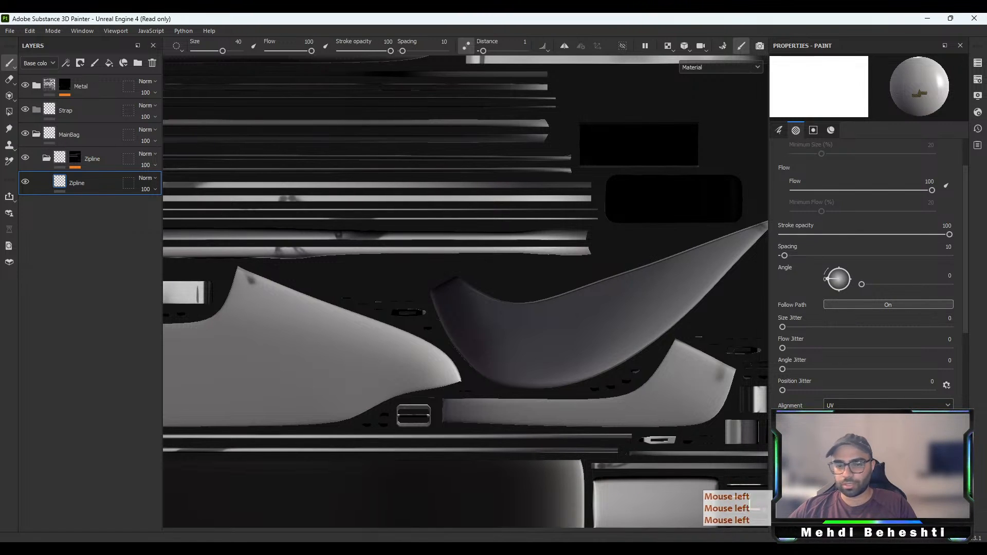
{"action": "scroll", "coordinate": [864, 283], "scroll_direction": "down", "scroll_amount": 6}
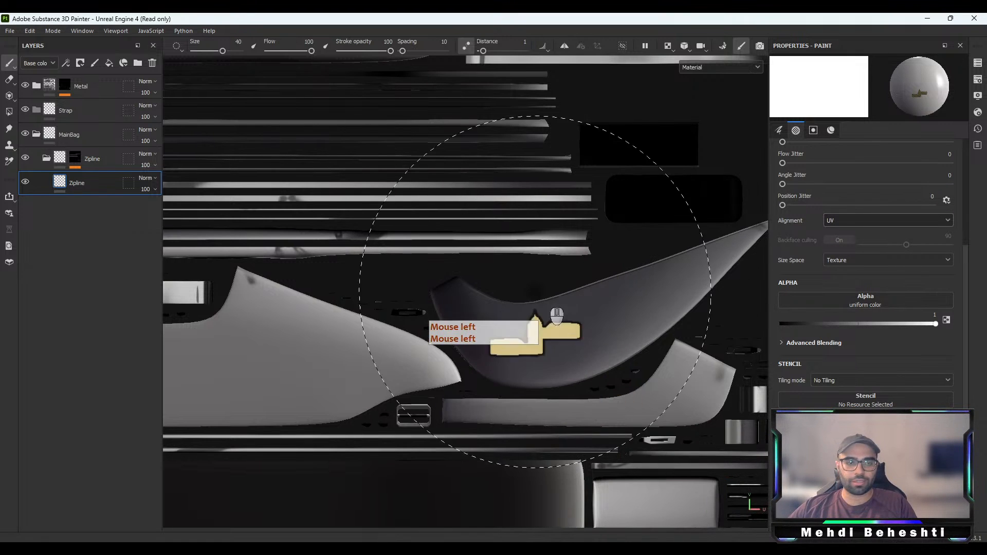
{"action": "middle_click_drag", "start_coordinate": [535, 292], "coordinate": [731, 374], "text": "alt"}
{"action": "right_click_drag", "start_coordinate": [731, 374], "coordinate": [566, 242], "text": "alt"}
{"action": "middle_click_drag", "start_coordinate": [566, 242], "coordinate": [500, 239], "text": "alt"}
{"action": "scroll", "coordinate": [607, 263], "scroll_direction": "up", "scroll_amount": 2}
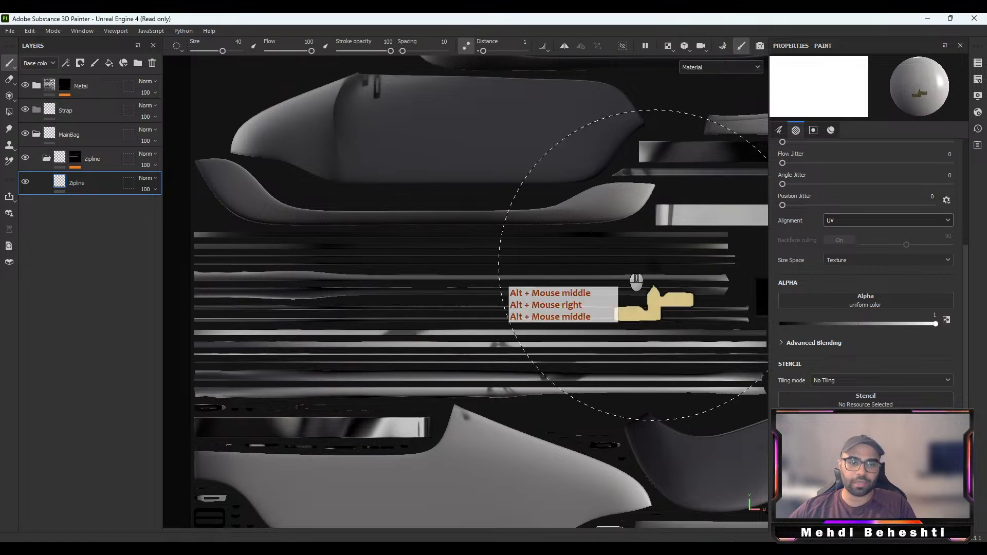
{"action": "scroll", "coordinate": [863, 283], "scroll_direction": "down", "scroll_amount": 3}
{"action": "scroll", "coordinate": [864, 283], "scroll_direction": "up", "scroll_amount": 3}
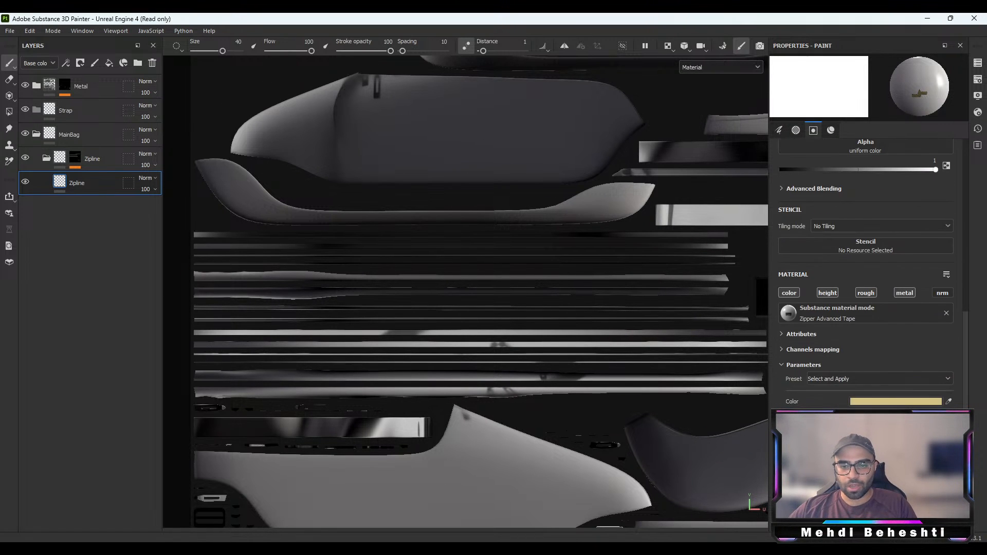
Display the Zipline folder's mask on its own and locate its filled zip strips in the 2D UV layout
{"action": "middle_click_drag", "start_coordinate": [643, 309], "coordinate": [499, 331], "text": "alt"}
{"action": "right_click_drag", "start_coordinate": [498, 331], "coordinate": [486, 232], "text": "alt"}
{"action": "middle_click_drag", "start_coordinate": [487, 232], "coordinate": [533, 181], "text": "alt"}
{"action": "left_click", "coordinate": [74, 159], "text": "alt"}
{"action": "middle_click_drag", "start_coordinate": [364, 163], "coordinate": [288, 336], "text": "alt"}
{"action": "middle_click_drag", "start_coordinate": [502, 299], "coordinate": [486, 314], "text": "alt"}
{"action": "scroll", "coordinate": [605, 207], "scroll_direction": "up", "scroll_amount": 4}
{"action": "middle_click_drag", "start_coordinate": [607, 224], "coordinate": [608, 257], "text": "alt"}
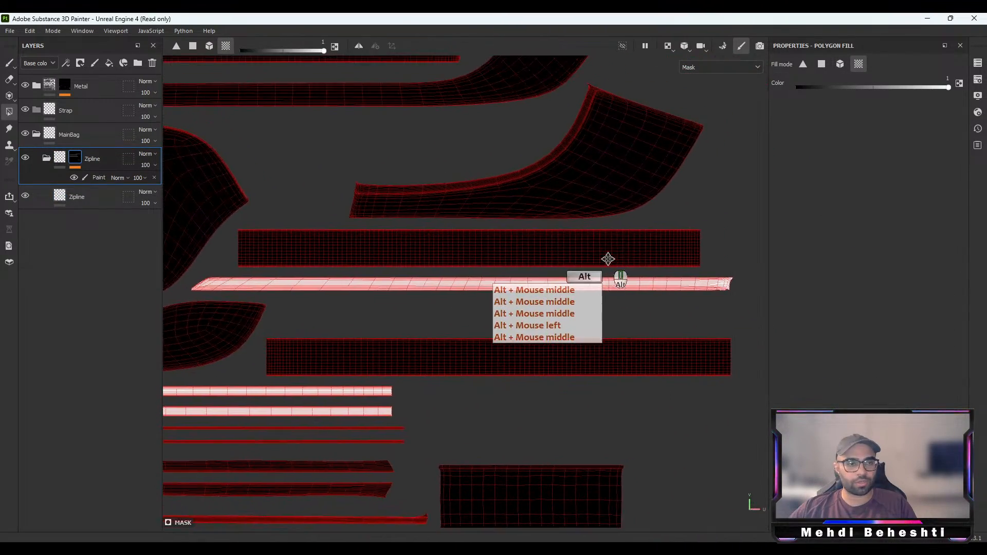
{"action": "scroll", "coordinate": [688, 303], "scroll_direction": "up", "scroll_amount": 1}
{"action": "right_click_drag", "start_coordinate": [290, 285], "coordinate": [395, 263], "text": "alt"}
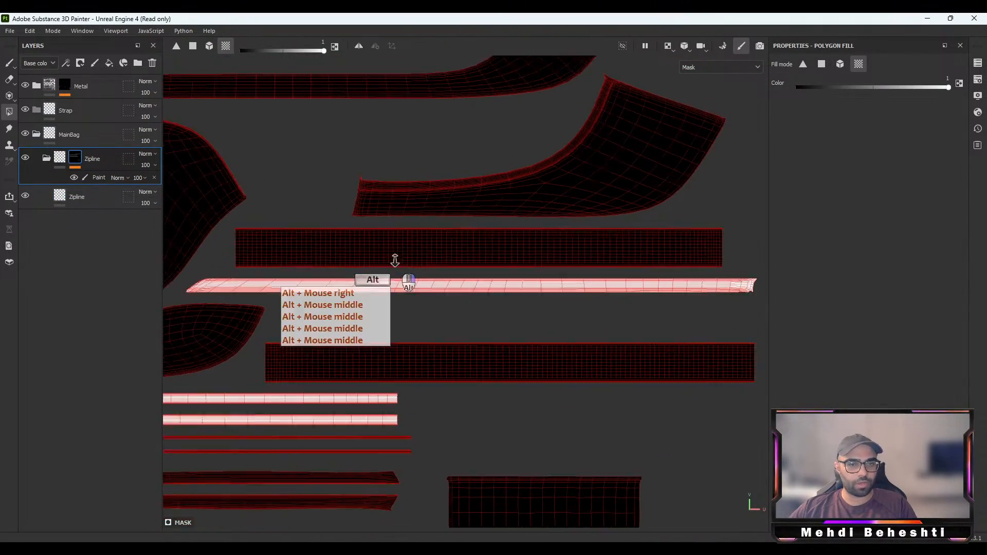
Examine the masked zip lines on the bag in the 3D view, including the curved side pocket zip
{"action": "key", "text": "F2"}
{"action": "scroll", "coordinate": [401, 257], "scroll_direction": "down", "scroll_amount": 2}
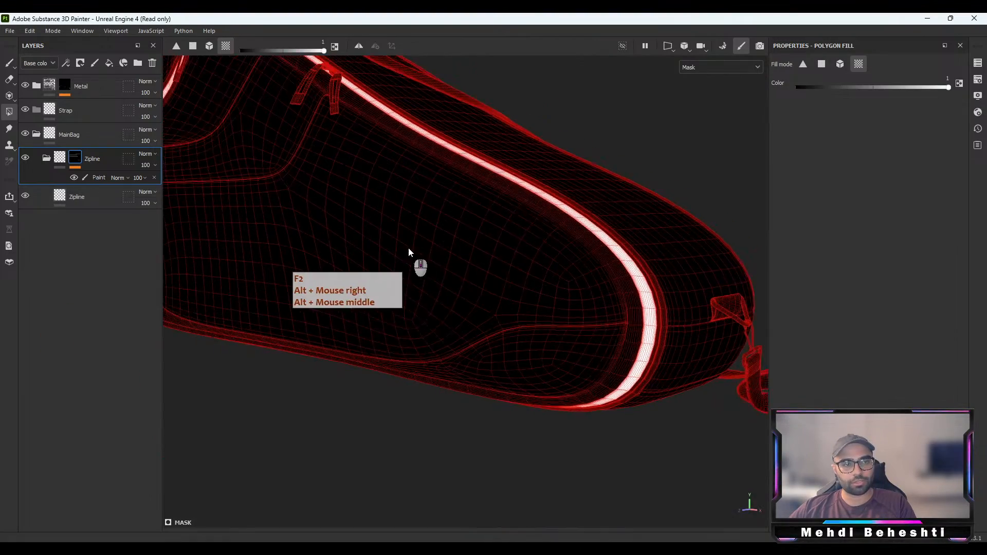
{"action": "middle_click_drag", "start_coordinate": [408, 249], "coordinate": [612, 355], "text": "alt"}
{"action": "middle_click_drag", "start_coordinate": [506, 308], "coordinate": [529, 310], "text": "alt"}
{"action": "left_click_drag", "start_coordinate": [529, 310], "coordinate": [697, 294], "text": "alt"}
{"action": "scroll", "coordinate": [592, 264], "scroll_direction": "up", "scroll_amount": 5}
{"action": "middle_click_drag", "start_coordinate": [592, 265], "coordinate": [557, 294], "text": "alt"}
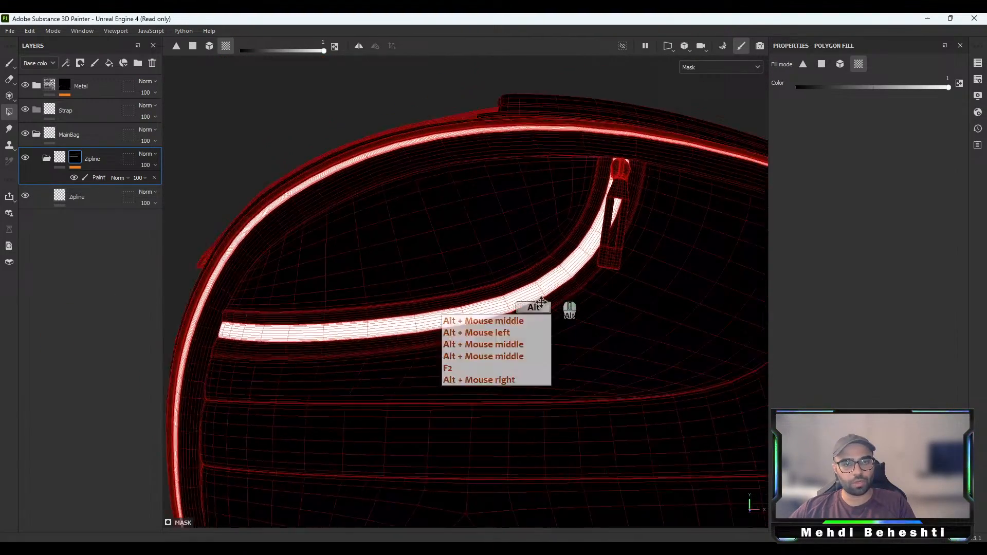
{"action": "mouse_move", "coordinate": [557, 294]}
{"action": "left_mouse_down", "text": "alt"}
{"action": "mouse_move", "coordinate": [490, 305]}
{"action": "mouse_move", "coordinate": [545, 289]}
{"action": "left_mouse_up", "text": "alt"}
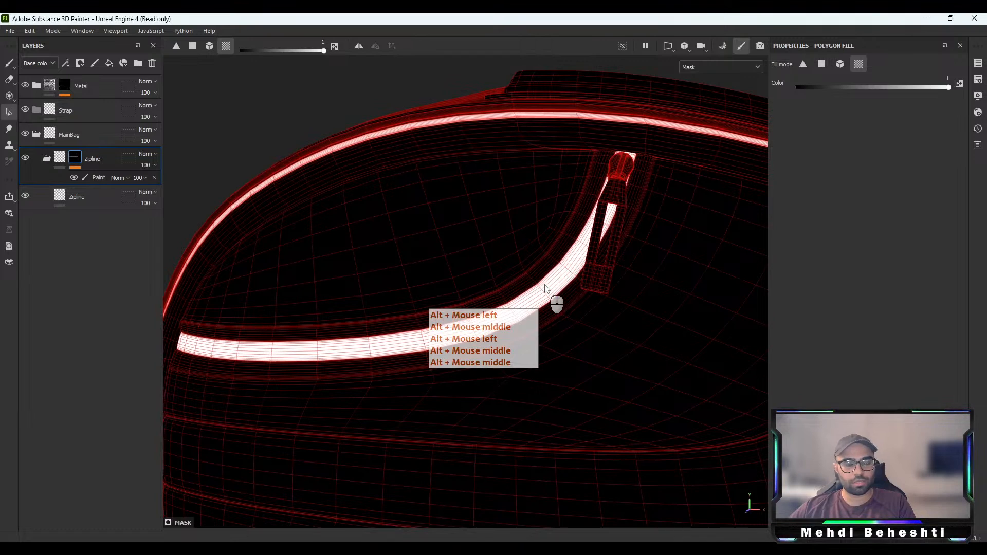
Show the 3D and UV views side by side and return to the Zipline paint layer in Material display
{"action": "key", "text": "F1"}
{"action": "left_click_drag", "start_coordinate": [421, 331], "coordinate": [395, 330], "text": "alt"}
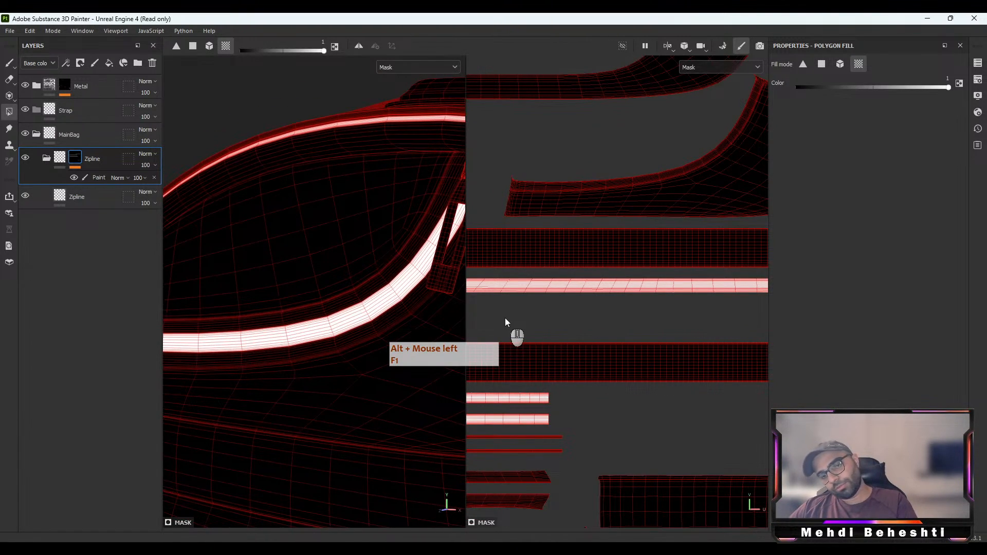
{"action": "left_click", "coordinate": [60, 160]}
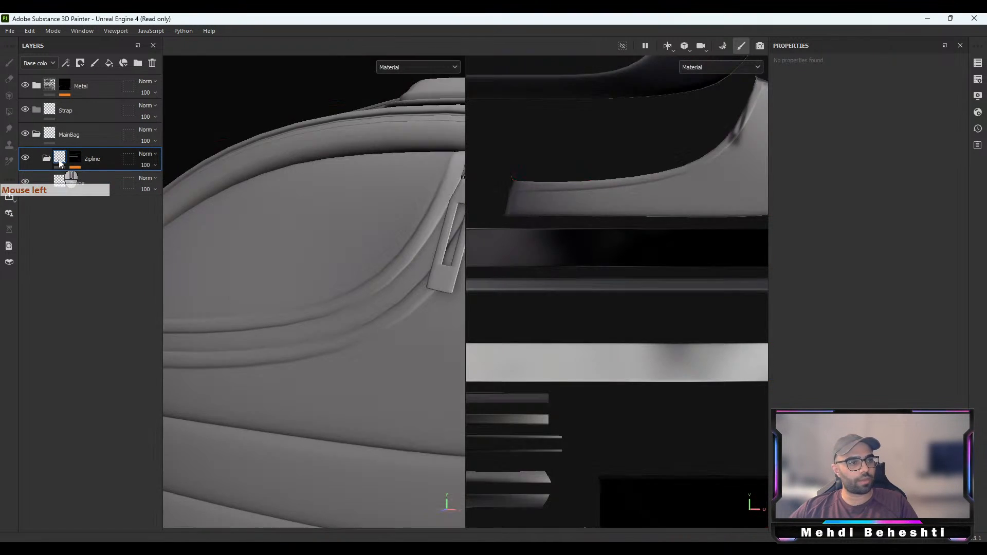
{"action": "left_click", "coordinate": [77, 182]}
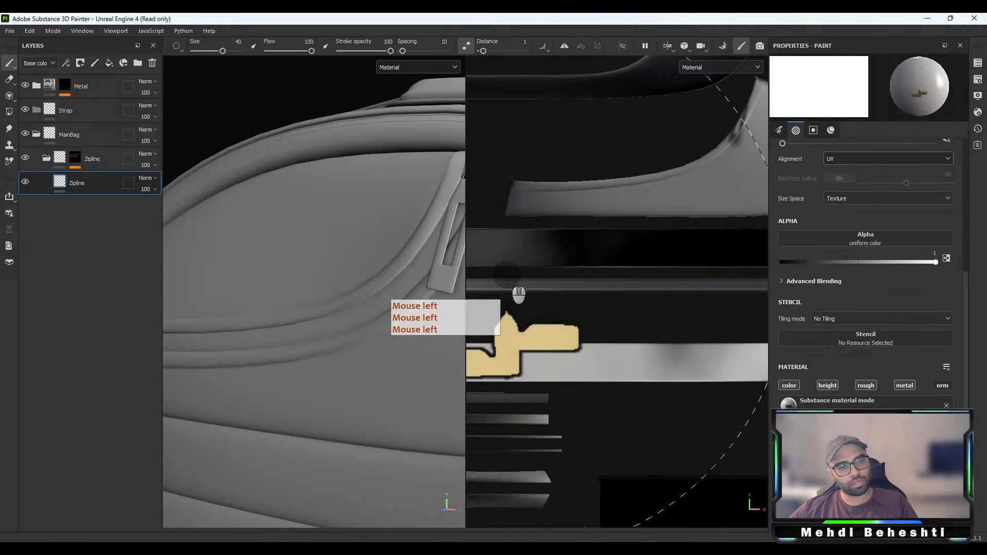
Reduce the brush size to 0.55 and try a straight zipper stroke along the long UV zip strip
{"action": "right_click_drag", "start_coordinate": [445, 275], "coordinate": [307, 291], "text": "ctrl"}
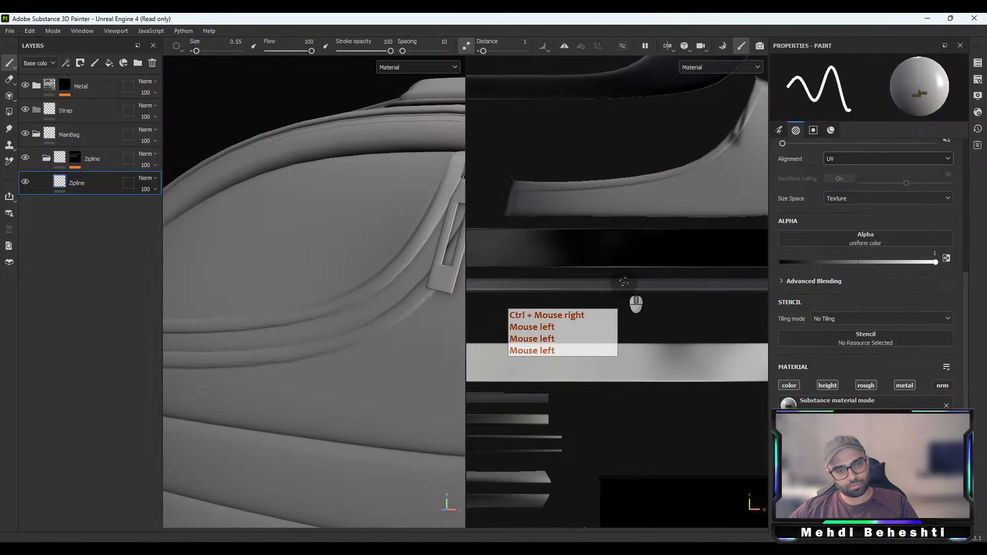
{"action": "left_click_drag", "start_coordinate": [534, 244], "coordinate": [659, 246]}
{"action": "scroll", "coordinate": [651, 248], "scroll_direction": "down", "scroll_amount": 3}
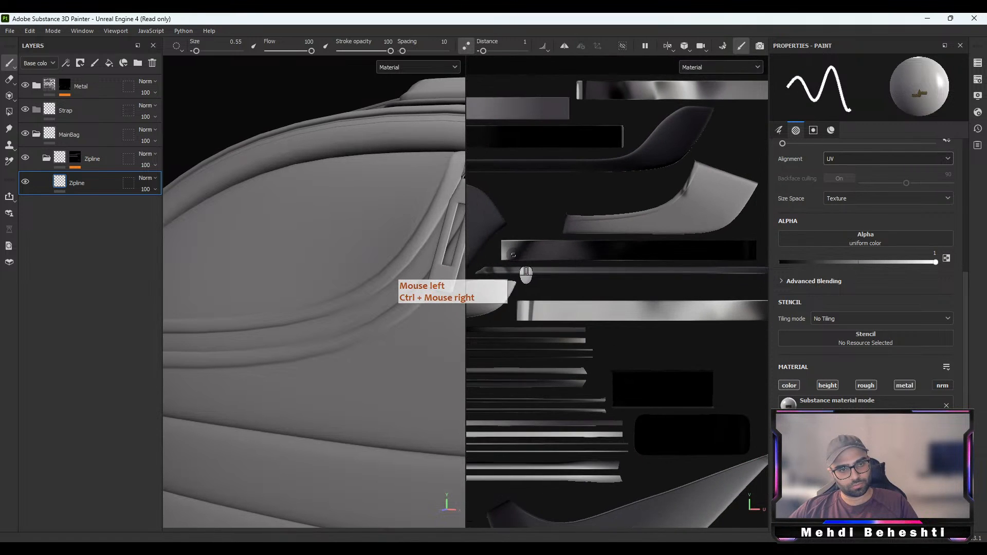
{"action": "left_click", "coordinate": [486, 271]}
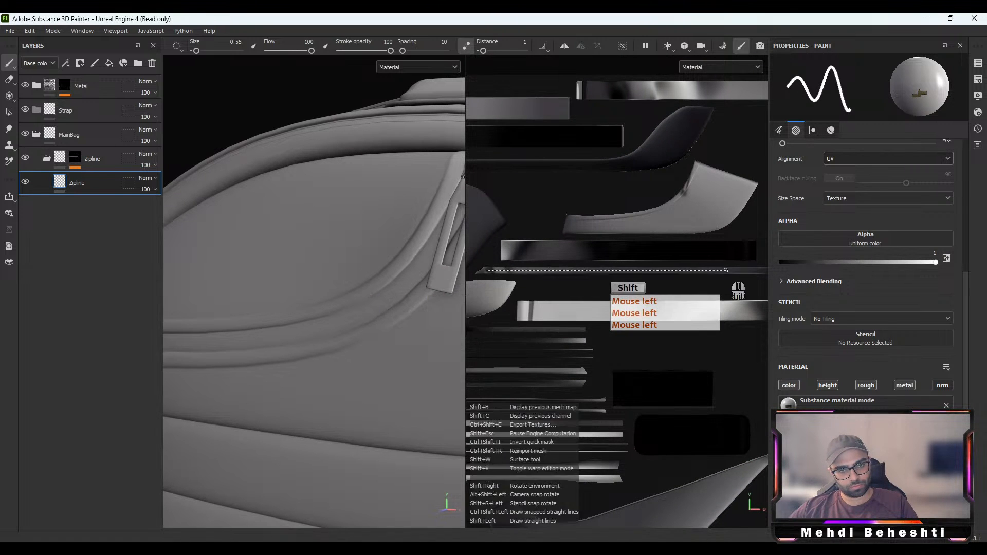
{"action": "left_click", "coordinate": [727, 269], "text": "shift"}
Inspect the painted zipper teeth along the bag and around the zip pullers in 3D, and undo the stroke
{"action": "scroll", "coordinate": [322, 285], "scroll_direction": "down", "scroll_amount": 3}
{"action": "scroll", "coordinate": [322, 285], "scroll_direction": "down", "scroll_amount": 3}
{"action": "left_click_drag", "start_coordinate": [402, 305], "coordinate": [237, 396], "text": "alt"}
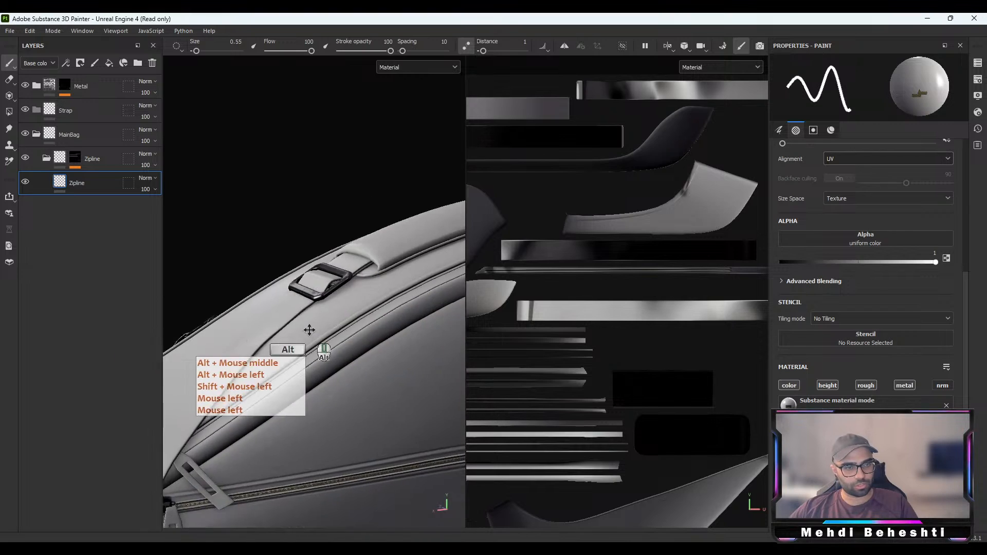
{"action": "middle_click_drag", "start_coordinate": [308, 330], "coordinate": [318, 256], "text": "alt"}
{"action": "left_click_drag", "start_coordinate": [318, 256], "coordinate": [236, 242], "text": "alt"}
{"action": "middle_click_drag", "start_coordinate": [343, 351], "coordinate": [267, 304], "text": "alt"}
{"action": "middle_click_drag", "start_coordinate": [340, 320], "coordinate": [480, 365], "text": "alt"}
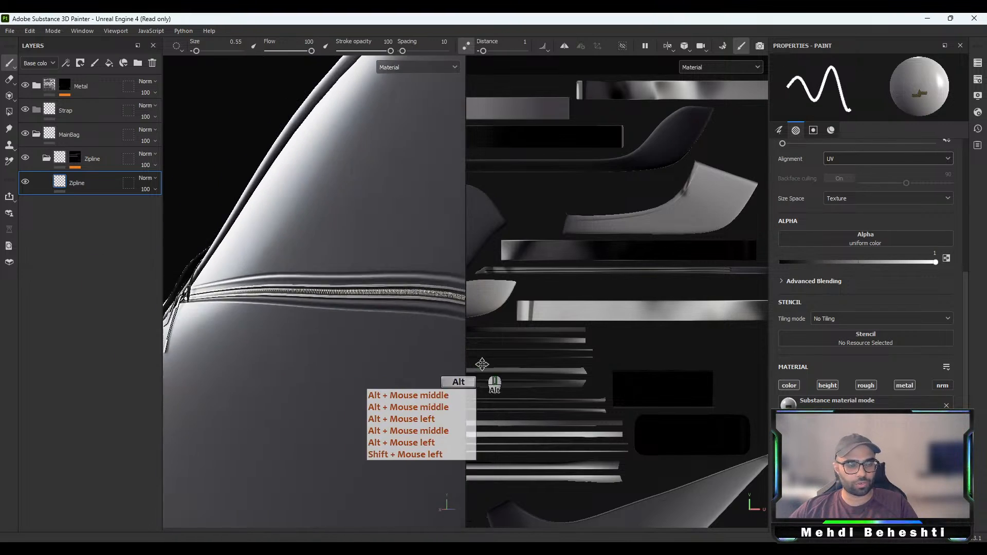
{"action": "left_click_drag", "start_coordinate": [391, 355], "coordinate": [311, 247], "text": "alt"}
{"action": "right_click_drag", "start_coordinate": [311, 247], "coordinate": [326, 289], "text": "alt"}
{"action": "middle_click_drag", "start_coordinate": [327, 295], "coordinate": [468, 370], "text": "alt"}
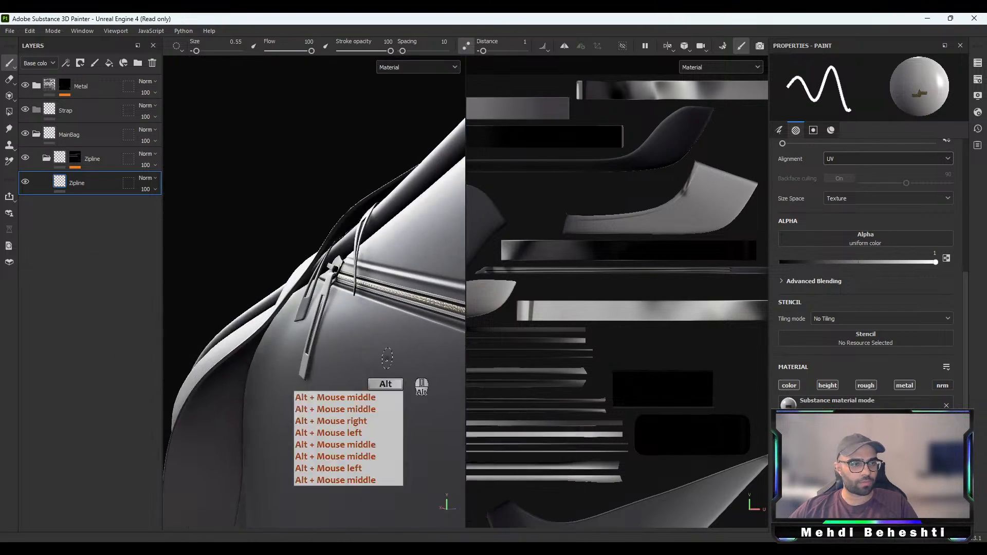
{"action": "left_click_drag", "start_coordinate": [468, 370], "coordinate": [440, 296], "text": "alt"}
{"action": "middle_click_drag", "start_coordinate": [440, 295], "coordinate": [439, 298], "text": "alt"}
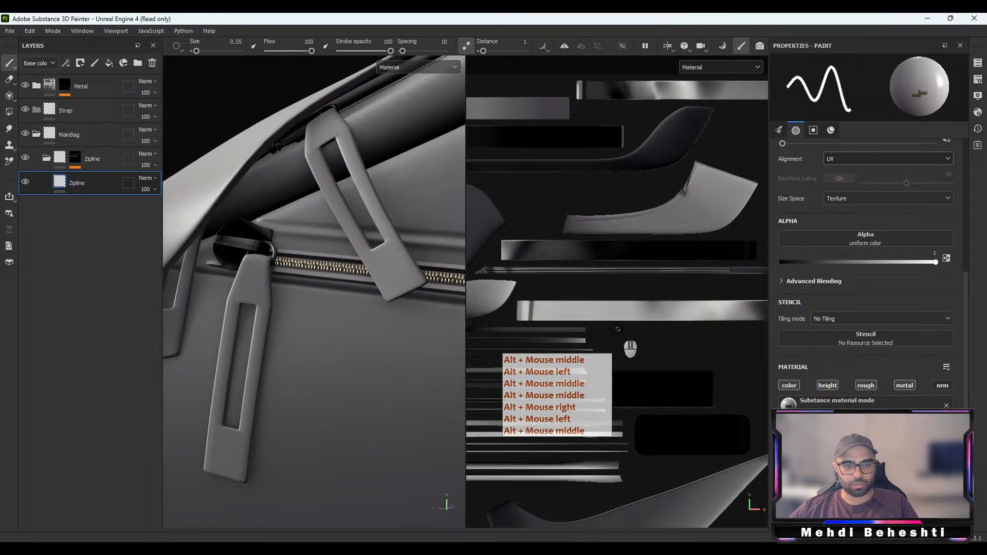
{"action": "key", "text": "ctrl+z"}
Frame the tapered end of the long UV zip strip and set the brush size to 2.02
{"action": "scroll", "coordinate": [516, 276], "scroll_direction": "up", "scroll_amount": 4}
{"action": "middle_click_drag", "start_coordinate": [522, 273], "coordinate": [609, 275], "text": "alt"}
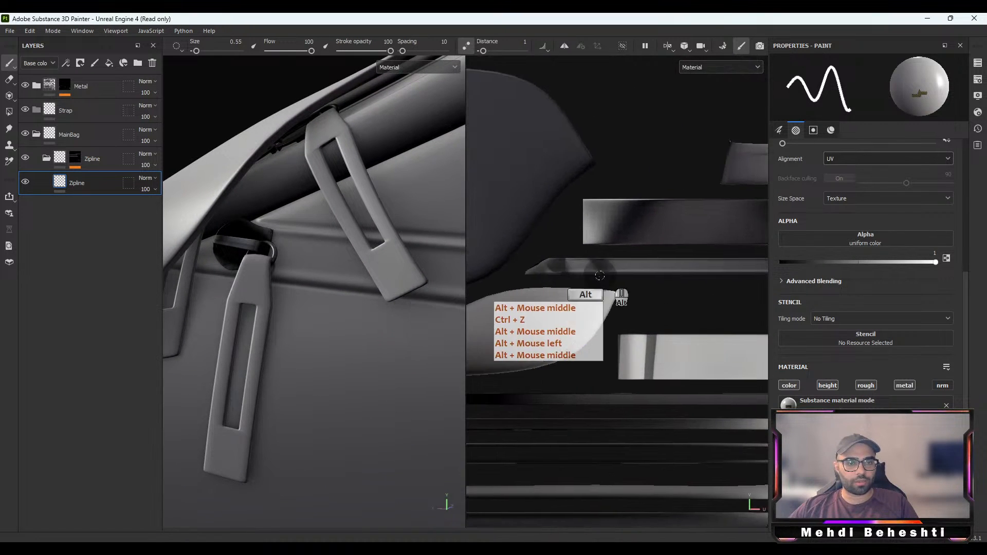
{"action": "scroll", "coordinate": [575, 268], "scroll_direction": "up", "scroll_amount": 5}
{"action": "right_click_drag", "start_coordinate": [550, 260], "coordinate": [561, 263], "text": "ctrl"}
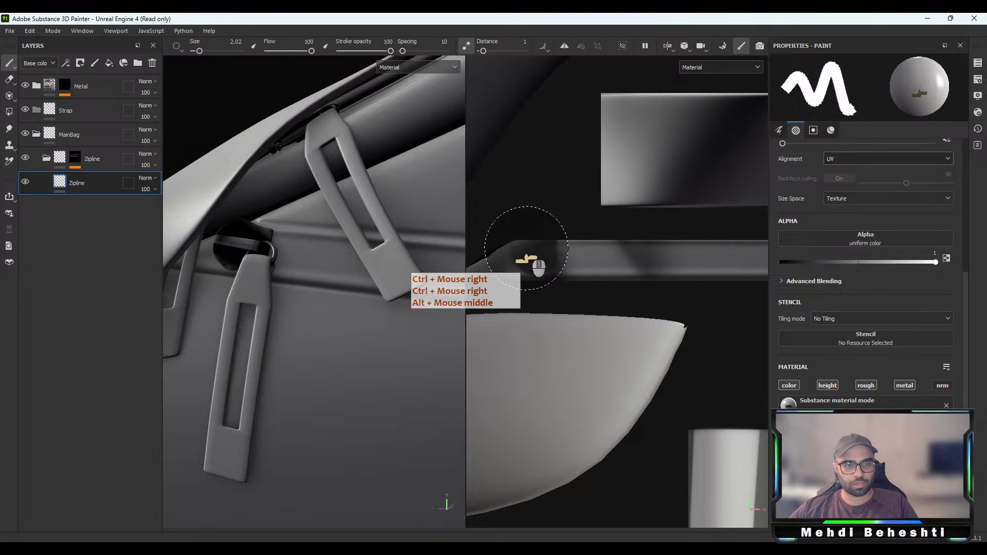
Try a snapped straight zipper stroke from the strip's tapered end, check it on the bag in 3D, and undo it
{"action": "left_click", "coordinate": [527, 252]}
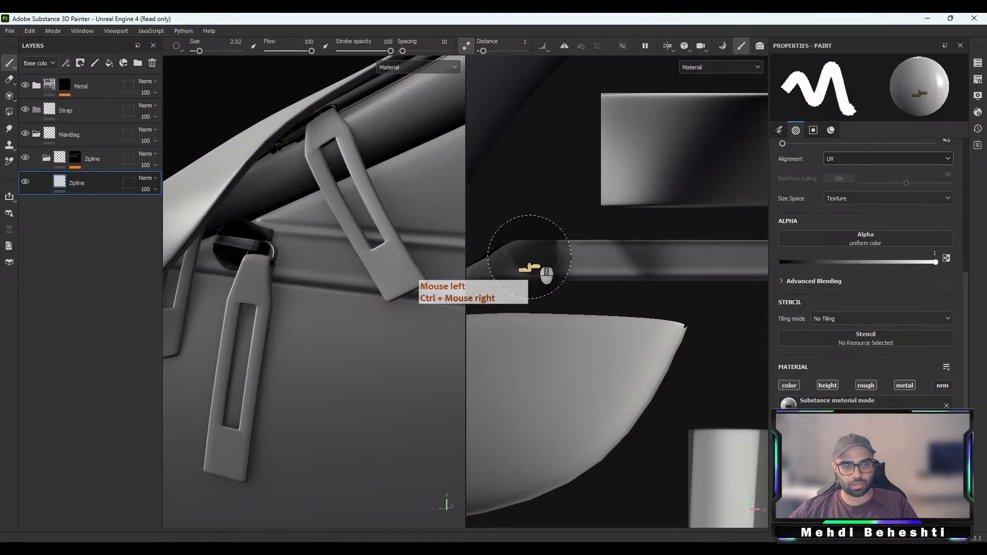
{"action": "left_click", "coordinate": [514, 252]}
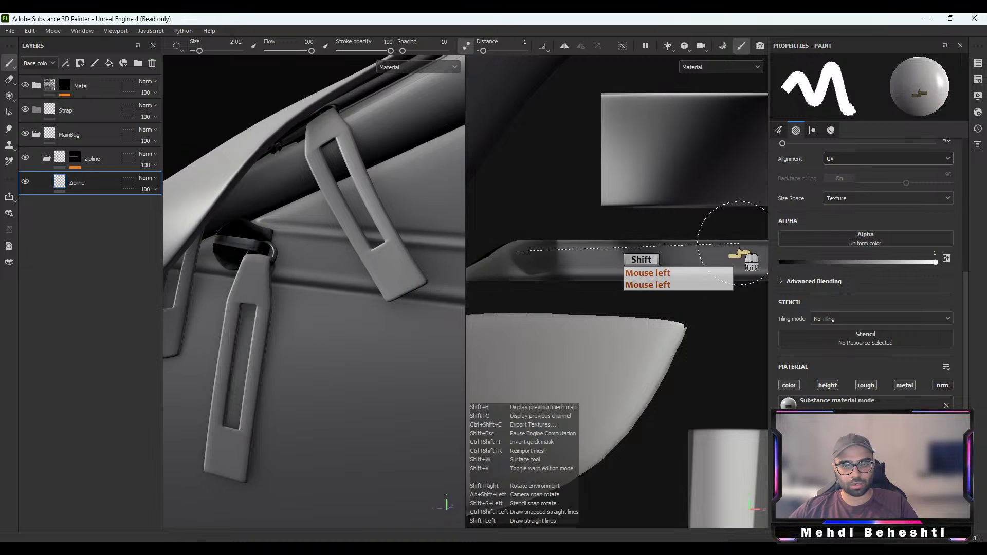
{"action": "left_click", "coordinate": [748, 255], "text": "ctrl+shift"}
{"action": "middle_click_drag", "start_coordinate": [422, 350], "coordinate": [315, 320], "text": "alt"}
{"action": "left_click_drag", "start_coordinate": [315, 319], "coordinate": [265, 299], "text": "alt"}
{"action": "scroll", "coordinate": [605, 289], "scroll_direction": "down", "scroll_amount": 1}
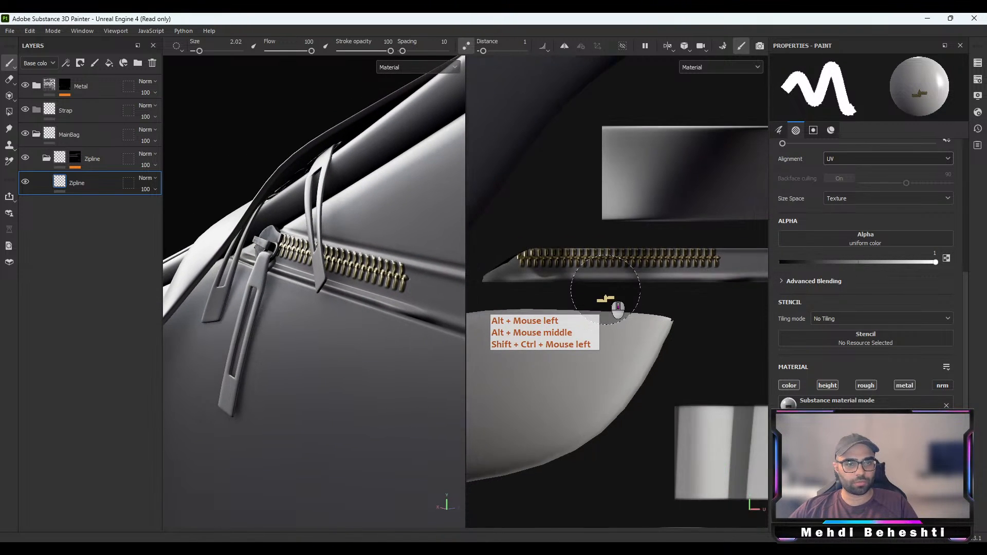
{"action": "middle_click_drag", "start_coordinate": [606, 290], "coordinate": [600, 275], "text": "alt"}
{"action": "key", "text": "ctrl+z"}
Try another snapped straight zipper stroke, centred lower on the same UV strip, and undo it
{"action": "left_click", "coordinate": [511, 246]}
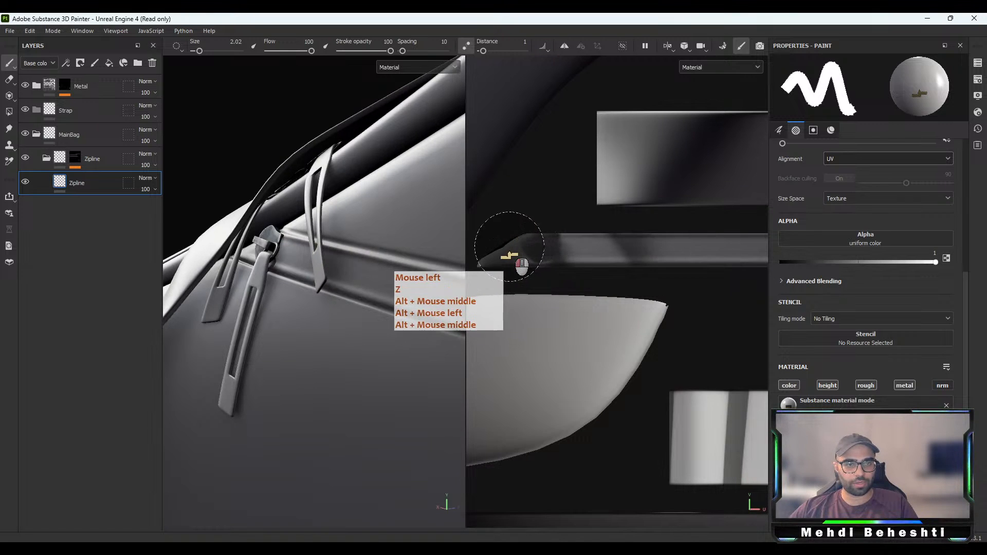
{"action": "key", "text": "ctrl"}
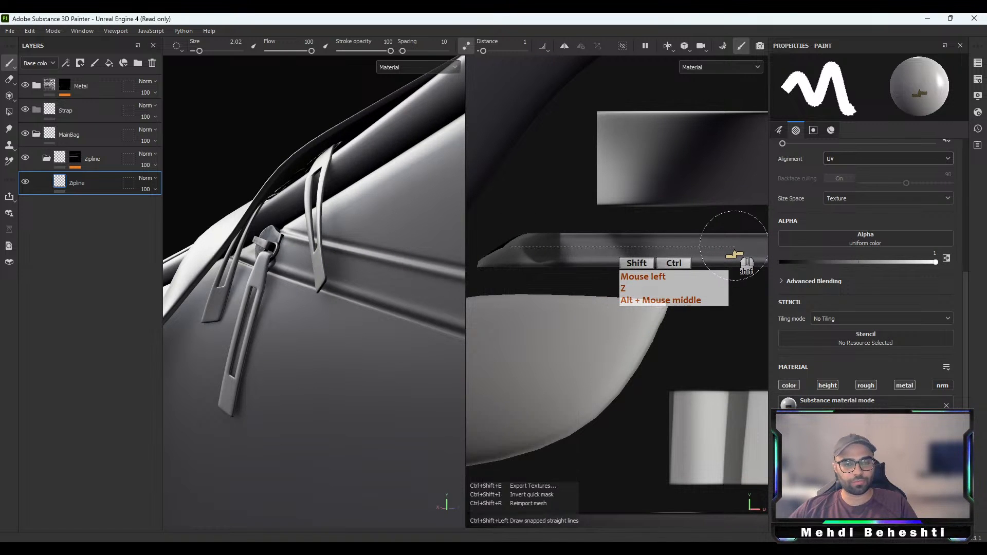
{"action": "left_click", "coordinate": [734, 246], "text": "ctrl+shift"}
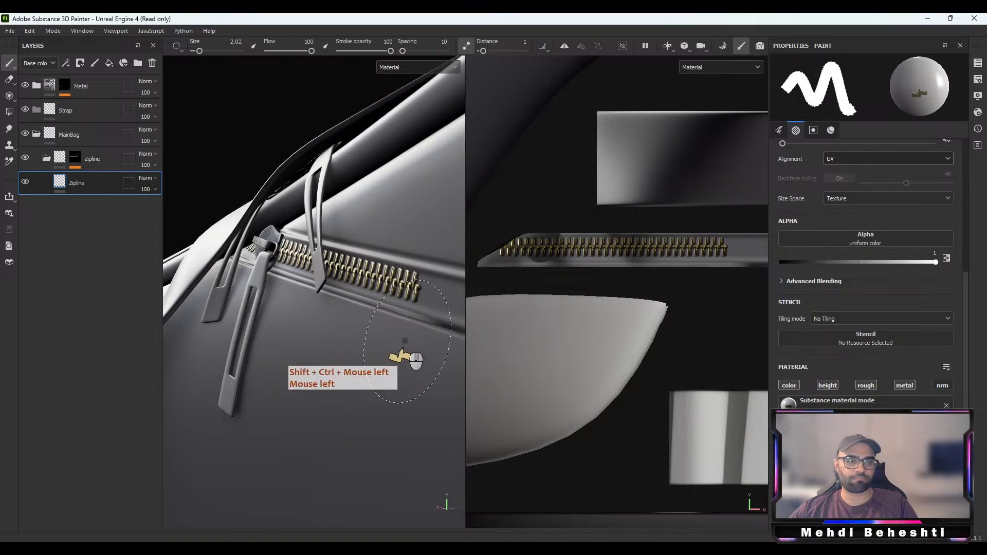
{"action": "key", "text": "ctrl+z"}
{"action": "scroll", "coordinate": [825, 404], "scroll_direction": "down", "scroll_amount": 3}
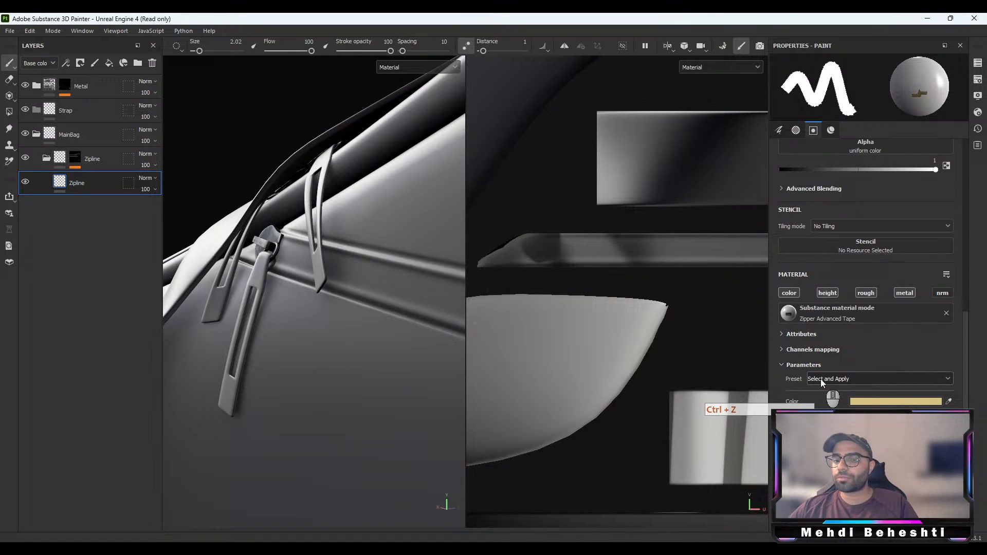
Apply the rose gold zipper preset to the brush's Zipper Advanced Tape material
{"action": "left_click", "coordinate": [822, 381]}
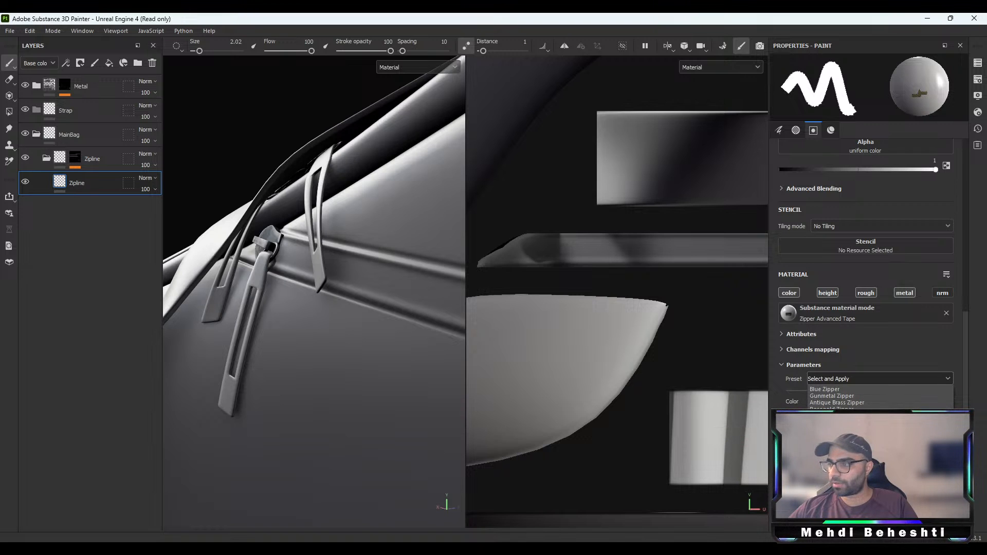
{"action": "left_click", "coordinate": [781, 394]}
{"action": "scroll", "coordinate": [781, 396], "scroll_direction": "down", "scroll_amount": 4}
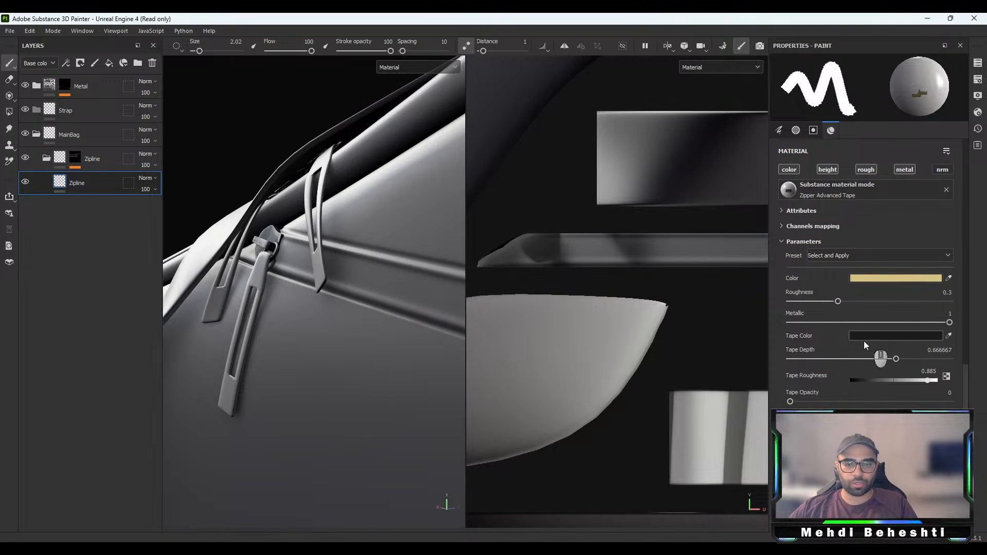
{"action": "left_click", "coordinate": [884, 279]}
{"action": "left_click", "coordinate": [890, 260]}
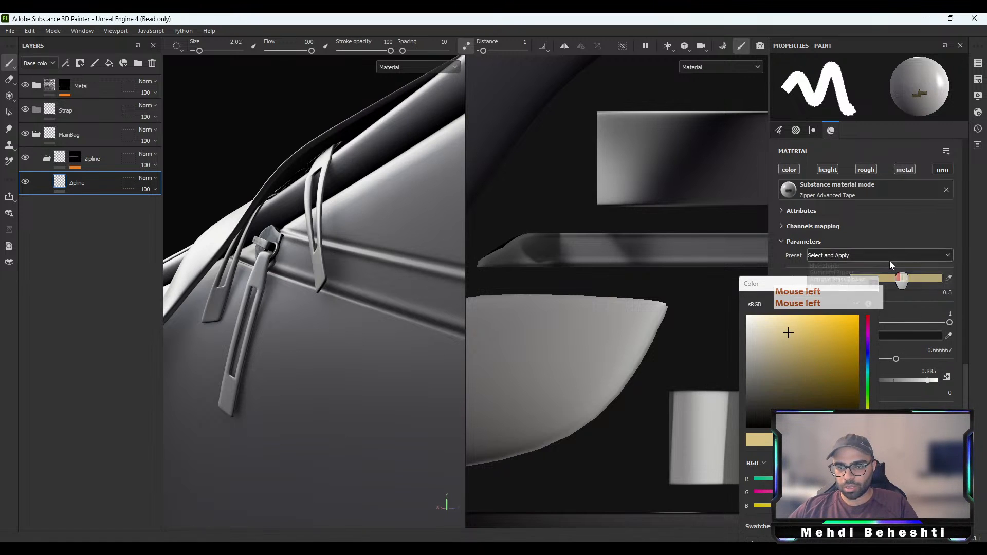
{"action": "left_click", "coordinate": [831, 286]}
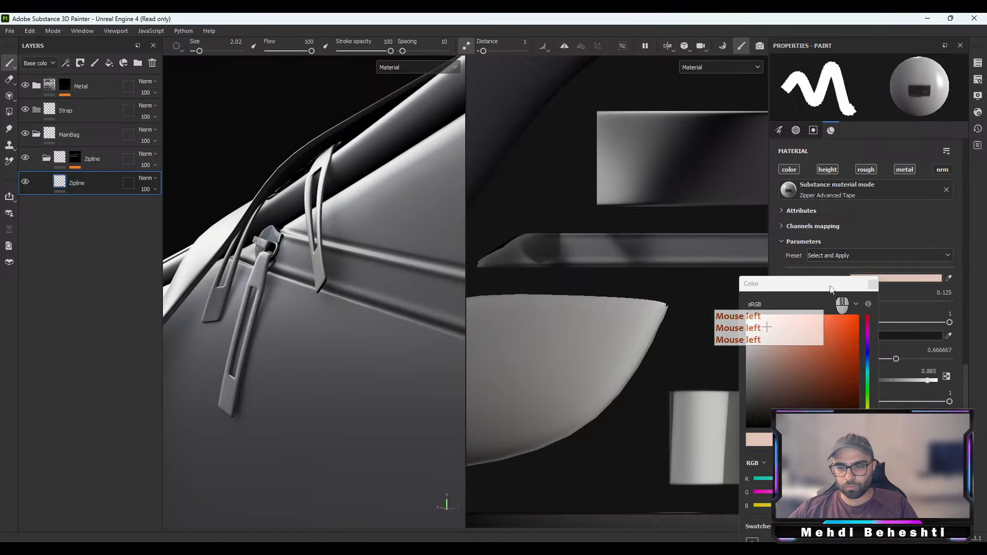
{"action": "left_click", "coordinate": [873, 284]}
Try short snapped straight zipper strokes at slightly different heights from the UV strip's tapered end, undoing each misplaced one before retrying
{"action": "mouse_move", "coordinate": [577, 293]}
{"action": "middle_mouse_down", "text": "alt"}
{"action": "mouse_move", "coordinate": [586, 297]}
{"action": "mouse_move", "coordinate": [575, 279]}
{"action": "middle_mouse_up", "text": "alt"}
{"action": "scroll", "coordinate": [547, 267], "scroll_direction": "up", "scroll_amount": 8}
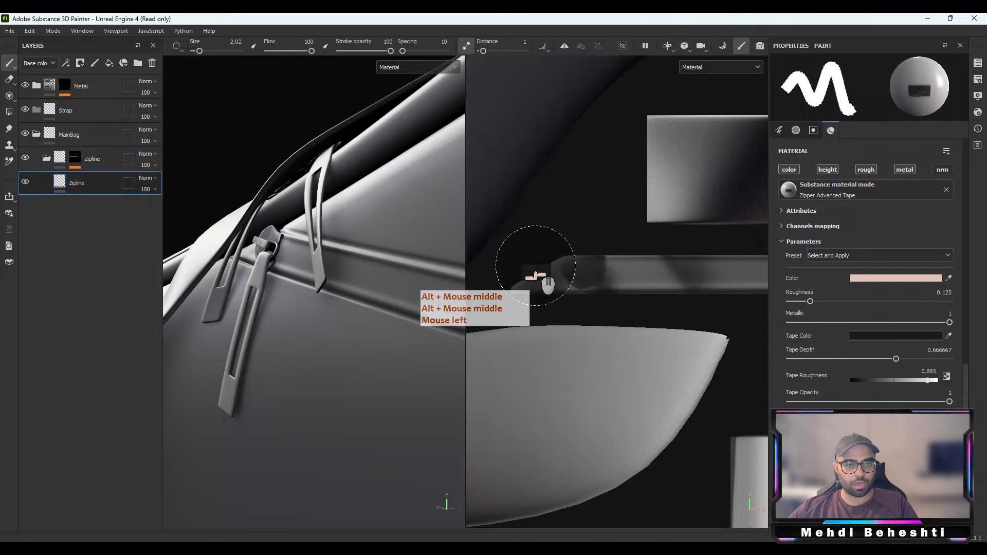
{"action": "left_click", "coordinate": [536, 267]}
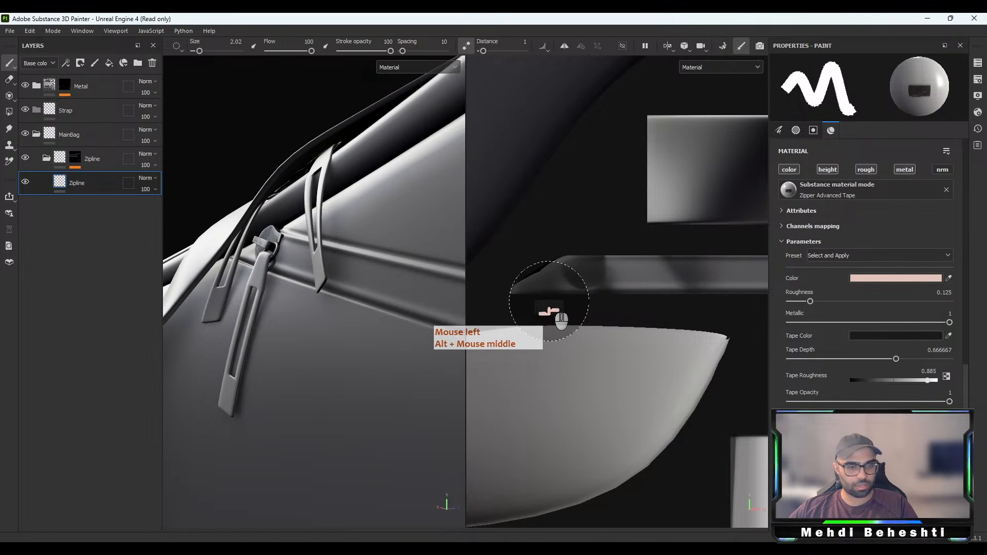
{"action": "left_click", "coordinate": [721, 280], "text": "ctrl+shift"}
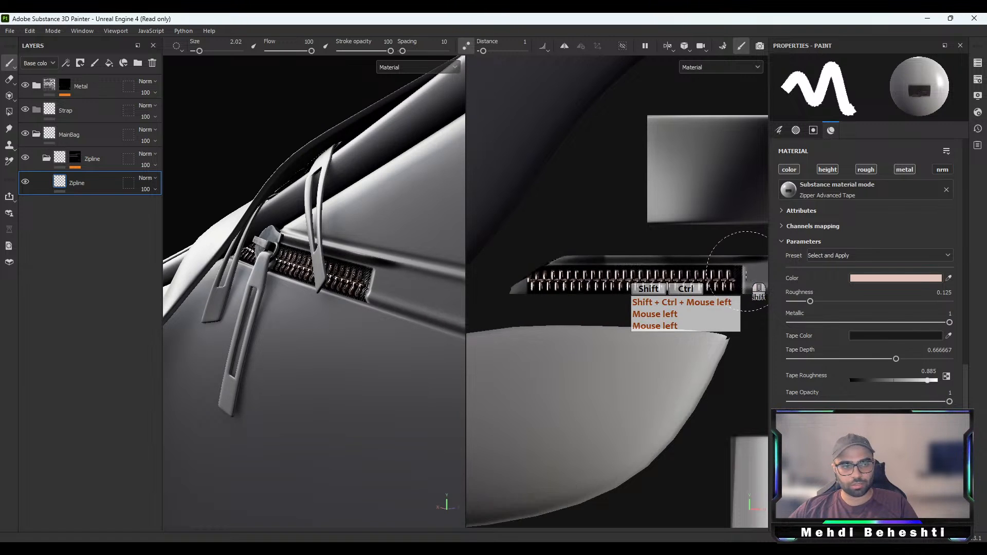
{"action": "key", "text": "ctrl+z"}
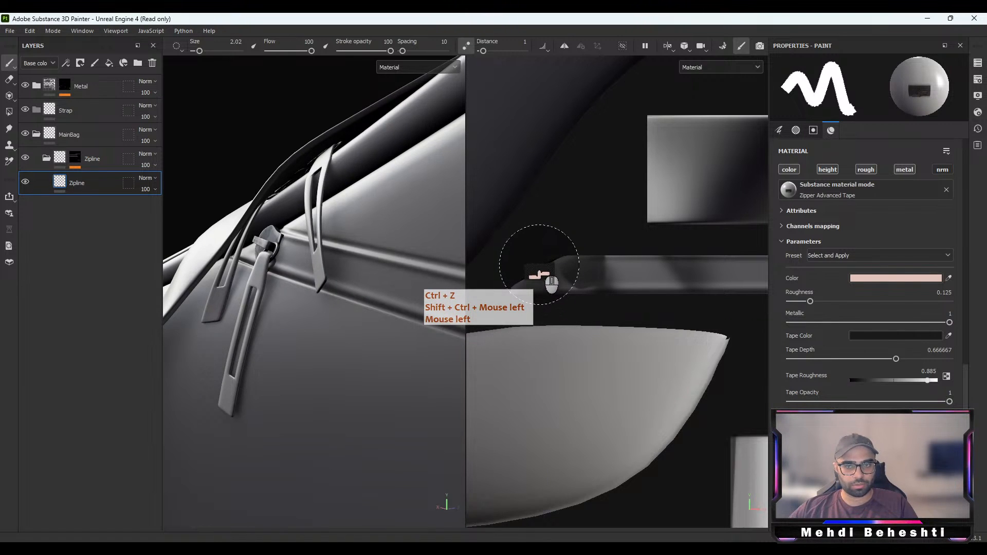
{"action": "left_click", "coordinate": [538, 265]}
{"action": "left_click", "coordinate": [732, 267], "text": "ctrl+shift"}
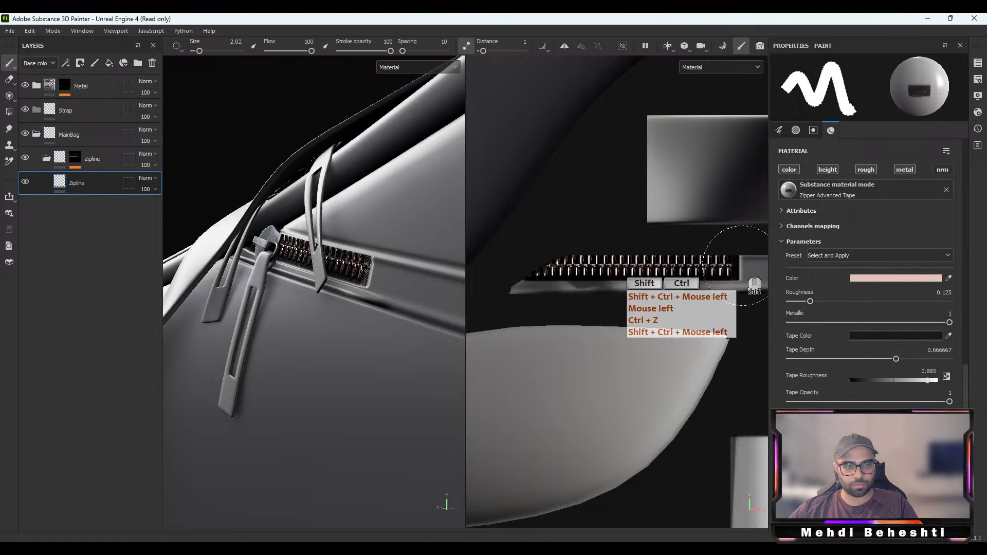
{"action": "key", "text": "ctrl+x"}
{"action": "key", "text": "ctrl+z"}
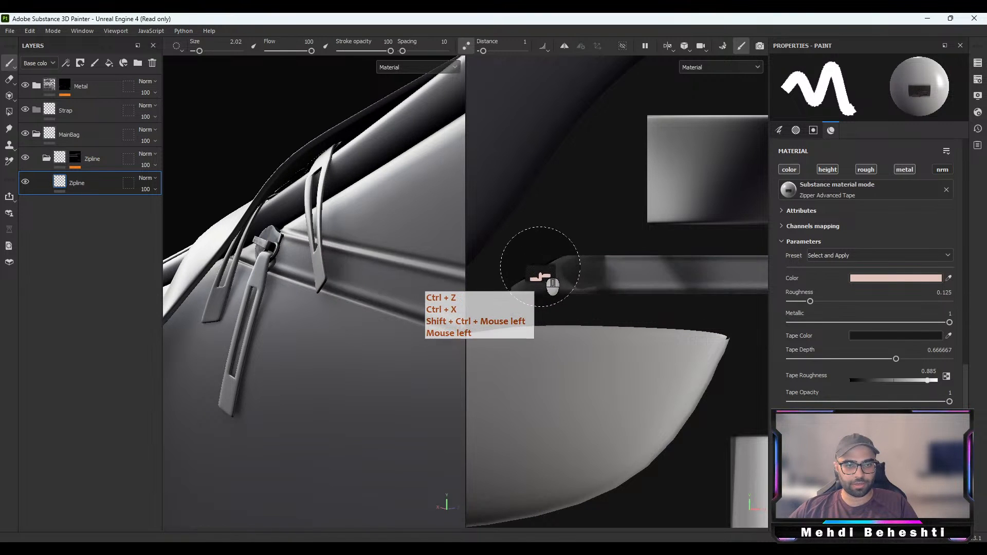
{"action": "left_click", "coordinate": [537, 267]}
{"action": "left_click", "coordinate": [722, 267], "text": "ctrl+shift"}
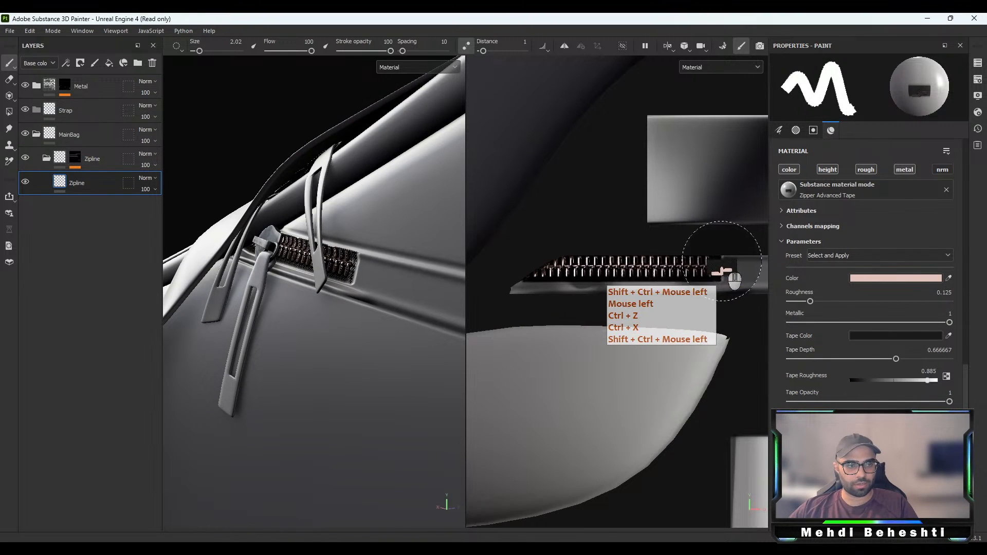
{"action": "key", "text": "ctrl+z"}
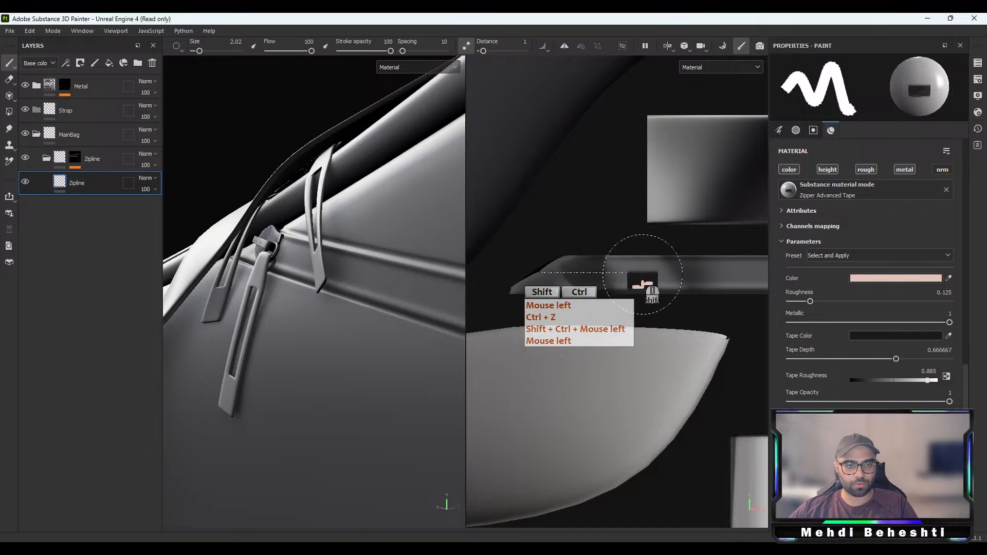
{"action": "left_click", "coordinate": [708, 272], "text": "ctrl+shift"}
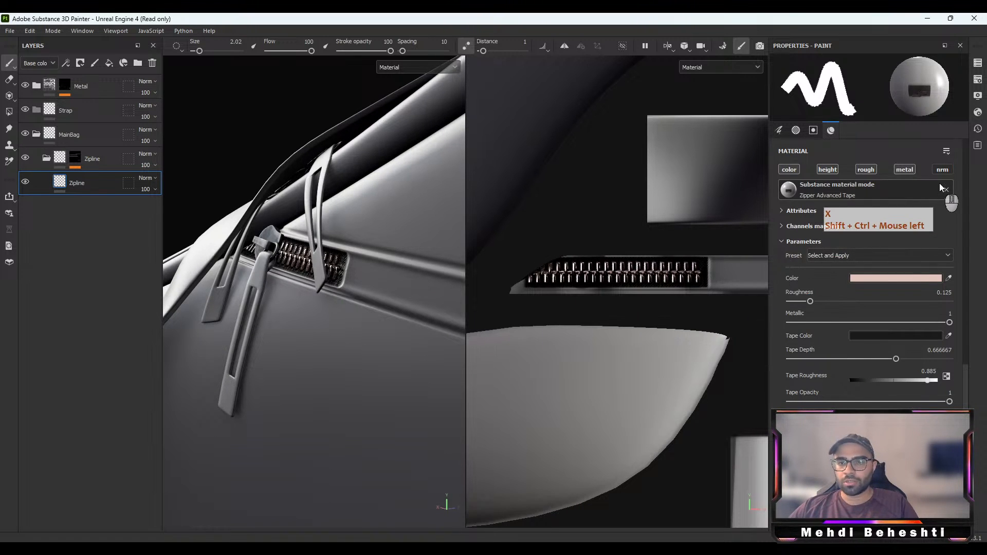
Enable the normal channel for the zipper brush and undo the short test stroke in an enlarged UV view
{"action": "key", "text": "x"}
{"action": "left_click", "coordinate": [941, 170]}
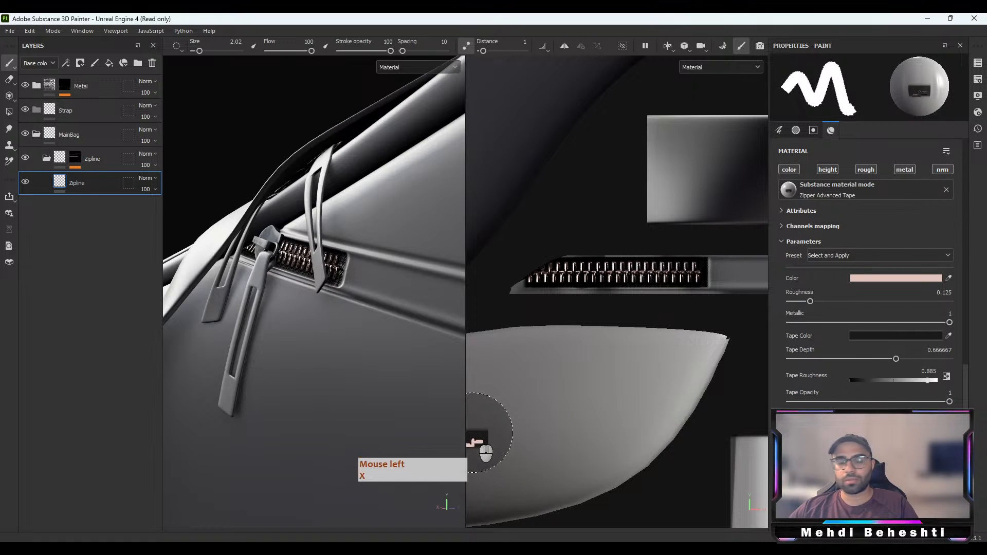
{"action": "scroll", "coordinate": [508, 397], "scroll_direction": "down", "scroll_amount": 3}
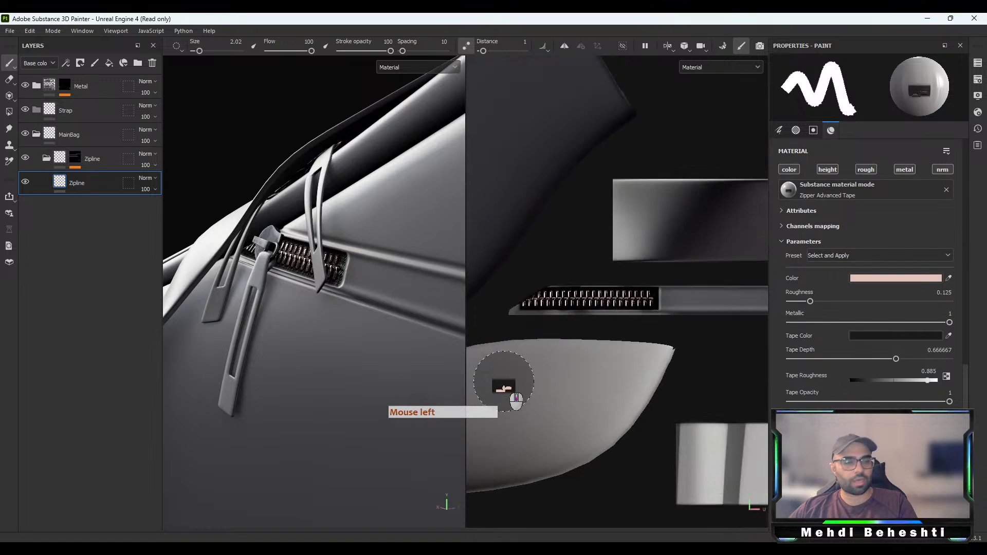
{"action": "key", "text": "F3"}
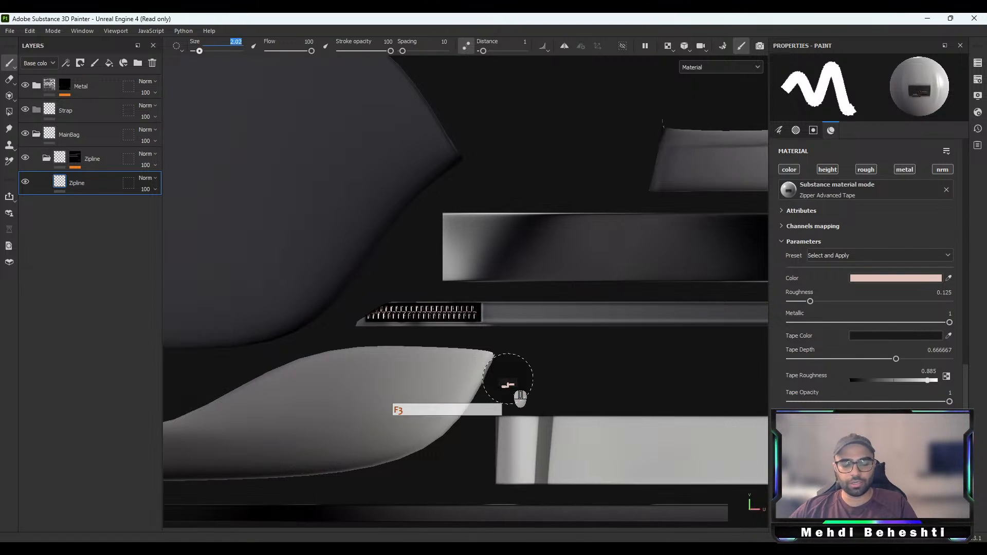
{"action": "key", "text": "Tab"}
{"action": "middle_click_drag", "start_coordinate": [539, 355], "coordinate": [285, 106], "text": "alt"}
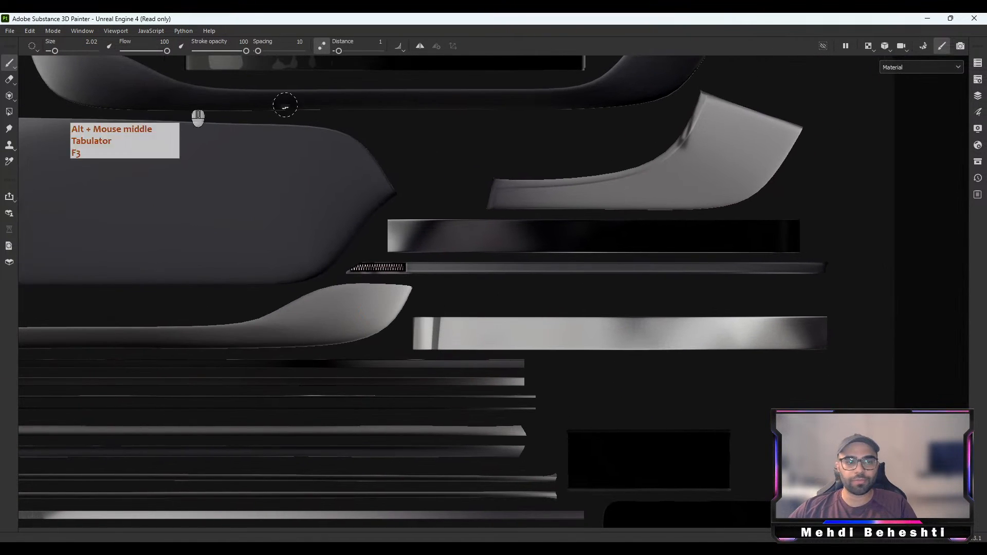
{"action": "scroll", "coordinate": [559, 342], "scroll_direction": "up", "scroll_amount": 2}
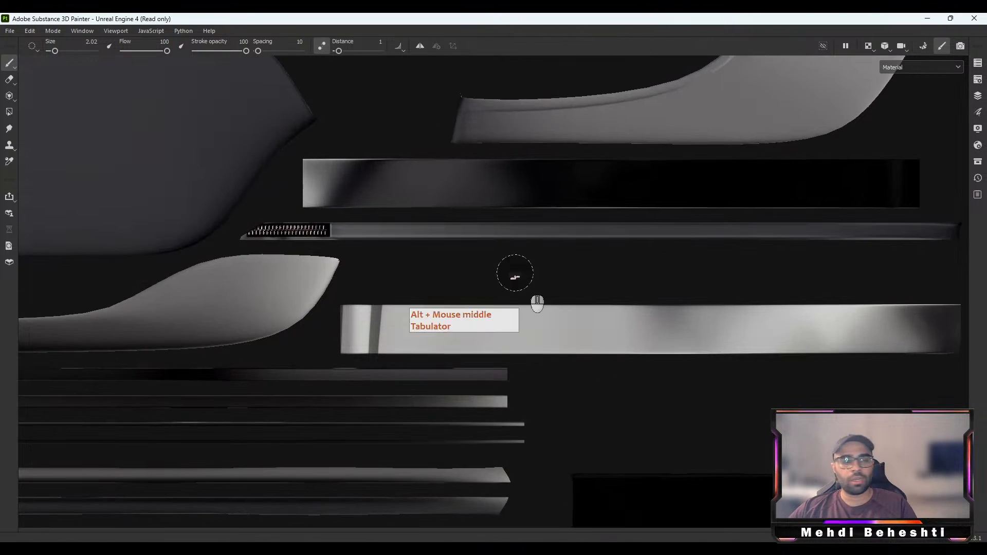
{"action": "key", "text": "ctrl+z"}
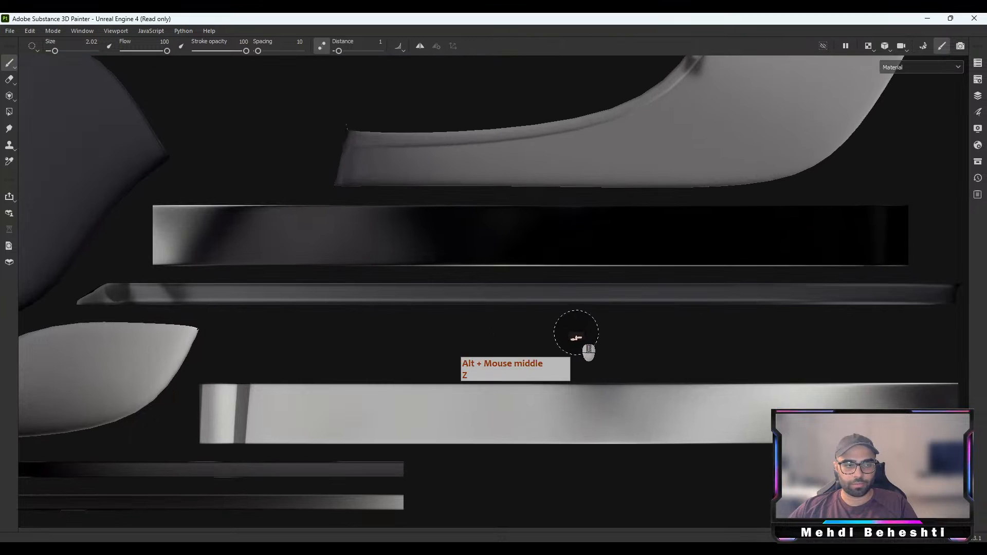
Try a snapped straight zipper stroke along the whole UV strip, from its tapered end to its far end, and undo it
{"action": "middle_click_drag", "start_coordinate": [576, 338], "coordinate": [533, 331], "text": "alt"}
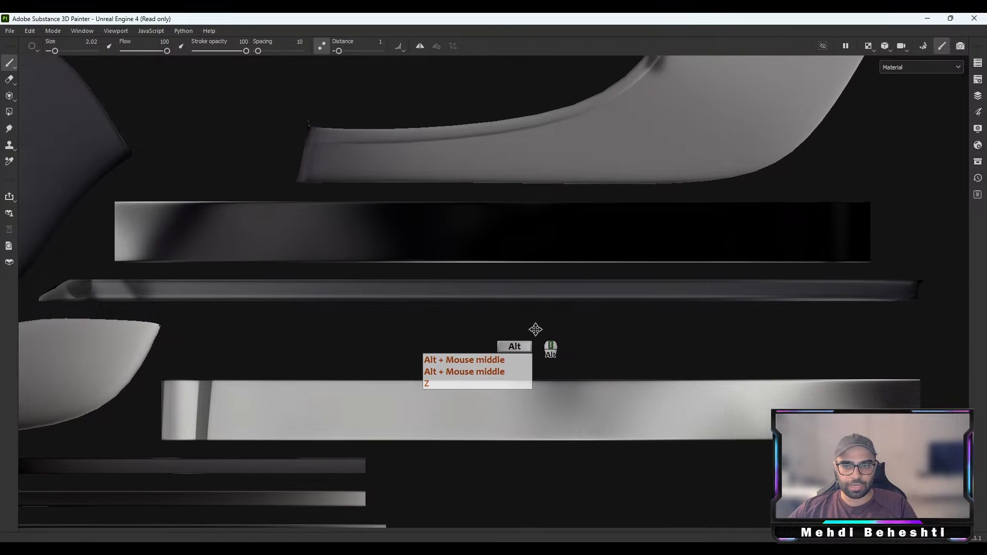
{"action": "left_click", "coordinate": [46, 292]}
{"action": "left_click", "coordinate": [920, 286], "text": "ctrl+shift"}
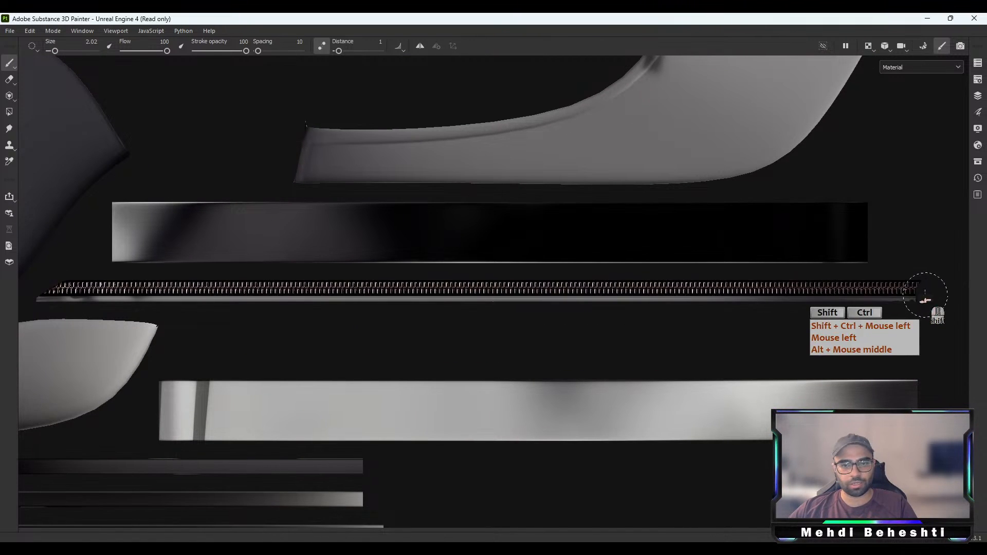
{"action": "key", "text": "ctrl+z"}
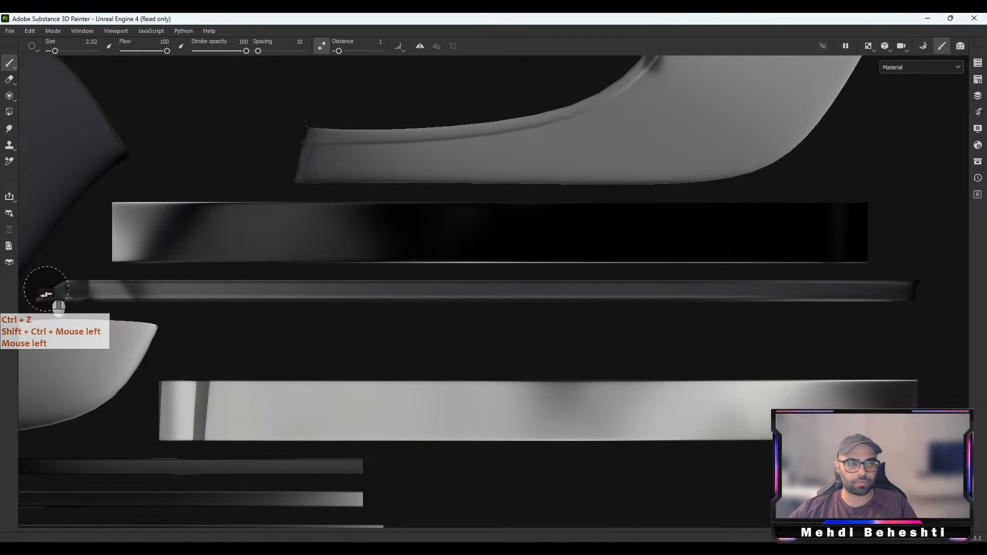
Repaint the snapped straight zipper stroke along the full length of the UV strip and show the bag in 3D
{"action": "left_click", "coordinate": [45, 292]}
{"action": "left_click", "coordinate": [920, 288], "text": "ctrl+shift"}
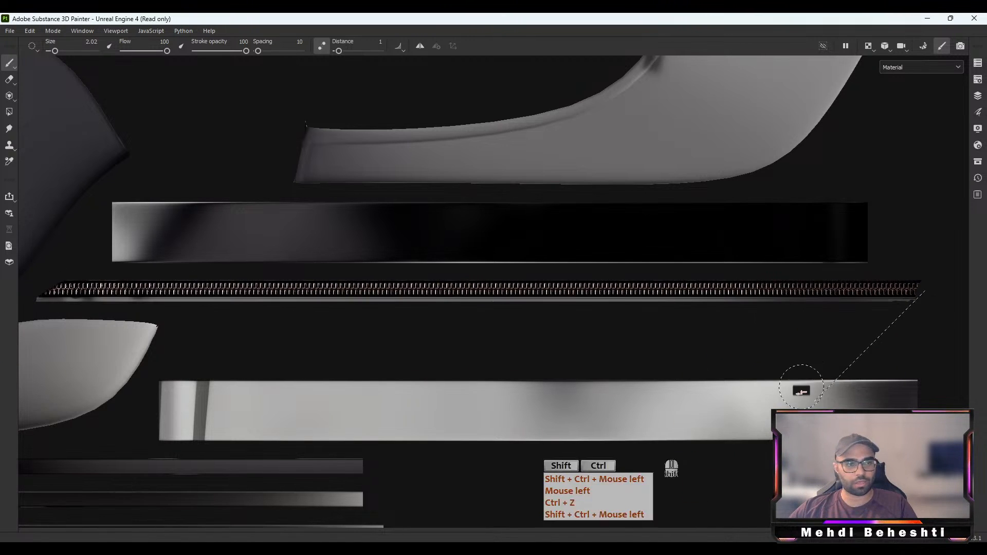
{"action": "key", "text": "F2"}
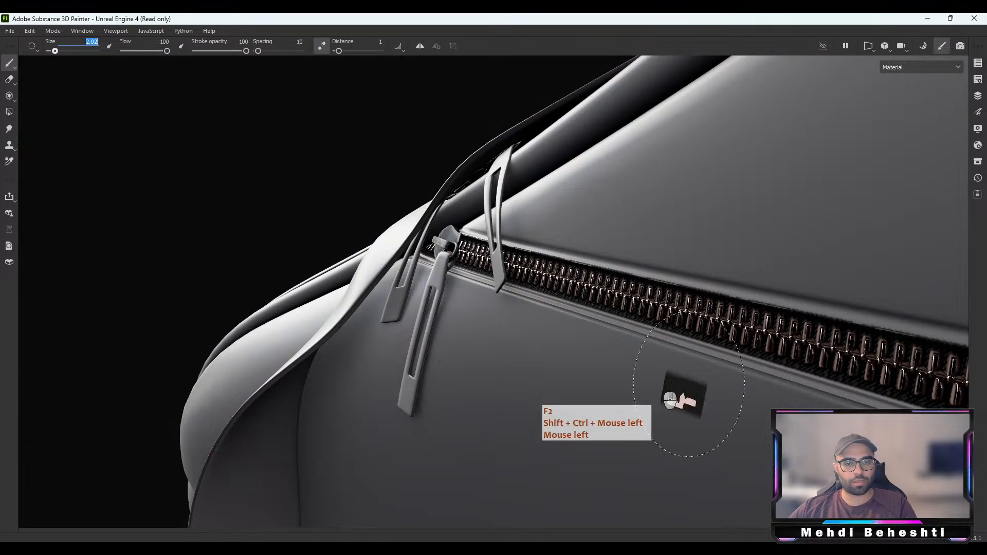
Examine the painted zipper teeth along the main bag's curved strip and around the zip pullers, comparing them with the UV strip
{"action": "middle_click_drag", "start_coordinate": [689, 385], "coordinate": [609, 353], "text": "alt"}
{"action": "right_click_drag", "start_coordinate": [606, 342], "coordinate": [532, 129], "text": "alt"}
{"action": "right_click_drag", "start_coordinate": [521, 291], "coordinate": [465, 108], "text": "alt"}
{"action": "middle_click_drag", "start_coordinate": [699, 279], "coordinate": [403, 125], "text": "alt"}
{"action": "right_click_drag", "start_coordinate": [568, 277], "coordinate": [425, 60], "text": "alt"}
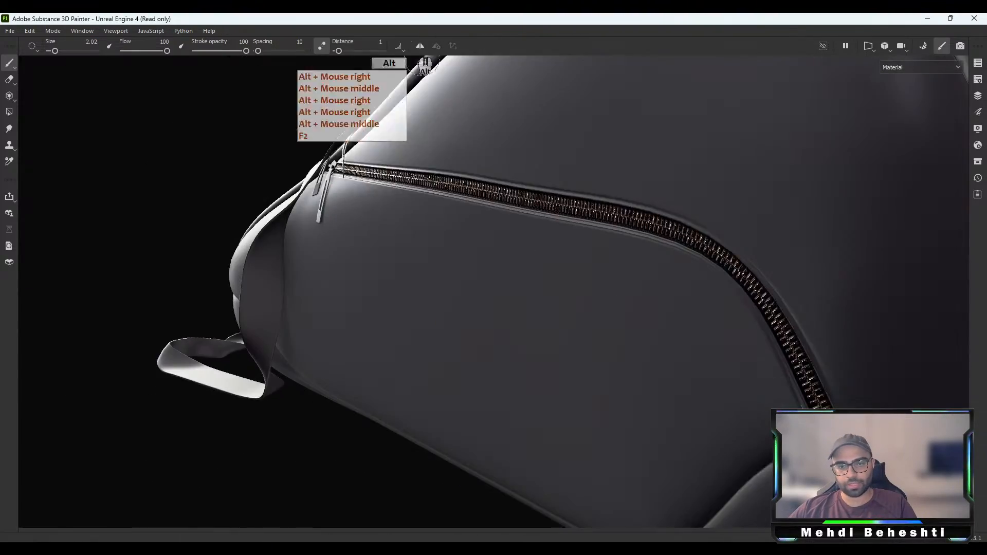
{"action": "middle_click_drag", "start_coordinate": [636, 299], "coordinate": [607, 257], "text": "alt"}
{"action": "left_click_drag", "start_coordinate": [608, 257], "coordinate": [680, 240], "text": "alt"}
{"action": "middle_click_drag", "start_coordinate": [468, 298], "coordinate": [719, 375], "text": "alt"}
{"action": "middle_click_drag", "start_coordinate": [442, 303], "coordinate": [607, 348], "text": "alt"}
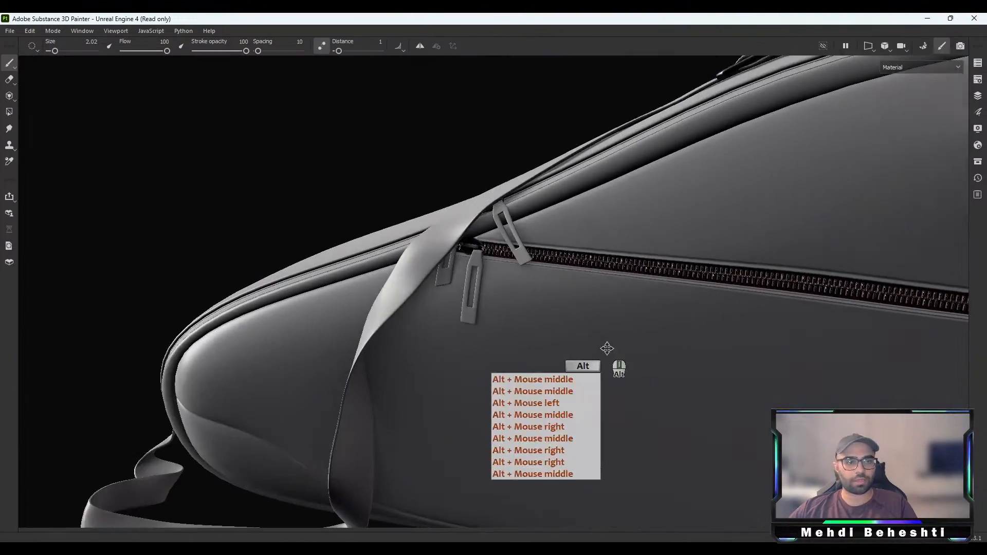
{"action": "left_click_drag", "start_coordinate": [607, 348], "coordinate": [420, 306], "text": "alt"}
{"action": "left_click_drag", "start_coordinate": [631, 339], "coordinate": [442, 308], "text": "alt"}
{"action": "middle_click_drag", "start_coordinate": [732, 327], "coordinate": [345, 331], "text": "alt"}
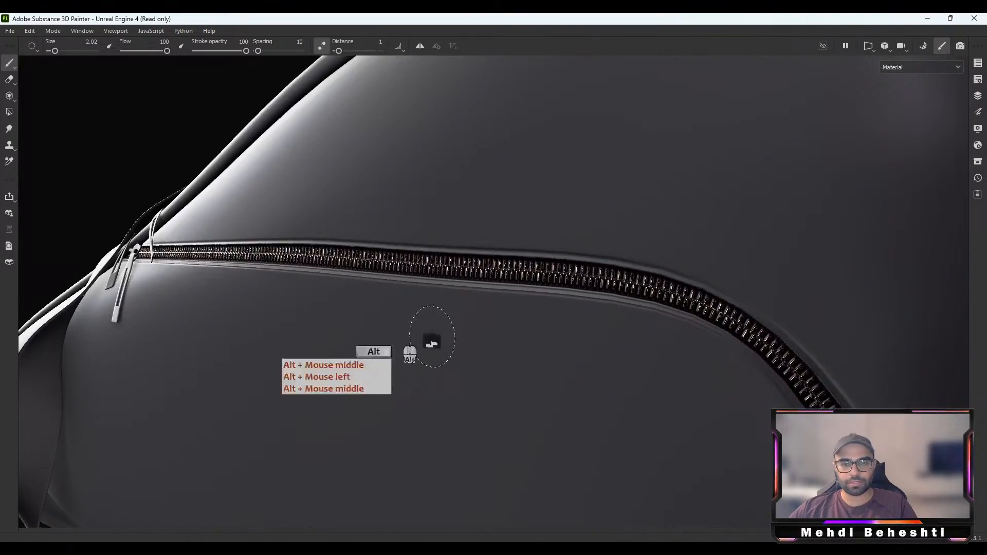
{"action": "middle_click_drag", "start_coordinate": [627, 332], "coordinate": [874, 383], "text": "alt"}
{"action": "middle_click_drag", "start_coordinate": [473, 315], "coordinate": [584, 333], "text": "alt"}
{"action": "left_click_drag", "start_coordinate": [496, 317], "coordinate": [720, 330], "text": "alt"}
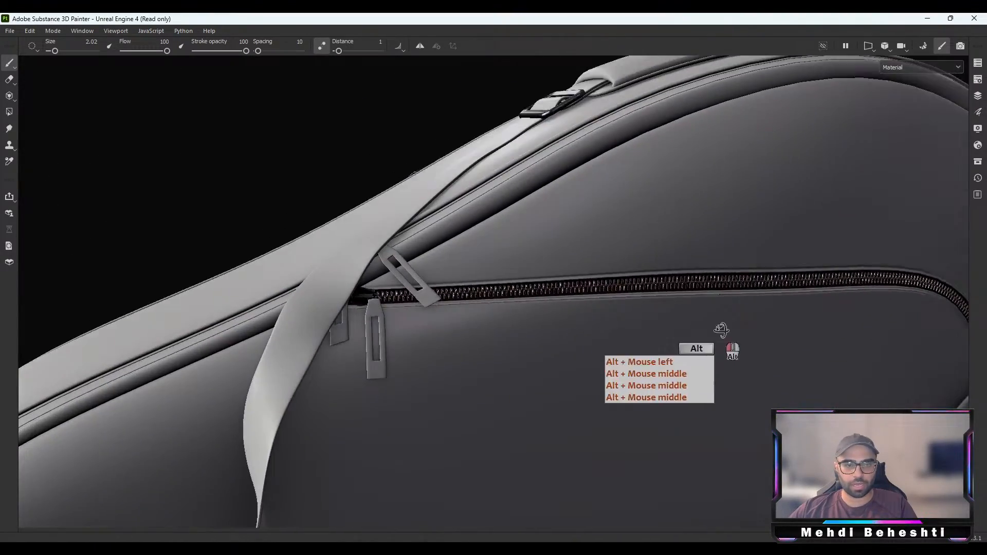
{"action": "scroll", "coordinate": [432, 305], "scroll_direction": "up", "scroll_amount": 6}
{"action": "key", "text": "F3"}
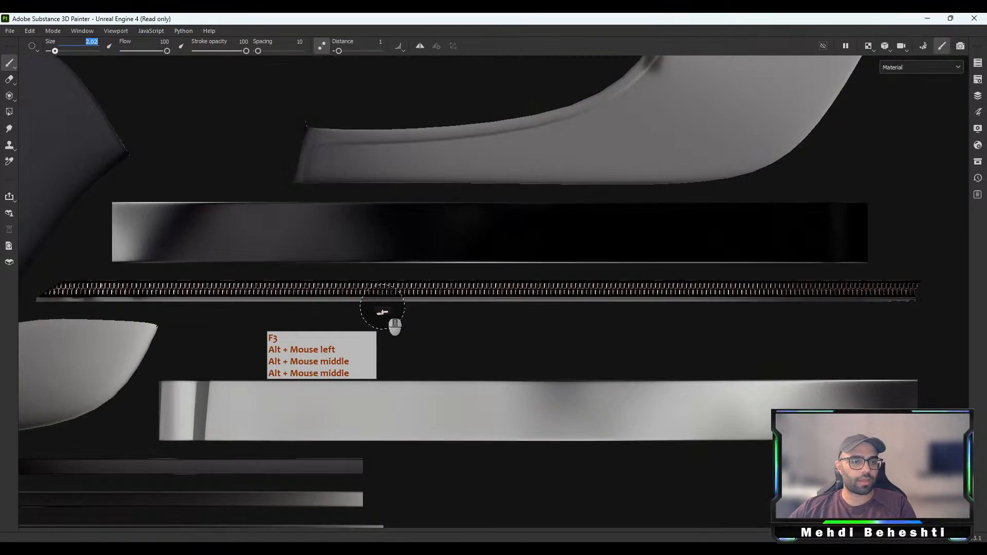
{"action": "key", "text": "F2"}
{"action": "scroll", "coordinate": [440, 326], "scroll_direction": "down", "scroll_amount": 5}
Add a fill layer inside the main bag's Zipline folder and name it UnderZipline
{"action": "key", "text": "F1"}
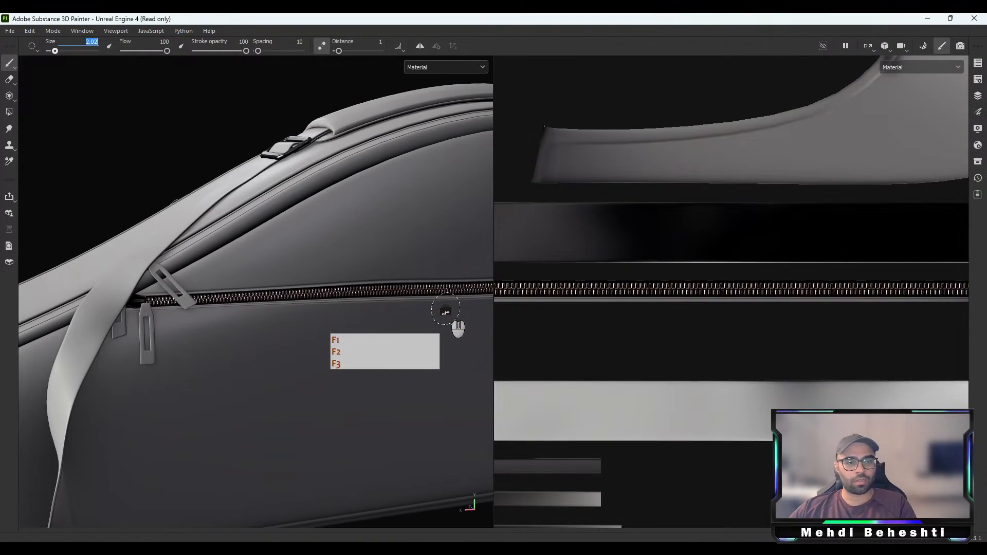
{"action": "key", "text": "Tab"}
{"action": "middle_click_drag", "start_coordinate": [269, 342], "coordinate": [482, 328], "text": "alt"}
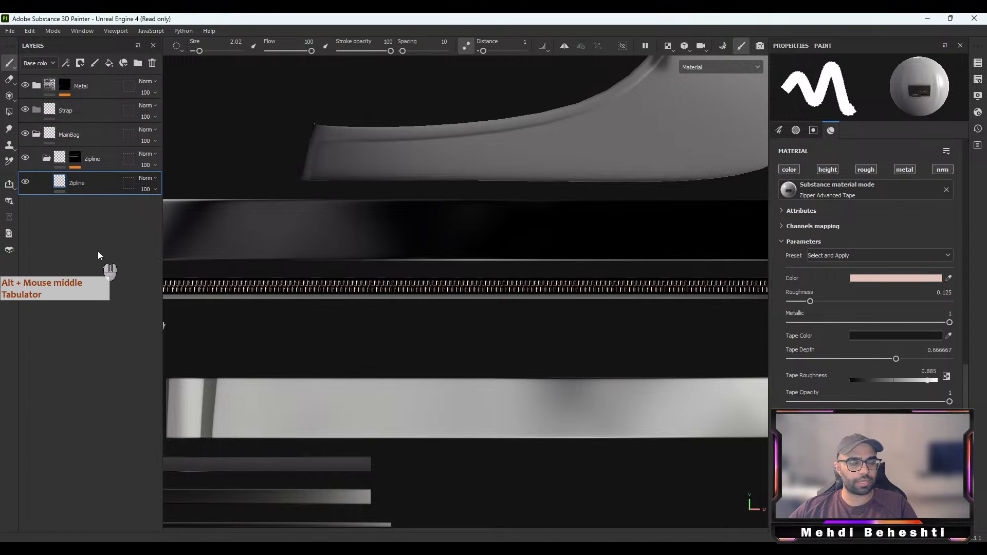
{"action": "left_click", "coordinate": [109, 63]}
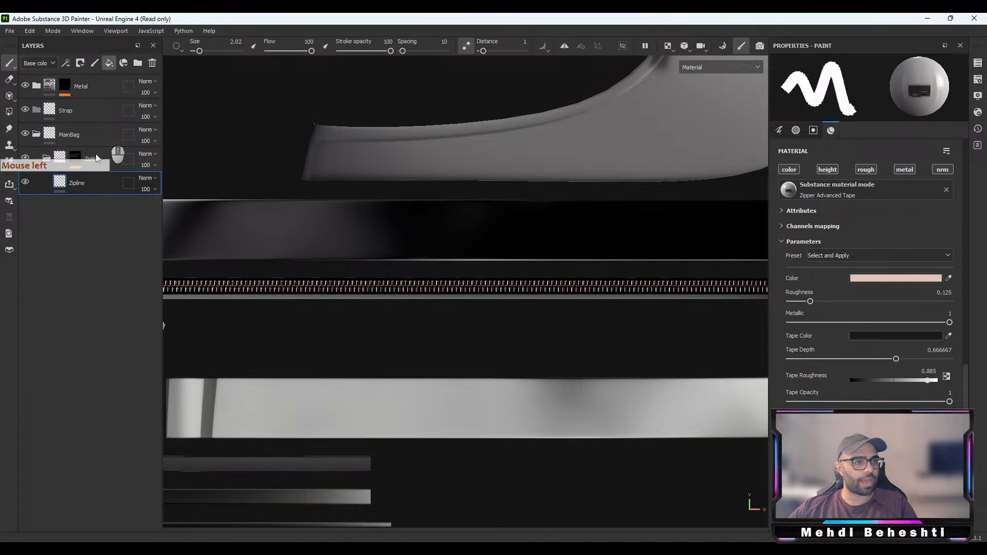
{"action": "double_click", "coordinate": [86, 183]}
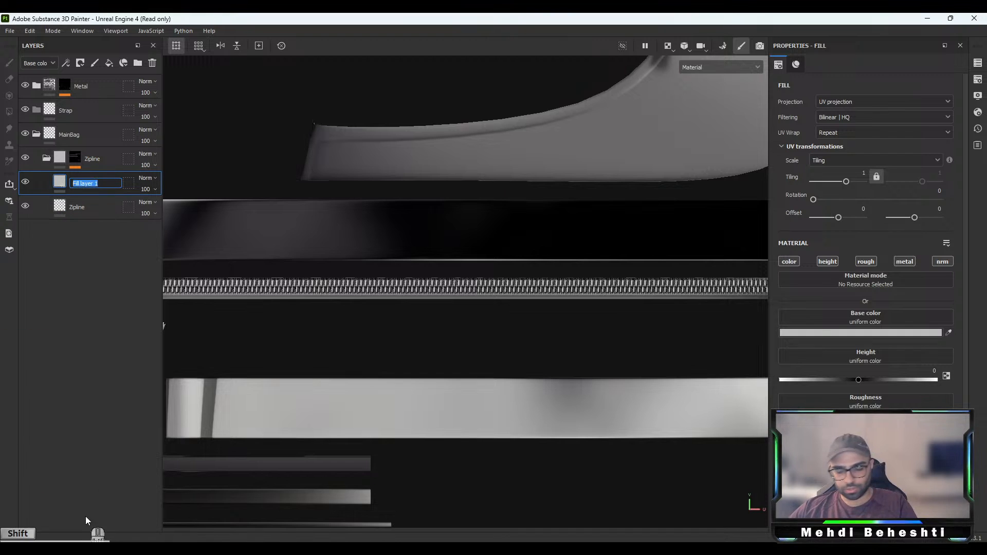
{"action": "type", "text": "Unb"}
{"action": "key", "text": "BackSpace"}
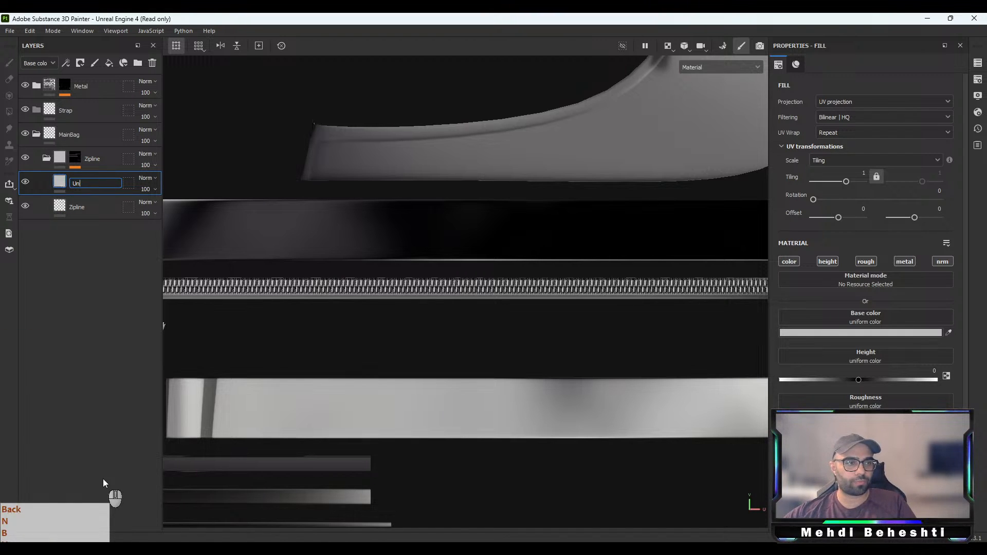
{"action": "type", "text": "derZipline"}
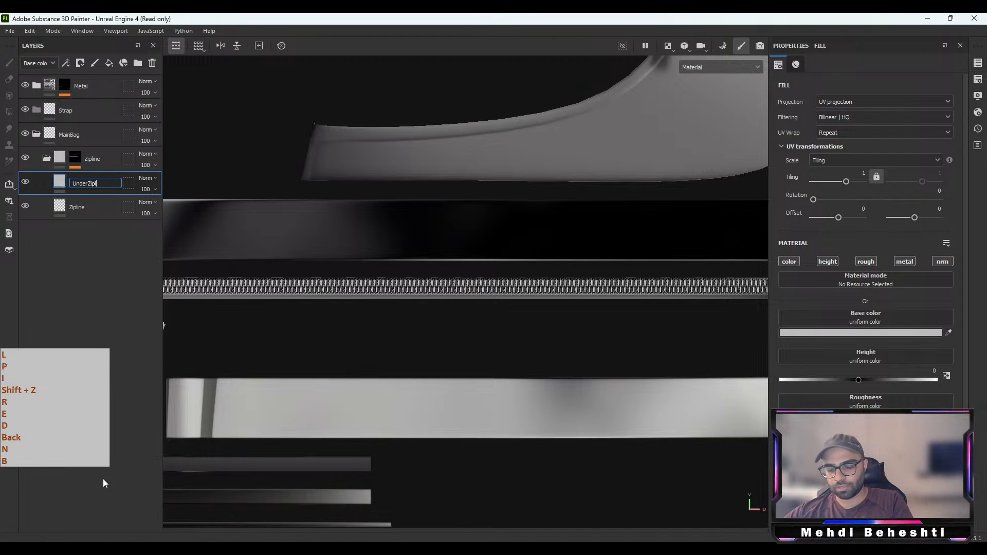
{"action": "key", "text": "Return"}
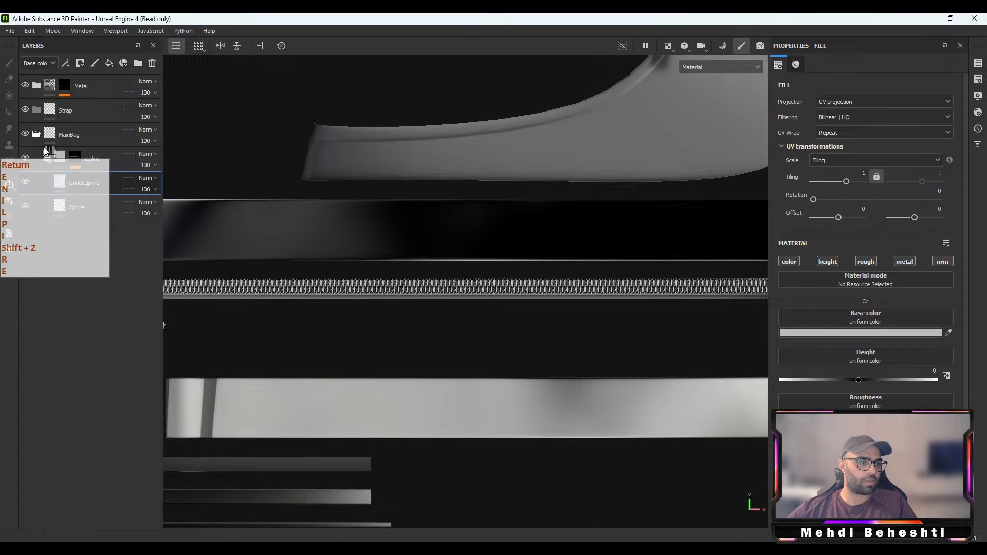
Move the UnderZipline fill beneath the Zipline paint layer, keeping it inside the Zipline folder
{"action": "left_click_drag", "start_coordinate": [84, 184], "coordinate": [74, 221]}
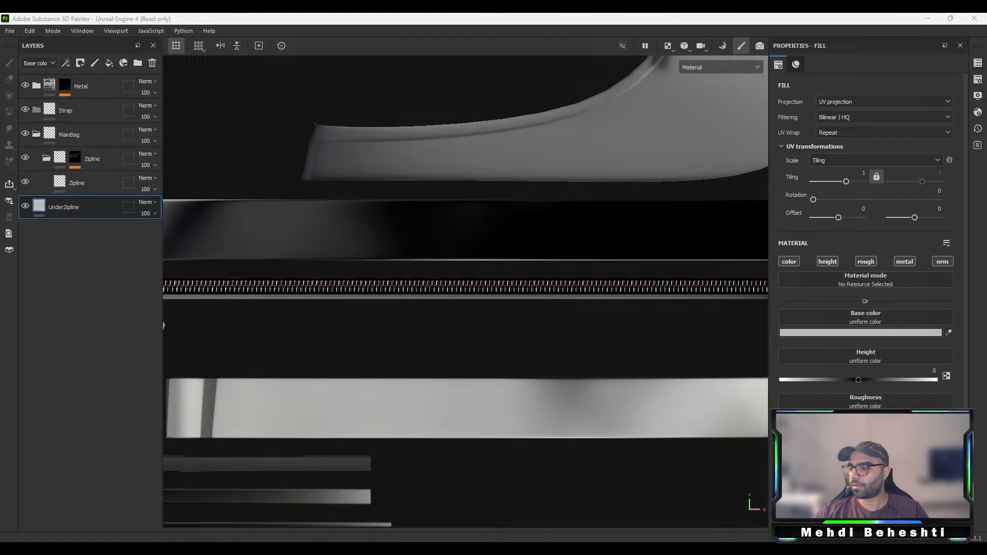
{"action": "key", "text": "super+d"}
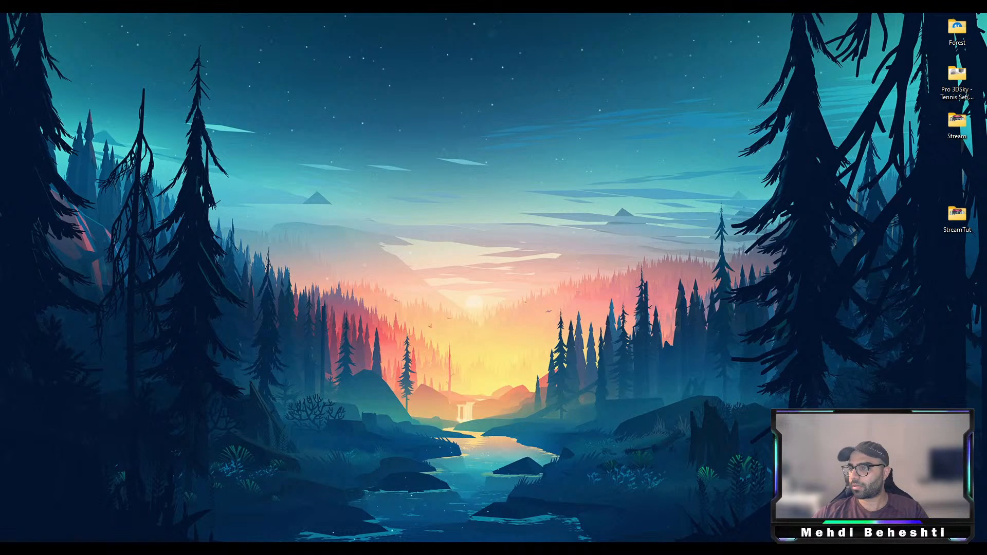
{"action": "key", "text": "super+d"}
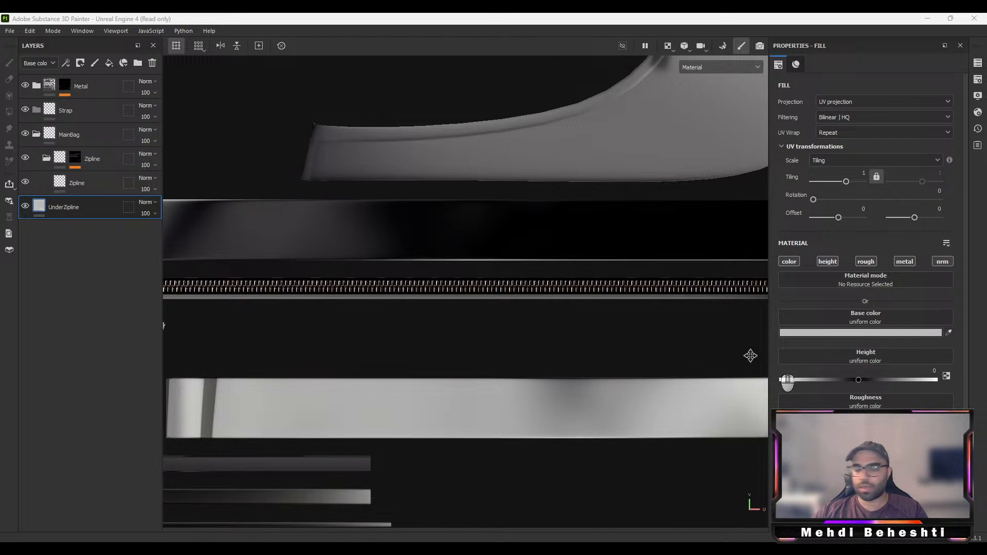
{"action": "middle_click_drag", "start_coordinate": [656, 335], "coordinate": [584, 330], "text": "alt"}
{"action": "right_click_drag", "start_coordinate": [584, 330], "coordinate": [545, 231], "text": "alt"}
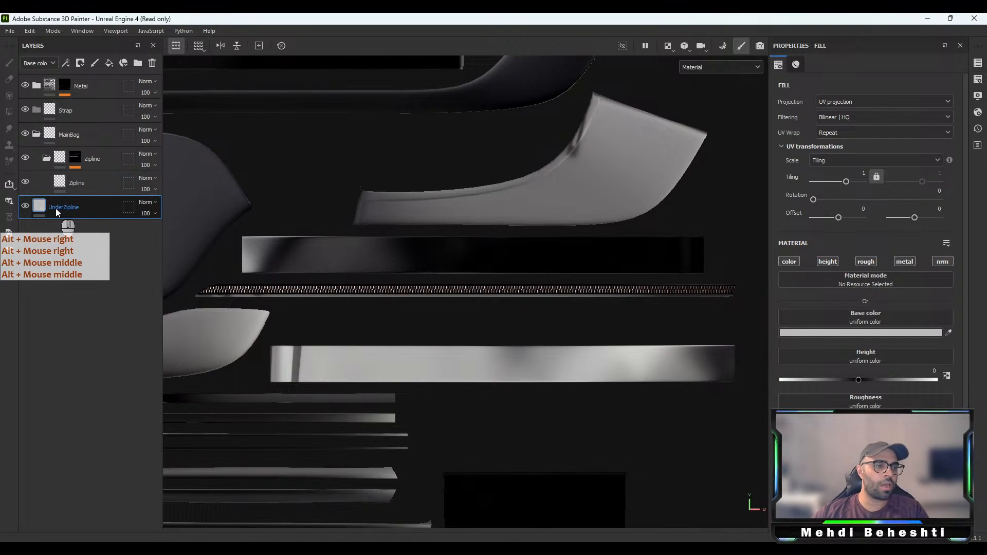
{"action": "left_click_drag", "start_coordinate": [65, 205], "coordinate": [83, 193]}
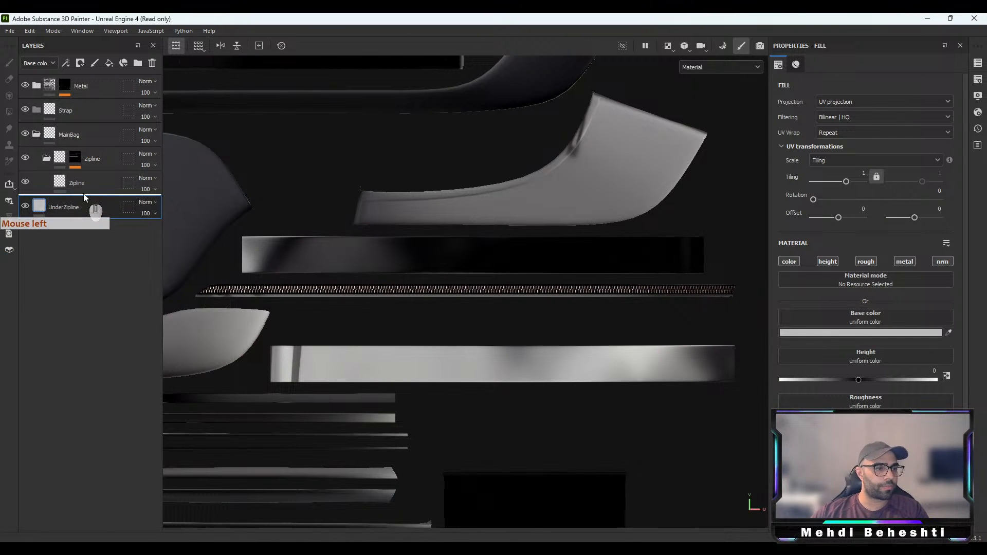
Limit the UnderZipline fill to the color channel and set its base color to dark grey
{"action": "left_click", "coordinate": [789, 261], "text": "alt"}
{"action": "left_click", "coordinate": [822, 332]}
{"action": "left_click_drag", "start_coordinate": [853, 394], "coordinate": [776, 379]}
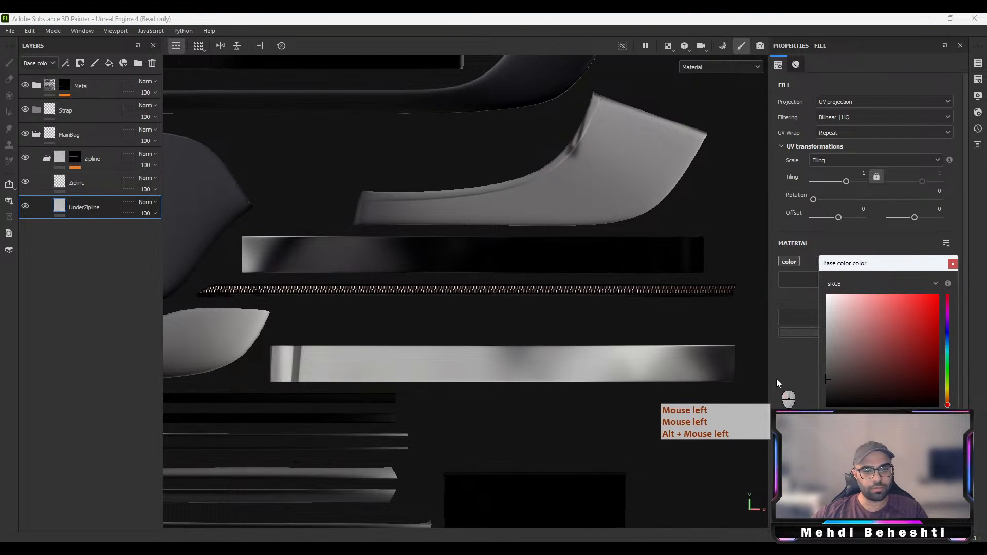
Examine the zipper teeth and the fill along the strip's edges up close on the 3D bag
{"action": "middle_click_drag", "start_coordinate": [554, 399], "coordinate": [610, 392], "text": "alt"}
{"action": "key", "text": "F3"}
{"action": "key", "text": "F2"}
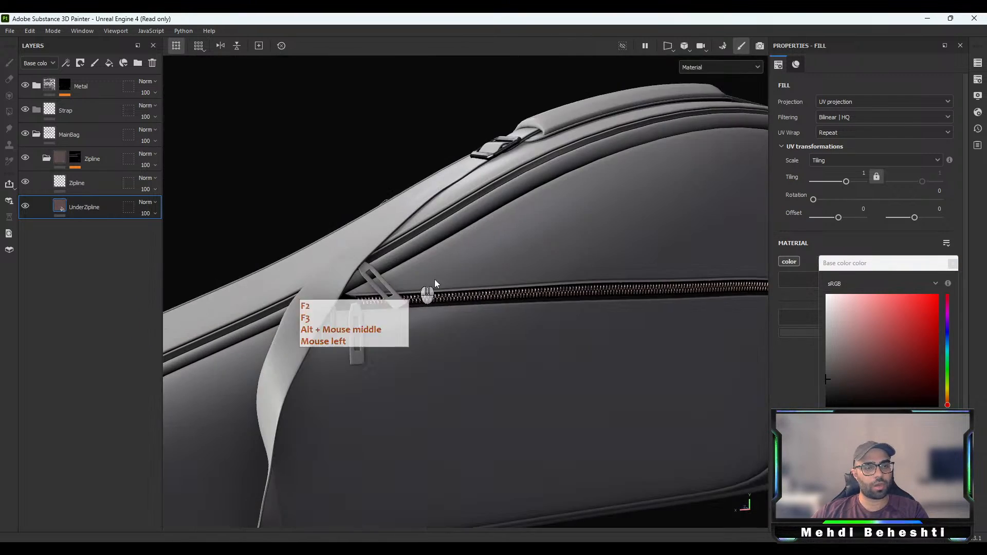
{"action": "middle_click_drag", "start_coordinate": [539, 285], "coordinate": [419, 293], "text": "alt"}
{"action": "left_click_drag", "start_coordinate": [447, 293], "coordinate": [591, 309], "text": "alt"}
{"action": "middle_click_drag", "start_coordinate": [609, 315], "coordinate": [469, 288], "text": "alt"}
{"action": "scroll", "coordinate": [570, 297], "scroll_direction": "up", "scroll_amount": 5}
{"action": "scroll", "coordinate": [535, 289], "scroll_direction": "up", "scroll_amount": 4}
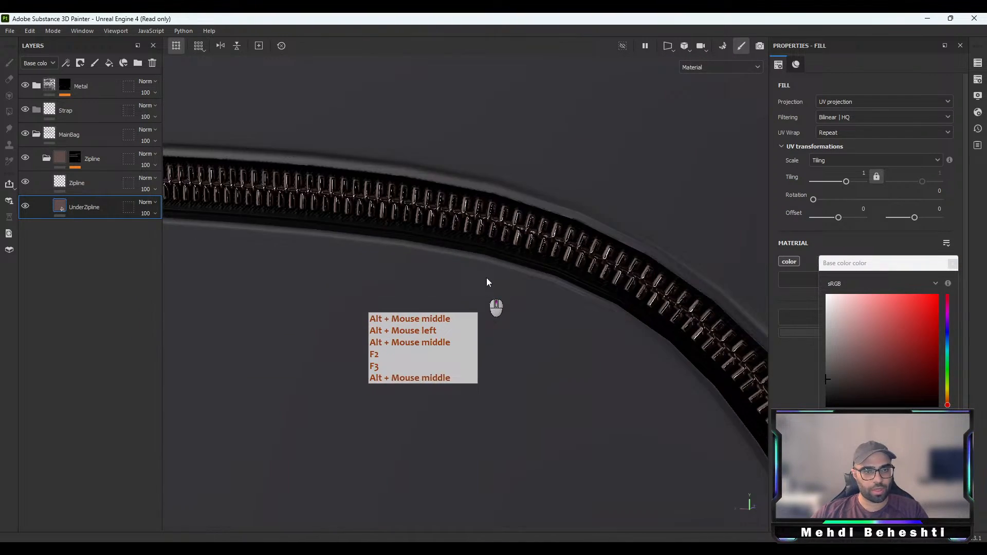
{"action": "left_click", "coordinate": [489, 257], "text": "alt"}
{"action": "scroll", "coordinate": [487, 243], "scroll_direction": "up", "scroll_amount": 5}
{"action": "left_click", "coordinate": [484, 246], "text": "alt"}
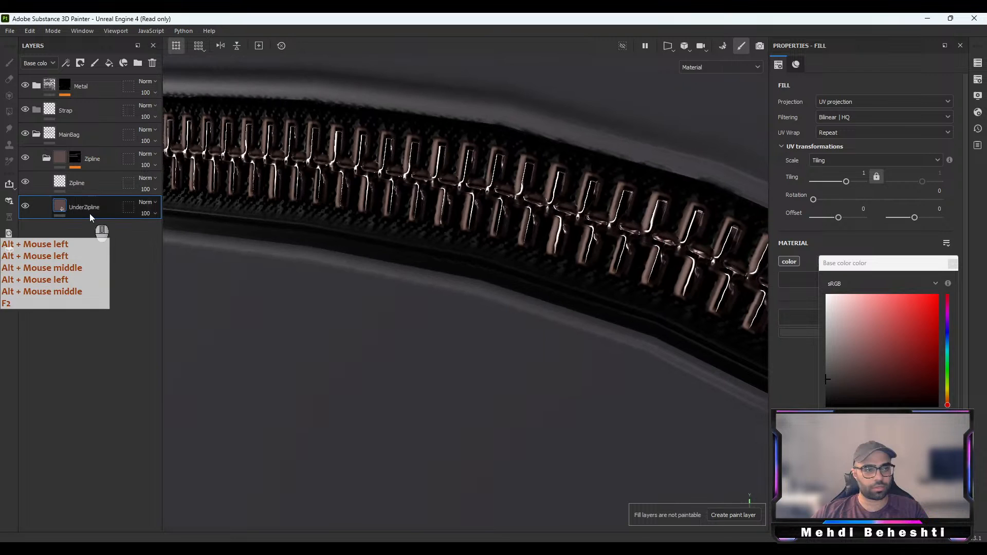
Compare the zipper strip with the UnderZipline fill hidden and shown, and darken the fill's base color slightly
{"action": "left_click", "coordinate": [26, 206]}
{"action": "left_click", "coordinate": [26, 207]}
{"action": "left_click", "coordinate": [25, 206]}
{"action": "left_click", "coordinate": [26, 206]}
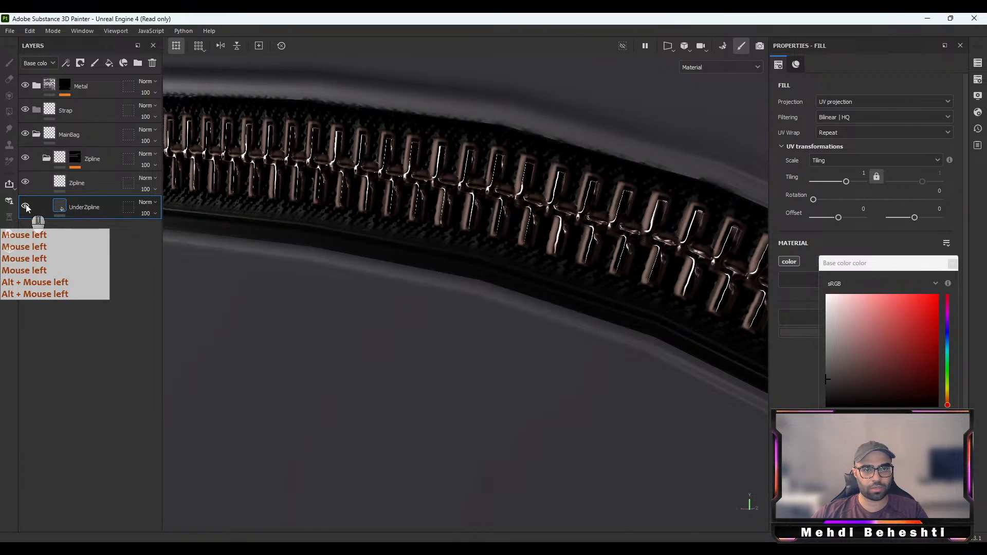
{"action": "left_click", "coordinate": [823, 384]}
{"action": "left_click", "coordinate": [820, 389]}
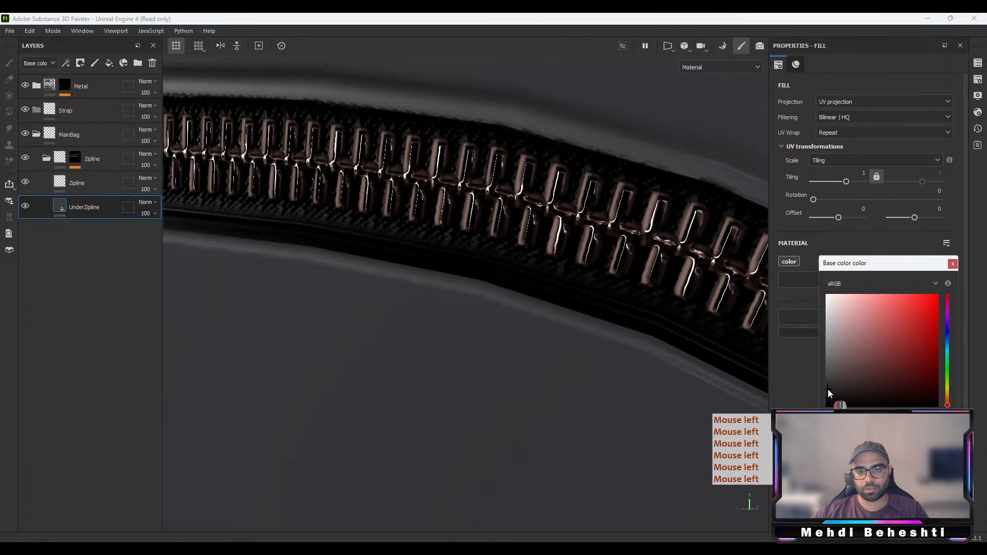
{"action": "left_click", "coordinate": [952, 264]}
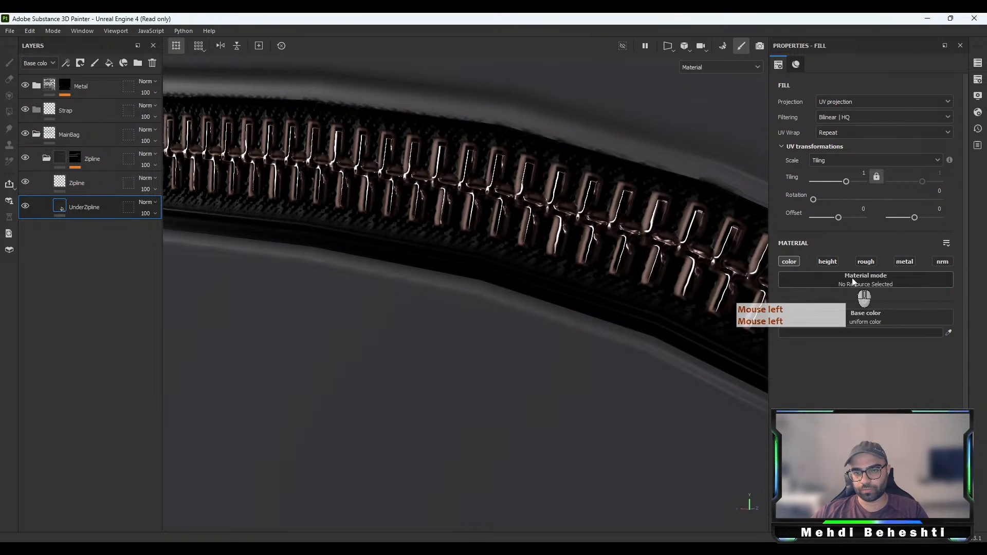
Enable the roughness channel on the UnderZipline fill and set its roughness to 0.8
{"action": "left_click", "coordinate": [865, 261]}
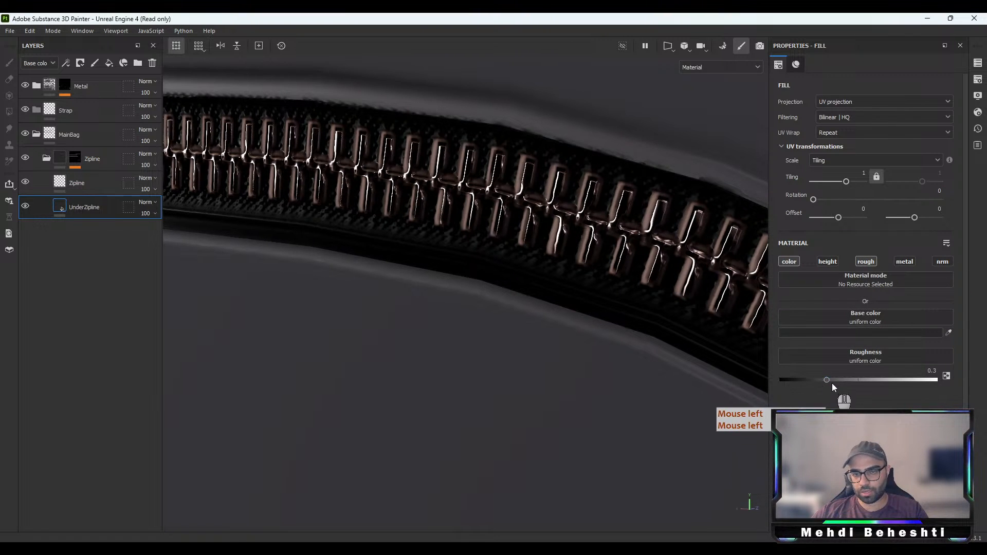
{"action": "left_click", "coordinate": [904, 380]}
{"action": "left_click", "coordinate": [926, 370]}
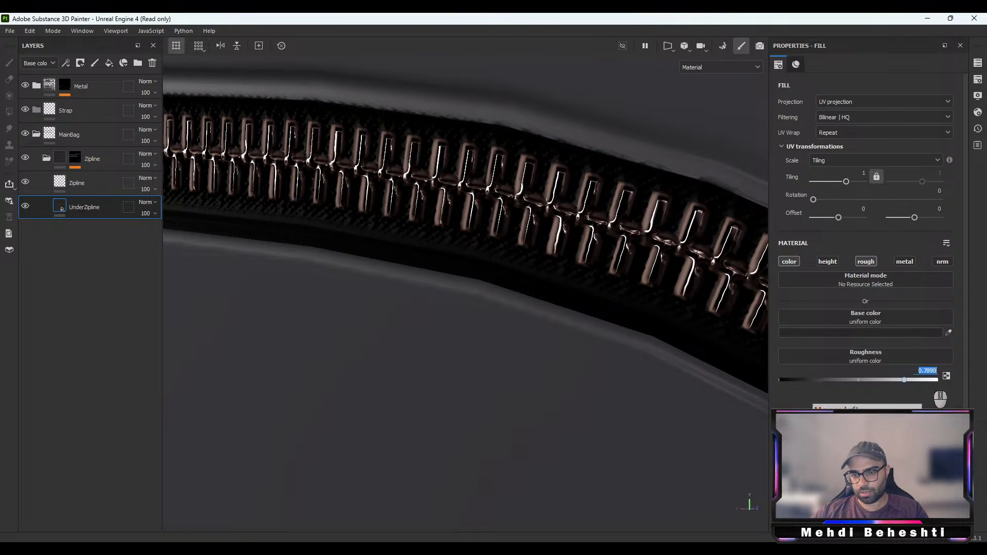
{"action": "type", "text": ".8"}
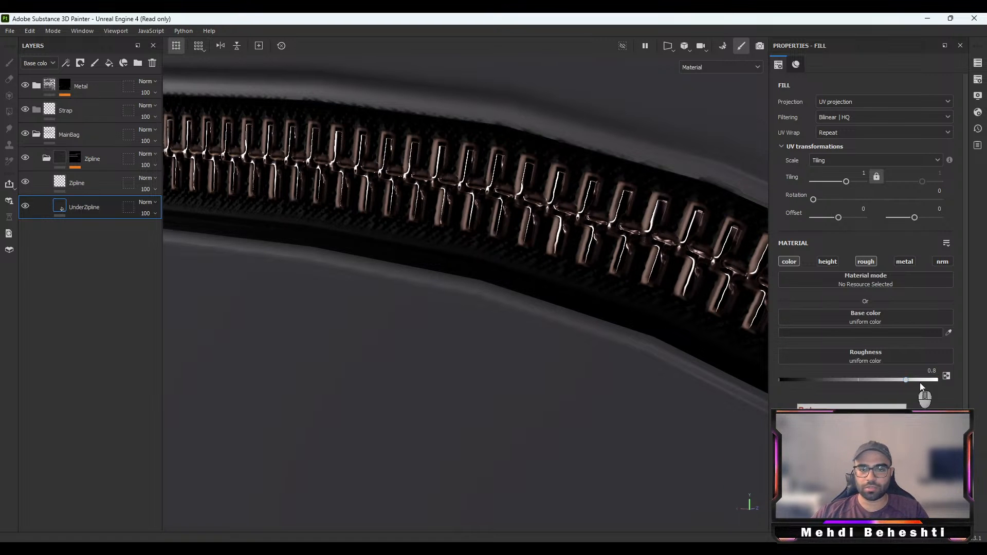
{"action": "key", "text": "Return"}
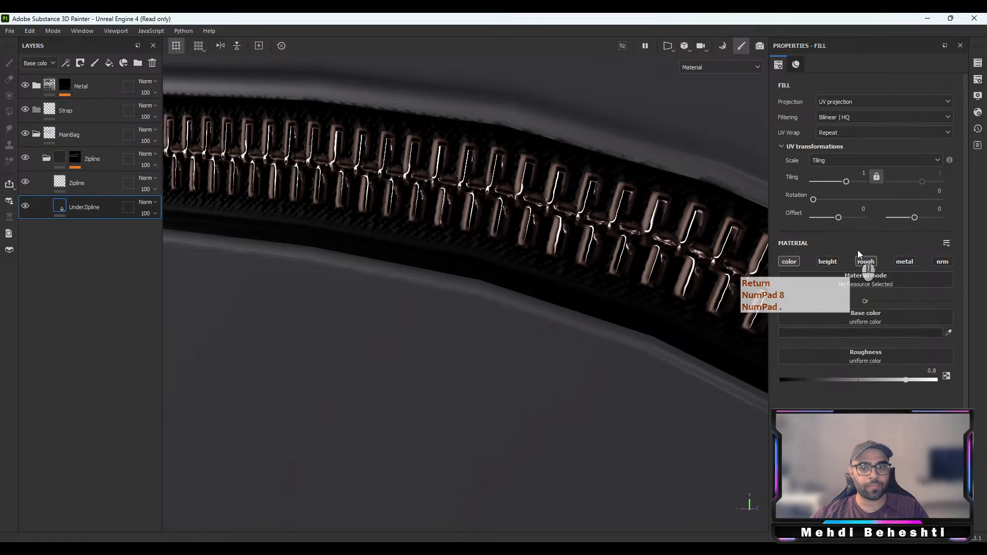
Examine the whole bag from several sides, checking the dark fill on the front pocket, side and perimeter zipper strips
{"action": "scroll", "coordinate": [463, 216], "scroll_direction": "down", "scroll_amount": 12}
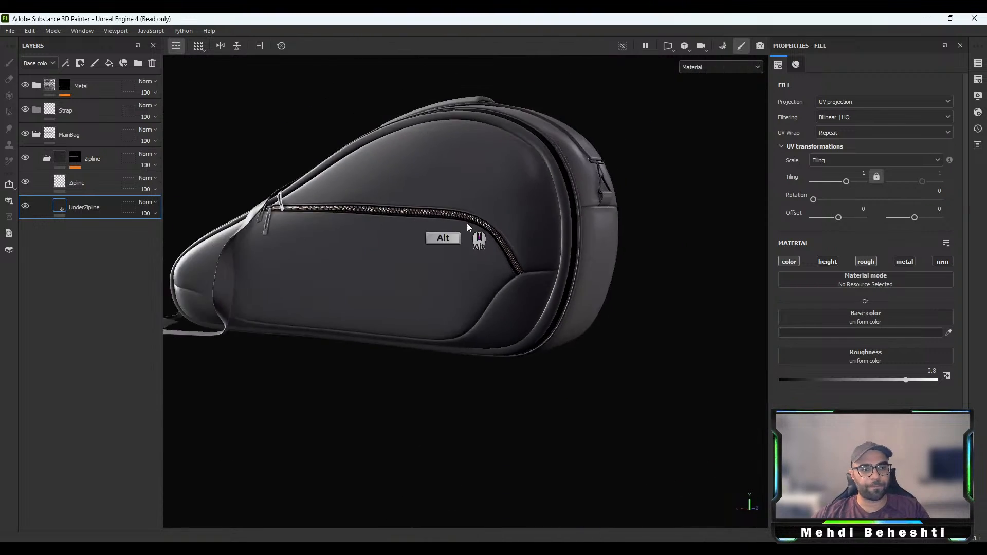
{"action": "middle_click_drag", "start_coordinate": [467, 225], "coordinate": [620, 355], "text": "alt"}
{"action": "left_click_drag", "start_coordinate": [619, 355], "coordinate": [673, 368], "text": "alt"}
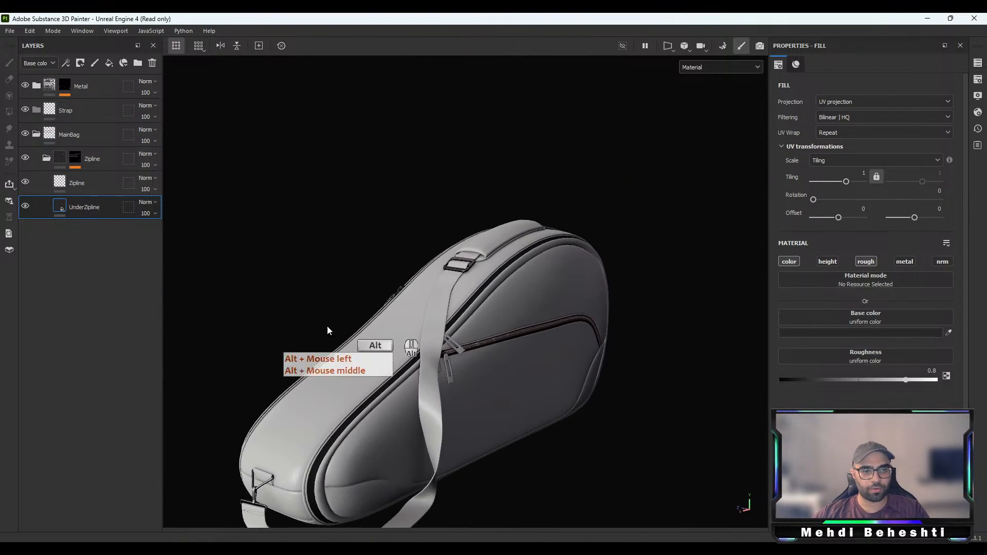
{"action": "middle_click_drag", "start_coordinate": [316, 341], "coordinate": [485, 304], "text": "alt"}
{"action": "left_click_drag", "start_coordinate": [431, 308], "coordinate": [568, 346], "text": "alt"}
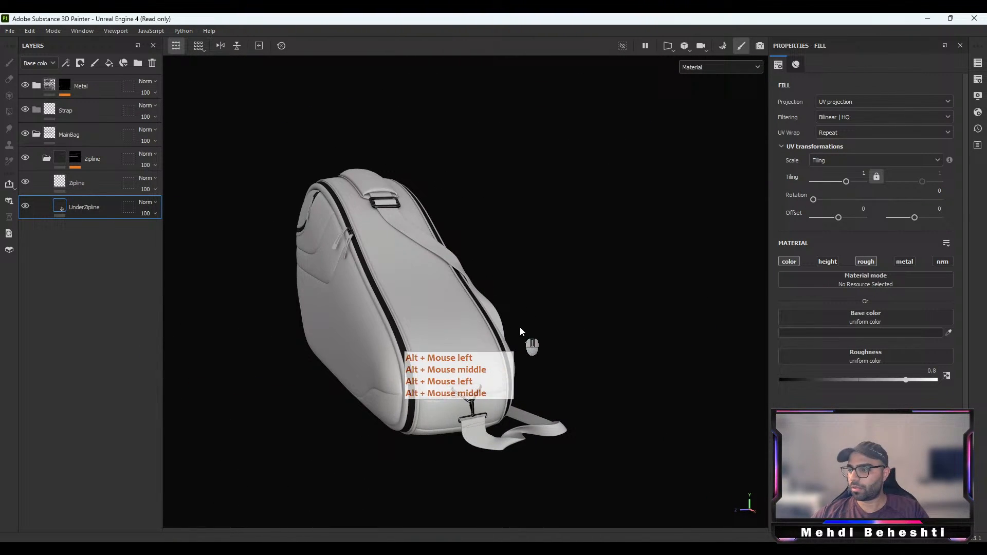
{"action": "middle_click_drag", "start_coordinate": [255, 309], "coordinate": [434, 334], "text": "alt"}
{"action": "left_click_drag", "start_coordinate": [434, 335], "coordinate": [520, 326], "text": "alt"}
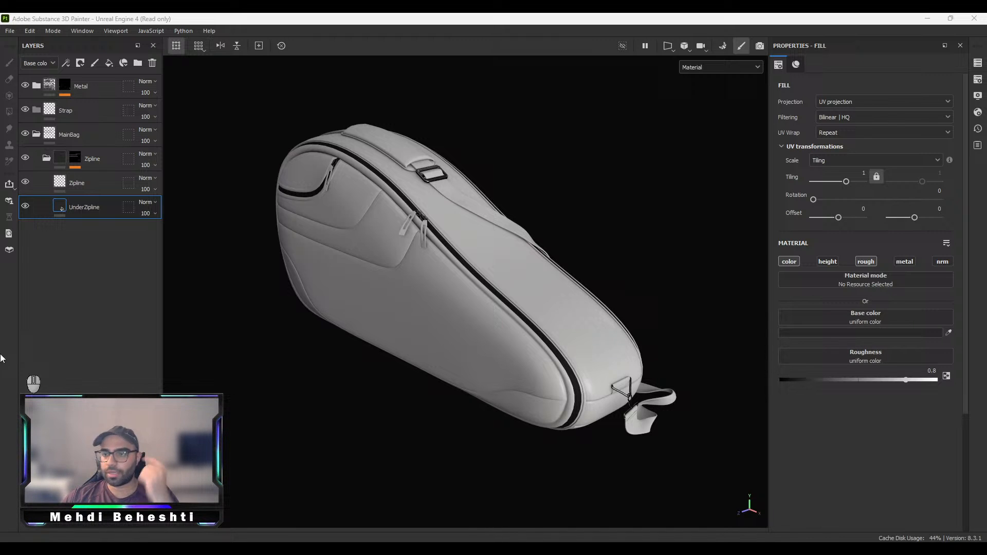
{"action": "left_click", "coordinate": [68, 257]}
{"action": "left_click", "coordinate": [63, 206]}
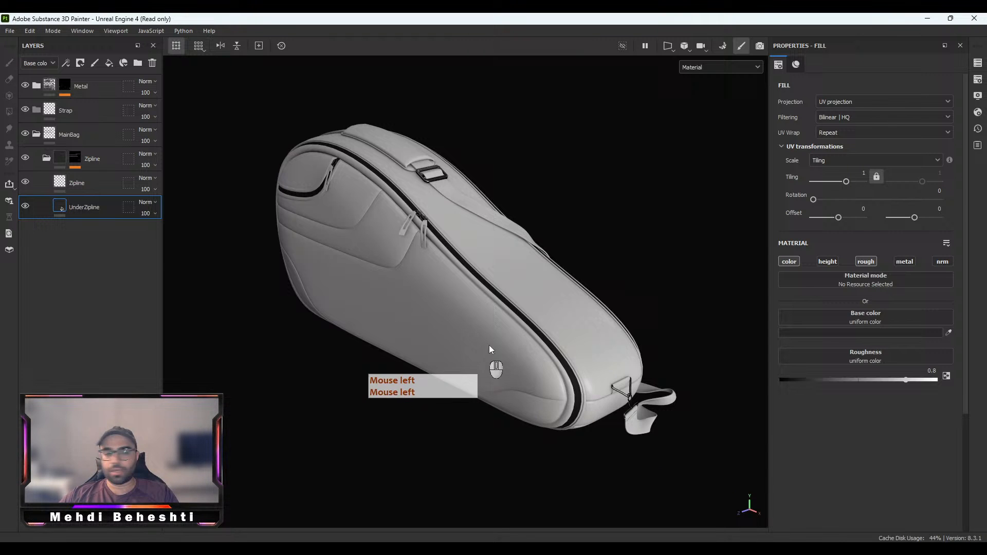
{"action": "middle_click_drag", "start_coordinate": [544, 325], "coordinate": [548, 331], "text": "alt"}
{"action": "left_click_drag", "start_coordinate": [547, 331], "coordinate": [537, 293], "text": "alt"}
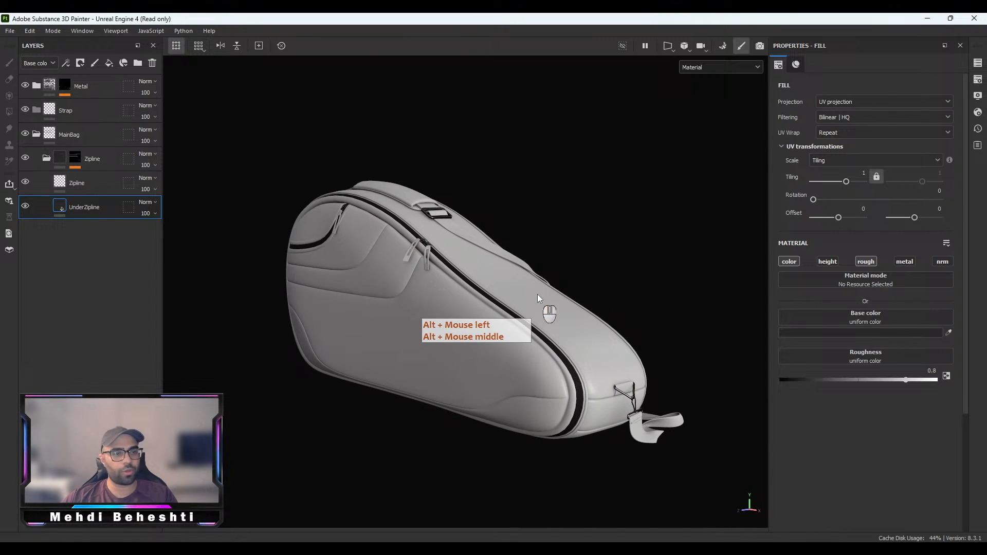
{"action": "scroll", "coordinate": [537, 294], "scroll_direction": "up", "scroll_amount": 5}
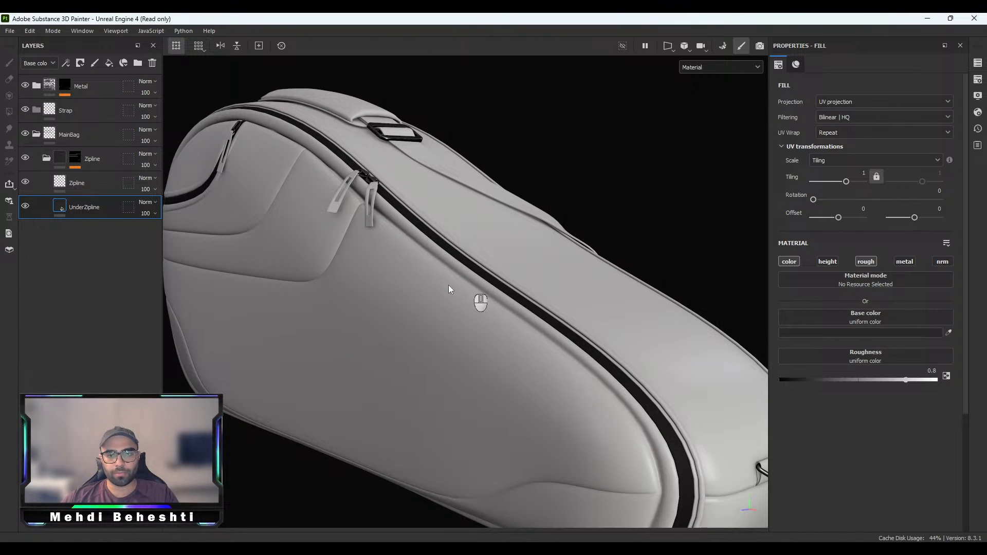
Select the Zipline paint layer, show the UV layout in 2D, and check the brush's alignment and size space settings
{"action": "left_click", "coordinate": [76, 184]}
{"action": "middle_click_drag", "start_coordinate": [591, 308], "coordinate": [612, 249], "text": "alt"}
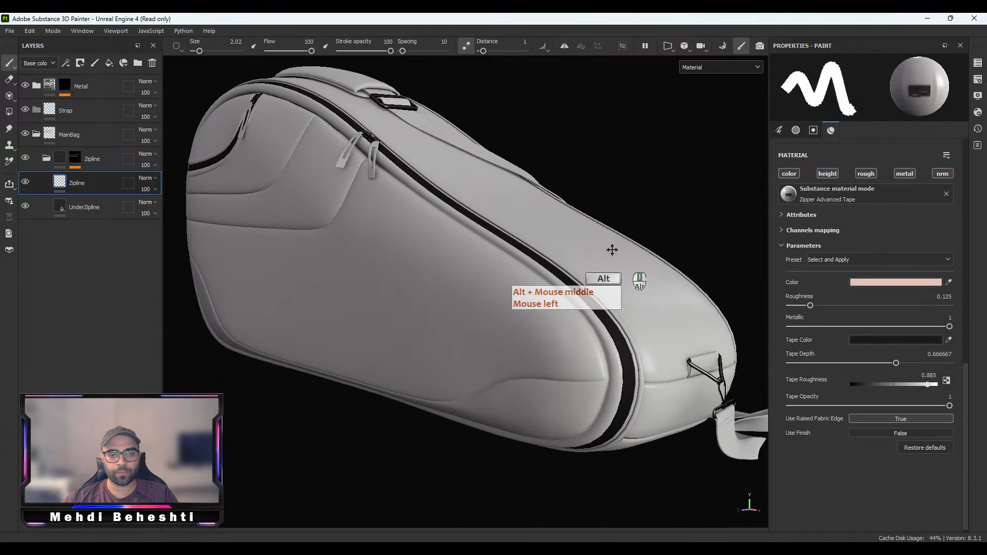
{"action": "scroll", "coordinate": [591, 301], "scroll_direction": "up", "scroll_amount": 4}
{"action": "key", "text": "F3"}
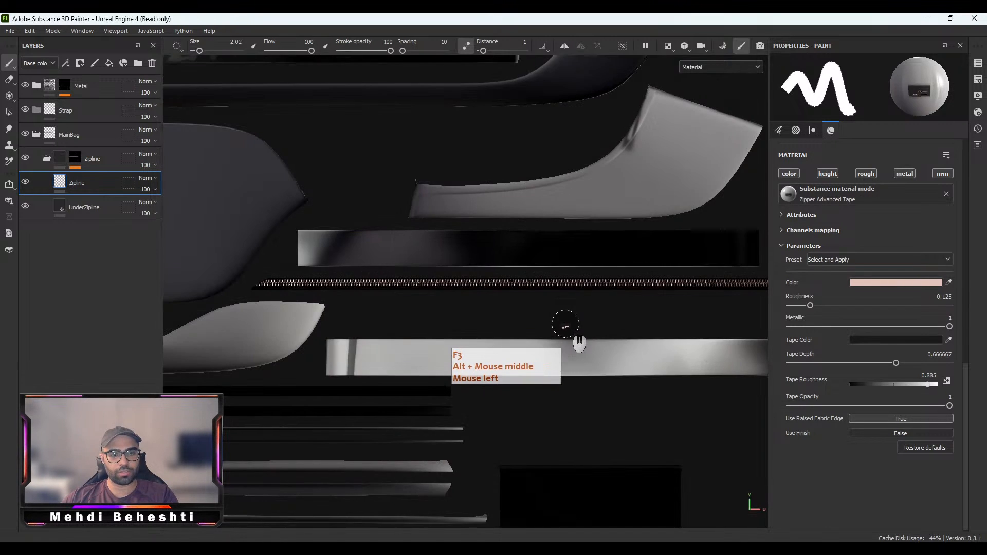
{"action": "key", "text": "Tab"}
{"action": "middle_click_drag", "start_coordinate": [516, 321], "coordinate": [594, 157], "text": "alt"}
{"action": "scroll", "coordinate": [457, 169], "scroll_direction": "up", "scroll_amount": 3}
{"action": "middle_click_drag", "start_coordinate": [465, 194], "coordinate": [592, 198], "text": "alt"}
{"action": "right_click_drag", "start_coordinate": [593, 199], "coordinate": [466, 106], "text": "alt"}
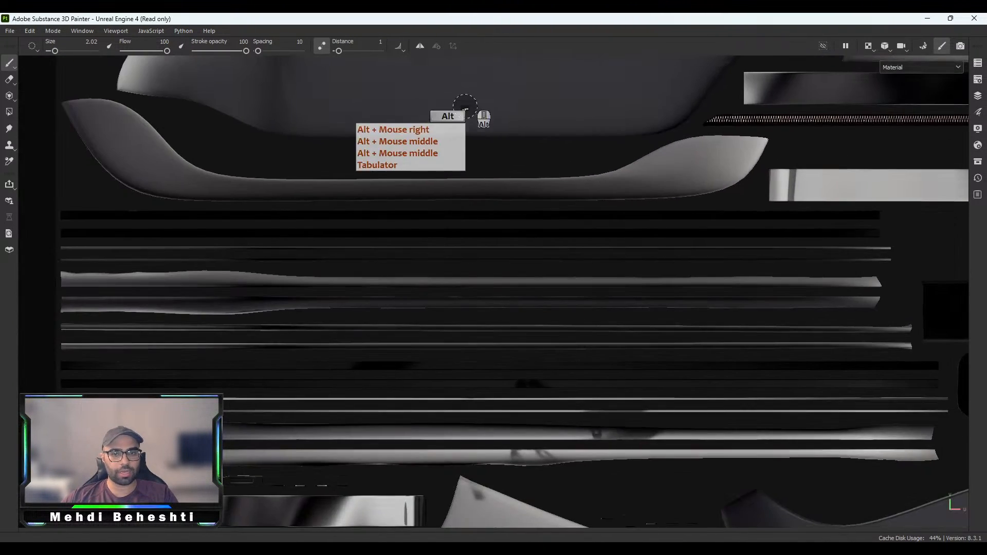
{"action": "middle_click_drag", "start_coordinate": [465, 106], "coordinate": [447, 151], "text": "alt"}
{"action": "key", "text": "Tab"}
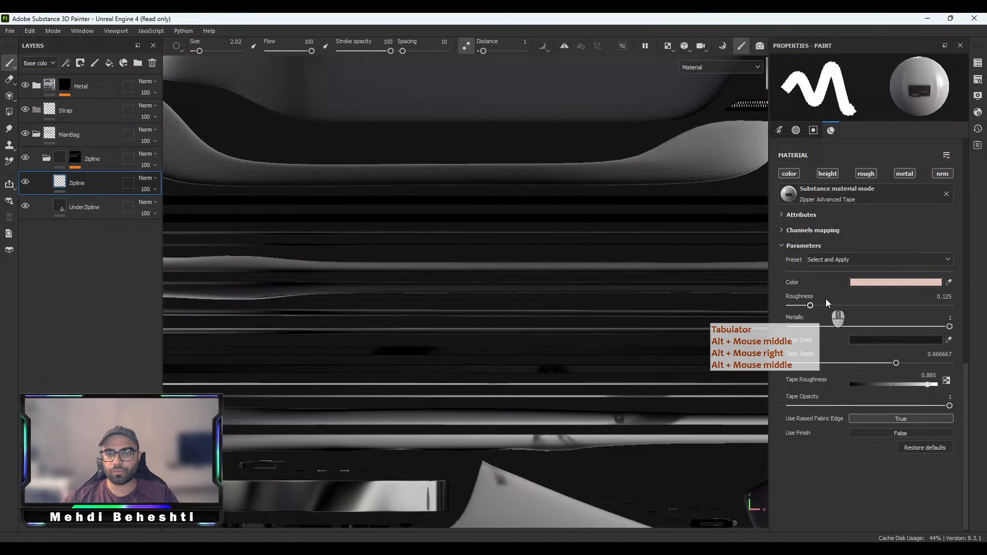
{"action": "scroll", "coordinate": [825, 298], "scroll_direction": "up", "scroll_amount": 3}
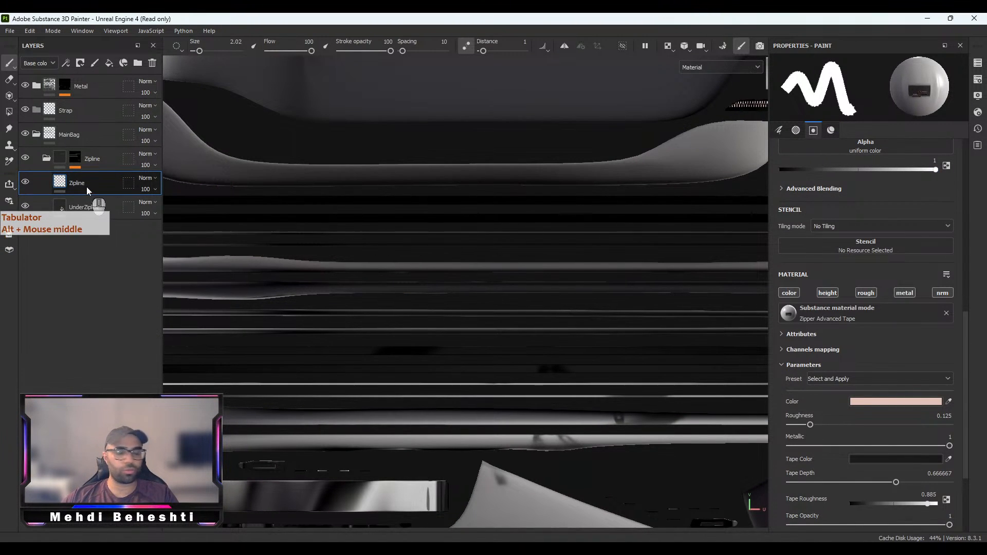
{"action": "scroll", "coordinate": [805, 350], "scroll_direction": "up", "scroll_amount": 2}
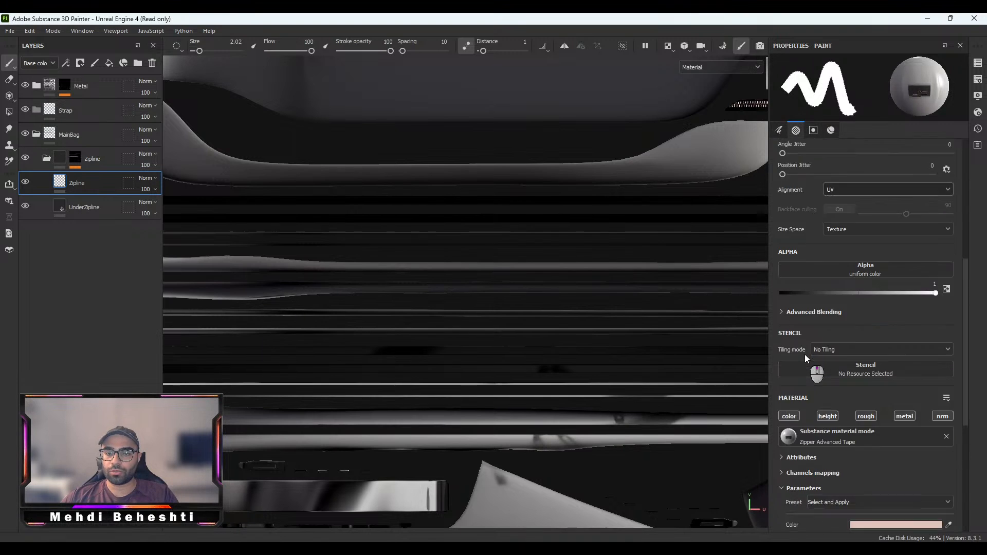
{"action": "scroll", "coordinate": [804, 353], "scroll_direction": "up", "scroll_amount": 2}
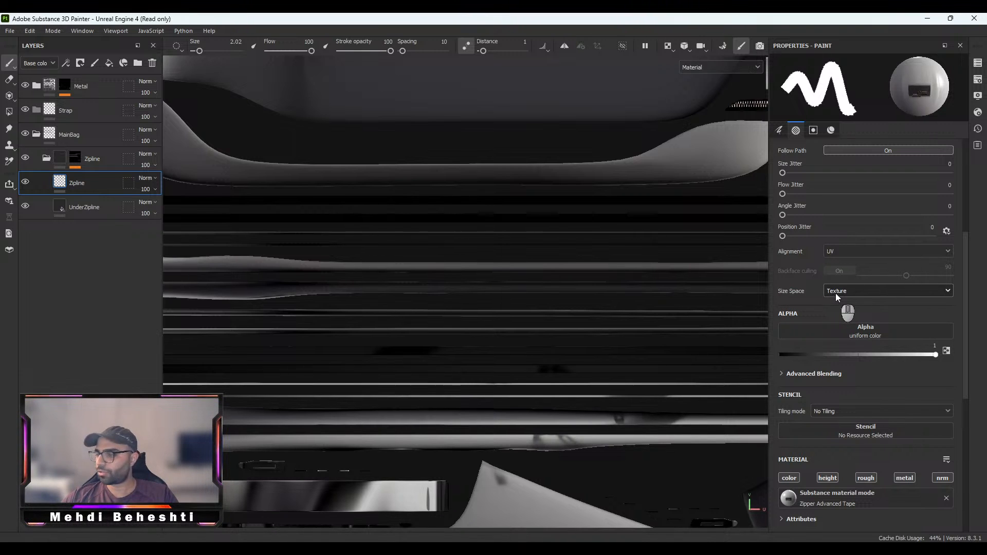
{"action": "scroll", "coordinate": [548, 306], "scroll_direction": "down", "scroll_amount": 5}
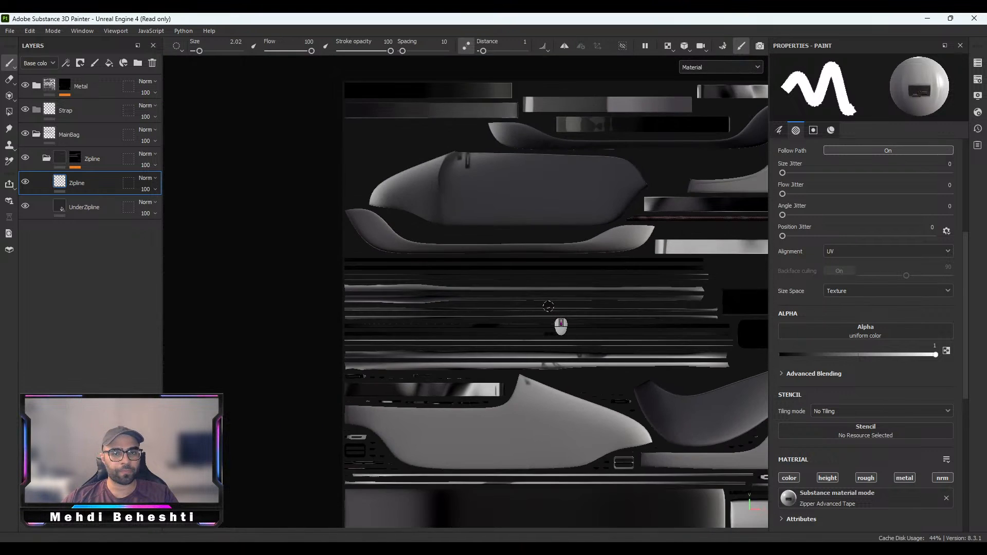
Examine the long zipper strips on the UV layout under rotated lighting, through each single channel and in the material display
{"action": "middle_click_drag", "start_coordinate": [547, 306], "coordinate": [529, 269], "text": "alt"}
{"action": "key", "text": "Tab"}
{"action": "right_click_drag", "start_coordinate": [530, 269], "coordinate": [552, 251], "text": "shift"}
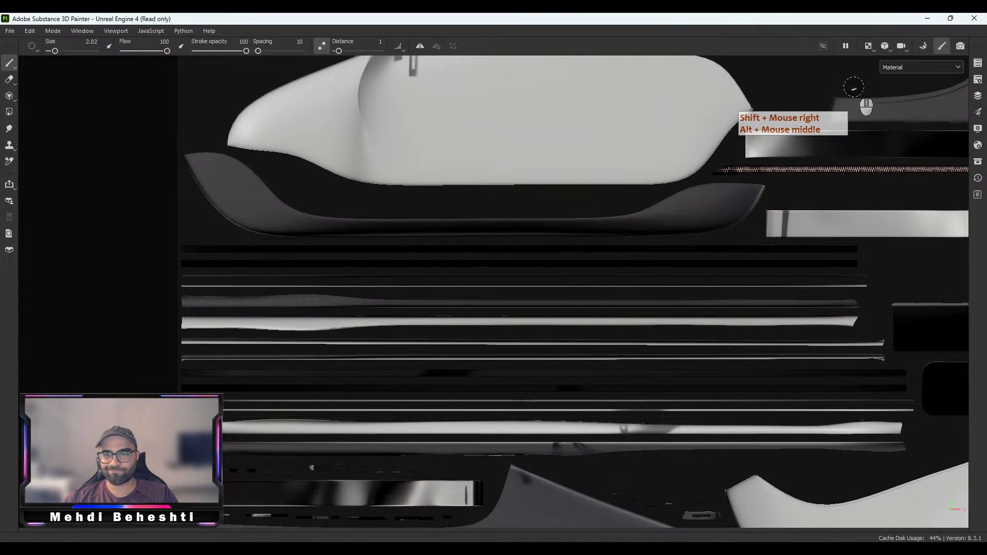
{"action": "key", "text": "c"}
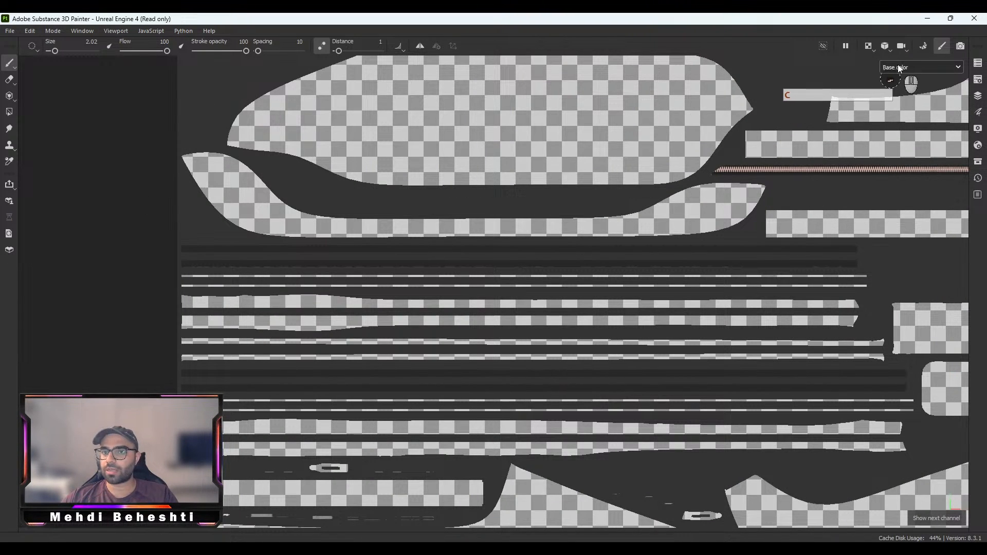
{"action": "key", "text": "c"}
{"action": "key", "text": "c"}
{"action": "key", "text": "c"}
{"action": "key", "text": "c"}
{"action": "key", "text": "c"}
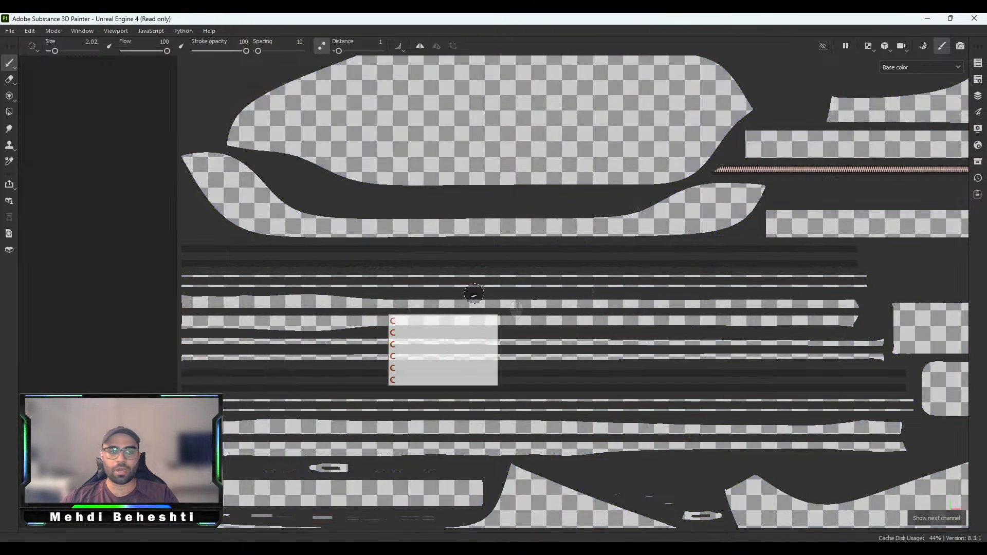
{"action": "scroll", "coordinate": [363, 267], "scroll_direction": "up", "scroll_amount": 2}
{"action": "key", "text": "m"}
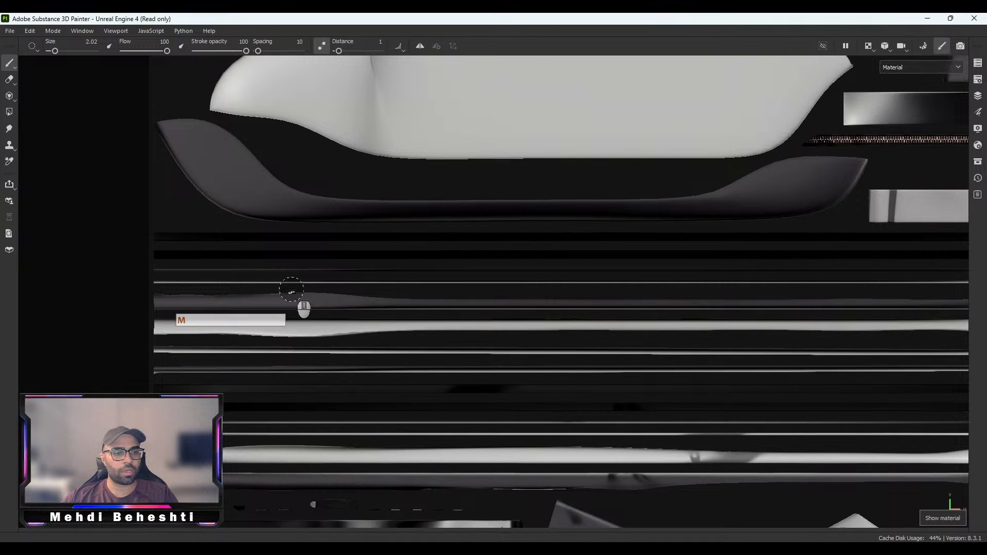
{"action": "scroll", "coordinate": [447, 247], "scroll_direction": "down", "scroll_amount": 7}
{"action": "middle_click_drag", "start_coordinate": [562, 247], "coordinate": [495, 322], "text": "alt"}
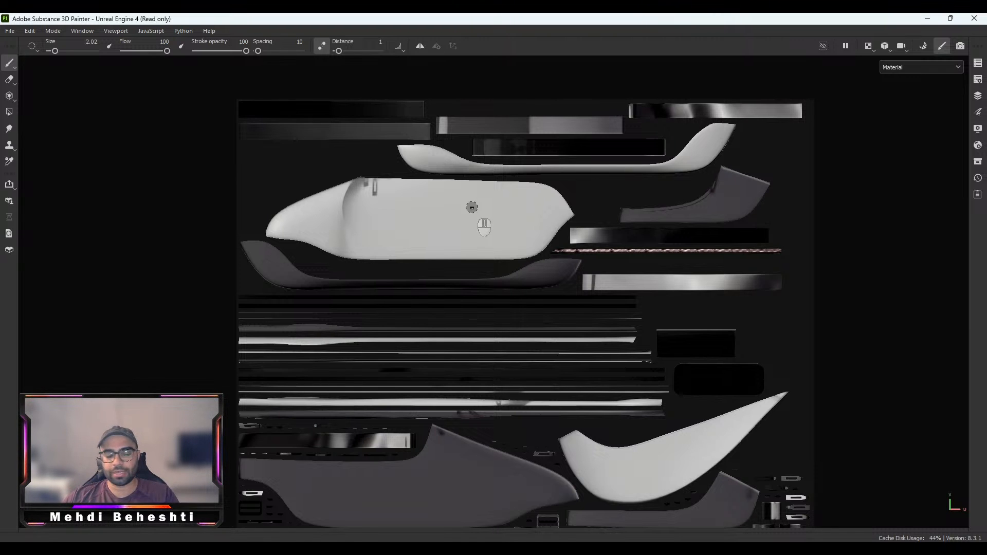
Display the base color channel and paint a straight line of zipper teeth along the upper strip of the first dark pair
{"action": "key", "text": "c"}
{"action": "middle_click_drag", "start_coordinate": [476, 198], "coordinate": [395, 263], "text": "alt"}
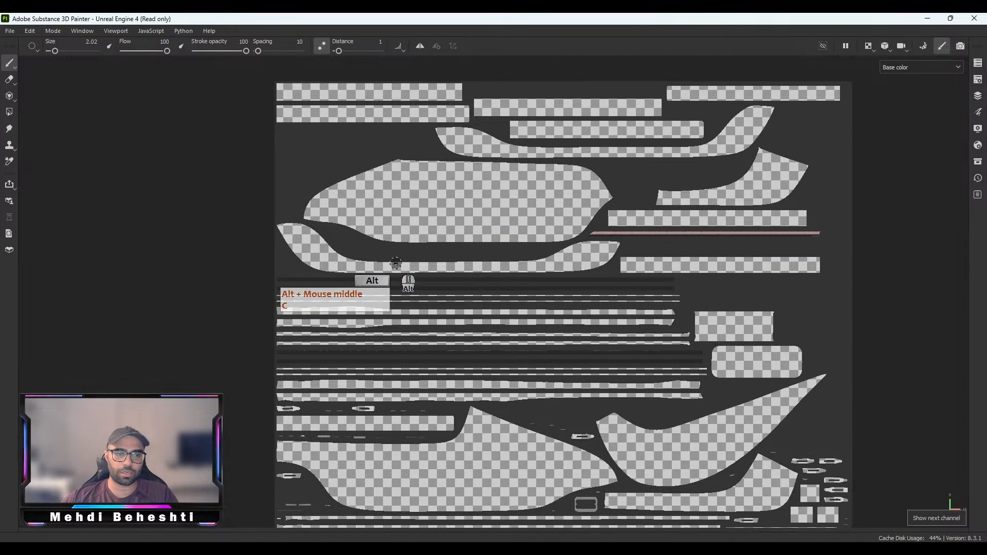
{"action": "scroll", "coordinate": [332, 271], "scroll_direction": "up", "scroll_amount": 4}
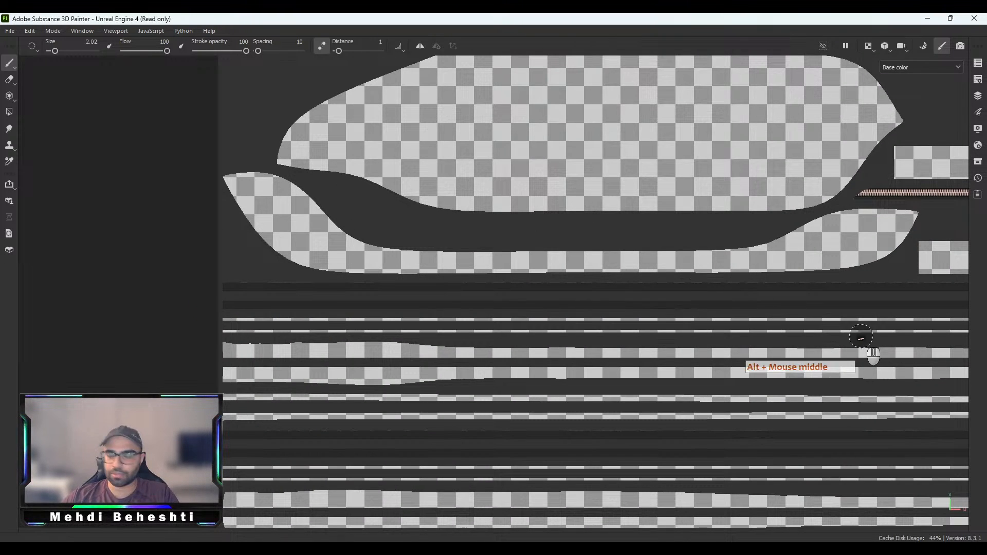
{"action": "middle_click_drag", "start_coordinate": [859, 337], "coordinate": [745, 347], "text": "alt"}
{"action": "middle_click_drag", "start_coordinate": [420, 311], "coordinate": [386, 264], "text": "alt"}
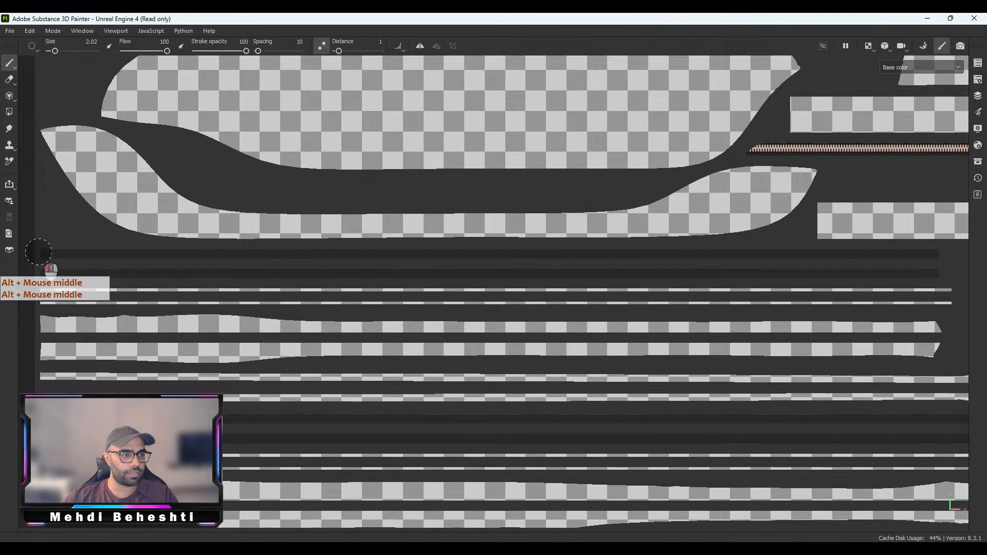
{"action": "left_click", "coordinate": [39, 251]}
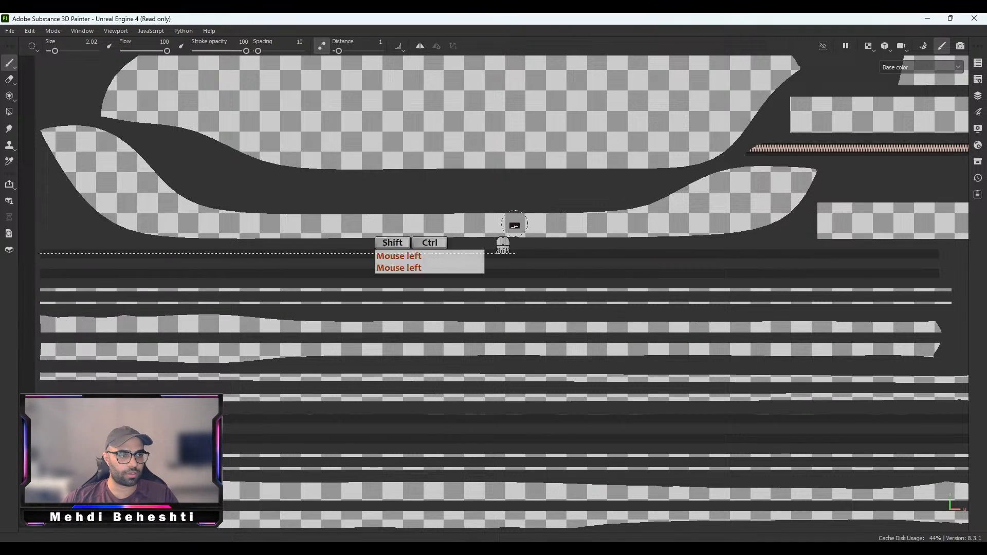
{"action": "left_click", "coordinate": [946, 266], "text": "ctrl+shift"}
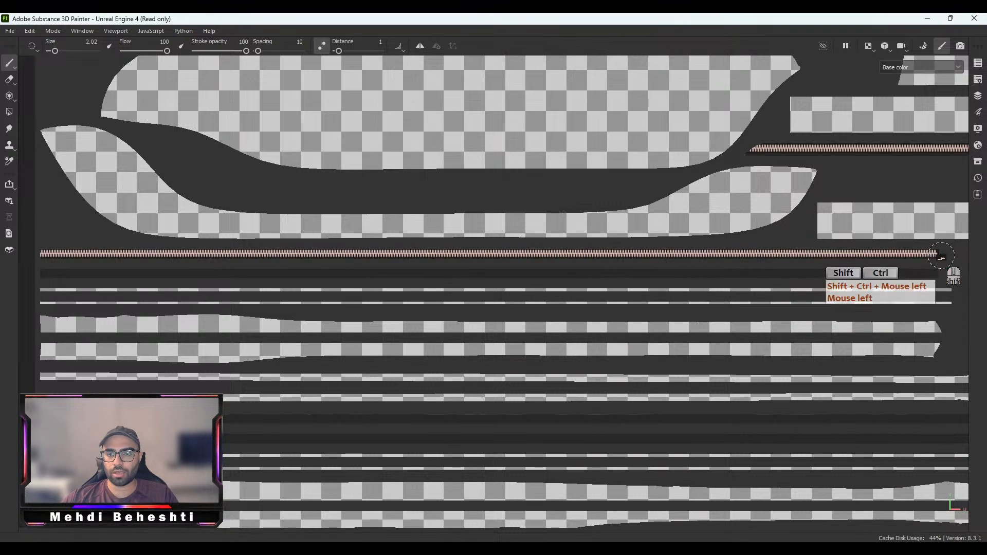
Paint a straight line of zipper teeth along the lower strip of the first pair, undoing the slanted stroke
{"action": "left_click", "coordinate": [39, 271]}
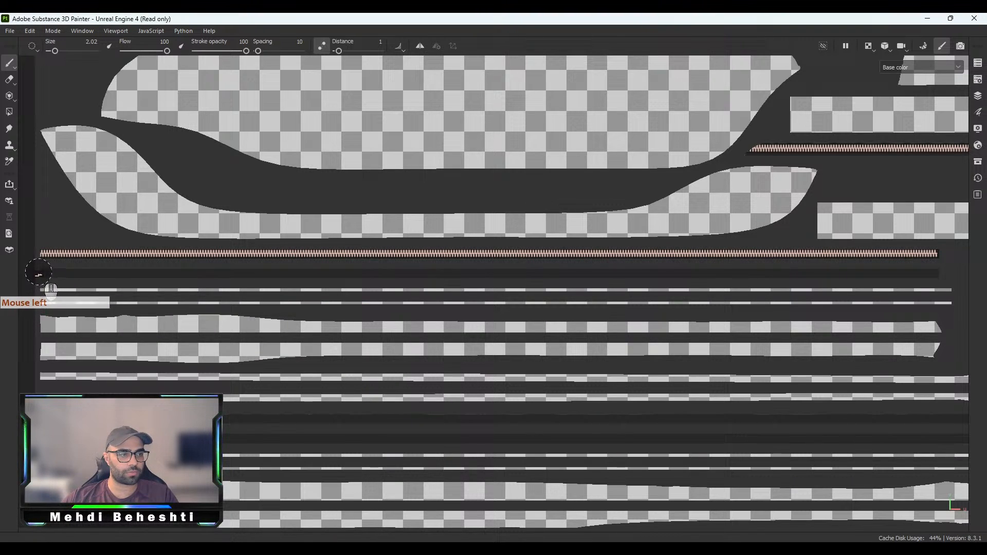
{"action": "left_click", "coordinate": [940, 287], "text": "ctrl+shift"}
{"action": "key", "text": "ctrl+z"}
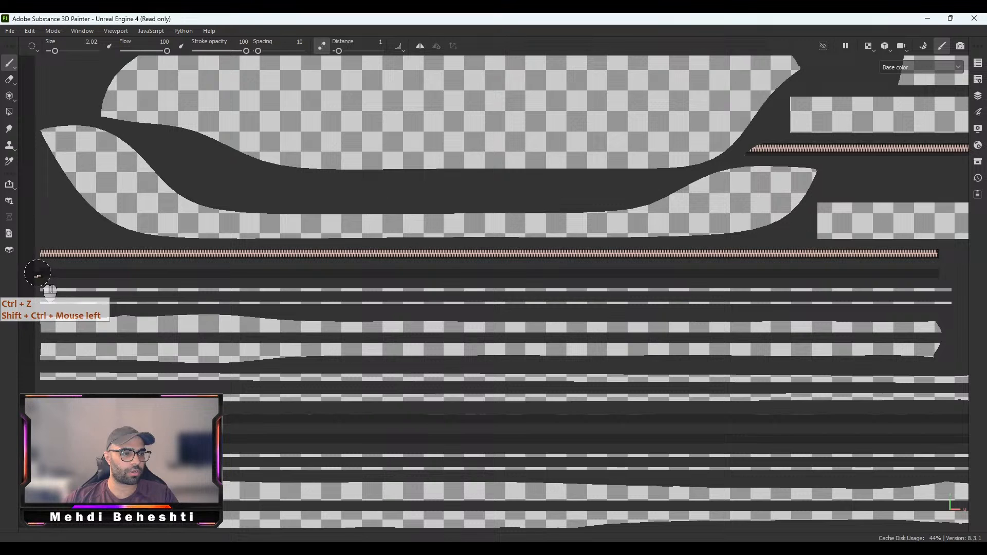
{"action": "left_click", "coordinate": [943, 274], "text": "ctrl+shift"}
{"action": "scroll", "coordinate": [403, 452], "scroll_direction": "down", "scroll_amount": 4}
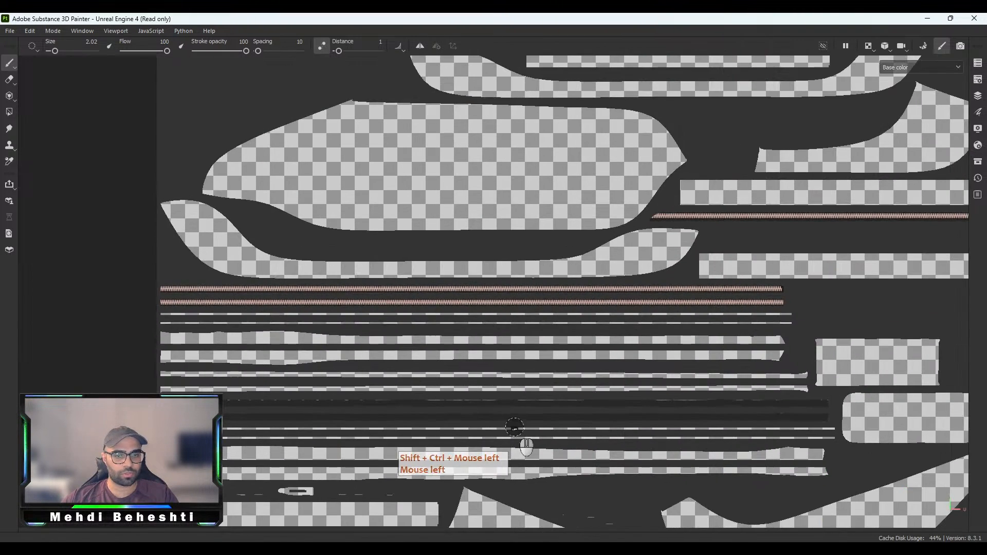
Paint a straight line of zipper teeth along the upper strip of the second dark pair
{"action": "middle_click_drag", "start_coordinate": [522, 448], "coordinate": [453, 283], "text": "alt"}
{"action": "scroll", "coordinate": [319, 249], "scroll_direction": "up", "scroll_amount": 2}
{"action": "middle_click_drag", "start_coordinate": [353, 257], "coordinate": [284, 262], "text": "alt"}
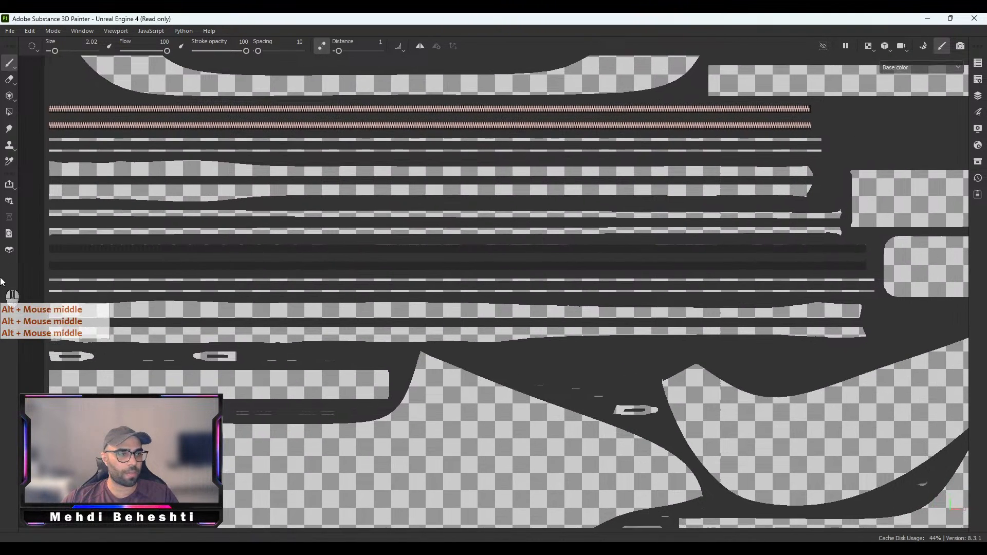
{"action": "left_click", "coordinate": [45, 250]}
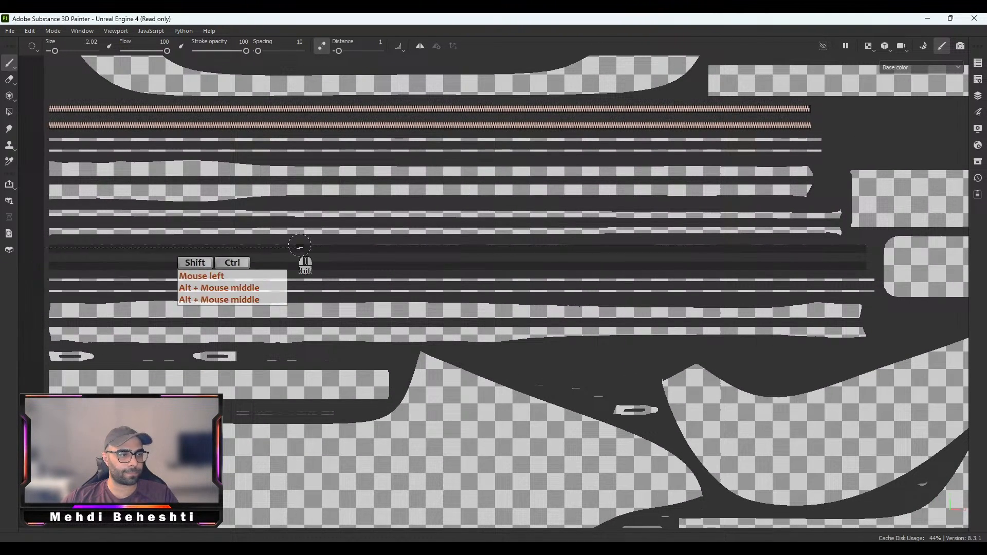
{"action": "left_click", "coordinate": [868, 248], "text": "ctrl+shift"}
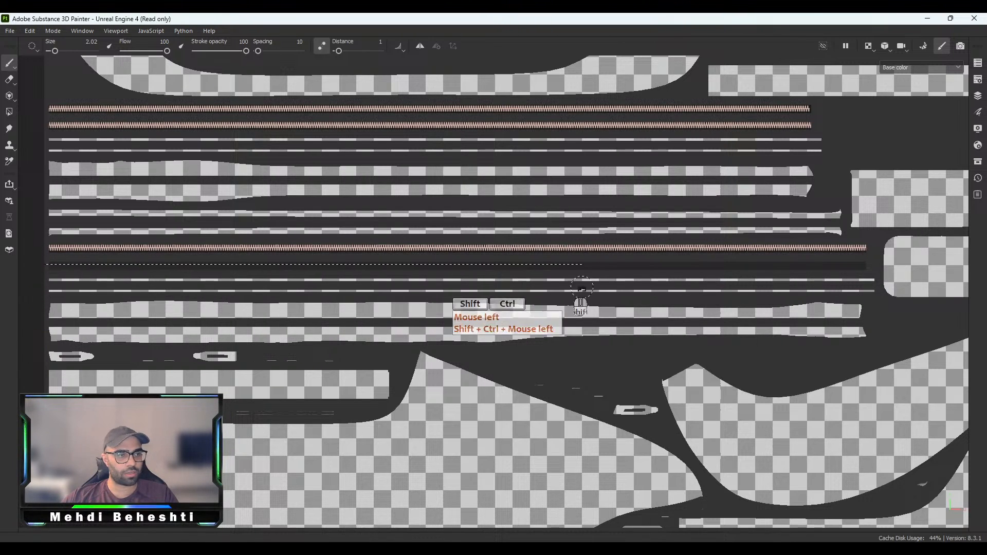
Try to paint zipper teeth along the lower strip of the second pair, and undo that stroke
{"action": "left_click", "coordinate": [868, 264], "text": "ctrl+shift"}
{"action": "scroll", "coordinate": [531, 285], "scroll_direction": "down", "scroll_amount": 6}
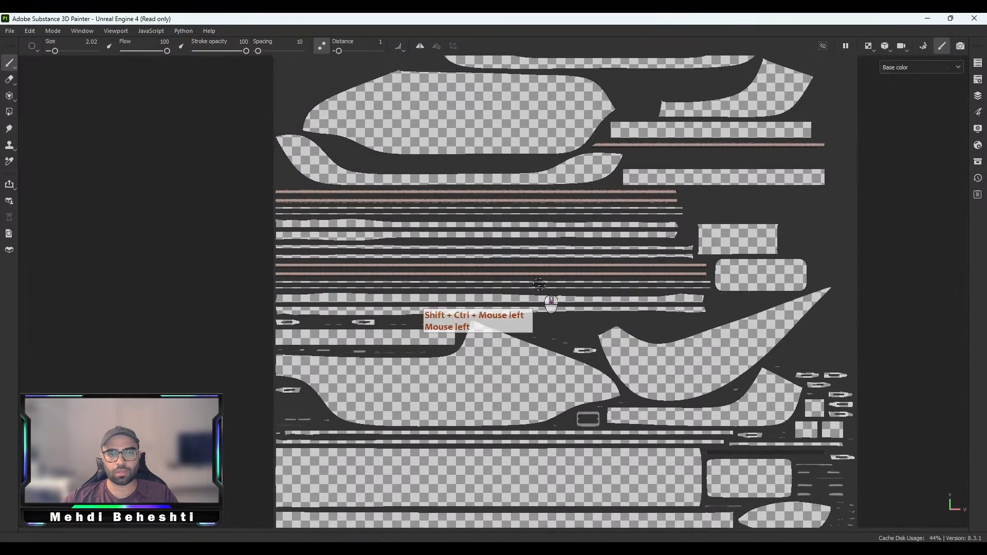
{"action": "middle_click_drag", "start_coordinate": [626, 291], "coordinate": [644, 289], "text": "alt"}
{"action": "scroll", "coordinate": [646, 291], "scroll_direction": "up", "scroll_amount": 3}
{"action": "key", "text": "ctrl+z"}
{"action": "middle_click_drag", "start_coordinate": [524, 292], "coordinate": [610, 255], "text": "alt"}
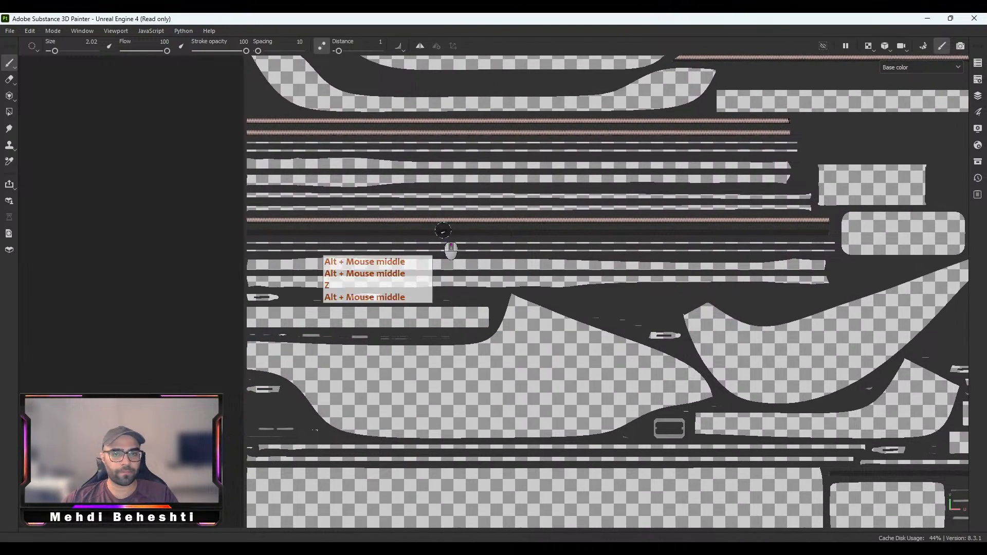
Paint a straight zipper stroke along the full length of the unpainted long dark strip in the UV layout
{"action": "scroll", "coordinate": [452, 234], "scroll_direction": "up", "scroll_amount": 2}
{"action": "scroll", "coordinate": [642, 246], "scroll_direction": "up", "scroll_amount": 1}
{"action": "middle_click_drag", "start_coordinate": [481, 239], "coordinate": [366, 266], "text": "alt"}
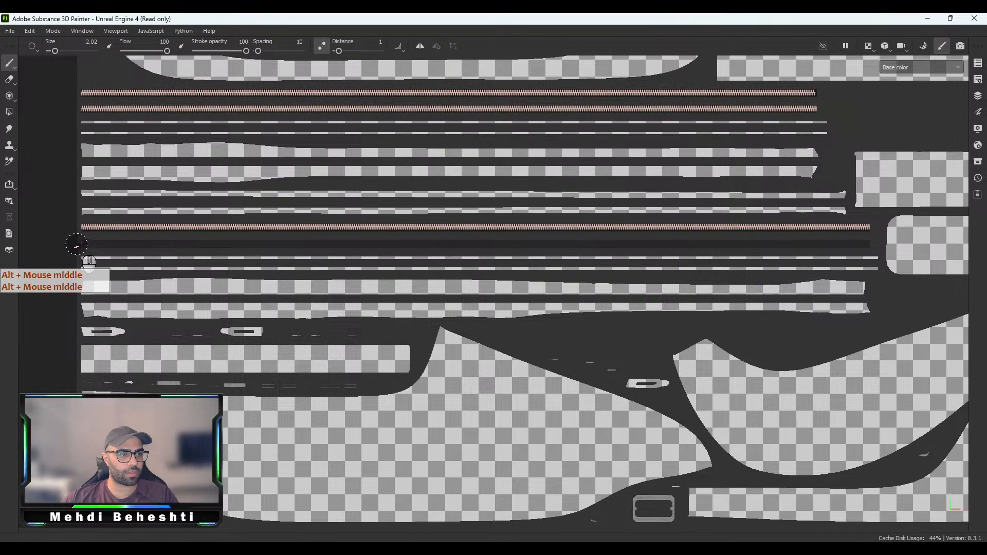
{"action": "left_click", "coordinate": [78, 244]}
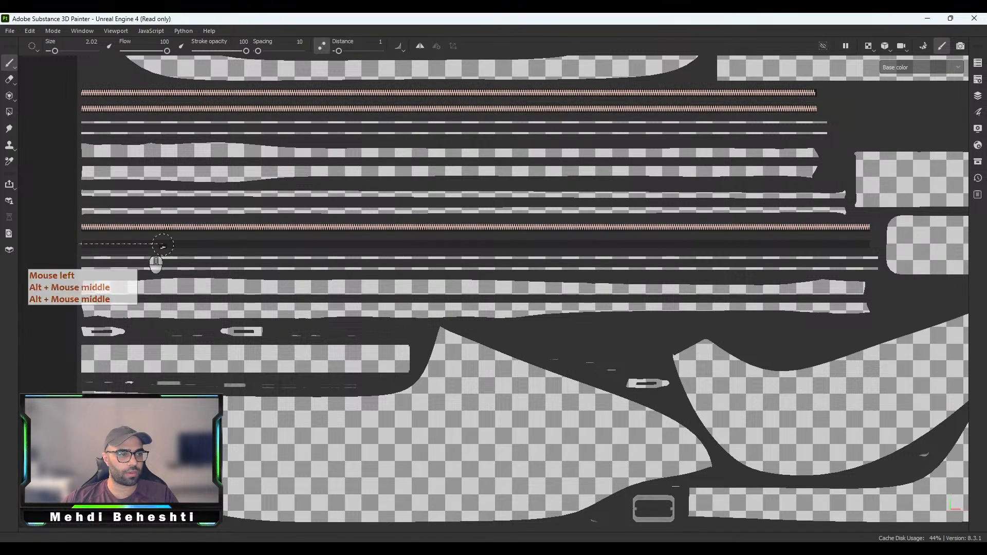
{"action": "left_click", "coordinate": [875, 248], "text": "ctrl+shift"}
{"action": "scroll", "coordinate": [547, 321], "scroll_direction": "down", "scroll_amount": 4}
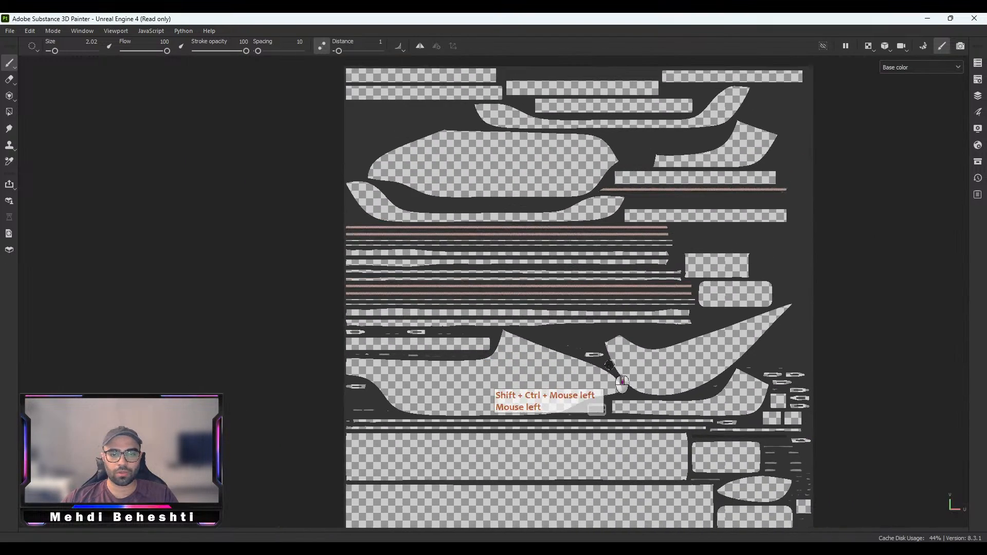
Paint a straight zipper stroke along the short dark strip above the rounded rectangular UV island
{"action": "middle_click_drag", "start_coordinate": [602, 365], "coordinate": [595, 328], "text": "alt"}
{"action": "scroll", "coordinate": [545, 371], "scroll_direction": "up", "scroll_amount": 3}
{"action": "middle_click_drag", "start_coordinate": [674, 423], "coordinate": [540, 385], "text": "alt"}
{"action": "scroll", "coordinate": [714, 378], "scroll_direction": "up", "scroll_amount": 6}
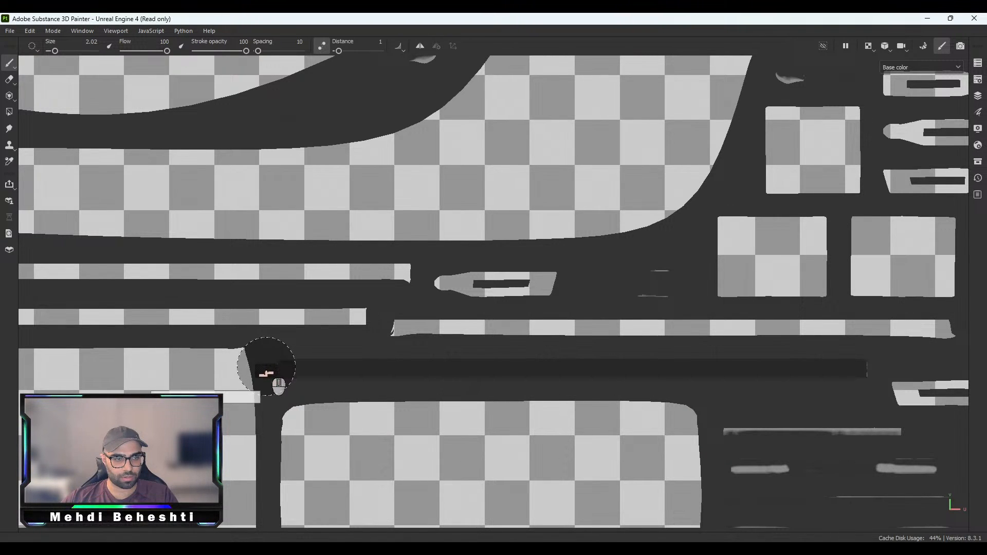
{"action": "left_click", "coordinate": [267, 367], "text": "ctrl+shift"}
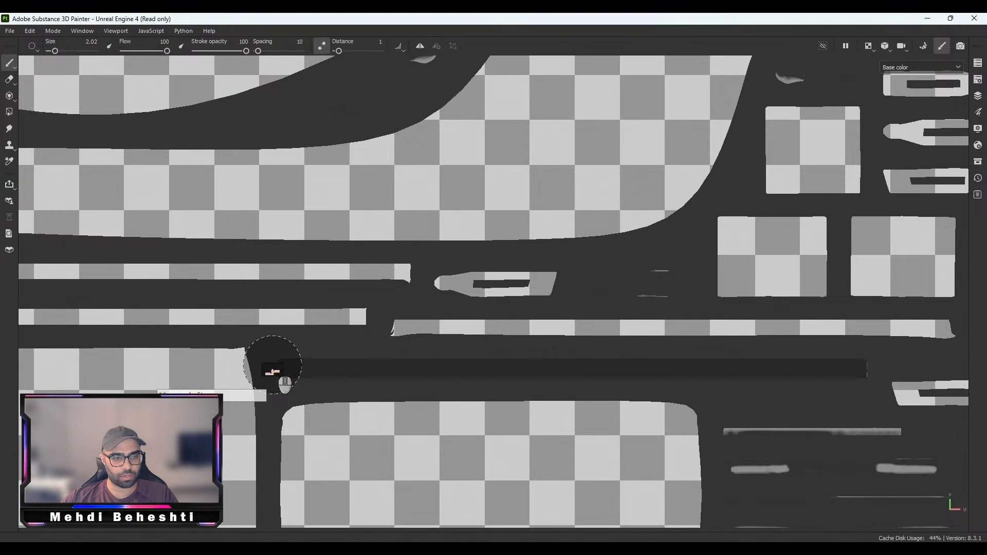
{"action": "left_click", "coordinate": [849, 385], "text": "ctrl+shift"}
{"action": "left_click", "coordinate": [268, 373]}
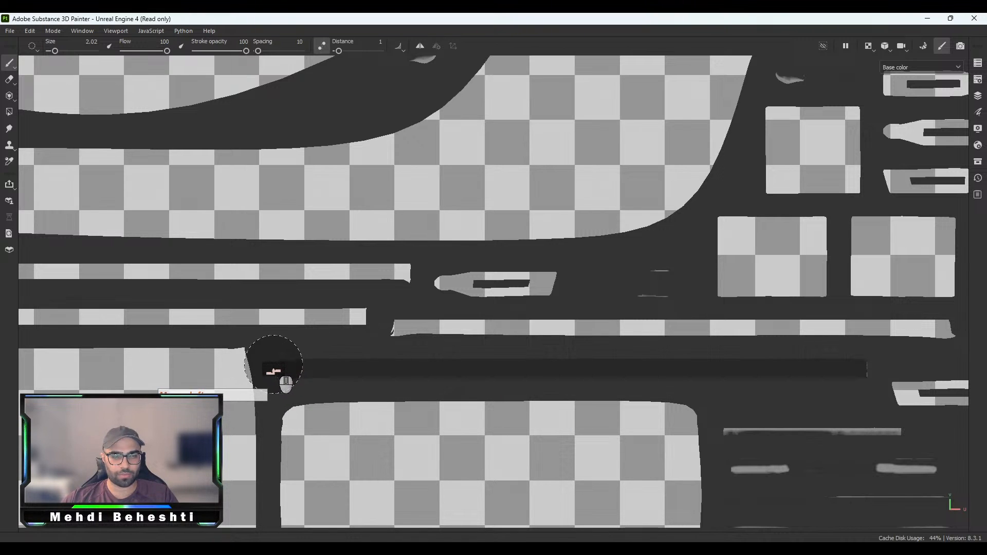
{"action": "left_click", "coordinate": [272, 365]}
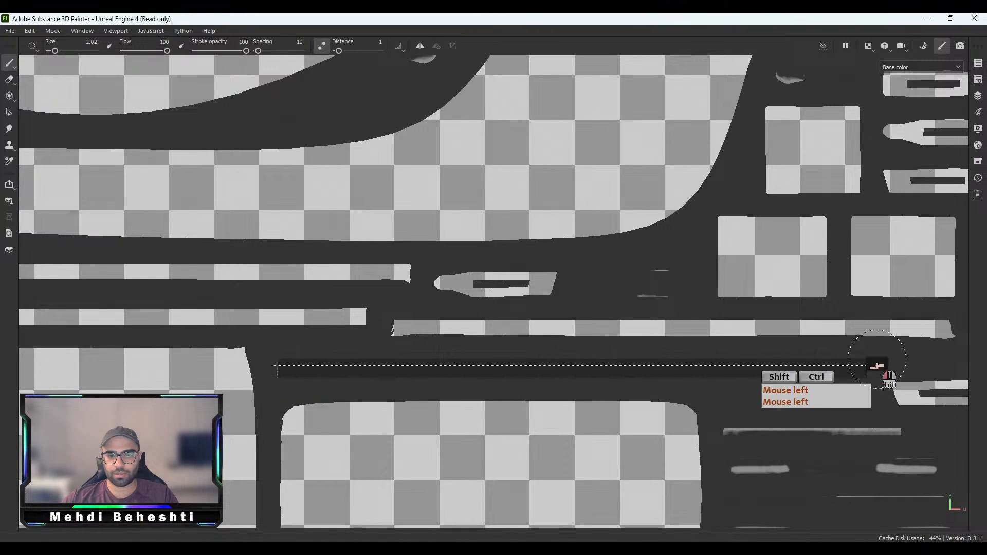
{"action": "left_click", "coordinate": [876, 364], "text": "ctrl+shift"}
{"action": "key", "text": "ctrl+z"}
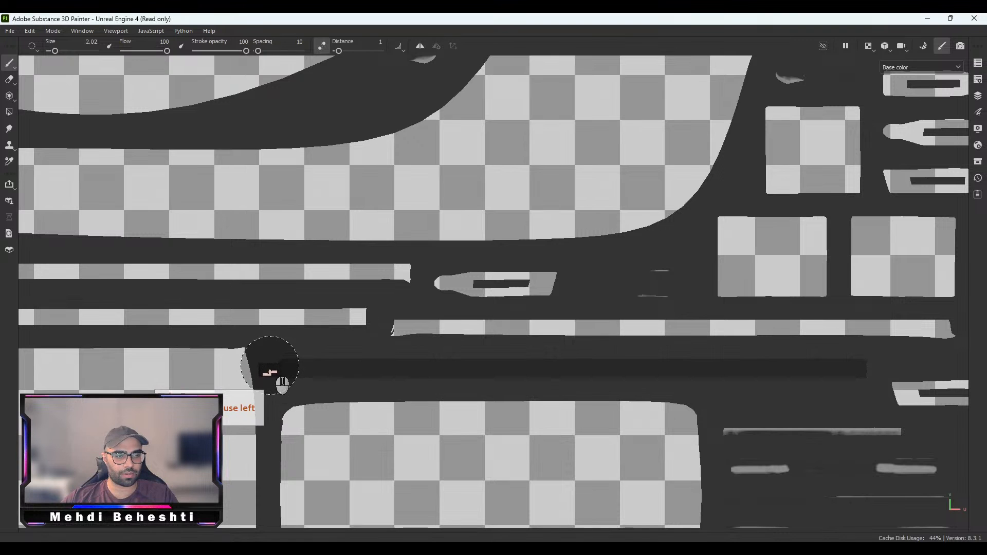
{"action": "left_click", "coordinate": [270, 366]}
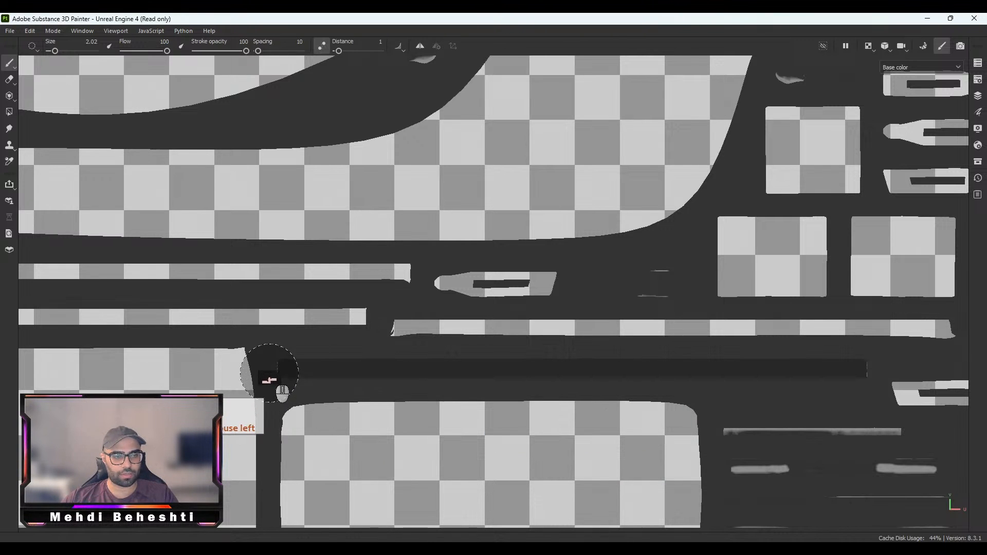
{"action": "left_click", "coordinate": [850, 369], "text": "ctrl+shift"}
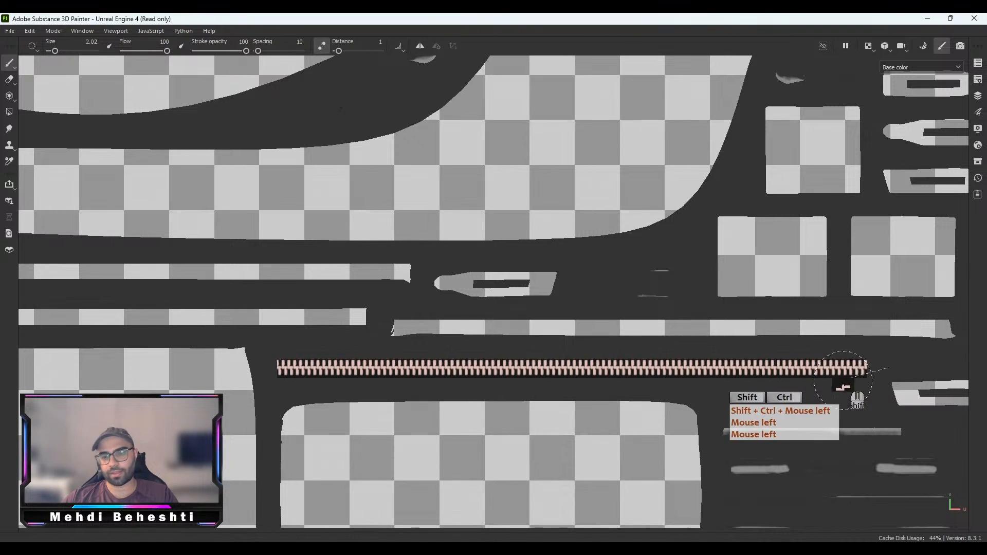
Check the UV layout for unpainted zipper strips, and examine the painted zippers on the bag in the 3D view
{"action": "scroll", "coordinate": [781, 247], "scroll_direction": "down", "scroll_amount": 2}
{"action": "scroll", "coordinate": [733, 251], "scroll_direction": "down", "scroll_amount": 5}
{"action": "middle_click_drag", "start_coordinate": [646, 268], "coordinate": [628, 519], "text": "alt"}
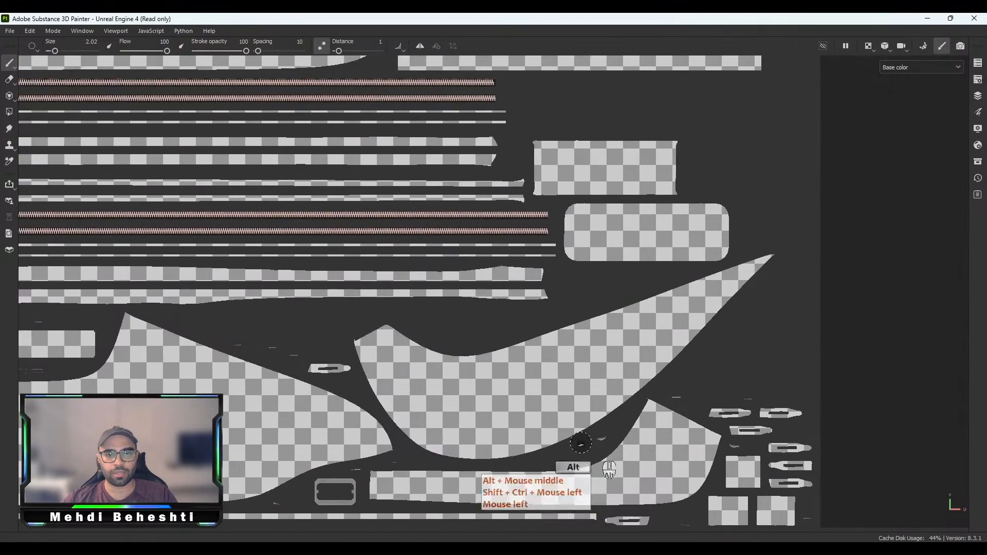
{"action": "middle_click_drag", "start_coordinate": [507, 377], "coordinate": [766, 457], "text": "alt"}
{"action": "middle_click_drag", "start_coordinate": [596, 228], "coordinate": [667, 289], "text": "alt"}
{"action": "mouse_move", "coordinate": [744, 190]}
{"action": "middle_mouse_down", "text": "alt"}
{"action": "mouse_move", "coordinate": [641, 335]}
{"action": "mouse_move", "coordinate": [681, 504]}
{"action": "mouse_move", "coordinate": [726, 465]}
{"action": "mouse_move", "coordinate": [504, 377]}
{"action": "mouse_move", "coordinate": [597, 234]}
{"action": "mouse_move", "coordinate": [581, 163]}
{"action": "mouse_move", "coordinate": [551, 195]}
{"action": "mouse_move", "coordinate": [512, 156]}
{"action": "middle_mouse_up", "text": "alt"}
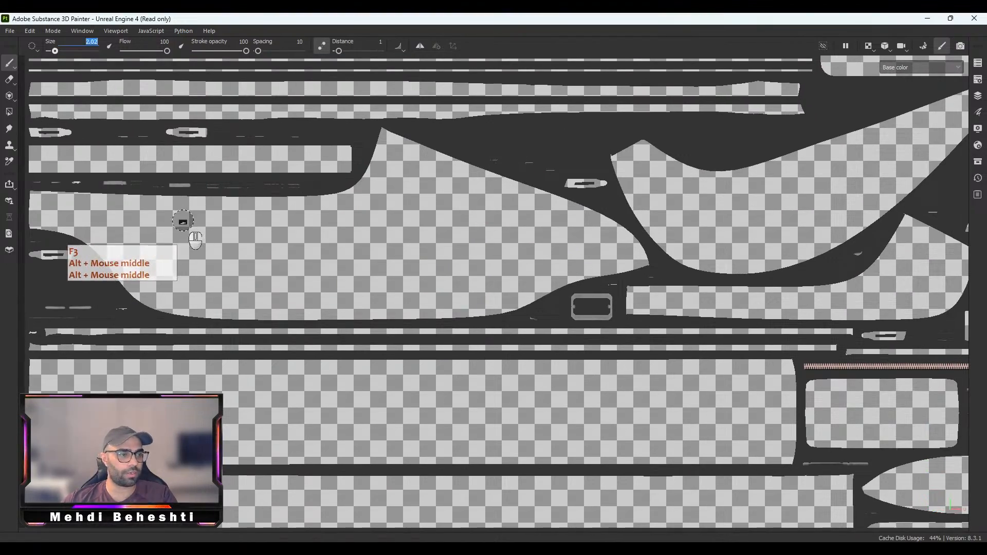
{"action": "key", "text": "F2"}
{"action": "left_click_drag", "start_coordinate": [199, 220], "coordinate": [474, 257], "text": "alt"}
{"action": "middle_click_drag", "start_coordinate": [473, 257], "coordinate": [552, 306], "text": "alt"}
{"action": "left_click_drag", "start_coordinate": [553, 305], "coordinate": [419, 325], "text": "alt"}
{"action": "middle_click_drag", "start_coordinate": [418, 326], "coordinate": [365, 308], "text": "alt"}
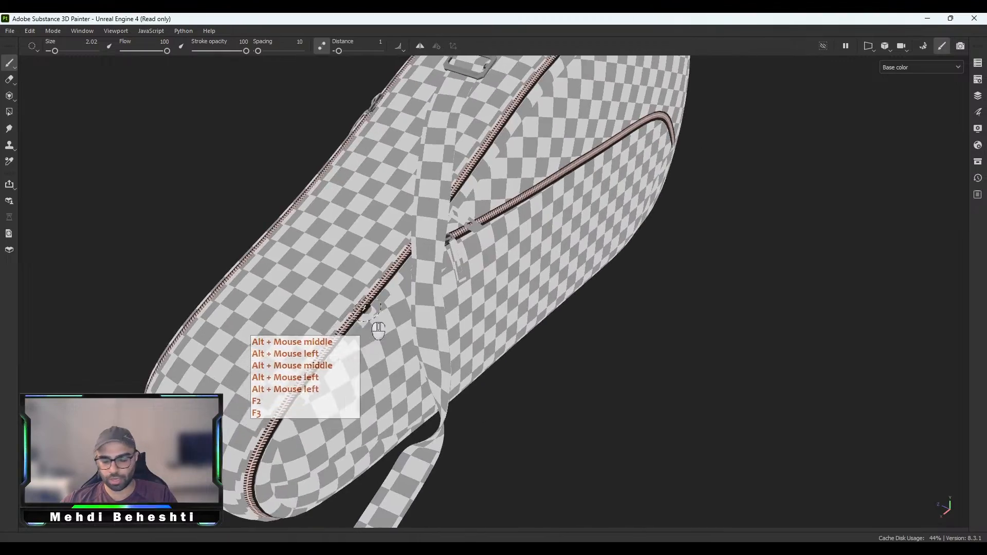
Display the full material and examine the zipper teeth up close under rotated lighting
{"action": "key", "text": "m"}
{"action": "middle_click_drag", "start_coordinate": [436, 282], "coordinate": [476, 412], "text": "alt"}
{"action": "left_click_drag", "start_coordinate": [476, 412], "coordinate": [460, 379], "text": "alt"}
{"action": "middle_click_drag", "start_coordinate": [461, 379], "coordinate": [585, 149], "text": "alt"}
{"action": "scroll", "coordinate": [586, 149], "scroll_direction": "up", "scroll_amount": 5}
{"action": "right_click_drag", "start_coordinate": [581, 203], "coordinate": [468, 226], "text": "shift"}
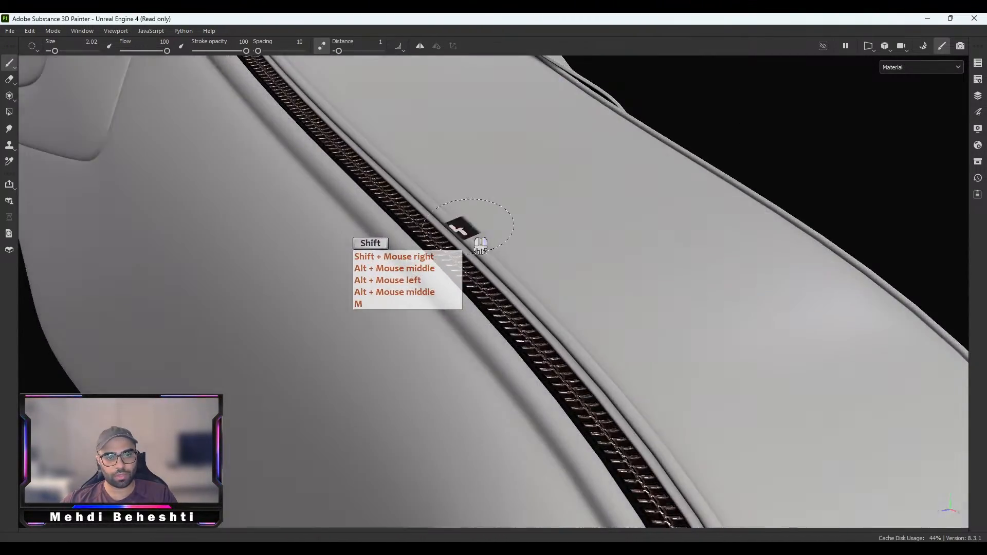
Inspect the zippers around the whole bag from both sides, the lower end and the pocket area
{"action": "scroll", "coordinate": [475, 235], "scroll_direction": "down", "scroll_amount": 5}
{"action": "middle_click_drag", "start_coordinate": [483, 244], "coordinate": [524, 264], "text": "alt"}
{"action": "scroll", "coordinate": [525, 263], "scroll_direction": "down", "scroll_amount": 3}
{"action": "middle_click_drag", "start_coordinate": [525, 264], "coordinate": [586, 292], "text": "alt"}
{"action": "left_click_drag", "start_coordinate": [586, 291], "coordinate": [140, 177], "text": "alt"}
{"action": "middle_click_drag", "start_coordinate": [883, 458], "coordinate": [387, 113], "text": "alt"}
{"action": "left_click_drag", "start_coordinate": [678, 169], "coordinate": [391, 178], "text": "alt"}
{"action": "middle_click_drag", "start_coordinate": [391, 177], "coordinate": [509, 226], "text": "alt"}
{"action": "left_click_drag", "start_coordinate": [509, 227], "coordinate": [601, 247], "text": "alt"}
{"action": "right_click_drag", "start_coordinate": [601, 247], "coordinate": [455, 162], "text": "alt"}
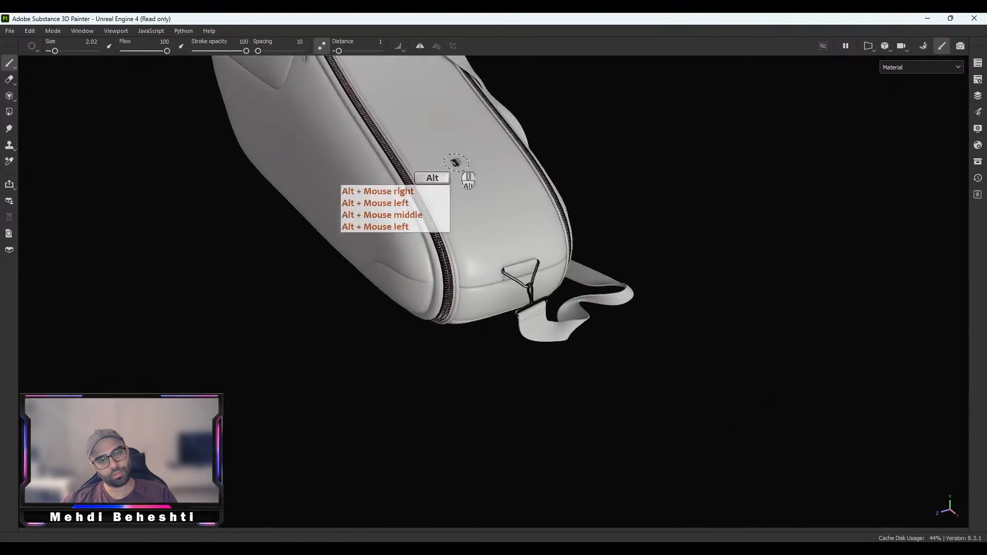
{"action": "middle_click_drag", "start_coordinate": [455, 162], "coordinate": [676, 415], "text": "alt"}
{"action": "left_click_drag", "start_coordinate": [676, 415], "coordinate": [664, 394], "text": "alt"}
{"action": "middle_click_drag", "start_coordinate": [664, 394], "coordinate": [619, 344], "text": "alt"}
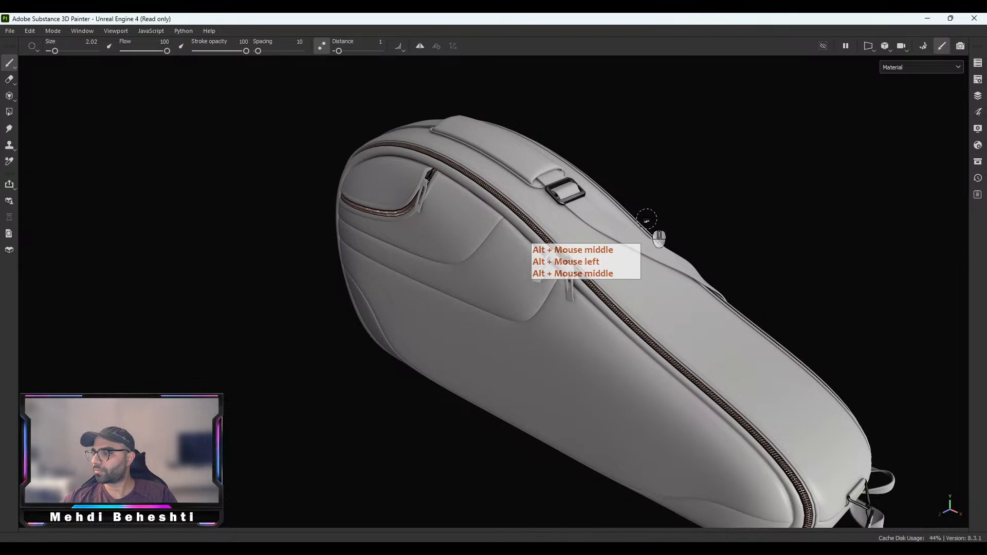
{"action": "middle_click_drag", "start_coordinate": [677, 280], "coordinate": [667, 282], "text": "alt"}
{"action": "left_click_drag", "start_coordinate": [667, 283], "coordinate": [452, 260], "text": "alt"}
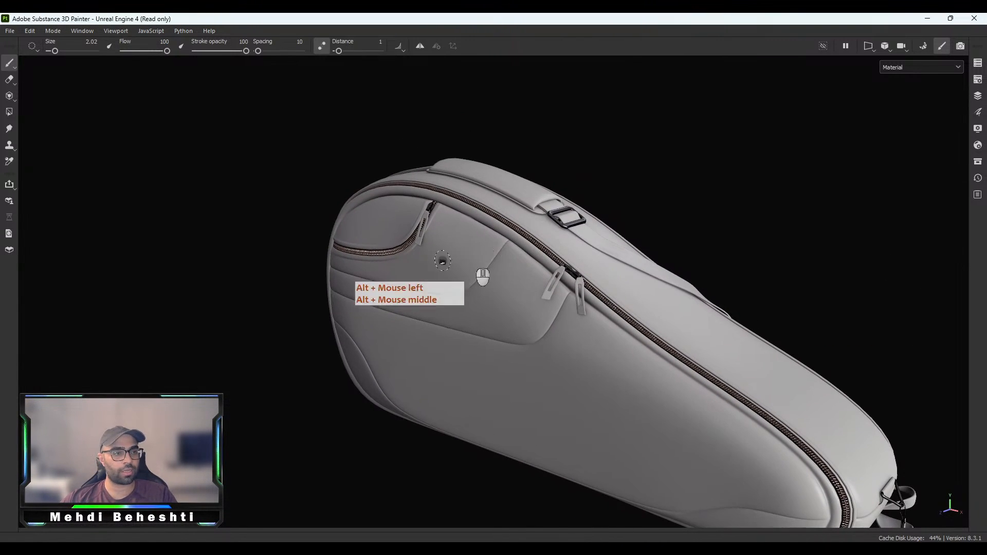
Restore the side panels, show only the 3D view and collapse the MainBag folder
{"action": "key", "text": "Tab"}
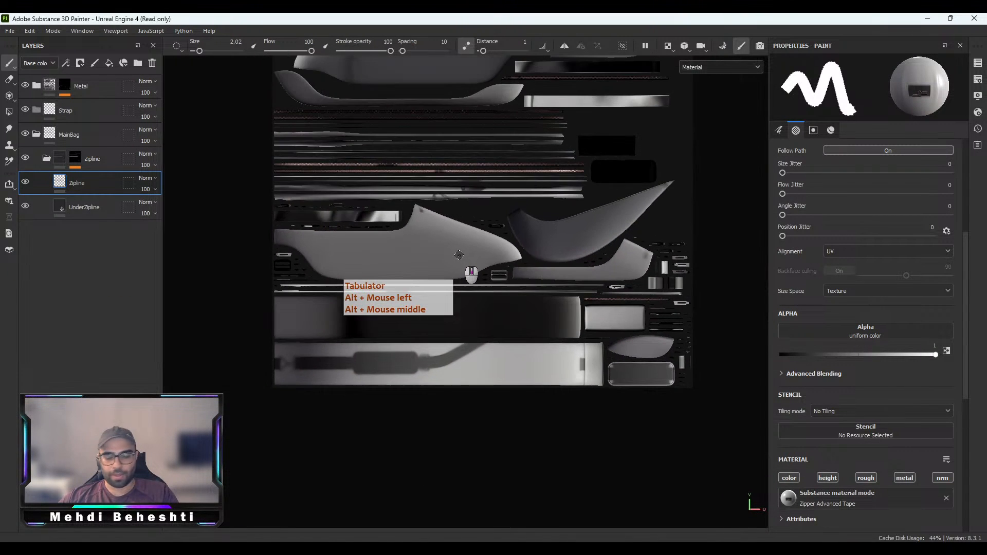
{"action": "key", "text": "F2"}
{"action": "scroll", "coordinate": [497, 267], "scroll_direction": "down", "scroll_amount": 3}
{"action": "middle_click_drag", "start_coordinate": [536, 283], "coordinate": [435, 198], "text": "alt"}
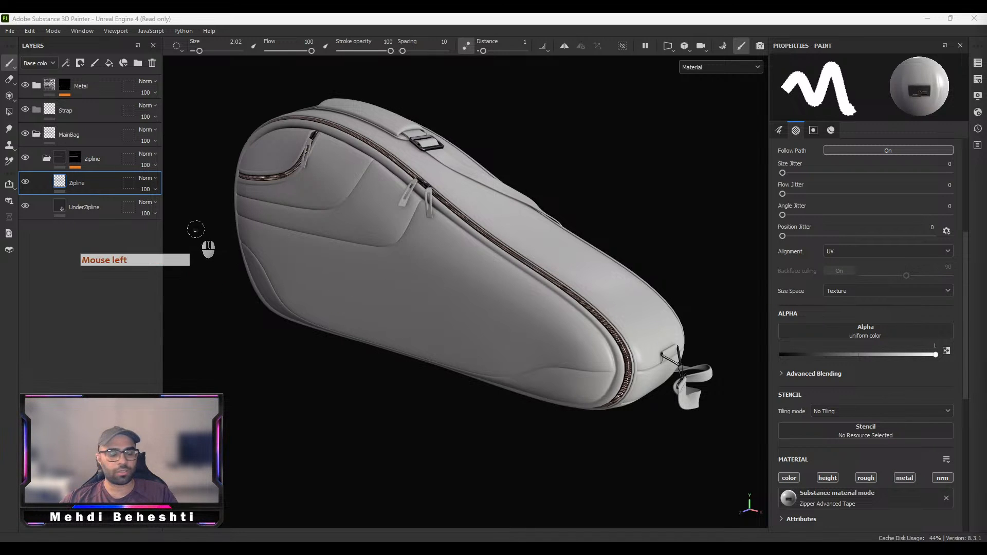
{"action": "left_click", "coordinate": [35, 134]}
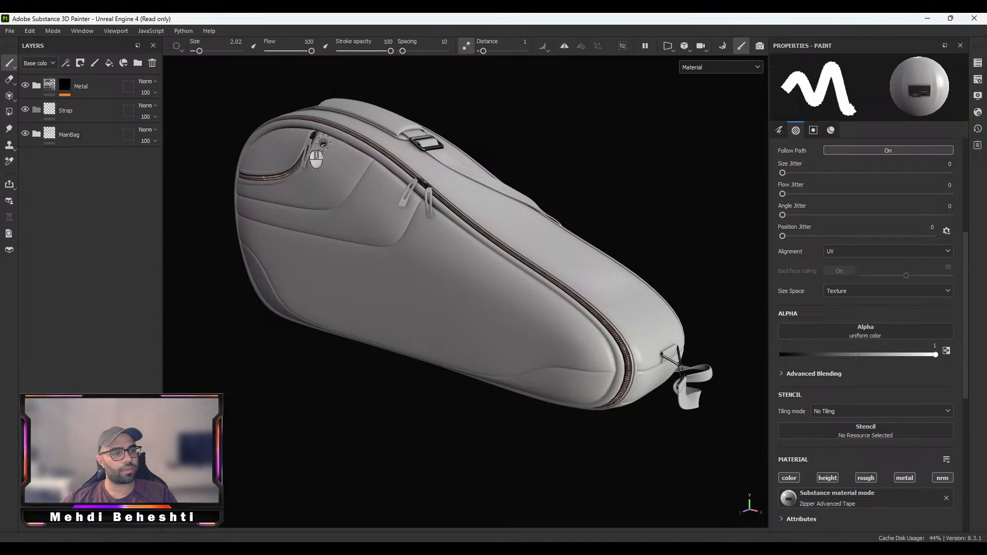
Examine the bag body, strap and buckles from several angles
{"action": "middle_click_drag", "start_coordinate": [525, 185], "coordinate": [511, 222], "text": "alt"}
{"action": "left_click_drag", "start_coordinate": [511, 222], "coordinate": [442, 221], "text": "alt"}
{"action": "scroll", "coordinate": [520, 216], "scroll_direction": "up", "scroll_amount": 3}
{"action": "middle_click_drag", "start_coordinate": [607, 201], "coordinate": [612, 245], "text": "alt"}
{"action": "left_click_drag", "start_coordinate": [612, 245], "coordinate": [379, 106], "text": "alt"}
{"action": "middle_click_drag", "start_coordinate": [379, 106], "coordinate": [547, 260], "text": "alt"}
{"action": "left_click_drag", "start_coordinate": [547, 260], "coordinate": [523, 118], "text": "alt"}
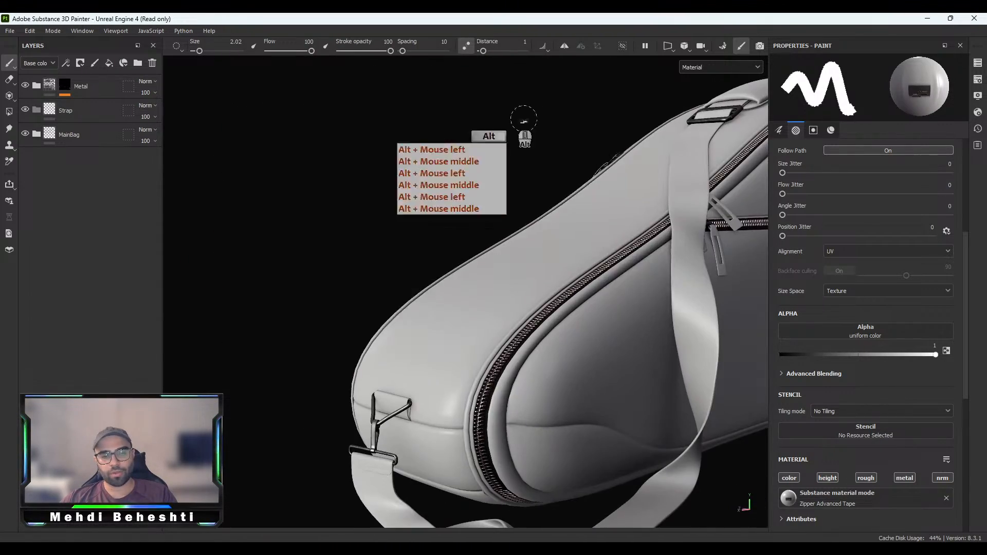
{"action": "left_click_drag", "start_coordinate": [447, 238], "coordinate": [573, 265], "text": "alt"}
{"action": "middle_click_drag", "start_coordinate": [481, 277], "coordinate": [591, 273], "text": "alt"}
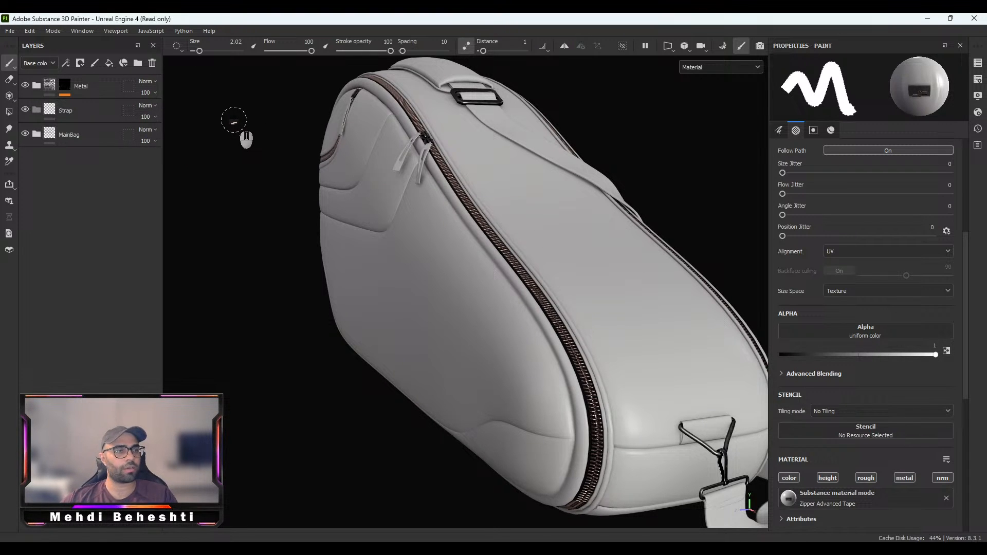
Select the Strap folder and search the asset library for "denim", limited to materials
{"action": "left_click", "coordinate": [71, 109]}
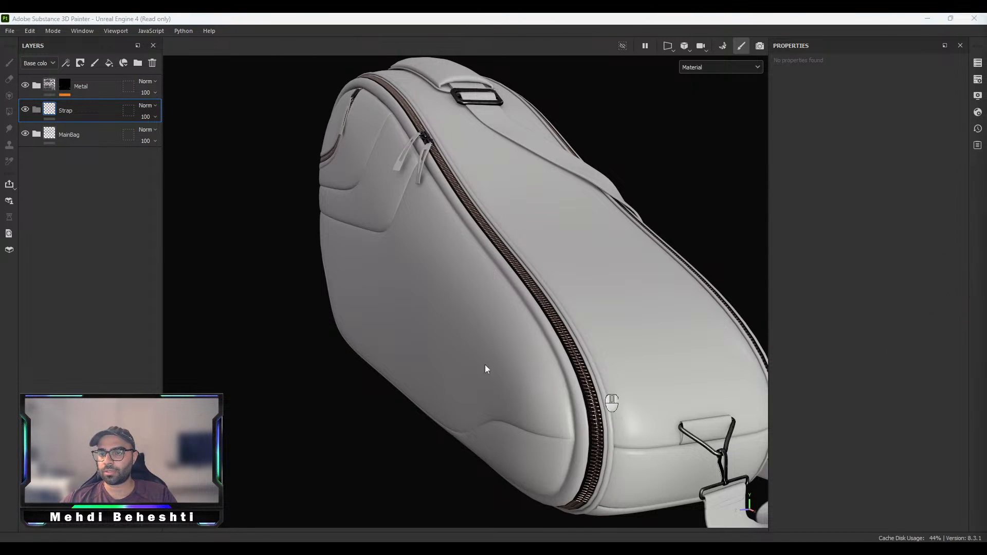
{"action": "left_click_drag", "start_coordinate": [570, 245], "coordinate": [458, 194], "text": "alt"}
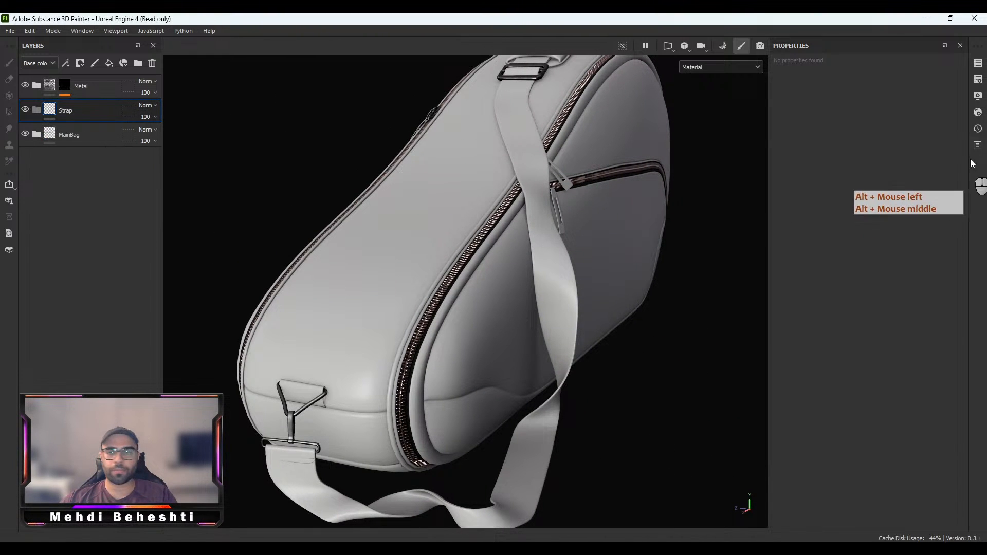
{"action": "left_click_drag", "start_coordinate": [986, 96], "coordinate": [557, 125]}
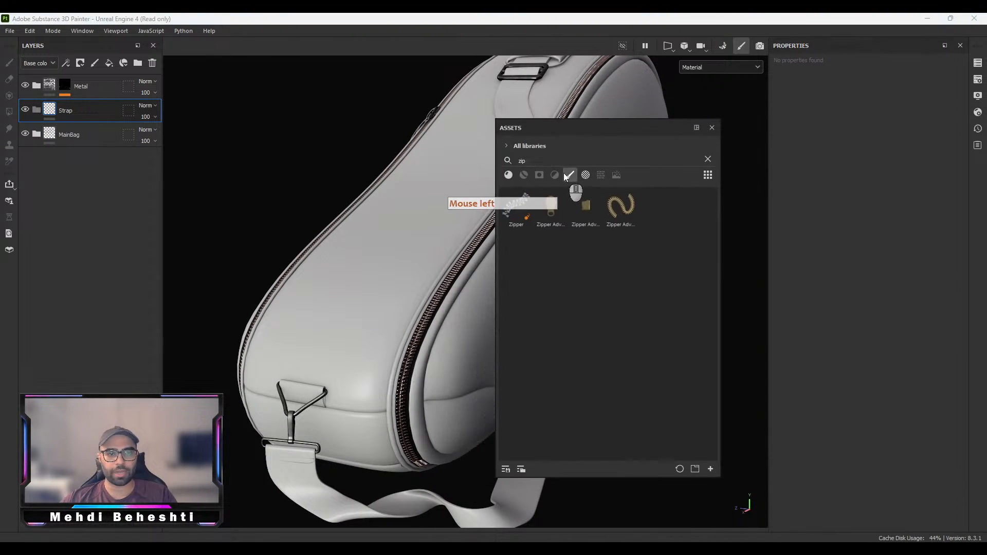
{"action": "left_click_drag", "start_coordinate": [530, 159], "coordinate": [387, 140]}
{"action": "type", "text": "denim"}
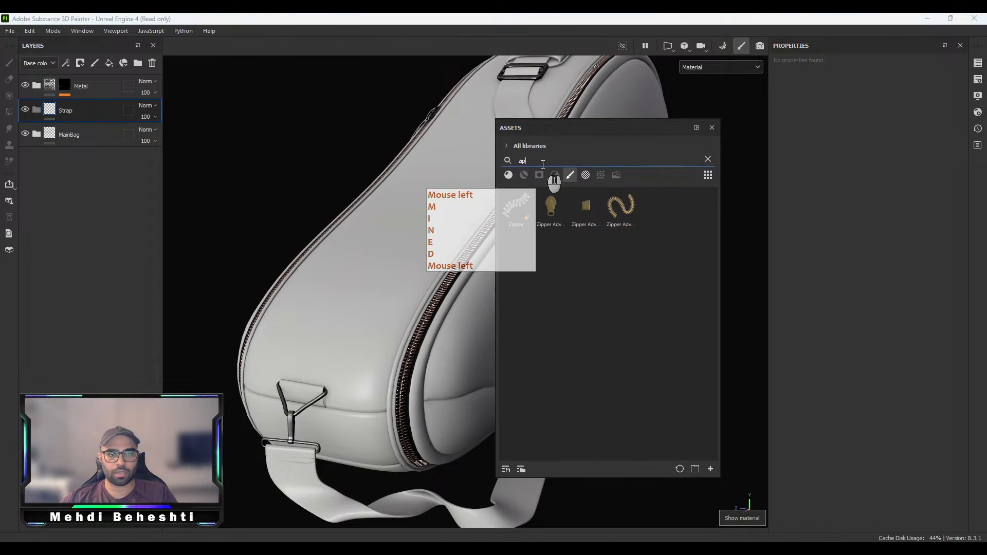
{"action": "type", "text": "d"}
{"action": "key", "text": "ctrl+a"}
{"action": "type", "text": "nim"}
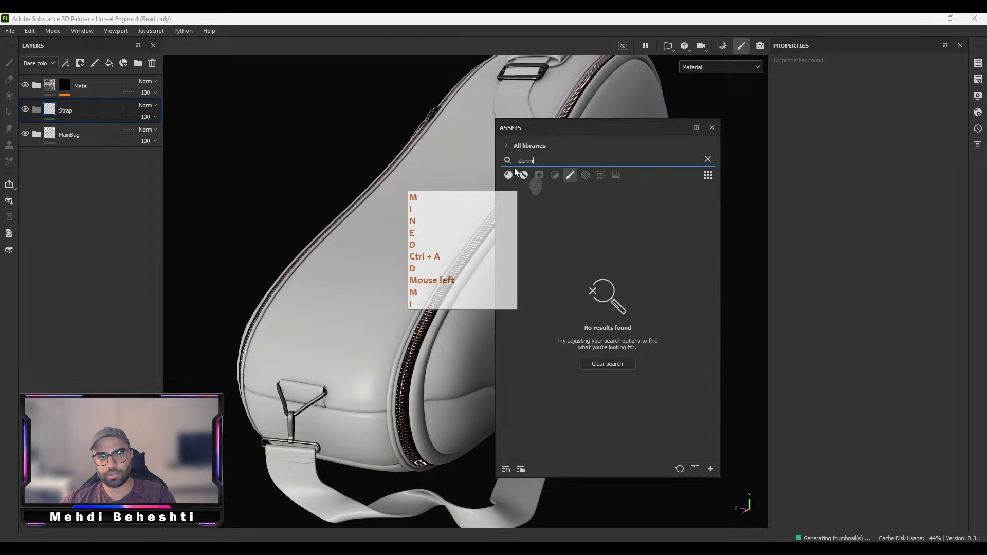
{"action": "left_click", "coordinate": [508, 174]}
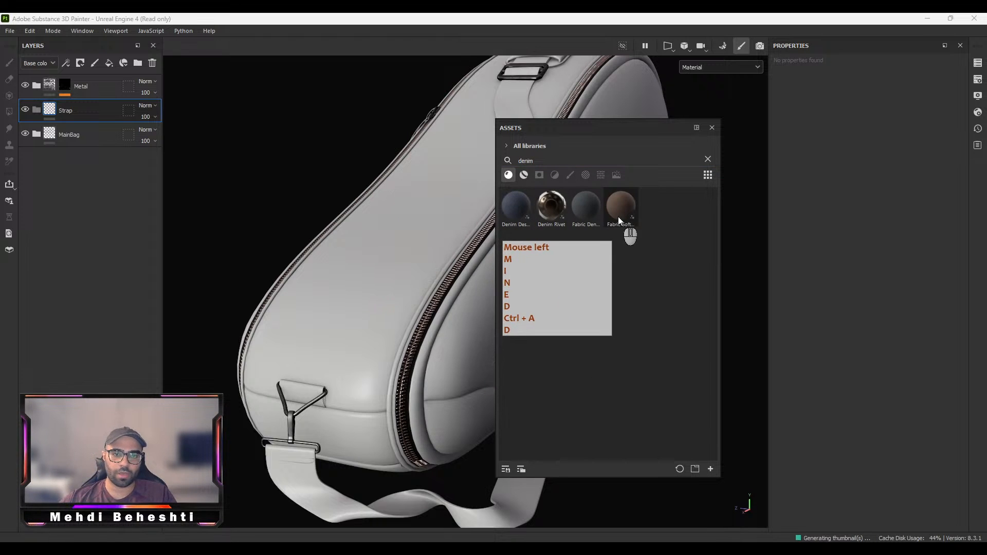
Add the Fabric Soft Denim material as a fill layer inside the Strap folder and close the asset library
{"action": "left_click_drag", "start_coordinate": [618, 214], "coordinate": [77, 124]}
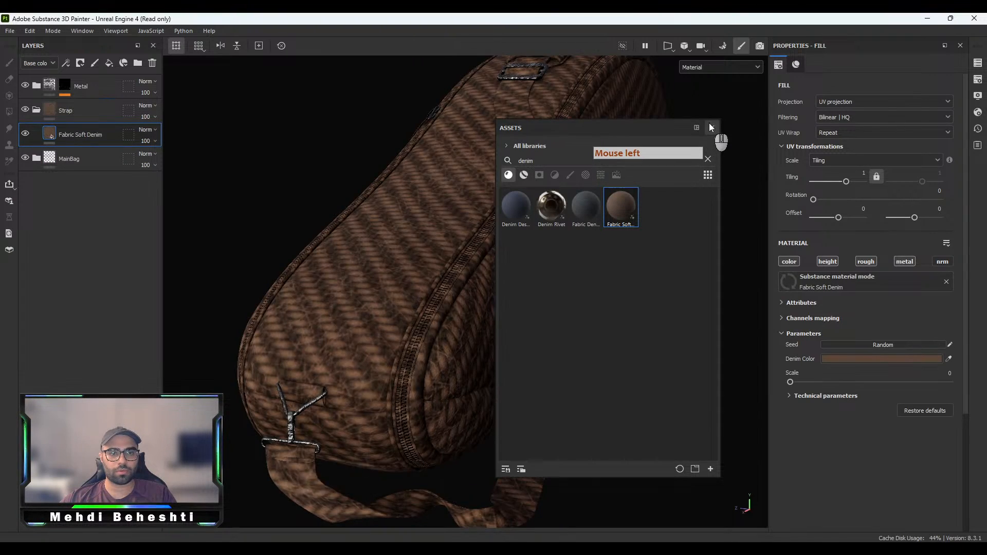
{"action": "left_click", "coordinate": [712, 126]}
{"action": "left_click_drag", "start_coordinate": [560, 186], "coordinate": [362, 268], "text": "alt"}
{"action": "middle_click_drag", "start_coordinate": [362, 269], "coordinate": [569, 327], "text": "alt"}
{"action": "left_click_drag", "start_coordinate": [570, 327], "coordinate": [584, 313], "text": "alt"}
{"action": "middle_click_drag", "start_coordinate": [584, 313], "coordinate": [595, 334], "text": "alt"}
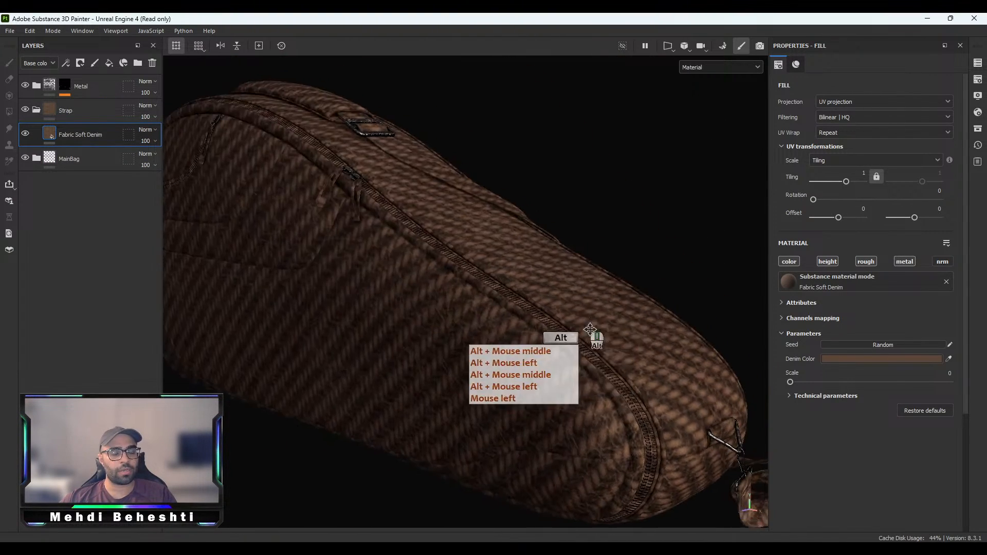
{"action": "left_click_drag", "start_coordinate": [595, 335], "coordinate": [593, 309], "text": "alt"}
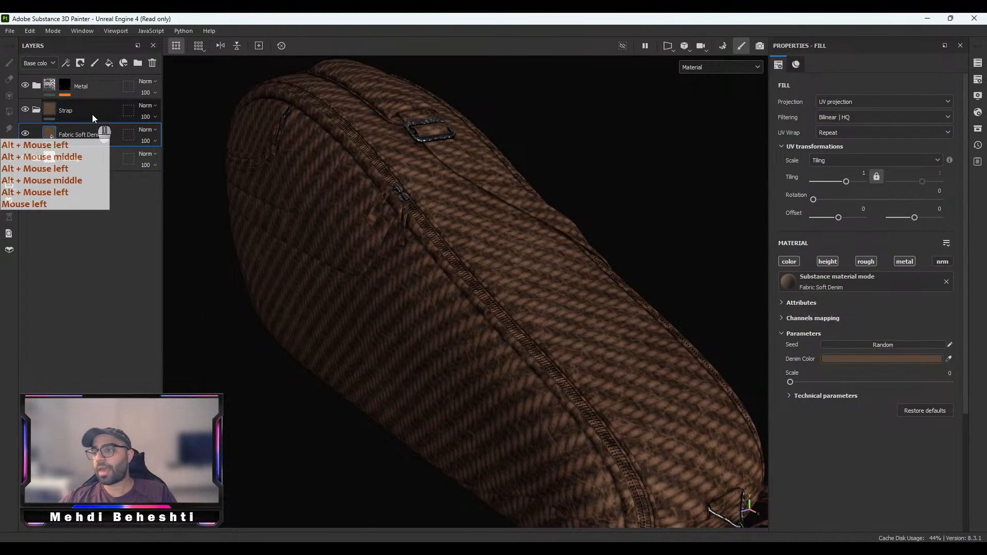
Add a black mask to the Strap folder and a paint effect on that mask
{"action": "left_click", "coordinate": [91, 114]}
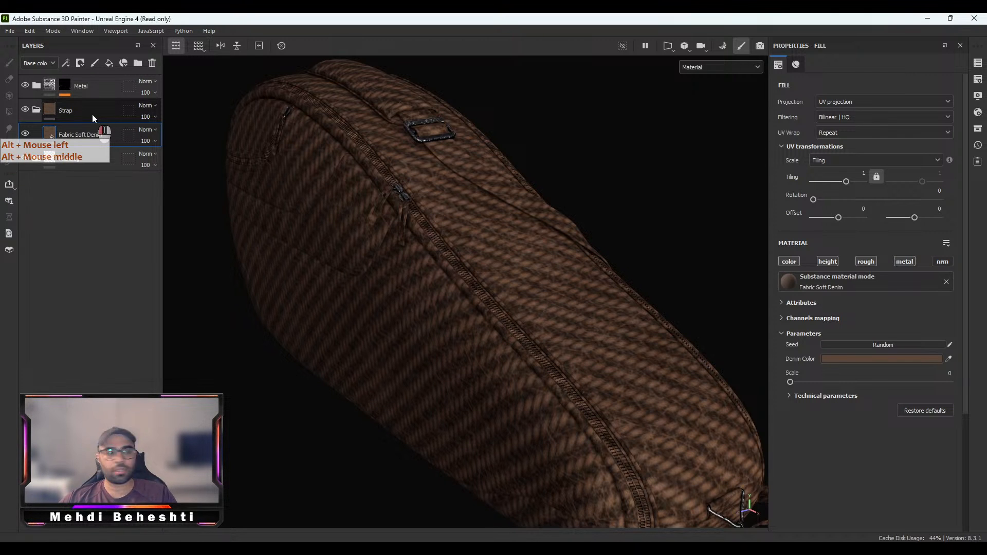
{"action": "right_click", "coordinate": [91, 115]}
{"action": "left_click", "coordinate": [140, 42]}
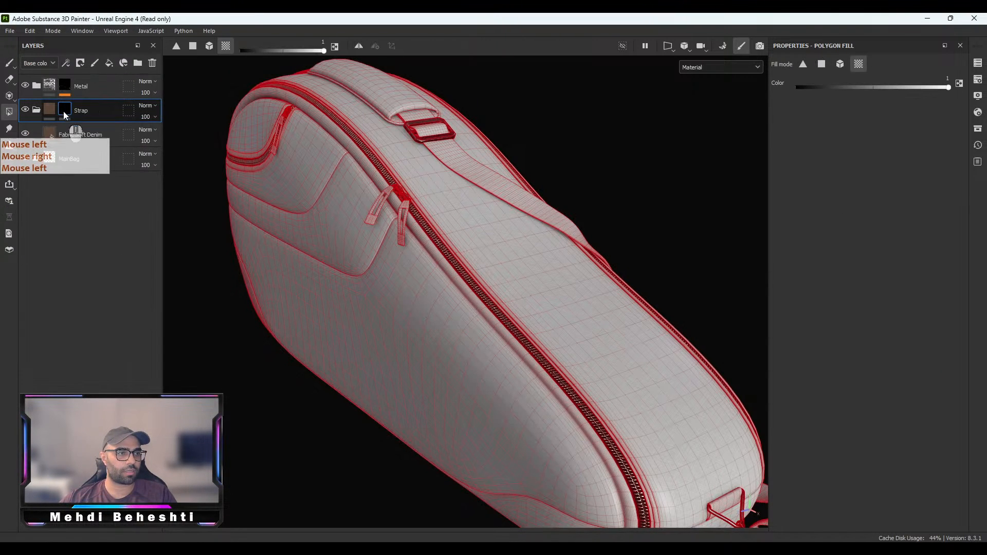
{"action": "right_click", "coordinate": [65, 111]}
{"action": "left_click", "coordinate": [105, 455]}
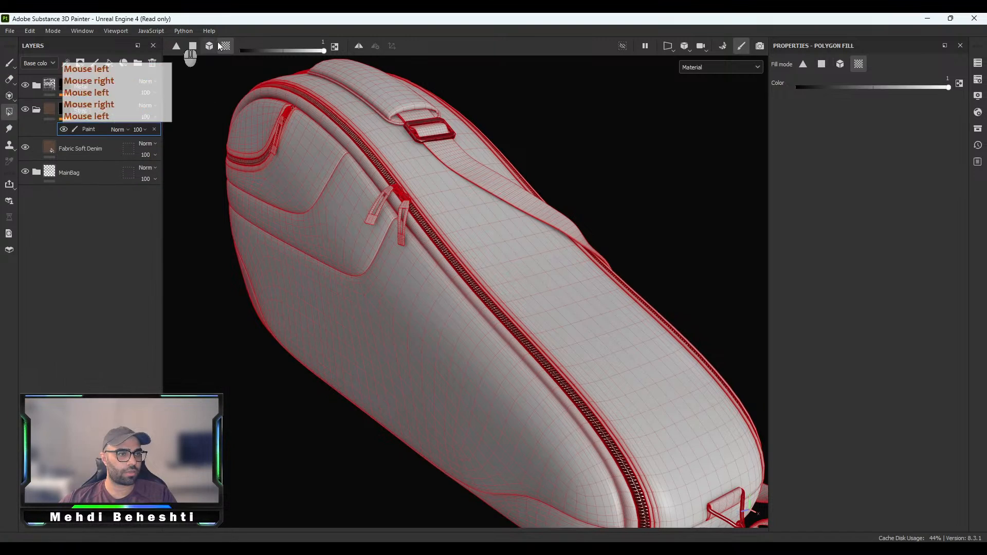
Reveal the denim on the long strap by mesh-filling it in the Strap folder's mask
{"action": "left_click", "coordinate": [211, 46]}
{"action": "middle_click_drag", "start_coordinate": [435, 196], "coordinate": [424, 252], "text": "alt"}
{"action": "left_click_drag", "start_coordinate": [424, 252], "coordinate": [309, 265], "text": "alt"}
{"action": "right_click_drag", "start_coordinate": [309, 265], "coordinate": [410, 282], "text": "alt"}
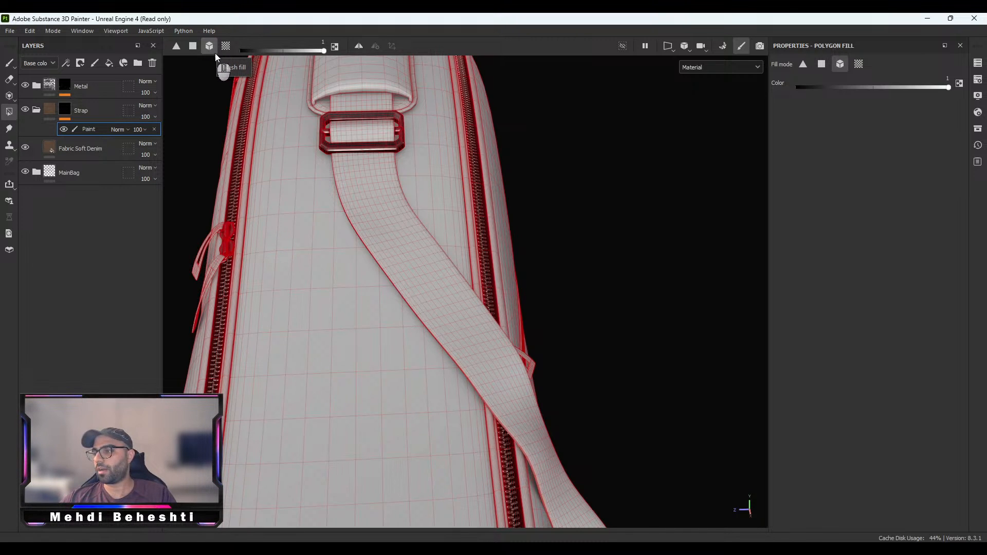
{"action": "left_click", "coordinate": [381, 226]}
Mesh-fill the fabric tab holding the triangular ring at one end of the bag into the Strap mask
{"action": "middle_click_drag", "start_coordinate": [381, 223], "coordinate": [421, 176], "text": "alt"}
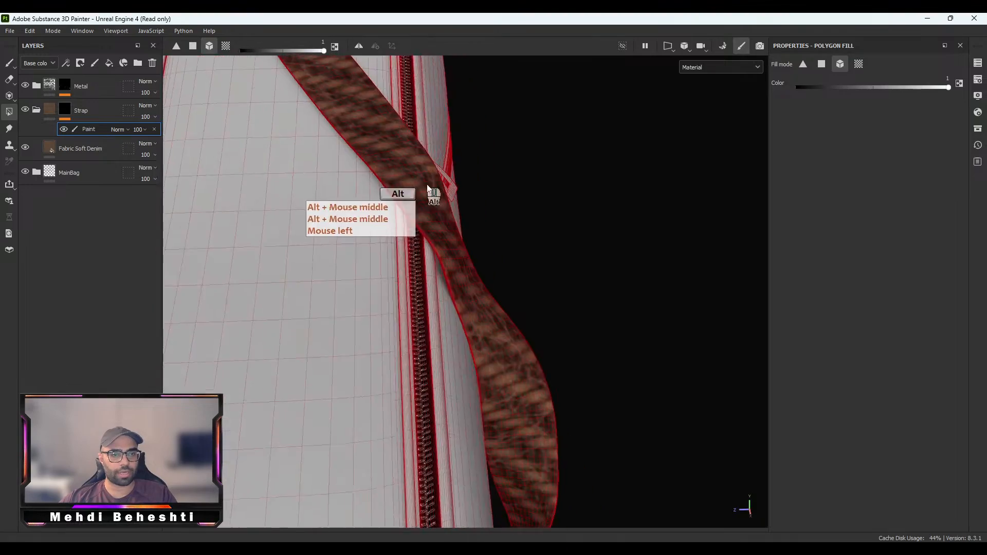
{"action": "left_click_drag", "start_coordinate": [422, 176], "coordinate": [483, 288], "text": "alt"}
{"action": "right_click_drag", "start_coordinate": [483, 288], "coordinate": [540, 389], "text": "alt"}
{"action": "middle_click_drag", "start_coordinate": [541, 389], "coordinate": [520, 87], "text": "alt"}
{"action": "left_click_drag", "start_coordinate": [520, 87], "coordinate": [494, 254], "text": "alt"}
{"action": "middle_click_drag", "start_coordinate": [493, 254], "coordinate": [443, 332], "text": "alt"}
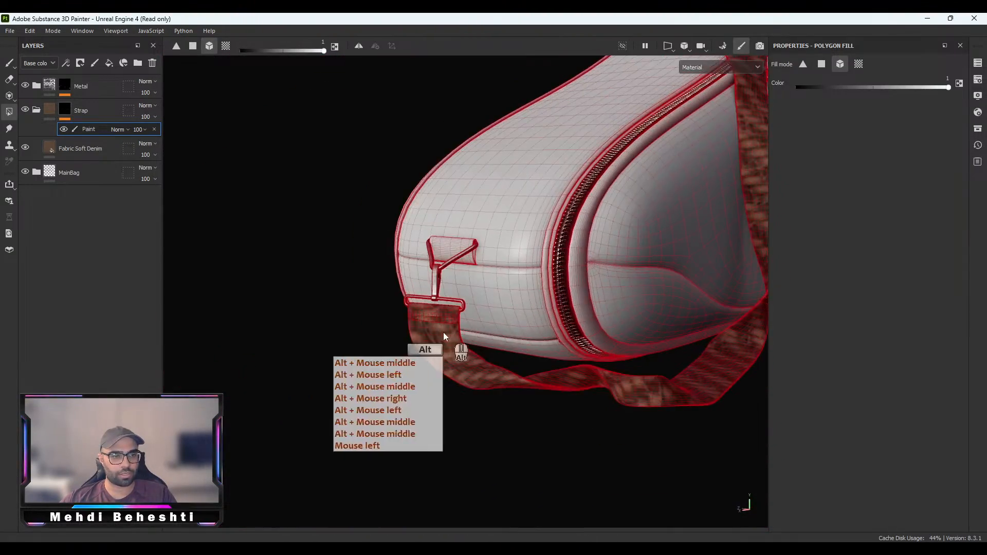
{"action": "left_click_drag", "start_coordinate": [443, 332], "coordinate": [421, 338], "text": "alt"}
{"action": "middle_click_drag", "start_coordinate": [726, 195], "coordinate": [462, 339], "text": "alt"}
{"action": "left_click_drag", "start_coordinate": [462, 339], "coordinate": [566, 298], "text": "alt"}
{"action": "middle_click_drag", "start_coordinate": [566, 298], "coordinate": [509, 359], "text": "alt"}
{"action": "left_click_drag", "start_coordinate": [535, 291], "coordinate": [445, 232], "text": "alt"}
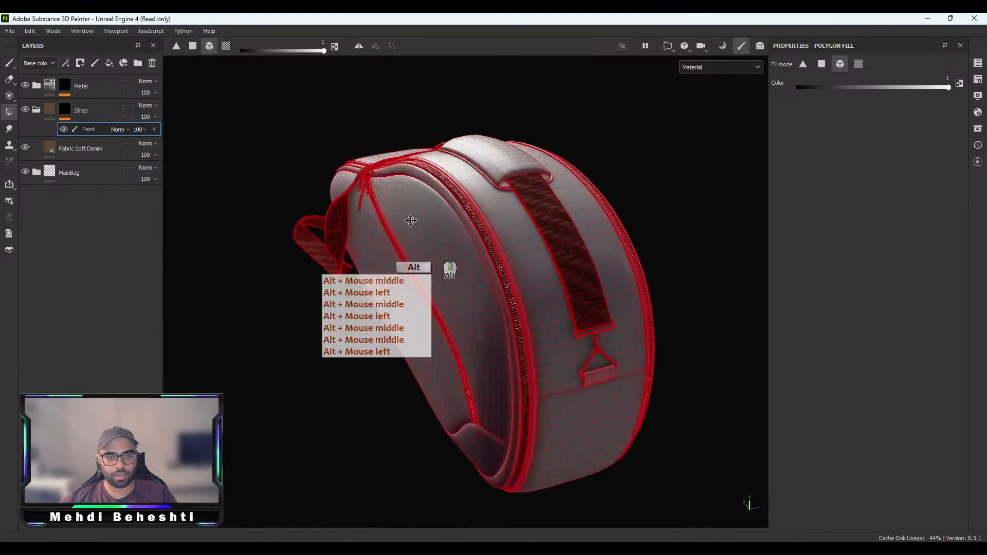
{"action": "middle_click_drag", "start_coordinate": [445, 232], "coordinate": [475, 282], "text": "alt"}
{"action": "scroll", "coordinate": [528, 317], "scroll_direction": "up", "scroll_amount": 3}
{"action": "left_click", "coordinate": [527, 313]}
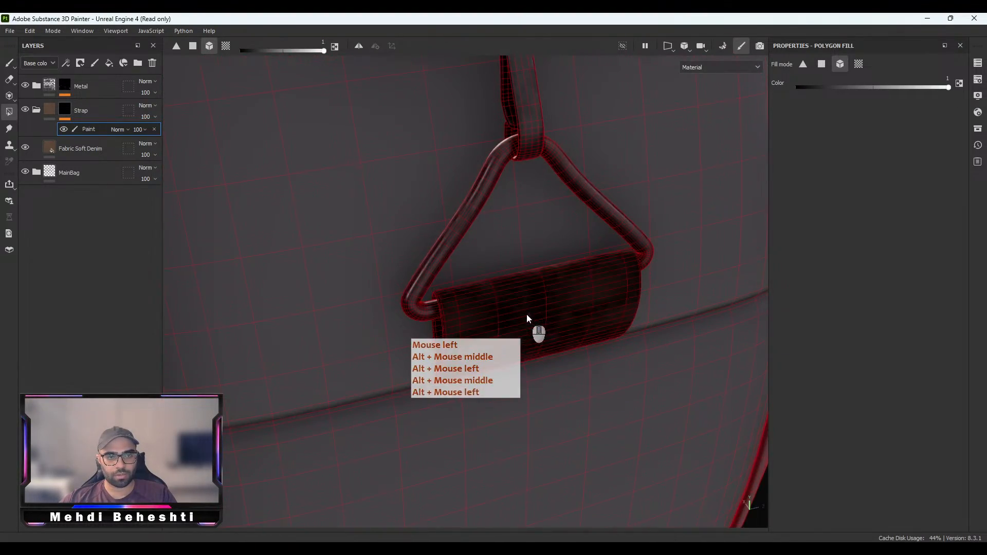
Mesh-fill the matching fabric tab behind the metal ring at the bag's opposite end into the Strap mask
{"action": "scroll", "coordinate": [524, 314], "scroll_direction": "down", "scroll_amount": 5}
{"action": "mouse_move", "coordinate": [524, 317]}
{"action": "left_mouse_down", "text": "alt"}
{"action": "mouse_move", "coordinate": [330, 326]}
{"action": "mouse_move", "coordinate": [329, 360]}
{"action": "left_mouse_up", "text": "alt"}
{"action": "mouse_move", "coordinate": [329, 360]}
{"action": "middle_mouse_down", "text": "alt"}
{"action": "mouse_move", "coordinate": [449, 334]}
{"action": "mouse_move", "coordinate": [642, 242]}
{"action": "middle_mouse_up", "text": "alt"}
{"action": "right_click_drag", "start_coordinate": [494, 252], "coordinate": [453, 240], "text": "alt"}
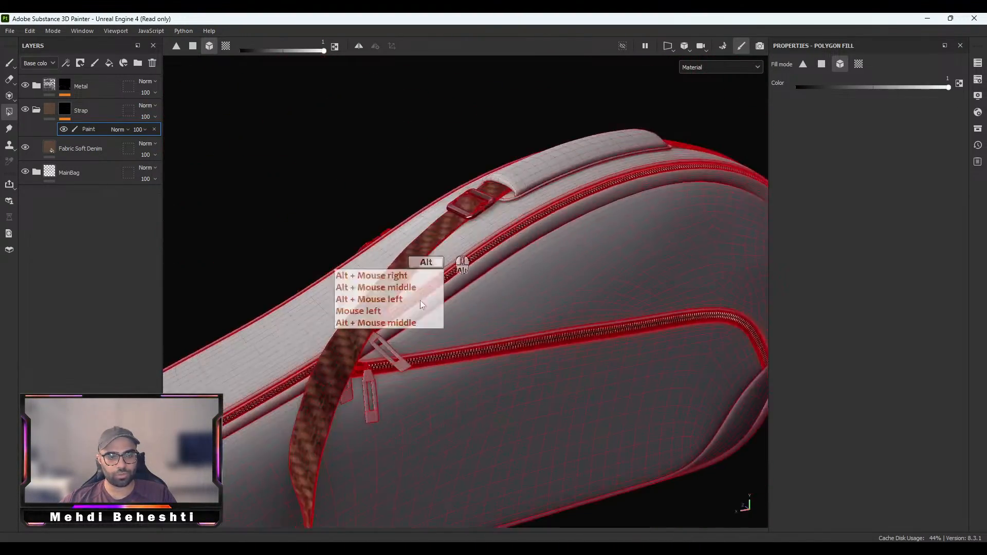
{"action": "middle_click_drag", "start_coordinate": [453, 240], "coordinate": [576, 216], "text": "alt"}
{"action": "middle_click_drag", "start_coordinate": [534, 216], "coordinate": [670, 191], "text": "alt"}
{"action": "scroll", "coordinate": [479, 265], "scroll_direction": "up", "scroll_amount": 3}
{"action": "scroll", "coordinate": [462, 260], "scroll_direction": "up", "scroll_amount": 2}
{"action": "left_click", "coordinate": [446, 257]}
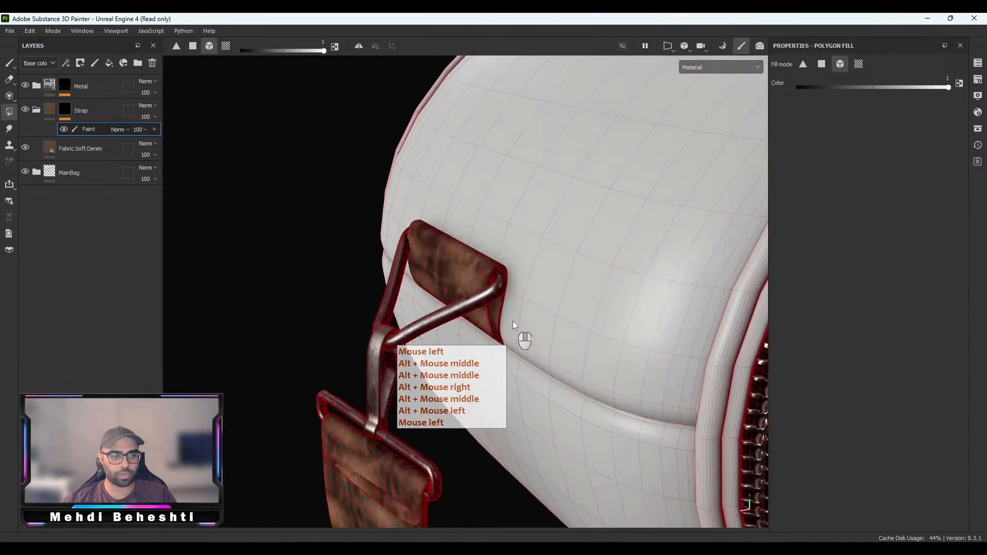
Reduce the mesh wireframe opacity to 9 in the display settings
{"action": "scroll", "coordinate": [566, 313], "scroll_direction": "down", "scroll_amount": 5}
{"action": "middle_click_drag", "start_coordinate": [566, 312], "coordinate": [449, 330], "text": "alt"}
{"action": "left_click_drag", "start_coordinate": [448, 331], "coordinate": [494, 323], "text": "alt"}
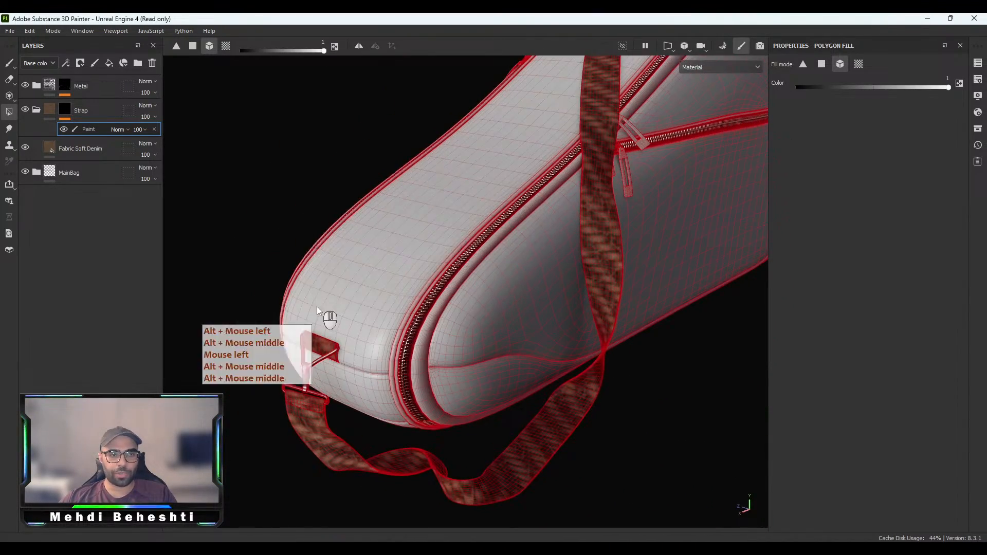
{"action": "left_click", "coordinate": [977, 95]}
{"action": "scroll", "coordinate": [850, 271], "scroll_direction": "down", "scroll_amount": 10}
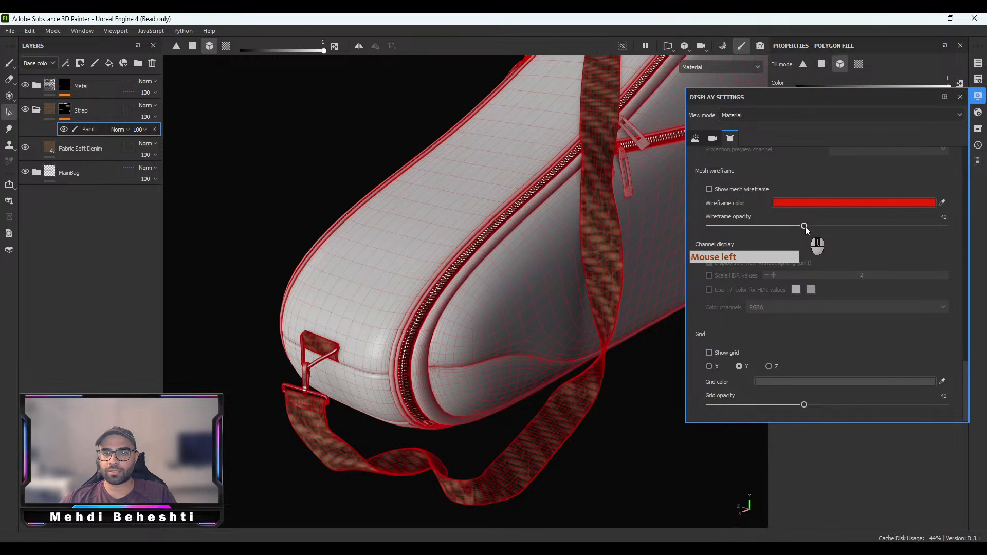
{"action": "left_click_drag", "start_coordinate": [805, 226], "coordinate": [731, 231]}
Examine the strap and zippers around the bag under the fainter wireframe, and close the display settings
{"action": "middle_click_drag", "start_coordinate": [458, 311], "coordinate": [454, 309], "text": "alt"}
{"action": "left_click_drag", "start_coordinate": [455, 309], "coordinate": [449, 283], "text": "alt"}
{"action": "middle_click_drag", "start_coordinate": [449, 283], "coordinate": [472, 320], "text": "alt"}
{"action": "right_click_drag", "start_coordinate": [471, 317], "coordinate": [206, 180], "text": "alt"}
{"action": "middle_click_drag", "start_coordinate": [206, 180], "coordinate": [247, 193], "text": "alt"}
{"action": "left_click_drag", "start_coordinate": [247, 193], "coordinate": [402, 257], "text": "alt"}
{"action": "middle_click_drag", "start_coordinate": [403, 258], "coordinate": [483, 278], "text": "alt"}
{"action": "left_click_drag", "start_coordinate": [483, 278], "coordinate": [509, 313], "text": "alt"}
{"action": "middle_click_drag", "start_coordinate": [509, 313], "coordinate": [557, 337], "text": "alt"}
{"action": "scroll", "coordinate": [448, 241], "scroll_direction": "up", "scroll_amount": 8}
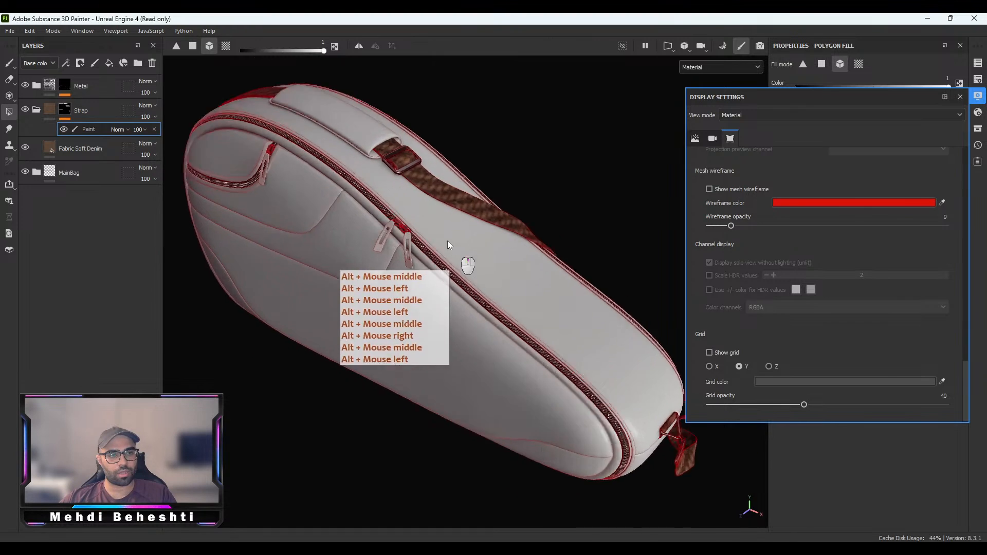
{"action": "left_click", "coordinate": [960, 96]}
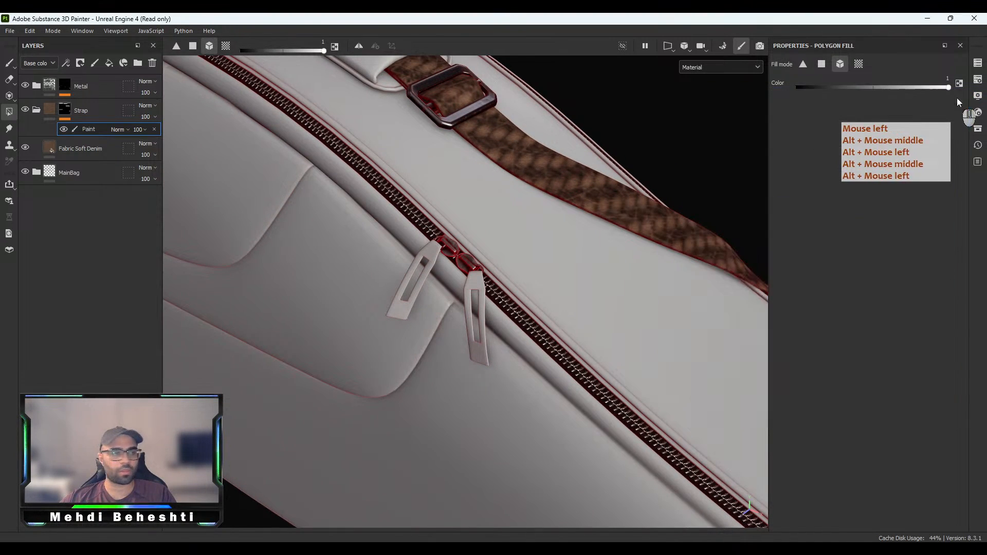
Select the Fabric Soft Denim layer and set its UV tiling to 10
{"action": "left_click", "coordinate": [88, 146]}
{"action": "left_click", "coordinate": [88, 147]}
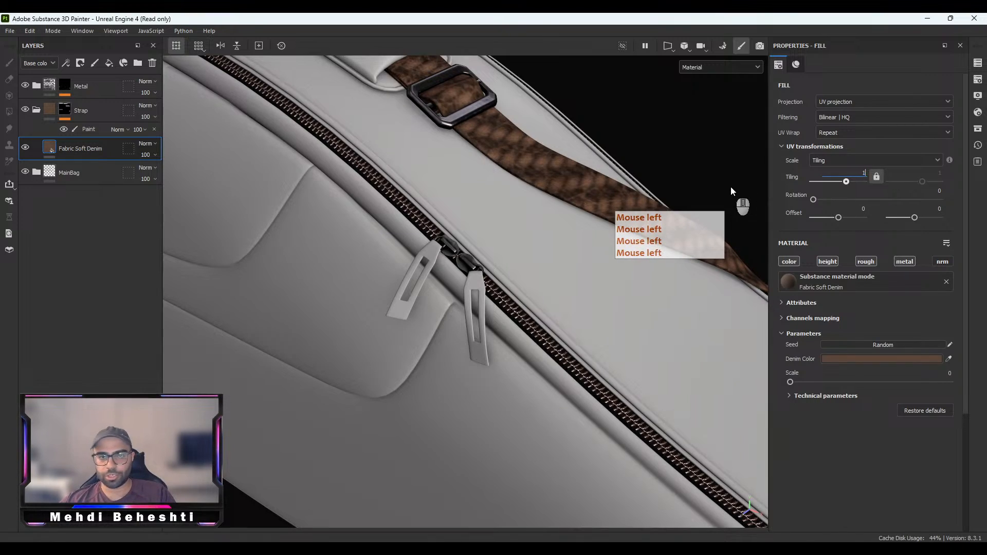
{"action": "type", "text": "10"}
{"action": "key", "text": "Return"}
{"action": "middle_click_drag", "start_coordinate": [637, 261], "coordinate": [582, 242], "text": "alt"}
{"action": "left_click_drag", "start_coordinate": [582, 242], "coordinate": [335, 214], "text": "alt"}
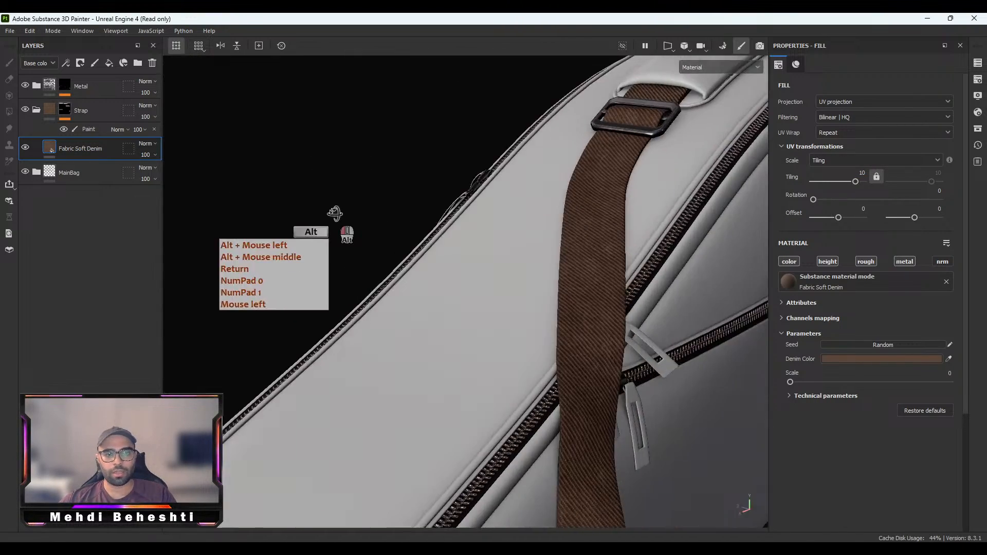
Set the Fabric Soft Denim layer's UV tiling to 15
{"action": "left_click", "coordinate": [864, 174]}
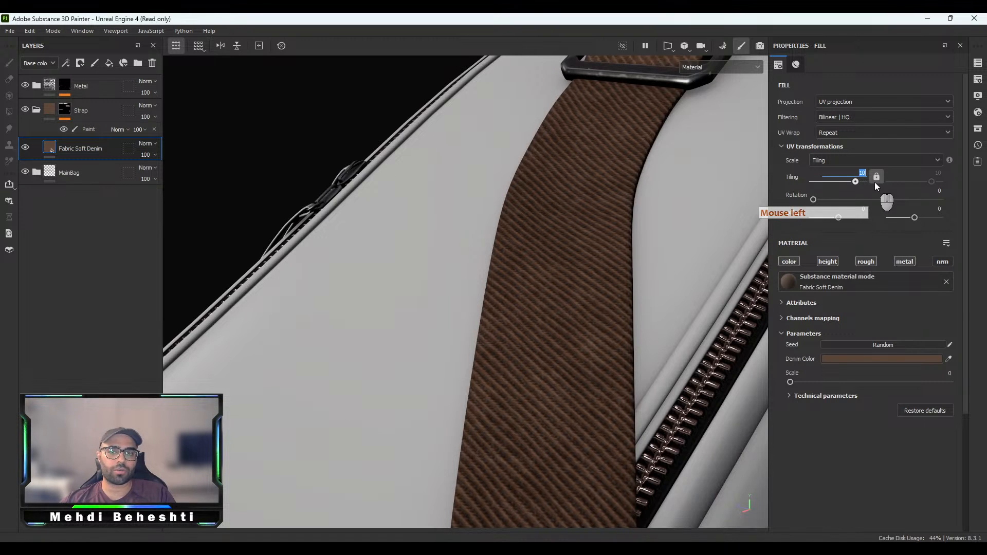
{"action": "type", "text": "15"}
{"action": "key", "text": "Return"}
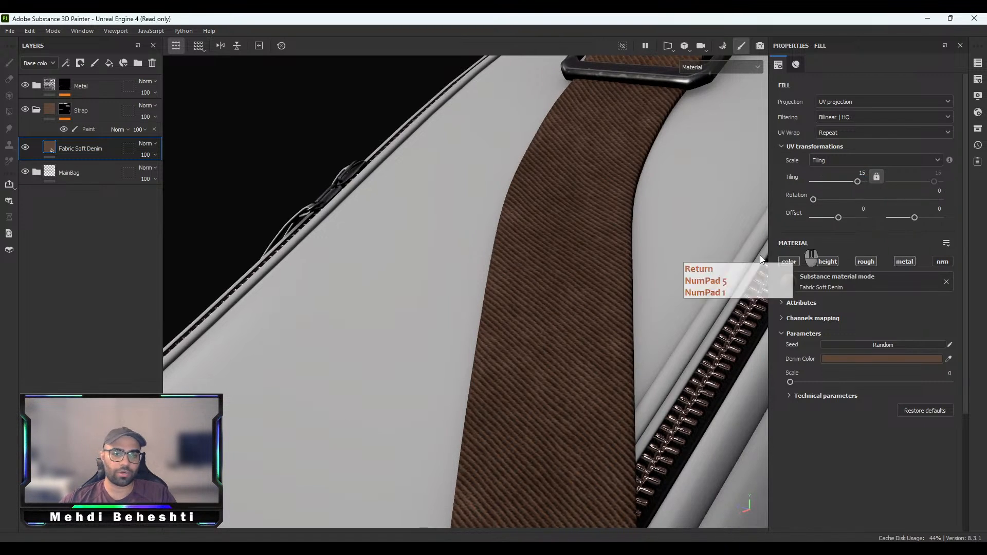
{"action": "scroll", "coordinate": [547, 176], "scroll_direction": "down", "scroll_amount": 5}
{"action": "left_click_drag", "start_coordinate": [519, 290], "coordinate": [941, 332], "text": "alt"}
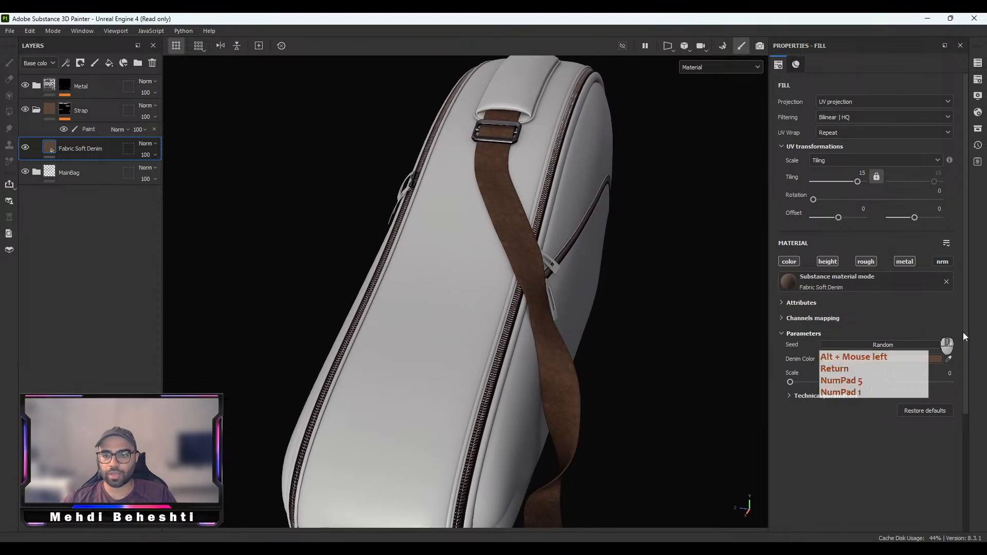
Set the Fabric Soft Denim layer's UV tiling to 20
{"action": "left_click", "coordinate": [702, 314]}
{"action": "middle_click_drag", "start_coordinate": [569, 326], "coordinate": [598, 296], "text": "alt"}
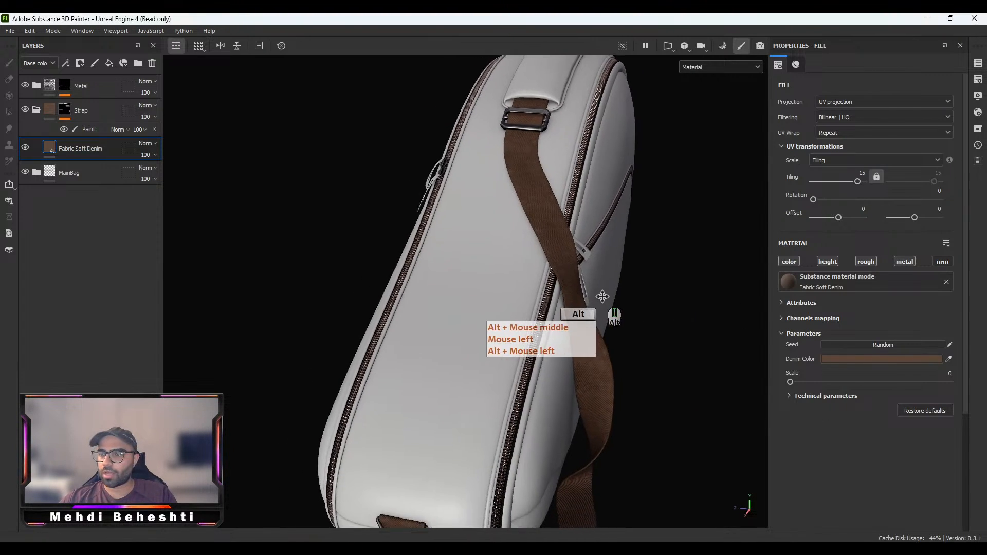
{"action": "left_click_drag", "start_coordinate": [598, 296], "coordinate": [519, 206], "text": "alt"}
{"action": "scroll", "coordinate": [519, 206], "scroll_direction": "up", "scroll_amount": 3}
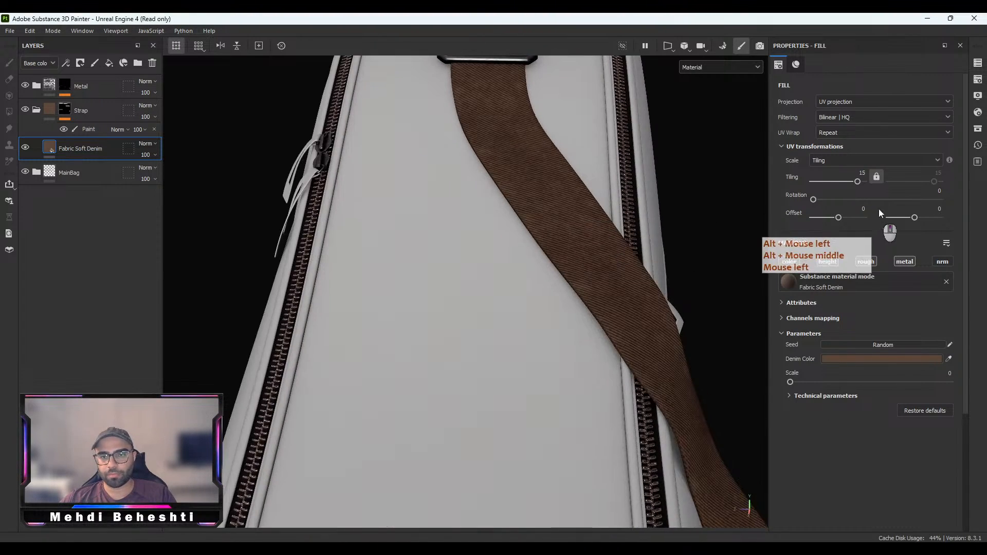
{"action": "left_click", "coordinate": [862, 175]}
{"action": "type", "text": "20"}
{"action": "key", "text": "Return"}
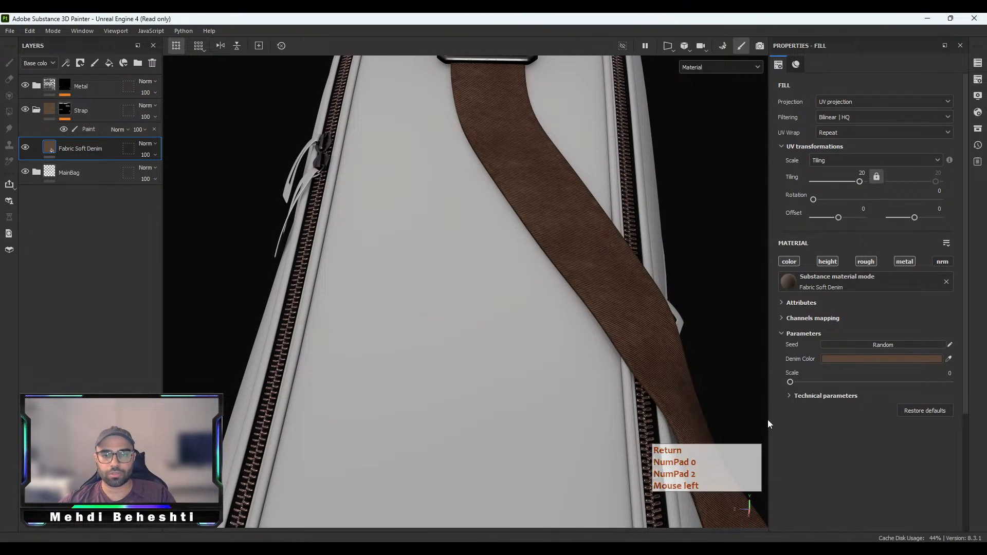
Change the Denim Color to dark grey 484848 and close the colour picker
{"action": "left_click", "coordinate": [862, 357]}
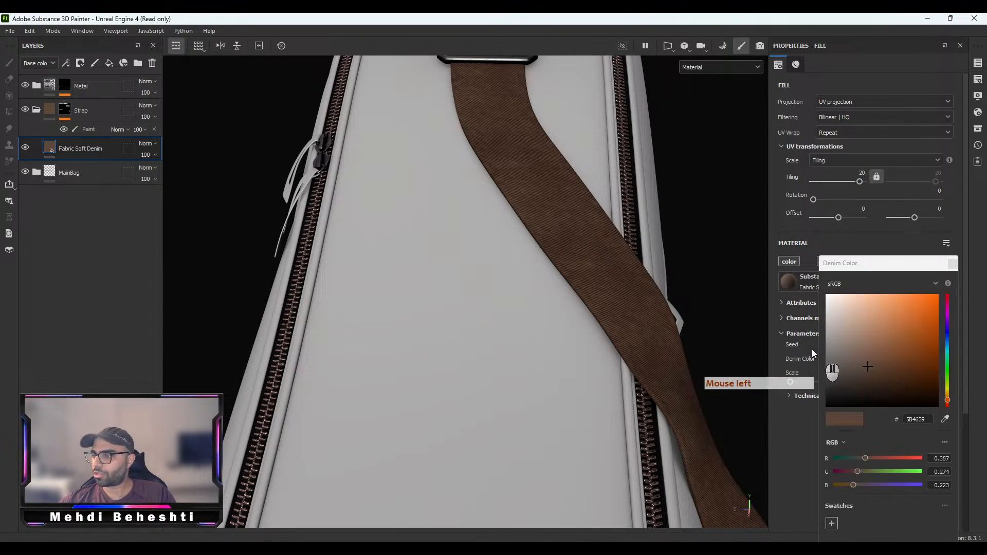
{"action": "left_click", "coordinate": [842, 372]}
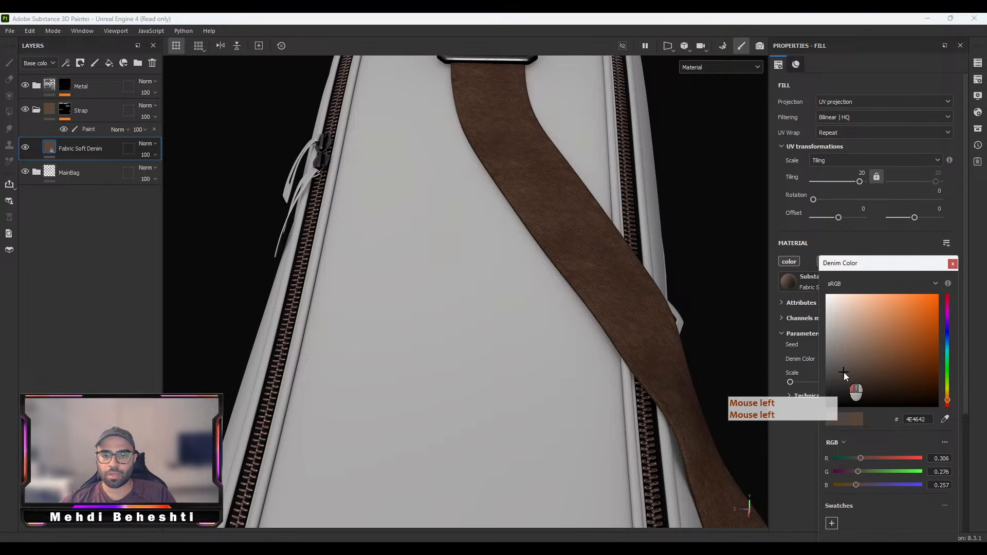
{"action": "left_click_drag", "start_coordinate": [841, 371], "coordinate": [825, 374]}
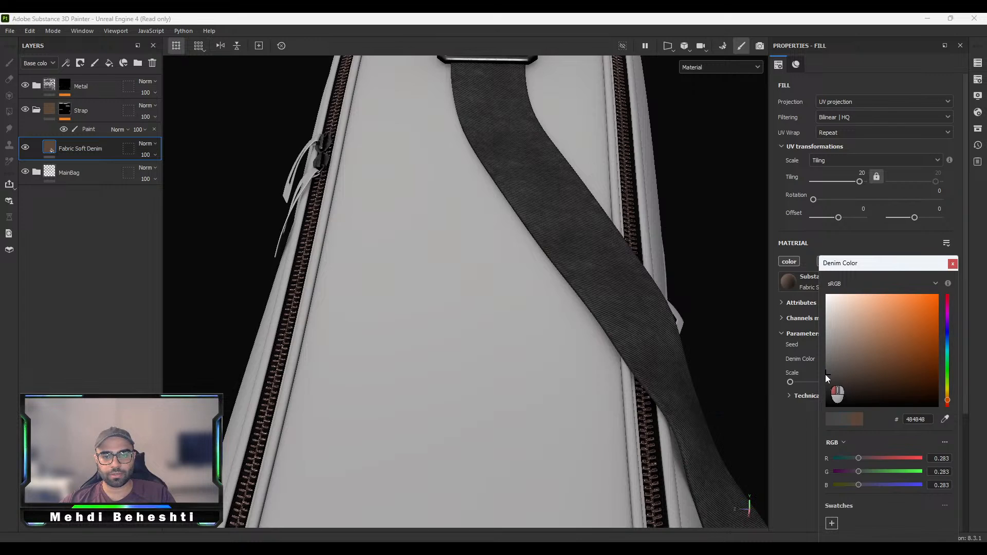
{"action": "left_click", "coordinate": [952, 264]}
Examine the dark grey strap and its weave from several angles and under rotated lighting
{"action": "left_click_drag", "start_coordinate": [642, 278], "coordinate": [535, 270], "text": "alt"}
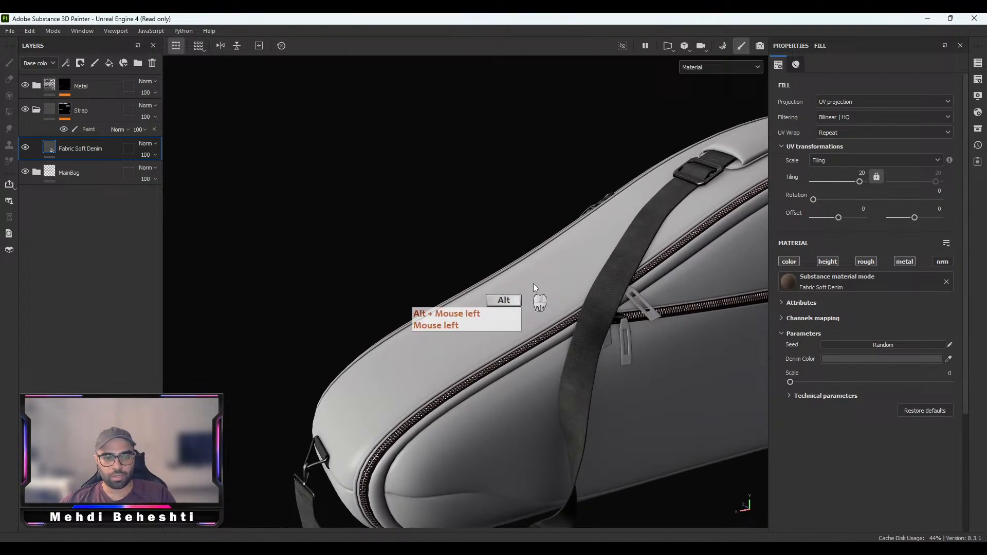
{"action": "middle_click_drag", "start_coordinate": [534, 270], "coordinate": [591, 139], "text": "alt"}
{"action": "left_click_drag", "start_coordinate": [591, 139], "coordinate": [658, 205], "text": "alt"}
{"action": "middle_click_drag", "start_coordinate": [610, 228], "coordinate": [504, 301], "text": "alt"}
{"action": "left_click_drag", "start_coordinate": [504, 302], "coordinate": [275, 167], "text": "alt"}
{"action": "scroll", "coordinate": [264, 182], "scroll_direction": "up", "scroll_amount": 4}
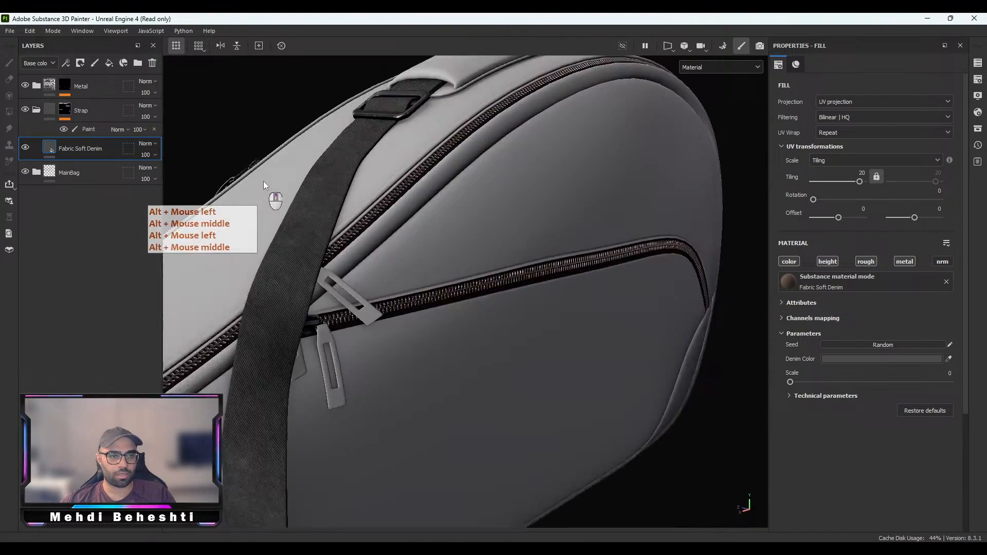
{"action": "middle_click_drag", "start_coordinate": [264, 182], "coordinate": [494, 257], "text": "alt"}
{"action": "scroll", "coordinate": [546, 272], "scroll_direction": "up", "scroll_amount": 3}
{"action": "mouse_move", "coordinate": [545, 271]}
{"action": "right_mouse_down", "text": "shift"}
{"action": "mouse_move", "coordinate": [505, 273]}
{"action": "mouse_move", "coordinate": [586, 271]}
{"action": "mouse_move", "coordinate": [522, 268]}
{"action": "mouse_move", "coordinate": [568, 275]}
{"action": "mouse_move", "coordinate": [497, 288]}
{"action": "mouse_move", "coordinate": [570, 288]}
{"action": "mouse_move", "coordinate": [537, 285]}
{"action": "right_mouse_up", "text": "shift"}
{"action": "left_click_drag", "start_coordinate": [537, 284], "coordinate": [439, 325], "text": "alt"}
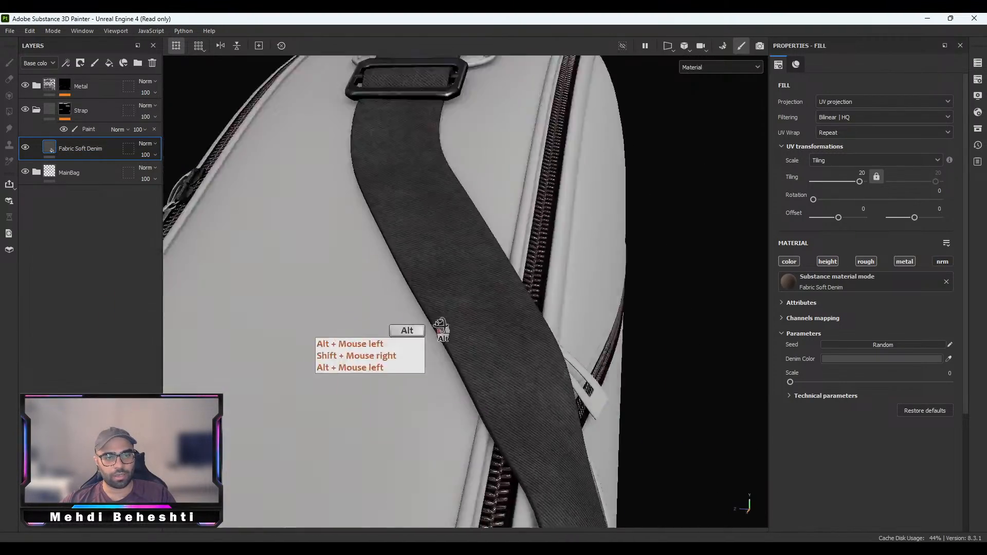
{"action": "right_click_drag", "start_coordinate": [440, 325], "coordinate": [419, 319], "text": "alt"}
{"action": "left_click_drag", "start_coordinate": [418, 318], "coordinate": [393, 352], "text": "alt"}
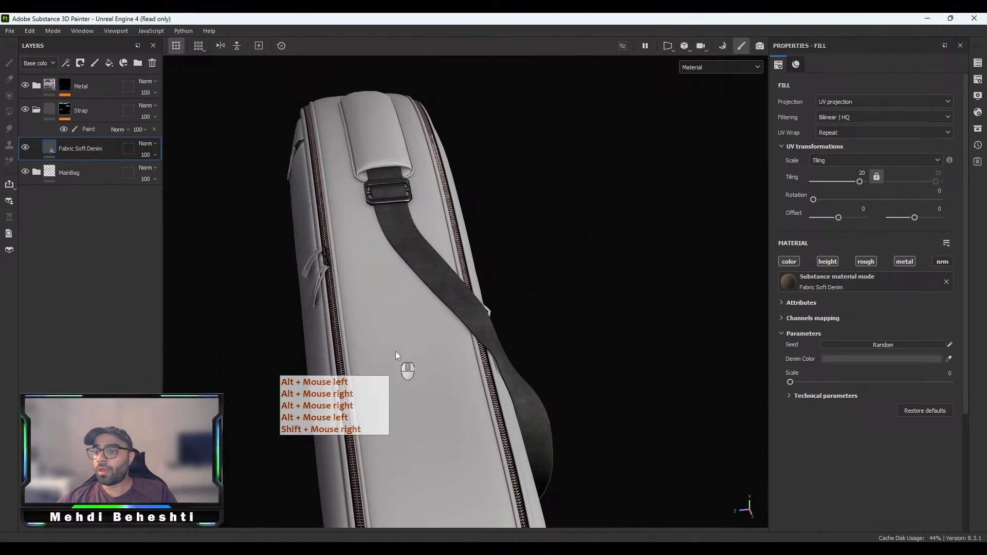
{"action": "right_click_drag", "start_coordinate": [397, 353], "coordinate": [519, 287], "text": "alt"}
{"action": "middle_click_drag", "start_coordinate": [436, 249], "coordinate": [478, 292], "text": "alt"}
{"action": "left_click_drag", "start_coordinate": [447, 284], "coordinate": [425, 203], "text": "alt"}
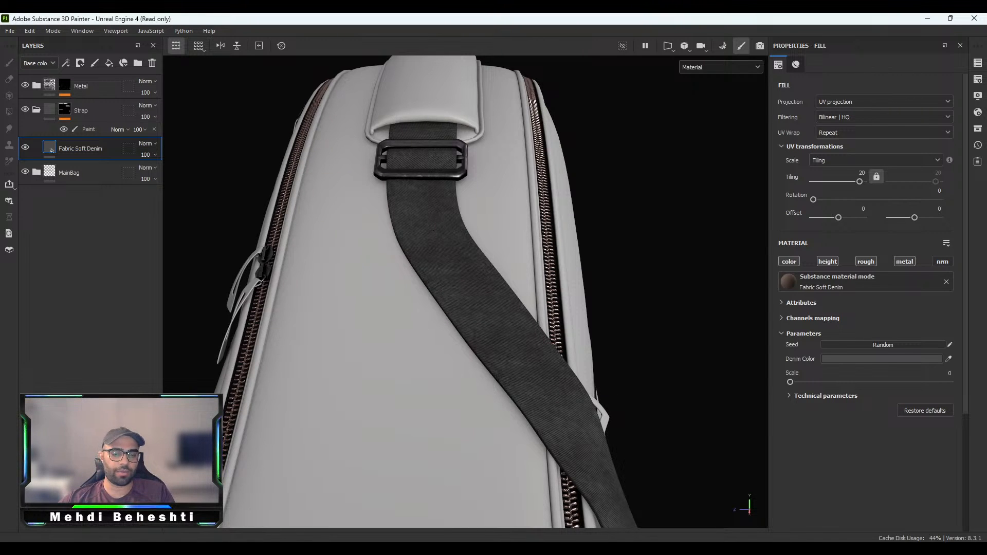
Switch to the reference image board and examine the straps and handles of the navy Wilson, blue Mormaii and red Wilson bags
{"action": "mouse_move", "coordinate": [584, 547]}
{"action": "left_click", "coordinate": [612, 492]}
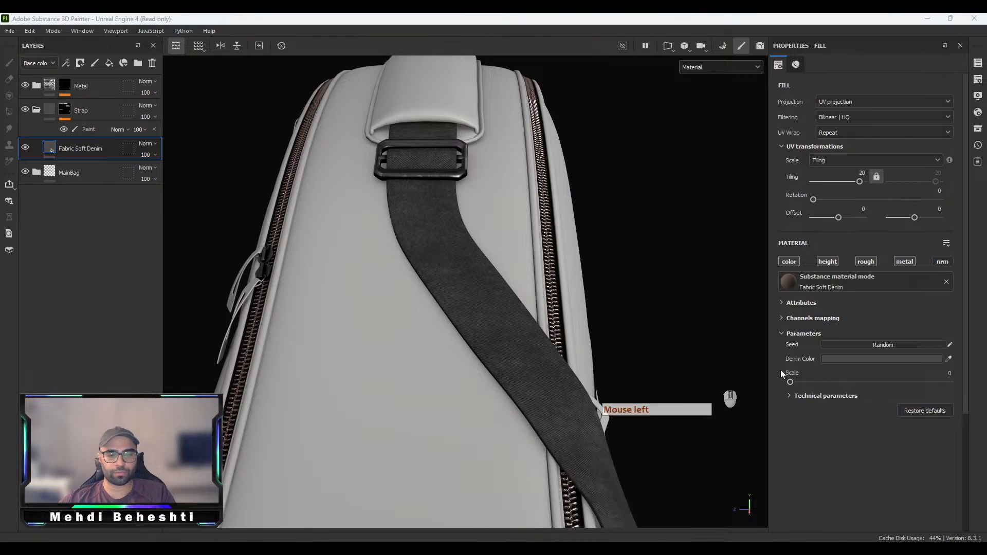
{"action": "right_click_drag", "start_coordinate": [986, 288], "coordinate": [293, 298]}
{"action": "scroll", "coordinate": [329, 276], "scroll_direction": "up", "scroll_amount": 4}
{"action": "middle_click_drag", "start_coordinate": [328, 276], "coordinate": [496, 298]}
{"action": "scroll", "coordinate": [496, 298], "scroll_direction": "up", "scroll_amount": 6}
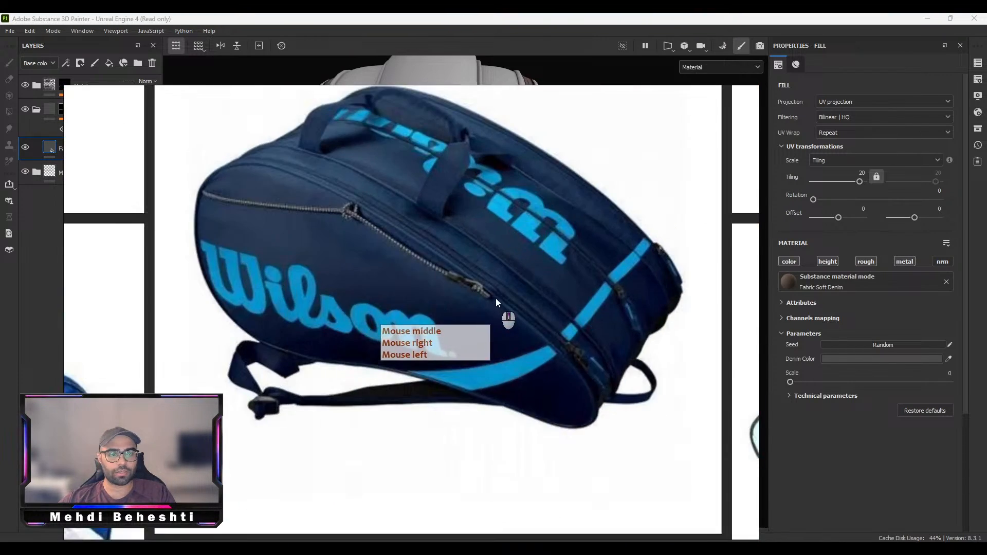
{"action": "middle_click_drag", "start_coordinate": [452, 252], "coordinate": [557, 259]}
{"action": "middle_click_drag", "start_coordinate": [348, 372], "coordinate": [634, 319]}
{"action": "middle_click_drag", "start_coordinate": [389, 409], "coordinate": [545, 306]}
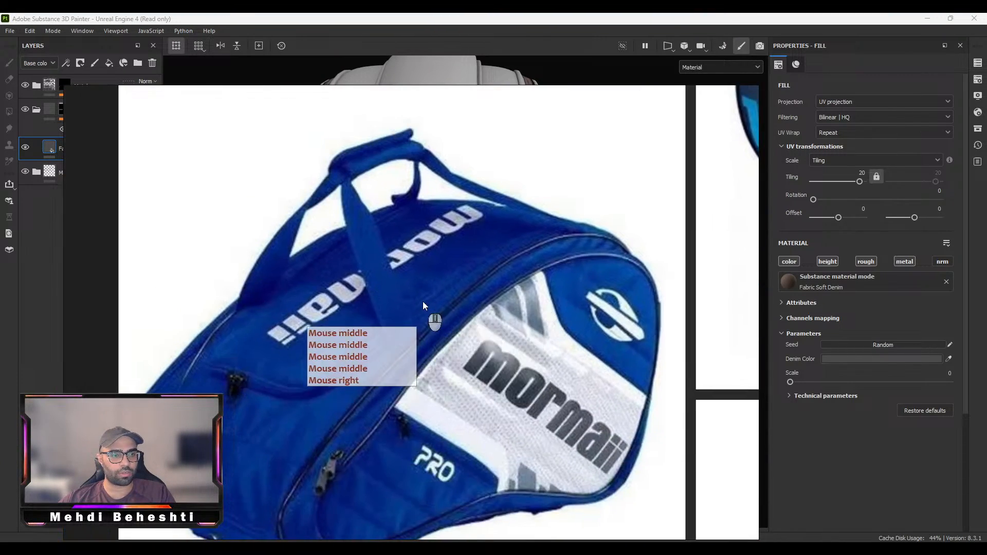
{"action": "middle_click_drag", "start_coordinate": [422, 302], "coordinate": [198, 167]}
{"action": "middle_click_drag", "start_coordinate": [406, 267], "coordinate": [15, 362]}
{"action": "scroll", "coordinate": [239, 224], "scroll_direction": "up", "scroll_amount": 5}
{"action": "middle_click_drag", "start_coordinate": [239, 225], "coordinate": [319, 248]}
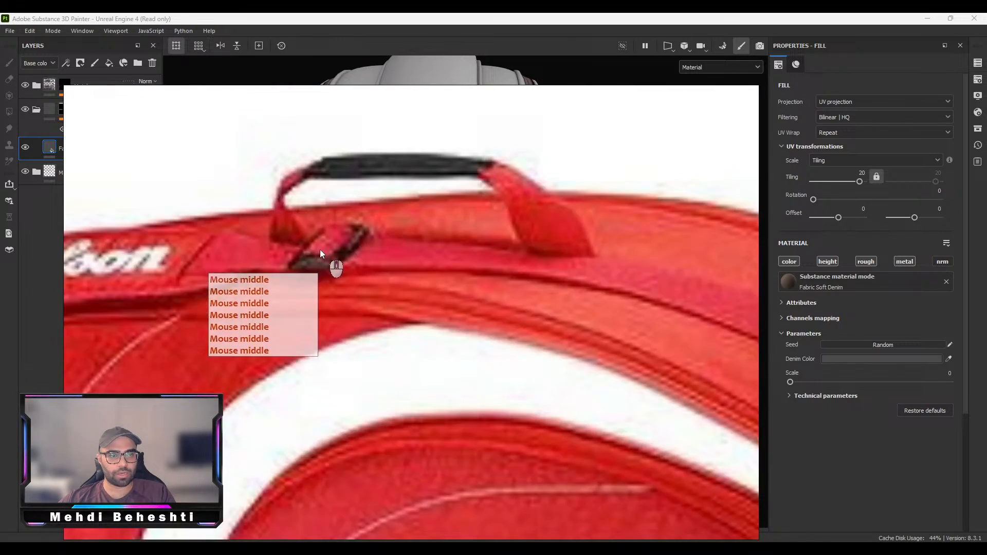
{"action": "middle_click_drag", "start_coordinate": [582, 306], "coordinate": [236, 247]}
Examine the light blue and grey Wilson reference bags, especially the grey one's handle pad, buckle and stitched strap
{"action": "scroll", "coordinate": [607, 363], "scroll_direction": "down", "scroll_amount": 10}
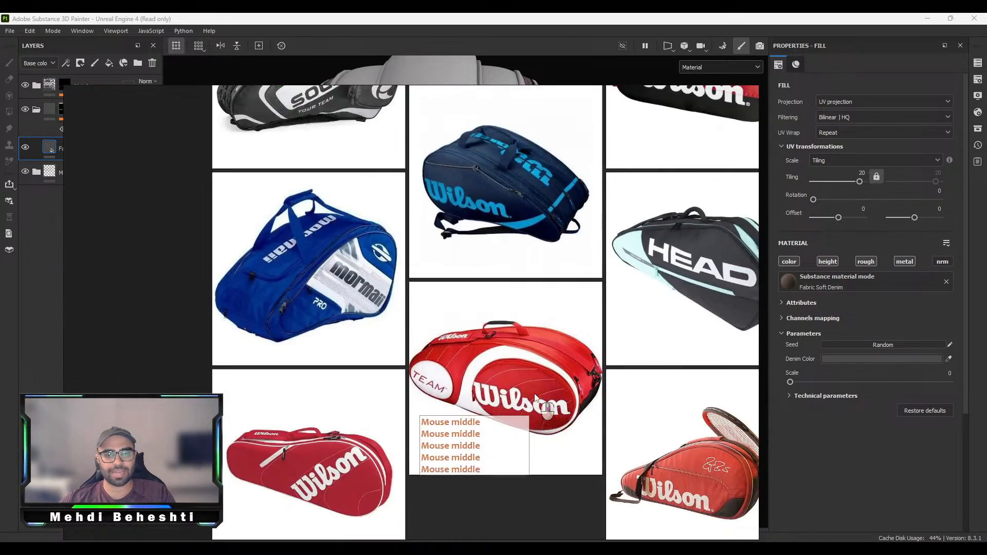
{"action": "middle_click_drag", "start_coordinate": [533, 397], "coordinate": [303, 210]}
{"action": "scroll", "coordinate": [515, 256], "scroll_direction": "up", "scroll_amount": 5}
{"action": "middle_click_drag", "start_coordinate": [519, 291], "coordinate": [256, 265]}
{"action": "middle_click_drag", "start_coordinate": [609, 284], "coordinate": [371, 302]}
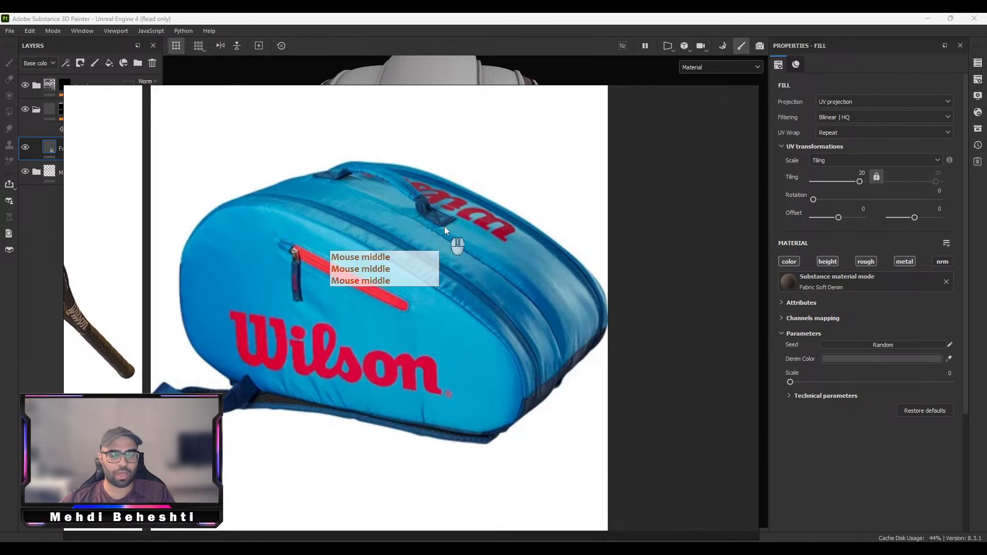
{"action": "middle_click_drag", "start_coordinate": [457, 142], "coordinate": [483, 343]}
{"action": "scroll", "coordinate": [484, 343], "scroll_direction": "down", "scroll_amount": 5}
{"action": "middle_click_drag", "start_coordinate": [508, 277], "coordinate": [383, 375]}
{"action": "scroll", "coordinate": [514, 275], "scroll_direction": "up", "scroll_amount": 5}
{"action": "middle_click_drag", "start_coordinate": [419, 95], "coordinate": [615, 362]}
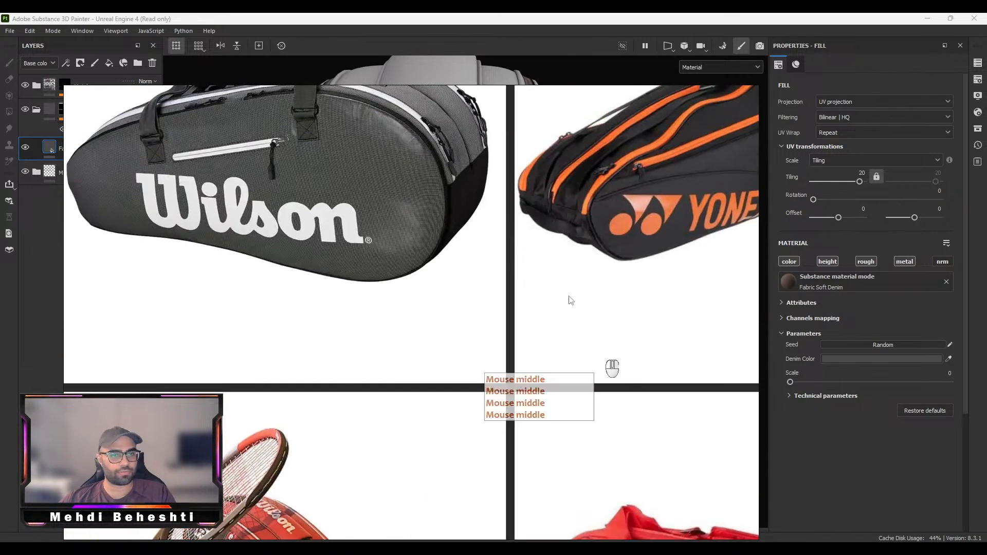
{"action": "middle_click_drag", "start_coordinate": [554, 267], "coordinate": [453, 394]}
{"action": "middle_click_drag", "start_coordinate": [305, 353], "coordinate": [555, 412]}
{"action": "scroll", "coordinate": [467, 281], "scroll_direction": "up", "scroll_amount": 5}
{"action": "middle_click_drag", "start_coordinate": [434, 282], "coordinate": [516, 381]}
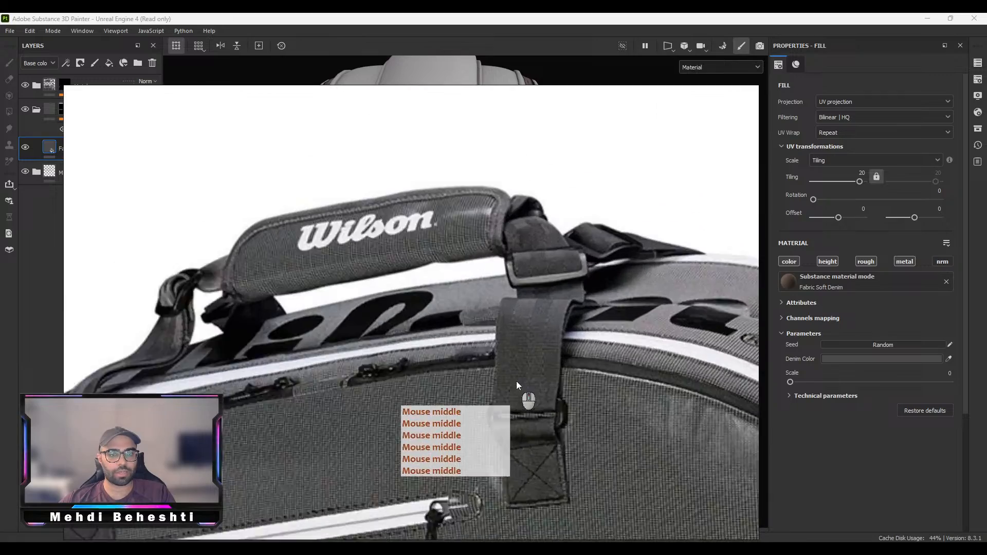
Compare the grey Wilson bag's strap and handle pad on the reference board with the modelled strap from several angles
{"action": "scroll", "coordinate": [515, 377], "scroll_direction": "up", "scroll_amount": 3}
{"action": "scroll", "coordinate": [457, 319], "scroll_direction": "down", "scroll_amount": 5}
{"action": "scroll", "coordinate": [454, 319], "scroll_direction": "down", "scroll_amount": 5}
{"action": "middle_click_drag", "start_coordinate": [454, 319], "coordinate": [606, 300]}
{"action": "mouse_move", "coordinate": [267, 324]}
{"action": "middle_mouse_down"}
{"action": "mouse_move", "coordinate": [495, 269]}
{"action": "mouse_move", "coordinate": [571, 265]}
{"action": "middle_mouse_up"}
{"action": "right_click_drag", "start_coordinate": [540, 268], "coordinate": [986, 257]}
{"action": "scroll", "coordinate": [587, 223], "scroll_direction": "down", "scroll_amount": 5}
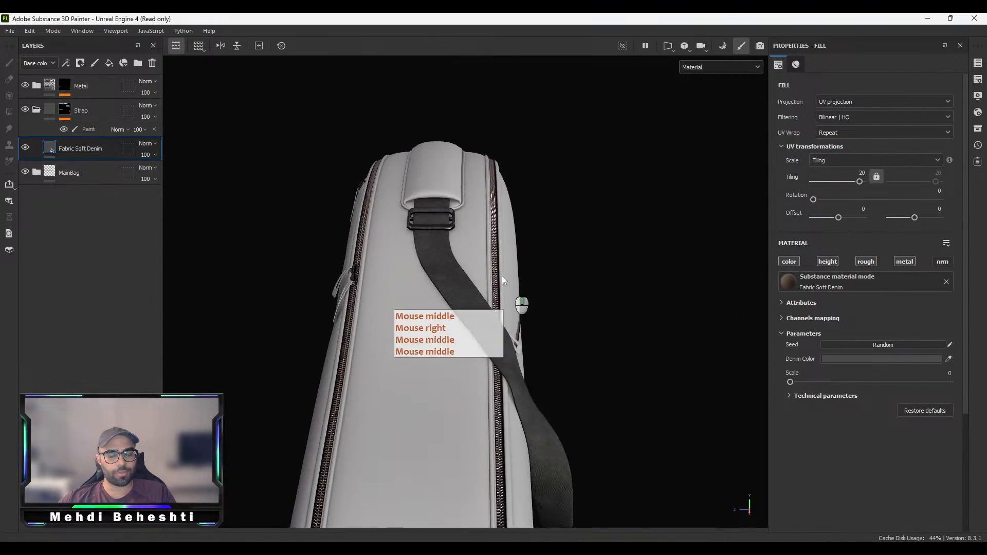
{"action": "left_click_drag", "start_coordinate": [499, 277], "coordinate": [430, 311], "text": "alt"}
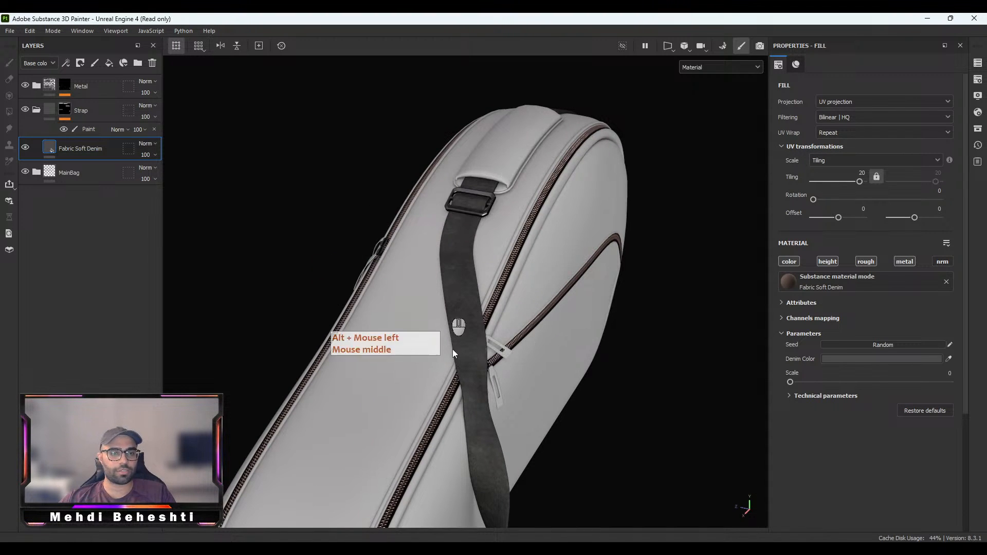
{"action": "left_click_drag", "start_coordinate": [379, 279], "coordinate": [437, 280], "text": "alt"}
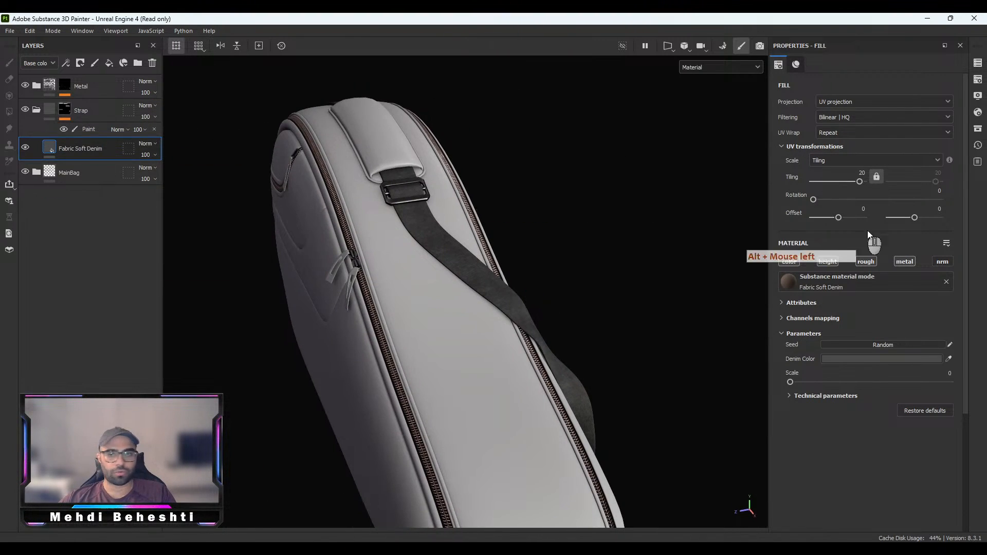
Search the assets for leather and add the Artificial Leather material above Fabric Soft Denim in the Strap folder
{"action": "left_click", "coordinate": [978, 128]}
{"action": "left_click", "coordinate": [978, 128]}
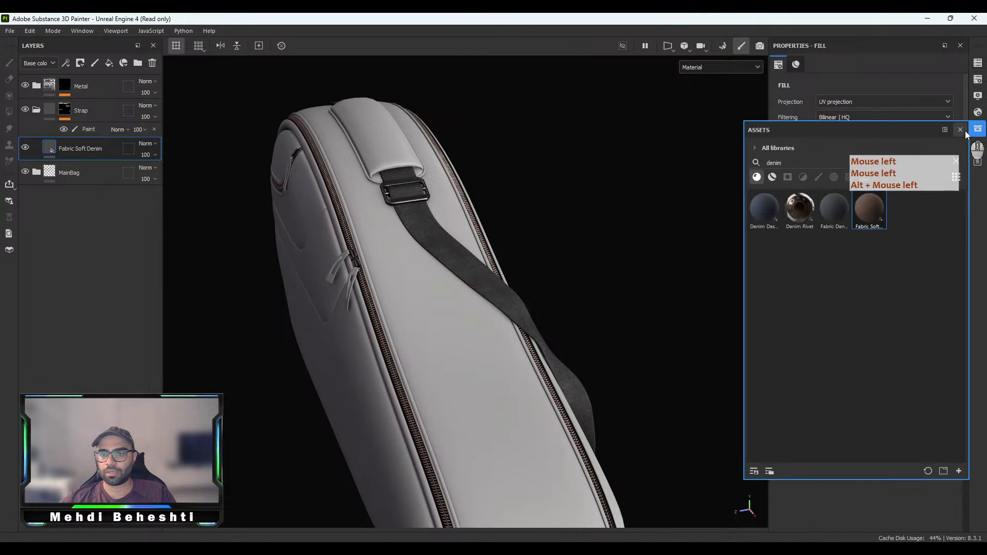
{"action": "left_click_drag", "start_coordinate": [884, 131], "coordinate": [596, 146]}
{"action": "left_click", "coordinate": [331, 144]}
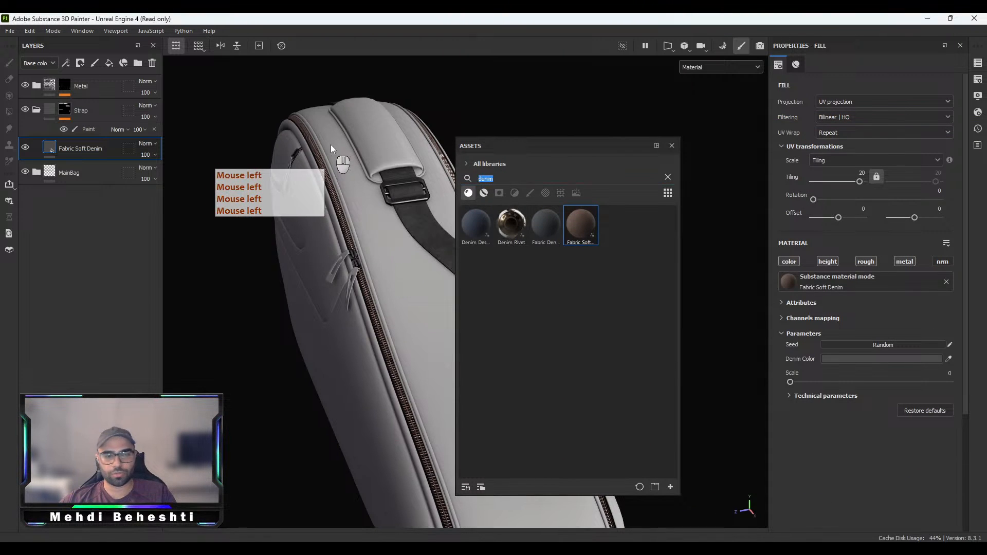
{"action": "key", "text": "l"}
{"action": "key", "text": "e"}
{"action": "key", "text": "a"}
{"action": "key", "text": "t"}
{"action": "key", "text": "h"}
{"action": "key", "text": "e"}
{"action": "key", "text": "r"}
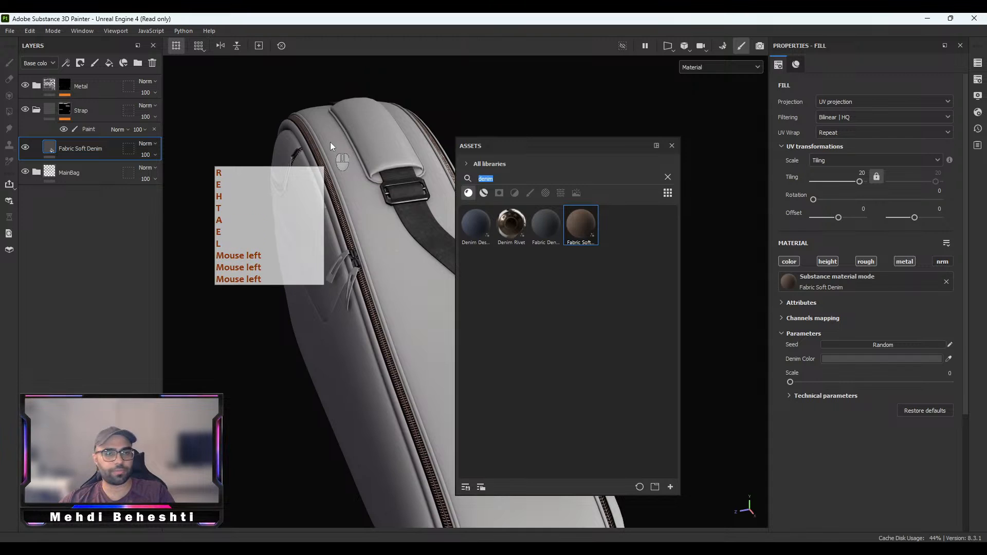
{"action": "left_click", "coordinate": [496, 178]}
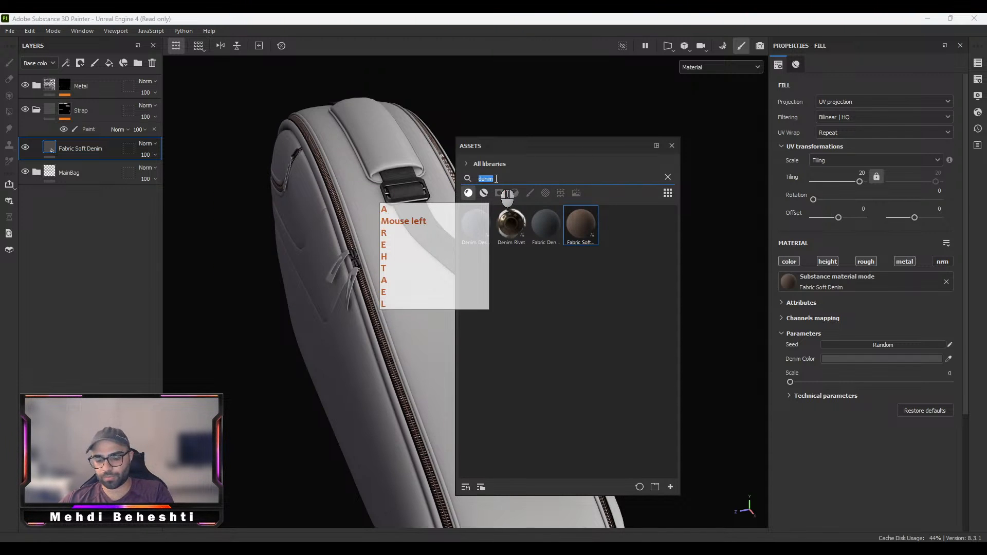
{"action": "key", "text": "ctrl+a"}
{"action": "type", "text": "leather"}
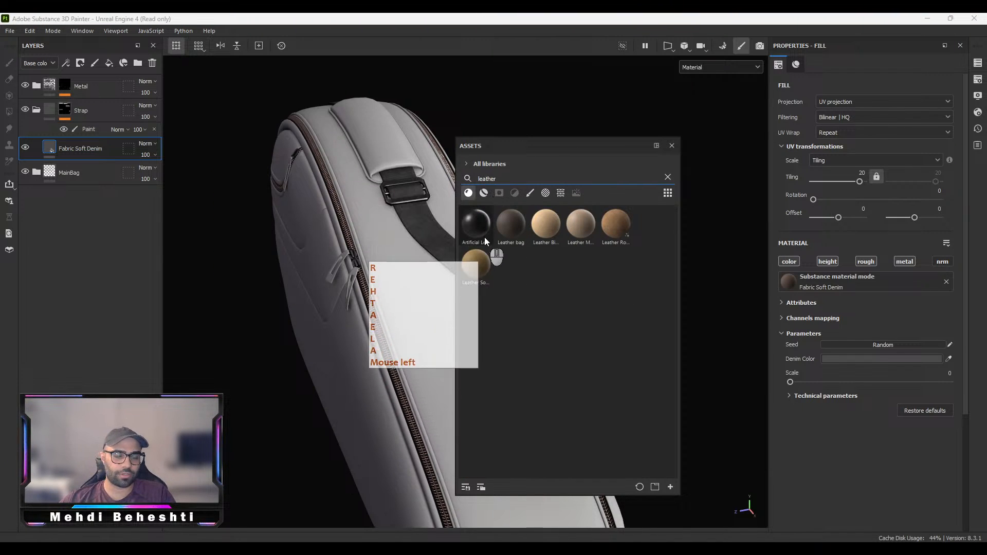
{"action": "left_click_drag", "start_coordinate": [480, 222], "coordinate": [94, 140]}
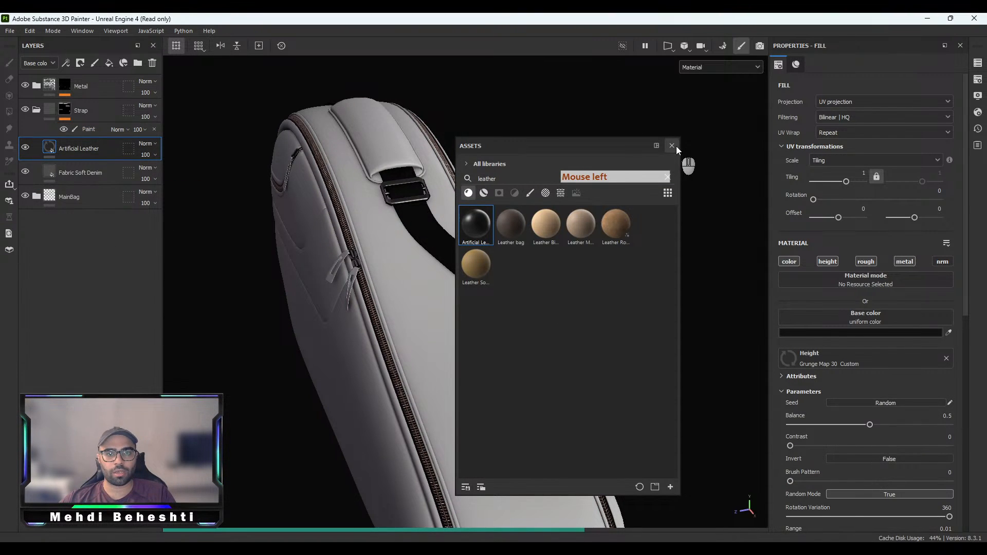
{"action": "left_click", "coordinate": [672, 145]}
Inspect the leather strap's surface up close and enable the normal channel on the Artificial Leather layer
{"action": "left_click_drag", "start_coordinate": [488, 275], "coordinate": [388, 257], "text": "alt"}
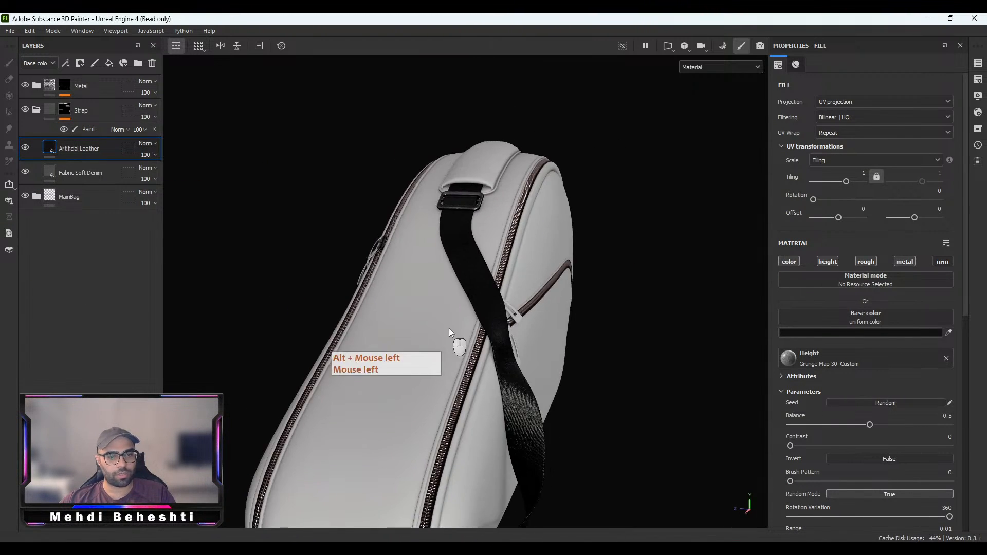
{"action": "scroll", "coordinate": [488, 378], "scroll_direction": "up", "scroll_amount": 5}
{"action": "middle_click_drag", "start_coordinate": [469, 289], "coordinate": [467, 385], "text": "alt"}
{"action": "scroll", "coordinate": [419, 286], "scroll_direction": "up", "scroll_amount": 4}
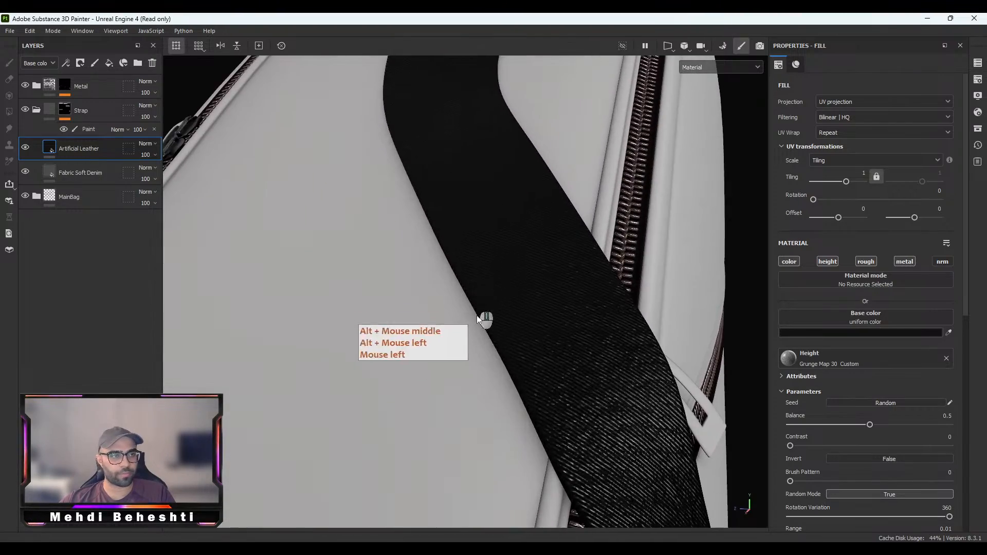
{"action": "middle_click_drag", "start_coordinate": [478, 317], "coordinate": [476, 368], "text": "alt"}
{"action": "left_click_drag", "start_coordinate": [476, 367], "coordinate": [448, 309], "text": "alt"}
{"action": "middle_click_drag", "start_coordinate": [448, 309], "coordinate": [479, 291], "text": "alt"}
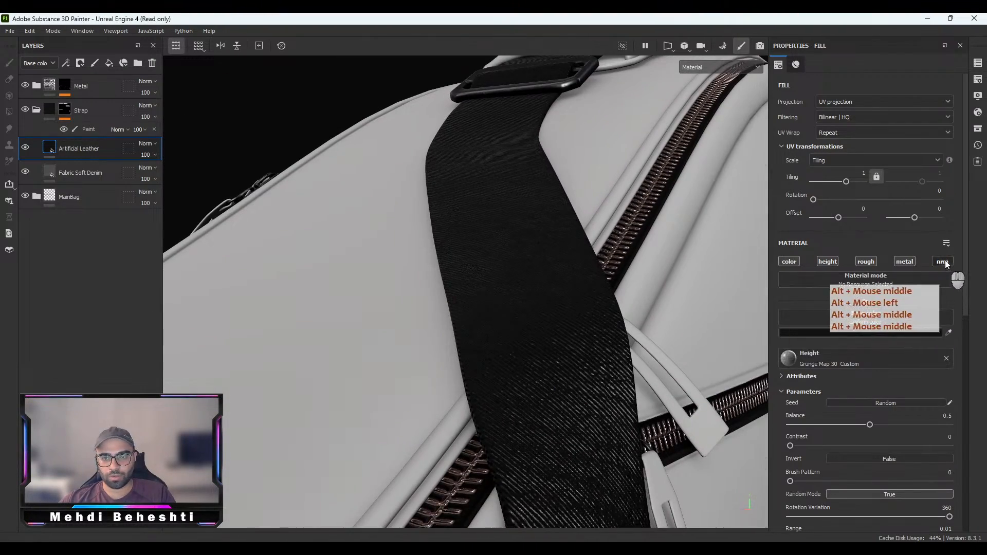
{"action": "left_click", "coordinate": [942, 262]}
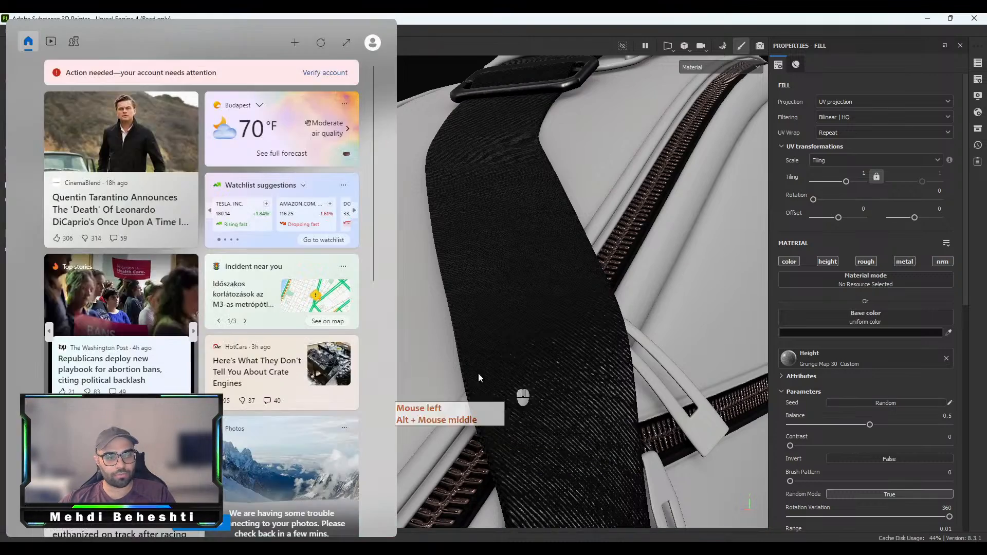
{"action": "left_click", "coordinate": [478, 378]}
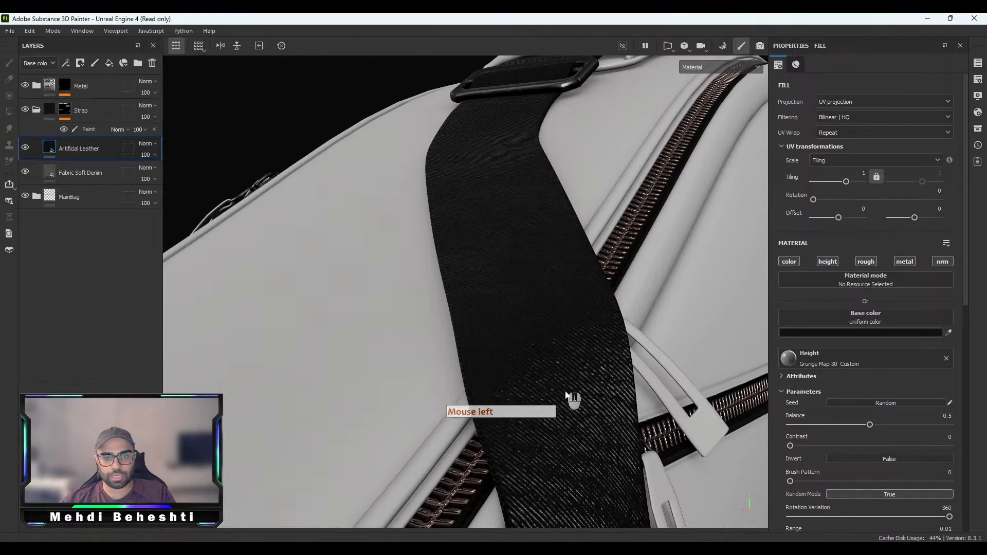
Examine the strap's weave and the layers' height-channel blending modes, then return the layer stack to Base color
{"action": "left_click_drag", "start_coordinate": [558, 388], "coordinate": [647, 397], "text": "alt"}
{"action": "left_click_drag", "start_coordinate": [599, 344], "coordinate": [670, 419], "text": "alt"}
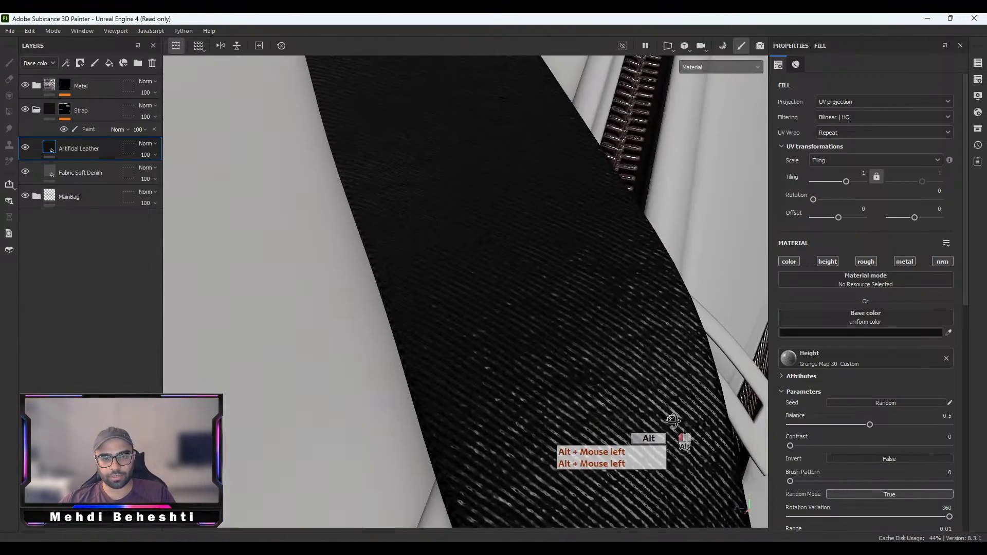
{"action": "right_click_drag", "start_coordinate": [669, 418], "coordinate": [502, 86], "text": "alt"}
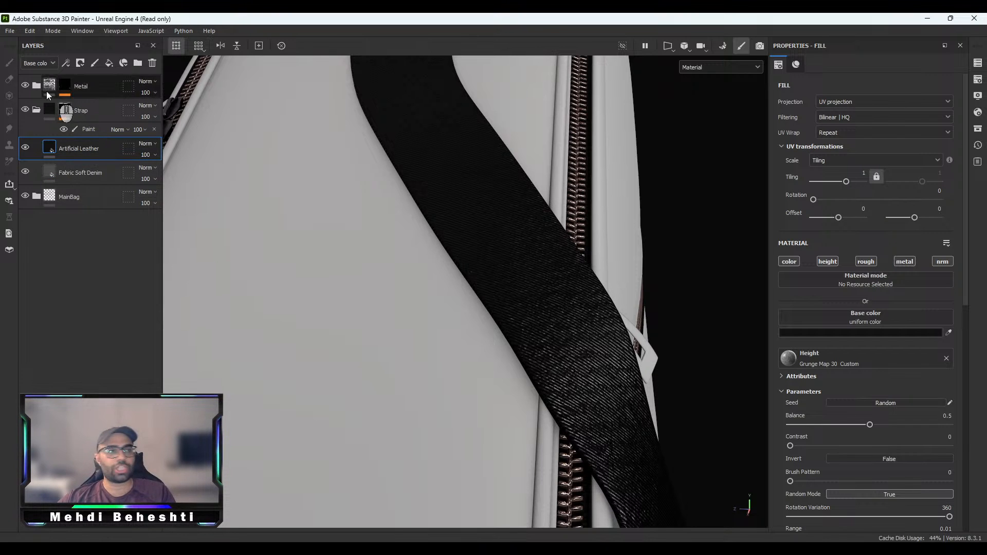
{"action": "left_click", "coordinate": [32, 64]}
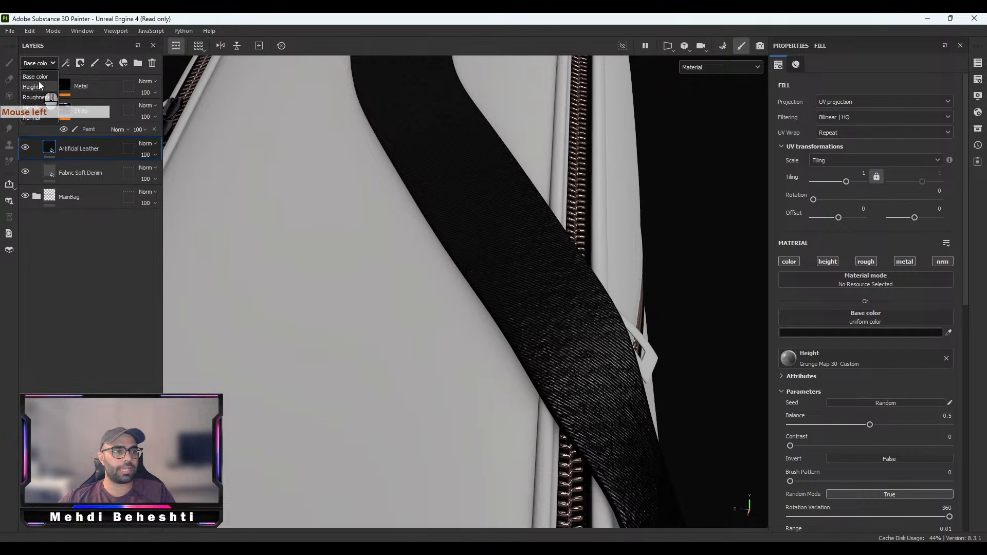
{"action": "left_click", "coordinate": [34, 86]}
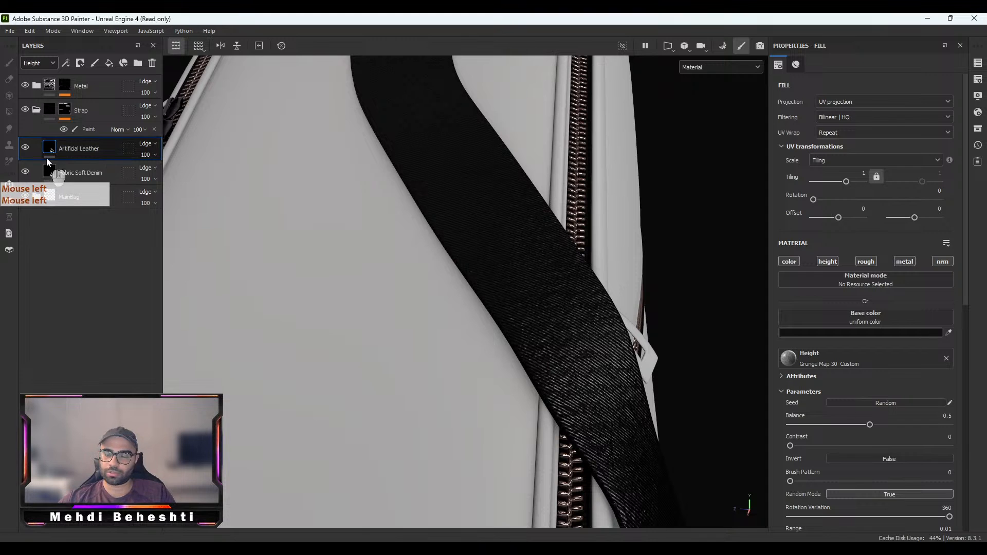
{"action": "left_click", "coordinate": [31, 65]}
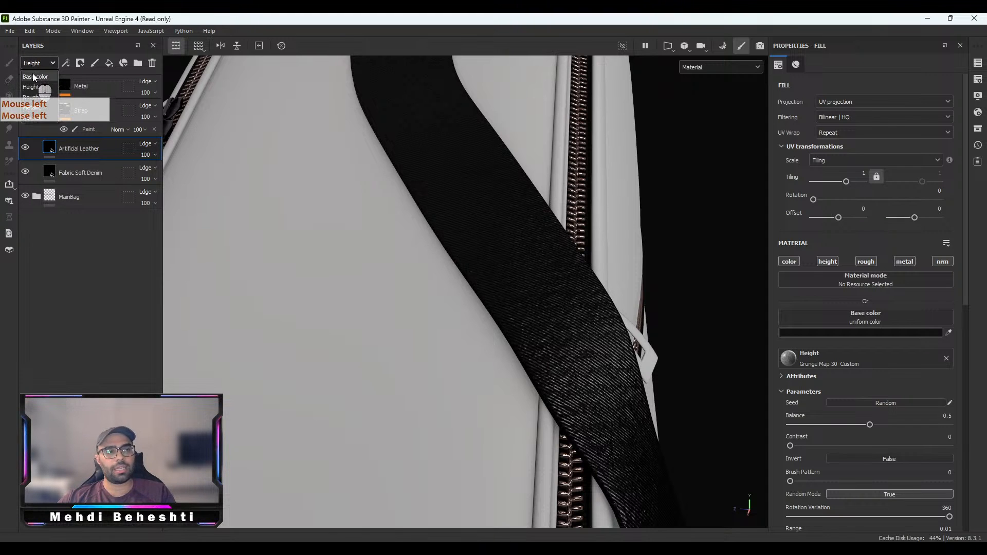
{"action": "left_click", "coordinate": [32, 73]}
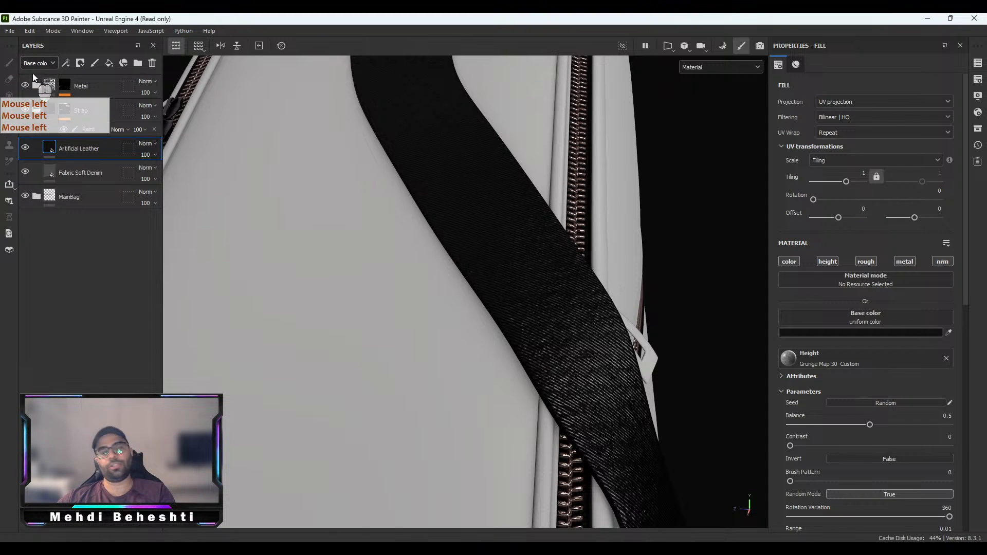
Apply the Artificial Leather layer's Normal blending mode to all channels and view the strap
{"action": "left_click", "coordinate": [145, 145]}
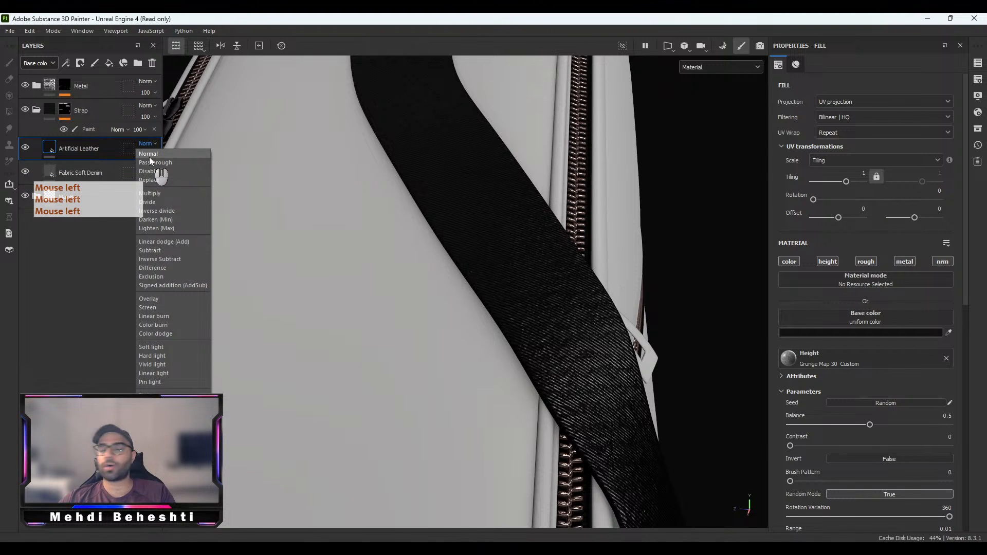
{"action": "right_click", "coordinate": [149, 159]}
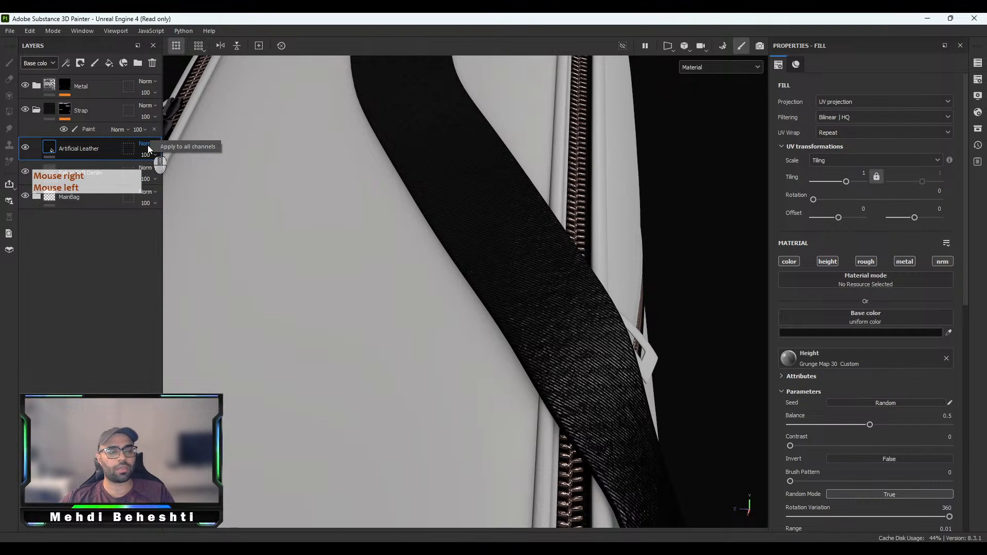
{"action": "left_click", "coordinate": [180, 147]}
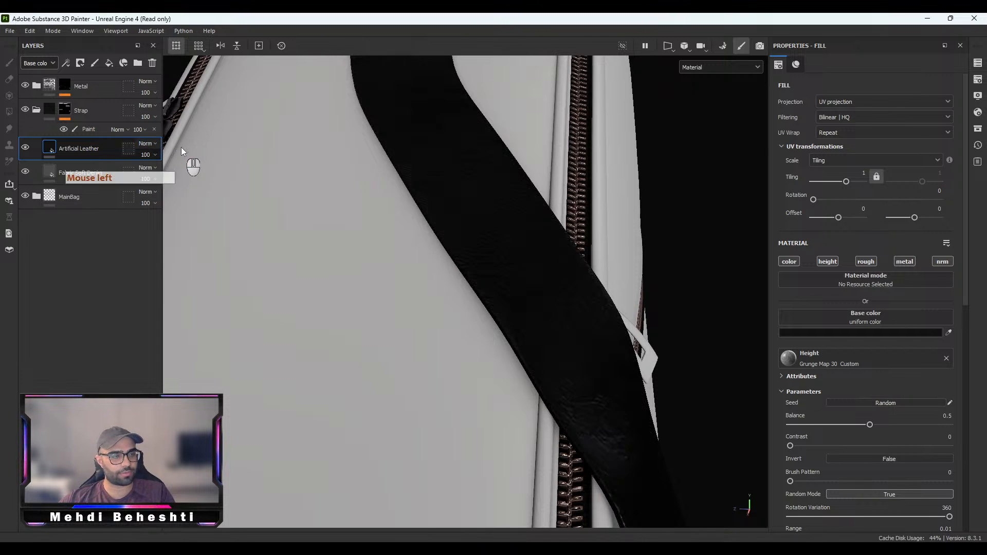
{"action": "left_click_drag", "start_coordinate": [640, 308], "coordinate": [550, 339], "text": "alt"}
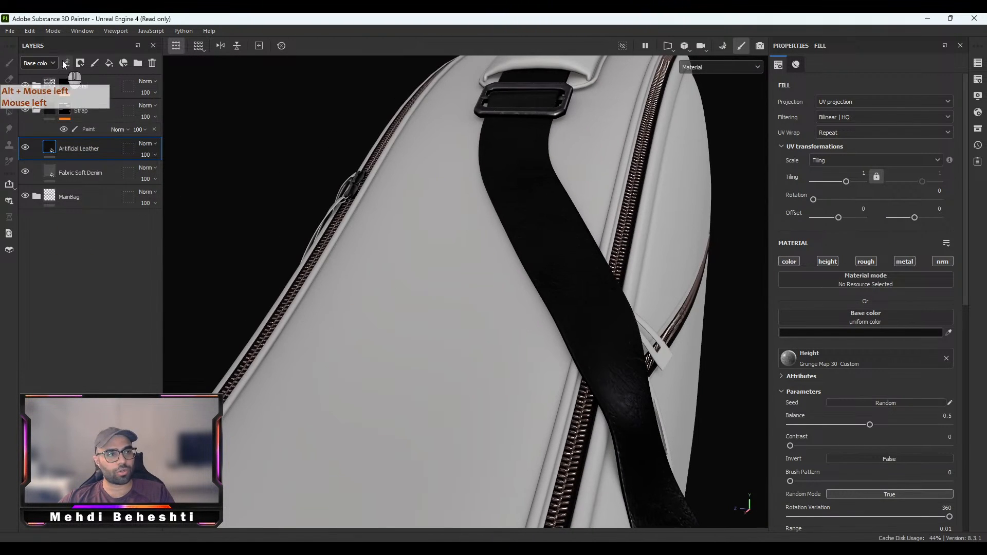
Check the Artificial Leather layer's blending mode in the height channel and switch back to Base color
{"action": "left_click", "coordinate": [39, 63]}
{"action": "left_click", "coordinate": [32, 87]}
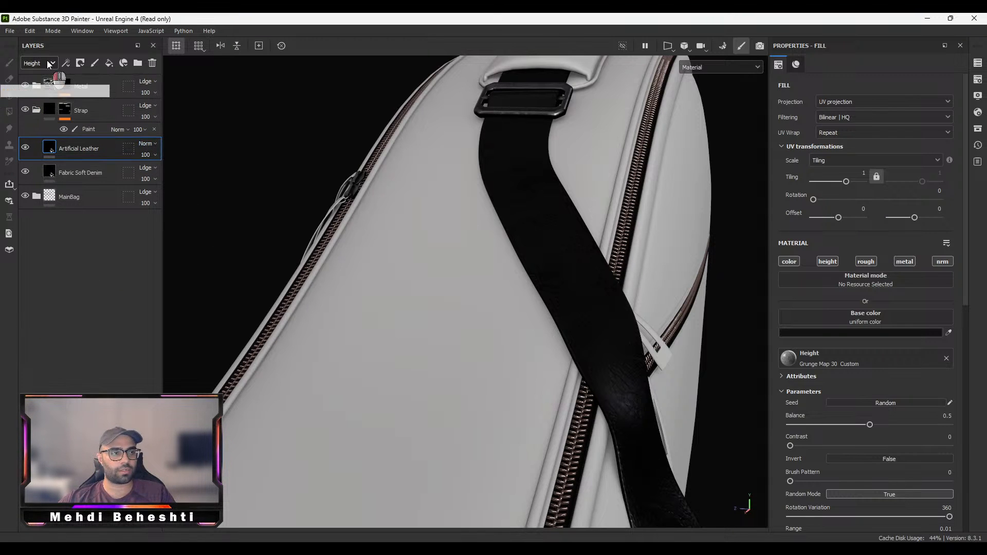
{"action": "left_click", "coordinate": [44, 77]}
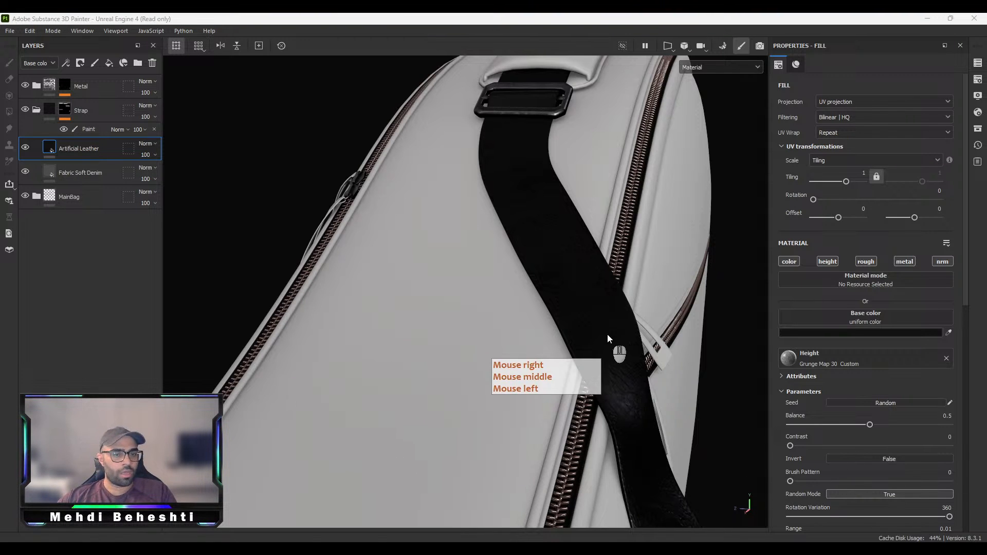
Add a black mask with a fill effect to the Artificial Leather layer
{"action": "left_click_drag", "start_coordinate": [632, 346], "coordinate": [454, 267], "text": "alt"}
{"action": "right_click_drag", "start_coordinate": [454, 267], "coordinate": [72, 131], "text": "alt"}
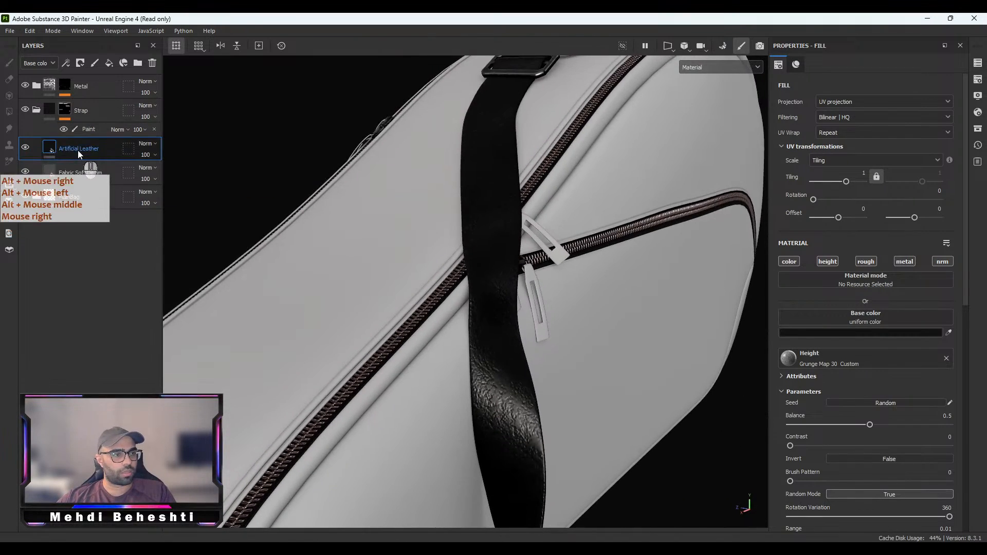
{"action": "right_click", "coordinate": [78, 150]}
{"action": "left_click", "coordinate": [125, 35]}
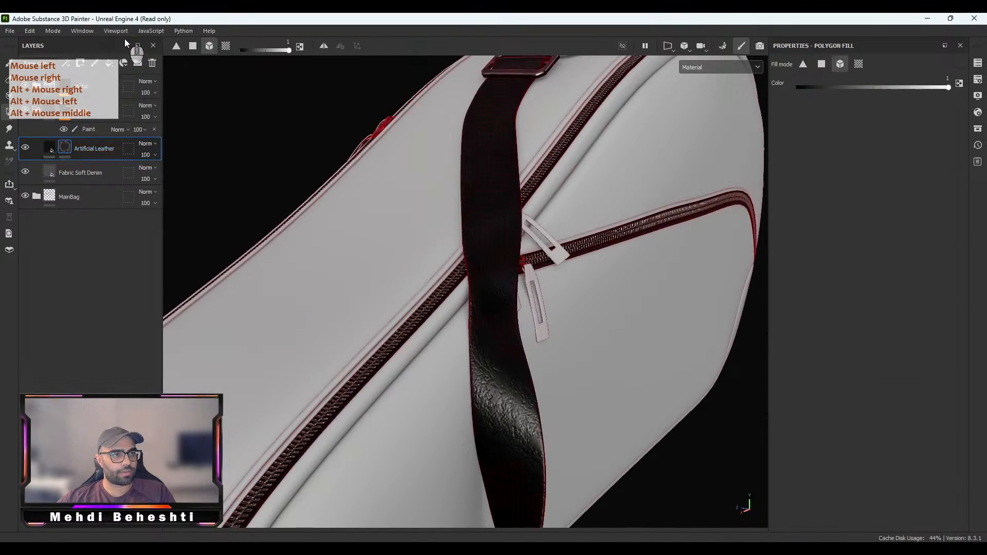
{"action": "right_click", "coordinate": [67, 148]}
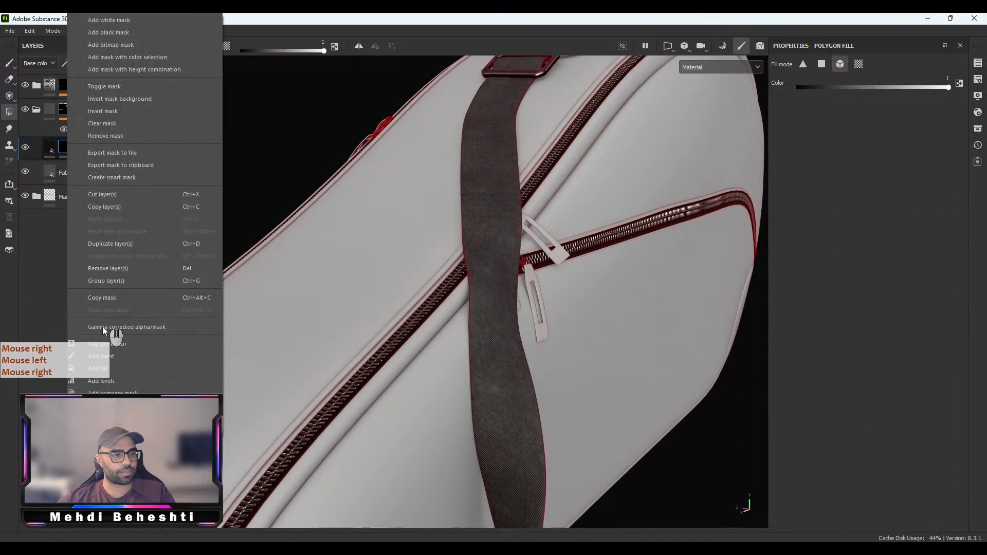
{"action": "left_click", "coordinate": [90, 369]}
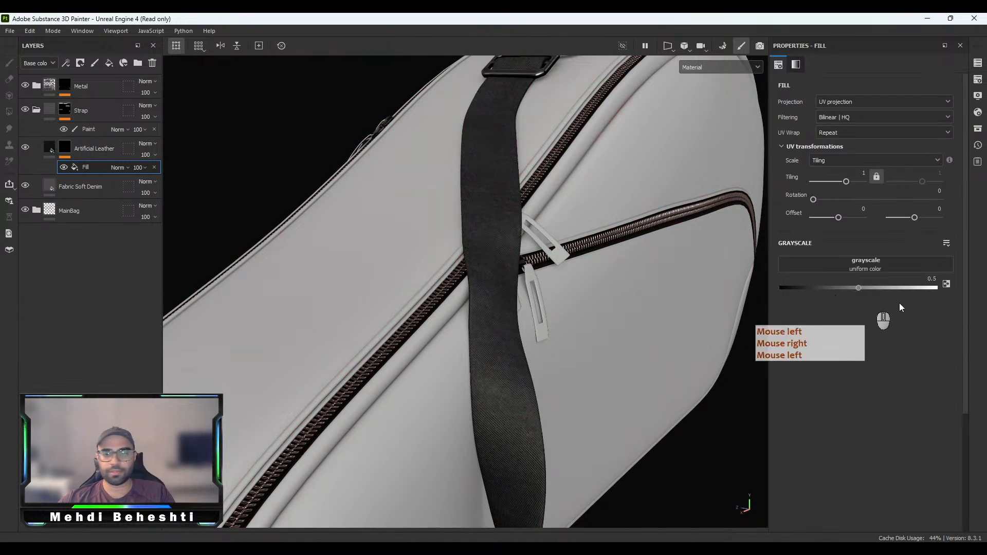
Review the blended strap around the whole bag and raise the mask fill's grayscale to full white
{"action": "scroll", "coordinate": [525, 304], "scroll_direction": "down", "scroll_amount": 5}
{"action": "left_click_drag", "start_coordinate": [526, 304], "coordinate": [612, 319], "text": "alt"}
{"action": "middle_click_drag", "start_coordinate": [611, 318], "coordinate": [585, 289], "text": "alt"}
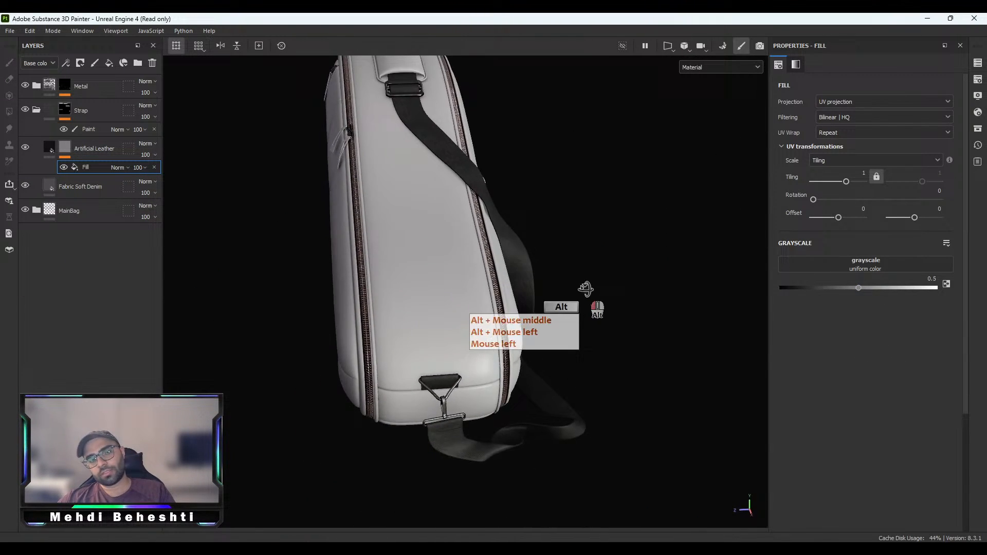
{"action": "left_click_drag", "start_coordinate": [585, 289], "coordinate": [606, 286], "text": "alt"}
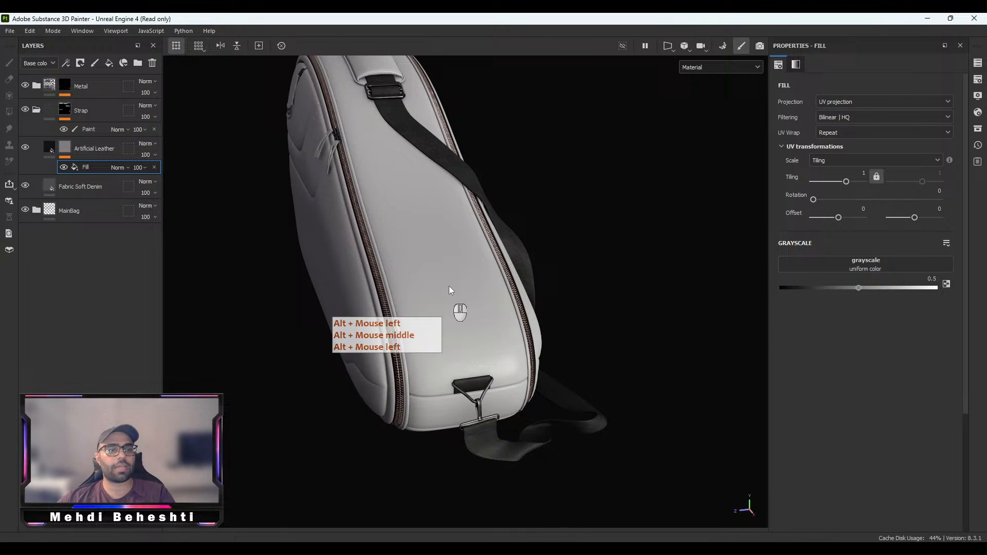
{"action": "left_click_drag", "start_coordinate": [544, 288], "coordinate": [560, 286], "text": "alt"}
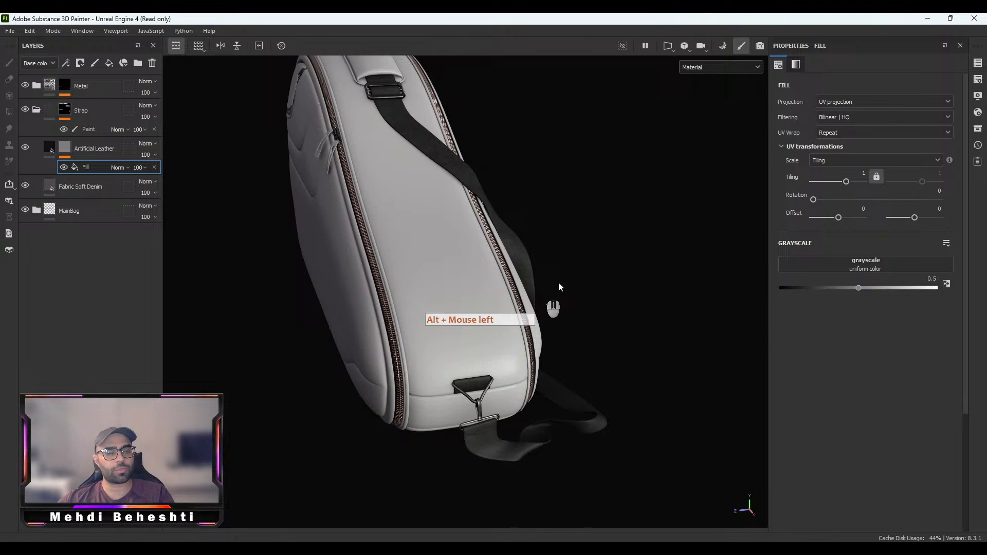
{"action": "middle_click_drag", "start_coordinate": [560, 287], "coordinate": [501, 309], "text": "alt"}
{"action": "left_click_drag", "start_coordinate": [500, 309], "coordinate": [434, 300], "text": "alt"}
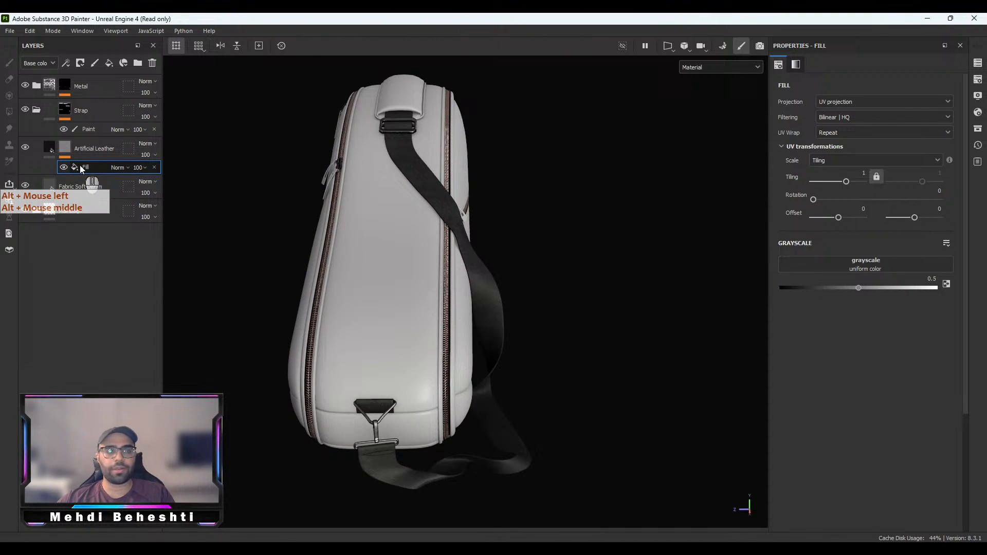
{"action": "left_click_drag", "start_coordinate": [860, 287], "coordinate": [962, 292]}
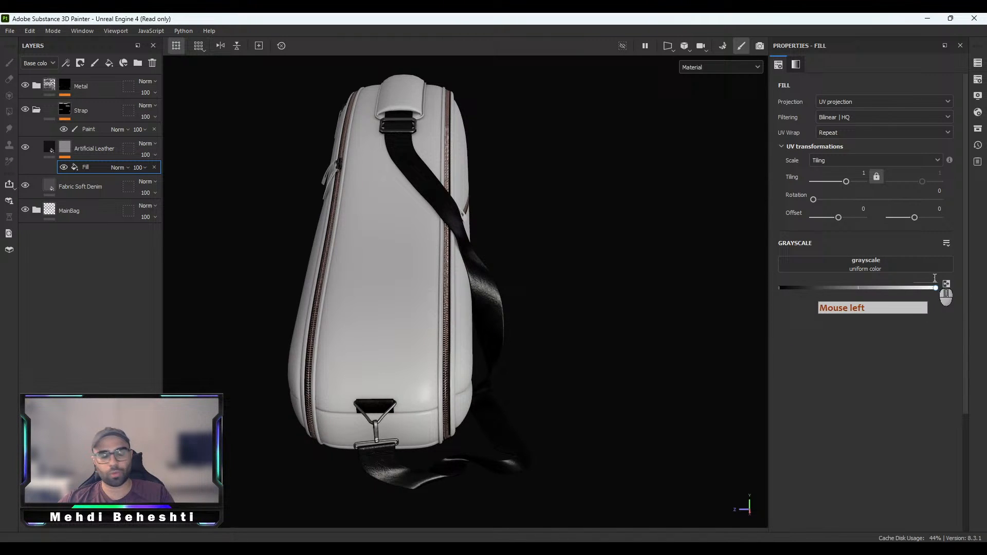
Display the Artificial Leather mask on the UV layout and set its fill effect's UV wrap to None
{"action": "key", "text": "F2"}
{"action": "left_click", "coordinate": [71, 145], "text": "alt"}
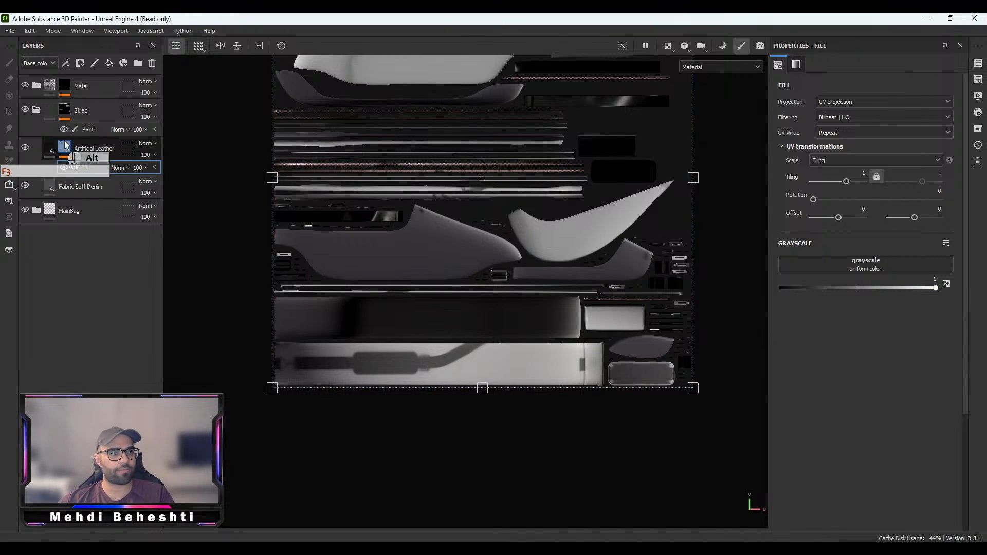
{"action": "left_click", "coordinate": [90, 171]}
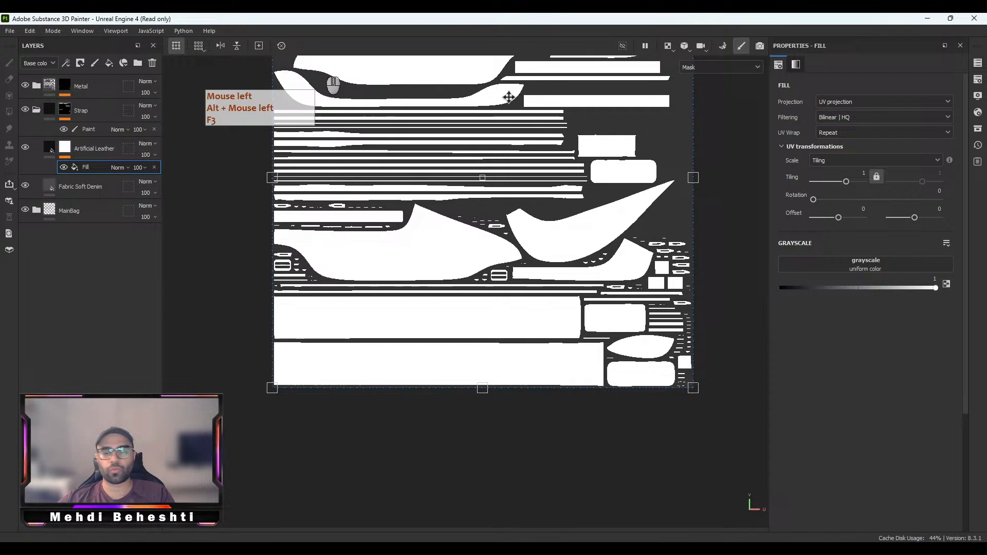
{"action": "middle_click_drag", "start_coordinate": [637, 192], "coordinate": [637, 262], "text": "alt"}
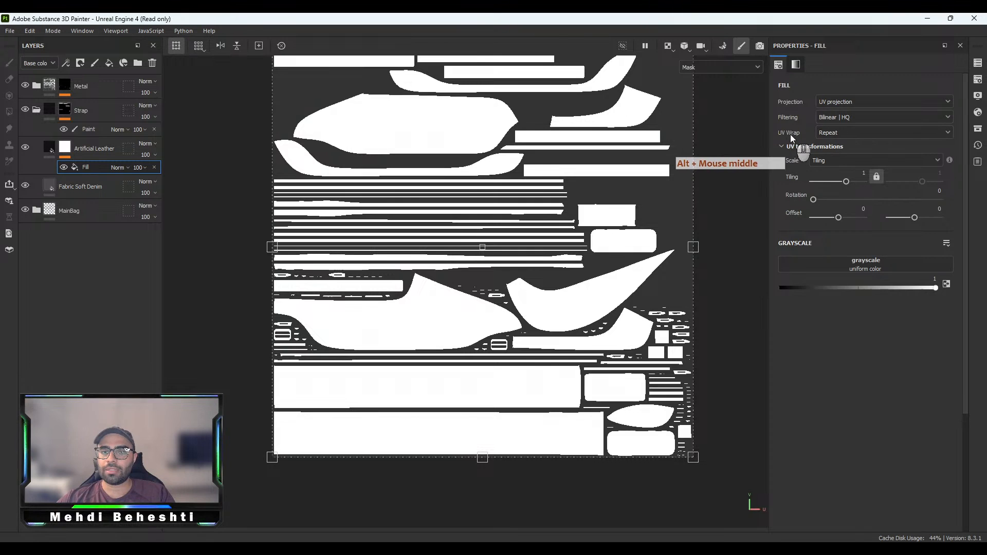
{"action": "left_click", "coordinate": [834, 135]}
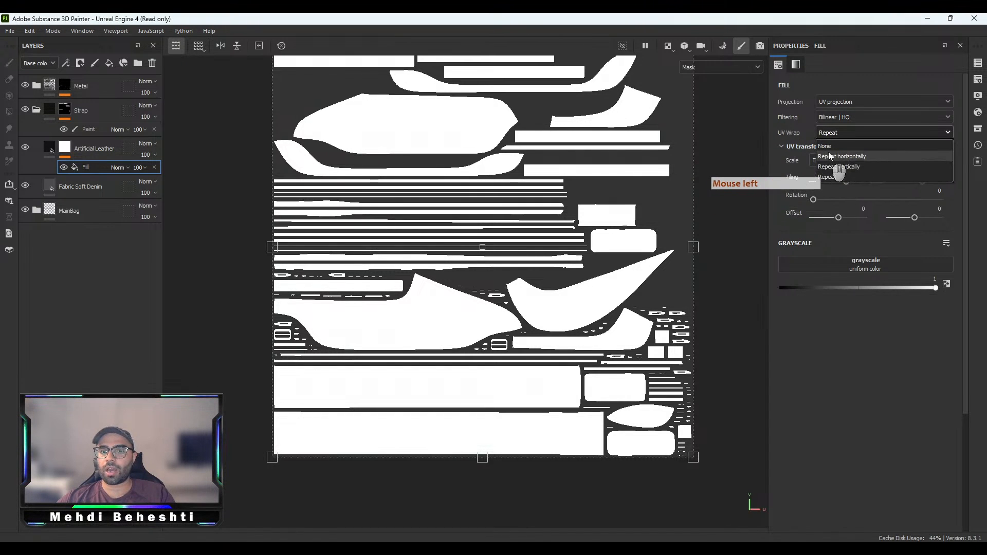
{"action": "left_click", "coordinate": [822, 146]}
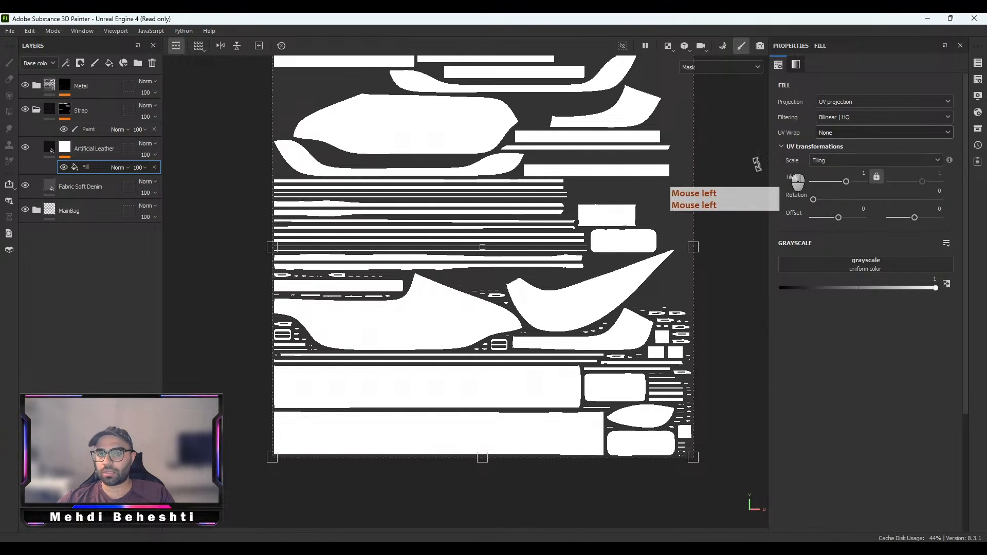
Shrink the mask fill to a rectangle with tiling about 1.27 by 3.56 and move it to the middle of the UV layout
{"action": "scroll", "coordinate": [489, 232], "scroll_direction": "down", "scroll_amount": 2}
{"action": "middle_click_drag", "start_coordinate": [507, 76], "coordinate": [539, 119], "text": "alt"}
{"action": "left_click_drag", "start_coordinate": [525, 97], "coordinate": [554, 230]}
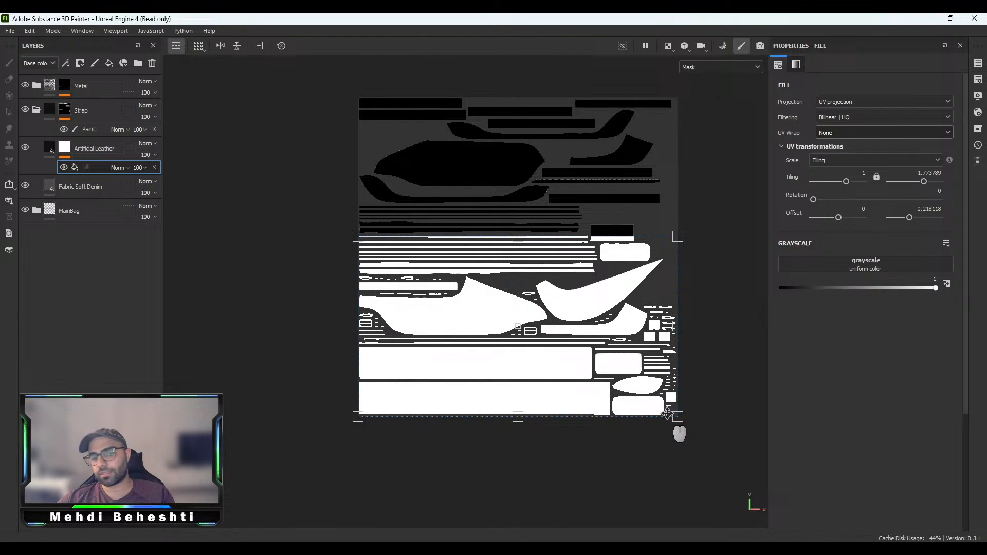
{"action": "left_click_drag", "start_coordinate": [676, 414], "coordinate": [518, 308]}
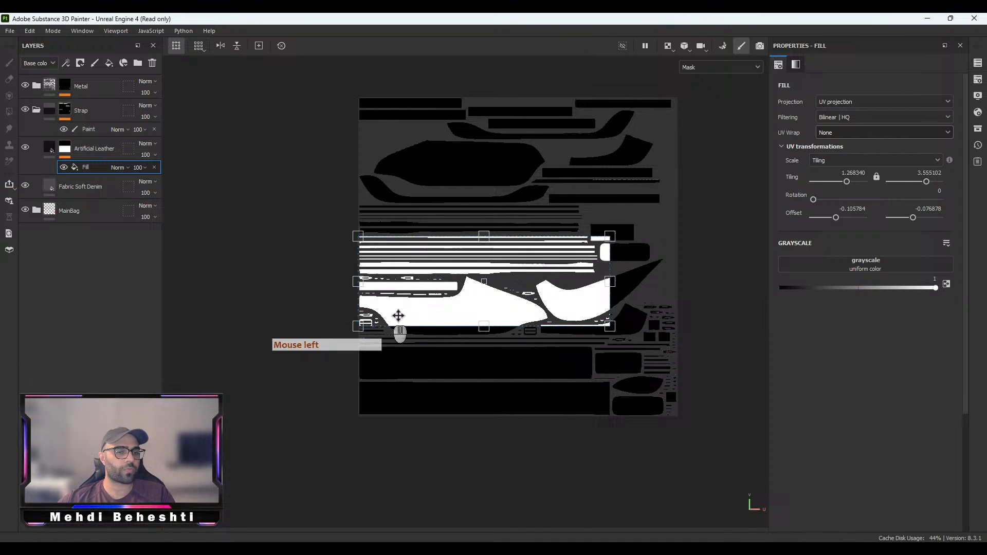
{"action": "left_click_drag", "start_coordinate": [396, 315], "coordinate": [503, 282]}
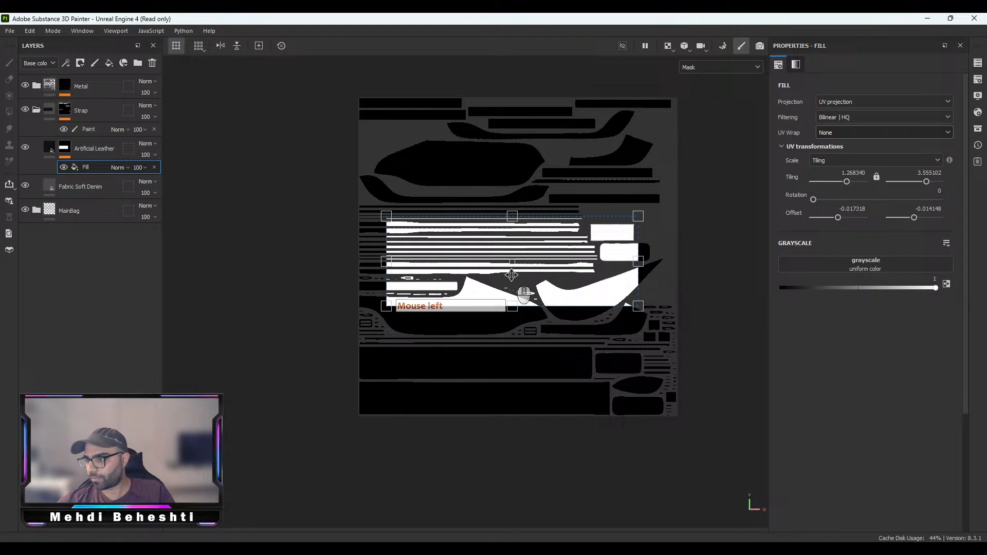
Show the 3D and UV views side by side, display the Artificial Leather mask in both, and reselect its fill effect
{"action": "left_click", "coordinate": [51, 149]}
{"action": "key", "text": "F1"}
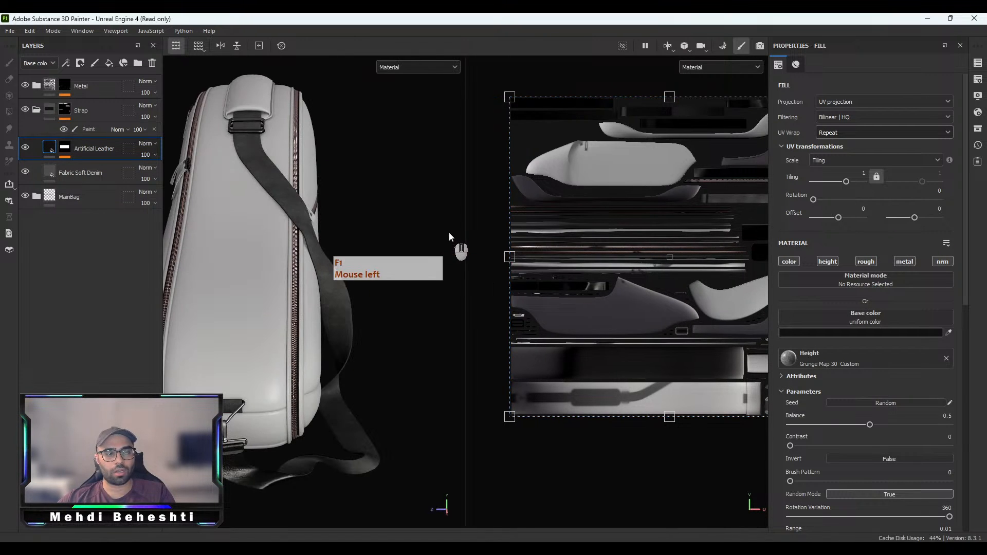
{"action": "middle_click_drag", "start_coordinate": [649, 302], "coordinate": [597, 306], "text": "alt"}
{"action": "left_click", "coordinate": [67, 152], "text": "alt"}
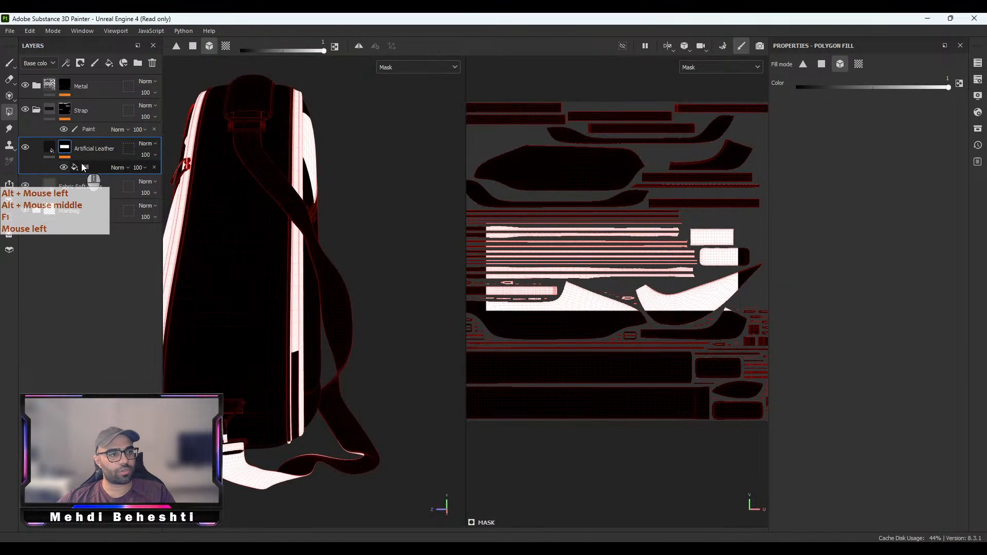
{"action": "left_click", "coordinate": [86, 167]}
Flatten the mask fill to a vertical tiling of about 39.5 and move it over the strap's UV island
{"action": "left_click_drag", "start_coordinate": [330, 268], "coordinate": [273, 282], "text": "alt"}
{"action": "scroll", "coordinate": [625, 258], "scroll_direction": "up", "scroll_amount": 1}
{"action": "left_click_drag", "start_coordinate": [646, 247], "coordinate": [670, 210]}
{"action": "middle_click_drag", "start_coordinate": [671, 238], "coordinate": [629, 251], "text": "alt"}
{"action": "left_click_drag", "start_coordinate": [626, 274], "coordinate": [657, 209]}
{"action": "scroll", "coordinate": [700, 204], "scroll_direction": "up", "scroll_amount": 3}
{"action": "middle_click_drag", "start_coordinate": [700, 205], "coordinate": [596, 199], "text": "alt"}
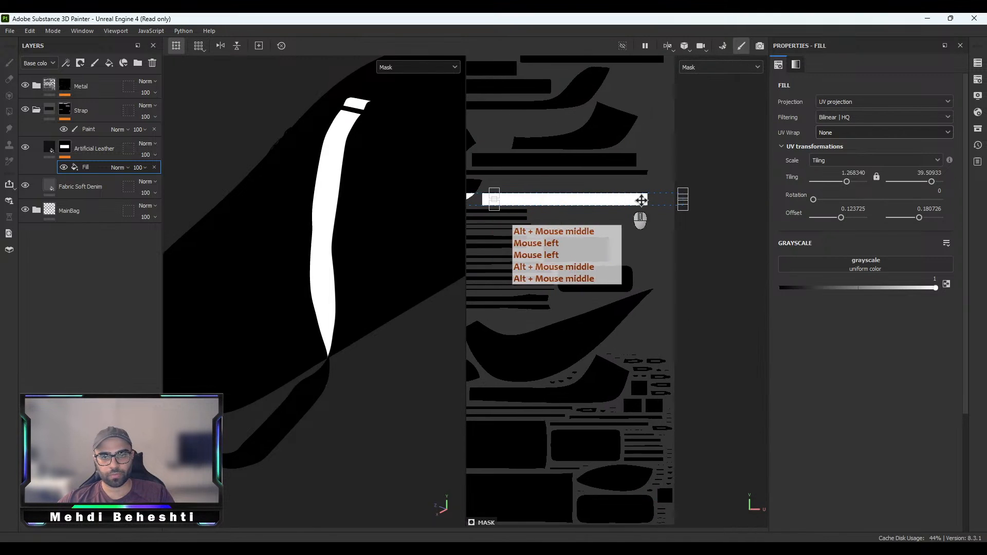
Pull the mask fill's far end in to the end of the strap island, with horizontal tiling about 1.39
{"action": "scroll", "coordinate": [679, 199], "scroll_direction": "up", "scroll_amount": 5}
{"action": "left_click_drag", "start_coordinate": [695, 196], "coordinate": [594, 211]}
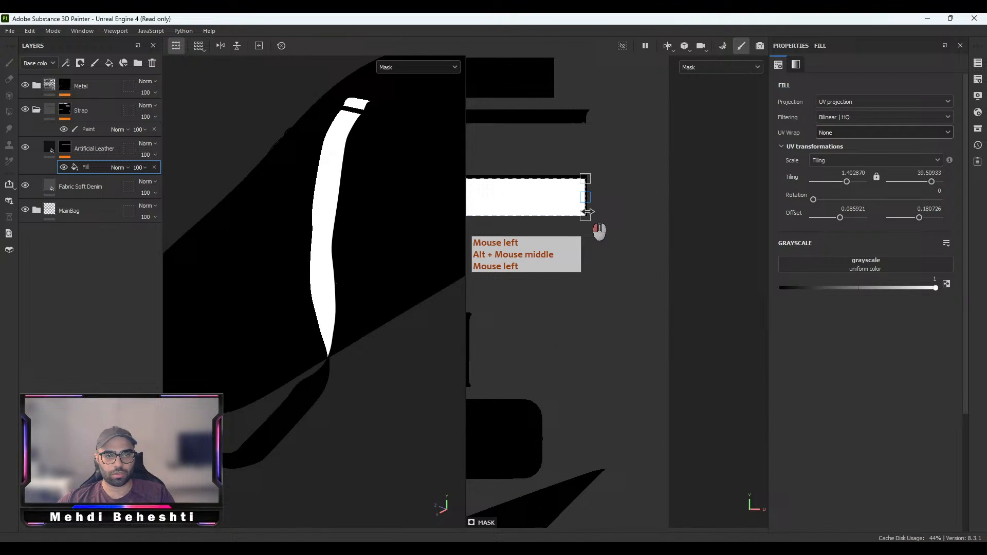
{"action": "middle_click_drag", "start_coordinate": [580, 244], "coordinate": [671, 299], "text": "alt"}
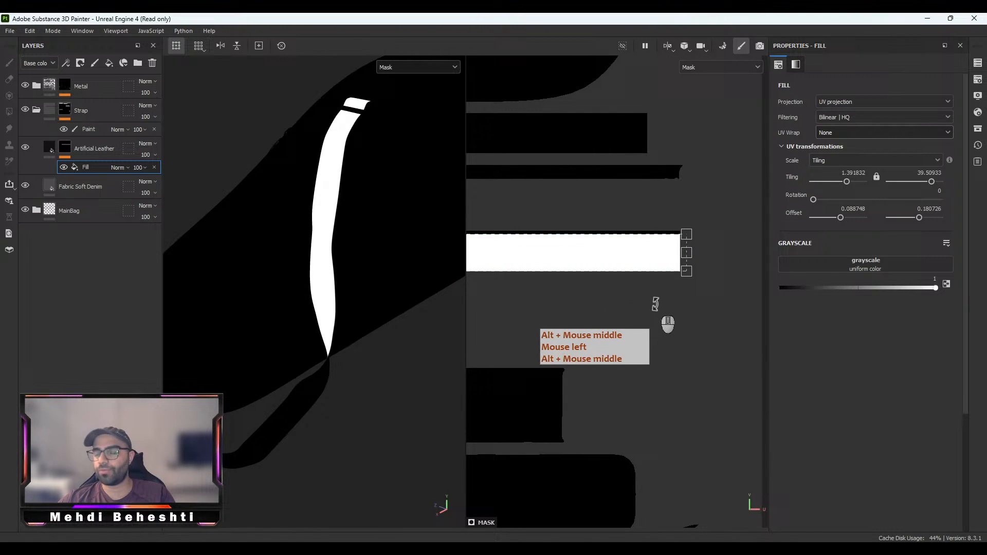
Shorten the mask fill from its opposite end to fit the strap island, with horizontal tiling about 2.83
{"action": "middle_click_drag", "start_coordinate": [553, 297], "coordinate": [723, 305], "text": "alt"}
{"action": "scroll", "coordinate": [664, 306], "scroll_direction": "down", "scroll_amount": 2}
{"action": "middle_click_drag", "start_coordinate": [586, 309], "coordinate": [684, 305]}
{"action": "key", "text": "ctrl+z"}
{"action": "scroll", "coordinate": [584, 306], "scroll_direction": "down", "scroll_amount": 2}
{"action": "middle_click_drag", "start_coordinate": [584, 306], "coordinate": [699, 307], "text": "alt"}
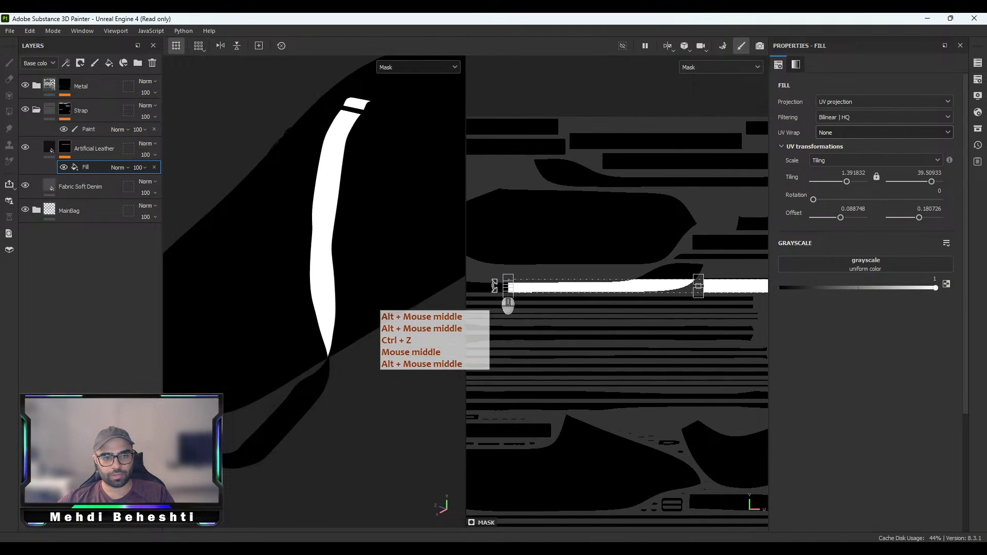
{"action": "left_click_drag", "start_coordinate": [504, 289], "coordinate": [693, 297]}
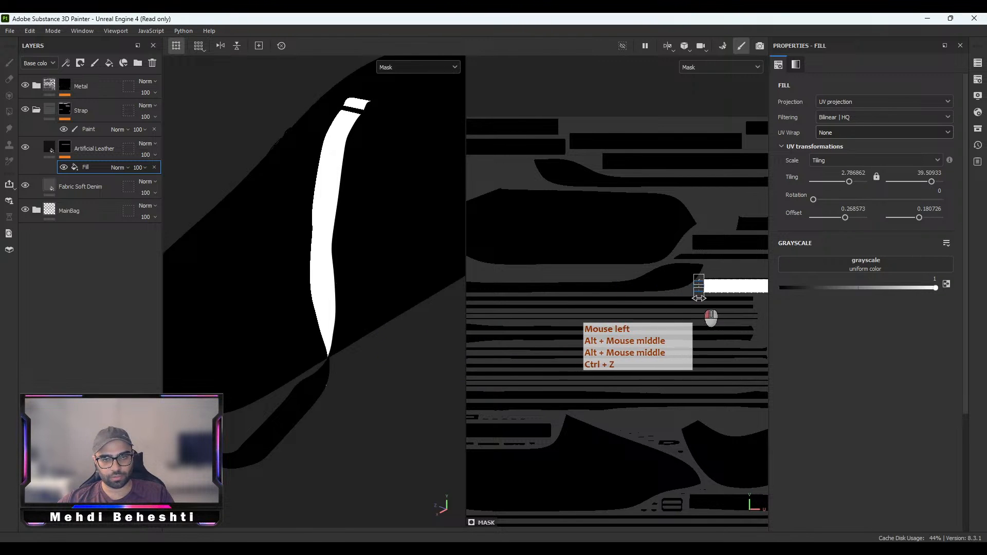
{"action": "middle_click_drag", "start_coordinate": [709, 298], "coordinate": [590, 265], "text": "alt"}
{"action": "scroll", "coordinate": [679, 260], "scroll_direction": "up", "scroll_amount": 5}
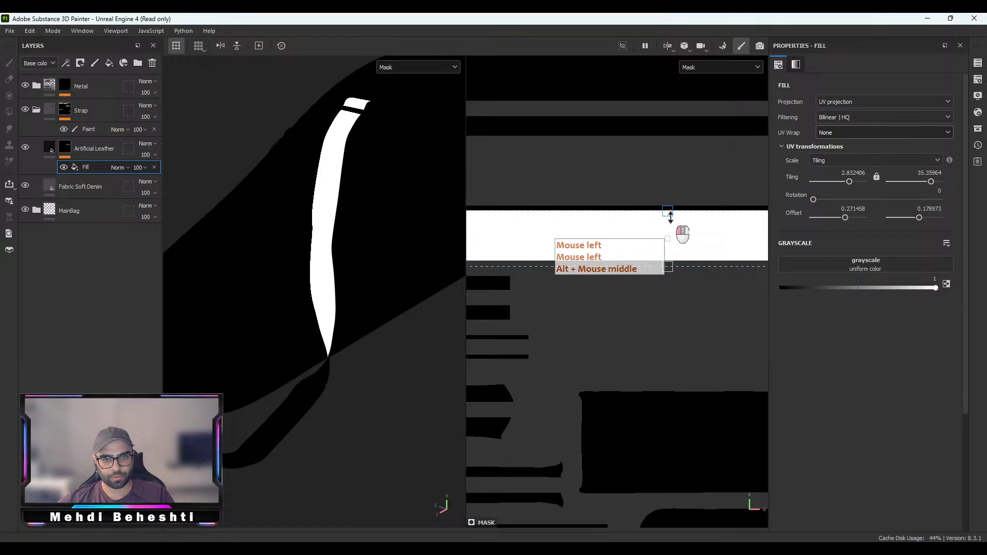
Narrow the mask fill to a strip along the strap island's lower edge, with vertical tiling about 59.67
{"action": "left_click_drag", "start_coordinate": [670, 216], "coordinate": [670, 233]}
{"action": "scroll", "coordinate": [667, 237], "scroll_direction": "down", "scroll_amount": 4}
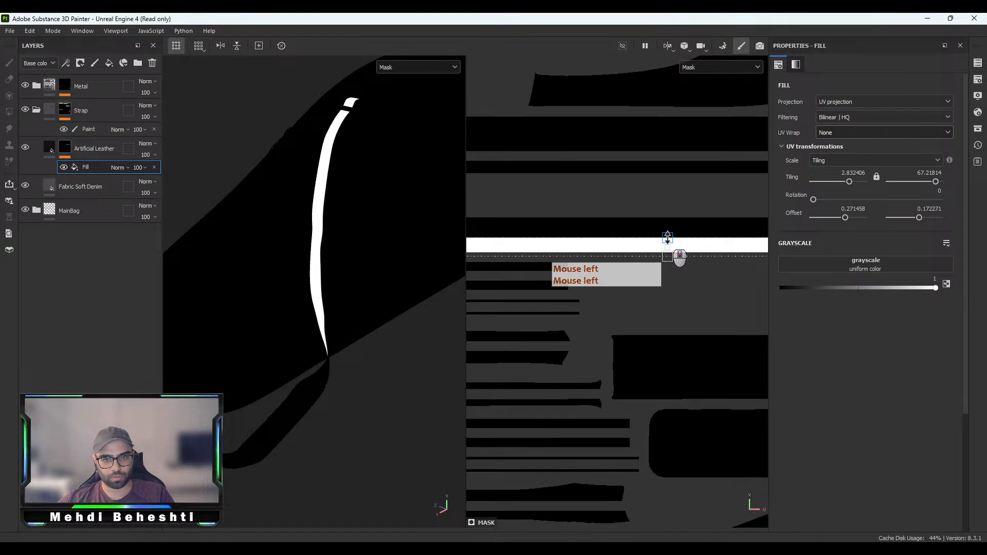
{"action": "middle_click_drag", "start_coordinate": [681, 249], "coordinate": [632, 254], "text": "alt"}
{"action": "scroll", "coordinate": [630, 254], "scroll_direction": "up", "scroll_amount": 2}
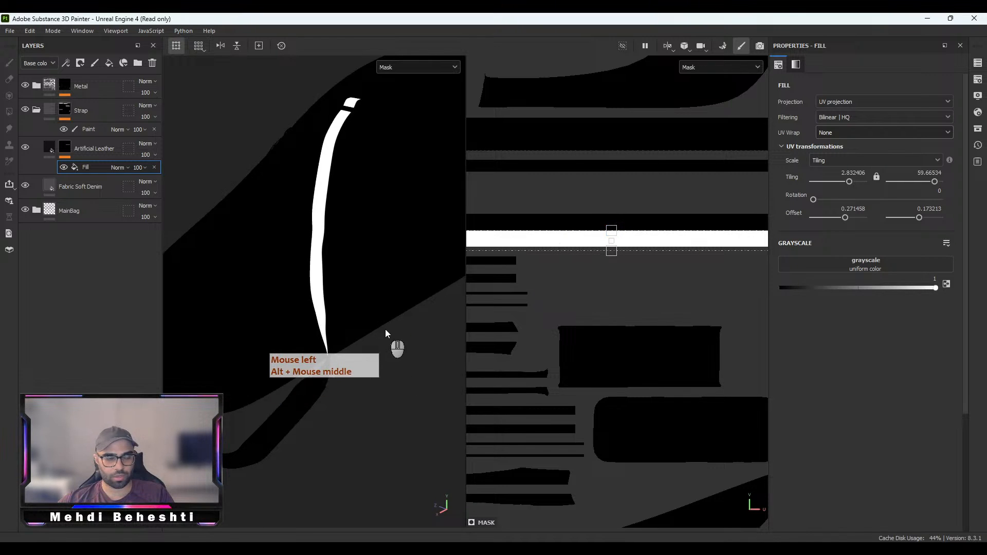
Preview the strap in the Material view and narrow the leather strip along its edge to a vertical tiling of about 94.48
{"action": "mouse_move", "coordinate": [382, 328]}
{"action": "left_mouse_down", "text": "alt"}
{"action": "mouse_move", "coordinate": [298, 302]}
{"action": "mouse_move", "coordinate": [359, 303]}
{"action": "left_mouse_up", "text": "alt"}
{"action": "left_click", "coordinate": [355, 259]}
{"action": "key", "text": "m"}
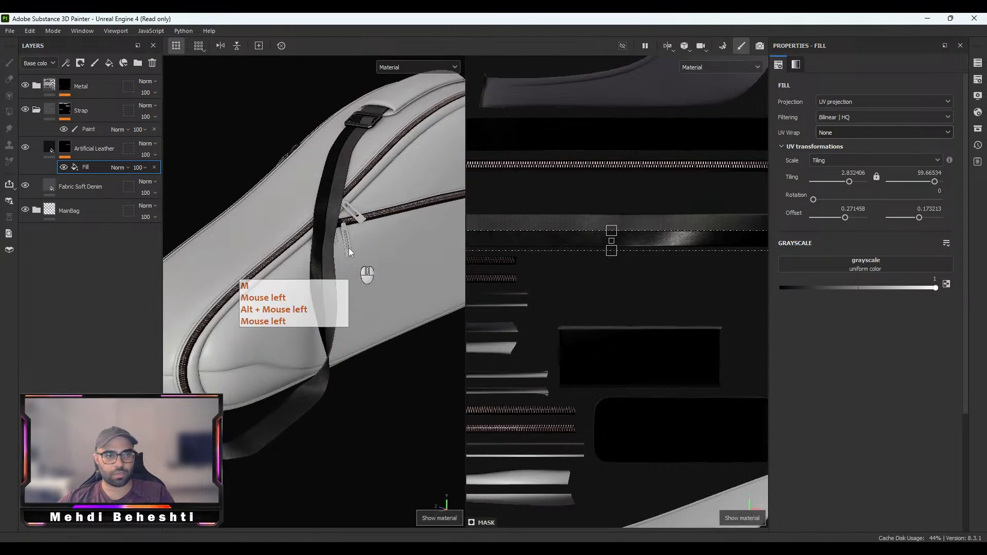
{"action": "left_click_drag", "start_coordinate": [349, 247], "coordinate": [293, 240], "text": "alt"}
{"action": "scroll", "coordinate": [320, 213], "scroll_direction": "up", "scroll_amount": 3}
{"action": "scroll", "coordinate": [611, 235], "scroll_direction": "up", "scroll_amount": 5}
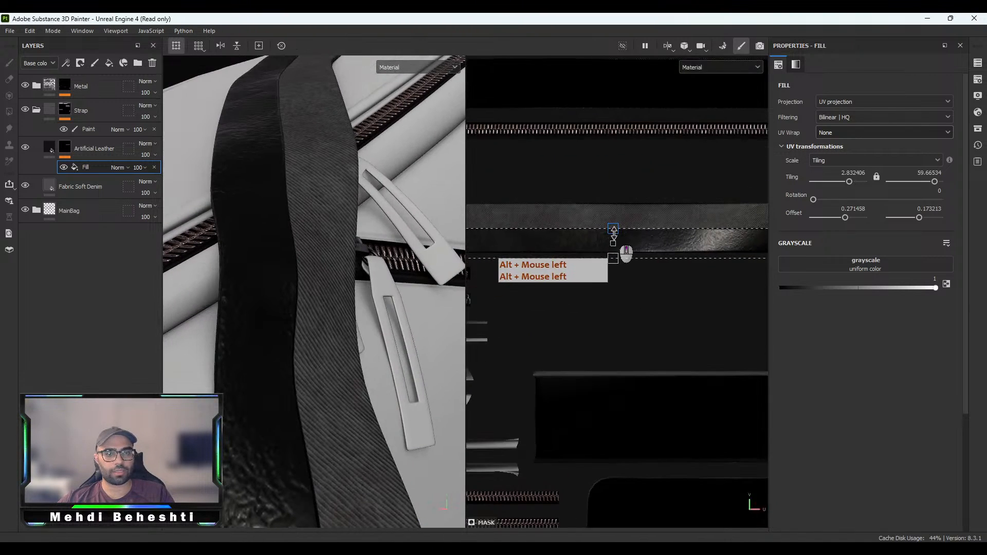
{"action": "left_click_drag", "start_coordinate": [616, 228], "coordinate": [618, 242]}
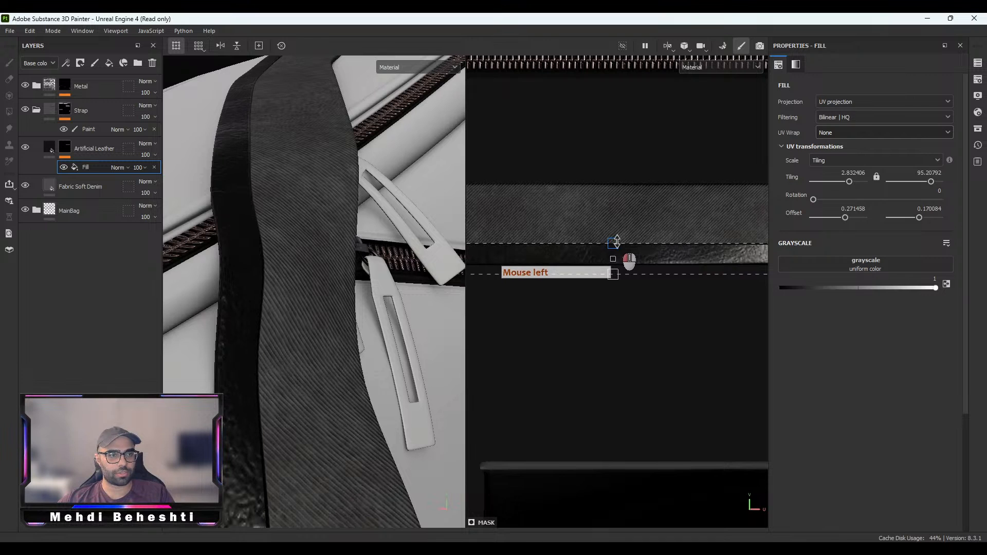
{"action": "mouse_move", "coordinate": [616, 243]}
{"action": "left_mouse_down"}
{"action": "mouse_move", "coordinate": [616, 252]}
{"action": "mouse_move", "coordinate": [615, 239]}
{"action": "left_mouse_up"}
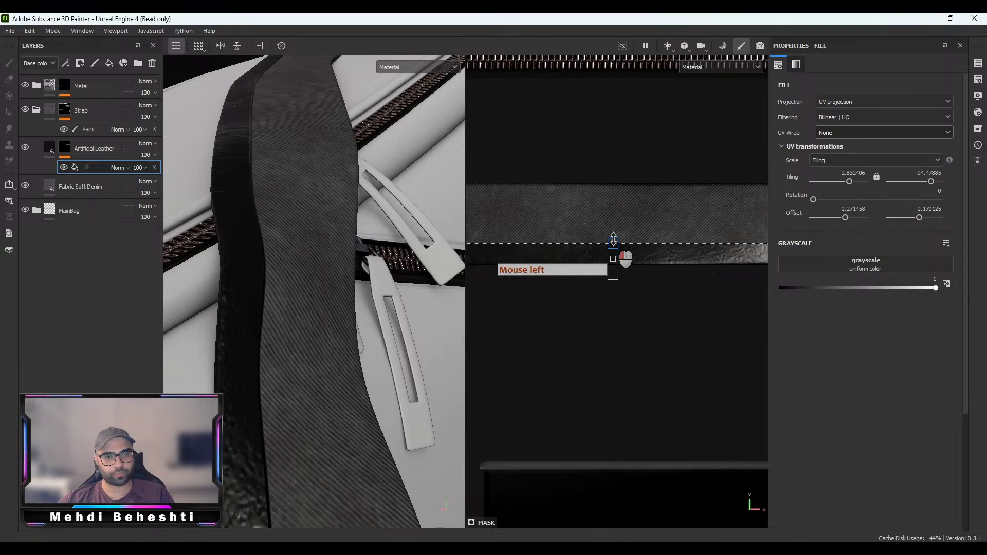
Display the Base color channel and examine the leather strip against the denim on the strap
{"action": "scroll", "coordinate": [631, 343], "scroll_direction": "down", "scroll_amount": 5}
{"action": "middle_click_drag", "start_coordinate": [630, 344], "coordinate": [679, 337], "text": "alt"}
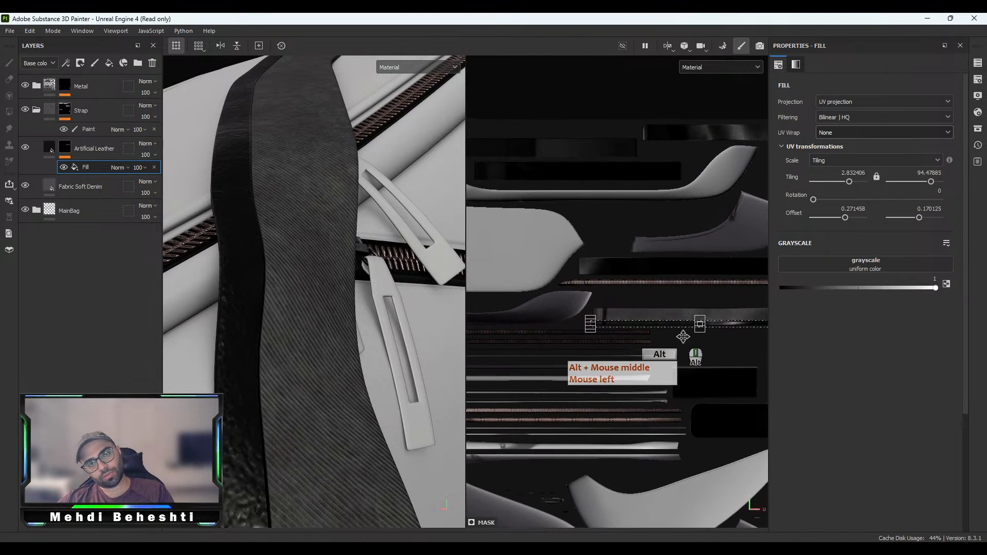
{"action": "key", "text": "c"}
{"action": "key", "text": "c"}
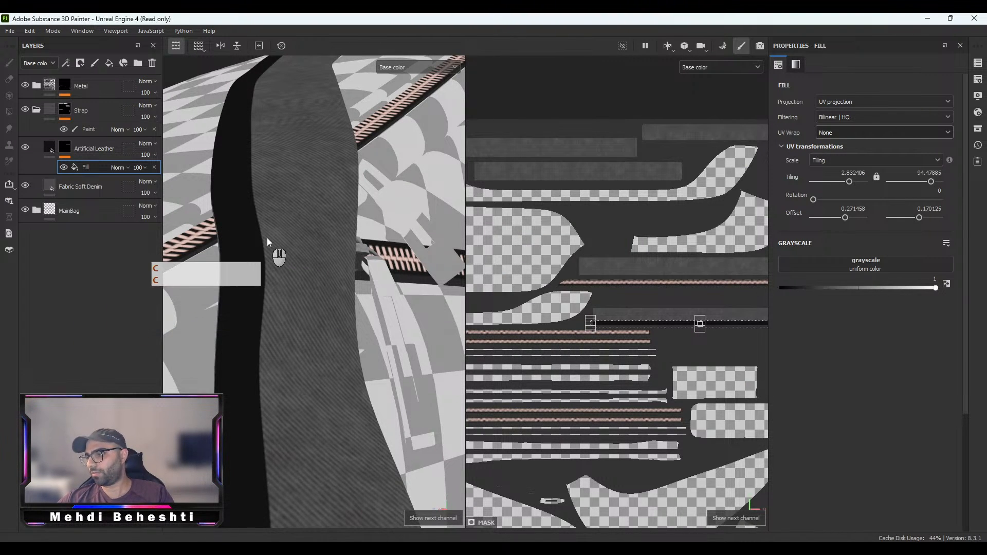
{"action": "scroll", "coordinate": [263, 242], "scroll_direction": "down", "scroll_amount": 4}
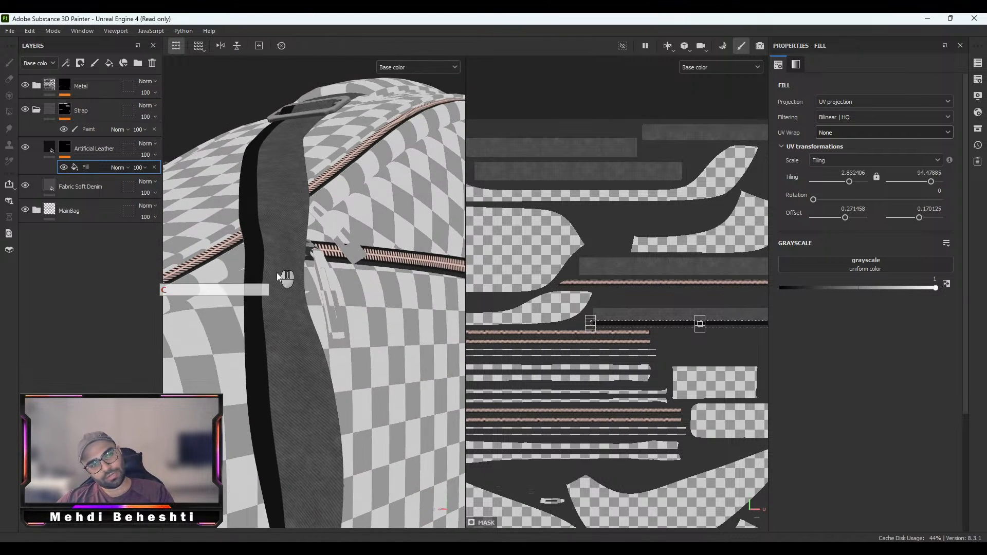
{"action": "scroll", "coordinate": [593, 286], "scroll_direction": "down", "scroll_amount": 3}
Duplicate the mask's fill effect and move the copy to the lower edge of the other strap island, offset about 0.269 by 0.253
{"action": "middle_click_drag", "start_coordinate": [505, 272], "coordinate": [602, 270], "text": "alt"}
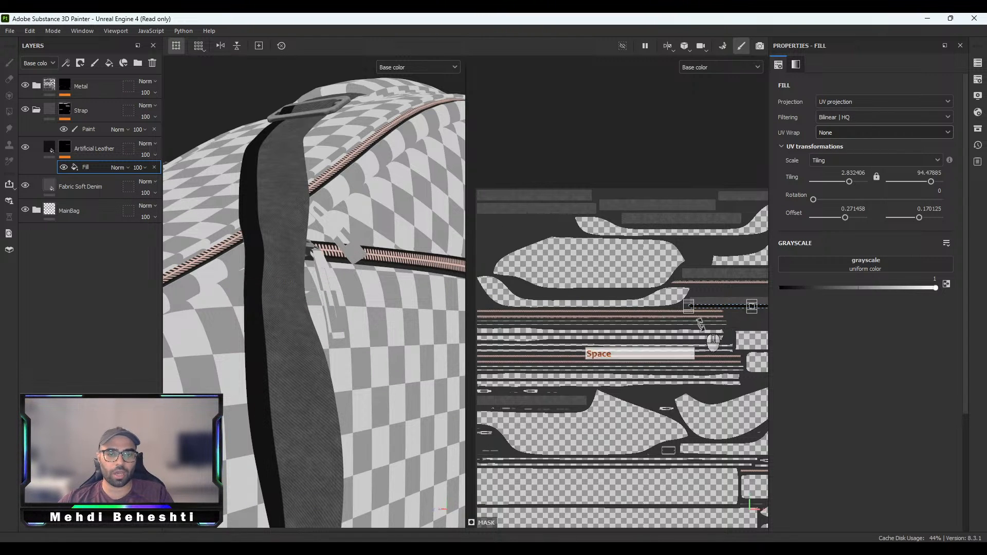
{"action": "middle_click_drag", "start_coordinate": [701, 364], "coordinate": [617, 359], "text": "alt"}
{"action": "left_click", "coordinate": [82, 169]}
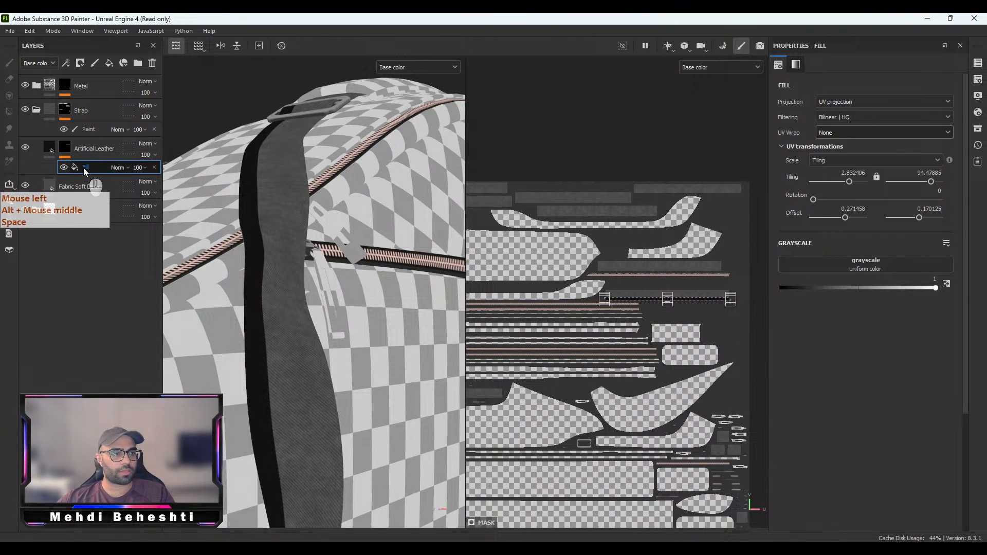
{"action": "key", "text": "ctrl+d"}
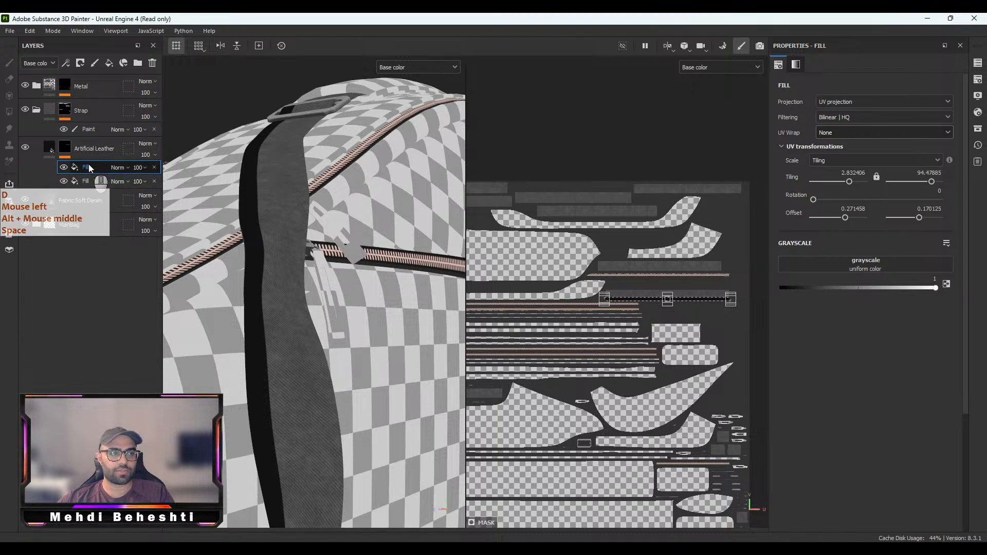
{"action": "scroll", "coordinate": [669, 317], "scroll_direction": "up", "scroll_amount": 10}
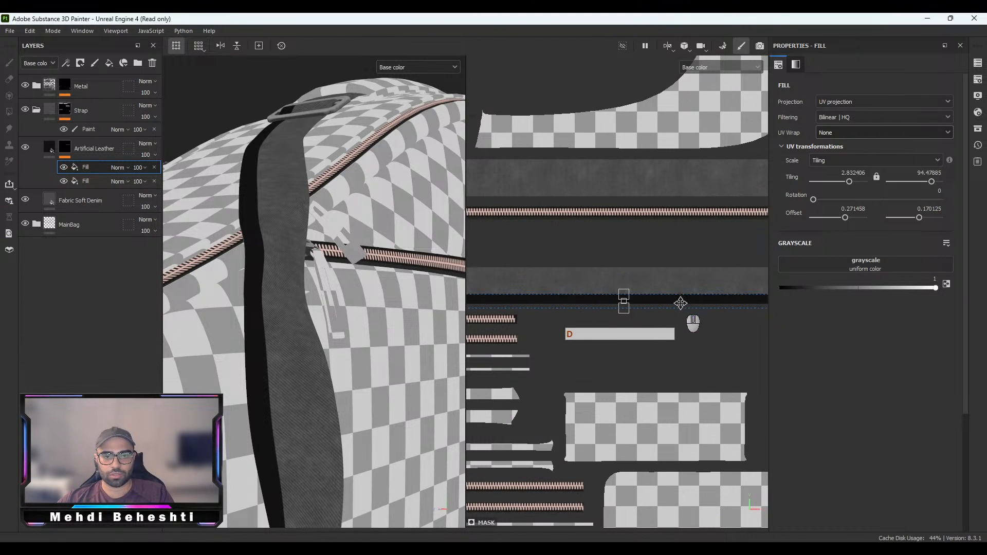
{"action": "left_click_drag", "start_coordinate": [681, 296], "coordinate": [679, 219]}
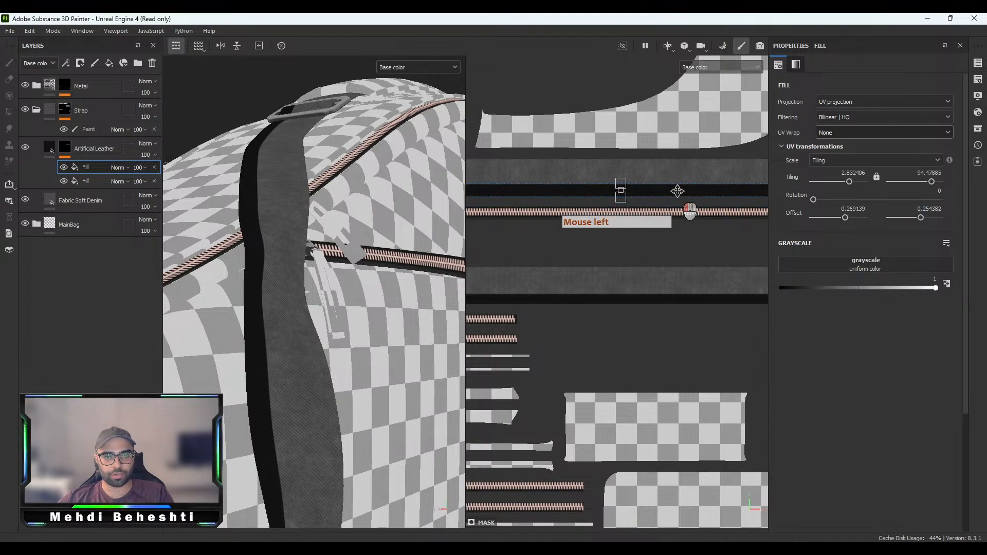
Try shifting the duplicated leather strip slightly higher on its strap island while viewing the strap's other side, and undo the shift
{"action": "left_click_drag", "start_coordinate": [442, 241], "coordinate": [278, 273], "text": "alt"}
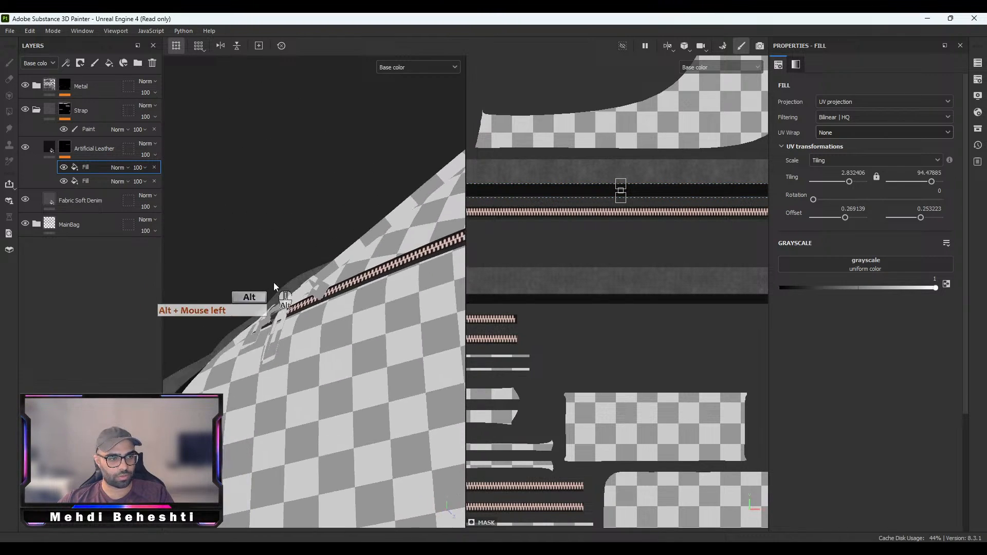
{"action": "middle_click_drag", "start_coordinate": [278, 274], "coordinate": [339, 309], "text": "alt"}
{"action": "left_click_drag", "start_coordinate": [339, 309], "coordinate": [360, 313], "text": "alt"}
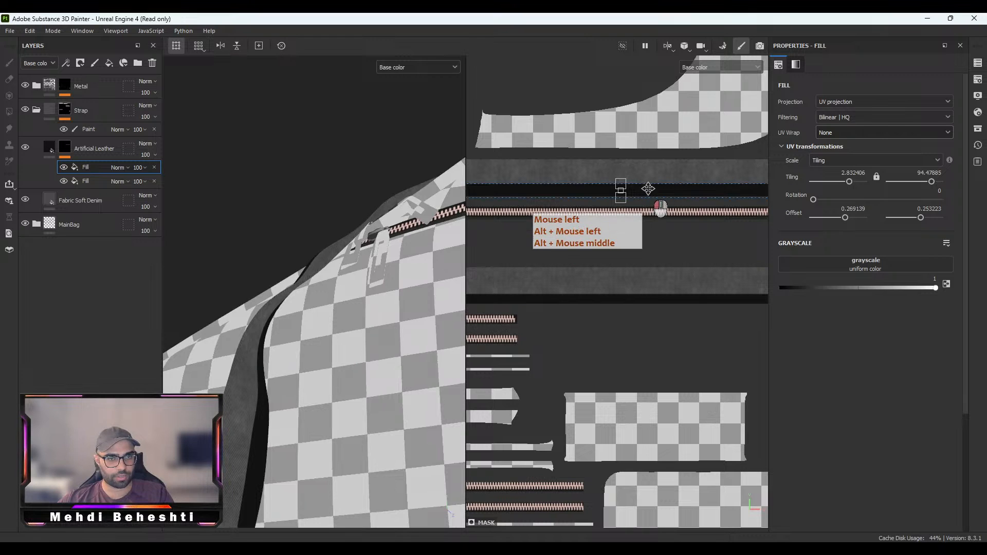
{"action": "left_click_drag", "start_coordinate": [648, 189], "coordinate": [646, 180]}
{"action": "key", "text": "ctrl+z"}
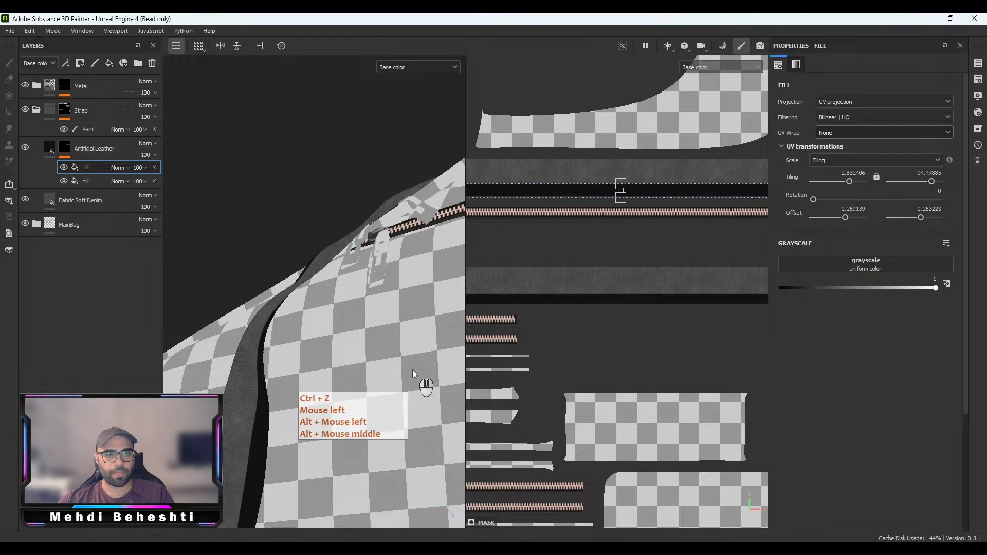
Check the strap's end up close and extend the duplicated fill to the end of its island, with horizontal tiling about 2.70
{"action": "left_click_drag", "start_coordinate": [412, 369], "coordinate": [293, 419], "text": "alt"}
{"action": "middle_click_drag", "start_coordinate": [319, 406], "coordinate": [358, 290], "text": "alt"}
{"action": "scroll", "coordinate": [359, 418], "scroll_direction": "up", "scroll_amount": 5}
{"action": "scroll", "coordinate": [345, 379], "scroll_direction": "up", "scroll_amount": 2}
{"action": "left_click_drag", "start_coordinate": [365, 351], "coordinate": [323, 356], "text": "alt"}
{"action": "scroll", "coordinate": [649, 211], "scroll_direction": "down", "scroll_amount": 5}
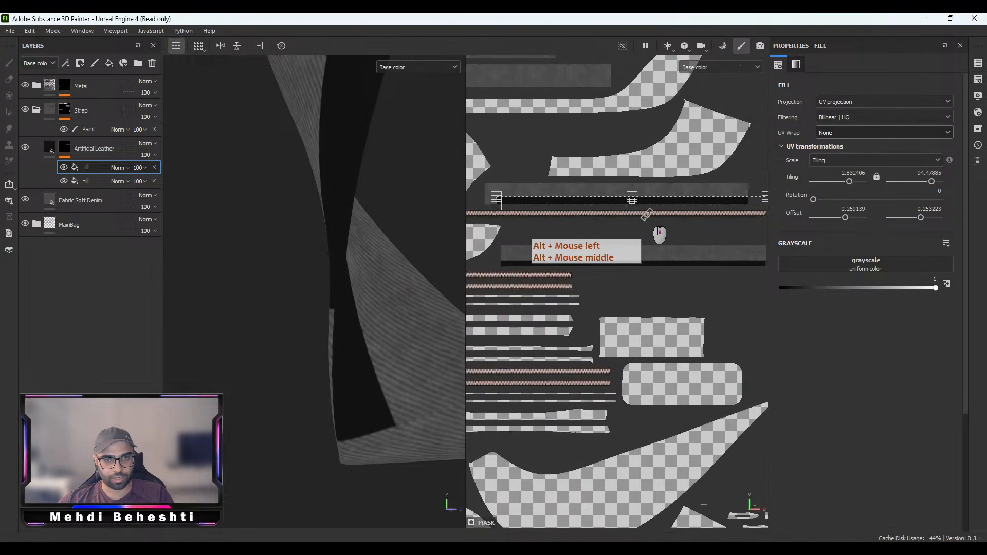
{"action": "scroll", "coordinate": [694, 206], "scroll_direction": "up", "scroll_amount": 1}
{"action": "middle_click_drag", "start_coordinate": [555, 221], "coordinate": [604, 233], "text": "alt"}
{"action": "scroll", "coordinate": [605, 233], "scroll_direction": "up", "scroll_amount": 4}
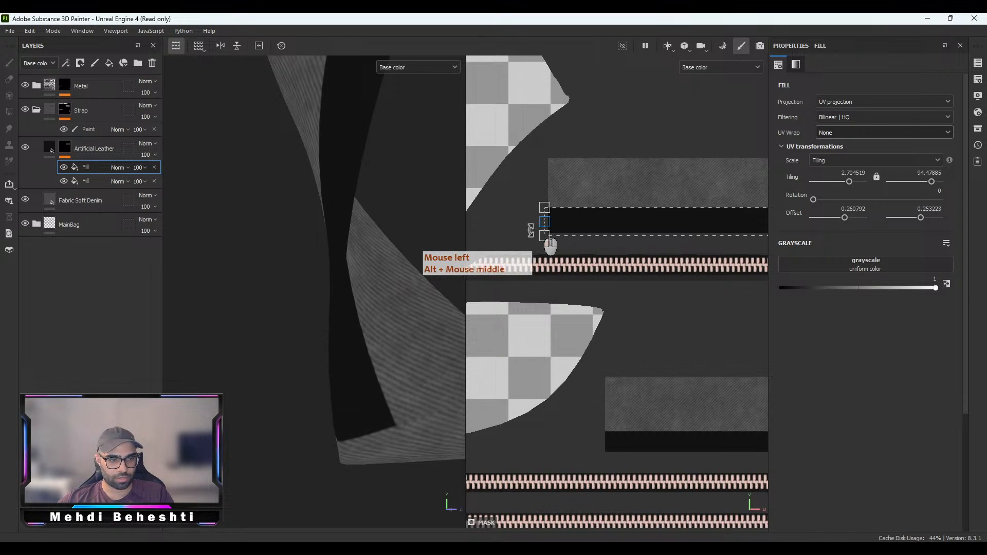
Trim the duplicated leather fill's overhang at the strap island's far end, with horizontal tiling about 2.88 and horizontal offset about 0.250
{"action": "scroll", "coordinate": [532, 230], "scroll_direction": "down", "scroll_amount": 6}
{"action": "middle_click_drag", "start_coordinate": [635, 234], "coordinate": [461, 248], "text": "alt"}
{"action": "scroll", "coordinate": [684, 246], "scroll_direction": "up", "scroll_amount": 5}
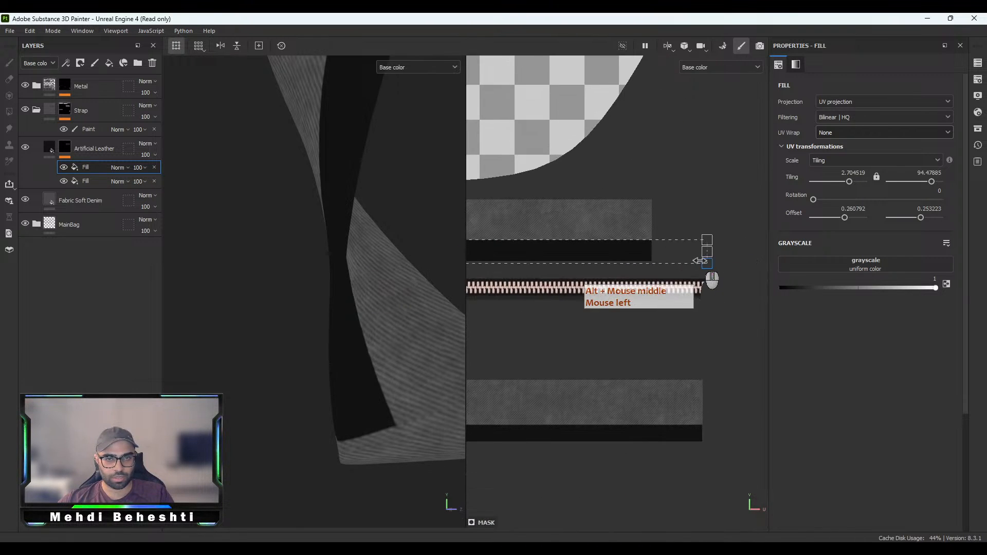
{"action": "left_click_drag", "start_coordinate": [701, 255], "coordinate": [656, 261]}
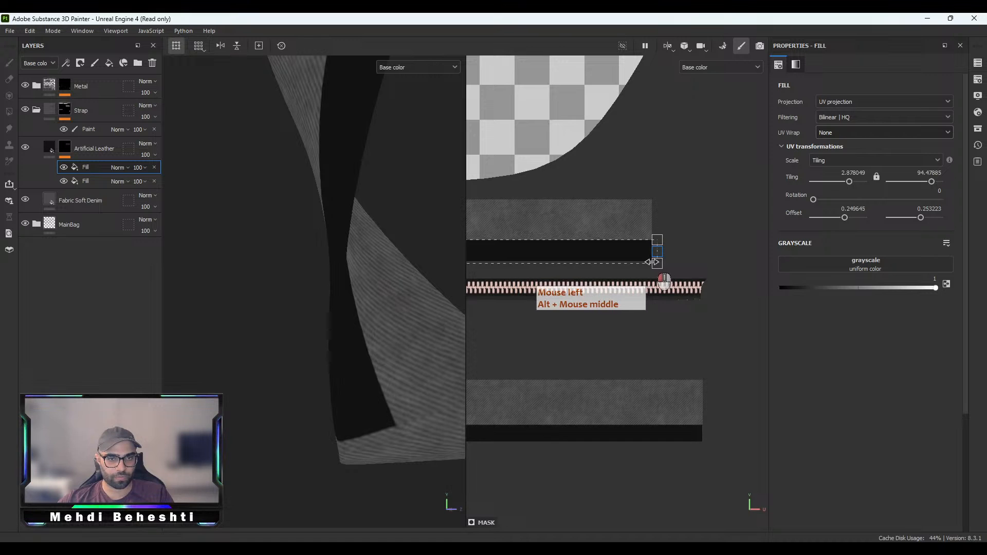
Inspect the leather strip from the strap's loose end up to where the strap runs across the bag
{"action": "left_click", "coordinate": [264, 319]}
{"action": "left_click_drag", "start_coordinate": [264, 319], "coordinate": [271, 304], "text": "alt"}
{"action": "right_click_drag", "start_coordinate": [271, 304], "coordinate": [303, 105], "text": "alt"}
{"action": "left_click_drag", "start_coordinate": [303, 104], "coordinate": [380, 221], "text": "alt"}
{"action": "middle_click_drag", "start_coordinate": [380, 221], "coordinate": [487, 262], "text": "alt"}
{"action": "middle_click_drag", "start_coordinate": [393, 278], "coordinate": [436, 275], "text": "alt"}
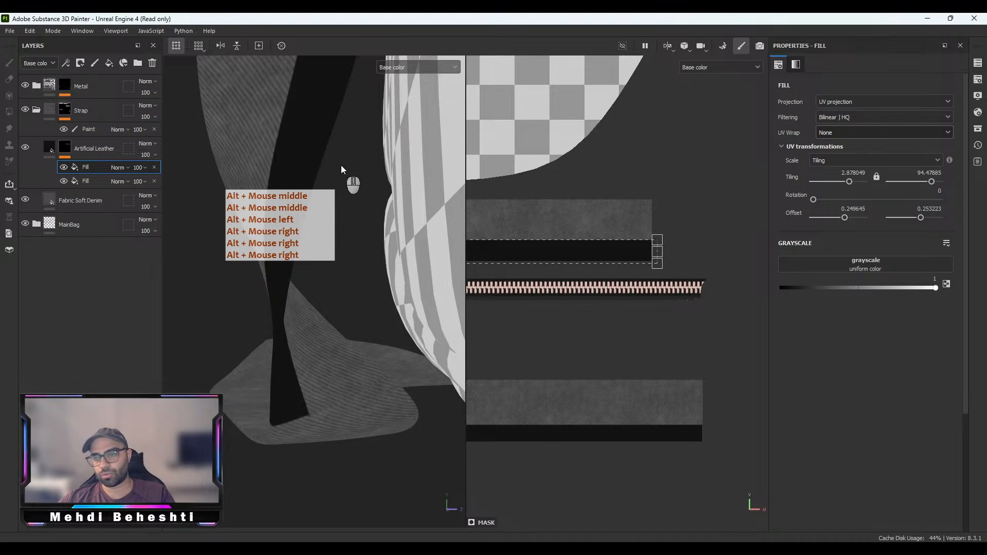
{"action": "middle_click_drag", "start_coordinate": [341, 165], "coordinate": [372, 447], "text": "alt"}
{"action": "left_click_drag", "start_coordinate": [373, 447], "coordinate": [465, 388], "text": "alt"}
{"action": "middle_click_drag", "start_coordinate": [275, 278], "coordinate": [332, 181], "text": "alt"}
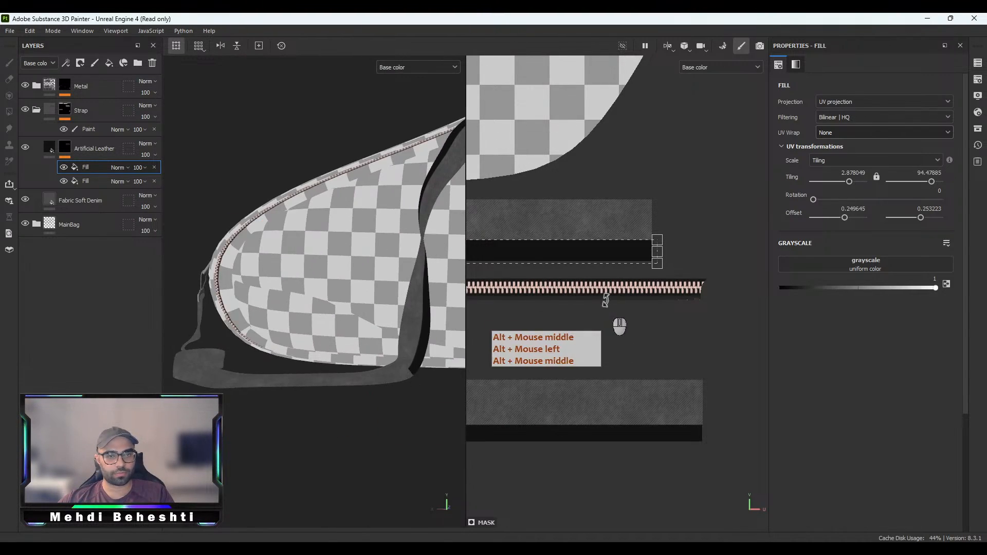
Duplicate the mask fill and place the copy along the lower edge of the lowest of the upper strap islands, offset about 0.075 by 0.403
{"action": "scroll", "coordinate": [602, 289], "scroll_direction": "down", "scroll_amount": 5}
{"action": "middle_click_drag", "start_coordinate": [602, 289], "coordinate": [751, 282], "text": "alt"}
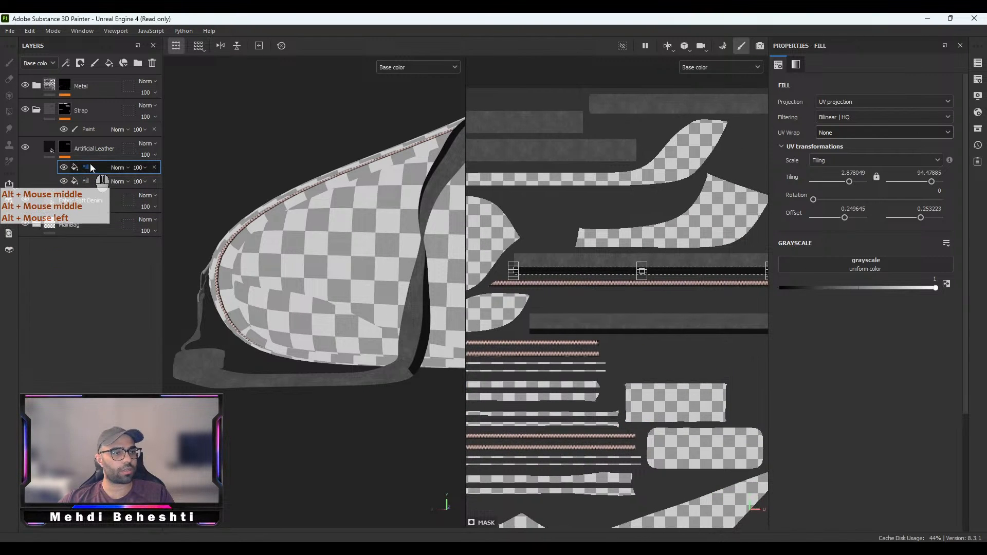
{"action": "left_click", "coordinate": [91, 164]}
{"action": "key", "text": "ctrl+d"}
{"action": "middle_click_drag", "start_coordinate": [637, 289], "coordinate": [641, 307], "text": "alt"}
{"action": "scroll", "coordinate": [671, 295], "scroll_direction": "up", "scroll_amount": 4}
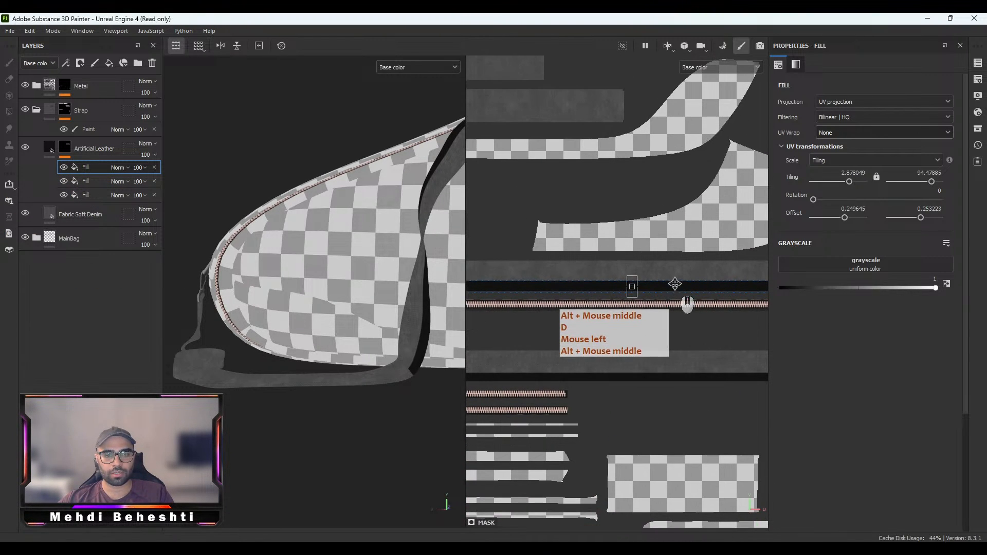
{"action": "left_click_drag", "start_coordinate": [673, 284], "coordinate": [531, 94]}
{"action": "middle_click_drag", "start_coordinate": [535, 132], "coordinate": [715, 204], "text": "alt"}
{"action": "scroll", "coordinate": [630, 205], "scroll_direction": "down", "scroll_amount": 4}
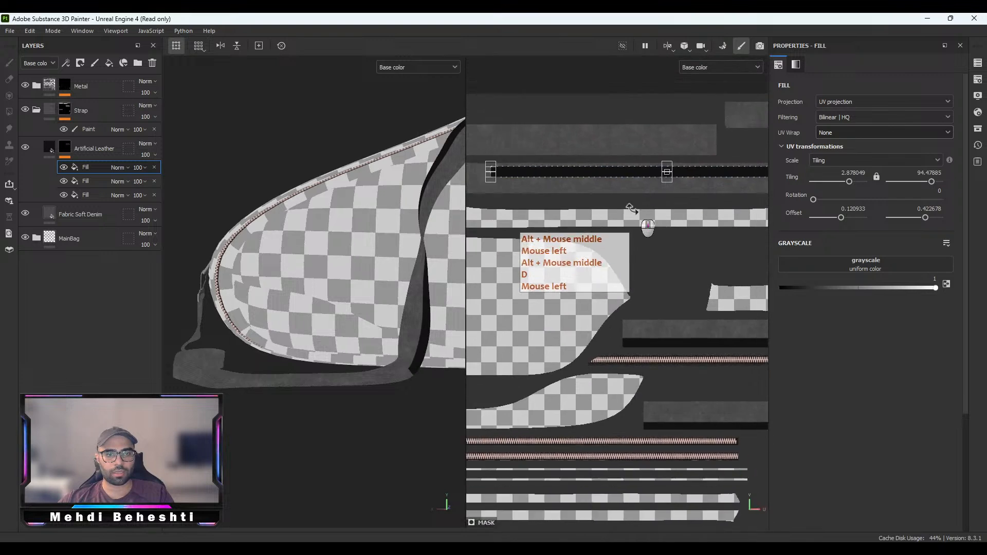
{"action": "middle_click_drag", "start_coordinate": [544, 201], "coordinate": [607, 208], "text": "alt"}
{"action": "scroll", "coordinate": [606, 205], "scroll_direction": "up", "scroll_amount": 4}
{"action": "left_click_drag", "start_coordinate": [591, 174], "coordinate": [517, 213]}
Examine the short strap over the bag's end to see which denim edge the new leather strip falls on
{"action": "left_click_drag", "start_coordinate": [292, 267], "coordinate": [394, 309], "text": "alt"}
{"action": "right_click_drag", "start_coordinate": [394, 309], "coordinate": [317, 161], "text": "alt"}
{"action": "middle_click_drag", "start_coordinate": [317, 162], "coordinate": [383, 406], "text": "alt"}
{"action": "middle_click_drag", "start_coordinate": [388, 231], "coordinate": [299, 297], "text": "alt"}
{"action": "left_click_drag", "start_coordinate": [160, 247], "coordinate": [303, 326], "text": "alt"}
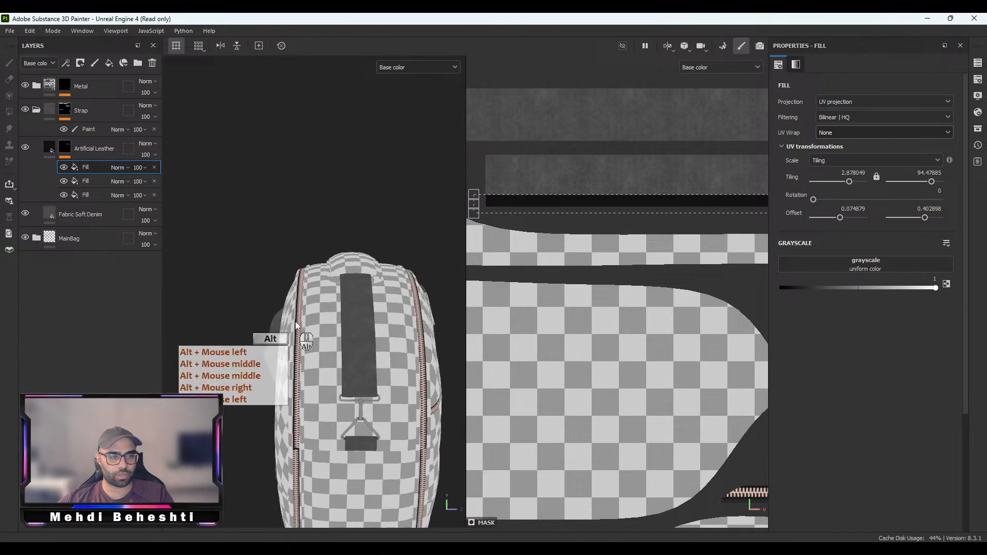
{"action": "middle_click_drag", "start_coordinate": [303, 329], "coordinate": [300, 276], "text": "alt"}
{"action": "left_click_drag", "start_coordinate": [435, 325], "coordinate": [399, 261], "text": "alt"}
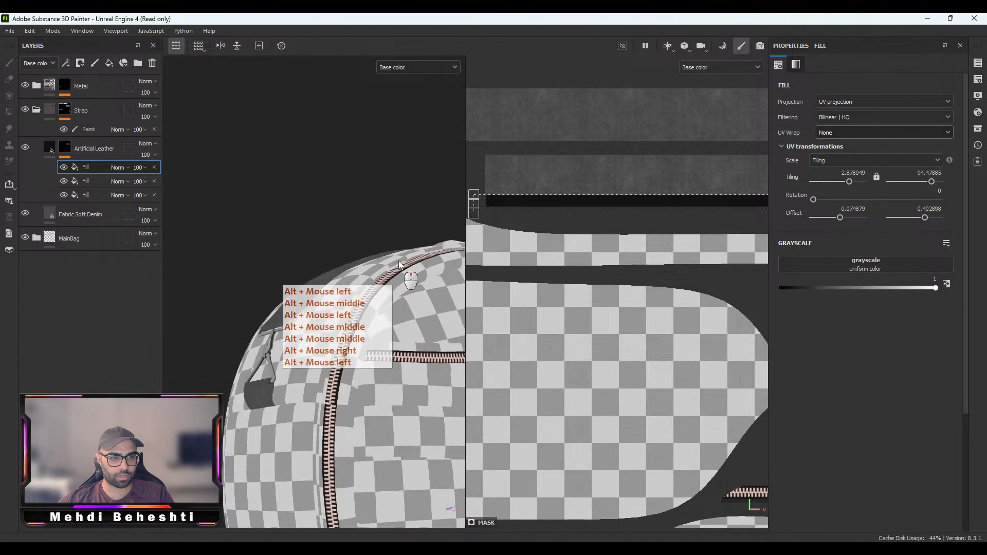
{"action": "middle_click_drag", "start_coordinate": [399, 260], "coordinate": [335, 293], "text": "alt"}
{"action": "left_click_drag", "start_coordinate": [335, 294], "coordinate": [290, 308], "text": "alt"}
{"action": "middle_click_drag", "start_coordinate": [291, 308], "coordinate": [286, 324], "text": "alt"}
{"action": "left_click_drag", "start_coordinate": [285, 324], "coordinate": [468, 309], "text": "alt"}
Stretch the new fill upward over the strap island's full height, with vertical tiling about 24.72 and vertical offset about 0.418
{"action": "scroll", "coordinate": [276, 276], "scroll_direction": "up", "scroll_amount": 10}
{"action": "scroll", "coordinate": [562, 230], "scroll_direction": "down", "scroll_amount": 3}
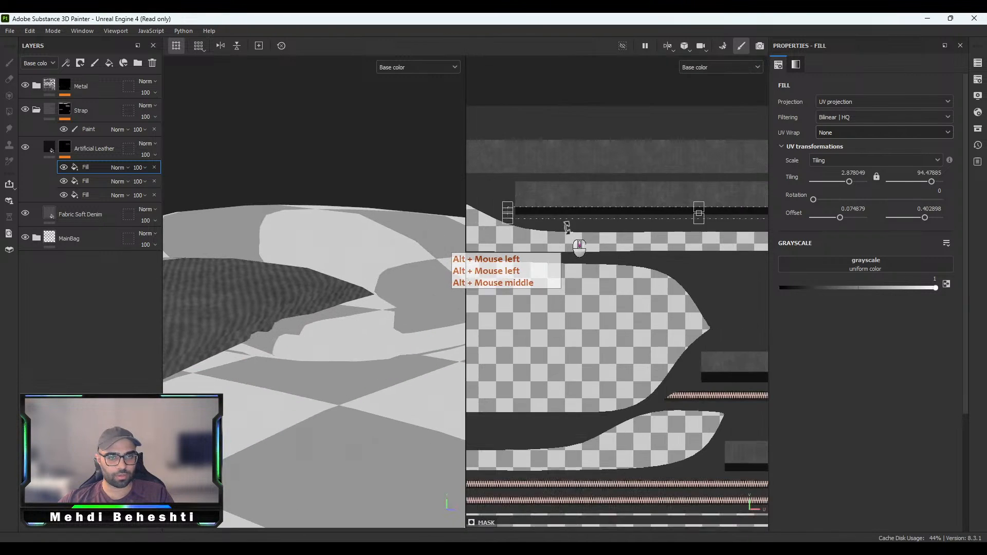
{"action": "left_click_drag", "start_coordinate": [694, 204], "coordinate": [693, 179]}
Check the short strap on the bag and narrow the fill to its island's upper edge, with vertical tiling about 77.86 and vertical offset about 0.428
{"action": "left_click_drag", "start_coordinate": [256, 352], "coordinate": [325, 393], "text": "alt"}
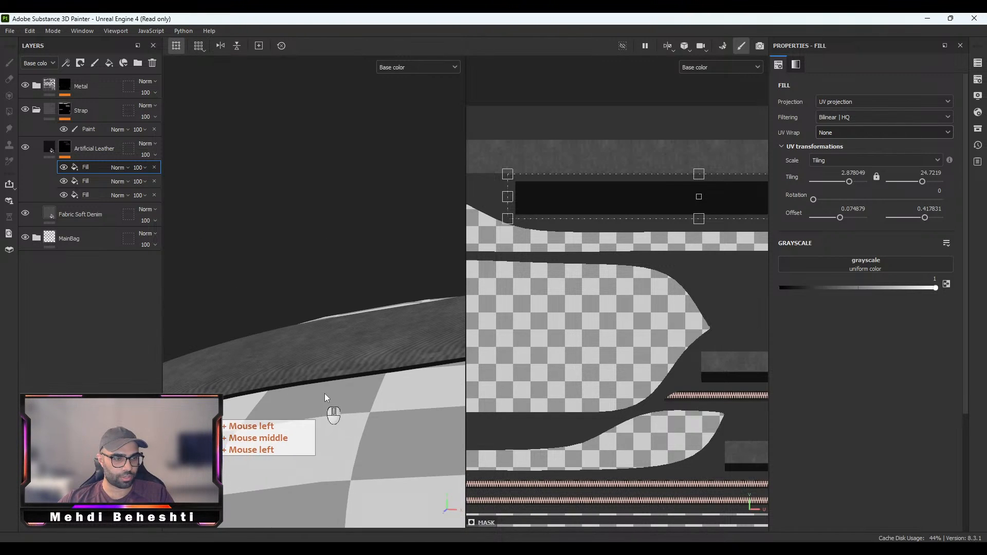
{"action": "right_click_drag", "start_coordinate": [401, 262], "coordinate": [327, 269], "text": "alt"}
{"action": "middle_click_drag", "start_coordinate": [327, 270], "coordinate": [326, 364], "text": "alt"}
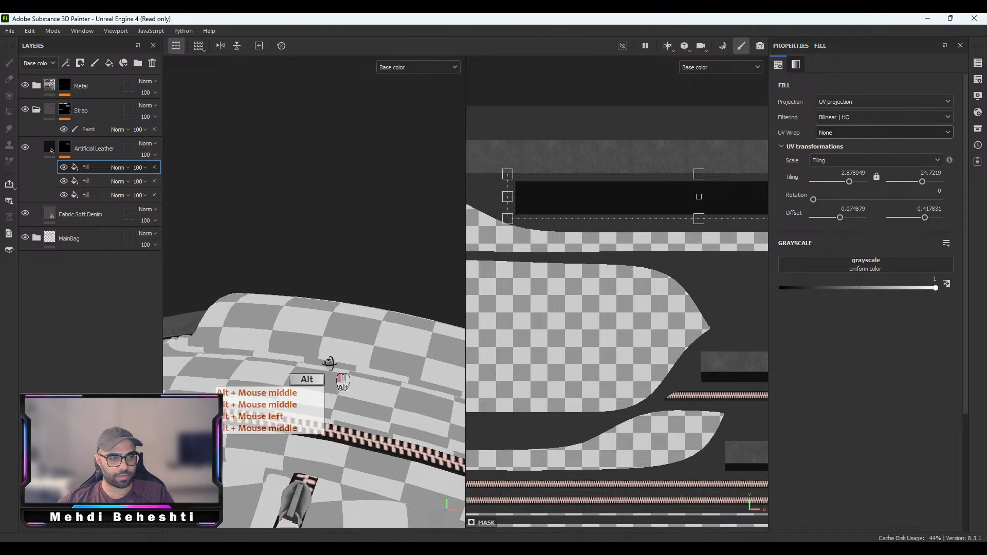
{"action": "left_click_drag", "start_coordinate": [326, 364], "coordinate": [327, 275], "text": "alt"}
{"action": "right_click_drag", "start_coordinate": [326, 276], "coordinate": [380, 352], "text": "alt"}
{"action": "middle_click_drag", "start_coordinate": [380, 353], "coordinate": [354, 381], "text": "alt"}
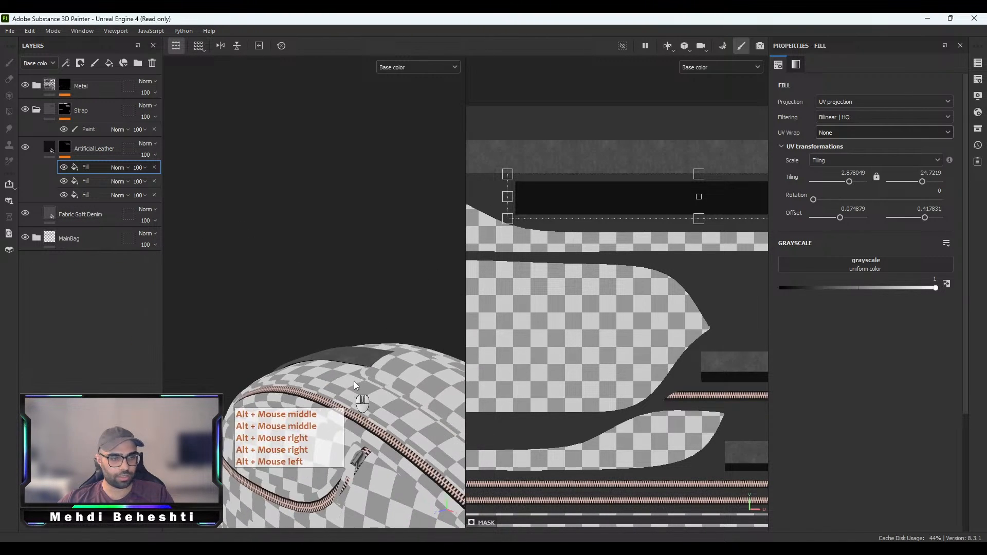
{"action": "right_click_drag", "start_coordinate": [354, 380], "coordinate": [354, 341], "text": "alt"}
{"action": "middle_click_drag", "start_coordinate": [353, 340], "coordinate": [579, 292], "text": "alt"}
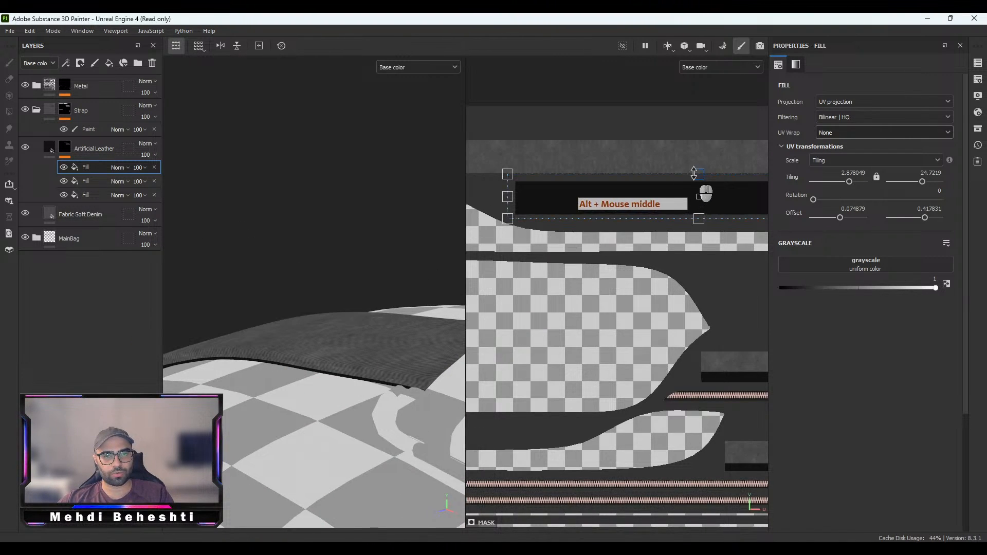
{"action": "left_click_drag", "start_coordinate": [695, 180], "coordinate": [698, 198]}
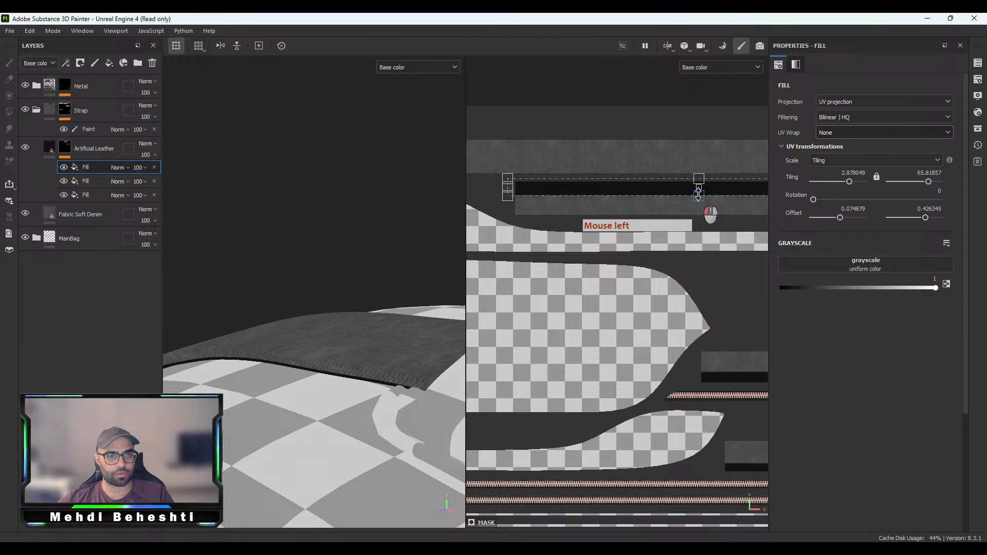
Duplicate the narrowed fill and align the copy with the upper edge of the strap island above it, offset about -0.002 by 0.464
{"action": "key", "text": "ctrl+d"}
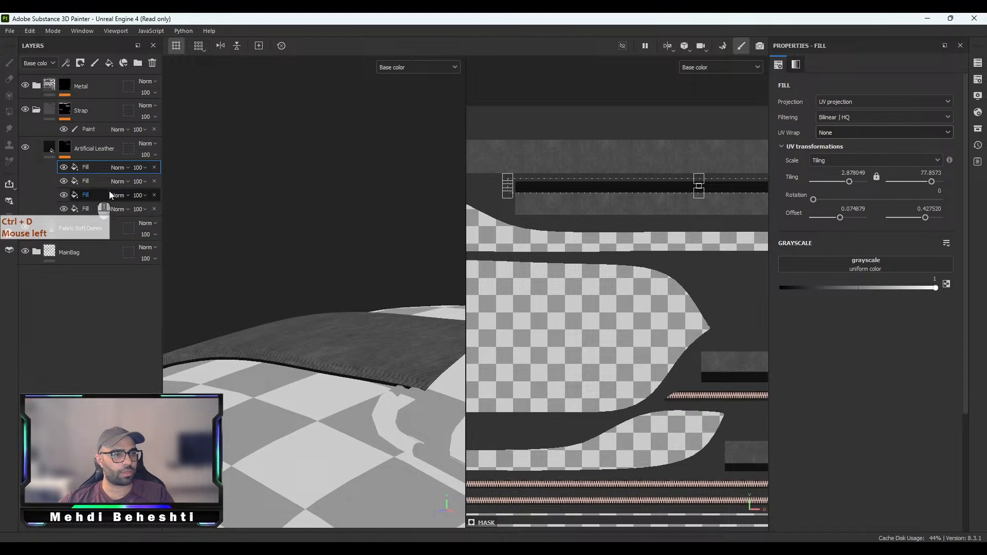
{"action": "scroll", "coordinate": [580, 278], "scroll_direction": "down", "scroll_amount": 3}
{"action": "middle_click_drag", "start_coordinate": [620, 278], "coordinate": [632, 308], "text": "alt"}
{"action": "scroll", "coordinate": [663, 304], "scroll_direction": "up", "scroll_amount": 4}
{"action": "scroll", "coordinate": [631, 305], "scroll_direction": "up", "scroll_amount": 2}
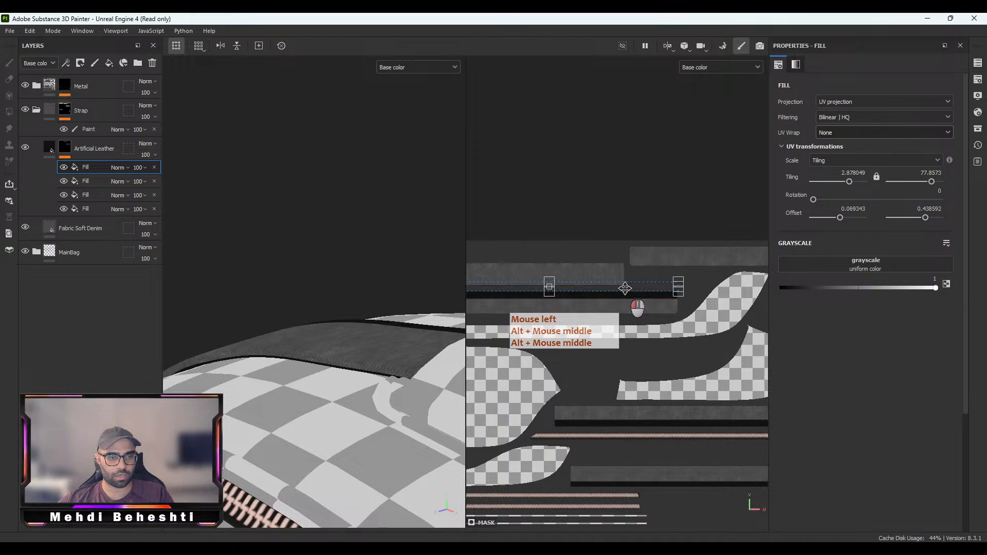
{"action": "left_click_drag", "start_coordinate": [608, 279], "coordinate": [594, 271]}
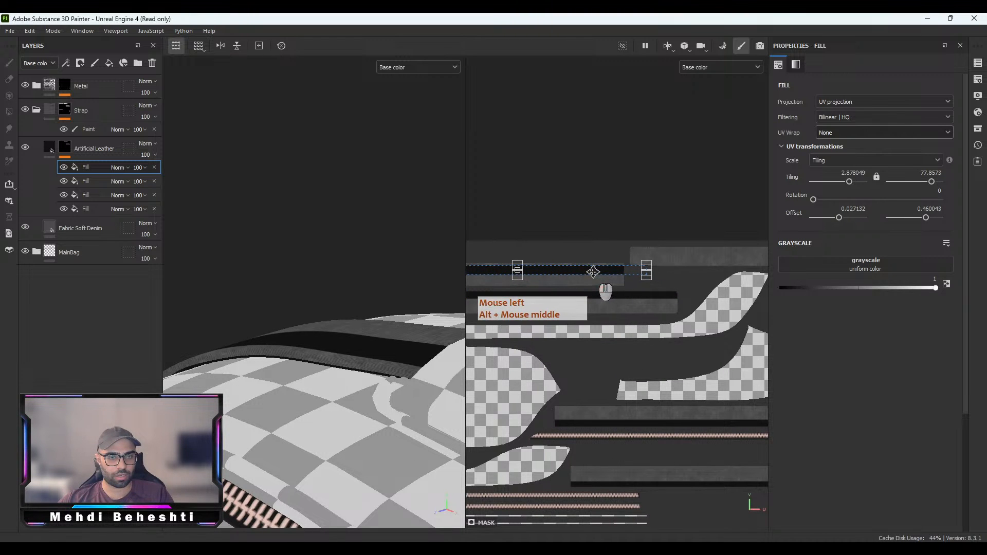
{"action": "scroll", "coordinate": [607, 270], "scroll_direction": "up", "scroll_amount": 4}
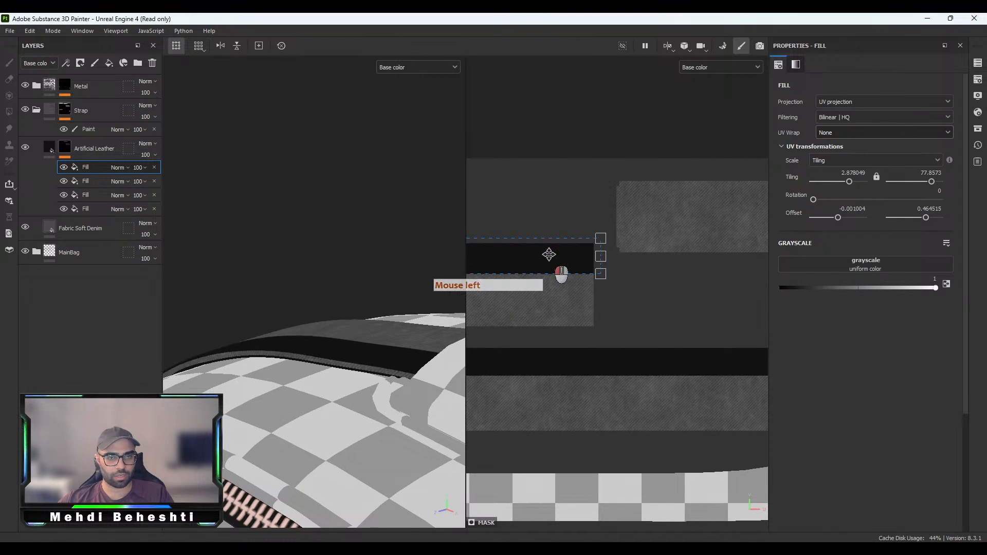
{"action": "scroll", "coordinate": [547, 256], "scroll_direction": "down", "scroll_amount": 3}
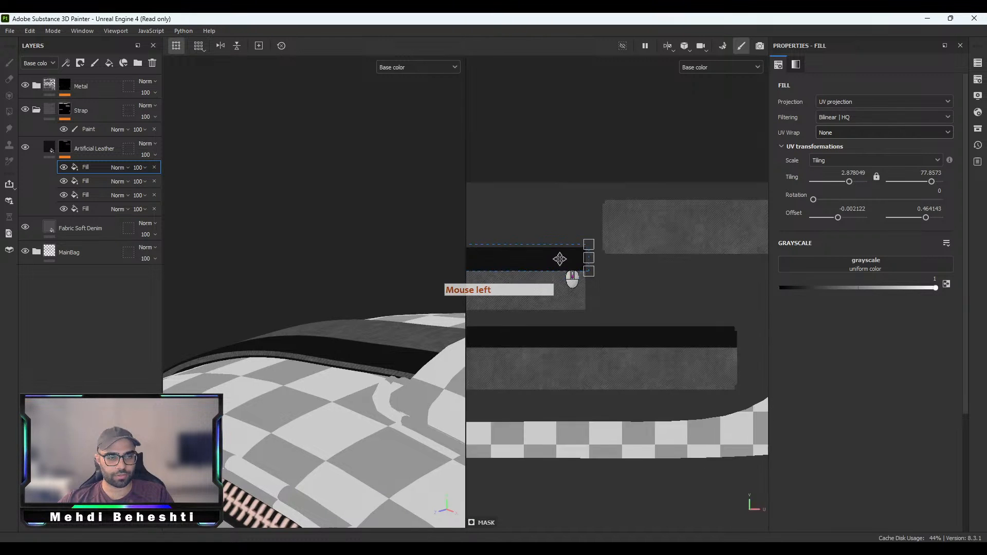
Extend the copied fill past the island's near end, with horizontal tiling about 3.02 and horizontal offset about 0.006, and check both ends
{"action": "middle_click_drag", "start_coordinate": [559, 280], "coordinate": [583, 296], "text": "alt"}
{"action": "scroll", "coordinate": [582, 296], "scroll_direction": "up", "scroll_amount": 5}
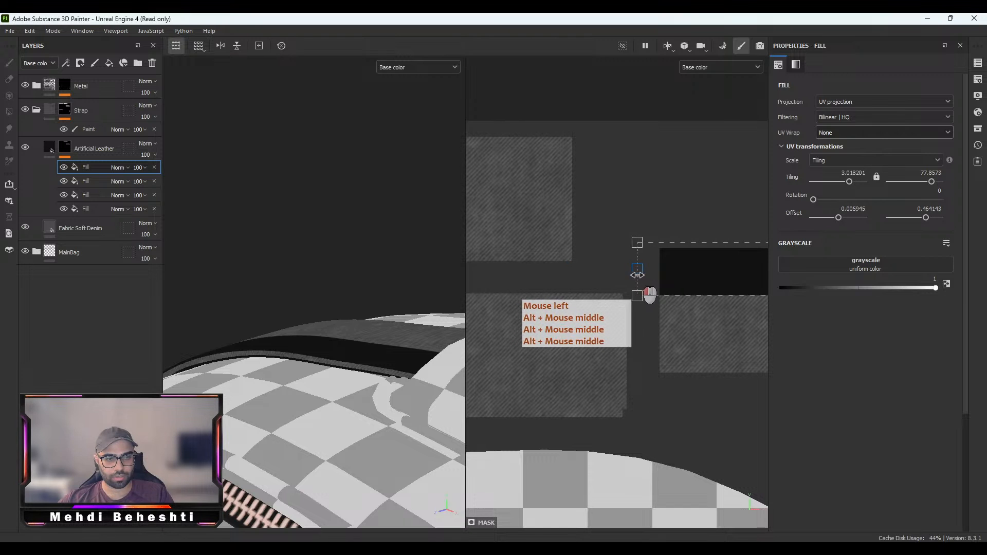
{"action": "left_click_drag", "start_coordinate": [411, 362], "coordinate": [508, 307], "text": "alt"}
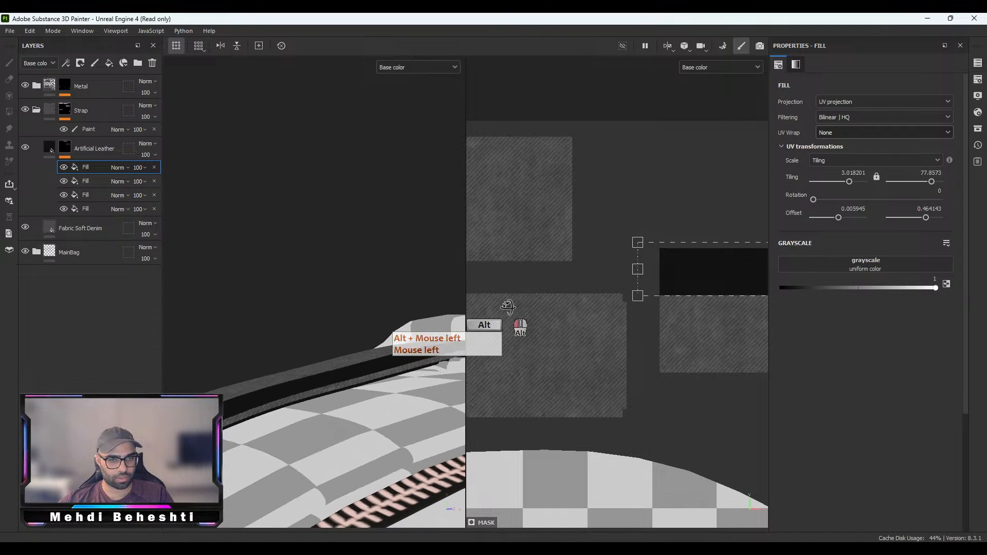
{"action": "scroll", "coordinate": [715, 436], "scroll_direction": "down", "scroll_amount": 3}
{"action": "middle_click_drag", "start_coordinate": [712, 432], "coordinate": [509, 315], "text": "alt"}
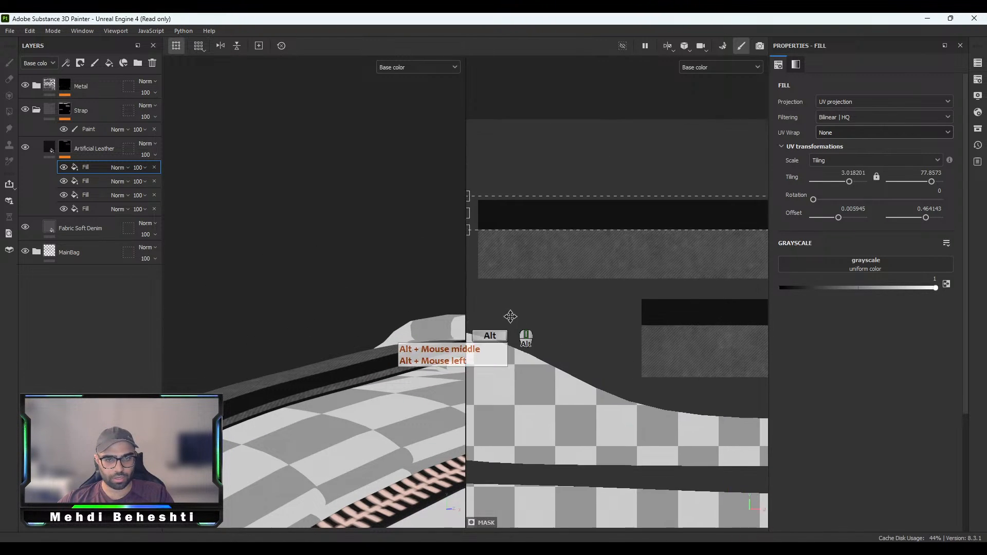
{"action": "middle_click_drag", "start_coordinate": [625, 359], "coordinate": [513, 425], "text": "alt"}
{"action": "middle_click_drag", "start_coordinate": [698, 365], "coordinate": [356, 343], "text": "alt"}
{"action": "middle_click_drag", "start_coordinate": [635, 335], "coordinate": [376, 326], "text": "alt"}
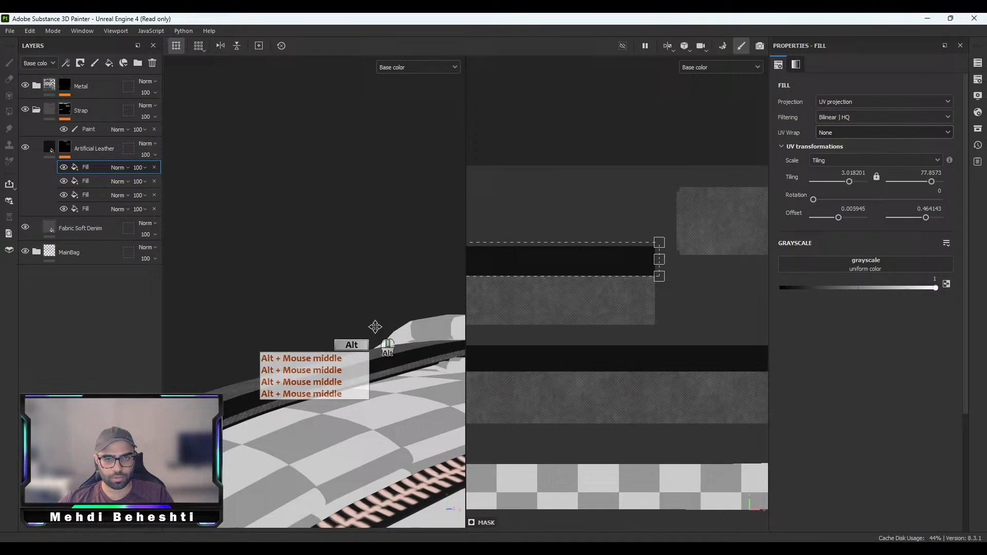
Try shifting the copied leather strip slightly higher and farther along its island, and undo the shift
{"action": "middle_click_drag", "start_coordinate": [583, 310], "coordinate": [641, 294], "text": "alt"}
{"action": "left_click_drag", "start_coordinate": [641, 255], "coordinate": [658, 238]}
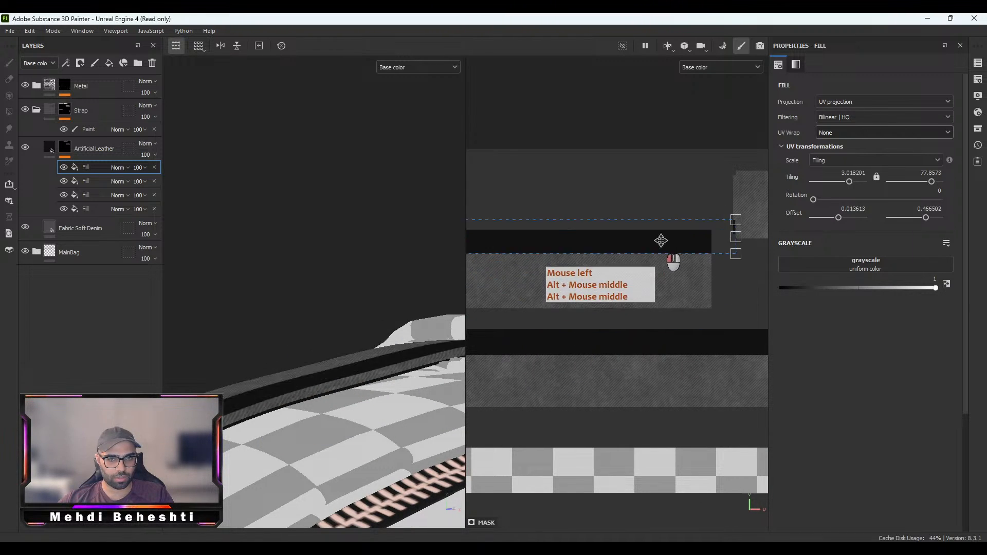
{"action": "key", "text": "ctrl+z"}
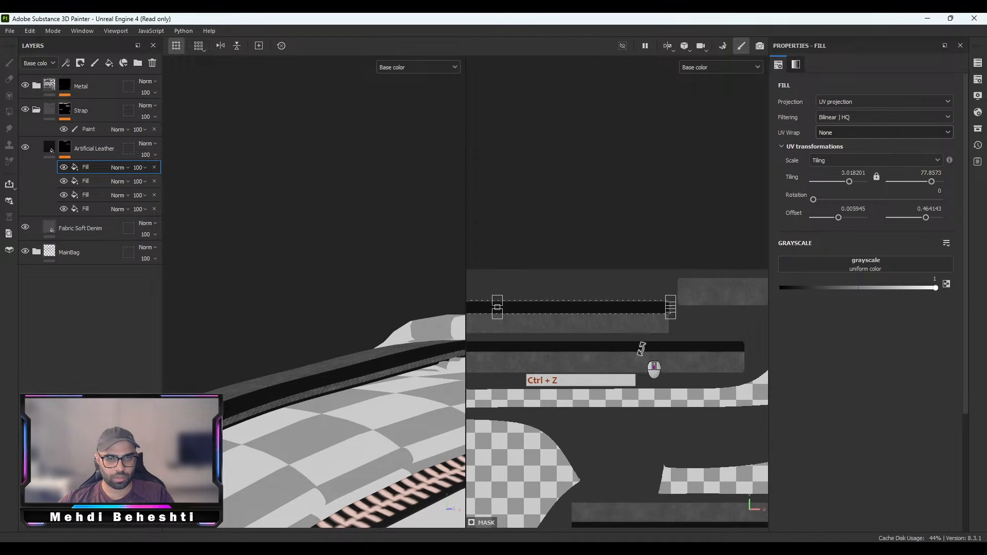
Select the previous fill and compare the leather strips on both faces of the short strap near its metal ring
{"action": "left_click_drag", "start_coordinate": [392, 392], "coordinate": [314, 401], "text": "alt"}
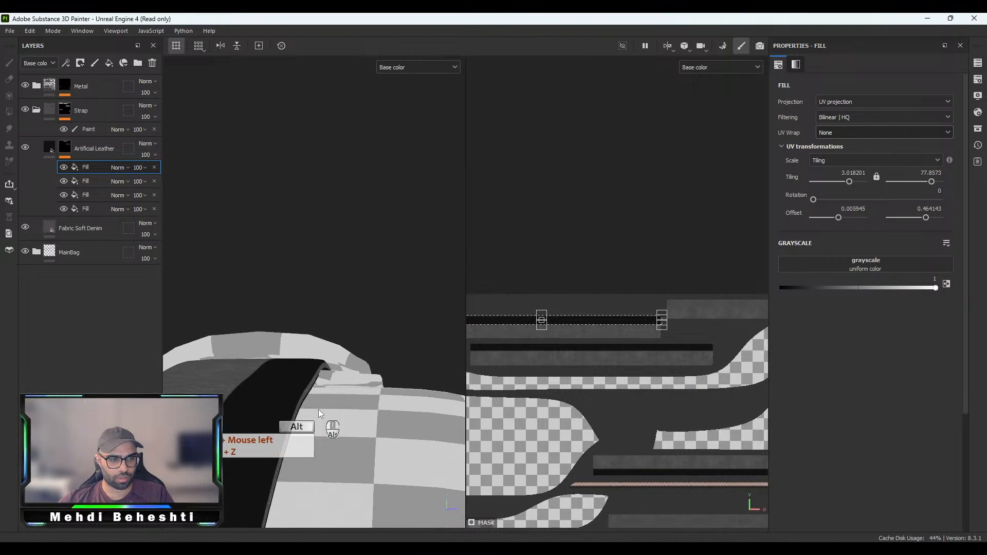
{"action": "middle_click_drag", "start_coordinate": [314, 401], "coordinate": [306, 191], "text": "alt"}
{"action": "left_click_drag", "start_coordinate": [306, 190], "coordinate": [344, 273], "text": "alt"}
{"action": "left_click", "coordinate": [100, 181]}
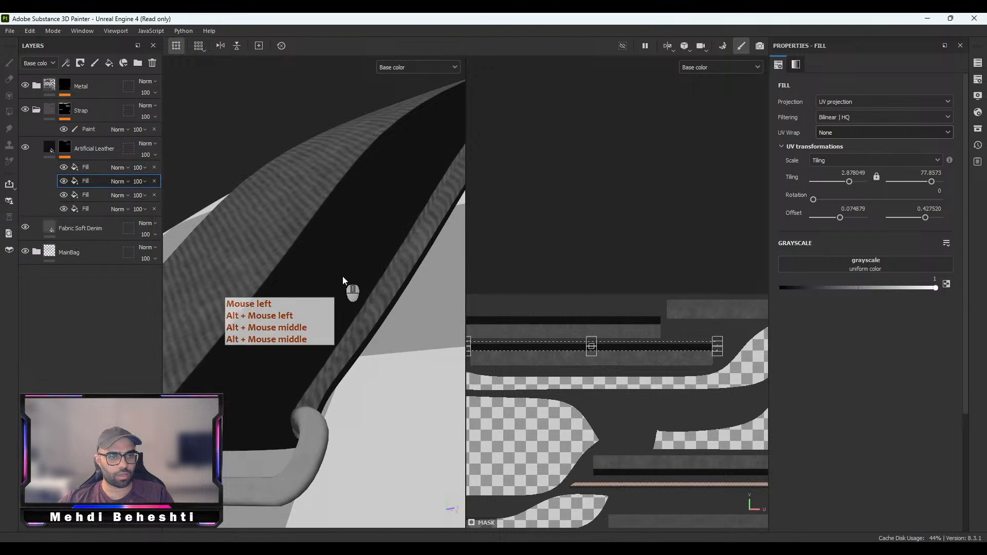
{"action": "middle_click_drag", "start_coordinate": [343, 276], "coordinate": [353, 350], "text": "alt"}
{"action": "left_click_drag", "start_coordinate": [352, 349], "coordinate": [409, 291], "text": "alt"}
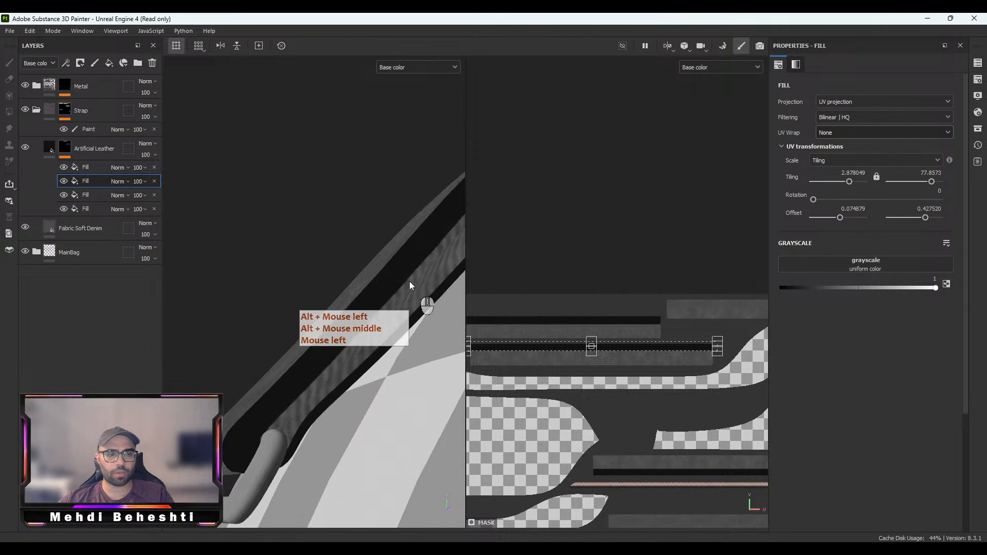
{"action": "scroll", "coordinate": [663, 369], "scroll_direction": "down", "scroll_amount": 3}
{"action": "middle_click_drag", "start_coordinate": [649, 345], "coordinate": [567, 293], "text": "alt"}
{"action": "scroll", "coordinate": [513, 308], "scroll_direction": "up", "scroll_amount": 5}
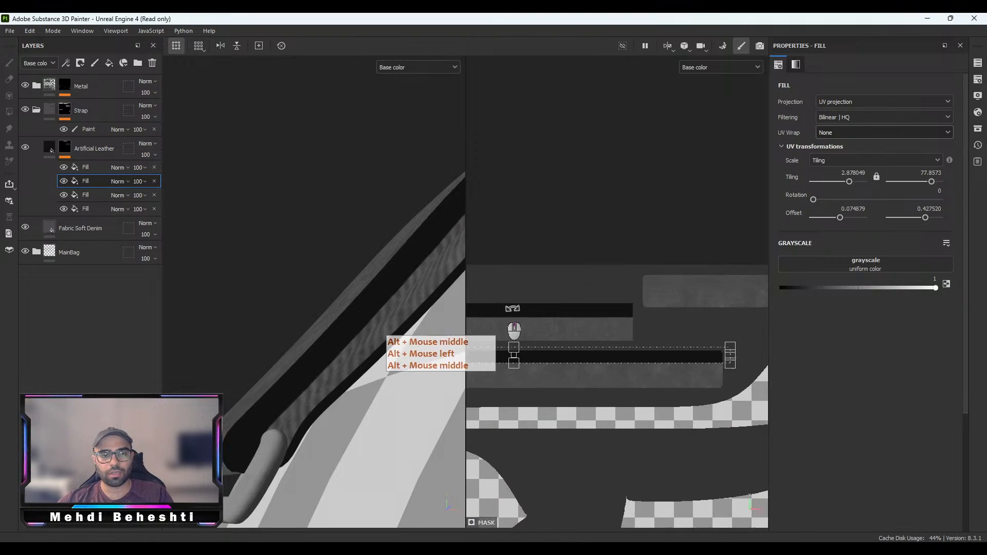
{"action": "scroll", "coordinate": [512, 309], "scroll_direction": "up", "scroll_amount": 3}
Duplicate the topmost mask fill and move the copy to the upper edge of the remaining bare strap island, offset about 0.317 by 0.493
{"action": "key", "text": "d"}
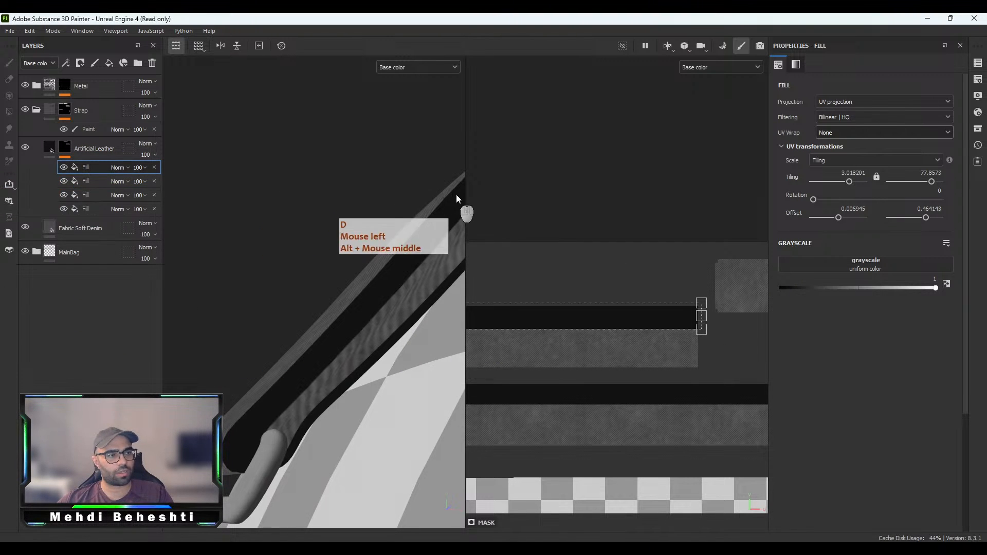
{"action": "left_click", "coordinate": [64, 252]}
{"action": "left_click", "coordinate": [90, 169]}
{"action": "key", "text": "ctrl+d"}
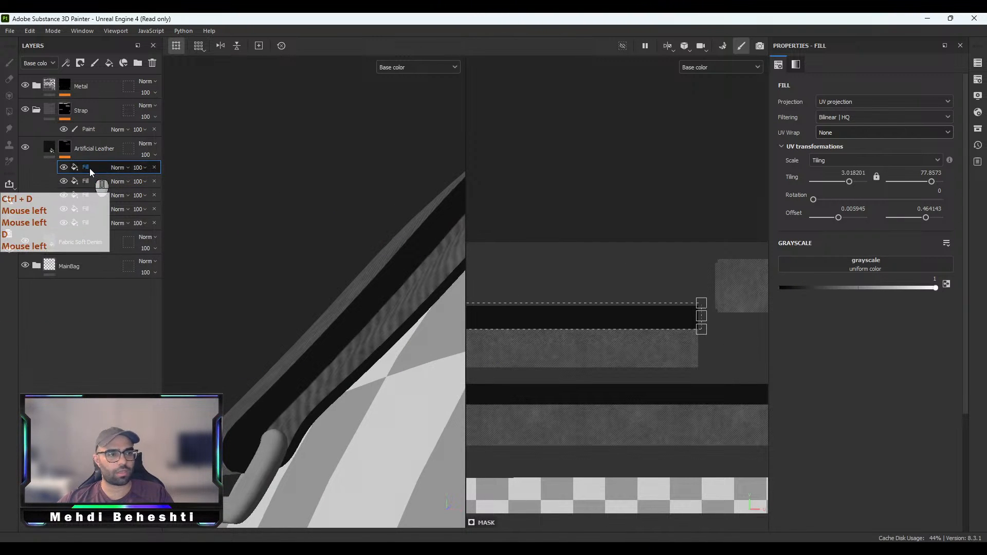
{"action": "scroll", "coordinate": [612, 308], "scroll_direction": "down", "scroll_amount": 4}
{"action": "scroll", "coordinate": [653, 342], "scroll_direction": "down", "scroll_amount": 2}
{"action": "middle_click_drag", "start_coordinate": [652, 343], "coordinate": [599, 321], "text": "alt"}
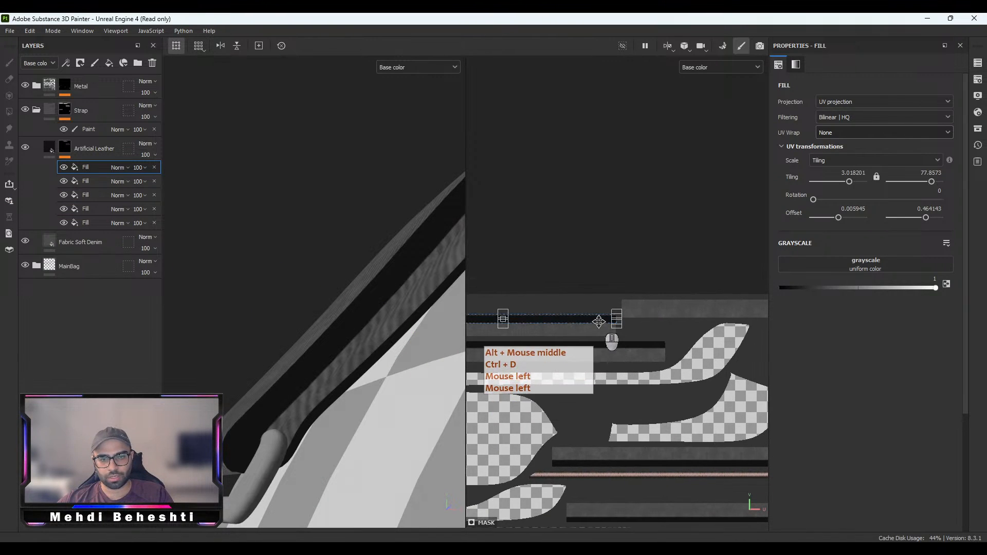
{"action": "left_click_drag", "start_coordinate": [644, 321], "coordinate": [736, 311]}
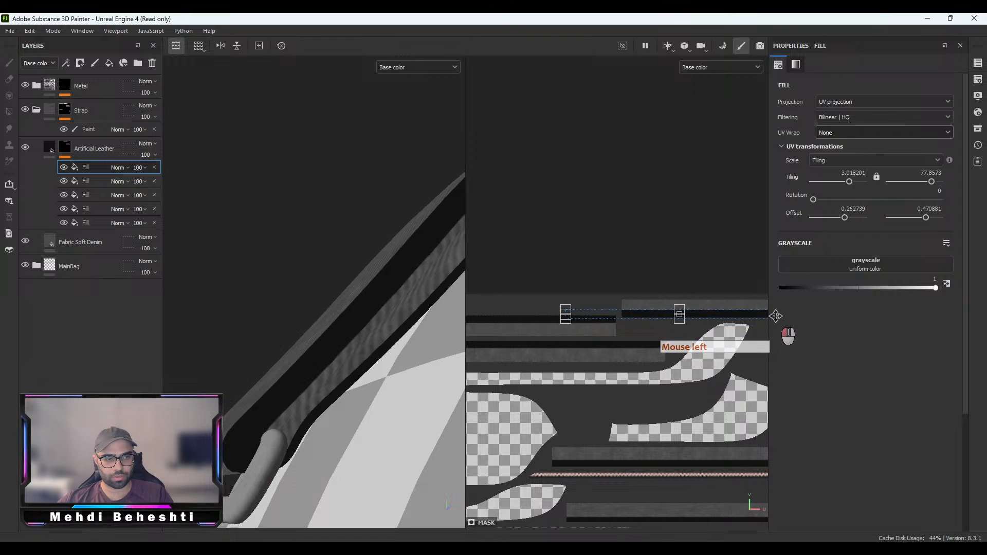
{"action": "middle_click_drag", "start_coordinate": [696, 312], "coordinate": [589, 309], "text": "alt"}
{"action": "left_click_drag", "start_coordinate": [639, 307], "coordinate": [665, 296]}
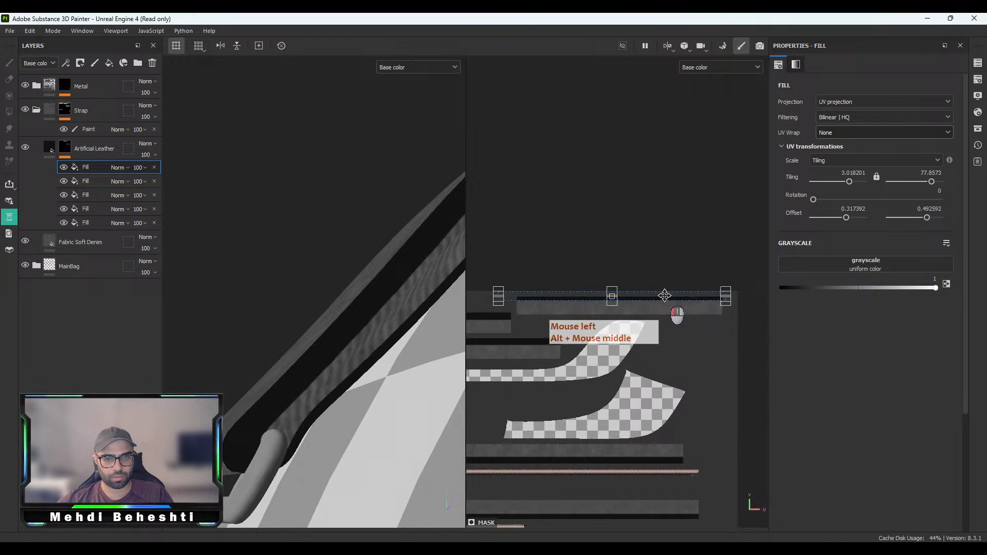
Duplicate the topmost mask fill and move the copy to the lower edge of the UV layout's top-left strap island, offset about -0.340 by 0.470
{"action": "scroll", "coordinate": [654, 308], "scroll_direction": "down", "scroll_amount": 3}
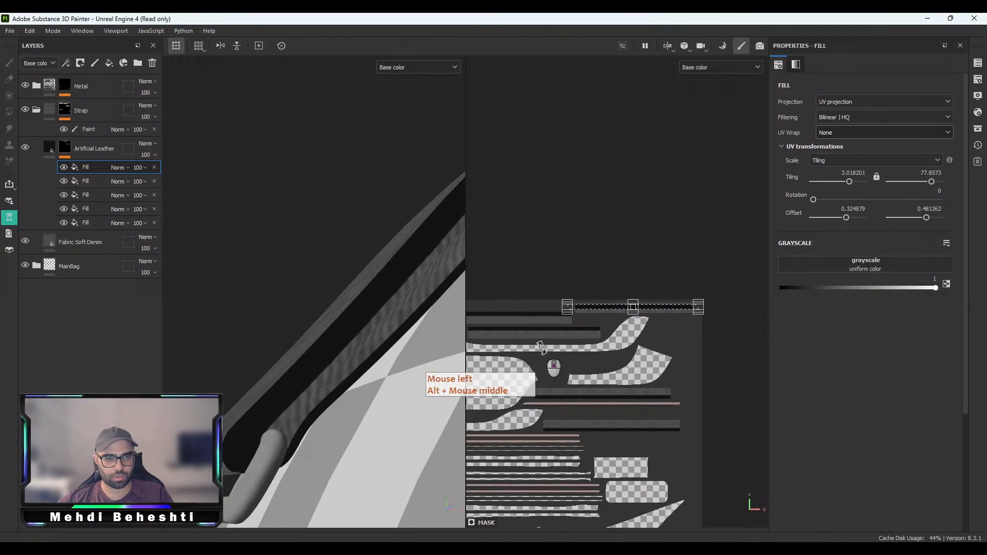
{"action": "middle_click_drag", "start_coordinate": [543, 348], "coordinate": [695, 328], "text": "alt"}
{"action": "left_click", "coordinate": [84, 167]}
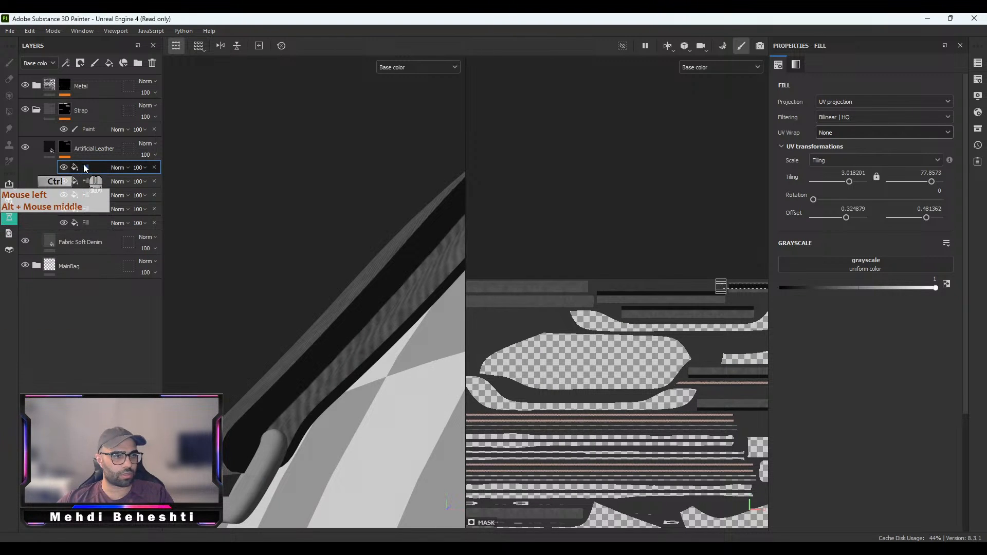
{"action": "key", "text": "ctrl+d"}
{"action": "scroll", "coordinate": [648, 283], "scroll_direction": "down", "scroll_amount": 4}
{"action": "scroll", "coordinate": [701, 289], "scroll_direction": "up", "scroll_amount": 4}
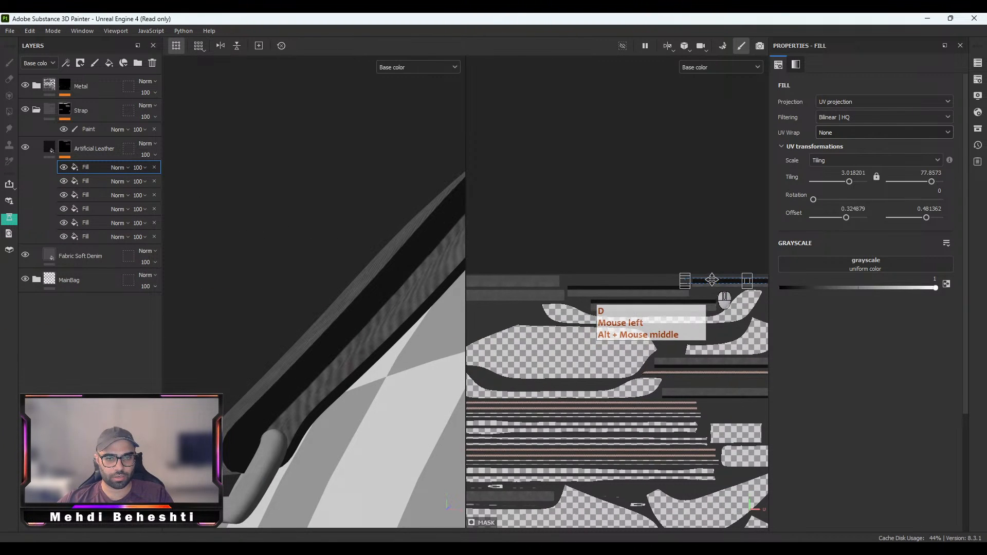
{"action": "left_click_drag", "start_coordinate": [439, 278], "coordinate": [471, 289]}
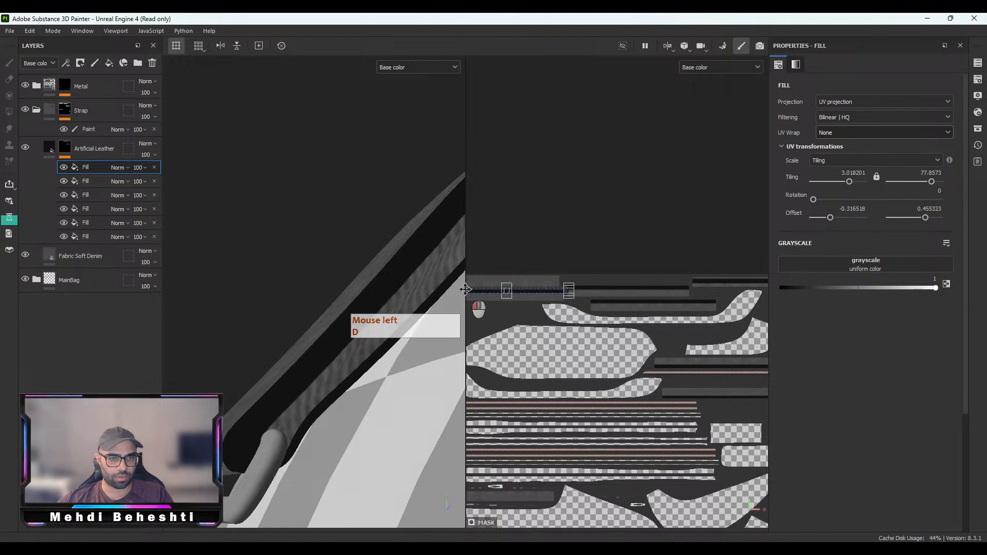
{"action": "scroll", "coordinate": [537, 287], "scroll_direction": "up", "scroll_amount": 8}
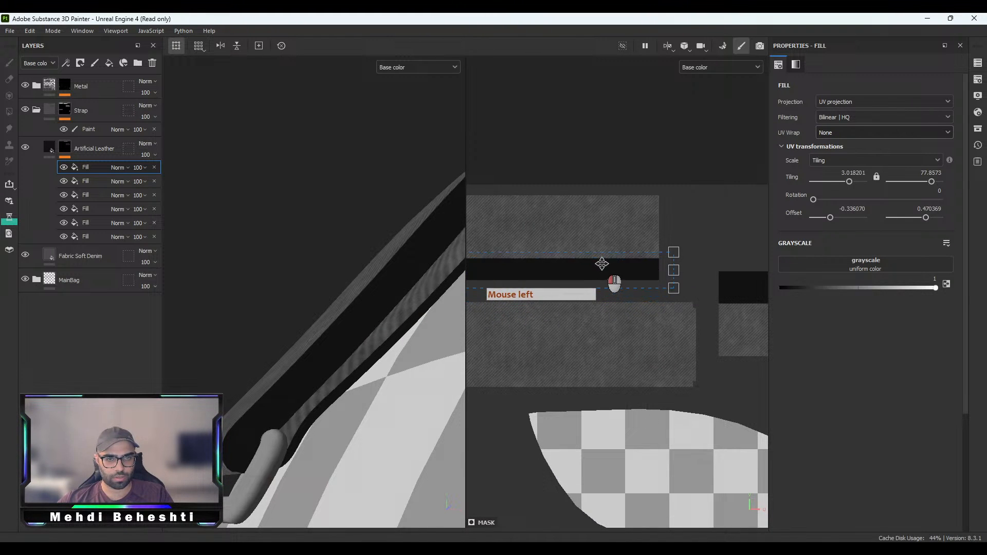
{"action": "left_click_drag", "start_coordinate": [600, 257], "coordinate": [600, 244]}
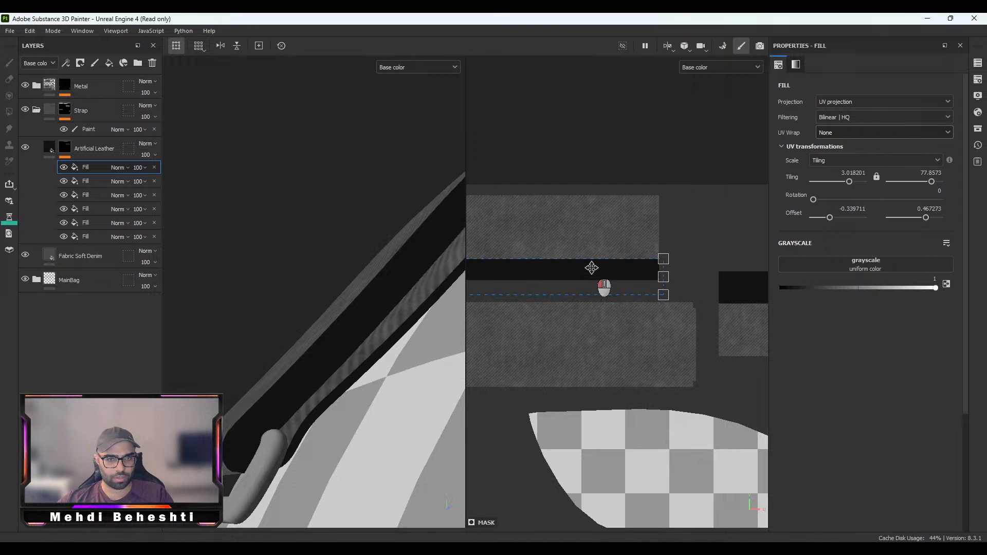
Shorten the copied fill toward its island's outer end, with horizontal tiling about 3.09 and horizontal offset about -0.336, and check the other islands
{"action": "scroll", "coordinate": [591, 268], "scroll_direction": "down", "scroll_amount": 5}
{"action": "middle_click_drag", "start_coordinate": [587, 271], "coordinate": [765, 297], "text": "alt"}
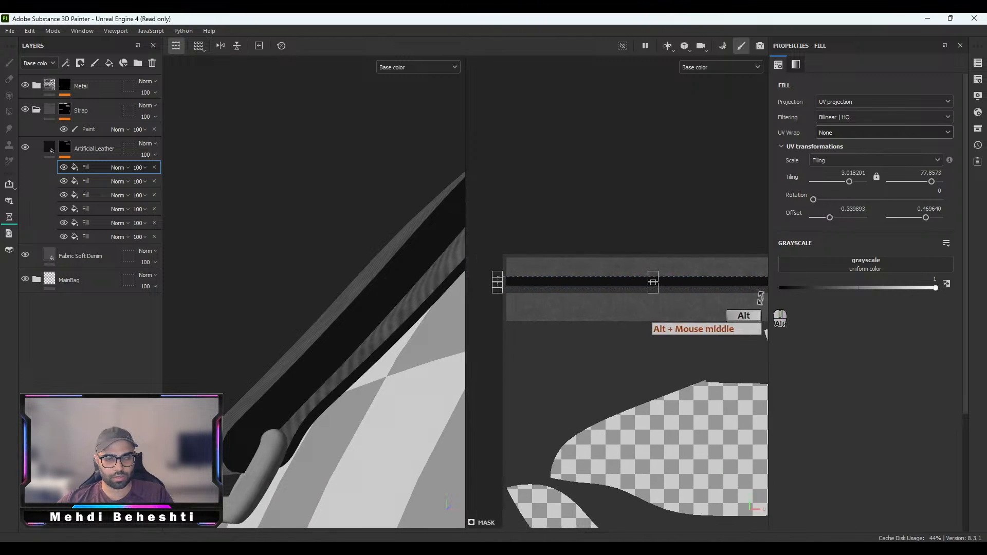
{"action": "scroll", "coordinate": [481, 276], "scroll_direction": "up", "scroll_amount": 6}
{"action": "scroll", "coordinate": [512, 296], "scroll_direction": "up", "scroll_amount": 1}
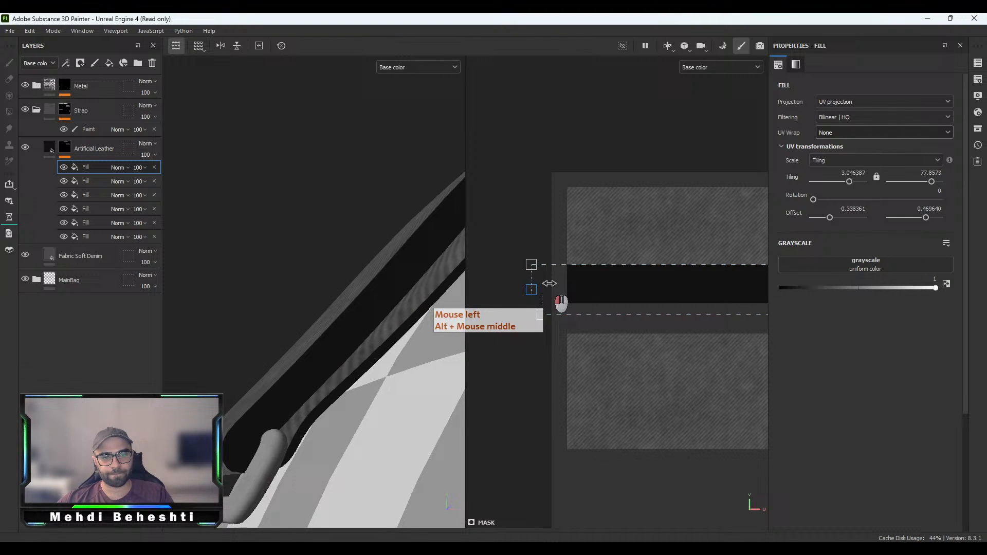
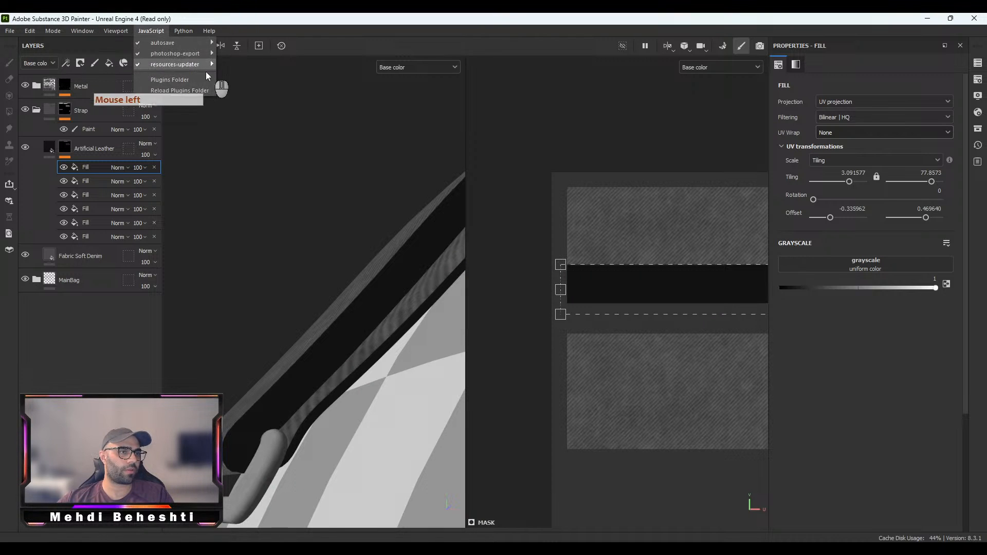
{"action": "mouse_move", "coordinate": [162, 47]}
{"action": "left_click", "coordinate": [229, 44]}
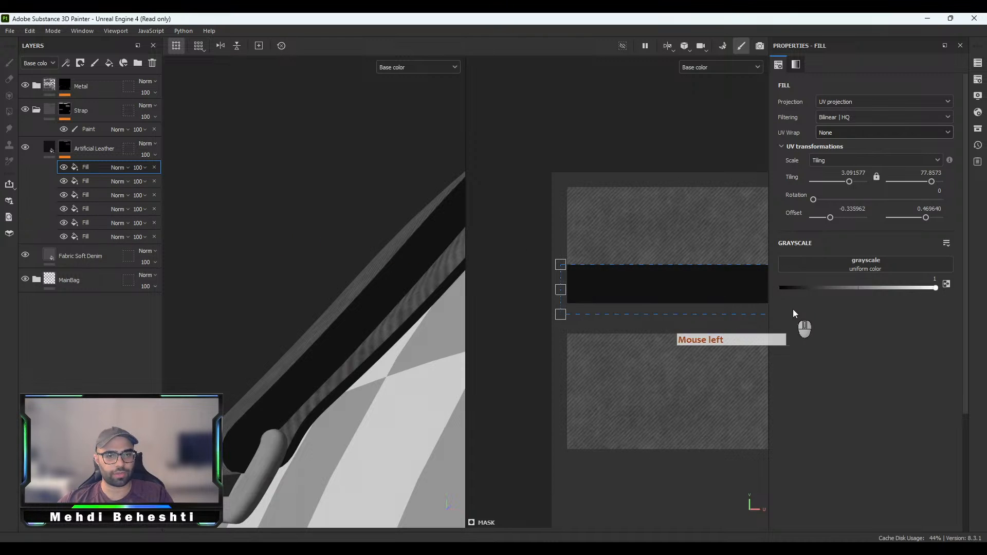
{"action": "scroll", "coordinate": [757, 319], "scroll_direction": "down", "scroll_amount": 5}
{"action": "middle_click_drag", "start_coordinate": [652, 333], "coordinate": [301, 335], "text": "alt"}
{"action": "right_click_drag", "start_coordinate": [529, 360], "coordinate": [518, 272], "text": "alt"}
{"action": "right_click_drag", "start_coordinate": [571, 319], "coordinate": [567, 310], "text": "alt"}
{"action": "middle_click_drag", "start_coordinate": [580, 311], "coordinate": [472, 299], "text": "alt"}
Select the previous mask fill and align it to the upper edge of its strap island, offset about 0.327 by 0.486
{"action": "left_click", "coordinate": [93, 180]}
{"action": "scroll", "coordinate": [619, 312], "scroll_direction": "down", "scroll_amount": 3}
{"action": "scroll", "coordinate": [653, 288], "scroll_direction": "up", "scroll_amount": 5}
{"action": "left_click_drag", "start_coordinate": [671, 290], "coordinate": [639, 257]}
{"action": "scroll", "coordinate": [631, 268], "scroll_direction": "down", "scroll_amount": 3}
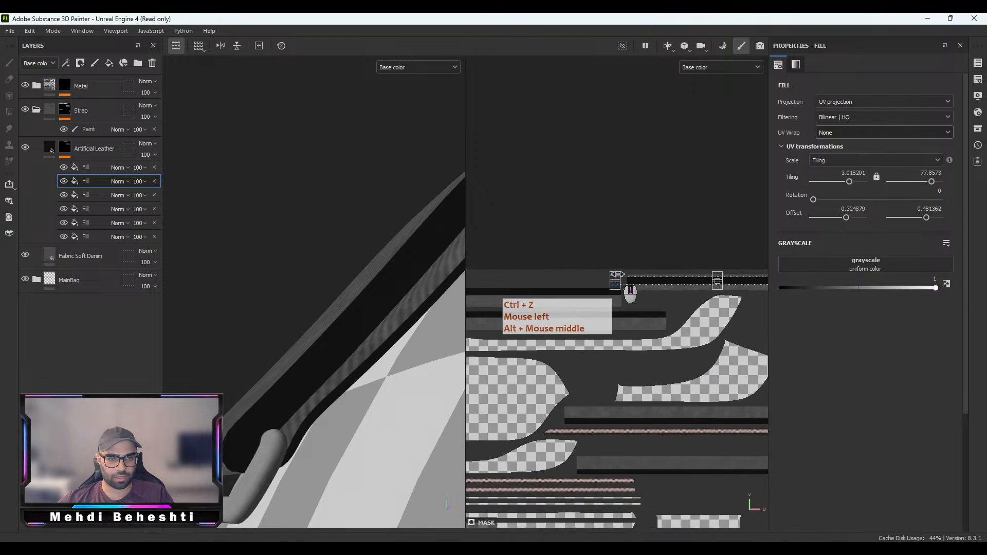
{"action": "middle_click_drag", "start_coordinate": [646, 278], "coordinate": [515, 280], "text": "alt"}
{"action": "scroll", "coordinate": [653, 289], "scroll_direction": "up", "scroll_amount": 5}
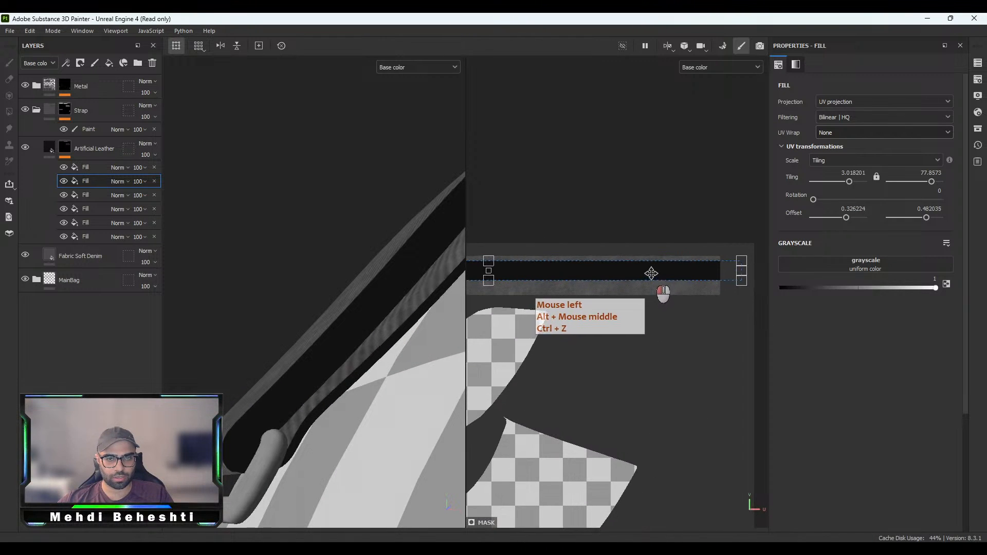
{"action": "scroll", "coordinate": [245, 307], "scroll_direction": "down", "scroll_amount": 10}
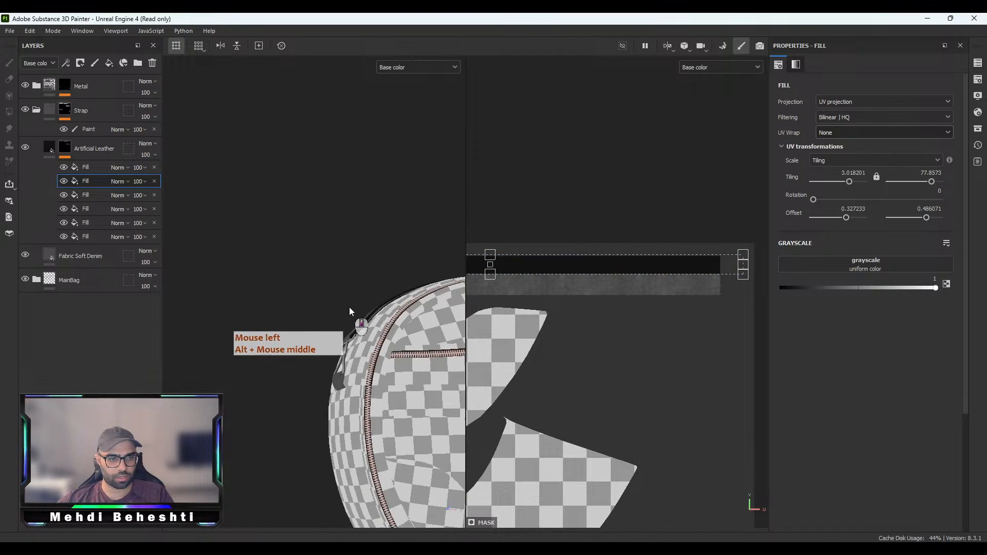
Check the hanging strap on the model and move the selected fill to its island's lower edge, offset about 0.313 by 0.468
{"action": "middle_click_drag", "start_coordinate": [445, 317], "coordinate": [308, 267], "text": "alt"}
{"action": "middle_click_drag", "start_coordinate": [381, 260], "coordinate": [294, 215], "text": "alt"}
{"action": "left_click_drag", "start_coordinate": [387, 363], "coordinate": [280, 441], "text": "alt"}
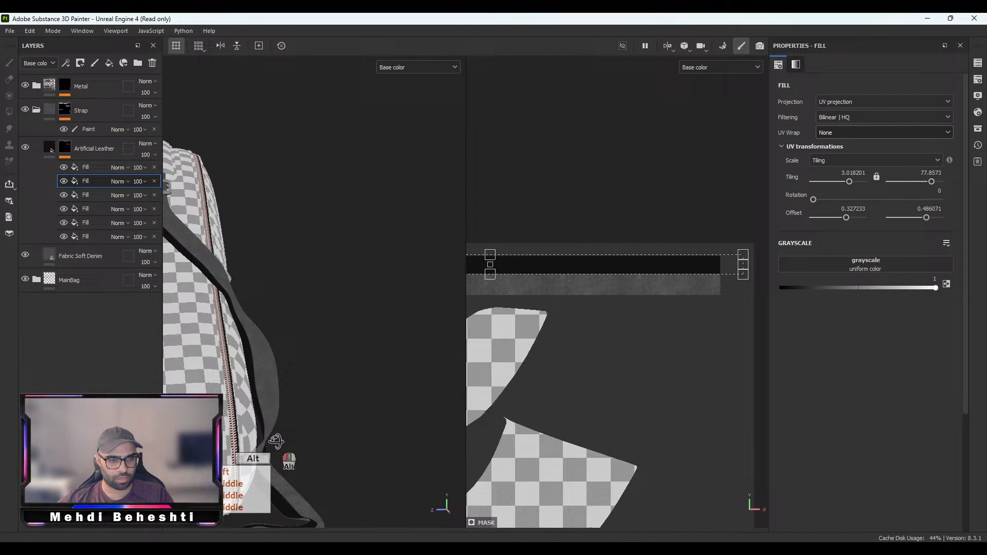
{"action": "middle_click_drag", "start_coordinate": [280, 441], "coordinate": [385, 334], "text": "alt"}
{"action": "scroll", "coordinate": [378, 365], "scroll_direction": "up", "scroll_amount": 6}
{"action": "left_click_drag", "start_coordinate": [378, 365], "coordinate": [337, 379], "text": "alt"}
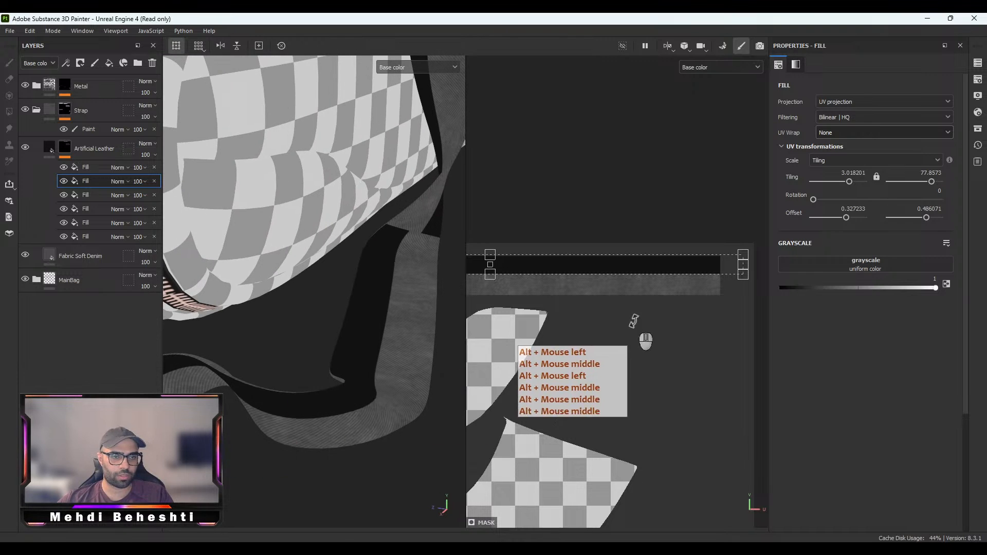
{"action": "left_click_drag", "start_coordinate": [635, 264], "coordinate": [627, 291]}
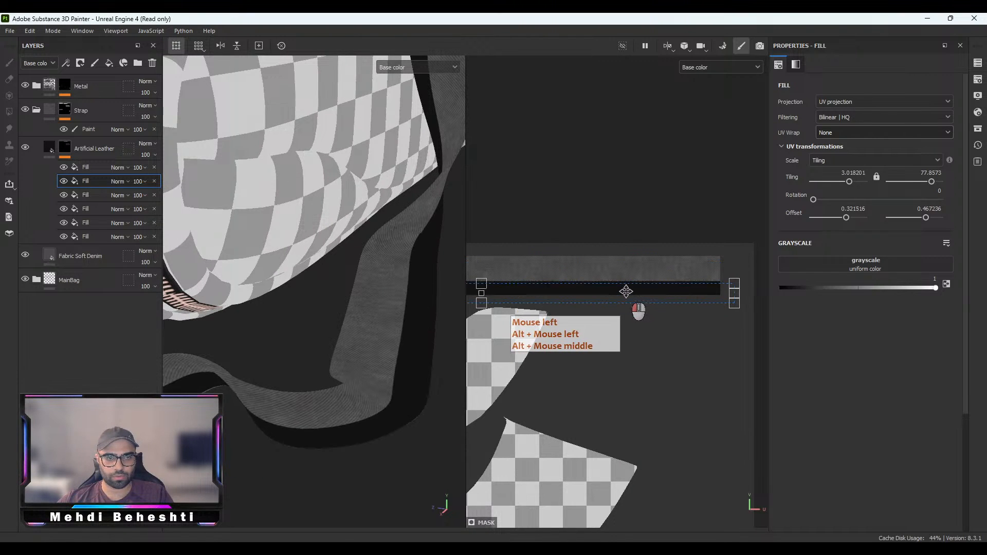
{"action": "scroll", "coordinate": [730, 303], "scroll_direction": "up", "scroll_amount": 6}
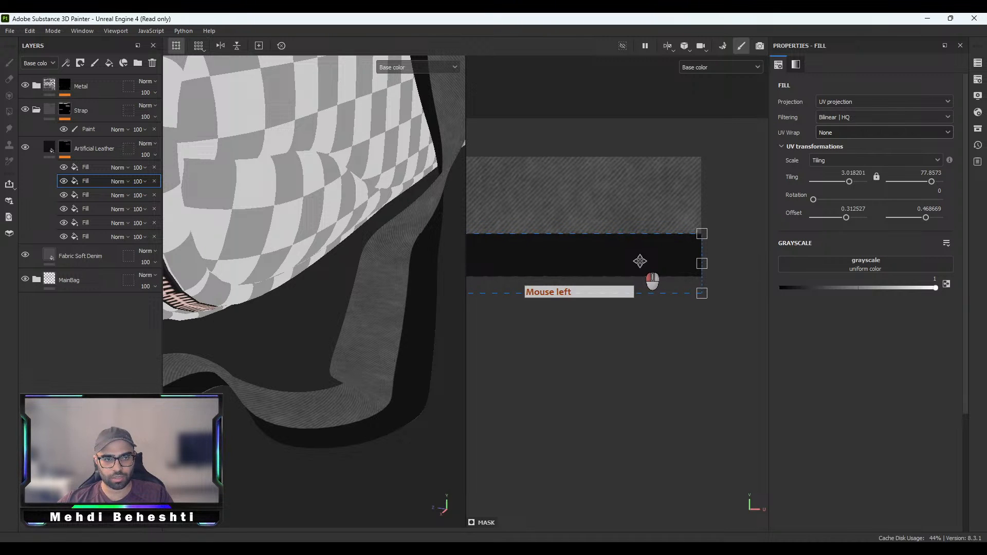
{"action": "left_click_drag", "start_coordinate": [442, 263], "coordinate": [448, 152], "text": "alt"}
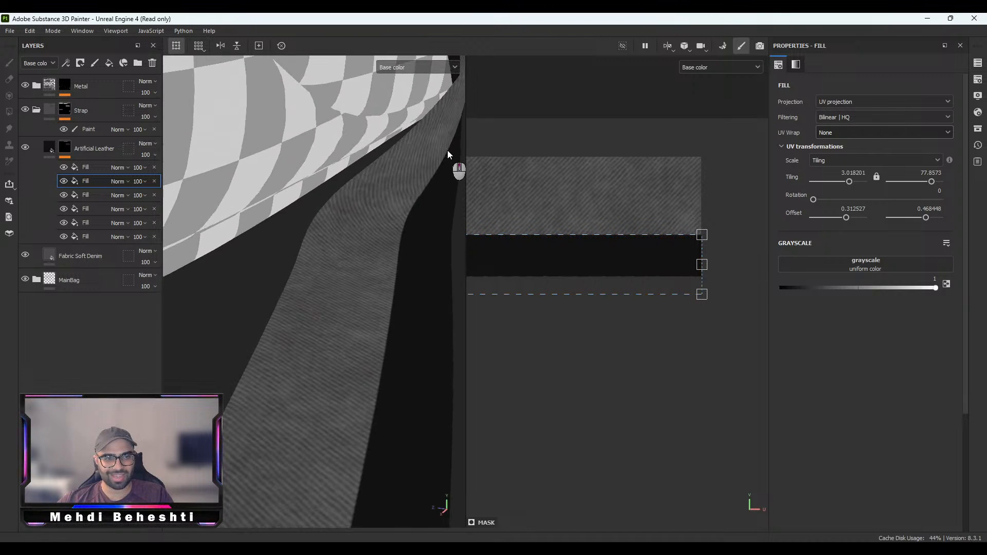
Shorten the fill to fit the island's inner end, with horizontal tiling about 3.33 and horizontal offset about 0.328
{"action": "scroll", "coordinate": [648, 168], "scroll_direction": "down", "scroll_amount": 2}
{"action": "scroll", "coordinate": [645, 171], "scroll_direction": "down", "scroll_amount": 4}
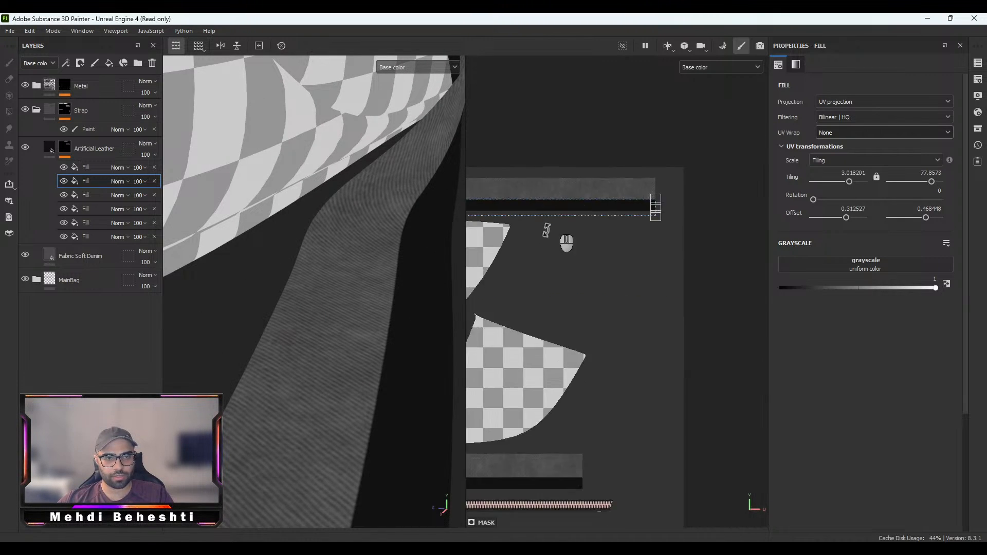
{"action": "middle_click_drag", "start_coordinate": [552, 248], "coordinate": [794, 319], "text": "alt"}
{"action": "middle_click_drag", "start_coordinate": [550, 311], "coordinate": [588, 307], "text": "alt"}
{"action": "scroll", "coordinate": [541, 283], "scroll_direction": "up", "scroll_amount": 2}
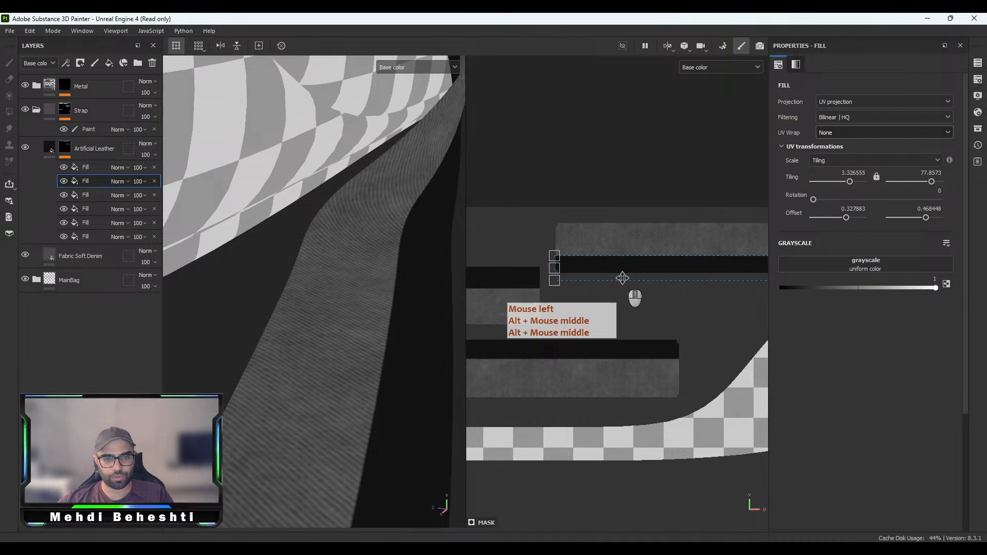
Narrow the leather strip to vertical tiling about 93.9 and vertical offset about 0.470, and check it on the hanging strap
{"action": "middle_click_drag", "start_coordinate": [622, 278], "coordinate": [519, 268], "text": "alt"}
{"action": "middle_click_drag", "start_coordinate": [618, 284], "coordinate": [518, 276], "text": "alt"}
{"action": "scroll", "coordinate": [625, 260], "scroll_direction": "up", "scroll_amount": 4}
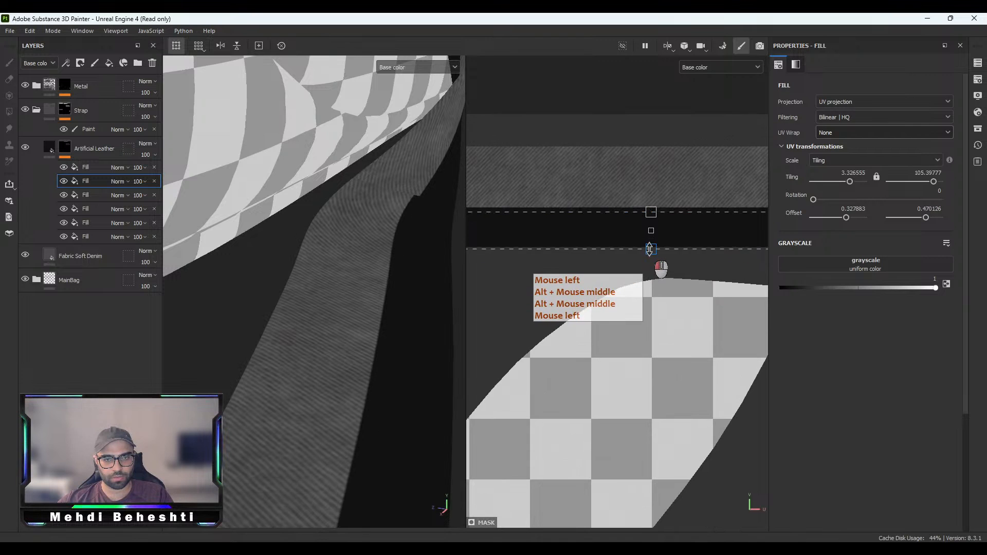
{"action": "scroll", "coordinate": [329, 287], "scroll_direction": "down", "scroll_amount": 5}
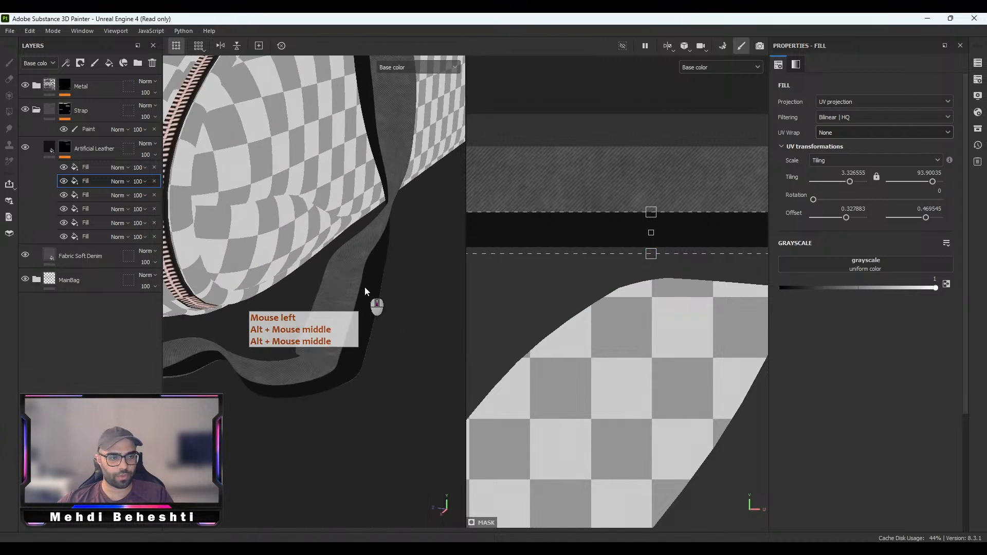
{"action": "mouse_move", "coordinate": [362, 287]}
{"action": "left_mouse_down", "text": "alt"}
{"action": "mouse_move", "coordinate": [367, 270]}
{"action": "mouse_move", "coordinate": [430, 218]}
{"action": "mouse_move", "coordinate": [367, 300]}
{"action": "left_mouse_up", "text": "alt"}
{"action": "scroll", "coordinate": [585, 297], "scroll_direction": "down", "scroll_amount": 7}
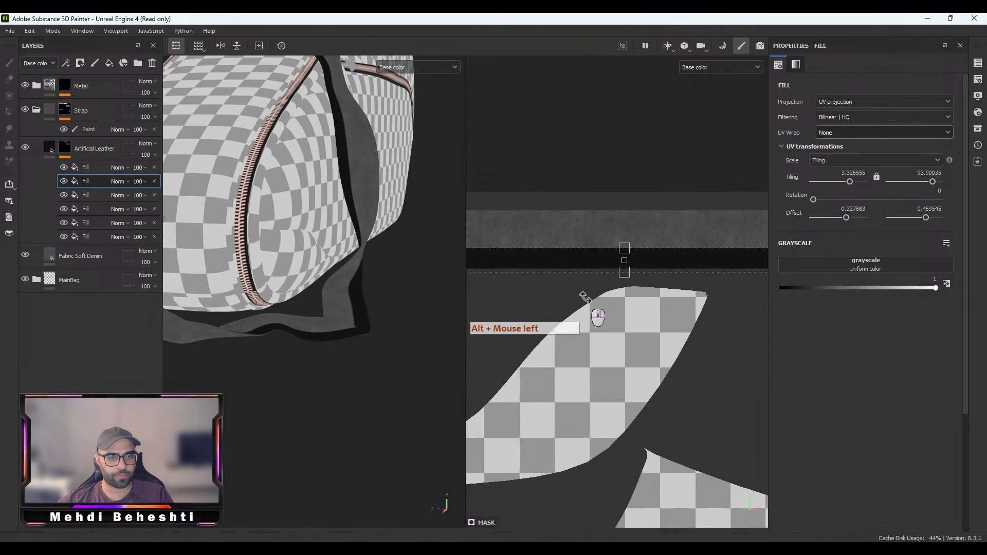
Duplicate the narrowed fill and move the copy to the lower edge of the second strap island at the layout's upper-left, offset about -0.304 by 0.437
{"action": "middle_click_drag", "start_coordinate": [586, 297], "coordinate": [781, 301], "text": "alt"}
{"action": "middle_click_drag", "start_coordinate": [610, 347], "coordinate": [732, 369], "text": "alt"}
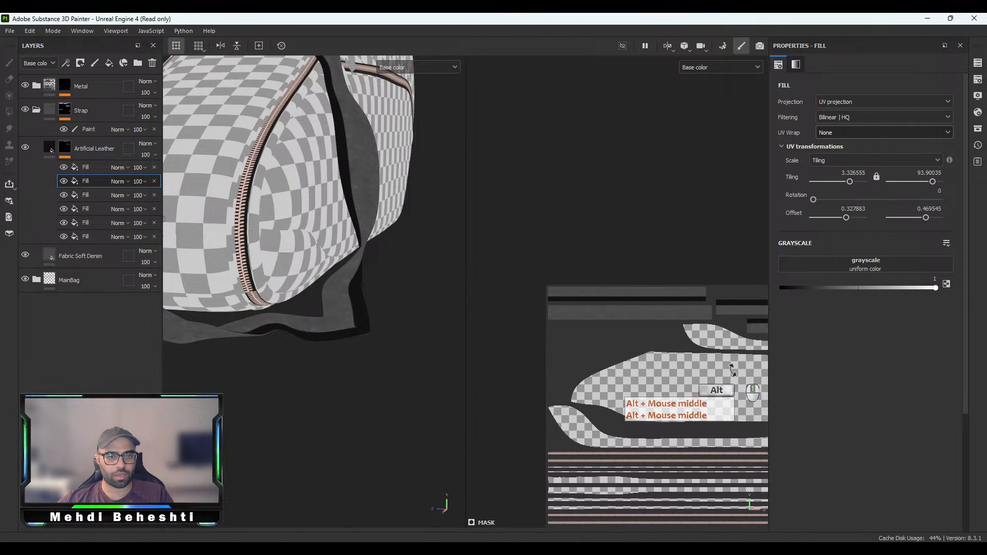
{"action": "key", "text": "ctrl+d"}
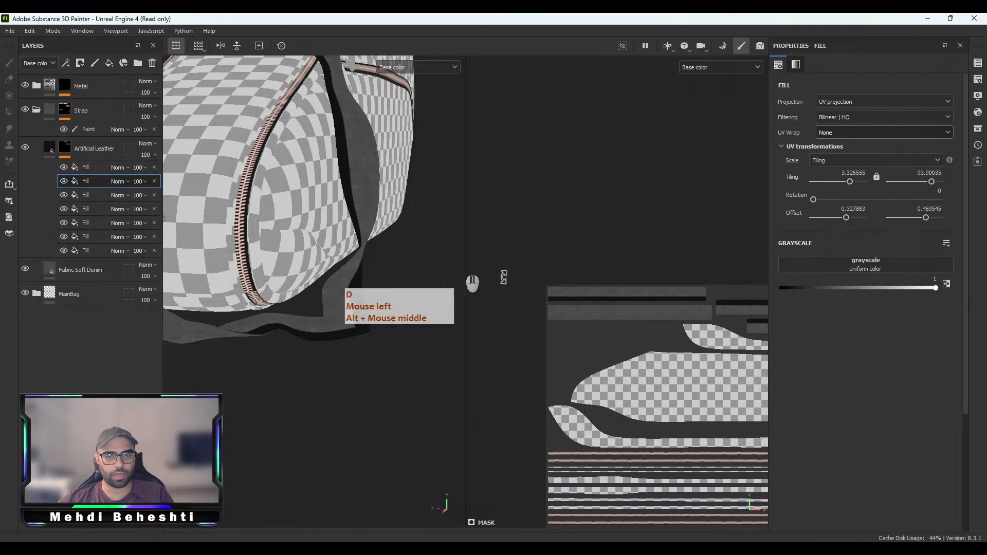
{"action": "scroll", "coordinate": [565, 294], "scroll_direction": "down", "scroll_amount": 1}
{"action": "middle_click_drag", "start_coordinate": [667, 329], "coordinate": [547, 292], "text": "alt"}
{"action": "scroll", "coordinate": [699, 264], "scroll_direction": "up", "scroll_amount": 1}
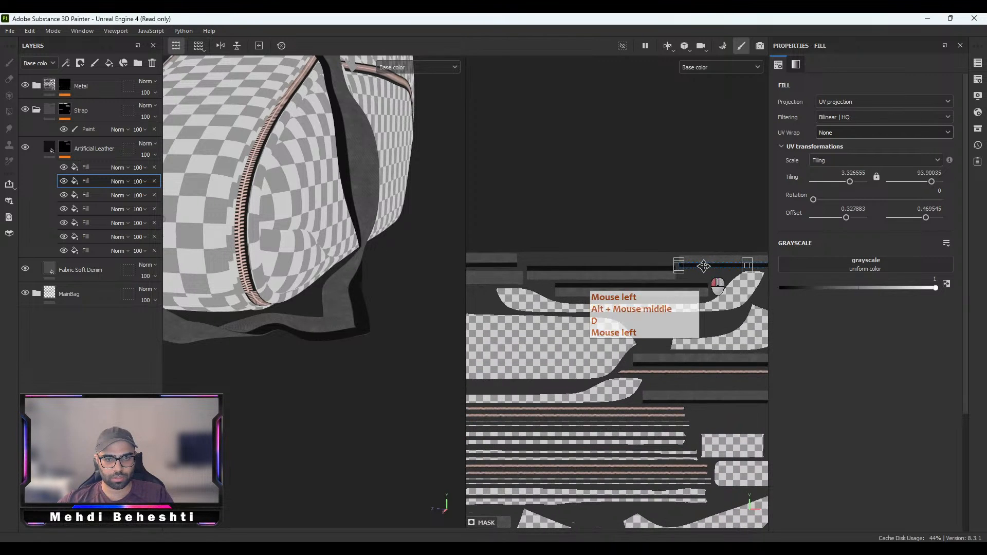
{"action": "left_click_drag", "start_coordinate": [703, 266], "coordinate": [434, 281]}
{"action": "middle_click_drag", "start_coordinate": [496, 285], "coordinate": [640, 304], "text": "alt"}
{"action": "scroll", "coordinate": [640, 304], "scroll_direction": "up", "scroll_amount": 5}
{"action": "left_click_drag", "start_coordinate": [623, 298], "coordinate": [603, 310]}
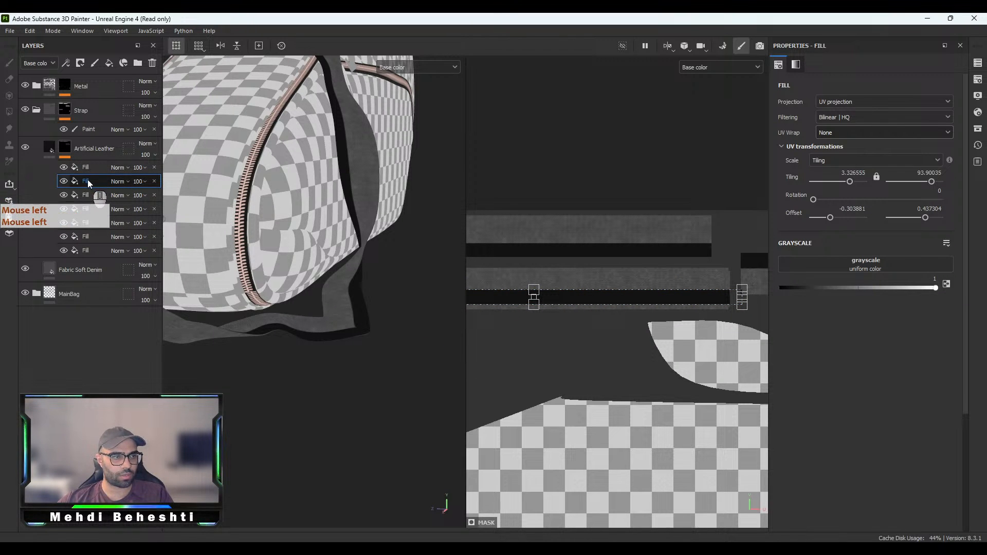
Duplicate that fill and align the copy to the lower edge of the strap island below the zipper strips, offset about -0.338 by -0.101
{"action": "key", "text": "ctrl+d"}
{"action": "scroll", "coordinate": [536, 227], "scroll_direction": "down", "scroll_amount": 6}
{"action": "middle_click_drag", "start_coordinate": [591, 300], "coordinate": [595, 242], "text": "alt"}
{"action": "left_click_drag", "start_coordinate": [590, 250], "coordinate": [581, 469]}
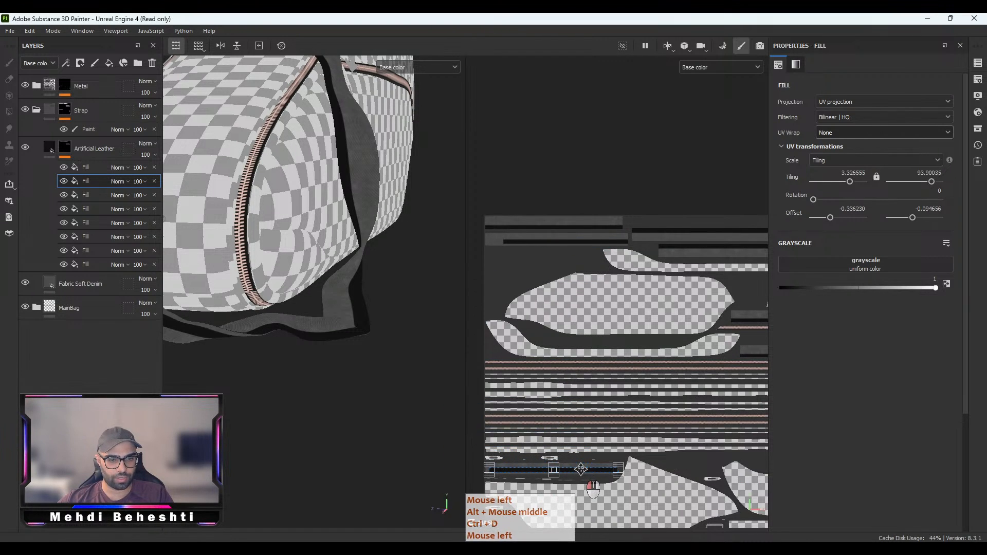
{"action": "mouse_move", "coordinate": [242, 334]}
{"action": "left_mouse_down", "text": "alt"}
{"action": "mouse_move", "coordinate": [379, 326]}
{"action": "mouse_move", "coordinate": [248, 339]}
{"action": "left_mouse_up", "text": "alt"}
{"action": "scroll", "coordinate": [406, 324], "scroll_direction": "up", "scroll_amount": 3}
{"action": "middle_click_drag", "start_coordinate": [609, 452], "coordinate": [677, 361], "text": "alt"}
{"action": "scroll", "coordinate": [669, 384], "scroll_direction": "up", "scroll_amount": 8}
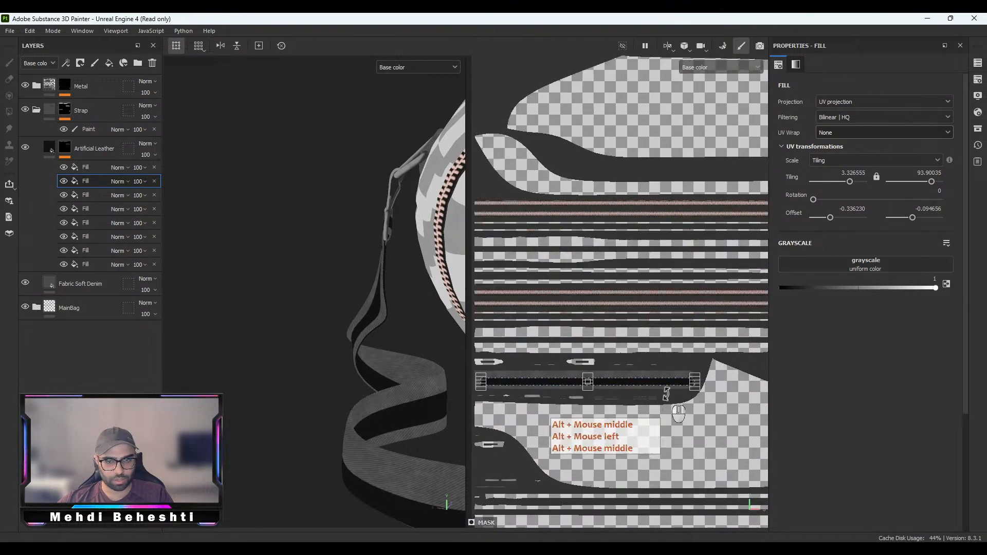
{"action": "left_click_drag", "start_coordinate": [693, 378], "coordinate": [709, 382]}
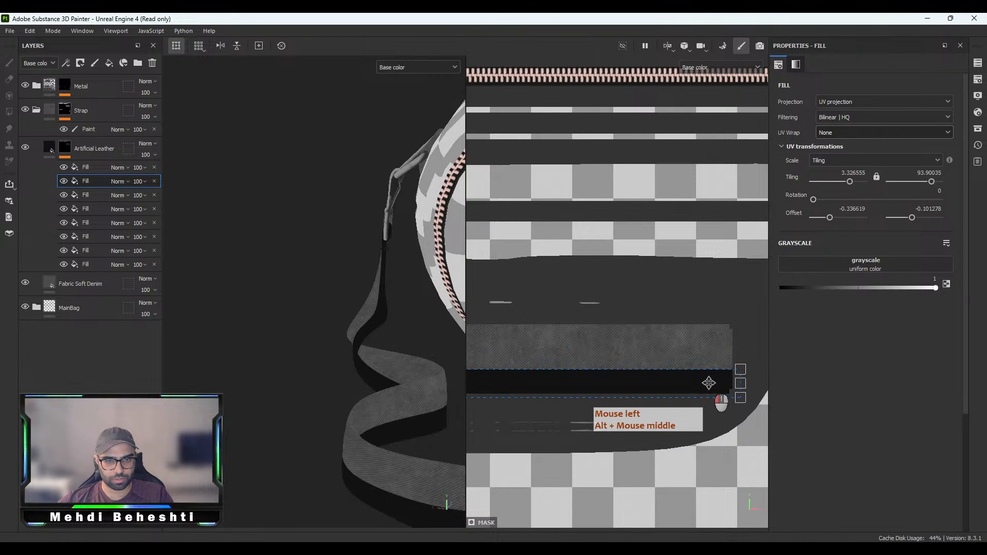
Fit the copied fill to the outer end of this strap island, with horizontal tiling about 3.23 and horizontal offset about -0.342
{"action": "scroll", "coordinate": [702, 381], "scroll_direction": "down", "scroll_amount": 6}
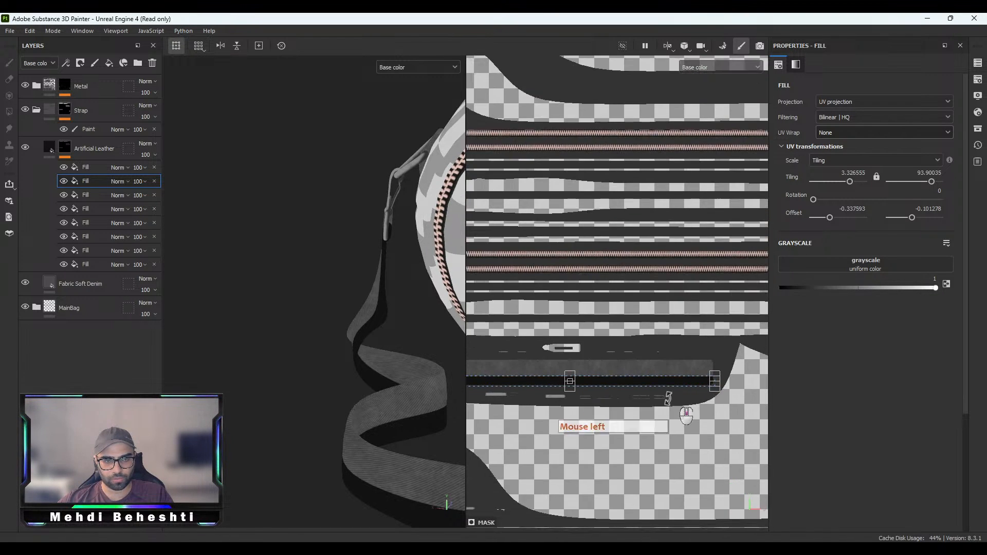
{"action": "middle_click_drag", "start_coordinate": [523, 398], "coordinate": [641, 385], "text": "alt"}
{"action": "scroll", "coordinate": [571, 364], "scroll_direction": "up", "scroll_amount": 3}
{"action": "scroll", "coordinate": [457, 380], "scroll_direction": "up", "scroll_amount": 3}
{"action": "scroll", "coordinate": [484, 364], "scroll_direction": "up", "scroll_amount": 5}
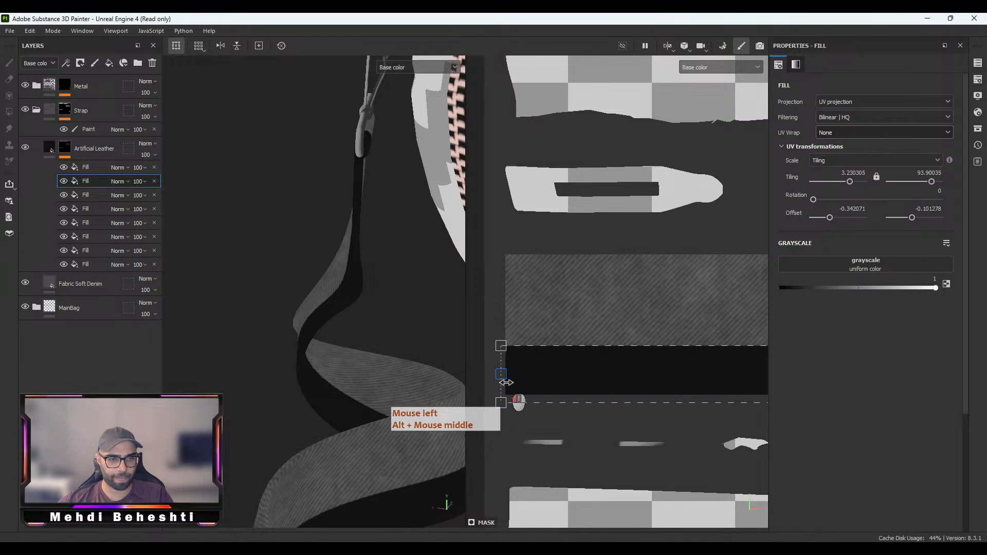
Examine the leather strips on the bag's straps from several angles and look over the strap islands in the UV layout
{"action": "scroll", "coordinate": [336, 334], "scroll_direction": "down", "scroll_amount": 6}
{"action": "left_click_drag", "start_coordinate": [339, 310], "coordinate": [386, 266], "text": "alt"}
{"action": "right_click_drag", "start_coordinate": [385, 266], "coordinate": [319, 319], "text": "alt"}
{"action": "middle_click_drag", "start_coordinate": [318, 318], "coordinate": [147, 319], "text": "alt"}
{"action": "middle_click_drag", "start_coordinate": [272, 335], "coordinate": [190, 394], "text": "alt"}
{"action": "middle_click_drag", "start_coordinate": [360, 267], "coordinate": [206, 376], "text": "alt"}
{"action": "middle_click_drag", "start_coordinate": [338, 289], "coordinate": [118, 292], "text": "alt"}
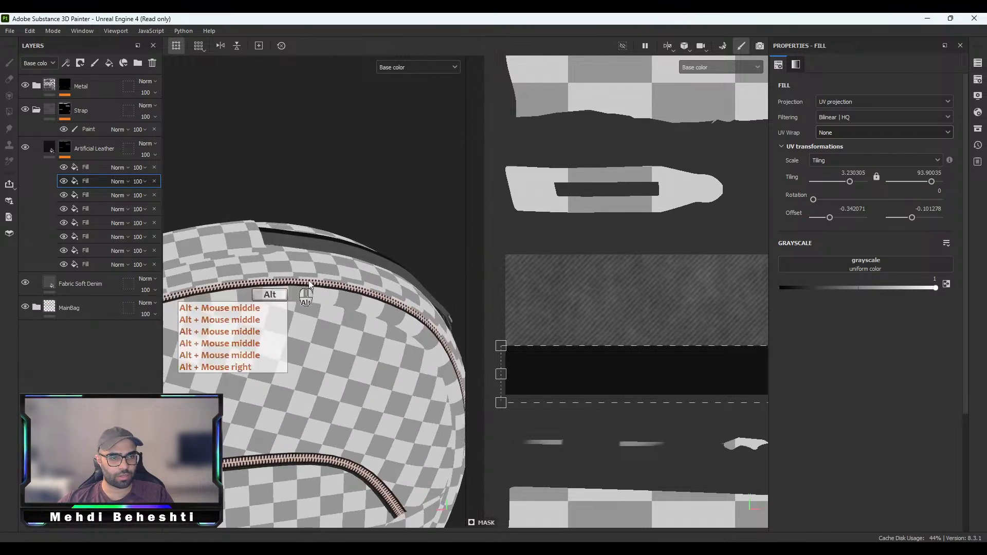
{"action": "left_click_drag", "start_coordinate": [308, 285], "coordinate": [170, 298], "text": "alt"}
{"action": "middle_click_drag", "start_coordinate": [329, 299], "coordinate": [267, 295], "text": "alt"}
{"action": "left_click_drag", "start_coordinate": [427, 314], "coordinate": [368, 356], "text": "alt"}
{"action": "scroll", "coordinate": [369, 355], "scroll_direction": "up", "scroll_amount": 4}
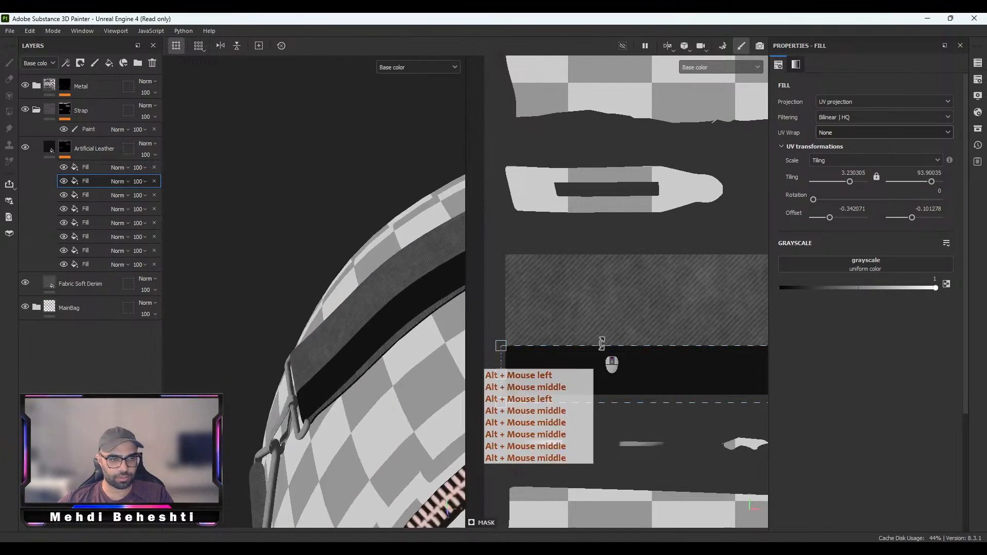
{"action": "scroll", "coordinate": [621, 291], "scroll_direction": "down", "scroll_amount": 6}
{"action": "scroll", "coordinate": [641, 266], "scroll_direction": "down", "scroll_amount": 4}
{"action": "middle_click_drag", "start_coordinate": [709, 252], "coordinate": [566, 340], "text": "alt"}
{"action": "middle_click_drag", "start_coordinate": [698, 254], "coordinate": [602, 370], "text": "alt"}
{"action": "middle_click_drag", "start_coordinate": [663, 226], "coordinate": [570, 358], "text": "alt"}
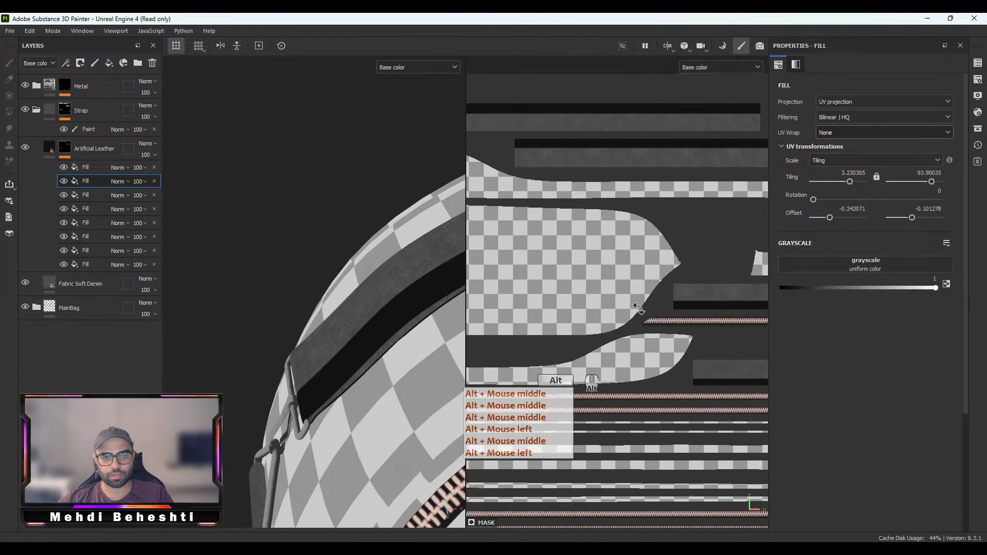
Select the leather fill of the second strap island at the layout's upper-left and align it to the island's lower-left corner, offset about -0.348 by 0.433
{"action": "middle_click_drag", "start_coordinate": [689, 273], "coordinate": [658, 381], "text": "alt"}
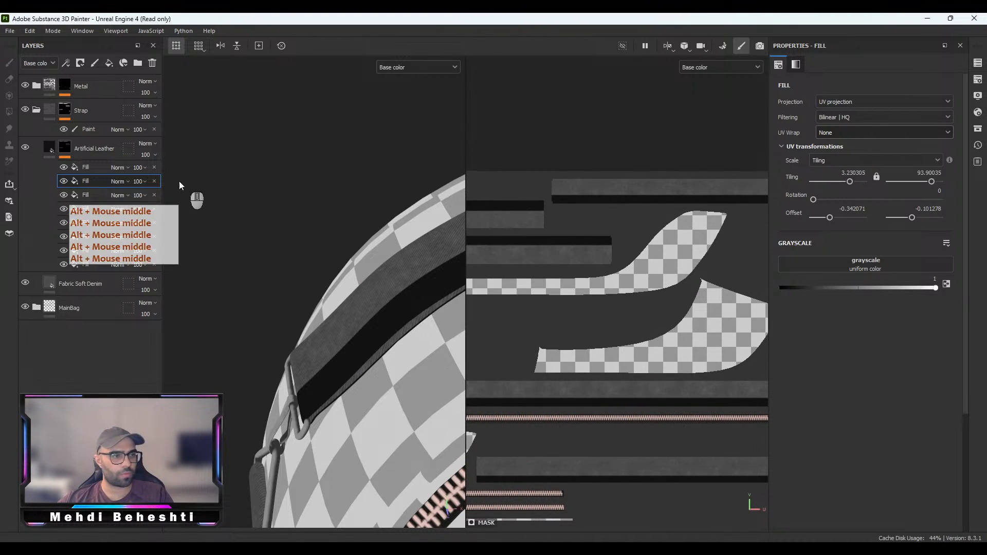
{"action": "left_click", "coordinate": [80, 161]}
{"action": "left_click", "coordinate": [82, 165]}
{"action": "scroll", "coordinate": [588, 250], "scroll_direction": "down", "scroll_amount": 5}
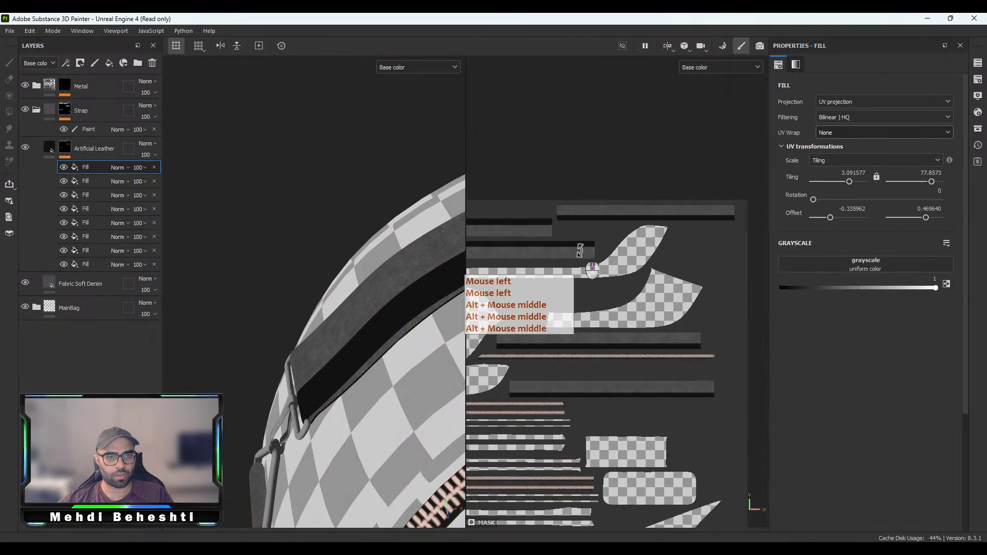
{"action": "middle_click_drag", "start_coordinate": [601, 252], "coordinate": [743, 247], "text": "alt"}
{"action": "scroll", "coordinate": [509, 234], "scroll_direction": "up", "scroll_amount": 6}
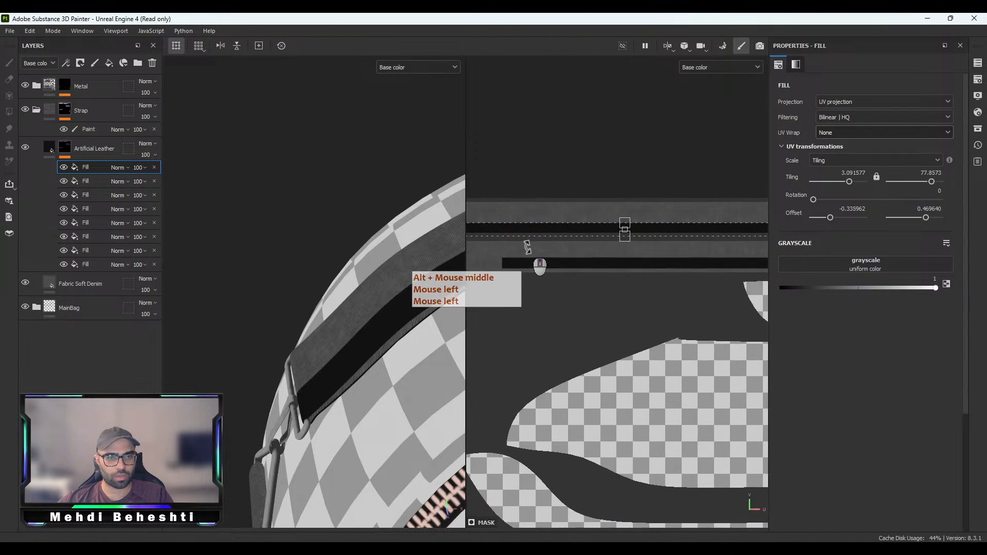
{"action": "left_click", "coordinate": [87, 196]}
{"action": "middle_click_drag", "start_coordinate": [659, 307], "coordinate": [730, 330], "text": "alt"}
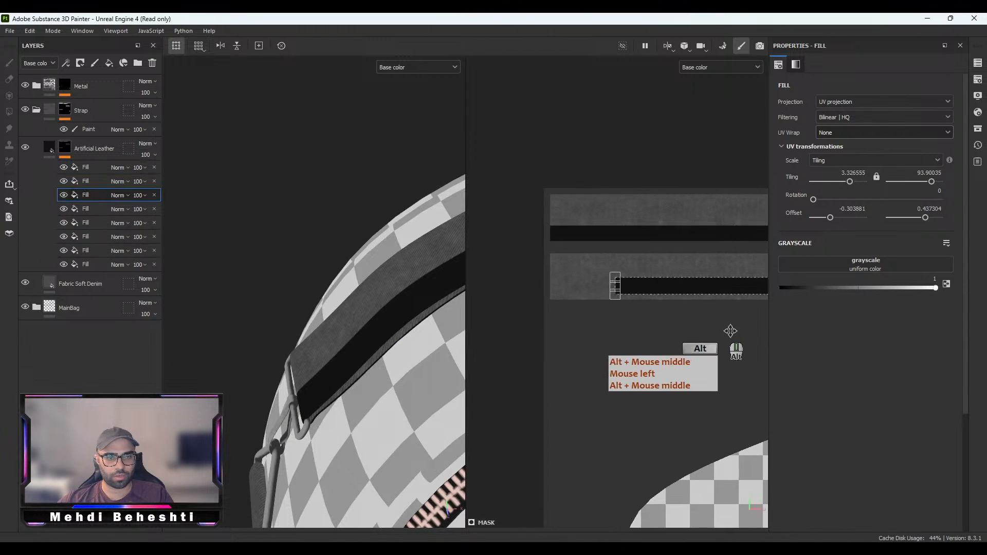
{"action": "left_click", "coordinate": [589, 302]}
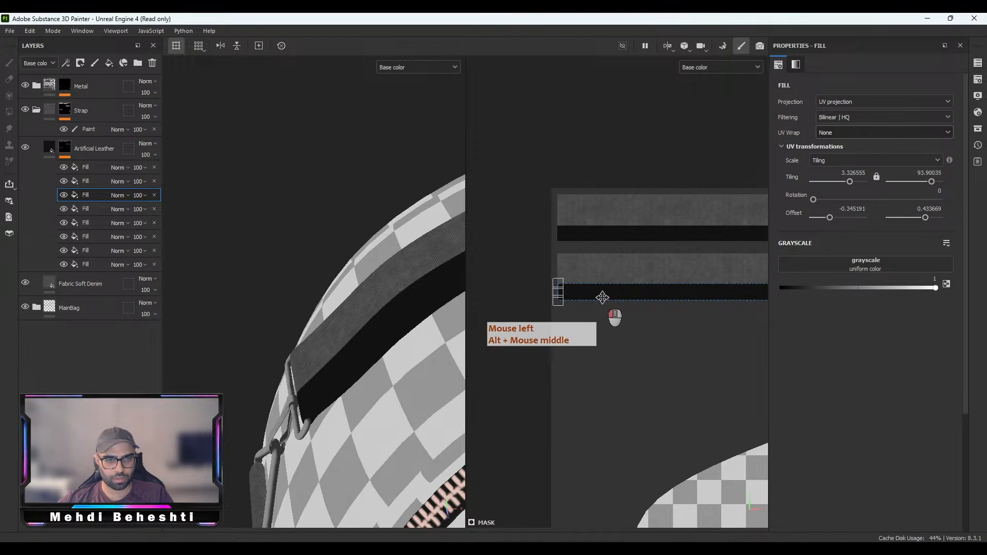
Stretch this fill to the far end of the strap island, with horizontal tiling about 2.95 and horizontal offset about -0.329
{"action": "scroll", "coordinate": [609, 300], "scroll_direction": "down", "scroll_amount": 3}
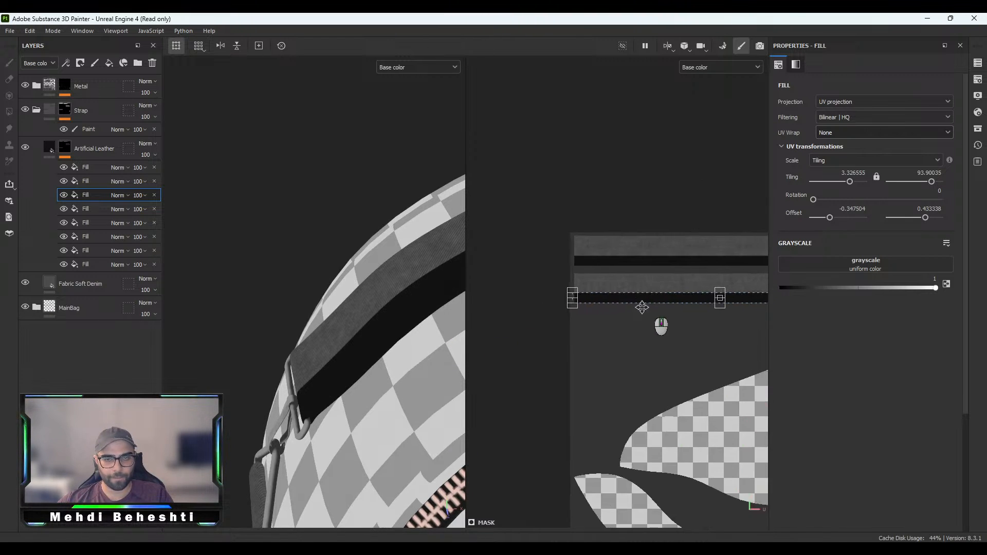
{"action": "middle_click_drag", "start_coordinate": [660, 306], "coordinate": [489, 307], "text": "alt"}
{"action": "scroll", "coordinate": [720, 308], "scroll_direction": "up", "scroll_amount": 3}
{"action": "middle_click_drag", "start_coordinate": [720, 313], "coordinate": [689, 312], "text": "alt"}
{"action": "scroll", "coordinate": [650, 308], "scroll_direction": "up", "scroll_amount": 3}
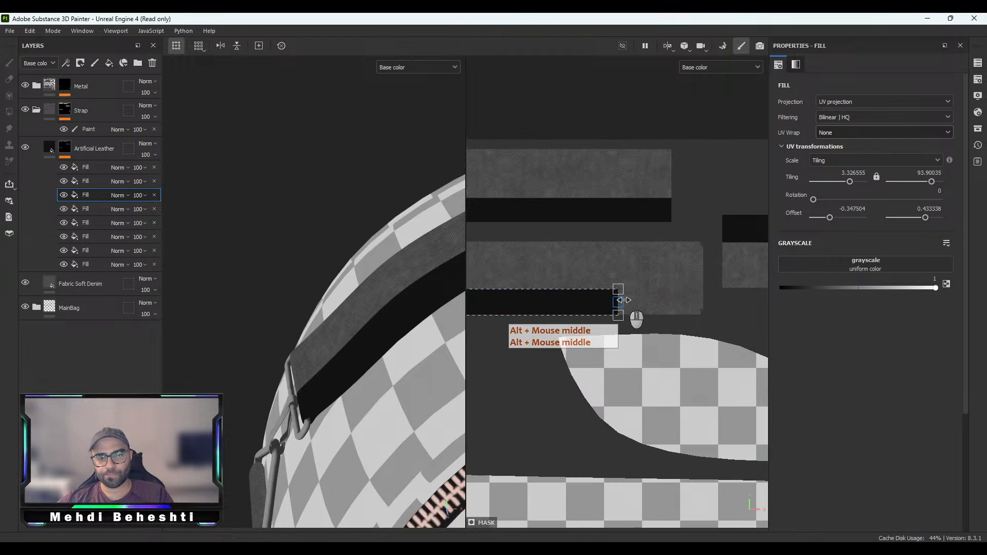
{"action": "left_click_drag", "start_coordinate": [623, 300], "coordinate": [716, 313]}
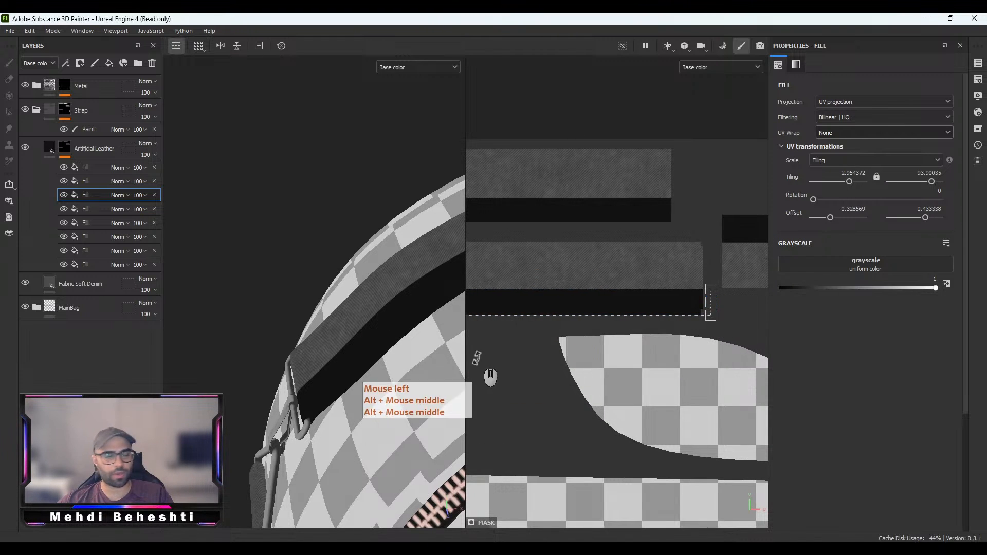
Switch to the 3D-only view with full material display and examine the shoulder strap's leather strip and buckle up close
{"action": "scroll", "coordinate": [472, 358], "scroll_direction": "down", "scroll_amount": 2}
{"action": "scroll", "coordinate": [370, 332], "scroll_direction": "down", "scroll_amount": 9}
{"action": "middle_click_drag", "start_coordinate": [370, 332], "coordinate": [288, 331], "text": "alt"}
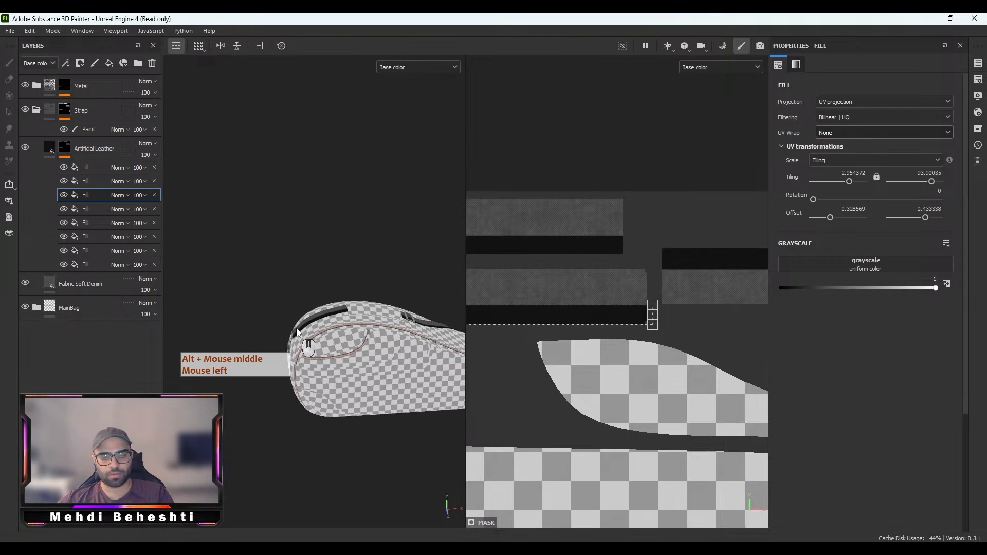
{"action": "key", "text": "F2"}
{"action": "key", "text": "m"}
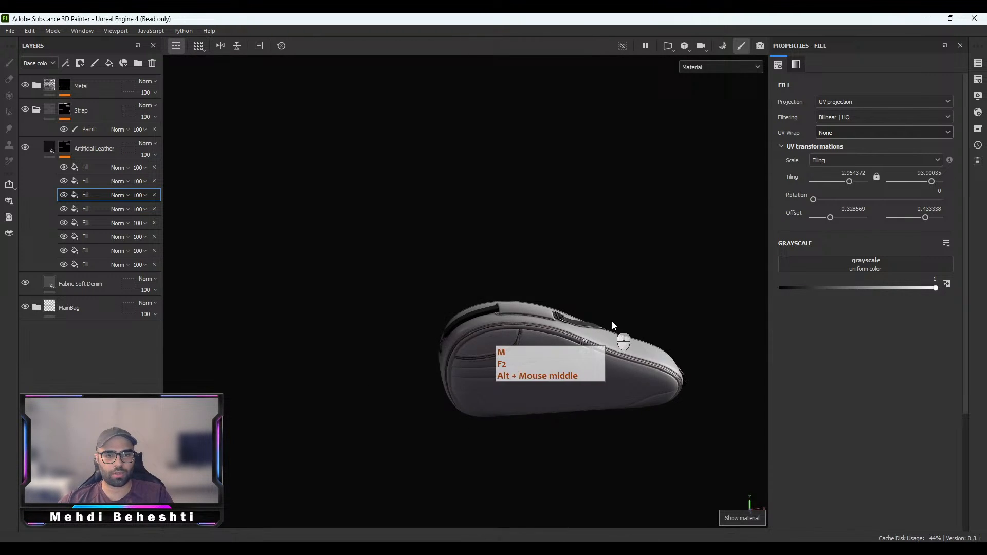
{"action": "left_click_drag", "start_coordinate": [612, 321], "coordinate": [528, 353], "text": "alt"}
{"action": "middle_click_drag", "start_coordinate": [528, 352], "coordinate": [478, 349], "text": "alt"}
{"action": "left_click_drag", "start_coordinate": [478, 349], "coordinate": [334, 333], "text": "alt"}
{"action": "scroll", "coordinate": [541, 347], "scroll_direction": "up", "scroll_amount": 9}
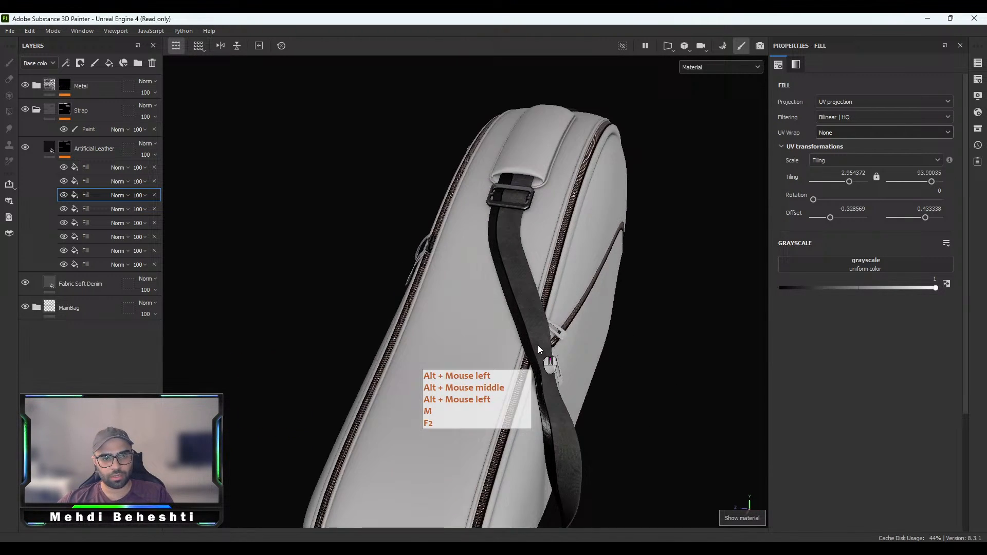
{"action": "left_click_drag", "start_coordinate": [538, 348], "coordinate": [493, 407], "text": "alt"}
{"action": "middle_click_drag", "start_coordinate": [467, 344], "coordinate": [480, 346], "text": "alt"}
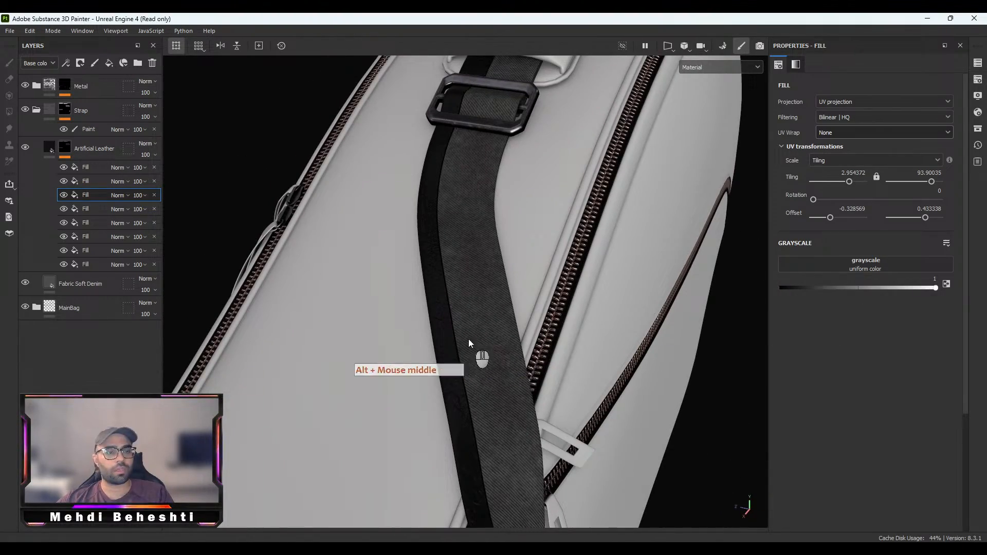
{"action": "scroll", "coordinate": [430, 100], "scroll_direction": "up", "scroll_amount": 5}
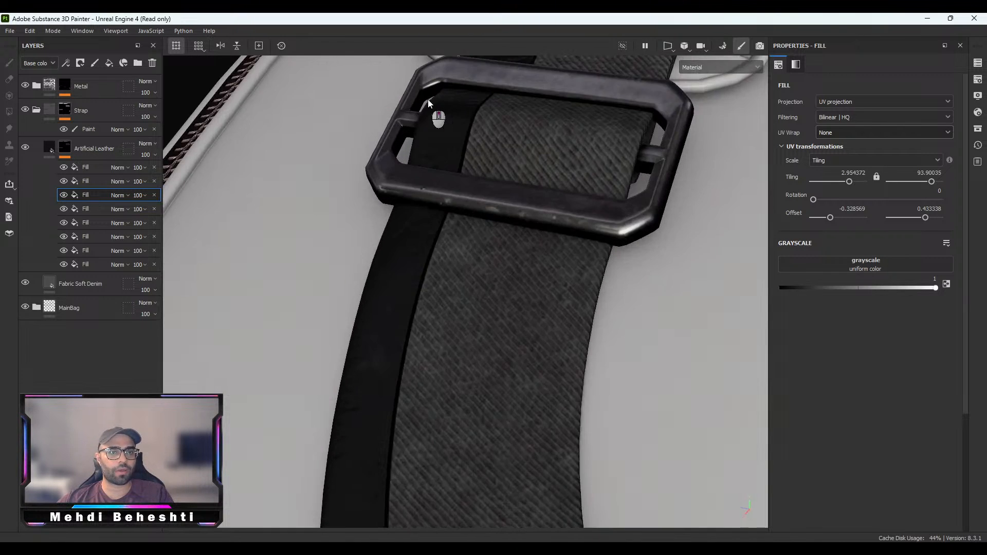
{"action": "scroll", "coordinate": [479, 173], "scroll_direction": "up", "scroll_amount": 3}
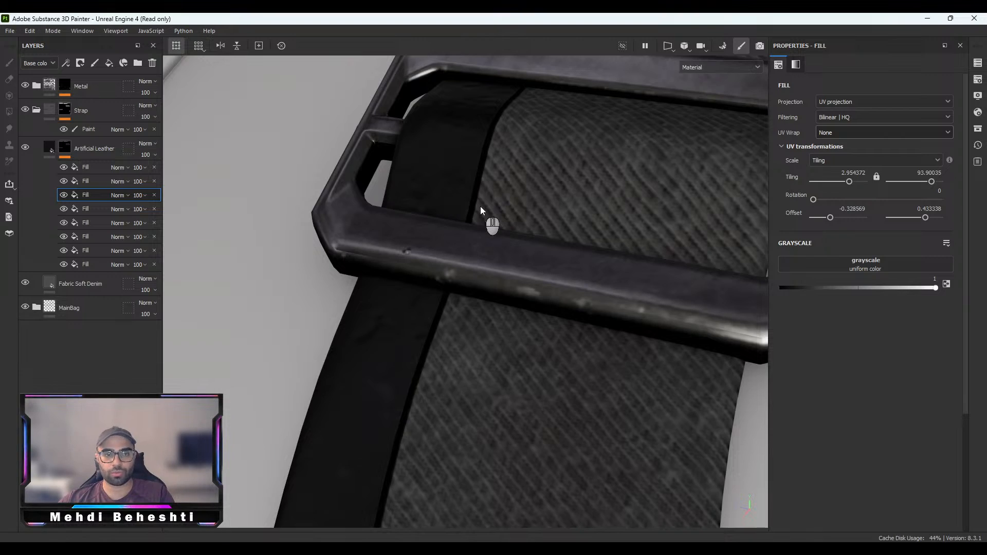
Look over the whole bag and examine its zipper pulls and straps from several angles
{"action": "scroll", "coordinate": [480, 211], "scroll_direction": "down", "scroll_amount": 10}
{"action": "left_click_drag", "start_coordinate": [458, 304], "coordinate": [553, 282], "text": "alt"}
{"action": "middle_click_drag", "start_coordinate": [553, 282], "coordinate": [523, 298], "text": "alt"}
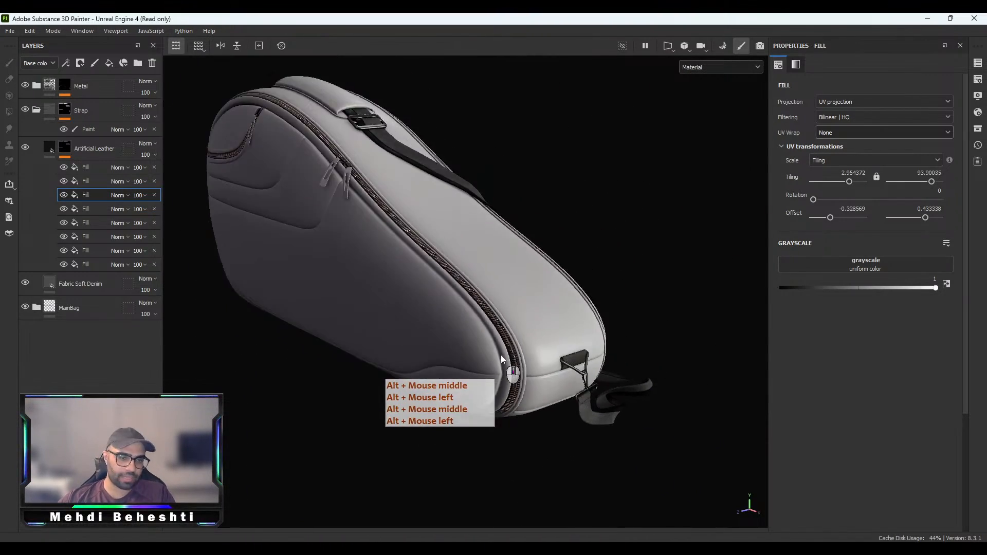
{"action": "middle_click_drag", "start_coordinate": [503, 358], "coordinate": [412, 326], "text": "alt"}
{"action": "left_click_drag", "start_coordinate": [412, 325], "coordinate": [452, 328], "text": "alt"}
{"action": "scroll", "coordinate": [264, 232], "scroll_direction": "up", "scroll_amount": 6}
{"action": "scroll", "coordinate": [414, 277], "scroll_direction": "down", "scroll_amount": 2}
{"action": "scroll", "coordinate": [453, 328], "scroll_direction": "down", "scroll_amount": 4}
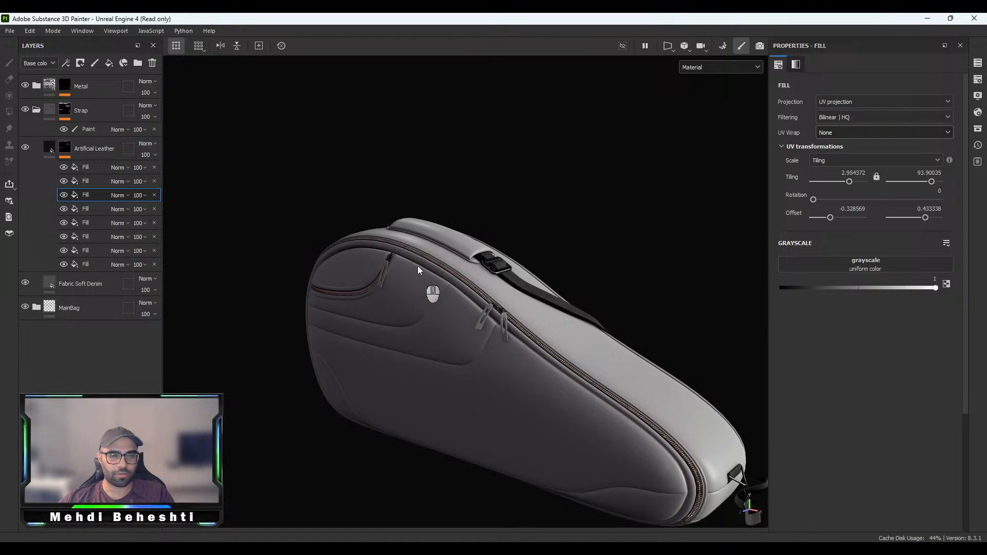
{"action": "middle_click_drag", "start_coordinate": [310, 350], "coordinate": [451, 244], "text": "alt"}
{"action": "left_click_drag", "start_coordinate": [451, 244], "coordinate": [579, 246], "text": "alt"}
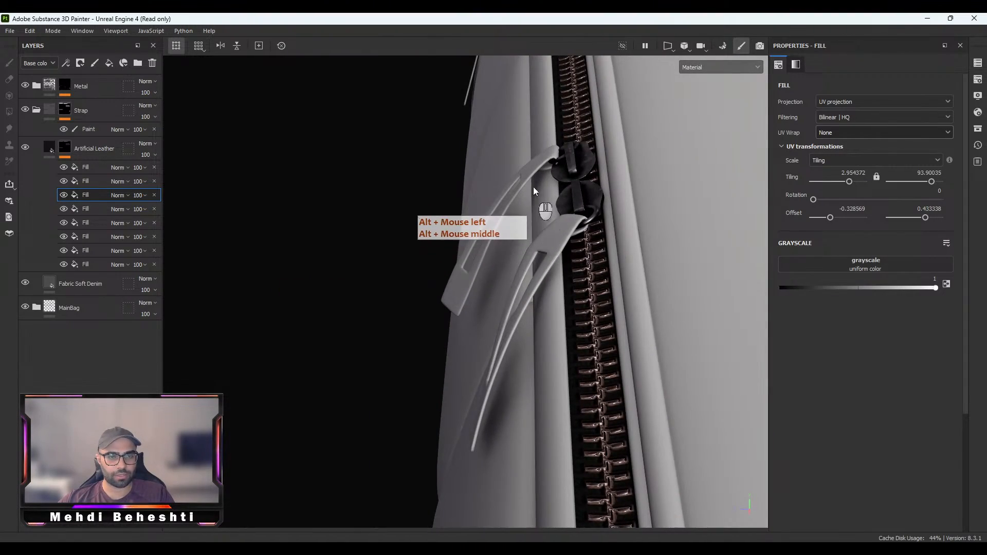
{"action": "middle_click_drag", "start_coordinate": [569, 199], "coordinate": [598, 219], "text": "alt"}
{"action": "middle_click_drag", "start_coordinate": [309, 289], "coordinate": [121, 332], "text": "alt"}
{"action": "left_click_drag", "start_coordinate": [121, 333], "coordinate": [370, 294], "text": "alt"}
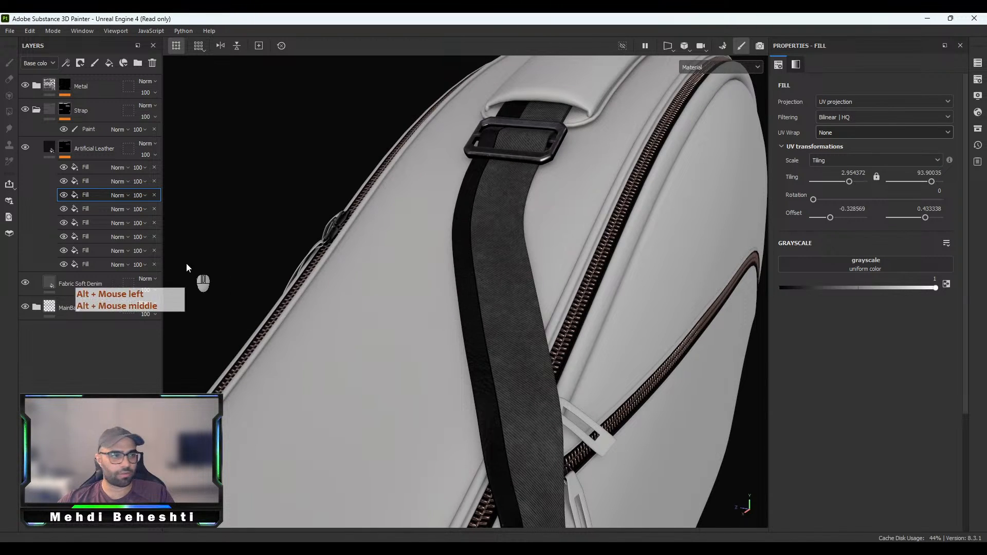
Display the Strap folder's mask and add the two main zipper pulls on the bag's front side with the polygon fill
{"action": "left_click", "coordinate": [69, 148]}
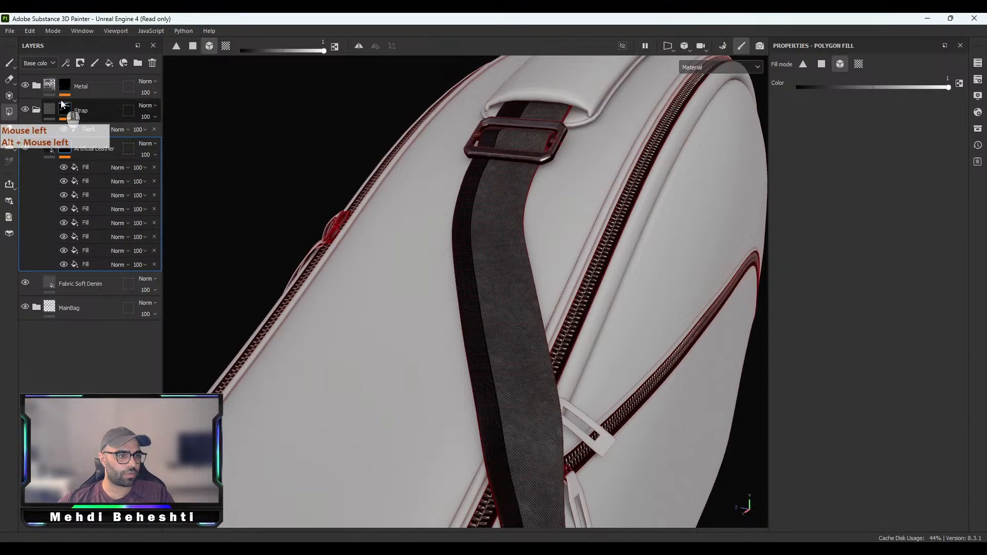
{"action": "left_click", "coordinate": [64, 113]}
{"action": "left_click", "coordinate": [64, 114], "text": "alt"}
{"action": "left_click_drag", "start_coordinate": [520, 329], "coordinate": [544, 328], "text": "alt"}
{"action": "middle_click_drag", "start_coordinate": [544, 328], "coordinate": [437, 277], "text": "alt"}
{"action": "left_click_drag", "start_coordinate": [437, 278], "coordinate": [521, 251], "text": "alt"}
{"action": "scroll", "coordinate": [514, 251], "scroll_direction": "up", "scroll_amount": 5}
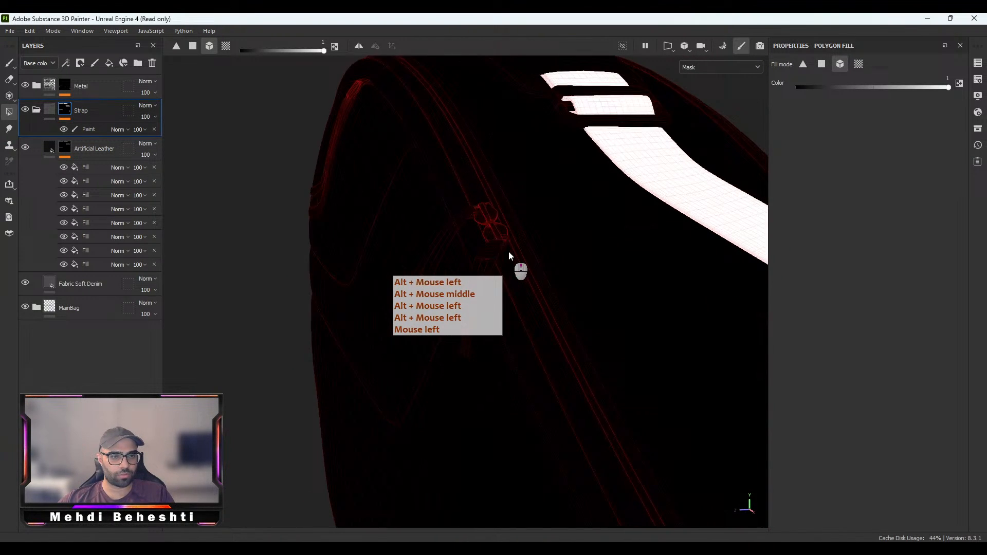
{"action": "left_click", "coordinate": [490, 251]}
{"action": "left_click", "coordinate": [467, 226]}
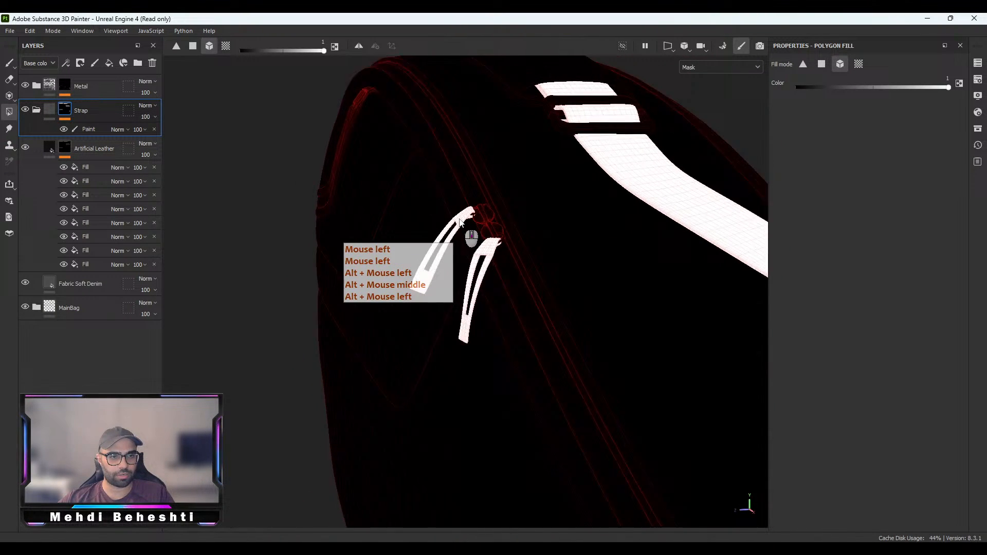
Add the three zipper pulls beside the hanging shoulder strap on the bag's opposite side to the Strap mask
{"action": "scroll", "coordinate": [514, 257], "scroll_direction": "down", "scroll_amount": 5}
{"action": "middle_click_drag", "start_coordinate": [550, 286], "coordinate": [489, 188], "text": "alt"}
{"action": "middle_click_drag", "start_coordinate": [500, 310], "coordinate": [577, 334], "text": "alt"}
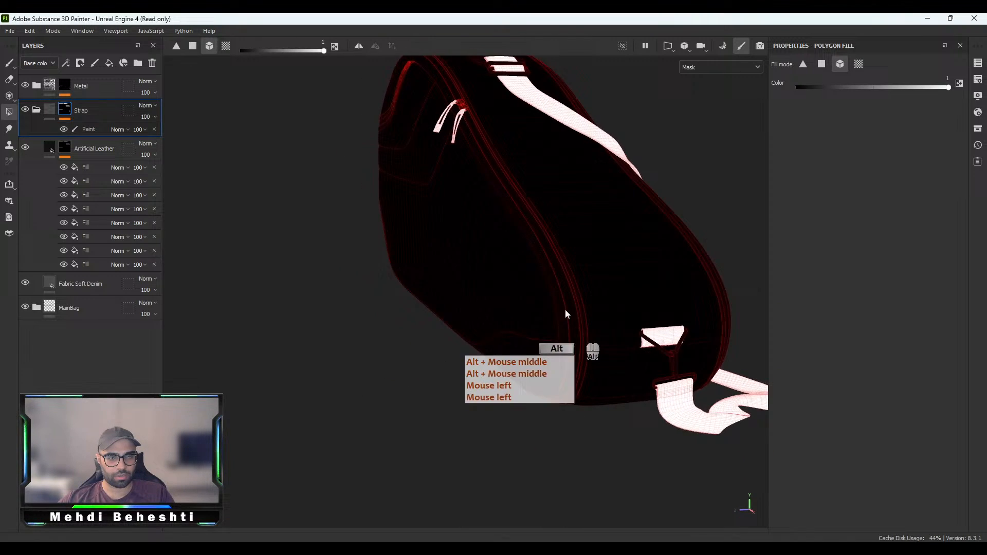
{"action": "left_click_drag", "start_coordinate": [558, 304], "coordinate": [293, 273], "text": "alt"}
{"action": "middle_click_drag", "start_coordinate": [620, 309], "coordinate": [319, 385], "text": "alt"}
{"action": "left_click_drag", "start_coordinate": [414, 337], "coordinate": [393, 299], "text": "alt"}
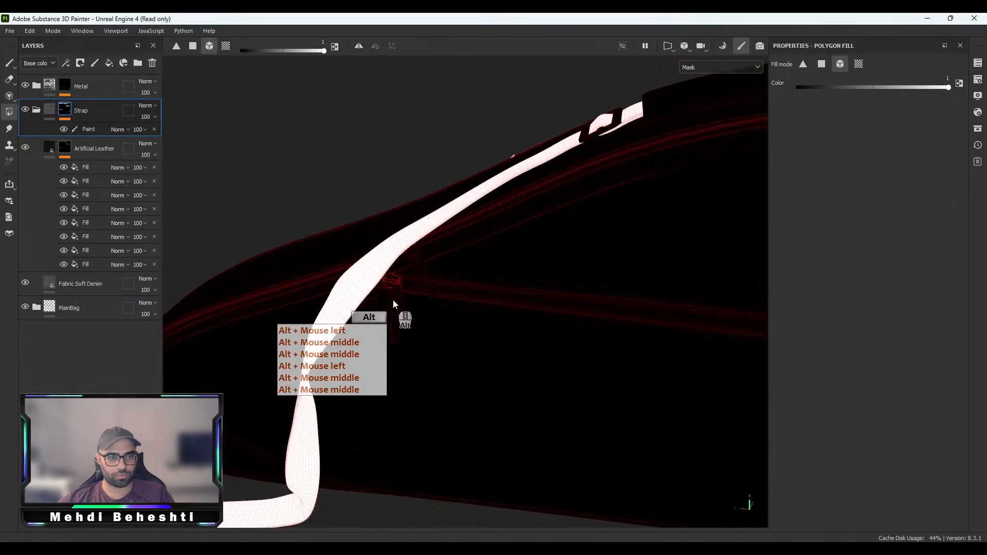
{"action": "scroll", "coordinate": [393, 299], "scroll_direction": "up", "scroll_amount": 5}
{"action": "left_click", "coordinate": [329, 321]}
{"action": "left_click", "coordinate": [335, 325]}
{"action": "left_click", "coordinate": [405, 279]}
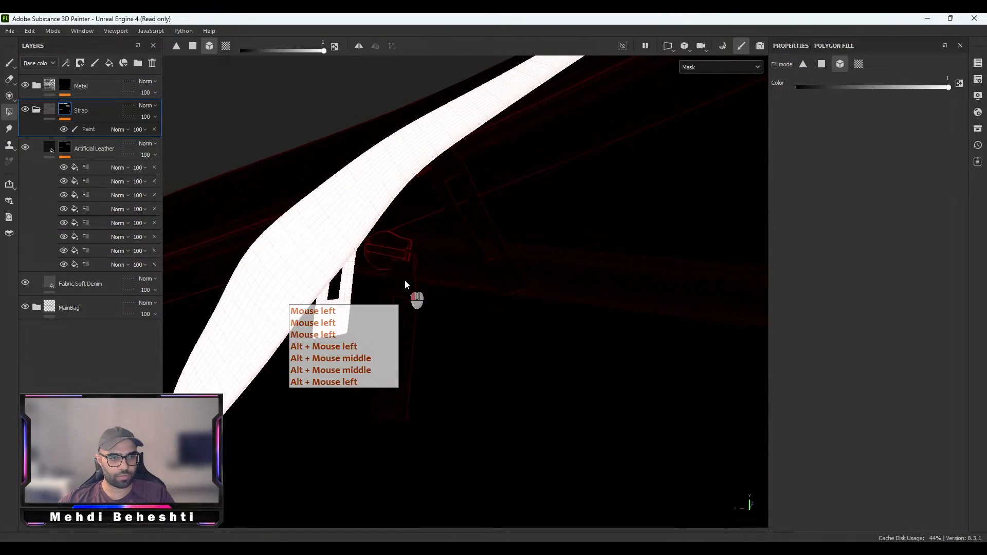
{"action": "left_click", "coordinate": [512, 280]}
Add the zipper pull of the small curved front pocket to the Strap mask
{"action": "scroll", "coordinate": [512, 280], "scroll_direction": "down", "scroll_amount": 5}
{"action": "middle_click_drag", "start_coordinate": [525, 301], "coordinate": [326, 401], "text": "alt"}
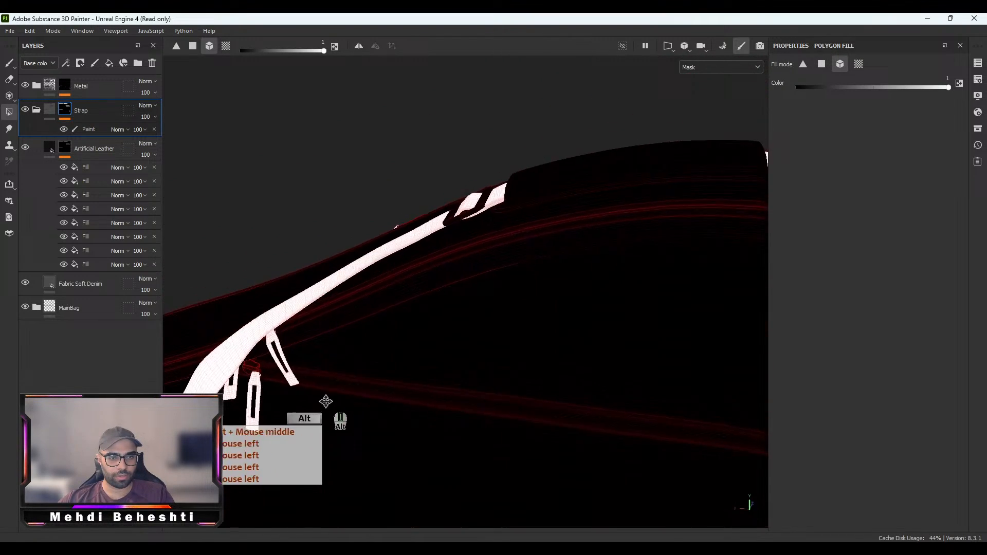
{"action": "middle_click_drag", "start_coordinate": [465, 323], "coordinate": [164, 292], "text": "alt"}
{"action": "left_click_drag", "start_coordinate": [578, 257], "coordinate": [442, 319], "text": "alt"}
{"action": "middle_click_drag", "start_coordinate": [699, 361], "coordinate": [691, 304], "text": "alt"}
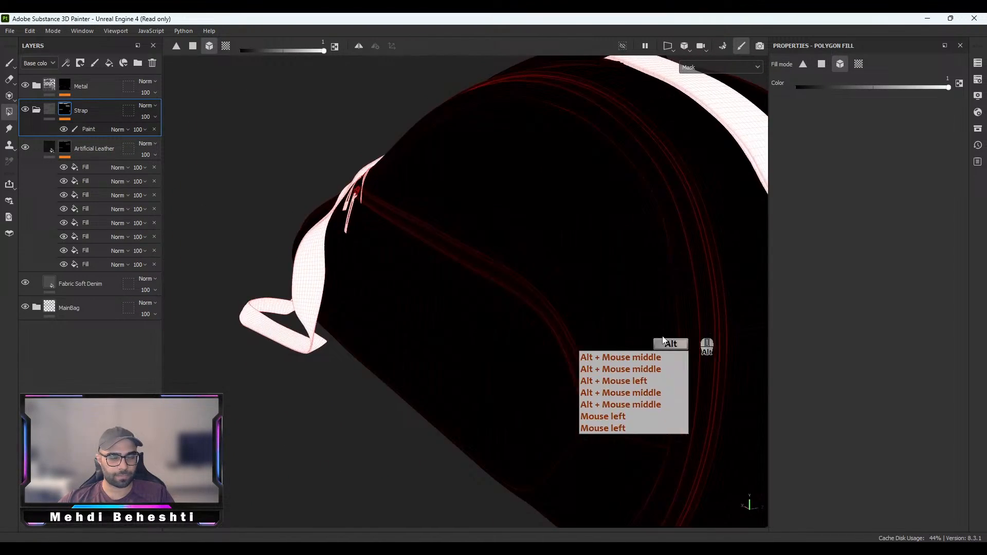
{"action": "left_click_drag", "start_coordinate": [537, 320], "coordinate": [443, 347], "text": "alt"}
{"action": "right_click_drag", "start_coordinate": [442, 344], "coordinate": [431, 98], "text": "alt"}
{"action": "middle_click_drag", "start_coordinate": [442, 118], "coordinate": [308, 247], "text": "alt"}
{"action": "left_click_drag", "start_coordinate": [504, 329], "coordinate": [355, 343], "text": "alt"}
{"action": "middle_click_drag", "start_coordinate": [421, 332], "coordinate": [508, 322], "text": "alt"}
{"action": "scroll", "coordinate": [434, 276], "scroll_direction": "up", "scroll_amount": 8}
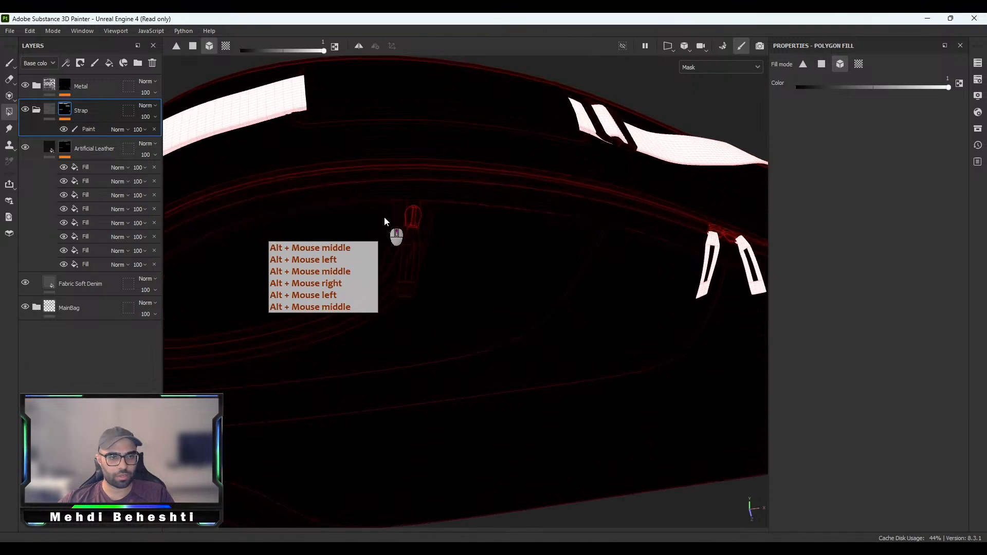
{"action": "left_click", "coordinate": [412, 242]}
{"action": "left_click", "coordinate": [420, 229]}
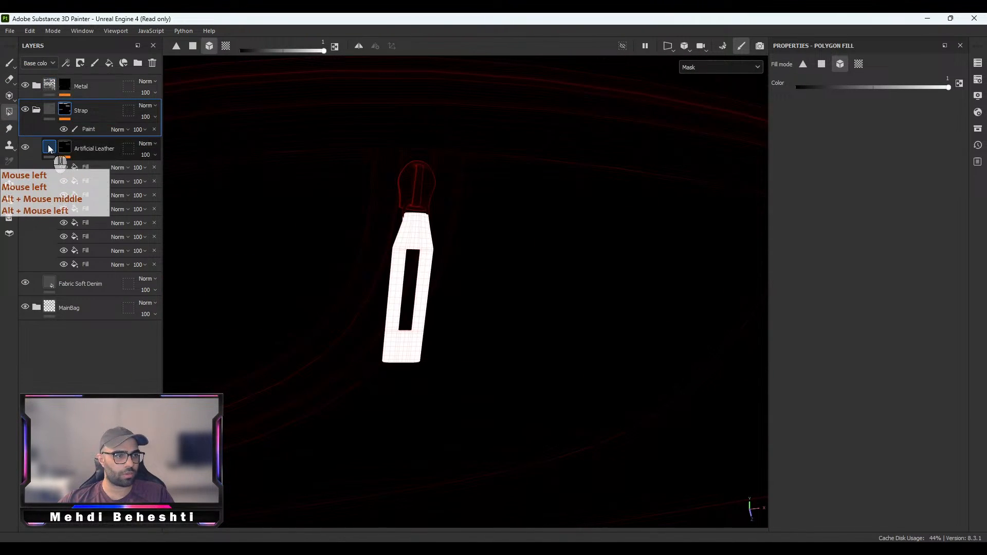
Return to the material display, collapse the Strap folder and inspect the straps and zipper pulls on the whole bag
{"action": "left_click", "coordinate": [50, 106]}
{"action": "left_click", "coordinate": [36, 110]}
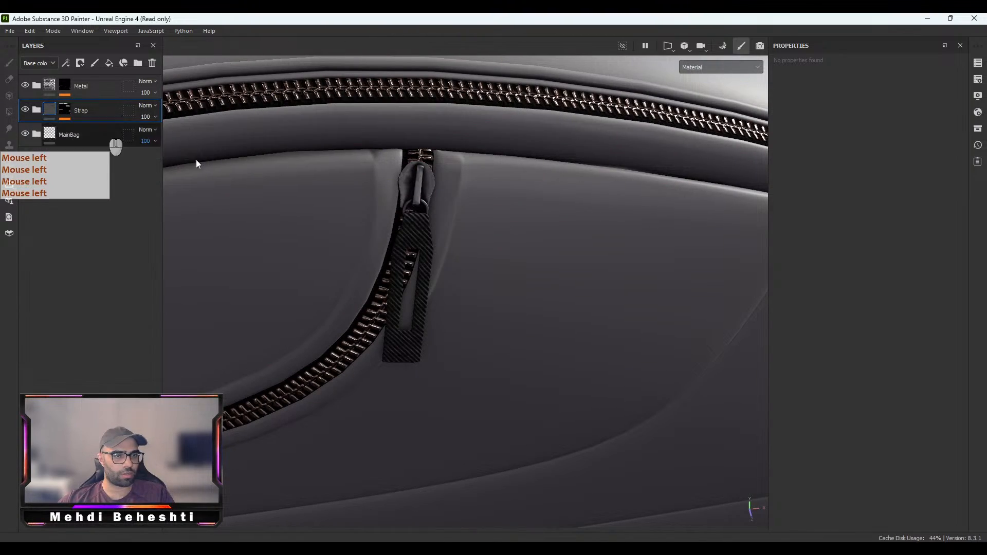
{"action": "scroll", "coordinate": [433, 225], "scroll_direction": "down", "scroll_amount": 8}
{"action": "left_click_drag", "start_coordinate": [600, 255], "coordinate": [451, 292], "text": "alt"}
{"action": "middle_click_drag", "start_coordinate": [451, 292], "coordinate": [452, 300], "text": "alt"}
{"action": "mouse_move", "coordinate": [452, 300]}
{"action": "right_mouse_down", "text": "alt"}
{"action": "mouse_move", "coordinate": [535, 257]}
{"action": "mouse_move", "coordinate": [452, 319]}
{"action": "mouse_move", "coordinate": [446, 303]}
{"action": "right_mouse_up", "text": "alt"}
{"action": "scroll", "coordinate": [446, 303], "scroll_direction": "down", "scroll_amount": 10}
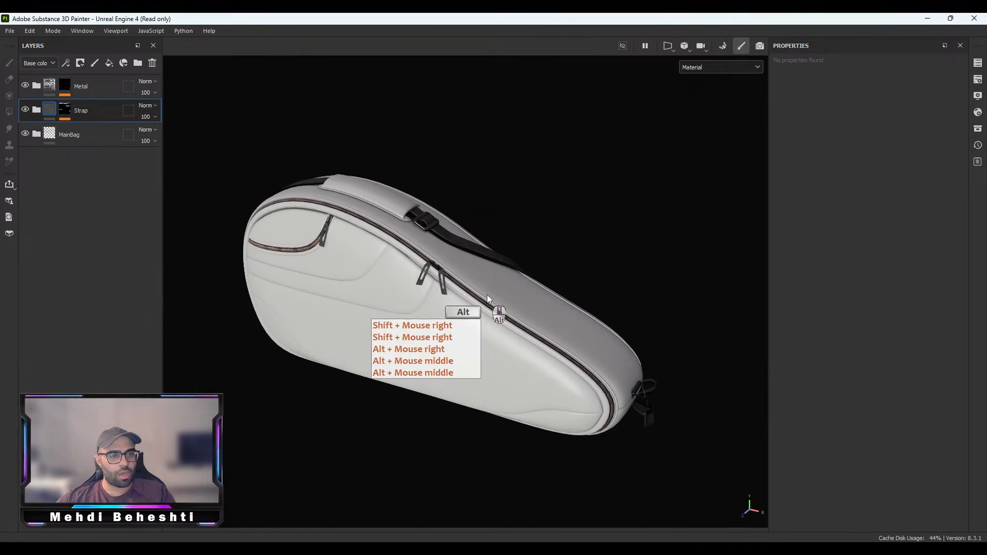
{"action": "left_click_drag", "start_coordinate": [487, 298], "coordinate": [507, 282], "text": "alt"}
{"action": "middle_click", "coordinate": [64, 154], "text": "alt"}
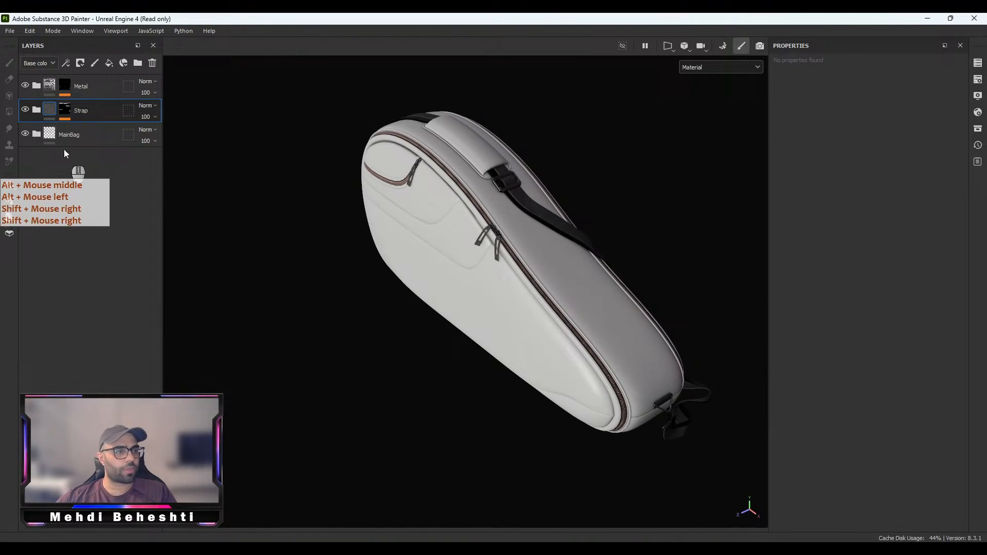
Expand the MainBag folder, collapse its Zipline subfolder and give that subfolder a red colour label
{"action": "left_click", "coordinate": [121, 133]}
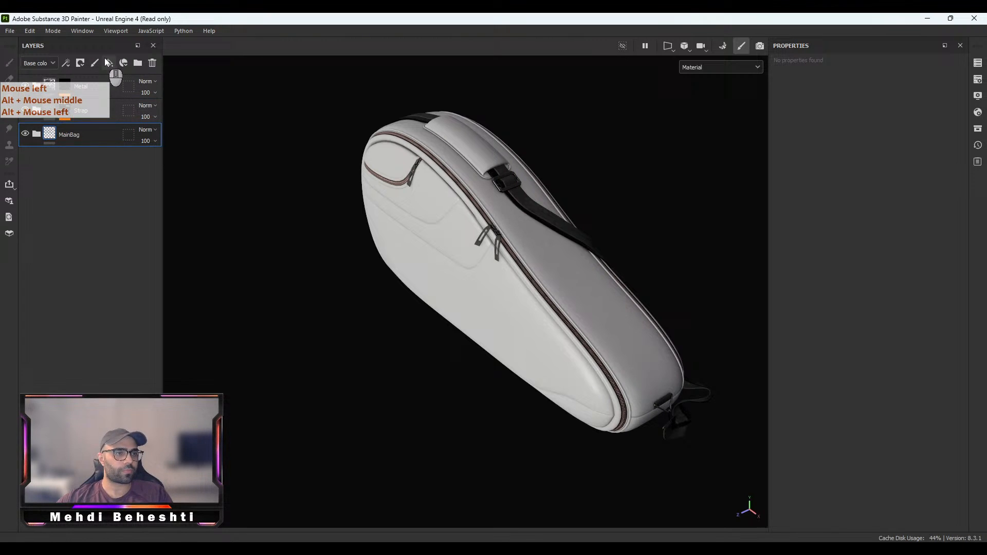
{"action": "left_click", "coordinate": [36, 134]}
{"action": "left_click", "coordinate": [94, 182]}
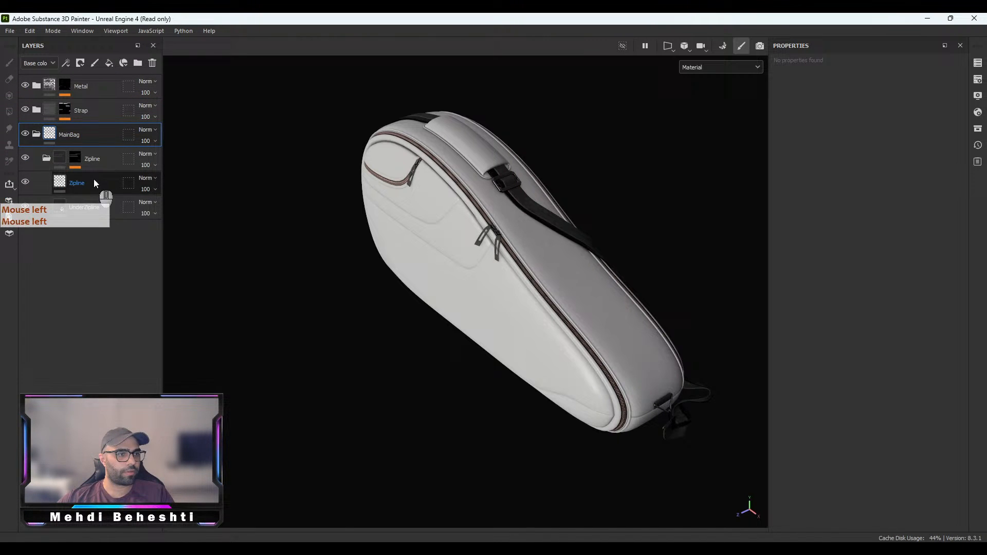
{"action": "left_click_drag", "start_coordinate": [47, 158], "coordinate": [49, 159]}
{"action": "left_click", "coordinate": [116, 162]}
{"action": "right_click", "coordinate": [94, 165]}
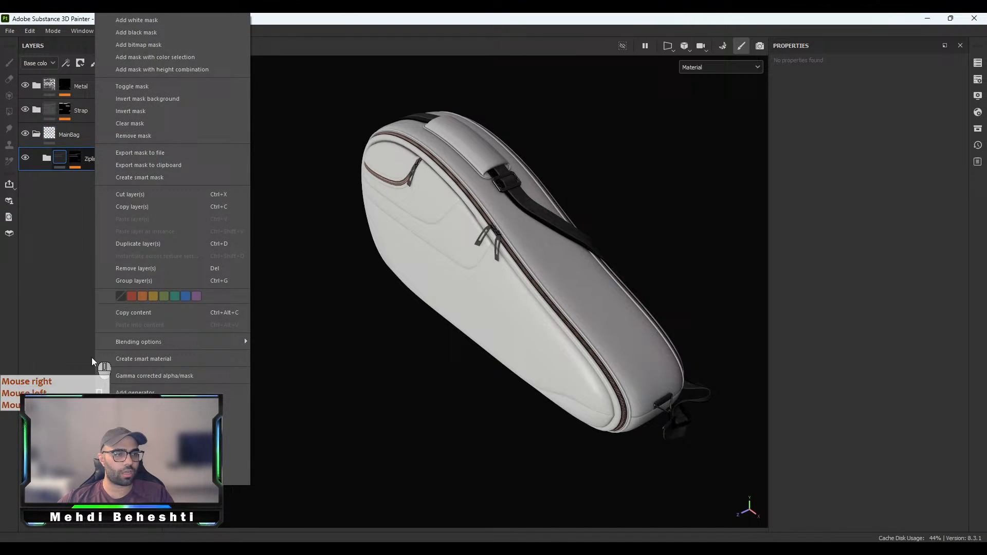
{"action": "left_click", "coordinate": [131, 296]}
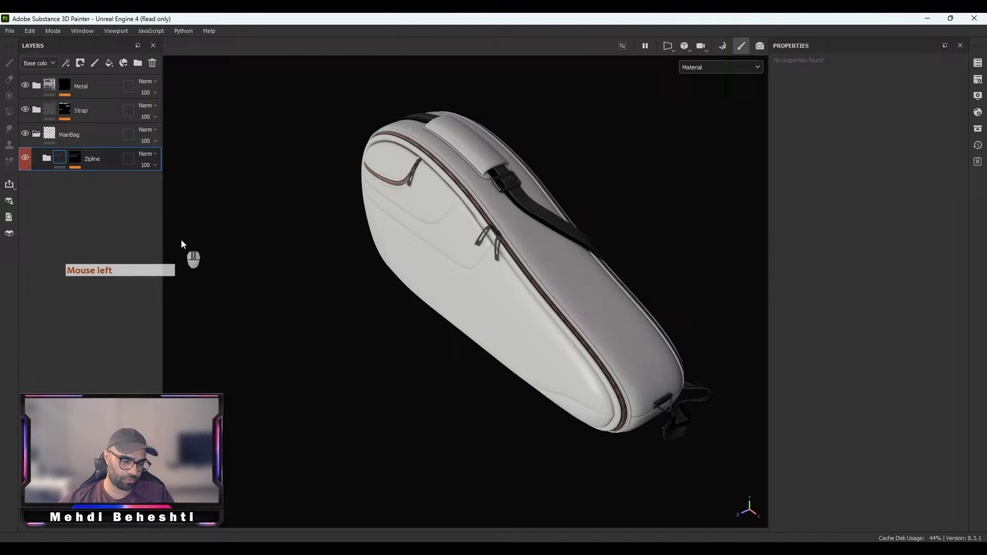
Create a folder named MainMaterial inside MainBag and place it below the Zipline folder
{"action": "left_click", "coordinate": [138, 62]}
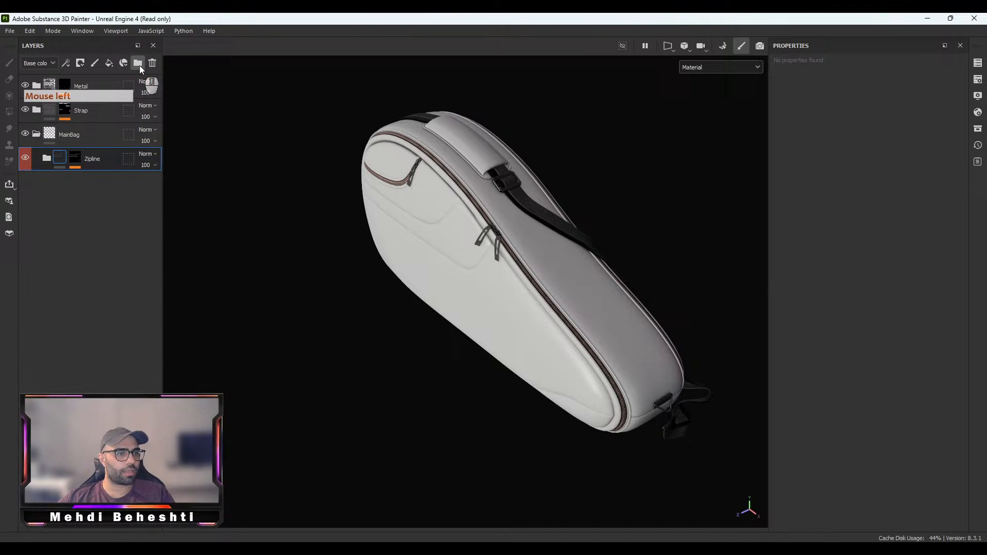
{"action": "left_click_drag", "start_coordinate": [76, 186], "coordinate": [94, 173]}
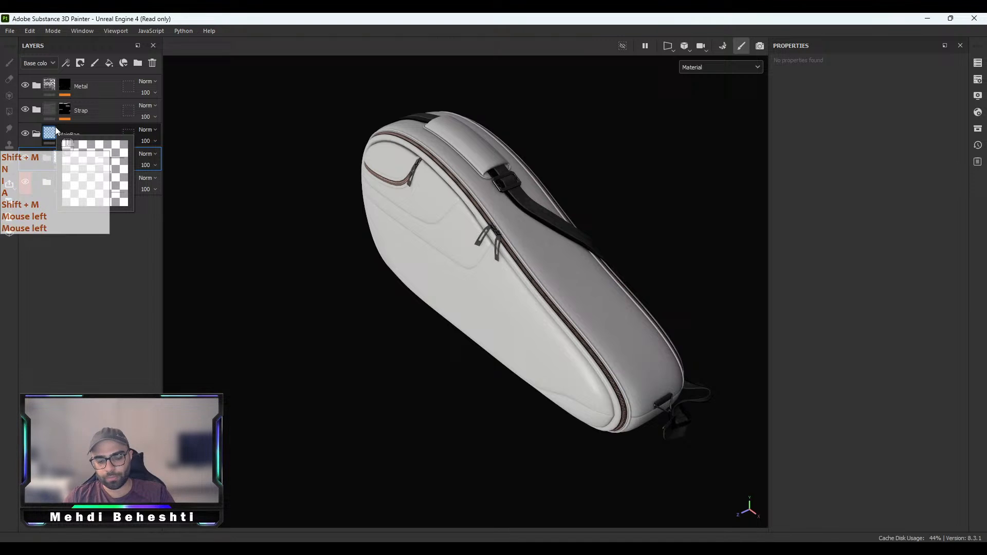
{"action": "type", "text": "erial"}
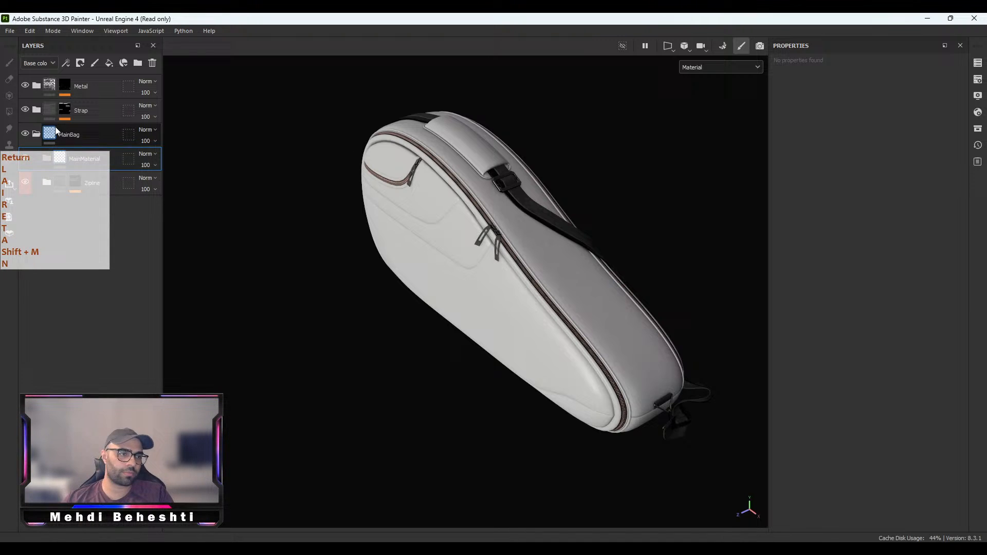
{"action": "left_click_drag", "start_coordinate": [79, 162], "coordinate": [86, 193]}
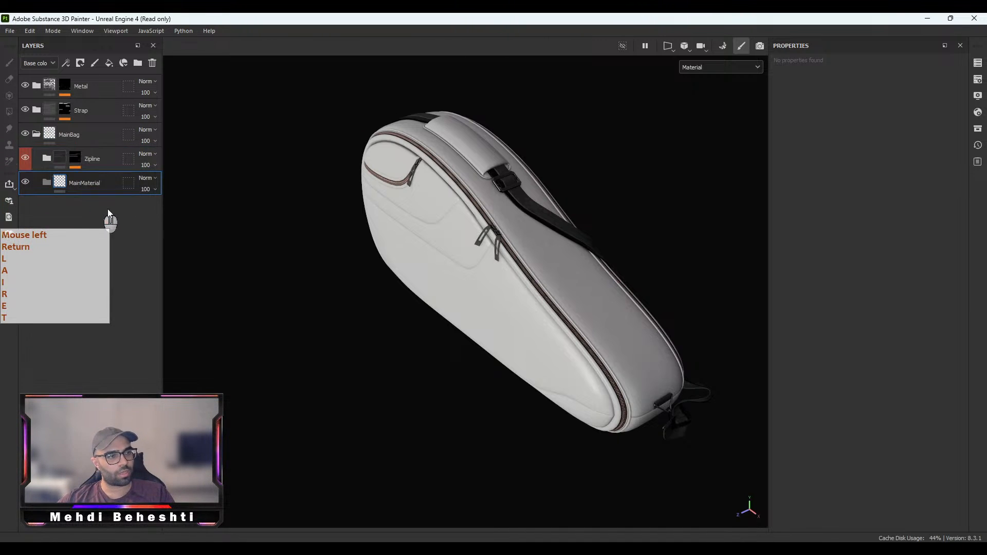
Create another MainBag subfolder named SecondMaterial, between the Zipline and MainMaterial folders
{"action": "left_click", "coordinate": [135, 63]}
{"action": "double_click", "coordinate": [85, 183]}
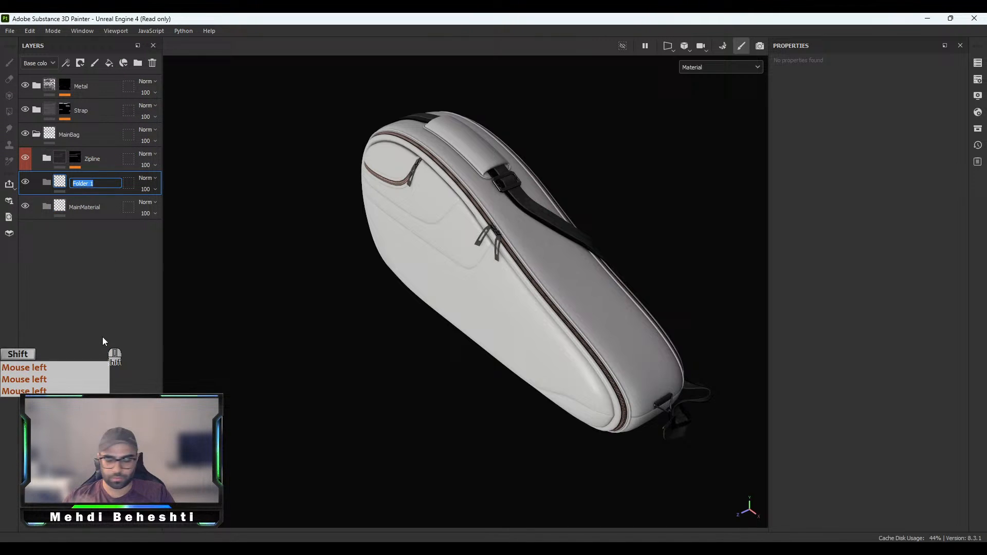
{"action": "type", "text": "Secobd"}
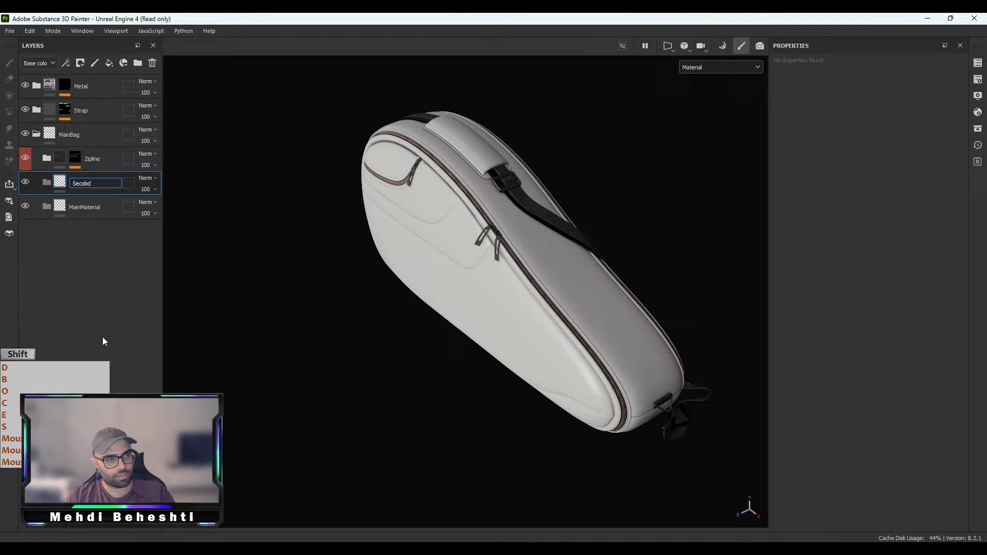
{"action": "key", "text": "ctrl+a"}
{"action": "type", "text": "Second"}
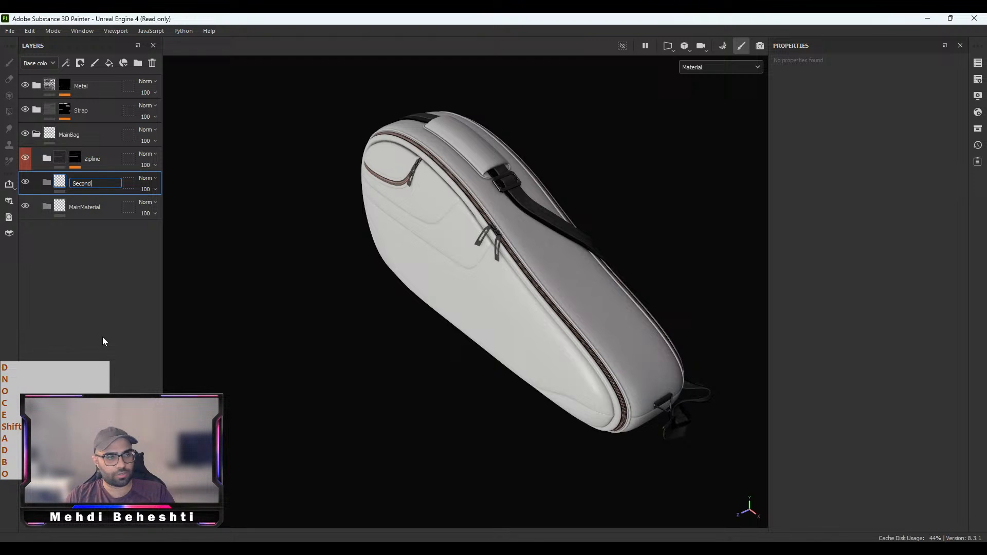
{"action": "type", "text": "Material"}
{"action": "key", "text": "Return"}
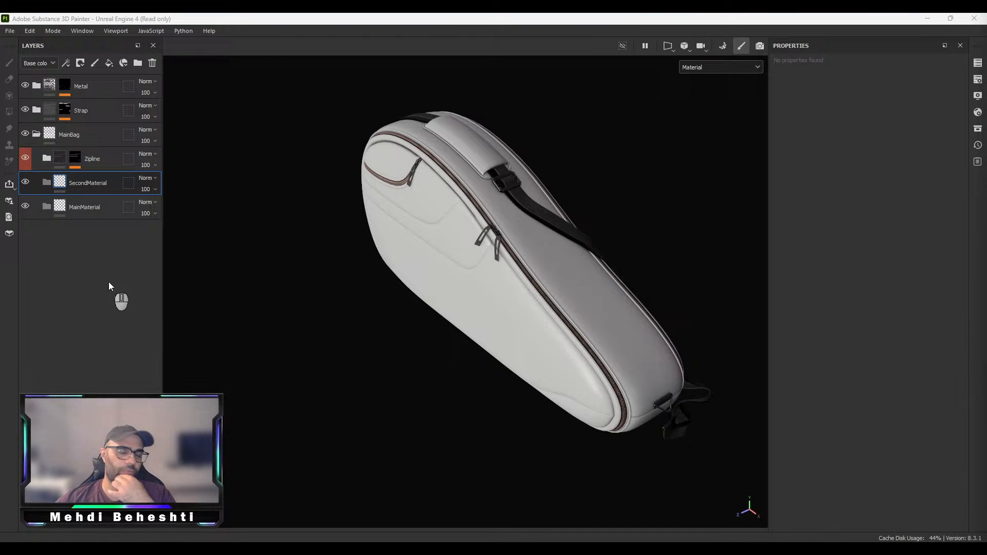
Add a fill layer named R inside the MainMaterial folder and restrict it to the color channel
{"action": "scroll", "coordinate": [504, 280], "scroll_direction": "down", "scroll_amount": 1}
{"action": "scroll", "coordinate": [646, 396], "scroll_direction": "up", "scroll_amount": 7}
{"action": "left_click_drag", "start_coordinate": [555, 389], "coordinate": [512, 359], "text": "alt"}
{"action": "middle_click_drag", "start_coordinate": [406, 360], "coordinate": [427, 310], "text": "alt"}
{"action": "left_click", "coordinate": [107, 211]}
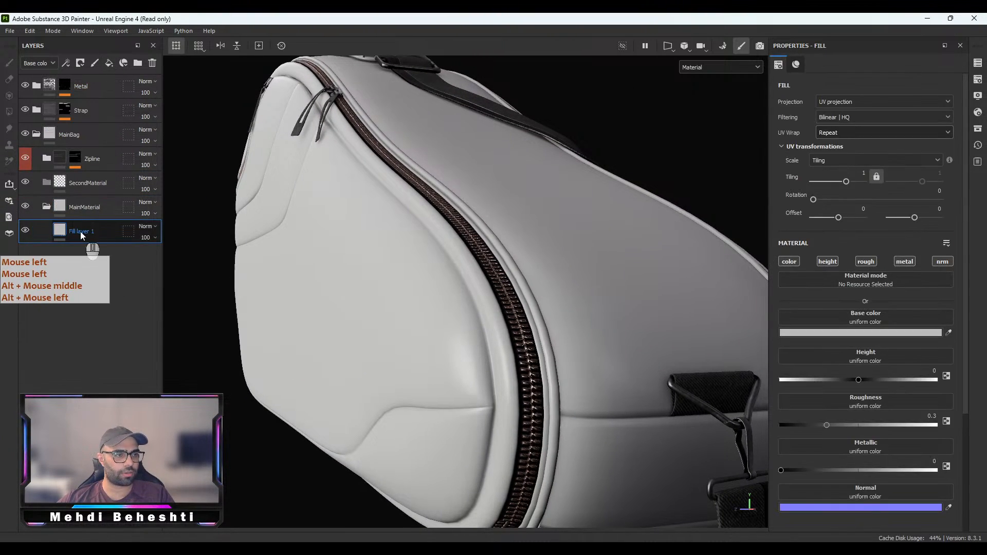
{"action": "key", "text": "Return"}
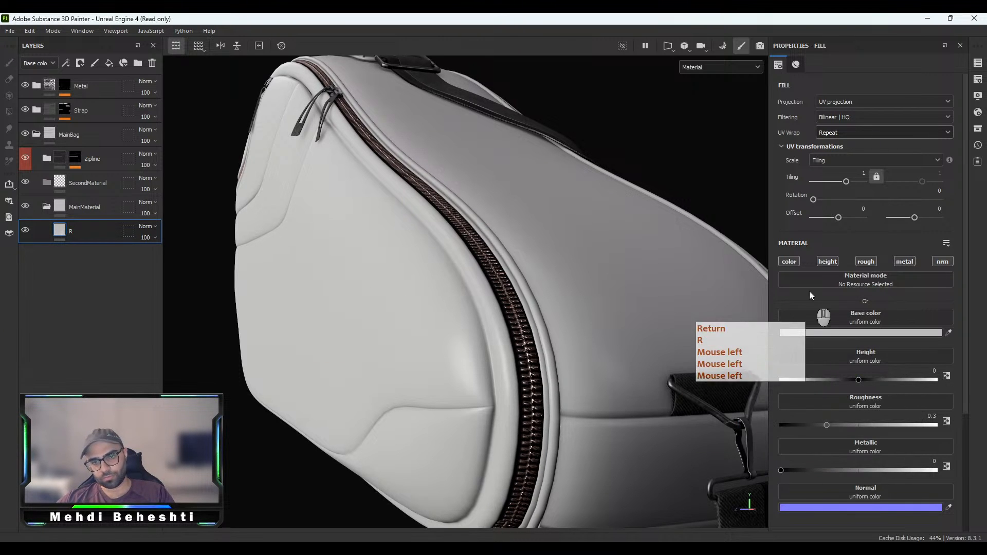
{"action": "left_click", "coordinate": [789, 263], "text": "alt"}
{"action": "left_click", "coordinate": [789, 262], "text": "alt"}
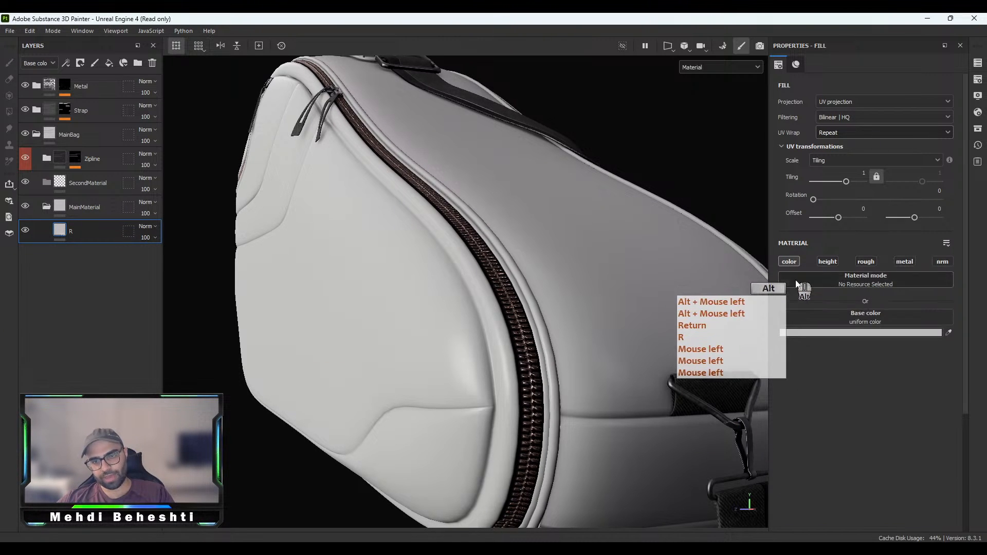
Set the R layer's base color to pure red, FF0000
{"action": "left_click", "coordinate": [836, 336]}
{"action": "left_click_drag", "start_coordinate": [883, 338], "coordinate": [958, 270]}
{"action": "left_click", "coordinate": [952, 264]}
Check the red on the whole bag and adjust the R layer's base color to a slightly less saturated red
{"action": "scroll", "coordinate": [613, 300], "scroll_direction": "down", "scroll_amount": 6}
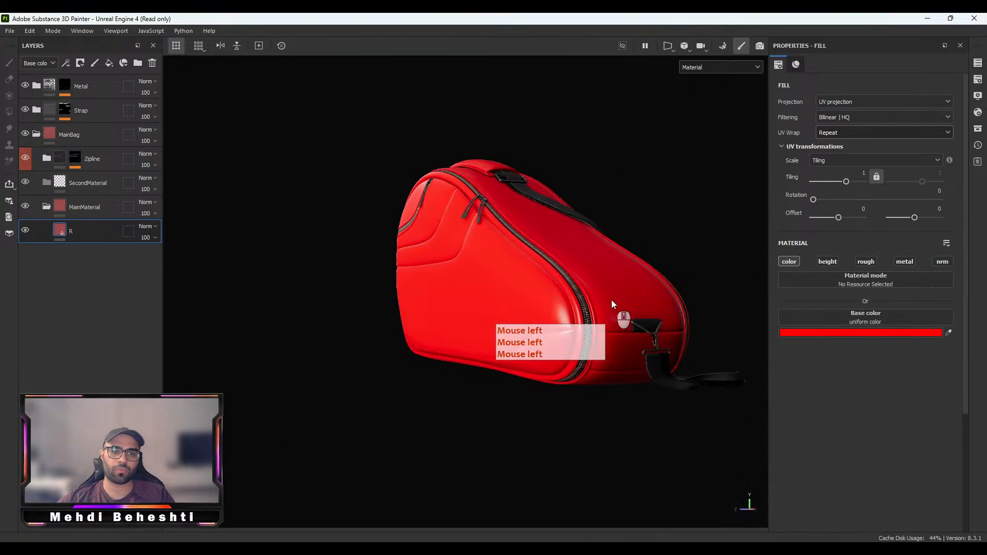
{"action": "left_click_drag", "start_coordinate": [612, 300], "coordinate": [568, 325], "text": "alt"}
{"action": "middle_click_drag", "start_coordinate": [568, 325], "coordinate": [657, 351], "text": "alt"}
{"action": "left_click_drag", "start_coordinate": [657, 351], "coordinate": [577, 371], "text": "alt"}
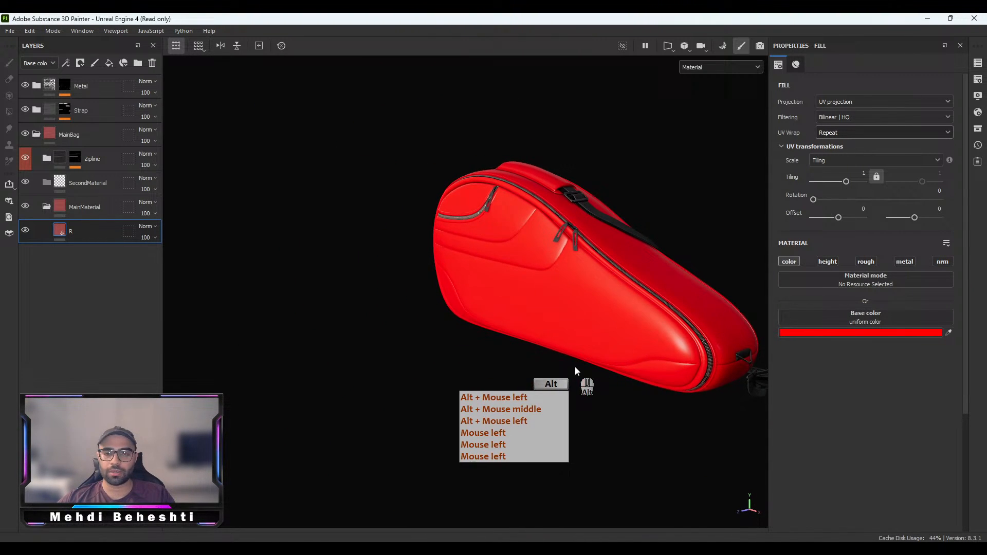
{"action": "middle_click_drag", "start_coordinate": [577, 370], "coordinate": [388, 353], "text": "alt"}
{"action": "left_click_drag", "start_coordinate": [388, 353], "coordinate": [589, 327], "text": "alt"}
{"action": "middle_click_drag", "start_coordinate": [589, 327], "coordinate": [493, 333], "text": "alt"}
{"action": "left_click_drag", "start_coordinate": [492, 333], "coordinate": [615, 305], "text": "alt"}
{"action": "left_click", "coordinate": [859, 332]}
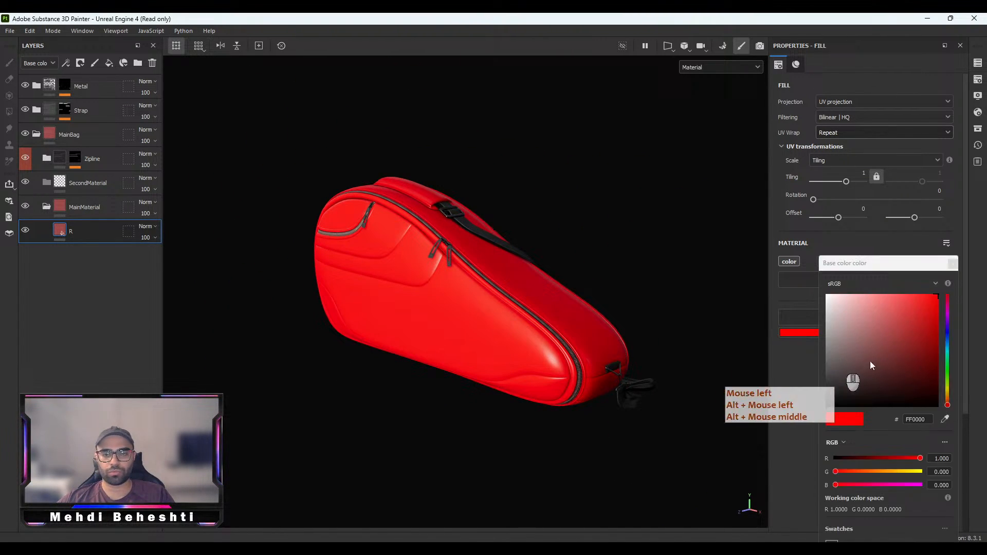
{"action": "left_click", "coordinate": [947, 337]}
{"action": "left_click_drag", "start_coordinate": [920, 333], "coordinate": [926, 303]}
{"action": "left_click", "coordinate": [952, 263]}
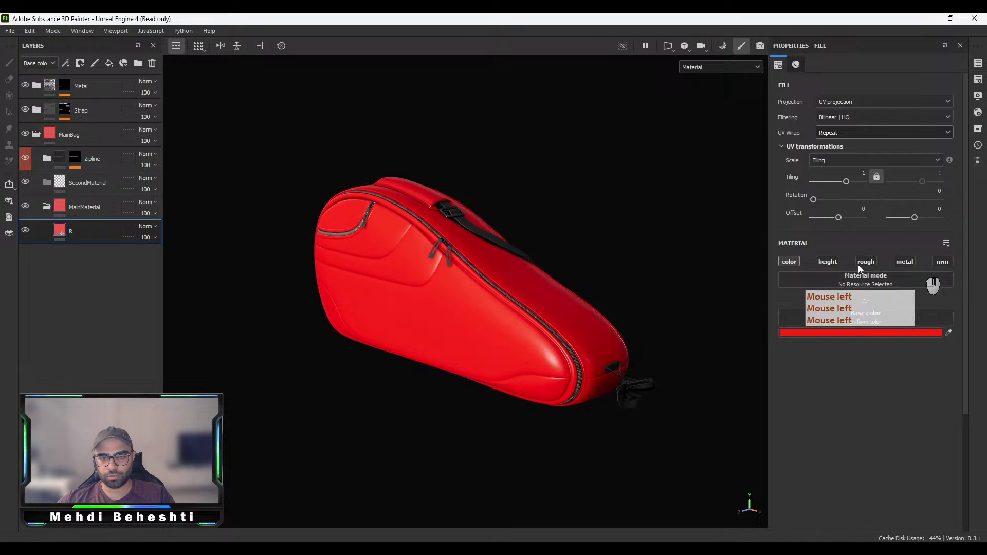
Collapse the MainMaterial folder and give the SecondMaterial folder a black mask with a paint effect
{"action": "middle_click_drag", "start_coordinate": [364, 232], "coordinate": [370, 256], "text": "alt"}
{"action": "right_click_drag", "start_coordinate": [370, 256], "coordinate": [408, 383], "text": "alt"}
{"action": "left_click_drag", "start_coordinate": [408, 383], "coordinate": [411, 360], "text": "alt"}
{"action": "middle_click_drag", "start_coordinate": [411, 360], "coordinate": [418, 338], "text": "alt"}
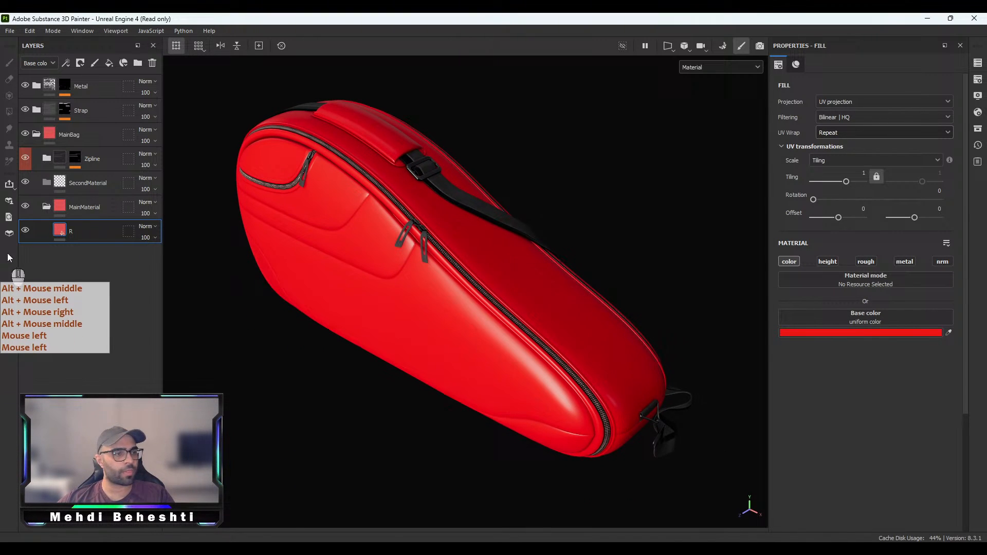
{"action": "left_click", "coordinate": [43, 207]}
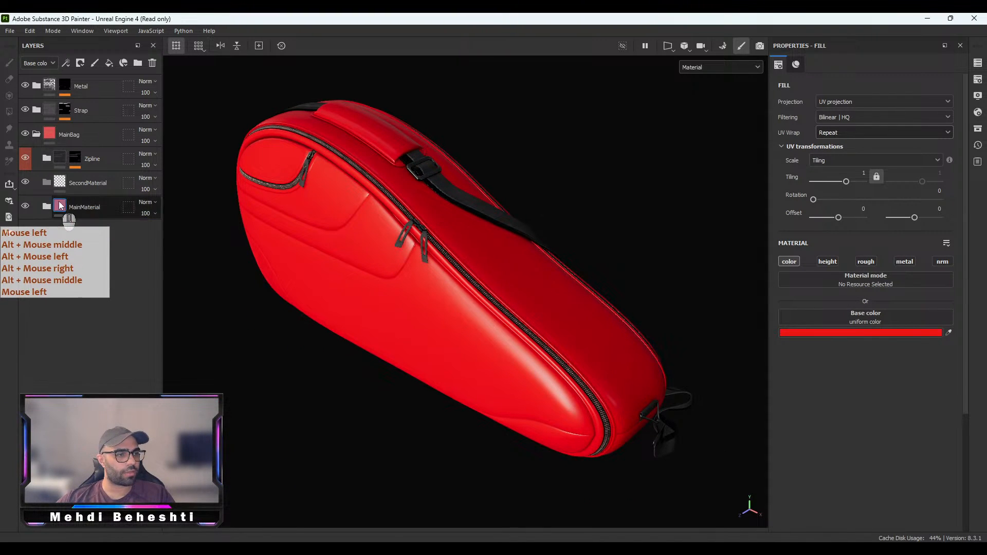
{"action": "right_click", "coordinate": [88, 187]}
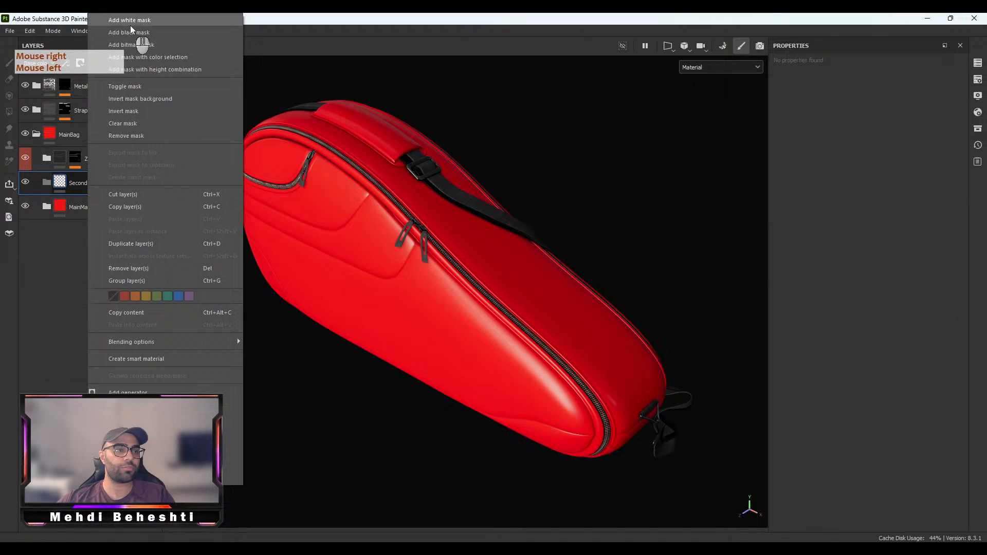
{"action": "left_click", "coordinate": [131, 28]}
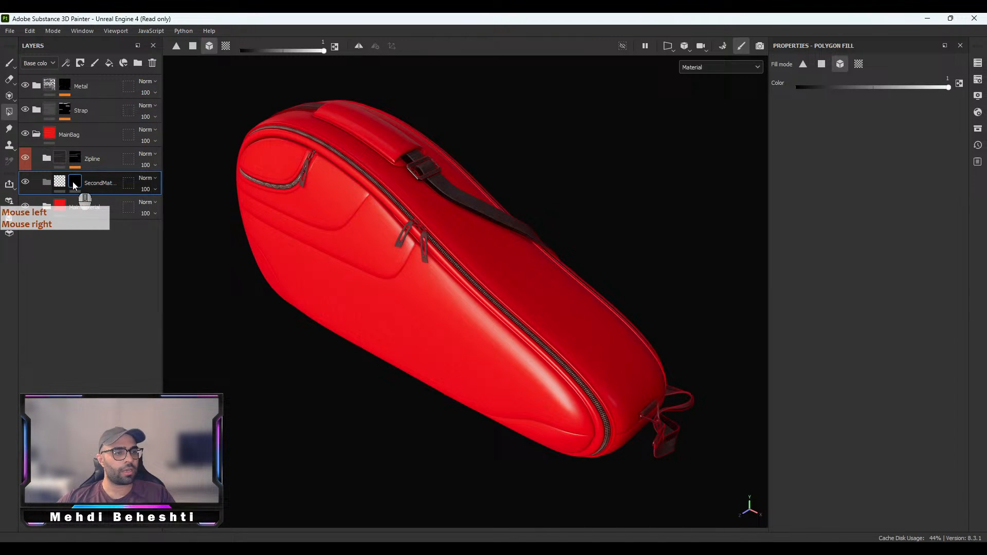
{"action": "right_click", "coordinate": [74, 182]}
{"action": "left_click", "coordinate": [118, 356]}
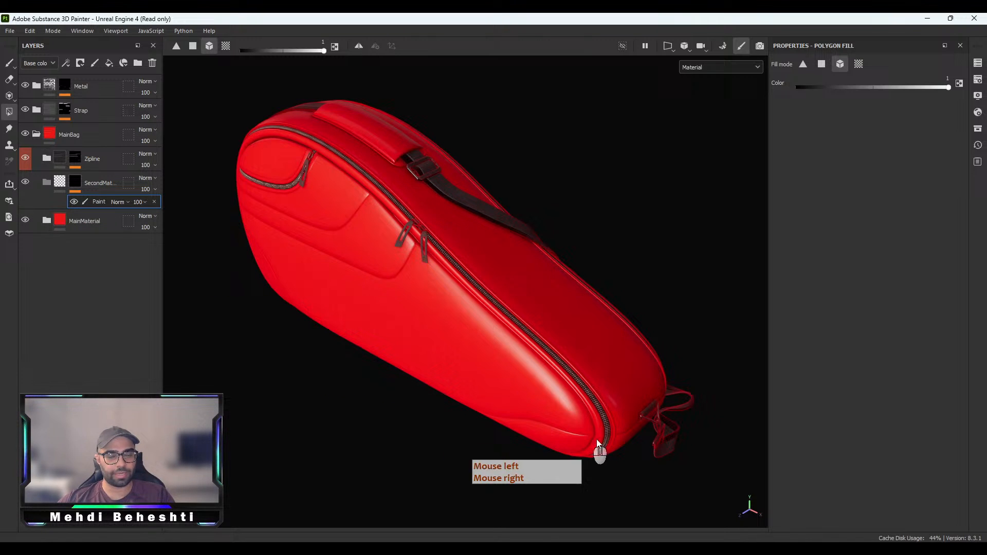
Fill the lower trim panel along the bag's front side into the SecondMaterial mask using UV chunk fill, and display the mask
{"action": "middle_click_drag", "start_coordinate": [596, 411], "coordinate": [559, 467], "text": "alt"}
{"action": "scroll", "coordinate": [558, 466], "scroll_direction": "up", "scroll_amount": 4}
{"action": "left_click_drag", "start_coordinate": [558, 470], "coordinate": [551, 440], "text": "alt"}
{"action": "middle_click_drag", "start_coordinate": [551, 440], "coordinate": [554, 367], "text": "alt"}
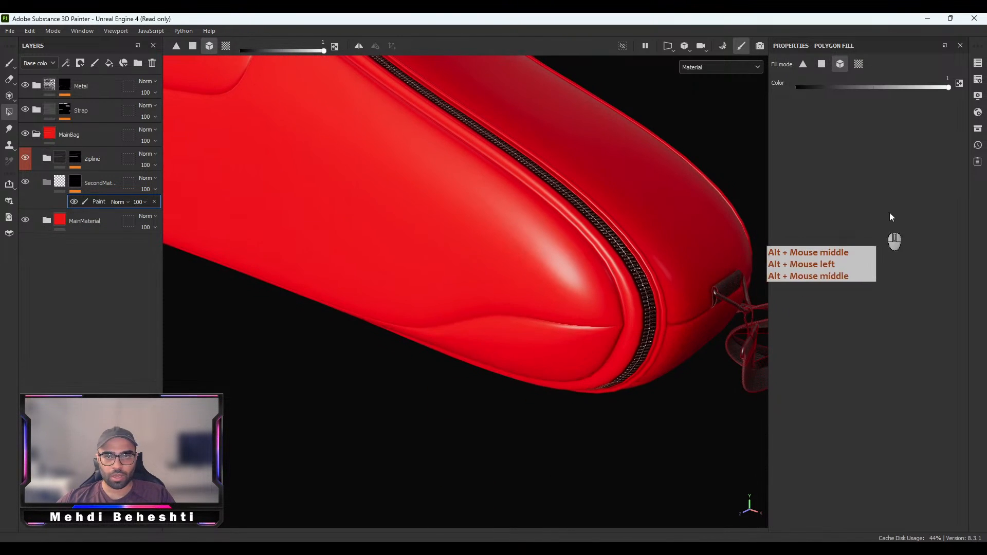
{"action": "left_click", "coordinate": [858, 63]}
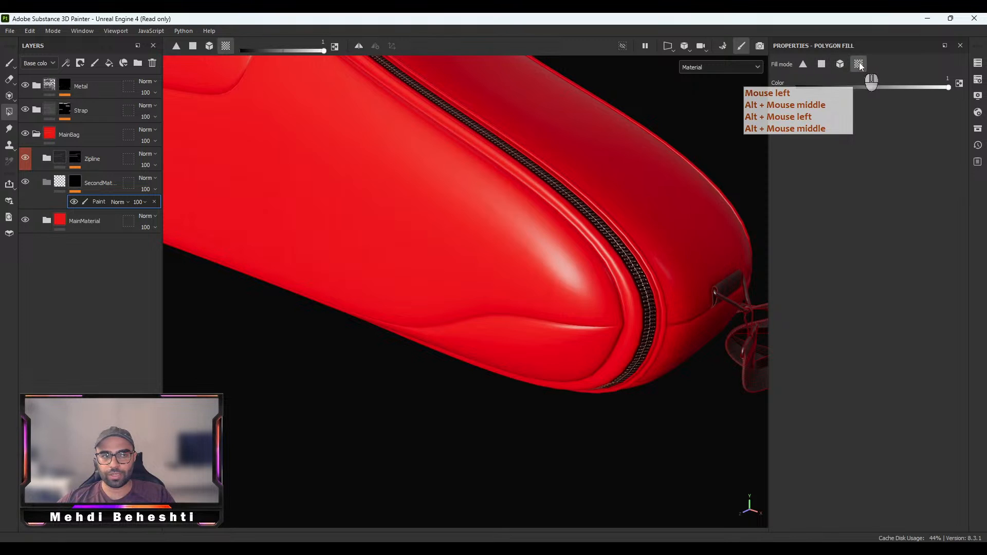
{"action": "scroll", "coordinate": [559, 362], "scroll_direction": "up", "scroll_amount": 2}
{"action": "left_click", "coordinate": [558, 359]}
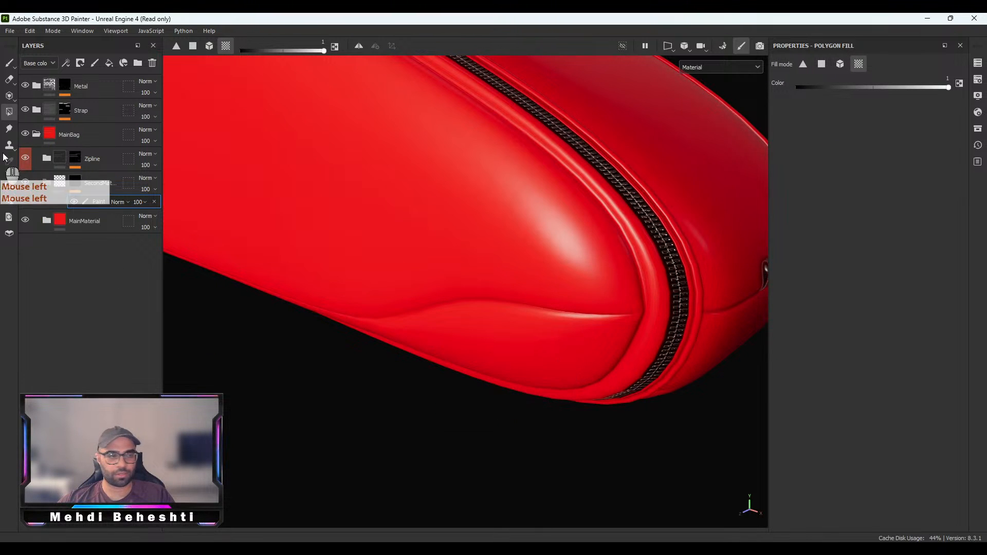
{"action": "left_click", "coordinate": [75, 182], "text": "alt"}
{"action": "left_click", "coordinate": [91, 203]}
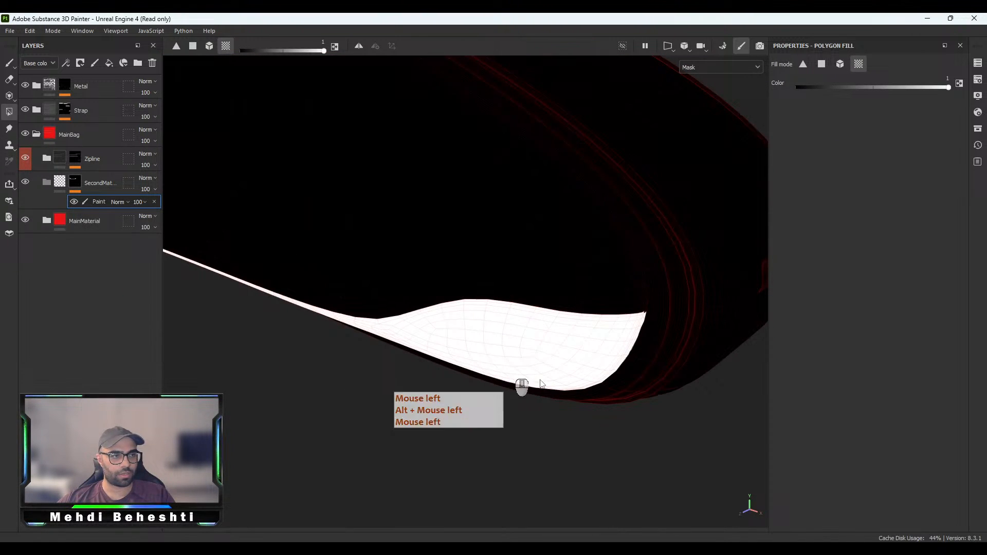
{"action": "left_click", "coordinate": [521, 356]}
Add the small curved front pocket's panel at the bag's wide end to the SecondMaterial mask
{"action": "scroll", "coordinate": [536, 345], "scroll_direction": "down", "scroll_amount": 3}
{"action": "scroll", "coordinate": [537, 344], "scroll_direction": "down", "scroll_amount": 2}
{"action": "middle_click_drag", "start_coordinate": [288, 309], "coordinate": [407, 358], "text": "alt"}
{"action": "left_click_drag", "start_coordinate": [407, 358], "coordinate": [346, 201], "text": "alt"}
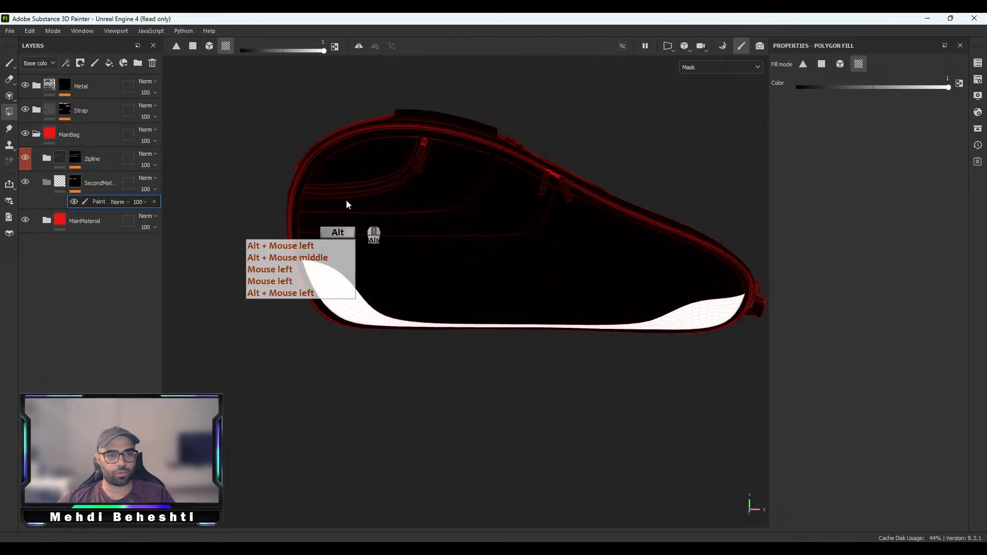
{"action": "scroll", "coordinate": [368, 147], "scroll_direction": "up", "scroll_amount": 2}
{"action": "left_click", "coordinate": [368, 148]}
{"action": "left_click", "coordinate": [371, 156]}
Add the large upper panel and the lower trim panel on the bag's opposite side to the SecondMaterial mask
{"action": "middle_click_drag", "start_coordinate": [621, 191], "coordinate": [299, 237], "text": "alt"}
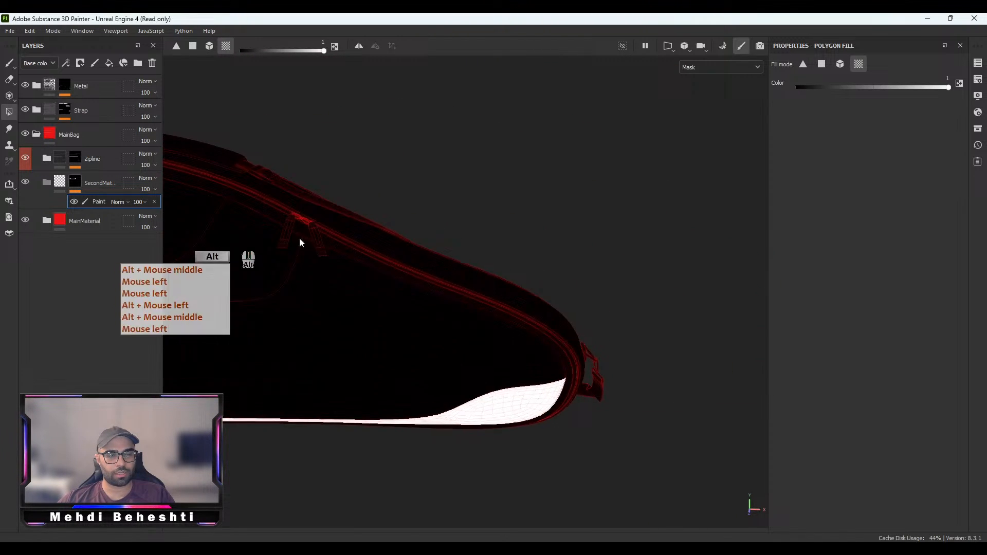
{"action": "left_click_drag", "start_coordinate": [565, 273], "coordinate": [408, 315], "text": "alt"}
{"action": "middle_click_drag", "start_coordinate": [409, 316], "coordinate": [535, 247], "text": "alt"}
{"action": "left_click_drag", "start_coordinate": [535, 231], "coordinate": [280, 122], "text": "alt"}
{"action": "middle_click_drag", "start_coordinate": [489, 196], "coordinate": [300, 295], "text": "alt"}
{"action": "left_click", "coordinate": [389, 193]}
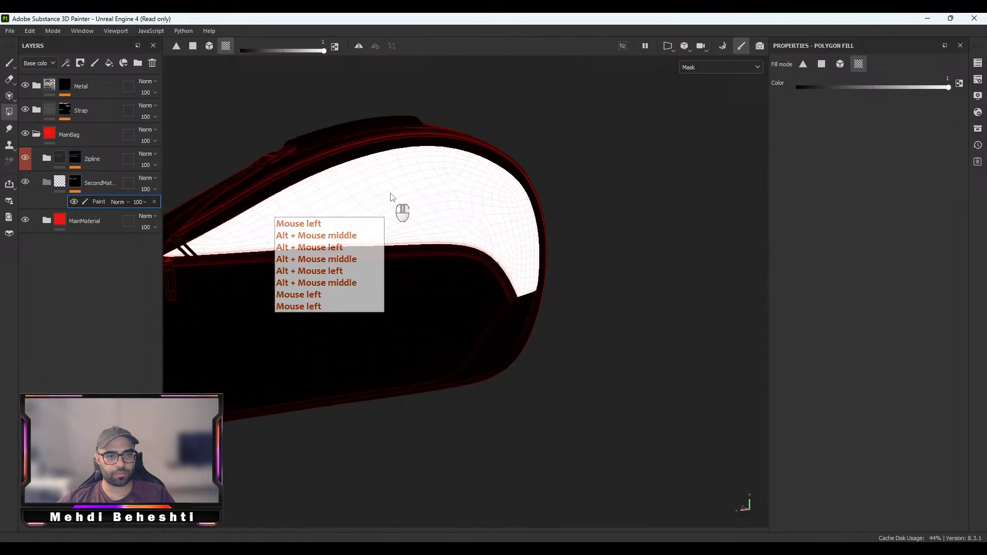
{"action": "left_click", "coordinate": [490, 355]}
{"action": "scroll", "coordinate": [490, 356], "scroll_direction": "down", "scroll_amount": 2}
{"action": "scroll", "coordinate": [491, 356], "scroll_direction": "down", "scroll_amount": 2}
{"action": "middle_click_drag", "start_coordinate": [384, 411], "coordinate": [496, 359], "text": "alt"}
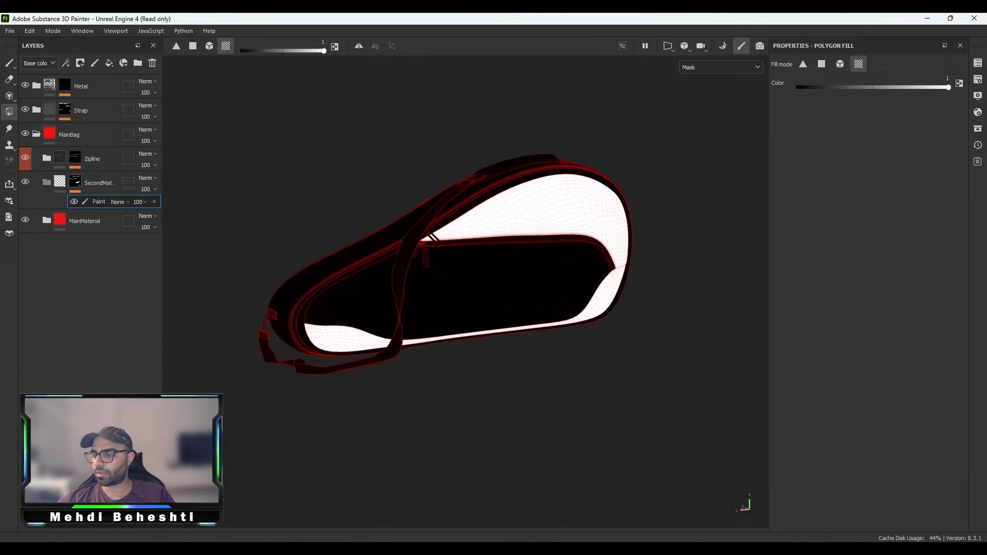
Examine the red Wilson bag photos on the reference board to see which panels use the dark second material
{"action": "mouse_move", "coordinate": [986, 377]}
{"action": "right_mouse_down"}
{"action": "mouse_move", "coordinate": [642, 363]}
{"action": "mouse_move", "coordinate": [600, 398]}
{"action": "right_mouse_up"}
{"action": "scroll", "coordinate": [709, 331], "scroll_direction": "down", "scroll_amount": 5}
{"action": "scroll", "coordinate": [703, 396], "scroll_direction": "up", "scroll_amount": 12}
{"action": "mouse_move", "coordinate": [702, 396]}
{"action": "middle_mouse_down"}
{"action": "mouse_move", "coordinate": [541, 190]}
{"action": "mouse_move", "coordinate": [543, 227]}
{"action": "middle_mouse_up"}
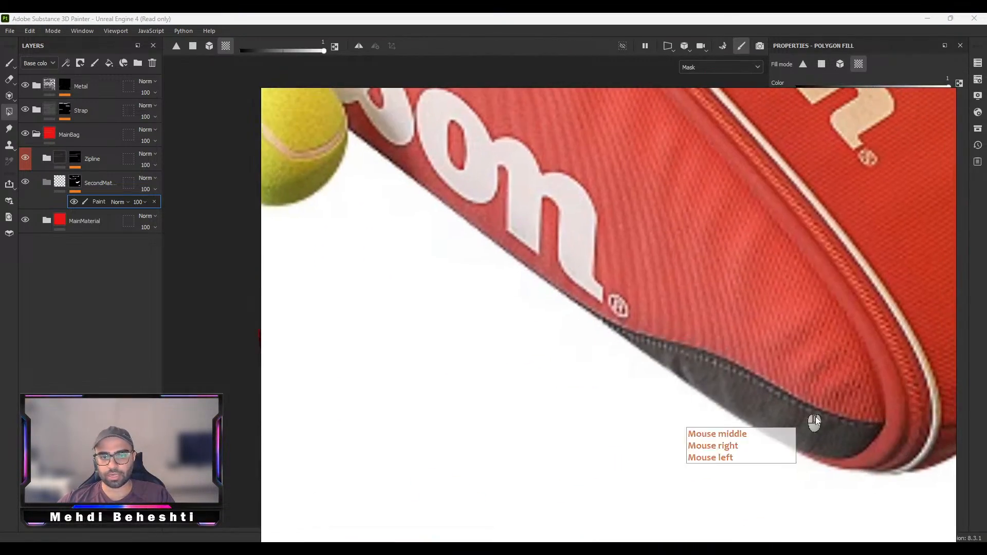
{"action": "scroll", "coordinate": [782, 399], "scroll_direction": "down", "scroll_amount": 10}
{"action": "middle_click_drag", "start_coordinate": [660, 269], "coordinate": [672, 291]}
{"action": "scroll", "coordinate": [695, 316], "scroll_direction": "up", "scroll_amount": 10}
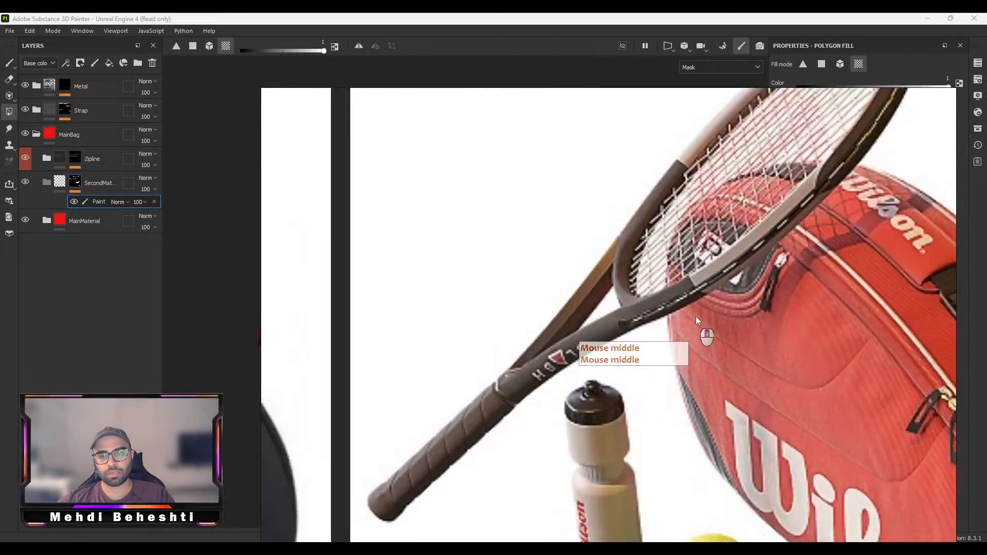
{"action": "scroll", "coordinate": [775, 249], "scroll_direction": "down", "scroll_amount": 3}
{"action": "middle_click_drag", "start_coordinate": [775, 250], "coordinate": [673, 279]}
{"action": "middle_click_drag", "start_coordinate": [882, 331], "coordinate": [646, 254]}
{"action": "scroll", "coordinate": [645, 255], "scroll_direction": "down", "scroll_amount": 6}
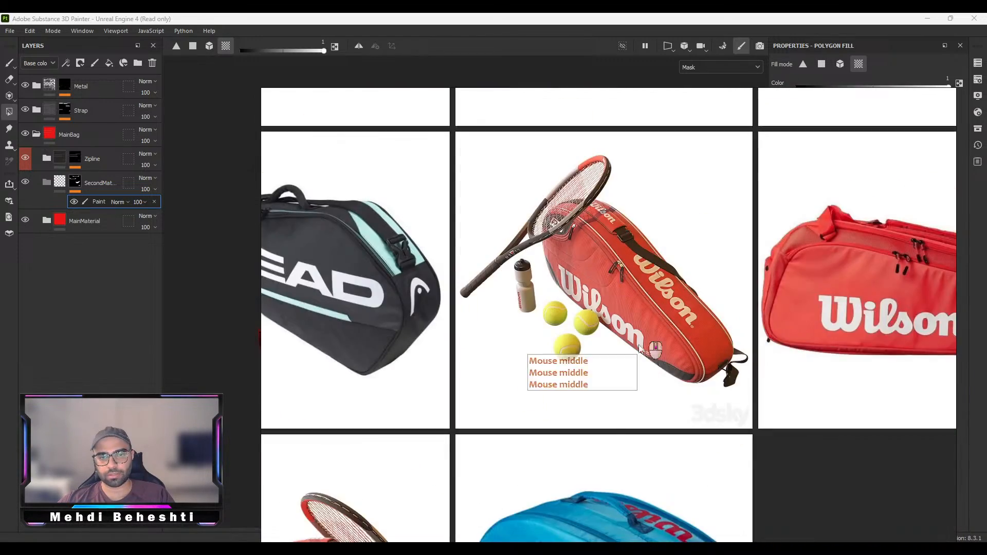
{"action": "middle_click_drag", "start_coordinate": [626, 356], "coordinate": [787, 218]}
{"action": "scroll", "coordinate": [720, 232], "scroll_direction": "down", "scroll_amount": 2}
{"action": "scroll", "coordinate": [566, 432], "scroll_direction": "up", "scroll_amount": 6}
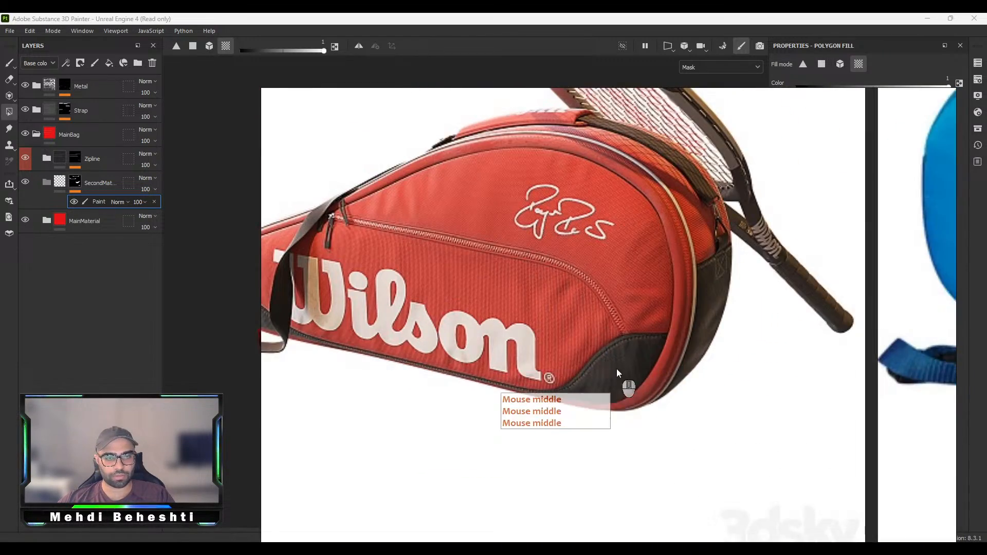
{"action": "mouse_move", "coordinate": [525, 356]}
{"action": "middle_mouse_down"}
{"action": "mouse_move", "coordinate": [656, 414]}
{"action": "mouse_move", "coordinate": [651, 399]}
{"action": "middle_mouse_up"}
{"action": "right_click_drag", "start_coordinate": [490, 305], "coordinate": [986, 297]}
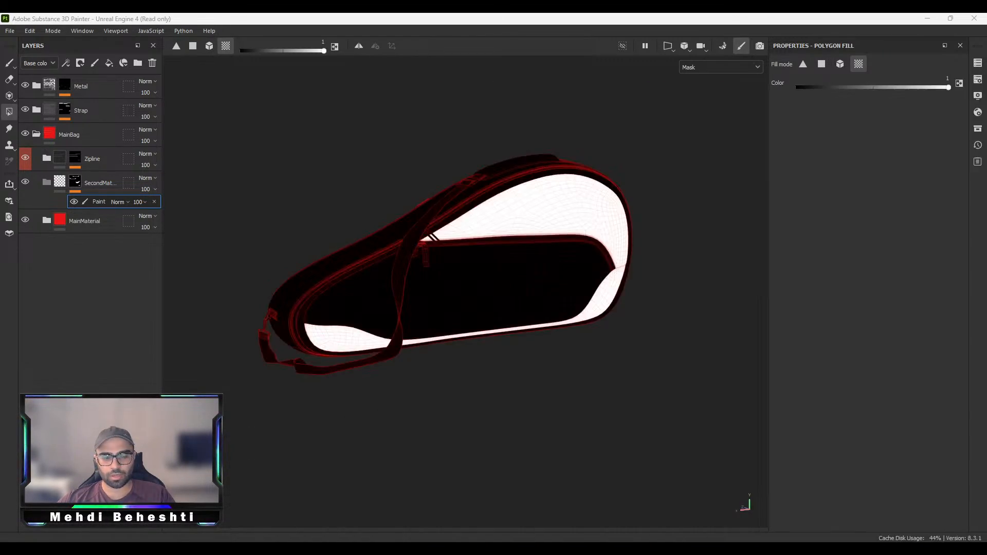
Inspect the mask on the bag's opposite side and add a fill layer inside the SecondMaterial folder
{"action": "mouse_move", "coordinate": [601, 206]}
{"action": "left_mouse_down", "text": "alt"}
{"action": "mouse_move", "coordinate": [551, 240]}
{"action": "mouse_move", "coordinate": [443, 216]}
{"action": "mouse_move", "coordinate": [425, 260]}
{"action": "mouse_move", "coordinate": [608, 203]}
{"action": "left_mouse_up", "text": "alt"}
{"action": "scroll", "coordinate": [608, 203], "scroll_direction": "up", "scroll_amount": 3}
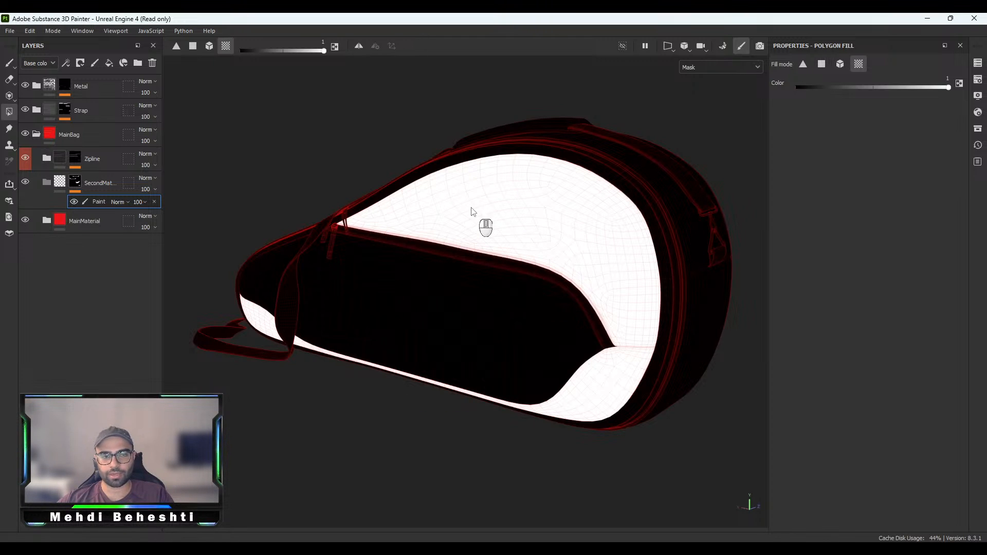
{"action": "left_click", "coordinate": [59, 185]}
{"action": "left_click", "coordinate": [109, 63]}
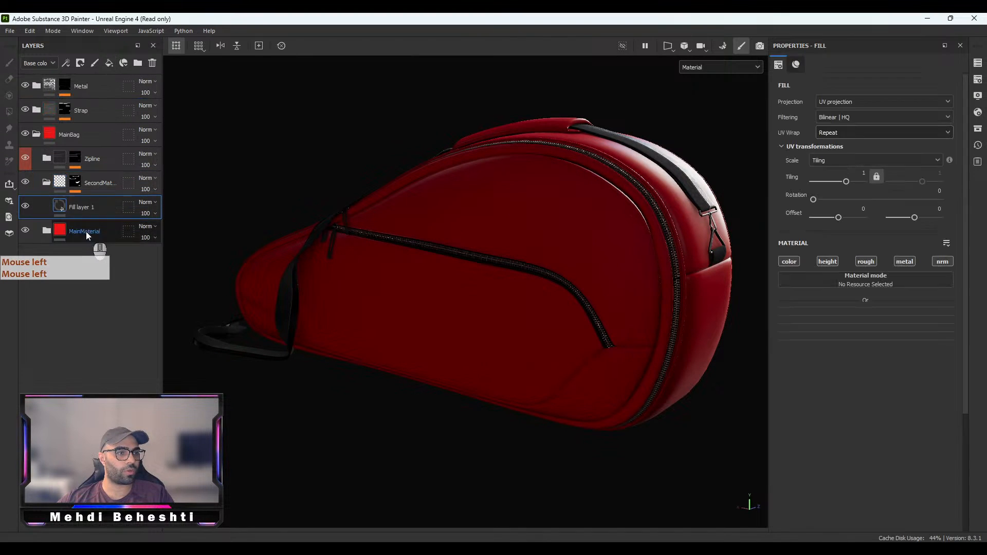
Rename the fill layer inside the SecondMaterial folder to R and keep only its color channel active
{"action": "double_click", "coordinate": [83, 210]}
{"action": "type", "text": "R"}
{"action": "key", "text": "Return"}
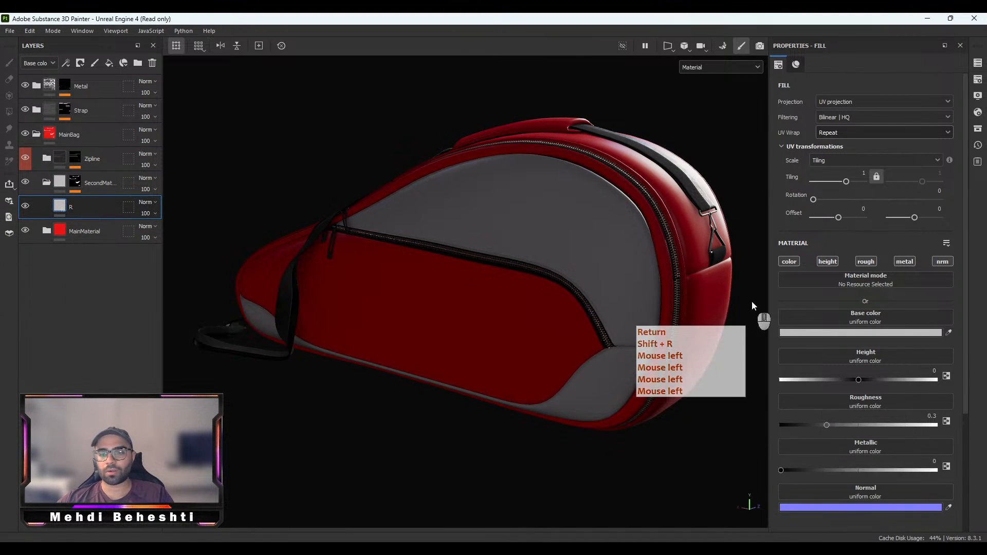
{"action": "left_click", "coordinate": [790, 261], "text": "alt"}
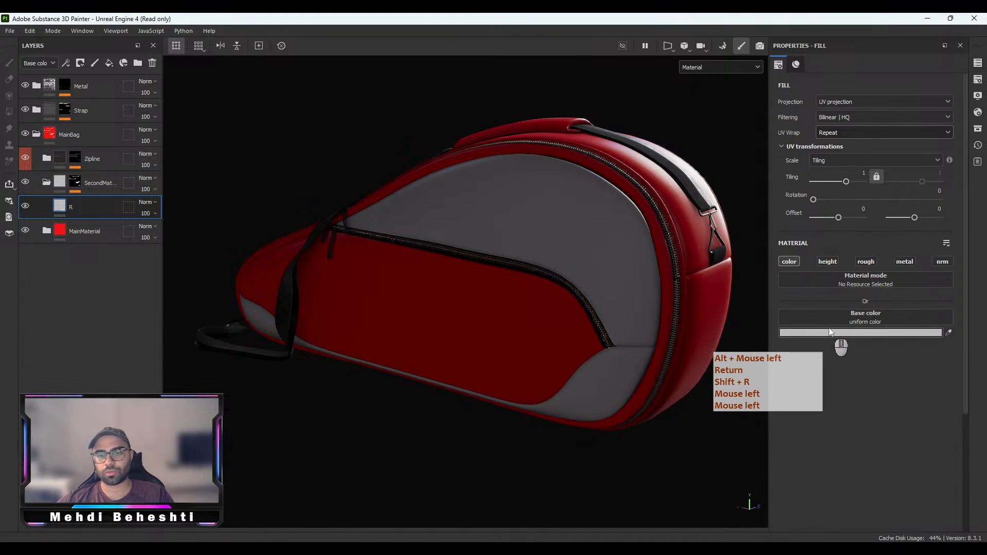
Set the SecondMaterial fill's base color to dark grey 404040 and collapse the folder
{"action": "left_click", "coordinate": [830, 332]}
{"action": "left_click", "coordinate": [845, 381]}
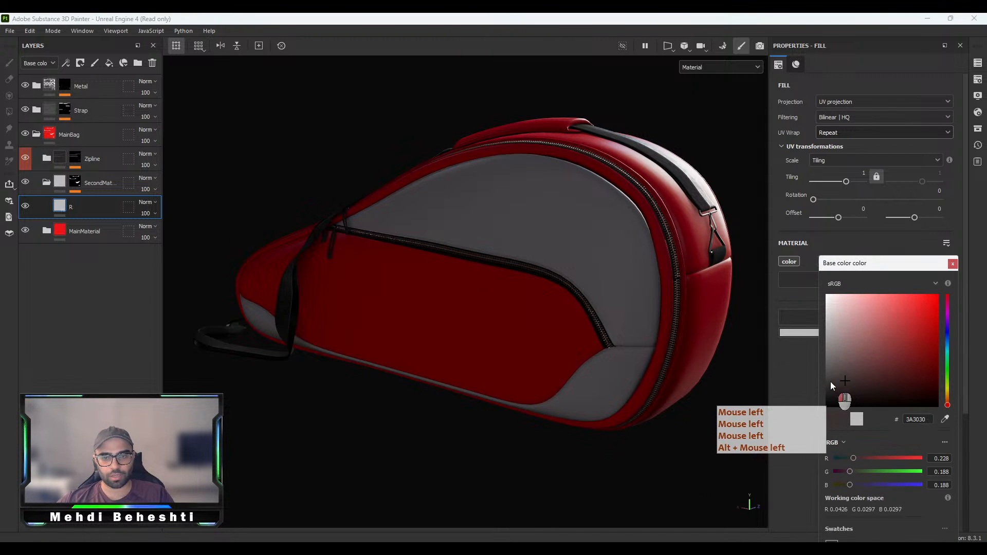
{"action": "left_click_drag", "start_coordinate": [831, 381], "coordinate": [712, 303]}
{"action": "left_click_drag", "start_coordinate": [613, 313], "coordinate": [434, 241], "text": "alt"}
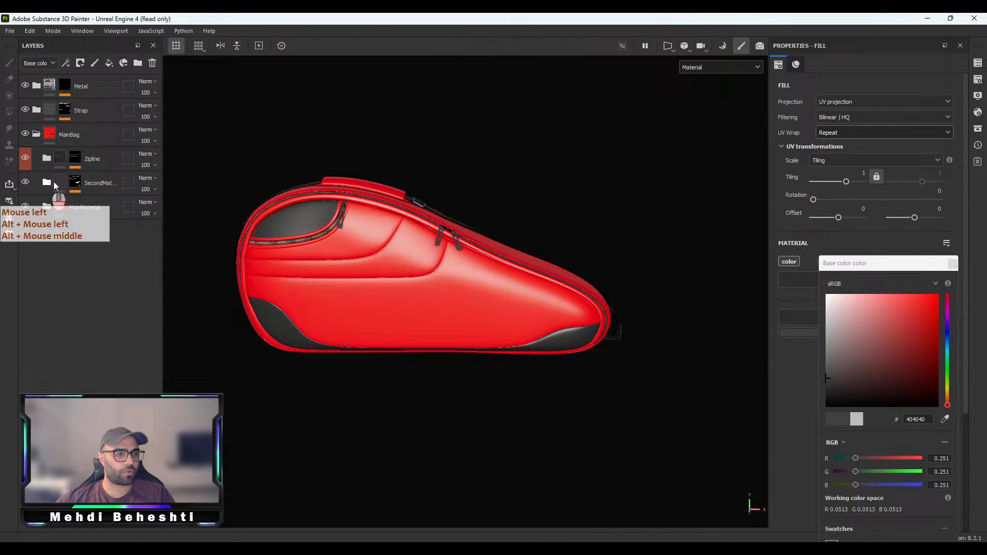
{"action": "scroll", "coordinate": [355, 210], "scroll_direction": "up", "scroll_amount": 5}
{"action": "middle_click_drag", "start_coordinate": [472, 320], "coordinate": [531, 332], "text": "alt"}
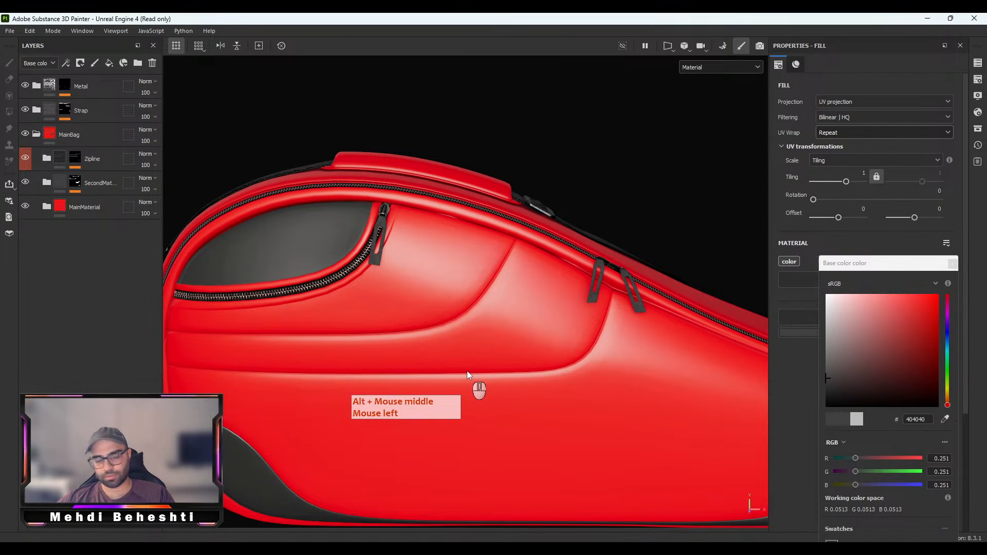
Add a fill layer directly above the SecondMaterial folder and rename it R
{"action": "left_click", "coordinate": [89, 189]}
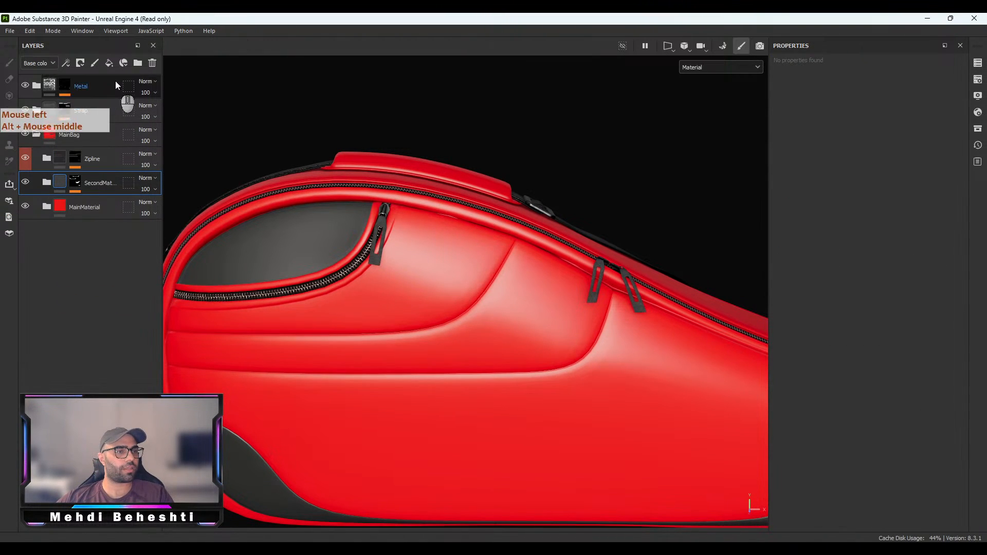
{"action": "left_click", "coordinate": [109, 62]}
{"action": "left_click", "coordinate": [82, 185]}
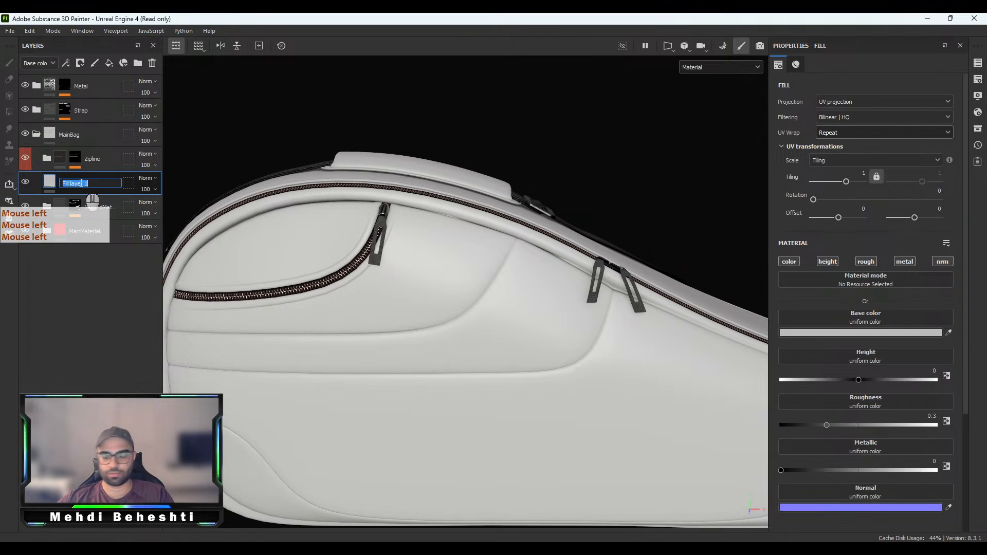
{"action": "type", "text": "R"}
{"action": "key", "text": "Return"}
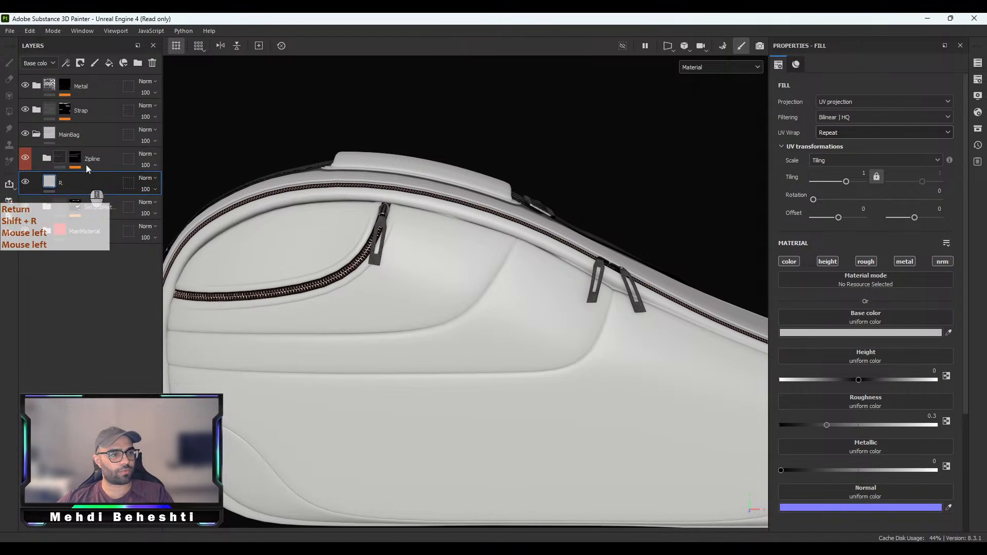
Add another fill layer above the first one below Zipline and also name it R
{"action": "left_click", "coordinate": [105, 65]}
{"action": "double_click", "coordinate": [68, 187]}
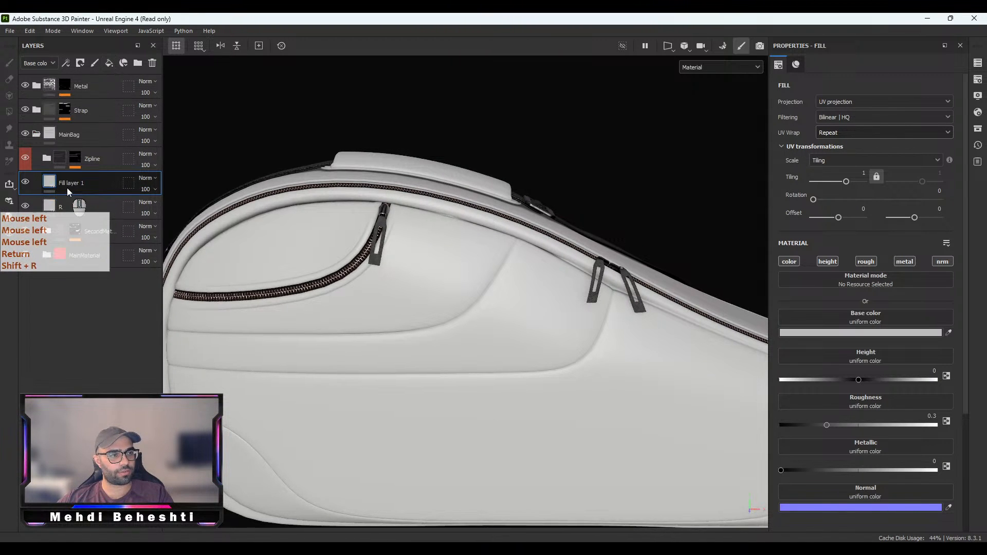
{"action": "double_click", "coordinate": [67, 188]}
{"action": "left_click", "coordinate": [71, 184]}
{"action": "type", "text": "R"}
{"action": "key", "text": "Return"}
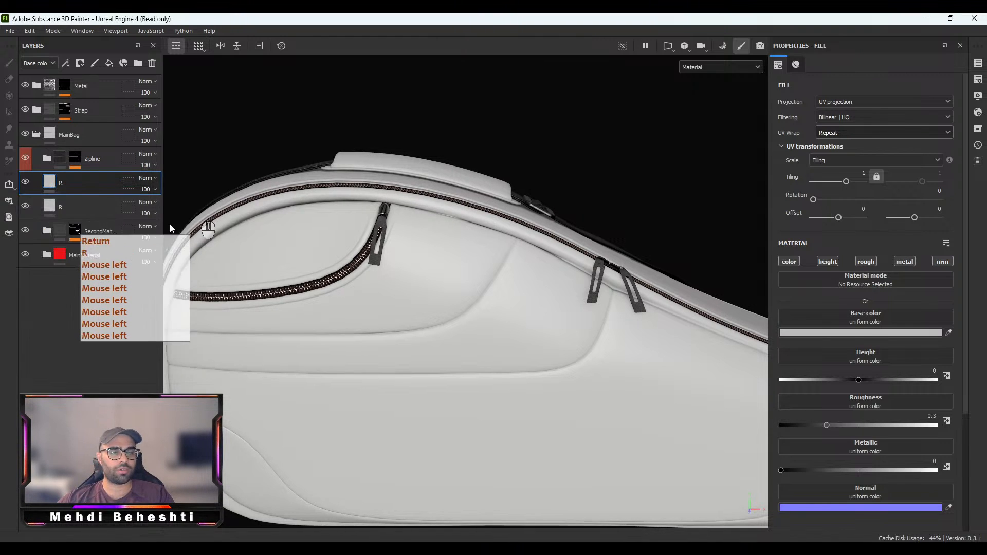
Give the lower R fill a black mask, reveal the curved band panel with Polygon Fill, and view the mask
{"action": "right_click", "coordinate": [66, 206]}
{"action": "left_click", "coordinate": [105, 32]}
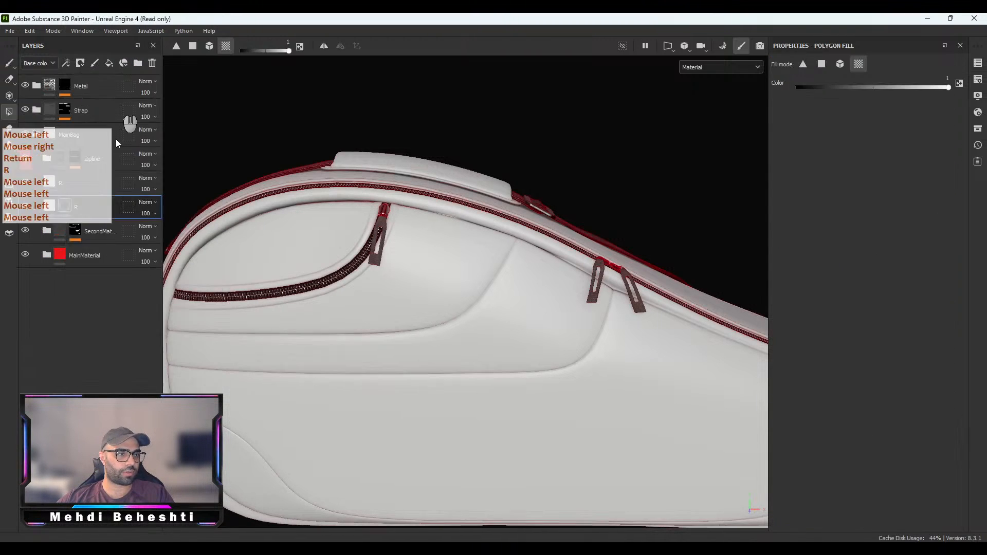
{"action": "left_click", "coordinate": [514, 334]}
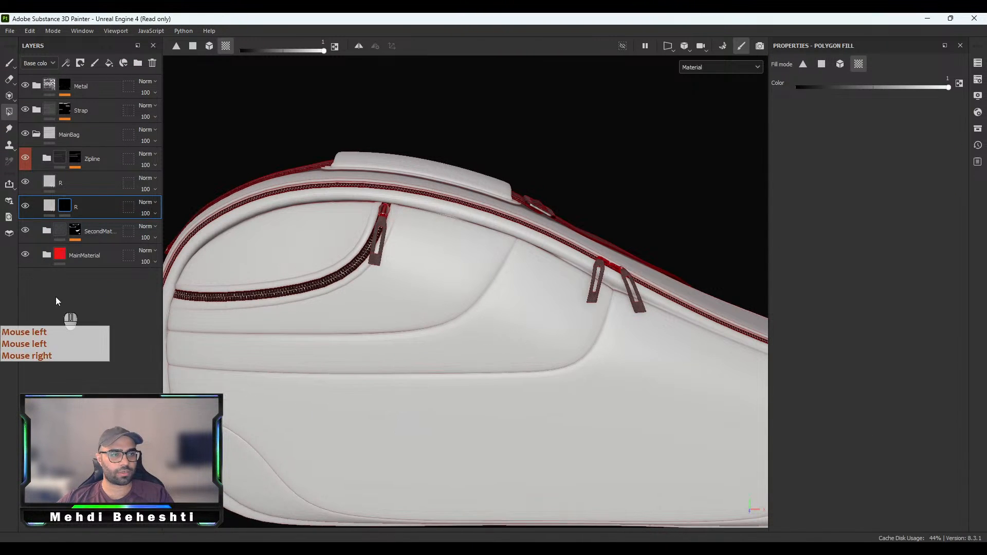
{"action": "left_click", "coordinate": [64, 205], "text": "alt"}
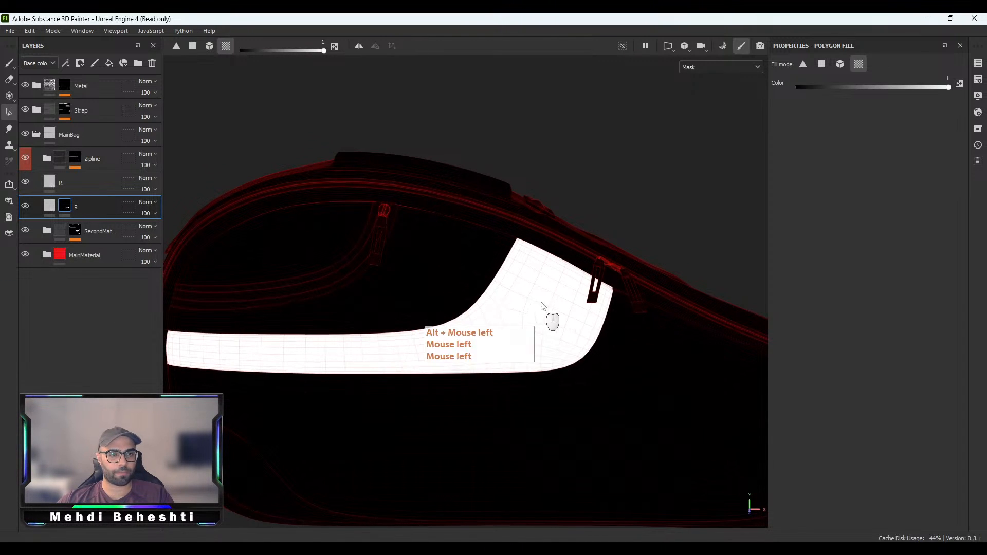
Give the upper R fill a black mask and reveal the panel beneath the small front pocket's zipper
{"action": "left_click", "coordinate": [71, 193]}
{"action": "right_click", "coordinate": [64, 177]}
{"action": "left_click", "coordinate": [65, 180]}
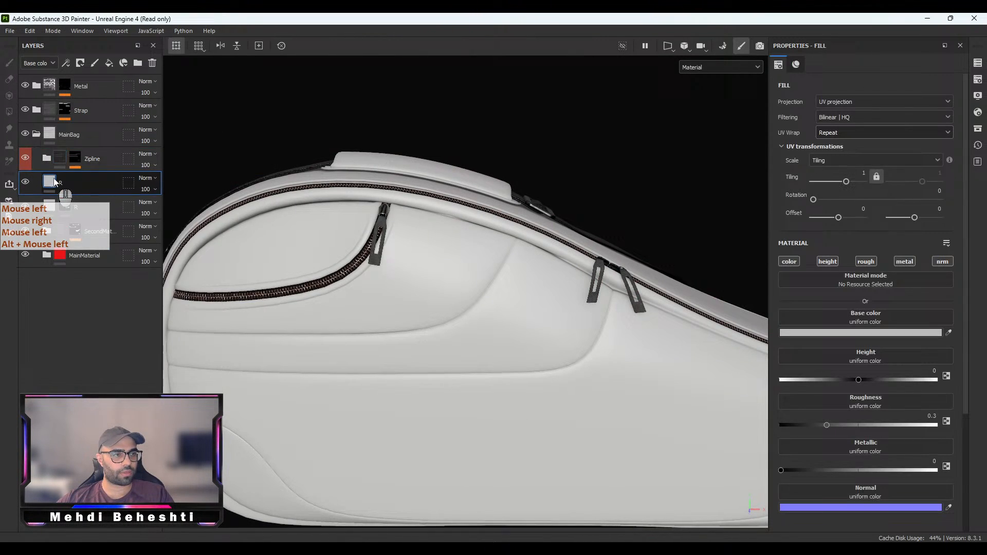
{"action": "right_click", "coordinate": [64, 179]}
{"action": "left_click", "coordinate": [107, 32]}
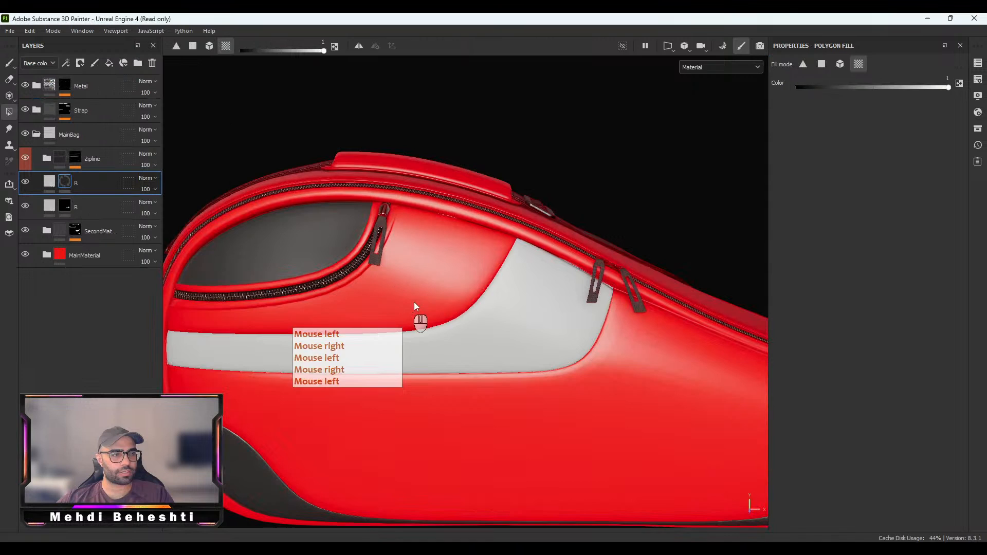
{"action": "left_click", "coordinate": [426, 277]}
Set the upper R fill's base color to bright yellow FFF51C
{"action": "left_click", "coordinate": [49, 183]}
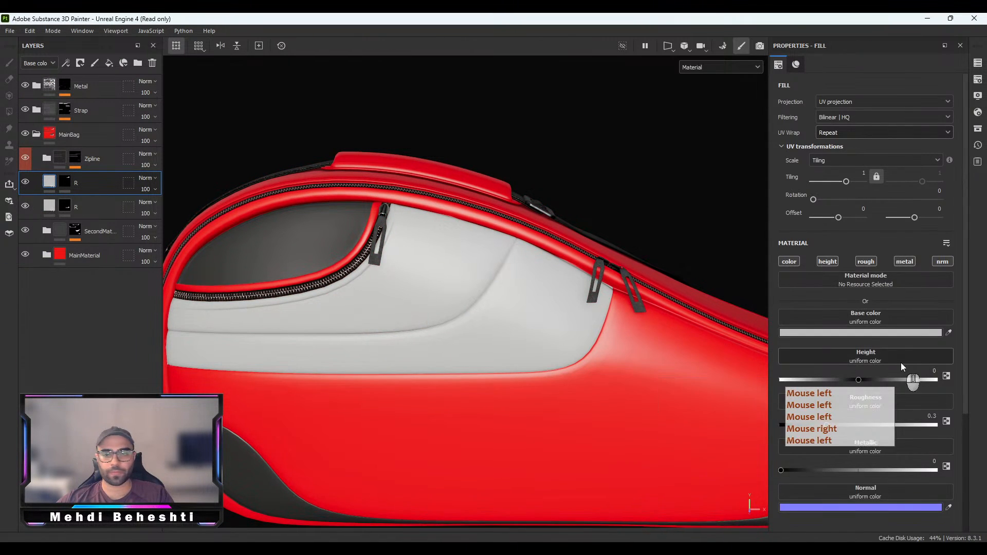
{"action": "left_click", "coordinate": [884, 332]}
{"action": "left_click", "coordinate": [947, 395]}
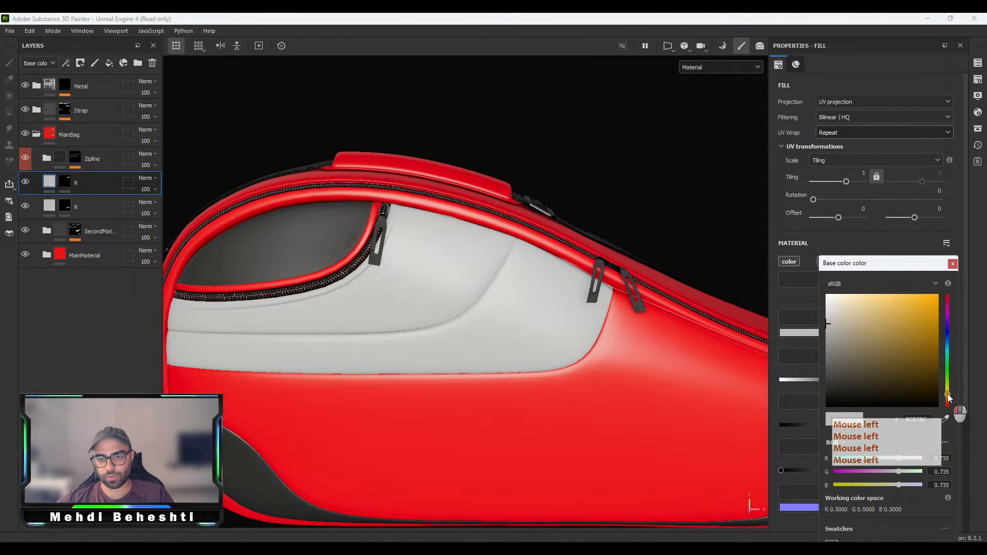
{"action": "left_click", "coordinate": [919, 314]}
{"action": "left_click", "coordinate": [904, 295]}
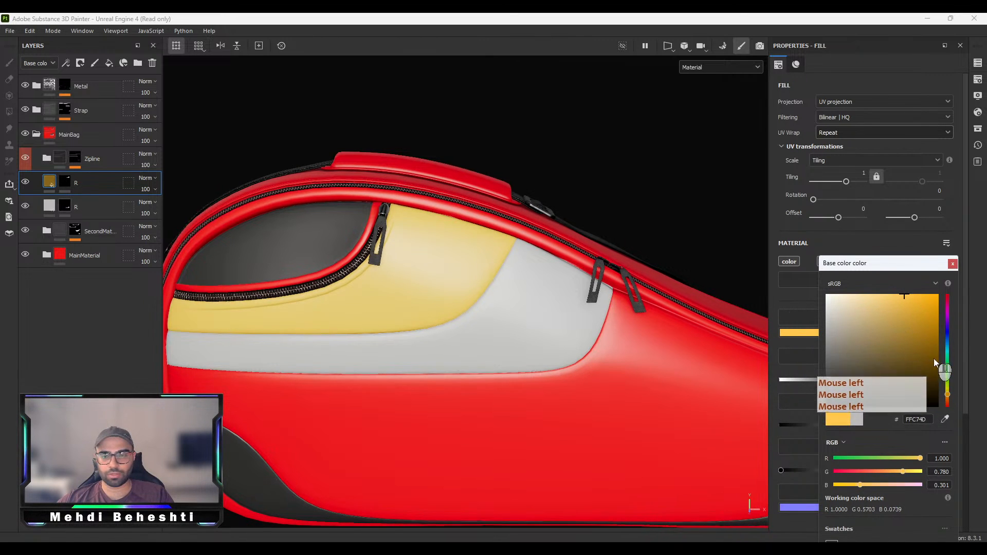
{"action": "left_click", "coordinate": [948, 392]}
{"action": "left_click", "coordinate": [948, 399]}
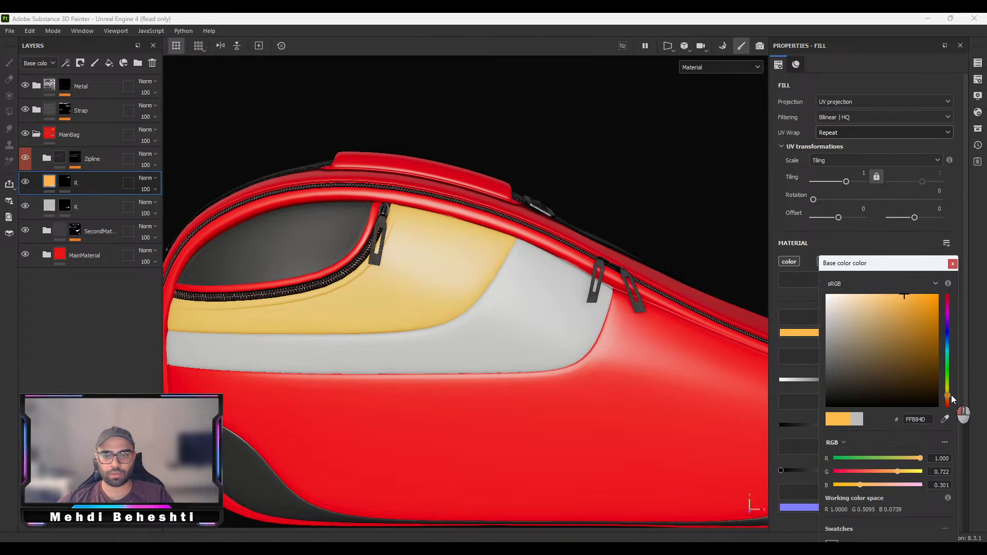
{"action": "left_click_drag", "start_coordinate": [897, 471], "coordinate": [919, 471]}
{"action": "left_click_drag", "start_coordinate": [862, 486], "coordinate": [843, 492]}
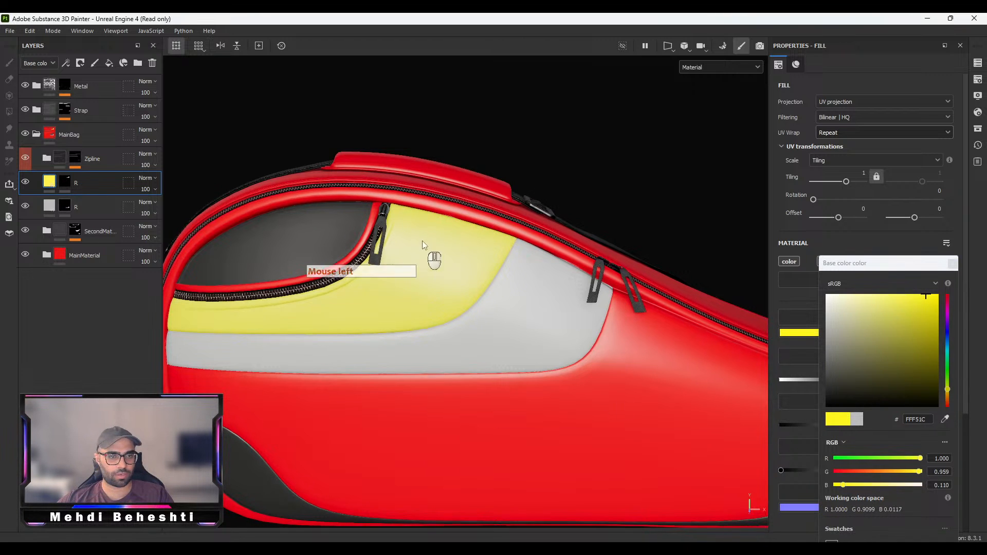
Set the lower R fill's base color to orange CE5E28 and review the colored panels on the whole bag
{"action": "left_click_drag", "start_coordinate": [423, 245], "coordinate": [502, 242], "text": "alt"}
{"action": "right_click_drag", "start_coordinate": [503, 242], "coordinate": [508, 349], "text": "alt"}
{"action": "left_click_drag", "start_coordinate": [508, 350], "coordinate": [507, 325], "text": "alt"}
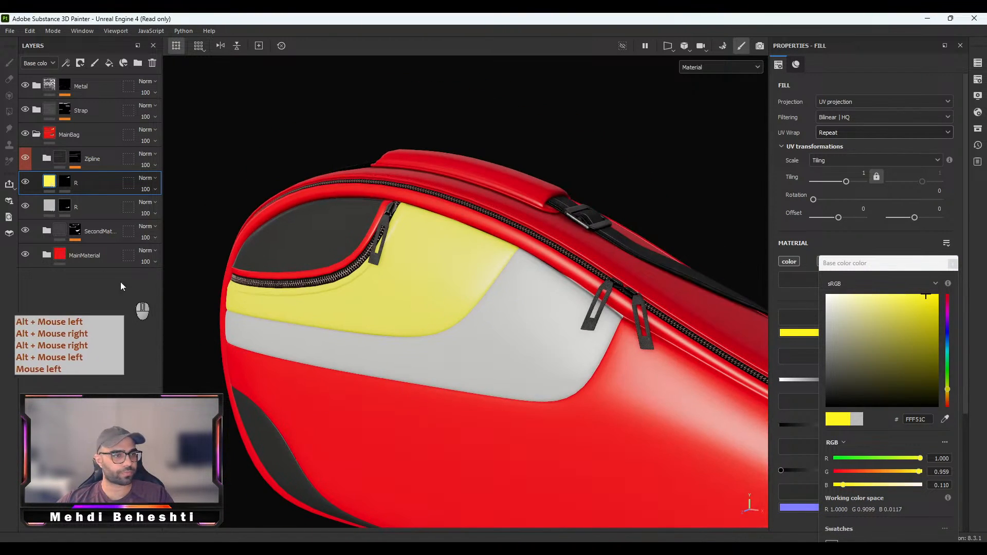
{"action": "left_click", "coordinate": [41, 208]}
{"action": "left_click", "coordinate": [41, 208]}
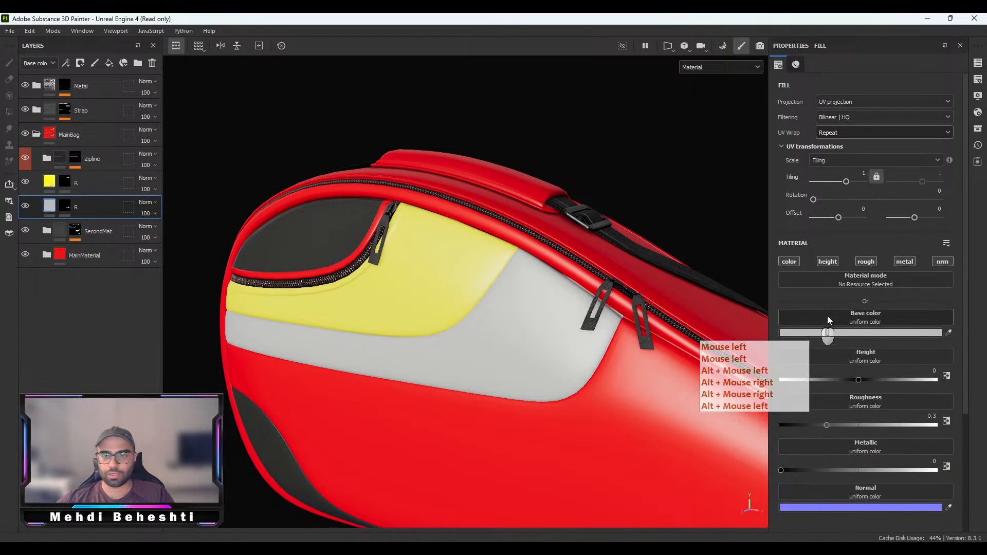
{"action": "left_click", "coordinate": [860, 333]}
{"action": "left_click", "coordinate": [947, 401]}
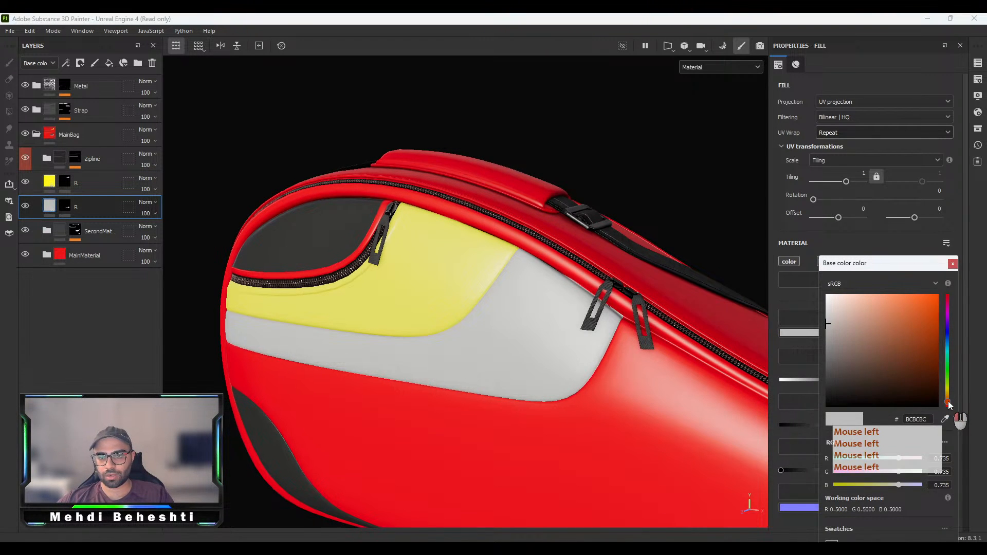
{"action": "left_click", "coordinate": [915, 329]}
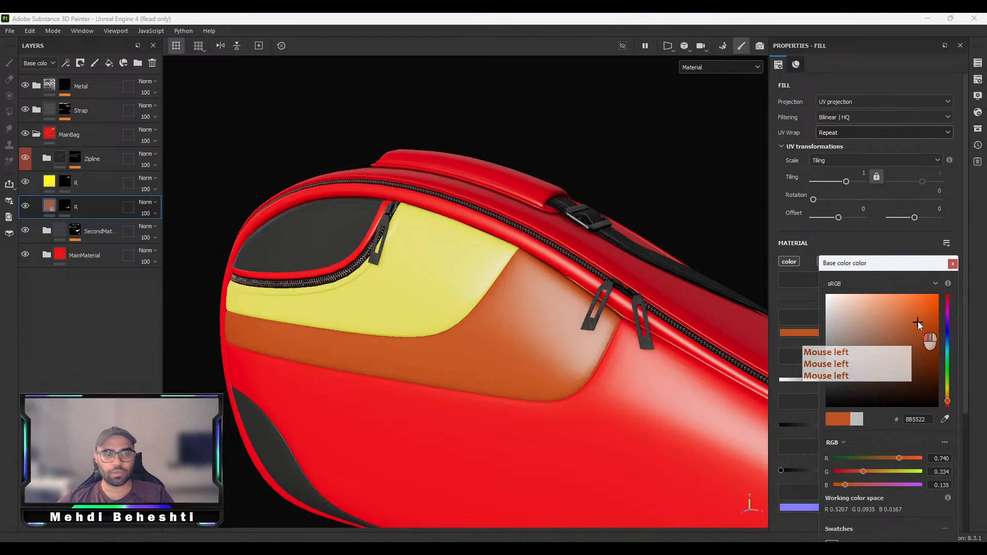
{"action": "left_click", "coordinate": [916, 315]}
{"action": "scroll", "coordinate": [397, 308], "scroll_direction": "down", "scroll_amount": 5}
{"action": "left_click_drag", "start_coordinate": [489, 295], "coordinate": [526, 380], "text": "alt"}
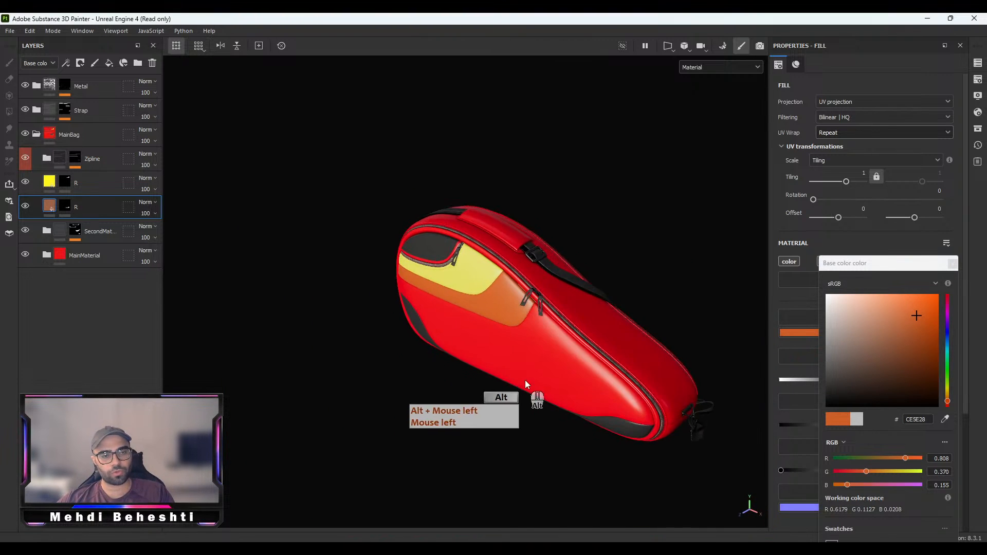
{"action": "middle_click_drag", "start_coordinate": [525, 380], "coordinate": [530, 359], "text": "alt"}
{"action": "left_click_drag", "start_coordinate": [530, 360], "coordinate": [545, 327], "text": "alt"}
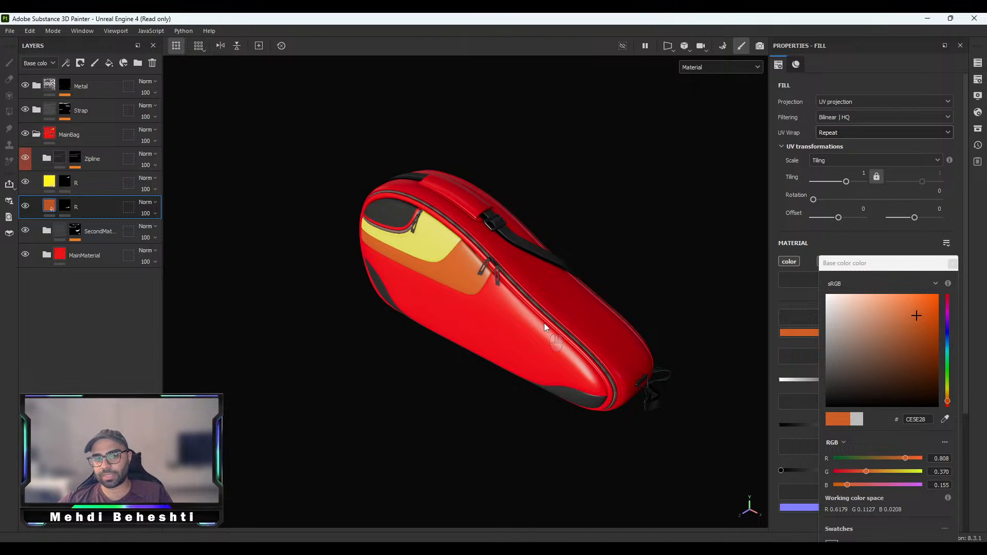
Expand the MainMaterial folder, select its red R fill layer, and open the asset library beside the bag
{"action": "left_click", "coordinate": [79, 260]}
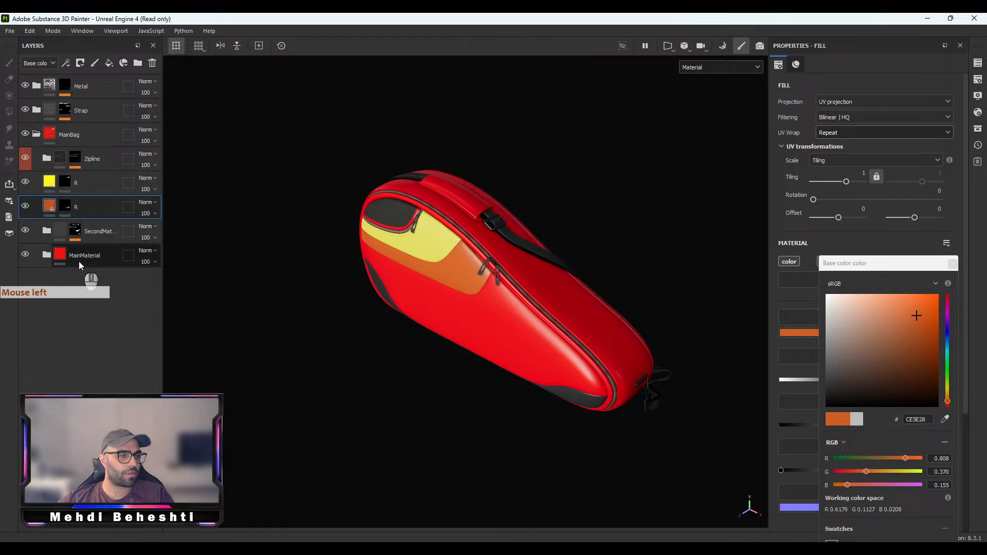
{"action": "left_click", "coordinate": [79, 260]}
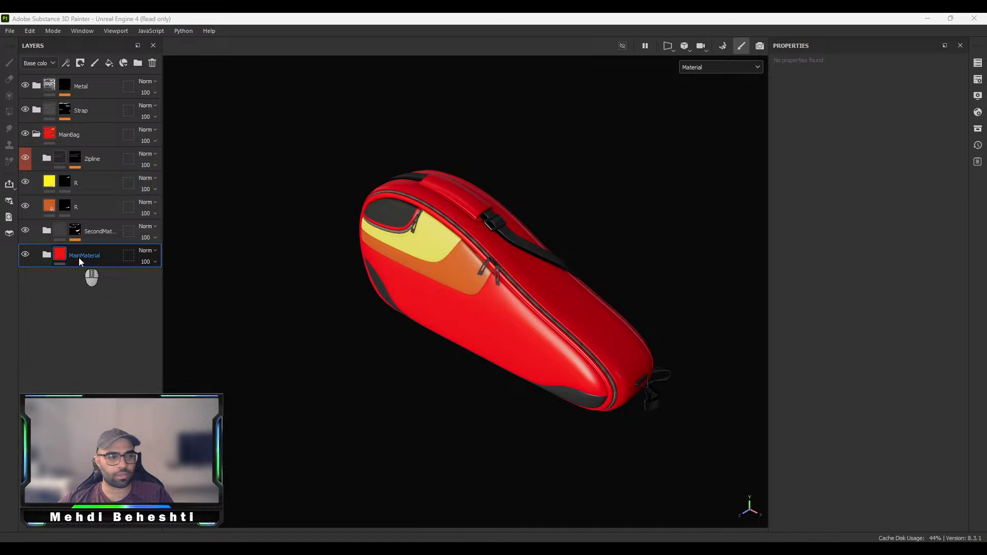
{"action": "left_click", "coordinate": [47, 255]}
{"action": "left_click", "coordinate": [100, 272]}
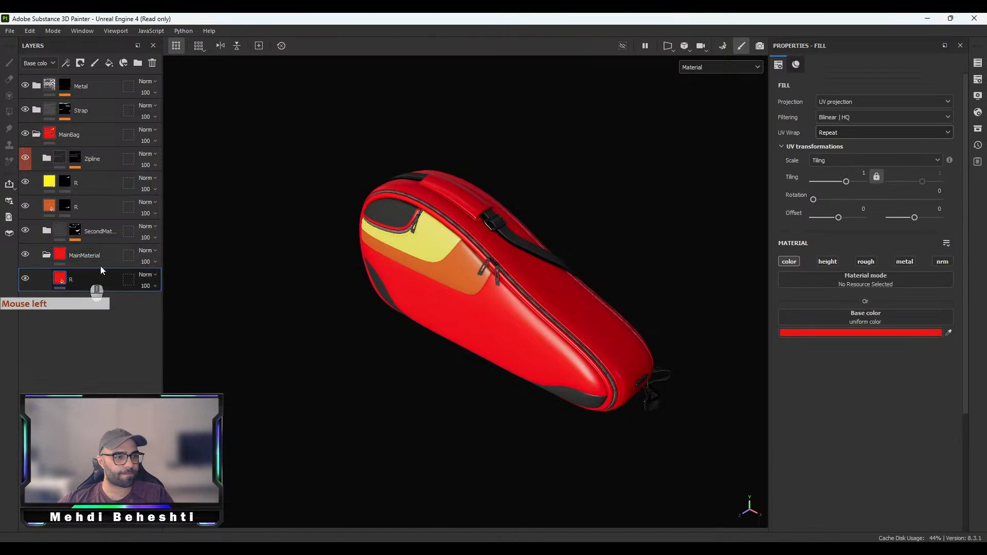
{"action": "middle_click_drag", "start_coordinate": [490, 324], "coordinate": [454, 272], "text": "alt"}
{"action": "left_click", "coordinate": [977, 129]}
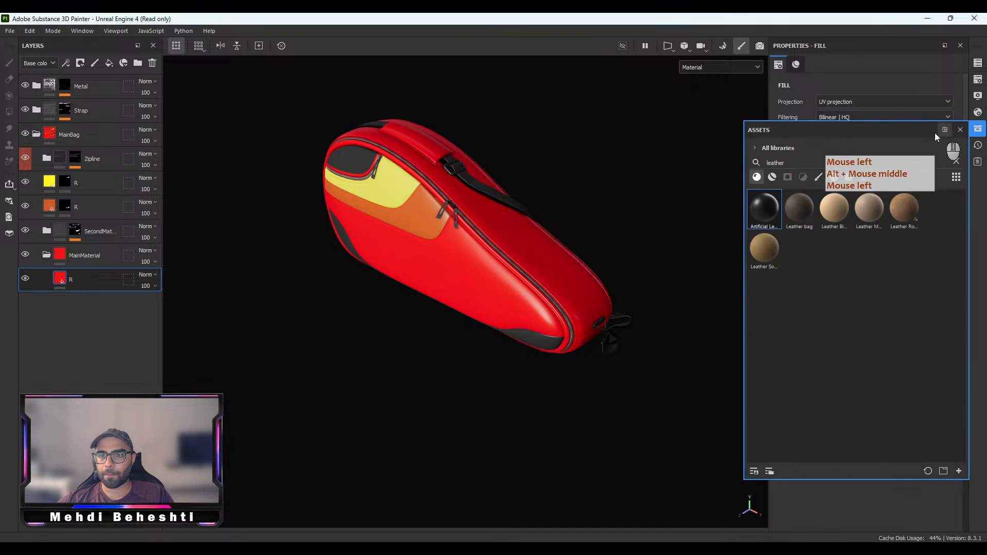
{"action": "left_click_drag", "start_coordinate": [934, 128], "coordinate": [674, 123]}
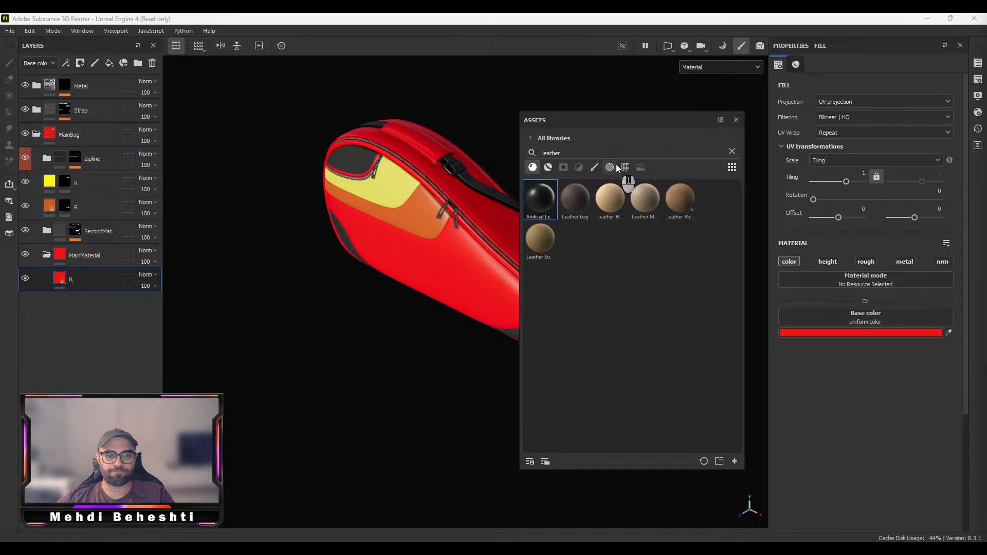
Try to search the asset library for silicon, and restore the material view of the bag
{"action": "double_click", "coordinate": [553, 153]}
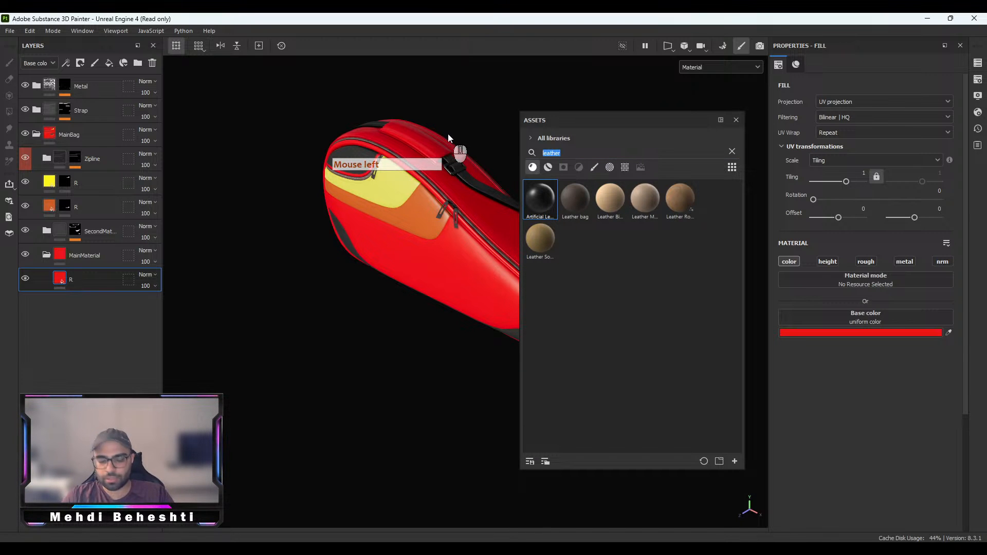
{"action": "key", "text": "s"}
{"action": "key", "text": "i"}
{"action": "key", "text": "l"}
{"action": "key", "text": "i"}
{"action": "key", "text": "c"}
{"action": "key", "text": "o"}
{"action": "key", "text": "n"}
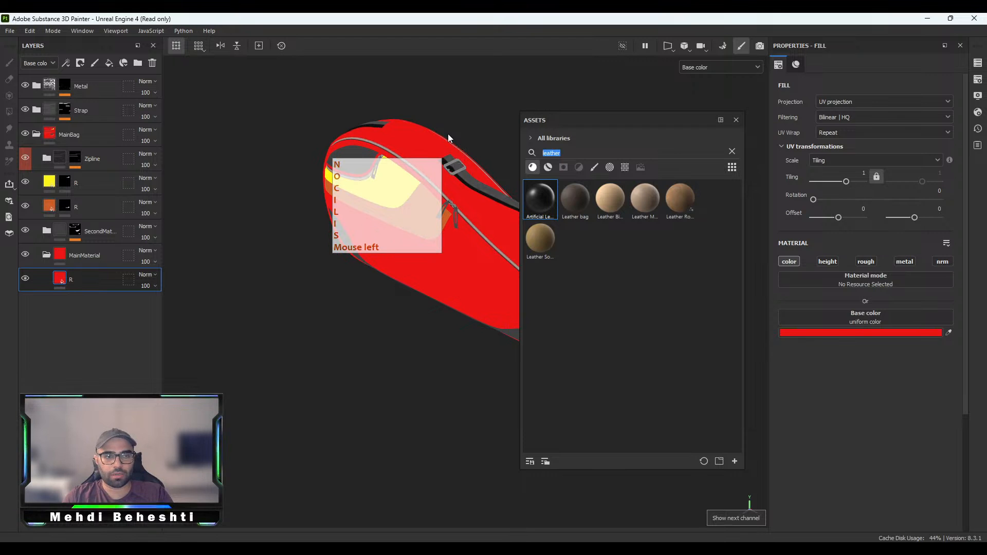
{"action": "left_click", "coordinate": [429, 245]}
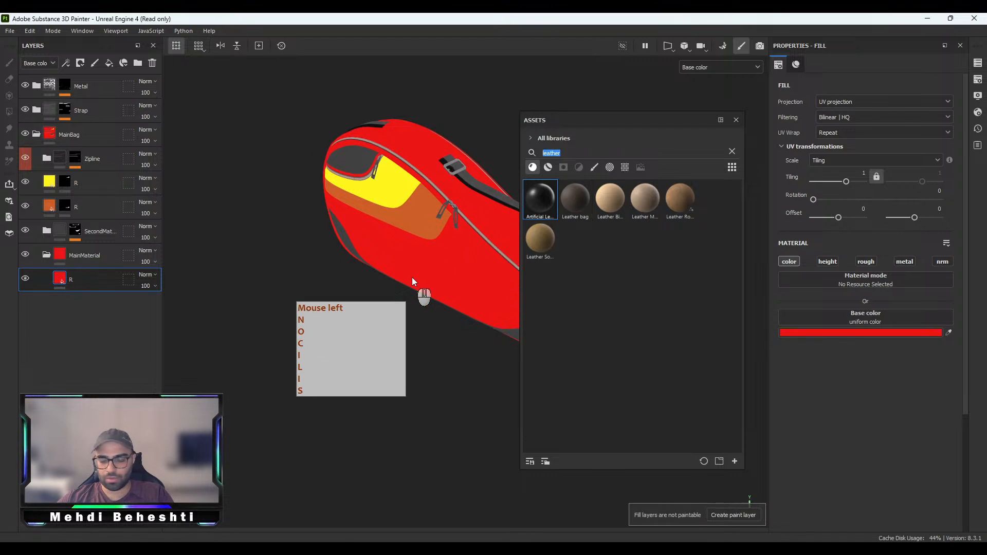
{"action": "key", "text": "m"}
Search the asset library for silicone, add Silicone Coat above the R fill in MainMaterial, and close the library
{"action": "double_click", "coordinate": [570, 154]}
{"action": "key", "text": "ctrl+a"}
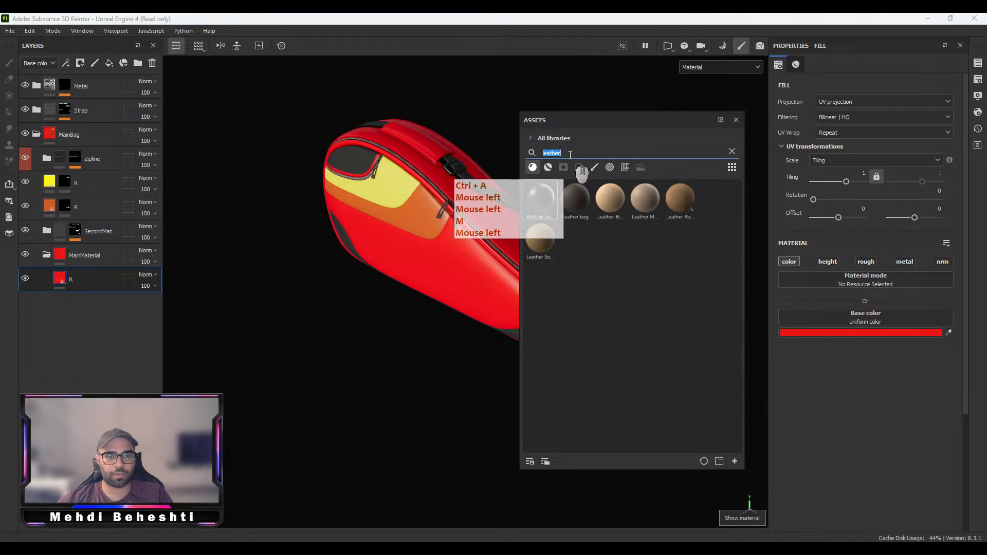
{"action": "type", "text": "silic"}
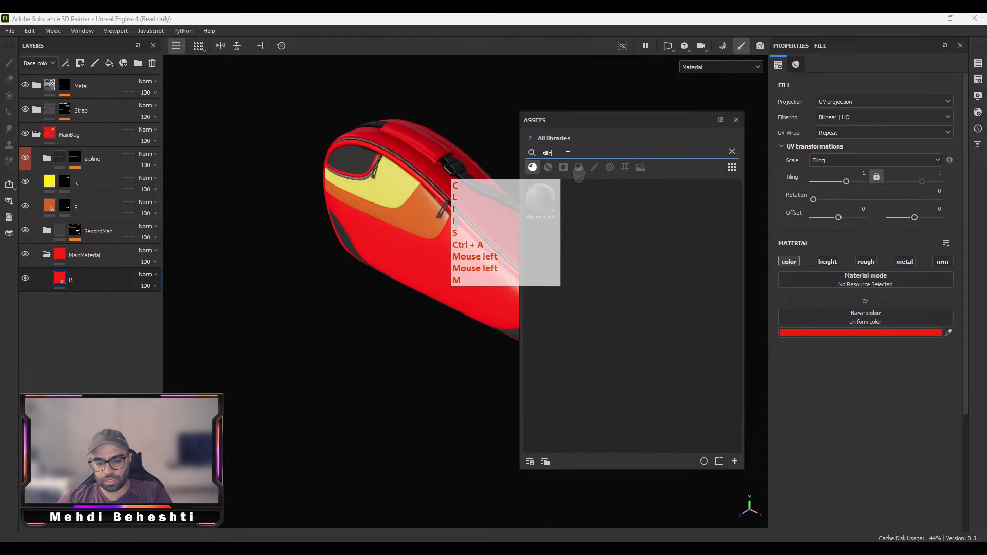
{"action": "type", "text": "one"}
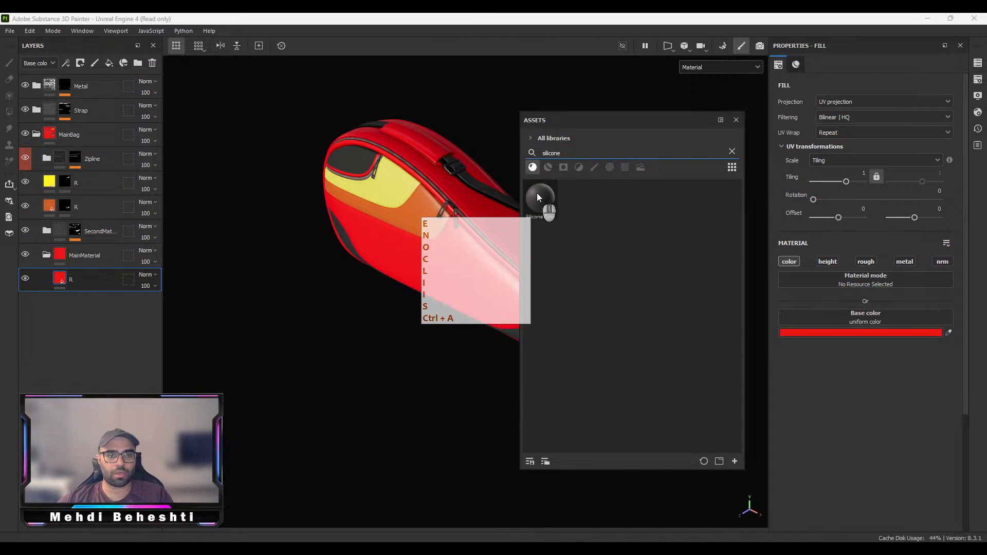
{"action": "left_click_drag", "start_coordinate": [539, 197], "coordinate": [65, 280]}
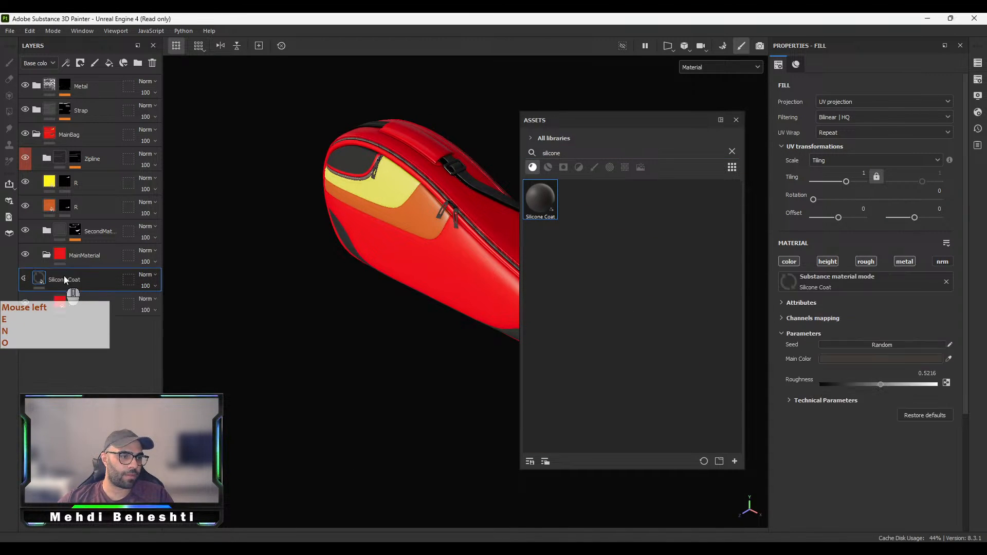
{"action": "left_click", "coordinate": [737, 120]}
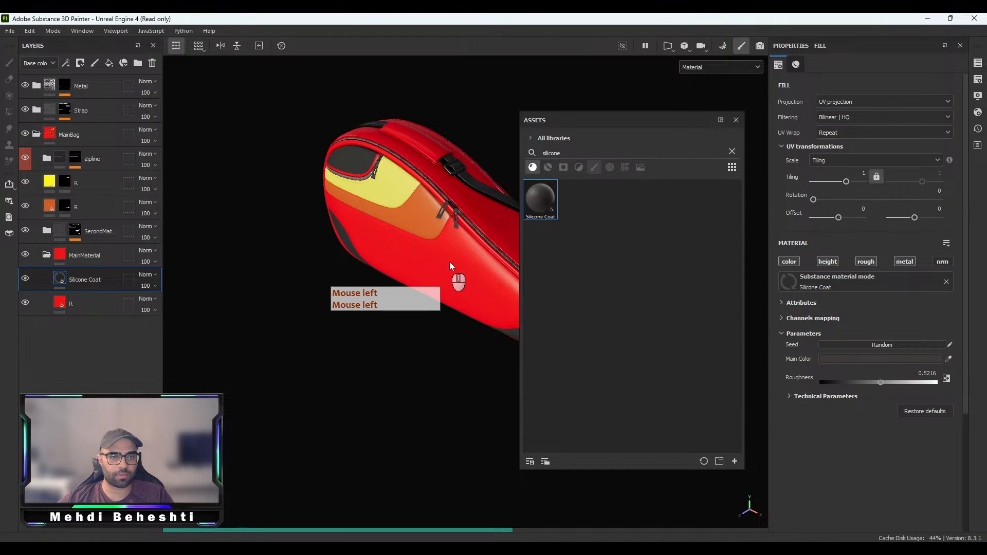
{"action": "left_click", "coordinate": [736, 120]}
Set the Silicone Coat's main color to red E31D1D and check it on the whole bag
{"action": "scroll", "coordinate": [454, 310], "scroll_direction": "up", "scroll_amount": 8}
{"action": "left_click_drag", "start_coordinate": [455, 310], "coordinate": [428, 280], "text": "alt"}
{"action": "middle_click_drag", "start_coordinate": [427, 280], "coordinate": [313, 276], "text": "alt"}
{"action": "left_click_drag", "start_coordinate": [313, 276], "coordinate": [464, 263], "text": "alt"}
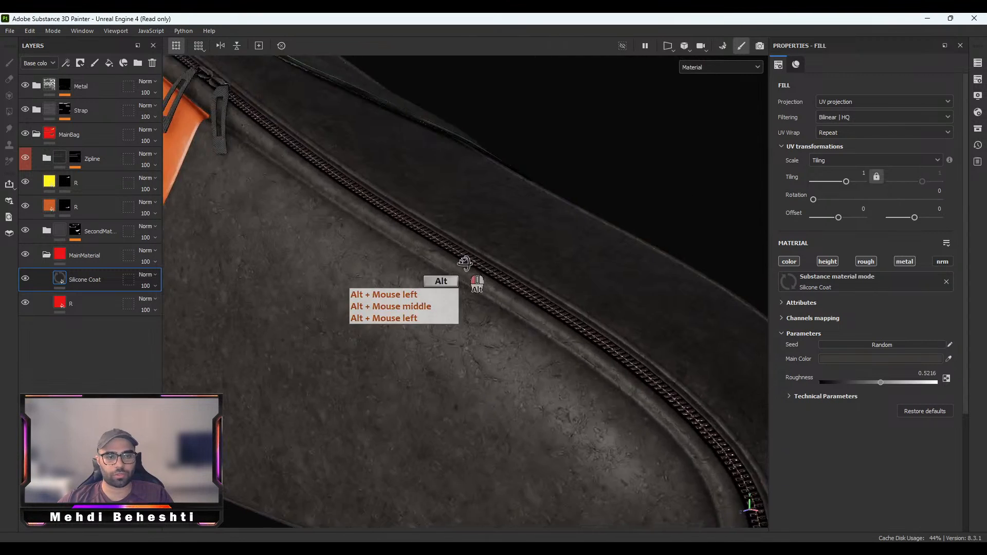
{"action": "right_click_drag", "start_coordinate": [464, 263], "coordinate": [429, 175], "text": "alt"}
{"action": "middle_click_drag", "start_coordinate": [430, 175], "coordinate": [540, 221], "text": "alt"}
{"action": "left_click", "coordinate": [843, 360]}
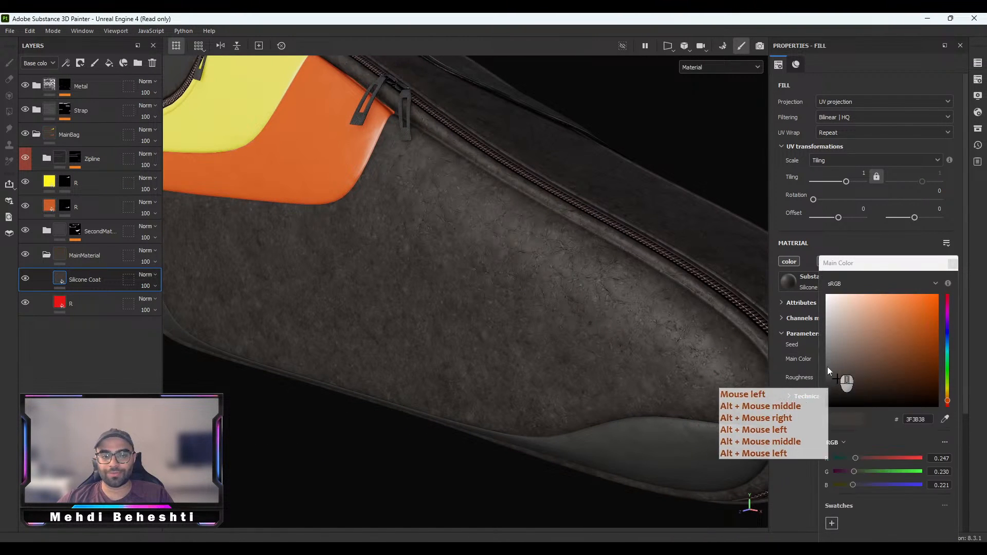
{"action": "left_click", "coordinate": [947, 401]}
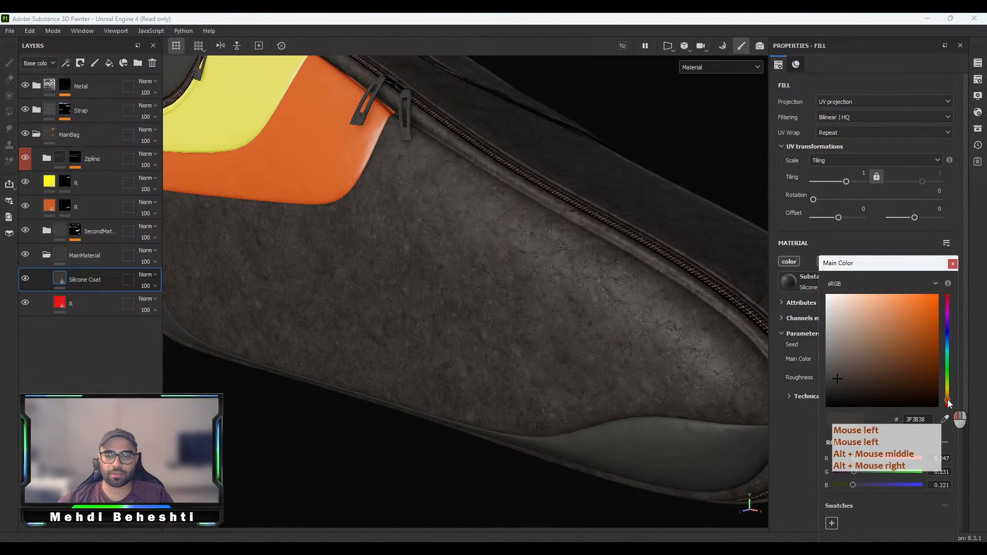
{"action": "left_click_drag", "start_coordinate": [949, 404], "coordinate": [945, 438]}
{"action": "left_click", "coordinate": [909, 320]}
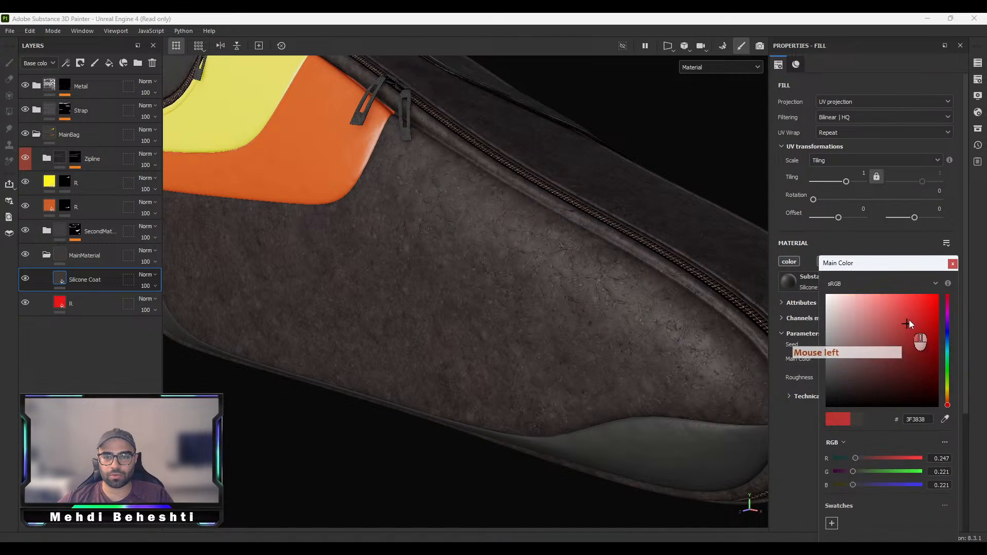
{"action": "left_click", "coordinate": [923, 307]}
{"action": "scroll", "coordinate": [380, 329], "scroll_direction": "down", "scroll_amount": 5}
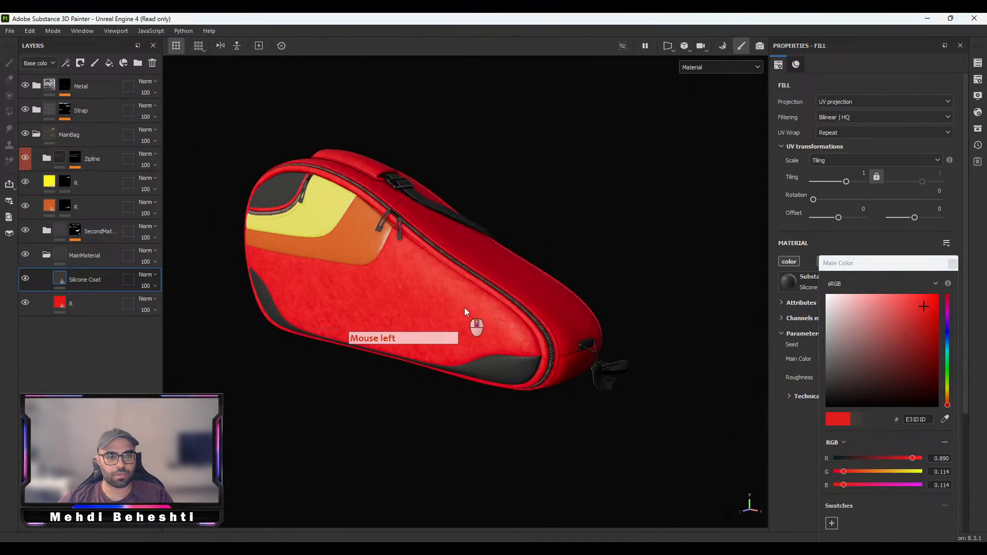
{"action": "mouse_move", "coordinate": [464, 309]}
{"action": "left_mouse_down", "text": "alt"}
{"action": "mouse_move", "coordinate": [397, 323]}
{"action": "mouse_move", "coordinate": [464, 306]}
{"action": "left_mouse_up", "text": "alt"}
{"action": "right_click_drag", "start_coordinate": [465, 305], "coordinate": [509, 360], "text": "alt"}
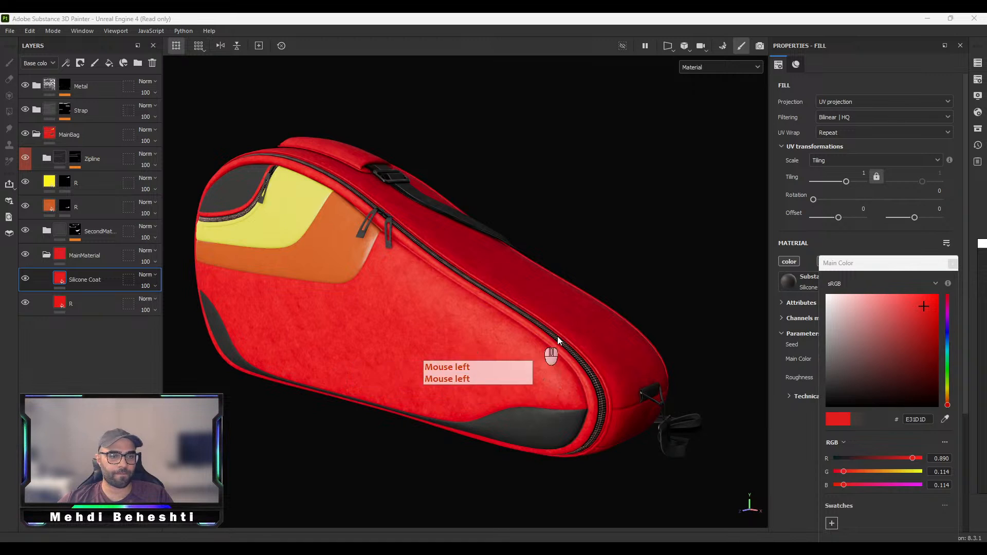
{"action": "left_click", "coordinate": [950, 264]}
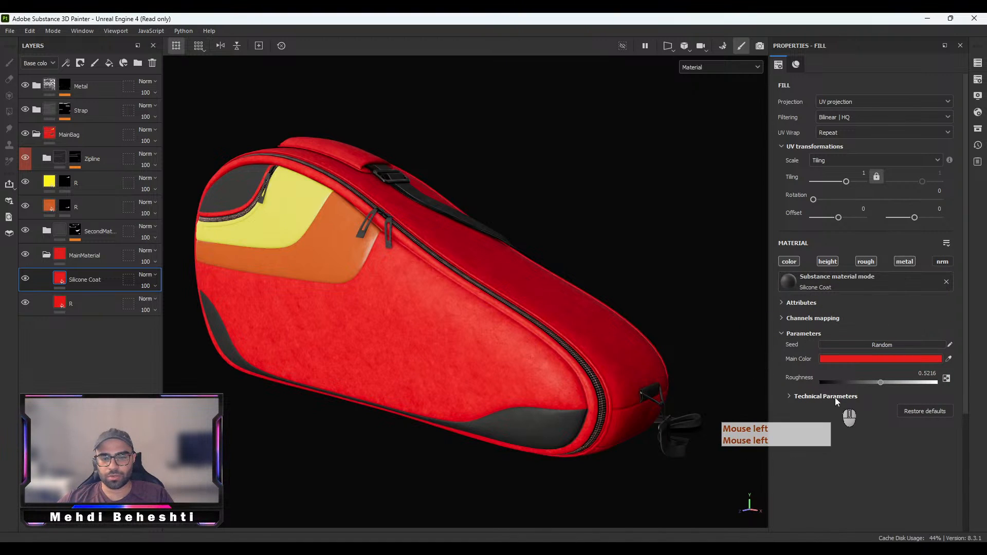
Set the Silicone Coat's UV tiling to 20 and inspect the grain along the zipper and side panel
{"action": "double_click", "coordinate": [864, 173]}
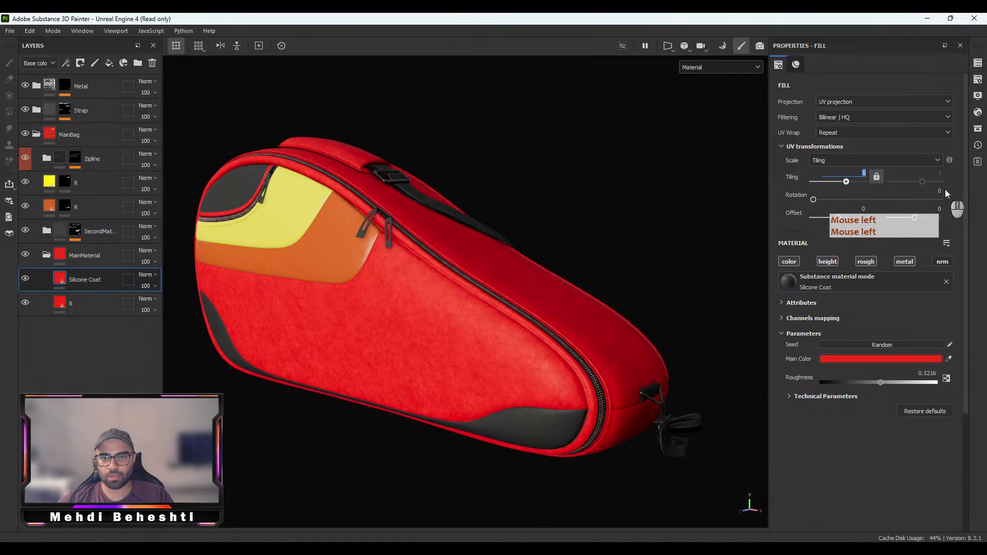
{"action": "type", "text": "20"}
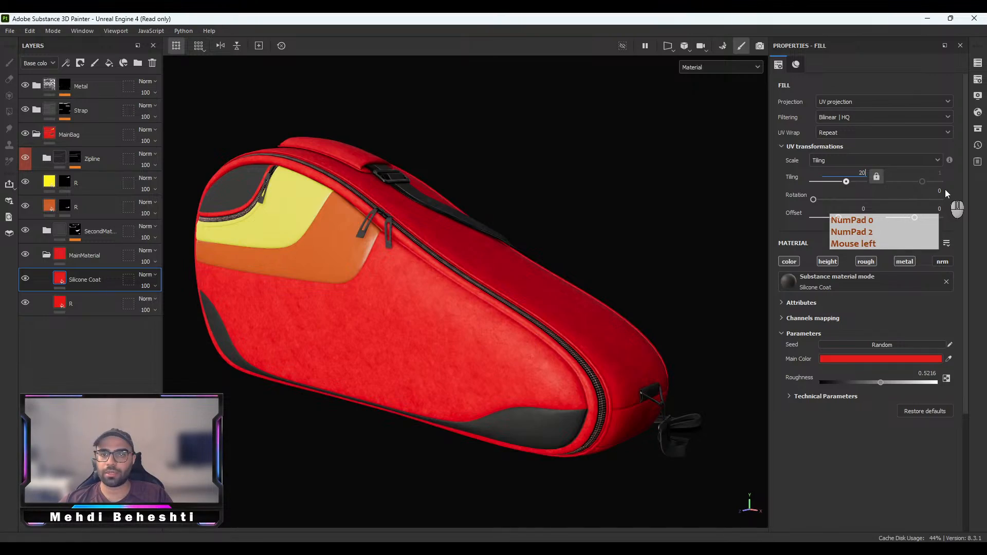
{"action": "key", "text": "Return"}
{"action": "scroll", "coordinate": [494, 386], "scroll_direction": "up", "scroll_amount": 6}
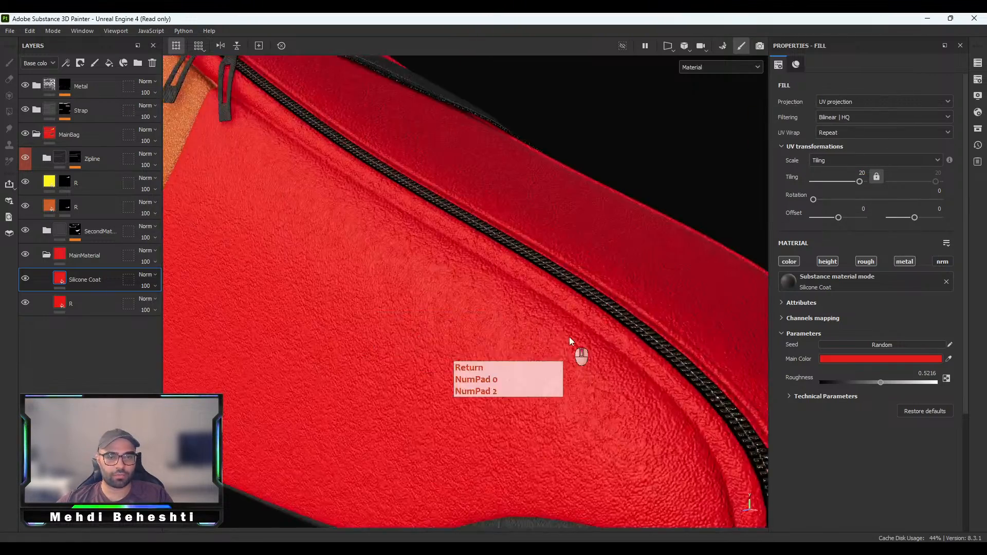
{"action": "left_click_drag", "start_coordinate": [533, 346], "coordinate": [488, 379], "text": "alt"}
{"action": "right_click_drag", "start_coordinate": [488, 379], "coordinate": [429, 154], "text": "alt"}
{"action": "middle_click_drag", "start_coordinate": [430, 154], "coordinate": [547, 238], "text": "alt"}
{"action": "left_click_drag", "start_coordinate": [546, 238], "coordinate": [557, 247], "text": "alt"}
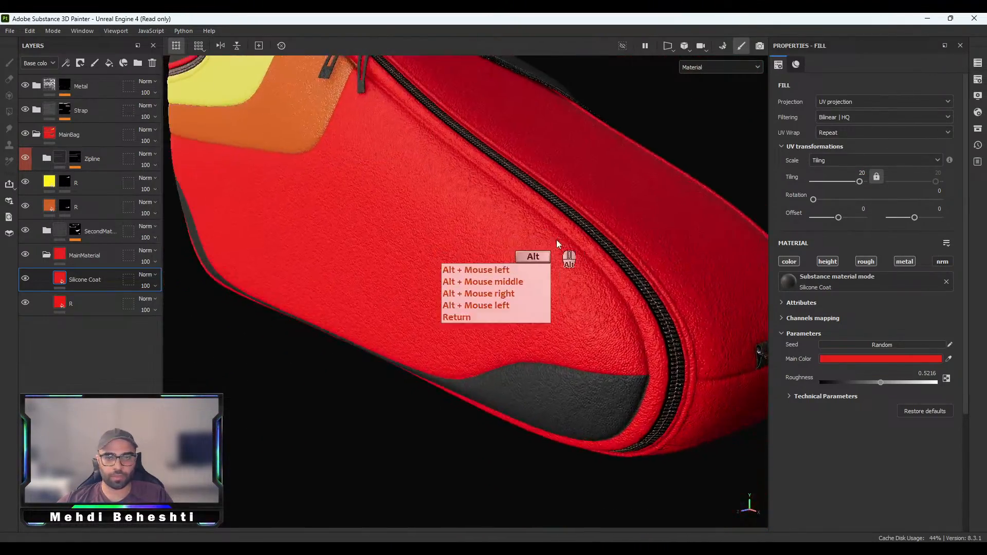
Enable the Silicone Coat's normal channel and inspect the surface up close at the bag's end
{"action": "left_click", "coordinate": [942, 262]}
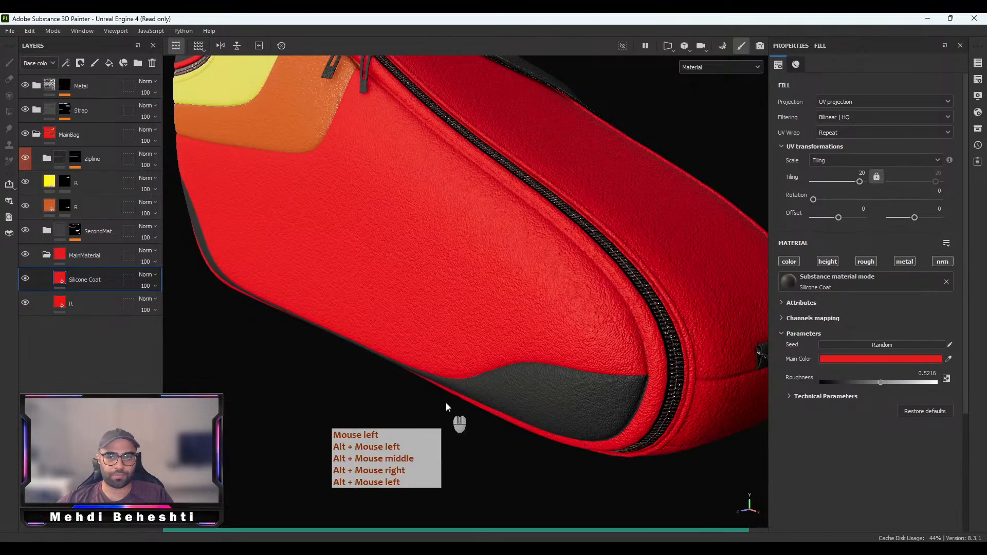
{"action": "middle_click_drag", "start_coordinate": [529, 330], "coordinate": [557, 348], "text": "alt"}
{"action": "left_click_drag", "start_coordinate": [557, 348], "coordinate": [386, 326], "text": "alt"}
{"action": "middle_click_drag", "start_coordinate": [619, 349], "coordinate": [427, 341], "text": "alt"}
{"action": "scroll", "coordinate": [487, 347], "scroll_direction": "up", "scroll_amount": 5}
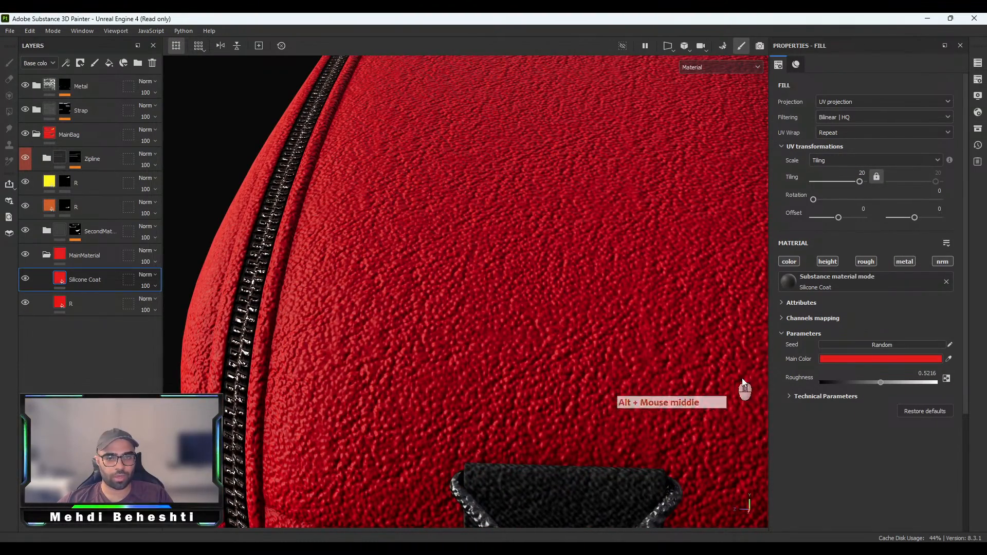
Expand the Silicone Coat's technical parameters and lower the Height Position to 0.08
{"action": "left_click", "coordinate": [790, 397]}
{"action": "left_click", "coordinate": [788, 396]}
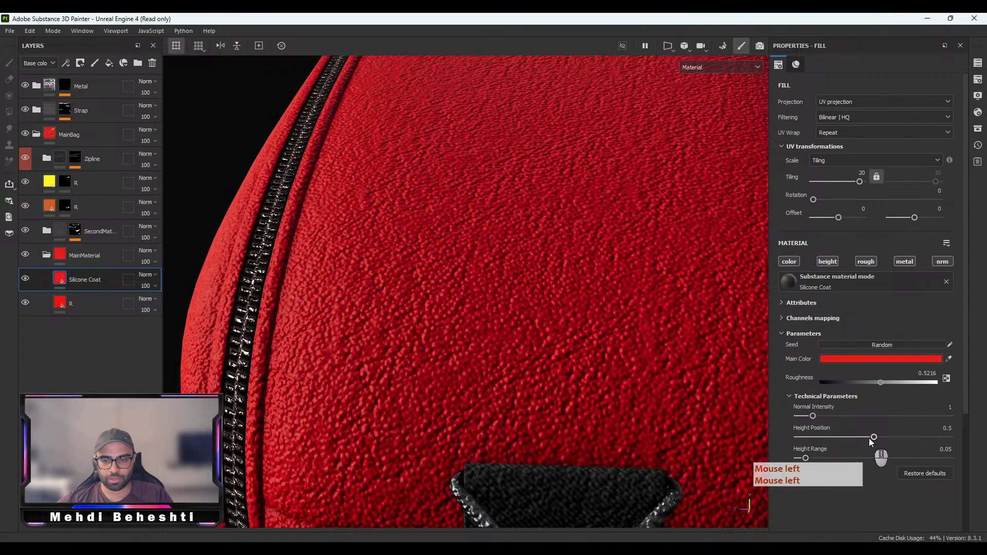
{"action": "left_click_drag", "start_coordinate": [872, 438], "coordinate": [831, 439]}
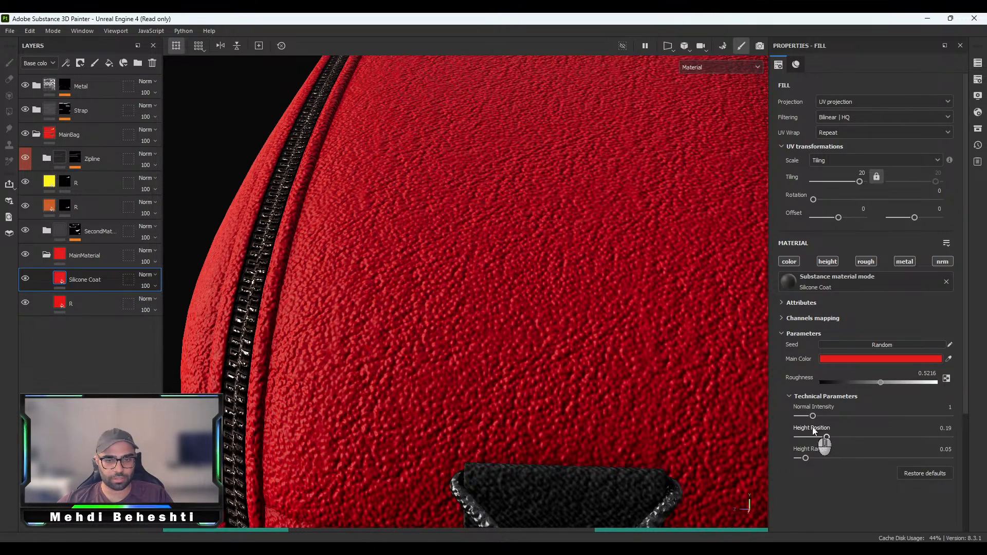
{"action": "scroll", "coordinate": [473, 319], "scroll_direction": "down", "scroll_amount": 5}
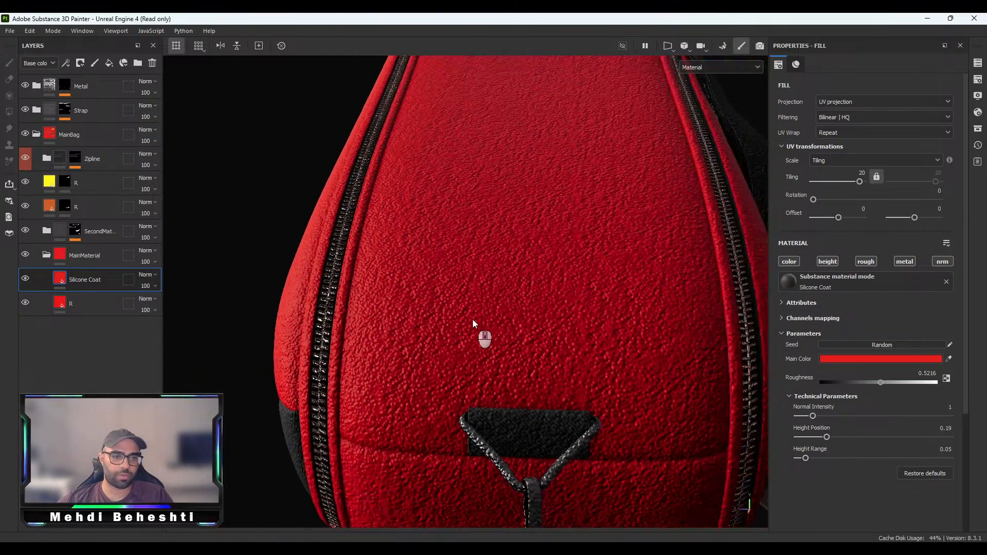
{"action": "left_click", "coordinate": [813, 438]}
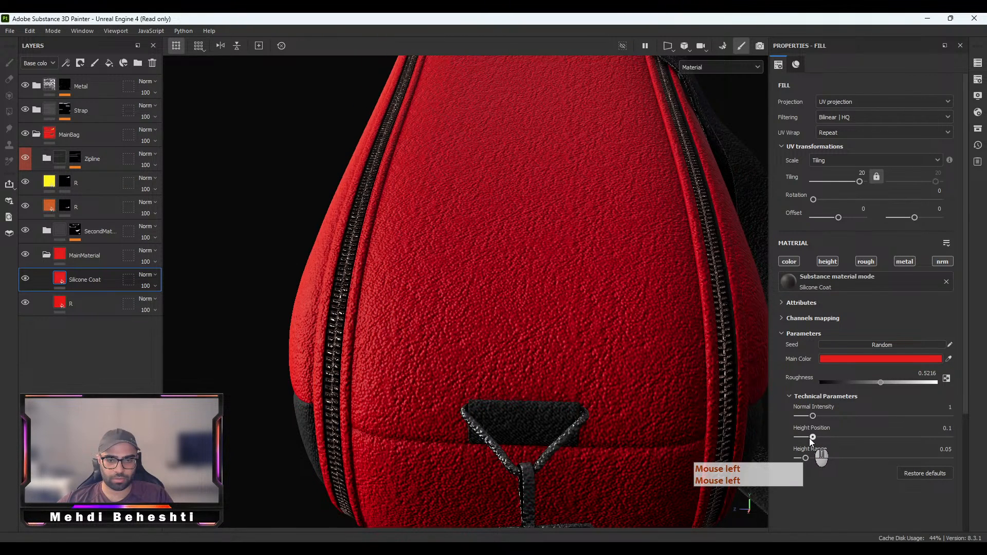
{"action": "left_click_drag", "start_coordinate": [811, 441], "coordinate": [808, 440]}
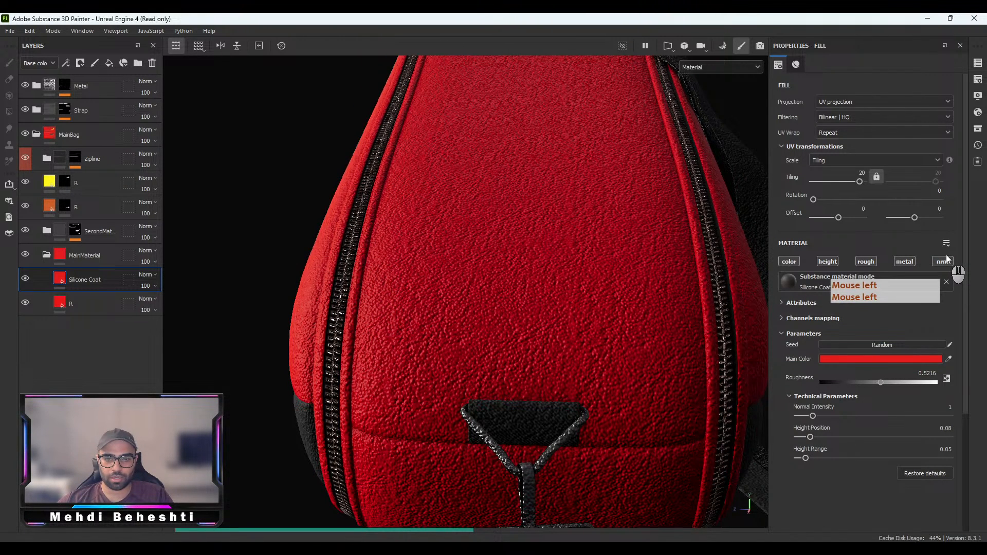
Compare the surface grain with the Silicone Coat's normal channel off and on, and leave that channel disabled
{"action": "scroll", "coordinate": [456, 334], "scroll_direction": "up", "scroll_amount": 4}
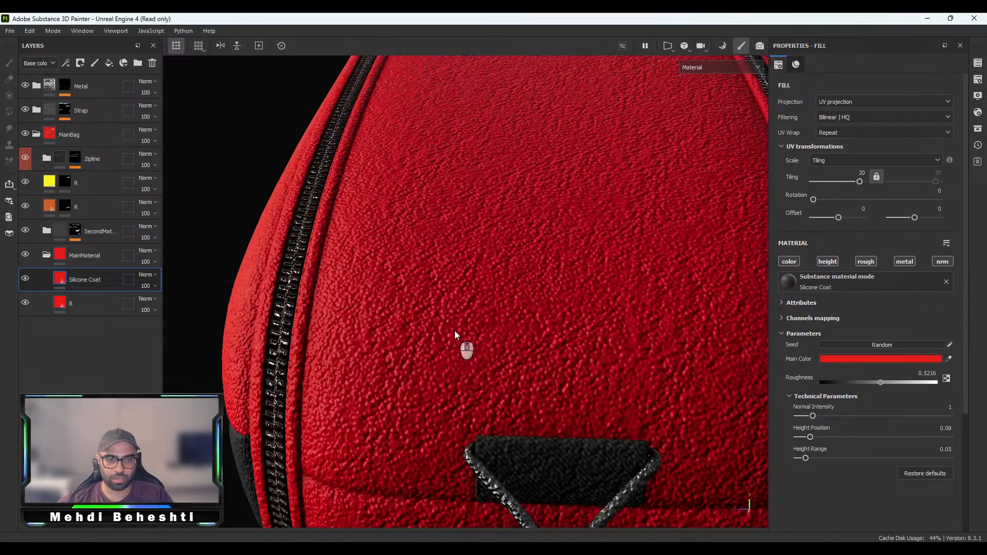
{"action": "left_click_drag", "start_coordinate": [472, 331], "coordinate": [613, 313], "text": "alt"}
{"action": "left_click", "coordinate": [945, 261]}
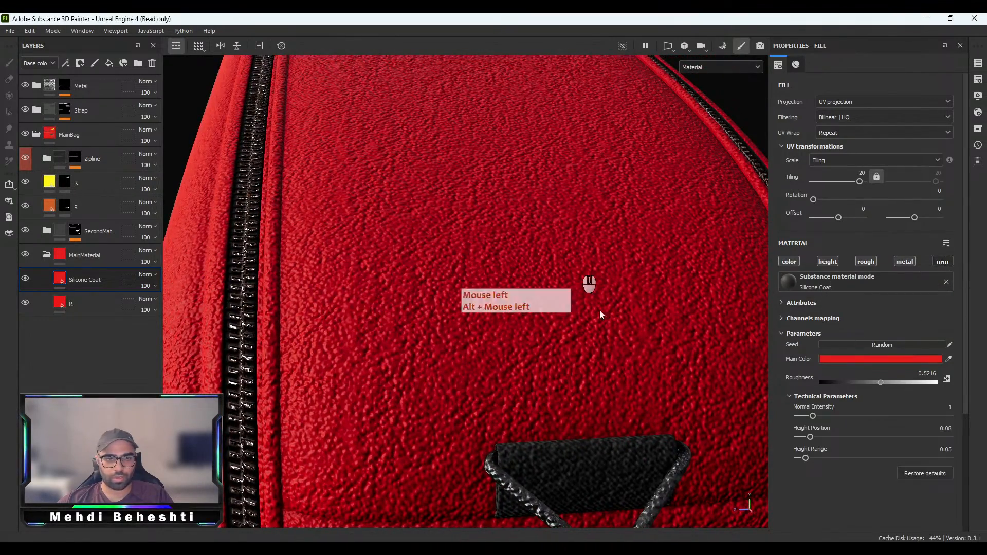
{"action": "left_click", "coordinate": [945, 261]}
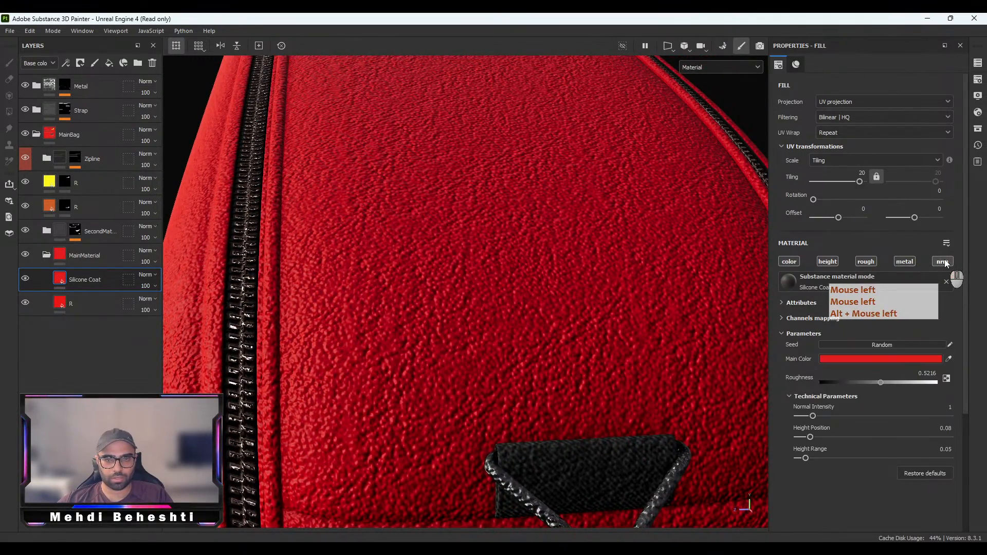
{"action": "left_click", "coordinate": [946, 262]}
Hide the R fill beneath Silicone Coat and compare the surface with the coat's height channel off and on
{"action": "left_click", "coordinate": [25, 302]}
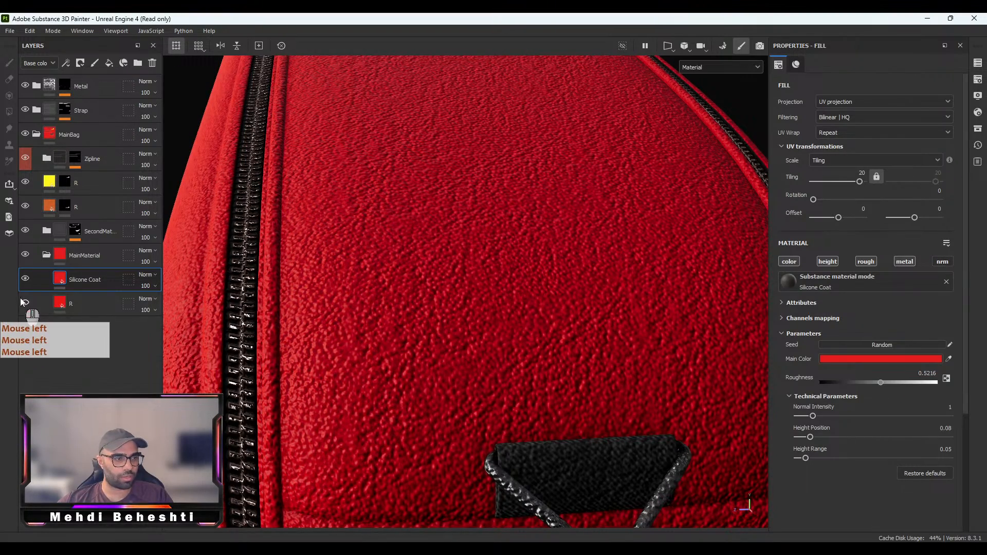
{"action": "left_click", "coordinate": [822, 263]}
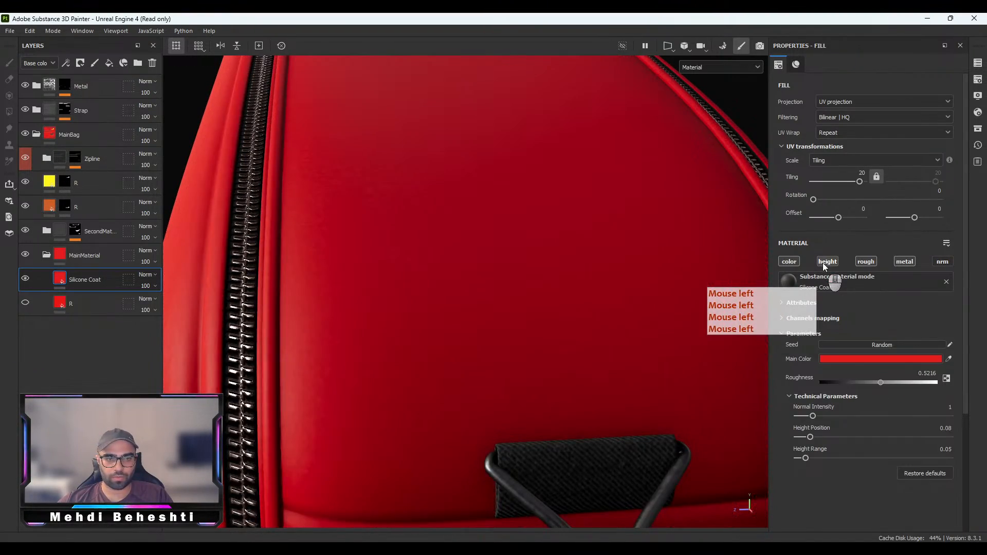
{"action": "left_click", "coordinate": [822, 263]}
Set the Silicone Coat's Height Position to 0.5 and its Height Range to 0.01
{"action": "left_click", "coordinate": [945, 428]}
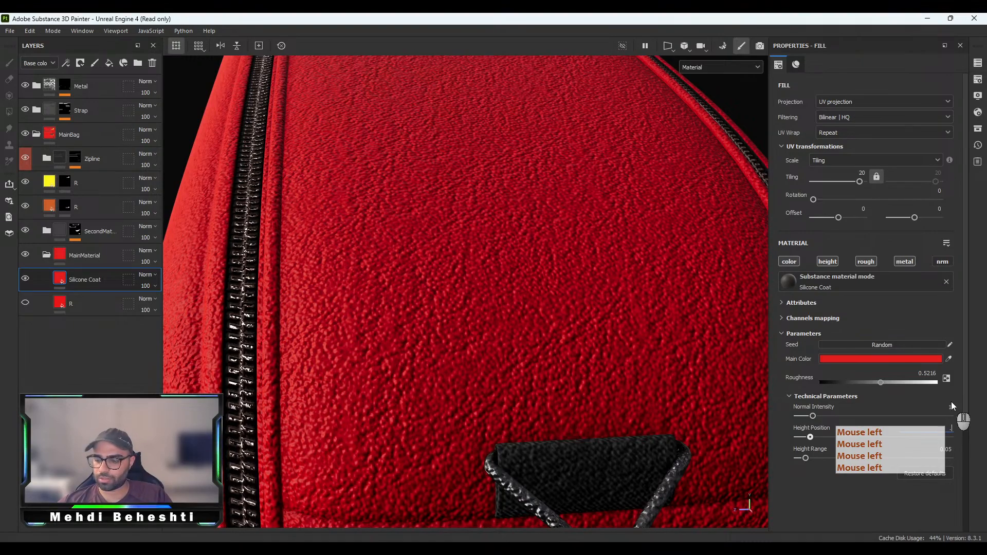
{"action": "type", "text": ".5"}
{"action": "key", "text": "Return"}
{"action": "left_click", "coordinate": [945, 449]}
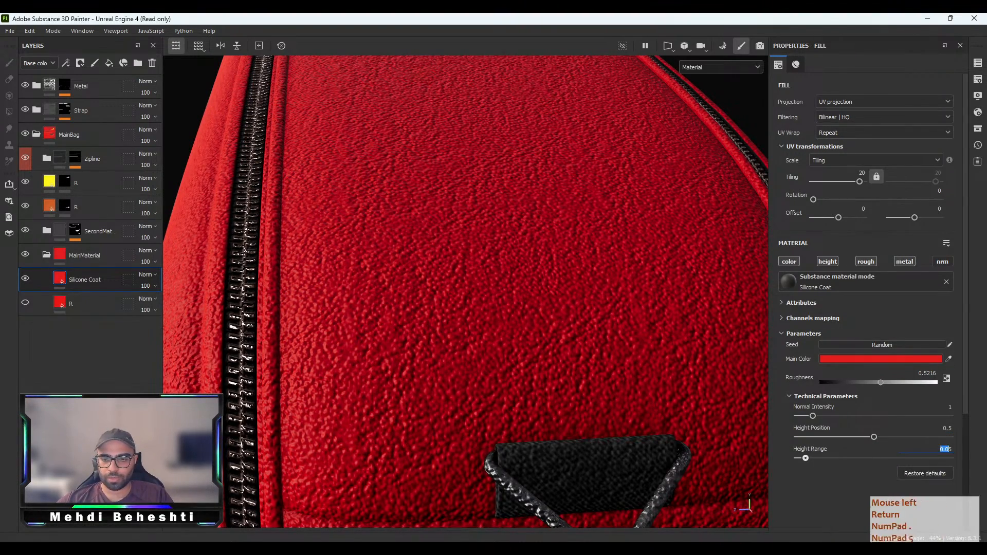
{"action": "key", "text": "ctrl+a"}
{"action": "type", "text": ".01"}
{"action": "key", "text": "Return"}
Examine the strength of the surface grain on the side panel and beside the zipper, rotating the environment lighting
{"action": "left_click_drag", "start_coordinate": [719, 393], "coordinate": [512, 281], "text": "alt"}
{"action": "middle_click_drag", "start_coordinate": [494, 277], "coordinate": [566, 302], "text": "alt"}
{"action": "left_click_drag", "start_coordinate": [566, 303], "coordinate": [489, 275], "text": "alt"}
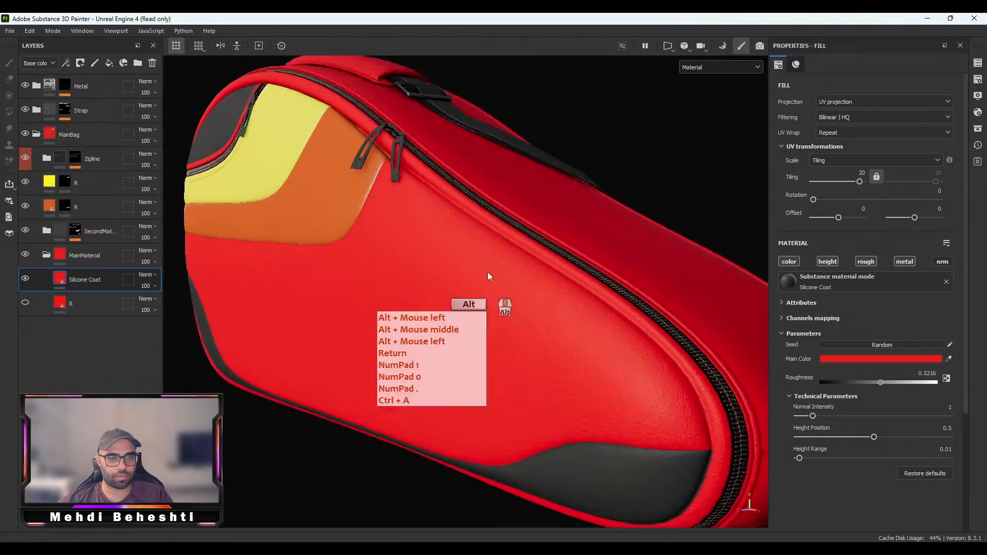
{"action": "middle_click_drag", "start_coordinate": [475, 206], "coordinate": [484, 242], "text": "alt"}
{"action": "left_click_drag", "start_coordinate": [485, 242], "coordinate": [529, 298], "text": "alt"}
{"action": "right_click_drag", "start_coordinate": [538, 319], "coordinate": [599, 466], "text": "alt"}
{"action": "right_click_drag", "start_coordinate": [617, 319], "coordinate": [720, 468], "text": "alt"}
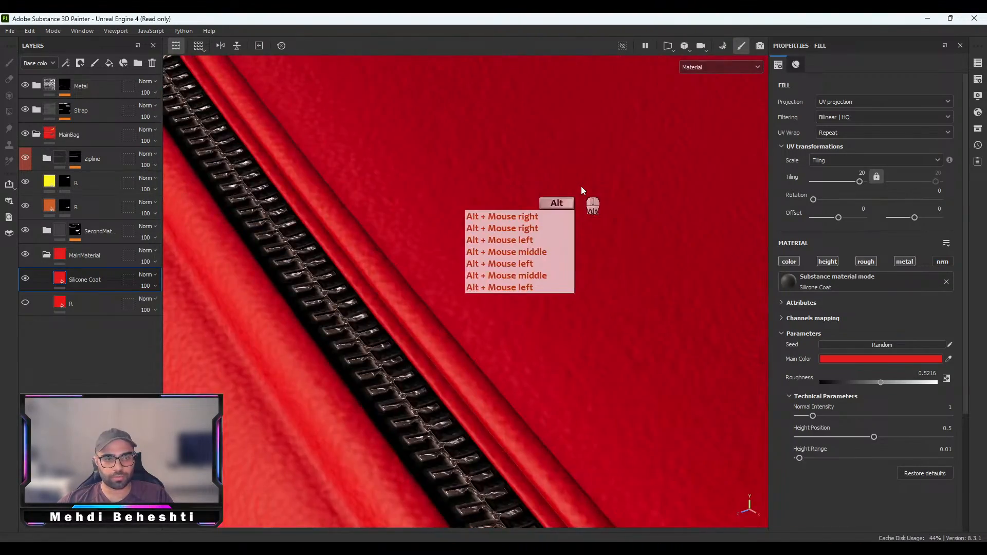
{"action": "right_click_drag", "start_coordinate": [581, 190], "coordinate": [535, 194], "text": "shift"}
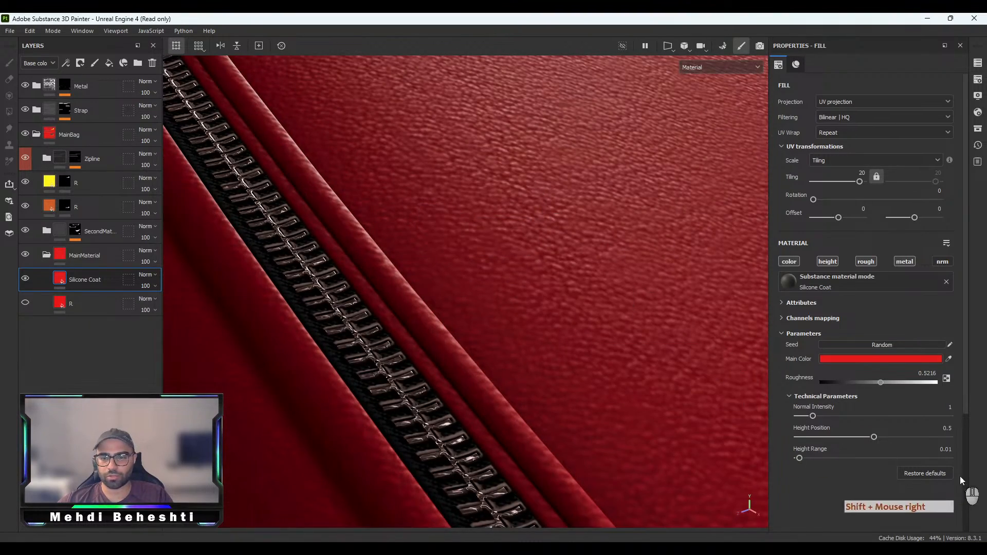
Set the Silicone Coat's Height Range to 0.02 and inspect the grain near the zipper
{"action": "left_click", "coordinate": [945, 449]}
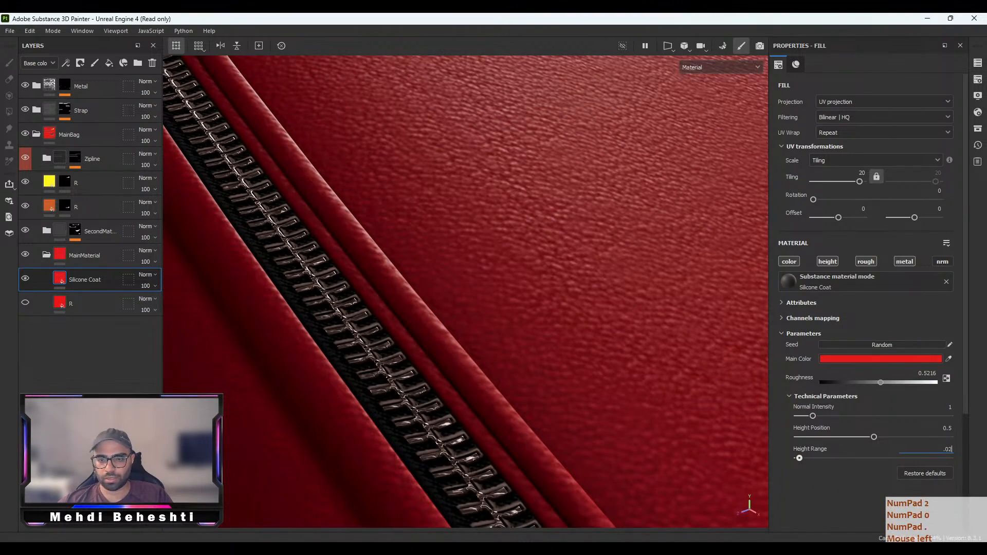
{"action": "key", "text": "Return"}
{"action": "scroll", "coordinate": [422, 207], "scroll_direction": "down", "scroll_amount": 10}
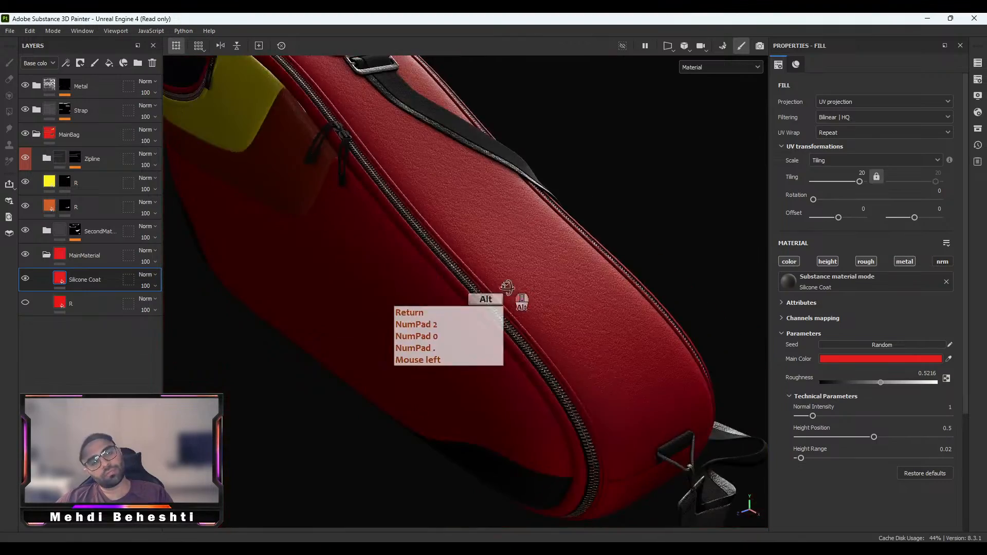
{"action": "mouse_move", "coordinate": [507, 288]}
{"action": "left_mouse_down", "text": "alt"}
{"action": "mouse_move", "coordinate": [479, 273]}
{"action": "mouse_move", "coordinate": [500, 273]}
{"action": "left_mouse_up", "text": "alt"}
{"action": "scroll", "coordinate": [500, 272], "scroll_direction": "up", "scroll_amount": 8}
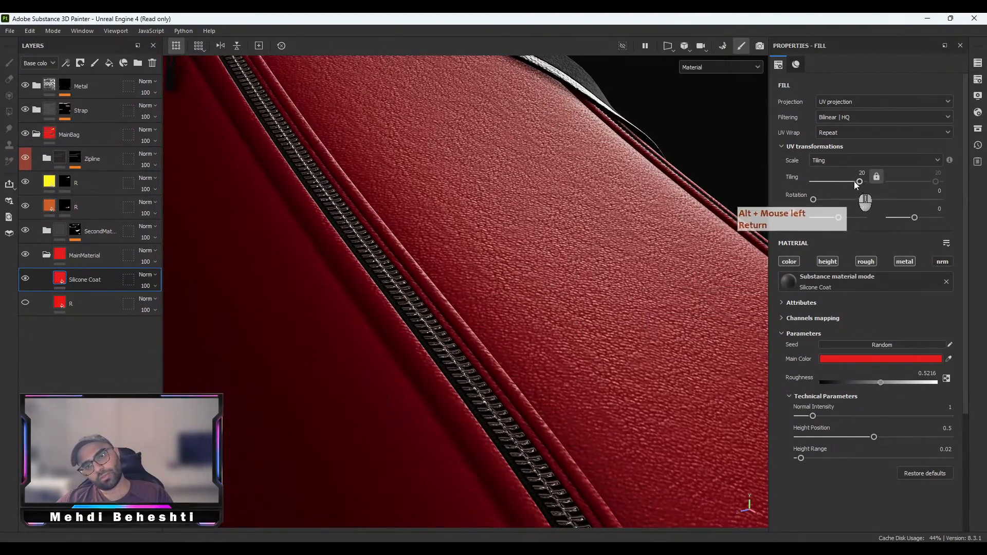
Set the Silicone Coat fill layer's UV tiling to 12
{"action": "left_click", "coordinate": [854, 183]}
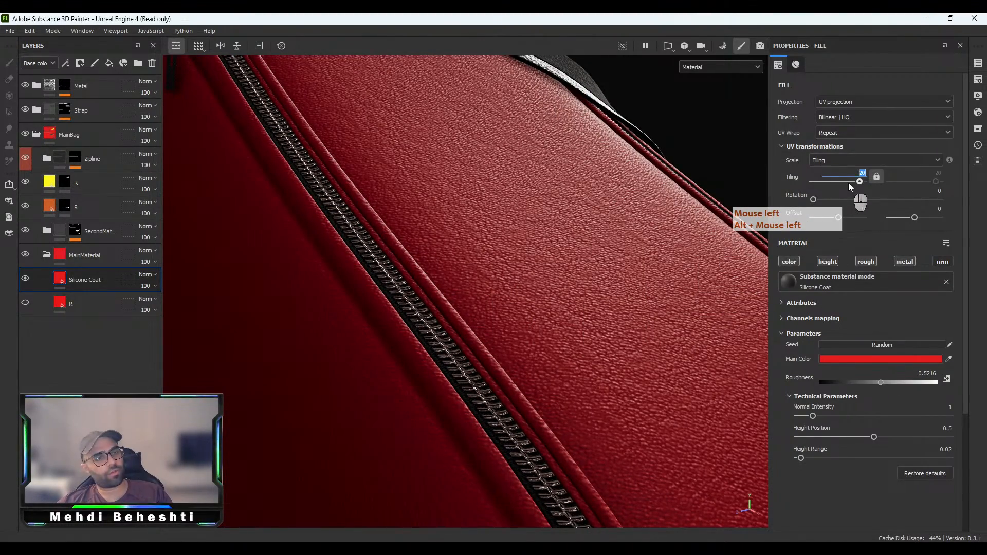
{"action": "type", "text": "12"}
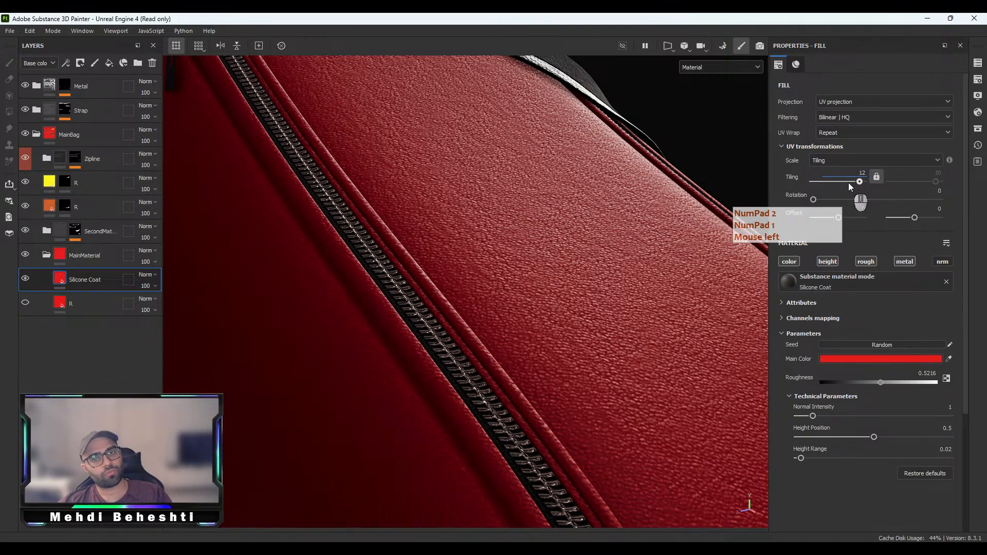
{"action": "key", "text": "Return"}
{"action": "scroll", "coordinate": [645, 314], "scroll_direction": "down", "scroll_amount": 5}
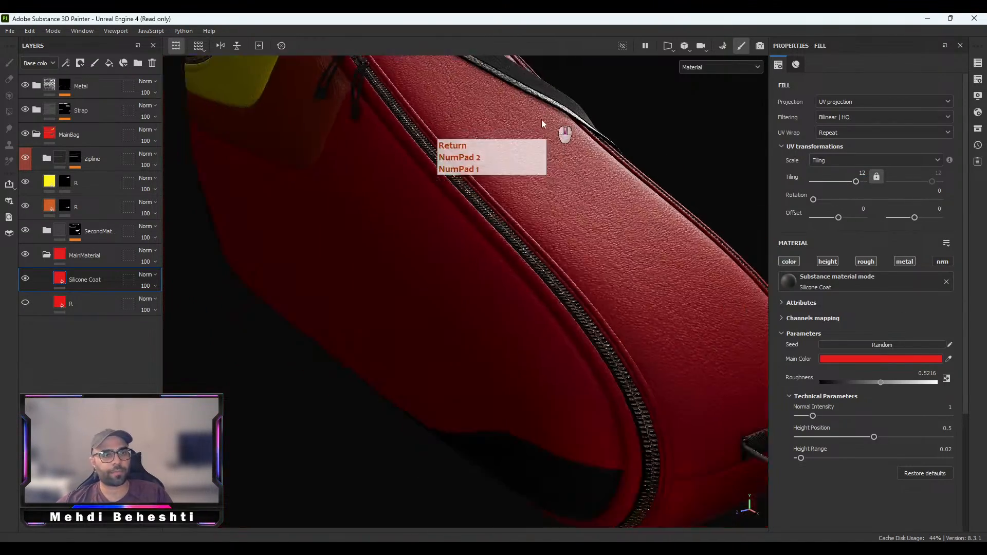
Examine the leather grain on the red body and the orange and yellow front panels from several angles and under shifted lighting
{"action": "left_click_drag", "start_coordinate": [561, 131], "coordinate": [536, 136], "text": "alt"}
{"action": "middle_click_drag", "start_coordinate": [536, 136], "coordinate": [530, 237], "text": "alt"}
{"action": "left_click_drag", "start_coordinate": [530, 237], "coordinate": [429, 219], "text": "alt"}
{"action": "right_click_drag", "start_coordinate": [429, 219], "coordinate": [520, 264], "text": "shift"}
{"action": "left_click_drag", "start_coordinate": [520, 265], "coordinate": [503, 346], "text": "alt"}
{"action": "middle_click_drag", "start_coordinate": [502, 346], "coordinate": [552, 286], "text": "alt"}
{"action": "left_click_drag", "start_coordinate": [552, 286], "coordinate": [623, 392], "text": "alt"}
{"action": "middle_click_drag", "start_coordinate": [623, 392], "coordinate": [434, 293], "text": "alt"}
{"action": "scroll", "coordinate": [483, 335], "scroll_direction": "up", "scroll_amount": 5}
{"action": "middle_click_drag", "start_coordinate": [483, 335], "coordinate": [319, 193], "text": "alt"}
{"action": "scroll", "coordinate": [315, 185], "scroll_direction": "up", "scroll_amount": 5}
{"action": "scroll", "coordinate": [322, 176], "scroll_direction": "down", "scroll_amount": 5}
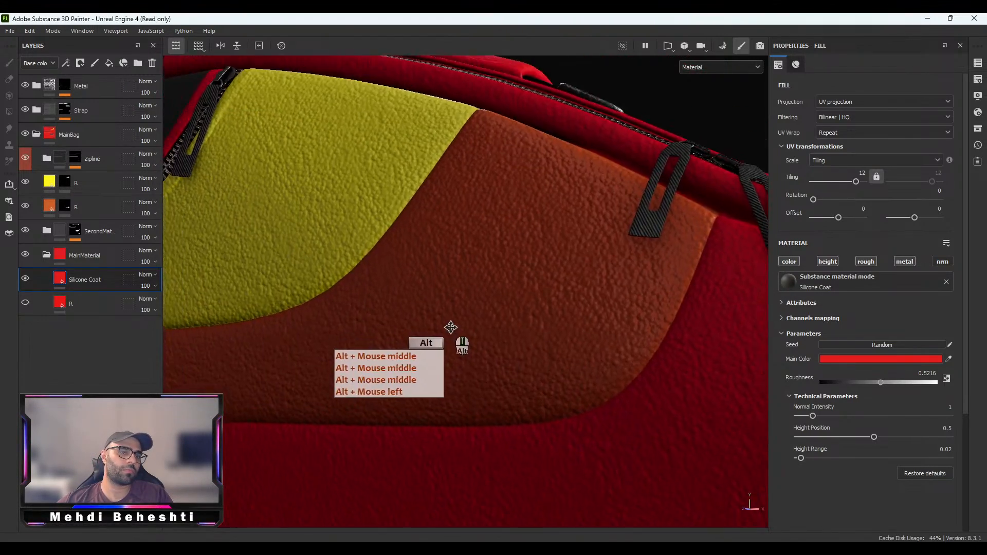
{"action": "middle_click_drag", "start_coordinate": [451, 330], "coordinate": [518, 348], "text": "alt"}
{"action": "left_click_drag", "start_coordinate": [518, 348], "coordinate": [477, 354], "text": "alt"}
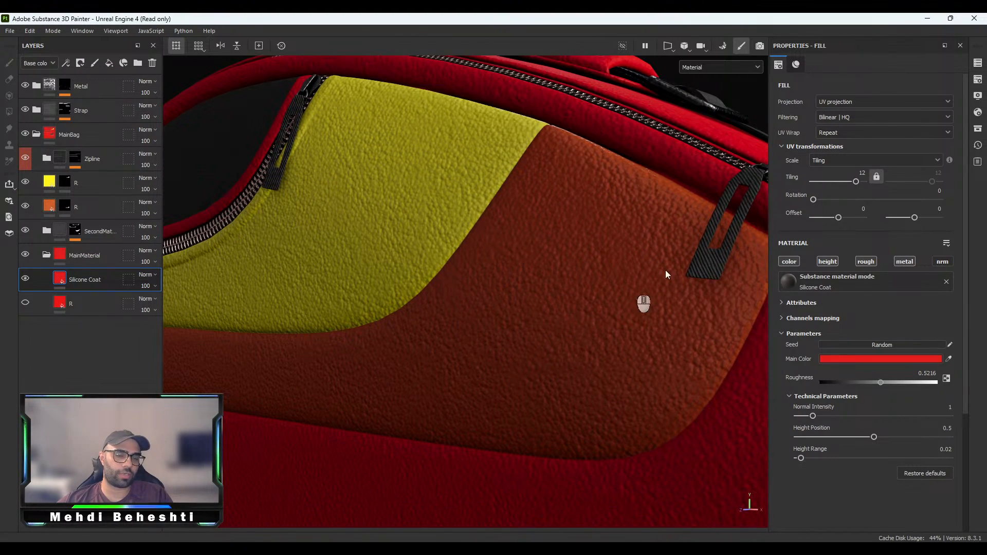
{"action": "middle_click_drag", "start_coordinate": [449, 186], "coordinate": [575, 298], "text": "alt"}
{"action": "left_click_drag", "start_coordinate": [575, 298], "coordinate": [564, 265], "text": "alt"}
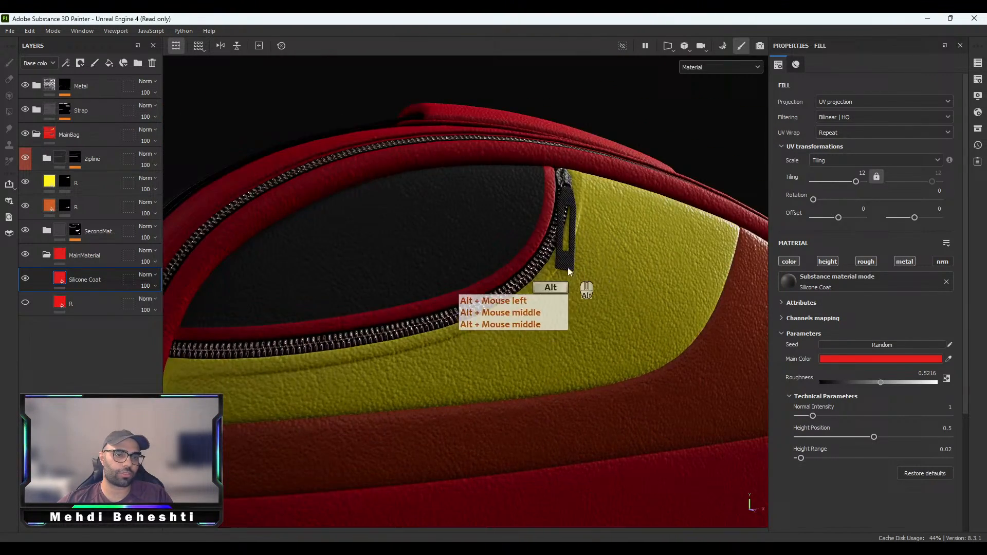
Rotate the environment lighting to illuminate the bag's front and inspect the leather on the whole bag and its side
{"action": "right_click_drag", "start_coordinate": [565, 265], "coordinate": [363, 242], "text": "shift"}
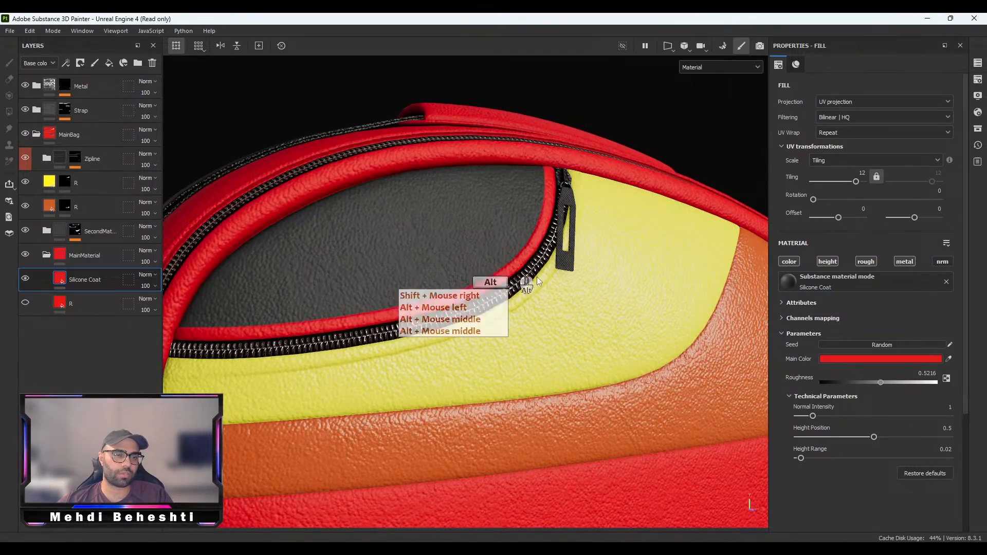
{"action": "left_click_drag", "start_coordinate": [525, 282], "coordinate": [515, 329], "text": "alt"}
{"action": "right_click_drag", "start_coordinate": [515, 329], "coordinate": [175, 57], "text": "alt"}
{"action": "middle_click_drag", "start_coordinate": [175, 57], "coordinate": [607, 368], "text": "alt"}
{"action": "left_click_drag", "start_coordinate": [607, 367], "coordinate": [447, 259], "text": "alt"}
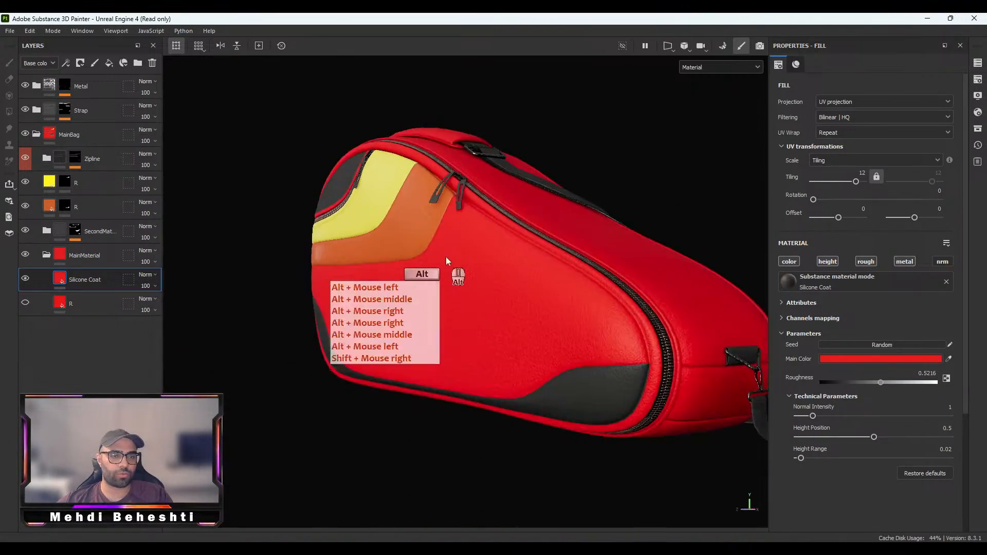
{"action": "middle_click_drag", "start_coordinate": [448, 260], "coordinate": [511, 274], "text": "alt"}
{"action": "scroll", "coordinate": [510, 274], "scroll_direction": "up", "scroll_amount": 5}
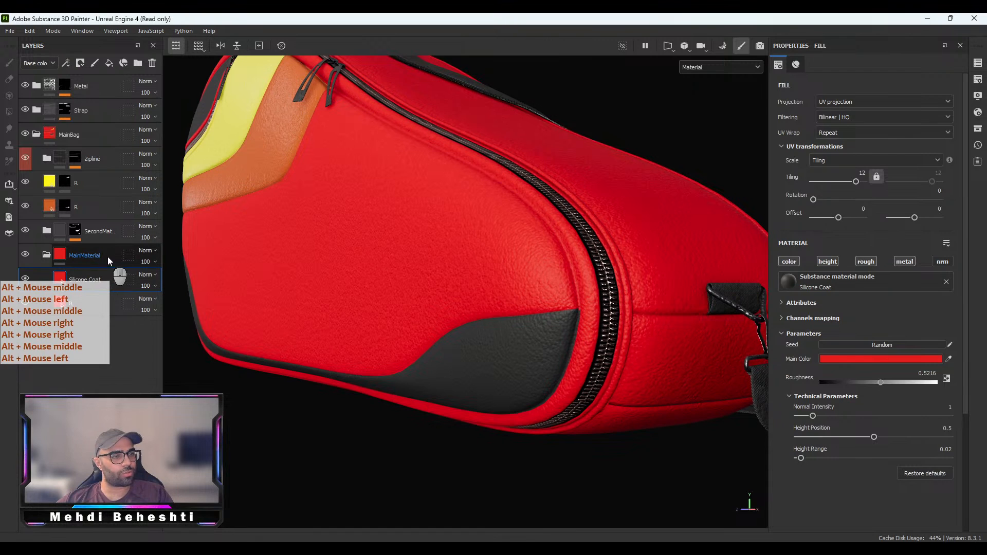
Apply the MainMaterial folder's Normal blending mode to all channels and collapse the folder
{"action": "left_click", "coordinate": [147, 251]}
{"action": "right_click", "coordinate": [163, 261]}
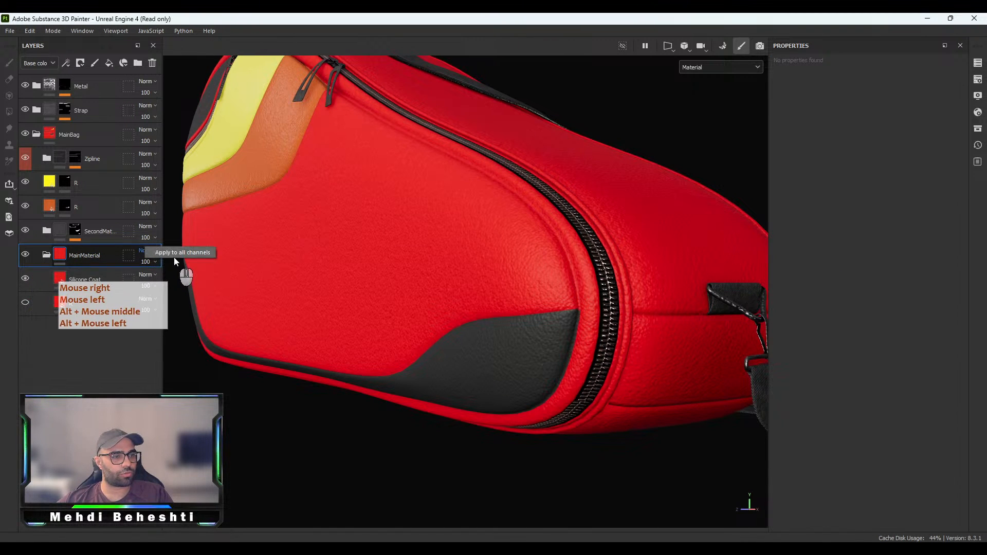
{"action": "left_click", "coordinate": [172, 254]}
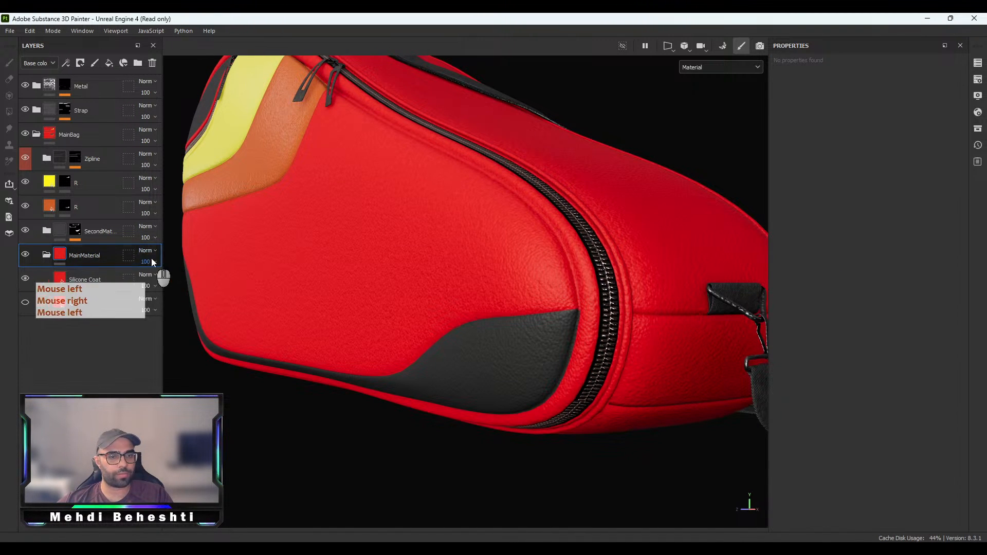
{"action": "middle_click_drag", "start_coordinate": [309, 242], "coordinate": [391, 257], "text": "alt"}
{"action": "left_click", "coordinate": [46, 255]}
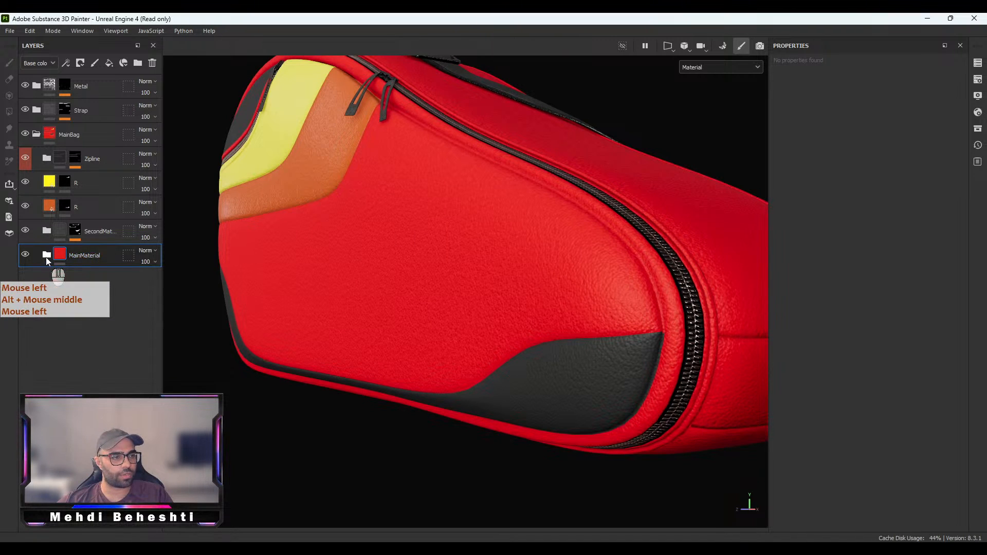
Select the orange fill layer and check its material channels against the grain on the orange and yellow panels
{"action": "left_click", "coordinate": [62, 206]}
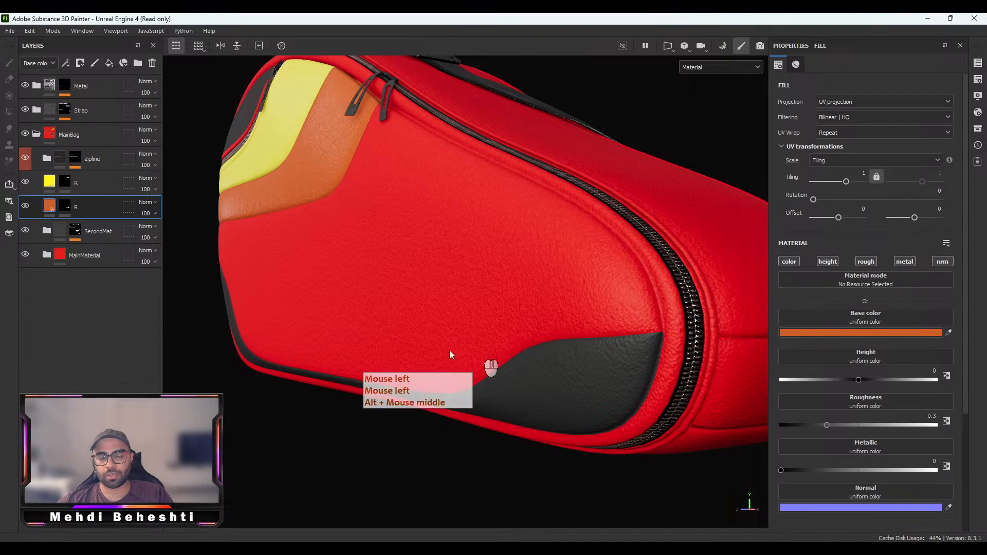
{"action": "left_click", "coordinate": [826, 267]}
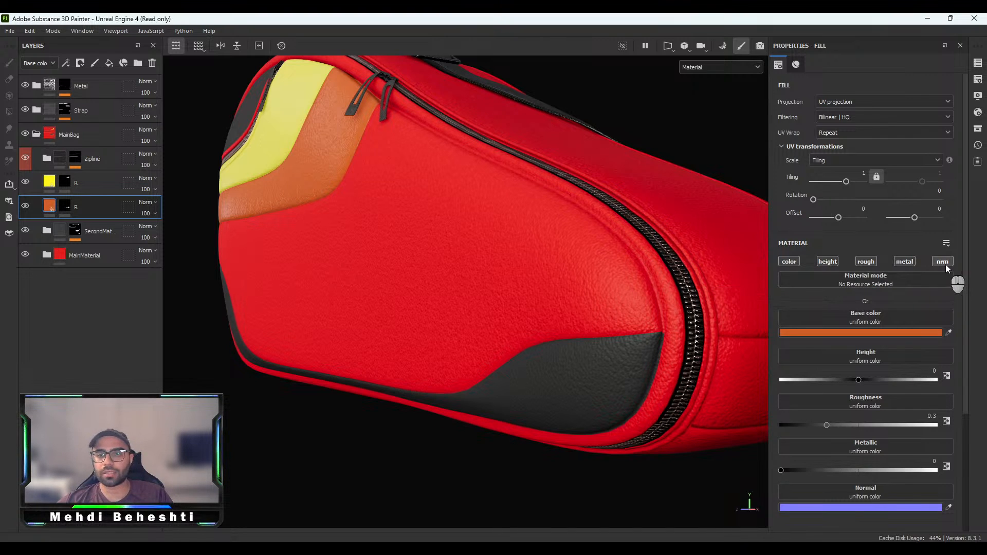
{"action": "middle_click_drag", "start_coordinate": [285, 172], "coordinate": [579, 282], "text": "alt"}
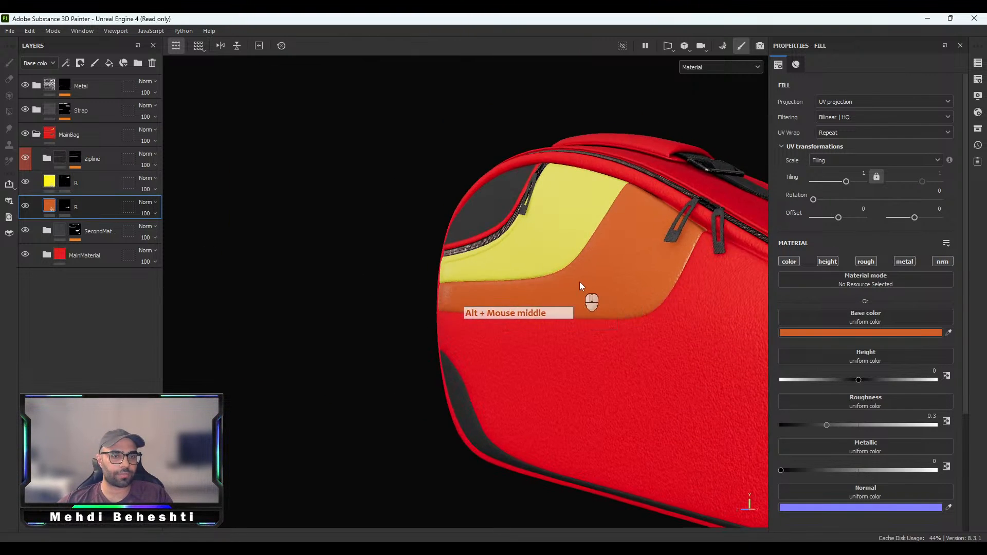
{"action": "scroll", "coordinate": [580, 282], "scroll_direction": "up", "scroll_amount": 3}
{"action": "scroll", "coordinate": [650, 257], "scroll_direction": "up", "scroll_amount": 2}
{"action": "left_click_drag", "start_coordinate": [483, 332], "coordinate": [502, 320], "text": "alt"}
Check the orange and yellow fill layers' masks and toggle the second material folder's visibility off and on
{"action": "left_click", "coordinate": [66, 206]}
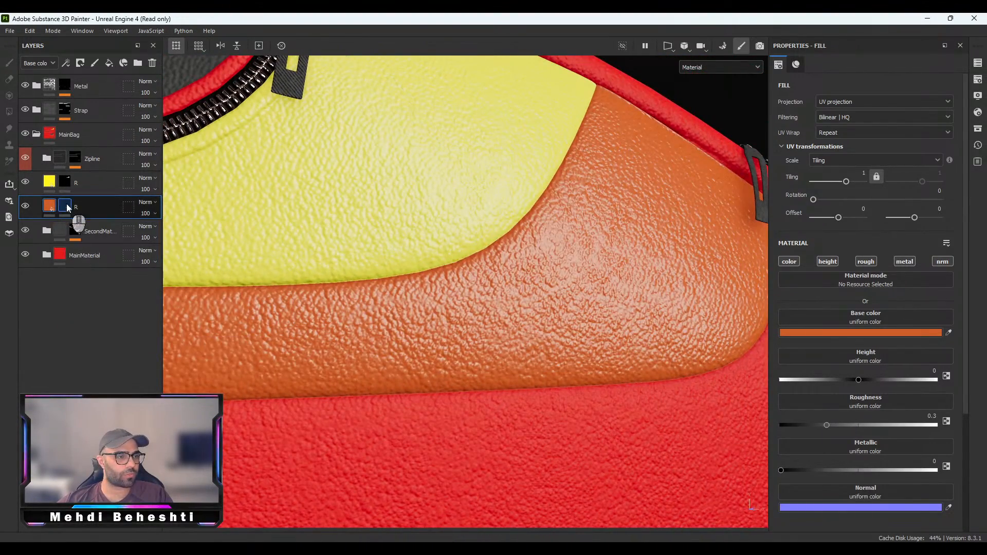
{"action": "left_click", "coordinate": [67, 204], "text": "alt"}
{"action": "left_click", "coordinate": [62, 183]}
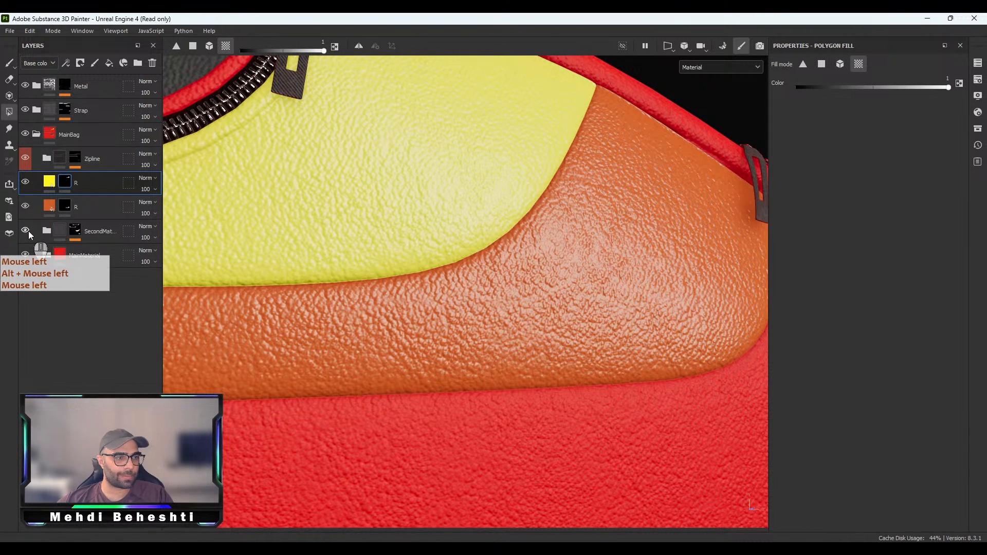
{"action": "left_click", "coordinate": [29, 231]}
{"action": "left_click", "coordinate": [28, 231]}
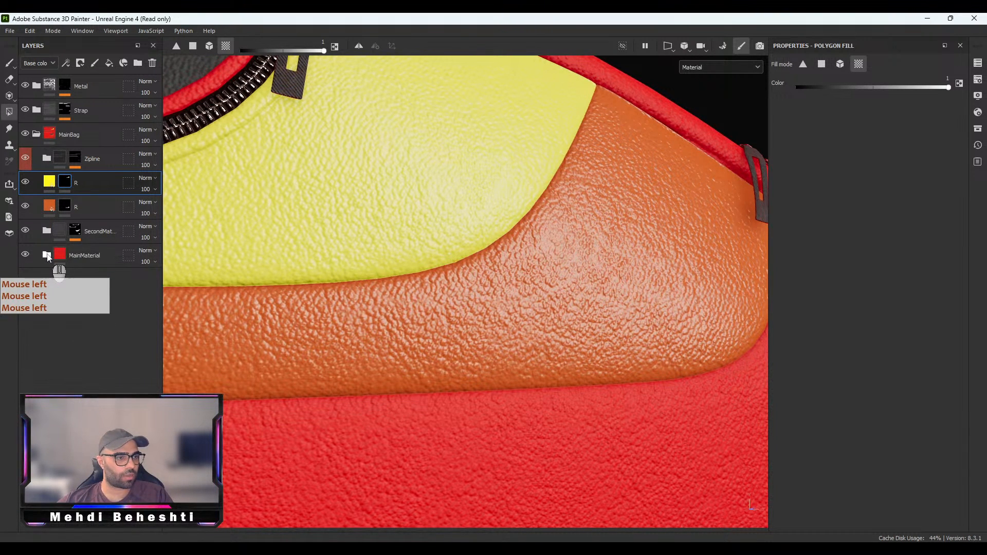
Apply the Silicone Coat layer's blending mode to all channels inside the MainMaterial folder
{"action": "left_click", "coordinate": [47, 256]}
{"action": "left_click", "coordinate": [77, 280]}
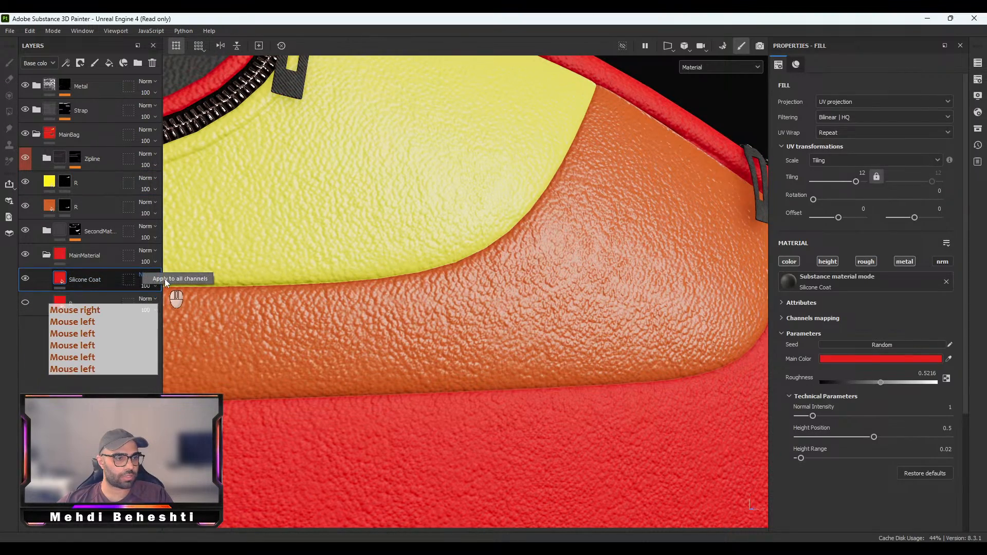
{"action": "left_click", "coordinate": [165, 279]}
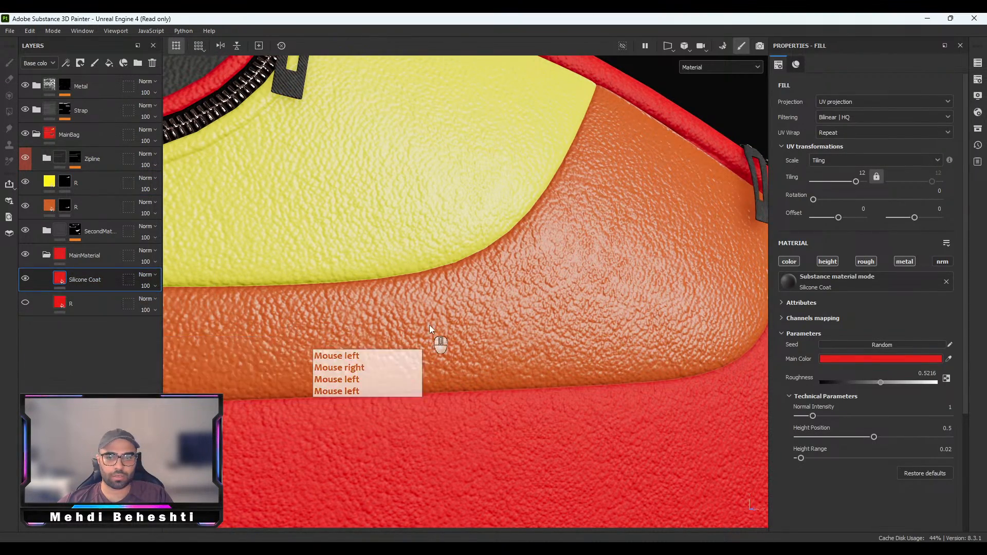
{"action": "scroll", "coordinate": [436, 327], "scroll_direction": "down", "scroll_amount": 5}
{"action": "left_click_drag", "start_coordinate": [442, 324], "coordinate": [425, 344], "text": "alt"}
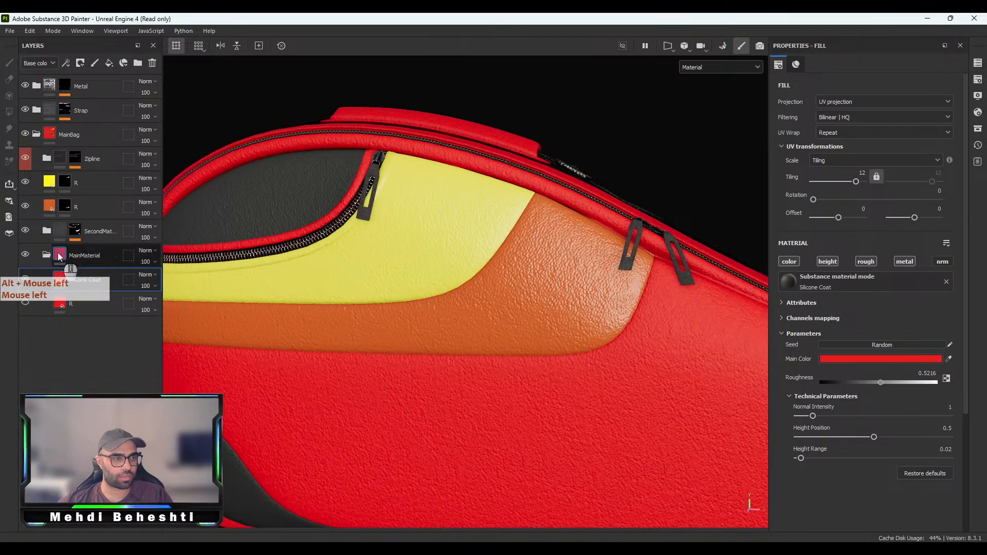
Try a plain fill layer above the collapsed MainMaterial folder and delete it
{"action": "left_click", "coordinate": [60, 256]}
{"action": "left_click", "coordinate": [47, 255]}
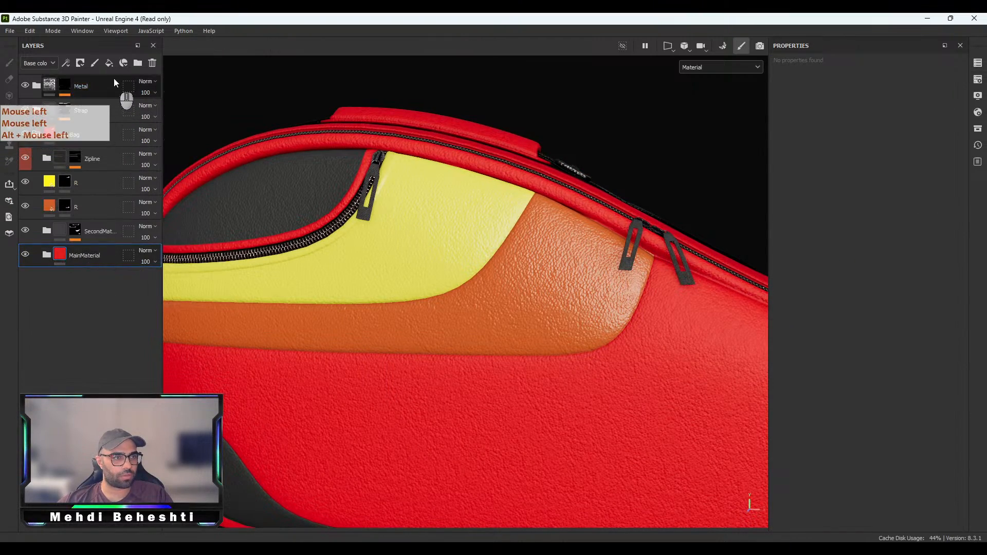
{"action": "left_click", "coordinate": [109, 63]}
{"action": "middle_click_drag", "start_coordinate": [468, 281], "coordinate": [463, 275], "text": "alt"}
{"action": "mouse_move", "coordinate": [463, 275]}
{"action": "left_mouse_down", "text": "alt"}
{"action": "mouse_move", "coordinate": [435, 300]}
{"action": "mouse_move", "coordinate": [454, 282]}
{"action": "left_mouse_up", "text": "alt"}
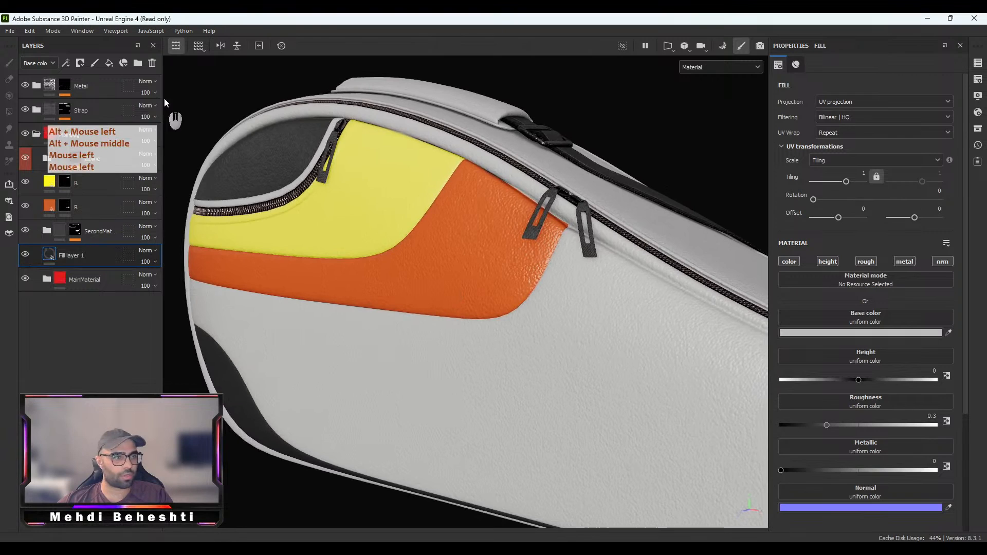
{"action": "left_click", "coordinate": [153, 64]}
Delete the hidden red fill layer beneath Silicone Coat in the MainMaterial folder
{"action": "left_click", "coordinate": [56, 266]}
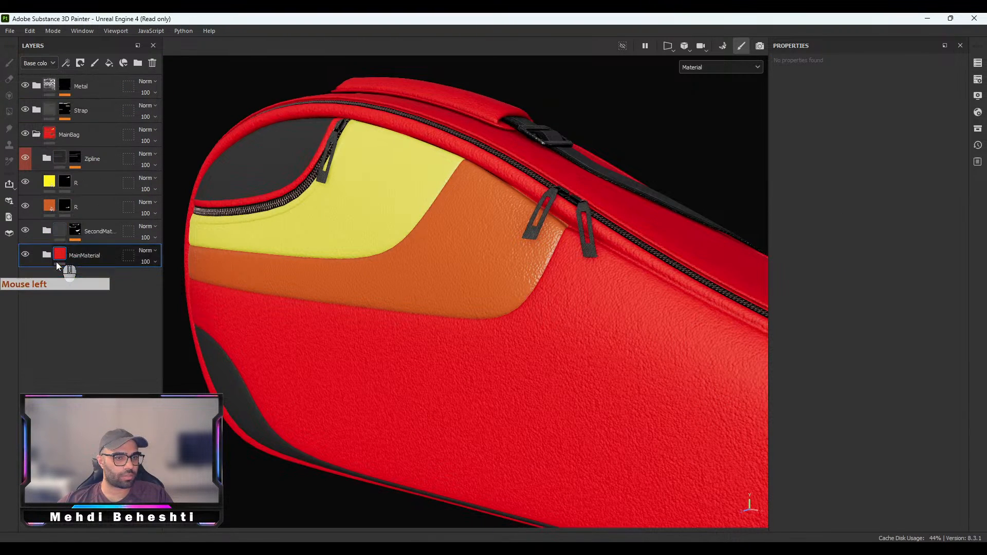
{"action": "left_click", "coordinate": [48, 255]}
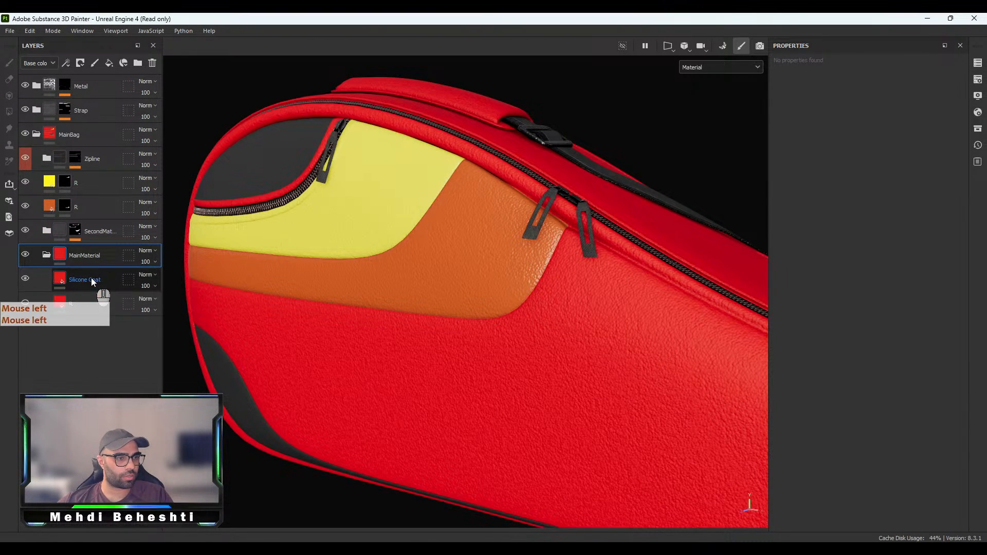
{"action": "left_click", "coordinate": [82, 302]}
{"action": "left_click", "coordinate": [152, 63]}
Examine the red leather along the zipper and across the bag's side, up close and as a whole
{"action": "middle_click_drag", "start_coordinate": [632, 379], "coordinate": [445, 284], "text": "alt"}
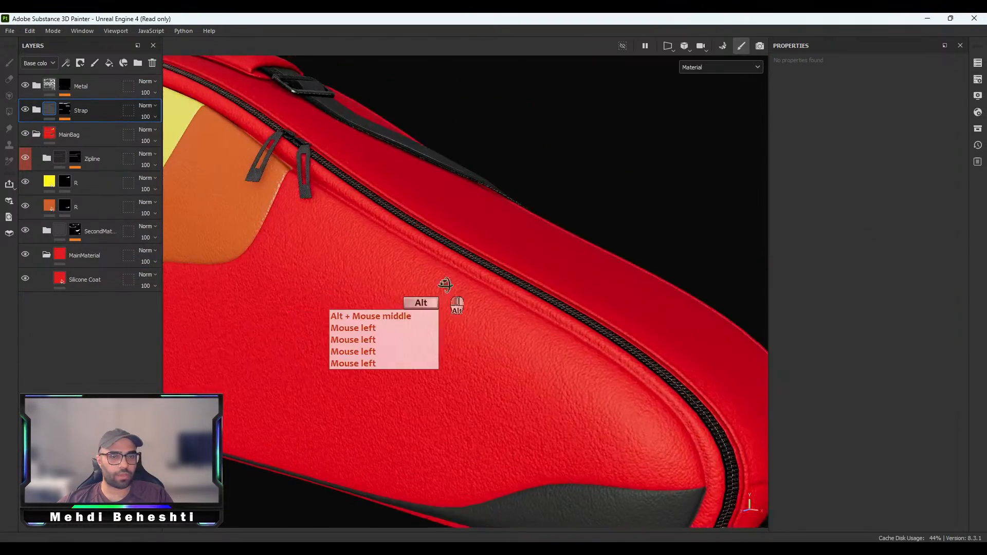
{"action": "left_click_drag", "start_coordinate": [445, 285], "coordinate": [417, 302], "text": "alt"}
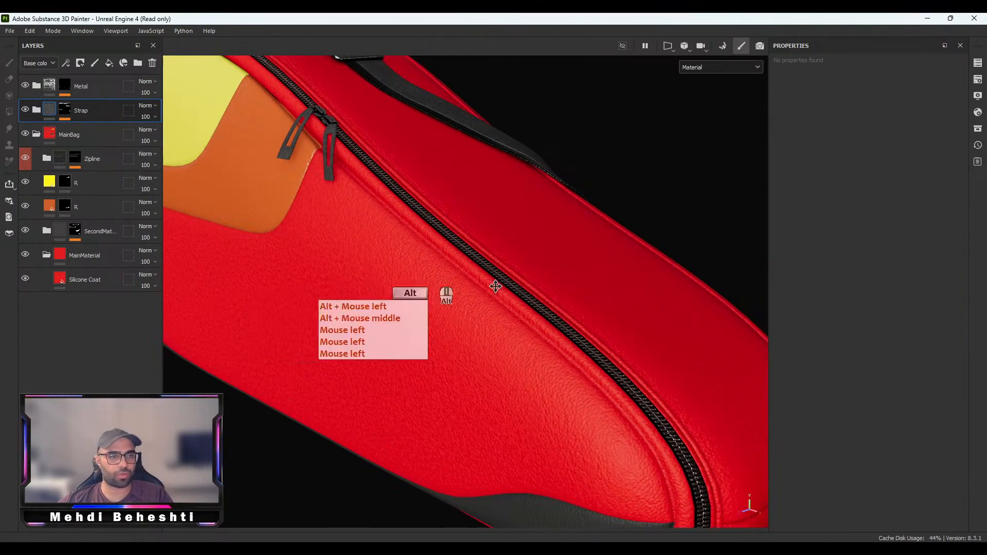
{"action": "middle_click_drag", "start_coordinate": [495, 286], "coordinate": [539, 344], "text": "alt"}
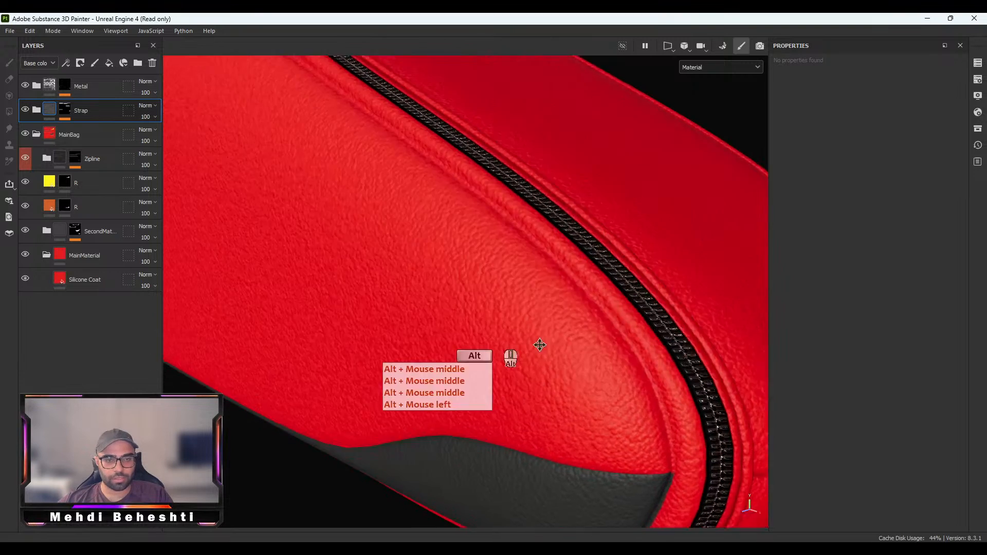
{"action": "left_click_drag", "start_coordinate": [539, 344], "coordinate": [599, 331], "text": "alt"}
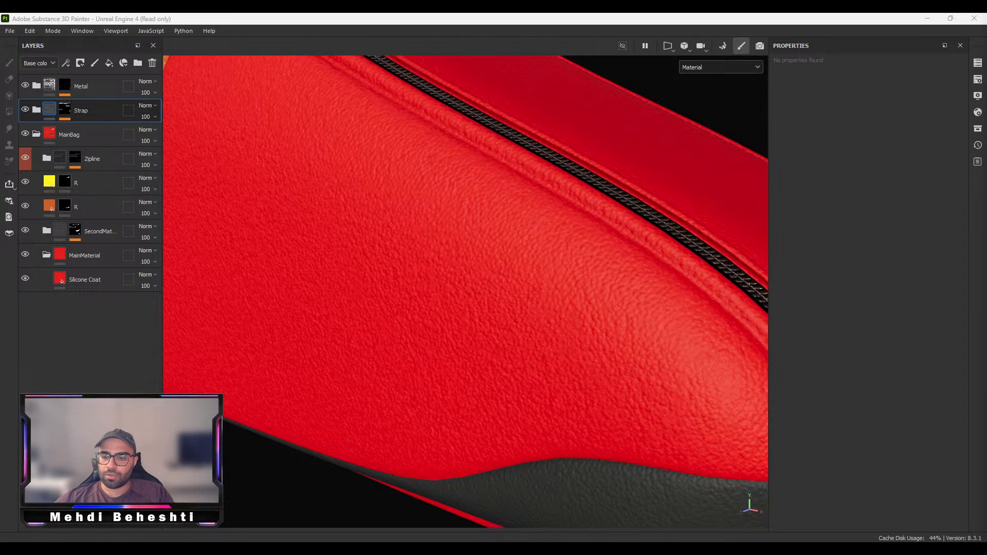
{"action": "middle_click_drag", "start_coordinate": [591, 368], "coordinate": [702, 467], "text": "alt"}
{"action": "right_click_drag", "start_coordinate": [703, 467], "coordinate": [524, 298], "text": "alt"}
{"action": "right_click_drag", "start_coordinate": [524, 298], "coordinate": [468, 243], "text": "alt"}
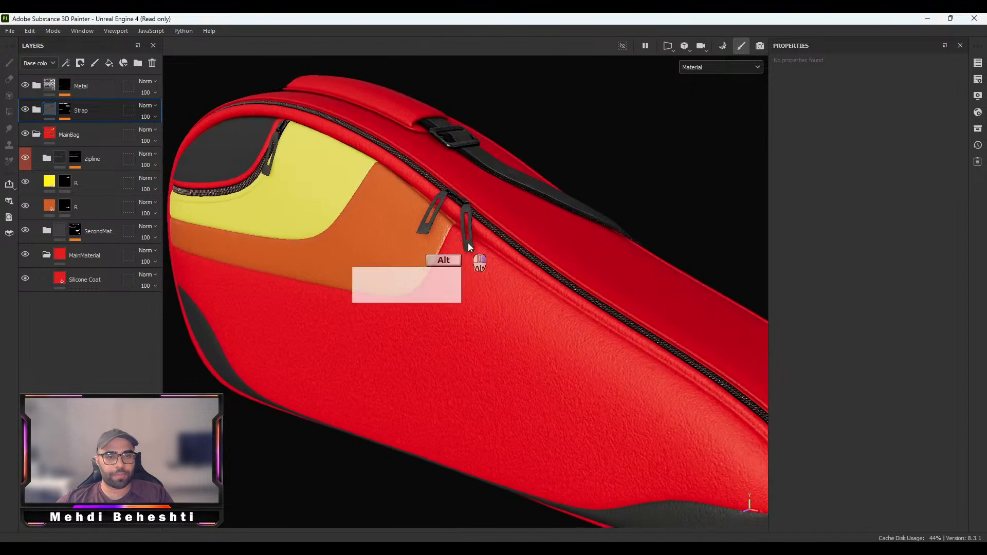
{"action": "left_click_drag", "start_coordinate": [468, 243], "coordinate": [574, 369], "text": "alt"}
{"action": "middle_click_drag", "start_coordinate": [573, 369], "coordinate": [466, 343], "text": "alt"}
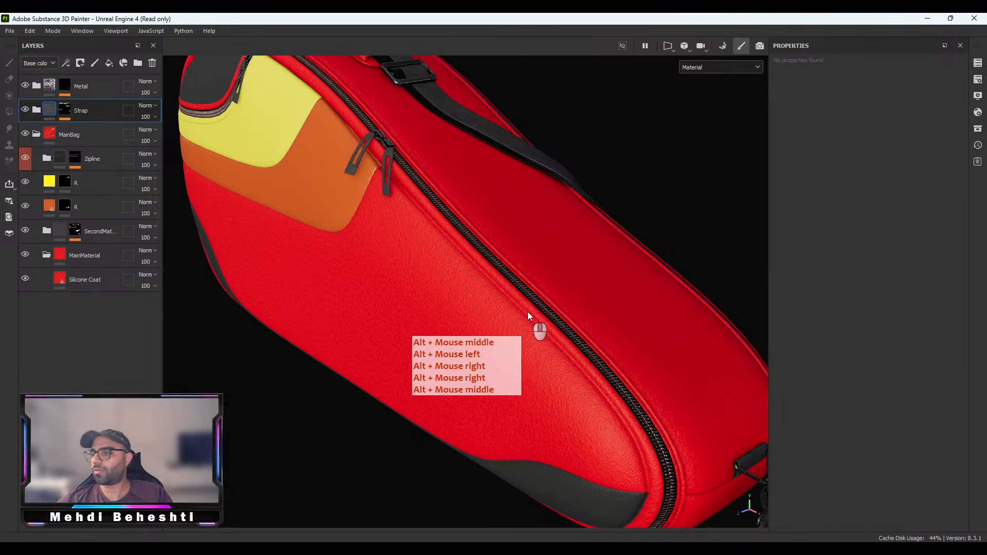
Collapse the MainMaterial folder, expand the second material folder and select its dark fill layer, with the bag's dark front panel in close view
{"action": "left_click", "coordinate": [46, 254]}
{"action": "left_click", "coordinate": [46, 233]}
{"action": "left_click", "coordinate": [78, 254]}
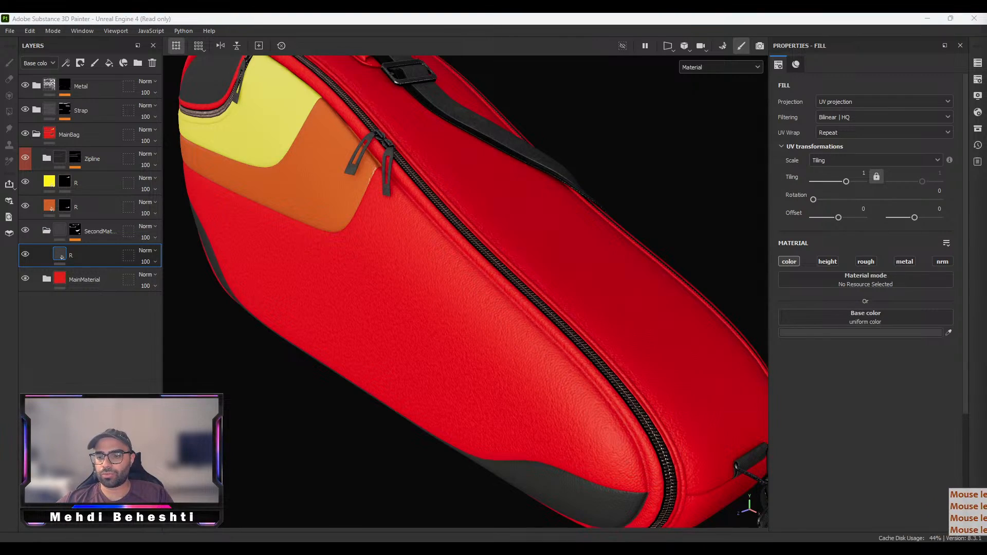
{"action": "middle_click_drag", "start_coordinate": [513, 264], "coordinate": [555, 247], "text": "alt"}
{"action": "left_click_drag", "start_coordinate": [555, 246], "coordinate": [670, 237], "text": "alt"}
{"action": "middle_click_drag", "start_coordinate": [370, 169], "coordinate": [741, 287], "text": "alt"}
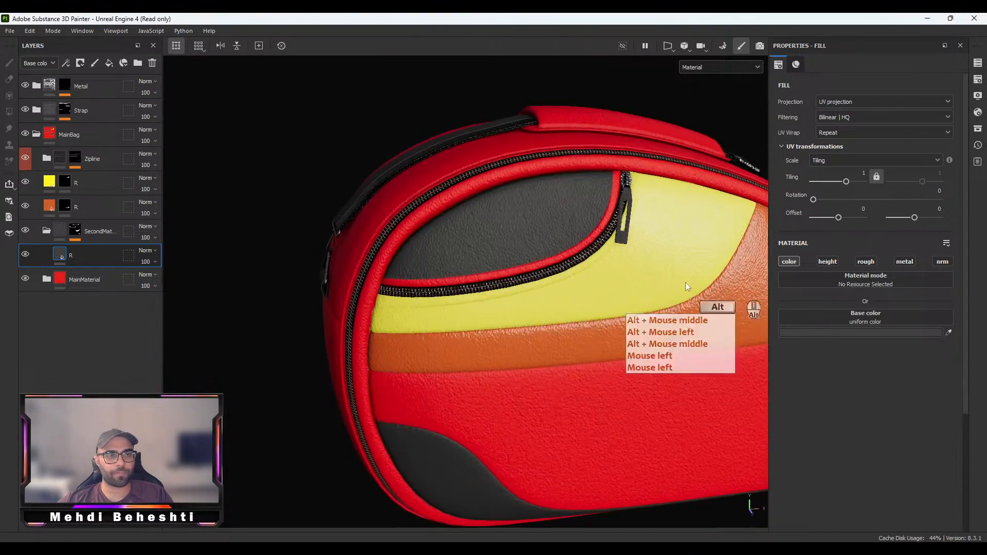
{"action": "scroll", "coordinate": [525, 202], "scroll_direction": "up", "scroll_amount": 5}
{"action": "scroll", "coordinate": [526, 203], "scroll_direction": "up", "scroll_amount": 2}
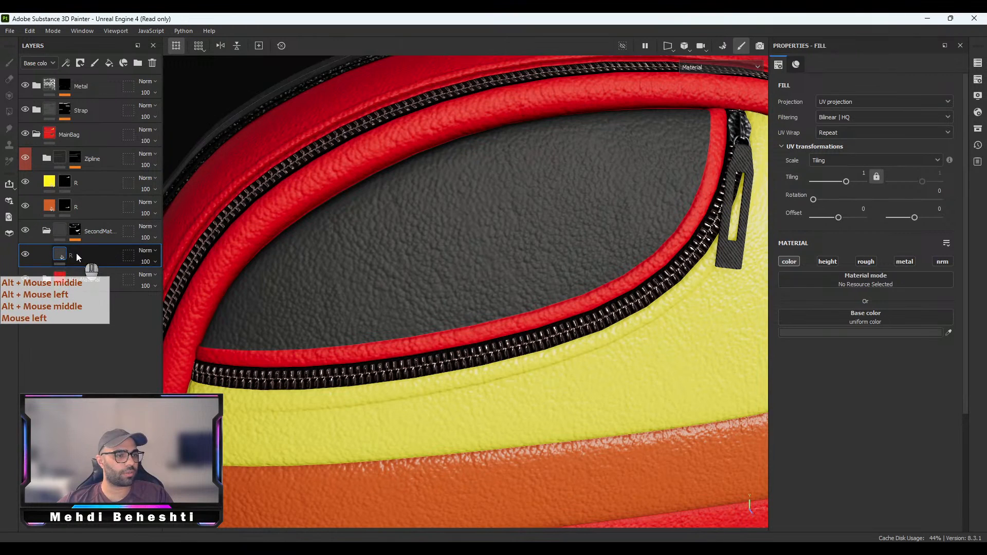
Search the assets for leather, add Artificial Leather to the second material folder and delete the old dark fill layer beneath it
{"action": "left_click", "coordinate": [977, 128]}
{"action": "left_click_drag", "start_coordinate": [838, 132], "coordinate": [533, 154]}
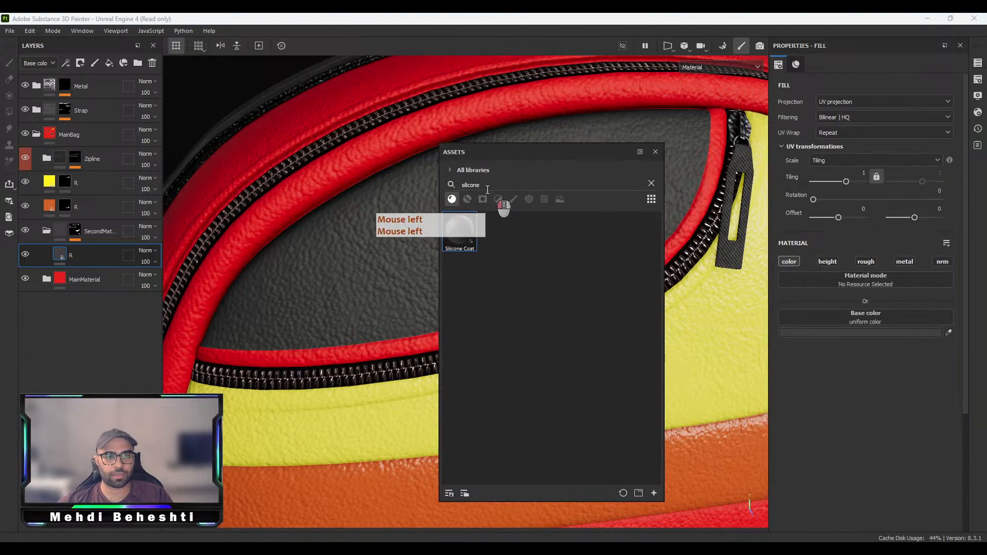
{"action": "type", "text": "leathewr"}
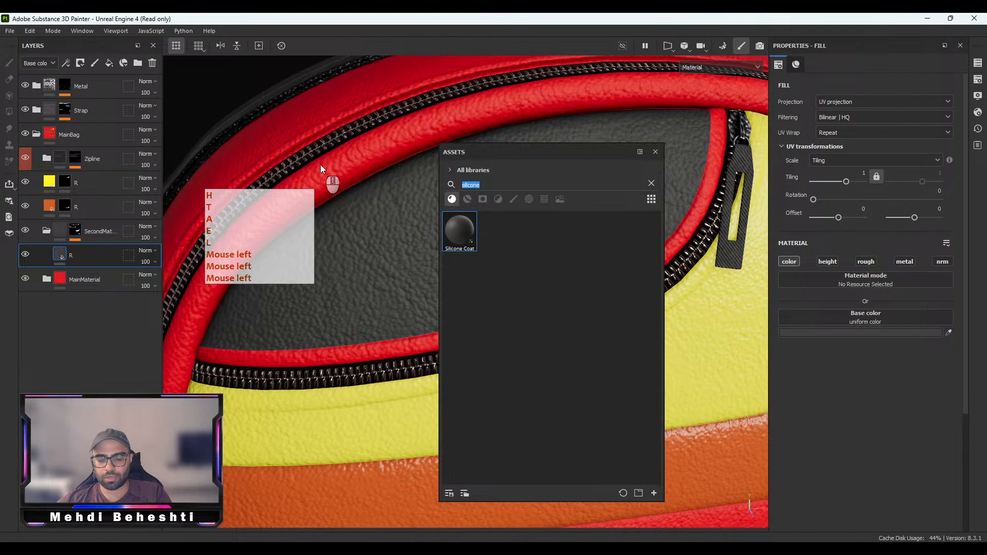
{"action": "left_click", "coordinate": [478, 183]}
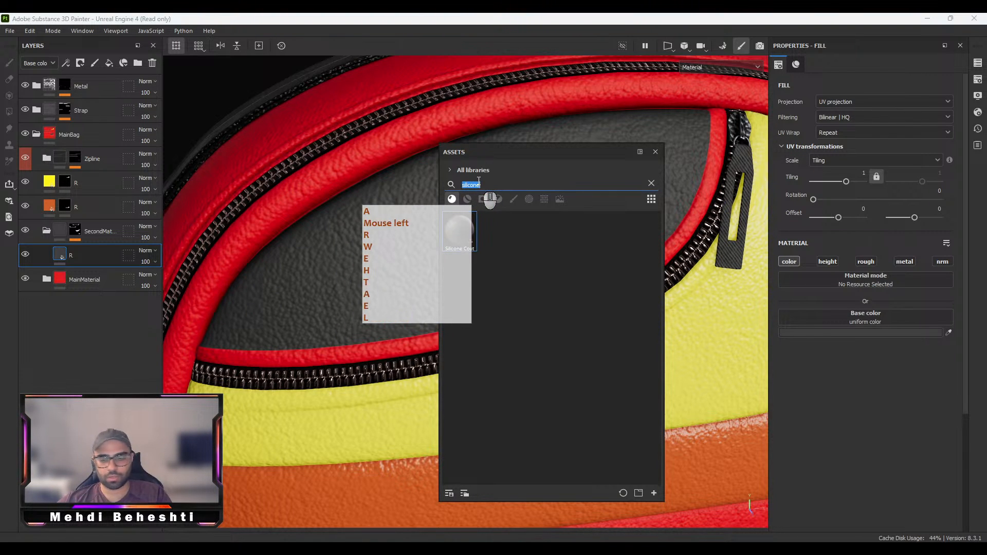
{"action": "type", "text": "leather"}
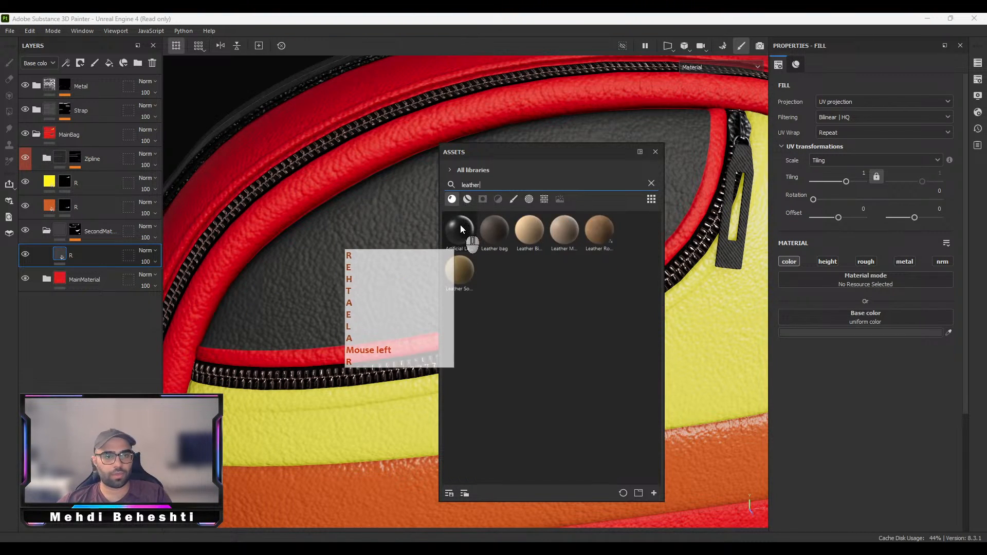
{"action": "left_click_drag", "start_coordinate": [460, 229], "coordinate": [83, 268]}
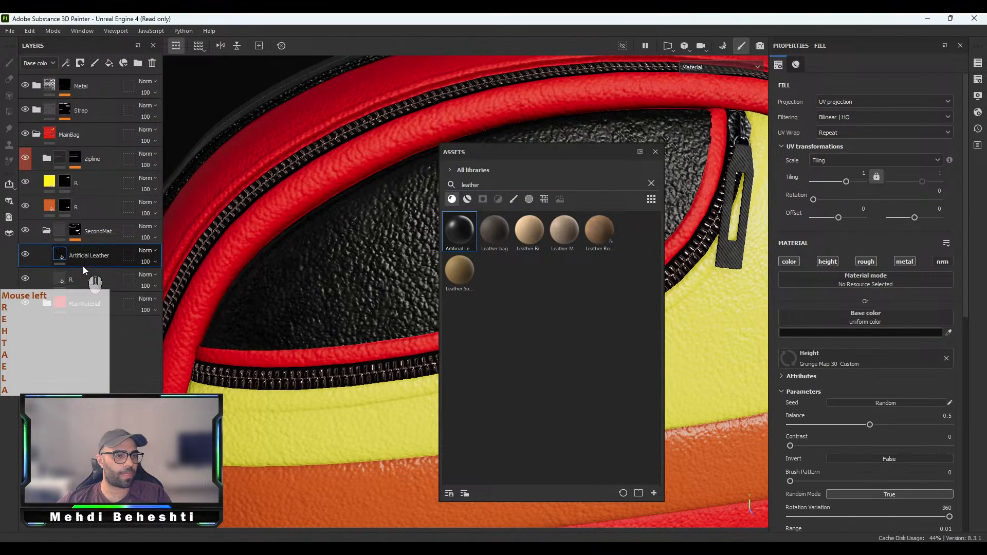
{"action": "left_click", "coordinate": [89, 278]}
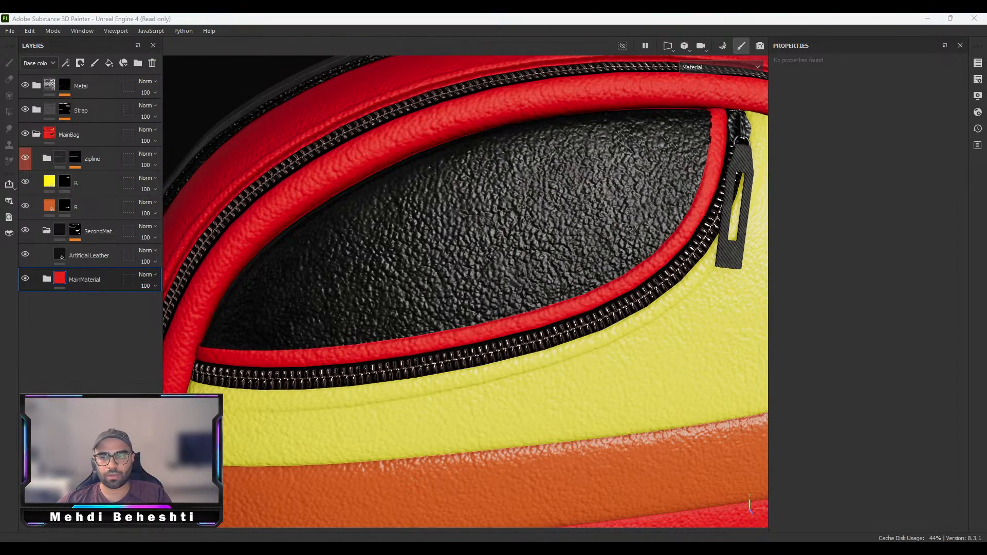
Apply the Artificial Leather layer's blending mode to all channels
{"action": "left_click_drag", "start_coordinate": [386, 253], "coordinate": [430, 247], "text": "alt"}
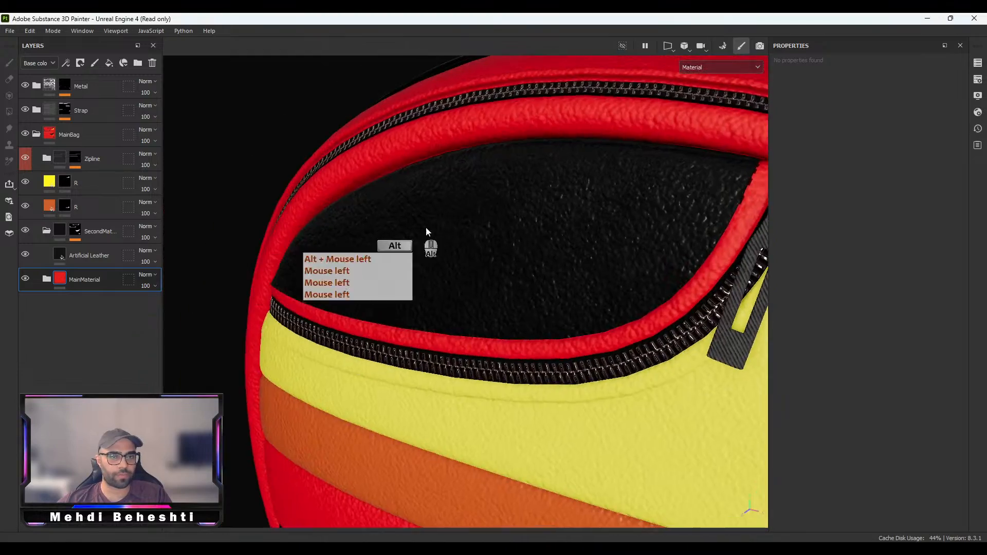
{"action": "middle_click_drag", "start_coordinate": [429, 246], "coordinate": [450, 229], "text": "alt"}
{"action": "left_click_drag", "start_coordinate": [449, 230], "coordinate": [596, 159], "text": "alt"}
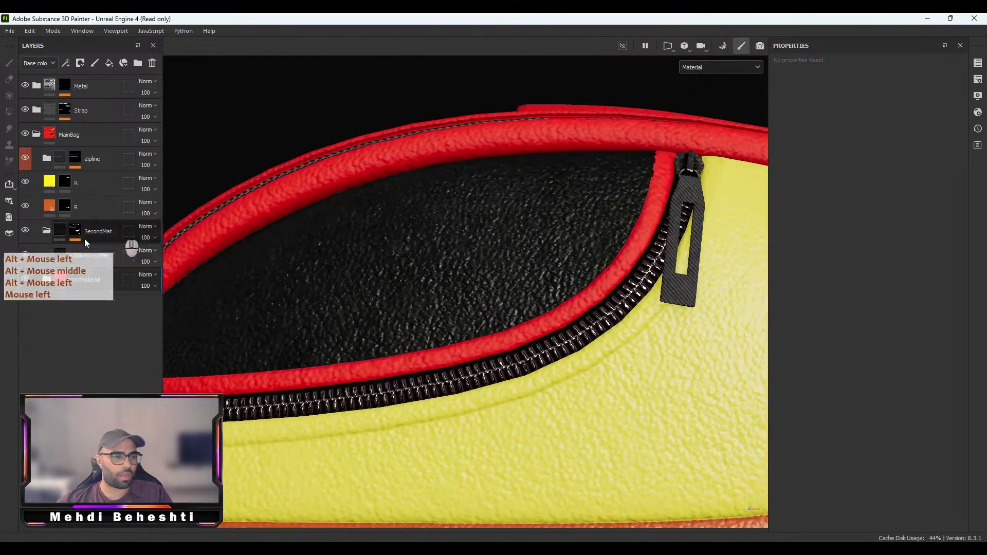
{"action": "left_click", "coordinate": [131, 256]}
{"action": "right_click", "coordinate": [131, 256]}
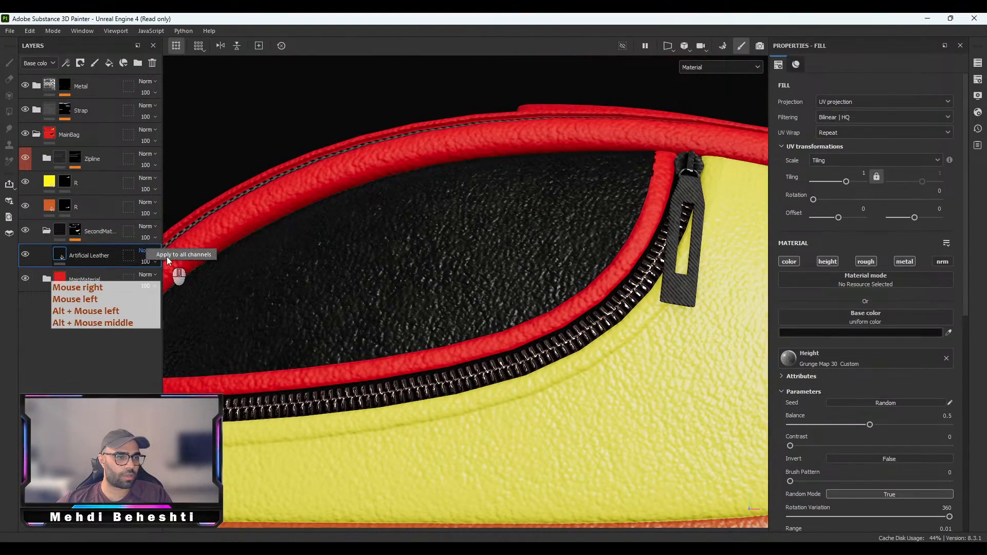
{"action": "left_click", "coordinate": [166, 257]}
{"action": "left_click_drag", "start_coordinate": [485, 309], "coordinate": [540, 327], "text": "alt"}
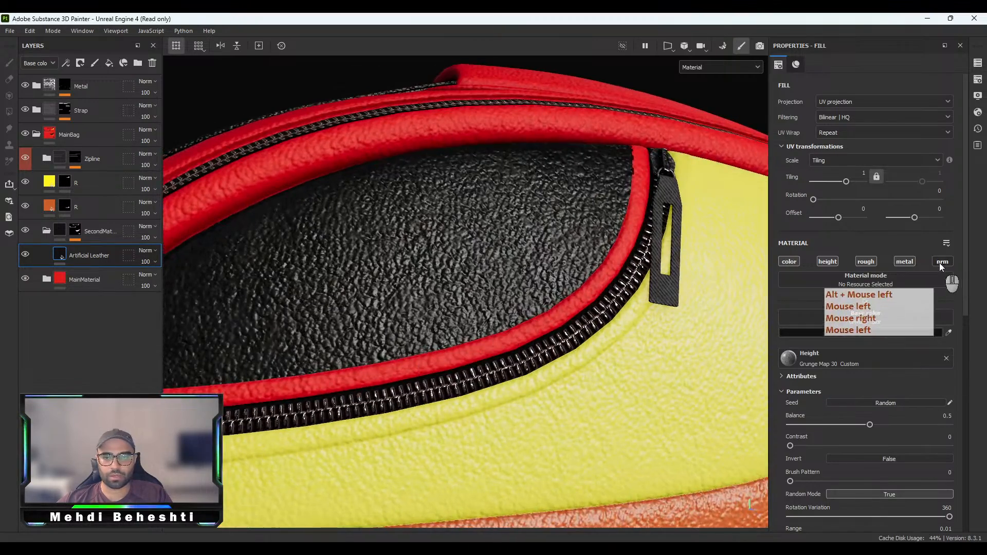
Enable the normal channel in the Artificial Leather layer's material settings
{"action": "left_click", "coordinate": [940, 262]}
{"action": "left_click_drag", "start_coordinate": [526, 281], "coordinate": [514, 297], "text": "alt"}
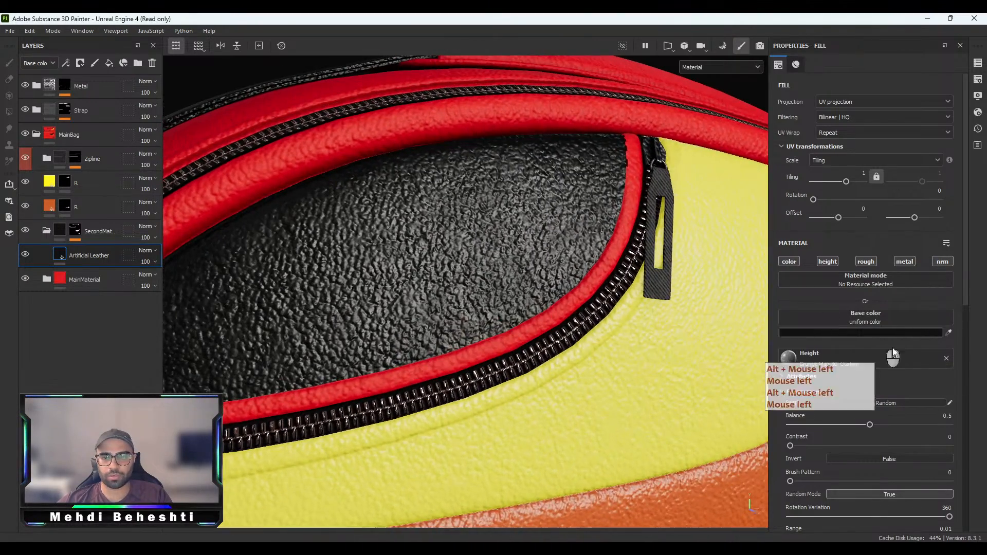
{"action": "scroll", "coordinate": [885, 368], "scroll_direction": "down", "scroll_amount": 5}
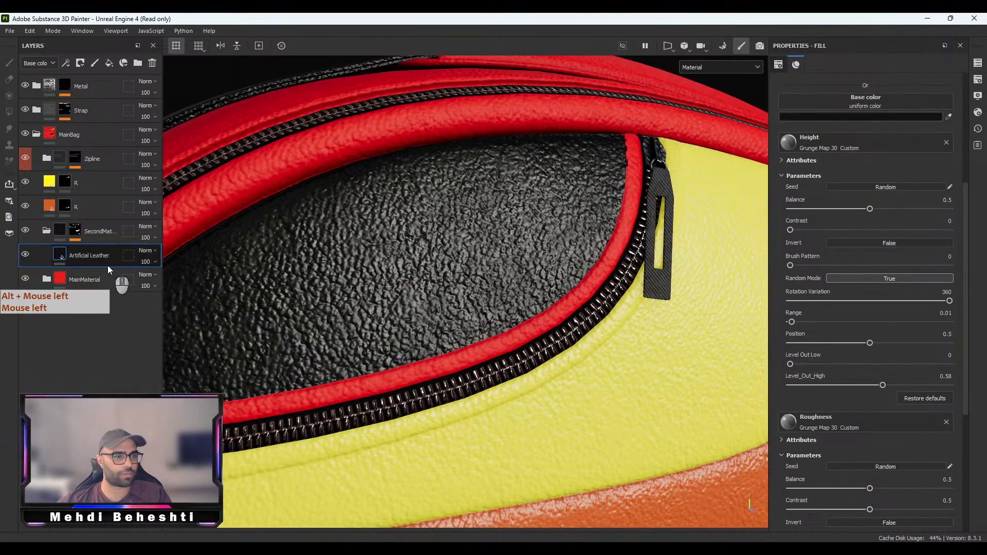
Apply the second material folder's blending mode to all channels and check the dark front panel
{"action": "left_click", "coordinate": [130, 256]}
{"action": "right_click", "coordinate": [145, 226]}
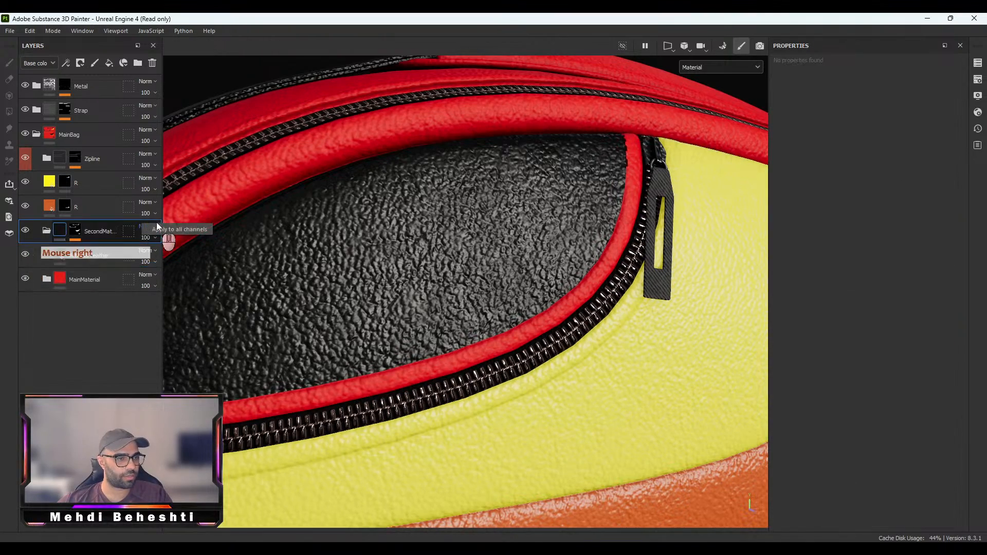
{"action": "left_click", "coordinate": [161, 230]}
{"action": "left_click_drag", "start_coordinate": [435, 260], "coordinate": [439, 273], "text": "alt"}
{"action": "right_click_drag", "start_coordinate": [438, 273], "coordinate": [451, 226], "text": "alt"}
{"action": "right_click_drag", "start_coordinate": [451, 226], "coordinate": [463, 183], "text": "alt"}
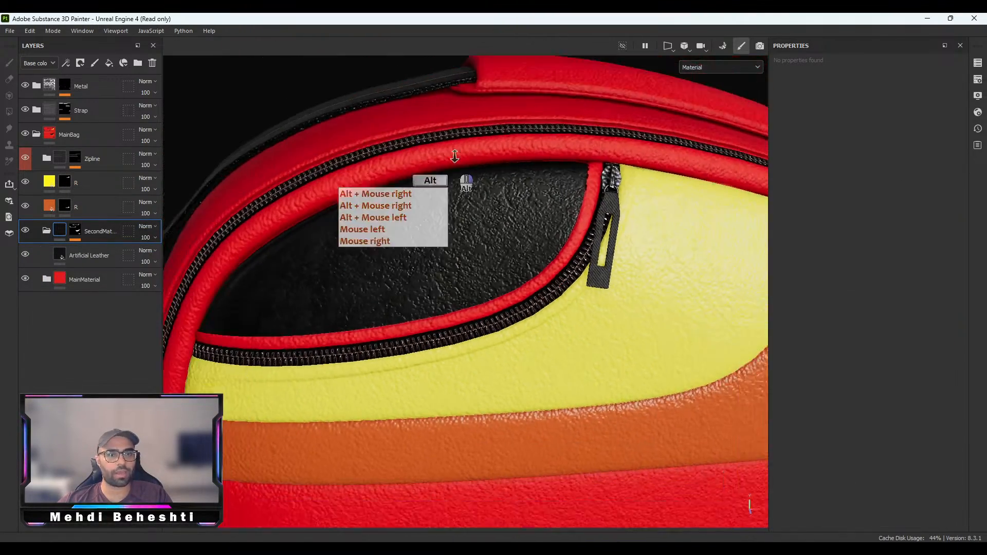
{"action": "left_click_drag", "start_coordinate": [463, 183], "coordinate": [448, 143], "text": "alt"}
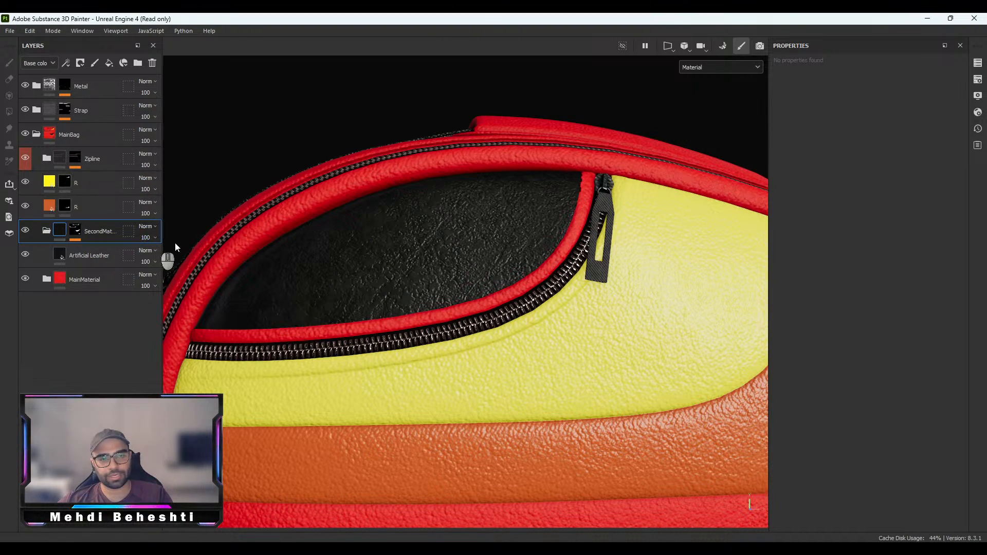
Set the Artificial Leather layer's UV tiling to 10 and check the grain on the dark front panel
{"action": "scroll", "coordinate": [439, 270], "scroll_direction": "down", "scroll_amount": 3}
{"action": "middle_click_drag", "start_coordinate": [537, 288], "coordinate": [476, 257], "text": "alt"}
{"action": "left_click_drag", "start_coordinate": [476, 257], "coordinate": [445, 251], "text": "alt"}
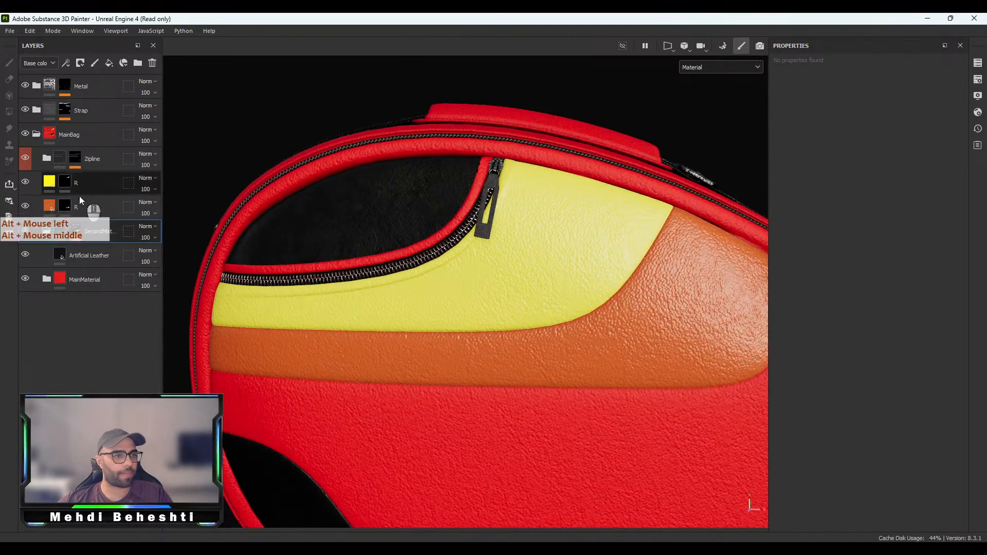
{"action": "left_click", "coordinate": [76, 256]}
{"action": "scroll", "coordinate": [403, 276], "scroll_direction": "up", "scroll_amount": 5}
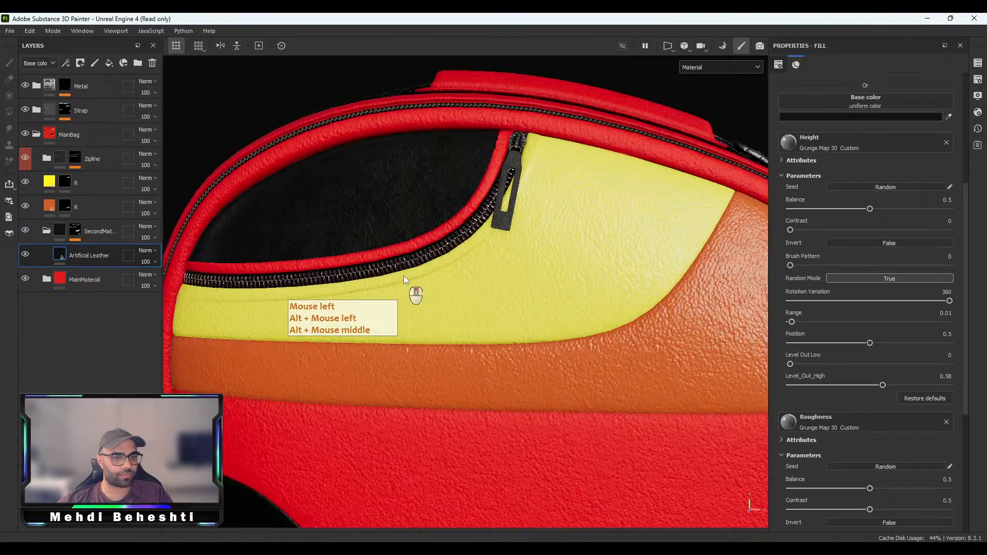
{"action": "left_click_drag", "start_coordinate": [403, 272], "coordinate": [483, 267], "text": "alt"}
{"action": "middle_click_drag", "start_coordinate": [483, 268], "coordinate": [530, 341], "text": "alt"}
{"action": "left_click_drag", "start_coordinate": [530, 342], "coordinate": [480, 298], "text": "alt"}
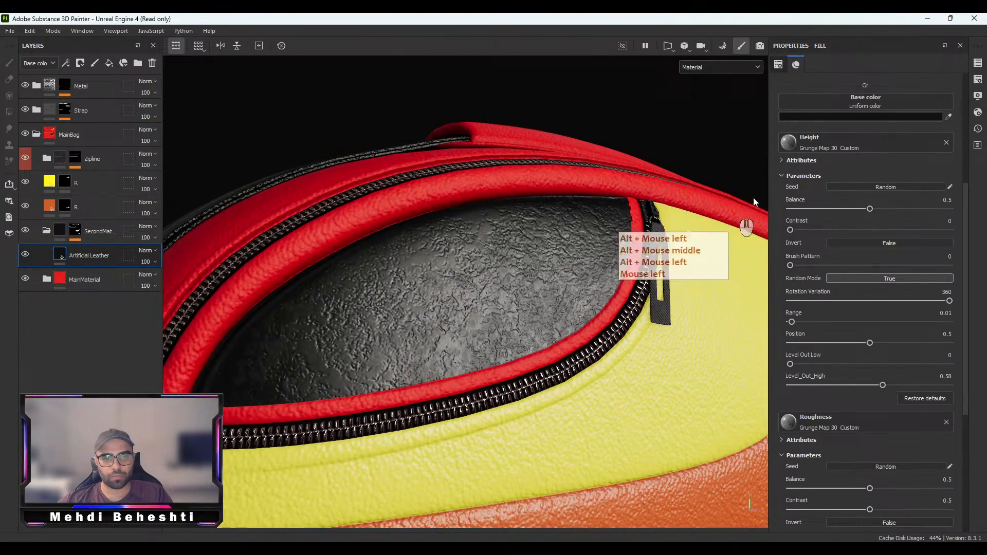
{"action": "scroll", "coordinate": [795, 186], "scroll_direction": "up", "scroll_amount": 5}
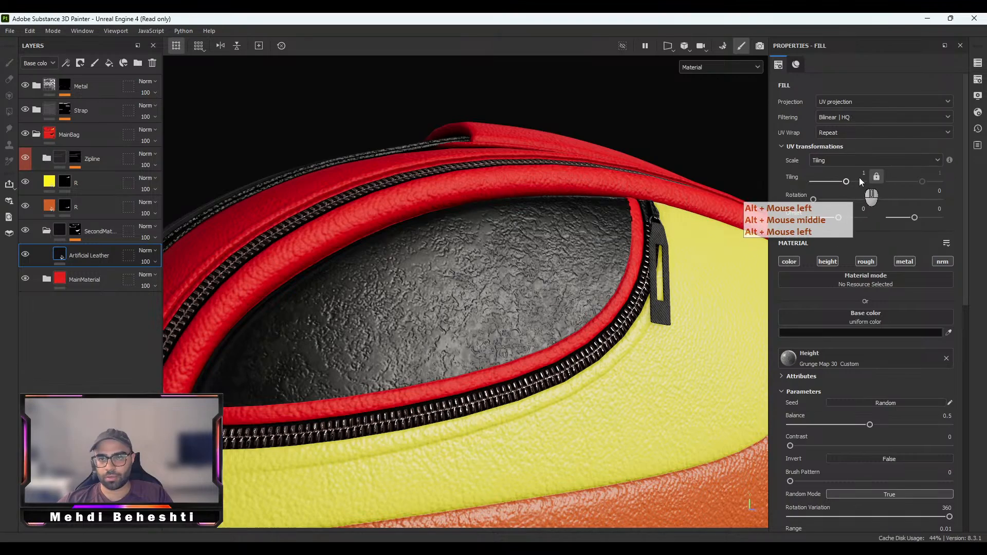
{"action": "double_click", "coordinate": [863, 173]}
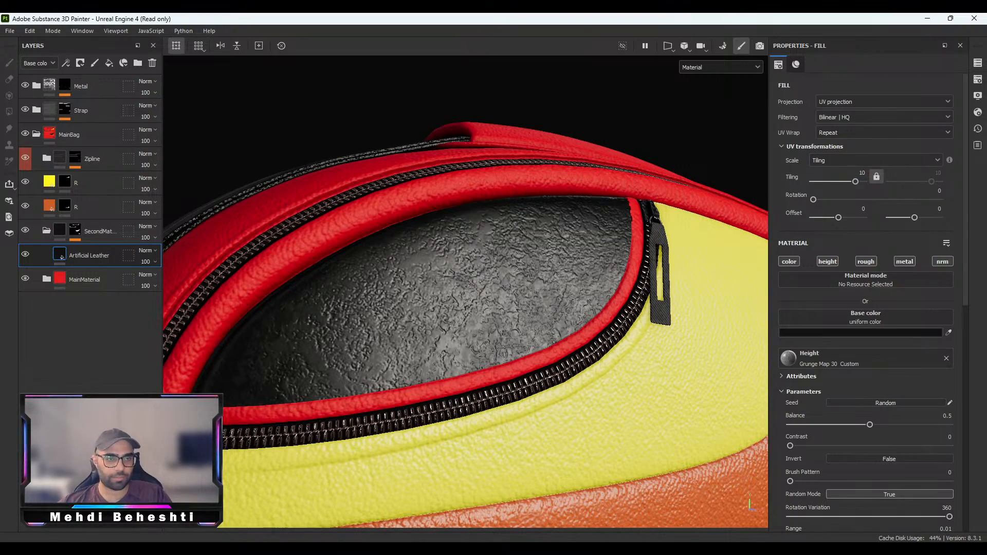
{"action": "key", "text": "Return"}
{"action": "left_click_drag", "start_coordinate": [613, 291], "coordinate": [570, 355], "text": "alt"}
Collapse the height and roughness parameter sections in the Artificial Leather layer's material settings
{"action": "scroll", "coordinate": [817, 495], "scroll_direction": "down", "scroll_amount": 10}
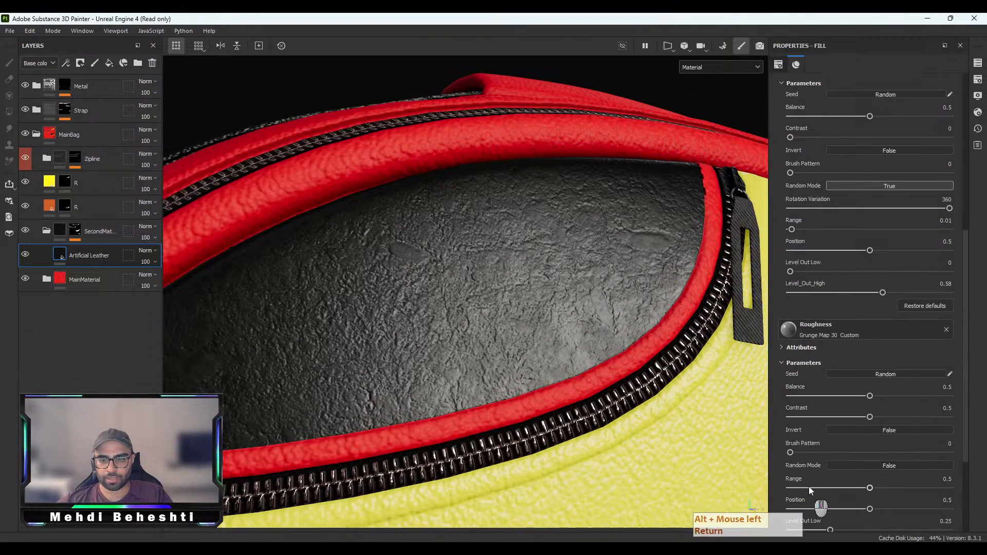
{"action": "scroll", "coordinate": [802, 370], "scroll_direction": "up", "scroll_amount": 5}
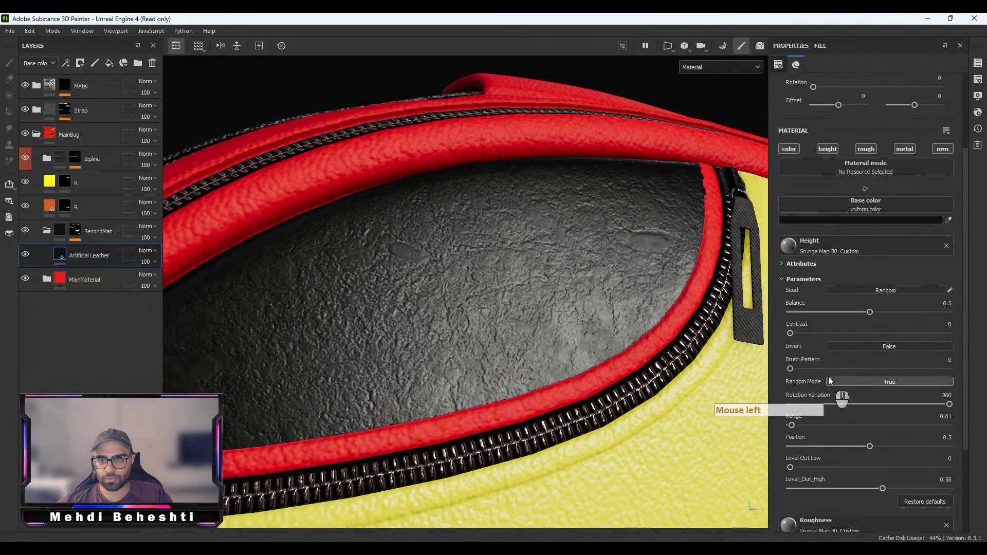
{"action": "left_click", "coordinate": [782, 278]}
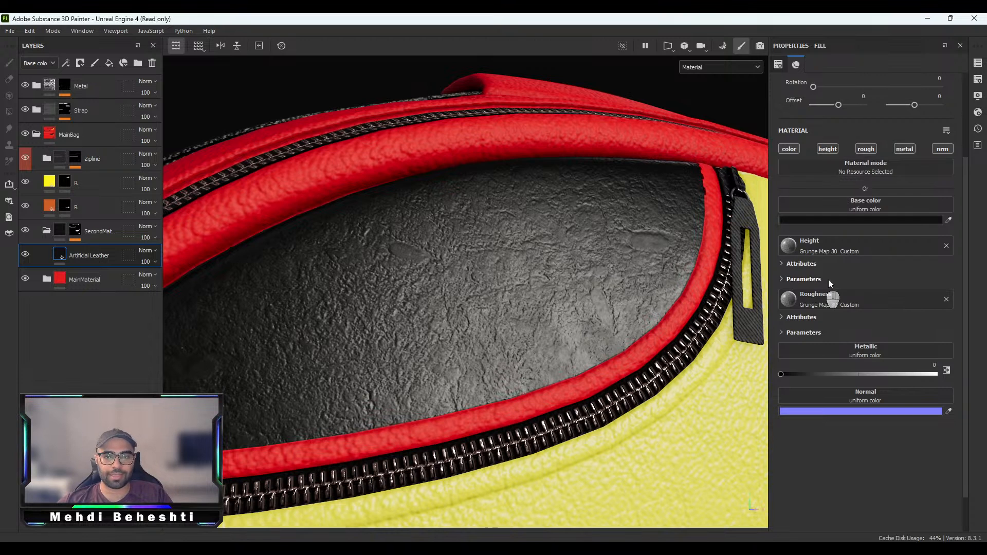
{"action": "scroll", "coordinate": [828, 280], "scroll_direction": "up", "scroll_amount": 3}
Add a Levels effect to the Artificial Leather layer, affecting the Height channel, with its midtone set to 2.721
{"action": "right_click", "coordinate": [99, 254]}
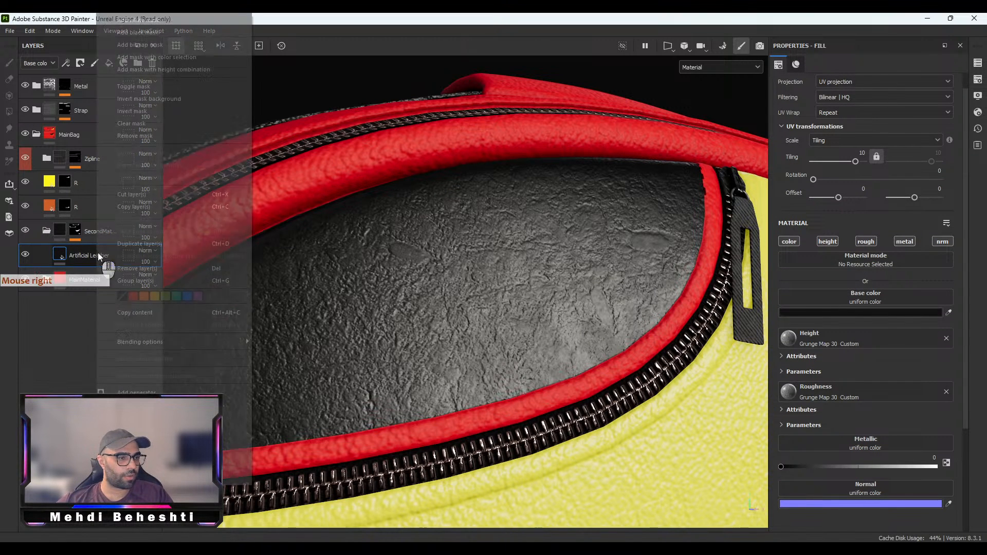
{"action": "left_click", "coordinate": [154, 429]}
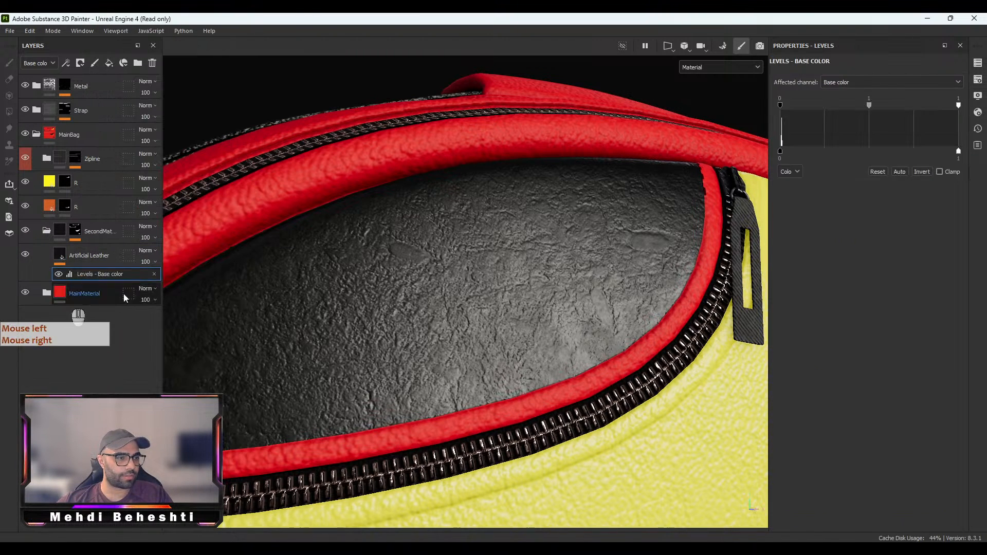
{"action": "left_click", "coordinate": [829, 82]}
{"action": "left_click", "coordinate": [840, 128]}
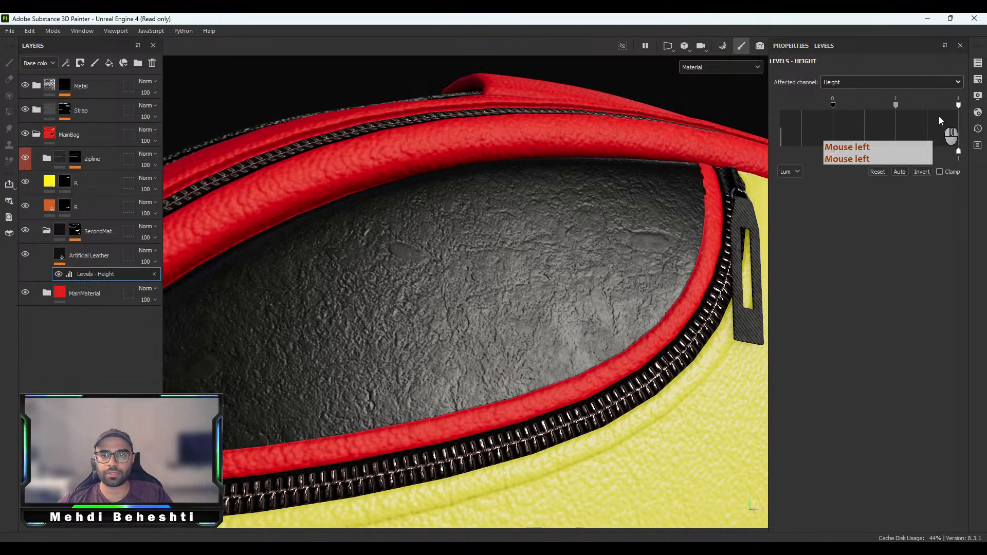
{"action": "left_click_drag", "start_coordinate": [894, 106], "coordinate": [903, 105]}
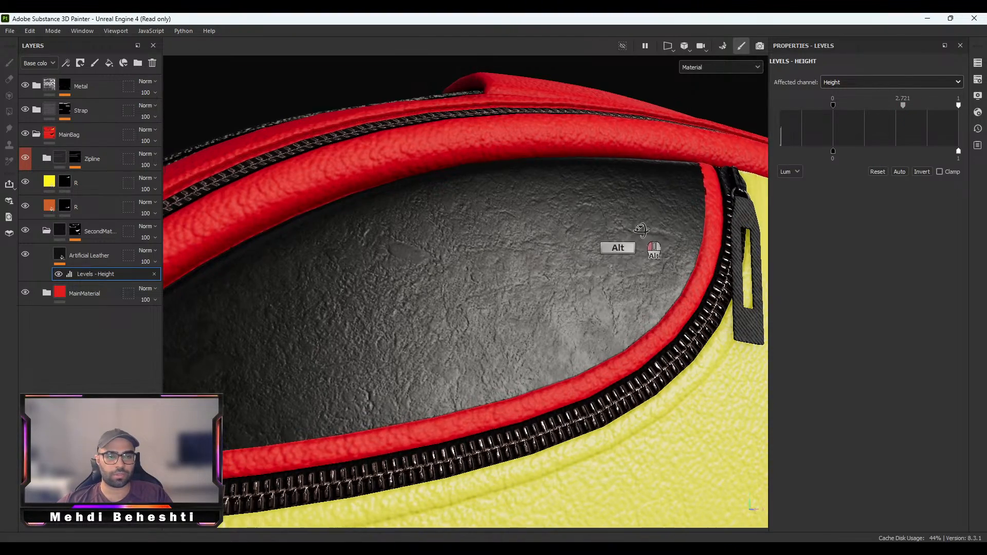
Examine the softened leather relief on the dark front panel and the black corner piece at the bag's base
{"action": "left_click_drag", "start_coordinate": [641, 236], "coordinate": [700, 264], "text": "alt"}
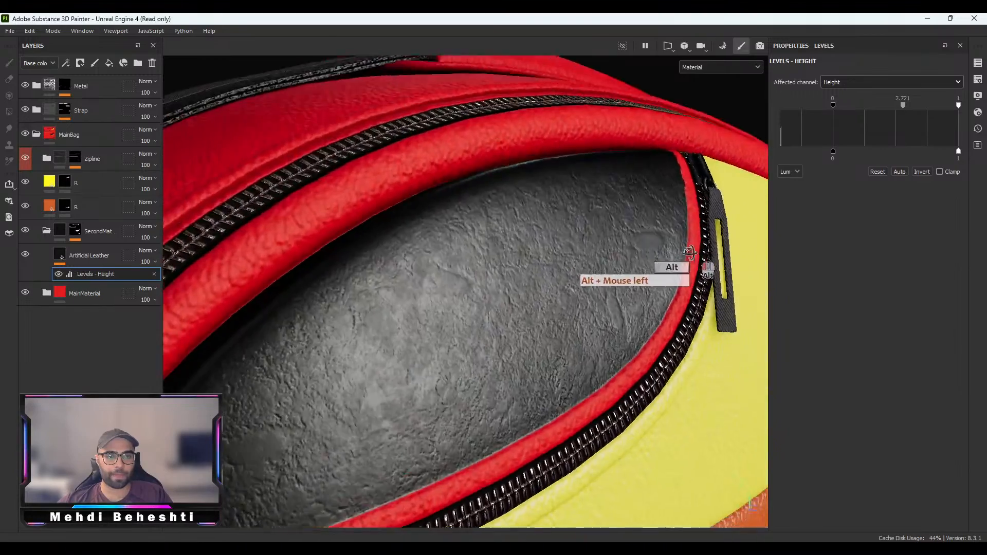
{"action": "right_click_drag", "start_coordinate": [701, 264], "coordinate": [626, 159], "text": "alt"}
{"action": "middle_click_drag", "start_coordinate": [626, 160], "coordinate": [411, 102], "text": "alt"}
{"action": "left_click_drag", "start_coordinate": [642, 274], "coordinate": [516, 246], "text": "alt"}
{"action": "middle_click_drag", "start_coordinate": [535, 280], "coordinate": [267, 174], "text": "alt"}
{"action": "middle_click_drag", "start_coordinate": [540, 313], "coordinate": [267, 225], "text": "alt"}
{"action": "left_click_drag", "start_coordinate": [315, 224], "coordinate": [577, 291], "text": "alt"}
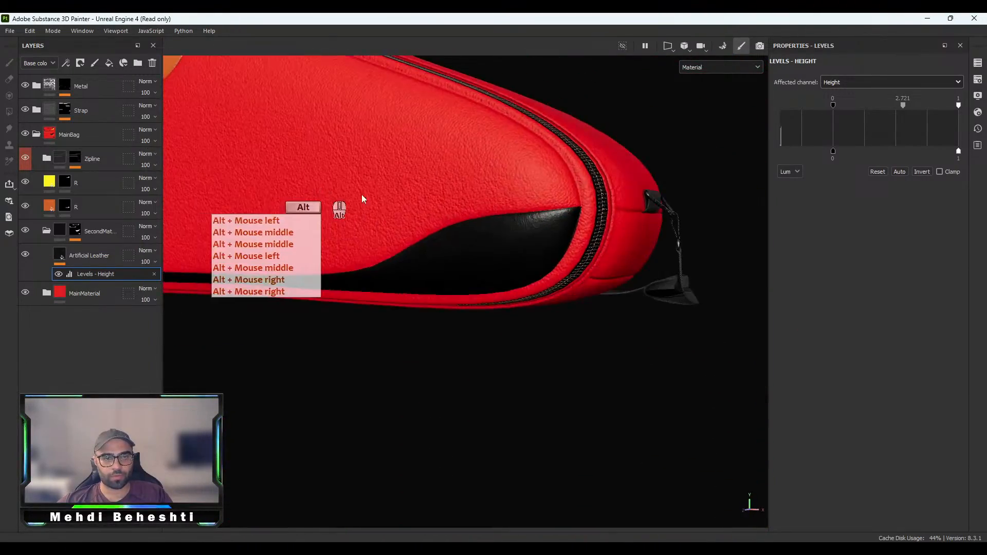
Rotate the environment lighting and check the leather across the whole bag and around the front pocket
{"action": "right_click_drag", "start_coordinate": [577, 290], "coordinate": [619, 320], "text": "shift"}
{"action": "middle_click_drag", "start_coordinate": [619, 319], "coordinate": [581, 301], "text": "alt"}
{"action": "left_click_drag", "start_coordinate": [581, 301], "coordinate": [614, 346], "text": "alt"}
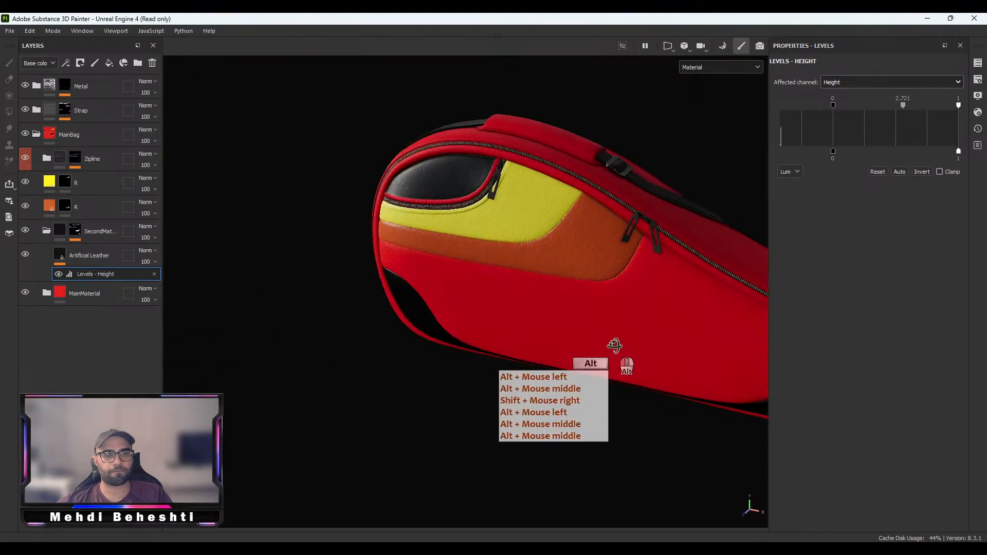
{"action": "middle_click_drag", "start_coordinate": [591, 273], "coordinate": [432, 197], "text": "alt"}
{"action": "scroll", "coordinate": [359, 221], "scroll_direction": "up", "scroll_amount": 5}
{"action": "mouse_move", "coordinate": [431, 197]}
{"action": "left_mouse_down", "text": "alt"}
{"action": "mouse_move", "coordinate": [438, 212]}
{"action": "mouse_move", "coordinate": [392, 214]}
{"action": "mouse_move", "coordinate": [408, 186]}
{"action": "mouse_move", "coordinate": [436, 186]}
{"action": "left_mouse_up", "text": "alt"}
{"action": "right_click_drag", "start_coordinate": [437, 186], "coordinate": [516, 155], "text": "alt"}
{"action": "middle_click_drag", "start_coordinate": [560, 292], "coordinate": [430, 258], "text": "alt"}
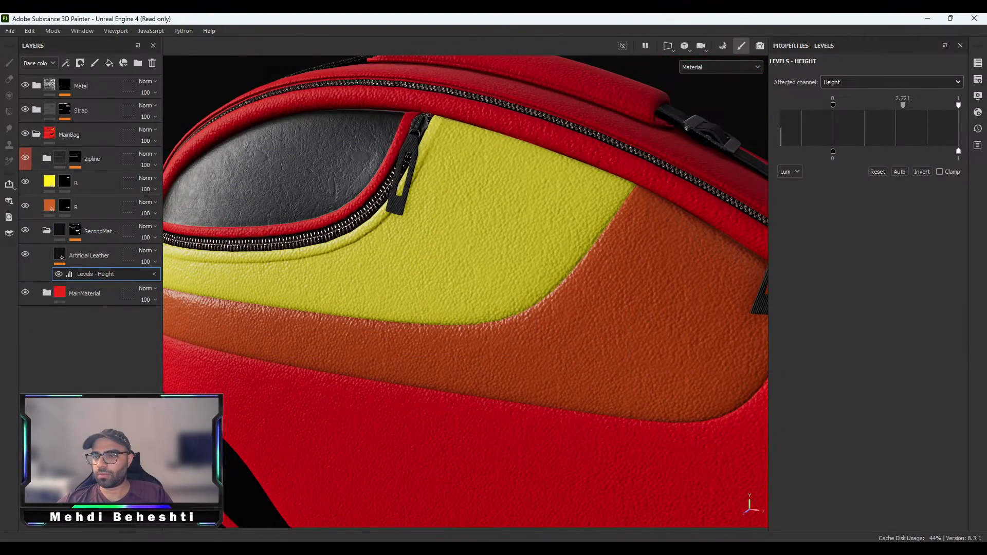
Examine the dark leather front panel and its zipper up close under the rotated lighting
{"action": "left_click_drag", "start_coordinate": [986, 178], "coordinate": [643, 173]}
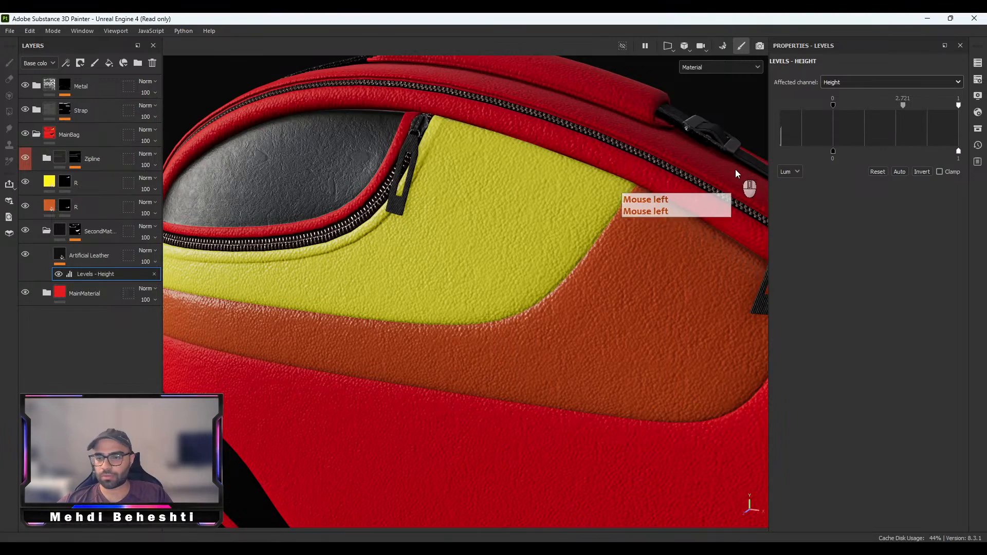
{"action": "right_click_drag", "start_coordinate": [194, 227], "coordinate": [374, 216], "text": "alt"}
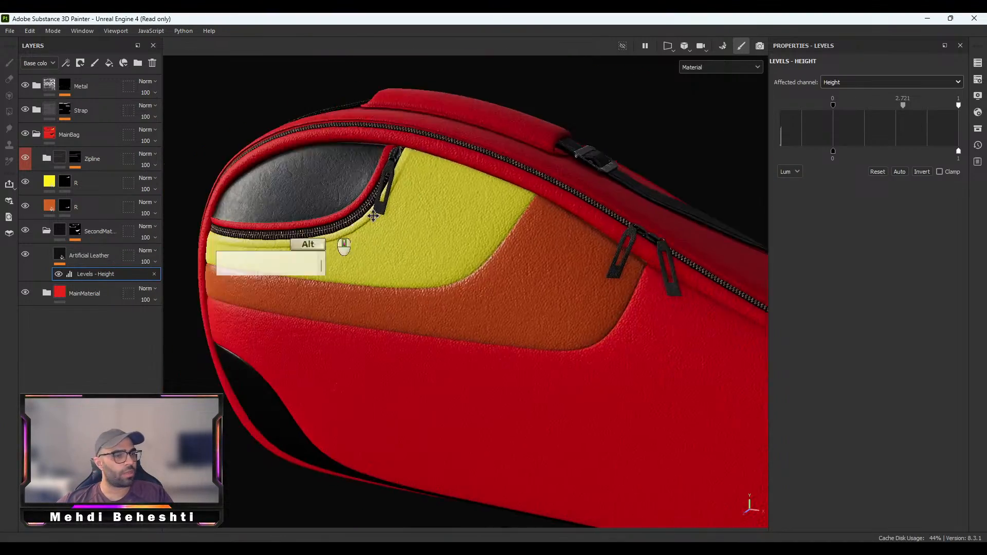
{"action": "middle_click_drag", "start_coordinate": [373, 216], "coordinate": [502, 317], "text": "alt"}
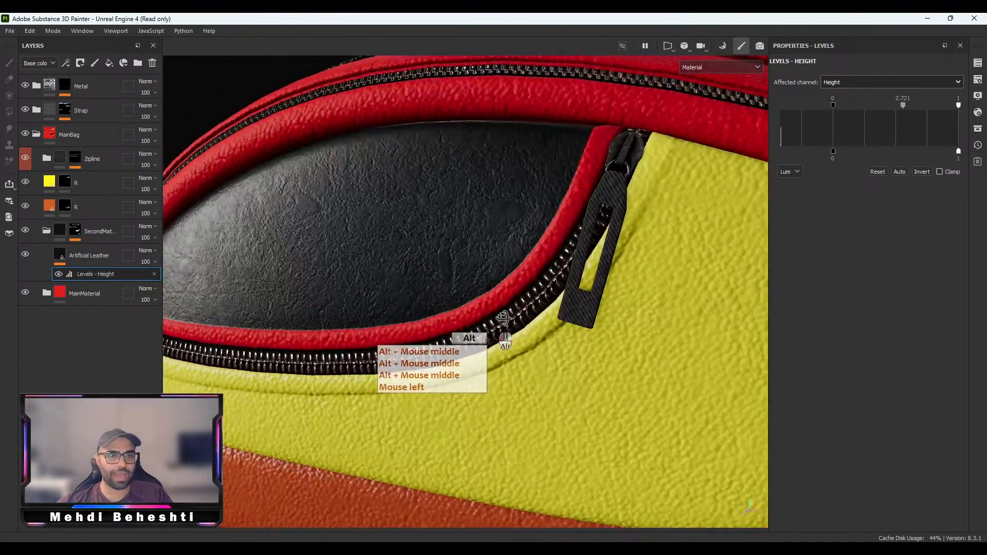
{"action": "left_click_drag", "start_coordinate": [503, 317], "coordinate": [583, 154], "text": "alt"}
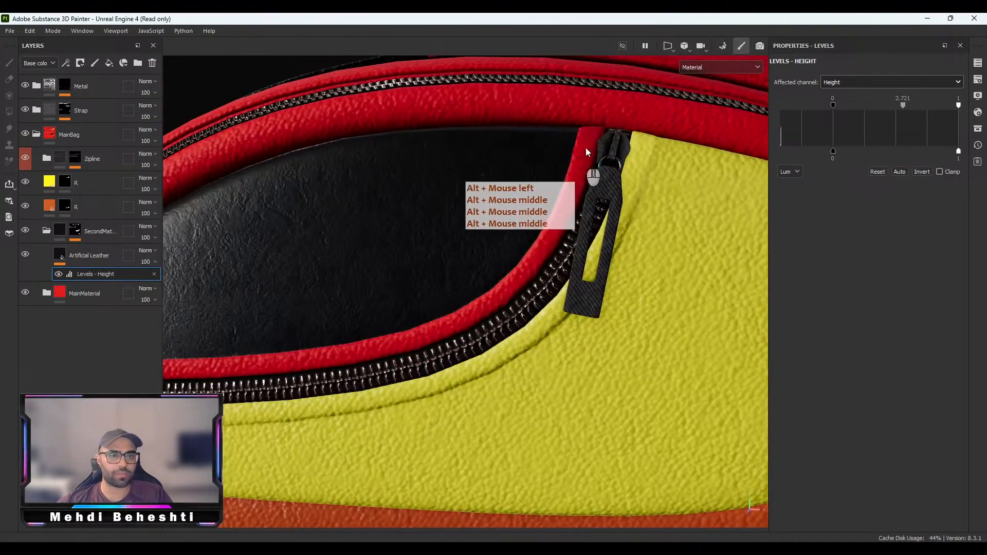
Examine the leather around the front pocket's zipper and across the yellow, orange and red panels of the bag
{"action": "middle_click_drag", "start_coordinate": [518, 269], "coordinate": [596, 229], "text": "alt"}
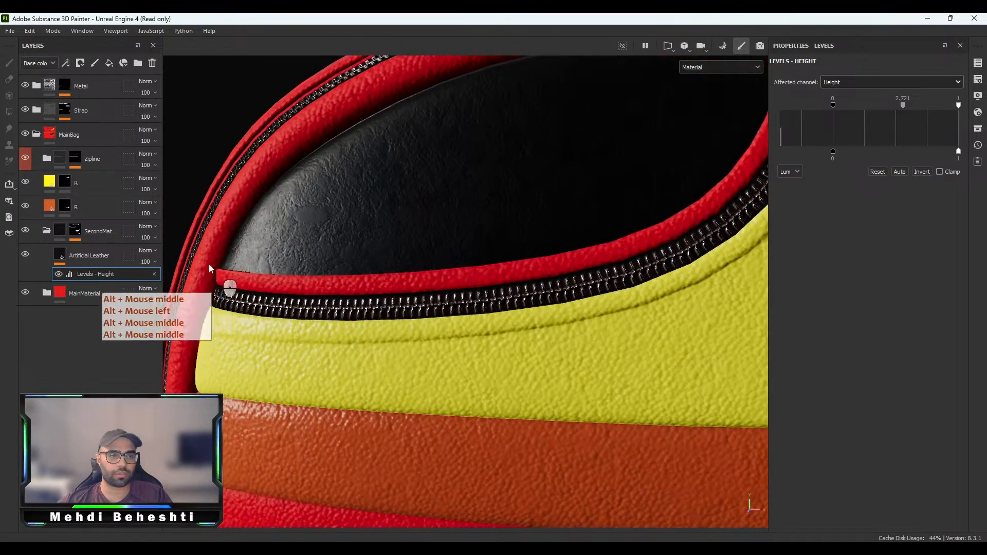
{"action": "right_click_drag", "start_coordinate": [355, 275], "coordinate": [484, 293], "text": "alt"}
{"action": "middle_click_drag", "start_coordinate": [483, 293], "coordinate": [246, 190], "text": "alt"}
{"action": "middle_click_drag", "start_coordinate": [500, 239], "coordinate": [723, 326], "text": "alt"}
{"action": "middle_click_drag", "start_coordinate": [274, 396], "coordinate": [626, 267], "text": "alt"}
{"action": "left_click_drag", "start_coordinate": [626, 267], "coordinate": [540, 275], "text": "alt"}
{"action": "middle_click_drag", "start_coordinate": [540, 275], "coordinate": [535, 428], "text": "alt"}
{"action": "left_click_drag", "start_coordinate": [536, 428], "coordinate": [562, 379], "text": "alt"}
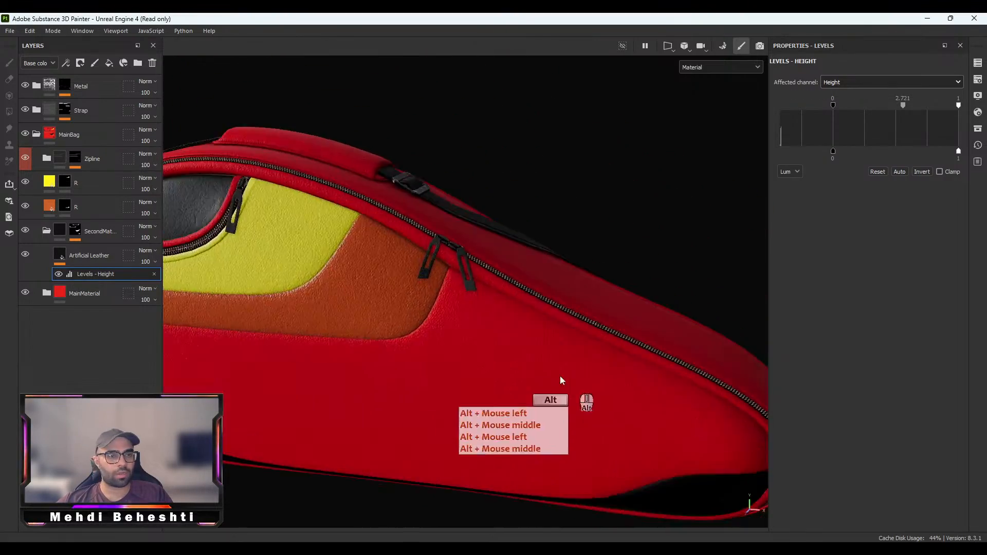
{"action": "middle_click_drag", "start_coordinate": [562, 379], "coordinate": [545, 324], "text": "alt"}
{"action": "scroll", "coordinate": [478, 260], "scroll_direction": "up", "scroll_amount": 5}
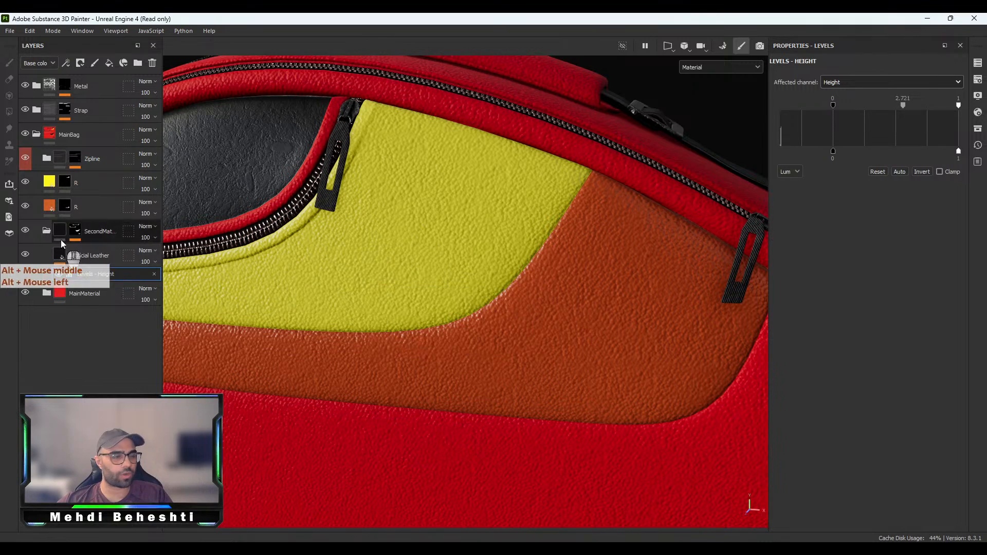
Collapse the SecondMaterial folder, try a height of 0.6299 on the orange fill layer and undo it
{"action": "left_click", "coordinate": [47, 230]}
{"action": "left_click", "coordinate": [53, 210]}
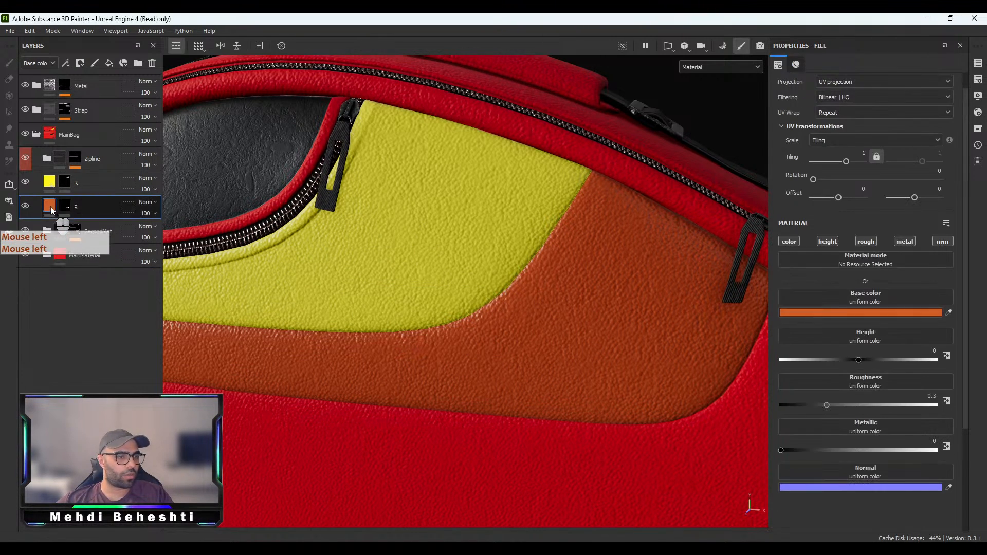
{"action": "left_click", "coordinate": [865, 359]}
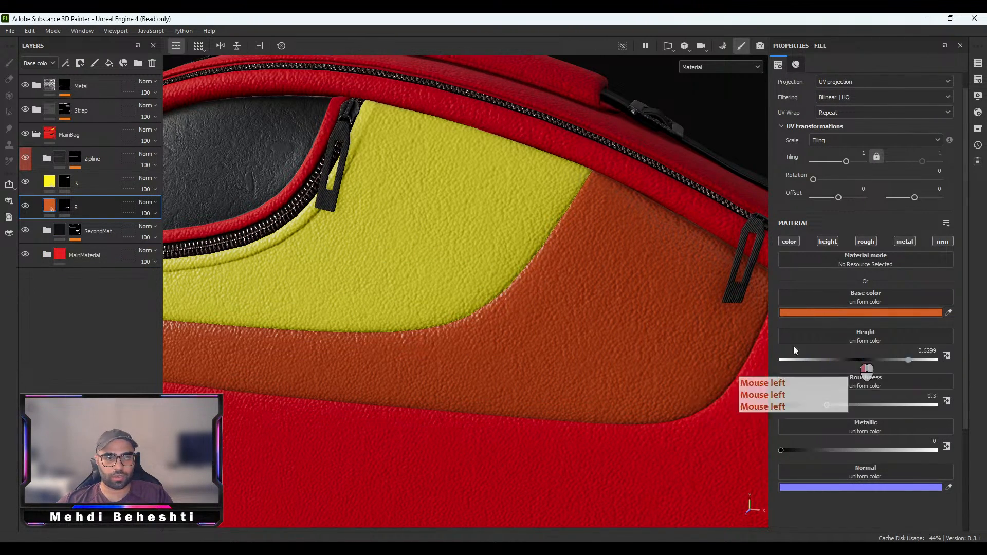
{"action": "key", "text": "ctrl+z"}
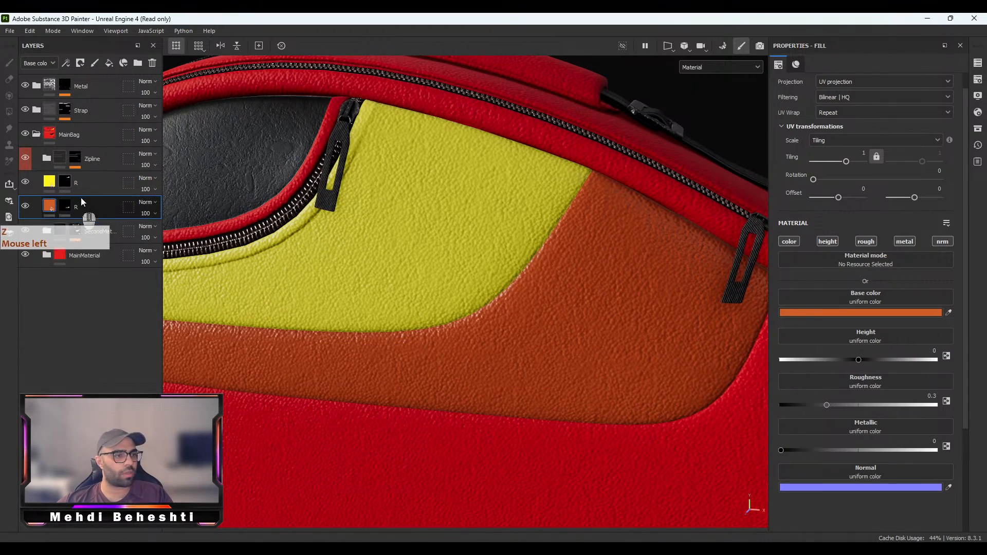
Check the orange fill layer's mask in isolation, and return to the layer's material settings
{"action": "left_click", "coordinate": [65, 205]}
{"action": "left_click", "coordinate": [66, 204], "text": "alt"}
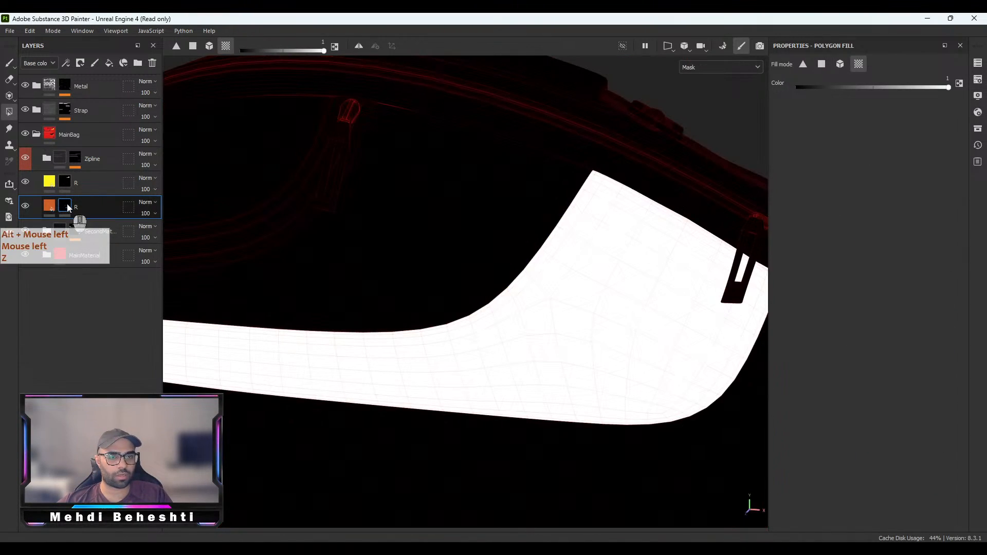
{"action": "left_click", "coordinate": [53, 207]}
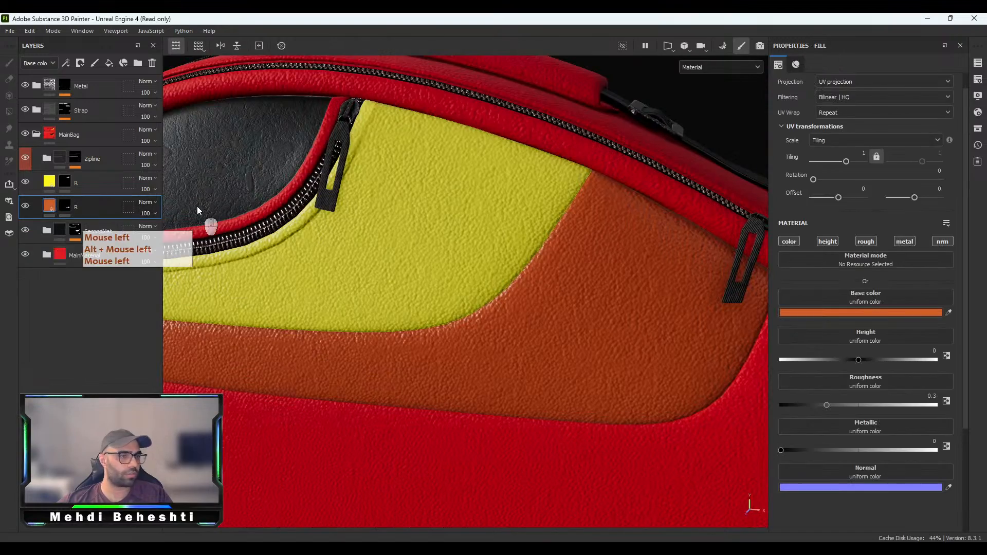
Apply the Normal blending mode to all channels of the orange and yellow fill layers, overriding the leather relief beneath them
{"action": "right_click", "coordinate": [160, 218]}
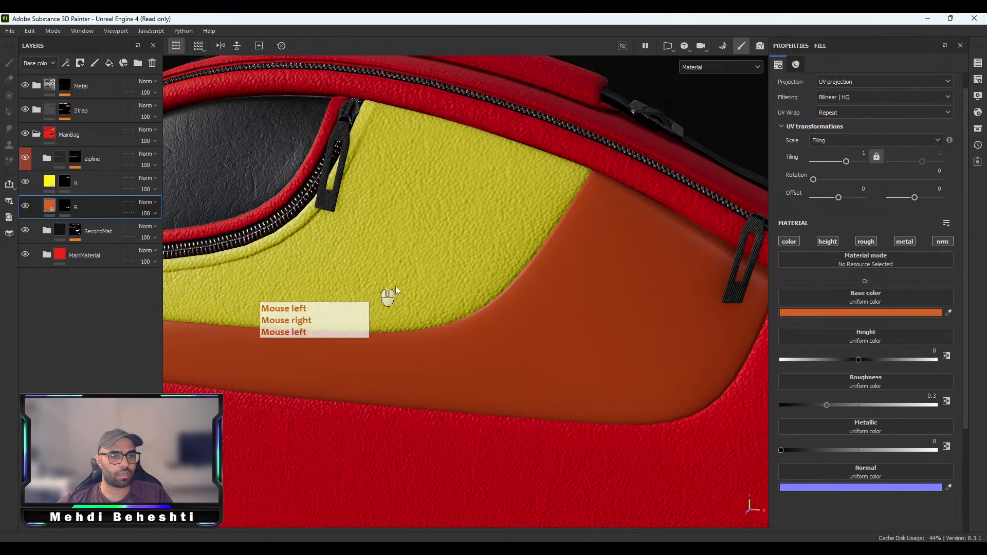
{"action": "left_click_drag", "start_coordinate": [396, 286], "coordinate": [581, 333], "text": "alt"}
{"action": "middle_click_drag", "start_coordinate": [580, 333], "coordinate": [184, 179], "text": "alt"}
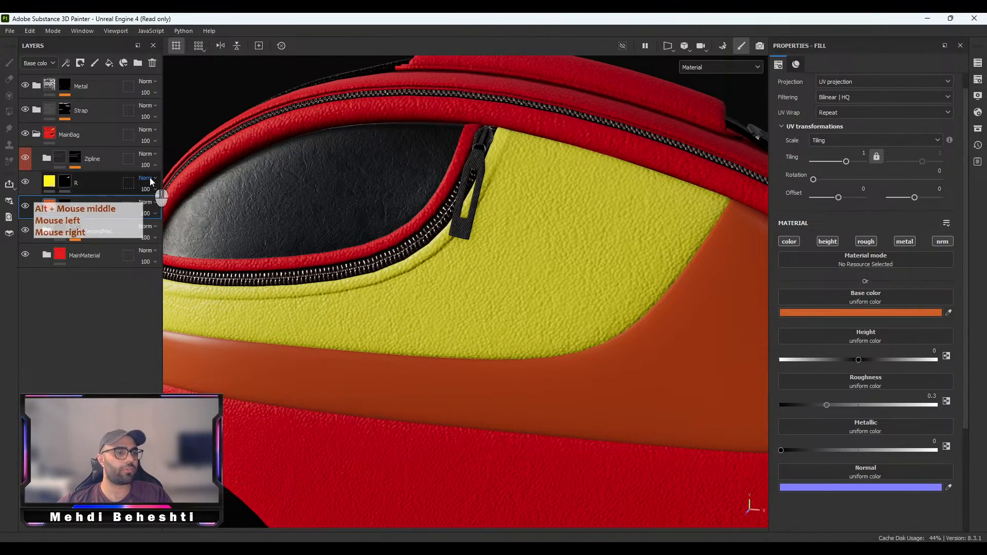
{"action": "left_click", "coordinate": [149, 177]}
{"action": "left_click", "coordinate": [198, 184]}
Examine the yellow and orange panels against the grained red leather from several angles and distances
{"action": "scroll", "coordinate": [532, 298], "scroll_direction": "down", "scroll_amount": 3}
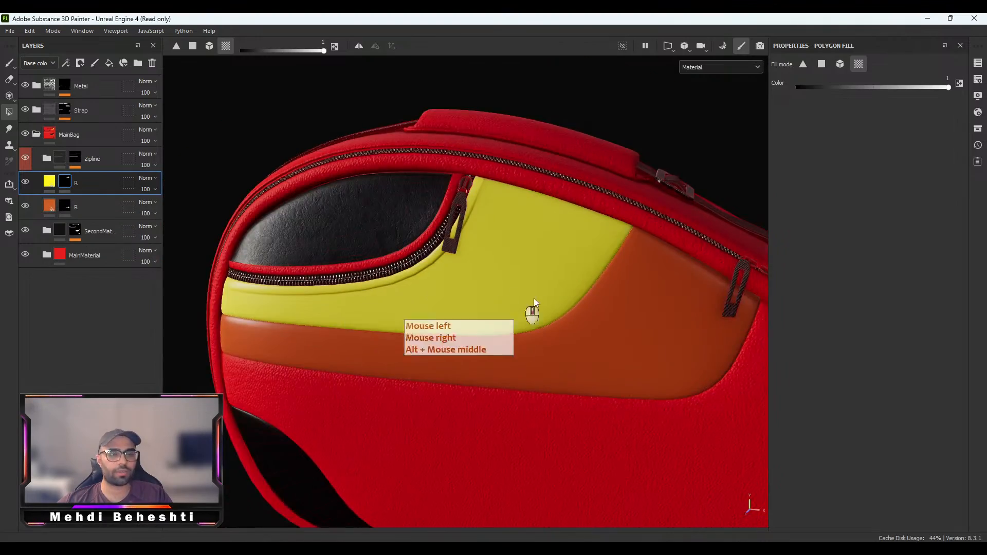
{"action": "middle_click_drag", "start_coordinate": [533, 298], "coordinate": [441, 254], "text": "alt"}
{"action": "left_click_drag", "start_coordinate": [441, 254], "coordinate": [441, 212], "text": "alt"}
{"action": "middle_click_drag", "start_coordinate": [440, 212], "coordinate": [595, 237], "text": "alt"}
{"action": "left_click_drag", "start_coordinate": [594, 236], "coordinate": [451, 286], "text": "alt"}
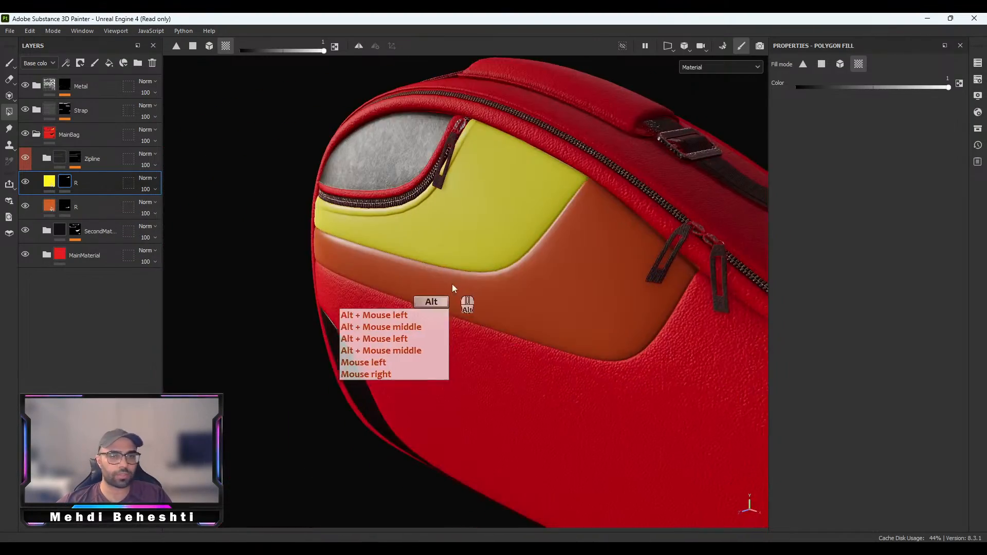
{"action": "middle_click_drag", "start_coordinate": [451, 285], "coordinate": [443, 258], "text": "alt"}
{"action": "left_click_drag", "start_coordinate": [444, 257], "coordinate": [486, 249], "text": "alt"}
{"action": "scroll", "coordinate": [486, 249], "scroll_direction": "up", "scroll_amount": 3}
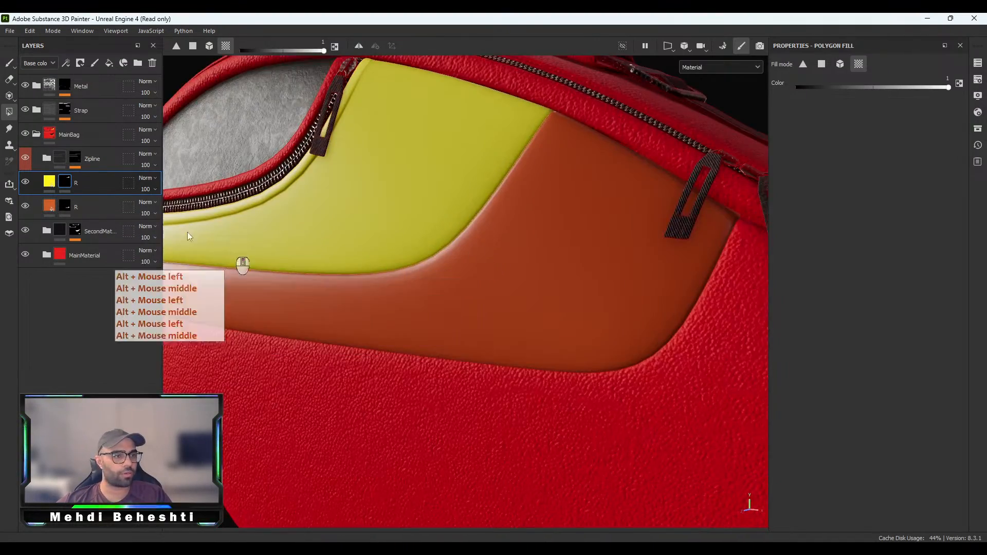
Bring up the asset library's leather materials over the model, with the orange fill layer selected to receive one
{"action": "left_click", "coordinate": [50, 204]}
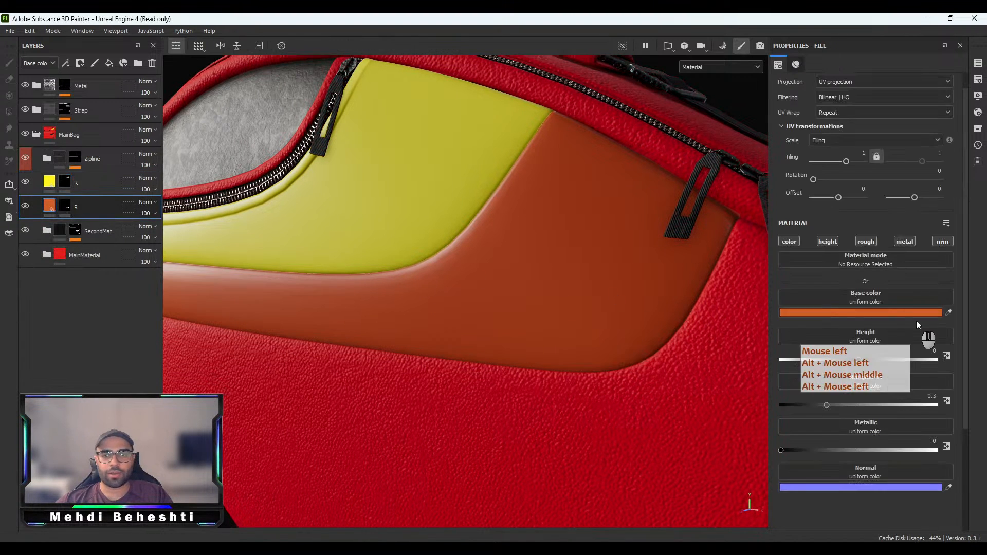
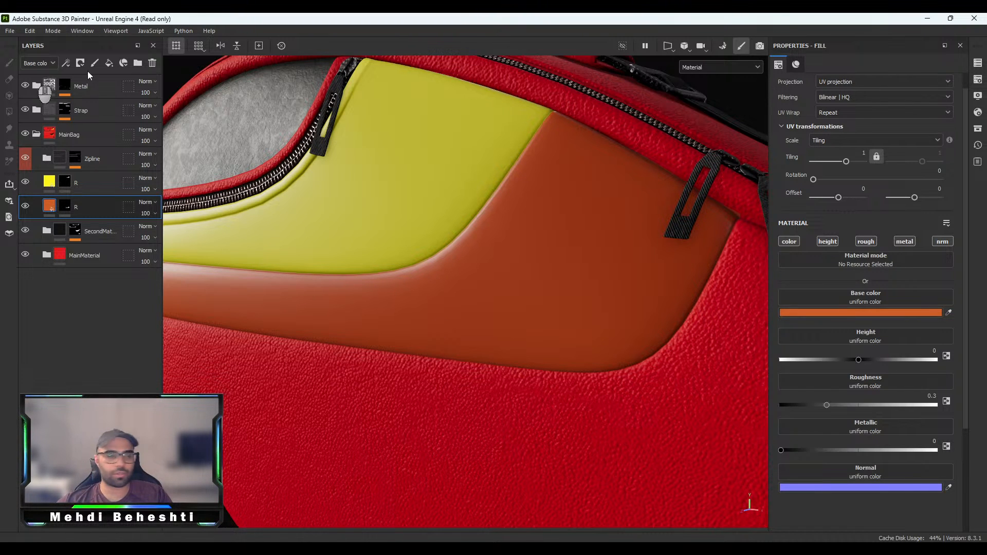
{"action": "middle_click_drag", "start_coordinate": [431, 227], "coordinate": [497, 281], "text": "alt"}
{"action": "left_click_drag", "start_coordinate": [497, 280], "coordinate": [544, 268], "text": "alt"}
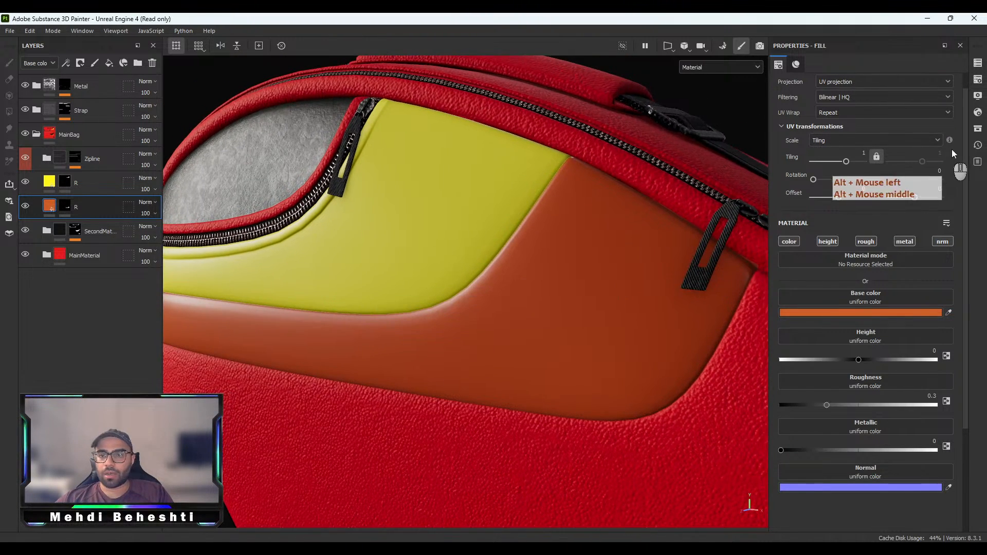
{"action": "left_click", "coordinate": [978, 130]}
{"action": "left_click_drag", "start_coordinate": [889, 123], "coordinate": [546, 169]}
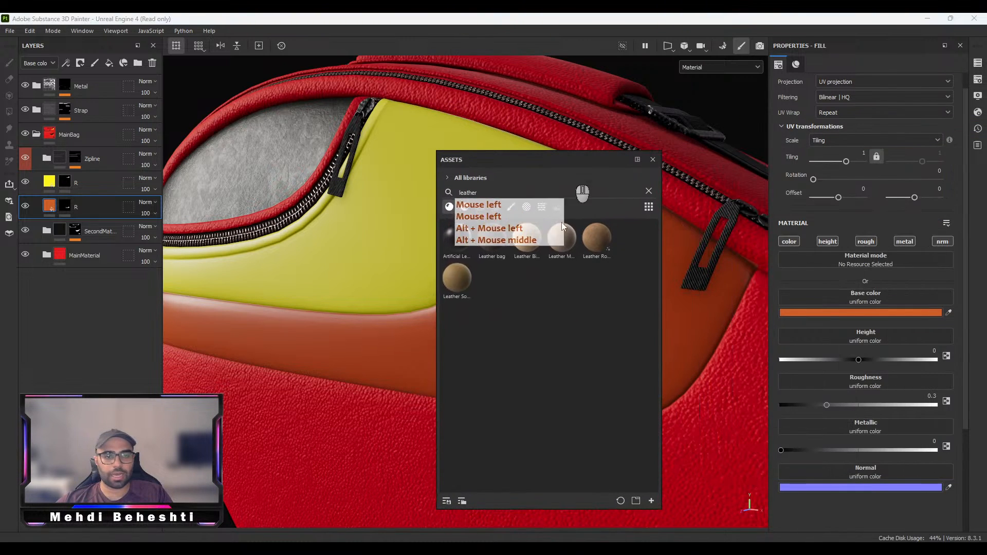
{"action": "left_click", "coordinate": [524, 252]}
{"action": "mouse_move", "coordinate": [526, 249]}
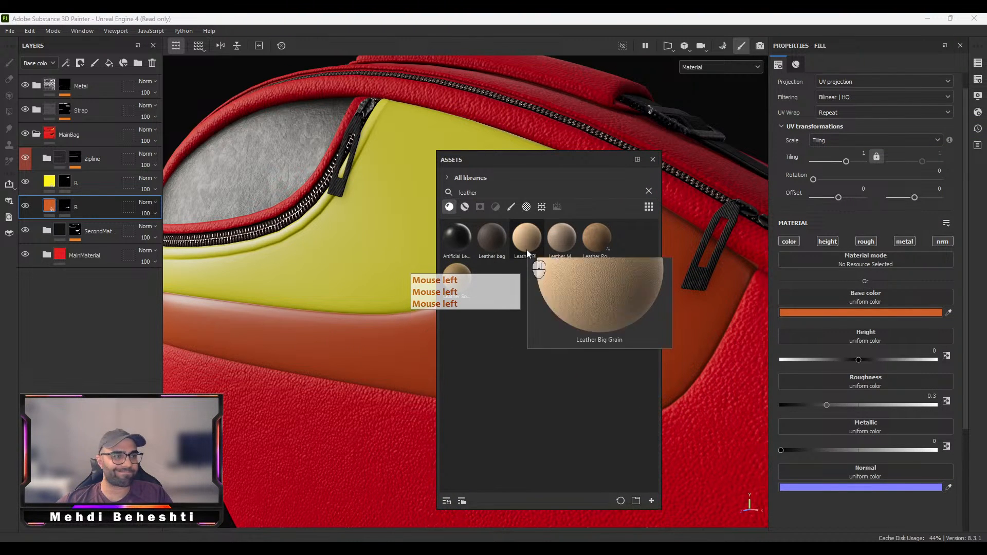
{"action": "left_click", "coordinate": [47, 208]}
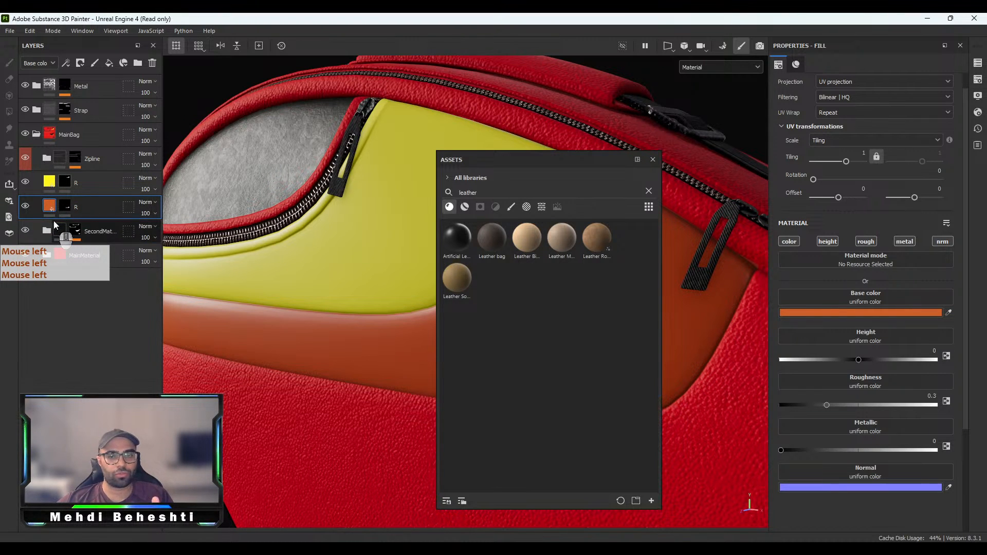
Preview Leather bag in the asset library and try other leathers, including Leather Rough, on the orange fill layer
{"action": "left_click", "coordinate": [491, 241]}
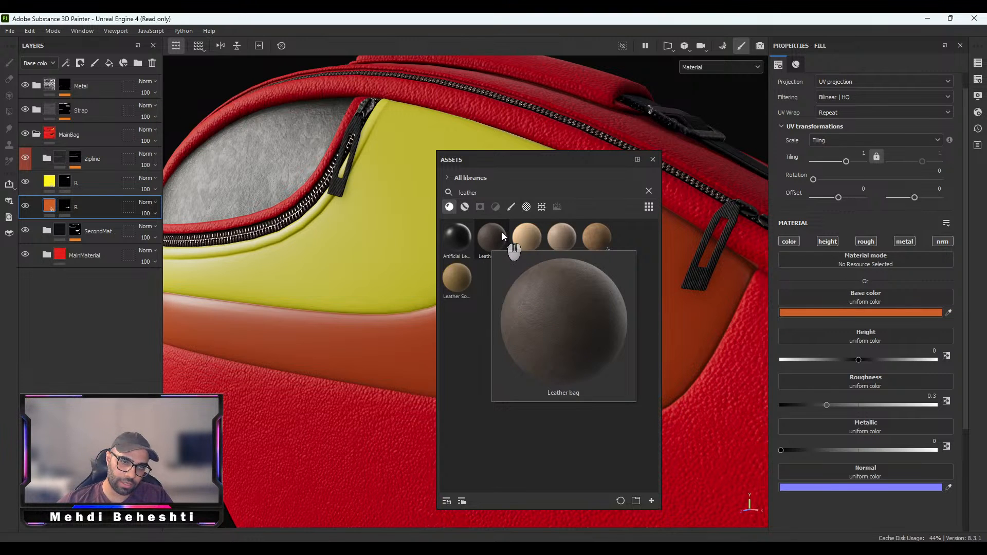
{"action": "mouse_move", "coordinate": [492, 230]}
{"action": "left_click_drag", "start_coordinate": [492, 230], "coordinate": [582, 227]}
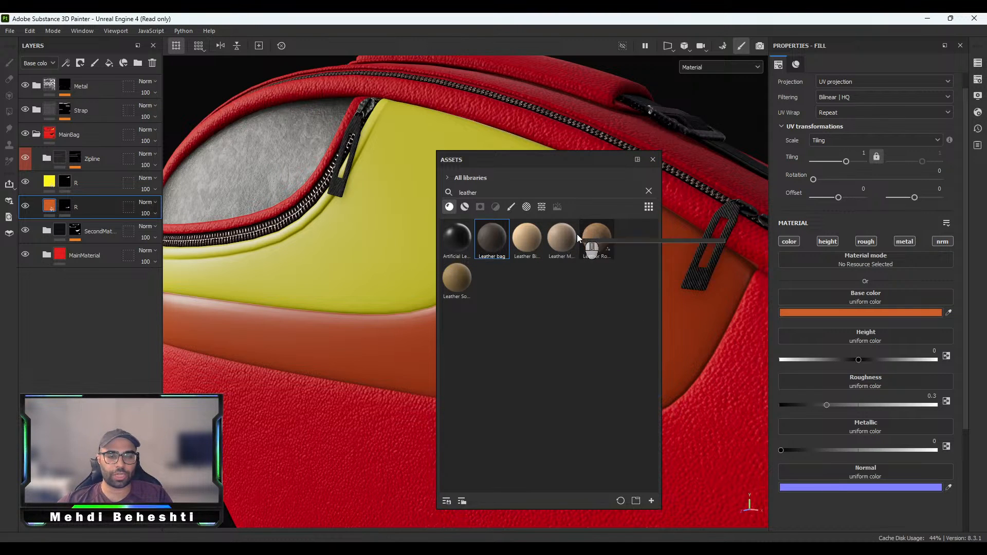
{"action": "left_click", "coordinate": [557, 239]}
{"action": "left_click_drag", "start_coordinate": [544, 163], "coordinate": [332, 190]}
{"action": "left_click", "coordinate": [385, 263]}
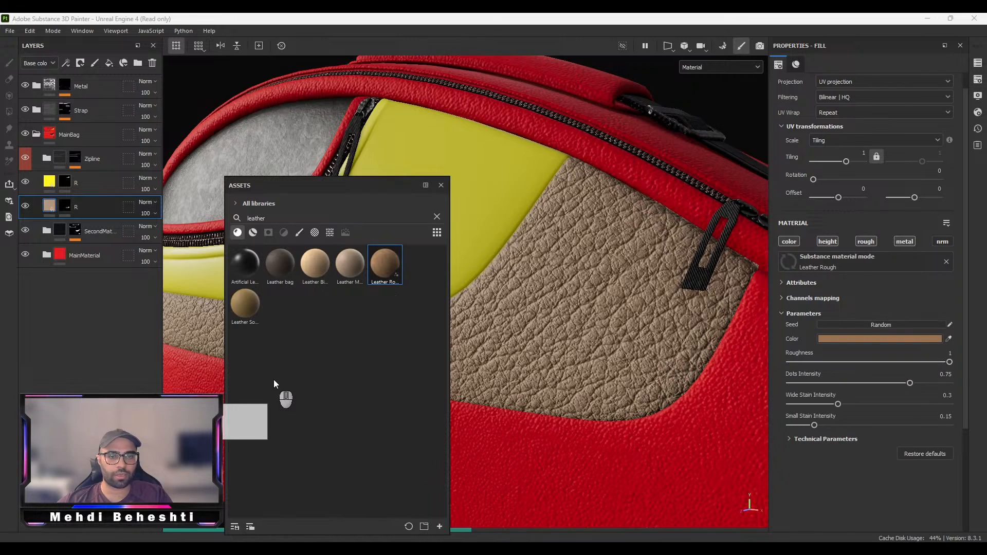
Try the Leather Big Grain, Leather bag and Leather Soft Grain materials in turn on the same fill layer
{"action": "left_click", "coordinate": [314, 263]}
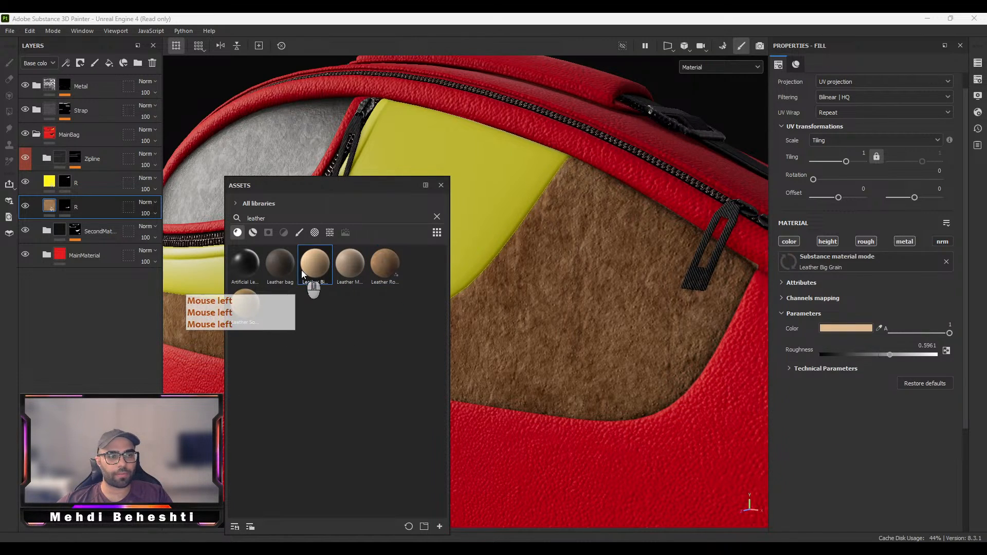
{"action": "left_click", "coordinate": [285, 269]}
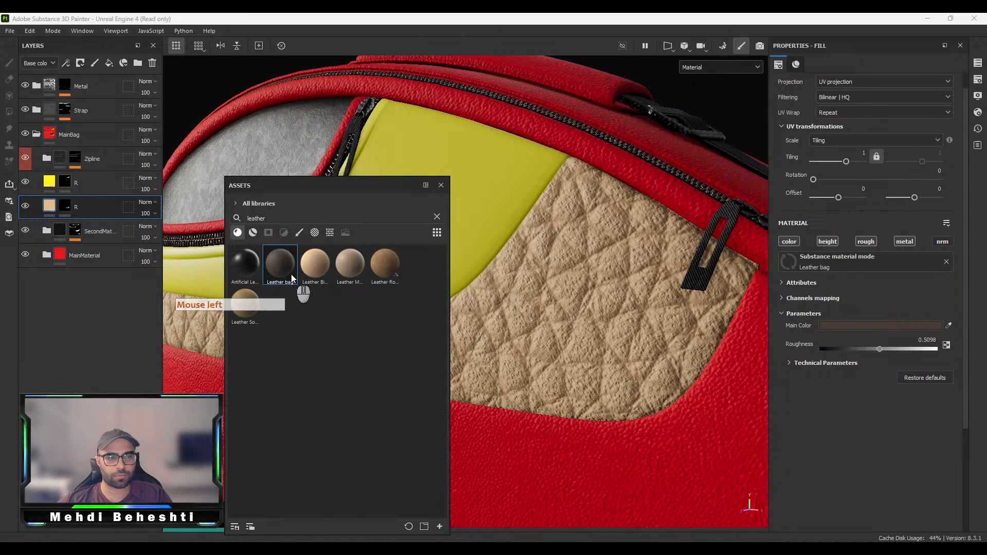
{"action": "left_click_drag", "start_coordinate": [360, 186], "coordinate": [371, 127]}
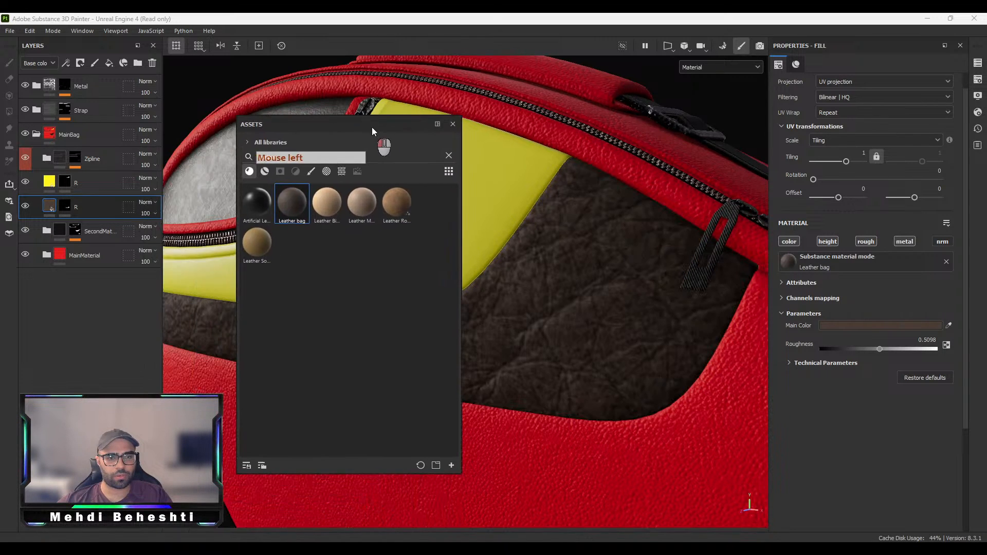
{"action": "left_click", "coordinate": [262, 248]}
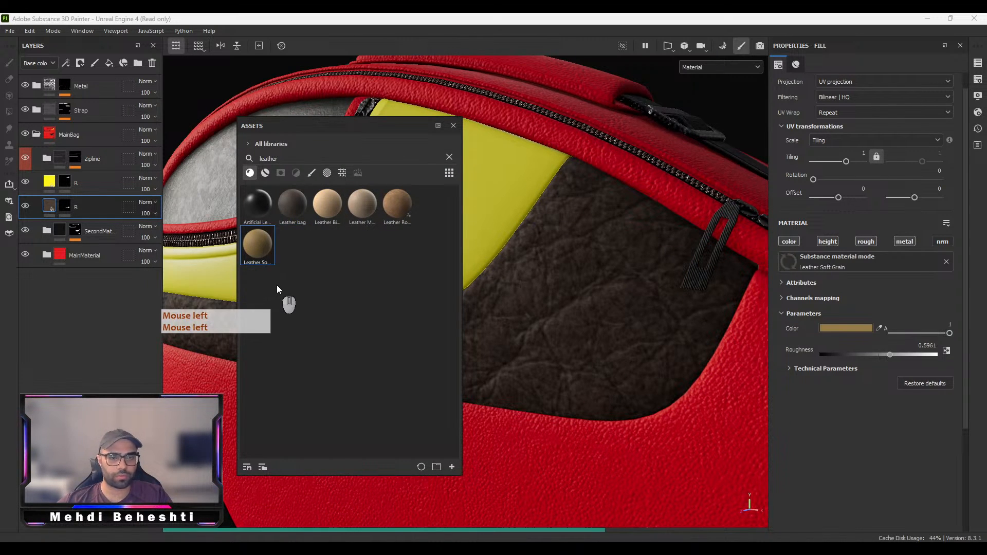
{"action": "double_click", "coordinate": [290, 160]}
{"action": "key", "text": "f"}
{"action": "key", "text": "a"}
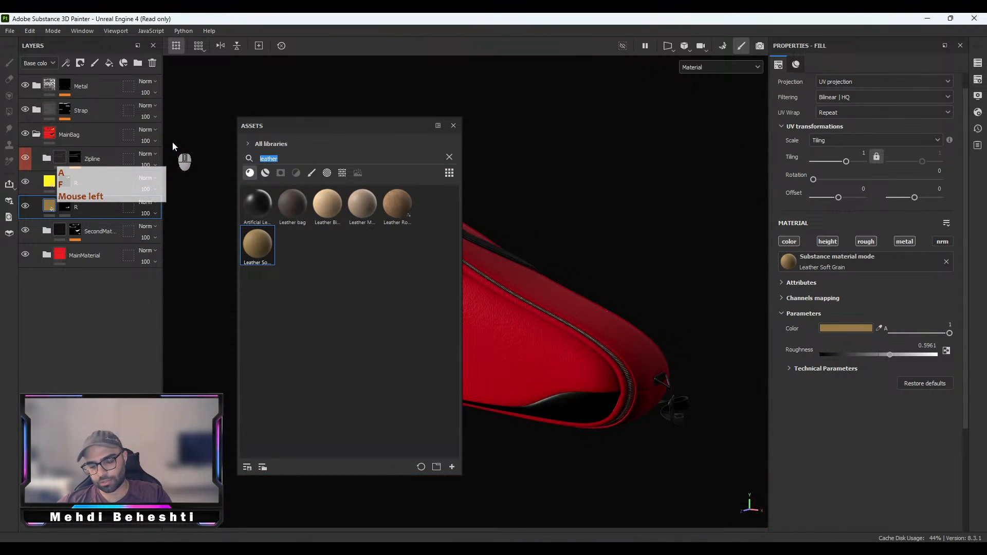
{"action": "key", "text": "b"}
{"action": "key", "text": "r"}
{"action": "key", "text": "i"}
{"action": "key", "text": "c"}
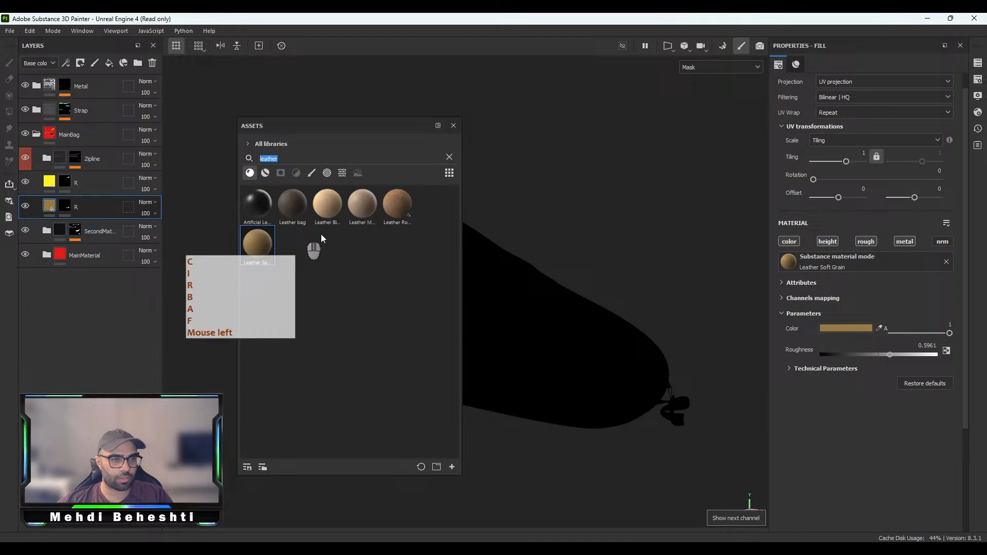
Search the asset library for "fabric" and restore the Material view, with the panel of the selected fill layer in sight
{"action": "left_click", "coordinate": [297, 158]}
{"action": "key", "text": "ctrl+a"}
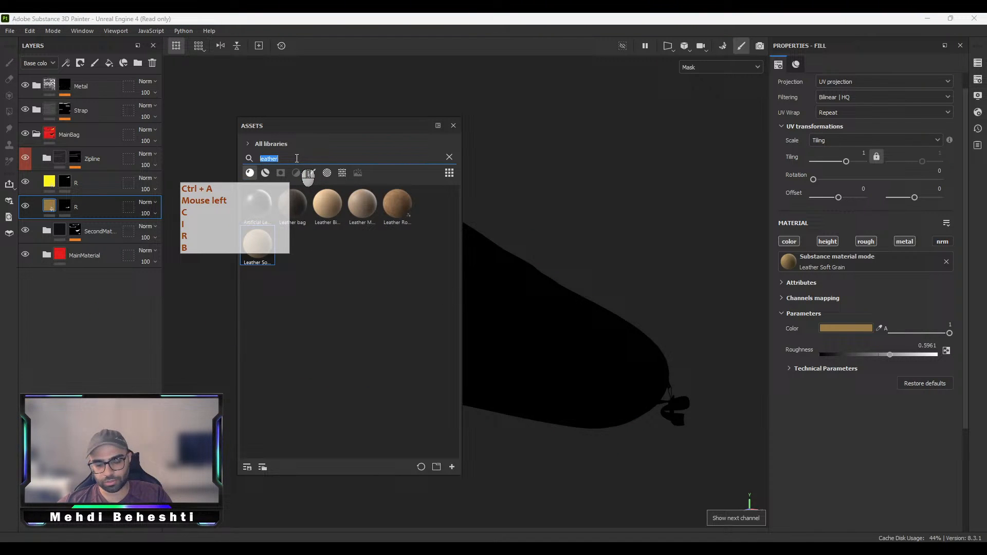
{"action": "type", "text": "fabric"}
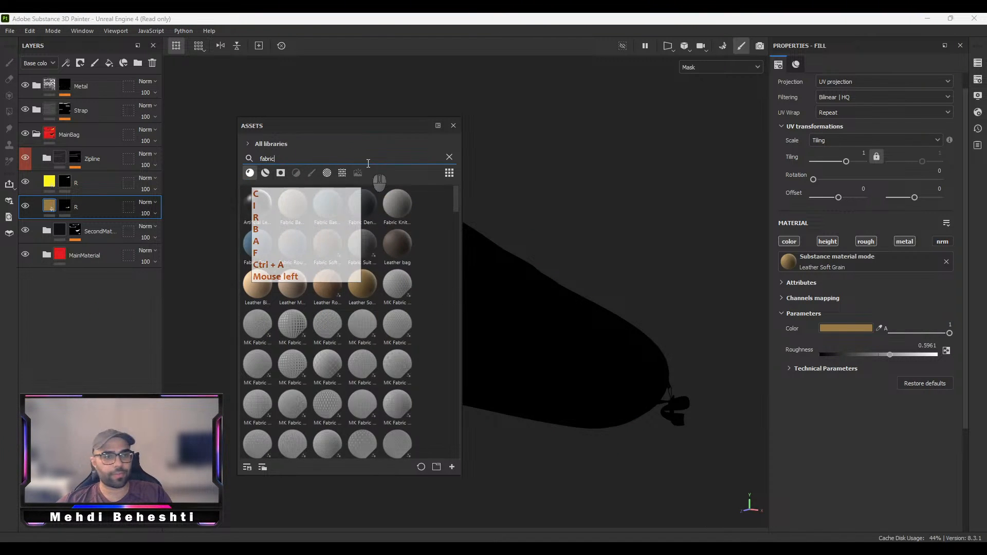
{"action": "left_click_drag", "start_coordinate": [359, 128], "coordinate": [271, 125]}
{"action": "middle_click_drag", "start_coordinate": [535, 262], "coordinate": [544, 277], "text": "alt"}
{"action": "key", "text": "m"}
{"action": "scroll", "coordinate": [562, 313], "scroll_direction": "up", "scroll_amount": 5}
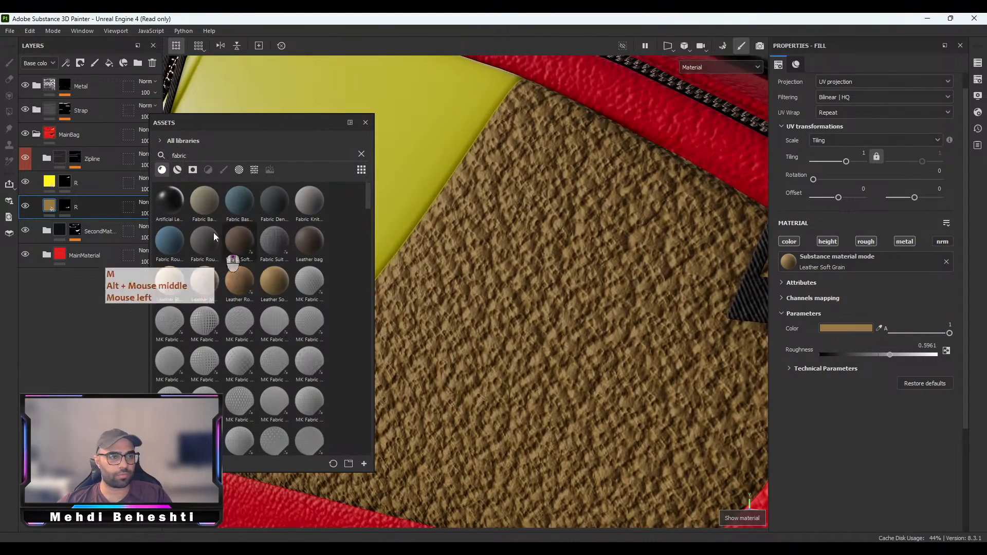
Try Fabric Baseball Hat, Fabric Denim Base, Leather bag, Fabric Soft Denim and Fabric Rough Aligned in turn on the selected fill layer
{"action": "left_click", "coordinate": [249, 208]}
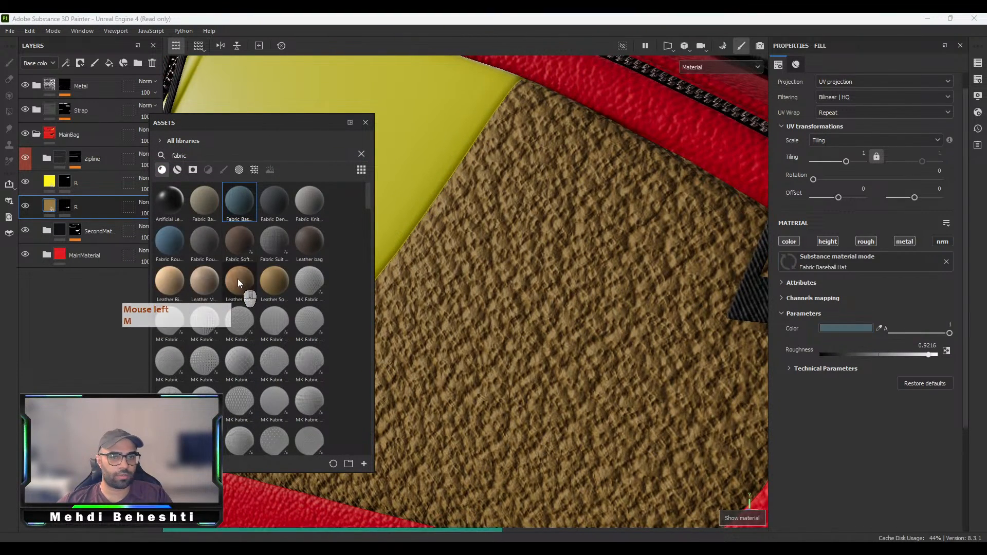
{"action": "left_click", "coordinate": [274, 205]}
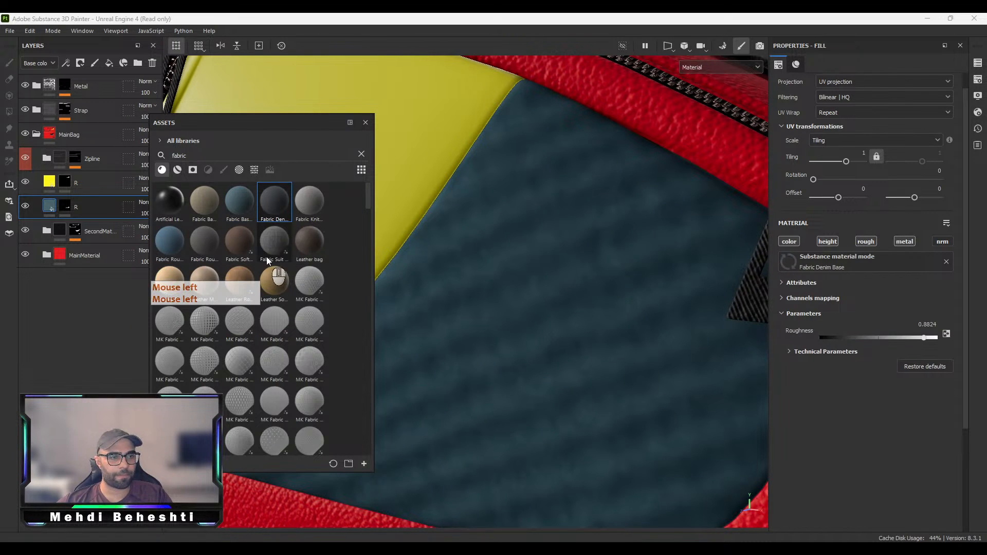
{"action": "left_click", "coordinate": [307, 250]}
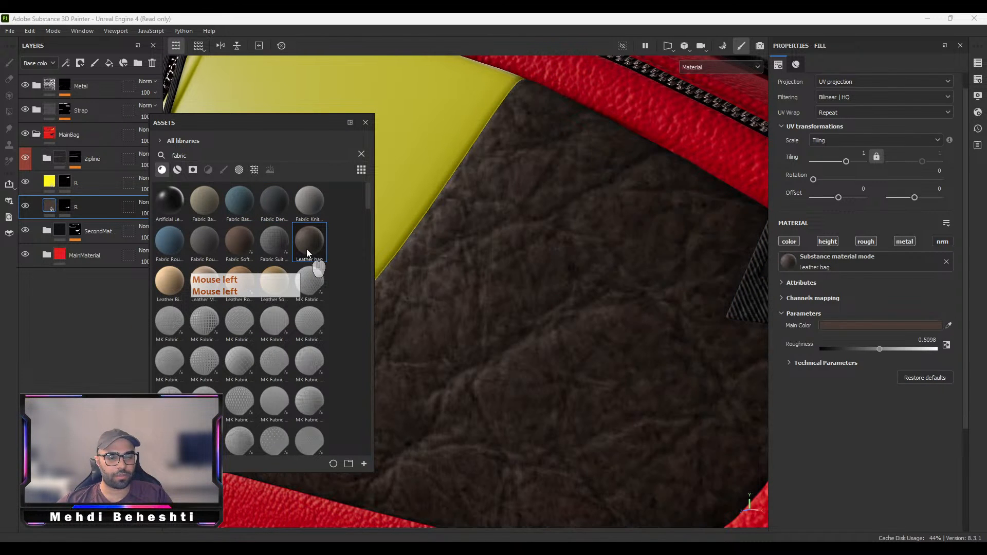
{"action": "left_click", "coordinate": [239, 247]}
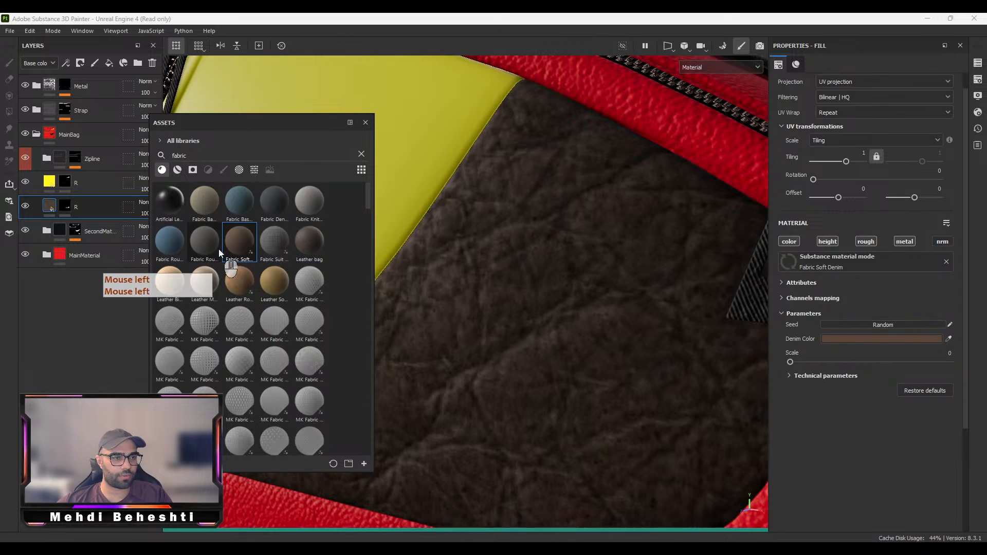
{"action": "double_click", "coordinate": [218, 249]}
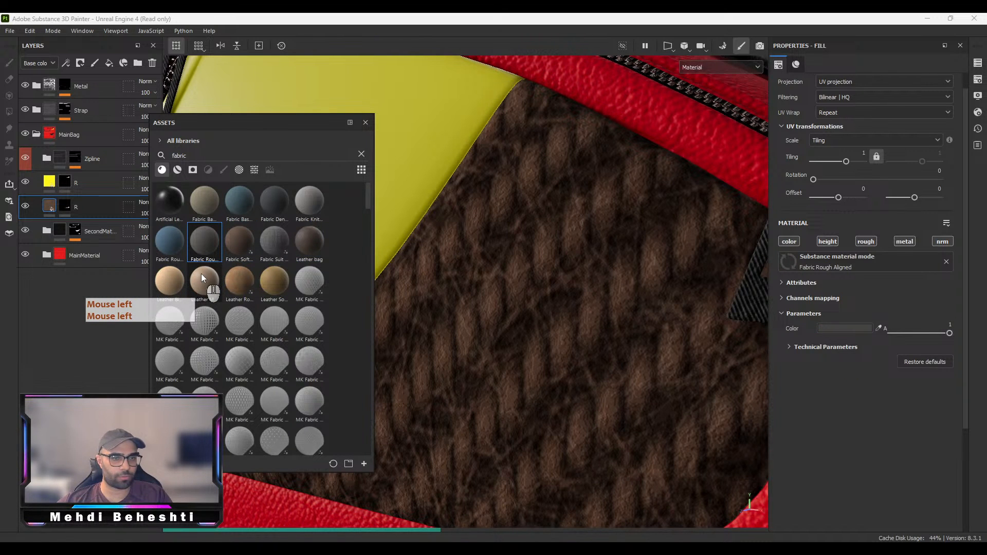
Try the Leather Big Grain, Fabric Rough and Fabric Bamboo materials in turn on the same fill layer
{"action": "mouse_move", "coordinate": [202, 273]}
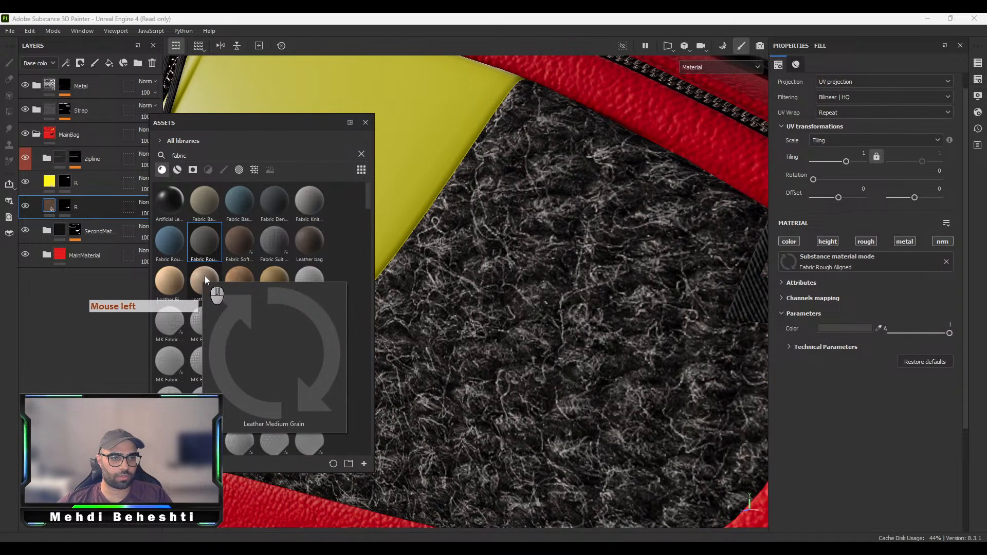
{"action": "double_click", "coordinate": [172, 288]}
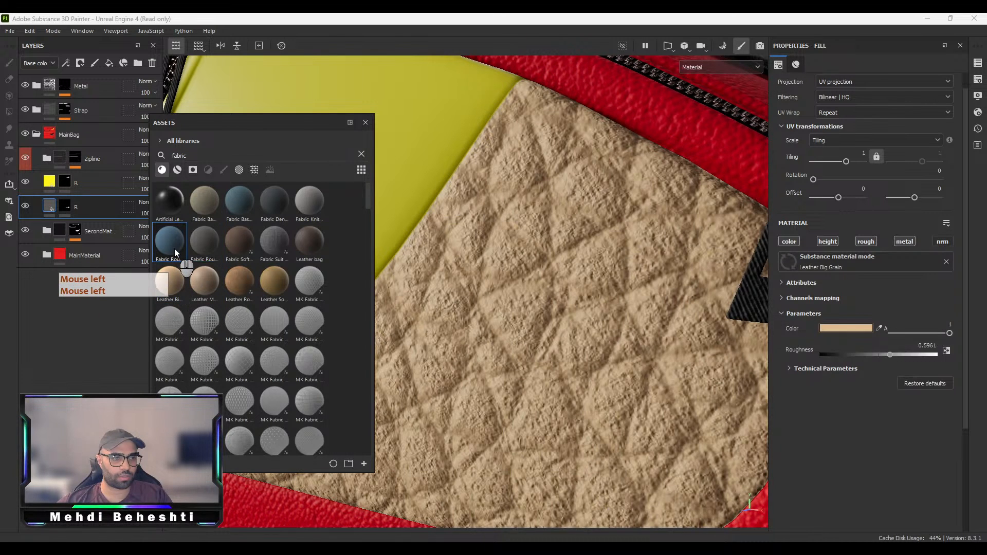
{"action": "double_click", "coordinate": [174, 249]}
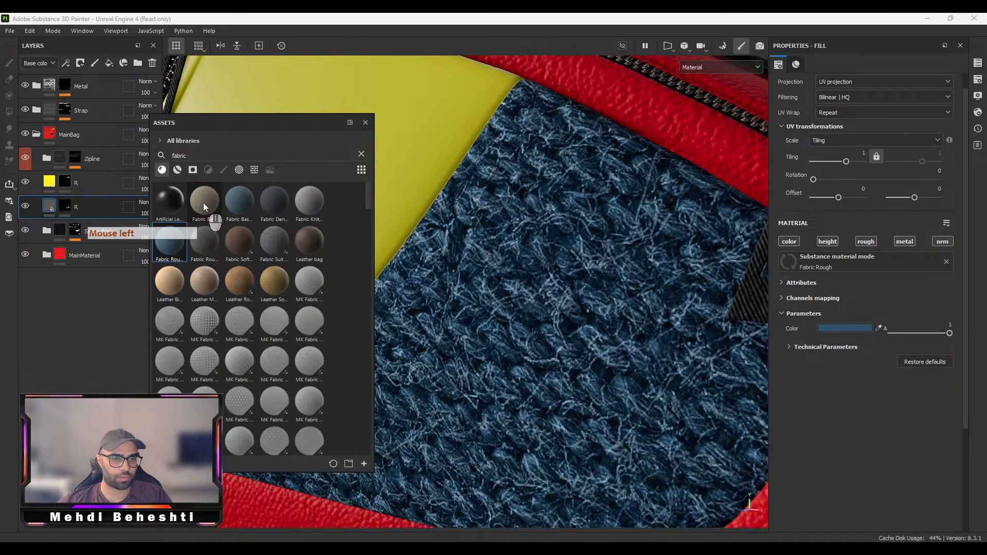
{"action": "double_click", "coordinate": [203, 206]}
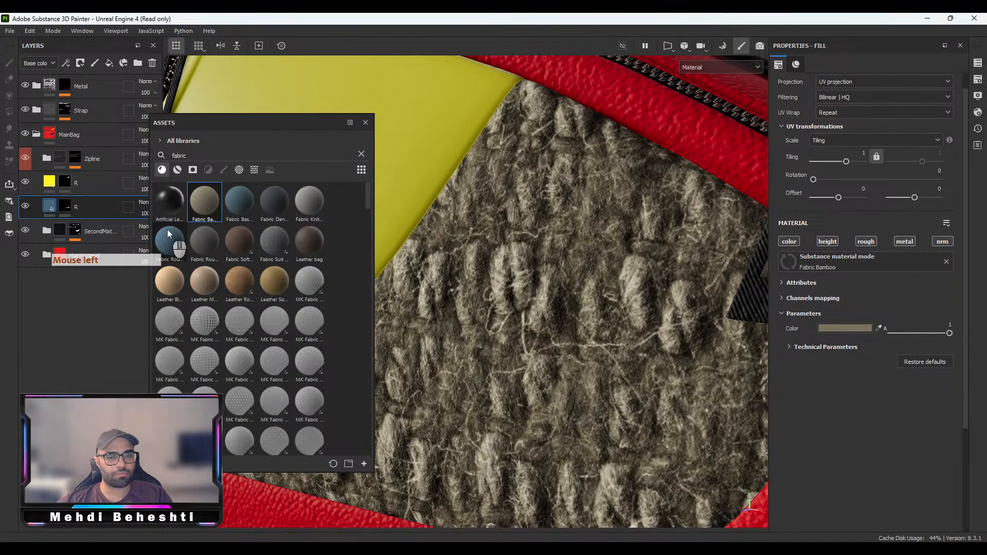
Apply the Artificial Leather material to the selected fill layer and close the asset library
{"action": "mouse_move", "coordinate": [174, 198]}
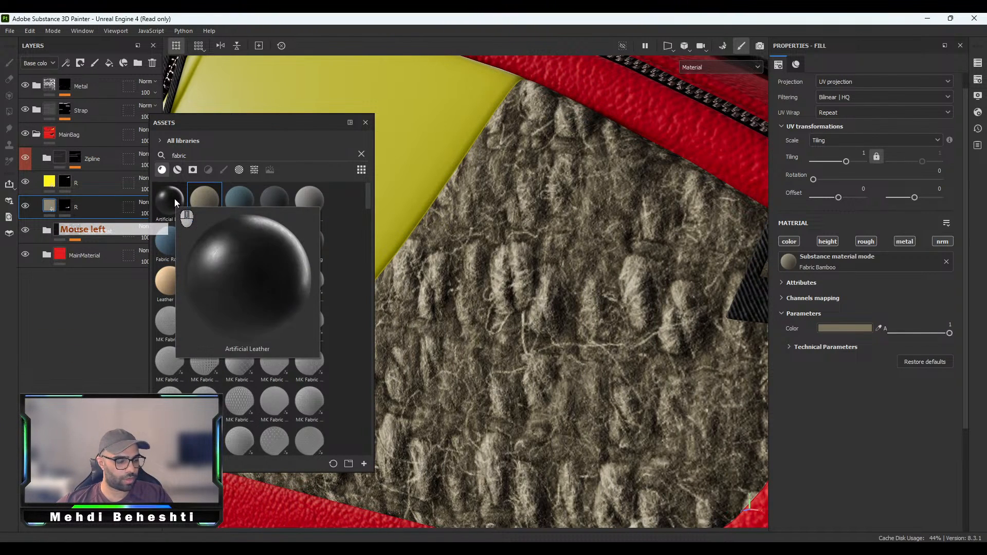
{"action": "double_click", "coordinate": [174, 205]}
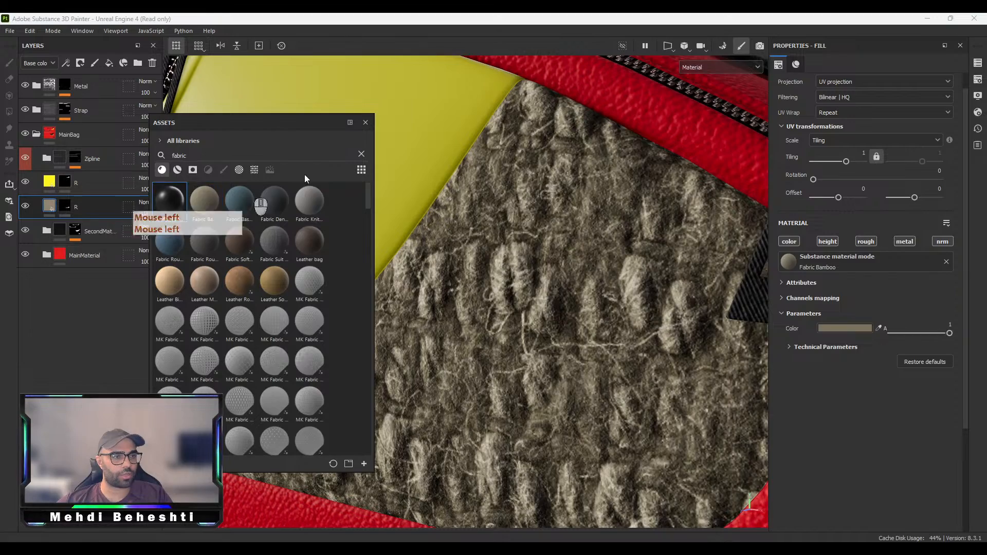
{"action": "left_click", "coordinate": [368, 123]}
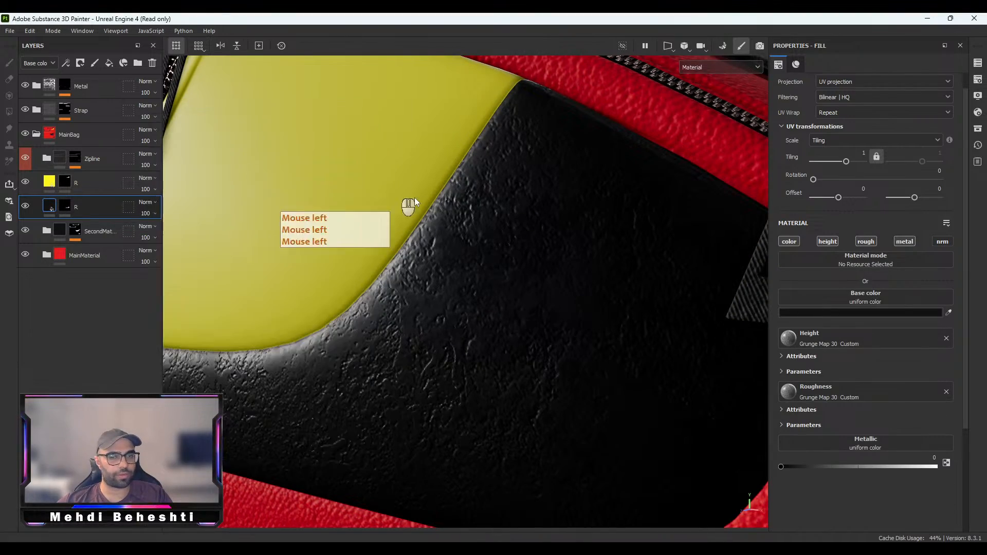
Try a bright red base color on the artificial leather fill layer
{"action": "scroll", "coordinate": [634, 319], "scroll_direction": "down", "scroll_amount": 5}
{"action": "middle_click_drag", "start_coordinate": [604, 315], "coordinate": [595, 313], "text": "alt"}
{"action": "left_click_drag", "start_coordinate": [595, 313], "coordinate": [522, 269], "text": "alt"}
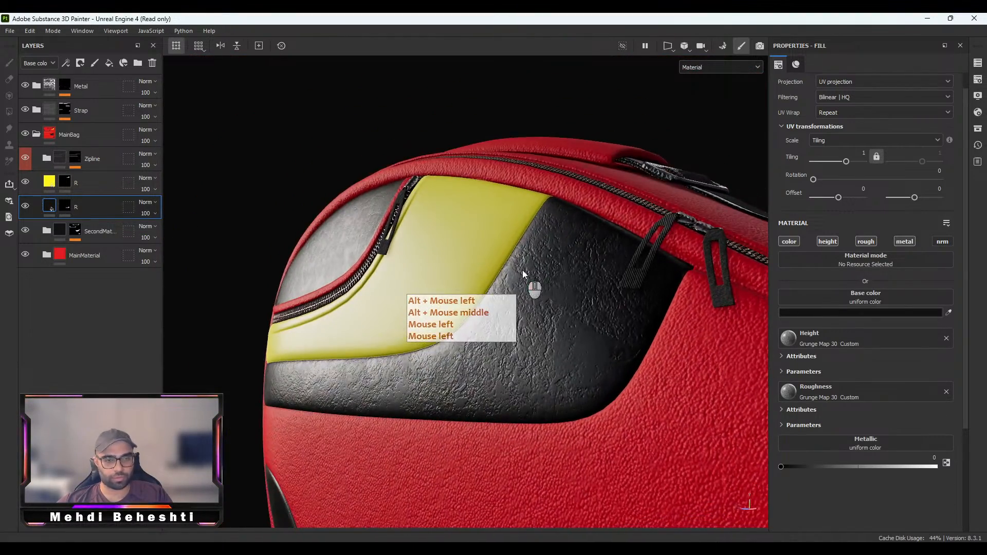
{"action": "left_click", "coordinate": [832, 312]}
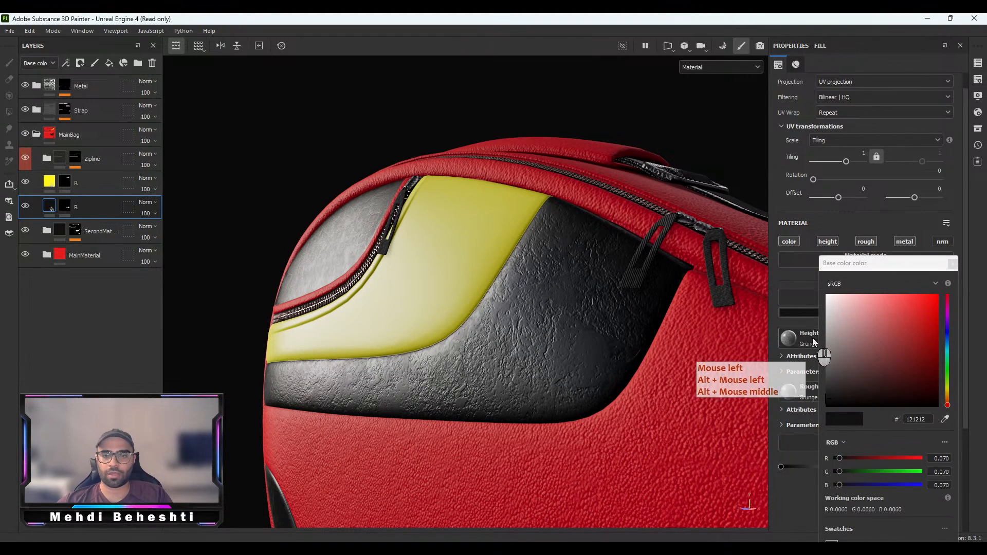
{"action": "mouse_move", "coordinate": [858, 381]}
{"action": "left_mouse_down"}
{"action": "mouse_move", "coordinate": [913, 336]}
{"action": "mouse_move", "coordinate": [916, 310]}
{"action": "left_mouse_up"}
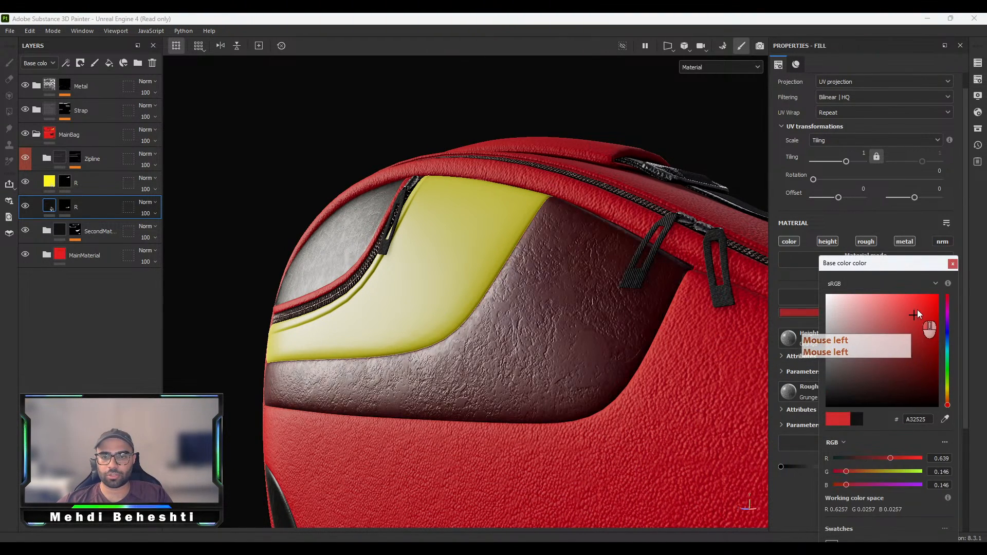
{"action": "left_click", "coordinate": [953, 264]}
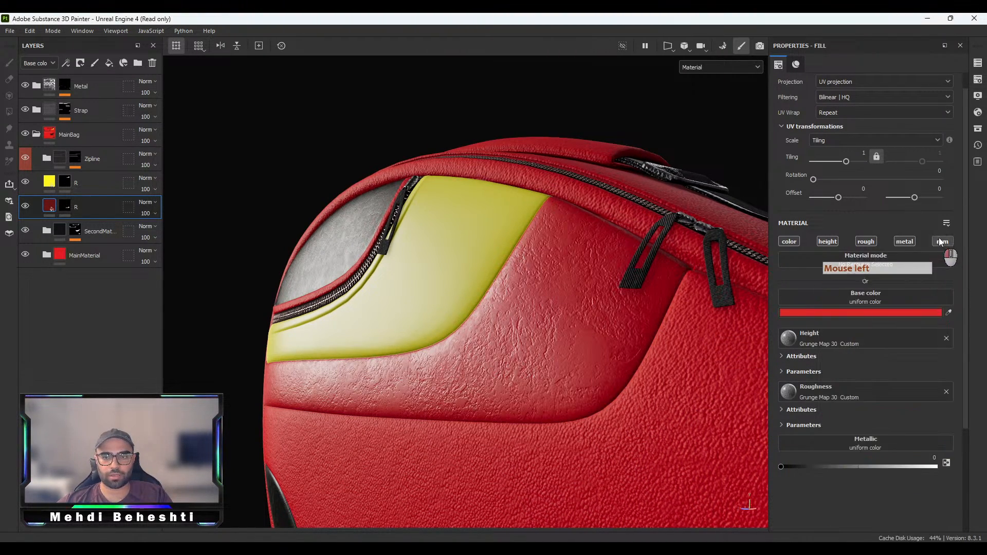
Enable the normal channel on the artificial leather fill layer and add a Levels effect to its content
{"action": "left_click", "coordinate": [940, 242]}
{"action": "scroll", "coordinate": [633, 375], "scroll_direction": "up", "scroll_amount": 3}
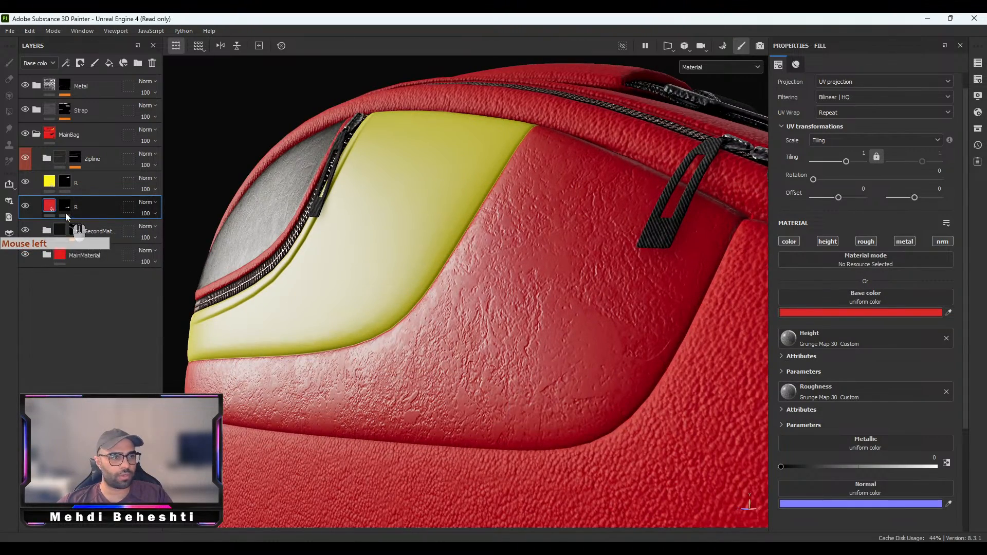
{"action": "right_click", "coordinate": [53, 211]}
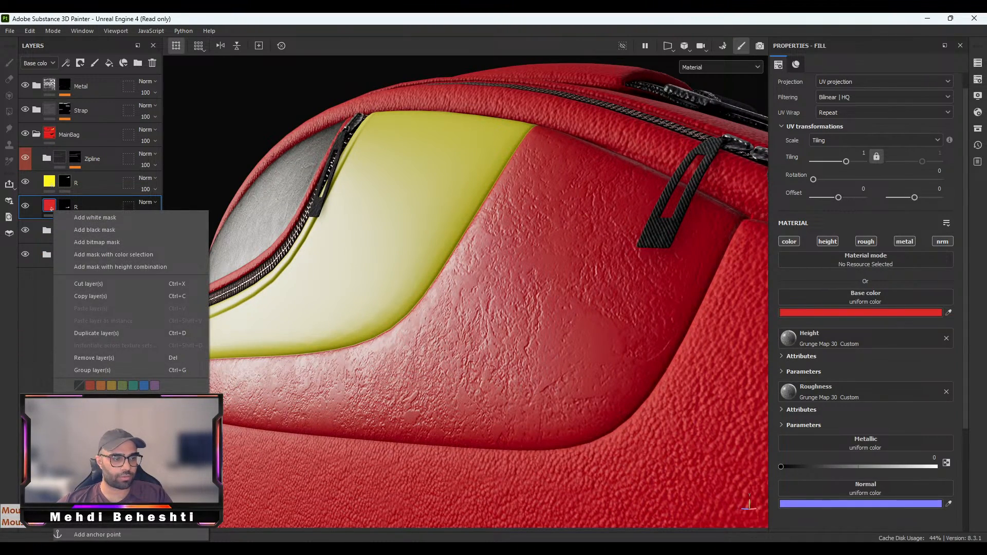
{"action": "left_click", "coordinate": [117, 484]}
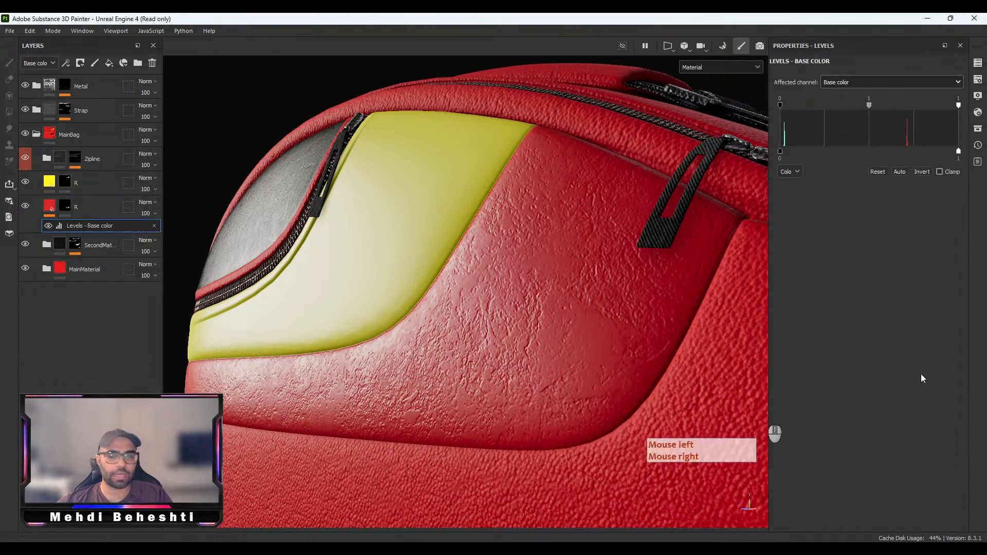
Make the Levels effect act on the Height channel and raise its midtone value to 5.426 to soften the leather relief
{"action": "left_click", "coordinate": [903, 86]}
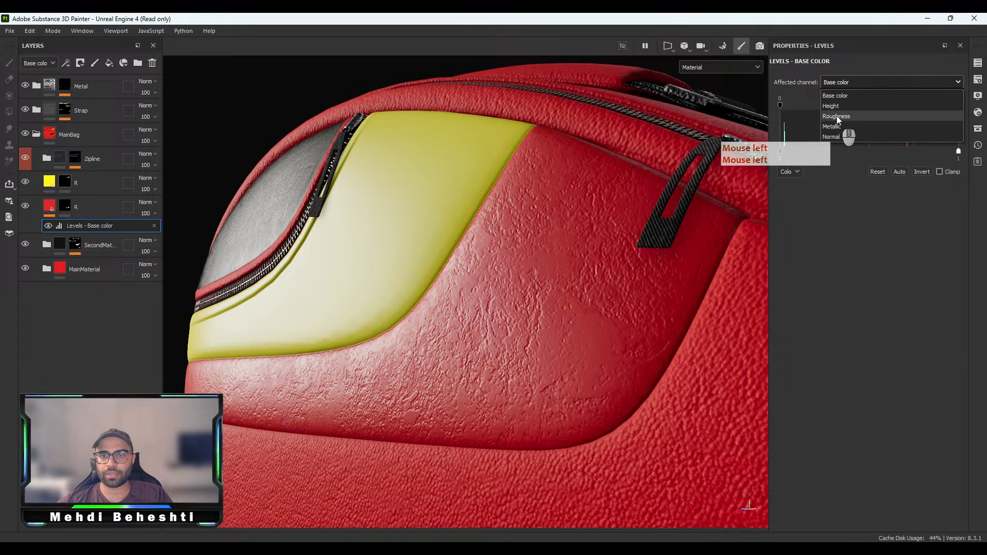
{"action": "left_click", "coordinate": [836, 106]}
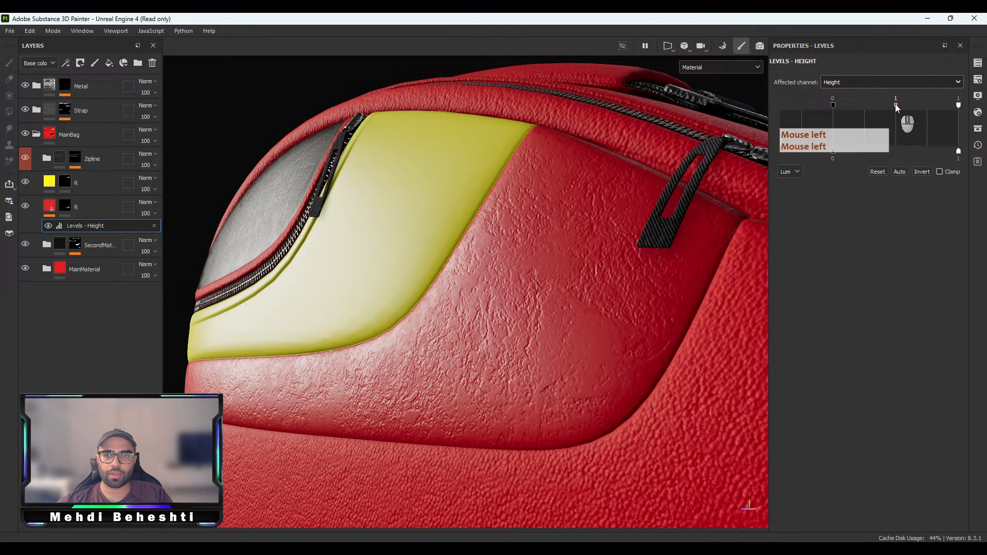
{"action": "mouse_move", "coordinate": [895, 105]}
{"action": "left_mouse_down"}
{"action": "mouse_move", "coordinate": [887, 107]}
{"action": "mouse_move", "coordinate": [931, 105]}
{"action": "mouse_move", "coordinate": [908, 103]}
{"action": "mouse_move", "coordinate": [914, 109]}
{"action": "left_mouse_up"}
{"action": "left_click_drag", "start_coordinate": [503, 268], "coordinate": [475, 283], "text": "alt"}
{"action": "right_click_drag", "start_coordinate": [475, 283], "coordinate": [591, 369], "text": "alt"}
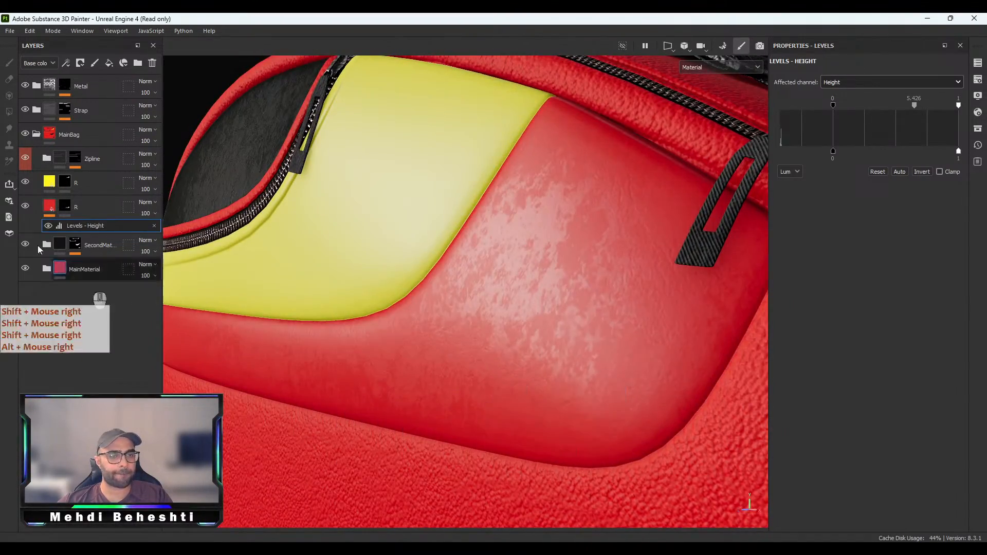
Set the fill layer's base color to bright orange, F97417, and check it on the bag's side panel
{"action": "left_click", "coordinate": [50, 206]}
{"action": "left_click", "coordinate": [51, 207]}
{"action": "left_click", "coordinate": [868, 325]}
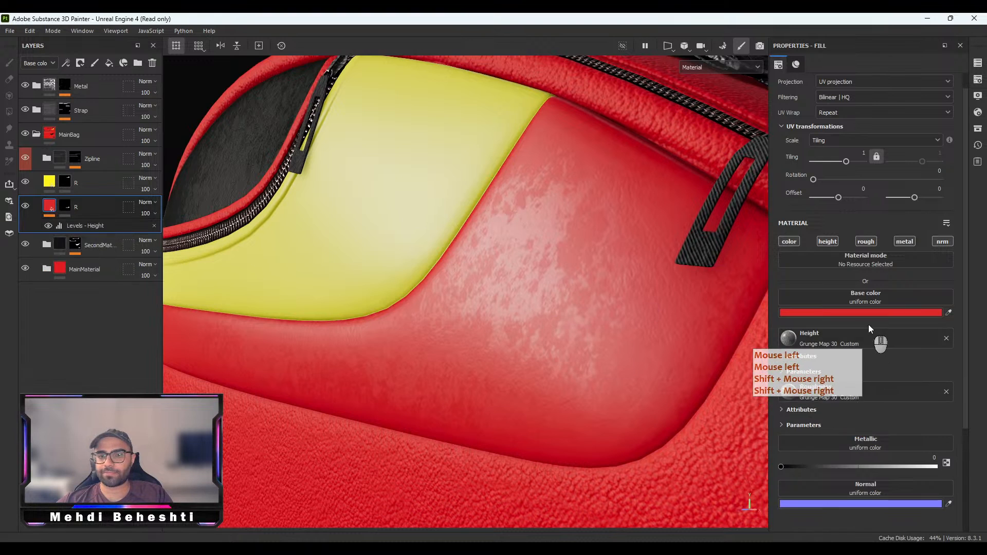
{"action": "left_click", "coordinate": [868, 315]}
{"action": "left_click", "coordinate": [947, 399]}
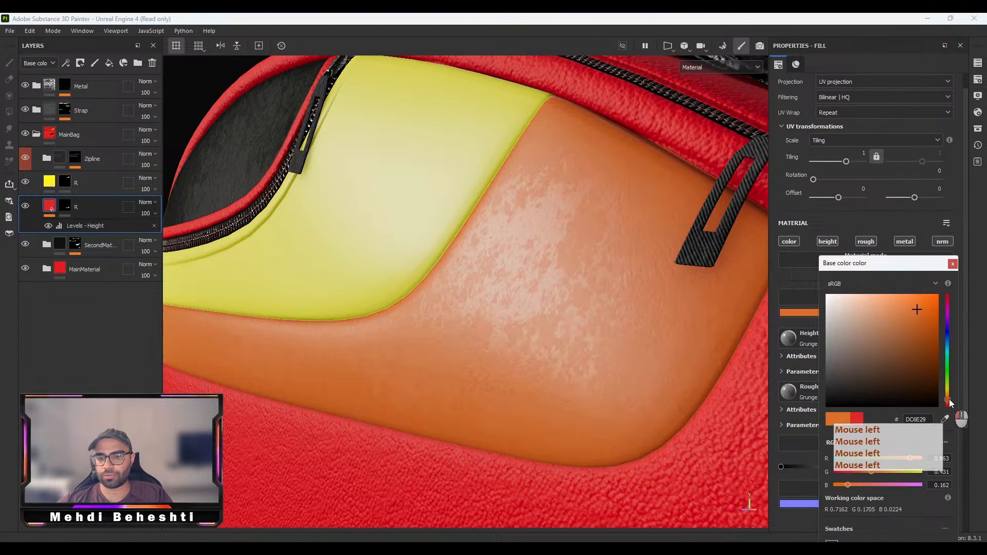
{"action": "left_click", "coordinate": [927, 298]}
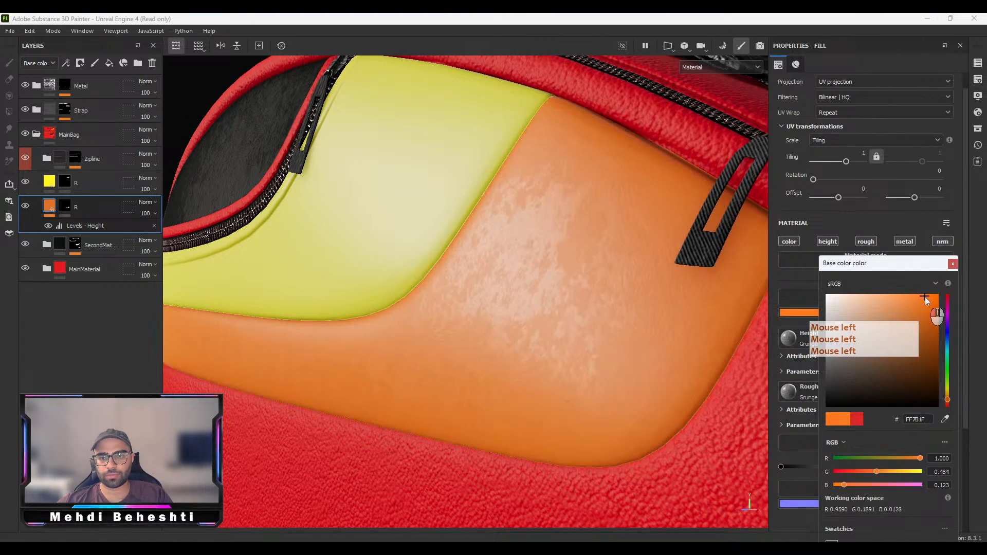
{"action": "scroll", "coordinate": [532, 261], "scroll_direction": "down", "scroll_amount": 6}
{"action": "left_click_drag", "start_coordinate": [537, 265], "coordinate": [610, 271], "text": "alt"}
{"action": "scroll", "coordinate": [433, 253], "scroll_direction": "up", "scroll_amount": 5}
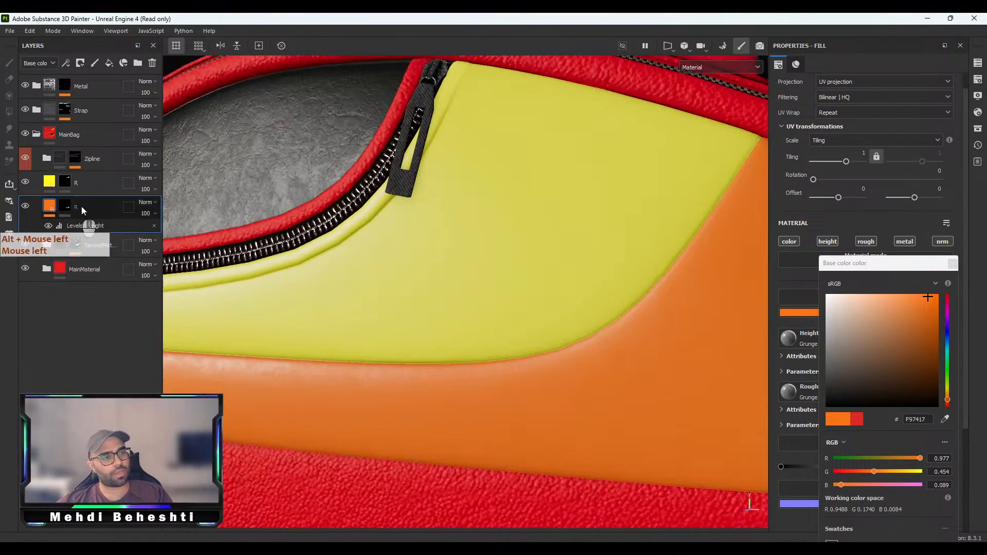
Rename the orange fill layer as ColorVar1
{"action": "left_click", "coordinate": [86, 207]}
{"action": "double_click", "coordinate": [76, 208]}
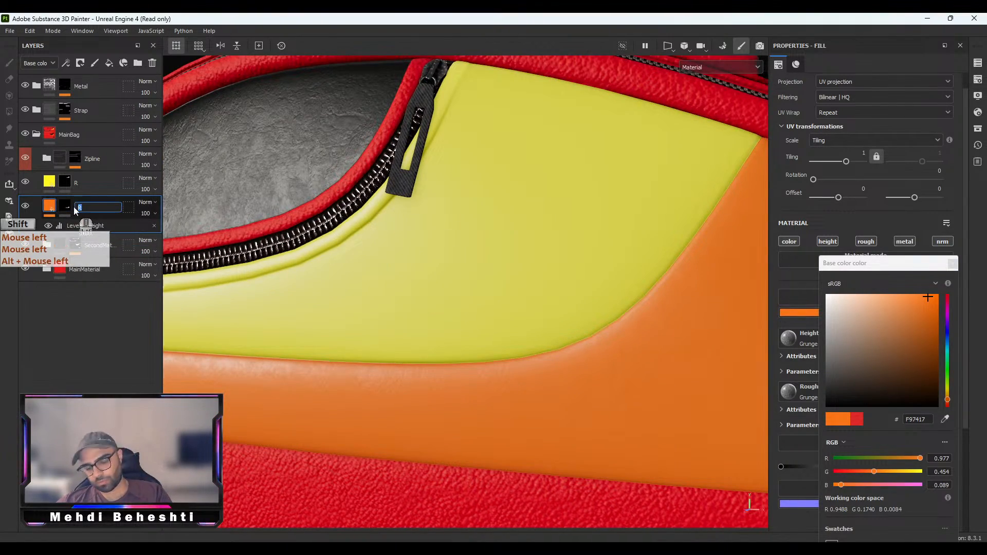
{"action": "type", "text": "ColorV"}
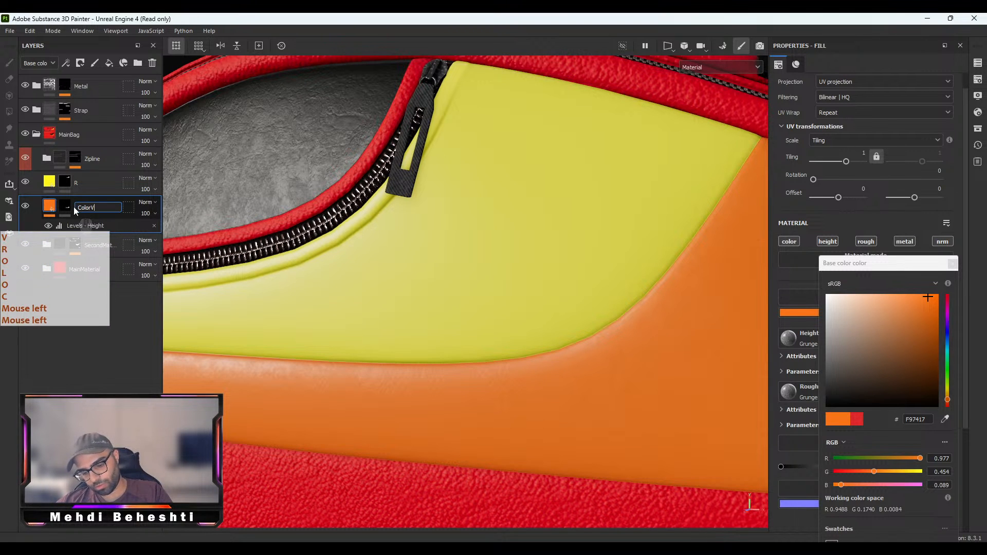
{"action": "type", "text": "ar1"}
{"action": "key", "text": "Return"}
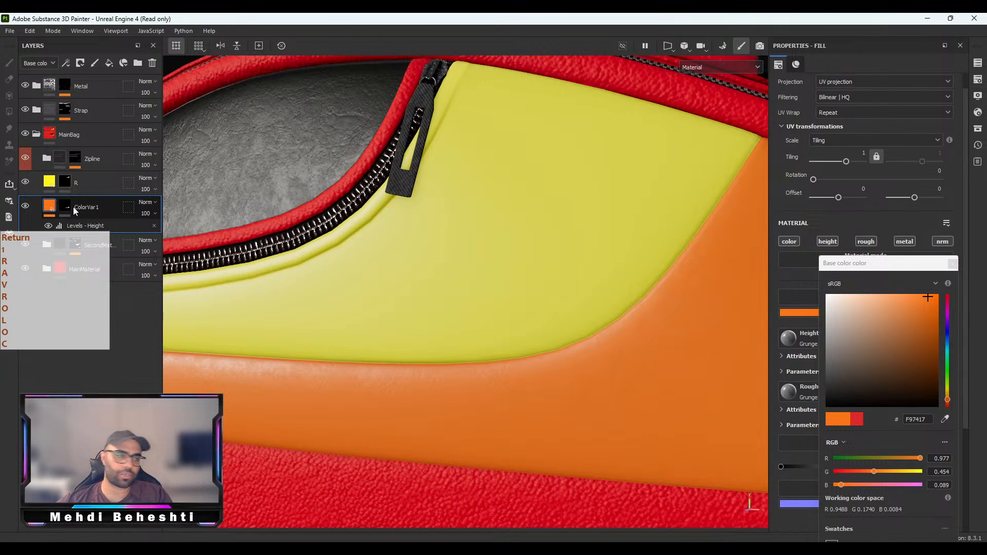
Duplicate the ColorVar1 layer and delete the surplus second copy so that only one duplicate is kept
{"action": "left_click", "coordinate": [77, 202]}
{"action": "key", "text": "ctrl+d"}
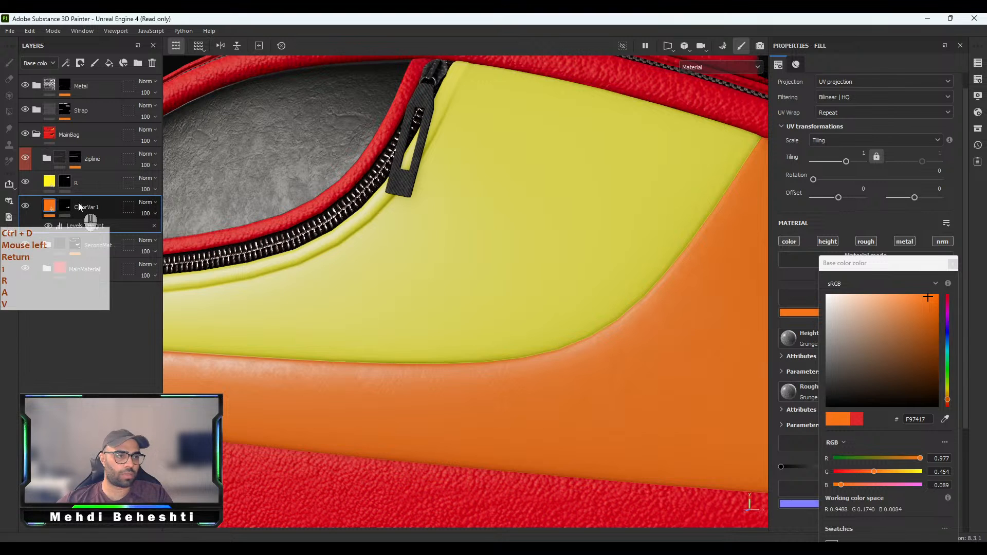
{"action": "left_click", "coordinate": [89, 209]}
{"action": "key", "text": "ctrl+d"}
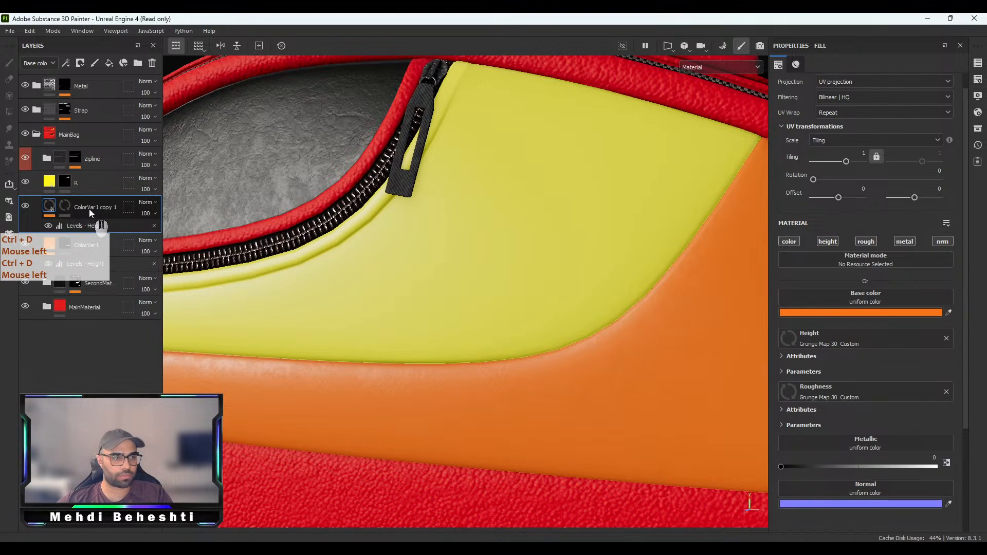
{"action": "left_click", "coordinate": [90, 209]}
{"action": "left_click", "coordinate": [151, 68]}
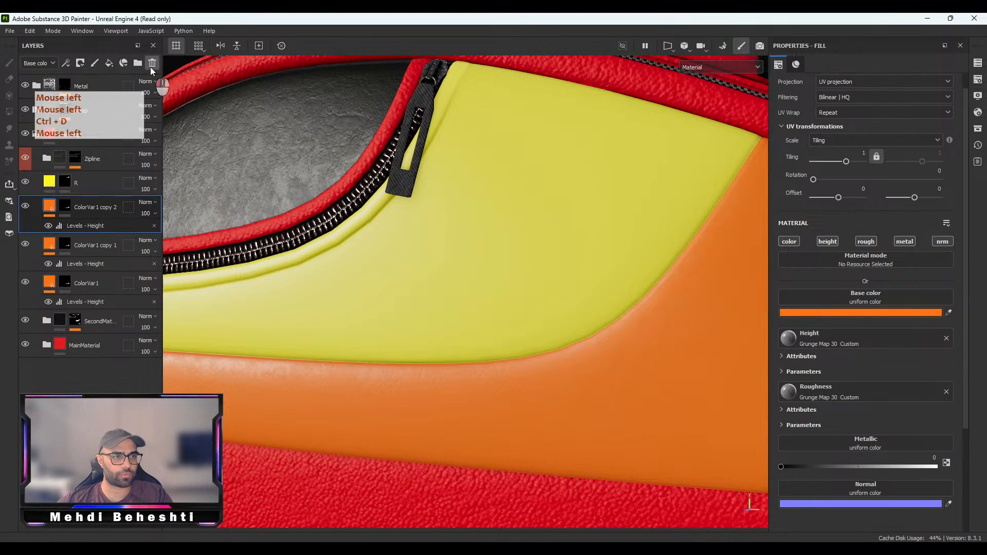
Rename the duplicated orange layer as ColorVar2
{"action": "double_click", "coordinate": [85, 207]}
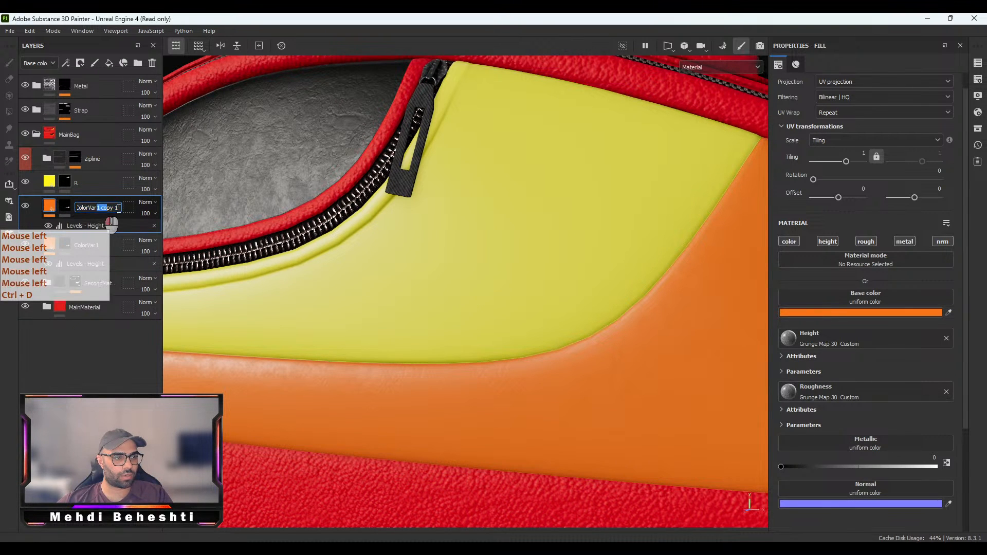
{"action": "type", "text": "2"}
{"action": "key", "text": "Return"}
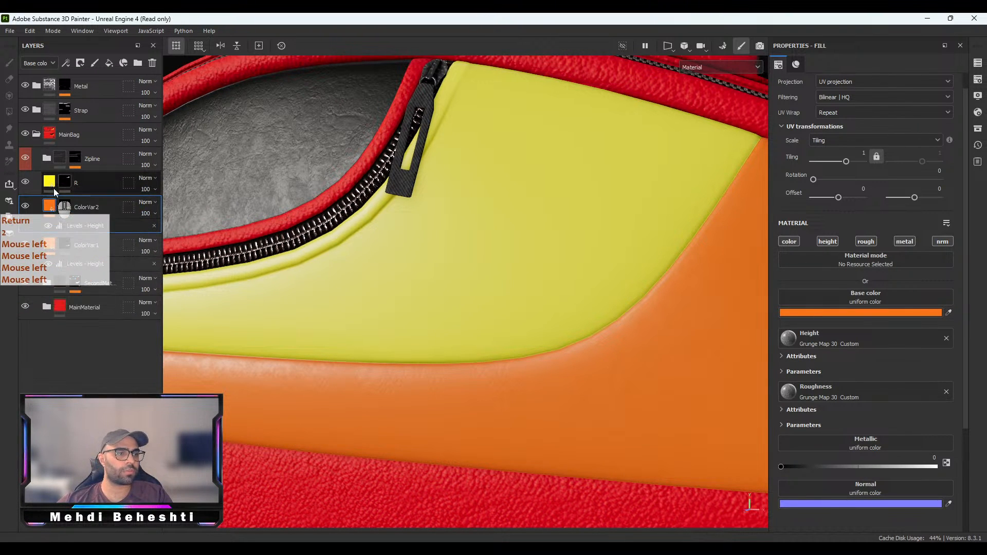
Copy the yellow R layer's mask onto the ColorVar2 layer's mask, and delete the R layer
{"action": "right_click", "coordinate": [67, 179]}
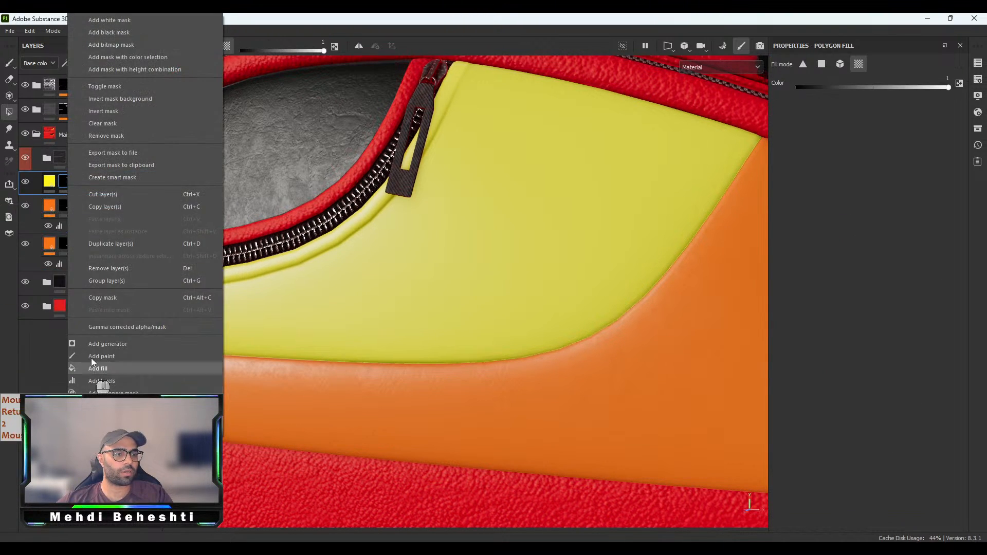
{"action": "left_click", "coordinate": [108, 299]}
{"action": "right_click", "coordinate": [66, 208]}
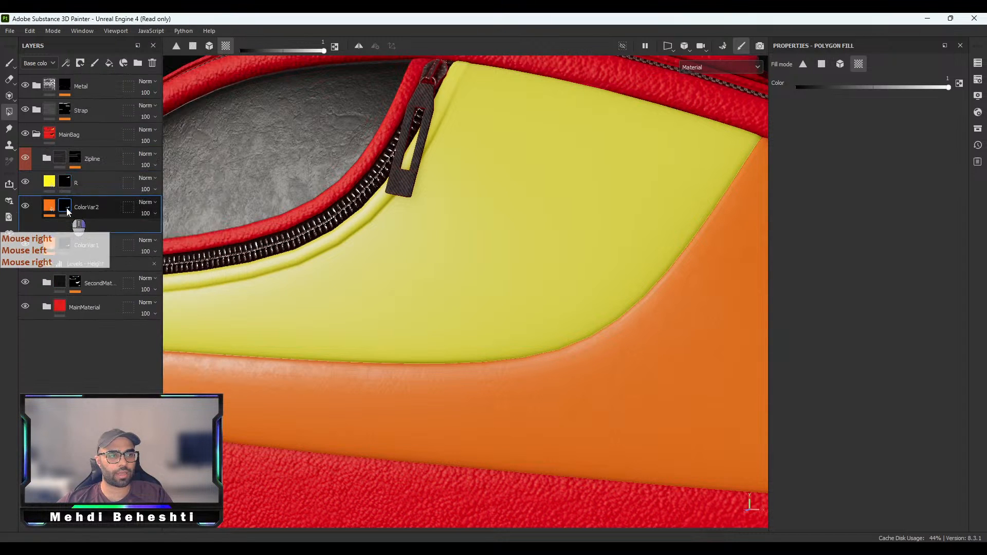
{"action": "left_click", "coordinate": [115, 310]}
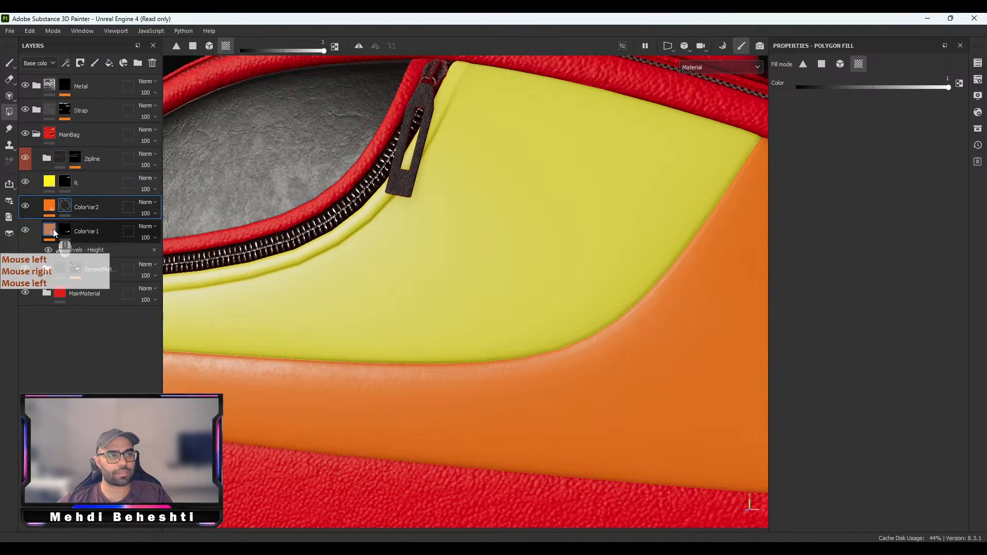
{"action": "left_click", "coordinate": [83, 184]}
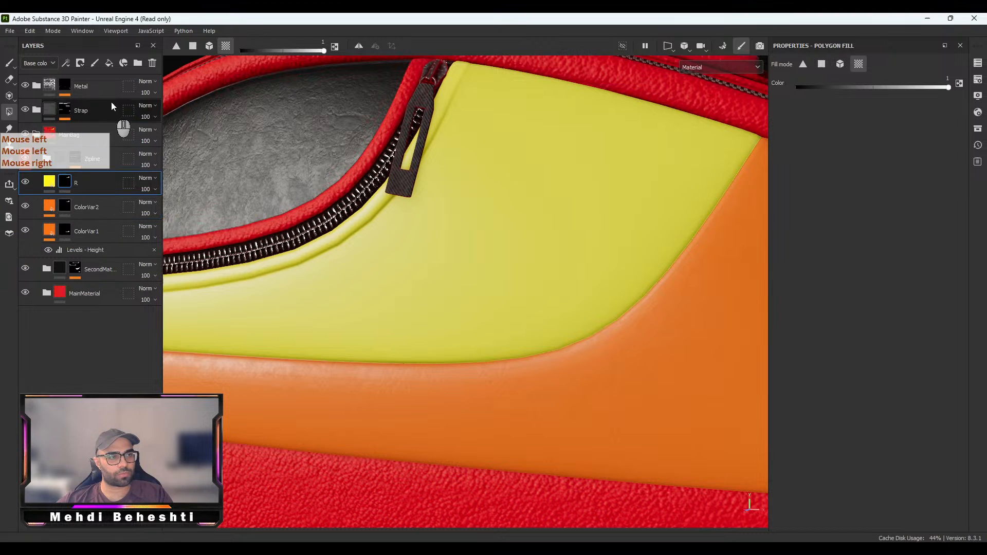
{"action": "left_click", "coordinate": [152, 63]}
Set the ColorVar2 layer's base color to a saturated golden yellow, FFCB00
{"action": "left_click", "coordinate": [98, 185]}
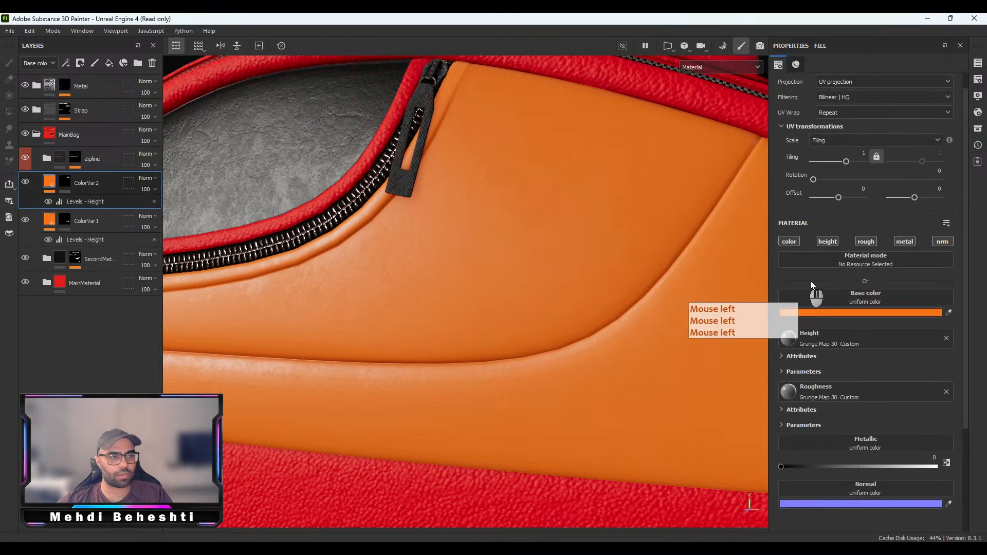
{"action": "left_click", "coordinate": [792, 313]}
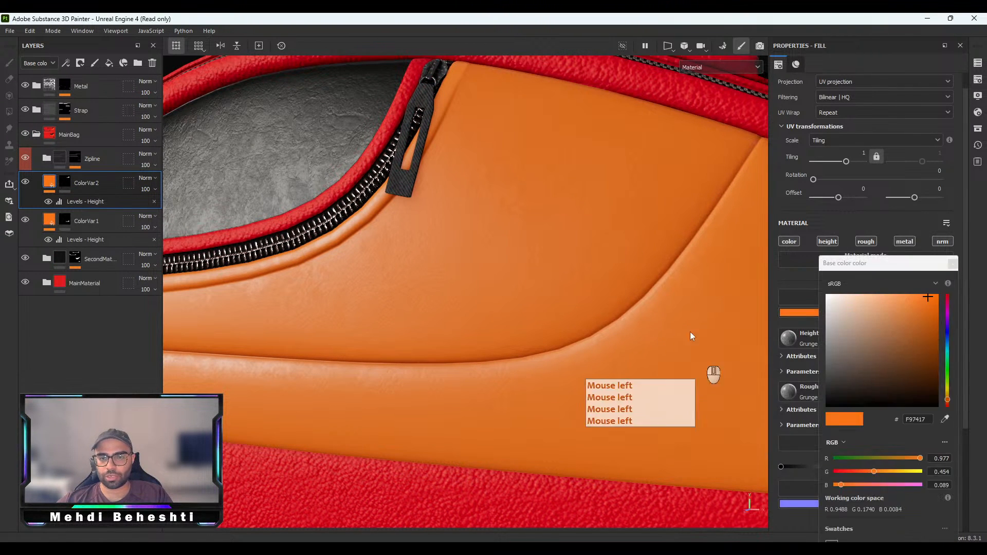
{"action": "left_click", "coordinate": [948, 393]}
{"action": "left_click", "coordinate": [920, 316]}
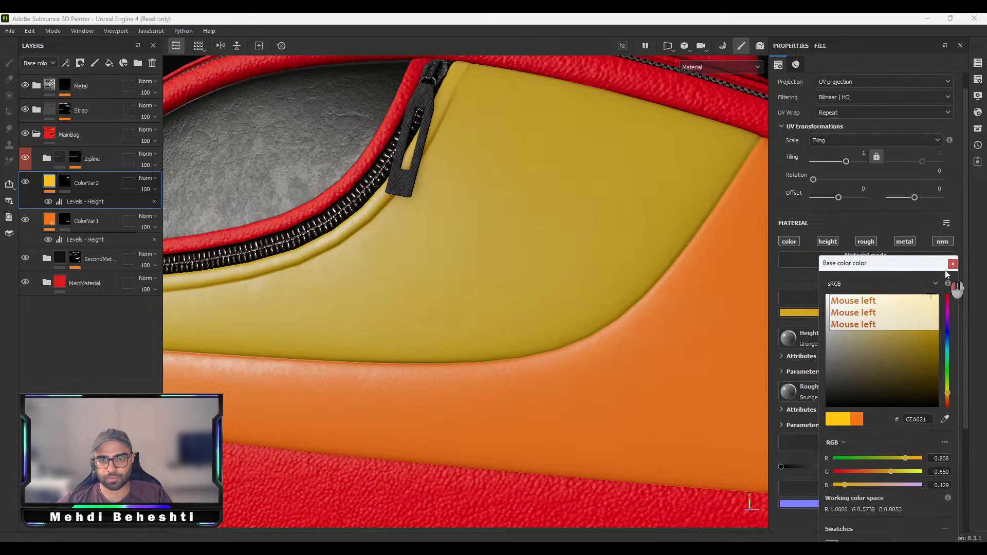
{"action": "left_click", "coordinate": [936, 297]}
{"action": "left_click", "coordinate": [558, 357]}
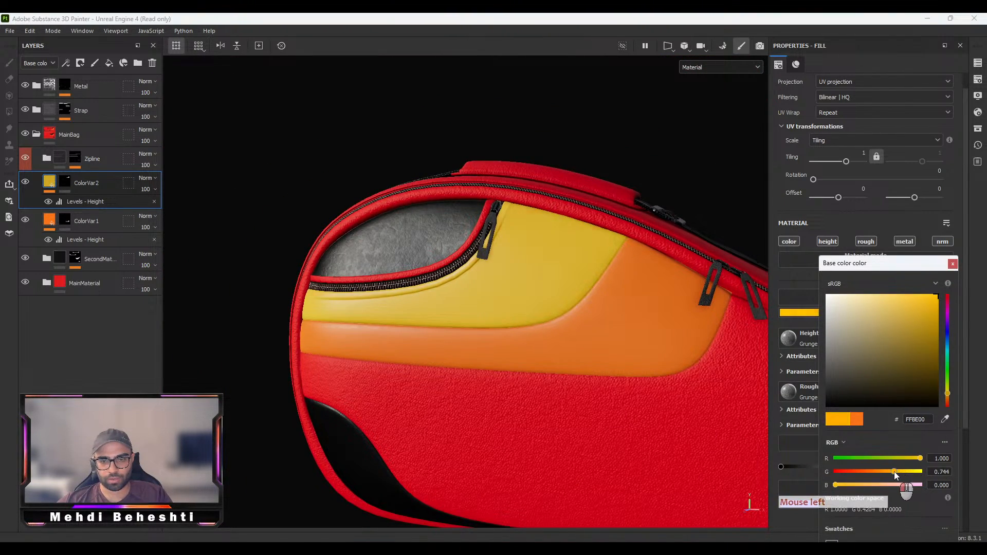
{"action": "left_click_drag", "start_coordinate": [893, 471], "coordinate": [907, 472]}
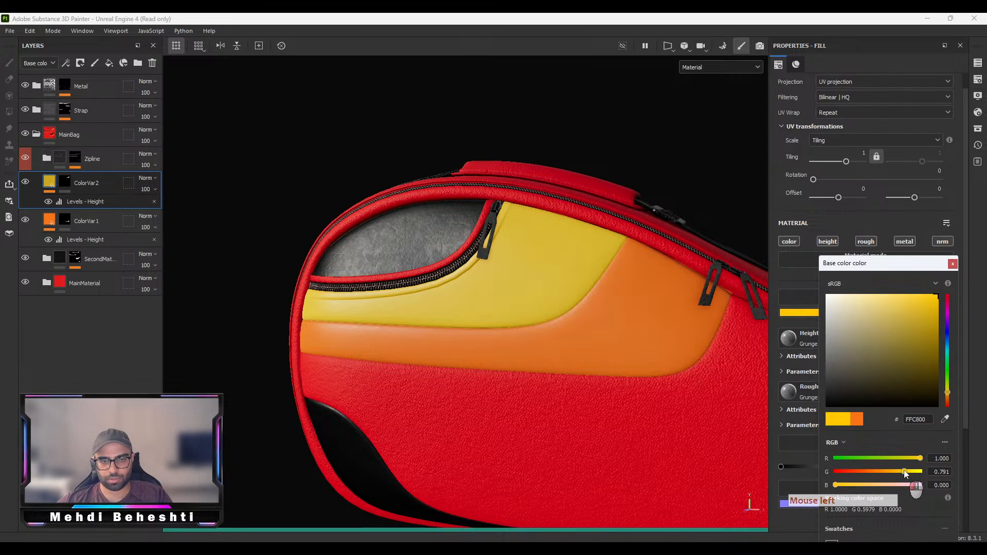
Examine the yellow panel, the zipper edges and the padded piece on top of the bag up close
{"action": "left_click_drag", "start_coordinate": [608, 311], "coordinate": [513, 261], "text": "alt"}
{"action": "right_click_drag", "start_coordinate": [513, 260], "coordinate": [525, 340], "text": "alt"}
{"action": "left_click_drag", "start_coordinate": [525, 339], "coordinate": [509, 252], "text": "alt"}
{"action": "scroll", "coordinate": [620, 324], "scroll_direction": "up", "scroll_amount": 5}
{"action": "middle_click_drag", "start_coordinate": [620, 321], "coordinate": [514, 206], "text": "alt"}
{"action": "right_click_drag", "start_coordinate": [514, 206], "coordinate": [489, 211], "text": "alt"}
{"action": "left_click_drag", "start_coordinate": [488, 211], "coordinate": [568, 269], "text": "alt"}
{"action": "scroll", "coordinate": [293, 179], "scroll_direction": "up", "scroll_amount": 4}
{"action": "scroll", "coordinate": [339, 169], "scroll_direction": "up", "scroll_amount": 3}
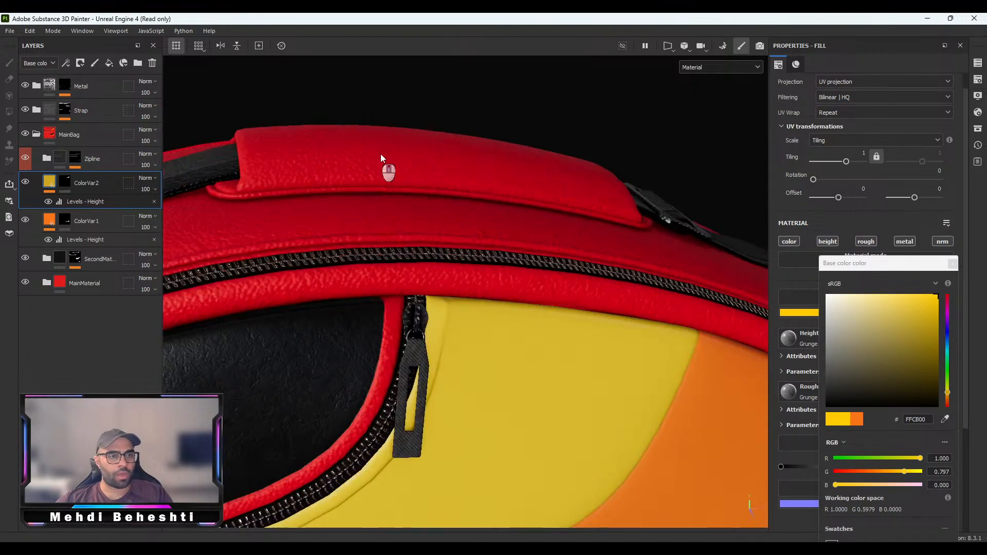
{"action": "middle_click_drag", "start_coordinate": [386, 161], "coordinate": [442, 267], "text": "alt"}
{"action": "left_click_drag", "start_coordinate": [442, 267], "coordinate": [72, 294], "text": "alt"}
Add the trim around the padded top piece to the SecondMaterial folder's mask paint, using Polygon Fill in mesh mode
{"action": "left_click", "coordinate": [84, 259]}
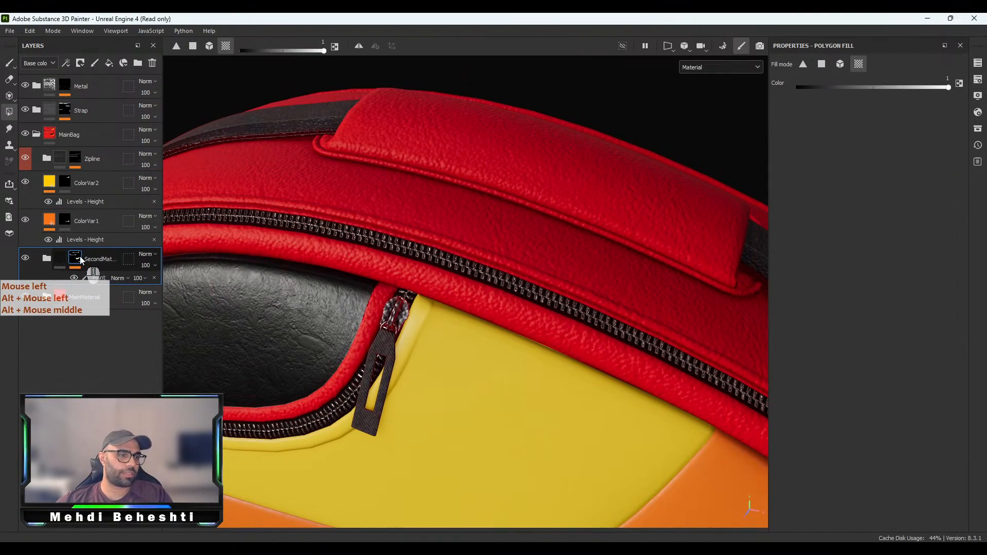
{"action": "left_click", "coordinate": [91, 273]}
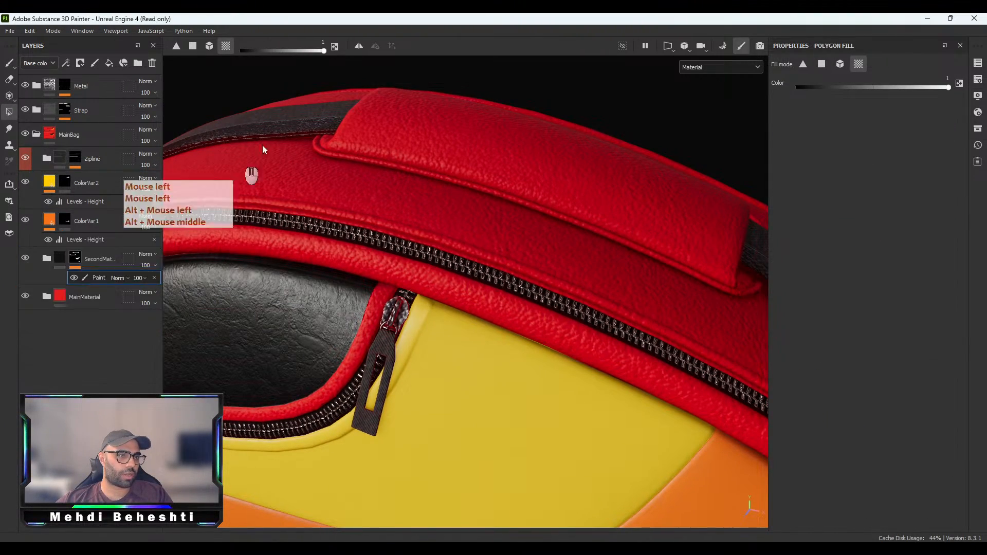
{"action": "middle_click_drag", "start_coordinate": [360, 216], "coordinate": [432, 273], "text": "alt"}
{"action": "scroll", "coordinate": [482, 307], "scroll_direction": "up", "scroll_amount": 3}
{"action": "left_click", "coordinate": [503, 308]}
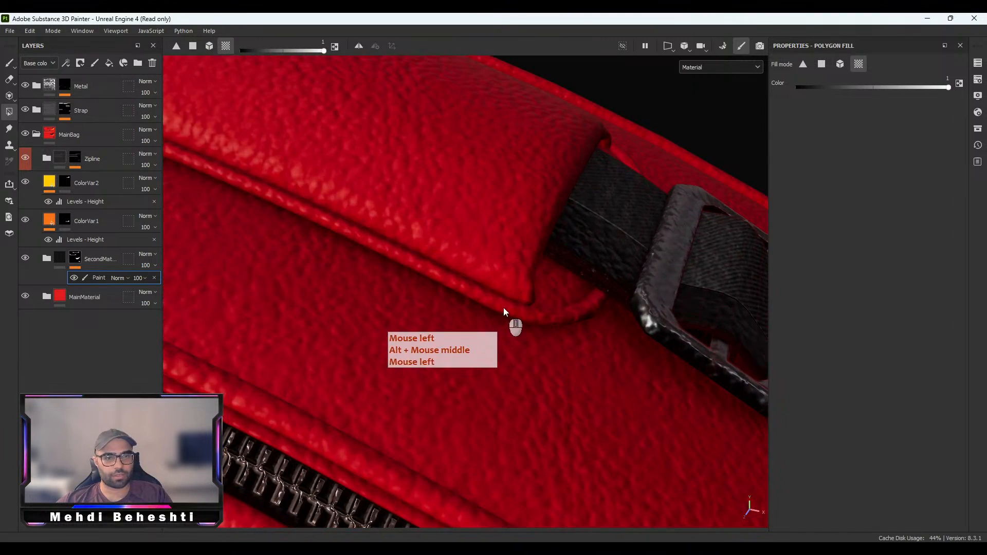
{"action": "left_click", "coordinate": [209, 46]}
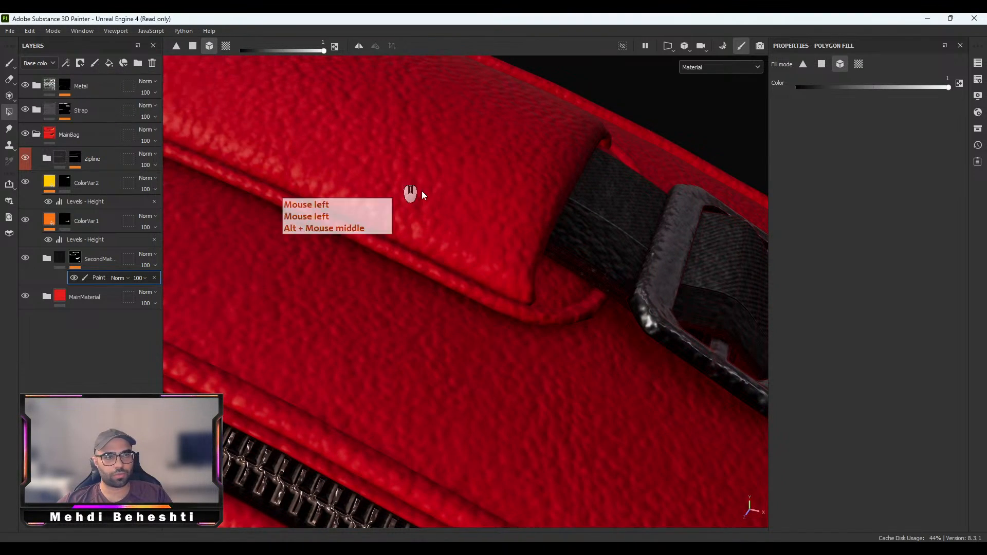
{"action": "left_click", "coordinate": [552, 296]}
Add the lower panel at the bag's end to the SecondMaterial mask, using Polygon Fill in UV chunk mode
{"action": "scroll", "coordinate": [552, 293], "scroll_direction": "down", "scroll_amount": 5}
{"action": "left_click_drag", "start_coordinate": [511, 300], "coordinate": [326, 235], "text": "alt"}
{"action": "middle_click_drag", "start_coordinate": [326, 236], "coordinate": [381, 87], "text": "alt"}
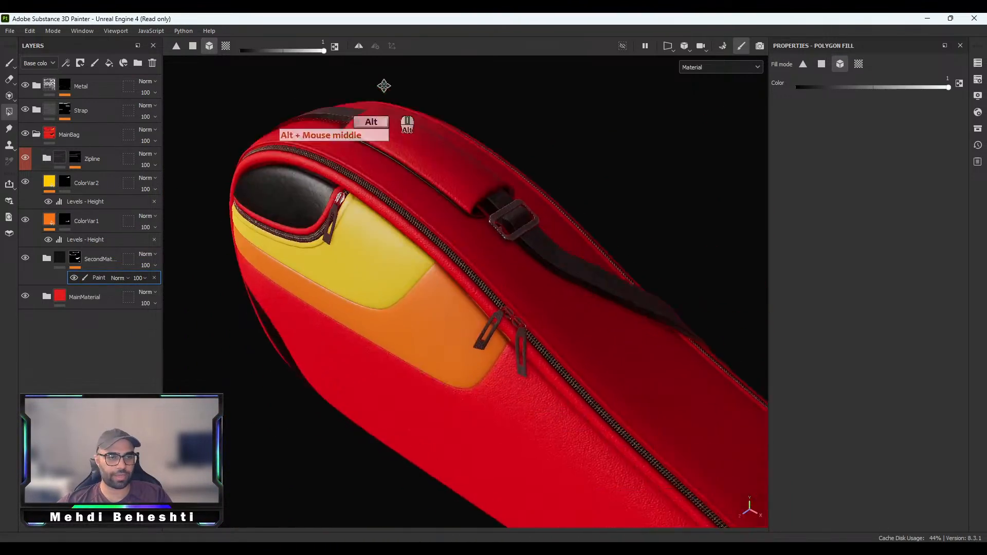
{"action": "right_click_drag", "start_coordinate": [381, 87], "coordinate": [455, 228], "text": "alt"}
{"action": "middle_click_drag", "start_coordinate": [727, 411], "coordinate": [604, 343], "text": "alt"}
{"action": "left_click_drag", "start_coordinate": [604, 343], "coordinate": [564, 226], "text": "alt"}
{"action": "scroll", "coordinate": [482, 257], "scroll_direction": "up", "scroll_amount": 8}
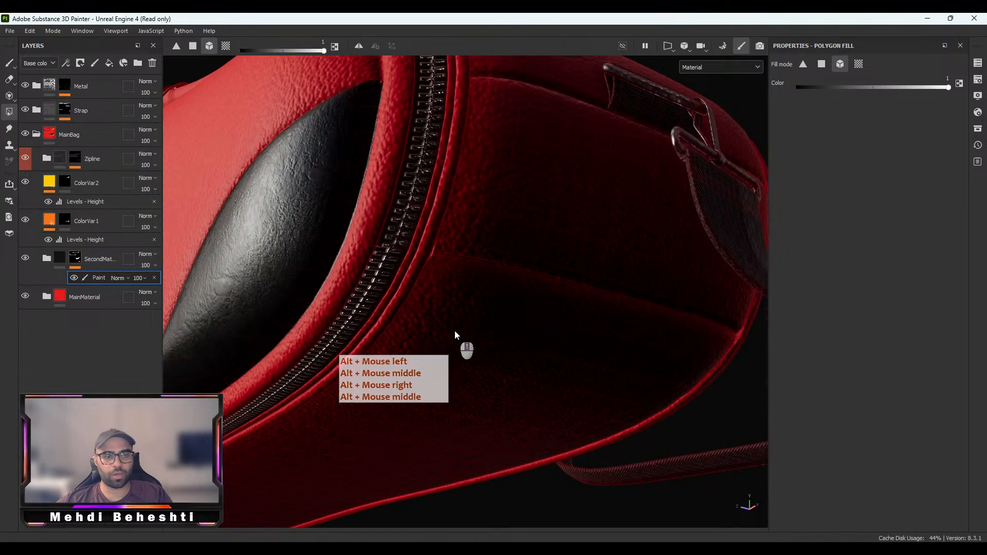
{"action": "left_click", "coordinate": [225, 46]}
{"action": "left_click", "coordinate": [488, 329]}
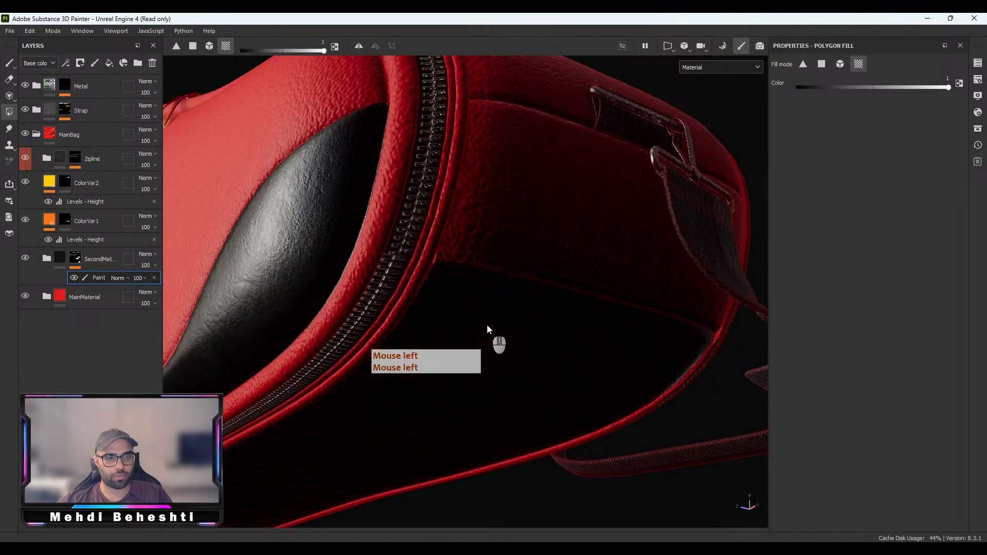
Examine the whole bag from several sides and review the SecondMaterial, ColorVar1 and ColorVar2 layers
{"action": "scroll", "coordinate": [487, 326], "scroll_direction": "down", "scroll_amount": 10}
{"action": "left_click_drag", "start_coordinate": [502, 322], "coordinate": [485, 269], "text": "alt"}
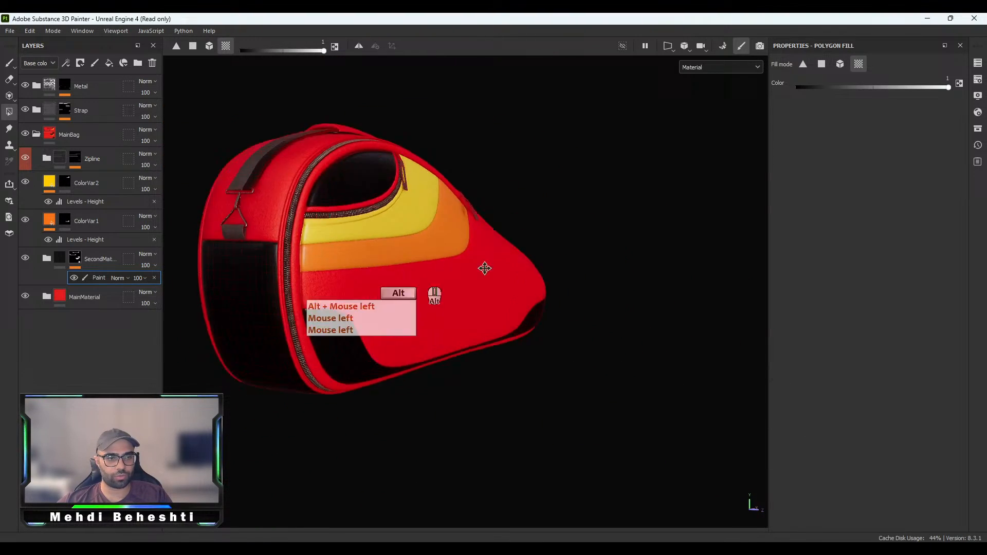
{"action": "middle_click_drag", "start_coordinate": [485, 268], "coordinate": [550, 251], "text": "alt"}
{"action": "left_click_drag", "start_coordinate": [550, 251], "coordinate": [377, 274], "text": "alt"}
{"action": "middle_click_drag", "start_coordinate": [558, 213], "coordinate": [155, 218], "text": "alt"}
{"action": "left_click_drag", "start_coordinate": [465, 217], "coordinate": [383, 232], "text": "alt"}
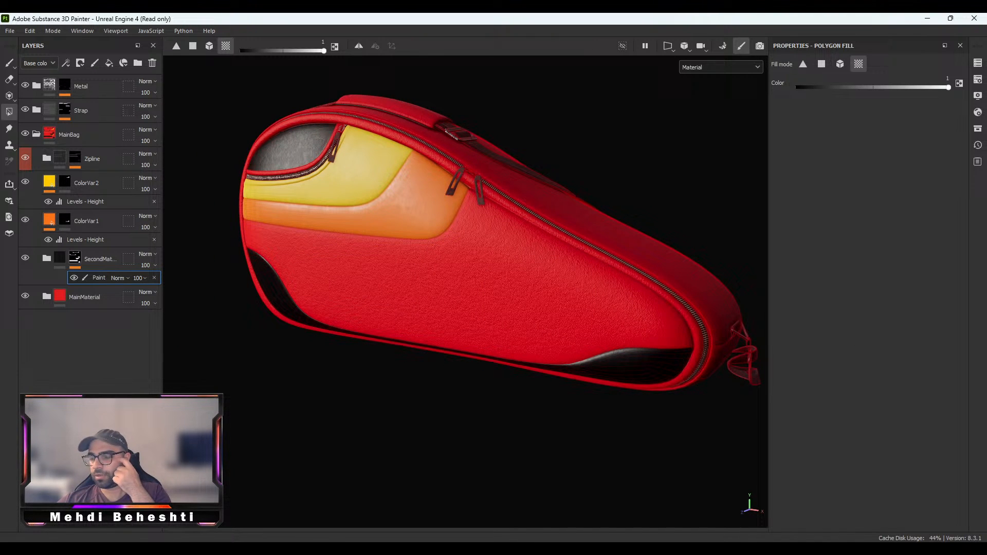
{"action": "middle_click_drag", "start_coordinate": [591, 301], "coordinate": [537, 342], "text": "alt"}
{"action": "left_click_drag", "start_coordinate": [537, 342], "coordinate": [493, 307], "text": "alt"}
{"action": "middle_click_drag", "start_coordinate": [493, 307], "coordinate": [472, 294], "text": "alt"}
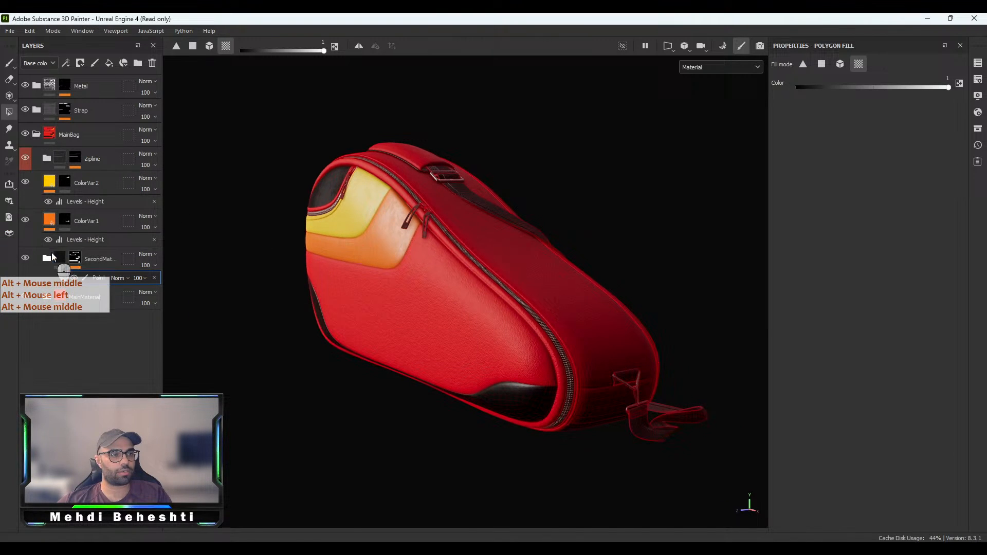
{"action": "mouse_move", "coordinate": [57, 260]}
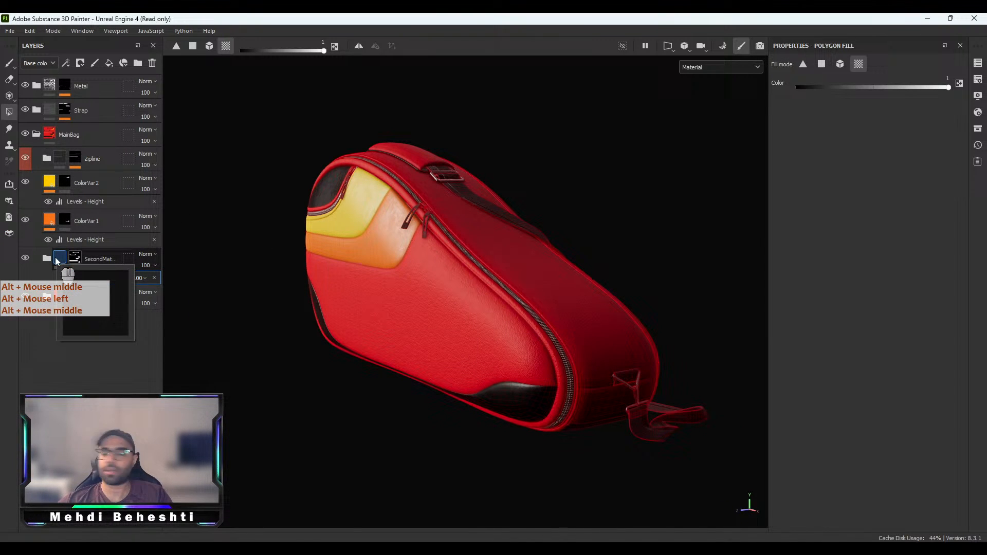
{"action": "left_click", "coordinate": [75, 258]}
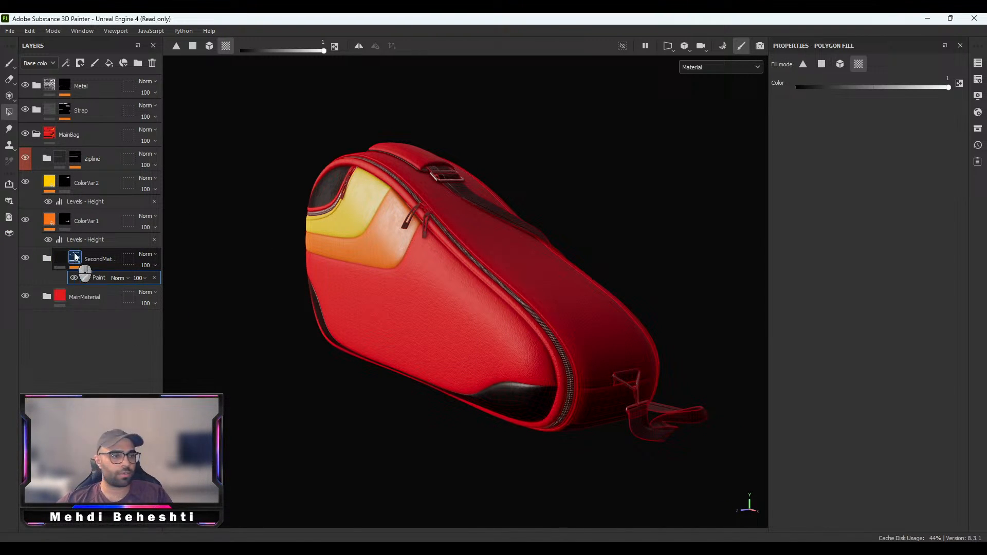
{"action": "left_click", "coordinate": [60, 256]}
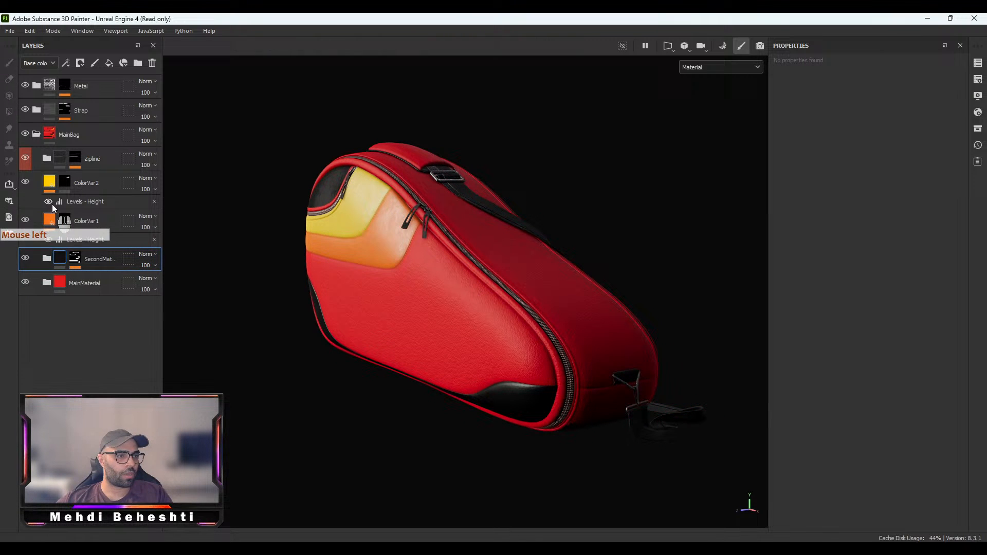
{"action": "left_click", "coordinate": [52, 221]}
{"action": "left_click", "coordinate": [52, 185]}
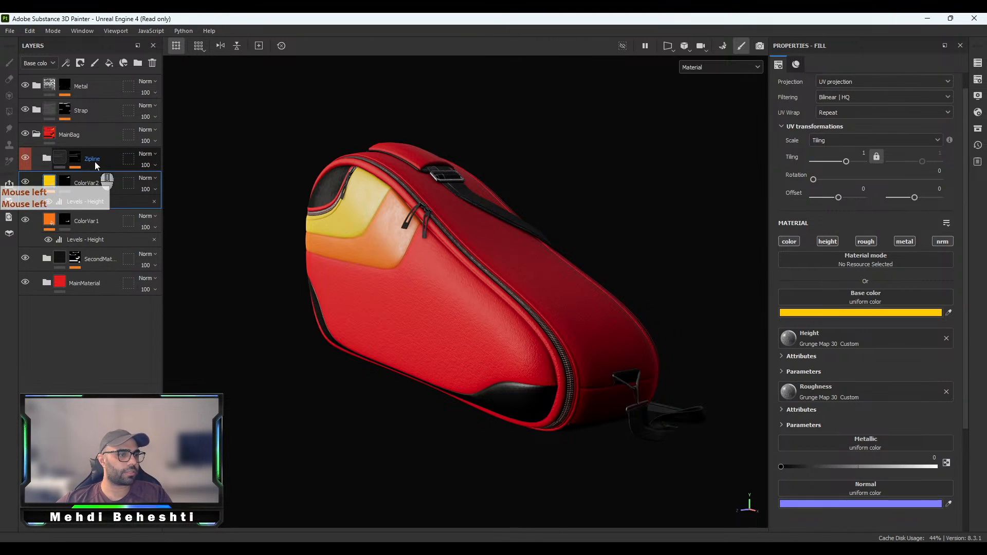
Select the Zipline folder and open the asset library over the viewport
{"action": "left_click", "coordinate": [82, 156]}
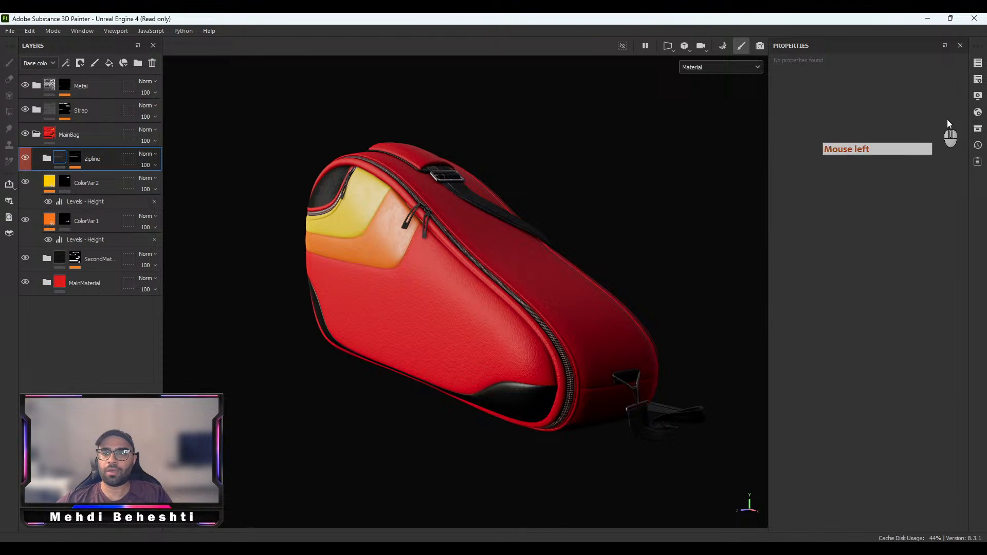
{"action": "left_click", "coordinate": [976, 128]}
{"action": "left_click_drag", "start_coordinate": [906, 131], "coordinate": [584, 116]}
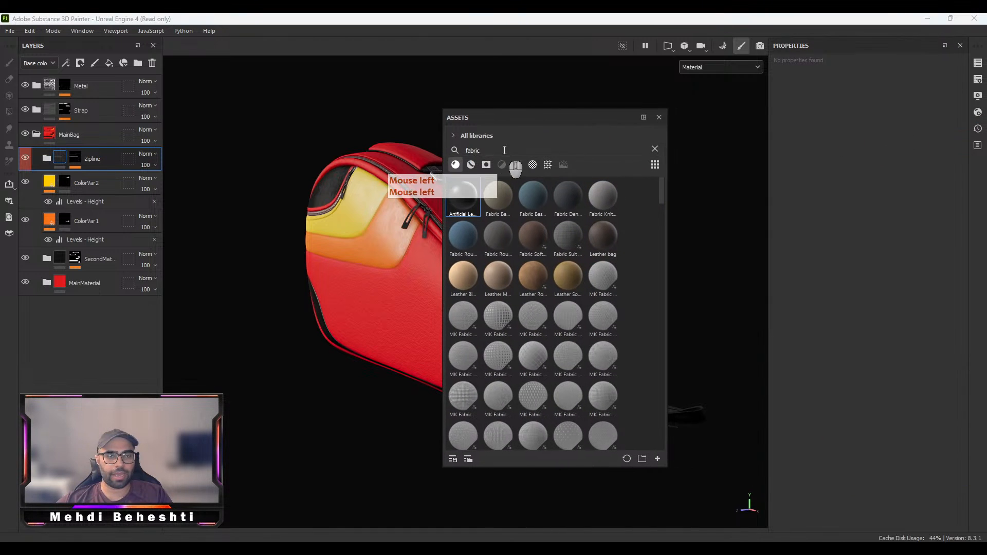
{"action": "double_click", "coordinate": [473, 150]}
{"action": "key", "text": "s"}
{"action": "key", "text": "a"}
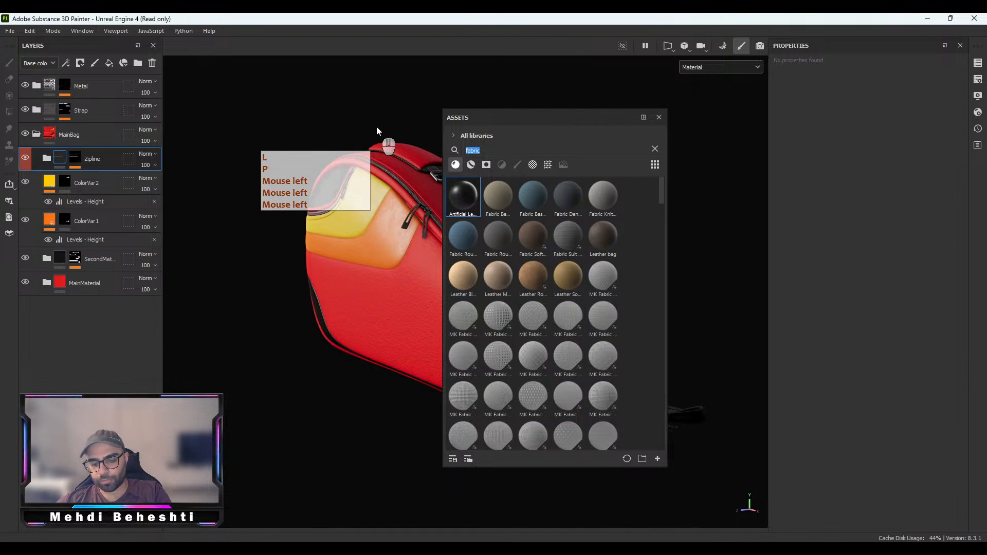
{"action": "key", "text": "l"}
{"action": "key", "text": "p"}
{"action": "key", "text": "t"}
{"action": "key", "text": "i"}
{"action": "key", "text": "c"}
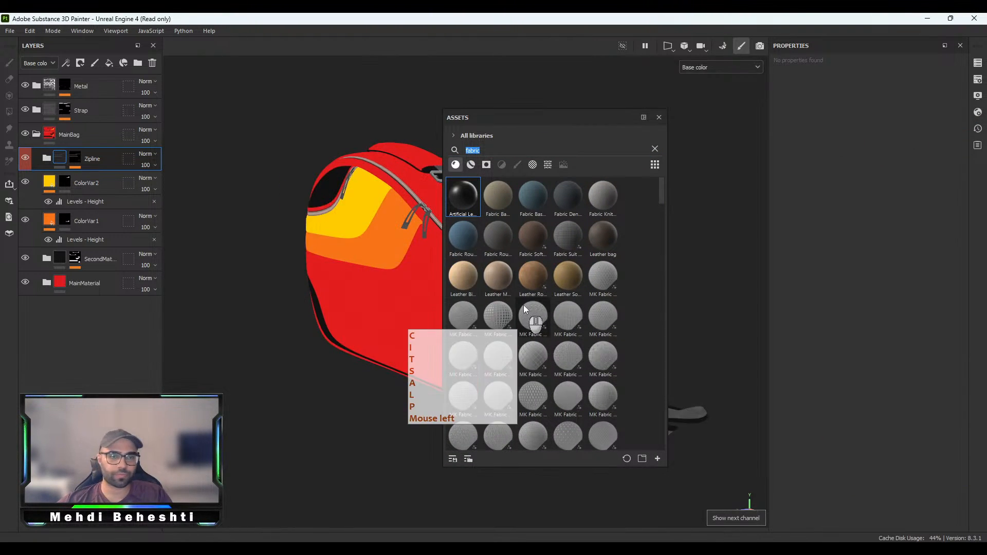
Search the asset library for plastic materials and return the viewport to the Material display
{"action": "left_click", "coordinate": [494, 152]}
{"action": "type", "text": "plast"}
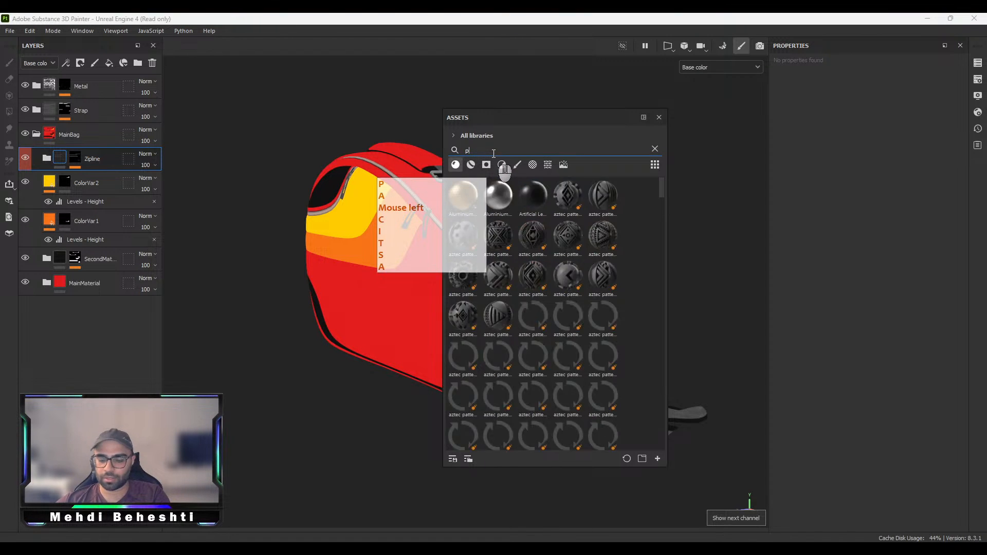
{"action": "type", "text": "ic"}
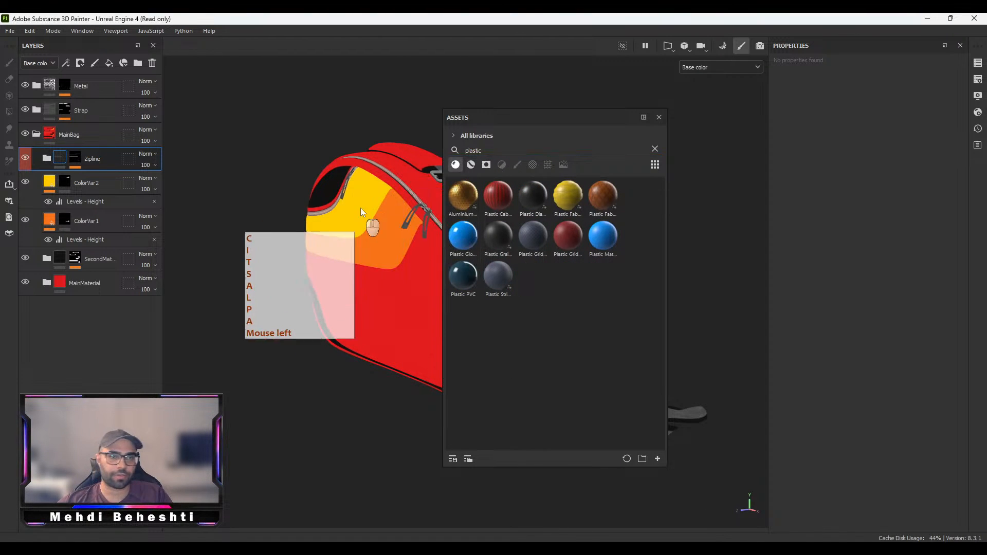
{"action": "left_click", "coordinate": [347, 229]}
{"action": "key", "text": "m"}
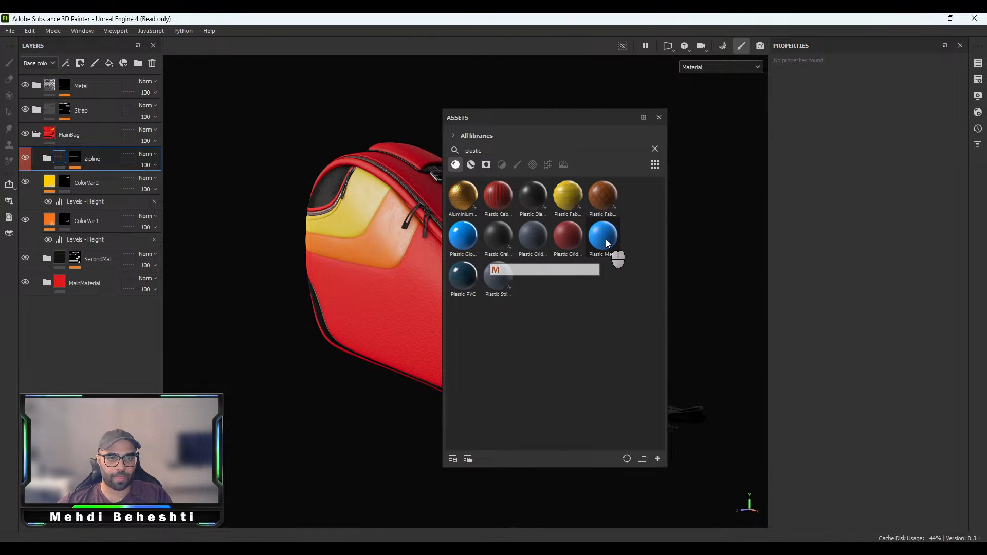
Add the Plastic Matte Pure material as a layer above the Zipline folder in MainBag, and close the asset library
{"action": "mouse_move", "coordinate": [606, 239]}
{"action": "left_click_drag", "start_coordinate": [605, 239], "coordinate": [93, 150]}
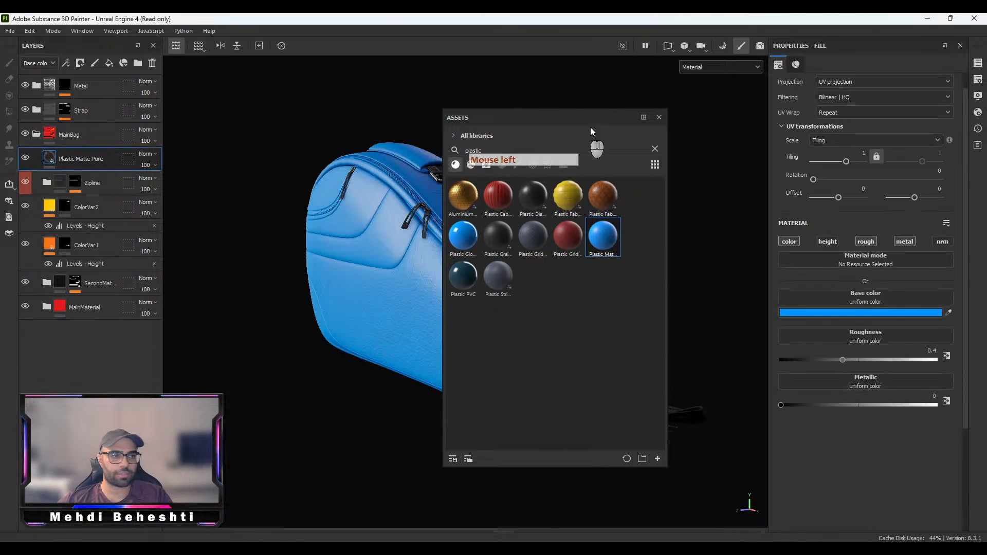
{"action": "left_click", "coordinate": [659, 118]}
Enable the height channel on the Plastic Matte Pure layer
{"action": "scroll", "coordinate": [580, 367], "scroll_direction": "up", "scroll_amount": 7}
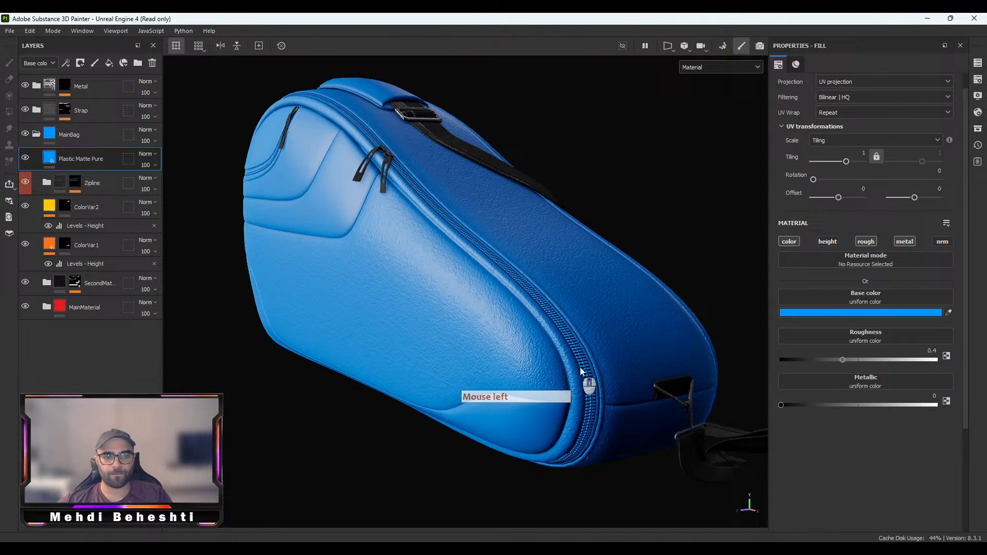
{"action": "left_click_drag", "start_coordinate": [600, 368], "coordinate": [545, 362], "text": "alt"}
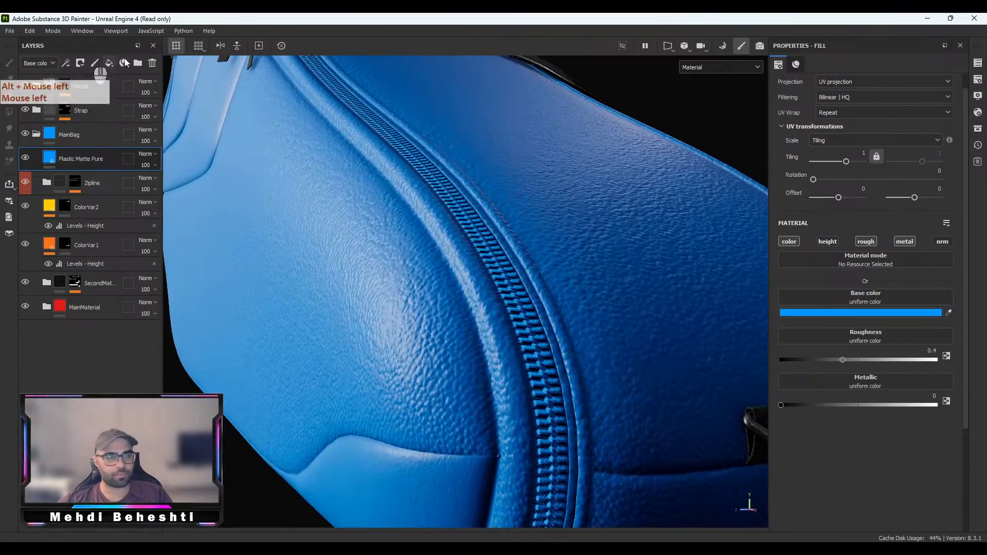
{"action": "left_click", "coordinate": [826, 242]}
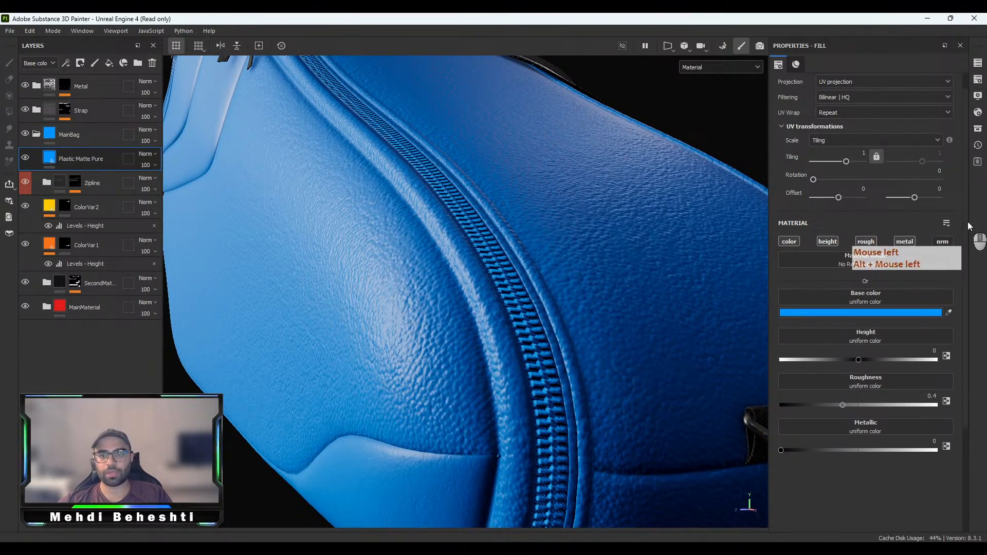
Enable the normal channel on the Plastic Matte Pure layer and apply its Normal blending mode to all channels
{"action": "left_click", "coordinate": [942, 241]}
{"action": "left_click_drag", "start_coordinate": [506, 266], "coordinate": [391, 165], "text": "alt"}
{"action": "right_click", "coordinate": [91, 163]}
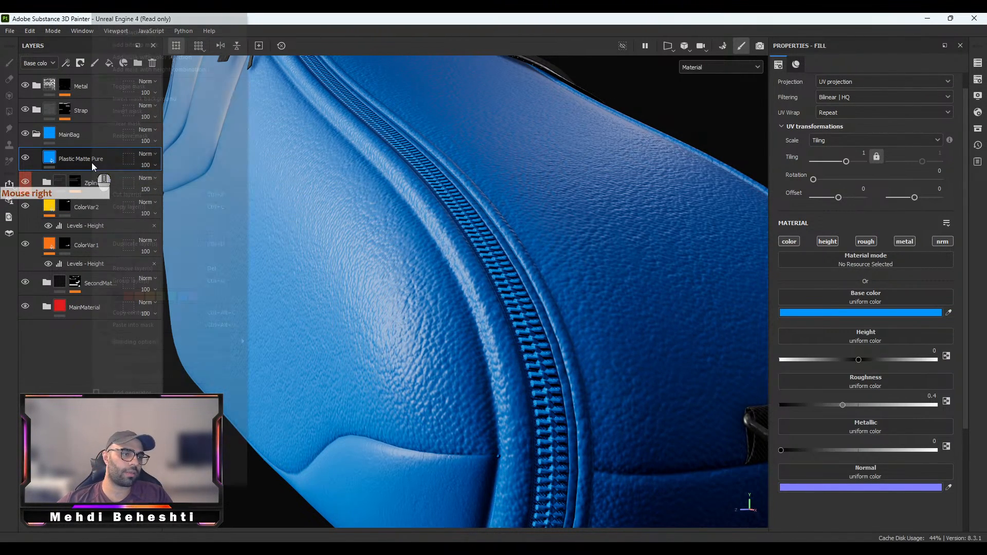
{"action": "right_click", "coordinate": [58, 160]}
{"action": "left_click", "coordinate": [58, 160]}
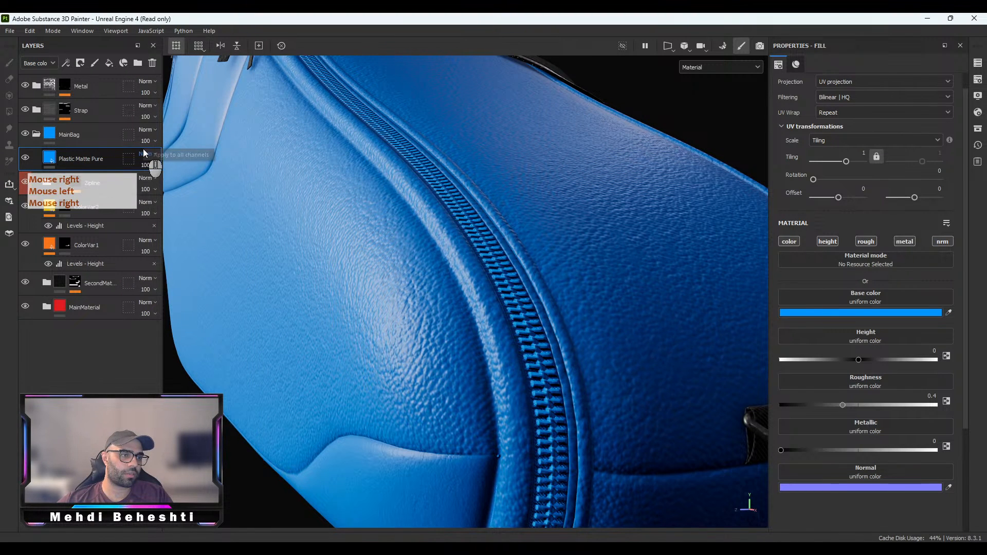
{"action": "right_click", "coordinate": [143, 153]}
{"action": "left_click", "coordinate": [165, 154]}
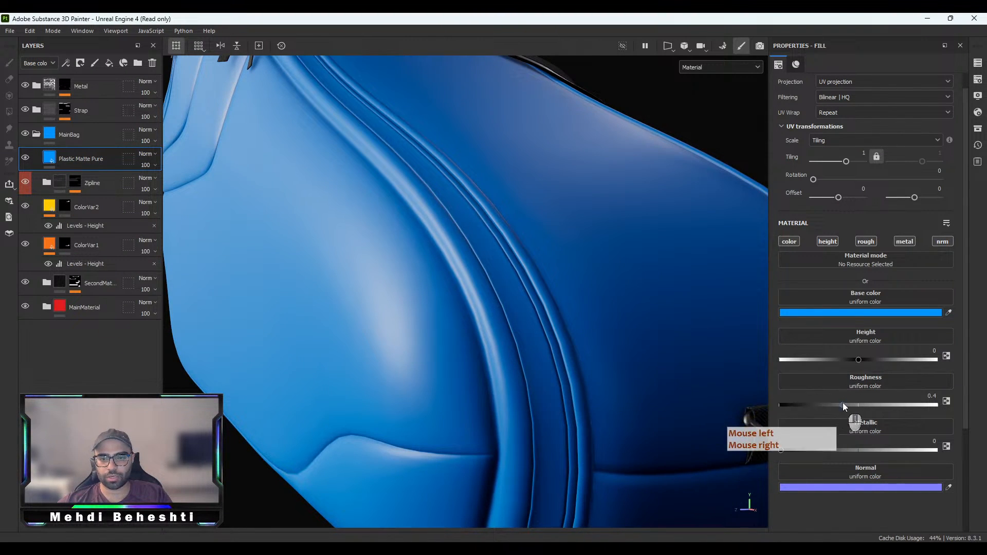
Set the Plastic Matte Pure layer's roughness to about 0.32 and its base color to light grey E5E5E5
{"action": "mouse_move", "coordinate": [843, 404]}
{"action": "left_mouse_down"}
{"action": "mouse_move", "coordinate": [880, 406]}
{"action": "mouse_move", "coordinate": [820, 399]}
{"action": "mouse_move", "coordinate": [829, 399]}
{"action": "left_mouse_up"}
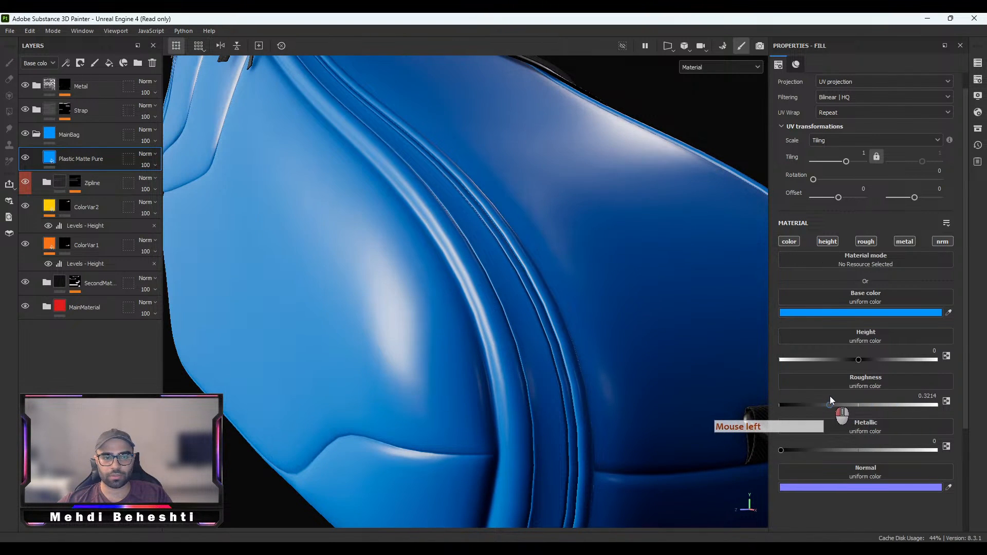
{"action": "left_click", "coordinate": [794, 312]}
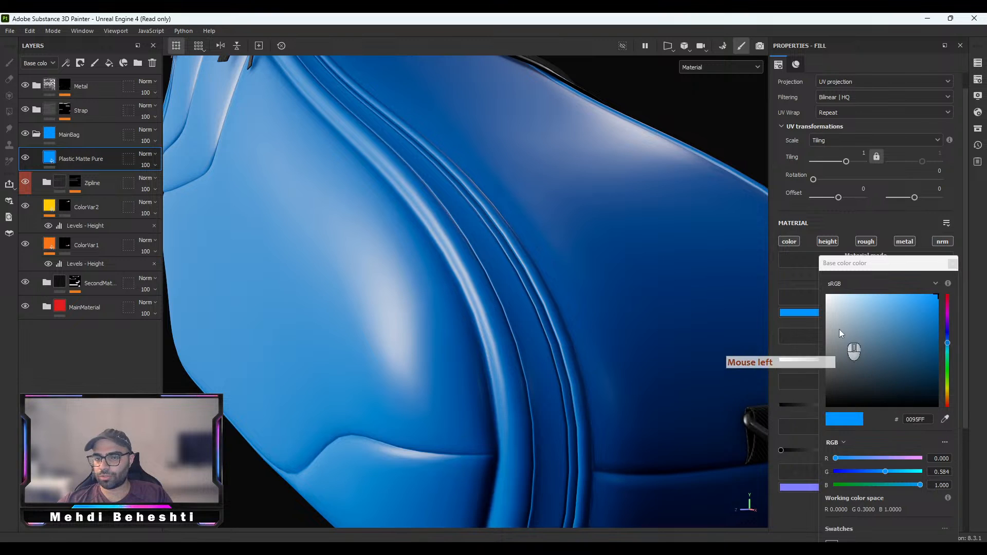
{"action": "left_click", "coordinate": [827, 296]}
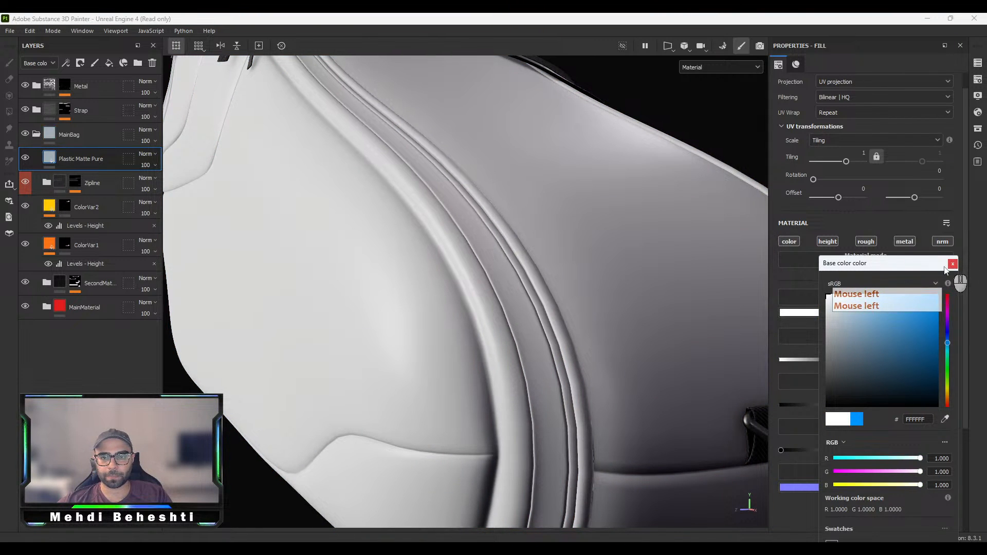
{"action": "left_click", "coordinate": [827, 305]}
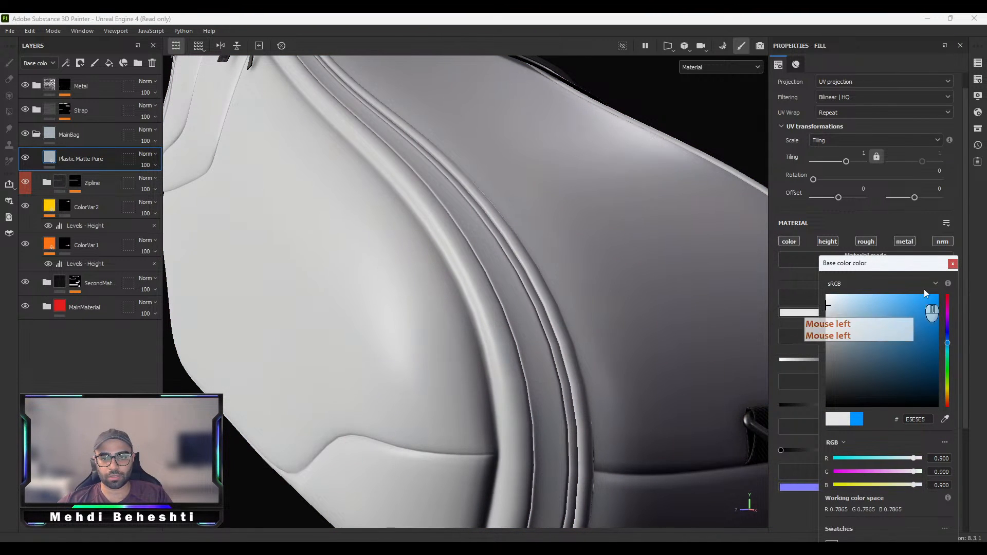
{"action": "left_click", "coordinate": [952, 265]}
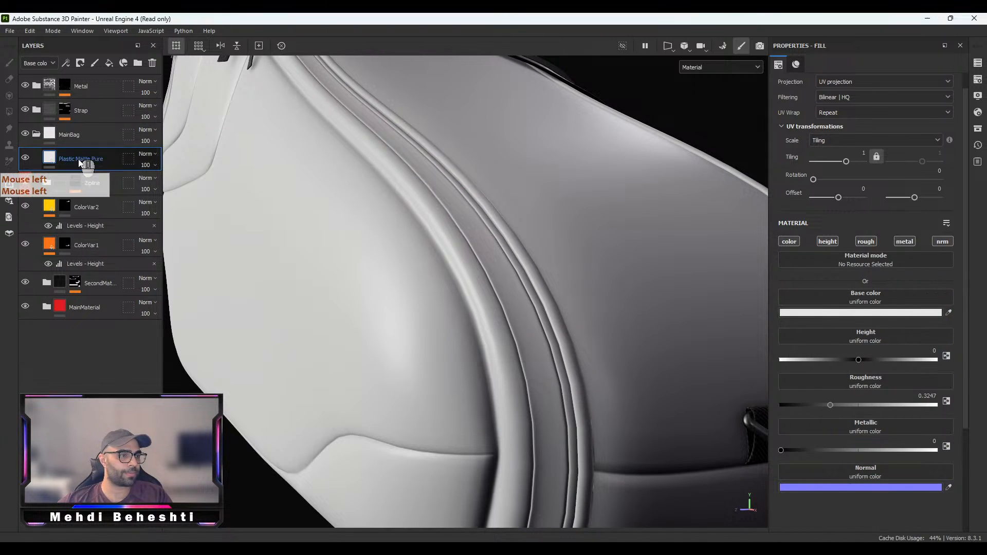
Rename the Plastic Matte Pure layer as Whiteline
{"action": "right_click", "coordinate": [79, 162]}
{"action": "left_click", "coordinate": [63, 162]}
{"action": "double_click", "coordinate": [64, 160]}
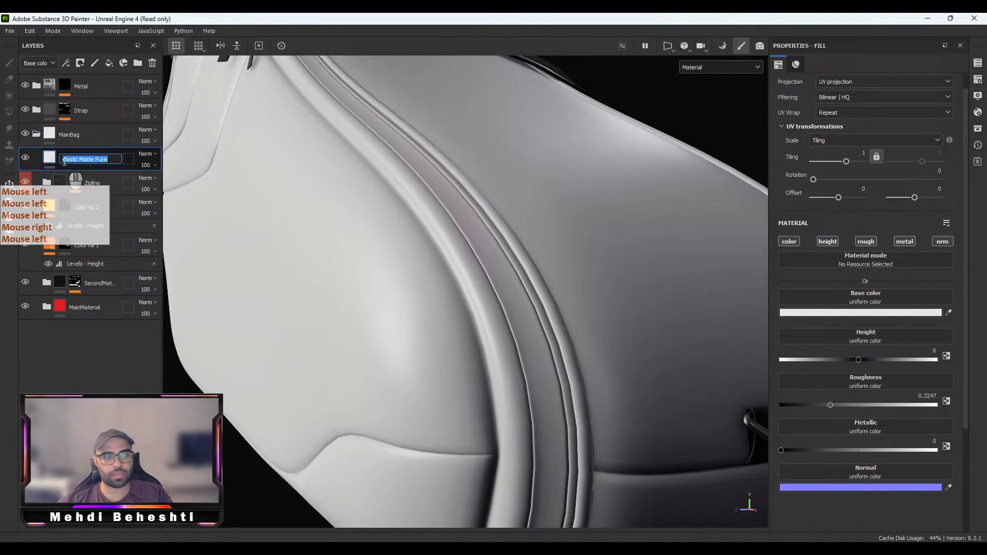
{"action": "type", "text": "Whi"}
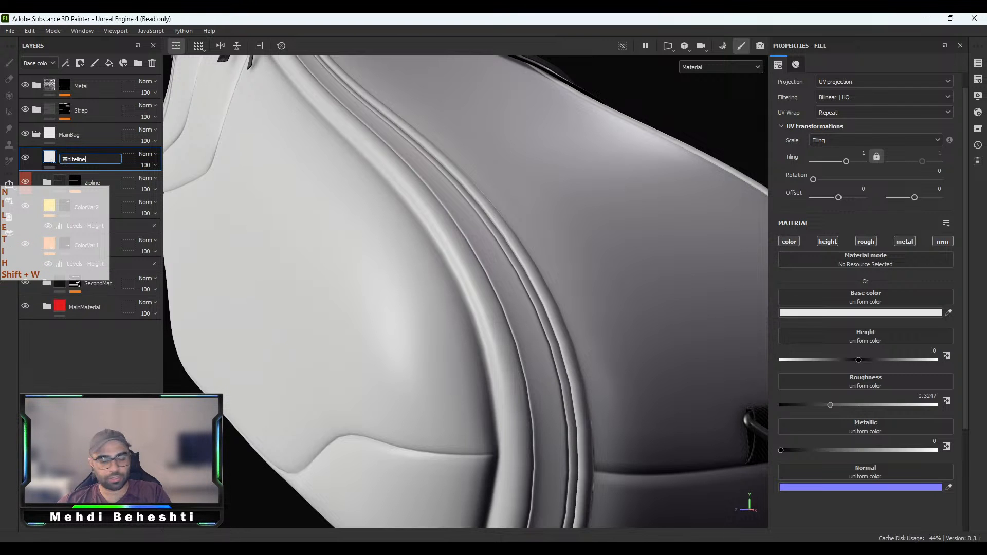
{"action": "type", "text": "teline"}
{"action": "key", "text": "Return"}
Add a black mask to the Whiteline layer and add a paint effect to that mask
{"action": "right_click", "coordinate": [64, 162]}
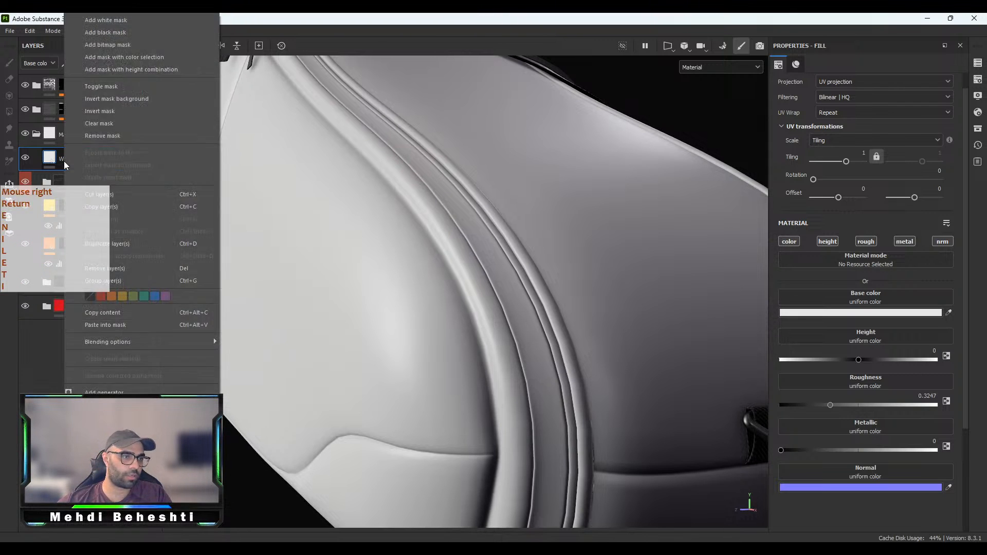
{"action": "left_click", "coordinate": [125, 32]}
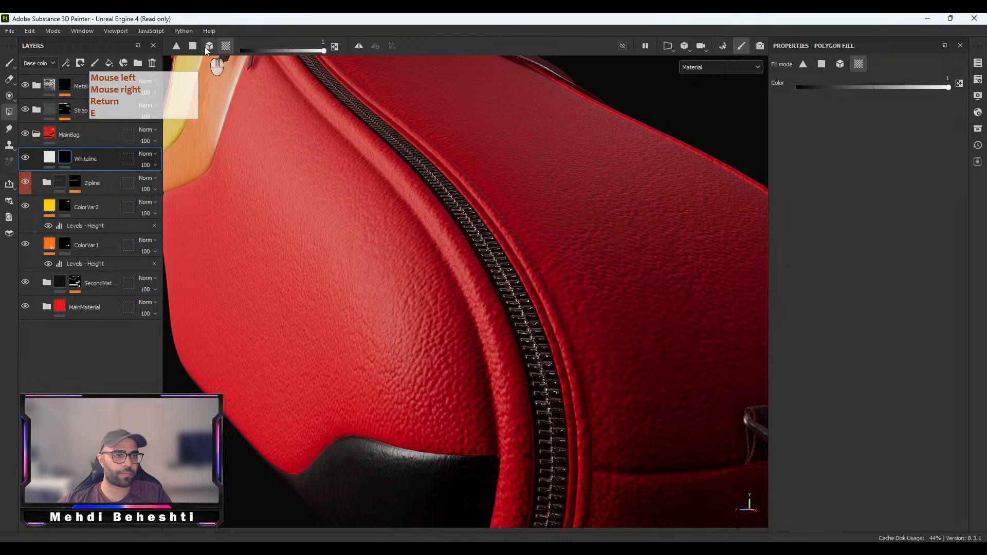
{"action": "scroll", "coordinate": [565, 263], "scroll_direction": "up", "scroll_amount": 4}
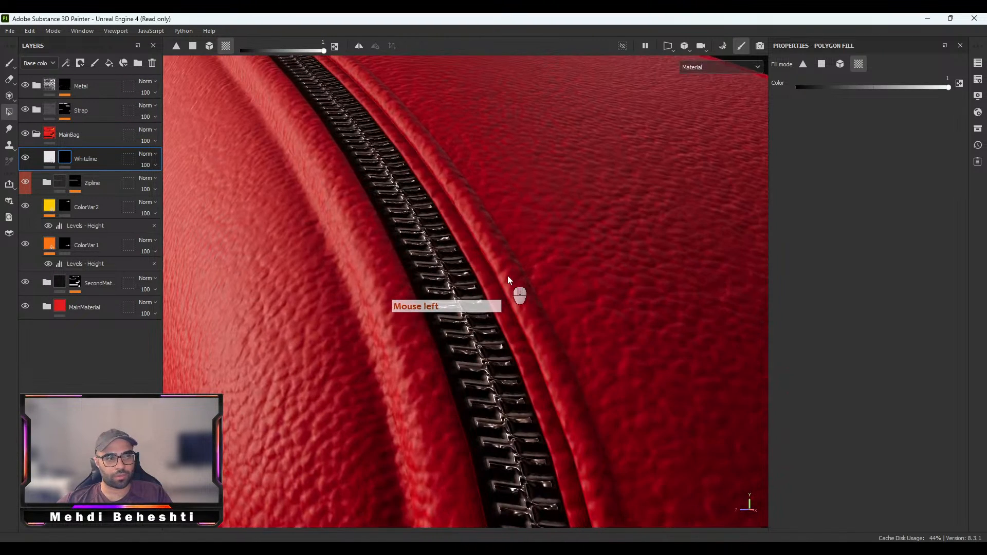
{"action": "right_click", "coordinate": [60, 155]}
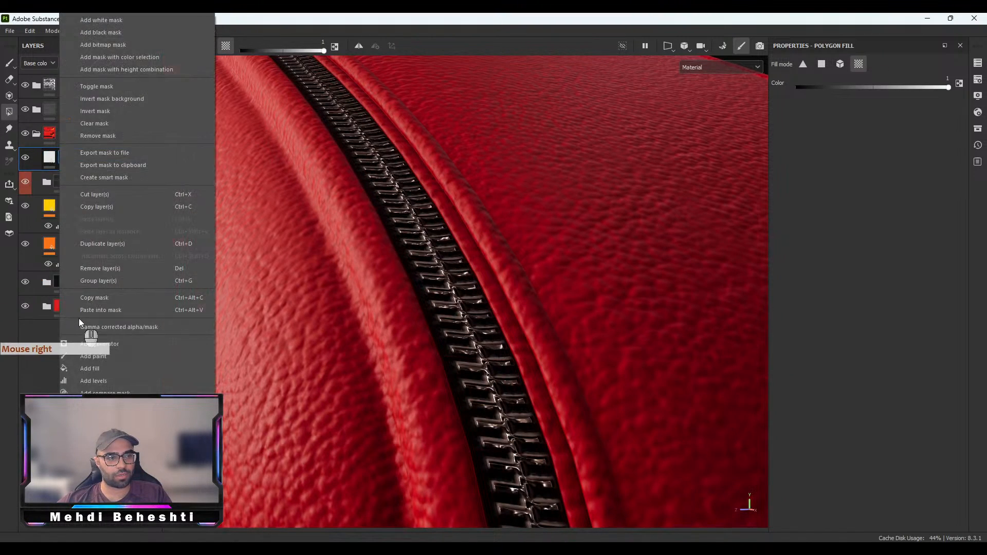
{"action": "left_click", "coordinate": [77, 357]}
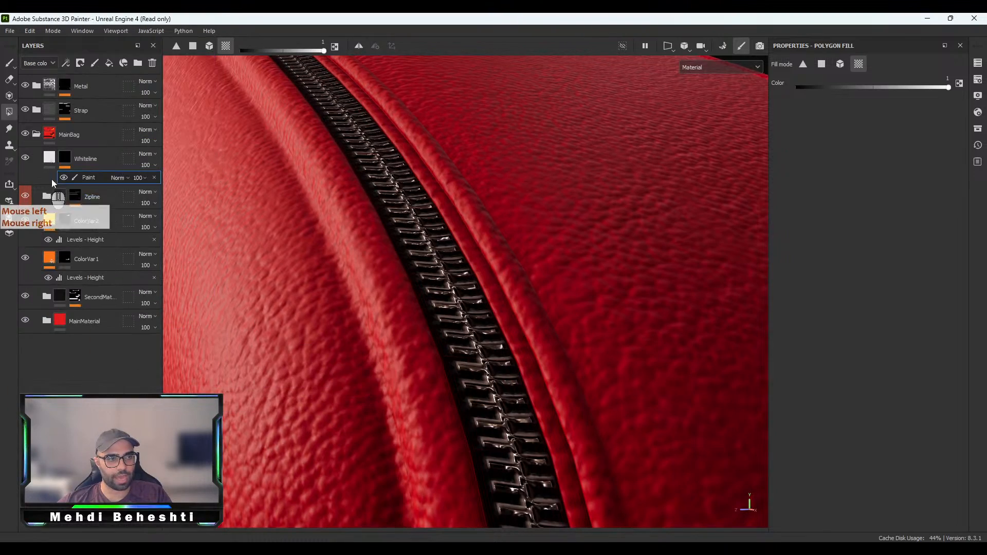
Fill the thin piping beside the main zippers on both sides of the bag into the Whiteline mask
{"action": "left_click", "coordinate": [476, 240]}
{"action": "left_click_drag", "start_coordinate": [476, 240], "coordinate": [467, 255], "text": "alt"}
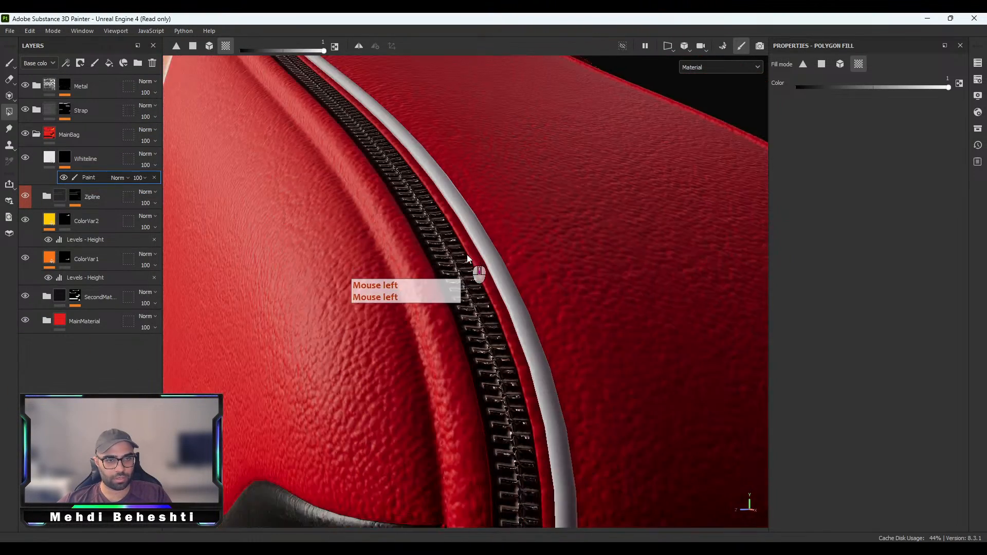
{"action": "scroll", "coordinate": [466, 256], "scroll_direction": "down", "scroll_amount": 7}
{"action": "middle_click_drag", "start_coordinate": [589, 273], "coordinate": [609, 308], "text": "alt"}
{"action": "left_click_drag", "start_coordinate": [609, 308], "coordinate": [374, 318], "text": "alt"}
{"action": "scroll", "coordinate": [640, 307], "scroll_direction": "up", "scroll_amount": 5}
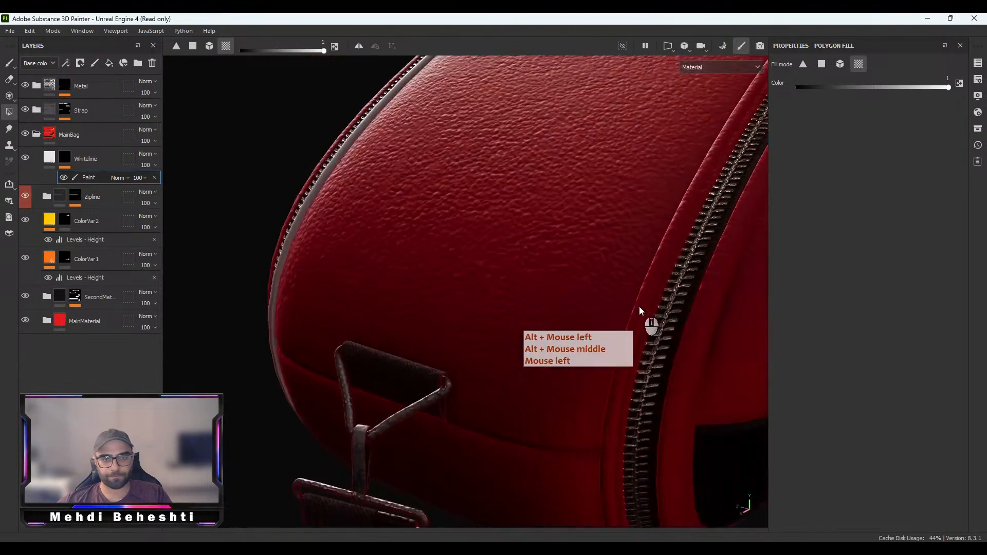
{"action": "left_click", "coordinate": [640, 307]}
{"action": "scroll", "coordinate": [618, 306], "scroll_direction": "down", "scroll_amount": 4}
{"action": "left_click_drag", "start_coordinate": [411, 257], "coordinate": [489, 242], "text": "alt"}
{"action": "right_click_drag", "start_coordinate": [489, 242], "coordinate": [431, 206], "text": "alt"}
{"action": "middle_click_drag", "start_coordinate": [432, 205], "coordinate": [529, 240], "text": "alt"}
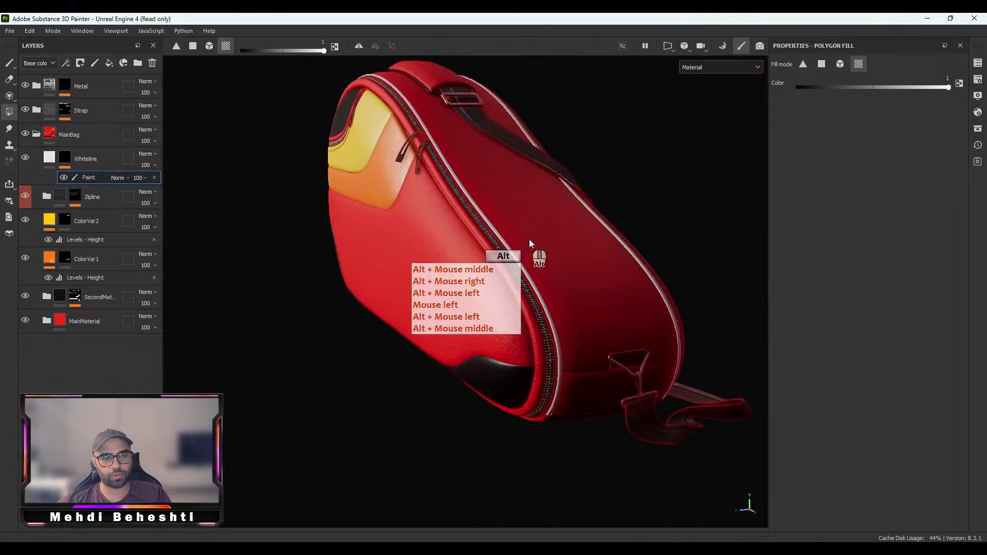
Try filling the wider trim band beside the front zipper into the Whiteline mask, and undo that fill
{"action": "left_click_drag", "start_coordinate": [530, 241], "coordinate": [538, 302], "text": "alt"}
{"action": "scroll", "coordinate": [529, 299], "scroll_direction": "up", "scroll_amount": 5}
{"action": "left_click", "coordinate": [530, 299]}
{"action": "scroll", "coordinate": [524, 299], "scroll_direction": "down", "scroll_amount": 3}
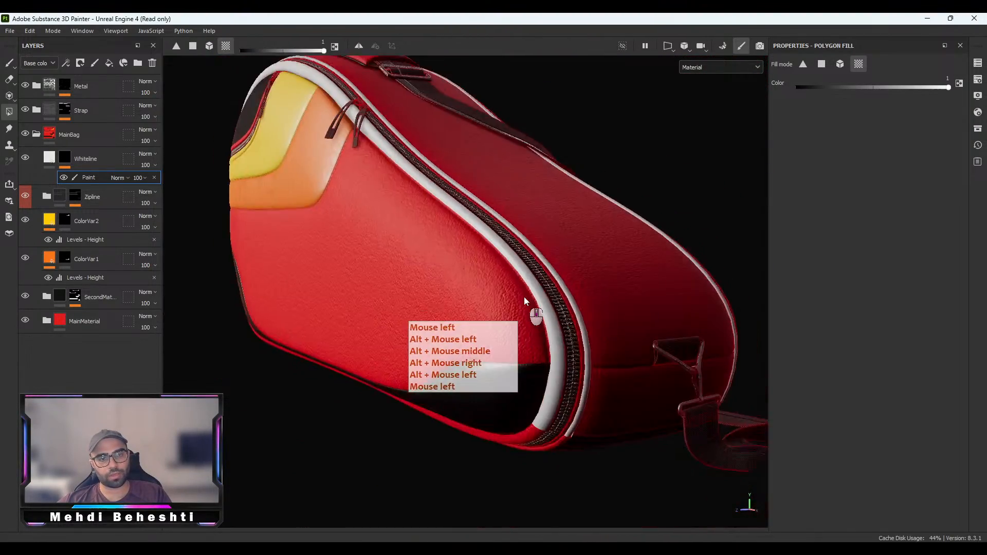
{"action": "scroll", "coordinate": [524, 299], "scroll_direction": "down", "scroll_amount": 4}
{"action": "middle_click_drag", "start_coordinate": [360, 216], "coordinate": [437, 234], "text": "alt"}
{"action": "left_click_drag", "start_coordinate": [437, 233], "coordinate": [668, 234], "text": "alt"}
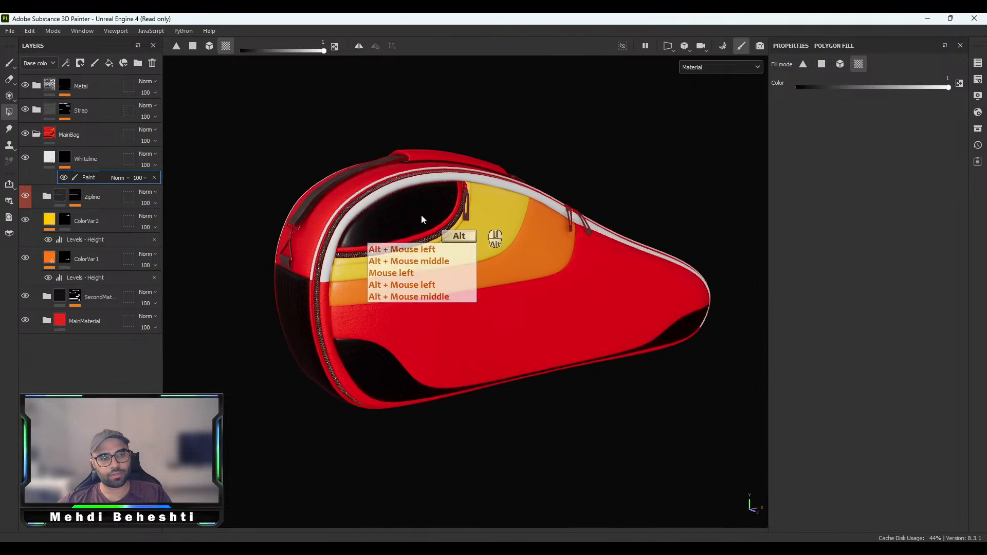
{"action": "scroll", "coordinate": [421, 219], "scroll_direction": "up", "scroll_amount": 5}
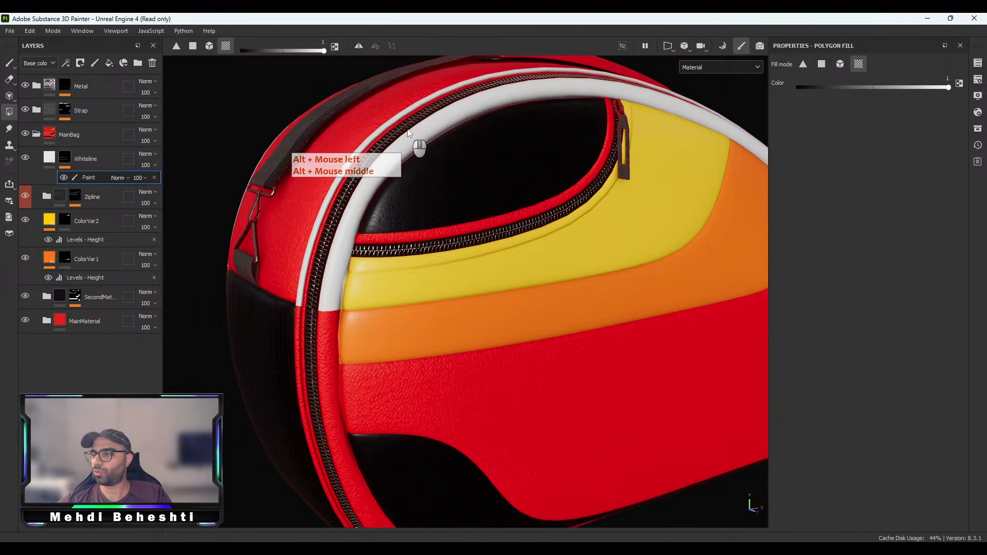
{"action": "left_click", "coordinate": [406, 137]}
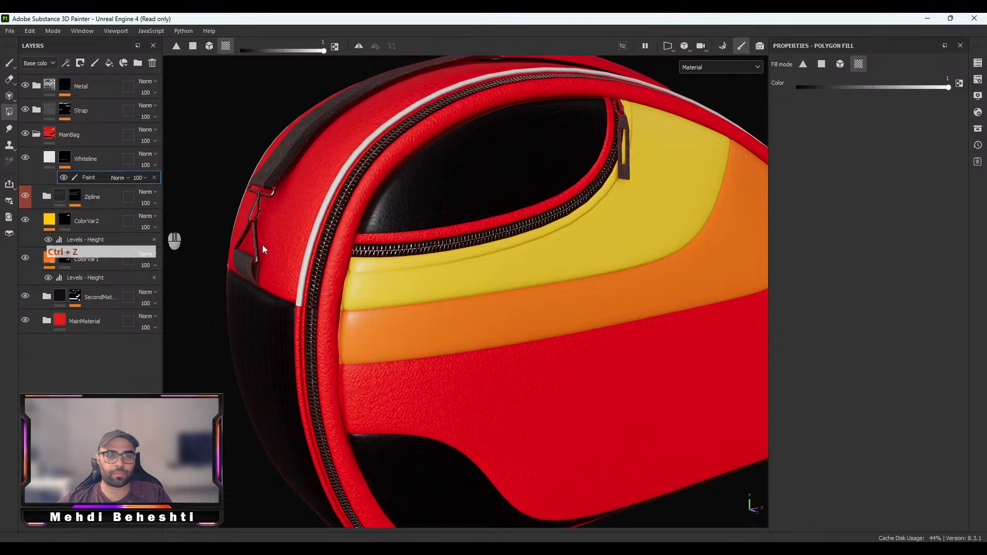
Fill the remaining lower piping sections beside the black end panel into the Whiteline mask
{"action": "middle_click_drag", "start_coordinate": [315, 321], "coordinate": [387, 226], "text": "alt"}
{"action": "scroll", "coordinate": [387, 217], "scroll_direction": "up", "scroll_amount": 4}
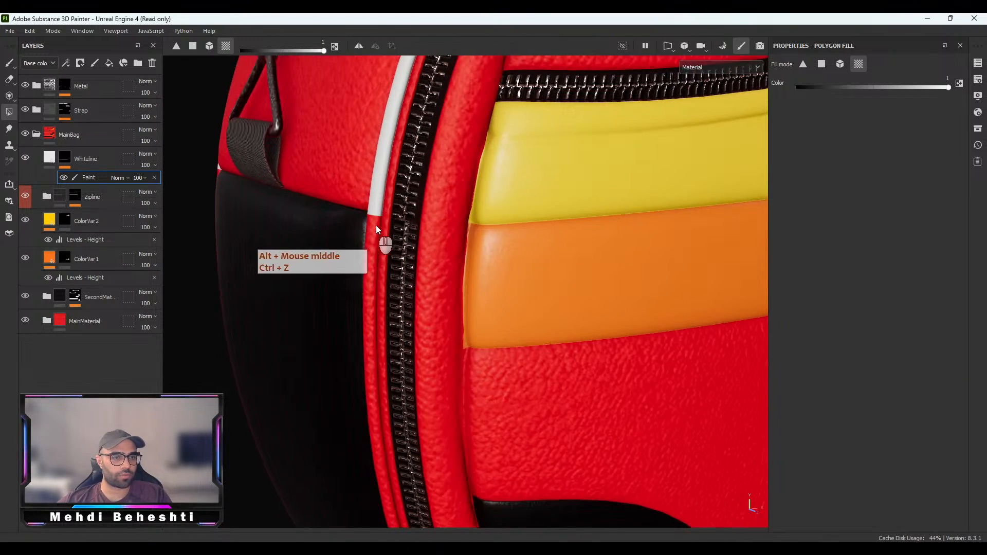
{"action": "left_click", "coordinate": [377, 226]}
{"action": "scroll", "coordinate": [376, 230], "scroll_direction": "down", "scroll_amount": 5}
{"action": "left_click_drag", "start_coordinate": [320, 263], "coordinate": [378, 303], "text": "alt"}
{"action": "middle_click_drag", "start_coordinate": [370, 309], "coordinate": [434, 296], "text": "alt"}
{"action": "scroll", "coordinate": [375, 238], "scroll_direction": "up", "scroll_amount": 4}
{"action": "scroll", "coordinate": [372, 226], "scroll_direction": "up", "scroll_amount": 2}
{"action": "left_click", "coordinate": [362, 211]}
{"action": "scroll", "coordinate": [364, 226], "scroll_direction": "down", "scroll_amount": 6}
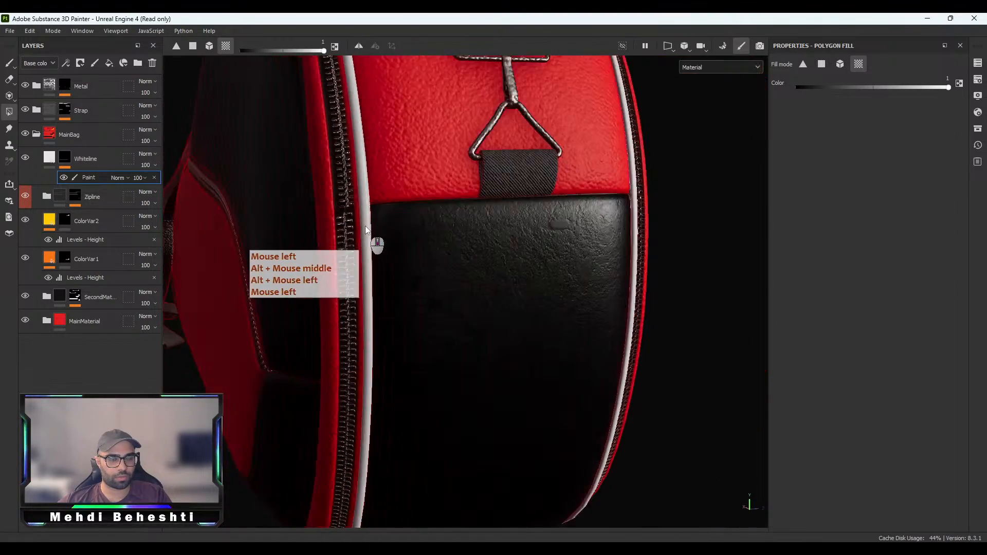
Examine the white piping and zipper edges from all sides of the bag
{"action": "scroll", "coordinate": [358, 240], "scroll_direction": "up", "scroll_amount": 10}
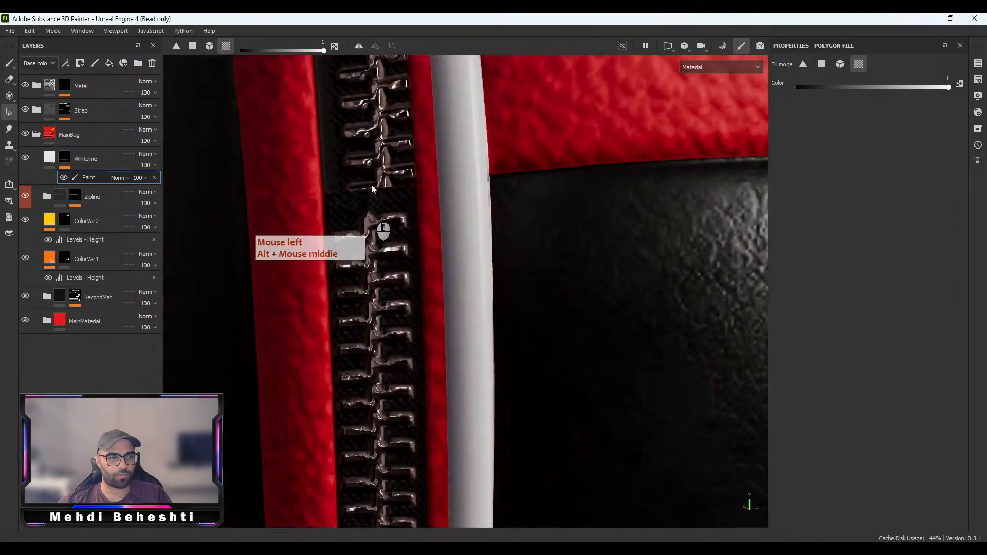
{"action": "scroll", "coordinate": [370, 160], "scroll_direction": "down", "scroll_amount": 8}
{"action": "middle_click_drag", "start_coordinate": [360, 299], "coordinate": [409, 327], "text": "alt"}
{"action": "left_click_drag", "start_coordinate": [410, 327], "coordinate": [506, 422], "text": "alt"}
{"action": "right_click_drag", "start_coordinate": [506, 421], "coordinate": [411, 29], "text": "alt"}
{"action": "middle_click_drag", "start_coordinate": [406, 321], "coordinate": [813, 286], "text": "alt"}
{"action": "middle_click_drag", "start_coordinate": [532, 306], "coordinate": [273, 278], "text": "alt"}
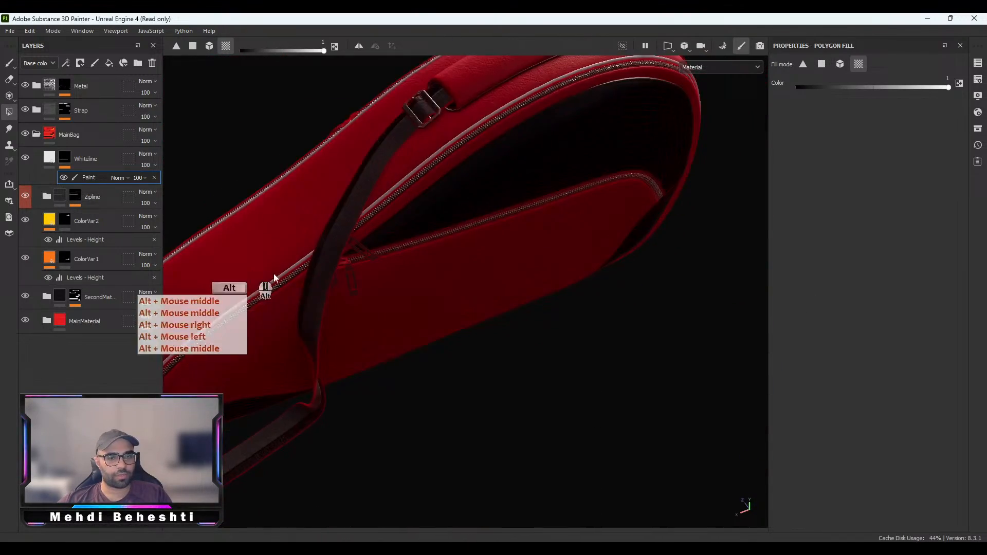
{"action": "left_click_drag", "start_coordinate": [328, 275], "coordinate": [169, 171], "text": "alt"}
{"action": "middle_click_drag", "start_coordinate": [483, 269], "coordinate": [362, 220], "text": "alt"}
{"action": "scroll", "coordinate": [566, 317], "scroll_direction": "up", "scroll_amount": 3}
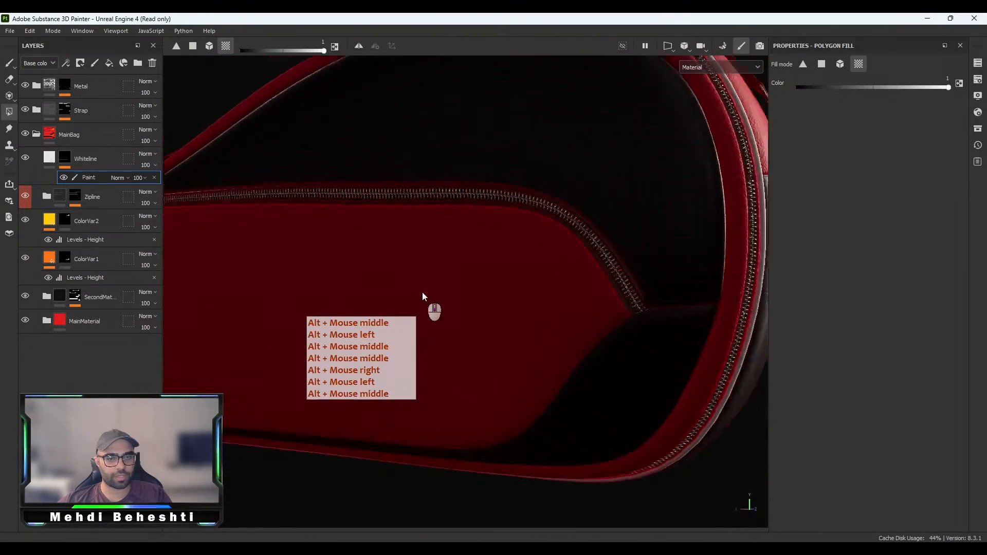
{"action": "scroll", "coordinate": [396, 275], "scroll_direction": "down", "scroll_amount": 5}
{"action": "middle_click_drag", "start_coordinate": [387, 269], "coordinate": [509, 313], "text": "alt"}
{"action": "left_click_drag", "start_coordinate": [509, 312], "coordinate": [353, 332], "text": "alt"}
{"action": "scroll", "coordinate": [600, 282], "scroll_direction": "up", "scroll_amount": 7}
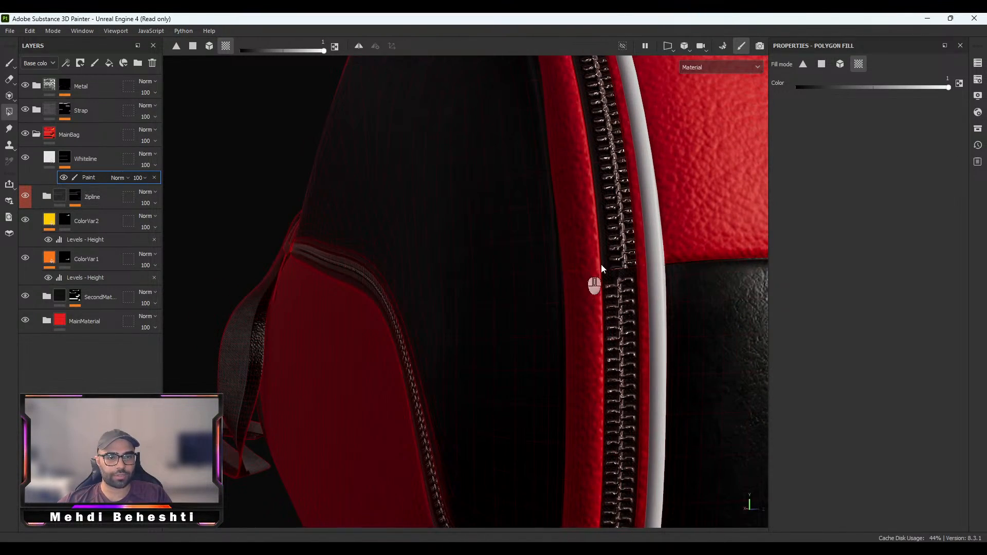
{"action": "scroll", "coordinate": [365, 217], "scroll_direction": "down", "scroll_amount": 9}
{"action": "left_click_drag", "start_coordinate": [308, 212], "coordinate": [365, 304], "text": "alt"}
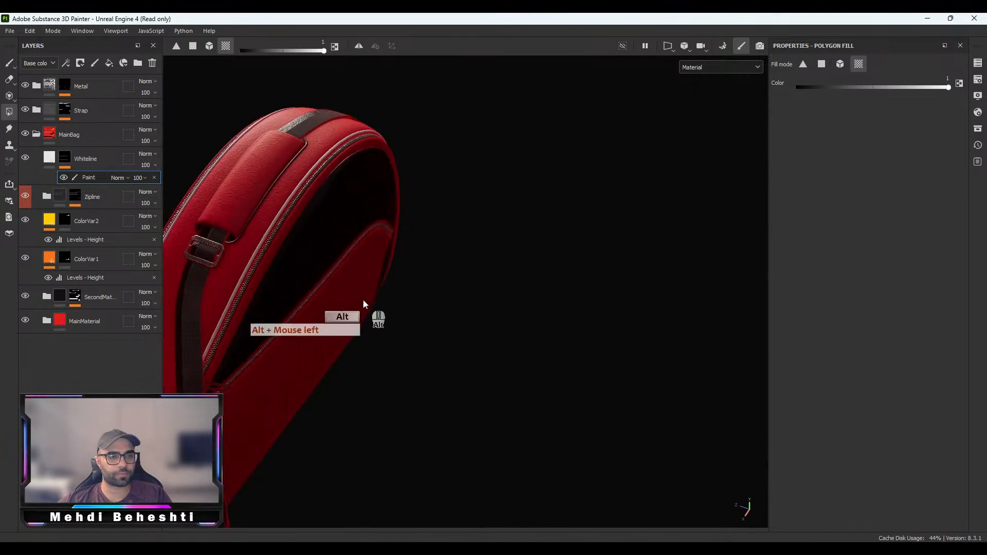
{"action": "middle_click_drag", "start_coordinate": [365, 303], "coordinate": [658, 205], "text": "alt"}
{"action": "left_click_drag", "start_coordinate": [658, 205], "coordinate": [632, 190], "text": "alt"}
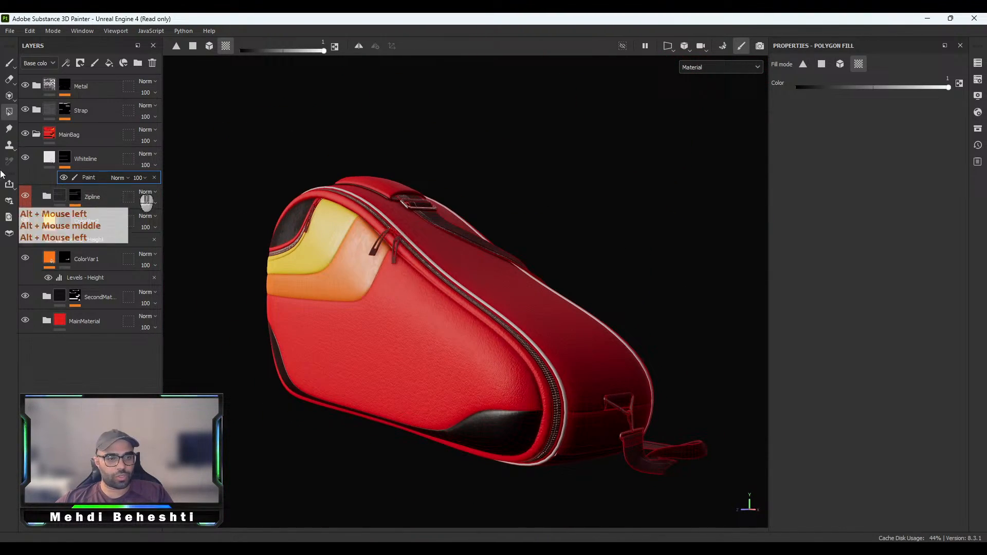
Duplicate the Whiteline fill layer and rename the copy RedLine
{"action": "left_click", "coordinate": [51, 159]}
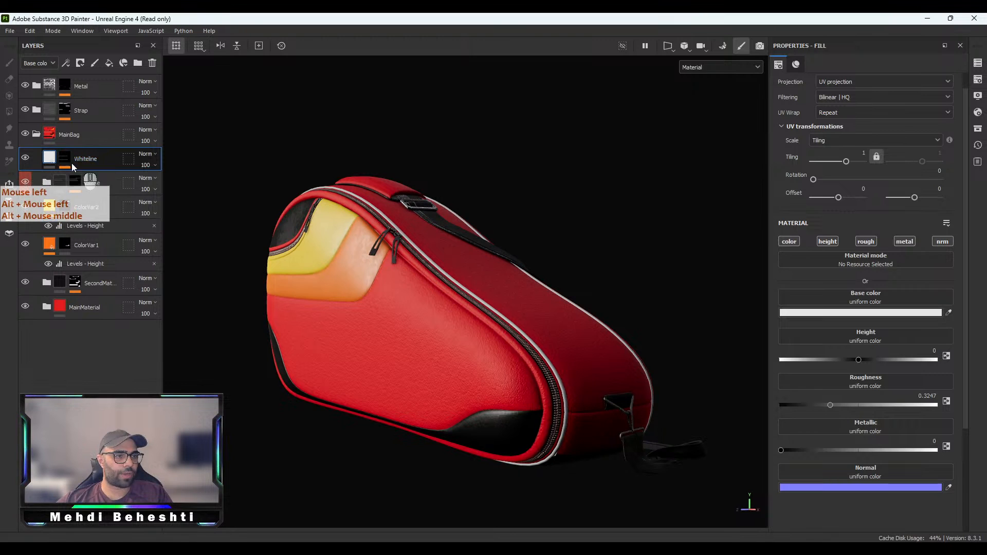
{"action": "key", "text": "ctrl+d"}
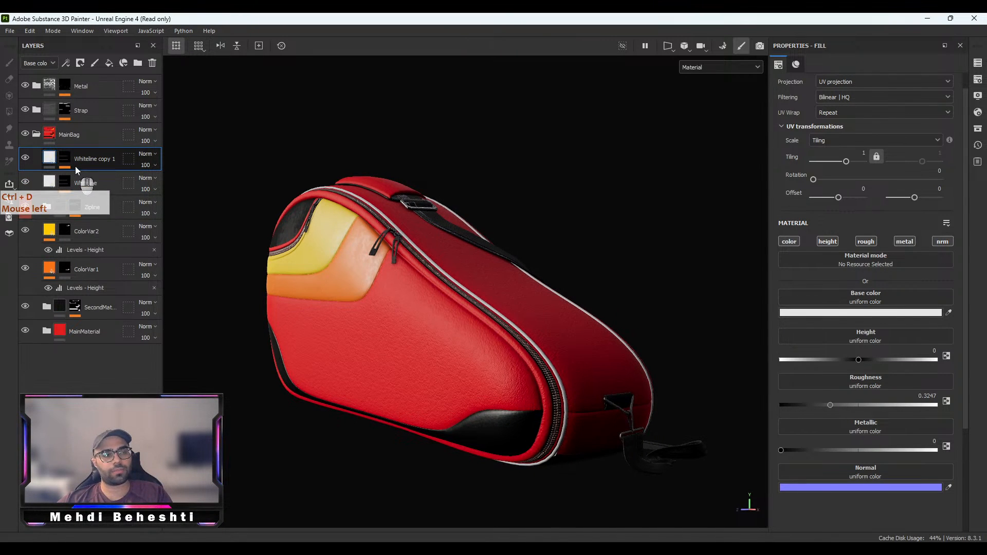
{"action": "double_click", "coordinate": [85, 158]}
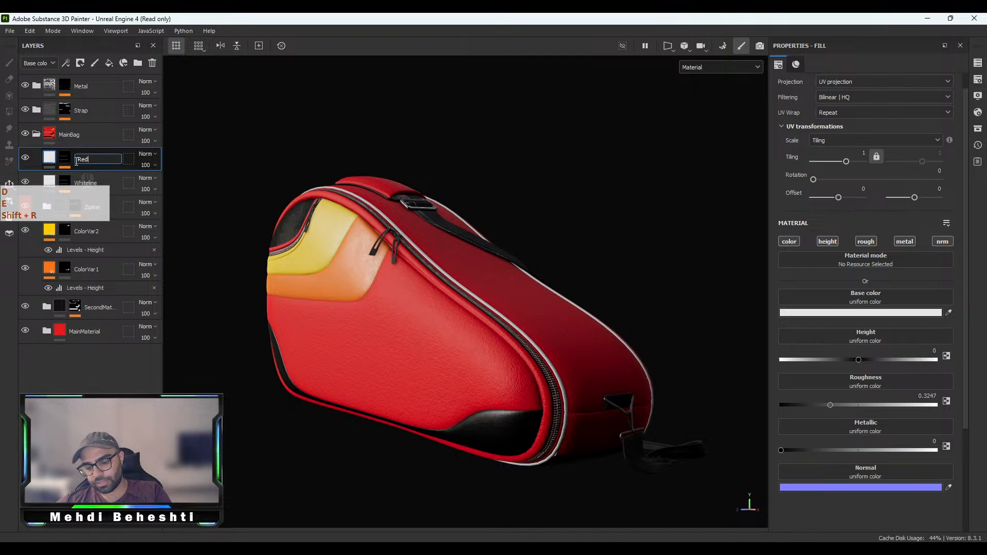
{"action": "type", "text": "RedLI"}
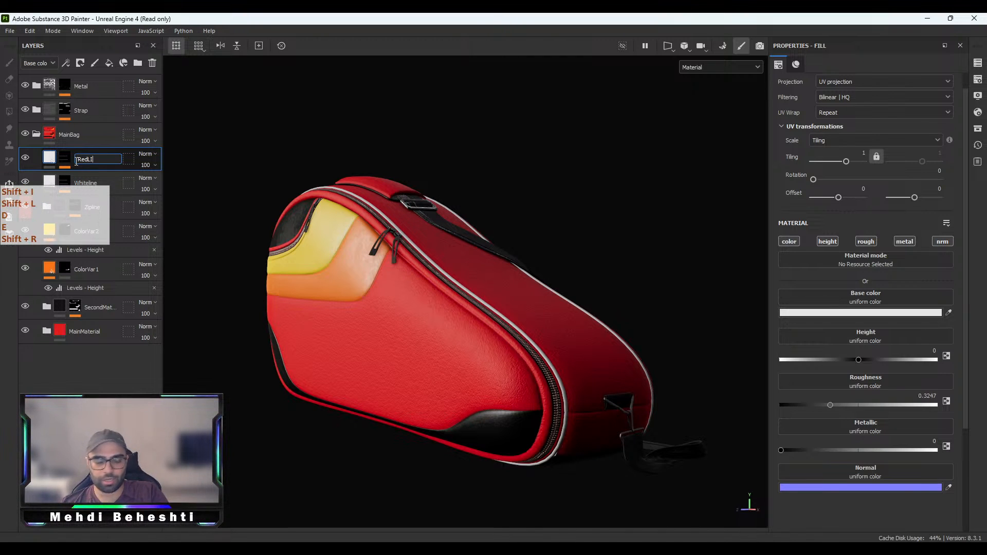
{"action": "key", "text": "BackSpace"}
{"action": "type", "text": "ne"}
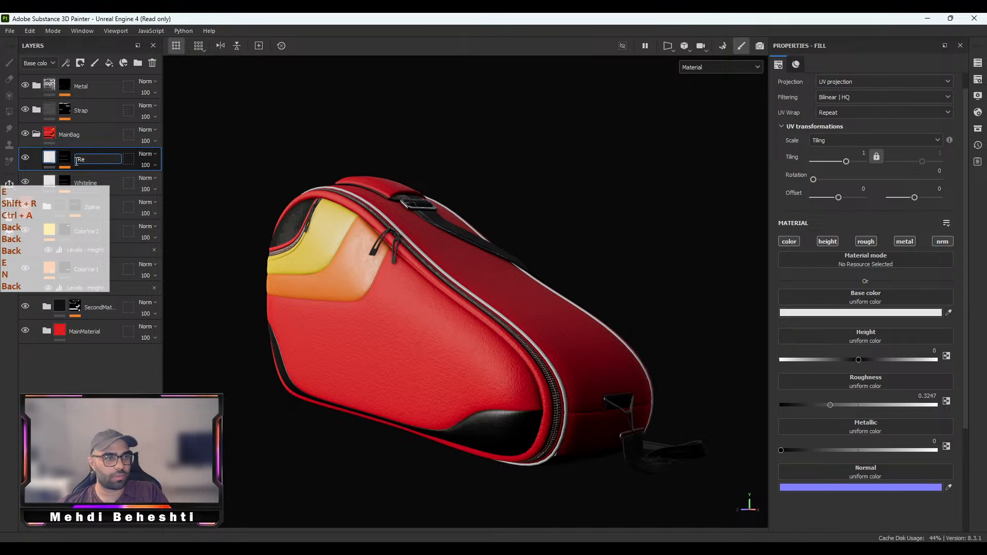
{"action": "key", "text": "Return"}
{"action": "key", "text": "shift+l"}
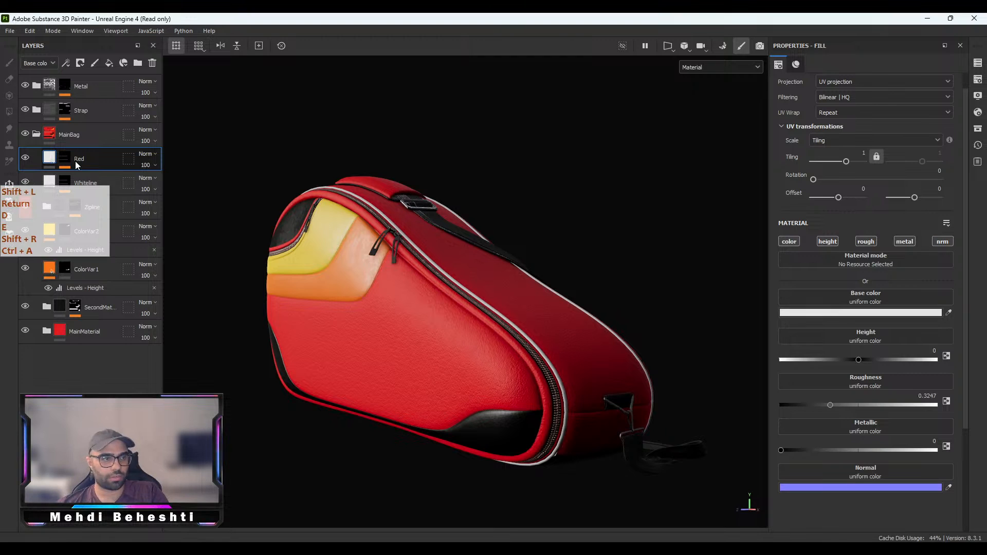
{"action": "left_click", "coordinate": [76, 159]}
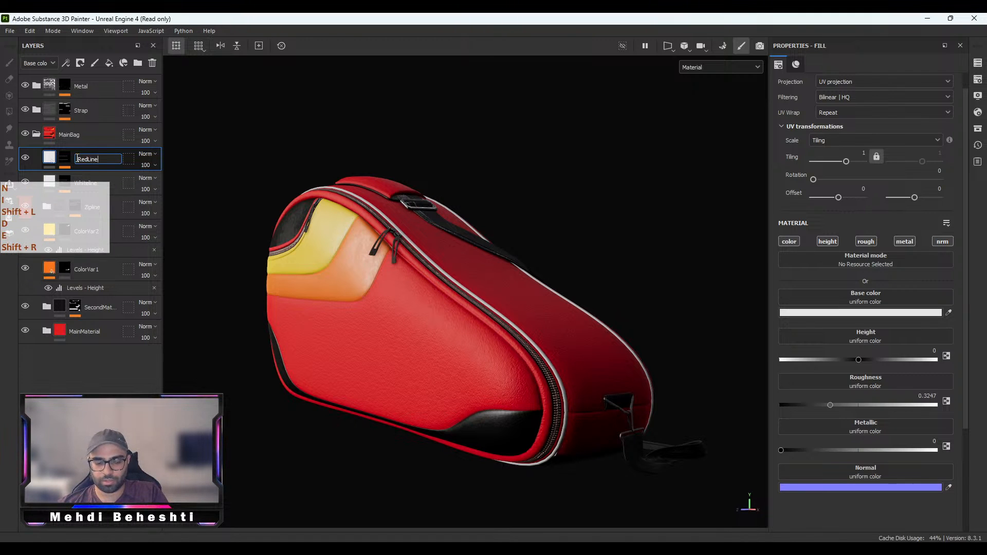
{"action": "type", "text": "RedLine"}
{"action": "key", "text": "Return"}
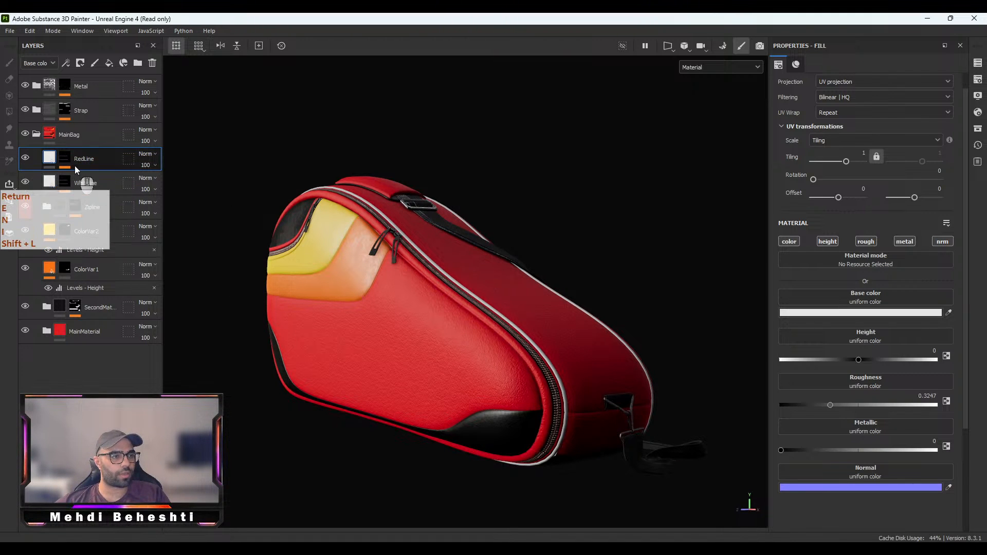
Replace the RedLine layer's copied mask with an empty black mask and set its base color to mid grey
{"action": "right_click", "coordinate": [63, 152]}
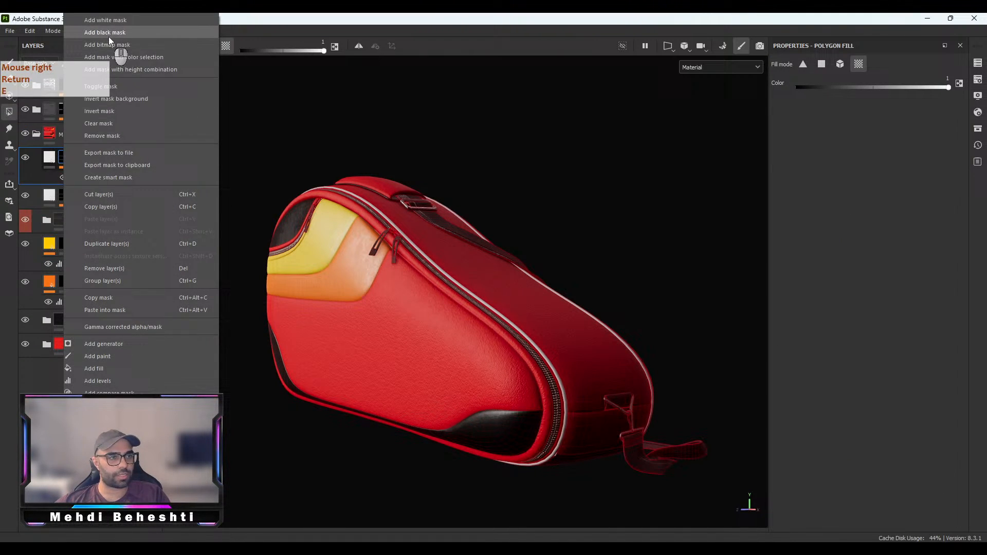
{"action": "left_click", "coordinate": [109, 33]}
{"action": "right_click", "coordinate": [49, 156]}
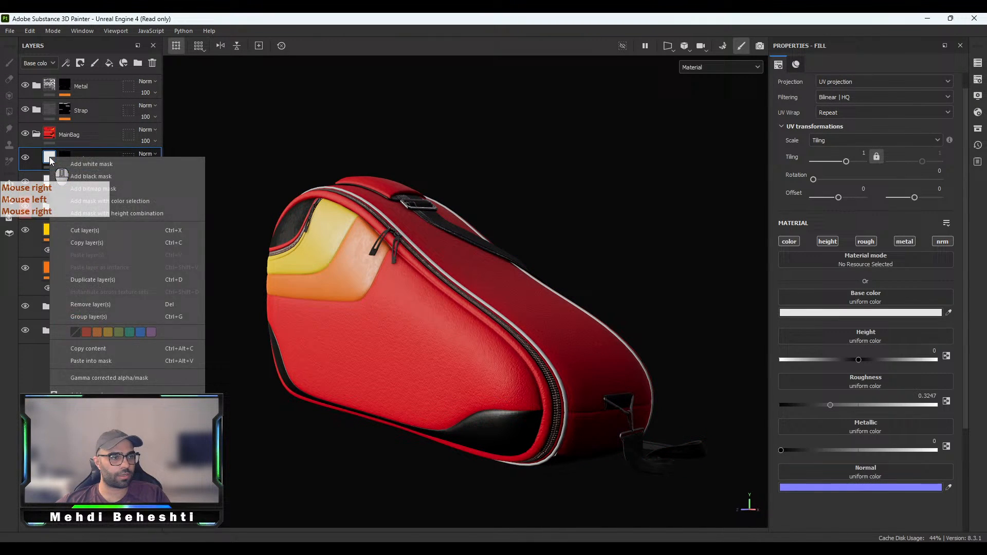
{"action": "left_click", "coordinate": [50, 156]}
{"action": "left_click", "coordinate": [841, 312]}
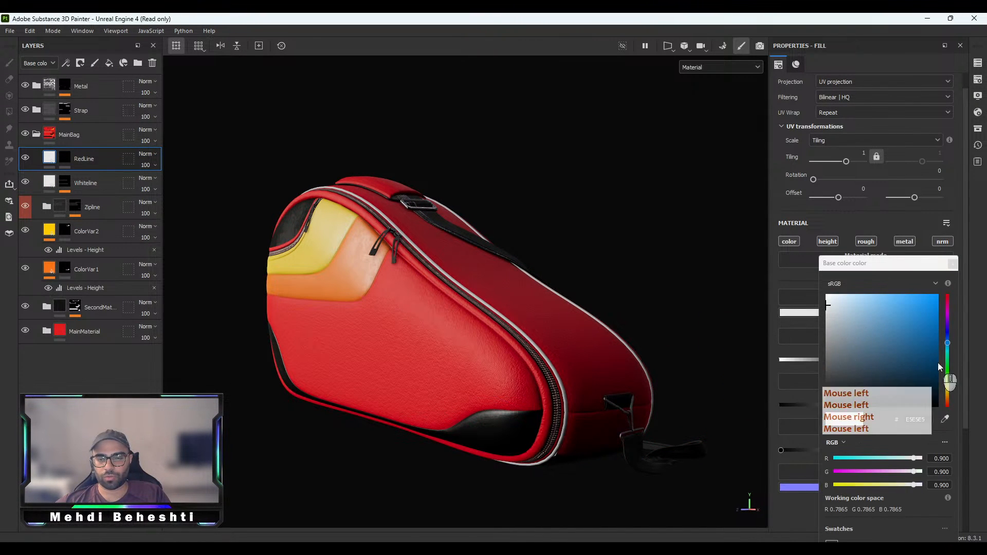
{"action": "left_click_drag", "start_coordinate": [834, 318], "coordinate": [786, 344]}
{"action": "left_click", "coordinate": [952, 264]}
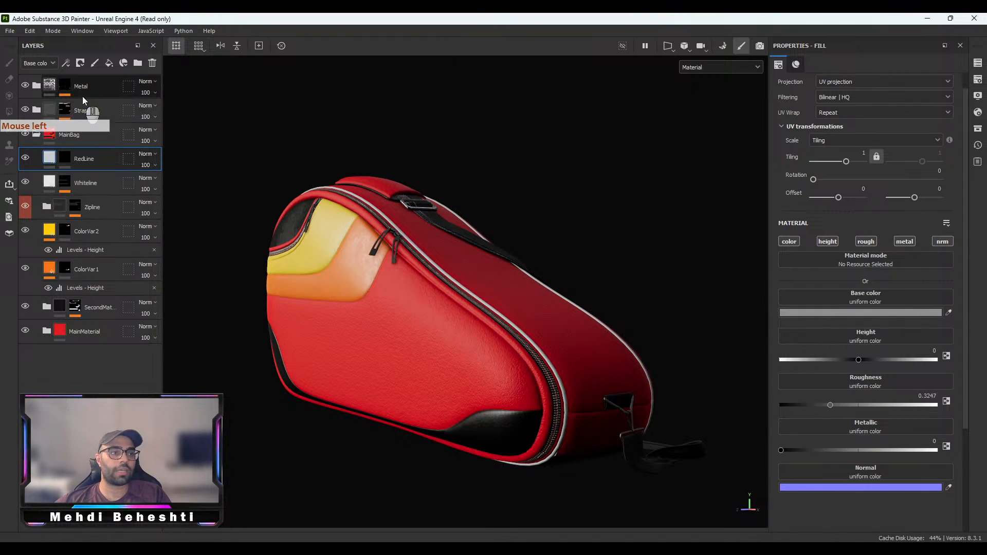
Set the Main Color of the Silicone Coat layer inside the MainMaterial folder to blue, 1D33E3
{"action": "scroll", "coordinate": [533, 352], "scroll_direction": "up", "scroll_amount": 10}
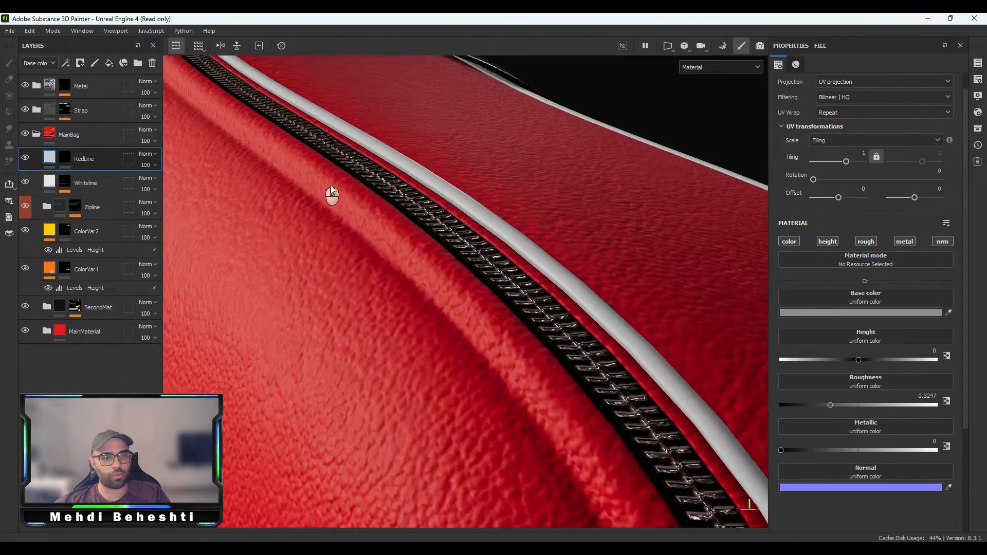
{"action": "scroll", "coordinate": [476, 285], "scroll_direction": "down", "scroll_amount": 5}
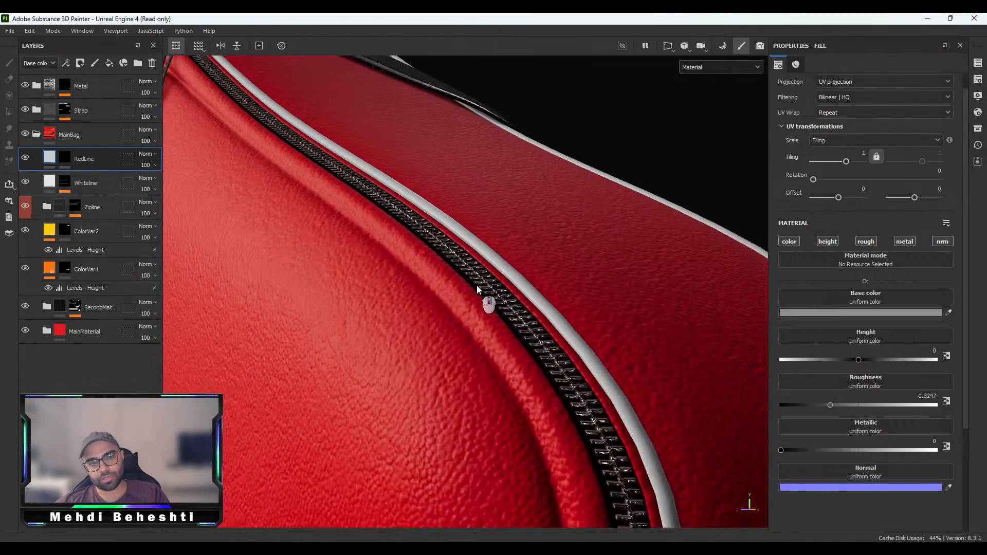
{"action": "left_click_drag", "start_coordinate": [477, 286], "coordinate": [518, 380], "text": "alt"}
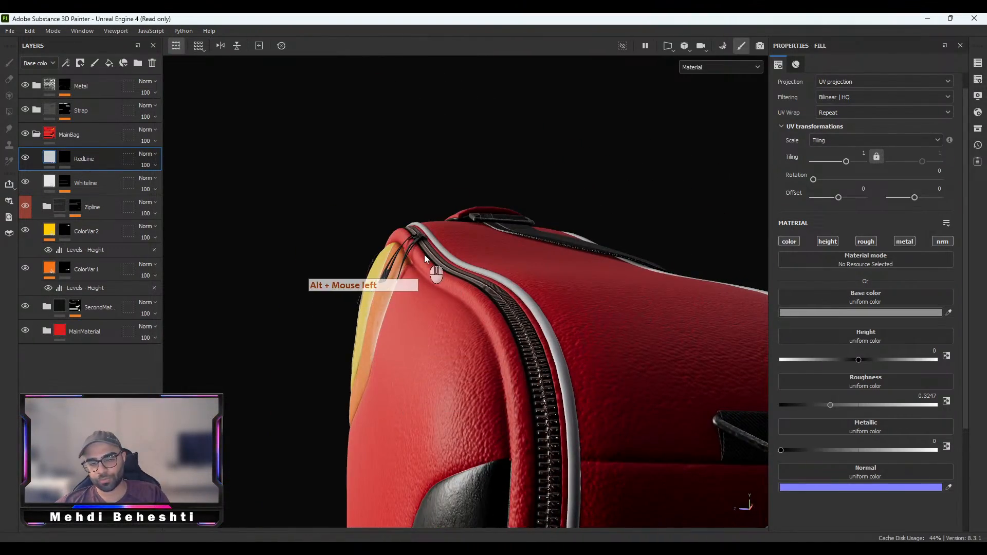
{"action": "left_click_drag", "start_coordinate": [424, 254], "coordinate": [434, 324], "text": "alt"}
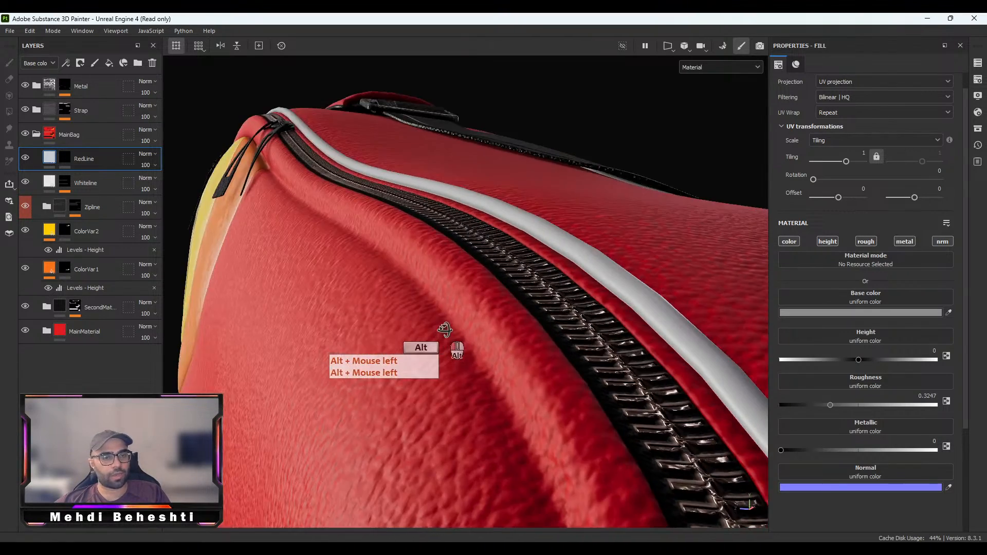
{"action": "right_click_drag", "start_coordinate": [434, 323], "coordinate": [408, 236], "text": "alt"}
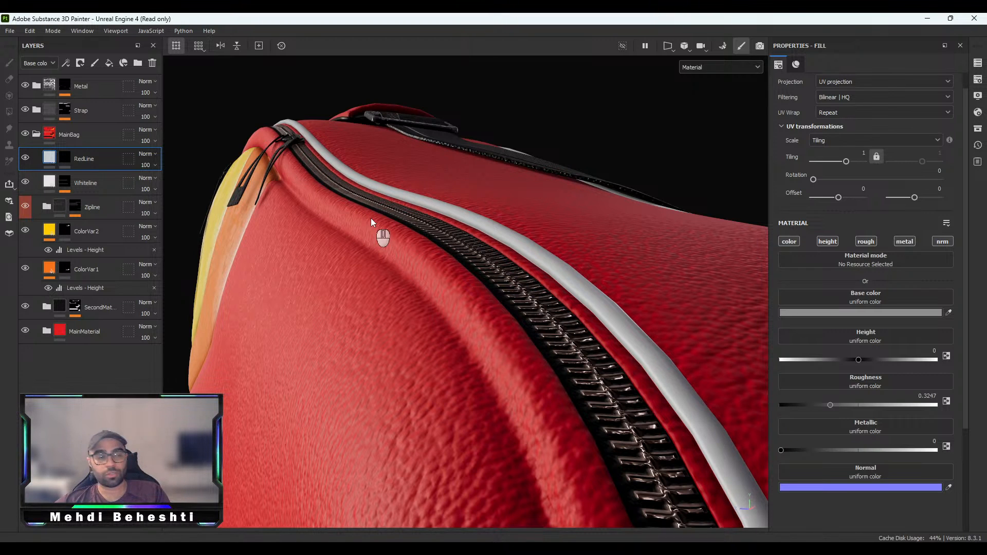
{"action": "left_click", "coordinate": [47, 331]}
{"action": "left_click", "coordinate": [62, 353]}
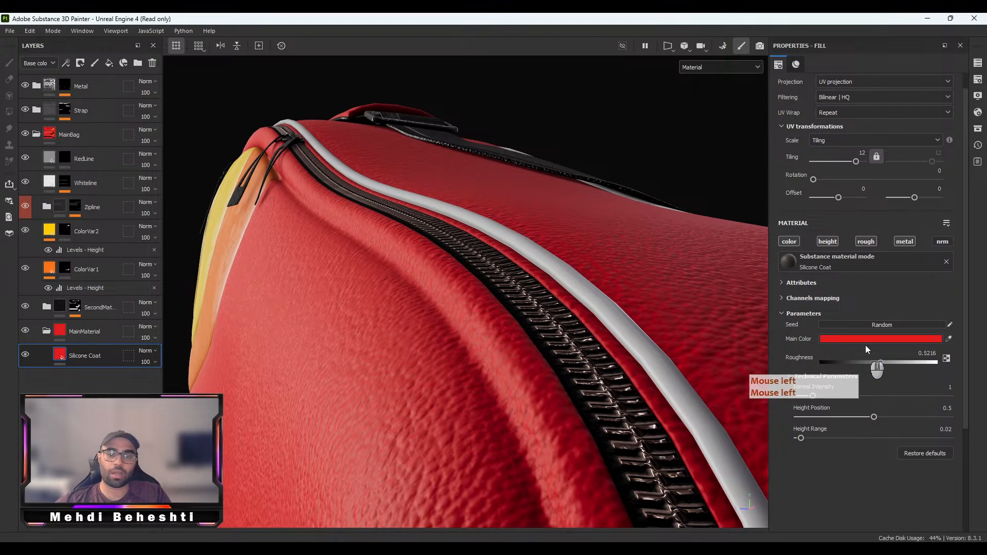
{"action": "left_click", "coordinate": [832, 339]}
{"action": "left_click", "coordinate": [948, 341]}
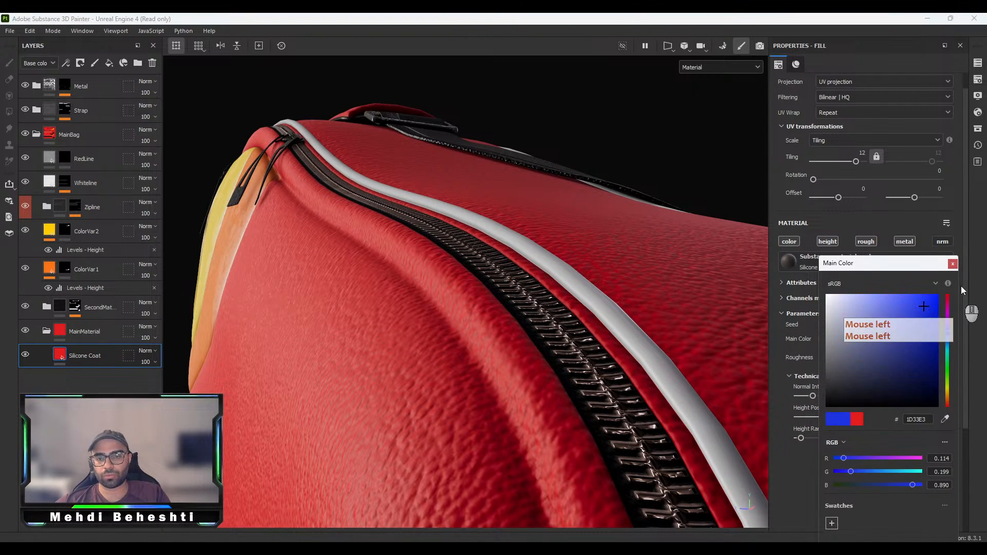
{"action": "left_click", "coordinate": [953, 263]}
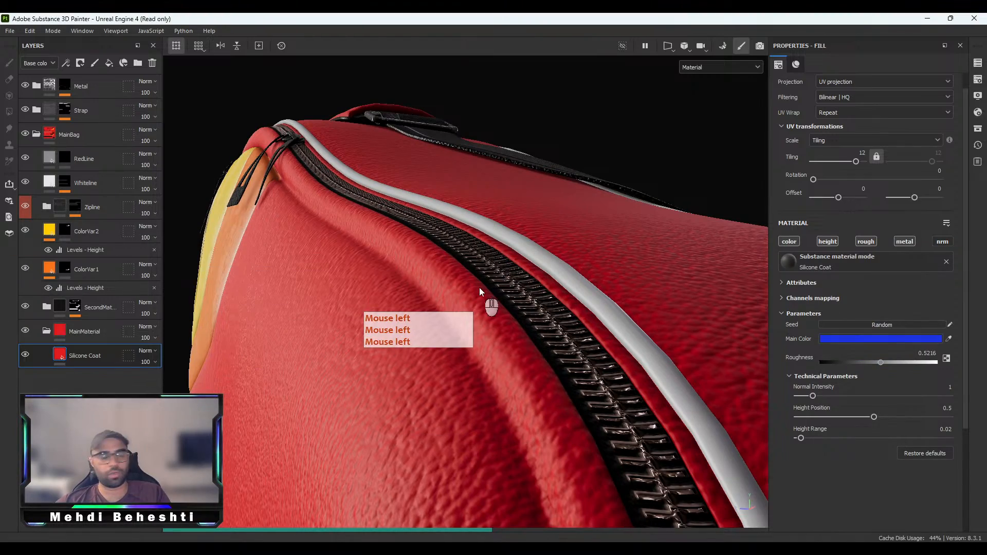
Add a paint effect to the RedLine layer's mask
{"action": "scroll", "coordinate": [419, 309], "scroll_direction": "down", "scroll_amount": 4}
{"action": "middle_click_drag", "start_coordinate": [419, 309], "coordinate": [476, 284], "text": "alt"}
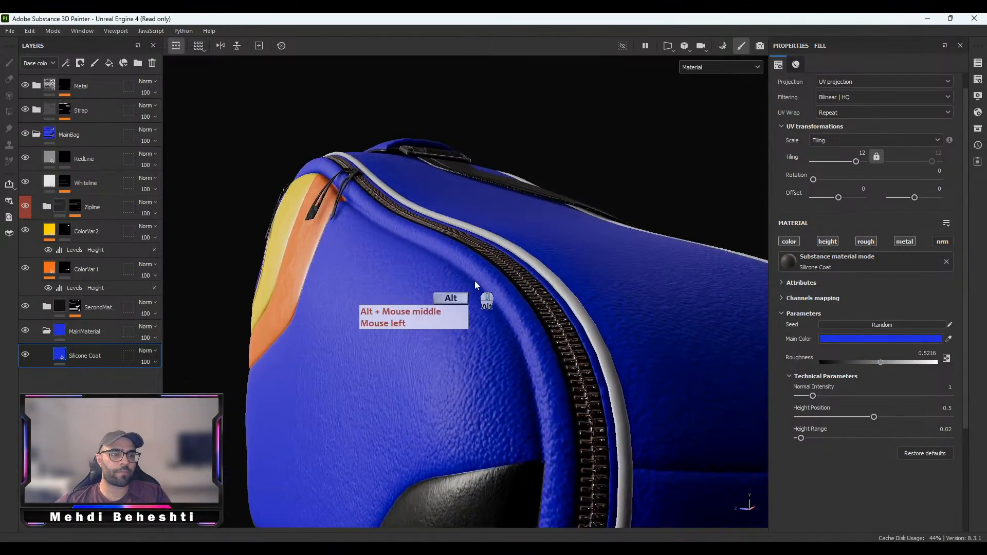
{"action": "left_click_drag", "start_coordinate": [476, 284], "coordinate": [511, 258], "text": "alt"}
{"action": "scroll", "coordinate": [467, 278], "scroll_direction": "up", "scroll_amount": 3}
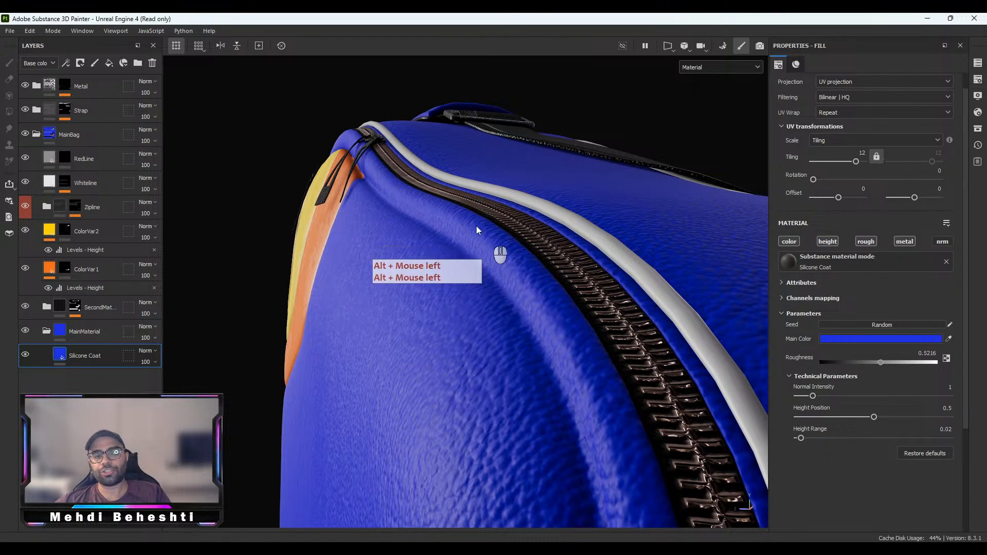
{"action": "left_click", "coordinate": [933, 338]}
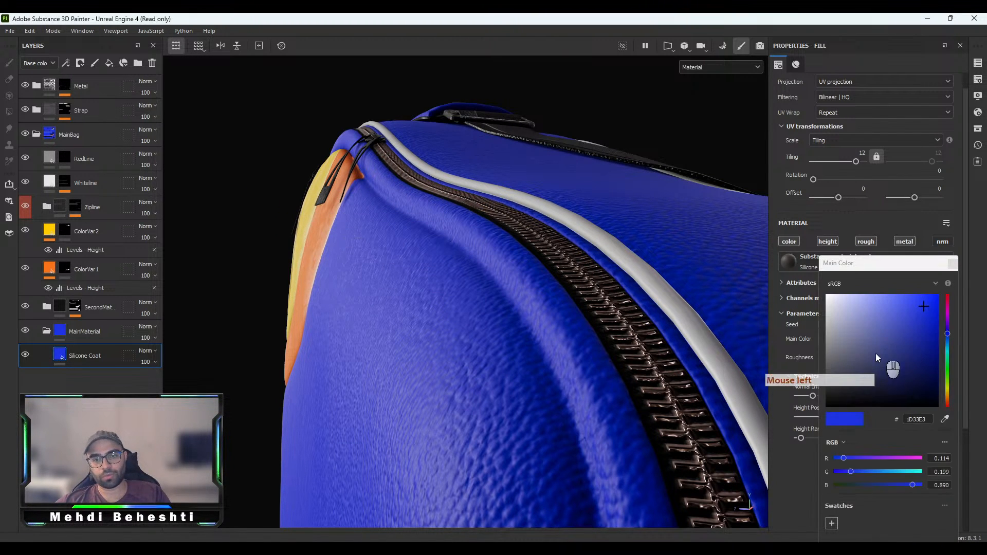
{"action": "left_click", "coordinate": [953, 263]}
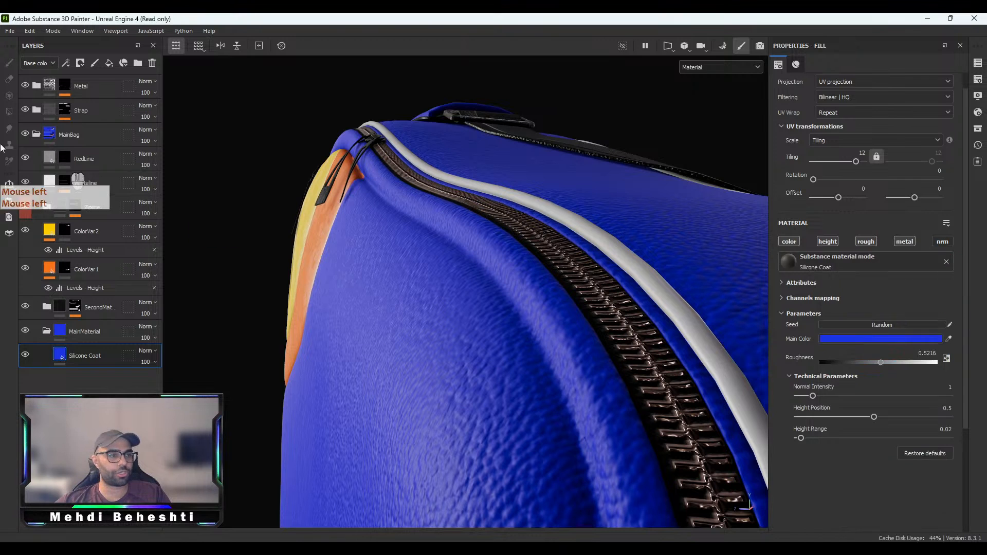
{"action": "left_click", "coordinate": [69, 162]}
{"action": "right_click", "coordinate": [69, 162]}
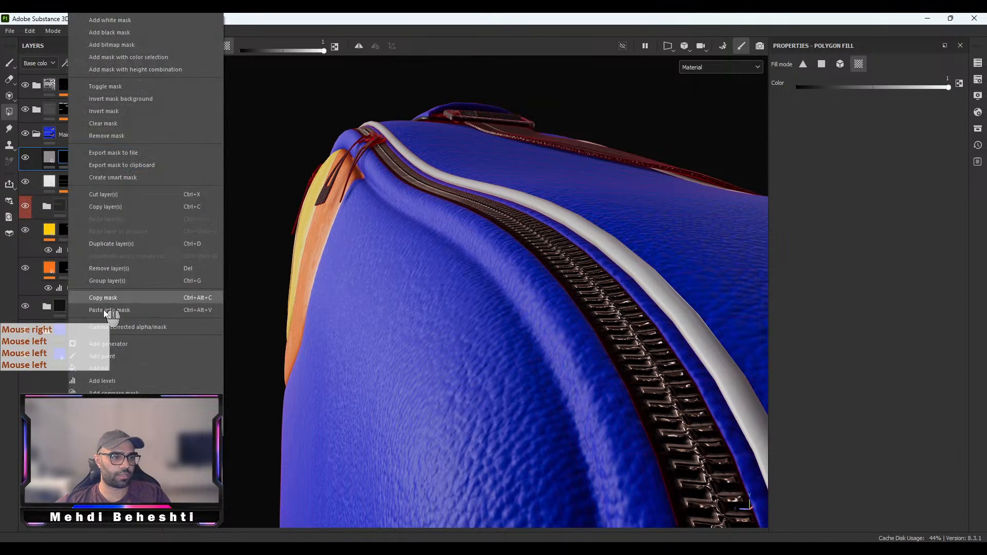
{"action": "left_click", "coordinate": [110, 356]}
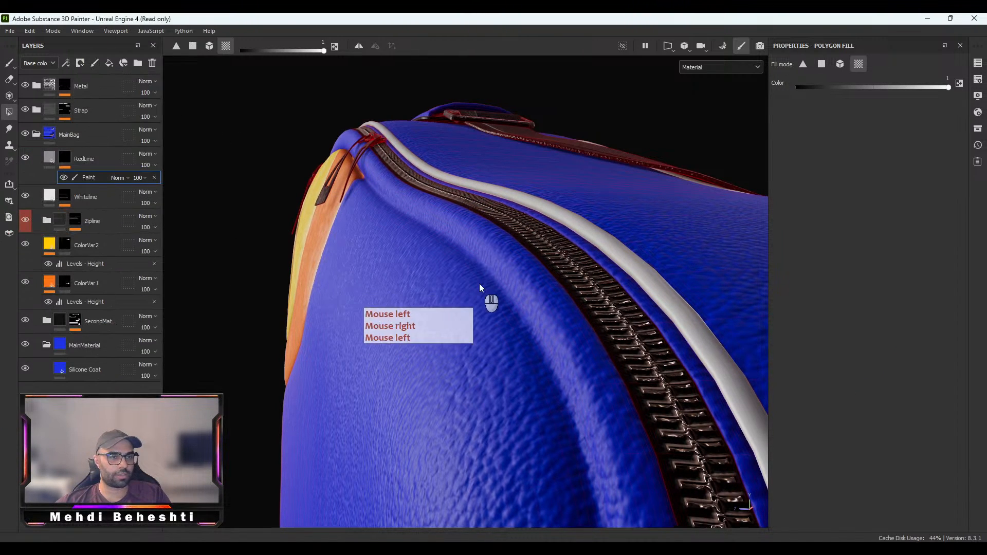
Fill the wide trim band beside the zipper on the yellow-and-orange side of the bag into the RedLine mask
{"action": "left_click", "coordinate": [503, 264]}
{"action": "scroll", "coordinate": [504, 263], "scroll_direction": "down", "scroll_amount": 5}
{"action": "middle_click_drag", "start_coordinate": [570, 295], "coordinate": [596, 265], "text": "alt"}
{"action": "scroll", "coordinate": [556, 386], "scroll_direction": "up", "scroll_amount": 3}
{"action": "left_click", "coordinate": [556, 387]}
{"action": "scroll", "coordinate": [556, 387], "scroll_direction": "down", "scroll_amount": 4}
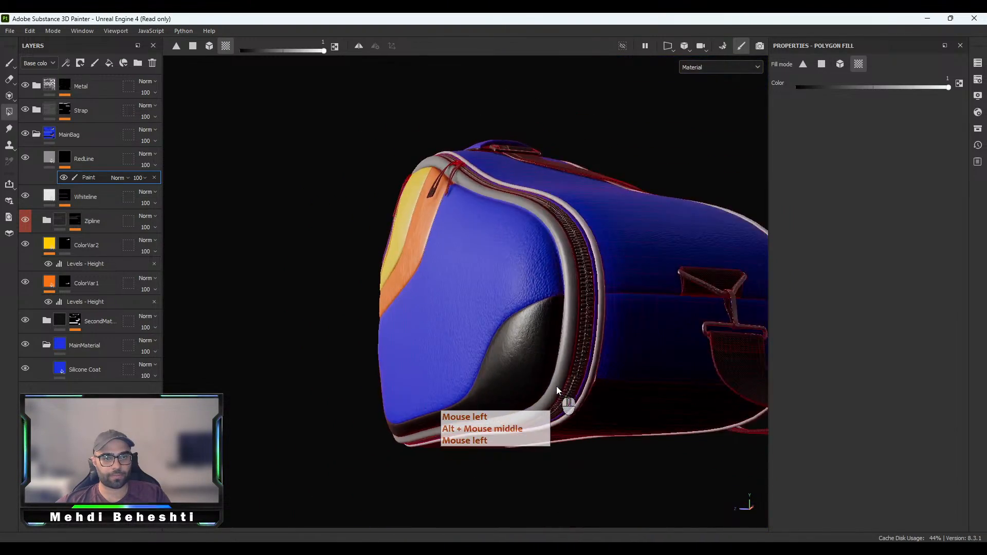
Fill the matching wide trim band beside the zipper on the opposite, strap side of the bag into the RedLine mask
{"action": "left_click_drag", "start_coordinate": [557, 386], "coordinate": [401, 325], "text": "alt"}
{"action": "middle_click_drag", "start_coordinate": [575, 322], "coordinate": [390, 303], "text": "alt"}
{"action": "left_click_drag", "start_coordinate": [522, 297], "coordinate": [306, 260], "text": "alt"}
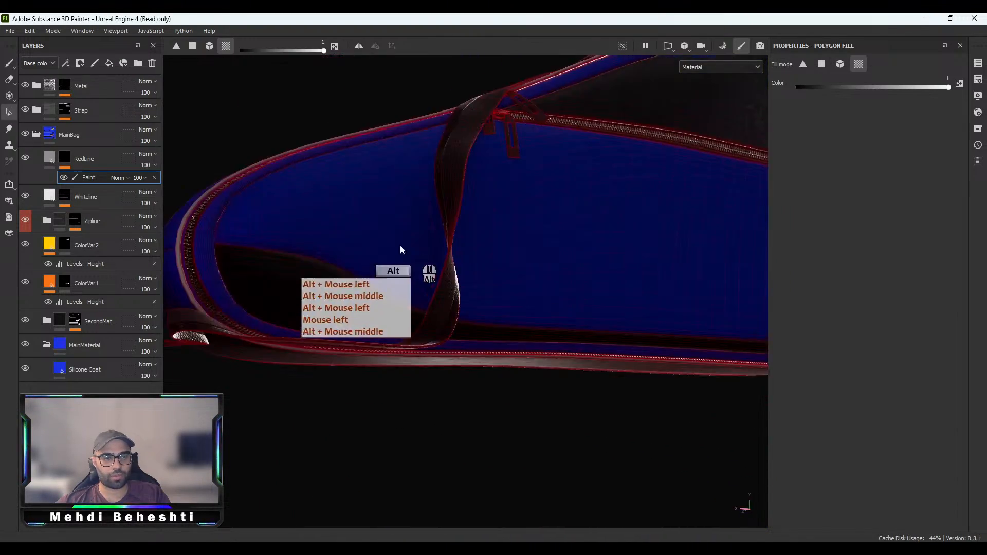
{"action": "middle_click_drag", "start_coordinate": [316, 218], "coordinate": [460, 264], "text": "alt"}
{"action": "left_click_drag", "start_coordinate": [460, 265], "coordinate": [457, 286], "text": "alt"}
{"action": "right_click_drag", "start_coordinate": [457, 286], "coordinate": [404, 263], "text": "shift"}
{"action": "scroll", "coordinate": [404, 263], "scroll_direction": "up", "scroll_amount": 5}
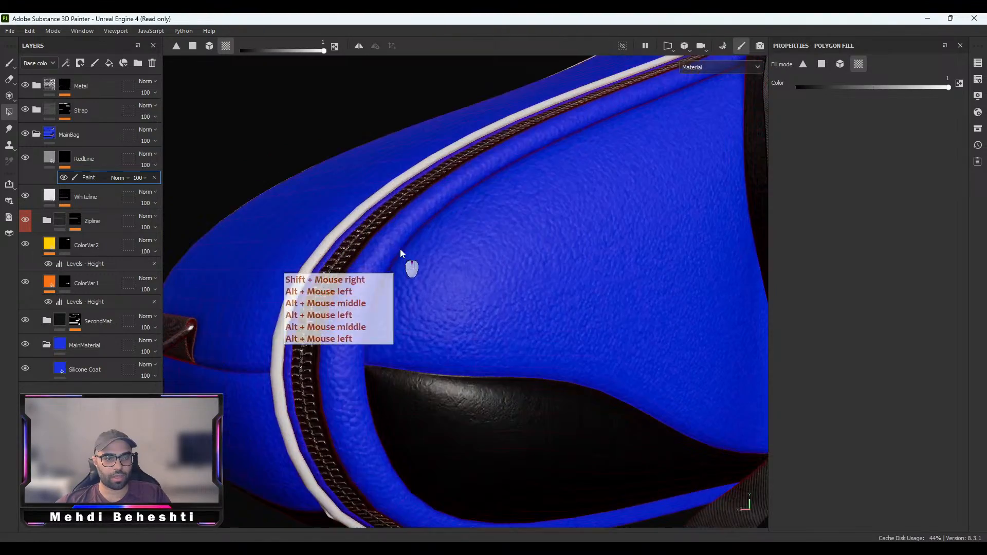
{"action": "left_click", "coordinate": [387, 252]}
{"action": "left_click", "coordinate": [421, 471]}
{"action": "scroll", "coordinate": [365, 365], "scroll_direction": "down", "scroll_amount": 5}
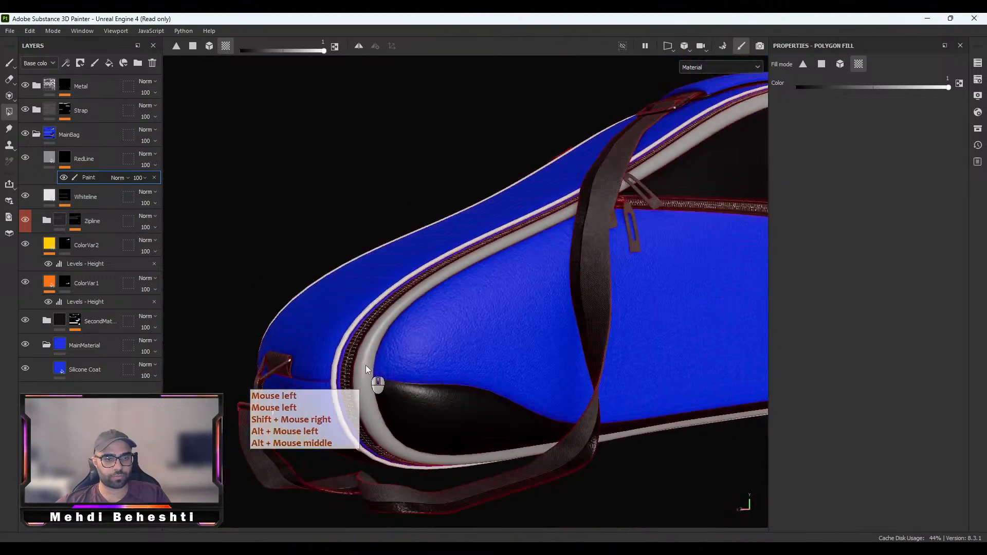
Set the RedLine layer's blending mode to Soft light so its trim blends with the body color beneath
{"action": "left_click_drag", "start_coordinate": [334, 177], "coordinate": [332, 342], "text": "alt"}
{"action": "middle_click_drag", "start_coordinate": [332, 342], "coordinate": [595, 324], "text": "alt"}
{"action": "left_click_drag", "start_coordinate": [596, 324], "coordinate": [565, 319], "text": "alt"}
{"action": "middle_click_drag", "start_coordinate": [565, 319], "coordinate": [654, 418], "text": "alt"}
{"action": "middle_click_drag", "start_coordinate": [511, 264], "coordinate": [458, 297], "text": "alt"}
{"action": "scroll", "coordinate": [516, 381], "scroll_direction": "up", "scroll_amount": 3}
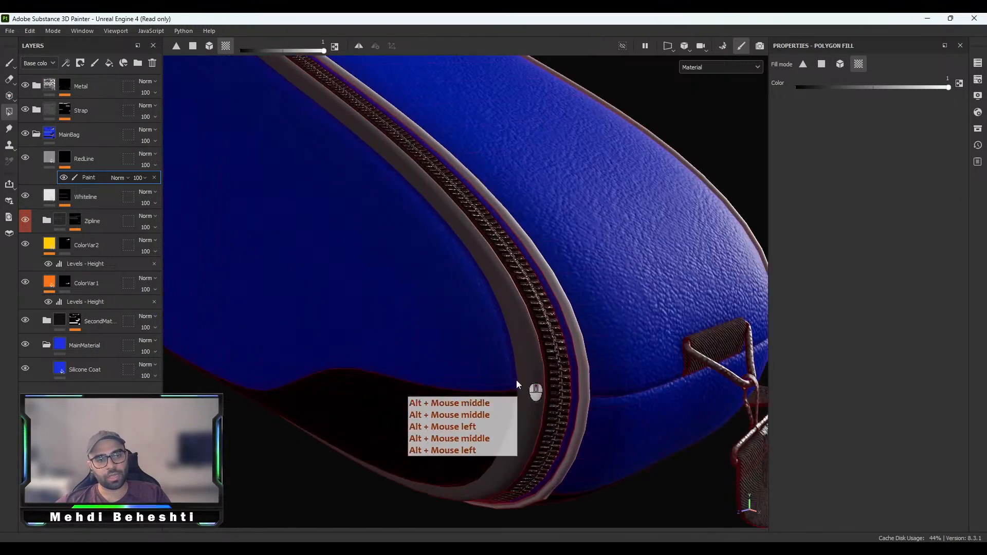
{"action": "left_click_drag", "start_coordinate": [516, 381], "coordinate": [239, 344], "text": "alt"}
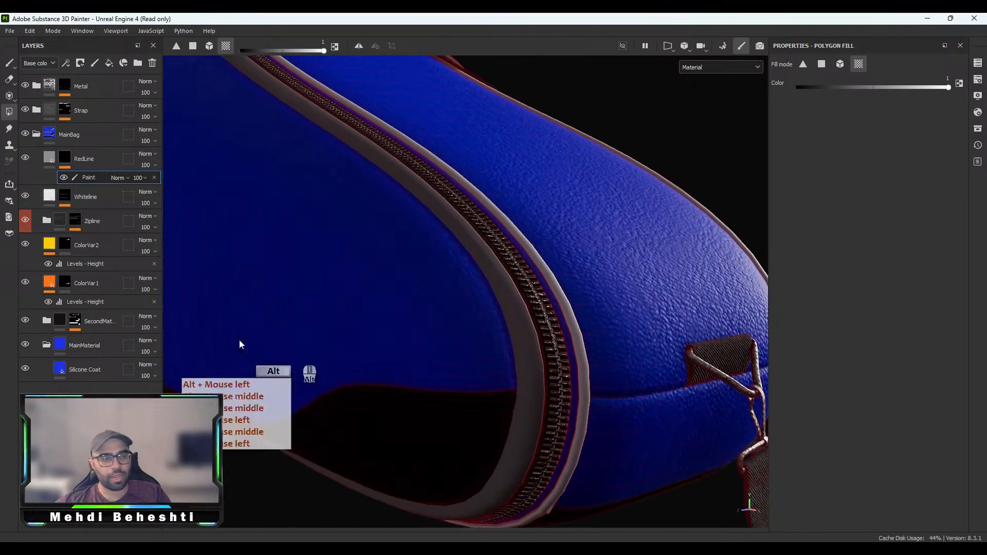
{"action": "left_click", "coordinate": [146, 156]}
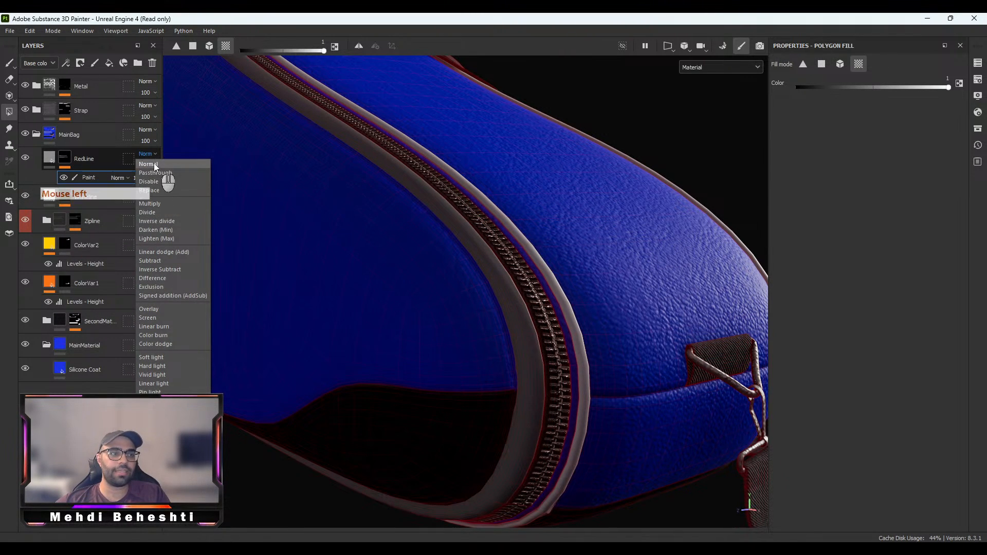
{"action": "left_click", "coordinate": [152, 357]}
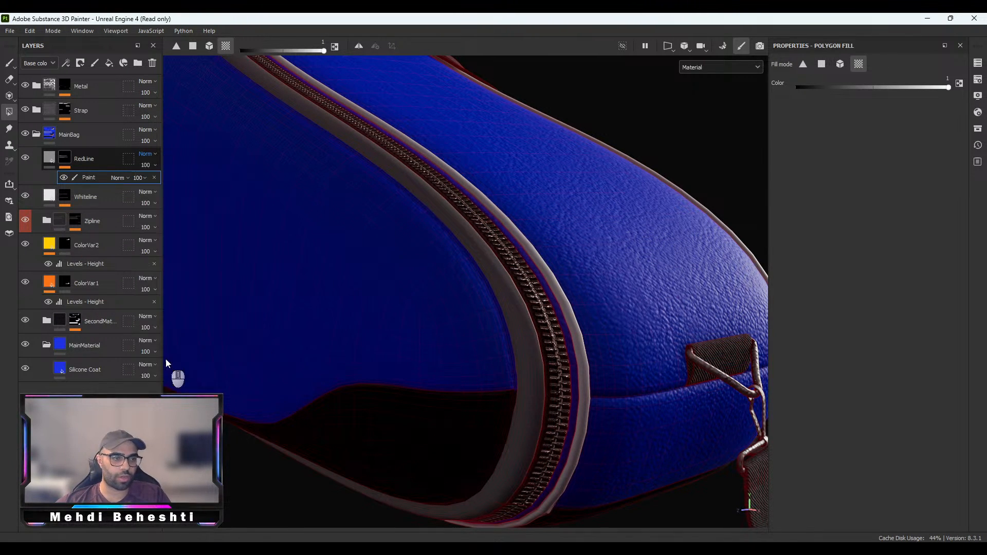
{"action": "left_click_drag", "start_coordinate": [497, 377], "coordinate": [498, 319], "text": "alt"}
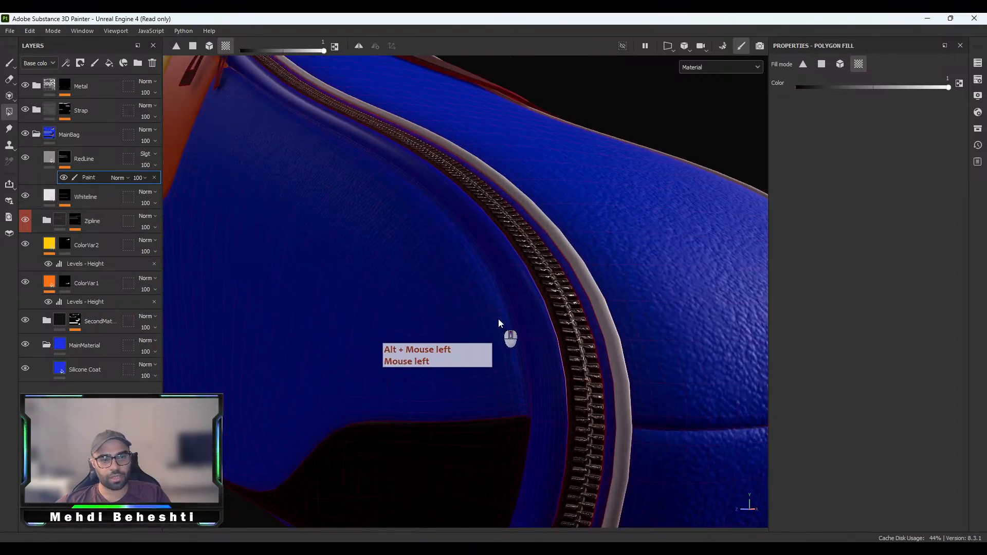
Return to the full material view and change the Silicone Coat layer's main color to bright red
{"action": "key", "text": "m"}
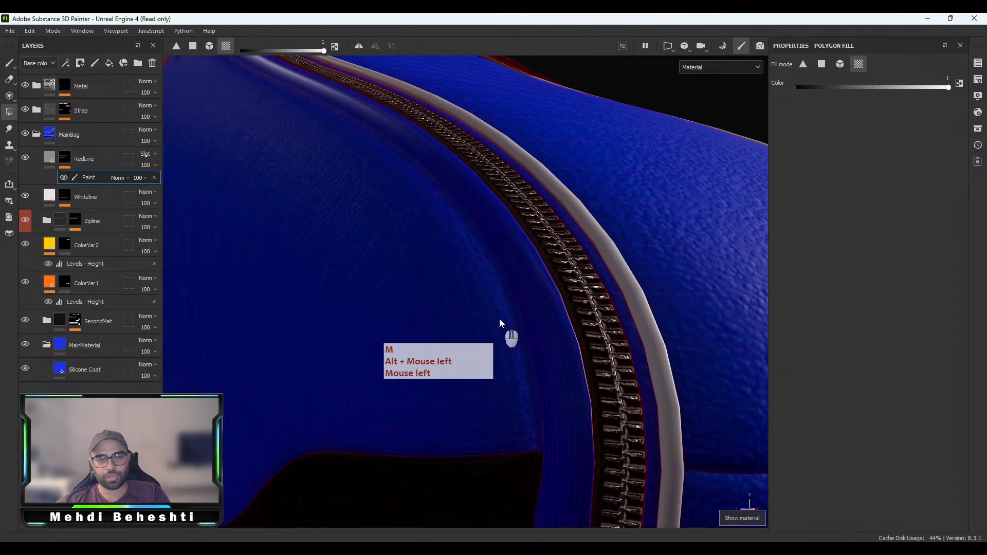
{"action": "left_click", "coordinate": [47, 162]}
{"action": "middle_click_drag", "start_coordinate": [525, 267], "coordinate": [512, 280], "text": "alt"}
{"action": "left_click_drag", "start_coordinate": [511, 280], "coordinate": [501, 293], "text": "alt"}
{"action": "left_click", "coordinate": [89, 354]}
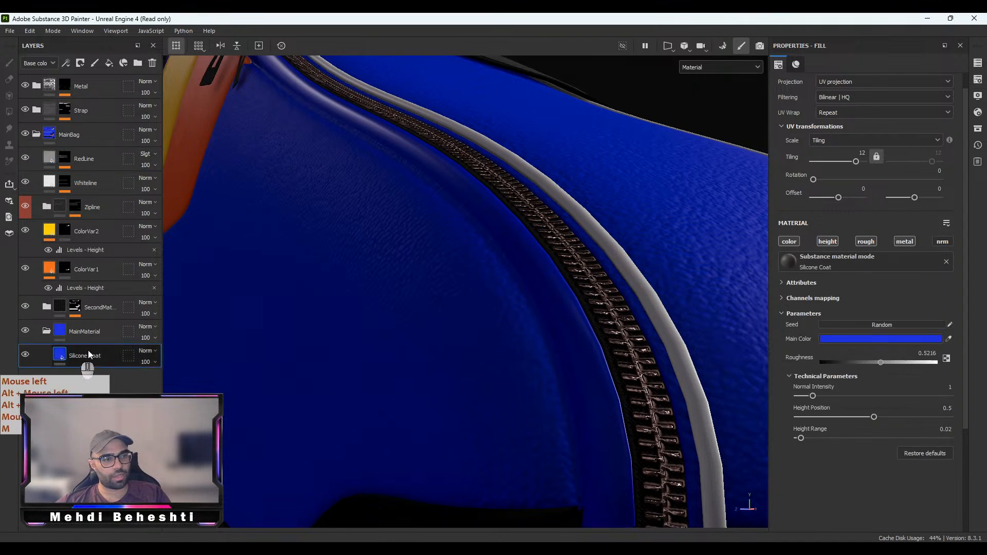
{"action": "left_click", "coordinate": [837, 340]}
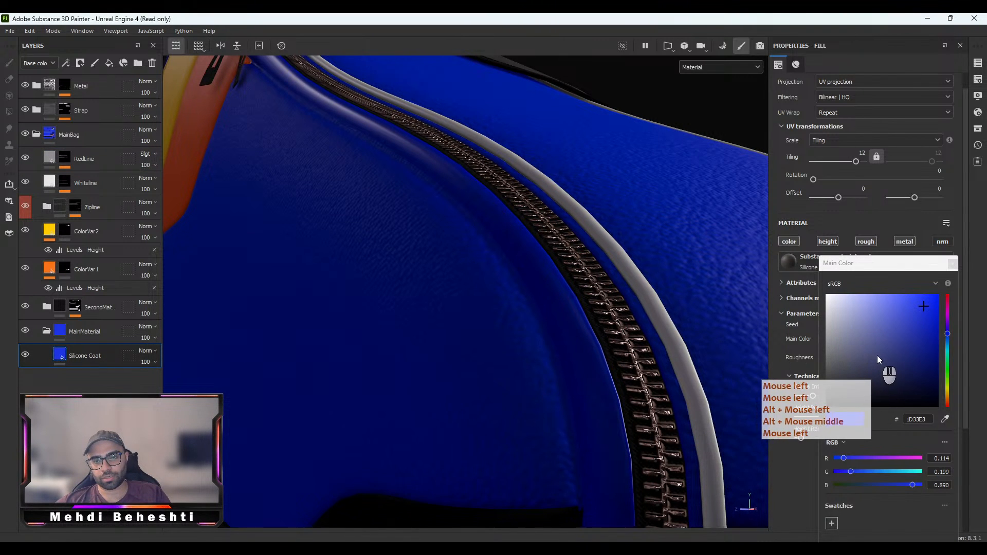
{"action": "left_click", "coordinate": [877, 357]}
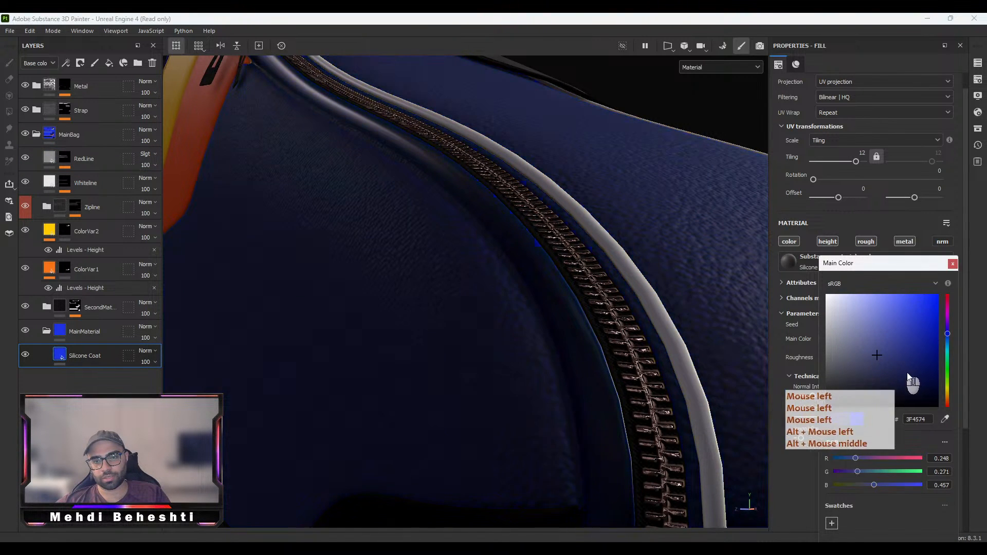
{"action": "left_click", "coordinate": [948, 298]}
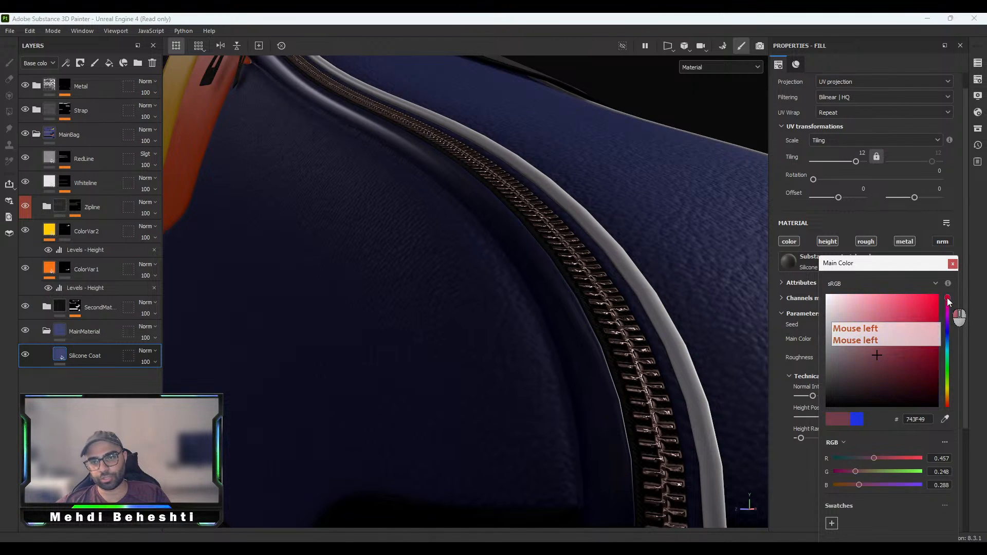
{"action": "left_click", "coordinate": [933, 302]}
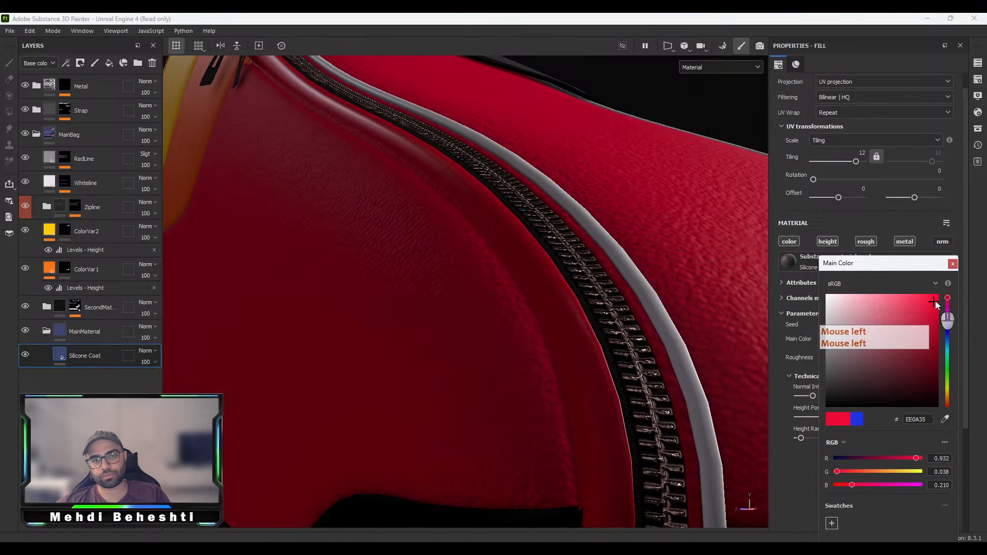
{"action": "left_click", "coordinate": [952, 265]}
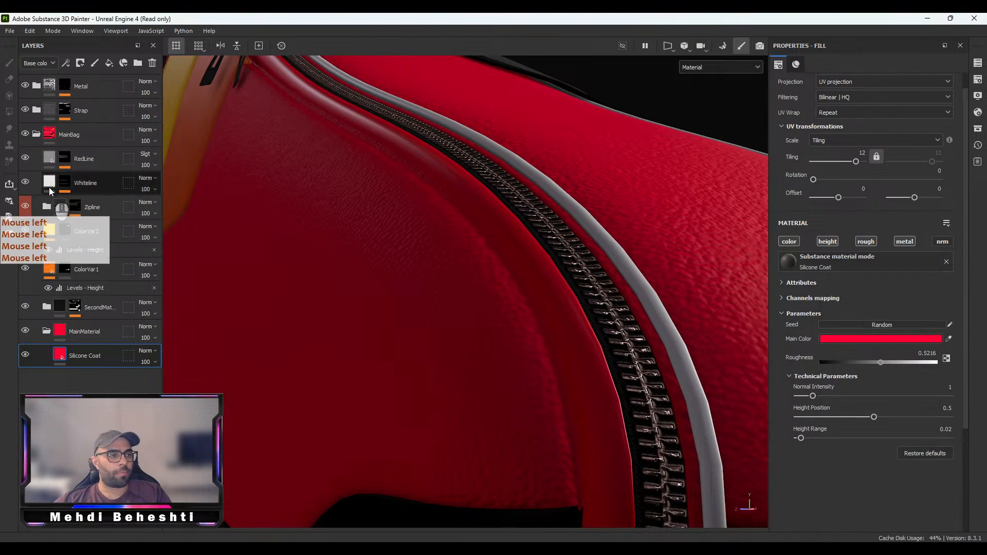
Set the RedLine layer's base color to dark gray 303030 so its trim bands blend with the red body
{"action": "left_click", "coordinate": [54, 156]}
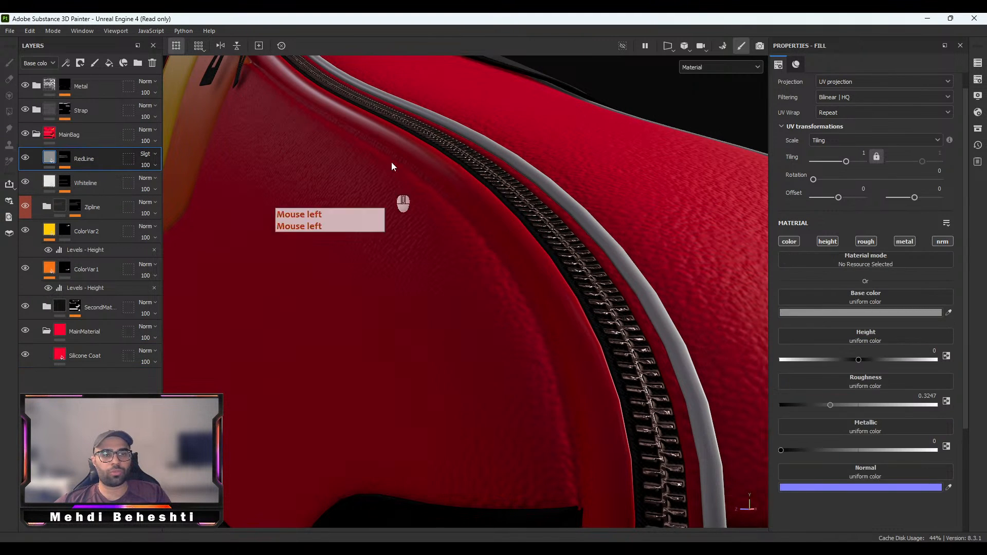
{"action": "left_click", "coordinate": [891, 342]}
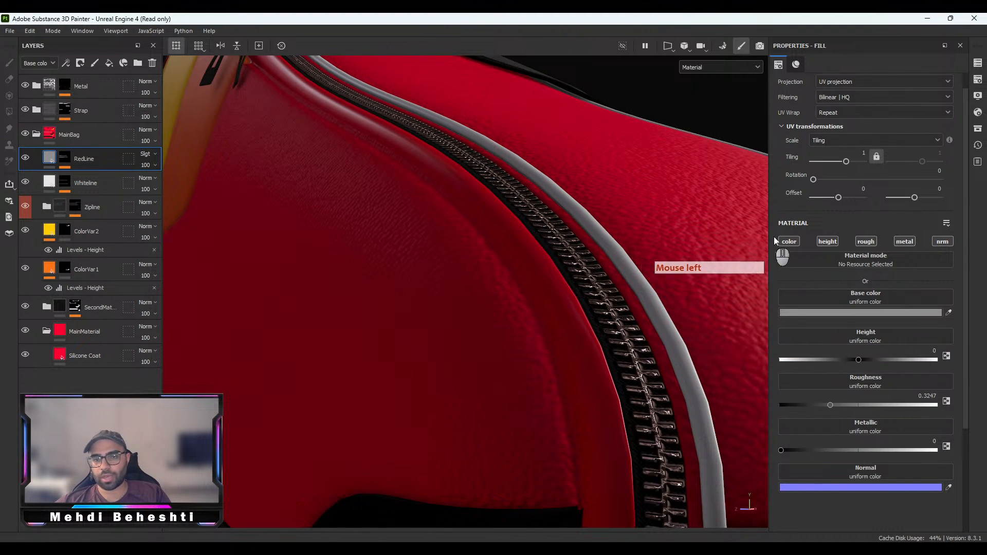
{"action": "left_click", "coordinate": [788, 312]}
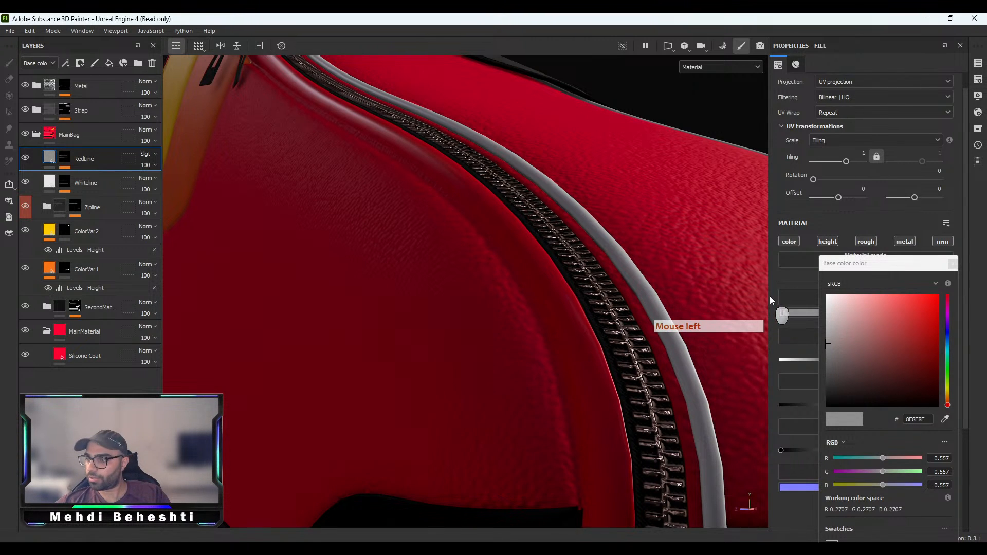
{"action": "left_click", "coordinate": [831, 307]}
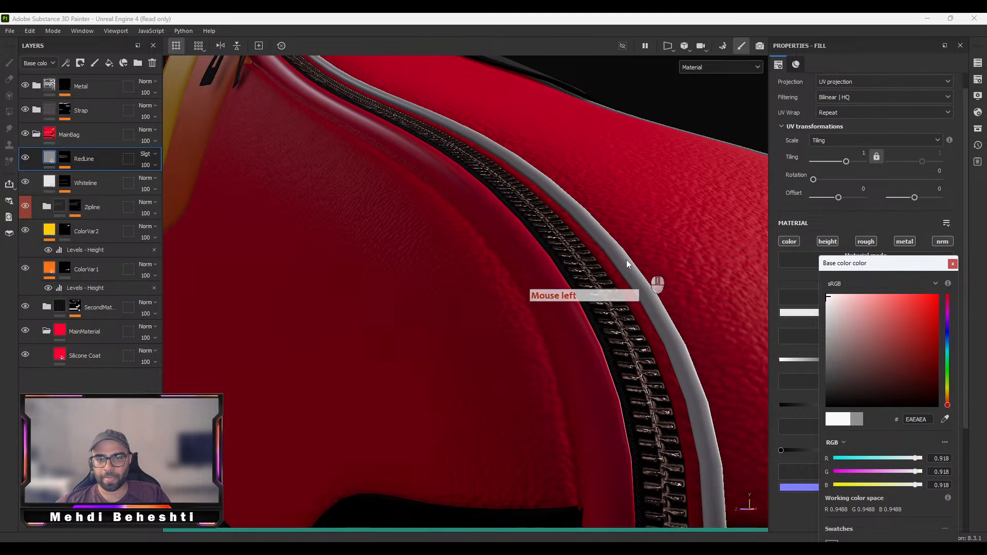
{"action": "left_click", "coordinate": [827, 298]}
{"action": "left_click_drag", "start_coordinate": [609, 294], "coordinate": [566, 299], "text": "alt"}
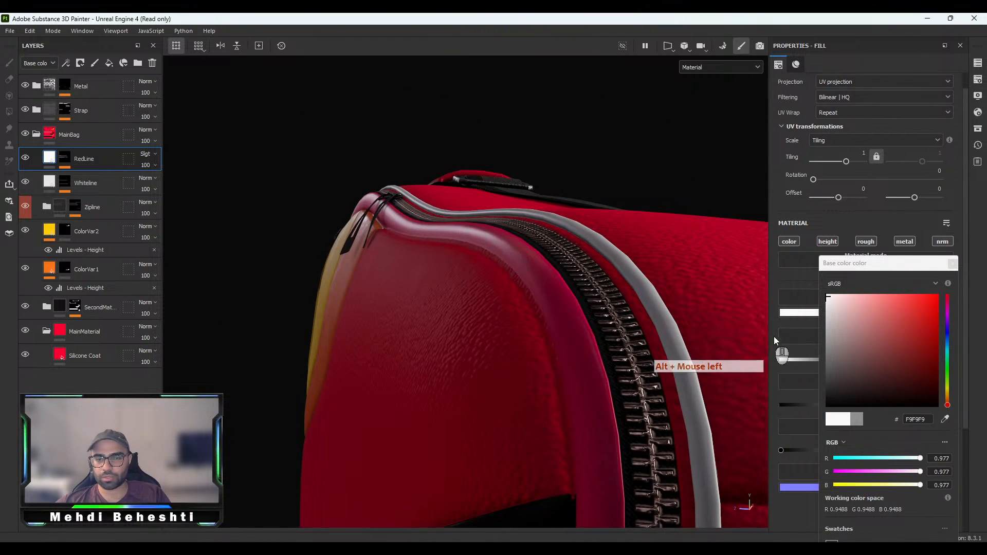
{"action": "left_click", "coordinate": [826, 386]}
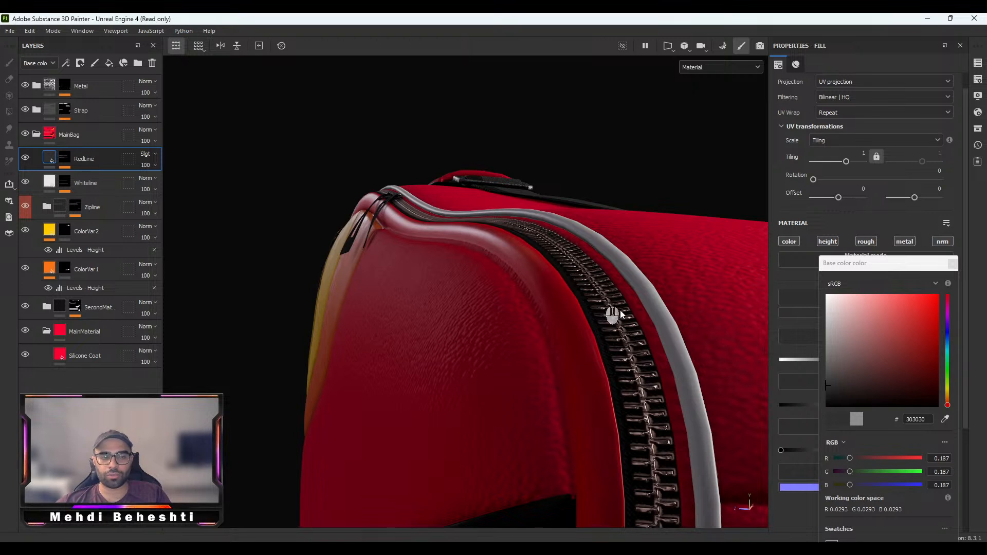
{"action": "scroll", "coordinate": [495, 354], "scroll_direction": "down", "scroll_amount": 6}
{"action": "middle_click_drag", "start_coordinate": [545, 331], "coordinate": [592, 334], "text": "alt"}
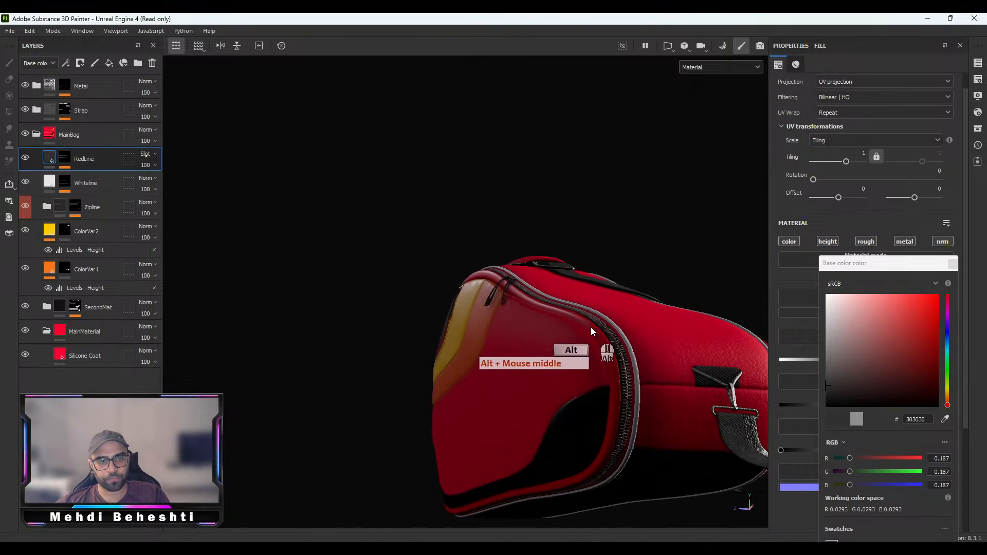
{"action": "left_click_drag", "start_coordinate": [593, 334], "coordinate": [600, 365], "text": "alt"}
{"action": "scroll", "coordinate": [599, 365], "scroll_direction": "up", "scroll_amount": 2}
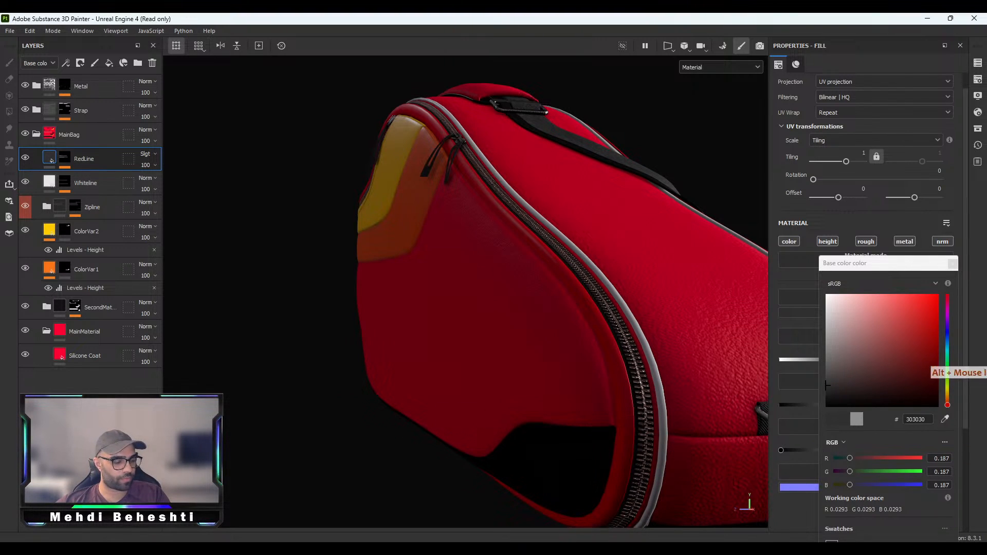
{"action": "left_click", "coordinate": [952, 264]}
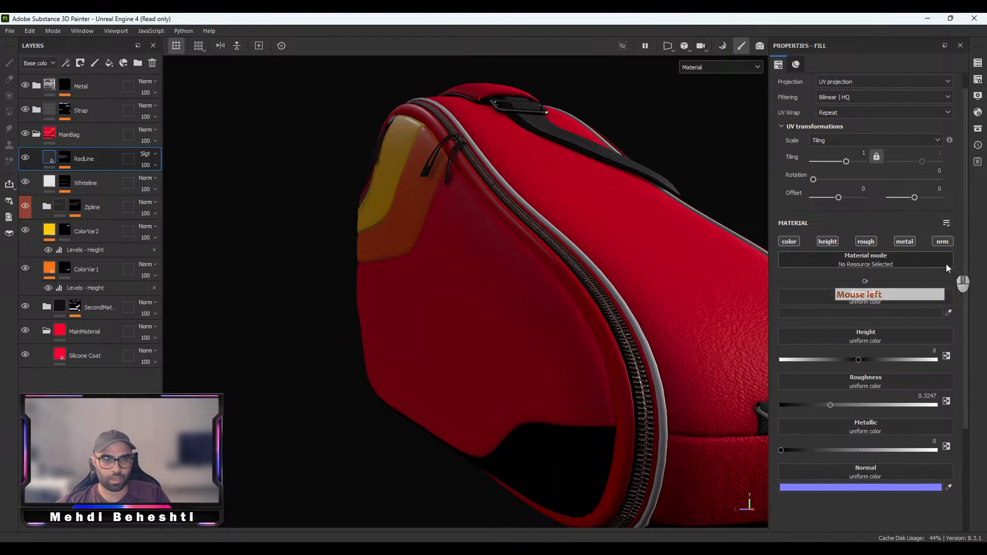
Rotate the environment lighting onto the bag's side and examine the trim bands and colored panels from several angles
{"action": "left_click_drag", "start_coordinate": [540, 326], "coordinate": [562, 341], "text": "alt"}
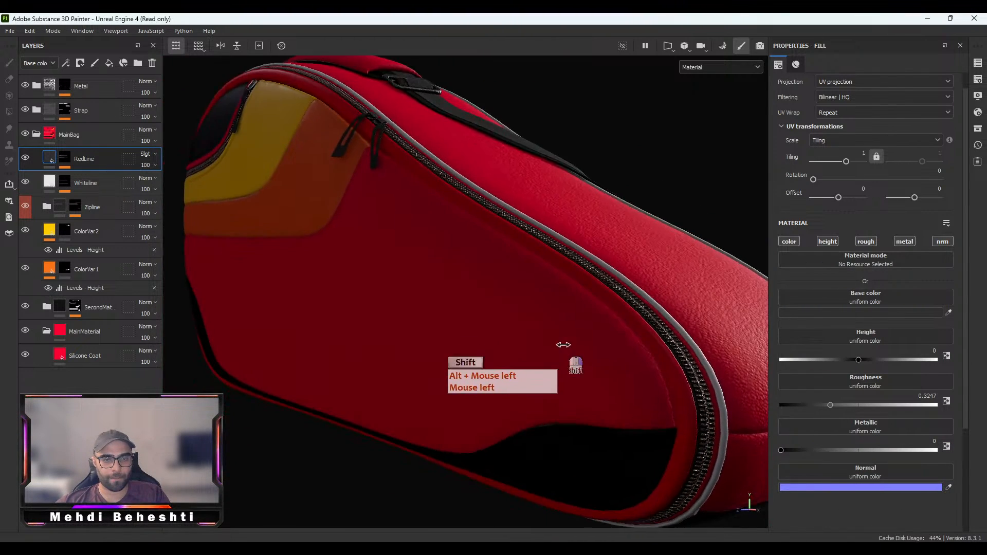
{"action": "right_click_drag", "start_coordinate": [562, 341], "coordinate": [545, 355], "text": "shift"}
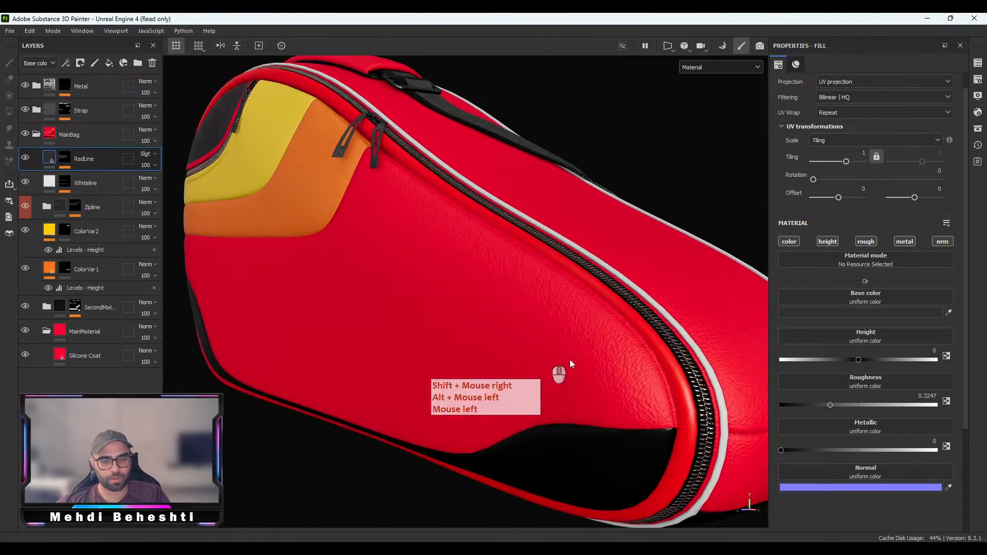
{"action": "middle_click_drag", "start_coordinate": [571, 367], "coordinate": [553, 341], "text": "alt"}
{"action": "left_click_drag", "start_coordinate": [553, 341], "coordinate": [596, 354], "text": "alt"}
{"action": "scroll", "coordinate": [590, 356], "scroll_direction": "up", "scroll_amount": 2}
{"action": "right_click_drag", "start_coordinate": [596, 355], "coordinate": [479, 111], "text": "alt"}
{"action": "right_click_drag", "start_coordinate": [513, 382], "coordinate": [389, 222], "text": "alt"}
{"action": "middle_click_drag", "start_coordinate": [383, 245], "coordinate": [360, 255], "text": "alt"}
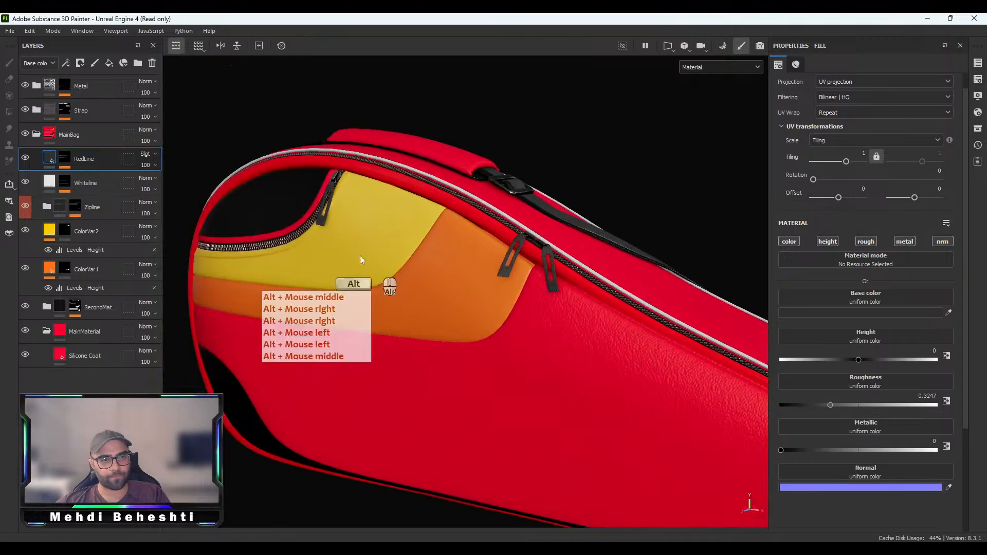
{"action": "left_click_drag", "start_coordinate": [360, 255], "coordinate": [340, 195], "text": "alt"}
{"action": "right_click_drag", "start_coordinate": [339, 196], "coordinate": [312, 113], "text": "alt"}
{"action": "middle_click_drag", "start_coordinate": [311, 113], "coordinate": [436, 295], "text": "alt"}
{"action": "left_click_drag", "start_coordinate": [436, 295], "coordinate": [425, 241], "text": "alt"}
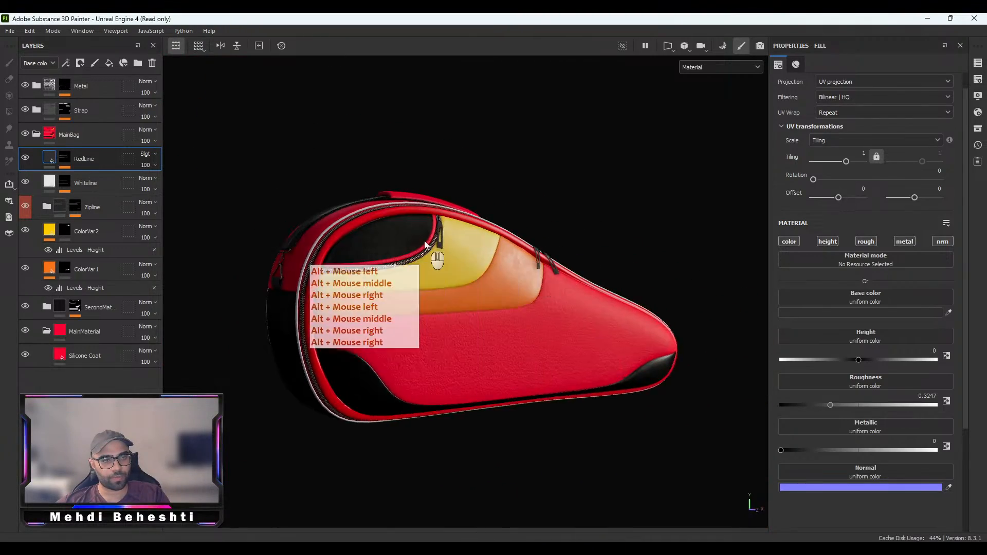
Fill the trim strip along the side pocket's zipper into the RedLine mask, using the mask view, and return to the material view
{"action": "scroll", "coordinate": [425, 239], "scroll_direction": "up", "scroll_amount": 10}
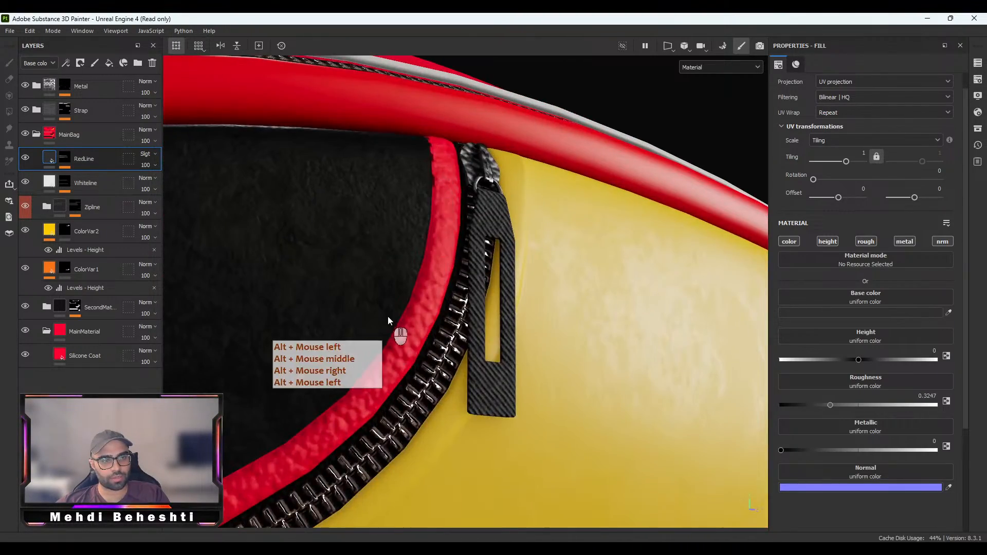
{"action": "middle_click_drag", "start_coordinate": [387, 317], "coordinate": [488, 311], "text": "alt"}
{"action": "left_click", "coordinate": [61, 157]}
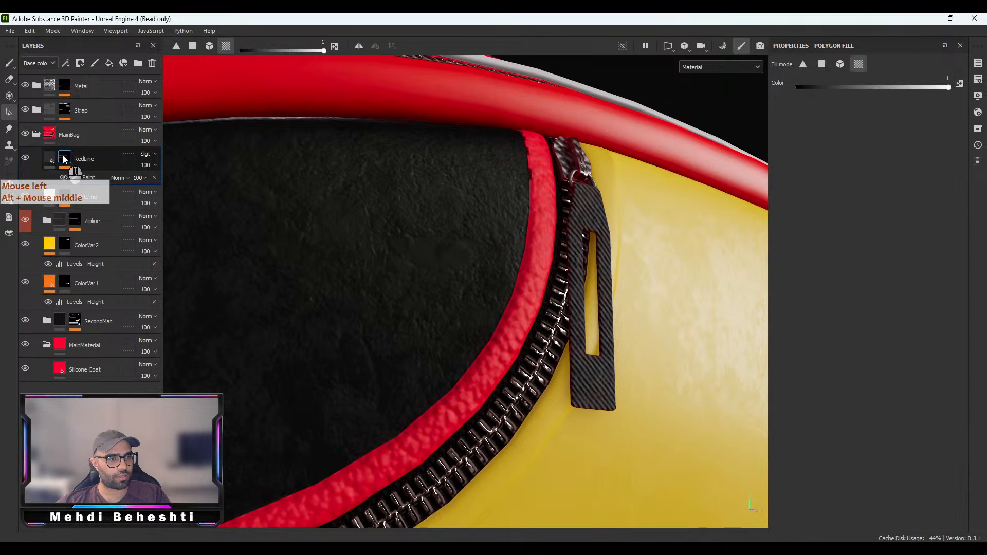
{"action": "left_click", "coordinate": [66, 167]}
{"action": "left_click", "coordinate": [86, 178]}
{"action": "left_click", "coordinate": [537, 232]}
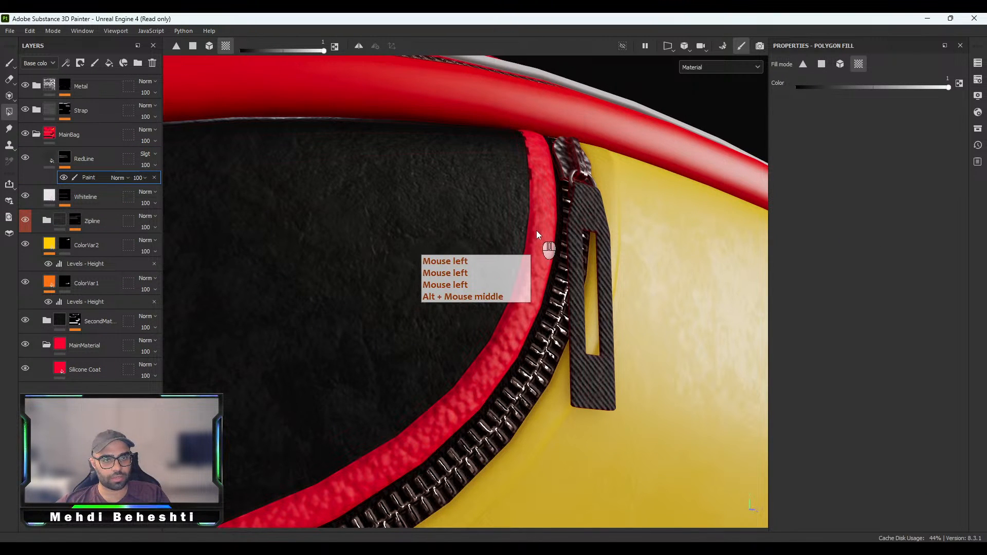
{"action": "mouse_move", "coordinate": [536, 231]}
{"action": "left_mouse_down", "text": "alt"}
{"action": "mouse_move", "coordinate": [480, 228]}
{"action": "mouse_move", "coordinate": [553, 214]}
{"action": "left_mouse_up", "text": "alt"}
{"action": "left_click", "coordinate": [68, 178]}
{"action": "left_click", "coordinate": [68, 179], "text": "alt"}
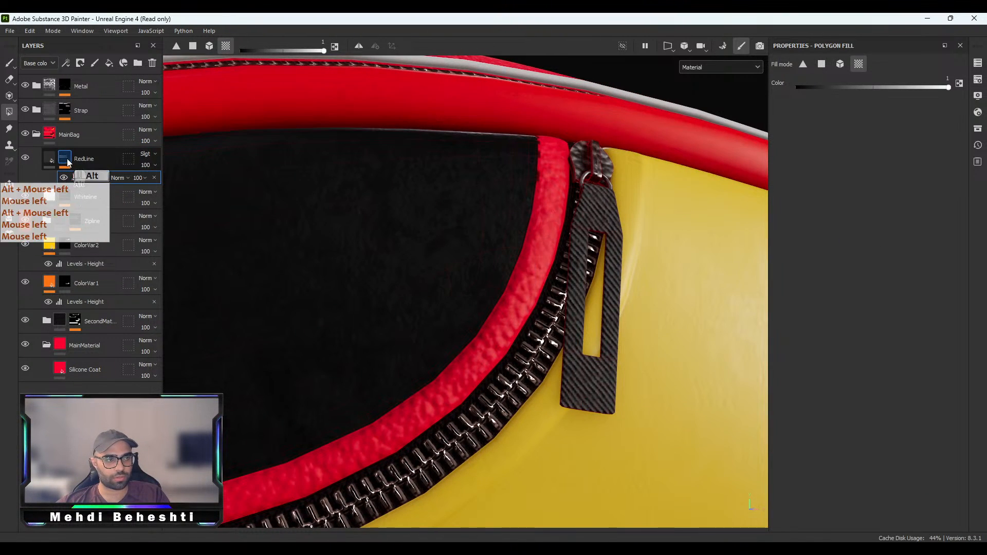
{"action": "left_click", "coordinate": [553, 181]}
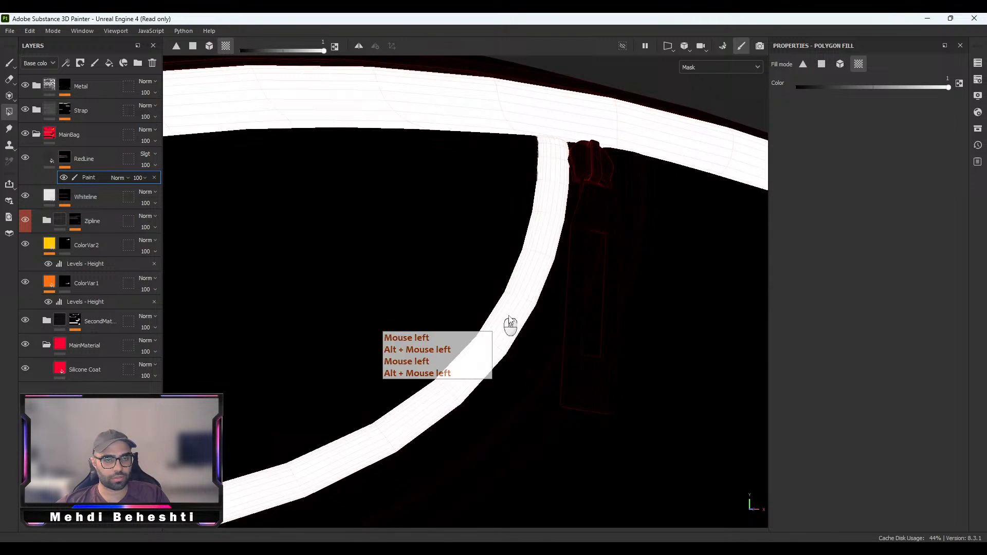
{"action": "left_click_drag", "start_coordinate": [500, 308], "coordinate": [535, 287], "text": "alt"}
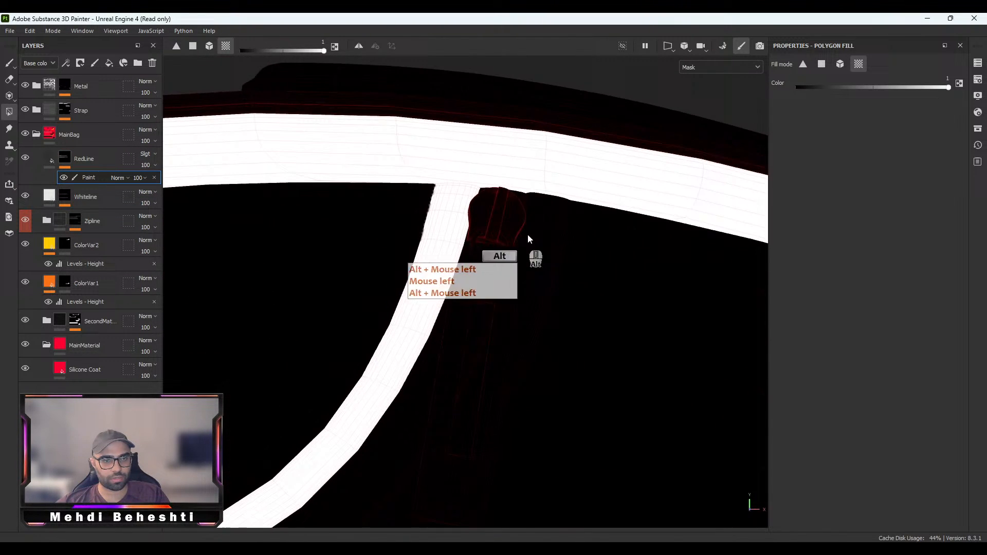
{"action": "left_click", "coordinate": [543, 229]}
{"action": "key", "text": "ctrl+z"}
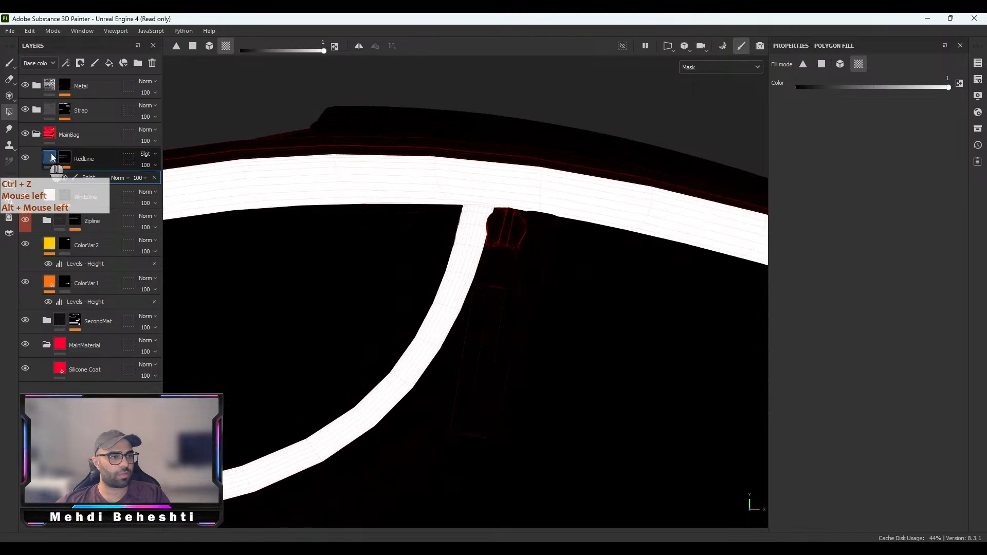
{"action": "left_click", "coordinate": [53, 159]}
{"action": "left_click", "coordinate": [54, 159]}
Examine the recolored bag from several angles, checking the pocket trim, zippers, piping and strap side
{"action": "scroll", "coordinate": [530, 357], "scroll_direction": "down", "scroll_amount": 7}
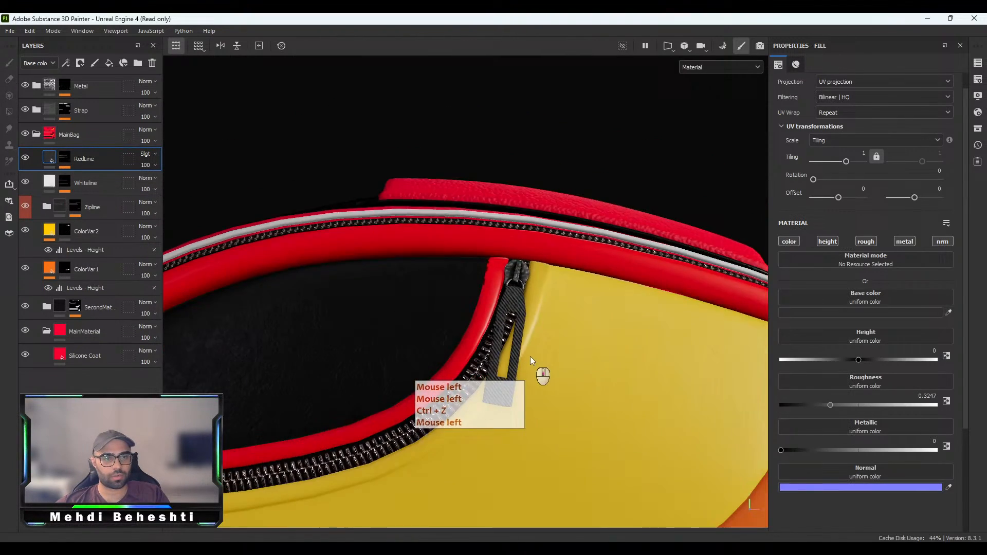
{"action": "middle_click_drag", "start_coordinate": [550, 363], "coordinate": [423, 282], "text": "alt"}
{"action": "left_click_drag", "start_coordinate": [423, 280], "coordinate": [361, 311], "text": "alt"}
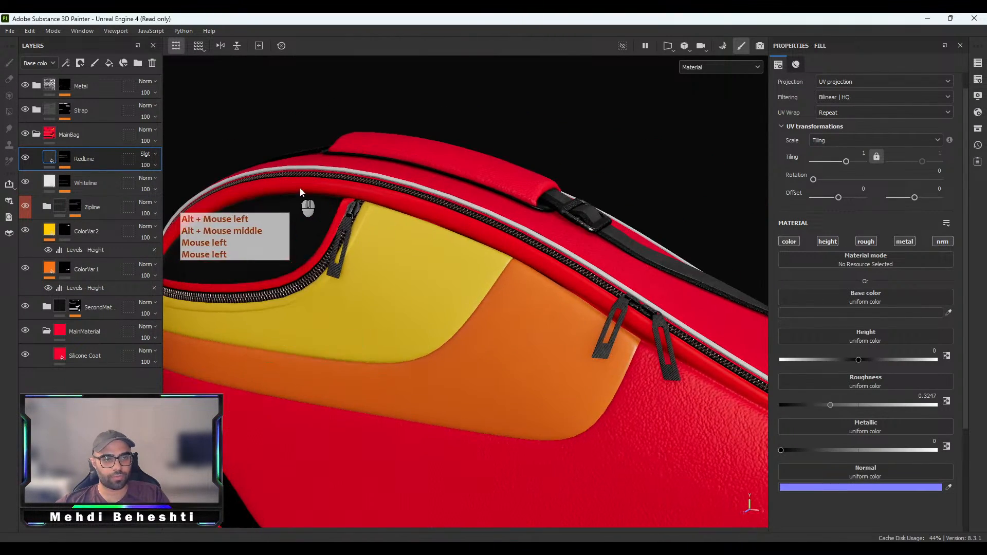
{"action": "middle_click_drag", "start_coordinate": [591, 404], "coordinate": [457, 328], "text": "alt"}
{"action": "right_click_drag", "start_coordinate": [458, 329], "coordinate": [403, 292], "text": "alt"}
{"action": "left_click_drag", "start_coordinate": [398, 291], "coordinate": [287, 220], "text": "alt"}
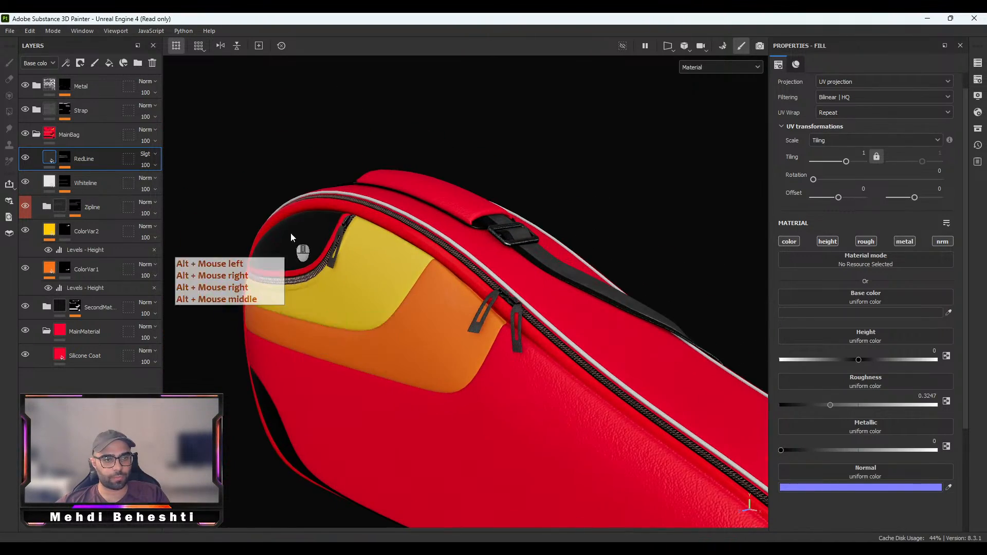
{"action": "middle_click_drag", "start_coordinate": [540, 452], "coordinate": [359, 240], "text": "alt"}
{"action": "left_click_drag", "start_coordinate": [359, 240], "coordinate": [405, 270], "text": "alt"}
{"action": "right_click_drag", "start_coordinate": [405, 271], "coordinate": [408, 201], "text": "alt"}
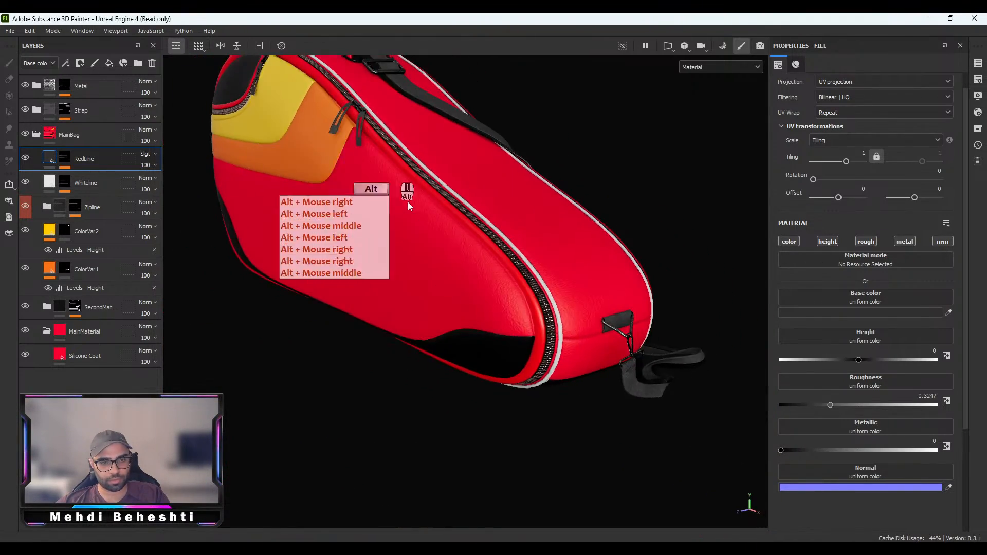
{"action": "middle_click_drag", "start_coordinate": [408, 202], "coordinate": [398, 221], "text": "alt"}
{"action": "left_click_drag", "start_coordinate": [399, 221], "coordinate": [442, 267], "text": "alt"}
{"action": "middle_click_drag", "start_coordinate": [442, 267], "coordinate": [664, 397], "text": "alt"}
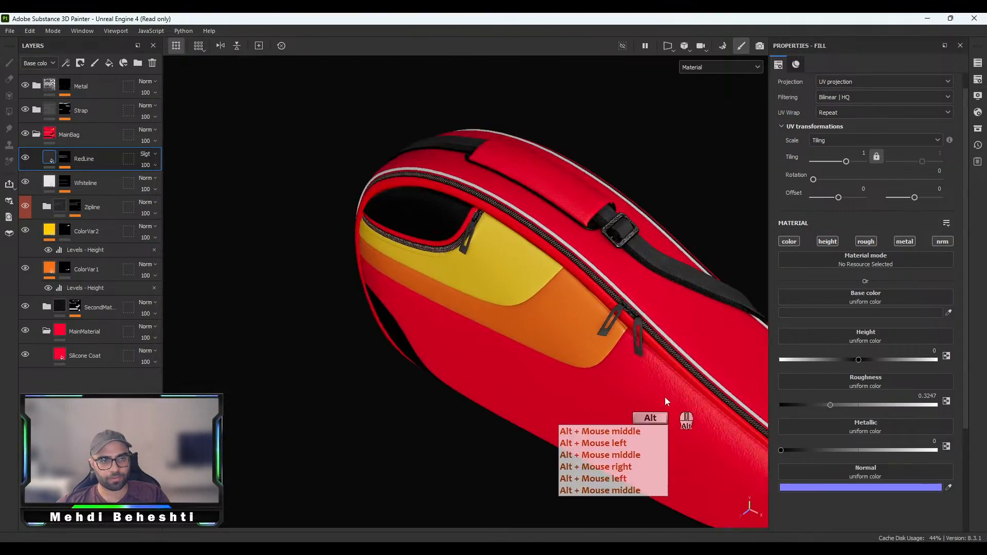
{"action": "left_click_drag", "start_coordinate": [443, 223], "coordinate": [553, 207], "text": "alt"}
{"action": "middle_click_drag", "start_coordinate": [591, 228], "coordinate": [540, 180], "text": "alt"}
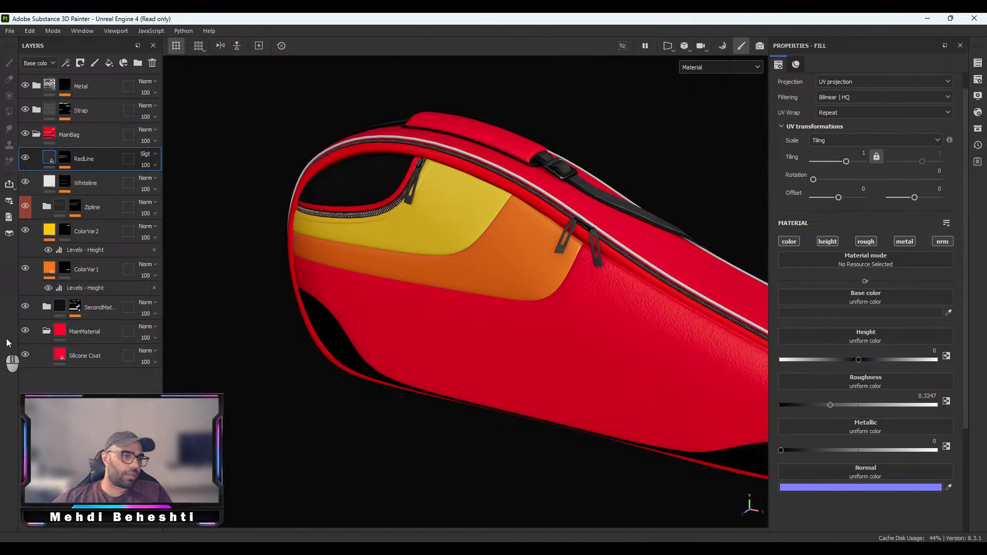
{"action": "middle_click_drag", "start_coordinate": [516, 305], "coordinate": [375, 339], "text": "alt"}
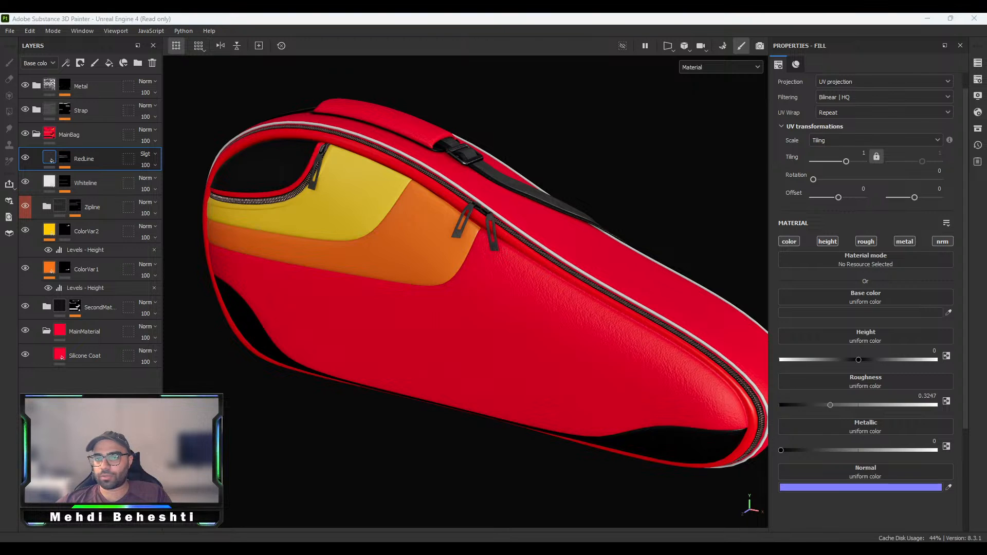
Bring LogoWilson1.png, LogoWilson2.jpg, Tennis.png and TennisClub.png from the StreamTut folder into the asset library for import
{"action": "left_click", "coordinate": [978, 129]}
{"action": "left_click_drag", "start_coordinate": [903, 128], "coordinate": [630, 113]}
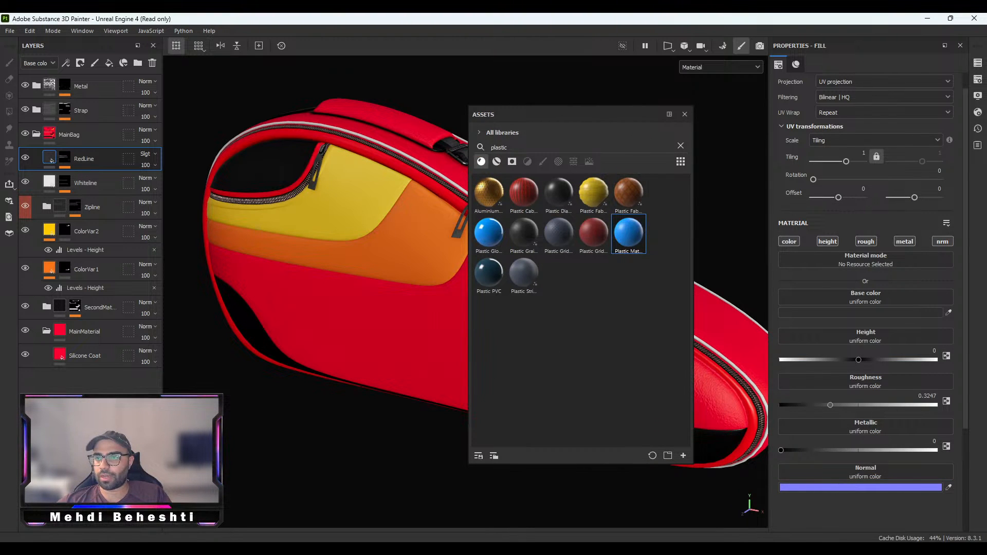
{"action": "left_click_drag", "start_coordinate": [986, 110], "coordinate": [338, 131]}
{"action": "left_click_drag", "start_coordinate": [169, 287], "coordinate": [417, 198]}
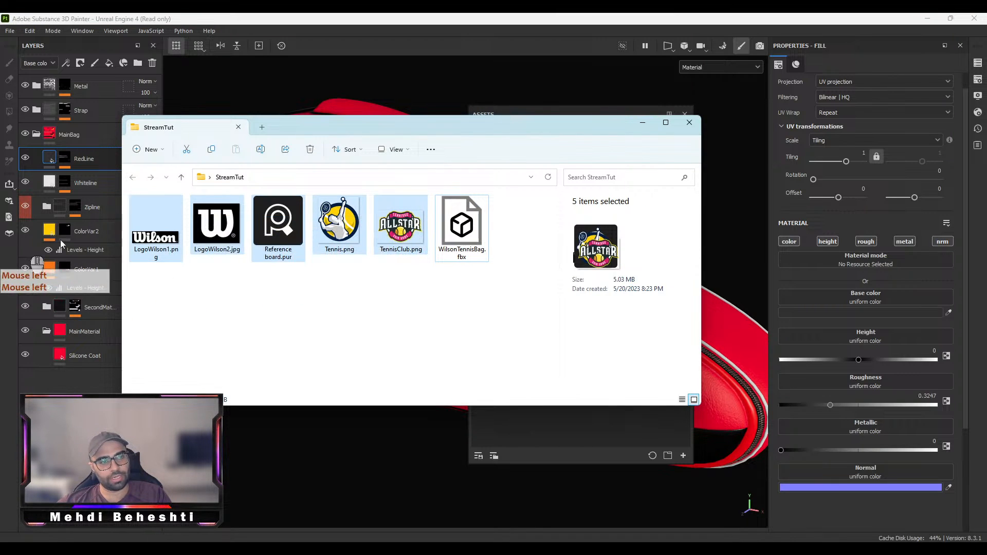
{"action": "left_click", "coordinate": [282, 237], "text": "ctrl"}
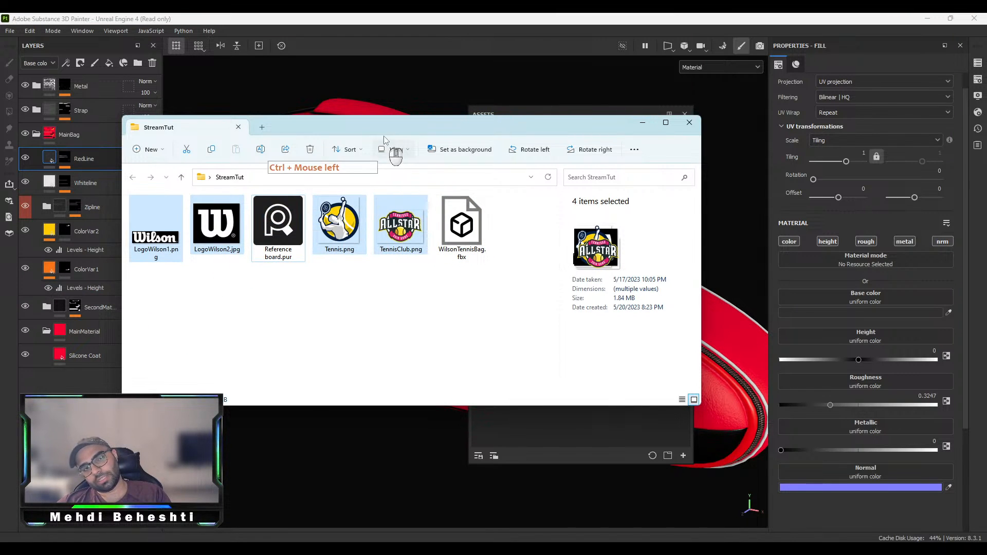
{"action": "left_click_drag", "start_coordinate": [393, 127], "coordinate": [986, 123]}
{"action": "left_click_drag", "start_coordinate": [986, 292], "coordinate": [565, 277]}
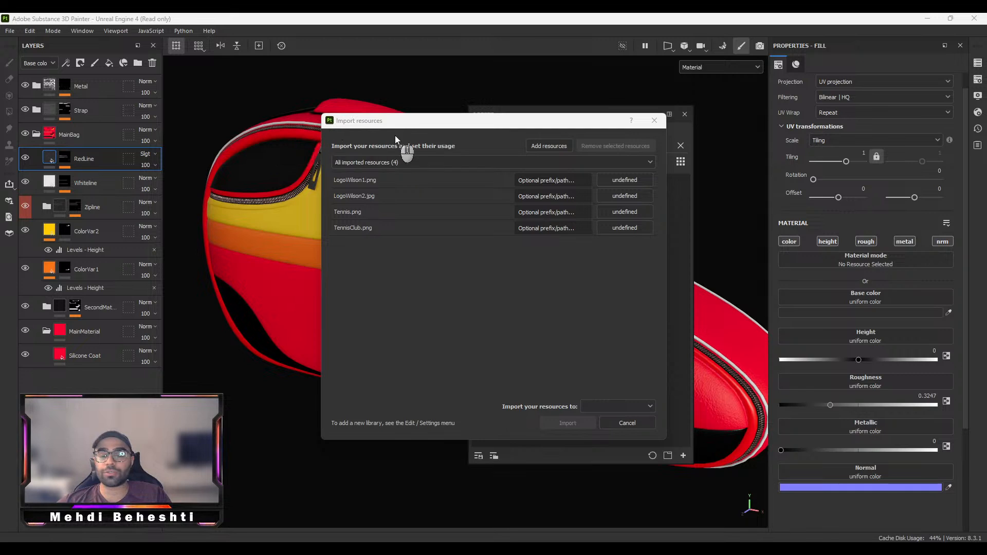
Set the usage of all four logo images to texture and import them into the current project
{"action": "left_click_drag", "start_coordinate": [450, 282], "coordinate": [271, 144]}
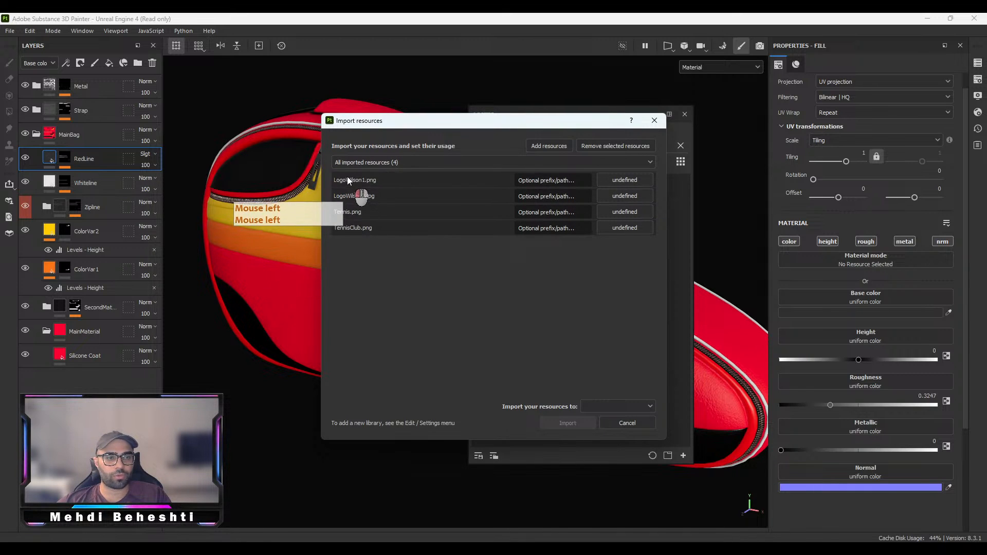
{"action": "left_click", "coordinate": [623, 180]}
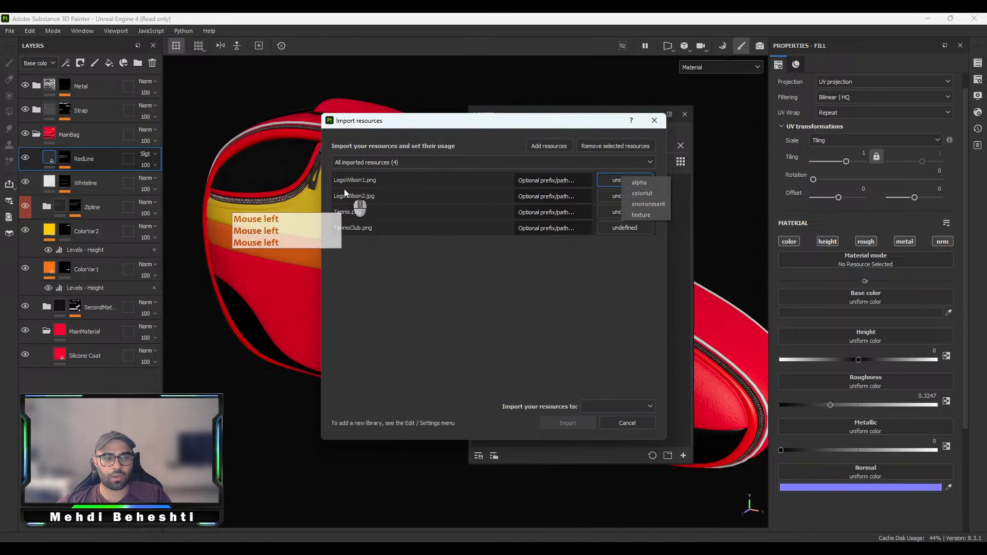
{"action": "left_click", "coordinate": [634, 211]}
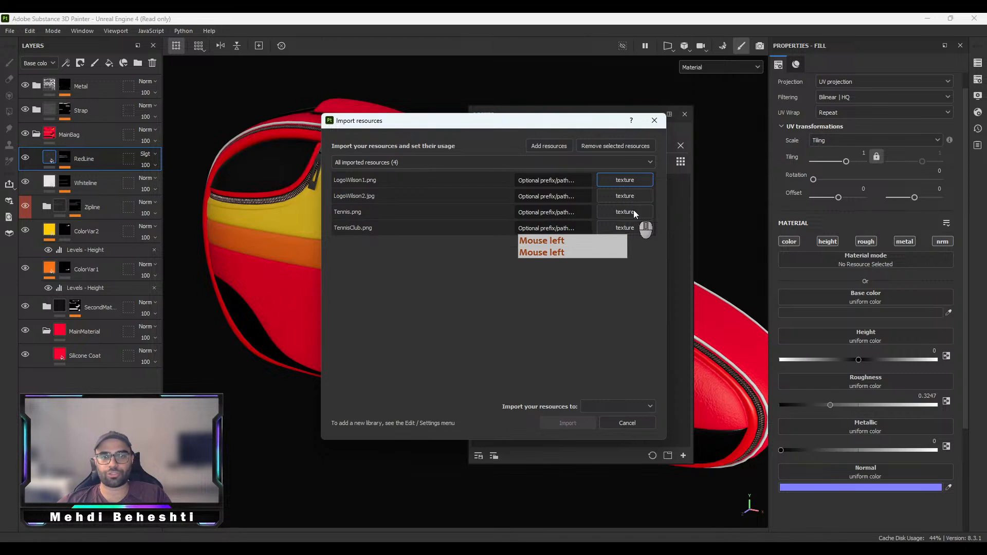
{"action": "left_click", "coordinate": [607, 407]}
{"action": "left_click", "coordinate": [592, 431]}
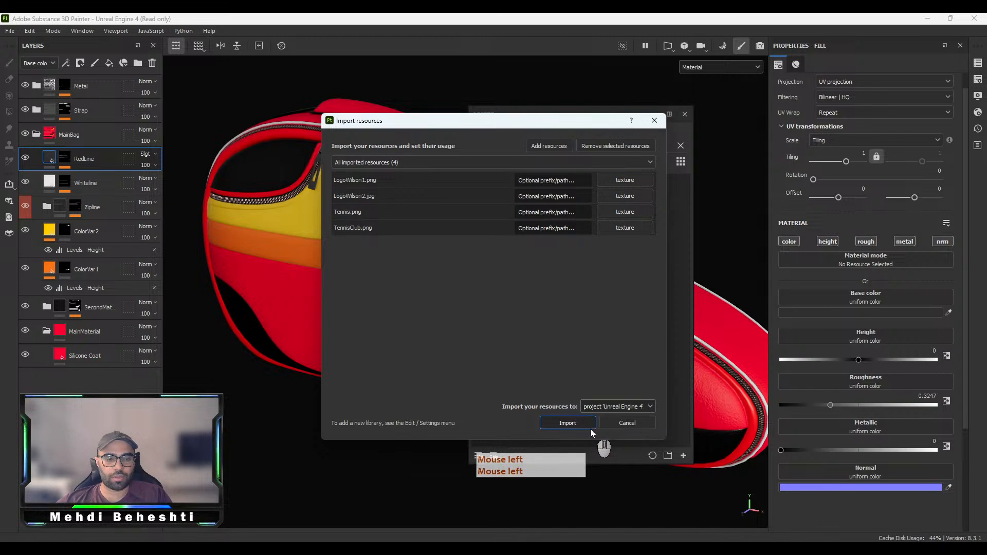
{"action": "left_click", "coordinate": [570, 421]}
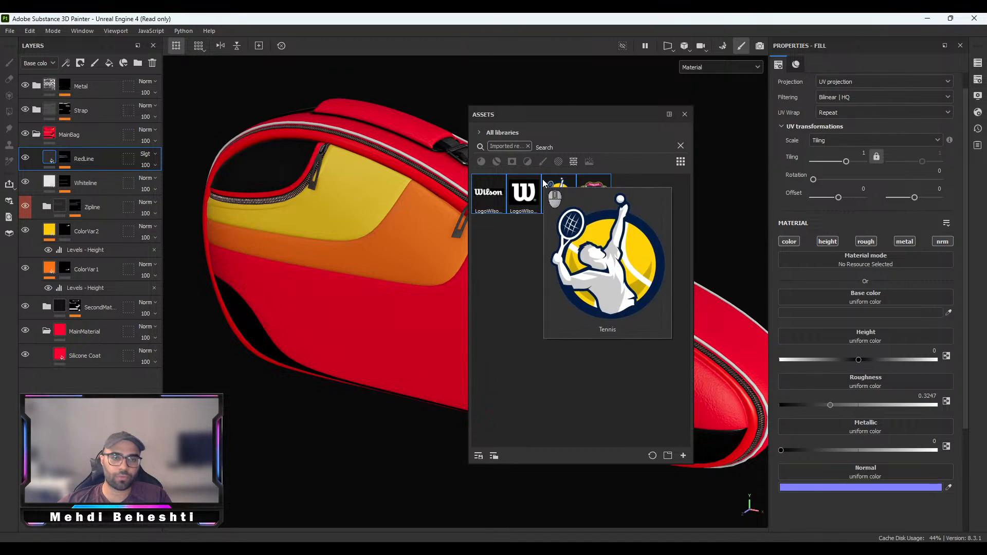
{"action": "left_click_drag", "start_coordinate": [560, 110], "coordinate": [611, 126]}
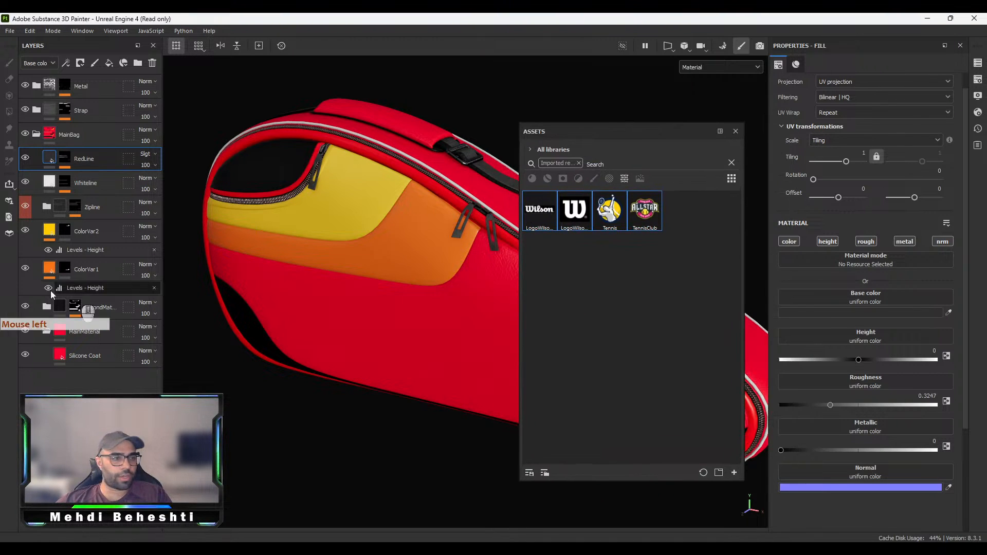
Add a fill layer above RedLine in the MainBag group and name it Logo1
{"action": "left_click", "coordinate": [110, 62]}
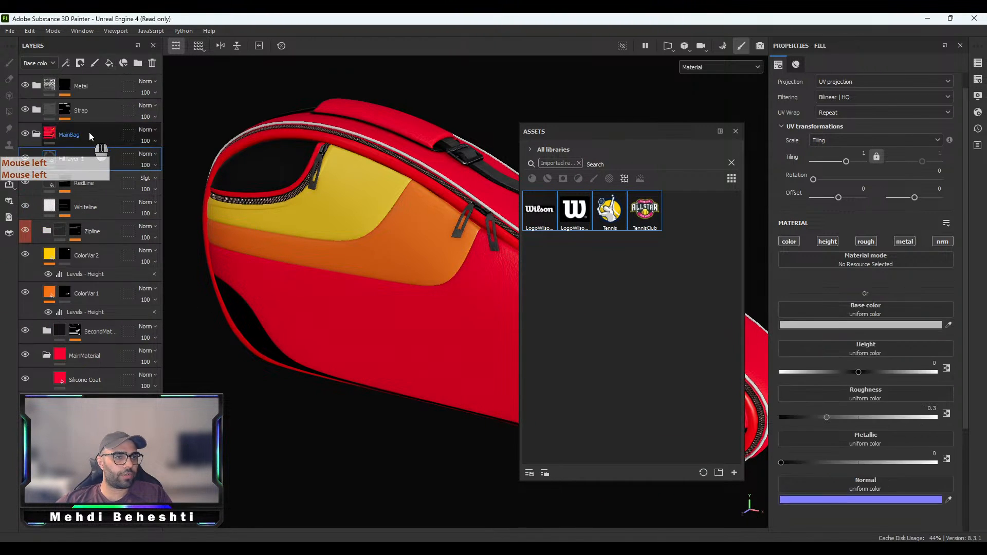
{"action": "double_click", "coordinate": [77, 158]}
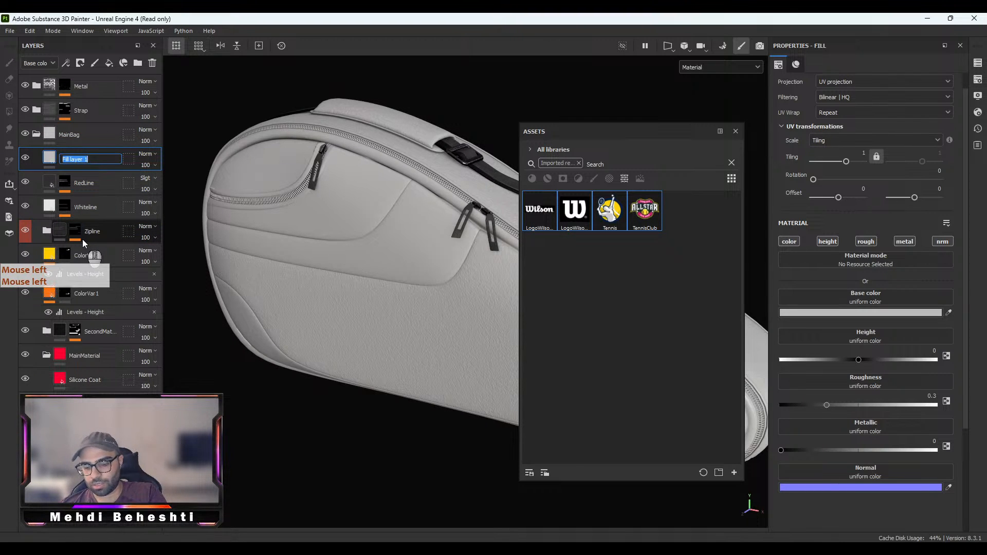
{"action": "type", "text": "Log"}
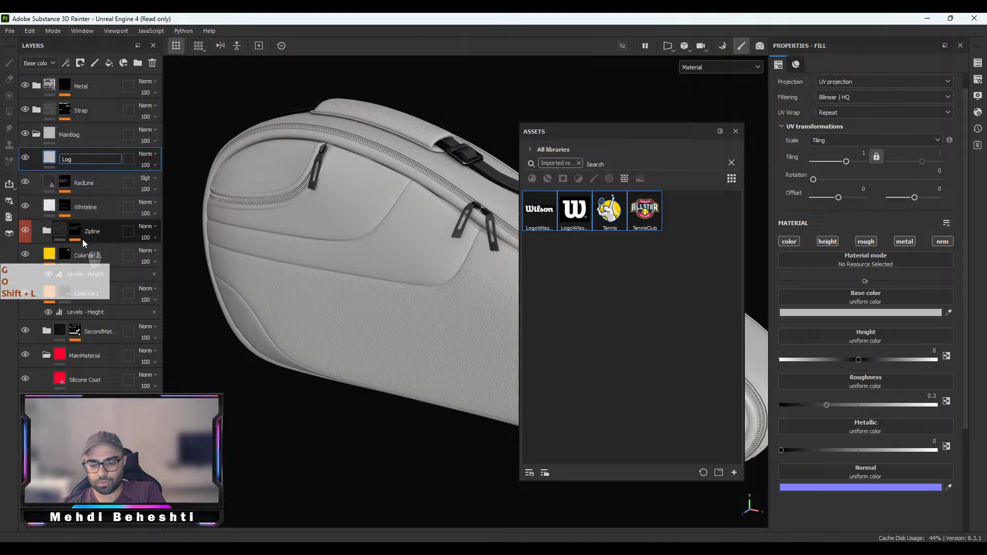
{"action": "type", "text": "o1"}
{"action": "key", "text": "Return"}
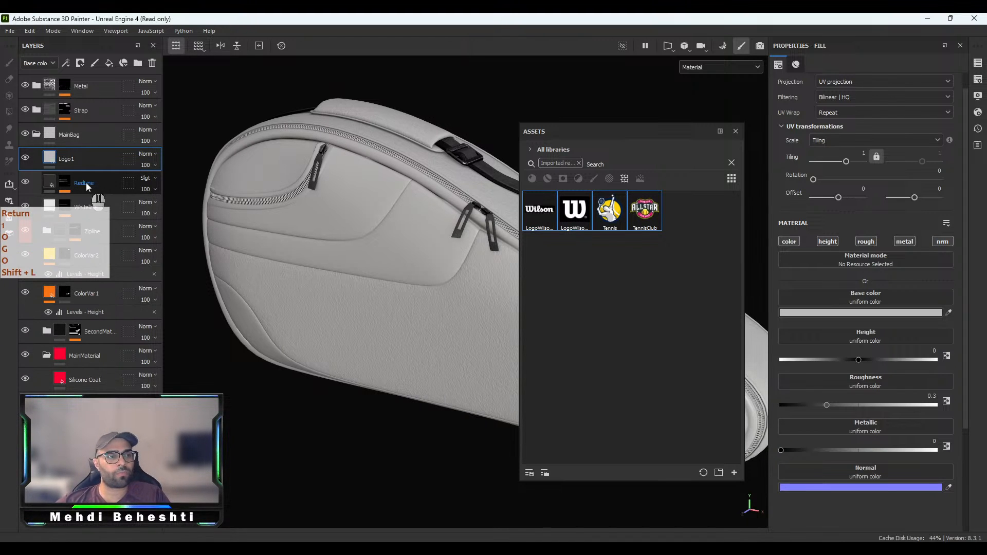
Give the Logo1 layer a black mask and add a fill effect to that mask
{"action": "middle_click_drag", "start_coordinate": [311, 312], "coordinate": [275, 283], "text": "alt"}
{"action": "left_click_drag", "start_coordinate": [276, 283], "coordinate": [299, 251], "text": "alt"}
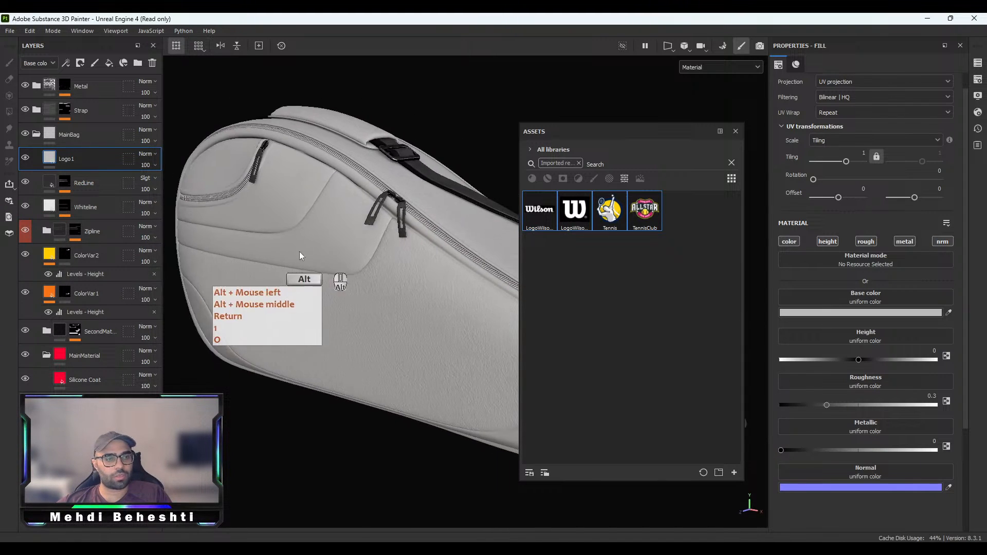
{"action": "right_click", "coordinate": [153, 165]}
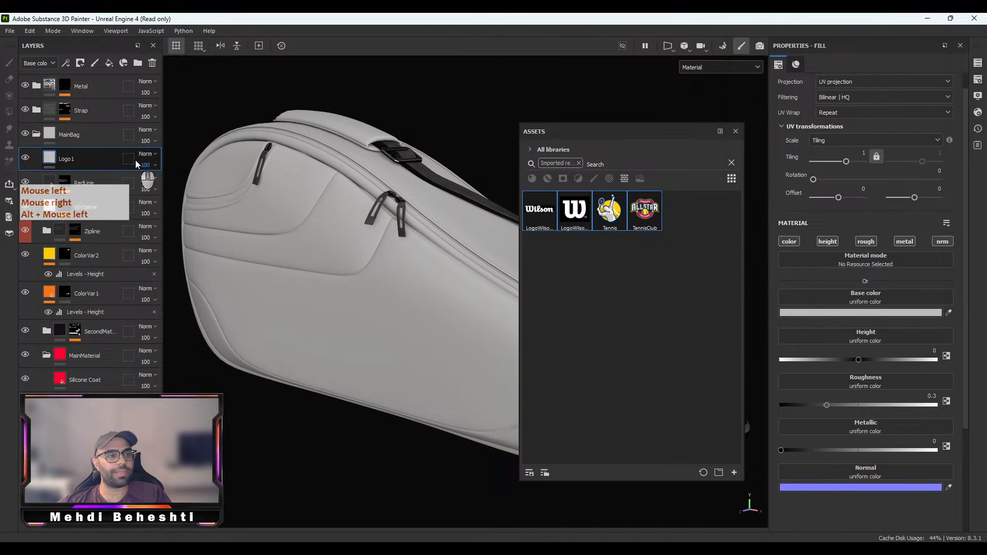
{"action": "left_click_drag", "start_coordinate": [585, 132], "coordinate": [473, 110]}
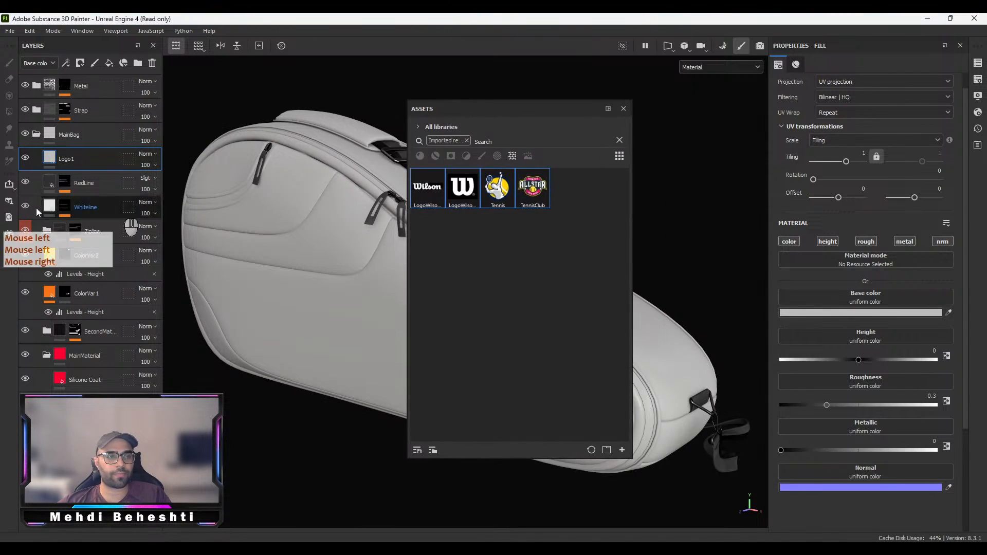
{"action": "left_click", "coordinate": [54, 163]}
{"action": "right_click", "coordinate": [60, 162]}
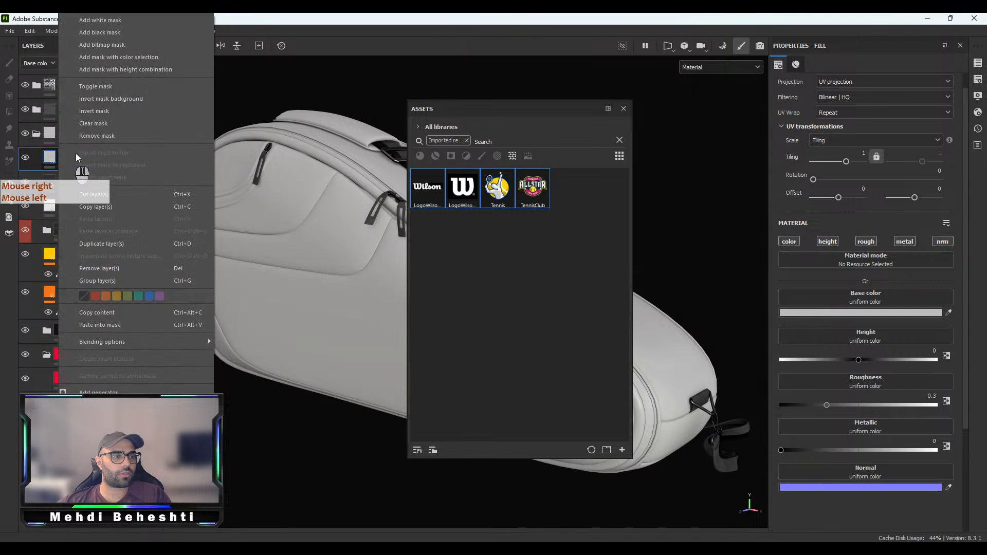
{"action": "left_click", "coordinate": [97, 32]}
{"action": "right_click", "coordinate": [67, 156]}
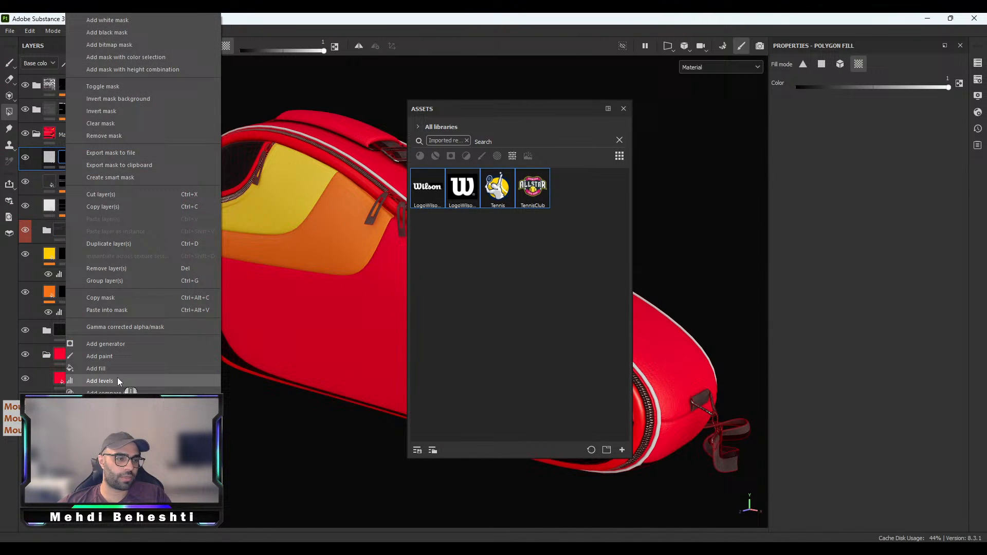
{"action": "left_click", "coordinate": [104, 367]}
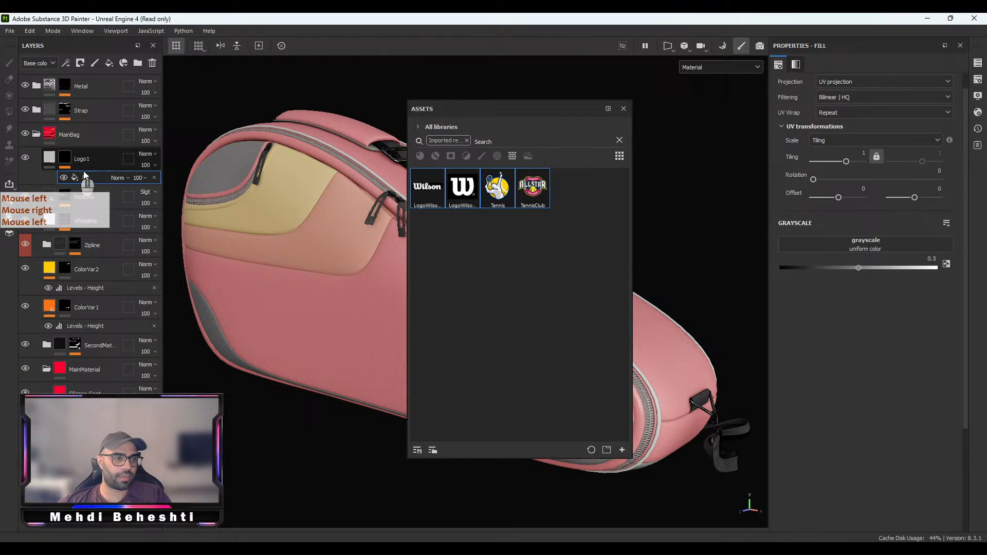
Assign the LogoWilson1 texture to the grayscale of Logo1's mask fill and check its projection on the bag
{"action": "left_click_drag", "start_coordinate": [515, 107], "coordinate": [986, 82]}
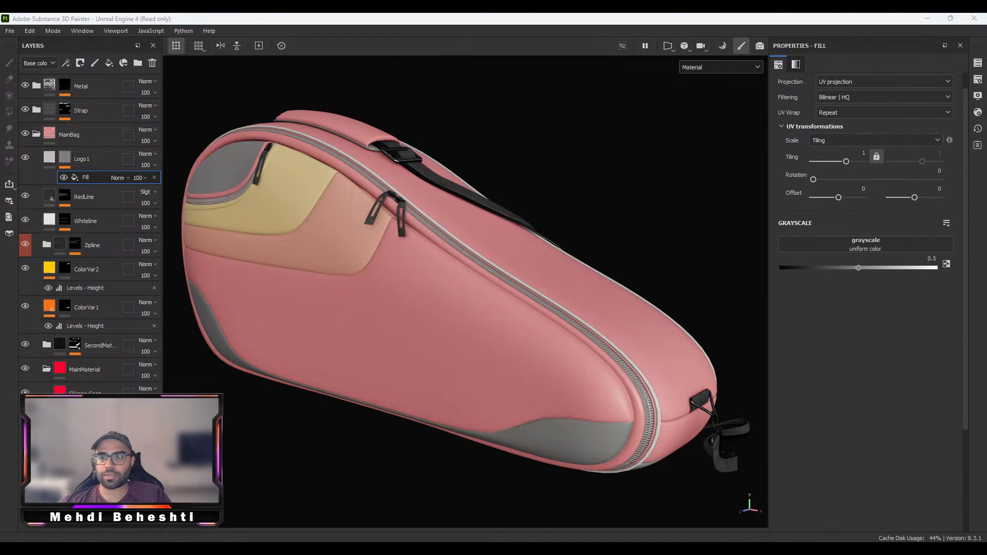
{"action": "left_click_drag", "start_coordinate": [986, 246], "coordinate": [820, 242]}
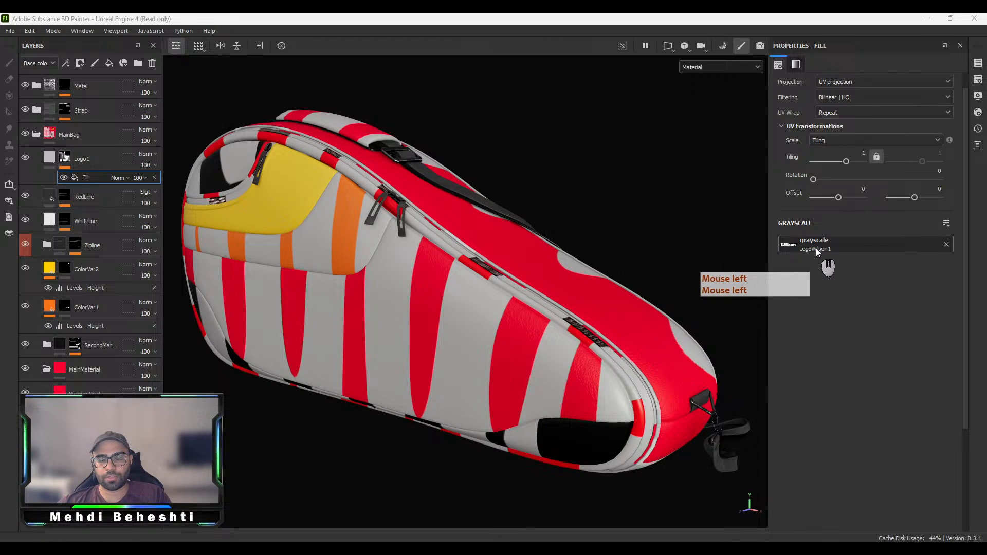
{"action": "mouse_move", "coordinate": [541, 341]}
{"action": "left_mouse_down", "text": "alt"}
{"action": "mouse_move", "coordinate": [507, 347]}
{"action": "mouse_move", "coordinate": [532, 345]}
{"action": "left_mouse_up", "text": "alt"}
{"action": "right_click_drag", "start_coordinate": [532, 345], "coordinate": [429, 182], "text": "alt"}
{"action": "right_click_drag", "start_coordinate": [475, 272], "coordinate": [459, 246], "text": "alt"}
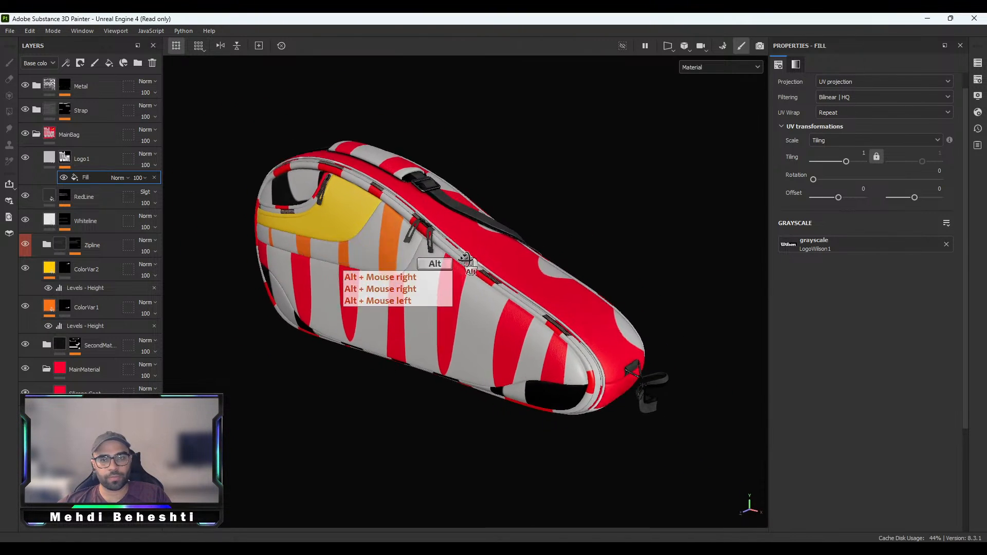
{"action": "left_click_drag", "start_coordinate": [459, 246], "coordinate": [493, 260], "text": "alt"}
Examine the logo projection on the UV layout in the mask and base color channels, ending in a split 3D and 2D view
{"action": "key", "text": "F3"}
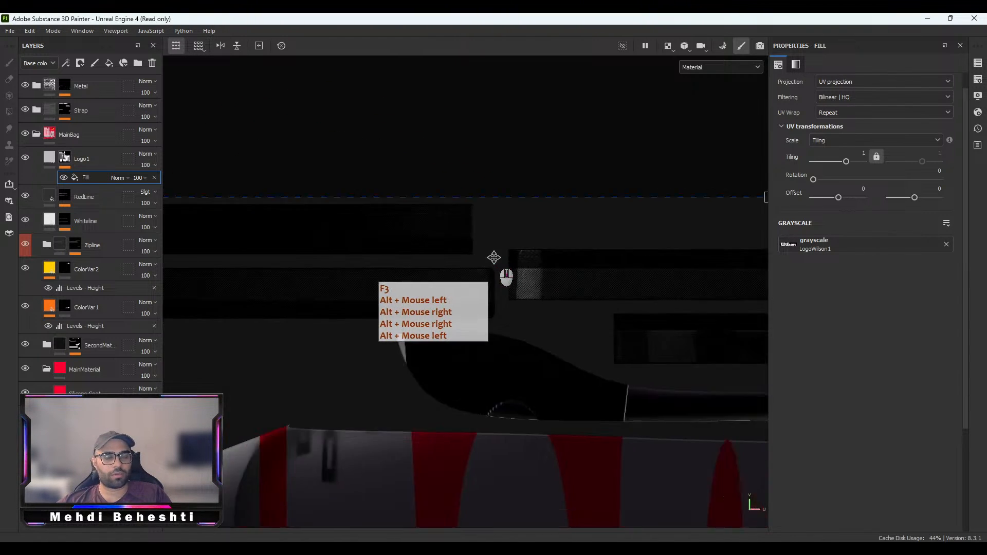
{"action": "middle_click_drag", "start_coordinate": [520, 257], "coordinate": [501, 160], "text": "alt"}
{"action": "key", "text": "c"}
{"action": "middle_click_drag", "start_coordinate": [562, 299], "coordinate": [555, 287], "text": "alt"}
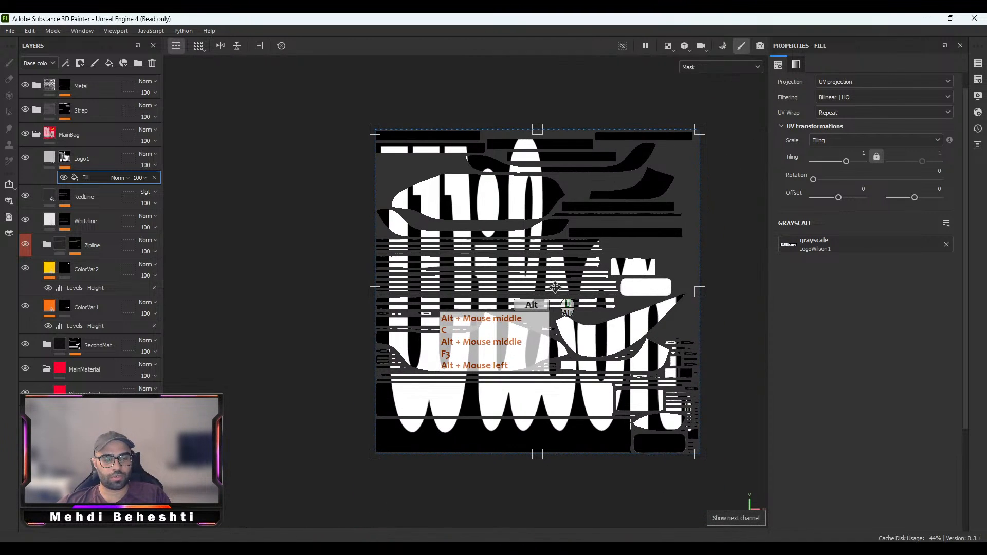
{"action": "key", "text": "c"}
{"action": "scroll", "coordinate": [555, 287], "scroll_direction": "up", "scroll_amount": 2}
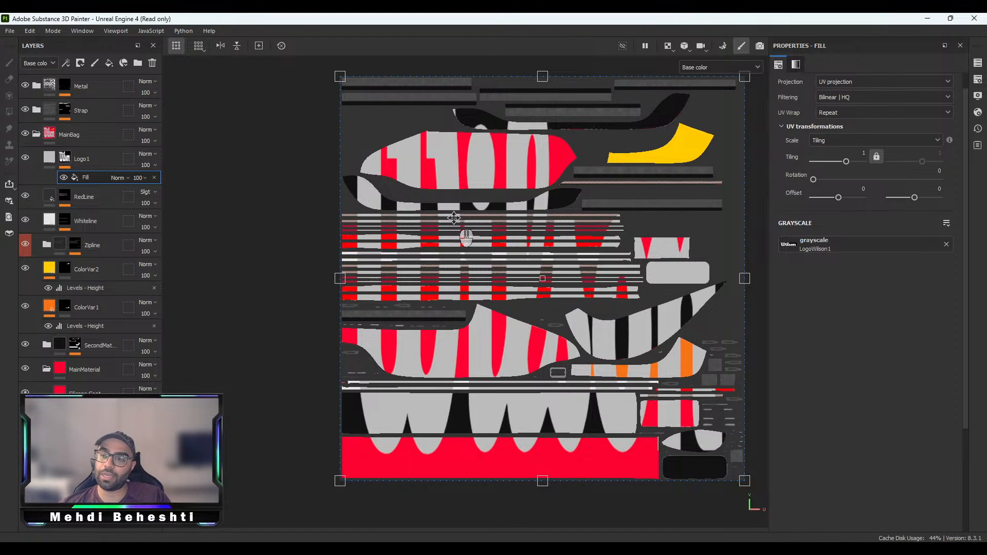
{"action": "key", "text": "F1"}
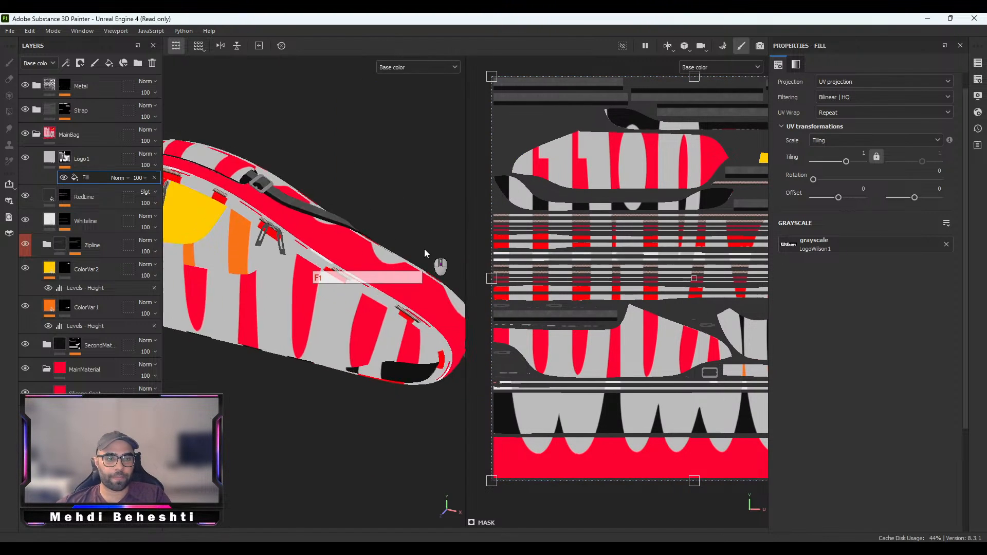
{"action": "left_click_drag", "start_coordinate": [424, 249], "coordinate": [429, 273], "text": "alt"}
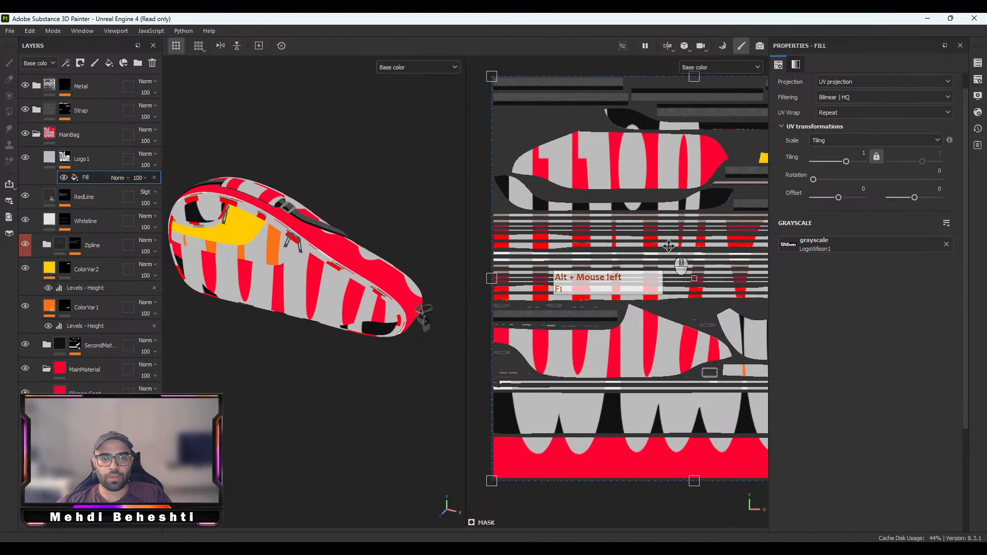
Shift the logo projection across the UV layout and set its UV wrap to None
{"action": "left_click_drag", "start_coordinate": [678, 260], "coordinate": [612, 236]}
{"action": "scroll", "coordinate": [591, 295], "scroll_direction": "down", "scroll_amount": 3}
{"action": "middle_click_drag", "start_coordinate": [591, 293], "coordinate": [535, 273], "text": "alt"}
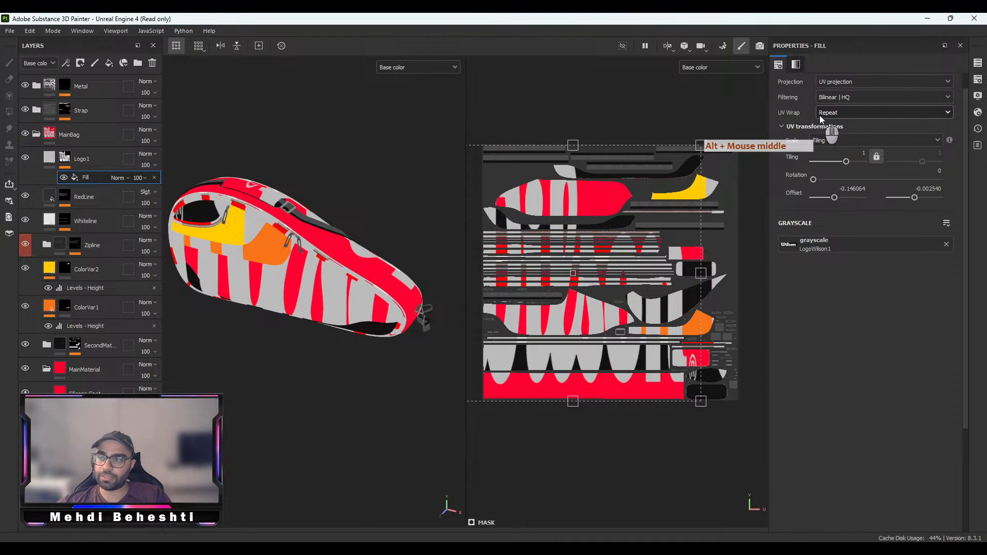
{"action": "left_click_drag", "start_coordinate": [577, 287], "coordinate": [525, 280]}
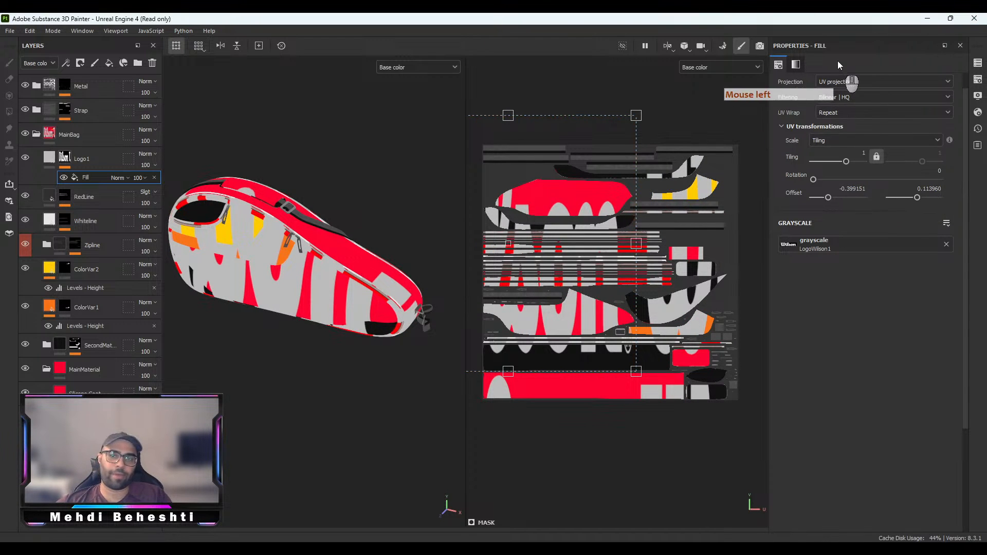
{"action": "left_click", "coordinate": [842, 108]}
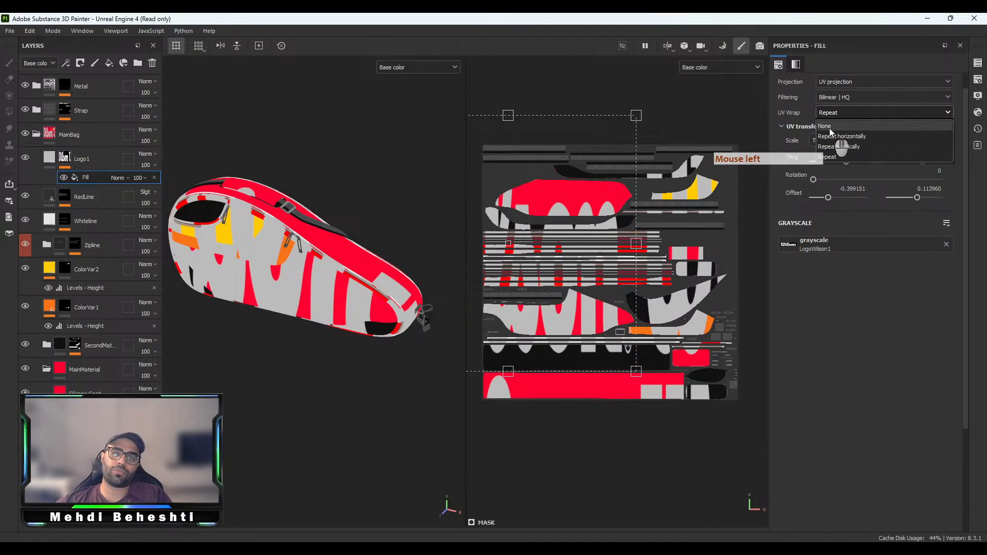
{"action": "left_click", "coordinate": [828, 128]}
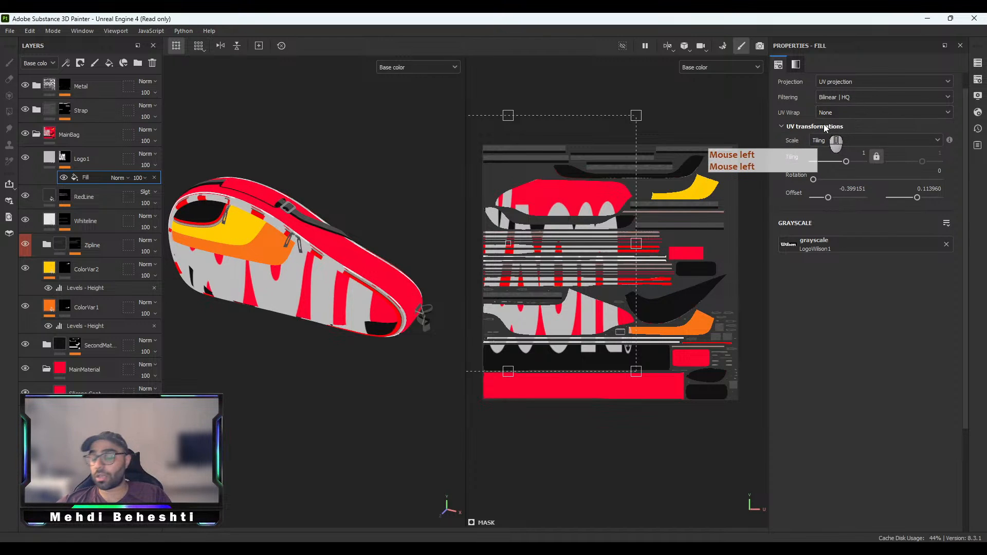
Shrink the logo projection to a tiling of about 1.6 by 5.09 and move it onto the bag's side panel island
{"action": "left_click_drag", "start_coordinate": [559, 254], "coordinate": [628, 217]}
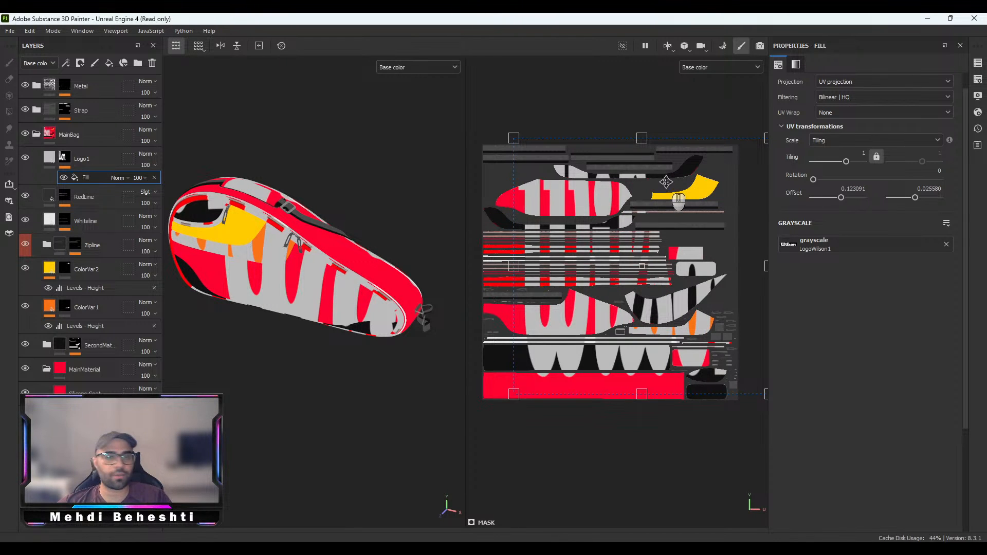
{"action": "left_click_drag", "start_coordinate": [645, 169], "coordinate": [645, 319]}
{"action": "middle_click_drag", "start_coordinate": [674, 316], "coordinate": [653, 291], "text": "alt"}
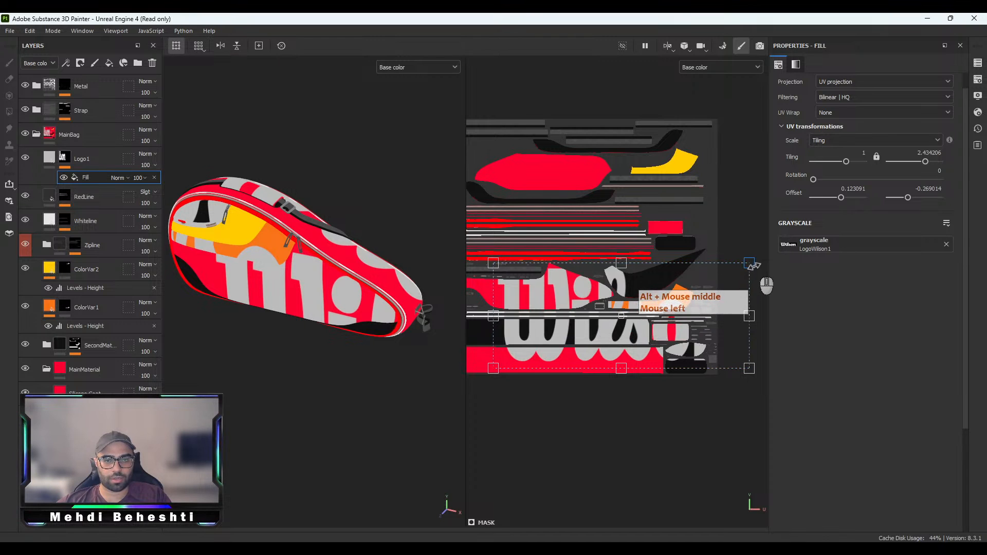
{"action": "left_click_drag", "start_coordinate": [752, 265], "coordinate": [656, 320]}
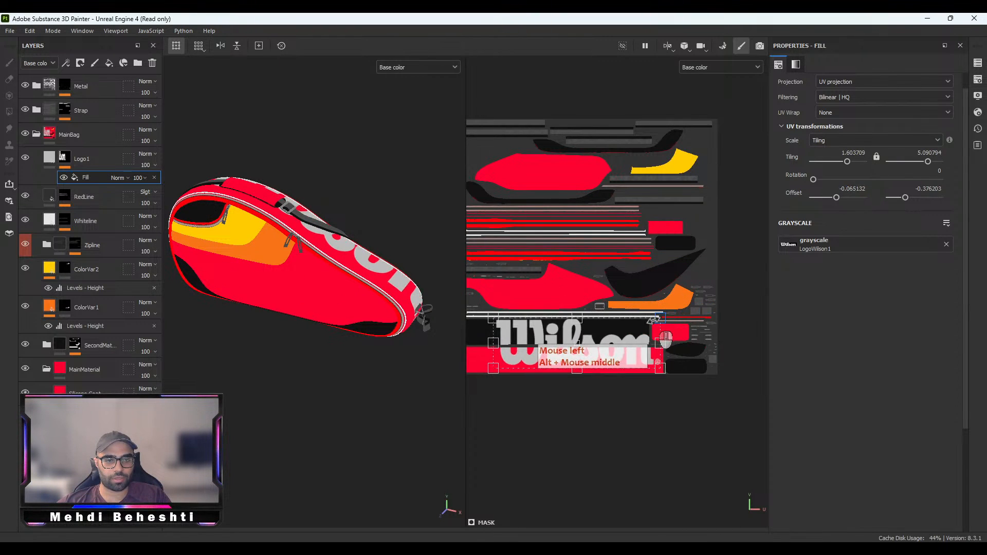
{"action": "scroll", "coordinate": [602, 331], "scroll_direction": "up", "scroll_amount": 1}
{"action": "left_click_drag", "start_coordinate": [592, 364], "coordinate": [545, 303]}
{"action": "scroll", "coordinate": [536, 303], "scroll_direction": "up", "scroll_amount": 2}
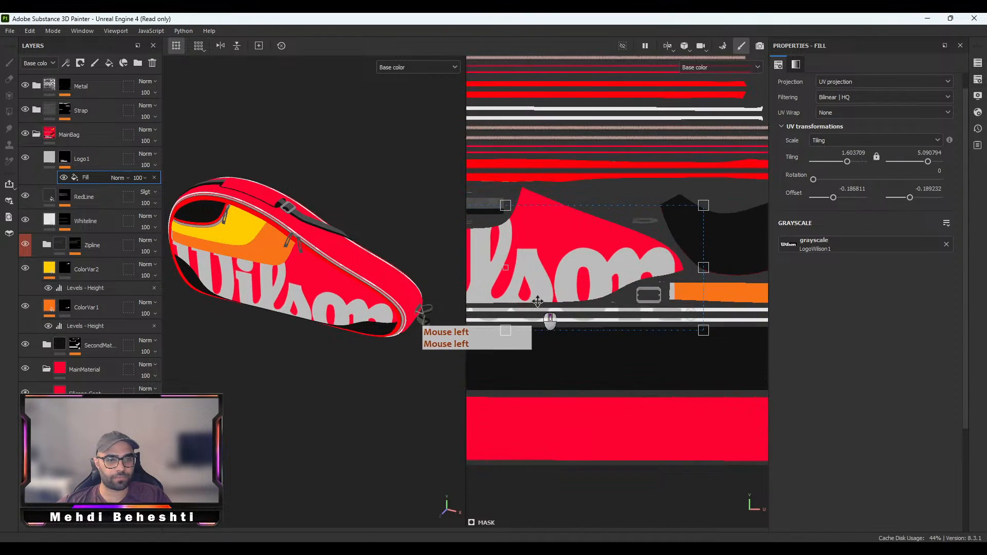
Scale the side panel logo down to a tiling of about 2.72 by 8.97 so it fits inside the red area
{"action": "middle_click_drag", "start_coordinate": [538, 302], "coordinate": [600, 315], "text": "alt"}
{"action": "scroll", "coordinate": [601, 315], "scroll_direction": "down", "scroll_amount": 3}
{"action": "scroll", "coordinate": [295, 295], "scroll_direction": "up", "scroll_amount": 3}
{"action": "left_click_drag", "start_coordinate": [323, 274], "coordinate": [226, 276], "text": "alt"}
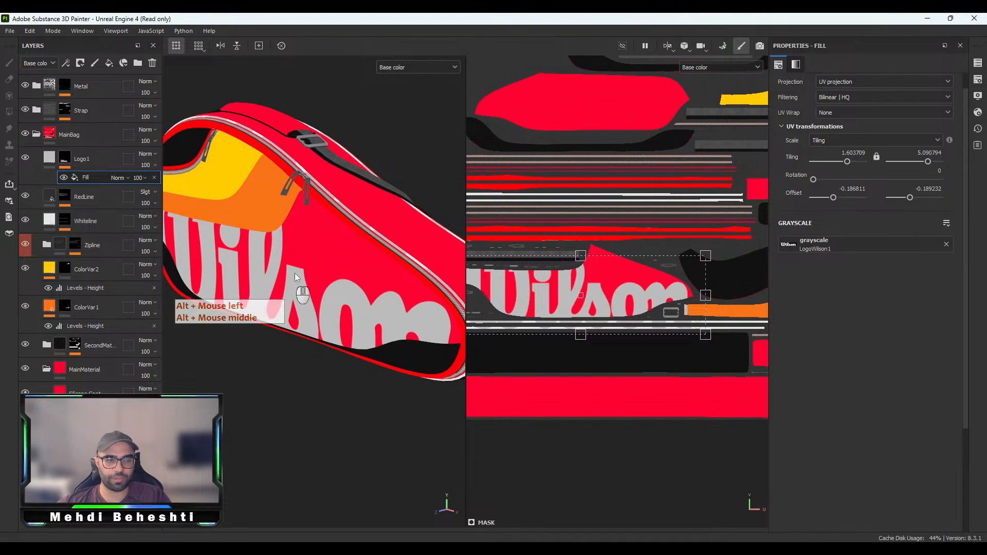
{"action": "scroll", "coordinate": [669, 310], "scroll_direction": "down", "scroll_amount": 2}
{"action": "scroll", "coordinate": [634, 258], "scroll_direction": "up", "scroll_amount": 2}
{"action": "middle_click_drag", "start_coordinate": [578, 283], "coordinate": [650, 288], "text": "alt"}
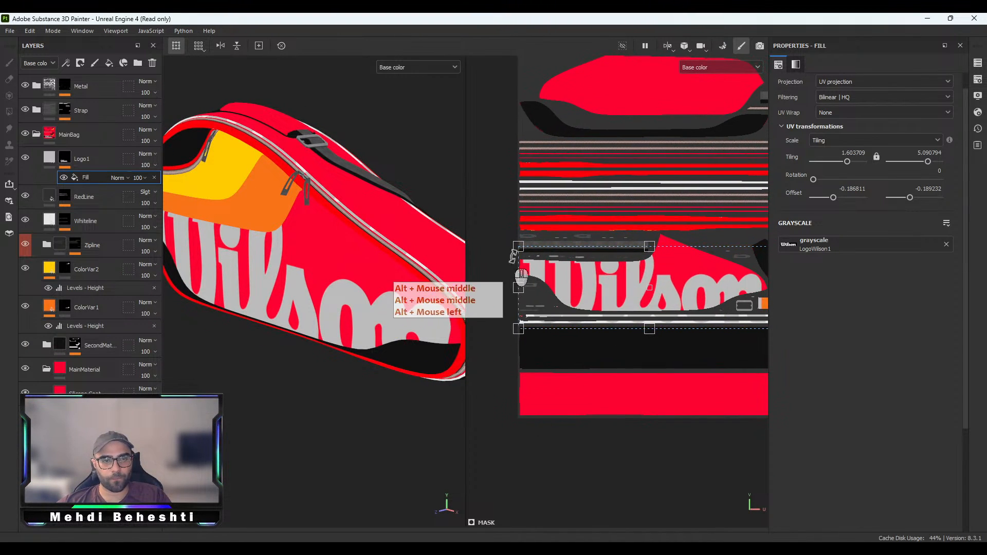
{"action": "left_click_drag", "start_coordinate": [519, 247], "coordinate": [566, 265]}
{"action": "middle_click_drag", "start_coordinate": [629, 286], "coordinate": [488, 279], "text": "alt"}
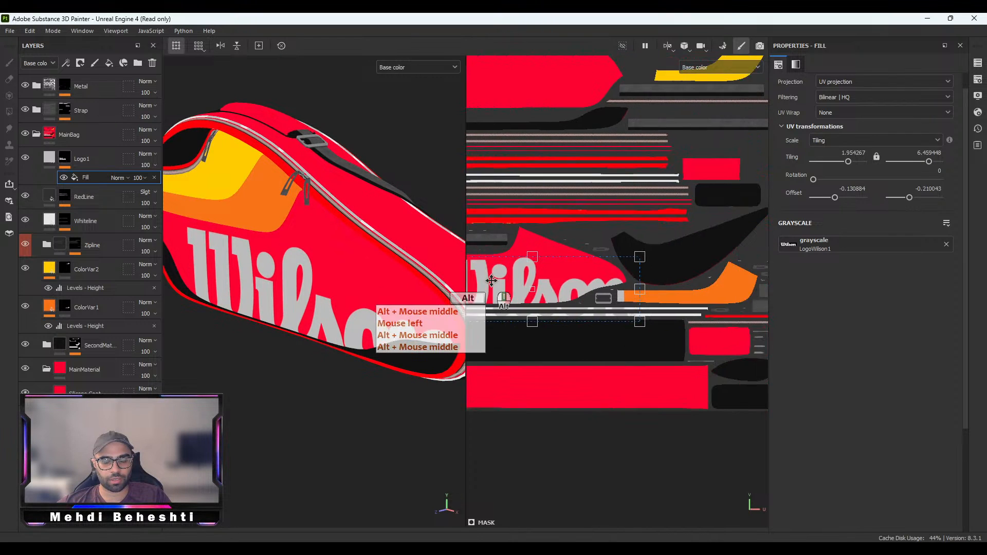
{"action": "left_click_drag", "start_coordinate": [640, 327], "coordinate": [580, 304]}
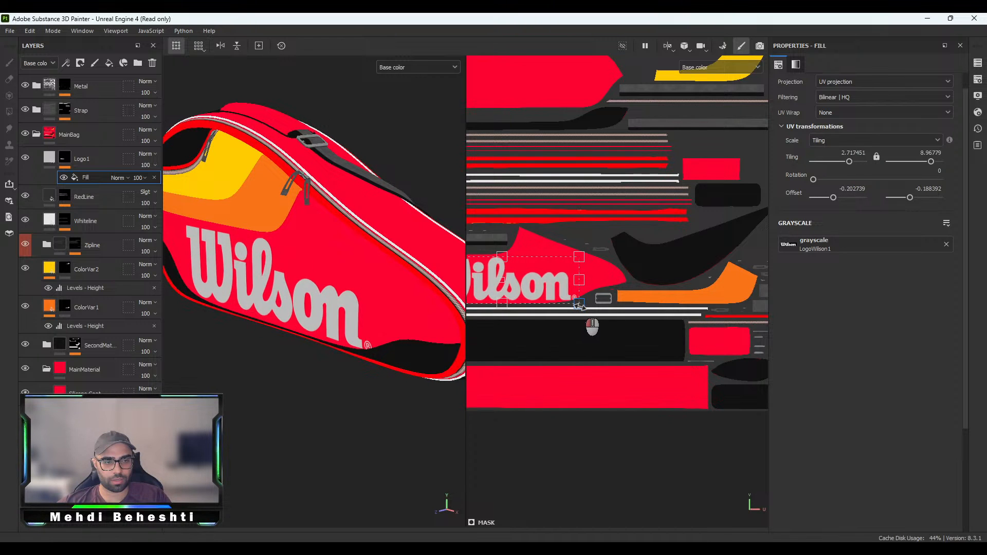
Refine the side logo's proportions to a tiling of about 2.61 by 9.16, with an offset of about -0.213 and -0.186
{"action": "middle_click_drag", "start_coordinate": [526, 301], "coordinate": [621, 298], "text": "alt"}
{"action": "scroll", "coordinate": [513, 244], "scroll_direction": "up", "scroll_amount": 8}
{"action": "left_click_drag", "start_coordinate": [522, 258], "coordinate": [499, 257]}
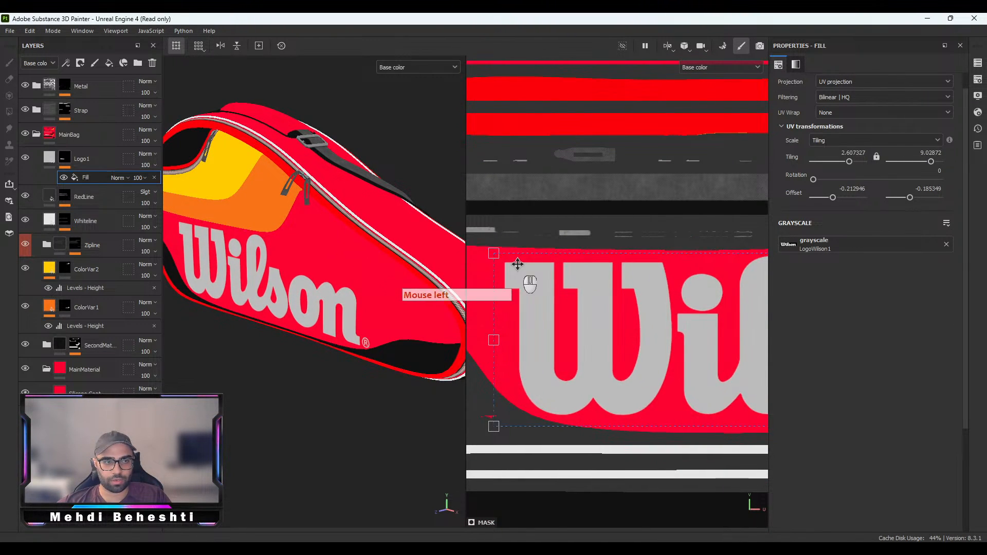
{"action": "scroll", "coordinate": [520, 265], "scroll_direction": "down", "scroll_amount": 3}
{"action": "middle_click_drag", "start_coordinate": [594, 278], "coordinate": [570, 276], "text": "alt"}
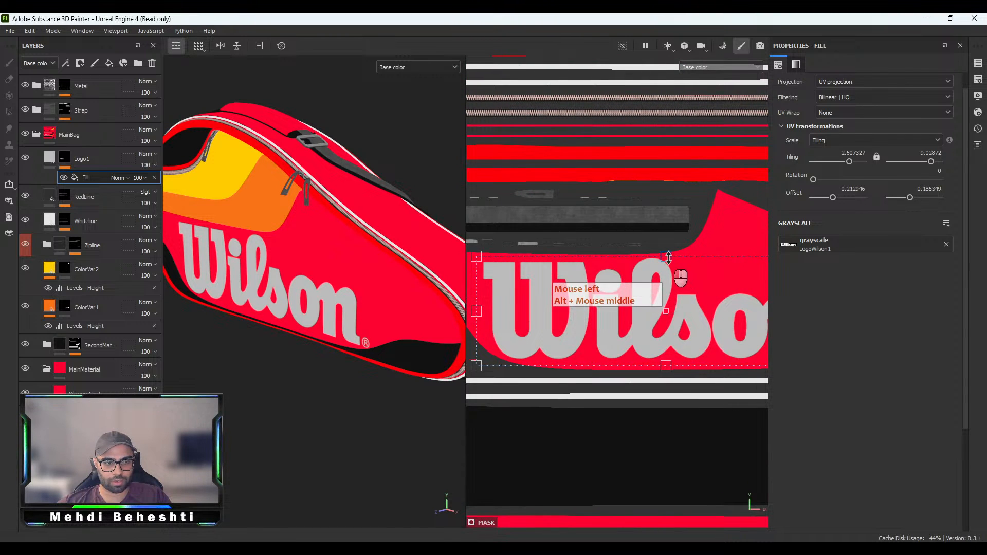
{"action": "mouse_move", "coordinate": [329, 286]}
{"action": "left_mouse_down", "text": "alt"}
{"action": "mouse_move", "coordinate": [302, 288]}
{"action": "mouse_move", "coordinate": [385, 269]}
{"action": "mouse_move", "coordinate": [260, 278]}
{"action": "mouse_move", "coordinate": [317, 288]}
{"action": "left_mouse_up", "text": "alt"}
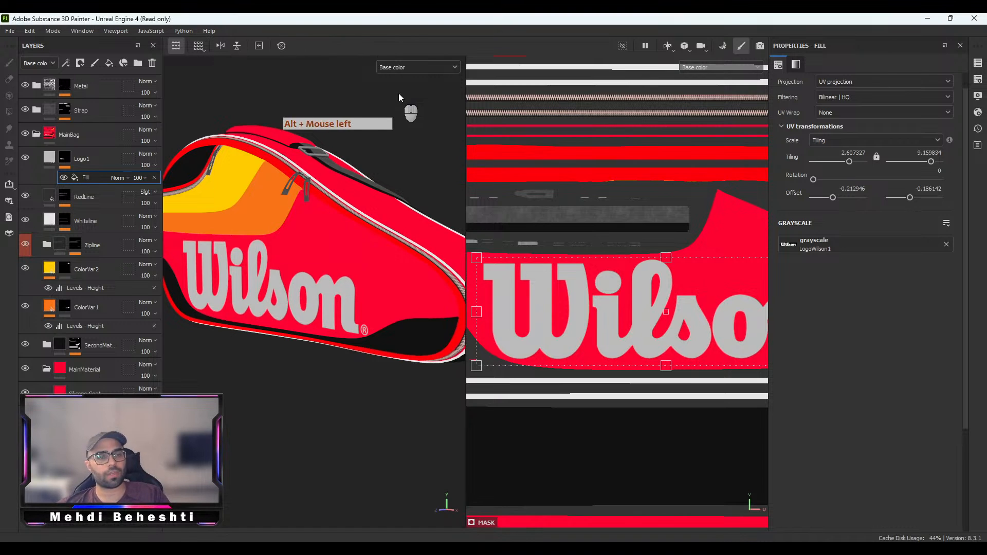
Duplicate the logo fill effect in Logo1's mask and turn the bag to show its long top panel
{"action": "right_click", "coordinate": [81, 177]}
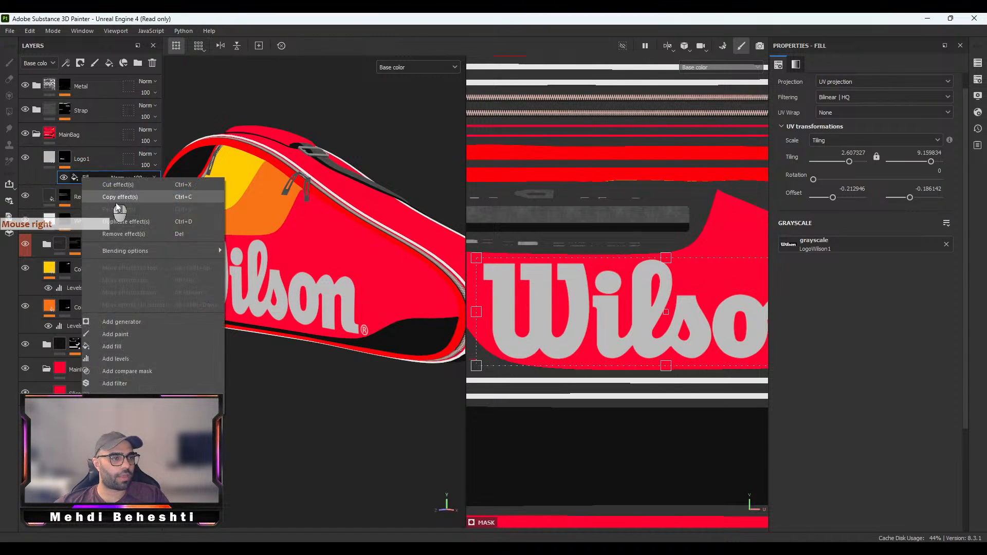
{"action": "left_click", "coordinate": [81, 179]}
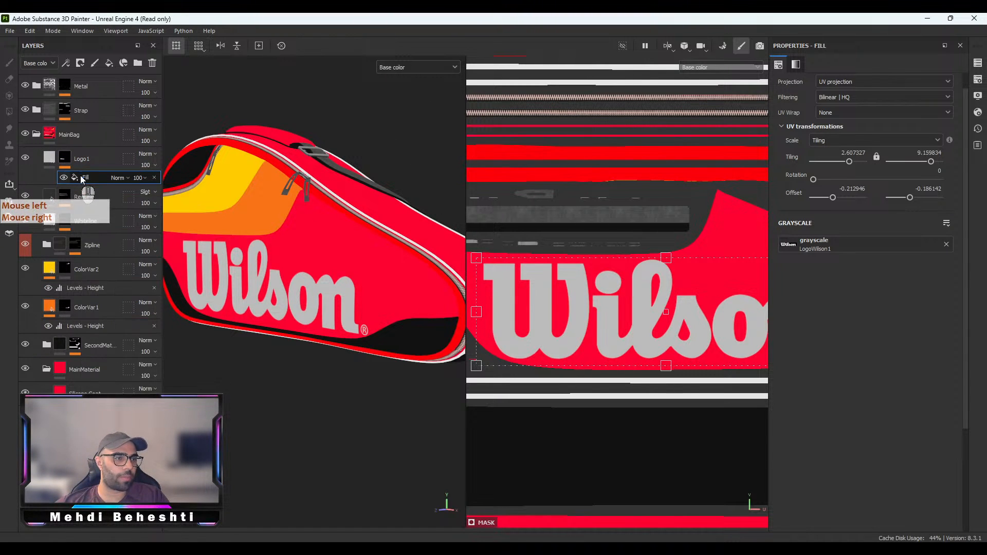
{"action": "key", "text": "ctrl+d"}
{"action": "left_click_drag", "start_coordinate": [216, 195], "coordinate": [259, 146], "text": "alt"}
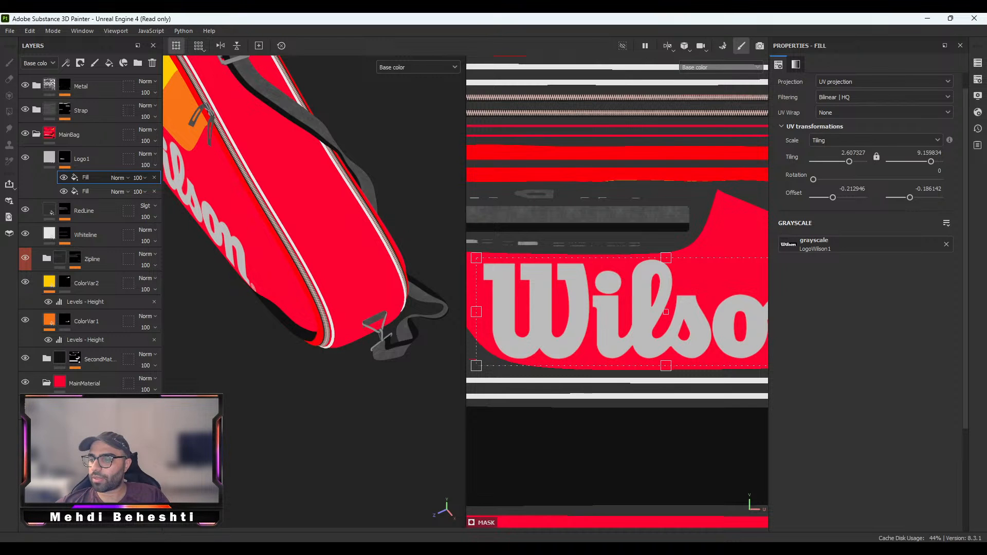
Examine the Wilson bag photos on the reference board for logo placement on the side panels
{"action": "key", "text": "super+d"}
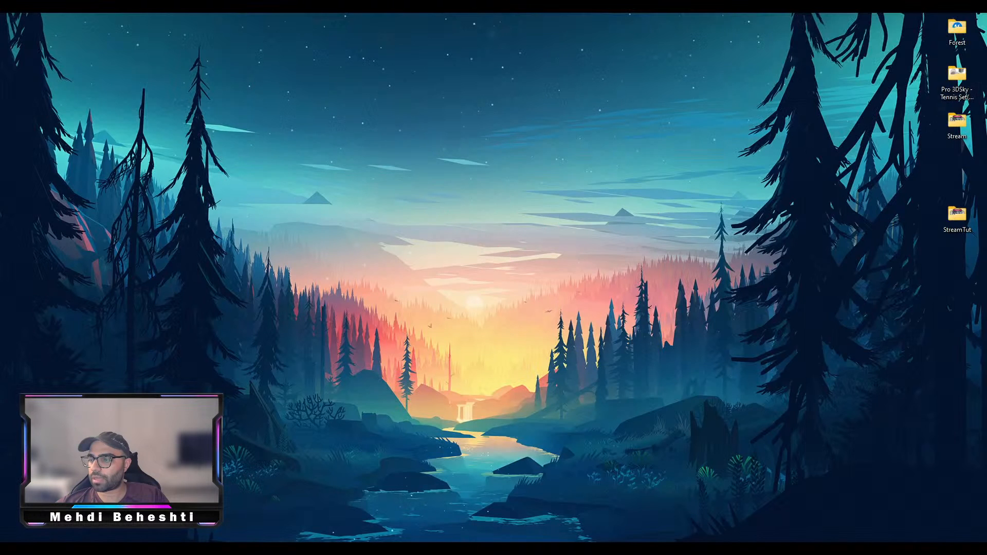
{"action": "key", "text": "super+d"}
{"action": "right_click_drag", "start_coordinate": [986, 377], "coordinate": [618, 316]}
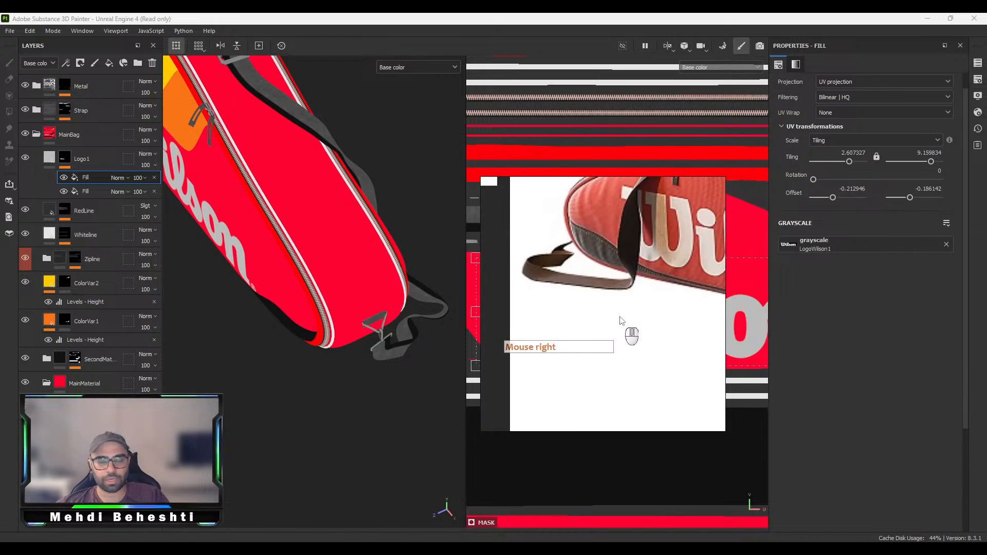
{"action": "scroll", "coordinate": [629, 311], "scroll_direction": "down", "scroll_amount": 5}
{"action": "middle_click_drag", "start_coordinate": [637, 306], "coordinate": [651, 330]}
{"action": "scroll", "coordinate": [642, 291], "scroll_direction": "up", "scroll_amount": 3}
{"action": "scroll", "coordinate": [560, 324], "scroll_direction": "up", "scroll_amount": 4}
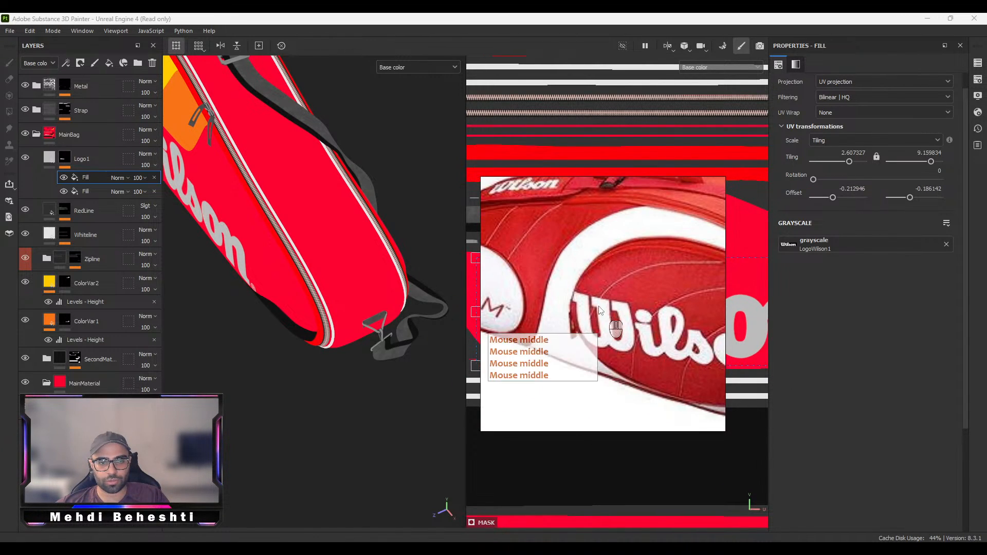
{"action": "scroll", "coordinate": [600, 310], "scroll_direction": "down", "scroll_amount": 3}
{"action": "middle_click_drag", "start_coordinate": [596, 309], "coordinate": [683, 360]}
{"action": "scroll", "coordinate": [683, 302], "scroll_direction": "up", "scroll_amount": 5}
{"action": "scroll", "coordinate": [602, 286], "scroll_direction": "down", "scroll_amount": 6}
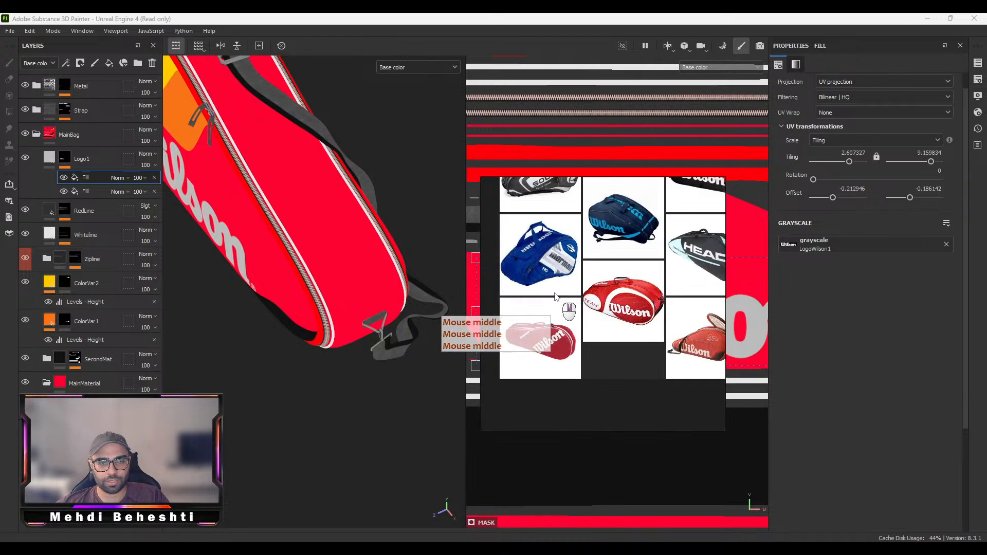
{"action": "middle_click_drag", "start_coordinate": [555, 292], "coordinate": [612, 93]}
{"action": "scroll", "coordinate": [612, 288], "scroll_direction": "up", "scroll_amount": 4}
{"action": "scroll", "coordinate": [606, 273], "scroll_direction": "up", "scroll_amount": 4}
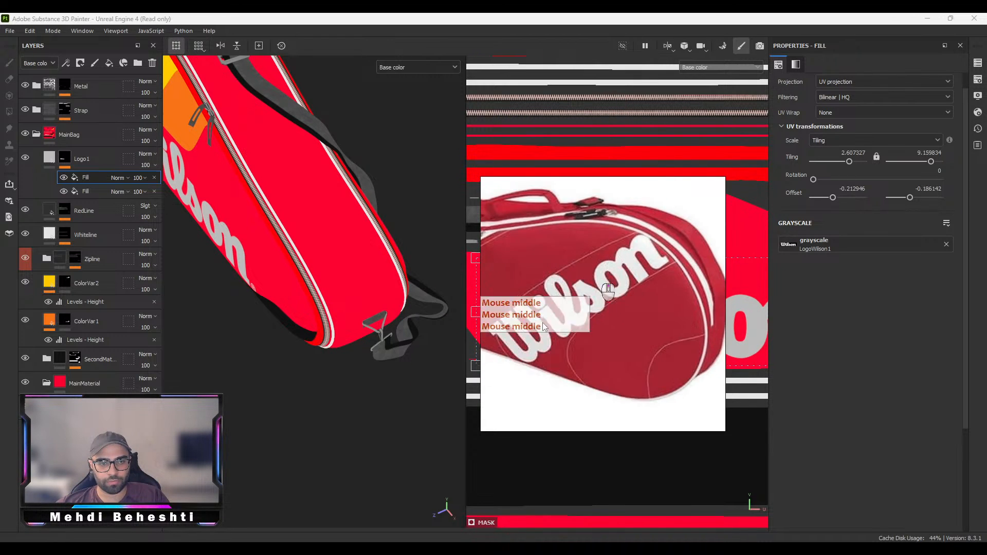
Examine the red Wilson bag reference with tennis balls for the logos on its top panel and strap patch
{"action": "scroll", "coordinate": [609, 273], "scroll_direction": "down", "scroll_amount": 8}
{"action": "middle_click_drag", "start_coordinate": [611, 270], "coordinate": [581, 292]}
{"action": "middle_click_drag", "start_coordinate": [657, 200], "coordinate": [442, 198]}
{"action": "middle_click_drag", "start_coordinate": [549, 280], "coordinate": [587, 275]}
{"action": "scroll", "coordinate": [625, 246], "scroll_direction": "up", "scroll_amount": 5}
{"action": "middle_click_drag", "start_coordinate": [627, 244], "coordinate": [694, 217]}
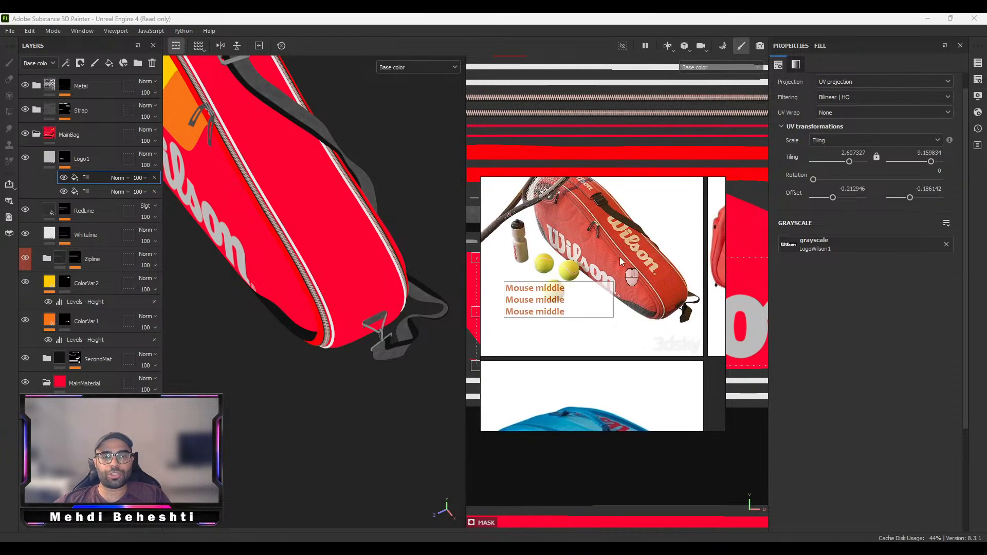
{"action": "scroll", "coordinate": [619, 257], "scroll_direction": "up", "scroll_amount": 3}
{"action": "middle_click_drag", "start_coordinate": [618, 255], "coordinate": [581, 334]}
{"action": "scroll", "coordinate": [571, 335], "scroll_direction": "up", "scroll_amount": 2}
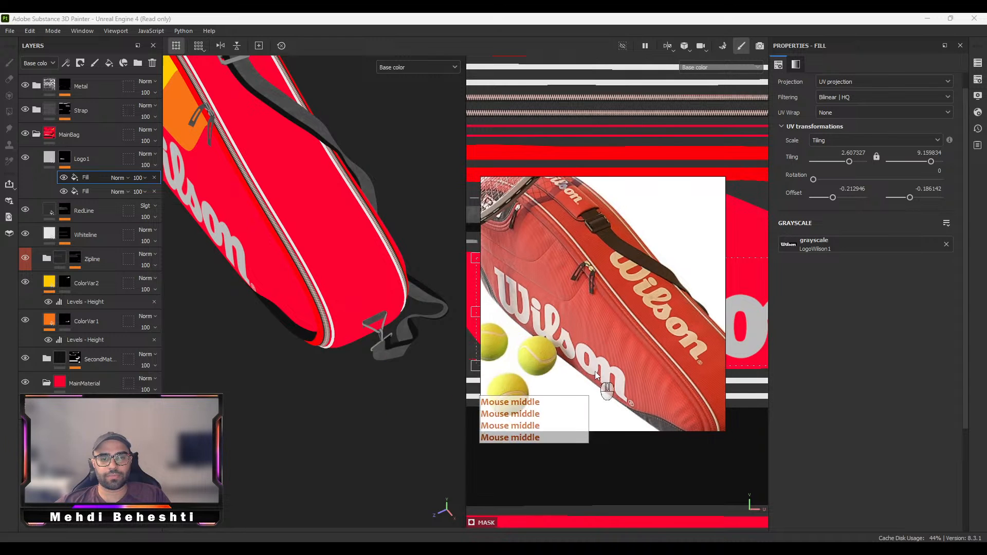
{"action": "middle_click_drag", "start_coordinate": [534, 186], "coordinate": [538, 236]}
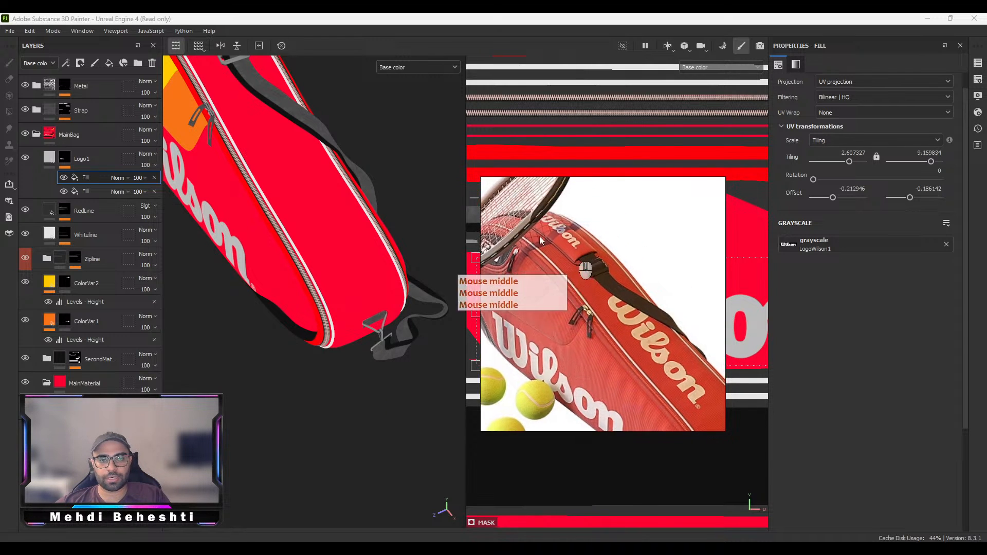
{"action": "scroll", "coordinate": [538, 237], "scroll_direction": "up", "scroll_amount": 4}
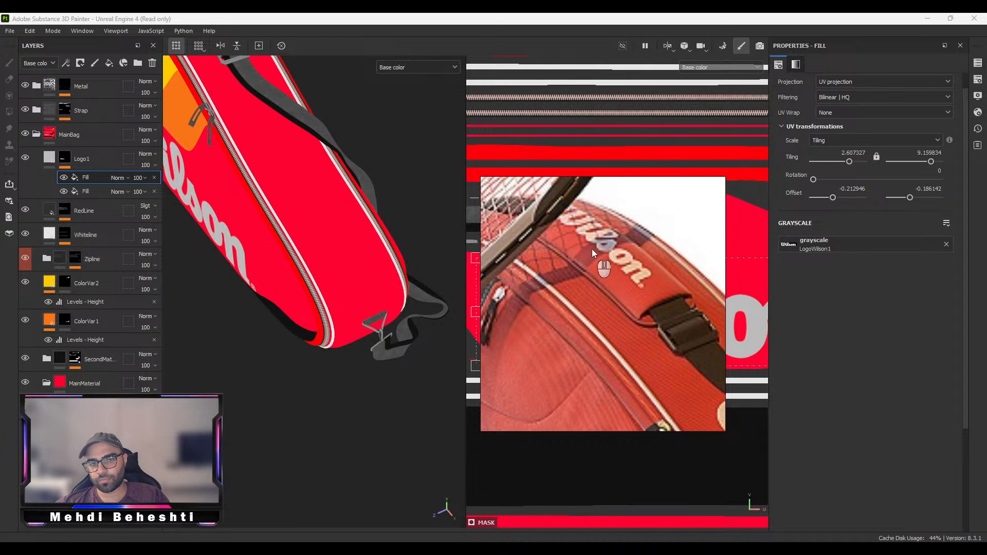
{"action": "scroll", "coordinate": [604, 261], "scroll_direction": "down", "scroll_amount": 3}
{"action": "middle_click_drag", "start_coordinate": [604, 261], "coordinate": [541, 193]}
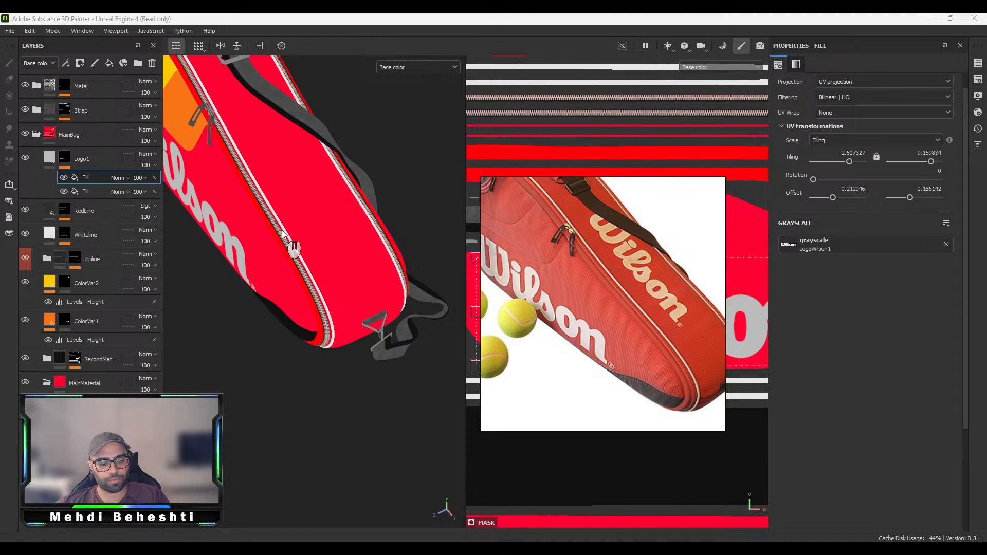
Move the duplicated logo onto the long red top panel island, at an offset of about 0.081 and -0.436
{"action": "middle_click_drag", "start_coordinate": [282, 235], "coordinate": [312, 242], "text": "alt"}
{"action": "scroll", "coordinate": [386, 258], "scroll_direction": "down", "scroll_amount": 3}
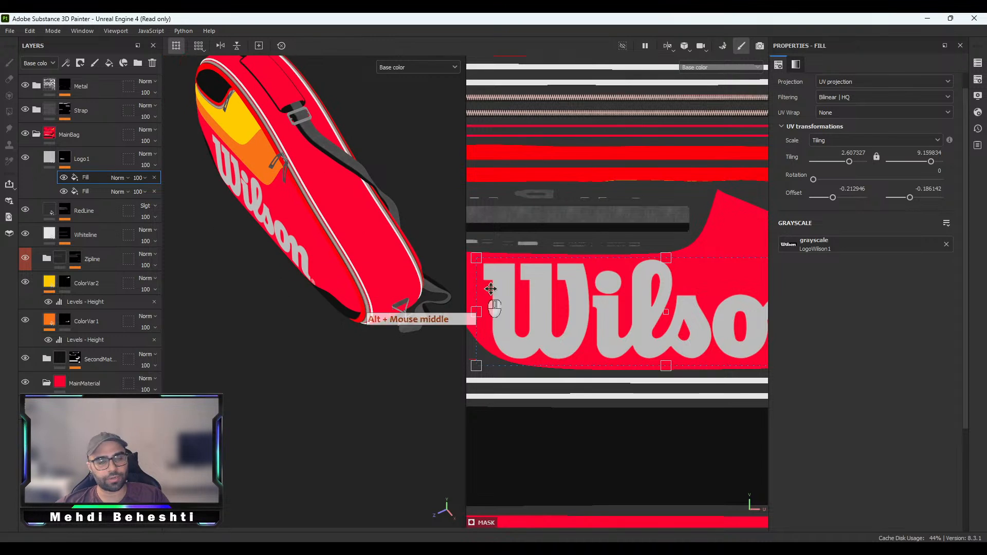
{"action": "scroll", "coordinate": [595, 318], "scroll_direction": "down", "scroll_amount": 5}
{"action": "middle_click_drag", "start_coordinate": [677, 339], "coordinate": [575, 222], "text": "alt"}
{"action": "left_click_drag", "start_coordinate": [588, 232], "coordinate": [681, 344]}
{"action": "scroll", "coordinate": [670, 334], "scroll_direction": "up", "scroll_amount": 2}
{"action": "middle_click_drag", "start_coordinate": [670, 334], "coordinate": [628, 326], "text": "alt"}
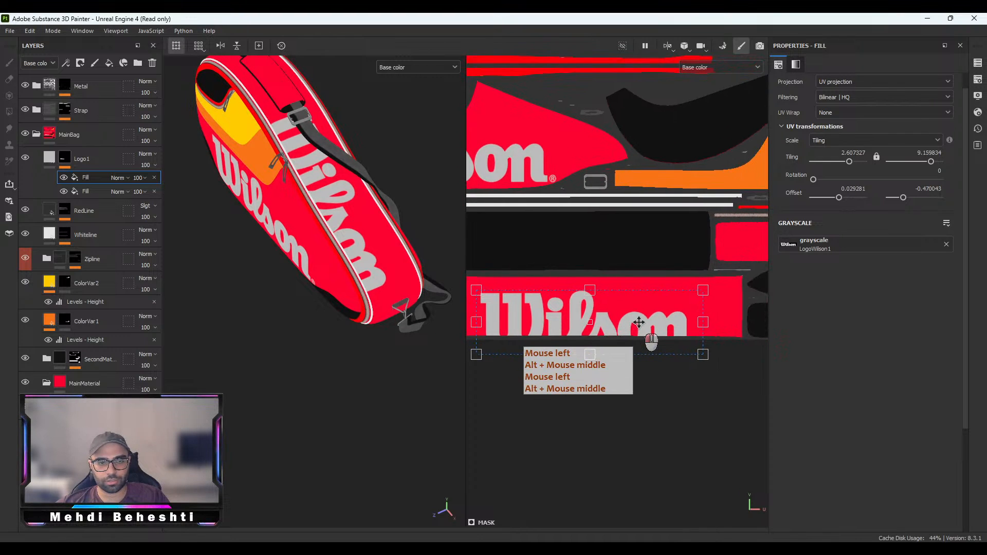
{"action": "left_click_drag", "start_coordinate": [645, 319], "coordinate": [675, 298]}
{"action": "scroll", "coordinate": [714, 279], "scroll_direction": "up", "scroll_amount": 2}
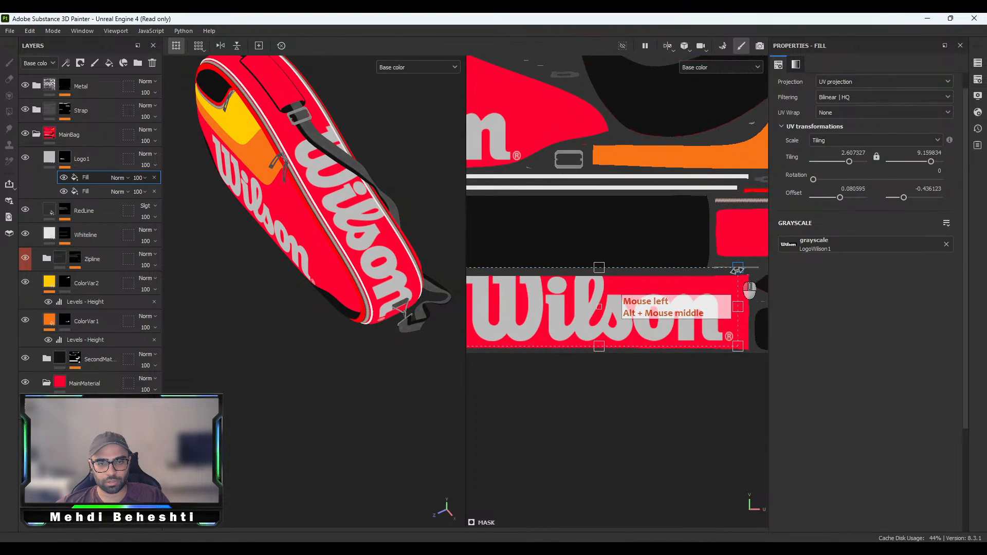
Scale the top panel logo down to a tiling of about 3.34 by 15.19 and position it at about 0.087 and -0.458
{"action": "left_click_drag", "start_coordinate": [734, 273], "coordinate": [688, 293]}
{"action": "scroll", "coordinate": [622, 315], "scroll_direction": "up", "scroll_amount": 2}
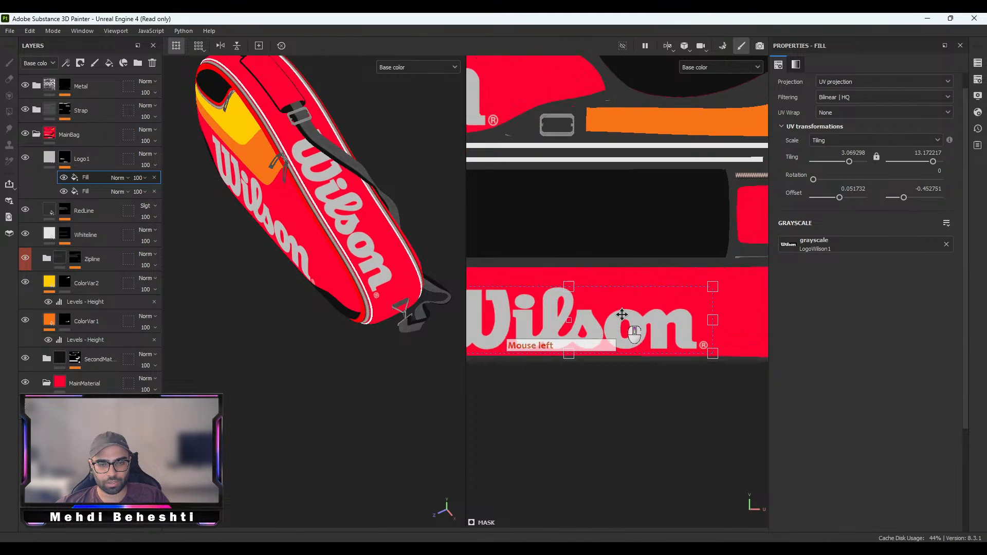
{"action": "left_click_drag", "start_coordinate": [673, 326], "coordinate": [691, 326]}
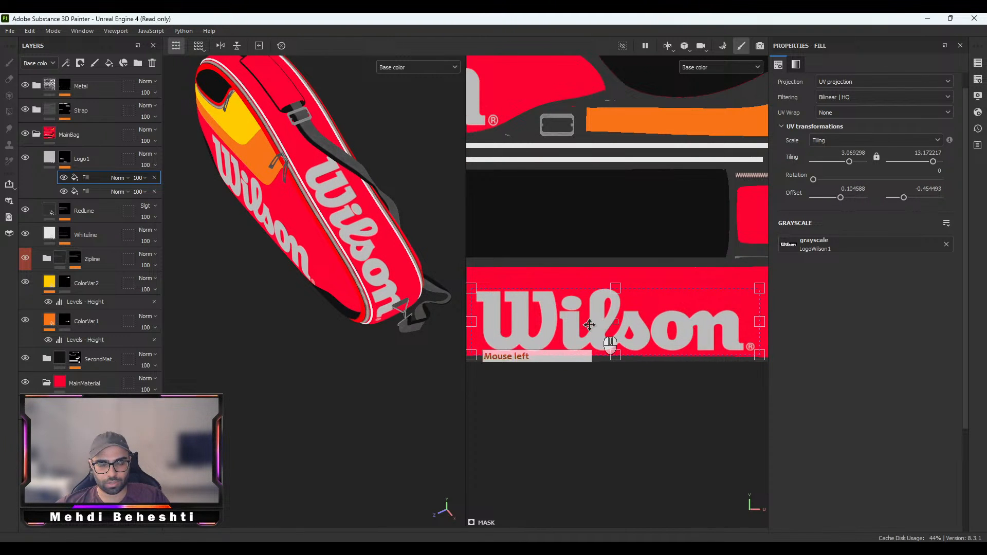
{"action": "middle_click_drag", "start_coordinate": [534, 315], "coordinate": [642, 312], "text": "alt"}
{"action": "scroll", "coordinate": [589, 297], "scroll_direction": "up", "scroll_amount": 2}
{"action": "left_click_drag", "start_coordinate": [586, 283], "coordinate": [610, 294]}
{"action": "middle_click_drag", "start_coordinate": [608, 293], "coordinate": [594, 295], "text": "alt"}
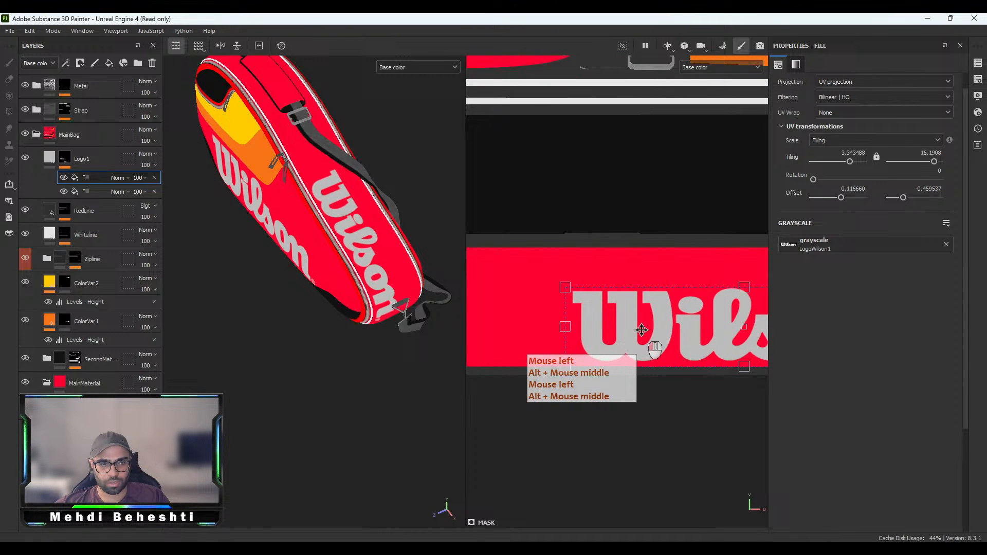
{"action": "left_click_drag", "start_coordinate": [642, 330], "coordinate": [626, 327]}
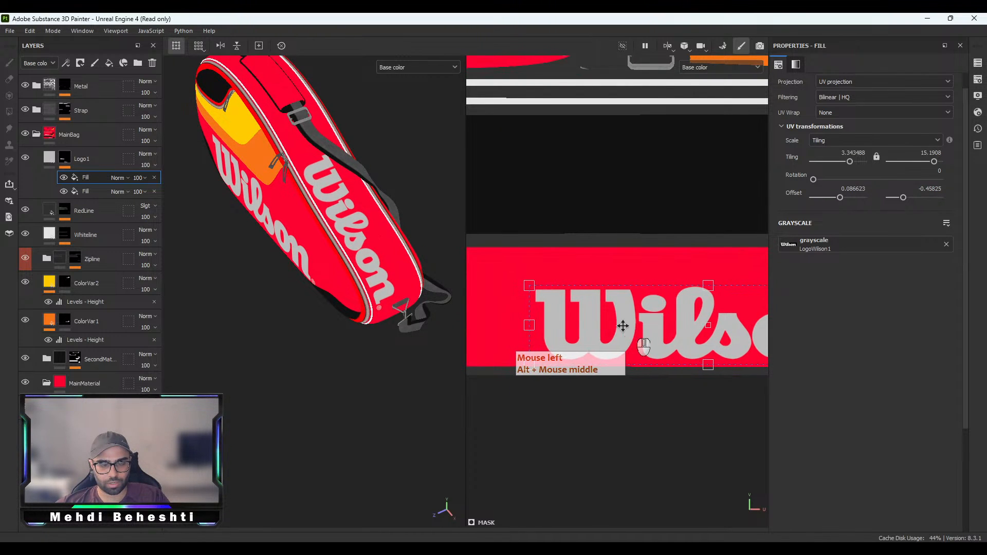
Duplicate the top panel logo's fill effect and assign the LogoWilson2 texture to the copy's grayscale
{"action": "scroll", "coordinate": [623, 326], "scroll_direction": "down", "scroll_amount": 6}
{"action": "middle_click_drag", "start_coordinate": [654, 375], "coordinate": [619, 364], "text": "alt"}
{"action": "left_click_drag", "start_coordinate": [285, 287], "coordinate": [291, 256], "text": "alt"}
{"action": "scroll", "coordinate": [512, 218], "scroll_direction": "down", "scroll_amount": 4}
{"action": "middle_click_drag", "start_coordinate": [590, 226], "coordinate": [670, 291], "text": "alt"}
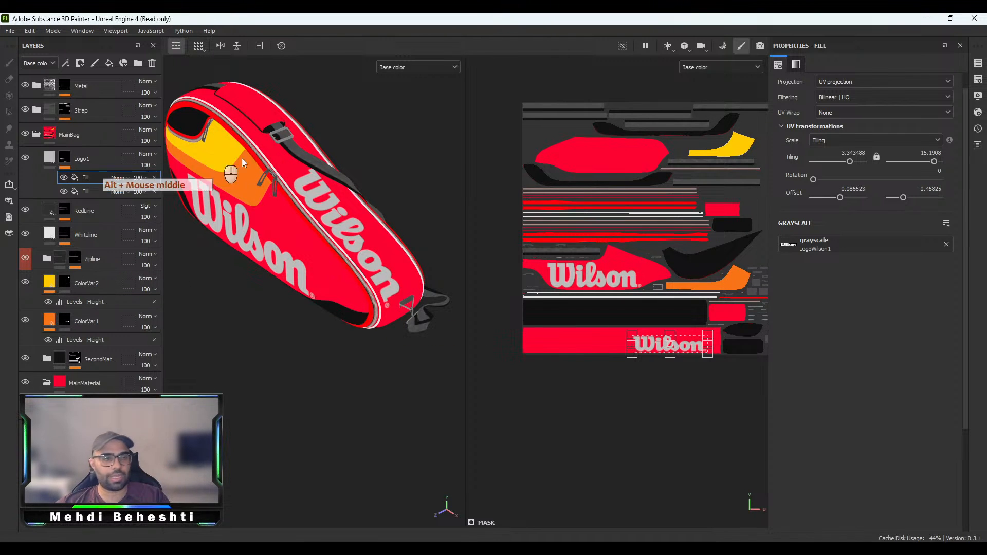
{"action": "middle_click_drag", "start_coordinate": [242, 158], "coordinate": [291, 212], "text": "alt"}
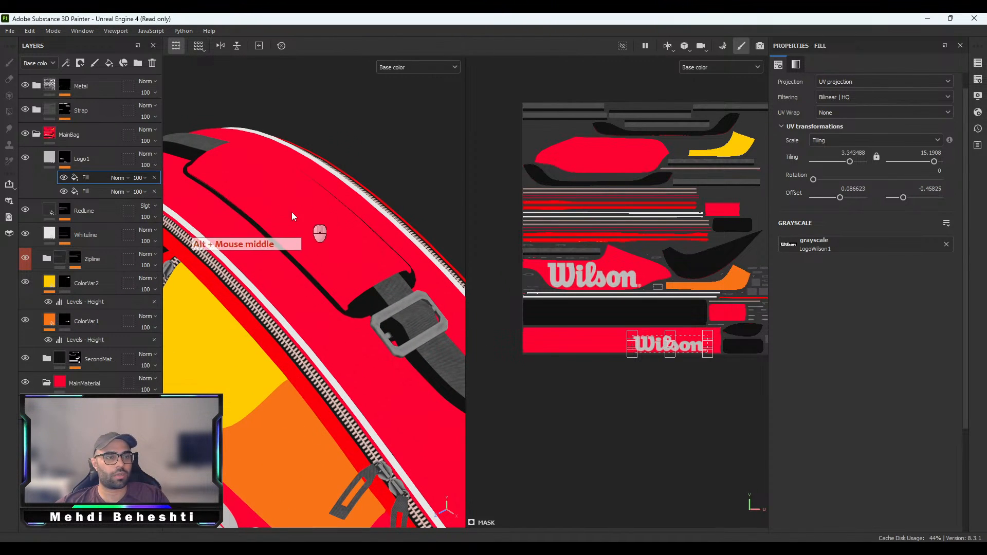
{"action": "left_click", "coordinate": [90, 178]}
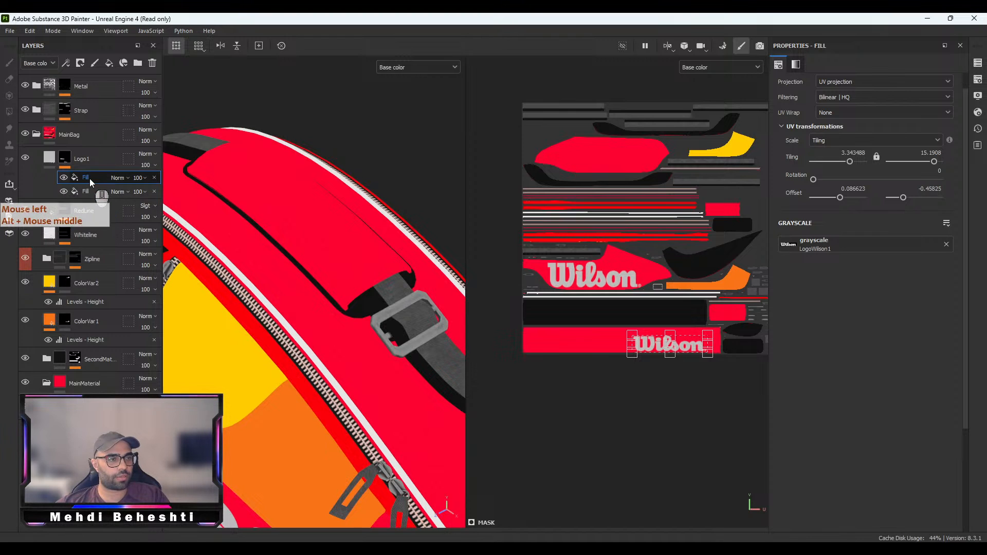
{"action": "key", "text": "ctrl+d"}
{"action": "left_click_drag", "start_coordinate": [981, 339], "coordinate": [810, 249]}
{"action": "scroll", "coordinate": [684, 340], "scroll_direction": "up", "scroll_amount": 3}
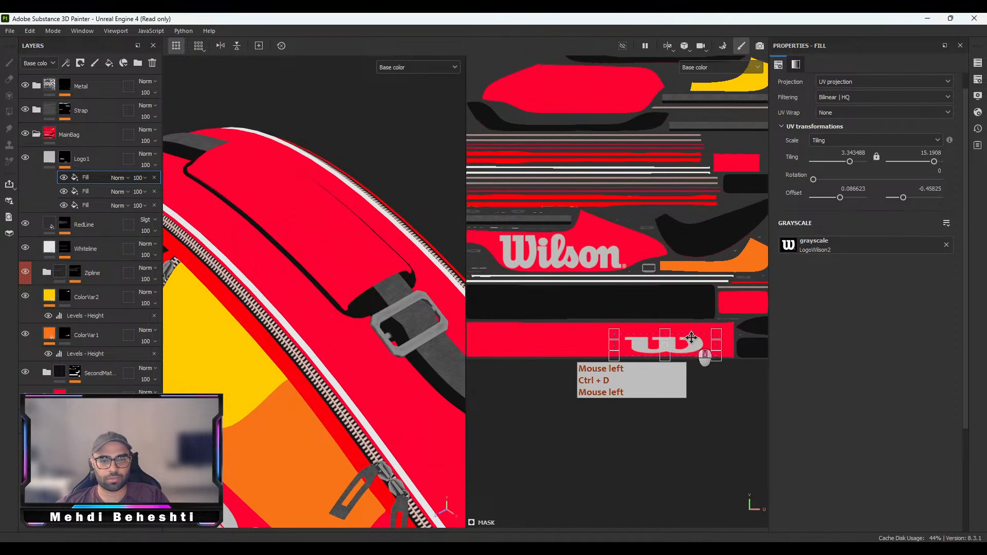
Move the duplicated W logo onto the red strap patch island and scale it to a tiling of about 5.75 by 16.75
{"action": "left_click_drag", "start_coordinate": [666, 340], "coordinate": [688, 170]}
{"action": "middle_click_drag", "start_coordinate": [705, 191], "coordinate": [610, 187], "text": "alt"}
{"action": "left_click_drag", "start_coordinate": [640, 164], "coordinate": [662, 297]}
{"action": "scroll", "coordinate": [661, 296], "scroll_direction": "up", "scroll_amount": 4}
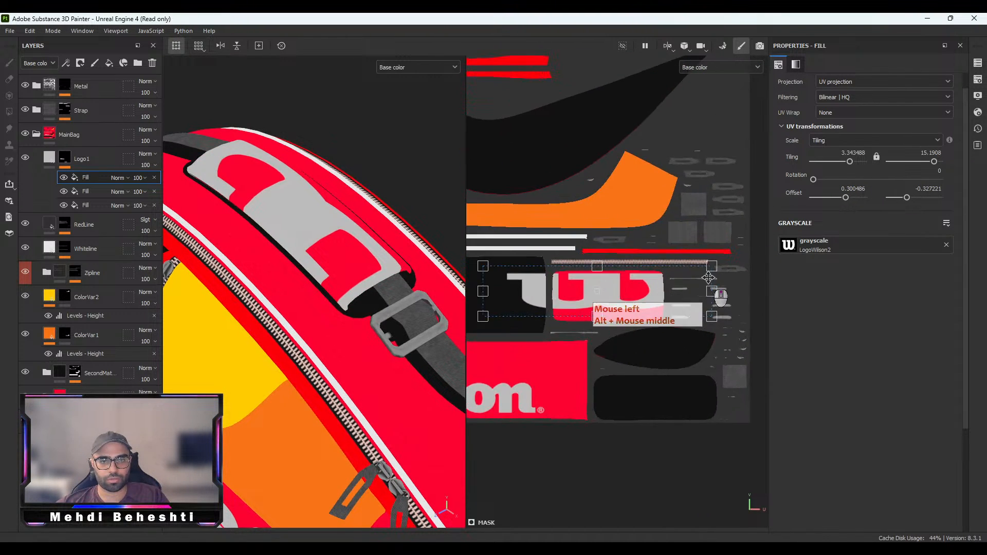
{"action": "left_click_drag", "start_coordinate": [708, 273], "coordinate": [668, 290]}
{"action": "scroll", "coordinate": [602, 311], "scroll_direction": "up", "scroll_amount": 2}
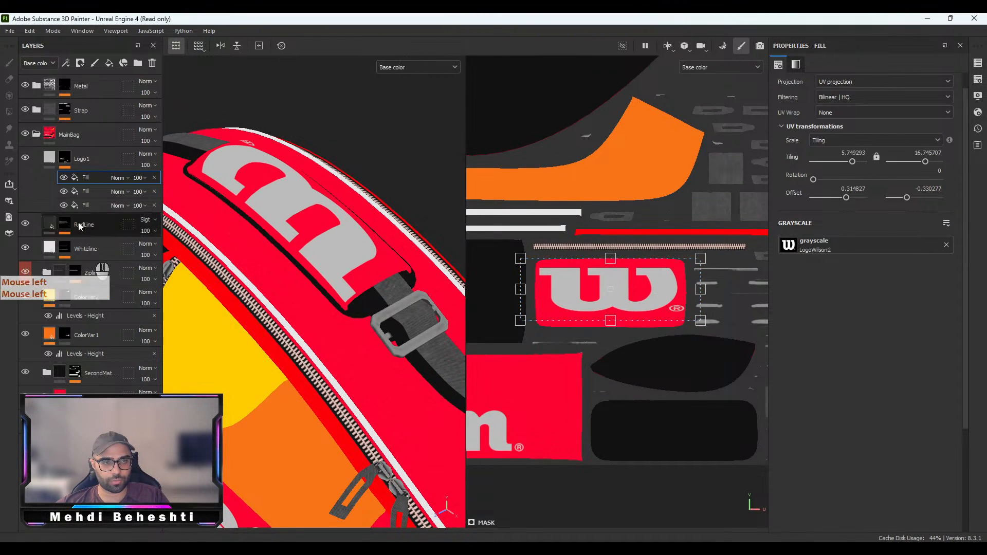
Mirror the strap patch logo horizontally to a tiling of about -6.6 by 16.75 and rotate it 180 degrees
{"action": "left_click_drag", "start_coordinate": [715, 253], "coordinate": [537, 289]}
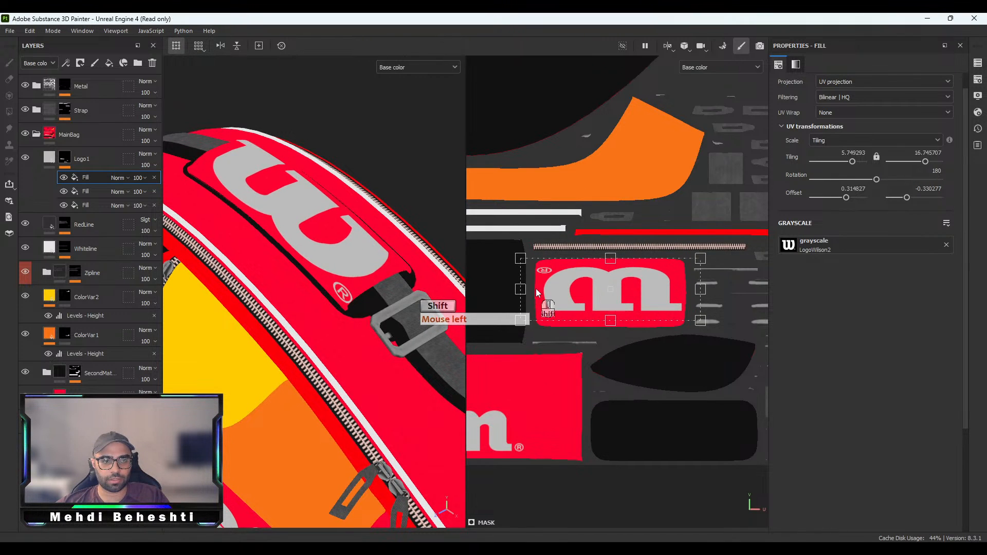
{"action": "key", "text": "ctrl+z"}
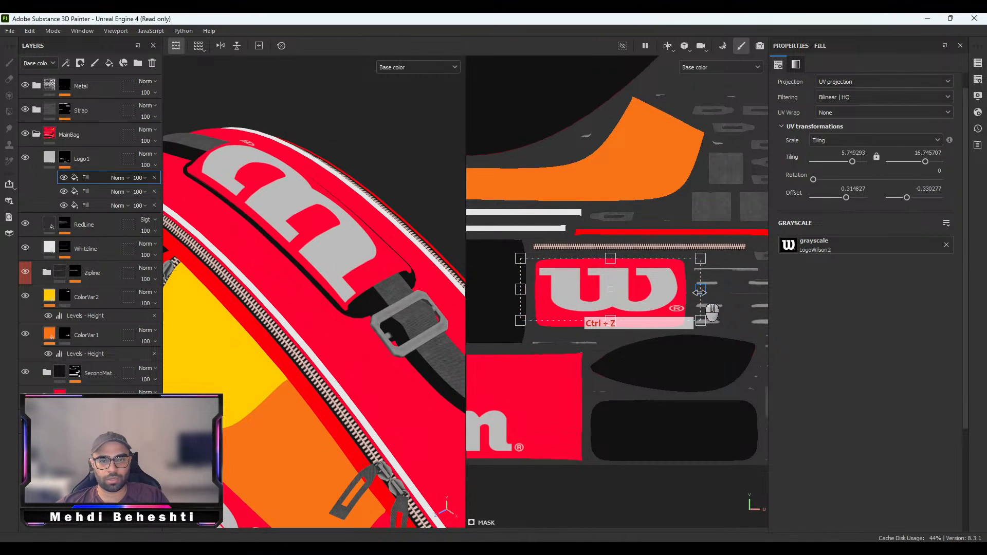
{"action": "left_click_drag", "start_coordinate": [588, 293], "coordinate": [478, 284]}
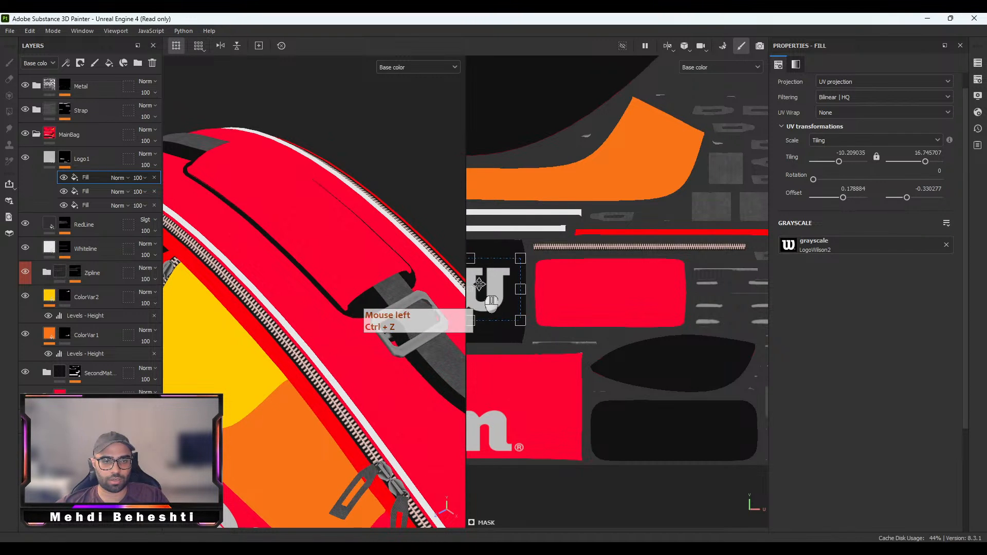
{"action": "left_click_drag", "start_coordinate": [623, 283], "coordinate": [686, 297]}
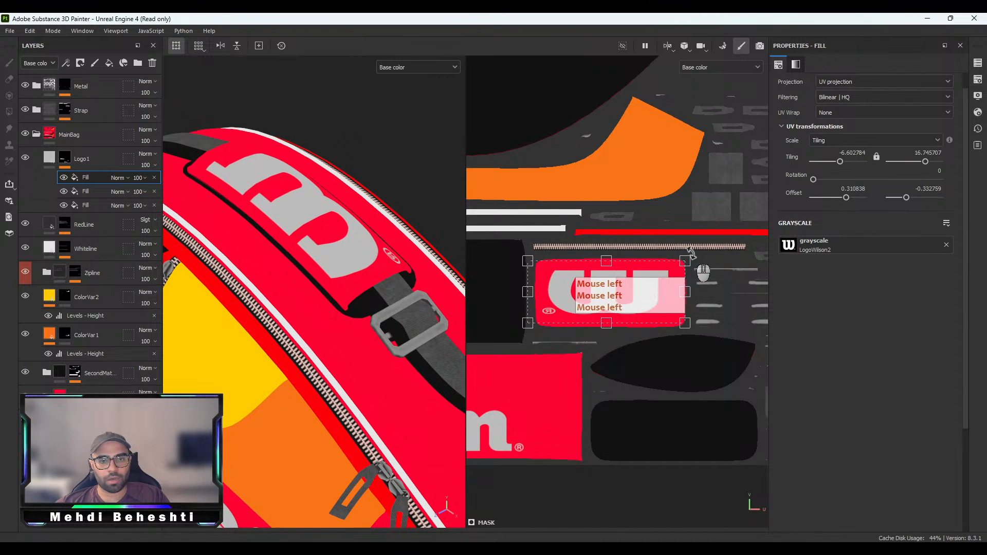
{"action": "left_click_drag", "start_coordinate": [690, 253], "coordinate": [646, 296]}
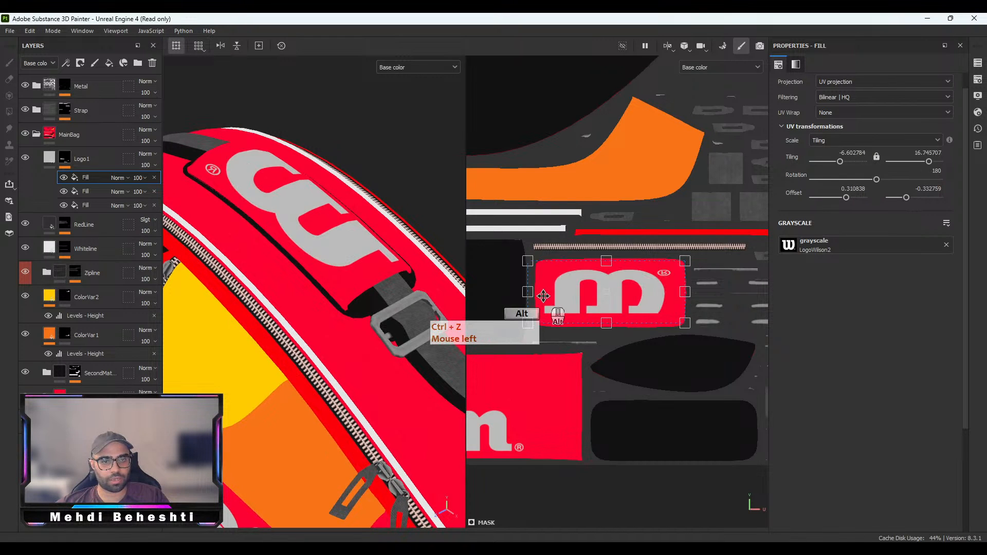
{"action": "left_click_drag", "start_coordinate": [529, 295], "coordinate": [576, 294], "text": "alt"}
{"action": "key", "text": "f"}
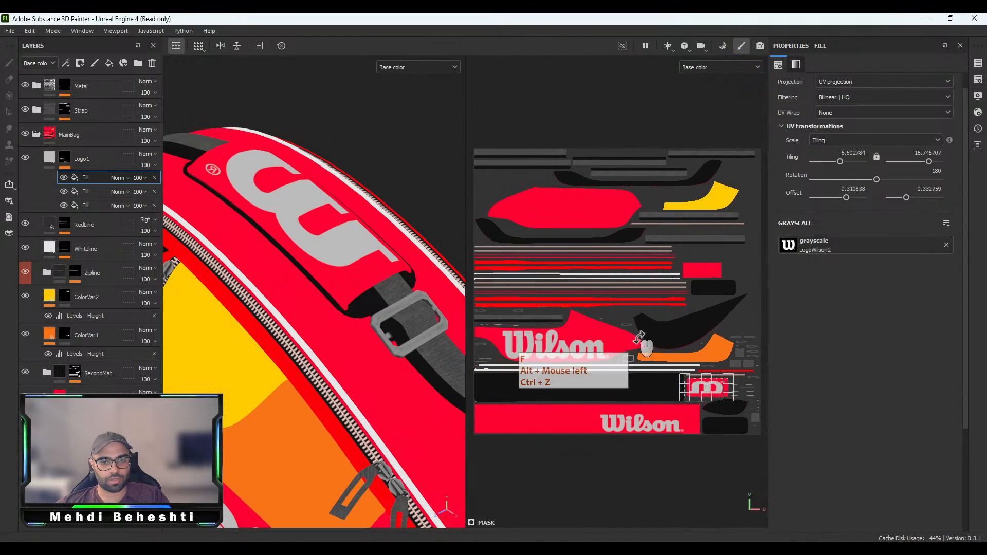
Flip the strap patch logo vertically at 0° rotation, with a tiling of about -6.29 by -13.76 and an offset of about 0.316 and -0.334
{"action": "scroll", "coordinate": [724, 386], "scroll_direction": "up", "scroll_amount": 4}
{"action": "middle_click_drag", "start_coordinate": [737, 392], "coordinate": [625, 340], "text": "alt"}
{"action": "left_click_drag", "start_coordinate": [668, 340], "coordinate": [446, 335]}
{"action": "left_click_drag", "start_coordinate": [507, 339], "coordinate": [666, 355]}
{"action": "left_click", "coordinate": [663, 347]}
{"action": "left_click_drag", "start_coordinate": [565, 316], "coordinate": [518, 304]}
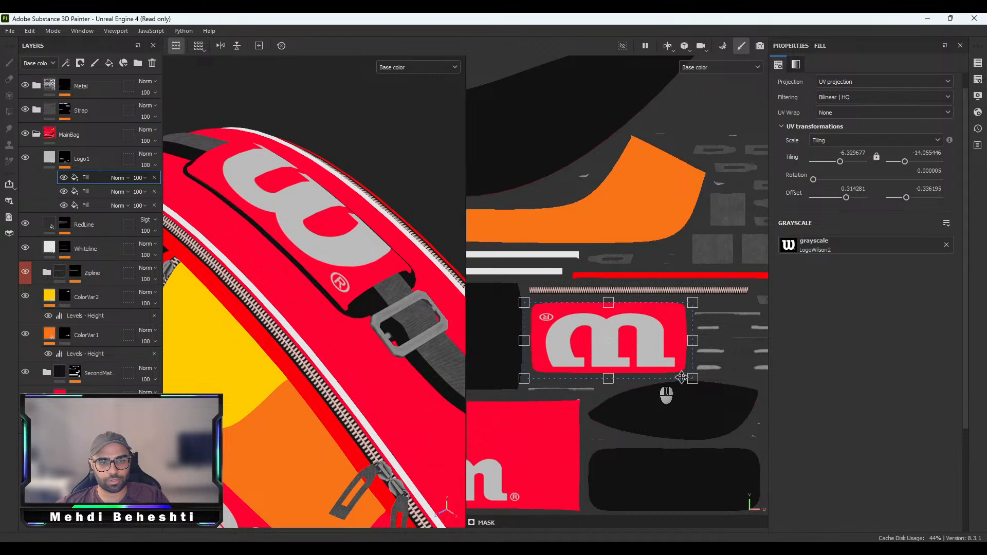
{"action": "mouse_move", "coordinate": [696, 305]}
{"action": "left_mouse_down"}
{"action": "mouse_move", "coordinate": [701, 297]}
{"action": "mouse_move", "coordinate": [698, 306]}
{"action": "left_mouse_up"}
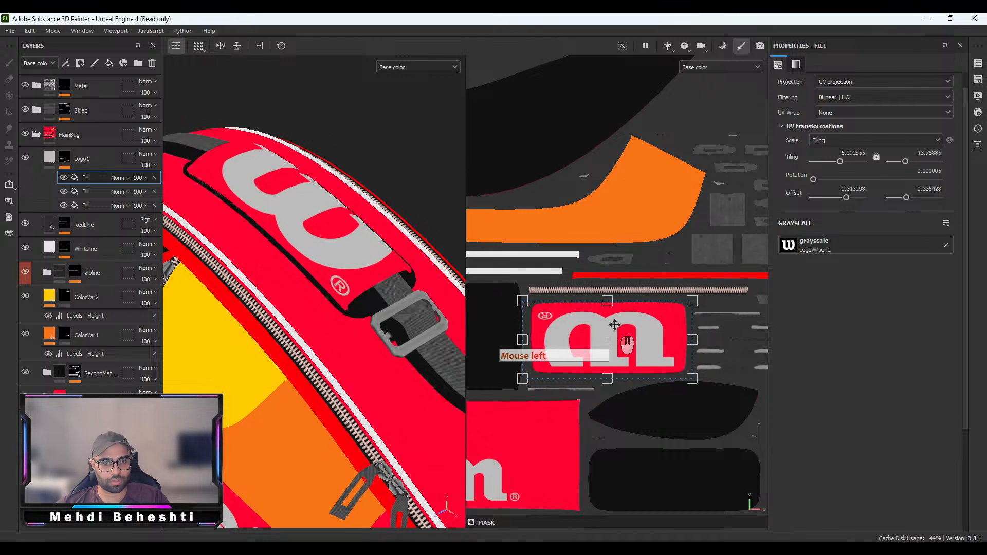
{"action": "left_click_drag", "start_coordinate": [616, 323], "coordinate": [618, 322]}
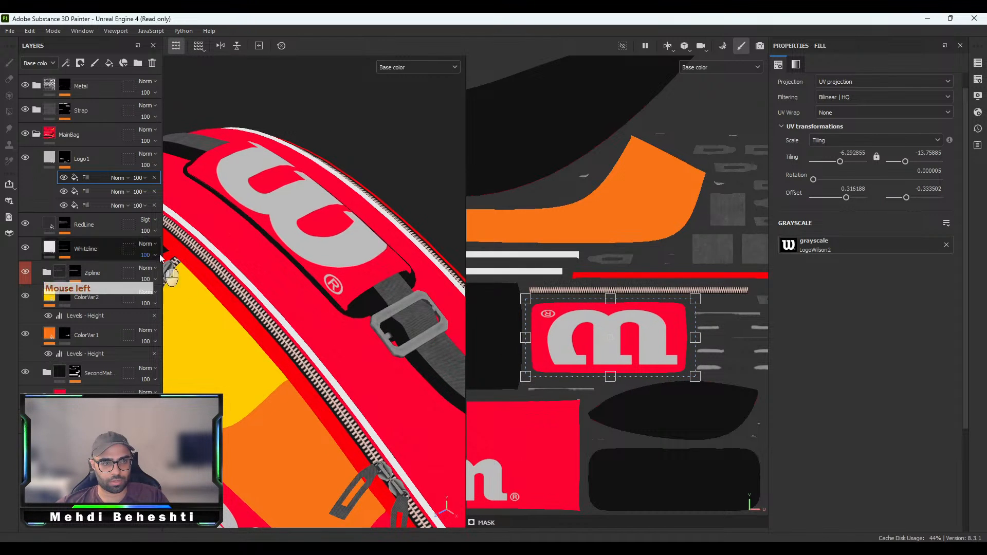
Display the full material and examine the Wilson logos on the bag's side, top panel and strap patch
{"action": "scroll", "coordinate": [387, 264], "scroll_direction": "down", "scroll_amount": 5}
{"action": "left_click_drag", "start_coordinate": [389, 267], "coordinate": [383, 286], "text": "alt"}
{"action": "middle_click_drag", "start_coordinate": [383, 286], "coordinate": [354, 208], "text": "alt"}
{"action": "middle_click_drag", "start_coordinate": [380, 286], "coordinate": [337, 209], "text": "alt"}
{"action": "mouse_move", "coordinate": [352, 227]}
{"action": "left_mouse_down", "text": "alt"}
{"action": "mouse_move", "coordinate": [288, 266]}
{"action": "mouse_move", "coordinate": [367, 267]}
{"action": "left_mouse_up", "text": "alt"}
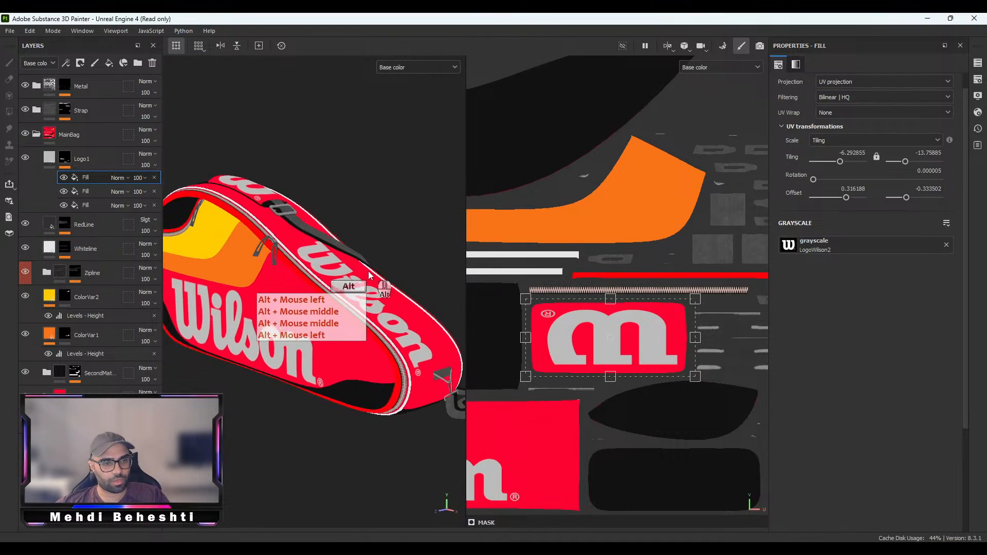
{"action": "left_click", "coordinate": [364, 292]}
{"action": "key", "text": "m"}
{"action": "scroll", "coordinate": [364, 289], "scroll_direction": "down", "scroll_amount": 5}
{"action": "middle_click_drag", "start_coordinate": [396, 298], "coordinate": [351, 291], "text": "alt"}
{"action": "scroll", "coordinate": [351, 291], "scroll_direction": "up", "scroll_amount": 8}
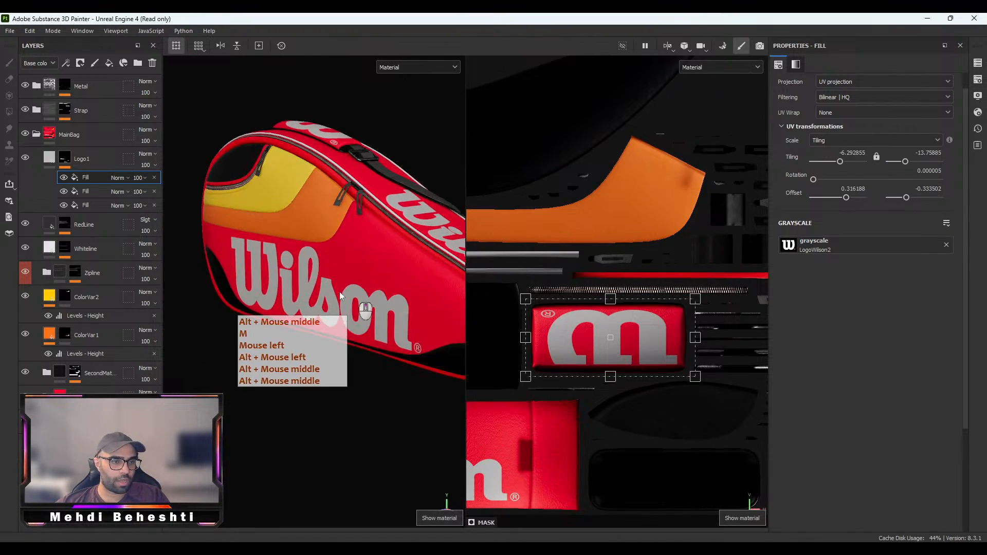
{"action": "left_click_drag", "start_coordinate": [352, 291], "coordinate": [363, 311], "text": "alt"}
{"action": "scroll", "coordinate": [369, 310], "scroll_direction": "up", "scroll_amount": 5}
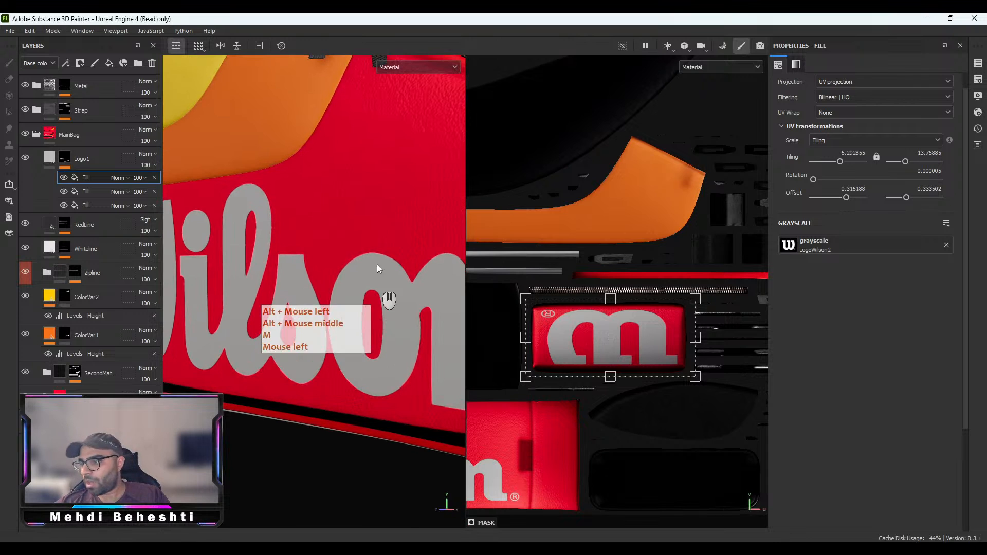
Set the Logo1 fill layer's height to 0.1
{"action": "left_click_drag", "start_coordinate": [393, 226], "coordinate": [385, 272], "text": "alt"}
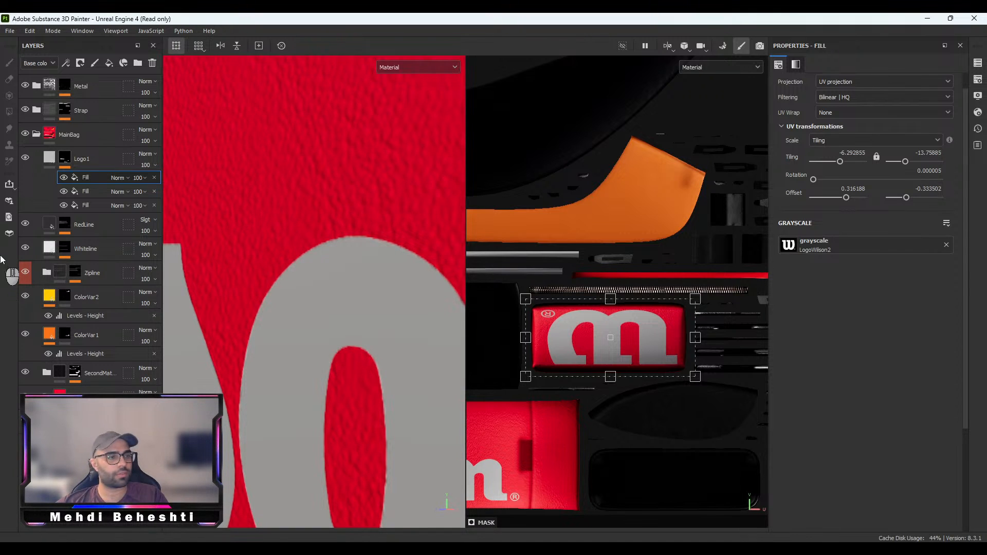
{"action": "left_click", "coordinate": [53, 165]}
{"action": "left_click", "coordinate": [53, 165]}
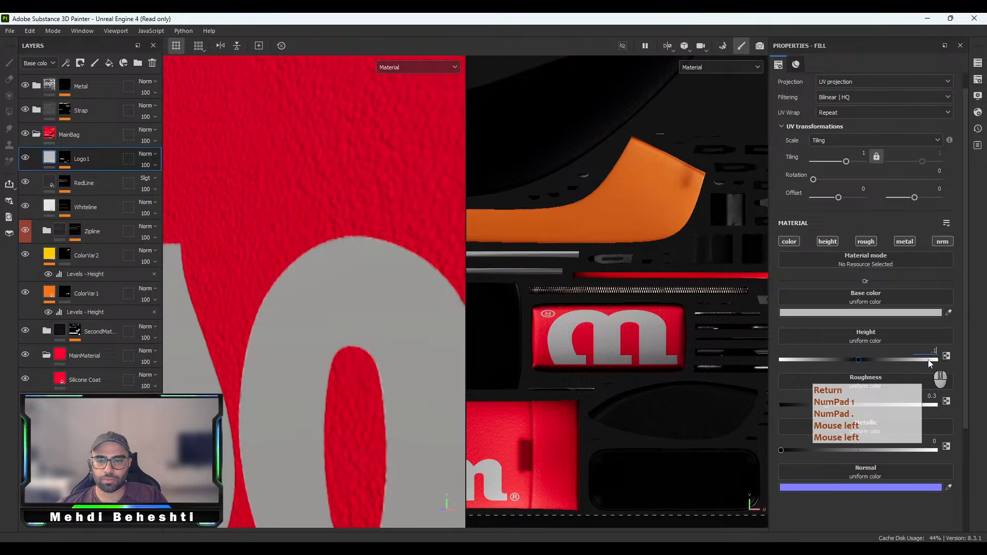
Examine the raised Wilson logo on the bag under different lighting and angles, including a close look at the letter edges
{"action": "left_click_drag", "start_coordinate": [325, 278], "coordinate": [387, 300], "text": "alt"}
{"action": "scroll", "coordinate": [393, 306], "scroll_direction": "up", "scroll_amount": 6}
{"action": "right_click_drag", "start_coordinate": [387, 299], "coordinate": [349, 226], "text": "alt"}
{"action": "right_click_drag", "start_coordinate": [349, 226], "coordinate": [304, 307], "text": "alt"}
{"action": "left_click_drag", "start_coordinate": [304, 307], "coordinate": [308, 264], "text": "alt"}
{"action": "middle_click_drag", "start_coordinate": [308, 265], "coordinate": [424, 252], "text": "alt"}
{"action": "left_click_drag", "start_coordinate": [423, 252], "coordinate": [433, 207], "text": "alt"}
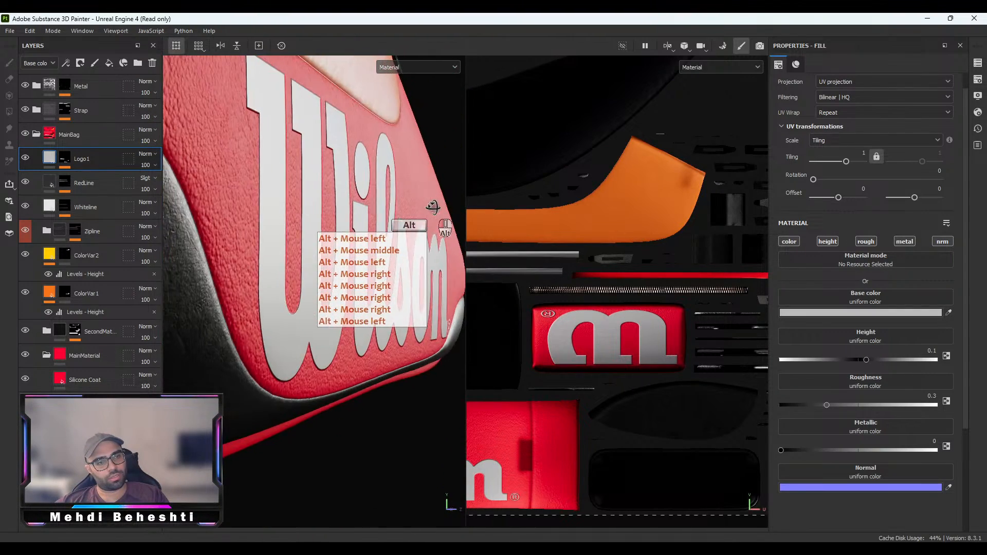
{"action": "right_click_drag", "start_coordinate": [431, 226], "coordinate": [442, 249], "text": "shift"}
{"action": "scroll", "coordinate": [363, 146], "scroll_direction": "up", "scroll_amount": 2}
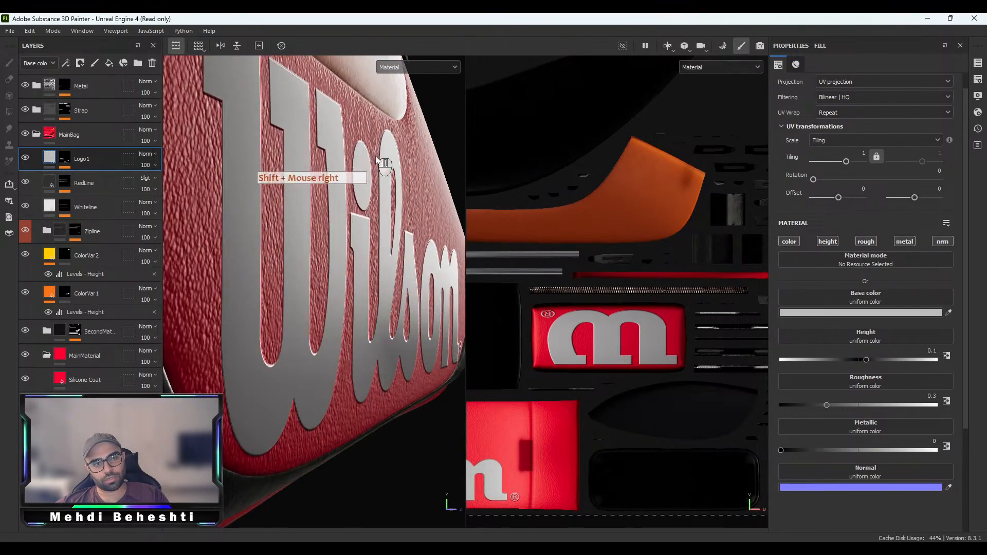
{"action": "middle_click_drag", "start_coordinate": [377, 161], "coordinate": [367, 263], "text": "alt"}
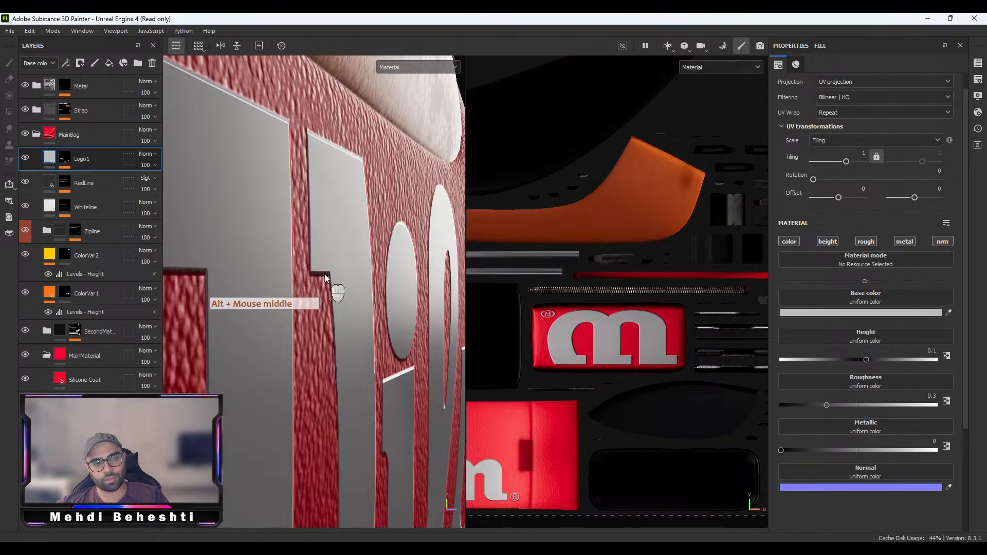
{"action": "middle_click_drag", "start_coordinate": [347, 227], "coordinate": [417, 247], "text": "alt"}
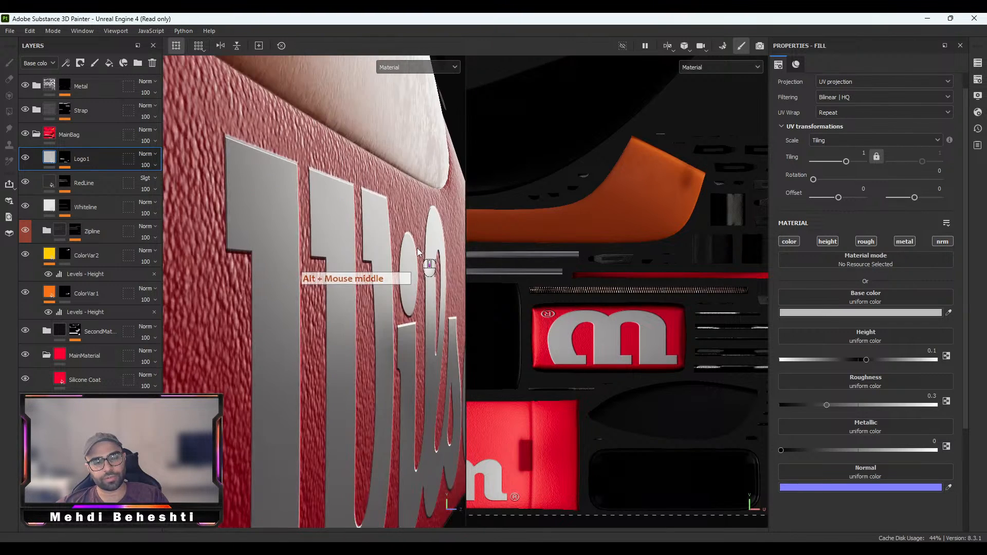
{"action": "left_click_drag", "start_coordinate": [417, 248], "coordinate": [323, 224], "text": "alt"}
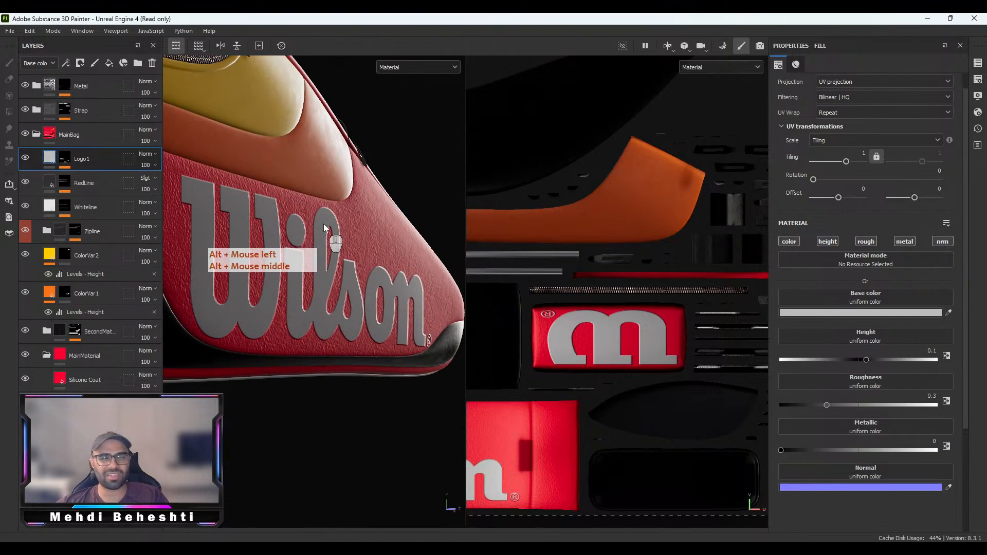
{"action": "scroll", "coordinate": [308, 221], "scroll_direction": "up", "scroll_amount": 6}
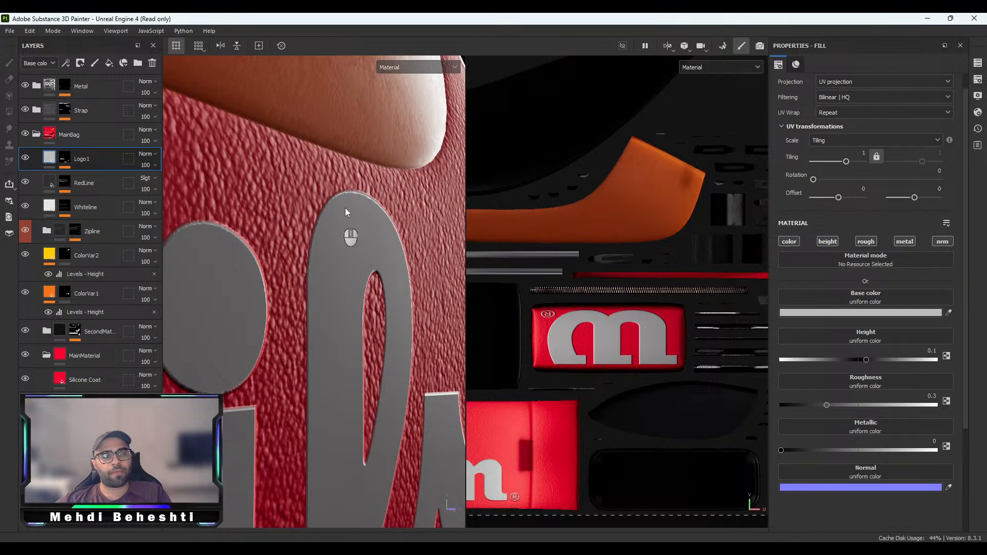
{"action": "scroll", "coordinate": [332, 210], "scroll_direction": "up", "scroll_amount": 5}
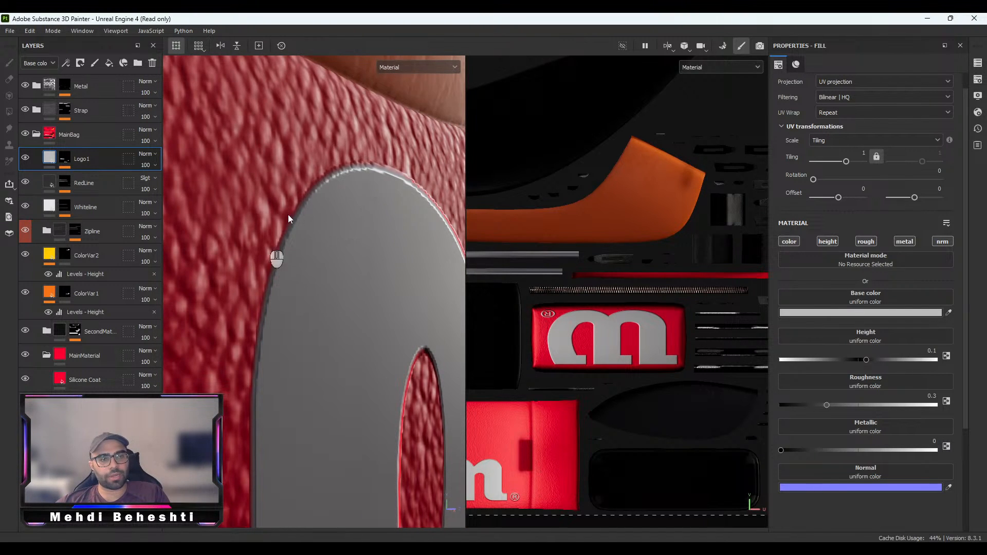
Add a Blur filter above the fills in the Logo1 layer's mask
{"action": "left_click", "coordinate": [66, 164]}
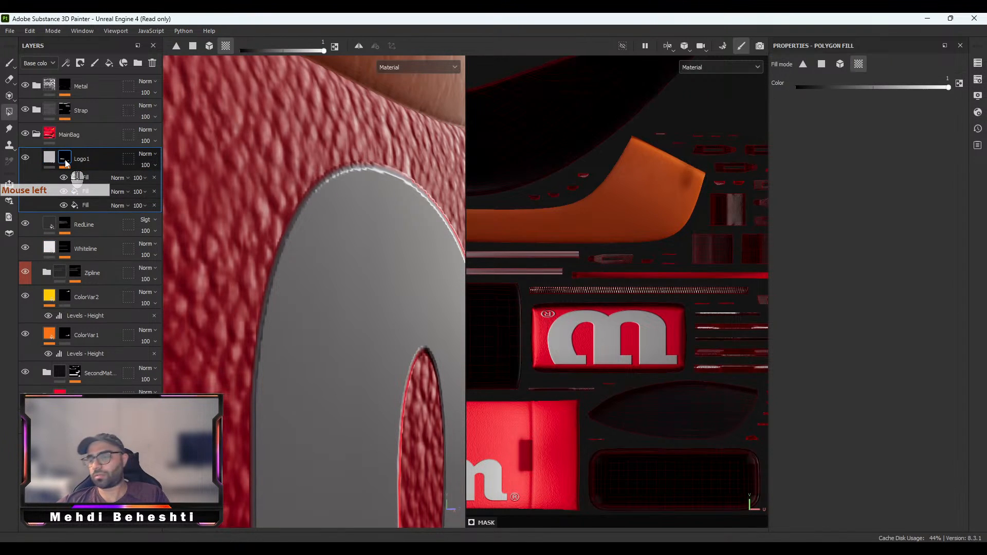
{"action": "left_click", "coordinate": [66, 178]}
{"action": "right_click", "coordinate": [83, 176]}
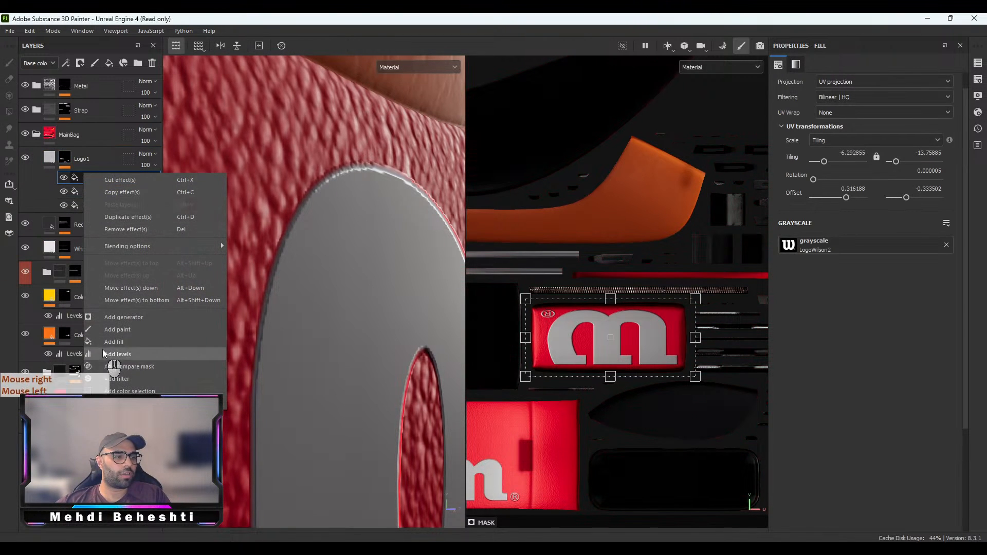
{"action": "left_click", "coordinate": [115, 380]}
{"action": "left_click", "coordinate": [874, 89]}
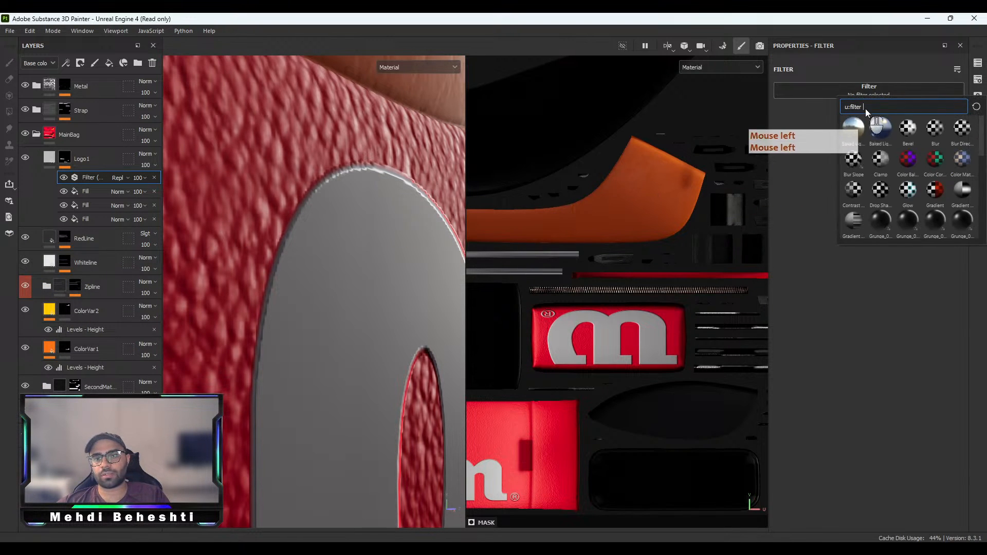
{"action": "left_click", "coordinate": [935, 128]}
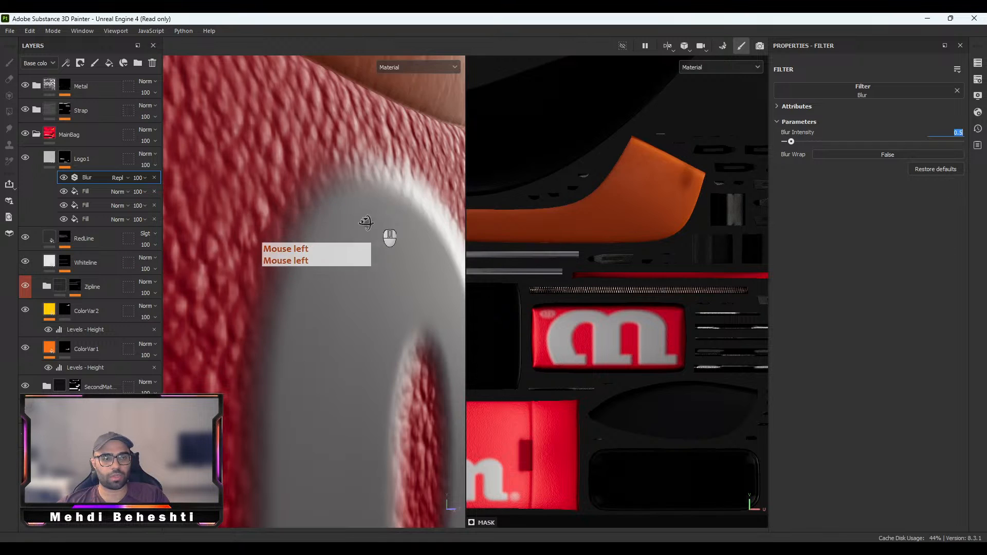
Set the Logo1 mask's blur intensity to 0.2
{"action": "left_click_drag", "start_coordinate": [370, 220], "coordinate": [368, 214], "text": "alt"}
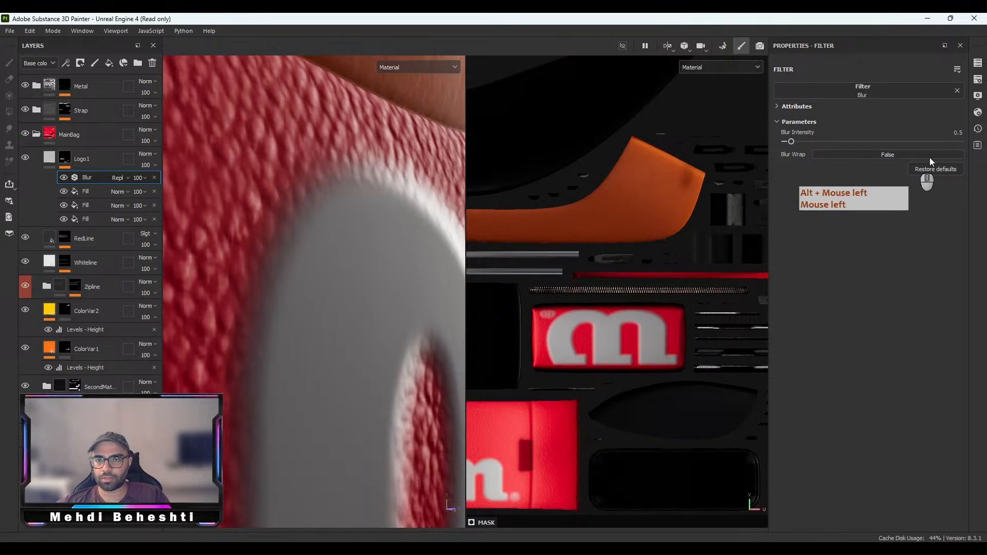
{"action": "left_click", "coordinate": [943, 133]}
{"action": "type", "text": "3."}
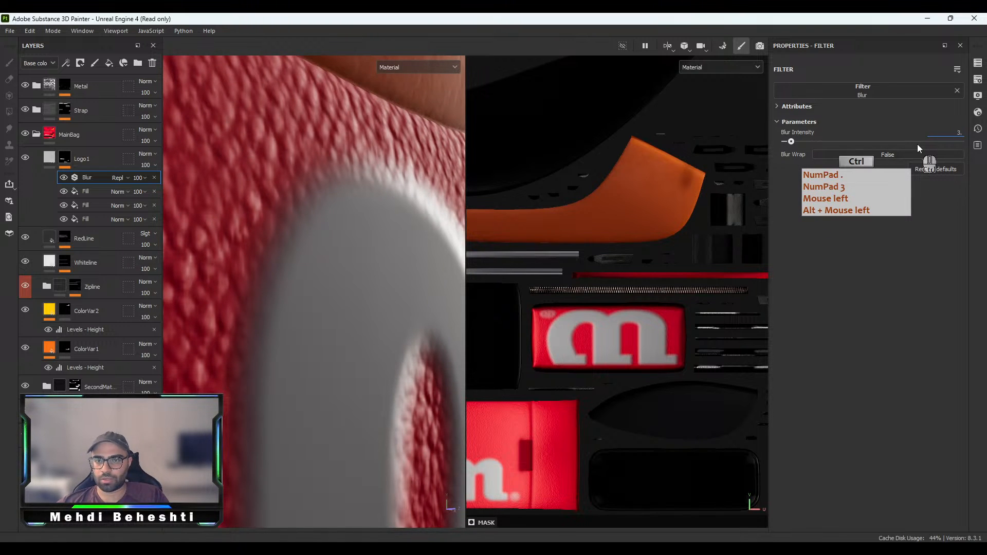
{"action": "key", "text": "ctrl+a"}
{"action": "type", "text": ".2"}
{"action": "key", "text": "Return"}
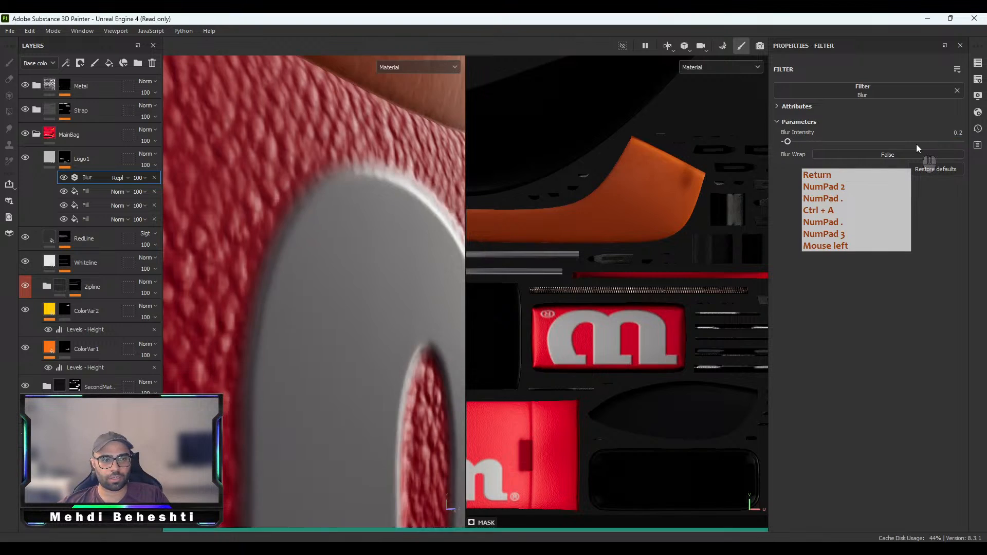
Add an anchor point above the Blur filter in the Logo1 layer's mask
{"action": "left_click_drag", "start_coordinate": [266, 276], "coordinate": [382, 310], "text": "alt"}
{"action": "mouse_move", "coordinate": [381, 310]}
{"action": "right_mouse_down", "text": "shift"}
{"action": "mouse_move", "coordinate": [365, 326]}
{"action": "mouse_move", "coordinate": [377, 317]}
{"action": "right_mouse_up", "text": "shift"}
{"action": "left_click_drag", "start_coordinate": [377, 317], "coordinate": [308, 331], "text": "alt"}
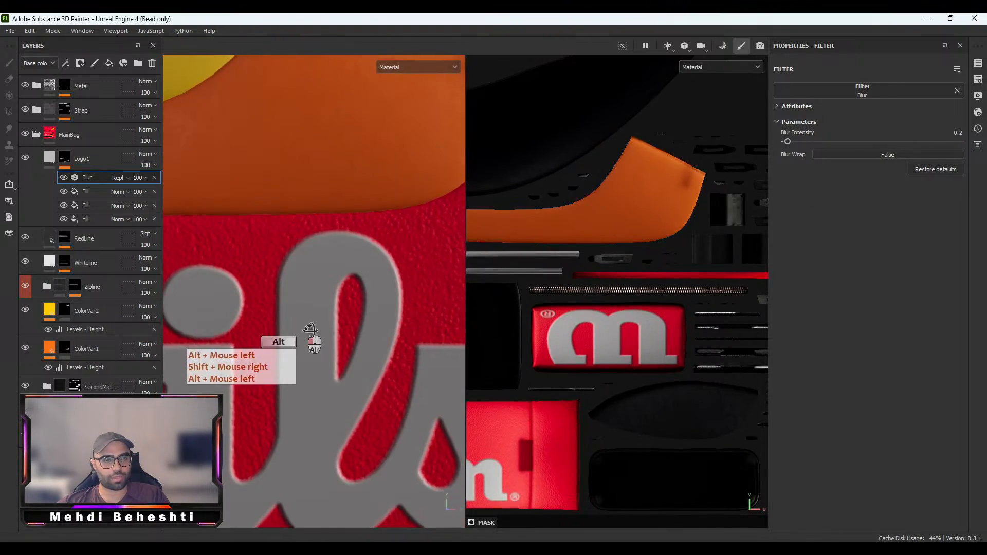
{"action": "right_click_drag", "start_coordinate": [308, 330], "coordinate": [323, 193], "text": "alt"}
{"action": "middle_click_drag", "start_coordinate": [323, 287], "coordinate": [318, 246], "text": "alt"}
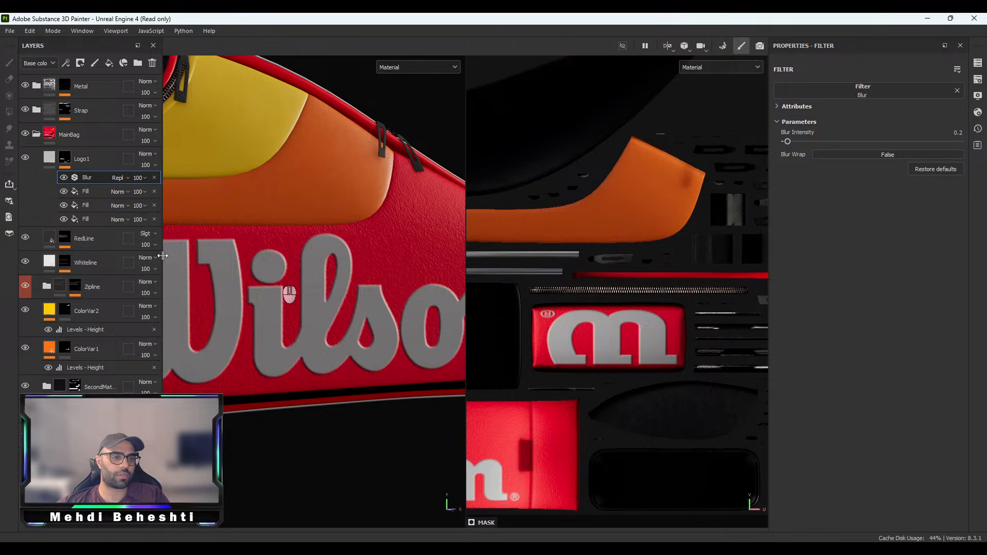
{"action": "right_click", "coordinate": [85, 177]}
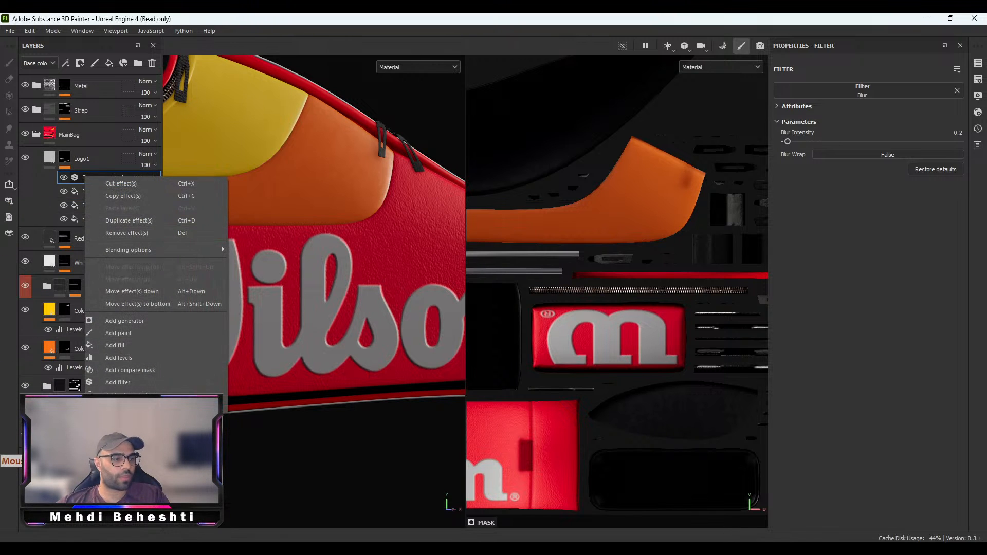
{"action": "left_click", "coordinate": [103, 408]}
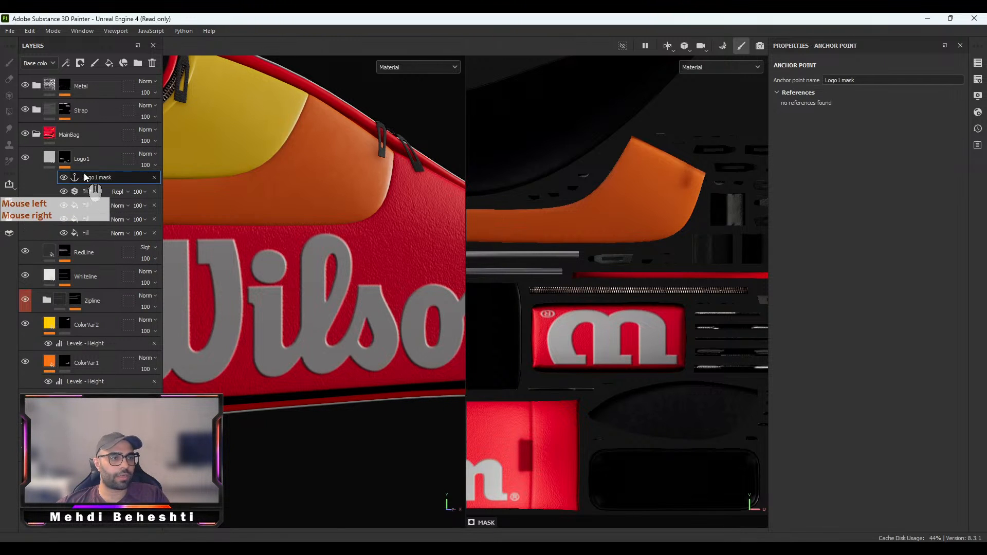
Add a fill layer above Logo1 and name it Logo1Outline
{"action": "left_click", "coordinate": [113, 155]}
{"action": "left_click", "coordinate": [113, 66]}
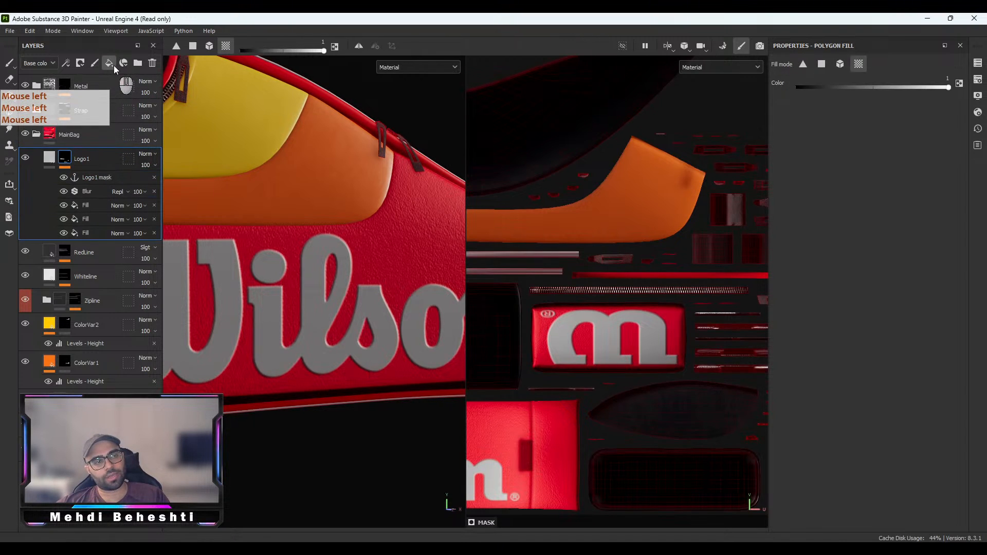
{"action": "left_click", "coordinate": [75, 162]}
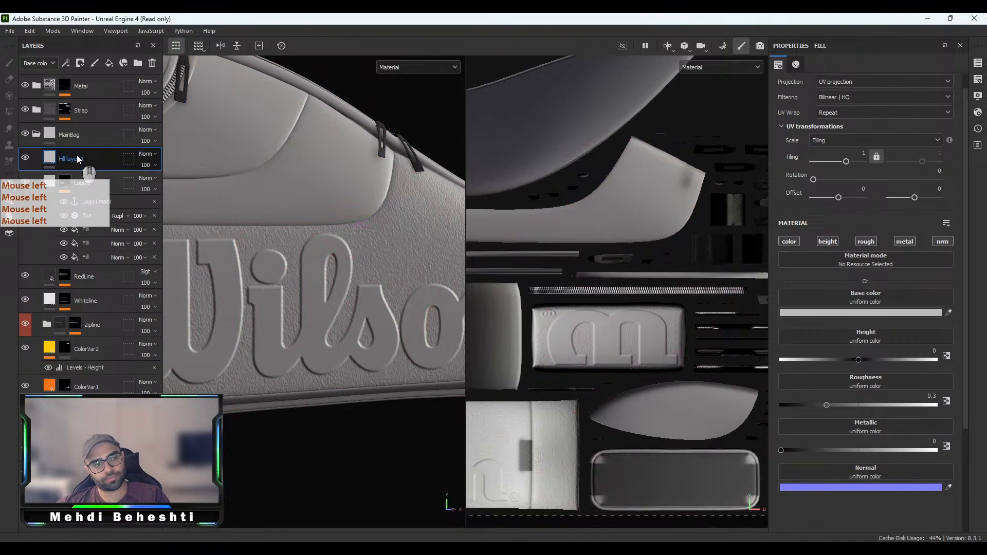
{"action": "double_click", "coordinate": [76, 158]}
{"action": "type", "text": "L"}
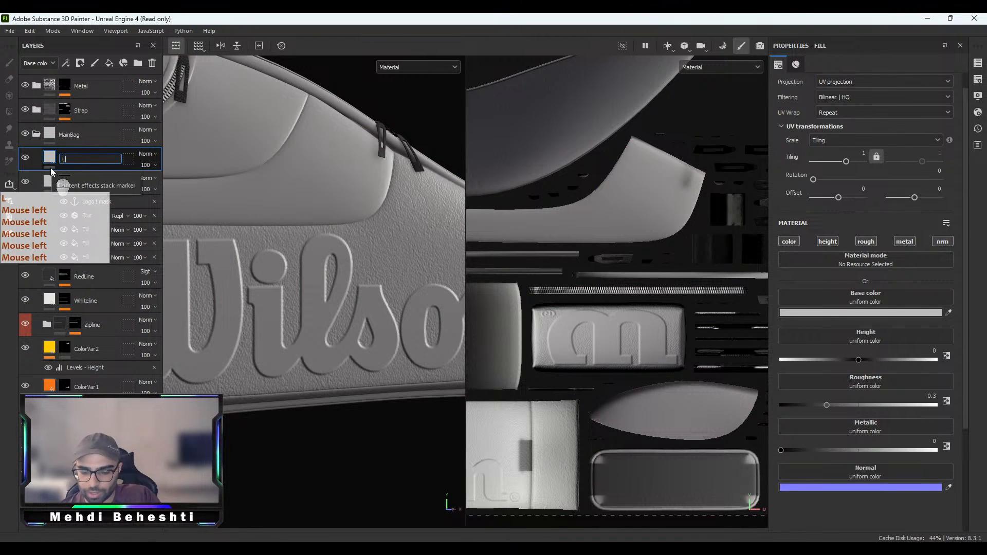
{"action": "type", "text": "ogo1Outline"}
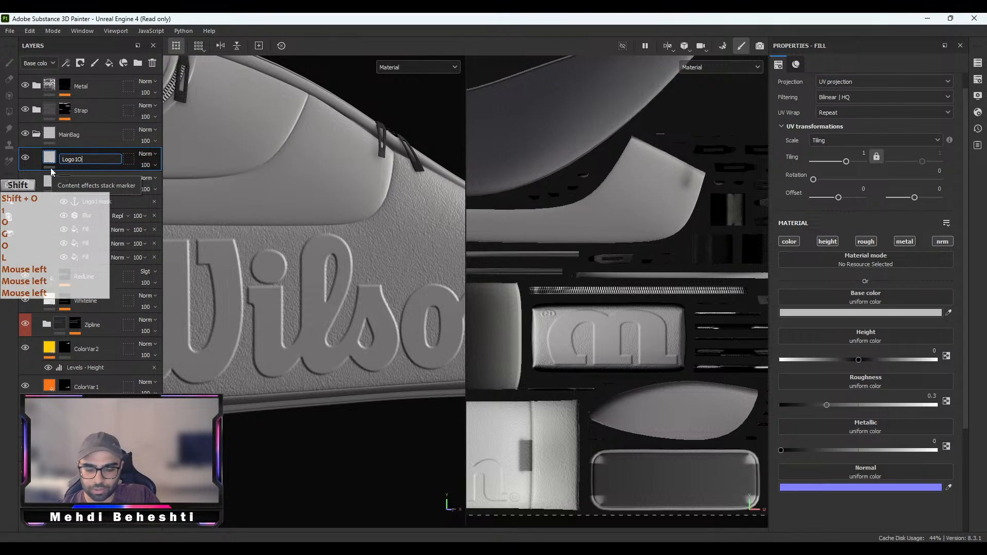
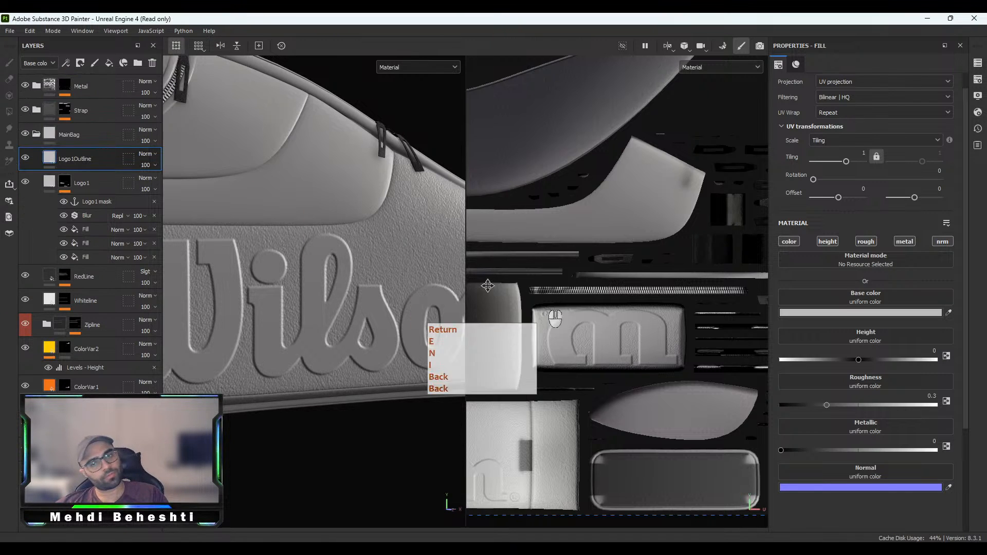
Restrict the Logo1Outline layer to the color and height channels, with a near-black base color and a height of -0.1
{"action": "left_click", "coordinate": [831, 244], "text": "alt"}
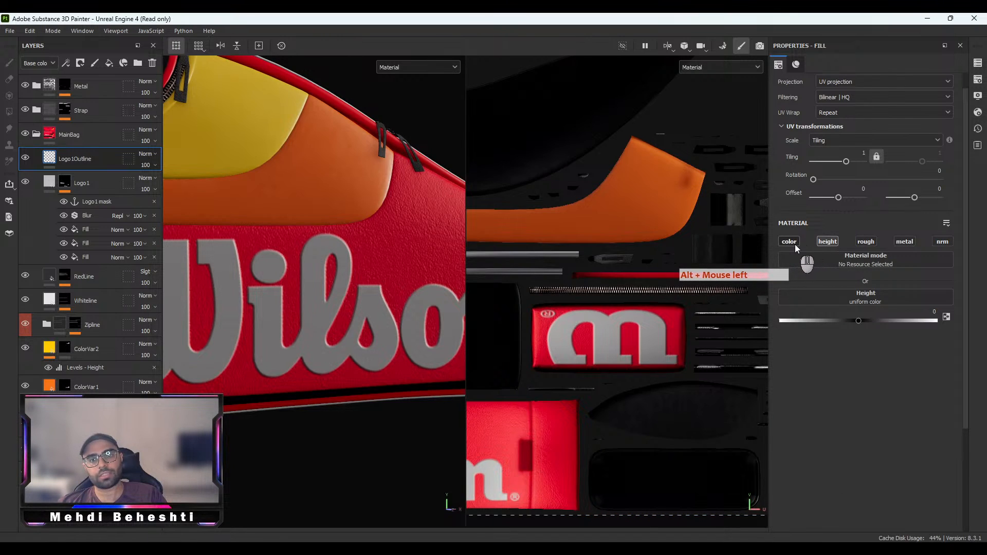
{"action": "left_click", "coordinate": [794, 245]}
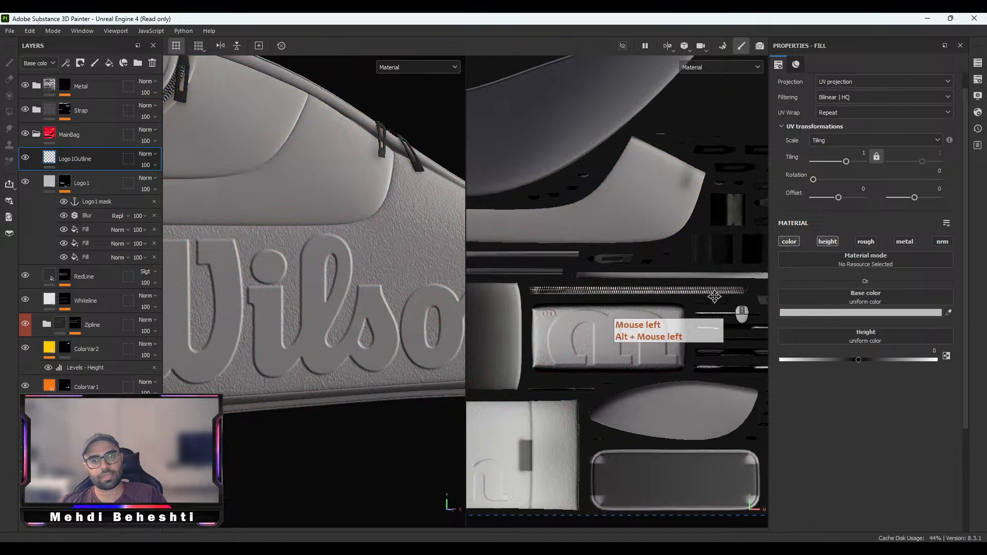
{"action": "left_click", "coordinate": [852, 316]}
{"action": "left_click_drag", "start_coordinate": [842, 366], "coordinate": [805, 386]}
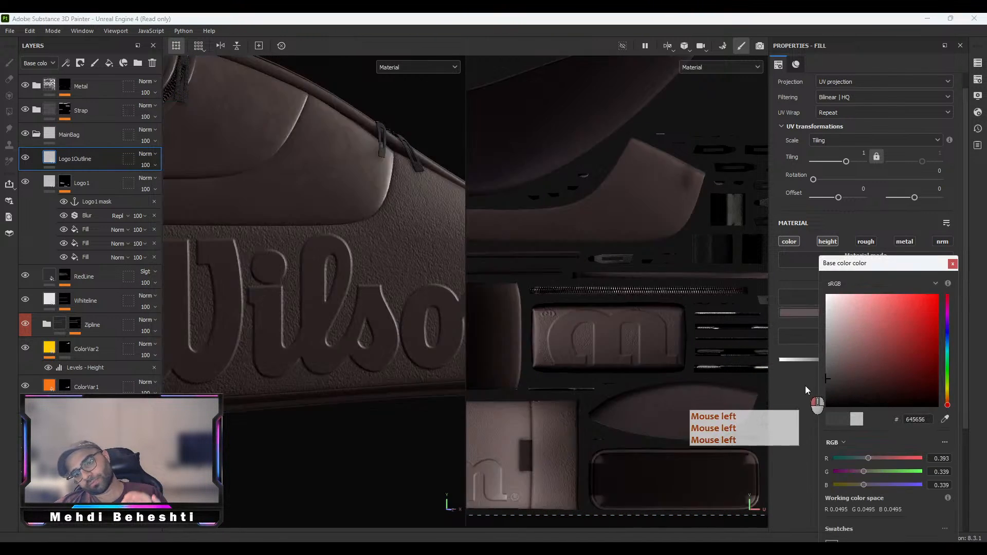
{"action": "left_click", "coordinate": [953, 264]}
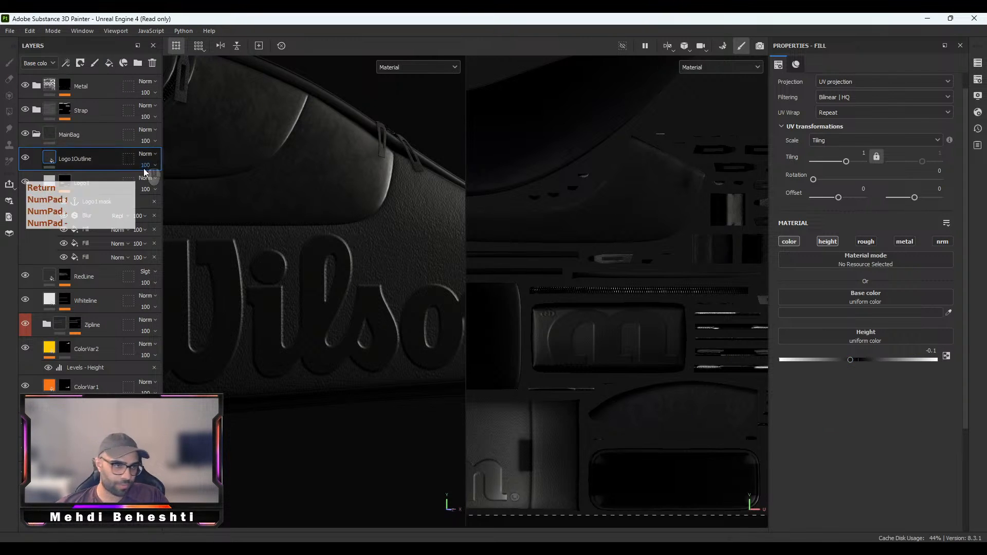
Add a black mask to the Logo1Outline layer
{"action": "left_click_drag", "start_coordinate": [253, 198], "coordinate": [234, 264], "text": "alt"}
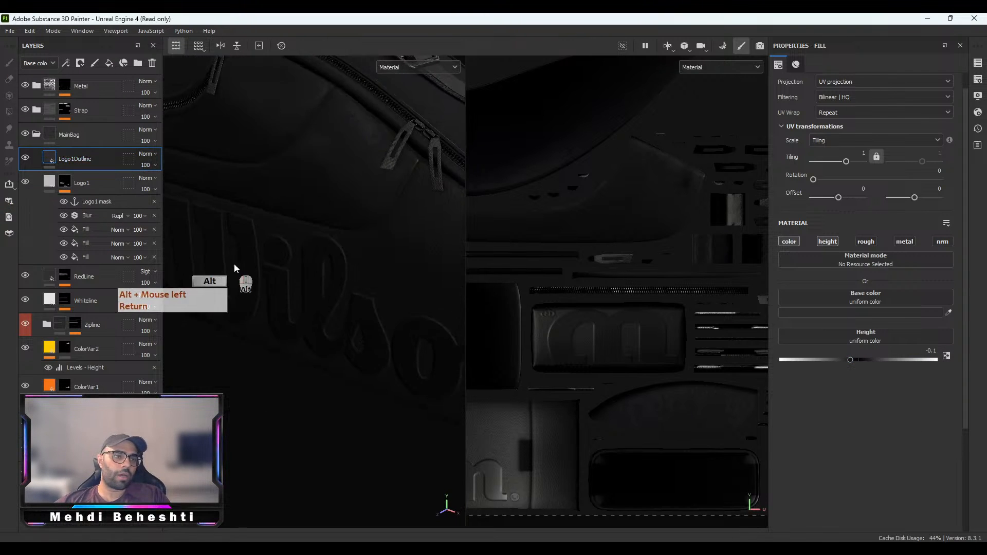
{"action": "right_click_drag", "start_coordinate": [235, 264], "coordinate": [280, 198], "text": "alt"}
{"action": "middle_click_drag", "start_coordinate": [280, 199], "coordinate": [277, 211], "text": "alt"}
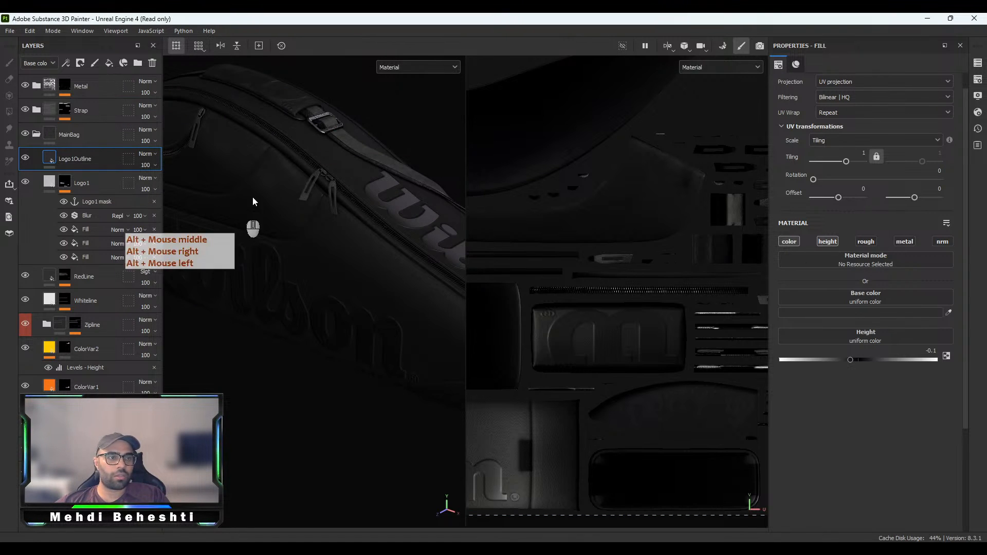
{"action": "scroll", "coordinate": [267, 206], "scroll_direction": "down", "scroll_amount": 5}
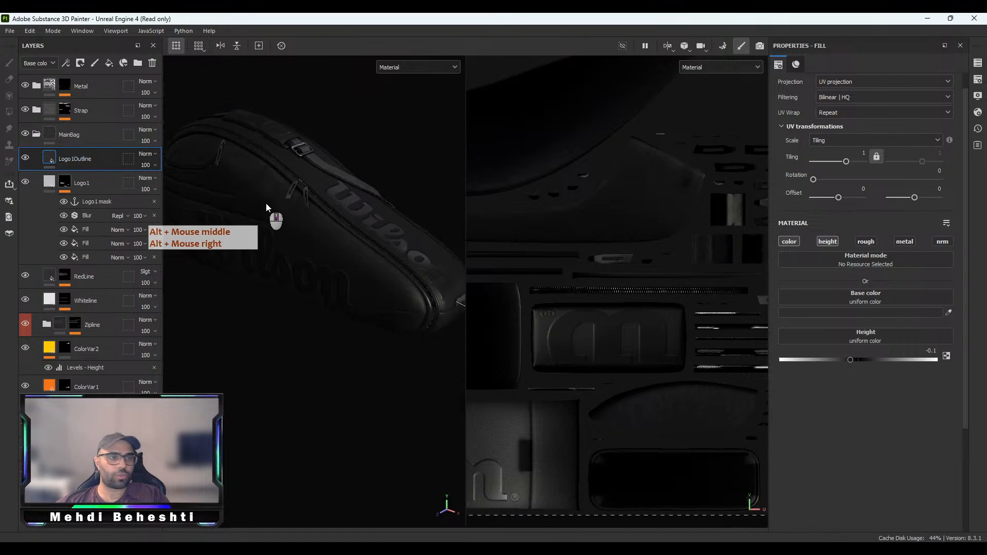
{"action": "left_click_drag", "start_coordinate": [270, 205], "coordinate": [293, 220], "text": "alt"}
{"action": "right_click_drag", "start_coordinate": [293, 221], "coordinate": [344, 458], "text": "alt"}
{"action": "middle_click_drag", "start_coordinate": [339, 442], "coordinate": [221, 427], "text": "alt"}
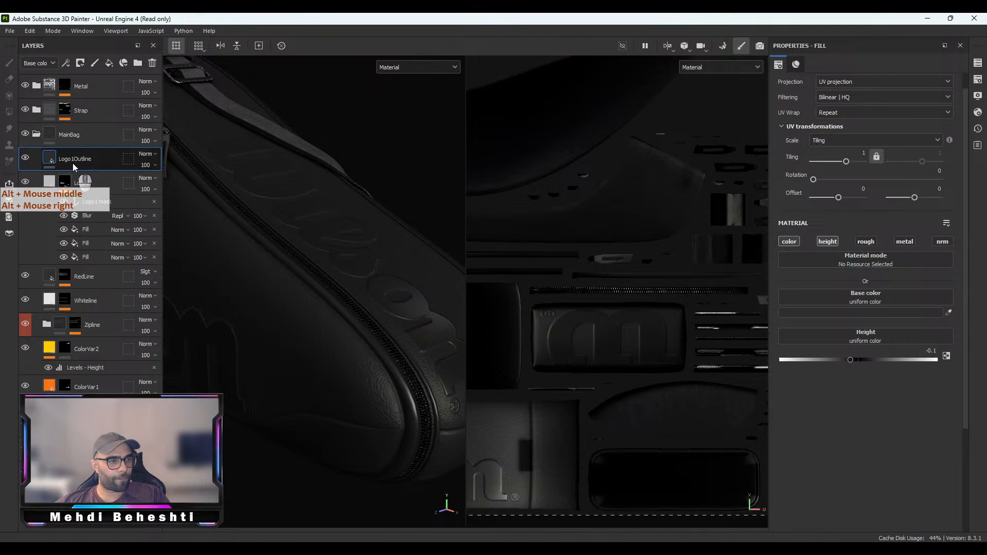
{"action": "right_click", "coordinate": [72, 163]}
{"action": "left_click", "coordinate": [102, 28]}
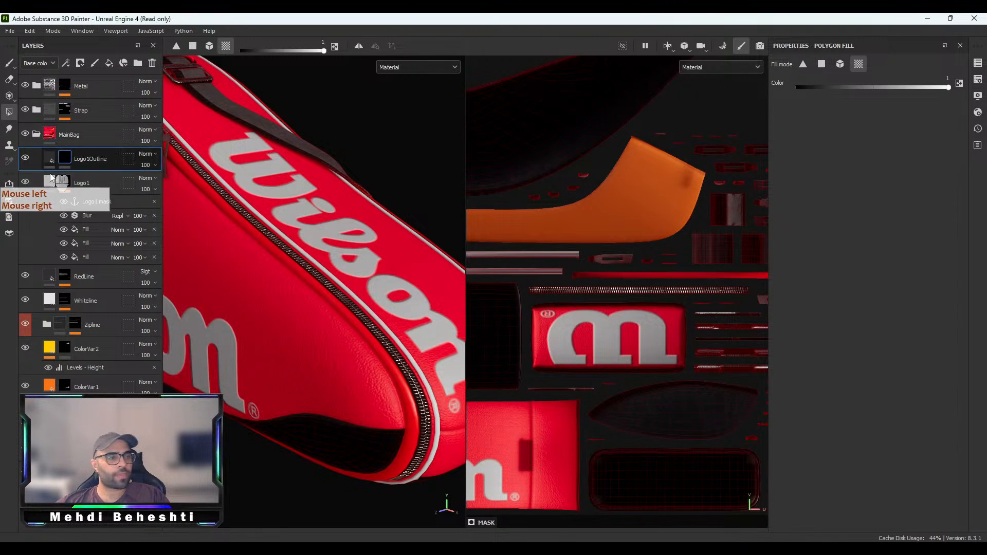
Add a fill to the Logo1Outline mask and set its grayscale source to the Logo1 mask anchor point
{"action": "left_click", "coordinate": [70, 162]}
{"action": "right_click", "coordinate": [69, 162]}
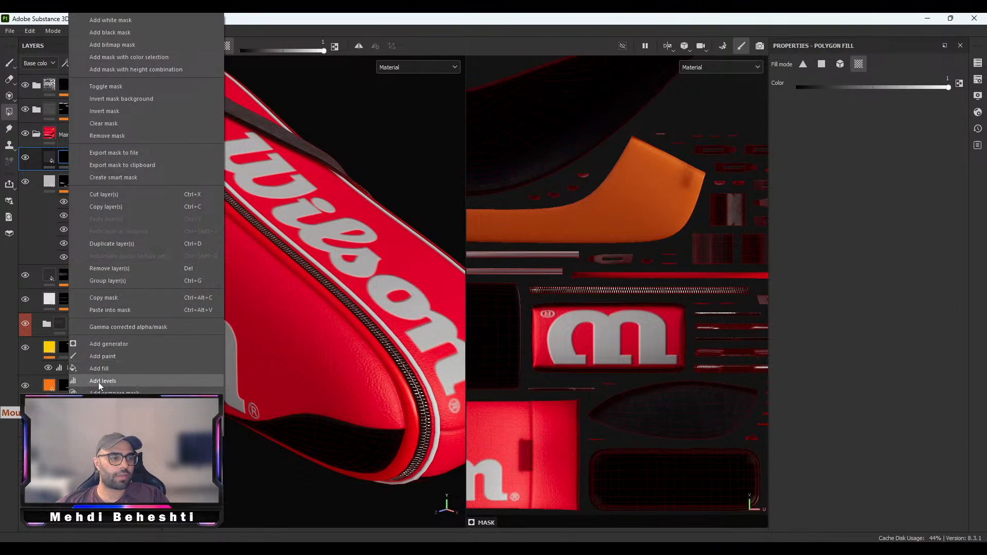
{"action": "left_click", "coordinate": [101, 368]}
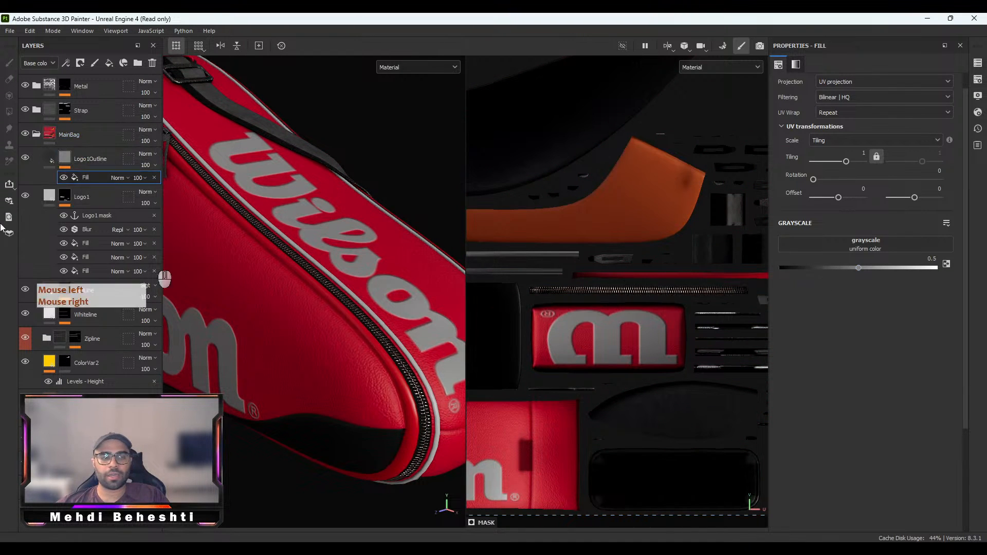
{"action": "left_click", "coordinate": [88, 178]}
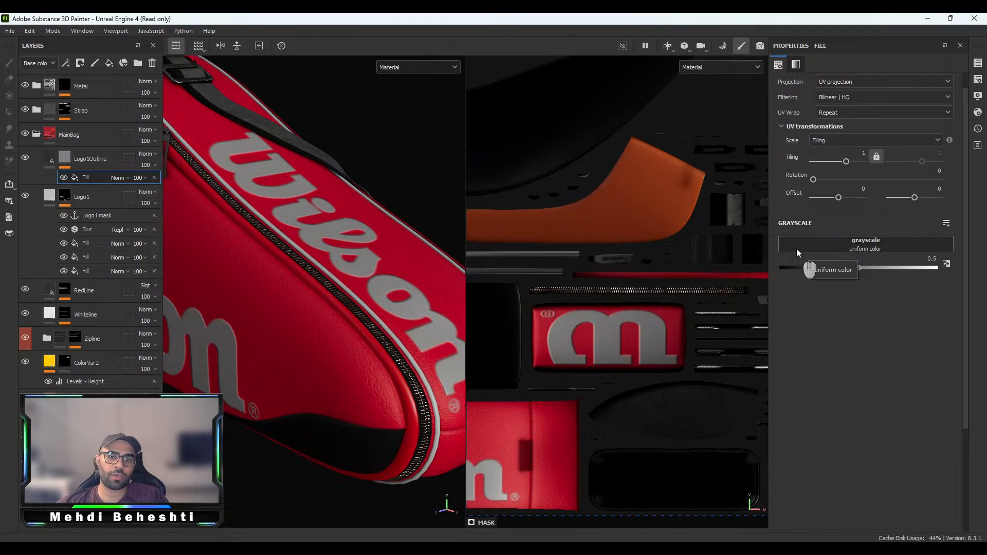
{"action": "left_click", "coordinate": [811, 250]}
{"action": "left_click", "coordinate": [868, 259]}
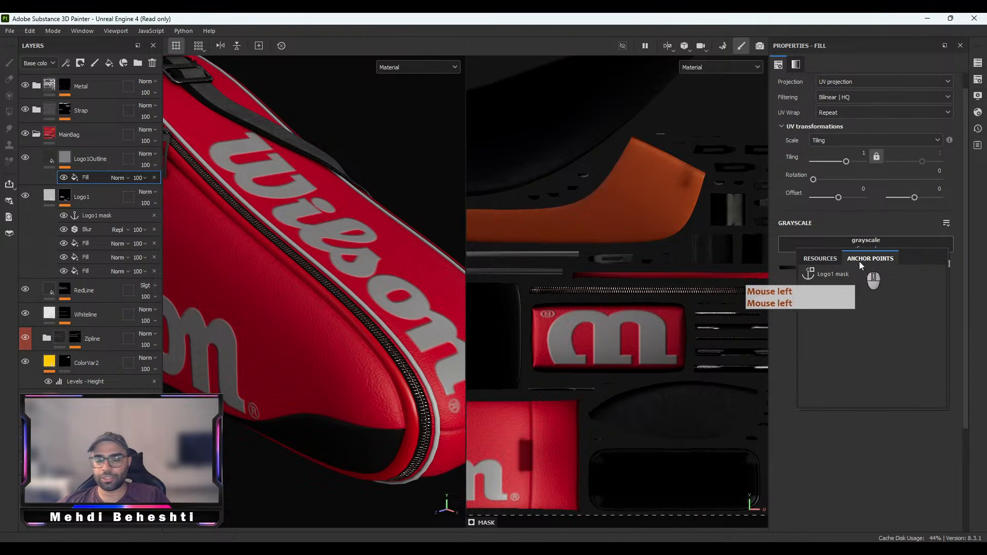
{"action": "left_click", "coordinate": [827, 275]}
{"action": "mouse_move", "coordinate": [371, 282]}
{"action": "left_mouse_down", "text": "alt"}
{"action": "mouse_move", "coordinate": [353, 282]}
{"action": "mouse_move", "coordinate": [433, 262]}
{"action": "mouse_move", "coordinate": [299, 276]}
{"action": "mouse_move", "coordinate": [359, 286]}
{"action": "left_mouse_up", "text": "alt"}
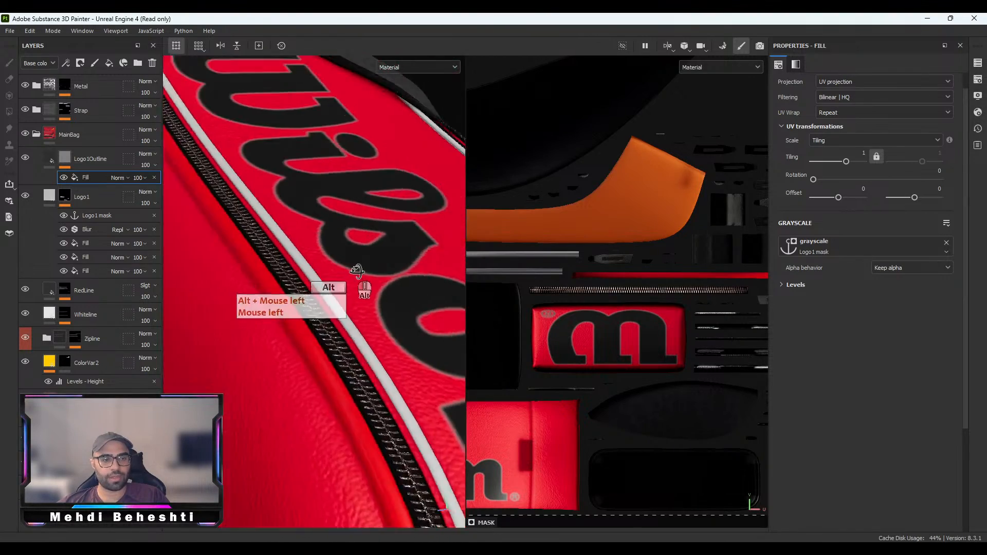
{"action": "right_click_drag", "start_coordinate": [359, 285], "coordinate": [360, 142], "text": "alt"}
{"action": "middle_click_drag", "start_coordinate": [360, 141], "coordinate": [383, 177], "text": "alt"}
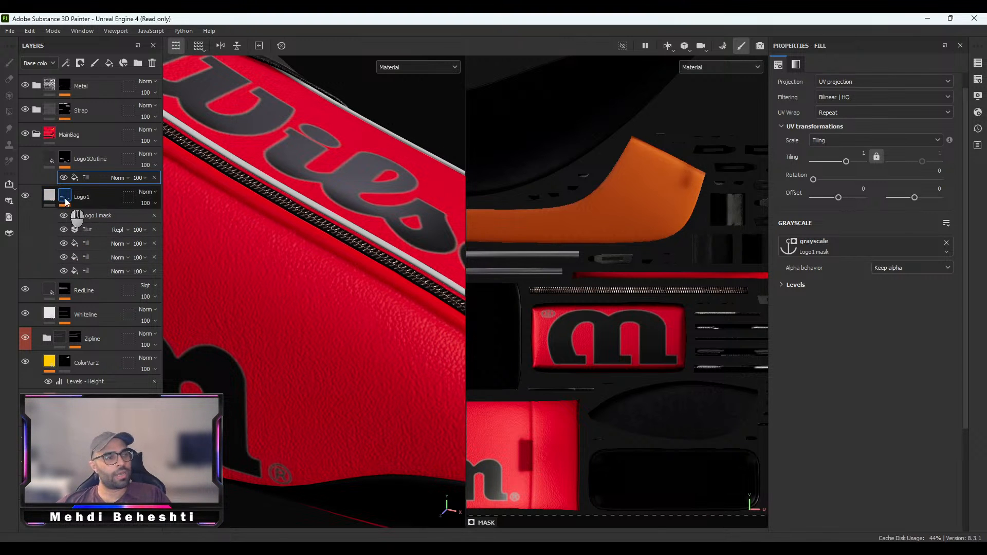
Duplicate the fill in the Logo1Outline mask and set the upper copy's blending mode to Subtract
{"action": "left_click", "coordinate": [90, 178]}
{"action": "key", "text": "ctrl+d"}
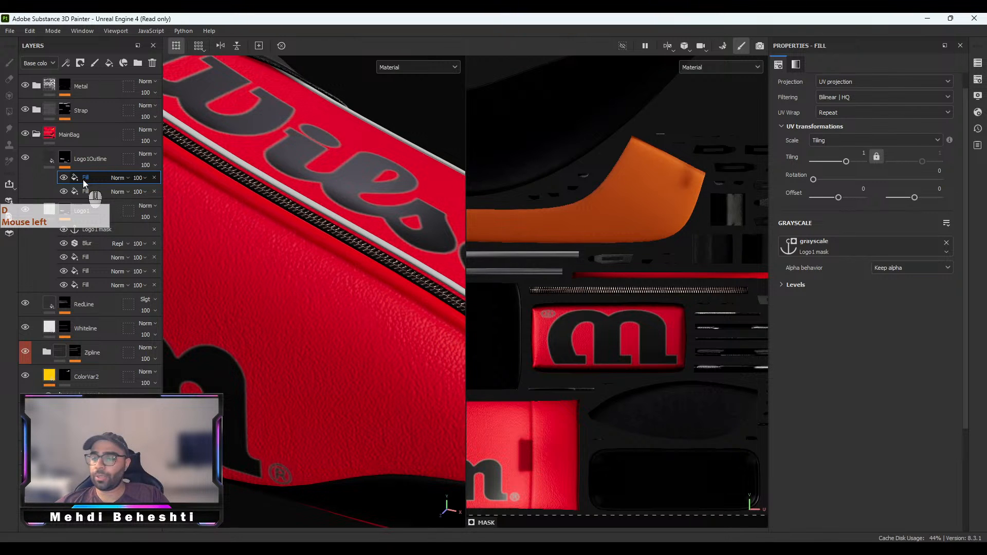
{"action": "left_click", "coordinate": [117, 178]}
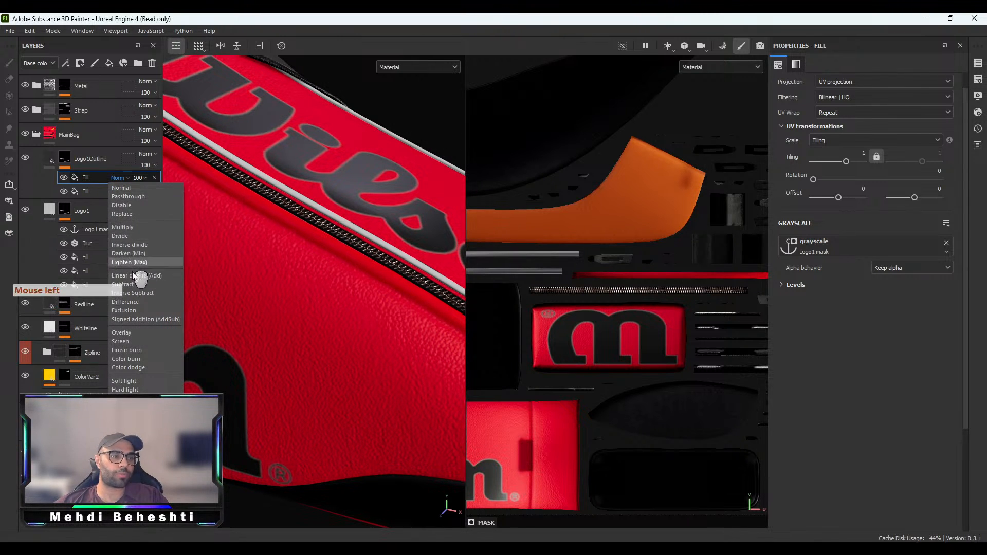
{"action": "left_click", "coordinate": [134, 284]}
{"action": "left_click_drag", "start_coordinate": [340, 178], "coordinate": [331, 196], "text": "alt"}
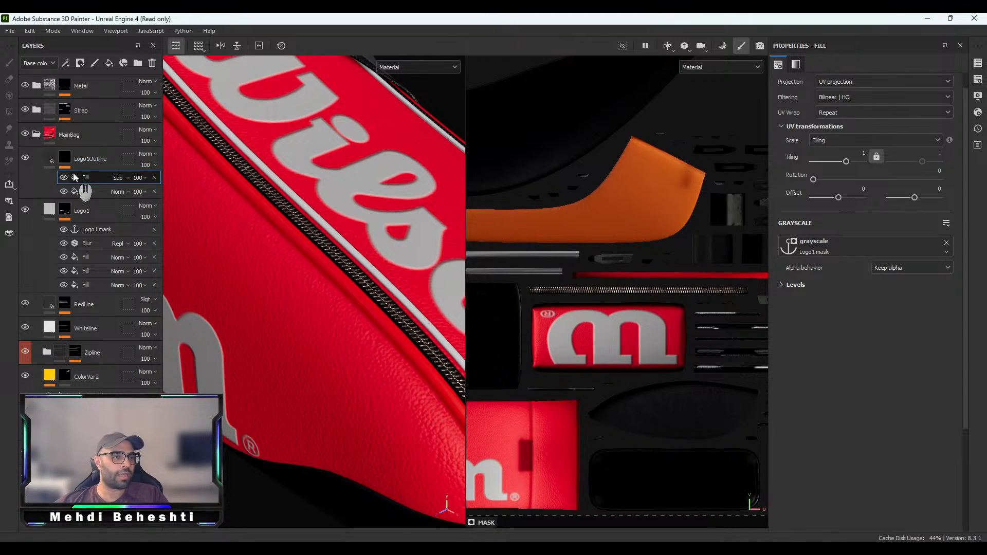
{"action": "middle_click_drag", "start_coordinate": [216, 187], "coordinate": [306, 208], "text": "alt"}
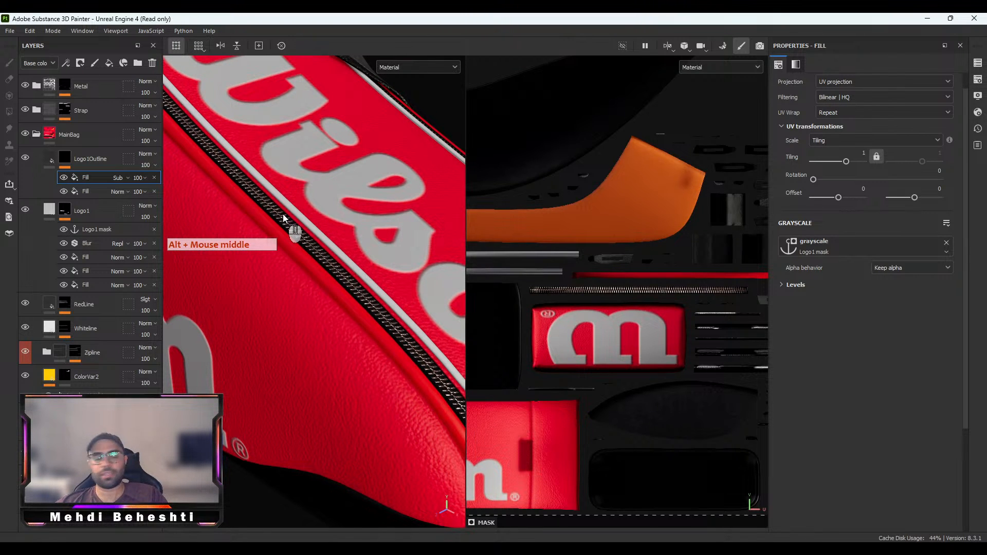
{"action": "scroll", "coordinate": [303, 215], "scroll_direction": "up", "scroll_amount": 5}
{"action": "middle_click_drag", "start_coordinate": [363, 227], "coordinate": [272, 242], "text": "alt"}
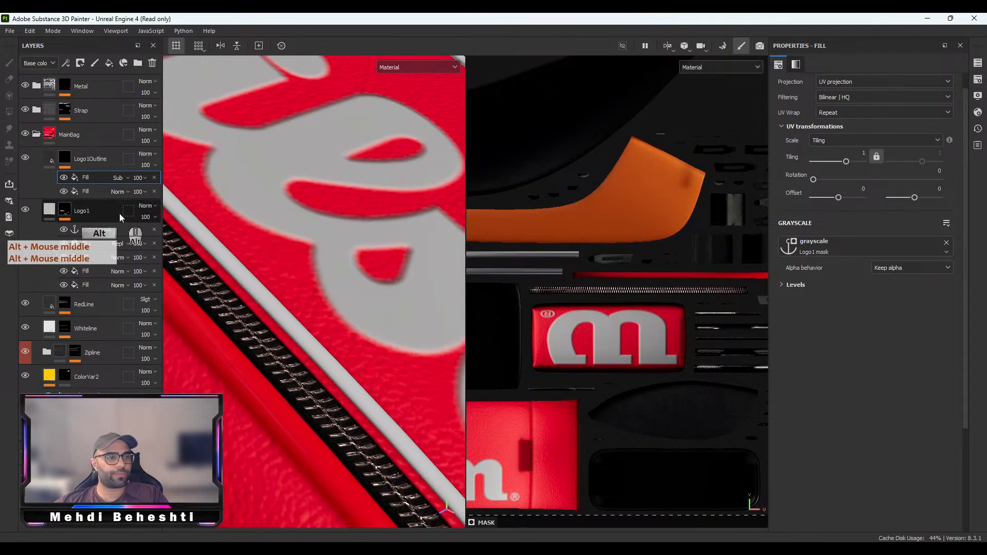
Display only the Logo1Outline mask on the bag in a single 3D view
{"action": "left_click", "coordinate": [56, 156], "text": "alt"}
{"action": "key", "text": "F2"}
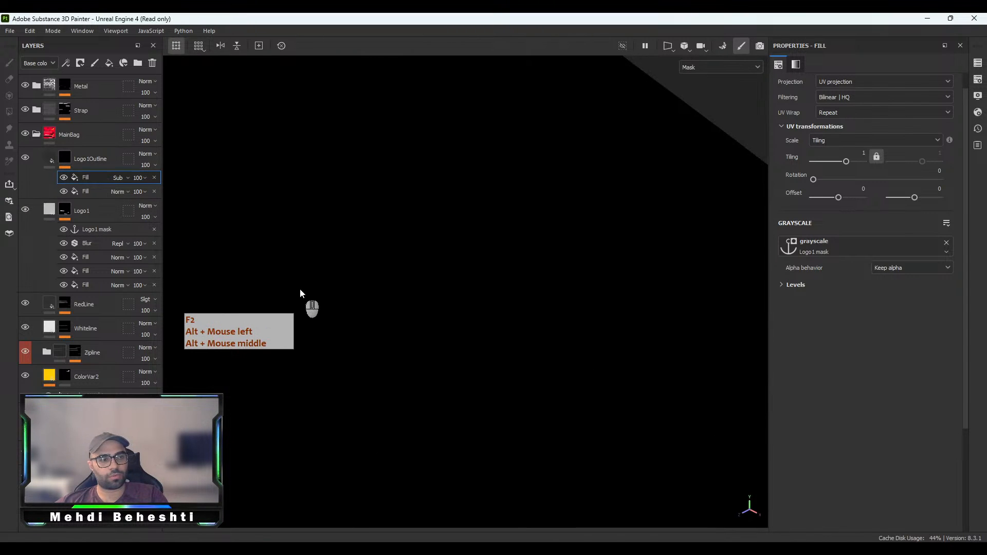
{"action": "scroll", "coordinate": [414, 249], "scroll_direction": "down", "scroll_amount": 4}
{"action": "middle_click_drag", "start_coordinate": [416, 263], "coordinate": [484, 242], "text": "alt"}
{"action": "left_click_drag", "start_coordinate": [477, 267], "coordinate": [410, 235], "text": "alt"}
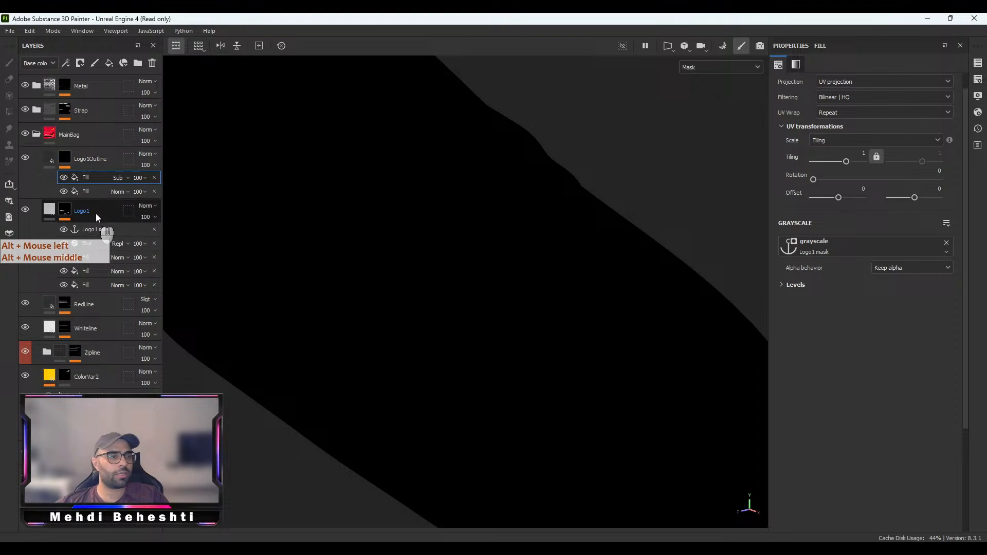
Add a Blur filter between the two fills in the Logo1Outline mask
{"action": "left_click_drag", "start_coordinate": [88, 196], "coordinate": [133, 205]}
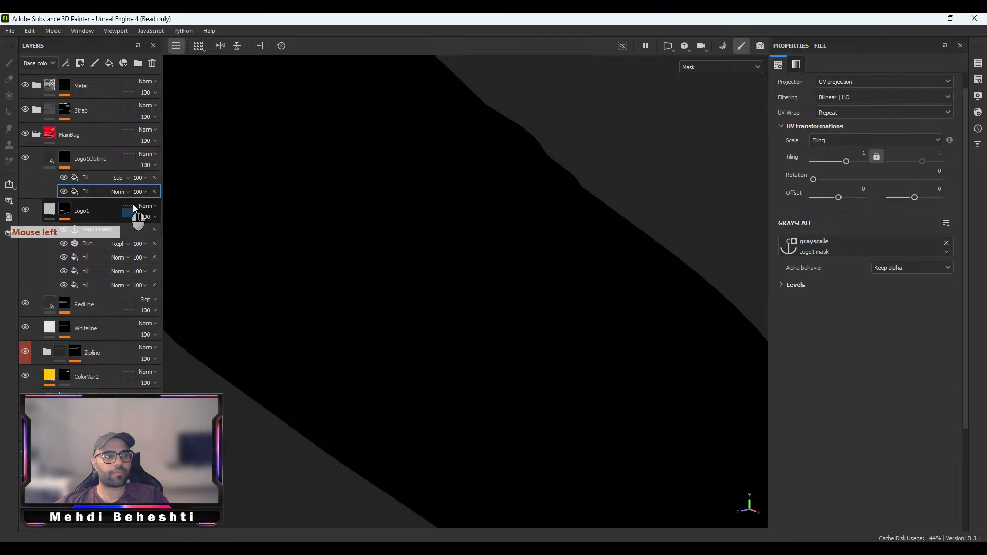
{"action": "right_click", "coordinate": [92, 192]}
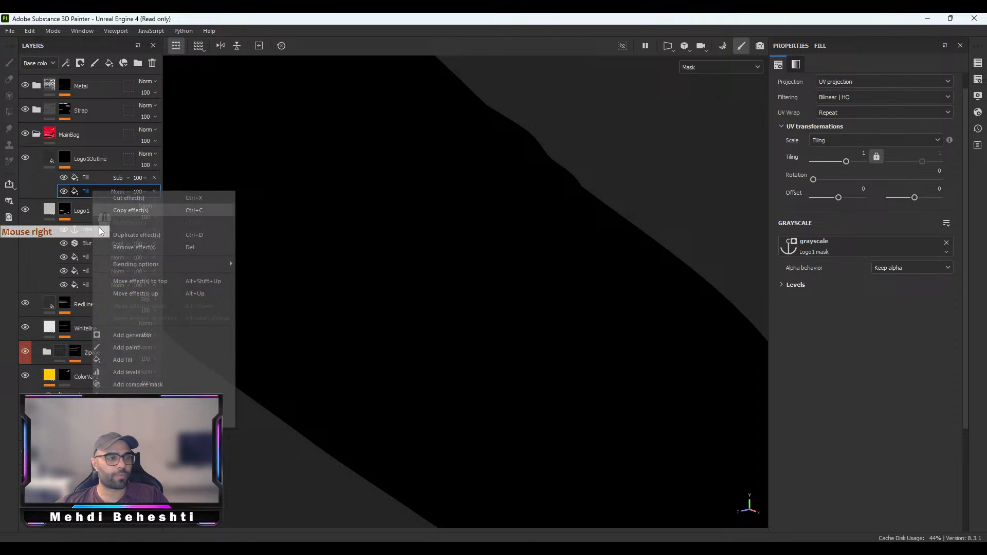
{"action": "left_click", "coordinate": [155, 380]}
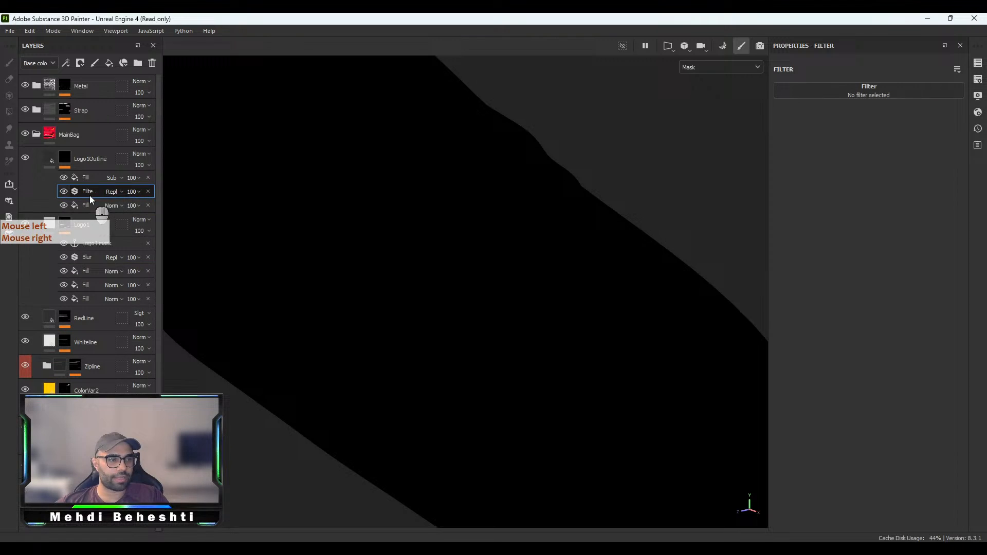
{"action": "left_click", "coordinate": [853, 91]}
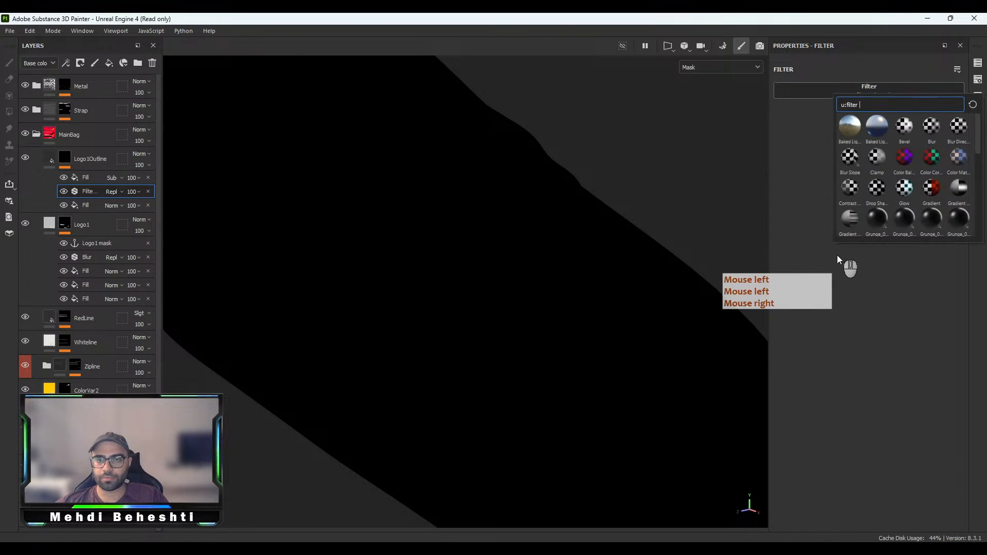
{"action": "left_click", "coordinate": [931, 128]}
{"action": "middle_click_drag", "start_coordinate": [637, 359], "coordinate": [624, 316], "text": "alt"}
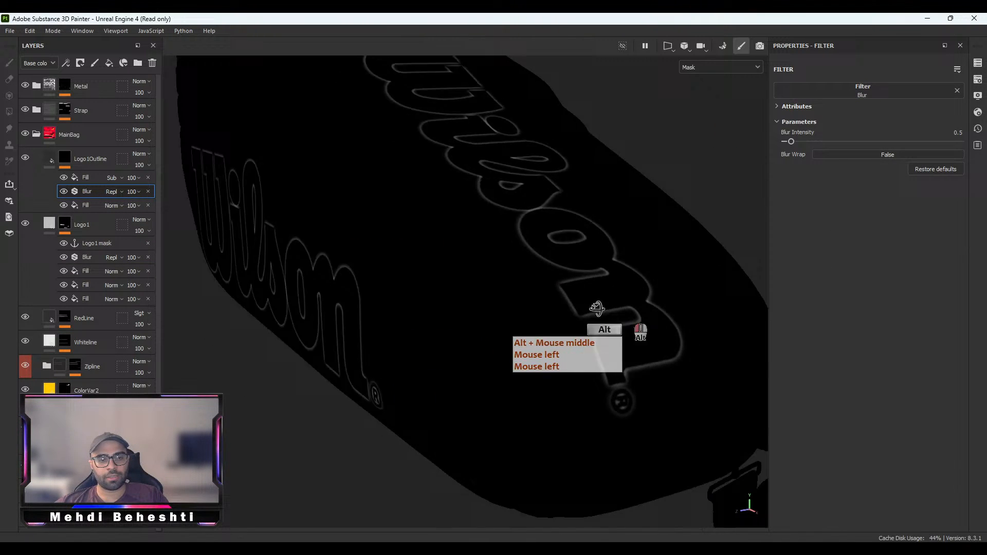
{"action": "left_click_drag", "start_coordinate": [624, 316], "coordinate": [589, 313], "text": "alt"}
{"action": "scroll", "coordinate": [588, 312], "scroll_direction": "up", "scroll_amount": 5}
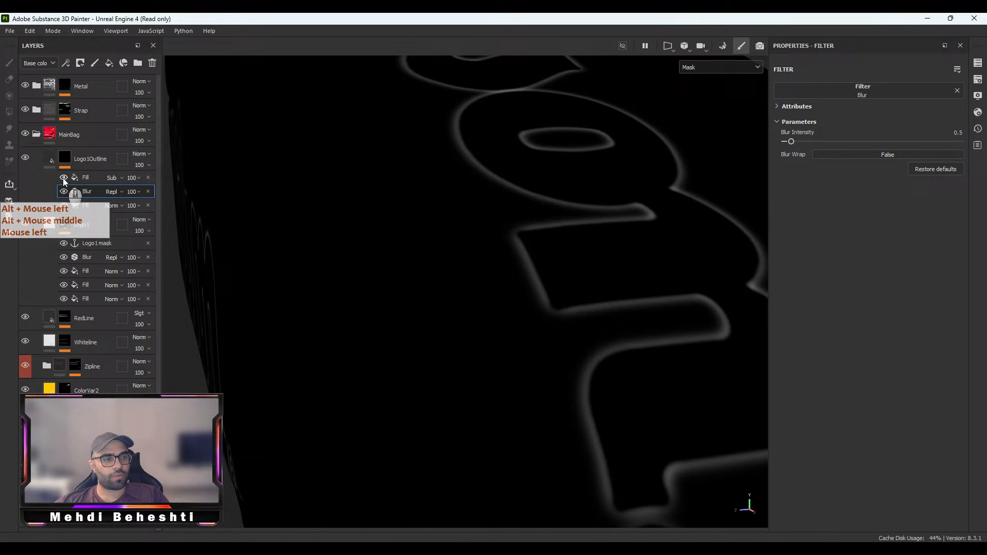
Toggle the subtracting fill and the Blur filter to compare their effect on the logo mask's edges
{"action": "left_click", "coordinate": [64, 177]}
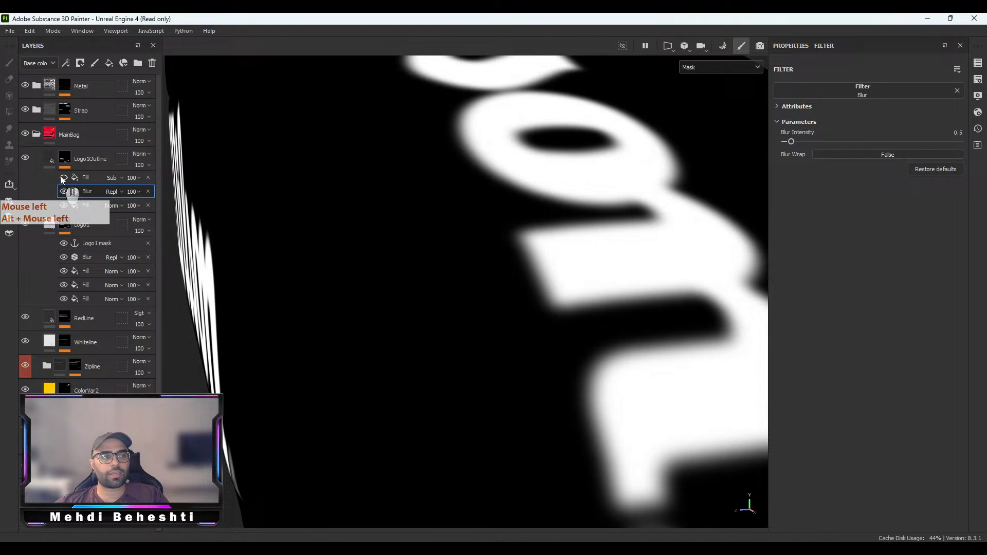
{"action": "left_click", "coordinate": [61, 178]}
{"action": "left_click", "coordinate": [61, 177]}
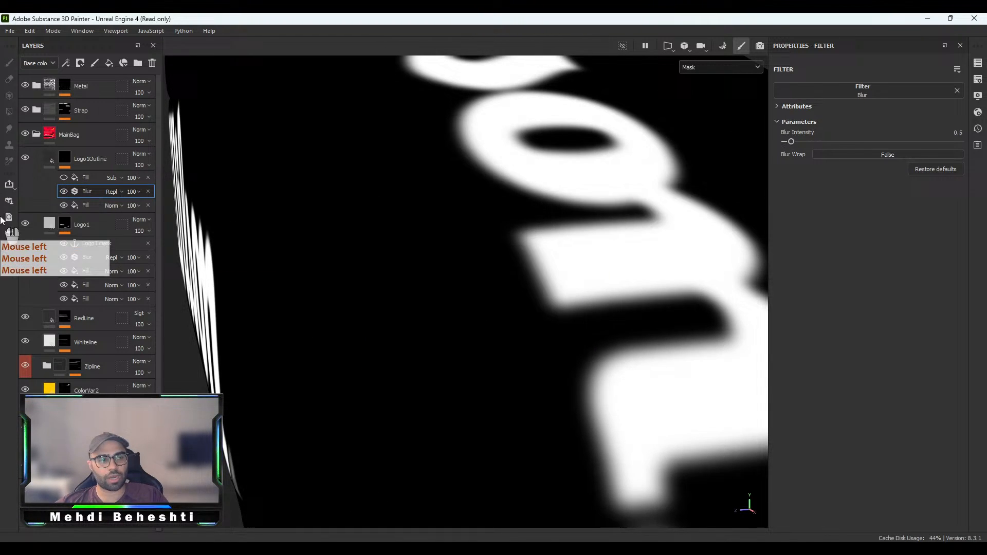
{"action": "left_click", "coordinate": [63, 191]}
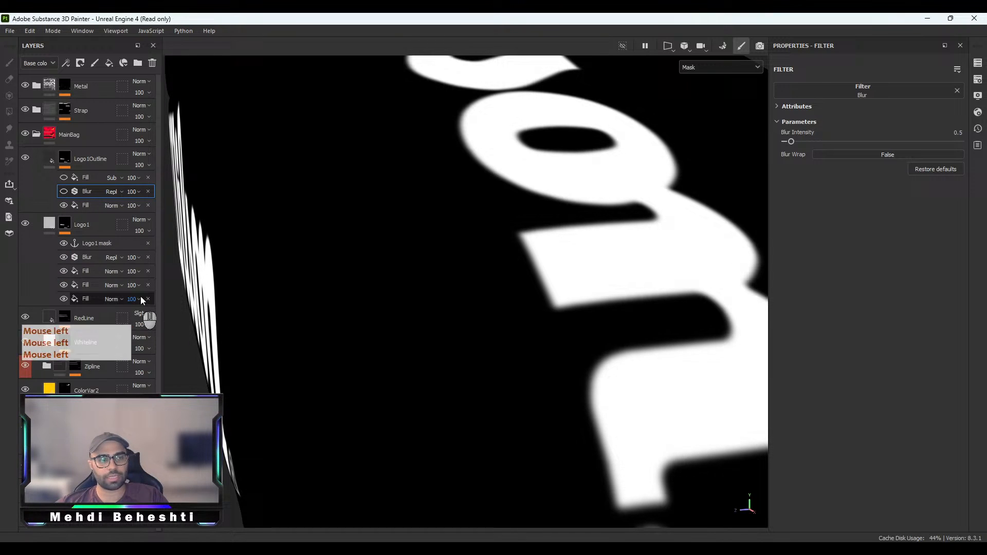
{"action": "left_click", "coordinate": [63, 192]}
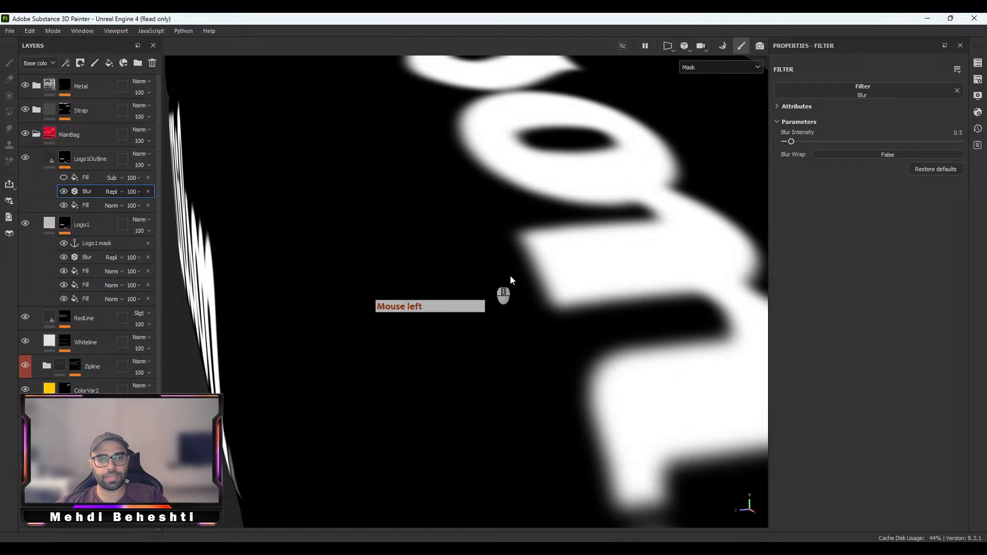
{"action": "left_click", "coordinate": [64, 178]}
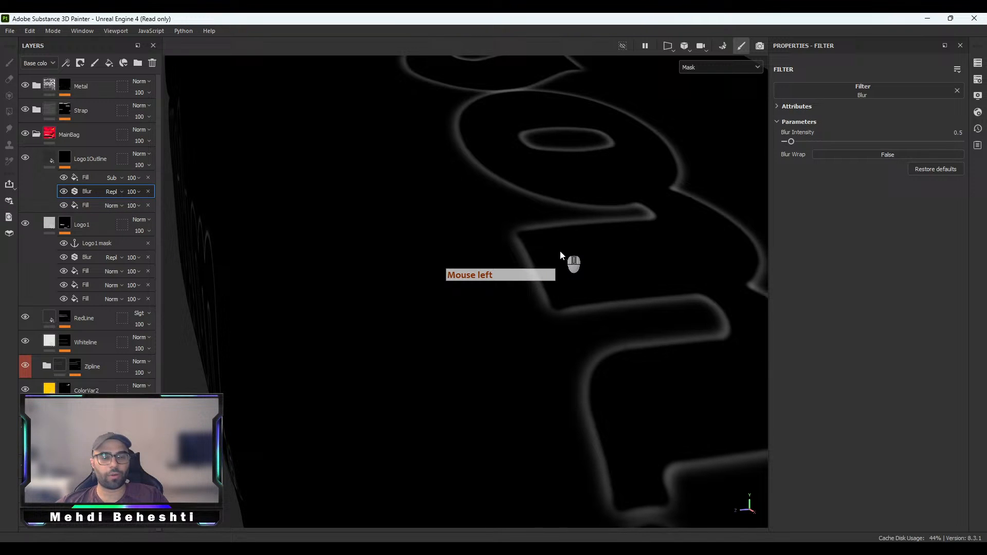
{"action": "middle_click_drag", "start_coordinate": [676, 322], "coordinate": [346, 234], "text": "alt"}
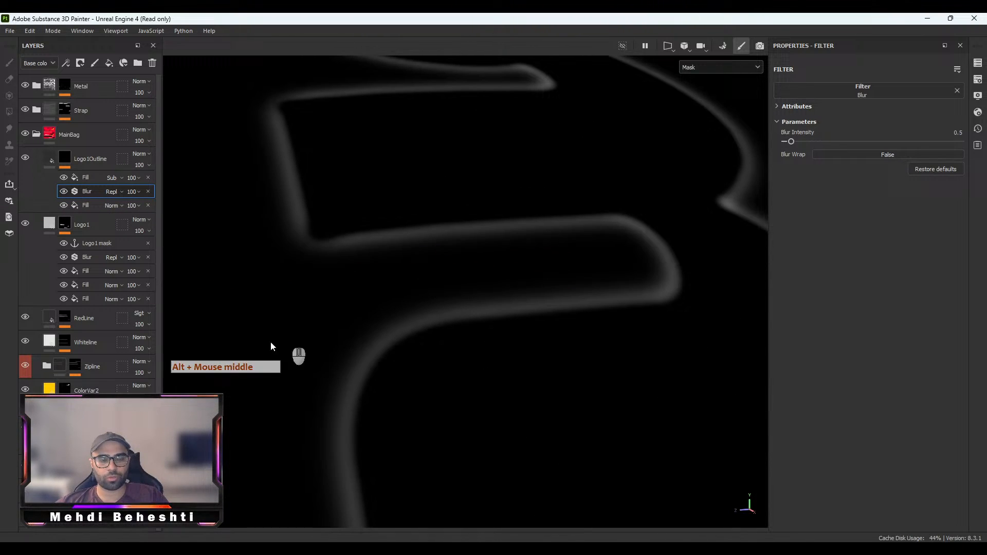
Return to the material display and compare the bag's logos with the Logo1Outline layer hidden and shown
{"action": "left_click", "coordinate": [50, 159]}
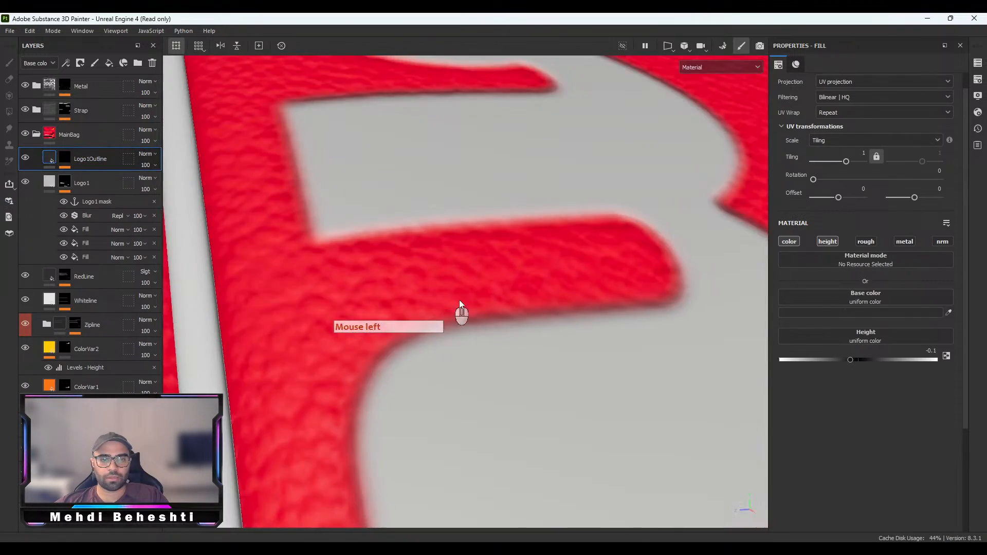
{"action": "left_click_drag", "start_coordinate": [459, 306], "coordinate": [438, 285], "text": "alt"}
{"action": "right_click_drag", "start_coordinate": [438, 286], "coordinate": [419, 149], "text": "alt"}
{"action": "middle_click_drag", "start_coordinate": [419, 149], "coordinate": [558, 257], "text": "alt"}
{"action": "left_click_drag", "start_coordinate": [558, 257], "coordinate": [462, 283], "text": "alt"}
{"action": "right_click_drag", "start_coordinate": [462, 282], "coordinate": [445, 205], "text": "alt"}
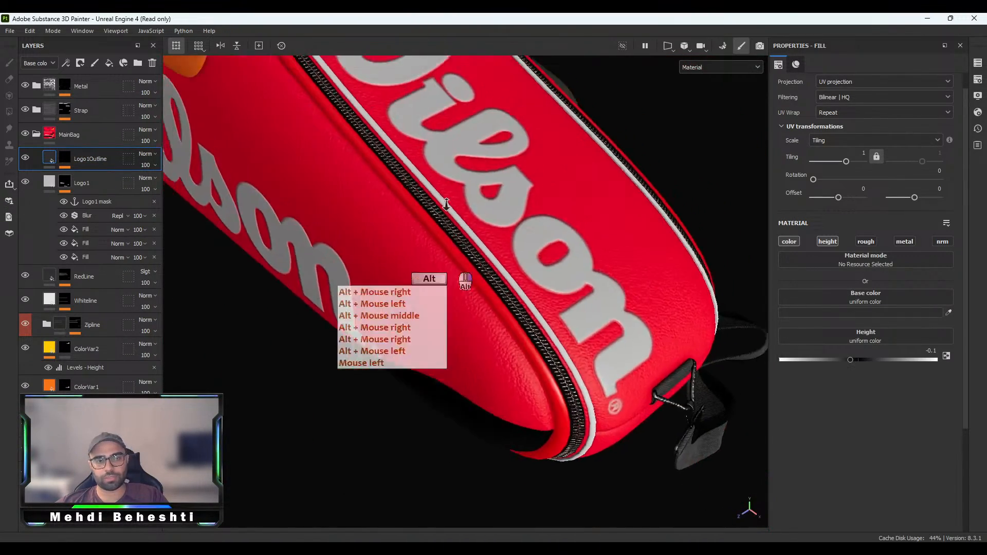
{"action": "right_click_drag", "start_coordinate": [458, 257], "coordinate": [447, 216], "text": "alt"}
{"action": "left_click_drag", "start_coordinate": [447, 216], "coordinate": [494, 235], "text": "alt"}
{"action": "middle_click_drag", "start_coordinate": [494, 235], "coordinate": [478, 272], "text": "alt"}
{"action": "left_click", "coordinate": [26, 158]}
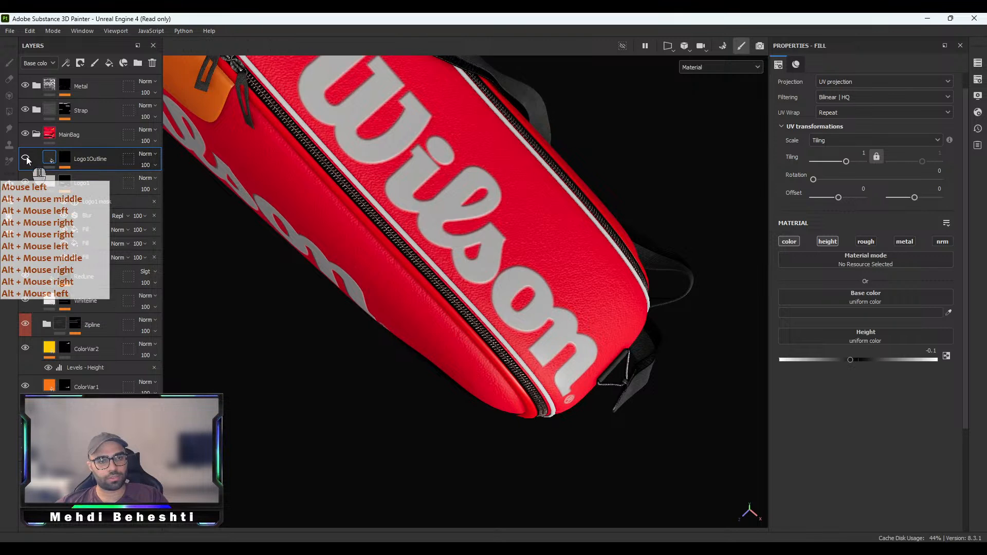
{"action": "left_click", "coordinate": [27, 158]}
{"action": "left_click", "coordinate": [27, 158]}
{"action": "left_click", "coordinate": [27, 158]}
{"action": "left_click", "coordinate": [26, 158]}
{"action": "left_click", "coordinate": [27, 158]}
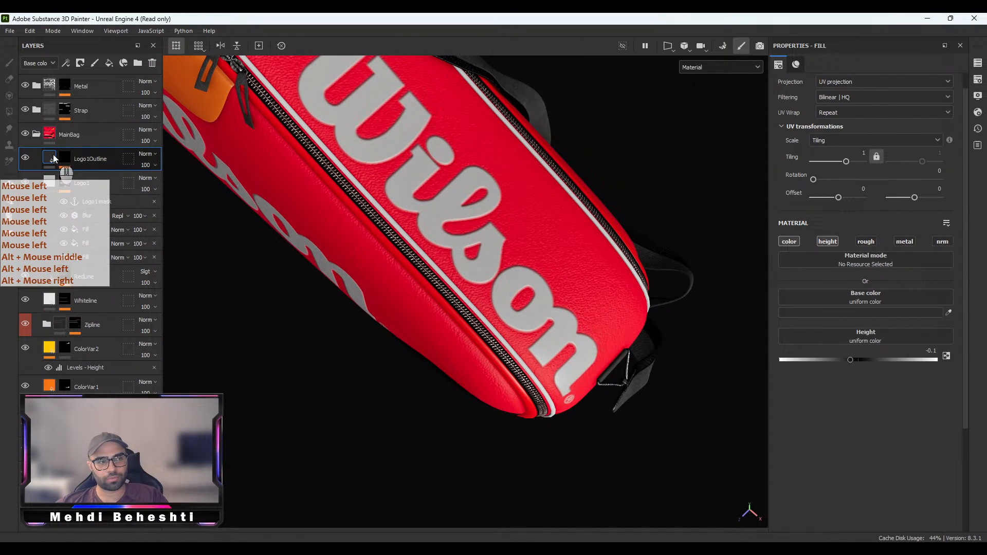
Set the Logo1Outline layer's height to -0.2
{"action": "left_click", "coordinate": [53, 155]}
{"action": "left_click", "coordinate": [932, 351]}
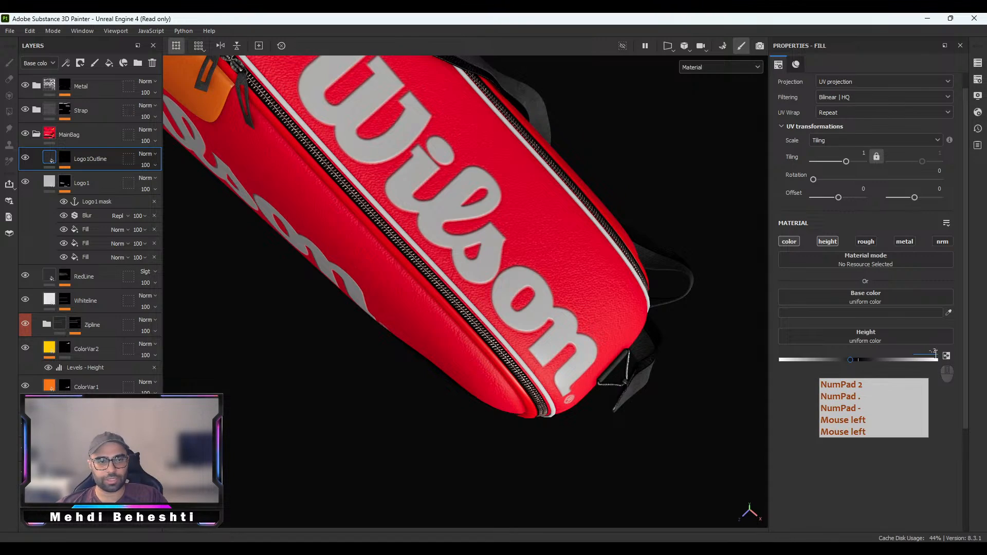
{"action": "key", "text": "Return"}
Inspect the Wilson logos on the bag's side up close and from afar, toggling the Logo1Outline layer to compare
{"action": "left_click_drag", "start_coordinate": [324, 209], "coordinate": [541, 263], "text": "alt"}
{"action": "middle_click_drag", "start_coordinate": [541, 264], "coordinate": [558, 239], "text": "alt"}
{"action": "left_click_drag", "start_coordinate": [519, 247], "coordinate": [497, 221], "text": "alt"}
{"action": "scroll", "coordinate": [558, 239], "scroll_direction": "up", "scroll_amount": 3}
{"action": "scroll", "coordinate": [558, 237], "scroll_direction": "up", "scroll_amount": 4}
{"action": "right_click_drag", "start_coordinate": [497, 221], "coordinate": [507, 239], "text": "alt"}
{"action": "left_click_drag", "start_coordinate": [508, 239], "coordinate": [564, 273], "text": "alt"}
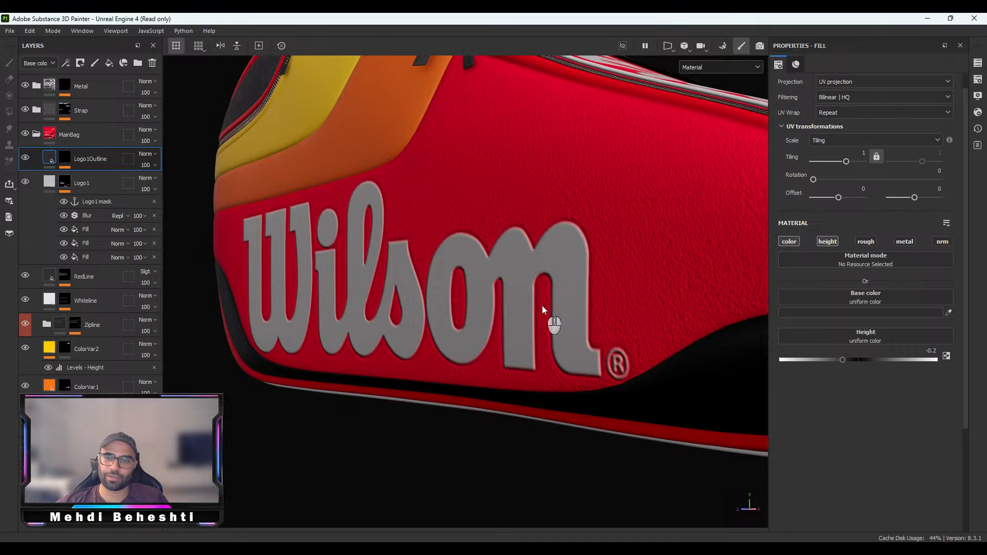
{"action": "left_click_drag", "start_coordinate": [537, 255], "coordinate": [467, 129], "text": "alt"}
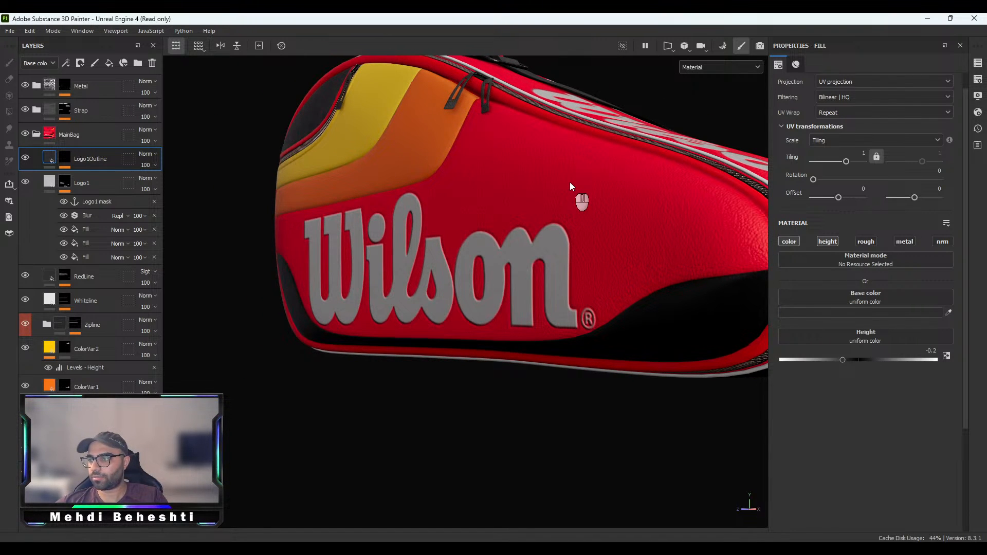
{"action": "scroll", "coordinate": [570, 182], "scroll_direction": "down", "scroll_amount": 3}
{"action": "middle_click_drag", "start_coordinate": [569, 183], "coordinate": [524, 337], "text": "alt"}
{"action": "left_click_drag", "start_coordinate": [524, 337], "coordinate": [572, 293], "text": "alt"}
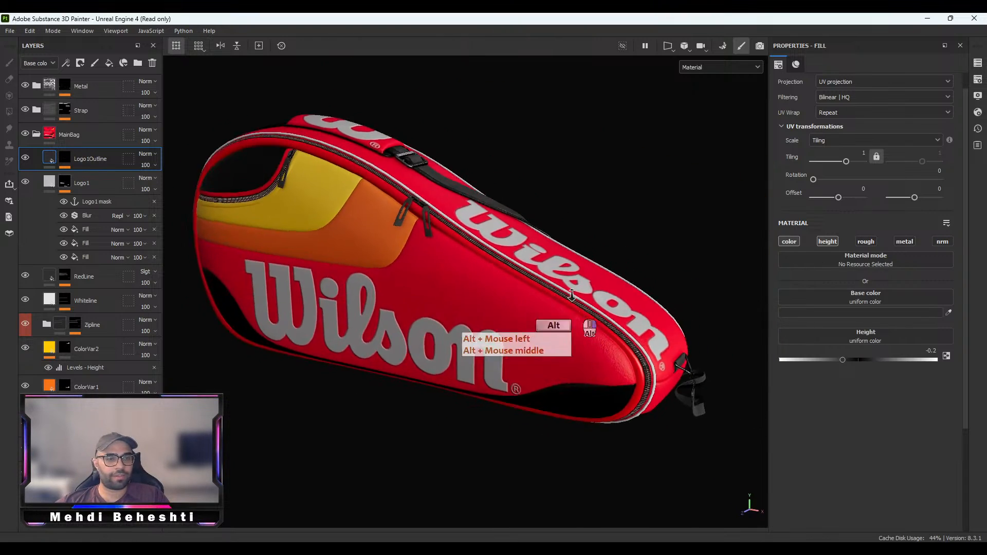
{"action": "right_click_drag", "start_coordinate": [573, 293], "coordinate": [370, 334], "text": "alt"}
{"action": "middle_click_drag", "start_coordinate": [370, 335], "coordinate": [503, 343], "text": "alt"}
{"action": "left_click_drag", "start_coordinate": [503, 346], "coordinate": [591, 325], "text": "alt"}
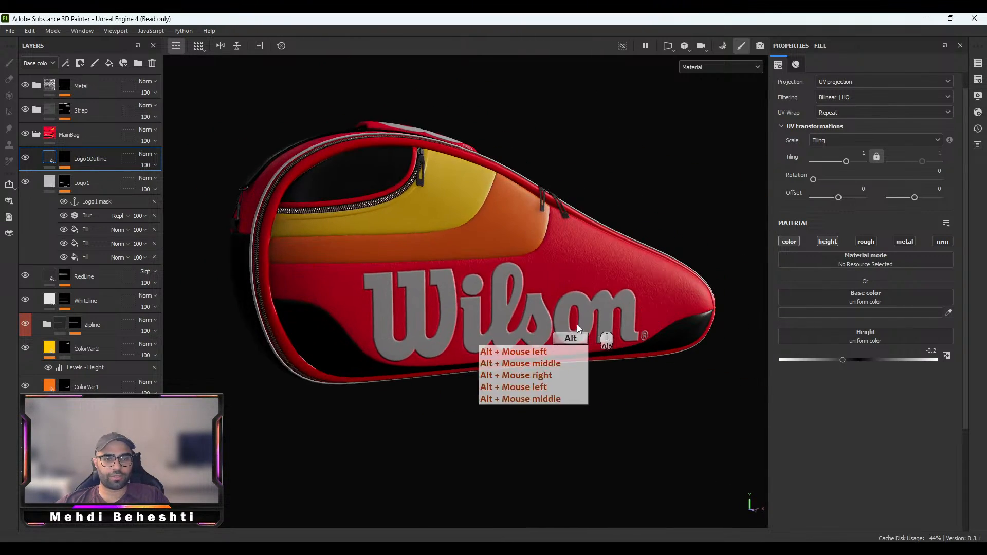
{"action": "left_click", "coordinate": [30, 159]}
{"action": "left_click", "coordinate": [30, 159]}
{"action": "left_click", "coordinate": [30, 159]}
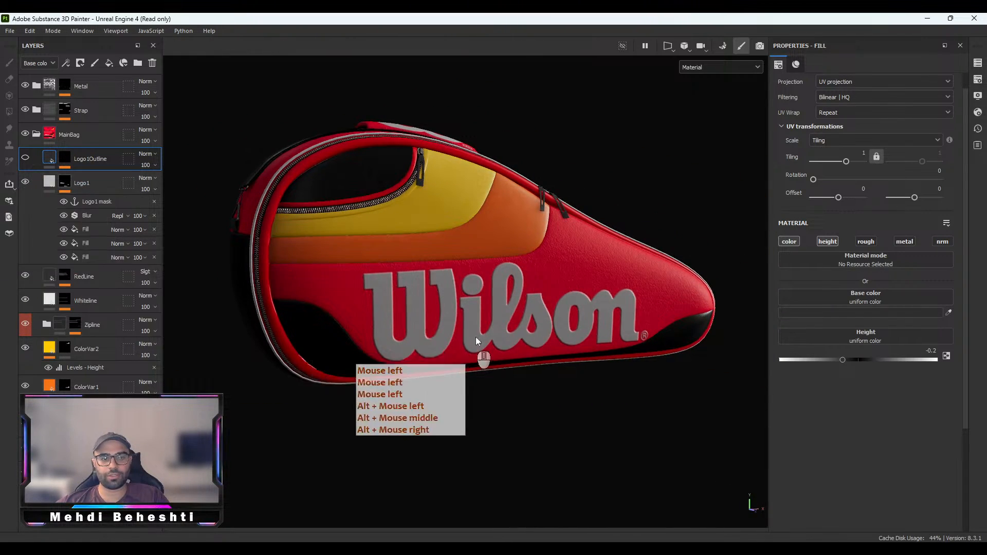
Compare the Wilson logo on the bag's side with the Logo1Outline layer hidden and shown, leaving the layer visible
{"action": "left_click_drag", "start_coordinate": [476, 337], "coordinate": [470, 360], "text": "alt"}
{"action": "right_click_drag", "start_coordinate": [471, 359], "coordinate": [464, 458], "text": "alt"}
{"action": "middle_click_drag", "start_coordinate": [464, 459], "coordinate": [406, 393], "text": "alt"}
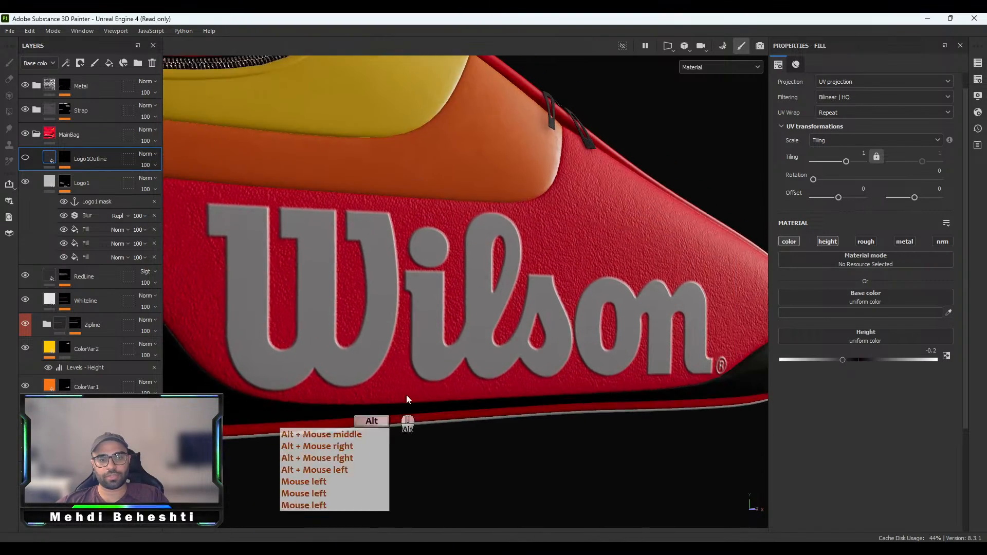
{"action": "left_click_drag", "start_coordinate": [406, 394], "coordinate": [417, 380], "text": "alt"}
{"action": "right_click_drag", "start_coordinate": [416, 383], "coordinate": [386, 367], "text": "shift"}
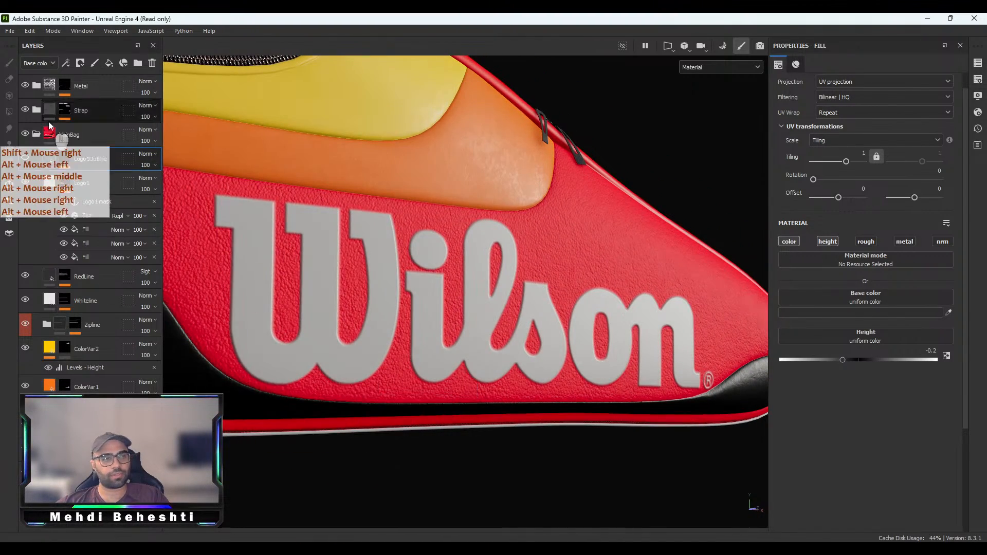
{"action": "left_click", "coordinate": [26, 156]}
{"action": "left_click", "coordinate": [26, 158]}
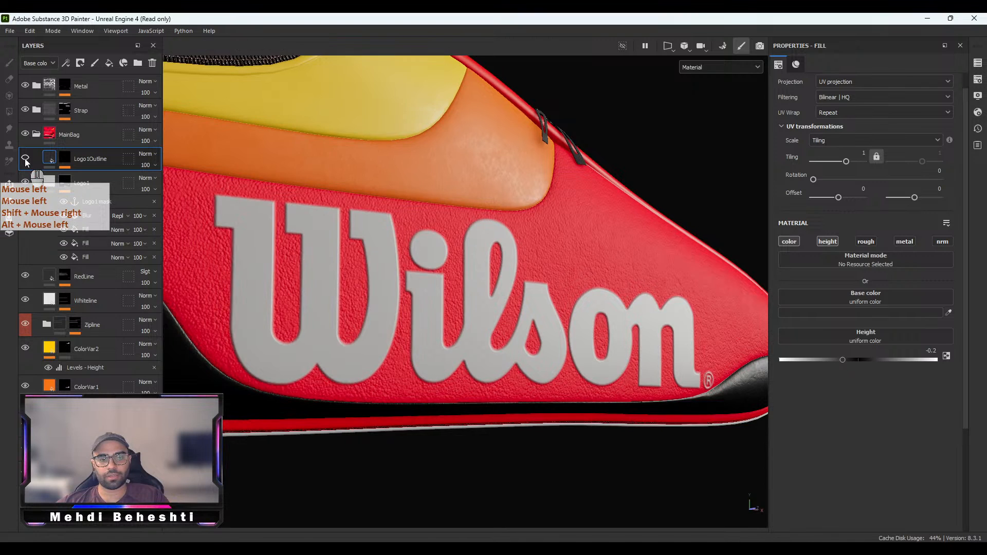
{"action": "left_click", "coordinate": [27, 159]}
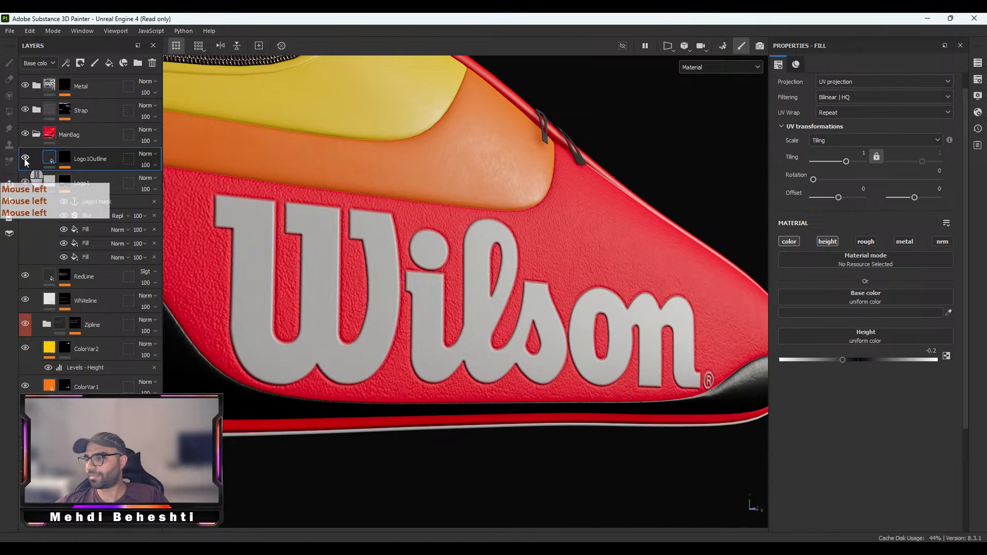
{"action": "left_click", "coordinate": [25, 159]}
{"action": "left_click", "coordinate": [24, 159]}
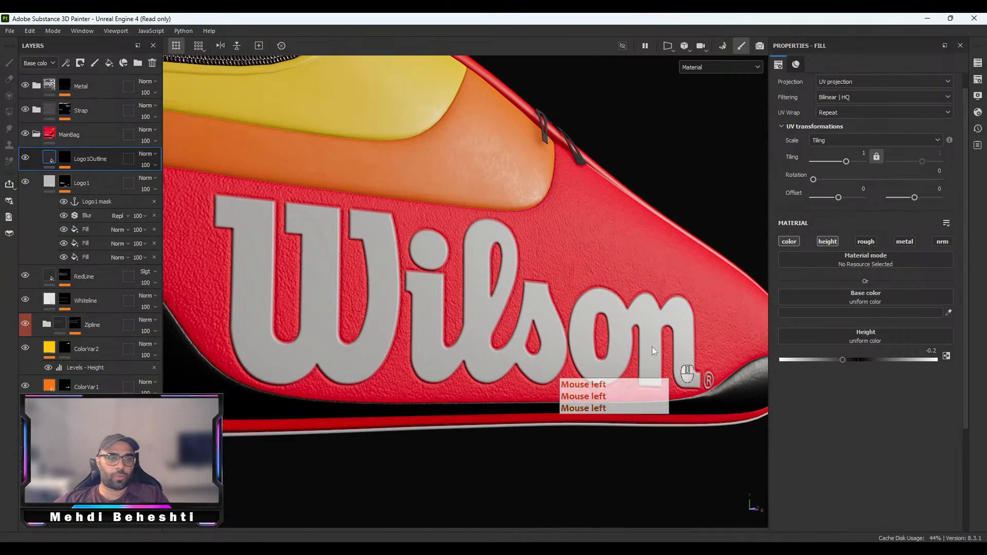
Examine the Wilson logos on the bag's side and top from several angles and under different light directions
{"action": "scroll", "coordinate": [651, 351], "scroll_direction": "down", "scroll_amount": 5}
{"action": "left_click_drag", "start_coordinate": [484, 267], "coordinate": [438, 298], "text": "alt"}
{"action": "middle_click_drag", "start_coordinate": [438, 295], "coordinate": [397, 343], "text": "alt"}
{"action": "left_click_drag", "start_coordinate": [612, 178], "coordinate": [660, 329], "text": "alt"}
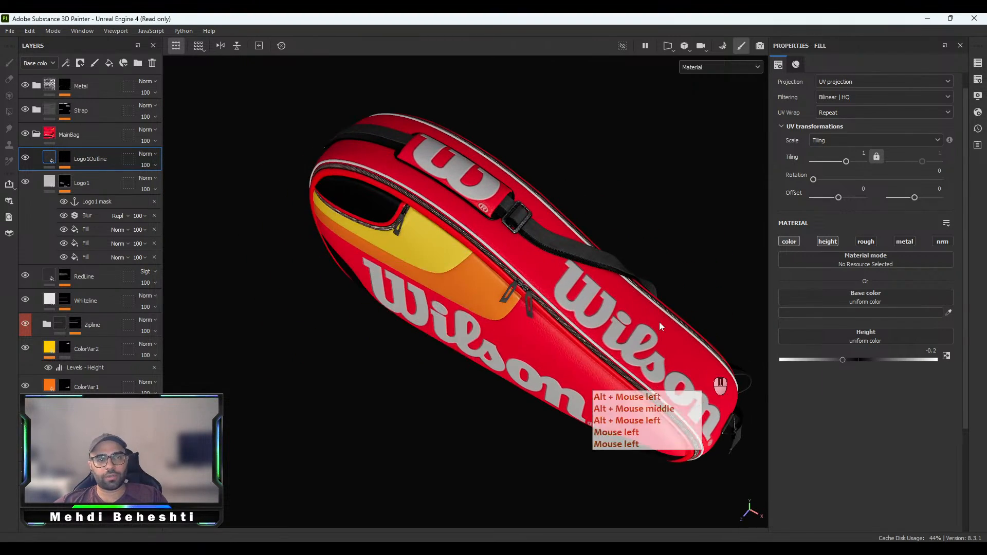
{"action": "middle_click_drag", "start_coordinate": [553, 335], "coordinate": [487, 282], "text": "alt"}
{"action": "left_click_drag", "start_coordinate": [487, 282], "coordinate": [437, 263], "text": "alt"}
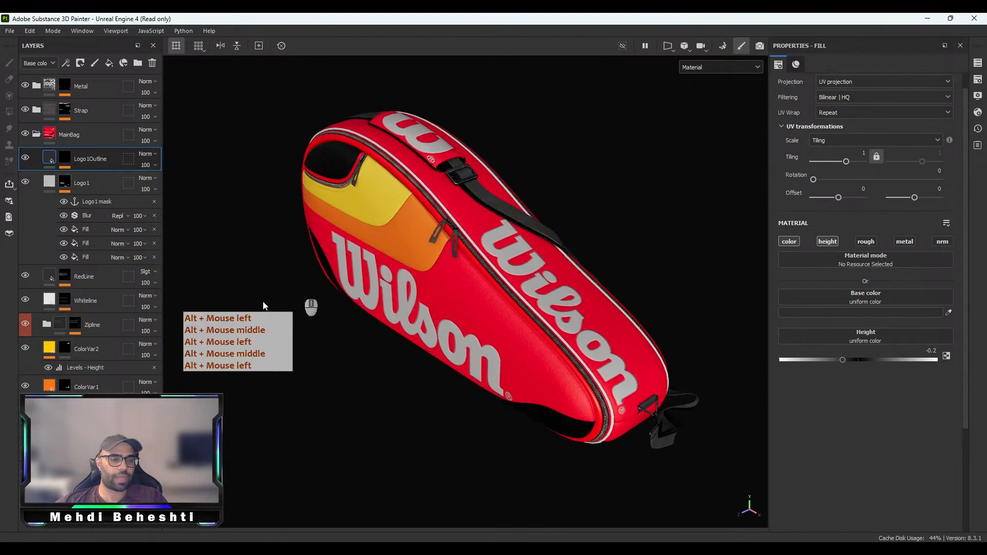
{"action": "middle_click_drag", "start_coordinate": [466, 240], "coordinate": [596, 294], "text": "alt"}
{"action": "scroll", "coordinate": [443, 221], "scroll_direction": "up", "scroll_amount": 6}
{"action": "scroll", "coordinate": [477, 207], "scroll_direction": "down", "scroll_amount": 6}
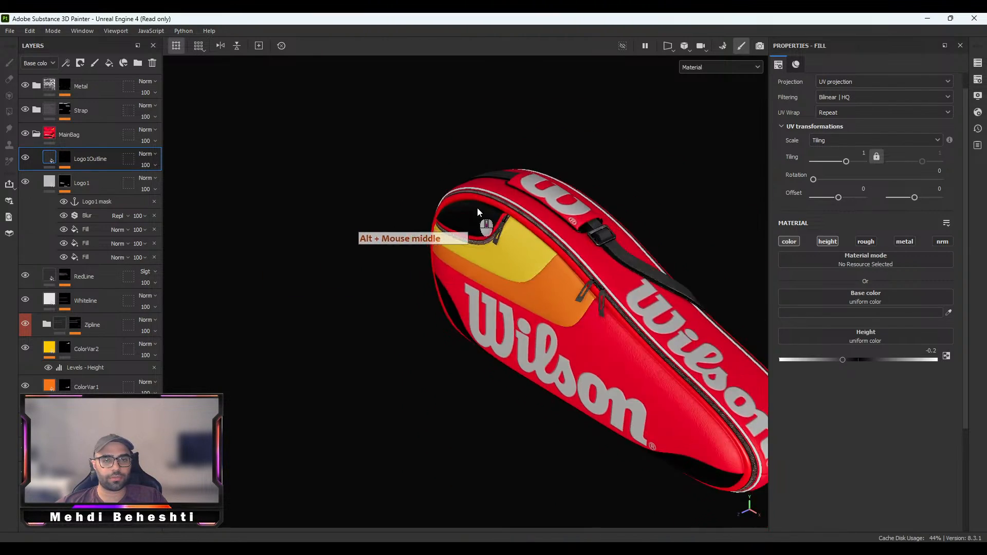
{"action": "left_click_drag", "start_coordinate": [477, 211], "coordinate": [472, 297], "text": "alt"}
{"action": "middle_click_drag", "start_coordinate": [472, 297], "coordinate": [265, 230], "text": "alt"}
{"action": "left_click_drag", "start_coordinate": [265, 230], "coordinate": [503, 344], "text": "alt"}
{"action": "right_click_drag", "start_coordinate": [503, 343], "coordinate": [468, 309], "text": "shift"}
{"action": "left_click_drag", "start_coordinate": [403, 288], "coordinate": [301, 254], "text": "alt"}
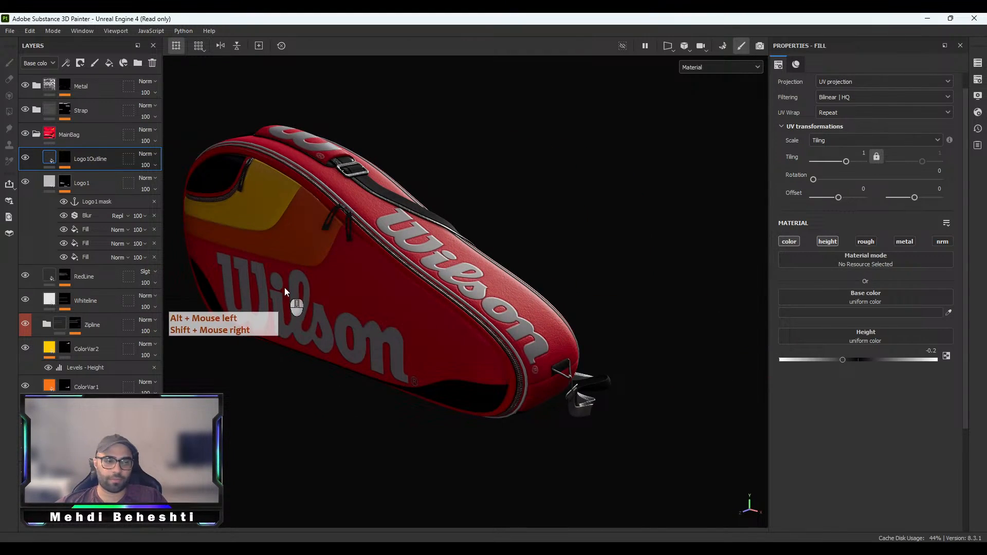
Add a fill layer above Logo1Outline in the MainBag folder and name it Logo2
{"action": "left_click_drag", "start_coordinate": [464, 294], "coordinate": [137, 218], "text": "alt"}
{"action": "middle_click_drag", "start_coordinate": [520, 301], "coordinate": [414, 309], "text": "alt"}
{"action": "left_click_drag", "start_coordinate": [628, 357], "coordinate": [639, 358], "text": "alt"}
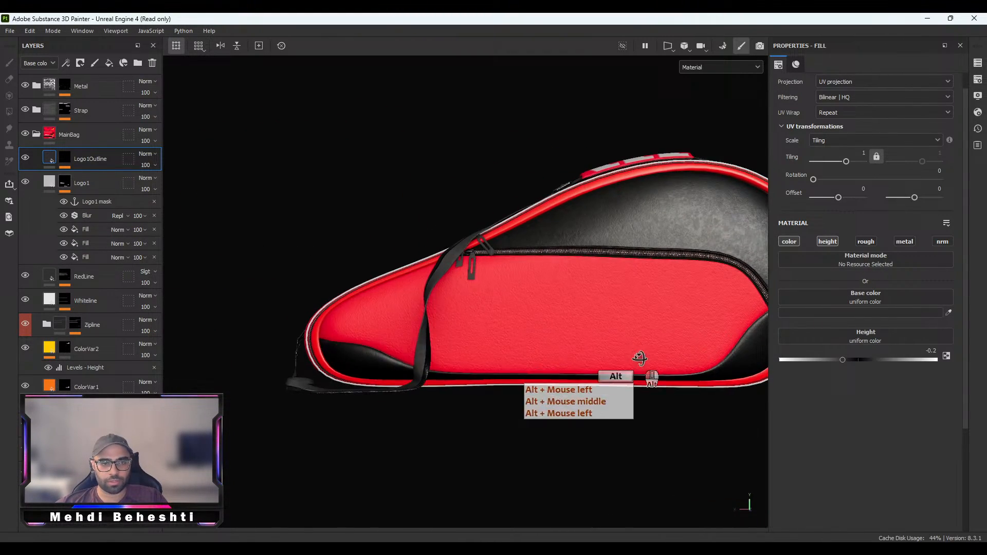
{"action": "left_click_drag", "start_coordinate": [557, 293], "coordinate": [629, 296], "text": "alt"}
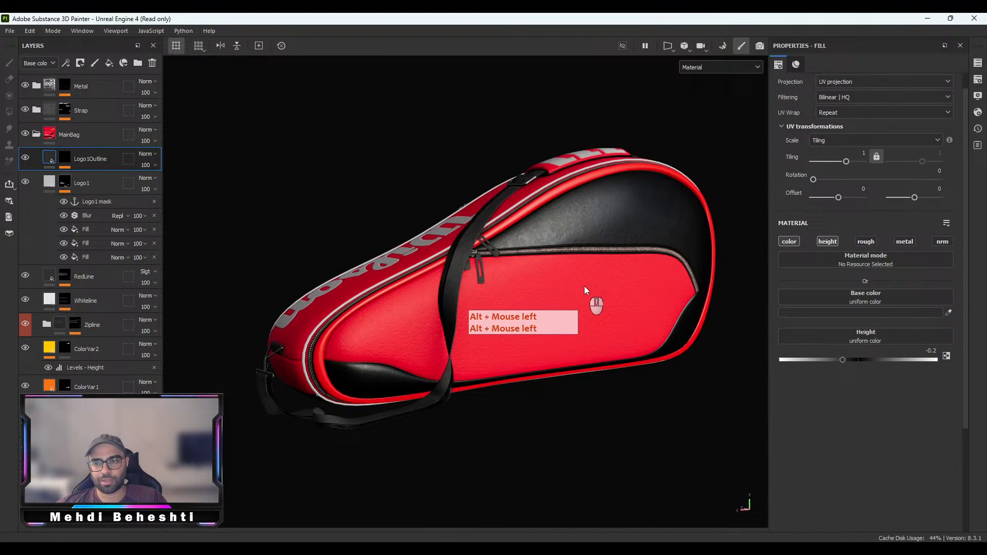
{"action": "left_click", "coordinate": [109, 63]}
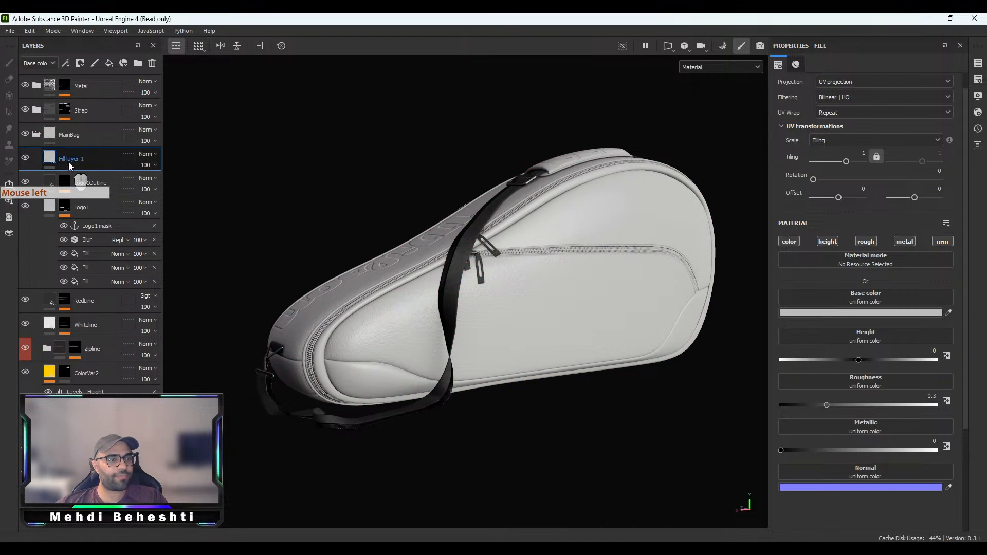
{"action": "double_click", "coordinate": [68, 162]}
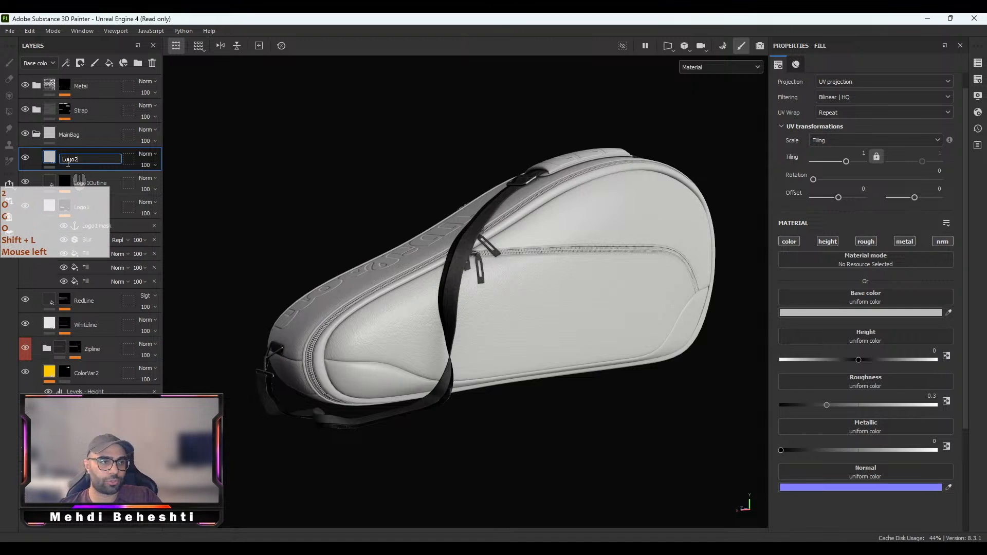
{"action": "key", "text": "Return"}
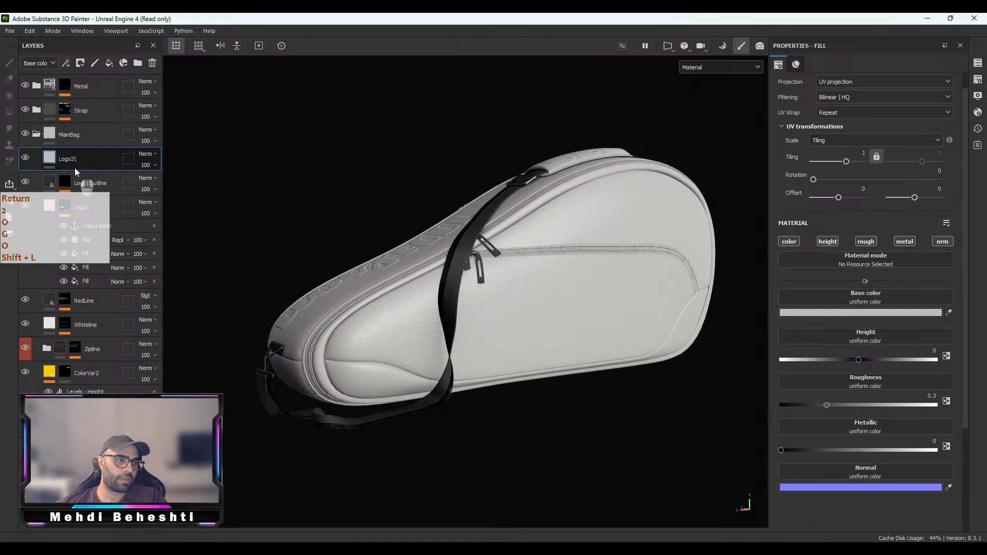
{"action": "left_click", "coordinate": [74, 155]}
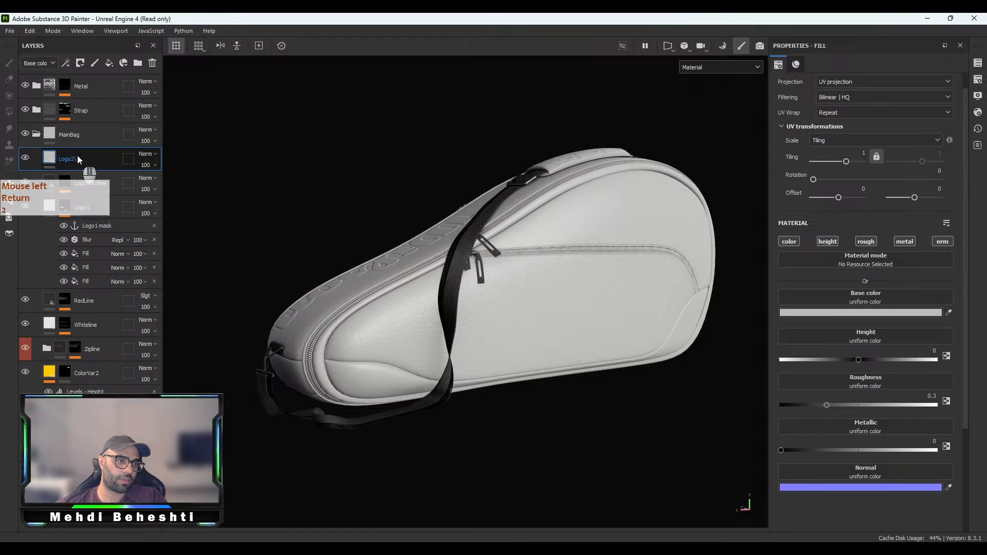
{"action": "double_click", "coordinate": [75, 155]}
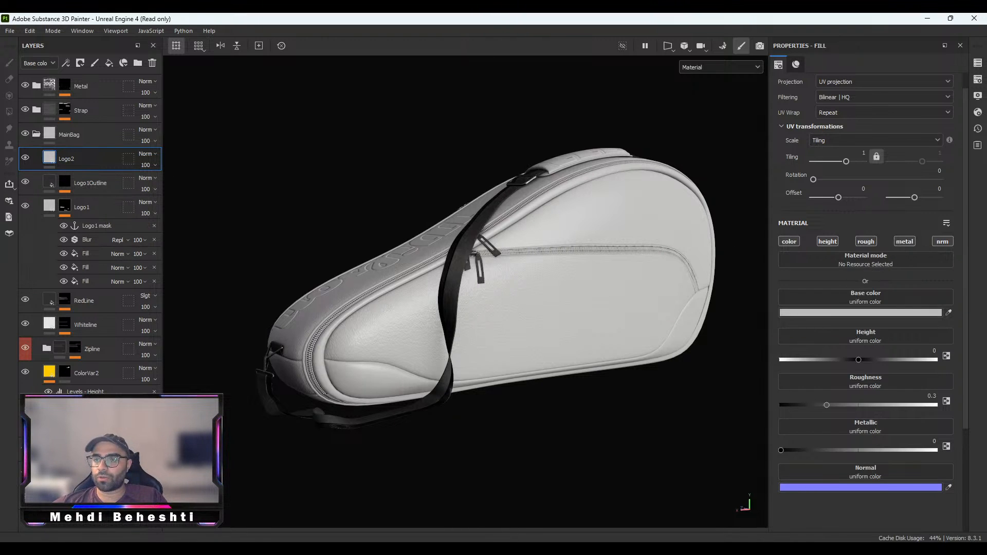
Assign the TennisClub image as the Logo2 layer's base color and set its UV Wrap to None
{"action": "left_click_drag", "start_coordinate": [986, 172], "coordinate": [551, 132]}
{"action": "left_click_drag", "start_coordinate": [547, 209], "coordinate": [869, 302]}
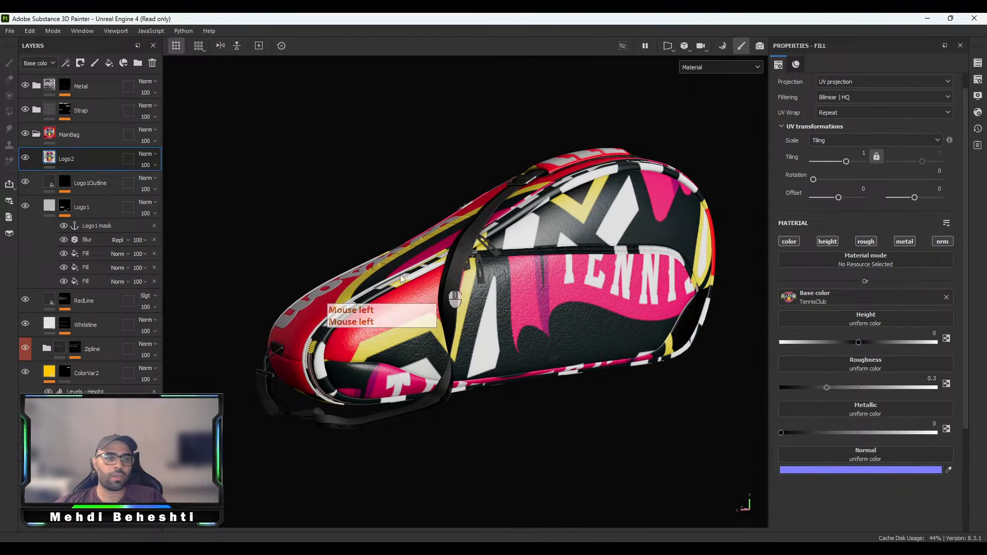
{"action": "scroll", "coordinate": [457, 280], "scroll_direction": "down", "scroll_amount": 3}
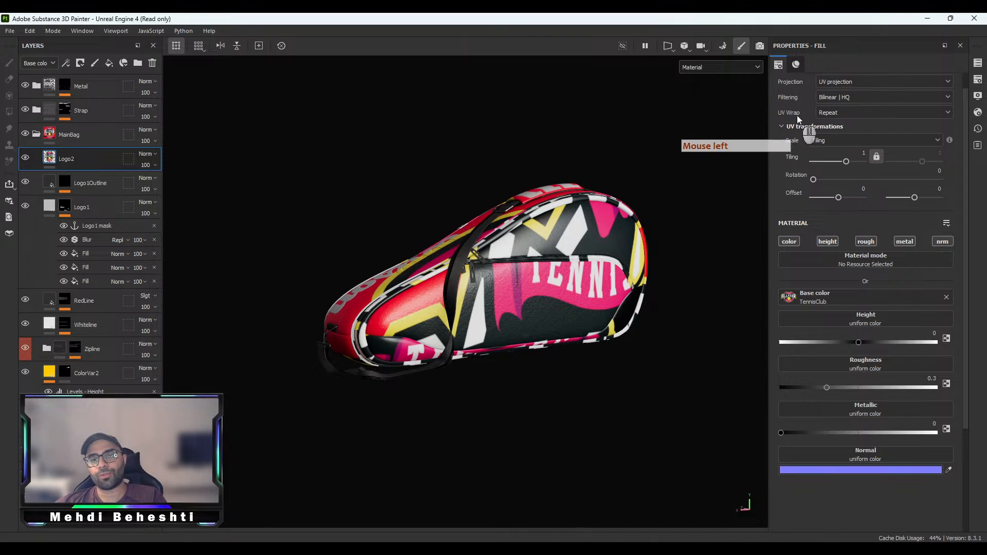
{"action": "left_click", "coordinate": [828, 113]}
{"action": "left_click", "coordinate": [836, 119]}
{"action": "left_click", "coordinate": [819, 116]}
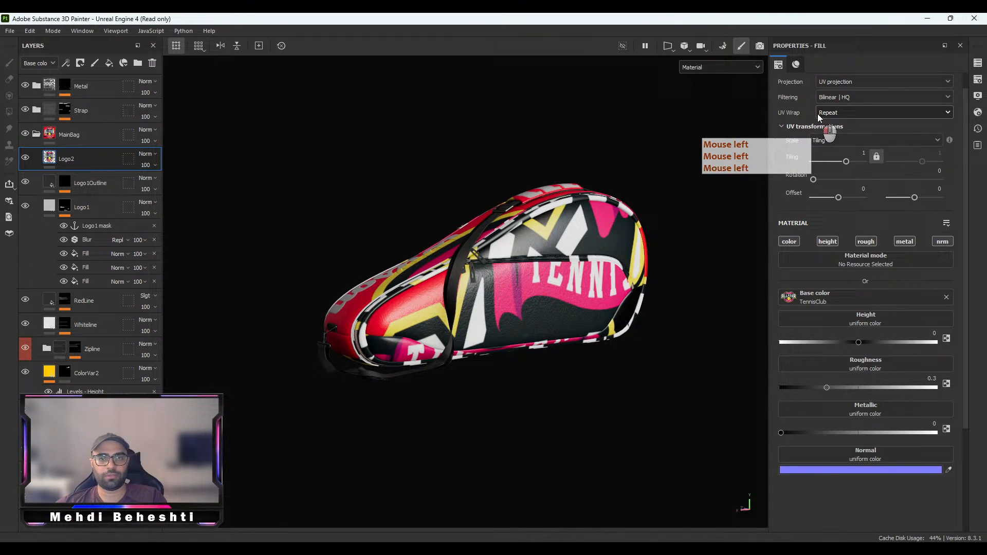
{"action": "left_click", "coordinate": [819, 117]}
{"action": "left_click", "coordinate": [837, 125]}
In the 2D view, scale the TennisClub image to about 2.45 by 3.40 tiling and move it over the side pocket's UV island
{"action": "key", "text": "F3"}
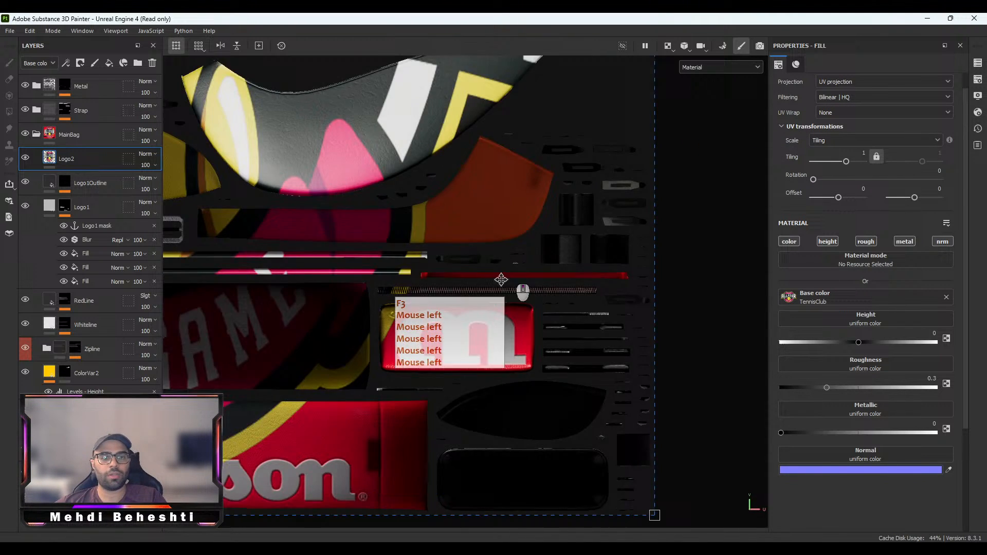
{"action": "scroll", "coordinate": [503, 279], "scroll_direction": "down", "scroll_amount": 4}
{"action": "middle_click_drag", "start_coordinate": [523, 273], "coordinate": [617, 353], "text": "alt"}
{"action": "scroll", "coordinate": [598, 288], "scroll_direction": "down", "scroll_amount": 1}
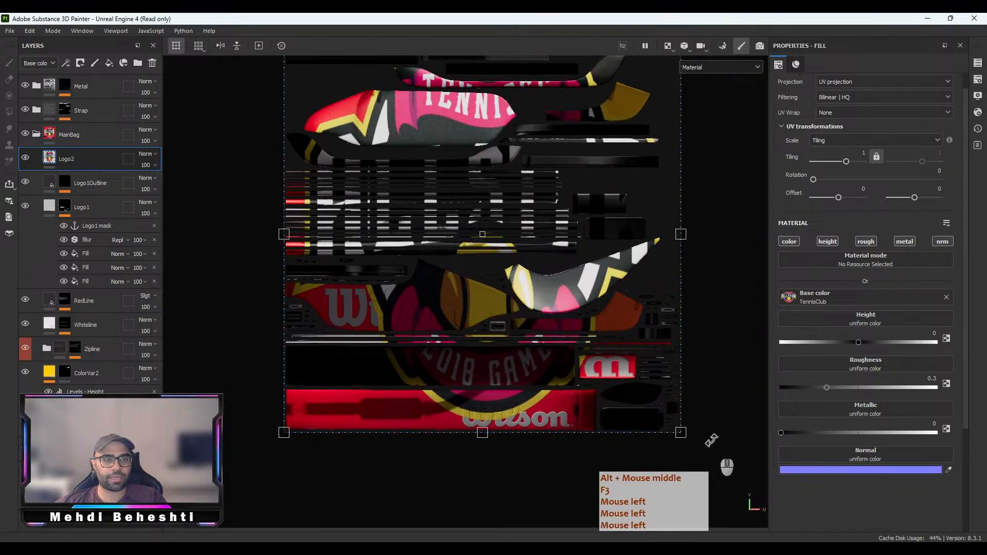
{"action": "left_click_drag", "start_coordinate": [680, 432], "coordinate": [446, 153]}
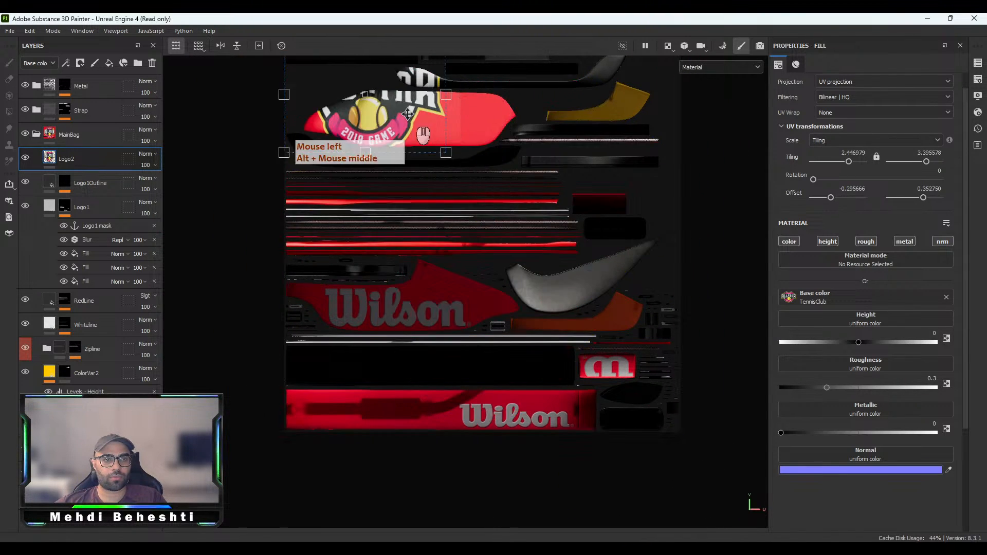
{"action": "middle_click_drag", "start_coordinate": [389, 104], "coordinate": [560, 237], "text": "alt"}
{"action": "scroll", "coordinate": [579, 248], "scroll_direction": "up", "scroll_amount": 4}
{"action": "left_click_drag", "start_coordinate": [561, 238], "coordinate": [649, 286]}
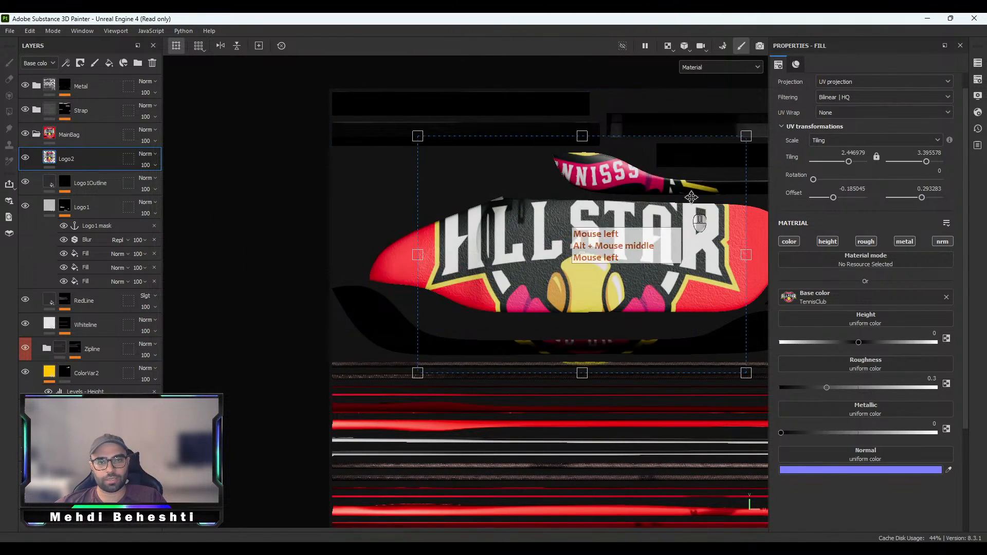
Shrink the TennisClub image to about 5.51 by 7.81 tiling and place it on the red pocket at about -0.13, 0.29 offset
{"action": "left_click_drag", "start_coordinate": [745, 136], "coordinate": [584, 255]}
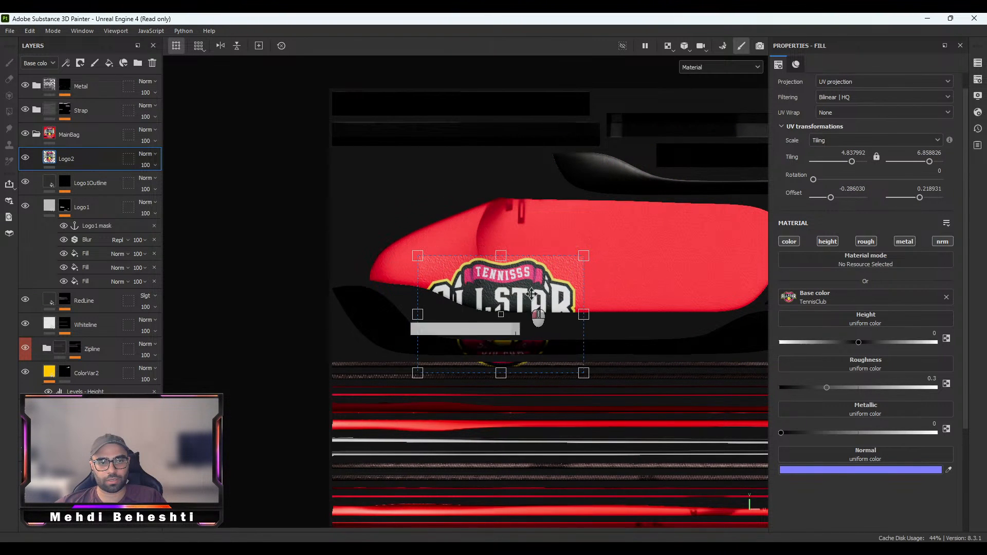
{"action": "left_click_drag", "start_coordinate": [531, 294], "coordinate": [638, 242]}
{"action": "middle_click_drag", "start_coordinate": [643, 236], "coordinate": [574, 257], "text": "alt"}
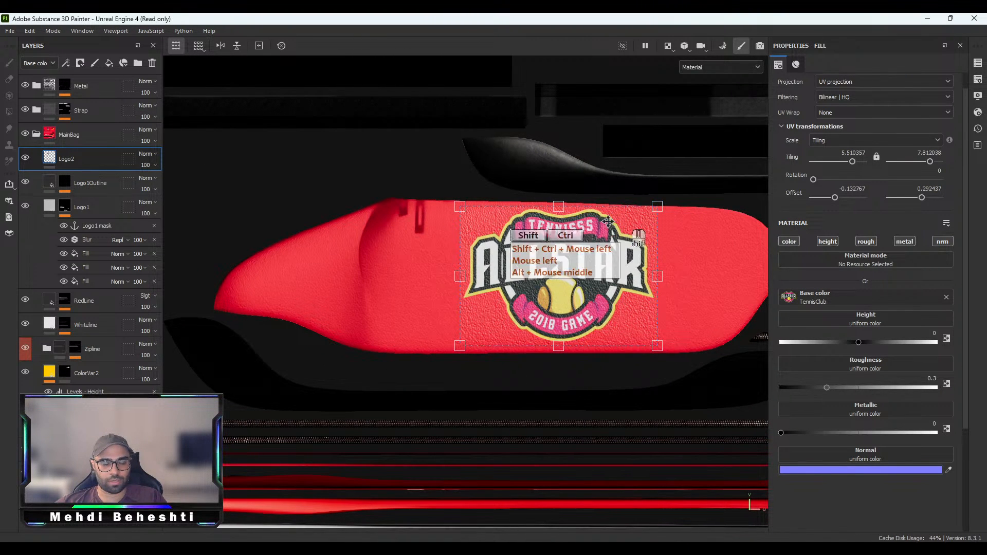
Return to the 3D view and examine the TennisClub logo and the surface around it on the pocket up close
{"action": "key", "text": "F2"}
{"action": "scroll", "coordinate": [538, 270], "scroll_direction": "up", "scroll_amount": 6}
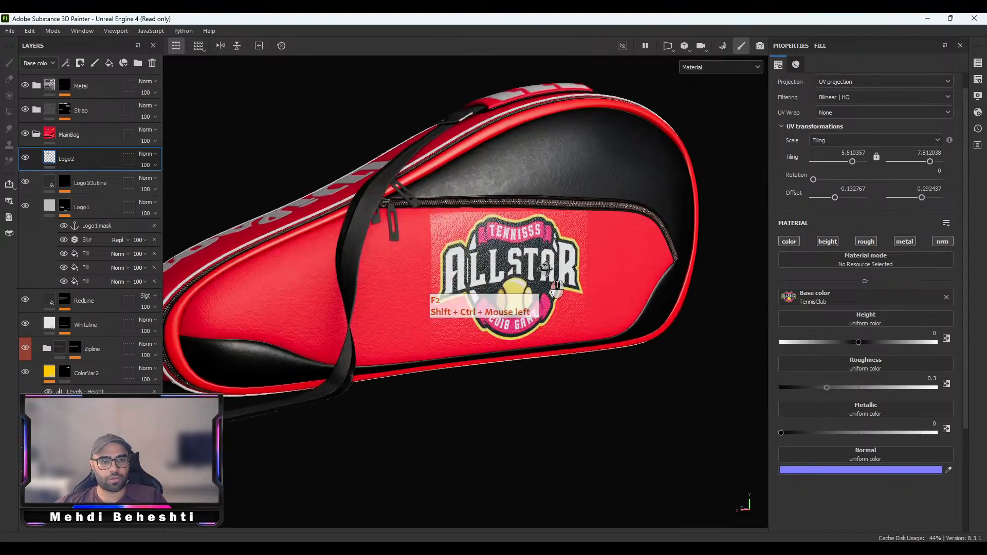
{"action": "left_click_drag", "start_coordinate": [538, 271], "coordinate": [512, 257], "text": "alt"}
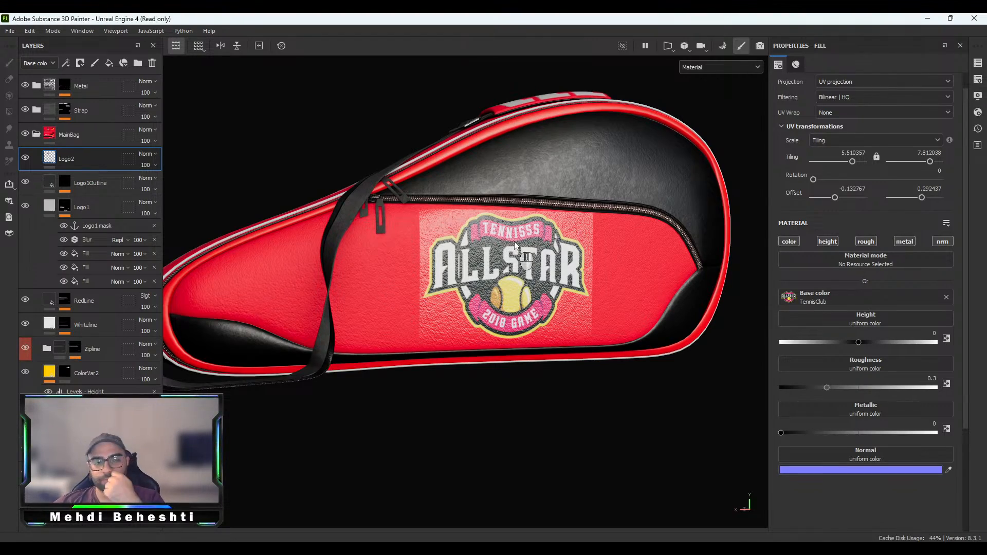
{"action": "scroll", "coordinate": [519, 250], "scroll_direction": "up", "scroll_amount": 8}
{"action": "scroll", "coordinate": [602, 267], "scroll_direction": "down", "scroll_amount": 4}
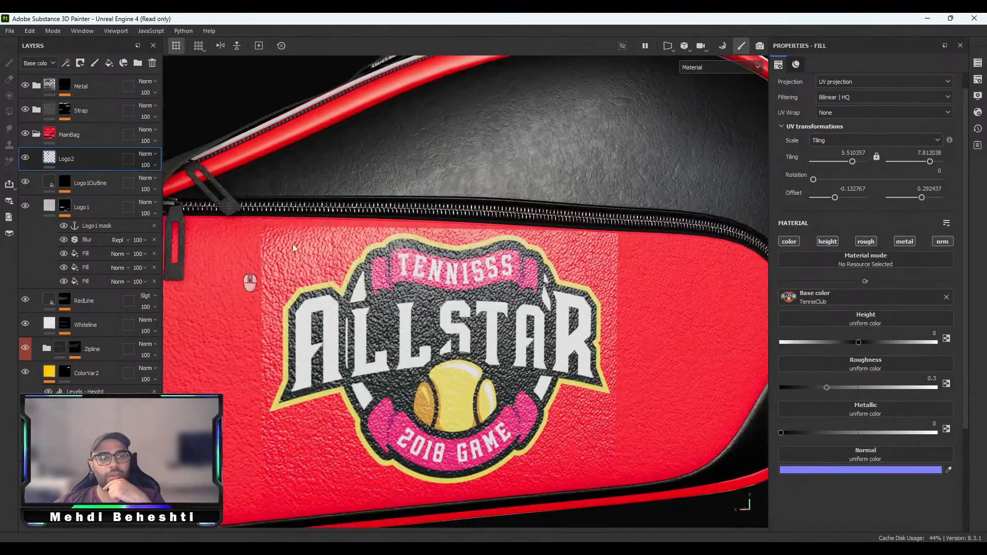
{"action": "scroll", "coordinate": [293, 300], "scroll_direction": "up", "scroll_amount": 3}
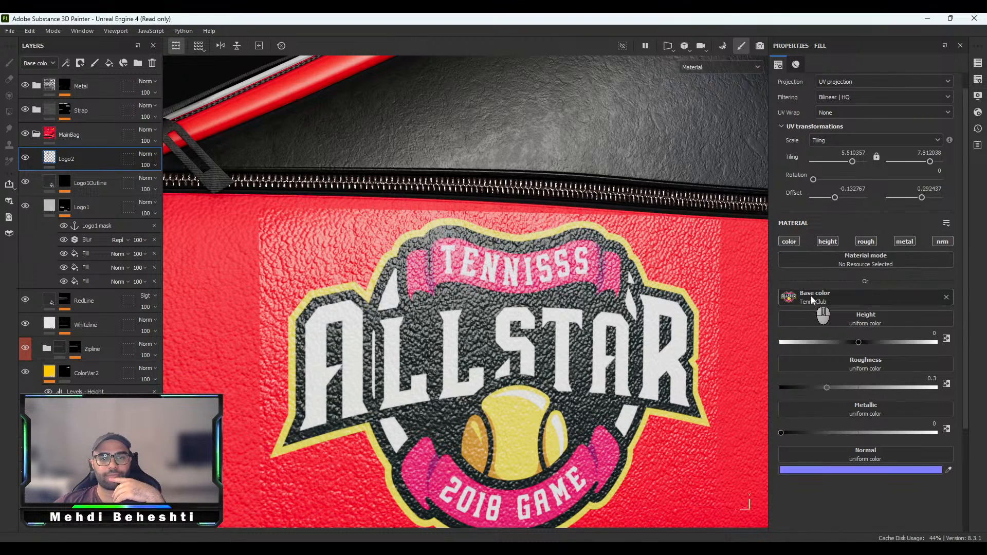
{"action": "left_click_drag", "start_coordinate": [786, 297], "coordinate": [436, 318]}
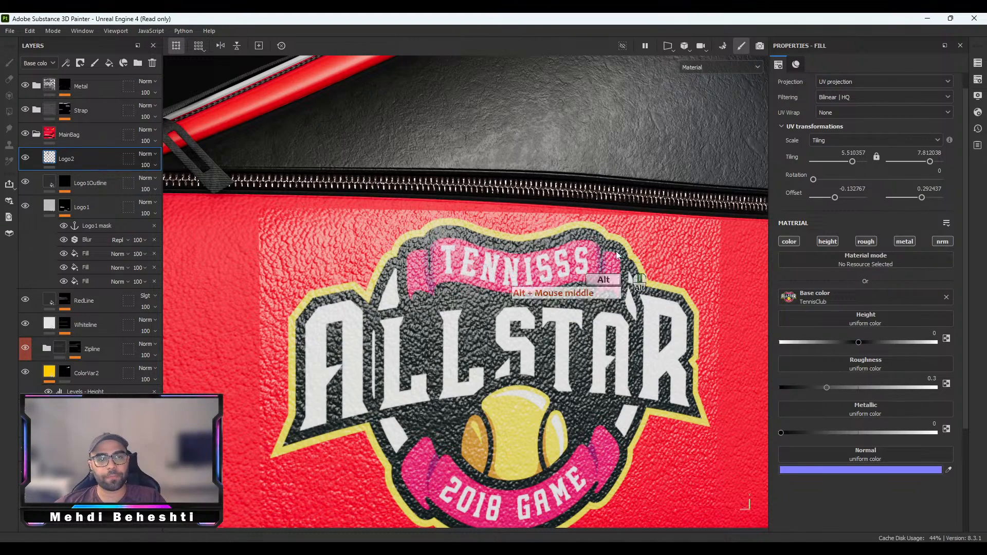
{"action": "left_click_drag", "start_coordinate": [628, 251], "coordinate": [547, 218], "text": "alt"}
{"action": "middle_click_drag", "start_coordinate": [737, 419], "coordinate": [247, 190], "text": "alt"}
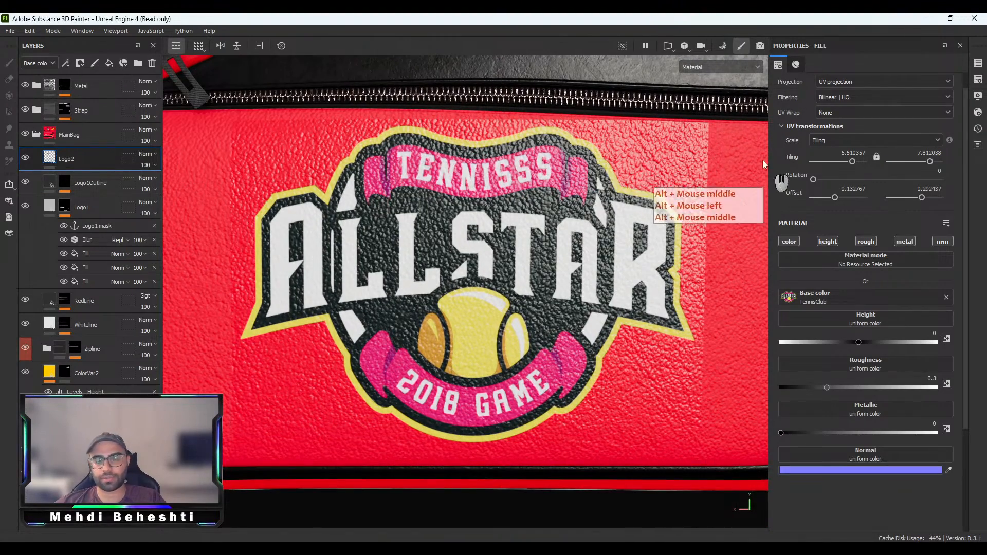
{"action": "left_click_drag", "start_coordinate": [508, 224], "coordinate": [551, 215], "text": "alt"}
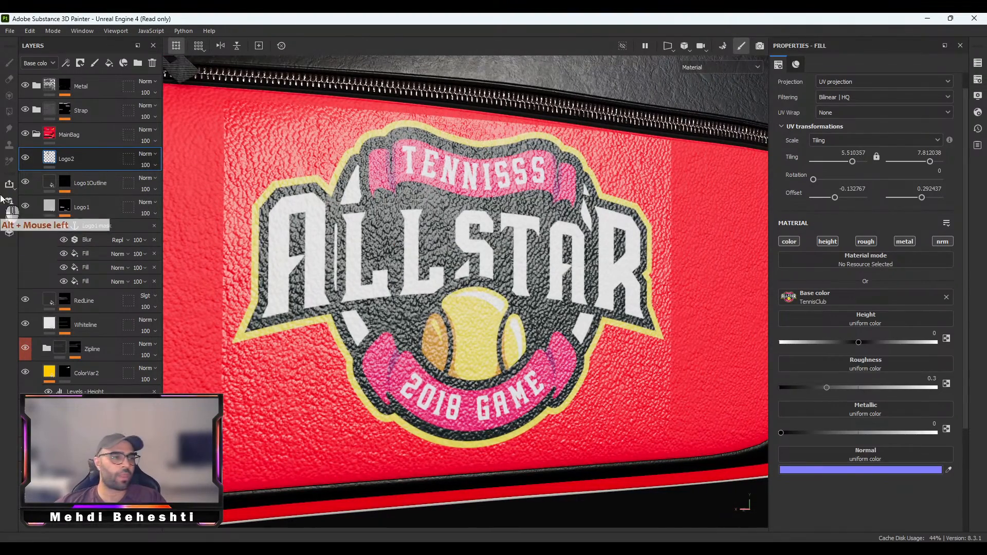
Add an anchor point to the Logo2 layer's content
{"action": "right_click", "coordinate": [72, 160]}
{"action": "left_click", "coordinate": [111, 479]}
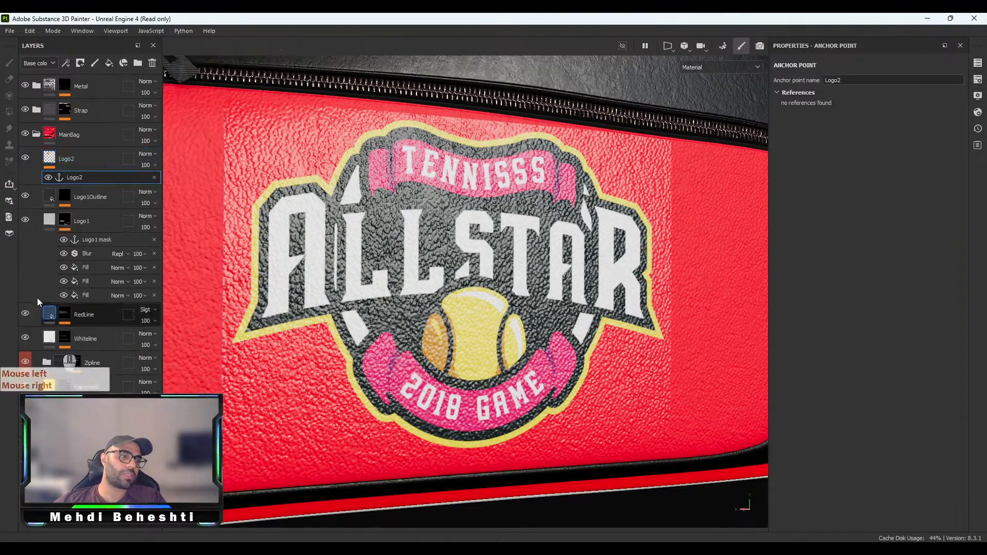
{"action": "left_click", "coordinate": [81, 178]}
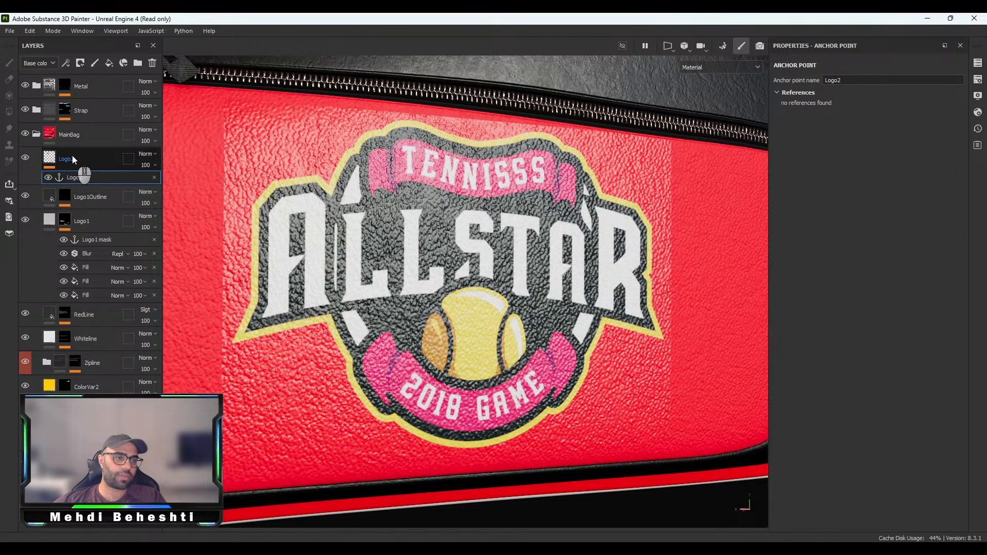
Add a black mask to the Logo2 layer and add a fill effect to that mask
{"action": "right_click", "coordinate": [72, 155]}
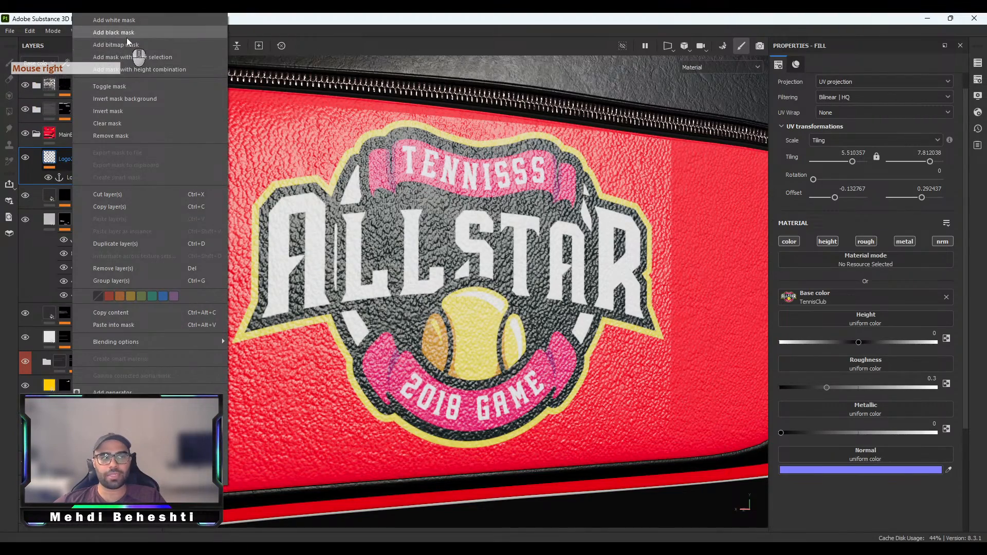
{"action": "left_click", "coordinate": [127, 38]}
{"action": "right_click", "coordinate": [65, 157]}
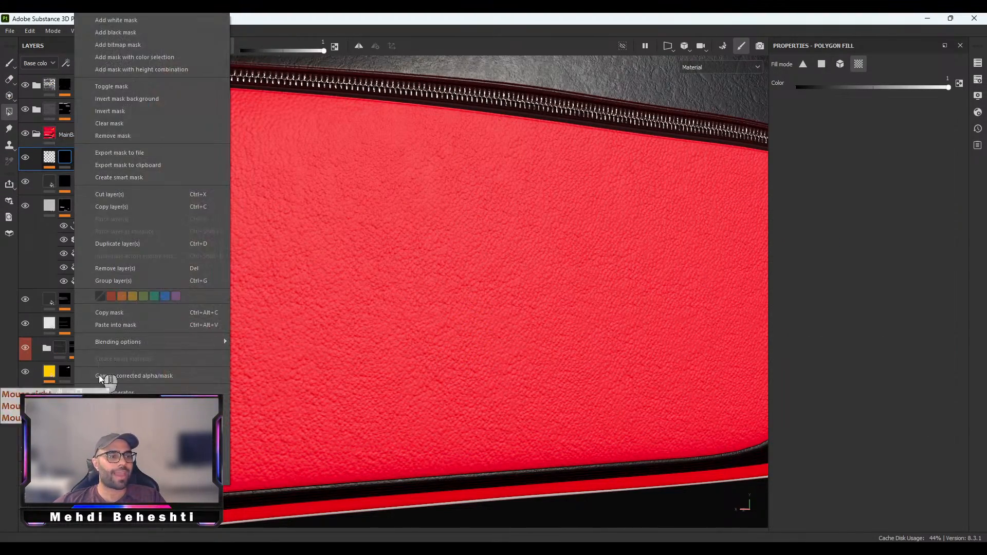
{"action": "left_click", "coordinate": [103, 419]}
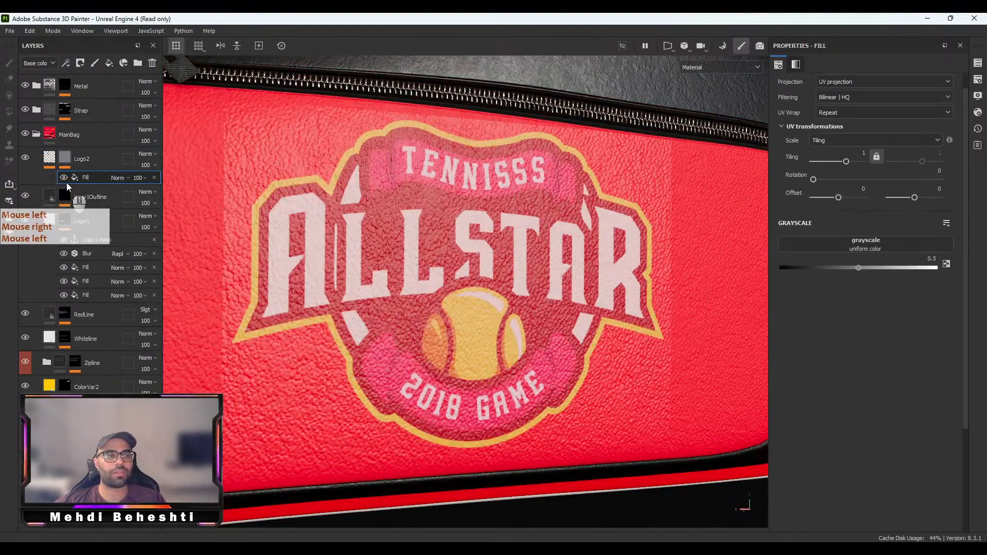
Use the Logo2 anchor point as the grayscale source of the fill in the Logo2 mask
{"action": "left_click", "coordinate": [52, 158]}
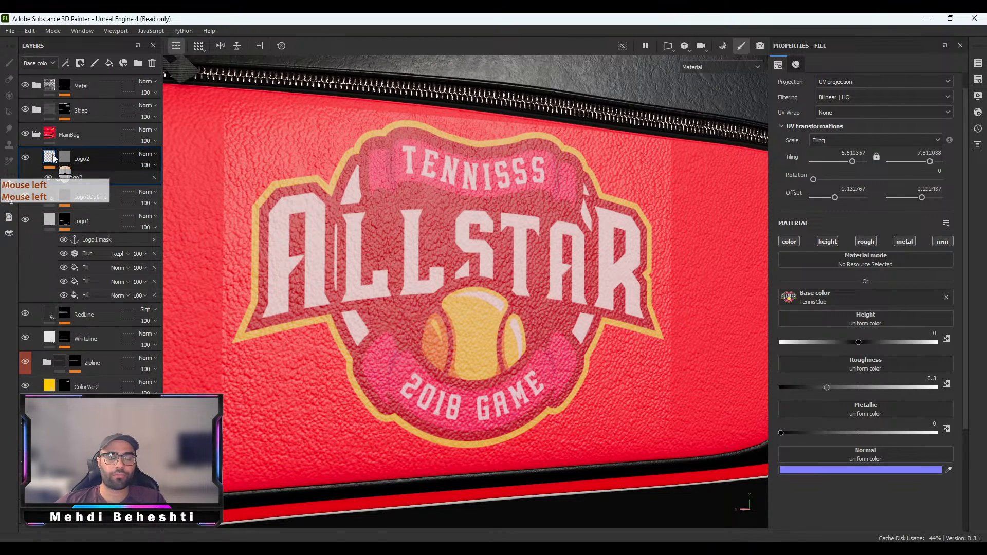
{"action": "mouse_move", "coordinate": [54, 158]}
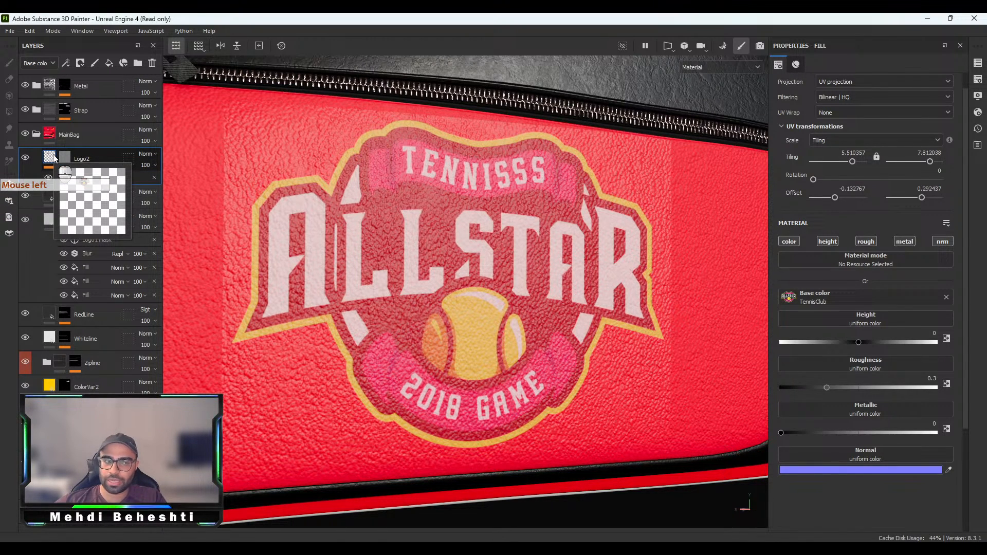
{"action": "left_click", "coordinate": [65, 158]}
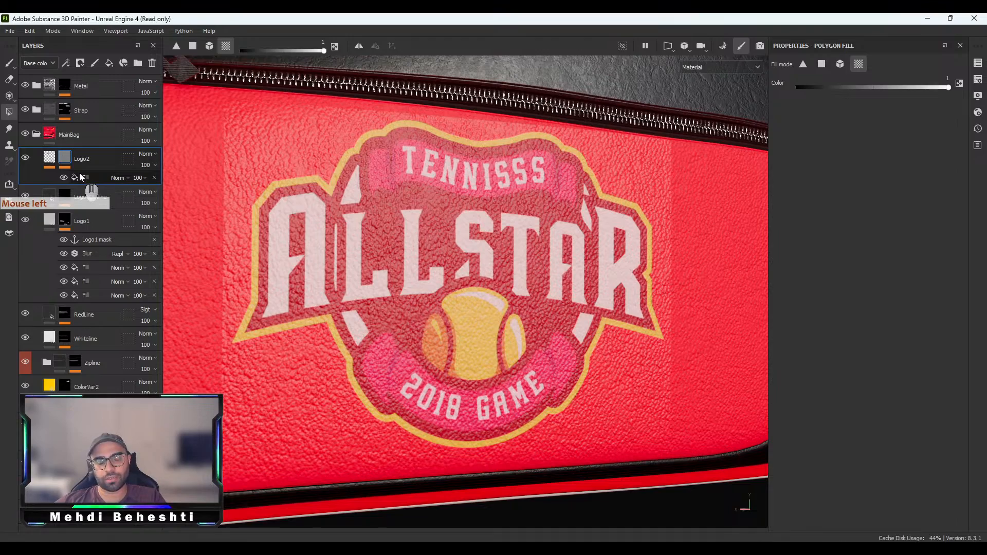
{"action": "left_click", "coordinate": [81, 177]}
{"action": "left_click", "coordinate": [813, 237]}
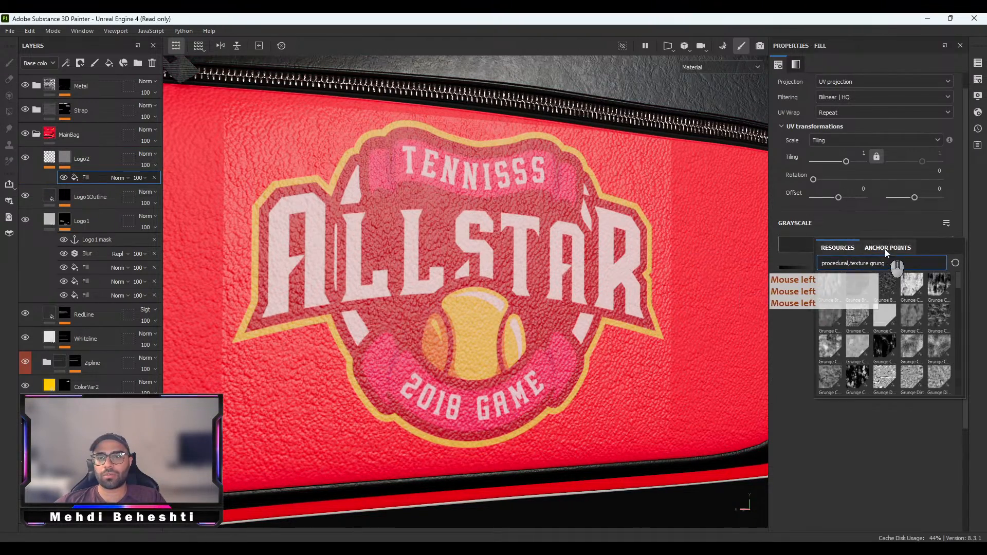
{"action": "left_click", "coordinate": [885, 249]}
{"action": "left_click", "coordinate": [844, 278]}
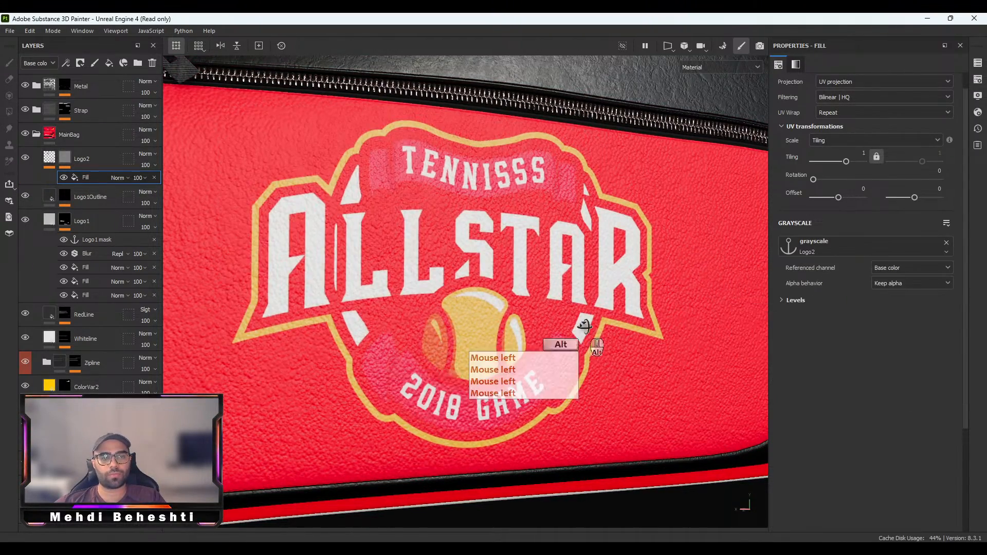
{"action": "left_click_drag", "start_coordinate": [585, 325], "coordinate": [616, 336], "text": "alt"}
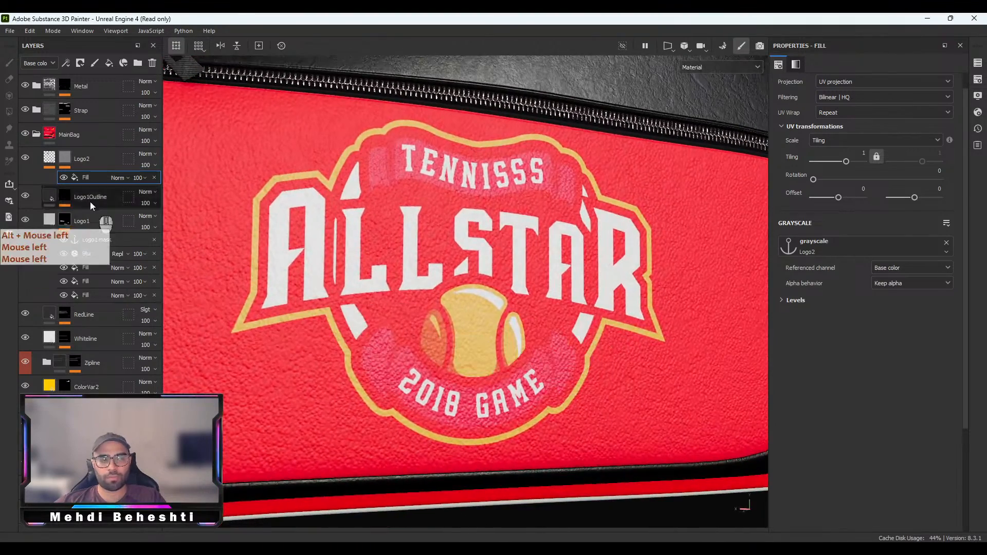
Display the Logo2 mask on its own and set its fill's alpha behavior to Extract alpha
{"action": "left_click", "coordinate": [70, 163], "text": "alt"}
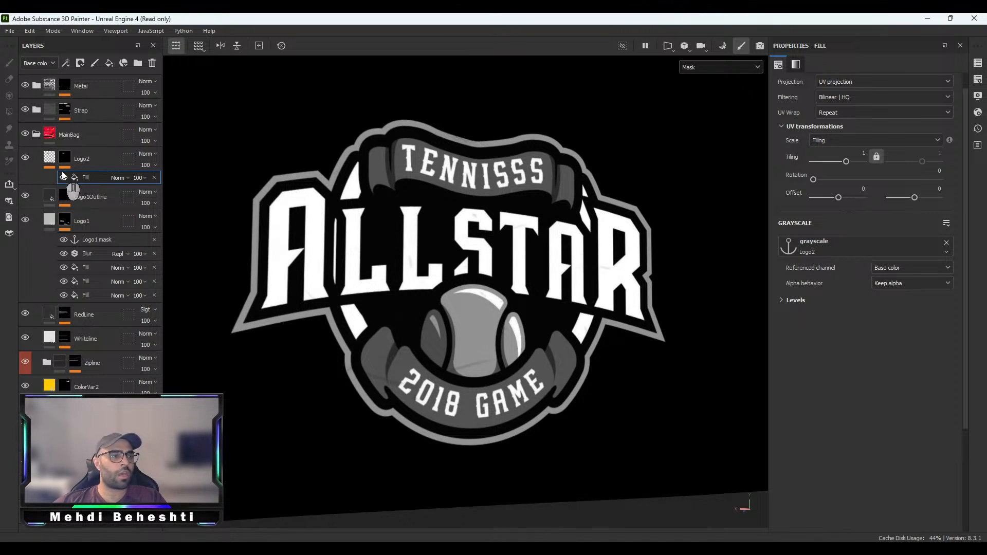
{"action": "left_click", "coordinate": [50, 161]}
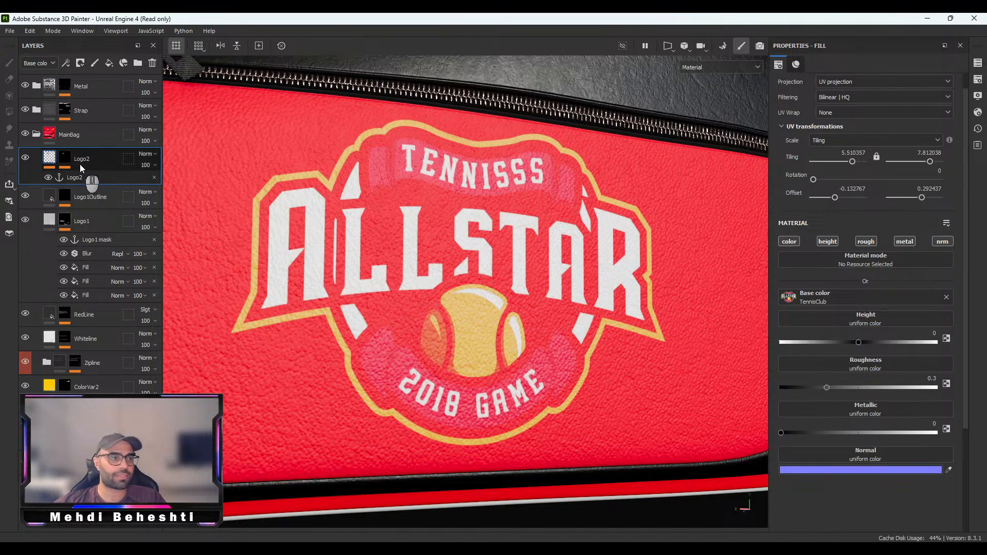
{"action": "left_click", "coordinate": [63, 157]}
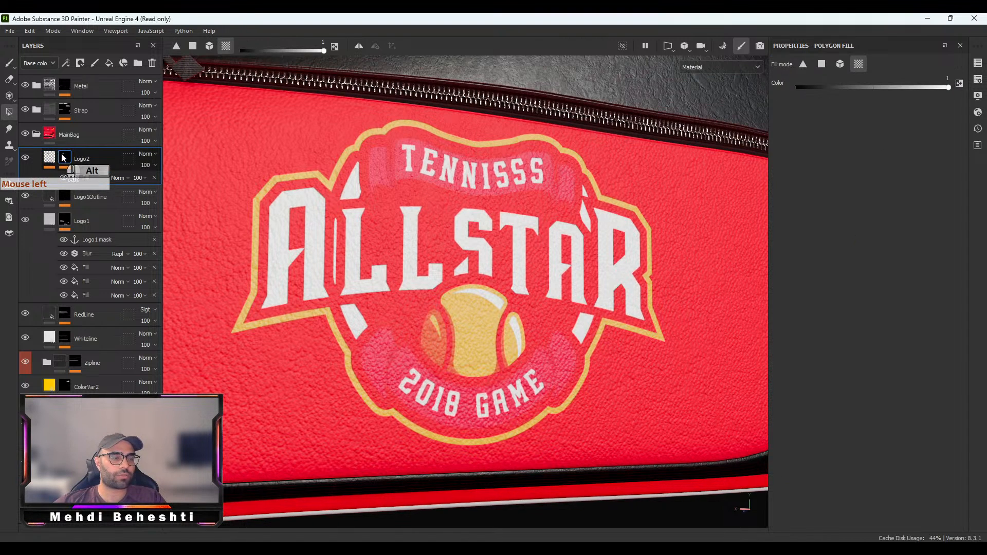
{"action": "left_click", "coordinate": [63, 158], "text": "alt"}
{"action": "left_click", "coordinate": [84, 178]}
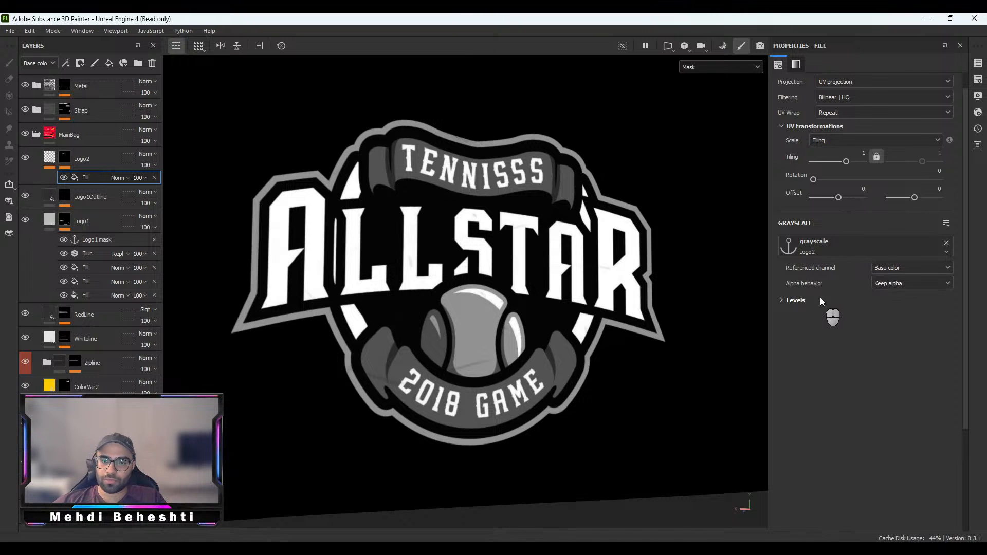
{"action": "left_click", "coordinate": [883, 287]}
{"action": "left_click", "coordinate": [897, 304]}
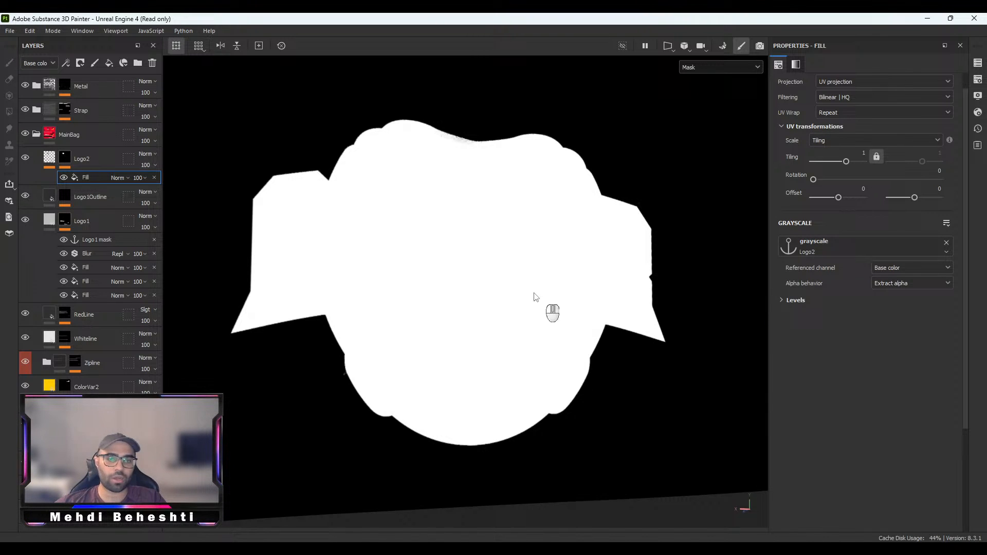
{"action": "scroll", "coordinate": [565, 280], "scroll_direction": "down", "scroll_amount": 2}
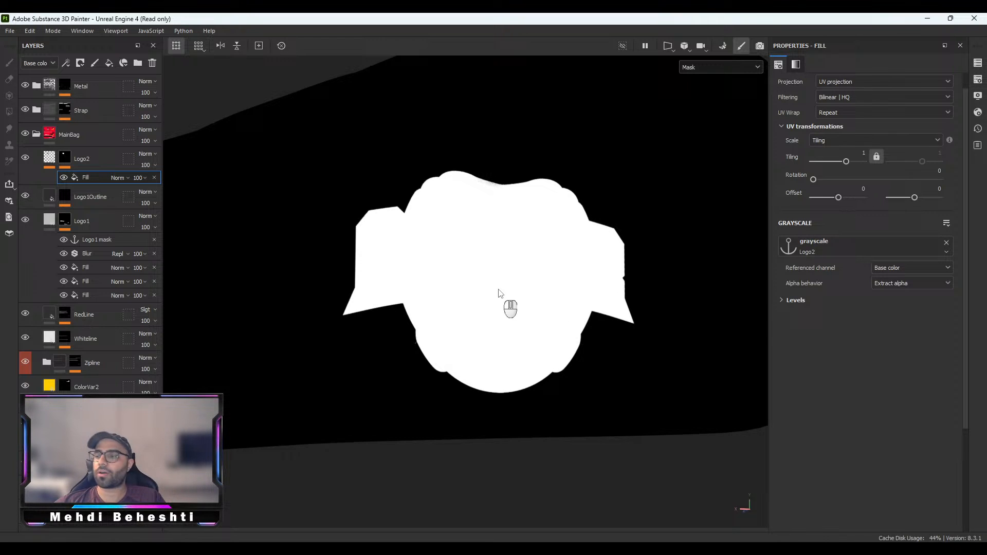
In the 2D view, try moving the TennisClub image lower on the pocket, check the Logo2 mask, and undo the move
{"action": "left_click", "coordinate": [48, 161]}
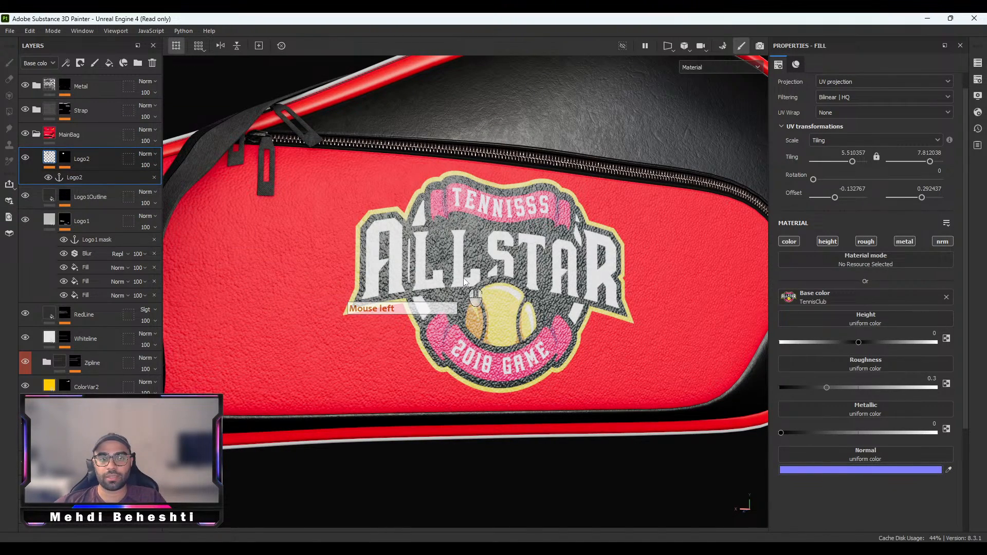
{"action": "key", "text": "F3"}
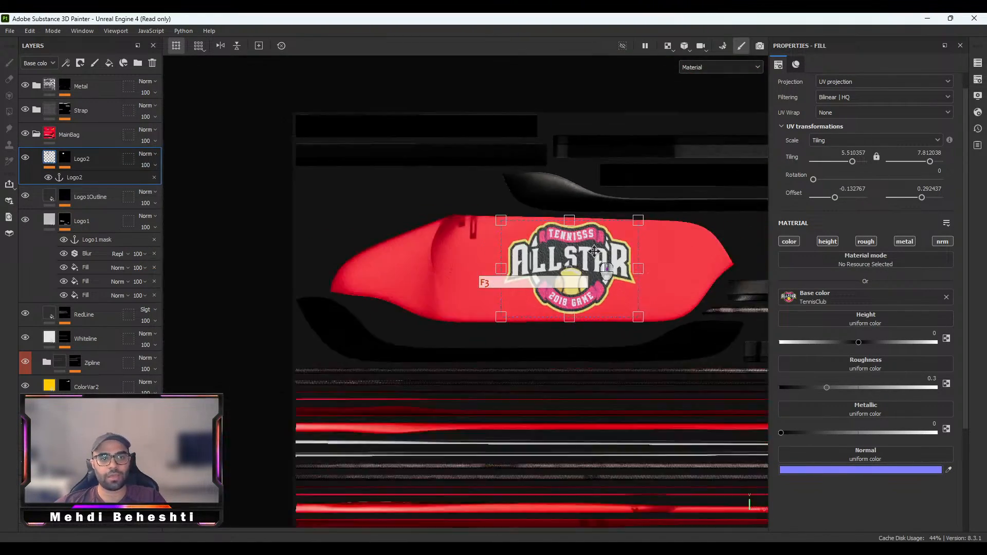
{"action": "scroll", "coordinate": [594, 251], "scroll_direction": "up", "scroll_amount": 5}
{"action": "left_click_drag", "start_coordinate": [502, 261], "coordinate": [595, 326]}
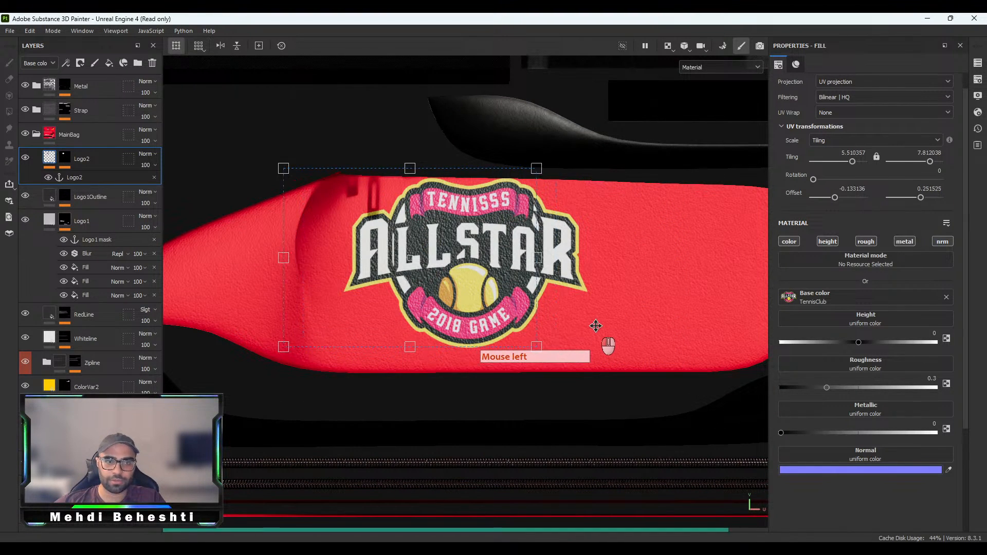
{"action": "left_click", "coordinate": [64, 163], "text": "alt"}
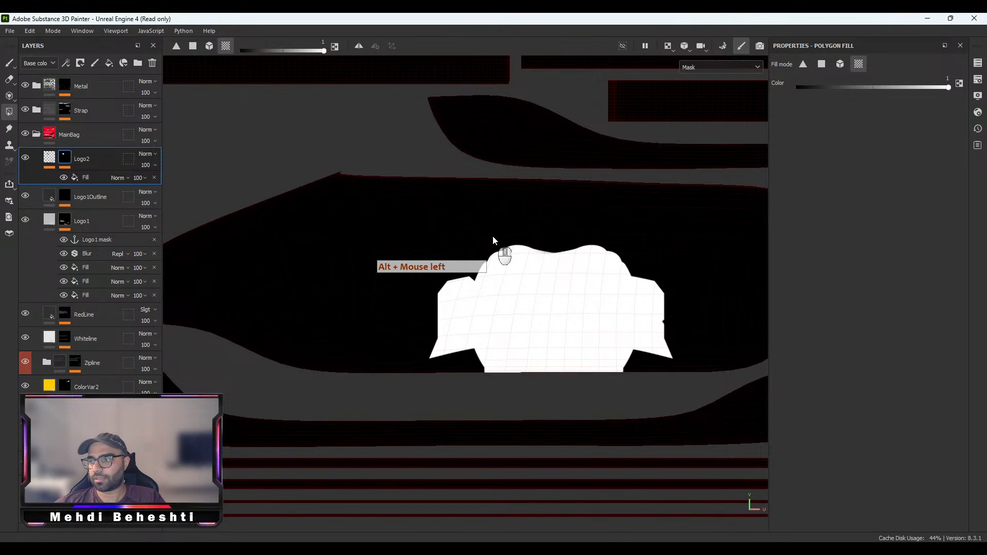
{"action": "left_click", "coordinate": [52, 160]}
{"action": "key", "text": "ctrl+z"}
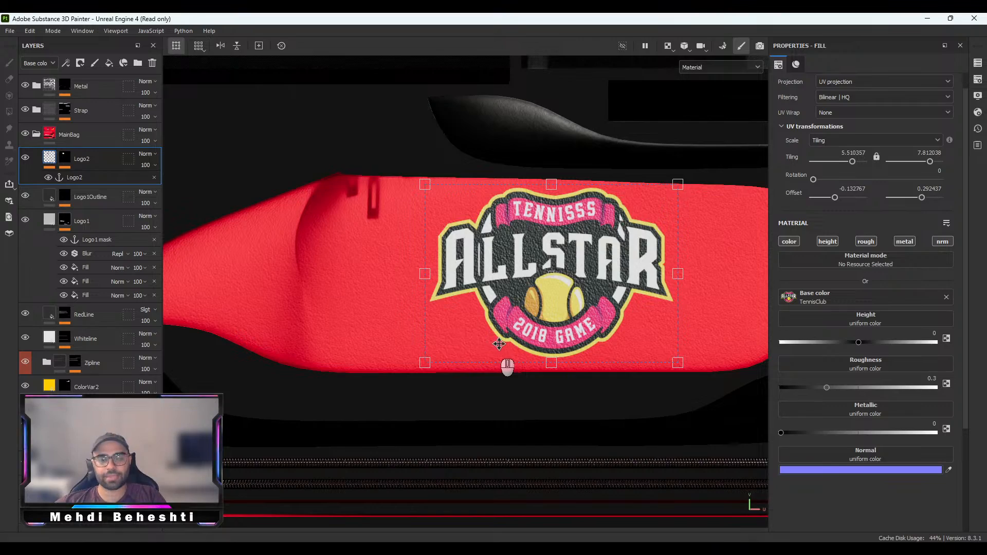
Return to the 3D view and apply the Logo2 layer's Normal blending mode to all channels
{"action": "mouse_move", "coordinate": [668, 263]}
{"action": "left_mouse_down", "text": "alt"}
{"action": "mouse_move", "coordinate": [661, 255]}
{"action": "mouse_move", "coordinate": [668, 262]}
{"action": "left_mouse_up", "text": "alt"}
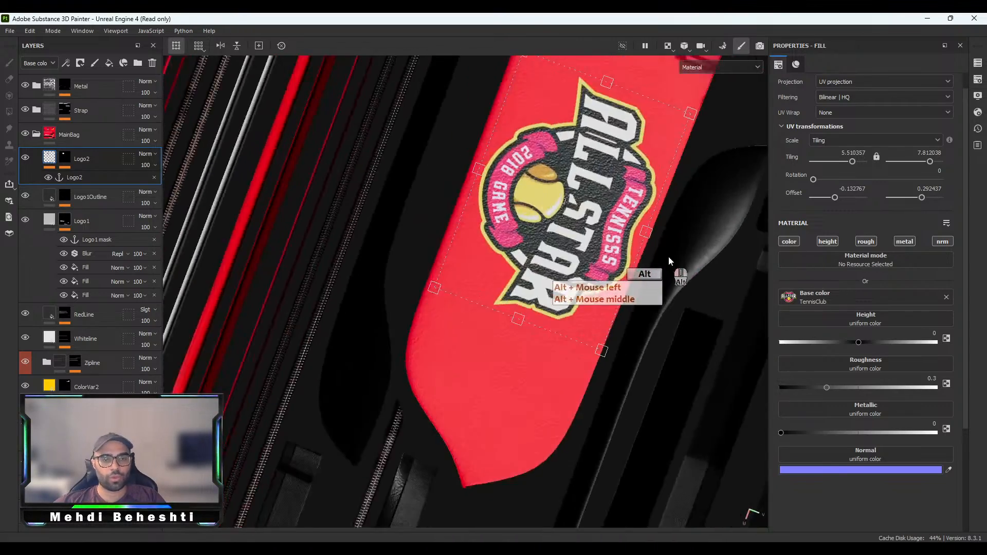
{"action": "key", "text": "F2"}
{"action": "key", "text": "F3"}
{"action": "key", "text": "f"}
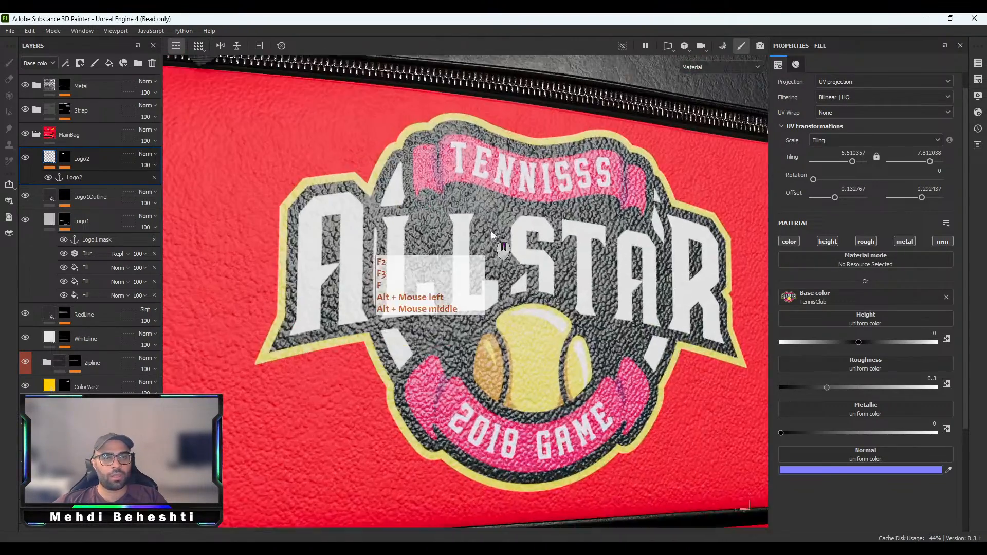
{"action": "mouse_move", "coordinate": [492, 230]}
{"action": "left_mouse_down", "text": "alt"}
{"action": "mouse_move", "coordinate": [532, 239]}
{"action": "mouse_move", "coordinate": [494, 241]}
{"action": "left_mouse_up", "text": "alt"}
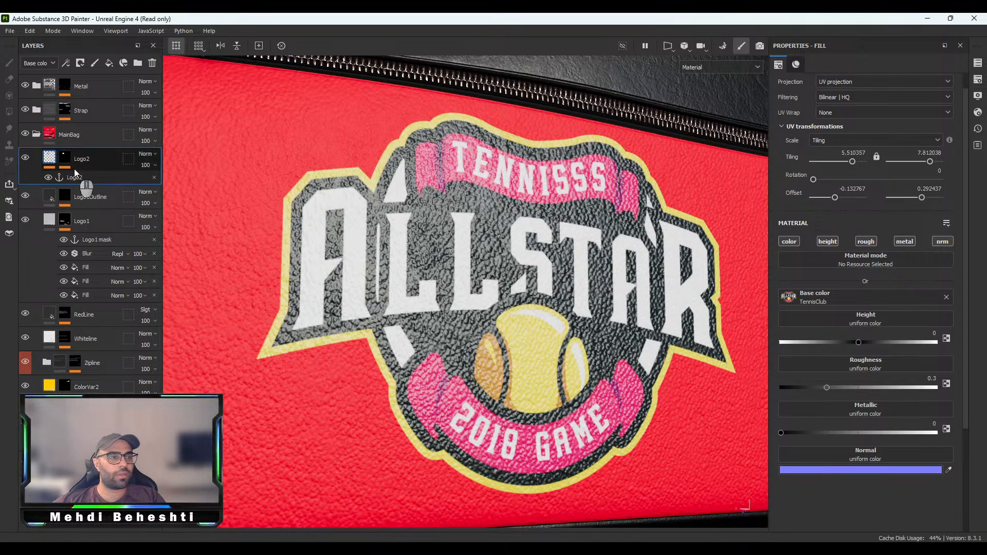
{"action": "right_click", "coordinate": [149, 154]}
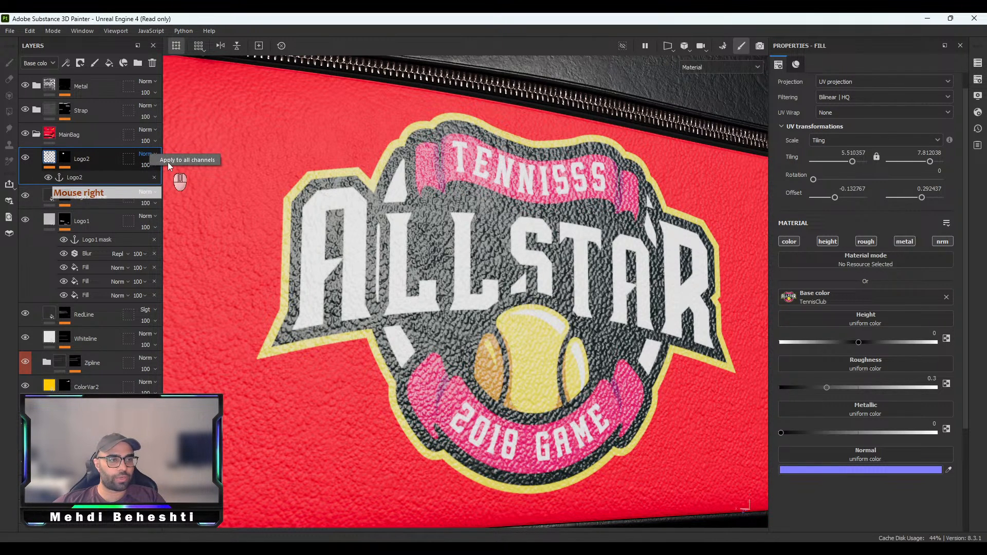
{"action": "left_click", "coordinate": [168, 163]}
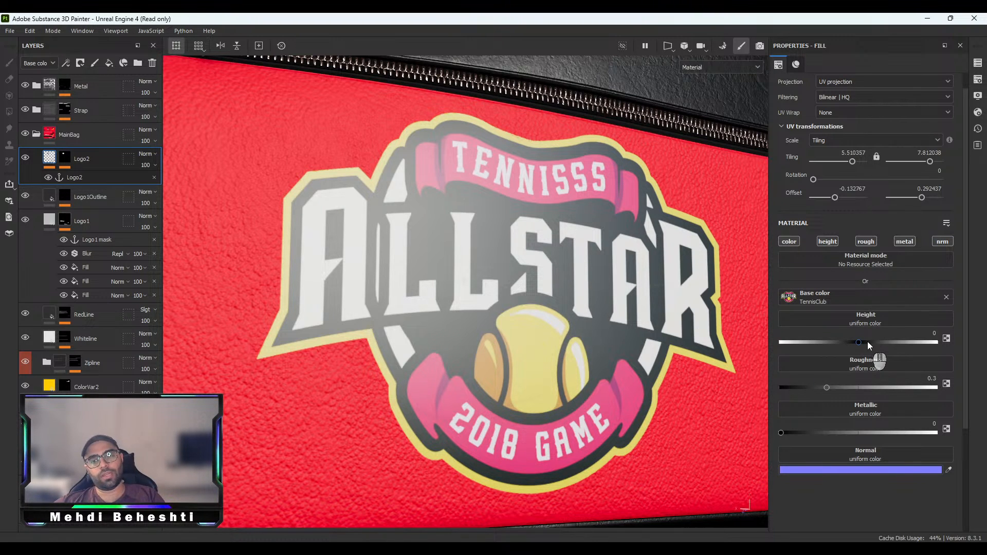
Set the Logo2 layer's height to 0.1 and inspect the raised logo on the pocket from several angles
{"action": "left_click", "coordinate": [933, 335]}
{"action": "type", "text": ".1"}
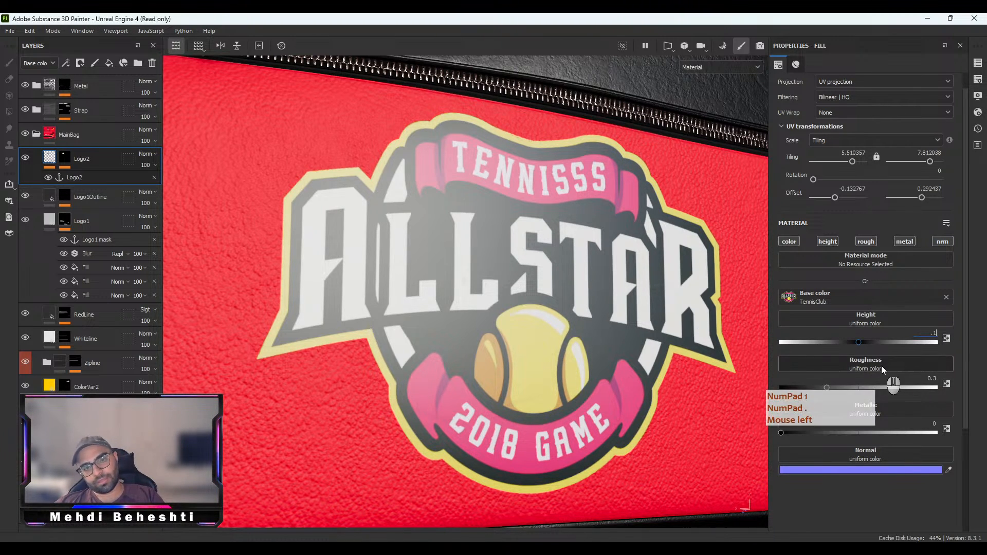
{"action": "key", "text": "Return"}
{"action": "left_click_drag", "start_coordinate": [617, 332], "coordinate": [503, 302], "text": "alt"}
{"action": "middle_click_drag", "start_coordinate": [629, 273], "coordinate": [578, 282], "text": "alt"}
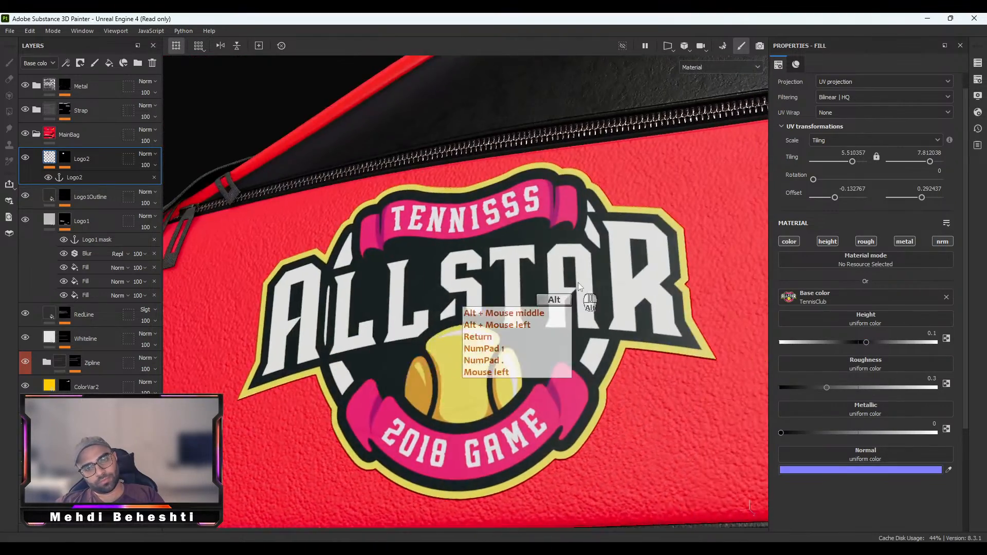
{"action": "left_click_drag", "start_coordinate": [578, 282], "coordinate": [661, 318], "text": "alt"}
{"action": "scroll", "coordinate": [678, 314], "scroll_direction": "up", "scroll_amount": 3}
{"action": "right_click_drag", "start_coordinate": [663, 316], "coordinate": [463, 206], "text": "alt"}
{"action": "middle_click_drag", "start_coordinate": [463, 205], "coordinate": [545, 167], "text": "alt"}
{"action": "left_click_drag", "start_coordinate": [545, 167], "coordinate": [316, 181], "text": "alt"}
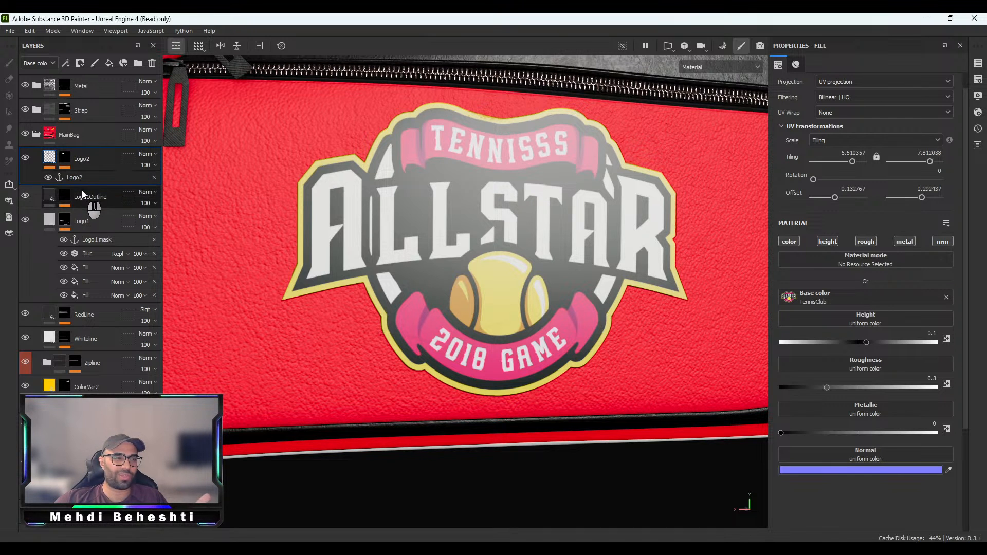
Move the Logo1Outline layer above Logo2 and rename it LogoOutline
{"action": "left_click_drag", "start_coordinate": [82, 192], "coordinate": [89, 159]}
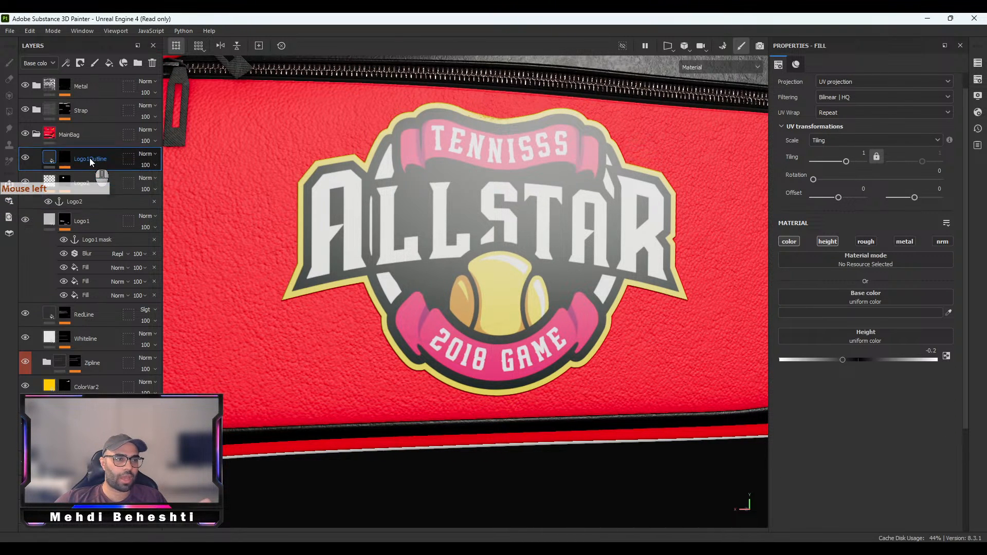
{"action": "double_click", "coordinate": [90, 159]}
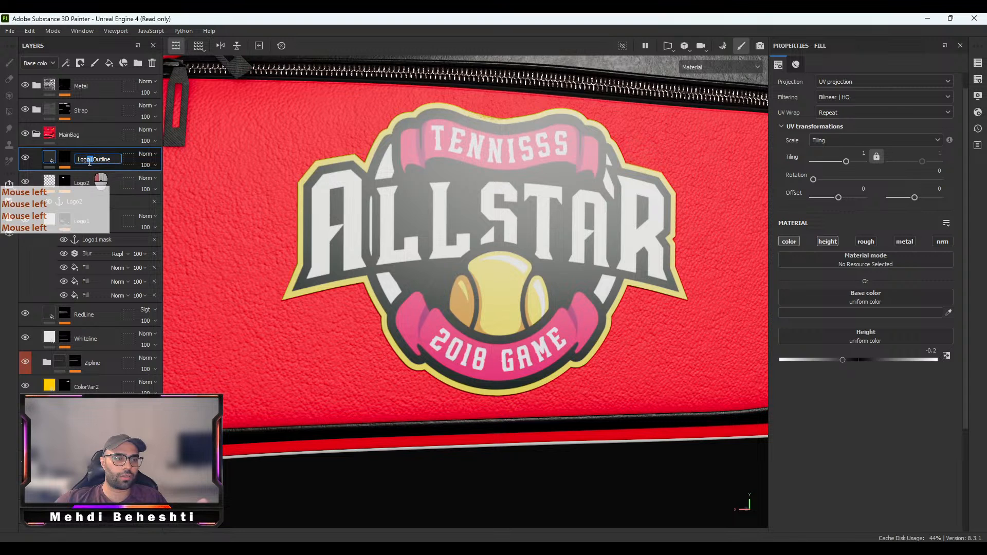
{"action": "type", "text": "O"}
{"action": "key", "text": "Return"}
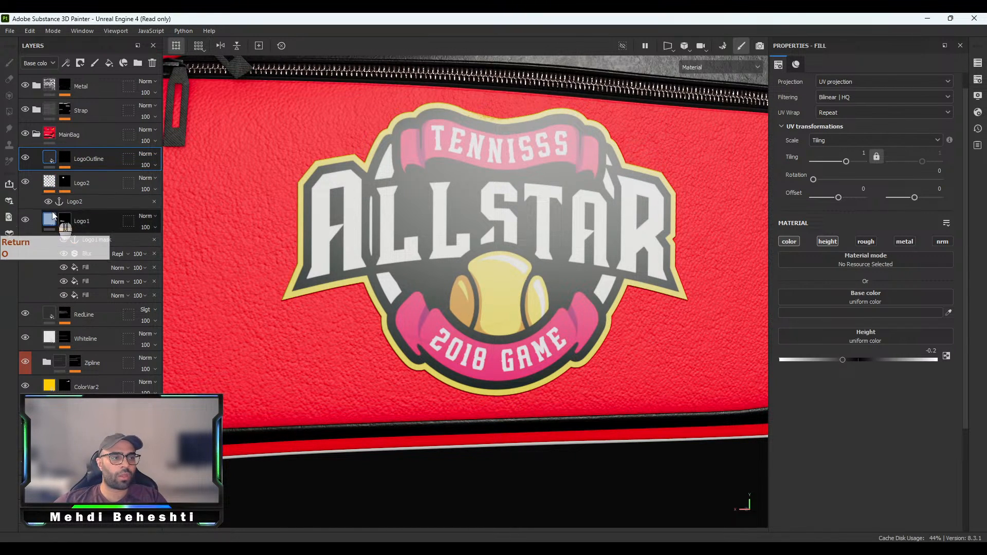
Review the LogoOutline mask's fill effect, then add a fill layer named Connection directly above Logo2
{"action": "left_click", "coordinate": [50, 190]}
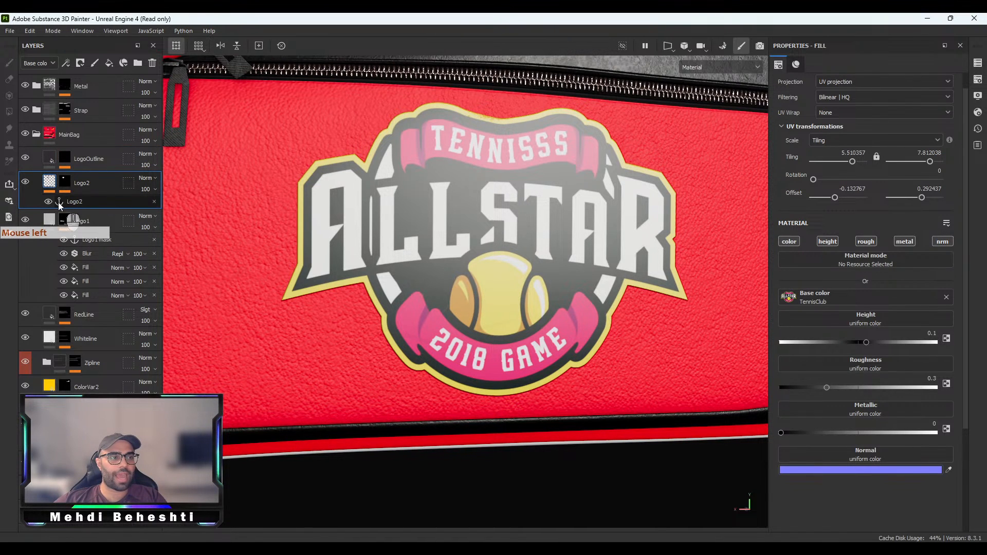
{"action": "left_click", "coordinate": [65, 160]}
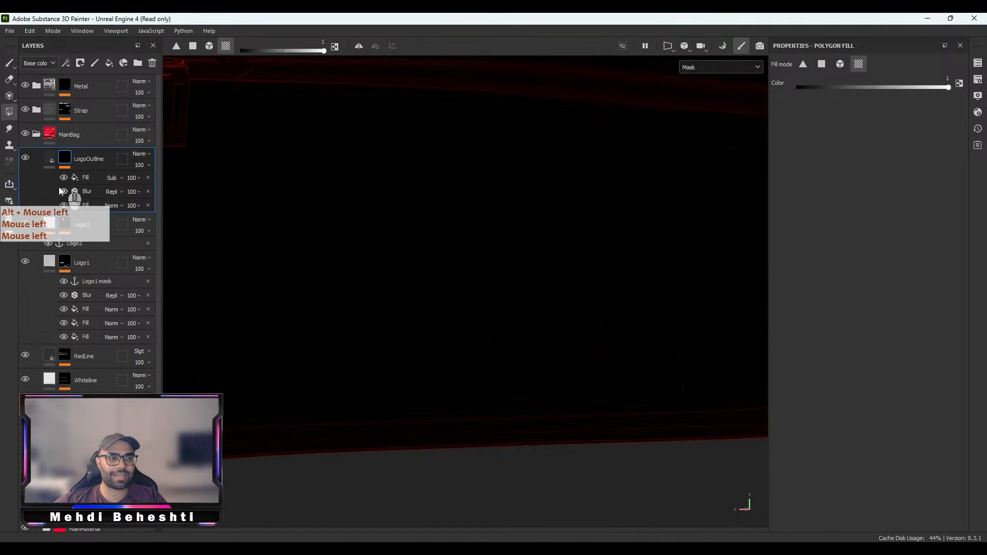
{"action": "left_click", "coordinate": [86, 179]}
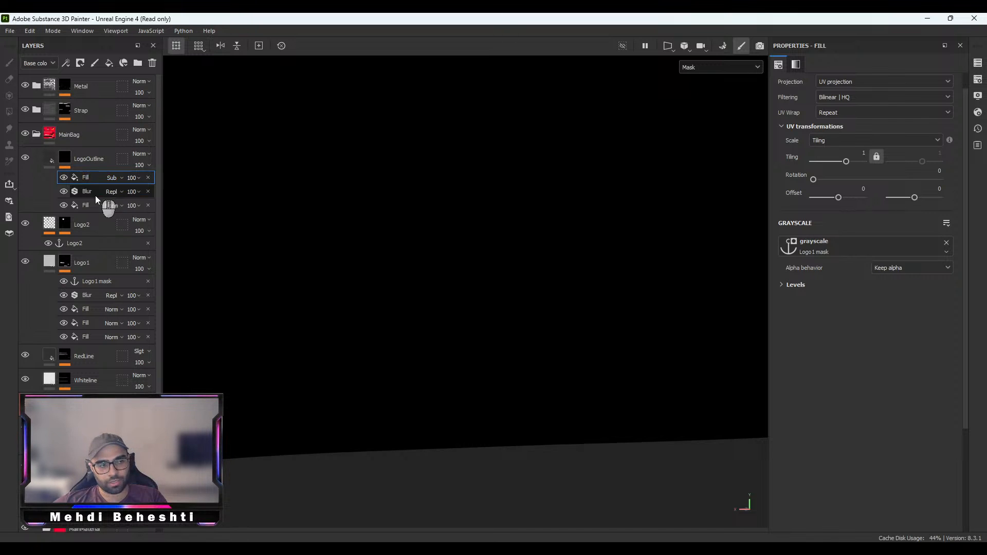
{"action": "left_click", "coordinate": [95, 223]}
{"action": "left_click", "coordinate": [109, 62]}
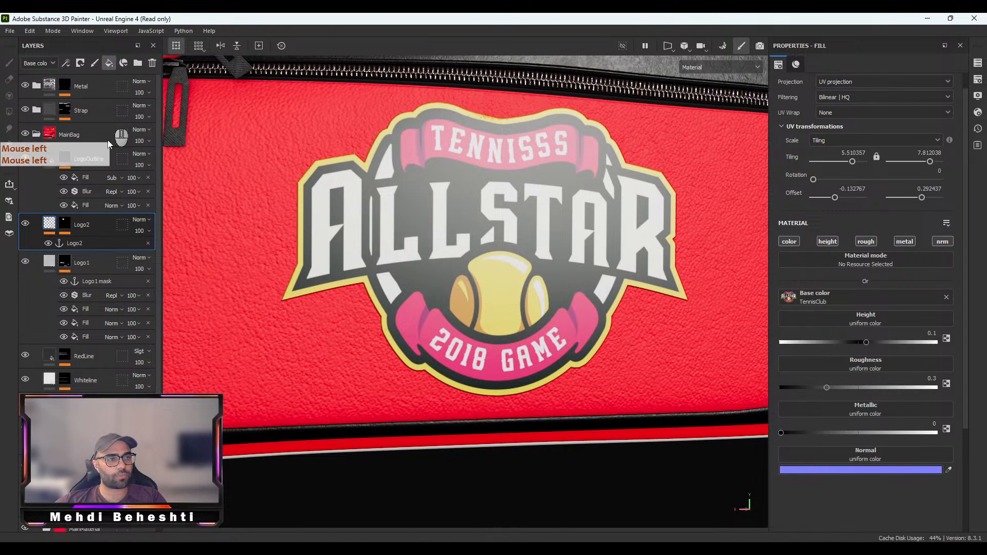
{"action": "double_click", "coordinate": [72, 224]}
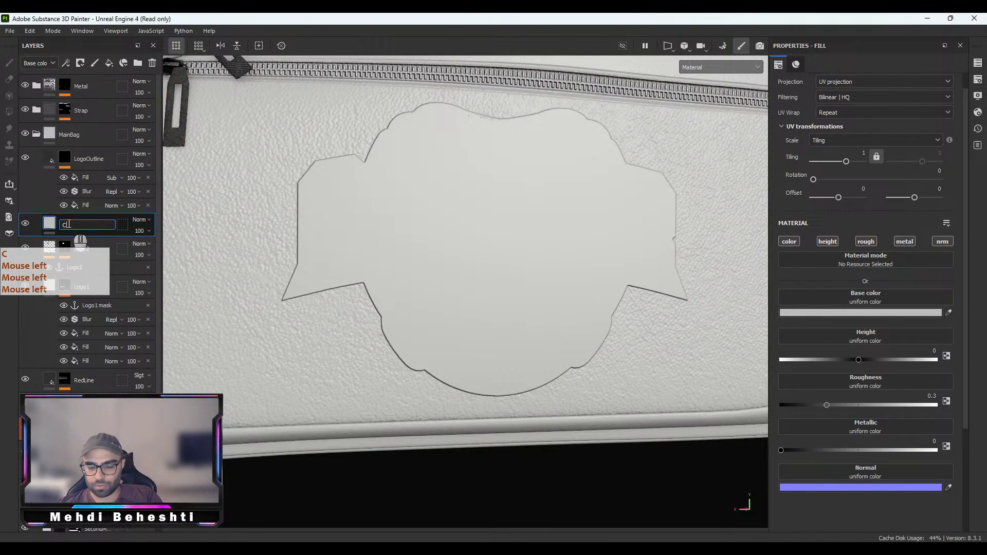
{"action": "type", "text": "Connection"}
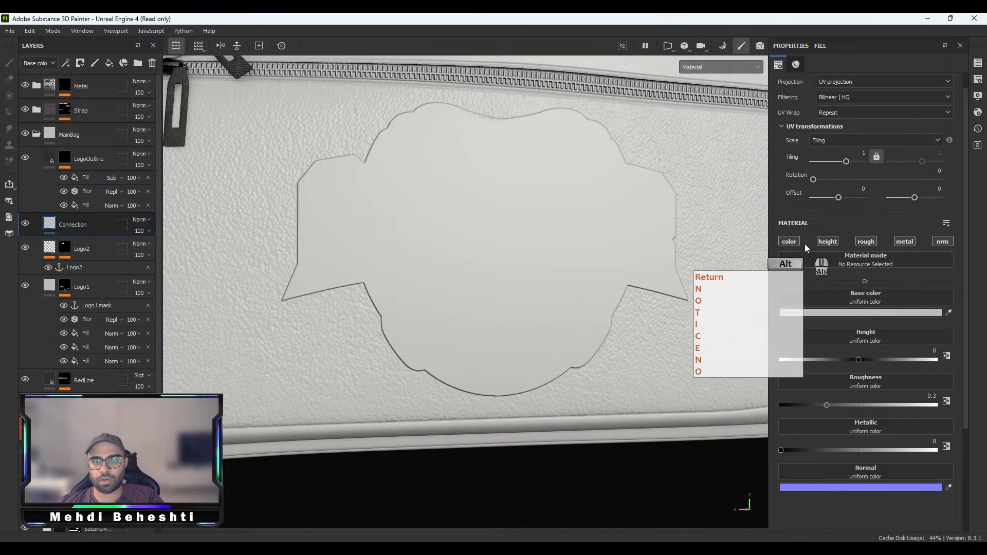
Turn off all material channels of the Connection layer and give it a black mask
{"action": "left_click", "coordinate": [790, 242], "text": "alt"}
{"action": "left_click", "coordinate": [790, 242]}
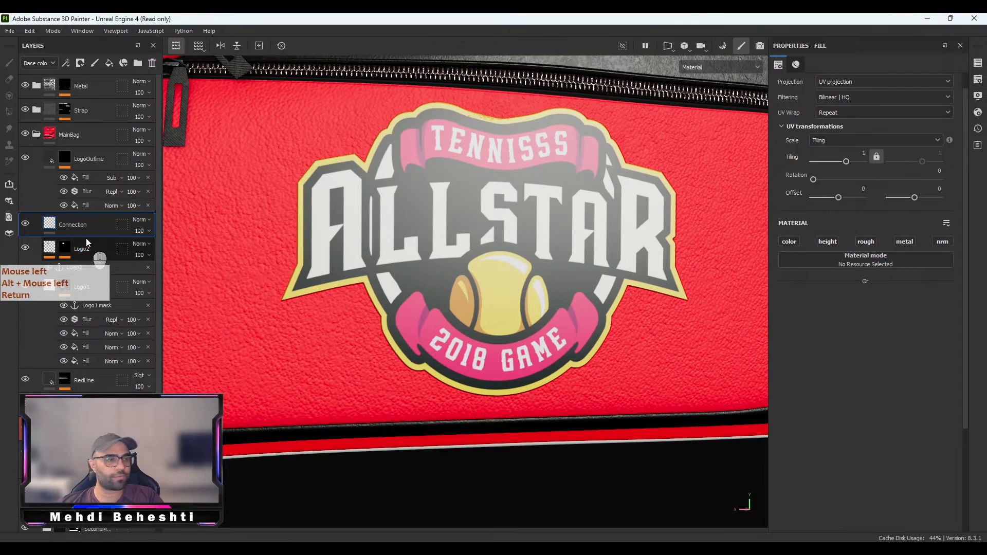
{"action": "right_click", "coordinate": [89, 224]}
{"action": "left_click", "coordinate": [140, 32]}
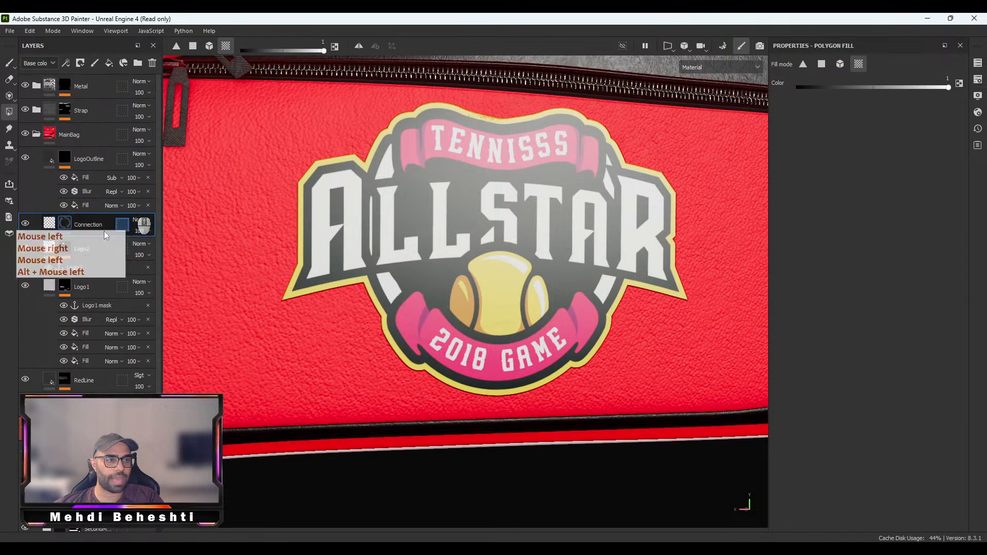
Add a fill effect to the Connection mask that references the Logo1 mask anchor point, and check it on the bag
{"action": "right_click", "coordinate": [70, 227]}
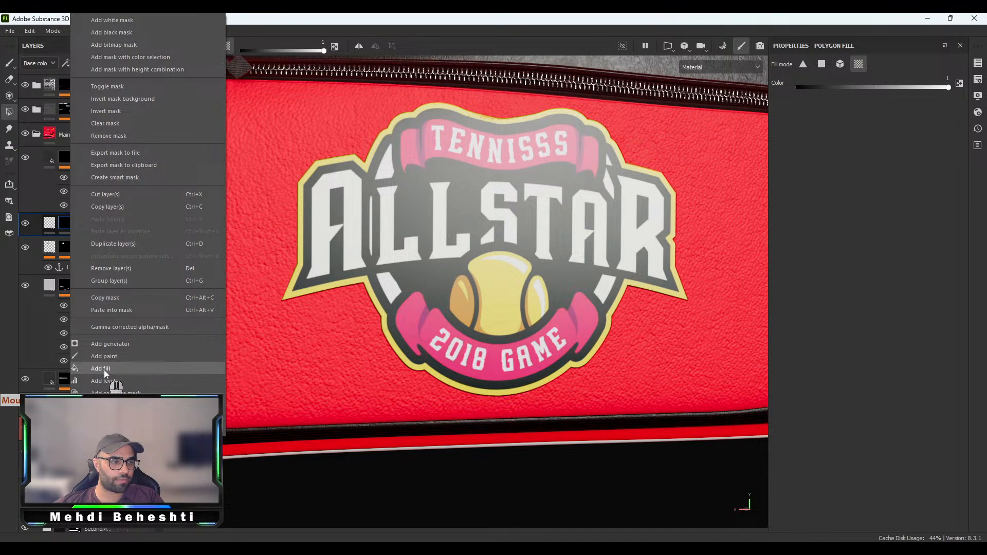
{"action": "left_click", "coordinate": [104, 369]}
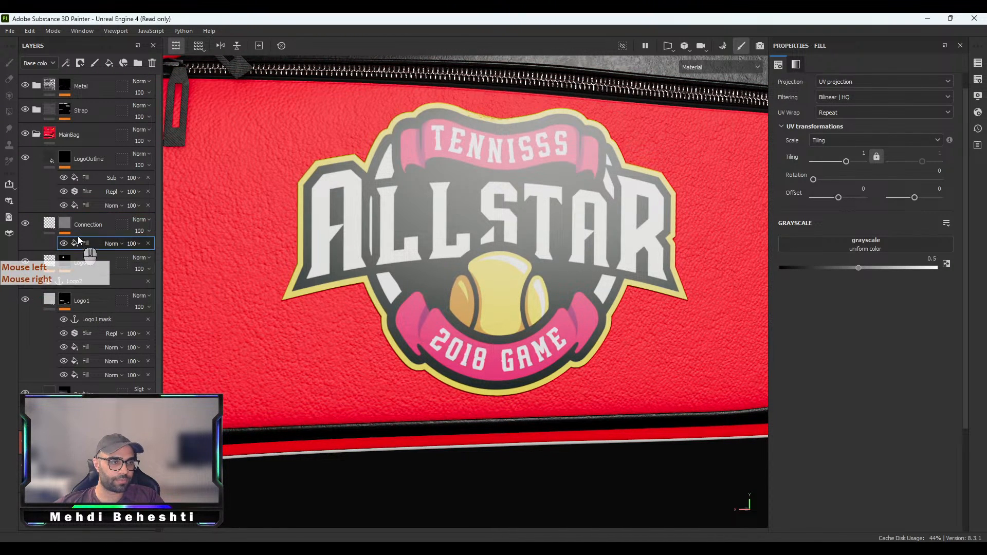
{"action": "left_click", "coordinate": [82, 244], "text": "alt"}
{"action": "left_click", "coordinate": [87, 245]}
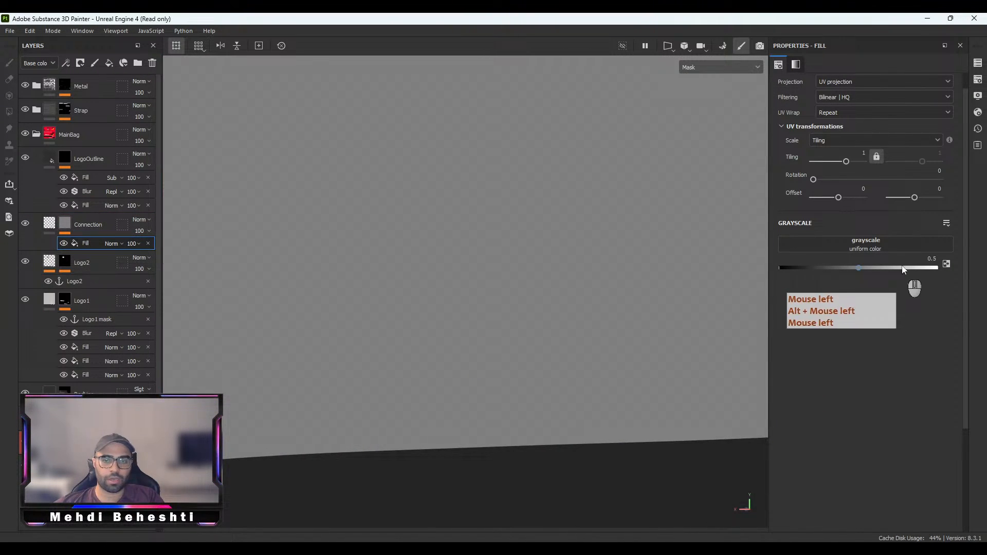
{"action": "left_click", "coordinate": [873, 244]}
{"action": "left_click", "coordinate": [908, 253]}
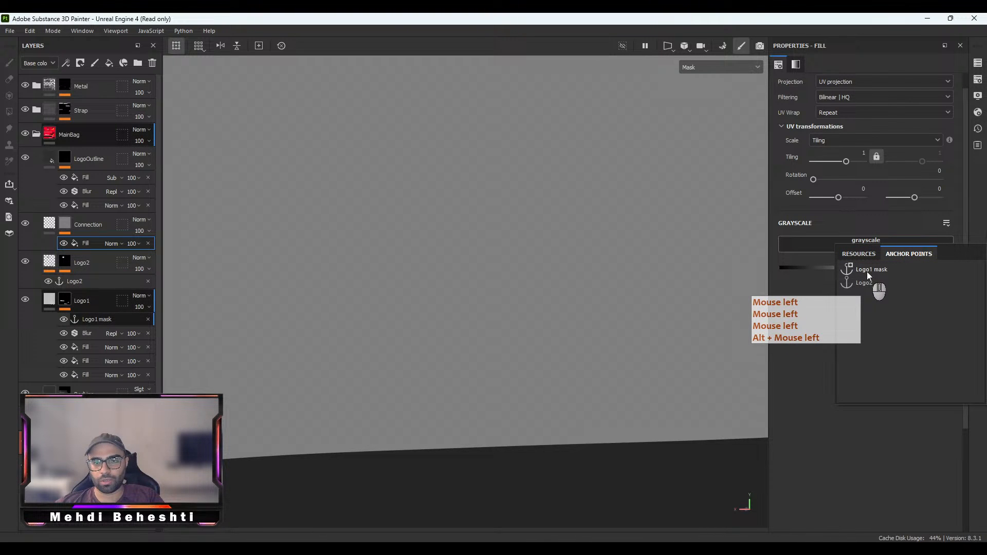
{"action": "left_click", "coordinate": [867, 270]}
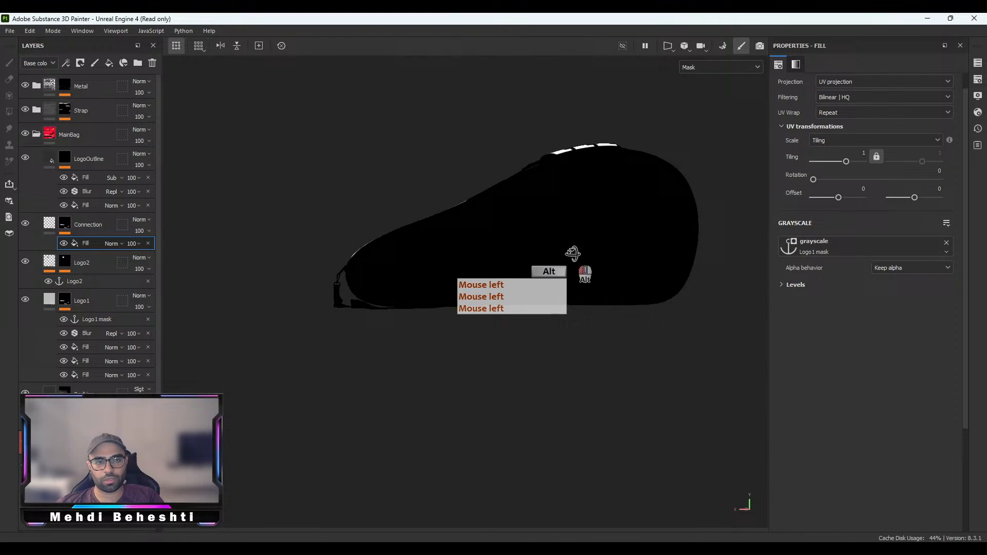
{"action": "left_click_drag", "start_coordinate": [572, 254], "coordinate": [797, 261], "text": "alt"}
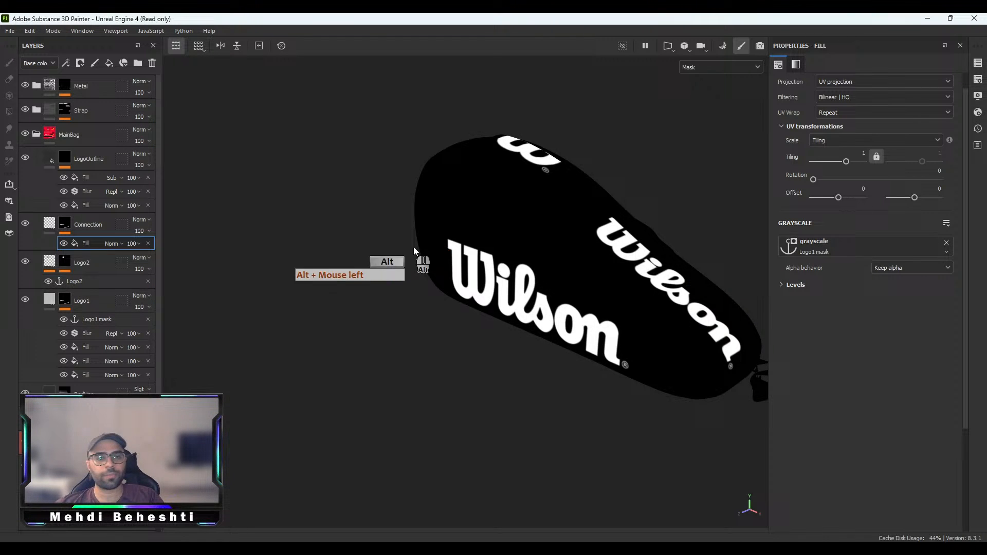
{"action": "middle_click_drag", "start_coordinate": [418, 260], "coordinate": [293, 288], "text": "alt"}
Add a second fill to the Connection mask referencing the Logo2 anchor point, with alpha behavior set to Extract alpha
{"action": "right_click", "coordinate": [85, 244]}
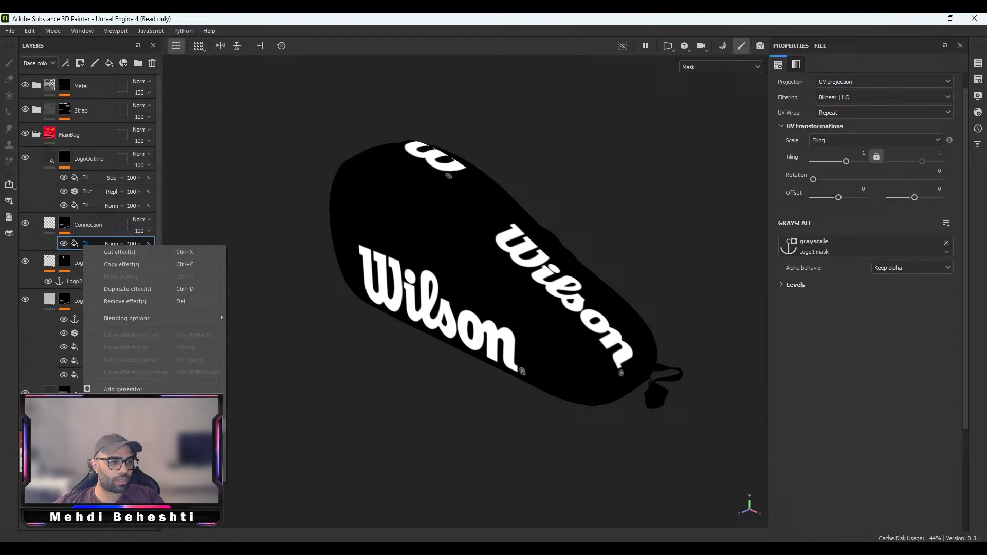
{"action": "left_click", "coordinate": [123, 401]}
{"action": "left_click", "coordinate": [843, 247]}
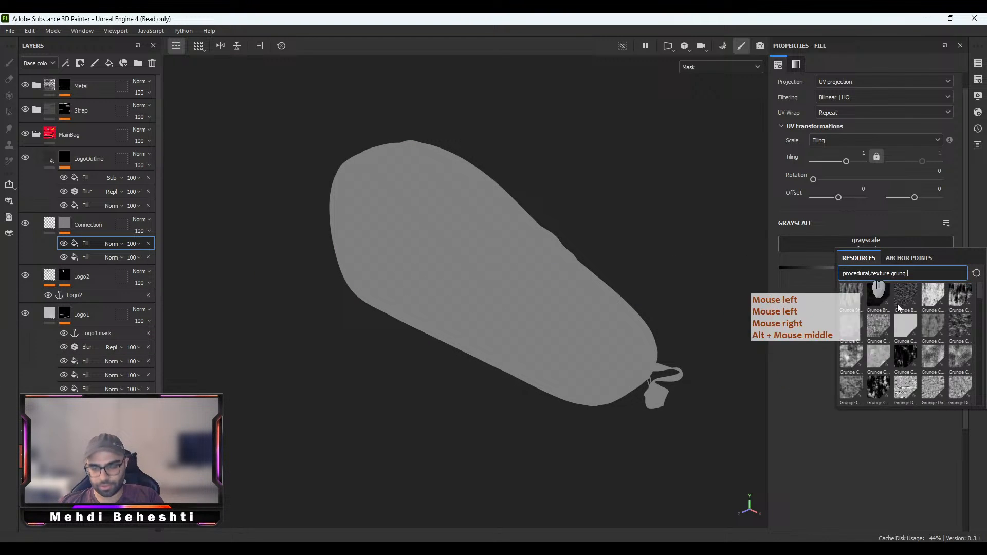
{"action": "left_click", "coordinate": [909, 258]}
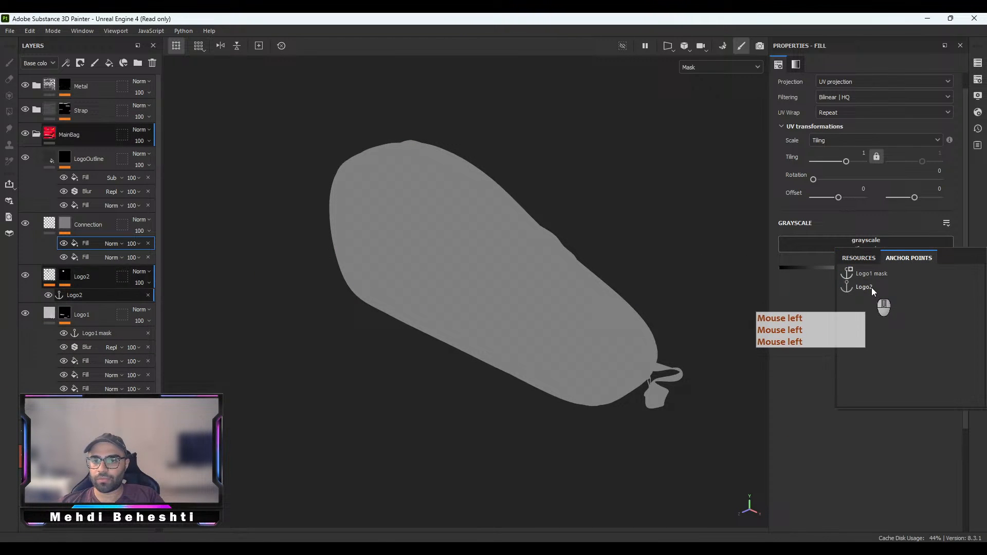
{"action": "left_click", "coordinate": [870, 287]}
{"action": "left_click_drag", "start_coordinate": [674, 284], "coordinate": [368, 280], "text": "alt"}
{"action": "middle_click_drag", "start_coordinate": [368, 281], "coordinate": [534, 224], "text": "alt"}
{"action": "scroll", "coordinate": [535, 228], "scroll_direction": "up", "scroll_amount": 5}
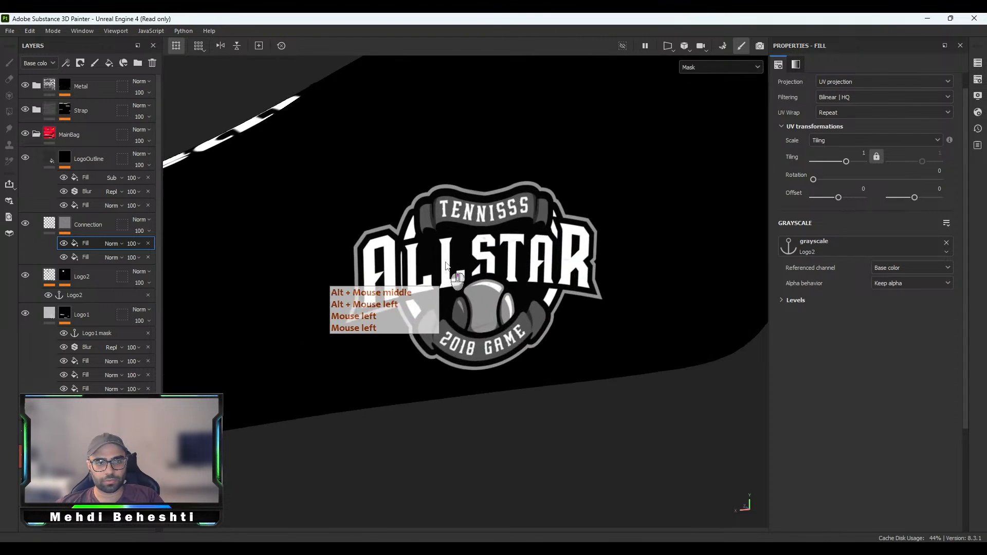
{"action": "left_click", "coordinate": [894, 283]}
{"action": "left_click", "coordinate": [890, 306]}
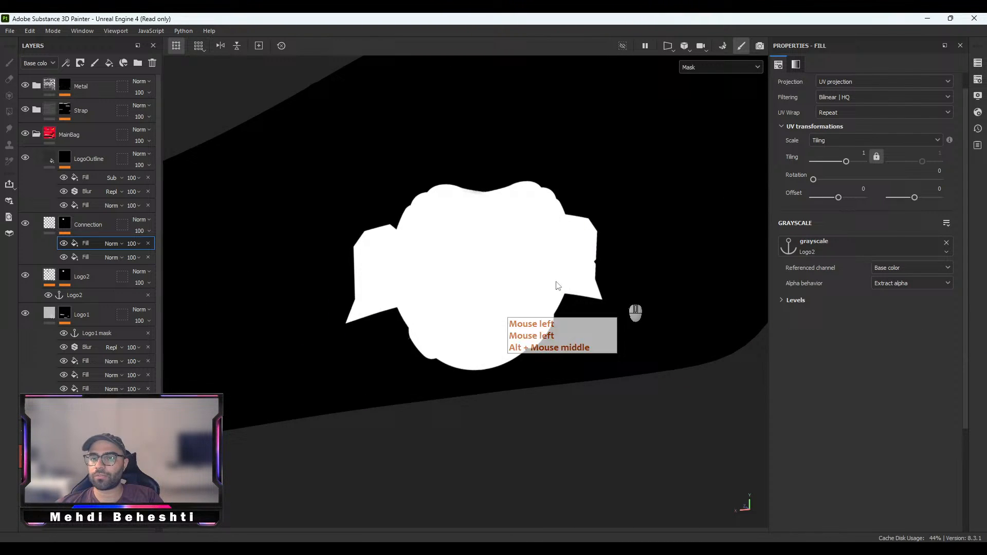
Set the blending mode of the Connection mask's Logo2 fill to Linear dodge (Add) and check both logos on the bag
{"action": "middle_click_drag", "start_coordinate": [624, 301], "coordinate": [571, 286], "text": "alt"}
{"action": "right_click_drag", "start_coordinate": [571, 286], "coordinate": [522, 230], "text": "alt"}
{"action": "left_click_drag", "start_coordinate": [522, 229], "coordinate": [471, 251], "text": "alt"}
{"action": "right_click_drag", "start_coordinate": [471, 251], "coordinate": [417, 229], "text": "alt"}
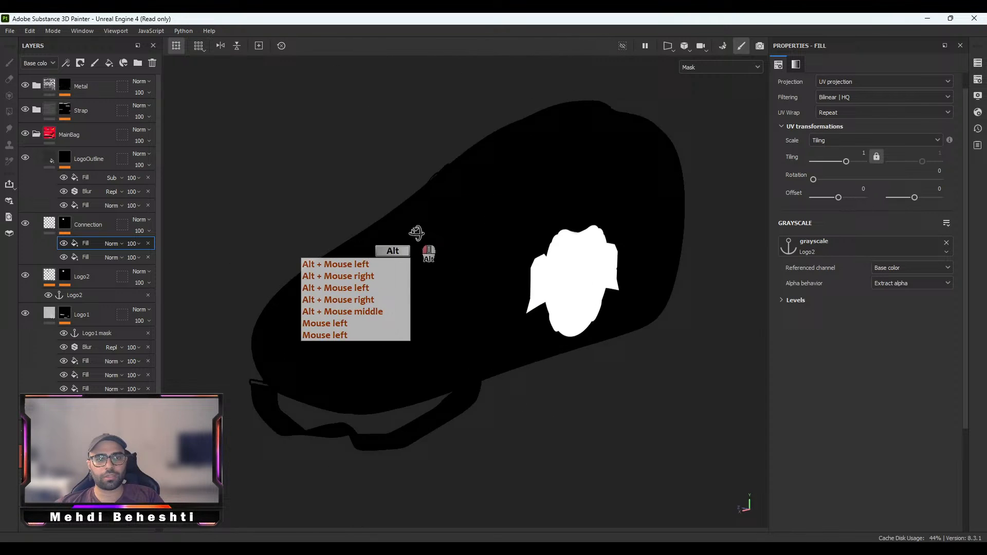
{"action": "left_click_drag", "start_coordinate": [416, 229], "coordinate": [466, 250], "text": "alt"}
{"action": "middle_click_drag", "start_coordinate": [465, 249], "coordinate": [522, 250], "text": "alt"}
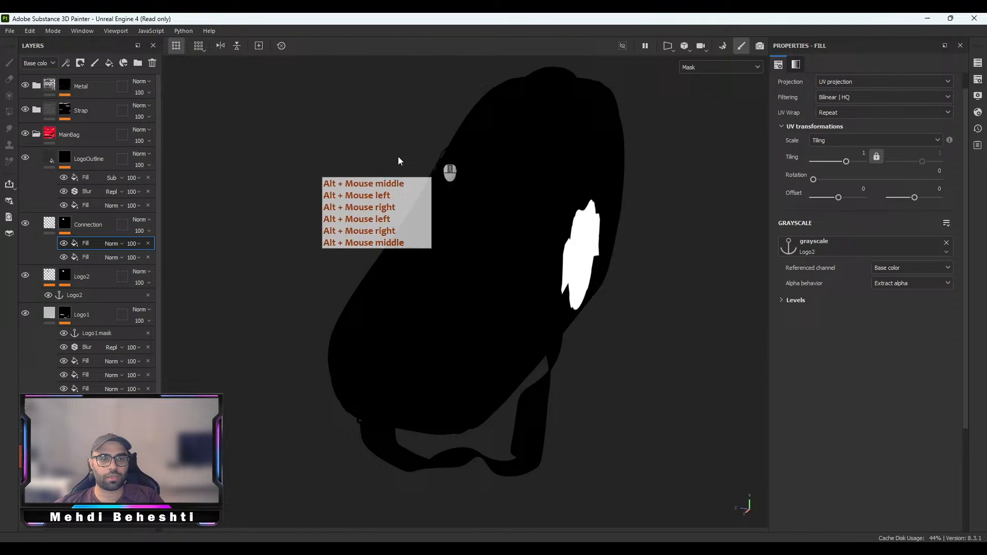
{"action": "left_click_drag", "start_coordinate": [478, 215], "coordinate": [507, 233], "text": "alt"}
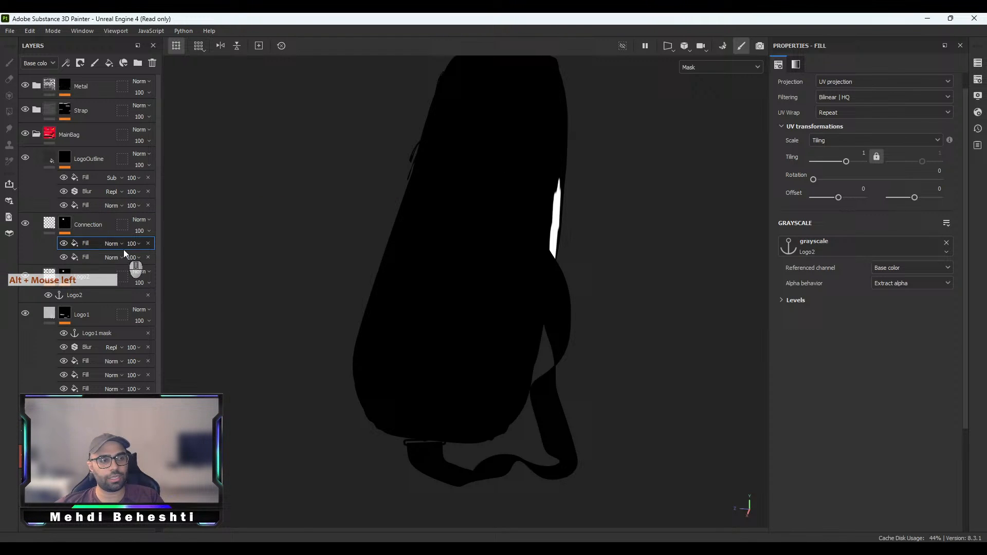
{"action": "left_click", "coordinate": [110, 244]}
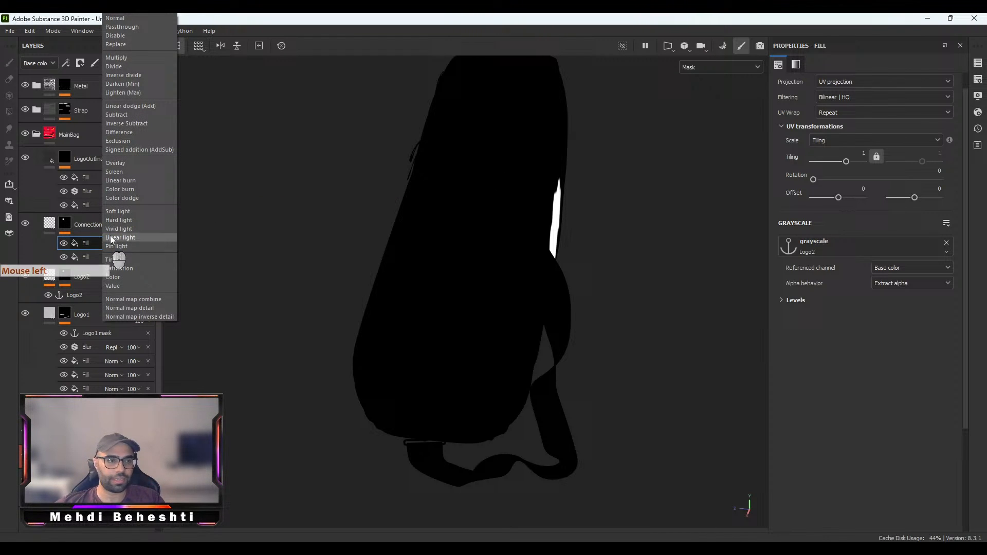
{"action": "left_click", "coordinate": [139, 106]}
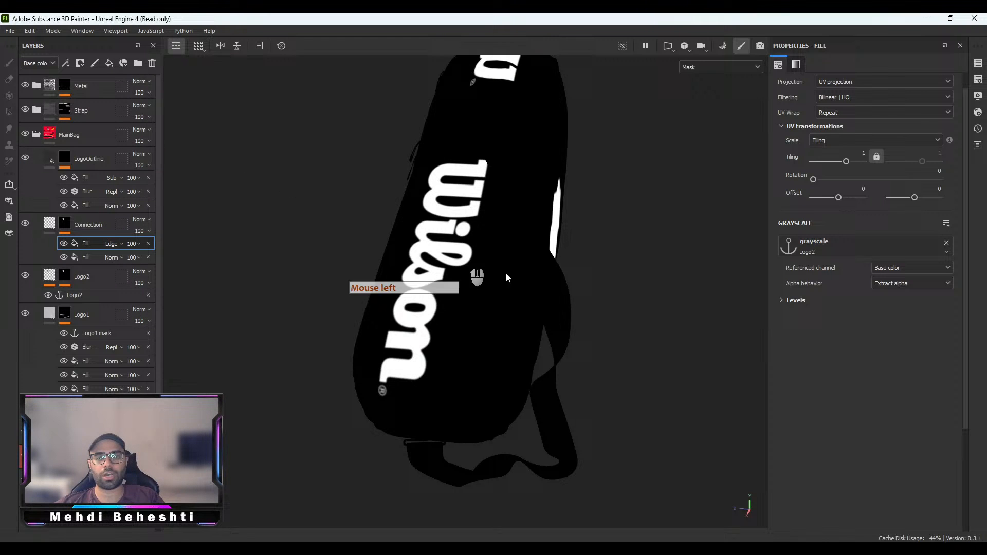
{"action": "left_click_drag", "start_coordinate": [485, 290], "coordinate": [463, 267], "text": "alt"}
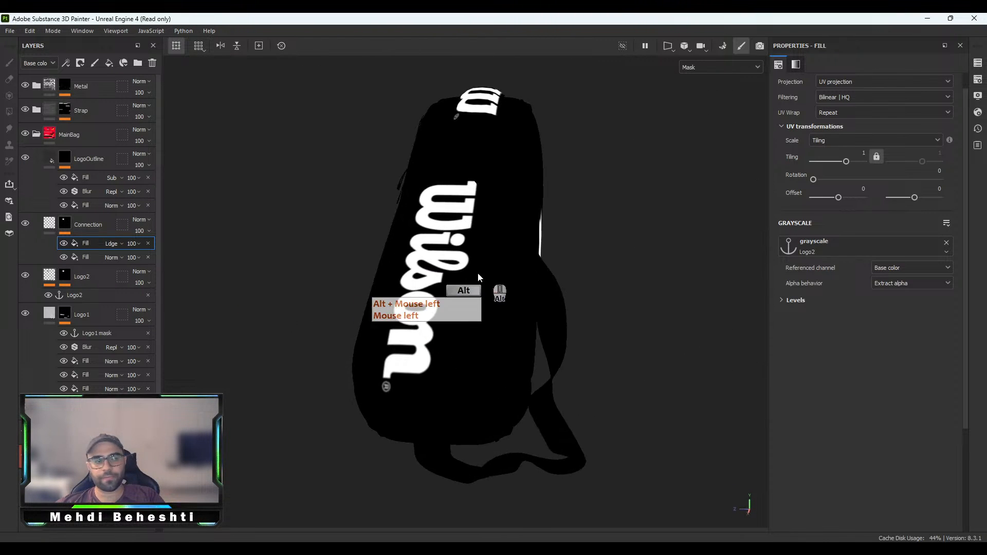
Add an anchor point to the Connection mask and block the program in the firewall alert
{"action": "right_click", "coordinate": [90, 242]}
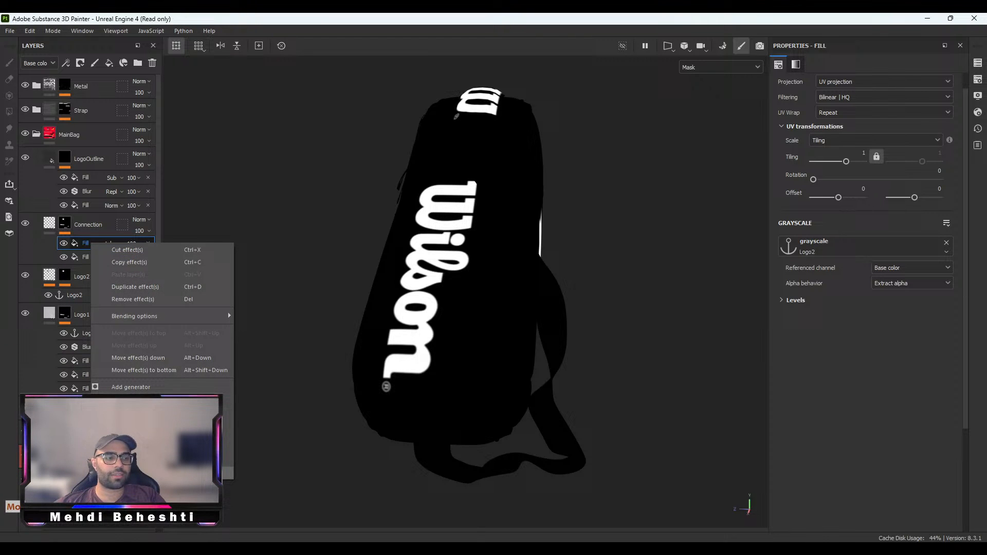
{"action": "left_click", "coordinate": [124, 473]}
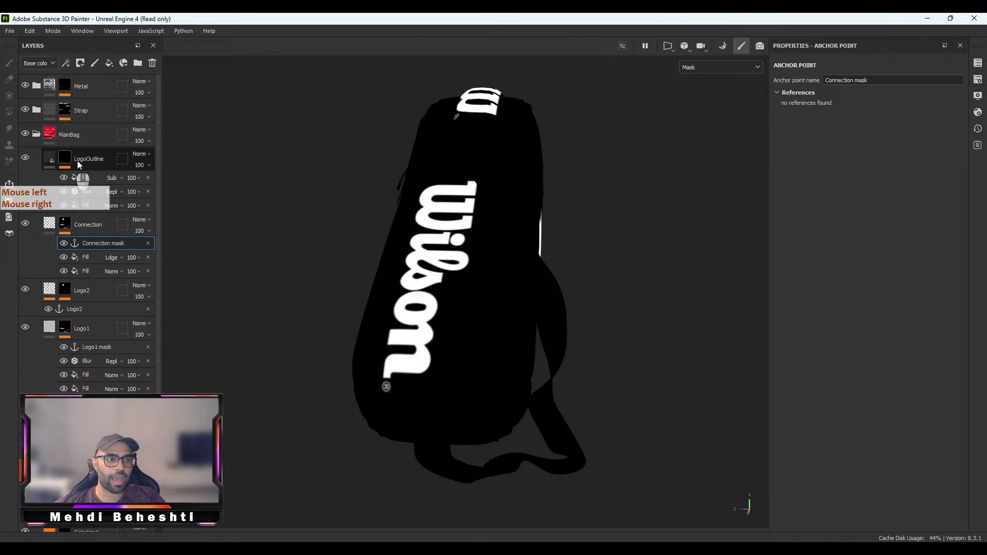
{"action": "left_click", "coordinate": [595, 397]}
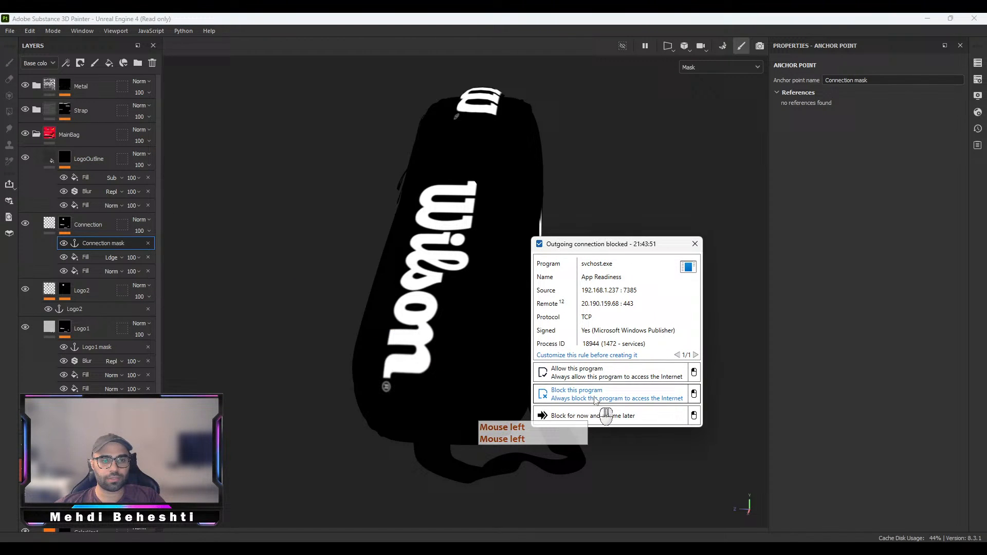
Switch both fill effects in the LogoOutline mask to reference the Connection mask anchor point
{"action": "left_click", "coordinate": [86, 205]}
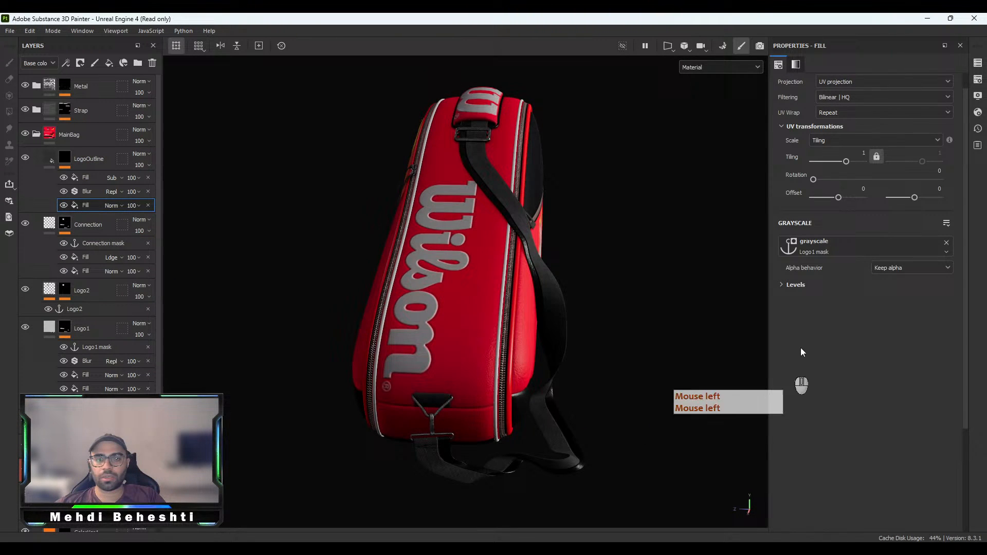
{"action": "left_click", "coordinate": [836, 245]}
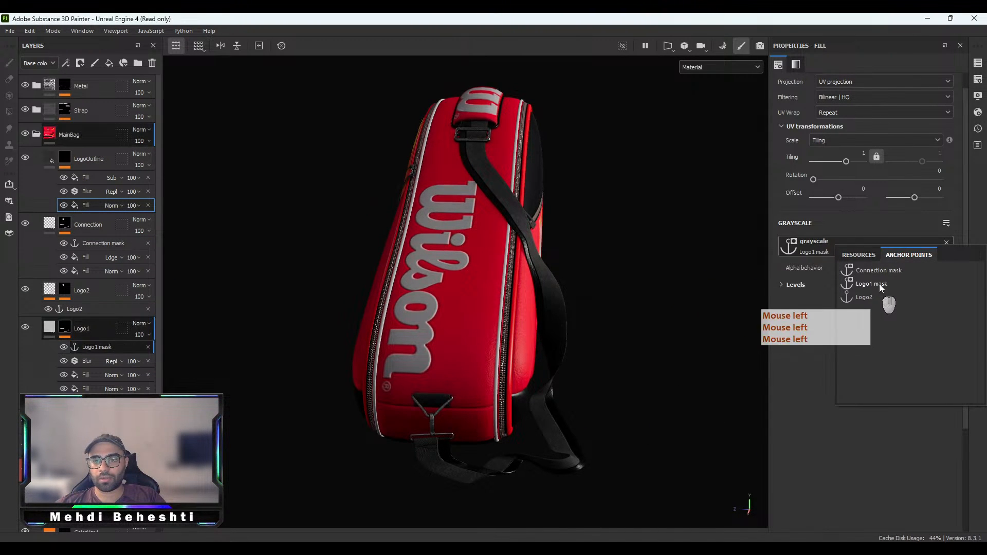
{"action": "left_click", "coordinate": [887, 270]}
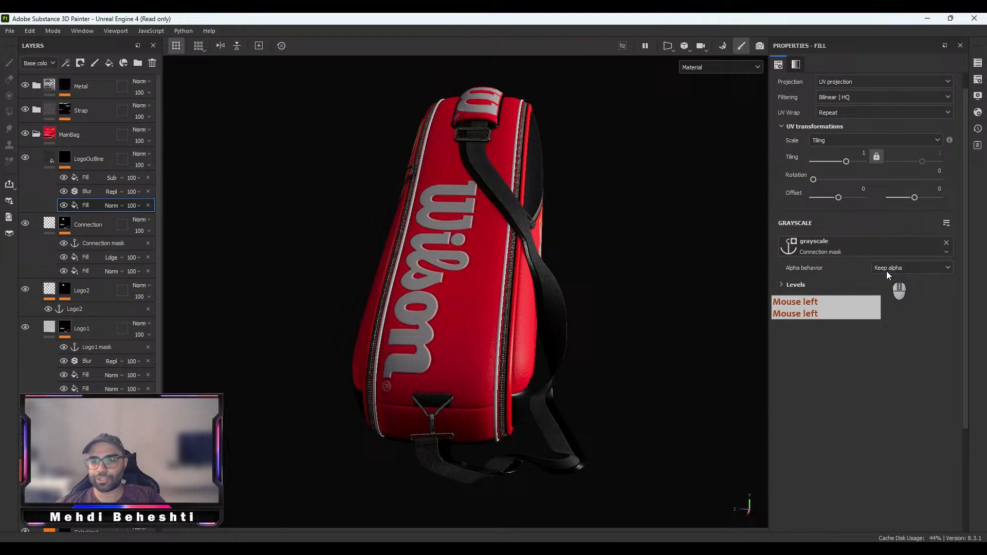
{"action": "left_click", "coordinate": [98, 178]}
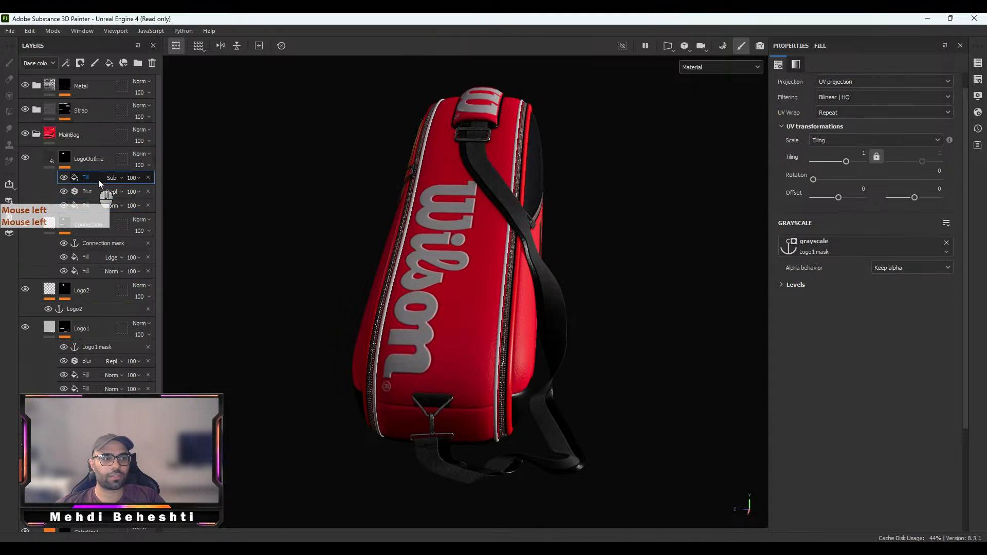
{"action": "left_click", "coordinate": [877, 252]}
{"action": "left_click", "coordinate": [877, 280]}
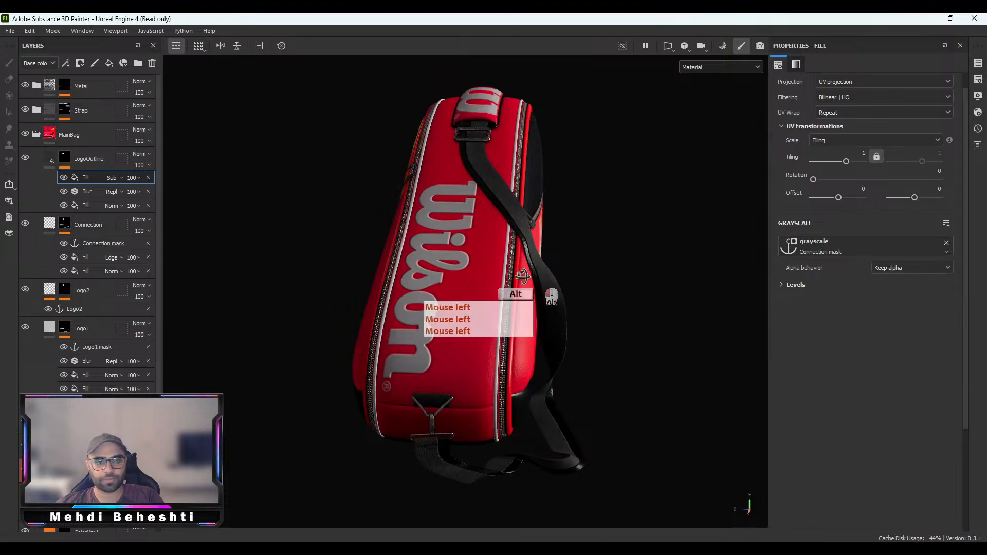
Inspect the TennisClub logo's edges on the pocket up close and view the LogoOutline mask on its own
{"action": "left_click_drag", "start_coordinate": [522, 276], "coordinate": [465, 284], "text": "alt"}
{"action": "middle_click_drag", "start_coordinate": [465, 284], "coordinate": [497, 285], "text": "alt"}
{"action": "scroll", "coordinate": [572, 234], "scroll_direction": "up", "scroll_amount": 6}
{"action": "left_click_drag", "start_coordinate": [488, 293], "coordinate": [418, 350], "text": "alt"}
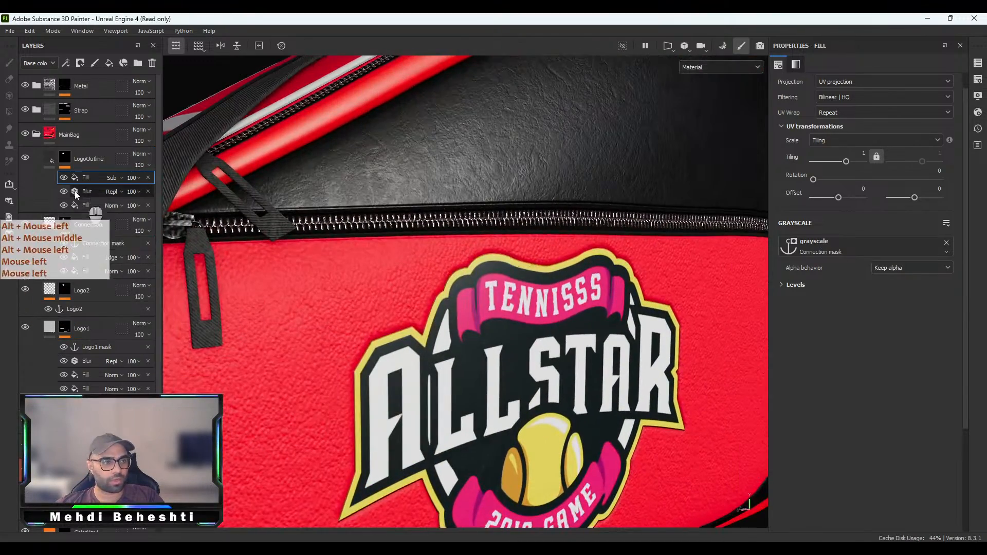
{"action": "left_click", "coordinate": [65, 161], "text": "alt"}
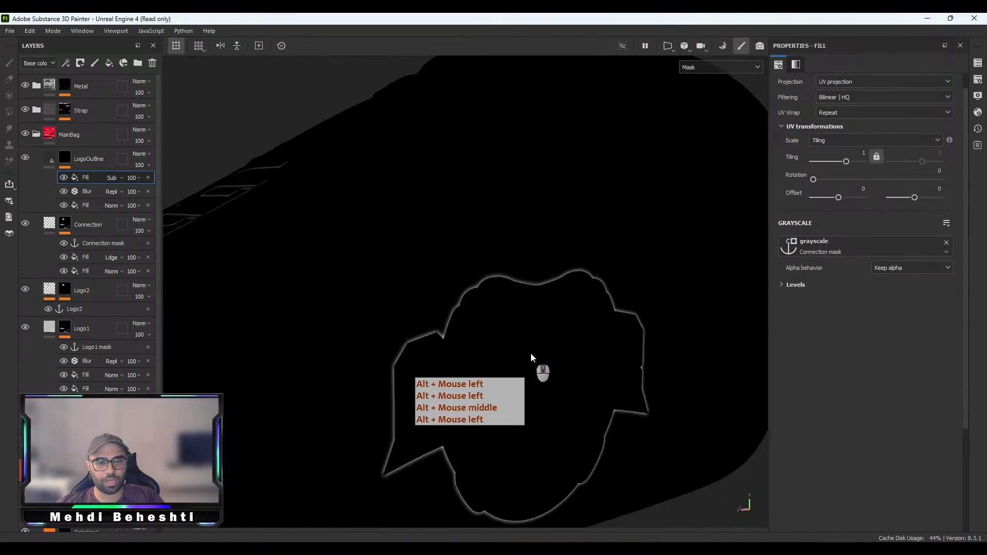
Examine the isolated LogoOutline mask around both logos from several angles and return to the material display
{"action": "scroll", "coordinate": [530, 354], "scroll_direction": "down", "scroll_amount": 5}
{"action": "left_click_drag", "start_coordinate": [445, 342], "coordinate": [465, 364], "text": "alt"}
{"action": "middle_click_drag", "start_coordinate": [465, 364], "coordinate": [580, 356], "text": "alt"}
{"action": "left_click_drag", "start_coordinate": [580, 356], "coordinate": [611, 358], "text": "alt"}
{"action": "middle_click_drag", "start_coordinate": [612, 358], "coordinate": [424, 283], "text": "alt"}
{"action": "left_click_drag", "start_coordinate": [424, 282], "coordinate": [293, 248], "text": "alt"}
{"action": "middle_click_drag", "start_coordinate": [293, 248], "coordinate": [224, 225], "text": "alt"}
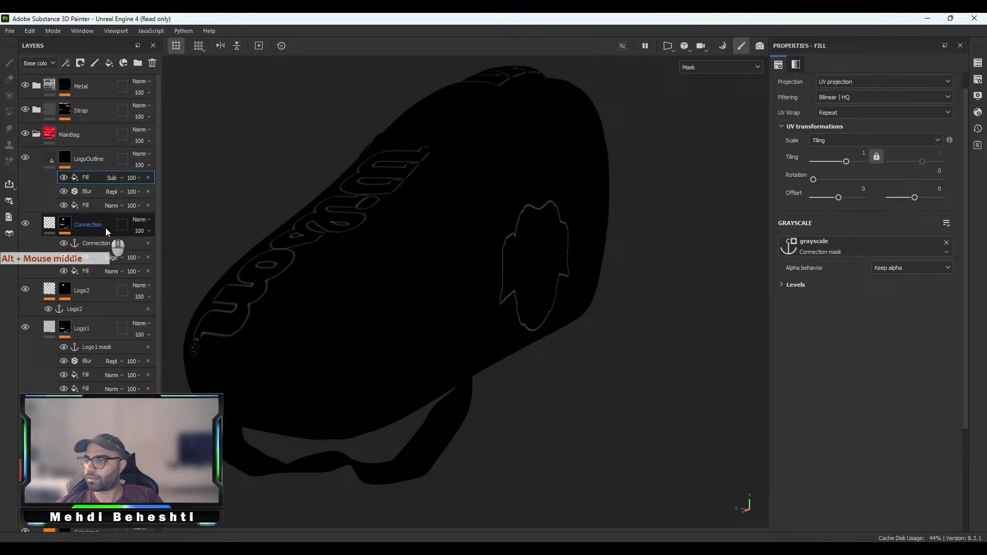
{"action": "left_click", "coordinate": [52, 225]}
{"action": "left_click", "coordinate": [51, 159]}
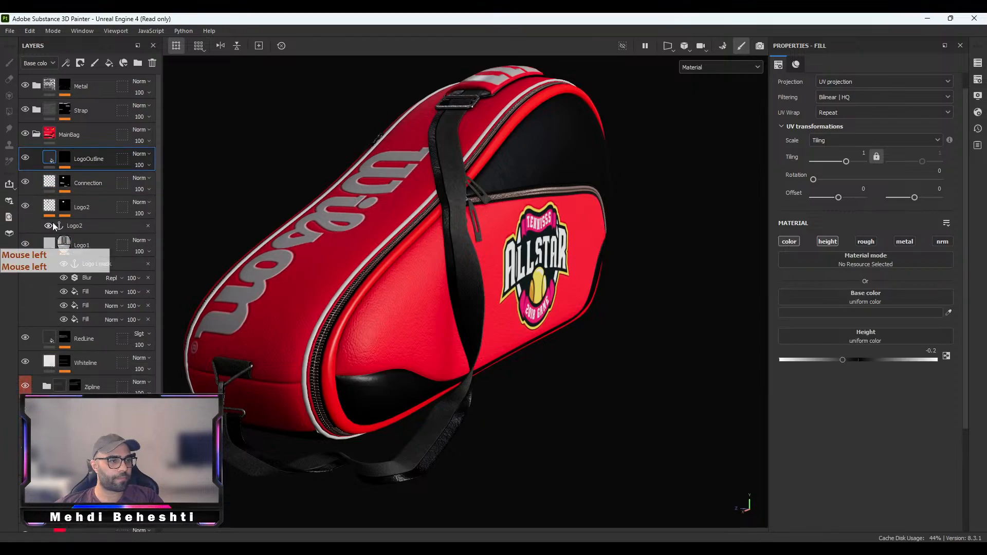
Add a fill layer above Logo2 in the MainBag group and name it Logo3
{"action": "left_click", "coordinate": [50, 208]}
{"action": "left_click", "coordinate": [51, 247]}
{"action": "left_click_drag", "start_coordinate": [381, 339], "coordinate": [846, 326], "text": "alt"}
{"action": "middle_click_drag", "start_coordinate": [581, 308], "coordinate": [573, 398], "text": "alt"}
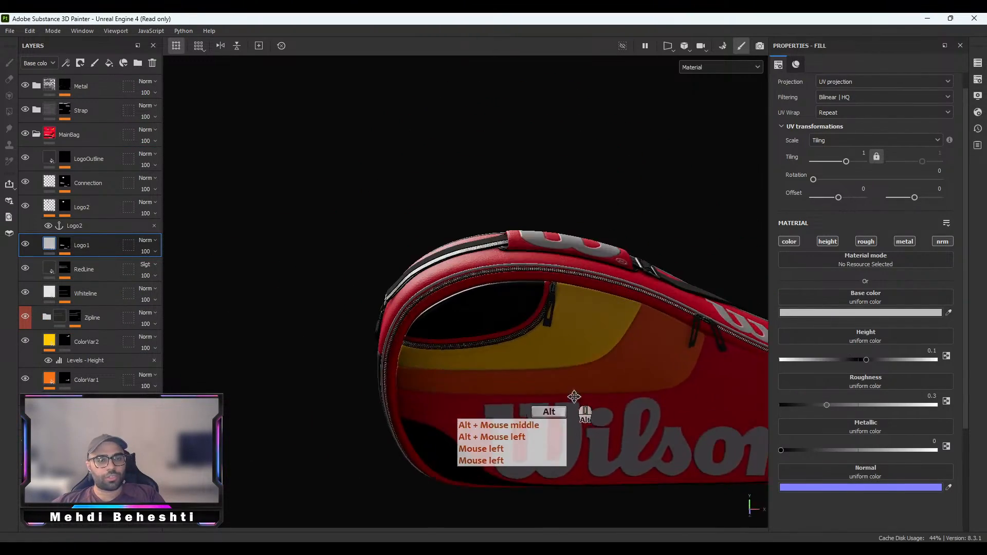
{"action": "scroll", "coordinate": [500, 269], "scroll_direction": "up", "scroll_amount": 5}
{"action": "left_click_drag", "start_coordinate": [500, 269], "coordinate": [498, 286], "text": "alt"}
{"action": "left_click", "coordinate": [84, 205]}
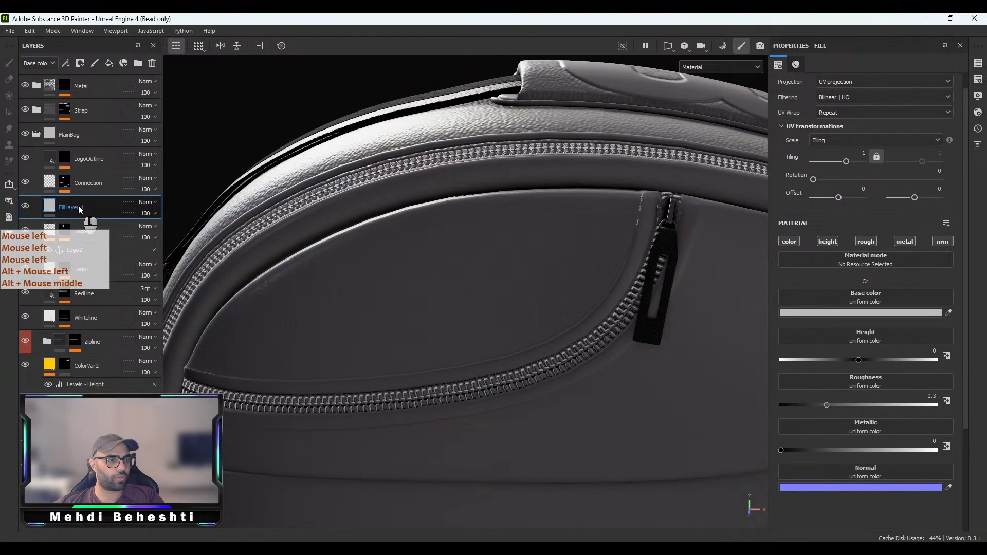
{"action": "double_click", "coordinate": [78, 205]}
{"action": "type", "text": "Logo3"}
{"action": "key", "text": "Return"}
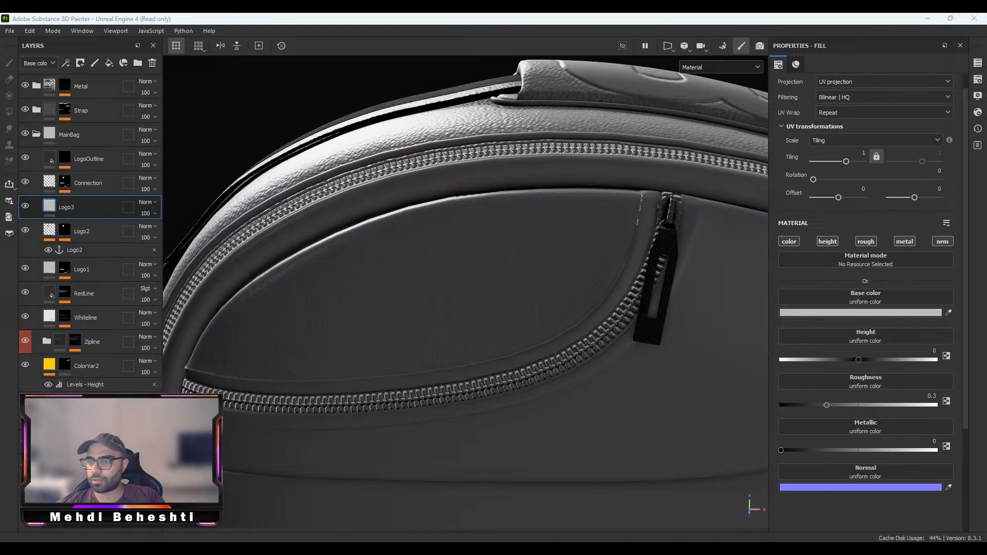
Assign the Tennis image to Logo3's base color and set its UV Wrap to None
{"action": "left_click_drag", "start_coordinate": [960, 356], "coordinate": [828, 294]}
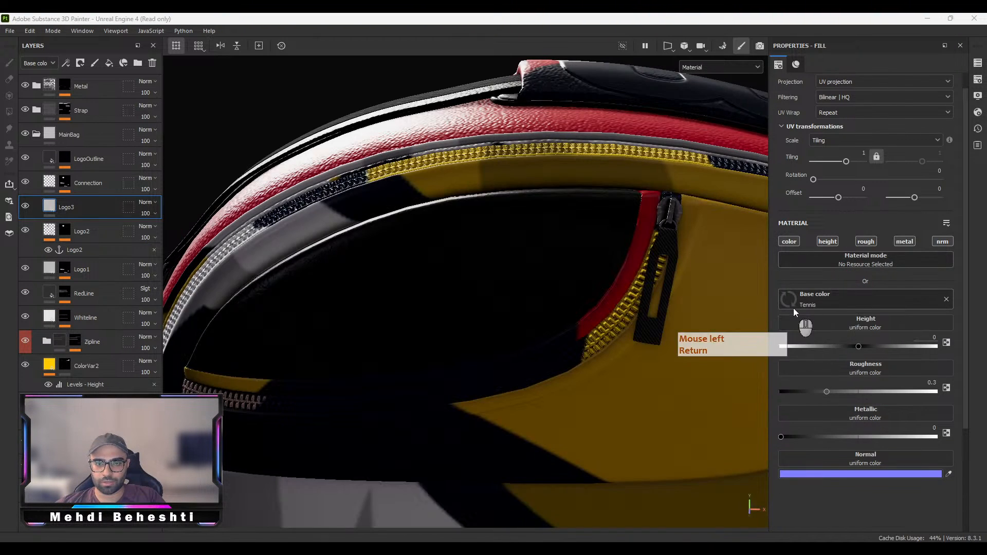
{"action": "left_click", "coordinate": [860, 113]}
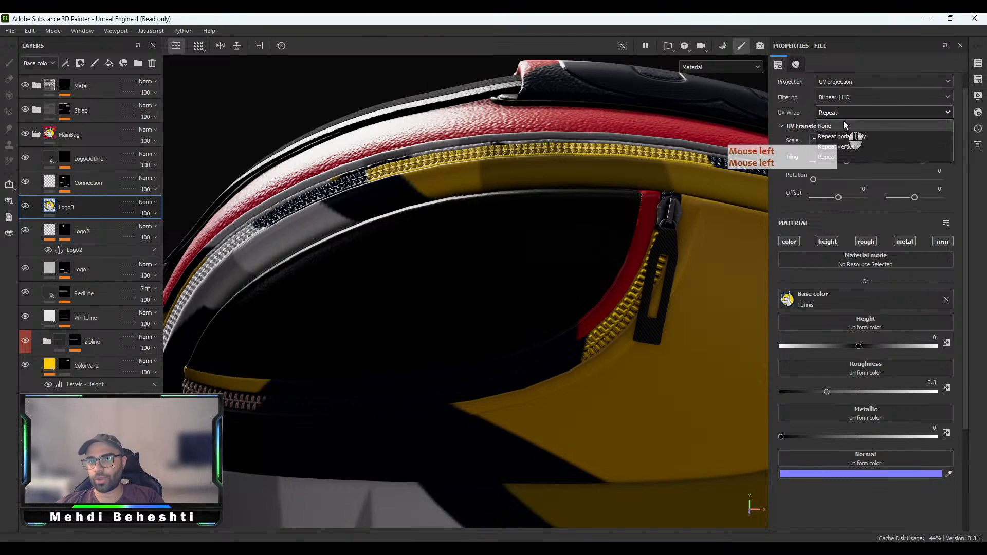
{"action": "left_click", "coordinate": [834, 125]}
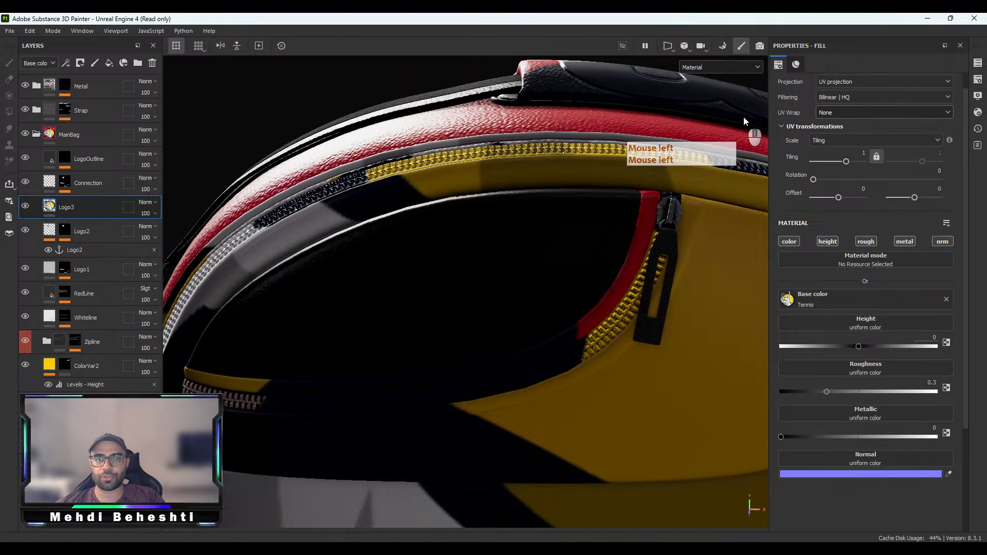
Scale the Tennis image to a tiling of about 6.58 by 6.37 and move it over the dark pocket's UV island
{"action": "scroll", "coordinate": [449, 222], "scroll_direction": "down", "scroll_amount": 2}
{"action": "scroll", "coordinate": [522, 194], "scroll_direction": "down", "scroll_amount": 3}
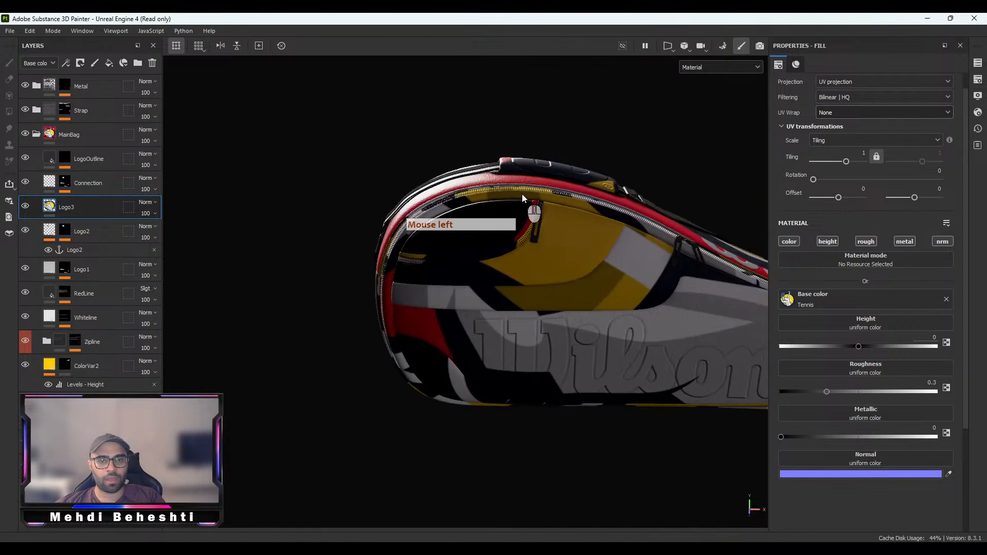
{"action": "key", "text": "F3"}
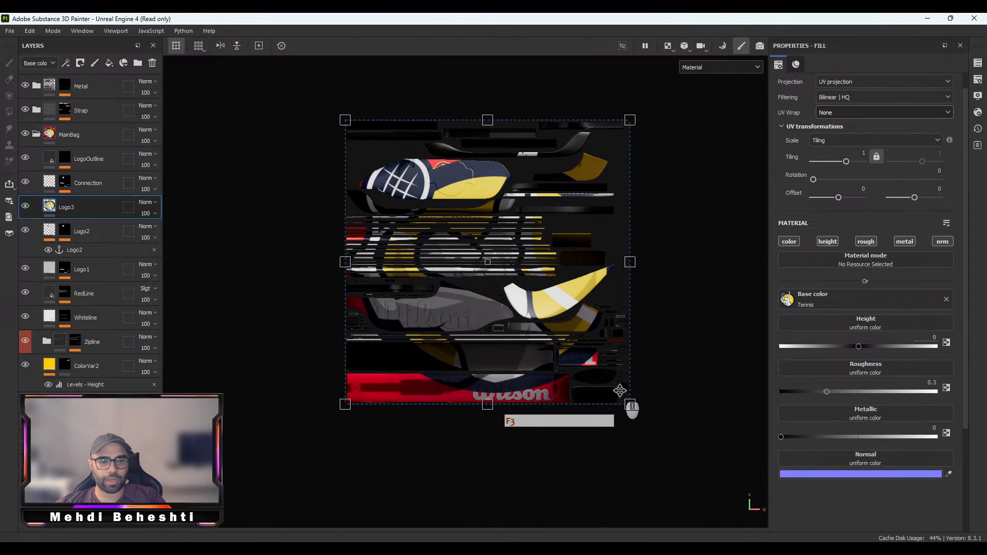
{"action": "left_click_drag", "start_coordinate": [628, 403], "coordinate": [603, 369]}
{"action": "scroll", "coordinate": [600, 385], "scroll_direction": "up", "scroll_amount": 10}
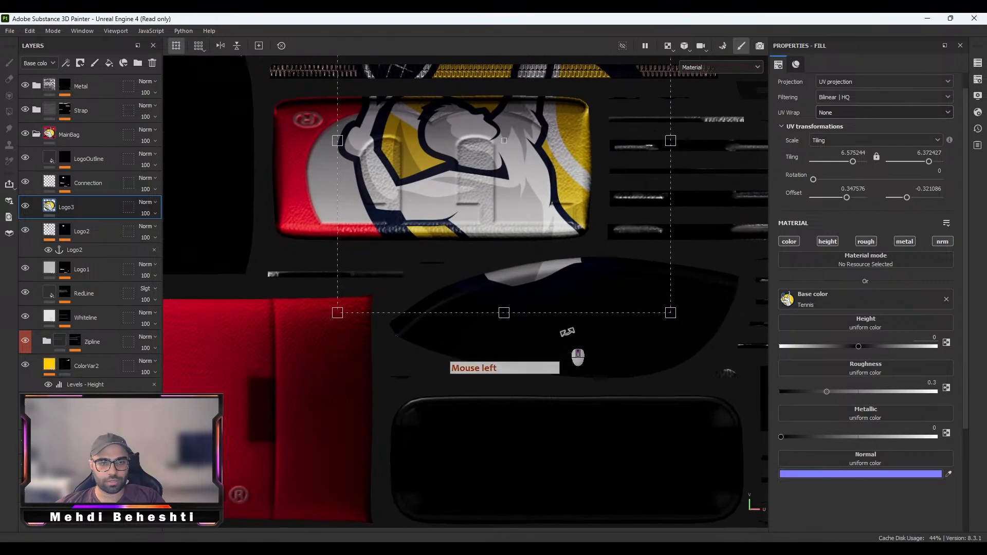
{"action": "left_click_drag", "start_coordinate": [579, 264], "coordinate": [643, 368]}
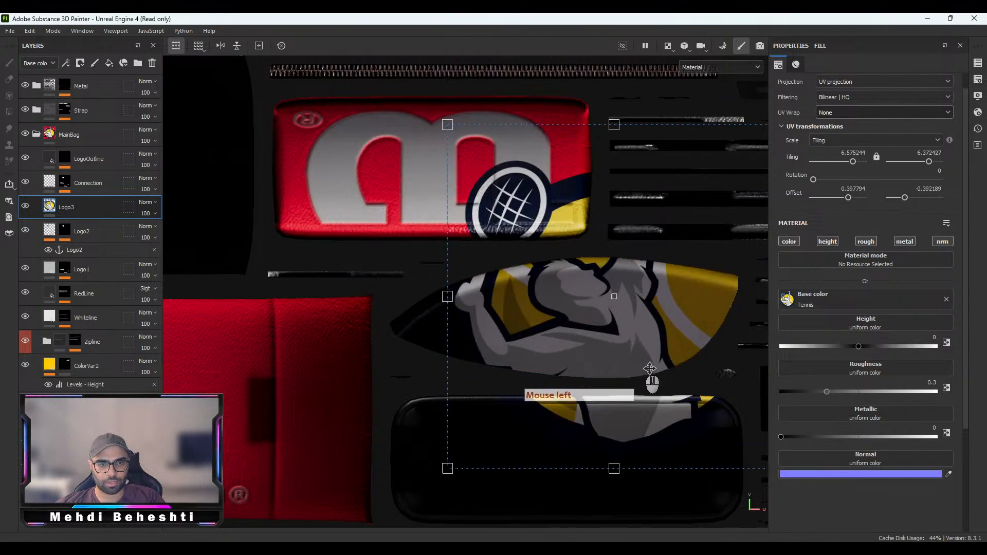
Shrink the Tennis image about its centre to a tiling of about 21.83 by 21.16 and position it inside the dark pocket's island
{"action": "right_click_drag", "start_coordinate": [644, 368], "coordinate": [610, 372], "text": "shift"}
{"action": "middle_click_drag", "start_coordinate": [697, 296], "coordinate": [591, 310], "text": "alt"}
{"action": "scroll", "coordinate": [596, 309], "scroll_direction": "down", "scroll_amount": 1}
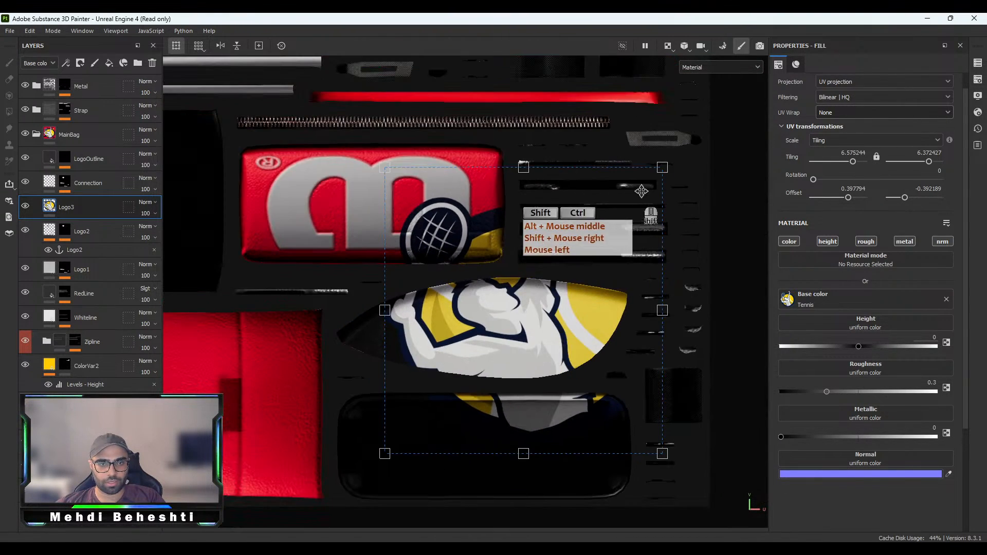
{"action": "left_click_drag", "start_coordinate": [661, 168], "coordinate": [565, 267], "text": "ctrl+shift"}
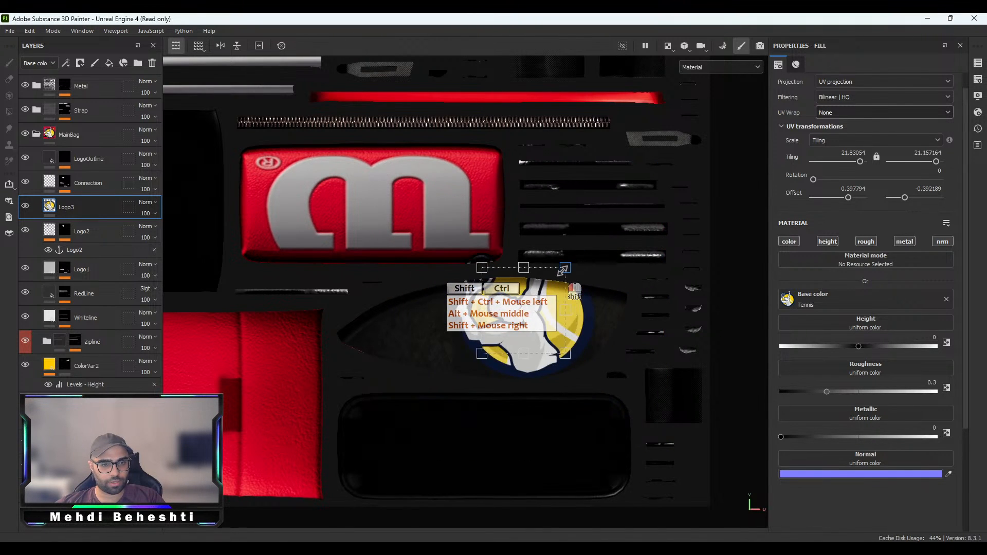
{"action": "scroll", "coordinate": [530, 298], "scroll_direction": "up", "scroll_amount": 2}
{"action": "left_click_drag", "start_coordinate": [510, 326], "coordinate": [502, 344]}
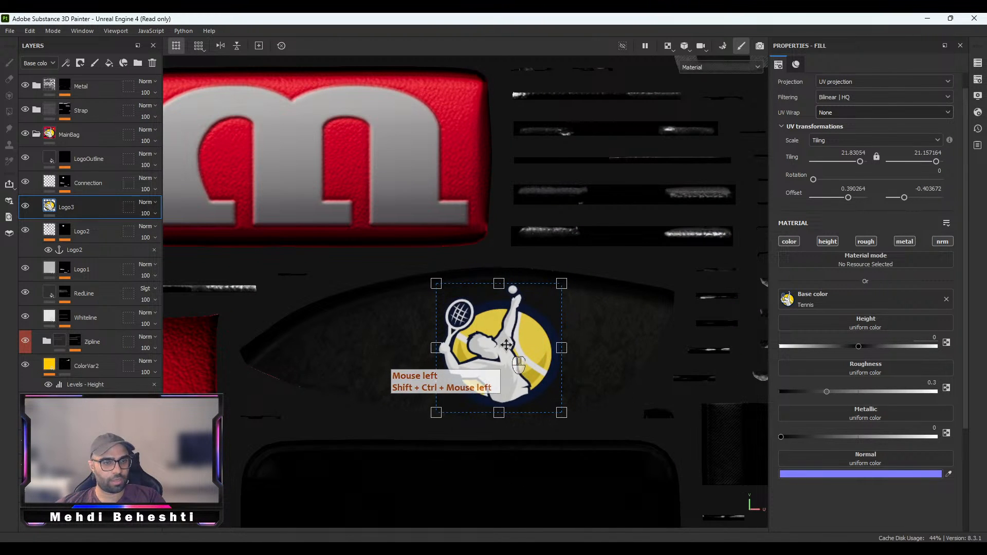
Check the tennis logo on the bag's black pocket in 3D and show the 3D and 2D views side by side
{"action": "key", "text": "F3"}
{"action": "key", "text": "F2"}
{"action": "scroll", "coordinate": [535, 260], "scroll_direction": "up", "scroll_amount": 3}
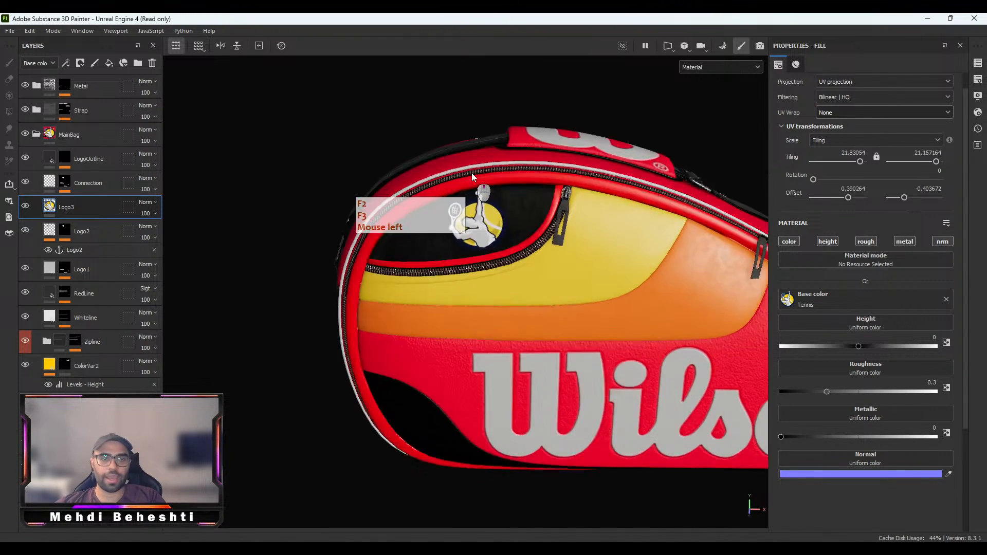
{"action": "key", "text": "F1"}
{"action": "scroll", "coordinate": [632, 440], "scroll_direction": "up", "scroll_amount": 2}
{"action": "scroll", "coordinate": [676, 350], "scroll_direction": "down", "scroll_amount": 5}
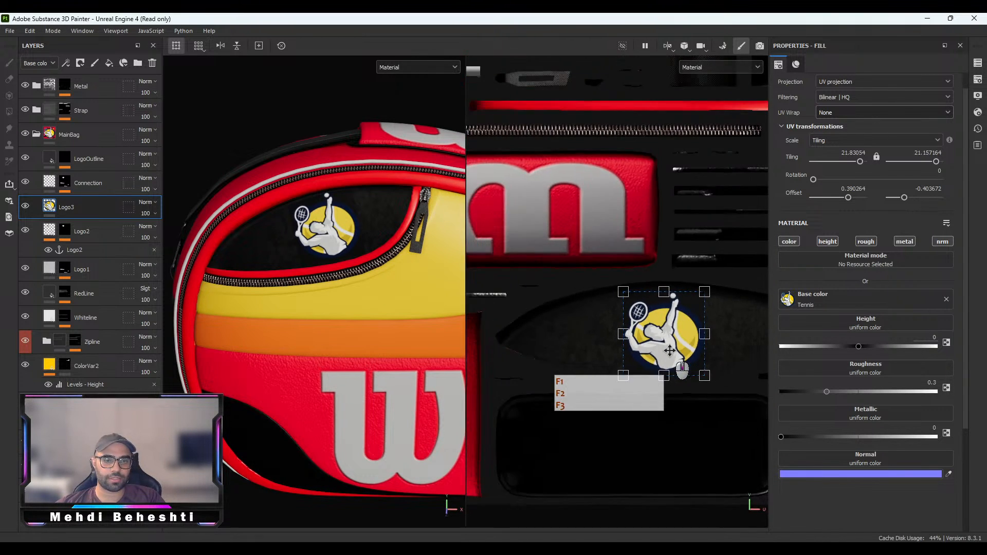
Enlarge the tennis logo to a tiling of about 19.45 by 18.64 and position it at an offset of about 0.391, -0.406
{"action": "middle_click_drag", "start_coordinate": [672, 348], "coordinate": [641, 315], "text": "alt"}
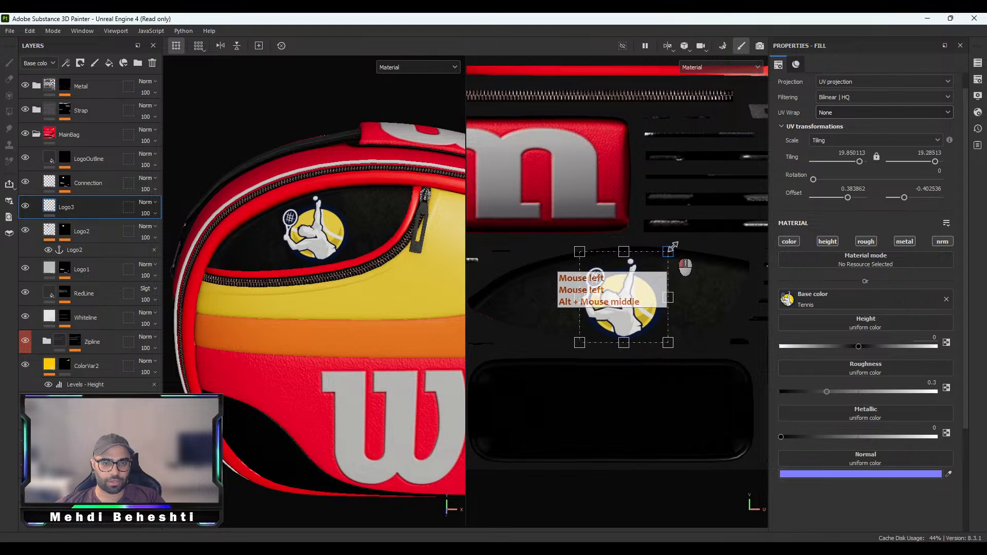
{"action": "scroll", "coordinate": [653, 273], "scroll_direction": "up", "scroll_amount": 2}
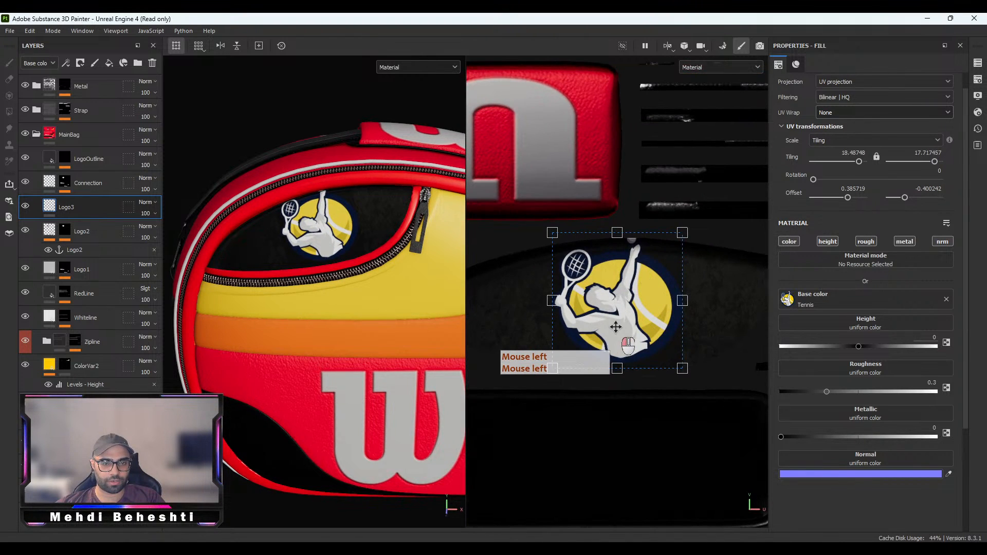
{"action": "left_click_drag", "start_coordinate": [615, 327], "coordinate": [638, 283]}
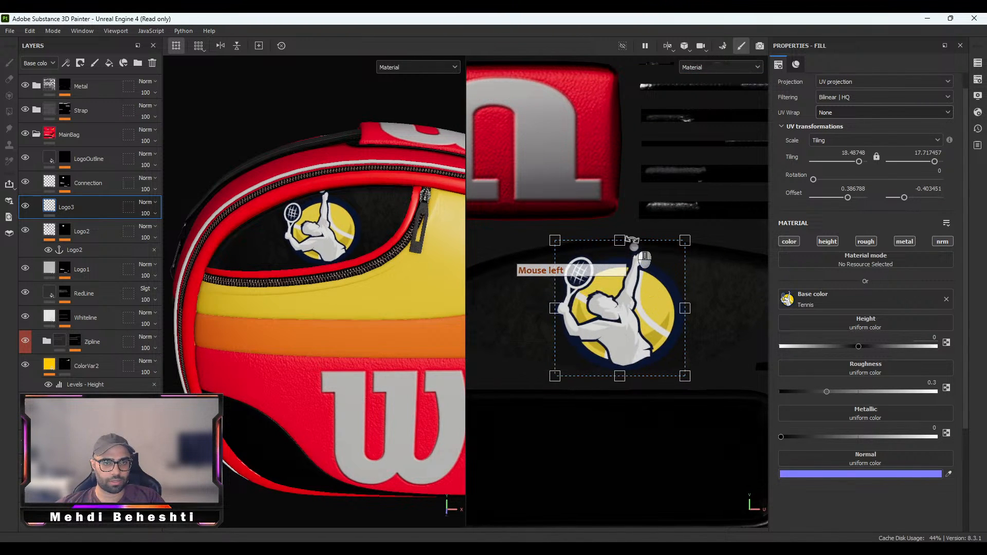
{"action": "left_click_drag", "start_coordinate": [683, 241], "coordinate": [681, 244], "text": "ctrl+shift"}
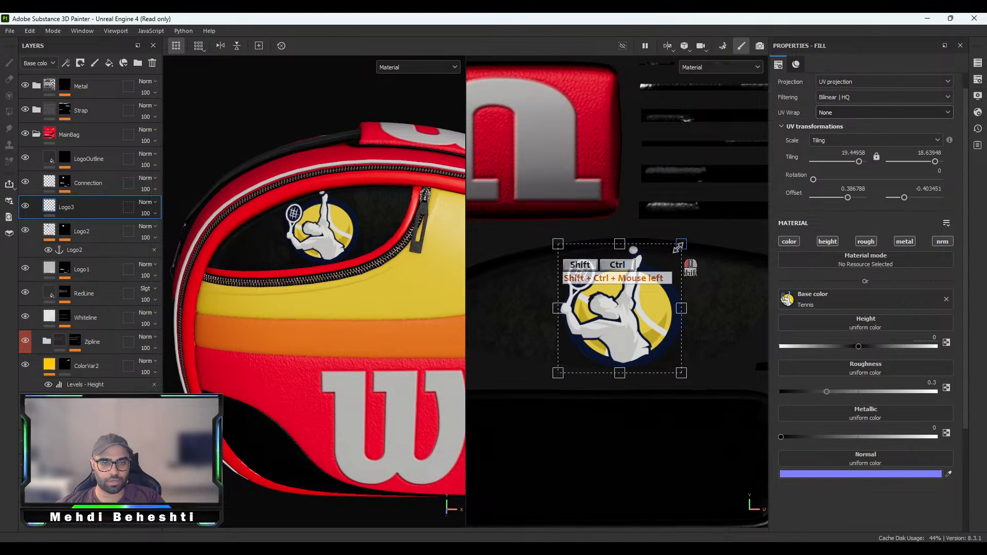
{"action": "mouse_move", "coordinate": [654, 315]}
{"action": "left_mouse_down"}
{"action": "mouse_move", "coordinate": [652, 329]}
{"action": "mouse_move", "coordinate": [672, 339]}
{"action": "mouse_move", "coordinate": [658, 311]}
{"action": "mouse_move", "coordinate": [660, 328]}
{"action": "left_mouse_up"}
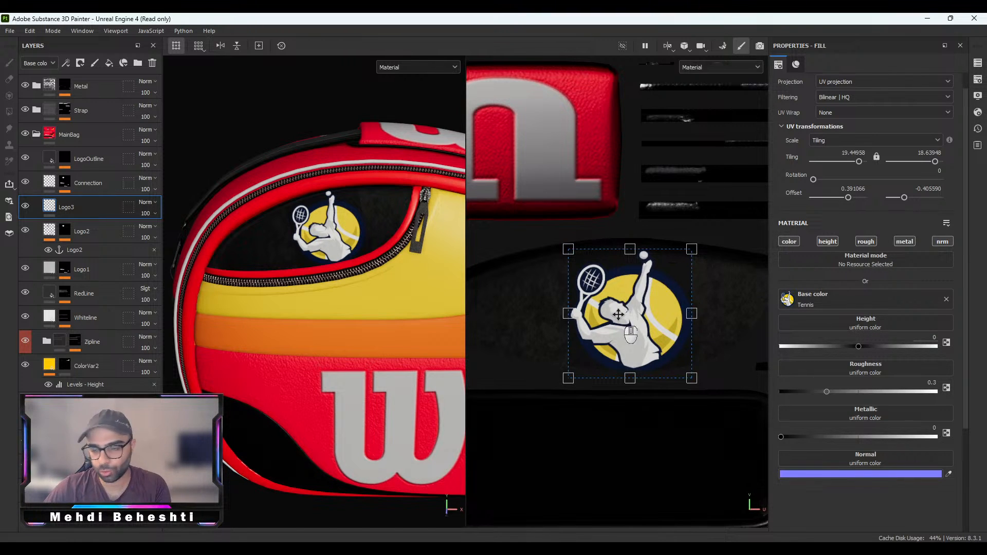
Add an anchor point to the Logo3 layer's content and give the layer a black mask
{"action": "right_click", "coordinate": [62, 213]}
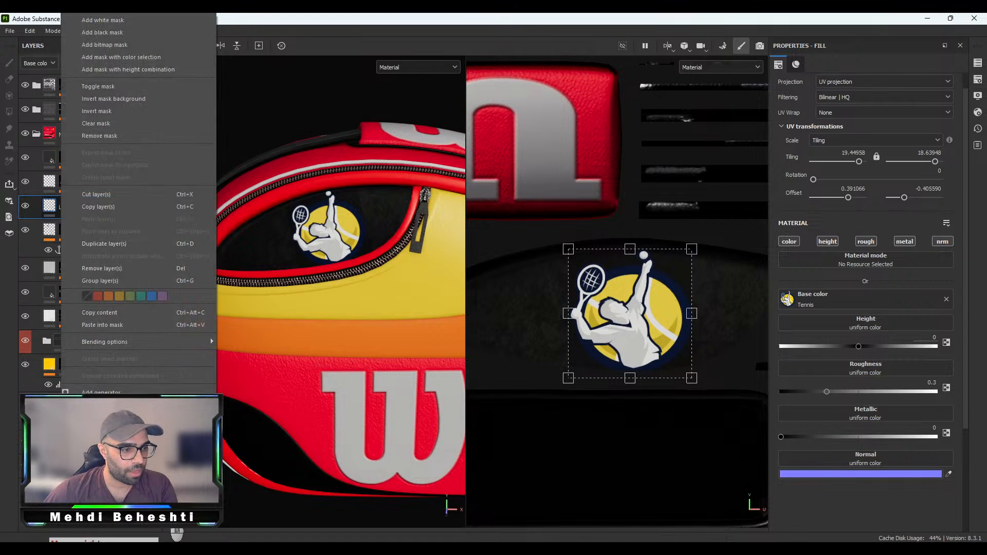
{"action": "left_click", "coordinate": [96, 479]}
{"action": "right_click", "coordinate": [73, 209]}
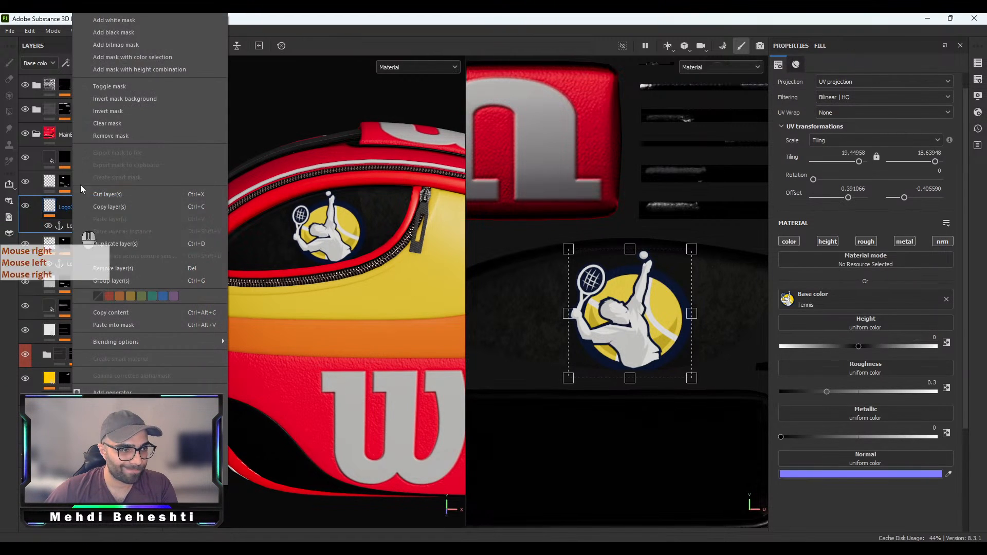
{"action": "left_click", "coordinate": [106, 33]}
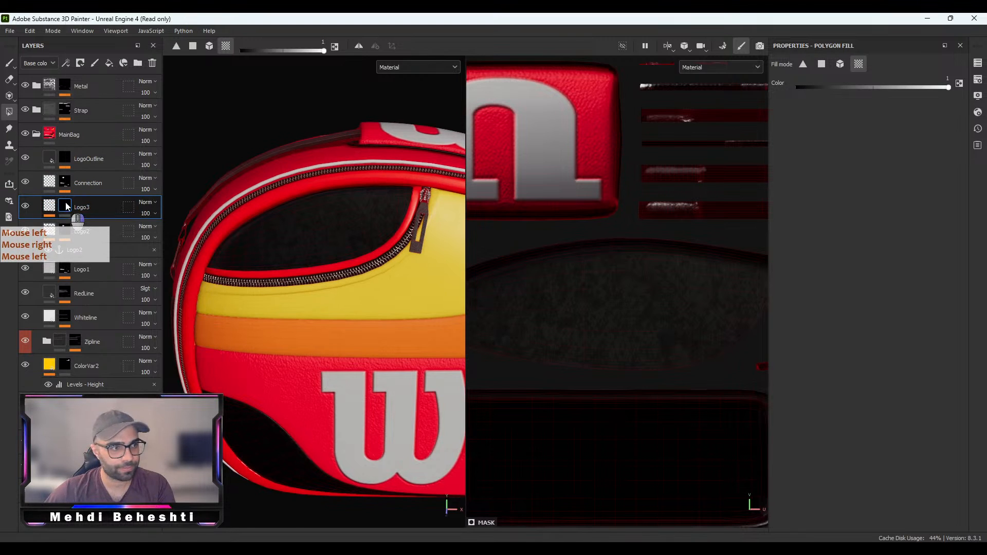
Add a fill to the Logo3 mask that references the Logo3 anchor point, with alpha behavior set to Extract alpha
{"action": "right_click", "coordinate": [65, 206]}
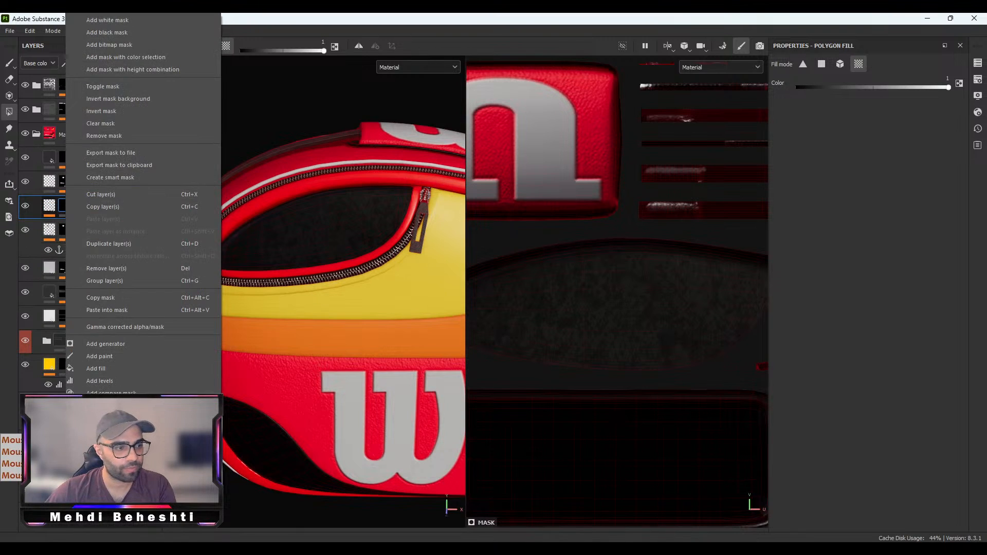
{"action": "left_click", "coordinate": [100, 367]}
{"action": "left_click", "coordinate": [865, 243]}
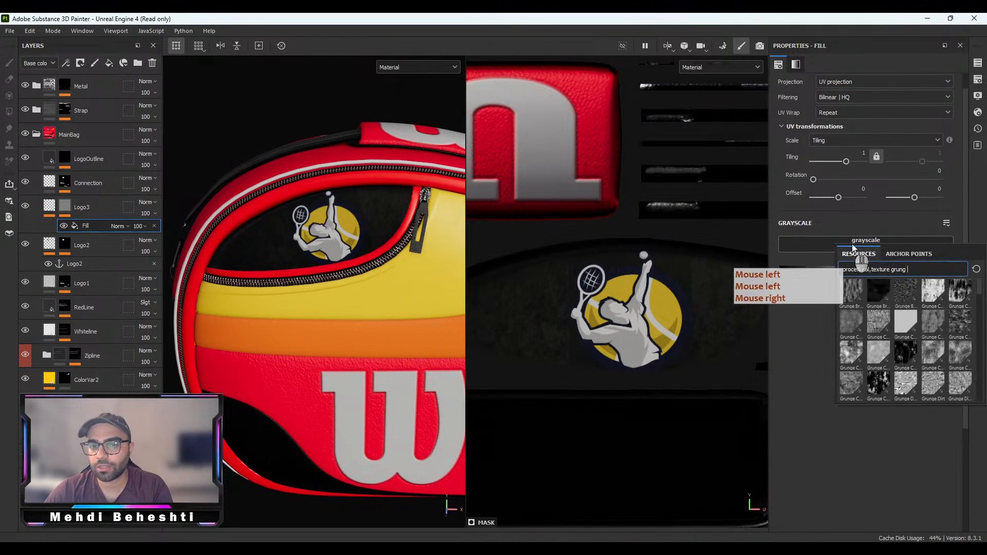
{"action": "left_click", "coordinate": [908, 254]}
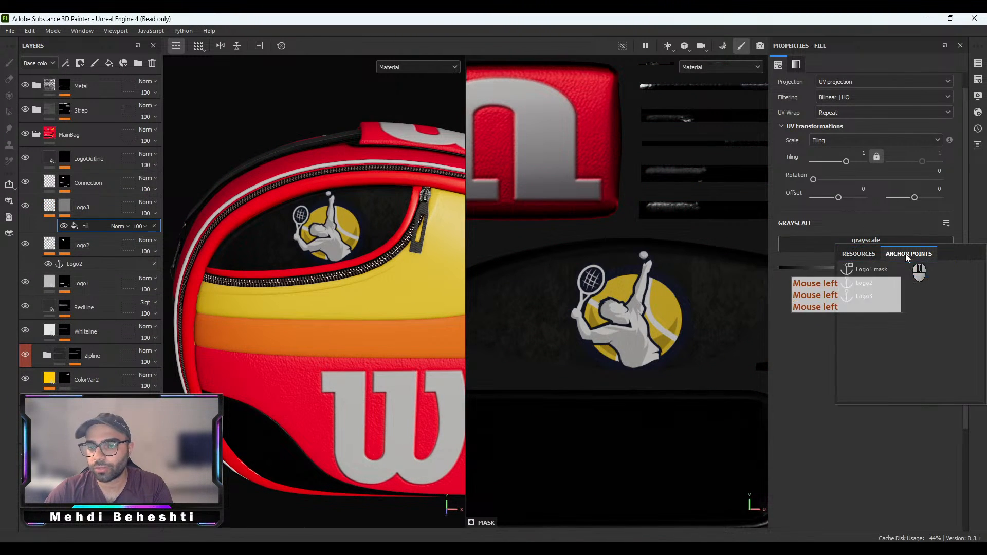
{"action": "left_click", "coordinate": [863, 297]}
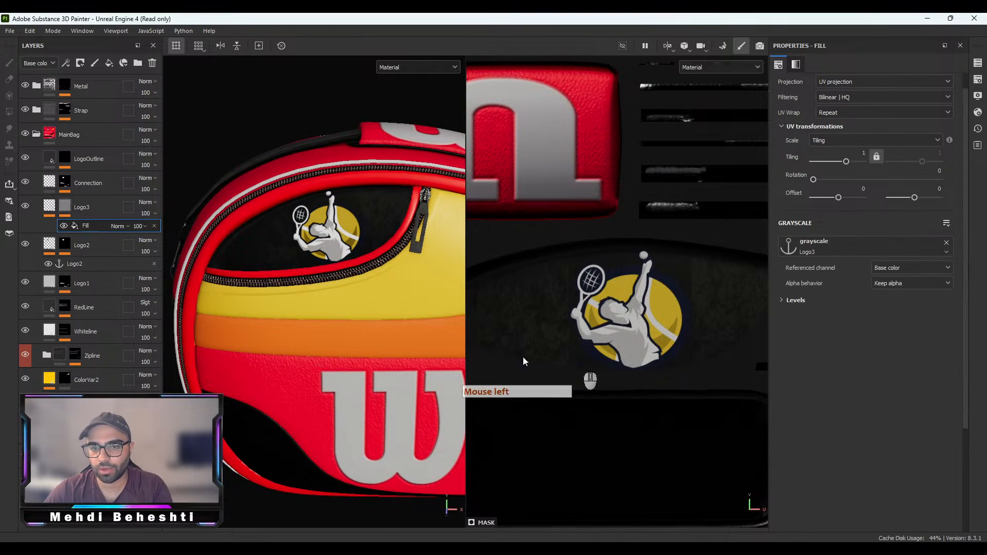
{"action": "left_click", "coordinate": [895, 284]}
{"action": "left_click", "coordinate": [896, 311]}
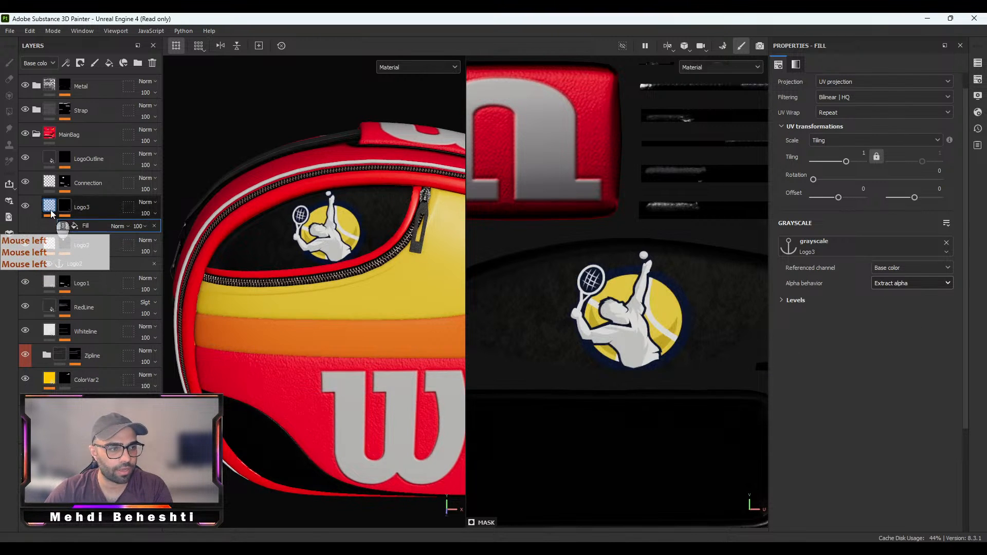
View the Logo3 mask on its own to check the extracted logo silhouette
{"action": "left_click", "coordinate": [65, 207], "text": "alt"}
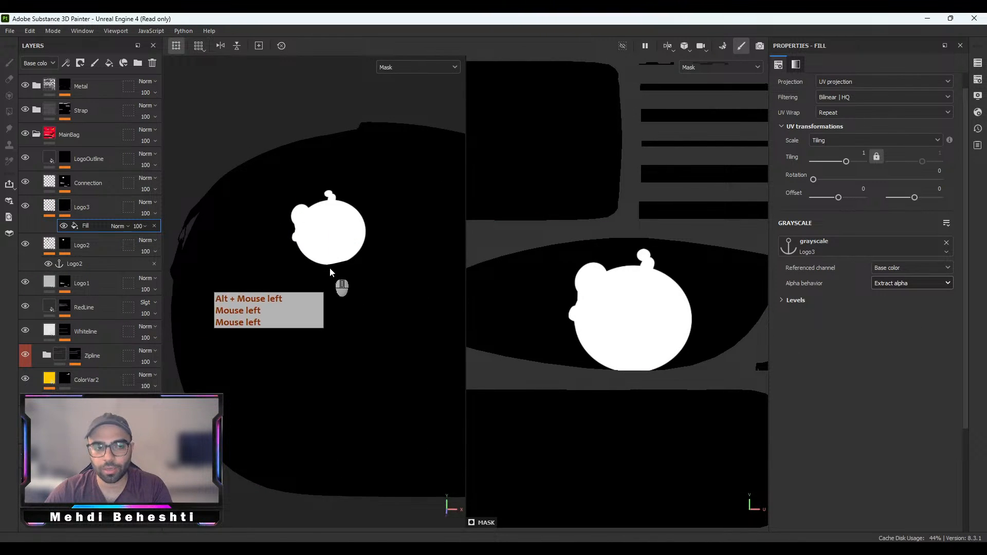
{"action": "left_click", "coordinate": [53, 181]}
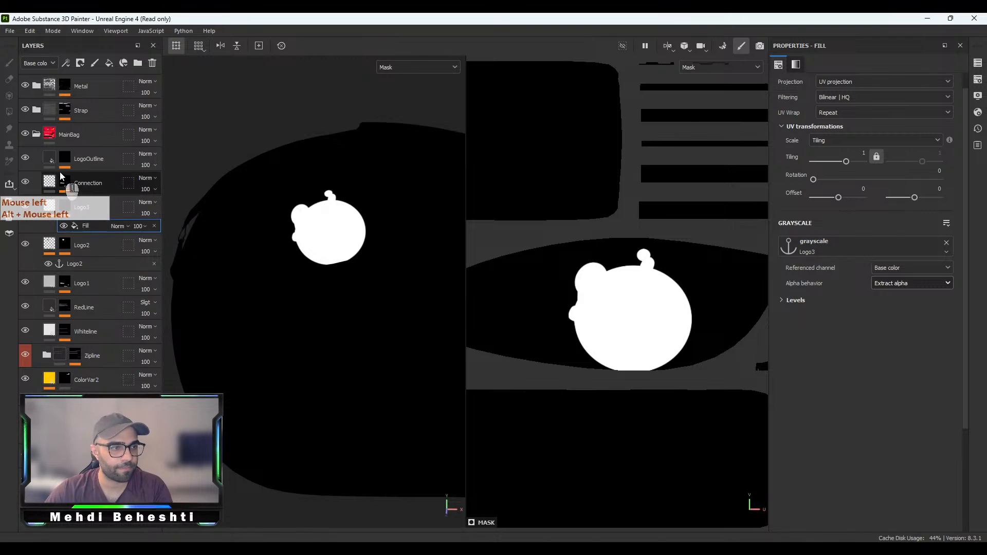
{"action": "left_click", "coordinate": [54, 181]}
Set the height of the Logo3 tennis logo layer's material to 0.01
{"action": "left_click", "coordinate": [49, 210]}
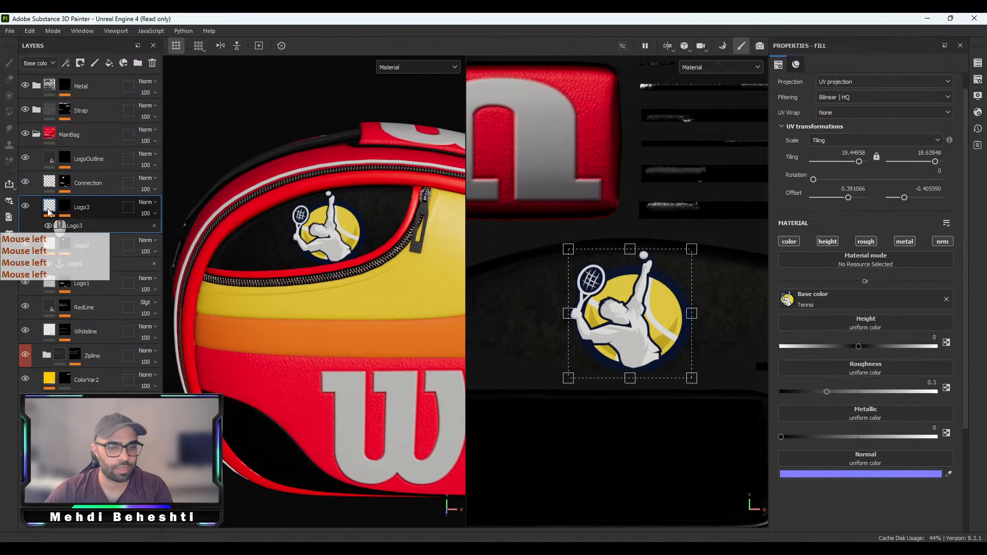
{"action": "scroll", "coordinate": [330, 220], "scroll_direction": "up", "scroll_amount": 6}
{"action": "left_click_drag", "start_coordinate": [329, 211], "coordinate": [333, 206], "text": "alt"}
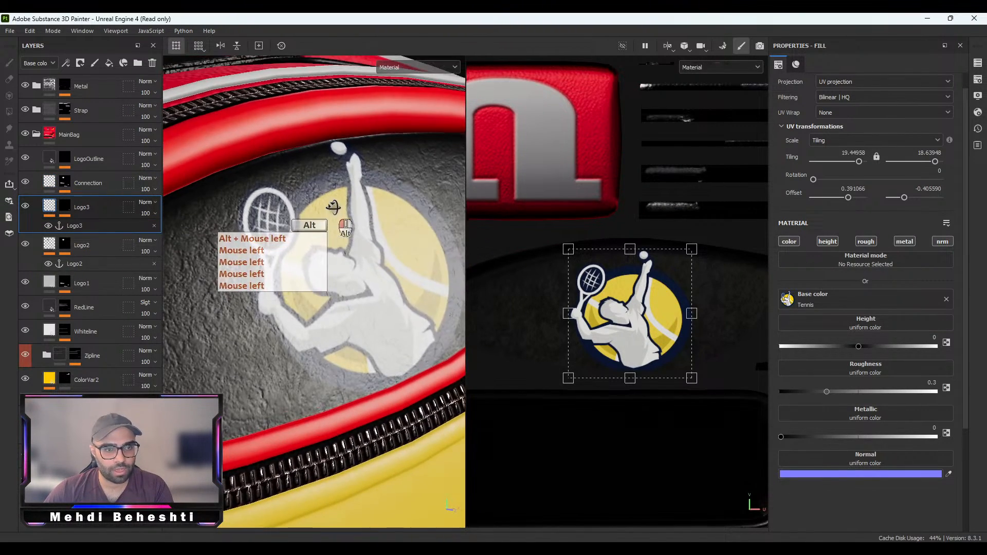
{"action": "left_click", "coordinate": [928, 338]}
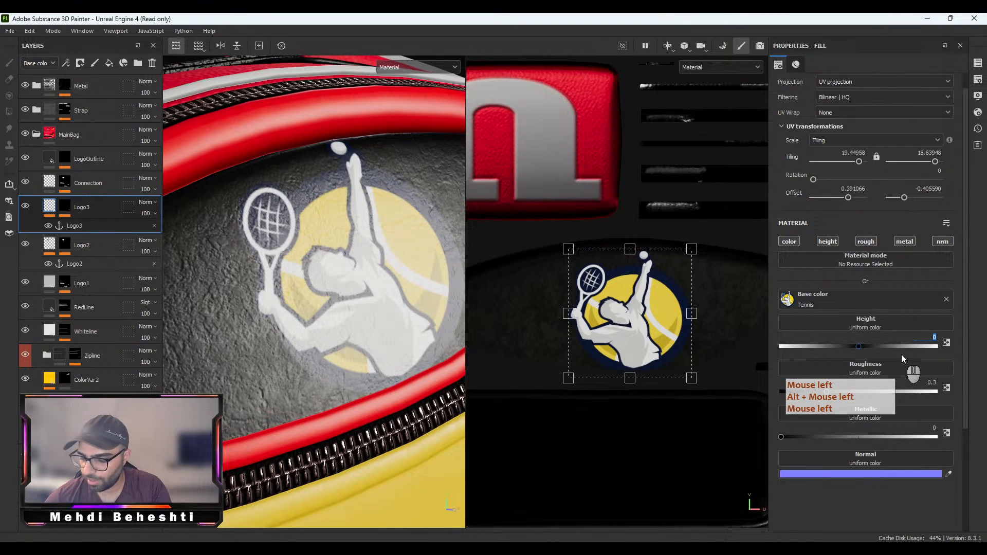
{"action": "type", "text": ".01"}
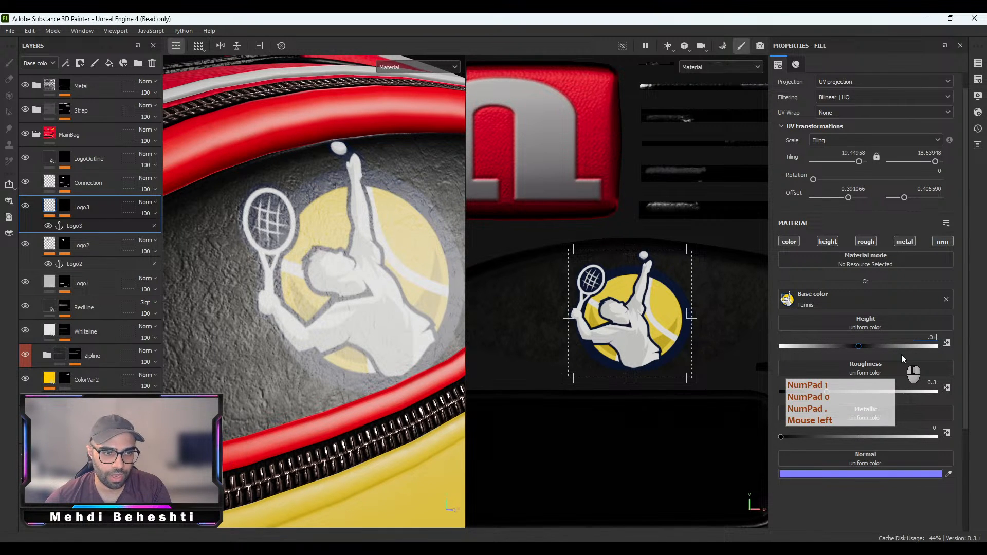
{"action": "key", "text": "Return"}
{"action": "middle_click_drag", "start_coordinate": [307, 229], "coordinate": [260, 253], "text": "alt"}
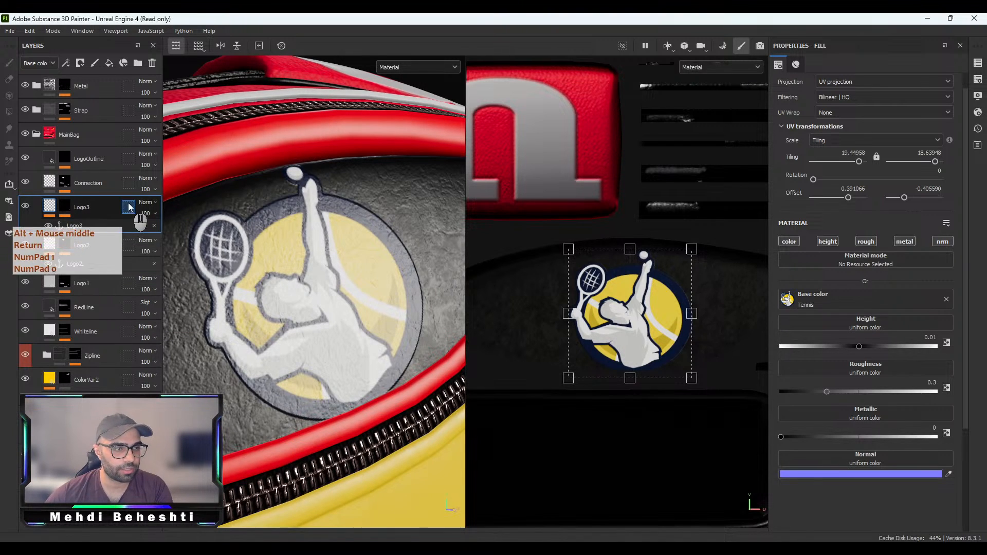
Apply the Logo3 layer's Normal blending mode to all of its channels
{"action": "right_click", "coordinate": [144, 217]}
{"action": "left_click", "coordinate": [162, 204]}
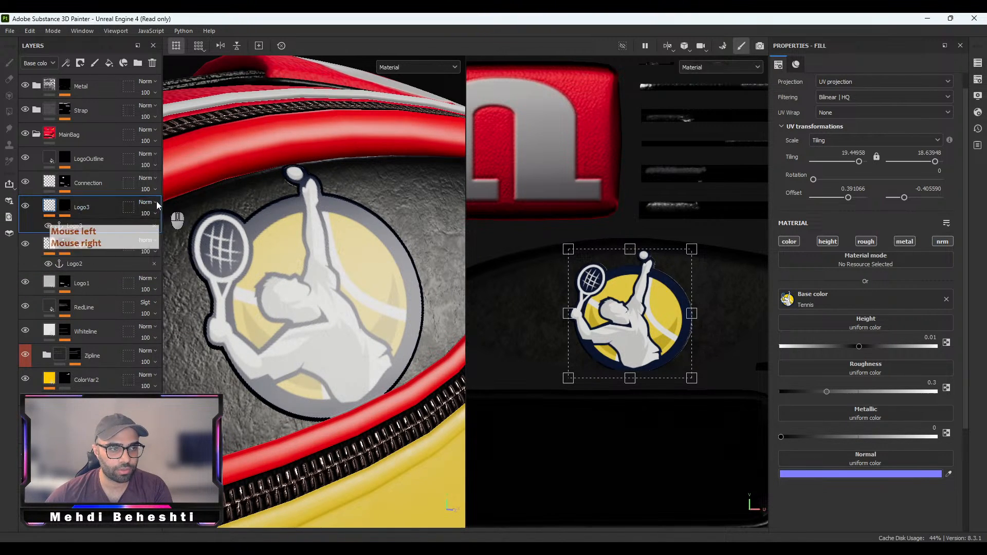
{"action": "left_click_drag", "start_coordinate": [348, 260], "coordinate": [321, 262], "text": "alt"}
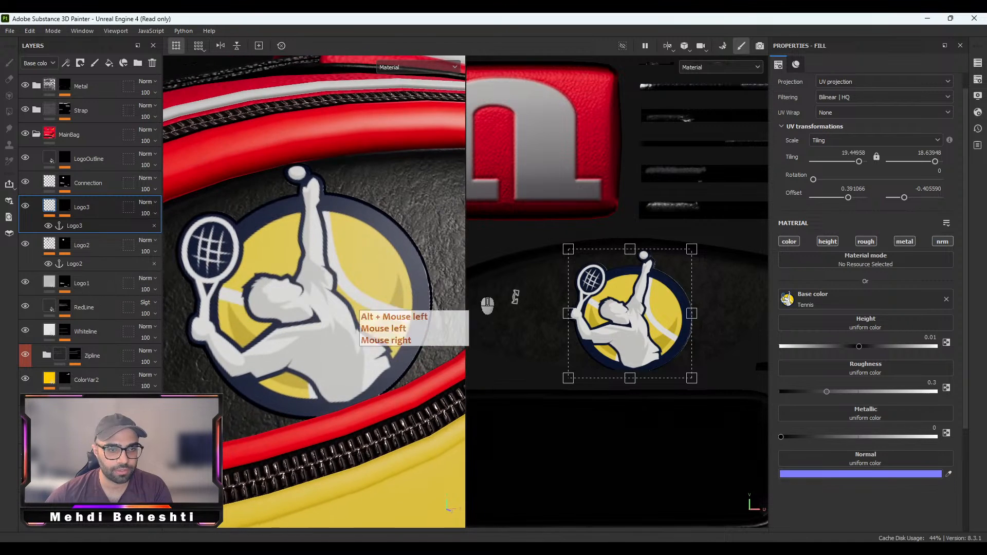
Shrink the tennis logo to a tiling of about 21.02 by 20.14 and nudge it to an offset of about 0.391, -0.405
{"action": "scroll", "coordinate": [675, 357], "scroll_direction": "up", "scroll_amount": 3}
{"action": "left_click_drag", "start_coordinate": [697, 386], "coordinate": [688, 383], "text": "ctrl+shift"}
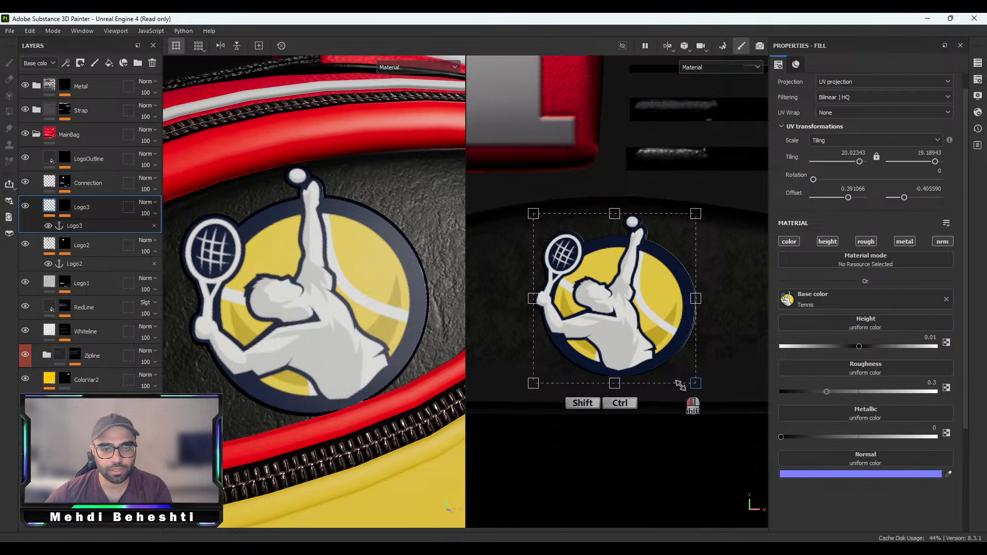
{"action": "left_click_drag", "start_coordinate": [675, 381], "coordinate": [670, 378], "text": "ctrl+shift"}
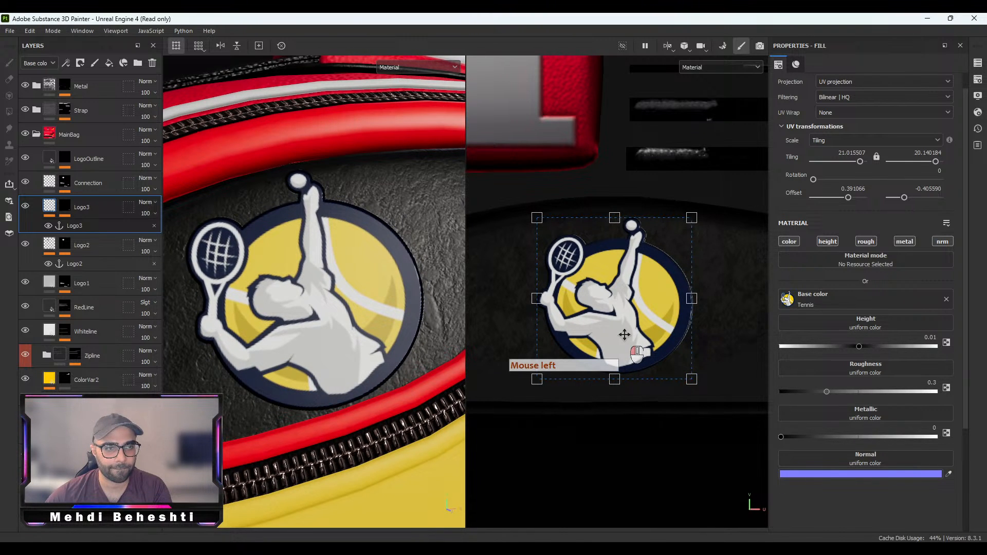
{"action": "left_click_drag", "start_coordinate": [624, 334], "coordinate": [624, 333]}
{"action": "scroll", "coordinate": [315, 327], "scroll_direction": "down", "scroll_amount": 5}
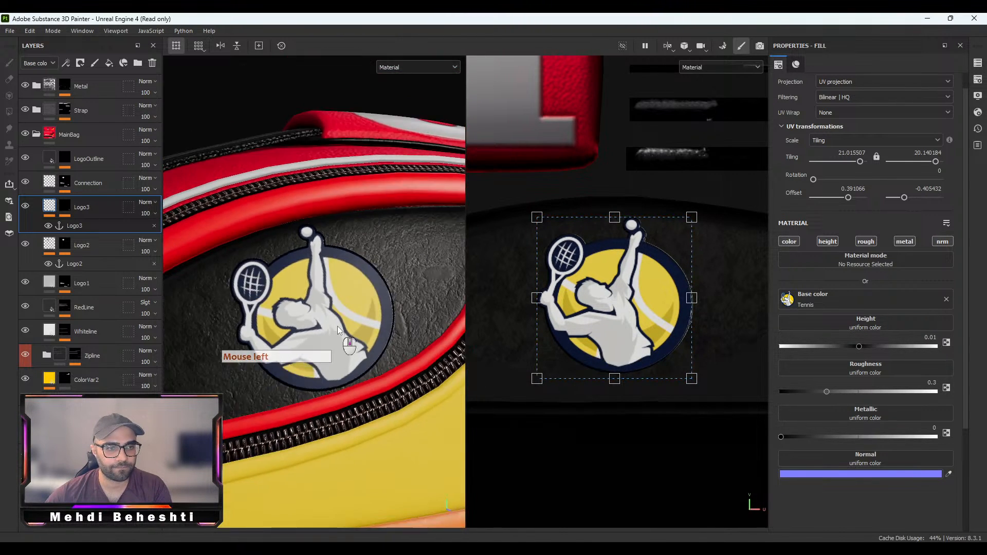
Add a fill to the Connection layer's mask that references the Logo3 anchor point, with alpha behavior set to Extract alpha
{"action": "left_click_drag", "start_coordinate": [316, 326], "coordinate": [257, 337], "text": "alt"}
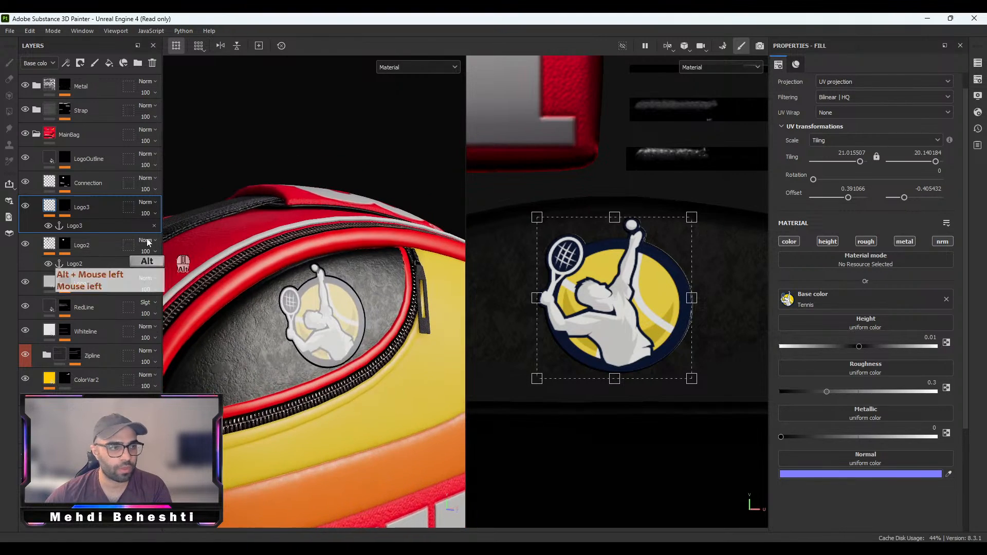
{"action": "left_click", "coordinate": [66, 186]}
{"action": "right_click", "coordinate": [88, 210]}
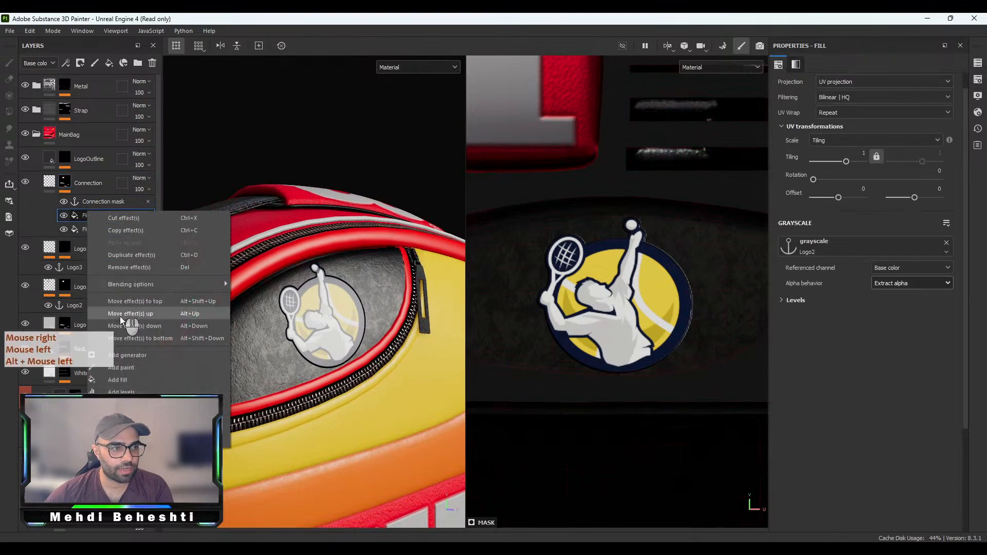
{"action": "left_click", "coordinate": [116, 377]}
{"action": "left_click", "coordinate": [859, 241]}
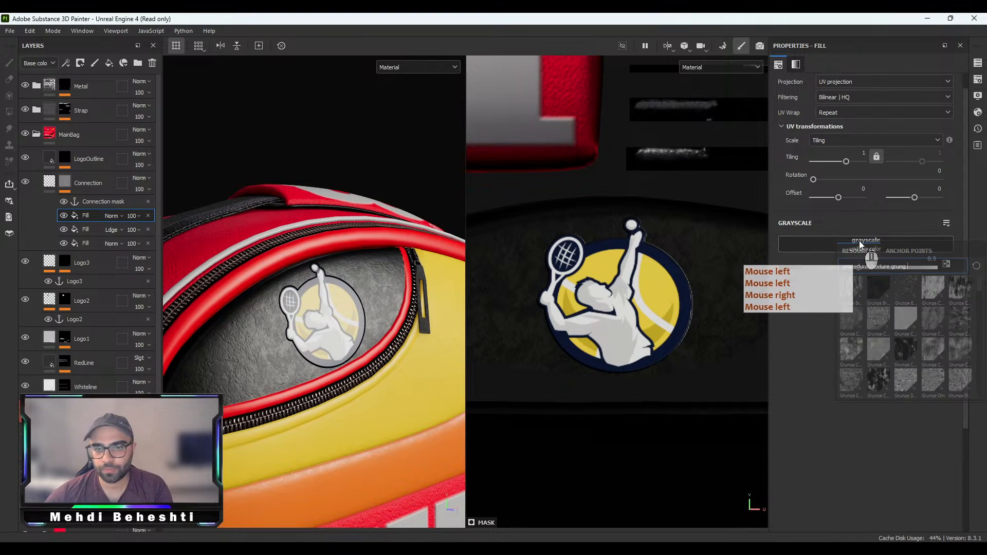
{"action": "left_click", "coordinate": [899, 251]}
{"action": "left_click", "coordinate": [867, 294]}
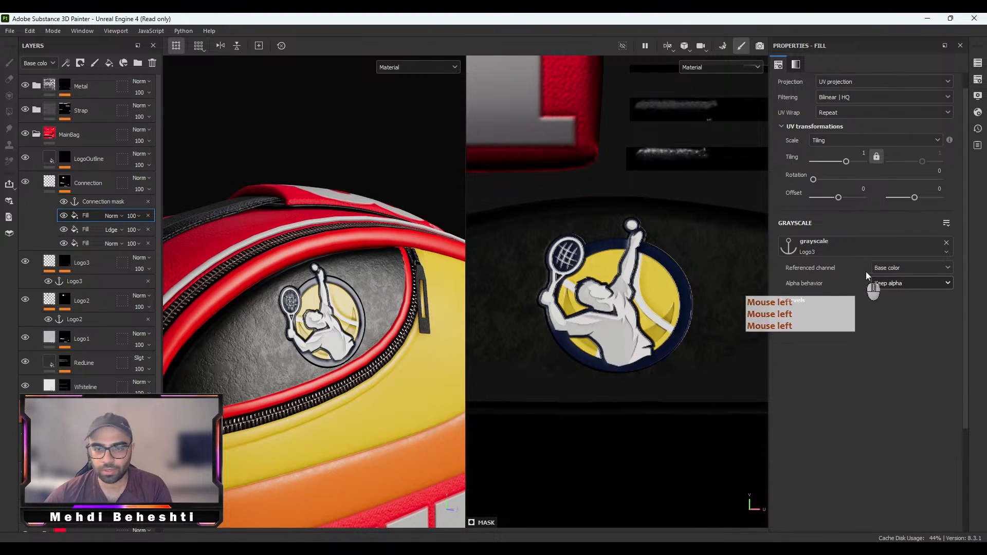
{"action": "left_click", "coordinate": [894, 283]}
{"action": "left_click", "coordinate": [889, 307]}
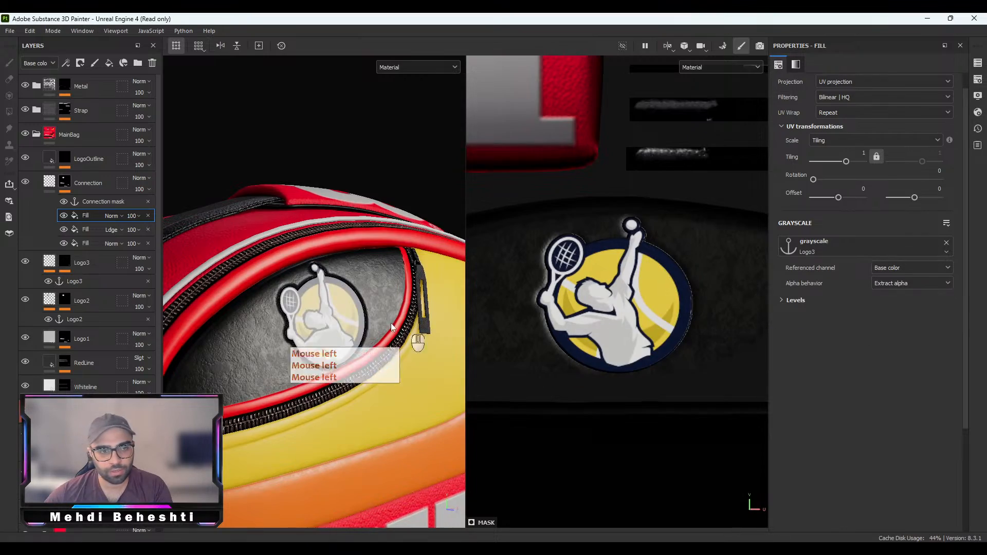
Examine the outline around the tennis logo under different lighting, along with the Wilson logos on the bag's side
{"action": "left_click_drag", "start_coordinate": [406, 332], "coordinate": [366, 277], "text": "alt"}
{"action": "right_click_drag", "start_coordinate": [366, 278], "coordinate": [137, 121], "text": "shift"}
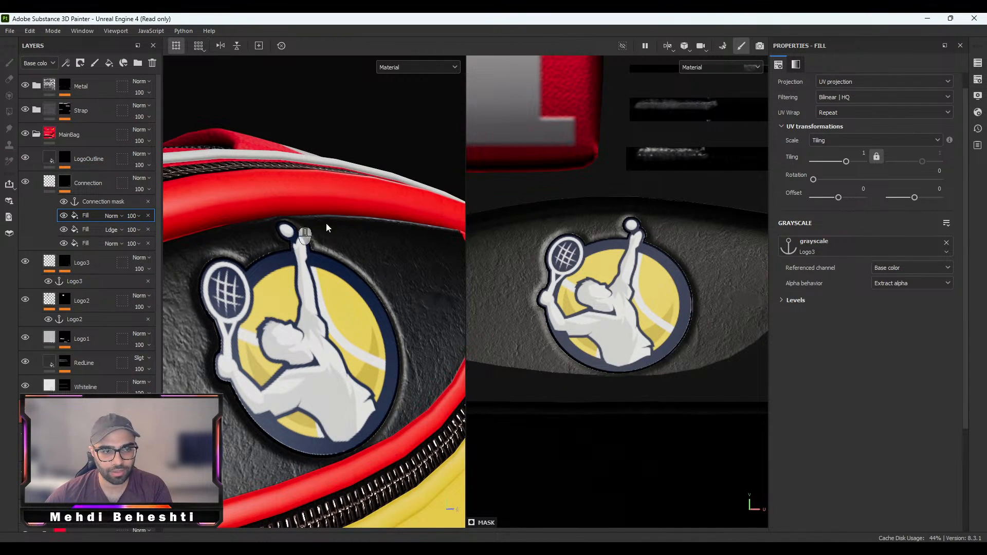
{"action": "scroll", "coordinate": [270, 301], "scroll_direction": "down", "scroll_amount": 8}
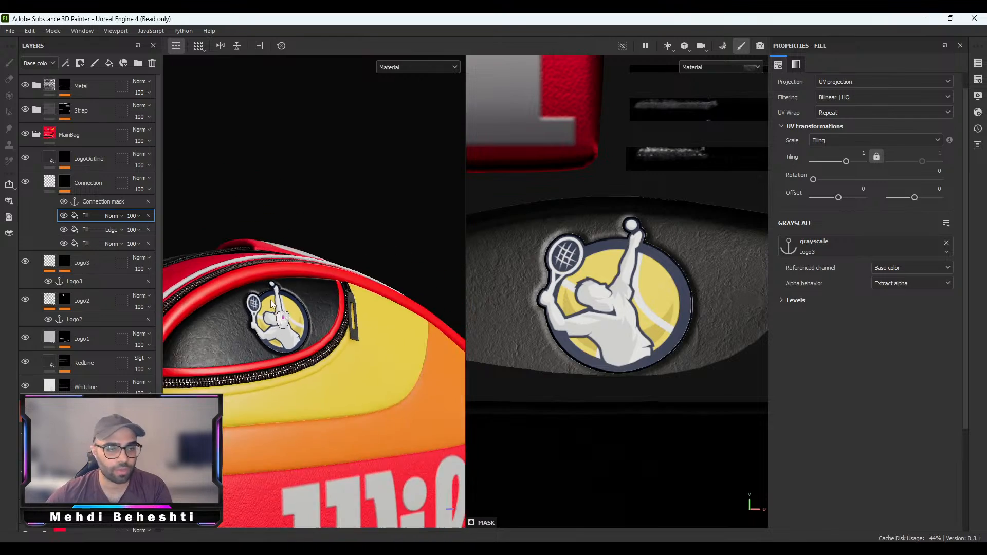
{"action": "middle_click_drag", "start_coordinate": [270, 300], "coordinate": [355, 249], "text": "alt"}
{"action": "left_click_drag", "start_coordinate": [355, 249], "coordinate": [310, 342], "text": "alt"}
{"action": "middle_click_drag", "start_coordinate": [346, 329], "coordinate": [224, 256], "text": "alt"}
{"action": "mouse_move", "coordinate": [298, 256]}
{"action": "left_mouse_down", "text": "alt"}
{"action": "mouse_move", "coordinate": [256, 260]}
{"action": "mouse_move", "coordinate": [298, 254]}
{"action": "left_mouse_up", "text": "alt"}
Group the LogoOutline, Connection, Logo3, Logo2 and Logo1 layers into a folder named Logo
{"action": "left_click", "coordinate": [84, 156]}
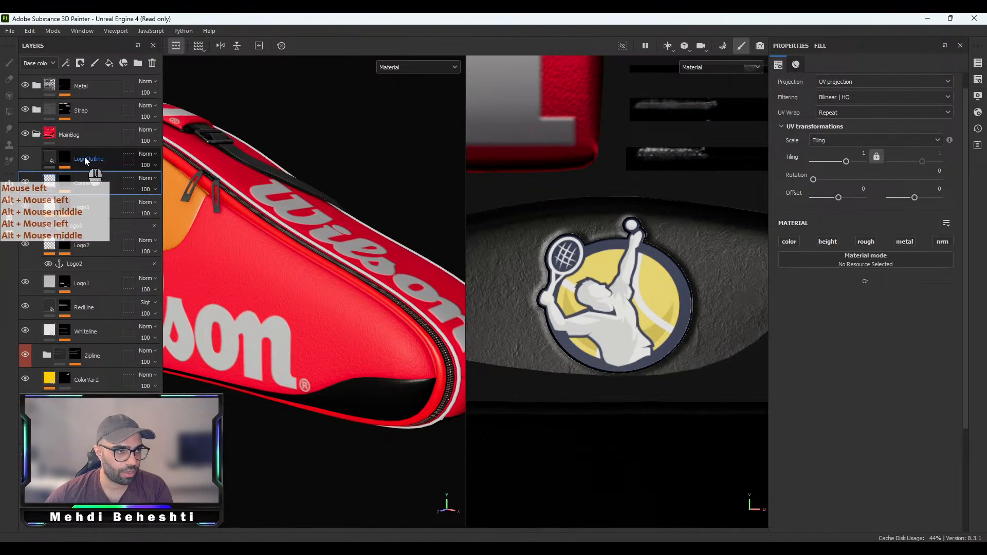
{"action": "left_click", "coordinate": [93, 292], "text": "shift"}
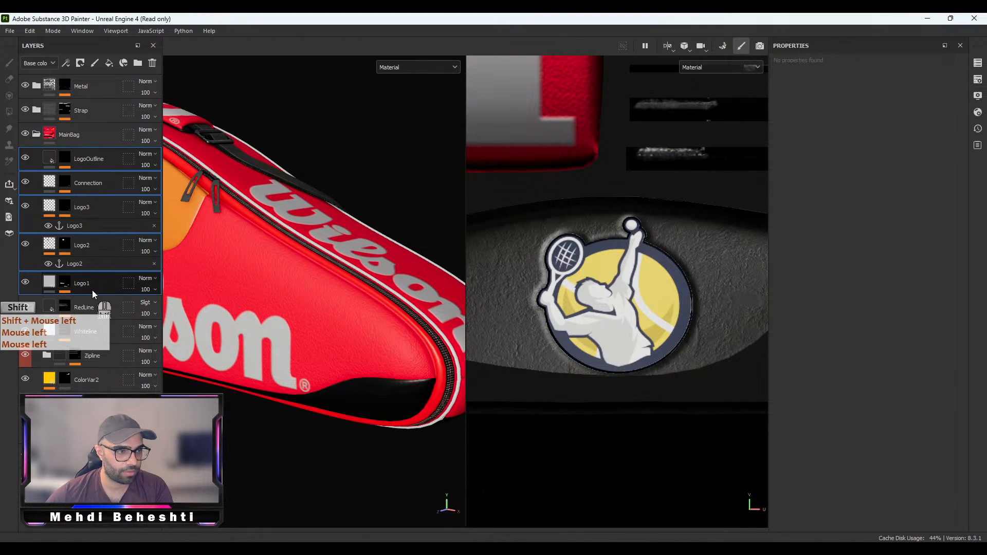
{"action": "key", "text": "ctrl+g"}
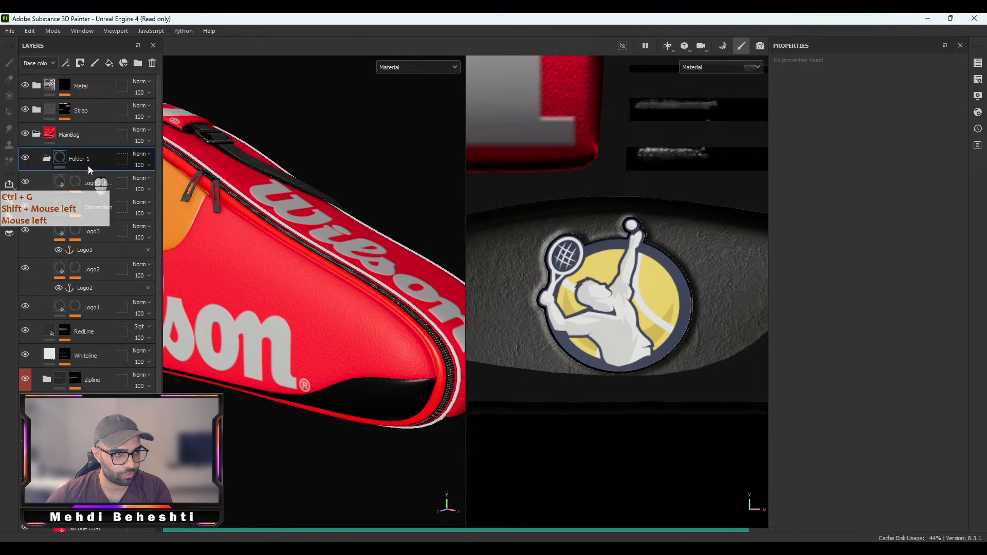
{"action": "double_click", "coordinate": [84, 160]}
{"action": "type", "text": "Logo"}
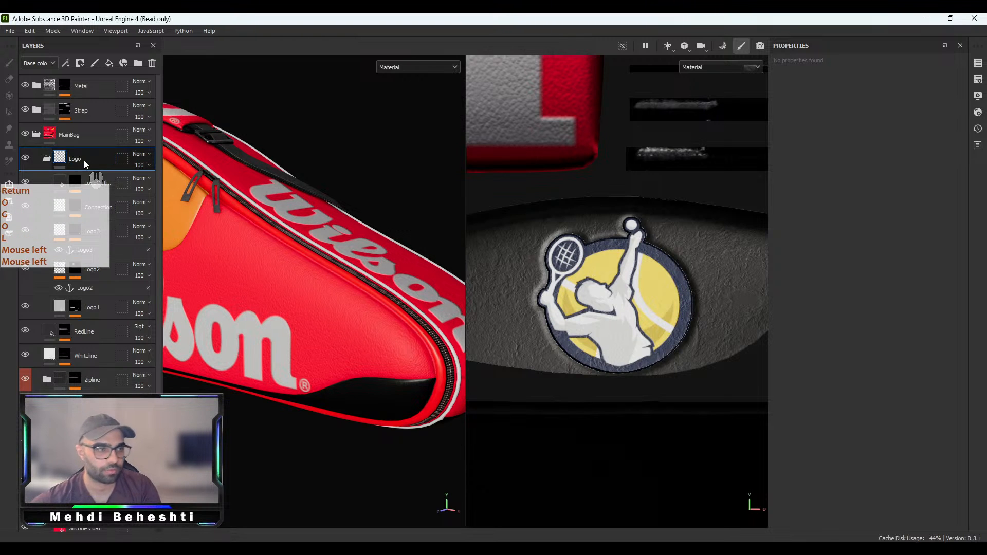
{"action": "key", "text": "Return"}
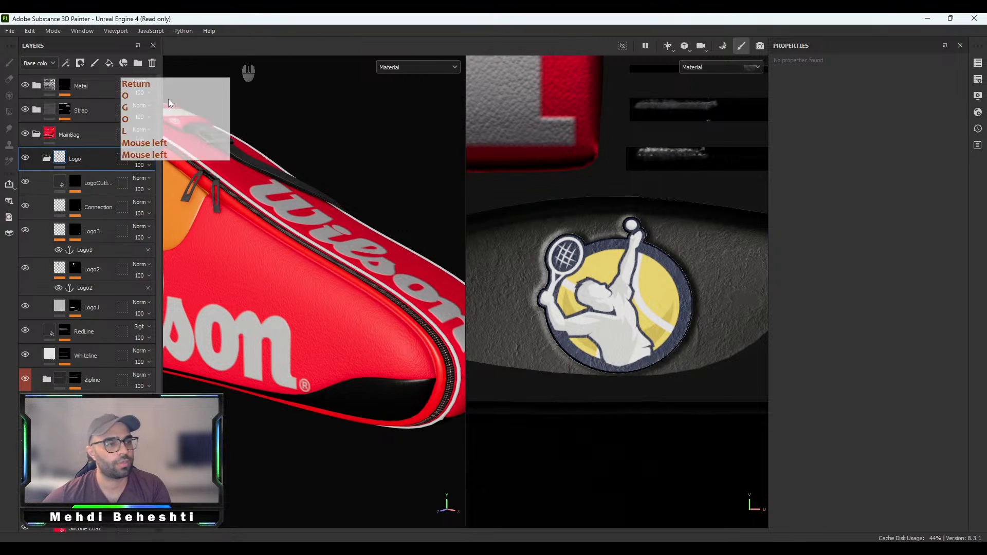
Collapse the Logo folder and give it a green color label
{"action": "left_click", "coordinate": [45, 160]}
{"action": "right_click", "coordinate": [46, 154]}
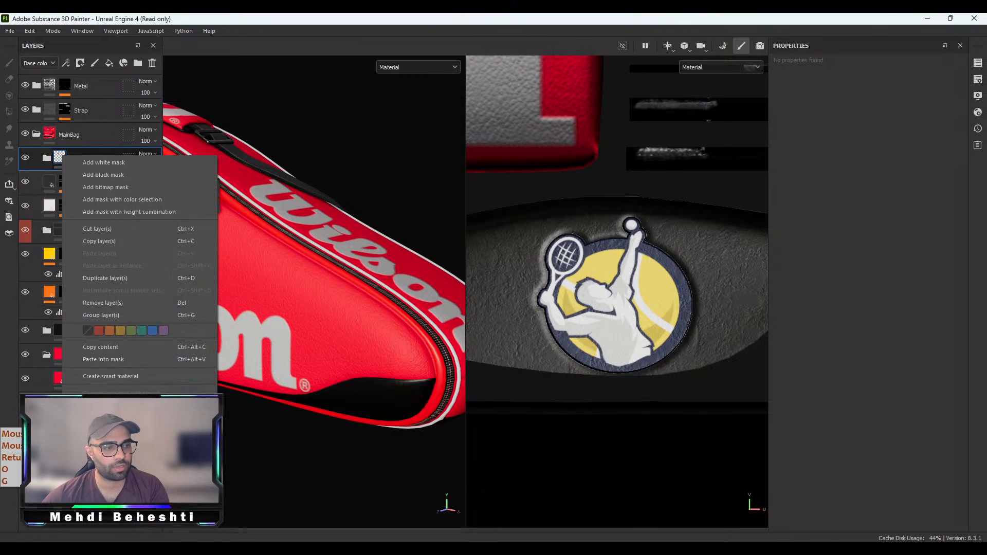
{"action": "left_click", "coordinate": [127, 327]}
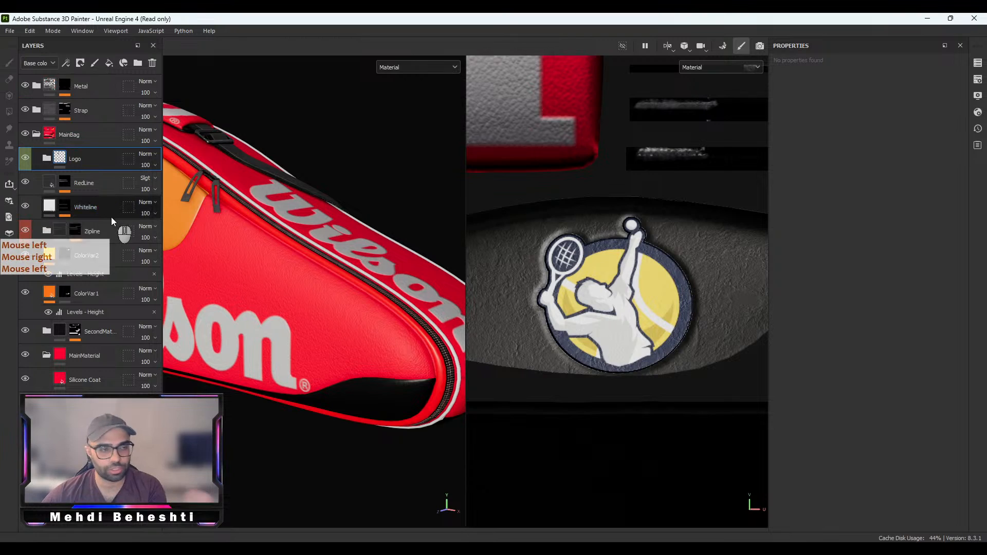
Examine the grouped logos from several angles around the whole bag
{"action": "middle_click_drag", "start_coordinate": [326, 293], "coordinate": [576, 403], "text": "alt"}
{"action": "left_click_drag", "start_coordinate": [575, 403], "coordinate": [371, 311], "text": "alt"}
{"action": "middle_click_drag", "start_coordinate": [371, 311], "coordinate": [316, 265], "text": "alt"}
{"action": "left_click_drag", "start_coordinate": [316, 265], "coordinate": [383, 268], "text": "alt"}
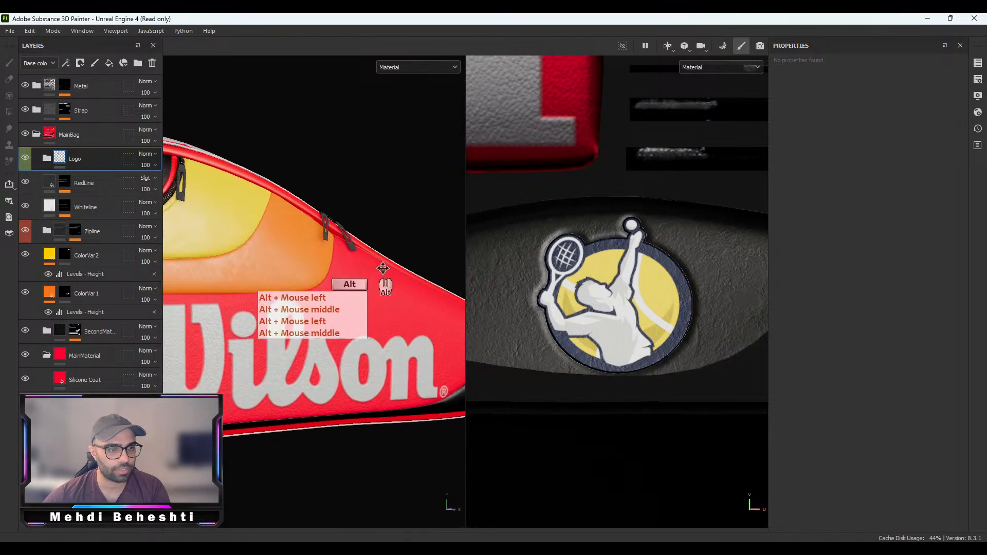
{"action": "middle_click_drag", "start_coordinate": [383, 268], "coordinate": [454, 263], "text": "alt"}
{"action": "left_click_drag", "start_coordinate": [455, 263], "coordinate": [286, 259], "text": "alt"}
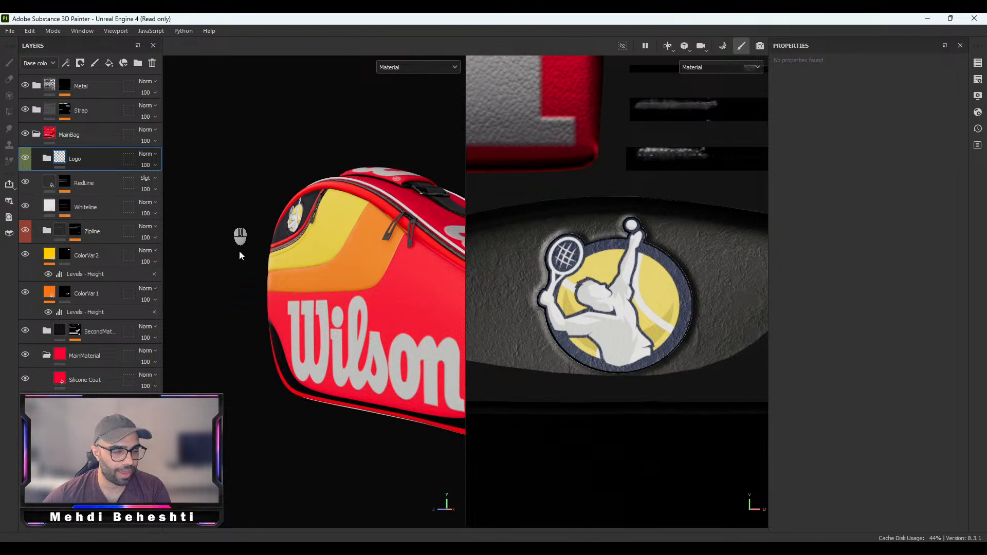
{"action": "middle_click_drag", "start_coordinate": [354, 307], "coordinate": [229, 282], "text": "alt"}
{"action": "left_click_drag", "start_coordinate": [229, 282], "coordinate": [307, 303], "text": "alt"}
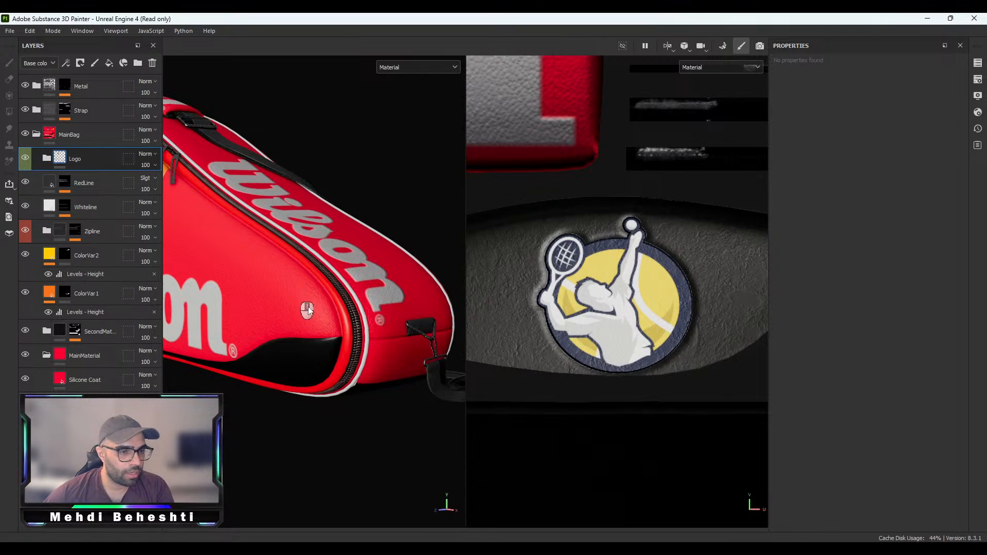
Examine the surface grain on the Wilson lettering up close, on the bag's top and side
{"action": "scroll", "coordinate": [311, 309], "scroll_direction": "up", "scroll_amount": 5}
{"action": "left_click_drag", "start_coordinate": [367, 319], "coordinate": [263, 366], "text": "alt"}
{"action": "middle_click_drag", "start_coordinate": [264, 366], "coordinate": [338, 292], "text": "alt"}
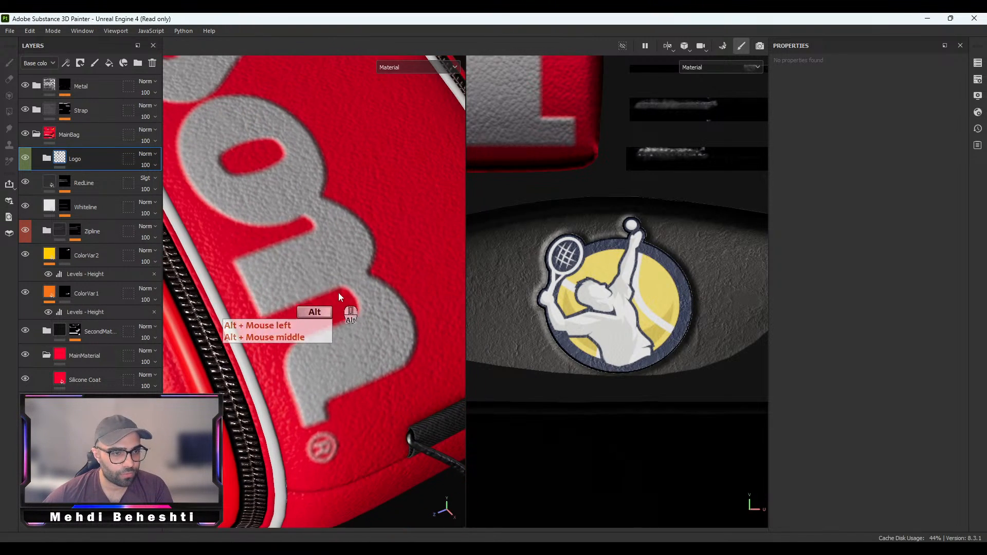
{"action": "middle_click_drag", "start_coordinate": [276, 185], "coordinate": [424, 478], "text": "alt"}
{"action": "middle_click_drag", "start_coordinate": [293, 231], "coordinate": [463, 458], "text": "alt"}
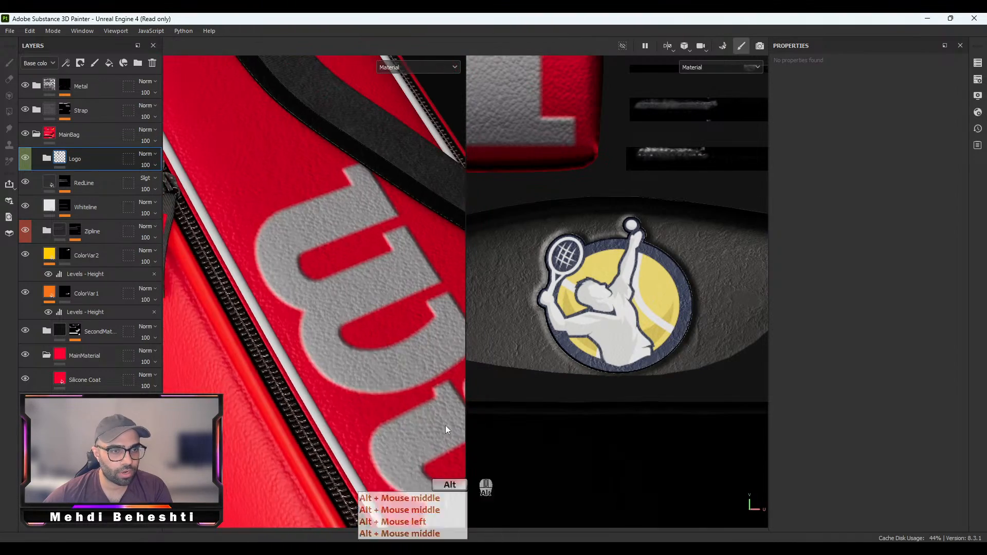
{"action": "scroll", "coordinate": [446, 425], "scroll_direction": "down", "scroll_amount": 5}
{"action": "middle_click_drag", "start_coordinate": [375, 354], "coordinate": [467, 387], "text": "alt"}
{"action": "middle_click_drag", "start_coordinate": [314, 329], "coordinate": [446, 307], "text": "alt"}
{"action": "left_click_drag", "start_coordinate": [446, 307], "coordinate": [258, 399], "text": "alt"}
{"action": "scroll", "coordinate": [258, 399], "scroll_direction": "up", "scroll_amount": 4}
{"action": "middle_click_drag", "start_coordinate": [288, 427], "coordinate": [363, 283], "text": "alt"}
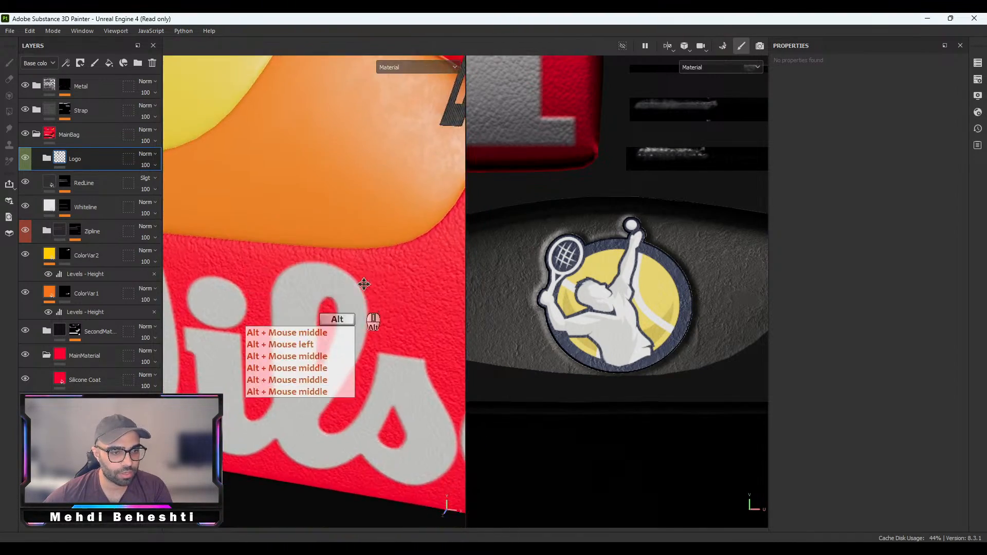
{"action": "scroll", "coordinate": [360, 288], "scroll_direction": "up", "scroll_amount": 3}
{"action": "middle_click_drag", "start_coordinate": [294, 357], "coordinate": [325, 272], "text": "alt"}
{"action": "scroll", "coordinate": [326, 272], "scroll_direction": "up", "scroll_amount": 2}
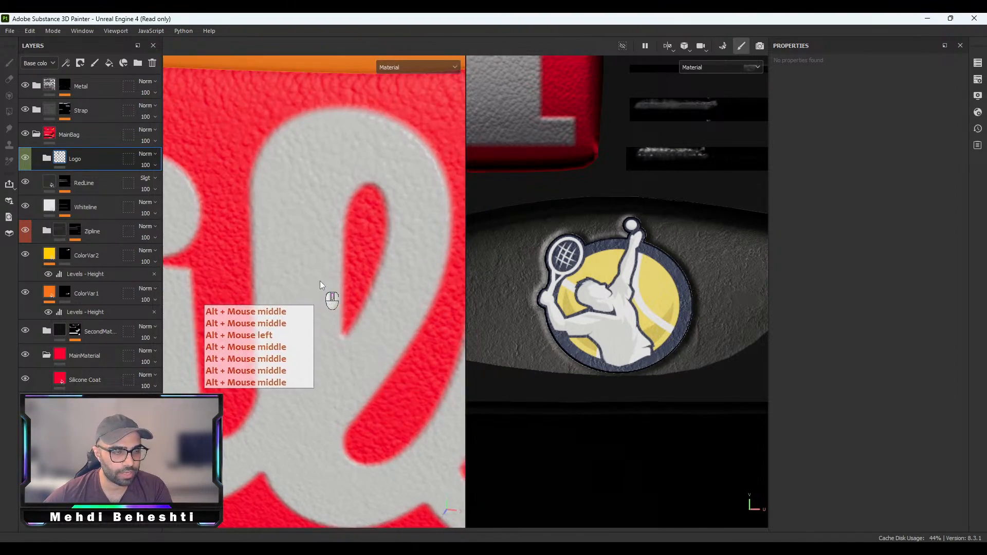
Apply the Logo folder's Normal blending mode to all of its channels
{"action": "right_click", "coordinate": [146, 158]}
{"action": "left_click", "coordinate": [172, 165]}
{"action": "scroll", "coordinate": [299, 270], "scroll_direction": "down", "scroll_amount": 3}
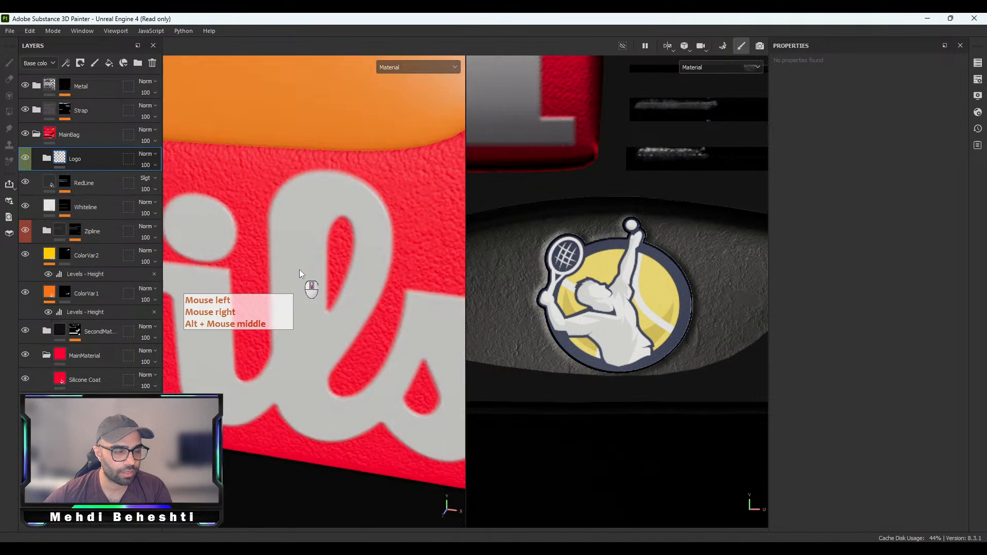
{"action": "scroll", "coordinate": [299, 269], "scroll_direction": "down", "scroll_amount": 2}
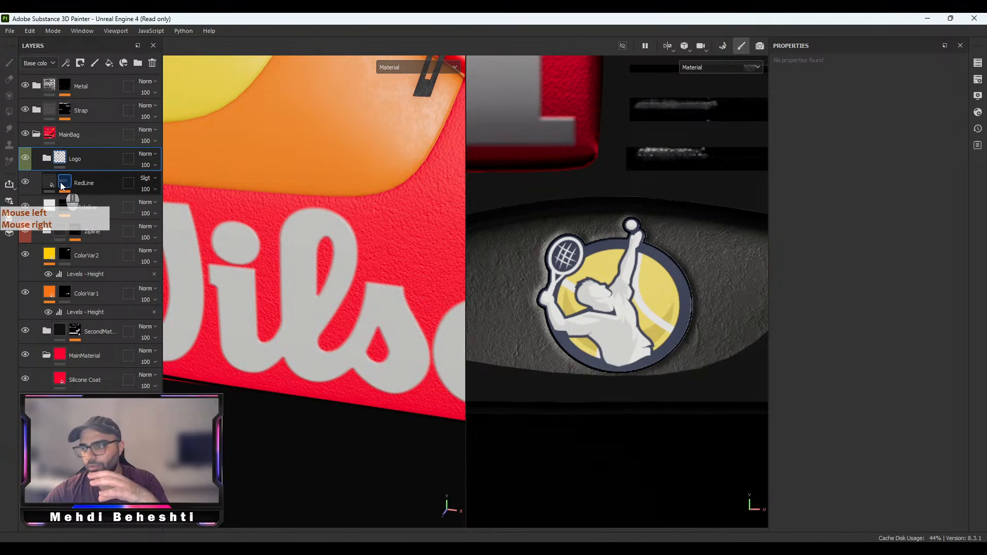
Examine the whole bag from several angles in the 3D-only view
{"action": "left_click", "coordinate": [62, 204]}
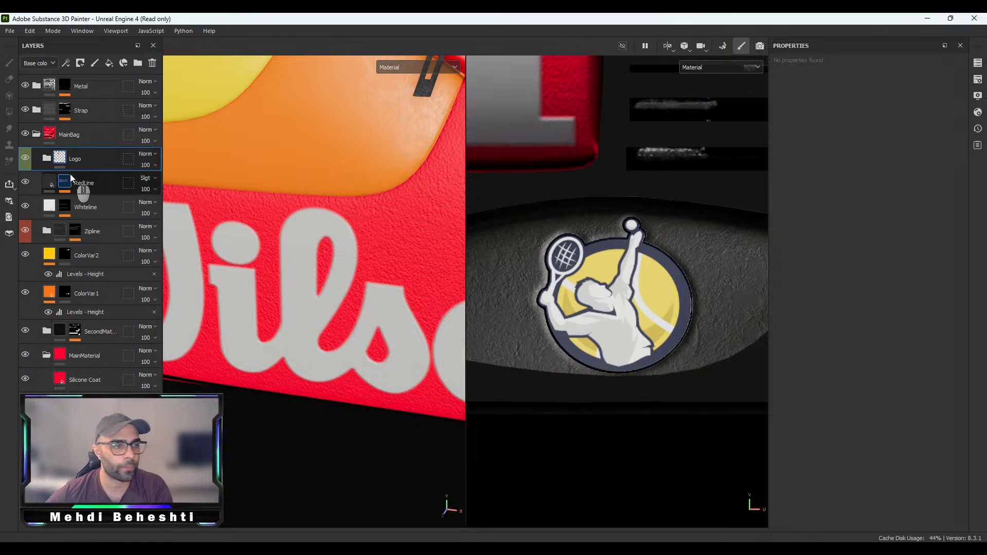
{"action": "left_click", "coordinate": [104, 232]}
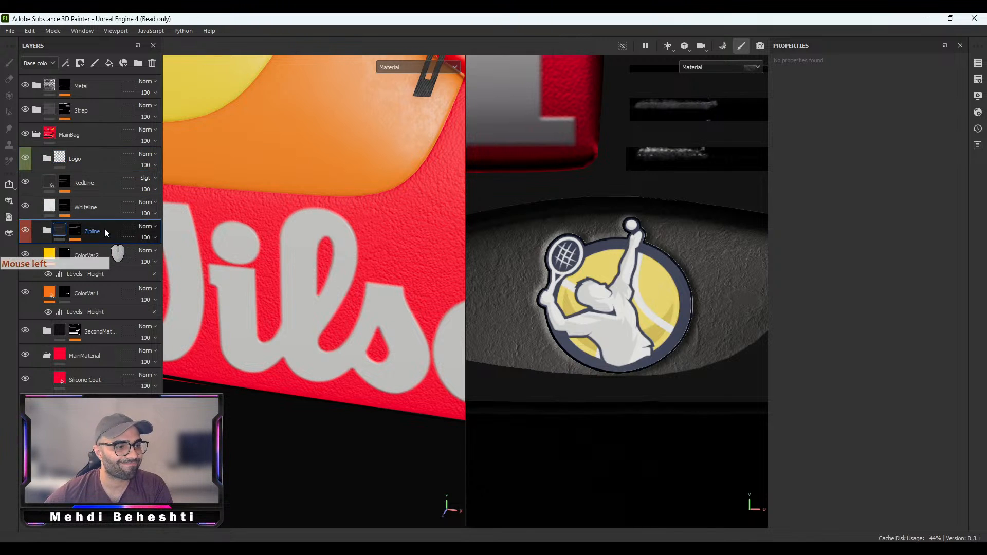
{"action": "scroll", "coordinate": [308, 180], "scroll_direction": "down", "scroll_amount": 5}
{"action": "middle_click_drag", "start_coordinate": [329, 210], "coordinate": [392, 365], "text": "alt"}
{"action": "left_click_drag", "start_coordinate": [392, 365], "coordinate": [354, 335], "text": "alt"}
{"action": "key", "text": "F2"}
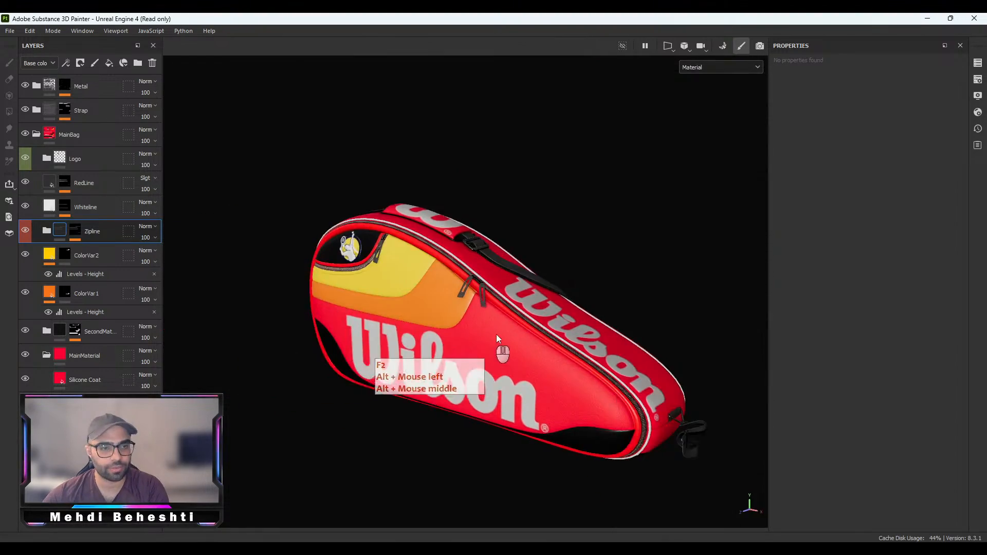
{"action": "scroll", "coordinate": [560, 366], "scroll_direction": "up", "scroll_amount": 3}
{"action": "left_click_drag", "start_coordinate": [560, 366], "coordinate": [437, 389], "text": "alt"}
{"action": "middle_click_drag", "start_coordinate": [437, 388], "coordinate": [415, 242], "text": "alt"}
{"action": "left_click_drag", "start_coordinate": [414, 242], "coordinate": [545, 327], "text": "alt"}
{"action": "middle_click_drag", "start_coordinate": [545, 326], "coordinate": [652, 429], "text": "alt"}
{"action": "right_click_drag", "start_coordinate": [653, 429], "coordinate": [354, 89], "text": "alt"}
{"action": "left_click_drag", "start_coordinate": [354, 89], "coordinate": [539, 163], "text": "alt"}
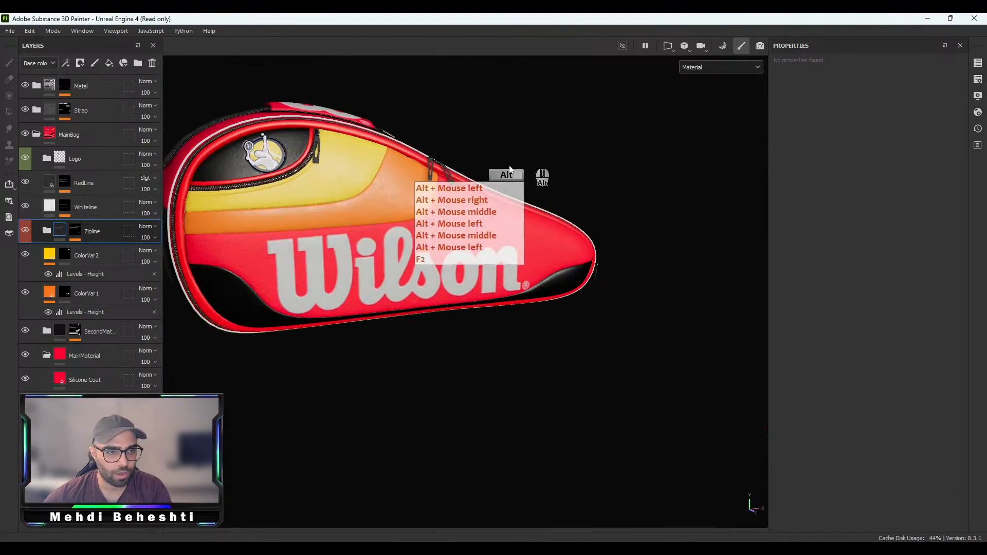
{"action": "middle_click_drag", "start_coordinate": [324, 190], "coordinate": [444, 278], "text": "alt"}
{"action": "left_click_drag", "start_coordinate": [445, 277], "coordinate": [211, 278], "text": "alt"}
{"action": "middle_click_drag", "start_coordinate": [515, 309], "coordinate": [404, 210], "text": "alt"}
{"action": "left_click_drag", "start_coordinate": [403, 210], "coordinate": [453, 180], "text": "alt"}
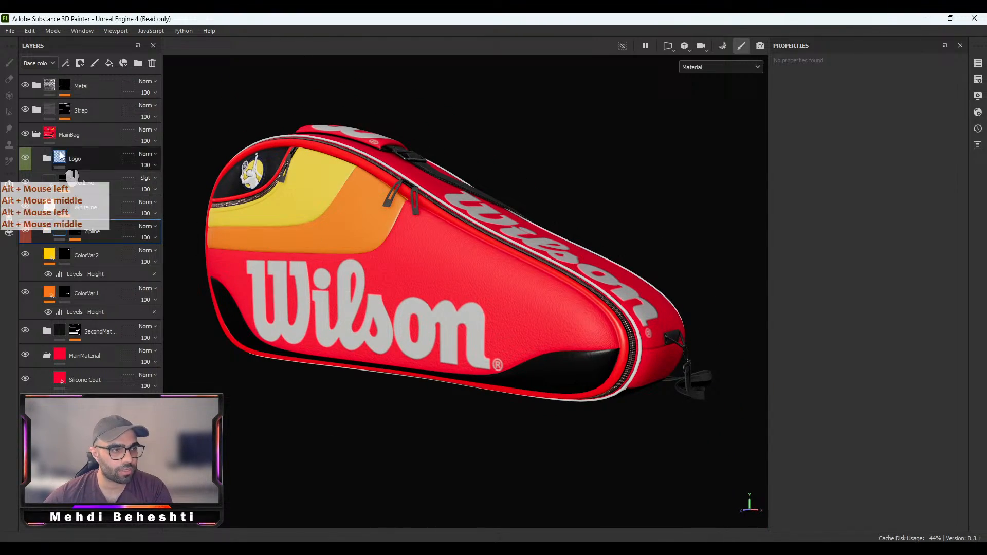
Collapse the MainBag folder and select the Metal folder at the head of the layer stack
{"action": "left_click", "coordinate": [36, 134]}
{"action": "left_click", "coordinate": [67, 134]}
{"action": "left_click", "coordinate": [91, 85]}
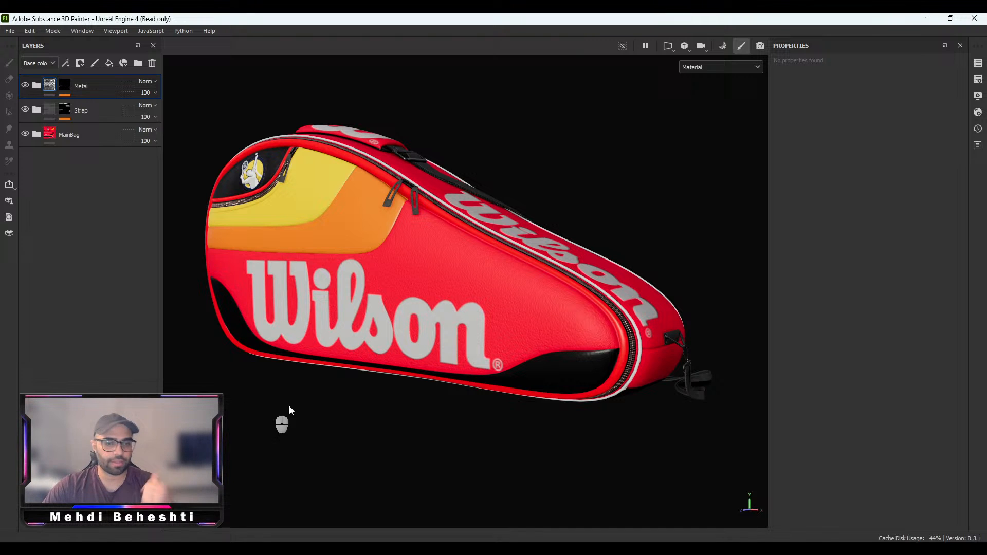
Add a fill layer above the Metal folder and name it AODirt
{"action": "scroll", "coordinate": [596, 377], "scroll_direction": "up", "scroll_amount": 7}
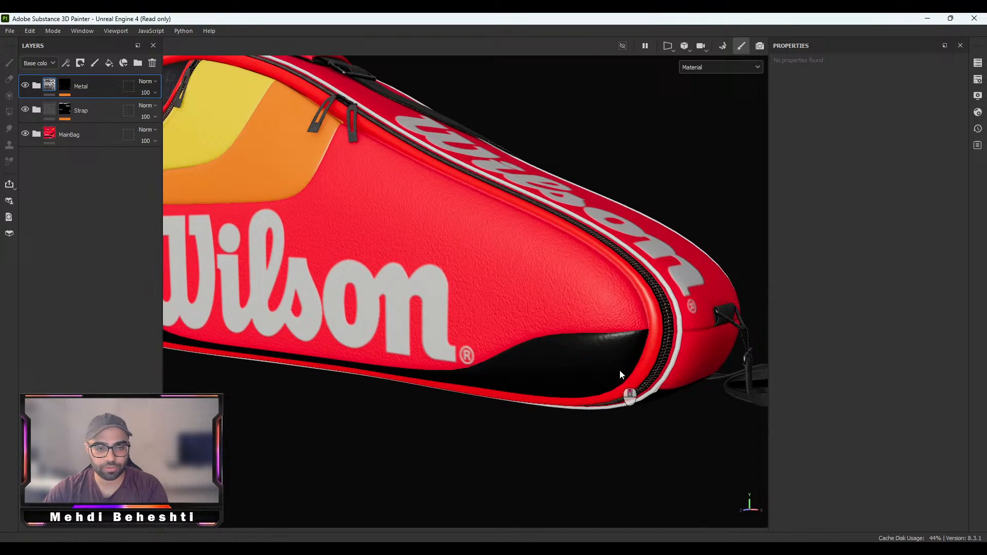
{"action": "scroll", "coordinate": [505, 310], "scroll_direction": "down", "scroll_amount": 7}
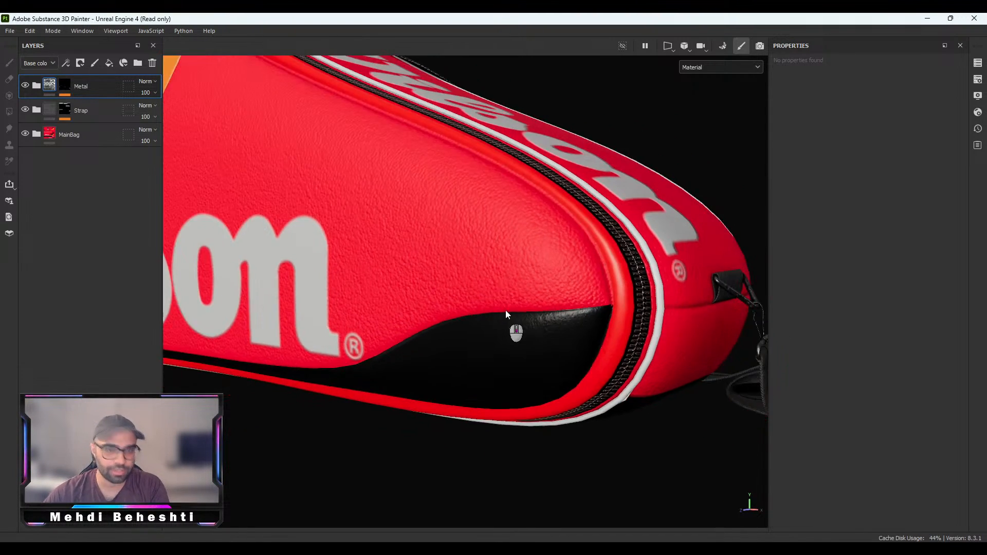
{"action": "left_click_drag", "start_coordinate": [463, 236], "coordinate": [514, 349], "text": "alt"}
{"action": "middle_click_drag", "start_coordinate": [514, 350], "coordinate": [527, 473], "text": "alt"}
{"action": "middle_click_drag", "start_coordinate": [342, 159], "coordinate": [392, 310], "text": "alt"}
{"action": "left_click_drag", "start_coordinate": [391, 308], "coordinate": [388, 288], "text": "alt"}
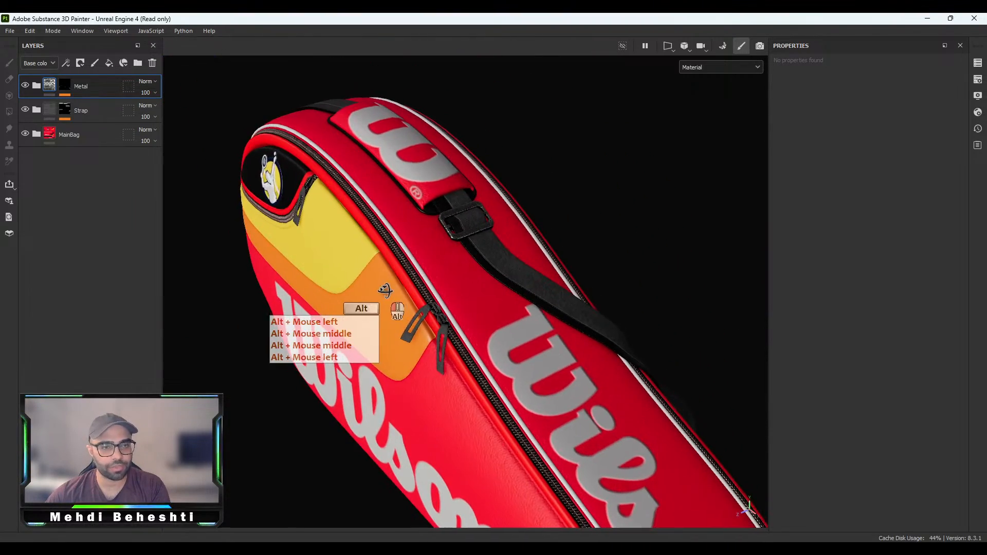
{"action": "left_click", "coordinate": [109, 63]}
{"action": "double_click", "coordinate": [61, 85]}
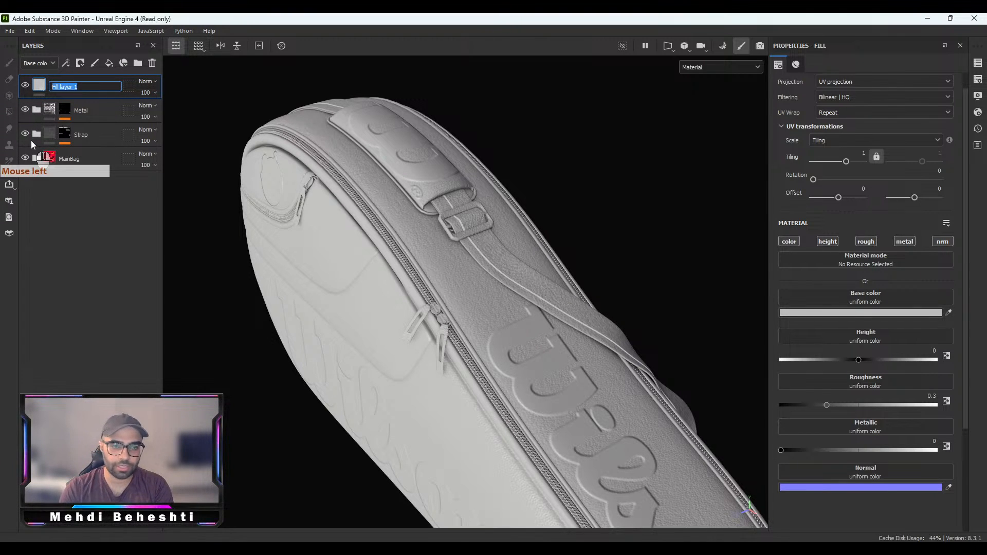
{"action": "key", "text": "shift"}
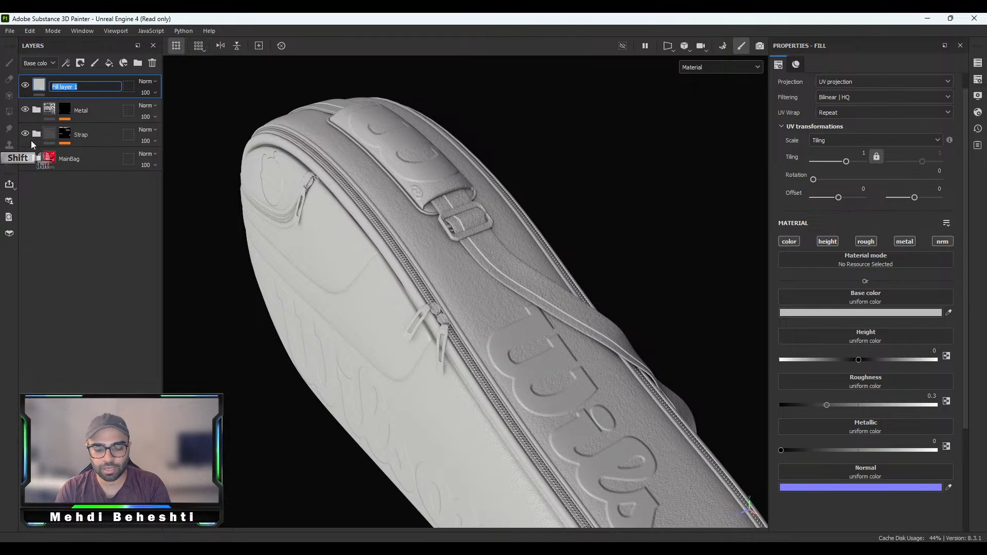
{"action": "type", "text": "AO"}
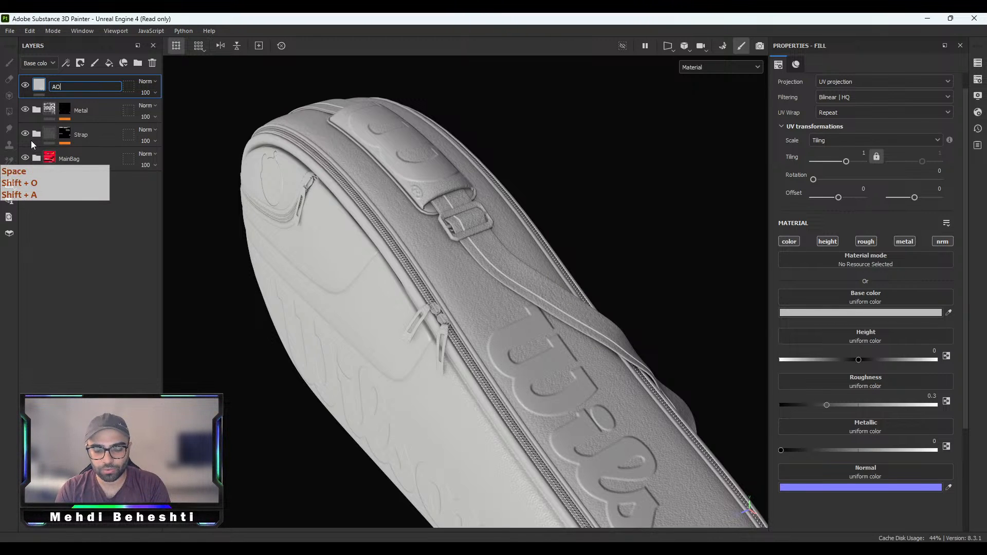
{"action": "key", "text": "BackSpace"}
{"action": "type", "text": "Dirt"}
{"action": "key", "text": "Return"}
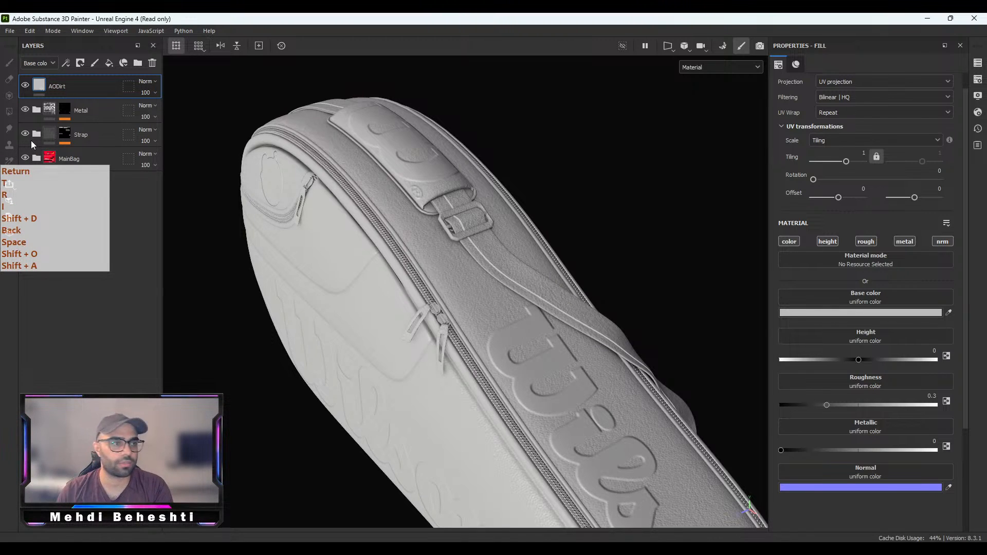
Give the AODirt layer a black mask driven by a Dirt generator
{"action": "right_click", "coordinate": [95, 93]}
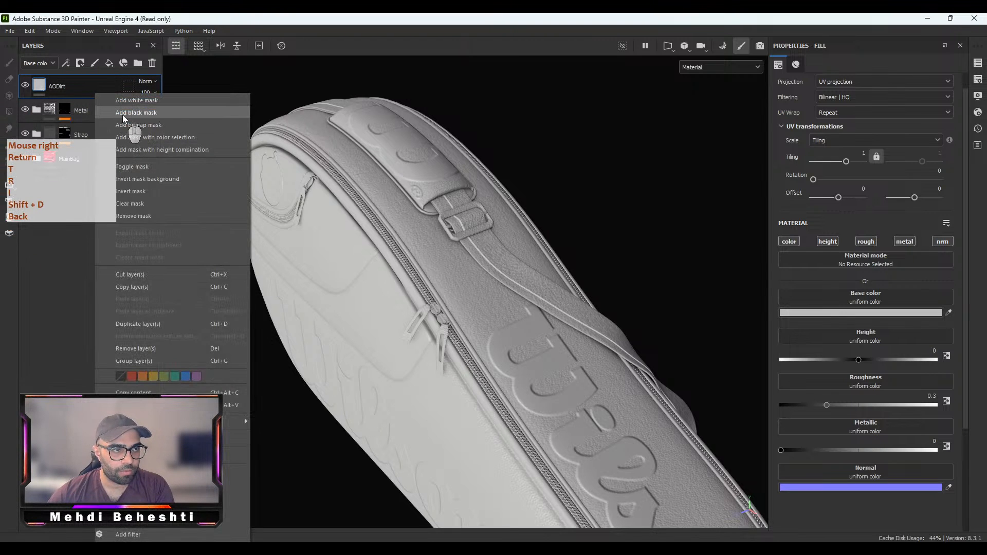
{"action": "left_click", "coordinate": [123, 114]}
{"action": "right_click", "coordinate": [48, 85]}
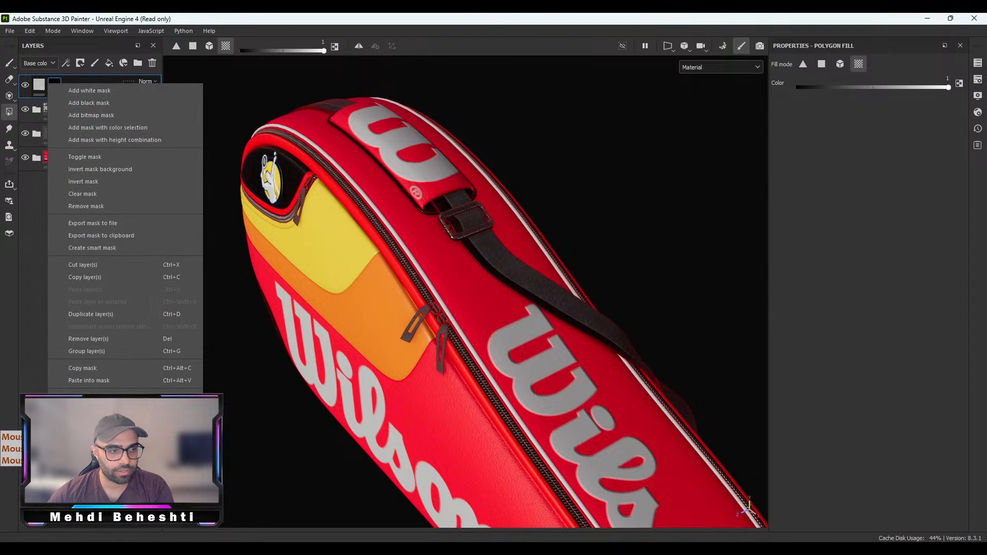
{"action": "left_click", "coordinate": [91, 410]}
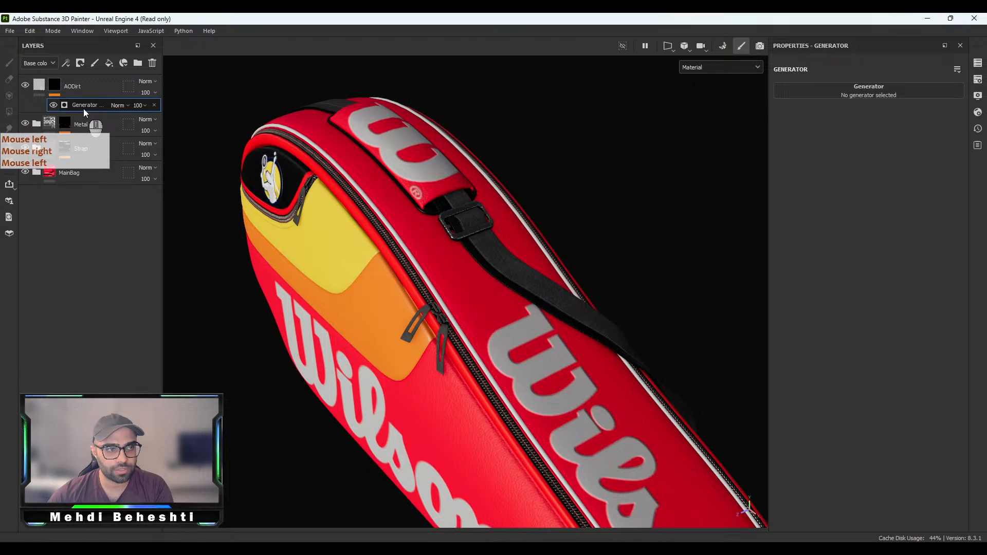
{"action": "left_click", "coordinate": [903, 97]}
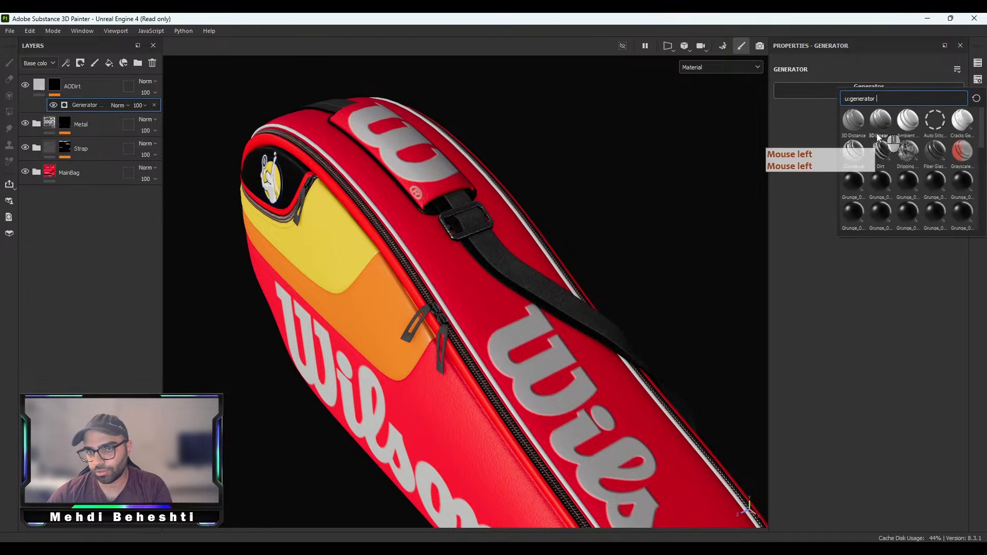
{"action": "left_click", "coordinate": [872, 157]}
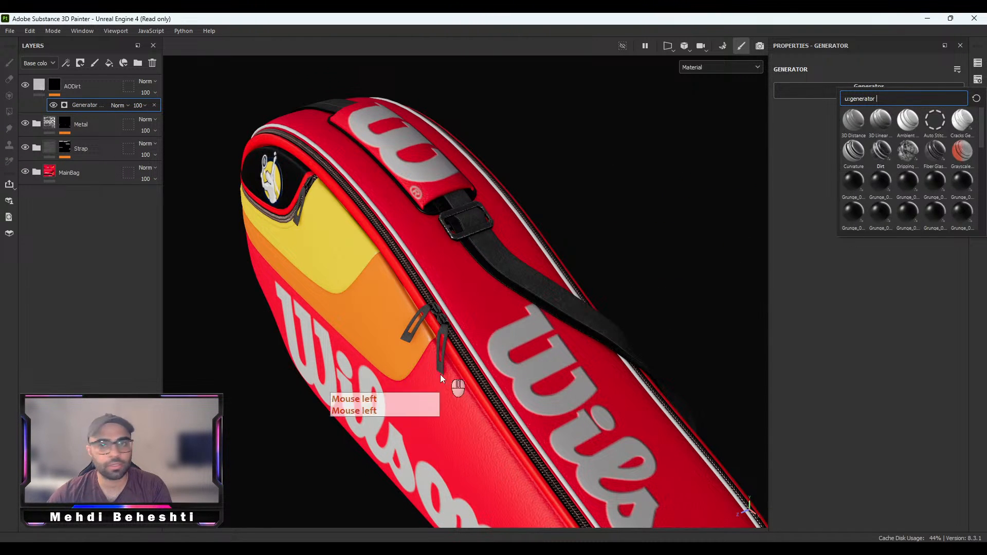
Reduce the Dirt generator's Grunge Amount to 0.13
{"action": "middle_click_drag", "start_coordinate": [396, 355], "coordinate": [401, 309], "text": "alt"}
{"action": "left_click_drag", "start_coordinate": [401, 308], "coordinate": [452, 278], "text": "alt"}
{"action": "middle_click_drag", "start_coordinate": [452, 278], "coordinate": [449, 291], "text": "alt"}
{"action": "left_click_drag", "start_coordinate": [449, 290], "coordinate": [469, 302], "text": "alt"}
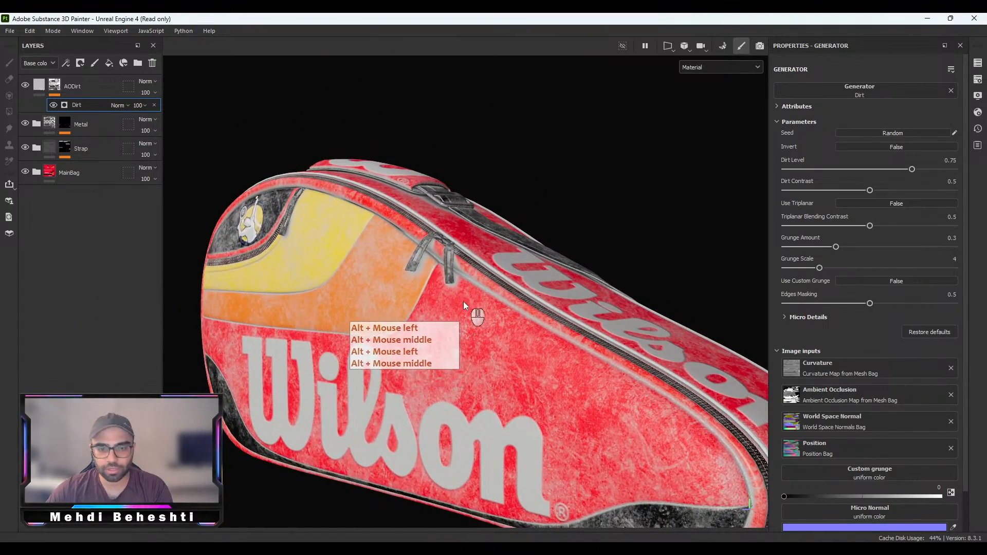
{"action": "scroll", "coordinate": [473, 383], "scroll_direction": "up", "scroll_amount": 6}
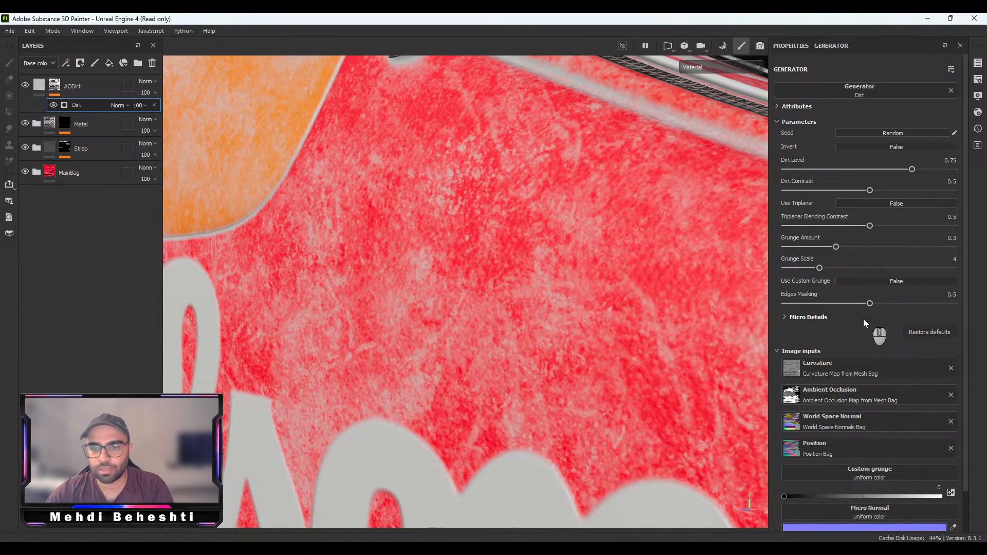
{"action": "left_click_drag", "start_coordinate": [827, 246], "coordinate": [811, 250]}
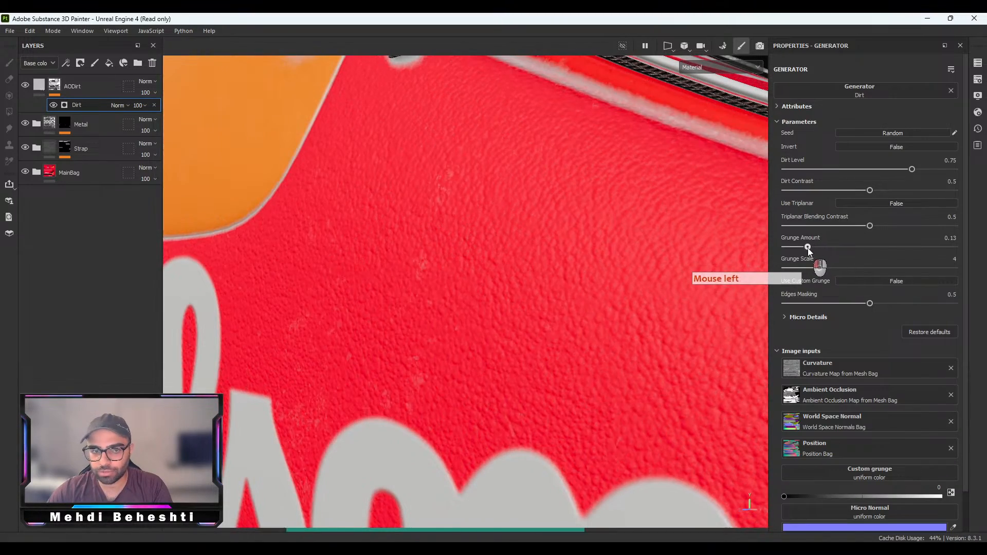
Examine the dirt along the seams, zippers and end of the bag from several angles
{"action": "scroll", "coordinate": [538, 234], "scroll_direction": "down", "scroll_amount": 5}
{"action": "middle_click_drag", "start_coordinate": [537, 233], "coordinate": [529, 272], "text": "alt"}
{"action": "left_click_drag", "start_coordinate": [529, 273], "coordinate": [319, 216], "text": "alt"}
{"action": "middle_click_drag", "start_coordinate": [319, 216], "coordinate": [268, 185], "text": "alt"}
{"action": "left_click_drag", "start_coordinate": [476, 256], "coordinate": [498, 135], "text": "alt"}
{"action": "right_click_drag", "start_coordinate": [498, 134], "coordinate": [494, 205], "text": "alt"}
{"action": "left_click_drag", "start_coordinate": [493, 205], "coordinate": [519, 252], "text": "alt"}
{"action": "right_click_drag", "start_coordinate": [519, 251], "coordinate": [591, 216], "text": "alt"}
{"action": "middle_click_drag", "start_coordinate": [605, 214], "coordinate": [581, 226], "text": "alt"}
{"action": "left_click_drag", "start_coordinate": [581, 226], "coordinate": [557, 236], "text": "alt"}
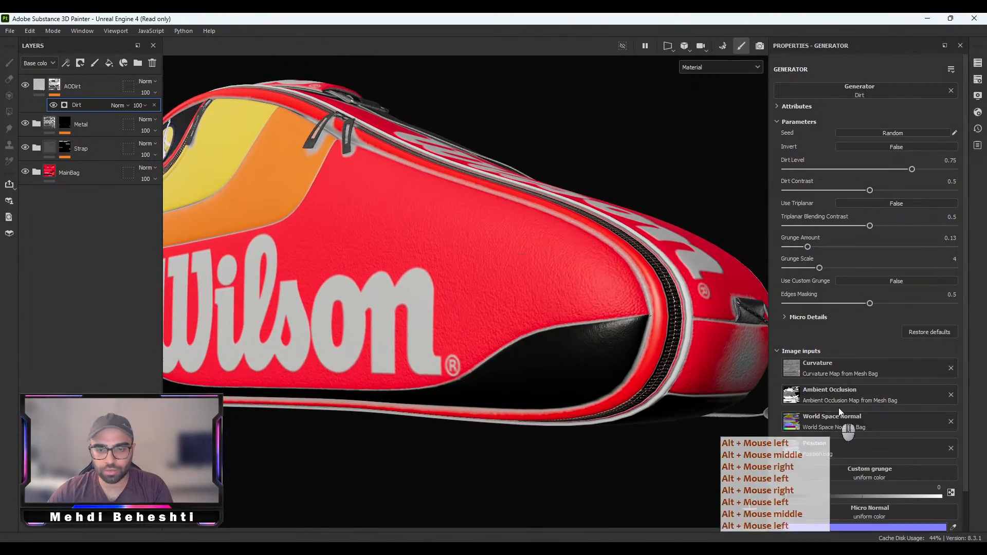
Assign the Connection mask anchor point as the Dirt generator's Micro Height input
{"action": "scroll", "coordinate": [841, 406], "scroll_direction": "down", "scroll_amount": 2}
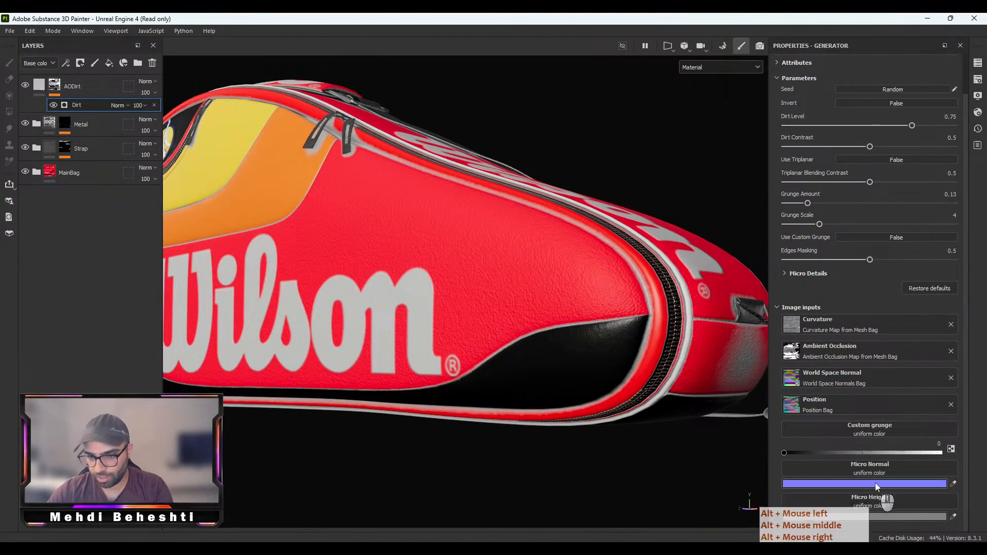
{"action": "left_click", "coordinate": [858, 498]}
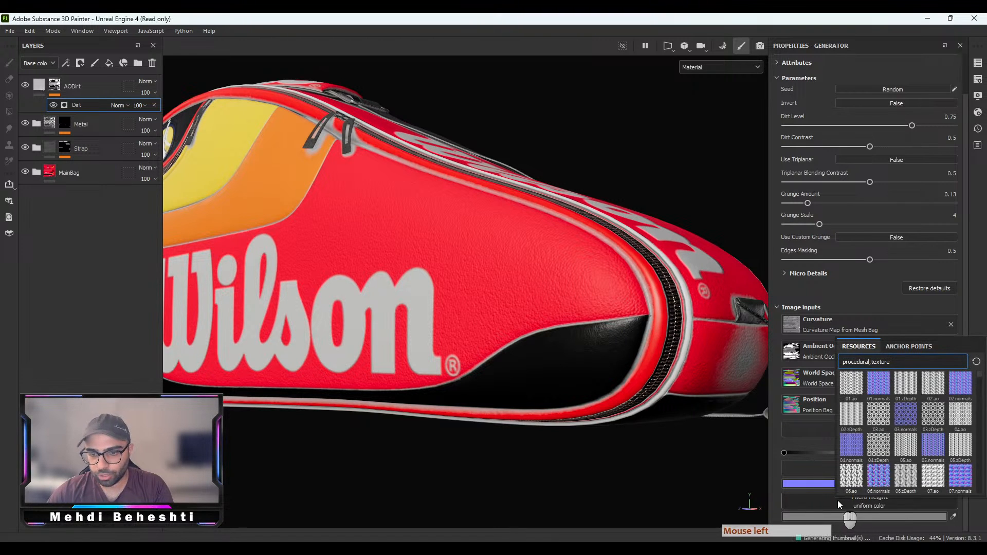
{"action": "left_click", "coordinate": [908, 348]}
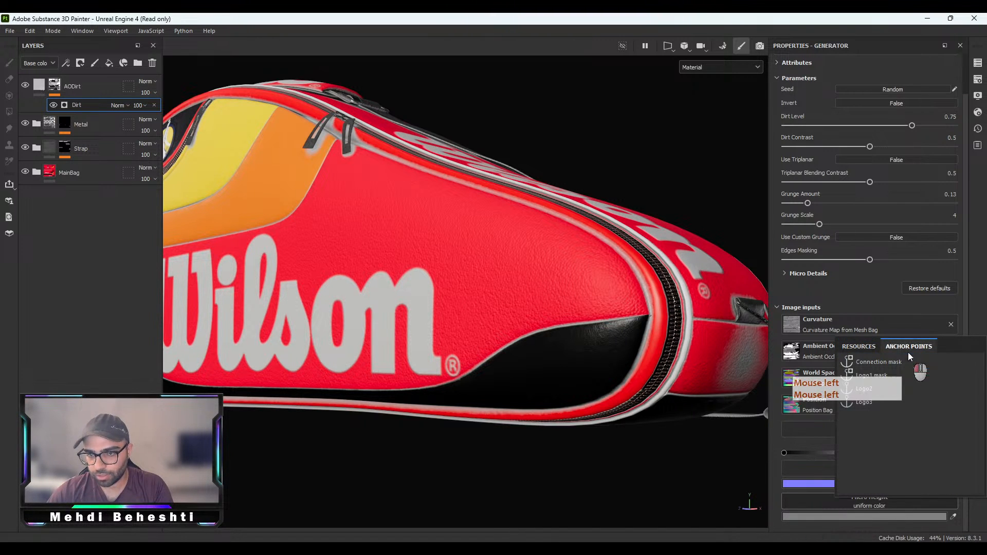
{"action": "left_click", "coordinate": [874, 364]}
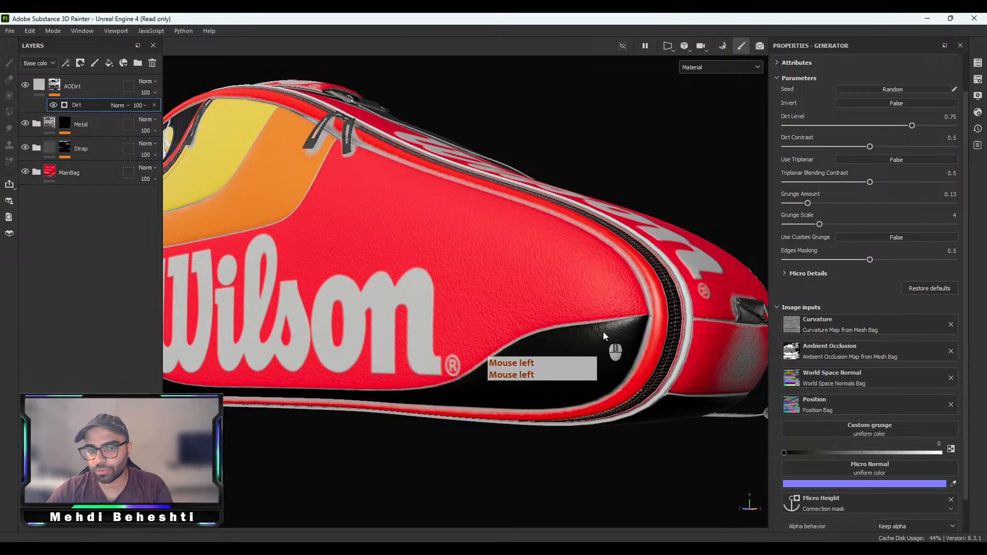
Display only the AODirt mask on the bag and frame its side
{"action": "middle_click_drag", "start_coordinate": [603, 332], "coordinate": [603, 311], "text": "alt"}
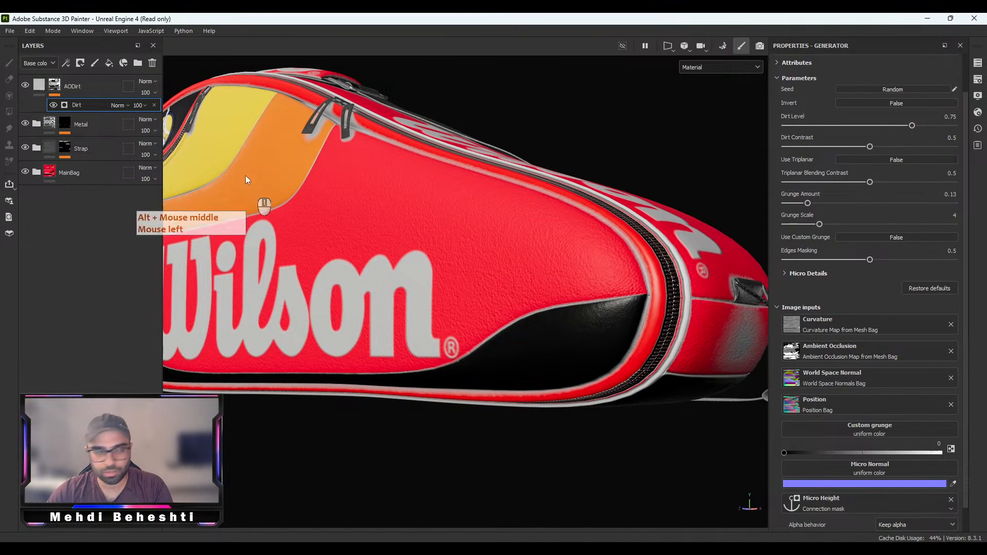
{"action": "left_click", "coordinate": [65, 105], "text": "alt"}
{"action": "middle_click_drag", "start_coordinate": [503, 355], "coordinate": [376, 408], "text": "alt"}
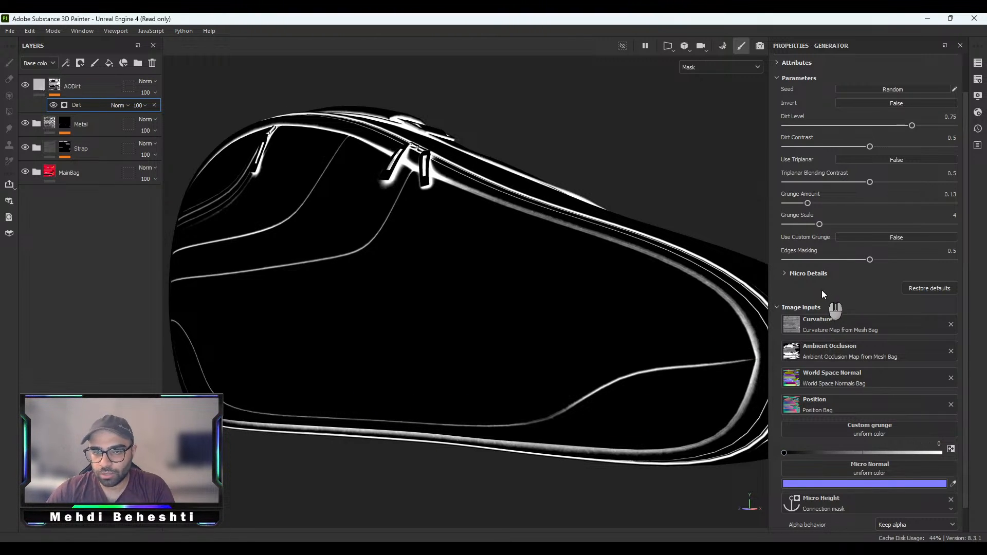
Enable Micro Height in the Dirt generator's Micro Details
{"action": "left_click", "coordinate": [807, 277]}
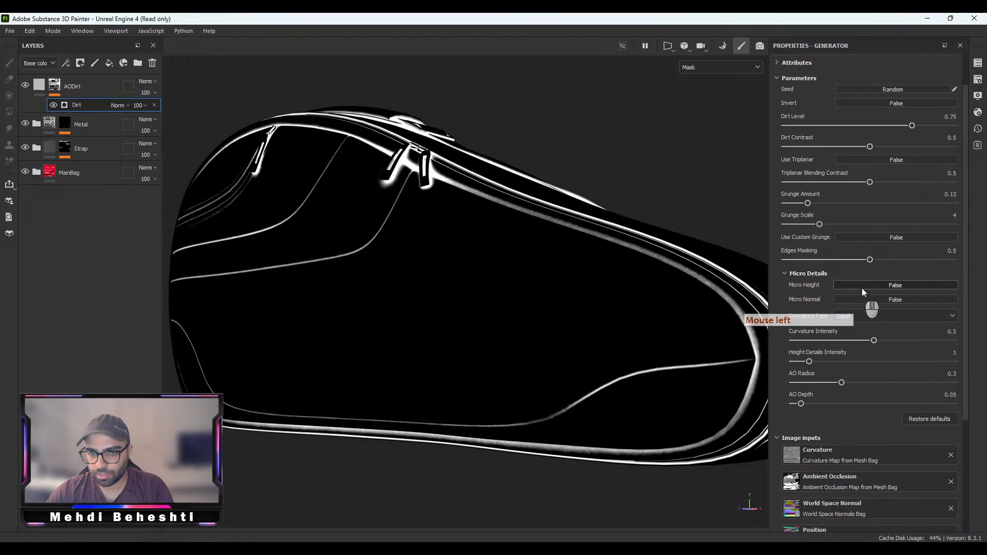
{"action": "left_click", "coordinate": [871, 285]}
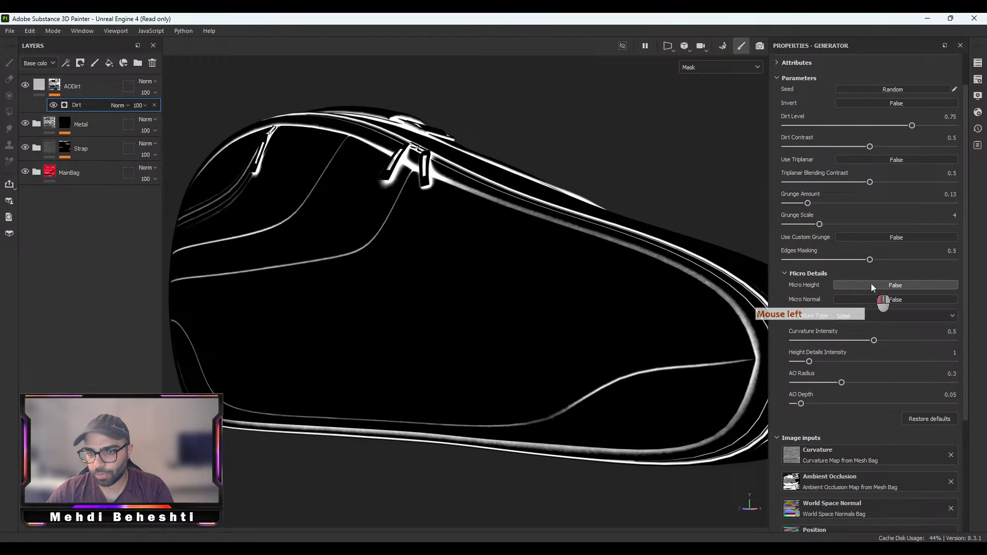
{"action": "left_click", "coordinate": [587, 316], "text": "alt"}
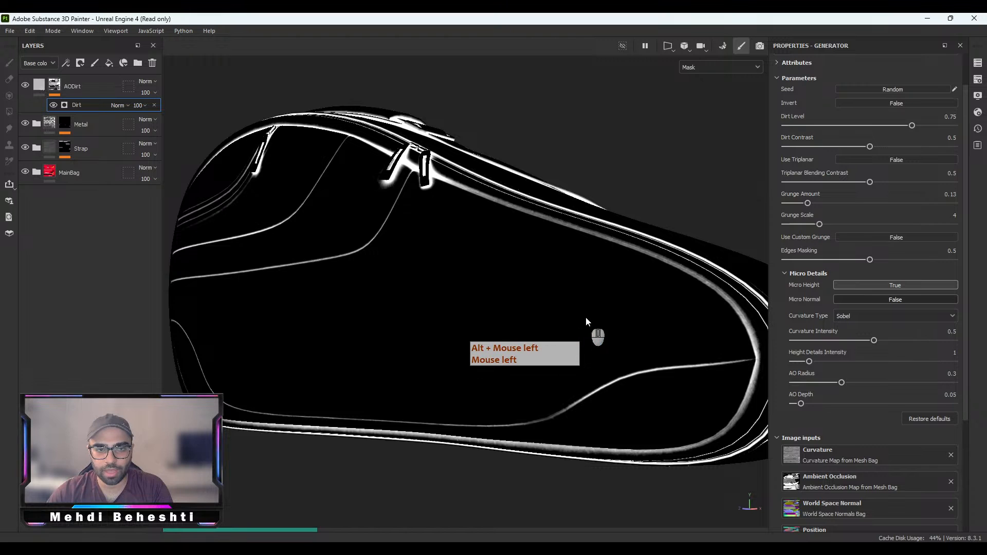
Set the Dirt generator's Height Details Intensity to 4.44
{"action": "left_click_drag", "start_coordinate": [584, 349], "coordinate": [319, 476], "text": "alt"}
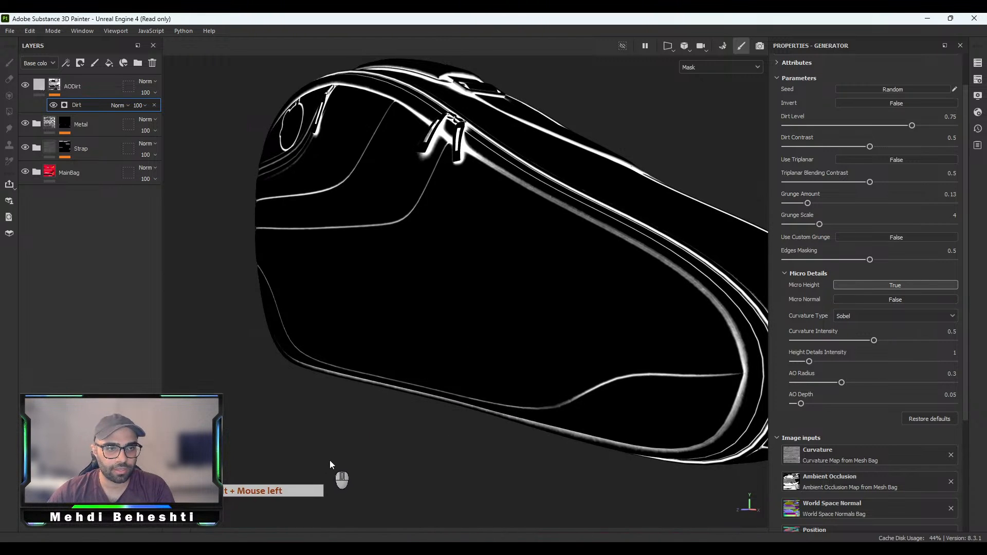
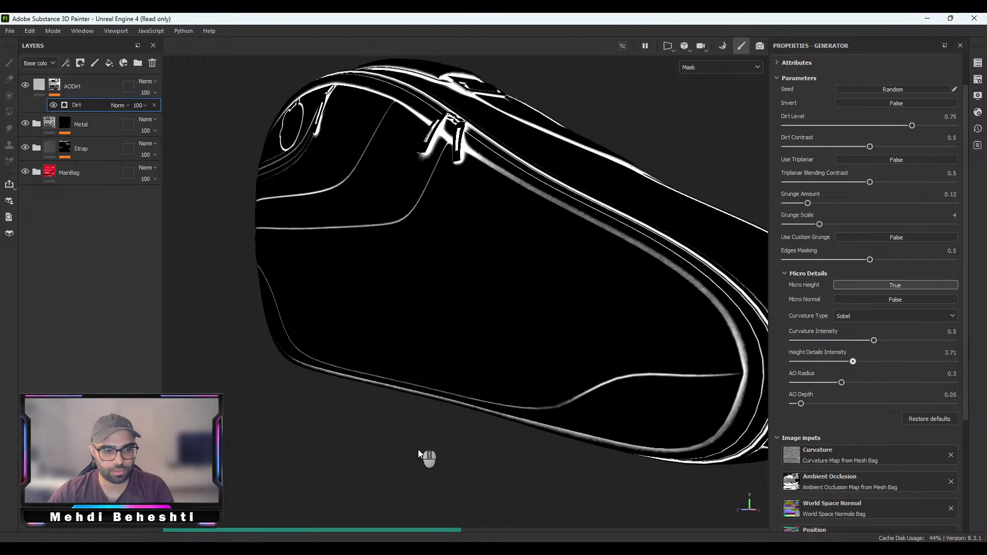
{"action": "scroll", "coordinate": [650, 482], "scroll_direction": "down", "scroll_amount": 3}
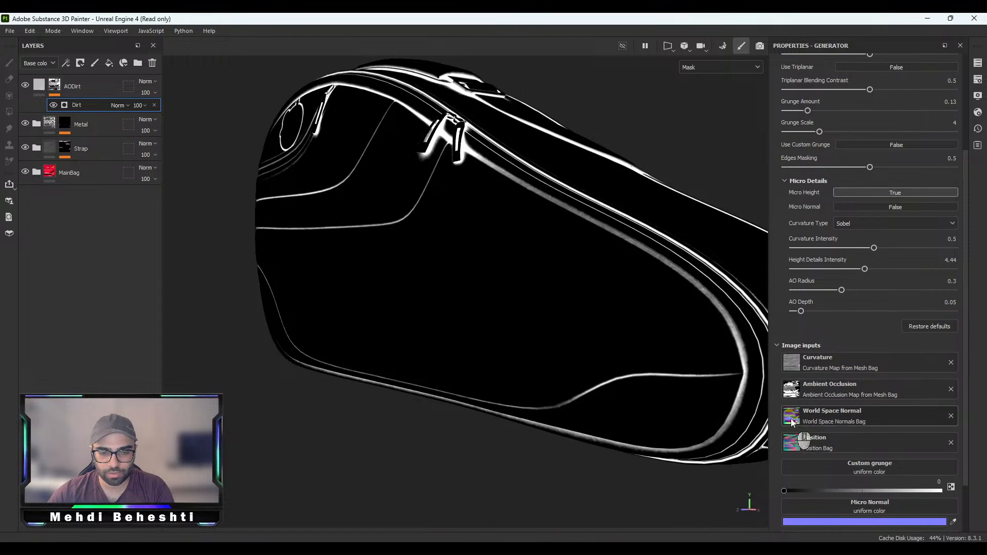
{"action": "scroll", "coordinate": [777, 391], "scroll_direction": "down", "scroll_amount": 2}
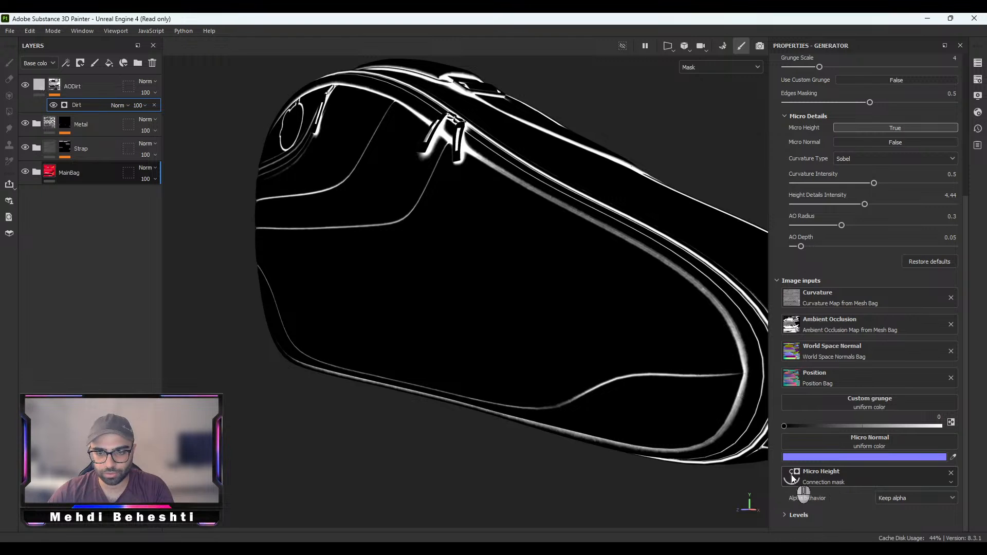
Try Extract alpha as the alpha behavior of the Micro Height anchor input, compare the bag's mask, and restore Keep alpha
{"action": "left_click", "coordinate": [879, 499]}
{"action": "left_click", "coordinate": [887, 522]}
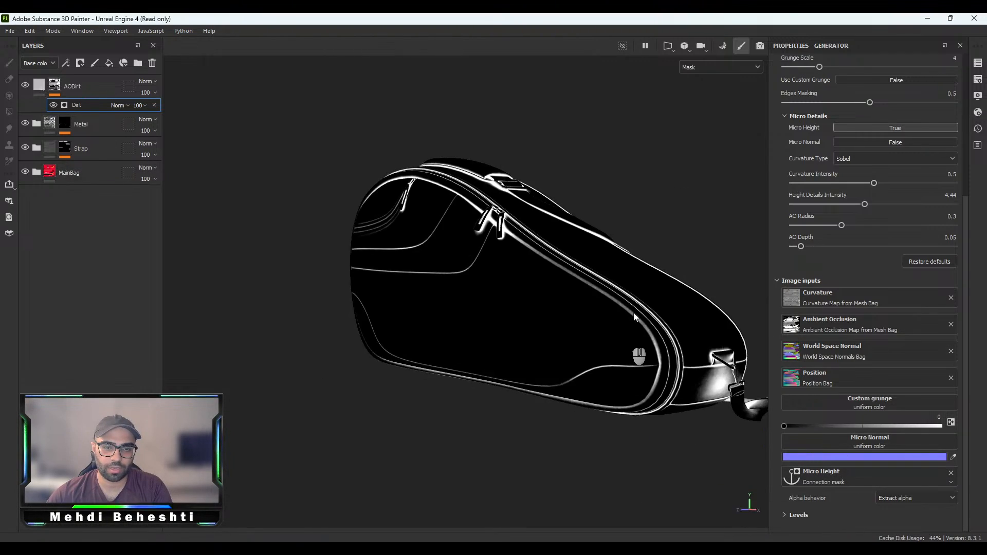
{"action": "left_click_drag", "start_coordinate": [636, 317], "coordinate": [461, 327], "text": "alt"}
{"action": "middle_click_drag", "start_coordinate": [569, 324], "coordinate": [305, 294], "text": "alt"}
{"action": "left_click_drag", "start_coordinate": [437, 280], "coordinate": [703, 270], "text": "alt"}
{"action": "middle_click_drag", "start_coordinate": [408, 257], "coordinate": [712, 267], "text": "alt"}
{"action": "left_click", "coordinate": [913, 498]}
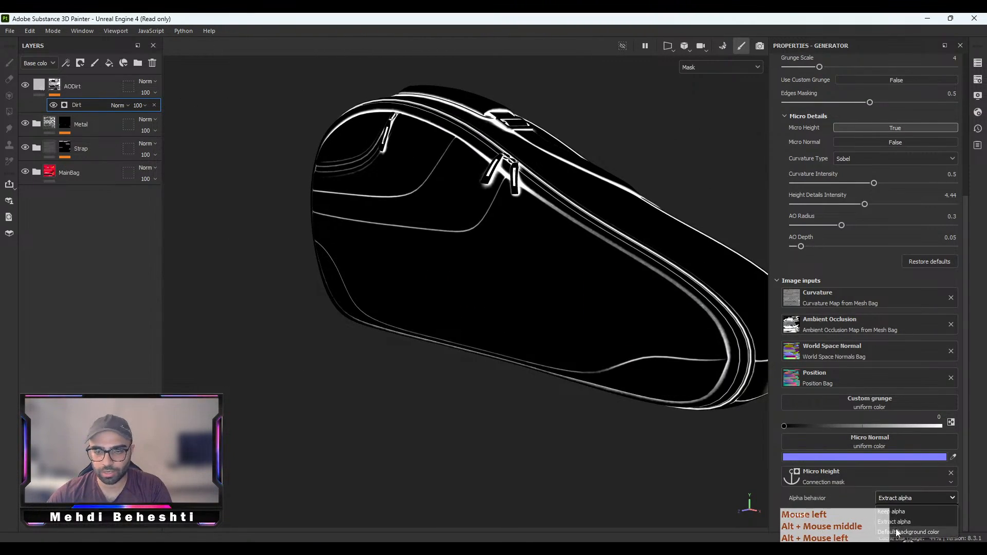
{"action": "left_click", "coordinate": [892, 510]}
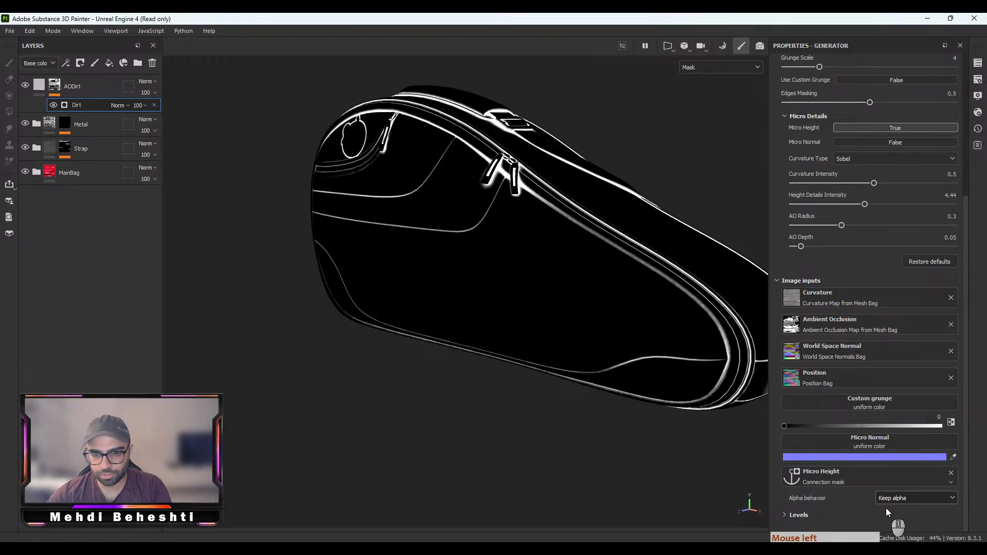
Set the uppermost Fill in the mask of the Logo folder's Connection layer to the Linear dodge blend mode
{"action": "middle_click_drag", "start_coordinate": [324, 146], "coordinate": [363, 263], "text": "alt"}
{"action": "scroll", "coordinate": [516, 297], "scroll_direction": "down", "scroll_amount": 3}
{"action": "left_click_drag", "start_coordinate": [442, 262], "coordinate": [355, 263], "text": "alt"}
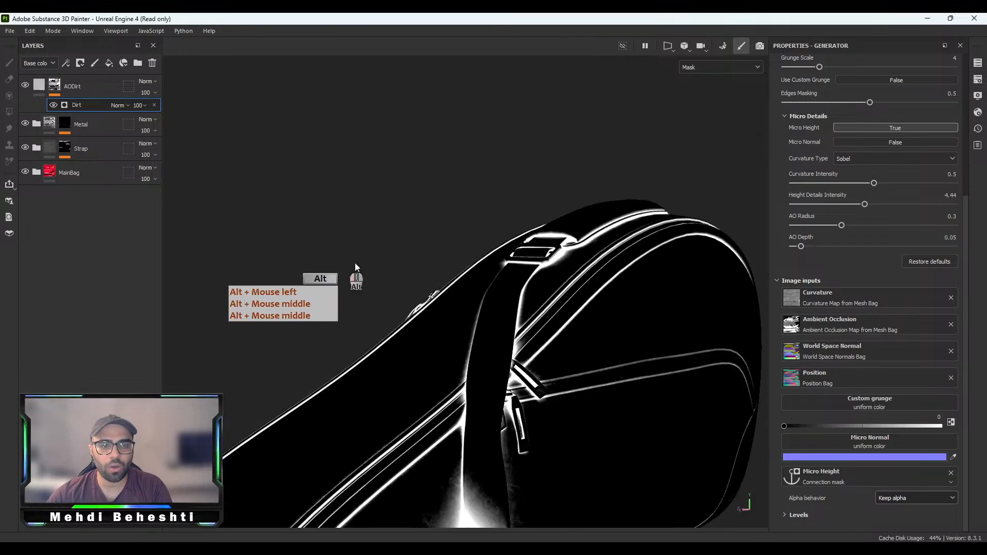
{"action": "middle_click_drag", "start_coordinate": [555, 287], "coordinate": [610, 174], "text": "alt"}
{"action": "left_click_drag", "start_coordinate": [609, 174], "coordinate": [0, 118], "text": "alt"}
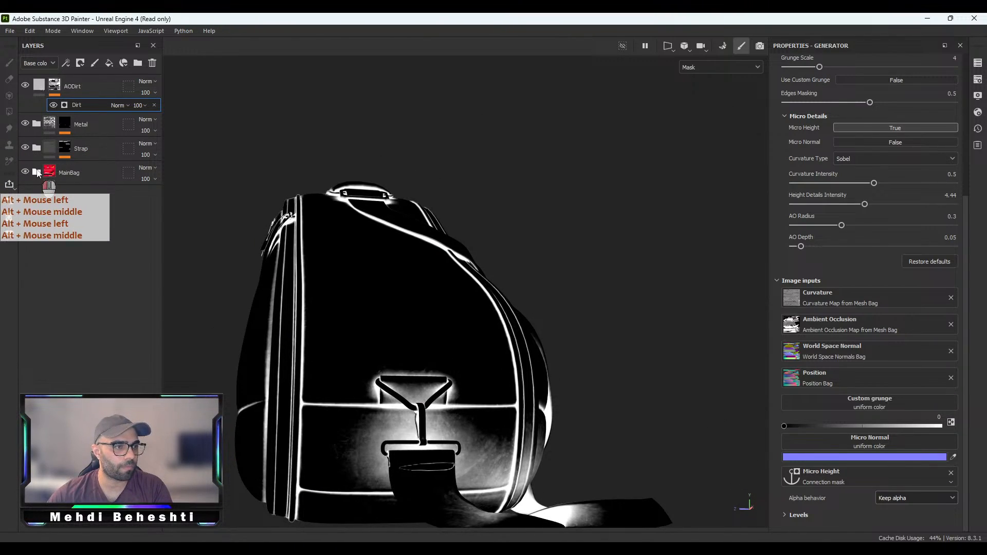
{"action": "left_click", "coordinate": [35, 171]}
{"action": "middle_click_drag", "start_coordinate": [367, 356], "coordinate": [550, 360], "text": "alt"}
{"action": "left_click_drag", "start_coordinate": [550, 360], "coordinate": [391, 329], "text": "alt"}
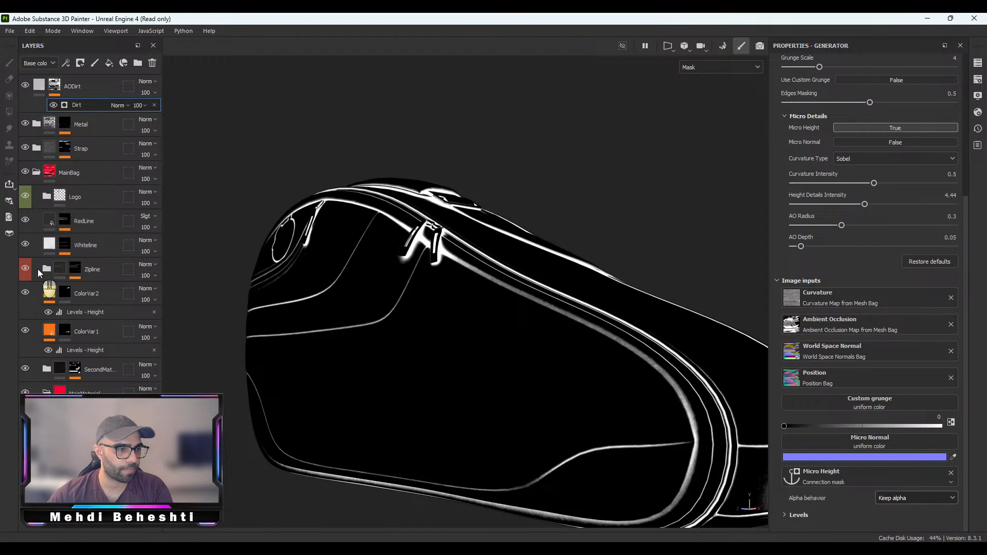
{"action": "left_click", "coordinate": [46, 196]}
{"action": "left_click", "coordinate": [79, 249]}
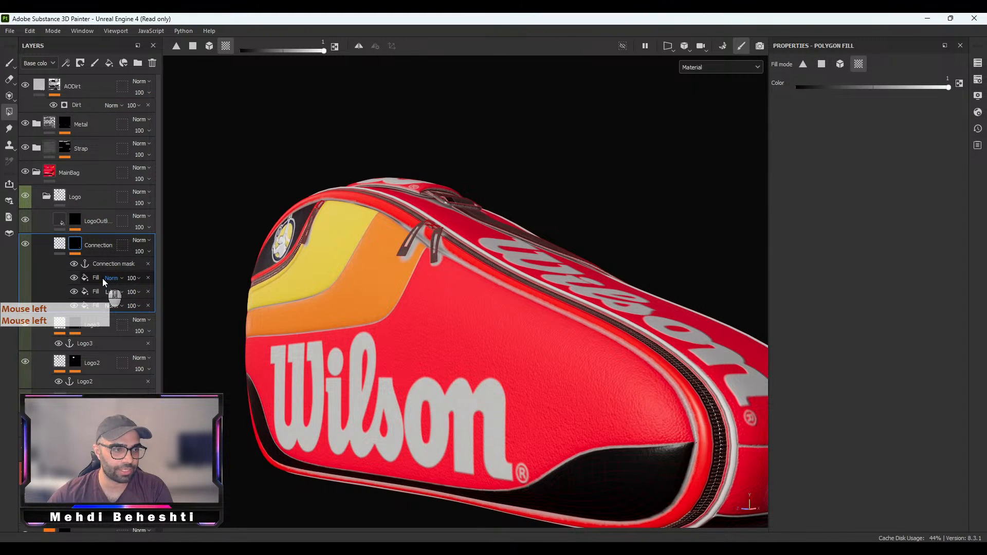
{"action": "left_click", "coordinate": [110, 278]}
{"action": "left_click", "coordinate": [118, 106]}
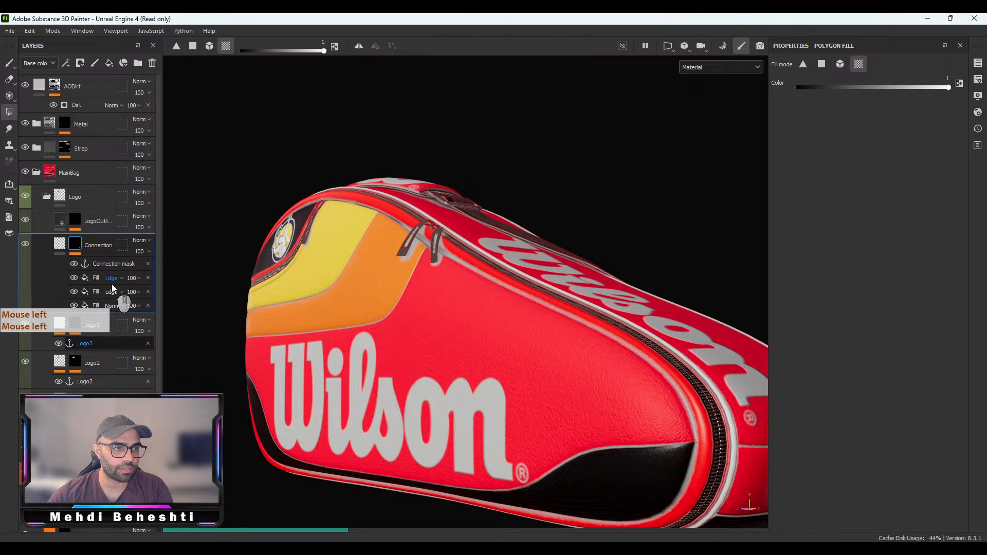
Display only the AODirt mask on the bag and select its Dirt generator
{"action": "scroll", "coordinate": [453, 428], "scroll_direction": "up", "scroll_amount": 4}
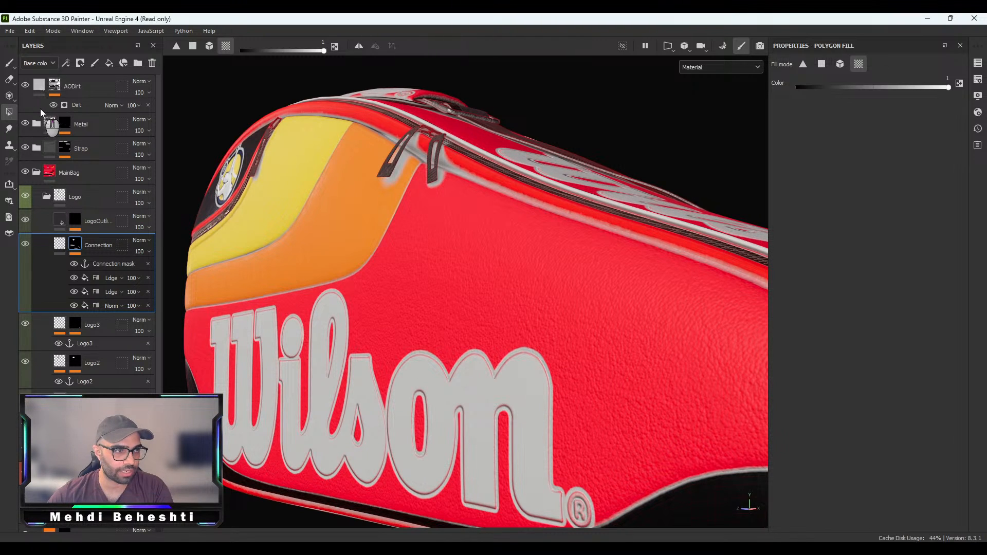
{"action": "left_click", "coordinate": [55, 87]}
{"action": "left_click", "coordinate": [55, 88], "text": "alt"}
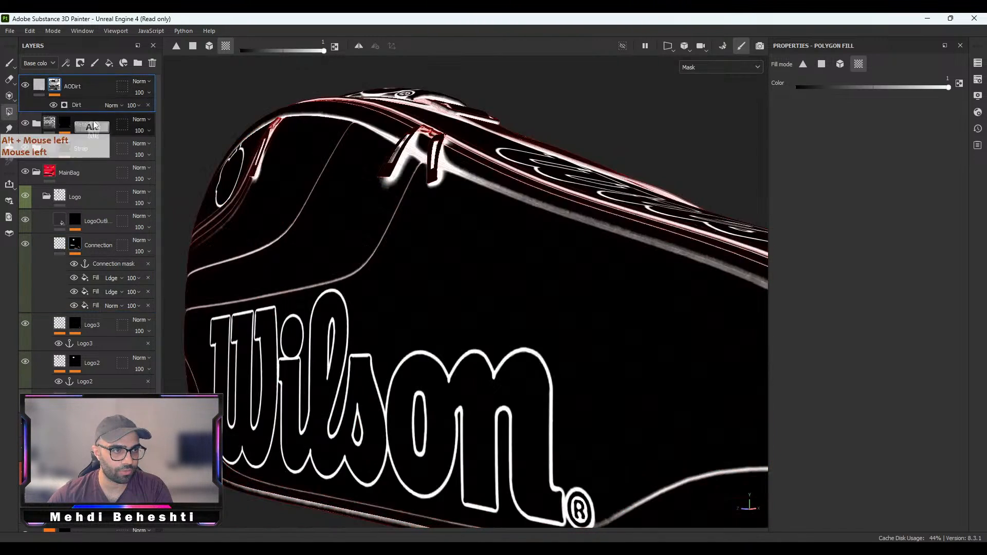
{"action": "left_click", "coordinate": [81, 106]}
Examine the dirt mask around the Wilson logos, seams and zippers from several angles
{"action": "scroll", "coordinate": [534, 377], "scroll_direction": "down", "scroll_amount": 4}
{"action": "middle_click_drag", "start_coordinate": [570, 374], "coordinate": [465, 359], "text": "alt"}
{"action": "left_click_drag", "start_coordinate": [465, 359], "coordinate": [247, 366], "text": "alt"}
{"action": "middle_click_drag", "start_coordinate": [545, 378], "coordinate": [304, 363], "text": "alt"}
{"action": "left_click_drag", "start_coordinate": [304, 364], "coordinate": [578, 387], "text": "alt"}
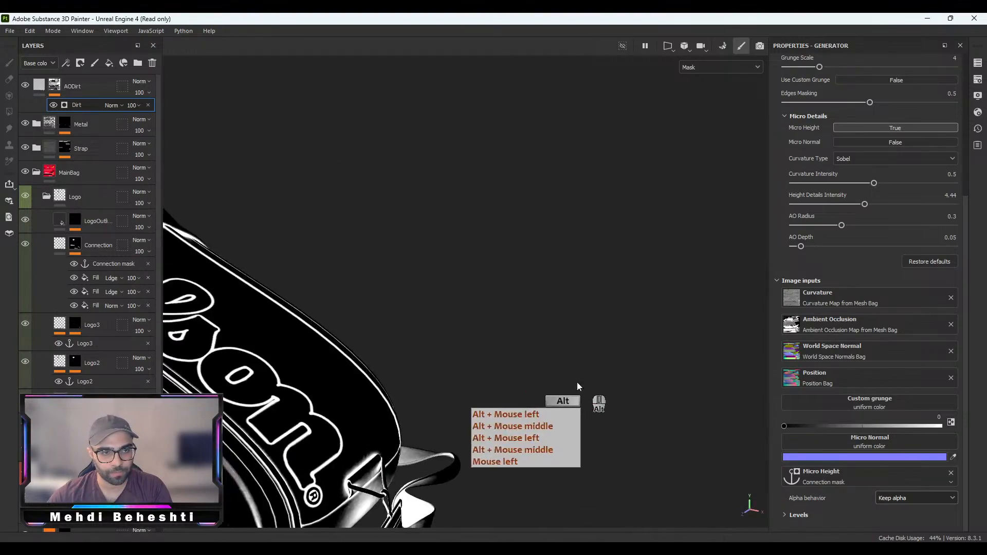
{"action": "middle_click_drag", "start_coordinate": [277, 406], "coordinate": [508, 379], "text": "alt"}
{"action": "right_click_drag", "start_coordinate": [508, 379], "coordinate": [355, 250], "text": "alt"}
{"action": "middle_click_drag", "start_coordinate": [355, 249], "coordinate": [450, 219], "text": "alt"}
{"action": "left_click_drag", "start_coordinate": [450, 219], "coordinate": [440, 188], "text": "alt"}
{"action": "scroll", "coordinate": [904, 125], "scroll_direction": "up", "scroll_amount": 4}
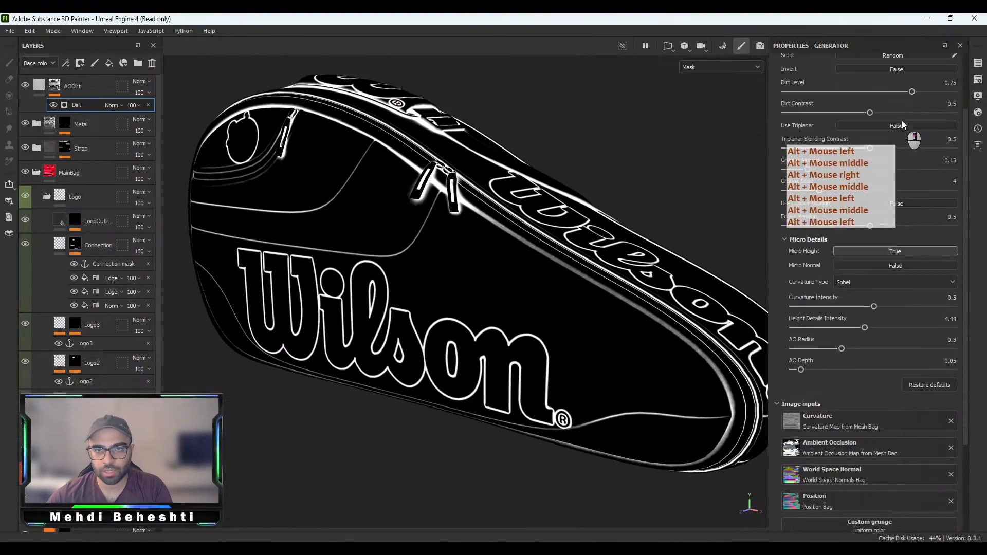
Set the Dirt generator's Grunge Amount to 0.18
{"action": "scroll", "coordinate": [904, 125], "scroll_direction": "up", "scroll_amount": 3}
{"action": "left_click", "coordinate": [813, 248]}
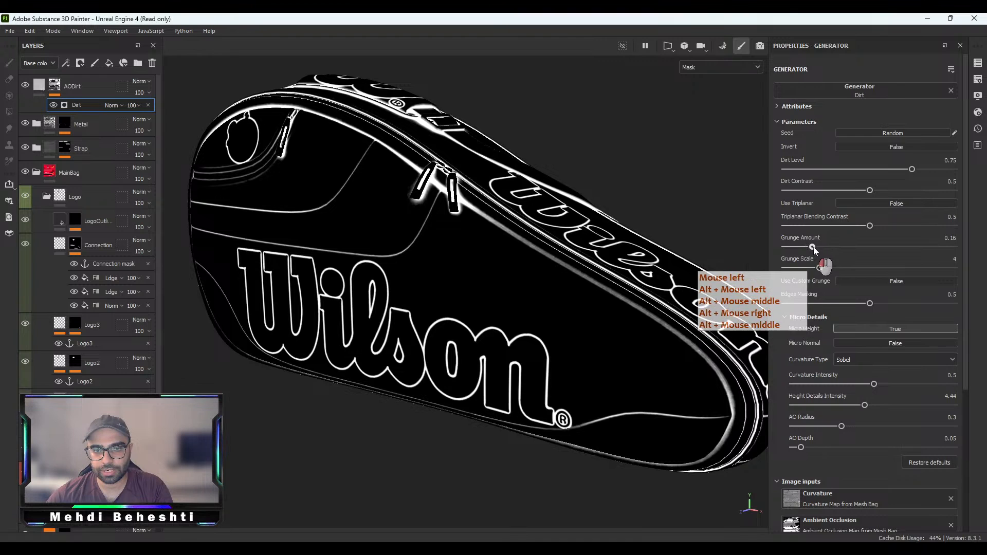
{"action": "left_click_drag", "start_coordinate": [813, 247], "coordinate": [816, 246]}
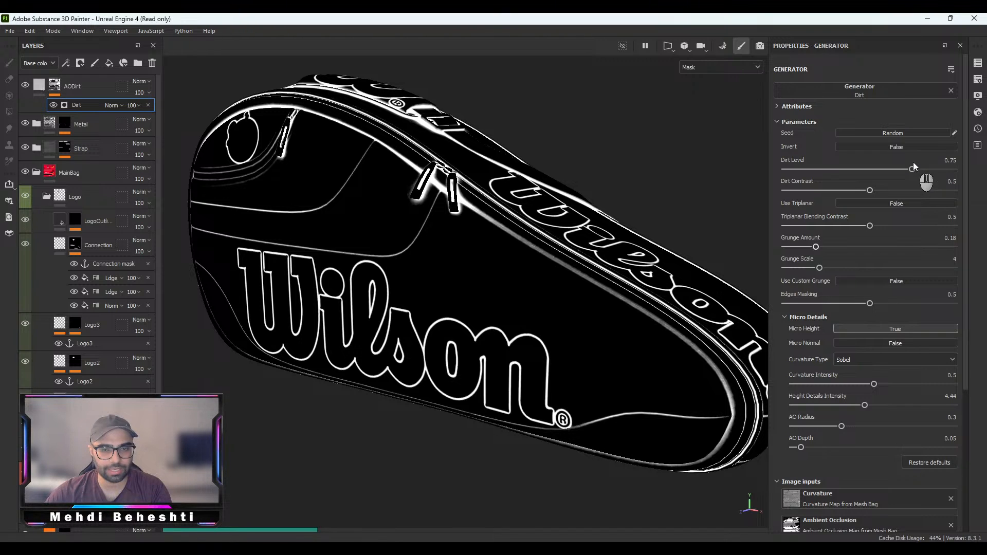
Lower the Dirt generator's Height Details Intensity to 0.77 and its AO Radius to 0.12
{"action": "left_click", "coordinate": [825, 405]}
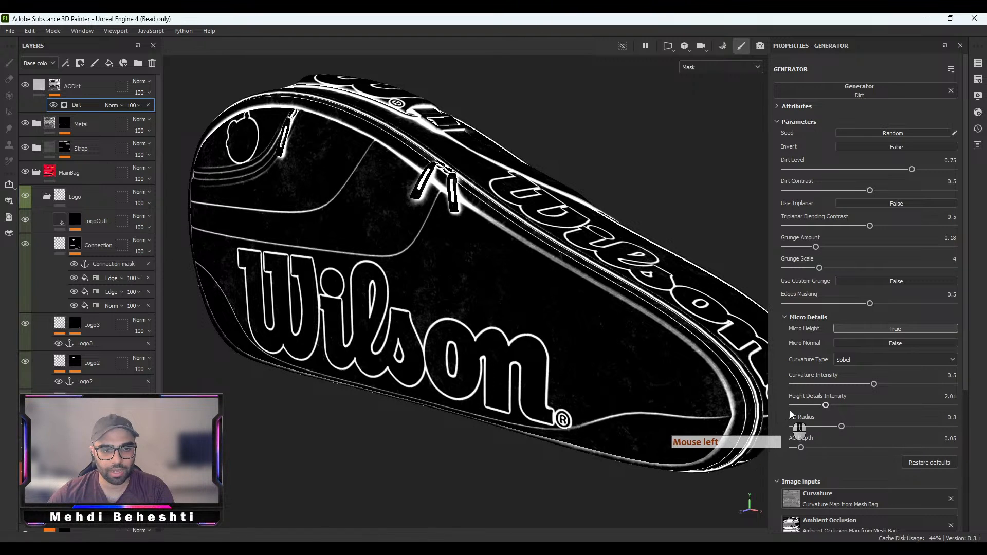
{"action": "left_click", "coordinate": [805, 405]}
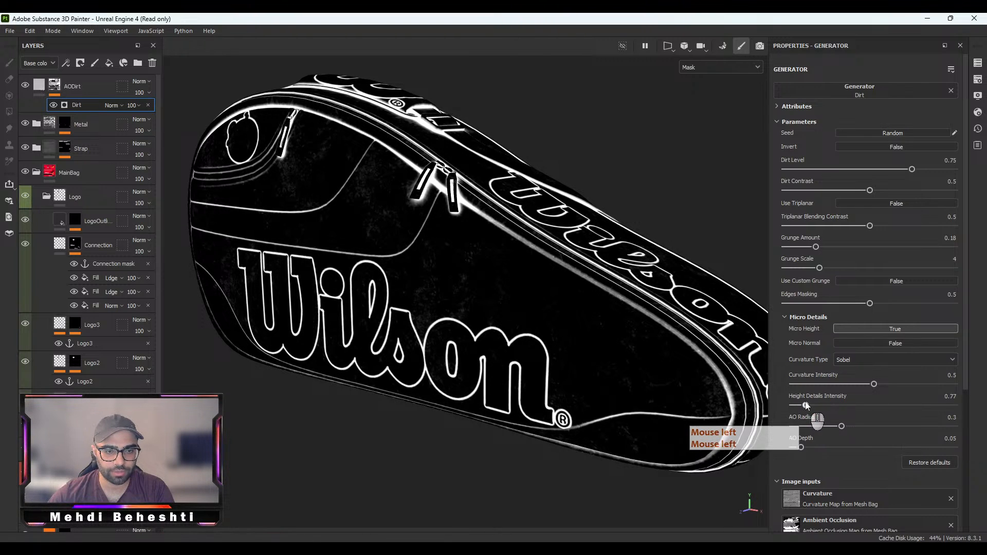
{"action": "left_click", "coordinate": [813, 426]}
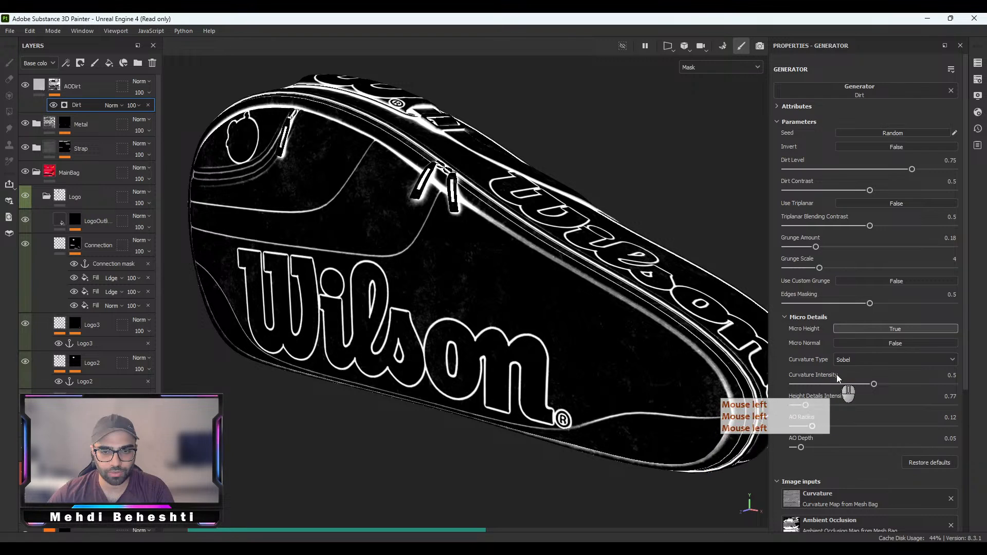
Set the Dirt generator's Curvature Intensity to 0.37 and its AO Radius to 0.09
{"action": "left_click", "coordinate": [817, 384]}
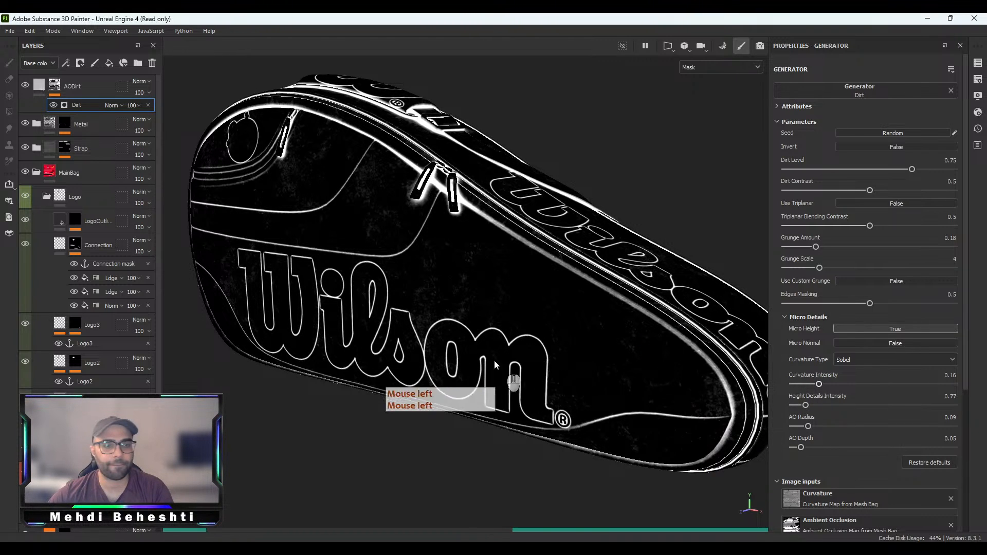
{"action": "left_click", "coordinate": [490, 298], "text": "alt"}
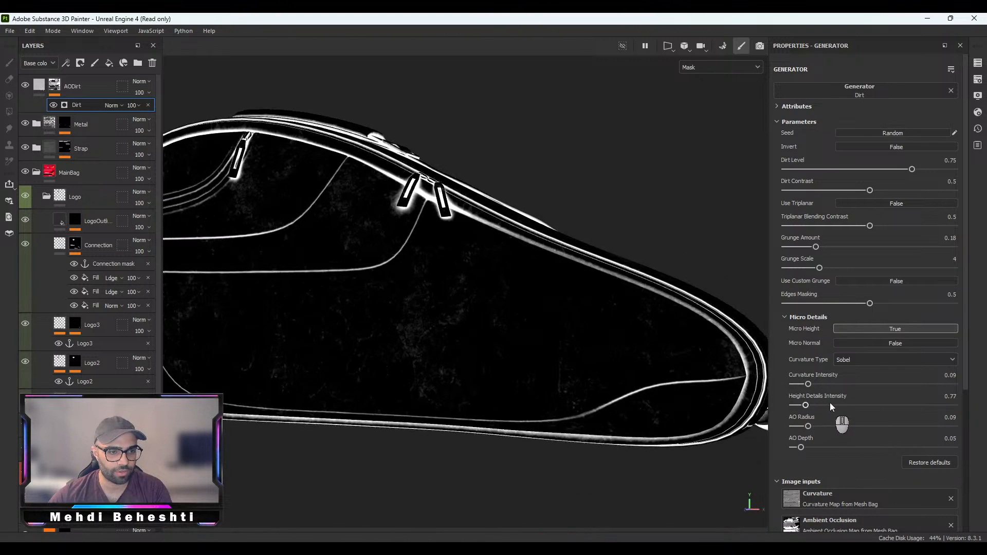
{"action": "left_click", "coordinate": [832, 384]}
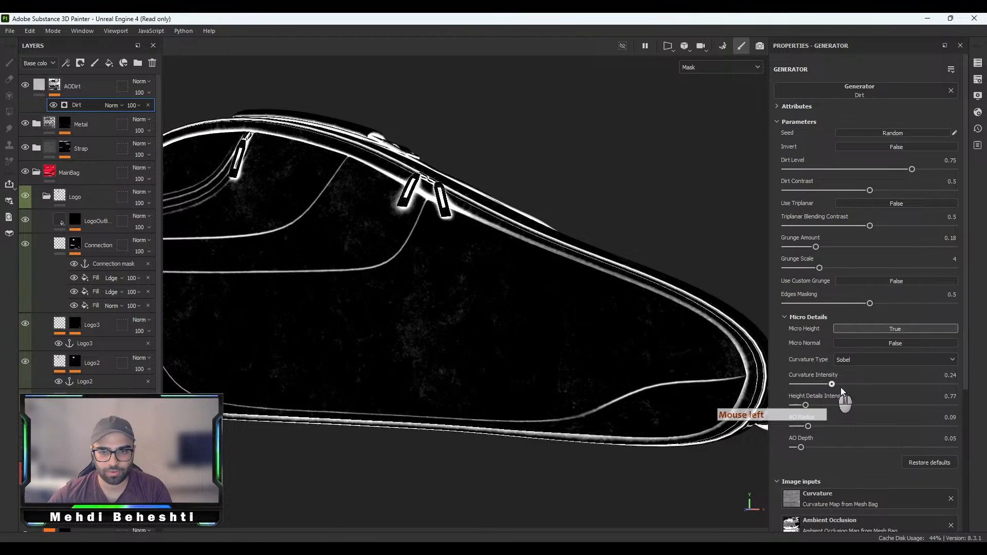
{"action": "left_click", "coordinate": [853, 385]}
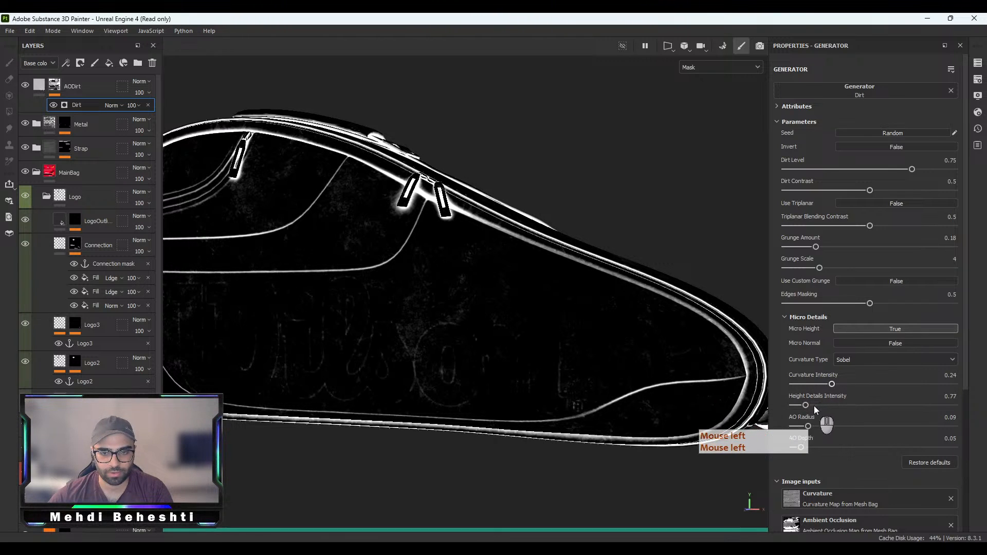
Examine the softened dirt outlines around the logos on the bag's side and top
{"action": "left_click", "coordinate": [526, 288], "text": "alt"}
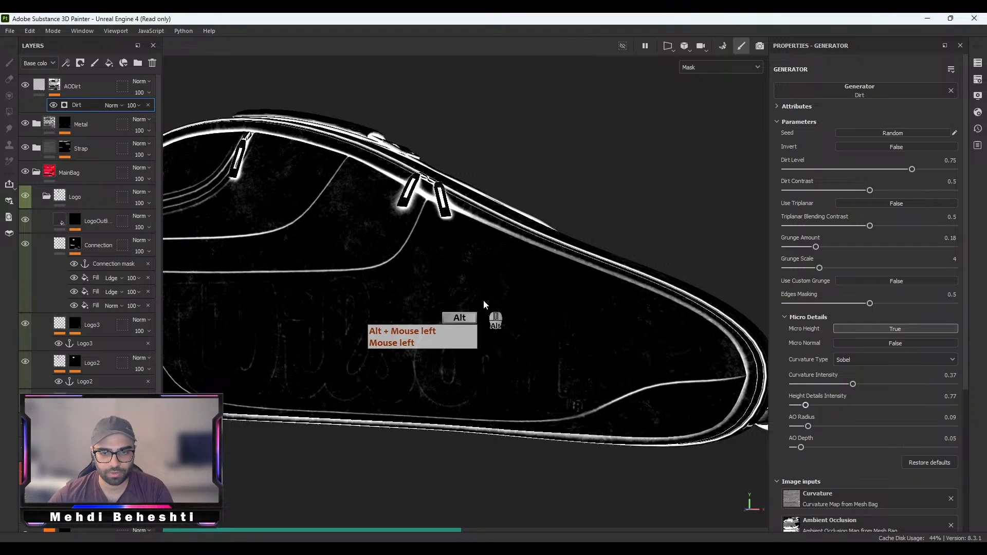
{"action": "left_click_drag", "start_coordinate": [474, 302], "coordinate": [466, 303], "text": "alt"}
{"action": "right_click_drag", "start_coordinate": [465, 288], "coordinate": [447, 170], "text": "alt"}
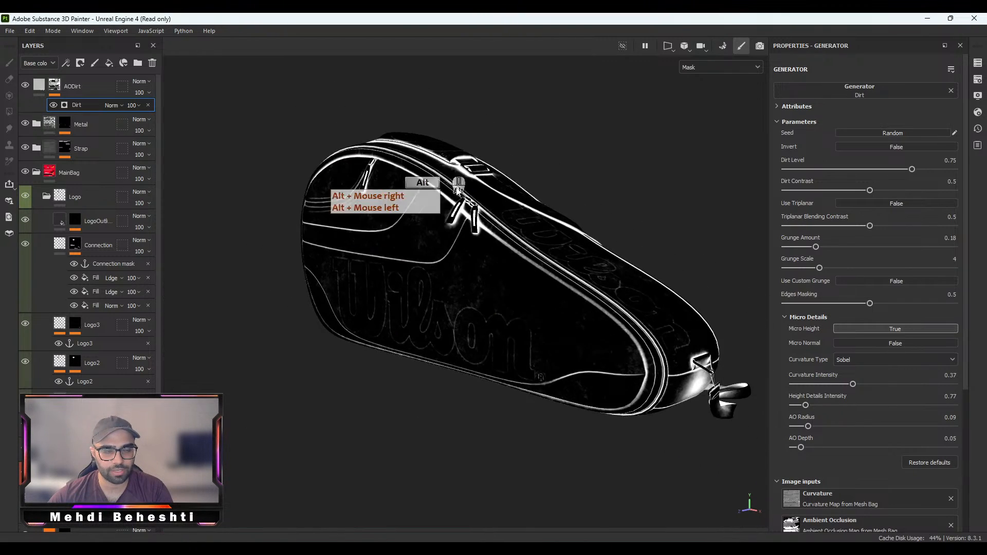
{"action": "middle_click_drag", "start_coordinate": [446, 174], "coordinate": [442, 211], "text": "alt"}
{"action": "left_click_drag", "start_coordinate": [444, 242], "coordinate": [381, 256], "text": "alt"}
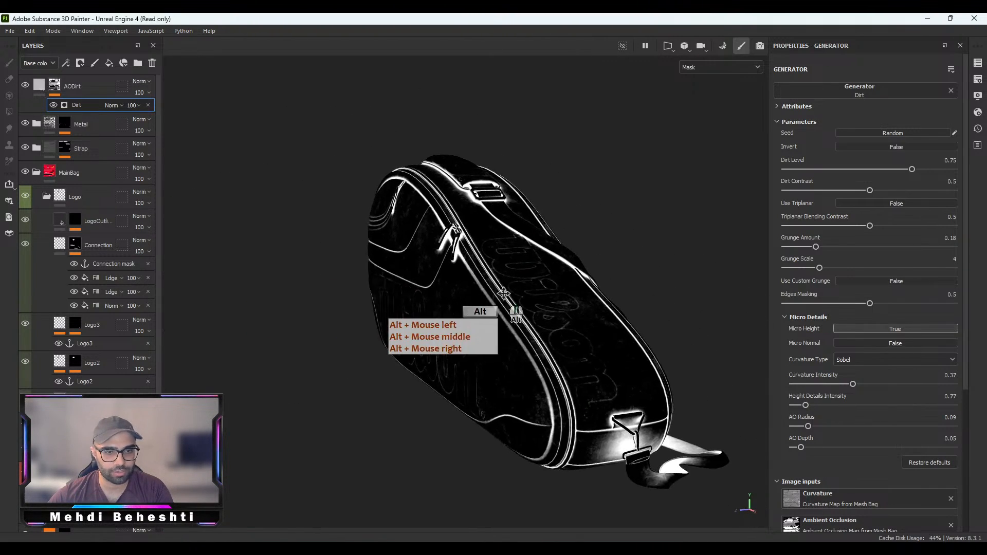
{"action": "middle_click_drag", "start_coordinate": [511, 286], "coordinate": [422, 245], "text": "alt"}
Show the full material and limit the AODirt fill layer to the color and roughness channels
{"action": "left_click", "coordinate": [39, 84]}
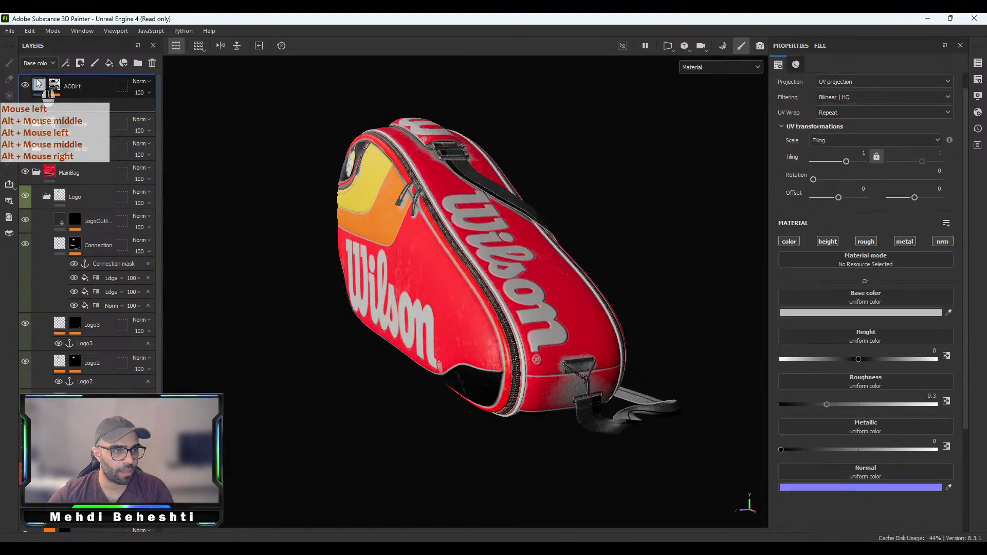
{"action": "middle_click_drag", "start_coordinate": [521, 304], "coordinate": [520, 357], "text": "alt"}
{"action": "left_click_drag", "start_coordinate": [520, 357], "coordinate": [559, 326], "text": "alt"}
{"action": "middle_click_drag", "start_coordinate": [559, 325], "coordinate": [582, 275], "text": "alt"}
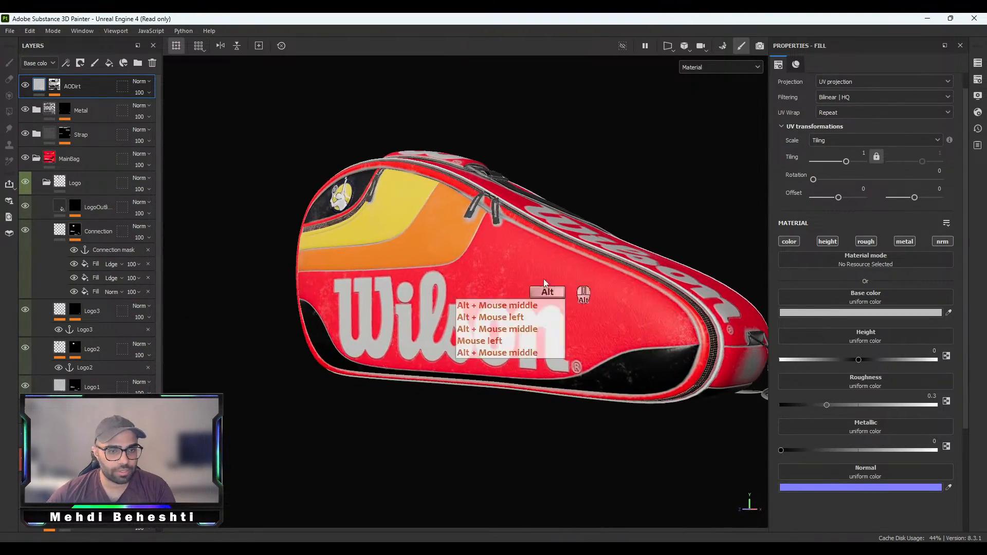
{"action": "scroll", "coordinate": [557, 288], "scroll_direction": "up", "scroll_amount": 5}
{"action": "middle_click_drag", "start_coordinate": [584, 328], "coordinate": [490, 273], "text": "alt"}
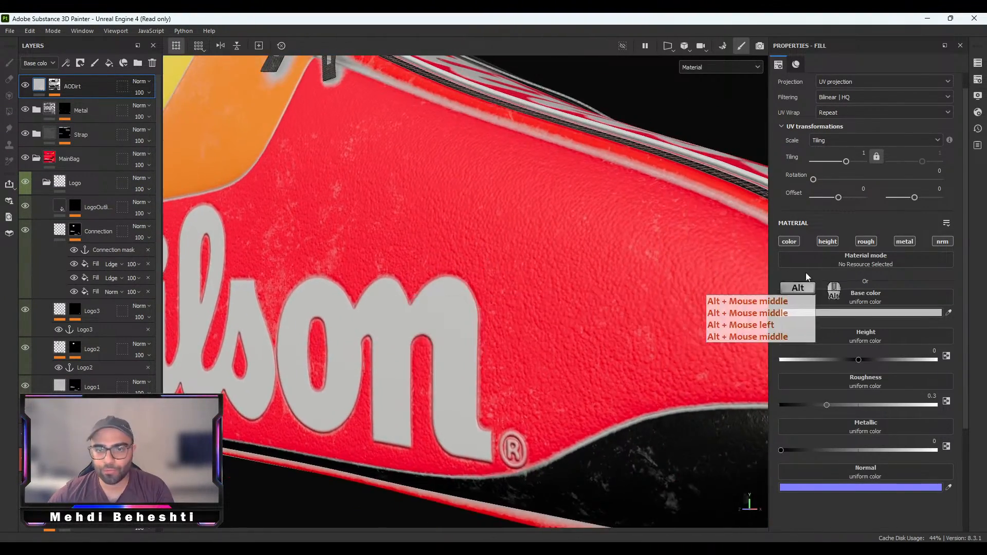
{"action": "left_click", "coordinate": [785, 242], "text": "alt"}
{"action": "left_click", "coordinate": [866, 241]}
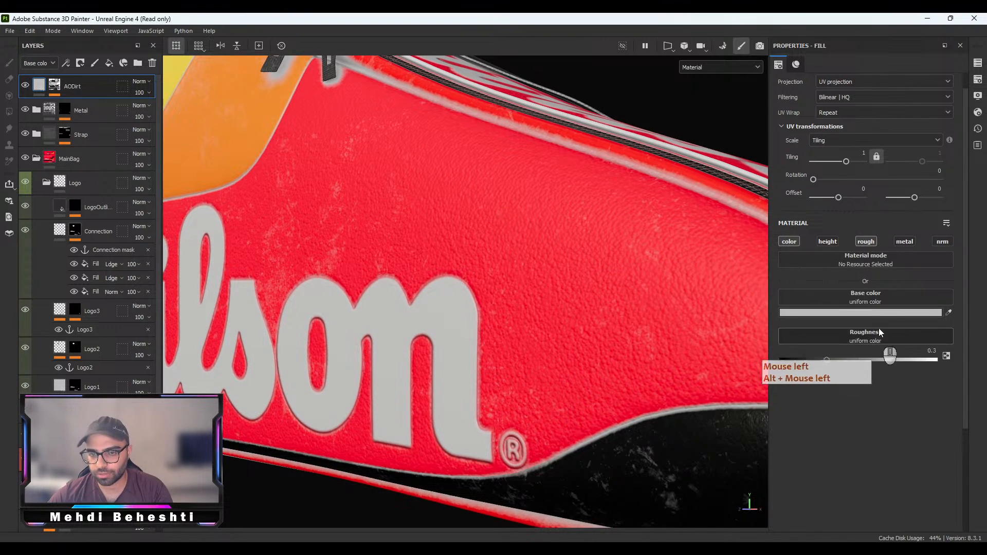
Set the AODirt fill's base color to dark gray 373737 and its roughness to about 0.94
{"action": "left_click", "coordinate": [874, 332]}
{"action": "left_click_drag", "start_coordinate": [835, 356], "coordinate": [799, 390]}
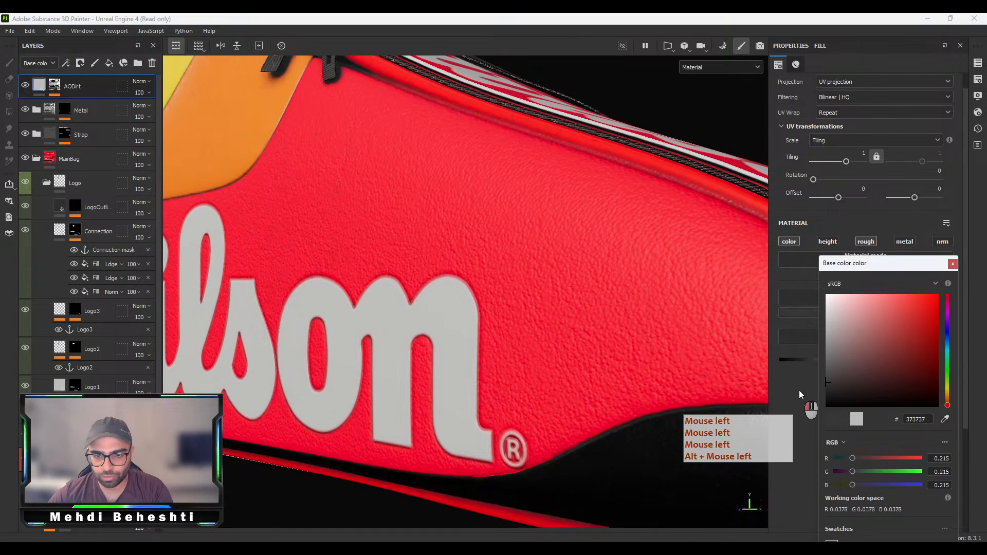
{"action": "left_click", "coordinate": [952, 264]}
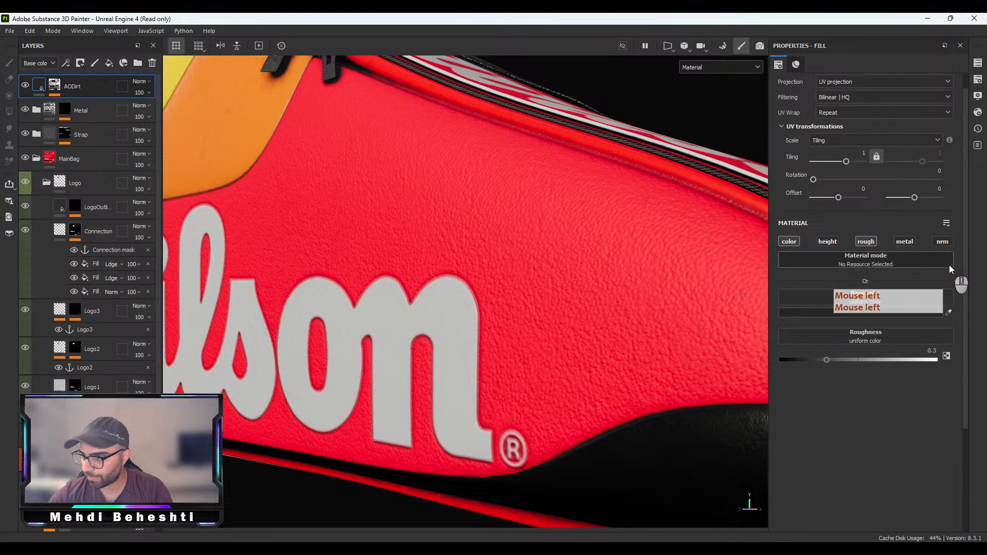
{"action": "left_click", "coordinate": [917, 360]}
{"action": "left_click", "coordinate": [929, 361]}
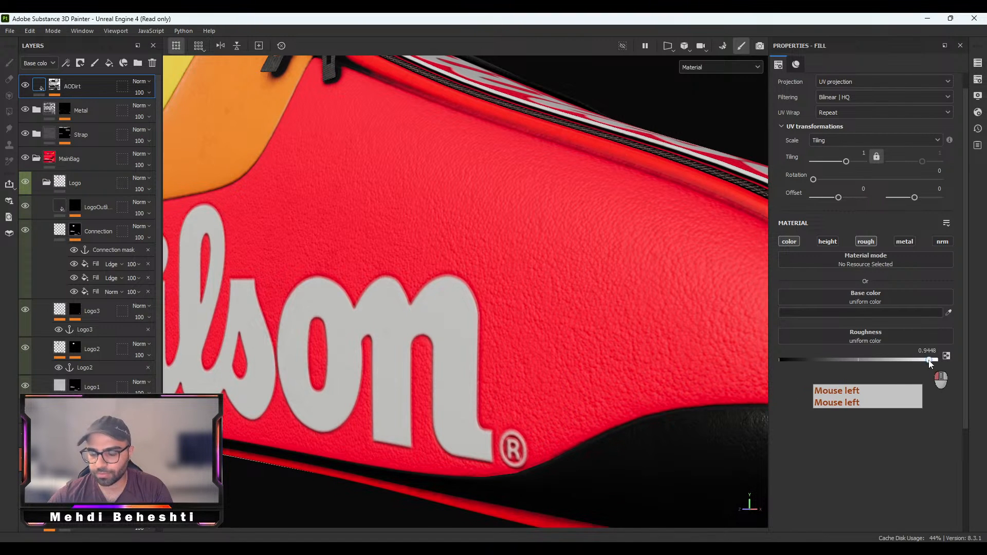
Compare the whole bag with the AODirt layer hidden and shown
{"action": "scroll", "coordinate": [639, 295], "scroll_direction": "down", "scroll_amount": 5}
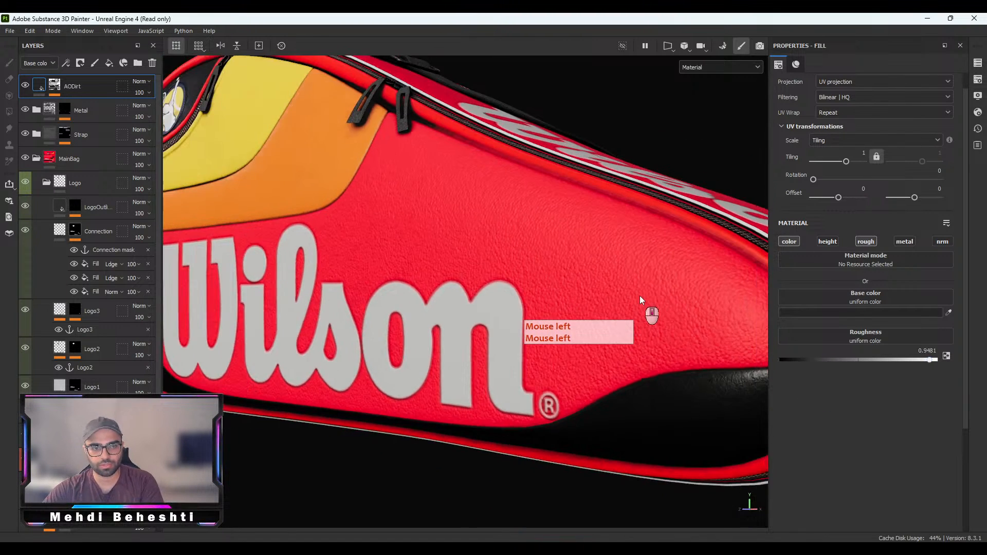
{"action": "left_click", "coordinate": [459, 133]}
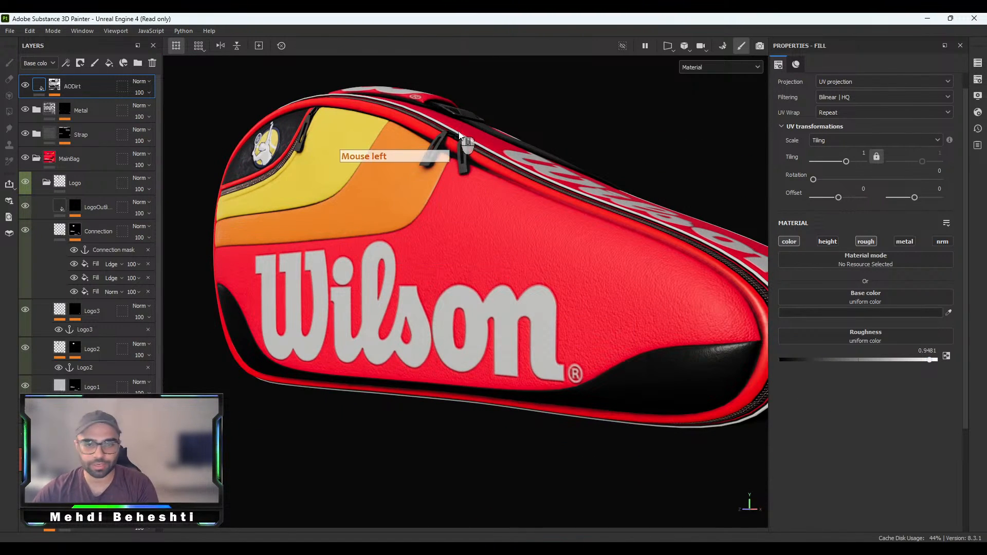
{"action": "left_click_drag", "start_coordinate": [617, 254], "coordinate": [539, 205], "text": "alt"}
{"action": "right_click_drag", "start_coordinate": [538, 205], "coordinate": [491, 211], "text": "alt"}
{"action": "middle_click_drag", "start_coordinate": [491, 211], "coordinate": [487, 279], "text": "alt"}
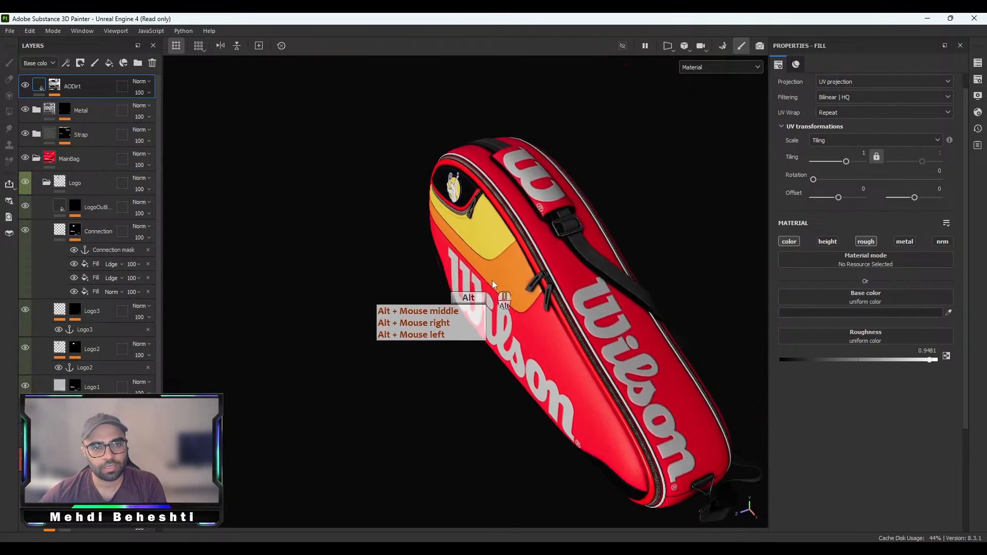
{"action": "left_click_drag", "start_coordinate": [487, 279], "coordinate": [635, 329], "text": "alt"}
{"action": "right_click_drag", "start_coordinate": [635, 329], "coordinate": [591, 330], "text": "shift"}
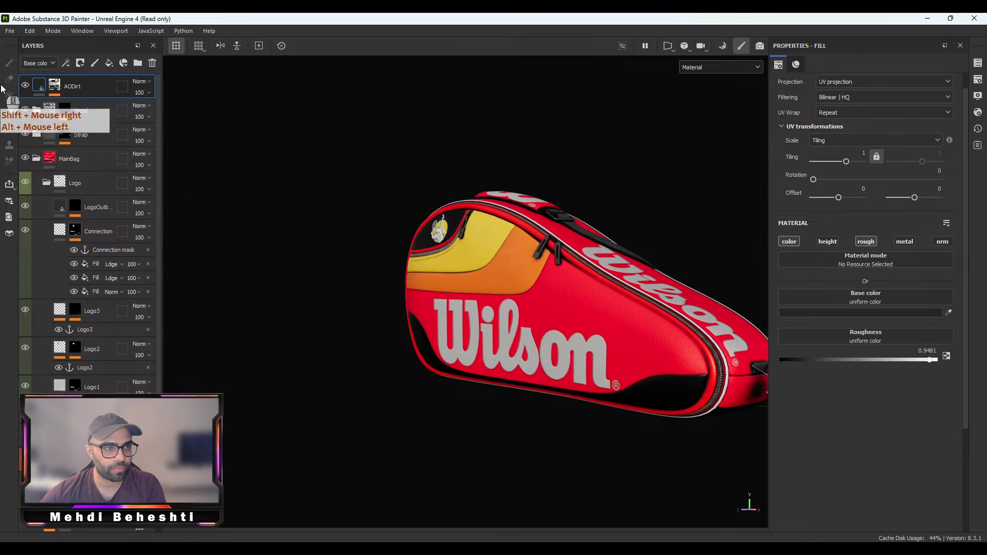
{"action": "left_click", "coordinate": [25, 86]}
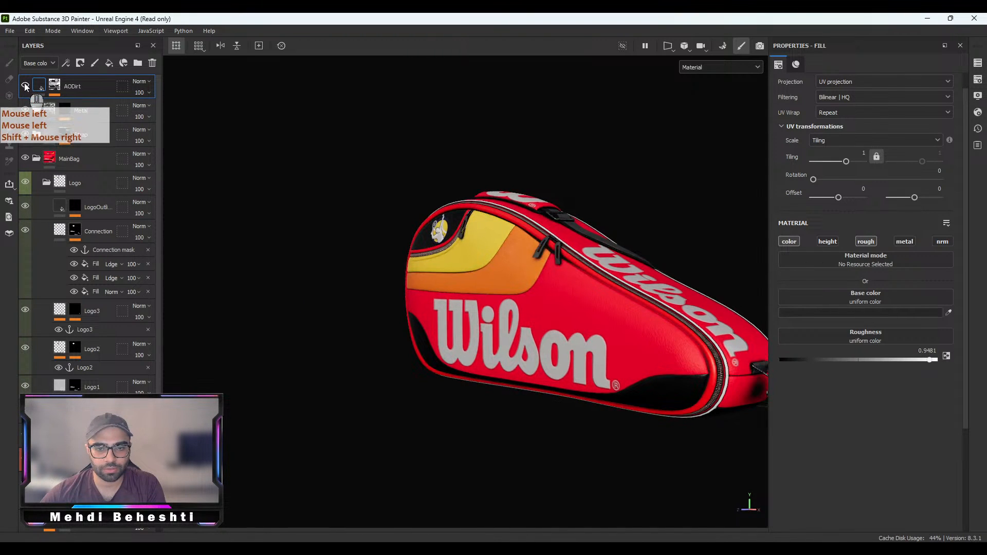
{"action": "left_click", "coordinate": [25, 86]}
{"action": "left_click", "coordinate": [24, 86]}
{"action": "left_click", "coordinate": [24, 86]}
{"action": "left_click", "coordinate": [25, 86]}
Try the AODirt layer at 64 opacity on the bag's strap end and restore it to 100
{"action": "middle_click_drag", "start_coordinate": [308, 238], "coordinate": [512, 323], "text": "alt"}
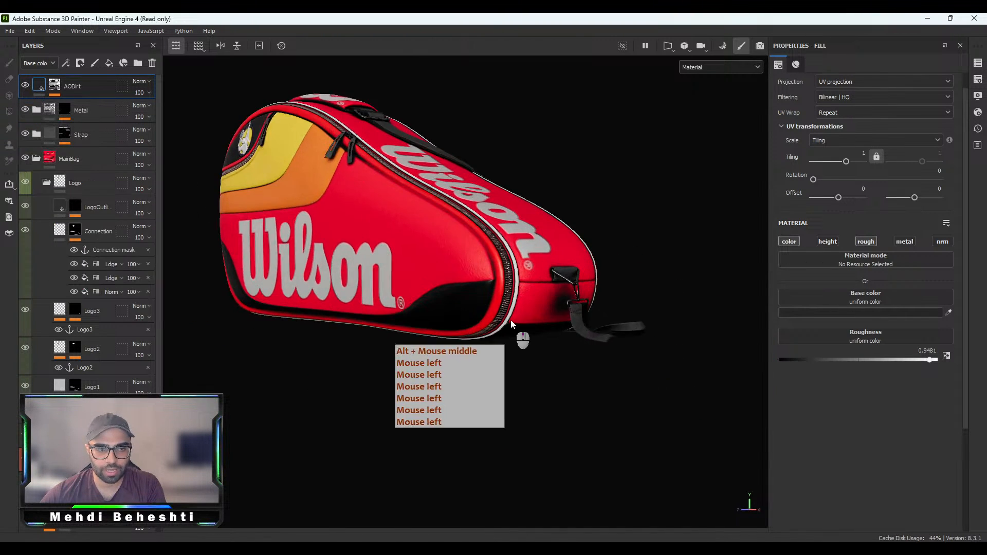
{"action": "scroll", "coordinate": [511, 324], "scroll_direction": "up", "scroll_amount": 5}
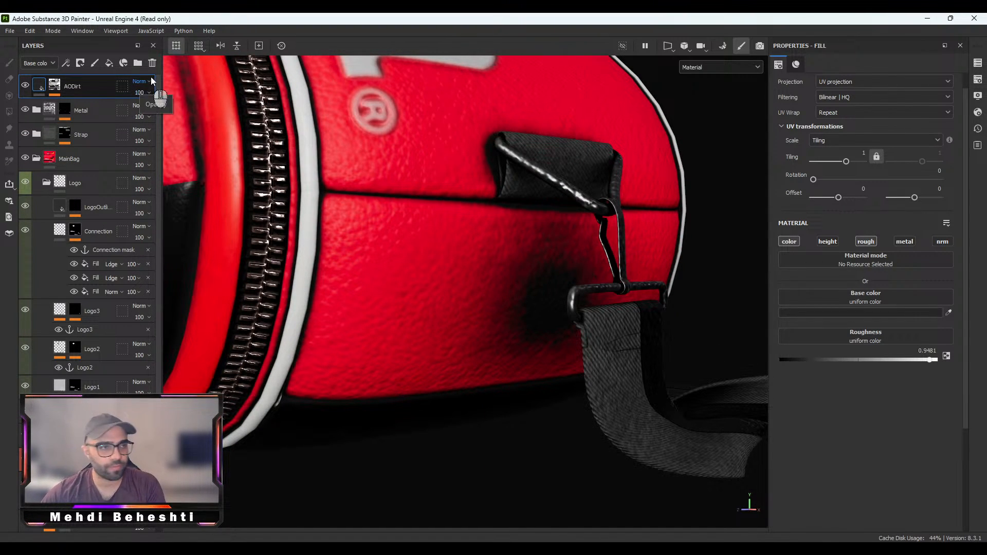
{"action": "left_click", "coordinate": [146, 94]}
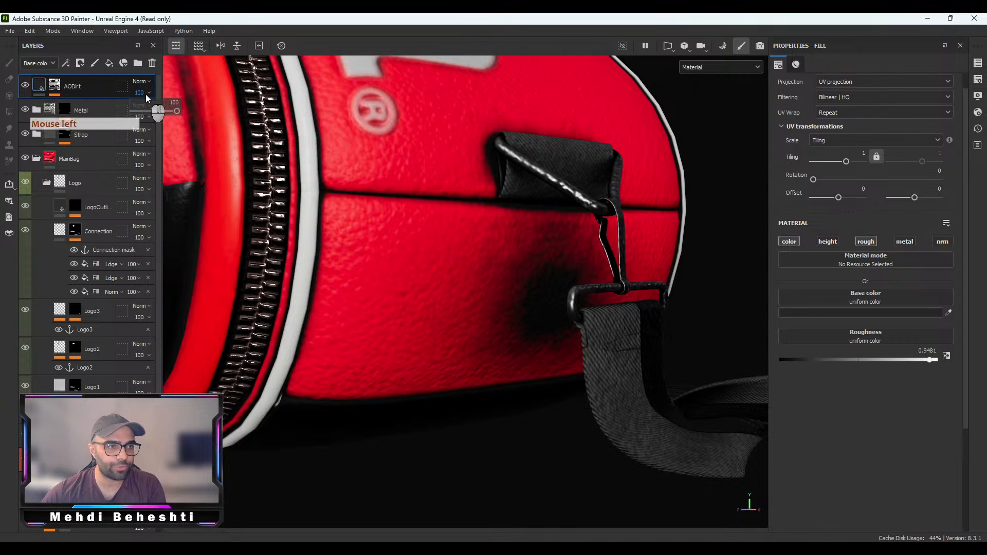
{"action": "left_click_drag", "start_coordinate": [177, 108], "coordinate": [162, 112]}
{"action": "scroll", "coordinate": [487, 229], "scroll_direction": "down", "scroll_amount": 5}
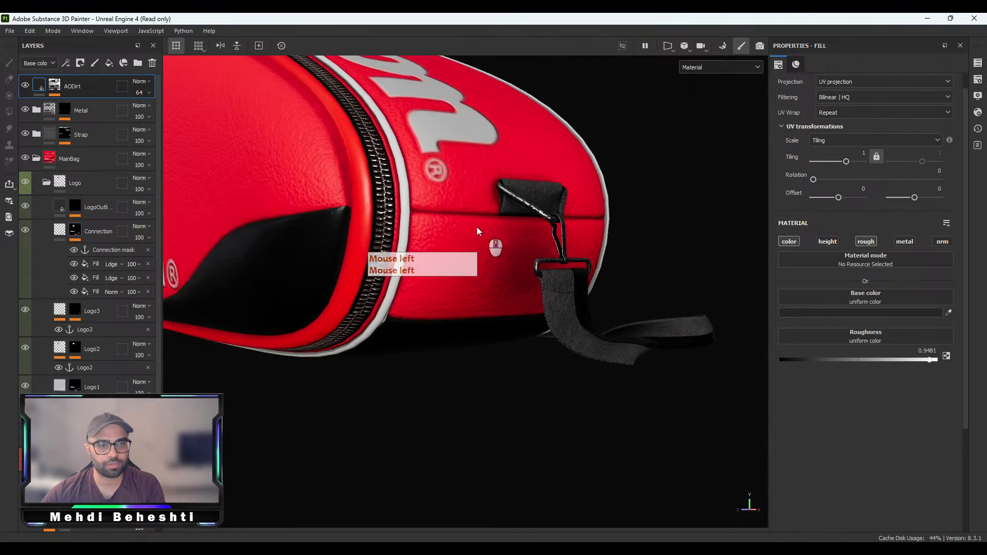
{"action": "middle_click_drag", "start_coordinate": [478, 227], "coordinate": [549, 291], "text": "alt"}
{"action": "left_click_drag", "start_coordinate": [548, 293], "coordinate": [465, 236], "text": "alt"}
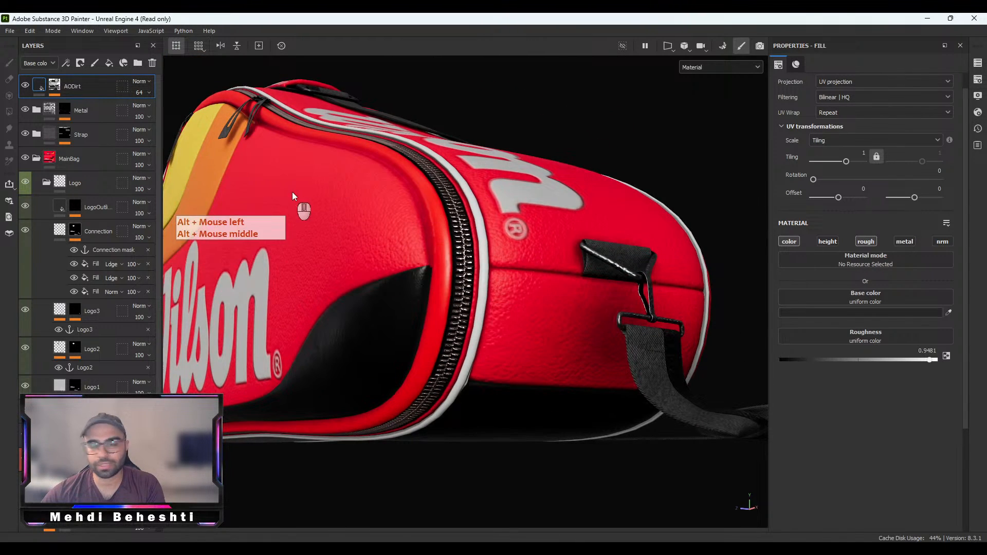
{"action": "left_click", "coordinate": [140, 95]}
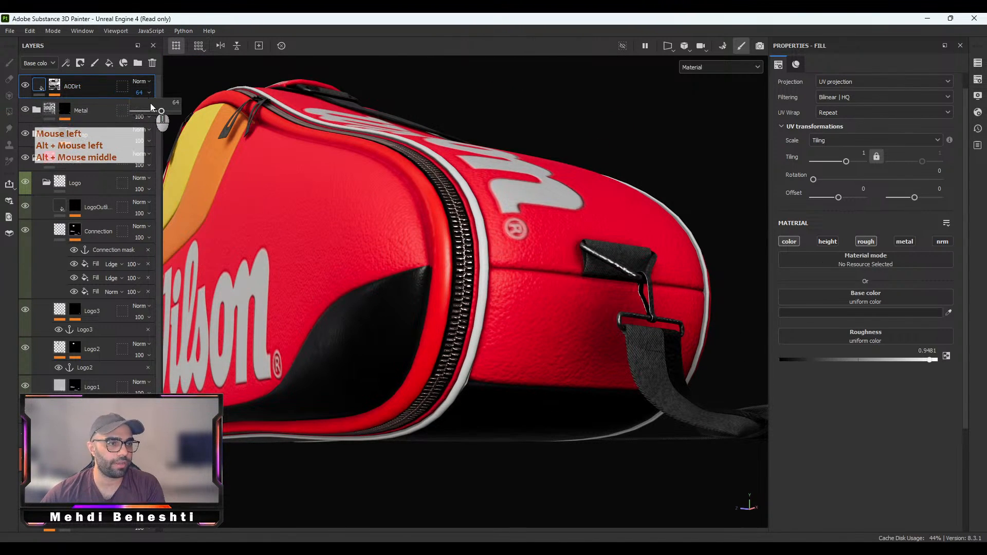
{"action": "left_click_drag", "start_coordinate": [163, 112], "coordinate": [181, 113]}
Switch the AODirt layer to Soft light blending and change its base color to white FFFFFF and finally to black 000000
{"action": "left_click", "coordinate": [146, 83]}
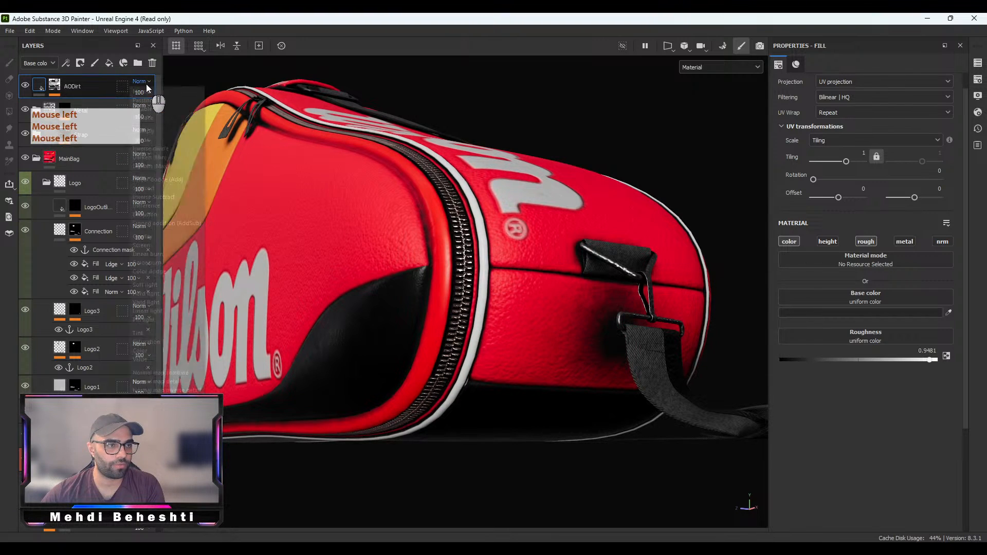
{"action": "left_click", "coordinate": [150, 282]}
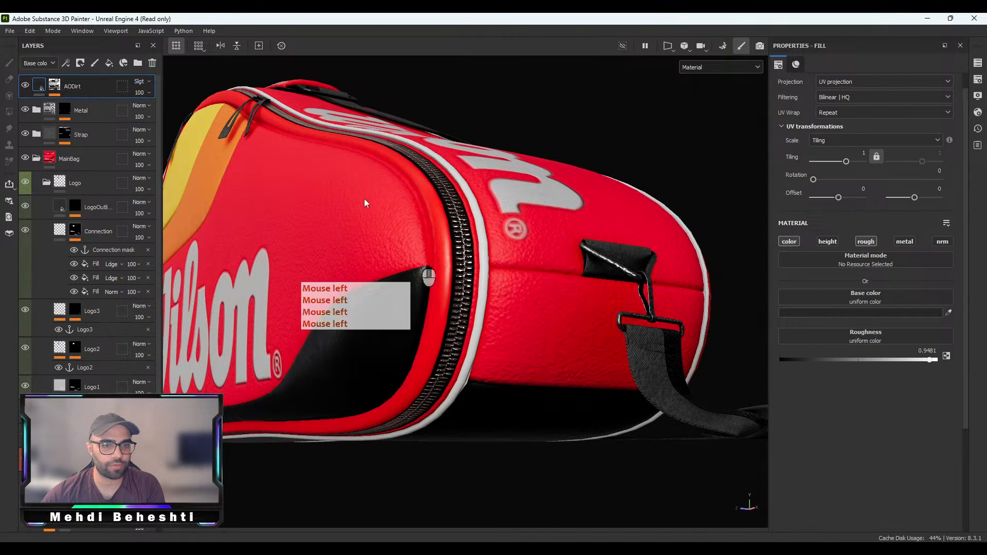
{"action": "left_click", "coordinate": [810, 311]}
{"action": "left_click_drag", "start_coordinate": [852, 321], "coordinate": [801, 293]}
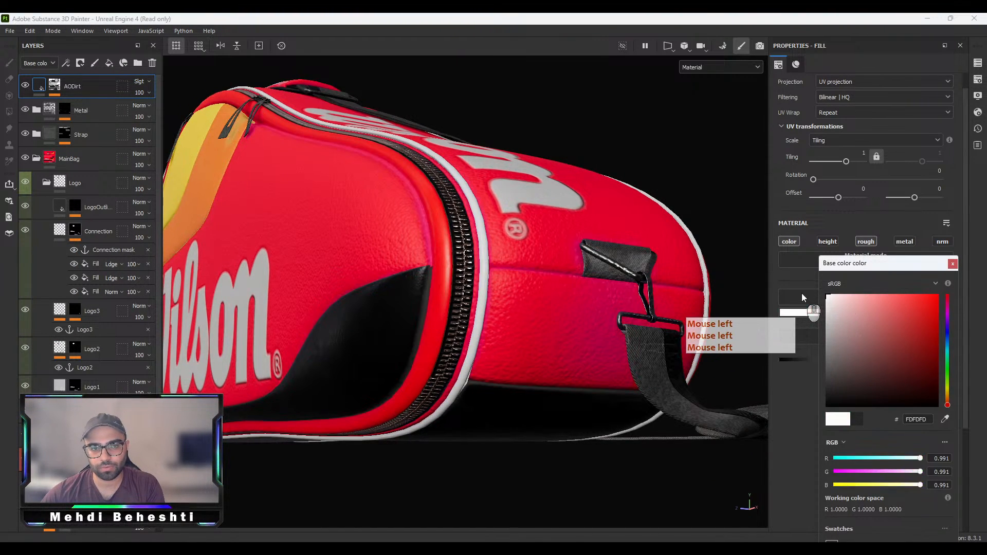
{"action": "left_click_drag", "start_coordinate": [585, 320], "coordinate": [766, 332], "text": "alt"}
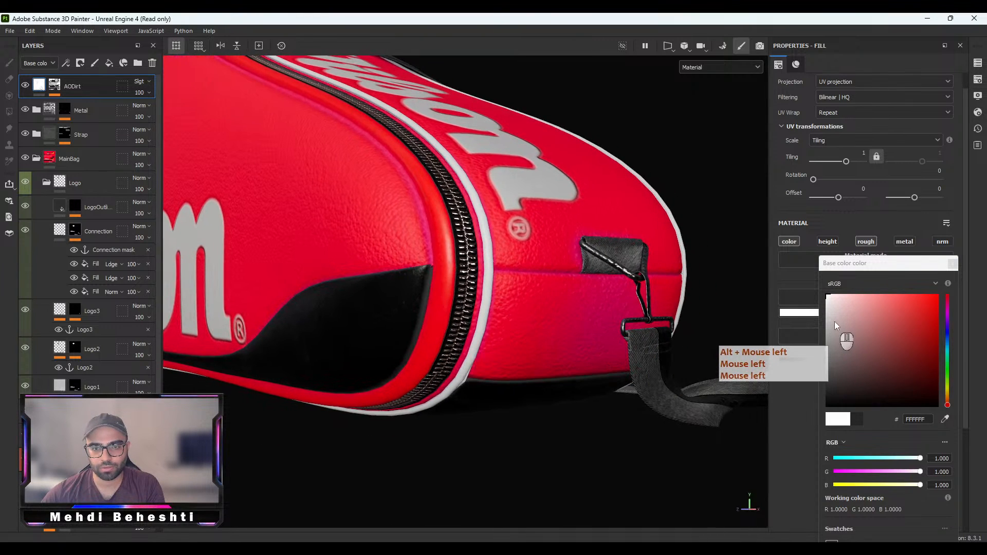
{"action": "left_click_drag", "start_coordinate": [833, 318], "coordinate": [540, 355]}
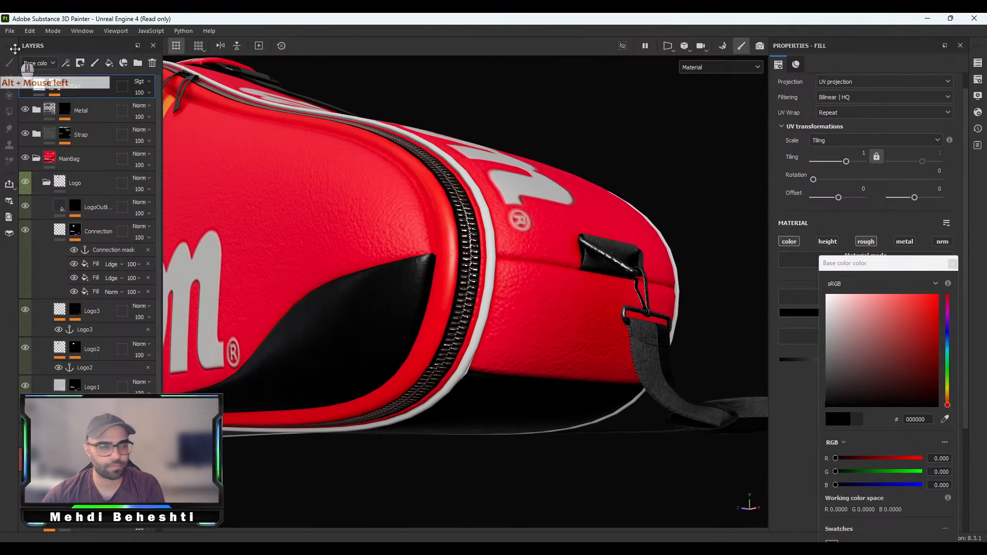
Return the AODirt layer to Normal blending and set its opacity to 50
{"action": "left_click", "coordinate": [142, 81]}
{"action": "left_click", "coordinate": [144, 92]}
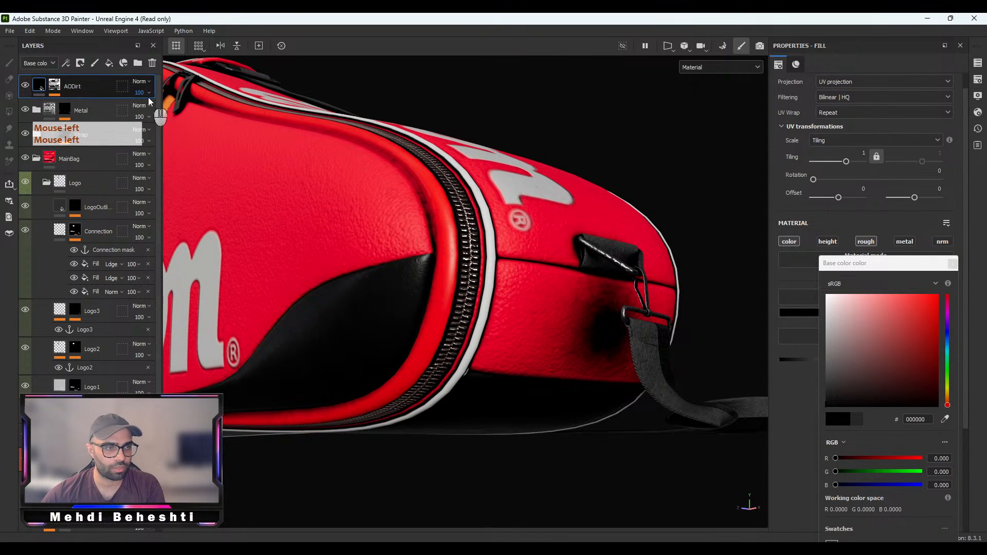
{"action": "left_click", "coordinate": [149, 97]}
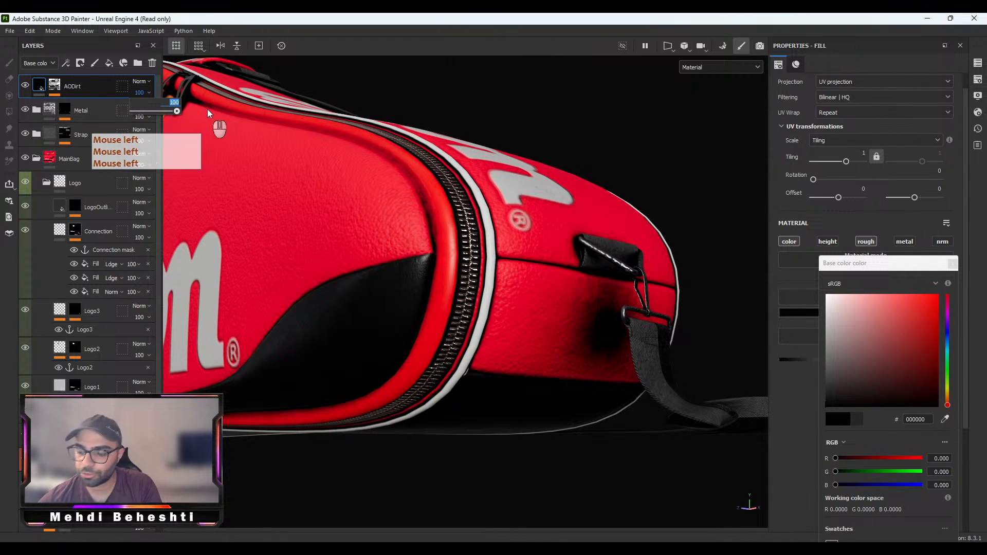
{"action": "type", "text": "50"}
{"action": "key", "text": "Return"}
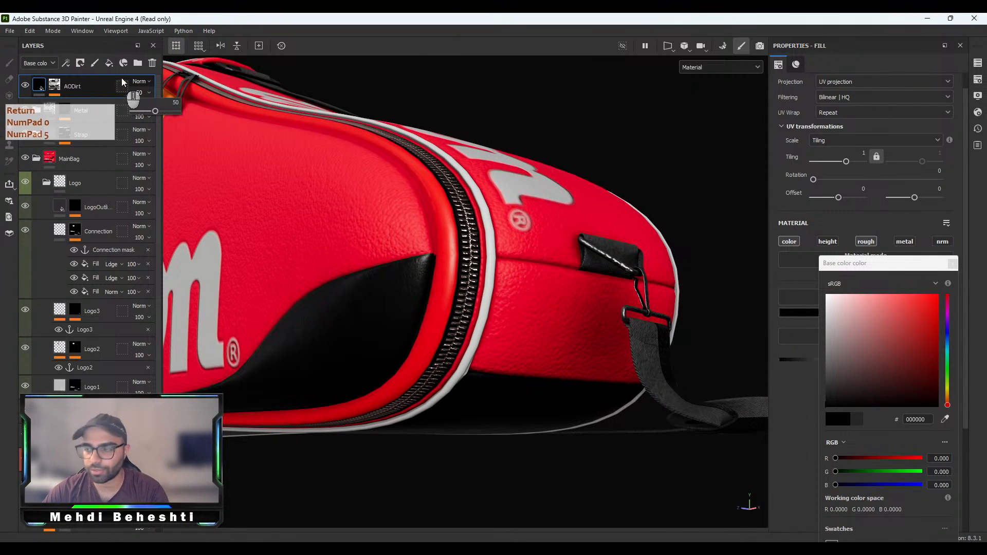
{"action": "left_click", "coordinate": [102, 89]}
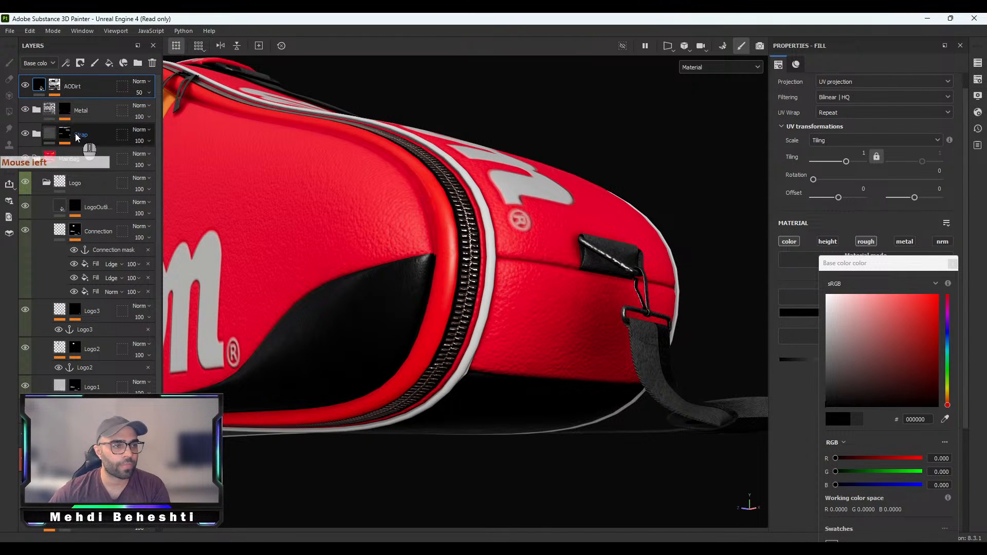
Collapse the MainBag folder and add a fill layer named Gradient above AODirt
{"action": "left_click", "coordinate": [40, 157]}
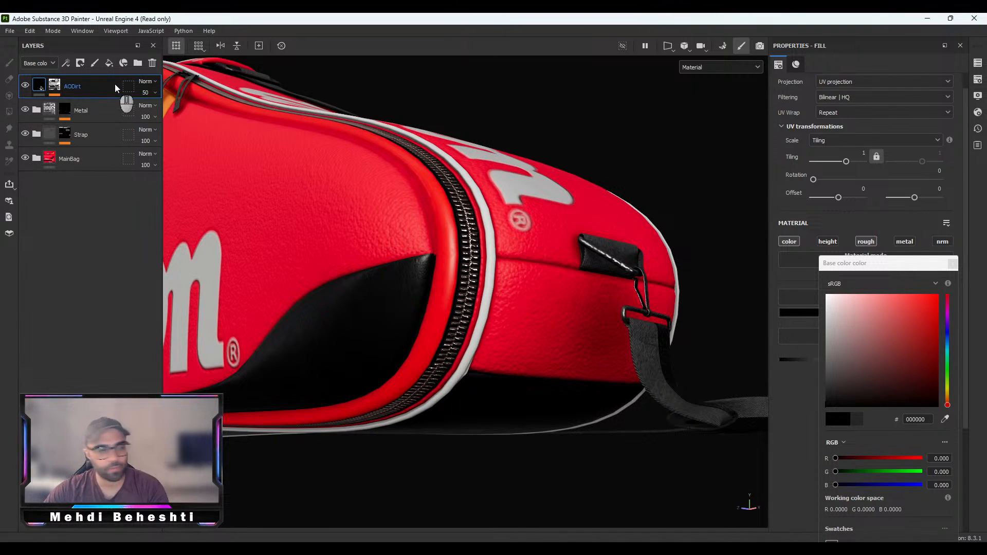
{"action": "left_click", "coordinate": [104, 76]}
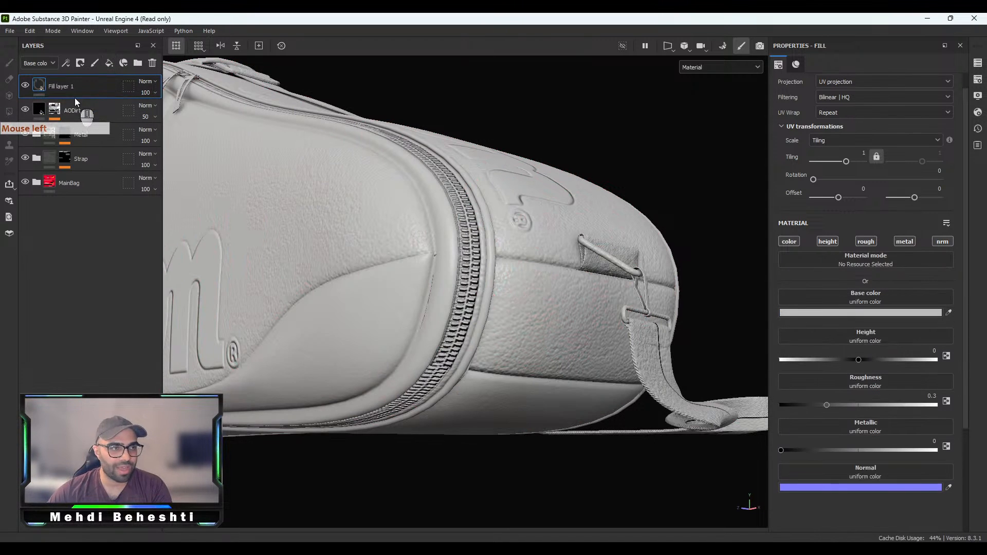
{"action": "left_click", "coordinate": [69, 97]}
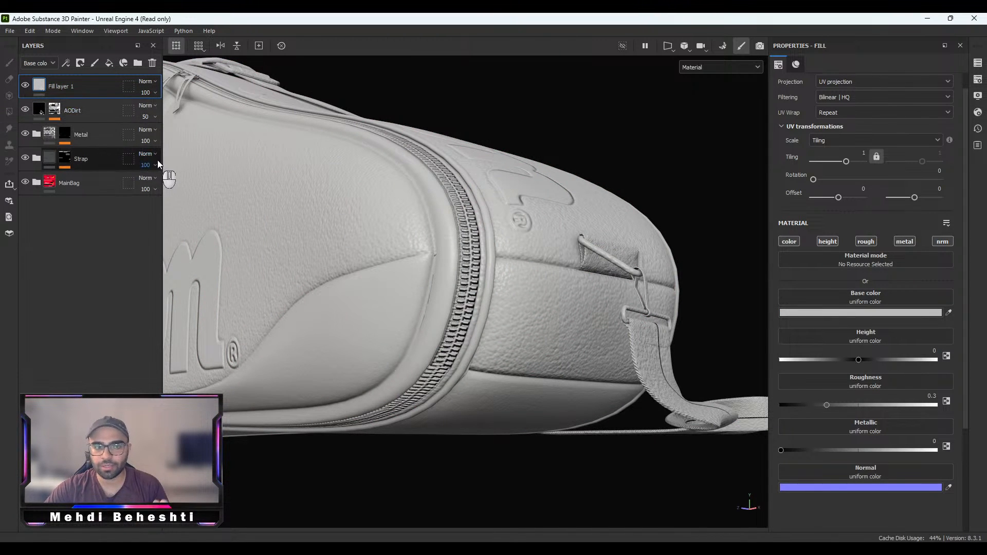
{"action": "left_click_drag", "start_coordinate": [557, 314], "coordinate": [467, 321], "text": "alt"}
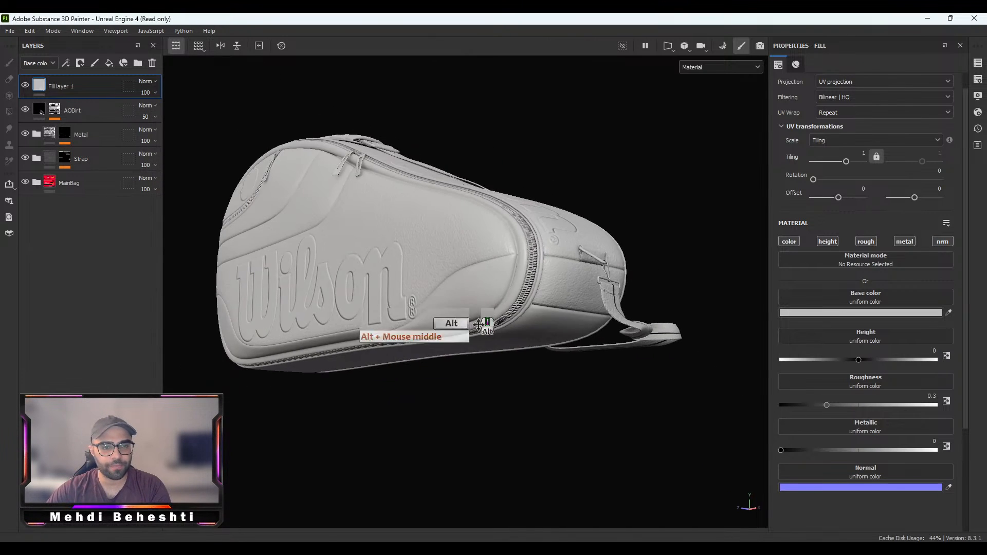
{"action": "middle_click_drag", "start_coordinate": [467, 322], "coordinate": [465, 360], "text": "alt"}
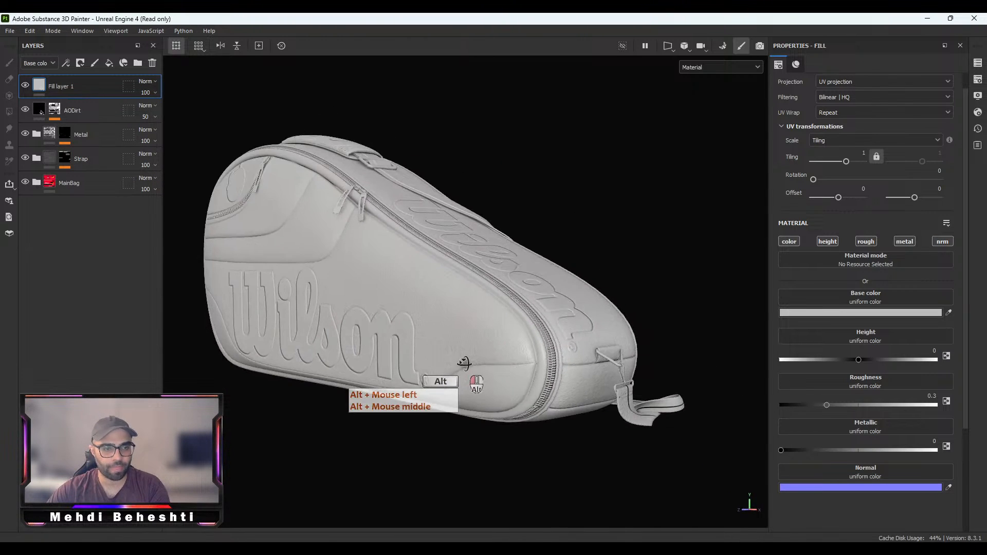
{"action": "double_click", "coordinate": [65, 85]}
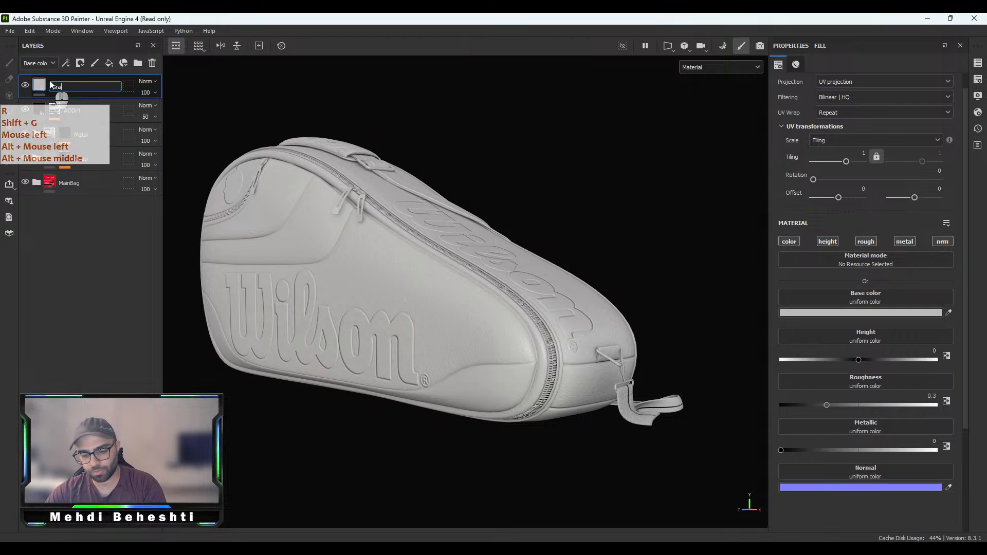
{"action": "type", "text": "Gradient"}
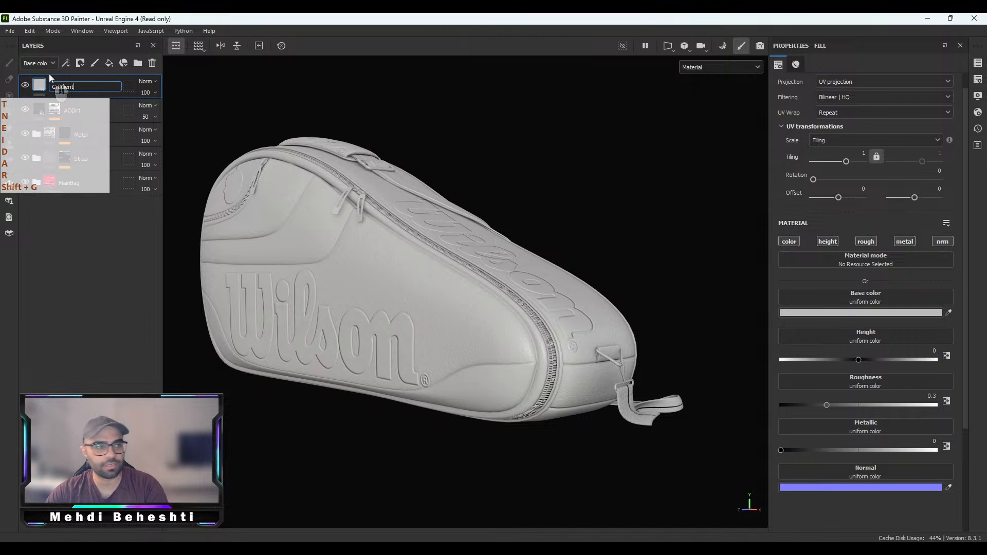
{"action": "key", "text": "Return"}
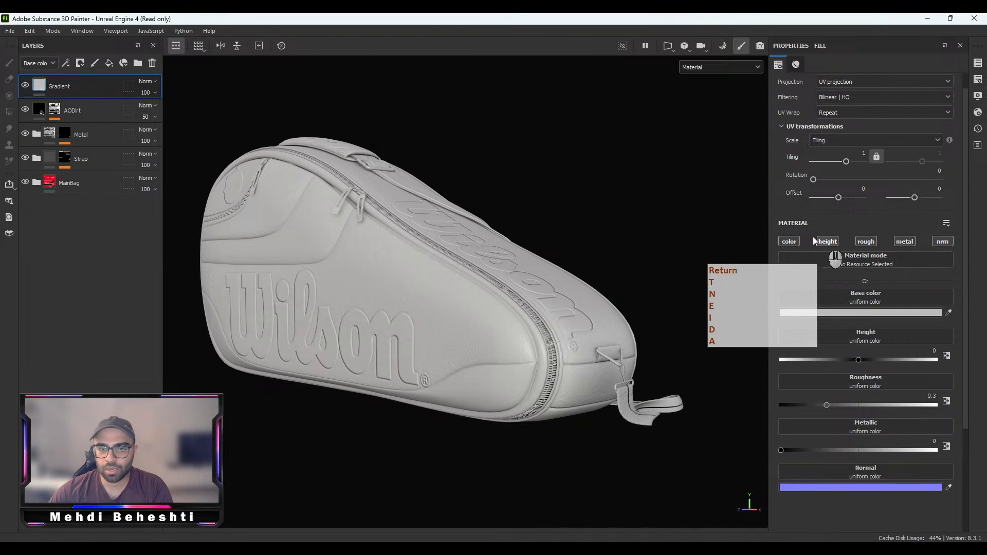
Limit the Gradient fill to the color channel and set its base color to dark gray 454545
{"action": "left_click", "coordinate": [794, 243], "text": "alt"}
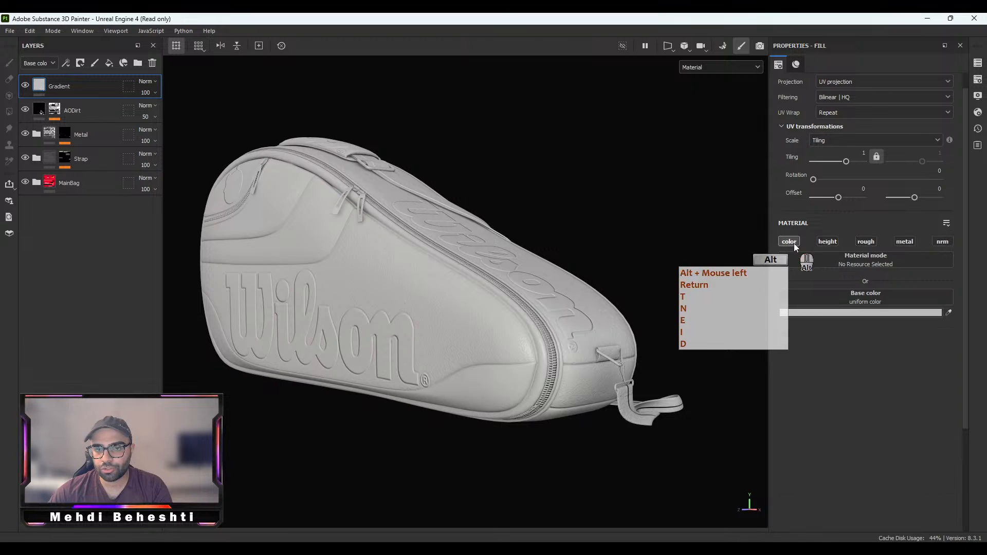
{"action": "left_click", "coordinate": [817, 320]}
{"action": "left_click", "coordinate": [816, 317]}
{"action": "left_click", "coordinate": [816, 314]}
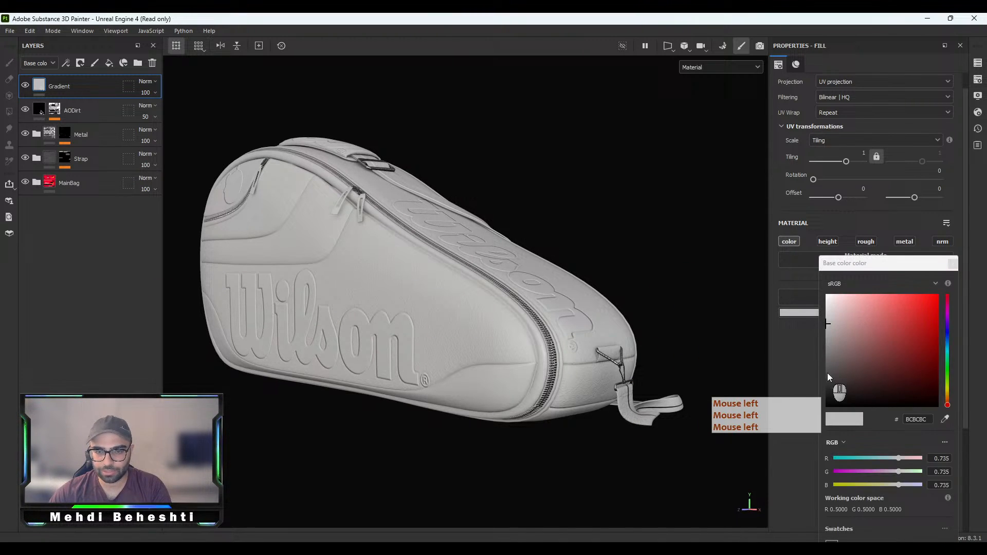
{"action": "left_click", "coordinate": [826, 375]}
{"action": "left_click", "coordinate": [813, 381]}
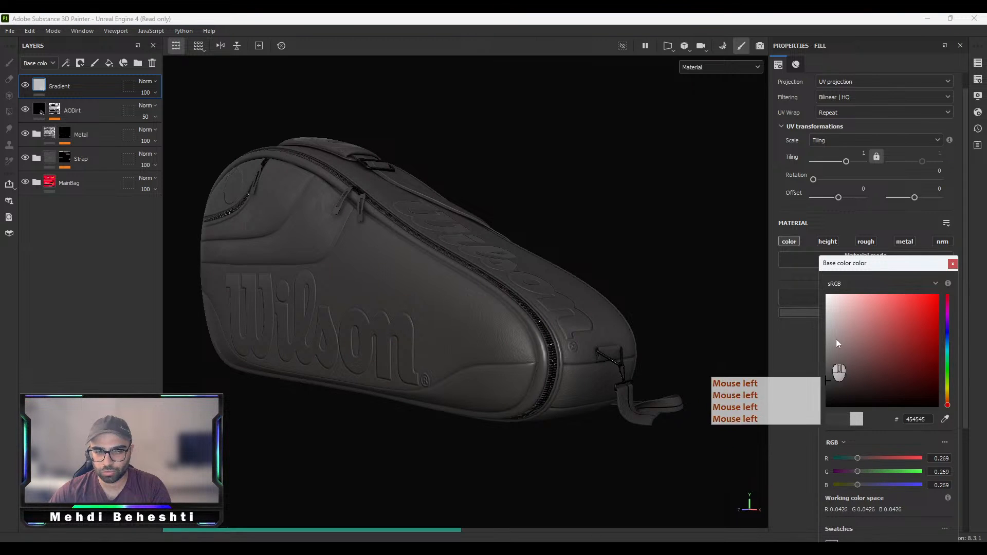
{"action": "left_click", "coordinate": [954, 263]}
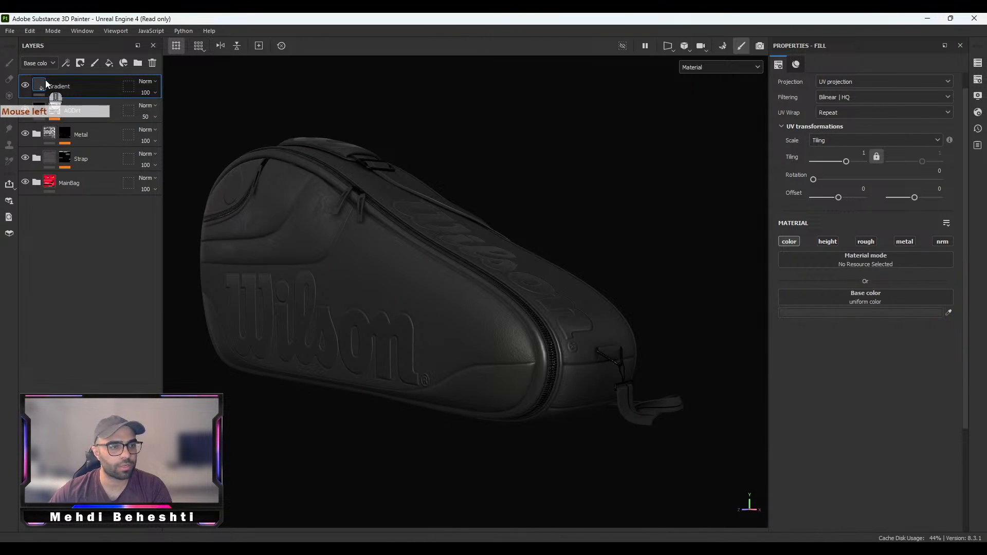
Add a black mask to the Gradient layer and give it a 3D Linear Gradient generator
{"action": "right_click", "coordinate": [54, 83]}
{"action": "left_click", "coordinate": [88, 101]}
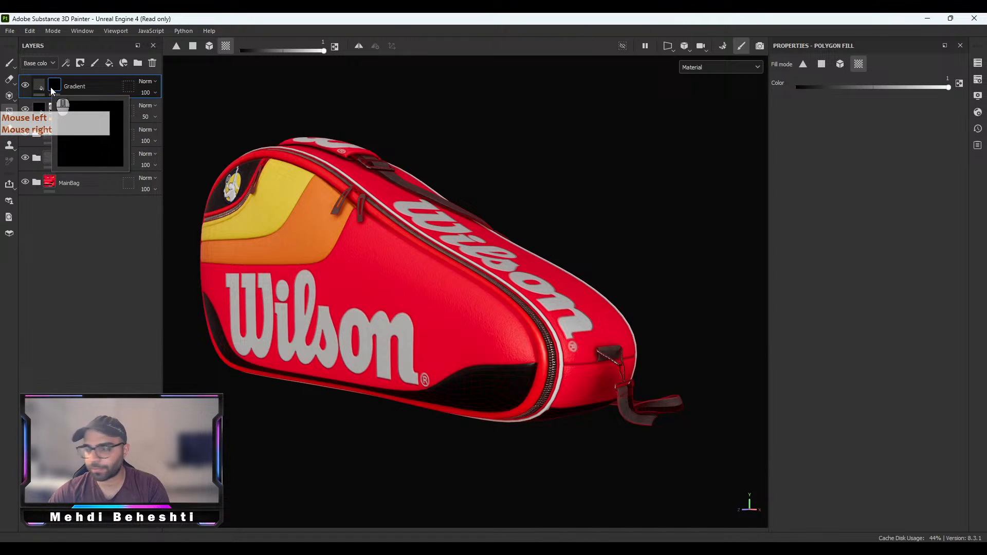
{"action": "right_click", "coordinate": [50, 87]}
{"action": "left_click", "coordinate": [77, 93]}
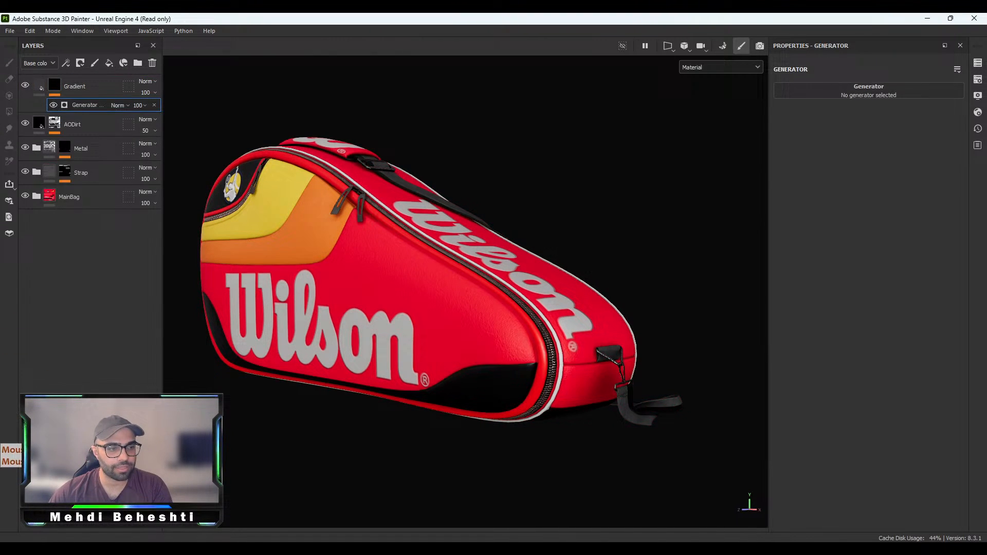
{"action": "left_click", "coordinate": [843, 90]}
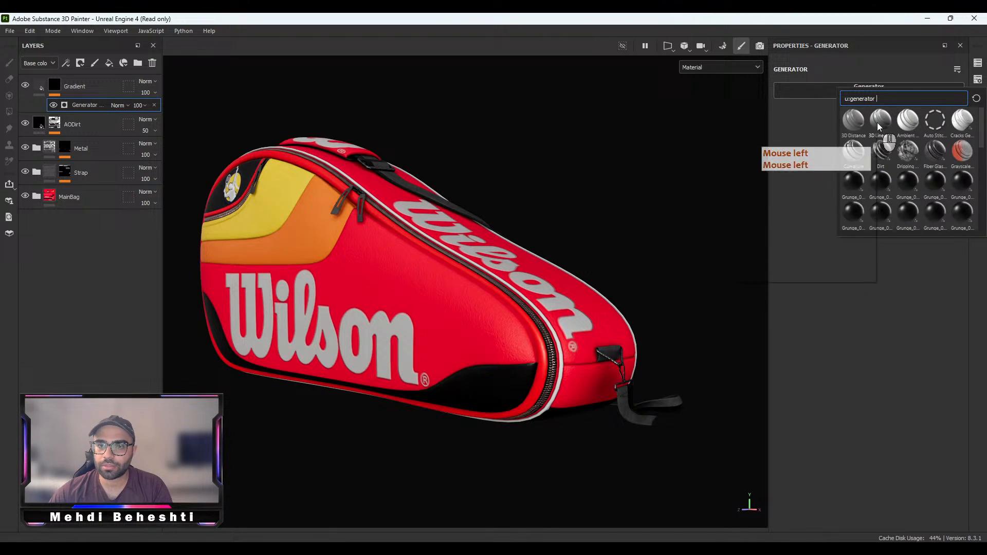
{"action": "mouse_move", "coordinate": [877, 122]}
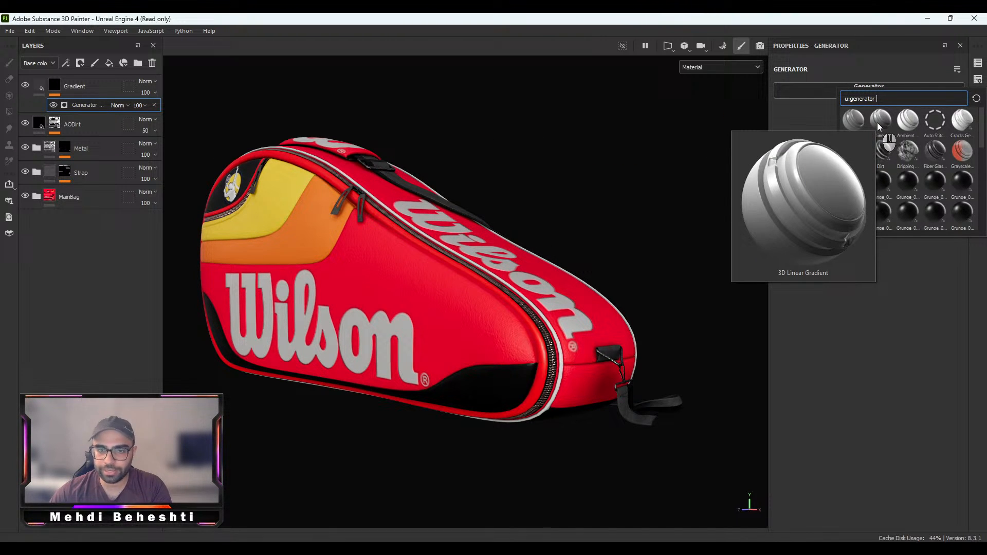
{"action": "left_click", "coordinate": [877, 122]}
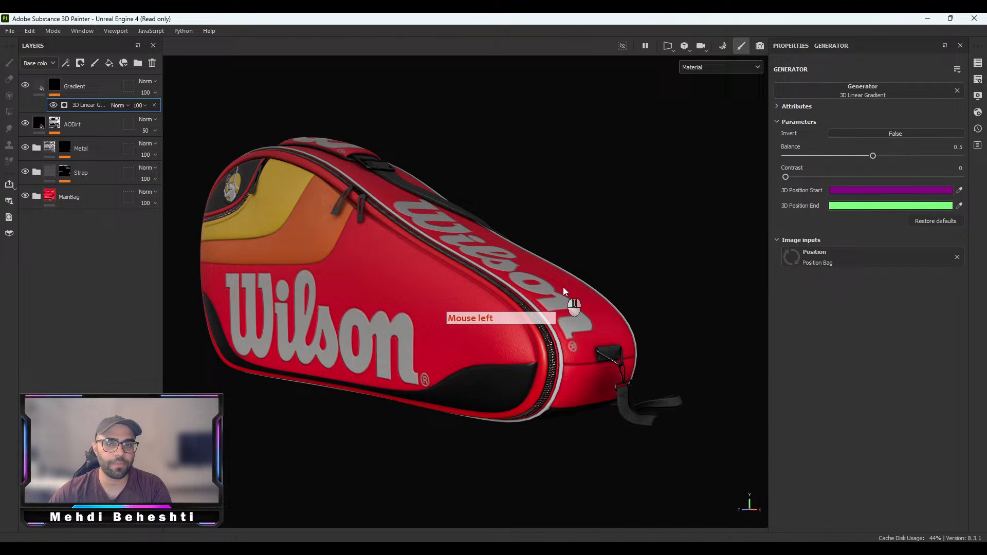
Display the Gradient layer's mask on its own and examine the grayscale falloff across the bag
{"action": "middle_click_drag", "start_coordinate": [341, 299], "coordinate": [584, 265], "text": "alt"}
{"action": "left_click_drag", "start_coordinate": [584, 265], "coordinate": [524, 246], "text": "alt"}
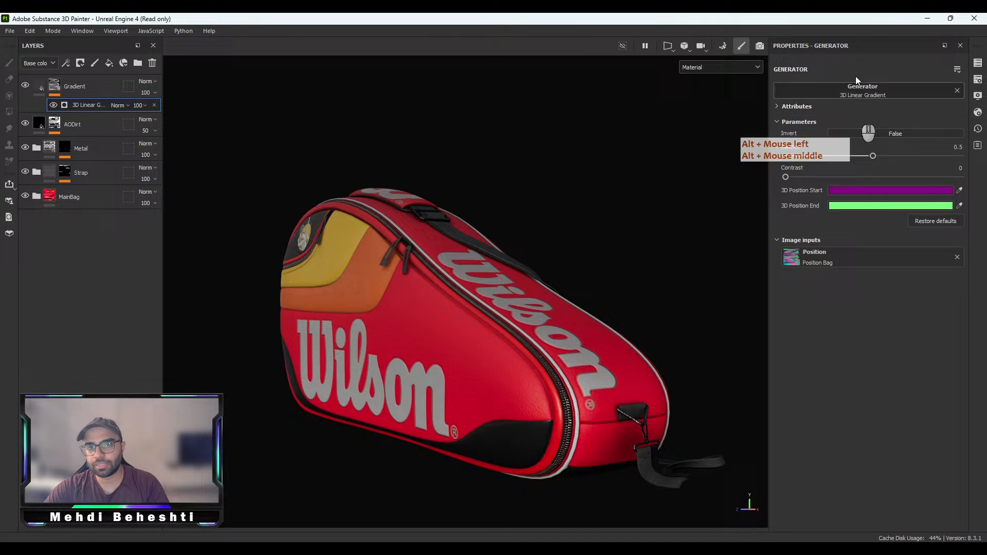
{"action": "left_click", "coordinate": [53, 90], "text": "alt"}
{"action": "left_click_drag", "start_coordinate": [566, 278], "coordinate": [440, 242], "text": "alt"}
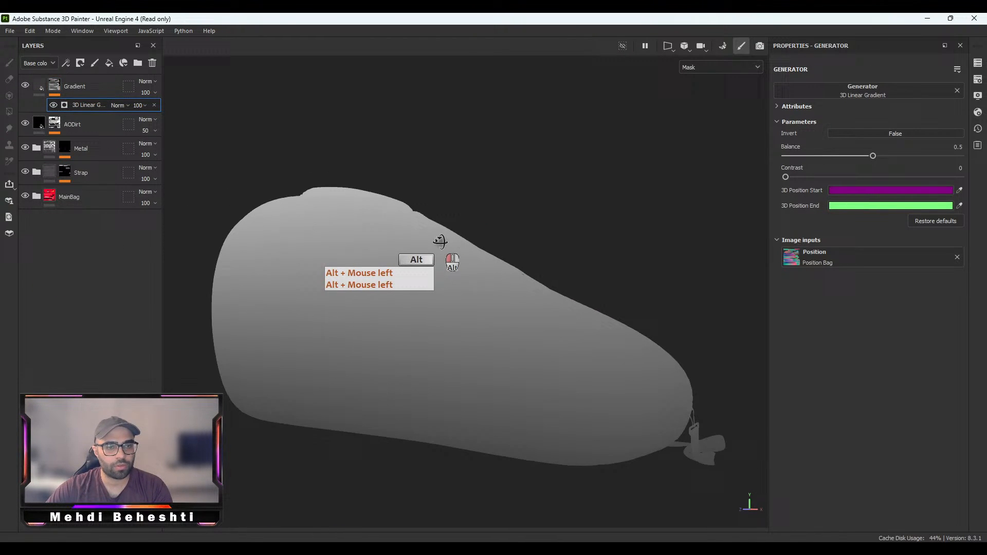
Display the Position mesh map and sample the generator's 3D Position Start color from the purple area along the bag's lower edge
{"action": "left_click", "coordinate": [753, 67]}
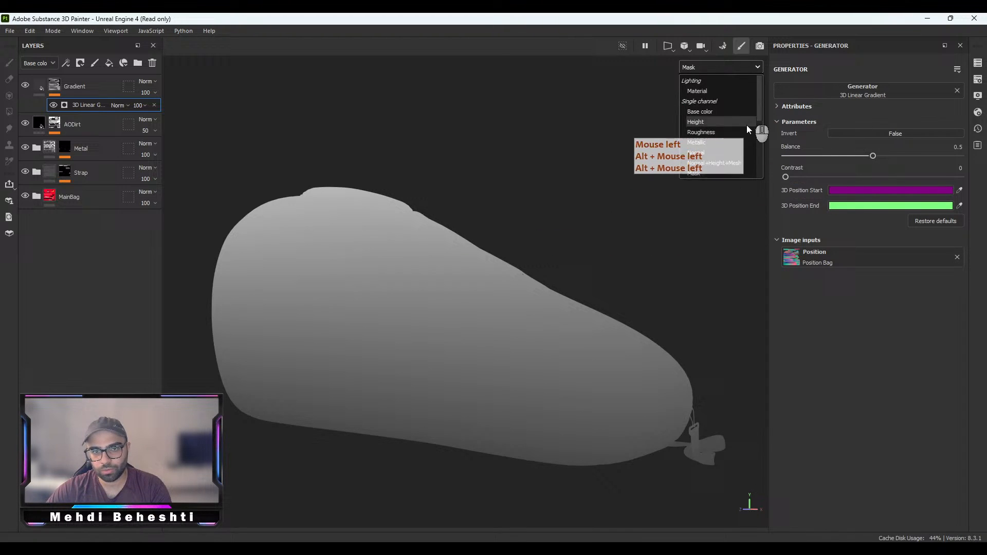
{"action": "scroll", "coordinate": [730, 156], "scroll_direction": "down", "scroll_amount": 3}
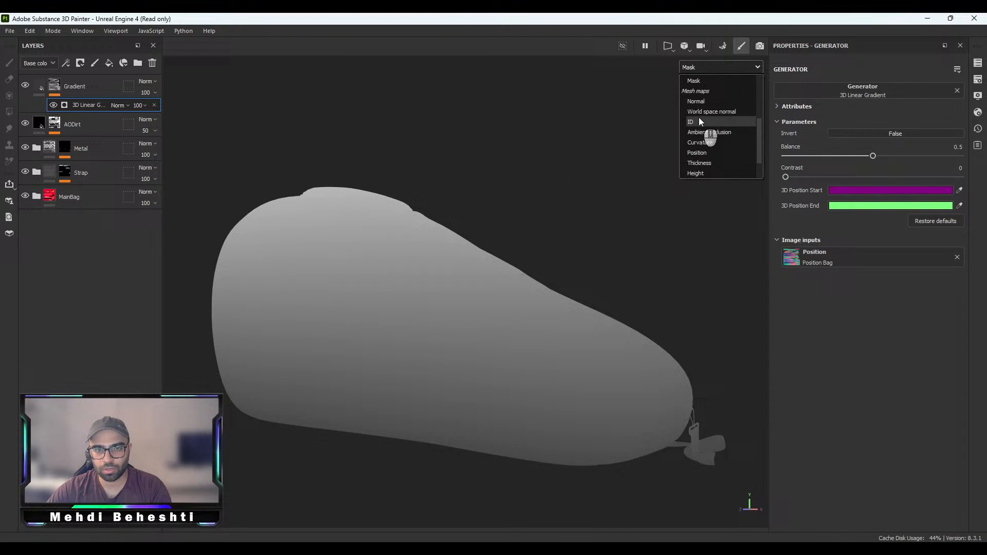
{"action": "scroll", "coordinate": [709, 119], "scroll_direction": "down", "scroll_amount": 1}
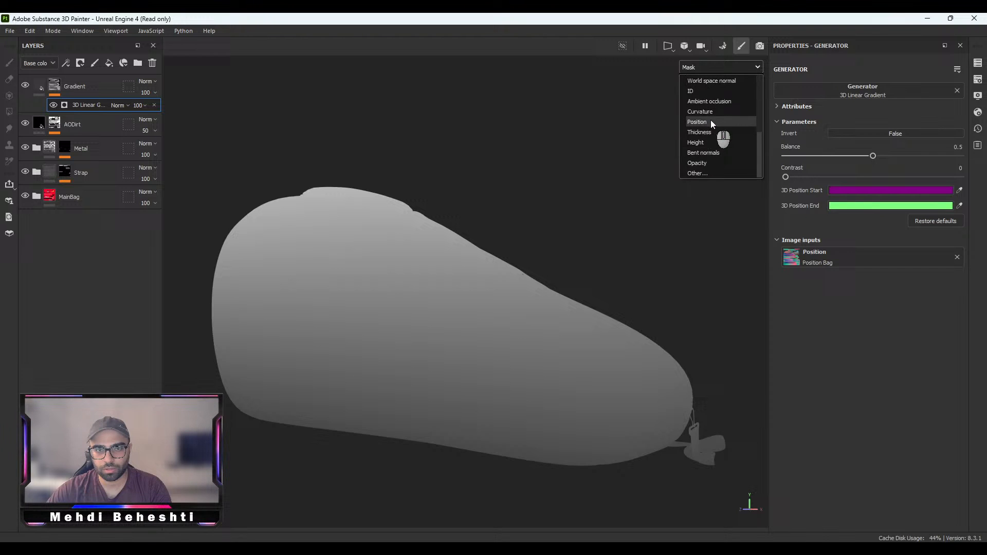
{"action": "left_click", "coordinate": [698, 122]}
{"action": "left_click_drag", "start_coordinate": [668, 204], "coordinate": [581, 249], "text": "alt"}
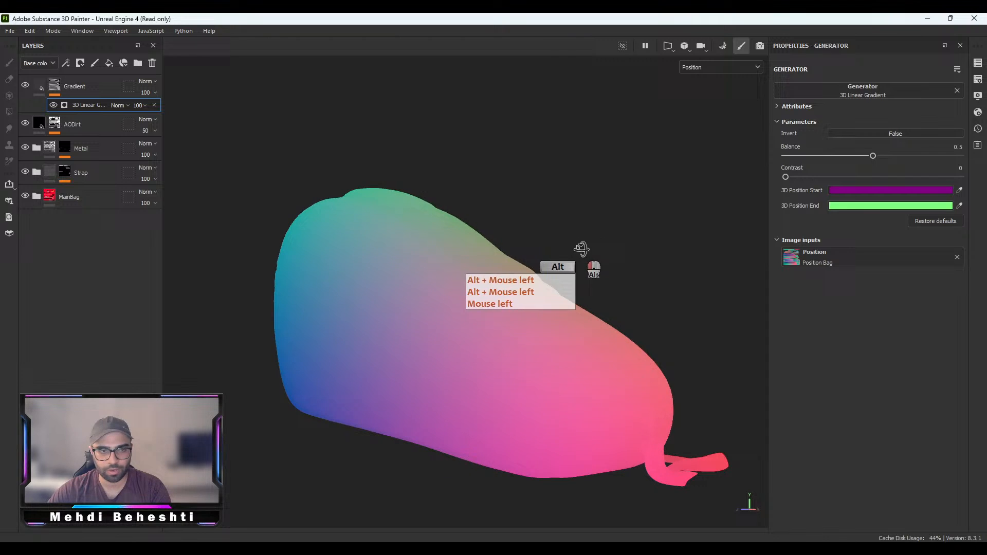
{"action": "left_click", "coordinate": [960, 189]}
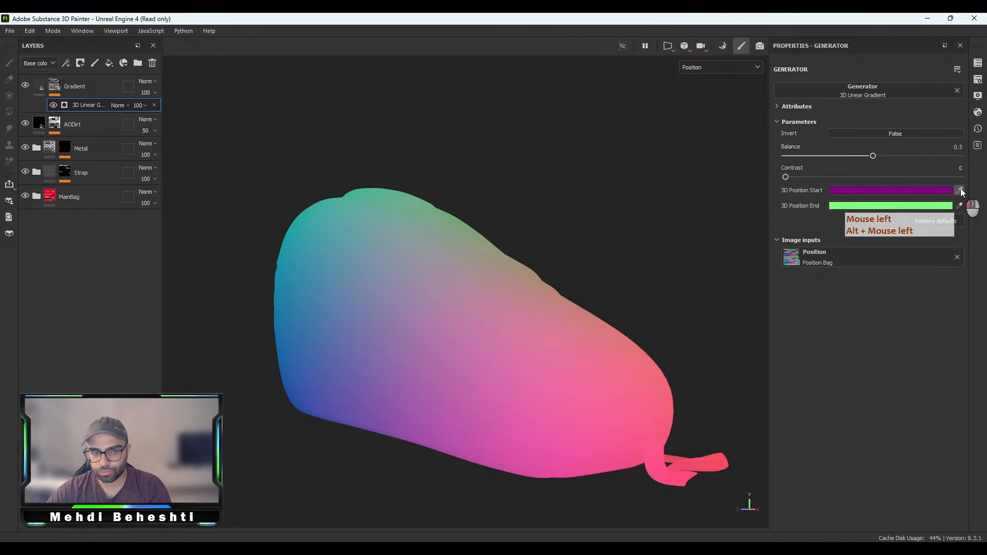
{"action": "left_click", "coordinate": [389, 432]}
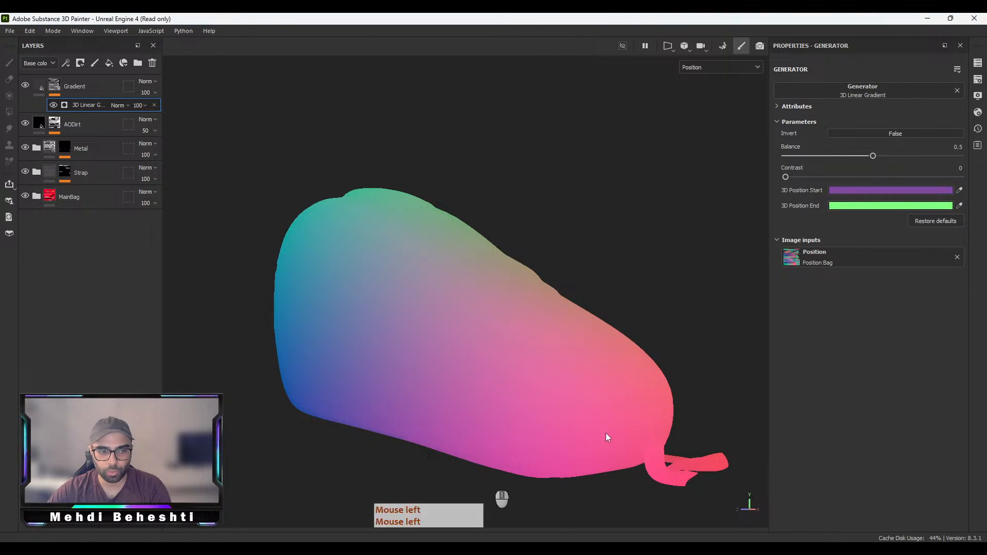
Try sampling the 3D Position End color from the green area at the highest point of the bag
{"action": "left_click", "coordinate": [959, 205]}
{"action": "left_click", "coordinate": [374, 186]}
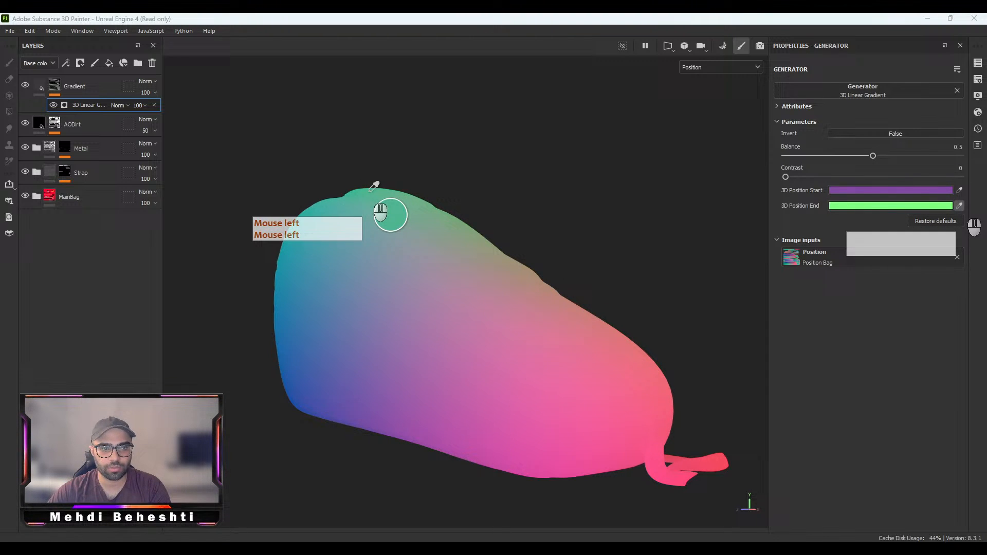
{"action": "left_click", "coordinate": [369, 190]}
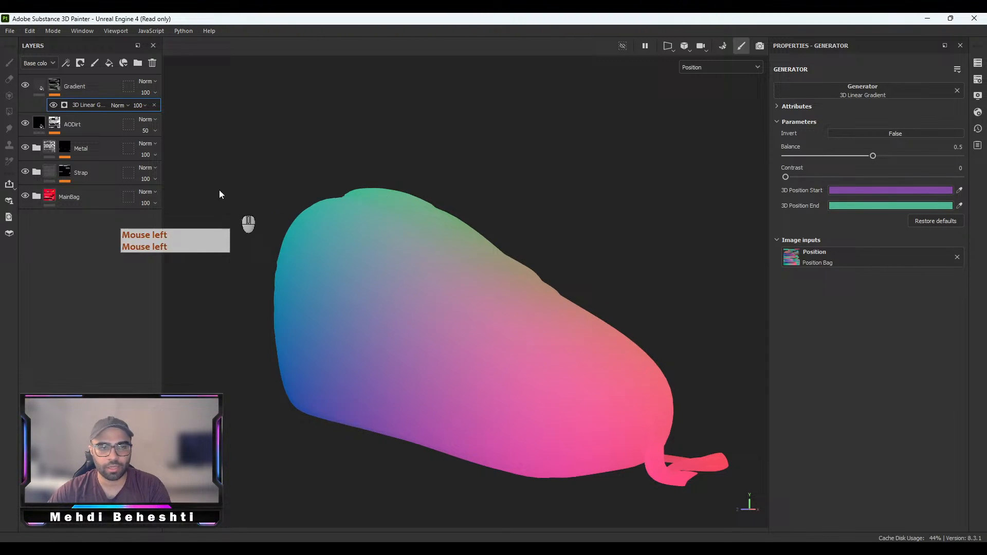
Check the Gradient mask on the bag from several angles and undo the last 3D Position End color pick
{"action": "left_click", "coordinate": [57, 89], "text": "alt"}
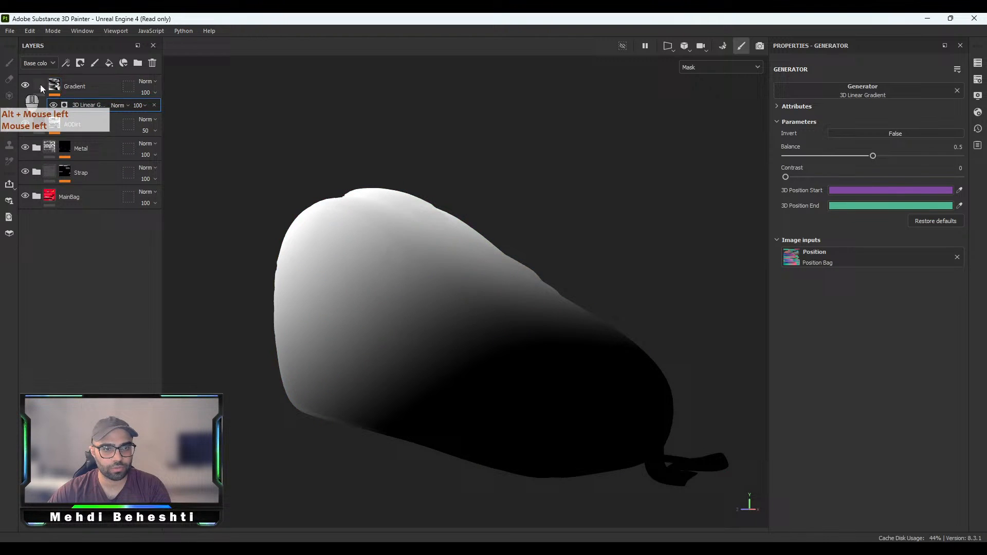
{"action": "left_click_drag", "start_coordinate": [306, 169], "coordinate": [596, 227], "text": "alt"}
{"action": "left_click_drag", "start_coordinate": [775, 463], "coordinate": [426, 335], "text": "alt"}
{"action": "key", "text": "ctrl+z"}
{"action": "left_click_drag", "start_coordinate": [514, 375], "coordinate": [446, 324], "text": "alt"}
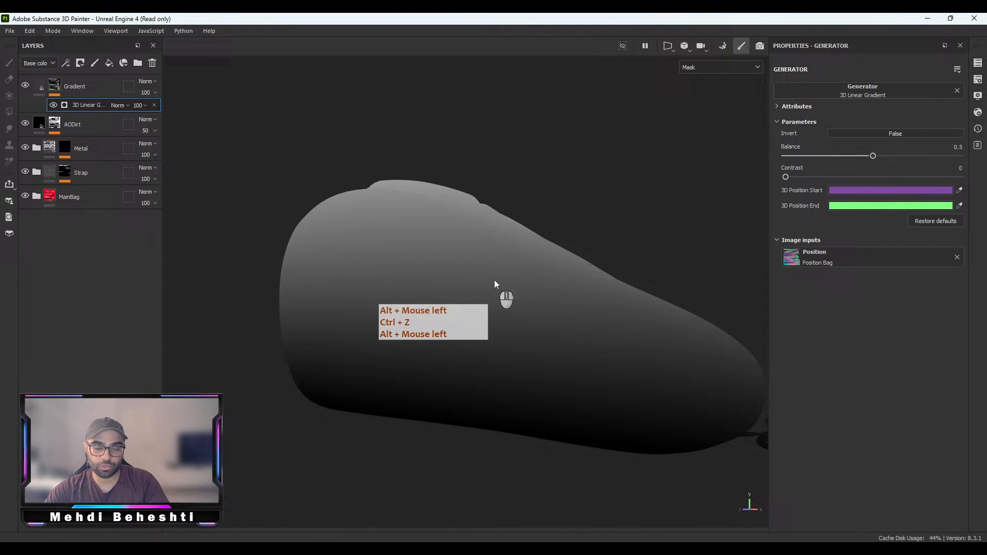
Invert the 3D Linear Gradient generator in the Gradient layer's mask and set its Balance to 0.78
{"action": "left_click", "coordinate": [876, 132]}
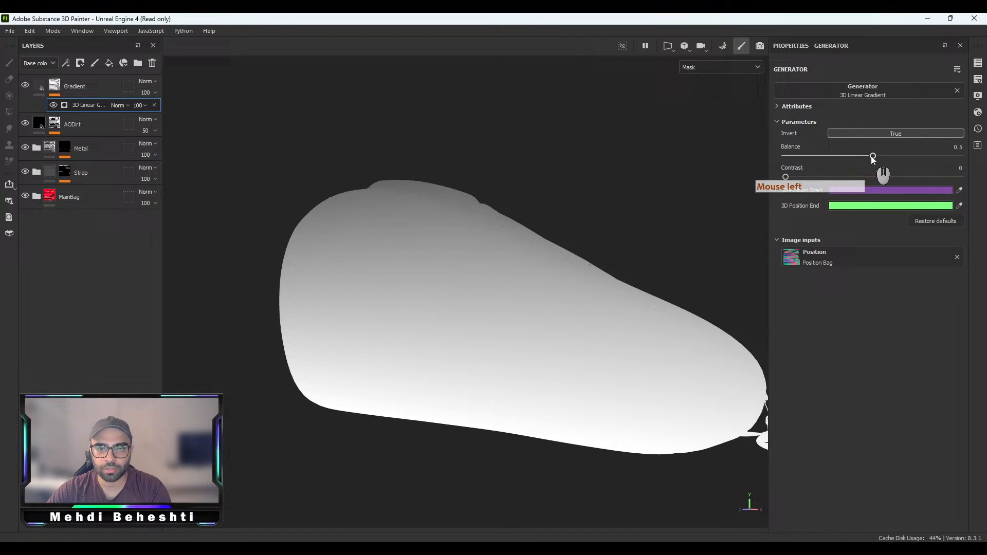
{"action": "left_click", "coordinate": [867, 156]}
{"action": "left_click_drag", "start_coordinate": [868, 159], "coordinate": [841, 158]}
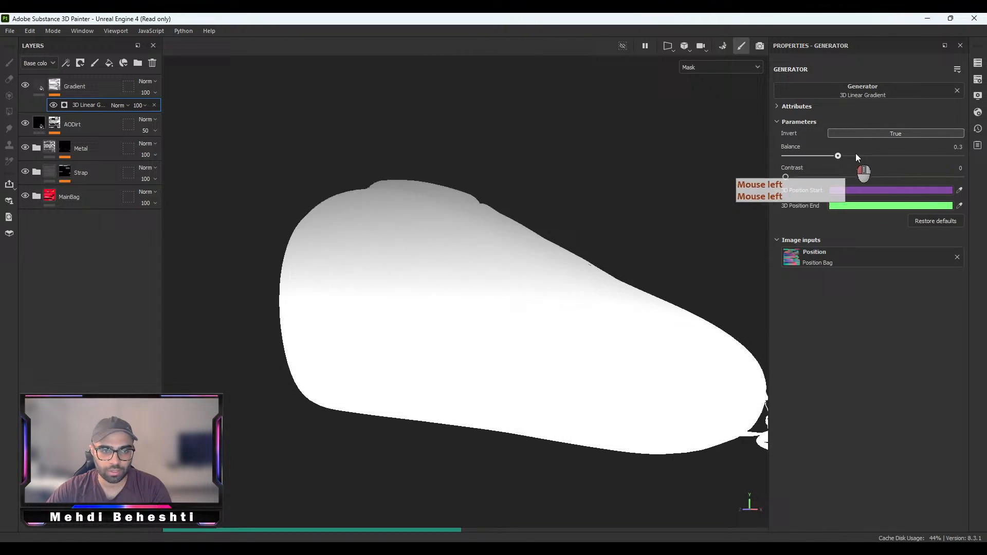
{"action": "left_click", "coordinate": [897, 156]}
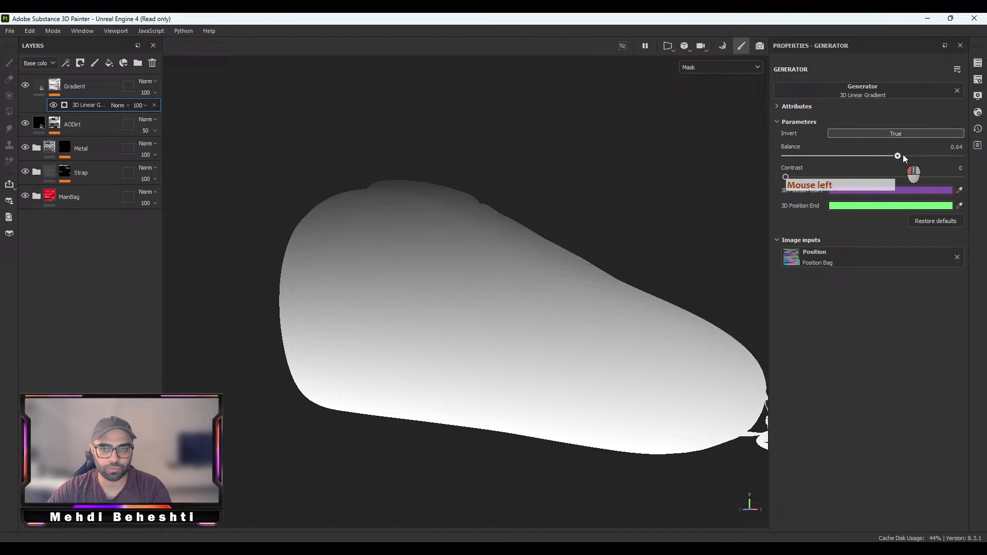
{"action": "left_click", "coordinate": [935, 161]}
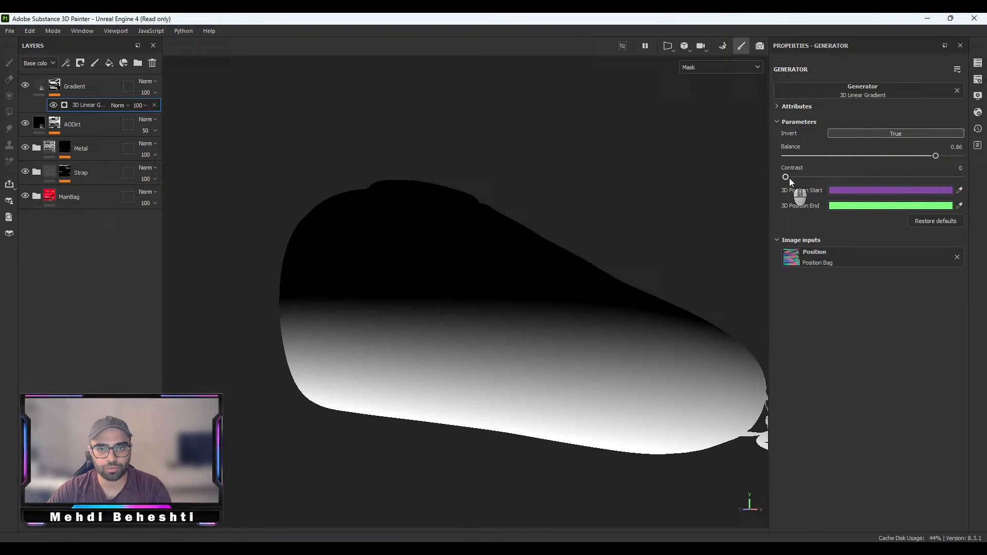
{"action": "left_click", "coordinate": [921, 155]}
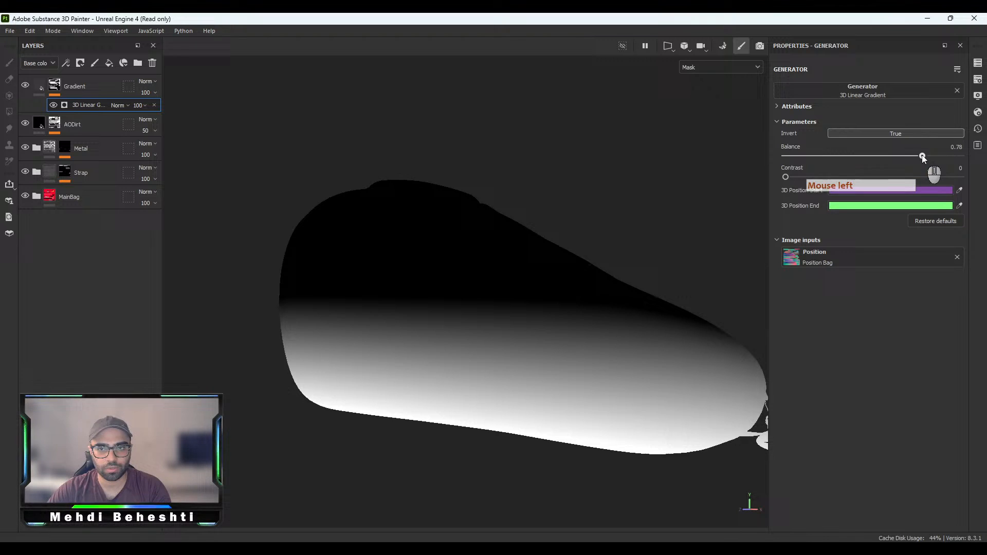
{"action": "left_click_drag", "start_coordinate": [591, 200], "coordinate": [492, 270], "text": "alt"}
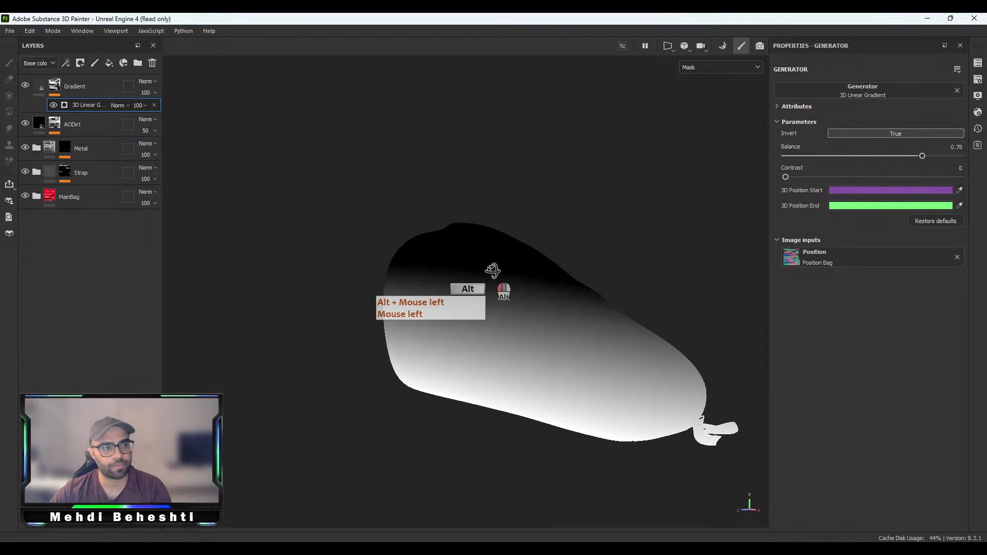
Switch the viewport from mask to full material display and set the Gradient mask generator's Balance to 0.54
{"action": "left_click", "coordinate": [54, 86]}
{"action": "middle_click_drag", "start_coordinate": [578, 374], "coordinate": [562, 372], "text": "alt"}
{"action": "key", "text": "m"}
{"action": "middle_click_drag", "start_coordinate": [612, 391], "coordinate": [607, 385], "text": "alt"}
{"action": "left_click_drag", "start_coordinate": [608, 385], "coordinate": [648, 362], "text": "alt"}
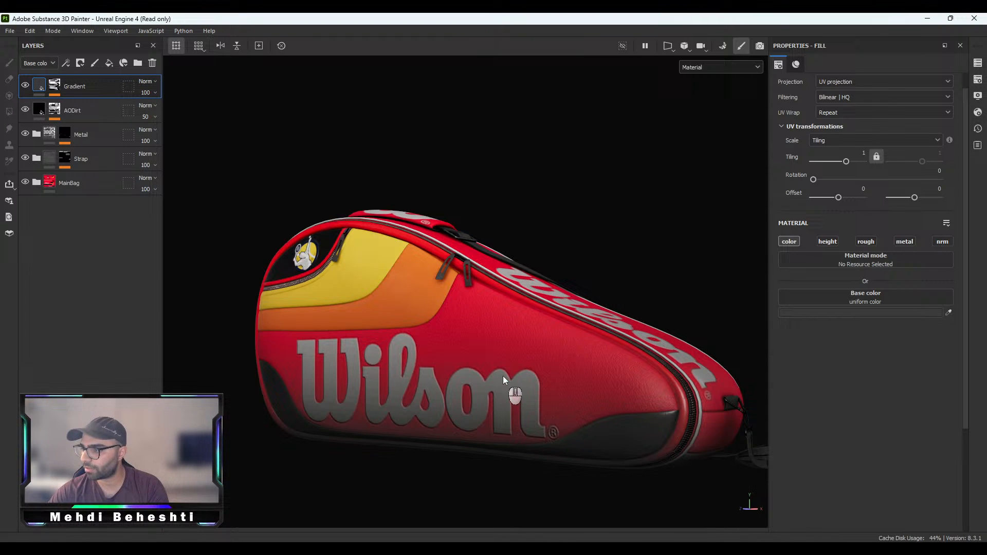
{"action": "left_click", "coordinate": [57, 85]}
{"action": "left_click", "coordinate": [70, 106]}
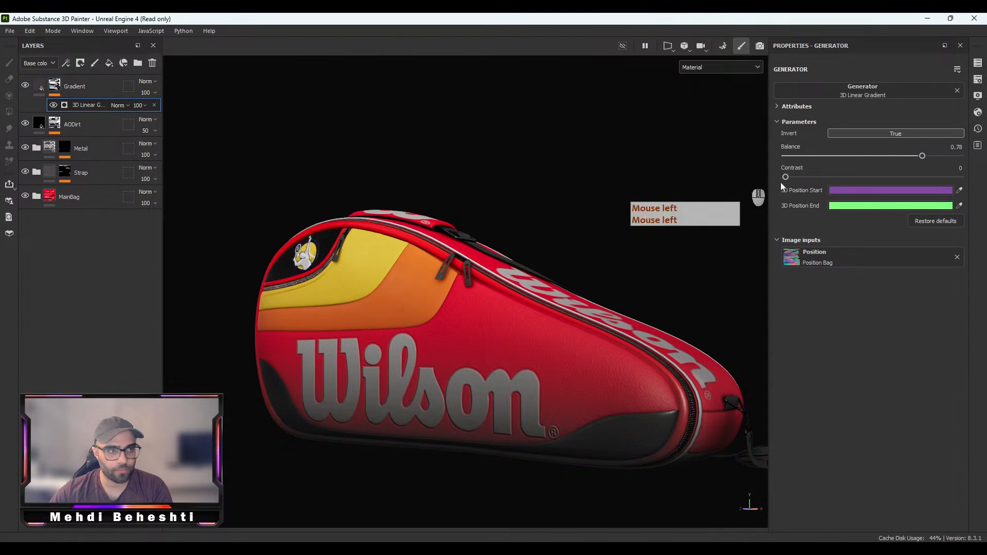
{"action": "left_click", "coordinate": [938, 155]}
{"action": "left_click_drag", "start_coordinate": [896, 153], "coordinate": [880, 159]}
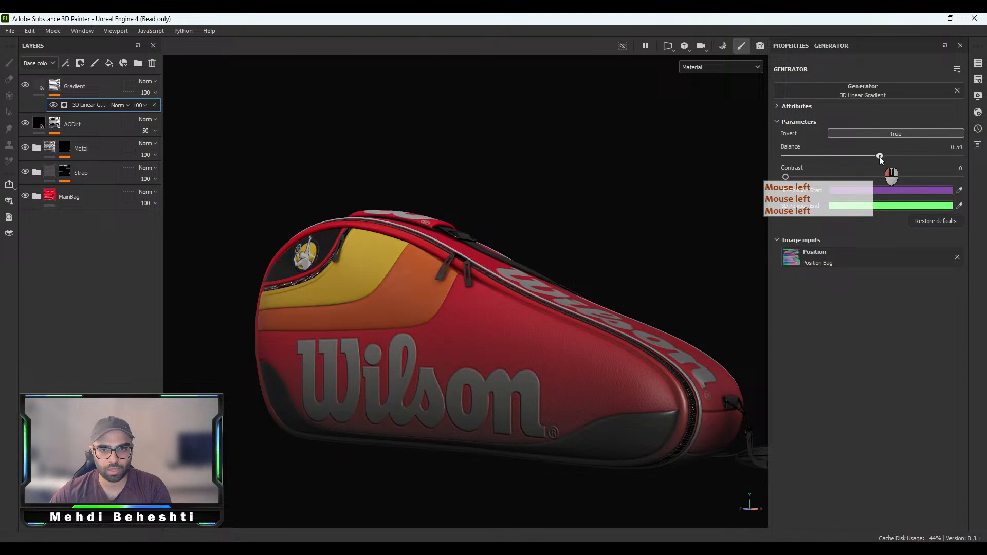
{"action": "left_click_drag", "start_coordinate": [514, 303], "coordinate": [473, 297], "text": "alt"}
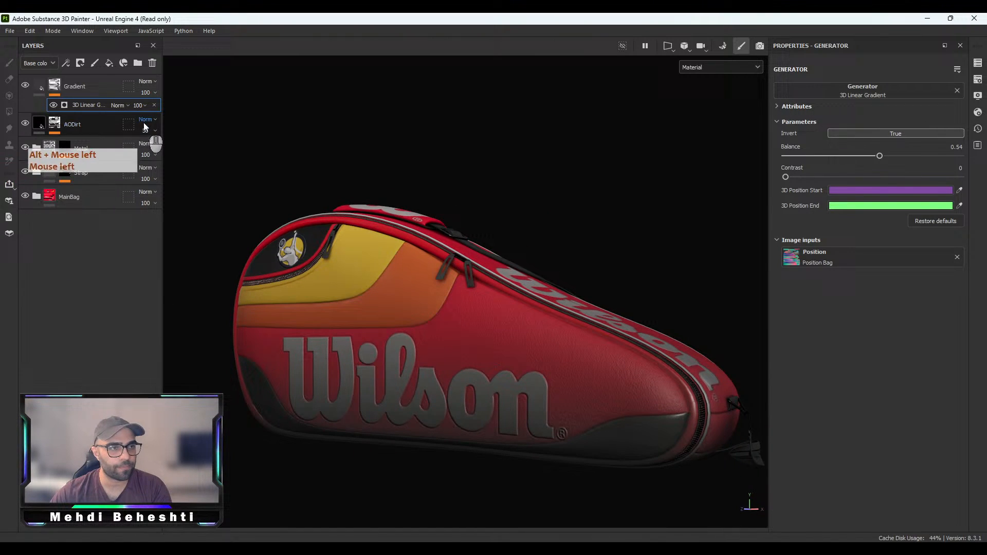
Set the Gradient layer's blend mode to Soft light and compare the bag with the layer hidden and shown
{"action": "left_click", "coordinate": [148, 82]}
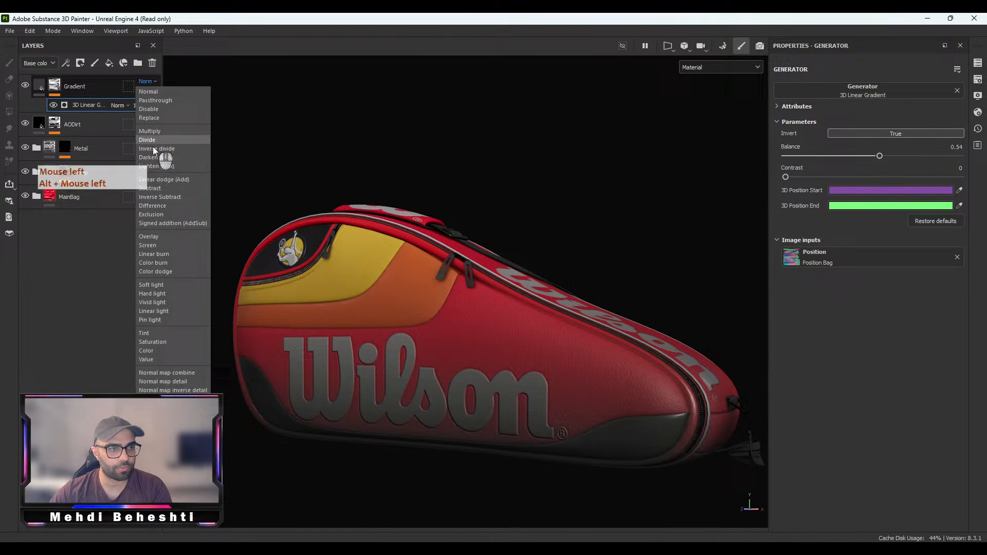
{"action": "left_click", "coordinate": [156, 283]}
{"action": "left_click_drag", "start_coordinate": [532, 333], "coordinate": [571, 354], "text": "alt"}
{"action": "left_click", "coordinate": [25, 85]}
{"action": "left_click", "coordinate": [25, 85]}
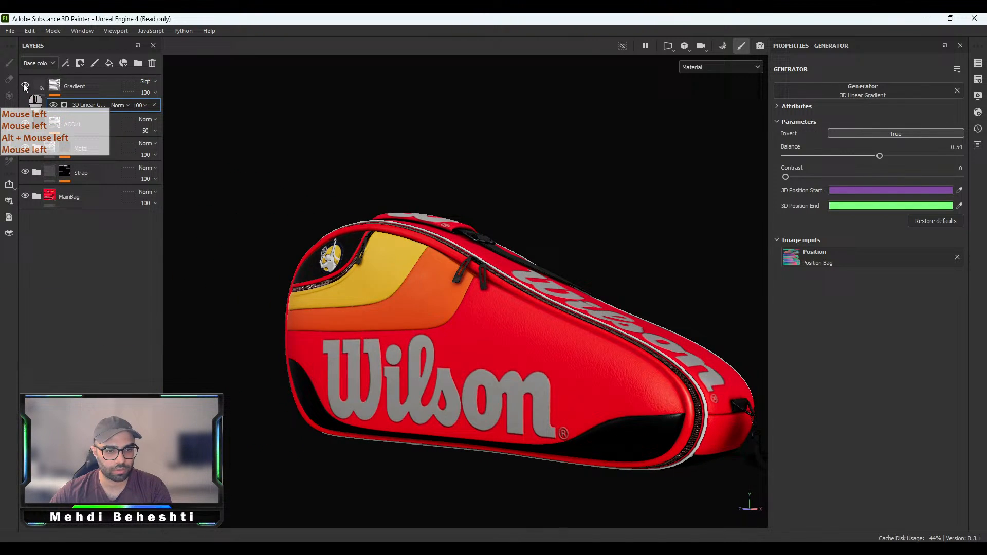
{"action": "left_click", "coordinate": [25, 86]}
{"action": "left_click", "coordinate": [25, 85]}
Set the Gradient layer's opacity to 40
{"action": "left_click", "coordinate": [39, 86]}
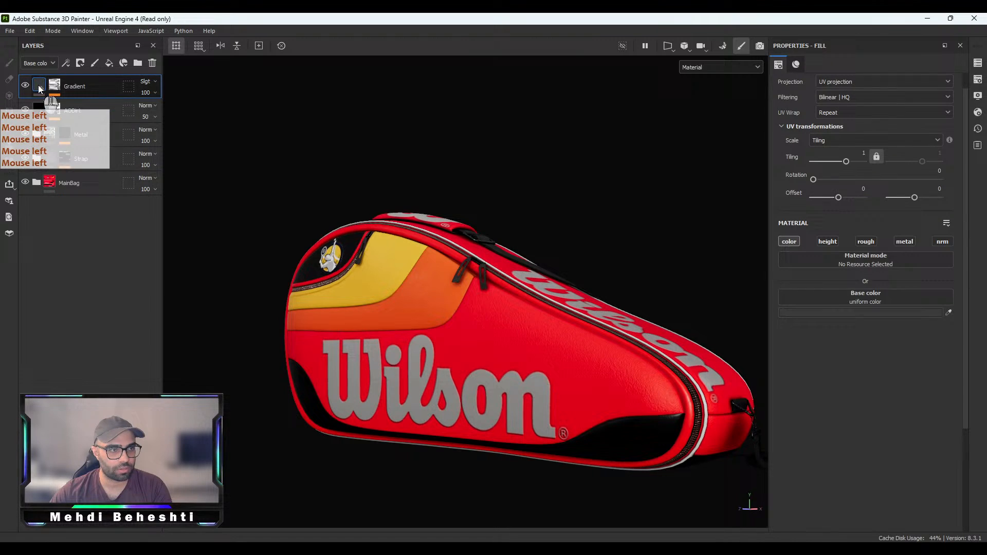
{"action": "left_click", "coordinate": [146, 92]}
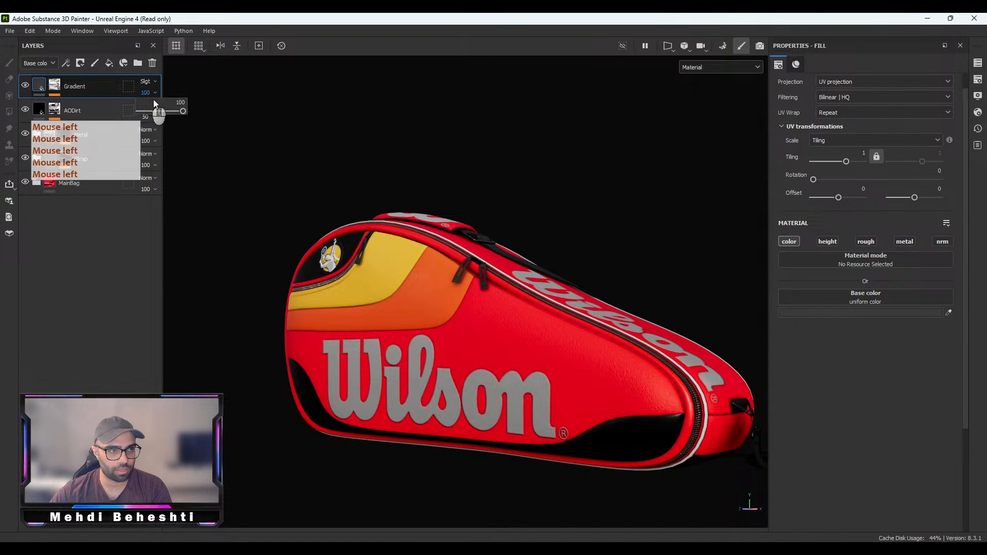
{"action": "left_click", "coordinate": [180, 103]}
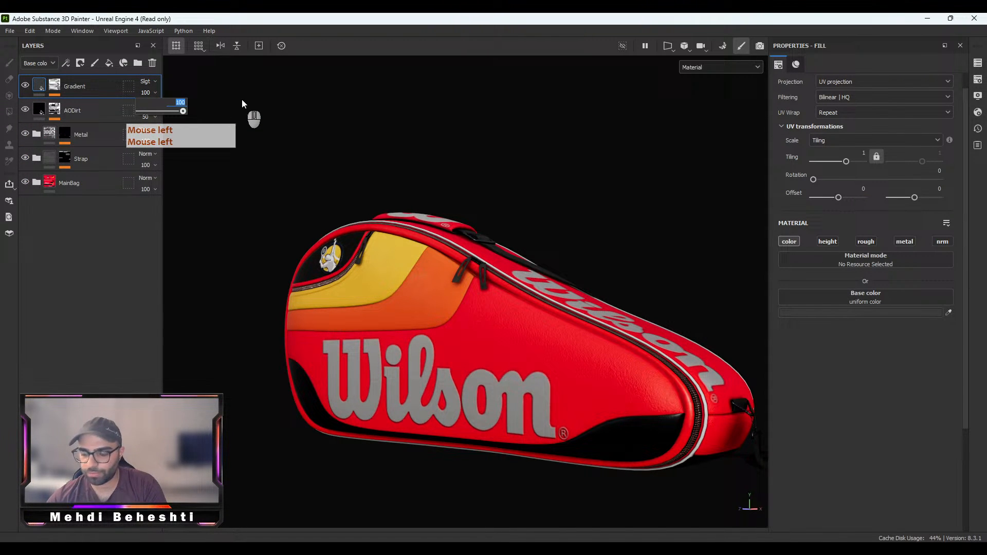
{"action": "type", "text": "40"}
{"action": "key", "text": "Return"}
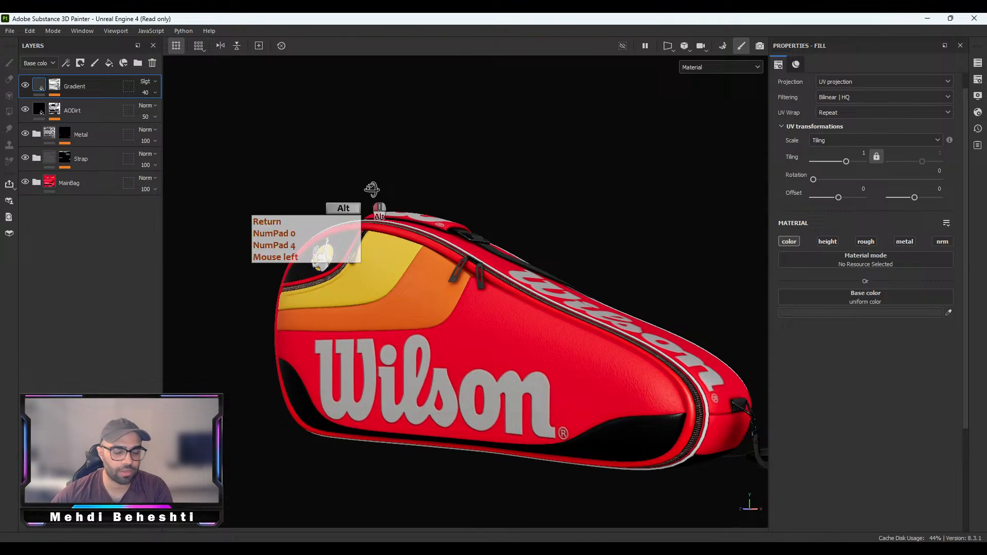
{"action": "left_click_drag", "start_coordinate": [358, 172], "coordinate": [308, 185], "text": "alt"}
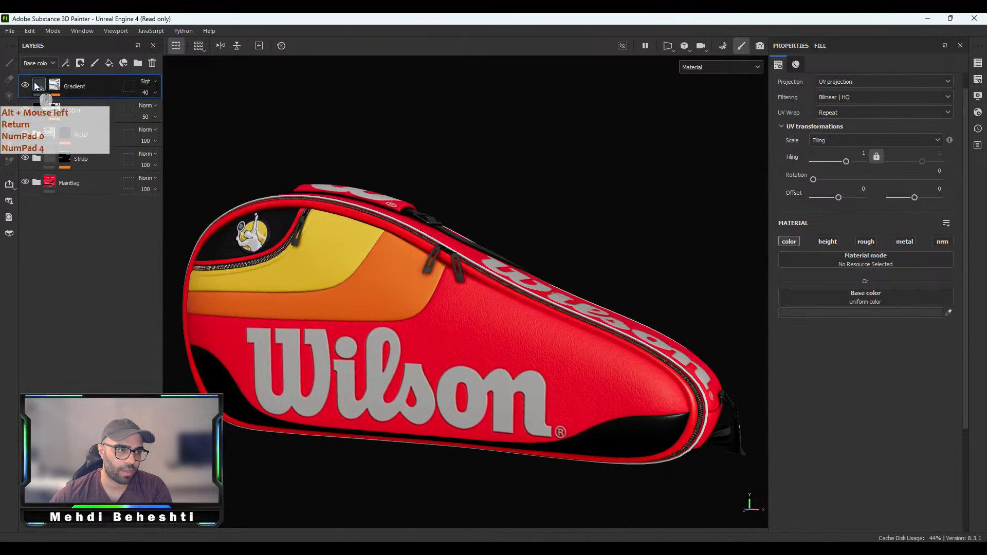
Add a fill layer above the Gradient layer and name it Curvature
{"action": "left_click", "coordinate": [38, 84]}
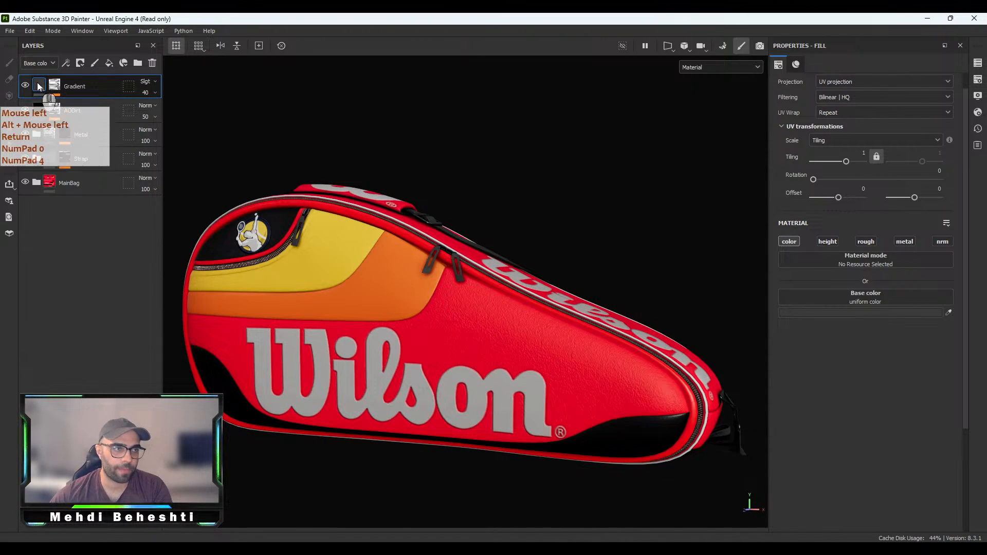
{"action": "left_click", "coordinate": [110, 64]}
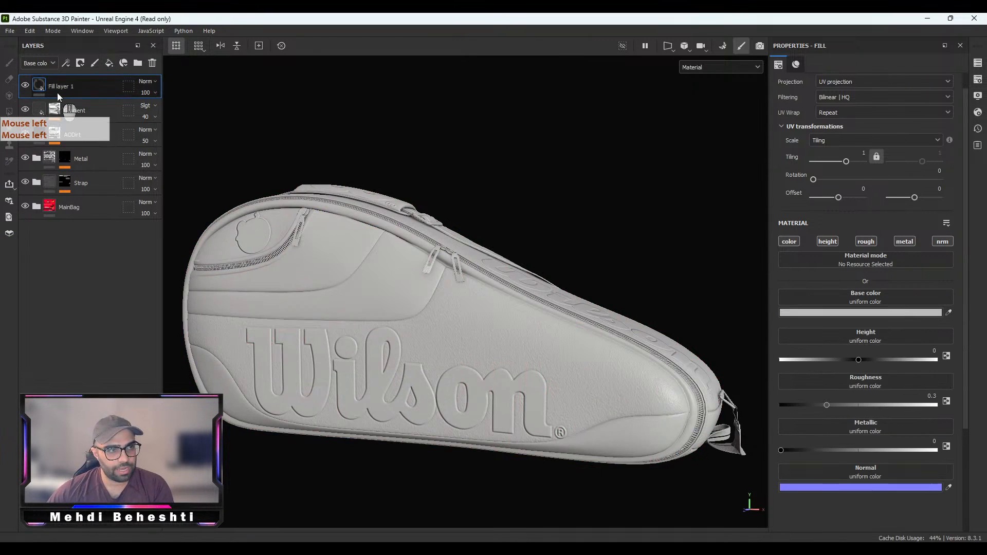
{"action": "double_click", "coordinate": [58, 91]}
{"action": "type", "text": "C"}
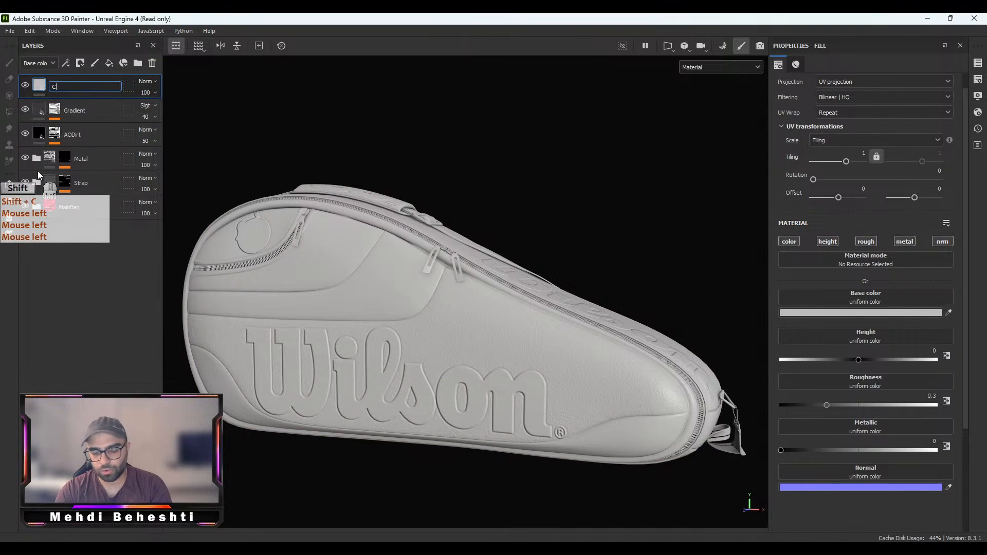
{"action": "type", "text": "urvature"}
{"action": "key", "text": "Return"}
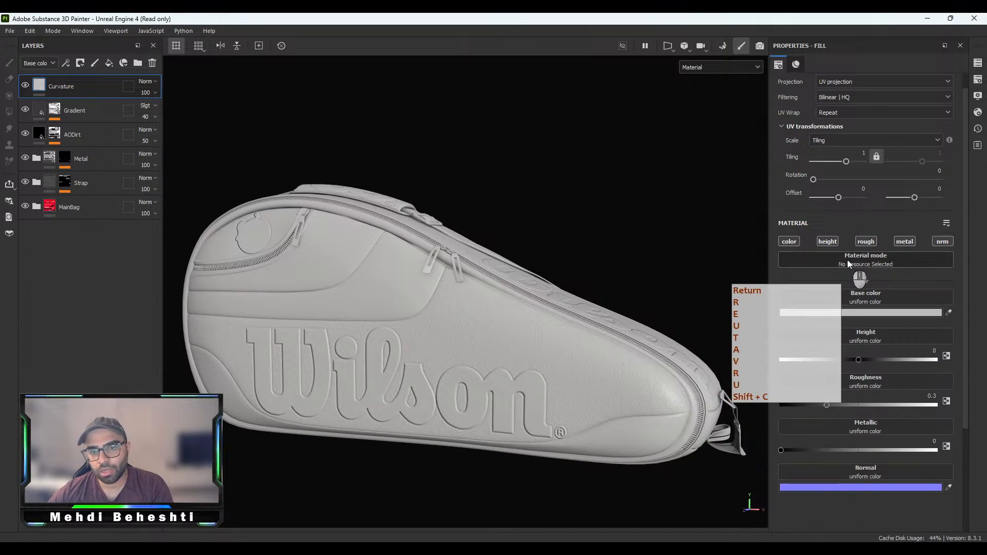
Search the base color resources for "curv" and assign the bag's mesh curvature map to the Curvature layer
{"action": "left_click", "coordinate": [851, 300]}
{"action": "double_click", "coordinate": [893, 327]}
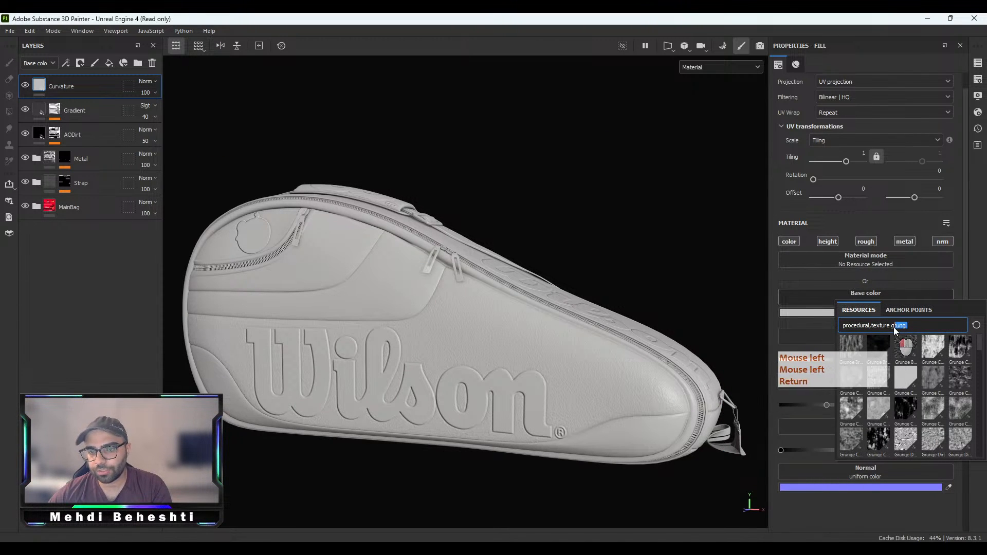
{"action": "type", "text": "curv"}
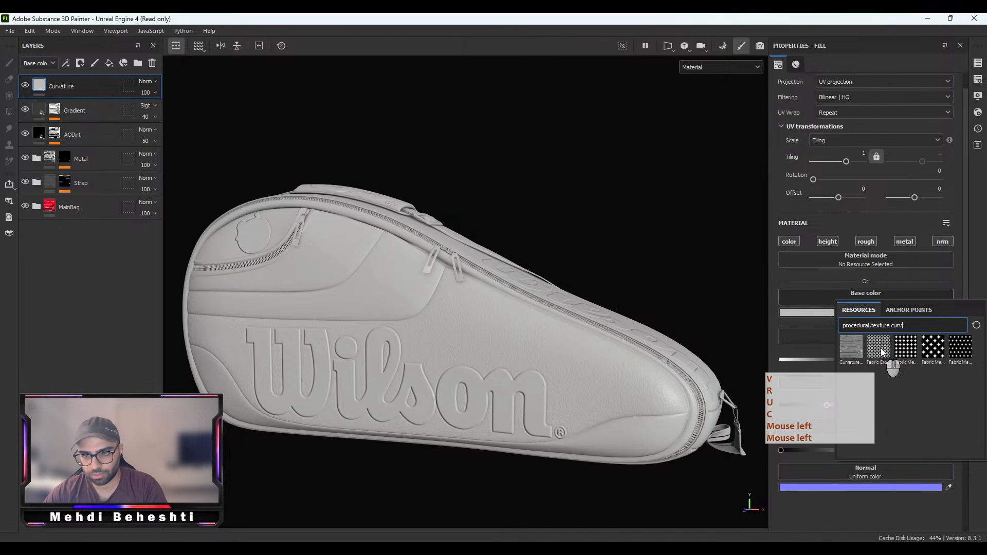
{"action": "left_click", "coordinate": [847, 345]}
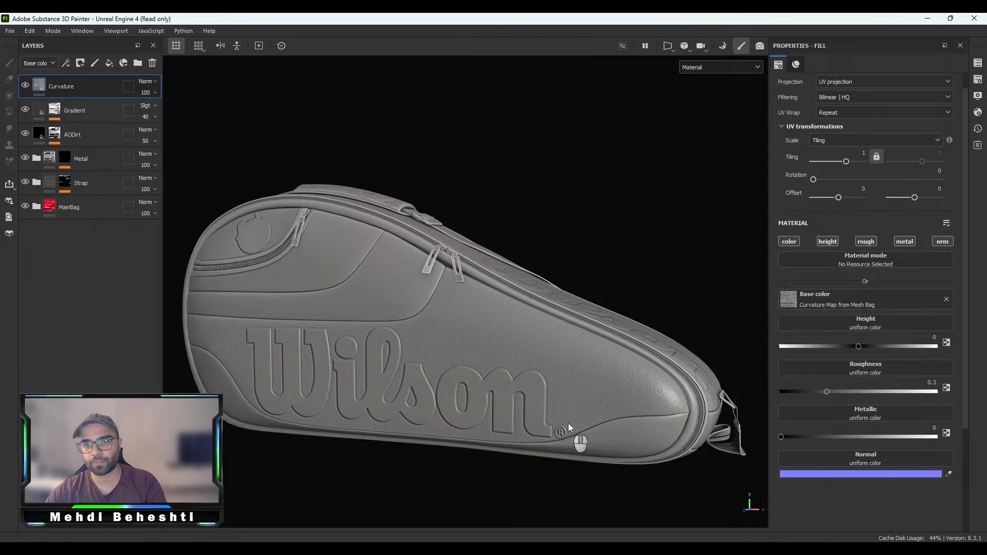
Keep only the color channel active in the Curvature layer's material, turning off height, roughness, metallic and normal
{"action": "scroll", "coordinate": [294, 251], "scroll_direction": "up", "scroll_amount": 5}
{"action": "scroll", "coordinate": [517, 233], "scroll_direction": "up", "scroll_amount": 2}
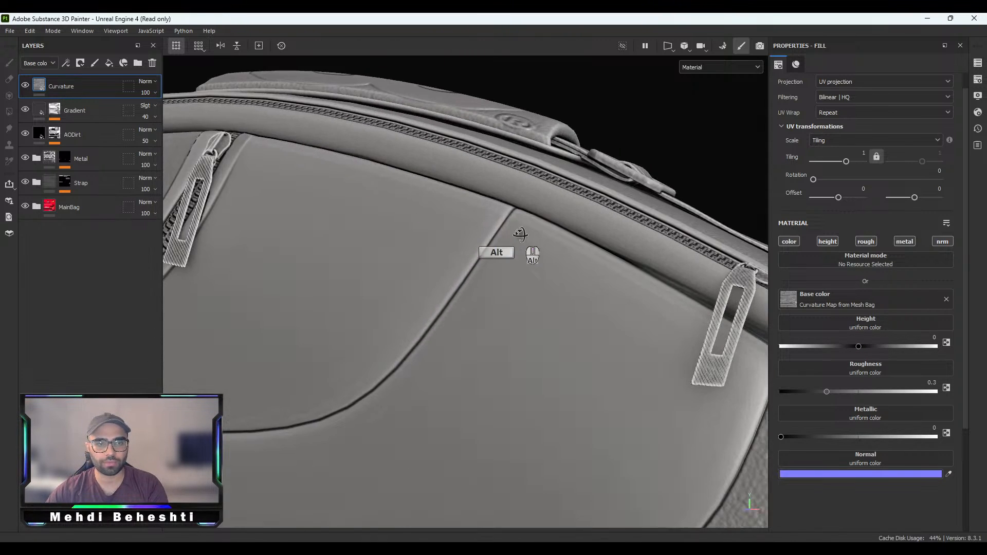
{"action": "left_click_drag", "start_coordinate": [518, 233], "coordinate": [495, 226], "text": "alt"}
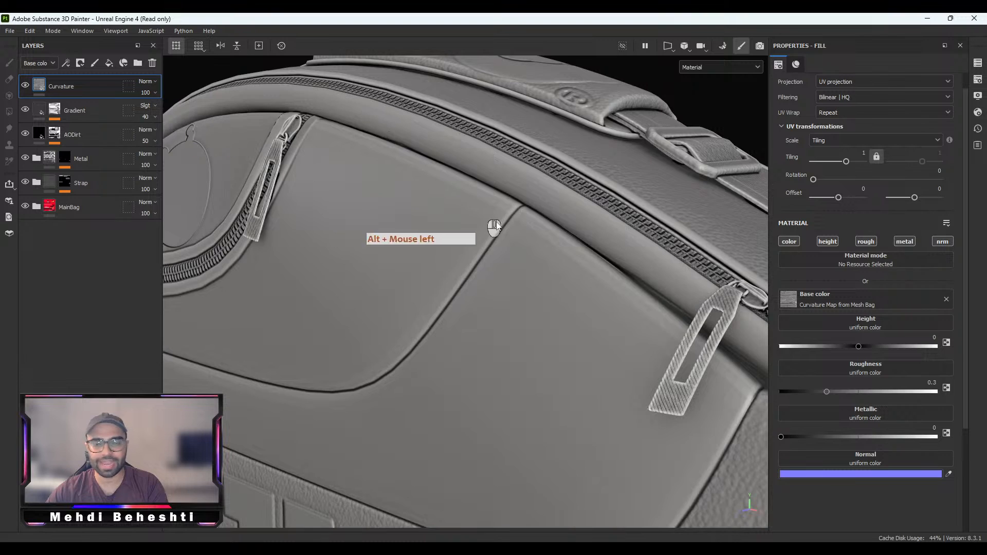
{"action": "left_click", "coordinate": [783, 241], "text": "alt"}
{"action": "scroll", "coordinate": [313, 165], "scroll_direction": "down", "scroll_amount": 7}
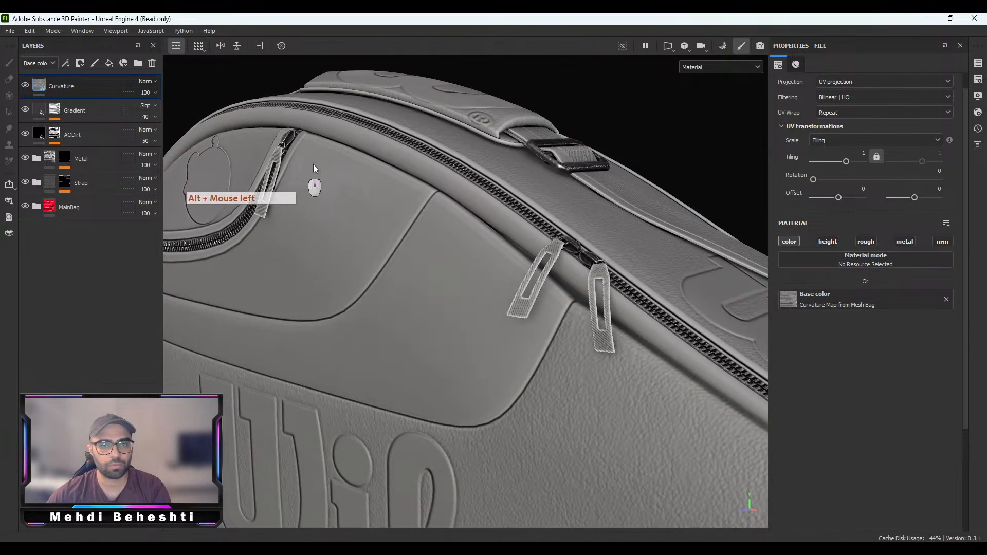
{"action": "left_click_drag", "start_coordinate": [639, 334], "coordinate": [622, 353], "text": "alt"}
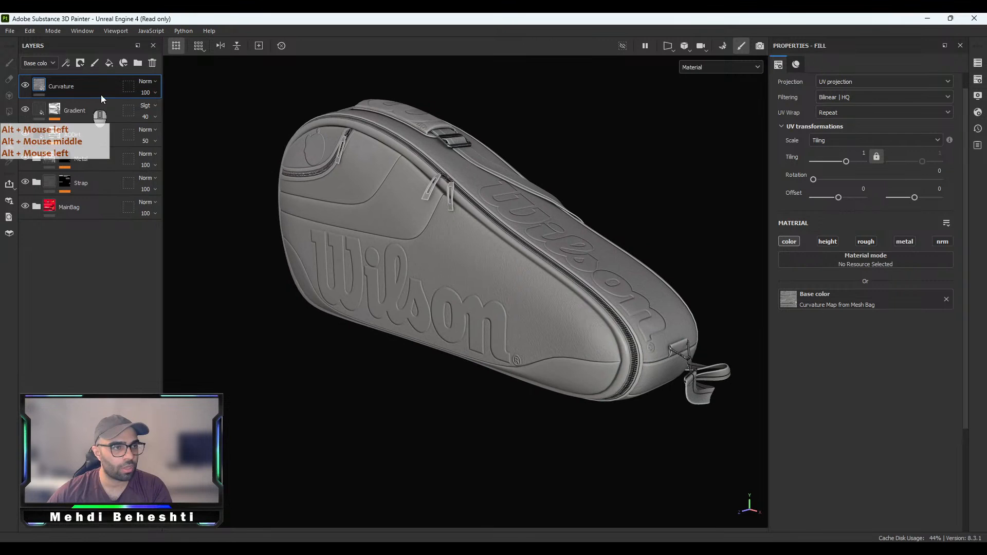
Cycle through the blend modes of the Curvature layer to compare their effect on the bag's base color
{"action": "left_click", "coordinate": [149, 81]}
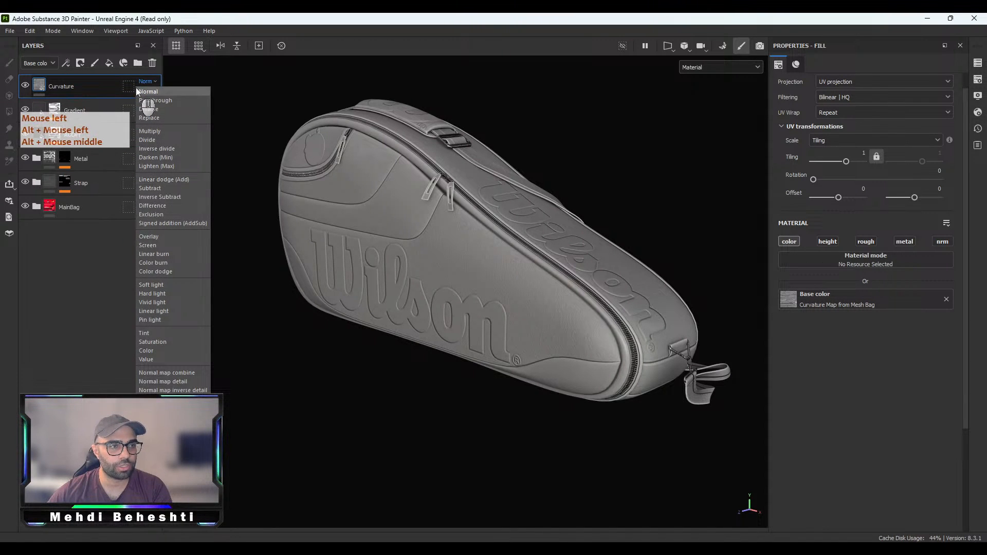
{"action": "left_click", "coordinate": [143, 83]}
{"action": "scroll", "coordinate": [143, 82], "scroll_direction": "down", "scroll_amount": 5}
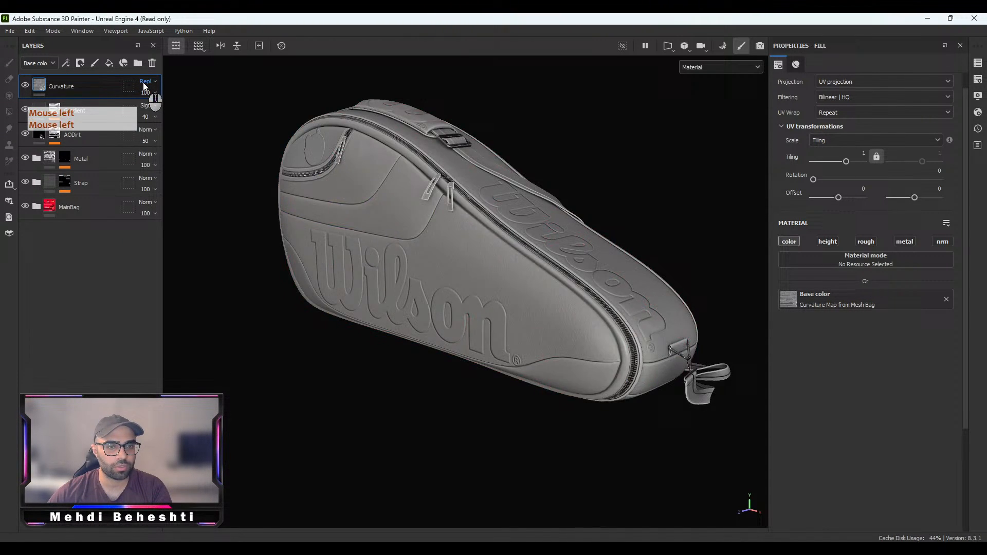
{"action": "scroll", "coordinate": [143, 82], "scroll_direction": "down", "scroll_amount": 2}
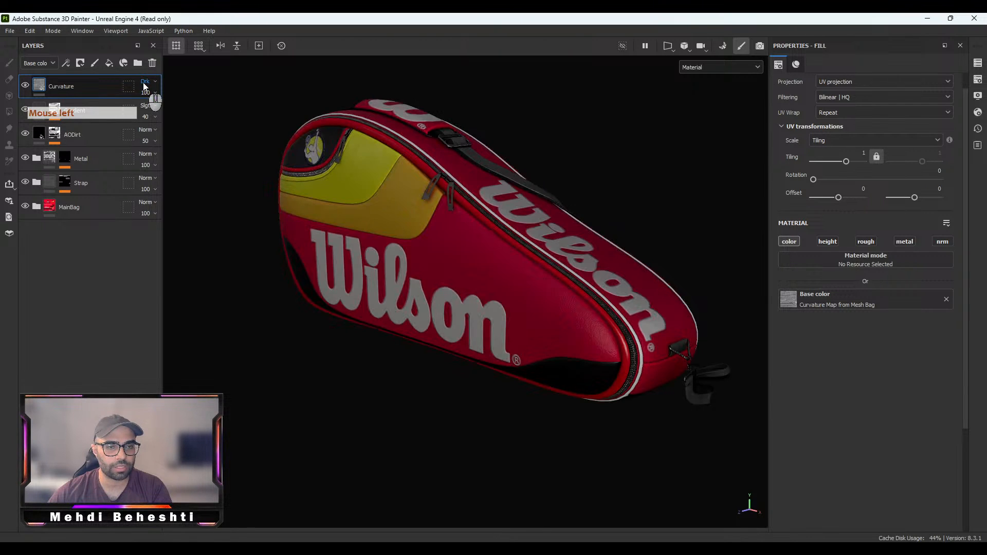
{"action": "scroll", "coordinate": [144, 84], "scroll_direction": "down", "scroll_amount": 3}
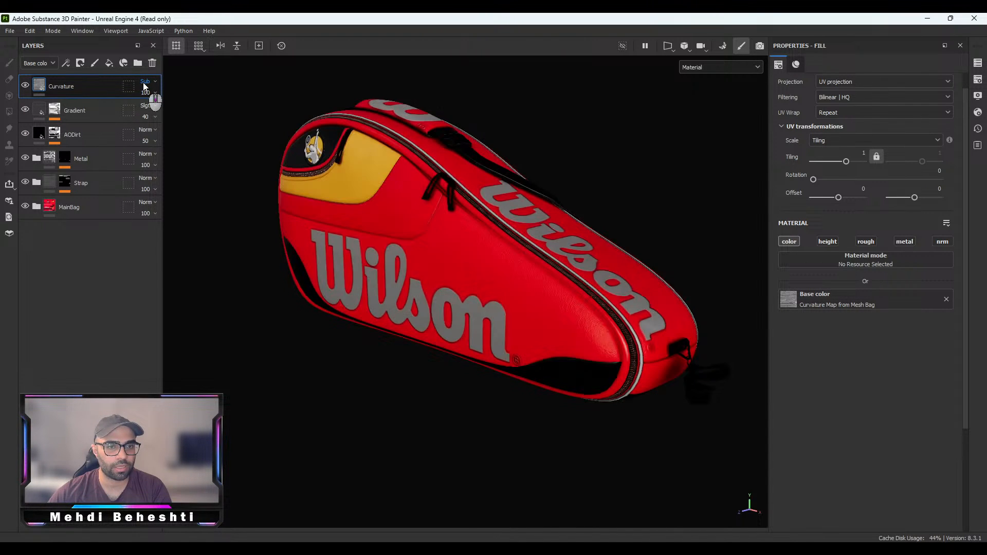
{"action": "scroll", "coordinate": [144, 86], "scroll_direction": "down", "scroll_amount": 4}
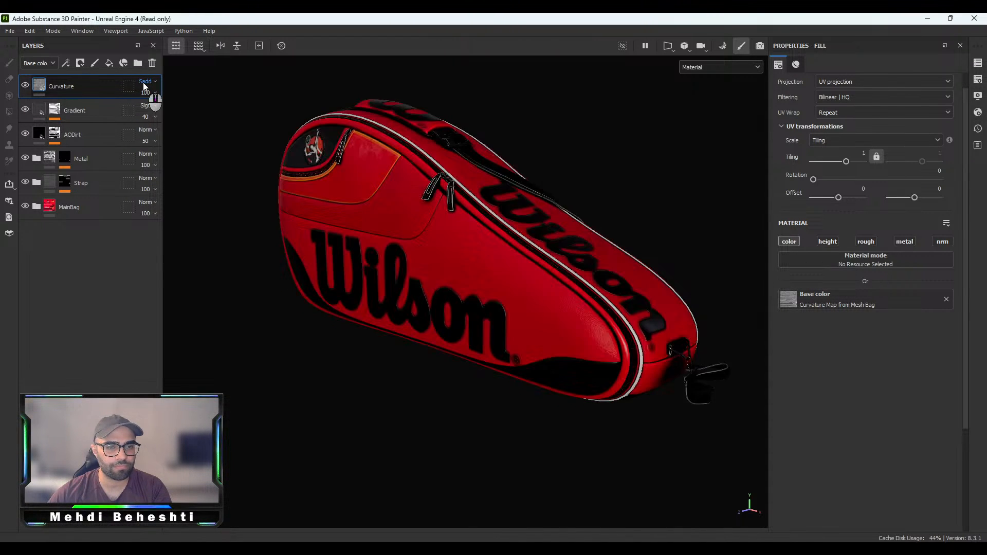
{"action": "scroll", "coordinate": [144, 86], "scroll_direction": "down", "scroll_amount": 2}
{"action": "scroll", "coordinate": [143, 83], "scroll_direction": "down", "scroll_amount": 1}
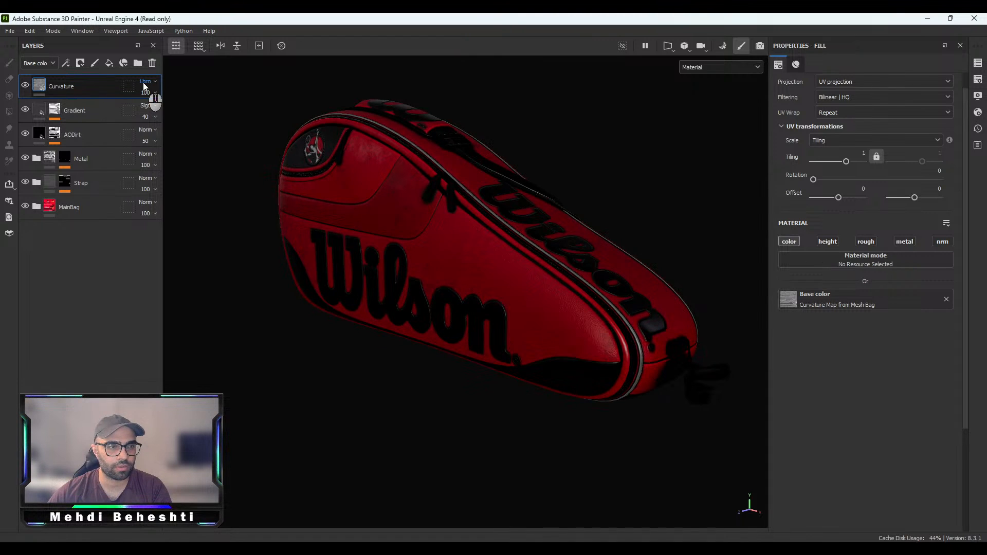
Try the Linear dodge (Add) blend mode on the Curvature layer and check the bag's surface up close
{"action": "left_click", "coordinate": [144, 82]}
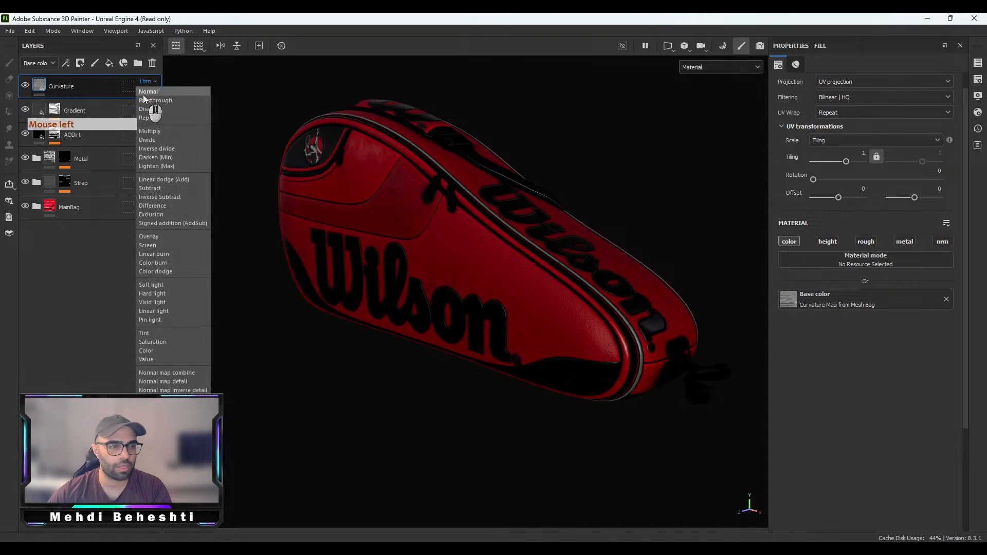
{"action": "left_click", "coordinate": [156, 179]}
{"action": "middle_click_drag", "start_coordinate": [480, 233], "coordinate": [470, 234], "text": "alt"}
{"action": "scroll", "coordinate": [470, 234], "scroll_direction": "up", "scroll_amount": 5}
{"action": "left_click_drag", "start_coordinate": [470, 234], "coordinate": [492, 212], "text": "alt"}
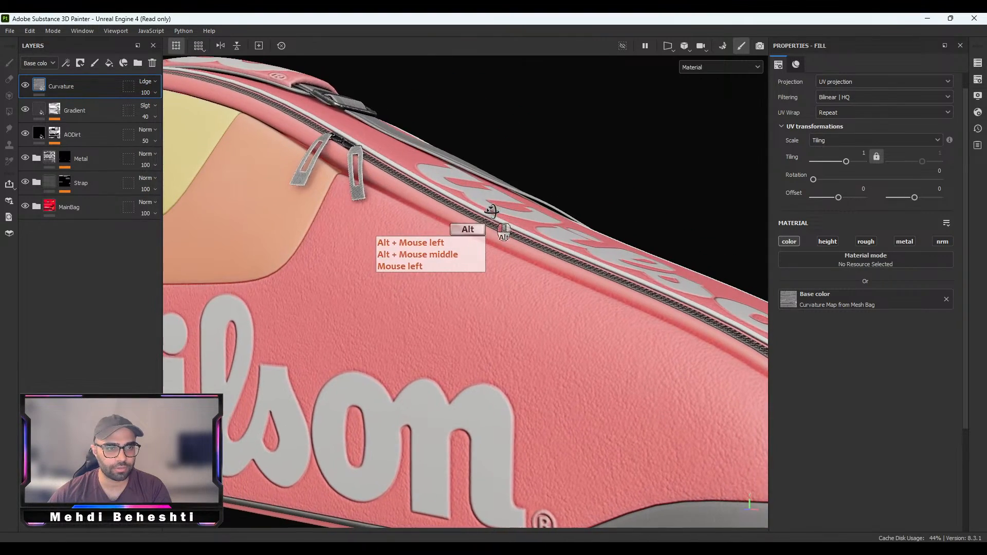
Set the Curvature layer's blend mode to Overlay and compare the bag with the layer hidden and shown
{"action": "left_click", "coordinate": [146, 84]}
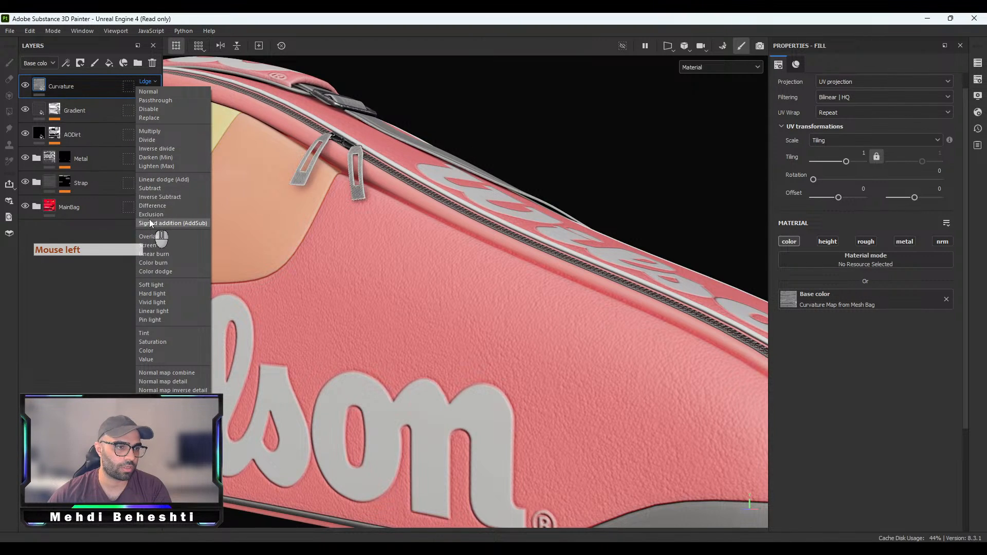
{"action": "left_click_drag", "start_coordinate": [376, 281], "coordinate": [432, 247], "text": "alt"}
{"action": "right_click_drag", "start_coordinate": [431, 246], "coordinate": [379, 55], "text": "alt"}
{"action": "right_click_drag", "start_coordinate": [462, 216], "coordinate": [419, 133], "text": "alt"}
{"action": "left_click_drag", "start_coordinate": [478, 216], "coordinate": [437, 241], "text": "alt"}
{"action": "right_click_drag", "start_coordinate": [437, 241], "coordinate": [481, 351], "text": "alt"}
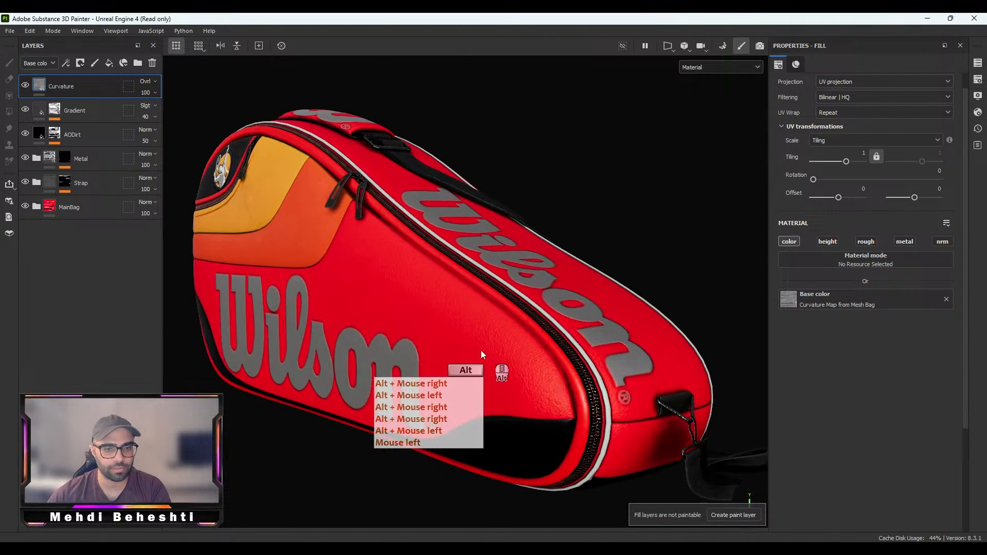
{"action": "left_click", "coordinate": [29, 87]}
{"action": "left_click", "coordinate": [28, 86]}
{"action": "left_click", "coordinate": [29, 86]}
{"action": "left_click", "coordinate": [28, 86]}
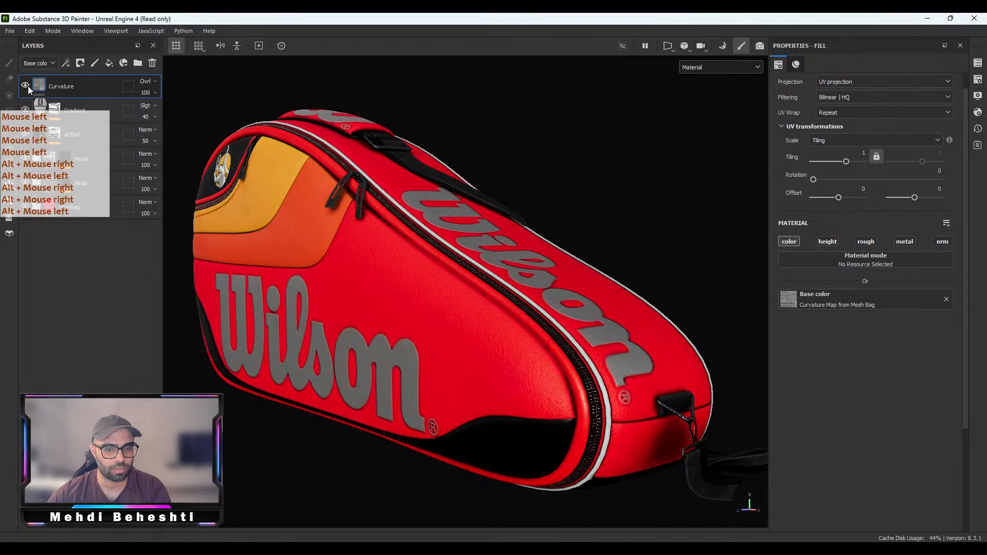
Set the Curvature layer's opacity to 30
{"action": "left_click", "coordinate": [145, 93]}
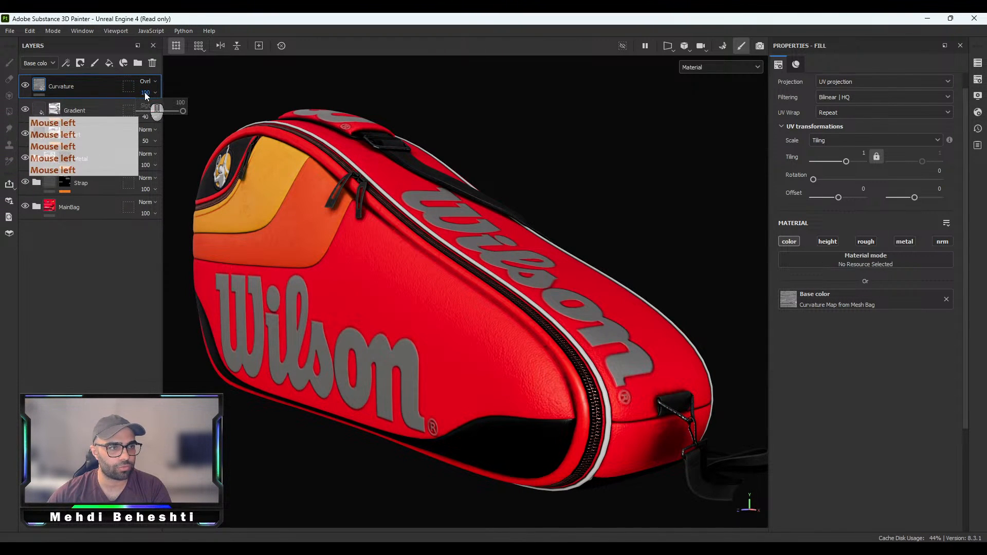
{"action": "left_click", "coordinate": [182, 102]}
{"action": "type", "text": "30"}
{"action": "key", "text": "Return"}
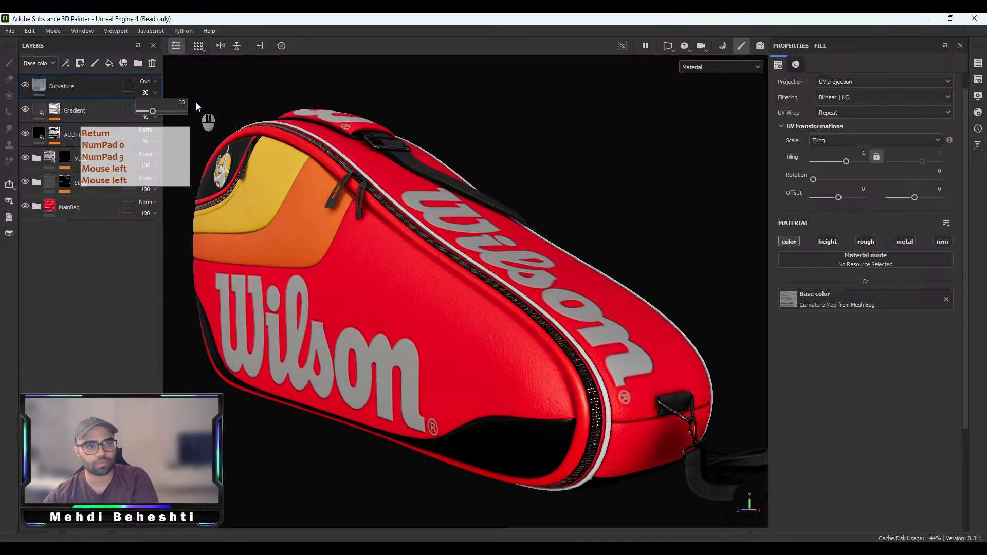
{"action": "left_click_drag", "start_coordinate": [353, 247], "coordinate": [491, 227], "text": "alt"}
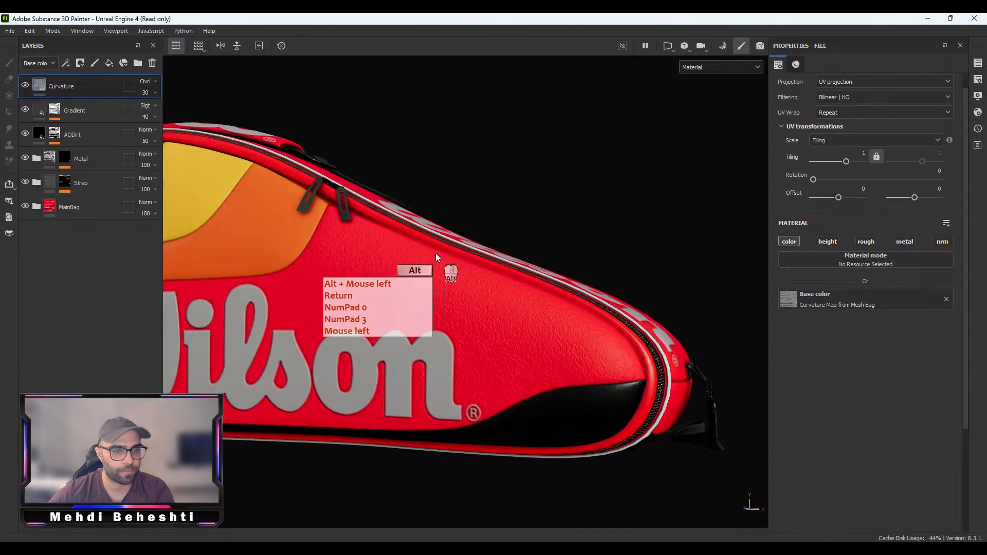
{"action": "right_click_drag", "start_coordinate": [426, 257], "coordinate": [426, 249], "text": "alt"}
{"action": "left_click_drag", "start_coordinate": [427, 249], "coordinate": [429, 236], "text": "alt"}
{"action": "middle_click_drag", "start_coordinate": [429, 237], "coordinate": [448, 247], "text": "alt"}
{"action": "left_click_drag", "start_coordinate": [449, 247], "coordinate": [396, 308], "text": "alt"}
{"action": "scroll", "coordinate": [396, 308], "scroll_direction": "up", "scroll_amount": 5}
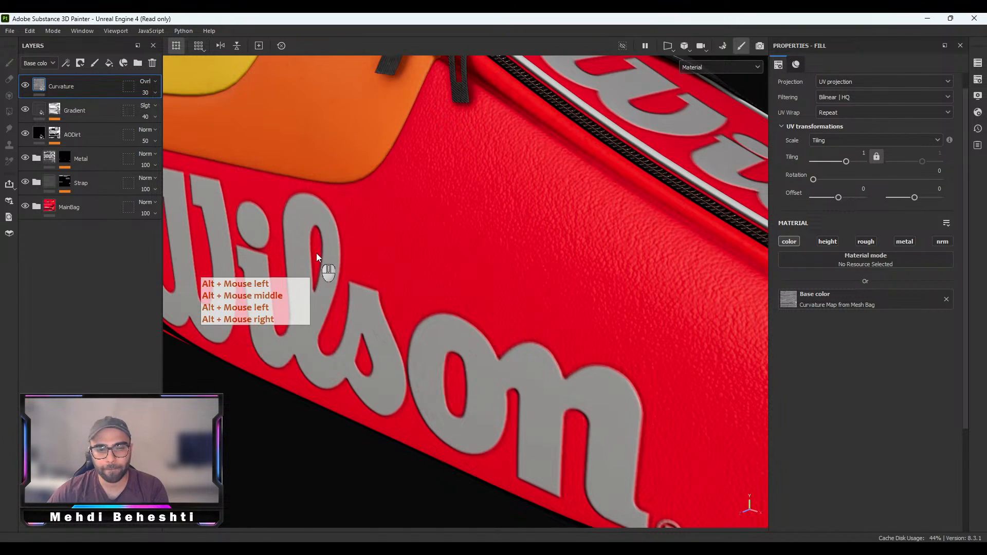
{"action": "left_click_drag", "start_coordinate": [320, 265], "coordinate": [332, 246], "text": "alt"}
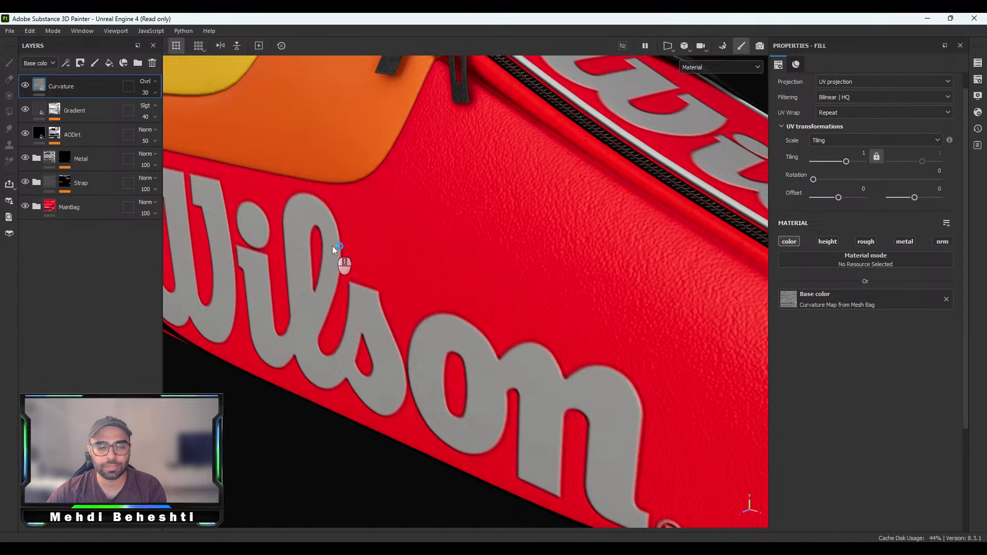
Lighten the Wilson lettering's base color to E8E8E8 in the MainBag group's Logo folder, and collapse both folders
{"action": "left_click", "coordinate": [36, 207]}
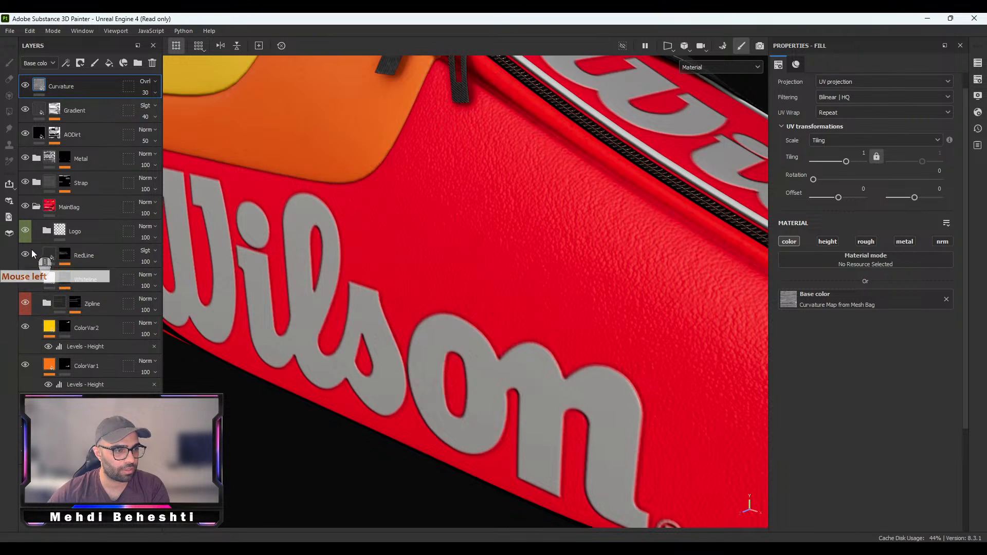
{"action": "left_click", "coordinate": [41, 231]}
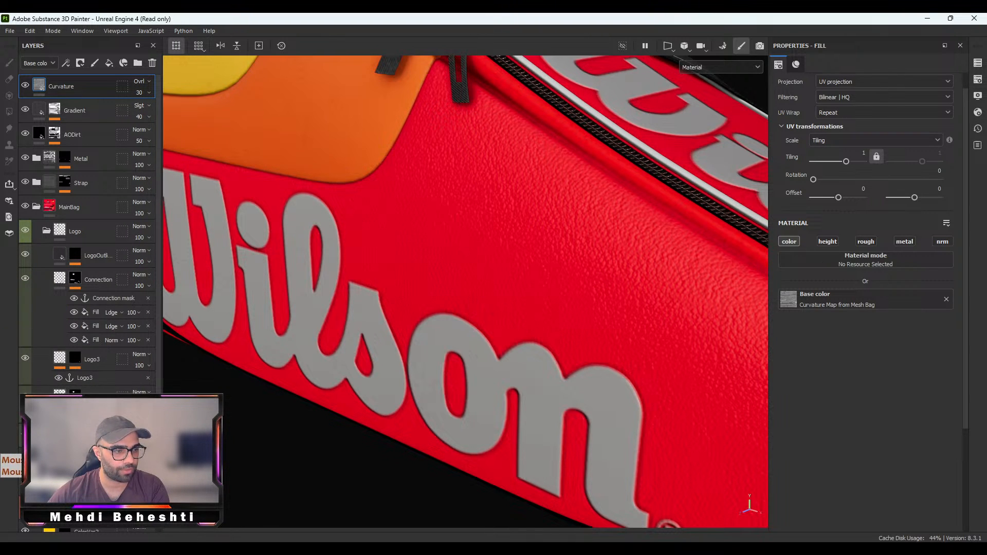
{"action": "left_click", "coordinate": [93, 433]}
{"action": "left_click", "coordinate": [838, 318]}
{"action": "left_click", "coordinate": [842, 314]}
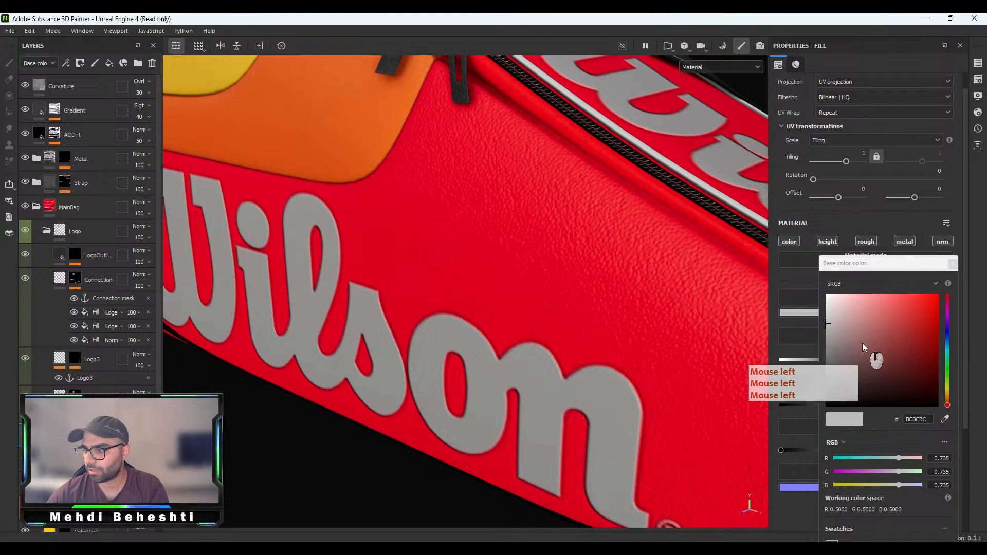
{"action": "mouse_move", "coordinate": [831, 331]}
{"action": "left_mouse_down"}
{"action": "mouse_move", "coordinate": [827, 304]}
{"action": "mouse_move", "coordinate": [815, 317]}
{"action": "left_mouse_up"}
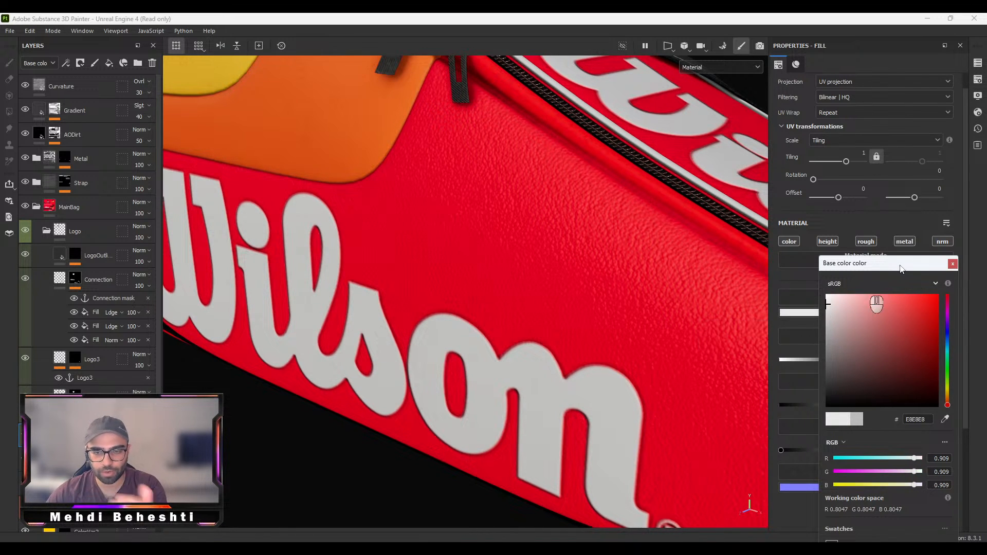
{"action": "left_click", "coordinate": [952, 263]}
{"action": "scroll", "coordinate": [586, 264], "scroll_direction": "down", "scroll_amount": 5}
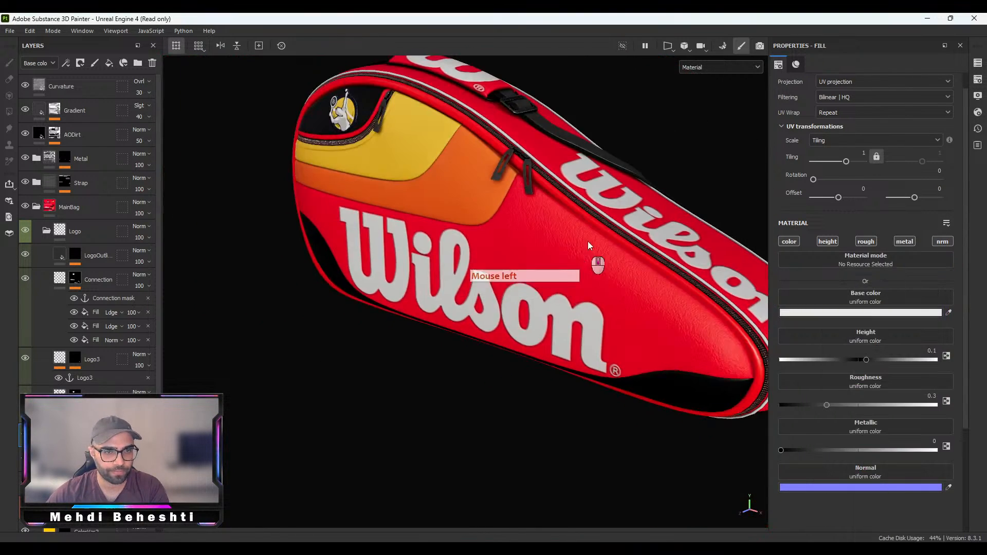
{"action": "middle_click_drag", "start_coordinate": [588, 269], "coordinate": [551, 265], "text": "alt"}
{"action": "left_click_drag", "start_coordinate": [550, 264], "coordinate": [31, 195], "text": "alt"}
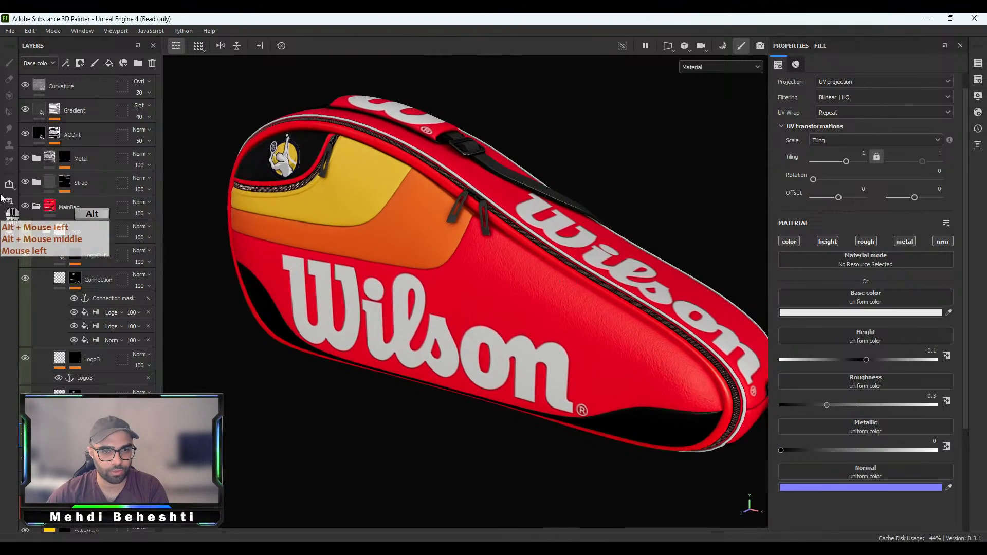
{"action": "left_click", "coordinate": [45, 234]}
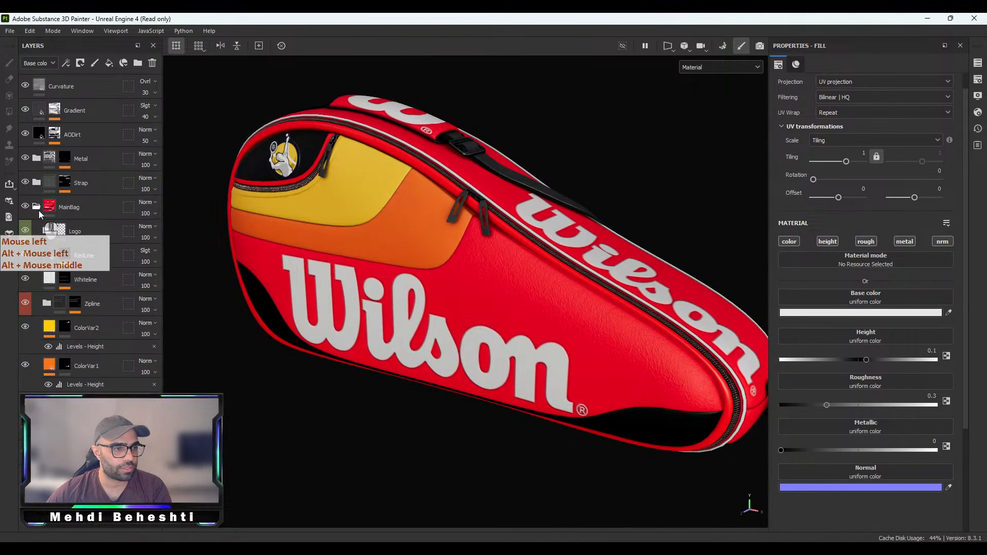
{"action": "left_click", "coordinate": [37, 208]}
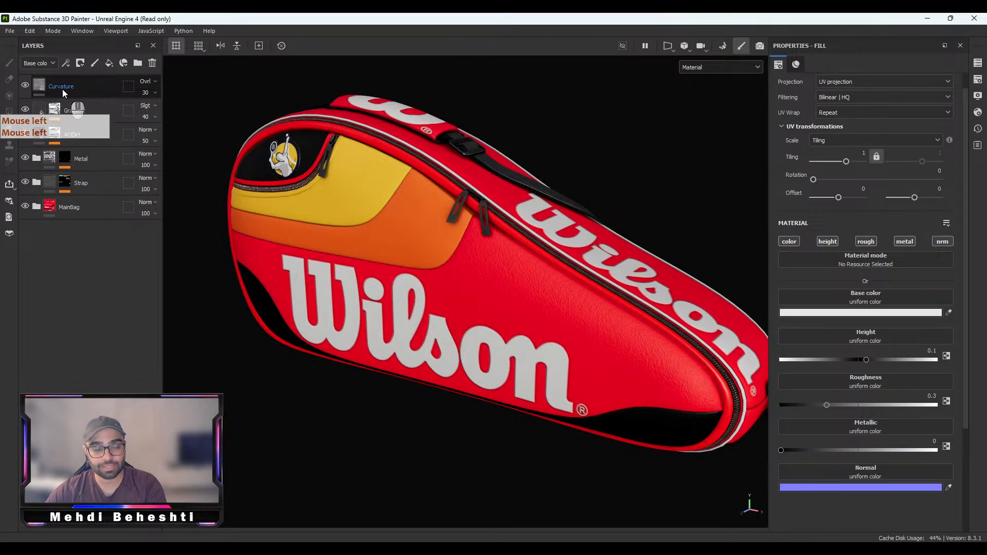
Add a paint layer above the Curvature layer and name it Sharpness
{"action": "left_click", "coordinate": [77, 91]}
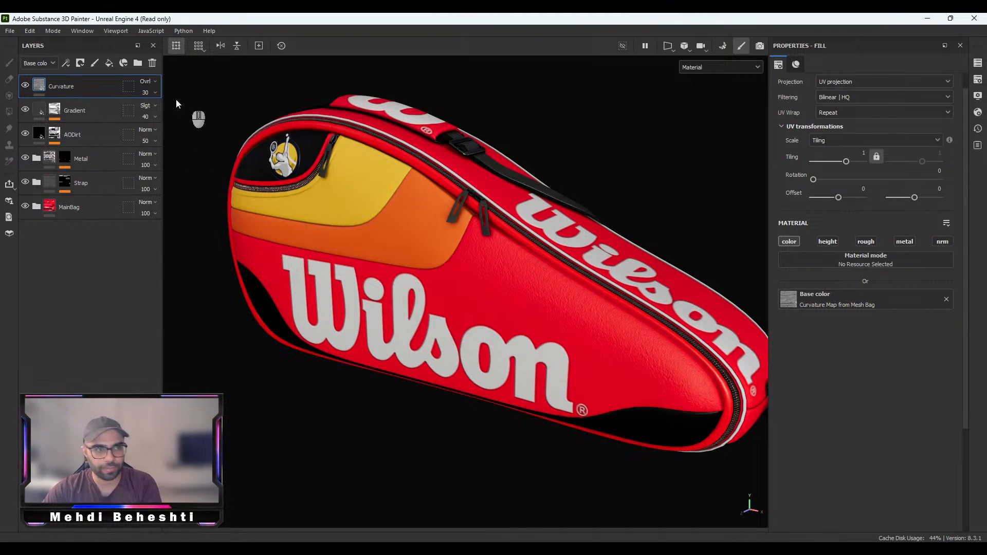
{"action": "left_click", "coordinate": [95, 64]}
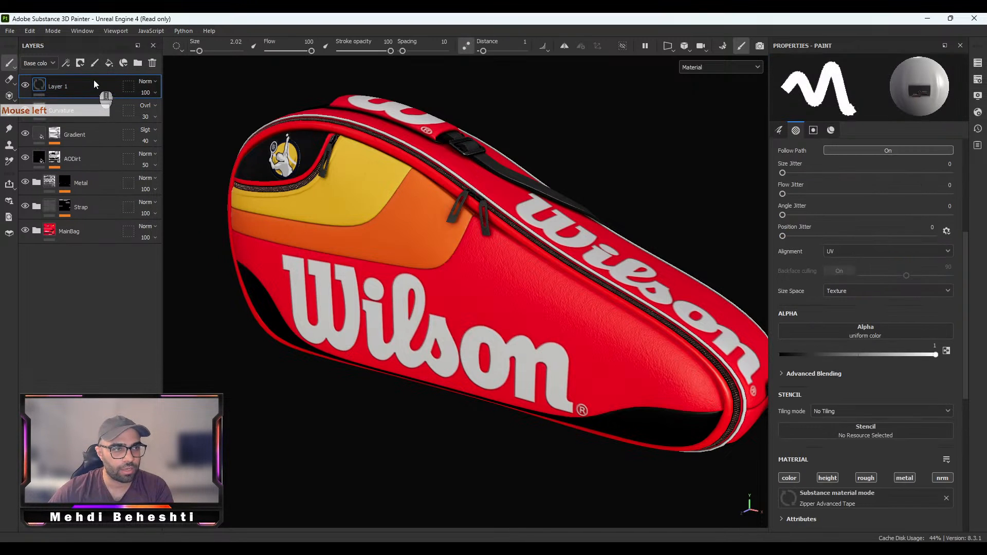
{"action": "double_click", "coordinate": [51, 88]}
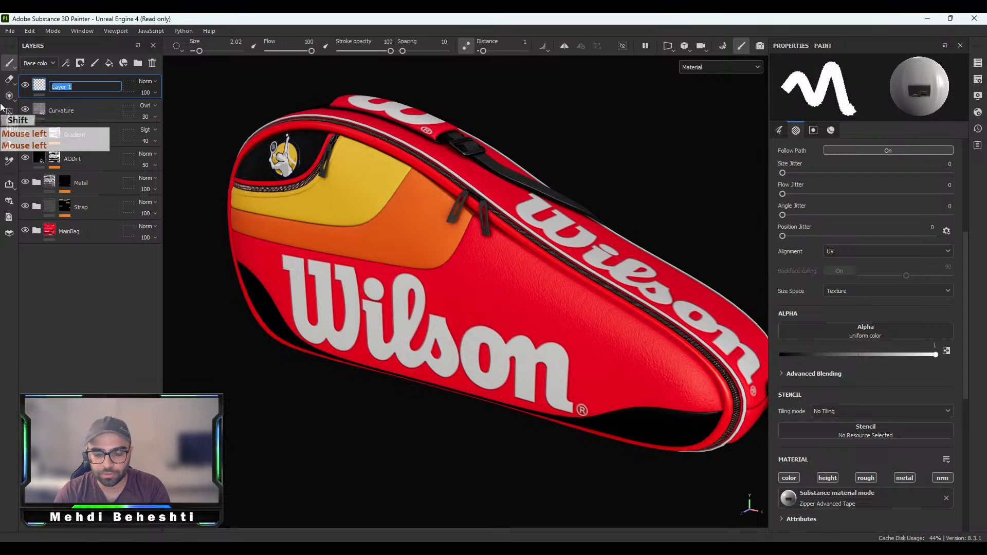
{"action": "type", "text": "Sharpne"}
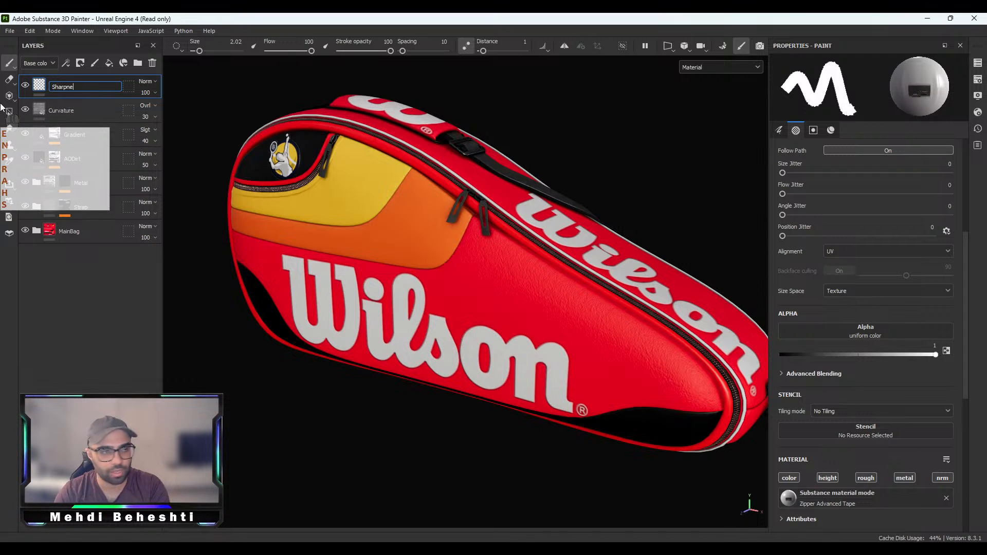
{"action": "type", "text": "ss"}
{"action": "key", "text": "Return"}
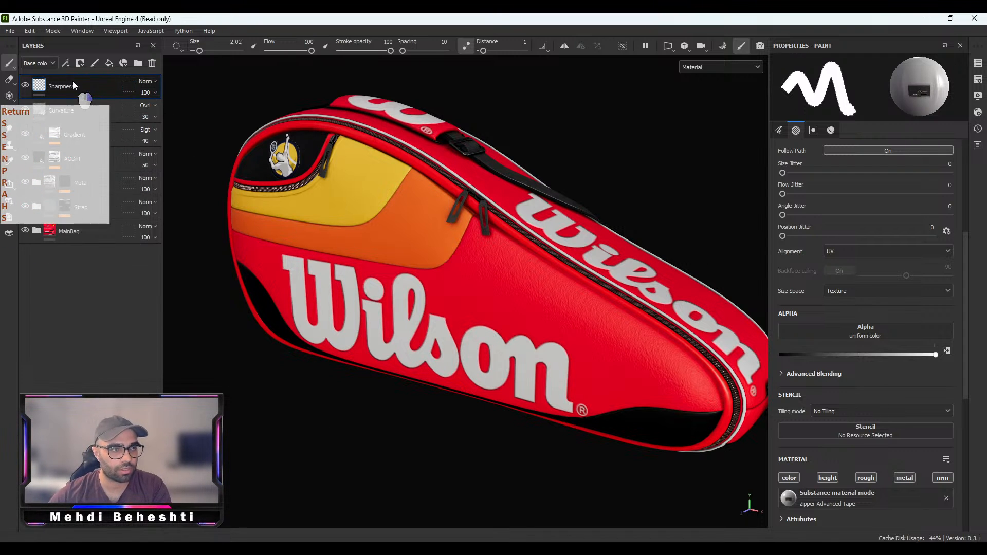
Rename the new paint layer as Sharpen
{"action": "right_click", "coordinate": [57, 93]}
{"action": "left_click", "coordinate": [59, 87]}
{"action": "double_click", "coordinate": [58, 88]}
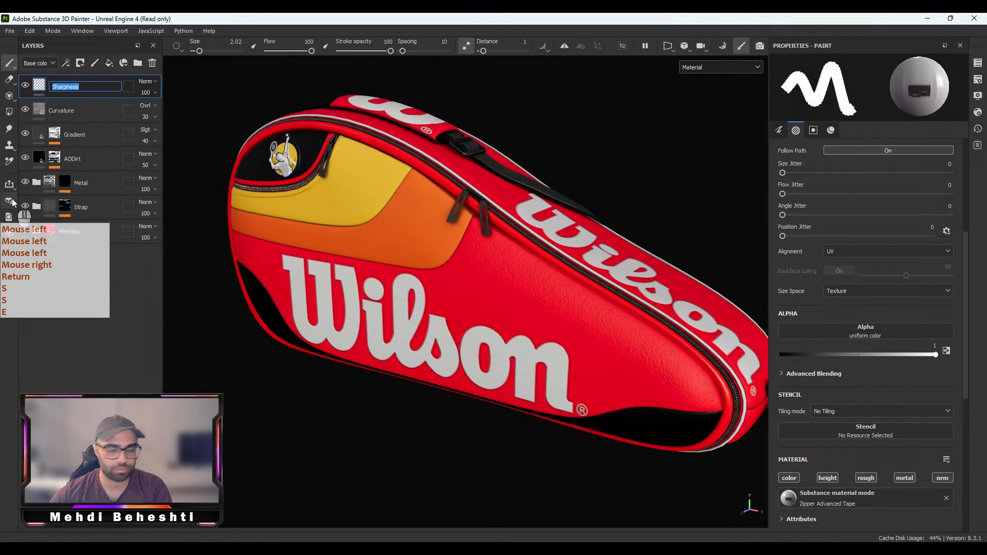
{"action": "type", "text": "Sha"}
{"action": "key", "text": "BackSpace"}
{"action": "key", "text": "BackSpace"}
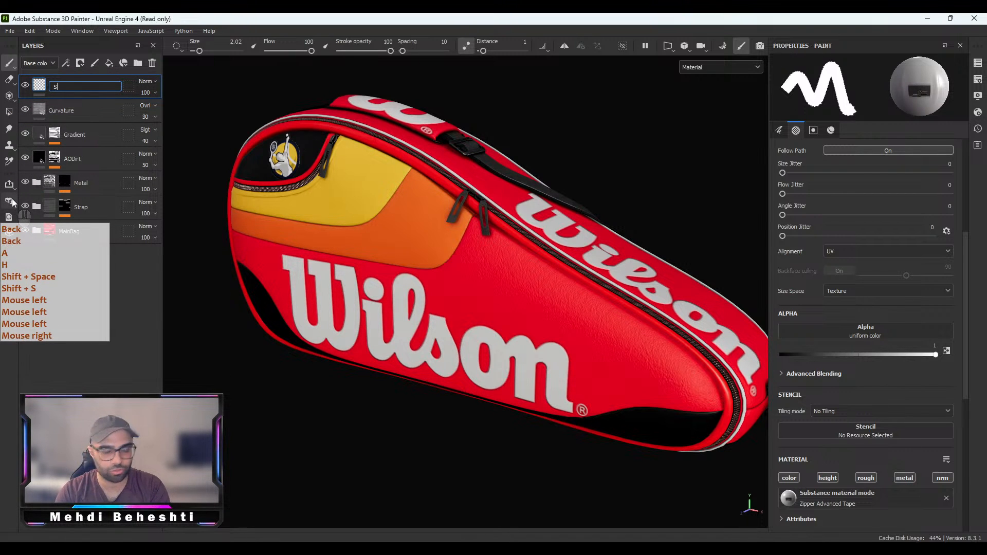
{"action": "type", "text": "harpen"}
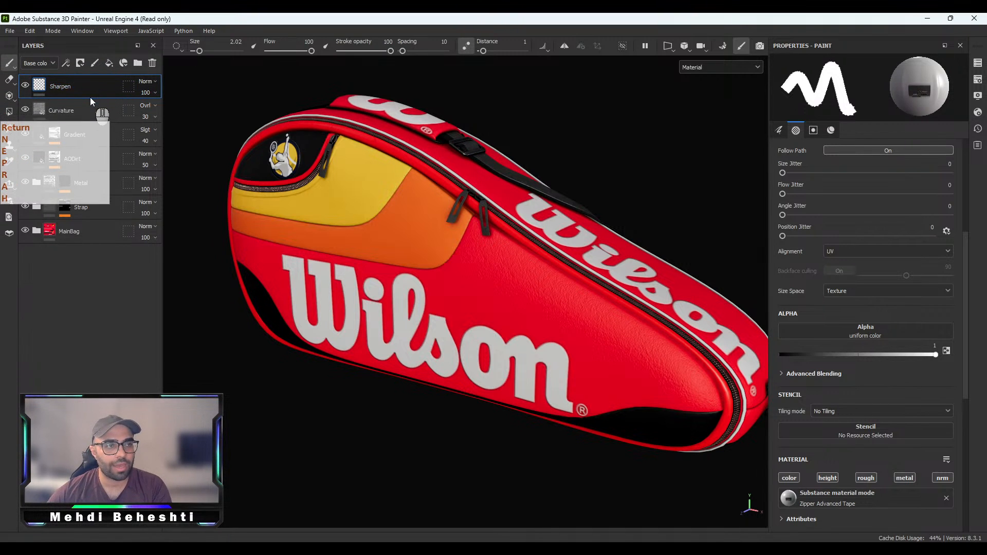
Set the Sharpen layer's blend mode to Passthrough and apply it to all channels
{"action": "left_click", "coordinate": [146, 82]}
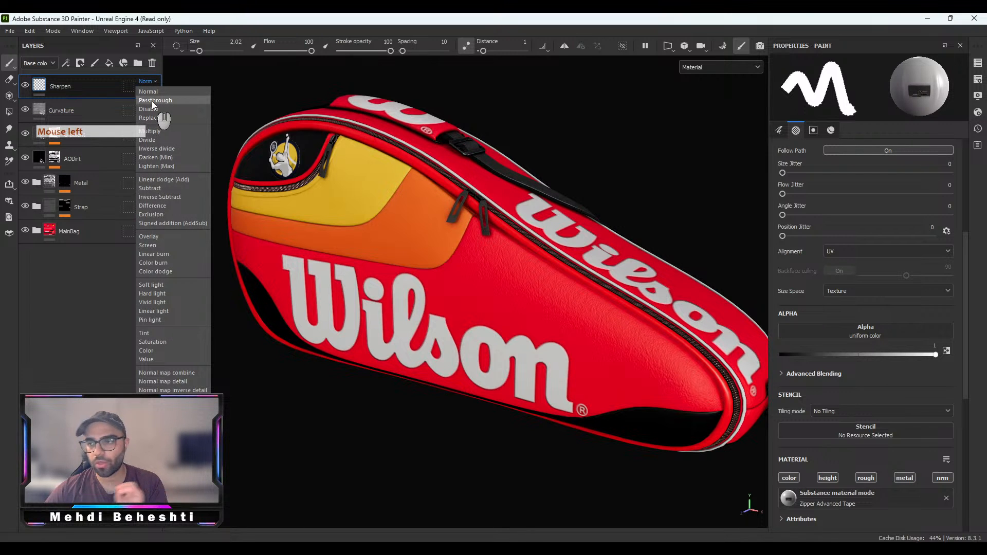
{"action": "left_click", "coordinate": [153, 102]}
{"action": "right_click", "coordinate": [153, 88]}
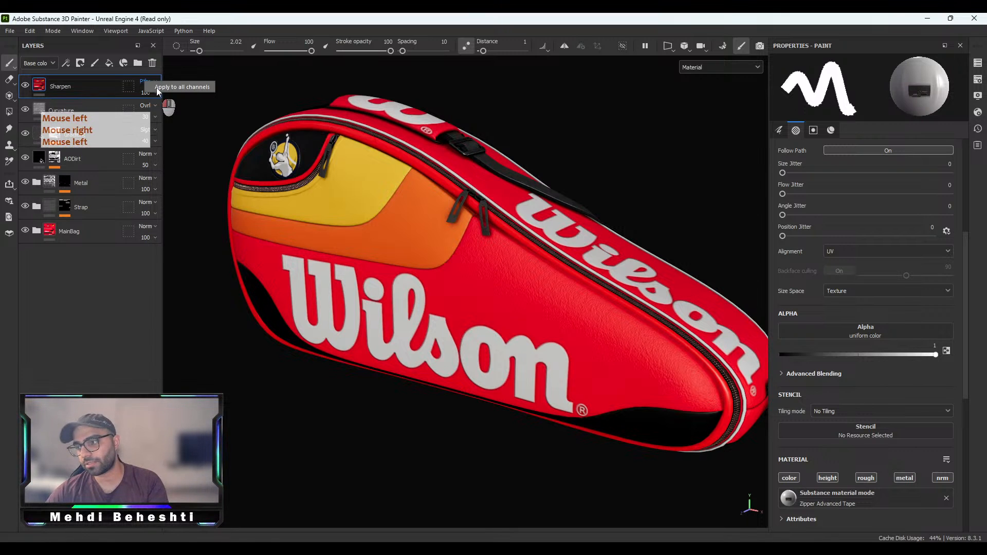
Add a filter to the Sharpen layer and assign the Sharpen filter to it
{"action": "right_click", "coordinate": [58, 94]}
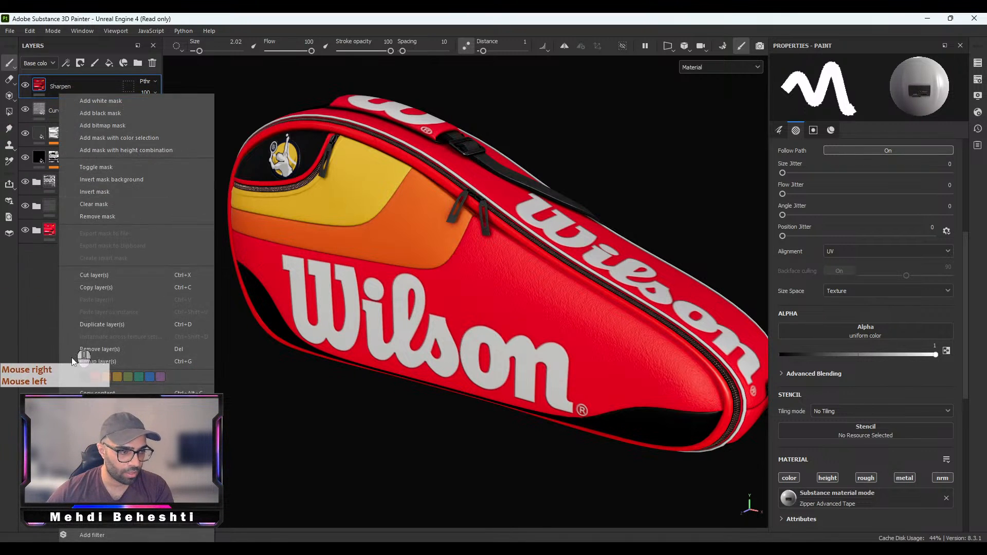
{"action": "left_click", "coordinate": [14, 332]}
{"action": "right_click", "coordinate": [53, 83]}
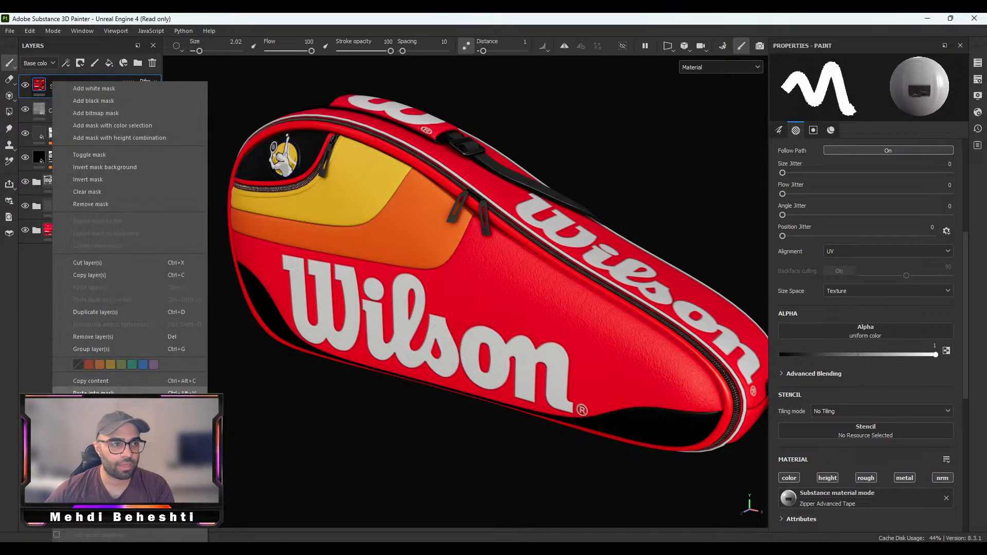
{"action": "left_click", "coordinate": [90, 531]}
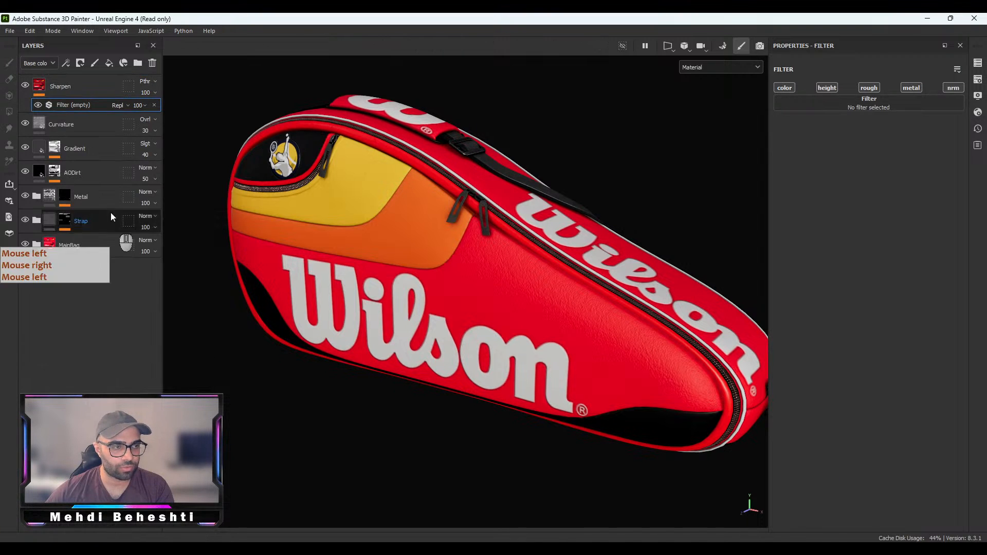
{"action": "left_click", "coordinate": [910, 103]}
{"action": "type", "text": "sharp"}
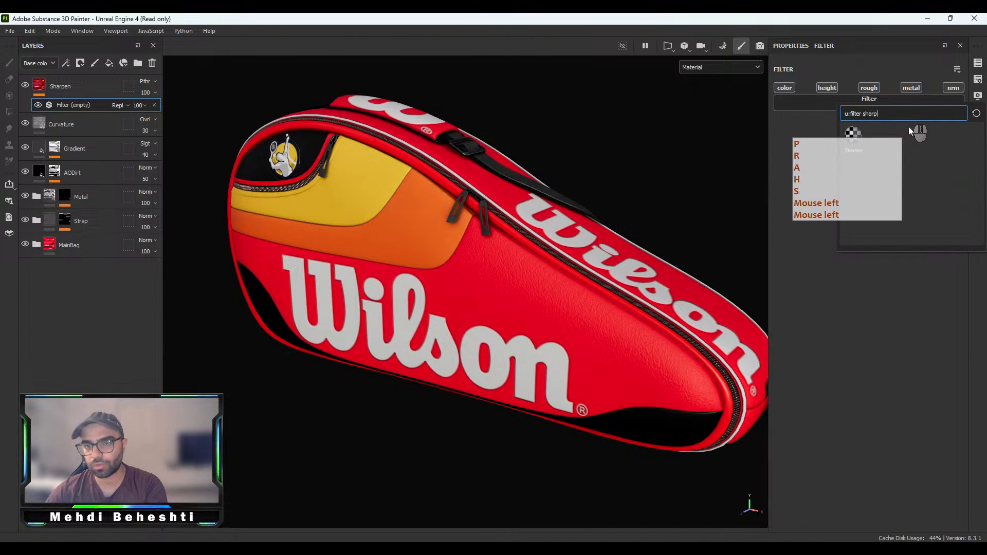
{"action": "left_click", "coordinate": [853, 135]}
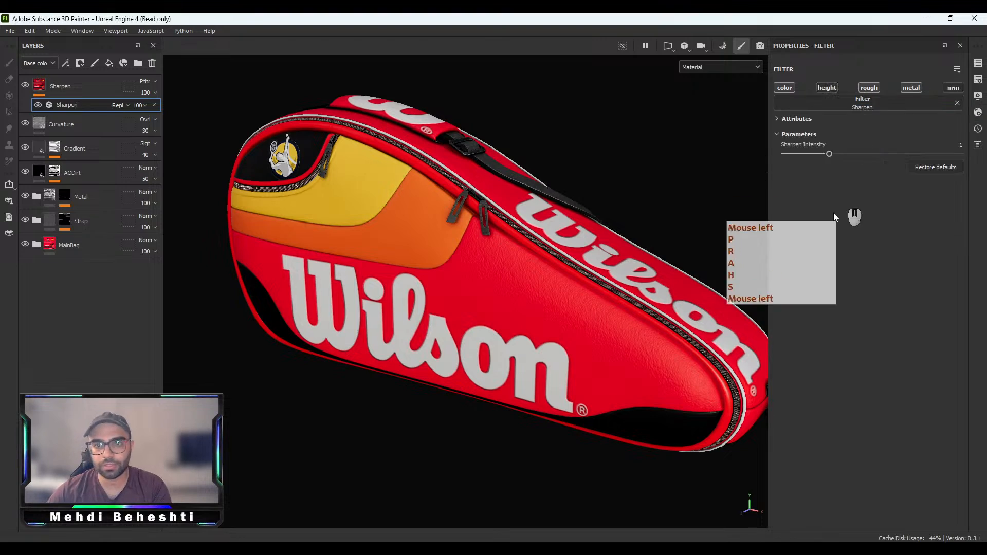
Try stronger sharpening of about 2.98 and 1.59 on the bag, and set the filter's Sharpen Intensity to 0.5
{"action": "middle_click_drag", "start_coordinate": [569, 283], "coordinate": [462, 229], "text": "alt"}
{"action": "left_click_drag", "start_coordinate": [463, 229], "coordinate": [673, 223], "text": "alt"}
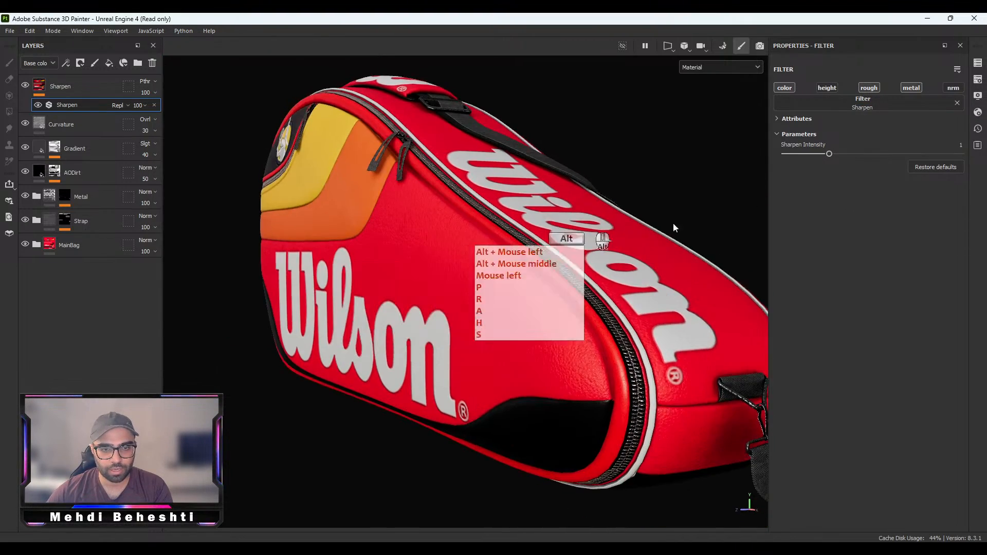
{"action": "left_click_drag", "start_coordinate": [829, 154], "coordinate": [915, 139]}
{"action": "mouse_move", "coordinate": [549, 217]}
{"action": "middle_mouse_down", "text": "alt"}
{"action": "mouse_move", "coordinate": [446, 175]}
{"action": "mouse_move", "coordinate": [645, 391]}
{"action": "mouse_move", "coordinate": [553, 218]}
{"action": "middle_mouse_up", "text": "alt"}
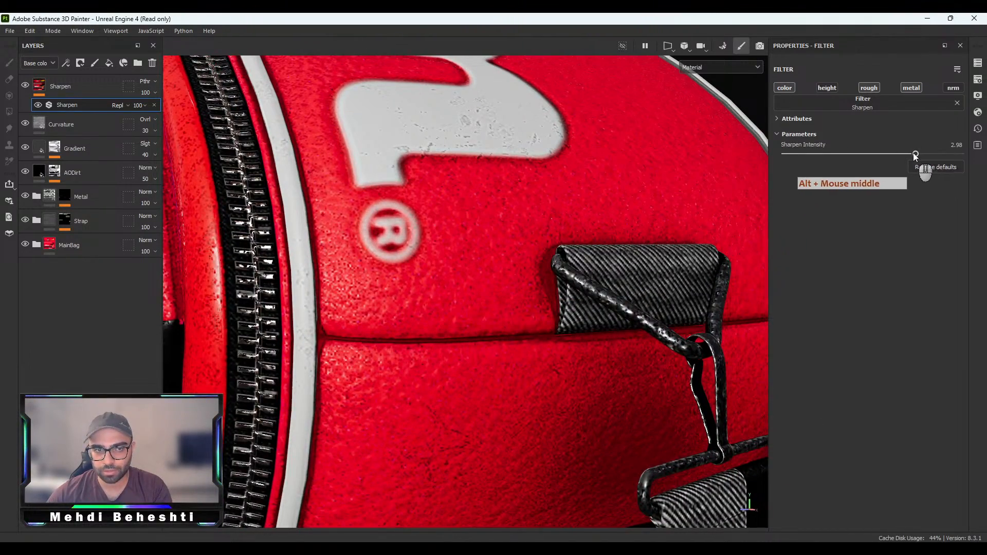
{"action": "left_click_drag", "start_coordinate": [914, 154], "coordinate": [858, 148]}
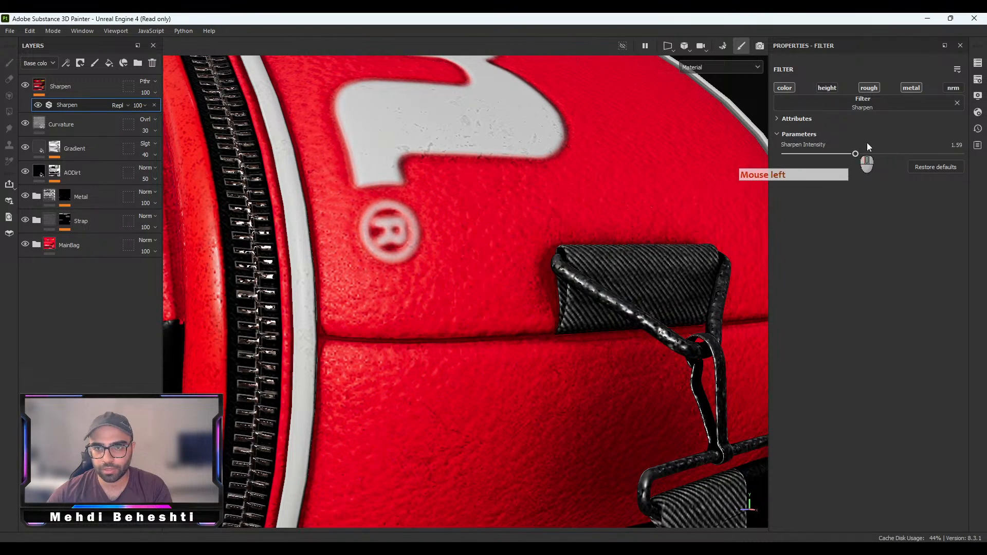
{"action": "double_click", "coordinate": [952, 148]}
{"action": "type", "text": ".5"}
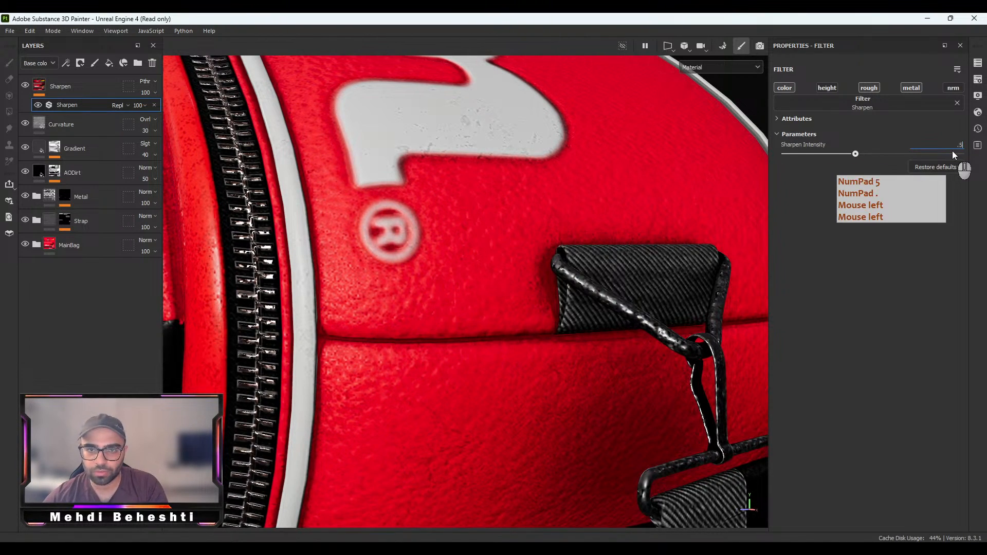
{"action": "key", "text": "Return"}
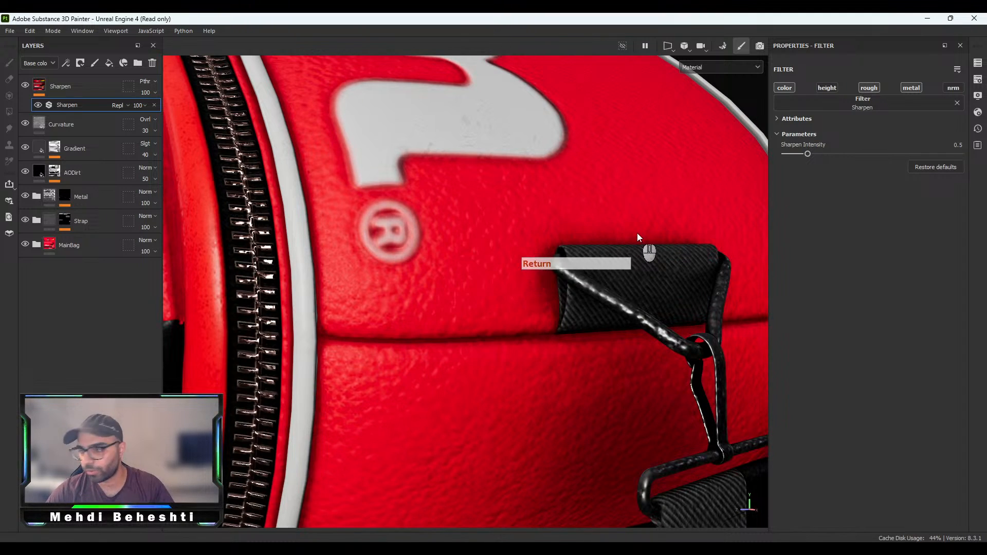
Set the filter's Sharpen Intensity to 0.4
{"action": "scroll", "coordinate": [663, 270], "scroll_direction": "down", "scroll_amount": 3}
{"action": "scroll", "coordinate": [663, 269], "scroll_direction": "down", "scroll_amount": 6}
{"action": "middle_click_drag", "start_coordinate": [454, 276], "coordinate": [552, 366], "text": "alt"}
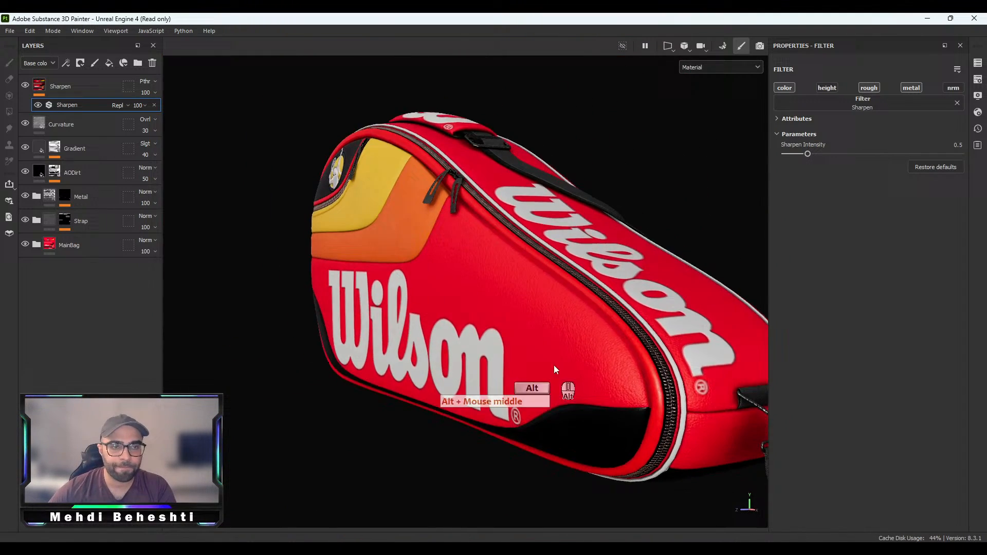
{"action": "left_click_drag", "start_coordinate": [554, 365], "coordinate": [588, 329], "text": "alt"}
{"action": "left_click", "coordinate": [957, 145]}
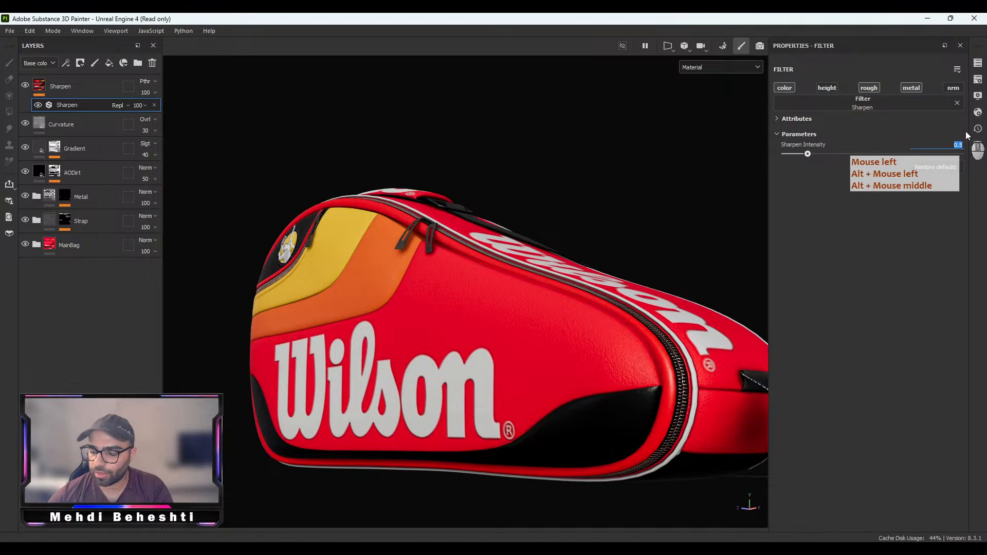
{"action": "type", "text": ".4"}
{"action": "key", "text": "Return"}
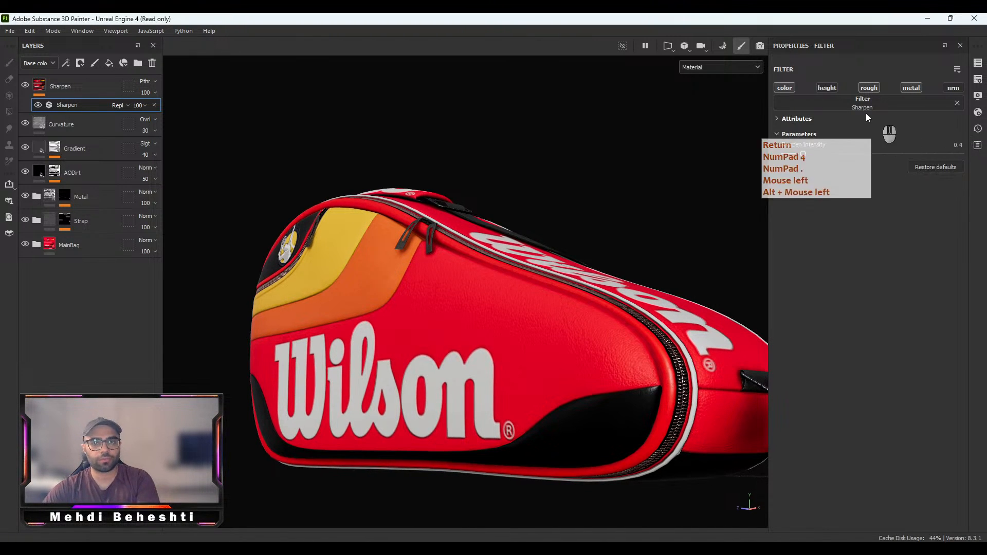
Examine the sharpened leather, zipper and lettering up close and from several angles
{"action": "scroll", "coordinate": [663, 351], "scroll_direction": "up", "scroll_amount": 5}
{"action": "left_click_drag", "start_coordinate": [643, 354], "coordinate": [521, 346], "text": "alt"}
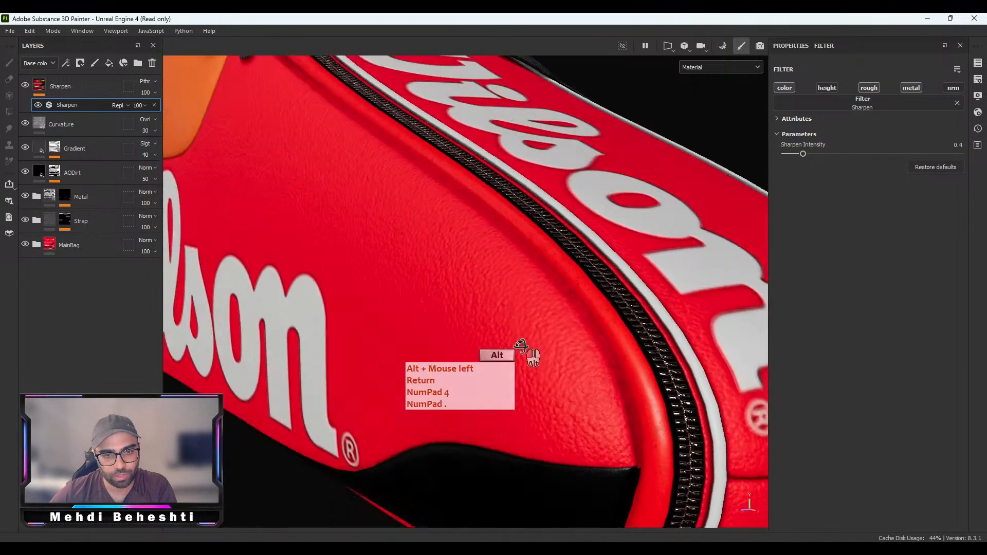
{"action": "right_click_drag", "start_coordinate": [521, 346], "coordinate": [411, 244], "text": "alt"}
{"action": "middle_click_drag", "start_coordinate": [411, 245], "coordinate": [545, 261], "text": "alt"}
{"action": "left_click_drag", "start_coordinate": [545, 261], "coordinate": [442, 226], "text": "alt"}
{"action": "middle_click_drag", "start_coordinate": [514, 227], "coordinate": [442, 221], "text": "alt"}
{"action": "left_click_drag", "start_coordinate": [442, 221], "coordinate": [494, 208], "text": "alt"}
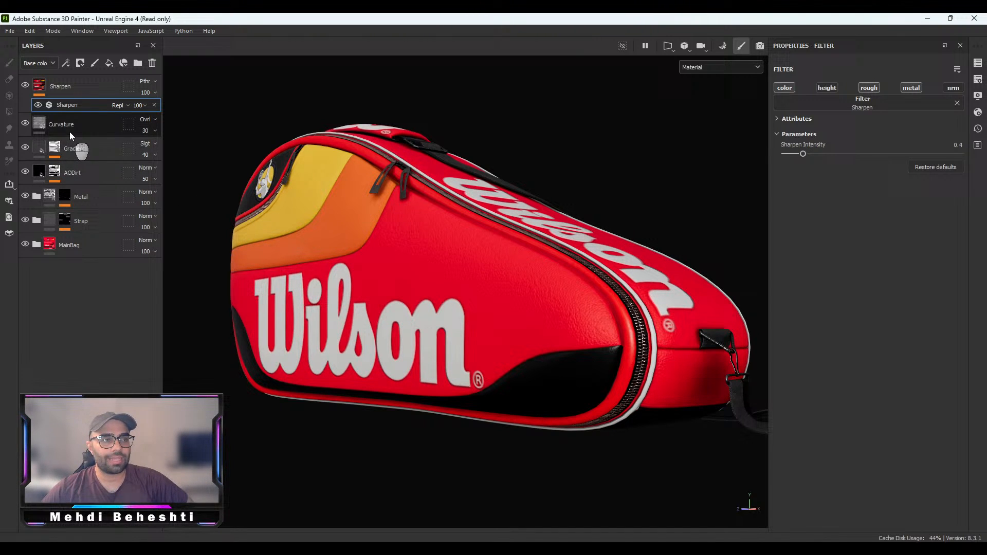
Add a fill layer directly above the Curvature layer and keep only its roughness channel active
{"action": "left_click", "coordinate": [56, 118]}
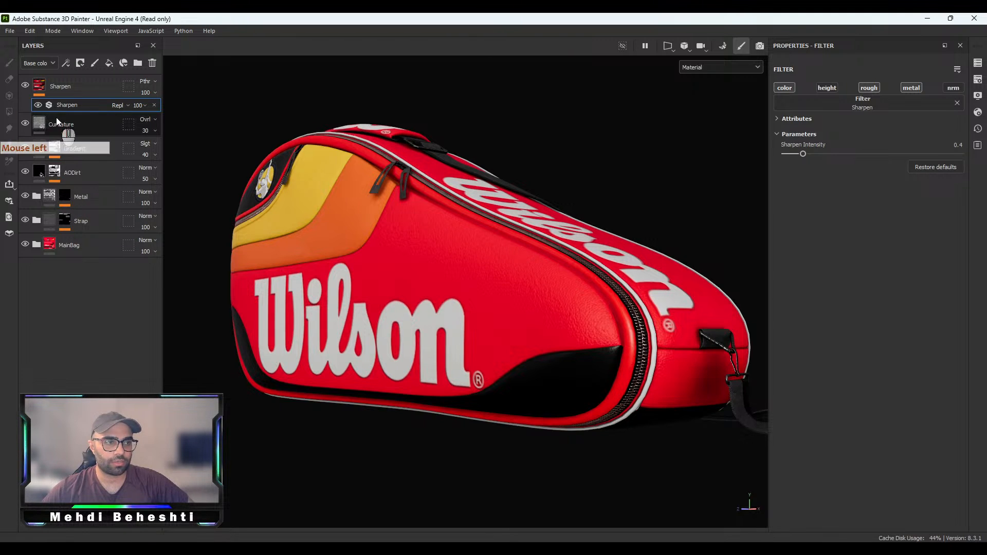
{"action": "left_click", "coordinate": [105, 65]}
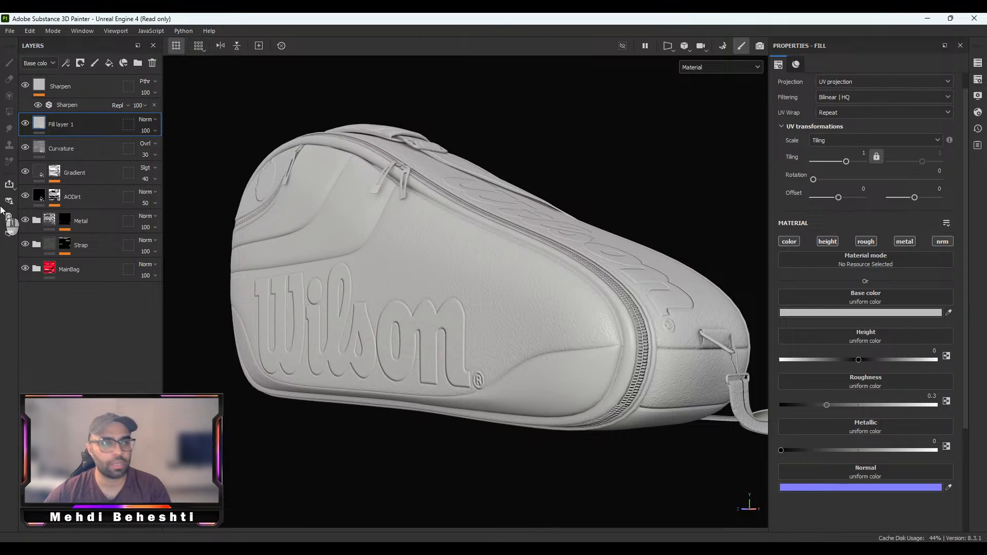
{"action": "left_click", "coordinate": [863, 242], "text": "alt"}
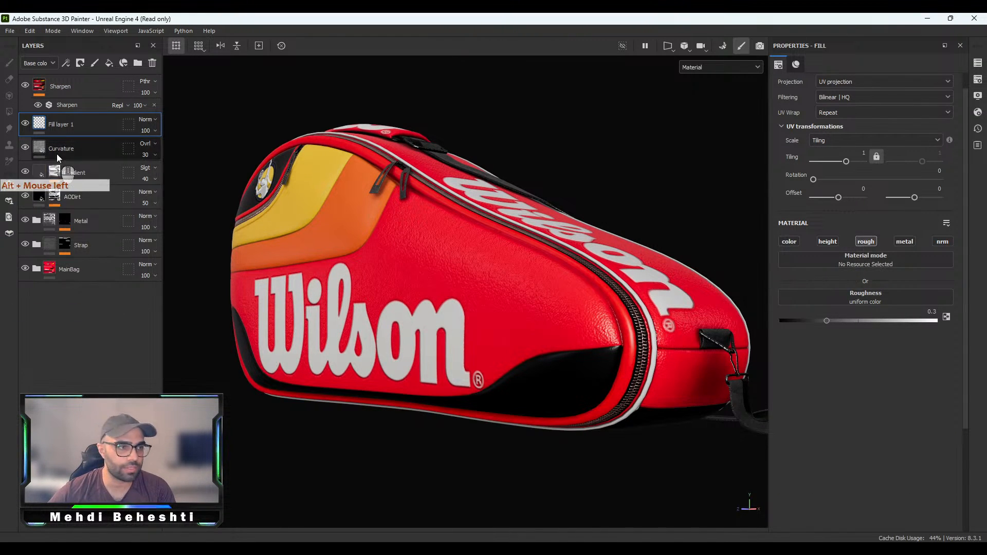
Rename the new fill layer as RoughnessExtra
{"action": "left_click", "coordinate": [65, 126]}
{"action": "double_click", "coordinate": [65, 125]}
{"action": "type", "text": "R"}
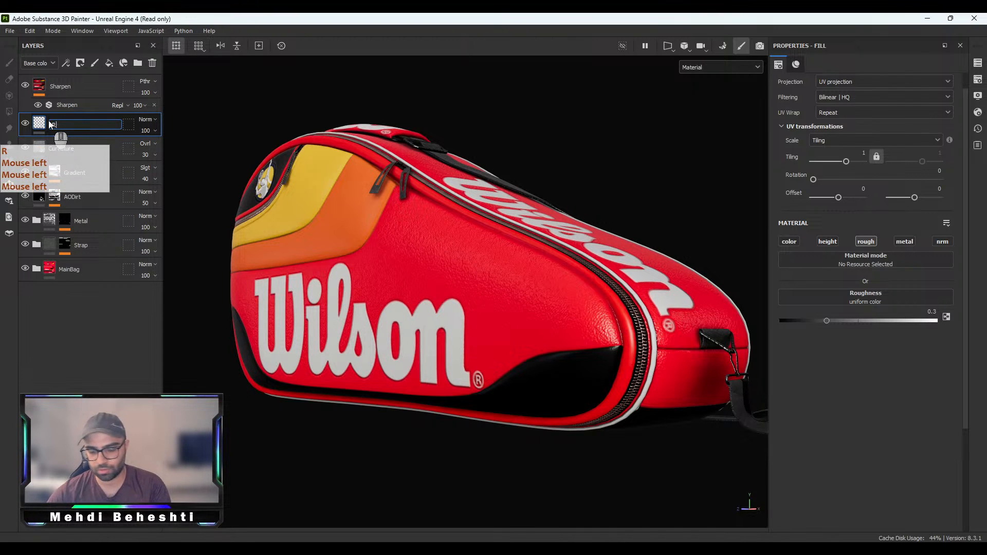
{"action": "type", "text": "oughnes"}
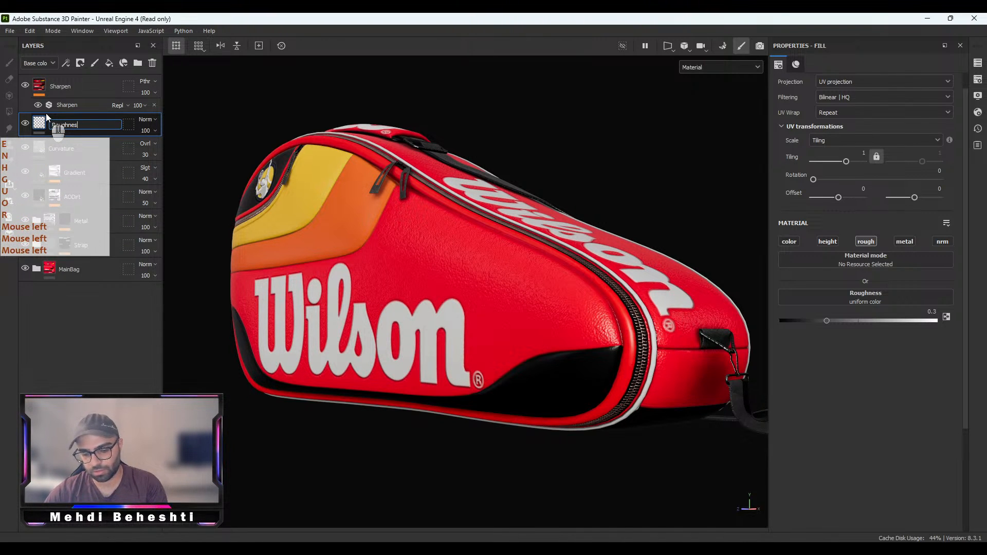
{"action": "type", "text": "sExtra"}
{"action": "key", "text": "Return"}
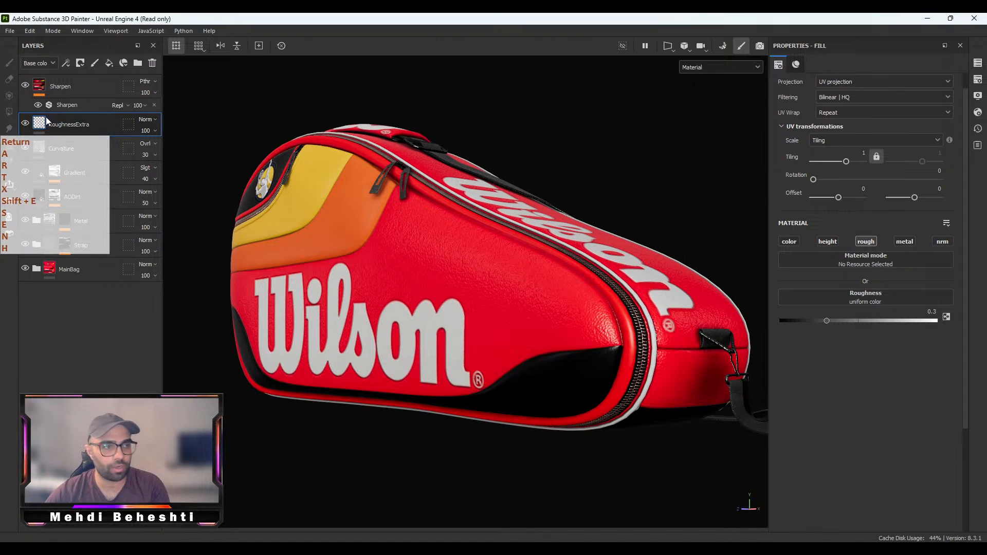
Add a black mask to the RoughnessExtra layer and put a fill effect in that mask
{"action": "right_click", "coordinate": [69, 124]}
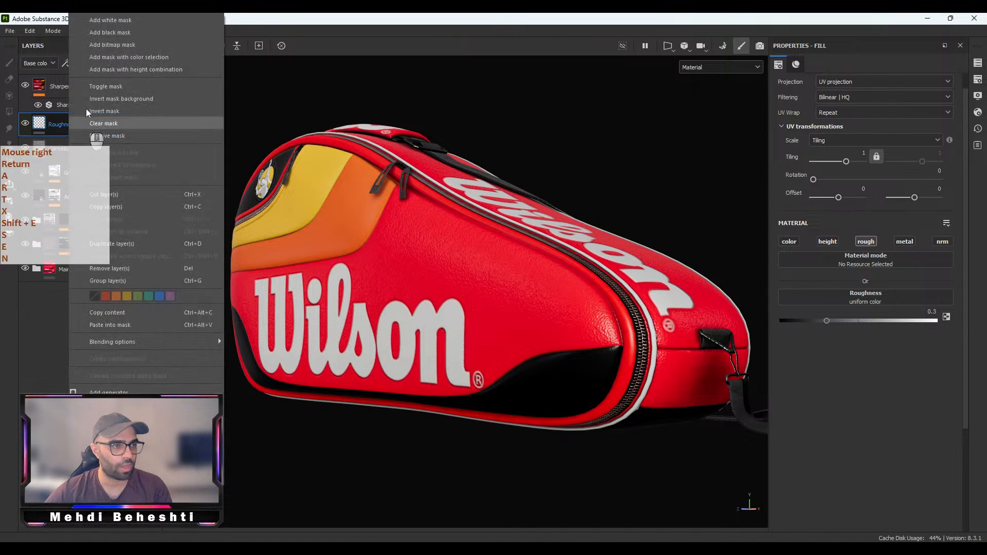
{"action": "left_click", "coordinate": [109, 34]}
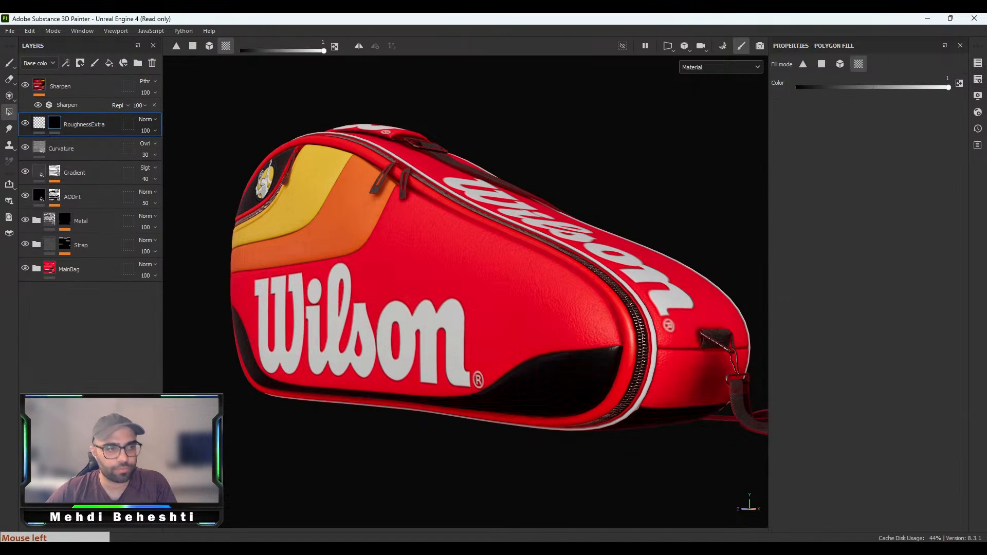
{"action": "mouse_move", "coordinate": [15, 539]}
{"action": "left_click", "coordinate": [806, 354]}
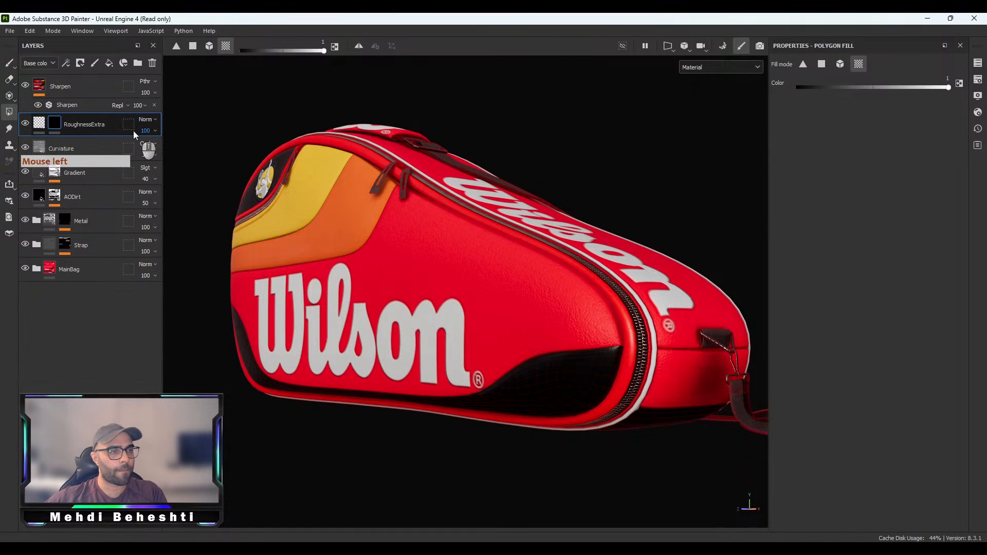
{"action": "right_click", "coordinate": [85, 125]}
{"action": "left_click", "coordinate": [221, 415]}
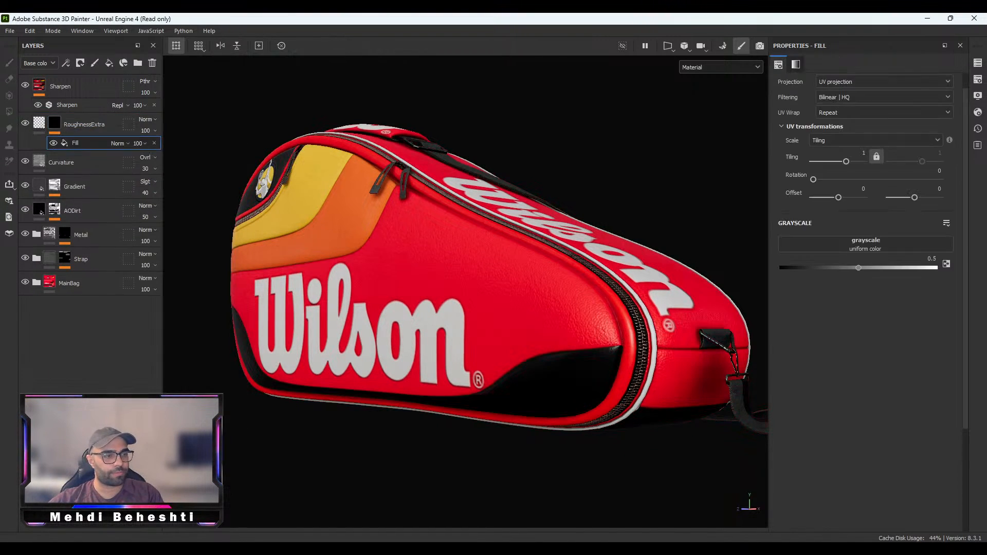
Find the fingerprint grunges and assign Grunge Fingerprints Smeared as the mask fill's grayscale texture
{"action": "left_click", "coordinate": [908, 246]}
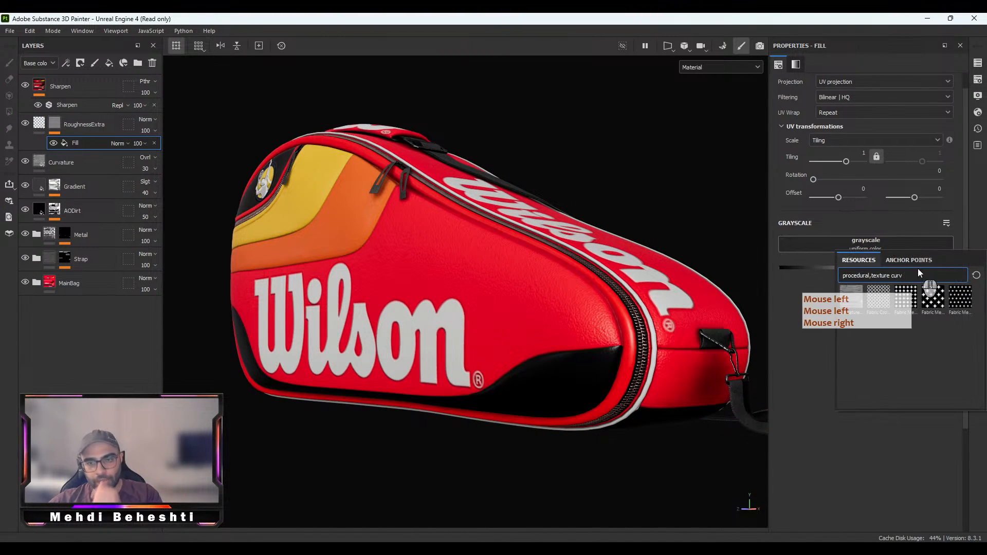
{"action": "left_click", "coordinate": [905, 276]}
{"action": "double_click", "coordinate": [892, 276]}
{"action": "type", "text": "fi"}
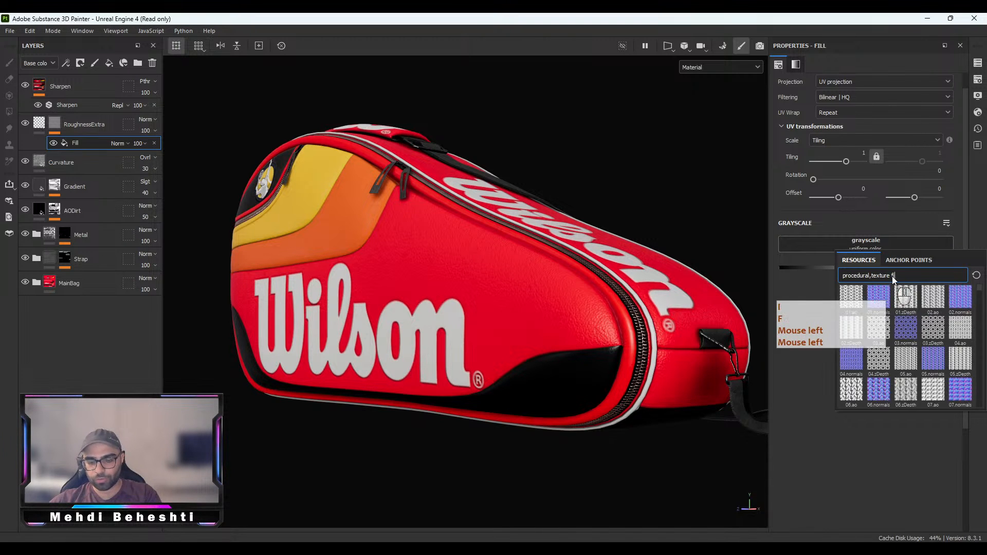
{"action": "type", "text": "nger"}
{"action": "mouse_move", "coordinate": [936, 313]}
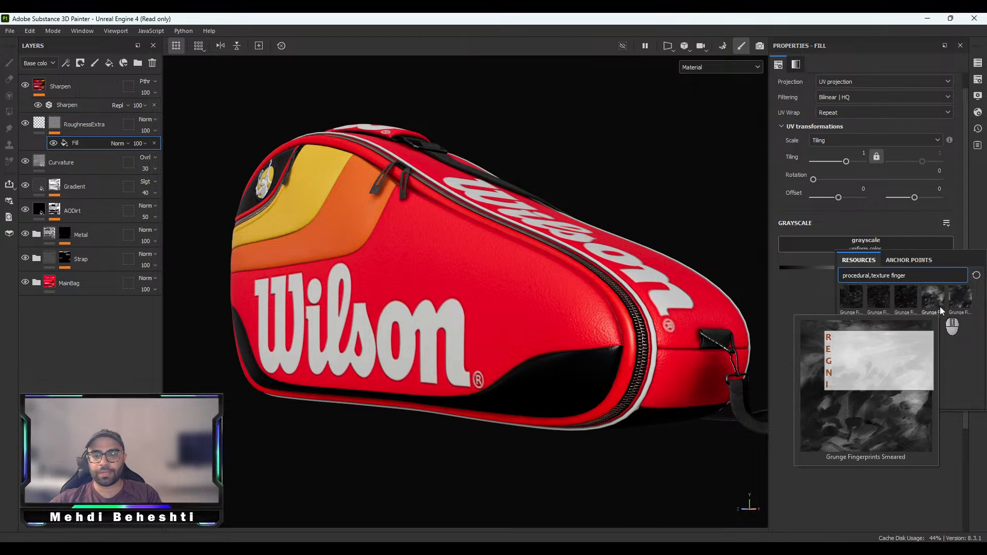
{"action": "mouse_move", "coordinate": [951, 294]}
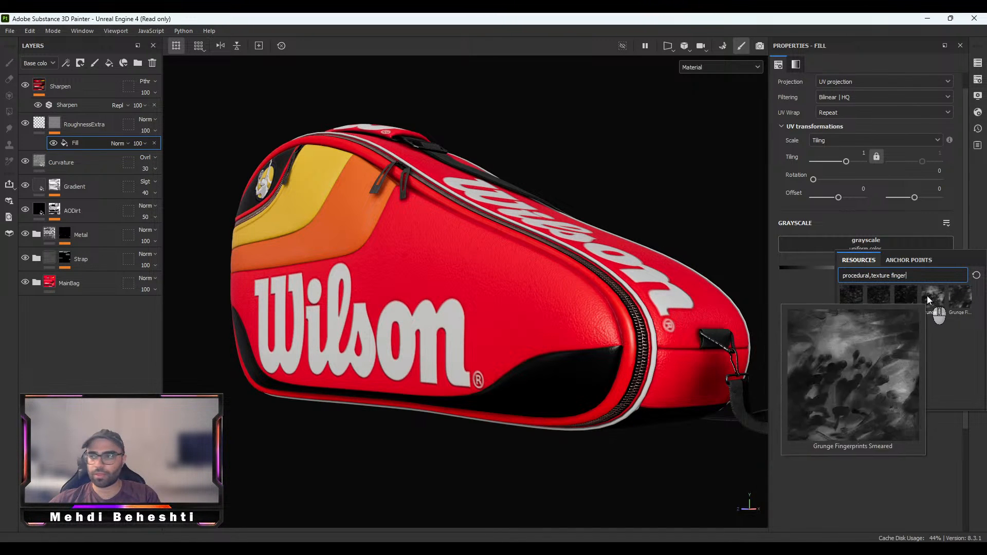
{"action": "left_click", "coordinate": [926, 297]}
{"action": "left_click_drag", "start_coordinate": [588, 257], "coordinate": [580, 259], "text": "alt"}
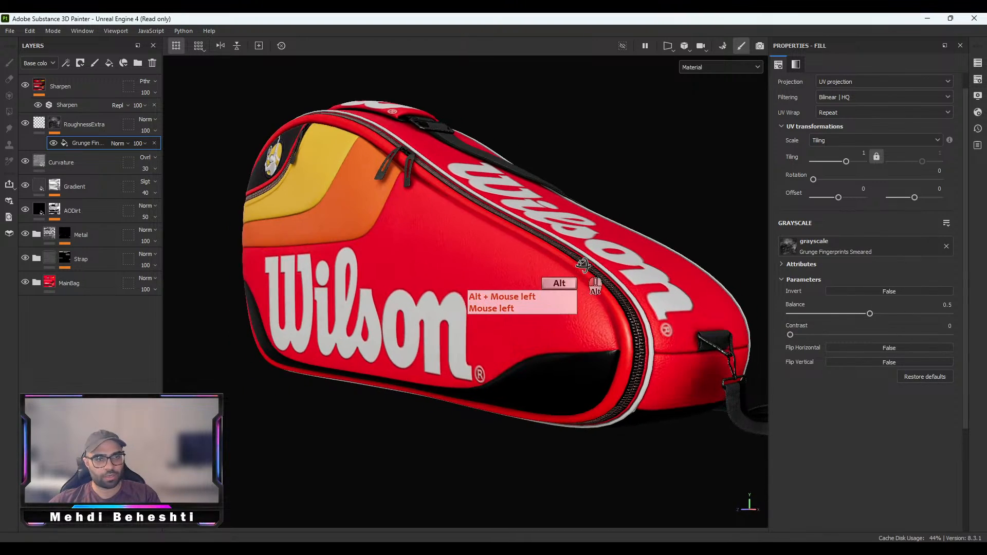
Display the RoughnessExtra mask on its own and switch the grunge fill to Tri-planar projection
{"action": "left_click", "coordinate": [58, 123], "text": "alt"}
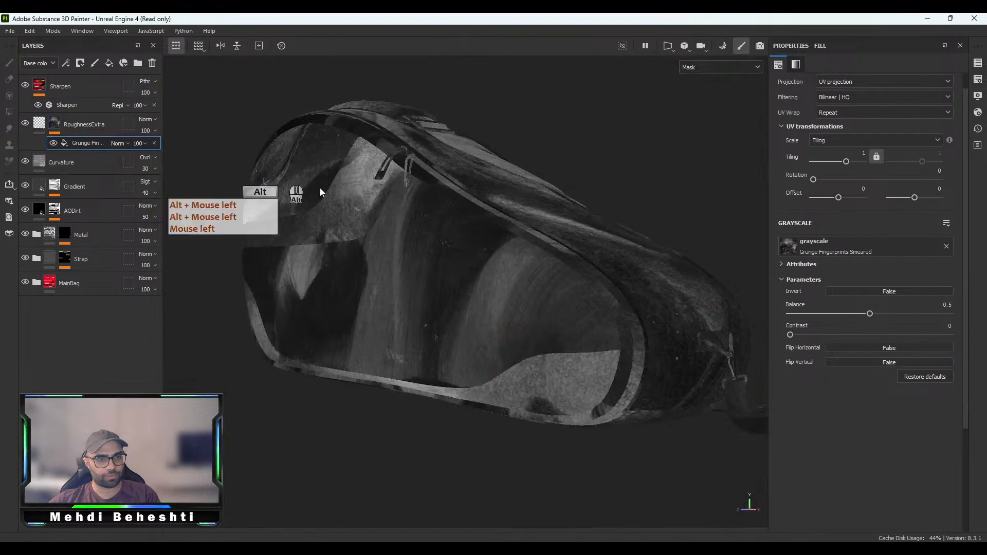
{"action": "middle_click_drag", "start_coordinate": [360, 234], "coordinate": [475, 268], "text": "alt"}
{"action": "left_click_drag", "start_coordinate": [476, 267], "coordinate": [490, 293], "text": "alt"}
{"action": "middle_click_drag", "start_coordinate": [606, 245], "coordinate": [530, 248], "text": "alt"}
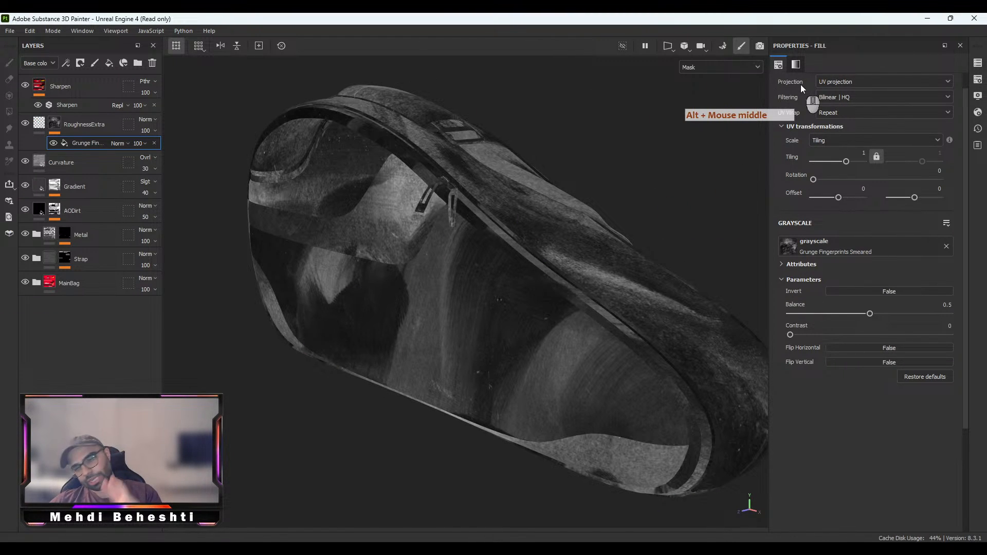
{"action": "left_click", "coordinate": [827, 82]}
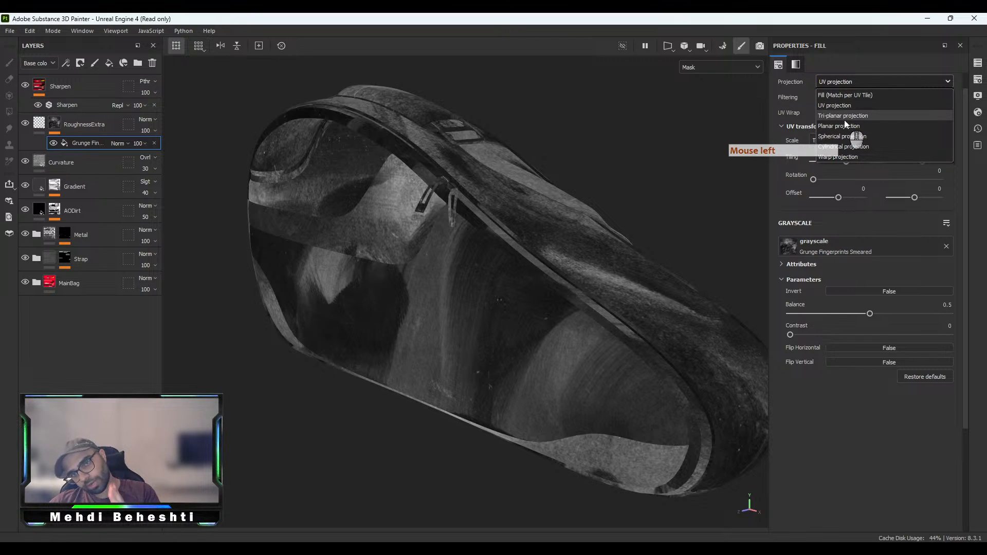
{"action": "left_click", "coordinate": [845, 118]}
Set the grunge fill's tiling to 3 and check the pattern around the bag
{"action": "scroll", "coordinate": [521, 232], "scroll_direction": "down", "scroll_amount": 5}
{"action": "left_click_drag", "start_coordinate": [501, 241], "coordinate": [632, 198], "text": "alt"}
{"action": "left_click", "coordinate": [864, 171]}
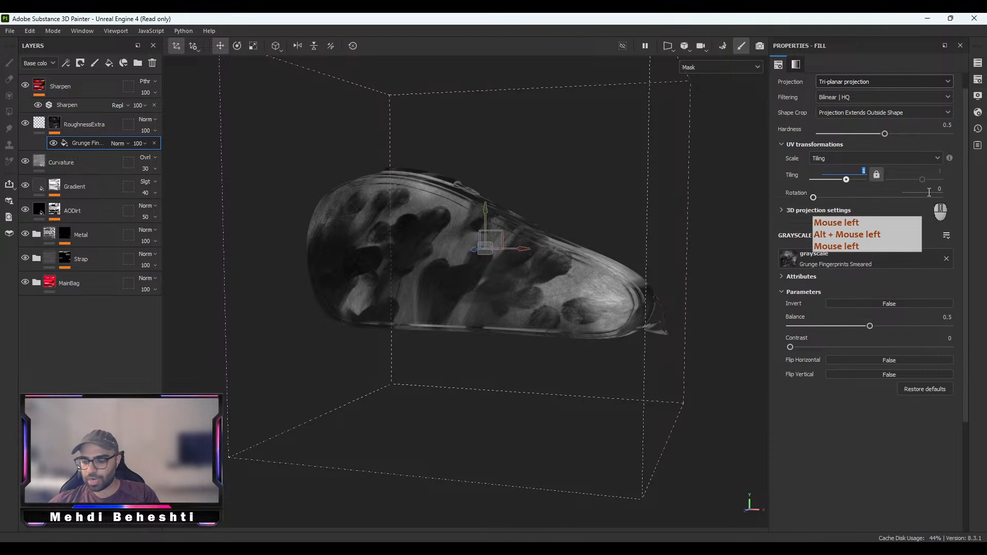
{"action": "type", "text": "3"}
{"action": "key", "text": "Return"}
{"action": "left_click_drag", "start_coordinate": [488, 188], "coordinate": [423, 285], "text": "alt"}
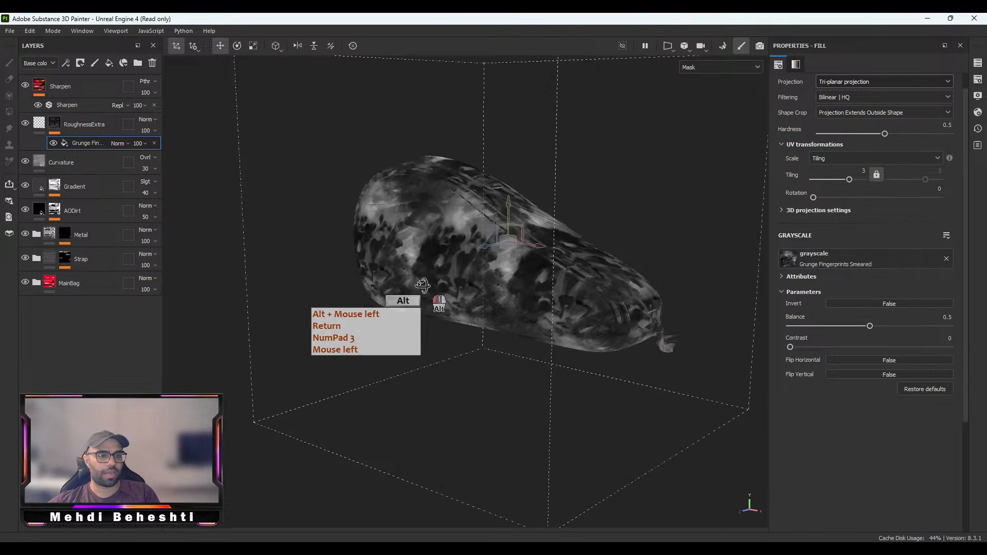
Return to the full material display and compare the bag's upper front panels with the RoughnessExtra layer hidden and shown
{"action": "scroll", "coordinate": [471, 231], "scroll_direction": "up", "scroll_amount": 3}
{"action": "left_click_drag", "start_coordinate": [527, 229], "coordinate": [533, 187]}
{"action": "key", "text": "e"}
{"action": "key", "text": "w"}
{"action": "left_click", "coordinate": [401, 216]}
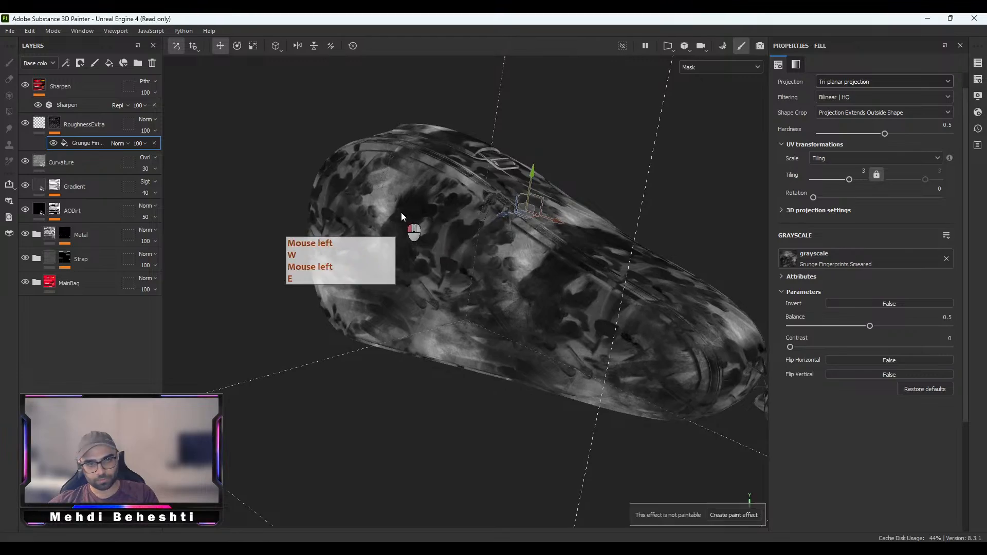
{"action": "key", "text": "m"}
{"action": "scroll", "coordinate": [563, 319], "scroll_direction": "up", "scroll_amount": 3}
{"action": "middle_click_drag", "start_coordinate": [366, 208], "coordinate": [466, 262], "text": "alt"}
{"action": "left_click_drag", "start_coordinate": [467, 262], "coordinate": [472, 227], "text": "alt"}
{"action": "right_click_drag", "start_coordinate": [472, 227], "coordinate": [612, 344], "text": "alt"}
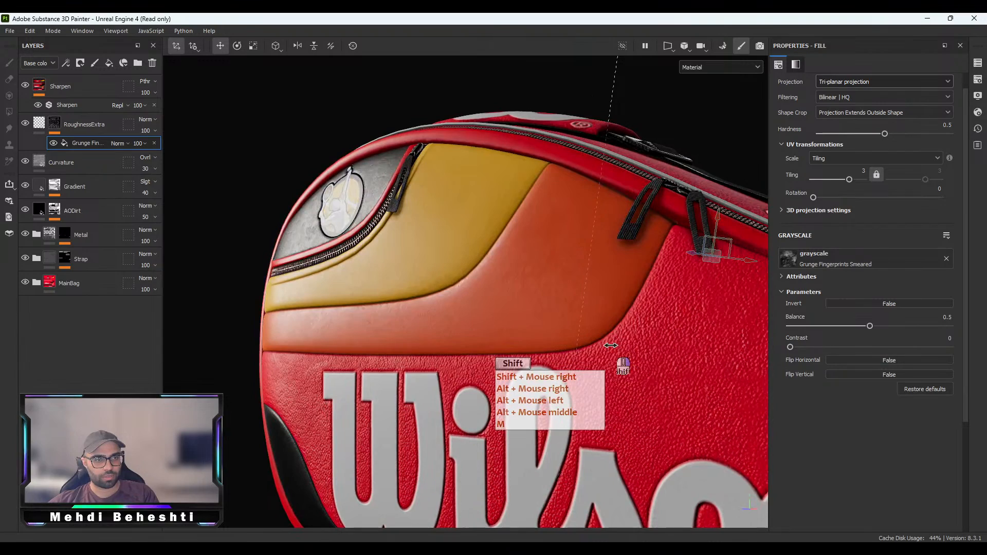
{"action": "left_click", "coordinate": [25, 124]}
{"action": "left_click", "coordinate": [25, 124]}
Set the RoughnessExtra fill layer's roughness to about 0.7955 and check the yellow and orange panels under rotated lighting
{"action": "left_click", "coordinate": [77, 125]}
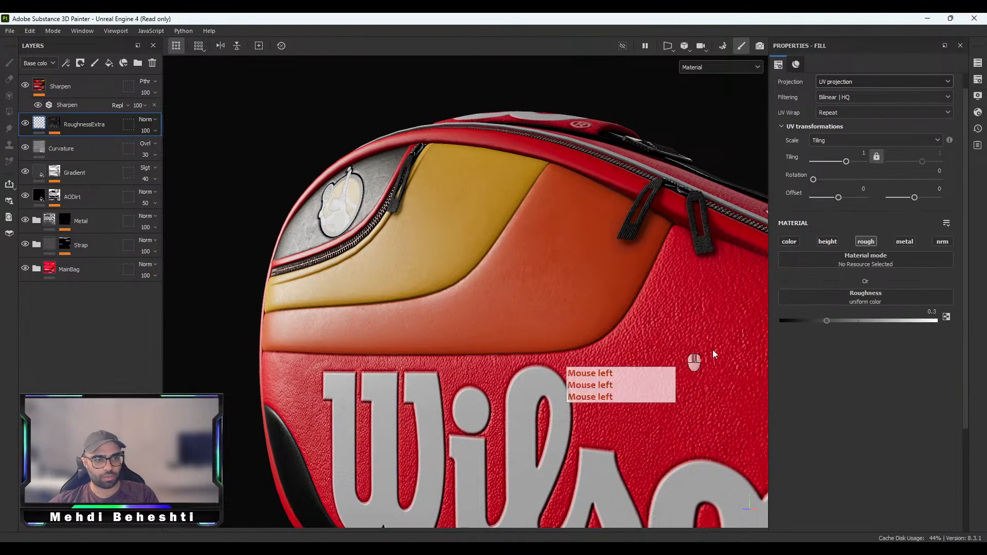
{"action": "left_click_drag", "start_coordinate": [853, 324], "coordinate": [905, 321]}
{"action": "left_click_drag", "start_coordinate": [569, 315], "coordinate": [363, 257], "text": "alt"}
{"action": "scroll", "coordinate": [406, 280], "scroll_direction": "up", "scroll_amount": 5}
{"action": "right_click_drag", "start_coordinate": [421, 283], "coordinate": [458, 293], "text": "shift"}
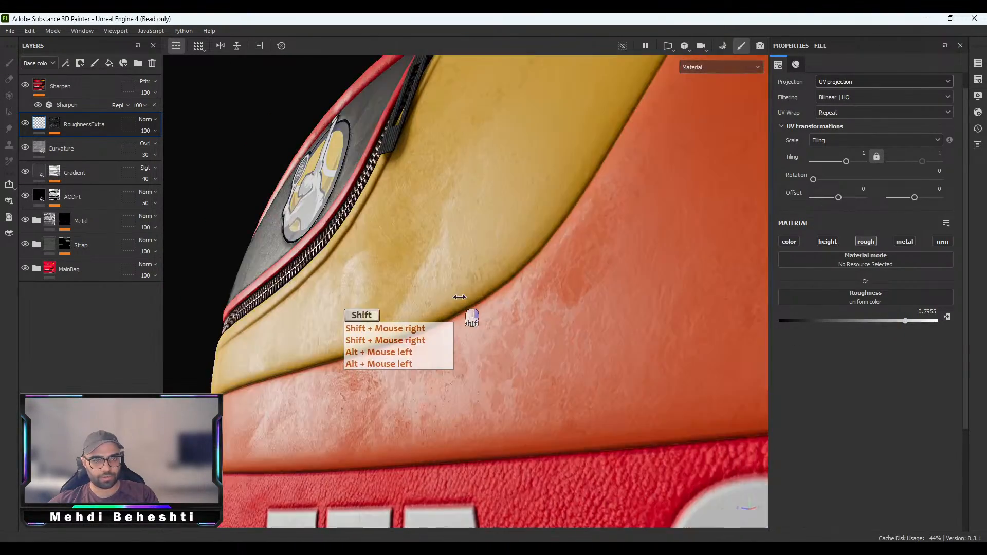
Hide and show the RoughnessExtra layer repeatedly to compare the surface reflections on the yellow and orange panels
{"action": "left_click", "coordinate": [29, 125]}
{"action": "left_click", "coordinate": [29, 125]}
{"action": "left_click", "coordinate": [28, 124]}
{"action": "left_click", "coordinate": [29, 124]}
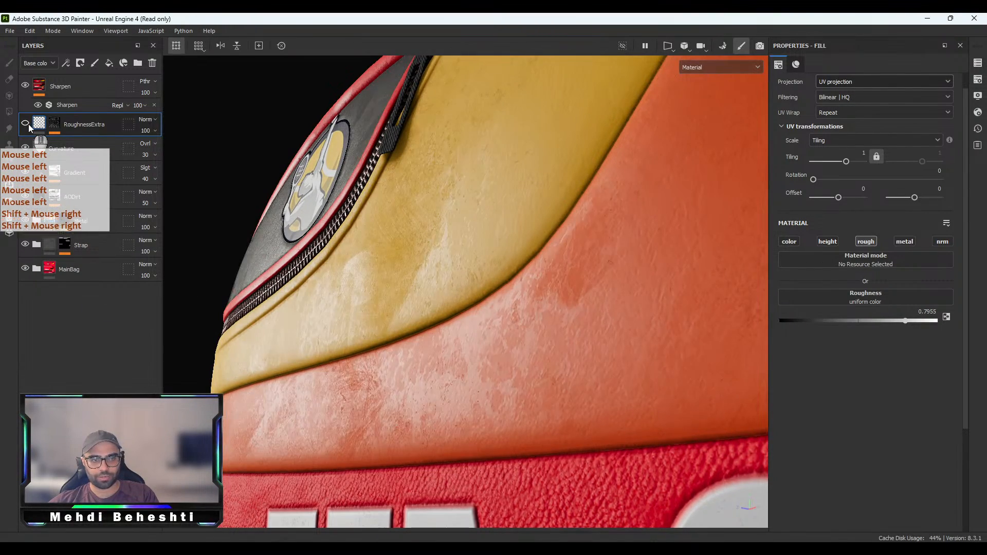
{"action": "left_click", "coordinate": [29, 125]}
{"action": "left_click", "coordinate": [29, 125]}
{"action": "left_click", "coordinate": [29, 125]}
{"action": "left_click", "coordinate": [29, 124]}
{"action": "left_click", "coordinate": [29, 124]}
{"action": "left_click", "coordinate": [29, 124]}
{"action": "left_click", "coordinate": [29, 125]}
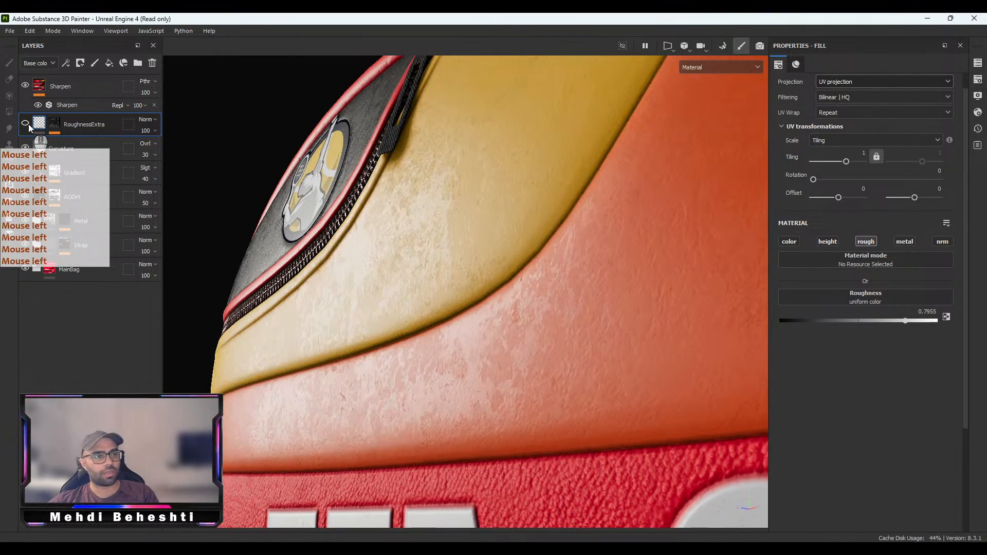
{"action": "left_click", "coordinate": [29, 125]}
{"action": "left_click", "coordinate": [28, 124]}
{"action": "left_click", "coordinate": [28, 125]}
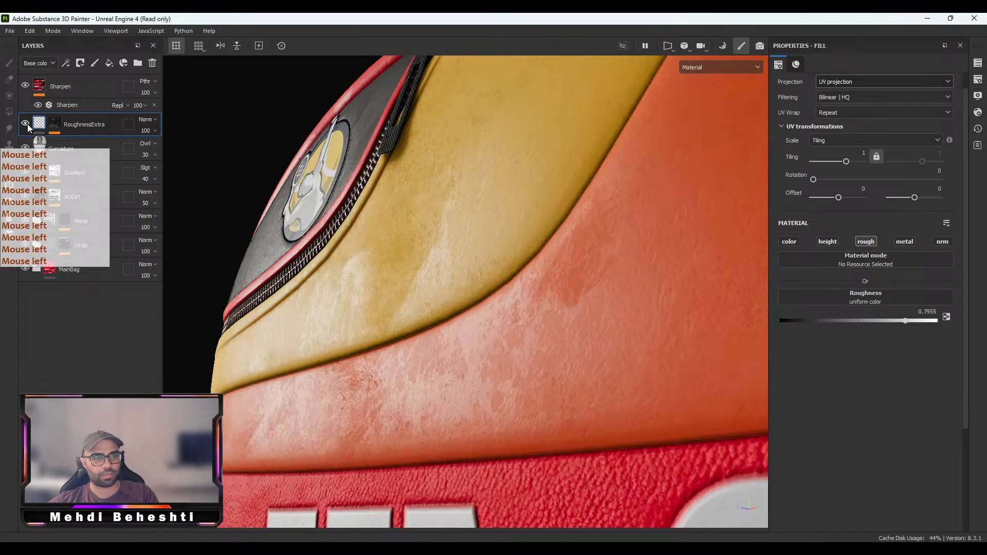
Set the balance of the fingerprint grunge fill in the RoughnessExtra mask to 0.71
{"action": "left_click", "coordinate": [54, 124]}
{"action": "left_click", "coordinate": [85, 143]}
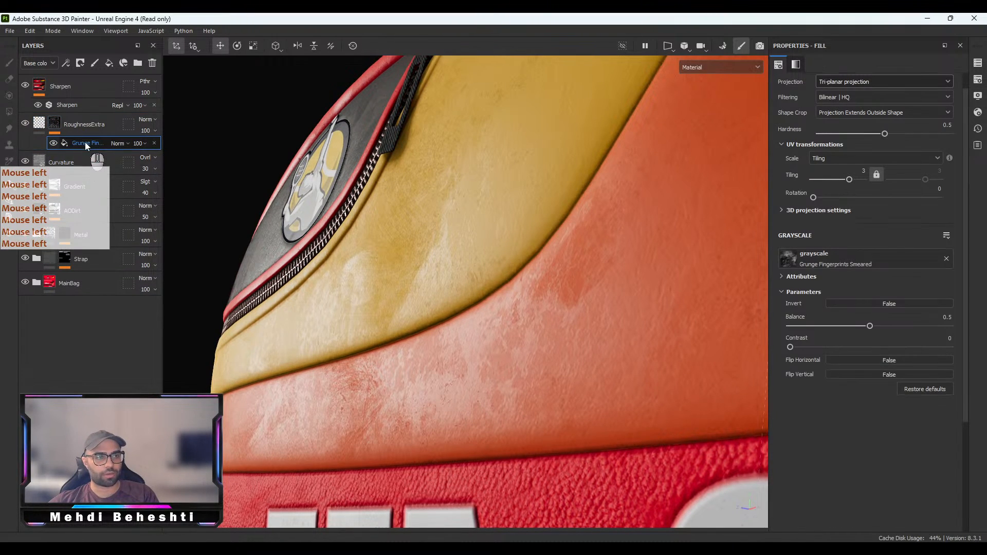
{"action": "left_click_drag", "start_coordinate": [870, 329], "coordinate": [902, 330]}
{"action": "scroll", "coordinate": [440, 351], "scroll_direction": "down", "scroll_amount": 8}
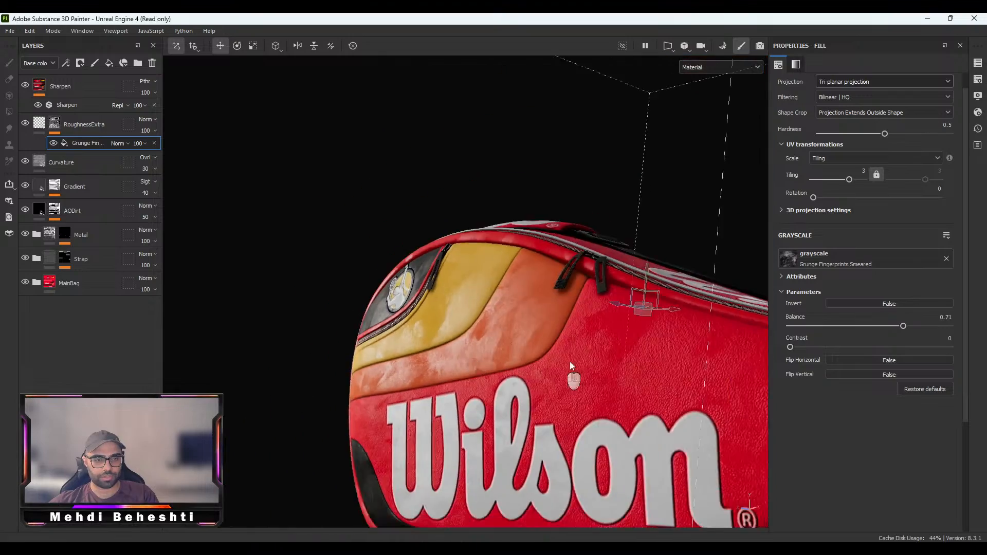
Examine the grunge roughness variation across the bag from several angles while rotating the environment lighting
{"action": "middle_click_drag", "start_coordinate": [569, 362], "coordinate": [429, 312], "text": "alt"}
{"action": "left_click_drag", "start_coordinate": [428, 312], "coordinate": [483, 325], "text": "alt"}
{"action": "mouse_move", "coordinate": [483, 325]}
{"action": "right_mouse_down", "text": "shift"}
{"action": "mouse_move", "coordinate": [463, 318]}
{"action": "mouse_move", "coordinate": [524, 314]}
{"action": "mouse_move", "coordinate": [490, 333]}
{"action": "mouse_move", "coordinate": [442, 316]}
{"action": "mouse_move", "coordinate": [513, 325]}
{"action": "right_mouse_up", "text": "shift"}
{"action": "left_click_drag", "start_coordinate": [513, 325], "coordinate": [520, 375], "text": "alt"}
{"action": "mouse_move", "coordinate": [570, 349]}
{"action": "right_mouse_down", "text": "shift"}
{"action": "mouse_move", "coordinate": [539, 344]}
{"action": "mouse_move", "coordinate": [558, 332]}
{"action": "right_mouse_up", "text": "shift"}
{"action": "middle_click_drag", "start_coordinate": [565, 327], "coordinate": [510, 373], "text": "alt"}
{"action": "left_click_drag", "start_coordinate": [510, 375], "coordinate": [510, 315], "text": "alt"}
{"action": "mouse_move", "coordinate": [510, 315]}
{"action": "right_mouse_down", "text": "shift"}
{"action": "mouse_move", "coordinate": [490, 302]}
{"action": "mouse_move", "coordinate": [537, 313]}
{"action": "mouse_move", "coordinate": [609, 306]}
{"action": "mouse_move", "coordinate": [520, 307]}
{"action": "right_mouse_up", "text": "shift"}
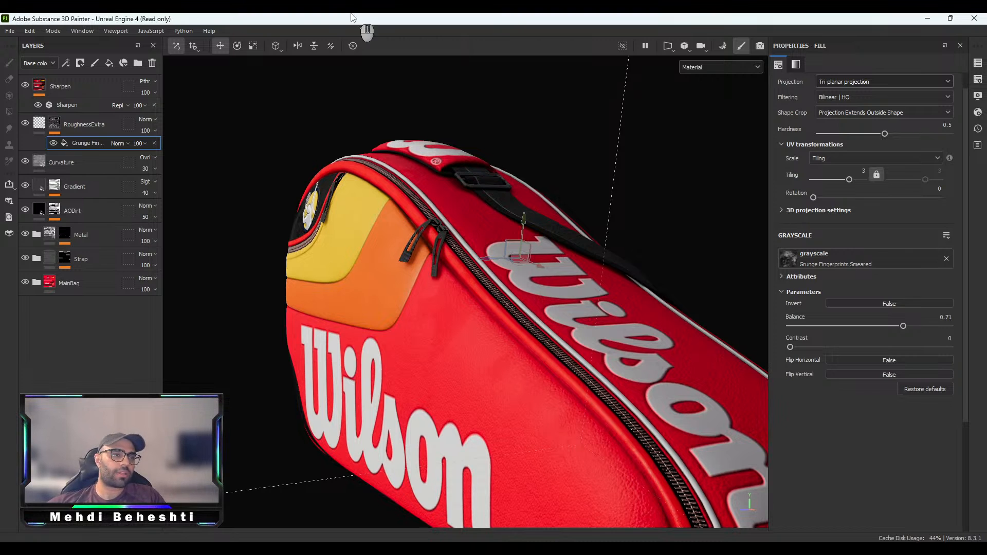
Select the Sharpen layer and examine the whole bag's texture from the front, top and side
{"action": "left_click", "coordinate": [40, 124]}
{"action": "left_click", "coordinate": [39, 87]}
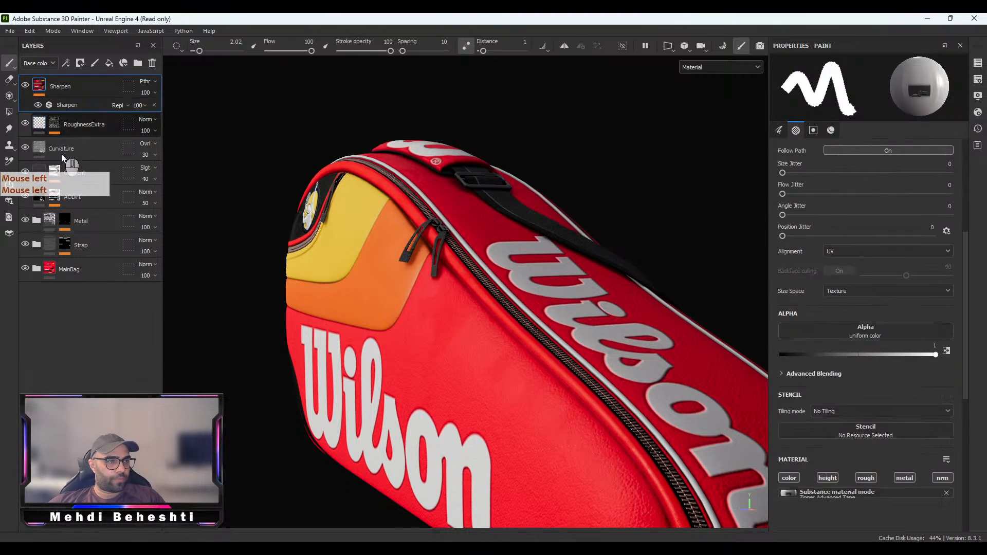
{"action": "scroll", "coordinate": [482, 247], "scroll_direction": "down", "scroll_amount": 2}
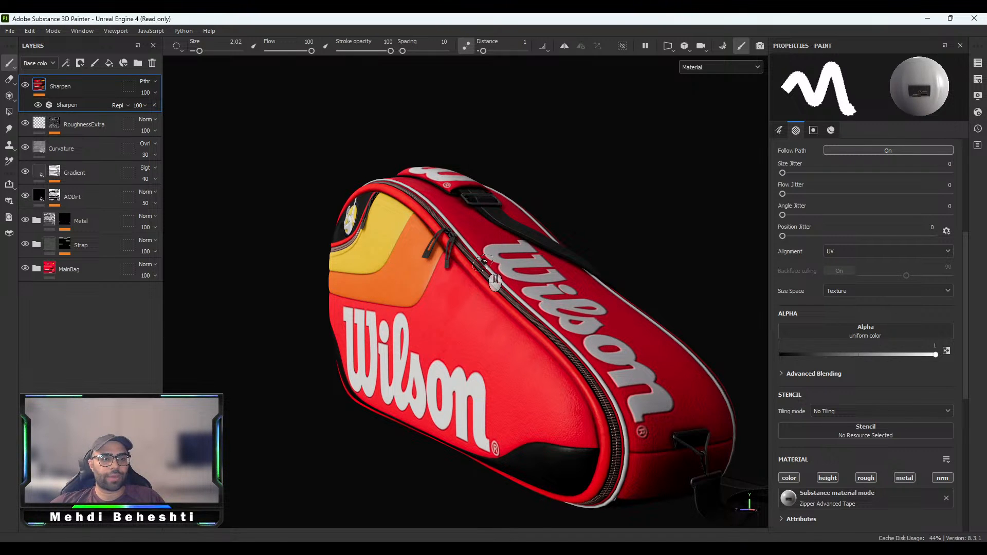
{"action": "middle_click_drag", "start_coordinate": [583, 332], "coordinate": [474, 251], "text": "alt"}
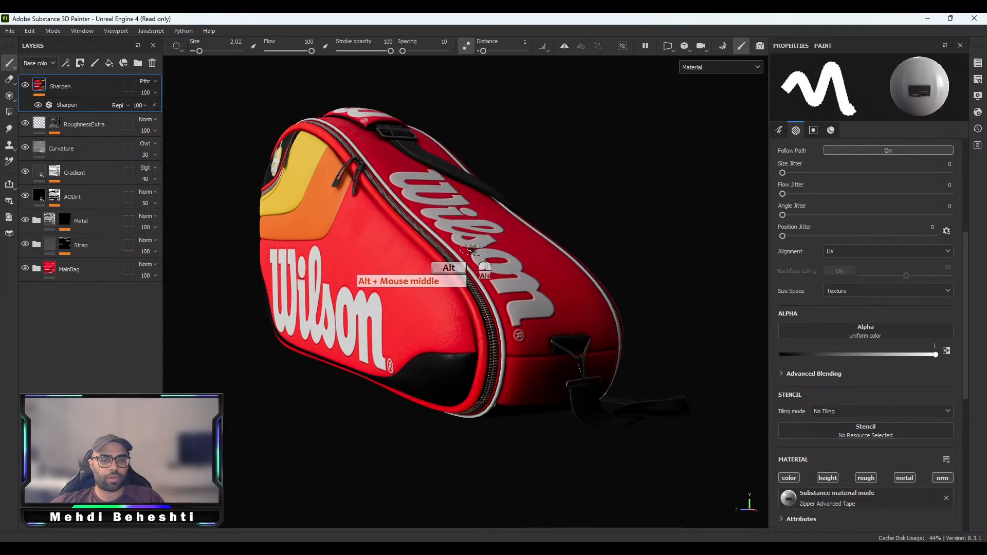
{"action": "left_click_drag", "start_coordinate": [475, 250], "coordinate": [427, 201], "text": "alt"}
{"action": "middle_click_drag", "start_coordinate": [426, 201], "coordinate": [549, 190], "text": "alt"}
{"action": "left_click_drag", "start_coordinate": [549, 189], "coordinate": [543, 267], "text": "alt"}
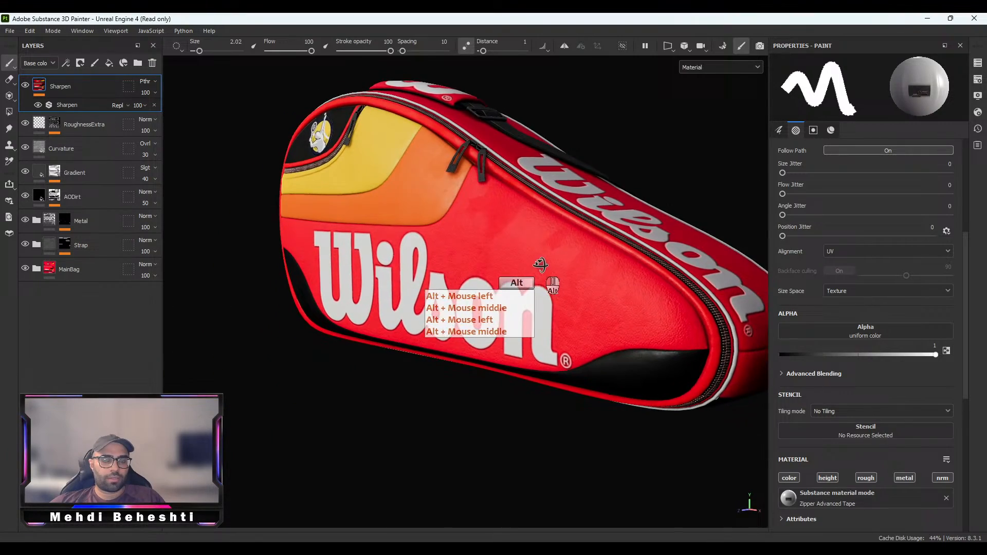
{"action": "middle_click_drag", "start_coordinate": [570, 224], "coordinate": [438, 274], "text": "alt"}
{"action": "left_click_drag", "start_coordinate": [438, 273], "coordinate": [379, 171], "text": "alt"}
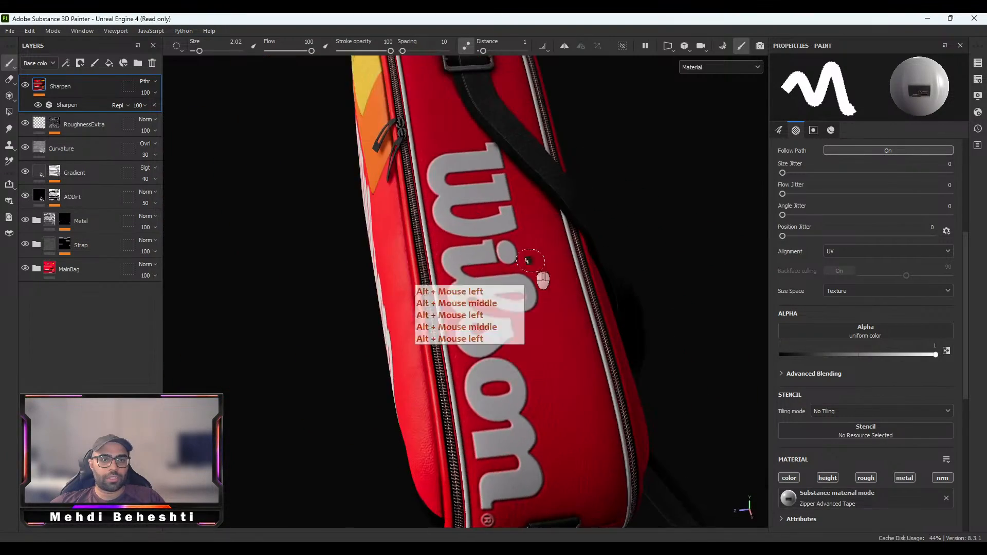
{"action": "middle_click_drag", "start_coordinate": [529, 260], "coordinate": [418, 293], "text": "alt"}
{"action": "left_click_drag", "start_coordinate": [419, 293], "coordinate": [530, 189], "text": "alt"}
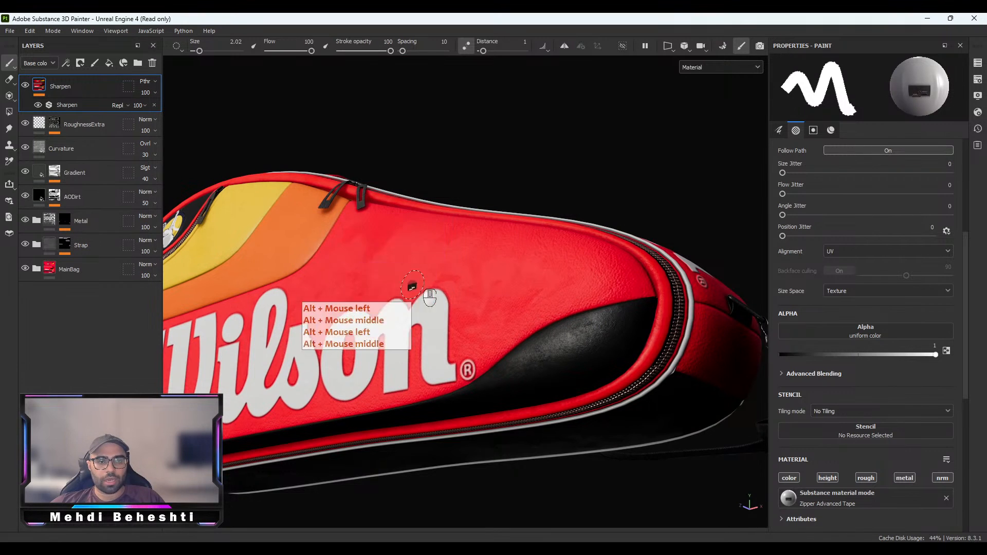
{"action": "mouse_move", "coordinate": [460, 265]}
{"action": "left_mouse_down", "text": "alt"}
{"action": "mouse_move", "coordinate": [464, 257]}
{"action": "mouse_move", "coordinate": [462, 268]}
{"action": "left_mouse_up", "text": "alt"}
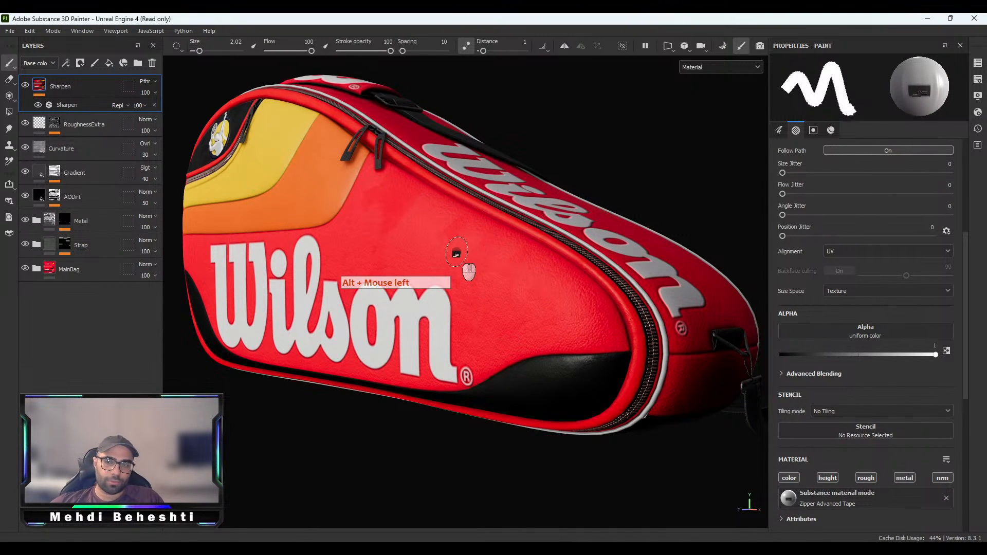
{"action": "middle_click_drag", "start_coordinate": [455, 252], "coordinate": [488, 256], "text": "alt"}
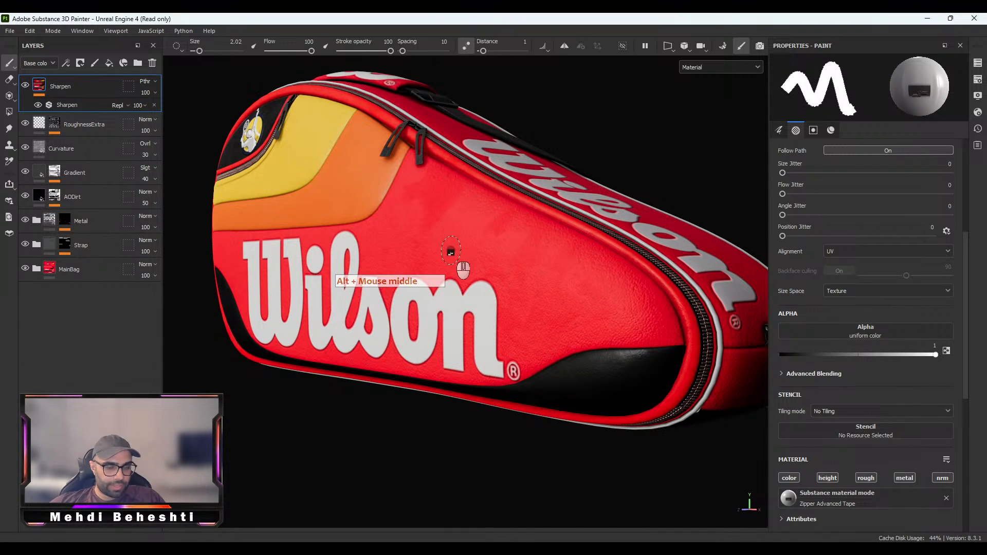
Expand the MainBag group and add a fill layer named Wrinkles directly above the RedLine layer
{"action": "double_click", "coordinate": [62, 269]}
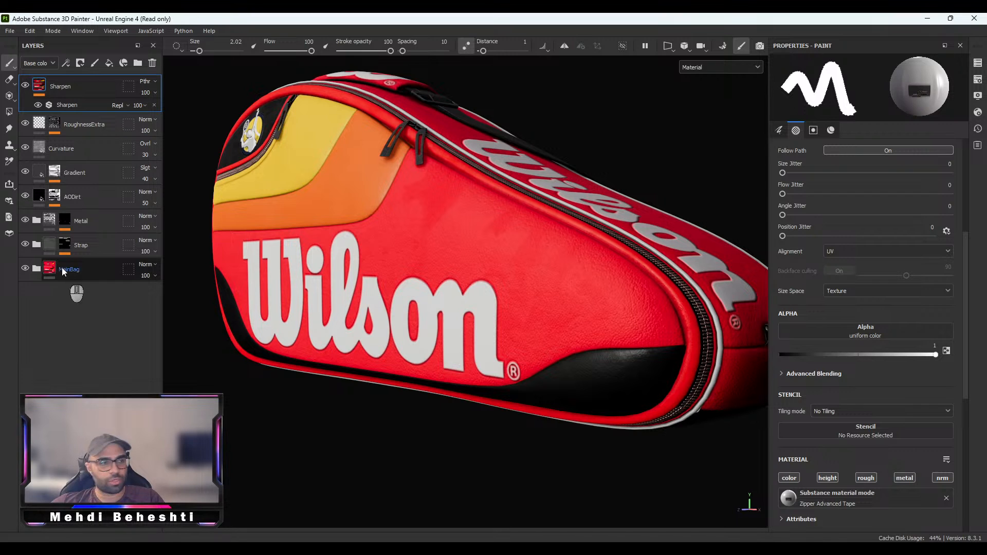
{"action": "double_click", "coordinate": [81, 245]}
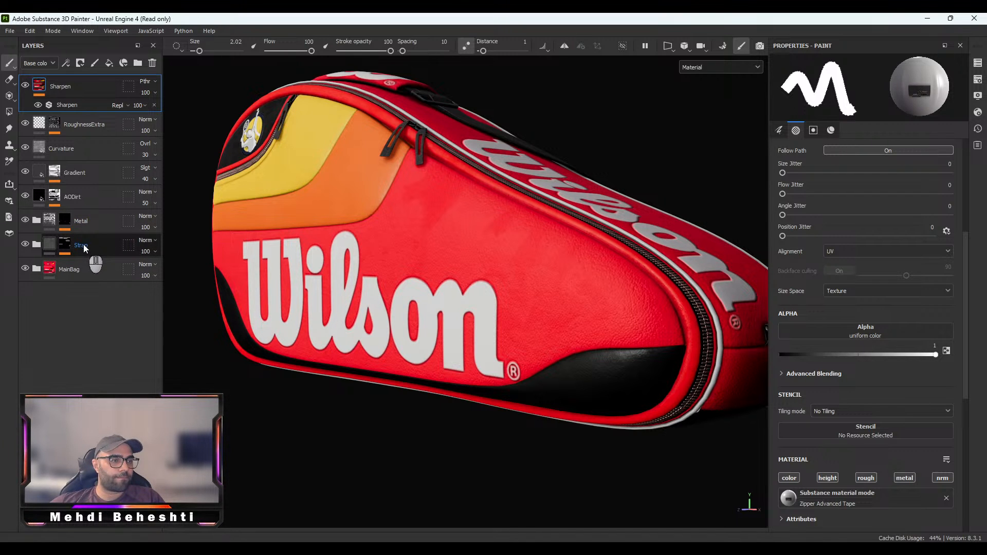
{"action": "left_click", "coordinate": [36, 269]}
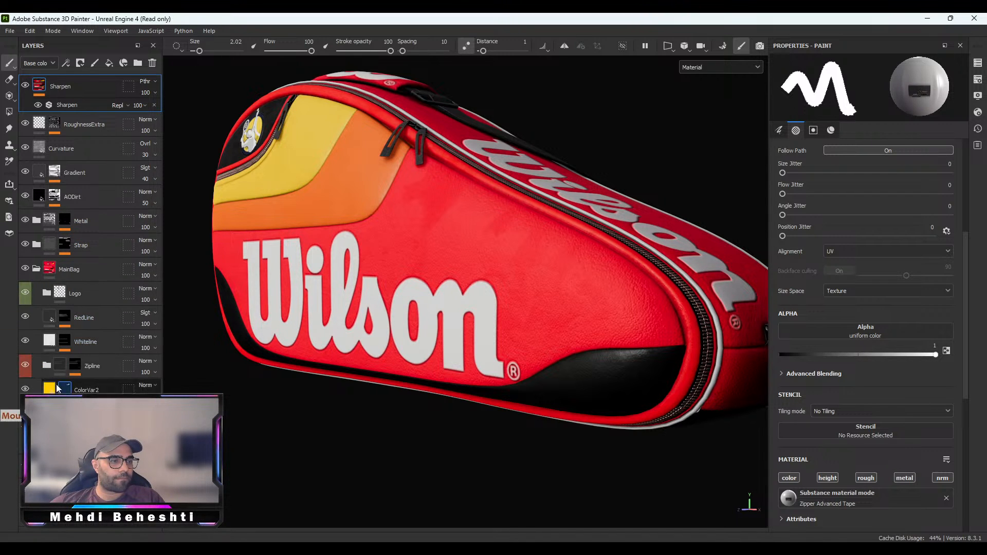
{"action": "left_click", "coordinate": [63, 248]}
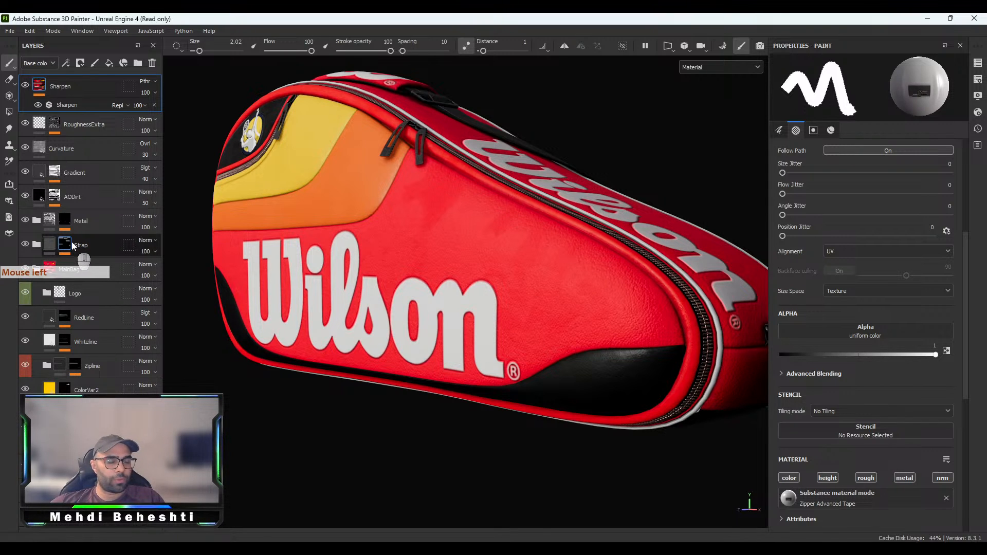
{"action": "mouse_move", "coordinate": [72, 246]}
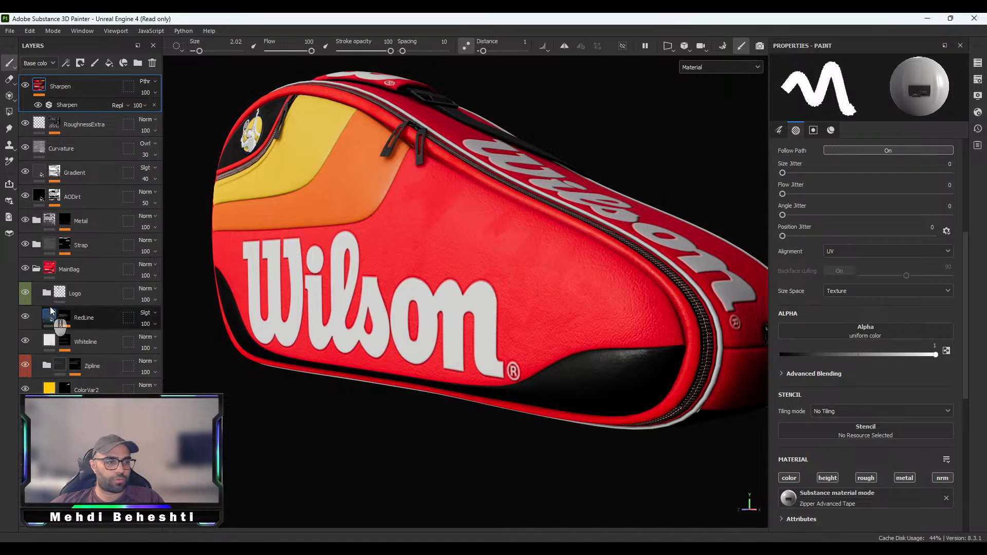
{"action": "left_click", "coordinate": [84, 318]}
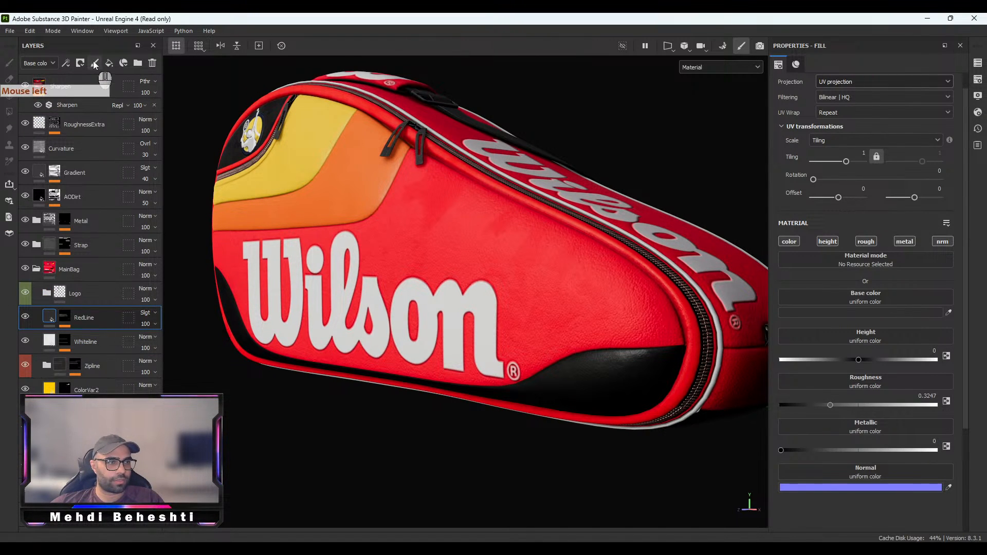
{"action": "left_click", "coordinate": [109, 63]}
{"action": "double_click", "coordinate": [77, 316]}
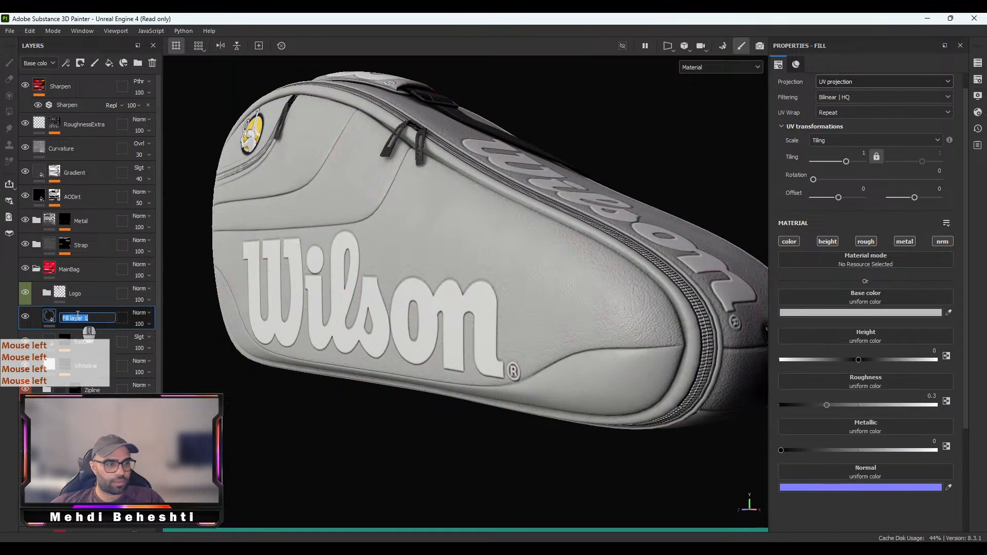
{"action": "type", "text": "Wrinkl"}
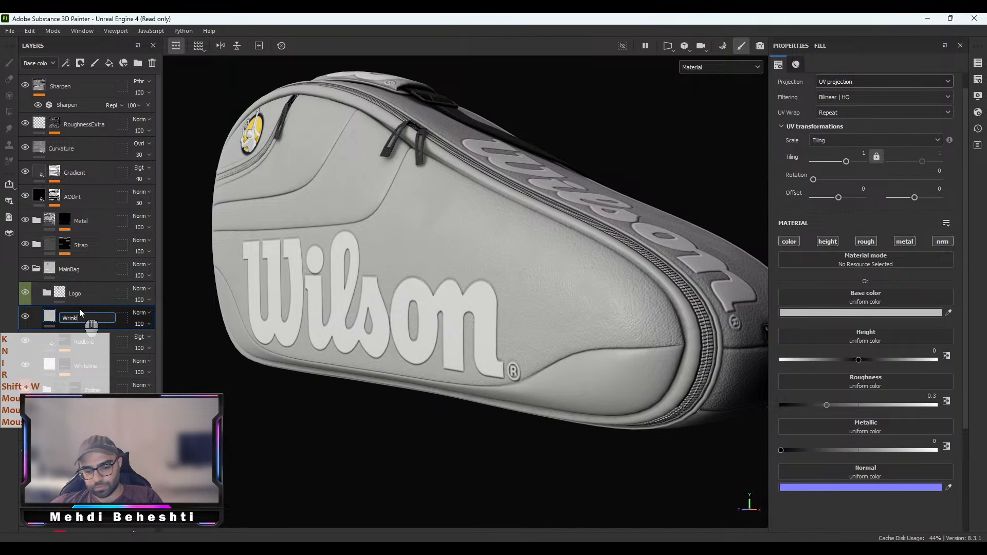
{"action": "type", "text": "es"}
{"action": "key", "text": "Return"}
Move the Wrinkles layer above the Logo group inside MainBag and check its coverage around the bag
{"action": "middle_click_drag", "start_coordinate": [524, 242], "coordinate": [505, 270], "text": "alt"}
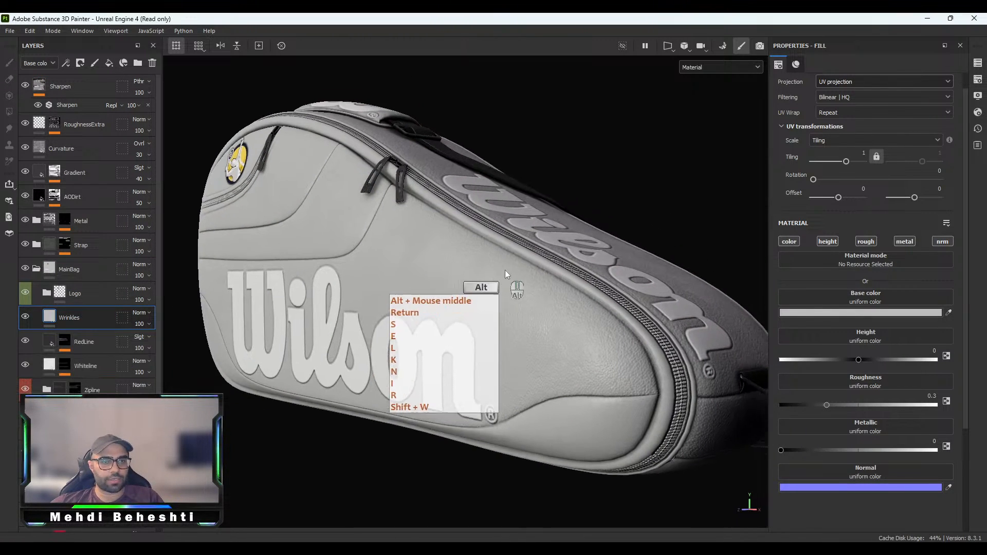
{"action": "left_click_drag", "start_coordinate": [505, 270], "coordinate": [455, 279], "text": "alt"}
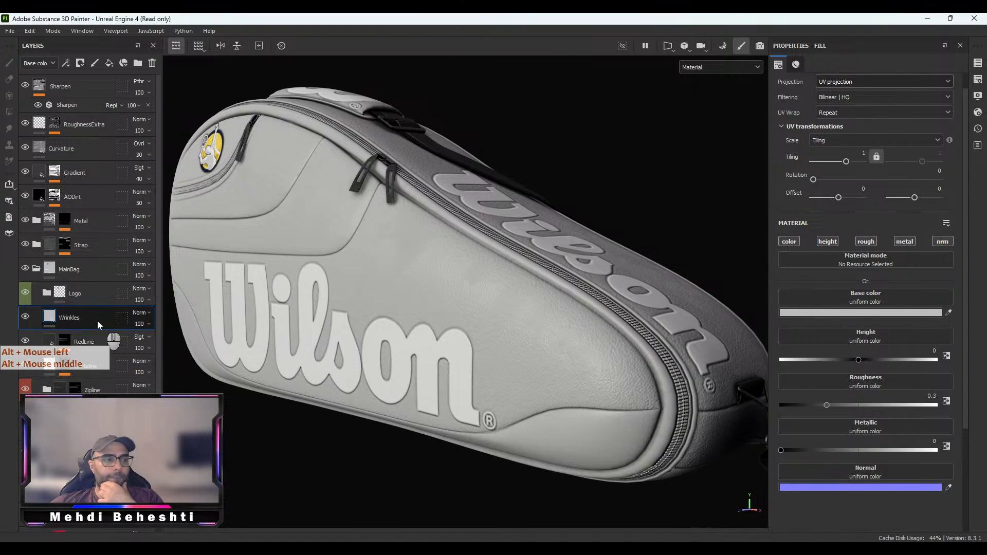
{"action": "left_click_drag", "start_coordinate": [84, 319], "coordinate": [80, 281]}
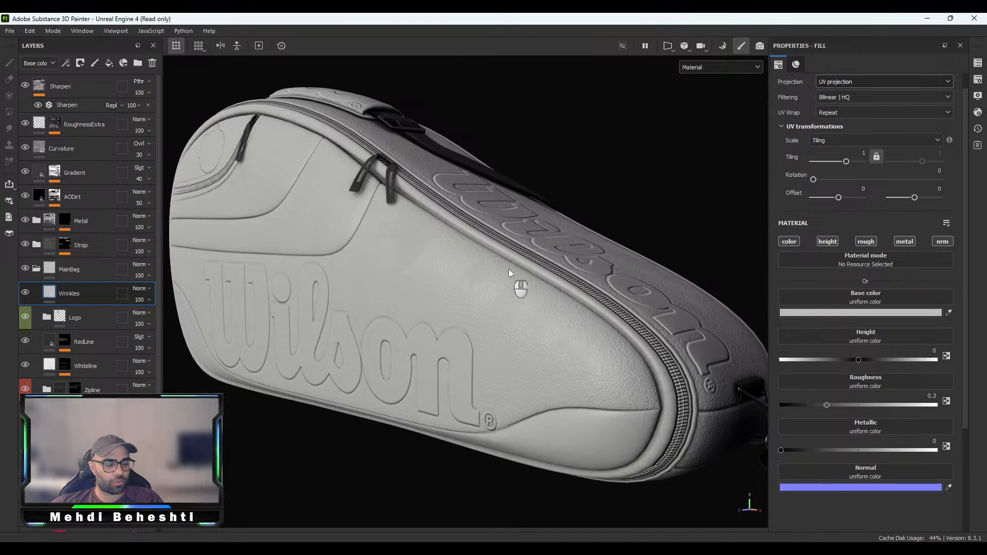
{"action": "left_click_drag", "start_coordinate": [508, 269], "coordinate": [457, 309], "text": "alt"}
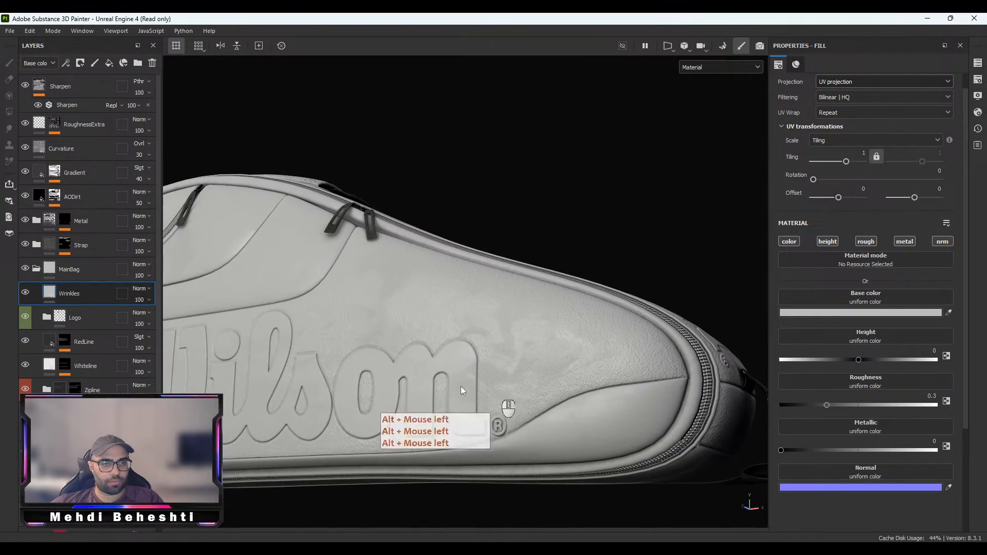
{"action": "left_click_drag", "start_coordinate": [461, 391], "coordinate": [523, 412], "text": "alt"}
{"action": "middle_click_drag", "start_coordinate": [522, 412], "coordinate": [591, 311], "text": "alt"}
{"action": "left_click_drag", "start_coordinate": [591, 311], "coordinate": [610, 315], "text": "alt"}
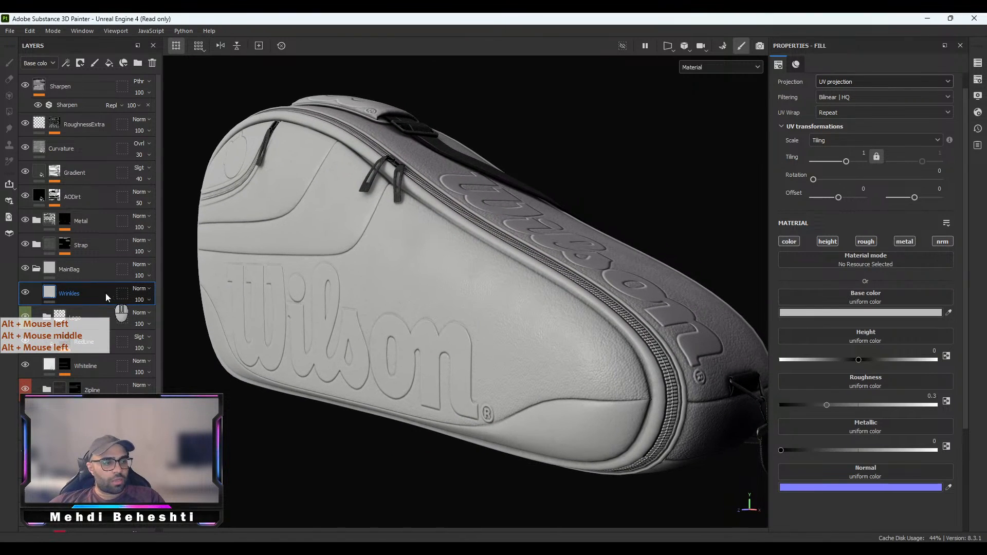
Add a black mask to the Wrinkles layer and drive it with the Inflate Shrinkwrap generator
{"action": "right_click", "coordinate": [73, 290]}
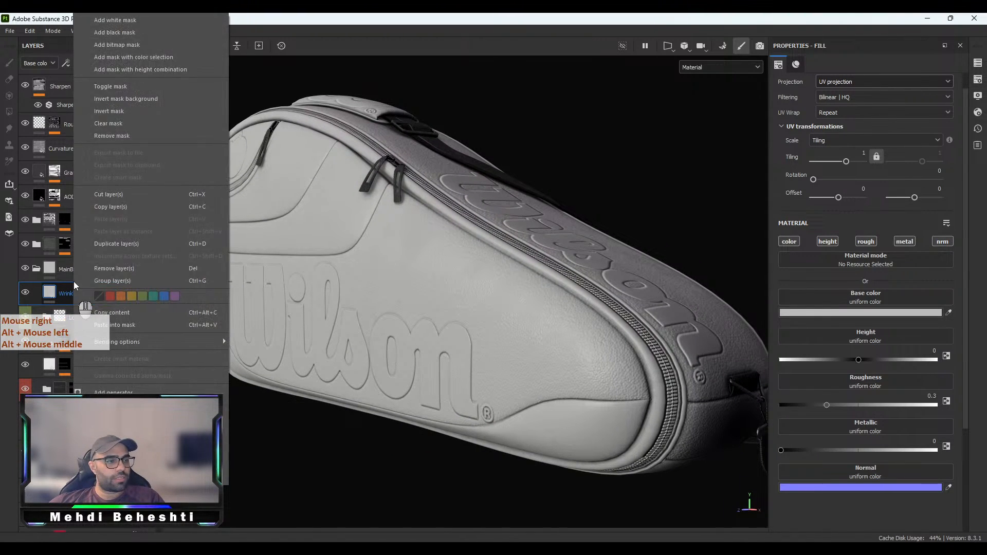
{"action": "left_click", "coordinate": [123, 31]}
{"action": "right_click", "coordinate": [60, 292]}
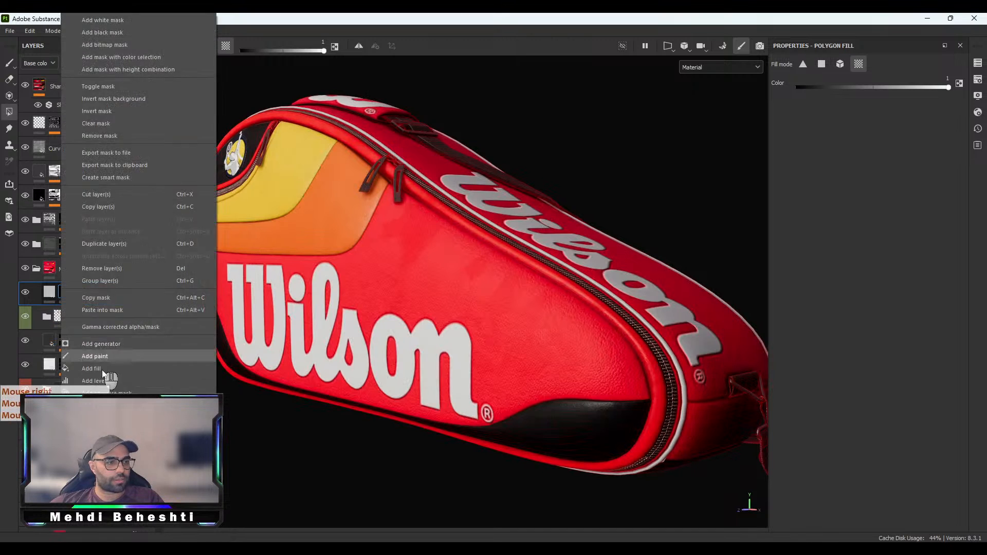
{"action": "left_click", "coordinate": [105, 345]}
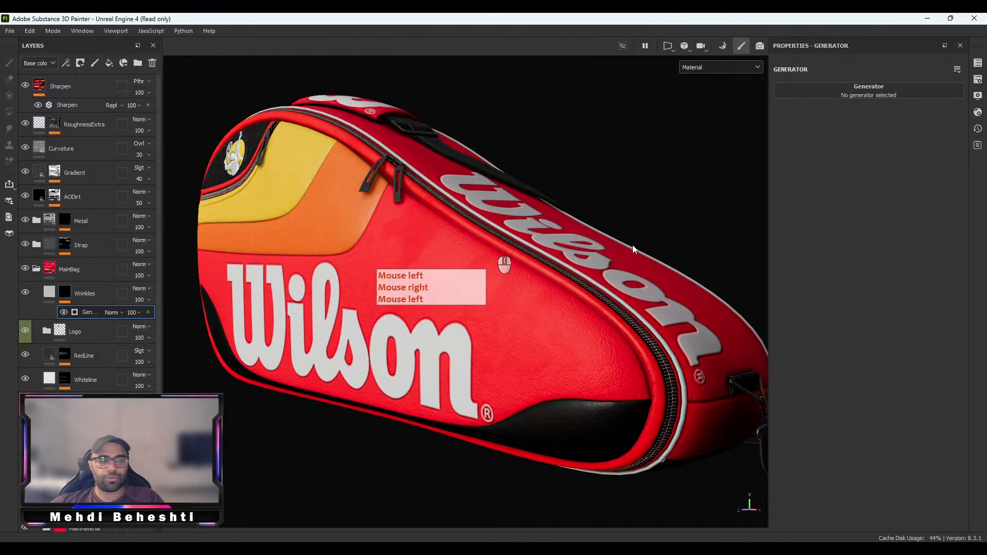
{"action": "left_click", "coordinate": [859, 87]}
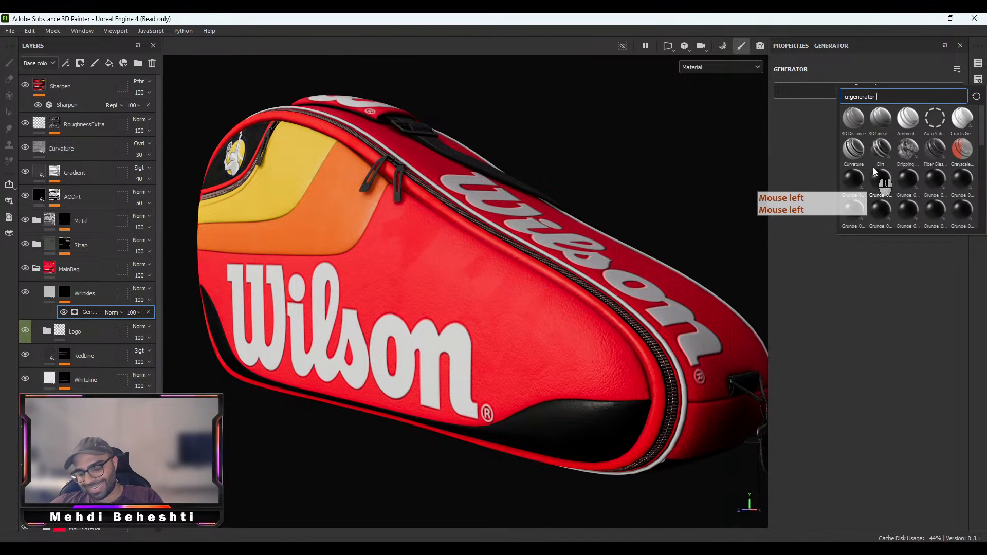
{"action": "type", "text": "inf"}
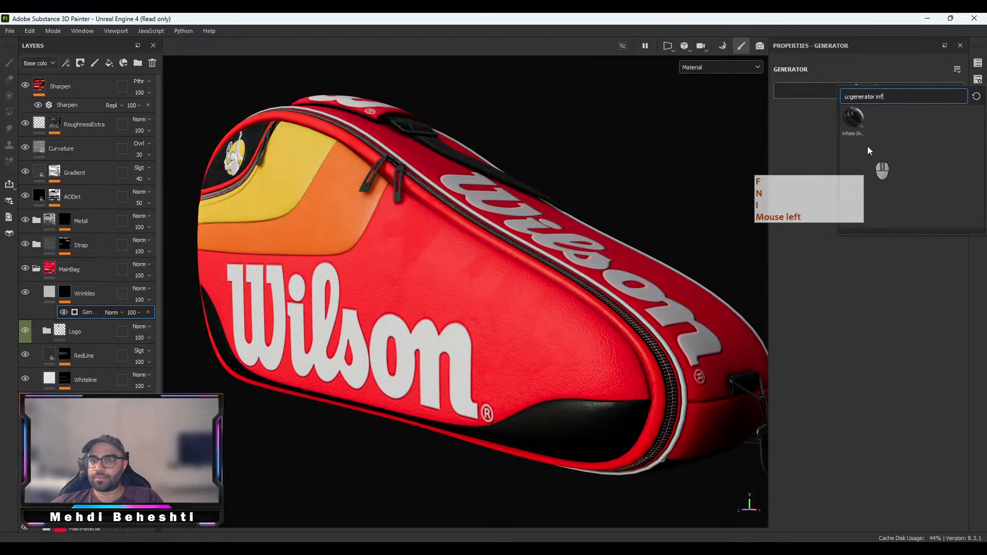
{"action": "left_click", "coordinate": [852, 122]}
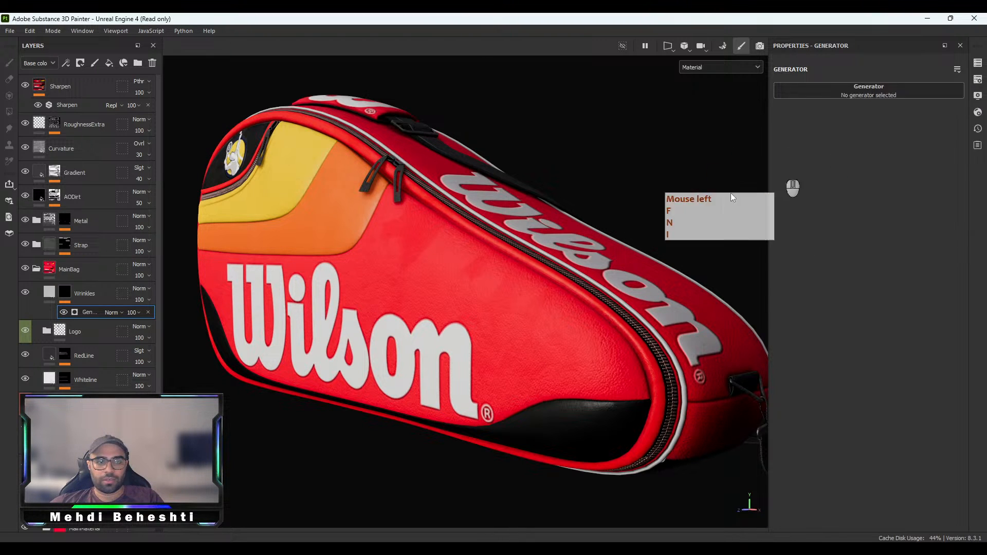
Examine the Wrinkles mask alone around the bag, and return to the material view to compare it
{"action": "left_click", "coordinate": [61, 293], "text": "alt"}
{"action": "left_click_drag", "start_coordinate": [435, 195], "coordinate": [537, 285], "text": "alt"}
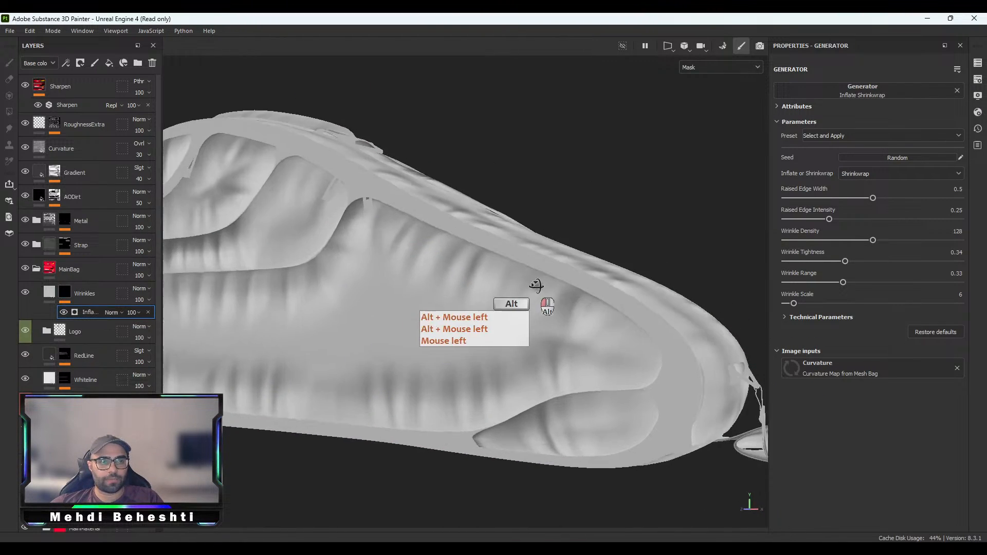
{"action": "middle_click_drag", "start_coordinate": [537, 285], "coordinate": [636, 267], "text": "alt"}
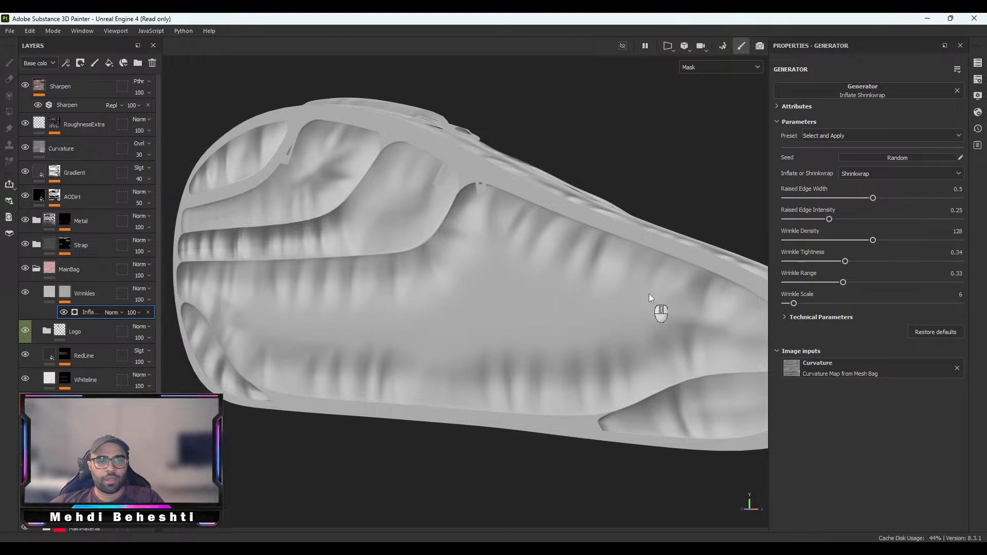
{"action": "middle_click_drag", "start_coordinate": [649, 294], "coordinate": [489, 286], "text": "alt"}
{"action": "left_click_drag", "start_coordinate": [489, 286], "coordinate": [615, 355], "text": "alt"}
{"action": "middle_click_drag", "start_coordinate": [615, 354], "coordinate": [514, 343], "text": "alt"}
{"action": "left_click", "coordinate": [541, 380]}
{"action": "key", "text": "m"}
{"action": "left_click_drag", "start_coordinate": [514, 343], "coordinate": [539, 325], "text": "alt"}
{"action": "right_click_drag", "start_coordinate": [540, 325], "coordinate": [611, 395], "text": "alt"}
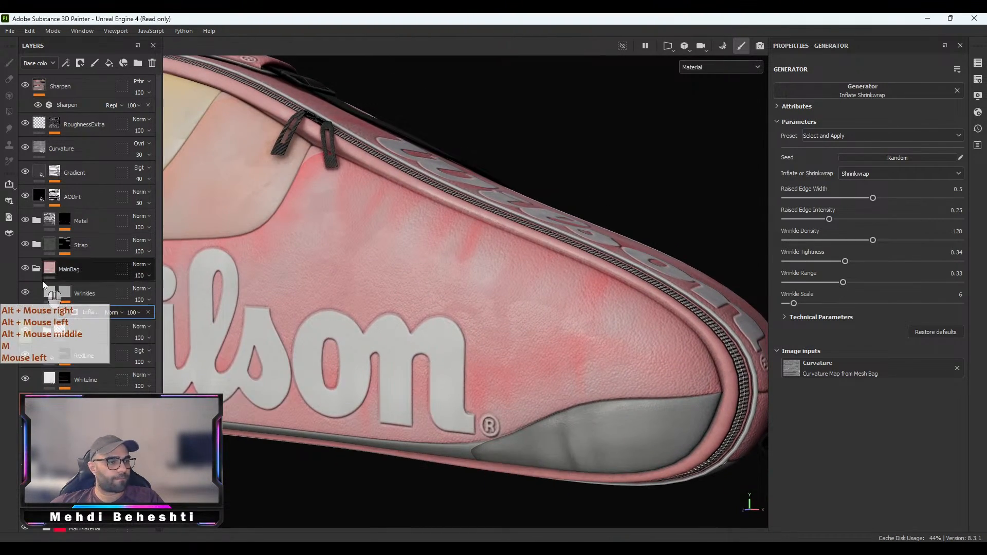
Restrict the Wrinkles fill to the height channel by disabling color, roughness, metallic and normal
{"action": "left_click", "coordinate": [82, 293]}
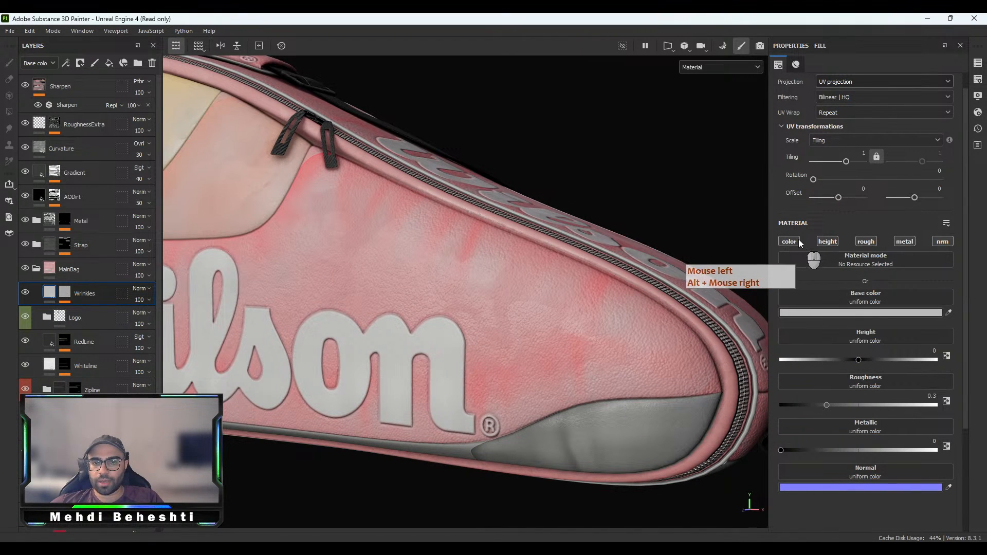
{"action": "left_click", "coordinate": [785, 242]}
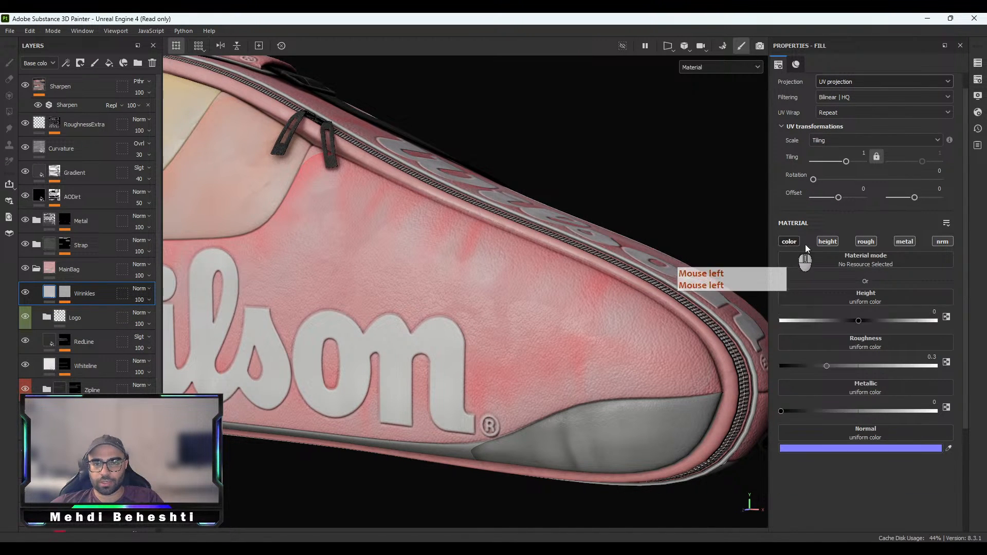
{"action": "left_click", "coordinate": [865, 243]}
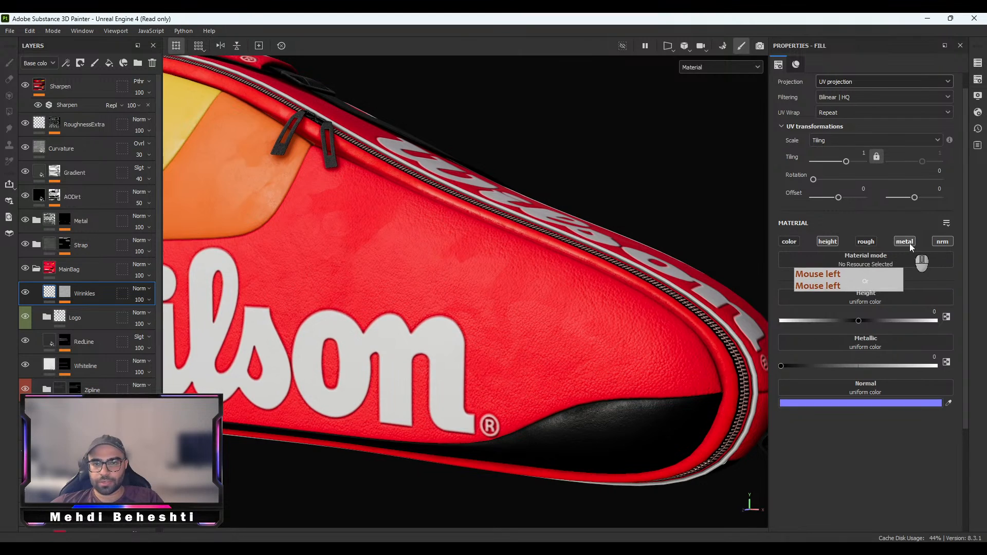
{"action": "left_click", "coordinate": [907, 243]}
{"action": "left_click", "coordinate": [944, 242]}
Set the Wrinkles layer's height to 0.1 and check the relief under rotated environment lighting
{"action": "left_click_drag", "start_coordinate": [652, 294], "coordinate": [761, 301], "text": "alt"}
{"action": "mouse_move", "coordinate": [855, 323]}
{"action": "left_mouse_down"}
{"action": "mouse_move", "coordinate": [821, 321]}
{"action": "mouse_move", "coordinate": [893, 319]}
{"action": "mouse_move", "coordinate": [795, 311]}
{"action": "mouse_move", "coordinate": [902, 313]}
{"action": "mouse_move", "coordinate": [861, 309]}
{"action": "left_mouse_up"}
{"action": "left_click", "coordinate": [928, 312]}
{"action": "type", "text": ".1"}
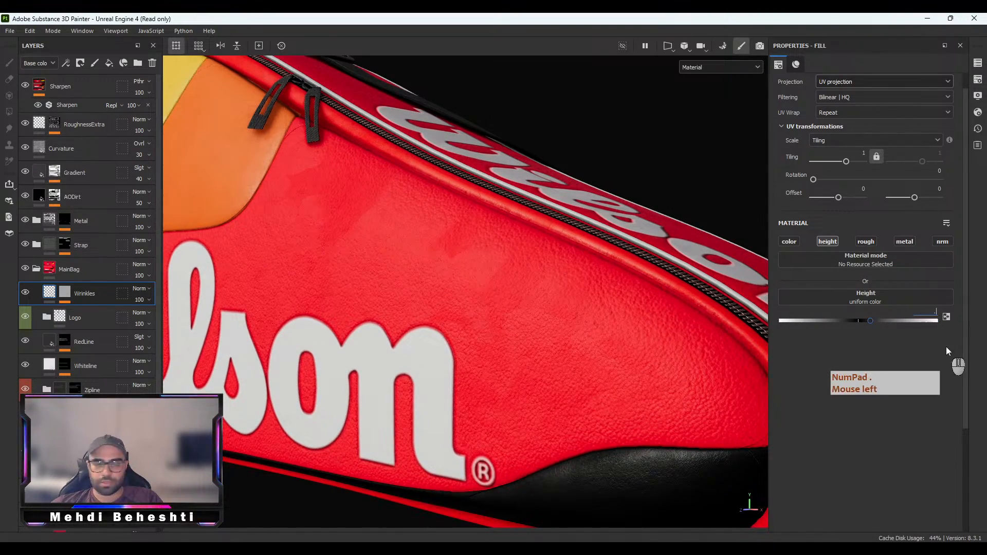
{"action": "key", "text": "Return"}
{"action": "left_click_drag", "start_coordinate": [480, 325], "coordinate": [487, 331], "text": "alt"}
{"action": "mouse_move", "coordinate": [488, 332]}
{"action": "right_mouse_down", "text": "shift"}
{"action": "mouse_move", "coordinate": [511, 325]}
{"action": "mouse_move", "coordinate": [465, 333]}
{"action": "mouse_move", "coordinate": [481, 331]}
{"action": "right_mouse_up", "text": "shift"}
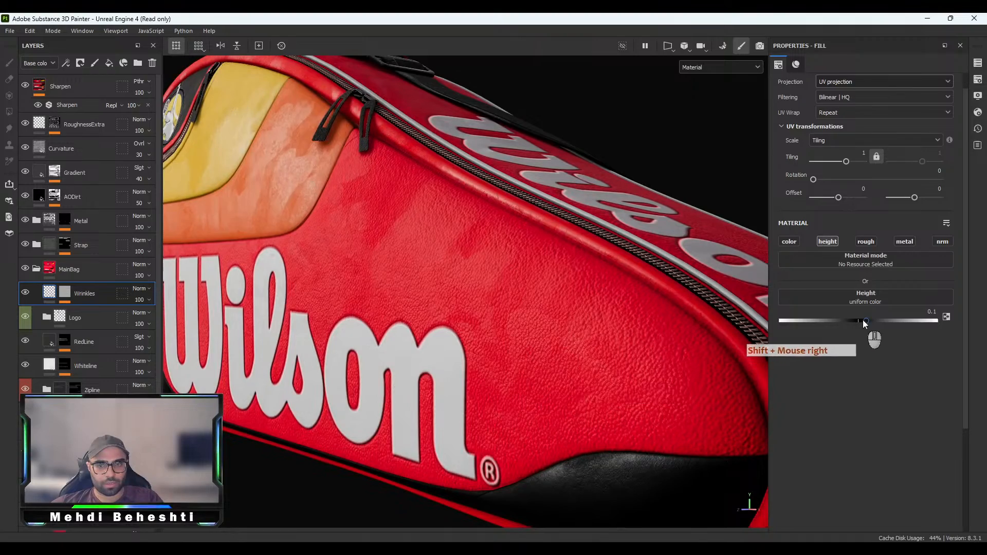
Set the Wrinkles layer's height to 0.5 and check the folds on the bag's side panel
{"action": "left_click_drag", "start_coordinate": [863, 320], "coordinate": [899, 319]}
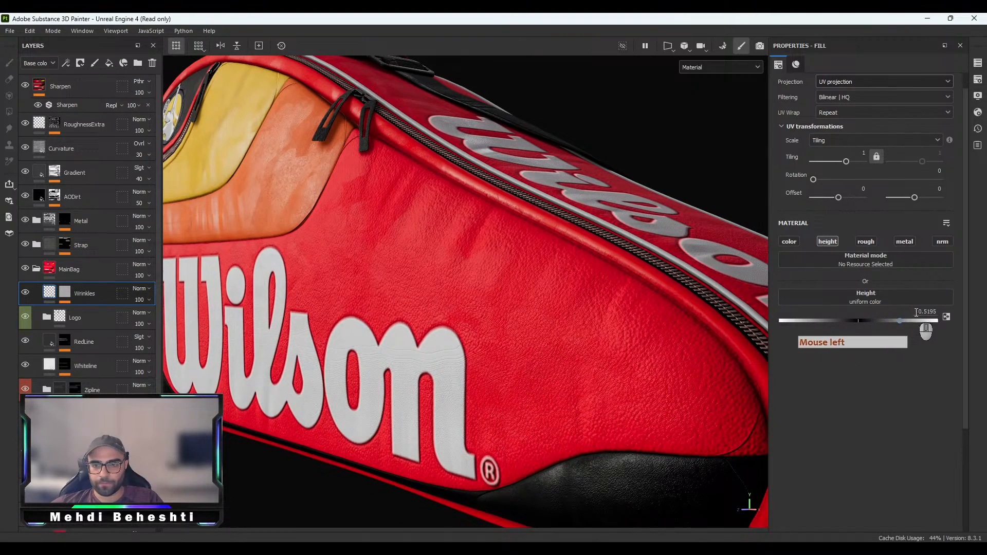
{"action": "left_click", "coordinate": [917, 312]}
{"action": "type", "text": ".5"}
{"action": "key", "text": "Return"}
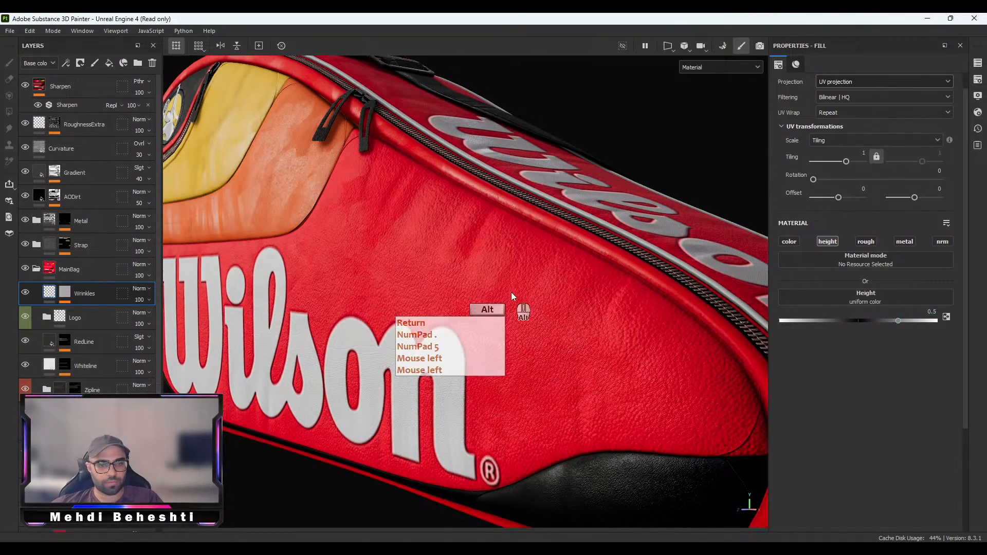
{"action": "middle_click_drag", "start_coordinate": [511, 292], "coordinate": [495, 218], "text": "alt"}
{"action": "left_click_drag", "start_coordinate": [494, 218], "coordinate": [474, 220], "text": "alt"}
{"action": "middle_click_drag", "start_coordinate": [478, 220], "coordinate": [481, 259], "text": "alt"}
{"action": "left_click_drag", "start_coordinate": [481, 259], "coordinate": [476, 261], "text": "alt"}
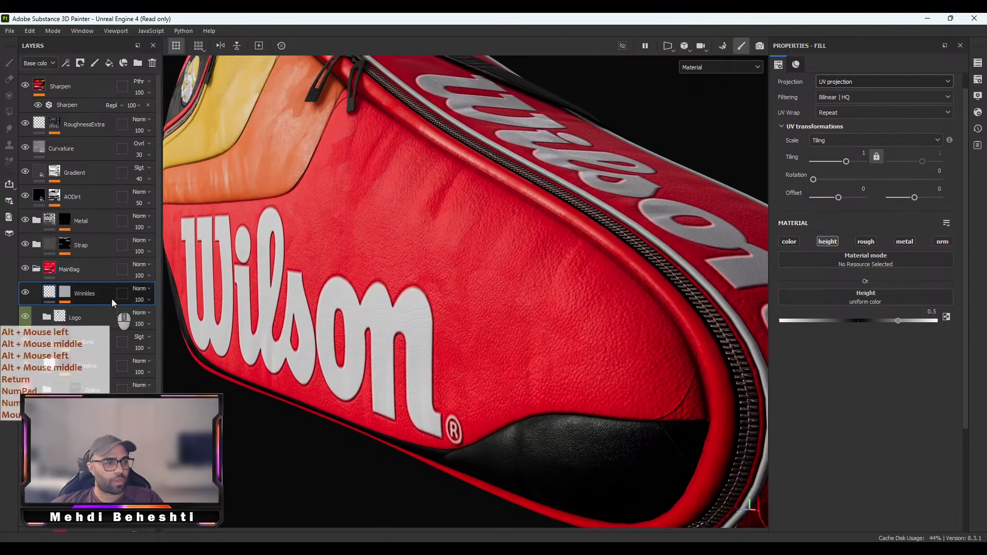
Raise the Inflate Shrinkwrap generator's Wrinkle Density to 199 and check the folds beside the zipper
{"action": "left_click", "coordinate": [65, 292]}
{"action": "left_click", "coordinate": [90, 312]}
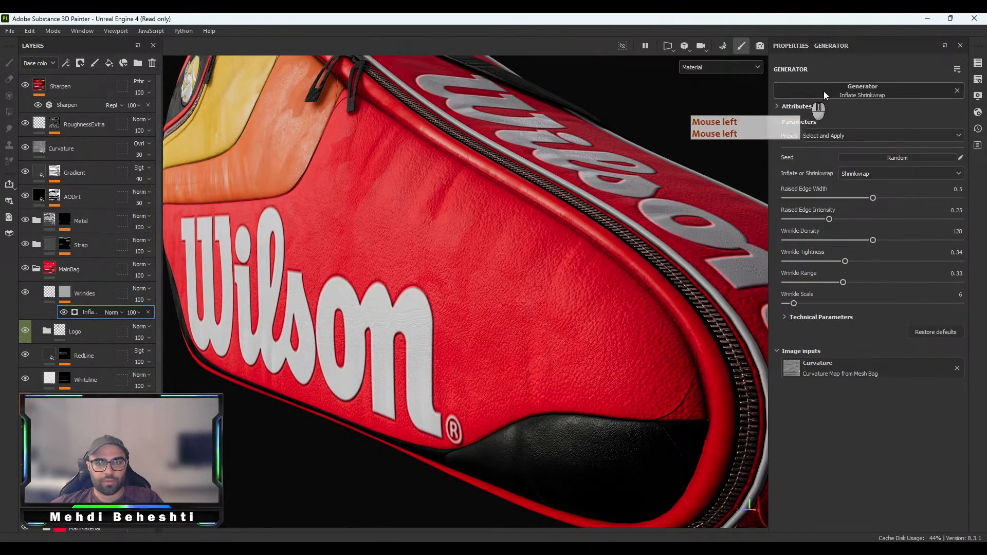
{"action": "left_click", "coordinate": [874, 240]}
{"action": "left_click_drag", "start_coordinate": [957, 247], "coordinate": [921, 244]}
{"action": "left_click", "coordinate": [561, 231], "text": "alt"}
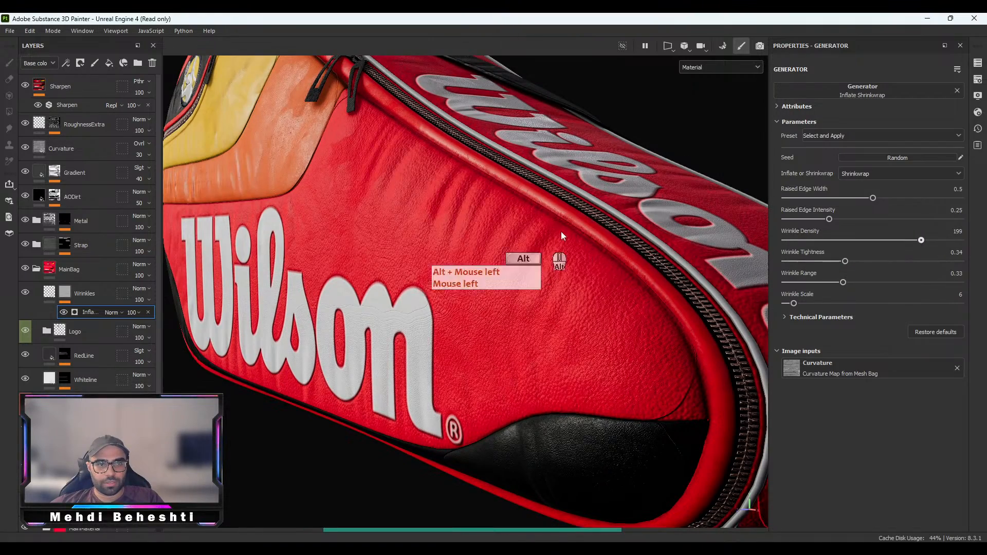
{"action": "left_click_drag", "start_coordinate": [639, 229], "coordinate": [581, 326], "text": "alt"}
{"action": "right_click", "coordinate": [630, 328], "text": "alt"}
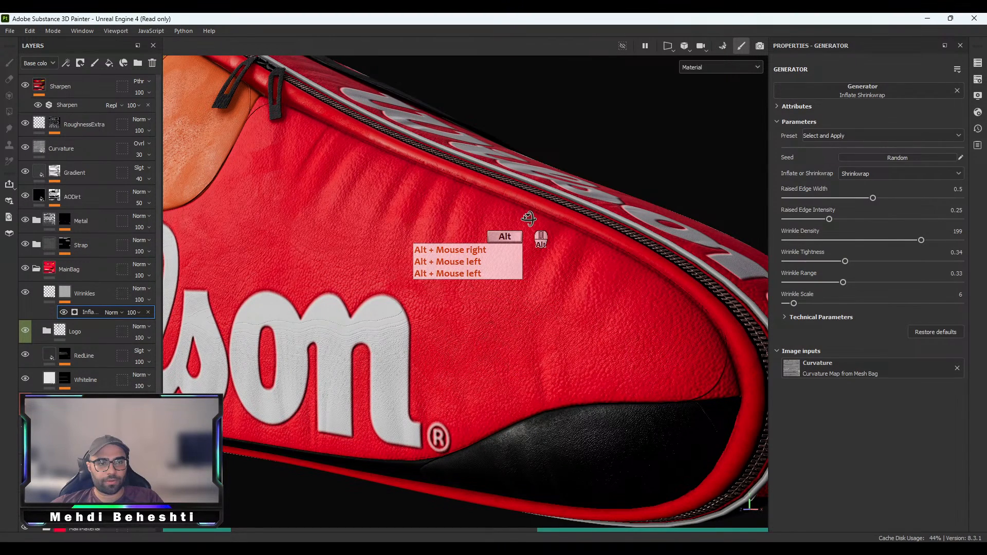
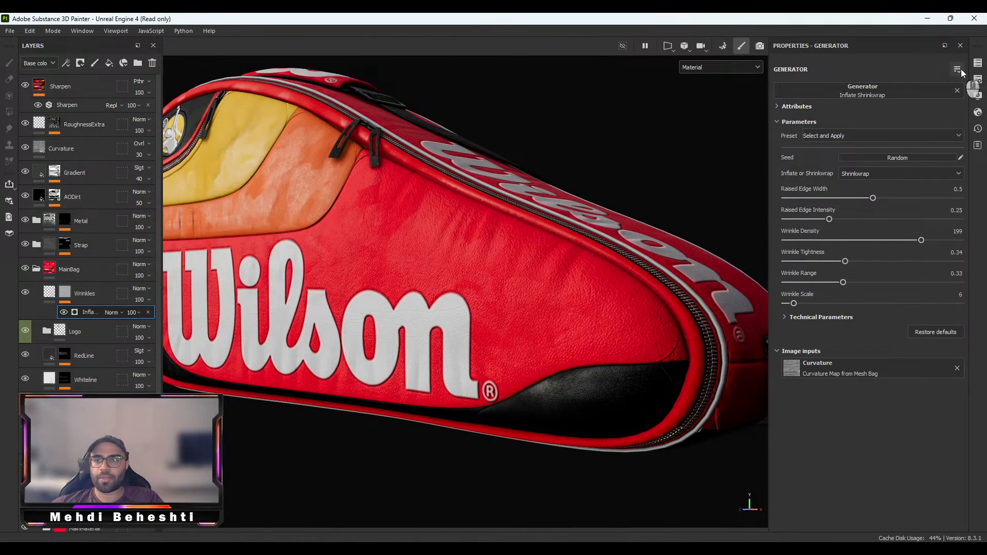
Set the Bag texture set's size to 2048 and check the leather detail up close
{"action": "left_click", "coordinate": [977, 81]}
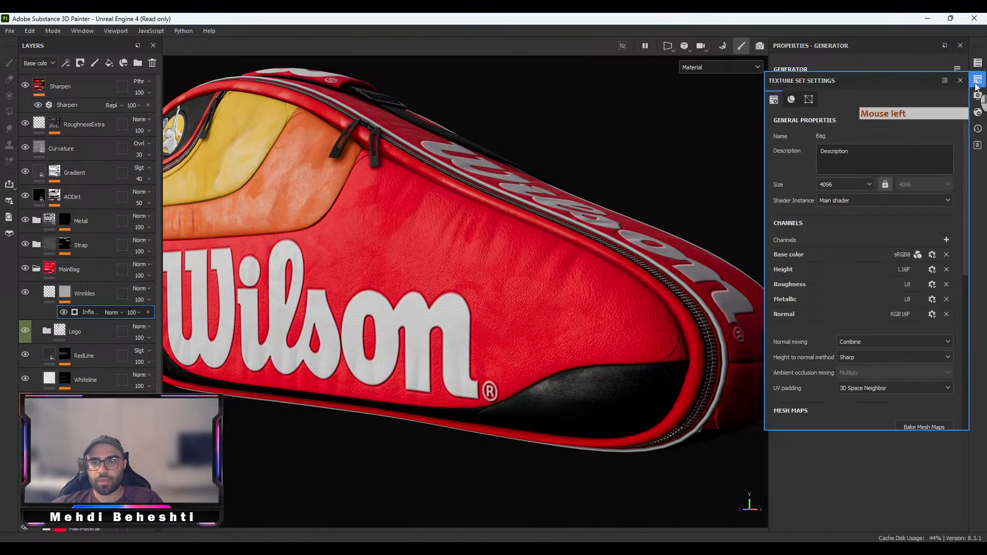
{"action": "left_click", "coordinate": [851, 185]}
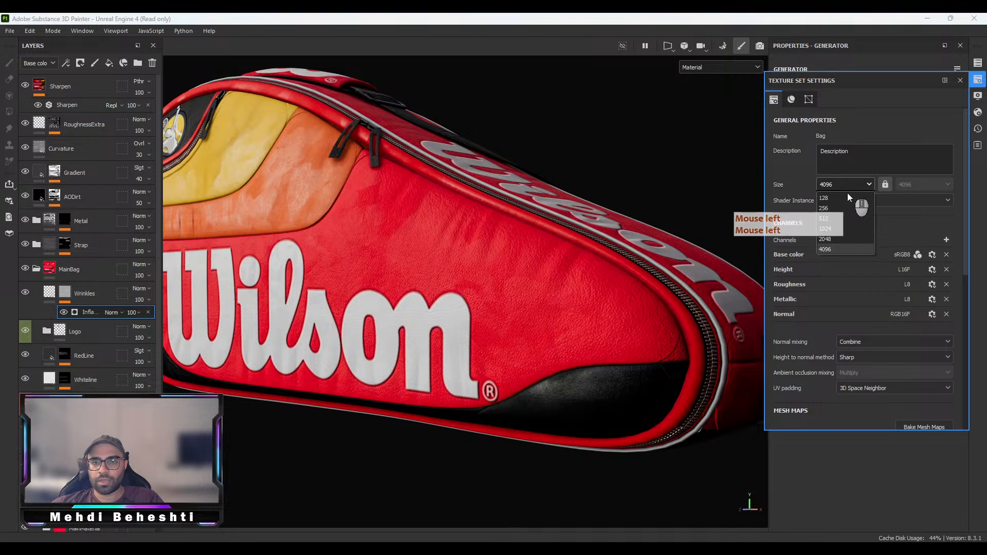
{"action": "left_click", "coordinate": [837, 239]}
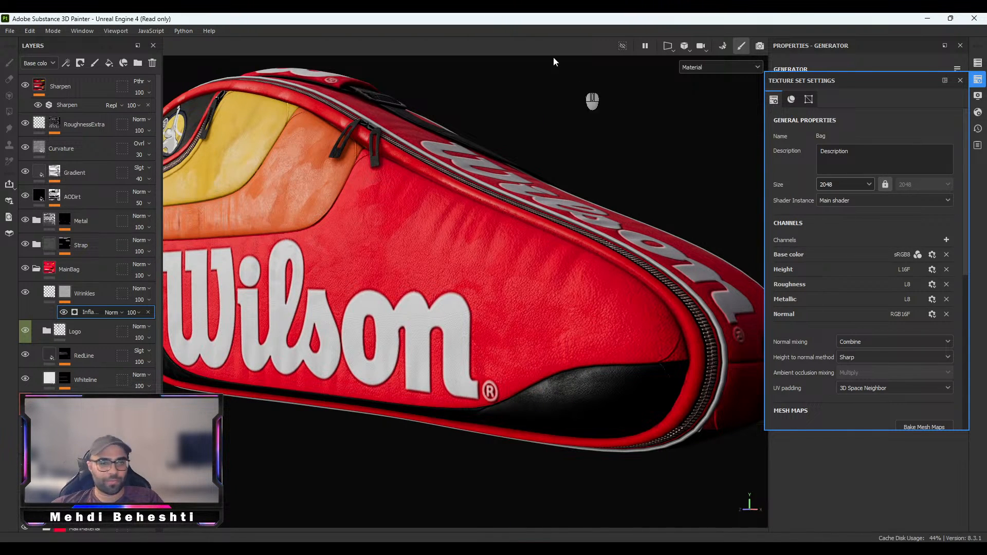
{"action": "middle_click_drag", "start_coordinate": [566, 257], "coordinate": [489, 262], "text": "alt"}
{"action": "scroll", "coordinate": [491, 295], "scroll_direction": "up", "scroll_amount": 3}
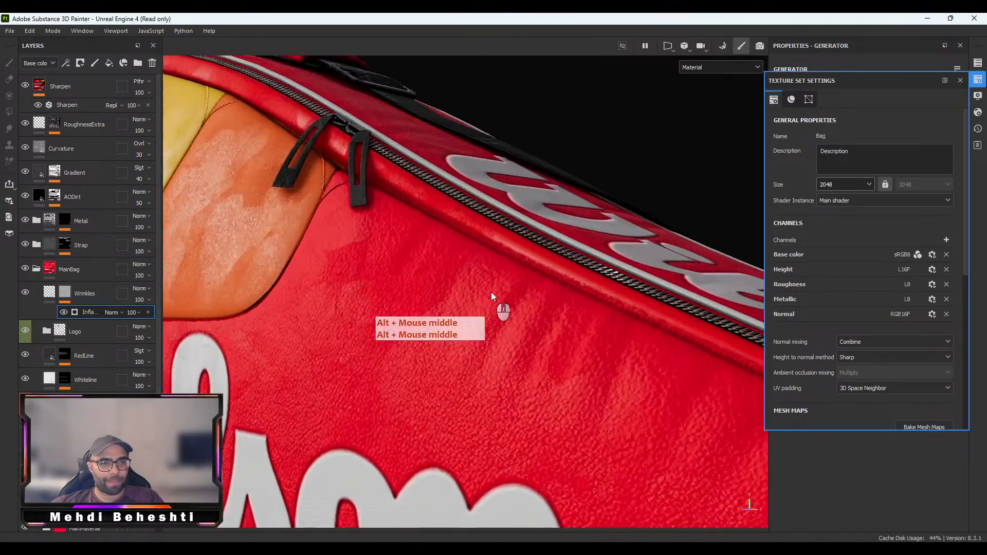
{"action": "left_click_drag", "start_coordinate": [491, 295], "coordinate": [510, 319], "text": "alt"}
{"action": "middle_click_drag", "start_coordinate": [510, 319], "coordinate": [465, 263], "text": "alt"}
{"action": "right_click_drag", "start_coordinate": [465, 262], "coordinate": [364, 108], "text": "alt"}
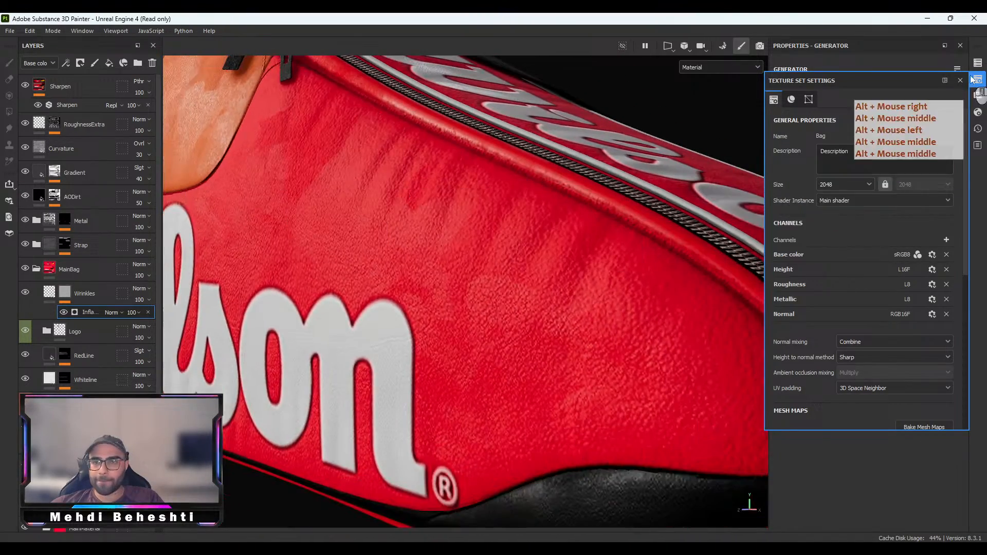
{"action": "left_click", "coordinate": [978, 79]}
Display the Wrinkles mask alone and set the Inflate Shrinkwrap generator's Wrinkle Density to 200
{"action": "middle_click_drag", "start_coordinate": [569, 304], "coordinate": [492, 319], "text": "alt"}
{"action": "right_click_drag", "start_coordinate": [493, 319], "coordinate": [485, 334], "text": "alt"}
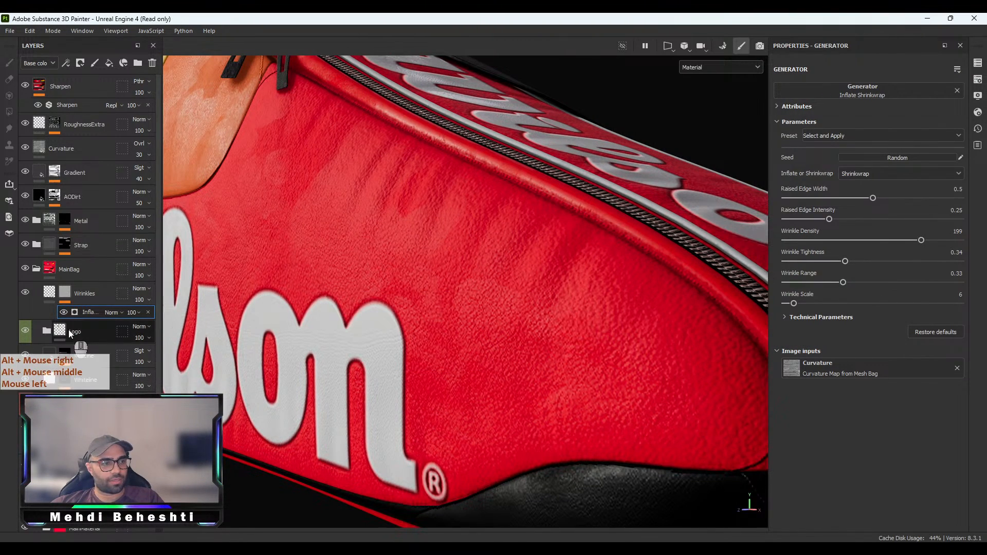
{"action": "left_click", "coordinate": [67, 296], "text": "alt"}
{"action": "left_click", "coordinate": [84, 316]}
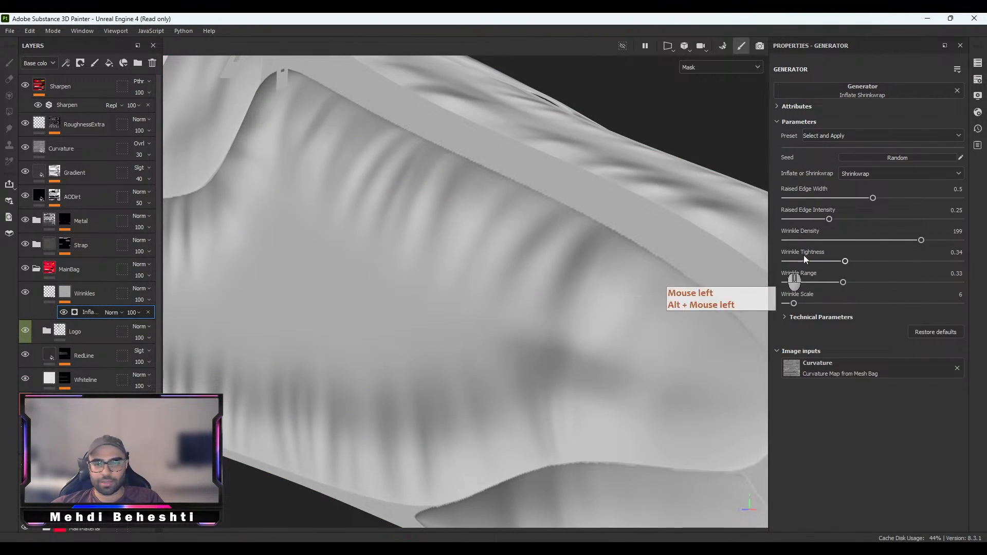
{"action": "left_click", "coordinate": [957, 231]}
{"action": "type", "text": "200"}
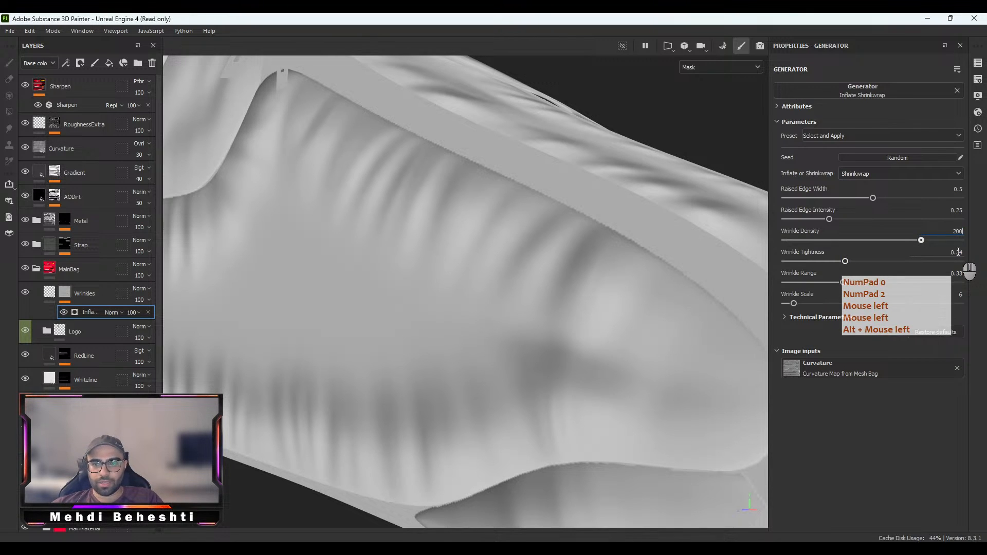
{"action": "key", "text": "Return"}
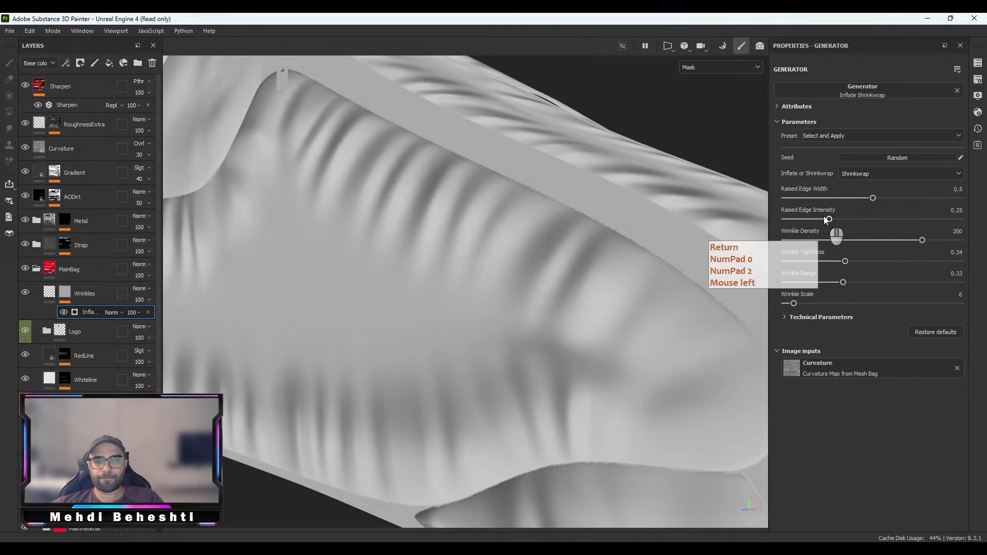
Set the generator's Raised Edge Intensity to 0.39 and Raised Edge Width to 0.24, and check the wrinkles in the material view
{"action": "left_click_drag", "start_coordinate": [829, 219], "coordinate": [900, 199]}
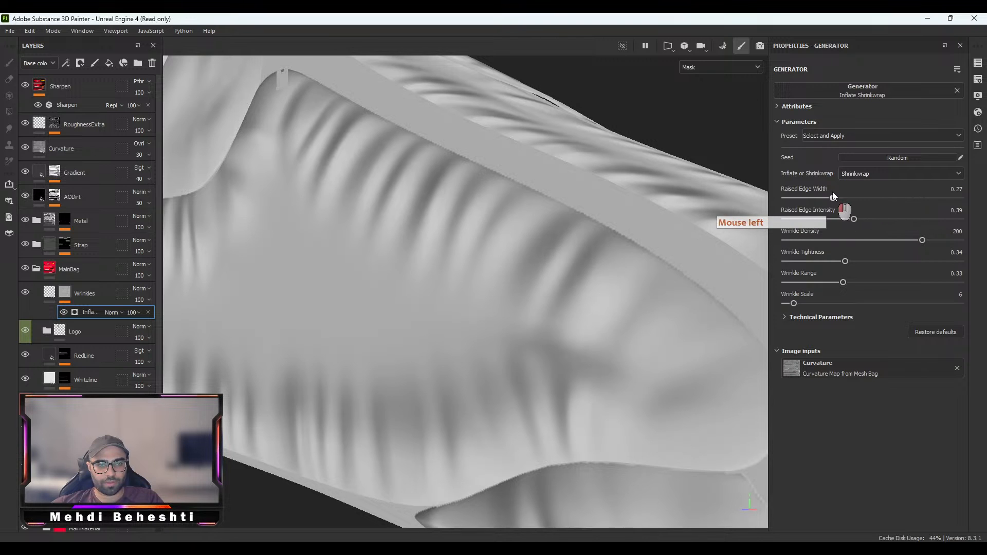
{"action": "mouse_move", "coordinate": [833, 197]}
{"action": "left_mouse_down"}
{"action": "mouse_move", "coordinate": [882, 198]}
{"action": "mouse_move", "coordinate": [827, 197]}
{"action": "left_mouse_up"}
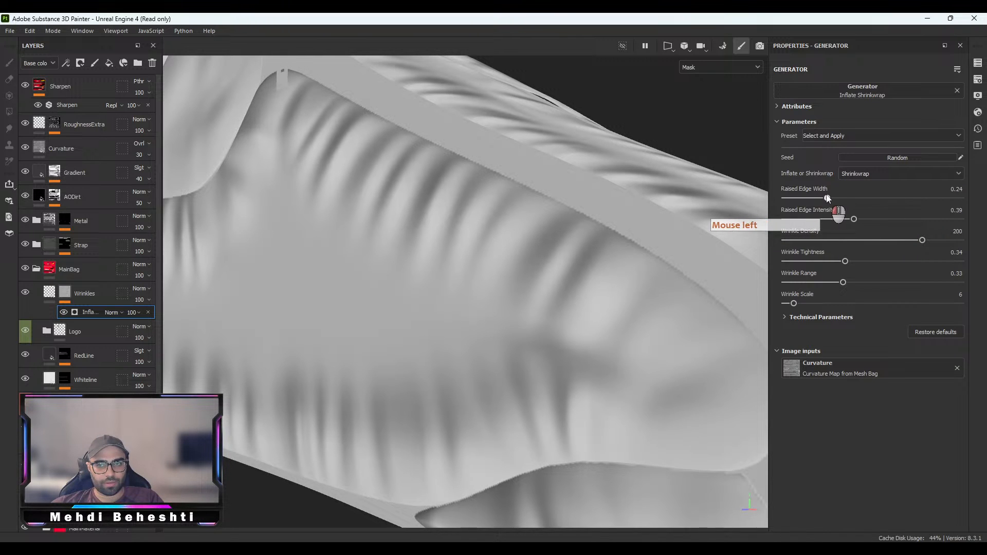
{"action": "left_click_drag", "start_coordinate": [532, 236], "coordinate": [453, 282], "text": "alt"}
{"action": "key", "text": "m"}
{"action": "right_click_drag", "start_coordinate": [454, 282], "coordinate": [455, 242], "text": "alt"}
{"action": "middle_click_drag", "start_coordinate": [456, 242], "coordinate": [520, 248], "text": "alt"}
{"action": "left_click_drag", "start_coordinate": [519, 247], "coordinate": [589, 263], "text": "alt"}
{"action": "middle_click_drag", "start_coordinate": [570, 263], "coordinate": [542, 264], "text": "alt"}
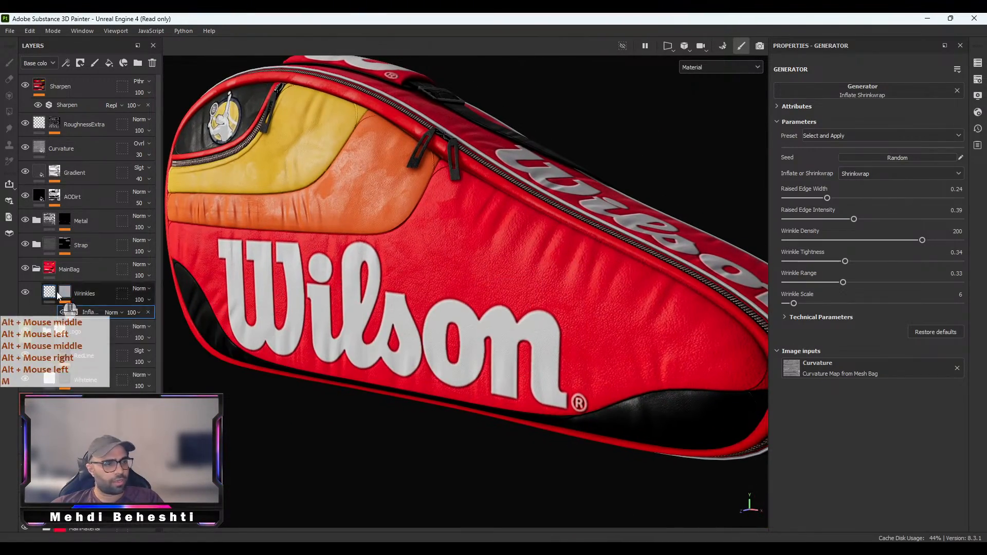
Add a fill effect to the Wrinkles mask above the generator and assign the Creases Soft procedural as its grayscale
{"action": "right_click", "coordinate": [83, 313]}
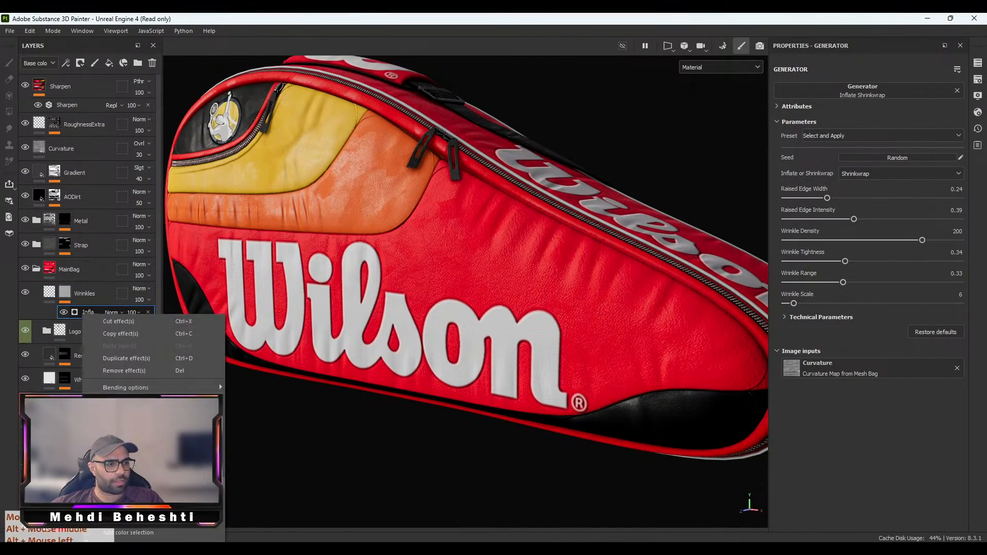
{"action": "left_click", "coordinate": [121, 484]}
{"action": "double_click", "coordinate": [850, 243]}
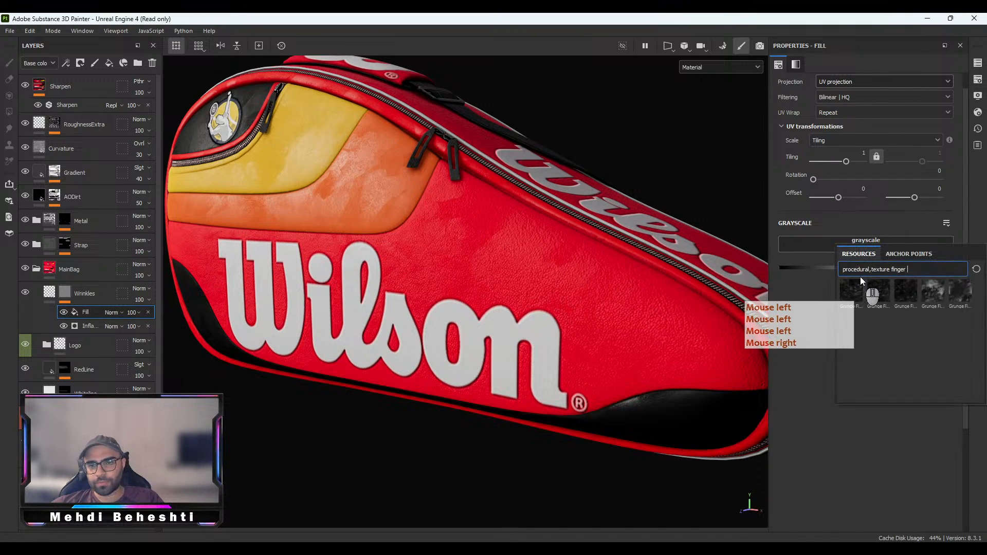
{"action": "double_click", "coordinate": [897, 270]}
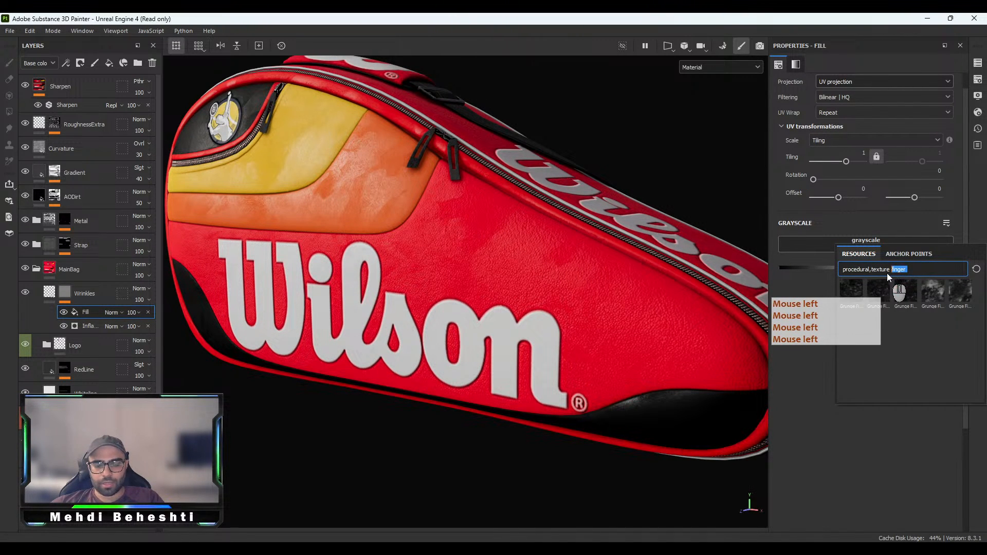
{"action": "type", "text": "creas"}
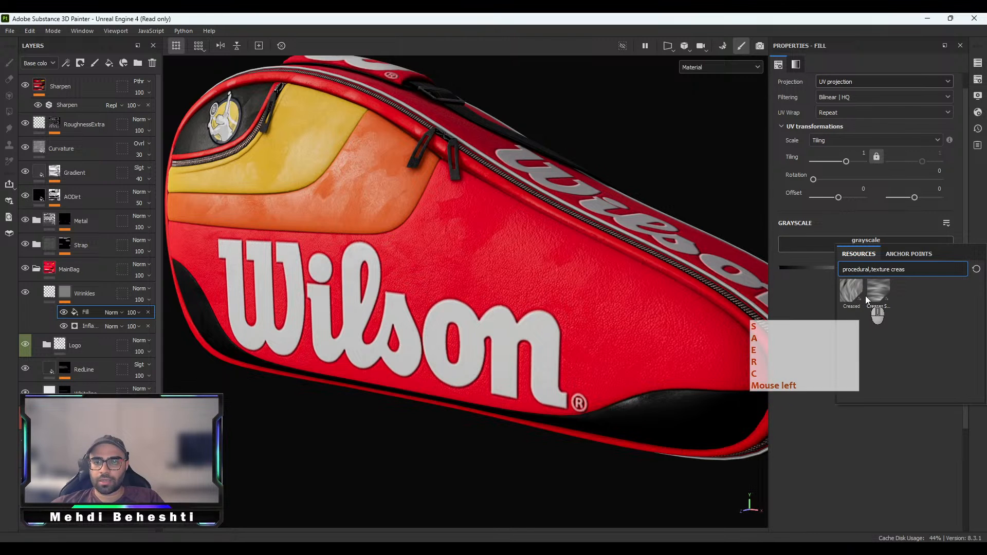
{"action": "mouse_move", "coordinate": [873, 294]}
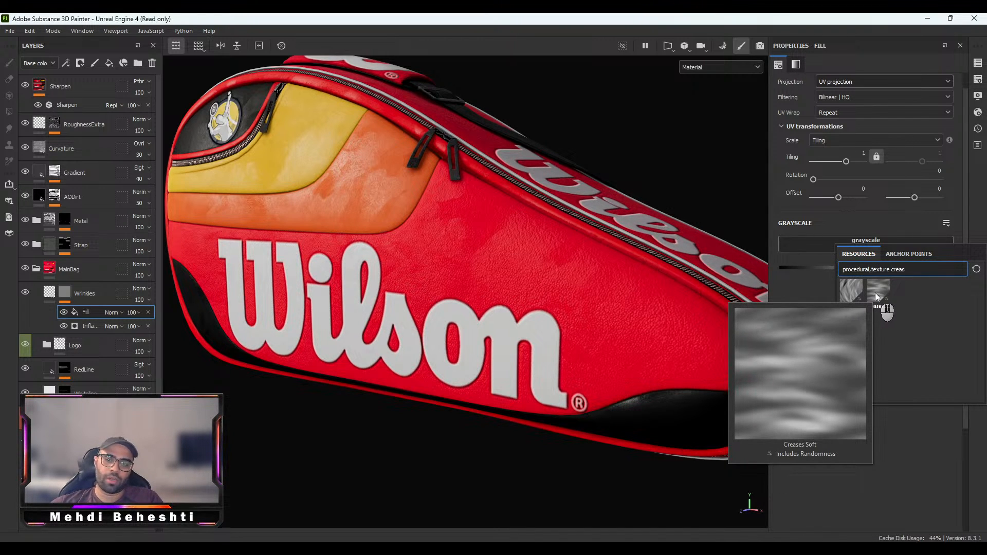
{"action": "left_click", "coordinate": [875, 292]}
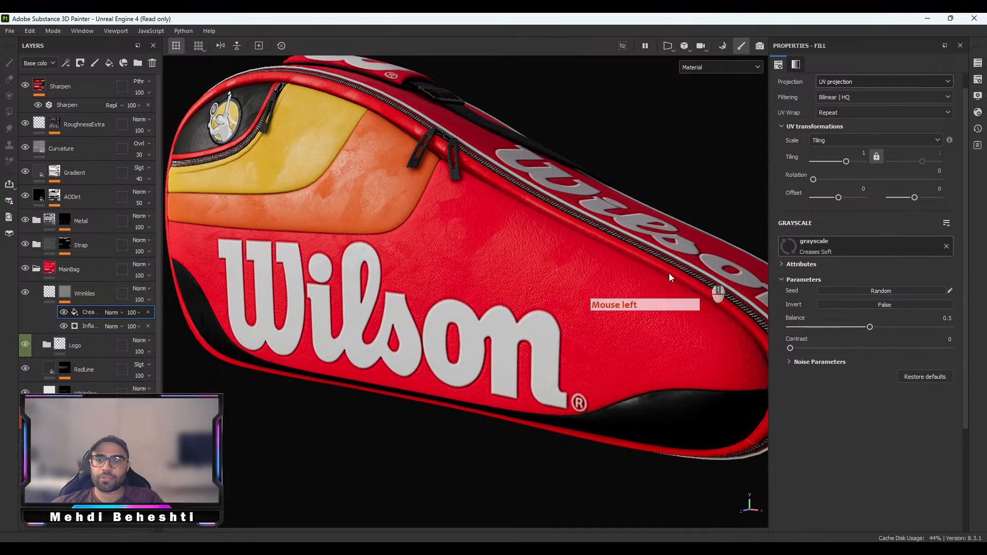
Display the Wrinkles mask alone and set the Creases Soft fill's tiling to 5 and rotation to 90
{"action": "scroll", "coordinate": [565, 273], "scroll_direction": "down", "scroll_amount": 2}
{"action": "middle_click_drag", "start_coordinate": [565, 273], "coordinate": [577, 333], "text": "alt"}
{"action": "left_click_drag", "start_coordinate": [577, 333], "coordinate": [144, 296], "text": "alt"}
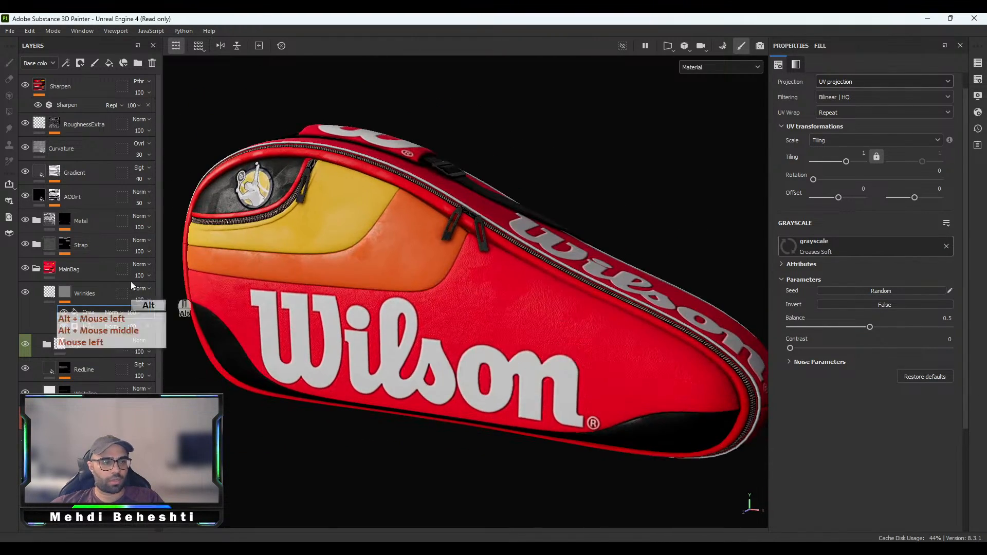
{"action": "left_click", "coordinate": [65, 297], "text": "alt"}
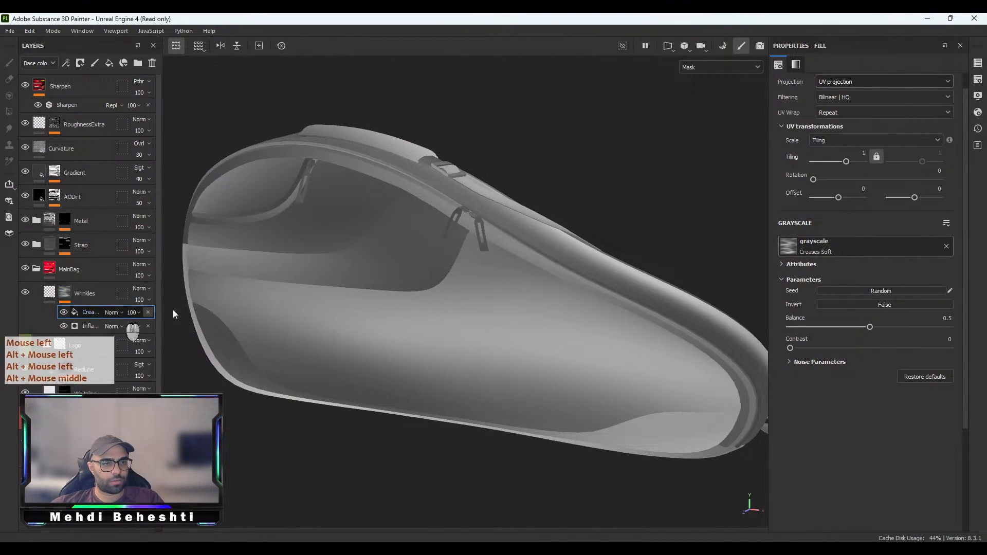
{"action": "left_click", "coordinate": [855, 152]}
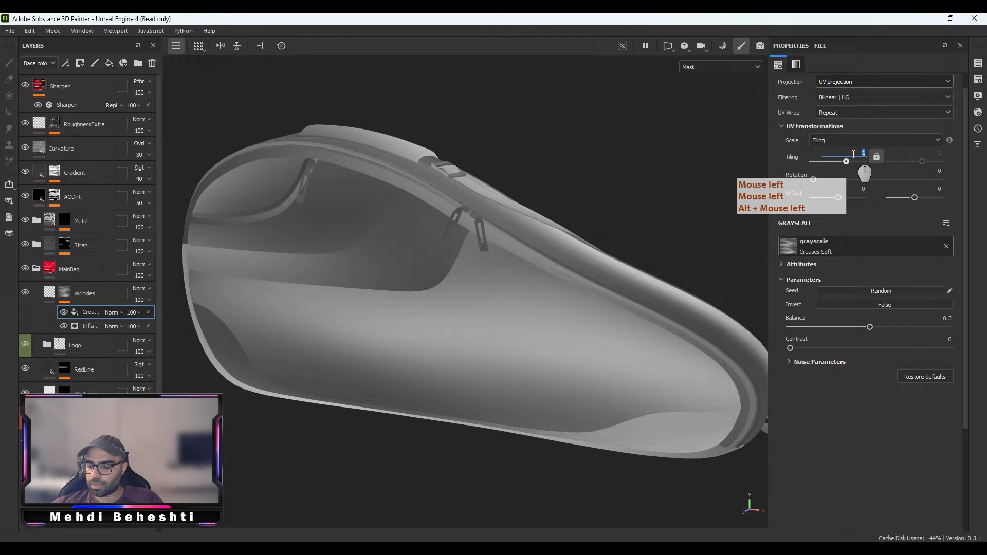
{"action": "type", "text": "5"}
{"action": "key", "text": "Return"}
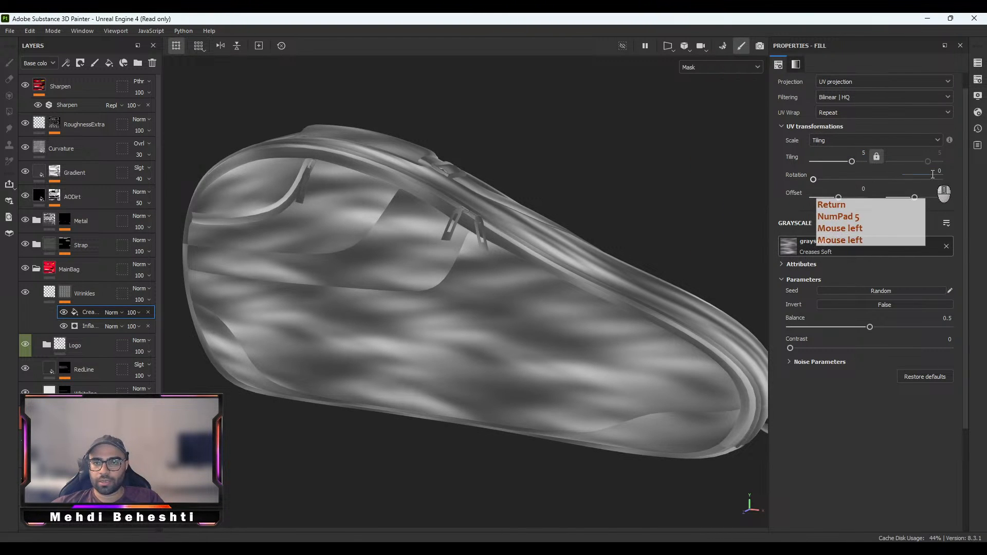
{"action": "left_click", "coordinate": [932, 174]}
{"action": "type", "text": "90"}
{"action": "key", "text": "Return"}
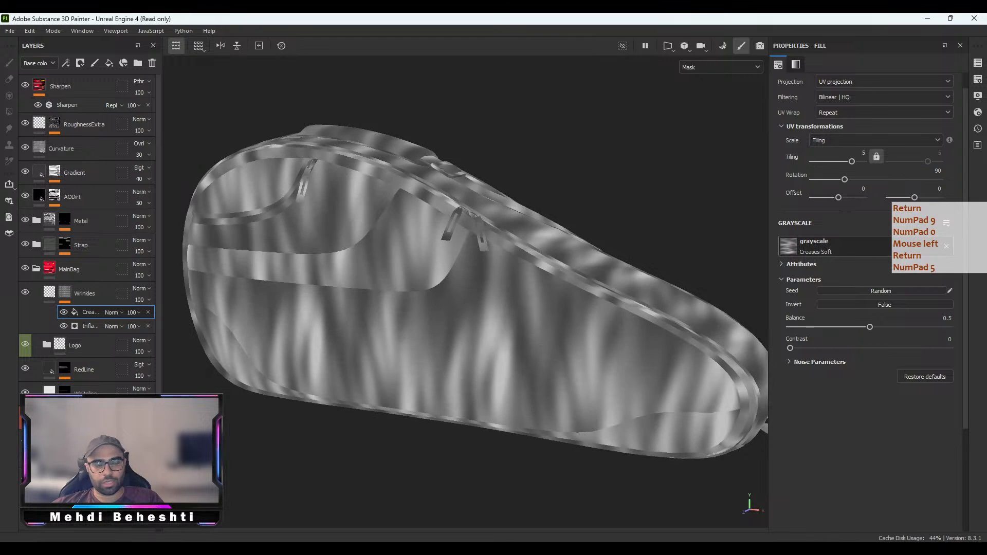
{"action": "left_click_drag", "start_coordinate": [719, 319], "coordinate": [694, 367], "text": "alt"}
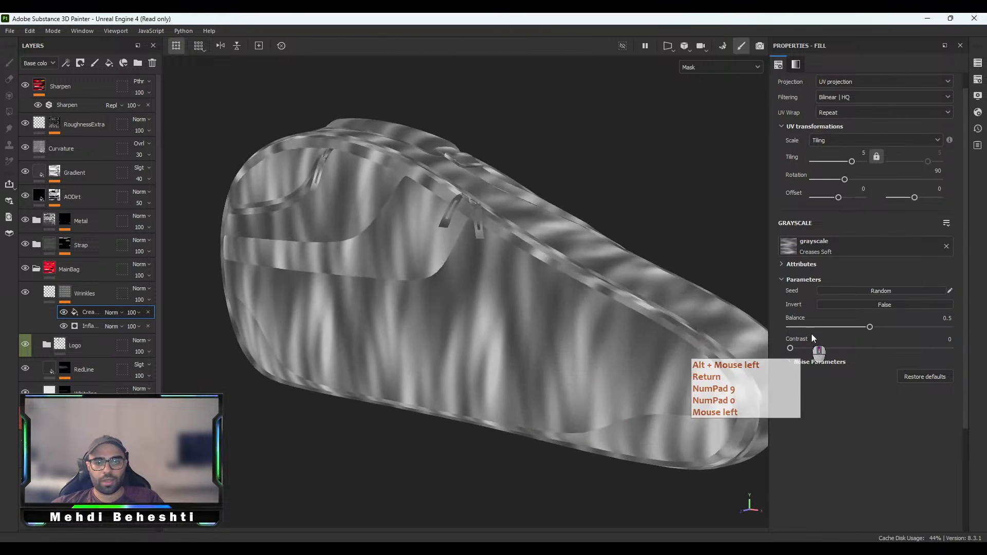
Lower the Creases Soft fill's opacity to 65 in the Wrinkles mask
{"action": "left_click", "coordinate": [133, 312]}
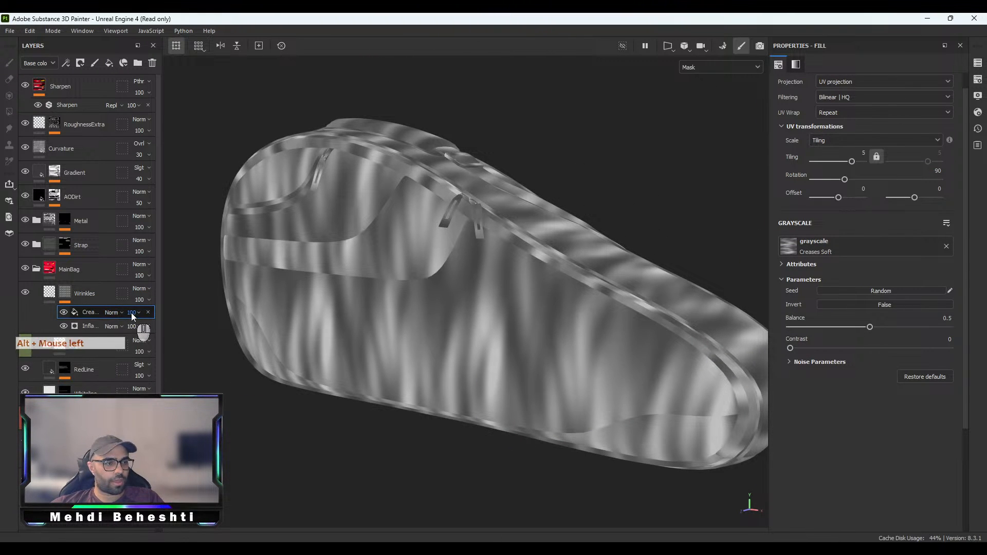
{"action": "left_click_drag", "start_coordinate": [168, 333], "coordinate": [157, 336]}
{"action": "left_click", "coordinate": [647, 386]}
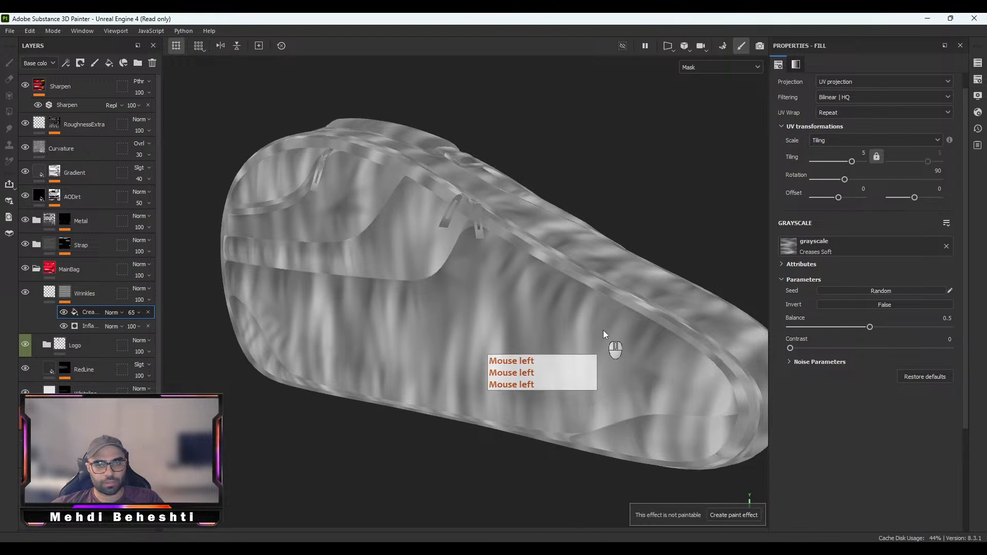
Add a Blur filter above the Creases Soft fill in the Wrinkles mask
{"action": "scroll", "coordinate": [604, 331], "scroll_direction": "up", "scroll_amount": 3}
{"action": "right_click", "coordinate": [91, 314]}
{"action": "right_click", "coordinate": [90, 318]}
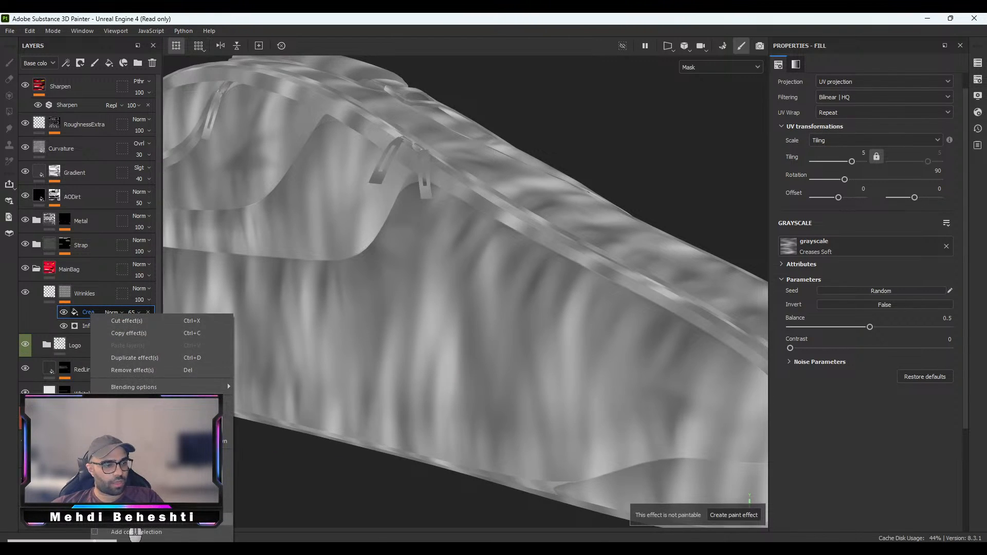
{"action": "left_click", "coordinate": [227, 384]}
{"action": "left_click", "coordinate": [851, 91]}
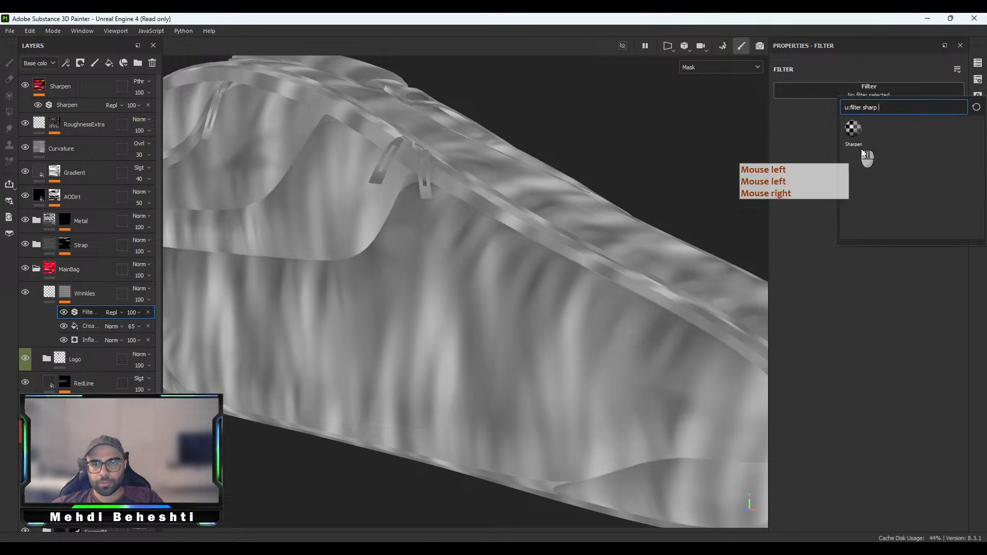
{"action": "key", "text": "BackSpace"}
{"action": "key", "text": "BackSpace"}
{"action": "key", "text": "BackSpace"}
{"action": "key", "text": "BackSpace"}
{"action": "key", "text": "BackSpace"}
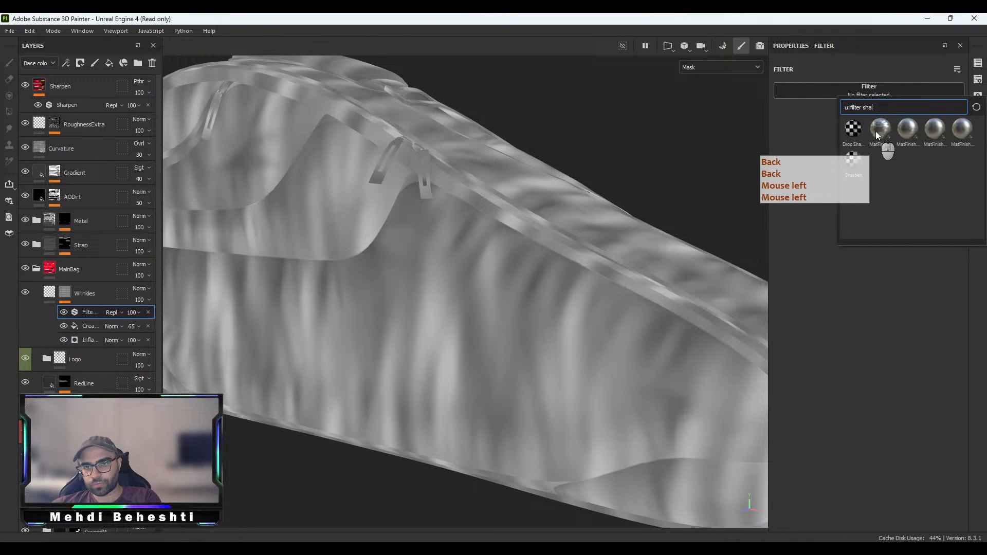
{"action": "left_click", "coordinate": [934, 129]}
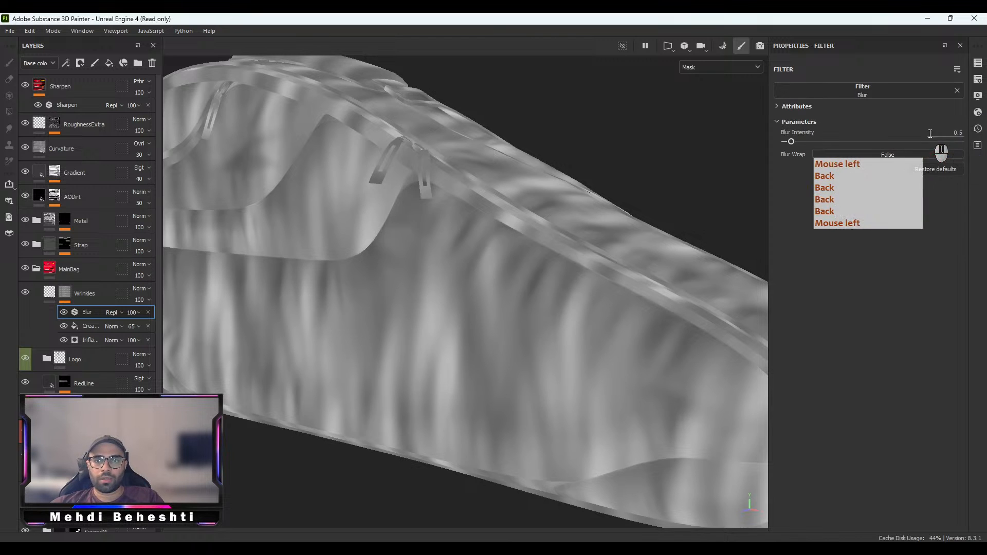
{"action": "middle_click_drag", "start_coordinate": [593, 282], "coordinate": [496, 248], "text": "alt"}
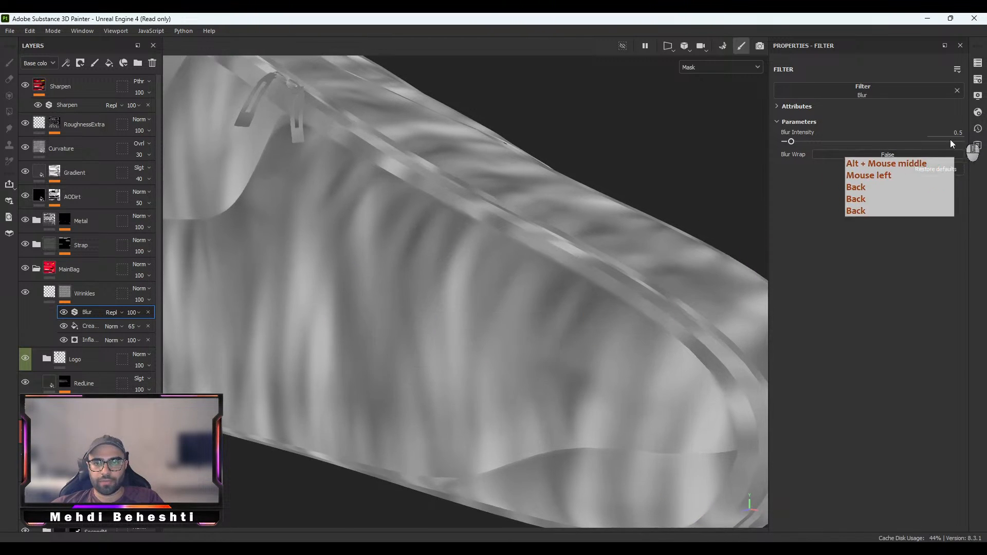
Return to the material view and examine the wrinkles on the bag's sides from several angles and under different lighting
{"action": "left_click_drag", "start_coordinate": [501, 351], "coordinate": [112, 320], "text": "alt"}
{"action": "left_click", "coordinate": [32, 288]}
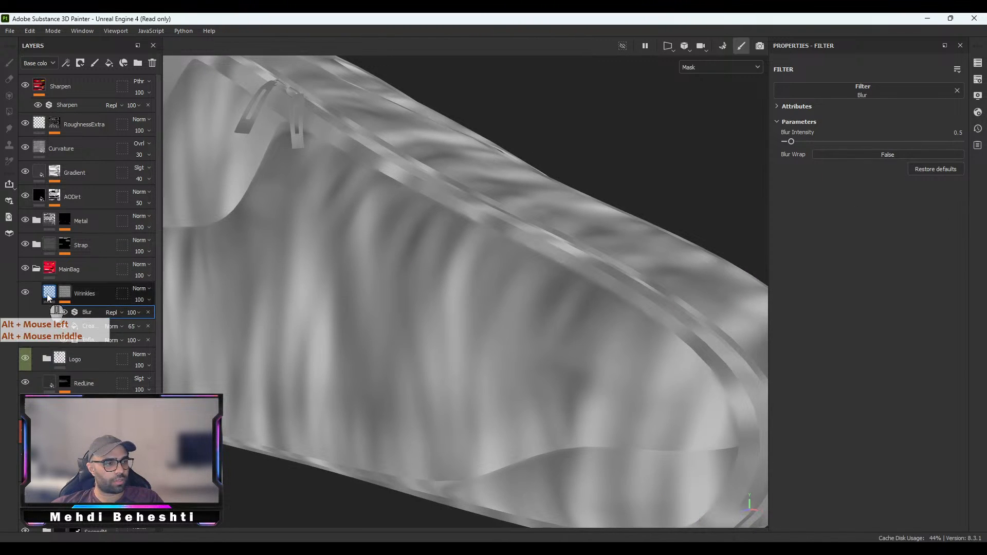
{"action": "left_click_drag", "start_coordinate": [389, 309], "coordinate": [424, 288], "text": "alt"}
{"action": "right_click_drag", "start_coordinate": [424, 288], "coordinate": [405, 261], "text": "alt"}
{"action": "left_click_drag", "start_coordinate": [405, 261], "coordinate": [368, 288], "text": "alt"}
{"action": "left_click_drag", "start_coordinate": [368, 287], "coordinate": [320, 323], "text": "alt"}
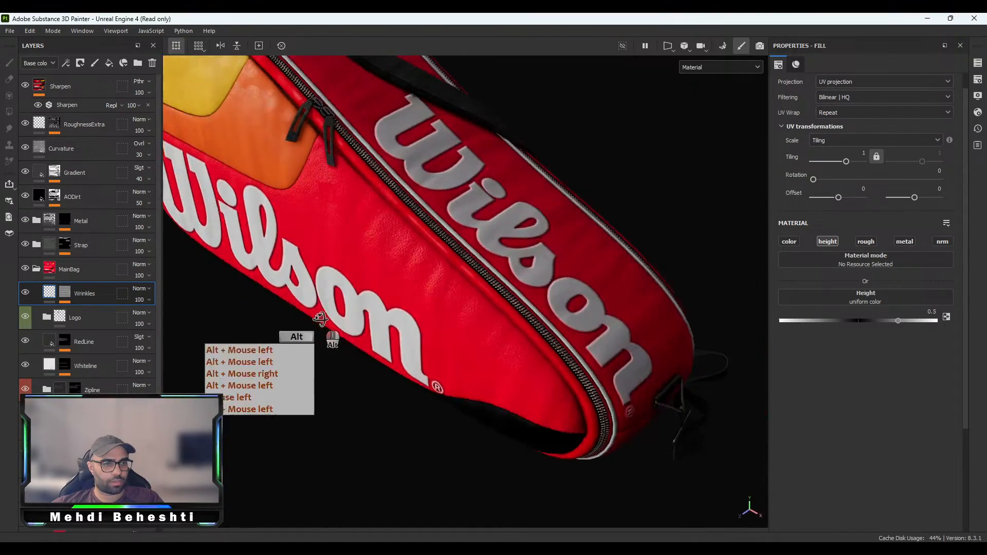
{"action": "right_click_drag", "start_coordinate": [320, 323], "coordinate": [322, 226], "text": "alt"}
{"action": "left_click_drag", "start_coordinate": [323, 226], "coordinate": [331, 235], "text": "alt"}
{"action": "middle_click_drag", "start_coordinate": [331, 236], "coordinate": [357, 259], "text": "alt"}
{"action": "left_click_drag", "start_coordinate": [357, 258], "coordinate": [317, 241], "text": "alt"}
{"action": "middle_click_drag", "start_coordinate": [316, 241], "coordinate": [327, 237], "text": "alt"}
{"action": "left_click_drag", "start_coordinate": [327, 236], "coordinate": [400, 264], "text": "alt"}
{"action": "right_click_drag", "start_coordinate": [400, 264], "coordinate": [382, 273], "text": "shift"}
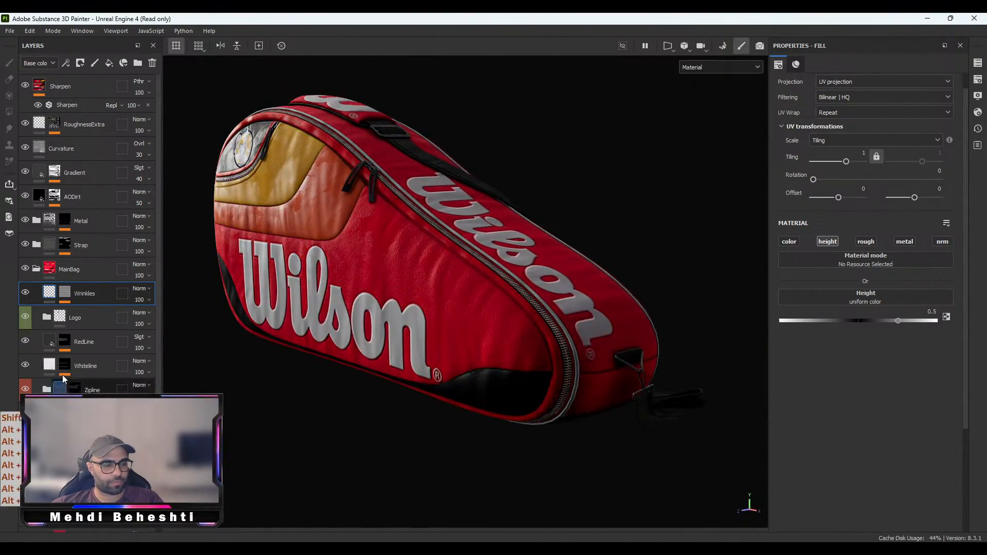
Toggle the Creases Soft fill's visibility in the Wrinkles mask to compare the bag with and without it
{"action": "left_click", "coordinate": [60, 296]}
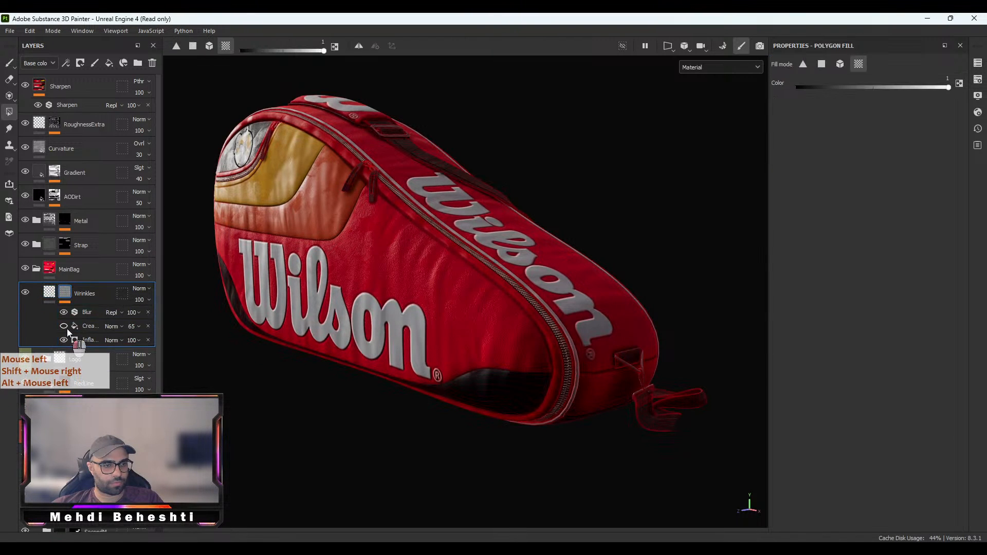
{"action": "left_click", "coordinate": [67, 329]}
{"action": "left_click", "coordinate": [67, 328]}
{"action": "left_click", "coordinate": [66, 328]}
{"action": "left_click", "coordinate": [67, 329]}
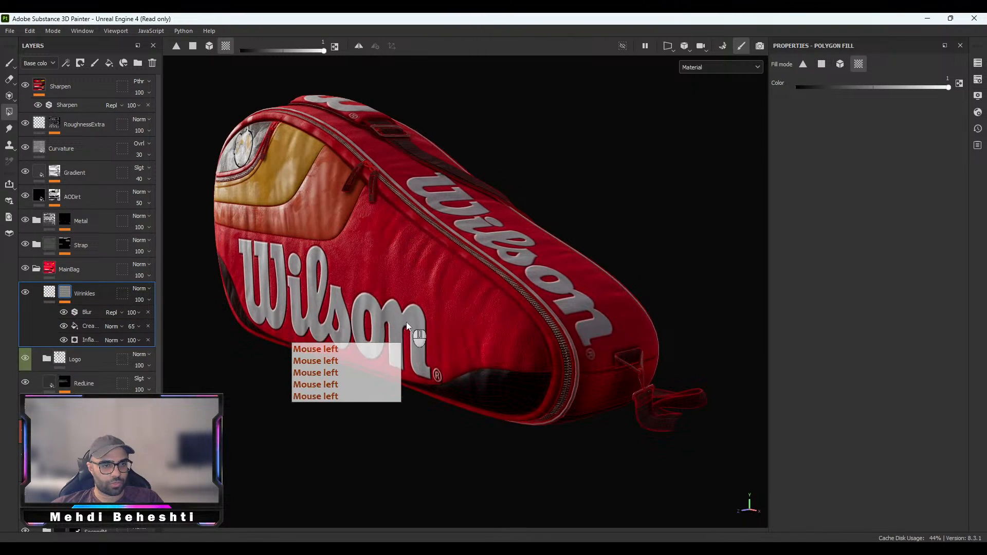
{"action": "left_click", "coordinate": [64, 327]}
{"action": "left_click", "coordinate": [64, 327]}
{"action": "left_click", "coordinate": [64, 327]}
{"action": "left_click", "coordinate": [64, 327]}
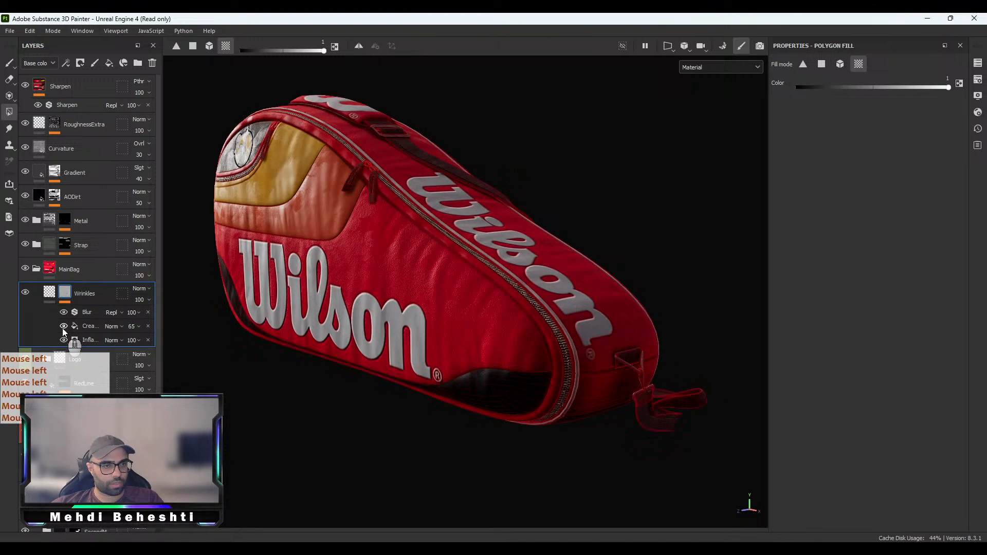
Check the wrinkle relief up close and set the Wrinkles layer's height to 0.2
{"action": "left_click_drag", "start_coordinate": [465, 306], "coordinate": [445, 276], "text": "alt"}
{"action": "right_click_drag", "start_coordinate": [453, 340], "coordinate": [552, 423], "text": "alt"}
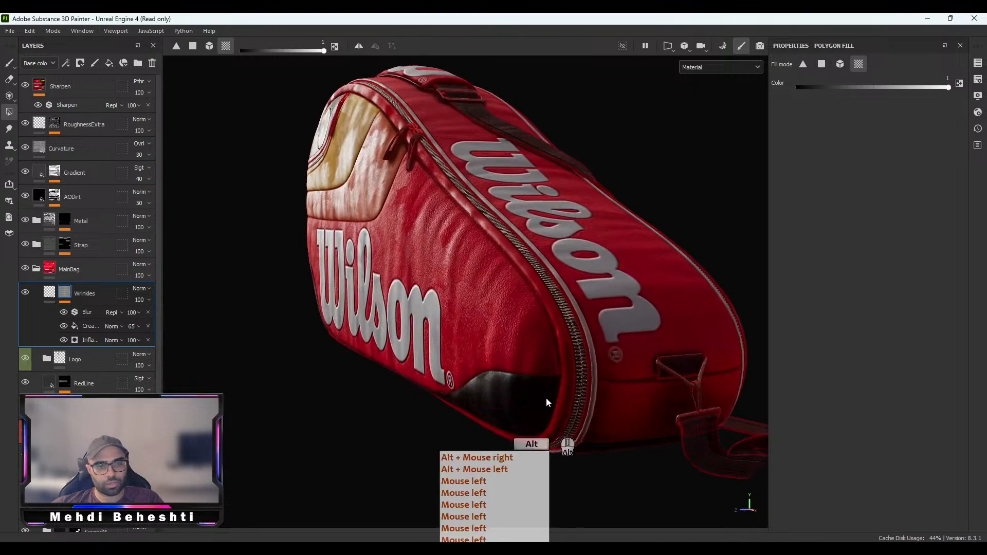
{"action": "left_click_drag", "start_coordinate": [411, 329], "coordinate": [436, 329], "text": "alt"}
{"action": "left_click", "coordinate": [49, 291]}
{"action": "left_click", "coordinate": [49, 291]}
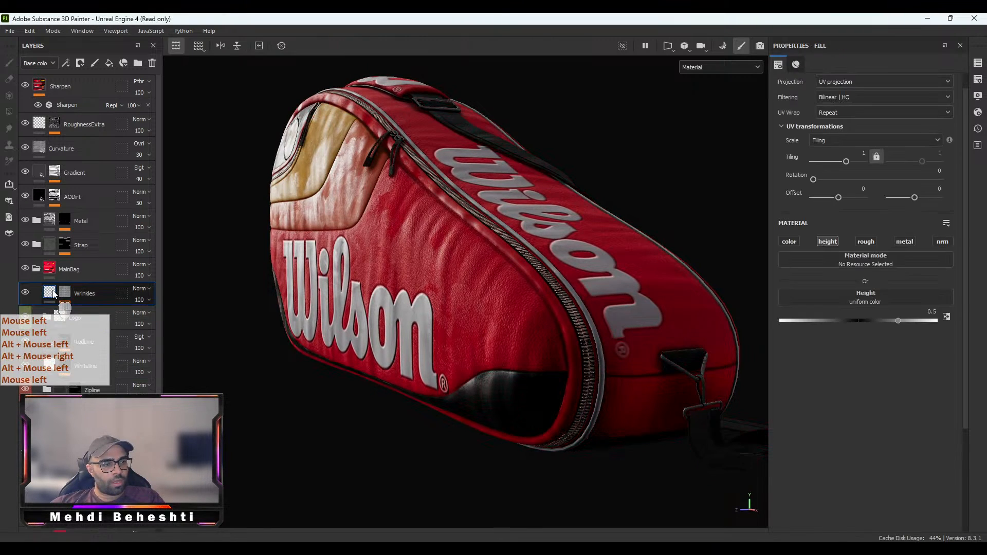
{"action": "left_click", "coordinate": [858, 319]}
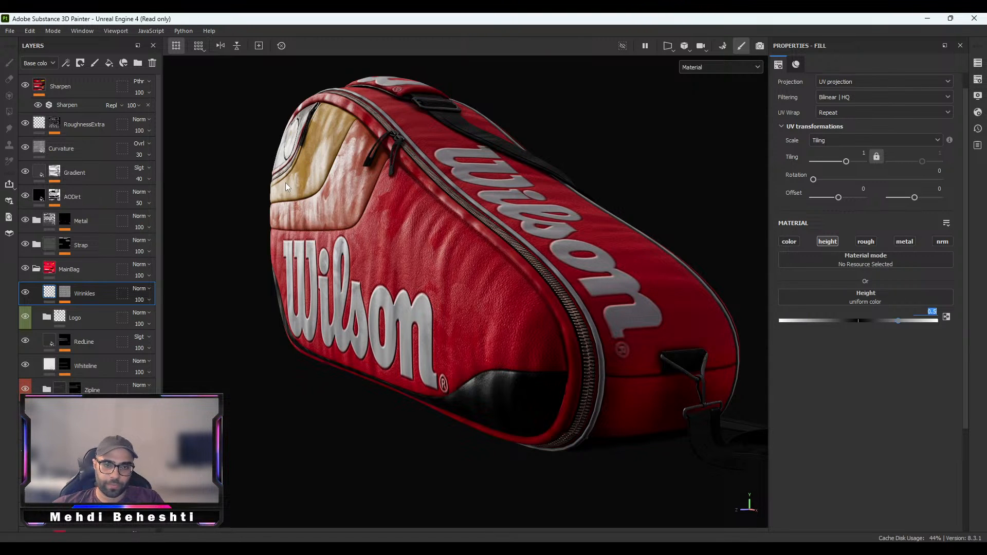
{"action": "type", "text": ".2"}
{"action": "key", "text": "Return"}
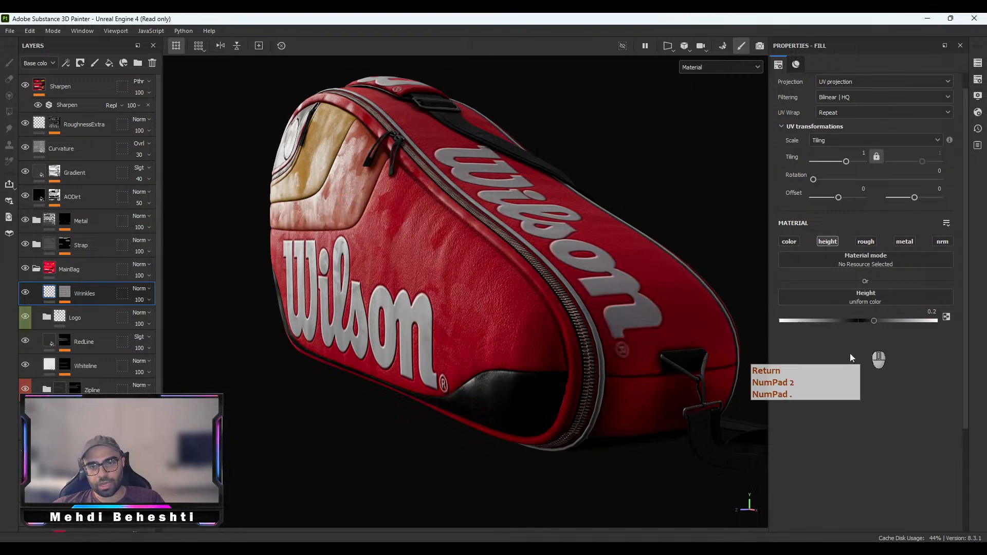
Examine the softened wrinkles around the whole bag from different angles, distances and lighting directions
{"action": "scroll", "coordinate": [489, 234], "scroll_direction": "down", "scroll_amount": 4}
{"action": "left_click_drag", "start_coordinate": [455, 236], "coordinate": [562, 234], "text": "alt"}
{"action": "middle_click_drag", "start_coordinate": [563, 233], "coordinate": [640, 296], "text": "alt"}
{"action": "left_click_drag", "start_coordinate": [640, 296], "coordinate": [358, 346], "text": "alt"}
{"action": "right_click_drag", "start_coordinate": [618, 313], "coordinate": [647, 329], "text": "alt"}
{"action": "middle_click_drag", "start_coordinate": [648, 329], "coordinate": [539, 344], "text": "alt"}
{"action": "left_click_drag", "start_coordinate": [539, 344], "coordinate": [559, 331], "text": "alt"}
{"action": "right_click_drag", "start_coordinate": [560, 331], "coordinate": [478, 311], "text": "shift"}
{"action": "left_click_drag", "start_coordinate": [478, 310], "coordinate": [540, 227], "text": "alt"}
{"action": "right_click_drag", "start_coordinate": [540, 226], "coordinate": [449, 204], "text": "alt"}
{"action": "middle_click_drag", "start_coordinate": [449, 204], "coordinate": [504, 211], "text": "alt"}
{"action": "left_click_drag", "start_coordinate": [504, 211], "coordinate": [470, 366], "text": "alt"}
{"action": "middle_click_drag", "start_coordinate": [563, 371], "coordinate": [556, 367], "text": "alt"}
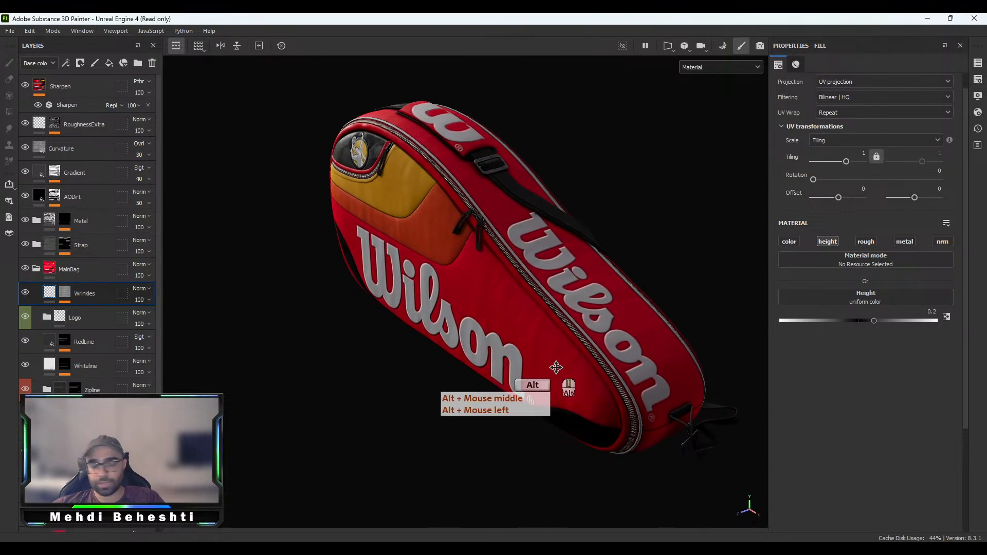
{"action": "left_click_drag", "start_coordinate": [556, 367], "coordinate": [511, 326], "text": "alt"}
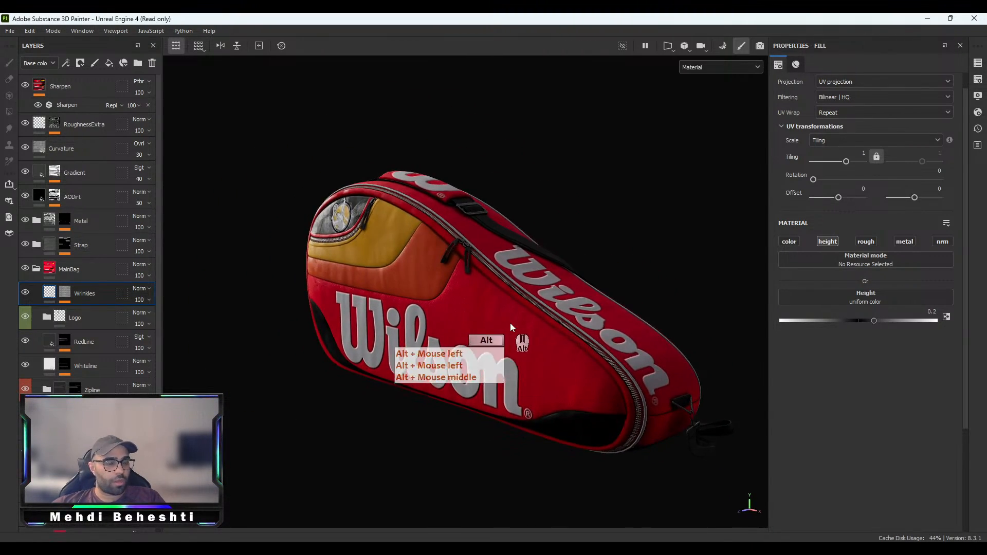
{"action": "middle_click_drag", "start_coordinate": [510, 323], "coordinate": [496, 317], "text": "alt"}
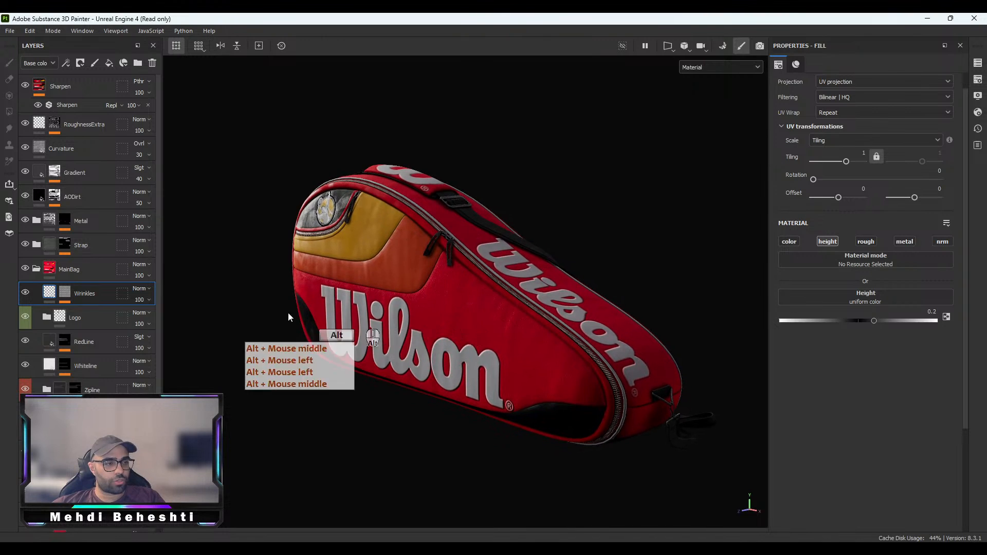
Add a paint layer above Wrinkles in the MainBag folder and name it Stitches
{"action": "left_click", "coordinate": [95, 63]}
{"action": "double_click", "coordinate": [75, 294]}
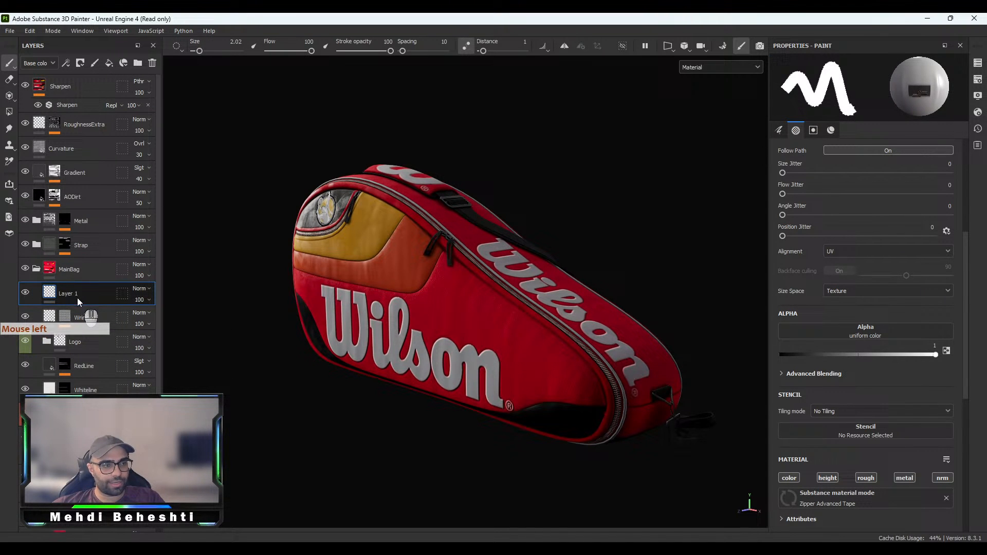
{"action": "type", "text": "Stitches"}
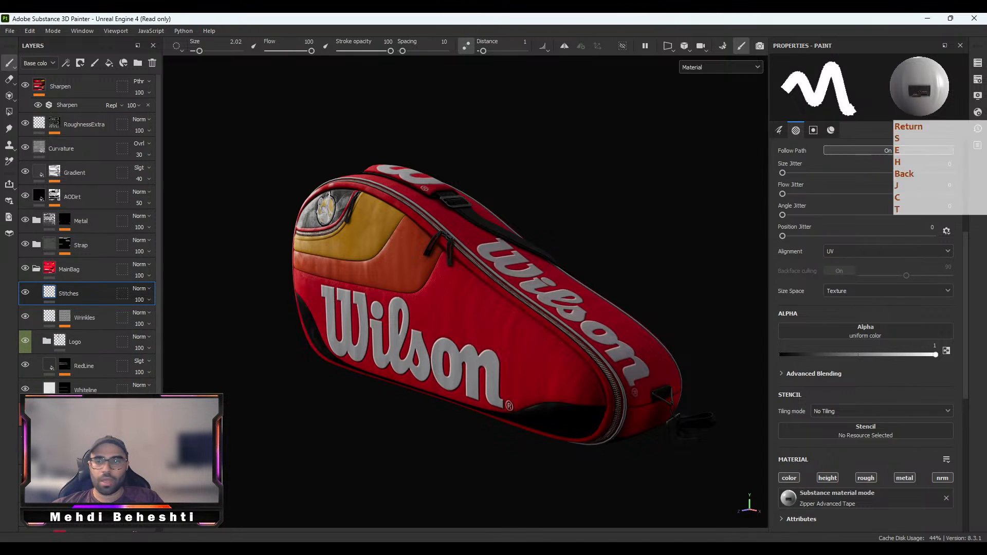
Search all asset libraries for stitch brushes and select the Stitches Straight brush
{"action": "left_click_drag", "start_coordinate": [986, 114], "coordinate": [596, 119]}
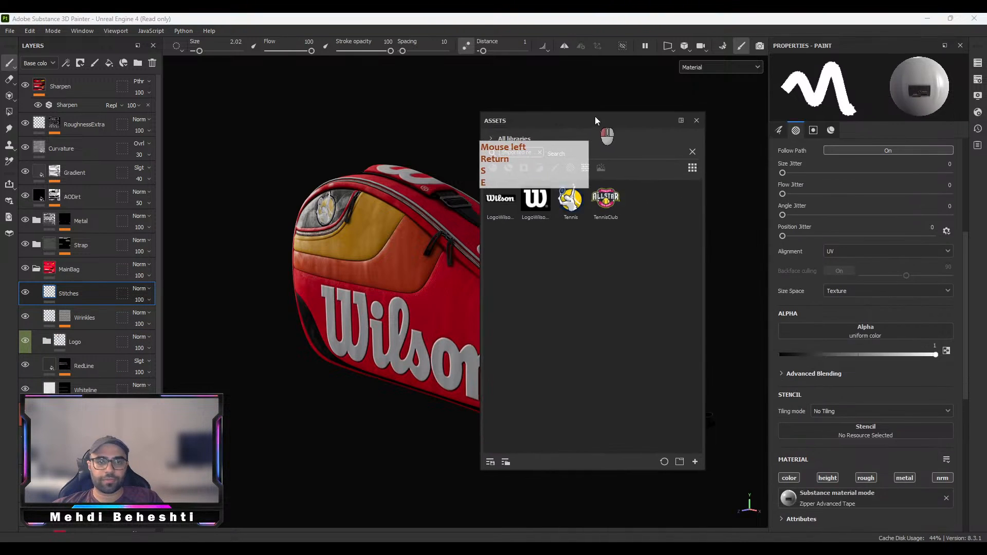
{"action": "left_click", "coordinate": [571, 158]}
{"action": "type", "text": "sti"}
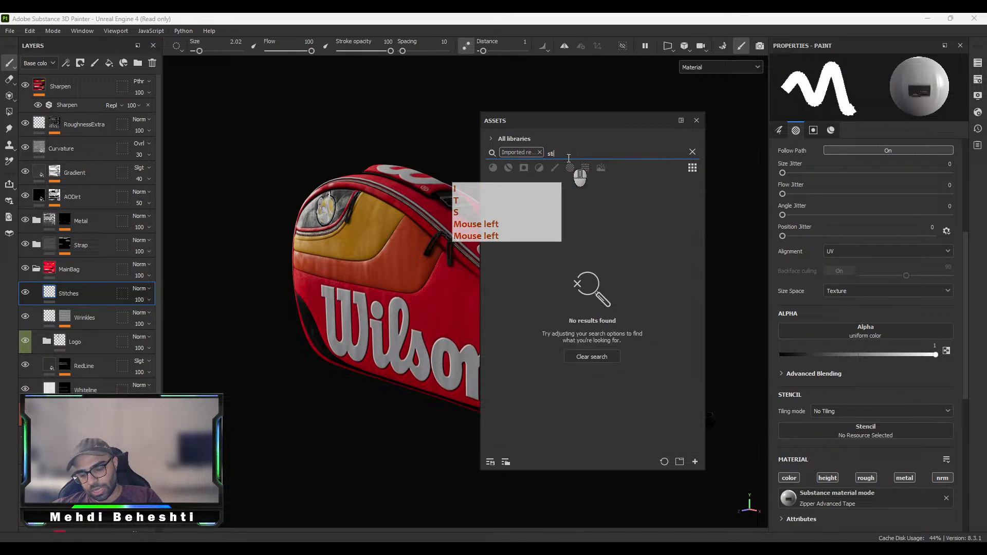
{"action": "type", "text": "tches"}
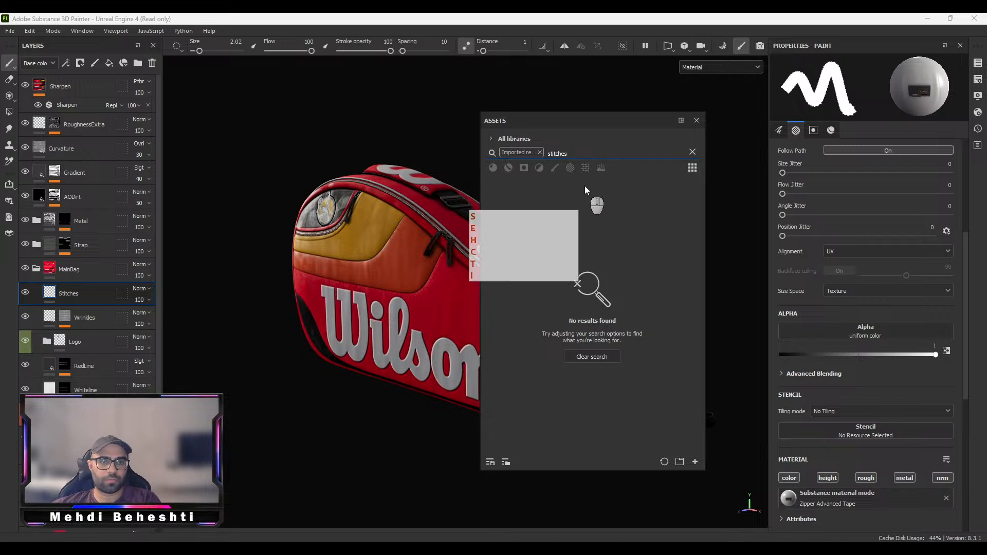
{"action": "key", "text": "BackSpace"}
{"action": "key", "text": "BackSpace"}
{"action": "left_click", "coordinate": [538, 154]}
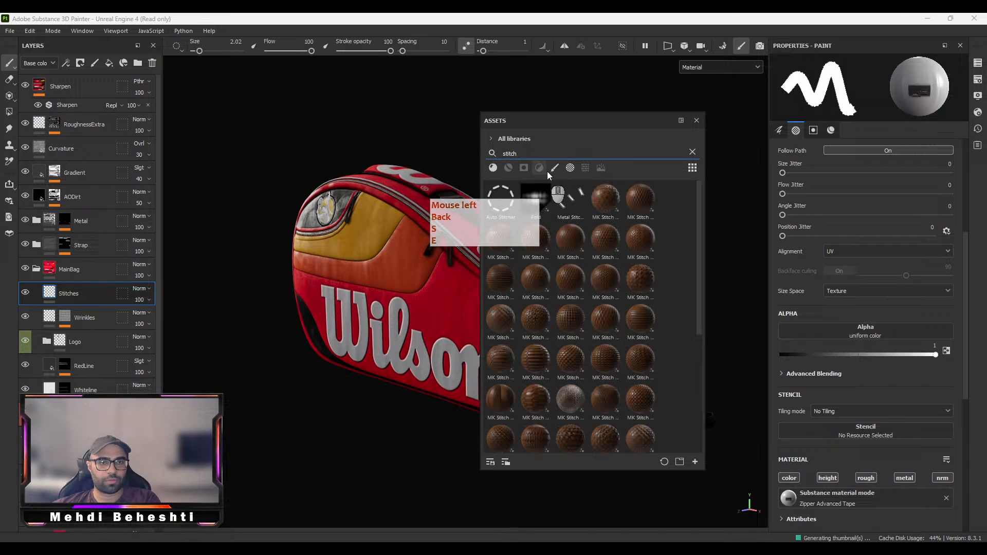
{"action": "left_click", "coordinate": [553, 166]}
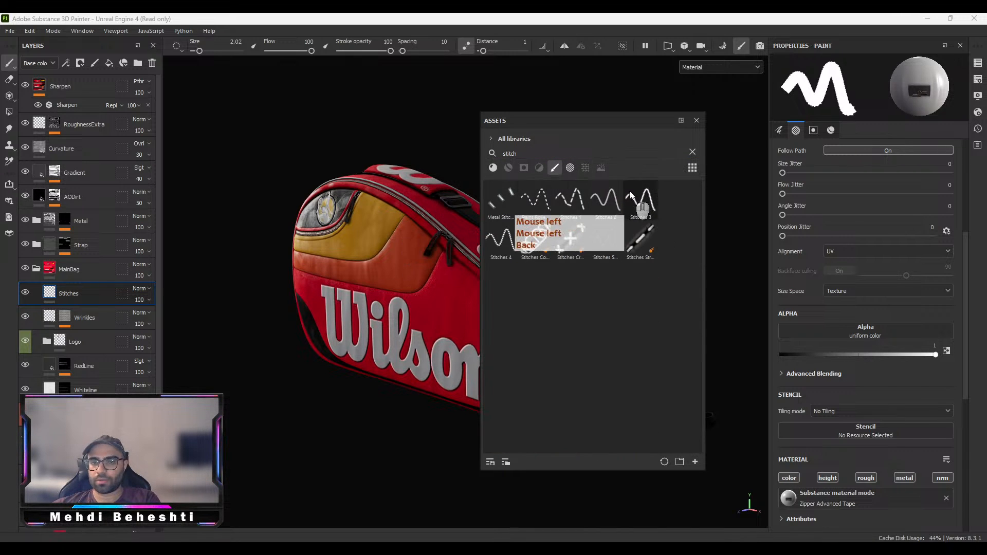
{"action": "mouse_move", "coordinate": [642, 251]}
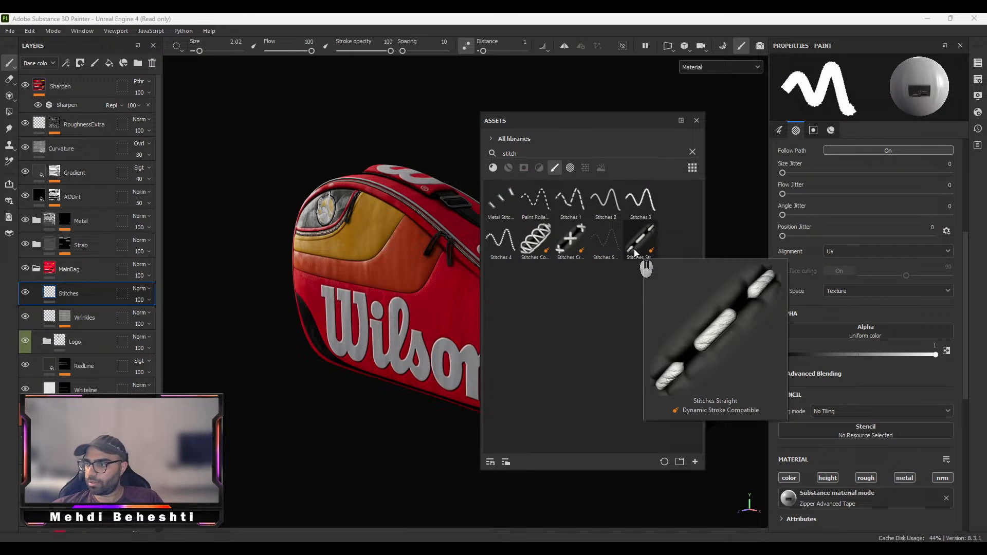
{"action": "left_click", "coordinate": [633, 248]}
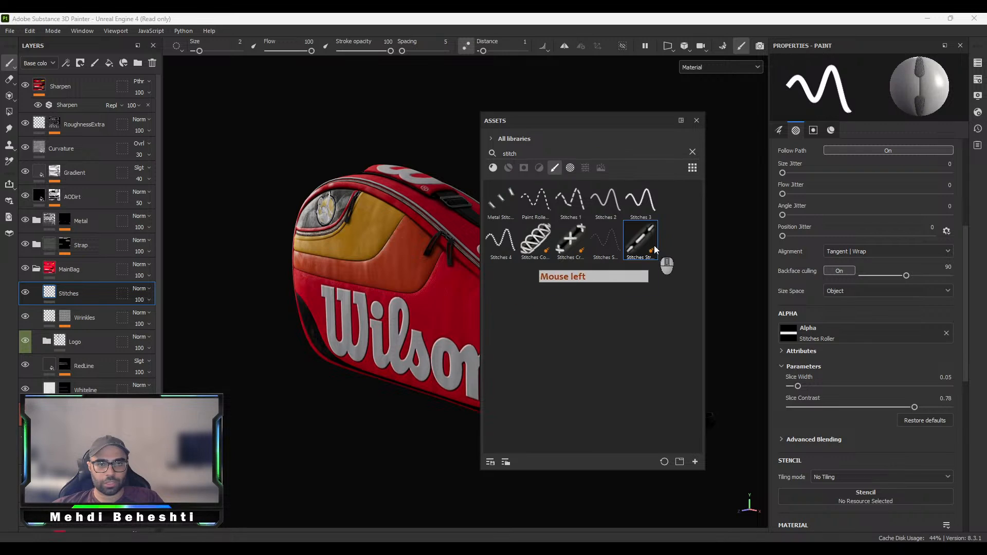
{"action": "left_click", "coordinate": [690, 149]}
Paint trial stitch strokes on the red side panel above the Wilson logo and undo them
{"action": "scroll", "coordinate": [655, 396], "scroll_direction": "up", "scroll_amount": 5}
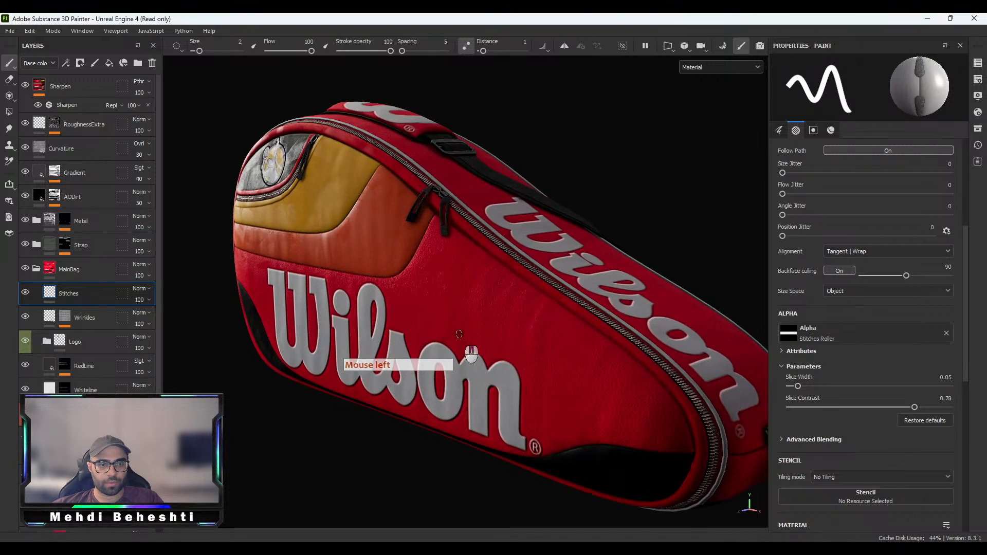
{"action": "mouse_move", "coordinate": [677, 386]}
{"action": "left_mouse_down"}
{"action": "mouse_move", "coordinate": [594, 289]}
{"action": "mouse_move", "coordinate": [463, 244]}
{"action": "mouse_move", "coordinate": [403, 272]}
{"action": "mouse_move", "coordinate": [426, 322]}
{"action": "mouse_move", "coordinate": [501, 354]}
{"action": "left_mouse_up"}
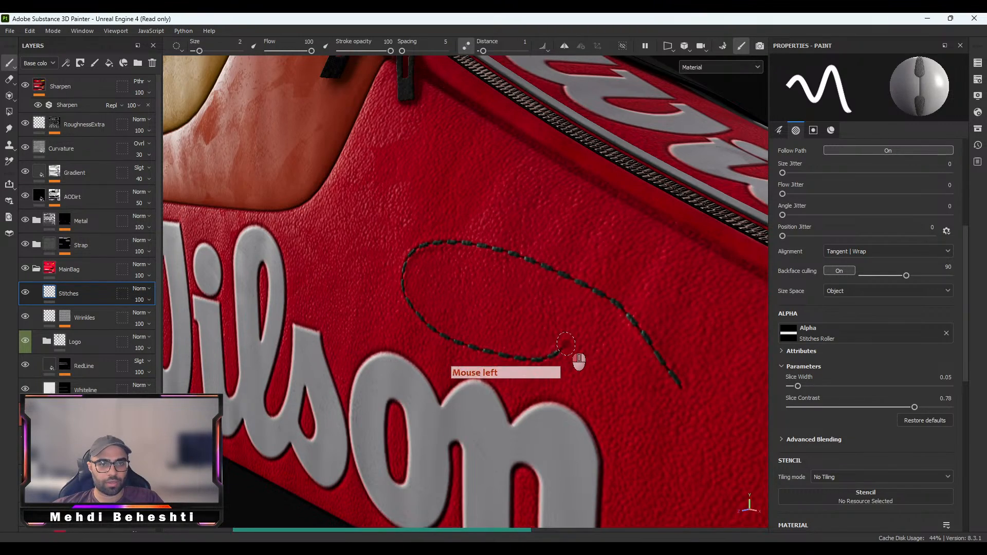
{"action": "mouse_move", "coordinate": [342, 278]}
{"action": "left_mouse_down", "text": "alt"}
{"action": "mouse_move", "coordinate": [545, 262]}
{"action": "mouse_move", "coordinate": [344, 254]}
{"action": "mouse_move", "coordinate": [538, 283]}
{"action": "left_mouse_up", "text": "alt"}
{"action": "right_click_drag", "start_coordinate": [539, 284], "coordinate": [578, 311], "text": "shift"}
{"action": "mouse_move", "coordinate": [578, 311]}
{"action": "middle_mouse_down", "text": "alt"}
{"action": "mouse_move", "coordinate": [476, 304]}
{"action": "mouse_move", "coordinate": [478, 326]}
{"action": "middle_mouse_up", "text": "alt"}
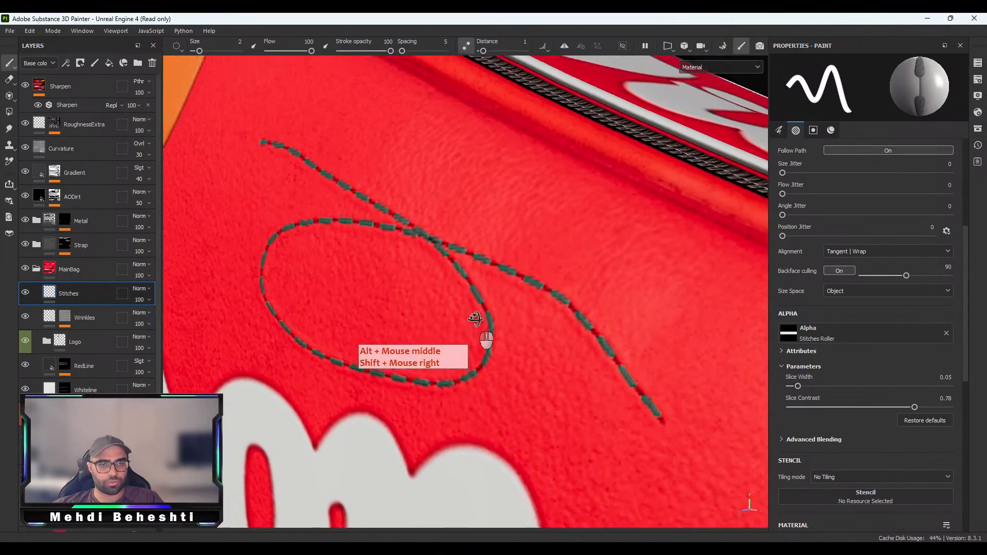
{"action": "left_click_drag", "start_coordinate": [478, 326], "coordinate": [498, 326], "text": "alt"}
{"action": "key", "text": "ctrl+z"}
{"action": "mouse_move", "coordinate": [565, 317]}
{"action": "left_mouse_down"}
{"action": "mouse_move", "coordinate": [354, 242]}
{"action": "mouse_move", "coordinate": [362, 329]}
{"action": "left_mouse_up"}
{"action": "key", "text": "ctrl+z"}
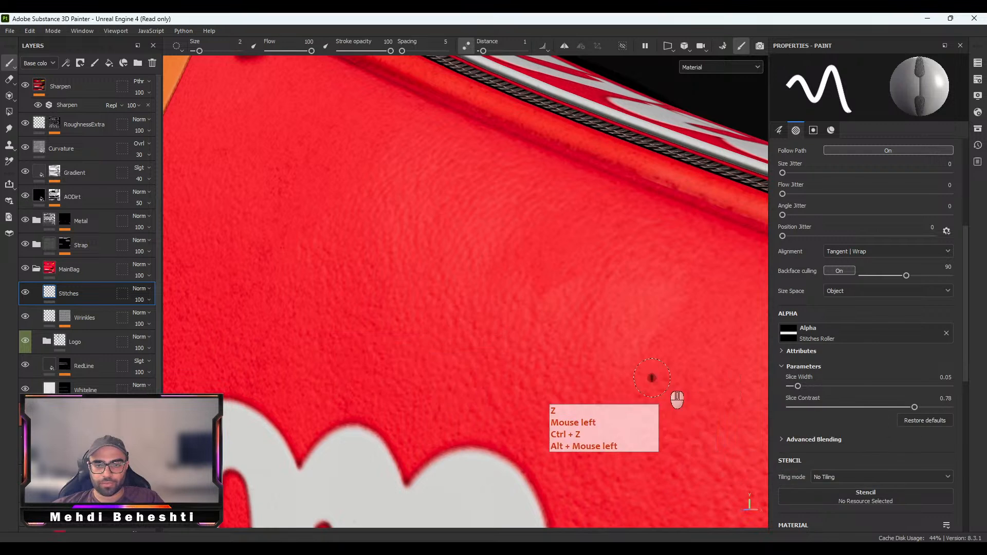
Set the stitch brush's base color to light grey B9B9B9 and paint a trial loop on the red panel
{"action": "scroll", "coordinate": [780, 406], "scroll_direction": "down", "scroll_amount": 5}
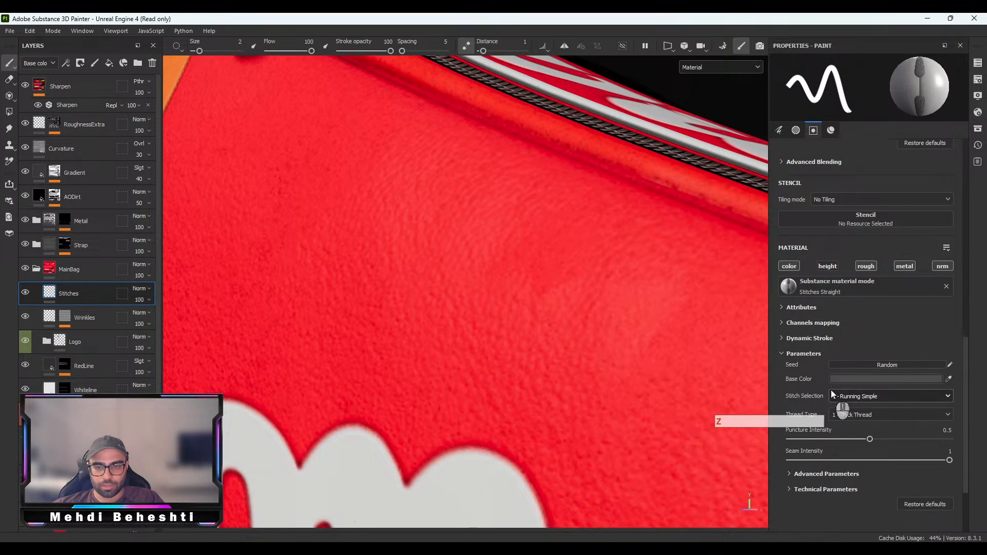
{"action": "left_click", "coordinate": [835, 379]}
{"action": "left_click", "coordinate": [824, 325]}
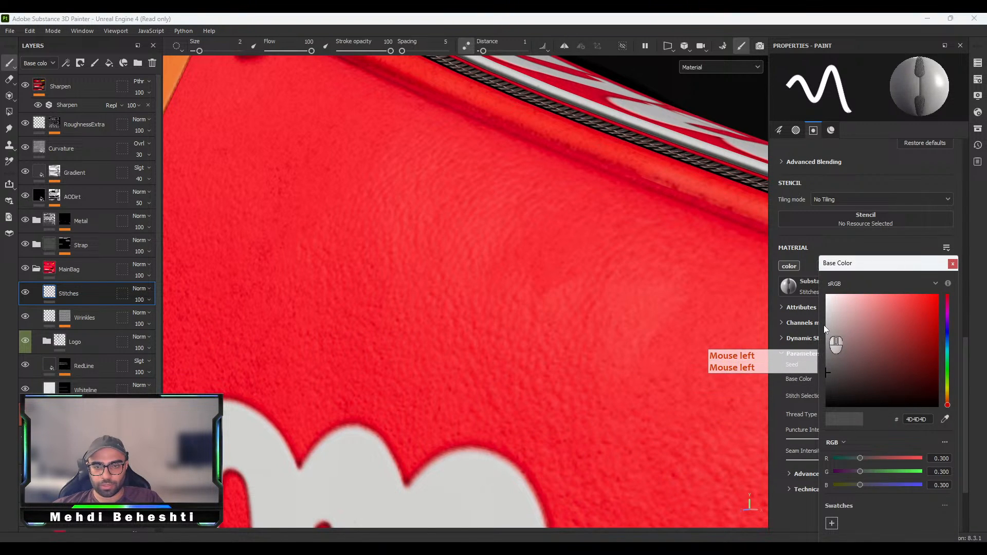
{"action": "left_click", "coordinate": [825, 325]}
{"action": "left_click", "coordinate": [514, 351]}
{"action": "mouse_move", "coordinate": [557, 282]}
{"action": "left_mouse_down"}
{"action": "mouse_move", "coordinate": [390, 171]}
{"action": "mouse_move", "coordinate": [301, 280]}
{"action": "mouse_move", "coordinate": [427, 386]}
{"action": "mouse_move", "coordinate": [437, 385]}
{"action": "left_mouse_up"}
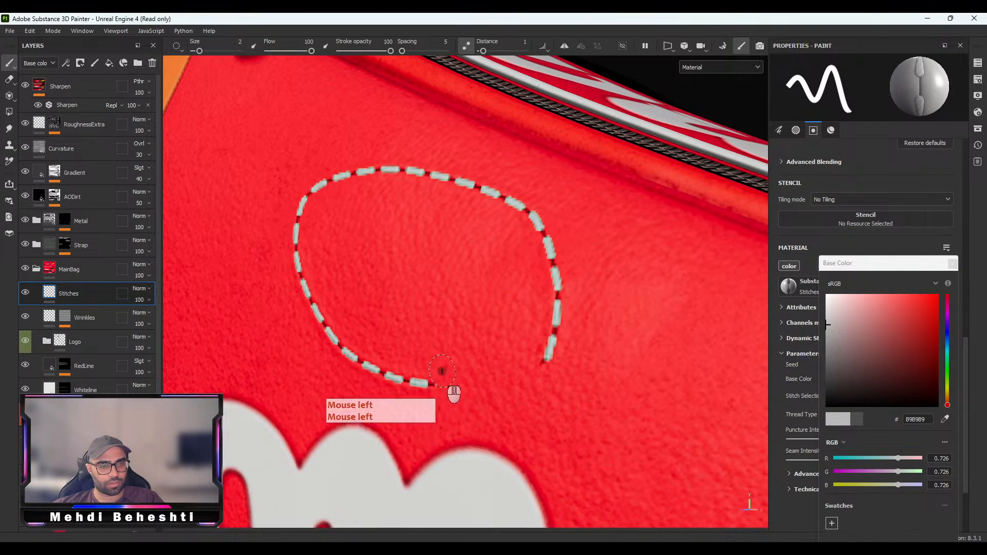
Undo the trial loop, then paint and undo a stitch stroke running from the red panel onto the black lower panel
{"action": "scroll", "coordinate": [483, 365], "scroll_direction": "down", "scroll_amount": 3}
{"action": "middle_click_drag", "start_coordinate": [483, 365], "coordinate": [439, 134], "text": "alt"}
{"action": "scroll", "coordinate": [608, 262], "scroll_direction": "up", "scroll_amount": 4}
{"action": "key", "text": "z"}
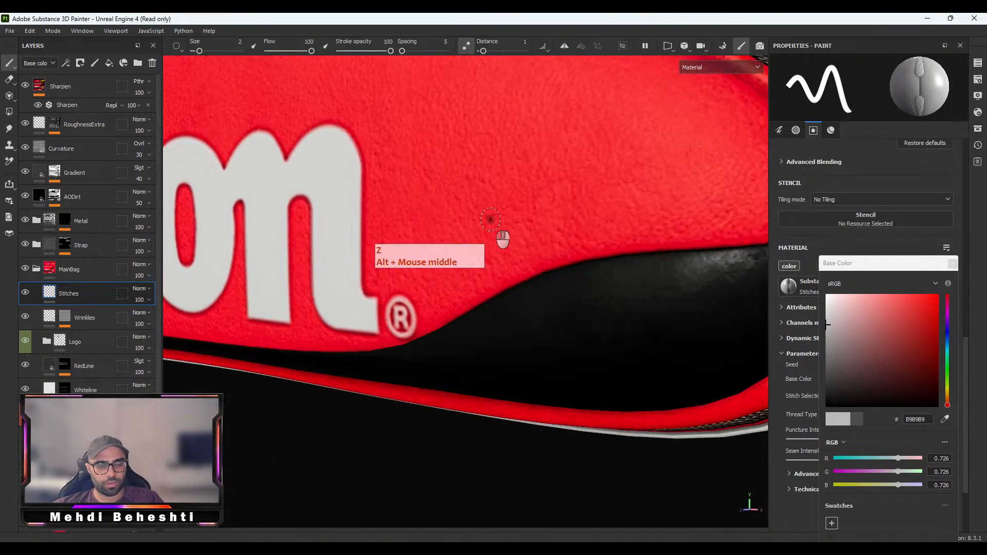
{"action": "mouse_move", "coordinate": [489, 219]}
{"action": "left_mouse_down"}
{"action": "mouse_move", "coordinate": [650, 342]}
{"action": "mouse_move", "coordinate": [570, 313]}
{"action": "mouse_move", "coordinate": [677, 291]}
{"action": "mouse_move", "coordinate": [720, 334]}
{"action": "left_mouse_up"}
{"action": "key", "text": "z"}
Set the stitch base color to grey 9B9B9B and check it with trial strokes around the black panel, undoing them
{"action": "left_click", "coordinate": [825, 338]}
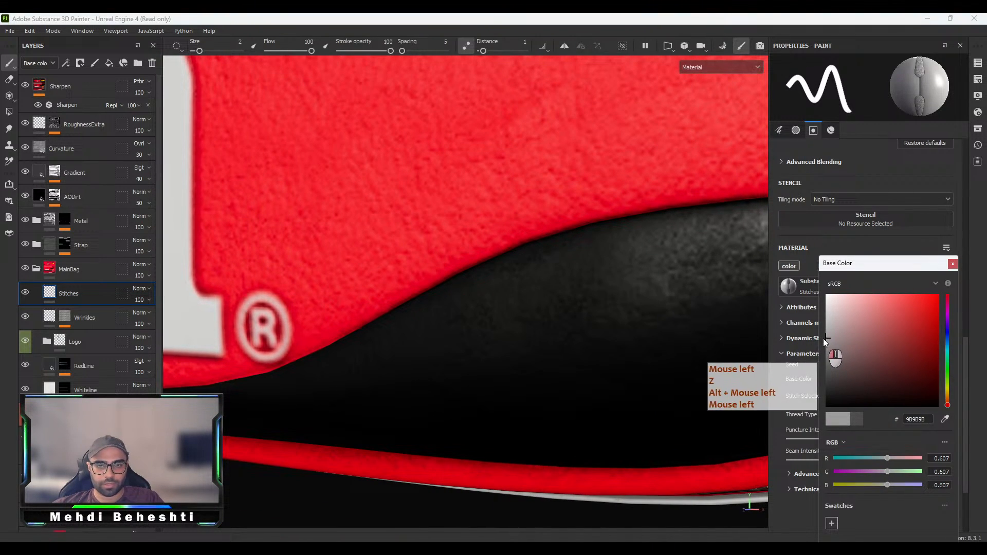
{"action": "left_click_drag", "start_coordinate": [419, 194], "coordinate": [608, 312]}
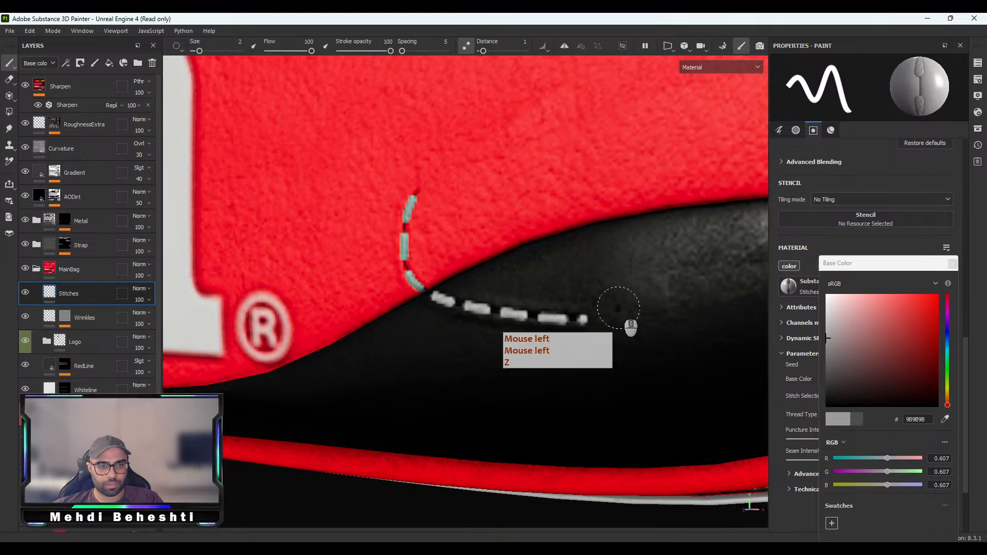
{"action": "key", "text": "z"}
{"action": "left_click_drag", "start_coordinate": [683, 241], "coordinate": [396, 344]}
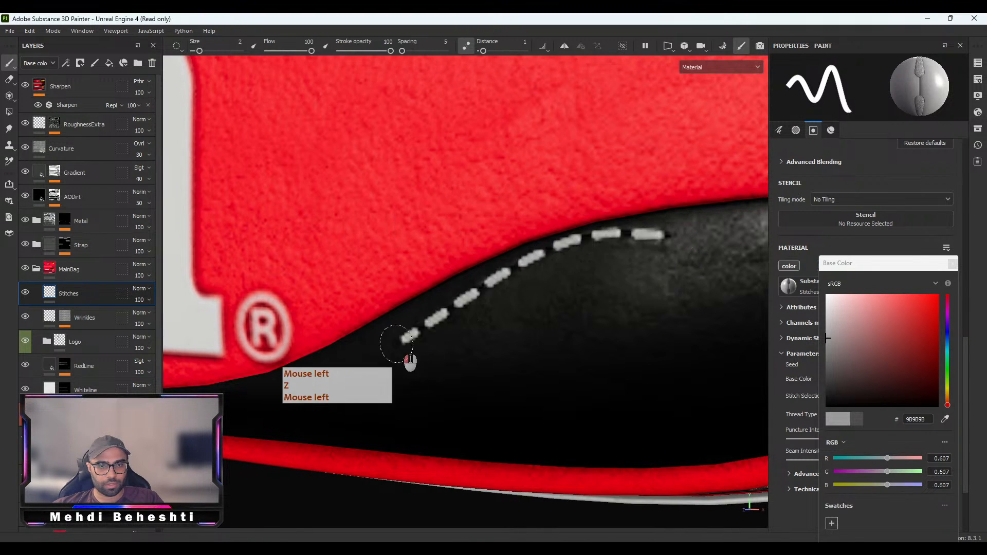
{"action": "key", "text": "ctrl+z"}
{"action": "left_click", "coordinate": [959, 281]}
{"action": "key", "text": "z"}
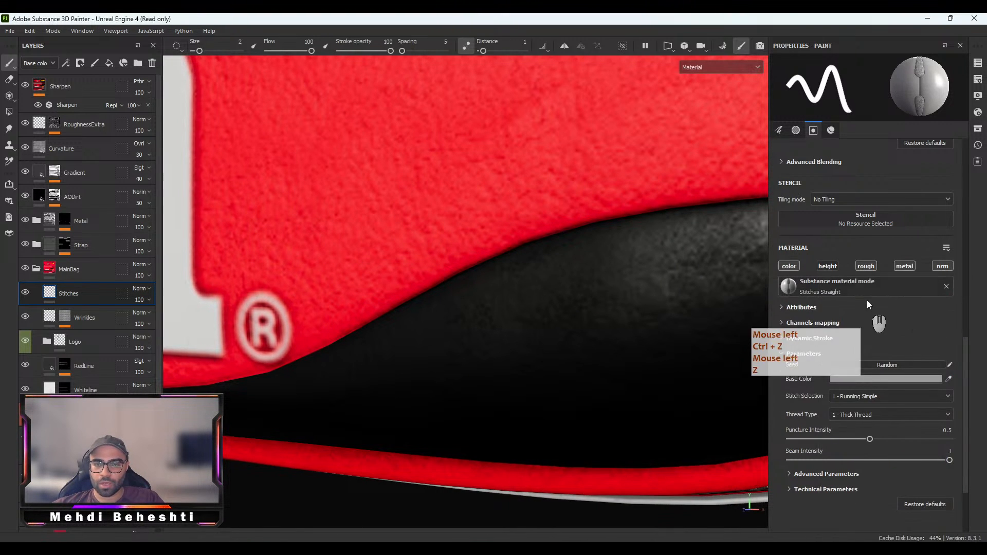
Enable the stitch material's height channel, test it along the black panel's upper edge, open its technical parameters and undo the stroke
{"action": "left_click", "coordinate": [827, 266]}
{"action": "mouse_move", "coordinate": [653, 233]}
{"action": "left_mouse_down"}
{"action": "mouse_move", "coordinate": [506, 278]}
{"action": "mouse_move", "coordinate": [412, 322]}
{"action": "mouse_move", "coordinate": [624, 309]}
{"action": "mouse_move", "coordinate": [474, 282]}
{"action": "mouse_move", "coordinate": [636, 326]}
{"action": "mouse_move", "coordinate": [681, 322]}
{"action": "mouse_move", "coordinate": [591, 337]}
{"action": "mouse_move", "coordinate": [627, 333]}
{"action": "left_mouse_up"}
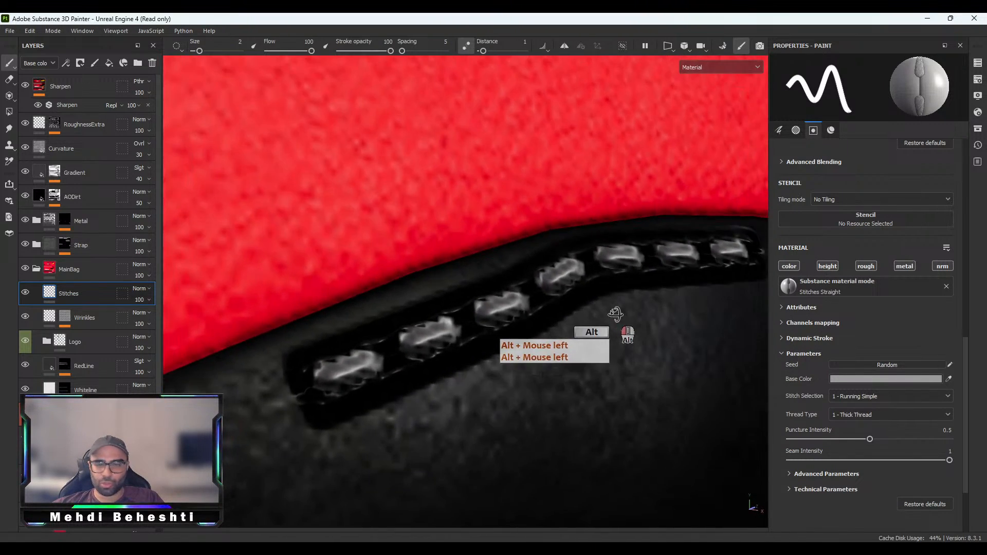
{"action": "left_click", "coordinate": [794, 492]}
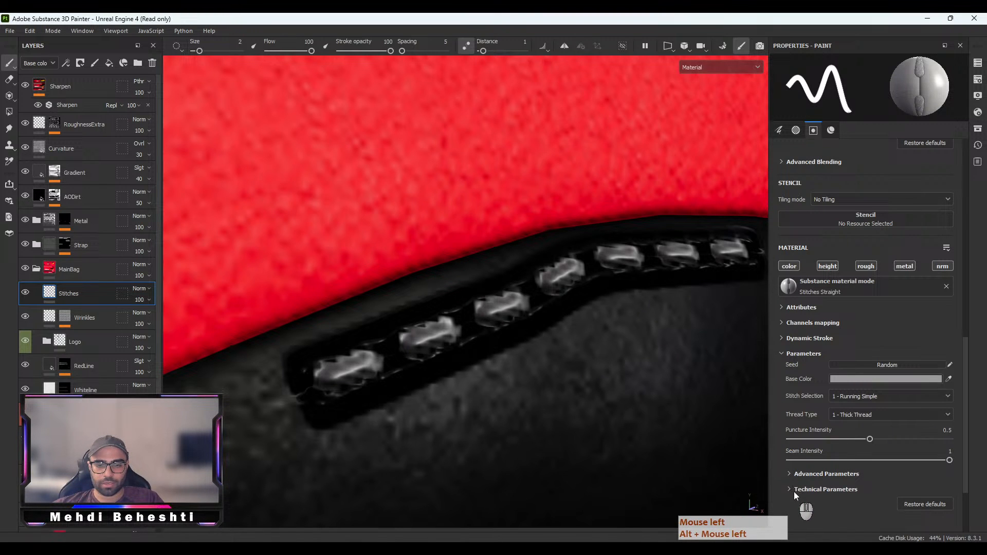
{"action": "left_click", "coordinate": [790, 489]}
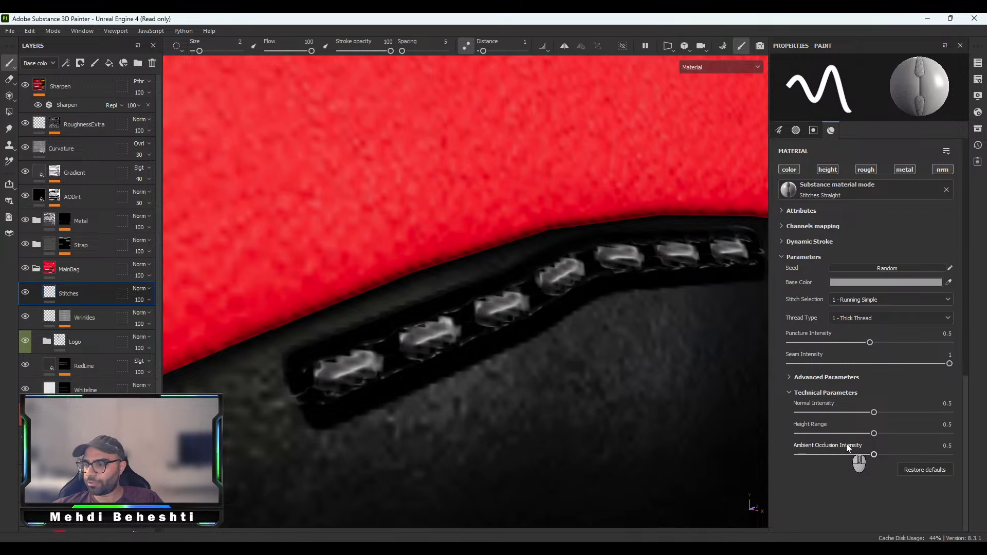
{"action": "key", "text": "ctrl+z"}
{"action": "scroll", "coordinate": [482, 304], "scroll_direction": "down", "scroll_amount": 5}
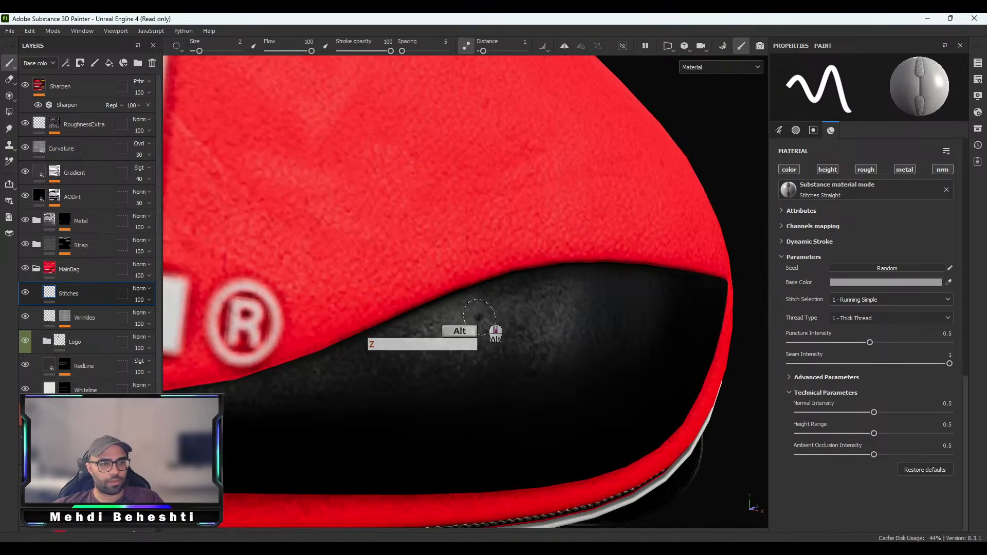
Paint a new test line of stitches along the upper edge of the black panel
{"action": "middle_click_drag", "start_coordinate": [483, 312], "coordinate": [423, 330], "text": "alt"}
{"action": "left_click_drag", "start_coordinate": [422, 330], "coordinate": [488, 339], "text": "alt"}
{"action": "mouse_move", "coordinate": [571, 297]}
{"action": "left_mouse_down"}
{"action": "mouse_move", "coordinate": [452, 309]}
{"action": "mouse_move", "coordinate": [321, 366]}
{"action": "left_mouse_up"}
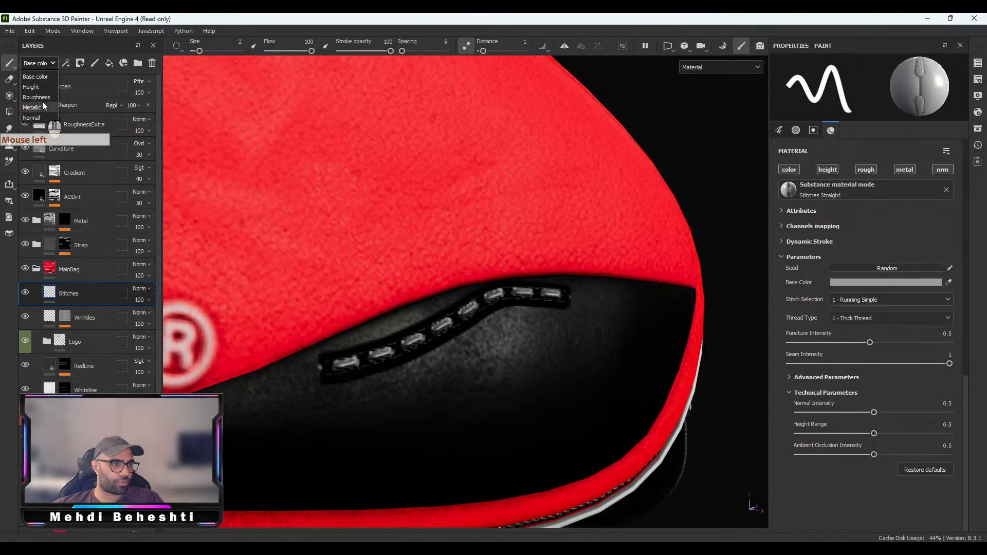
Try a height-channel opacity of 50 on the Stitches layer and settle on 20
{"action": "left_click", "coordinate": [39, 87]}
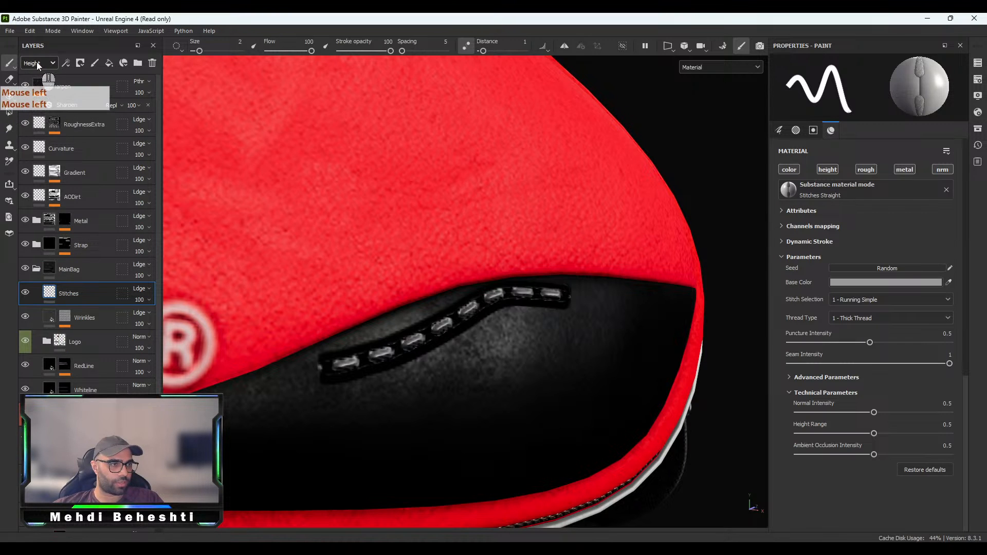
{"action": "left_click", "coordinate": [139, 298]}
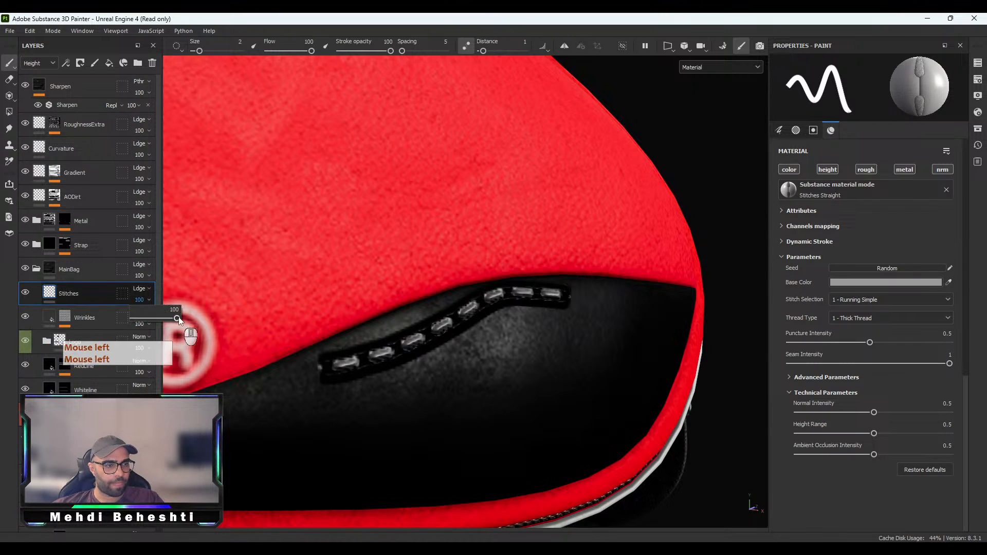
{"action": "type", "text": "50"}
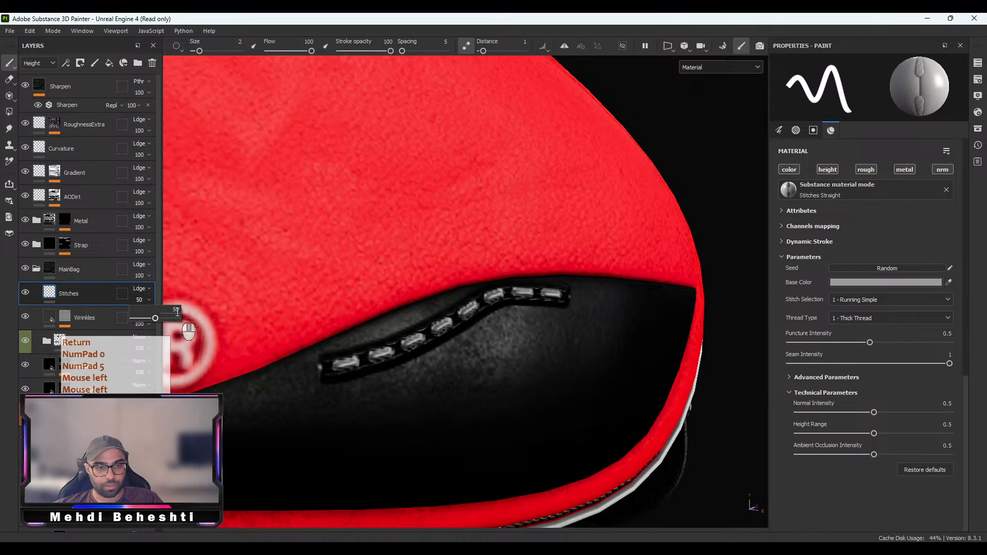
{"action": "key", "text": "Return"}
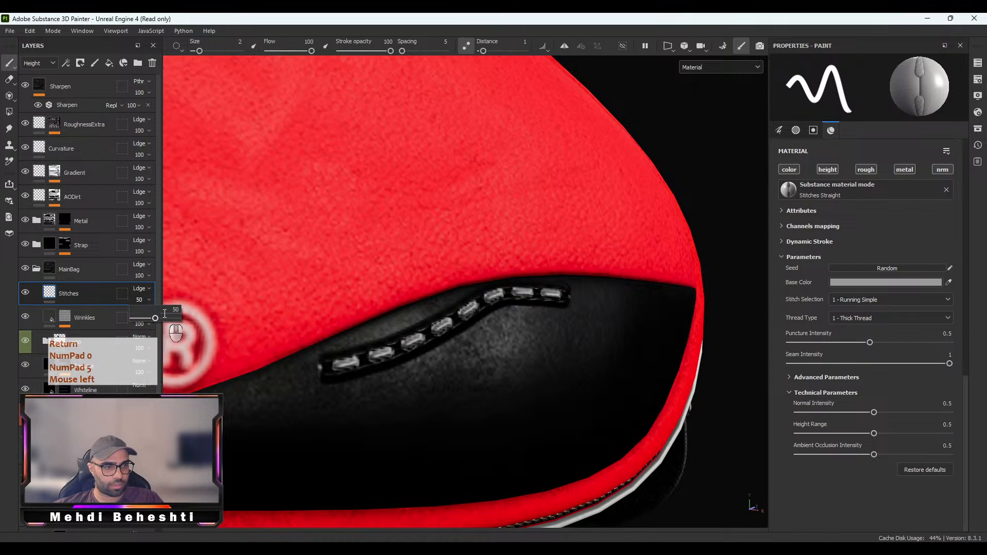
{"action": "type", "text": "20"}
{"action": "key", "text": "Return"}
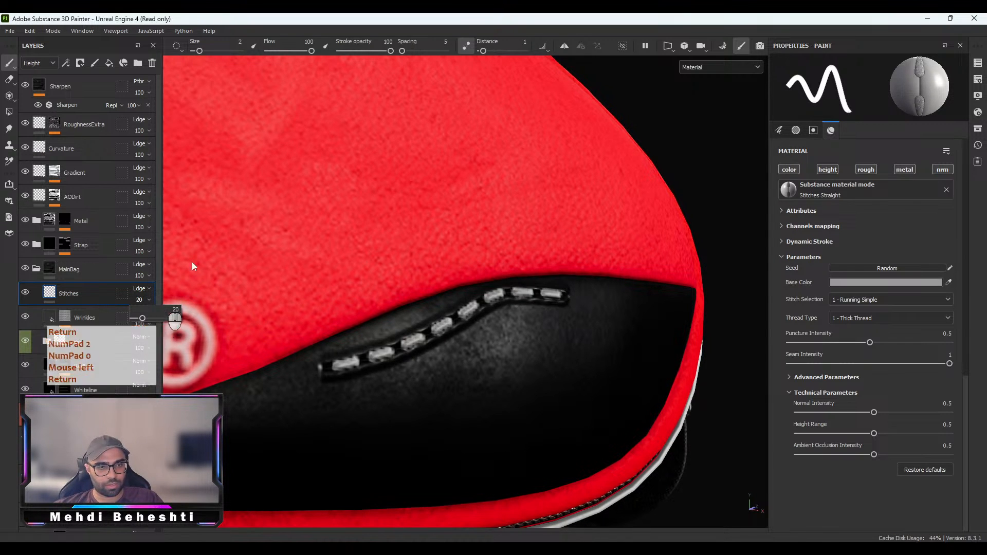
Try a long looping stitch stroke across the red and black panels and undo it
{"action": "mouse_move", "coordinate": [423, 288]}
{"action": "left_mouse_down", "text": "alt"}
{"action": "mouse_move", "coordinate": [443, 310]}
{"action": "mouse_move", "coordinate": [255, 309]}
{"action": "mouse_move", "coordinate": [358, 316]}
{"action": "left_mouse_up", "text": "alt"}
{"action": "mouse_move", "coordinate": [625, 355]}
{"action": "left_mouse_down"}
{"action": "mouse_move", "coordinate": [576, 298]}
{"action": "mouse_move", "coordinate": [293, 226]}
{"action": "mouse_move", "coordinate": [550, 242]}
{"action": "mouse_move", "coordinate": [664, 216]}
{"action": "mouse_move", "coordinate": [662, 308]}
{"action": "mouse_move", "coordinate": [617, 229]}
{"action": "mouse_move", "coordinate": [598, 249]}
{"action": "mouse_move", "coordinate": [444, 247]}
{"action": "mouse_move", "coordinate": [512, 213]}
{"action": "left_mouse_up"}
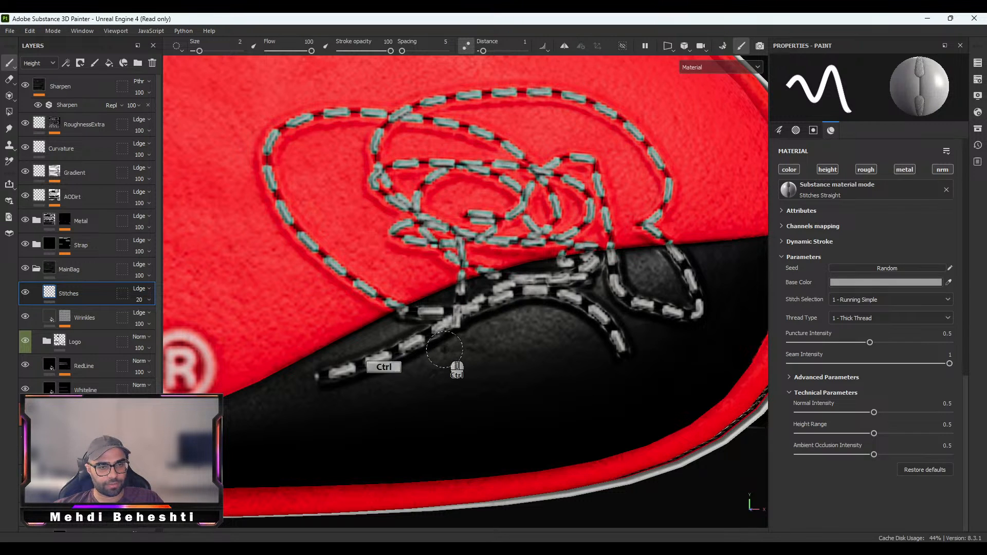
{"action": "key", "text": "ctrl+z"}
Erase the remaining test stitch line from the black panel and return to painting
{"action": "scroll", "coordinate": [452, 324], "scroll_direction": "down", "scroll_amount": 4}
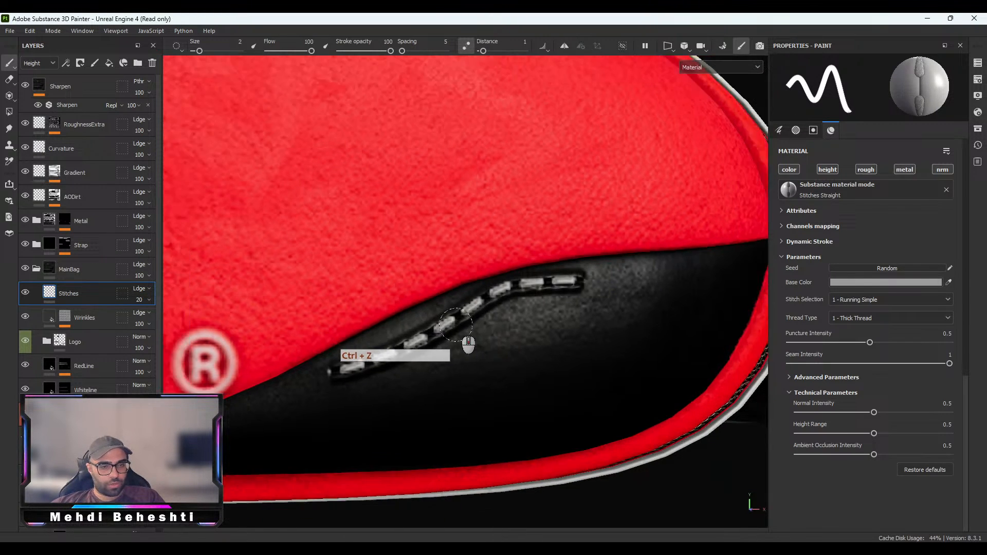
{"action": "key", "text": "2"}
{"action": "mouse_move", "coordinate": [606, 300]}
{"action": "left_mouse_down"}
{"action": "mouse_move", "coordinate": [384, 359]}
{"action": "mouse_move", "coordinate": [324, 335]}
{"action": "mouse_move", "coordinate": [232, 332]}
{"action": "mouse_move", "coordinate": [518, 256]}
{"action": "mouse_move", "coordinate": [493, 249]}
{"action": "left_mouse_up"}
{"action": "key", "text": "1"}
Set the stitch brush's Stitch Size Length to 0.73 and Stitch Size Width to 0.24 in the advanced parameters
{"action": "scroll", "coordinate": [518, 332], "scroll_direction": "down", "scroll_amount": 3}
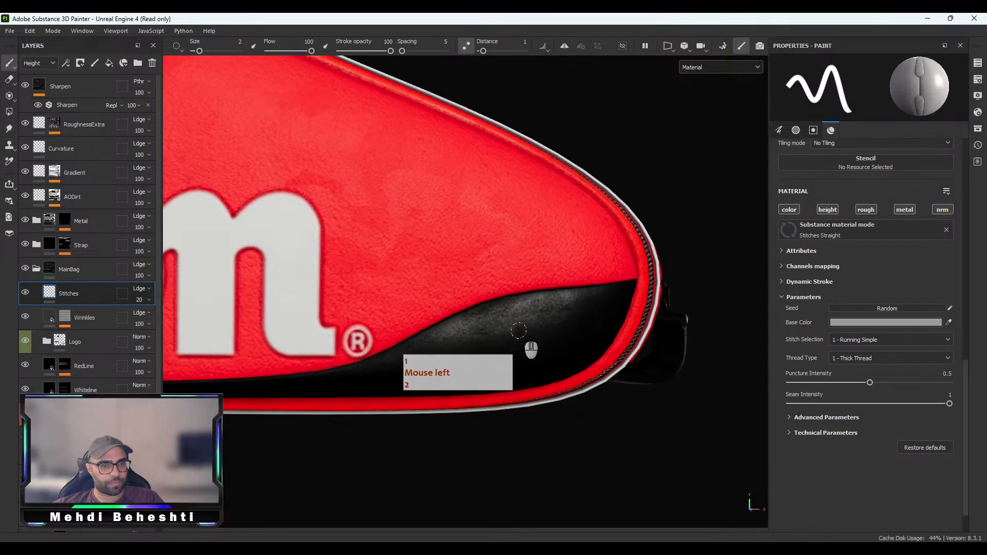
{"action": "middle_click_drag", "start_coordinate": [526, 334], "coordinate": [518, 332], "text": "alt"}
{"action": "scroll", "coordinate": [560, 308], "scroll_direction": "up", "scroll_amount": 3}
{"action": "left_click_drag", "start_coordinate": [562, 301], "coordinate": [522, 303], "text": "alt"}
{"action": "right_click_drag", "start_coordinate": [521, 303], "coordinate": [599, 202], "text": "alt"}
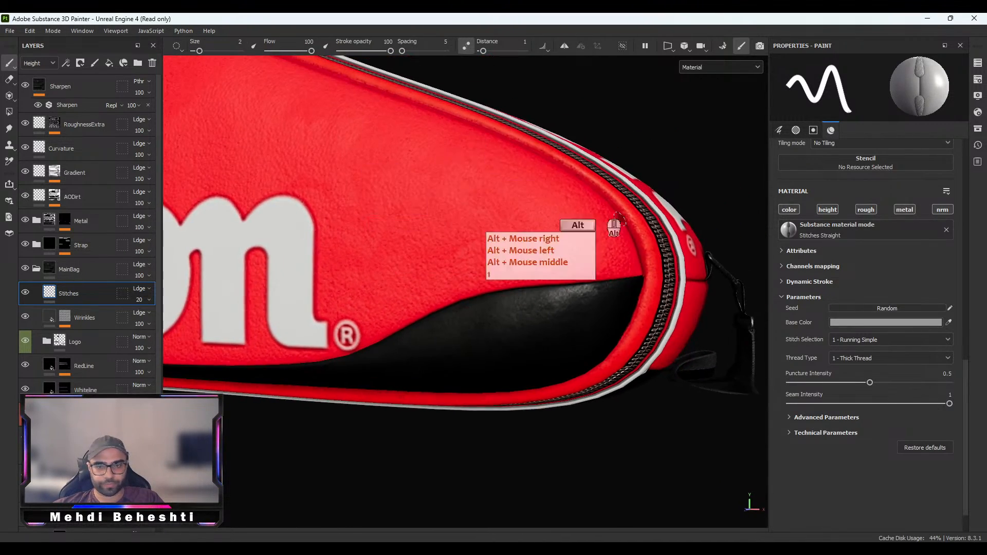
{"action": "left_click", "coordinate": [802, 418]}
{"action": "scroll", "coordinate": [842, 439], "scroll_direction": "down", "scroll_amount": 2}
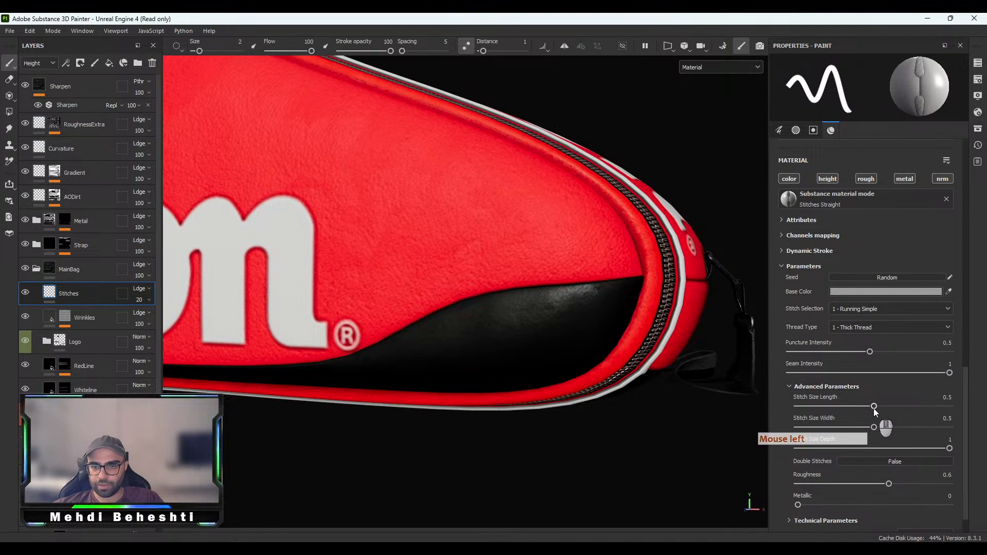
{"action": "left_click_drag", "start_coordinate": [874, 408], "coordinate": [834, 434]}
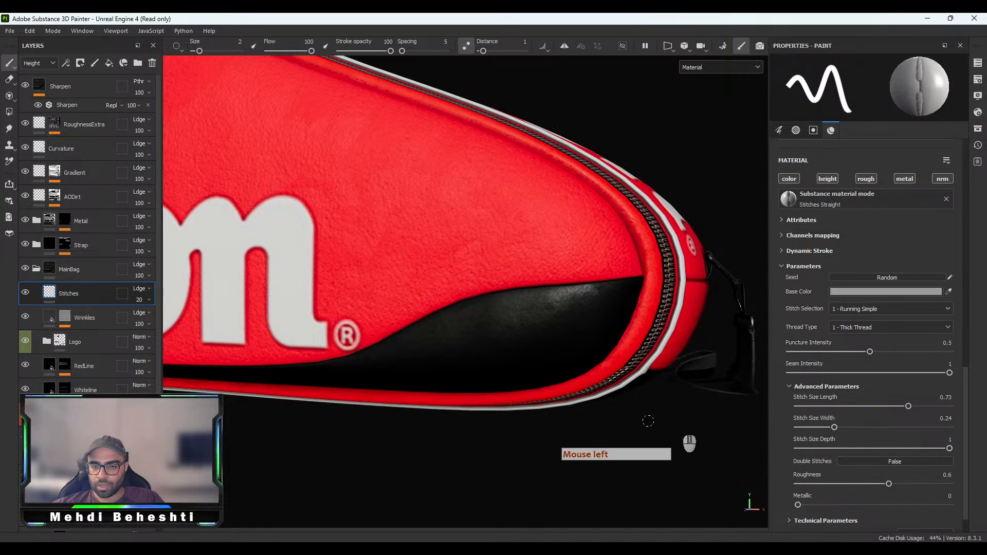
Try a curved stitch stroke across the black end panel and undo it
{"action": "scroll", "coordinate": [502, 308], "scroll_direction": "up", "scroll_amount": 4}
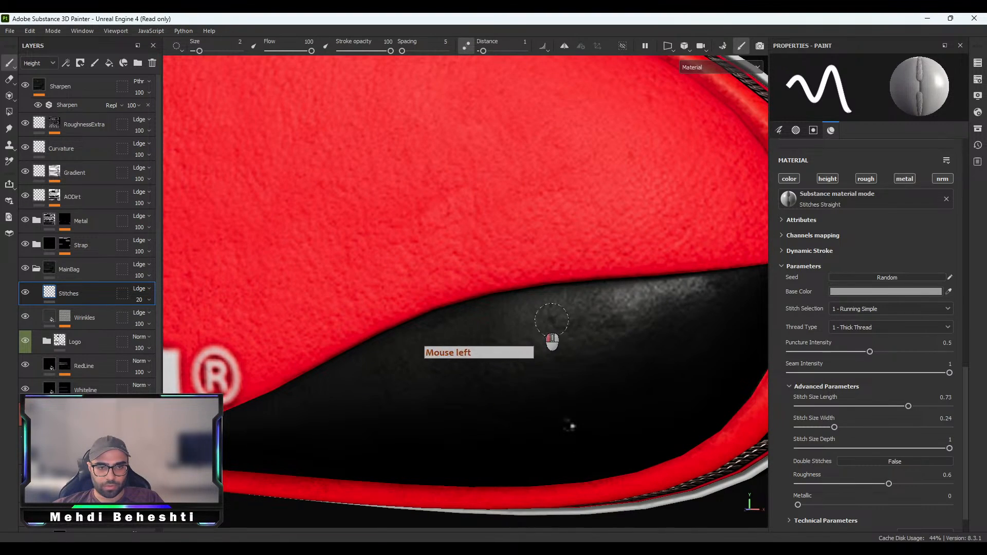
{"action": "mouse_move", "coordinate": [472, 342]}
{"action": "left_mouse_down"}
{"action": "mouse_move", "coordinate": [444, 391]}
{"action": "mouse_move", "coordinate": [511, 349]}
{"action": "mouse_move", "coordinate": [456, 389]}
{"action": "mouse_move", "coordinate": [436, 378]}
{"action": "mouse_move", "coordinate": [465, 386]}
{"action": "left_mouse_up"}
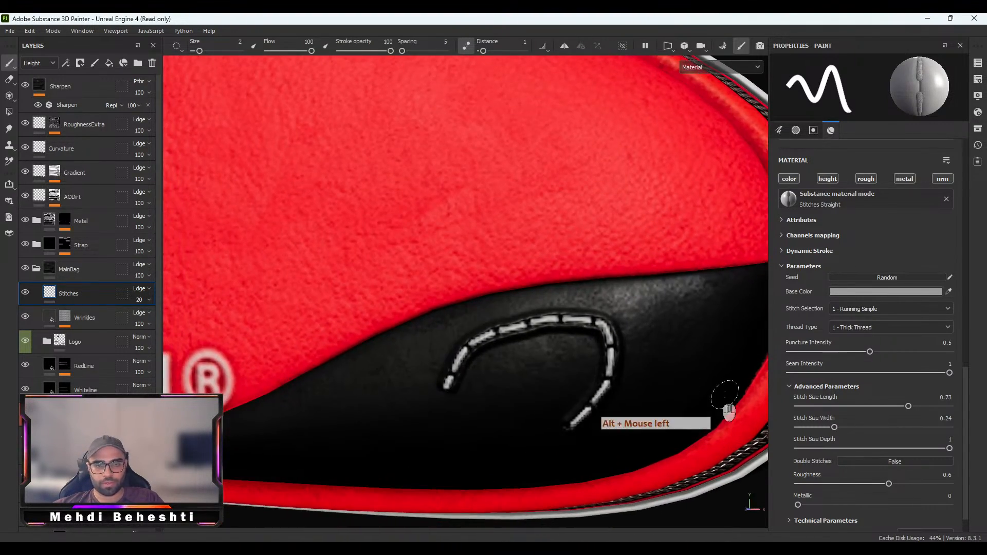
{"action": "key", "text": "ctrl+z"}
Set the Stitch Size Length to 0.56 and check it with a temporary looping stroke on the black panel
{"action": "left_click_drag", "start_coordinate": [902, 408], "coordinate": [884, 414]}
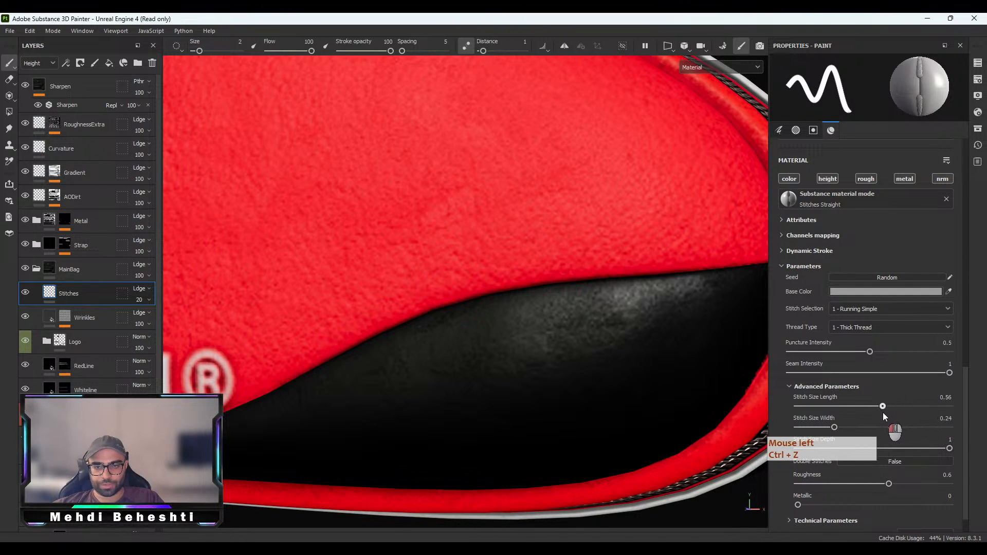
{"action": "left_click", "coordinate": [579, 429]}
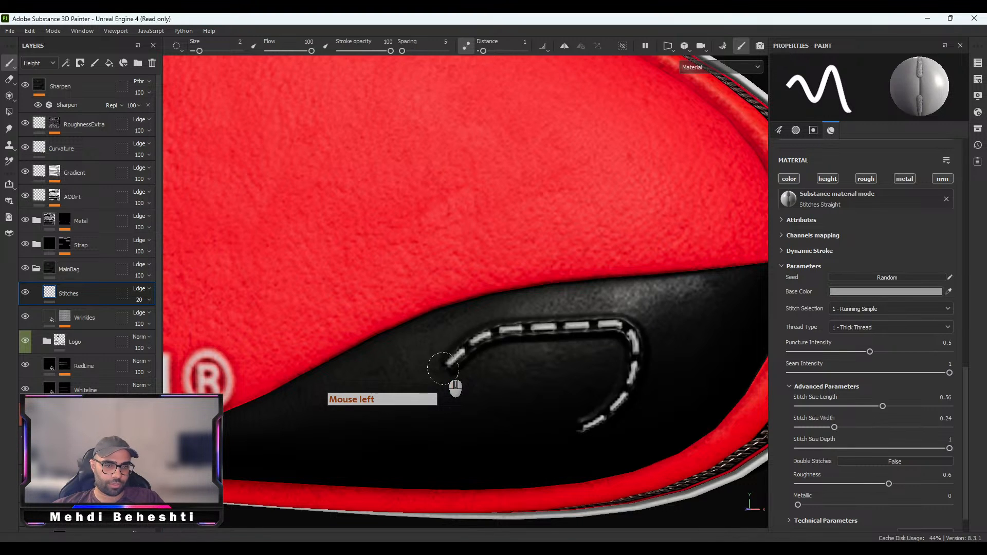
{"action": "scroll", "coordinate": [518, 351], "scroll_direction": "down", "scroll_amount": 5}
{"action": "mouse_move", "coordinate": [519, 351]}
{"action": "left_mouse_down", "text": "alt"}
{"action": "mouse_move", "coordinate": [440, 383]}
{"action": "mouse_move", "coordinate": [408, 351]}
{"action": "left_mouse_up", "text": "alt"}
{"action": "key", "text": "ctrl+z"}
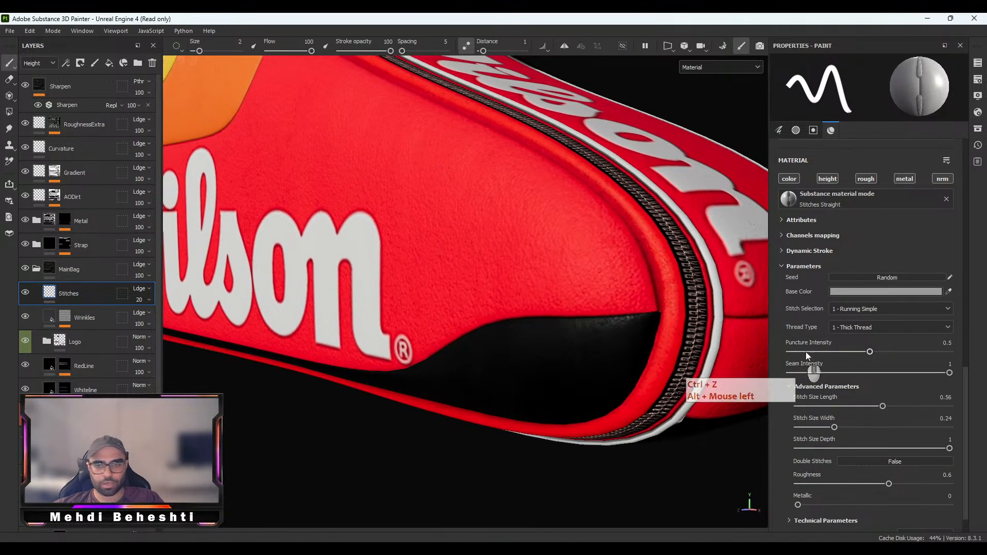
Set the stitch brush's base color to the grey 848484 and check it with a temporary stroke on the black panel
{"action": "left_click", "coordinate": [854, 296]}
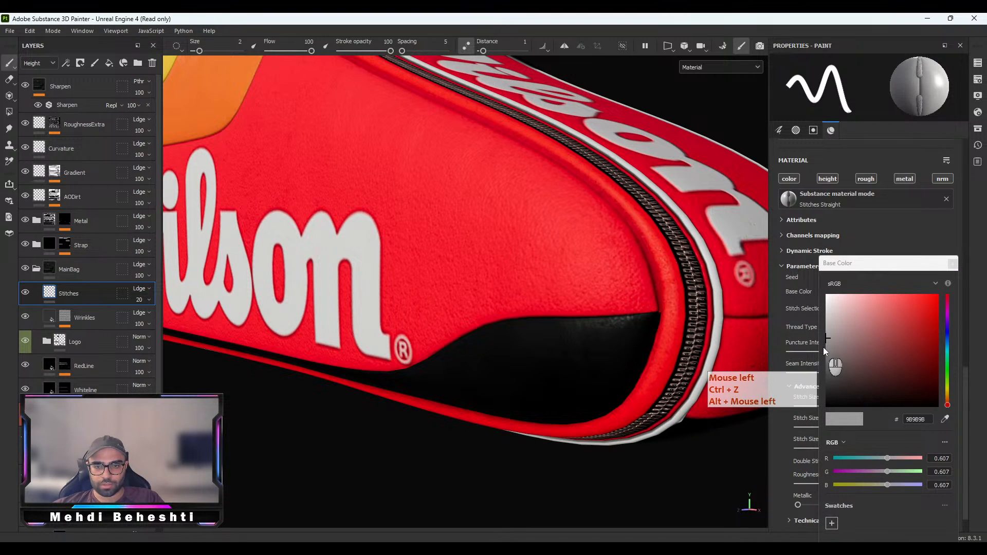
{"action": "left_click", "coordinate": [827, 348]}
{"action": "mouse_move", "coordinate": [570, 375]}
{"action": "left_mouse_down"}
{"action": "mouse_move", "coordinate": [566, 350]}
{"action": "mouse_move", "coordinate": [458, 366]}
{"action": "left_mouse_up"}
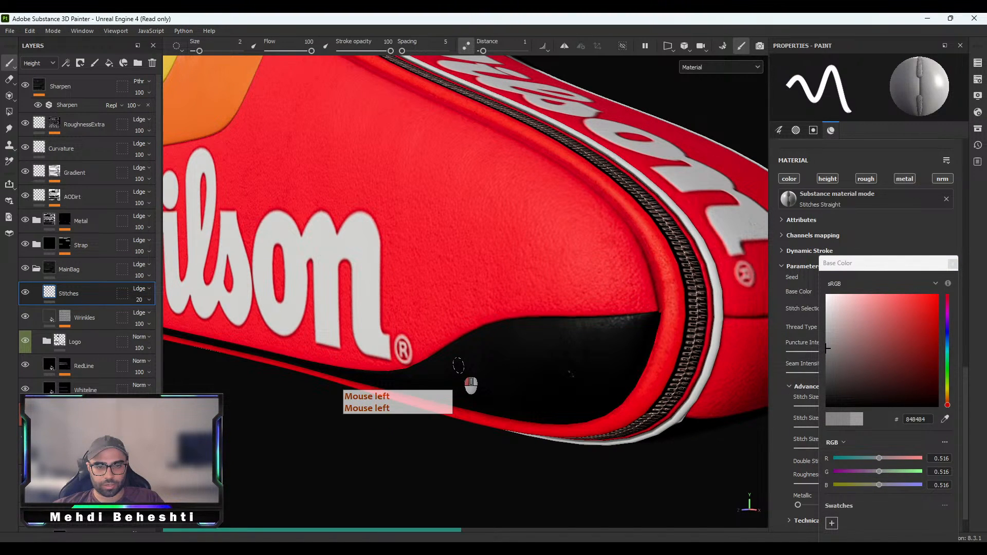
{"action": "left_click_drag", "start_coordinate": [505, 399], "coordinate": [576, 375], "text": "alt"}
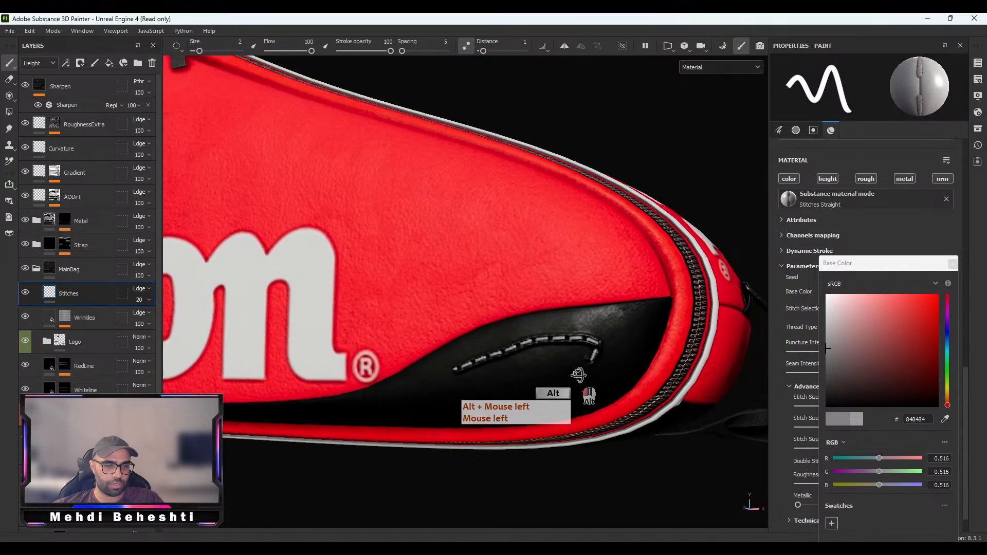
{"action": "left_click", "coordinate": [949, 265]}
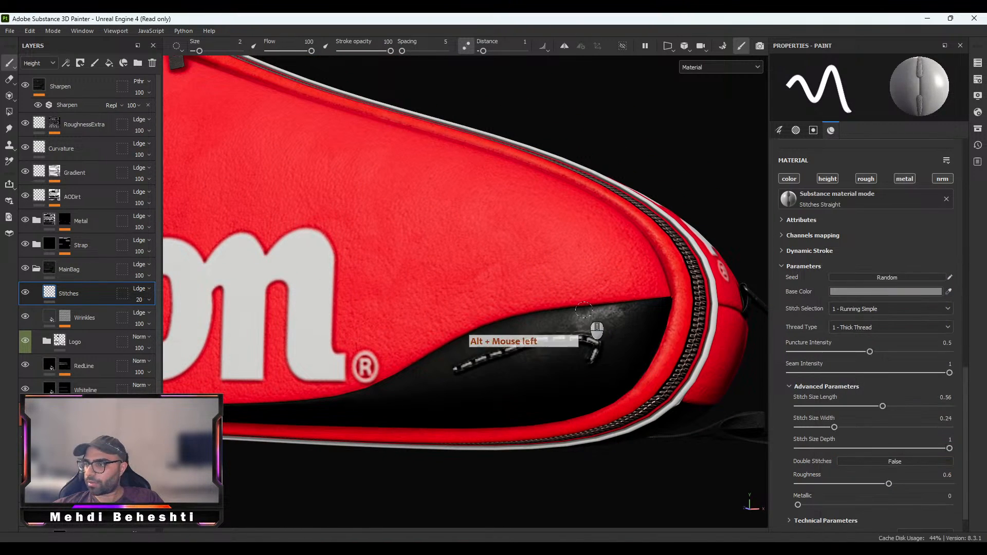
{"action": "left_click_drag", "start_coordinate": [551, 289], "coordinate": [533, 281], "text": "alt"}
{"action": "middle_click_drag", "start_coordinate": [519, 284], "coordinate": [498, 286], "text": "alt"}
{"action": "left_click_drag", "start_coordinate": [498, 285], "coordinate": [544, 280], "text": "alt"}
{"action": "key", "text": "ctrl+z"}
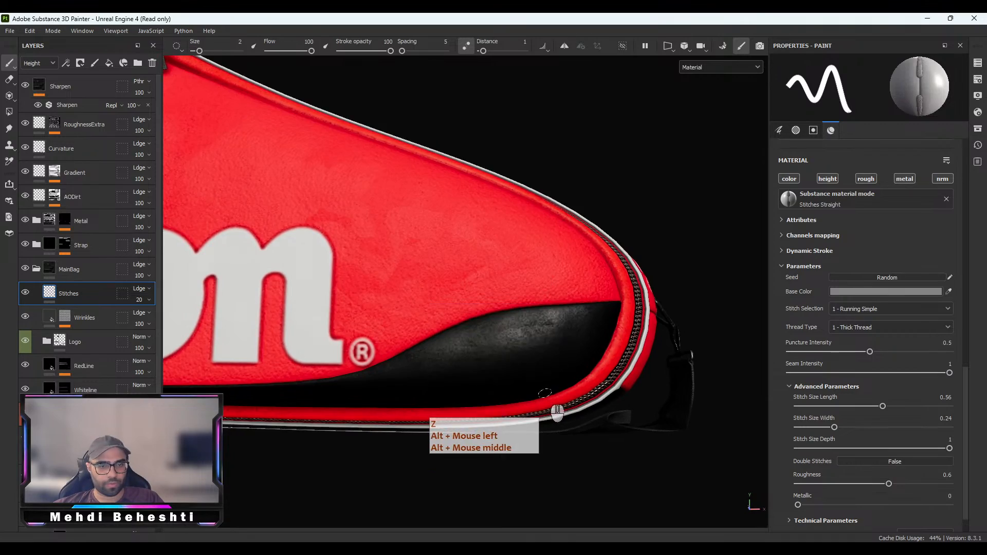
Examine the shoulder strap, its metal buckle and the red logo pad up close
{"action": "scroll", "coordinate": [545, 393], "scroll_direction": "down", "scroll_amount": 6}
{"action": "middle_click_drag", "start_coordinate": [452, 333], "coordinate": [569, 340], "text": "alt"}
{"action": "left_click_drag", "start_coordinate": [319, 268], "coordinate": [174, 309], "text": "alt"}
{"action": "middle_click_drag", "start_coordinate": [435, 308], "coordinate": [368, 299], "text": "alt"}
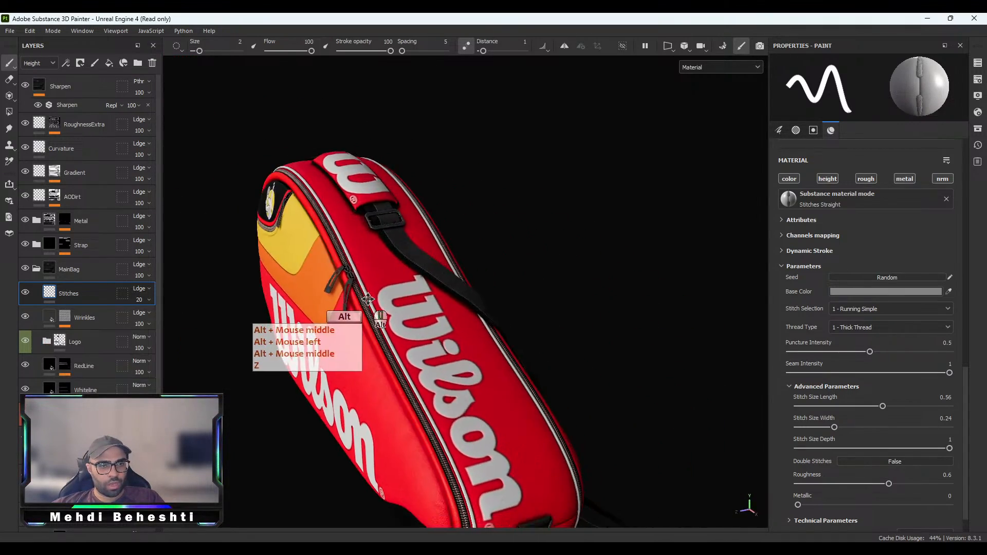
{"action": "scroll", "coordinate": [383, 205], "scroll_direction": "up", "scroll_amount": 8}
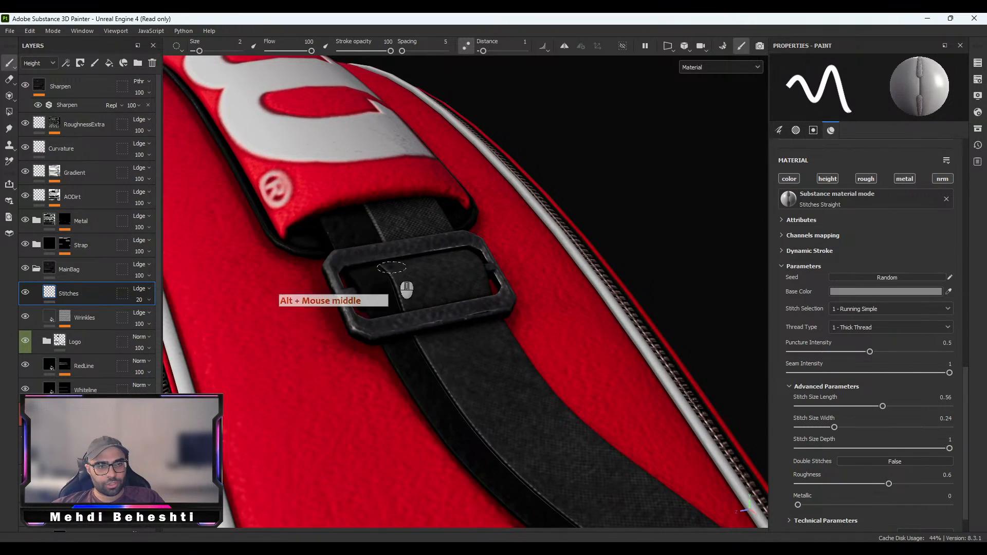
{"action": "left_click_drag", "start_coordinate": [364, 274], "coordinate": [363, 365], "text": "alt"}
{"action": "scroll", "coordinate": [368, 262], "scroll_direction": "up", "scroll_amount": 6}
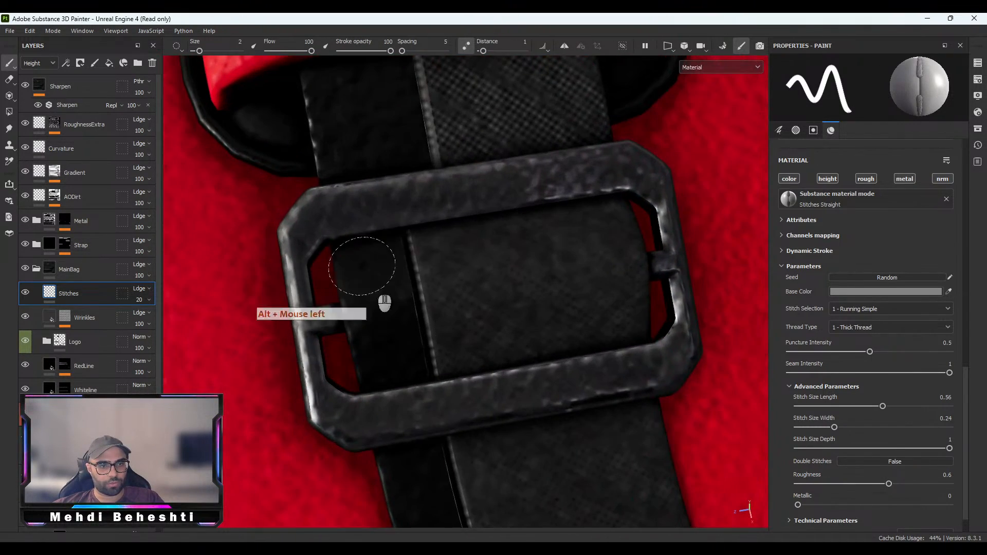
{"action": "scroll", "coordinate": [425, 205], "scroll_direction": "down", "scroll_amount": 6}
{"action": "middle_click_drag", "start_coordinate": [426, 207], "coordinate": [498, 332], "text": "alt"}
{"action": "scroll", "coordinate": [500, 310], "scroll_direction": "up", "scroll_amount": 3}
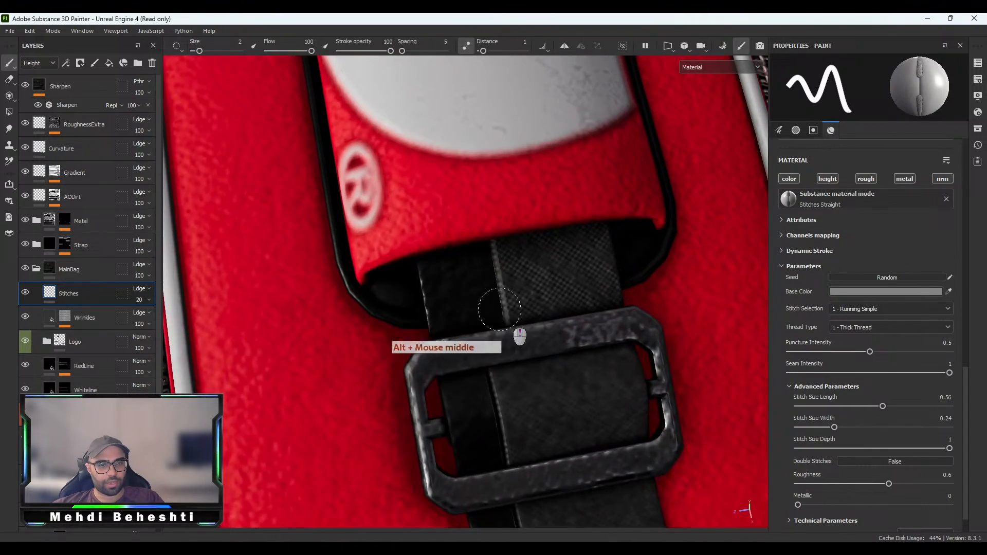
{"action": "scroll", "coordinate": [486, 316], "scroll_direction": "down", "scroll_amount": 8}
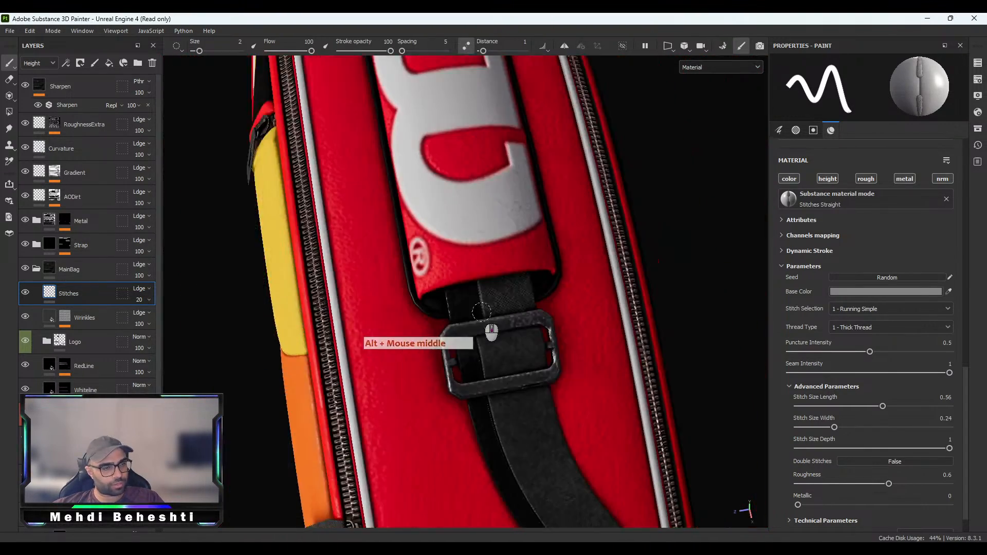
{"action": "middle_click_drag", "start_coordinate": [520, 398], "coordinate": [395, 154], "text": "alt"}
{"action": "middle_click_drag", "start_coordinate": [455, 239], "coordinate": [650, 483], "text": "alt"}
{"action": "scroll", "coordinate": [651, 483], "scroll_direction": "down", "scroll_amount": 4}
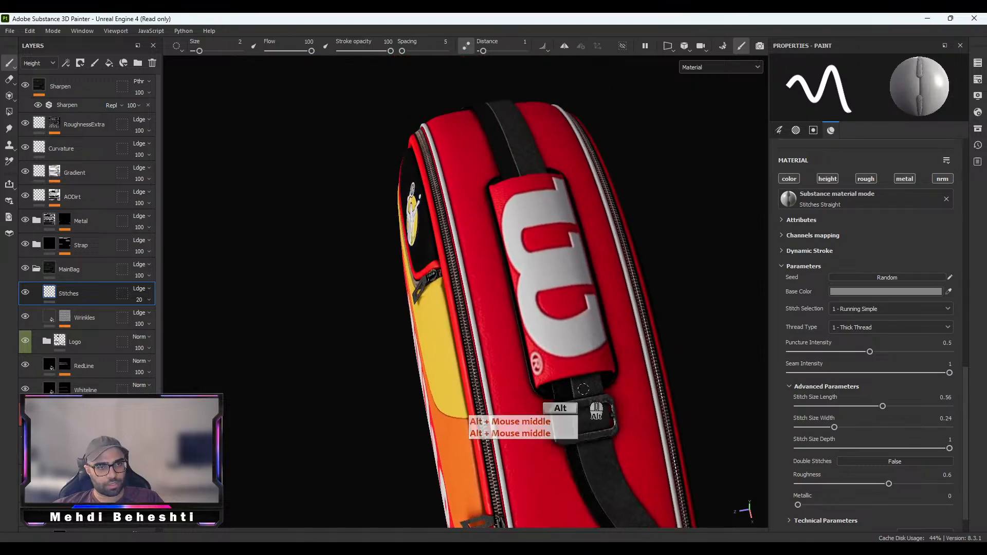
Inspect the bag's top, zippers and black end panel from several angles
{"action": "middle_click_drag", "start_coordinate": [591, 365], "coordinate": [713, 482], "text": "alt"}
{"action": "left_click_drag", "start_coordinate": [452, 303], "coordinate": [588, 170], "text": "alt"}
{"action": "middle_click_drag", "start_coordinate": [455, 319], "coordinate": [154, 64], "text": "alt"}
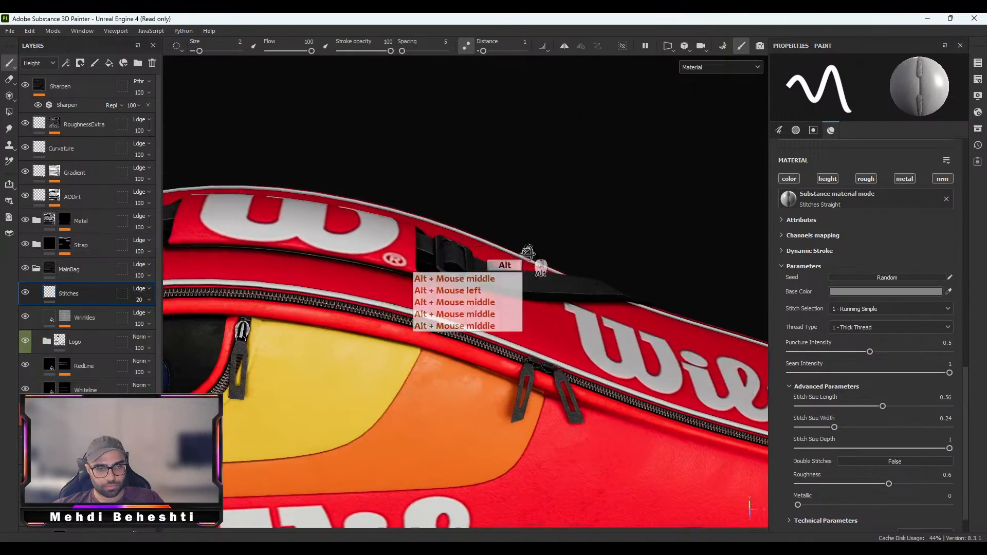
{"action": "left_click_drag", "start_coordinate": [525, 236], "coordinate": [421, 247], "text": "alt"}
{"action": "scroll", "coordinate": [419, 244], "scroll_direction": "up", "scroll_amount": 6}
{"action": "scroll", "coordinate": [437, 221], "scroll_direction": "down", "scroll_amount": 7}
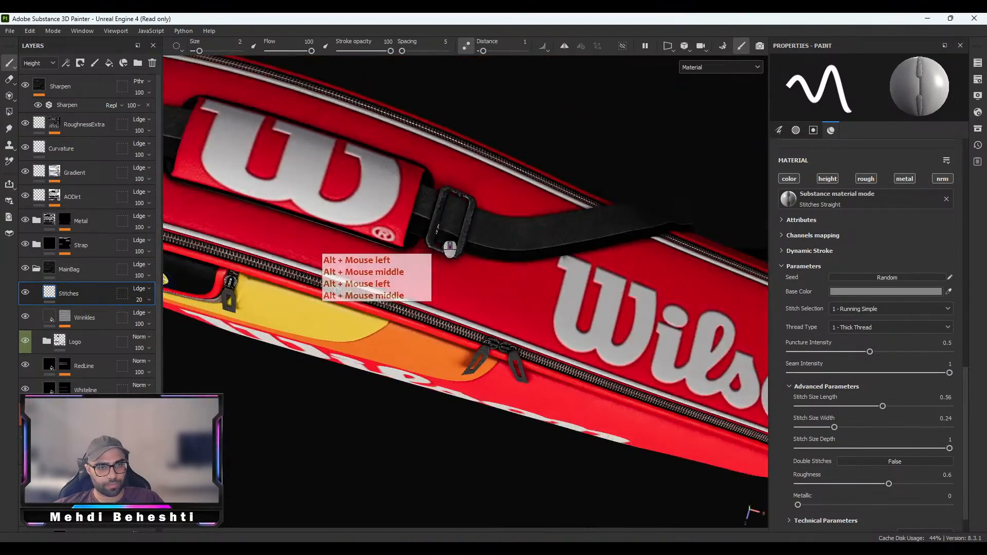
{"action": "middle_click_drag", "start_coordinate": [448, 303], "coordinate": [515, 316], "text": "alt"}
{"action": "left_click_drag", "start_coordinate": [515, 316], "coordinate": [553, 301], "text": "alt"}
{"action": "middle_click_drag", "start_coordinate": [553, 301], "coordinate": [527, 329], "text": "alt"}
{"action": "left_click_drag", "start_coordinate": [526, 329], "coordinate": [637, 278], "text": "alt"}
{"action": "middle_click_drag", "start_coordinate": [637, 277], "coordinate": [722, 310], "text": "alt"}
{"action": "scroll", "coordinate": [738, 287], "scroll_direction": "up", "scroll_amount": 4}
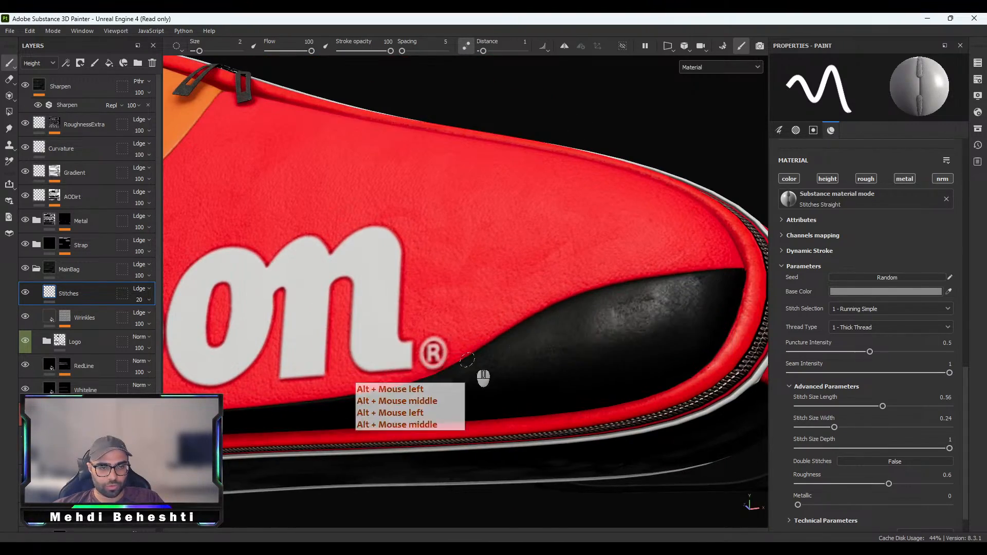
Try a short stitch line along the seam between the yellow and orange panels and undo it
{"action": "scroll", "coordinate": [447, 356], "scroll_direction": "down", "scroll_amount": 5}
{"action": "left_click_drag", "start_coordinate": [387, 226], "coordinate": [375, 205], "text": "alt"}
{"action": "middle_click_drag", "start_coordinate": [375, 206], "coordinate": [528, 261], "text": "alt"}
{"action": "scroll", "coordinate": [528, 261], "scroll_direction": "up", "scroll_amount": 5}
{"action": "mouse_move", "coordinate": [529, 263]}
{"action": "left_mouse_down", "text": "alt"}
{"action": "mouse_move", "coordinate": [536, 363]}
{"action": "mouse_move", "coordinate": [522, 236]}
{"action": "left_mouse_up", "text": "alt"}
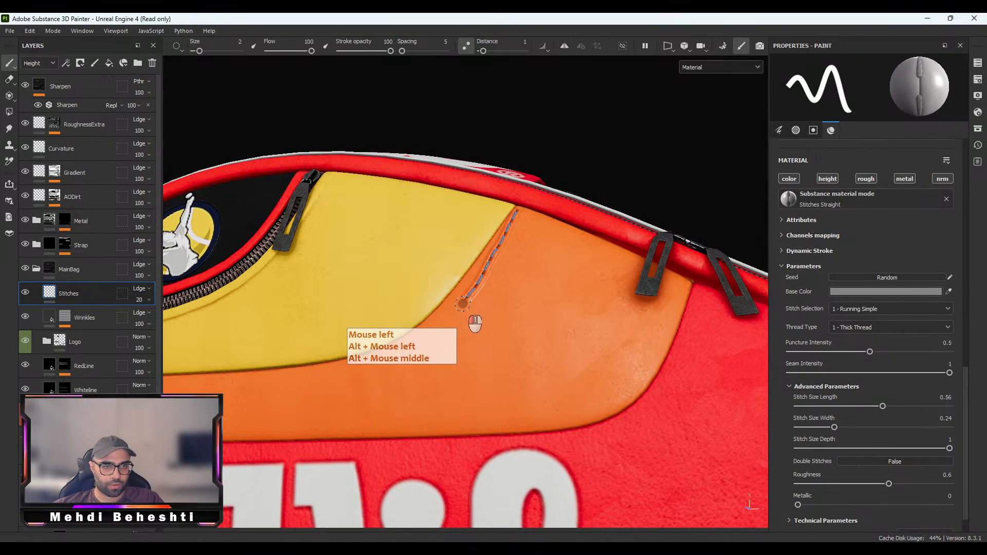
{"action": "left_click_drag", "start_coordinate": [462, 304], "coordinate": [501, 347], "text": "alt"}
{"action": "middle_click_drag", "start_coordinate": [501, 348], "coordinate": [618, 344], "text": "alt"}
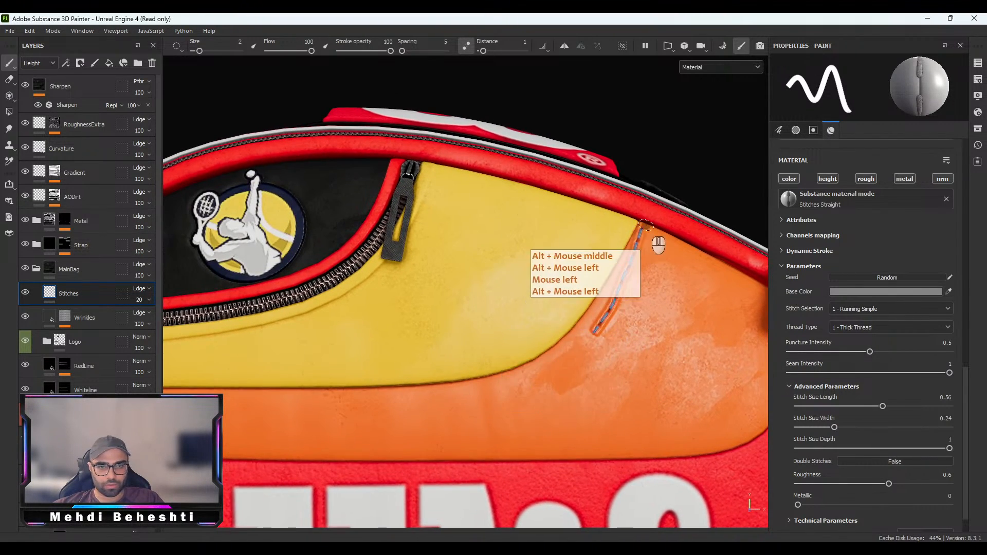
{"action": "middle_click_drag", "start_coordinate": [470, 283], "coordinate": [625, 358], "text": "alt"}
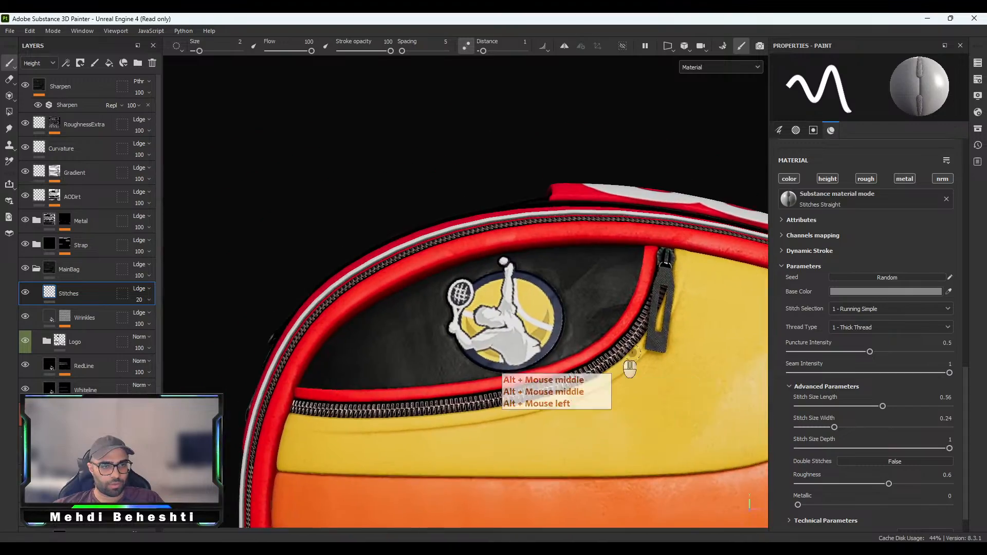
{"action": "scroll", "coordinate": [625, 350], "scroll_direction": "up", "scroll_amount": 3}
{"action": "scroll", "coordinate": [402, 301], "scroll_direction": "down", "scroll_amount": 4}
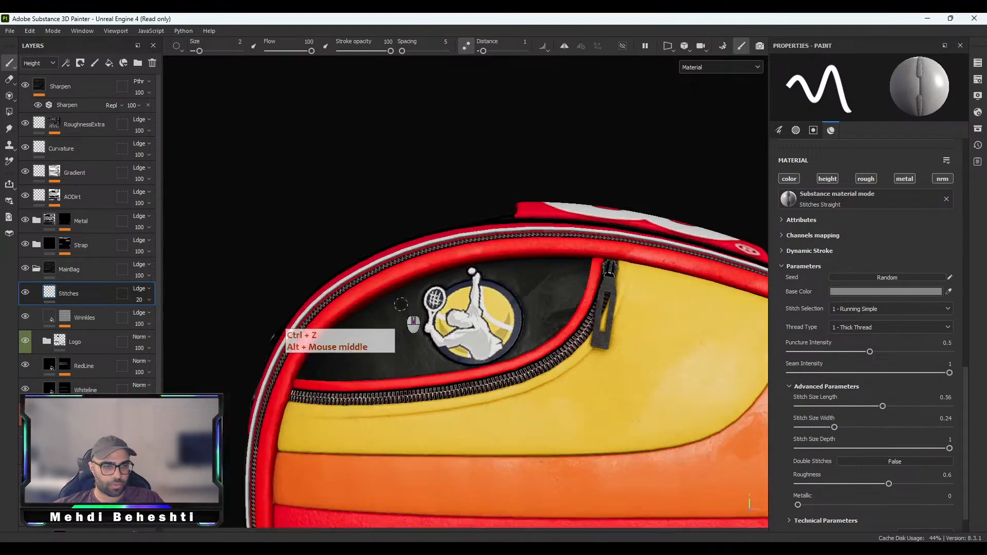
Inspect the Allstar side of the bag, rotating the environment lighting along the way
{"action": "left_click_drag", "start_coordinate": [694, 304], "coordinate": [213, 267], "text": "alt"}
{"action": "middle_click_drag", "start_coordinate": [213, 266], "coordinate": [575, 288], "text": "alt"}
{"action": "left_click_drag", "start_coordinate": [576, 288], "coordinate": [452, 281], "text": "alt"}
{"action": "mouse_move", "coordinate": [453, 281]}
{"action": "right_mouse_down", "text": "shift"}
{"action": "mouse_move", "coordinate": [465, 284]}
{"action": "mouse_move", "coordinate": [447, 287]}
{"action": "mouse_move", "coordinate": [455, 290]}
{"action": "right_mouse_up", "text": "shift"}
{"action": "left_click_drag", "start_coordinate": [456, 291], "coordinate": [638, 305], "text": "alt"}
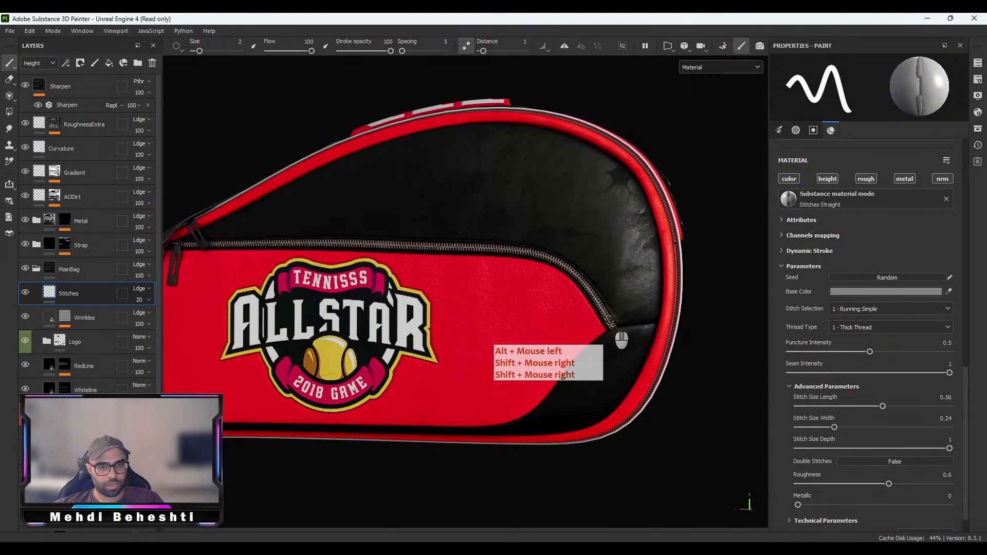
{"action": "scroll", "coordinate": [404, 257], "scroll_direction": "down", "scroll_amount": 5}
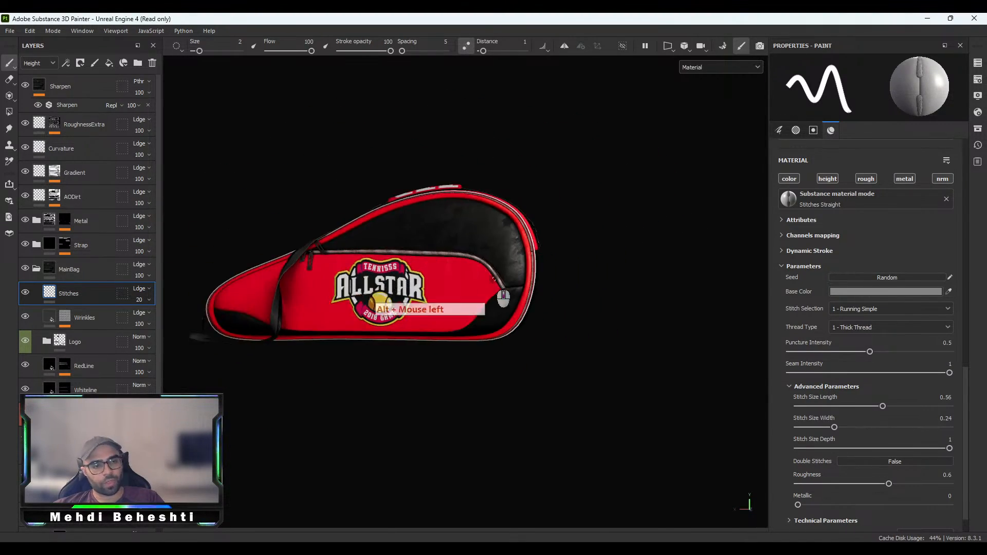
{"action": "scroll", "coordinate": [614, 298], "scroll_direction": "up", "scroll_amount": 3}
{"action": "left_click_drag", "start_coordinate": [566, 312], "coordinate": [535, 285], "text": "alt"}
Switch to an enlarged 2D texture view showing only the base color channel
{"action": "key", "text": "F3"}
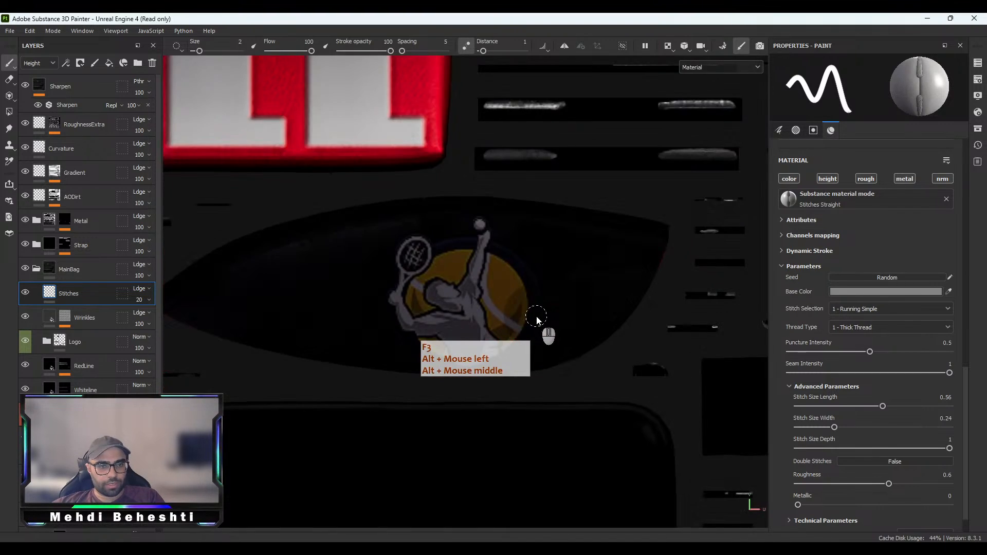
{"action": "key", "text": "Tab"}
{"action": "middle_click_drag", "start_coordinate": [292, 249], "coordinate": [653, 449], "text": "alt"}
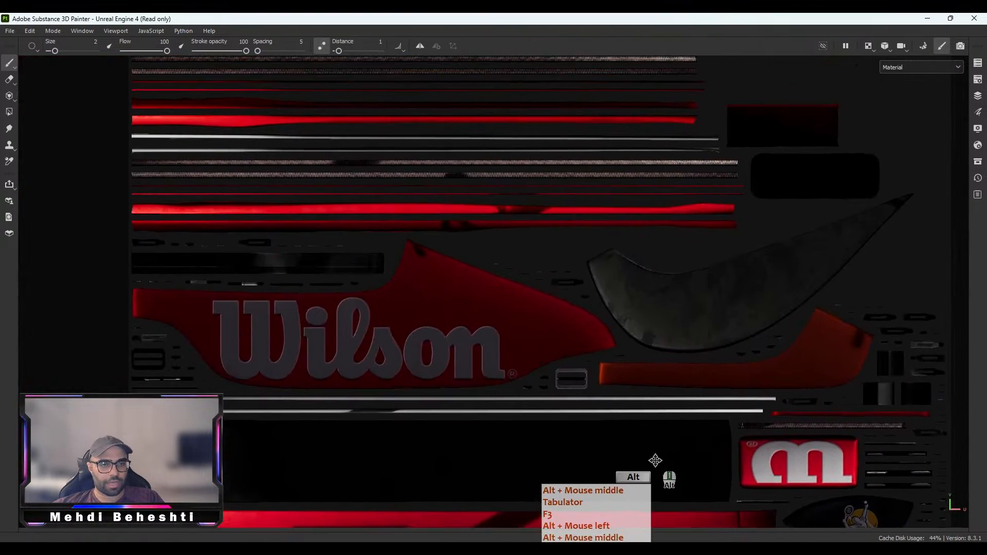
{"action": "key", "text": "c"}
Examine the UV islands in the 2D view, including the red Allstar panel and neighbouring black pieces
{"action": "middle_click_drag", "start_coordinate": [704, 304], "coordinate": [628, 353], "text": "alt"}
{"action": "right_click_drag", "start_coordinate": [629, 353], "coordinate": [589, 401], "text": "alt"}
{"action": "middle_click_drag", "start_coordinate": [588, 401], "coordinate": [743, 460], "text": "alt"}
{"action": "scroll", "coordinate": [742, 461], "scroll_direction": "up", "scroll_amount": 1}
{"action": "middle_click_drag", "start_coordinate": [442, 265], "coordinate": [561, 351], "text": "alt"}
{"action": "scroll", "coordinate": [694, 288], "scroll_direction": "up", "scroll_amount": 4}
{"action": "middle_click_drag", "start_coordinate": [575, 266], "coordinate": [689, 321], "text": "alt"}
{"action": "middle_click_drag", "start_coordinate": [499, 339], "coordinate": [487, 338], "text": "alt"}
{"action": "middle_click_drag", "start_coordinate": [610, 332], "coordinate": [560, 341], "text": "alt"}
{"action": "right_click_drag", "start_coordinate": [561, 340], "coordinate": [568, 334], "text": "alt"}
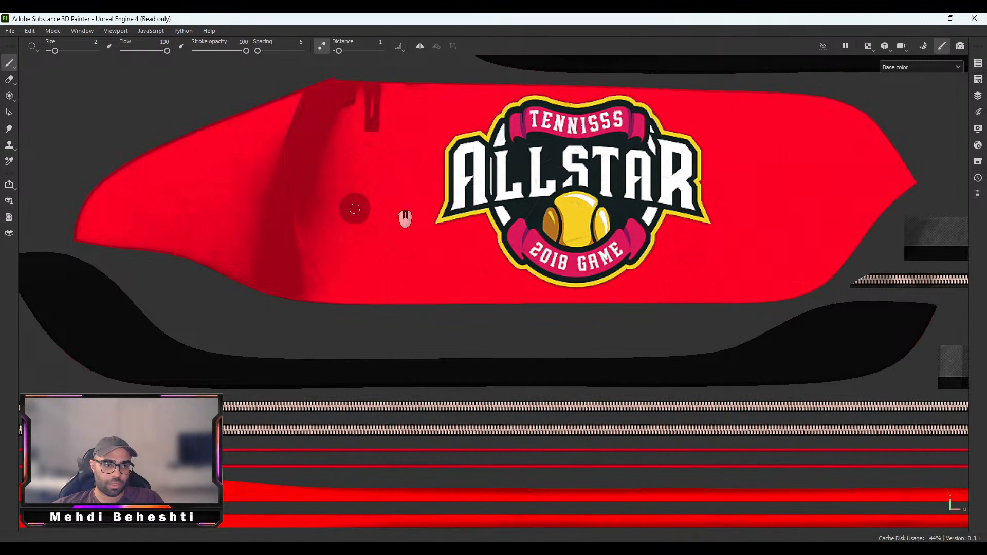
{"action": "scroll", "coordinate": [334, 257], "scroll_direction": "down", "scroll_amount": 2}
{"action": "middle_click_drag", "start_coordinate": [315, 302], "coordinate": [608, 355], "text": "alt"}
Restore the side panels and set the stitch brush's Alignment to UV and Size Space to Texture
{"action": "key", "text": "Tab"}
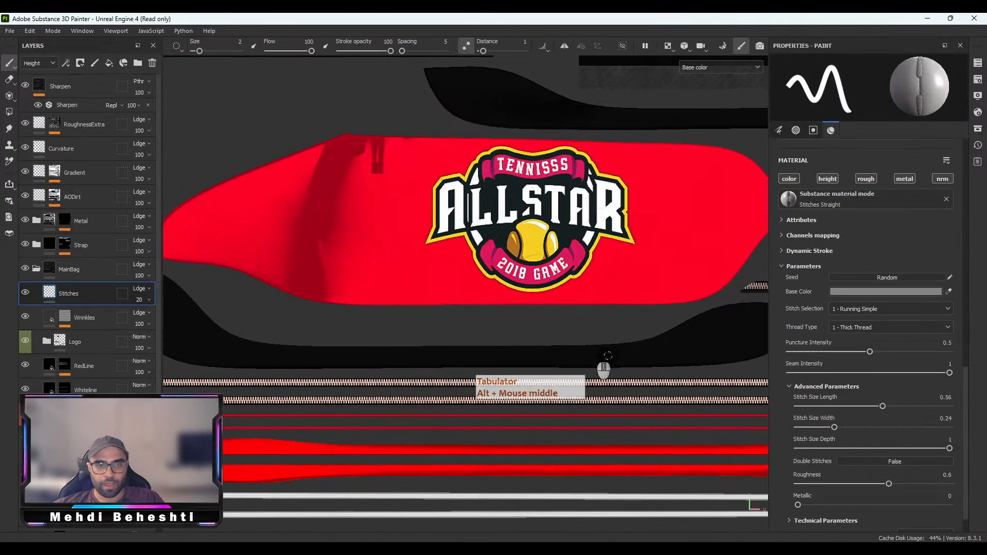
{"action": "scroll", "coordinate": [791, 405], "scroll_direction": "up", "scroll_amount": 5}
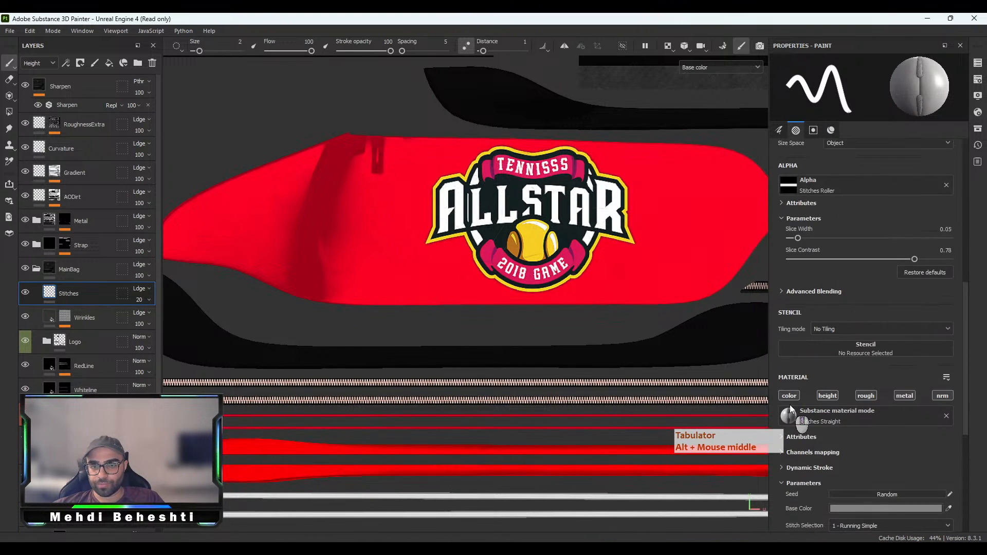
{"action": "scroll", "coordinate": [789, 405], "scroll_direction": "up", "scroll_amount": 4}
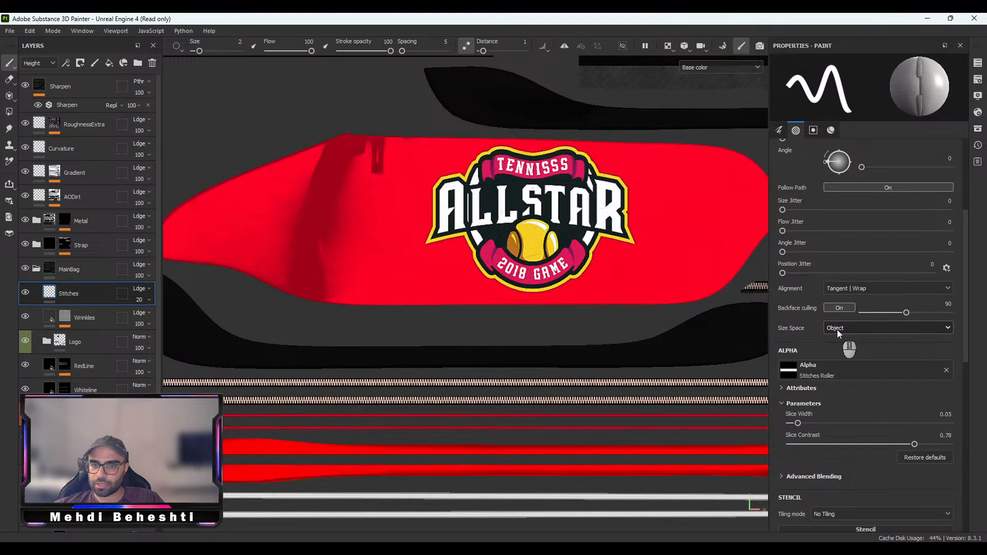
{"action": "left_click", "coordinate": [839, 290]}
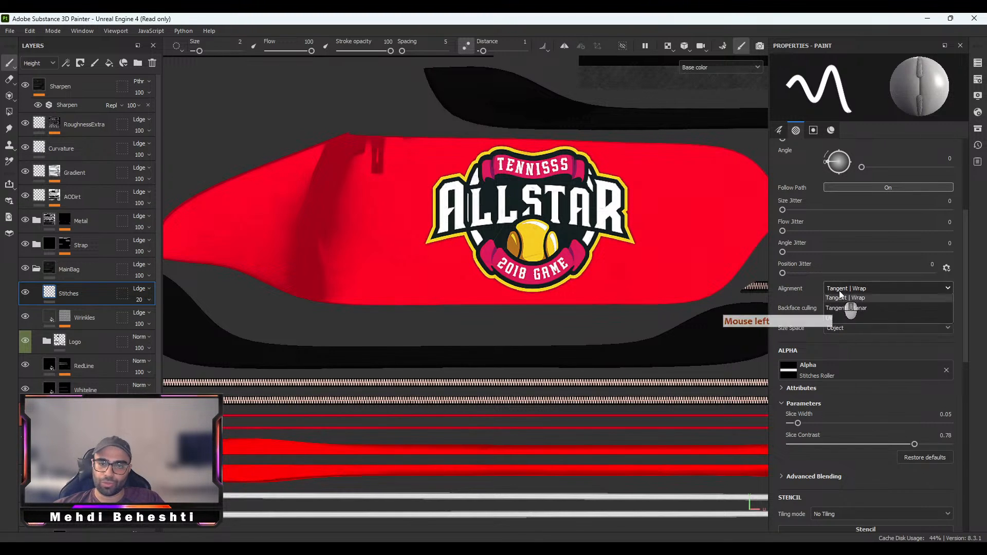
{"action": "left_click", "coordinate": [835, 332]}
{"action": "left_click", "coordinate": [838, 328]}
{"action": "left_click", "coordinate": [835, 348]}
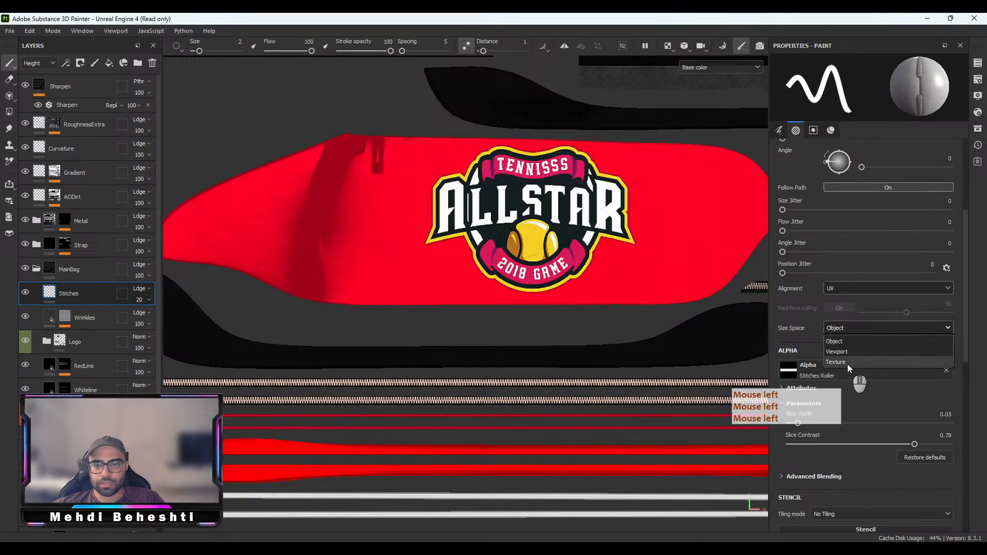
{"action": "middle_click_drag", "start_coordinate": [578, 373], "coordinate": [537, 342], "text": "alt"}
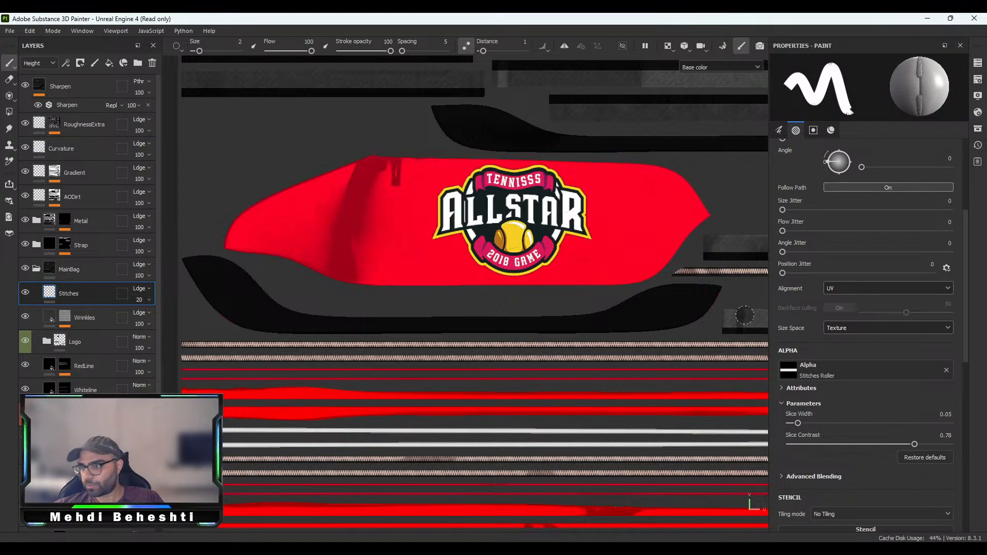
{"action": "middle_click_drag", "start_coordinate": [676, 307], "coordinate": [640, 285], "text": "alt"}
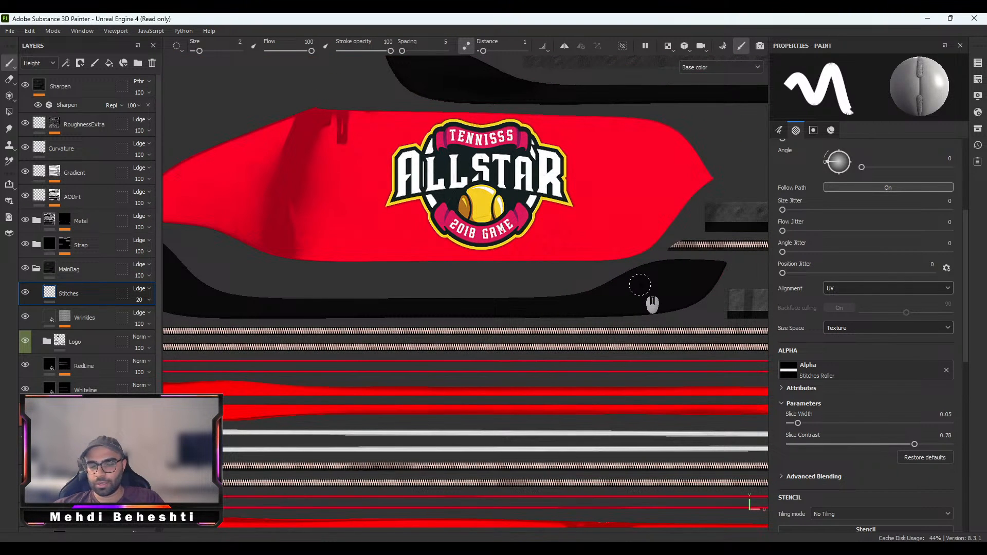
Compare the black piece beside the red panel in the 3D view with its UV island in the 2D texture view
{"action": "scroll", "coordinate": [740, 307], "scroll_direction": "down", "scroll_amount": 1}
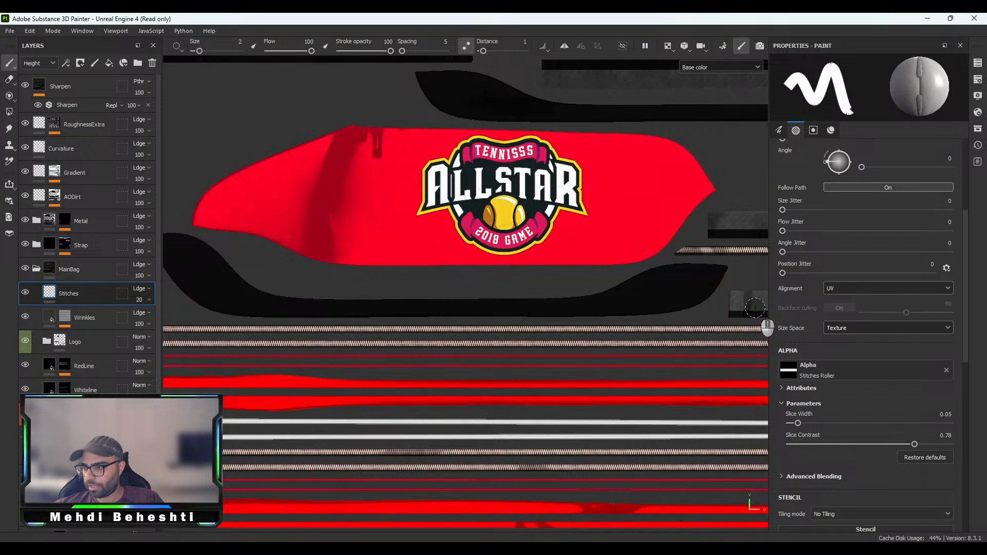
{"action": "middle_click_drag", "start_coordinate": [738, 314], "coordinate": [583, 274], "text": "alt"}
{"action": "key", "text": "F1"}
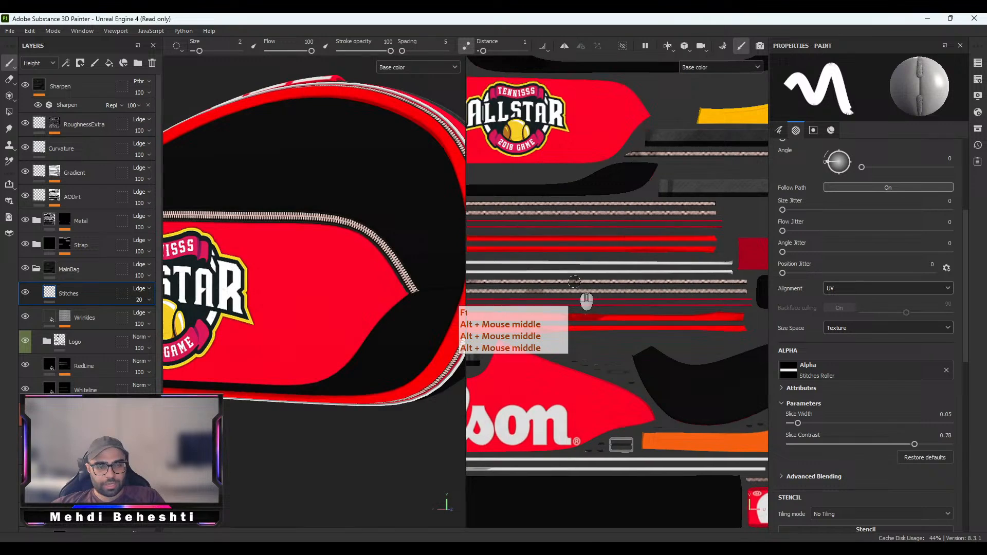
{"action": "scroll", "coordinate": [575, 301], "scroll_direction": "down", "scroll_amount": 1}
{"action": "scroll", "coordinate": [413, 282], "scroll_direction": "down", "scroll_amount": 1}
{"action": "middle_click_drag", "start_coordinate": [404, 276], "coordinate": [452, 272], "text": "alt"}
{"action": "mouse_move", "coordinate": [452, 272]}
{"action": "left_mouse_down", "text": "alt"}
{"action": "mouse_move", "coordinate": [407, 264]}
{"action": "mouse_move", "coordinate": [451, 268]}
{"action": "left_mouse_up", "text": "alt"}
{"action": "key", "text": "F3"}
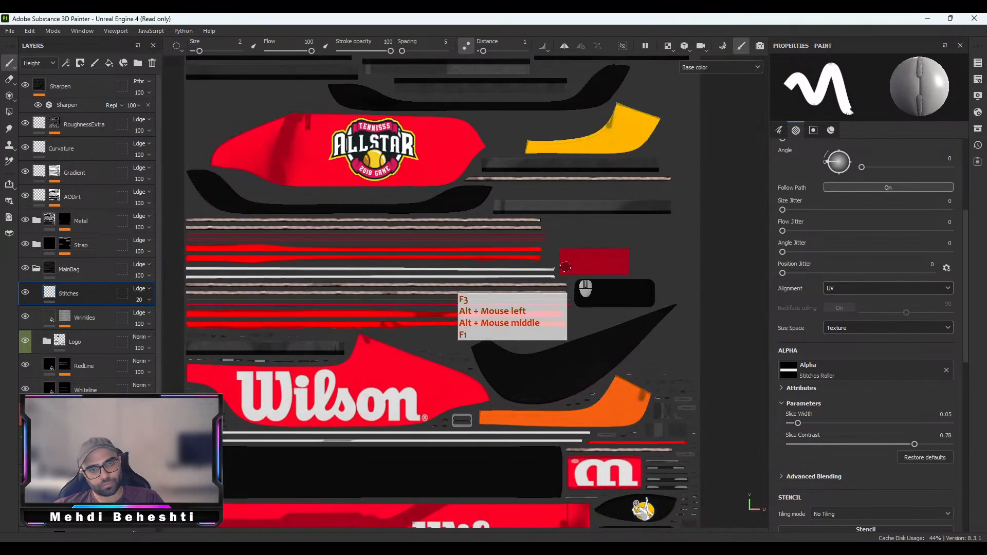
Try a stitch stroke along the curved edge of the black UV island below the Allstar panel, and undo it
{"action": "middle_click_drag", "start_coordinate": [570, 263], "coordinate": [719, 379], "text": "alt"}
{"action": "scroll", "coordinate": [437, 330], "scroll_direction": "up", "scroll_amount": 6}
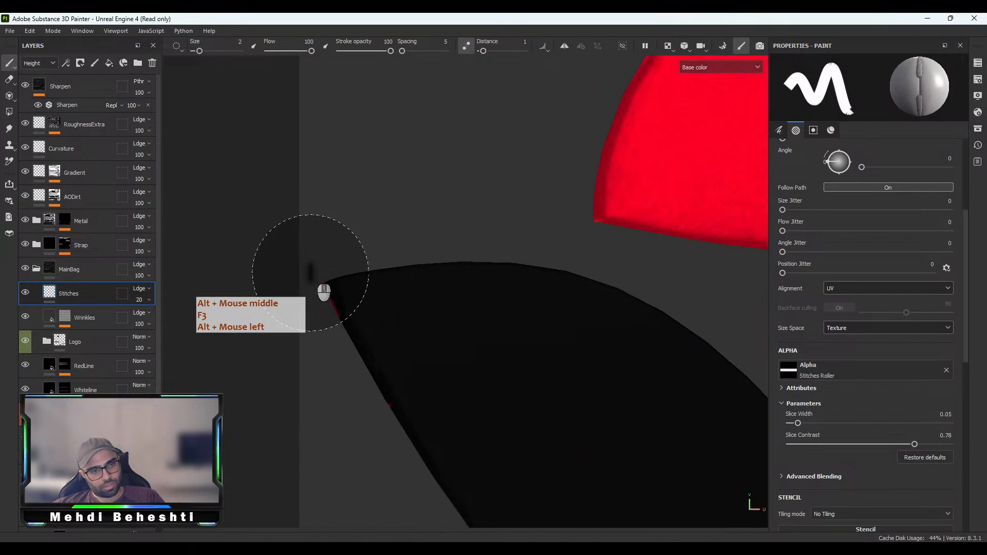
{"action": "left_click", "coordinate": [357, 292]}
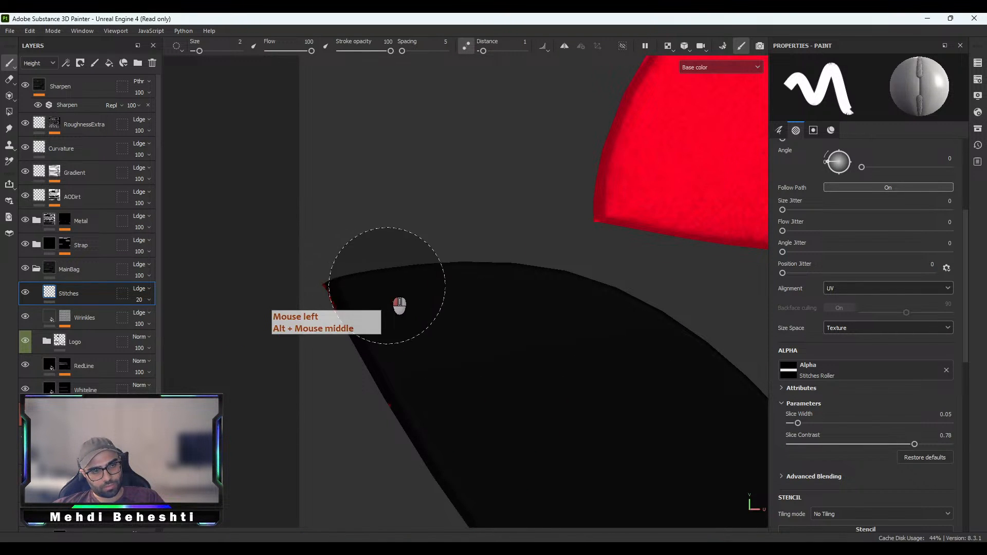
{"action": "mouse_move", "coordinate": [415, 278]}
{"action": "left_mouse_down"}
{"action": "mouse_move", "coordinate": [483, 273]}
{"action": "mouse_move", "coordinate": [648, 308]}
{"action": "mouse_move", "coordinate": [735, 406]}
{"action": "left_mouse_up"}
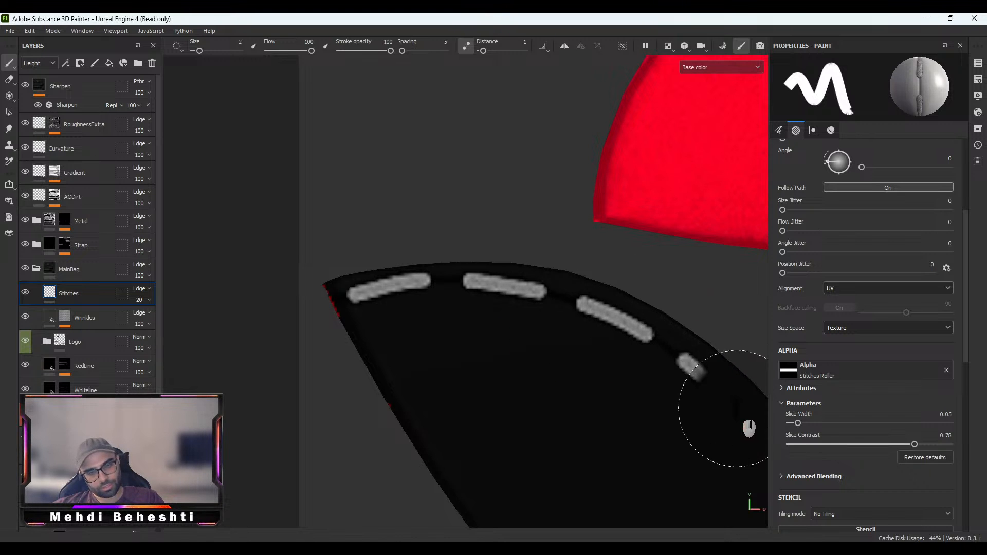
{"action": "key", "text": "ctrl+z"}
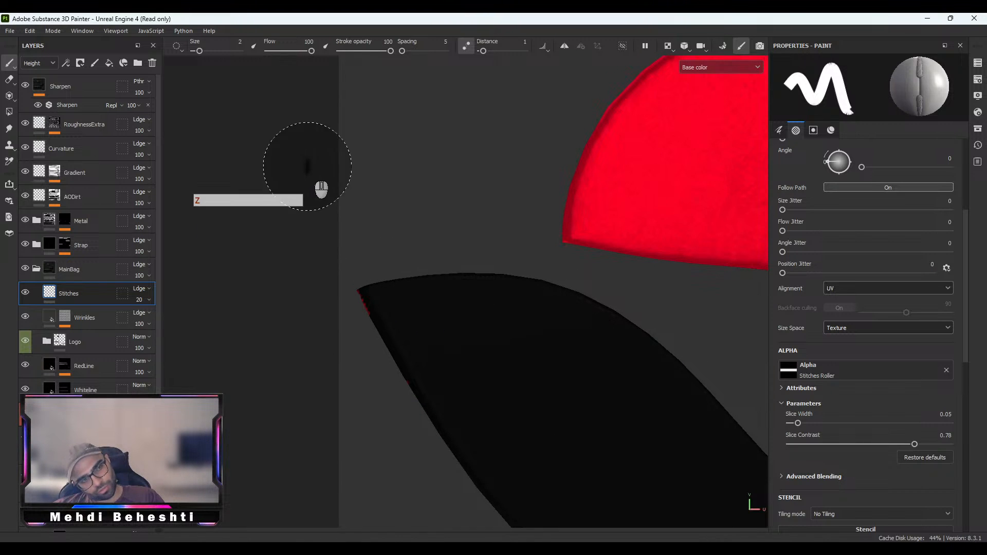
Set the stitch brush size to 0.5
{"action": "left_click", "coordinate": [240, 41]}
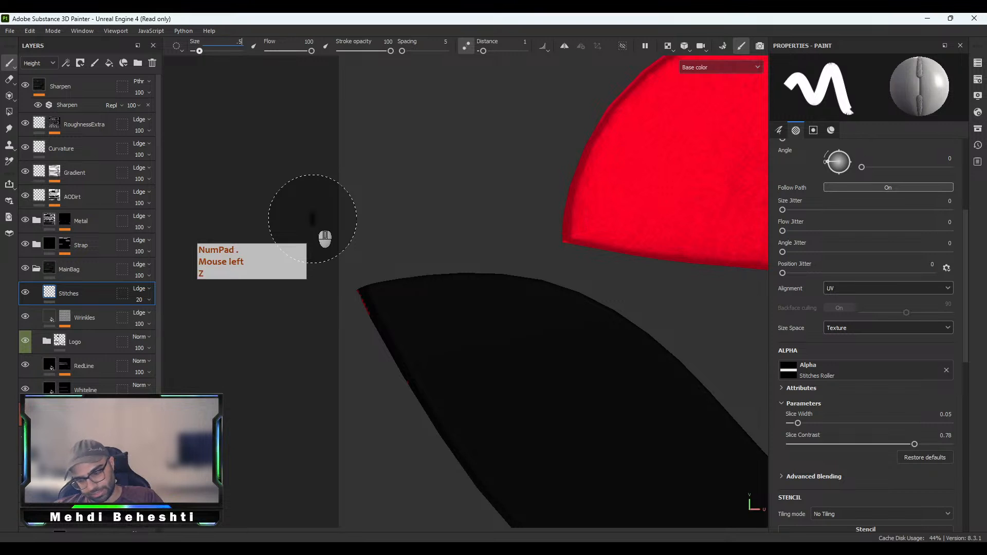
{"action": "type", "text": ".5"}
{"action": "key", "text": "Return"}
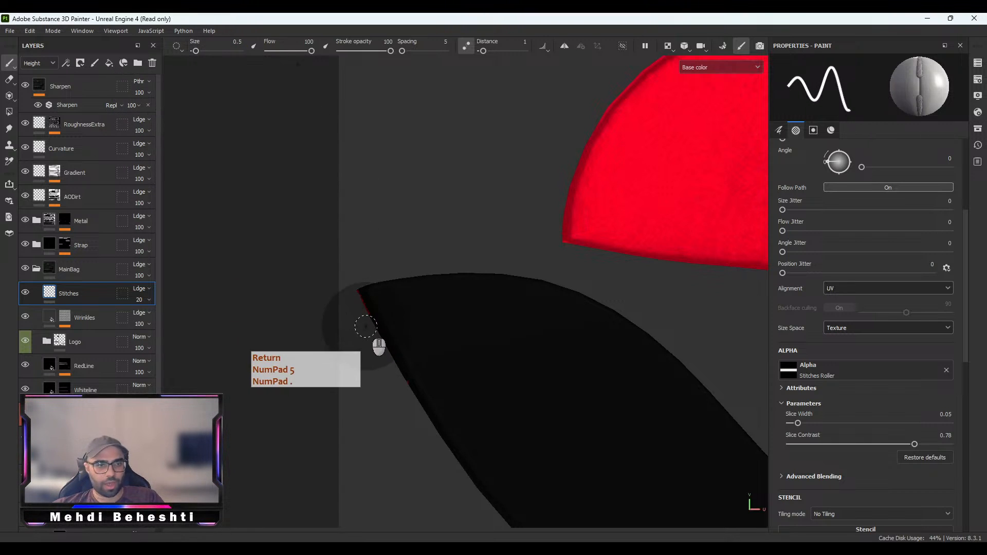
Paint a row of stitches along the curved upper edge of the black UV island, starting at its pointed tip
{"action": "left_click_drag", "start_coordinate": [360, 299], "coordinate": [443, 283]}
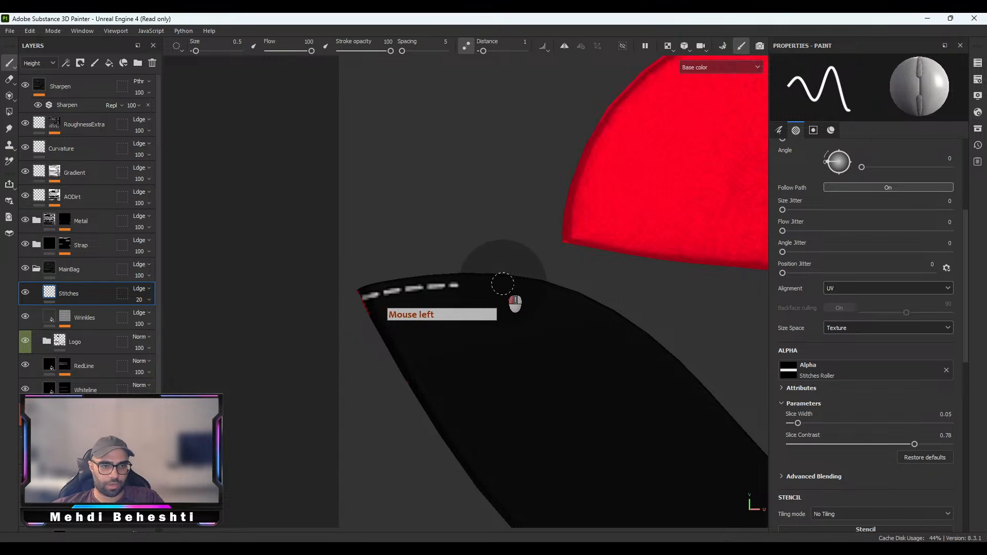
{"action": "mouse_move", "coordinate": [502, 283]}
{"action": "left_mouse_down"}
{"action": "mouse_move", "coordinate": [542, 282]}
{"action": "mouse_move", "coordinate": [598, 318]}
{"action": "left_mouse_up"}
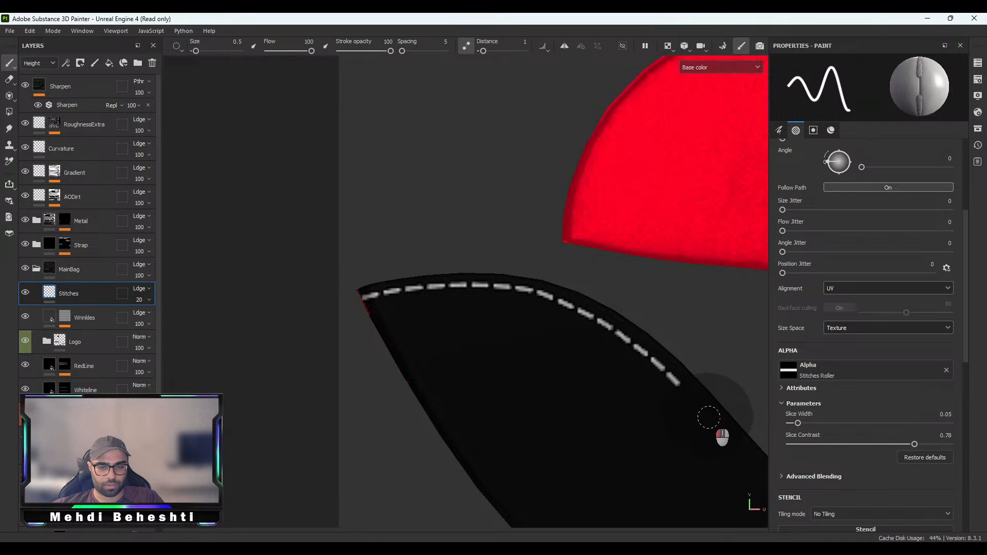
Hide the side panels to enlarge the 2D view around the end of the stitch row
{"action": "middle_click_drag", "start_coordinate": [706, 478], "coordinate": [452, 411], "text": "alt"}
{"action": "key", "text": "Tab"}
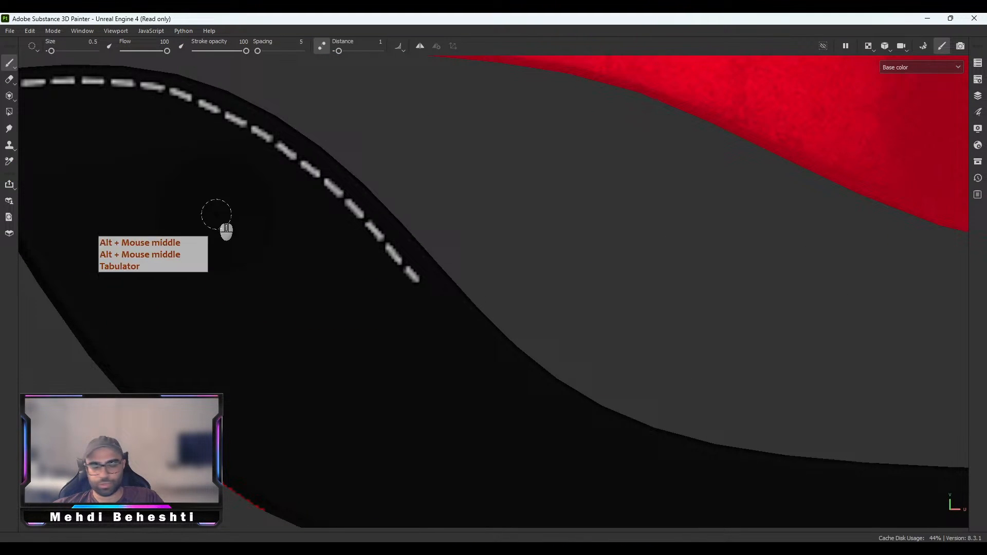
{"action": "middle_click_drag", "start_coordinate": [417, 291], "coordinate": [413, 265], "text": "alt"}
{"action": "scroll", "coordinate": [412, 264], "scroll_direction": "up", "scroll_amount": 3}
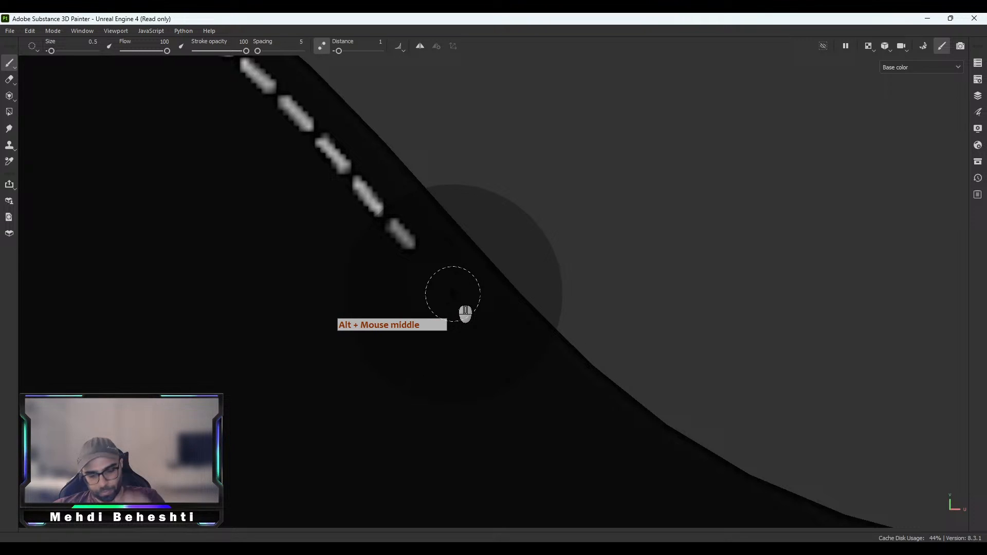
{"action": "scroll", "coordinate": [454, 290], "scroll_direction": "down", "scroll_amount": 2}
{"action": "middle_click_drag", "start_coordinate": [642, 349], "coordinate": [543, 258], "text": "alt"}
{"action": "scroll", "coordinate": [304, 169], "scroll_direction": "up", "scroll_amount": 4}
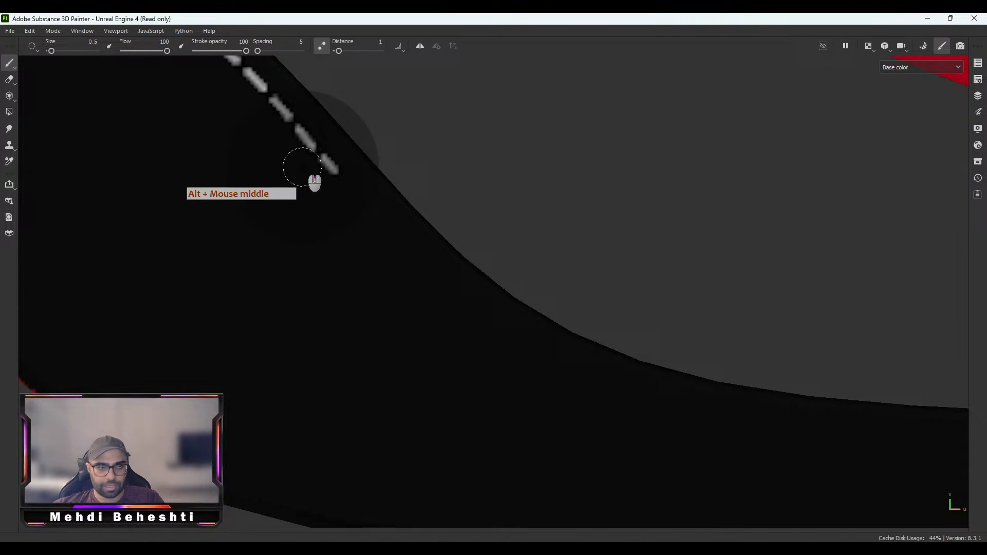
Continue the stitch row down the black island's concave curve and onto its straighter upper edge
{"action": "left_click", "coordinate": [379, 178]}
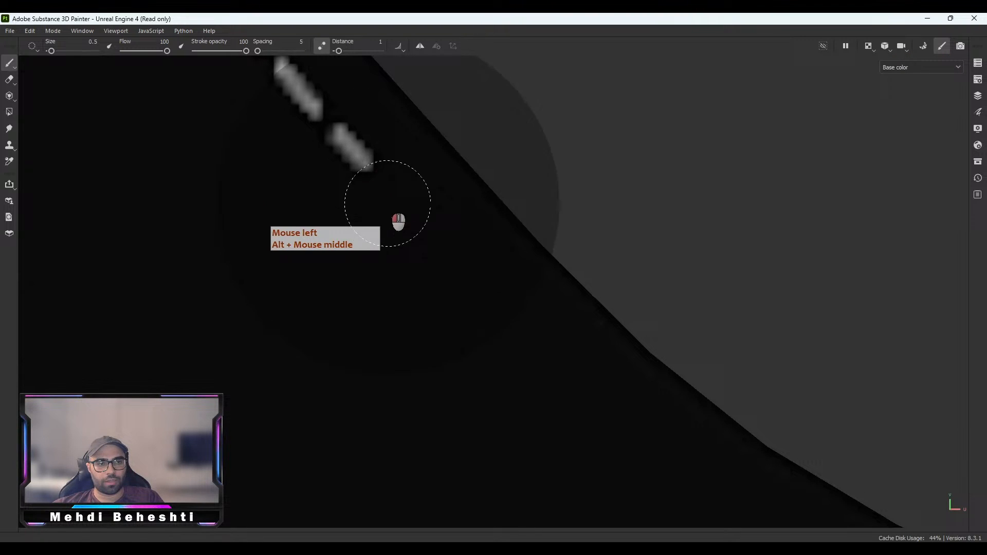
{"action": "mouse_move", "coordinate": [502, 337]}
{"action": "left_mouse_down"}
{"action": "mouse_move", "coordinate": [746, 524]}
{"action": "mouse_move", "coordinate": [683, 456]}
{"action": "mouse_move", "coordinate": [726, 451]}
{"action": "left_mouse_up"}
{"action": "middle_click_drag", "start_coordinate": [727, 450], "coordinate": [262, 304], "text": "alt"}
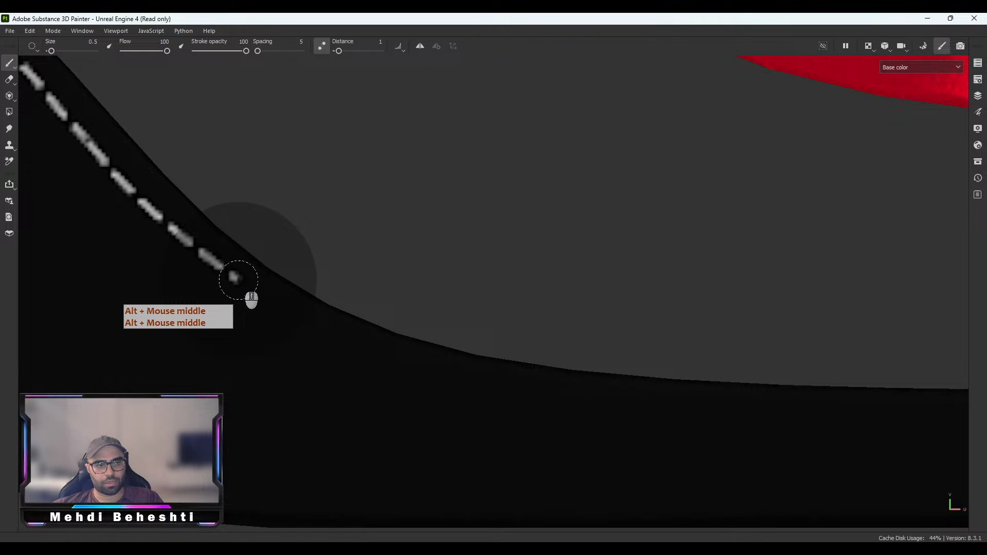
{"action": "mouse_move", "coordinate": [244, 281]}
{"action": "left_mouse_down"}
{"action": "mouse_move", "coordinate": [348, 352]}
{"action": "mouse_move", "coordinate": [451, 396]}
{"action": "mouse_move", "coordinate": [578, 408]}
{"action": "left_mouse_up"}
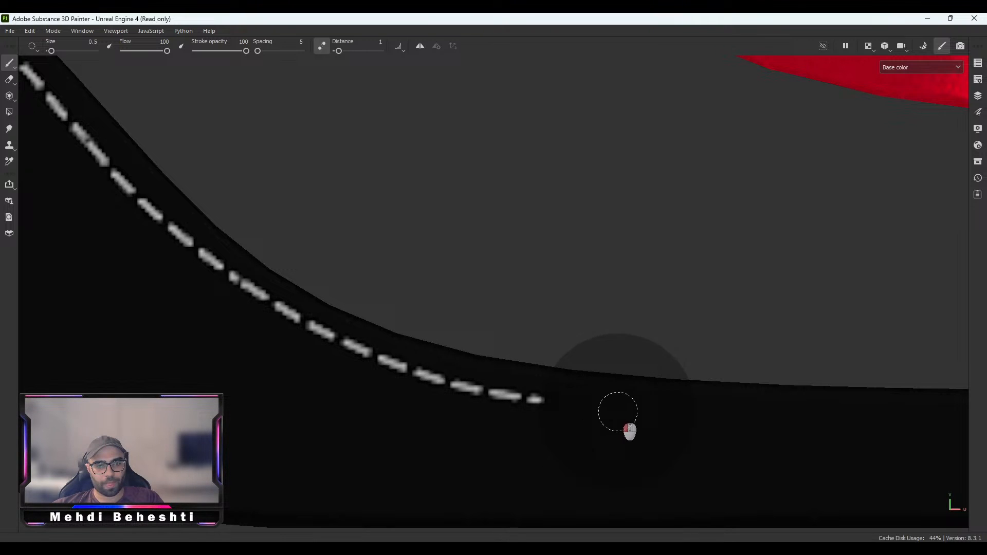
{"action": "left_click_drag", "start_coordinate": [629, 432], "coordinate": [747, 436]}
{"action": "scroll", "coordinate": [348, 323], "scroll_direction": "down", "scroll_amount": 3}
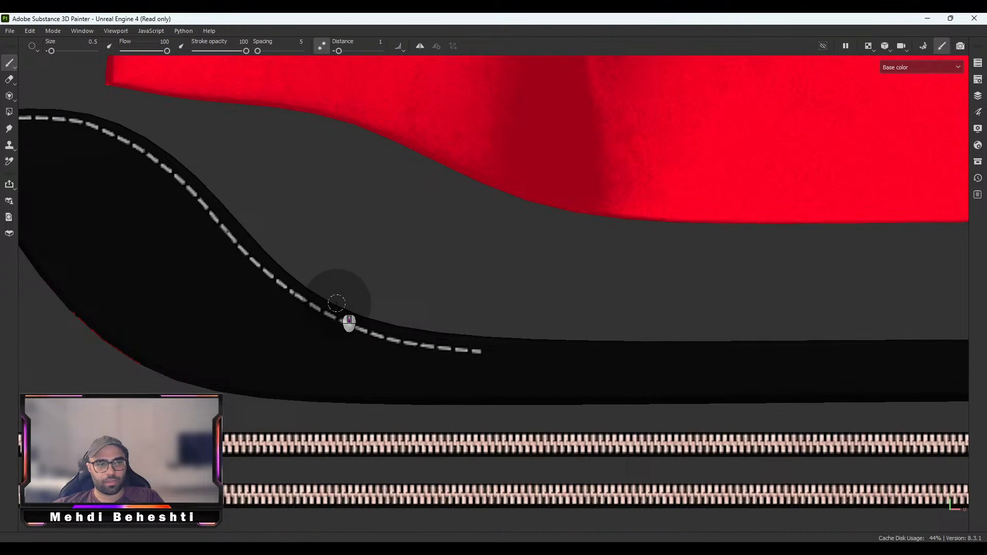
Show only the 3D view and inspect the painted stitches on the black corner beside the Wilson logo
{"action": "scroll", "coordinate": [349, 323], "scroll_direction": "down", "scroll_amount": 5}
{"action": "left_click_drag", "start_coordinate": [360, 329], "coordinate": [473, 350], "text": "alt"}
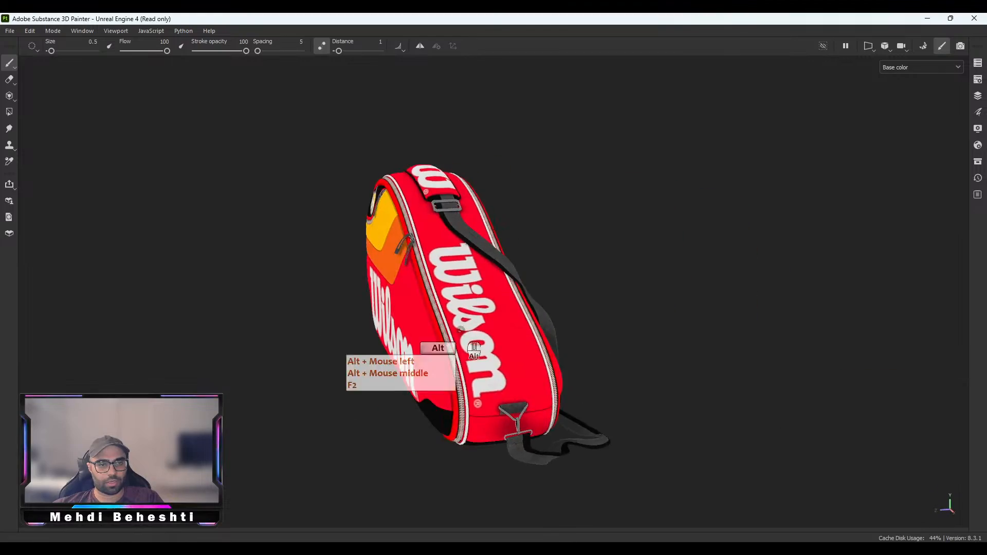
{"action": "middle_click_drag", "start_coordinate": [461, 330], "coordinate": [524, 293], "text": "alt"}
{"action": "left_click_drag", "start_coordinate": [524, 293], "coordinate": [614, 278], "text": "alt"}
{"action": "scroll", "coordinate": [233, 330], "scroll_direction": "up", "scroll_amount": 6}
{"action": "middle_click_drag", "start_coordinate": [239, 416], "coordinate": [409, 261], "text": "alt"}
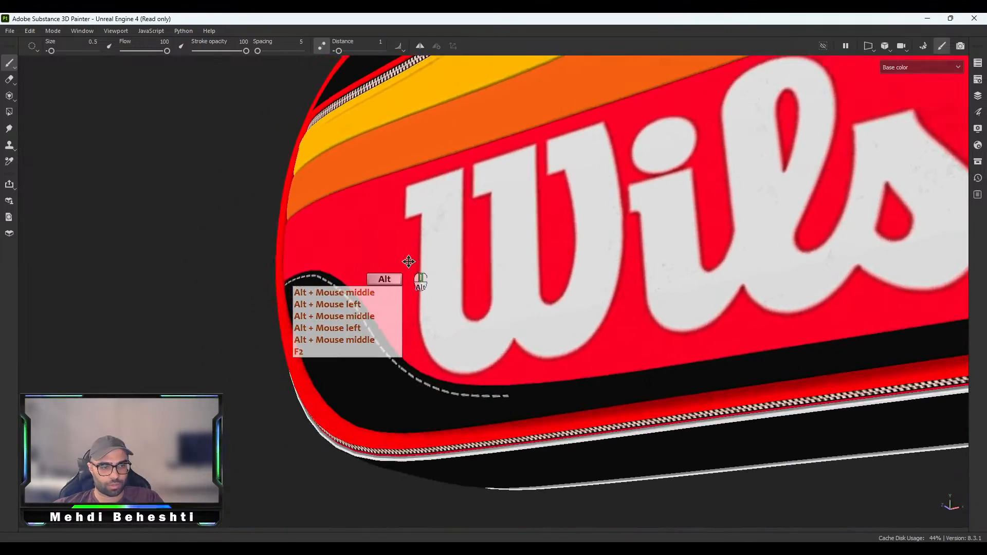
{"action": "scroll", "coordinate": [427, 308], "scroll_direction": "up", "scroll_amount": 2}
Switch the display to Material and rotate the environment lighting to illuminate the stitched black corner
{"action": "key", "text": "m"}
{"action": "left_click_drag", "start_coordinate": [427, 309], "coordinate": [636, 357], "text": "alt"}
{"action": "middle_click_drag", "start_coordinate": [636, 357], "coordinate": [534, 374], "text": "alt"}
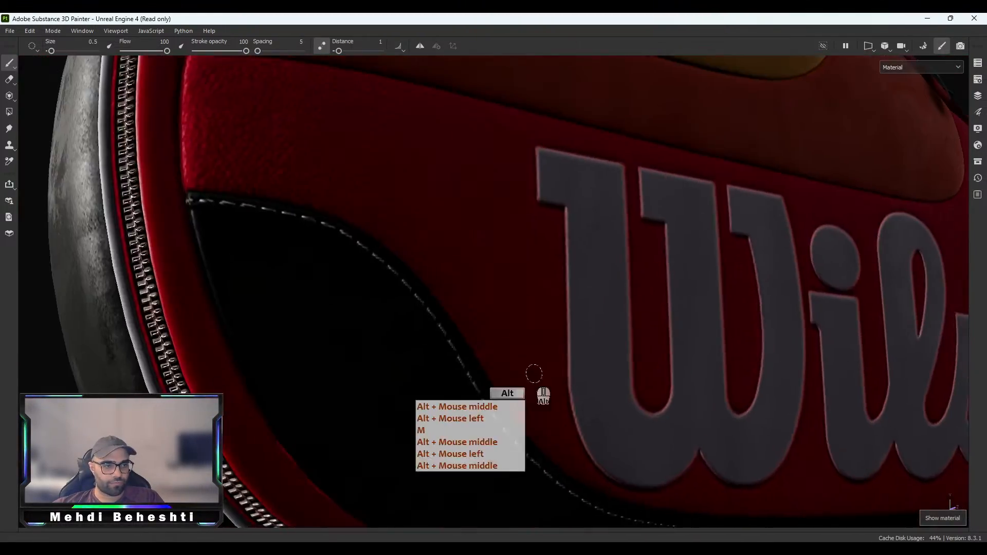
{"action": "right_click_drag", "start_coordinate": [534, 374], "coordinate": [475, 376], "text": "shift"}
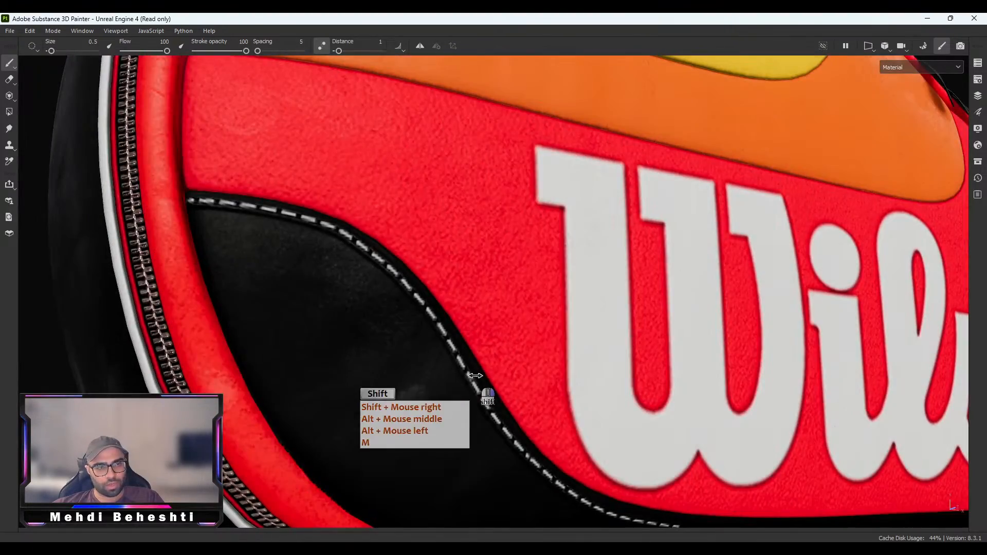
{"action": "middle_click_drag", "start_coordinate": [476, 376], "coordinate": [470, 313], "text": "alt"}
{"action": "mouse_move", "coordinate": [470, 313]}
{"action": "left_mouse_down", "text": "alt"}
{"action": "mouse_move", "coordinate": [445, 249]}
{"action": "mouse_move", "coordinate": [364, 253]}
{"action": "mouse_move", "coordinate": [330, 223]}
{"action": "mouse_move", "coordinate": [323, 192]}
{"action": "mouse_move", "coordinate": [365, 170]}
{"action": "mouse_move", "coordinate": [388, 241]}
{"action": "mouse_move", "coordinate": [367, 253]}
{"action": "mouse_move", "coordinate": [375, 242]}
{"action": "left_mouse_up", "text": "alt"}
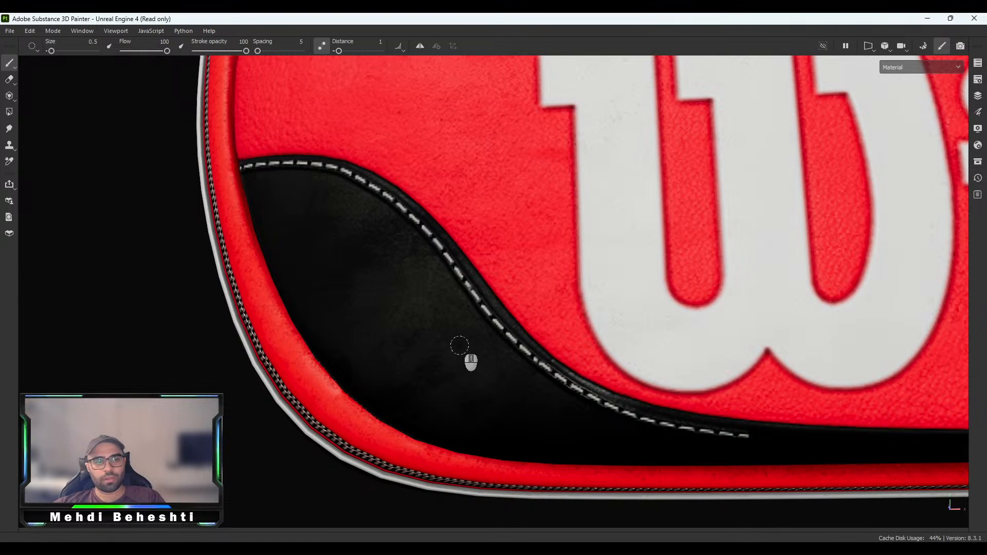
Examine the size and spacing of the stitches on the black corner, both close up and from farther away
{"action": "scroll", "coordinate": [313, 192], "scroll_direction": "up", "scroll_amount": 5}
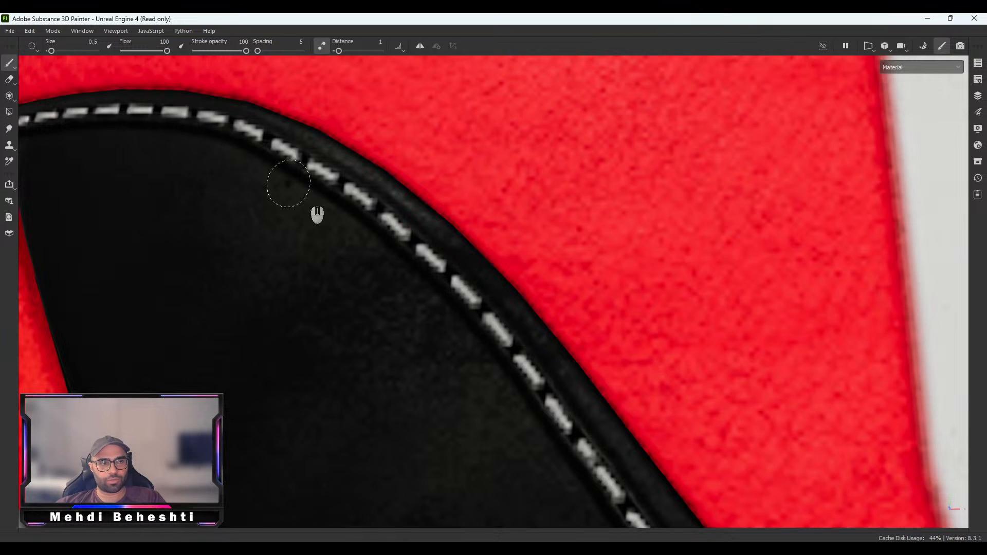
{"action": "scroll", "coordinate": [546, 233], "scroll_direction": "down", "scroll_amount": 5}
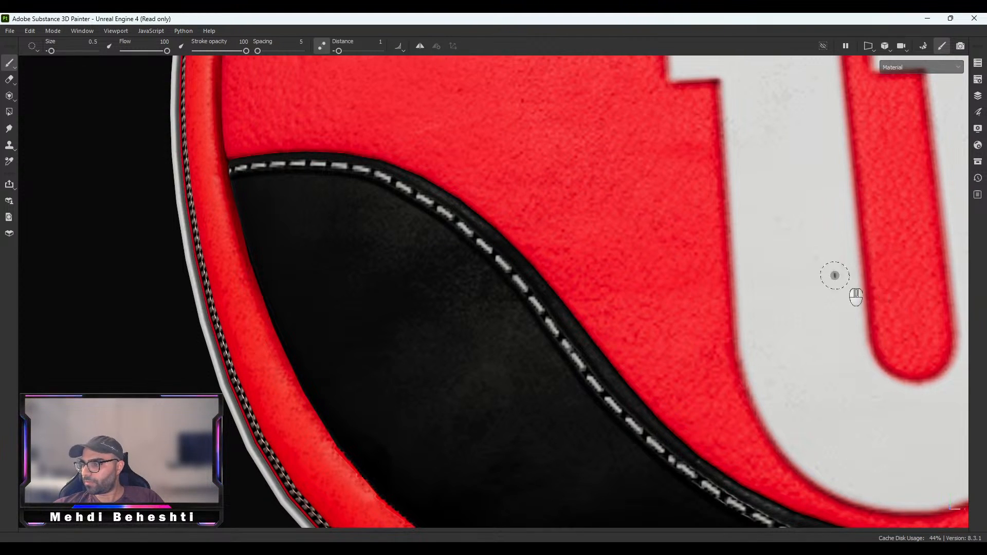
{"action": "scroll", "coordinate": [569, 222], "scroll_direction": "down", "scroll_amount": 6}
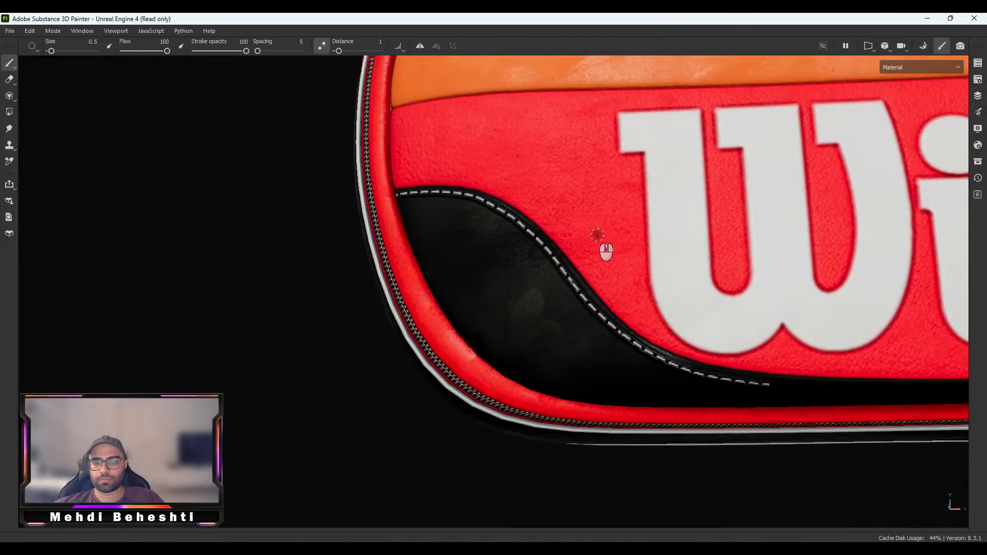
{"action": "middle_click_drag", "start_coordinate": [771, 304], "coordinate": [665, 340], "text": "alt"}
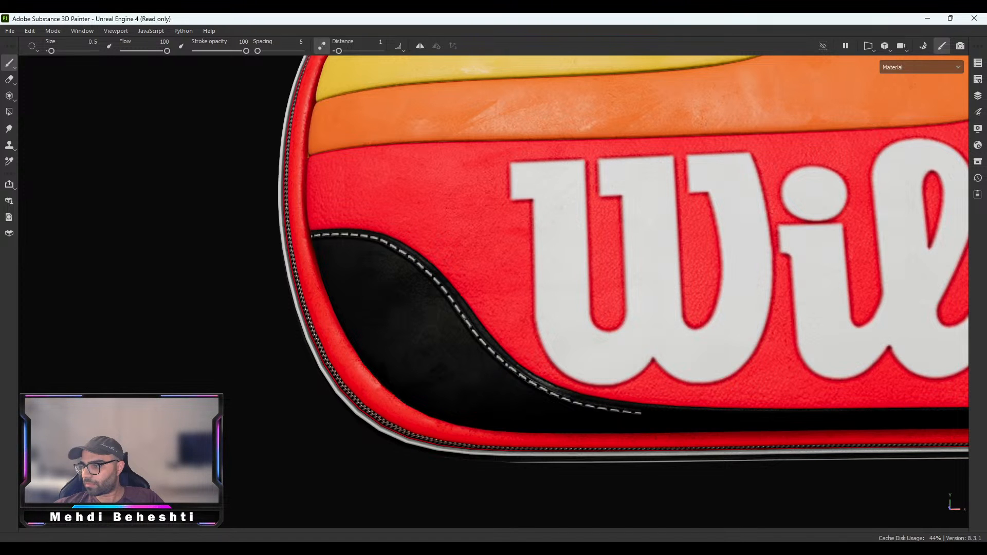
{"action": "scroll", "coordinate": [498, 167], "scroll_direction": "down", "scroll_amount": 5}
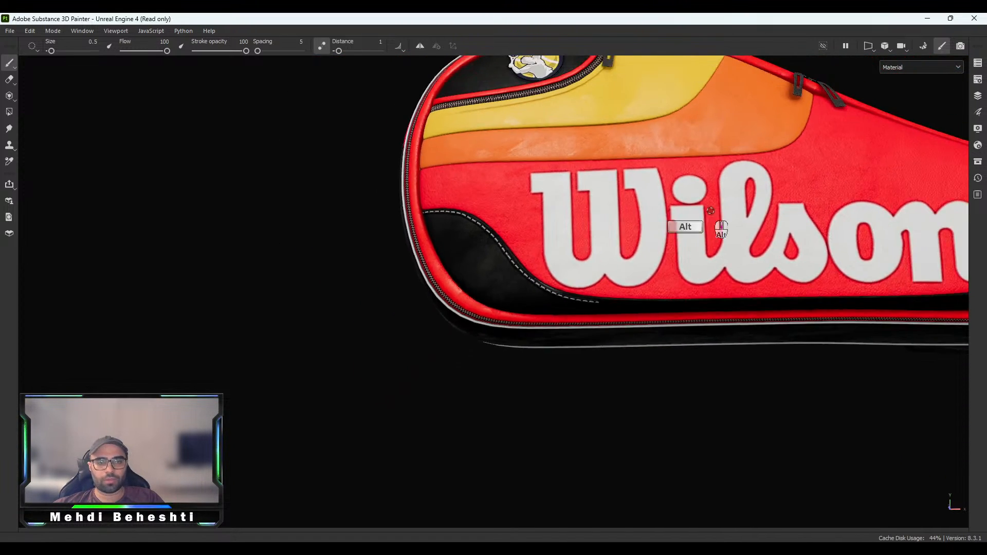
{"action": "middle_click_drag", "start_coordinate": [705, 210], "coordinate": [623, 304], "text": "alt"}
{"action": "left_click_drag", "start_coordinate": [624, 304], "coordinate": [601, 278], "text": "alt"}
{"action": "scroll", "coordinate": [596, 276], "scroll_direction": "up", "scroll_amount": 3}
{"action": "scroll", "coordinate": [245, 293], "scroll_direction": "up", "scroll_amount": 4}
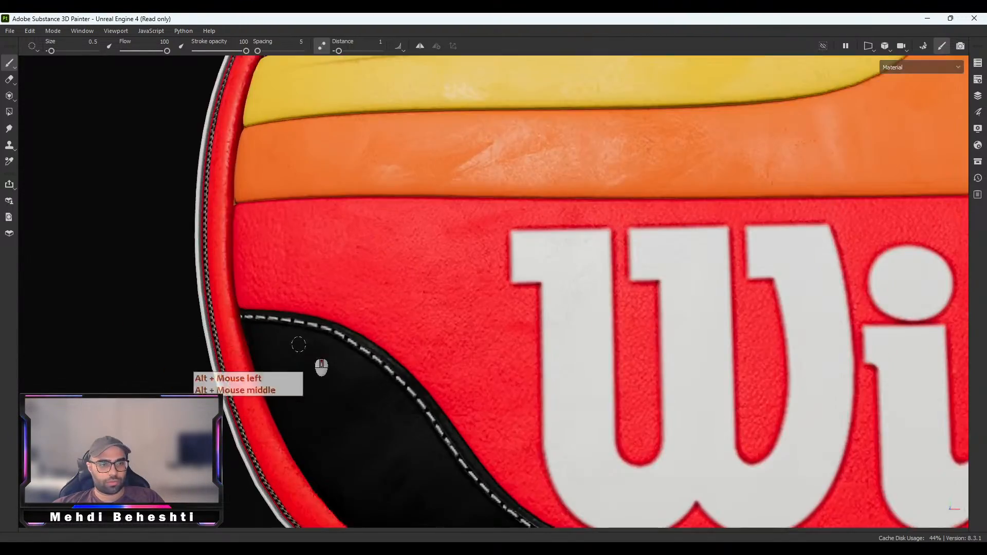
{"action": "middle_click_drag", "start_coordinate": [309, 347], "coordinate": [463, 289], "text": "alt"}
{"action": "scroll", "coordinate": [486, 284], "scroll_direction": "up", "scroll_amount": 4}
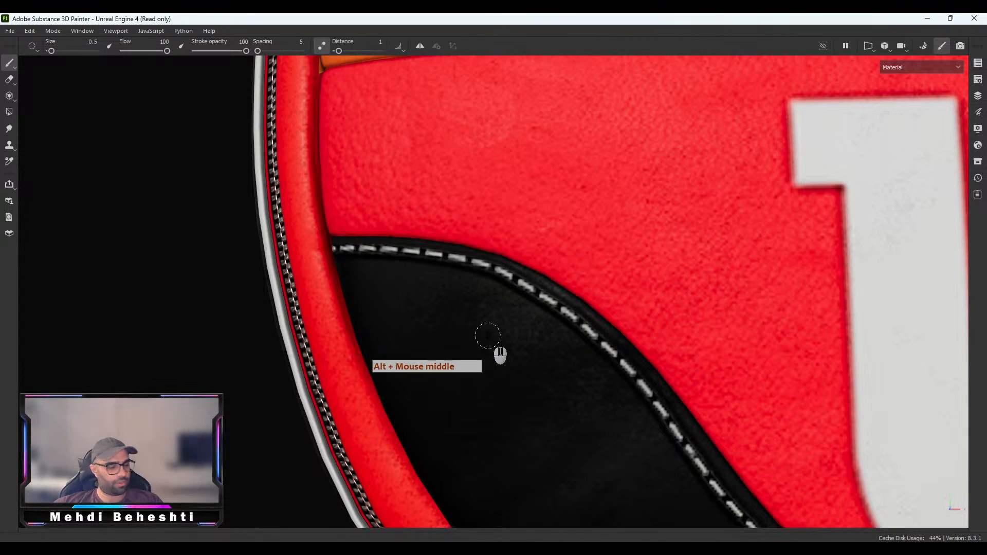
{"action": "scroll", "coordinate": [479, 331], "scroll_direction": "down", "scroll_amount": 4}
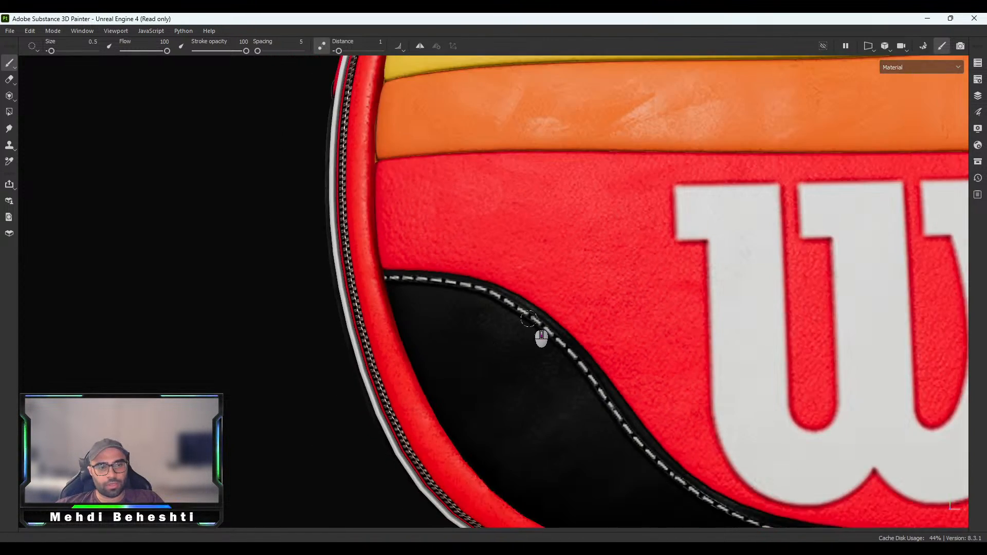
Undo the stitch strokes painted along the black corner piece
{"action": "key", "text": "ctrl+z"}
{"action": "key", "text": "ctrl+z"}
{"action": "key", "text": "ctrl+z"}
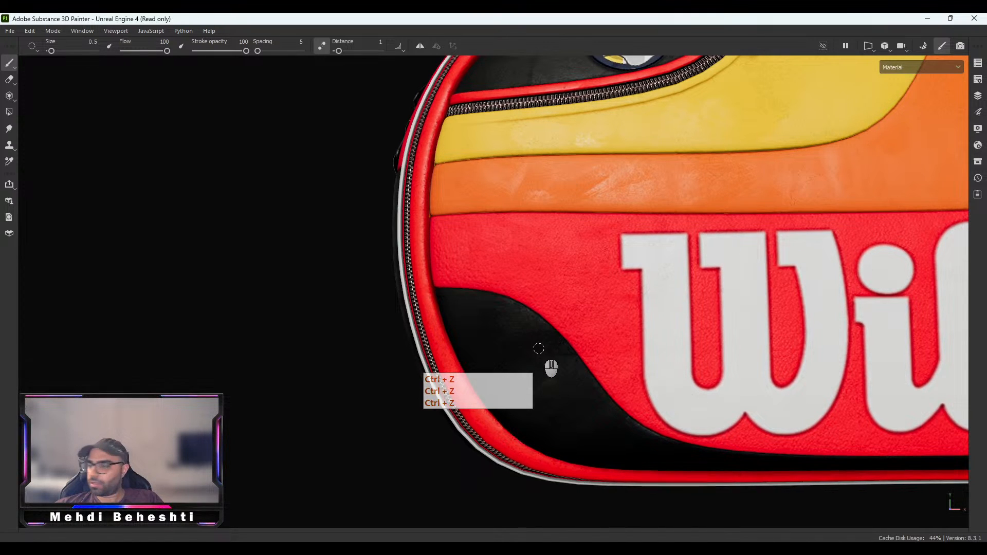
{"action": "middle_click_drag", "start_coordinate": [578, 349], "coordinate": [524, 330], "text": "alt"}
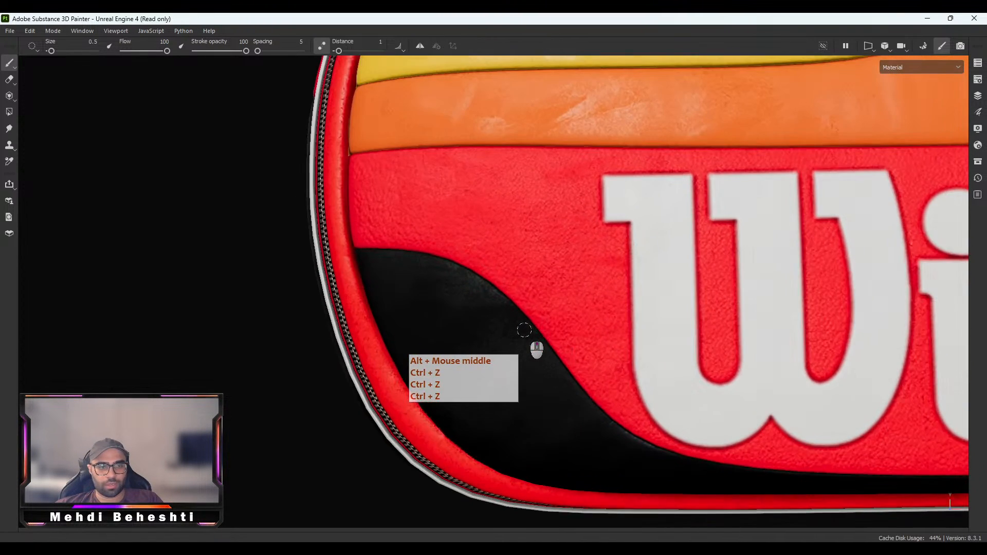
Show only the 2D UV view and set the stitch brush's stroke distance to 0.5 beside the black piece's pointed end
{"action": "key", "text": "F3"}
{"action": "scroll", "coordinate": [278, 287], "scroll_direction": "down", "scroll_amount": 2}
{"action": "middle_click_drag", "start_coordinate": [267, 284], "coordinate": [566, 359], "text": "alt"}
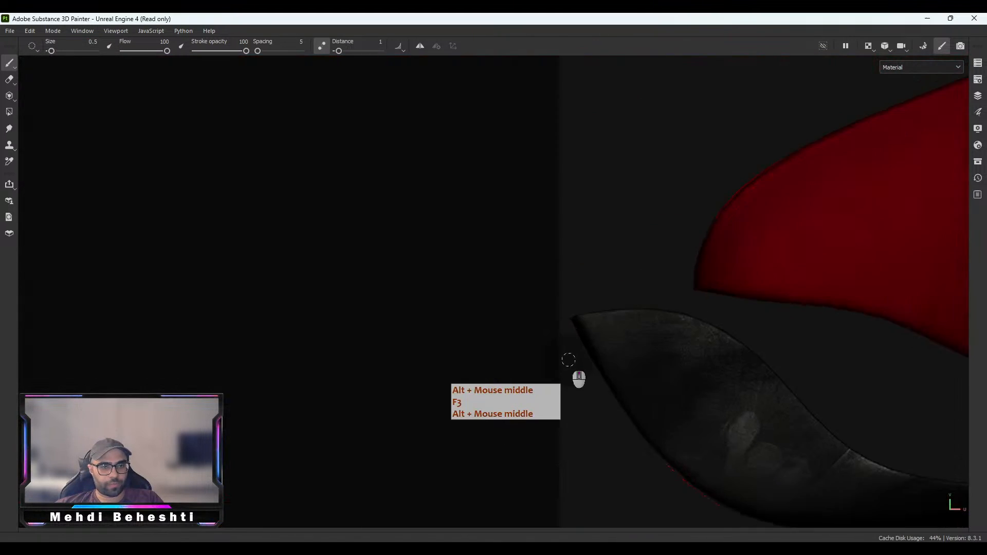
{"action": "scroll", "coordinate": [599, 336], "scroll_direction": "up", "scroll_amount": 4}
{"action": "middle_click_drag", "start_coordinate": [617, 305], "coordinate": [469, 287], "text": "alt"}
{"action": "left_click", "coordinate": [380, 41]}
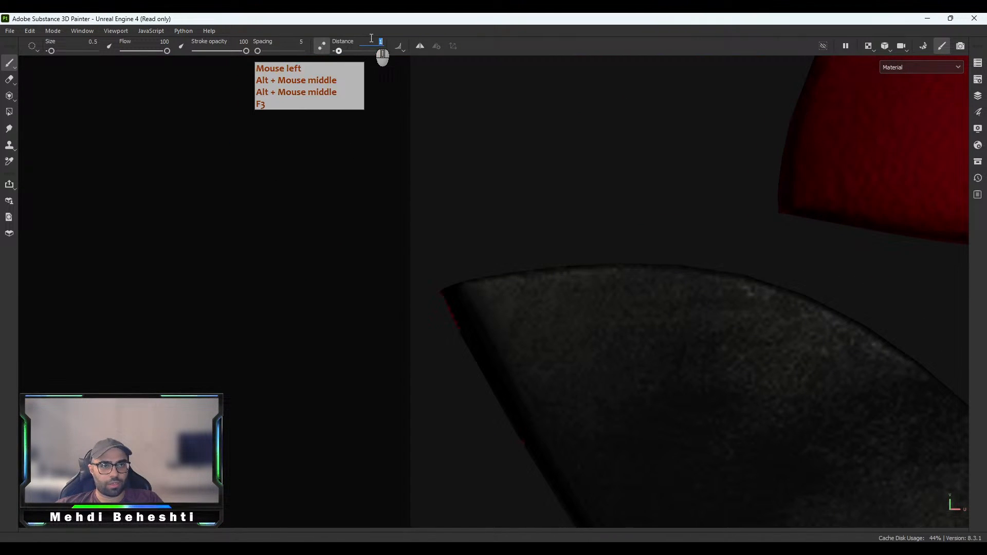
{"action": "type", "text": ".5"}
{"action": "key", "text": "Return"}
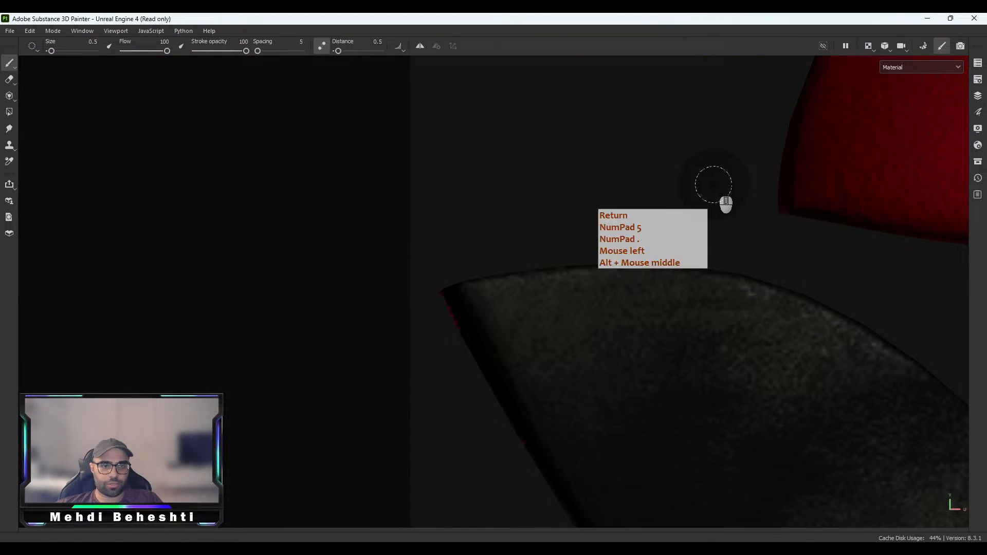
Paint stitches along the black piece's upper edge, from the pointed end down the curve to the straight section
{"action": "mouse_move", "coordinate": [455, 302]}
{"action": "left_mouse_down"}
{"action": "mouse_move", "coordinate": [572, 272]}
{"action": "mouse_move", "coordinate": [621, 273]}
{"action": "mouse_move", "coordinate": [705, 277]}
{"action": "mouse_move", "coordinate": [808, 316]}
{"action": "left_mouse_up"}
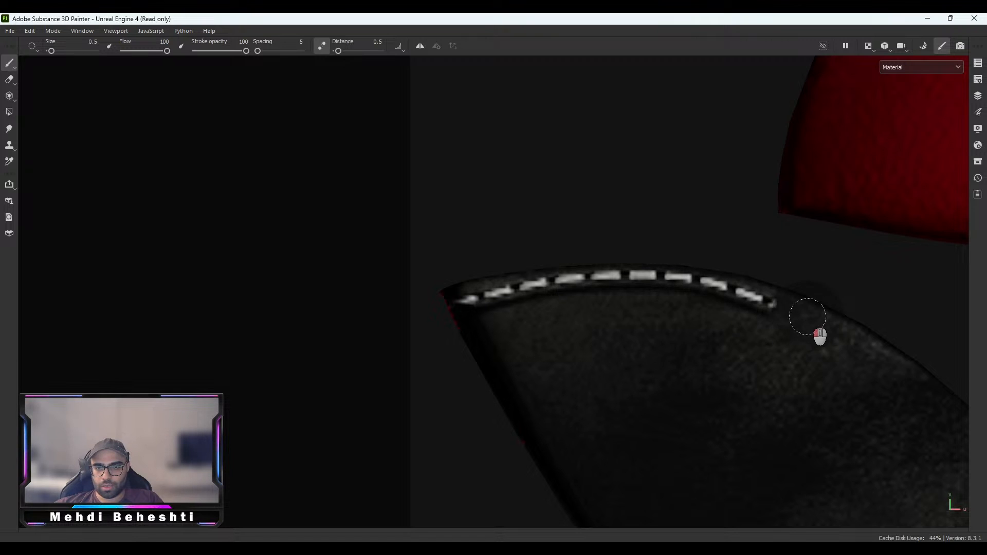
{"action": "middle_click_drag", "start_coordinate": [924, 391], "coordinate": [440, 199], "text": "alt"}
{"action": "left_click_drag", "start_coordinate": [441, 200], "coordinate": [604, 362]}
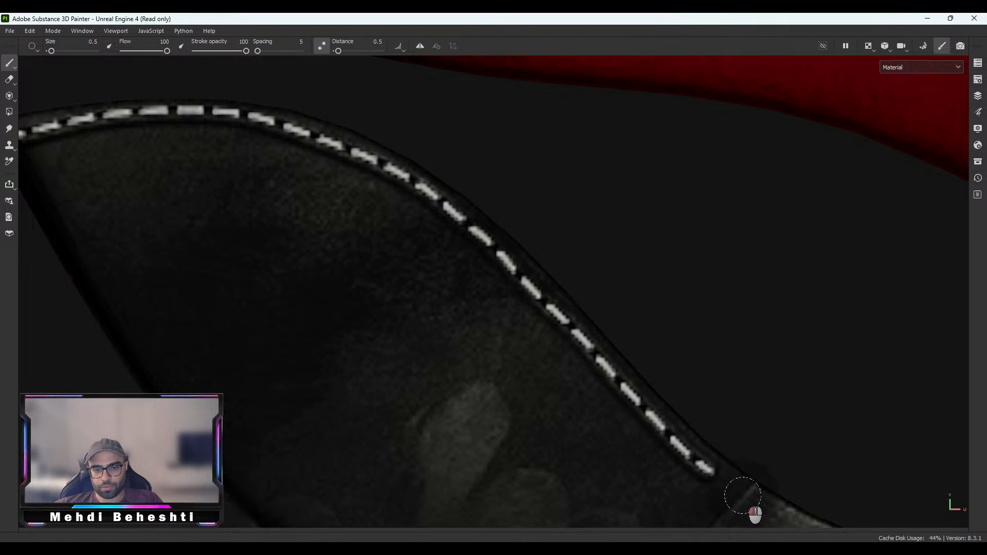
{"action": "middle_click_drag", "start_coordinate": [773, 511], "coordinate": [245, 285], "text": "alt"}
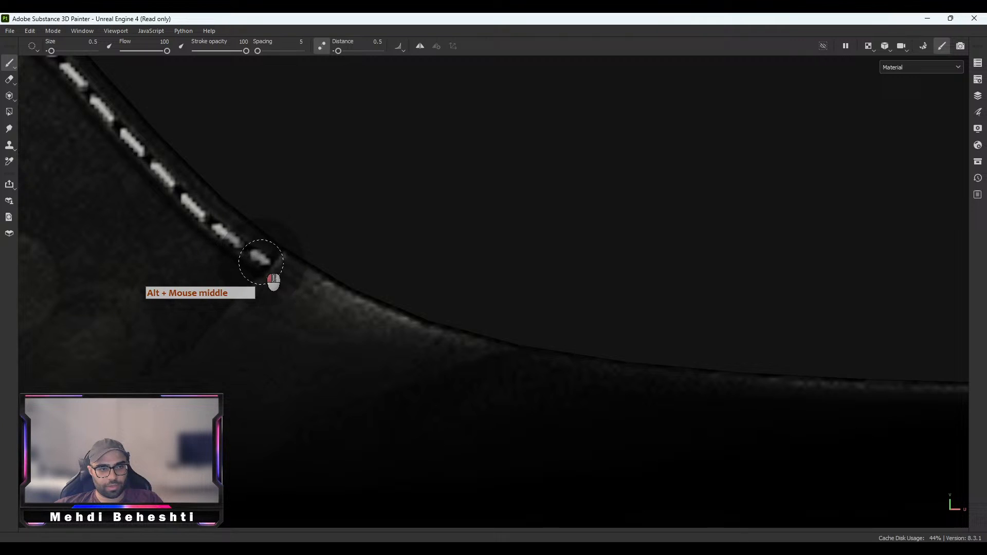
{"action": "mouse_move", "coordinate": [261, 262]}
{"action": "left_mouse_down"}
{"action": "mouse_move", "coordinate": [407, 337]}
{"action": "mouse_move", "coordinate": [630, 388]}
{"action": "left_mouse_up"}
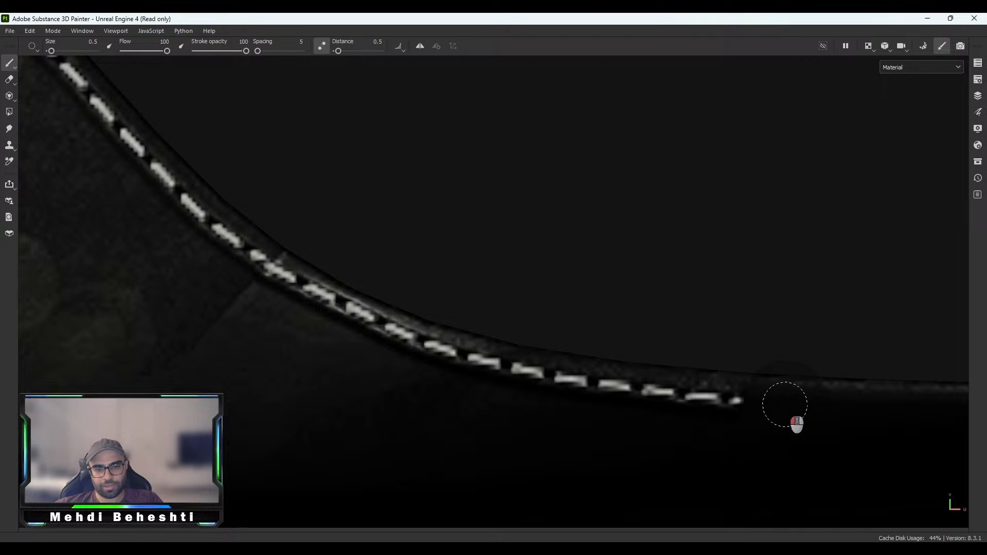
{"action": "middle_click_drag", "start_coordinate": [832, 407], "coordinate": [359, 154], "text": "alt"}
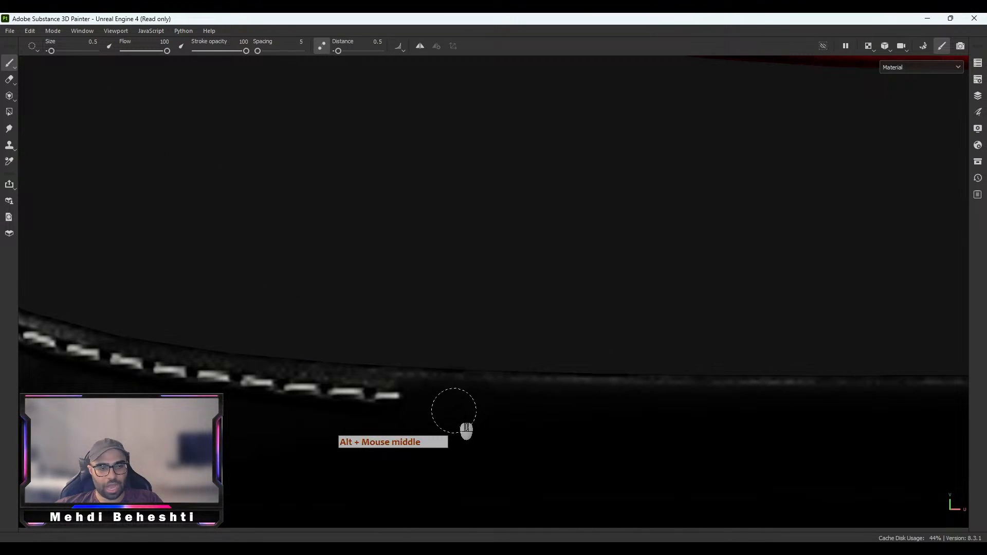
{"action": "left_click_drag", "start_coordinate": [396, 394], "coordinate": [643, 401]}
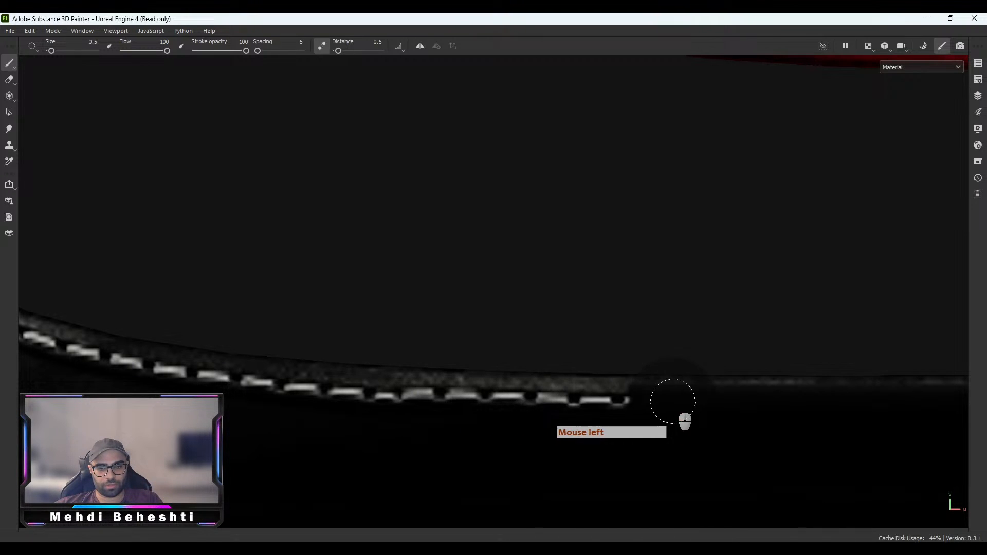
Try to paint one straight row of stitches along the straight section below the red All Star panel
{"action": "scroll", "coordinate": [678, 401], "scroll_direction": "down", "scroll_amount": 6}
{"action": "middle_click_drag", "start_coordinate": [766, 407], "coordinate": [253, 425], "text": "alt"}
{"action": "scroll", "coordinate": [219, 401], "scroll_direction": "up", "scroll_amount": 1}
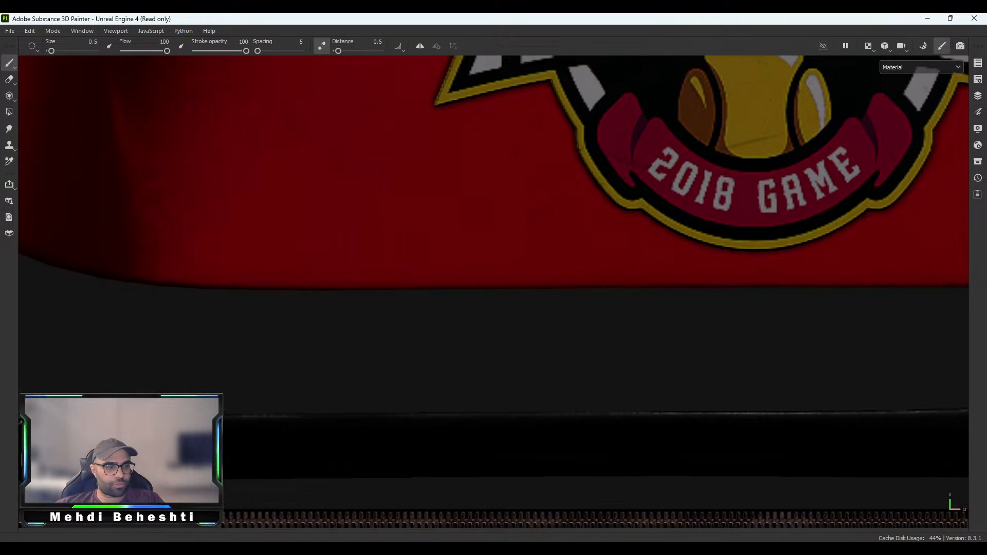
{"action": "middle_click_drag", "start_coordinate": [128, 443], "coordinate": [62, 408], "text": "alt"}
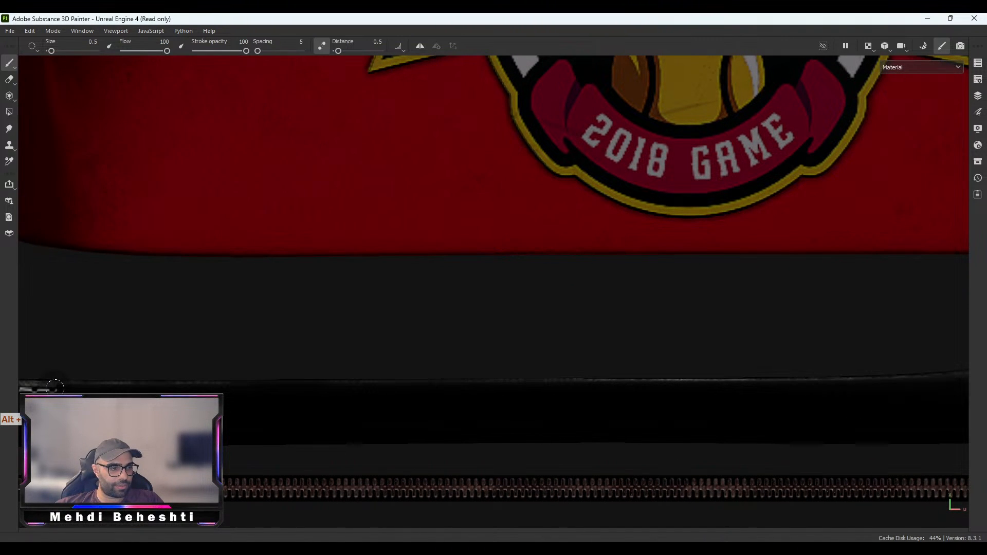
{"action": "left_click", "coordinate": [55, 387]}
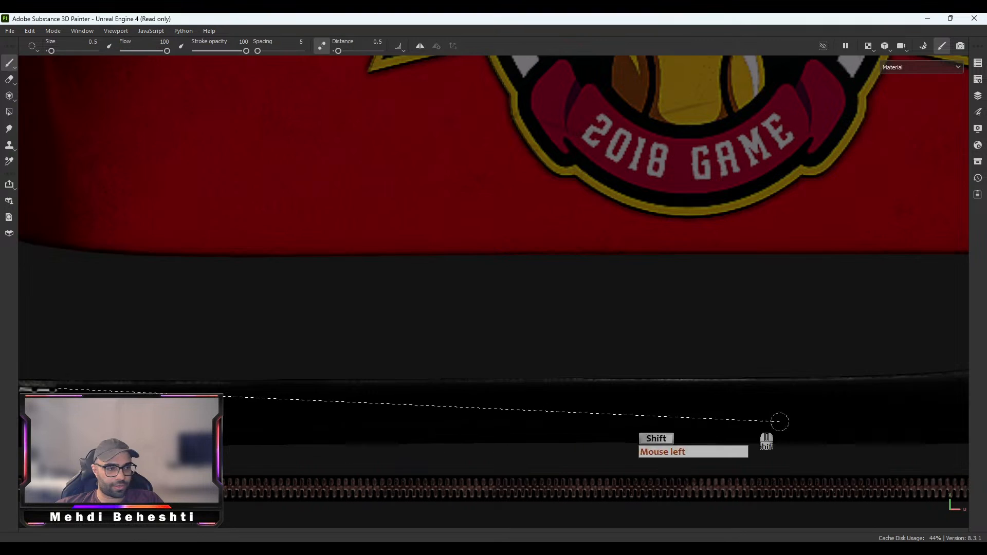
{"action": "left_click", "coordinate": [827, 388], "text": "shift"}
{"action": "middle_click_drag", "start_coordinate": [285, 480], "coordinate": [228, 374], "text": "alt"}
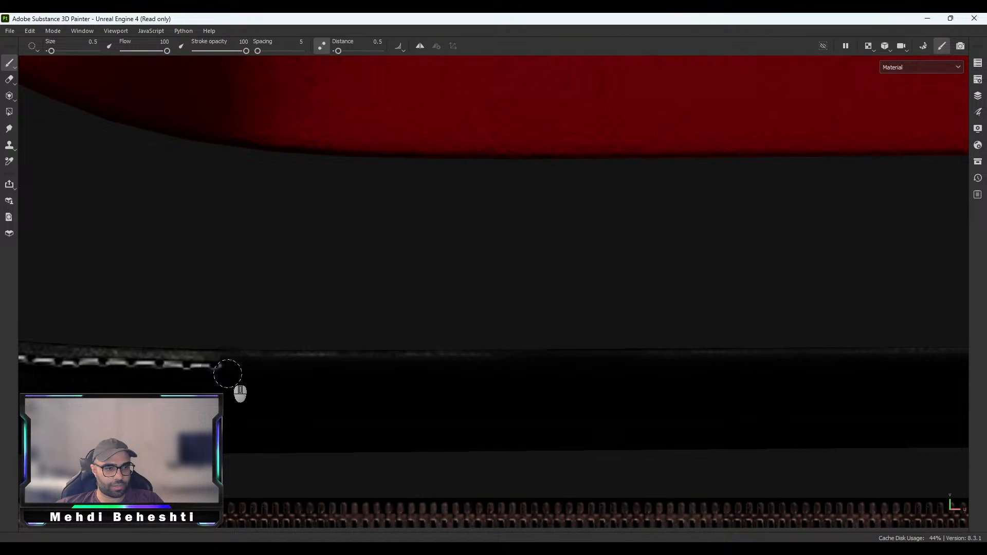
Continue the stitch line in a straight row along the middle section of the black piece's upper edge
{"action": "scroll", "coordinate": [225, 367], "scroll_direction": "up", "scroll_amount": 3}
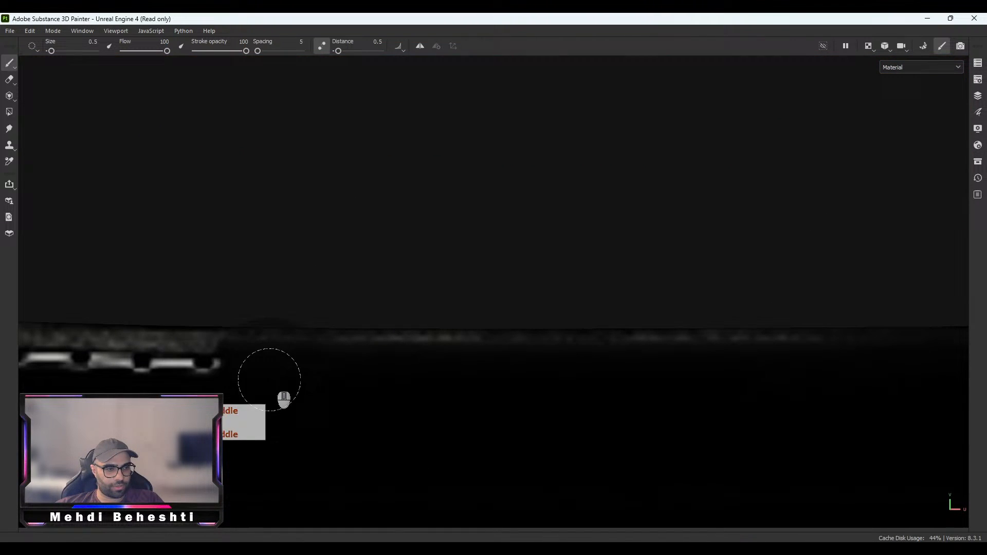
{"action": "left_click_drag", "start_coordinate": [222, 365], "coordinate": [283, 369]}
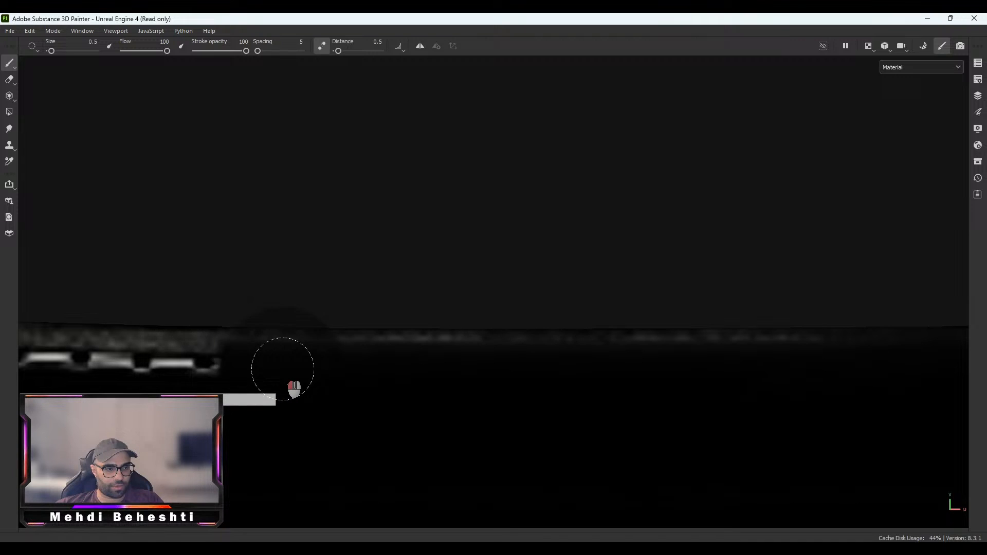
{"action": "scroll", "coordinate": [284, 363], "scroll_direction": "down", "scroll_amount": 2}
{"action": "middle_click_drag", "start_coordinate": [329, 364], "coordinate": [235, 358], "text": "alt"}
{"action": "scroll", "coordinate": [236, 357], "scroll_direction": "down", "scroll_amount": 2}
{"action": "middle_click_drag", "start_coordinate": [298, 357], "coordinate": [221, 366], "text": "alt"}
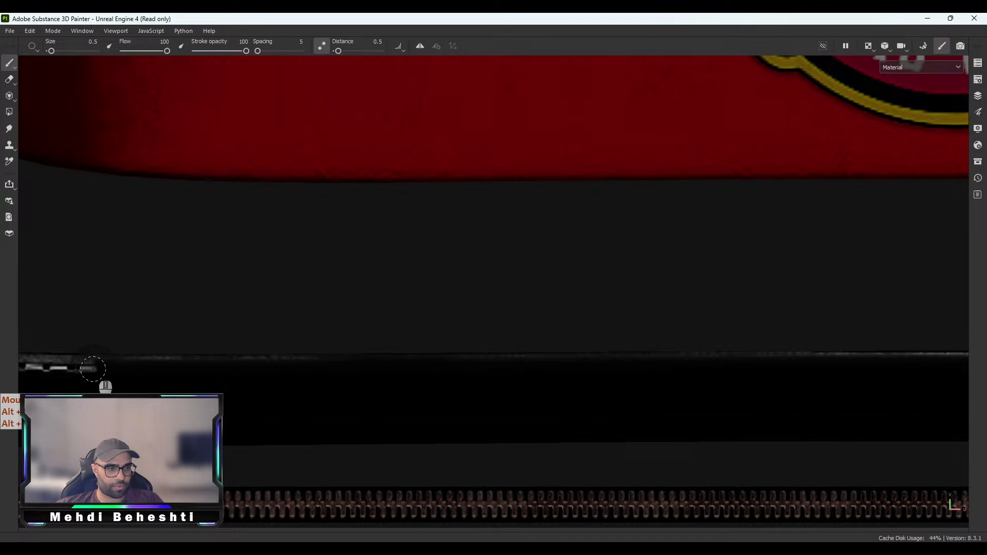
{"action": "left_click", "coordinate": [931, 362], "text": "shift"}
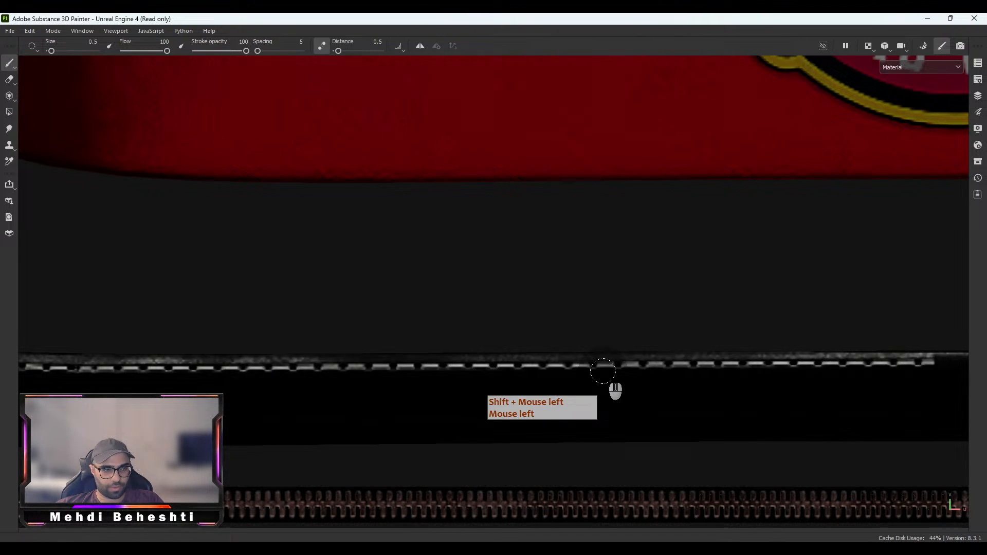
Paint stitches from the straight section up the rising curve to the opposite tip of the black piece
{"action": "mouse_move", "coordinate": [615, 390]}
{"action": "middle_mouse_down", "text": "alt"}
{"action": "mouse_move", "coordinate": [778, 379]}
{"action": "mouse_move", "coordinate": [664, 376]}
{"action": "mouse_move", "coordinate": [742, 335]}
{"action": "mouse_move", "coordinate": [418, 315]}
{"action": "mouse_move", "coordinate": [359, 370]}
{"action": "middle_mouse_up", "text": "alt"}
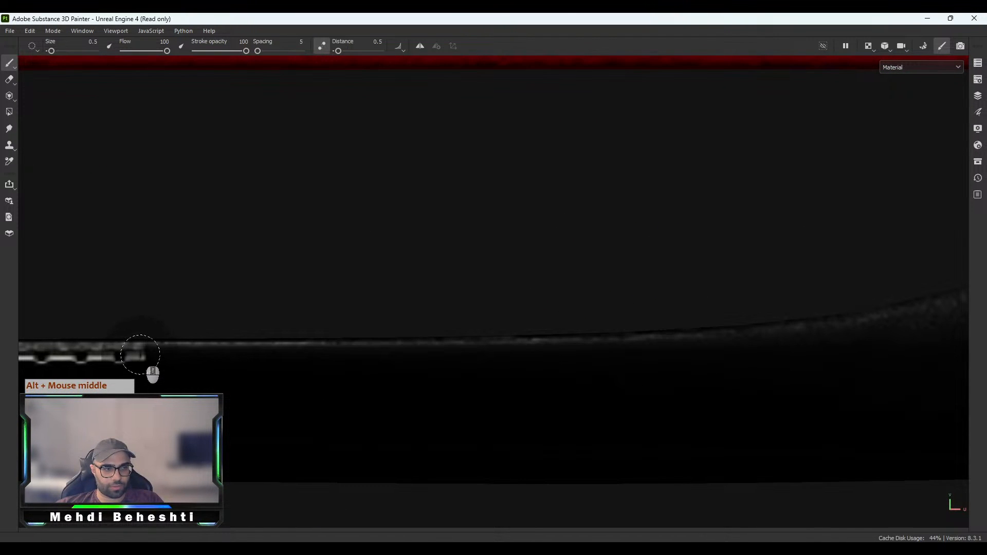
{"action": "left_click_drag", "start_coordinate": [168, 361], "coordinate": [751, 345]}
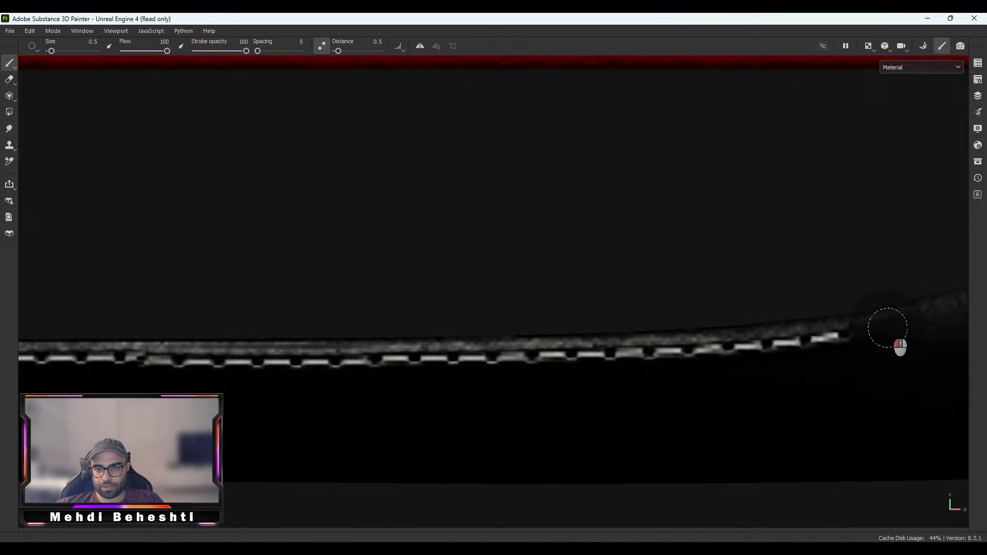
{"action": "left_click_drag", "start_coordinate": [888, 328], "coordinate": [901, 325]}
{"action": "scroll", "coordinate": [902, 324], "scroll_direction": "down", "scroll_amount": 2}
{"action": "mouse_move", "coordinate": [902, 324]}
{"action": "middle_mouse_down", "text": "alt"}
{"action": "mouse_move", "coordinate": [458, 387]}
{"action": "mouse_move", "coordinate": [312, 395]}
{"action": "middle_mouse_up", "text": "alt"}
{"action": "scroll", "coordinate": [295, 401], "scroll_direction": "up", "scroll_amount": 2}
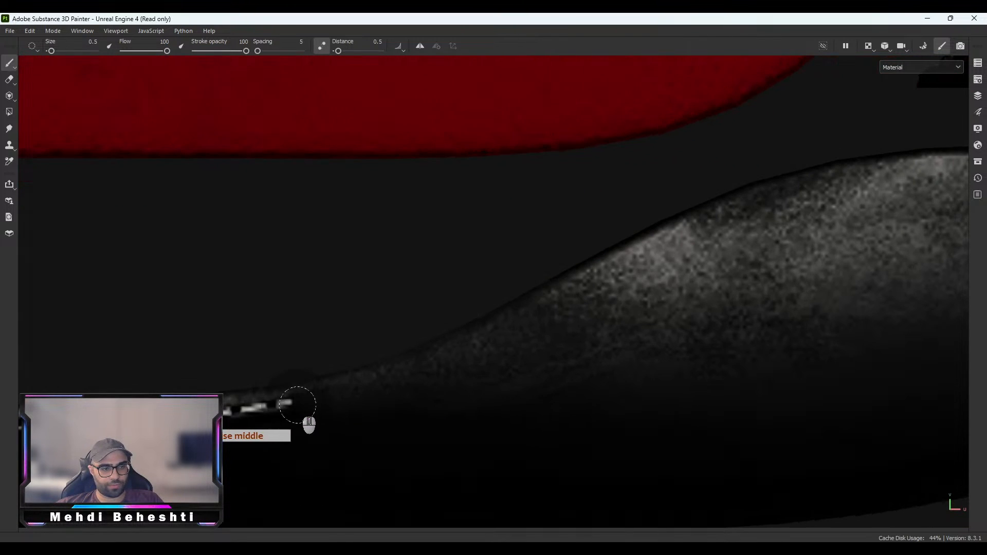
{"action": "mouse_move", "coordinate": [286, 400]}
{"action": "left_mouse_down"}
{"action": "mouse_move", "coordinate": [399, 378]}
{"action": "mouse_move", "coordinate": [481, 346]}
{"action": "mouse_move", "coordinate": [712, 213]}
{"action": "mouse_move", "coordinate": [815, 176]}
{"action": "mouse_move", "coordinate": [848, 182]}
{"action": "left_mouse_up"}
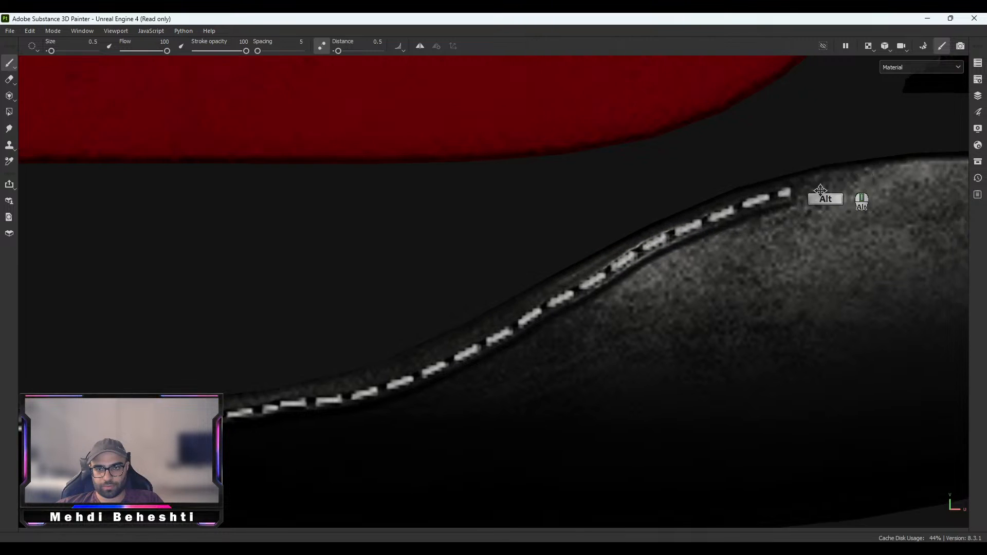
{"action": "middle_click_drag", "start_coordinate": [848, 182], "coordinate": [307, 272], "text": "alt"}
{"action": "mouse_move", "coordinate": [304, 269]}
{"action": "left_mouse_down"}
{"action": "mouse_move", "coordinate": [595, 231]}
{"action": "mouse_move", "coordinate": [820, 263]}
{"action": "mouse_move", "coordinate": [874, 281]}
{"action": "left_mouse_up"}
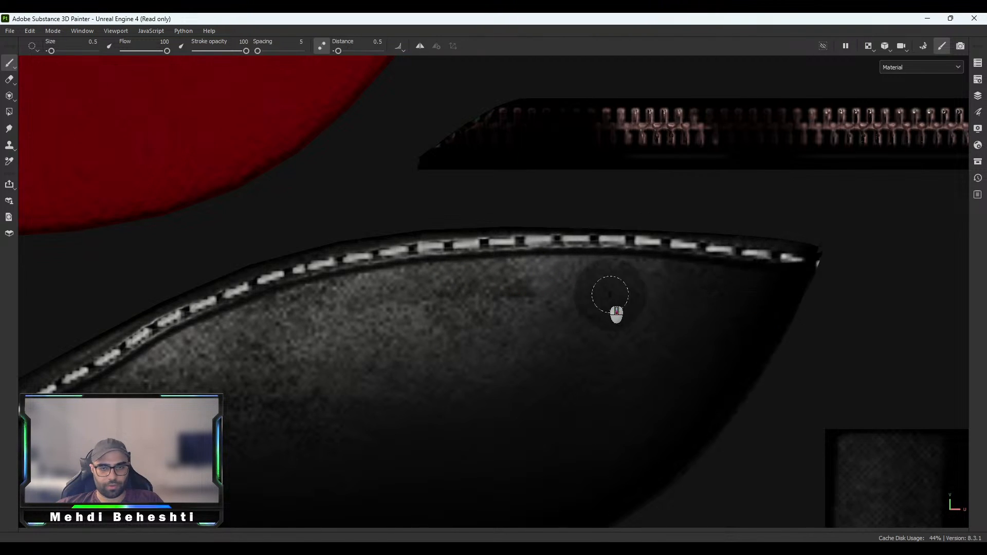
{"action": "right_click_drag", "start_coordinate": [611, 292], "coordinate": [411, 332], "text": "alt"}
{"action": "mouse_move", "coordinate": [432, 327]}
{"action": "middle_mouse_down", "text": "alt"}
{"action": "mouse_move", "coordinate": [718, 302]}
{"action": "mouse_move", "coordinate": [721, 290]}
{"action": "middle_mouse_up", "text": "alt"}
{"action": "right_click_drag", "start_coordinate": [721, 291], "coordinate": [535, 290], "text": "alt"}
{"action": "middle_click_drag", "start_coordinate": [534, 290], "coordinate": [575, 281], "text": "alt"}
{"action": "scroll", "coordinate": [546, 274], "scroll_direction": "down", "scroll_amount": 4}
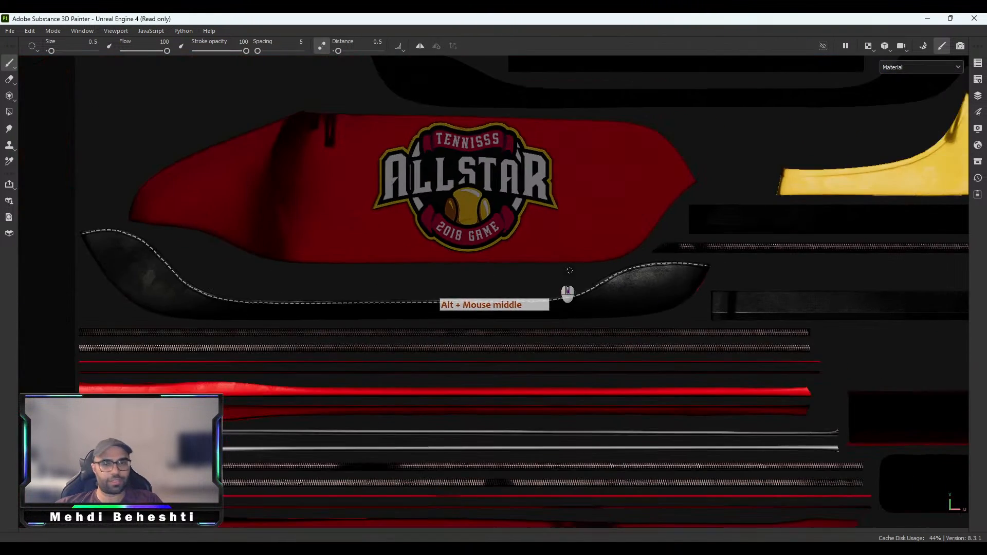
Paint a straight row of stitches along the upper edge of the long rectangular black panel below the Wilson piece
{"action": "middle_click_drag", "start_coordinate": [759, 350], "coordinate": [554, 120], "text": "alt"}
{"action": "scroll", "coordinate": [397, 222], "scroll_direction": "up", "scroll_amount": 3}
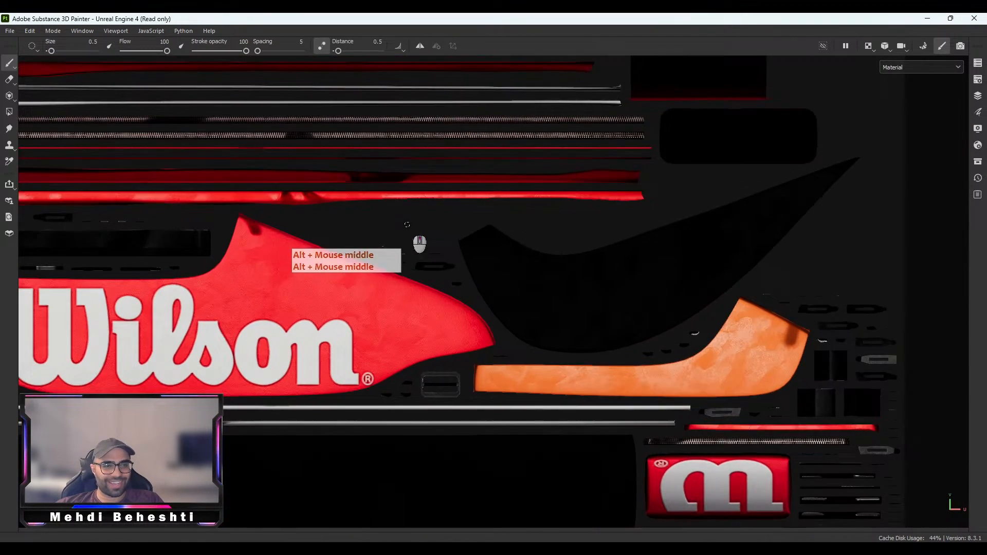
{"action": "middle_click_drag", "start_coordinate": [395, 240], "coordinate": [609, 87], "text": "alt"}
{"action": "scroll", "coordinate": [566, 210], "scroll_direction": "down", "scroll_amount": 3}
{"action": "middle_click_drag", "start_coordinate": [706, 292], "coordinate": [674, 362], "text": "alt"}
{"action": "scroll", "coordinate": [568, 370], "scroll_direction": "up", "scroll_amount": 3}
{"action": "middle_click_drag", "start_coordinate": [569, 370], "coordinate": [451, 353], "text": "alt"}
{"action": "scroll", "coordinate": [452, 353], "scroll_direction": "up", "scroll_amount": 1}
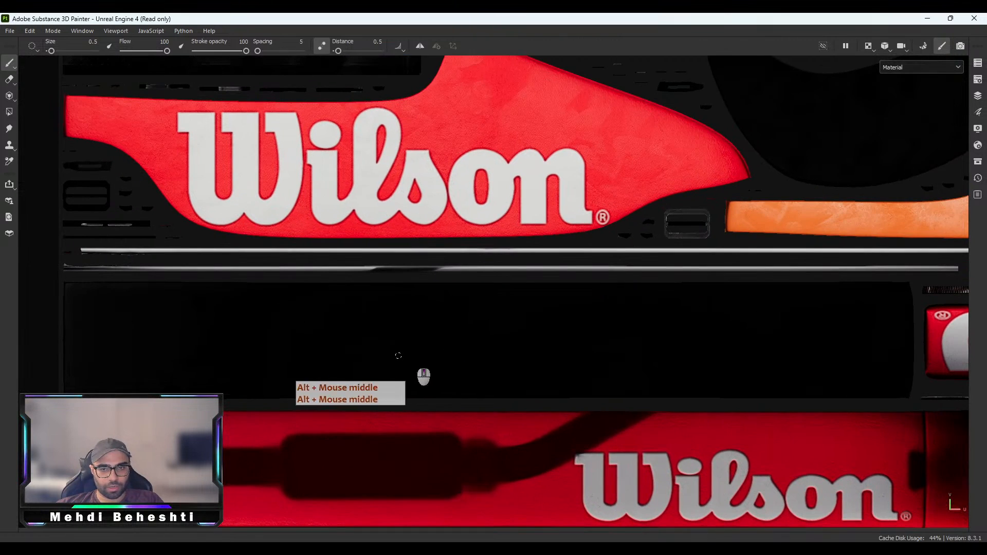
{"action": "left_click", "coordinate": [62, 285]}
{"action": "left_click", "coordinate": [908, 284], "text": "ctrl+shift"}
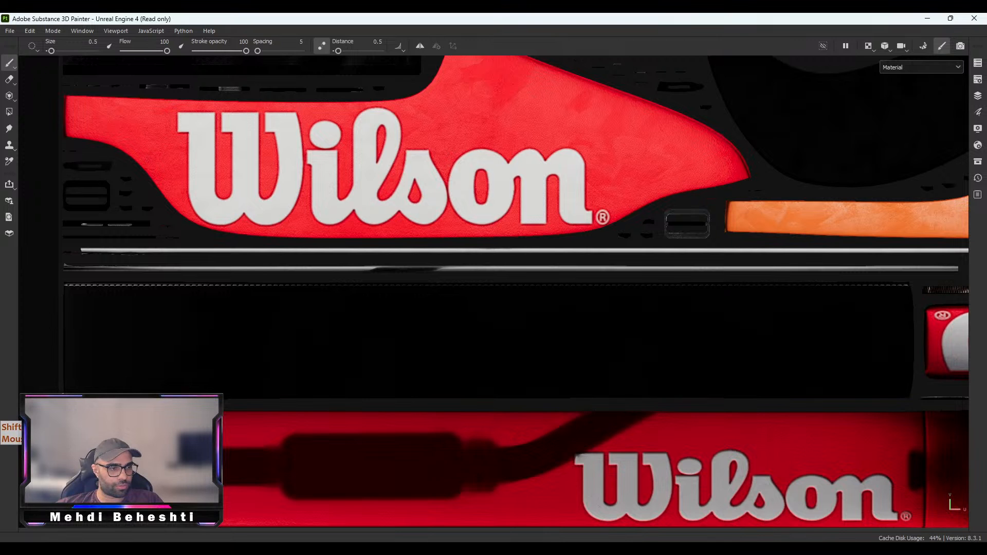
Try to paint a stitch row along the lower edge of the long black panel, then undo it
{"action": "left_click", "coordinate": [908, 396], "text": "ctrl+shift"}
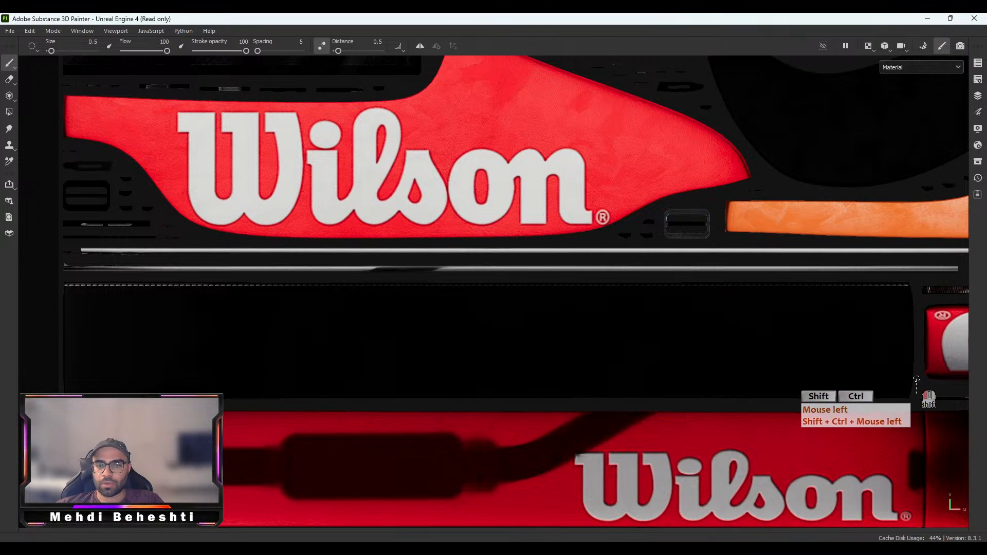
{"action": "scroll", "coordinate": [620, 464], "scroll_direction": "up", "scroll_amount": 1}
{"action": "right_click_drag", "start_coordinate": [642, 465], "coordinate": [571, 432], "text": "shift"}
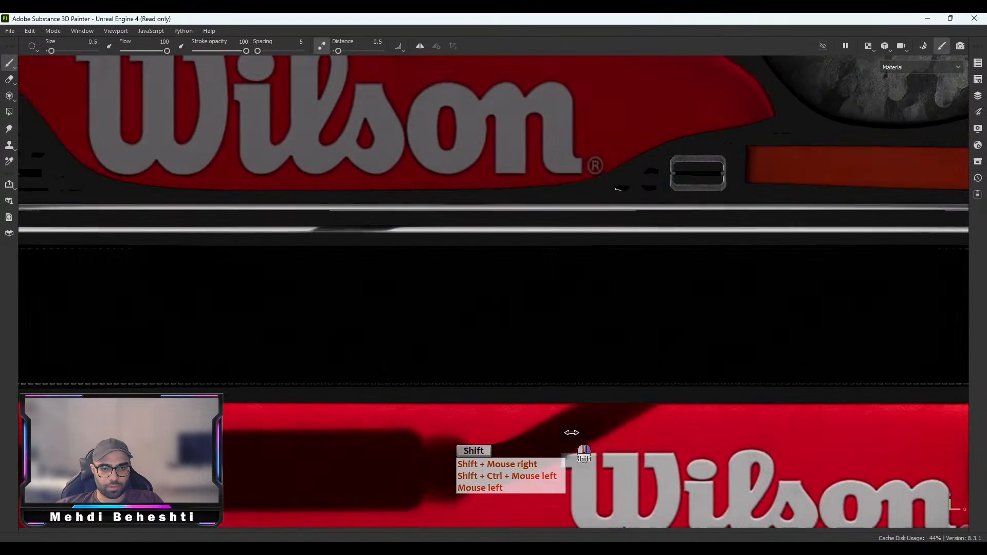
{"action": "key", "text": "ctrl+z"}
Switch the display to Base color and paint a straight row of stitches along the long black panel's lower edge
{"action": "key", "text": "c"}
{"action": "scroll", "coordinate": [544, 353], "scroll_direction": "down", "scroll_amount": 2}
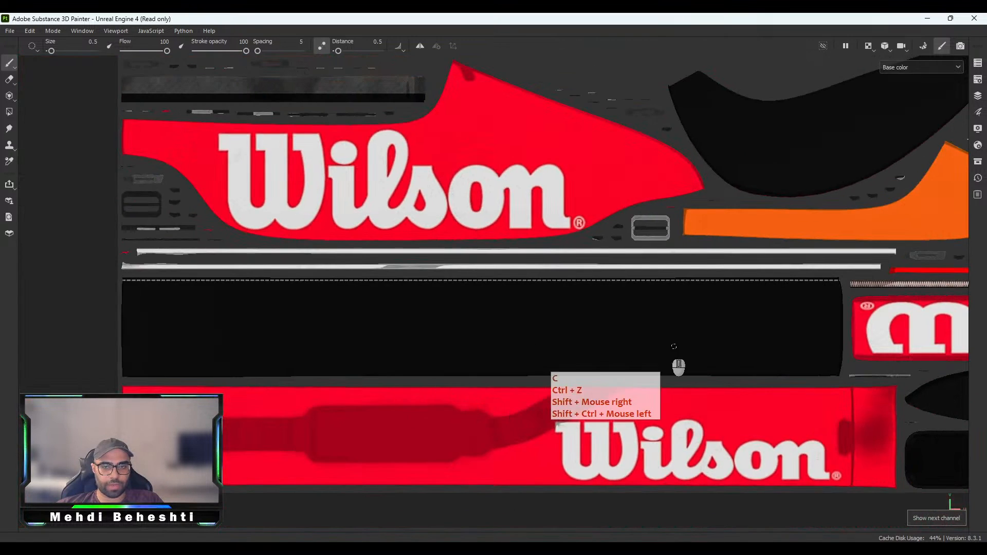
{"action": "scroll", "coordinate": [679, 348], "scroll_direction": "up", "scroll_amount": 2}
{"action": "mouse_move", "coordinate": [684, 350]}
{"action": "middle_mouse_down"}
{"action": "mouse_move", "coordinate": [663, 352]}
{"action": "mouse_move", "coordinate": [747, 351]}
{"action": "middle_mouse_up"}
{"action": "scroll", "coordinate": [686, 343], "scroll_direction": "down", "scroll_amount": 1}
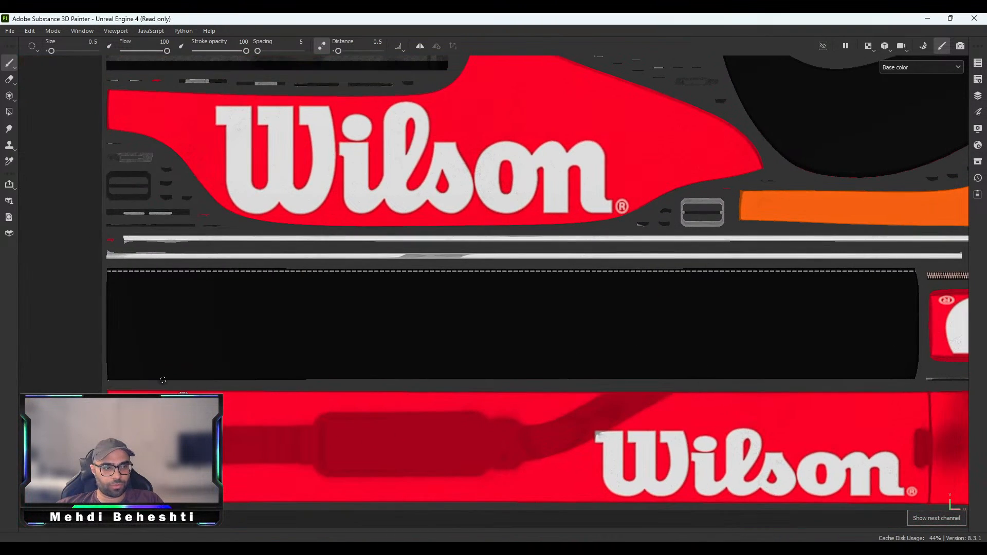
{"action": "left_click", "coordinate": [104, 376]}
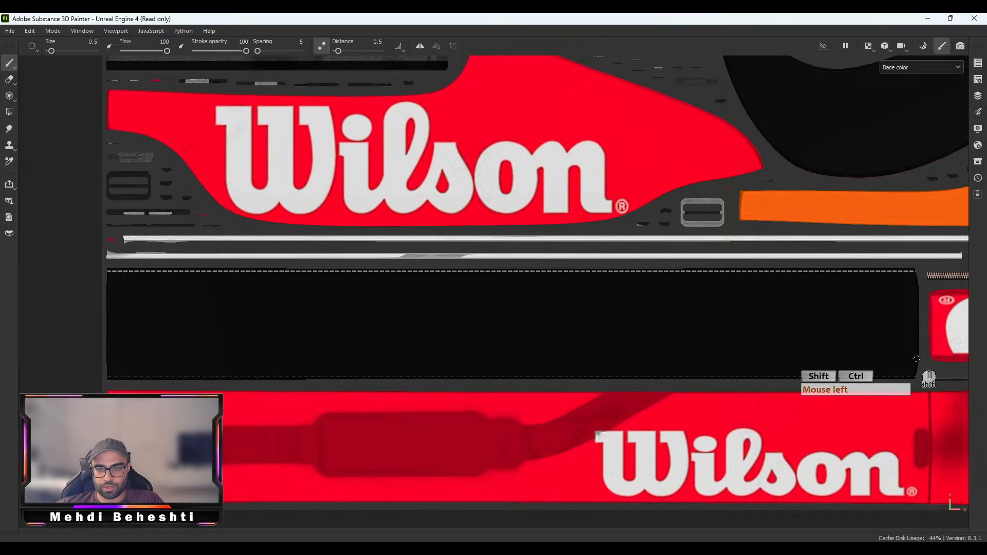
{"action": "left_click", "coordinate": [915, 377], "text": "ctrl+shift"}
Look over the UV layout for further black pieces that need stitching
{"action": "scroll", "coordinate": [304, 314], "scroll_direction": "down", "scroll_amount": 2}
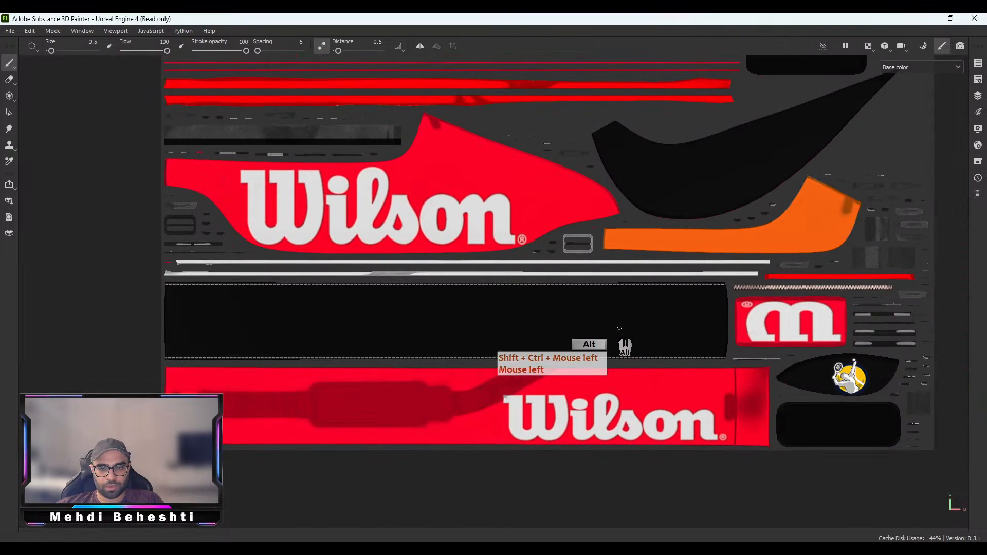
{"action": "middle_click_drag", "start_coordinate": [625, 329], "coordinate": [430, 283], "text": "alt"}
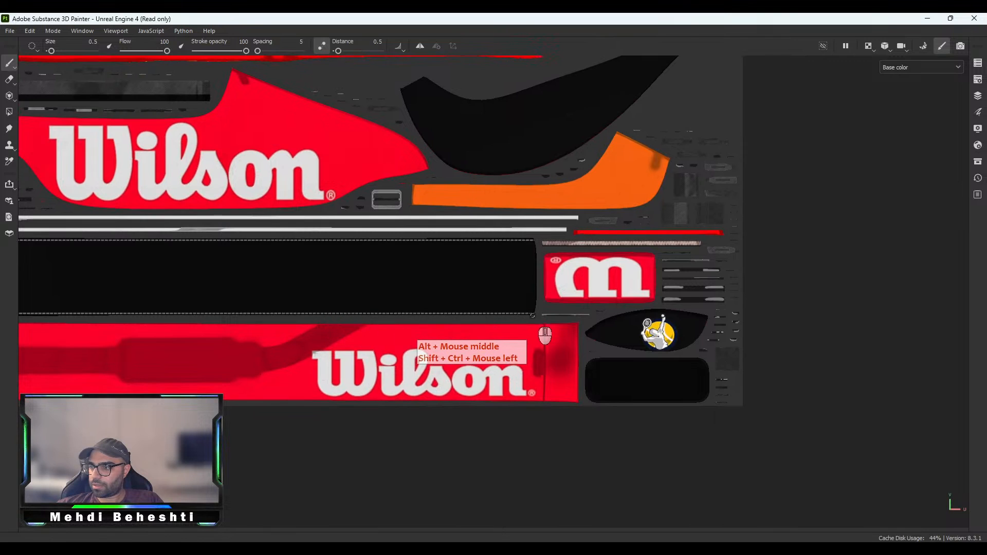
{"action": "scroll", "coordinate": [546, 316], "scroll_direction": "up", "scroll_amount": 3}
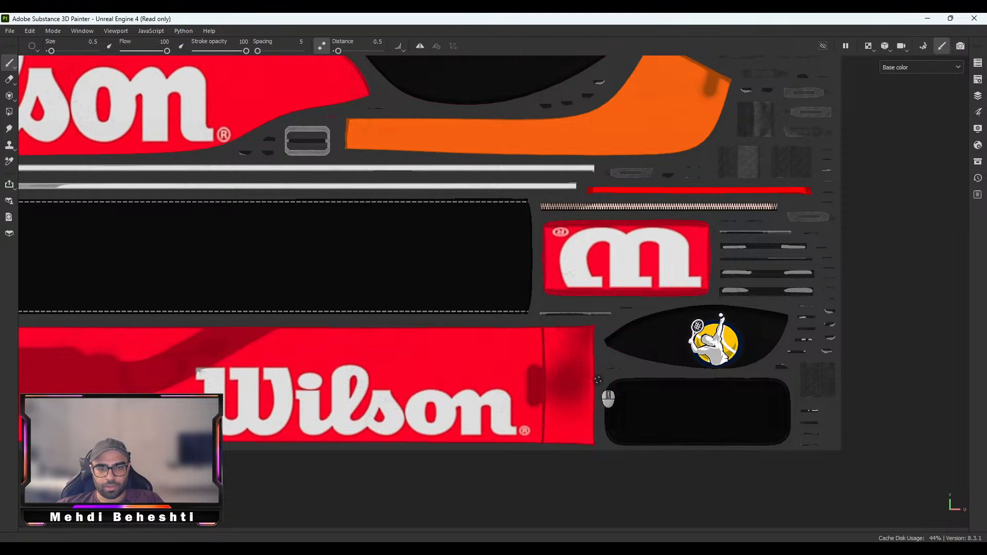
{"action": "scroll", "coordinate": [597, 379], "scroll_direction": "down", "scroll_amount": 3}
{"action": "middle_click_drag", "start_coordinate": [509, 267], "coordinate": [513, 344], "text": "alt"}
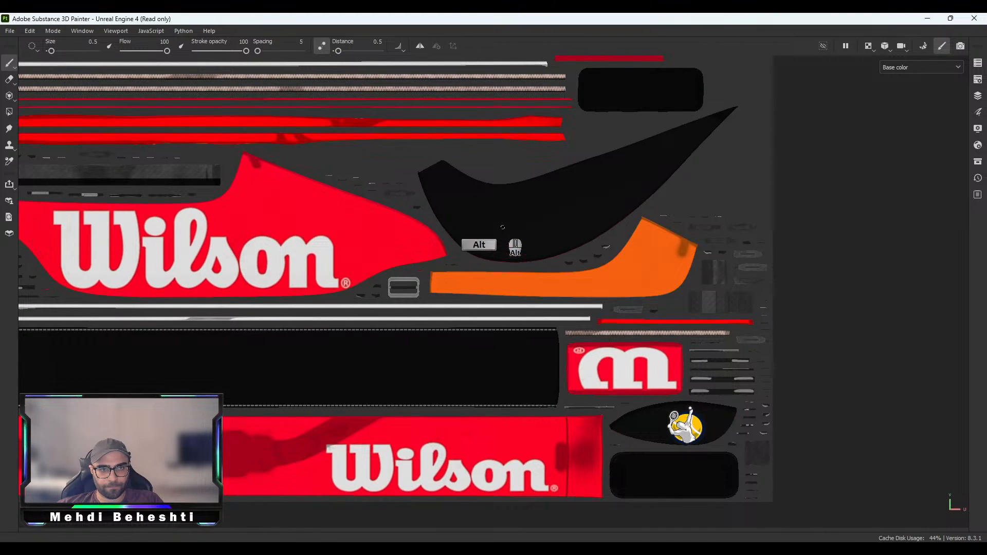
Paint a curved row of grey stitches along the upper edge of the long black piece, from its pointed end into the narrow section
{"action": "middle_click_drag", "start_coordinate": [502, 226], "coordinate": [591, 434], "text": "alt"}
{"action": "scroll", "coordinate": [403, 421], "scroll_direction": "up", "scroll_amount": 6}
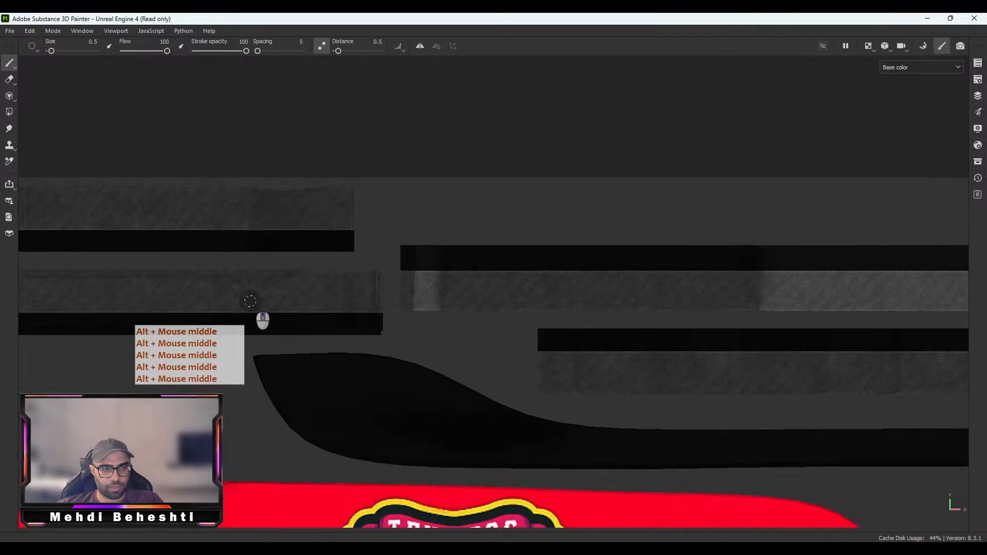
{"action": "scroll", "coordinate": [260, 329], "scroll_direction": "up", "scroll_amount": 5}
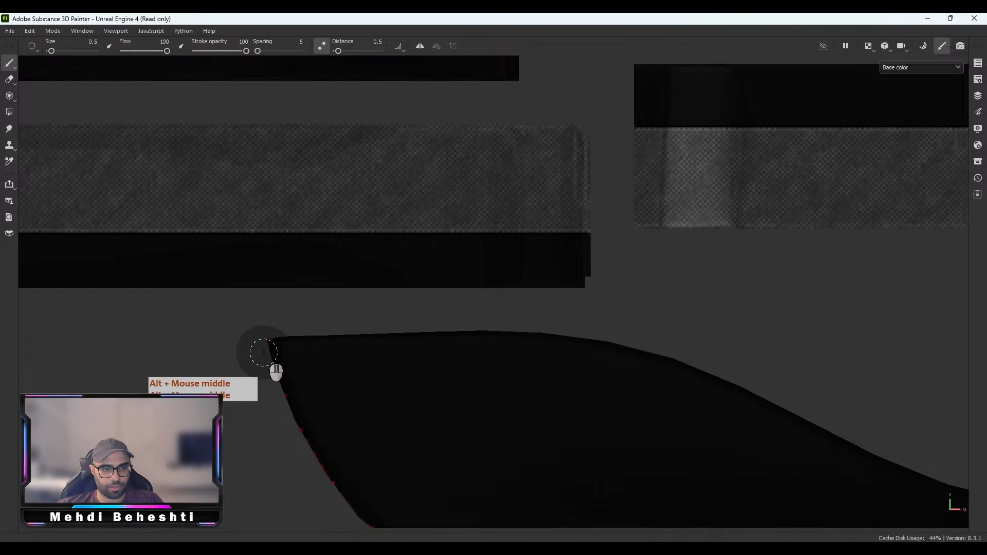
{"action": "mouse_move", "coordinate": [265, 350]}
{"action": "left_mouse_down"}
{"action": "mouse_move", "coordinate": [352, 338]}
{"action": "mouse_move", "coordinate": [542, 343]}
{"action": "left_mouse_up"}
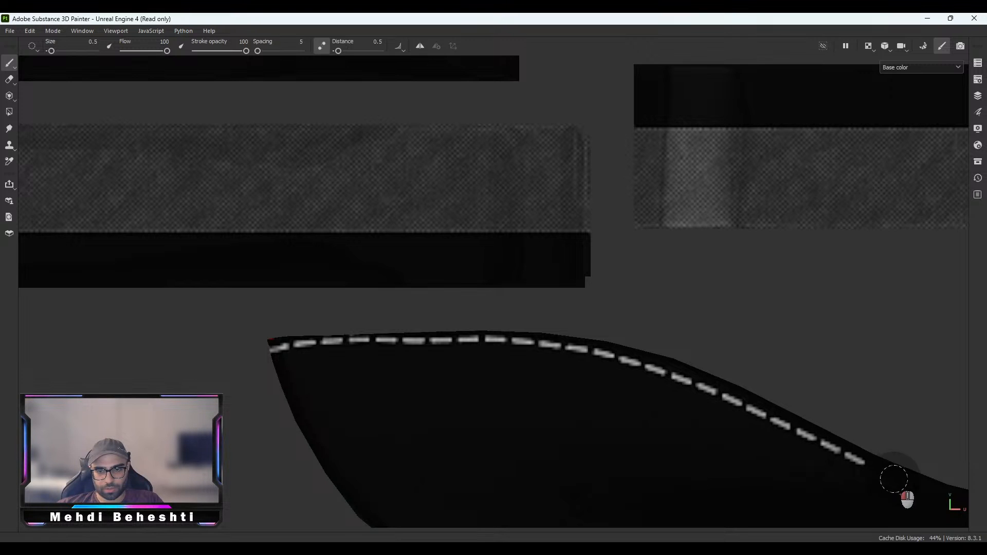
{"action": "mouse_move", "coordinate": [929, 498]}
{"action": "middle_mouse_down", "text": "alt"}
{"action": "mouse_move", "coordinate": [340, 269]}
{"action": "mouse_move", "coordinate": [235, 300]}
{"action": "mouse_move", "coordinate": [242, 295]}
{"action": "middle_mouse_up", "text": "alt"}
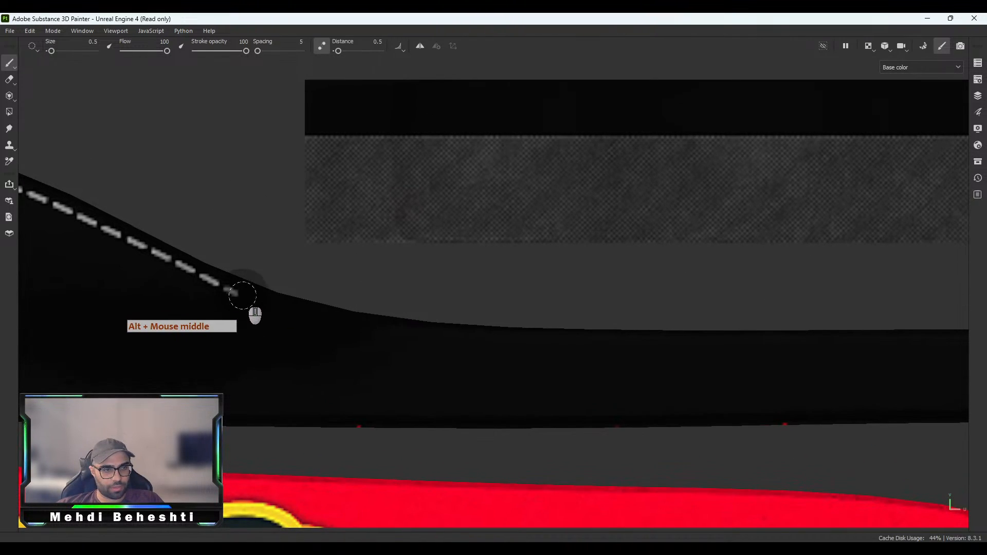
{"action": "mouse_move", "coordinate": [236, 294]}
{"action": "left_mouse_down"}
{"action": "mouse_move", "coordinate": [372, 329]}
{"action": "mouse_move", "coordinate": [586, 345]}
{"action": "left_mouse_up"}
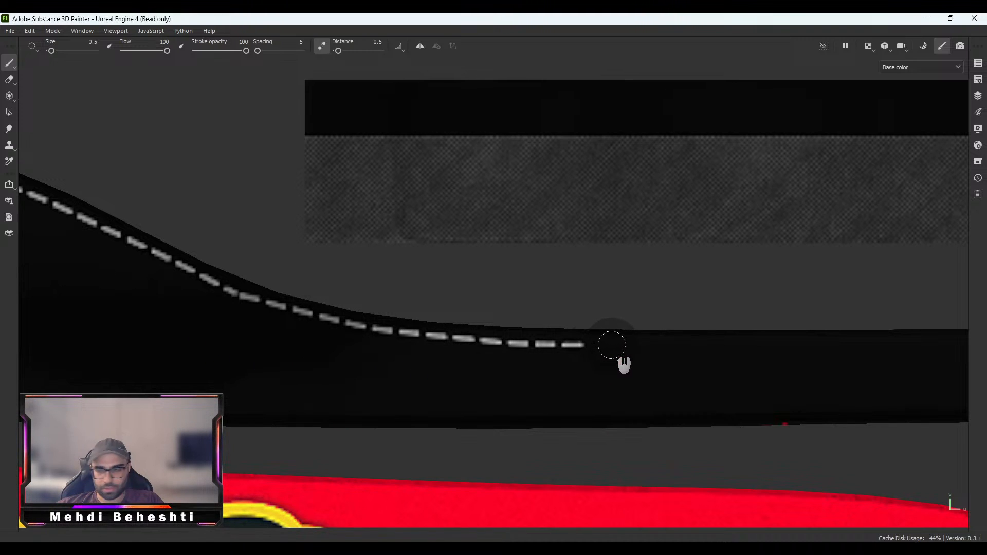
Continue the stitch row in straight segments along the upper edge of the long black piece's narrow middle section
{"action": "mouse_move", "coordinate": [612, 345]}
{"action": "middle_mouse_down", "text": "alt"}
{"action": "mouse_move", "coordinate": [676, 359]}
{"action": "mouse_move", "coordinate": [386, 368]}
{"action": "middle_mouse_up", "text": "alt"}
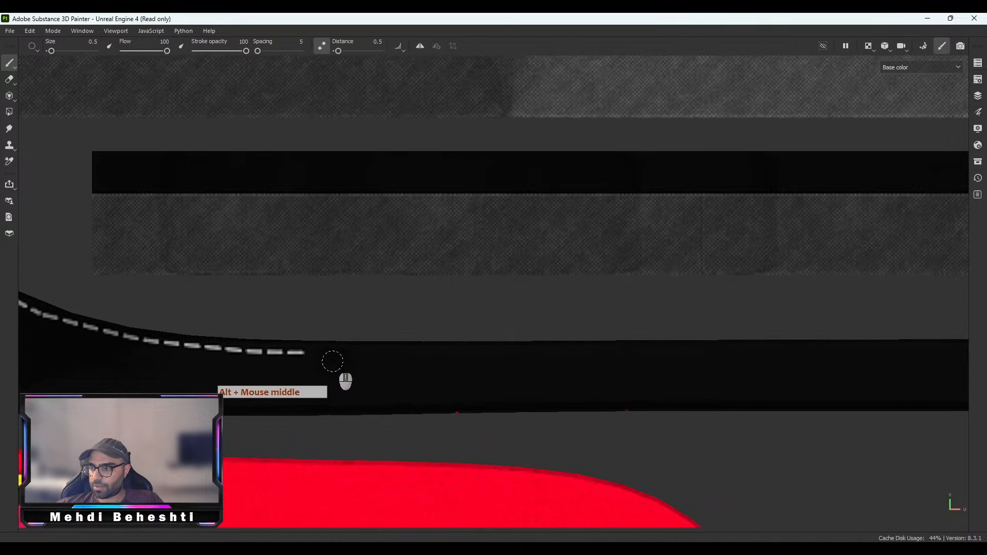
{"action": "mouse_move", "coordinate": [327, 360]}
{"action": "middle_mouse_down", "text": "alt"}
{"action": "mouse_move", "coordinate": [308, 383]}
{"action": "mouse_move", "coordinate": [283, 378]}
{"action": "middle_mouse_up", "text": "alt"}
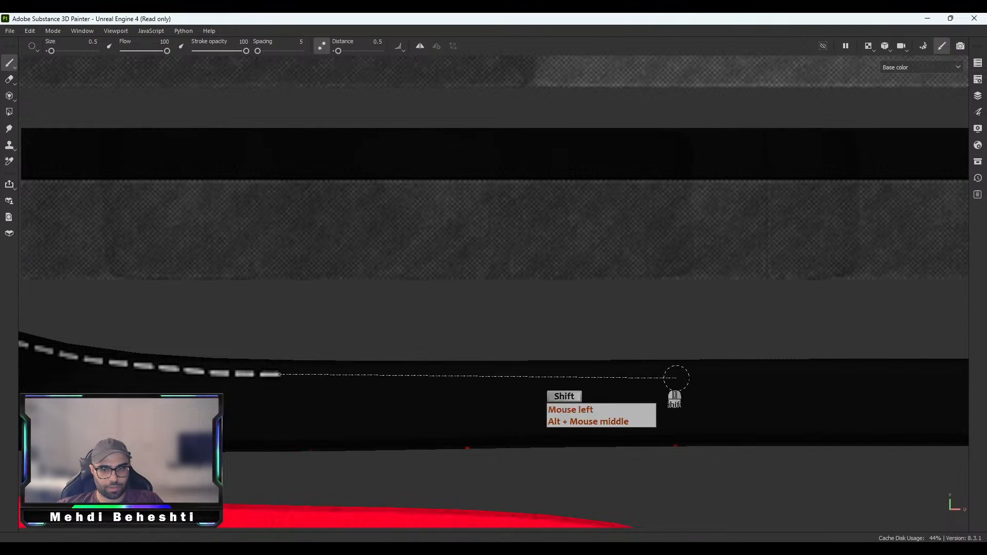
{"action": "left_click", "coordinate": [902, 367], "text": "shift"}
{"action": "mouse_move", "coordinate": [902, 367]}
{"action": "middle_mouse_down", "text": "alt"}
{"action": "mouse_move", "coordinate": [289, 348]}
{"action": "mouse_move", "coordinate": [306, 368]}
{"action": "mouse_move", "coordinate": [278, 372]}
{"action": "middle_mouse_up", "text": "alt"}
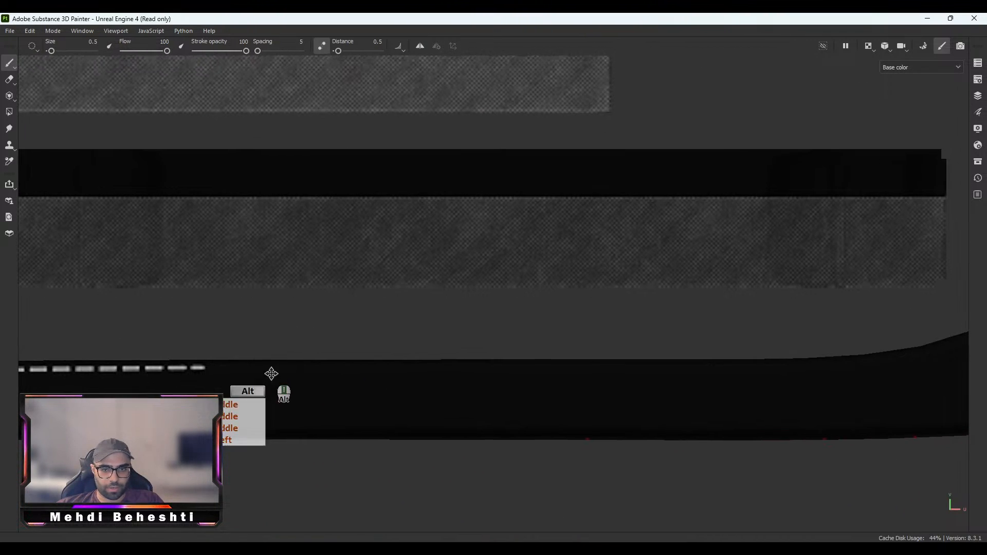
{"action": "scroll", "coordinate": [271, 375], "scroll_direction": "up", "scroll_amount": 2}
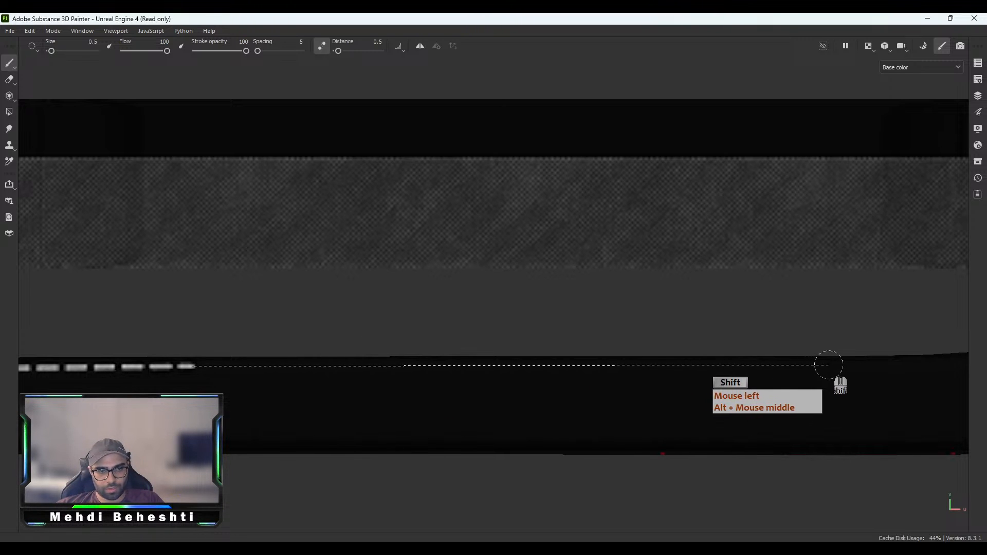
{"action": "left_click", "coordinate": [870, 364], "text": "shift"}
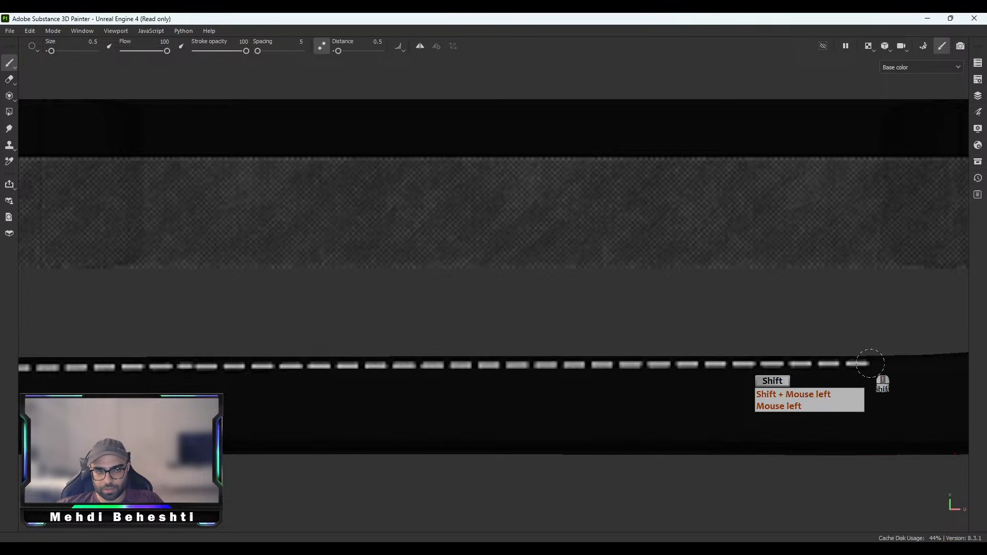
Paint the stitch row up the curved upper edge of the long black piece's wide end, finishing at its corner
{"action": "mouse_move", "coordinate": [870, 363]}
{"action": "middle_mouse_down", "text": "alt"}
{"action": "mouse_move", "coordinate": [711, 361]}
{"action": "mouse_move", "coordinate": [325, 403]}
{"action": "middle_mouse_up", "text": "alt"}
{"action": "mouse_move", "coordinate": [522, 385]}
{"action": "middle_mouse_down", "text": "alt"}
{"action": "mouse_move", "coordinate": [430, 390]}
{"action": "mouse_move", "coordinate": [350, 429]}
{"action": "mouse_move", "coordinate": [235, 439]}
{"action": "middle_mouse_up", "text": "alt"}
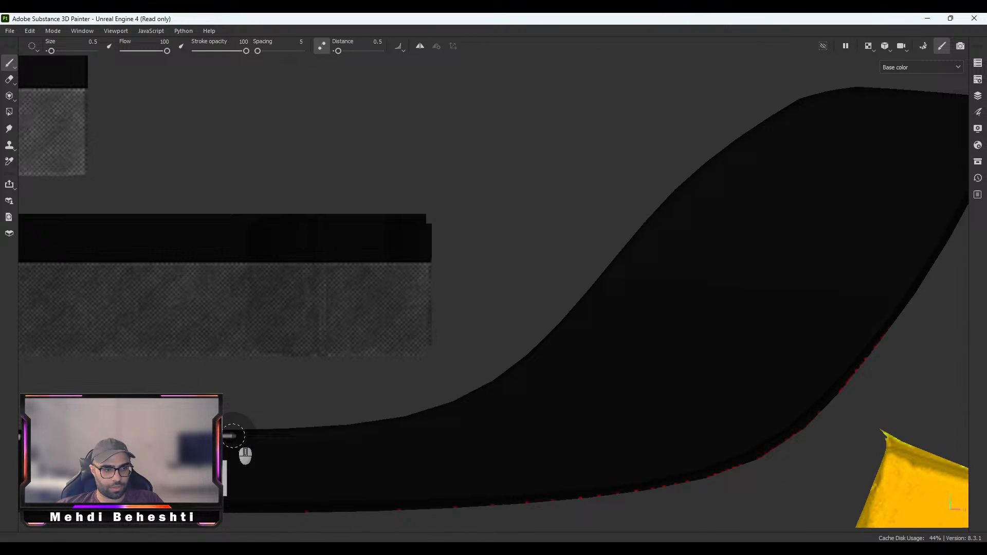
{"action": "mouse_move", "coordinate": [285, 436]}
{"action": "left_mouse_down"}
{"action": "mouse_move", "coordinate": [395, 425]}
{"action": "mouse_move", "coordinate": [540, 361]}
{"action": "left_mouse_up"}
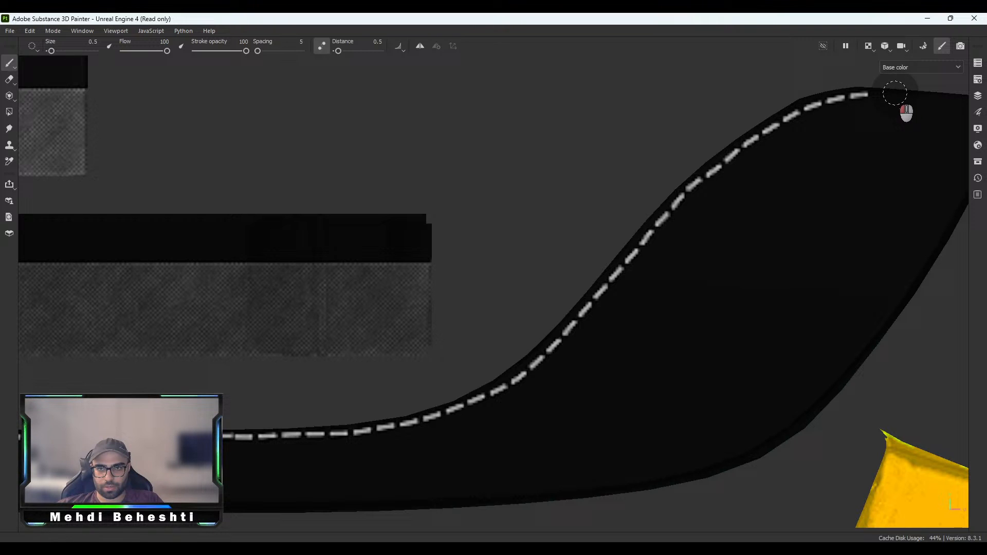
{"action": "middle_click_drag", "start_coordinate": [931, 99], "coordinate": [485, 208], "text": "alt"}
{"action": "scroll", "coordinate": [470, 194], "scroll_direction": "up", "scroll_amount": 5}
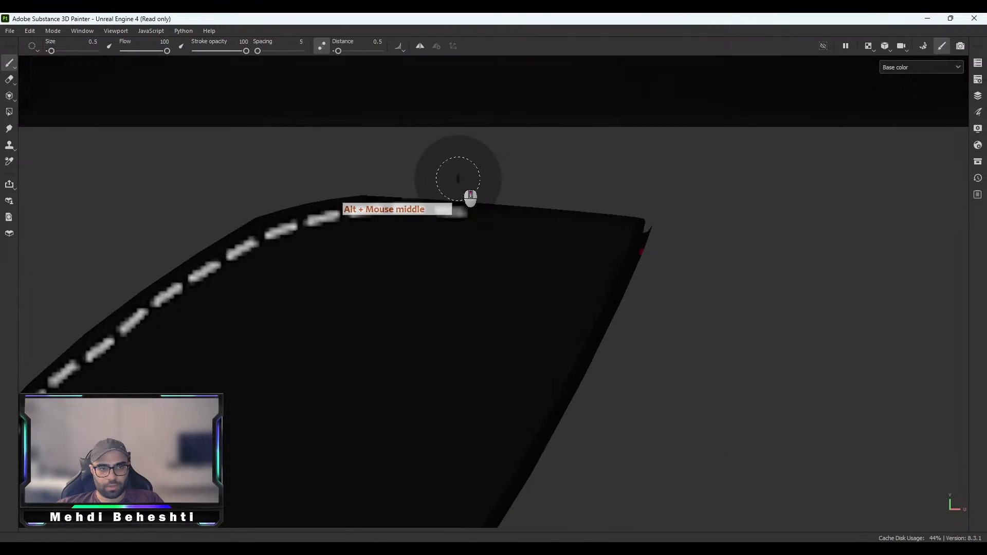
{"action": "left_click", "coordinate": [467, 225]}
{"action": "mouse_move", "coordinate": [468, 225]}
{"action": "left_mouse_down"}
{"action": "mouse_move", "coordinate": [653, 247]}
{"action": "mouse_move", "coordinate": [720, 280]}
{"action": "mouse_move", "coordinate": [718, 296]}
{"action": "left_mouse_up"}
{"action": "scroll", "coordinate": [533, 288], "scroll_direction": "down", "scroll_amount": 8}
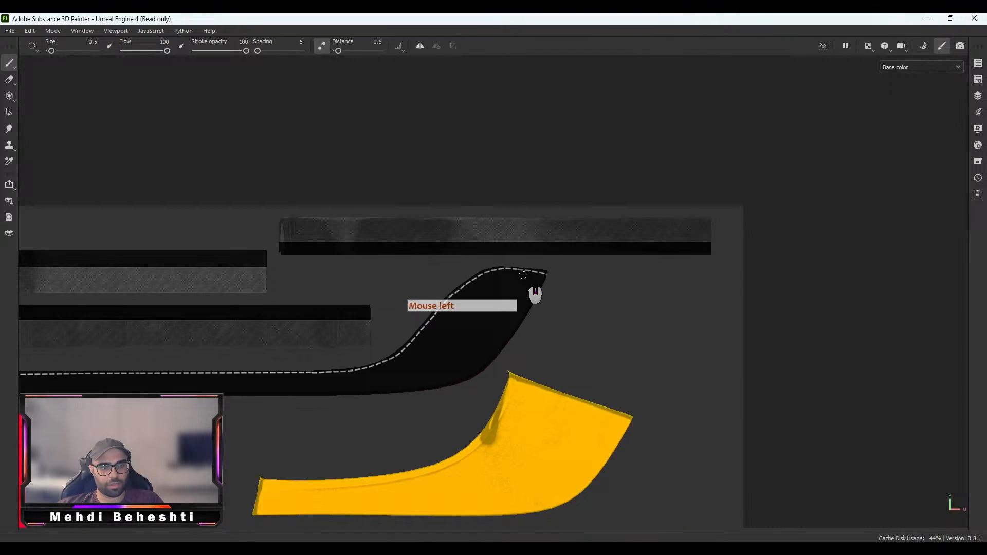
Examine the edges of the large pointed black piece above the orange piece for stitching
{"action": "middle_click_drag", "start_coordinate": [390, 391], "coordinate": [559, 270], "text": "alt"}
{"action": "middle_click_drag", "start_coordinate": [639, 397], "coordinate": [365, 148], "text": "alt"}
{"action": "middle_click_drag", "start_coordinate": [366, 323], "coordinate": [473, 231], "text": "alt"}
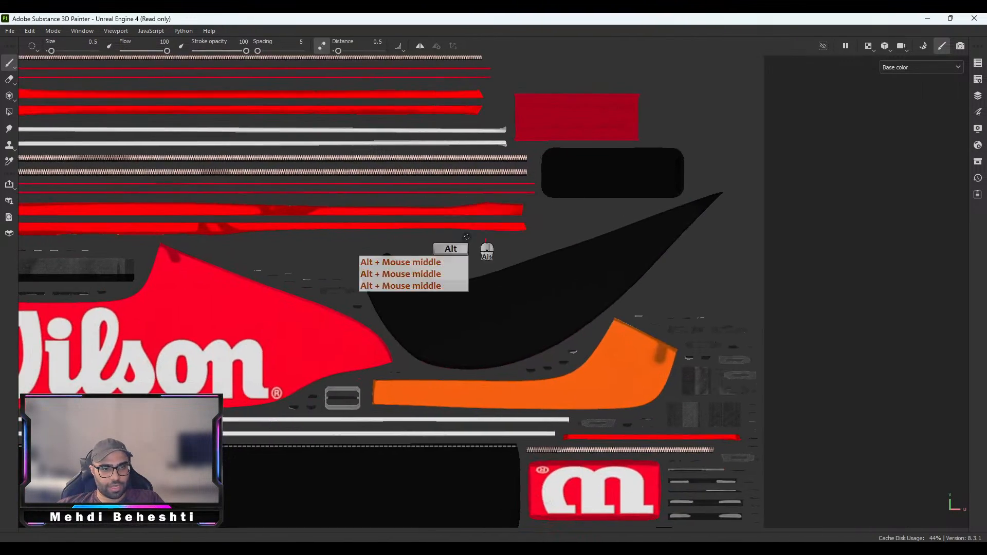
{"action": "scroll", "coordinate": [414, 262], "scroll_direction": "up", "scroll_amount": 5}
{"action": "middle_click_drag", "start_coordinate": [664, 269], "coordinate": [425, 304], "text": "alt"}
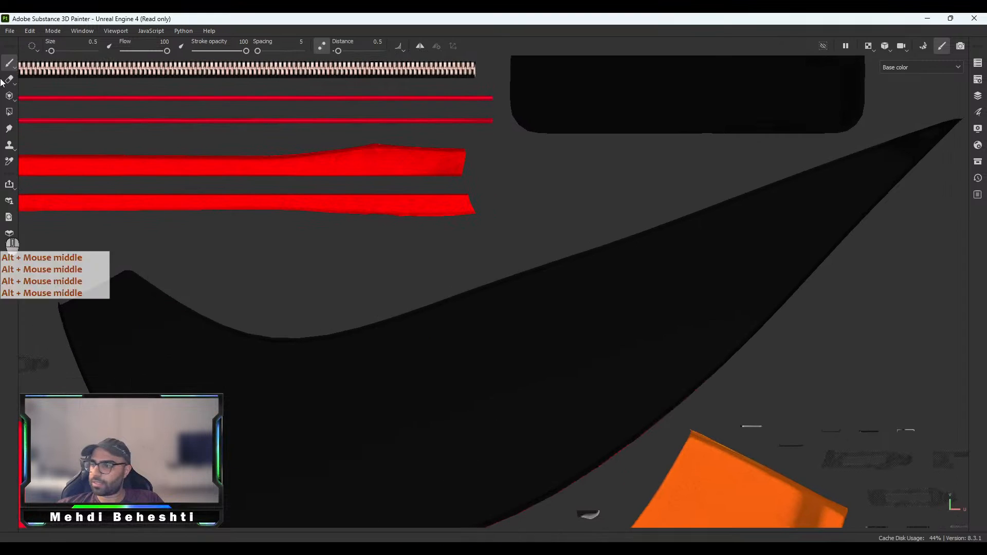
Paint a dashed stitch line along the straight upper edge of the large black curved panel, starting at its pointed tip
{"action": "middle_click_drag", "start_coordinate": [470, 343], "coordinate": [417, 366], "text": "alt"}
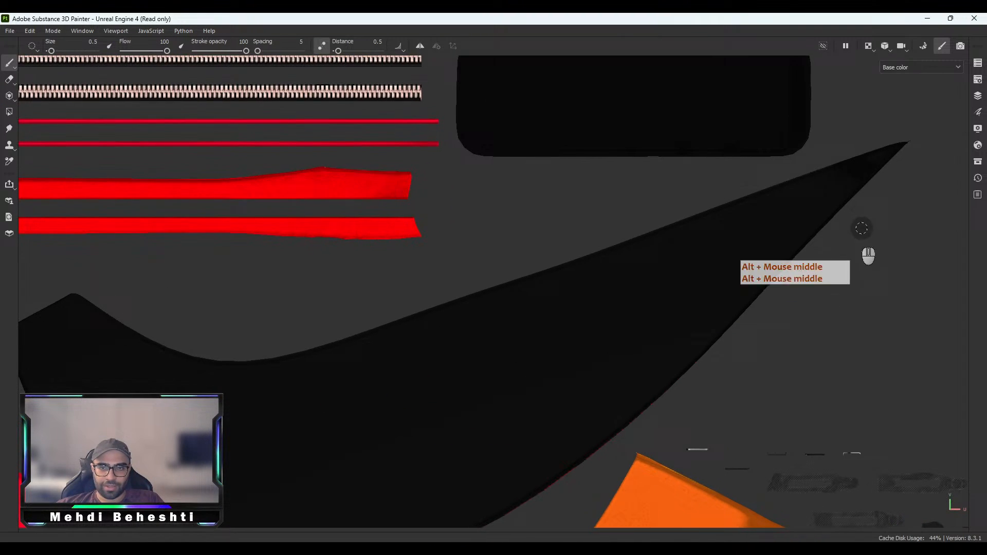
{"action": "left_click", "coordinate": [906, 143]}
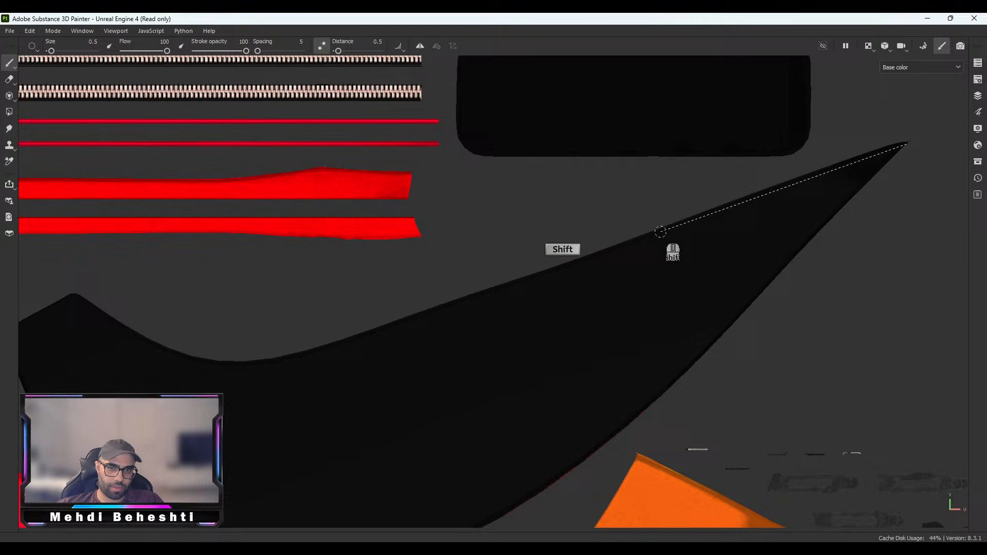
{"action": "left_click", "coordinate": [730, 207], "text": "shift"}
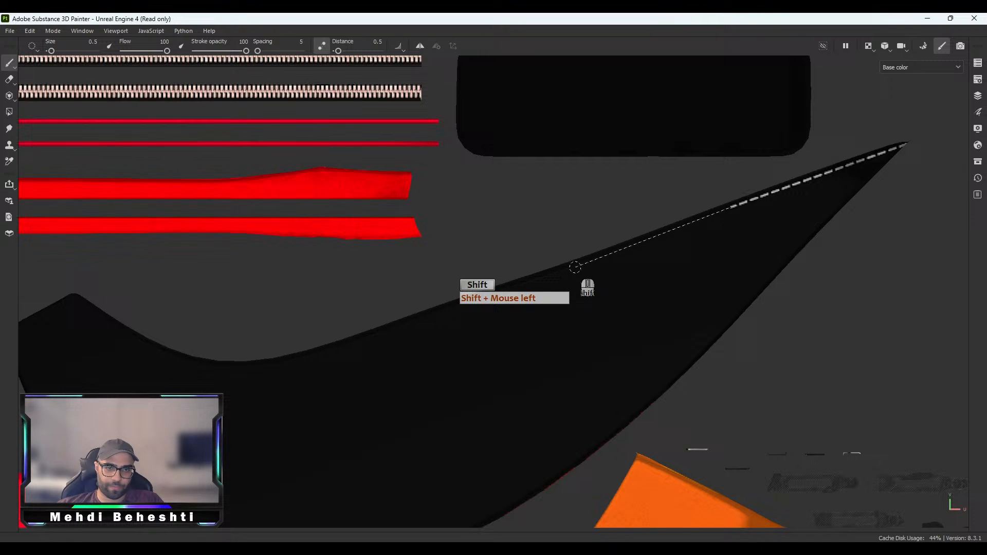
{"action": "left_click", "coordinate": [574, 264], "text": "shift"}
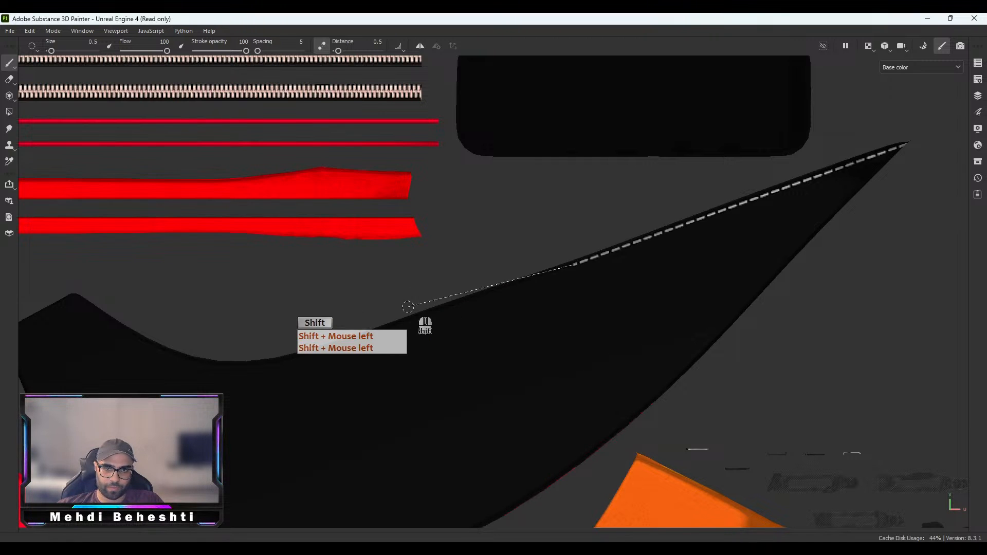
{"action": "left_click", "coordinate": [448, 308], "text": "shift"}
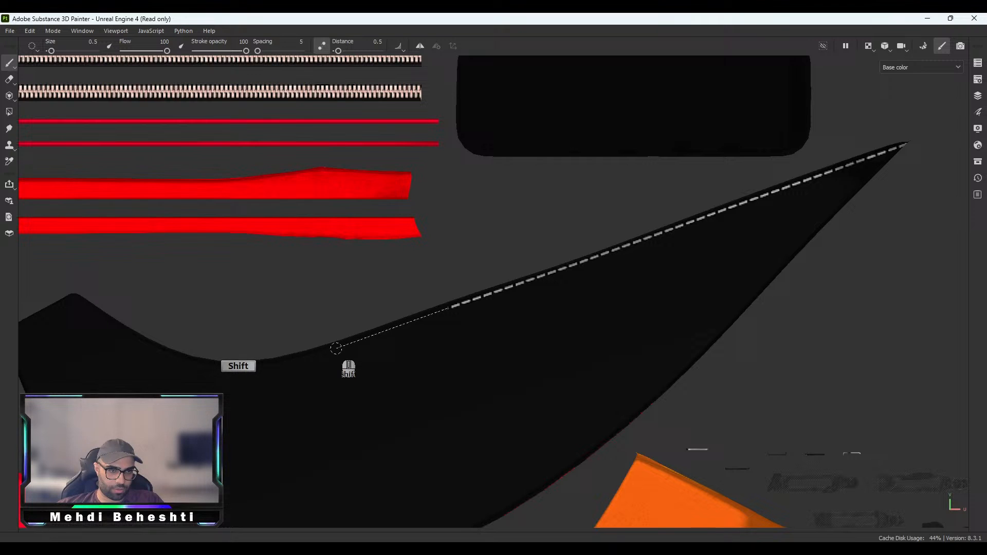
Continue the stitch line around the black panel's concave curve up to its peak, undoing the uneven stroke and repainting it
{"action": "mouse_move", "coordinate": [316, 362]}
{"action": "middle_mouse_down", "text": "alt"}
{"action": "mouse_move", "coordinate": [495, 313]}
{"action": "mouse_move", "coordinate": [592, 346]}
{"action": "middle_mouse_up", "text": "alt"}
{"action": "scroll", "coordinate": [487, 302], "scroll_direction": "up", "scroll_amount": 5}
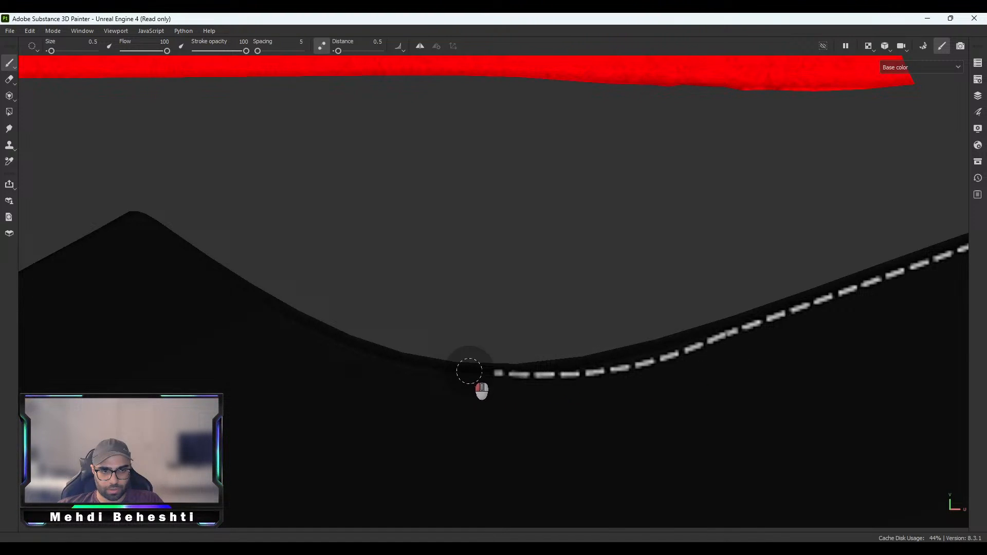
{"action": "key", "text": "ctrl+z"}
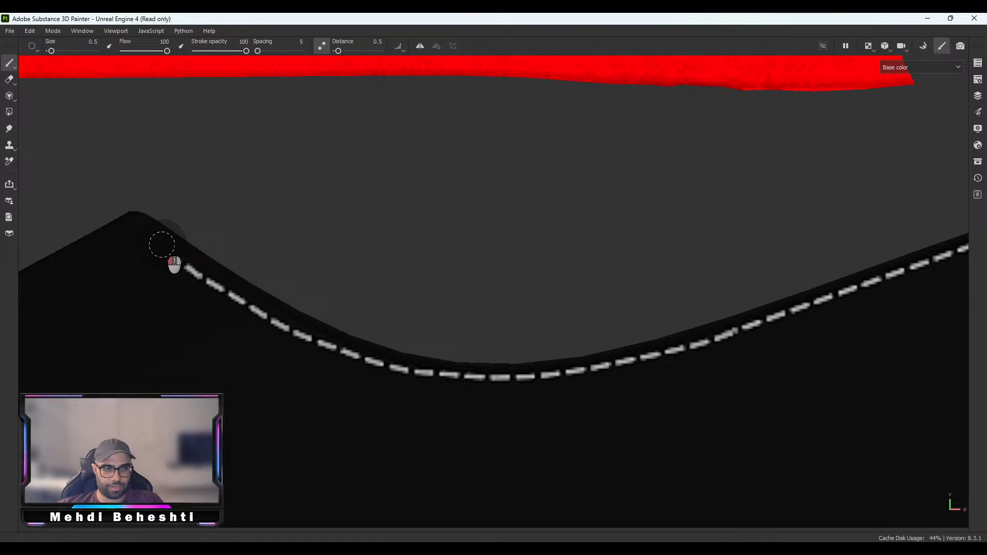
{"action": "scroll", "coordinate": [461, 244], "scroll_direction": "down", "scroll_amount": 6}
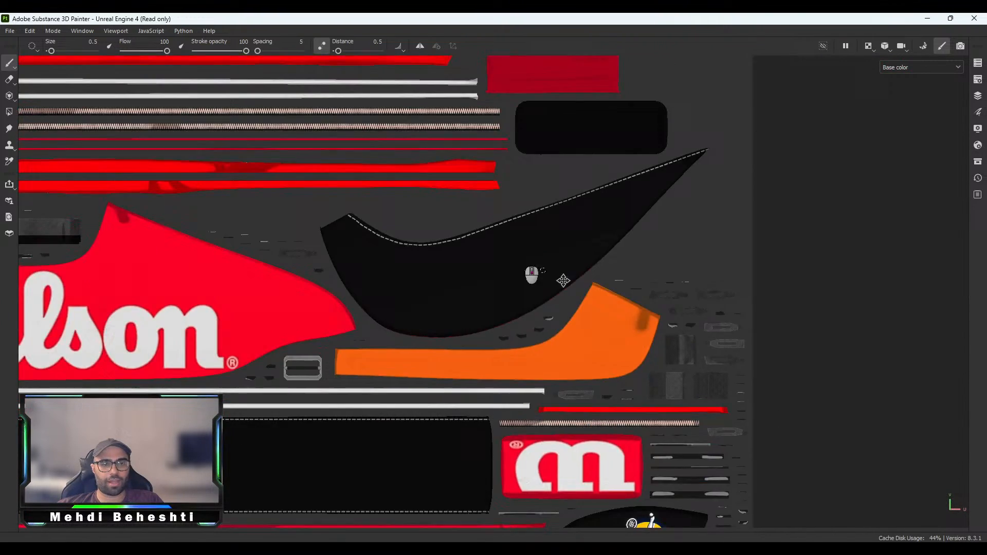
Inspect the new stitching on the 3D bag from the side and the end in the base color display
{"action": "middle_click_drag", "start_coordinate": [531, 273], "coordinate": [707, 276], "text": "alt"}
{"action": "scroll", "coordinate": [707, 276], "scroll_direction": "down", "scroll_amount": 4}
{"action": "key", "text": "F3"}
{"action": "key", "text": "F2"}
{"action": "scroll", "coordinate": [591, 286], "scroll_direction": "down", "scroll_amount": 8}
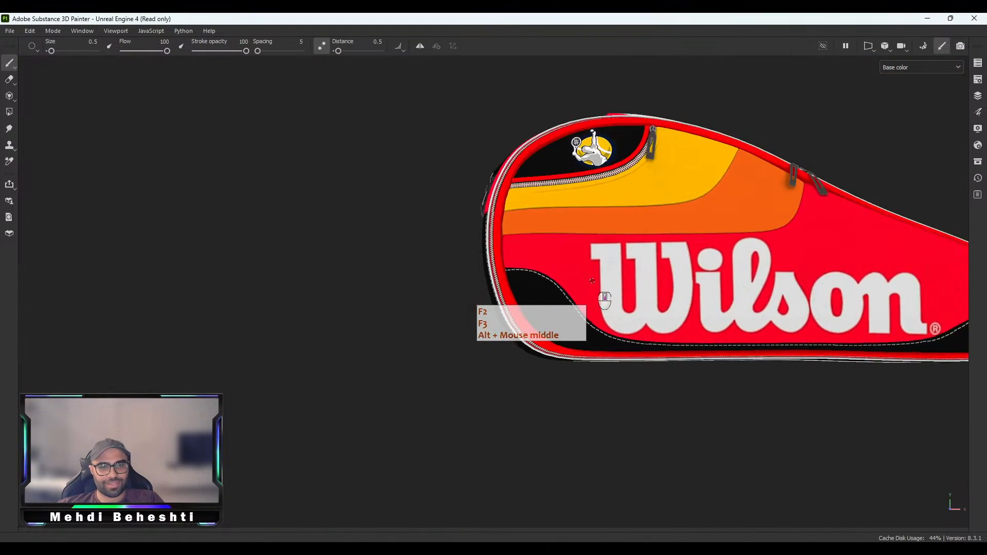
{"action": "middle_click_drag", "start_coordinate": [603, 292], "coordinate": [637, 371], "text": "alt"}
{"action": "left_click_drag", "start_coordinate": [636, 371], "coordinate": [784, 337], "text": "alt"}
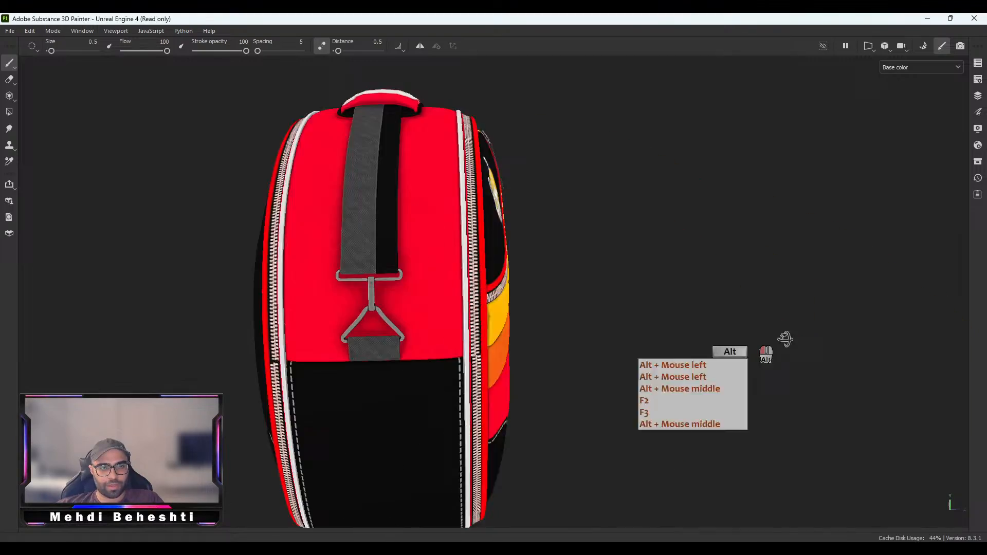
{"action": "middle_click_drag", "start_coordinate": [784, 337], "coordinate": [885, 278], "text": "alt"}
{"action": "scroll", "coordinate": [885, 278], "scroll_direction": "up", "scroll_amount": 5}
{"action": "left_click_drag", "start_coordinate": [886, 277], "coordinate": [763, 297], "text": "alt"}
{"action": "middle_click_drag", "start_coordinate": [763, 297], "coordinate": [855, 238], "text": "alt"}
{"action": "left_click_drag", "start_coordinate": [856, 237], "coordinate": [372, 353], "text": "alt"}
Show the bag with full material shading and examine the stitched panels and the black tennis logo panel
{"action": "key", "text": "m"}
{"action": "scroll", "coordinate": [642, 283], "scroll_direction": "down", "scroll_amount": 3}
{"action": "middle_click_drag", "start_coordinate": [372, 353], "coordinate": [541, 321], "text": "alt"}
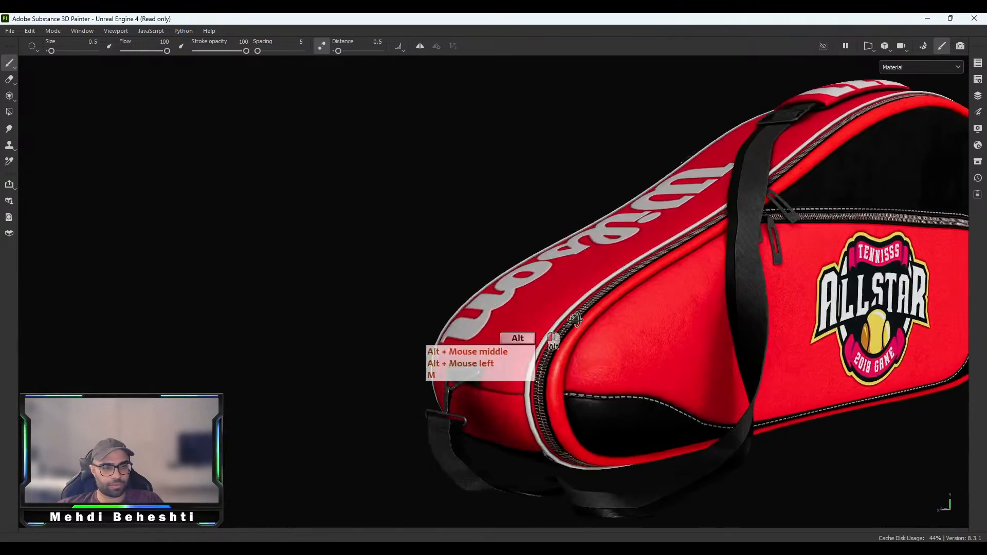
{"action": "left_click_drag", "start_coordinate": [541, 320], "coordinate": [415, 344], "text": "alt"}
{"action": "middle_click_drag", "start_coordinate": [415, 343], "coordinate": [661, 282], "text": "alt"}
{"action": "scroll", "coordinate": [661, 282], "scroll_direction": "up", "scroll_amount": 5}
{"action": "left_click_drag", "start_coordinate": [740, 342], "coordinate": [684, 332], "text": "alt"}
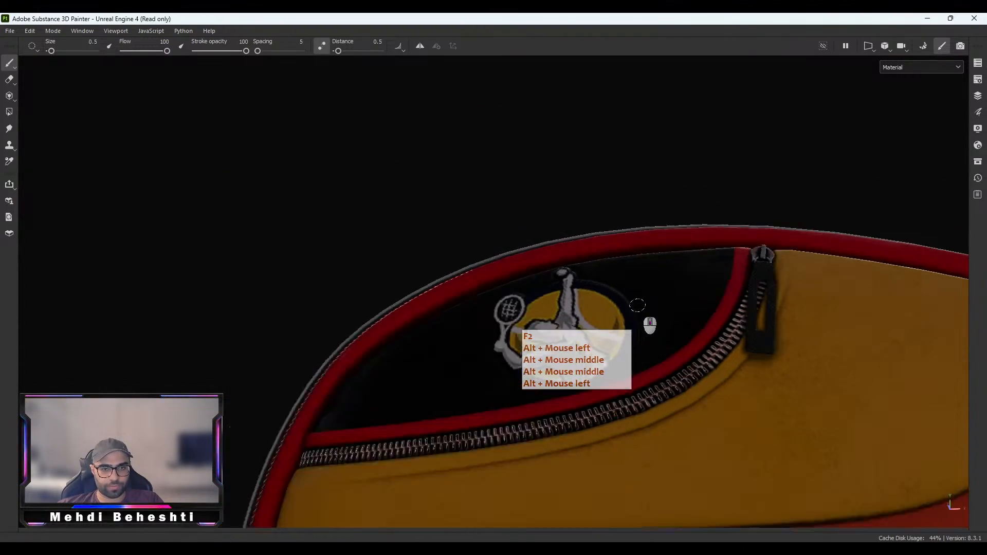
In the UV layout's base color display, paint a stitch line along the right and lower edges of the black tennis logo panel
{"action": "key", "text": "F3"}
{"action": "key", "text": "c"}
{"action": "key", "text": "c"}
{"action": "scroll", "coordinate": [769, 437], "scroll_direction": "up", "scroll_amount": 10}
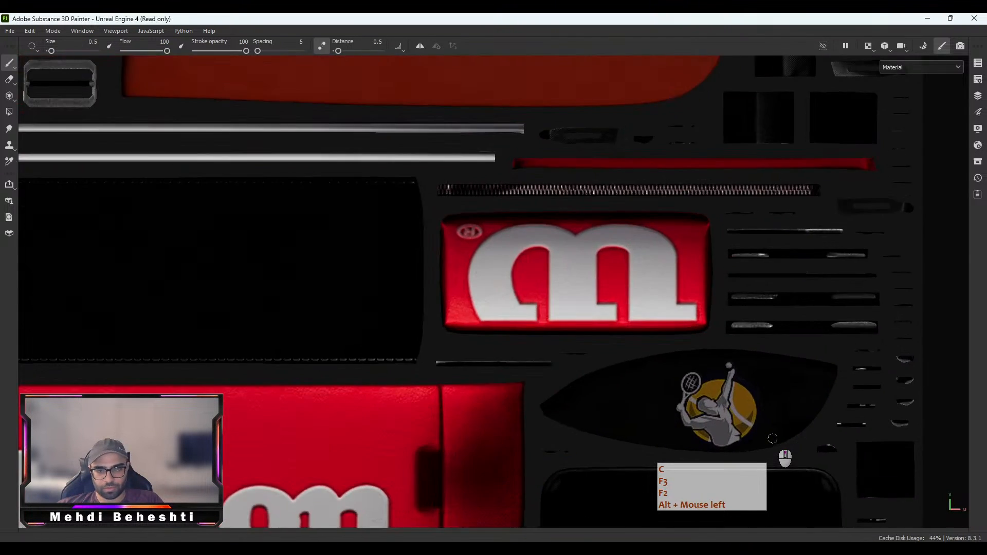
{"action": "middle_click_drag", "start_coordinate": [769, 437], "coordinate": [818, 324], "text": "alt"}
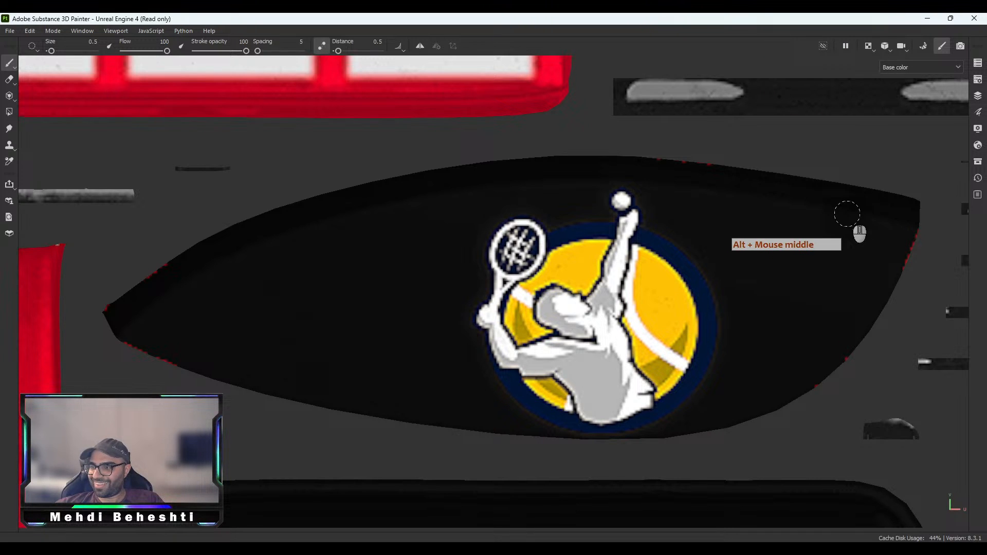
{"action": "middle_click_drag", "start_coordinate": [793, 272], "coordinate": [936, 232], "text": "alt"}
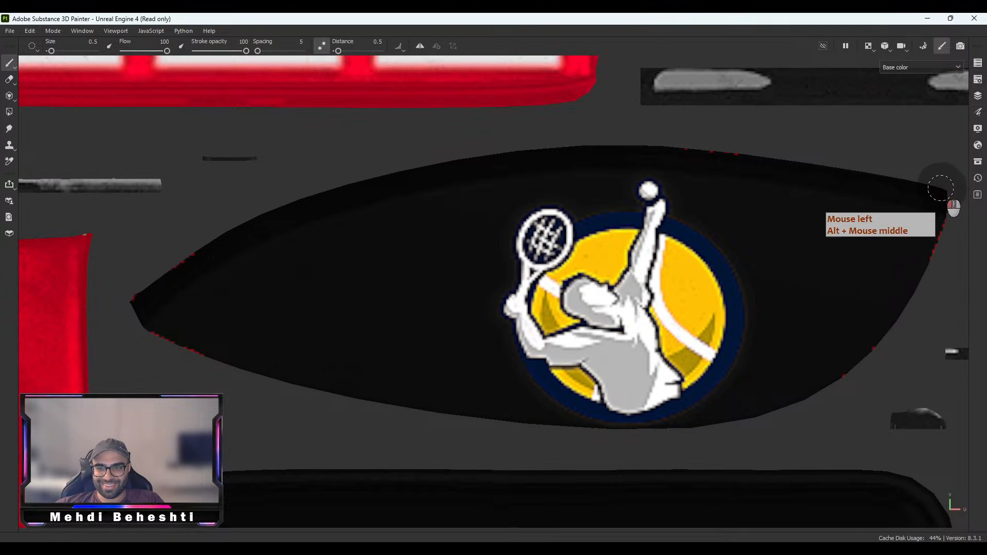
{"action": "mouse_move", "coordinate": [941, 189]}
{"action": "left_mouse_down"}
{"action": "mouse_move", "coordinate": [912, 273]}
{"action": "mouse_move", "coordinate": [844, 359]}
{"action": "left_mouse_up"}
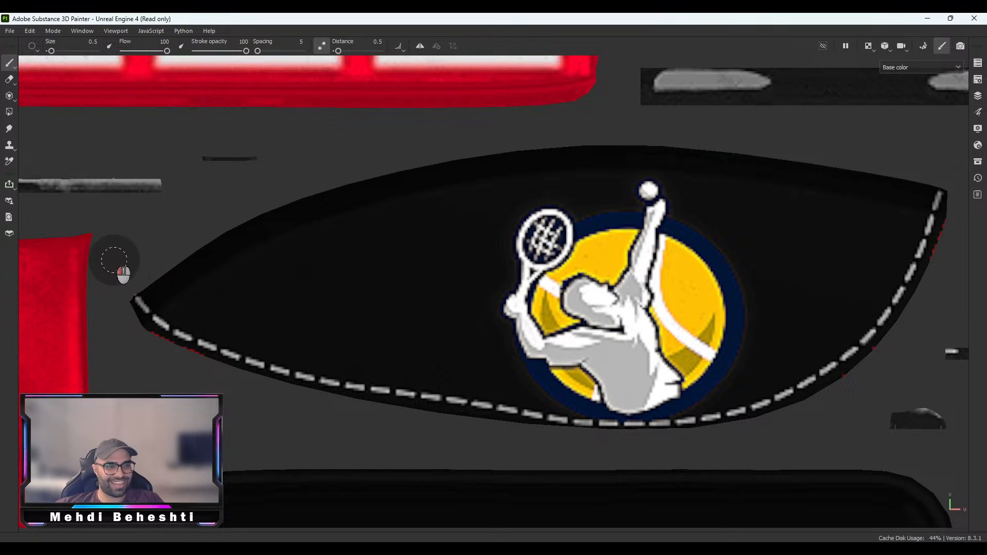
Shrink the tennis logo fill to a tiling of about 22.98 by 22.03 and shift it slightly up, clear of the stitches
{"action": "scroll", "coordinate": [451, 260], "scroll_direction": "down", "scroll_amount": 5}
{"action": "scroll", "coordinate": [465, 261], "scroll_direction": "up", "scroll_amount": 4}
{"action": "scroll", "coordinate": [471, 262], "scroll_direction": "down", "scroll_amount": 4}
{"action": "middle_click_drag", "start_coordinate": [471, 263], "coordinate": [441, 296], "text": "alt"}
{"action": "scroll", "coordinate": [414, 393], "scroll_direction": "up", "scroll_amount": 5}
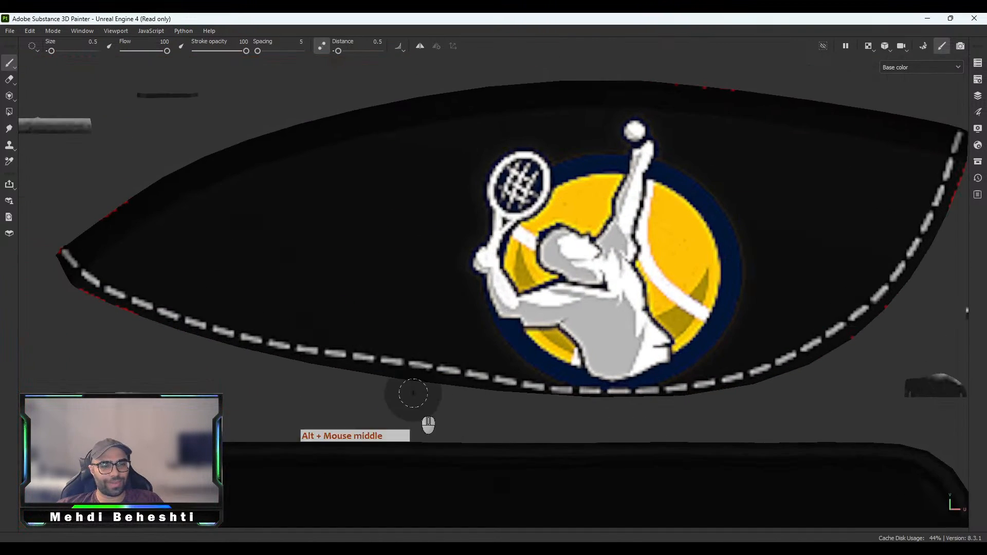
{"action": "key", "text": "Tab"}
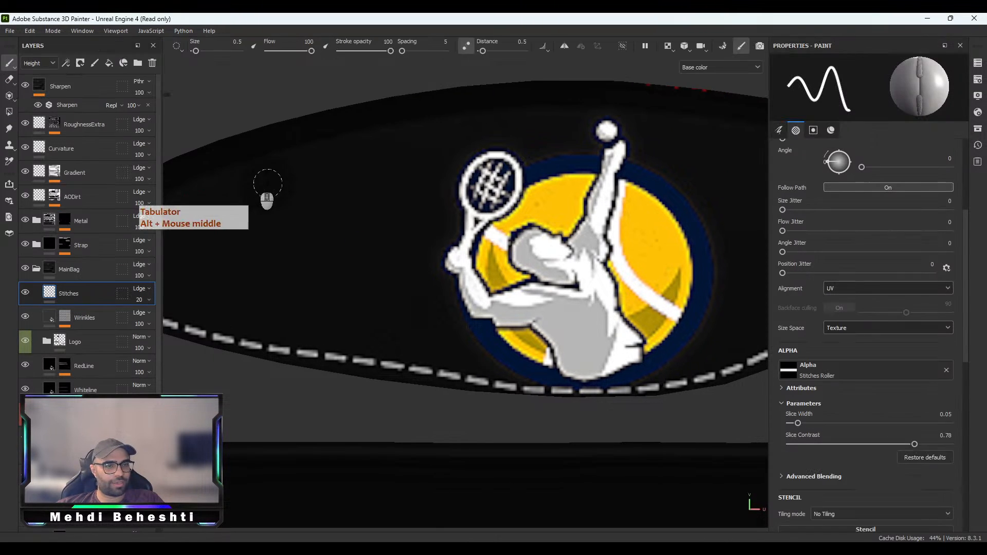
{"action": "left_click", "coordinate": [46, 341]}
{"action": "left_click", "coordinate": [94, 471]}
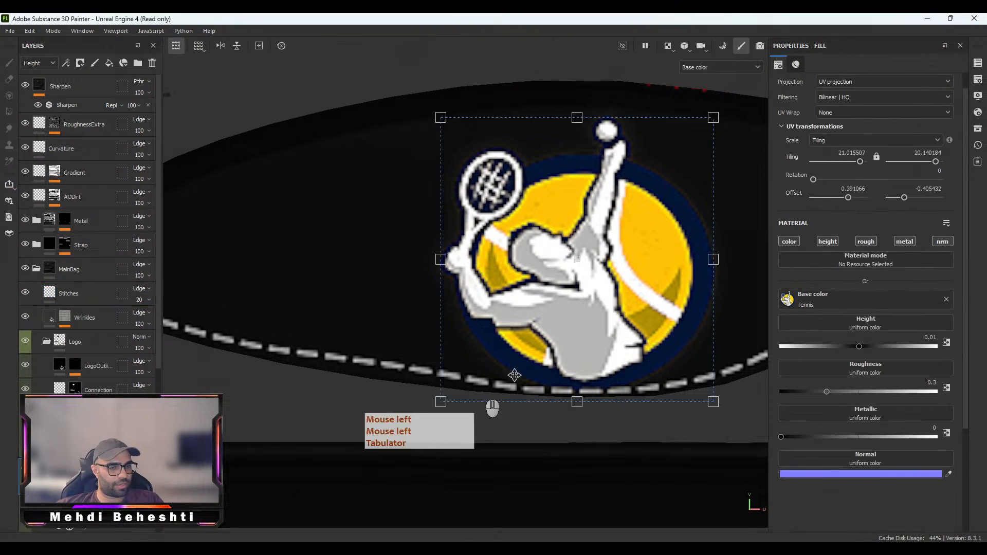
{"action": "left_click_drag", "start_coordinate": [713, 402], "coordinate": [694, 389], "text": "ctrl+shift"}
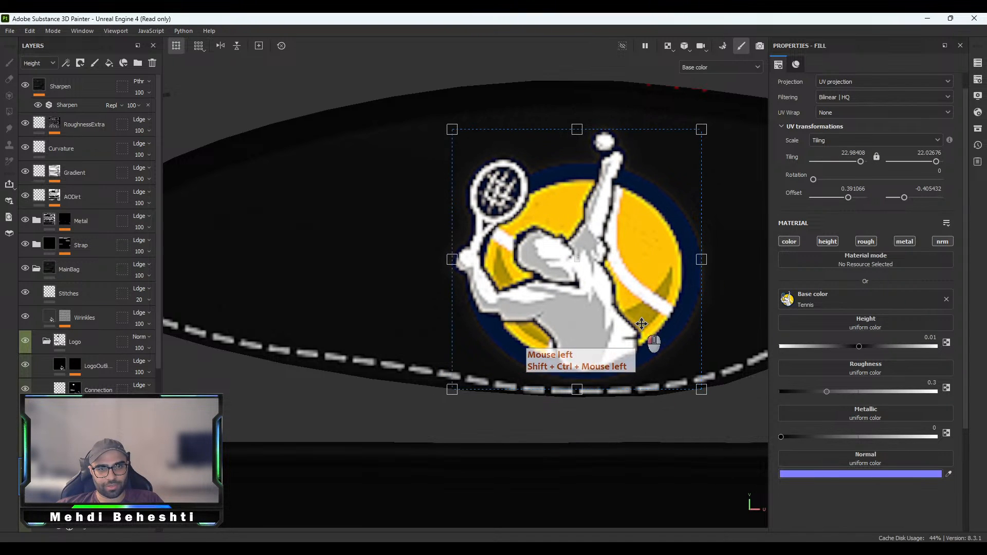
{"action": "left_click_drag", "start_coordinate": [653, 341], "coordinate": [641, 320]}
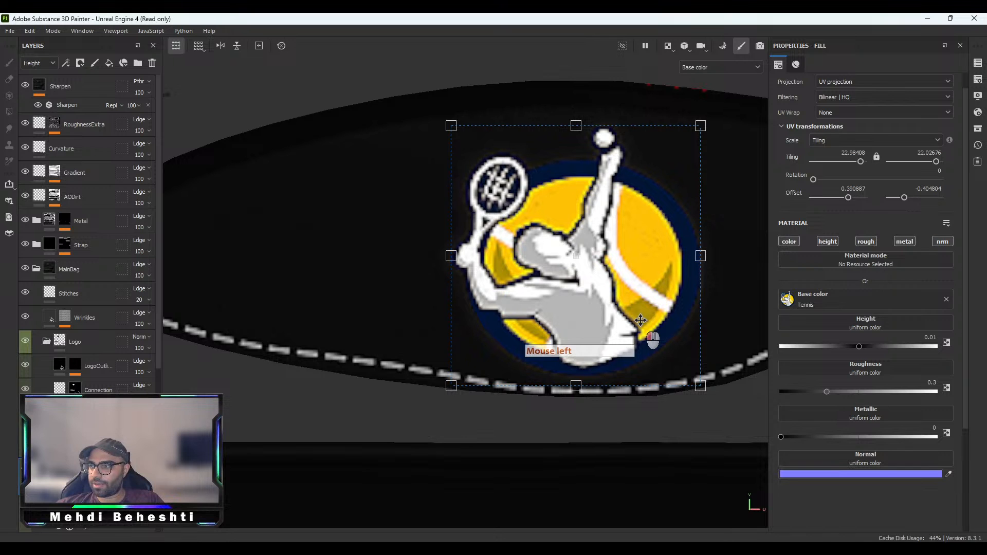
Check the tennis logo's spacing from the stitch line in the UV layout, in base color and in full material
{"action": "scroll", "coordinate": [640, 320], "scroll_direction": "down", "scroll_amount": 3}
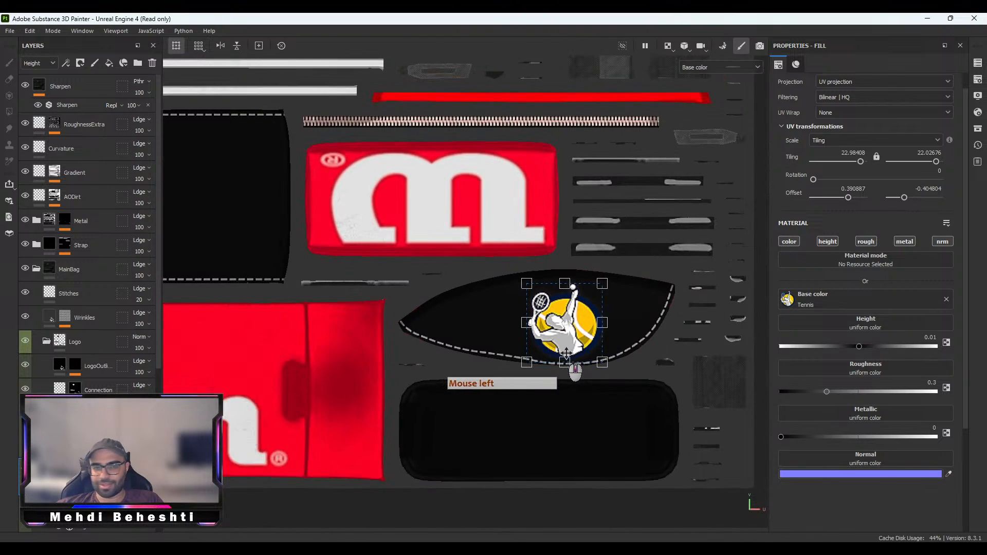
{"action": "scroll", "coordinate": [575, 342], "scroll_direction": "up", "scroll_amount": 2}
{"action": "scroll", "coordinate": [575, 343], "scroll_direction": "up", "scroll_amount": 1}
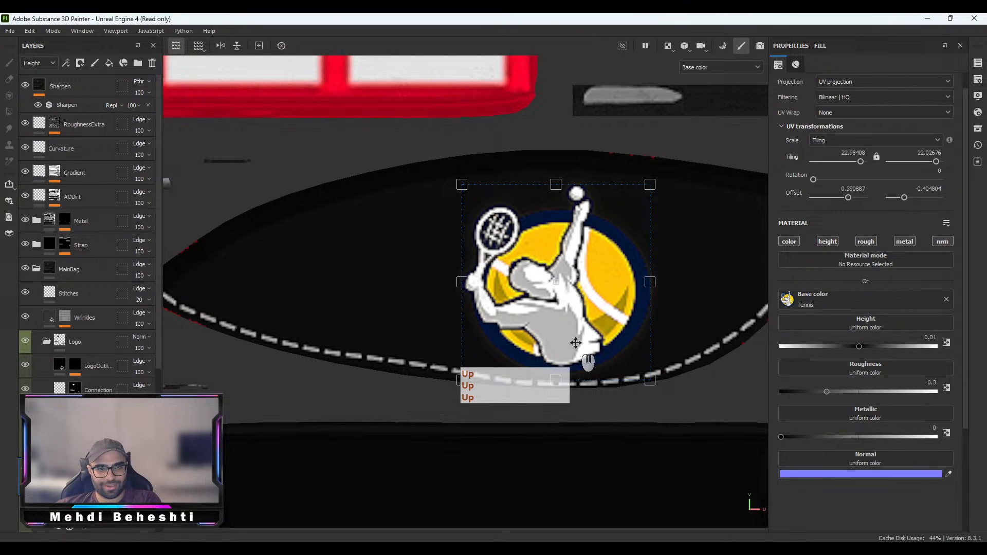
{"action": "scroll", "coordinate": [544, 324], "scroll_direction": "down", "scroll_amount": 3}
{"action": "key", "text": "m"}
{"action": "left_click", "coordinate": [409, 271]}
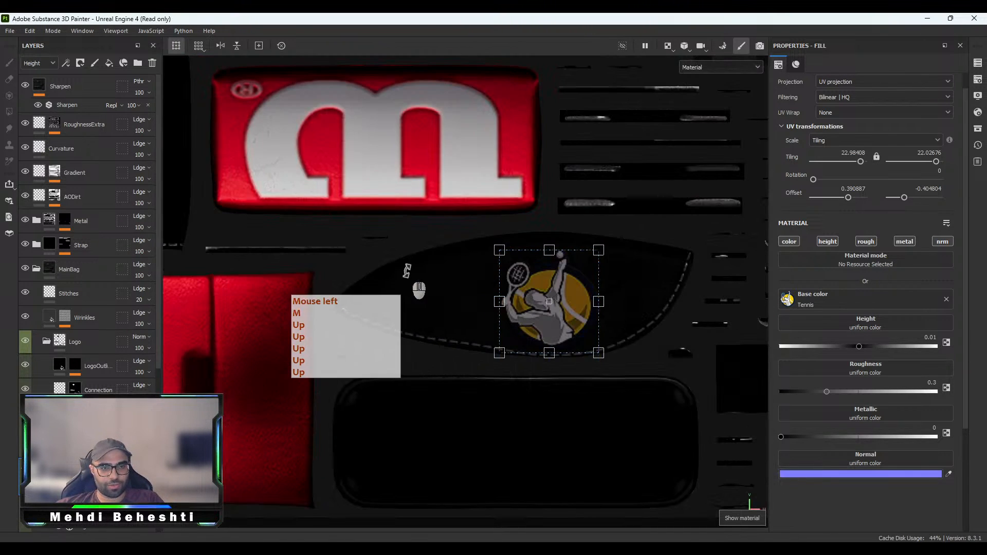
Inspect the logo panels, zippers and stitching all around the 3D bag under rotated lighting
{"action": "scroll", "coordinate": [408, 271], "scroll_direction": "down", "scroll_amount": 2}
{"action": "key", "text": "F3"}
{"action": "key", "text": "F2"}
{"action": "scroll", "coordinate": [437, 281], "scroll_direction": "down", "scroll_amount": 2}
{"action": "scroll", "coordinate": [438, 280], "scroll_direction": "down", "scroll_amount": 3}
{"action": "middle_click_drag", "start_coordinate": [555, 321], "coordinate": [369, 279], "text": "alt"}
{"action": "left_click_drag", "start_coordinate": [369, 280], "coordinate": [528, 343], "text": "alt"}
{"action": "middle_click_drag", "start_coordinate": [529, 343], "coordinate": [494, 331], "text": "alt"}
{"action": "right_click_drag", "start_coordinate": [531, 330], "coordinate": [472, 323], "text": "shift"}
{"action": "left_click_drag", "start_coordinate": [466, 320], "coordinate": [971, 334], "text": "alt"}
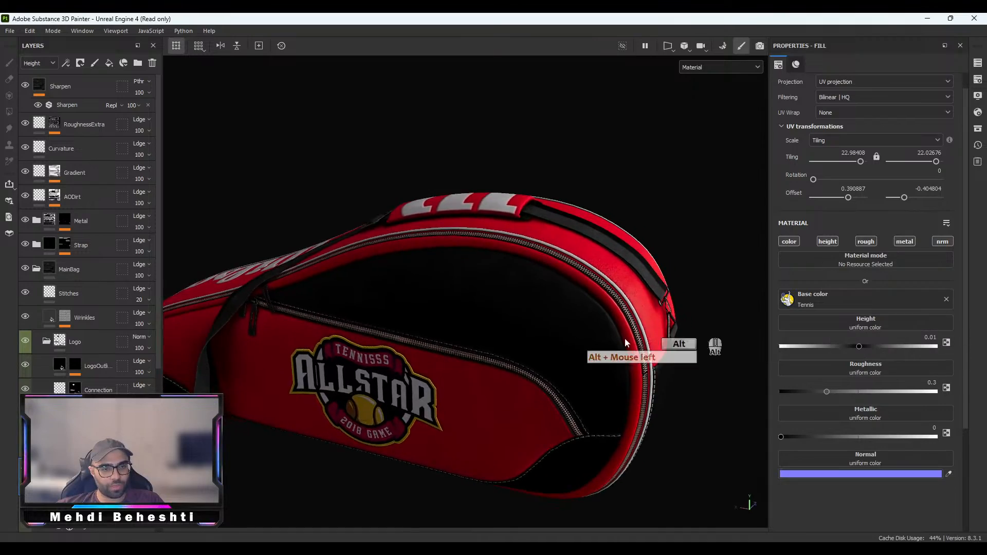
{"action": "left_click_drag", "start_coordinate": [591, 329], "coordinate": [642, 279], "text": "alt"}
{"action": "middle_click_drag", "start_coordinate": [643, 279], "coordinate": [519, 247], "text": "alt"}
{"action": "left_click_drag", "start_coordinate": [509, 257], "coordinate": [673, 312], "text": "alt"}
{"action": "middle_click_drag", "start_coordinate": [473, 324], "coordinate": [447, 332], "text": "alt"}
{"action": "left_click_drag", "start_coordinate": [448, 333], "coordinate": [471, 339], "text": "alt"}
Examine the shoulder strap and its buckle on top of the bag up close
{"action": "middle_click_drag", "start_coordinate": [470, 339], "coordinate": [518, 355], "text": "alt"}
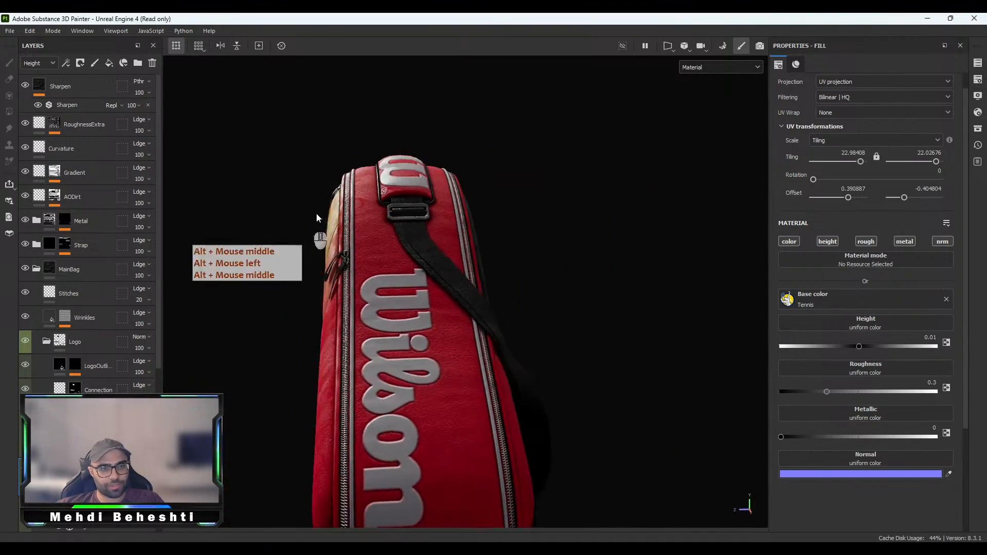
{"action": "scroll", "coordinate": [411, 213], "scroll_direction": "up", "scroll_amount": 7}
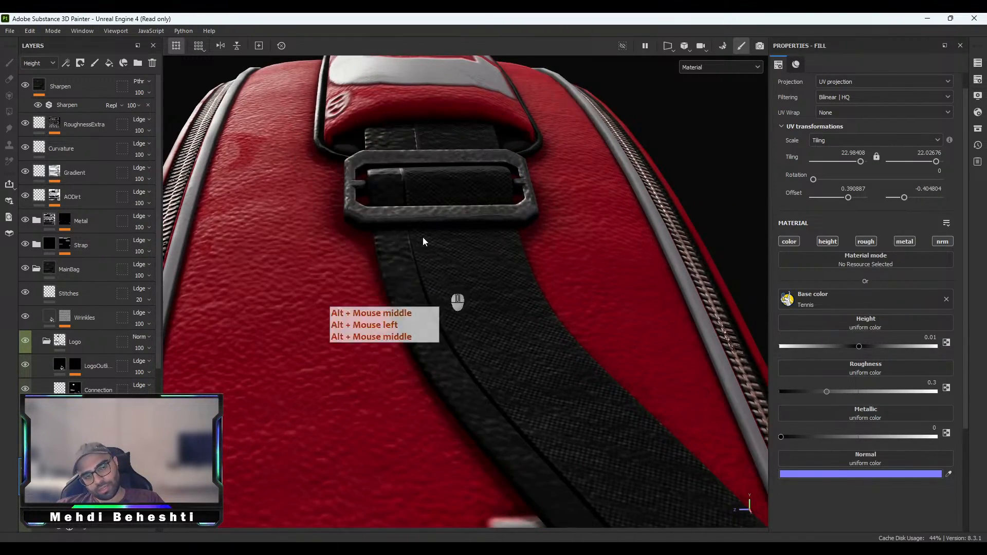
{"action": "left_click_drag", "start_coordinate": [465, 308], "coordinate": [414, 304], "text": "alt"}
{"action": "scroll", "coordinate": [411, 347], "scroll_direction": "down", "scroll_amount": 5}
{"action": "middle_click_drag", "start_coordinate": [429, 334], "coordinate": [413, 229], "text": "alt"}
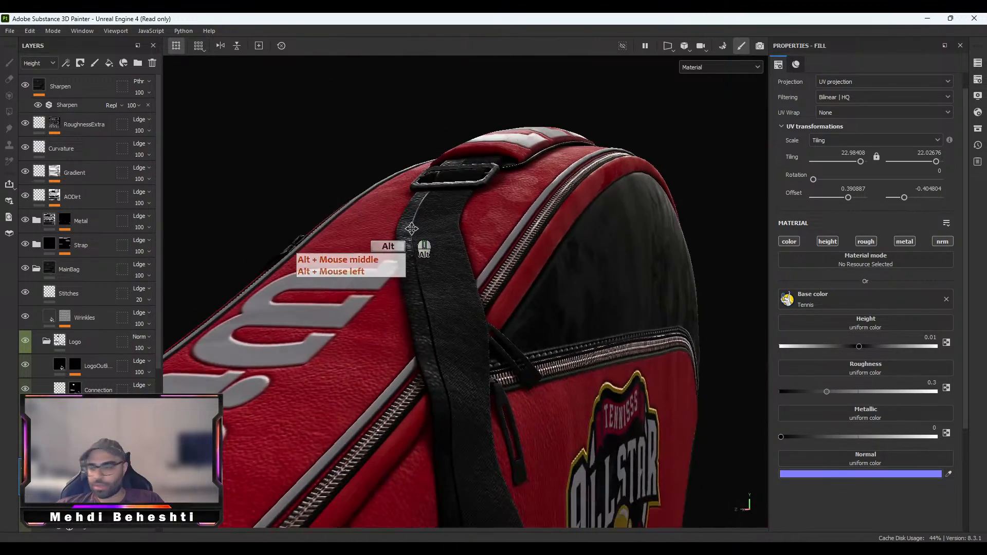
{"action": "left_click_drag", "start_coordinate": [500, 256], "coordinate": [485, 278], "text": "alt"}
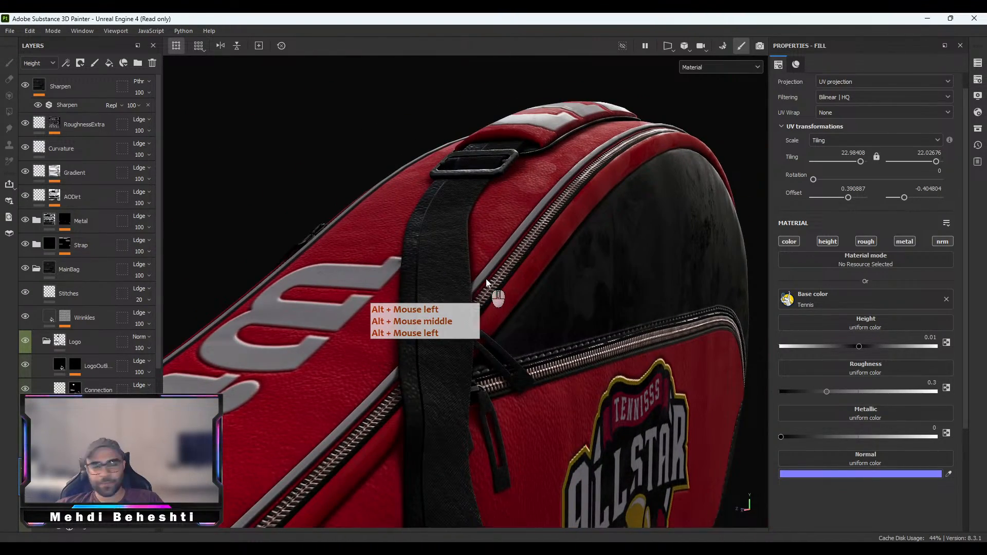
Duplicate the Stitches layer, move the copy to the top of the Strap folder and rename it Stitches
{"action": "key", "text": "F3"}
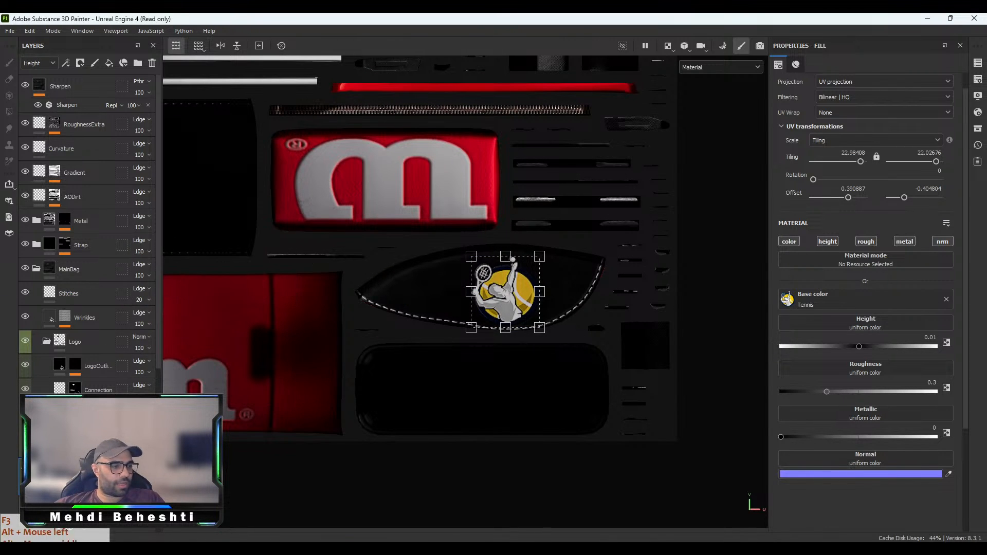
{"action": "left_click", "coordinate": [49, 294]}
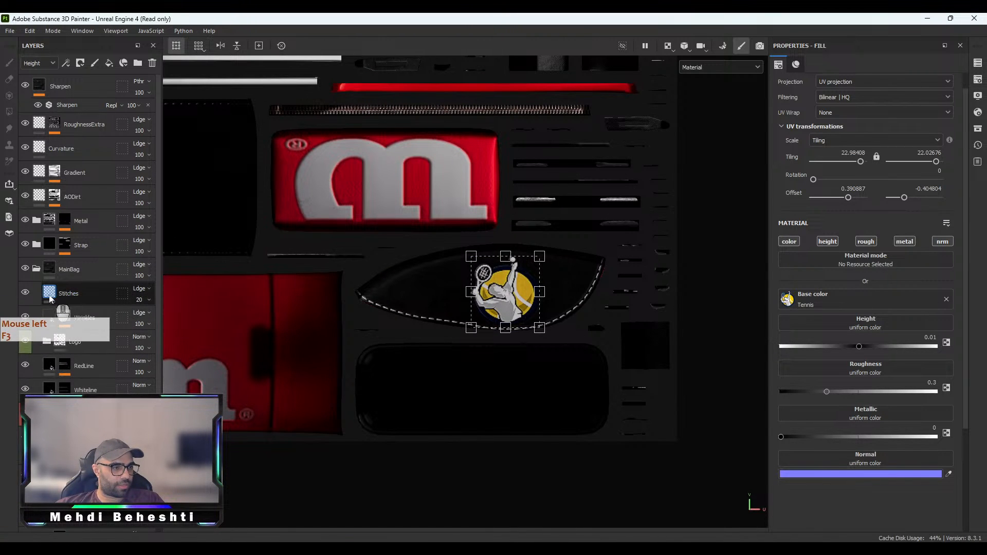
{"action": "key", "text": "ctrl+d"}
{"action": "left_click_drag", "start_coordinate": [79, 302], "coordinate": [70, 246]}
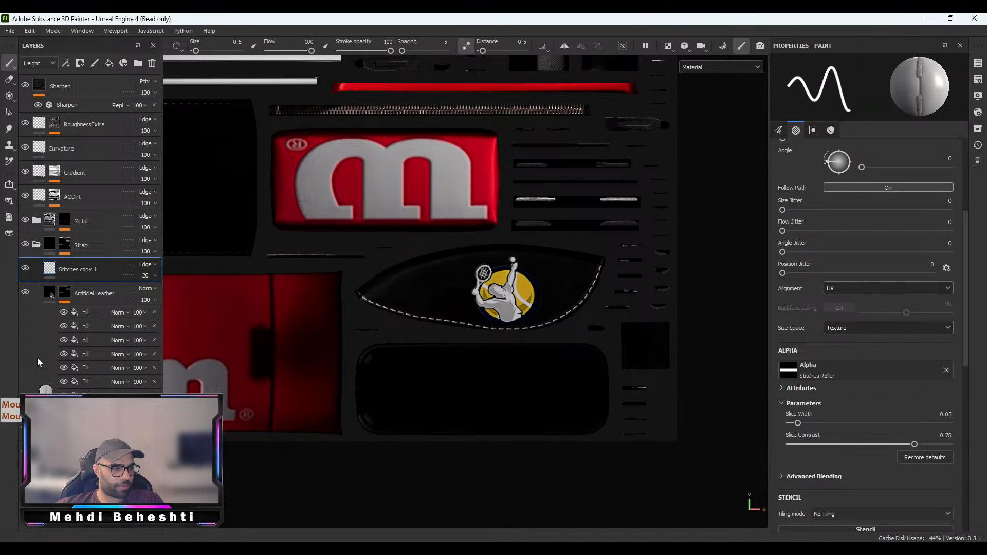
{"action": "left_click", "coordinate": [84, 275]}
{"action": "key", "text": "BackSpace"}
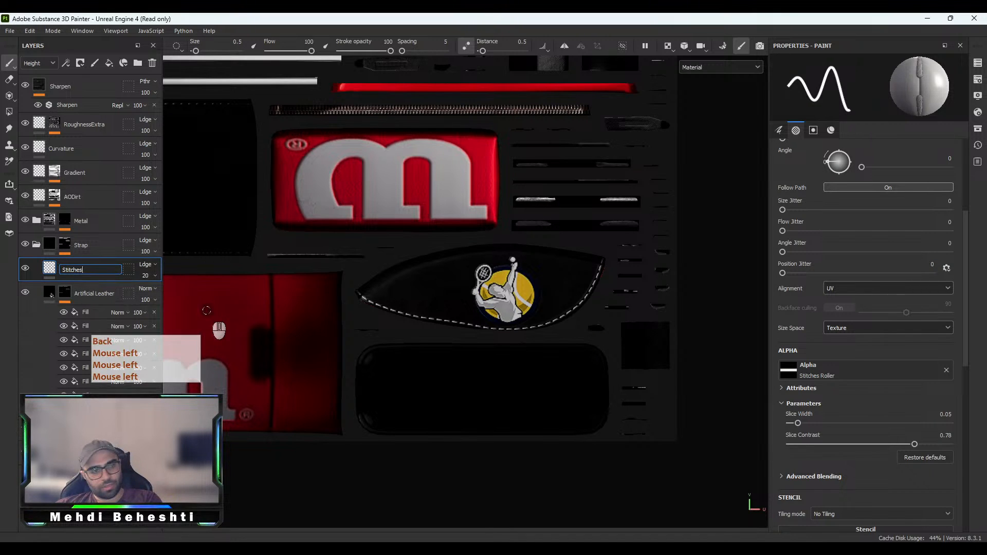
{"action": "key", "text": "Return"}
{"action": "left_click", "coordinate": [63, 271]}
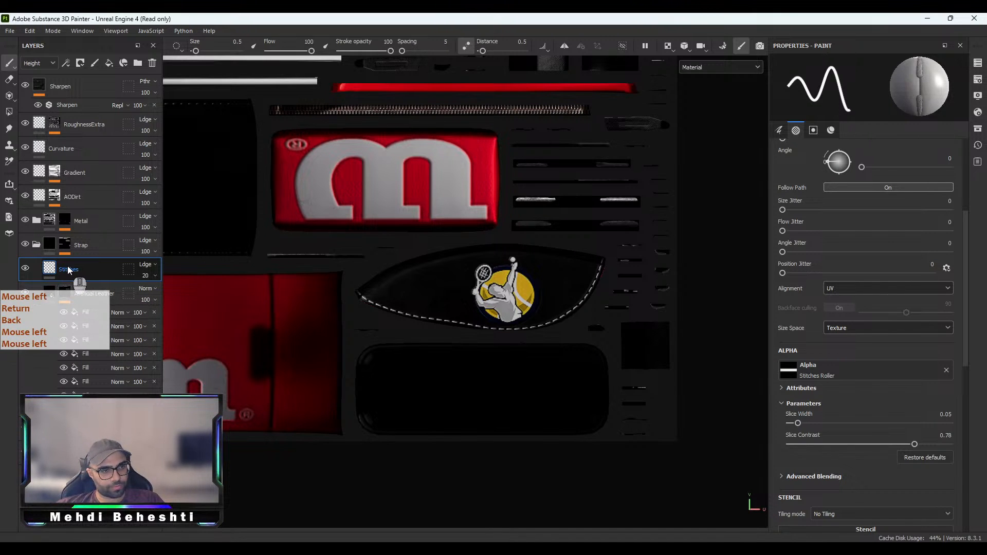
Erase the duplicated strokes from the Strap folder's Stitches layer with a large eraser of about size 68.89, and show the base color channel
{"action": "scroll", "coordinate": [495, 306], "scroll_direction": "down", "scroll_amount": 5}
{"action": "middle_click_drag", "start_coordinate": [366, 281], "coordinate": [640, 368], "text": "alt"}
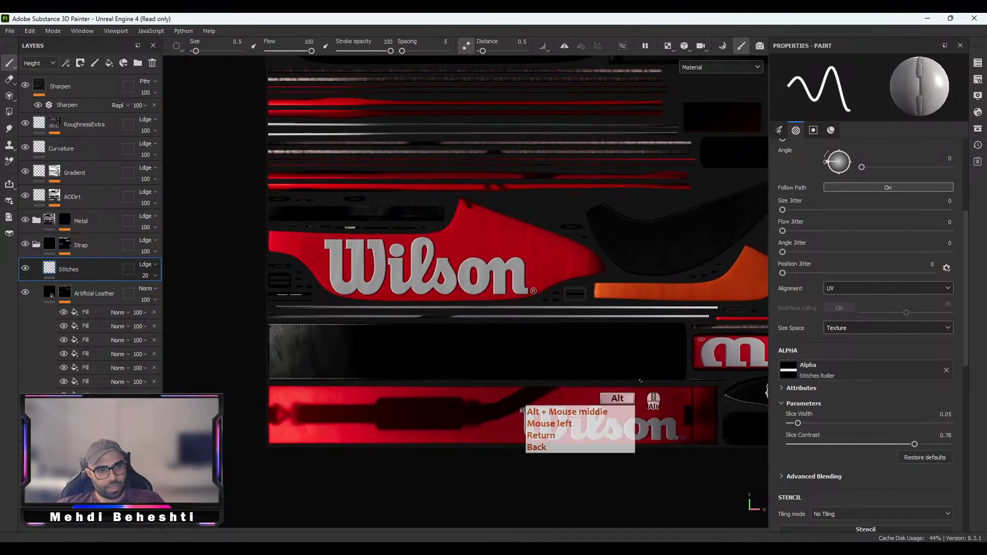
{"action": "scroll", "coordinate": [522, 343], "scroll_direction": "down", "scroll_amount": 2}
{"action": "scroll", "coordinate": [522, 343], "scroll_direction": "down", "scroll_amount": 1}
{"action": "middle_click_drag", "start_coordinate": [521, 343], "coordinate": [476, 364], "text": "alt"}
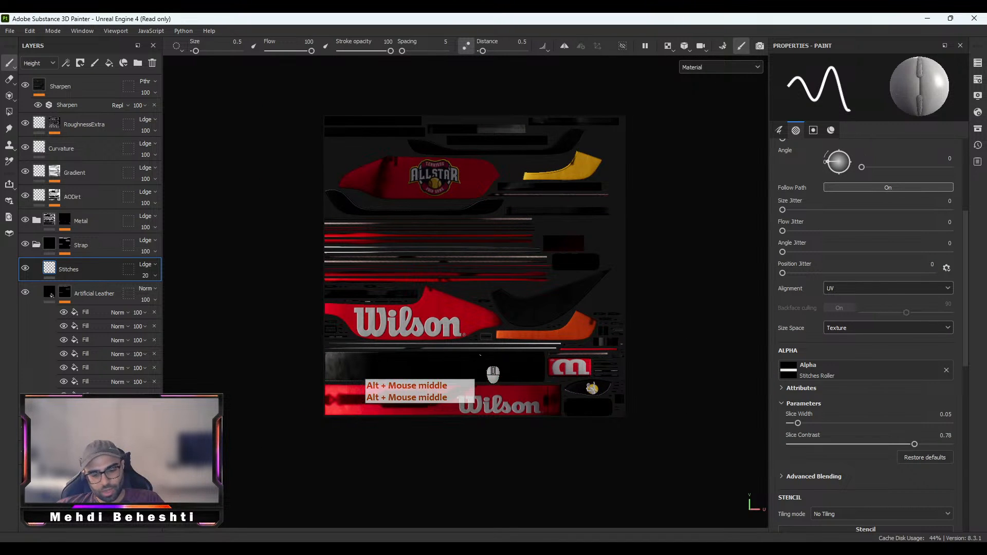
{"action": "key", "text": "2"}
{"action": "right_click_drag", "start_coordinate": [491, 332], "coordinate": [586, 326], "text": "ctrl"}
{"action": "mouse_move", "coordinate": [368, 366]}
{"action": "right_mouse_down", "text": "ctrl"}
{"action": "mouse_move", "coordinate": [332, 82]}
{"action": "mouse_move", "coordinate": [442, 462]}
{"action": "right_mouse_up", "text": "ctrl"}
{"action": "left_click_drag", "start_coordinate": [334, 360], "coordinate": [393, 354]}
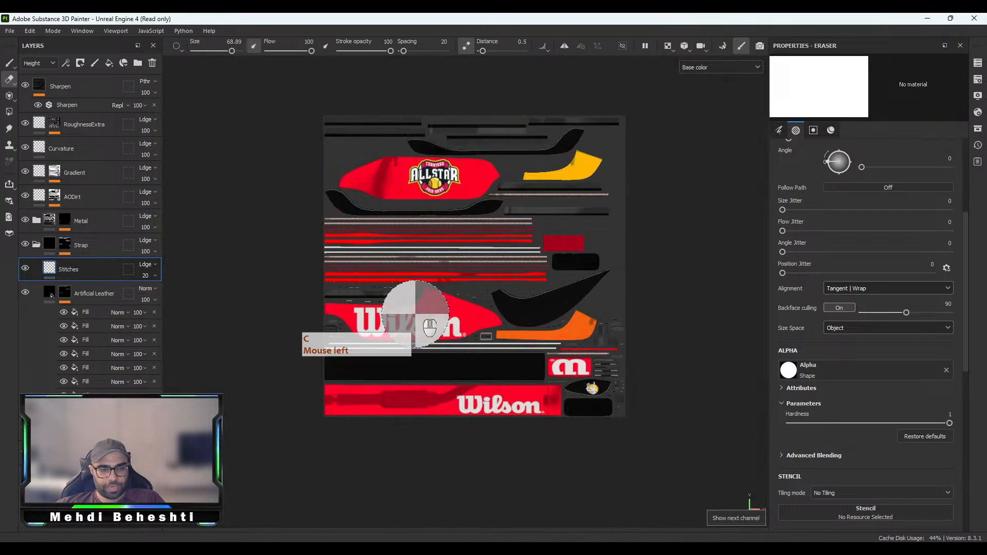
{"action": "scroll", "coordinate": [495, 393], "scroll_direction": "up", "scroll_amount": 4}
{"action": "key", "text": "c"}
{"action": "scroll", "coordinate": [495, 393], "scroll_direction": "down", "scroll_amount": 5}
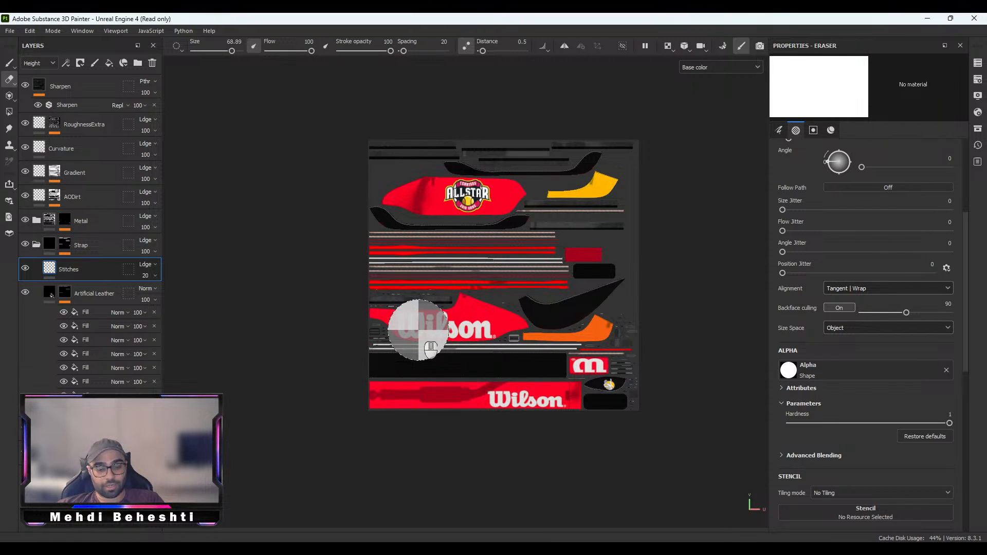
Switch back to the stitch paint brush and focus the 3D view on the strap beside the metal buckle
{"action": "key", "text": "F2"}
{"action": "mouse_move", "coordinate": [412, 311]}
{"action": "left_mouse_down", "text": "alt"}
{"action": "mouse_move", "coordinate": [432, 302]}
{"action": "mouse_move", "coordinate": [434, 365]}
{"action": "mouse_move", "coordinate": [429, 319]}
{"action": "left_mouse_up", "text": "alt"}
{"action": "middle_click_drag", "start_coordinate": [429, 319], "coordinate": [505, 471], "text": "alt"}
{"action": "scroll", "coordinate": [515, 351], "scroll_direction": "up", "scroll_amount": 4}
{"action": "right_click_drag", "start_coordinate": [518, 353], "coordinate": [436, 352], "text": "ctrl"}
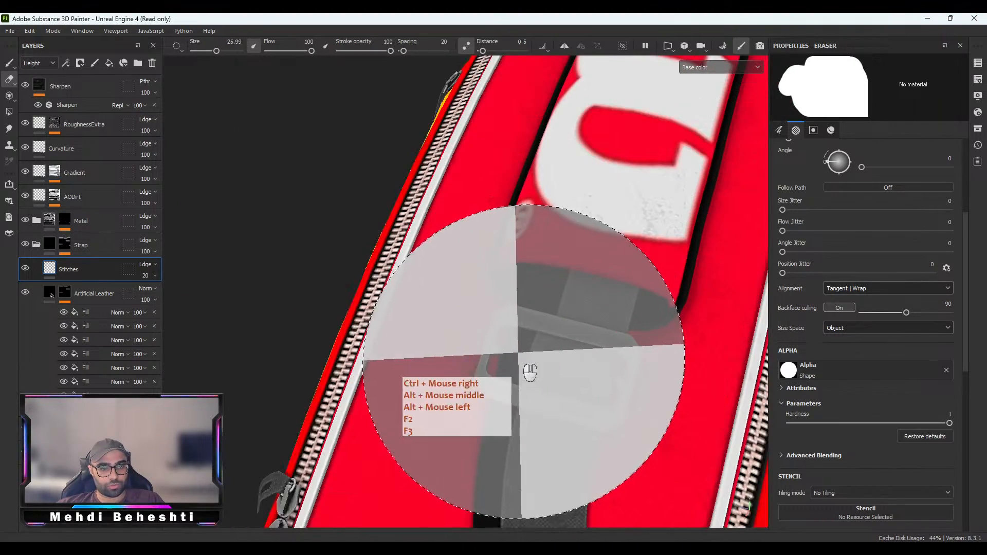
{"action": "key", "text": "1"}
{"action": "scroll", "coordinate": [535, 299], "scroll_direction": "up", "scroll_amount": 5}
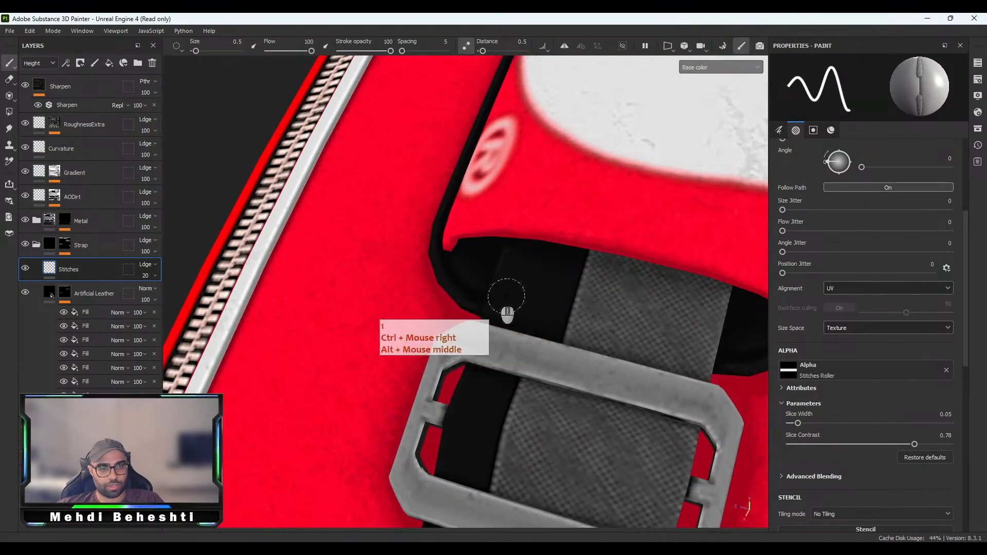
Show the 3D and UV views side by side and examine the strap's black leather edge beneath the logo pad
{"action": "scroll", "coordinate": [511, 316], "scroll_direction": "down", "scroll_amount": 3}
{"action": "key", "text": "F3"}
{"action": "key", "text": "F1"}
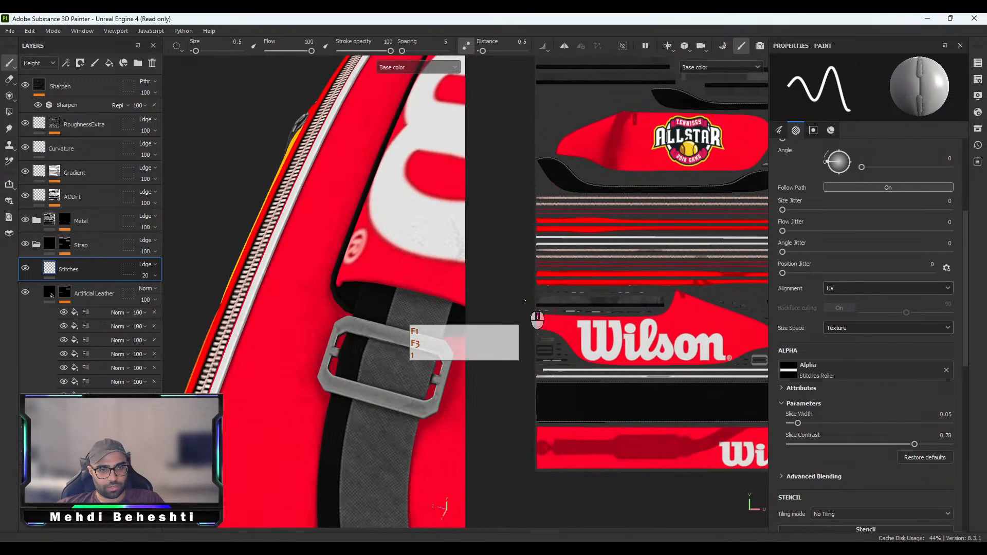
{"action": "scroll", "coordinate": [426, 320], "scroll_direction": "down", "scroll_amount": 2}
{"action": "middle_click_drag", "start_coordinate": [421, 314], "coordinate": [365, 318], "text": "alt"}
{"action": "scroll", "coordinate": [354, 324], "scroll_direction": "up", "scroll_amount": 5}
{"action": "left_click_drag", "start_coordinate": [324, 339], "coordinate": [347, 361], "text": "alt"}
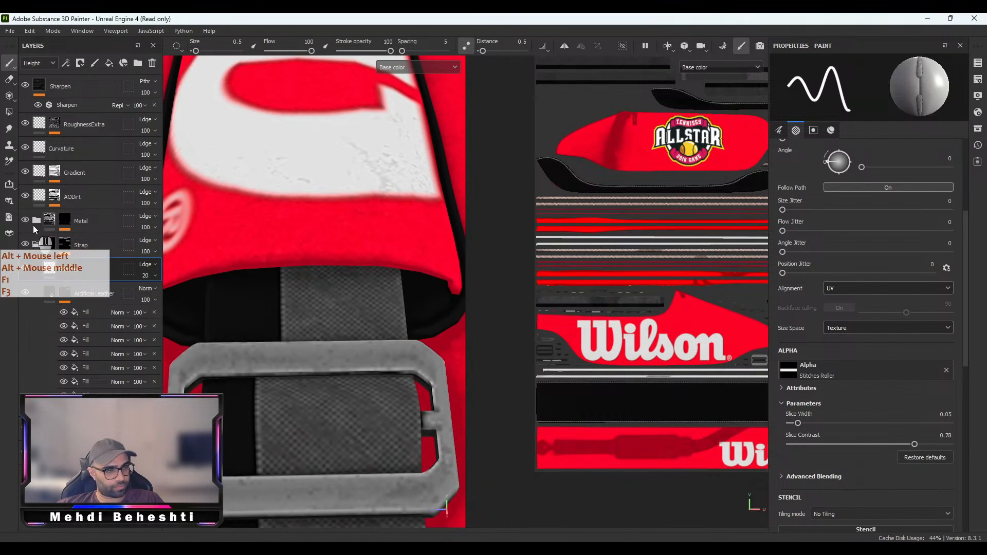
Hide the fills in the Artificial Leather mask to find the one covering the strap edge under the logo pad
{"action": "left_click", "coordinate": [85, 325]}
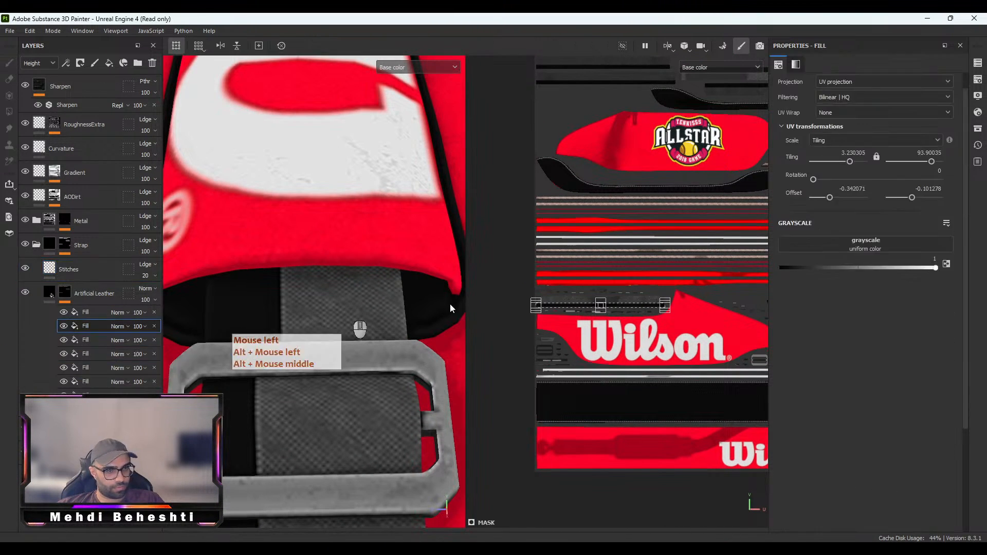
{"action": "middle_click_drag", "start_coordinate": [557, 292], "coordinate": [662, 325], "text": "alt"}
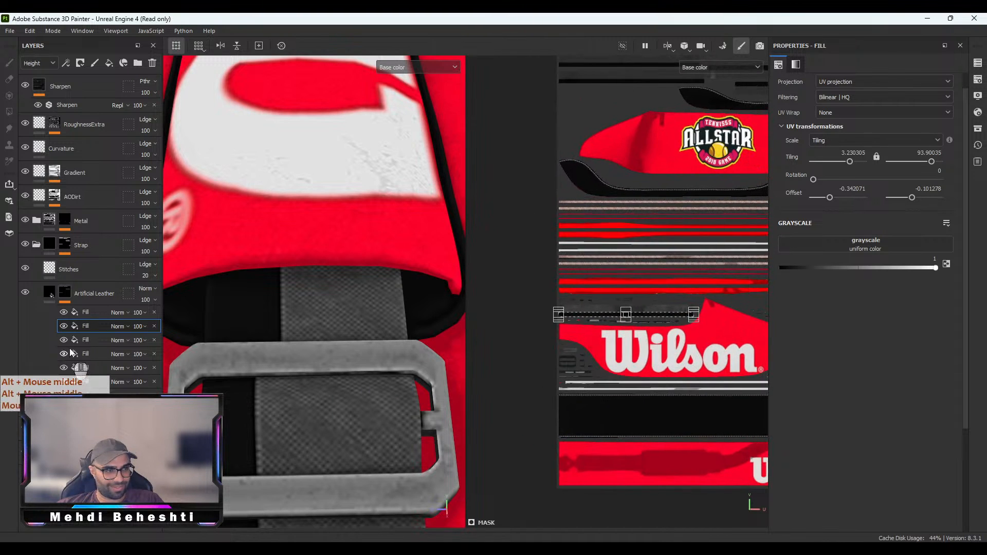
{"action": "left_click_drag", "start_coordinate": [62, 311], "coordinate": [59, 391]}
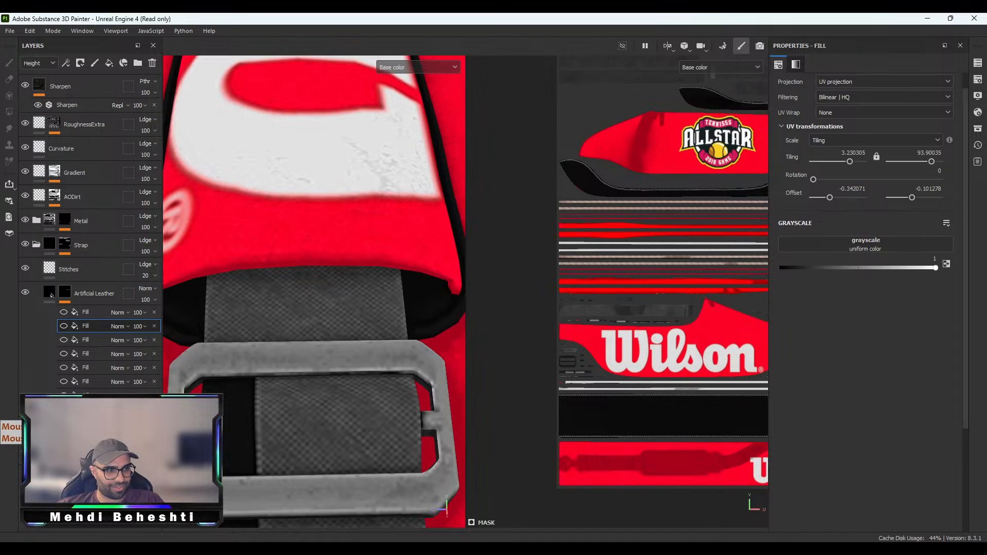
{"action": "left_click", "coordinate": [63, 382]}
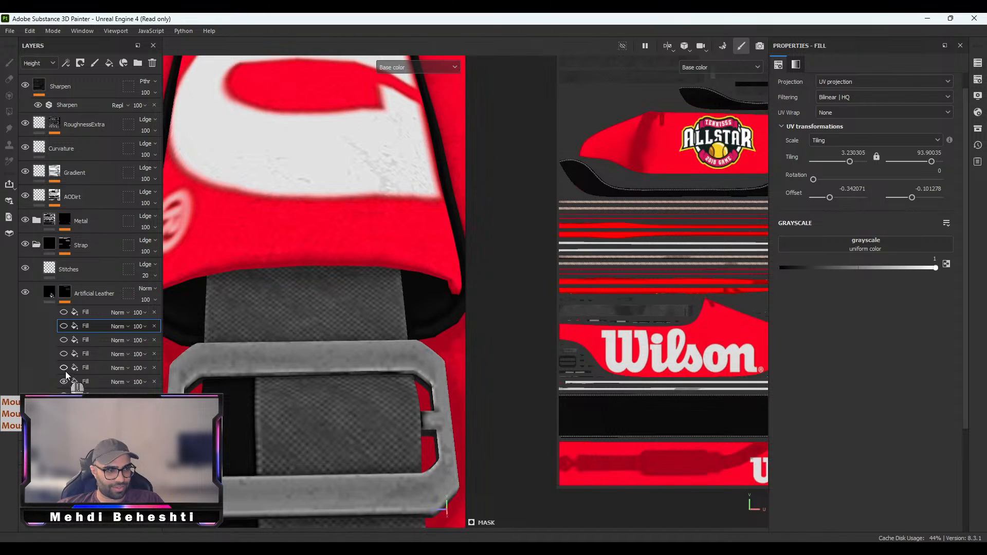
Narrow the fifth Artificial Leather mask fill under the logo pad, bringing its vertical tiling to about 104.27 with all fills shown again
{"action": "left_click", "coordinate": [83, 367]}
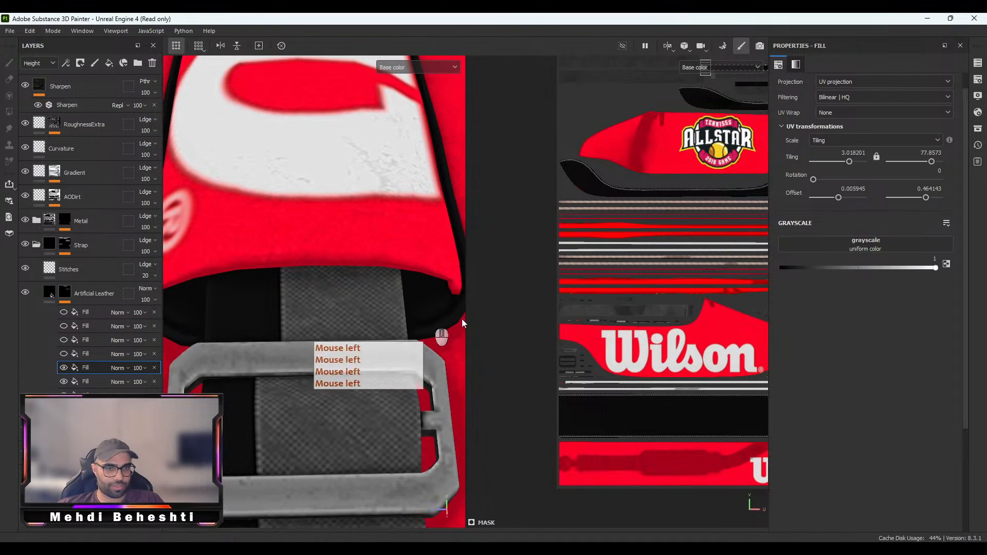
{"action": "scroll", "coordinate": [643, 325], "scroll_direction": "down", "scroll_amount": 4}
{"action": "middle_click_drag", "start_coordinate": [722, 309], "coordinate": [674, 389], "text": "alt"}
{"action": "scroll", "coordinate": [586, 319], "scroll_direction": "up", "scroll_amount": 8}
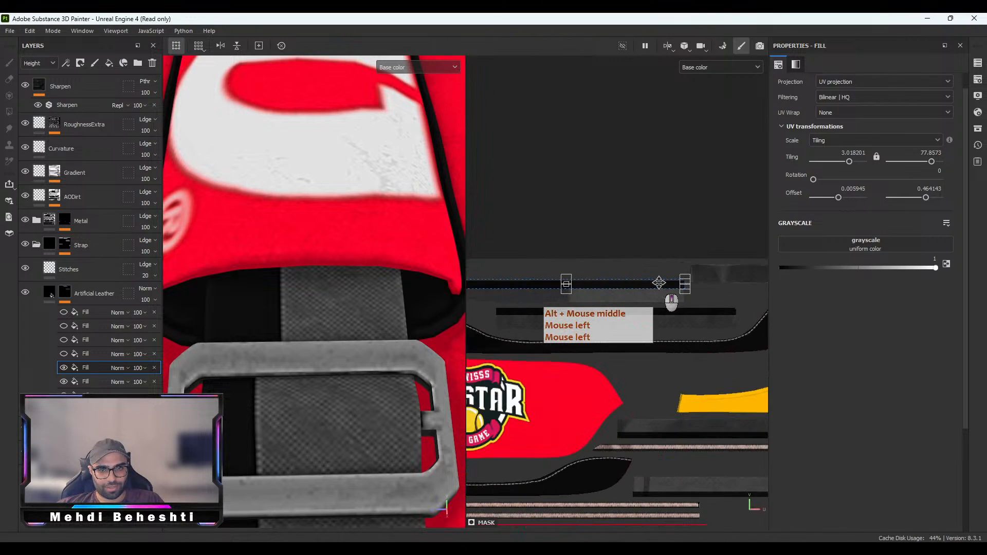
{"action": "middle_click_drag", "start_coordinate": [586, 319], "coordinate": [769, 335], "text": "alt"}
{"action": "scroll", "coordinate": [559, 319], "scroll_direction": "up", "scroll_amount": 3}
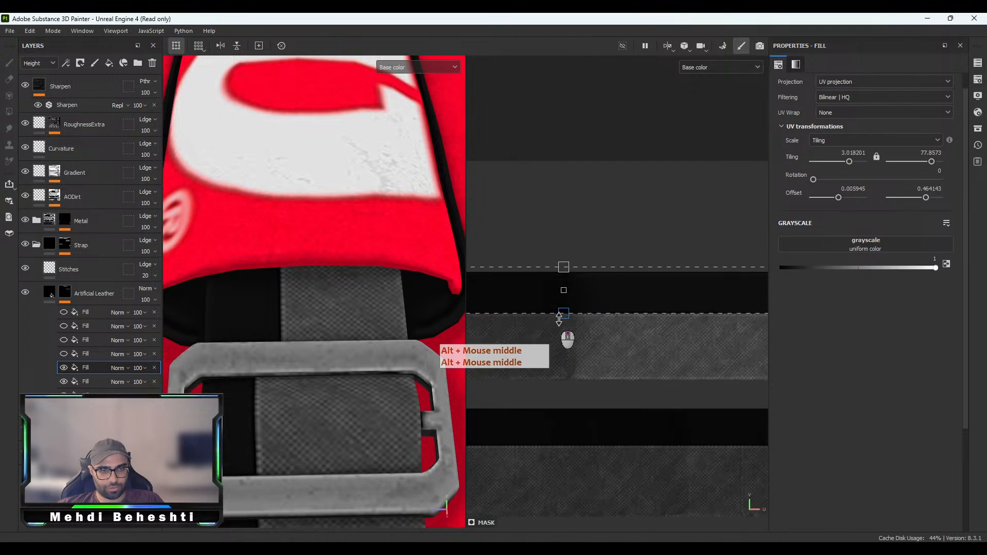
{"action": "left_click_drag", "start_coordinate": [564, 315], "coordinate": [564, 312]}
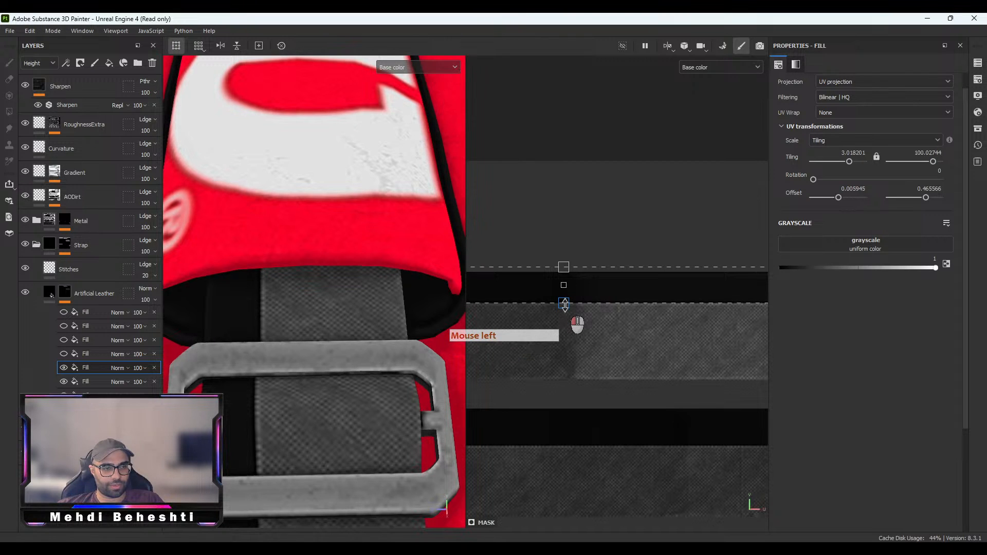
{"action": "scroll", "coordinate": [611, 335], "scroll_direction": "down", "scroll_amount": 10}
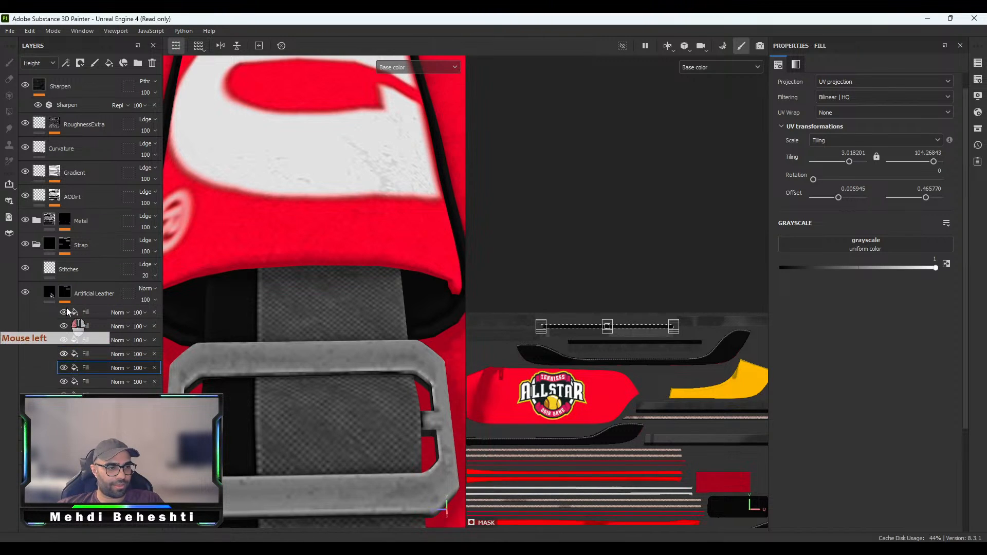
Inspect the strap's leather edge along its full run over the 3D bag, down to the Allstar panel
{"action": "left_click_drag", "start_coordinate": [196, 306], "coordinate": [387, 345], "text": "alt"}
{"action": "middle_click_drag", "start_coordinate": [387, 344], "coordinate": [215, 152], "text": "alt"}
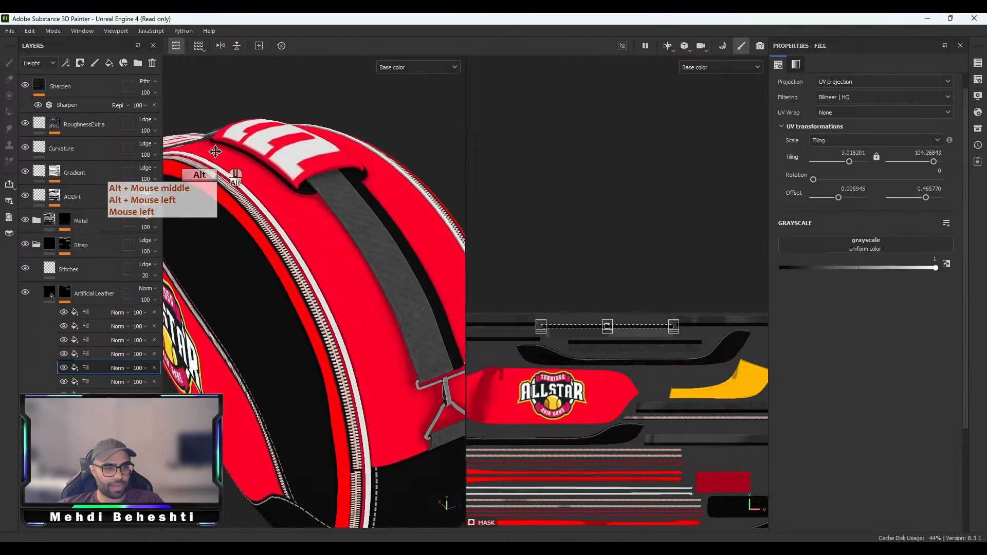
{"action": "left_click_drag", "start_coordinate": [215, 152], "coordinate": [403, 250], "text": "alt"}
{"action": "right_click_drag", "start_coordinate": [403, 249], "coordinate": [329, 380], "text": "alt"}
{"action": "middle_click_drag", "start_coordinate": [329, 380], "coordinate": [414, 179], "text": "alt"}
{"action": "left_click_drag", "start_coordinate": [414, 180], "coordinate": [339, 388], "text": "alt"}
{"action": "middle_click_drag", "start_coordinate": [340, 388], "coordinate": [355, 392], "text": "alt"}
{"action": "left_click_drag", "start_coordinate": [355, 391], "coordinate": [323, 367], "text": "alt"}
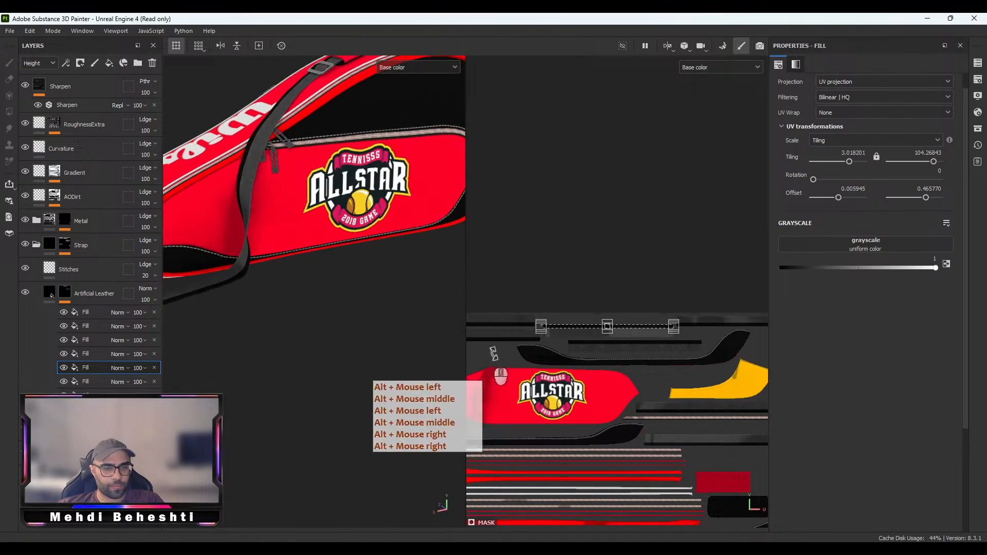
Select the Artificial Leather layer itself and examine the strap strips at the upper edge of the UV layout
{"action": "left_click", "coordinate": [79, 271]}
{"action": "left_click", "coordinate": [50, 291]}
{"action": "scroll", "coordinate": [597, 319], "scroll_direction": "down", "scroll_amount": 3}
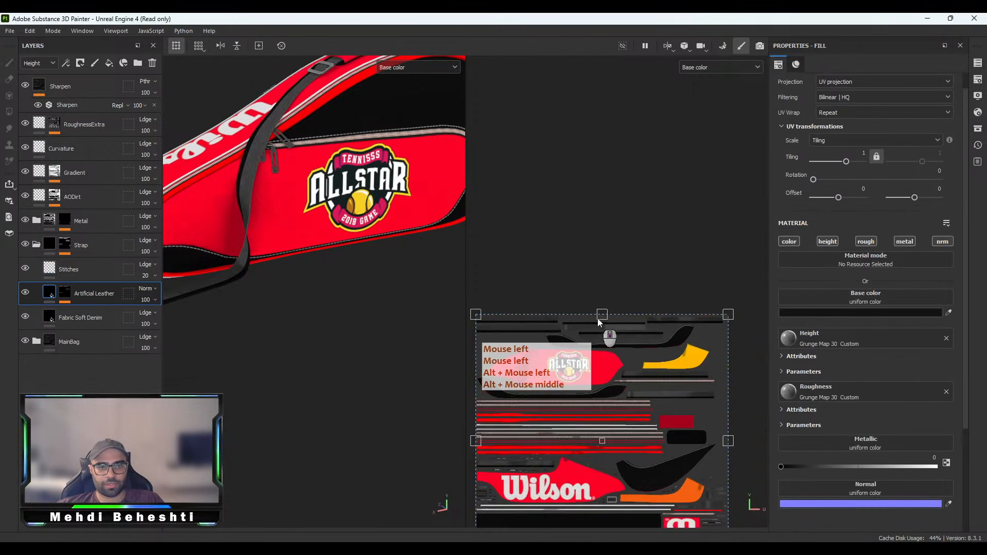
{"action": "scroll", "coordinate": [599, 321], "scroll_direction": "down", "scroll_amount": 2}
{"action": "scroll", "coordinate": [555, 337], "scroll_direction": "up", "scroll_amount": 2}
{"action": "scroll", "coordinate": [460, 290], "scroll_direction": "up", "scroll_amount": 7}
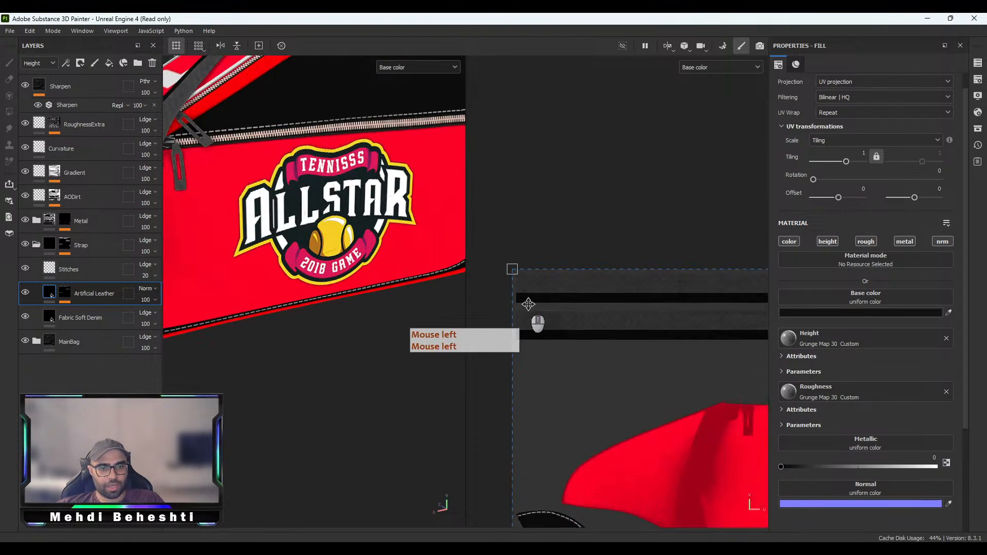
{"action": "scroll", "coordinate": [532, 304], "scroll_direction": "up", "scroll_amount": 2}
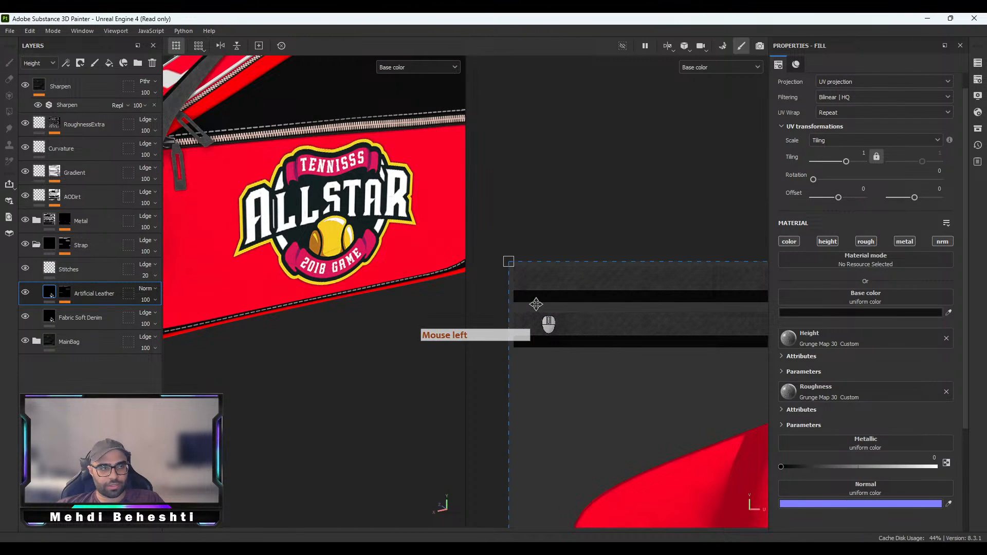
On the Strap folder's Stitches layer, paint straight stitch lines along the leather seams of the two upper-left strap strips in the UV layout
{"action": "left_click", "coordinate": [72, 269]}
{"action": "scroll", "coordinate": [560, 295], "scroll_direction": "down", "scroll_amount": 3}
{"action": "key", "text": "Tab"}
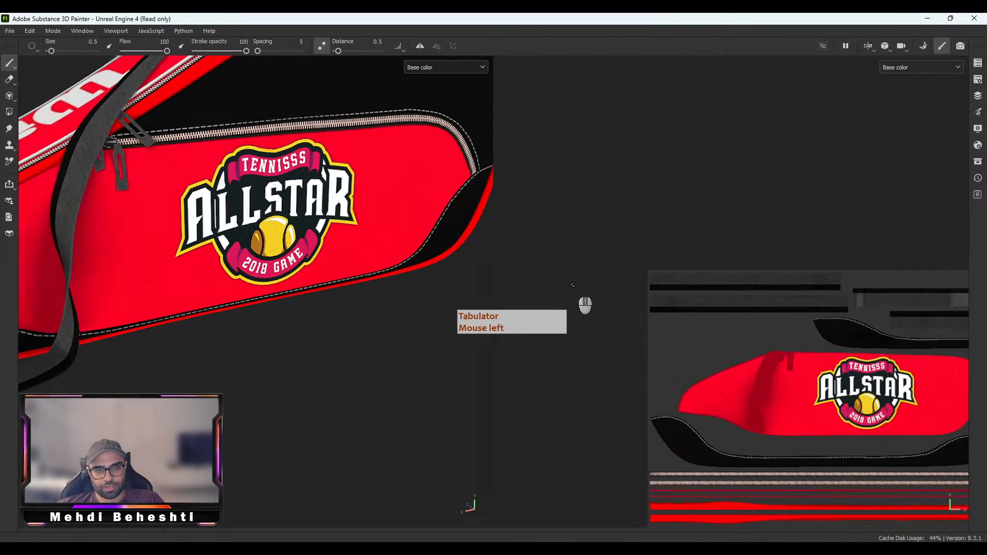
{"action": "scroll", "coordinate": [679, 320], "scroll_direction": "down", "scroll_amount": 2}
{"action": "key", "text": "F3"}
{"action": "scroll", "coordinate": [503, 308], "scroll_direction": "up", "scroll_amount": 5}
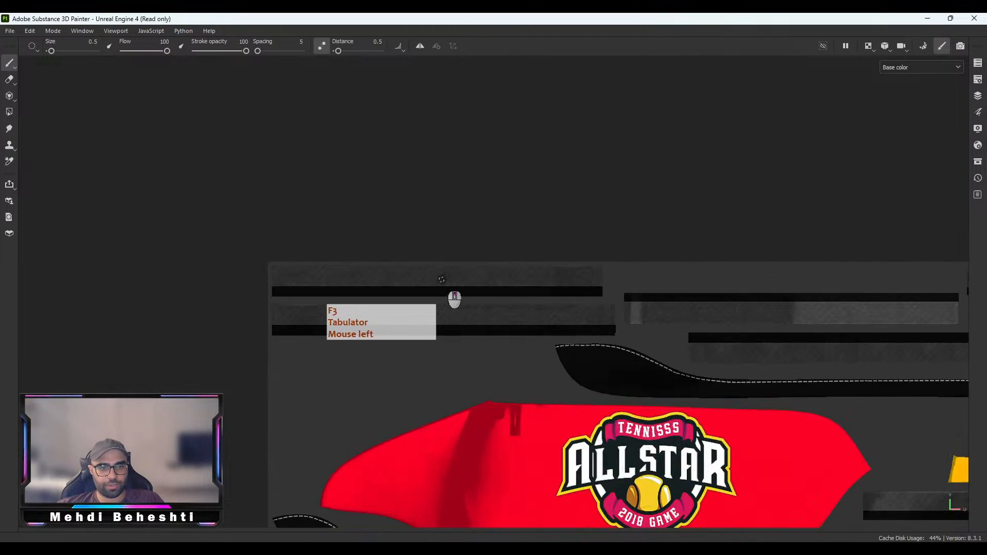
{"action": "middle_click_drag", "start_coordinate": [438, 276], "coordinate": [458, 273], "text": "alt"}
{"action": "scroll", "coordinate": [458, 273], "scroll_direction": "up", "scroll_amount": 3}
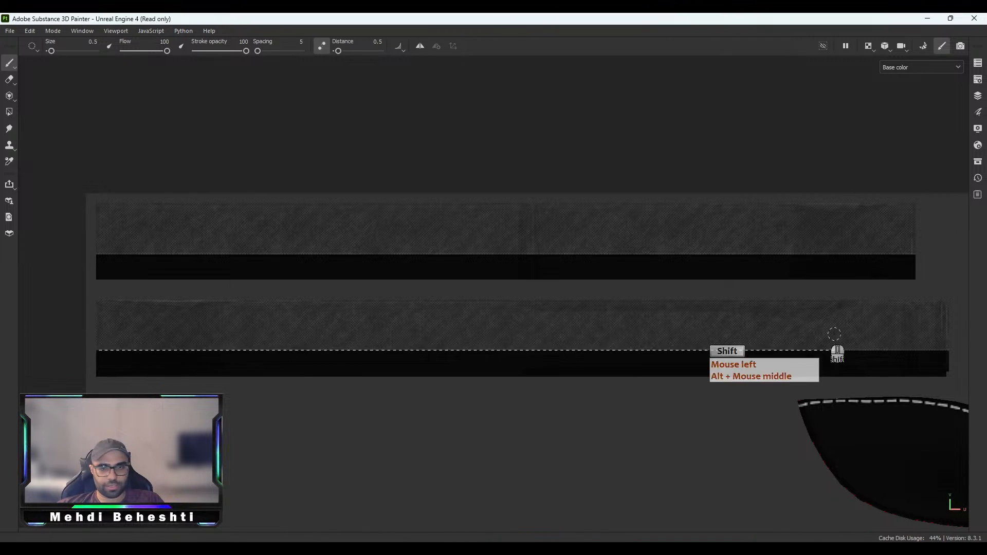
{"action": "left_click", "coordinate": [951, 348], "text": "ctrl+shift"}
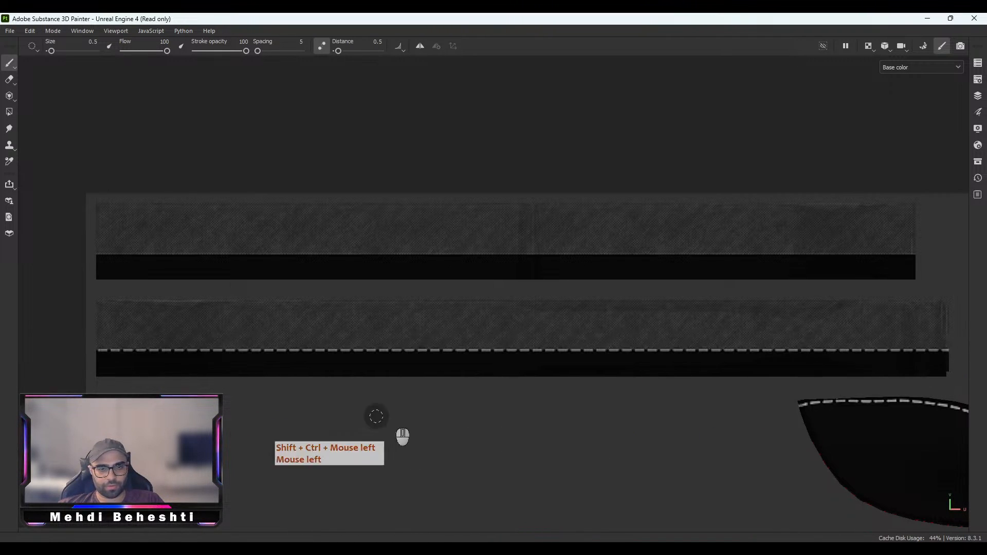
{"action": "left_click", "coordinate": [915, 255]}
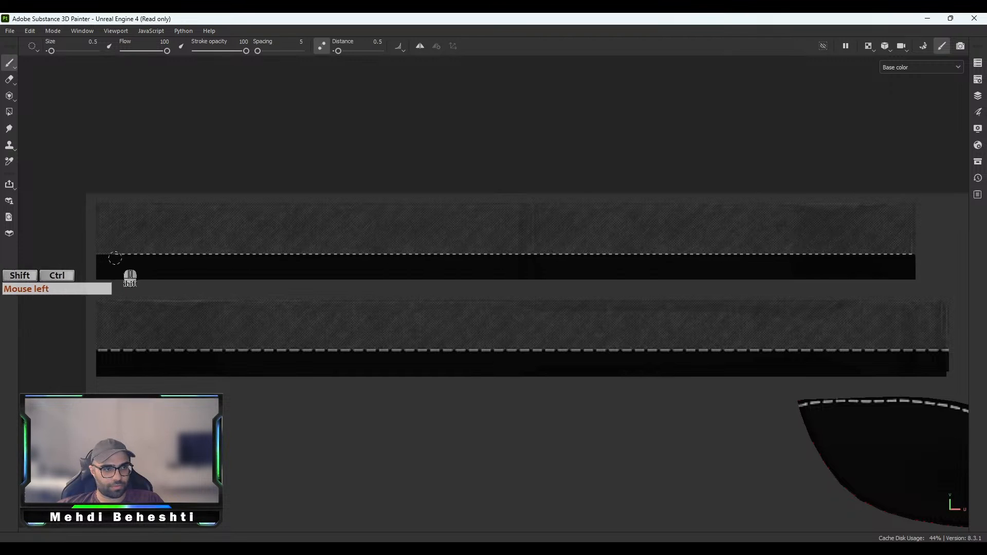
{"action": "left_click", "coordinate": [93, 256], "text": "ctrl+shift"}
Paint a straight stitch line along the leather seam of the strap strip in the upper middle of the UV layout
{"action": "middle_click_drag", "start_coordinate": [519, 265], "coordinate": [400, 351], "text": "alt"}
{"action": "middle_click_drag", "start_coordinate": [144, 304], "coordinate": [387, 331], "text": "alt"}
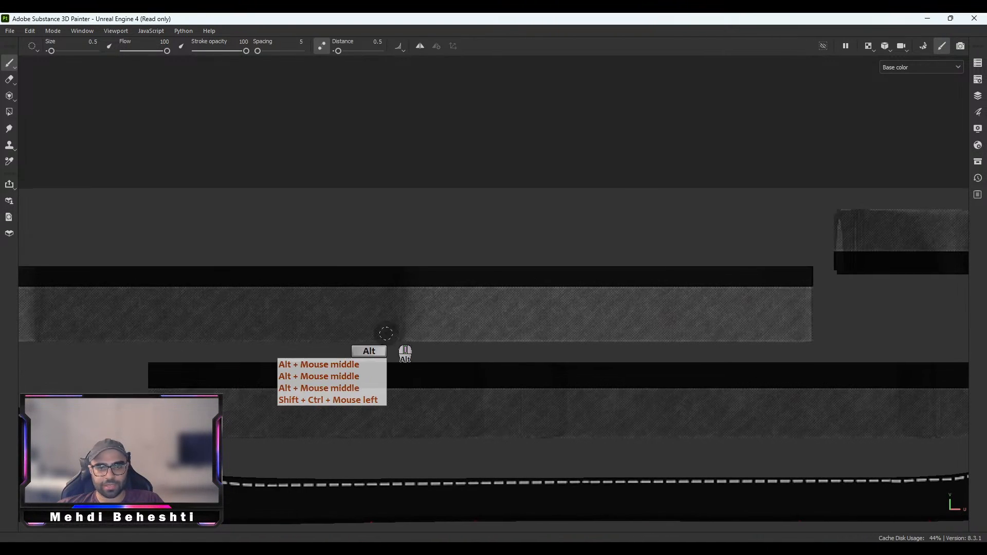
{"action": "middle_click_drag", "start_coordinate": [145, 294], "coordinate": [183, 293], "text": "alt"}
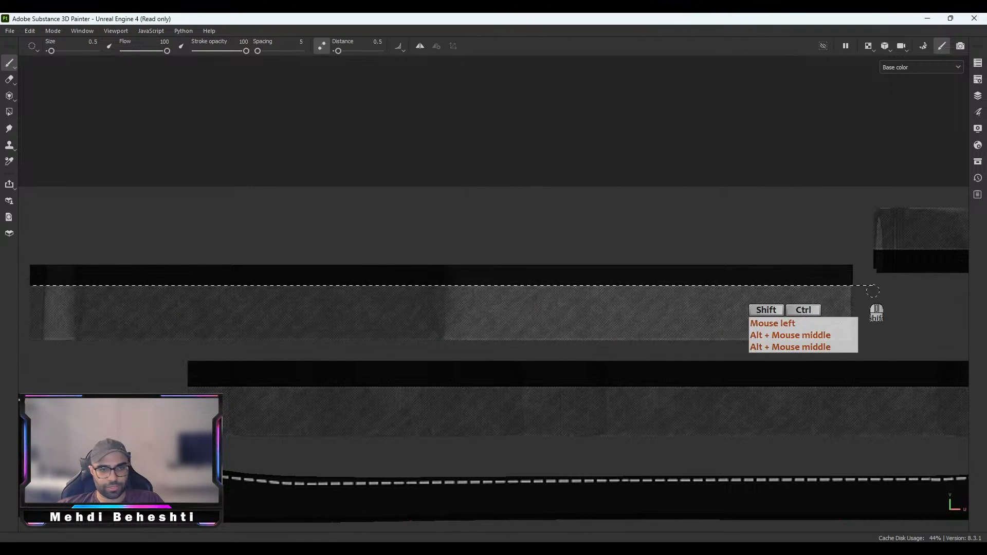
{"action": "left_click", "coordinate": [854, 289], "text": "ctrl+shift"}
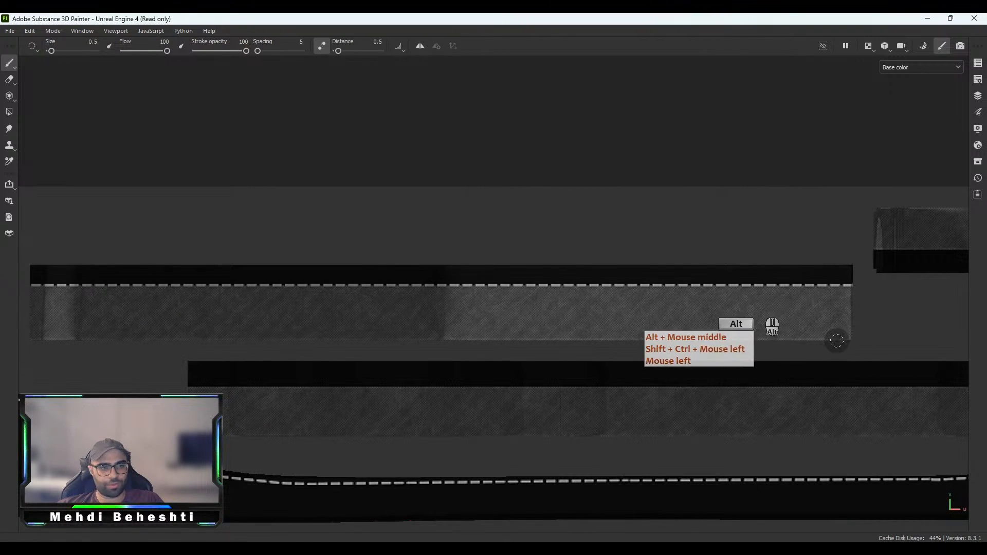
Paint a straight stitch line along the leather seam of the strap strip directly above the curved black panel
{"action": "middle_click_drag", "start_coordinate": [837, 340], "coordinate": [649, 271], "text": "alt"}
{"action": "middle_click_drag", "start_coordinate": [149, 270], "coordinate": [391, 292], "text": "alt"}
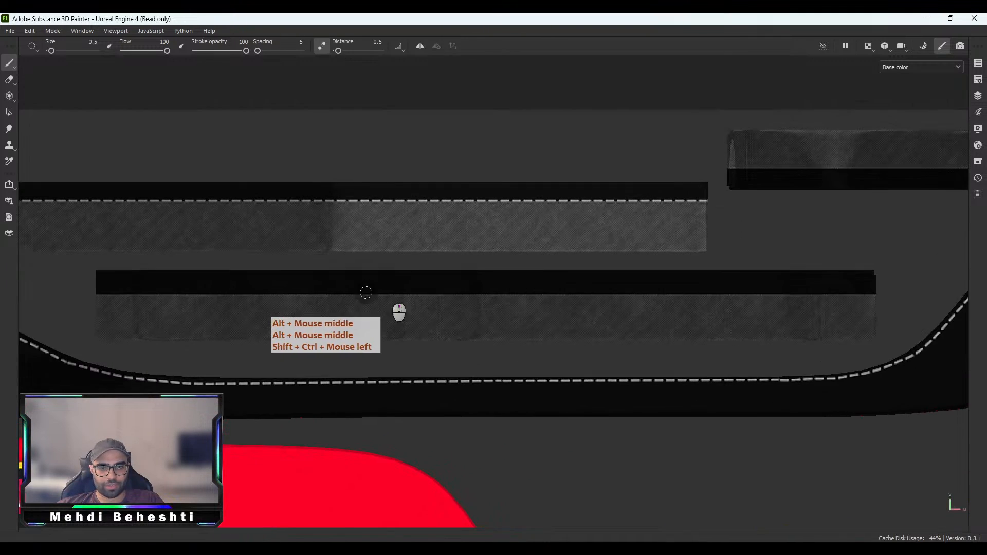
{"action": "left_click", "coordinate": [93, 295]}
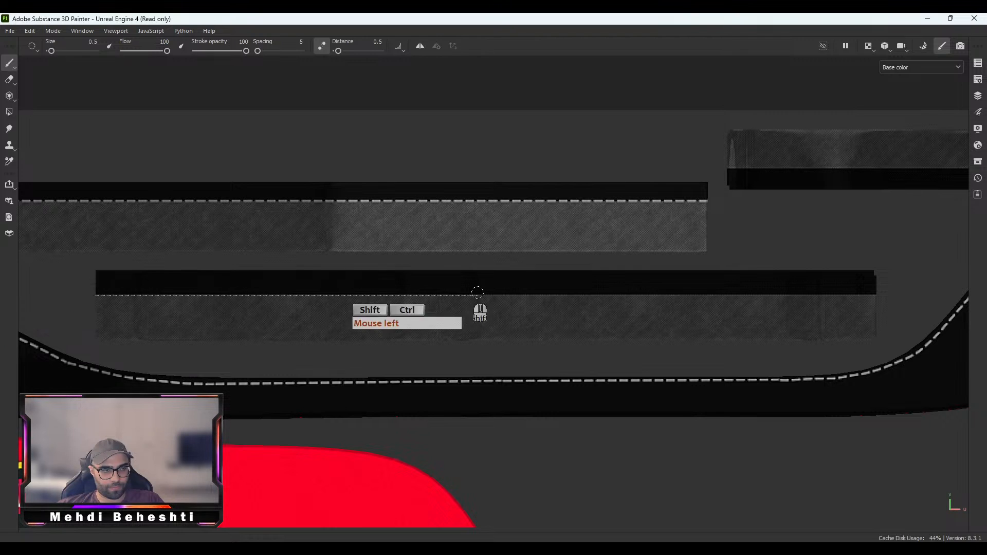
{"action": "left_click", "coordinate": [876, 300], "text": "ctrl+shift"}
Paint a straight stitch line along the leather seam of the strap strip in the upper-right corner of the UV layout
{"action": "middle_click_drag", "start_coordinate": [875, 300], "coordinate": [410, 355], "text": "alt"}
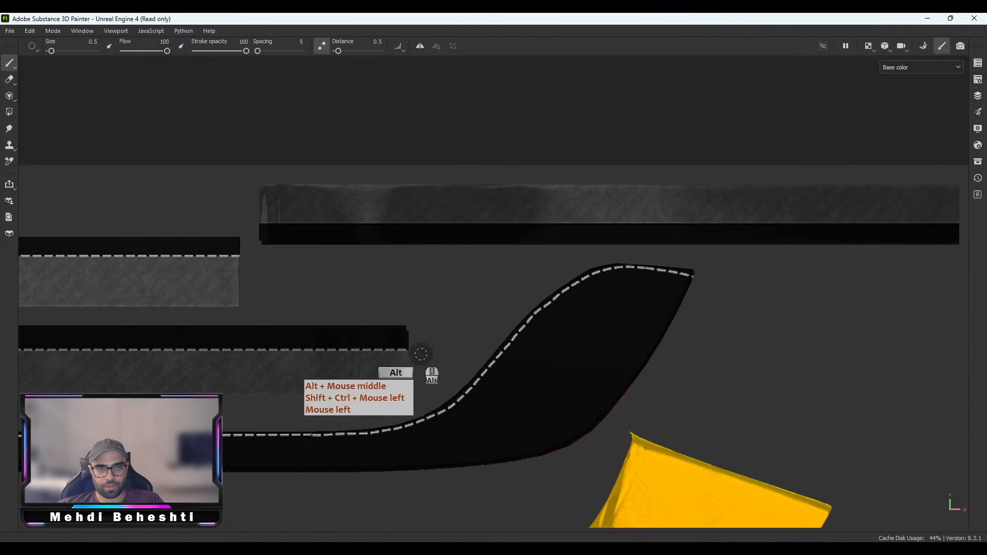
{"action": "middle_click_drag", "start_coordinate": [848, 262], "coordinate": [690, 267], "text": "alt"}
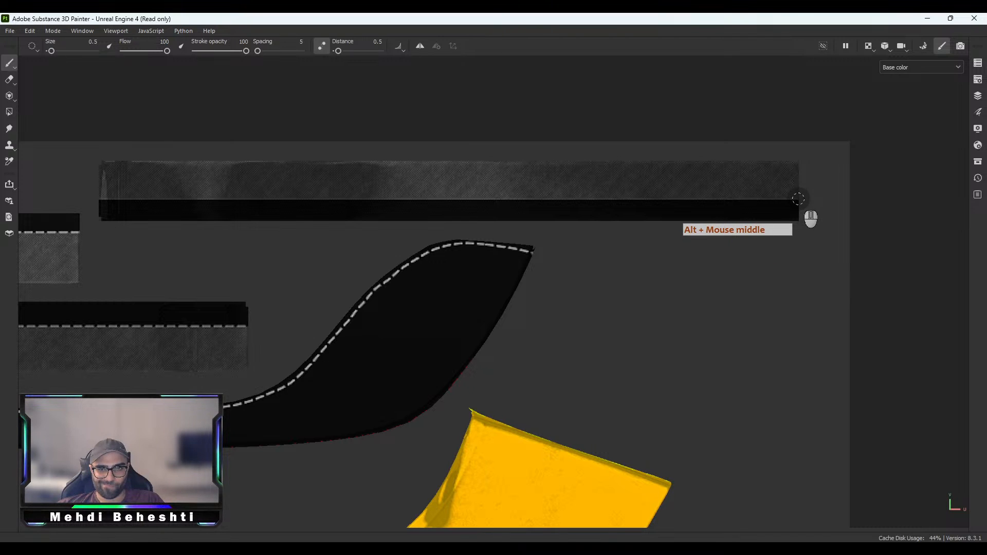
{"action": "left_click", "coordinate": [798, 198]}
{"action": "left_click", "coordinate": [99, 201], "text": "ctrl+shift"}
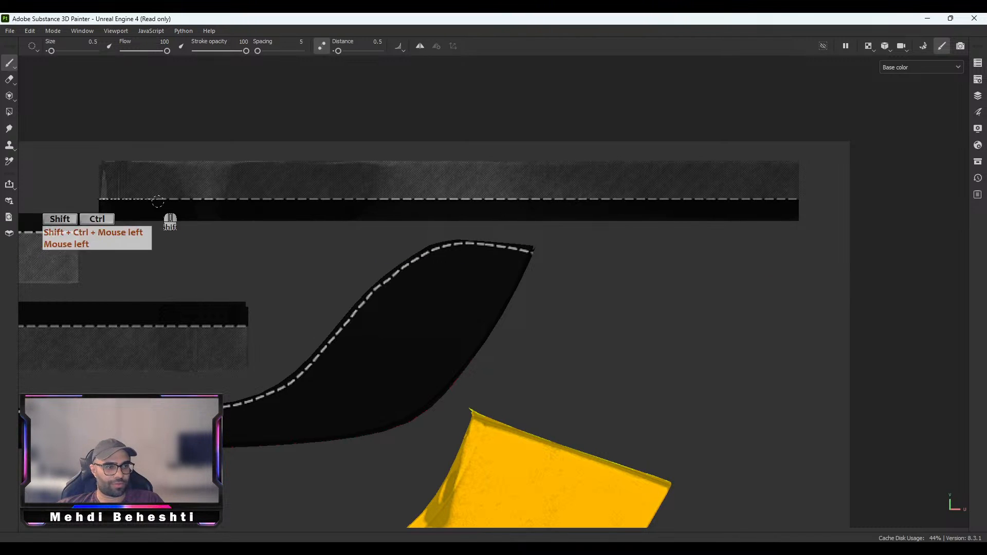
Paint straight stitch lines along the leather seams of the two strap strips below the yellow panel, above and below the zipper strip
{"action": "scroll", "coordinate": [492, 205], "scroll_direction": "down", "scroll_amount": 5}
{"action": "middle_click_drag", "start_coordinate": [532, 318], "coordinate": [744, 178], "text": "alt"}
{"action": "middle_click_drag", "start_coordinate": [515, 289], "coordinate": [523, 197], "text": "alt"}
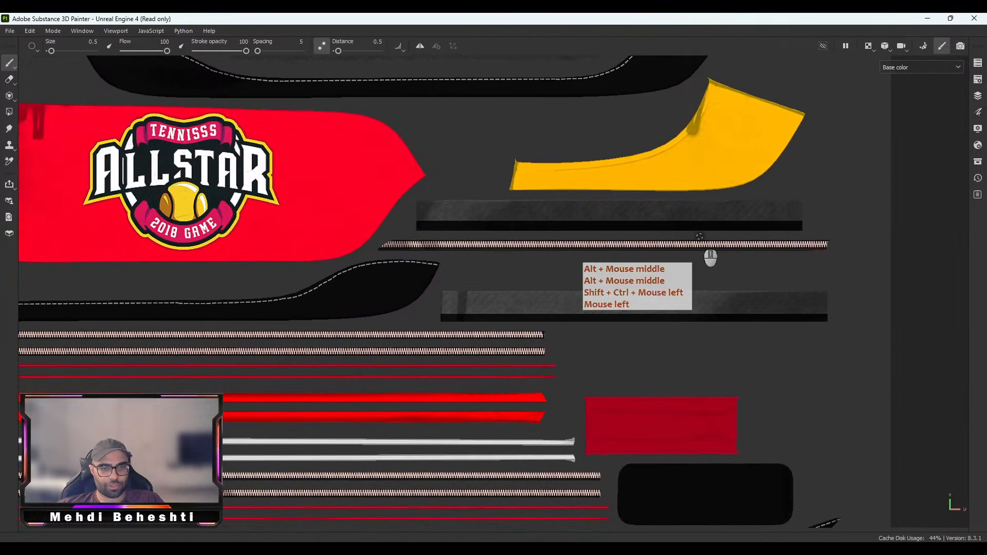
{"action": "scroll", "coordinate": [699, 236], "scroll_direction": "up", "scroll_amount": 3}
{"action": "middle_click_drag", "start_coordinate": [604, 242], "coordinate": [504, 249], "text": "alt"}
{"action": "scroll", "coordinate": [504, 249], "scroll_direction": "up", "scroll_amount": 1}
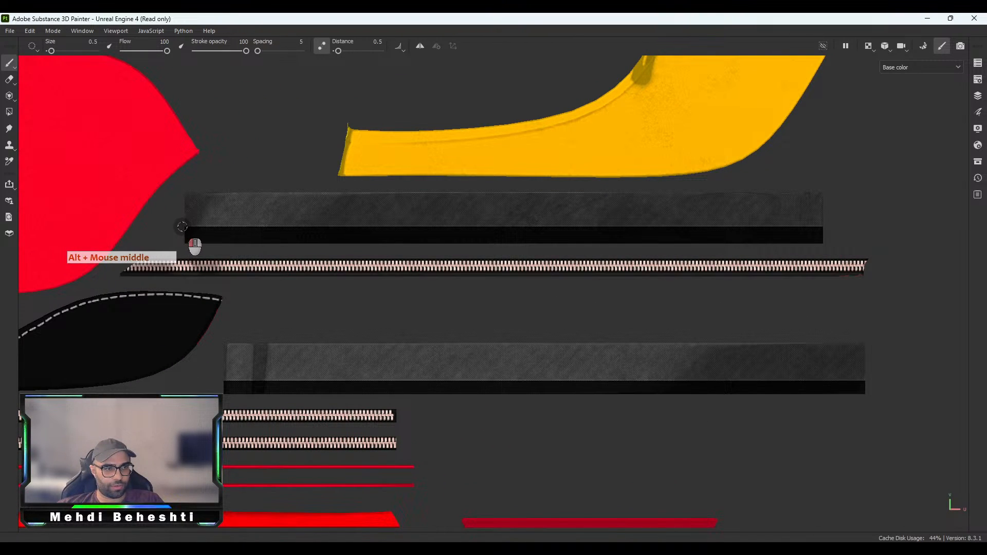
{"action": "left_click", "coordinate": [182, 227]}
{"action": "left_click", "coordinate": [822, 227], "text": "ctrl+shift"}
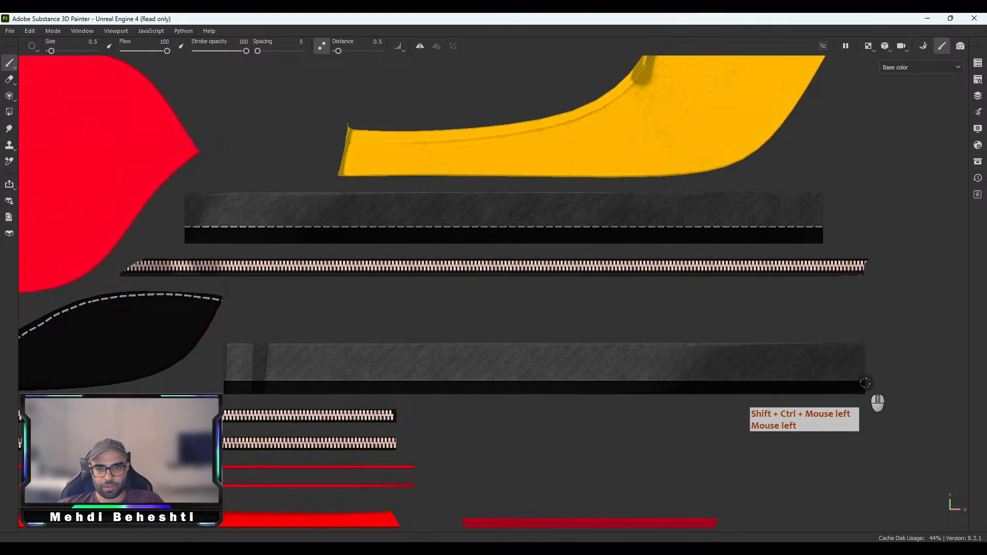
{"action": "left_click", "coordinate": [191, 384], "text": "ctrl+shift"}
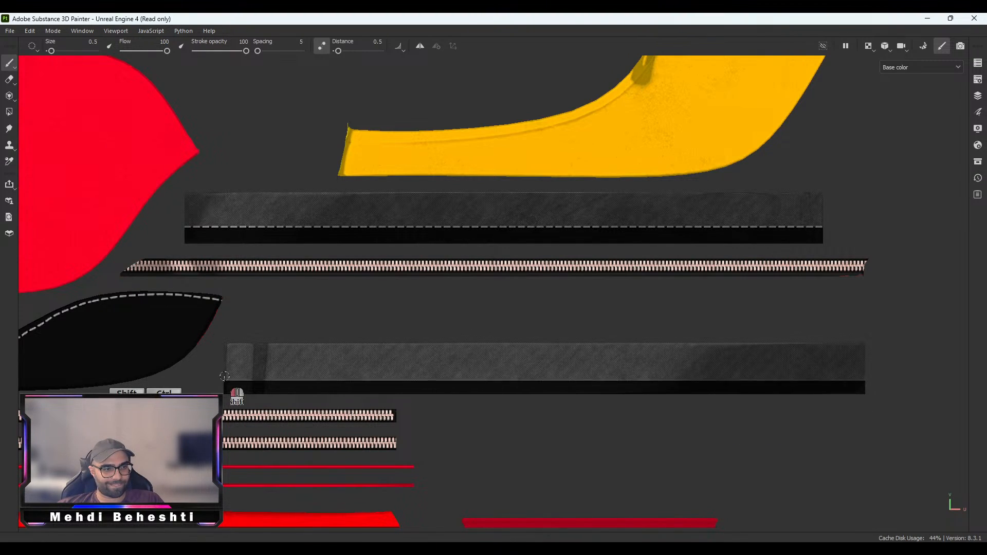
Paint a straight stitch line along the leather seam of the strap strip above the large red Wilson panel
{"action": "middle_click_drag", "start_coordinate": [279, 391], "coordinate": [699, 242], "text": "alt"}
{"action": "scroll", "coordinate": [392, 337], "scroll_direction": "up", "scroll_amount": 6}
{"action": "mouse_move", "coordinate": [275, 333]}
{"action": "middle_mouse_down", "text": "alt"}
{"action": "mouse_move", "coordinate": [304, 319]}
{"action": "mouse_move", "coordinate": [280, 322]}
{"action": "middle_mouse_up", "text": "alt"}
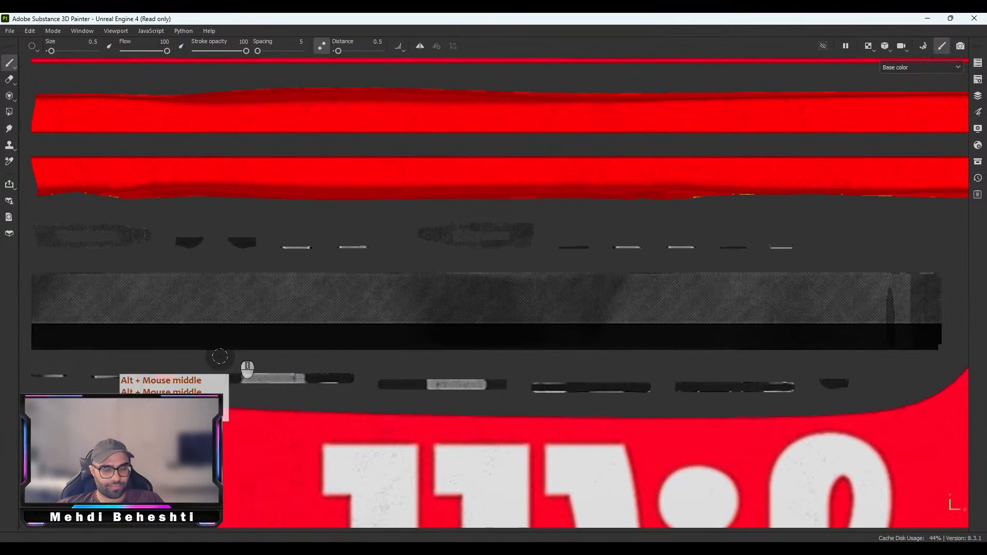
{"action": "left_click", "coordinate": [28, 324]}
{"action": "left_click", "coordinate": [940, 325], "text": "ctrl+shift"}
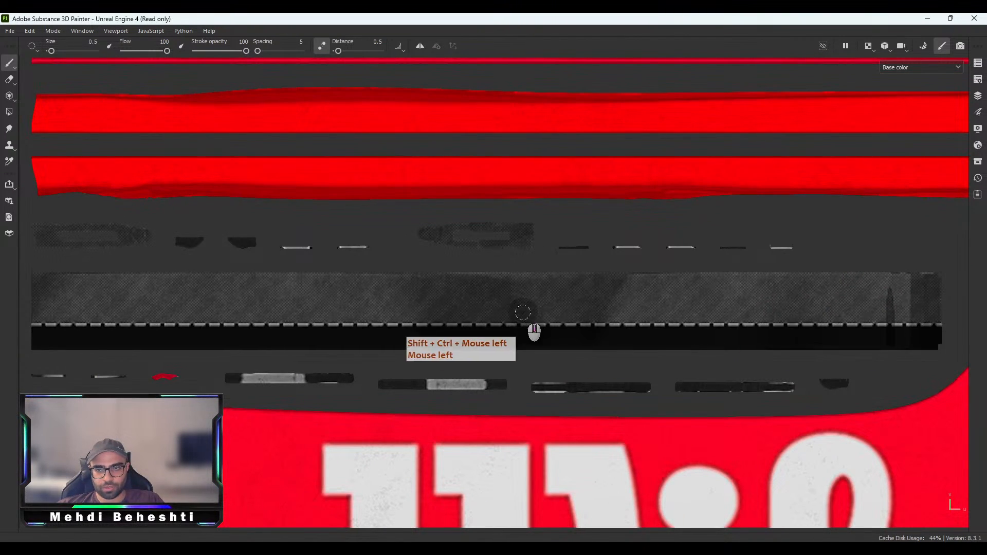
Show only the 3D view of the bag with its full material instead of the base color channel
{"action": "scroll", "coordinate": [534, 331], "scroll_direction": "down", "scroll_amount": 6}
{"action": "middle_click_drag", "start_coordinate": [627, 319], "coordinate": [470, 254], "text": "alt"}
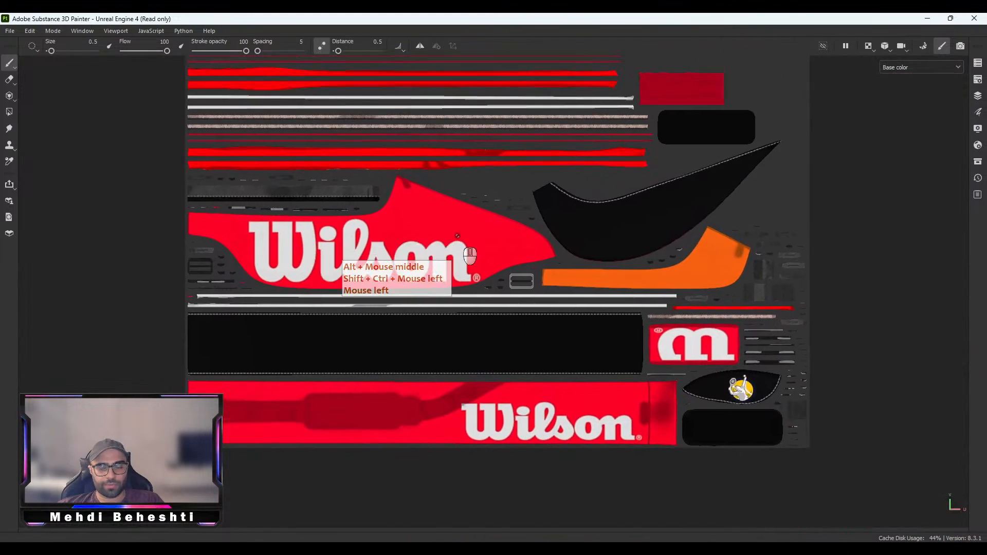
{"action": "scroll", "coordinate": [470, 254], "scroll_direction": "down", "scroll_amount": 2}
{"action": "key", "text": "m"}
{"action": "key", "text": "F2"}
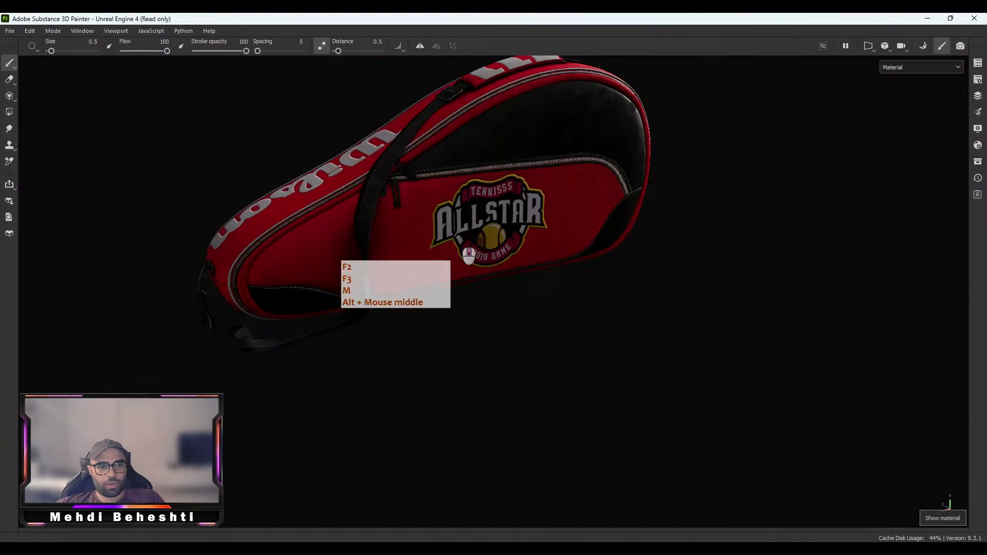
Examine the finished bag and its stitching from several sides and under different environment lighting angles
{"action": "left_click_drag", "start_coordinate": [457, 235], "coordinate": [709, 286], "text": "alt"}
{"action": "middle_click_drag", "start_coordinate": [311, 226], "coordinate": [368, 370], "text": "alt"}
{"action": "scroll", "coordinate": [404, 223], "scroll_direction": "up", "scroll_amount": 5}
{"action": "right_click_drag", "start_coordinate": [404, 223], "coordinate": [447, 309], "text": "shift"}
{"action": "scroll", "coordinate": [448, 309], "scroll_direction": "down", "scroll_amount": 5}
{"action": "middle_click_drag", "start_coordinate": [443, 376], "coordinate": [468, 312], "text": "alt"}
{"action": "left_click_drag", "start_coordinate": [467, 312], "coordinate": [732, 258], "text": "alt"}
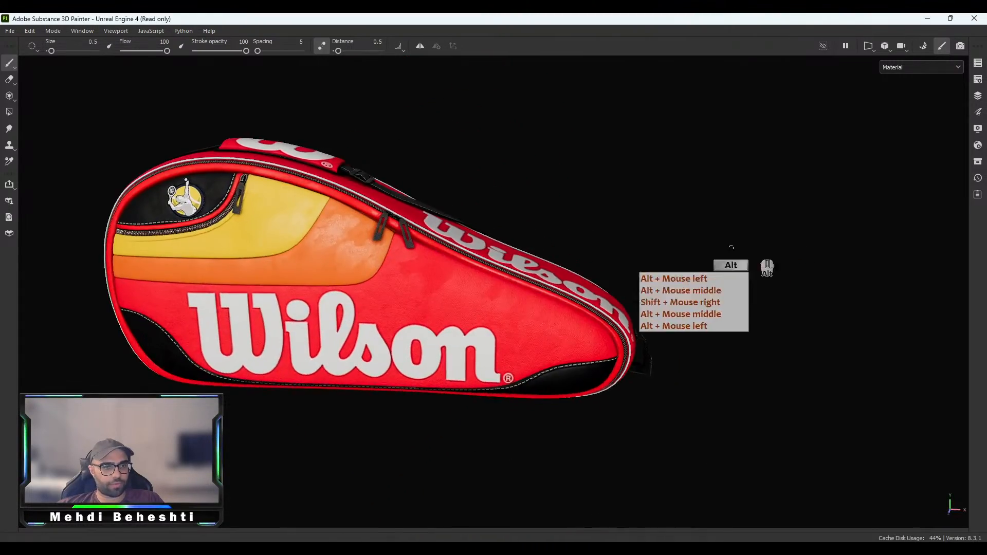
{"action": "middle_click_drag", "start_coordinate": [308, 303], "coordinate": [537, 303], "text": "alt"}
{"action": "left_click_drag", "start_coordinate": [537, 303], "coordinate": [314, 283], "text": "alt"}
{"action": "middle_click_drag", "start_coordinate": [550, 282], "coordinate": [380, 270], "text": "alt"}
{"action": "left_click_drag", "start_coordinate": [519, 257], "coordinate": [622, 296], "text": "alt"}
{"action": "middle_click_drag", "start_coordinate": [622, 296], "coordinate": [688, 308], "text": "alt"}
{"action": "left_click_drag", "start_coordinate": [439, 273], "coordinate": [648, 250], "text": "alt"}
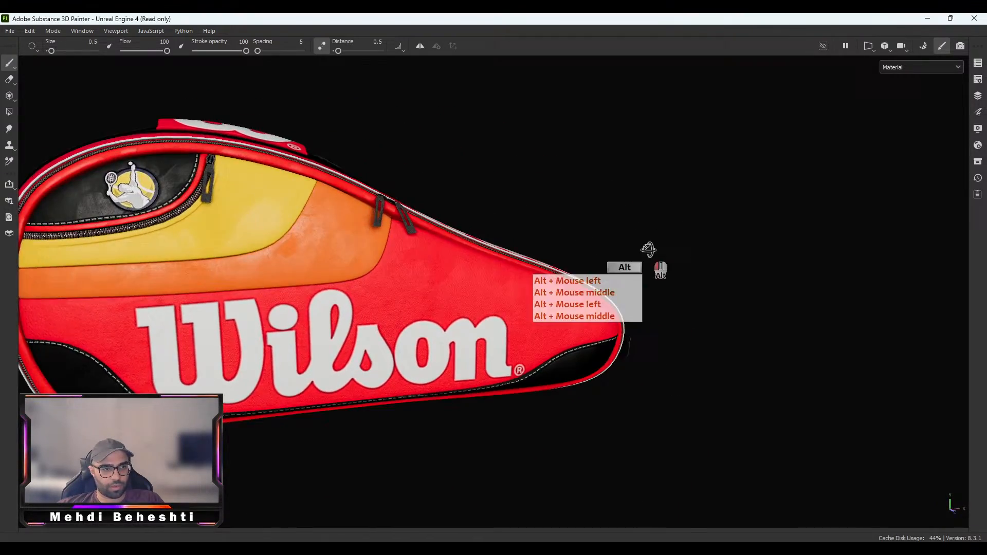
{"action": "middle_click_drag", "start_coordinate": [507, 267], "coordinate": [710, 348], "text": "alt"}
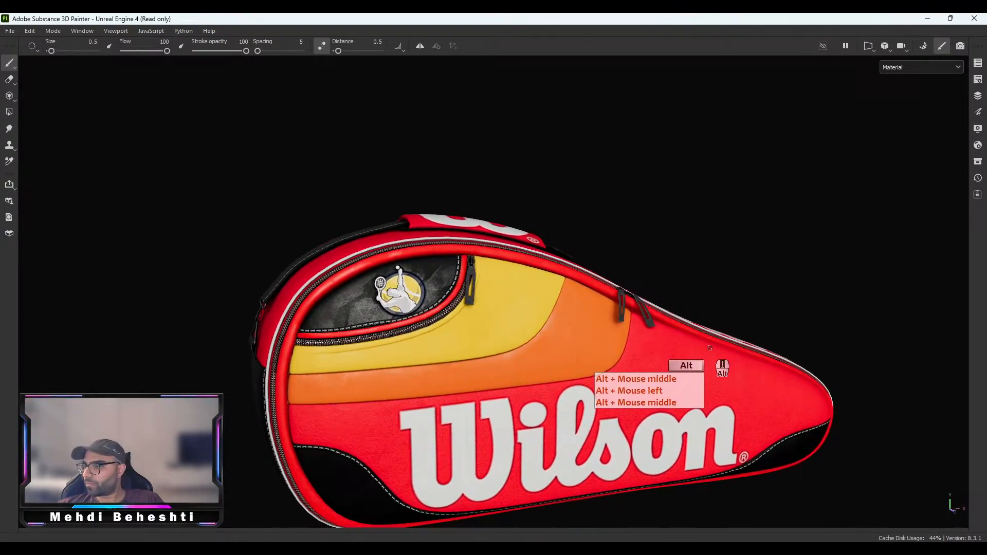
{"action": "scroll", "coordinate": [709, 348], "scroll_direction": "down", "scroll_amount": 5}
{"action": "middle_click_drag", "start_coordinate": [781, 343], "coordinate": [652, 335], "text": "alt"}
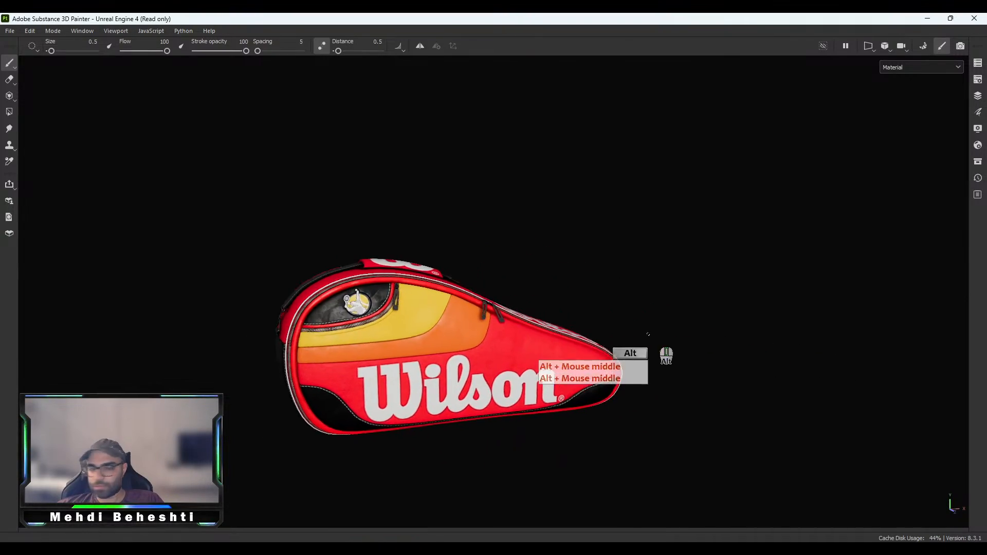
{"action": "scroll", "coordinate": [572, 341], "scroll_direction": "up", "scroll_amount": 5}
{"action": "left_click_drag", "start_coordinate": [572, 342], "coordinate": [370, 390], "text": "alt"}
{"action": "right_click_drag", "start_coordinate": [567, 337], "coordinate": [591, 329], "text": "shift"}
{"action": "left_click_drag", "start_coordinate": [591, 329], "coordinate": [573, 359], "text": "alt"}
{"action": "right_click_drag", "start_coordinate": [574, 358], "coordinate": [574, 355], "text": "alt"}
{"action": "middle_click_drag", "start_coordinate": [574, 355], "coordinate": [529, 333], "text": "alt"}
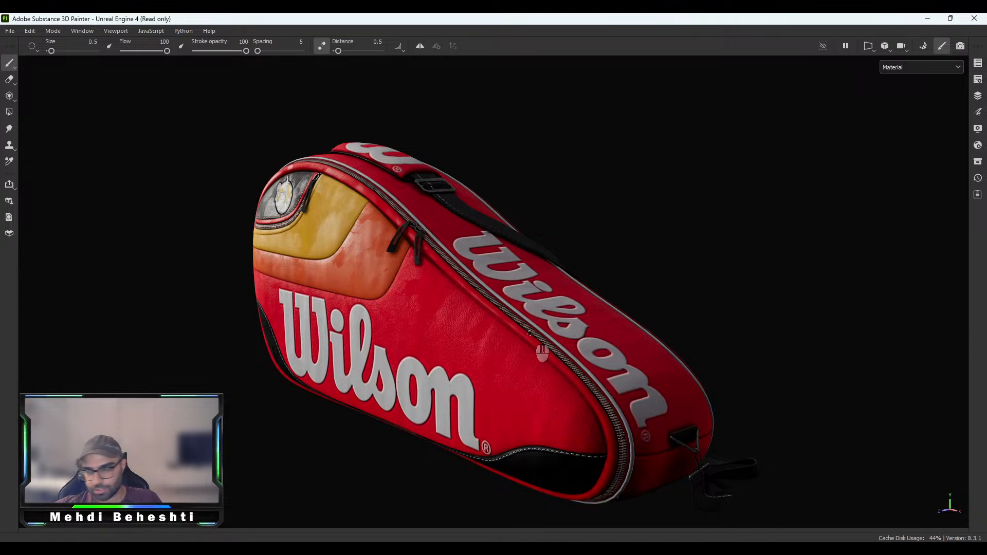
Start a texture export and browse to the StreamTut folder on the Desktop for the output directory
{"action": "left_click", "coordinate": [9, 32]}
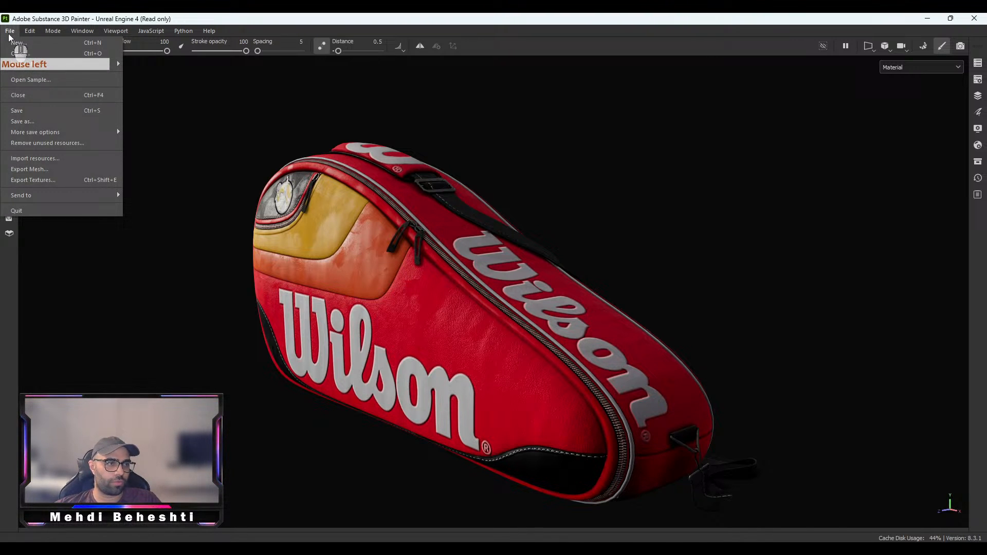
{"action": "left_click", "coordinate": [32, 182]}
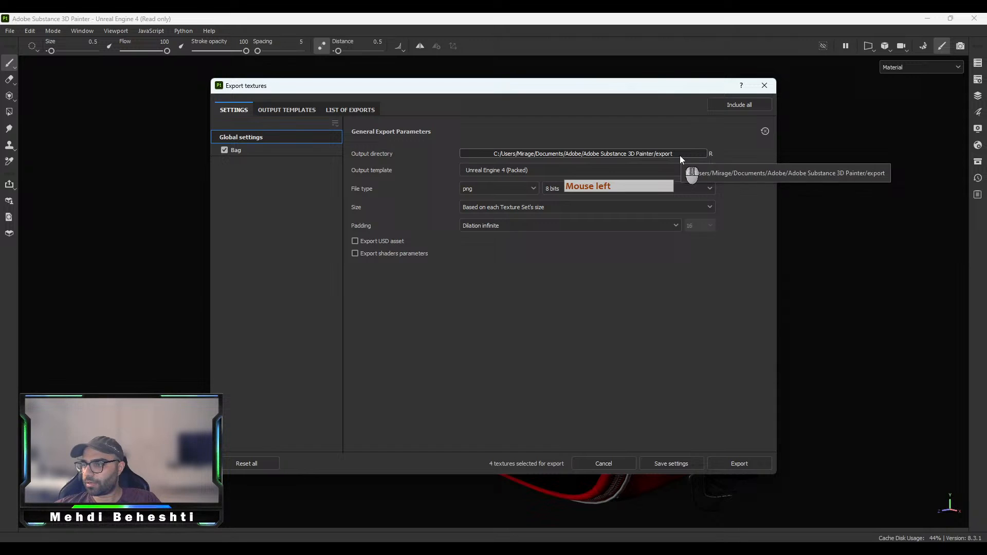
{"action": "left_click", "coordinate": [680, 156]}
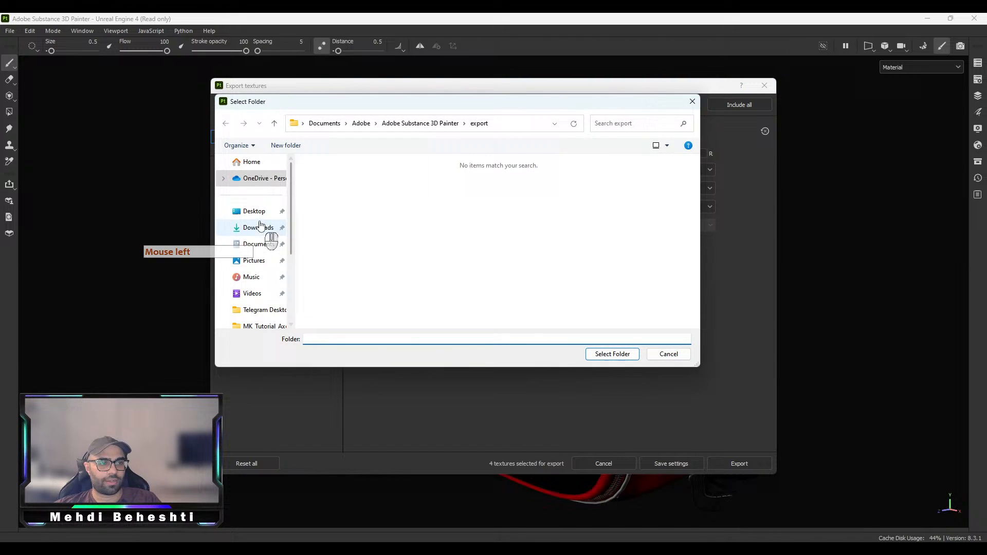
{"action": "left_click", "coordinate": [254, 210]}
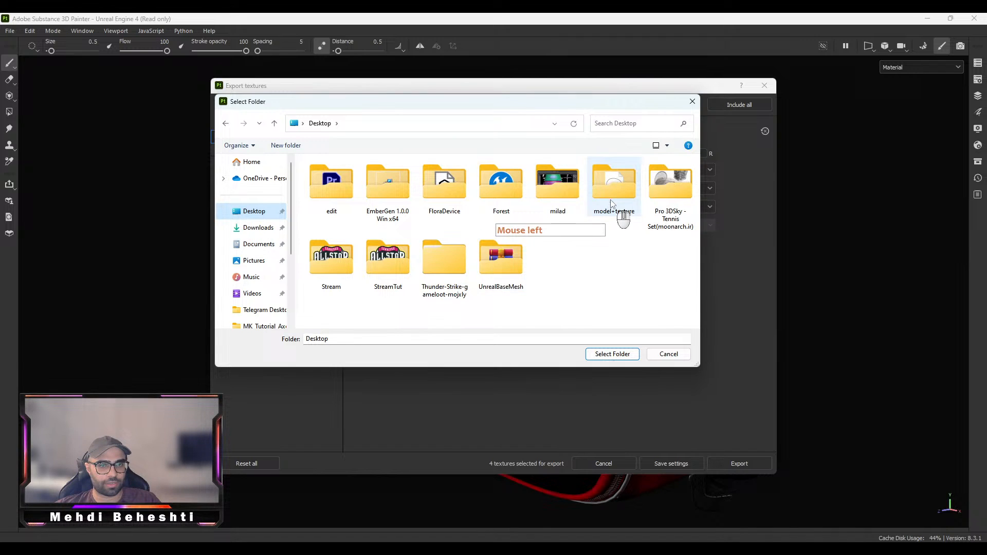
{"action": "double_click", "coordinate": [384, 287]}
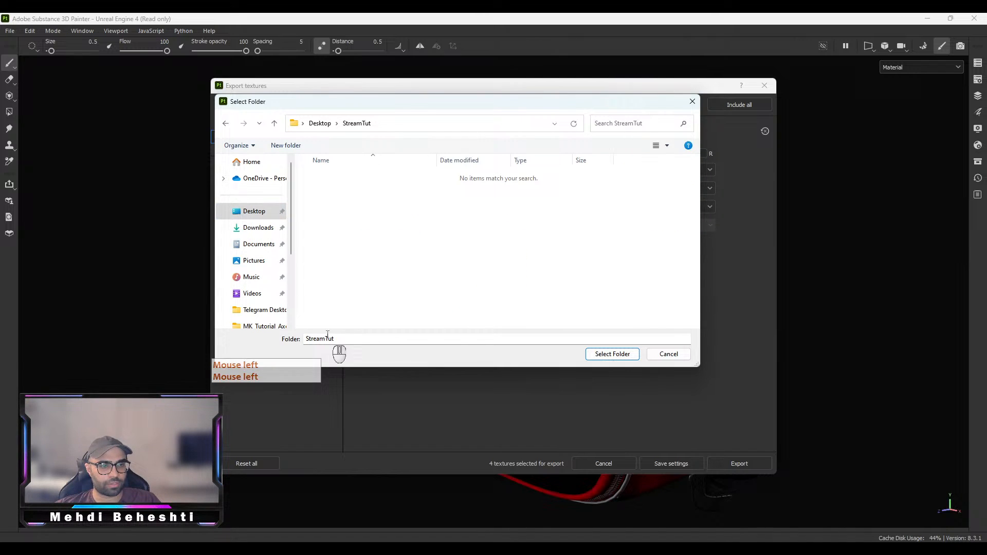
Create a folder named Texture inside StreamTut and choose it as the export's output directory
{"action": "right_click", "coordinate": [403, 203]}
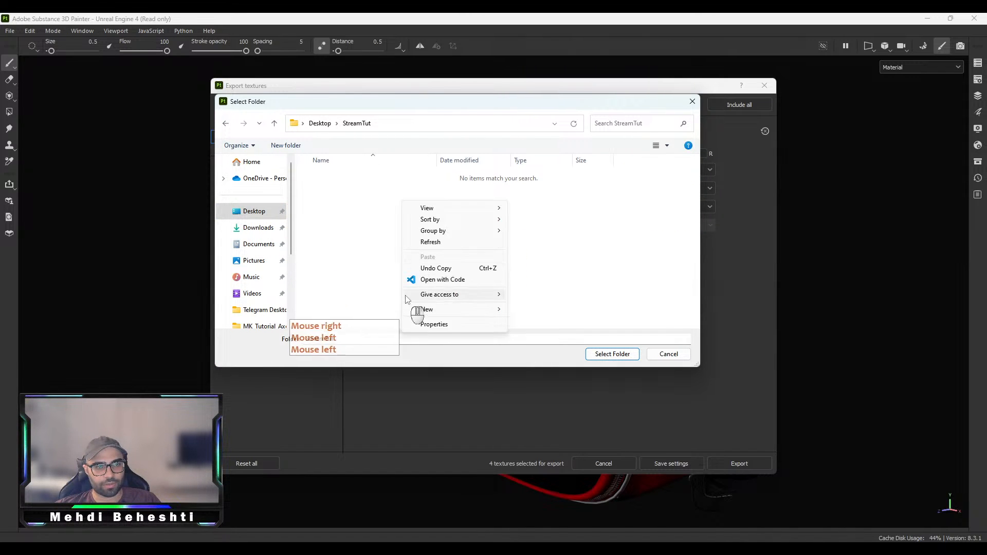
{"action": "left_click", "coordinate": [432, 309]}
{"action": "left_click", "coordinate": [535, 309]}
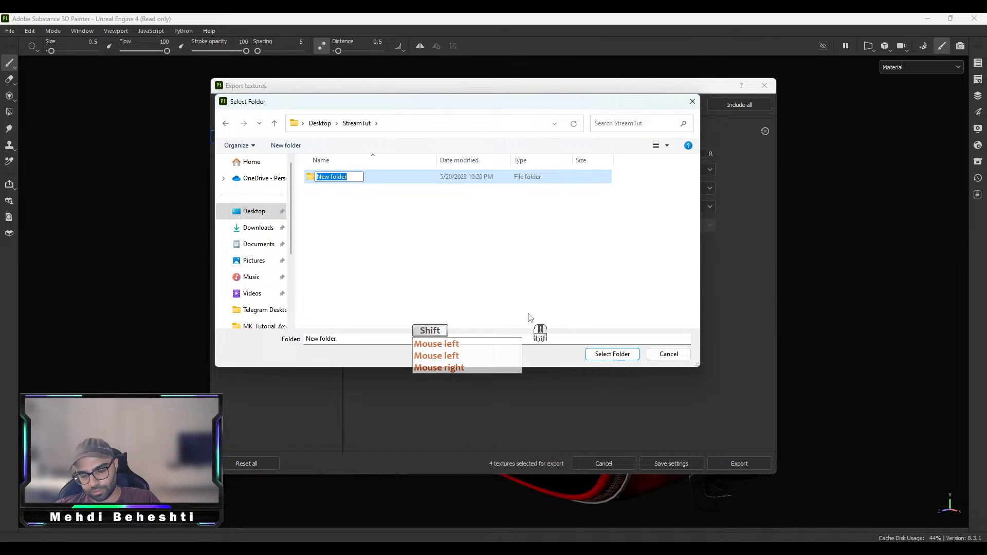
{"action": "type", "text": "Texture"}
{"action": "key", "text": "Return"}
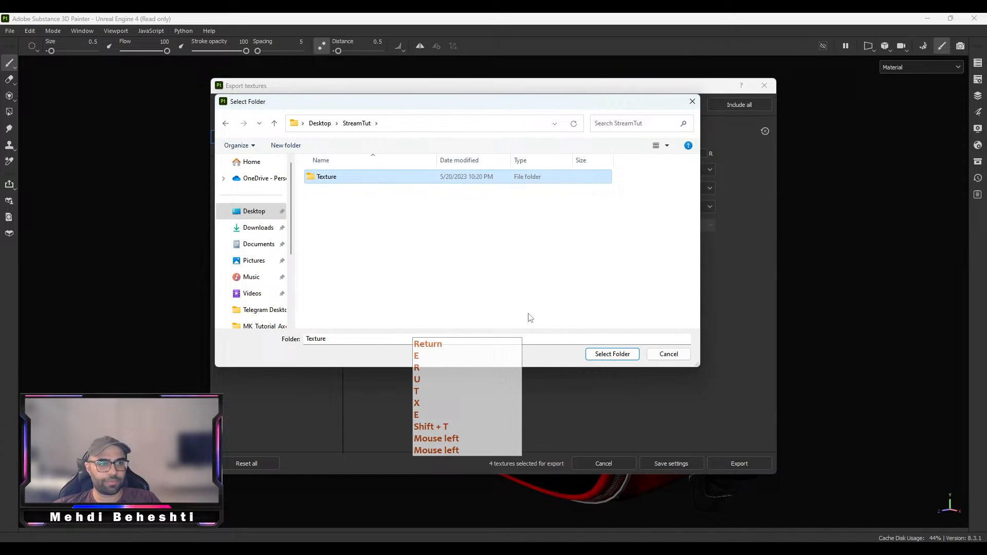
{"action": "key", "text": "Return"}
{"action": "left_click", "coordinate": [612, 354]}
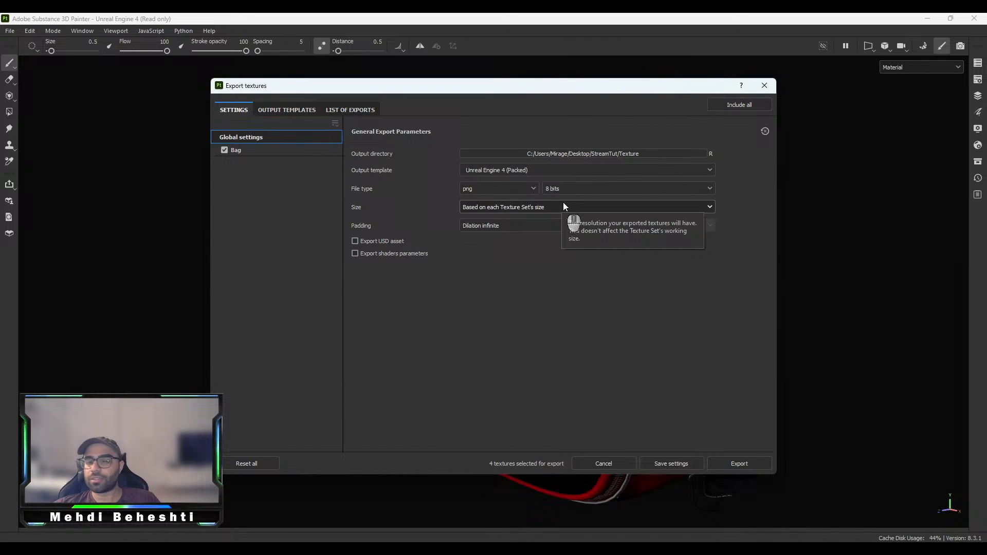
Set the export bit depth to 8 bits + dithering and the texture size to 4096
{"action": "left_click", "coordinate": [577, 189]}
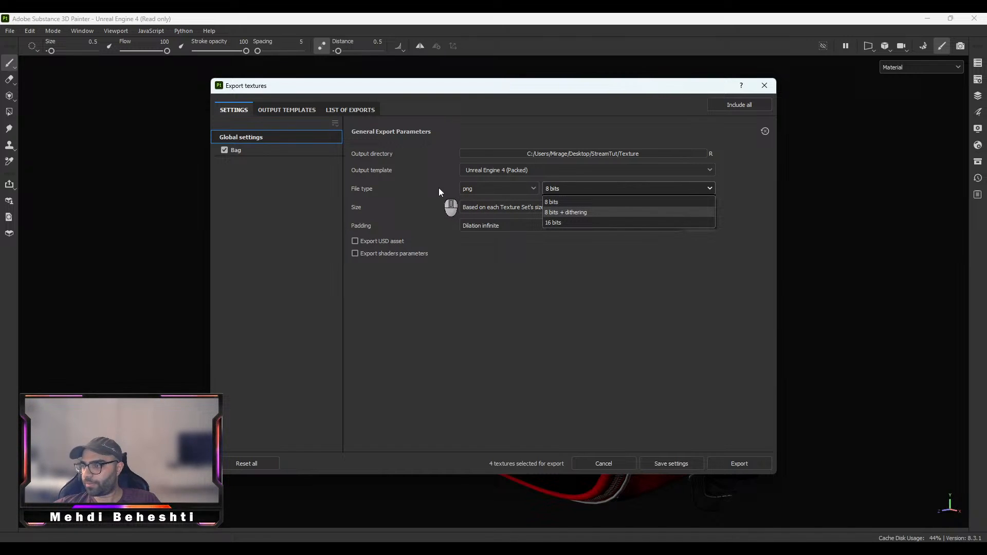
{"action": "left_click", "coordinate": [550, 212]}
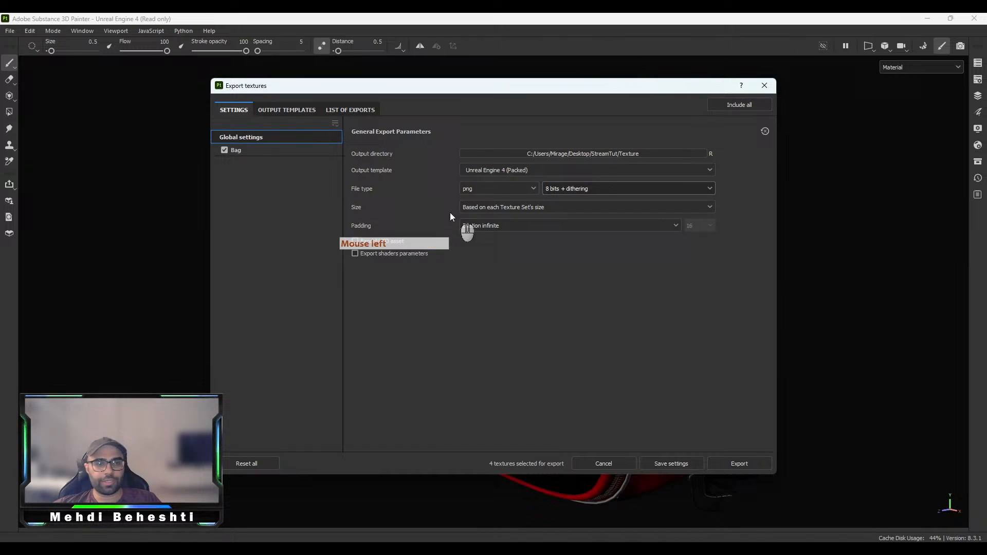
{"action": "left_click", "coordinate": [477, 211]}
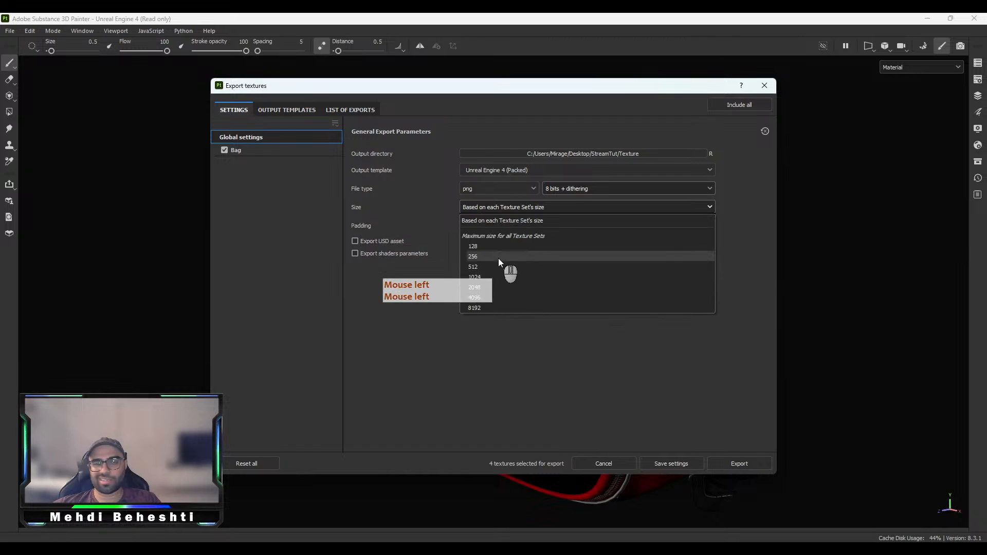
{"action": "left_click", "coordinate": [480, 300]}
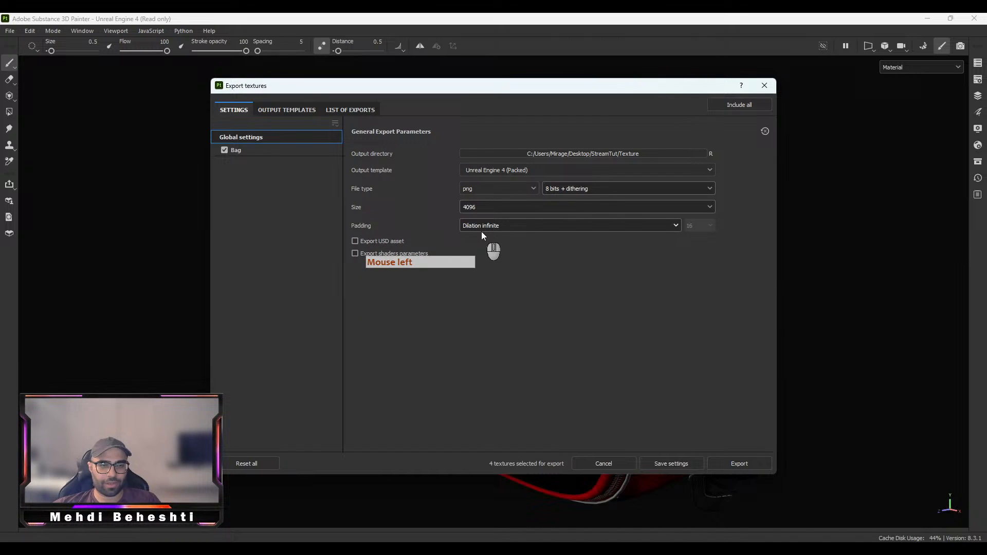
Exclude the emissive map from the Bag texture set's output maps and export the textures
{"action": "left_click", "coordinate": [310, 151]}
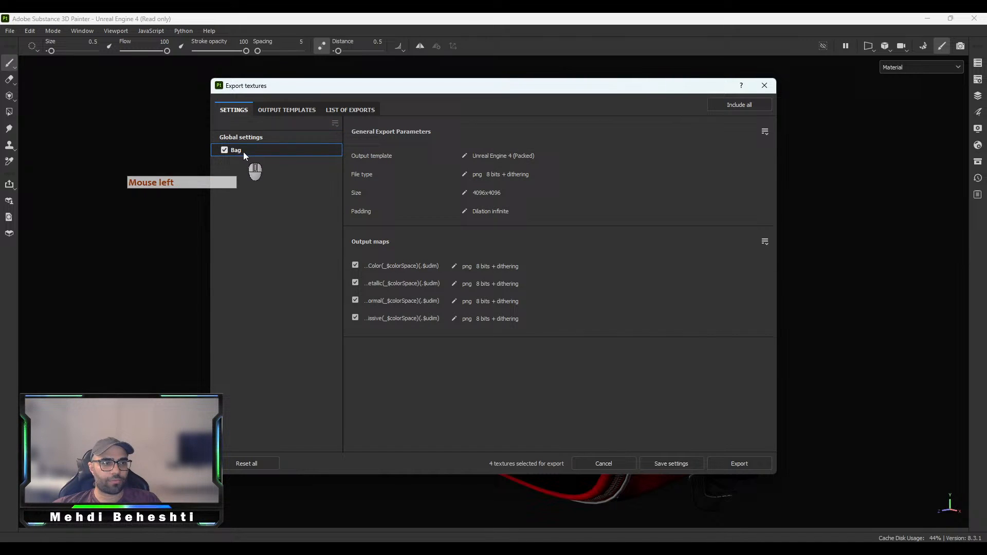
{"action": "left_click", "coordinate": [355, 318]}
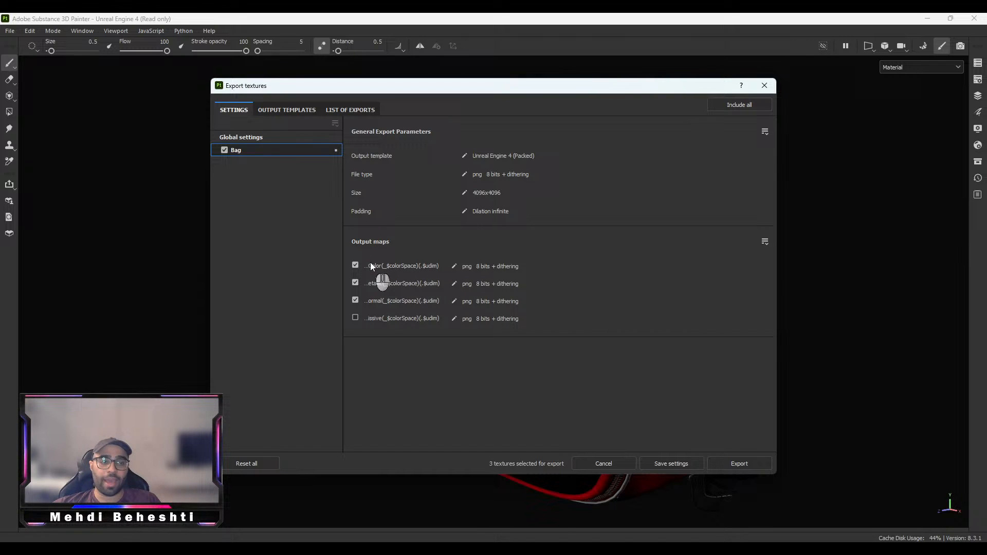
{"action": "left_click", "coordinate": [732, 464]}
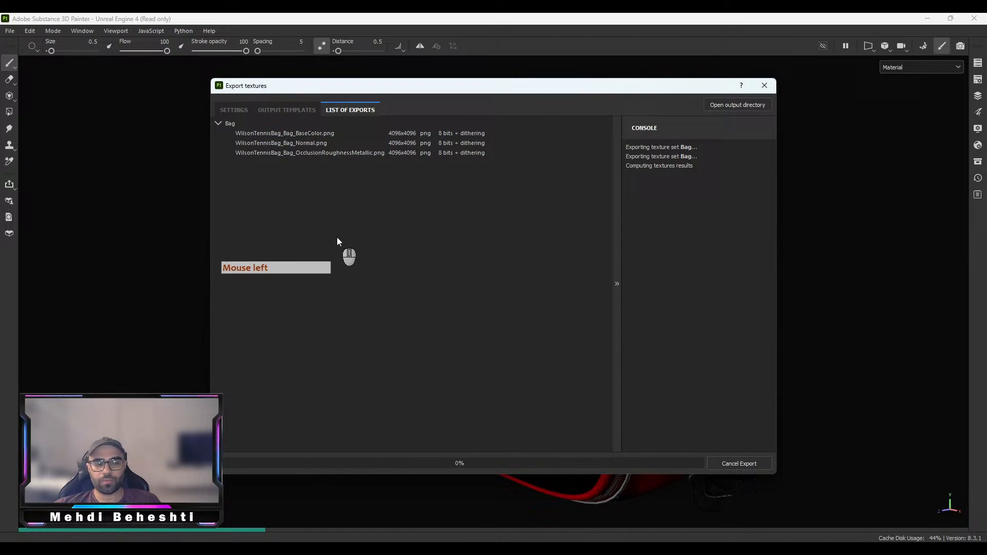
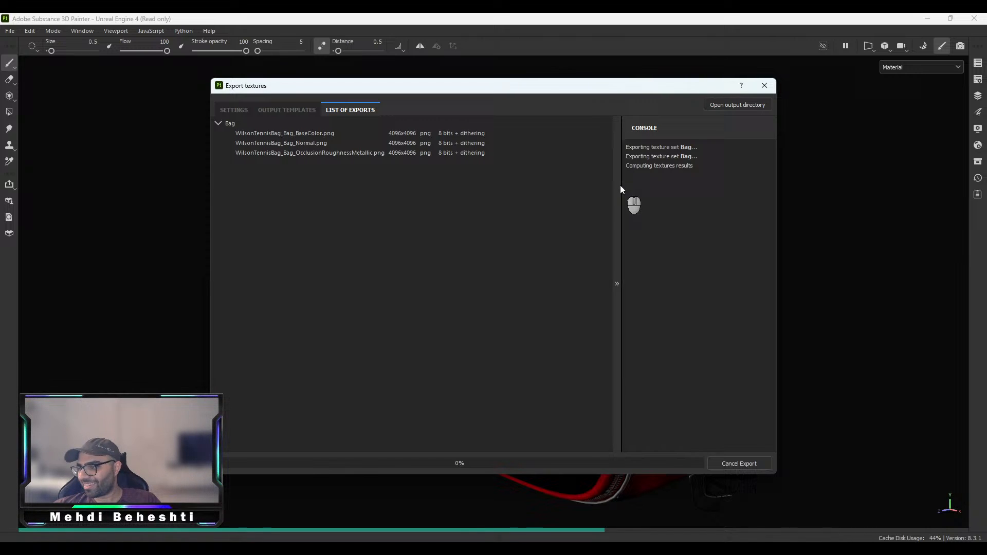
Open the export output directory, enlarge its window and select the three exported PNG textures to check them
{"action": "left_click", "coordinate": [732, 106]}
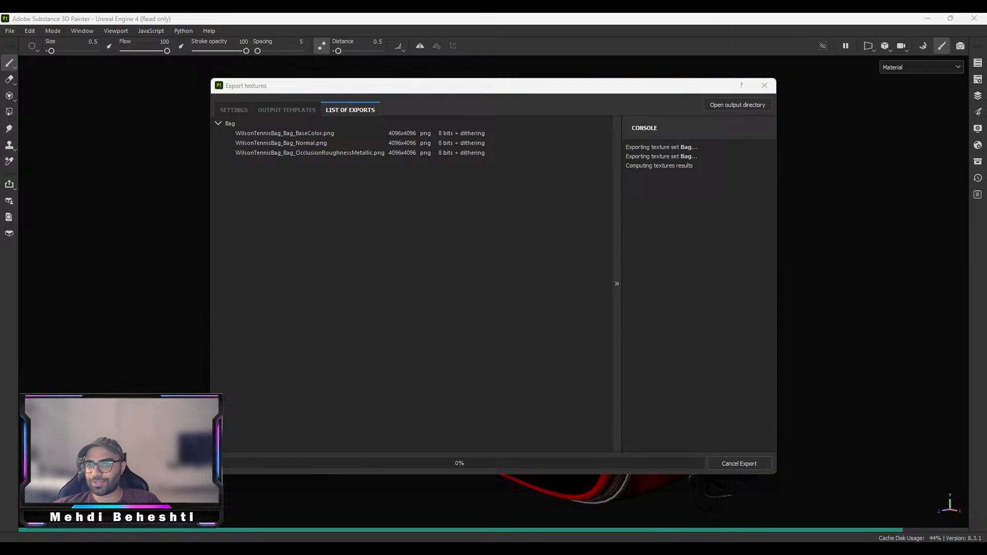
{"action": "left_click_drag", "start_coordinate": [986, 169], "coordinate": [427, 98]}
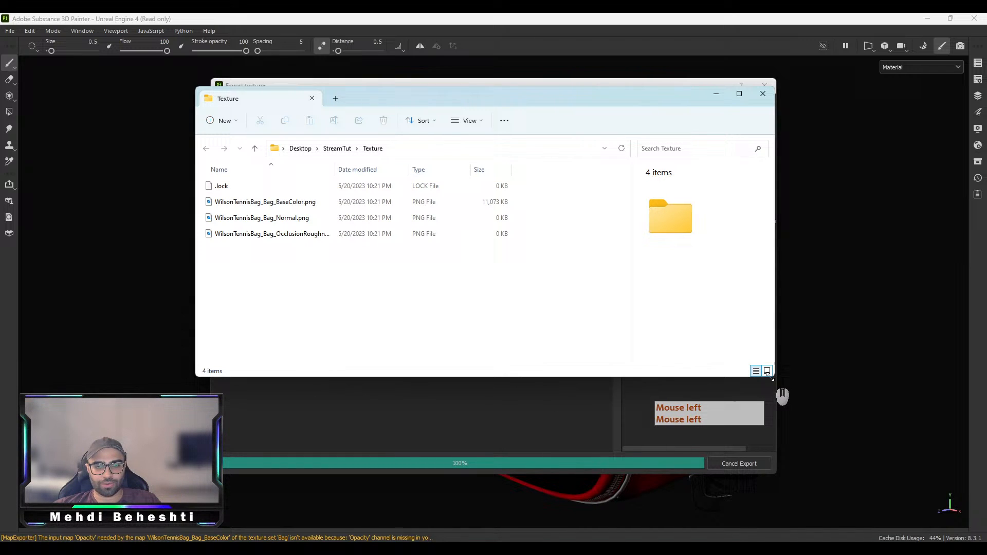
{"action": "left_click_drag", "start_coordinate": [771, 377], "coordinate": [766, 434]}
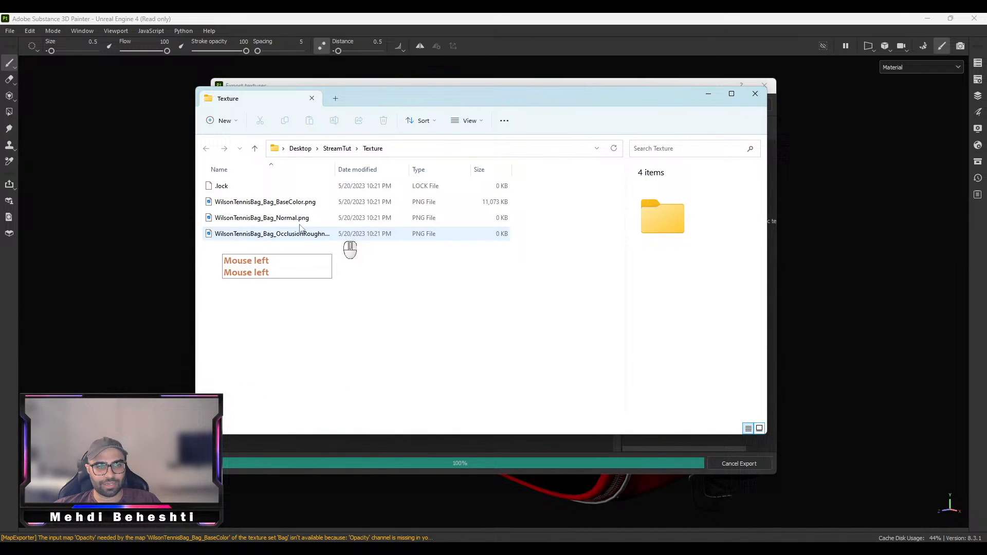
{"action": "left_click", "coordinate": [331, 203]}
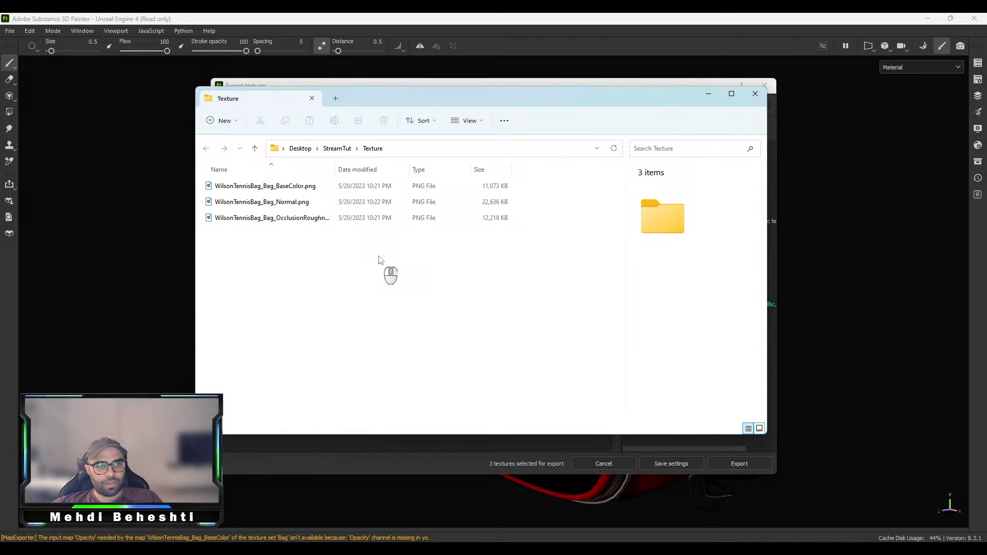
{"action": "left_click_drag", "start_coordinate": [427, 261], "coordinate": [116, 121]}
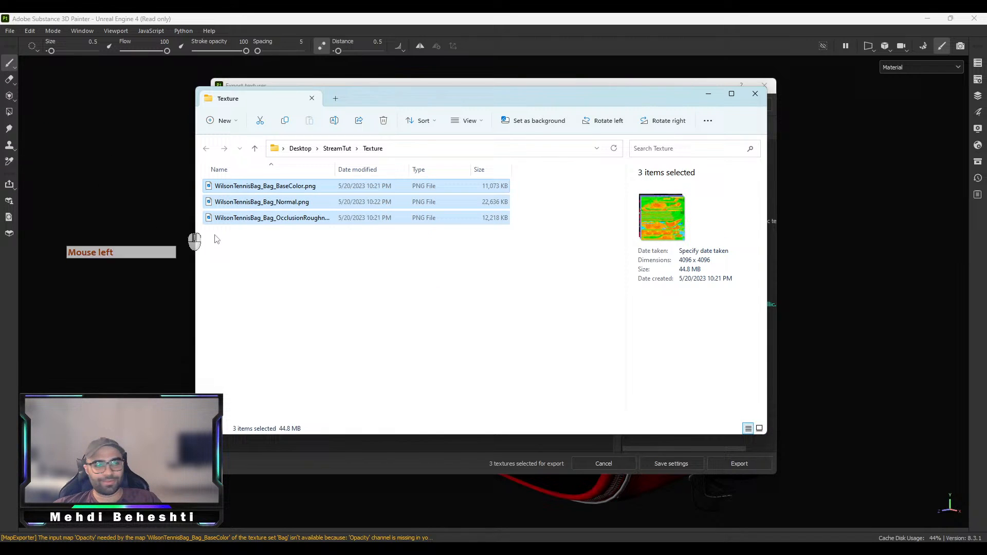
Switch to Marmoset Toolbag and import WilsonTennisBag.fbx from the StreamTut folder into the empty scene
{"action": "left_click_drag", "start_coordinate": [396, 265], "coordinate": [185, 170]}
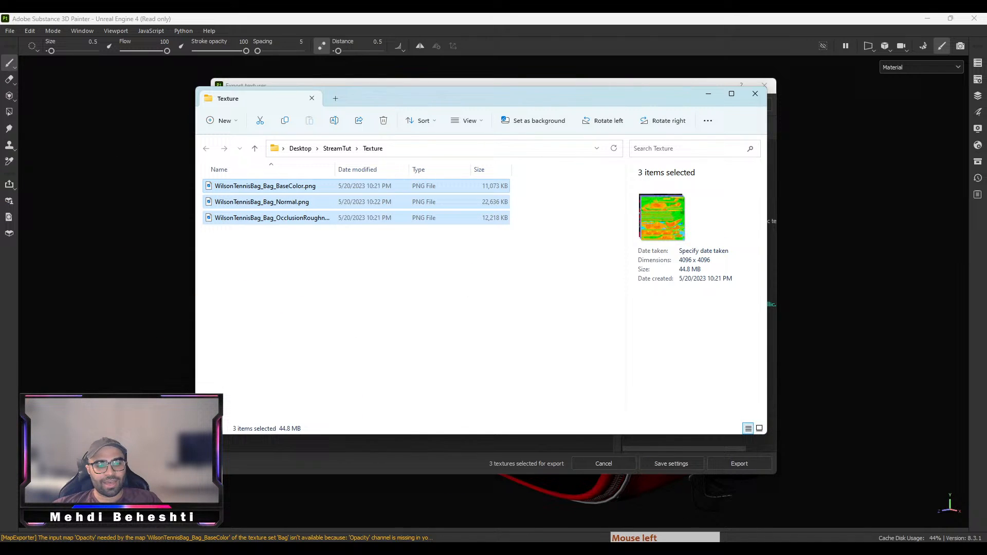
{"action": "left_click", "coordinate": [605, 516]}
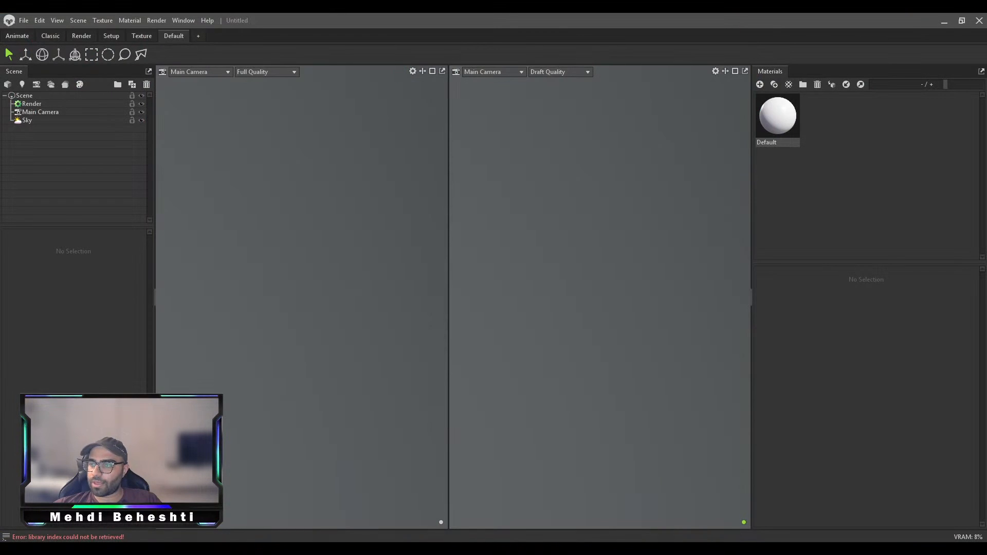
{"action": "left_click_drag", "start_coordinate": [986, 105], "coordinate": [498, 135]}
{"action": "left_click", "coordinate": [545, 237]}
{"action": "left_click_drag", "start_coordinate": [545, 236], "coordinate": [319, 103]}
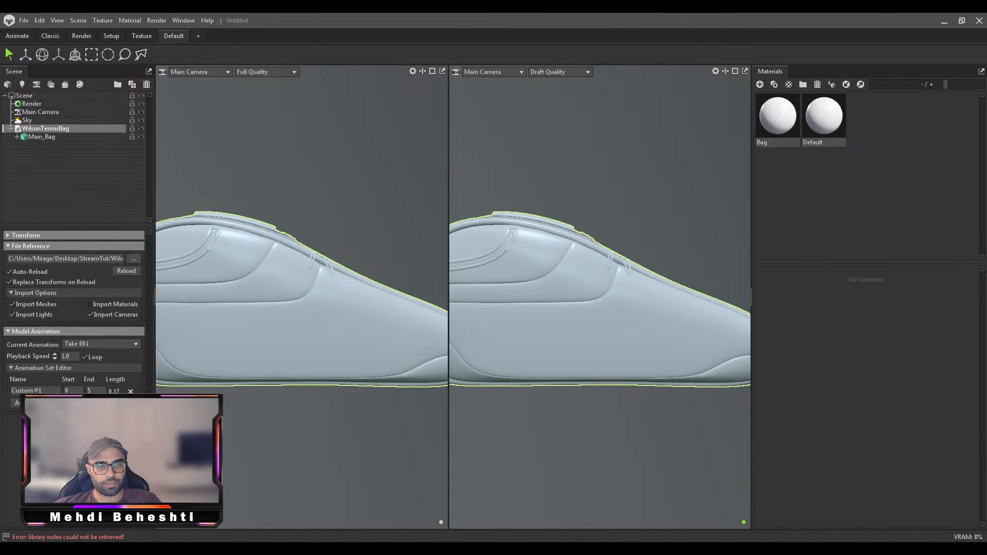
Widen the full-quality viewport and frame the whole tennis bag in it at an angle
{"action": "left_click", "coordinate": [692, 331]}
{"action": "left_click", "coordinate": [337, 369], "text": "alt"}
{"action": "left_click", "coordinate": [347, 359], "text": "alt"}
{"action": "left_click_drag", "start_coordinate": [346, 359], "coordinate": [319, 372], "text": "alt"}
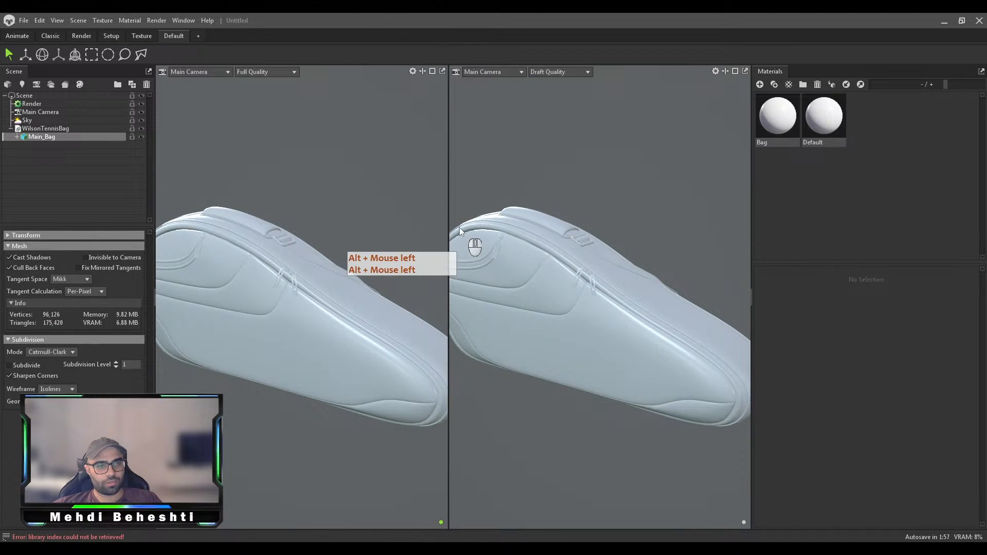
{"action": "left_click_drag", "start_coordinate": [448, 228], "coordinate": [595, 231], "text": "alt"}
{"action": "middle_click_drag", "start_coordinate": [403, 271], "coordinate": [511, 233], "text": "alt"}
Assign WilsonTennisBag_Bag_BaseColor.png from the Texture folder as the Bag material's albedo map
{"action": "left_click", "coordinate": [774, 143]}
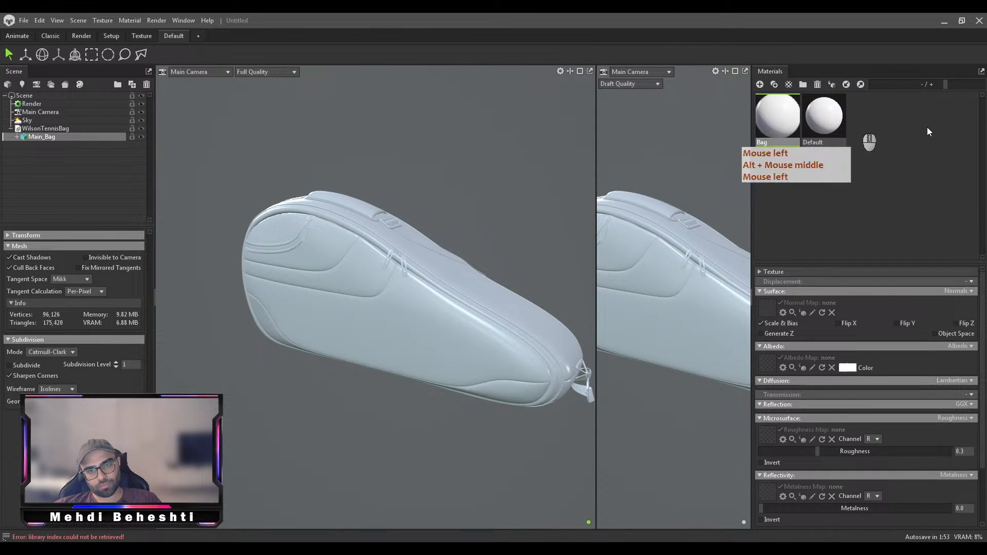
{"action": "left_click_drag", "start_coordinate": [986, 149], "coordinate": [372, 134]}
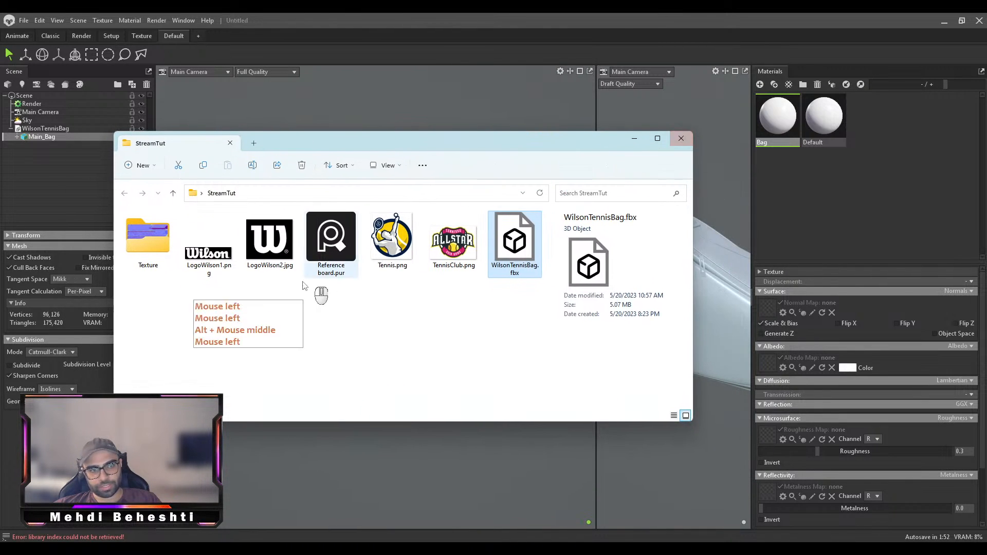
{"action": "left_click", "coordinate": [175, 257]}
{"action": "double_click", "coordinate": [174, 257]}
{"action": "left_click_drag", "start_coordinate": [153, 244], "coordinate": [769, 368]}
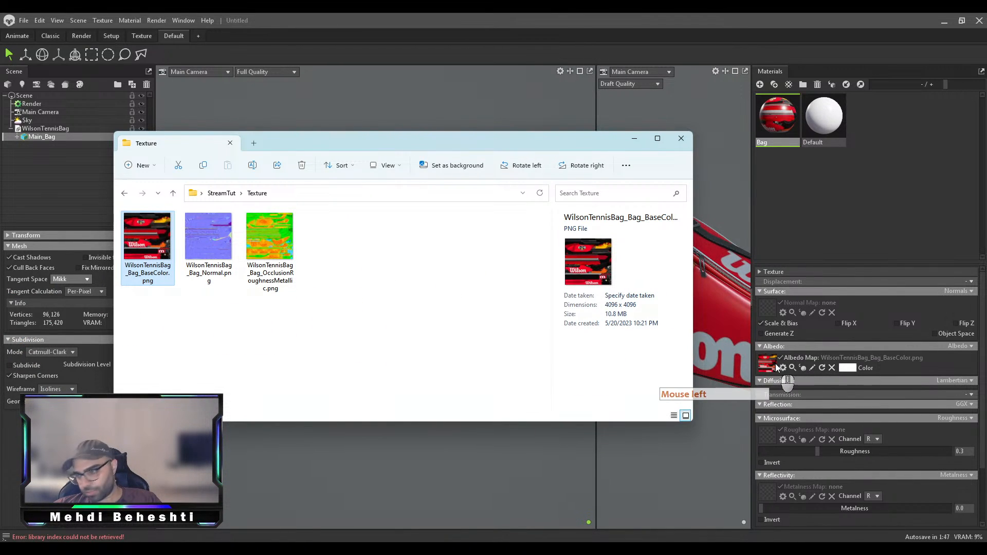
Assign WilsonTennisBag_Bag_Normal.png as the Bag material's normal map and the OcclusionRoughnessMetallic texture as its roughness map
{"action": "left_click", "coordinate": [231, 350]}
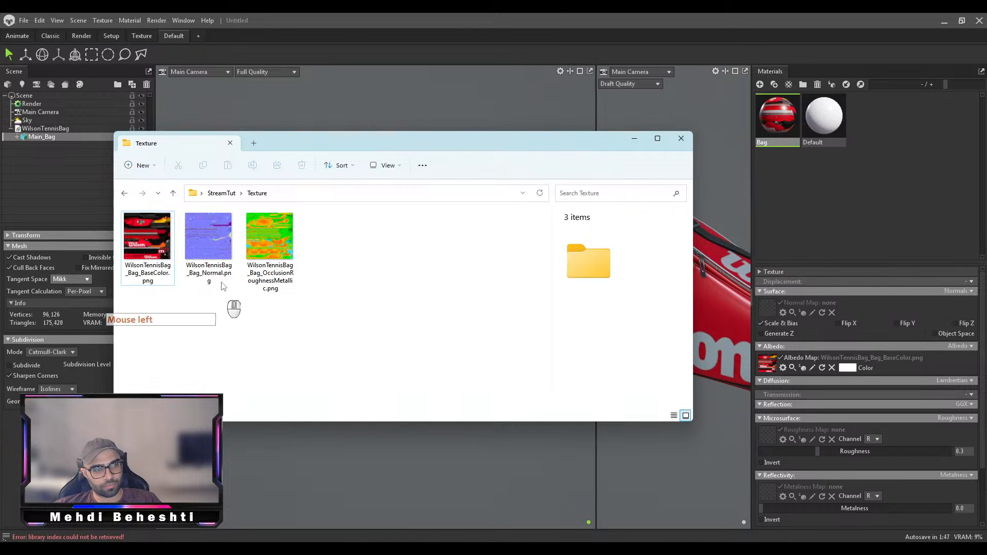
{"action": "left_click_drag", "start_coordinate": [209, 239], "coordinate": [768, 310]}
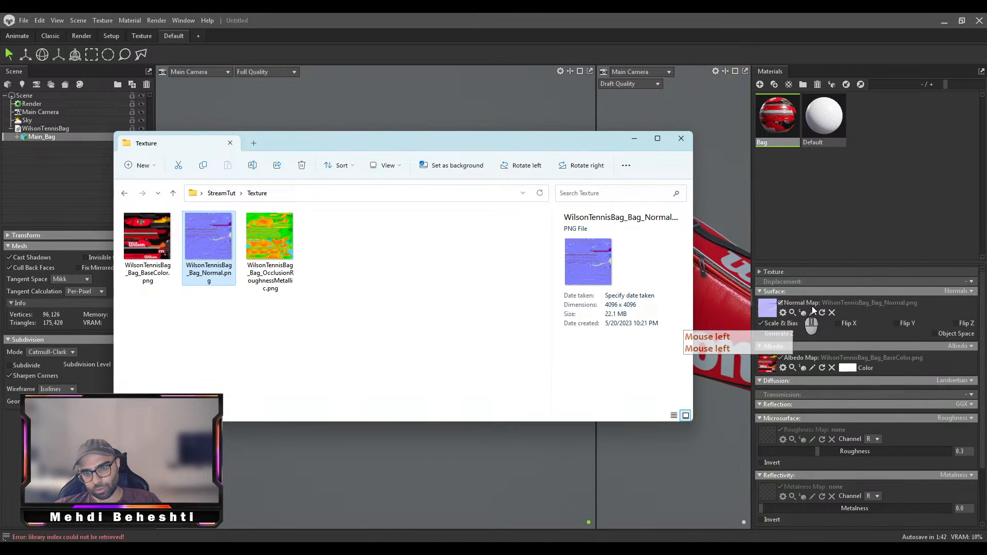
{"action": "left_click", "coordinate": [269, 247]}
{"action": "left_click_drag", "start_coordinate": [270, 247], "coordinate": [767, 439]}
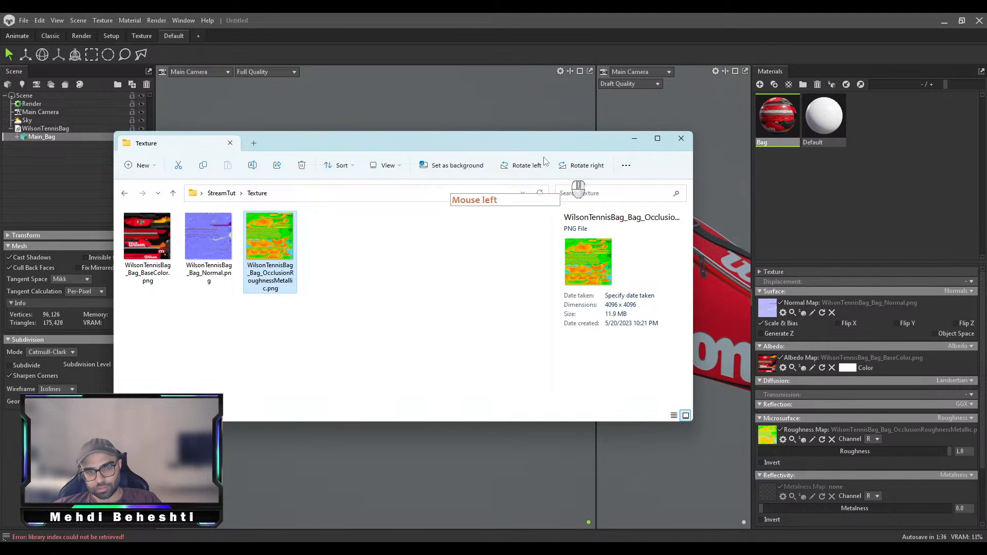
{"action": "left_click", "coordinate": [681, 139]}
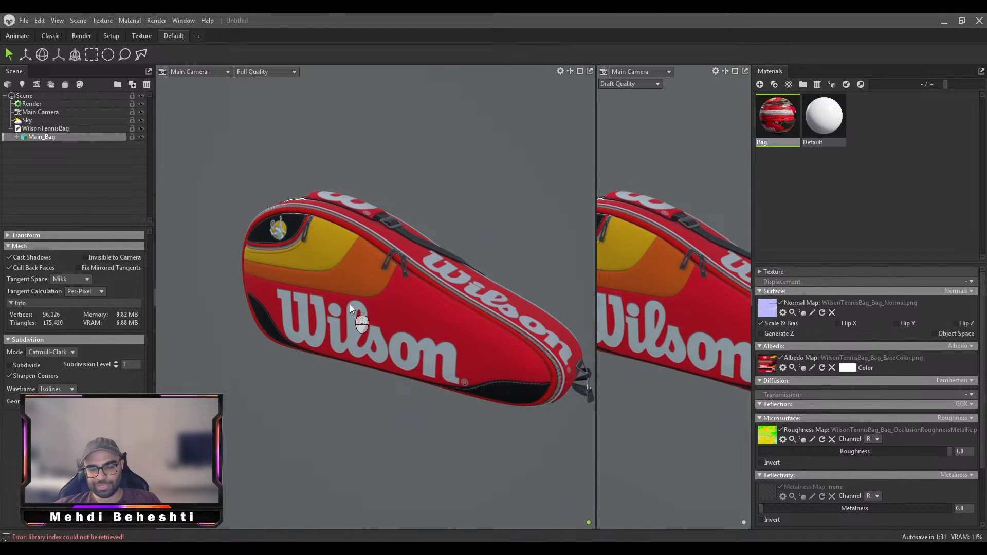
Enable Flip Y for the Bag material's normal map and set the roughness map's channel to G
{"action": "left_click", "coordinate": [900, 327]}
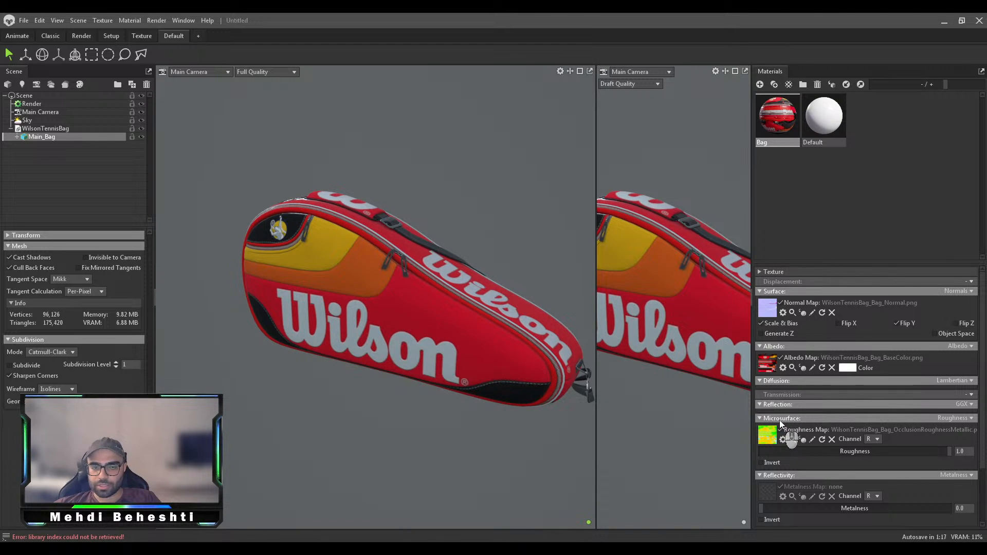
{"action": "left_click", "coordinate": [871, 440]}
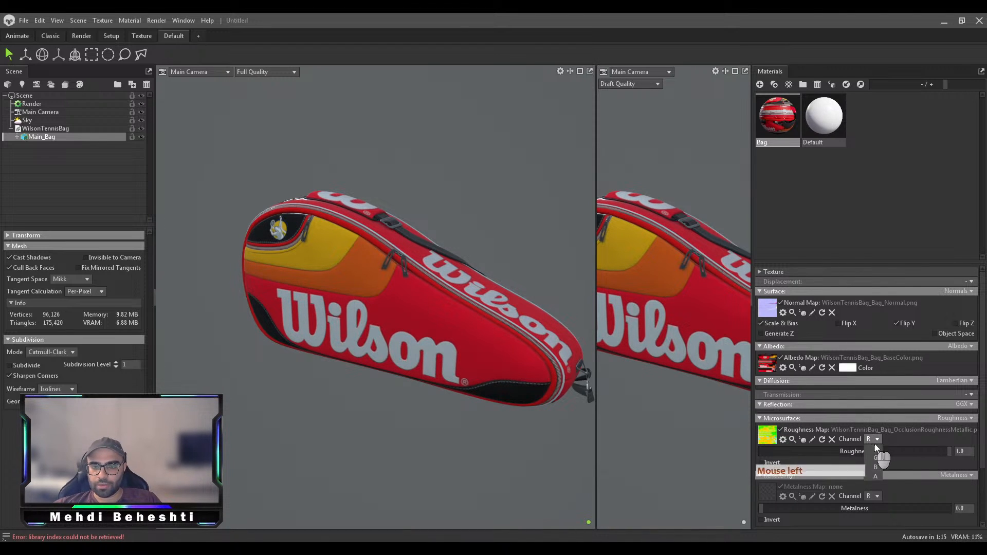
{"action": "left_click", "coordinate": [873, 462]}
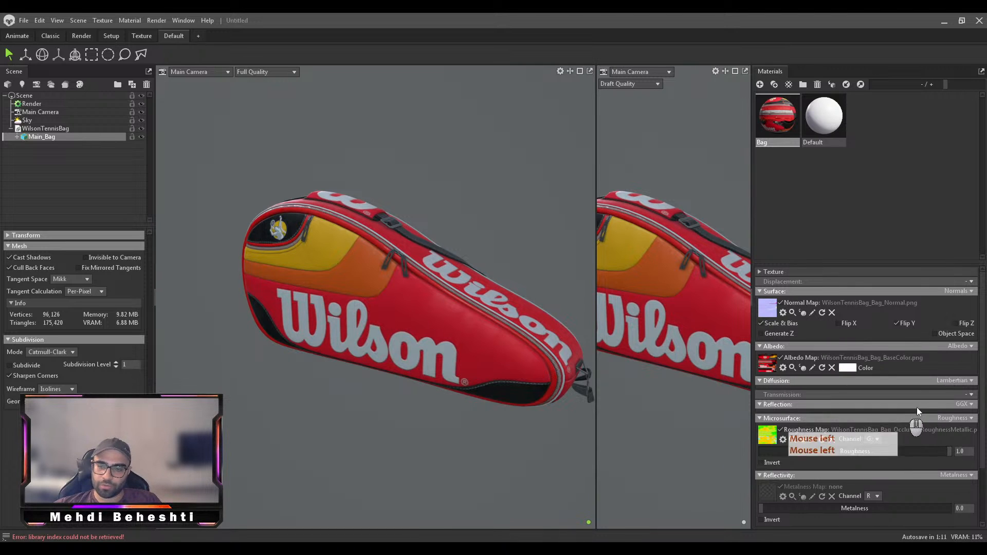
Copy the roughness texture into the Bag material's metalness map and set the metalness channel to B
{"action": "scroll", "coordinate": [797, 440], "scroll_direction": "down", "scroll_amount": 2}
{"action": "right_click", "coordinate": [764, 367]}
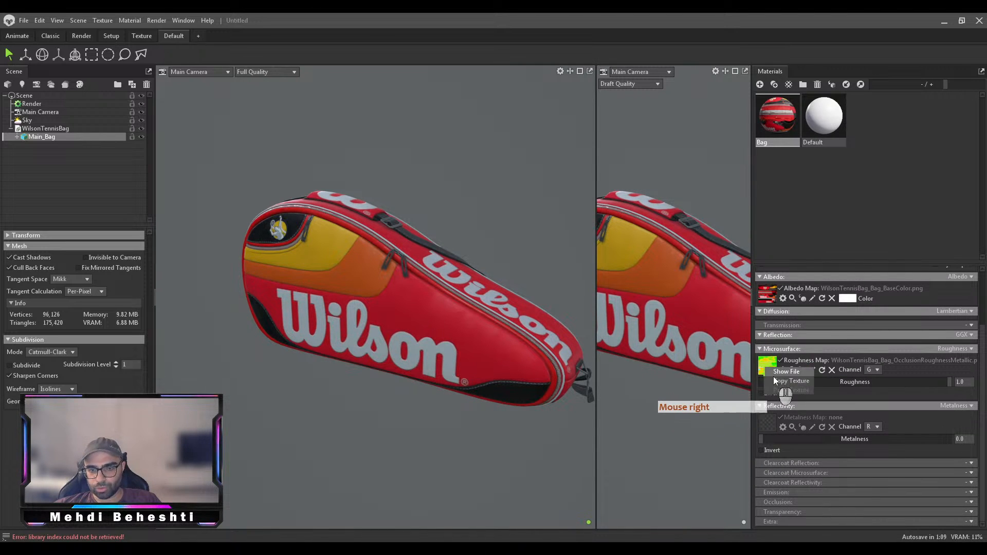
{"action": "left_click", "coordinate": [776, 380]}
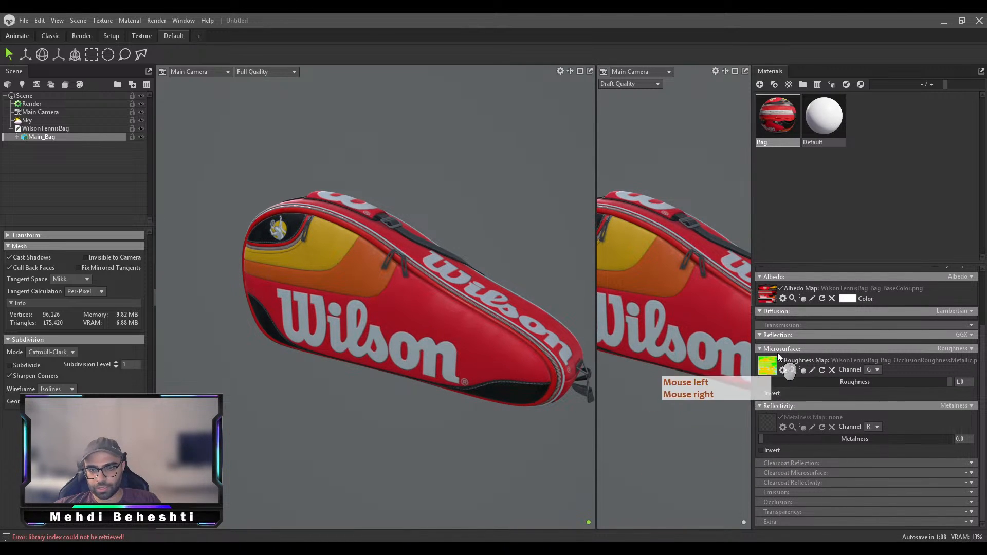
{"action": "right_click", "coordinate": [764, 424]}
{"action": "left_click", "coordinate": [776, 449]}
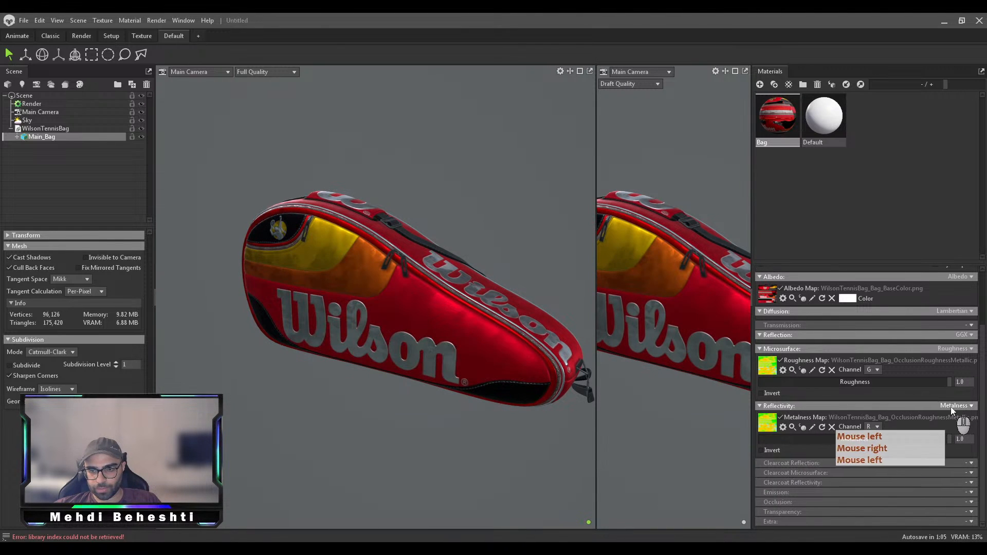
{"action": "left_click", "coordinate": [872, 426]}
{"action": "left_click", "coordinate": [877, 458]}
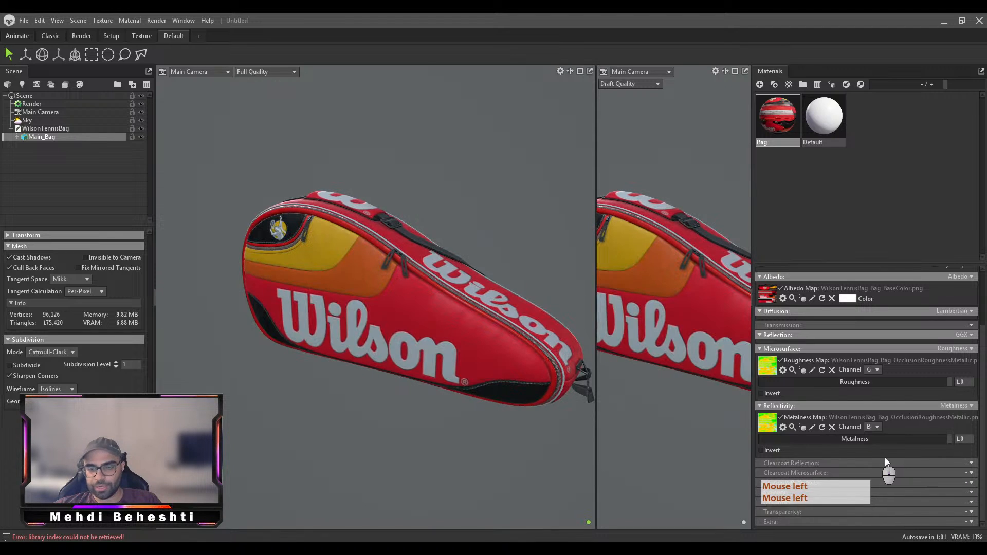
Enable Occlusion on the Bag material and paste the OcclusionRoughnessMetallic texture as its occlusion map, using channel R
{"action": "left_click", "coordinate": [972, 503]}
{"action": "left_click", "coordinate": [937, 524]}
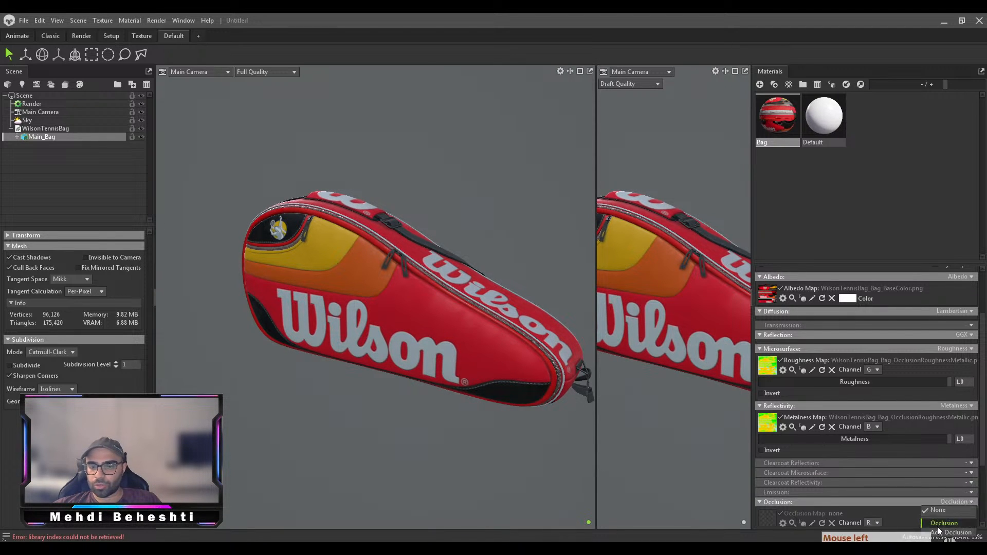
{"action": "right_click", "coordinate": [761, 514]}
{"action": "left_click", "coordinate": [785, 536]}
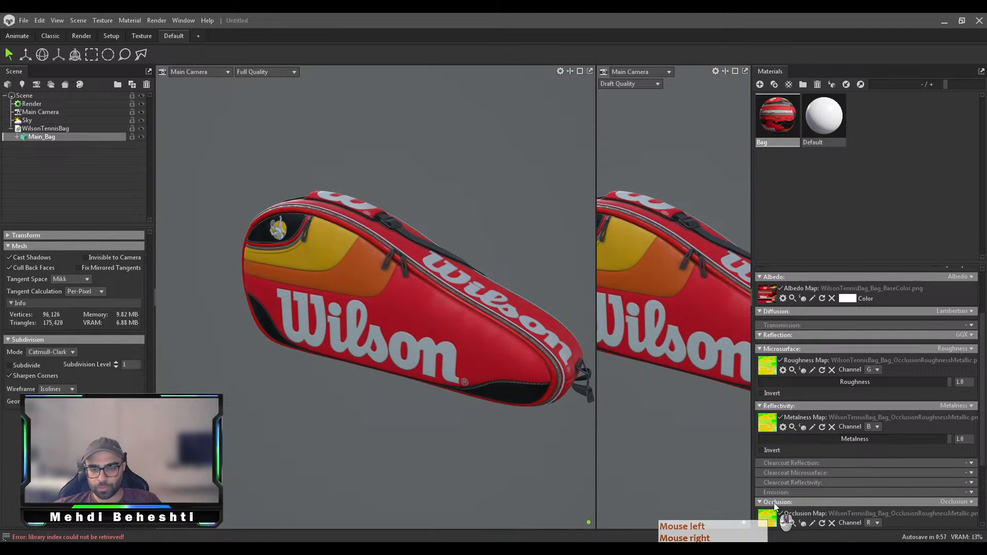
{"action": "scroll", "coordinate": [769, 493], "scroll_direction": "down", "scroll_amount": 3}
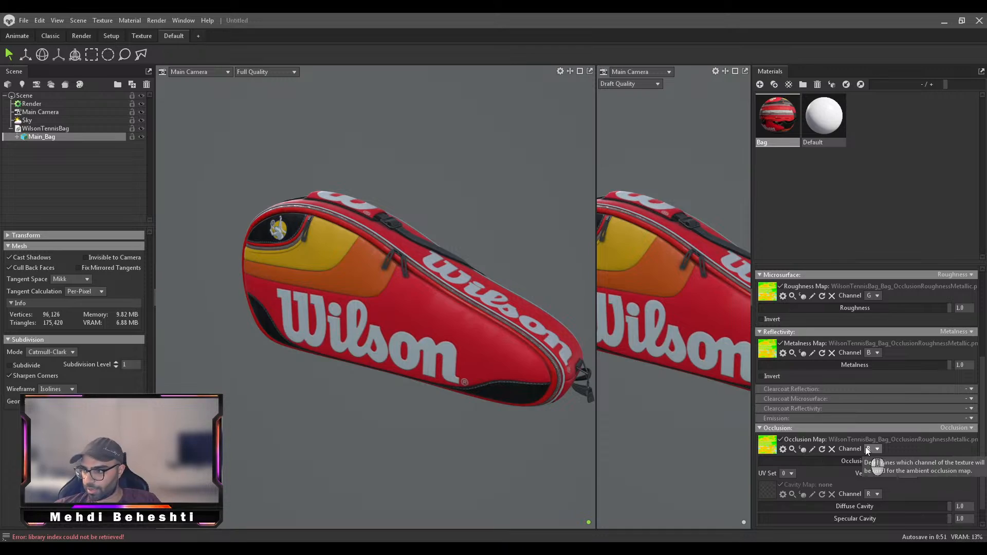
{"action": "scroll", "coordinate": [838, 465], "scroll_direction": "up", "scroll_amount": 6}
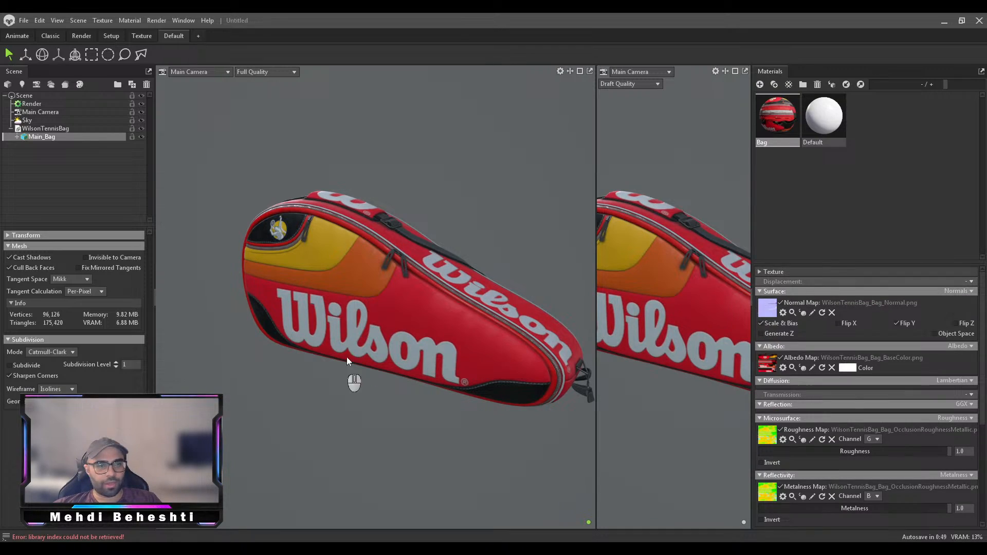
Turn on ray tracing and rotate the sky lighting around the bag
{"action": "left_click_drag", "start_coordinate": [347, 359], "coordinate": [397, 337], "text": "alt"}
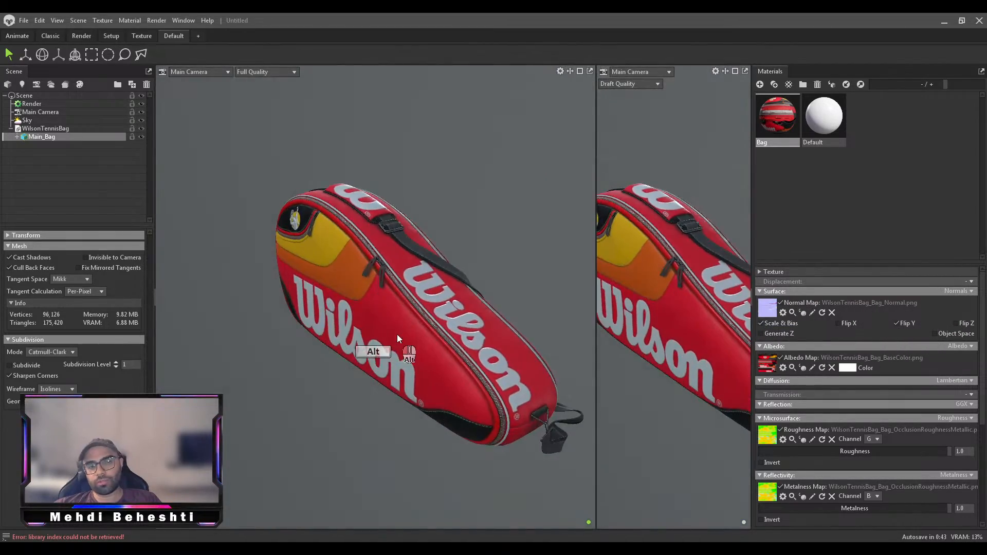
{"action": "middle_click_drag", "start_coordinate": [429, 325], "coordinate": [374, 315], "text": "alt"}
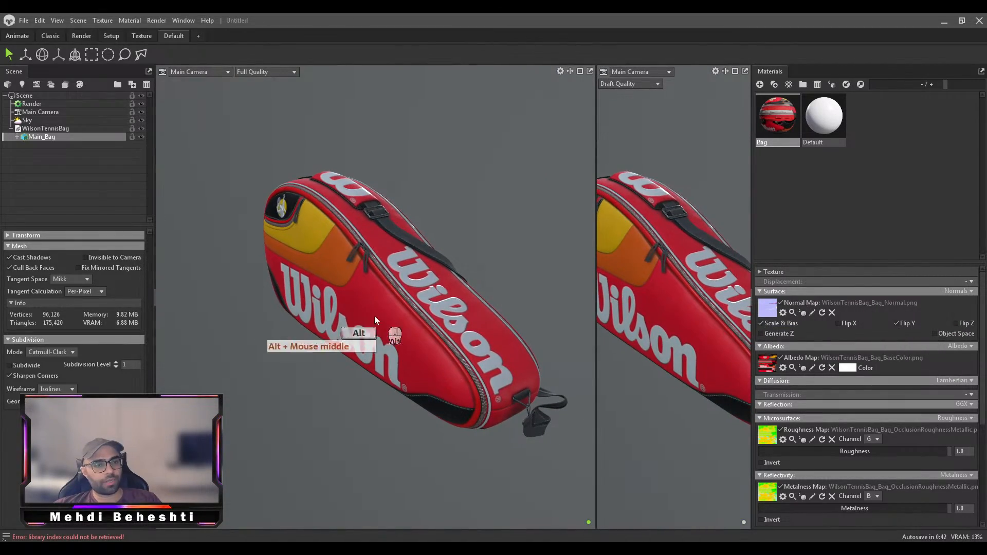
{"action": "left_click", "coordinate": [149, 22]}
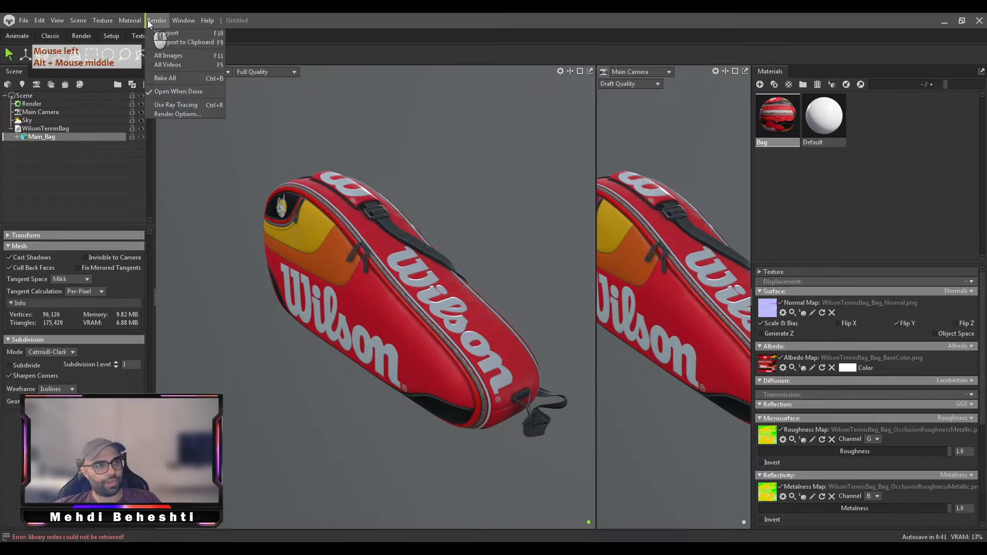
{"action": "left_click", "coordinate": [173, 107]}
{"action": "mouse_move", "coordinate": [363, 300]}
{"action": "left_mouse_down", "text": "alt"}
{"action": "mouse_move", "coordinate": [441, 351]}
{"action": "mouse_move", "coordinate": [363, 358]}
{"action": "left_mouse_up", "text": "alt"}
{"action": "right_click_drag", "start_coordinate": [362, 359], "coordinate": [239, 328], "text": "shift"}
{"action": "left_click_drag", "start_coordinate": [240, 328], "coordinate": [260, 334], "text": "alt"}
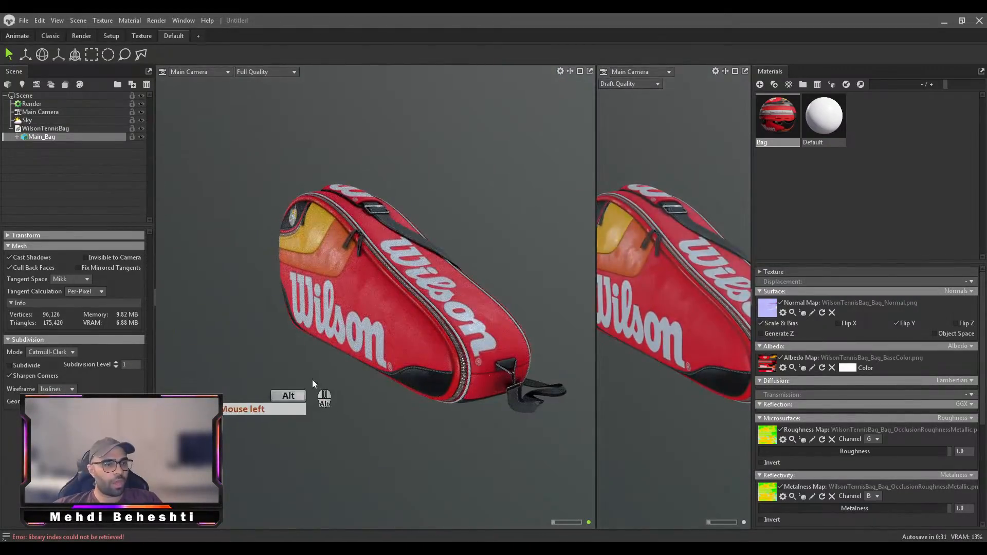
{"action": "left_click_drag", "start_coordinate": [313, 383], "coordinate": [347, 405], "text": "alt"}
Add a shadow catcher to the scene and enable Indirect Shadow on it
{"action": "left_click", "coordinate": [77, 185]}
{"action": "right_click", "coordinate": [72, 183]}
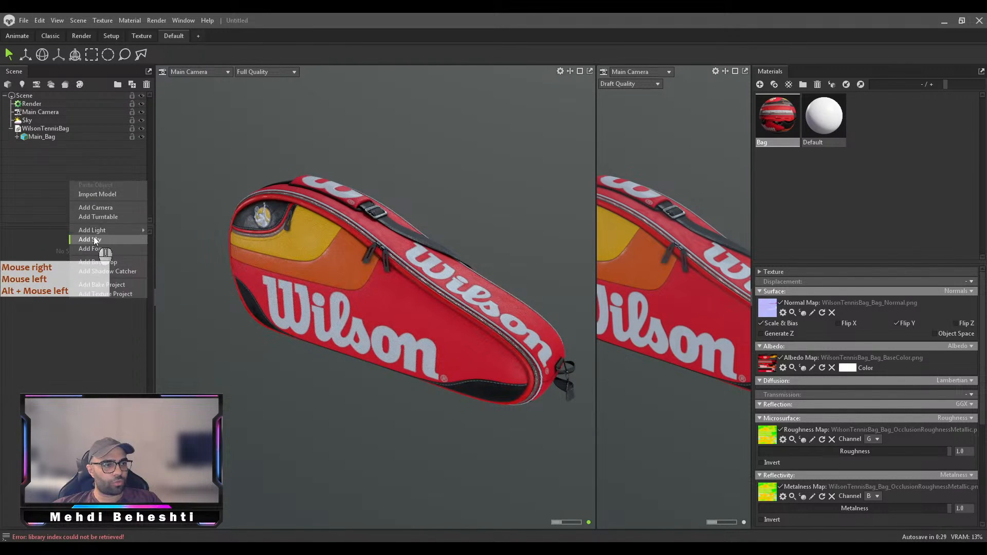
{"action": "left_click", "coordinate": [125, 271]}
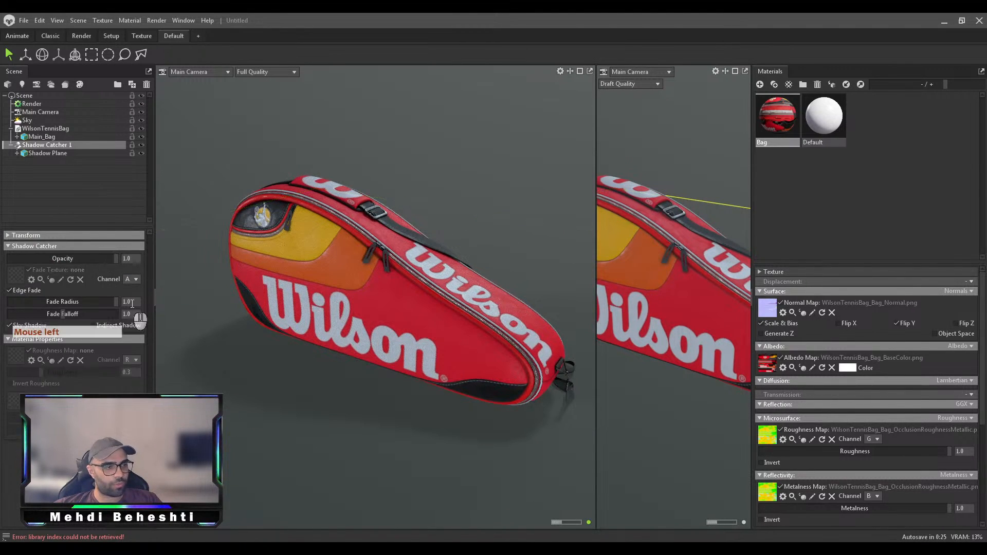
{"action": "left_click", "coordinate": [105, 324]}
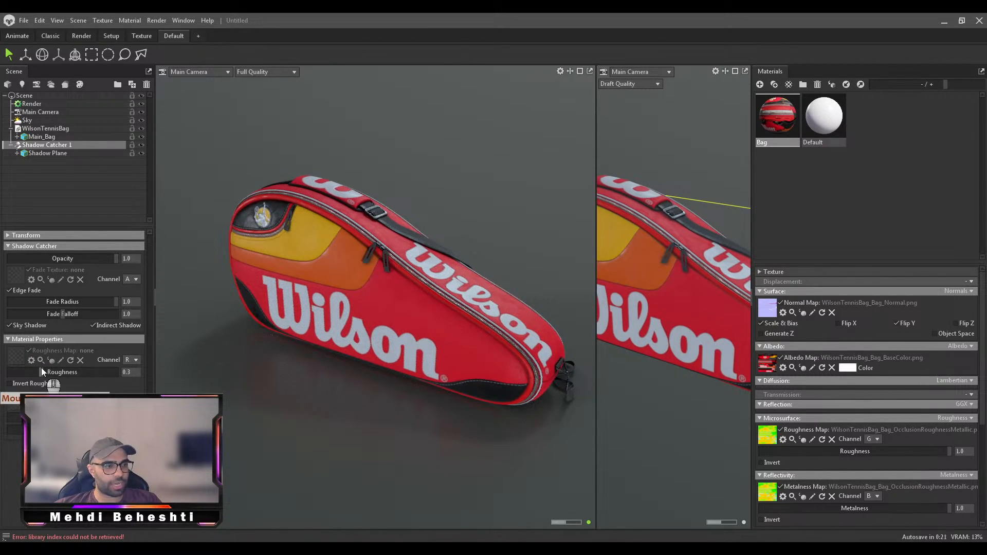
Set the shadow catcher's roughness to 0.245 and strengthen its reflection of the bag
{"action": "left_click_drag", "start_coordinate": [41, 369], "coordinate": [35, 371]}
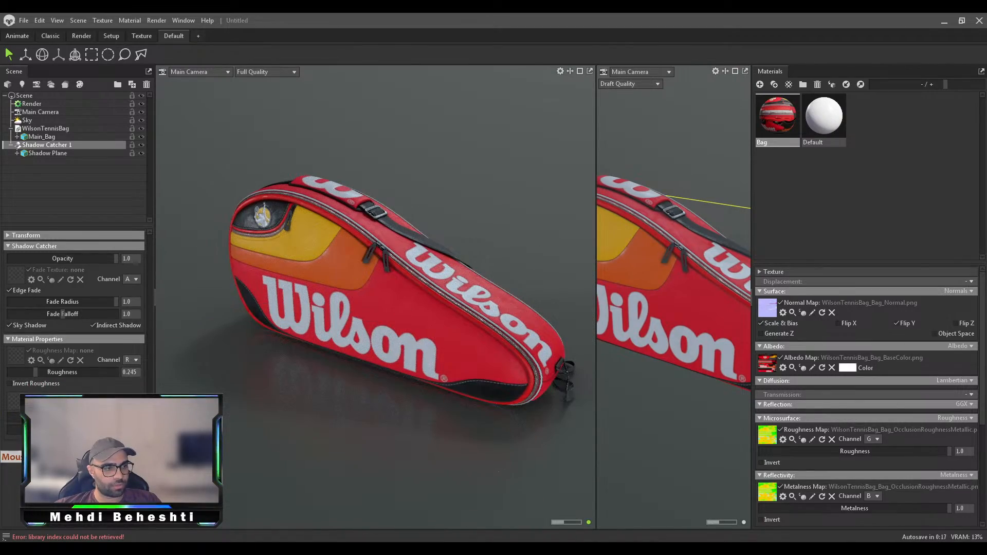
{"action": "left_click_drag", "start_coordinate": [31, 417], "coordinate": [46, 417]}
{"action": "left_click_drag", "start_coordinate": [321, 314], "coordinate": [268, 339], "text": "alt"}
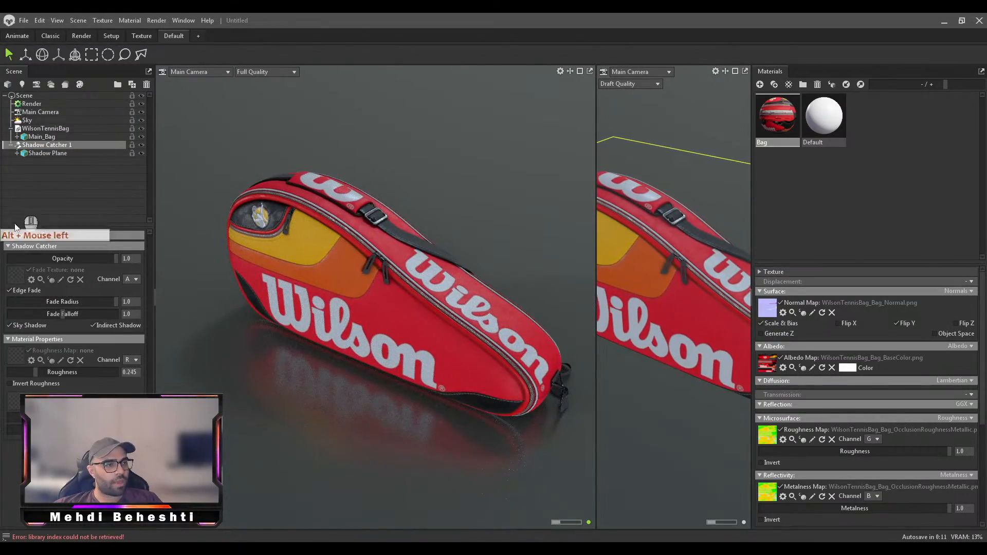
{"action": "left_click", "coordinate": [31, 338]}
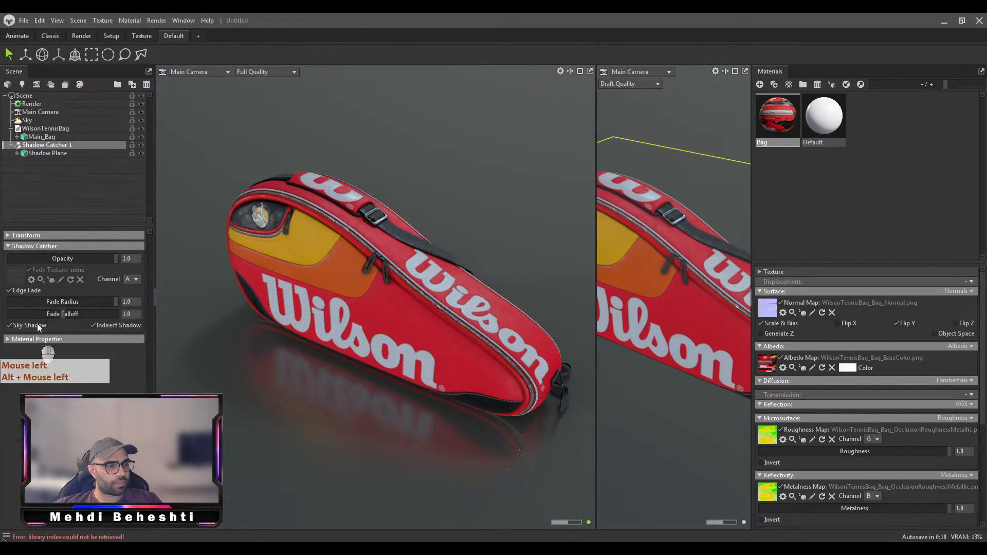
{"action": "left_click", "coordinate": [43, 241]}
{"action": "left_click", "coordinate": [43, 246]}
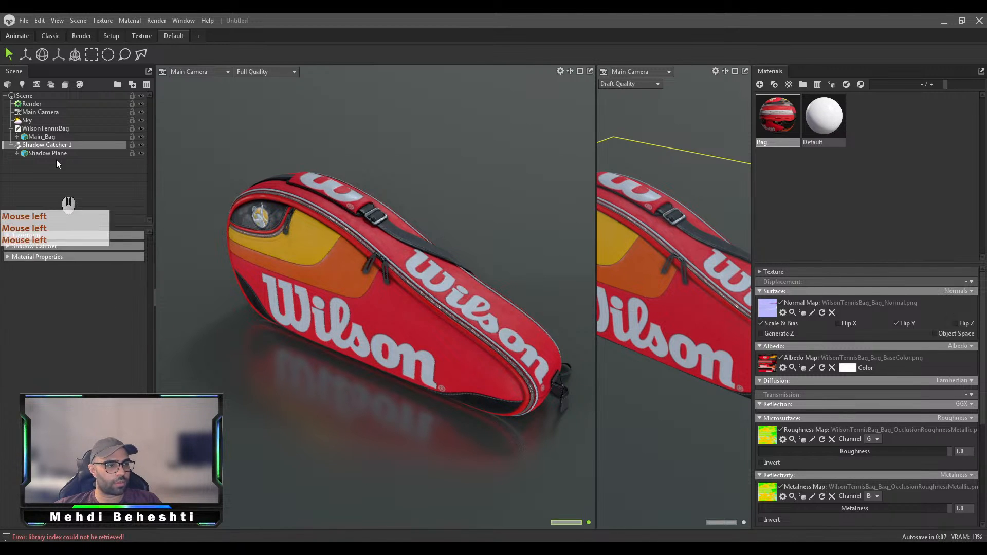
Set the sky's background color to the neutral dark grey 272727
{"action": "left_click", "coordinate": [34, 122]}
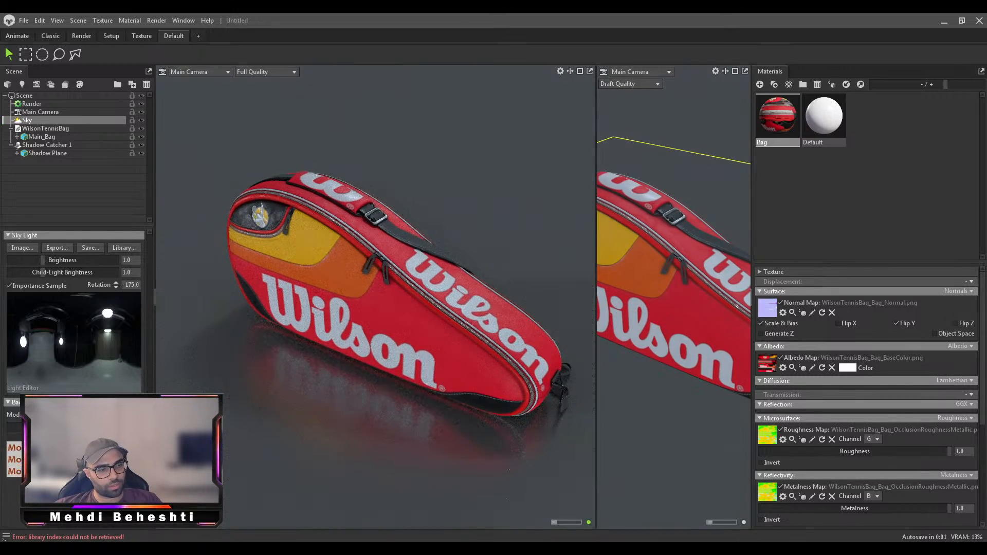
{"action": "left_click", "coordinate": [122, 416]}
{"action": "mouse_move", "coordinate": [379, 318]}
{"action": "left_mouse_down"}
{"action": "mouse_move", "coordinate": [354, 309]}
{"action": "mouse_move", "coordinate": [344, 320]}
{"action": "left_mouse_up"}
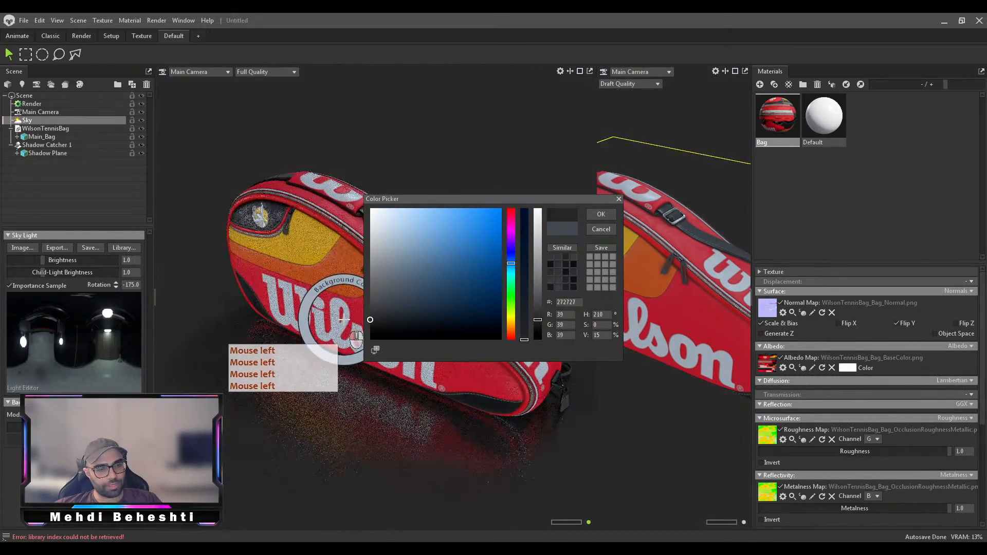
{"action": "left_click", "coordinate": [603, 216]}
{"action": "middle_click_drag", "start_coordinate": [498, 291], "coordinate": [499, 292], "text": "alt"}
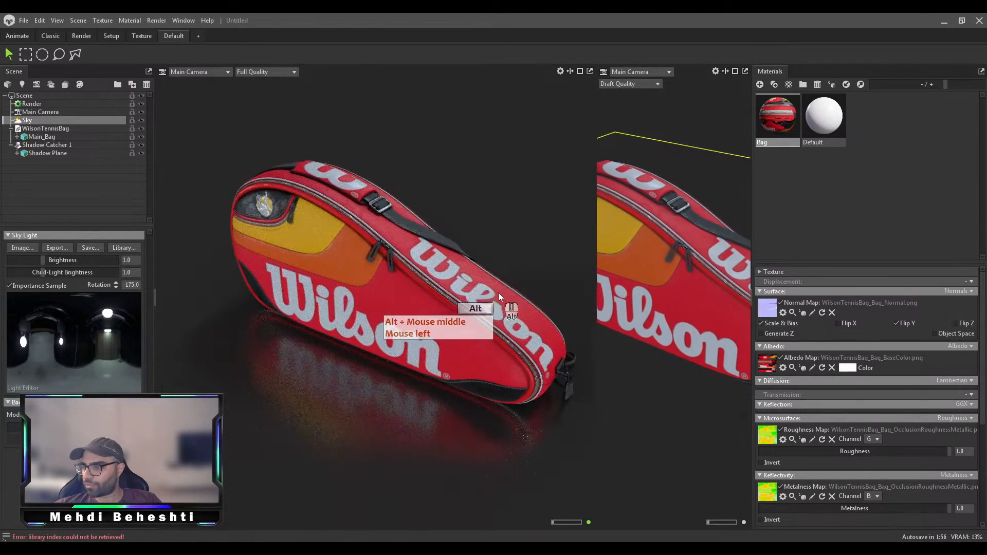
{"action": "mouse_move", "coordinate": [498, 292]}
{"action": "left_mouse_down", "text": "alt"}
{"action": "mouse_move", "coordinate": [526, 270]}
{"action": "mouse_move", "coordinate": [509, 288]}
{"action": "left_mouse_up", "text": "alt"}
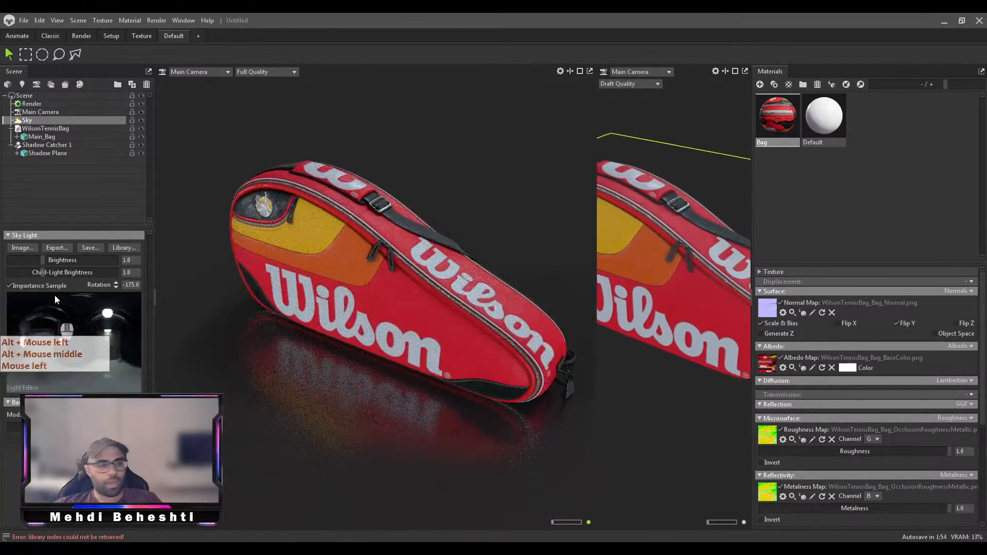
Clear the selection and collapse the Shadow Catcher 1 and WilsonTennisBag groups in the scene hierarchy
{"action": "left_click", "coordinate": [55, 193]}
{"action": "left_click", "coordinate": [10, 146]}
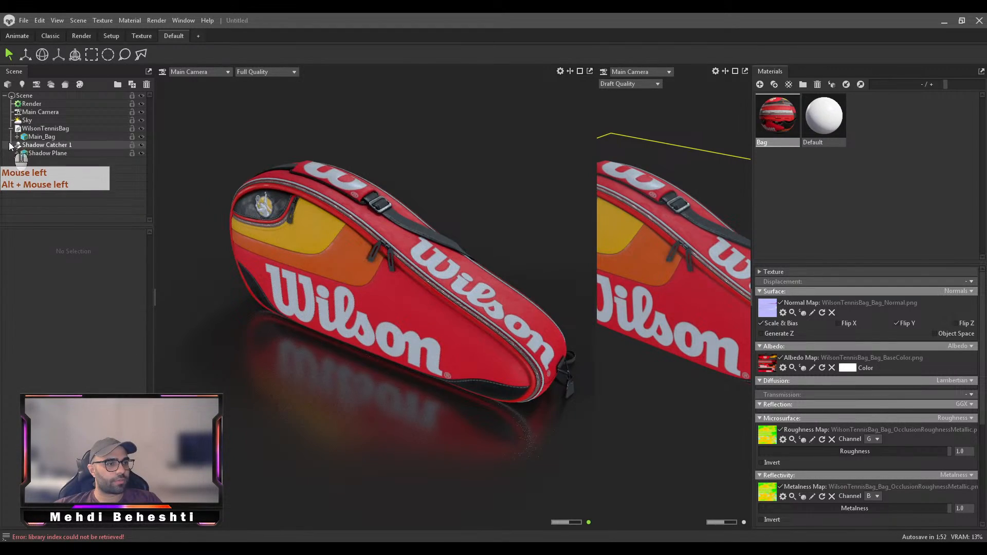
{"action": "left_click", "coordinate": [11, 128]}
{"action": "left_click", "coordinate": [20, 147]}
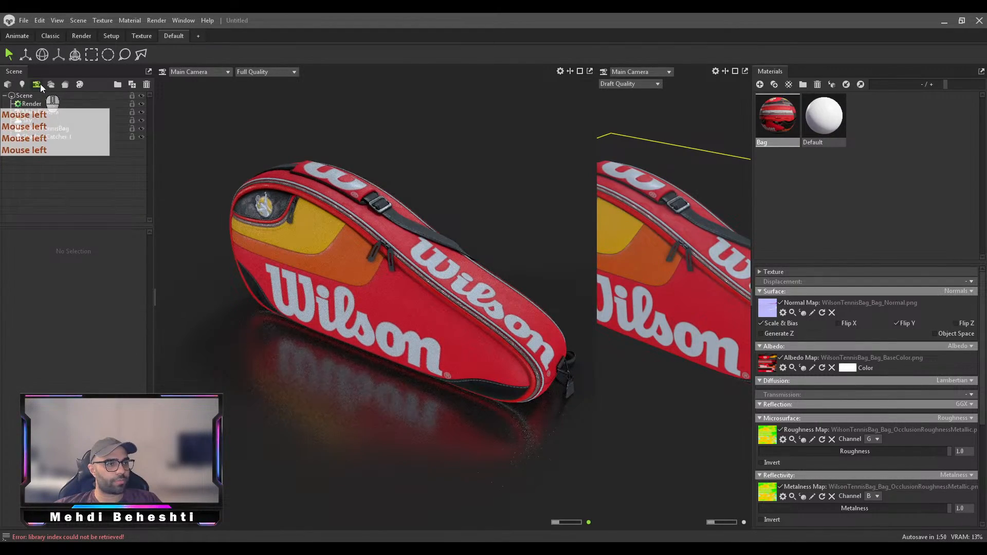
Add a new camera to the scene and set its focal length to 65 mm
{"action": "left_click", "coordinate": [37, 85]}
{"action": "left_click", "coordinate": [129, 346]}
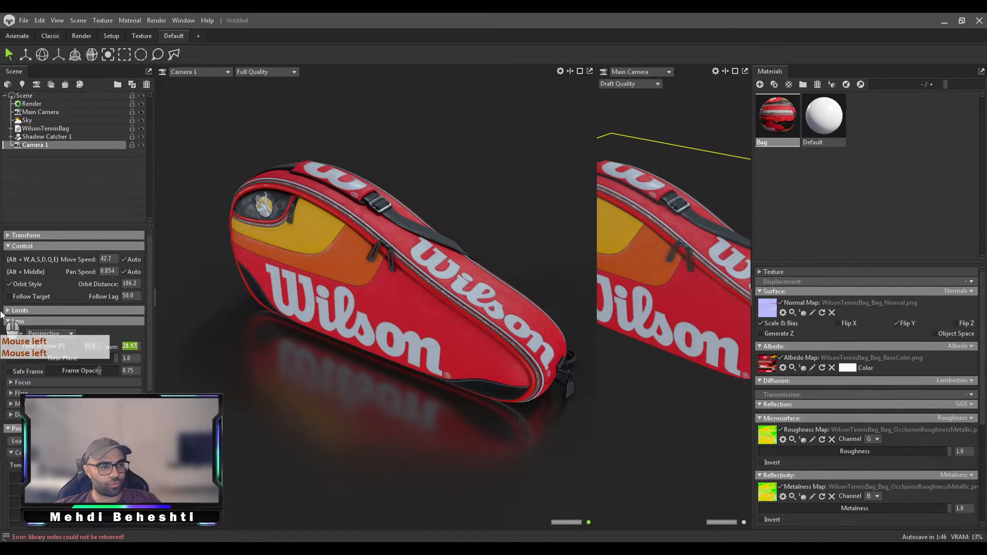
{"action": "type", "text": "65"}
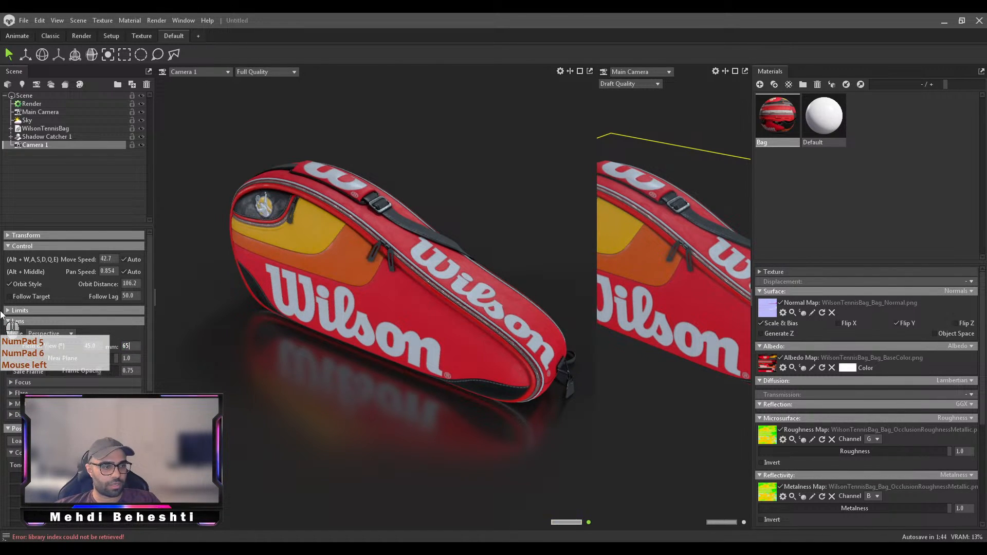
{"action": "key", "text": "Return"}
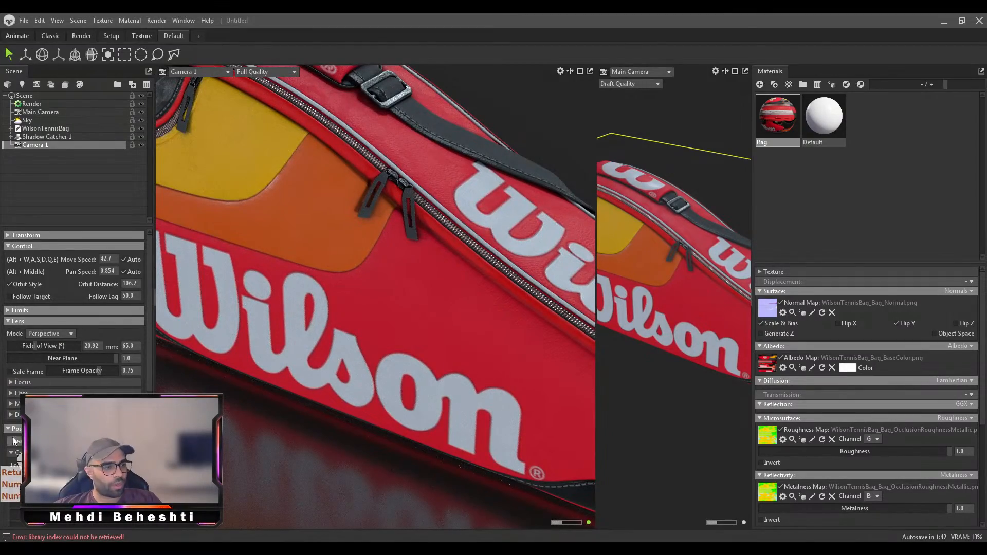
Enable the safe frame on the new camera and compose the shot so the whole bag fits inside it
{"action": "left_click", "coordinate": [10, 372]}
{"action": "right_click_drag", "start_coordinate": [430, 330], "coordinate": [426, 318], "text": "alt"}
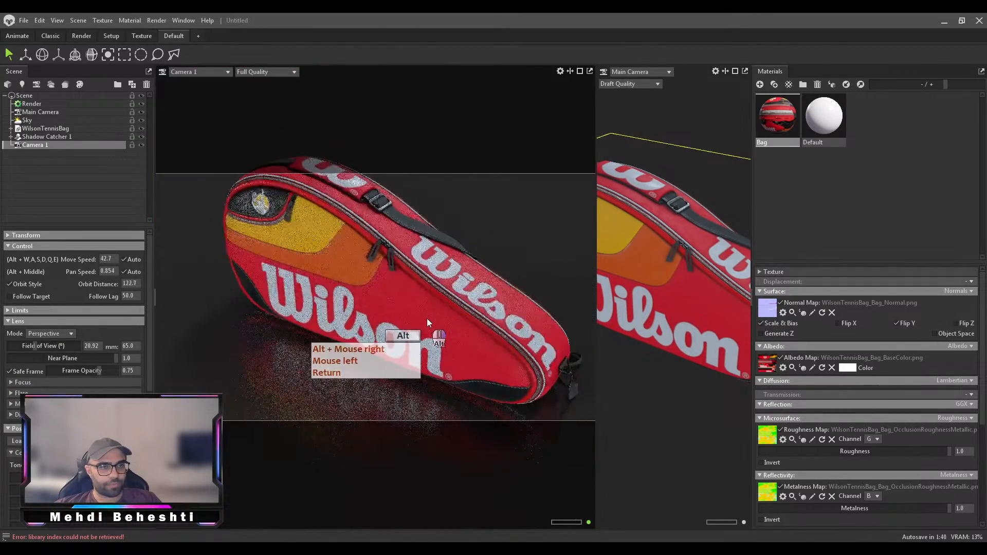
{"action": "middle_click_drag", "start_coordinate": [427, 318], "coordinate": [418, 323], "text": "alt"}
{"action": "mouse_move", "coordinate": [418, 325]}
{"action": "left_mouse_down", "text": "alt"}
{"action": "mouse_move", "coordinate": [405, 331]}
{"action": "mouse_move", "coordinate": [415, 323]}
{"action": "left_mouse_up", "text": "alt"}
{"action": "right_click_drag", "start_coordinate": [415, 322], "coordinate": [405, 297], "text": "alt"}
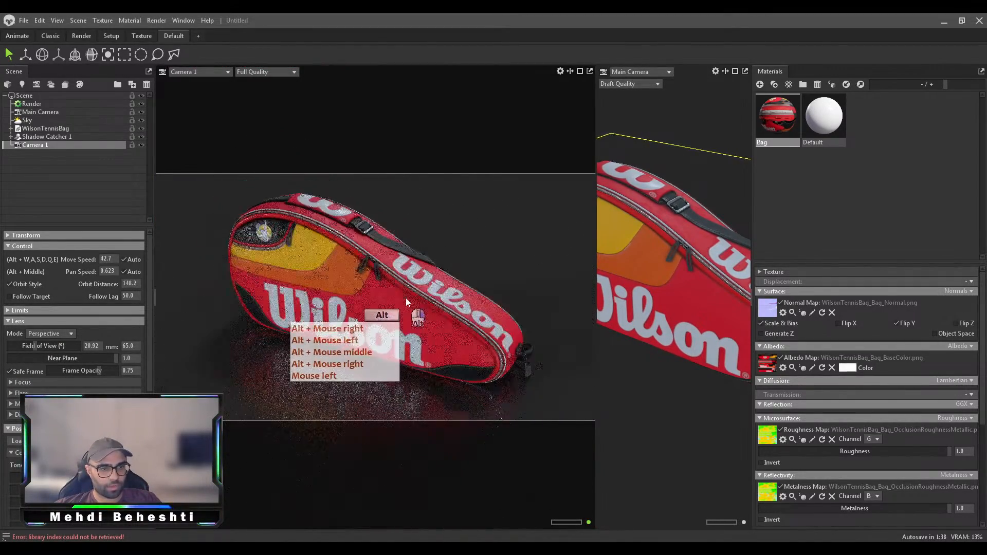
{"action": "middle_click_drag", "start_coordinate": [405, 298], "coordinate": [402, 307], "text": "alt"}
{"action": "right_click_drag", "start_coordinate": [402, 303], "coordinate": [401, 317], "text": "alt"}
{"action": "left_click_drag", "start_coordinate": [401, 317], "coordinate": [402, 297], "text": "alt"}
{"action": "middle_click_drag", "start_coordinate": [403, 297], "coordinate": [392, 295], "text": "alt"}
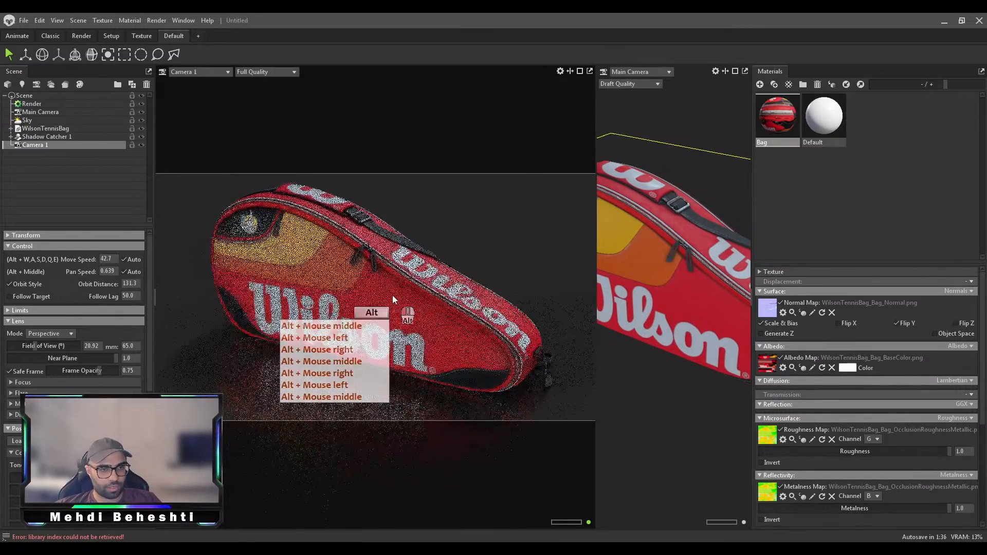
{"action": "left_click_drag", "start_coordinate": [393, 295], "coordinate": [395, 283], "text": "alt"}
{"action": "right_click_drag", "start_coordinate": [394, 282], "coordinate": [395, 283], "text": "alt"}
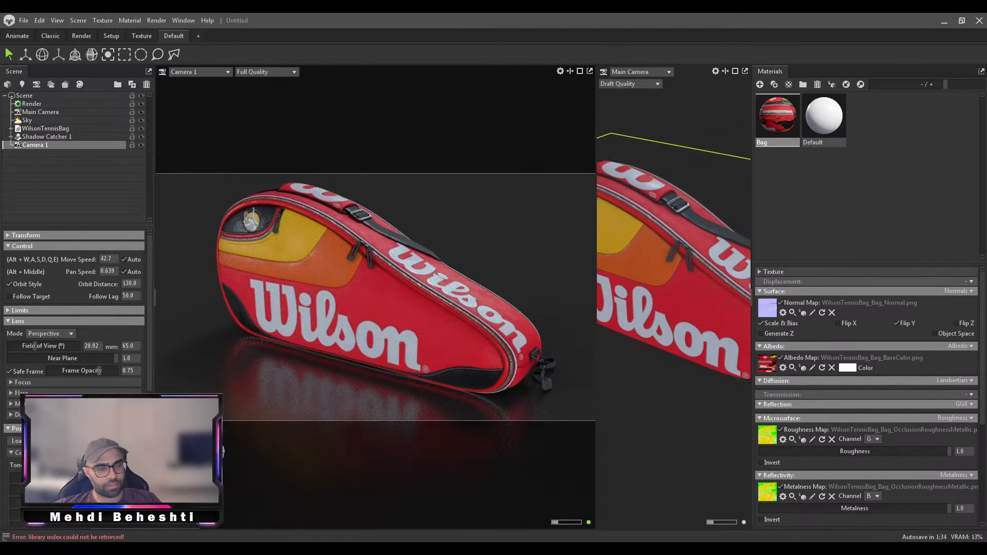
Enable depth of field on the new camera and place the focus point on the front side of the bag
{"action": "left_click", "coordinate": [40, 251]}
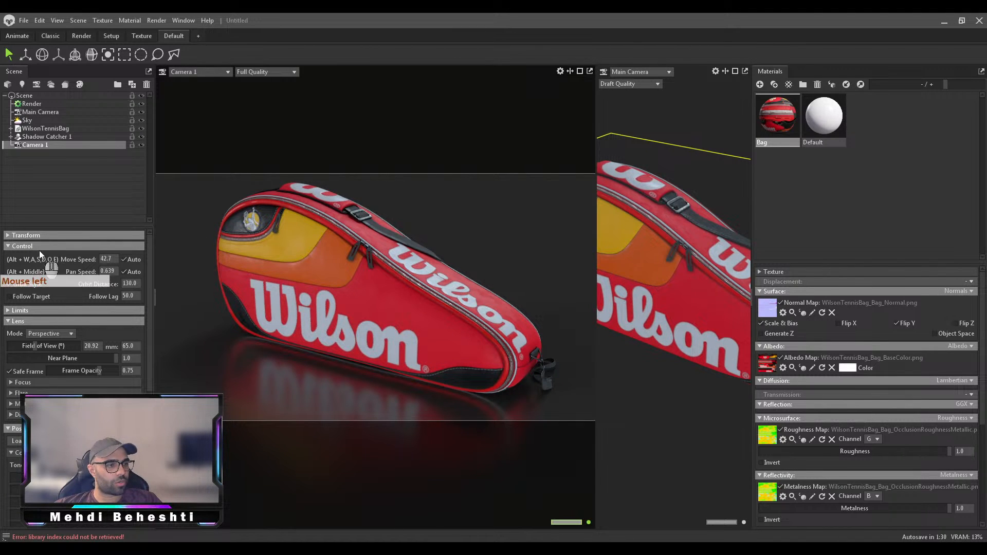
{"action": "left_click", "coordinate": [24, 382]}
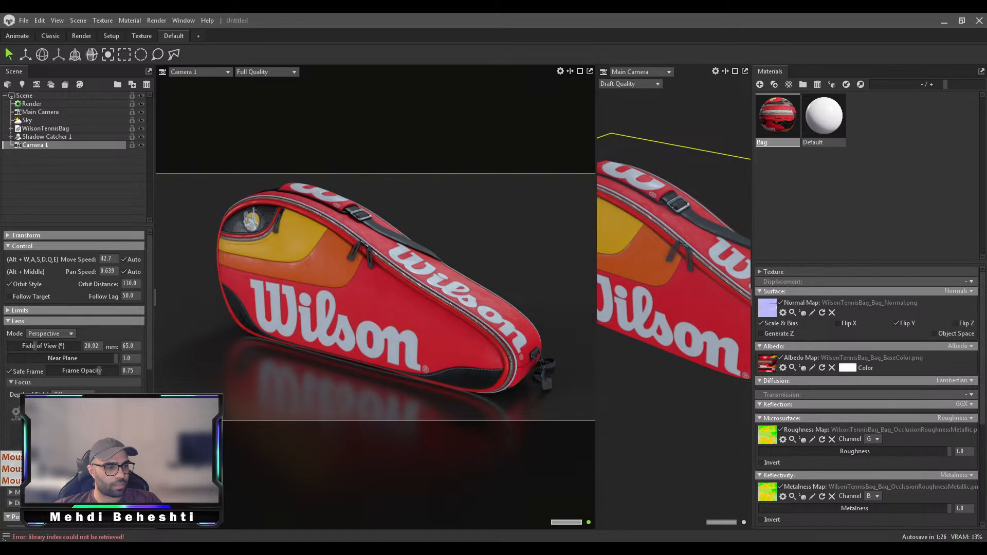
{"action": "left_click", "coordinate": [71, 425]}
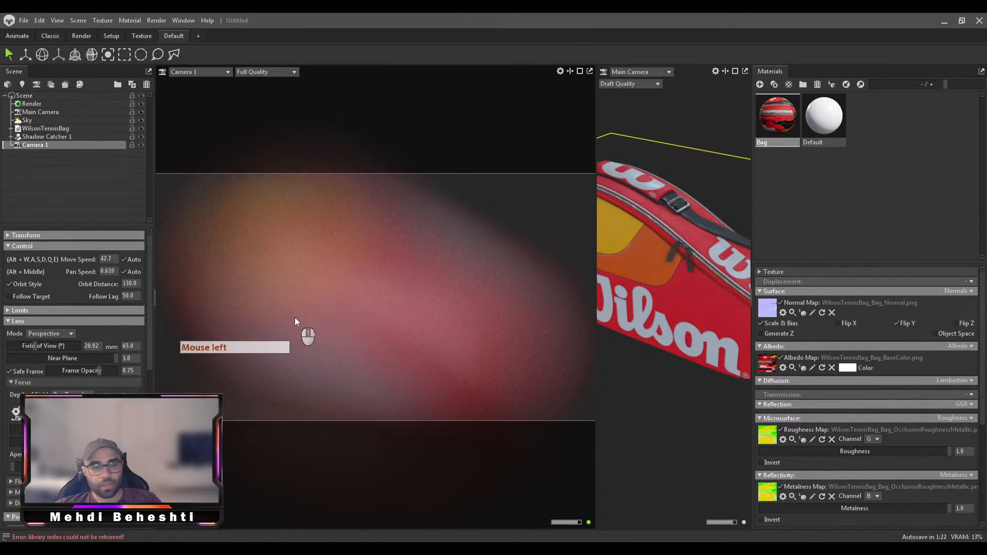
{"action": "middle_click", "coordinate": [332, 273]}
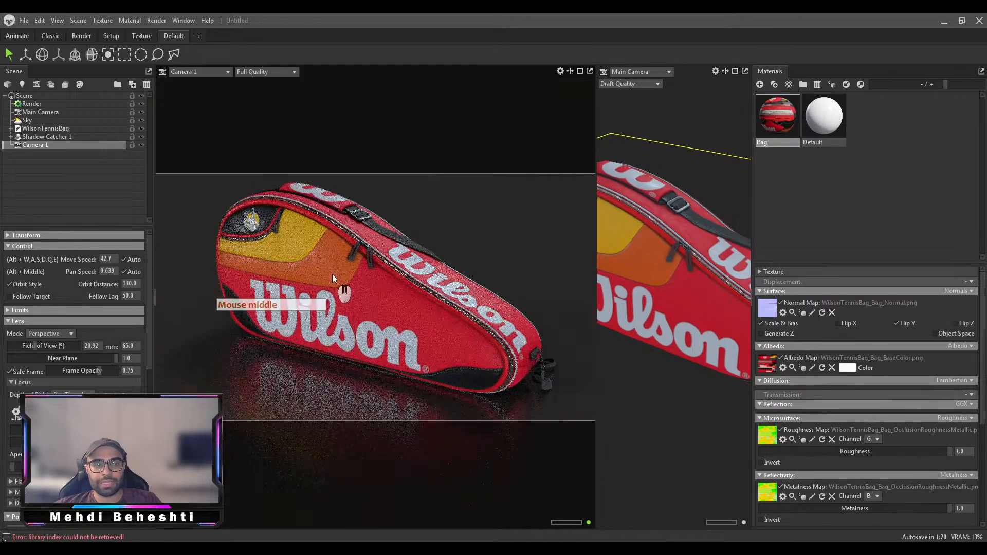
{"action": "middle_click", "coordinate": [478, 321]}
{"action": "middle_click", "coordinate": [332, 276]}
{"action": "middle_click", "coordinate": [289, 292]}
{"action": "middle_click", "coordinate": [256, 236]}
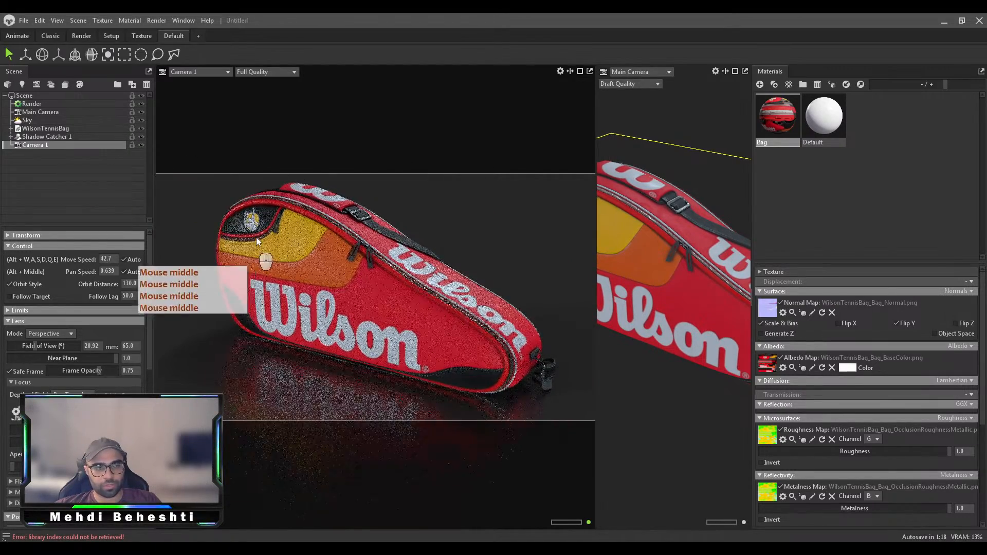
{"action": "middle_click", "coordinate": [288, 210]}
{"action": "middle_click", "coordinate": [363, 248]}
{"action": "middle_click", "coordinate": [314, 253]}
{"action": "middle_click", "coordinate": [288, 297]}
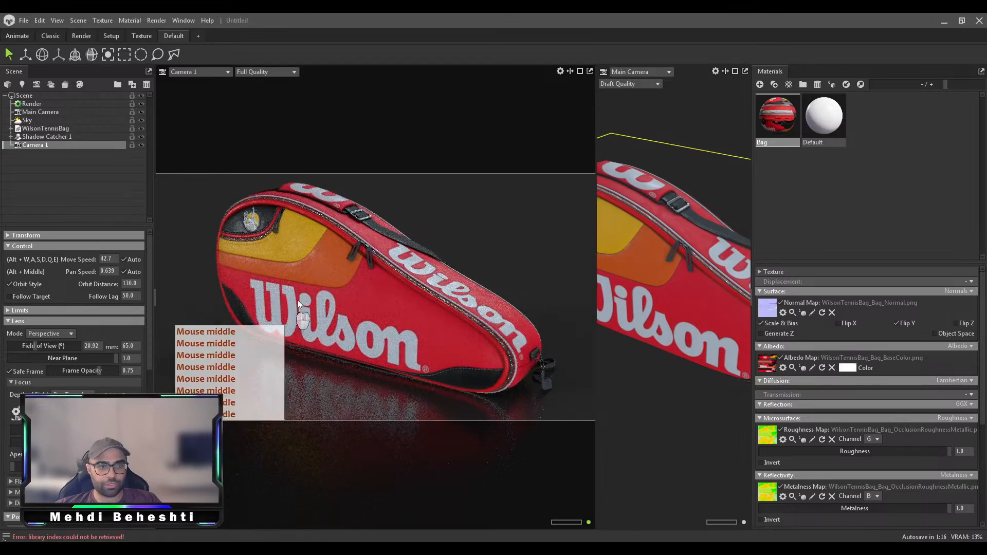
{"action": "middle_click", "coordinate": [390, 289]}
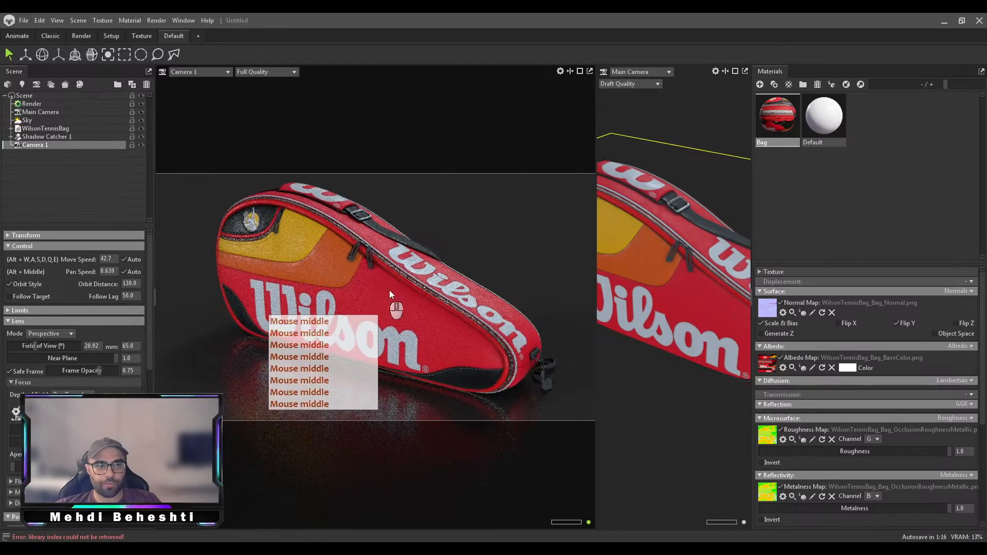
{"action": "middle_click", "coordinate": [345, 262]}
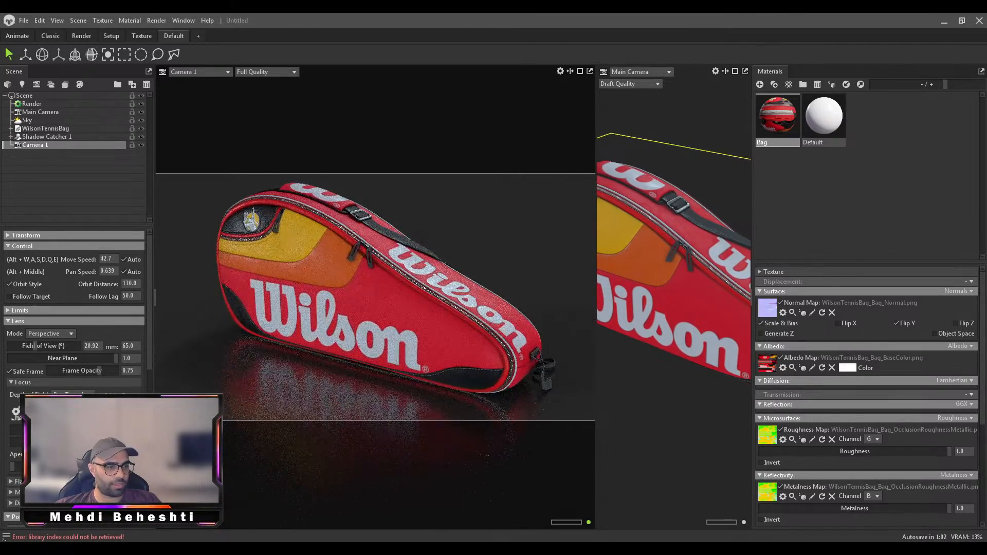
Refine the camera's angle and move it slightly farther from the bag, to an orbit distance of about 141
{"action": "mouse_move", "coordinate": [337, 347]}
{"action": "left_mouse_down", "text": "alt"}
{"action": "mouse_move", "coordinate": [363, 373]}
{"action": "mouse_move", "coordinate": [345, 371]}
{"action": "mouse_move", "coordinate": [343, 359]}
{"action": "left_mouse_up", "text": "alt"}
{"action": "right_click_drag", "start_coordinate": [343, 359], "coordinate": [372, 356], "text": "alt"}
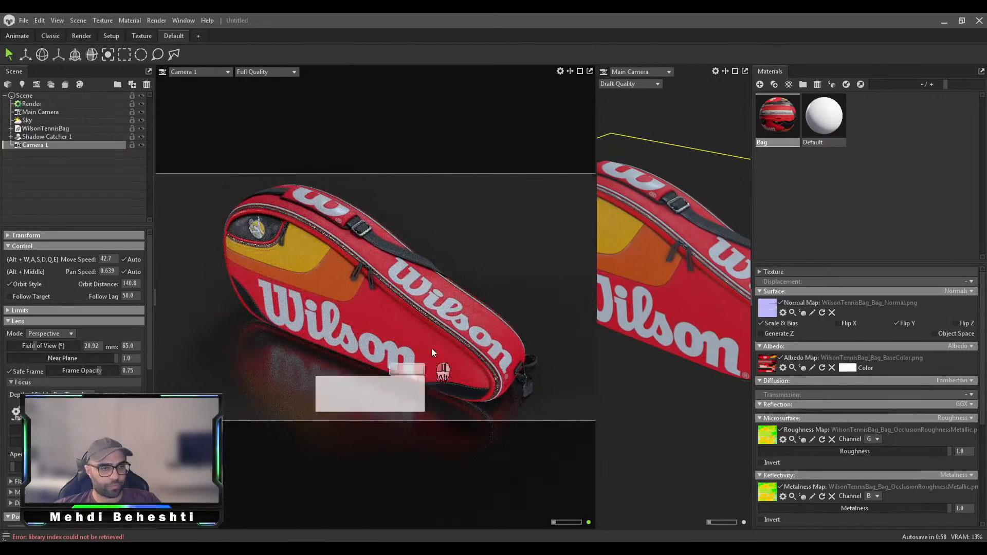
{"action": "left_click_drag", "start_coordinate": [431, 347], "coordinate": [438, 329], "text": "alt"}
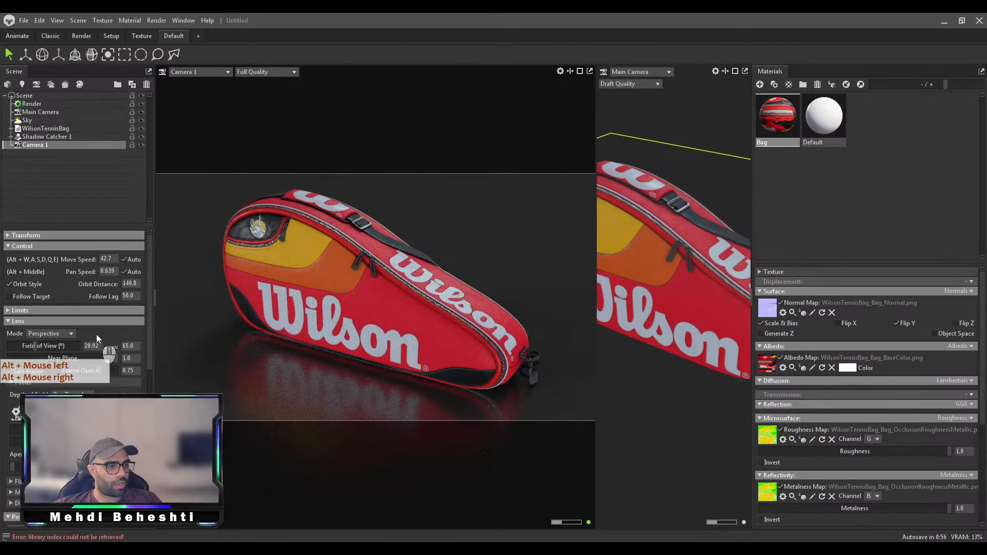
Collapse the camera's Lens and Control settings and set the post effect tone mapping to ACES
{"action": "left_click", "coordinate": [48, 322]}
{"action": "left_click", "coordinate": [14, 322]}
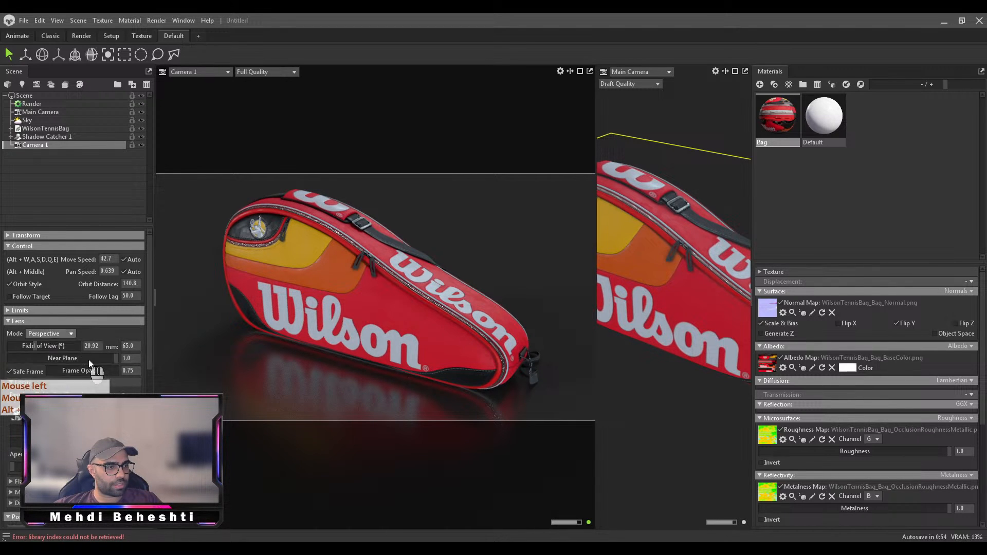
{"action": "left_click", "coordinate": [19, 321]}
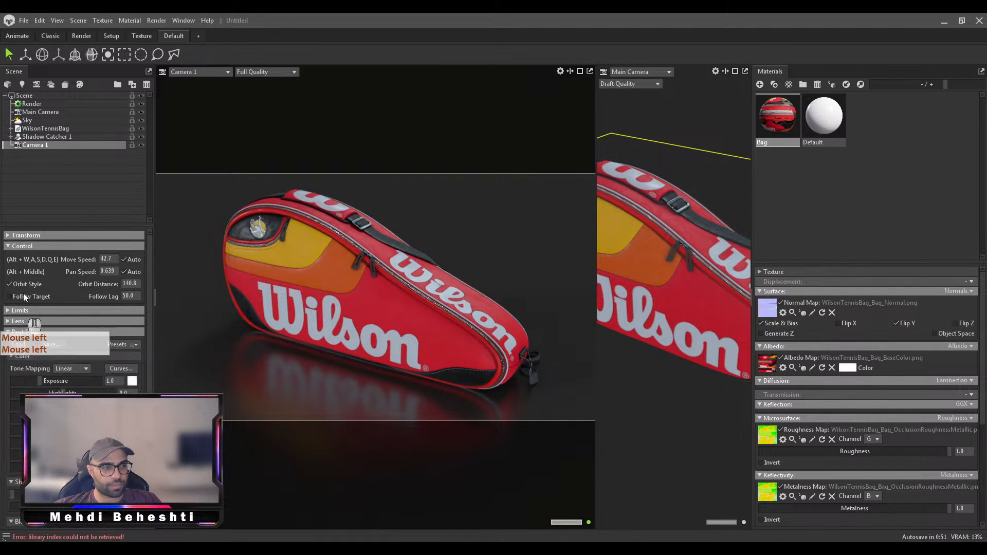
{"action": "left_click", "coordinate": [18, 243]}
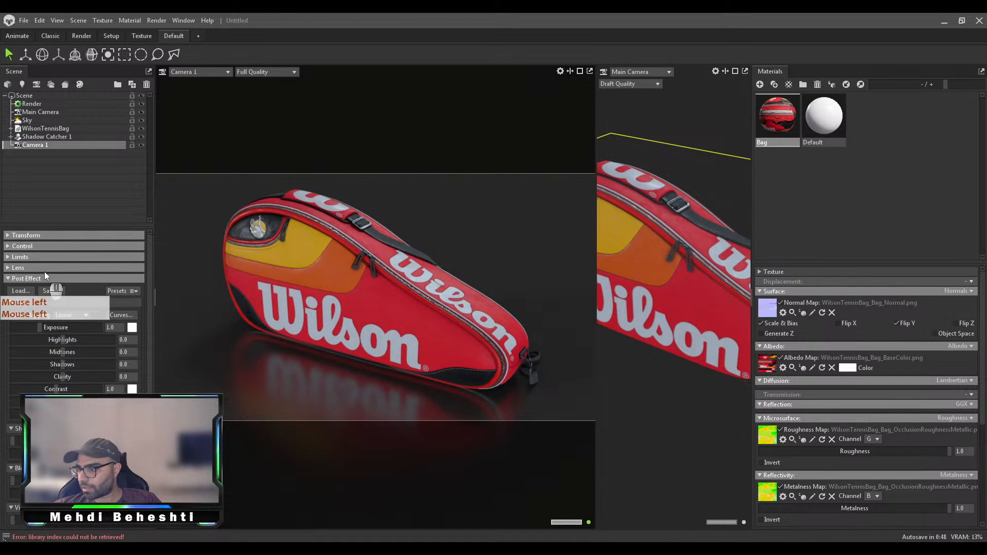
{"action": "left_click", "coordinate": [67, 315]}
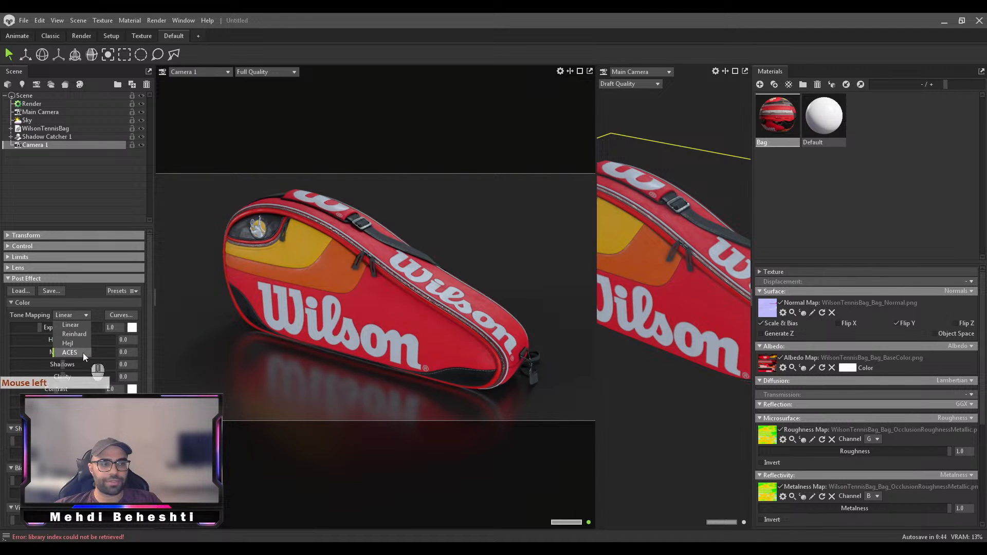
{"action": "left_click", "coordinate": [72, 356]}
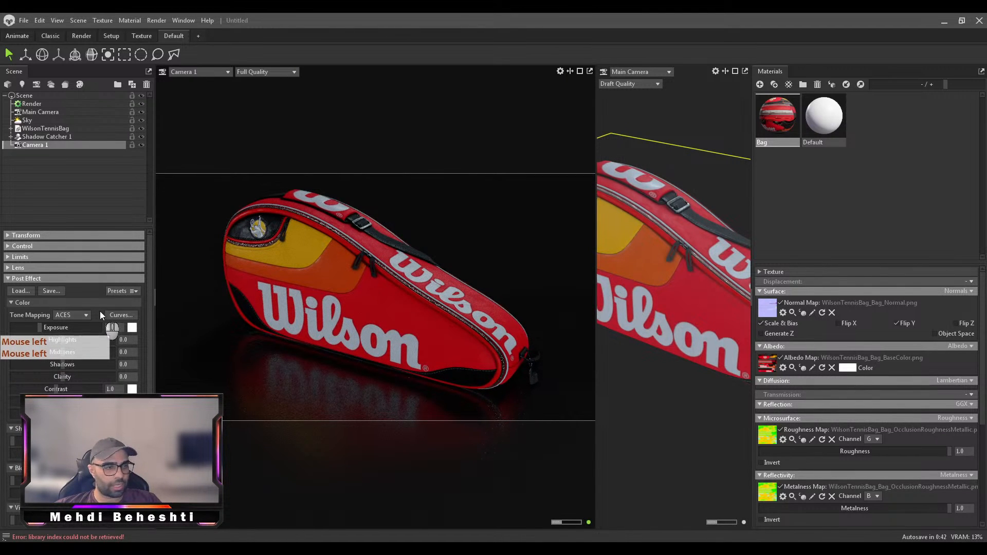
Apply the High Contrast preset to the camera's RGB color curve and close the curve editor
{"action": "left_click", "coordinate": [113, 315]}
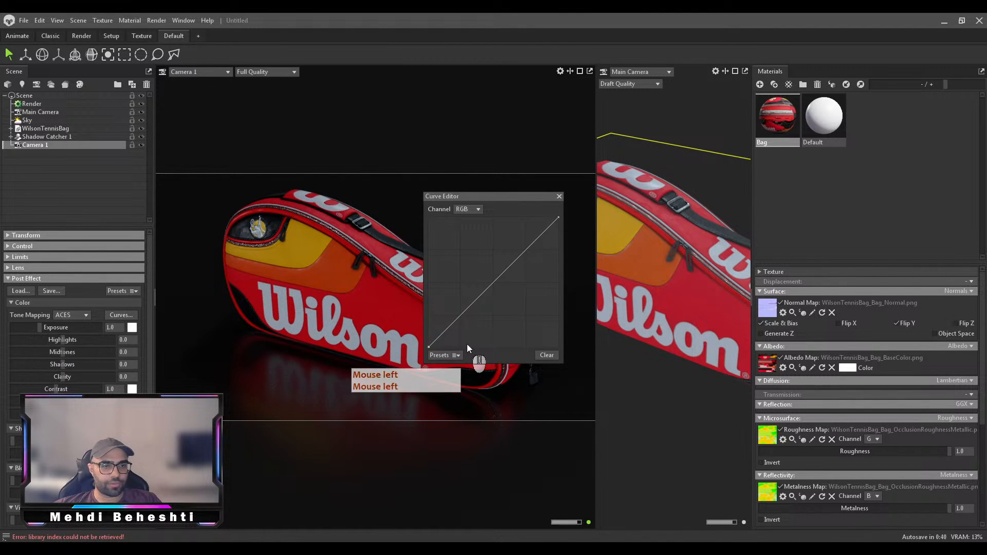
{"action": "left_click", "coordinate": [446, 355]}
{"action": "left_click", "coordinate": [441, 415]}
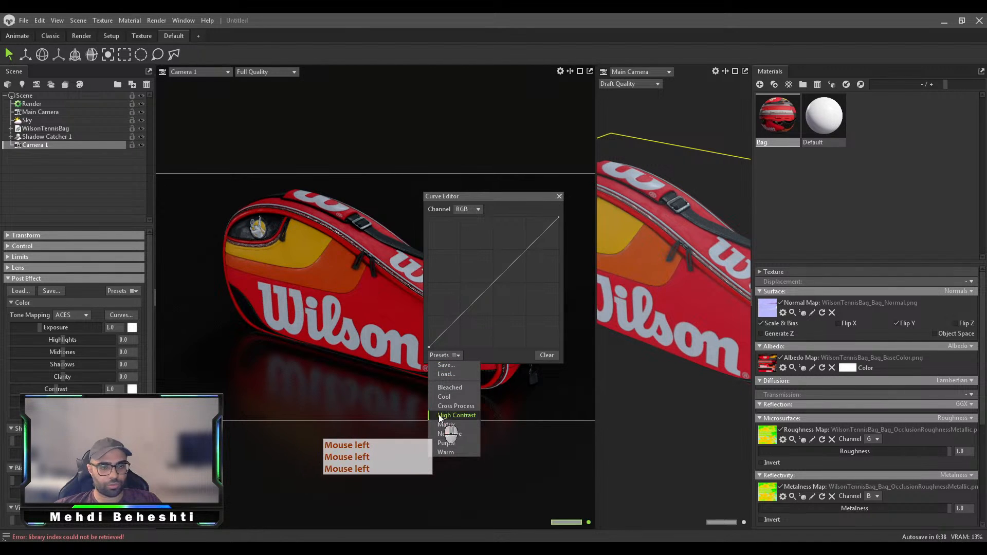
{"action": "left_click", "coordinate": [559, 197]}
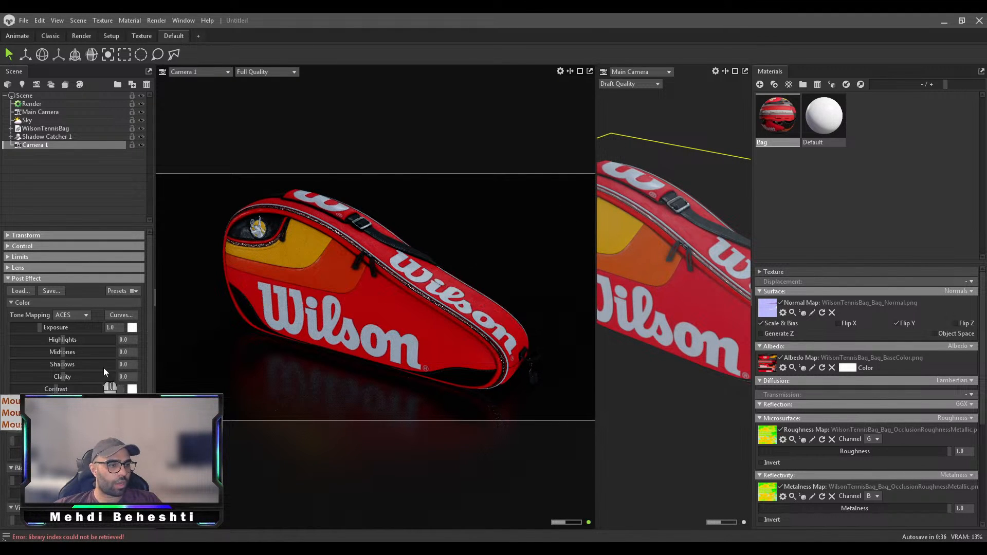
Set the camera's post effect highlights to -0.1 and midtones to 0.1
{"action": "left_click_drag", "start_coordinate": [127, 340], "coordinate": [1, 317]}
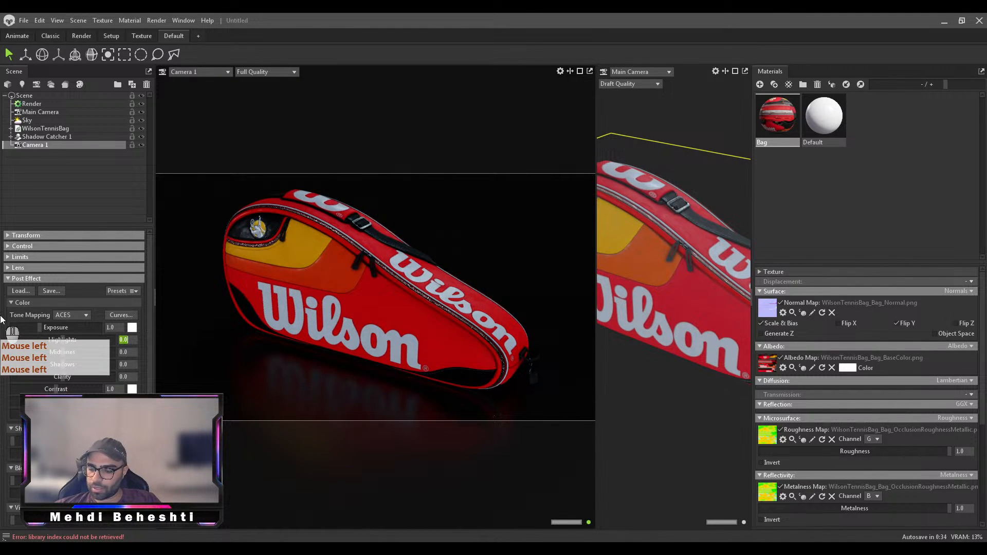
{"action": "type", "text": "-.1"}
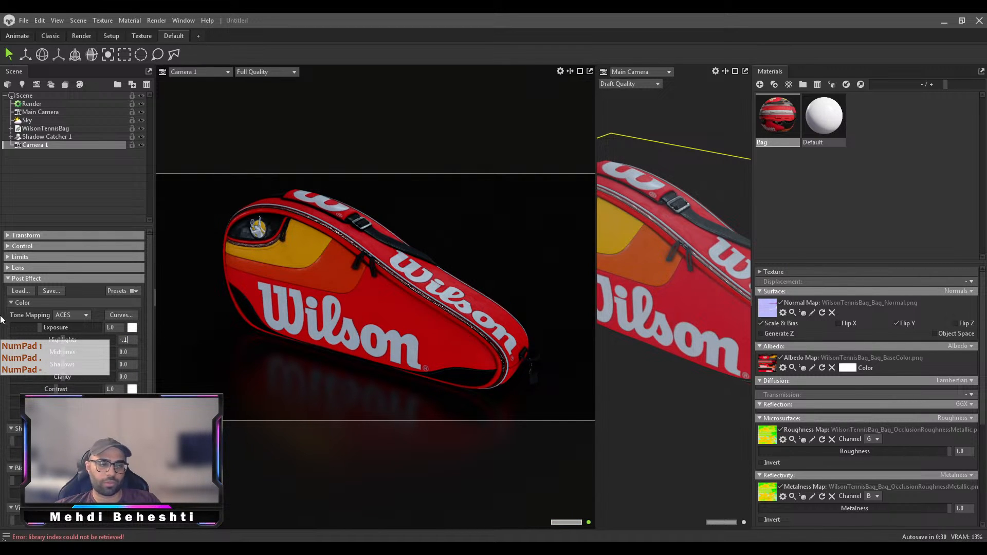
{"action": "key", "text": "Return"}
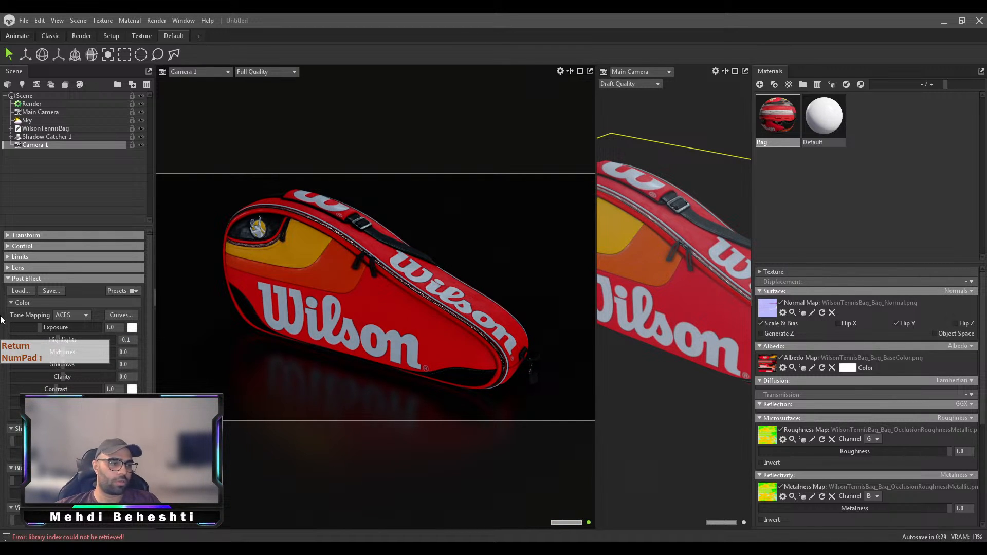
{"action": "left_click", "coordinate": [124, 353]}
{"action": "type", "text": "-.1"}
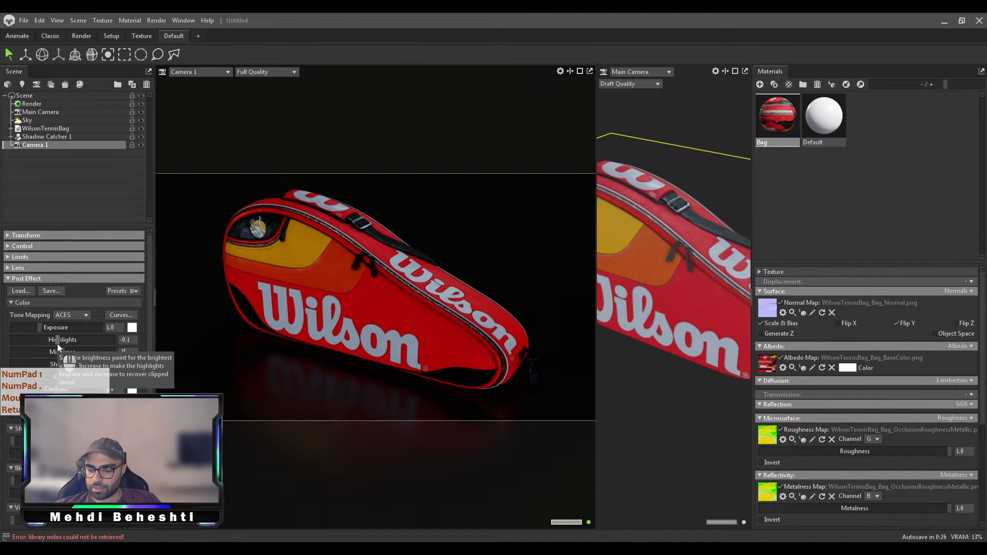
{"action": "key", "text": "Return"}
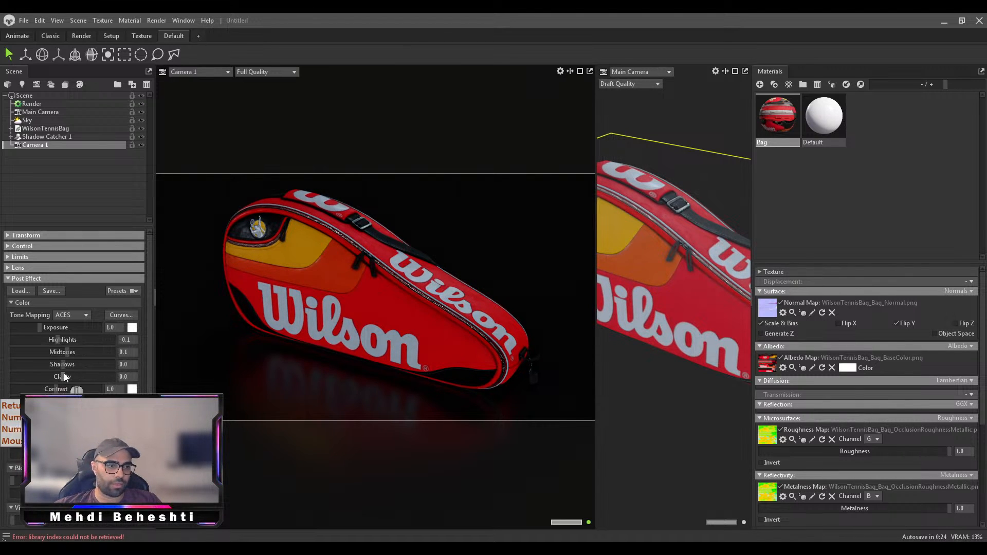
Set the camera's shadows to 0.1 and clarity to 0.8, and collapse the Color settings
{"action": "left_click", "coordinate": [124, 364]}
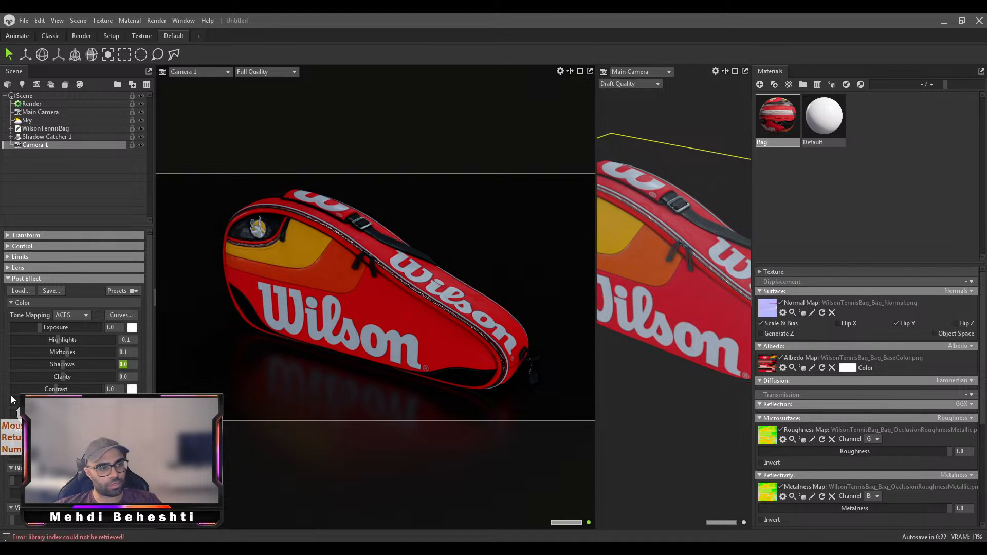
{"action": "type", "text": ".1"}
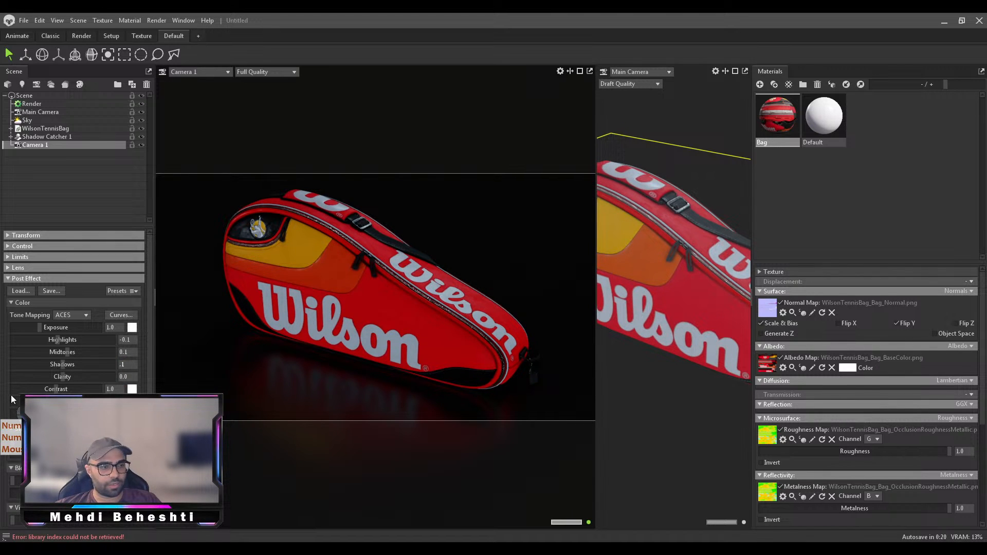
{"action": "key", "text": "Return"}
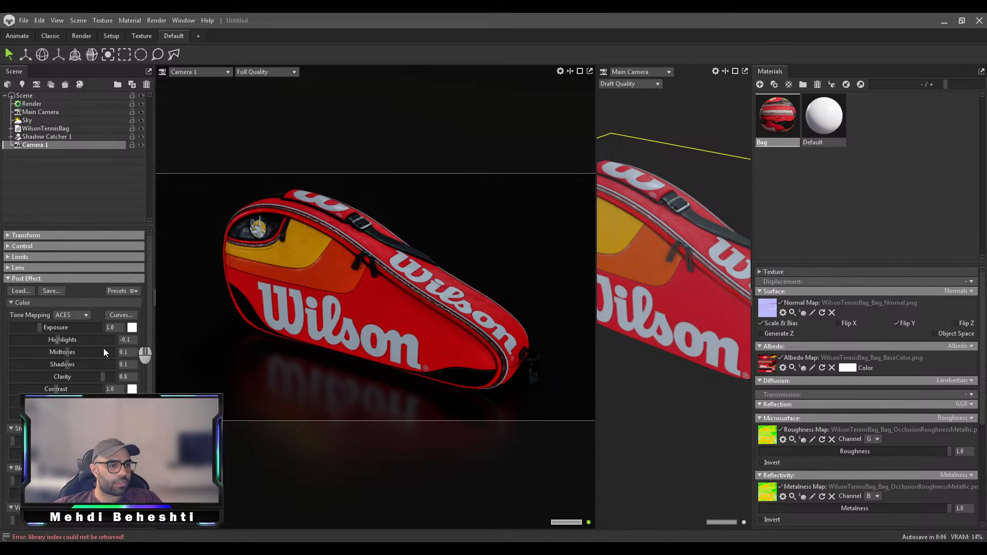
{"action": "left_click", "coordinate": [92, 306]}
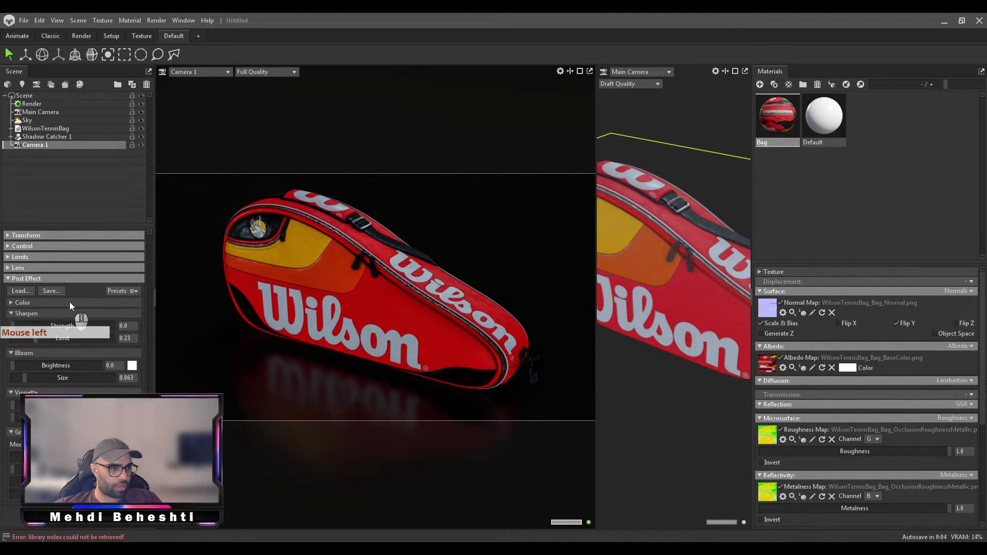
Set the camera's sharpen strength to 1 and collapse the Sharpen settings
{"action": "left_click_drag", "start_coordinate": [136, 326], "coordinate": [0, 337]}
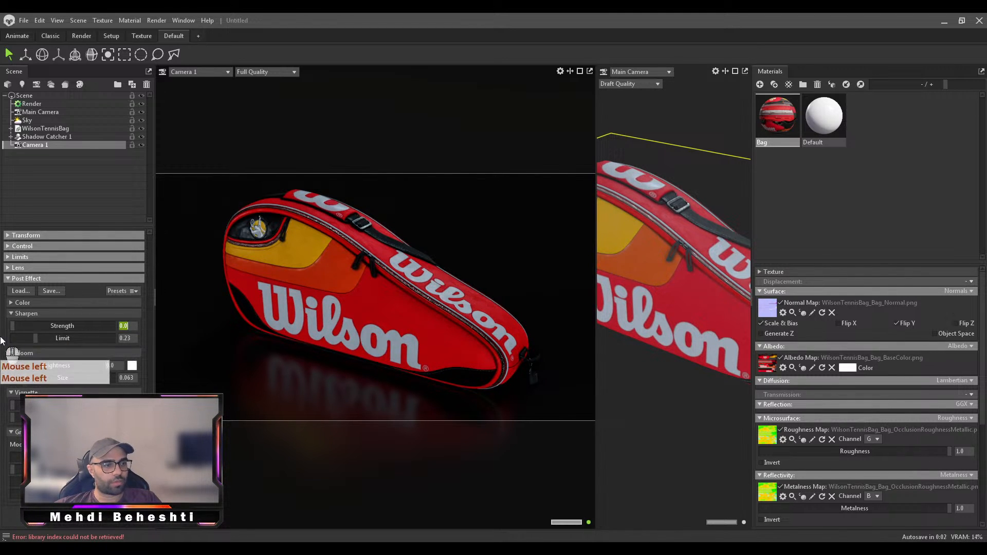
{"action": "type", "text": "1"}
{"action": "key", "text": "Return"}
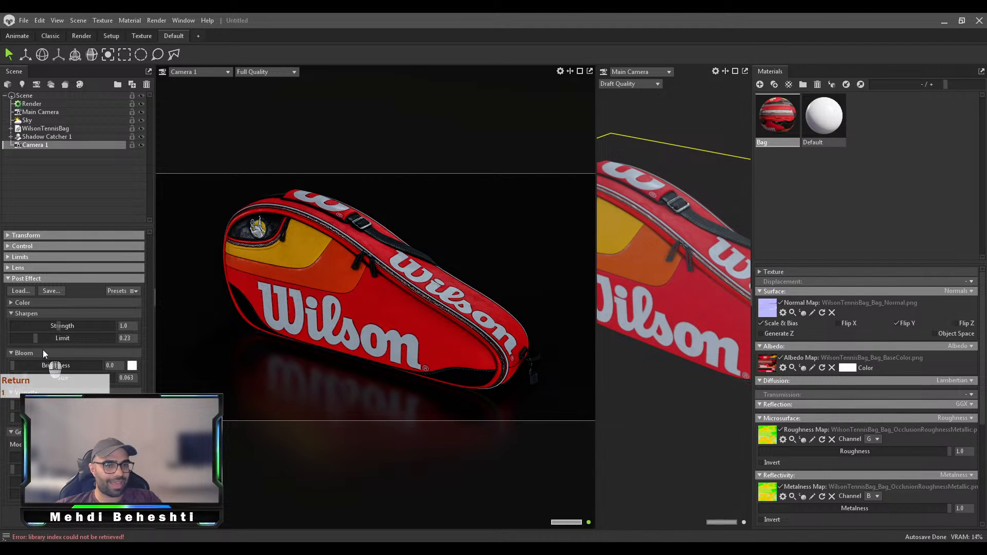
{"action": "left_click", "coordinate": [43, 314]}
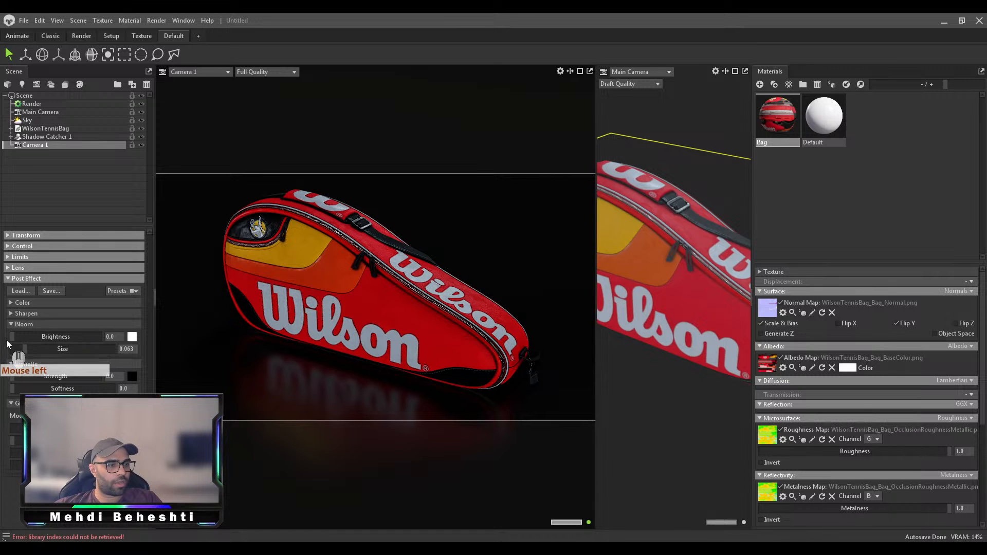
Try out a strong bloom on the camera, and set the bloom brightness to 0.1
{"action": "left_click_drag", "start_coordinate": [20, 338], "coordinate": [77, 337]}
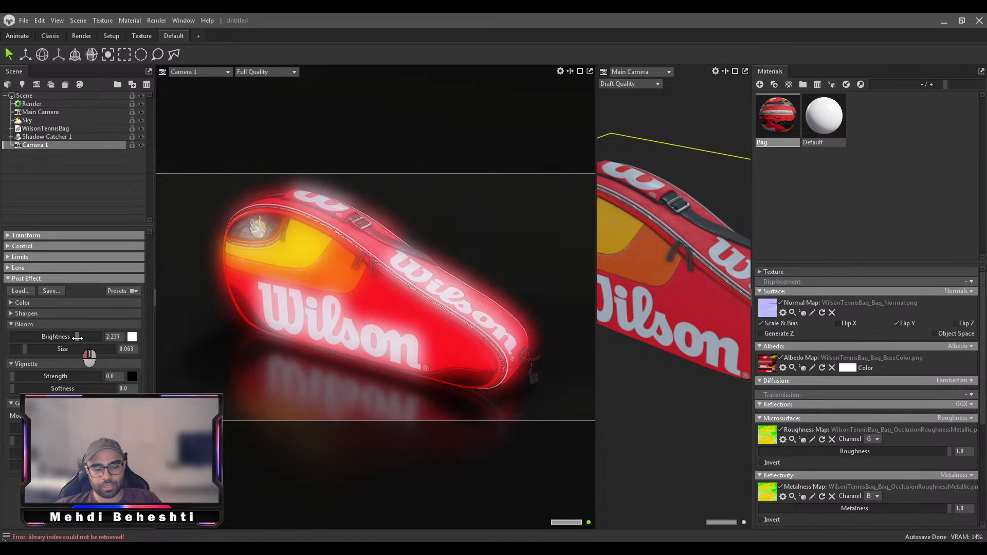
{"action": "left_click", "coordinate": [124, 336]}
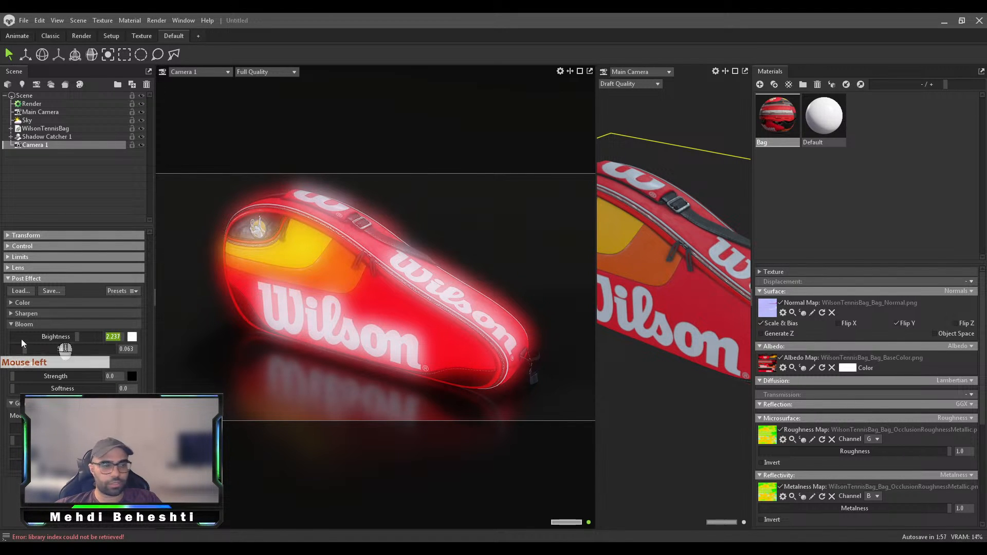
{"action": "type", "text": ".1"}
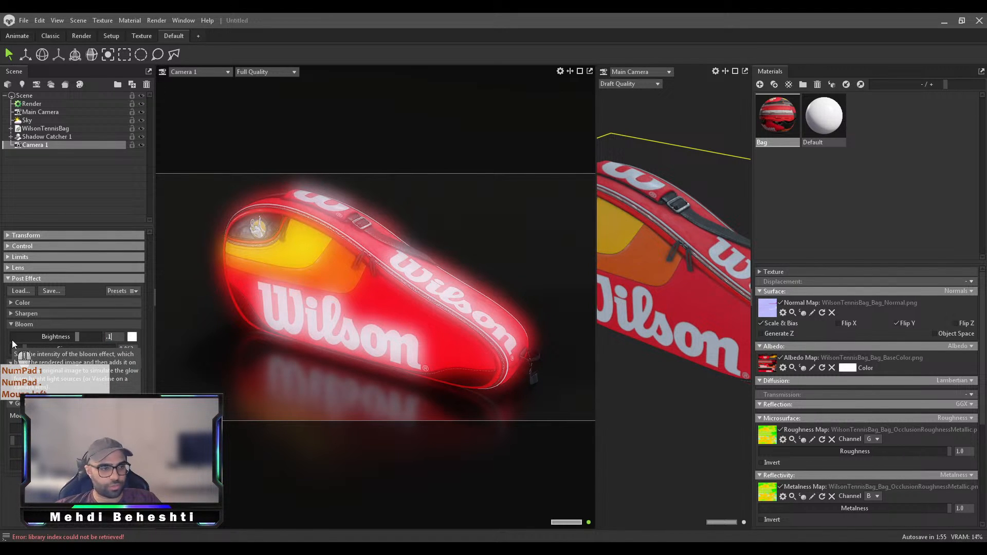
{"action": "key", "text": "Return"}
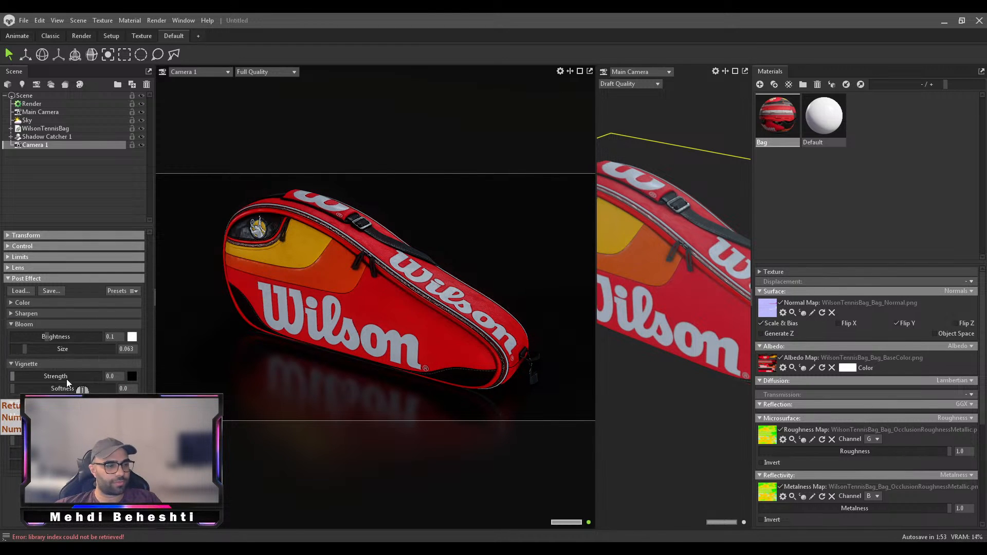
Give the camera a vignette with a strength of about 0.11 and a softness of 1.0
{"action": "left_click_drag", "start_coordinate": [21, 381], "coordinate": [114, 391]}
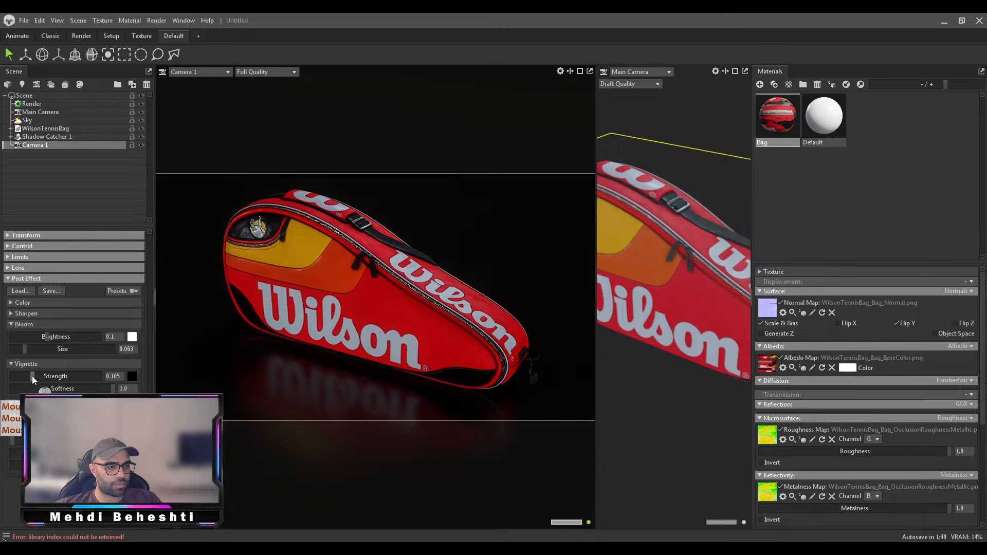
{"action": "left_click_drag", "start_coordinate": [32, 376], "coordinate": [33, 376]}
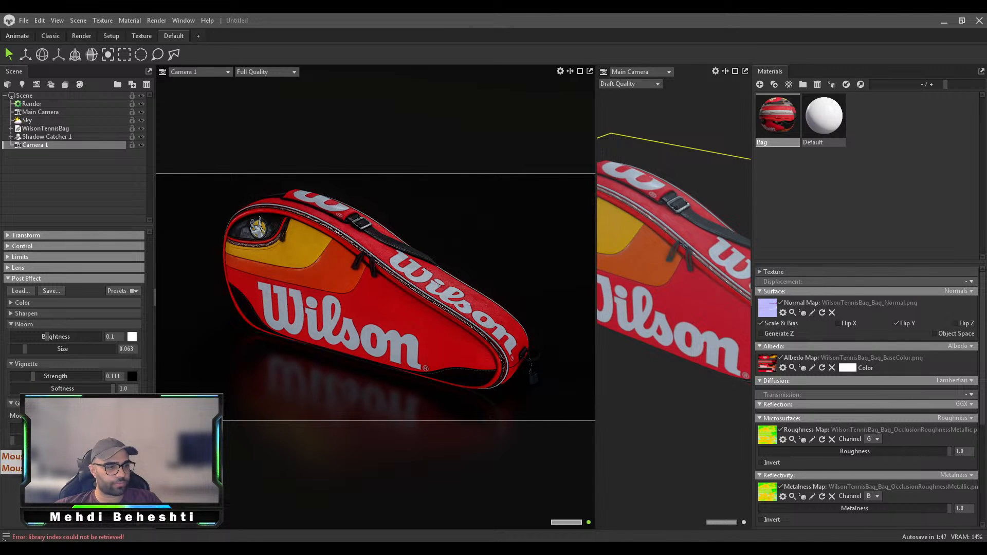
{"action": "left_click", "coordinate": [54, 322]}
Set the image output resolution of the Render object to 2000 x 2000, with its Lighting settings collapsed
{"action": "left_click", "coordinate": [36, 110]}
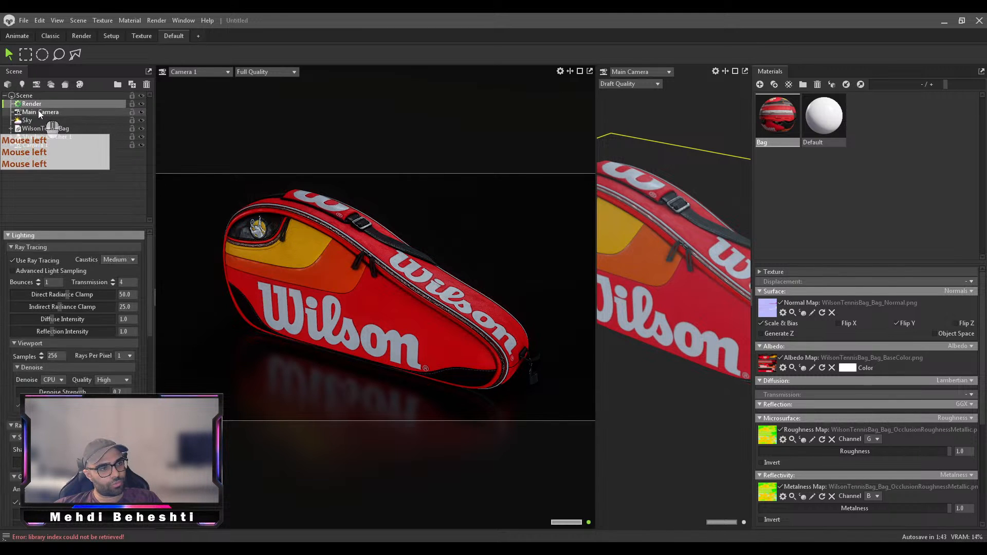
{"action": "left_click", "coordinate": [51, 235]}
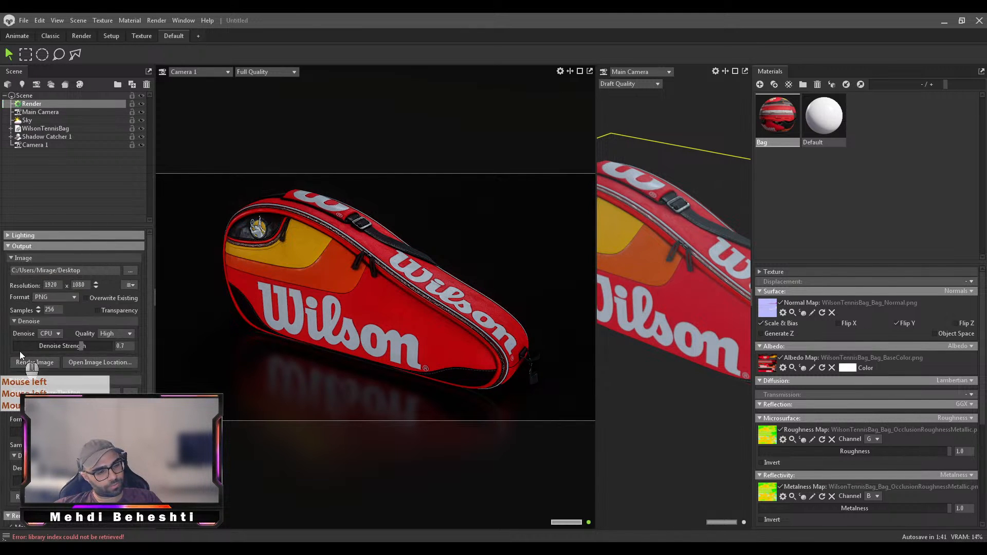
{"action": "left_click", "coordinate": [51, 285]}
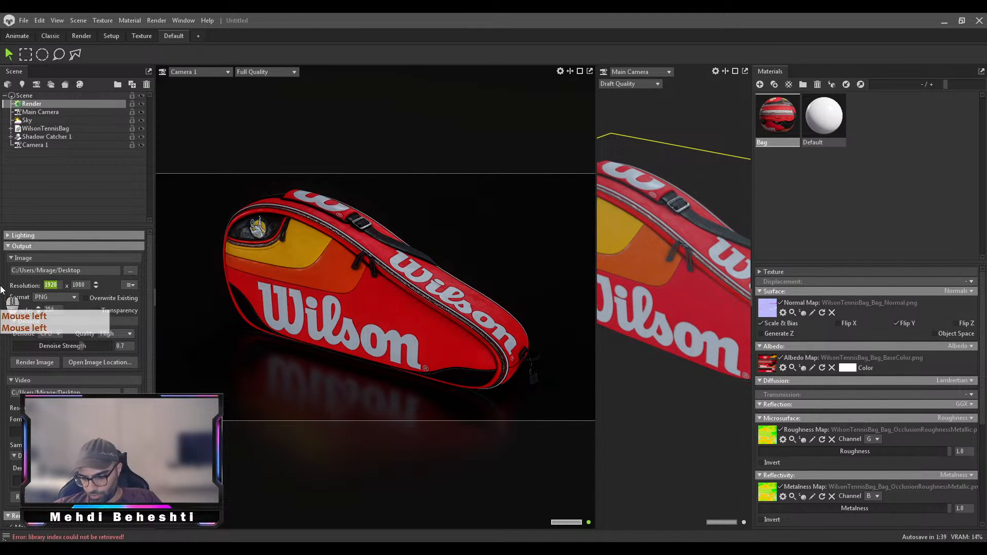
{"action": "type", "text": "2000"}
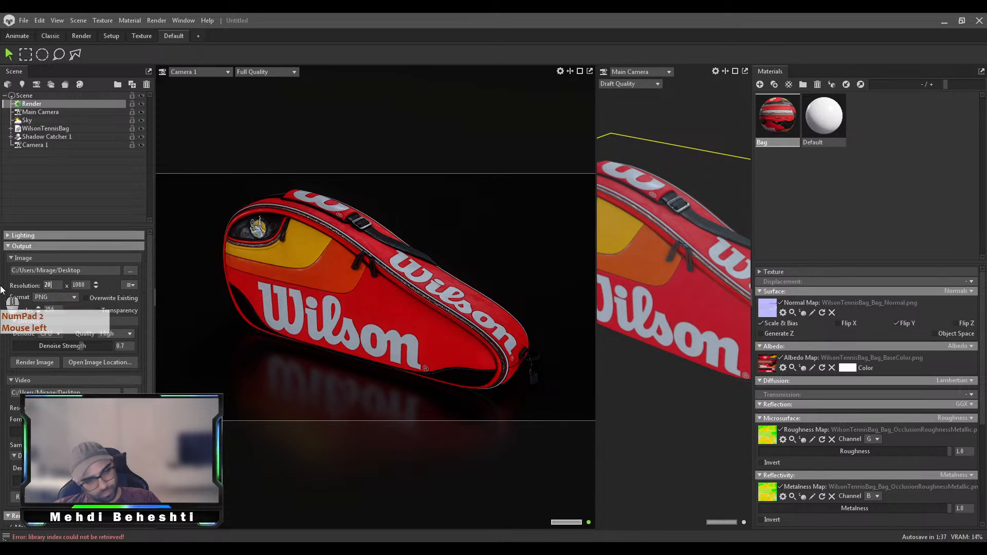
{"action": "key", "text": "Tab"}
{"action": "type", "text": "2000"}
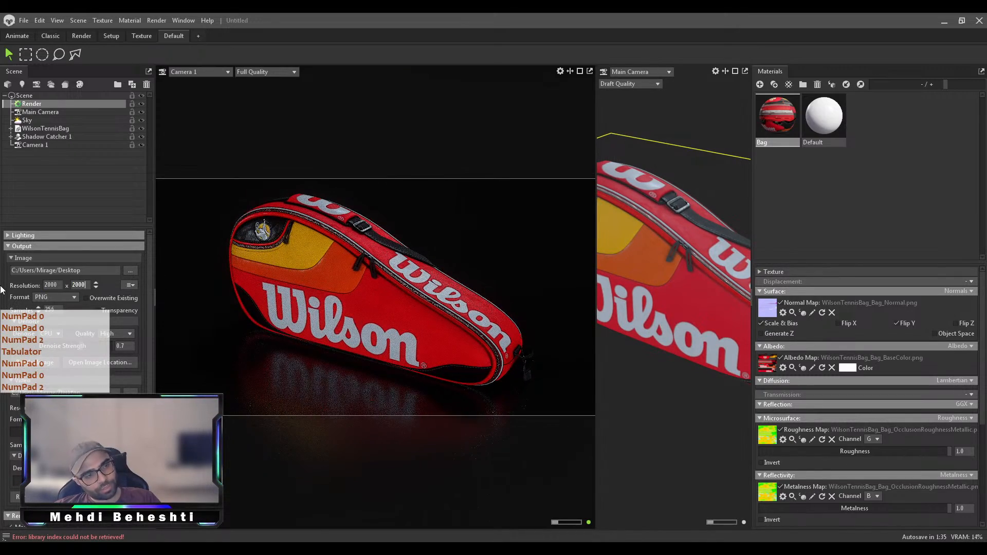
{"action": "key", "text": "Return"}
Reframe Camera 1 with the whole bag large and centered inside the square image frame
{"action": "mouse_move", "coordinate": [384, 282]}
{"action": "right_mouse_down", "text": "alt"}
{"action": "mouse_move", "coordinate": [397, 264]}
{"action": "mouse_move", "coordinate": [386, 273]}
{"action": "right_mouse_up", "text": "alt"}
{"action": "middle_click_drag", "start_coordinate": [386, 274], "coordinate": [399, 243], "text": "alt"}
{"action": "left_click_drag", "start_coordinate": [400, 243], "coordinate": [388, 252], "text": "alt"}
{"action": "middle_click_drag", "start_coordinate": [388, 251], "coordinate": [381, 239], "text": "alt"}
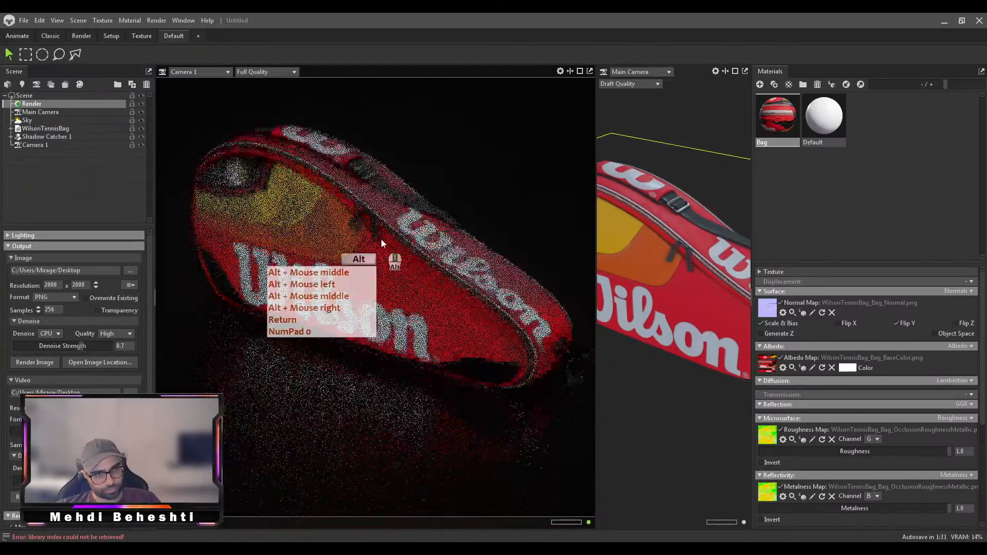
{"action": "right_click_drag", "start_coordinate": [381, 239], "coordinate": [366, 218], "text": "alt"}
{"action": "middle_click_drag", "start_coordinate": [366, 218], "coordinate": [325, 212]}
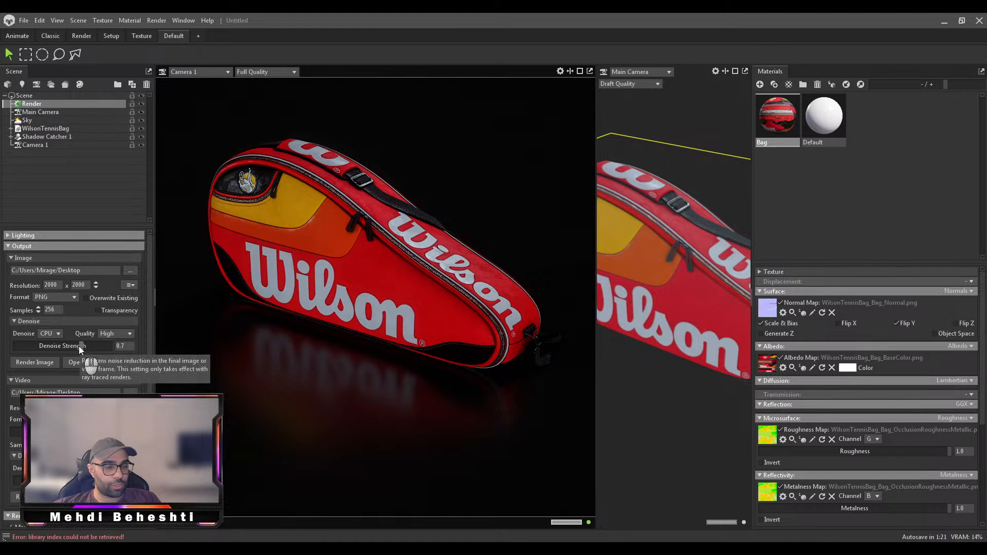
Set the image output's denoise strength to 1.0 and its samples to 600
{"action": "left_click_drag", "start_coordinate": [80, 346], "coordinate": [137, 345]}
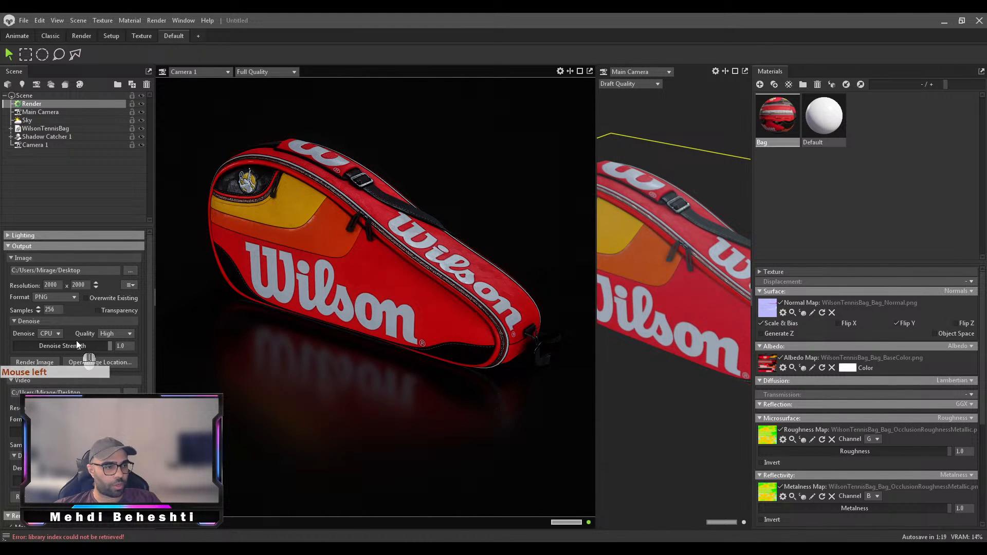
{"action": "double_click", "coordinate": [61, 308]}
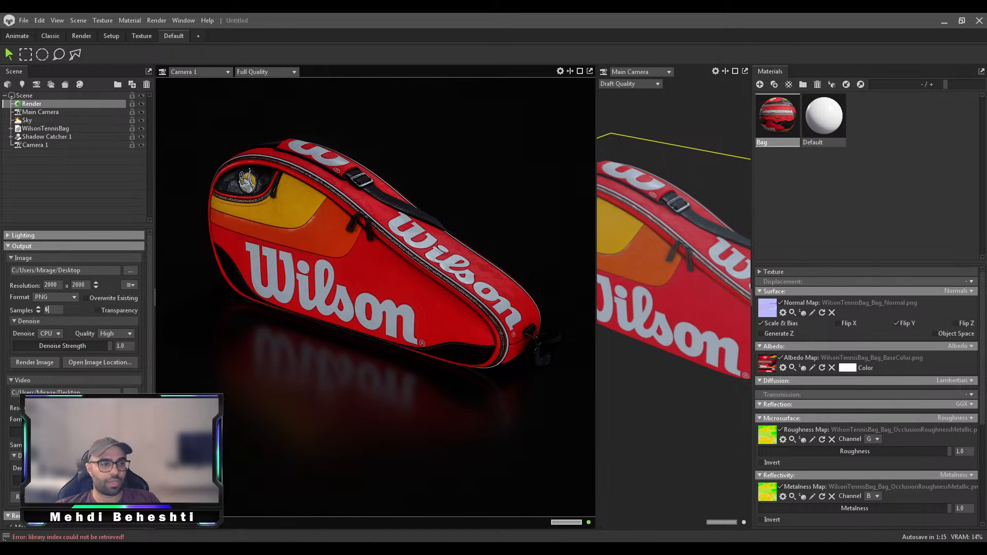
{"action": "key", "text": "Return"}
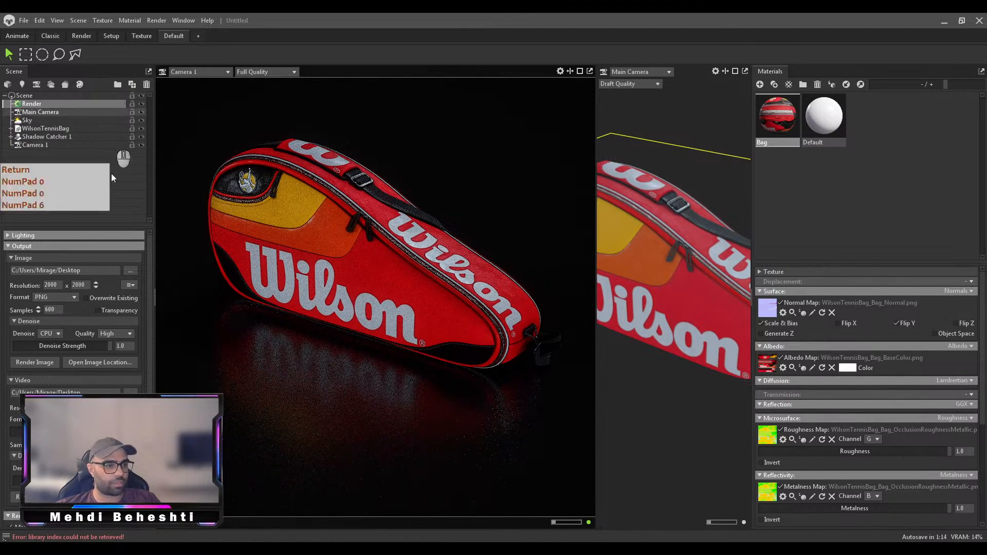
Make Camera 1 the only render camera in place of Main Camera, and collapse the finished output sections
{"action": "left_click", "coordinate": [54, 321]}
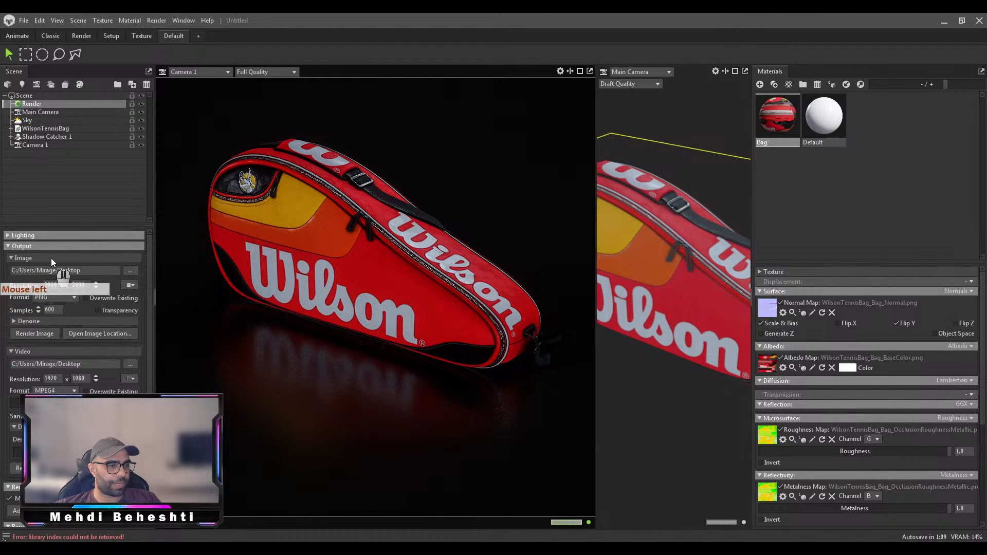
{"action": "left_click", "coordinate": [42, 353]}
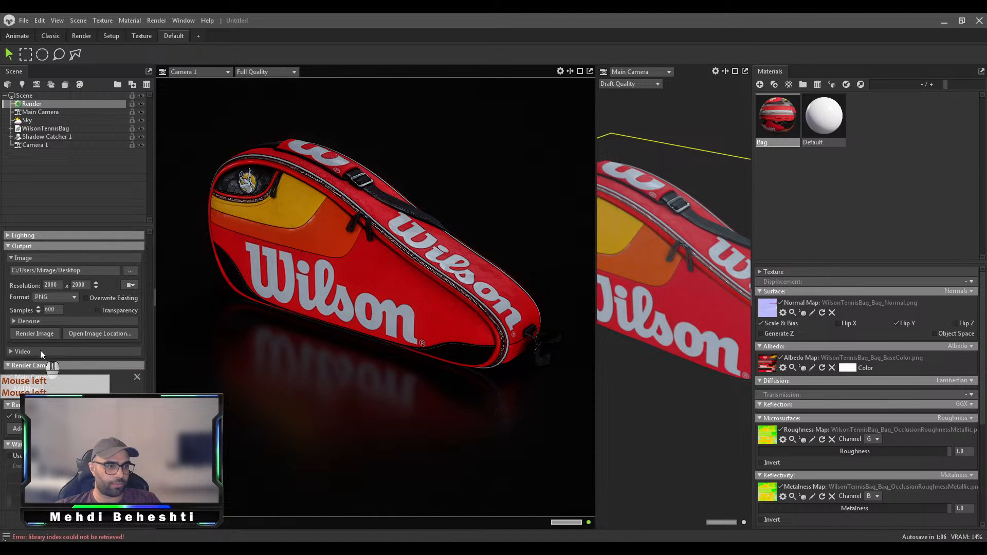
{"action": "left_click", "coordinate": [24, 389]}
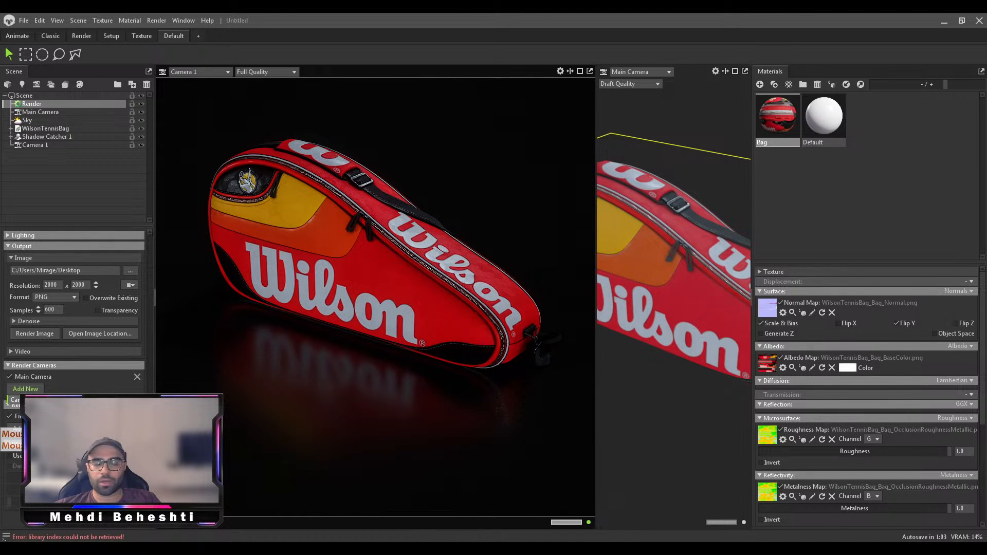
{"action": "left_click", "coordinate": [16, 400]}
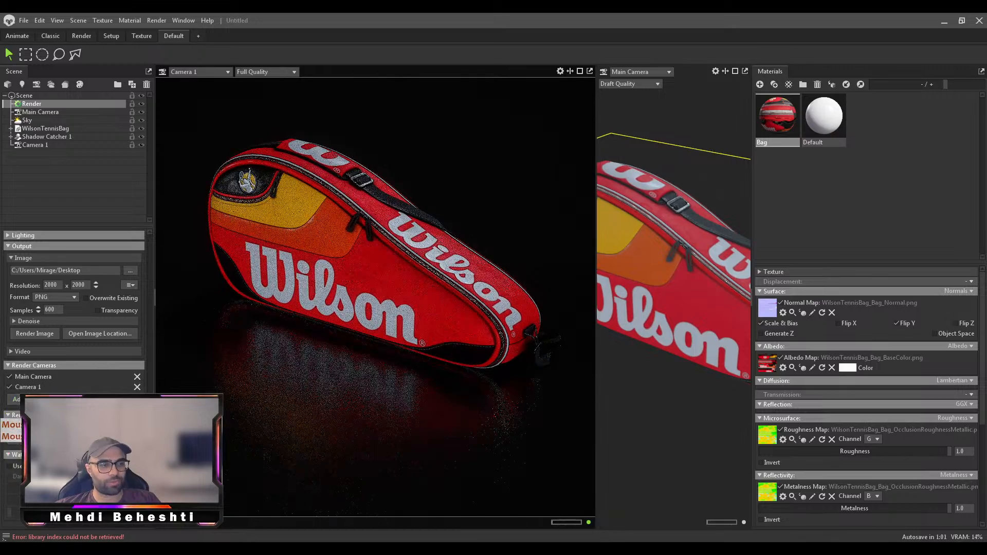
{"action": "left_click", "coordinate": [95, 367]}
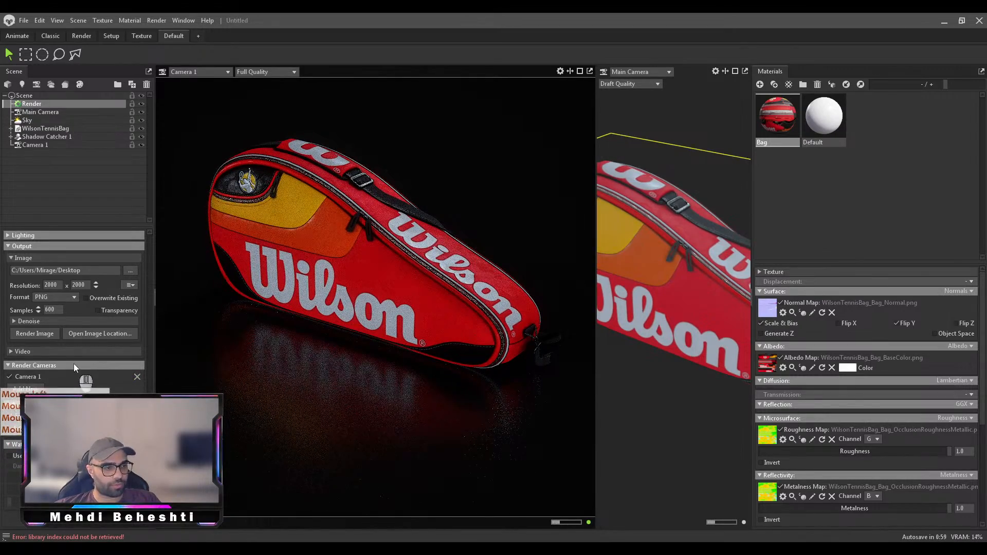
{"action": "left_click", "coordinate": [56, 378]}
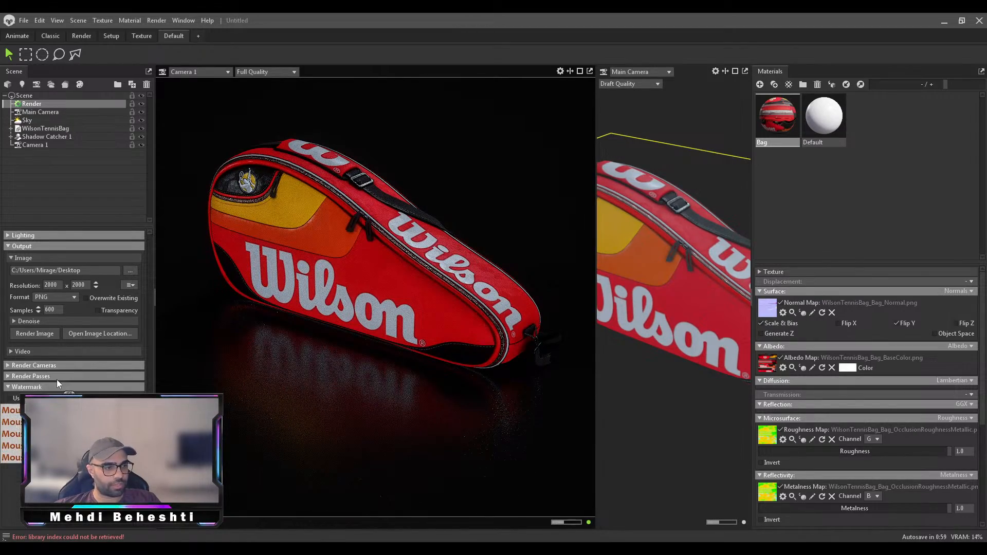
Select the Sky light and move it to the end of the scene list
{"action": "left_click", "coordinate": [27, 120]}
{"action": "left_click_drag", "start_coordinate": [50, 212], "coordinate": [51, 212]}
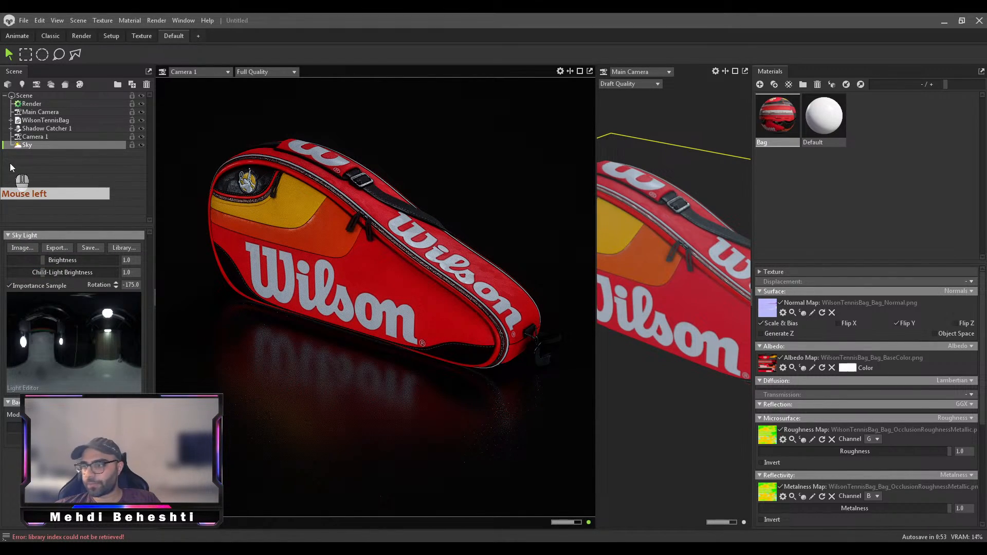
Replace the Sky light's environment with the Shopping Center preset from the library's Interior skies
{"action": "left_click", "coordinate": [124, 248]}
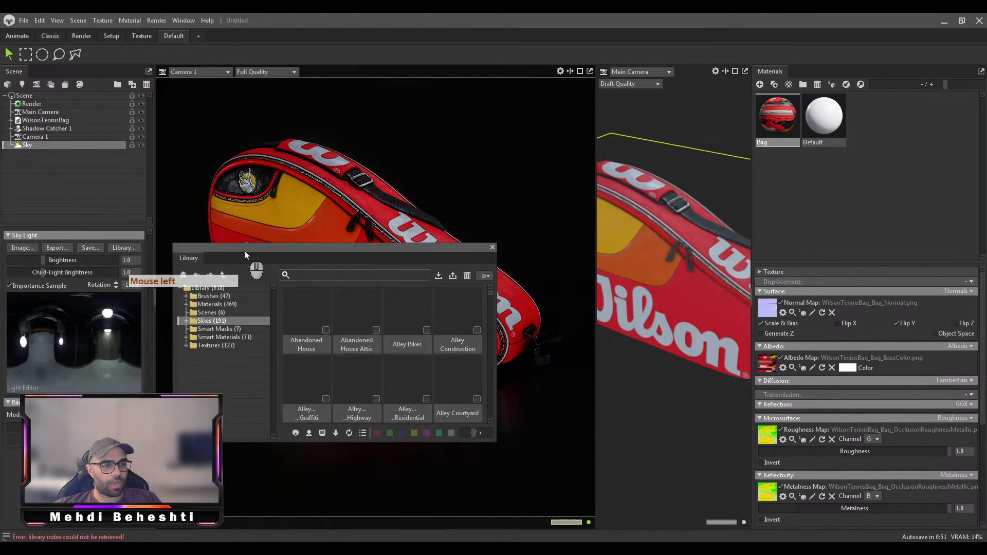
{"action": "left_click_drag", "start_coordinate": [245, 251], "coordinate": [651, 146]}
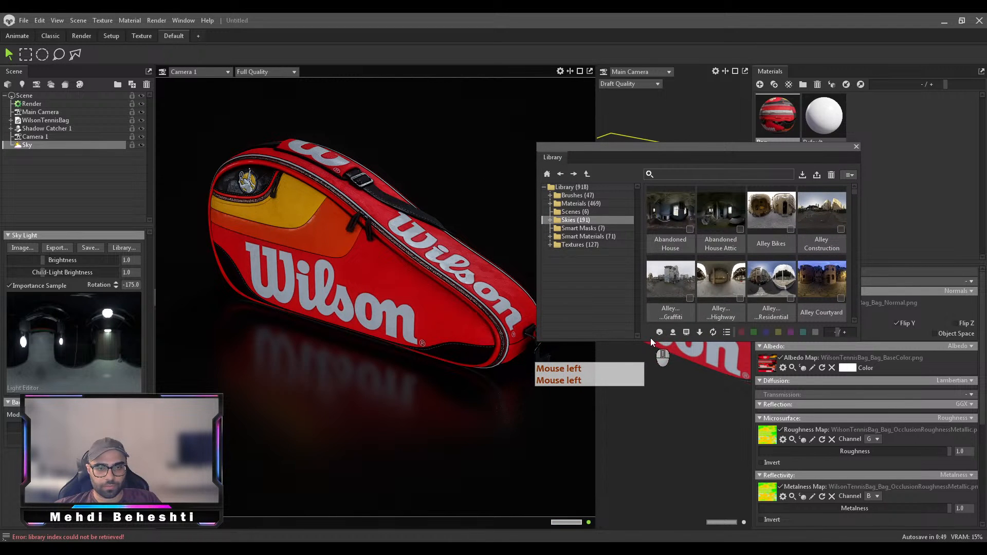
{"action": "left_click_drag", "start_coordinate": [650, 340], "coordinate": [650, 415]}
{"action": "left_click", "coordinate": [550, 220]}
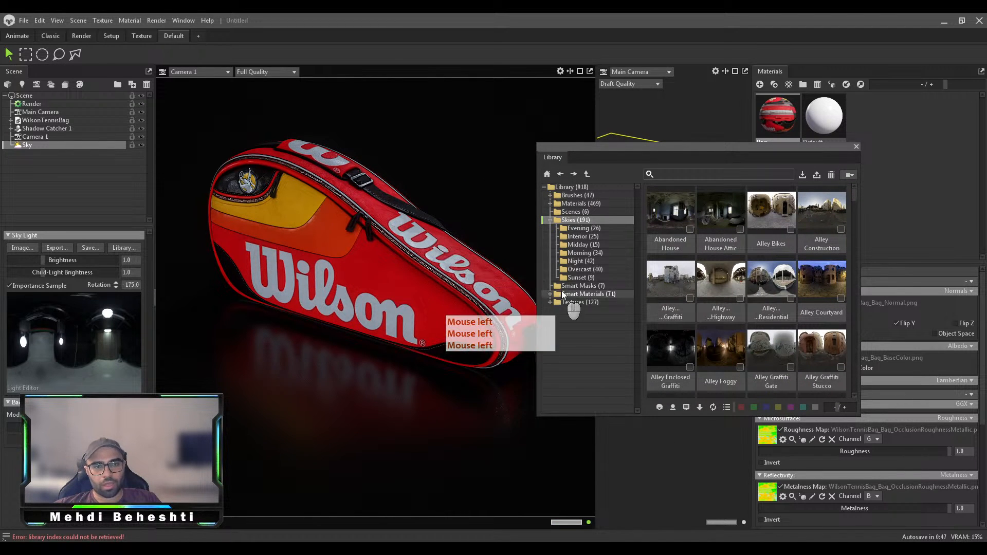
{"action": "left_click", "coordinate": [581, 237]}
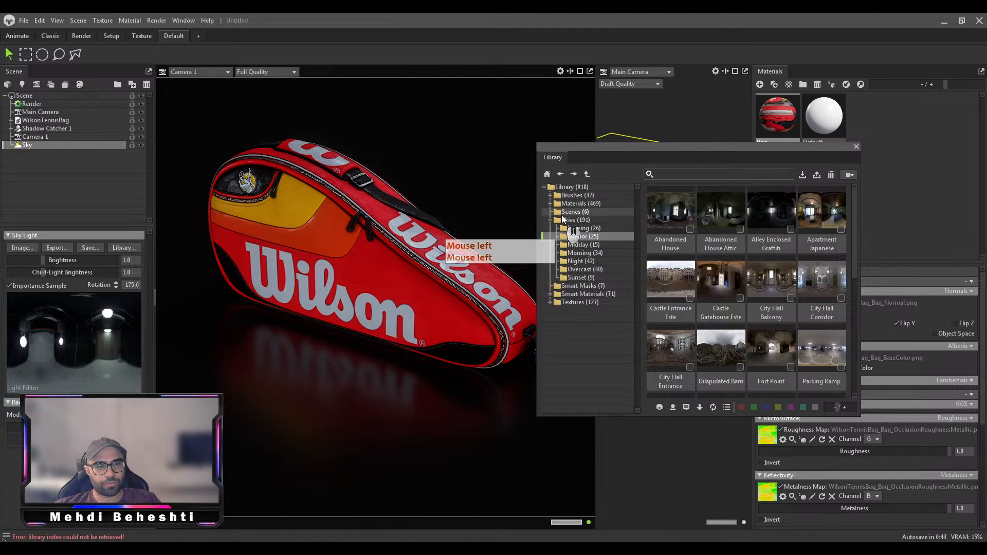
{"action": "left_click", "coordinate": [706, 245]}
{"action": "scroll", "coordinate": [707, 278], "scroll_direction": "down", "scroll_amount": 5}
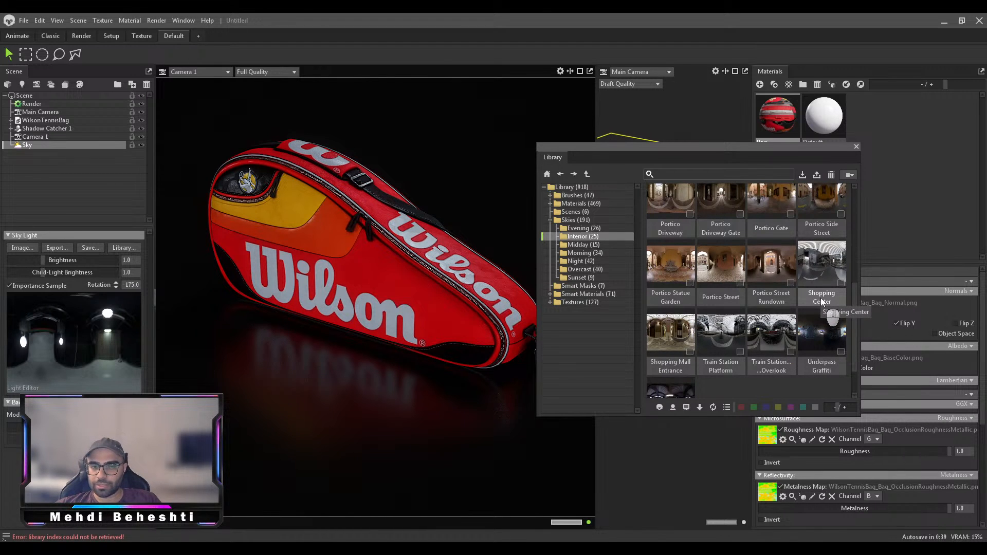
{"action": "left_click_drag", "start_coordinate": [820, 298], "coordinate": [483, 177]}
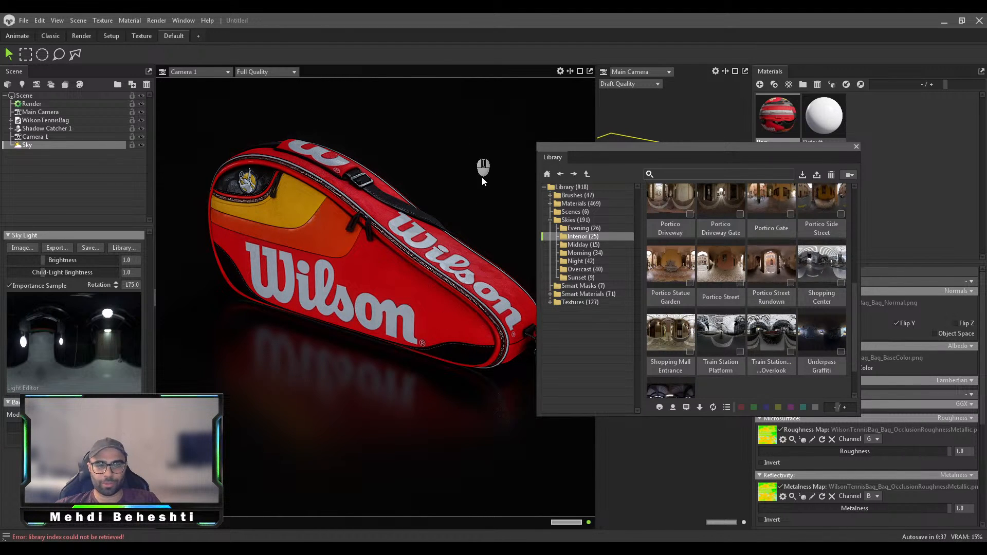
{"action": "left_click", "coordinate": [825, 275]}
{"action": "double_click", "coordinate": [812, 275]}
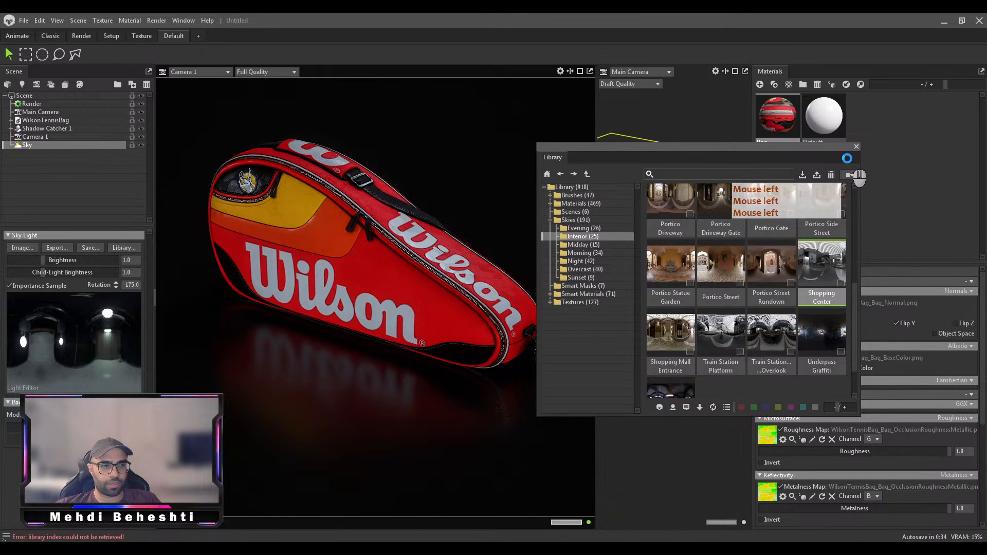
{"action": "left_click", "coordinate": [856, 147]}
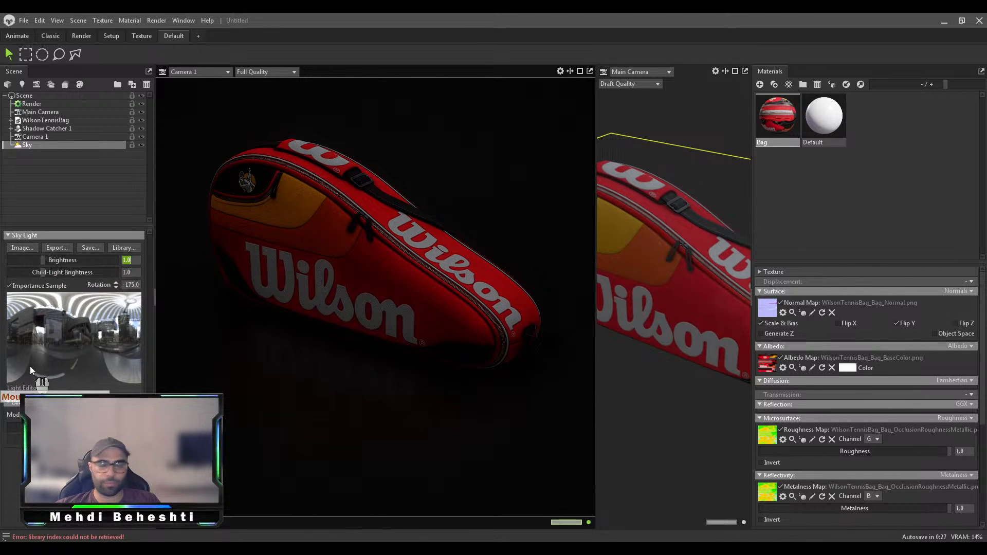
Set the Sky light's brightness to 2.5 and add a directional light from the upper part of its environment preview
{"action": "type", "text": "2"}
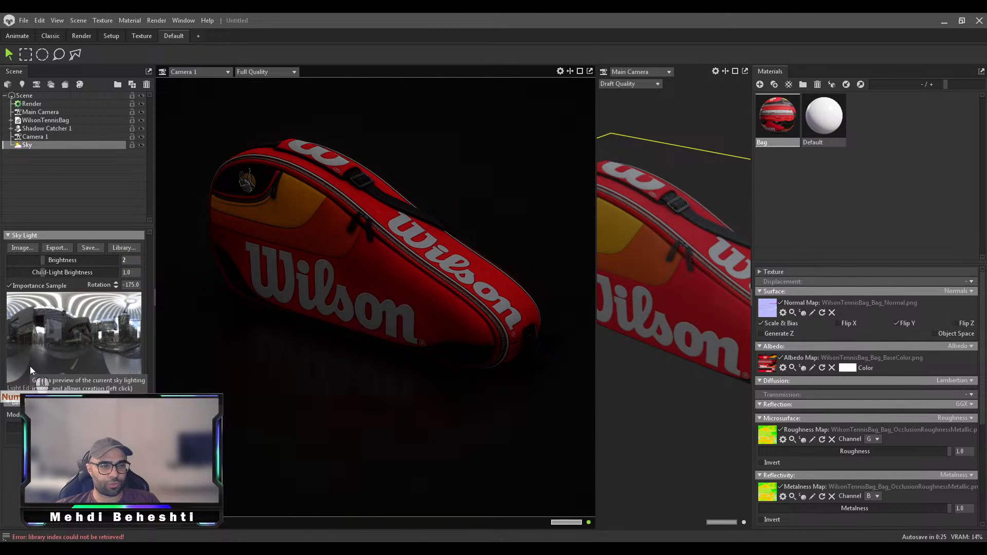
{"action": "type", "text": ".5"}
{"action": "key", "text": "Return"}
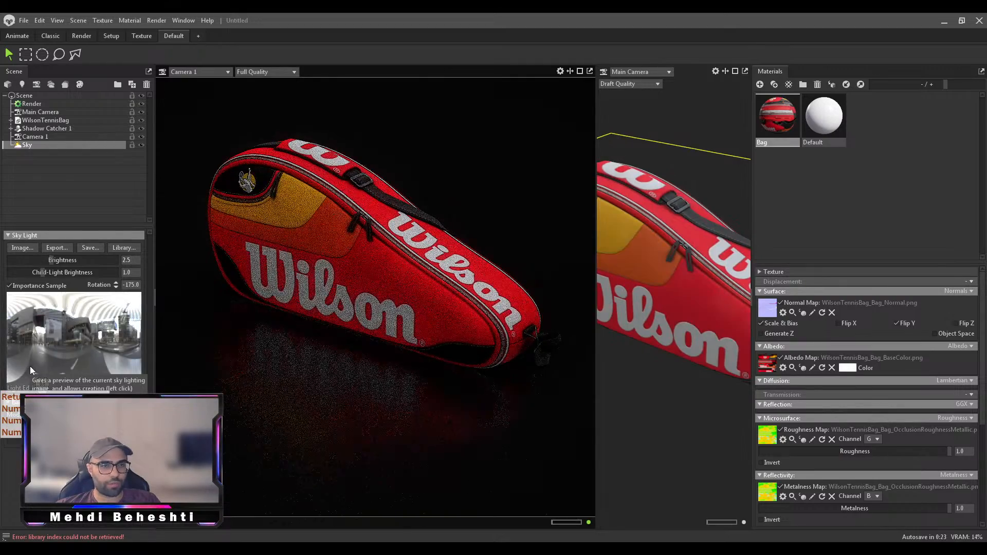
{"action": "left_click", "coordinate": [53, 305]}
{"action": "left_click", "coordinate": [50, 155]}
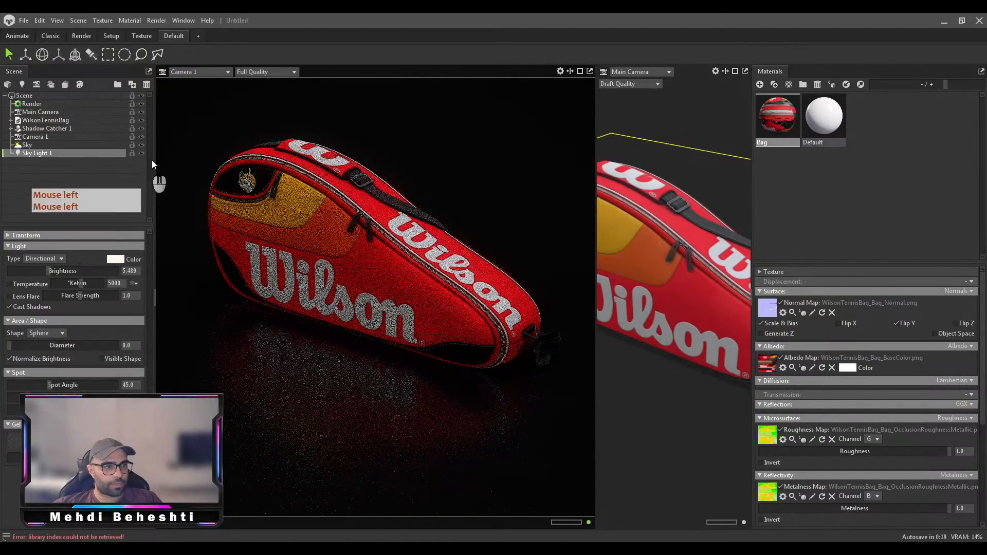
Hide the Sky light in the scene and rotate its environment to about -246
{"action": "left_click", "coordinate": [141, 145]}
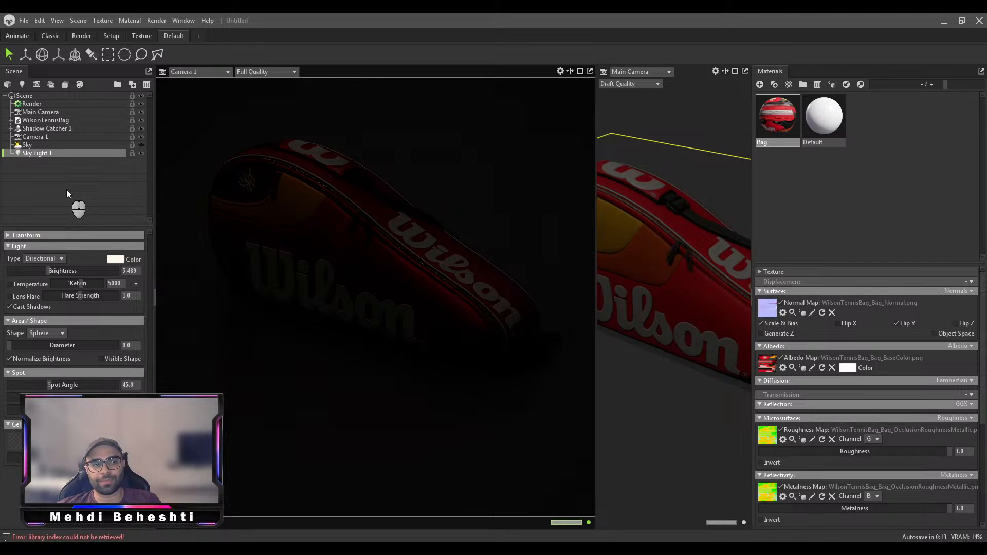
{"action": "left_click", "coordinate": [38, 145]}
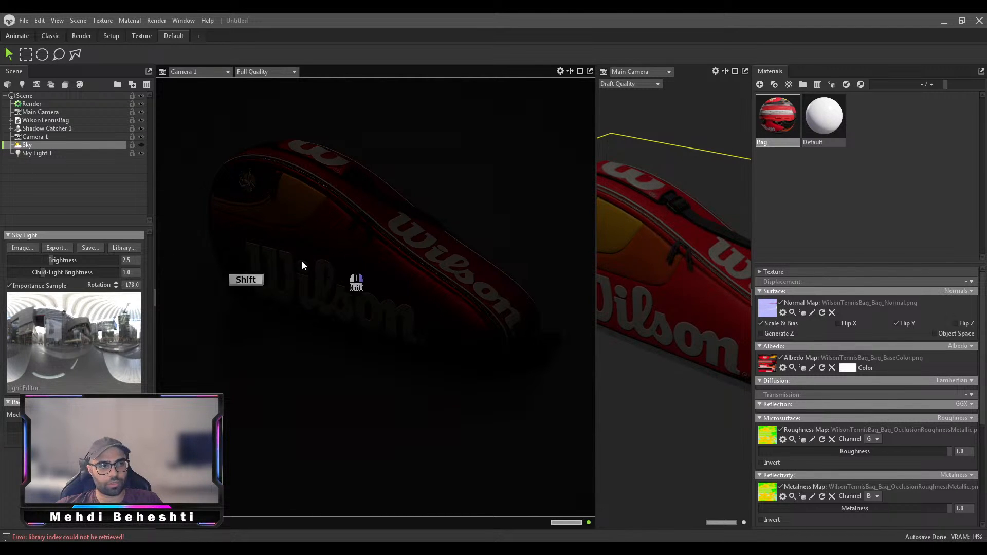
{"action": "right_click_drag", "start_coordinate": [301, 261], "coordinate": [272, 259], "text": "shift"}
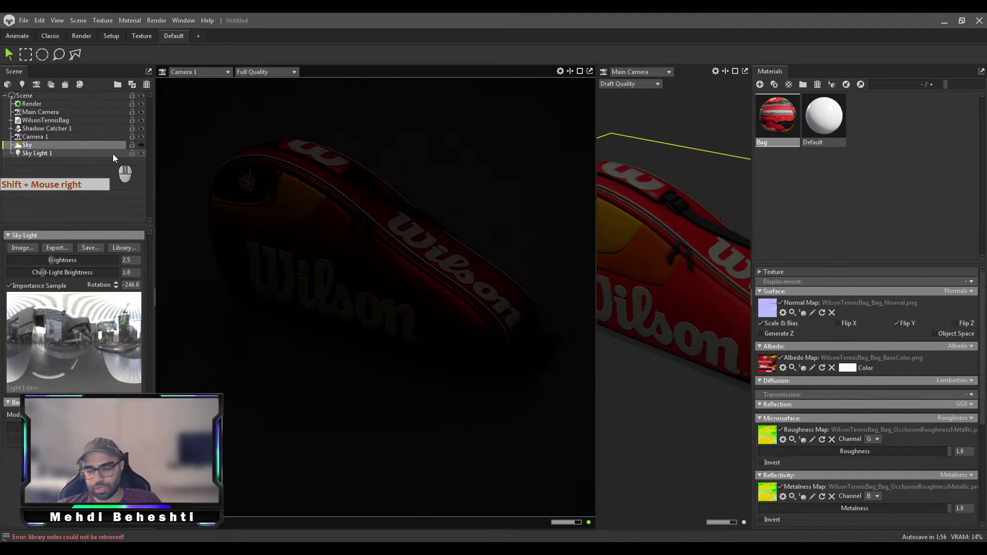
Aim Sky Light 1 as a rim light on the bag's rounded left end with brightness 7, and duplicate it
{"action": "left_click", "coordinate": [81, 156]}
{"action": "key", "text": "e"}
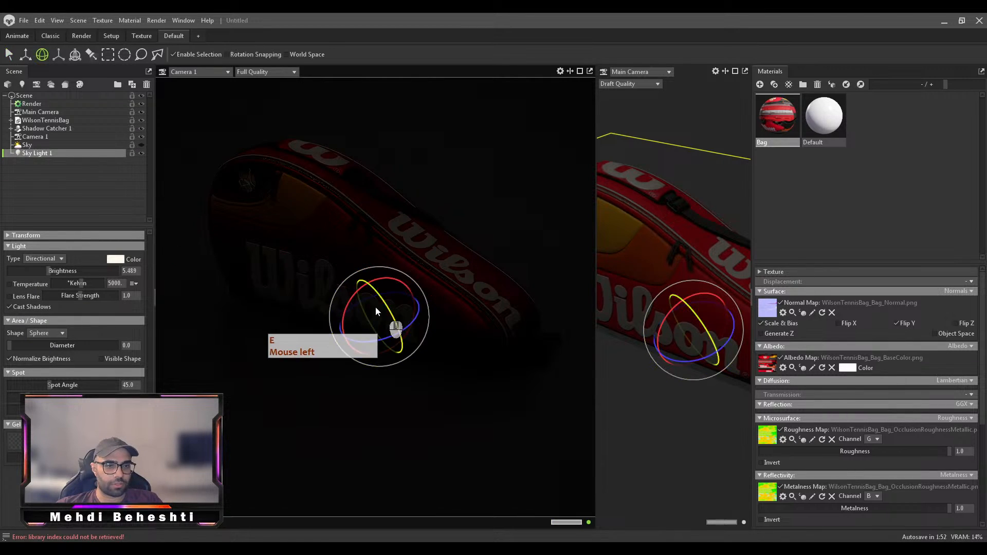
{"action": "left_click_drag", "start_coordinate": [383, 295], "coordinate": [388, 346]}
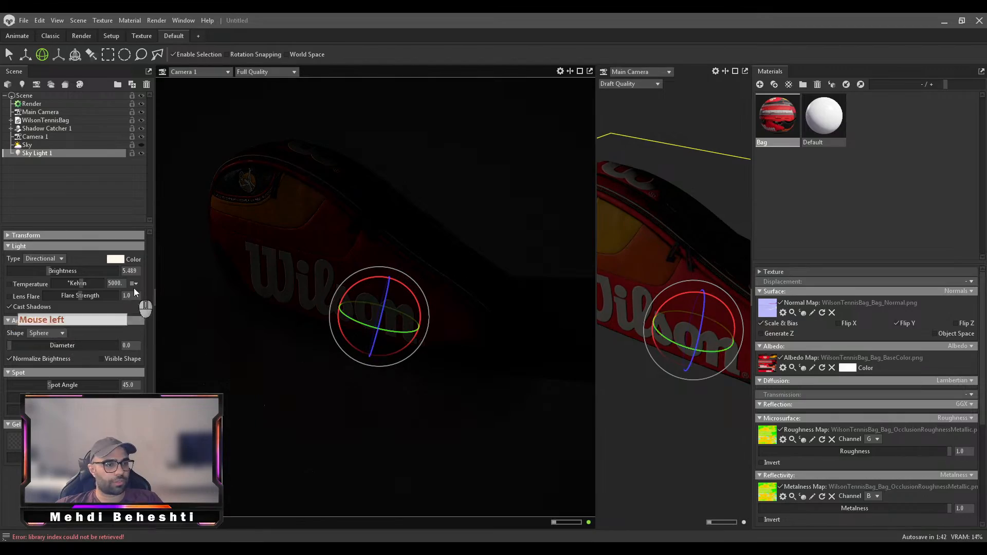
{"action": "double_click", "coordinate": [129, 270]}
{"action": "type", "text": "7"}
{"action": "key", "text": "Return"}
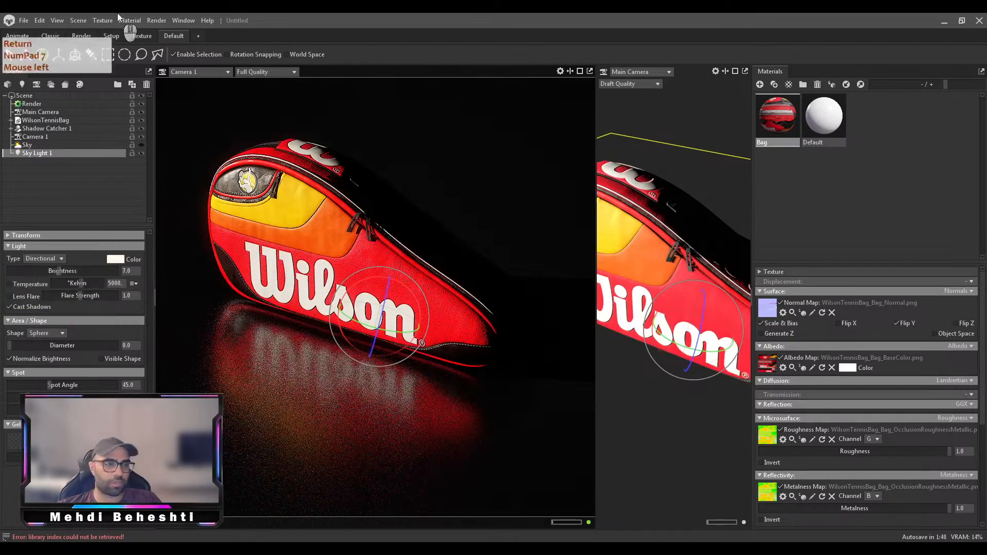
{"action": "left_click_drag", "start_coordinate": [411, 347], "coordinate": [399, 334]}
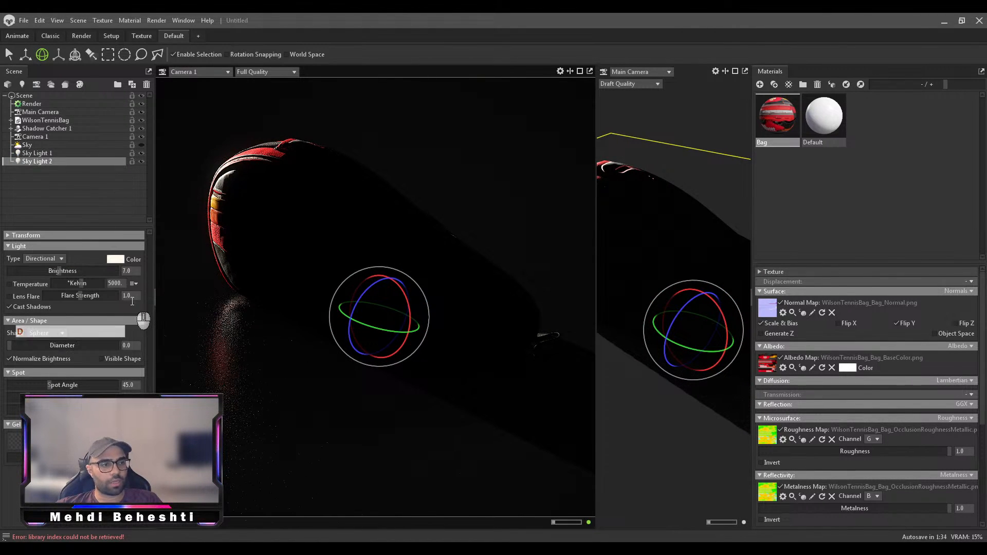
Soften Sky Light 1 with a diameter of about 28.45
{"action": "left_click", "coordinate": [37, 153]}
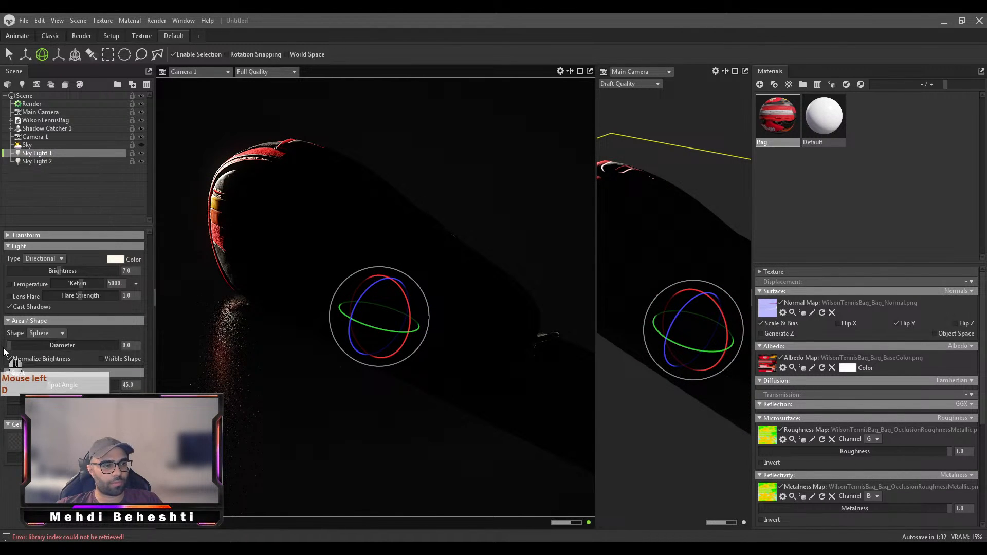
{"action": "left_click_drag", "start_coordinate": [35, 350], "coordinate": [49, 355]}
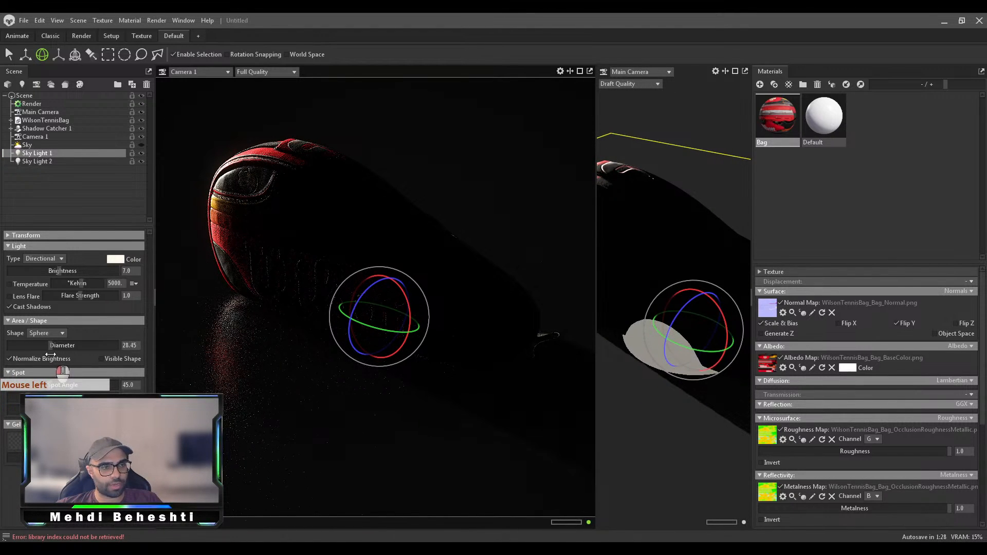
Give Sky Light 2 a diameter of about 13.24 and rotate it to rim-light the bag's top edge and strap side
{"action": "left_click", "coordinate": [67, 161]}
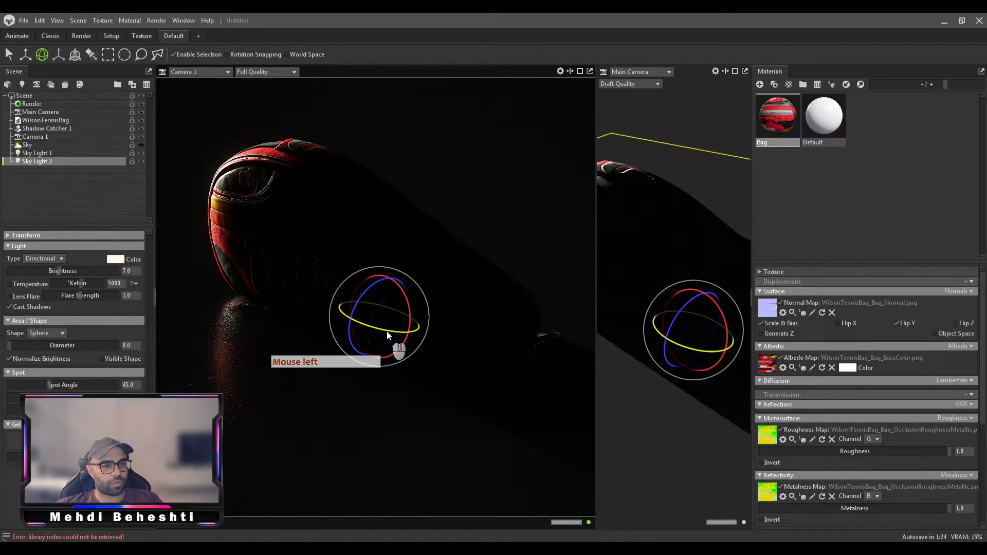
{"action": "left_click_drag", "start_coordinate": [388, 335], "coordinate": [387, 333]}
{"action": "left_click_drag", "start_coordinate": [13, 348], "coordinate": [42, 346]}
{"action": "left_click_drag", "start_coordinate": [378, 334], "coordinate": [384, 306]}
{"action": "left_click", "coordinate": [96, 196]}
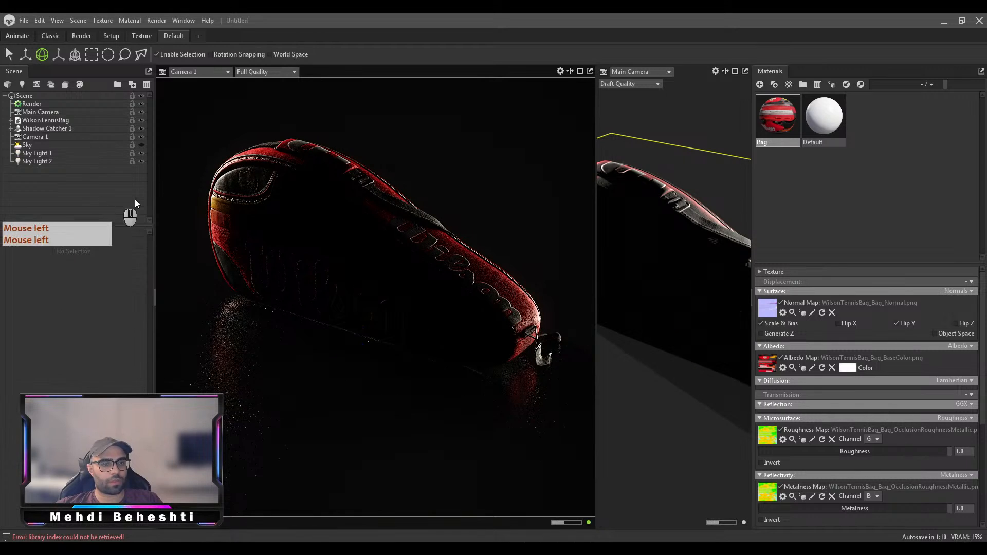
Duplicate Sky Light 2, rotate the copy to rim-light the bag's bottom edge, and set its brightness to 6.2
{"action": "left_click", "coordinate": [71, 164]}
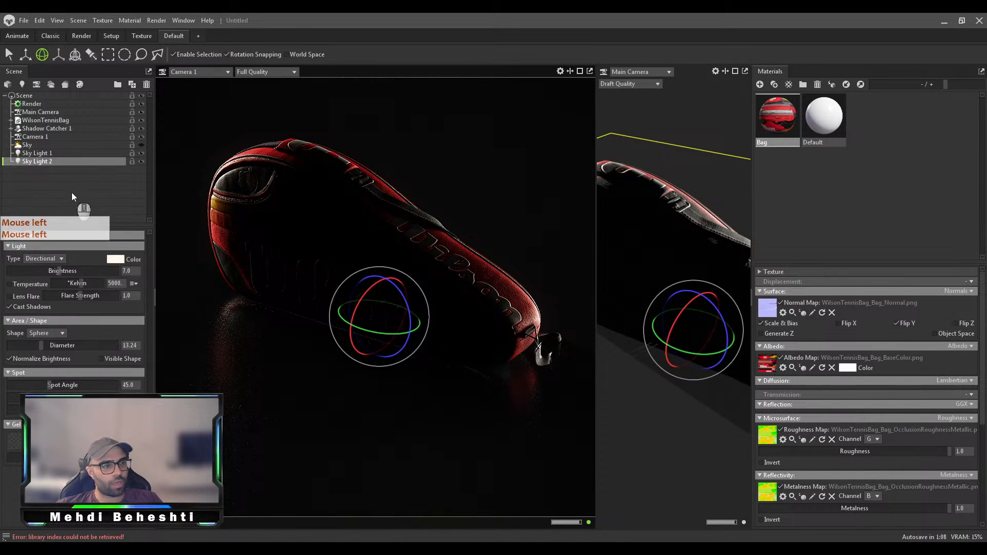
{"action": "key", "text": "ctrl+d"}
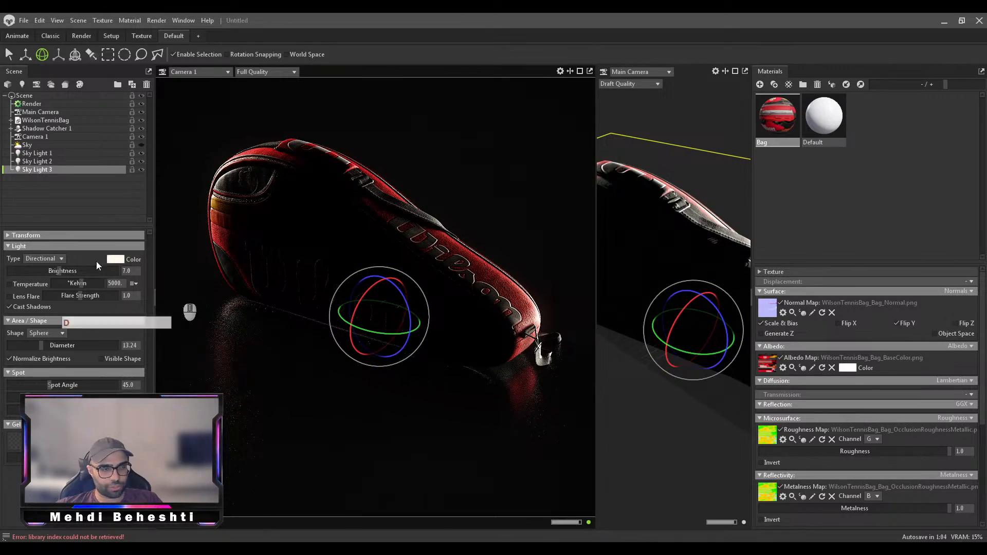
{"action": "left_click_drag", "start_coordinate": [393, 339], "coordinate": [383, 312]}
{"action": "left_click", "coordinate": [128, 270]}
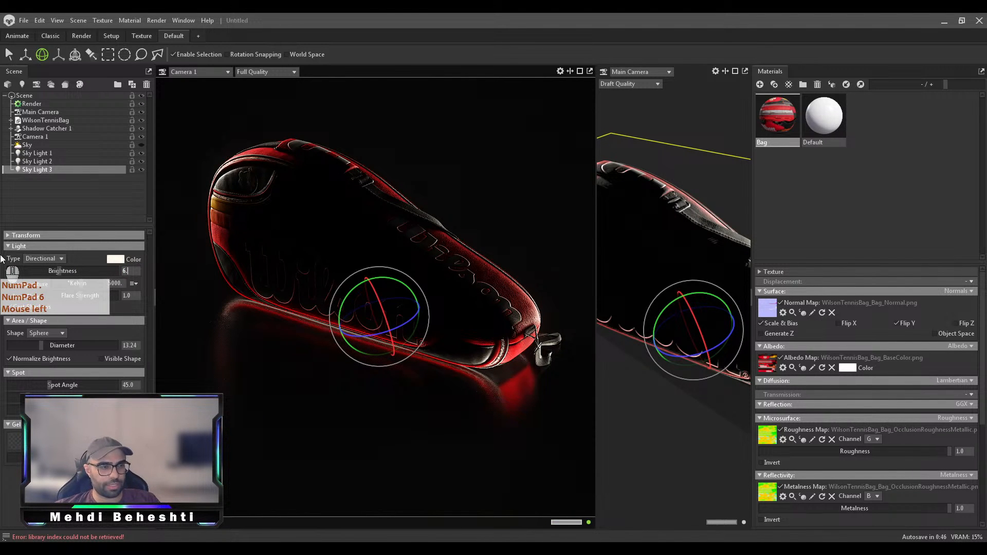
{"action": "key", "text": "Return"}
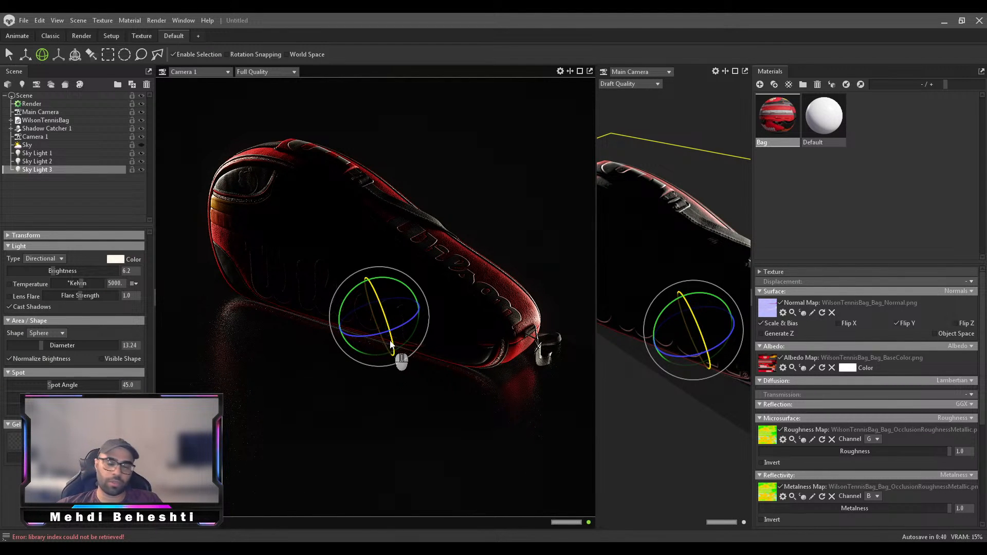
Show the Sky light to check the combined lighting, try brightness 3 before restoring 2.5, and hide it again
{"action": "left_click", "coordinate": [142, 146]}
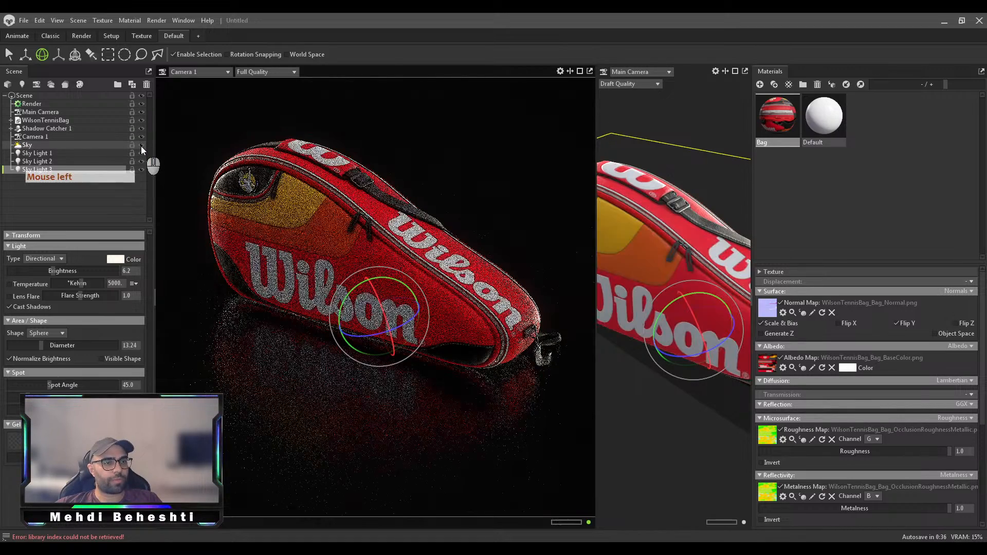
{"action": "left_click", "coordinate": [47, 144]}
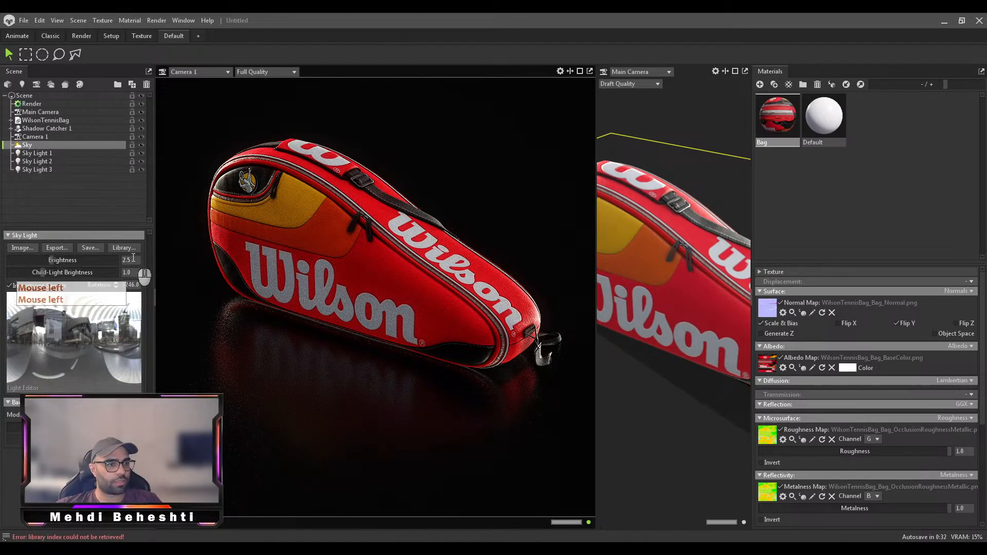
{"action": "left_click_drag", "start_coordinate": [138, 260], "coordinate": [1, 227]}
{"action": "type", "text": "3"}
{"action": "key", "text": "Return"}
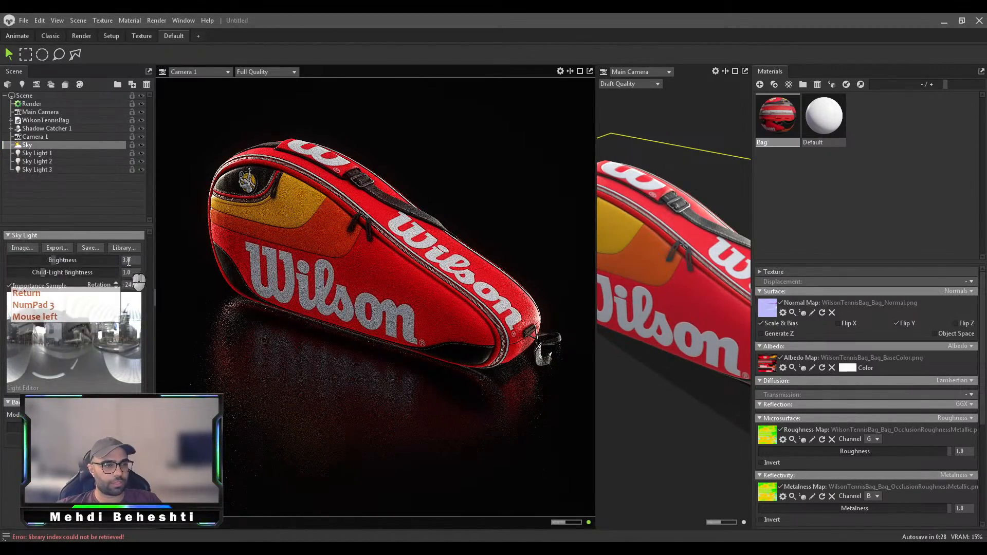
{"action": "type", "text": "2.5"}
{"action": "key", "text": "Return"}
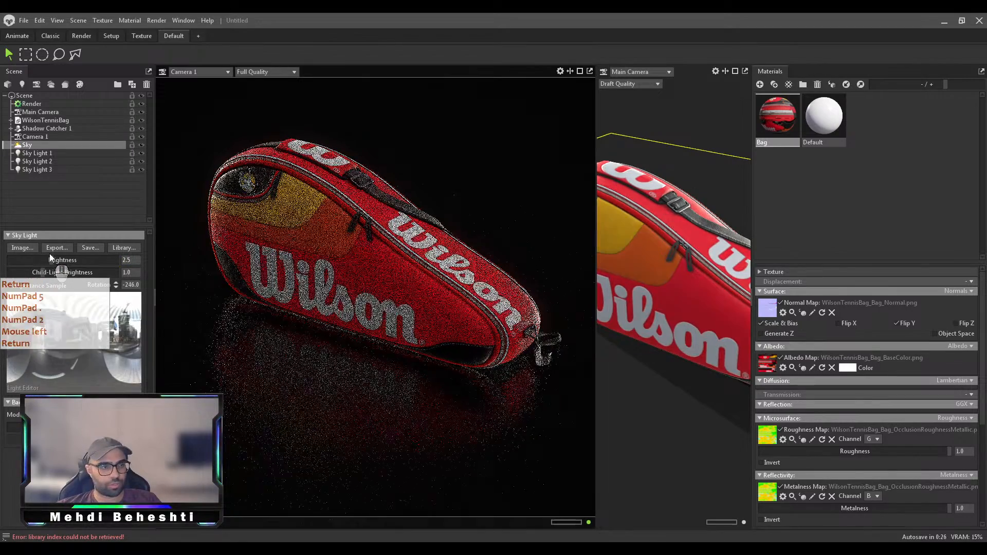
{"action": "left_click", "coordinate": [145, 145]}
{"action": "left_click", "coordinate": [110, 189]}
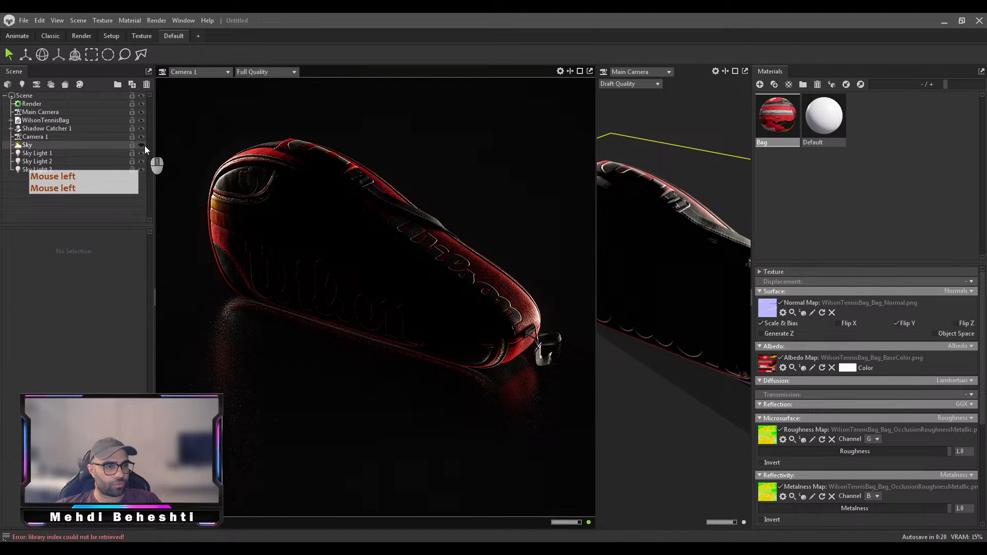
Duplicate Sky Light 3 and change the copy's light type to Omni
{"action": "left_click", "coordinate": [48, 169]}
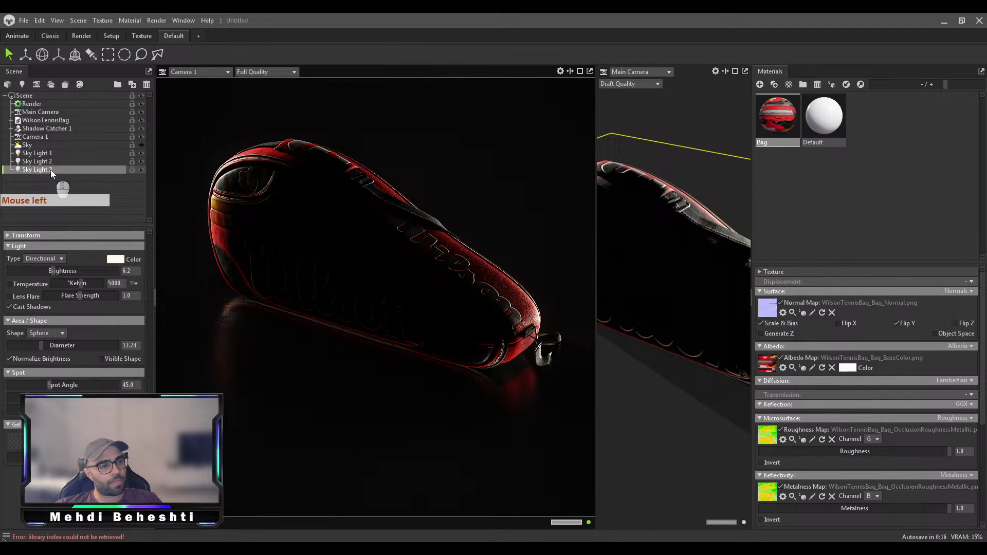
{"action": "left_click", "coordinate": [64, 200]}
{"action": "left_click", "coordinate": [45, 174]}
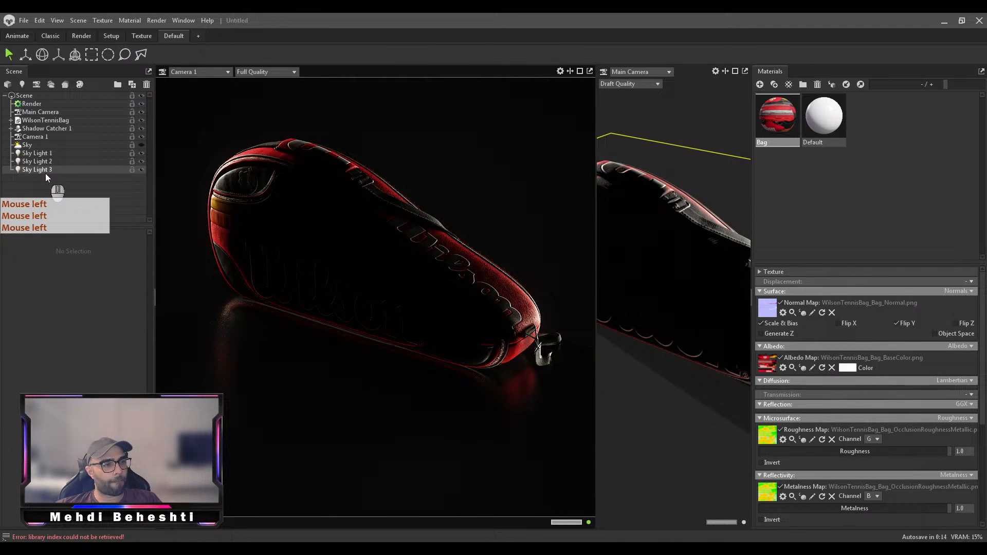
{"action": "left_click", "coordinate": [46, 173]}
{"action": "key", "text": "ctrl+d"}
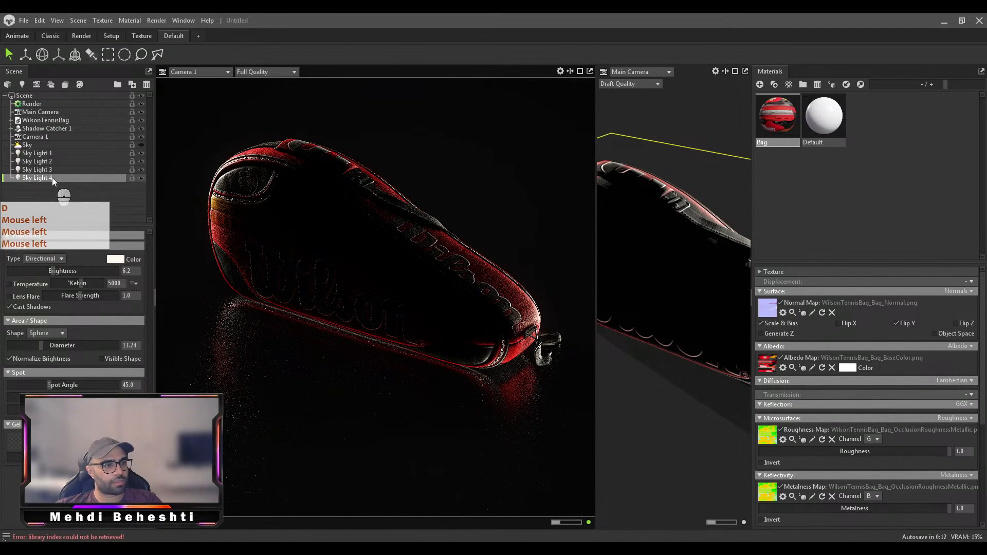
{"action": "left_click", "coordinate": [45, 258]}
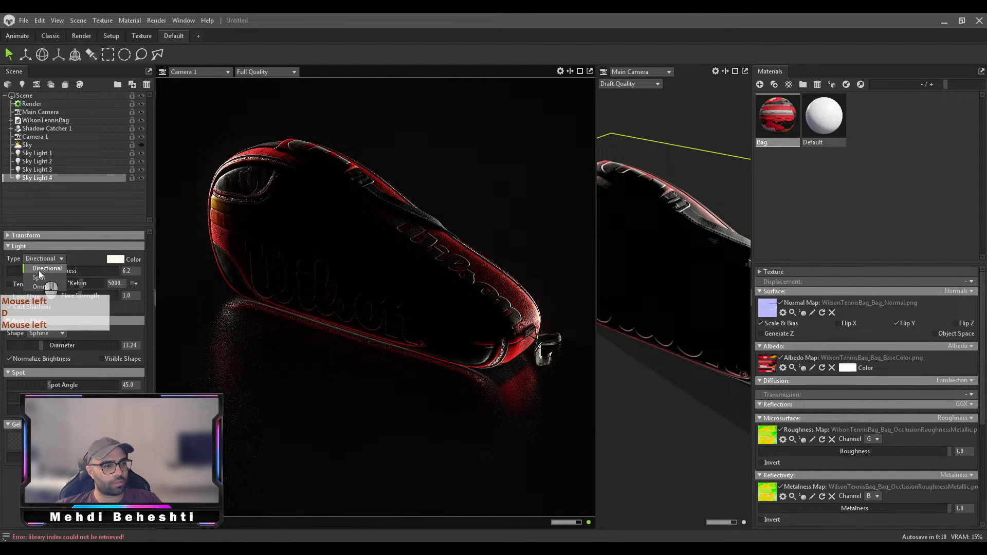
{"action": "left_click", "coordinate": [43, 287]}
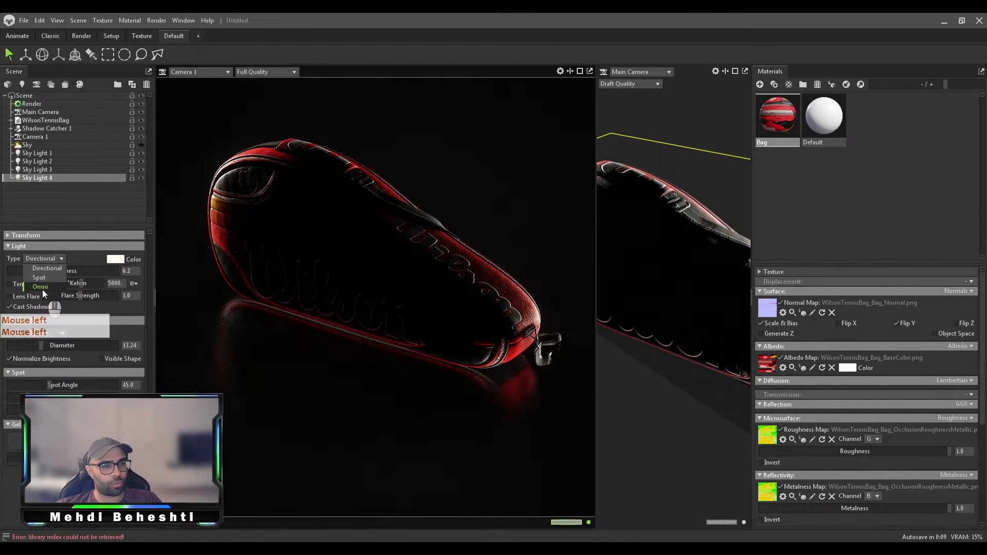
{"action": "right_click_drag", "start_coordinate": [738, 348], "coordinate": [631, 220], "text": "alt"}
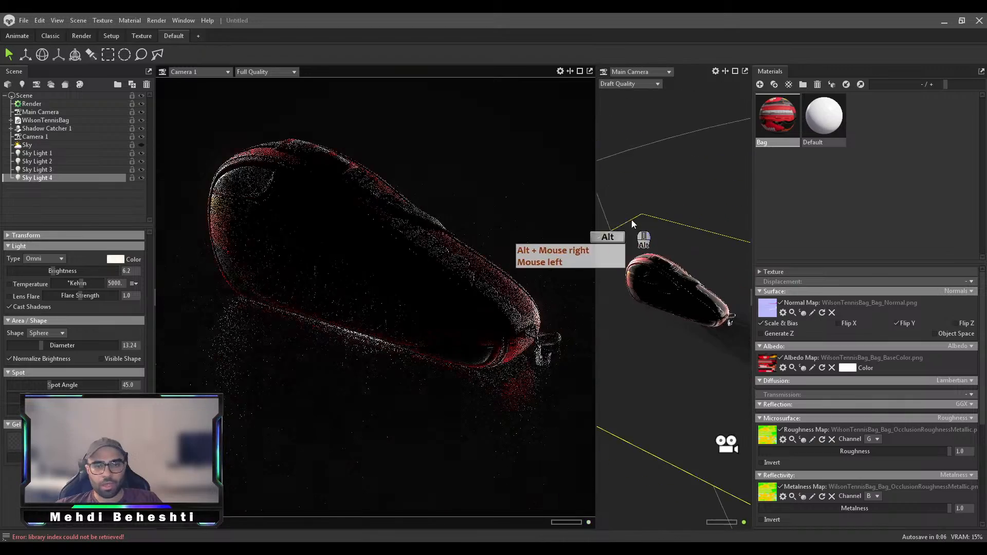
{"action": "left_click_drag", "start_coordinate": [631, 220], "coordinate": [667, 341], "text": "alt"}
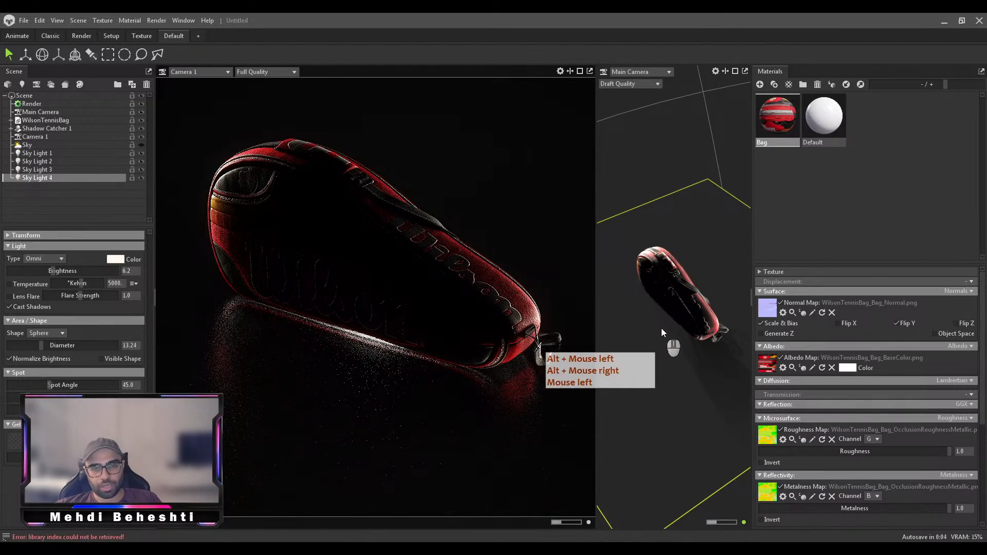
Hide Sky Light 1, 2 and 3 so that Sky Light 4 can be adjusted alone
{"action": "left_click", "coordinate": [76, 192]}
{"action": "left_click_drag", "start_coordinate": [142, 170], "coordinate": [142, 155]}
{"action": "key", "text": "w"}
{"action": "left_click", "coordinate": [111, 178]}
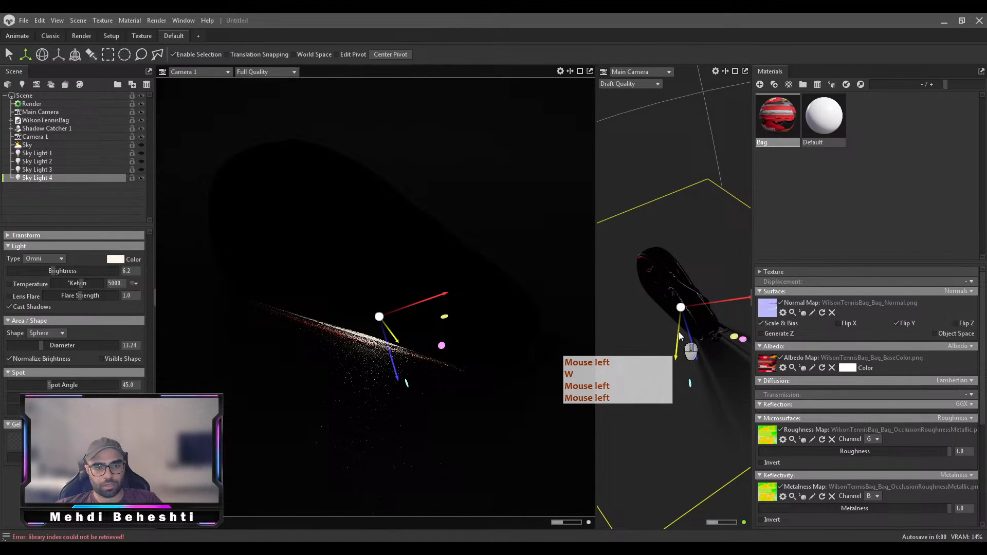
Set Sky Light 4's rotation to 0 on the X, Y and Z axes
{"action": "right_click_drag", "start_coordinate": [720, 354], "coordinate": [668, 283], "text": "alt"}
{"action": "left_click", "coordinate": [82, 235]}
{"action": "left_click", "coordinate": [41, 283]}
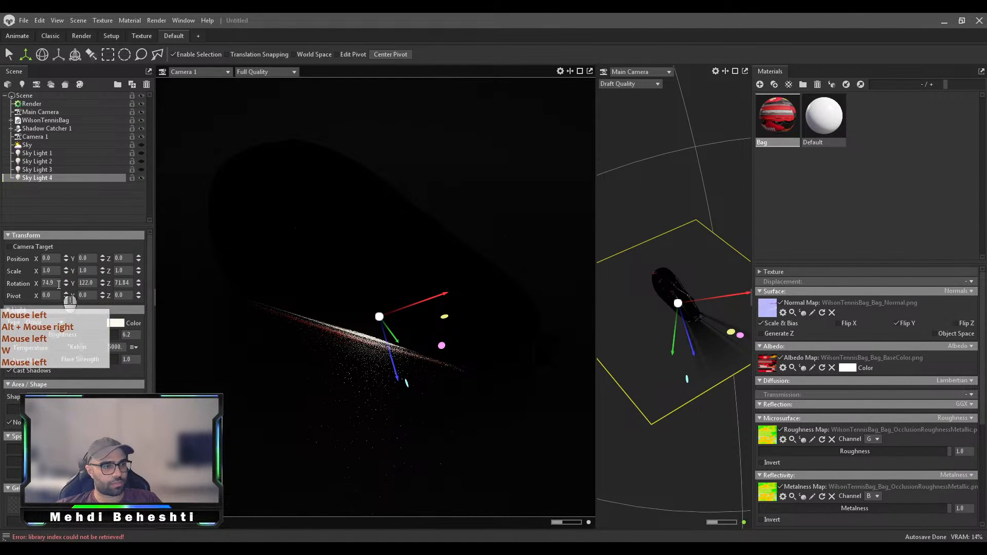
{"action": "key", "text": "Tab"}
{"action": "type", "text": "0"}
{"action": "key", "text": "Tab"}
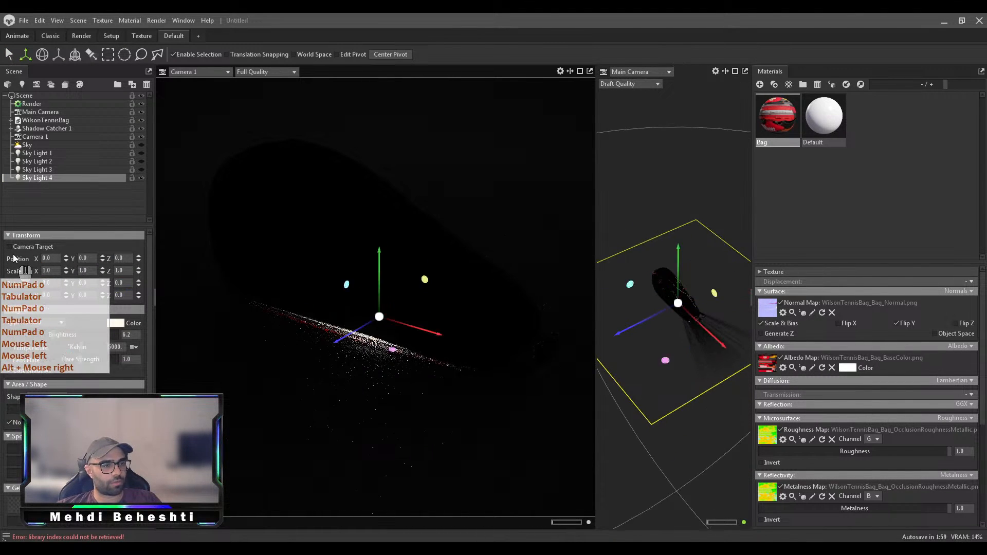
{"action": "key", "text": "Return"}
Move Sky Light 4 beside the bag's front end, to about X -70.46, Y 12.82, Z 22.43
{"action": "right_click_drag", "start_coordinate": [664, 226], "coordinate": [666, 319], "text": "alt"}
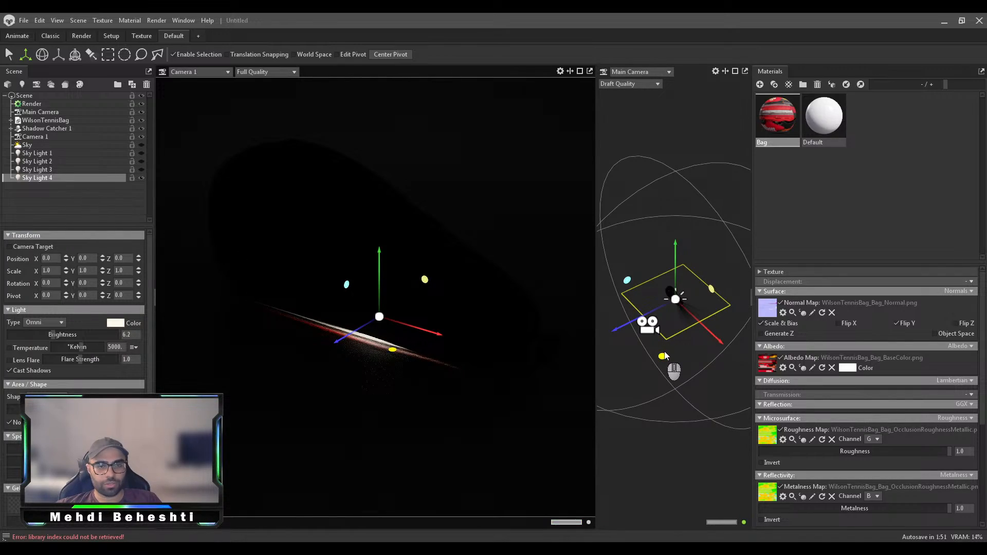
{"action": "mouse_move", "coordinate": [664, 359]}
{"action": "left_mouse_down"}
{"action": "mouse_move", "coordinate": [660, 366]}
{"action": "mouse_move", "coordinate": [651, 345]}
{"action": "mouse_move", "coordinate": [645, 351]}
{"action": "left_mouse_up"}
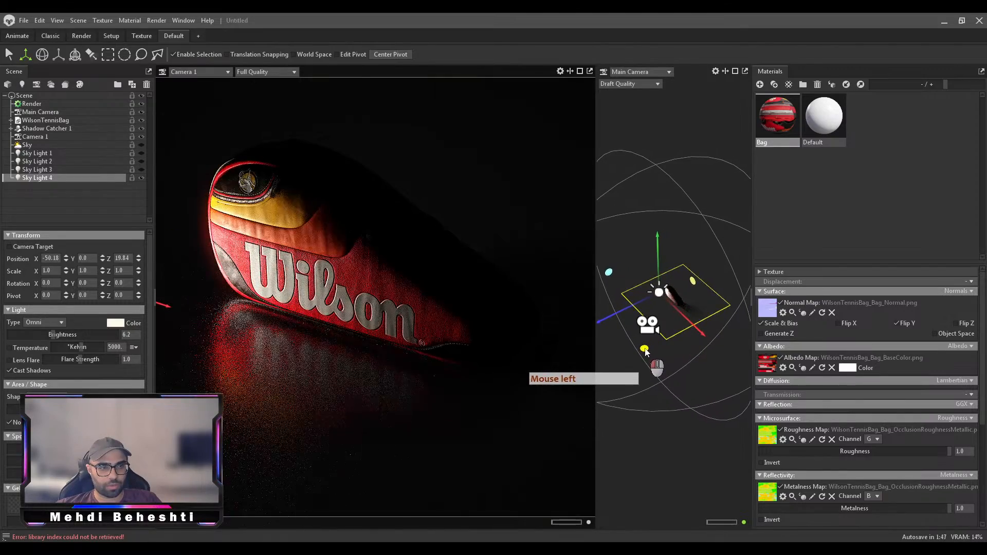
{"action": "right_click_drag", "start_coordinate": [660, 350], "coordinate": [626, 201], "text": "alt"}
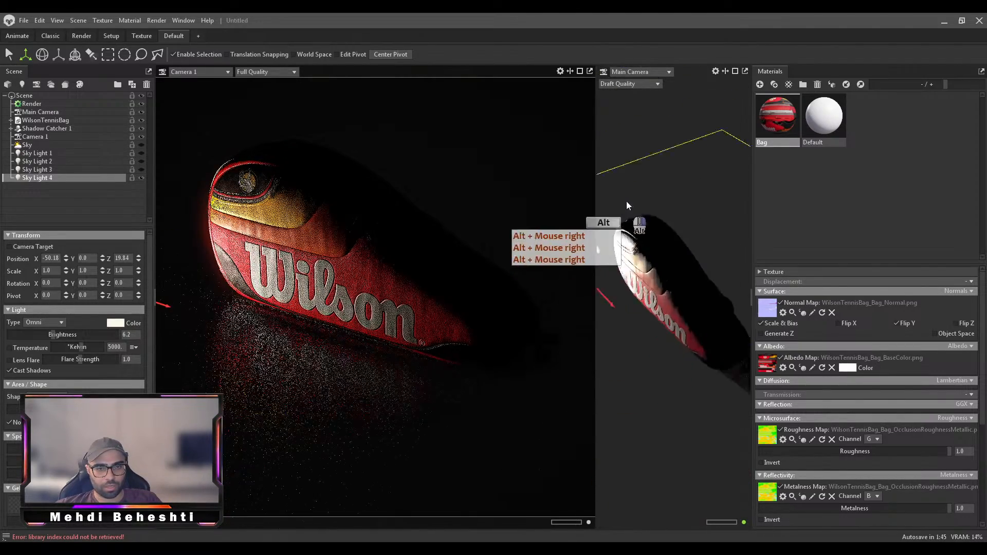
{"action": "middle_click_drag", "start_coordinate": [626, 201], "coordinate": [735, 267], "text": "alt"}
{"action": "left_click_drag", "start_coordinate": [735, 263], "coordinate": [608, 329], "text": "alt"}
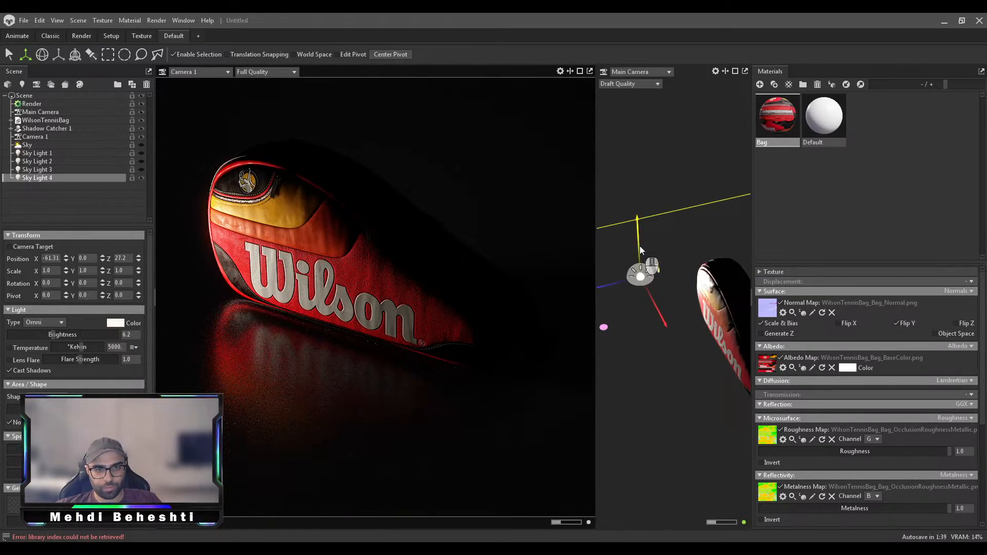
{"action": "left_click_drag", "start_coordinate": [640, 250], "coordinate": [636, 230]}
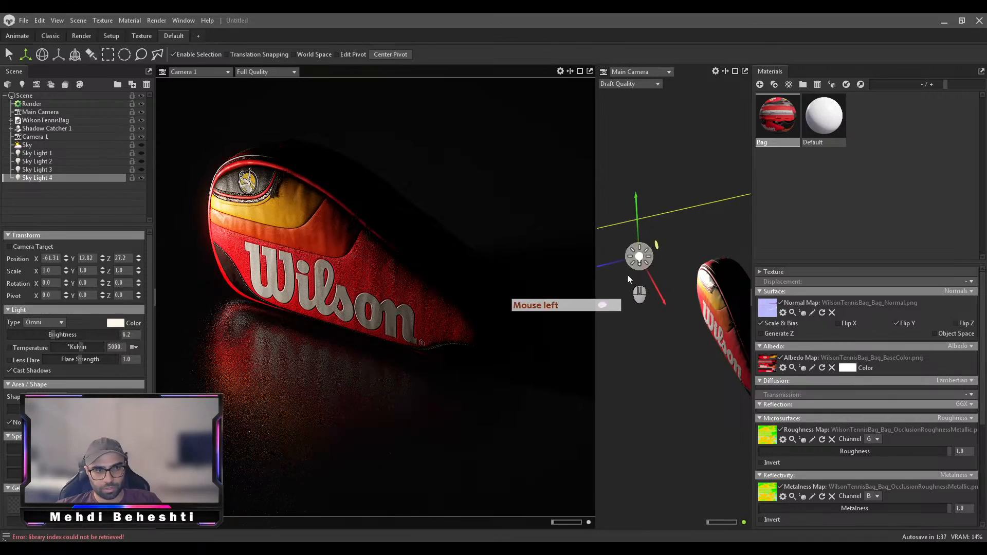
{"action": "mouse_move", "coordinate": [604, 308]}
{"action": "left_mouse_down"}
{"action": "mouse_move", "coordinate": [598, 319]}
{"action": "mouse_move", "coordinate": [610, 291]}
{"action": "left_mouse_up"}
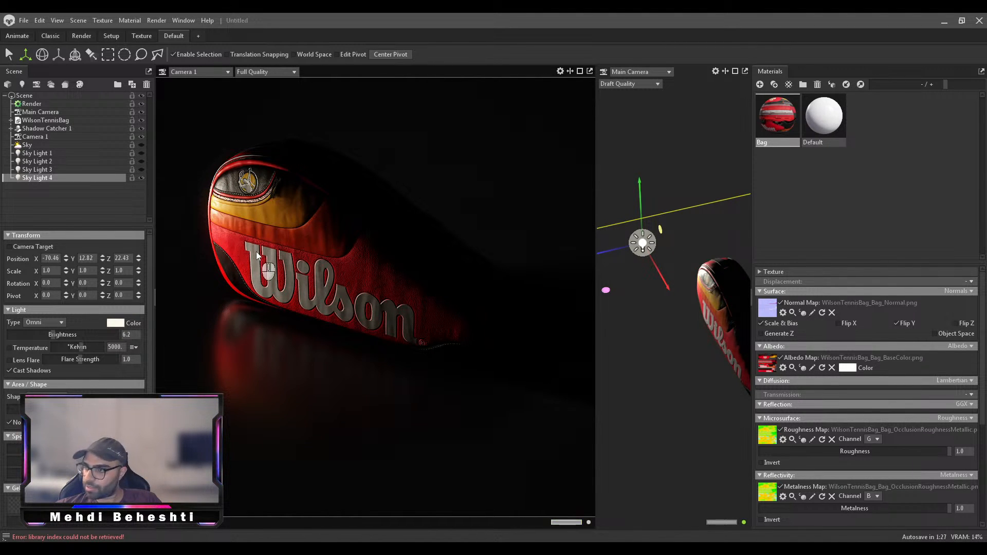
Duplicate Sky Light 4 and place the copy above the bag's narrow end, at about X 35.94, Y 59.86, Z -3.509
{"action": "left_click", "coordinate": [49, 178]}
{"action": "left_click", "coordinate": [49, 178]}
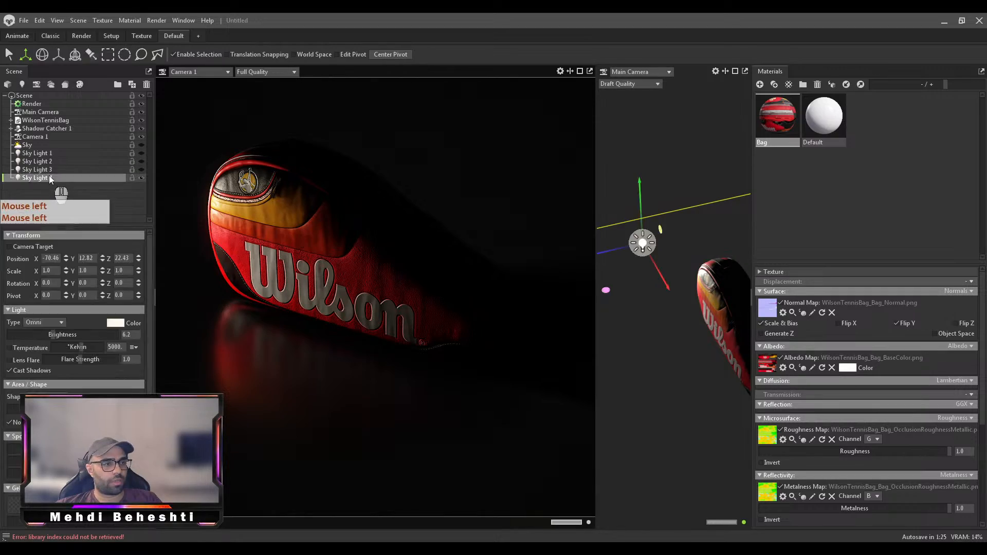
{"action": "key", "text": "d"}
{"action": "right_click_drag", "start_coordinate": [633, 340], "coordinate": [637, 258], "text": "alt"}
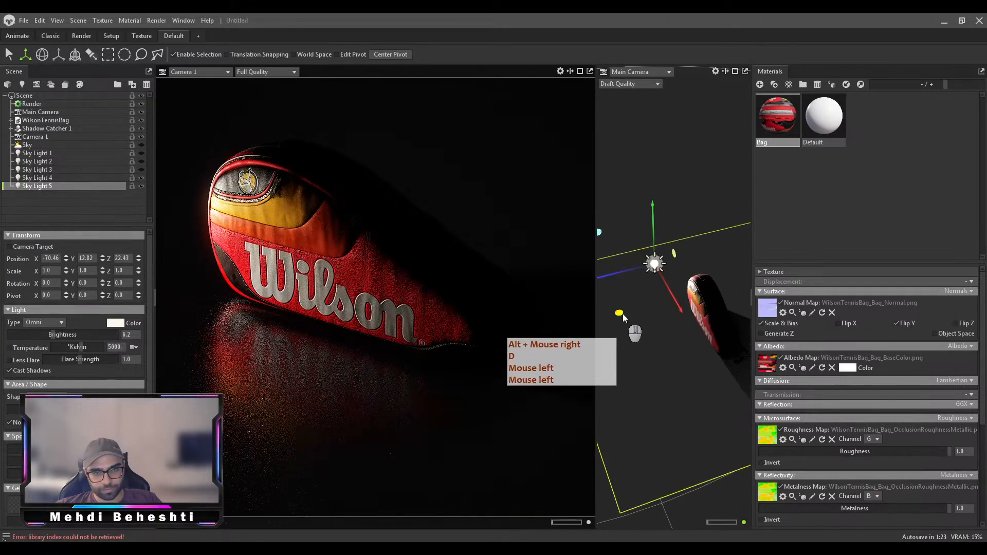
{"action": "left_click_drag", "start_coordinate": [623, 317], "coordinate": [719, 386]}
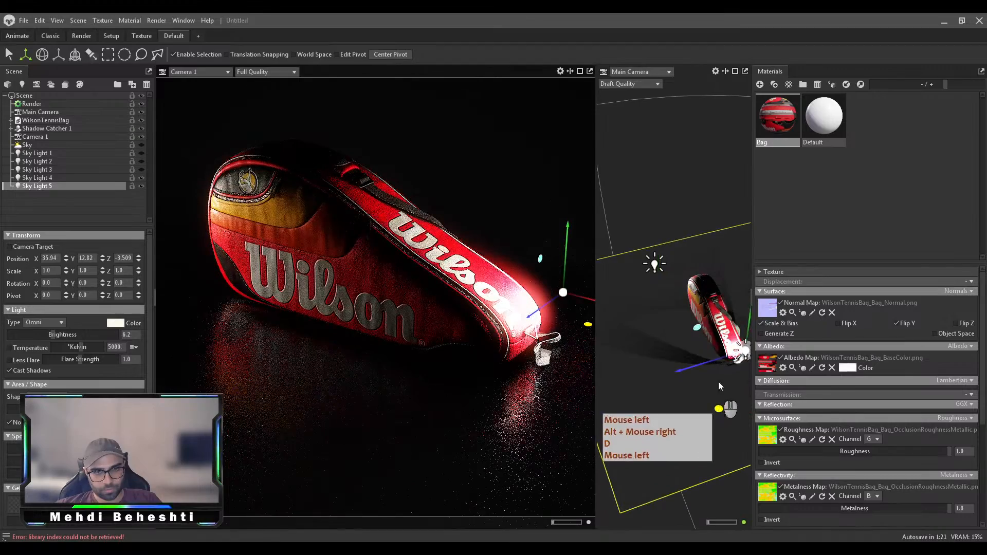
{"action": "left_click_drag", "start_coordinate": [748, 322], "coordinate": [757, 270]}
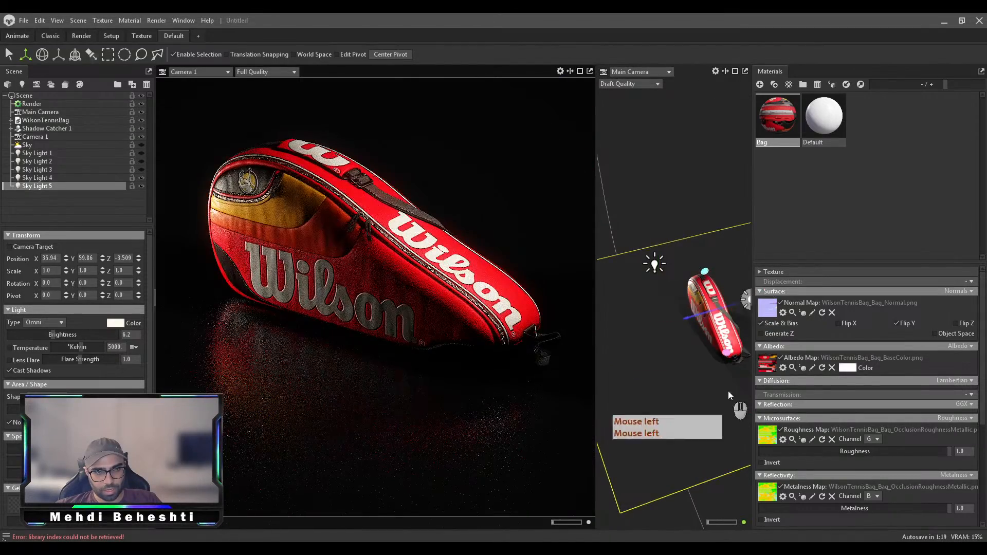
Shift Sky Light 5 horizontally to about X 24.93, Z -2.396 and set its brightness to 6
{"action": "right_click_drag", "start_coordinate": [728, 395], "coordinate": [753, 335], "text": "alt"}
{"action": "left_click_drag", "start_coordinate": [752, 335], "coordinate": [726, 315], "text": "alt"}
{"action": "middle_click_drag", "start_coordinate": [727, 316], "coordinate": [642, 379], "text": "alt"}
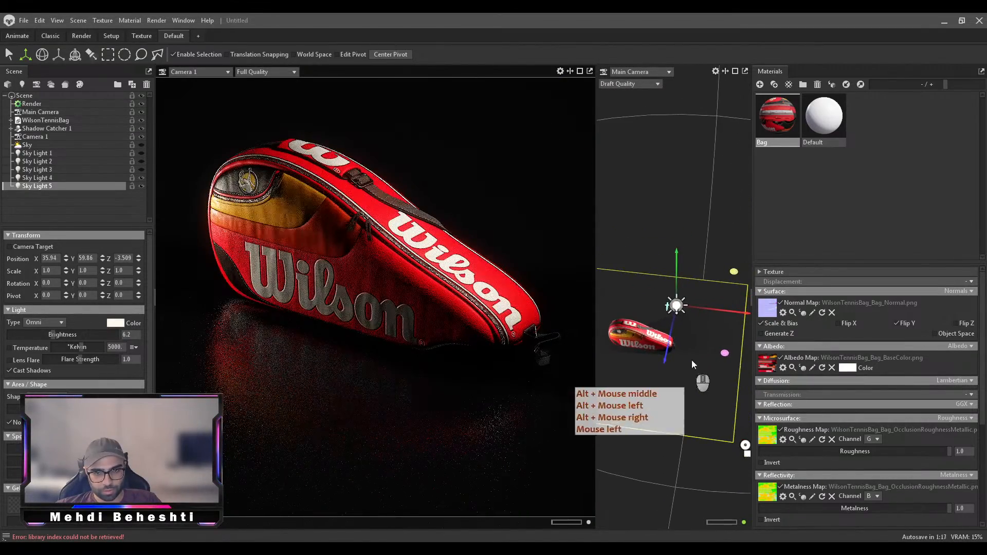
{"action": "mouse_move", "coordinate": [724, 353]}
{"action": "left_mouse_down"}
{"action": "mouse_move", "coordinate": [703, 380]}
{"action": "mouse_move", "coordinate": [698, 361]}
{"action": "mouse_move", "coordinate": [692, 368]}
{"action": "mouse_move", "coordinate": [706, 353]}
{"action": "left_mouse_up"}
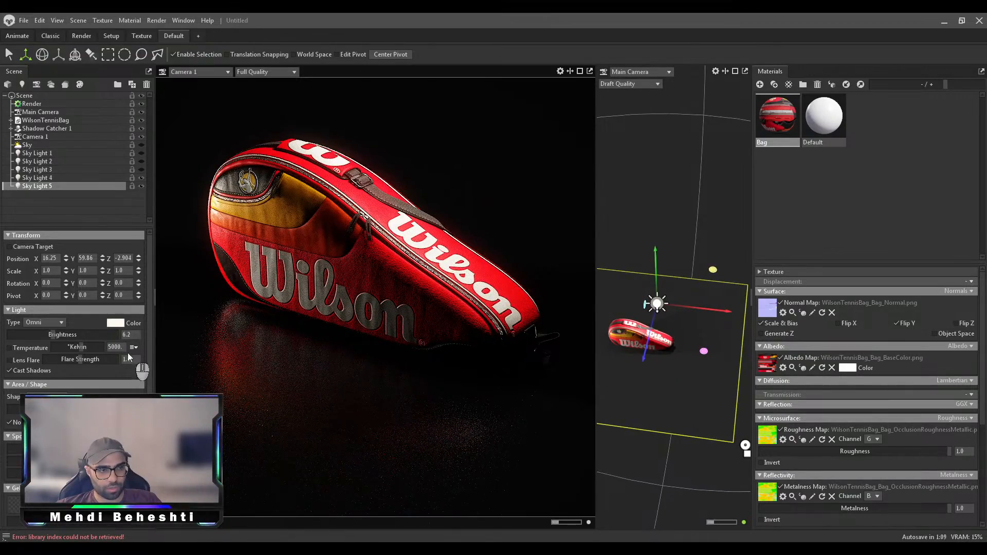
{"action": "type", "text": "6"}
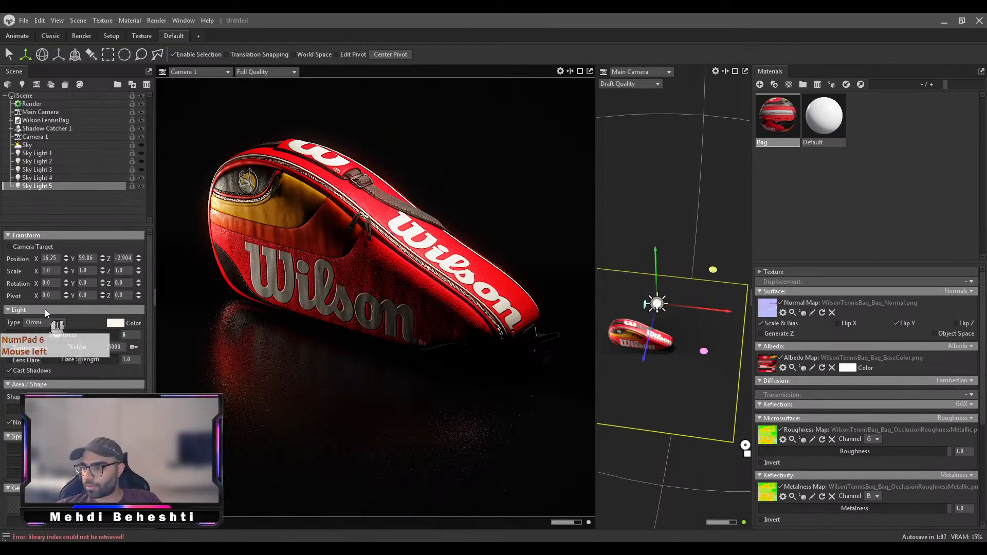
{"action": "key", "text": "Return"}
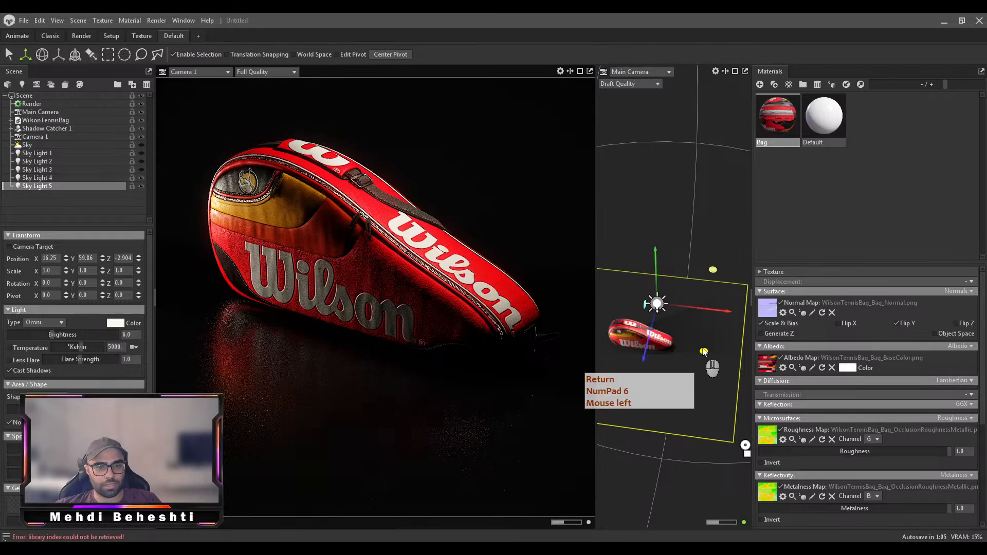
{"action": "mouse_move", "coordinate": [704, 351]}
{"action": "left_mouse_down"}
{"action": "mouse_move", "coordinate": [734, 328]}
{"action": "mouse_move", "coordinate": [710, 378]}
{"action": "mouse_move", "coordinate": [708, 356]}
{"action": "left_mouse_up"}
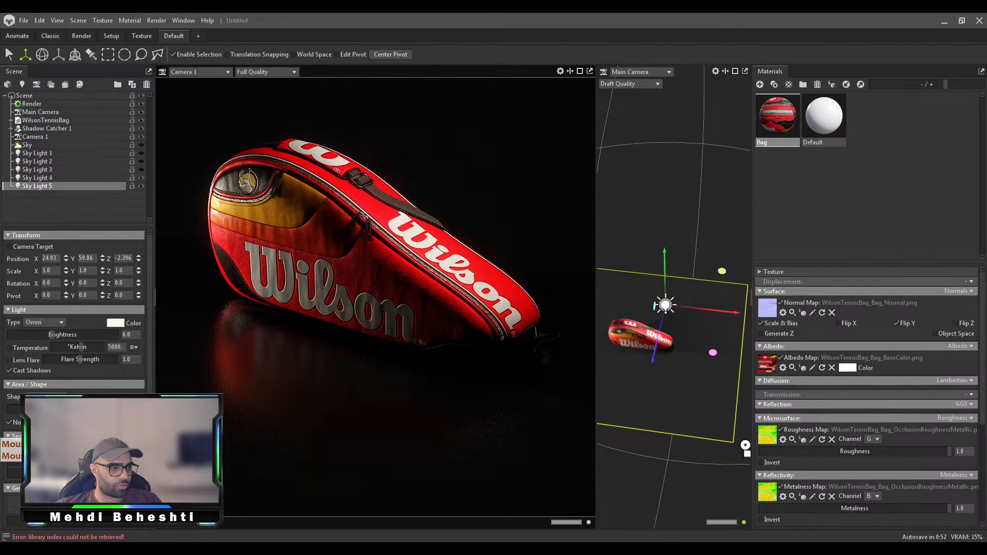
Give Sky Light 5 a large rectangular area shape and rotate it about 66.62 degrees on X toward the bag
{"action": "left_click", "coordinate": [72, 421]}
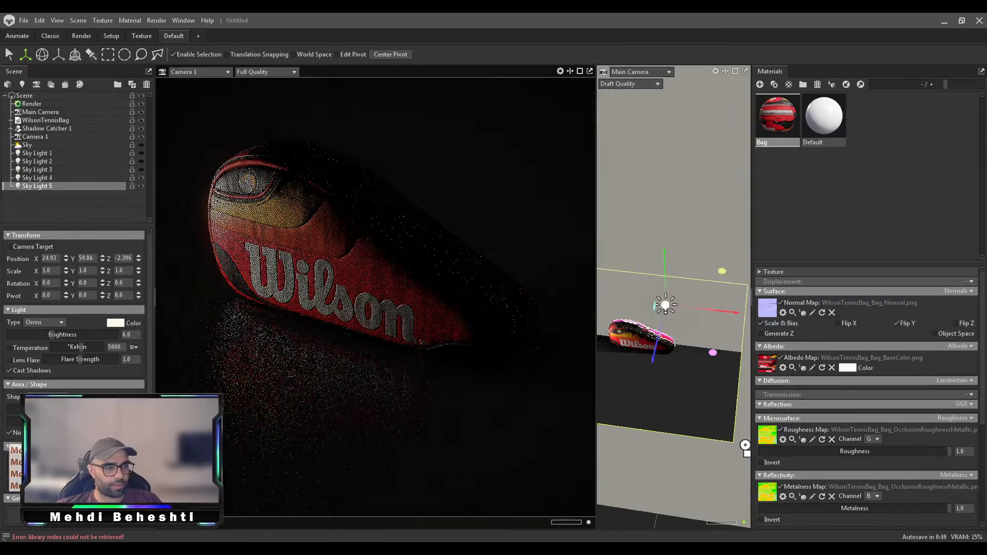
{"action": "right_click_drag", "start_coordinate": [632, 355], "coordinate": [649, 334], "text": "alt"}
{"action": "key", "text": "e"}
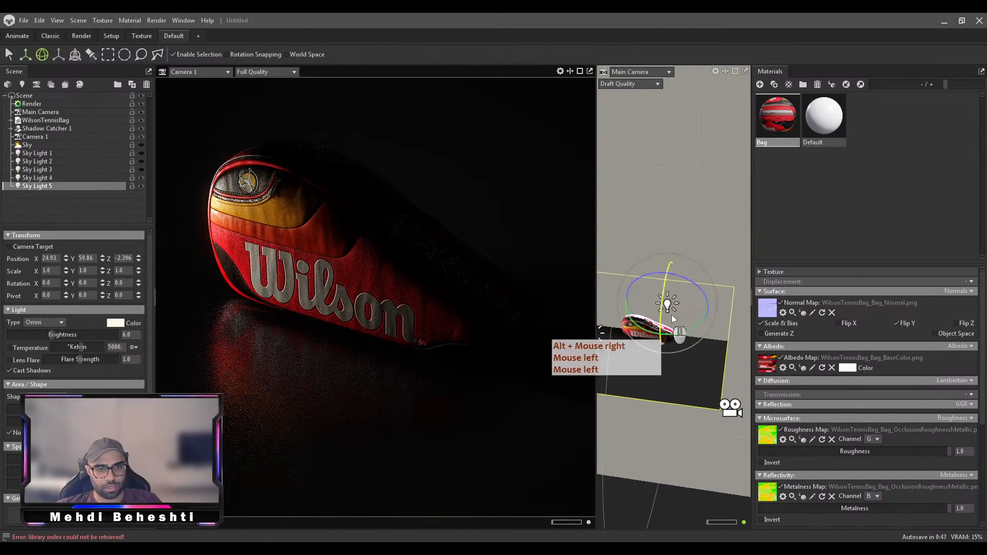
{"action": "mouse_move", "coordinate": [667, 288]}
{"action": "left_mouse_down"}
{"action": "mouse_move", "coordinate": [677, 302]}
{"action": "mouse_move", "coordinate": [668, 304]}
{"action": "left_mouse_up"}
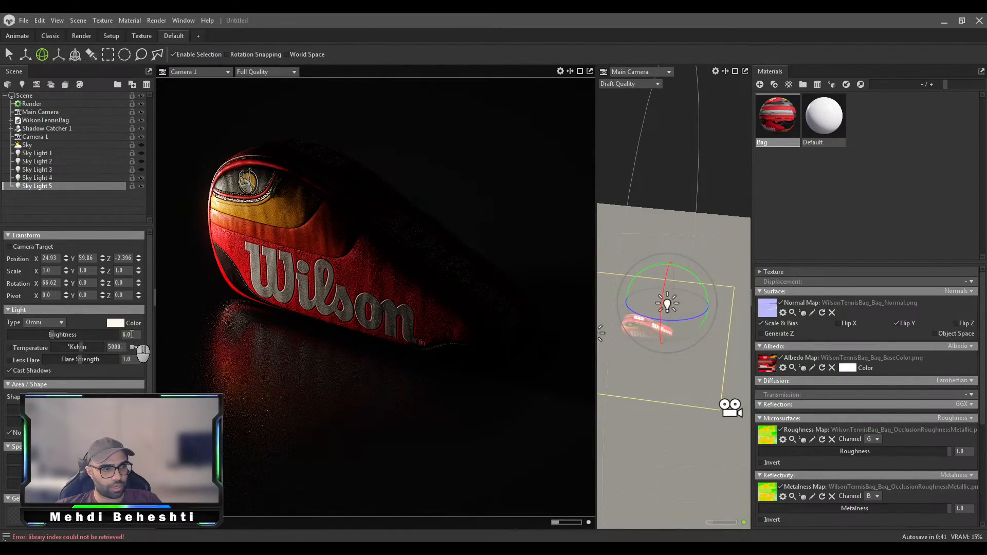
Try brightness 6.5 on Sky Light 5, move it to about Y 56.54, Z -0.959, and set its brightness to 7
{"action": "type", "text": "6.5"}
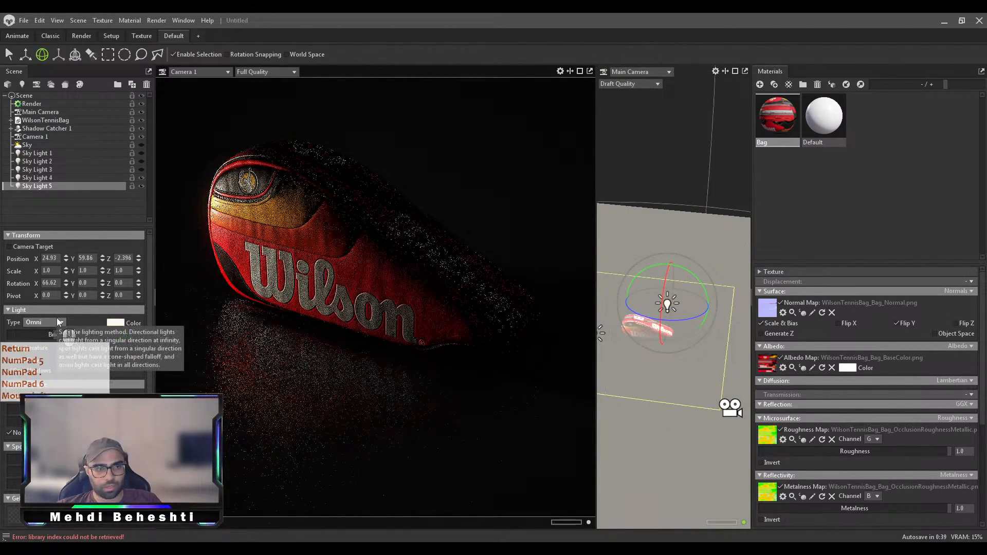
{"action": "key", "text": "Return"}
{"action": "key", "text": "w"}
{"action": "mouse_move", "coordinate": [659, 341]}
{"action": "left_mouse_down"}
{"action": "mouse_move", "coordinate": [656, 378]}
{"action": "mouse_move", "coordinate": [659, 347]}
{"action": "left_mouse_up"}
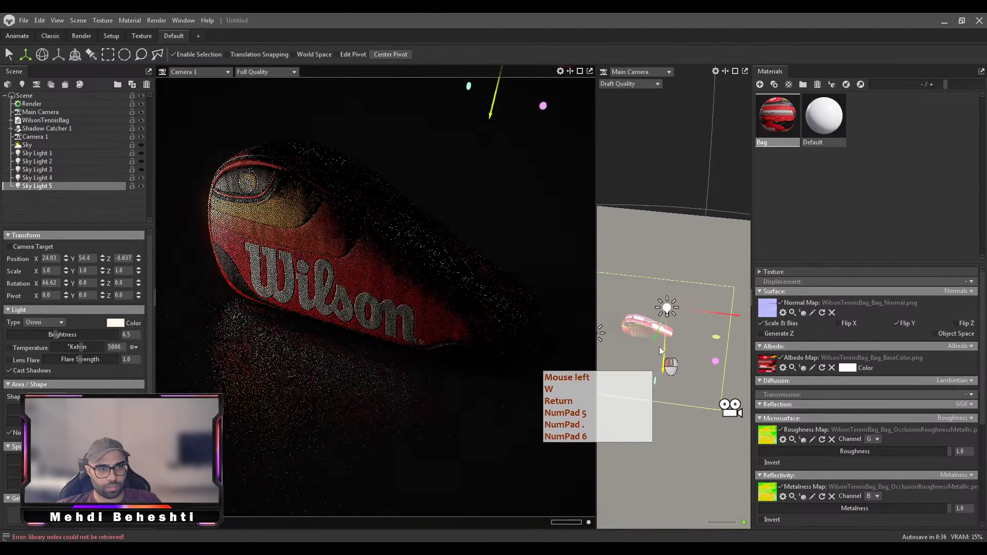
{"action": "left_click", "coordinate": [125, 334]}
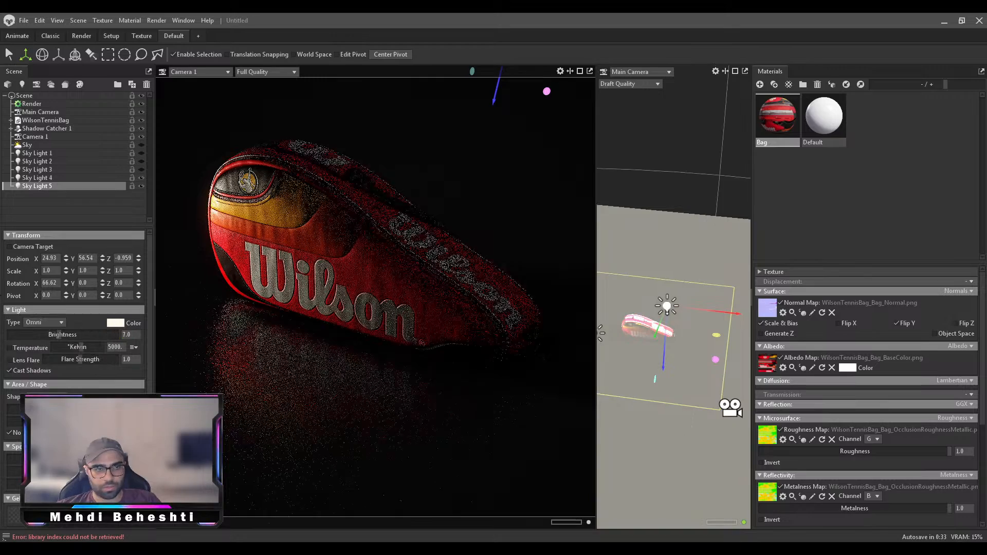
{"action": "type", "text": "7"}
{"action": "key", "text": "Return"}
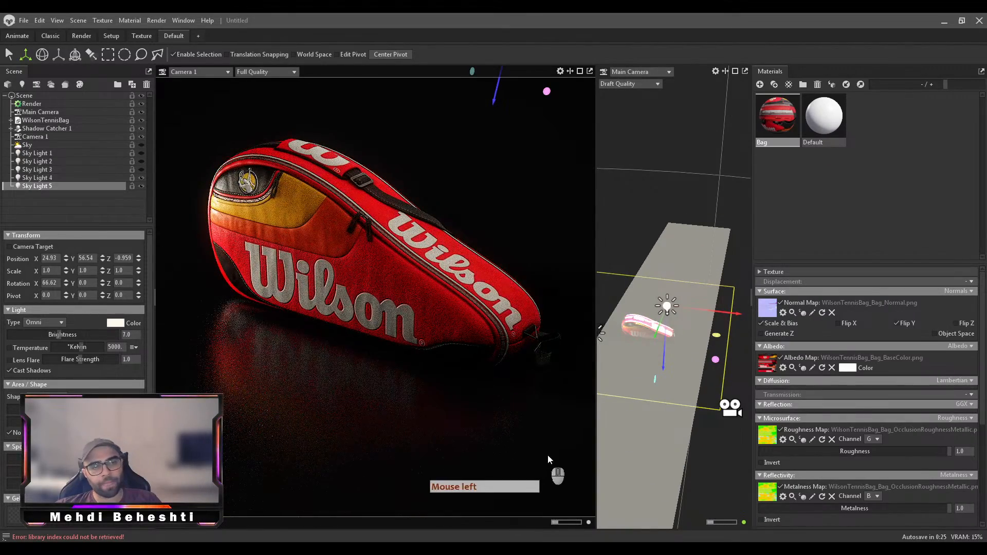
Switch to Adobe Substance 3D Painter, close the Export textures window and bring back the editing panels
{"action": "mouse_move", "coordinate": [607, 549]}
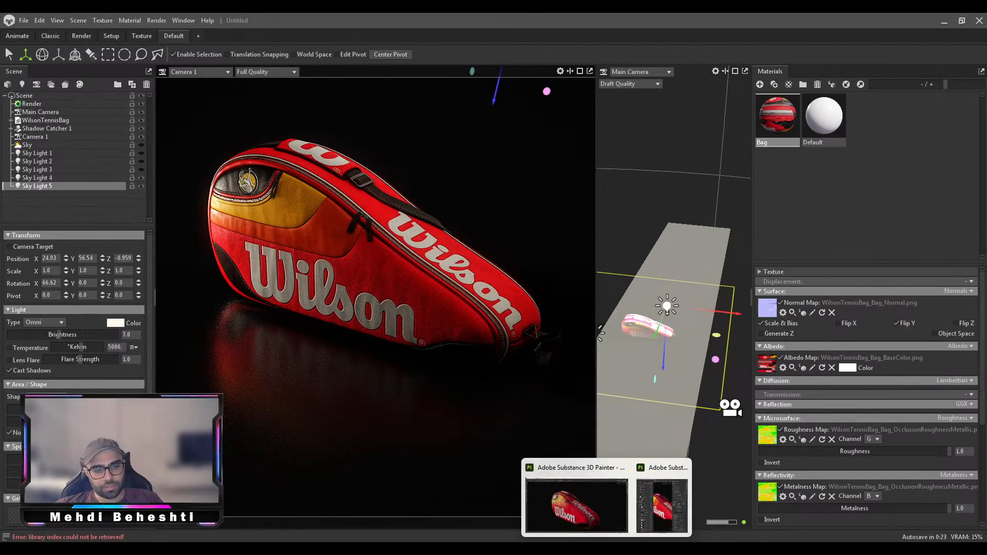
{"action": "left_click", "coordinate": [575, 506]}
{"action": "left_click", "coordinate": [763, 85]}
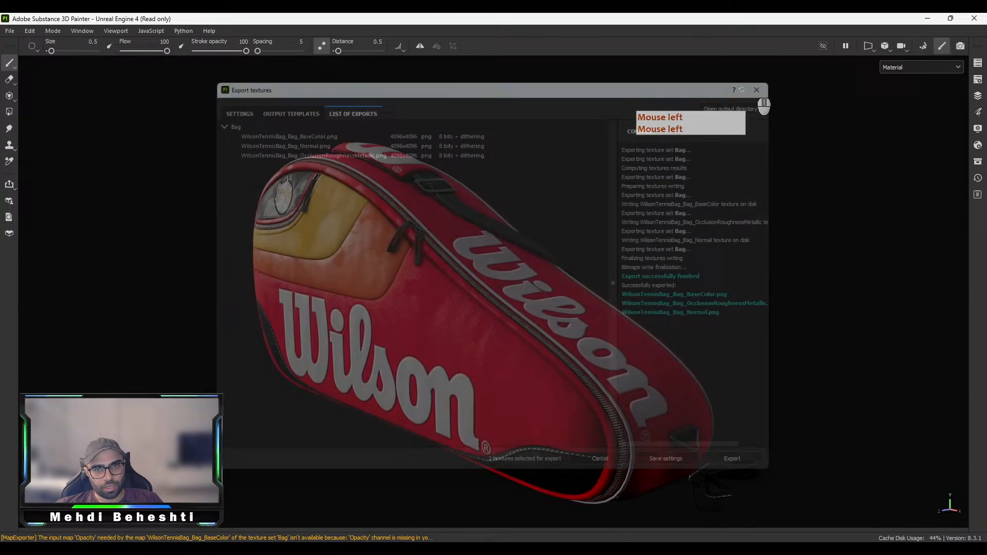
{"action": "left_click", "coordinate": [309, 290]}
{"action": "key", "text": "Tab"}
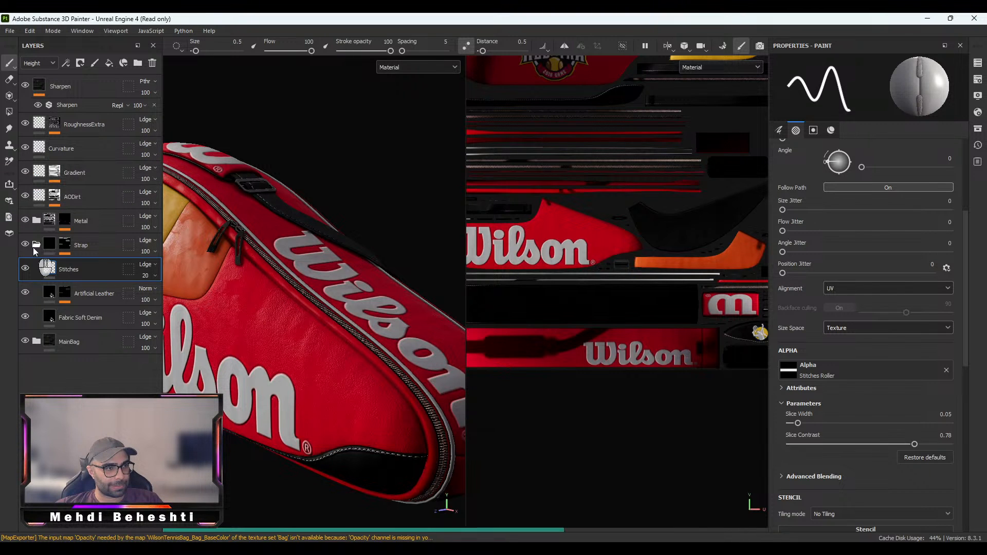
Set the height of the Wrinkles fill layer in the MainBag folder to 0.5
{"action": "left_click", "coordinate": [35, 245]}
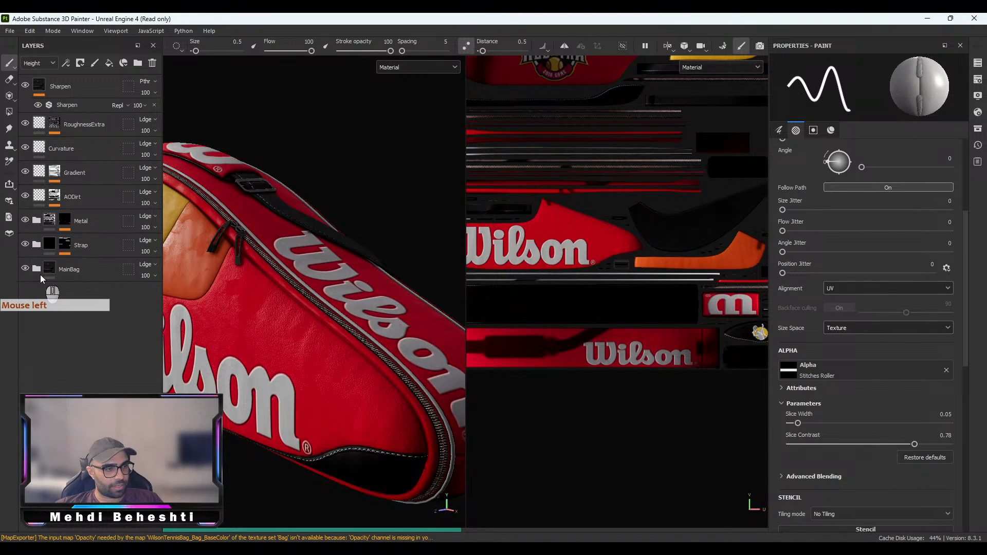
{"action": "left_click", "coordinate": [37, 269]}
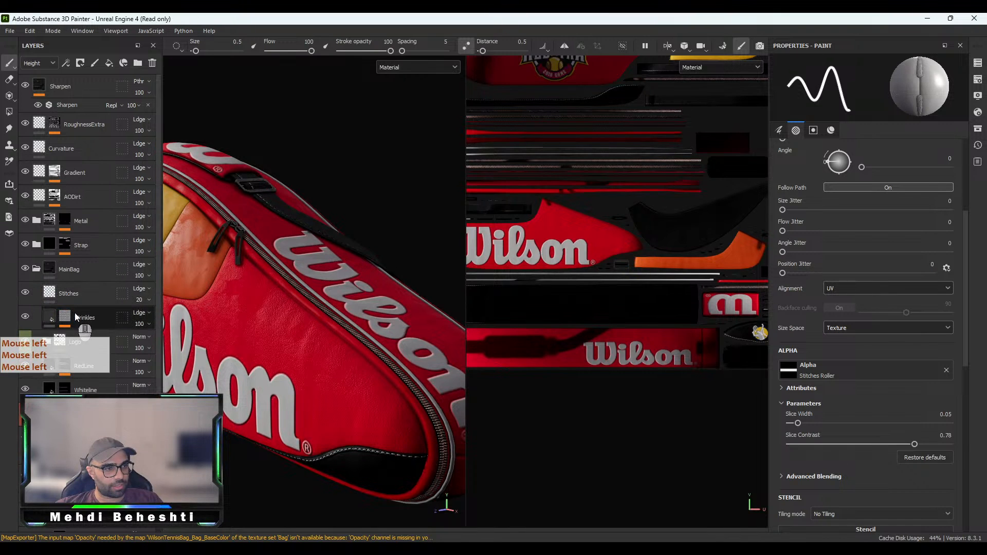
{"action": "left_click", "coordinate": [50, 318]}
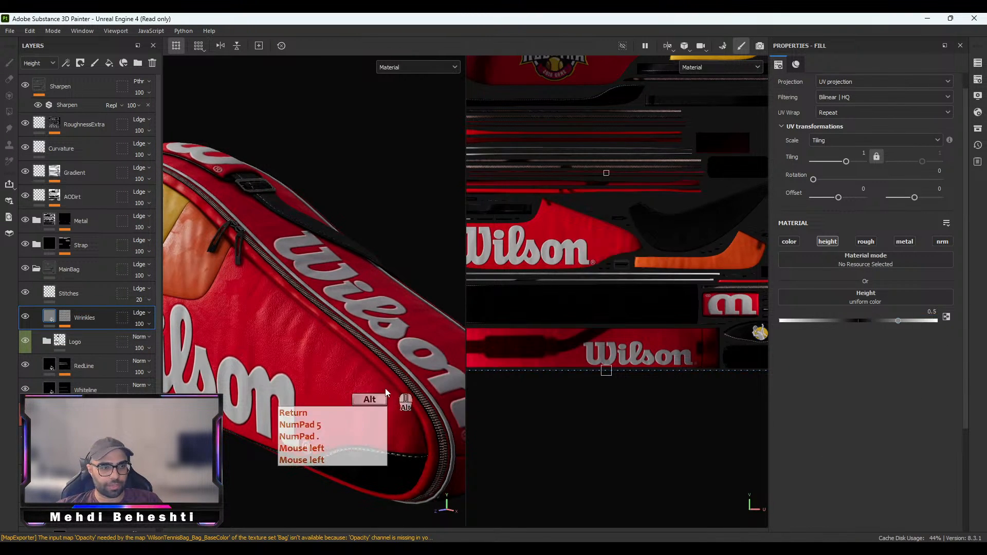
{"action": "middle_click_drag", "start_coordinate": [395, 383], "coordinate": [450, 340], "text": "alt"}
{"action": "left_click_drag", "start_coordinate": [449, 339], "coordinate": [426, 329], "text": "alt"}
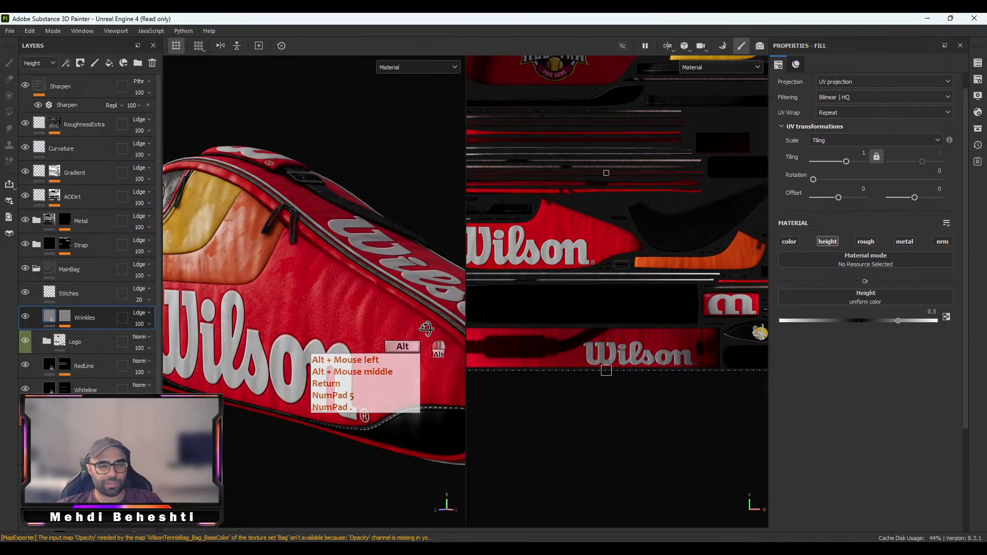
Export the Bag textures as 4096 PNG files with the Unreal Engine 4 (Packed) template and switch to Marmoset Toolbag
{"action": "key", "text": "ctrl+shift+e"}
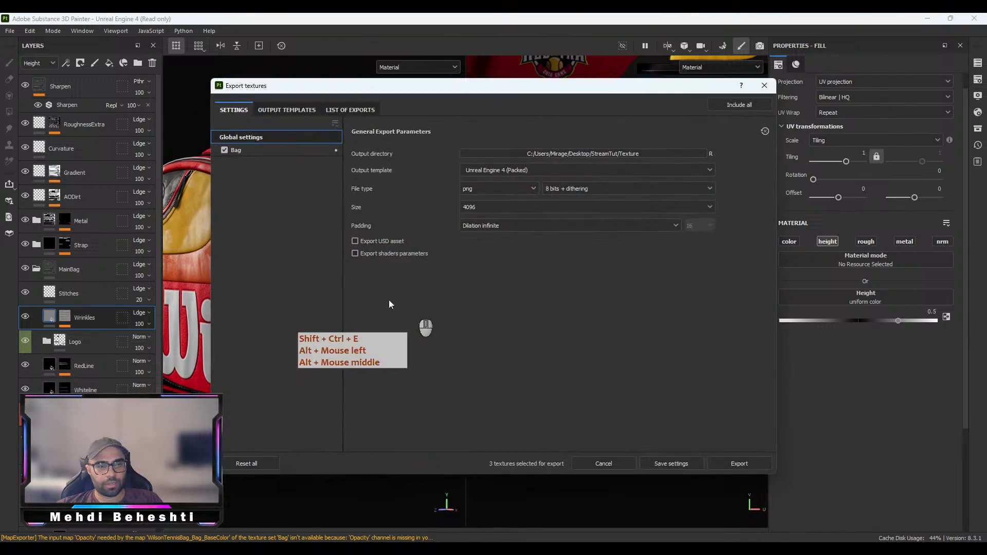
{"action": "left_click", "coordinate": [765, 462]}
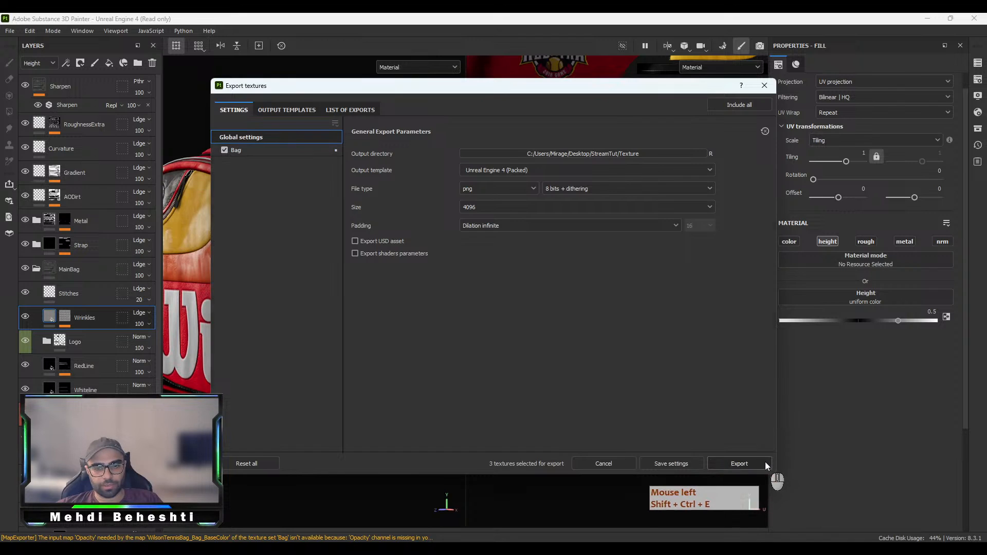
{"action": "left_click", "coordinate": [651, 507]}
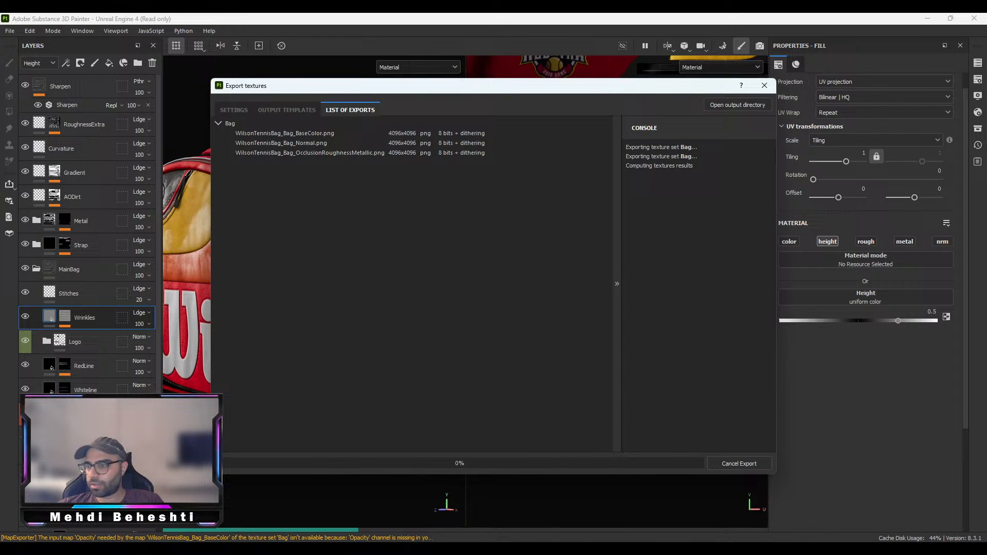
{"action": "mouse_move", "coordinate": [629, 549]}
{"action": "left_click", "coordinate": [612, 513]}
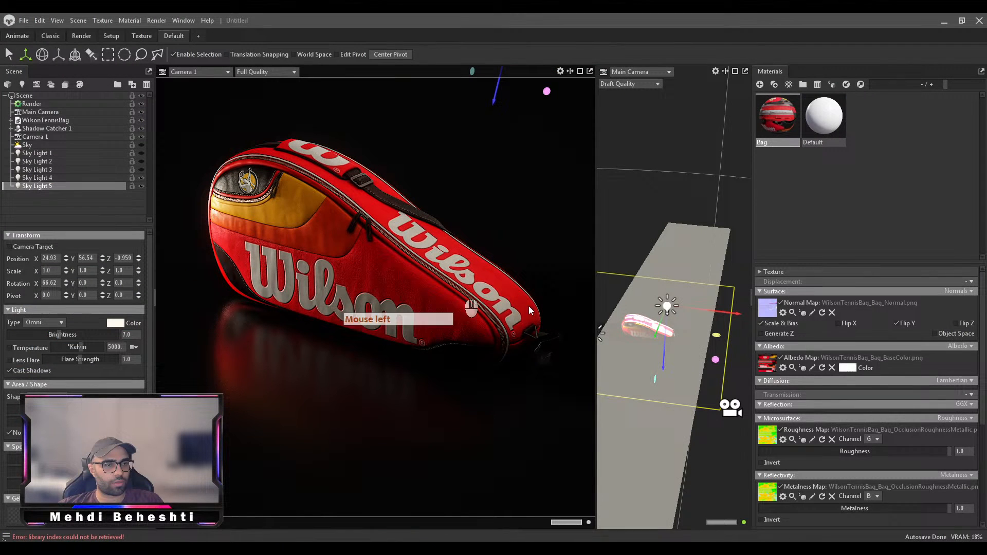
Hide Sky Light 4 and Sky Light 5, and show Sky, Sky Light 1 and Sky Light 2
{"action": "left_click", "coordinate": [378, 384]}
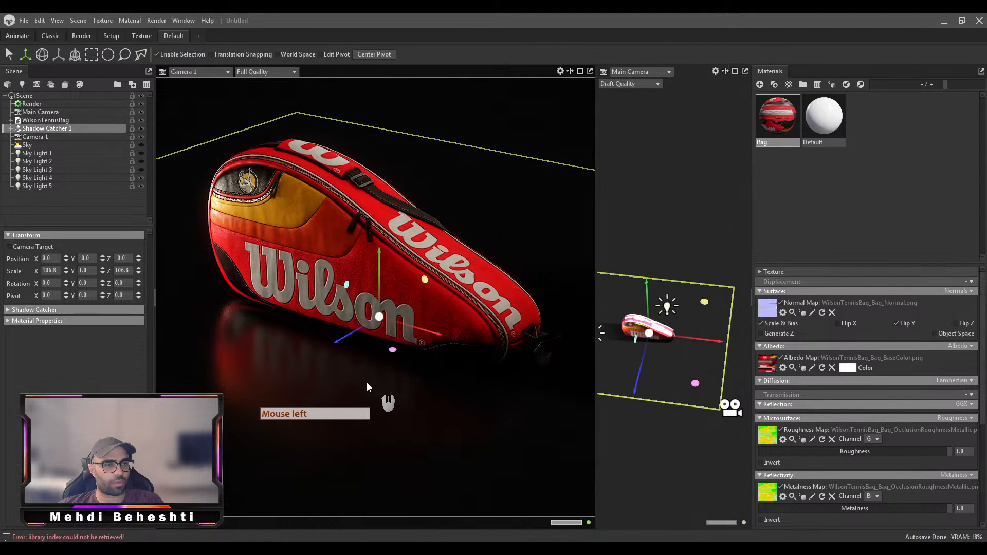
{"action": "left_click", "coordinate": [39, 209]}
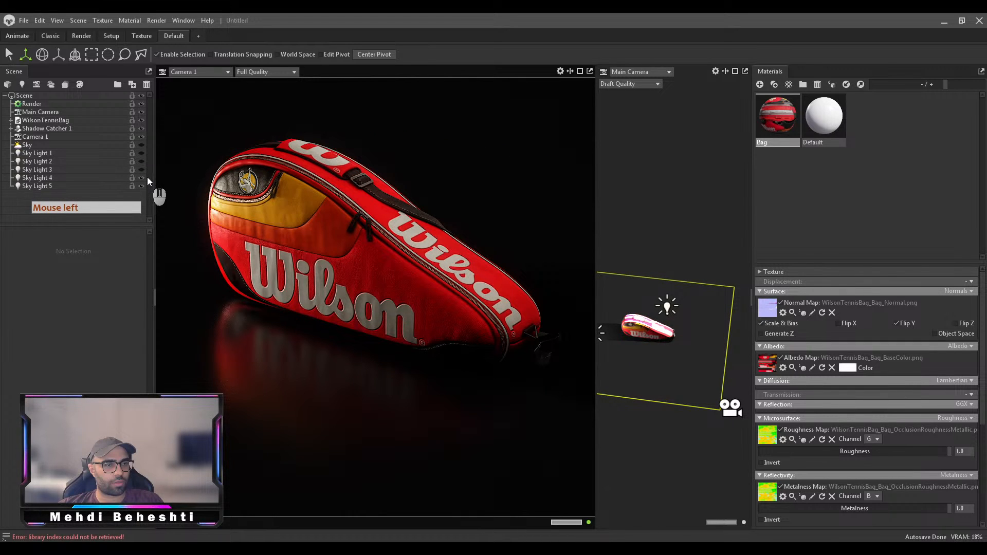
{"action": "left_click", "coordinate": [143, 178]}
{"action": "left_click", "coordinate": [143, 186]}
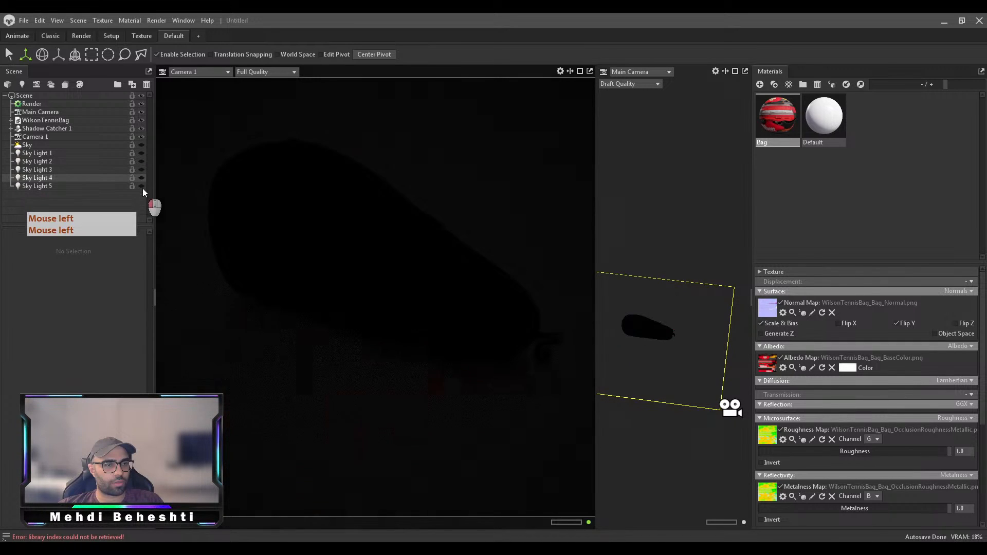
{"action": "left_click", "coordinate": [141, 145]}
{"action": "left_click", "coordinate": [142, 153]}
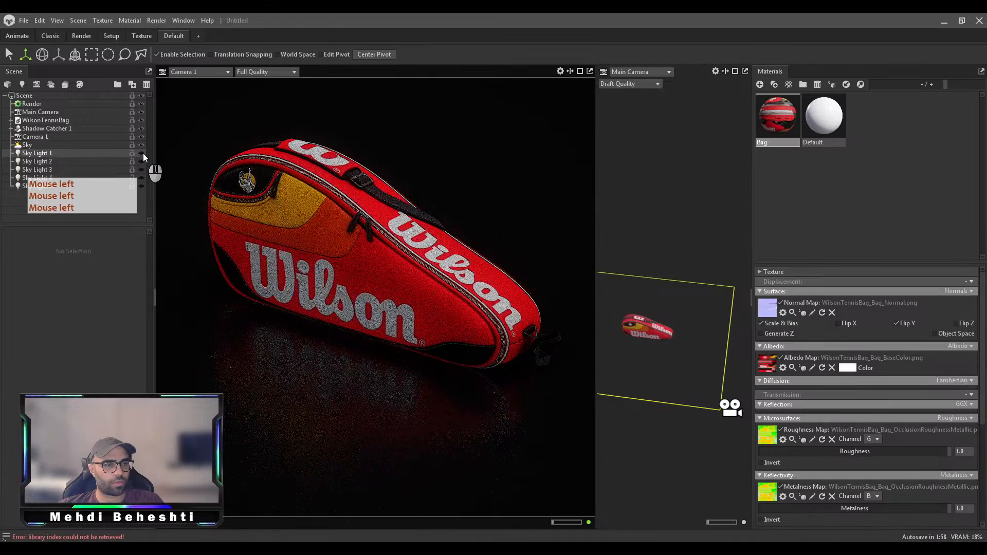
{"action": "left_click", "coordinate": [141, 161]}
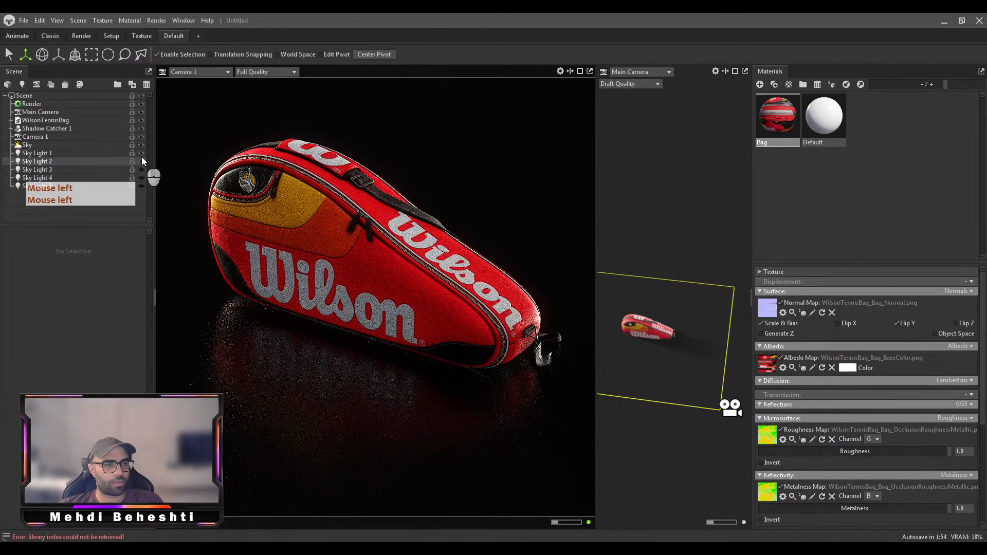
Try brightness 2 on Sky, set it to 1.5, and rotate the sky environment to about -372 degrees
{"action": "left_click", "coordinate": [97, 146]}
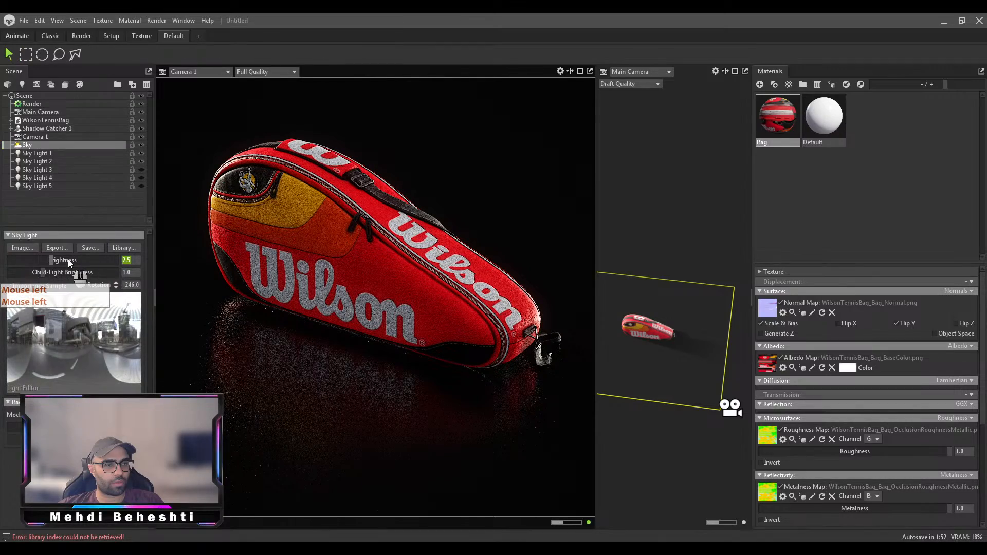
{"action": "type", "text": "2"}
{"action": "key", "text": "Return"}
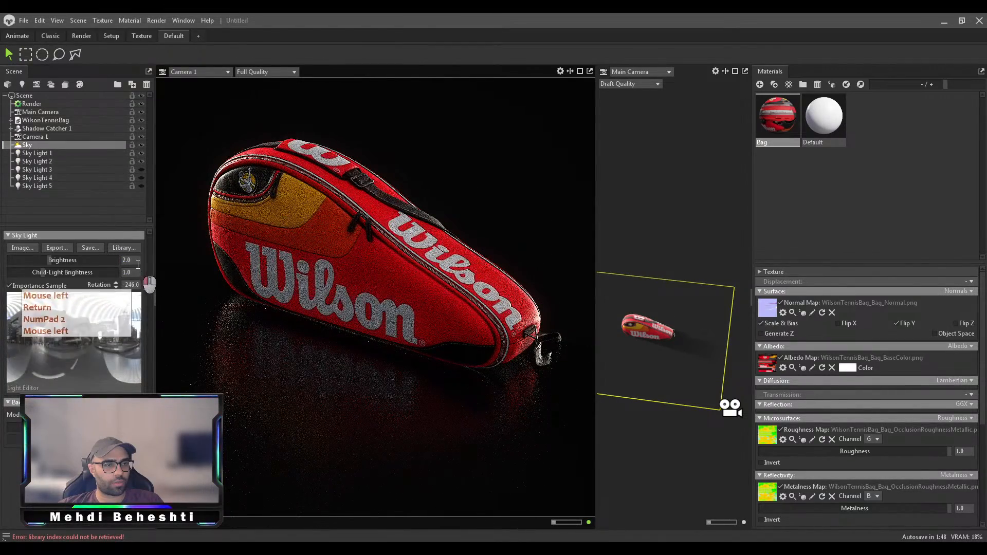
{"action": "type", "text": "1.5"}
{"action": "key", "text": "Return"}
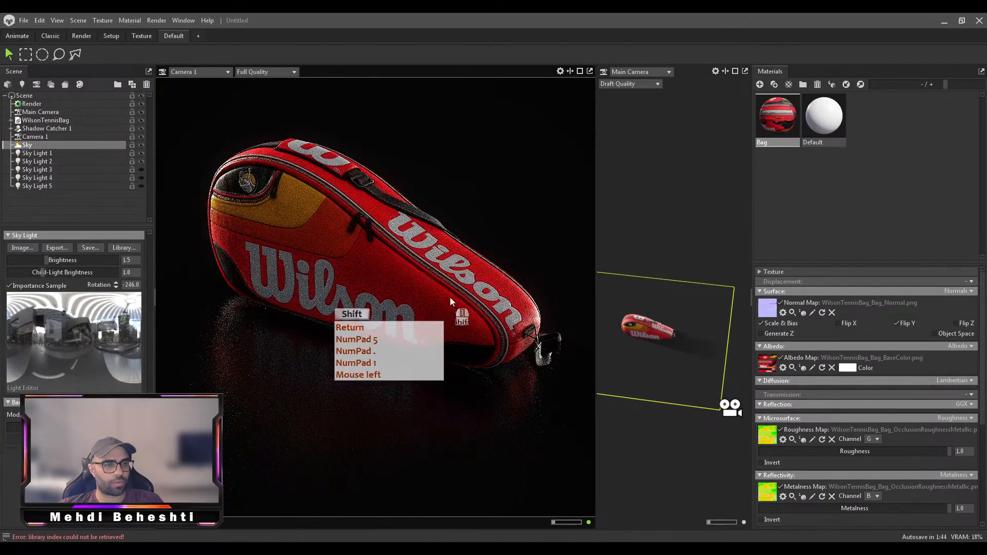
{"action": "right_click_drag", "start_coordinate": [450, 301], "coordinate": [320, 350], "text": "shift"}
Show Sky Light 3, Sky Light 4 and Sky Light 5, and clear the selection
{"action": "left_click", "coordinate": [143, 172]}
{"action": "left_click", "coordinate": [139, 184]}
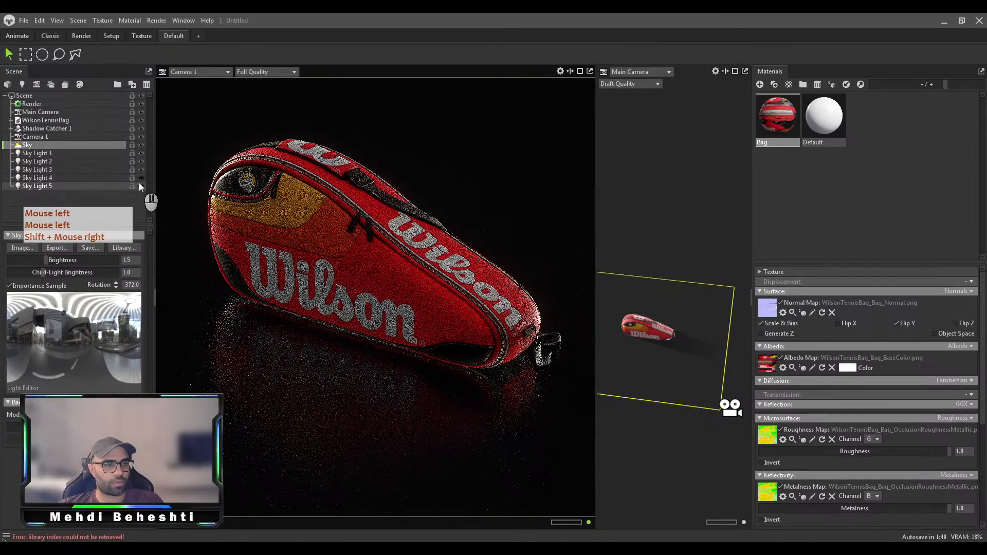
{"action": "left_click", "coordinate": [141, 179]}
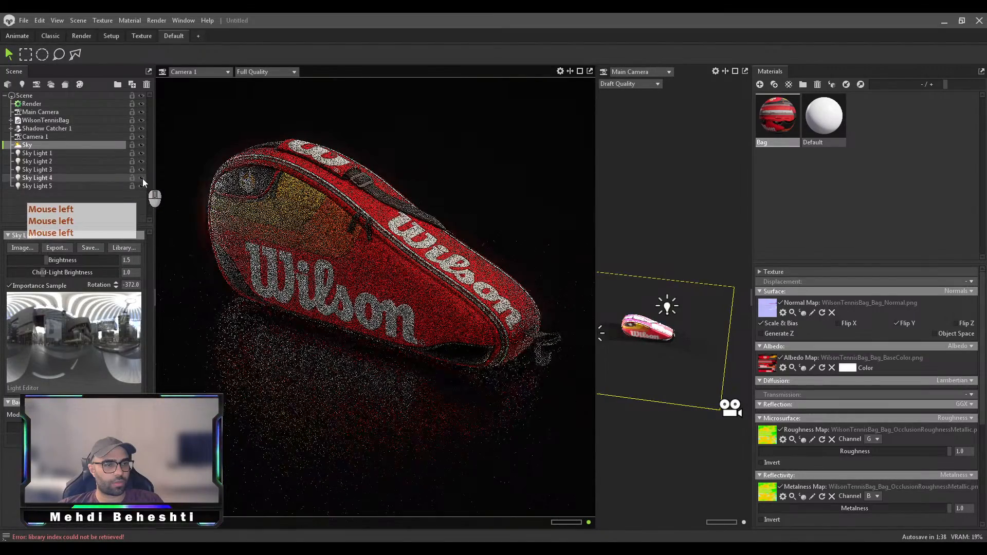
{"action": "left_click", "coordinate": [112, 215]}
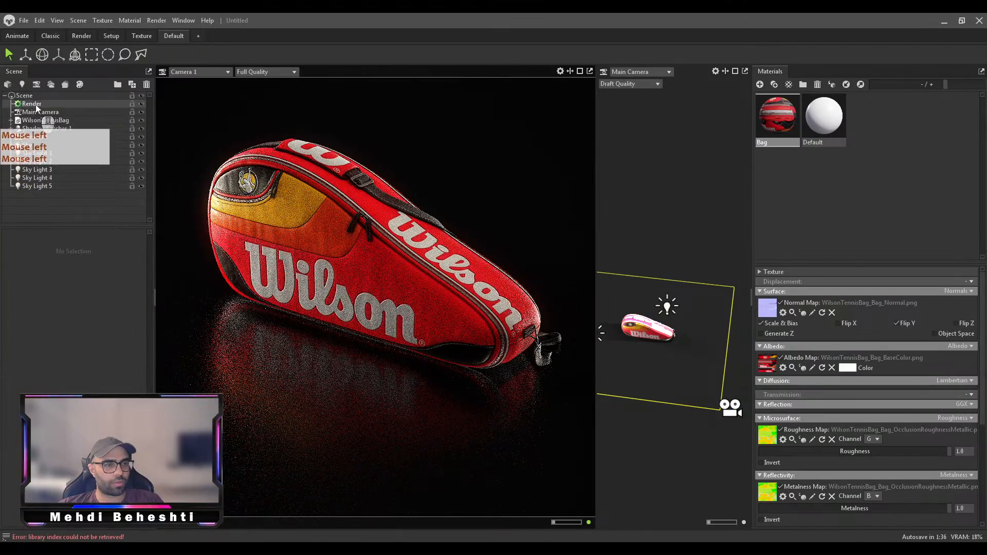
Try an exposure of 1.5 in Camera 1's colour post effects and set it to 1.8
{"action": "left_click", "coordinate": [34, 137]}
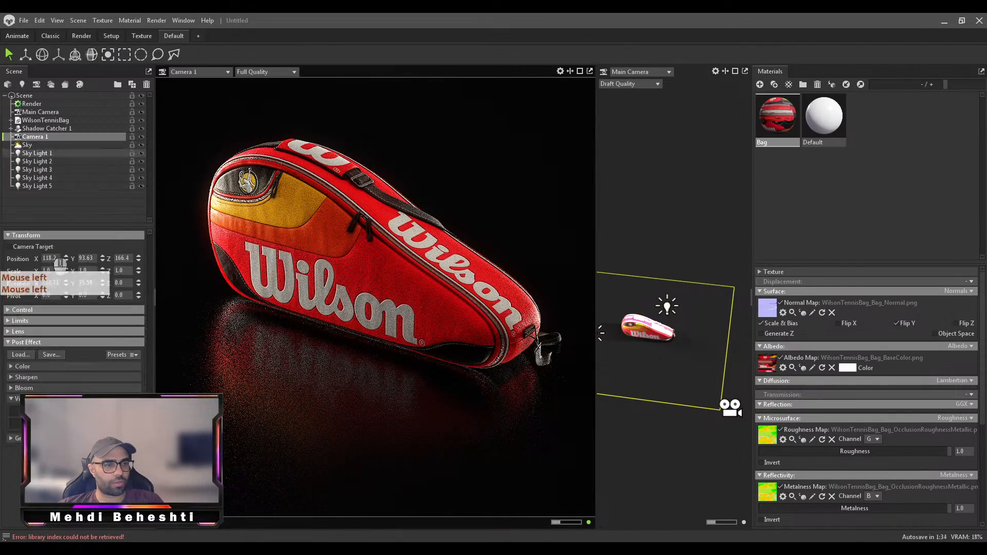
{"action": "left_click", "coordinate": [29, 366]}
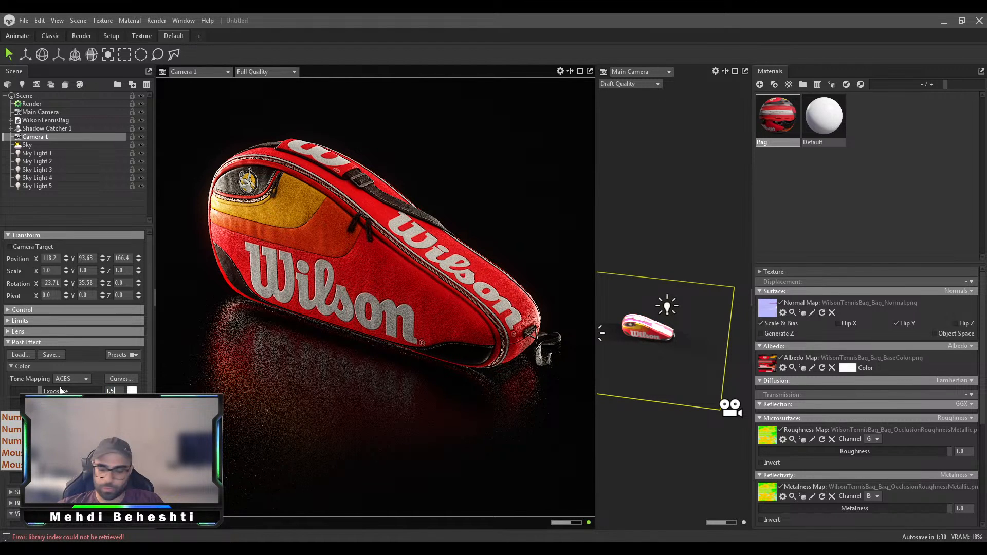
{"action": "type", "text": "1.5"}
{"action": "key", "text": "Return"}
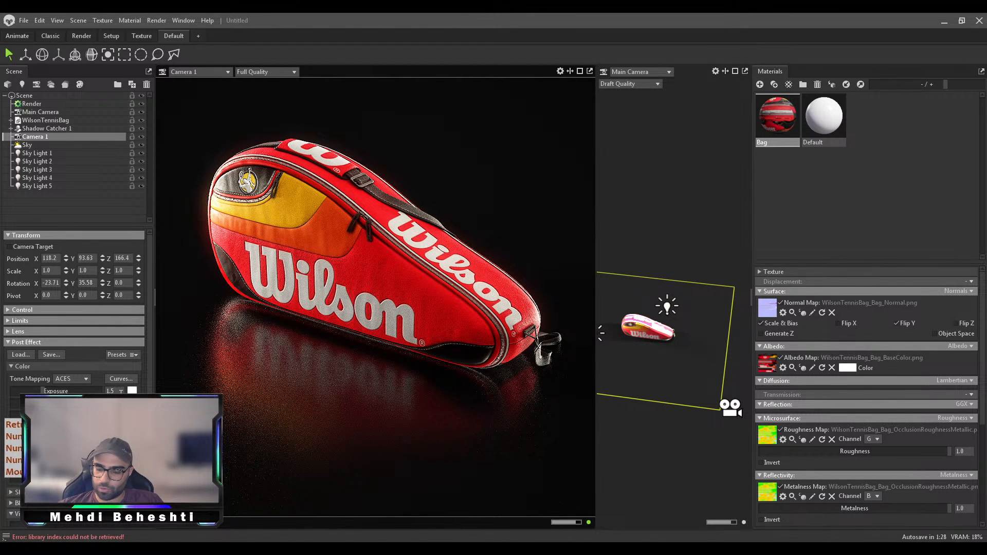
{"action": "type", "text": "1.8"}
{"action": "key", "text": "Return"}
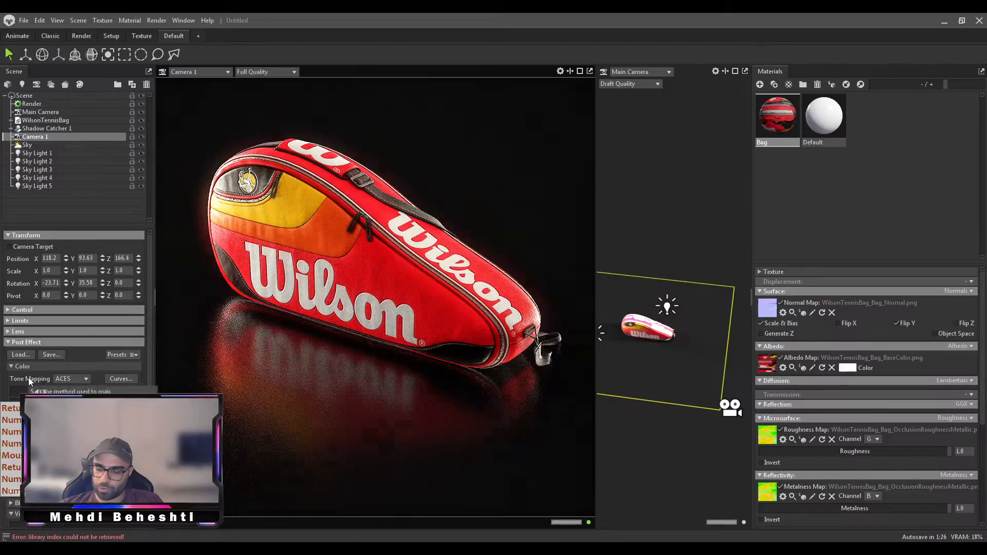
Reframe Camera 1 closer to the bag, at about X 90.05, Y 95.61, Z 133.8, rotated about -28.78 on X and 34.39 on Y
{"action": "right_click_drag", "start_coordinate": [384, 258], "coordinate": [395, 294], "text": "alt"}
{"action": "middle_click_drag", "start_coordinate": [394, 290], "coordinate": [424, 326], "text": "alt"}
{"action": "right_click_drag", "start_coordinate": [424, 326], "coordinate": [401, 312], "text": "alt"}
{"action": "left_click_drag", "start_coordinate": [401, 312], "coordinate": [387, 292], "text": "alt"}
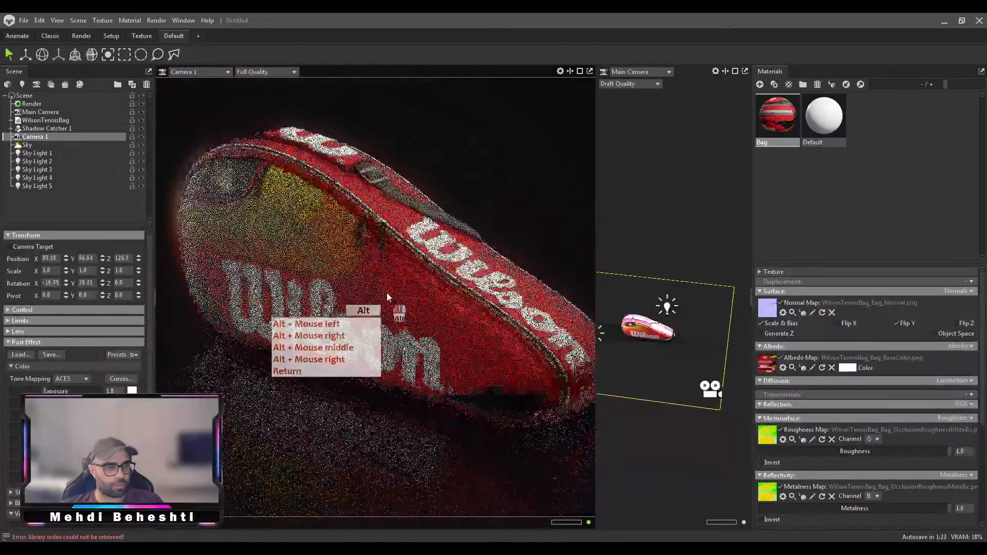
{"action": "right_click_drag", "start_coordinate": [387, 292], "coordinate": [385, 289], "text": "alt"}
{"action": "left_click_drag", "start_coordinate": [385, 288], "coordinate": [421, 283], "text": "alt"}
{"action": "middle_click_drag", "start_coordinate": [420, 284], "coordinate": [408, 273], "text": "alt"}
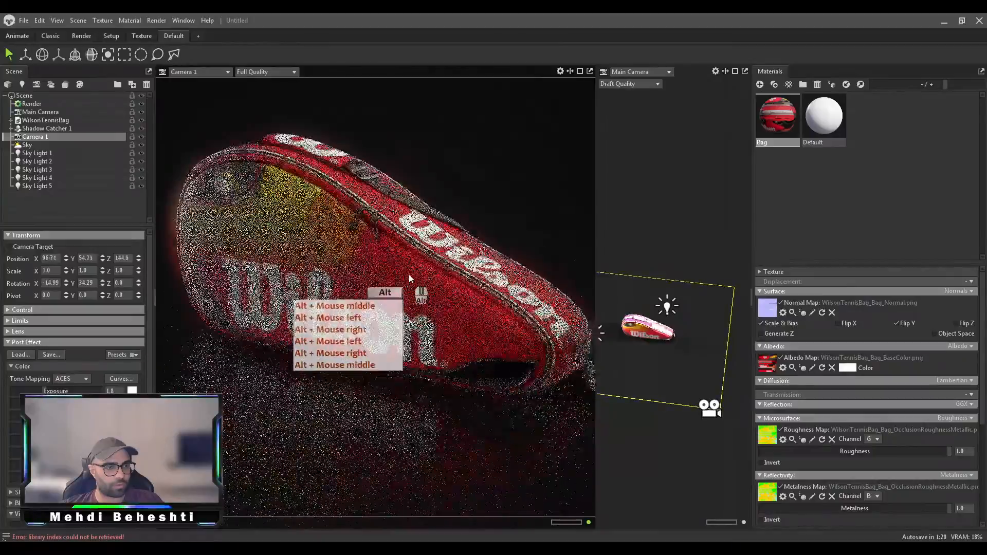
{"action": "right_click_drag", "start_coordinate": [408, 273], "coordinate": [403, 269], "text": "alt"}
{"action": "left_click_drag", "start_coordinate": [403, 268], "coordinate": [402, 295], "text": "alt"}
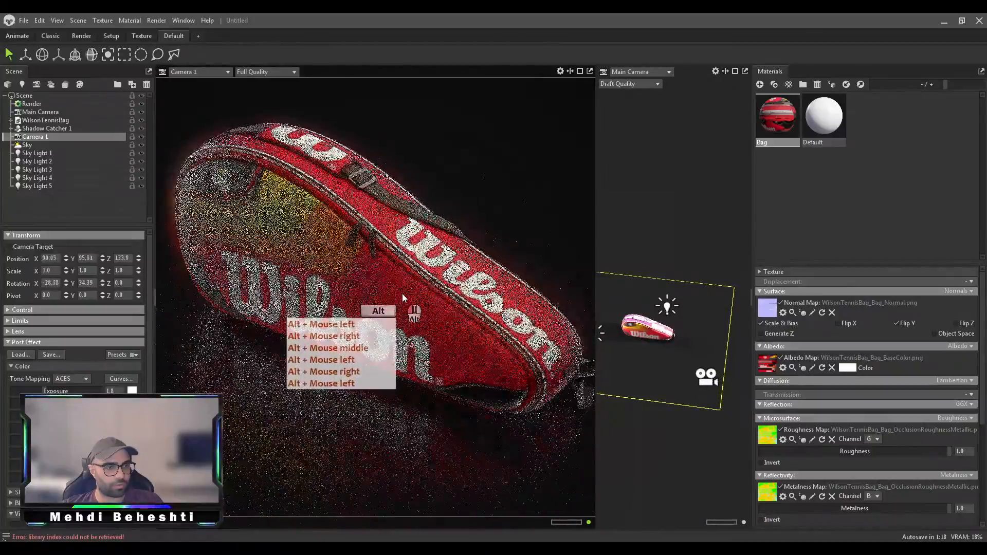
{"action": "middle_click", "coordinate": [399, 292]}
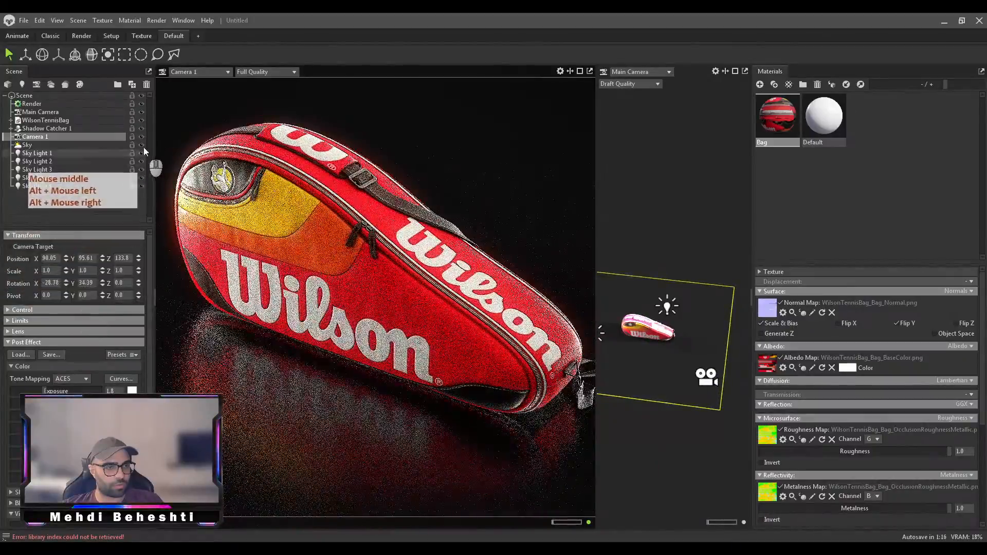
Hide Sky and all five sky lights, and show Sky Light 1, Sky Light 2 and Sky Light 3 one at a time
{"action": "mouse_move", "coordinate": [144, 146]}
{"action": "left_mouse_down"}
{"action": "mouse_move", "coordinate": [147, 197]}
{"action": "mouse_move", "coordinate": [143, 152]}
{"action": "left_mouse_up"}
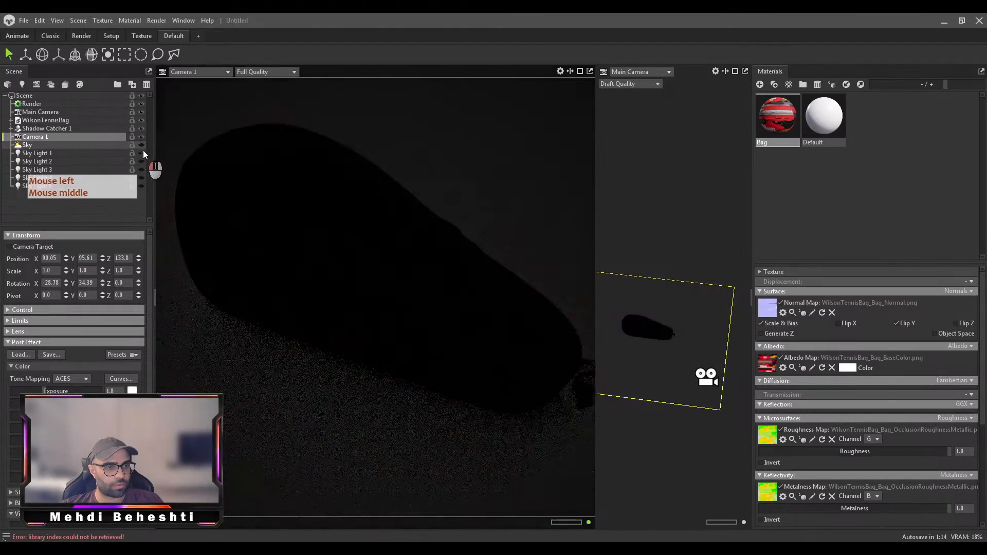
{"action": "left_click", "coordinate": [142, 151]}
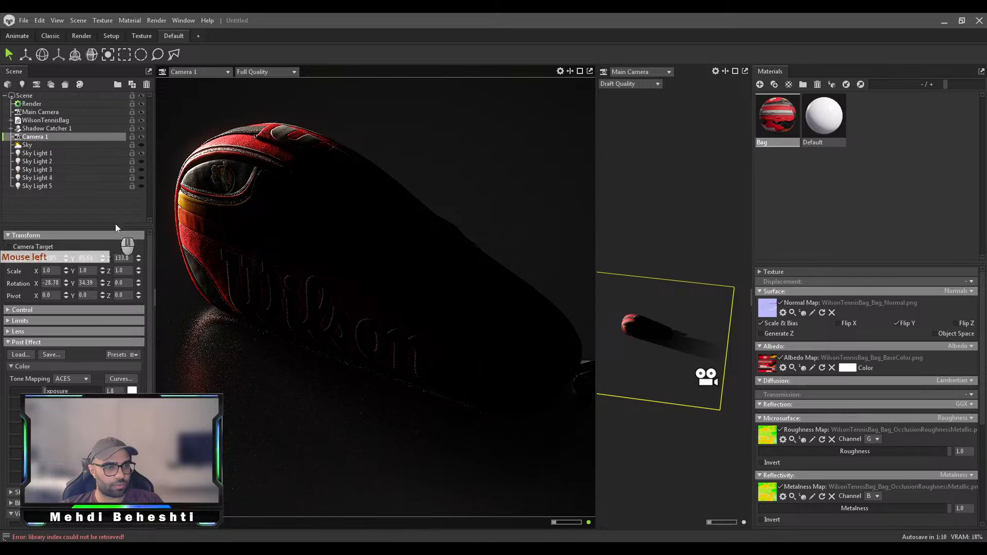
{"action": "left_click", "coordinate": [142, 162]}
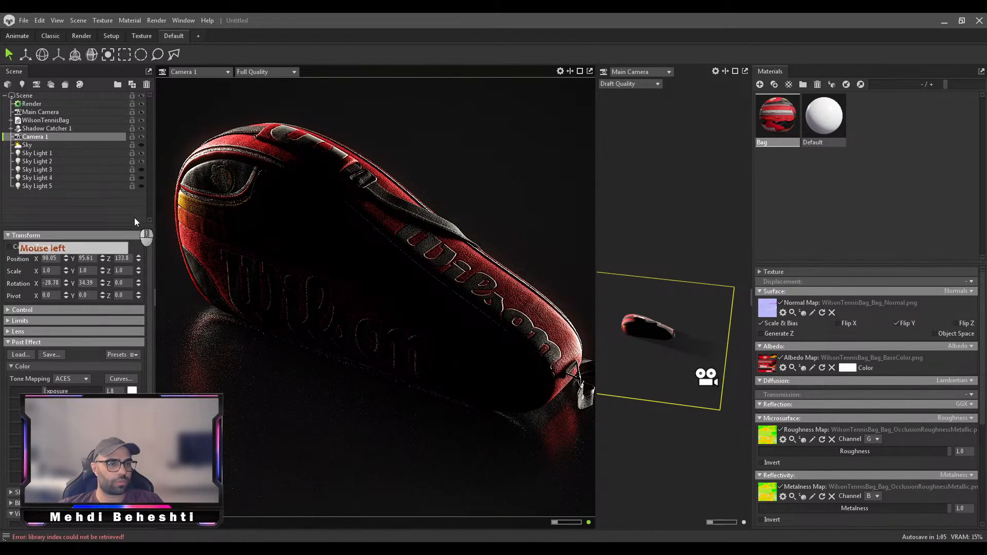
{"action": "left_click", "coordinate": [141, 169]}
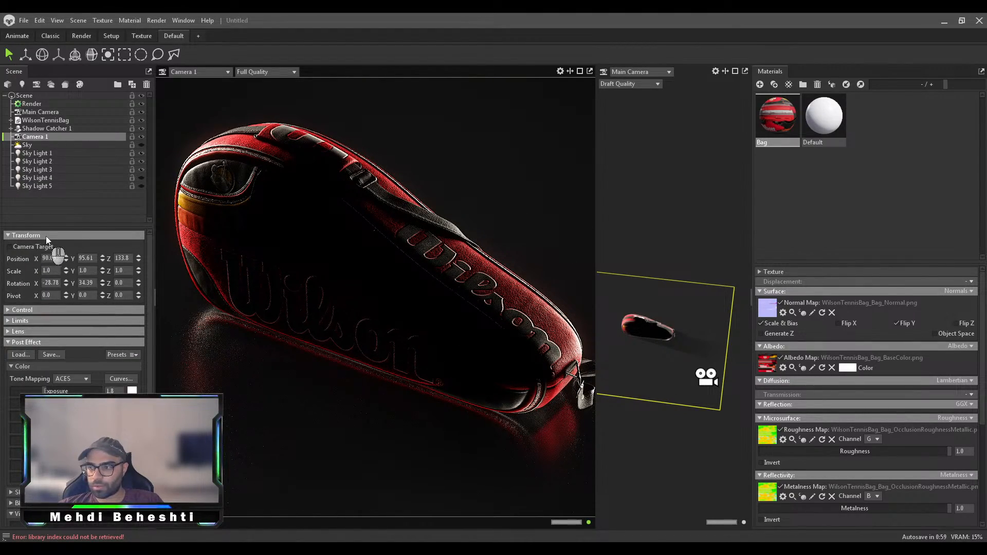
{"action": "left_click", "coordinate": [112, 202]}
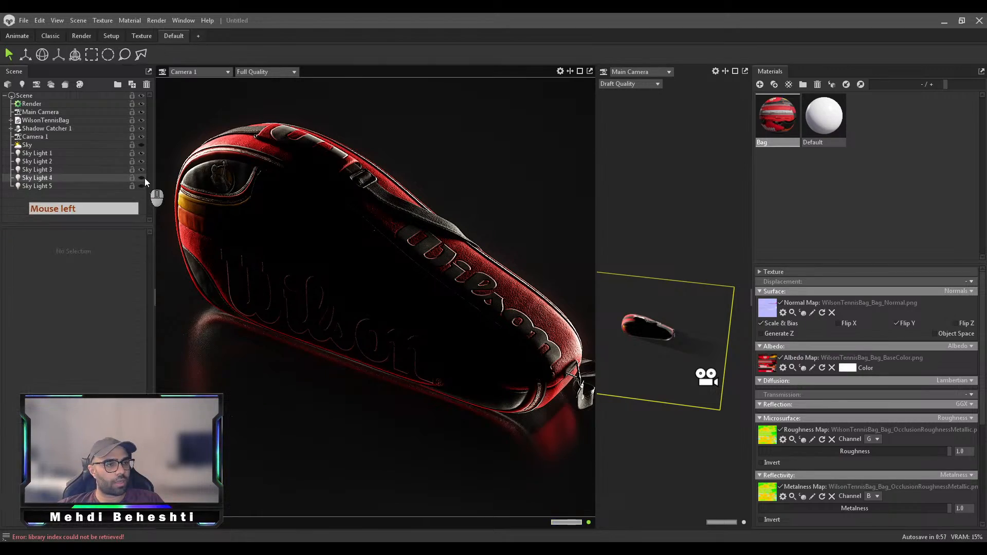
Toggle Sky Light 4 and Sky Light 5 to compare their effect on the bag, leaving both shown
{"action": "left_click", "coordinate": [144, 178]}
{"action": "left_click", "coordinate": [144, 178]}
{"action": "left_click", "coordinate": [144, 178]}
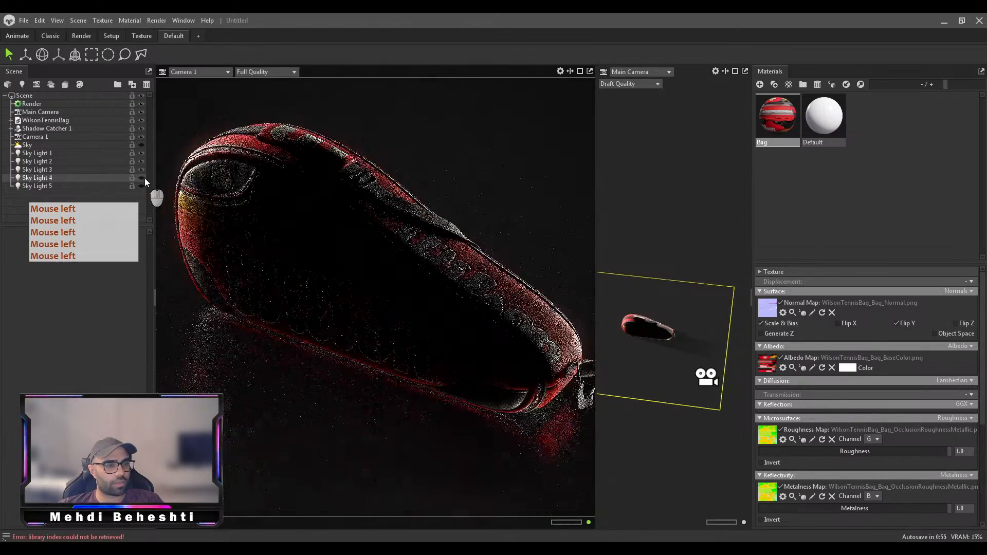
{"action": "left_click", "coordinate": [144, 178]}
{"action": "left_click", "coordinate": [144, 177]}
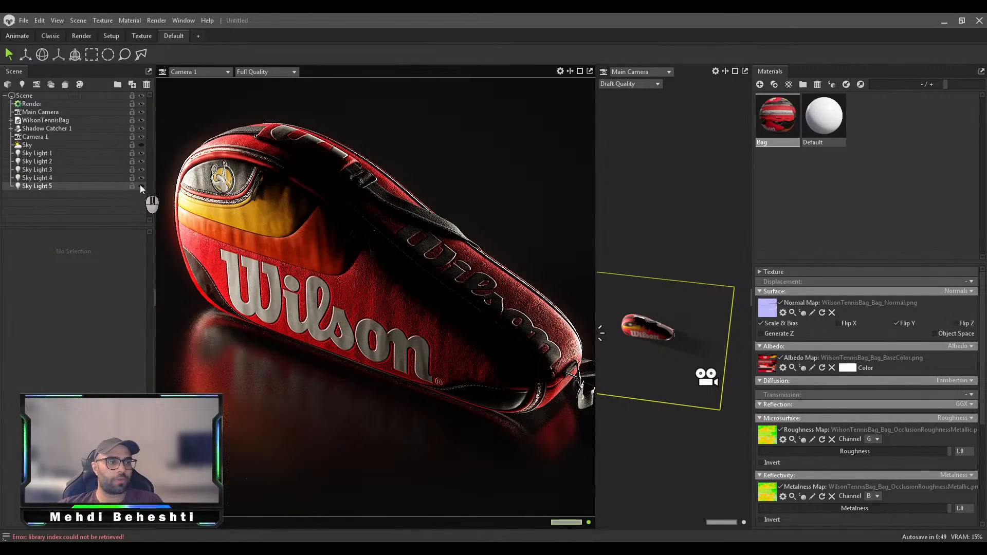
{"action": "left_click", "coordinate": [141, 186]}
{"action": "left_click", "coordinate": [140, 186]}
{"action": "left_click", "coordinate": [140, 186]}
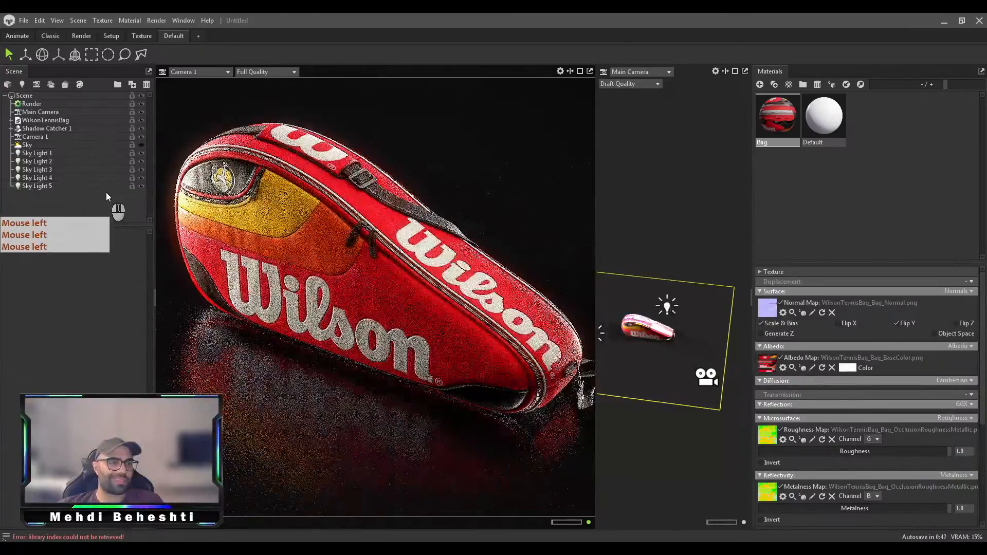
Set the brightness of Sky Light 5 to 6.5
{"action": "left_click", "coordinate": [113, 185]}
{"action": "left_click", "coordinate": [135, 335]}
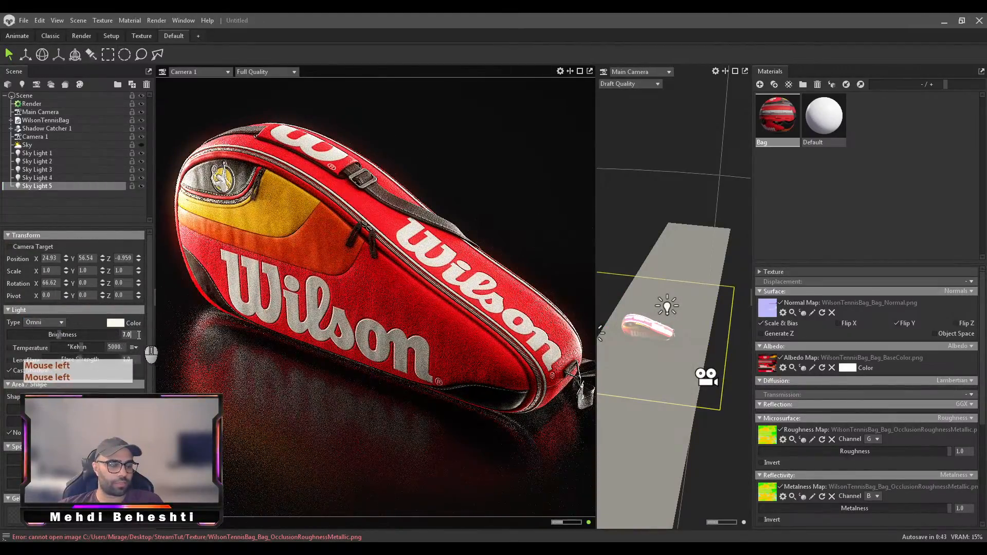
{"action": "type", "text": "6.5"}
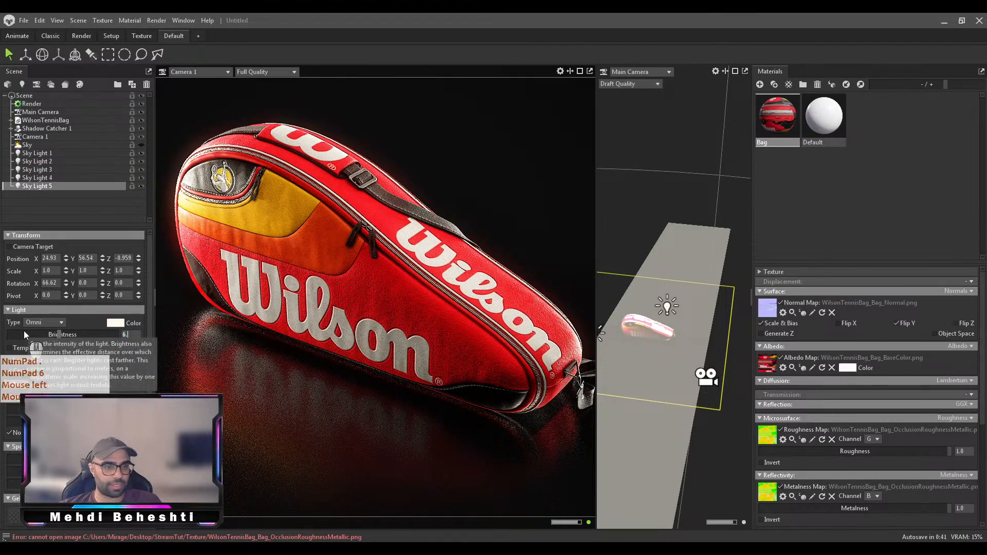
{"action": "key", "text": "Return"}
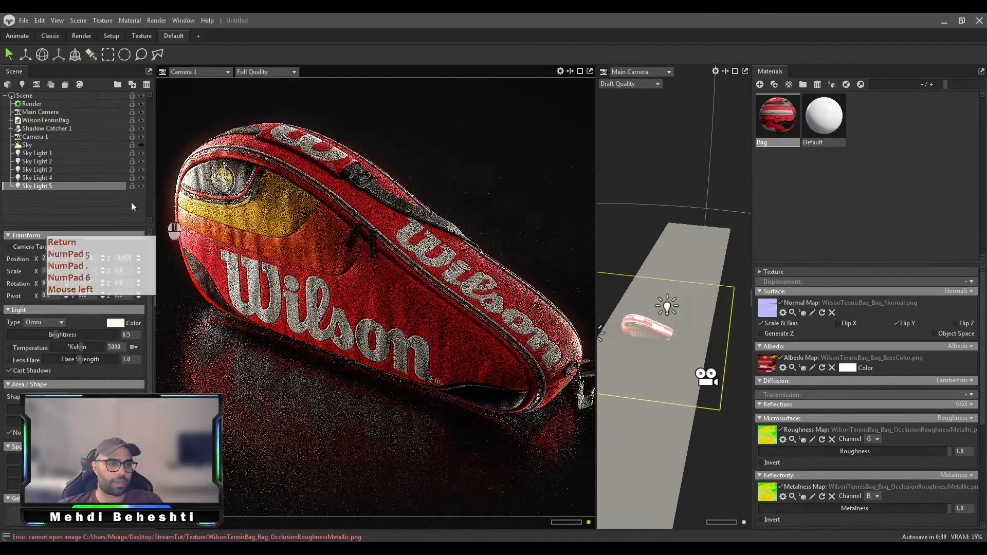
{"action": "left_click", "coordinate": [79, 219]}
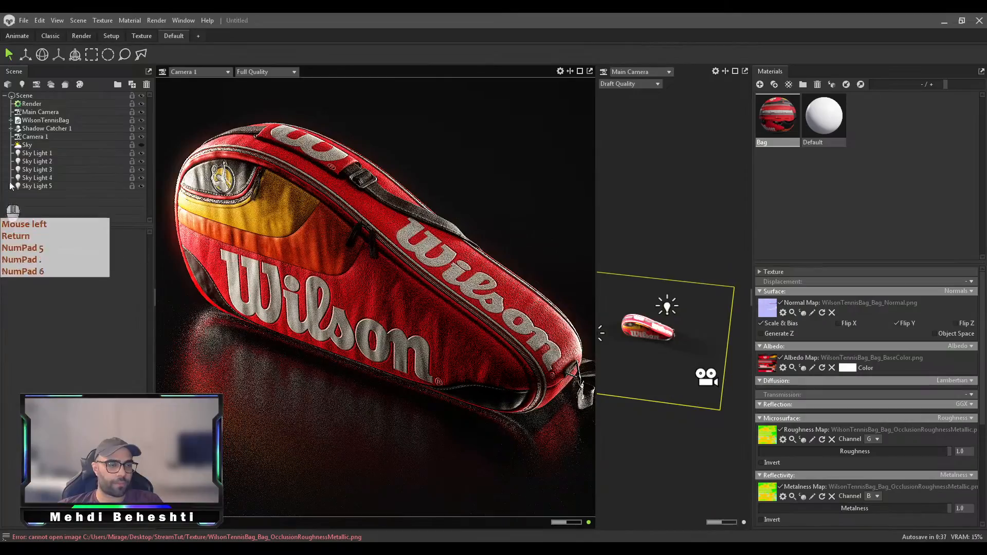
Toggle Sky Light 5 off and on repeatedly to compare its effect on the bag, leaving it shown
{"action": "left_click", "coordinate": [142, 186]}
{"action": "left_click", "coordinate": [142, 186]}
{"action": "left_click", "coordinate": [142, 187]}
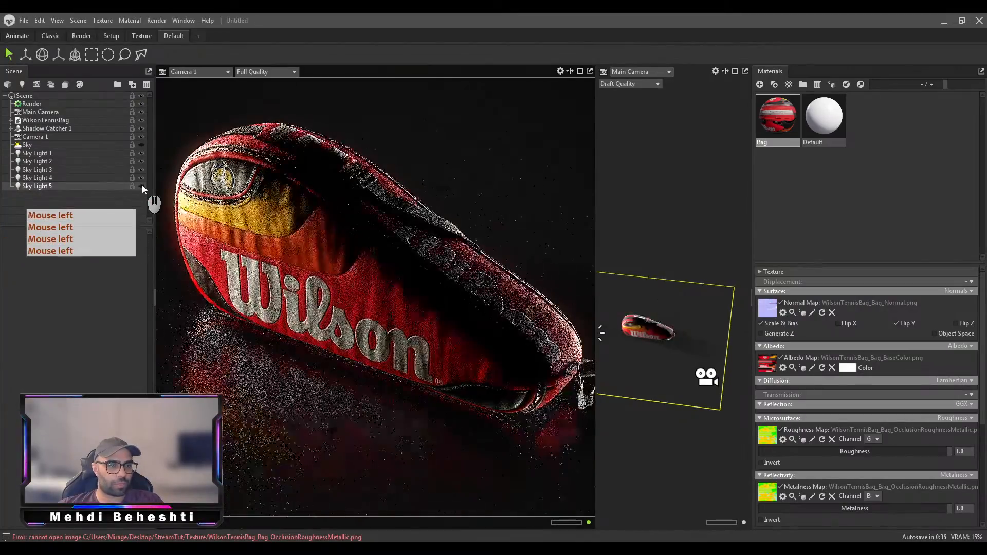
{"action": "left_click", "coordinate": [142, 187]}
{"action": "left_click", "coordinate": [141, 187]}
{"action": "left_click", "coordinate": [141, 187]}
{"action": "left_click", "coordinate": [142, 187]}
{"action": "left_click", "coordinate": [142, 187]}
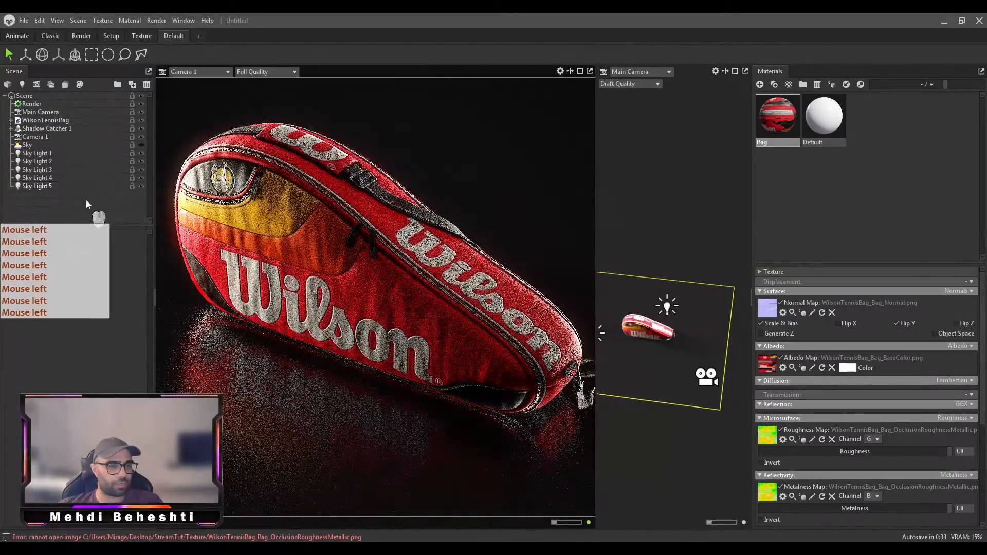
Show Sky again, try a sky brightness of 1, and set it to 0.5
{"action": "left_click", "coordinate": [140, 145]}
{"action": "left_click", "coordinate": [140, 145]}
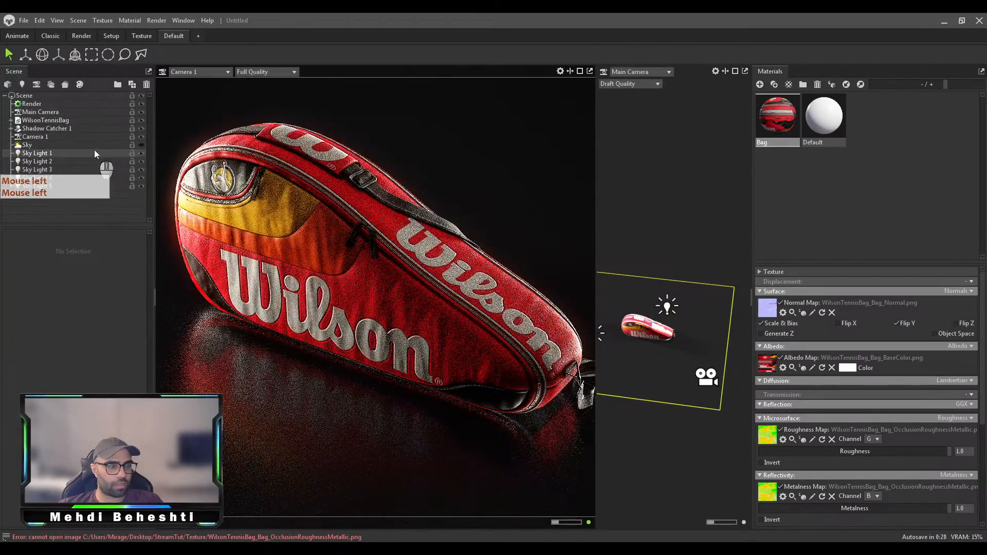
{"action": "left_click", "coordinate": [141, 145]}
{"action": "left_click", "coordinate": [122, 147]}
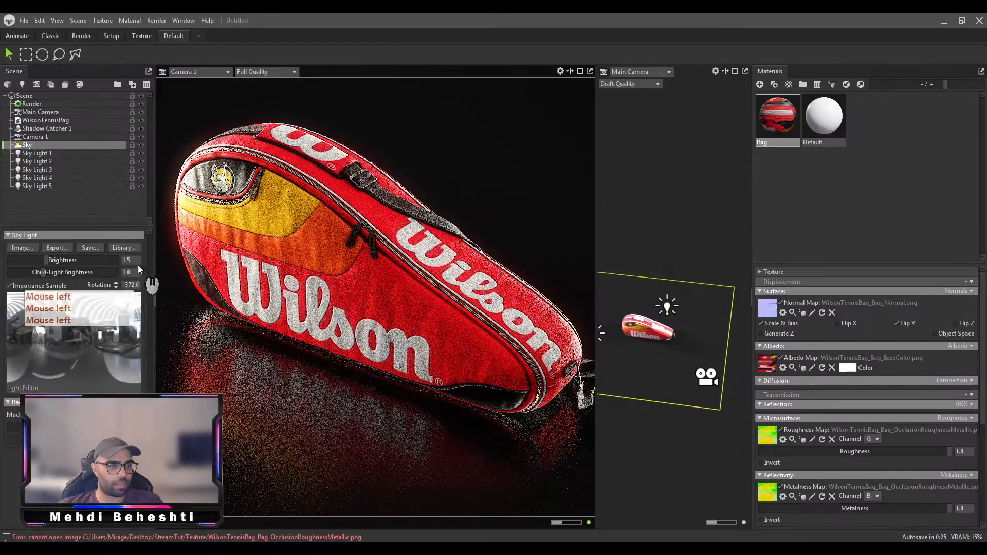
{"action": "type", "text": "1"}
{"action": "key", "text": "Return"}
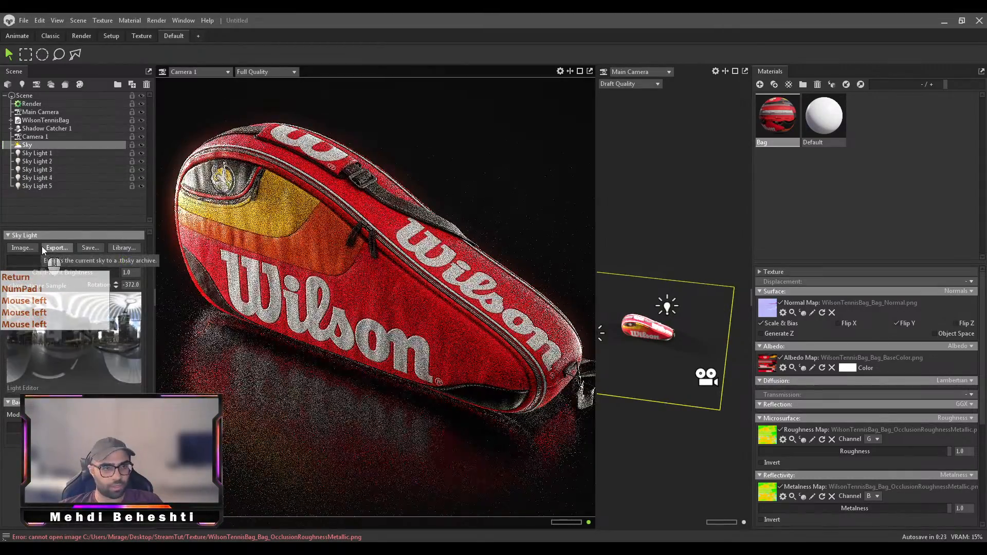
{"action": "left_click", "coordinate": [127, 259]}
{"action": "type", "text": ".5"}
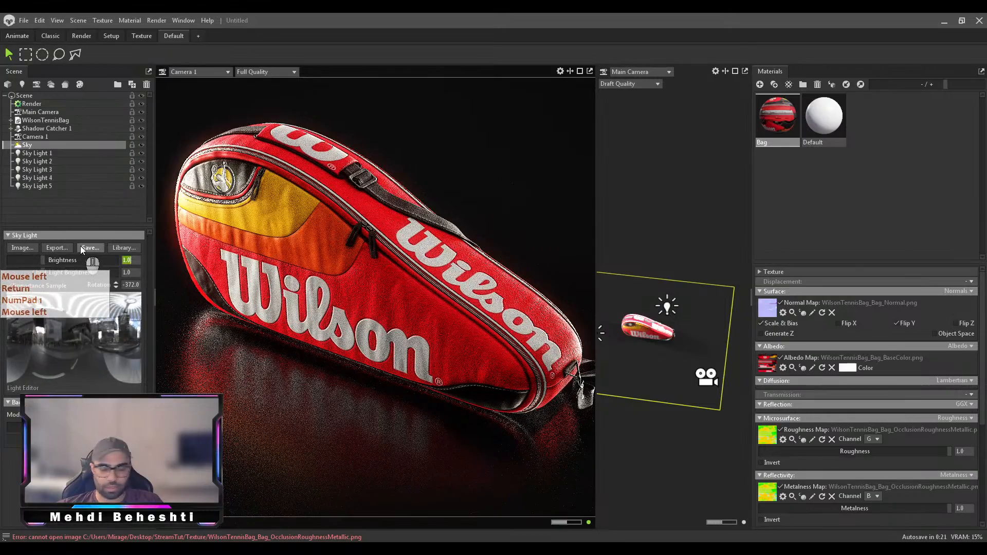
{"action": "key", "text": "Return"}
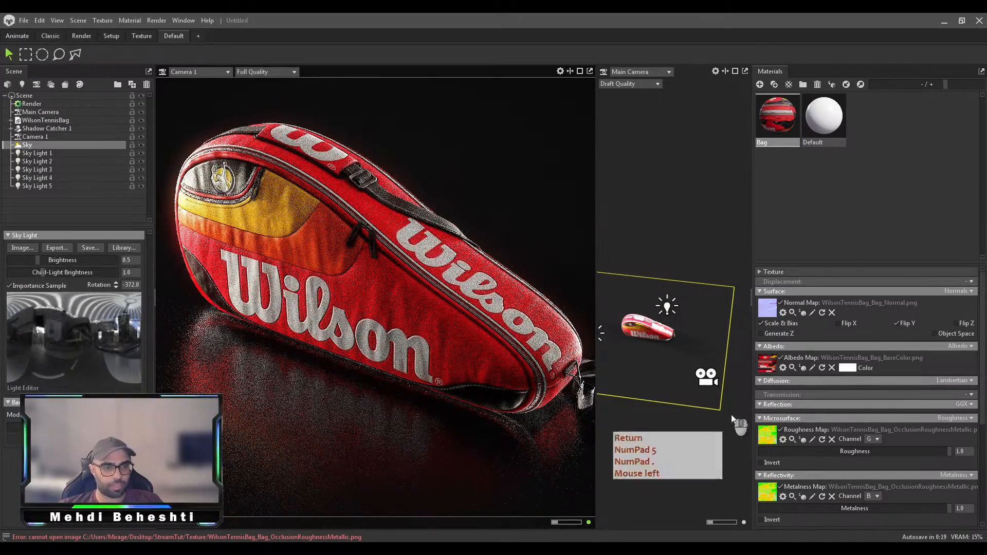
{"action": "left_click", "coordinate": [73, 210]}
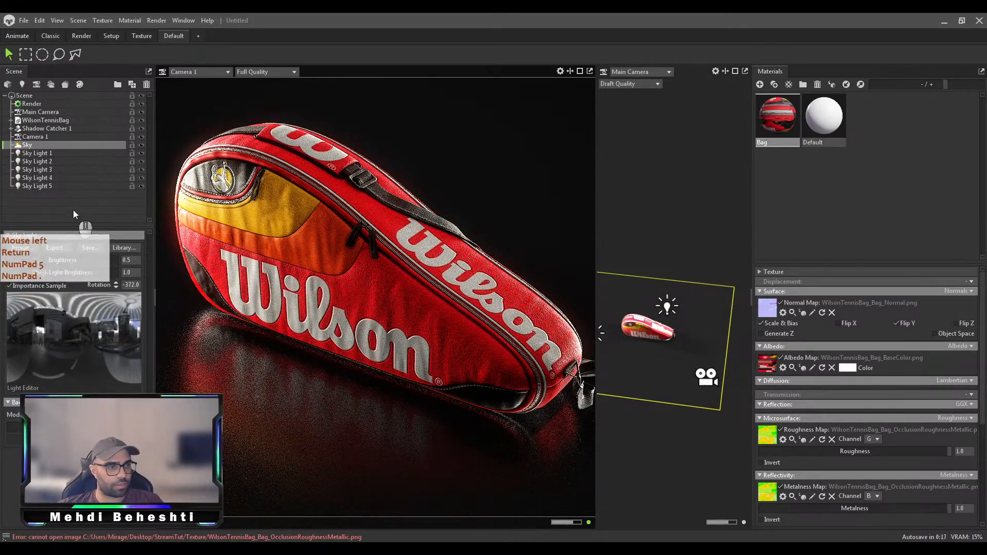
Toggle Sky Light 1, Sky Light 3 and Sky Light 4 one at a time to compare their effect, leaving all shown
{"action": "left_click", "coordinate": [142, 154]}
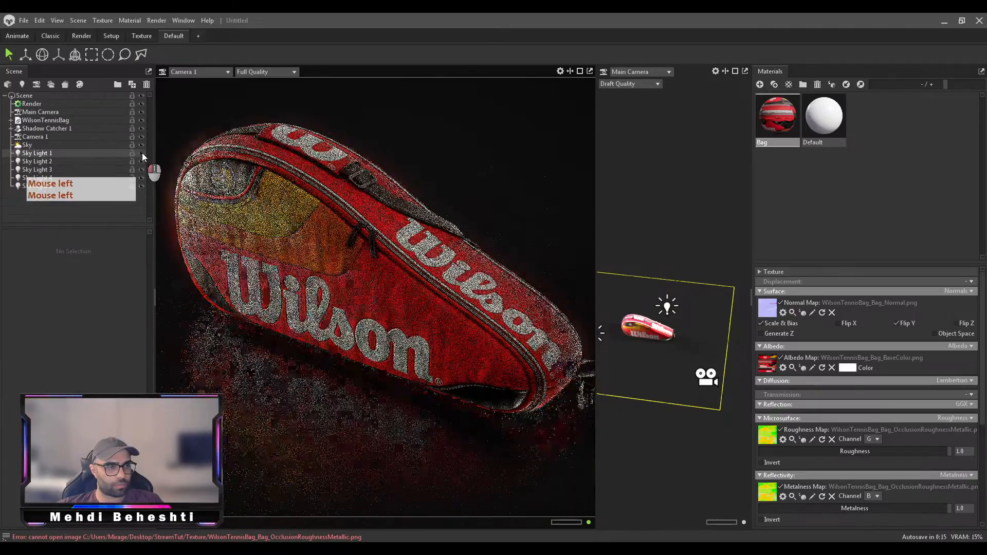
{"action": "left_click", "coordinate": [142, 153]}
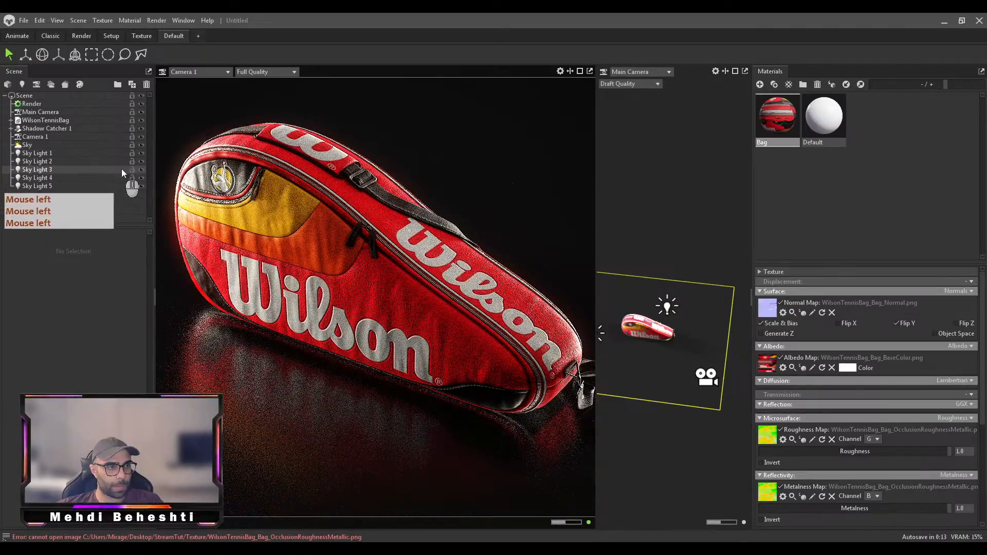
{"action": "left_click", "coordinate": [142, 170]}
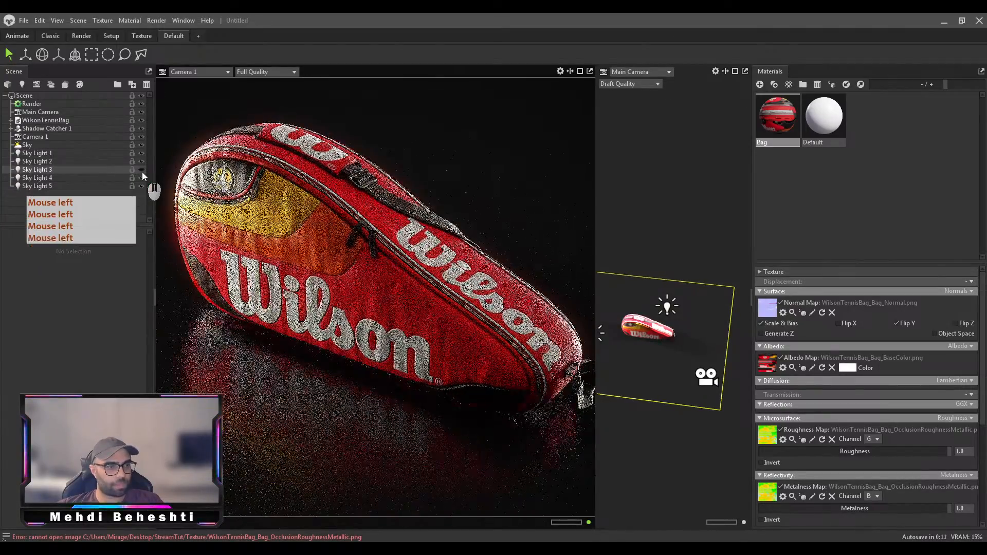
{"action": "left_click", "coordinate": [142, 172]}
{"action": "left_click", "coordinate": [142, 175]}
{"action": "left_click", "coordinate": [142, 175]}
Set the brightness of Sky Light 4 to 6.1
{"action": "left_click", "coordinate": [116, 178]}
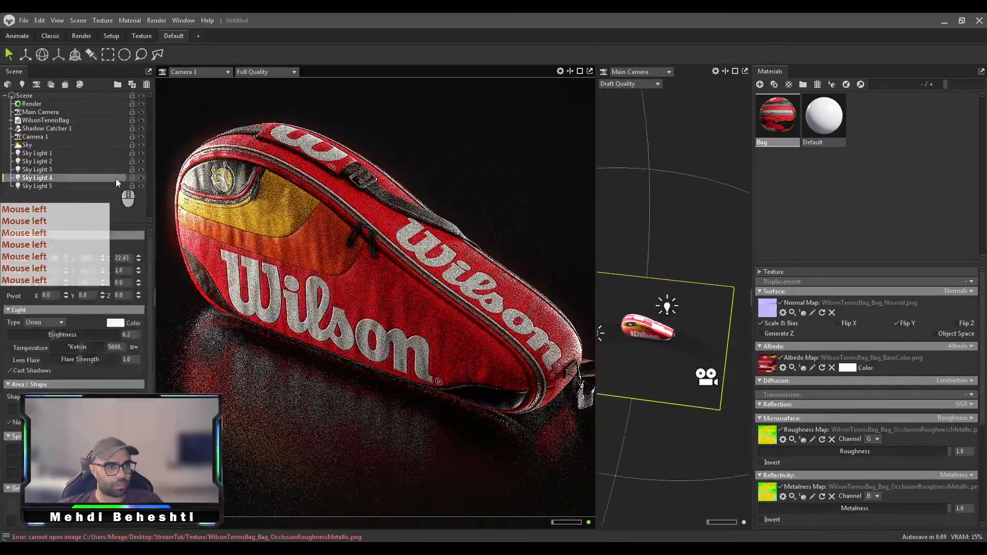
{"action": "left_click_drag", "start_coordinate": [129, 335], "coordinate": [63, 300]}
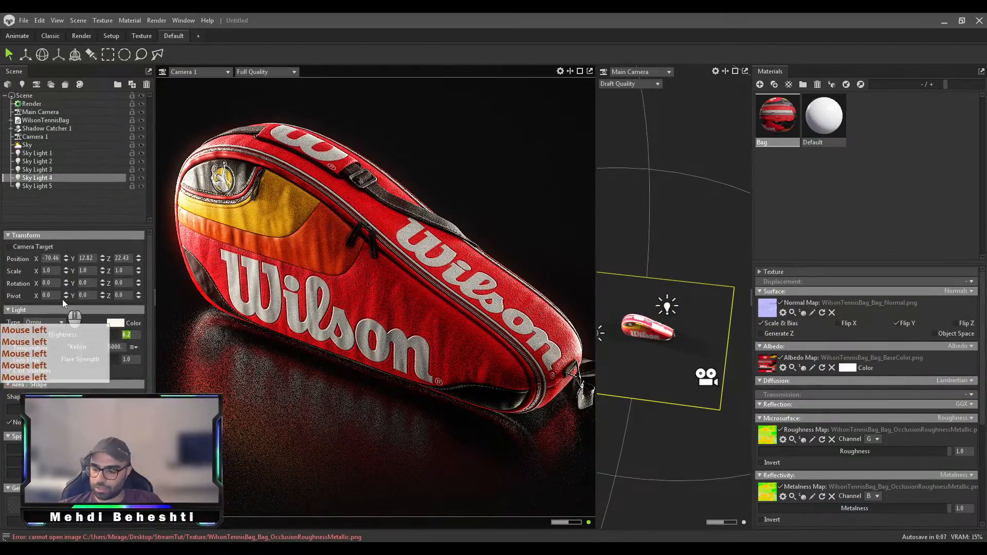
{"action": "type", "text": "6.1"}
{"action": "key", "text": "Return"}
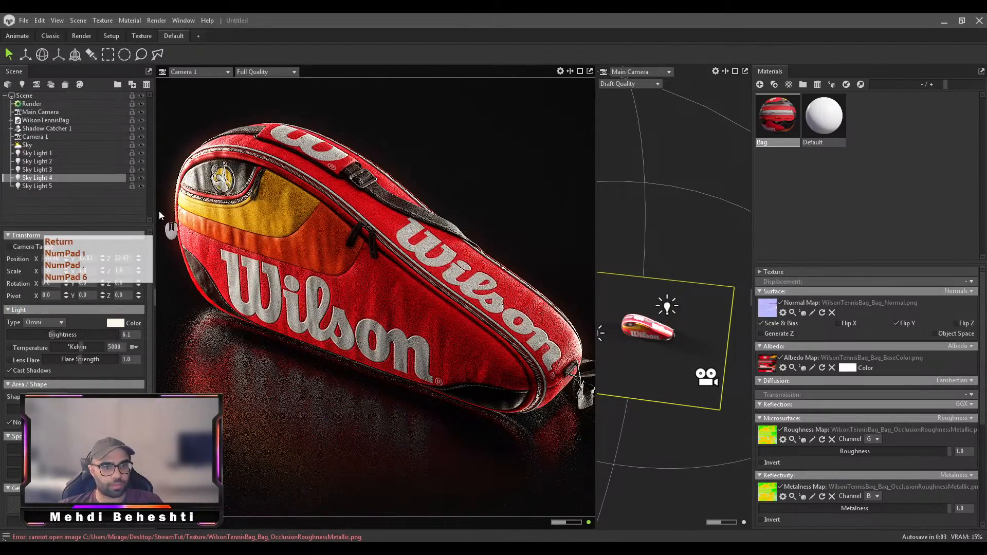
{"action": "mouse_move", "coordinate": [607, 549]}
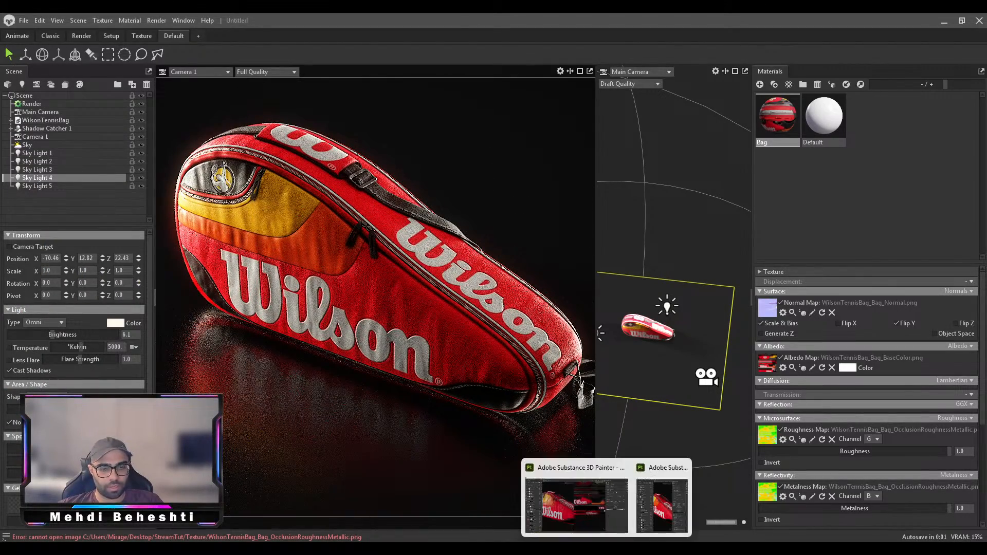
{"action": "left_click", "coordinate": [598, 519]}
{"action": "left_click", "coordinate": [765, 85]}
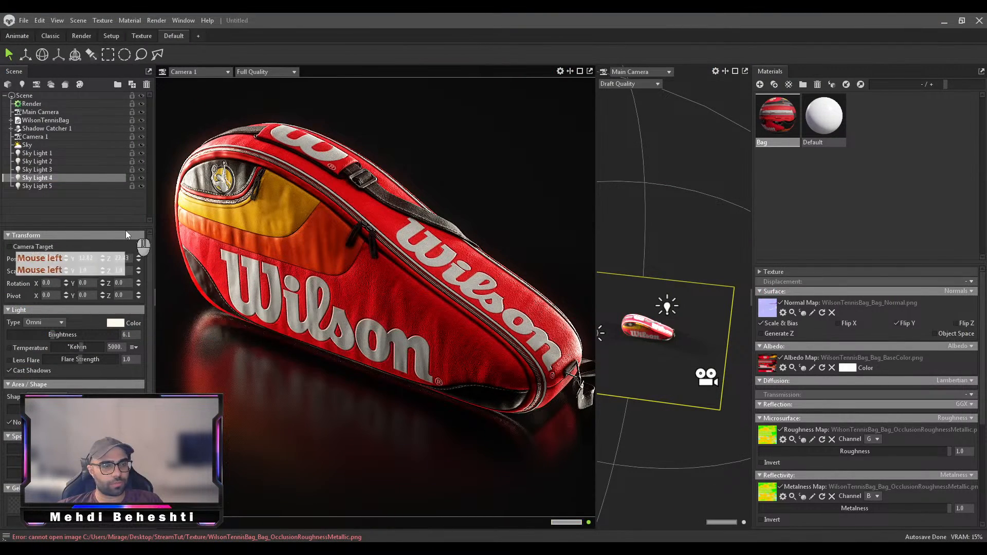
Toggle the Bag material's normal map off and on to compare the surface detail, leaving it enabled
{"action": "left_click", "coordinate": [800, 114]}
{"action": "left_click", "coordinate": [789, 301]}
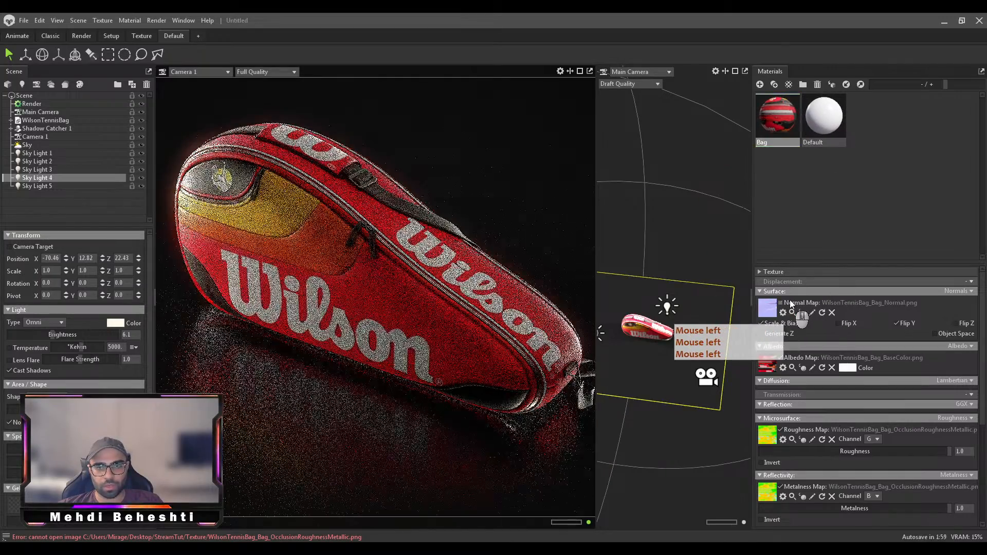
{"action": "left_click", "coordinate": [786, 302]}
{"action": "left_click", "coordinate": [786, 301]}
{"action": "left_click", "coordinate": [787, 301]}
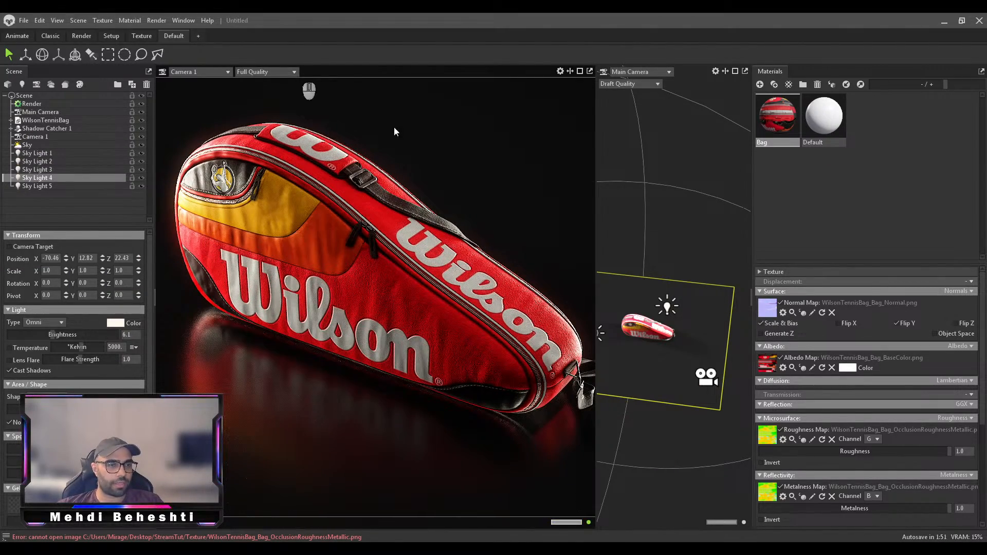
Reframe Camera 1 slightly farther from the bag, at about X 102.0, Y 103.6, Z 140.6, rotated about -28.88 on X and 36.18 on Y
{"action": "right_click_drag", "start_coordinate": [353, 389], "coordinate": [355, 369], "text": "alt"}
{"action": "left_click_drag", "start_coordinate": [355, 369], "coordinate": [355, 369], "text": "alt"}
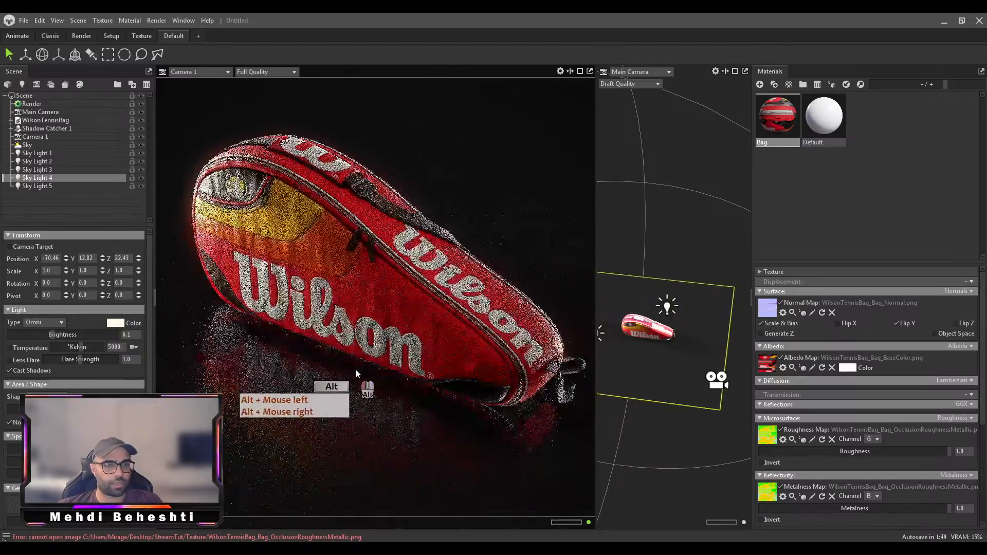
{"action": "middle_click_drag", "start_coordinate": [387, 343], "coordinate": [394, 345], "text": "alt"}
{"action": "left_click", "coordinate": [403, 338], "text": "alt"}
{"action": "middle_click", "coordinate": [376, 206]}
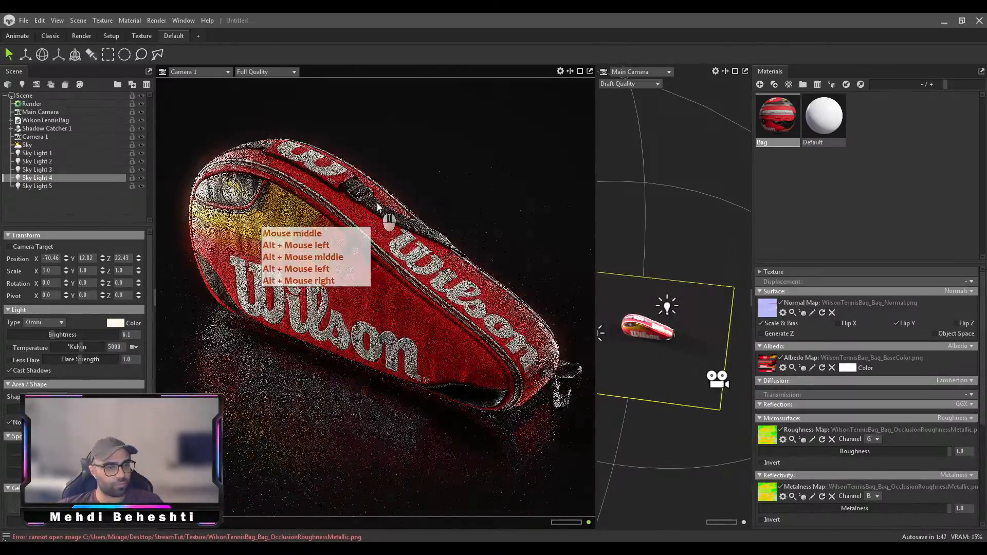
Duplicate Camera 1 and show the duplicate camera's view in the full-quality viewport
{"action": "left_click", "coordinate": [44, 137]}
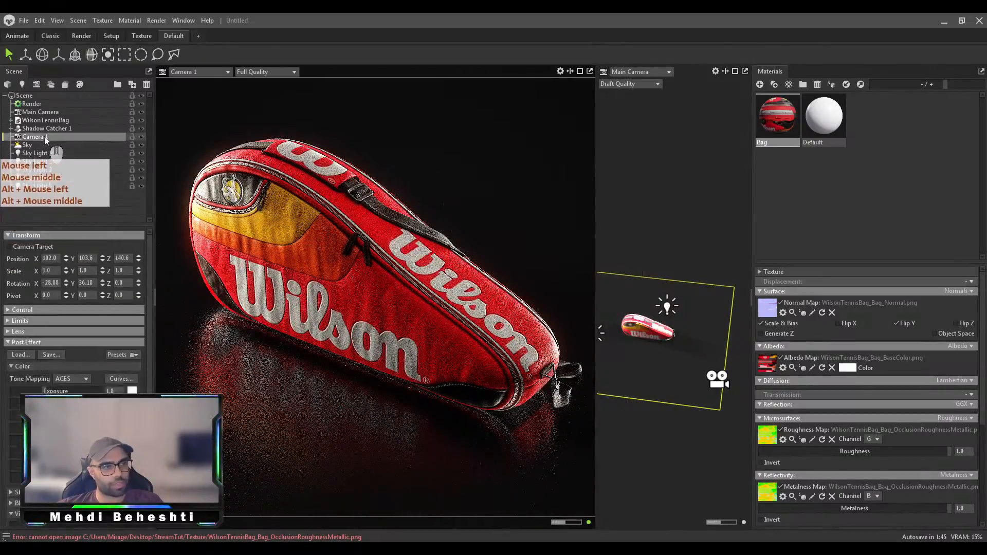
{"action": "key", "text": "ctrl+d"}
{"action": "left_click", "coordinate": [205, 72]}
{"action": "mouse_move", "coordinate": [197, 82]}
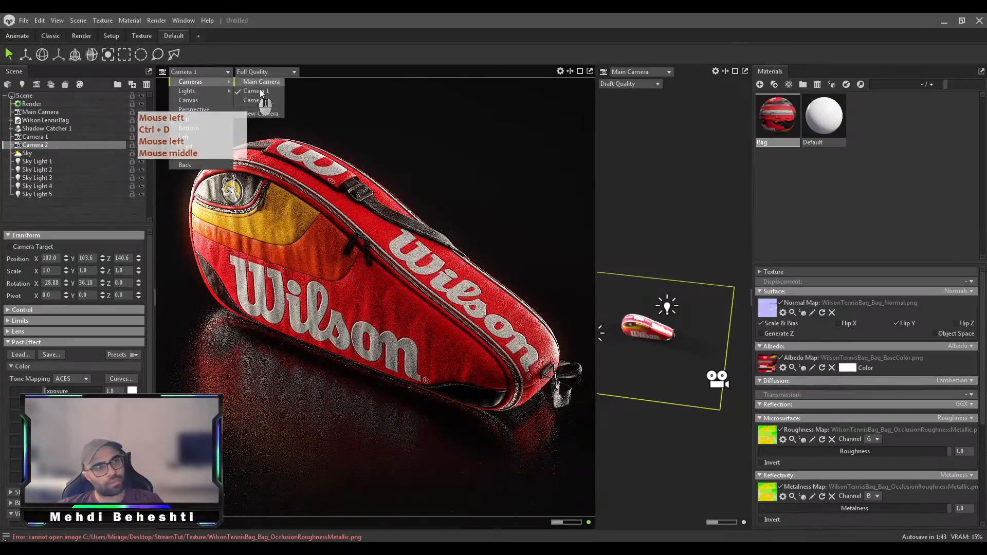
{"action": "left_click", "coordinate": [254, 101]}
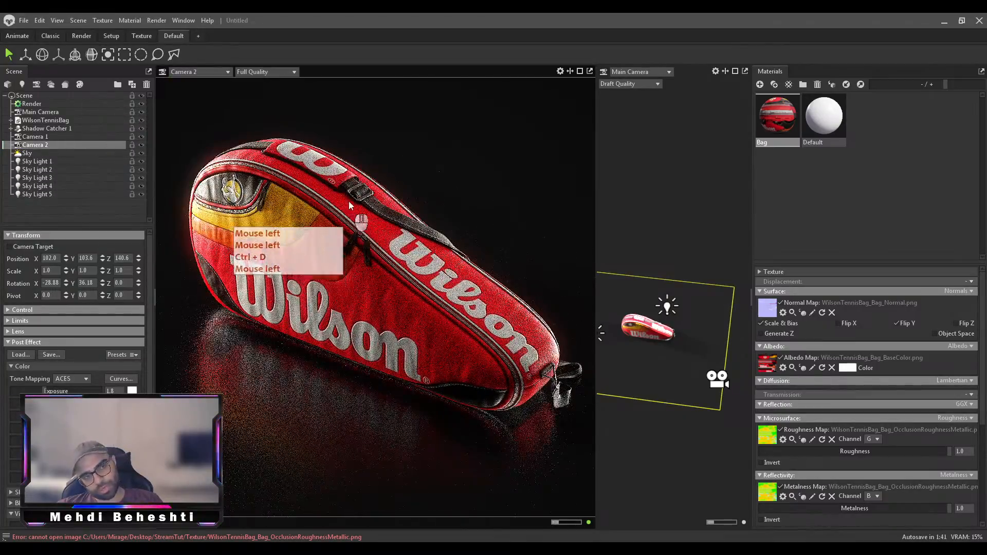
Move Camera 2 in to a close-up of the zipper pulls on the bag's front edge
{"action": "right_click_drag", "start_coordinate": [343, 157], "coordinate": [381, 227], "text": "alt"}
{"action": "middle_click_drag", "start_coordinate": [380, 227], "coordinate": [383, 345], "text": "alt"}
{"action": "right_click_drag", "start_coordinate": [383, 346], "coordinate": [314, 328], "text": "alt"}
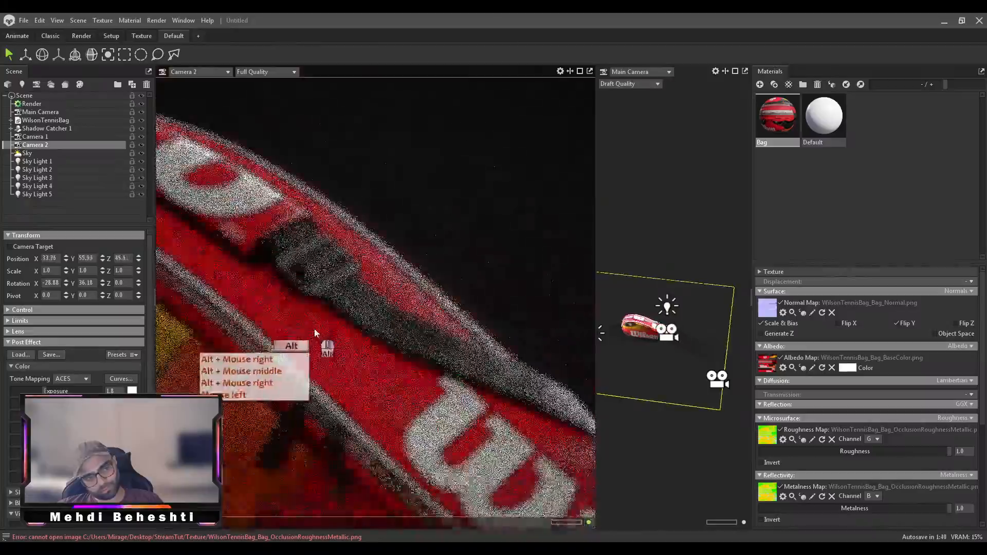
{"action": "middle_click_drag", "start_coordinate": [314, 328], "coordinate": [317, 255], "text": "alt"}
{"action": "left_click_drag", "start_coordinate": [317, 255], "coordinate": [370, 275], "text": "alt"}
{"action": "right_click_drag", "start_coordinate": [370, 275], "coordinate": [410, 301], "text": "alt"}
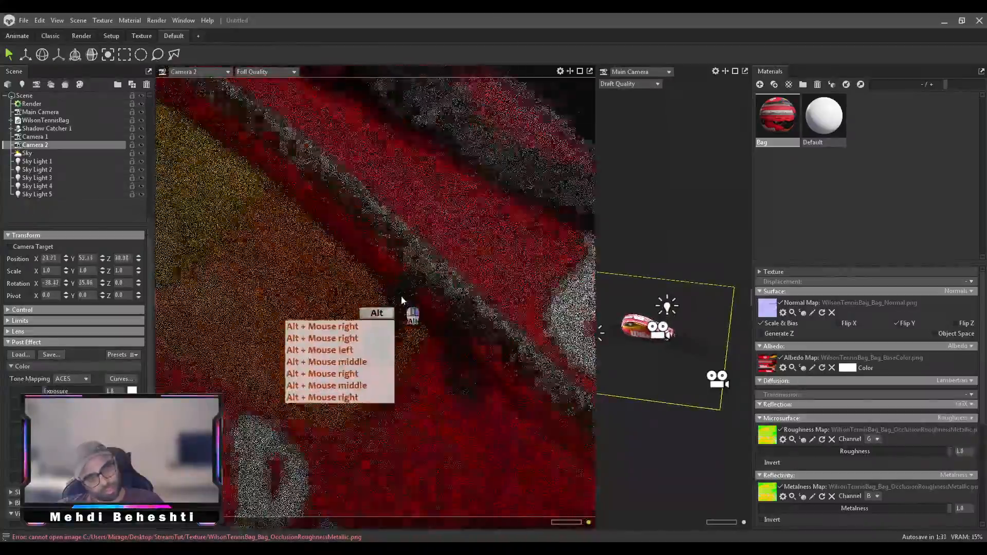
{"action": "middle_click", "coordinate": [427, 286]}
{"action": "left_click_drag", "start_coordinate": [404, 278], "coordinate": [397, 260], "text": "alt"}
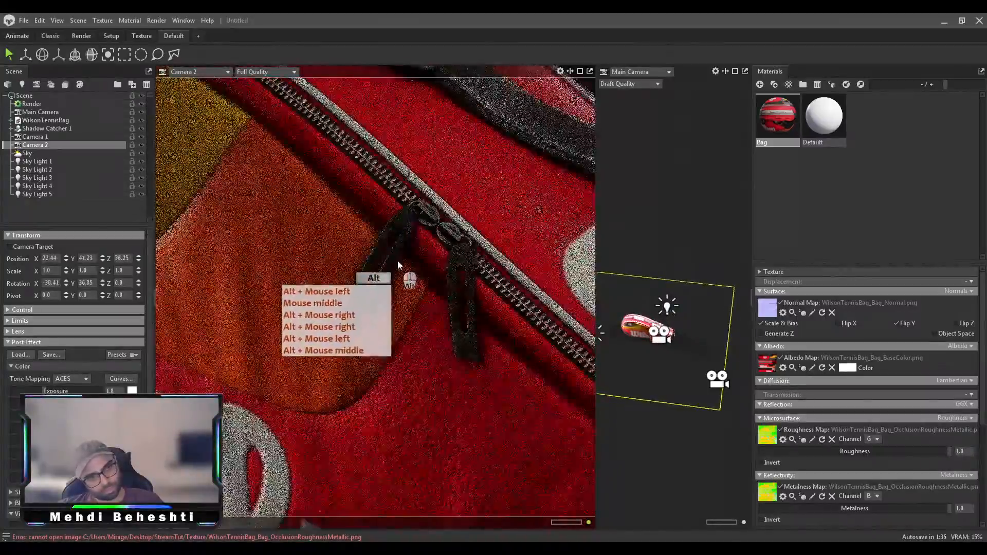
Orbit and shift Camera 2 to frame the yellow and orange panels, zipper pulls and strap buckle, rotated about -28.64 on X and 53.58 on Y
{"action": "right_click_drag", "start_coordinate": [397, 260], "coordinate": [381, 226], "text": "alt"}
{"action": "left_click_drag", "start_coordinate": [381, 226], "coordinate": [402, 259], "text": "alt"}
{"action": "middle_click_drag", "start_coordinate": [402, 259], "coordinate": [426, 283], "text": "alt"}
{"action": "right_click_drag", "start_coordinate": [427, 283], "coordinate": [411, 257], "text": "alt"}
{"action": "middle_click_drag", "start_coordinate": [411, 256], "coordinate": [524, 350], "text": "alt"}
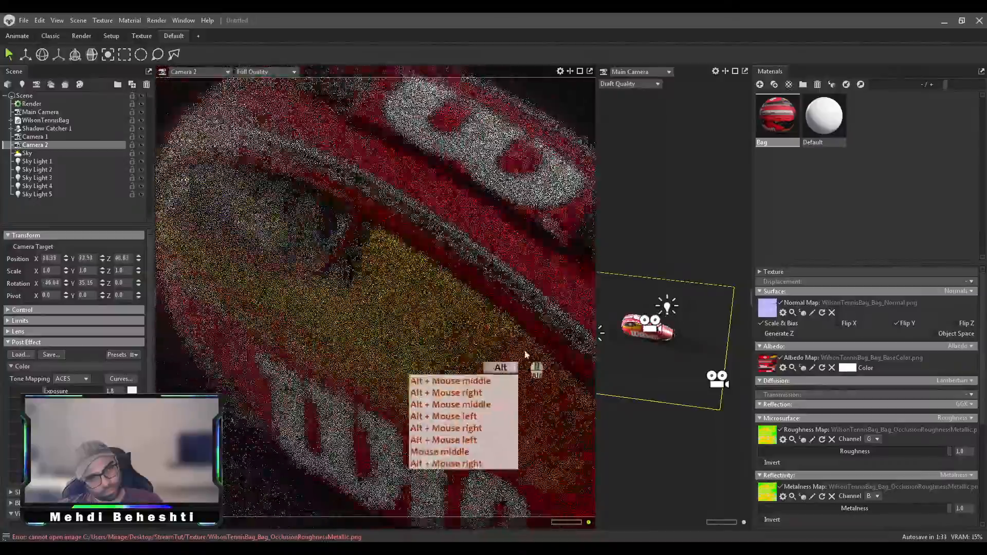
{"action": "right_click_drag", "start_coordinate": [524, 351], "coordinate": [467, 305], "text": "alt"}
{"action": "middle_click_drag", "start_coordinate": [467, 307], "coordinate": [424, 284], "text": "alt"}
{"action": "left_click_drag", "start_coordinate": [425, 284], "coordinate": [382, 262], "text": "alt"}
{"action": "left_click_drag", "start_coordinate": [403, 252], "coordinate": [404, 248], "text": "alt"}
{"action": "right_click_drag", "start_coordinate": [404, 248], "coordinate": [422, 267], "text": "alt"}
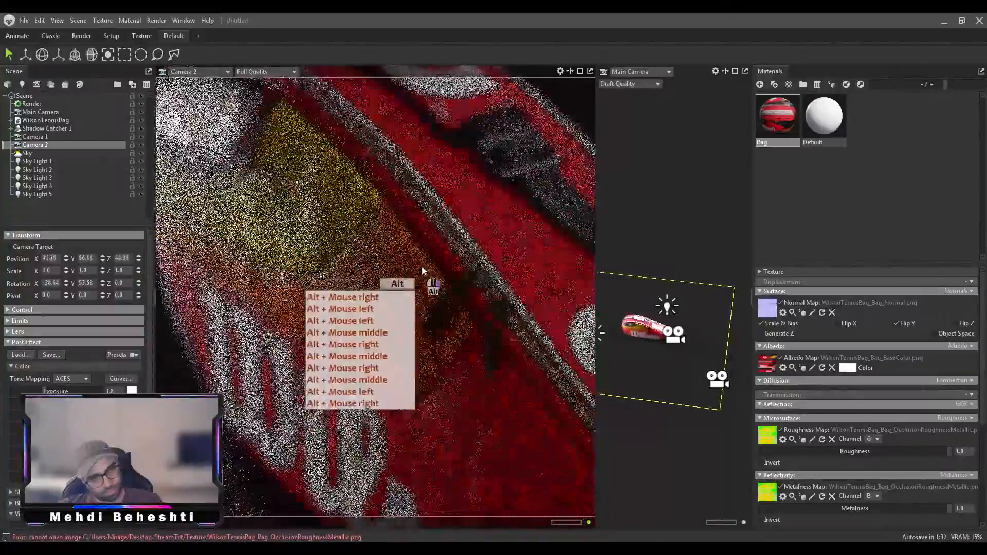
{"action": "middle_click_drag", "start_coordinate": [421, 266], "coordinate": [443, 306], "text": "alt"}
{"action": "right_click_drag", "start_coordinate": [443, 305], "coordinate": [483, 354], "text": "alt"}
{"action": "middle_click_drag", "start_coordinate": [483, 355], "coordinate": [475, 396]}
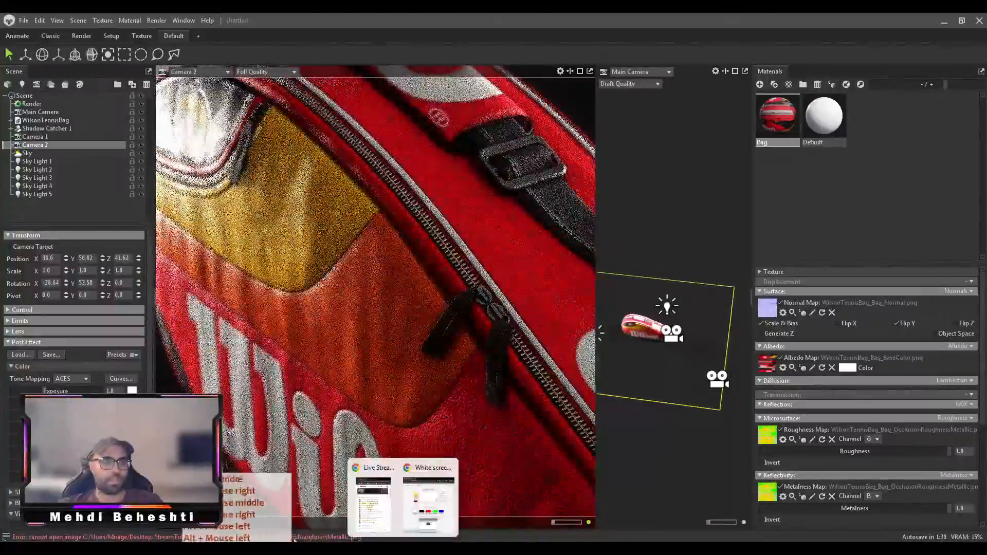
Orbit and shift Camera 2 to frame the zipper and strap buckle, at about X 23.09, Y 62.86, Z 44.06, rotated about -43.06 on X and 34.13 on Y
{"action": "middle_click_drag", "start_coordinate": [390, 304], "coordinate": [367, 291], "text": "alt"}
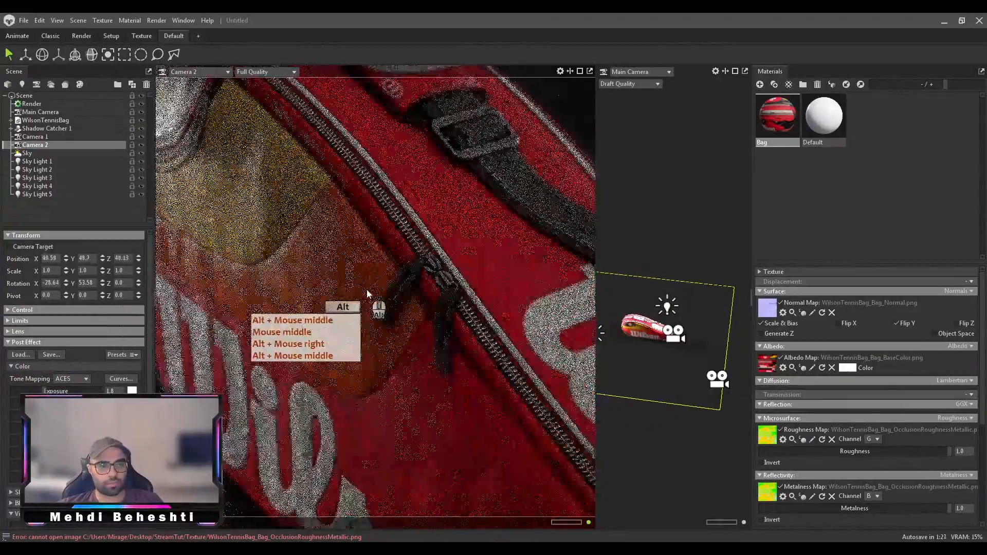
{"action": "left_click_drag", "start_coordinate": [367, 290], "coordinate": [401, 322], "text": "alt"}
{"action": "mouse_move", "coordinate": [400, 322]}
{"action": "middle_mouse_down", "text": "alt"}
{"action": "mouse_move", "coordinate": [405, 295]}
{"action": "mouse_move", "coordinate": [397, 320]}
{"action": "middle_mouse_up", "text": "alt"}
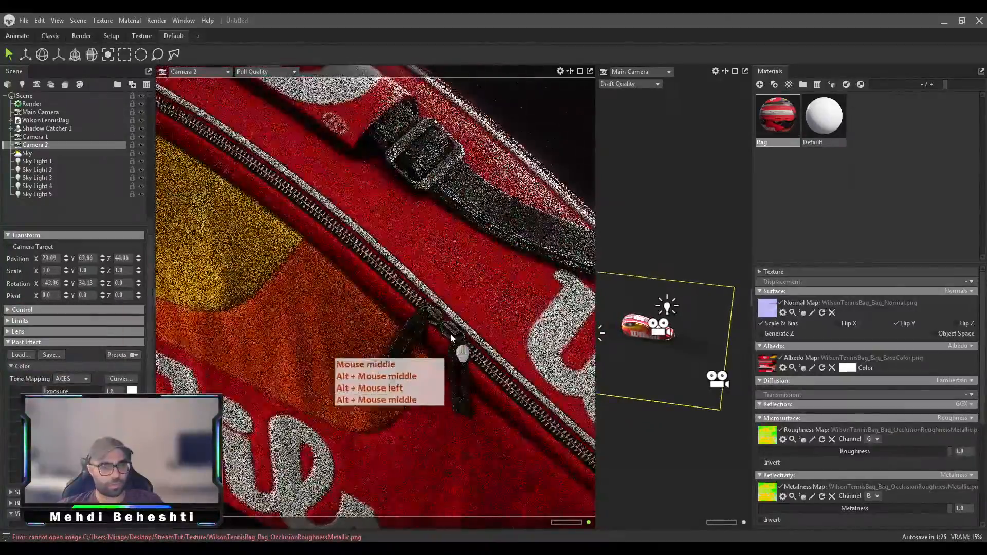
Set Camera 2's post-effect exposure to 2.5 while keeping ACES tone mapping
{"action": "double_click", "coordinate": [111, 391]}
{"action": "type", "text": "2"}
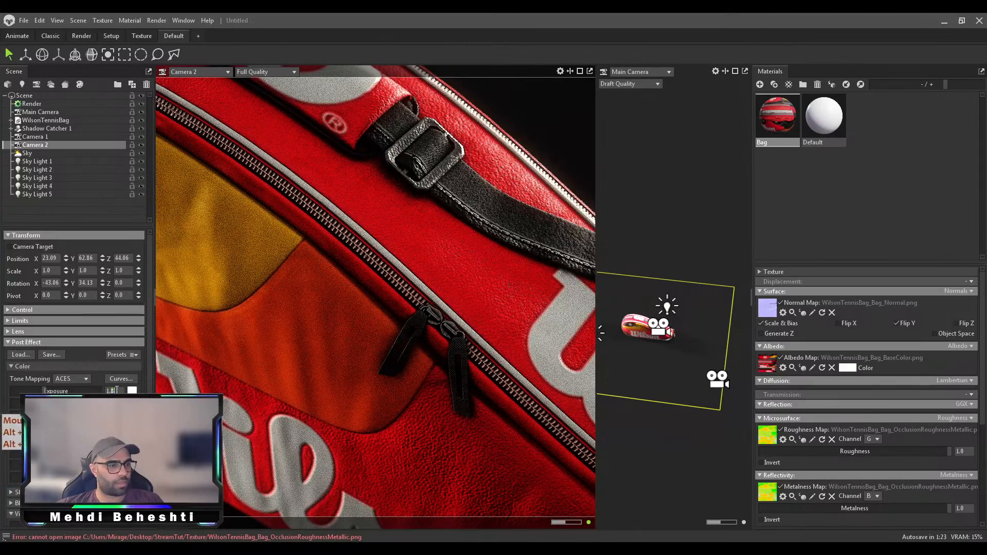
{"action": "key", "text": "Return"}
{"action": "type", "text": ".5"}
{"action": "key", "text": "Return"}
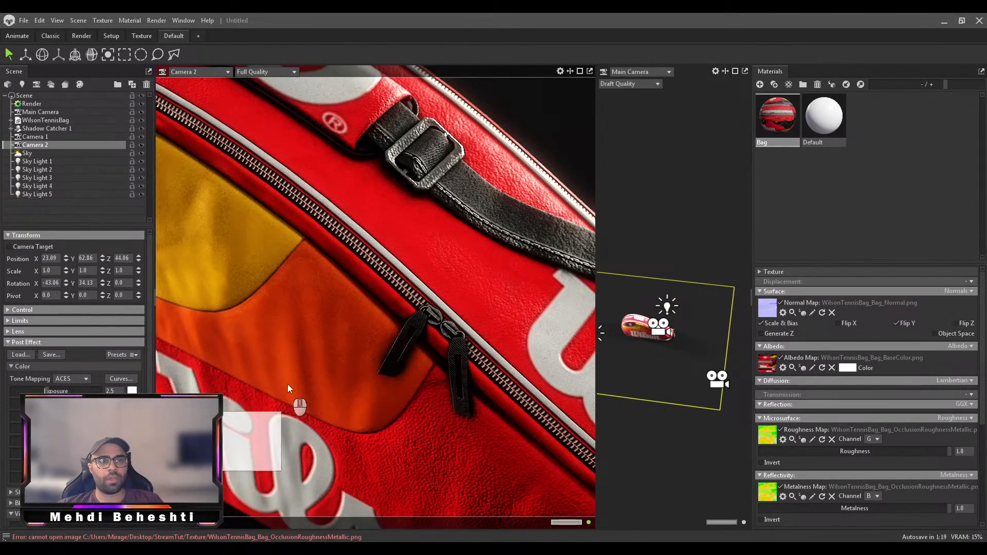
Pull Camera 2 back slightly and recenter the zipper pulls and strap, at about X 27.22, Y 66.16, Z 46.65
{"action": "middle_click_drag", "start_coordinate": [448, 295], "coordinate": [458, 287], "text": "alt"}
{"action": "right_click_drag", "start_coordinate": [457, 287], "coordinate": [428, 259], "text": "alt"}
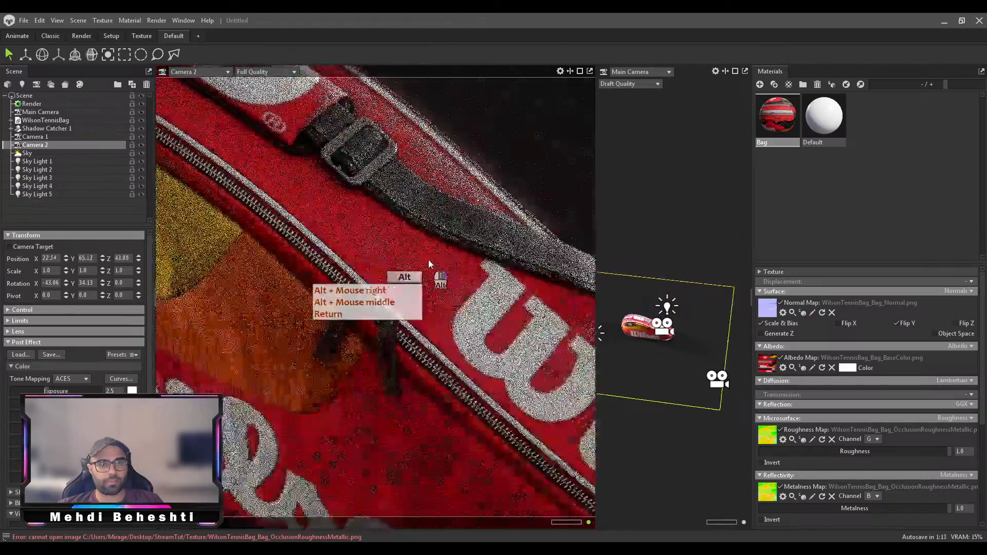
{"action": "middle_click_drag", "start_coordinate": [428, 258], "coordinate": [424, 282], "text": "alt"}
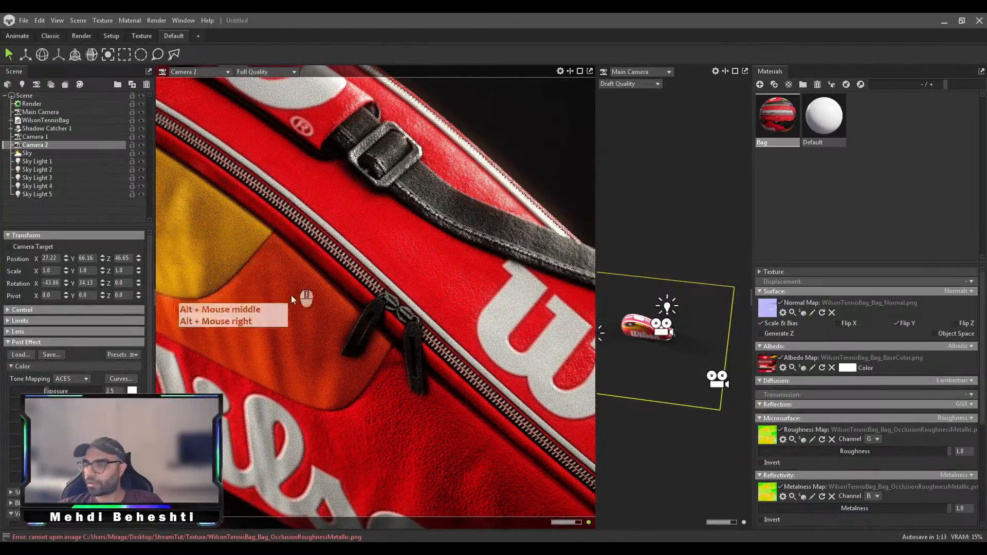
{"action": "middle_click", "coordinate": [392, 307]}
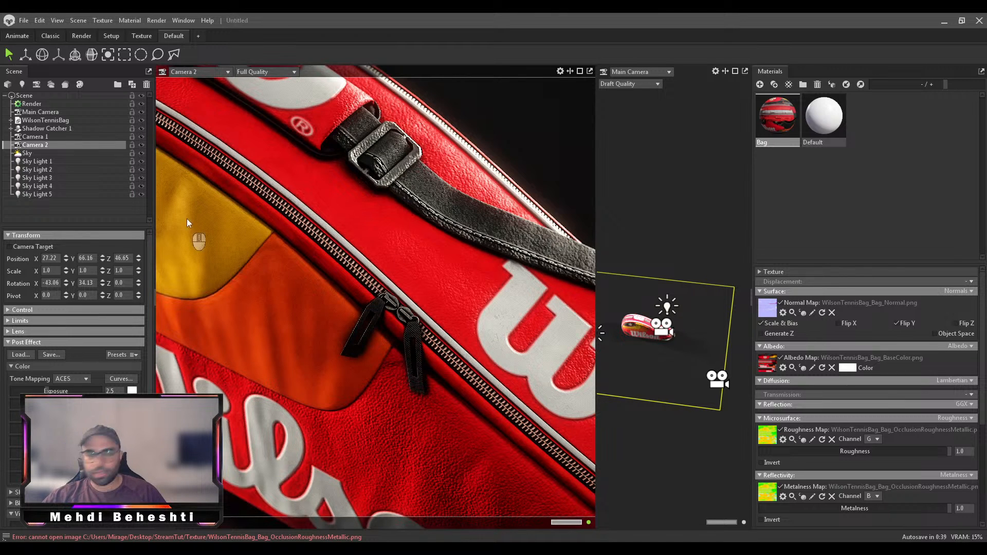
Toggle Show Guides repeatedly in the Camera 2 viewport settings to compare the view, leave it off and close the settings
{"action": "left_click", "coordinate": [560, 71]}
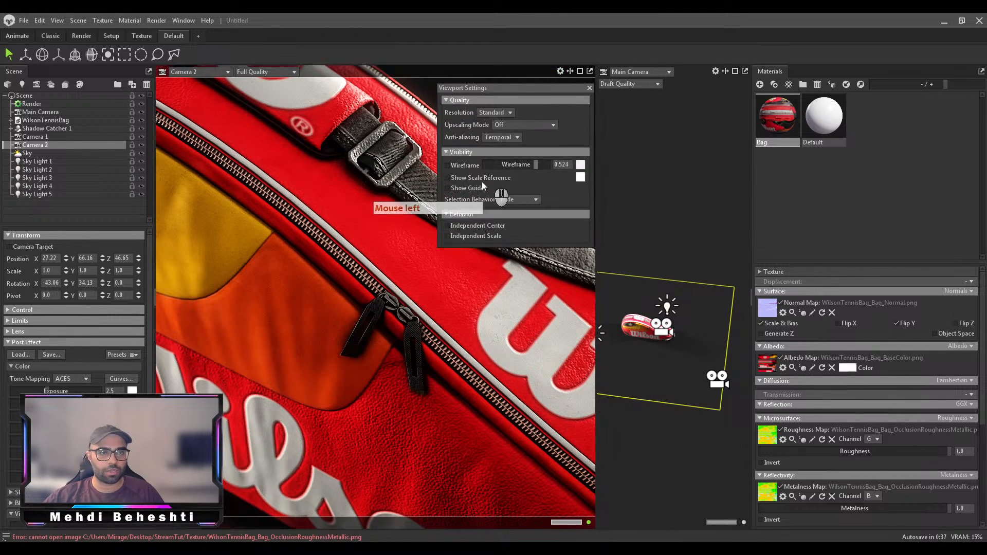
{"action": "left_click", "coordinate": [452, 192]}
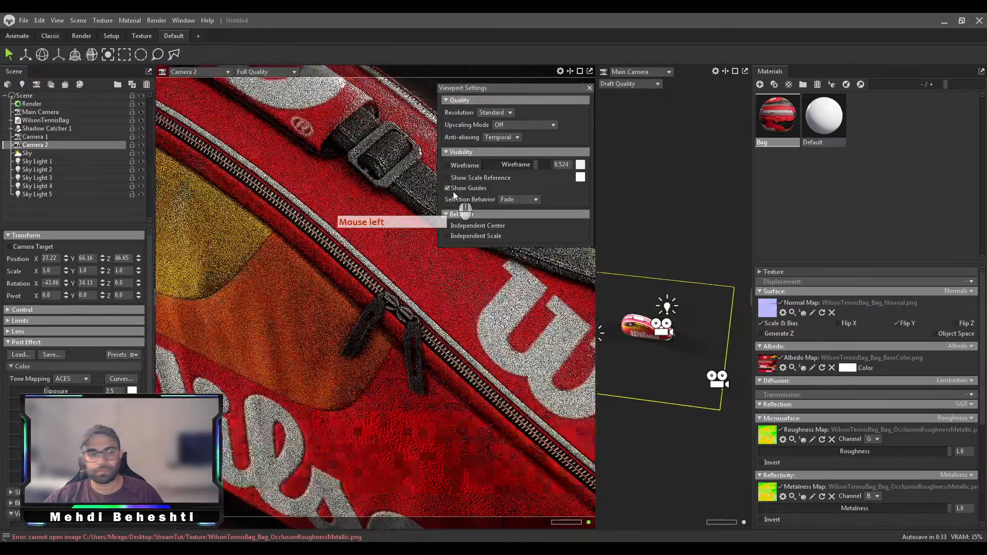
{"action": "left_click", "coordinate": [453, 191]}
{"action": "left_click", "coordinate": [452, 191]}
{"action": "left_click", "coordinate": [452, 191]}
{"action": "left_click", "coordinate": [453, 191]}
{"action": "left_click", "coordinate": [452, 191]}
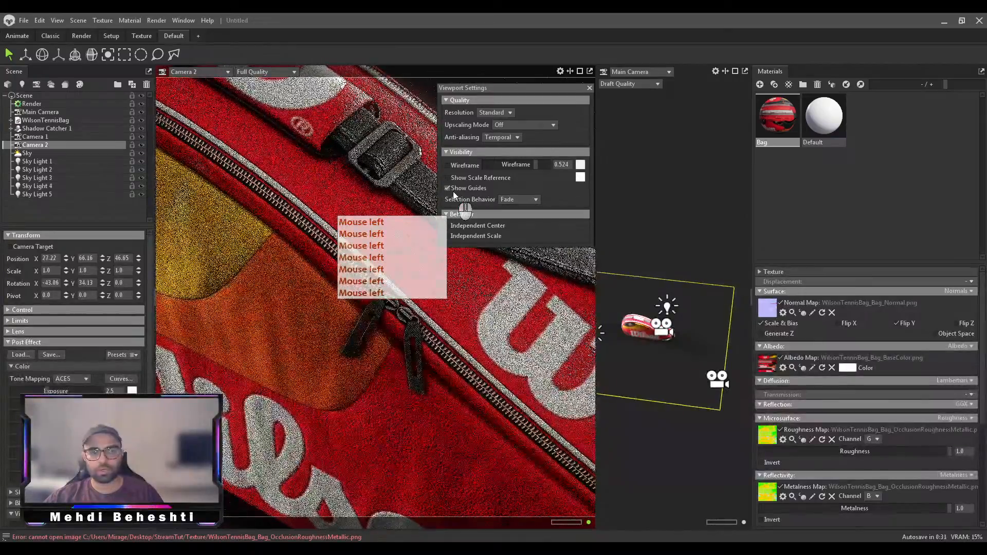
{"action": "left_click", "coordinate": [453, 192]}
{"action": "left_click", "coordinate": [452, 192]}
{"action": "left_click", "coordinate": [453, 192]}
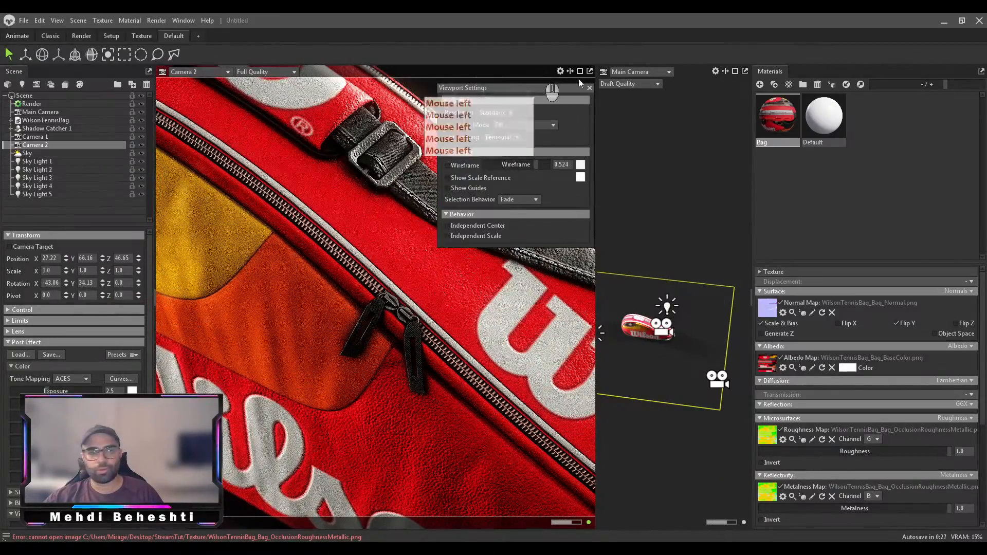
{"action": "left_click", "coordinate": [590, 88]}
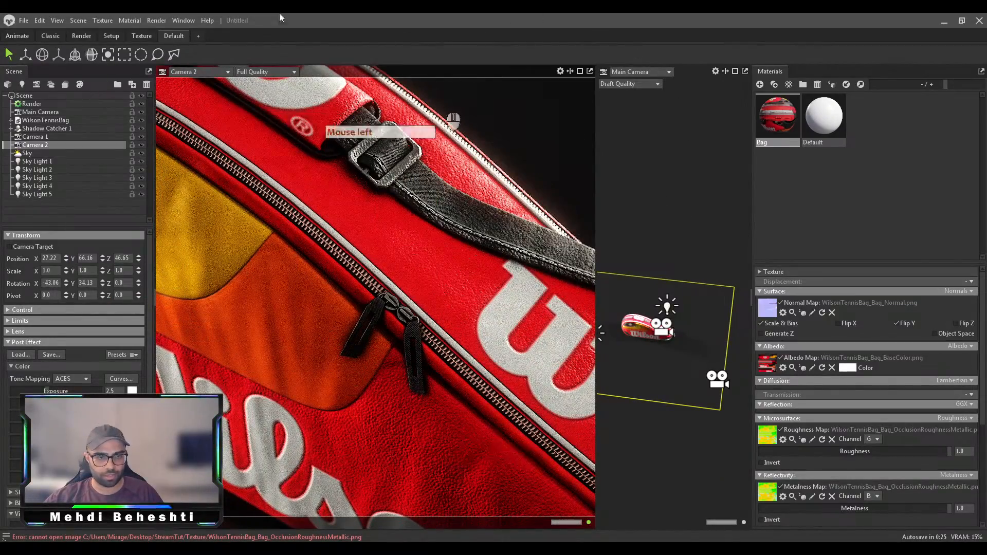